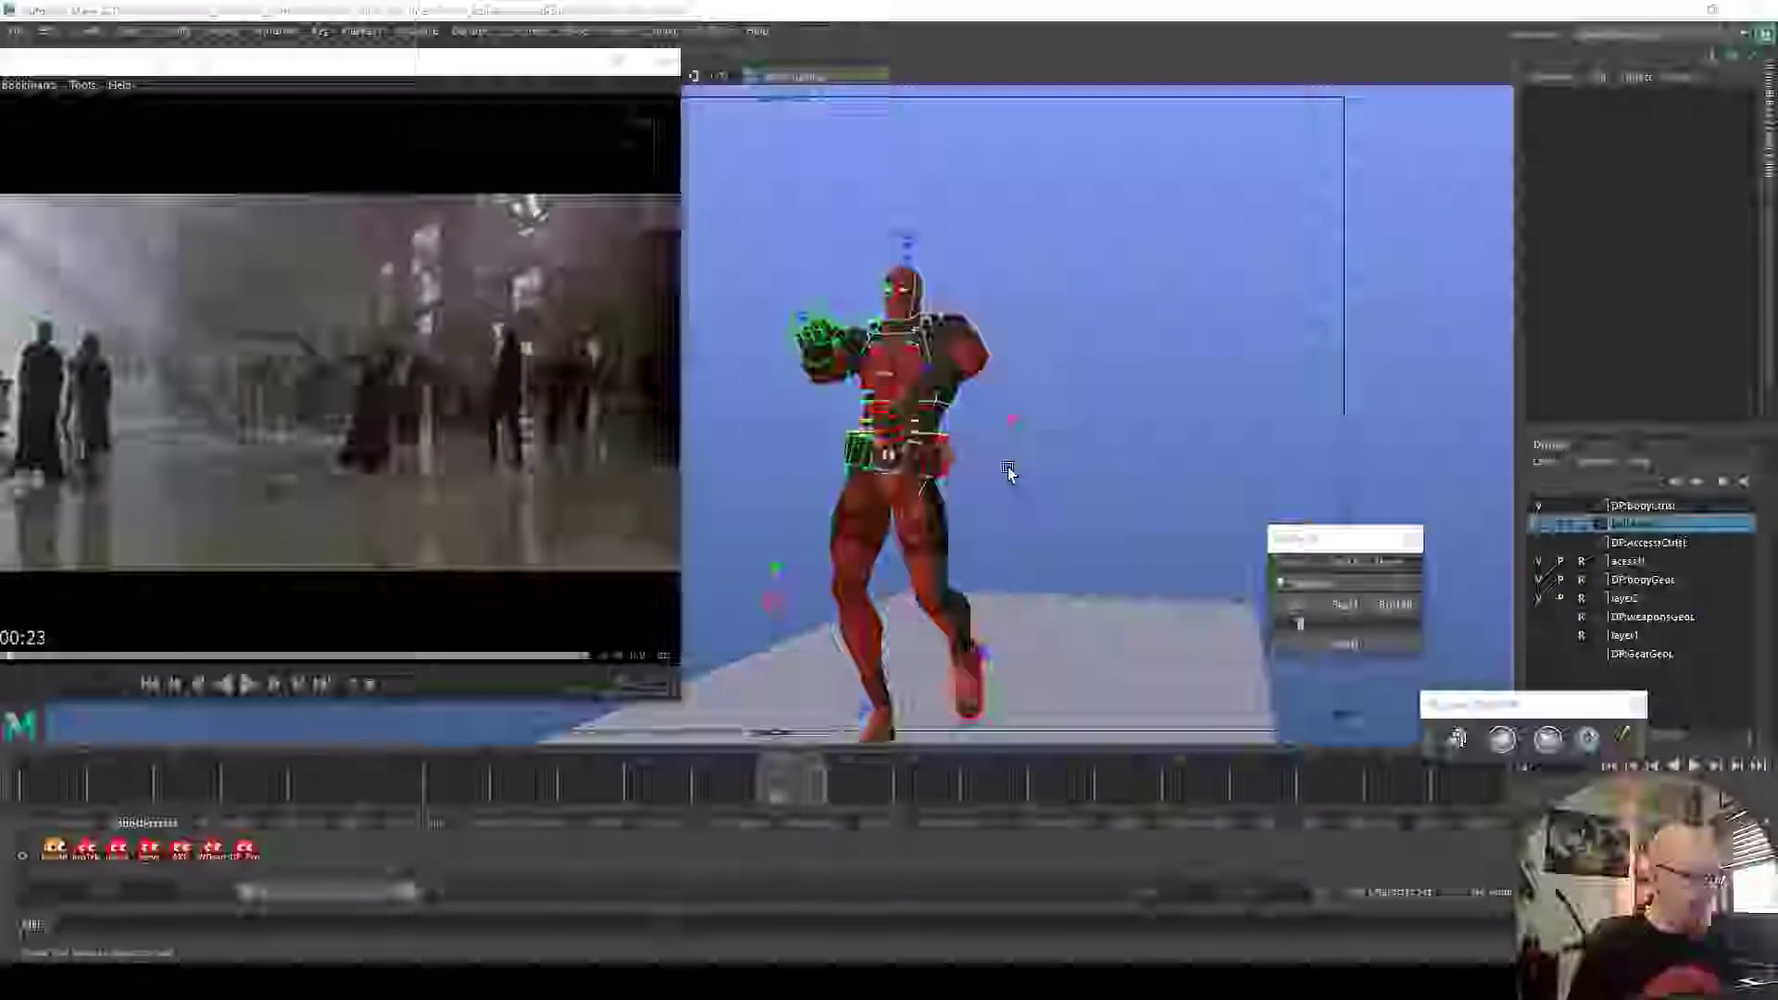
Move the reference video window clear of the character and compare the opening frames of the animation with it
drag(522, 70, 365, 33)
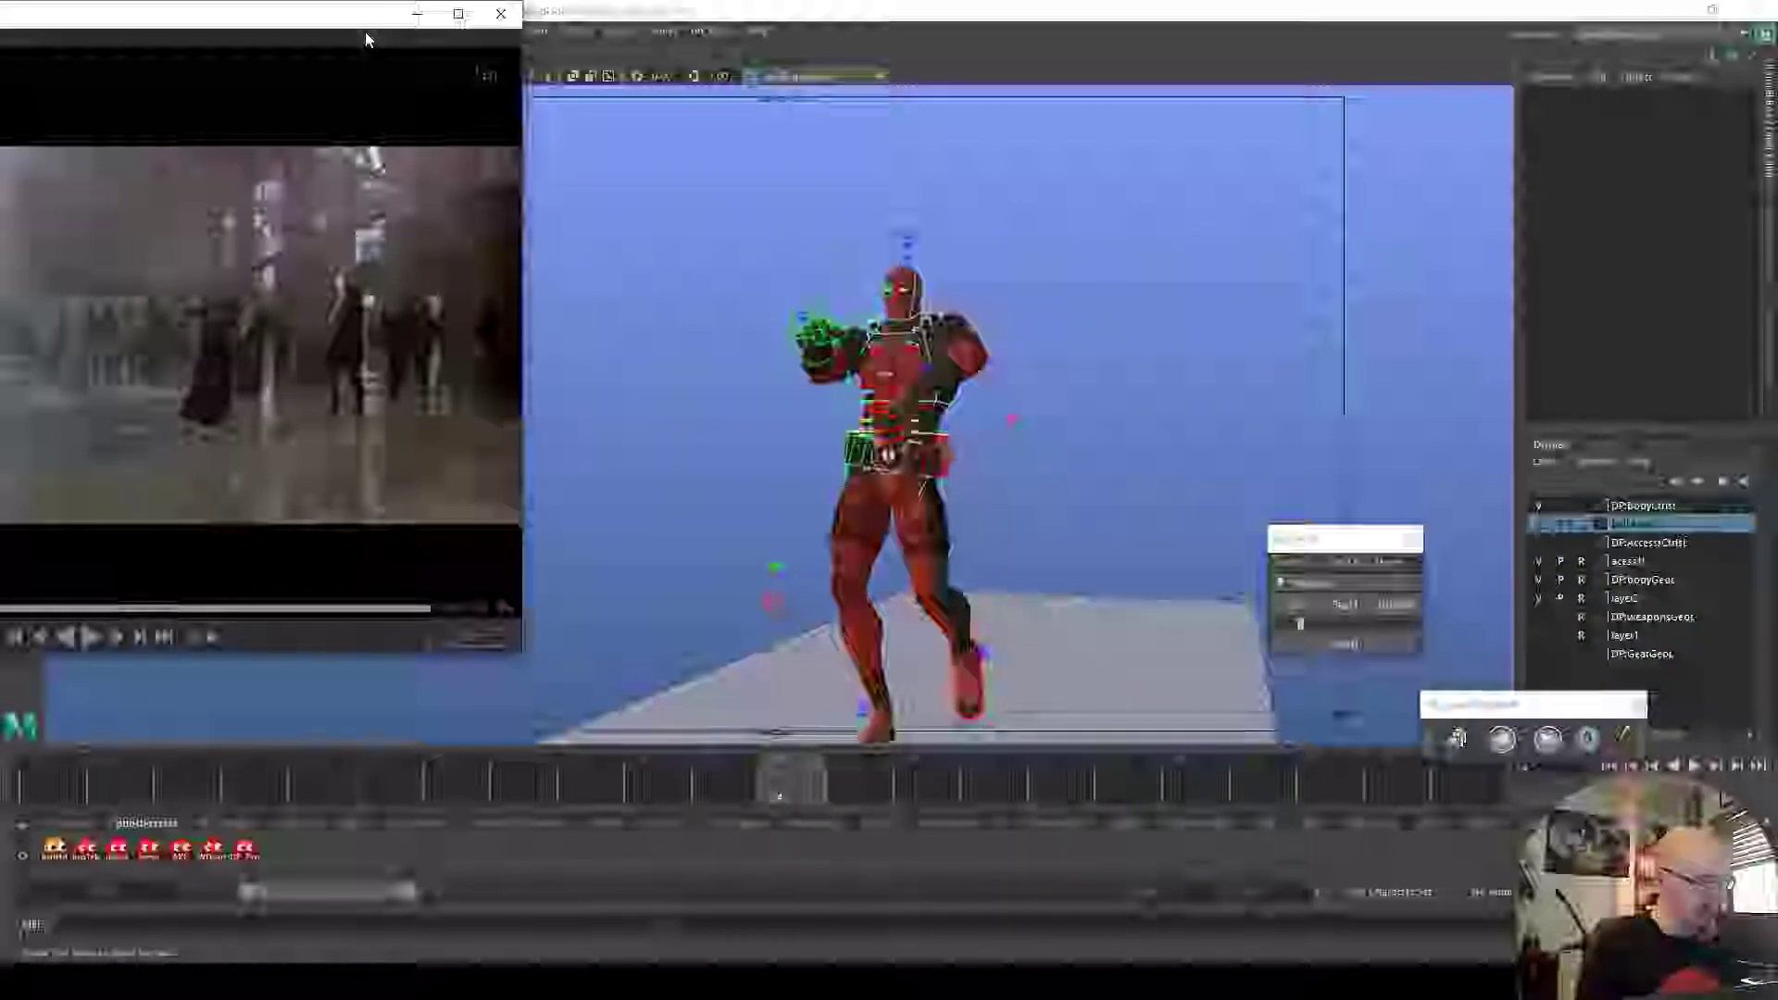
mouse_move(93, 798)
mouse_down()
mouse_move(623, 802)
mouse_move(1330, 761)
mouse_move(985, 758)
mouse_move(1554, 754)
mouse_move(47, 796)
mouse_up()
key(alt+v)
key(alt+v)
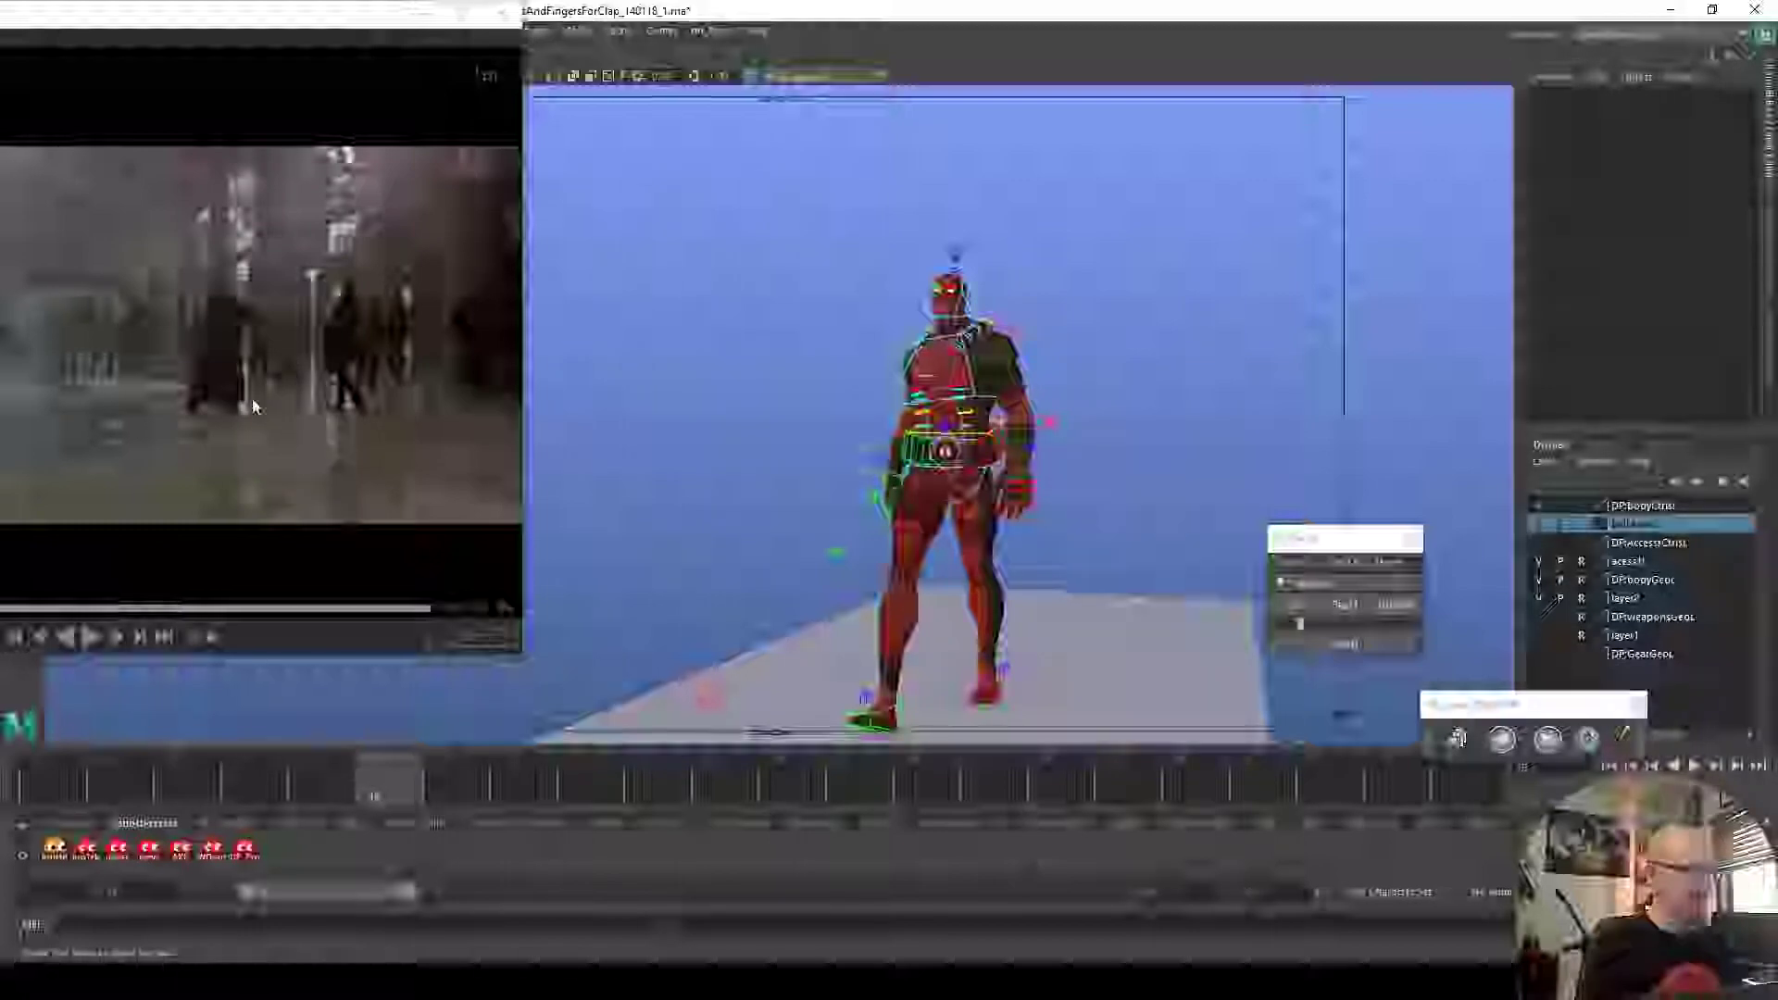
drag(111, 785, 2, 836)
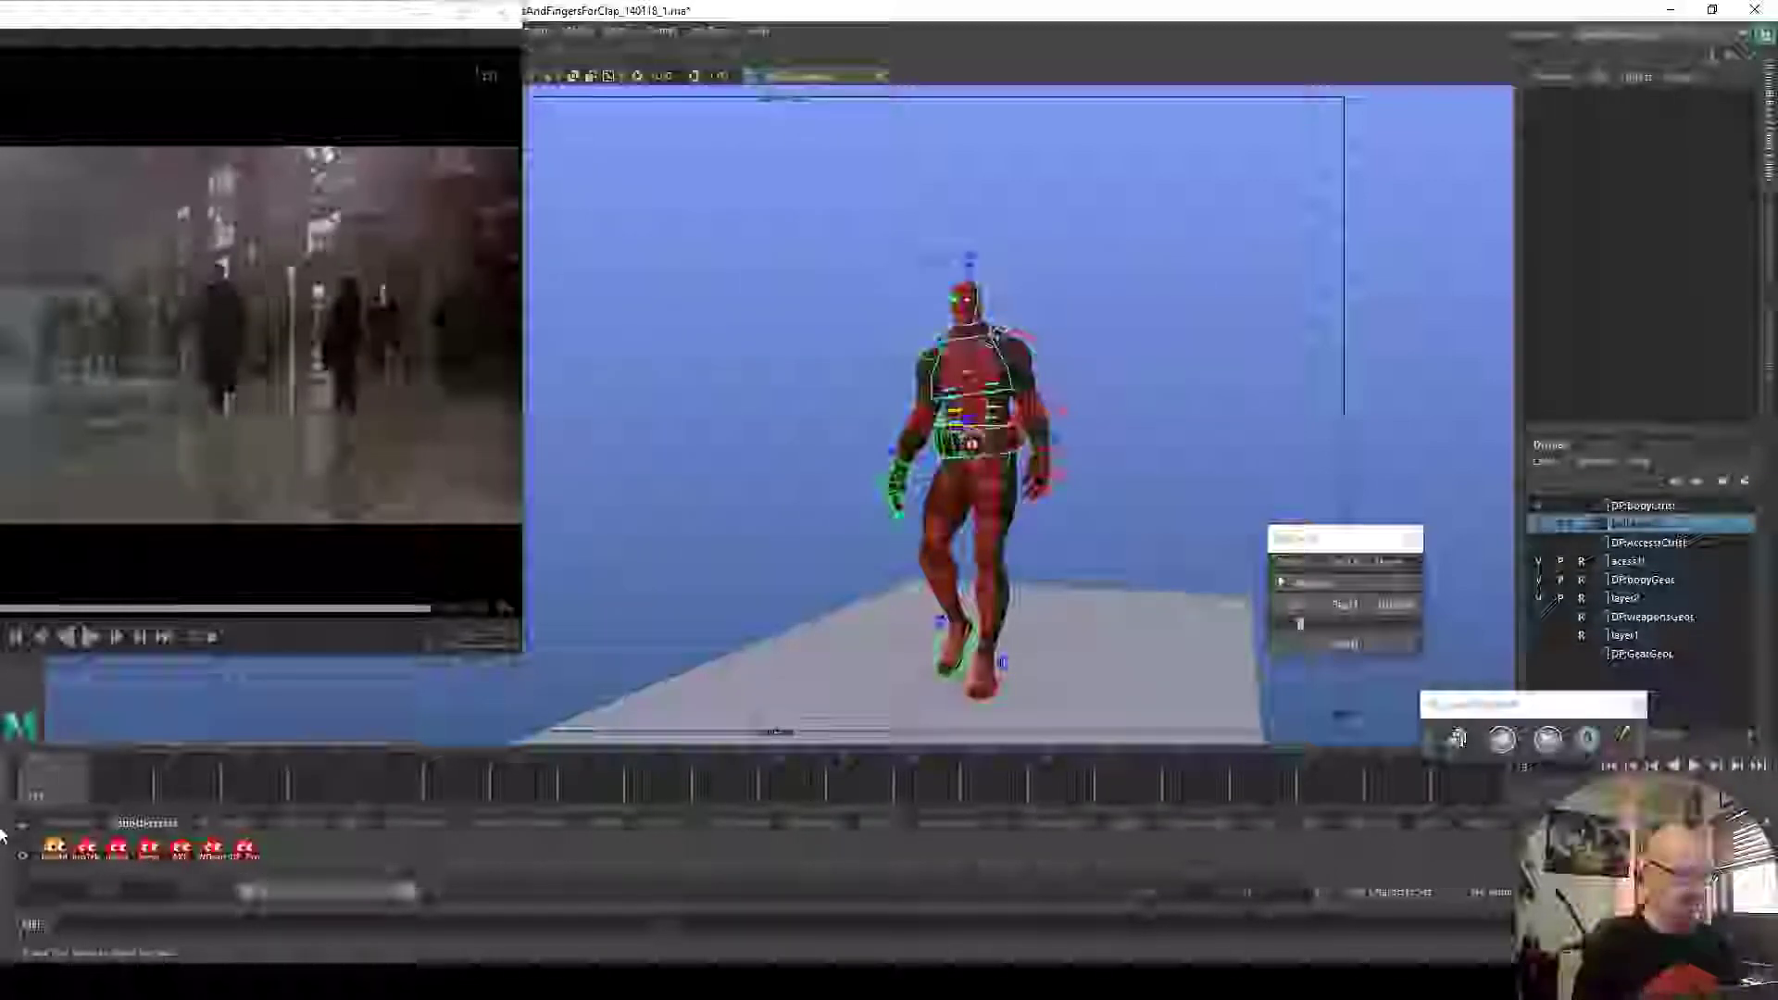
mouse_move(65, 776)
mouse_down()
mouse_move(213, 813)
mouse_move(1411, 764)
mouse_move(232, 813)
mouse_move(720, 785)
mouse_move(857, 754)
mouse_move(1531, 770)
mouse_move(1030, 765)
mouse_move(1520, 792)
mouse_move(176, 782)
mouse_up()
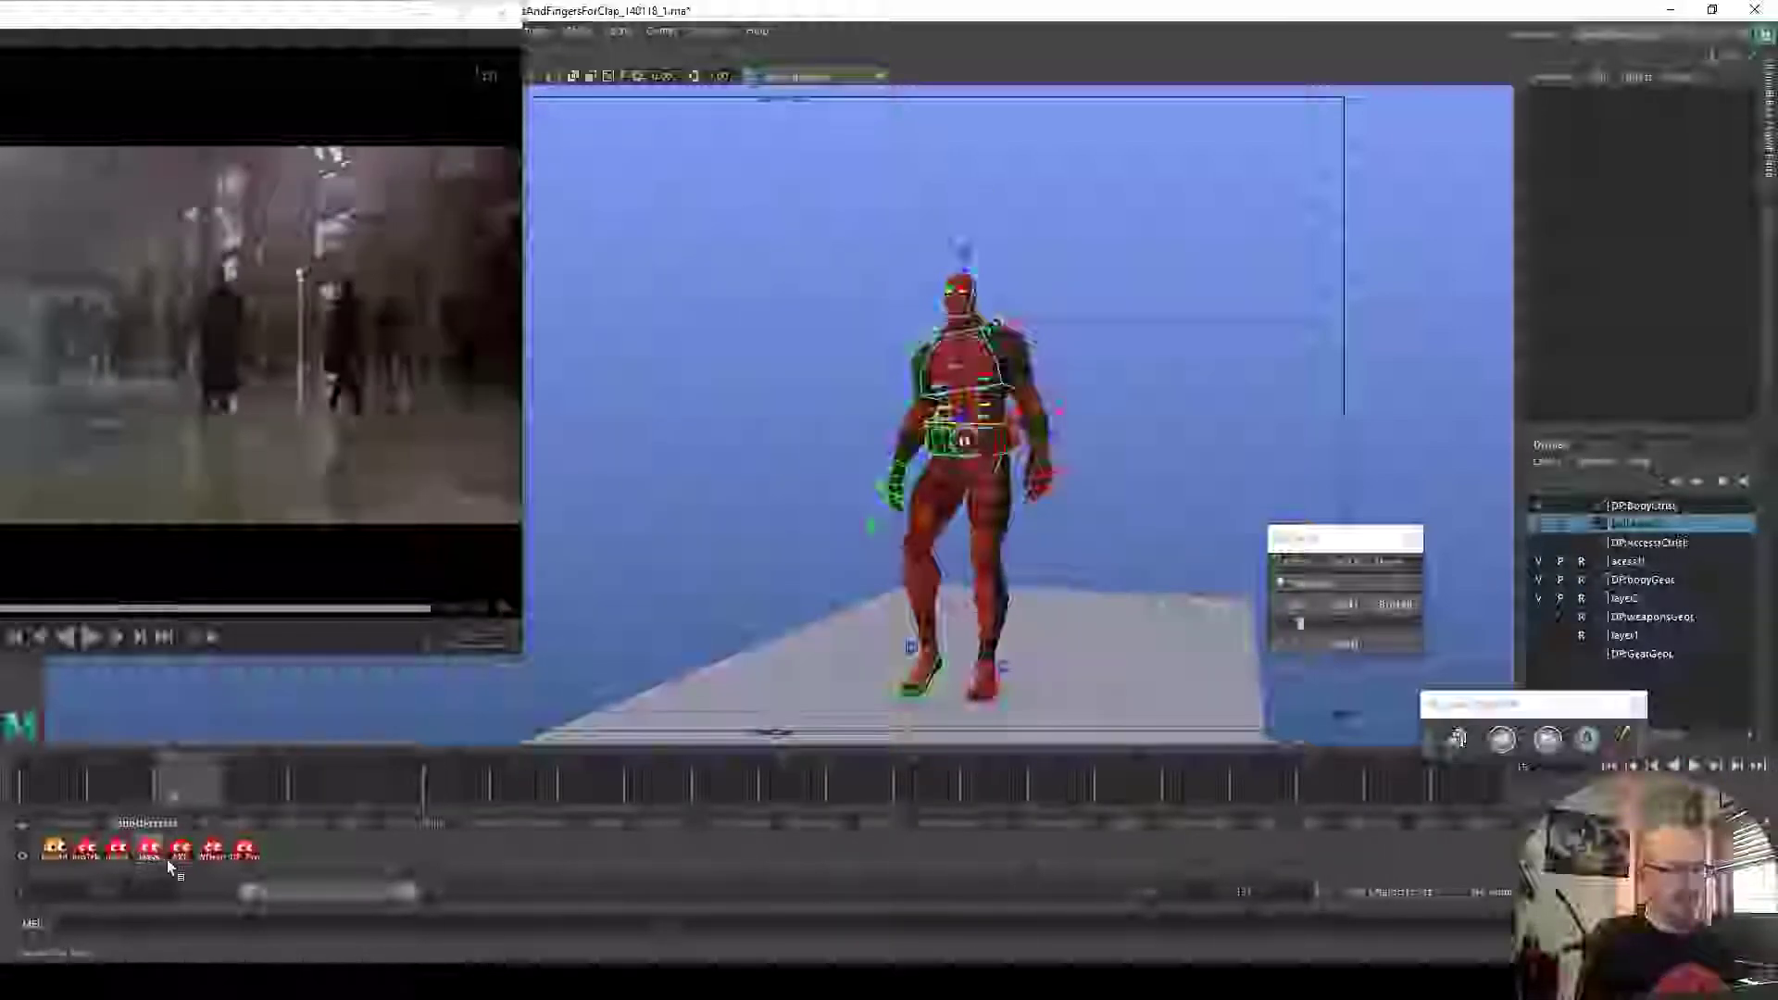
Select the character's body control and extend the playback range to end at frame 36
click(954, 419)
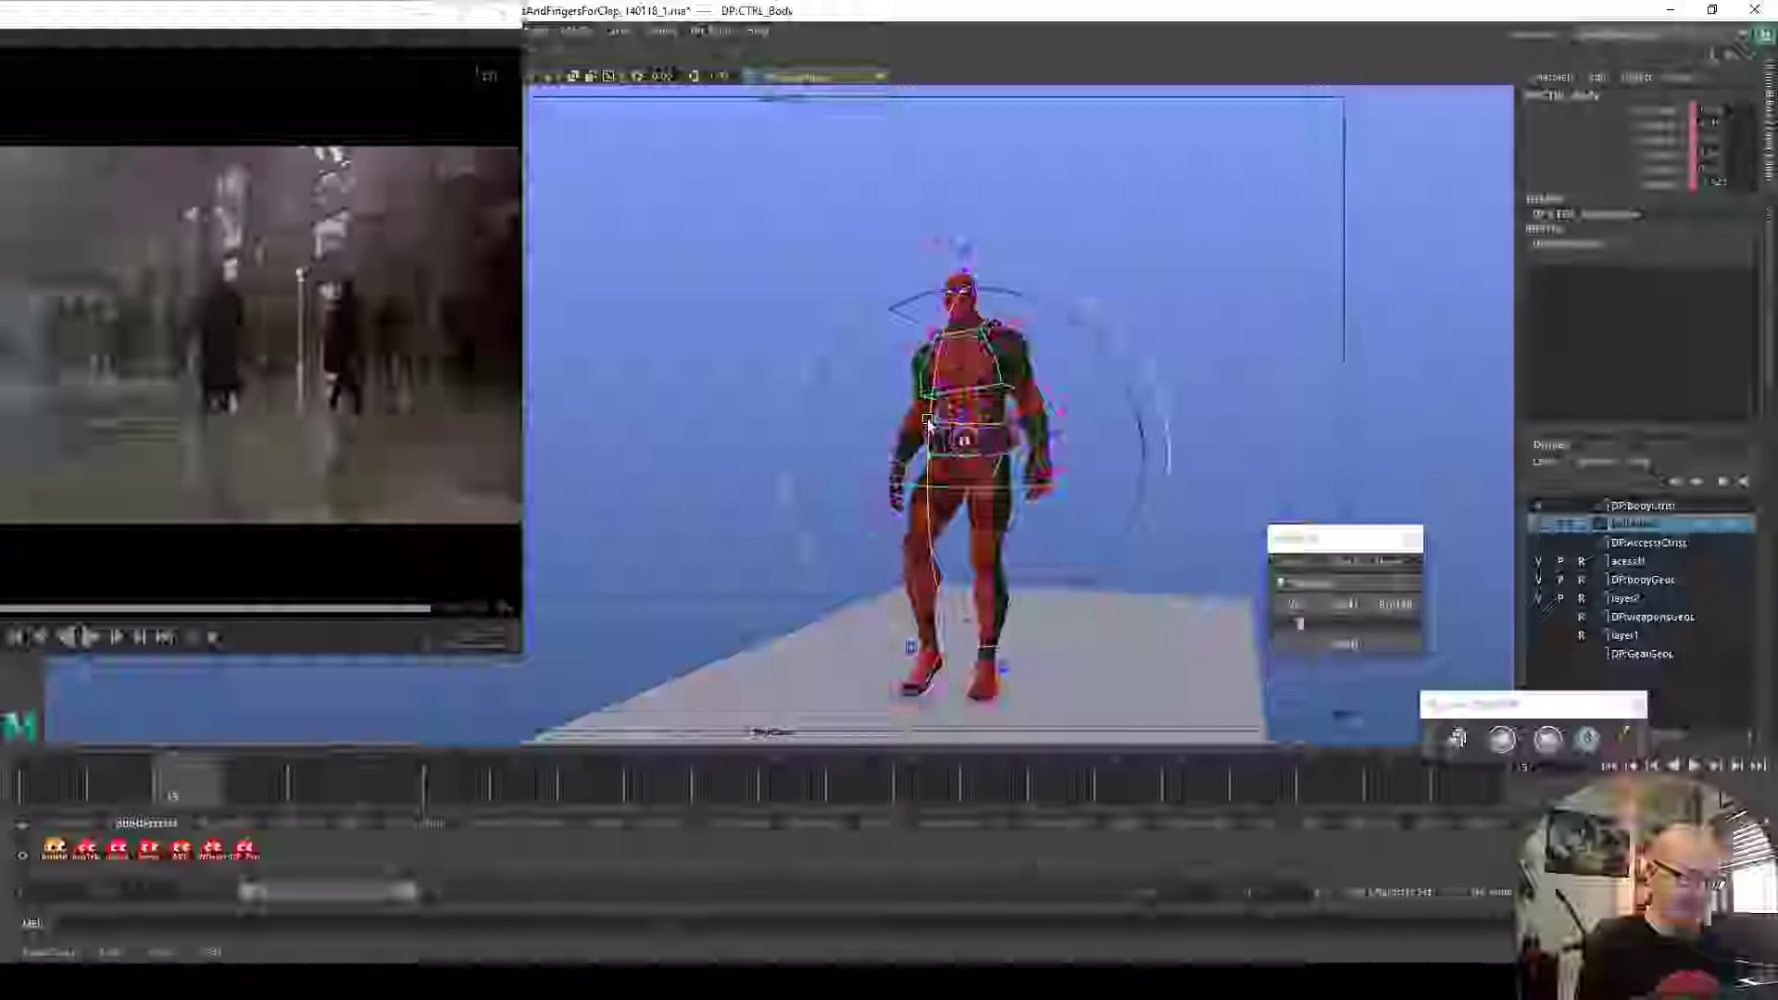
drag(502, 787, 1381, 779)
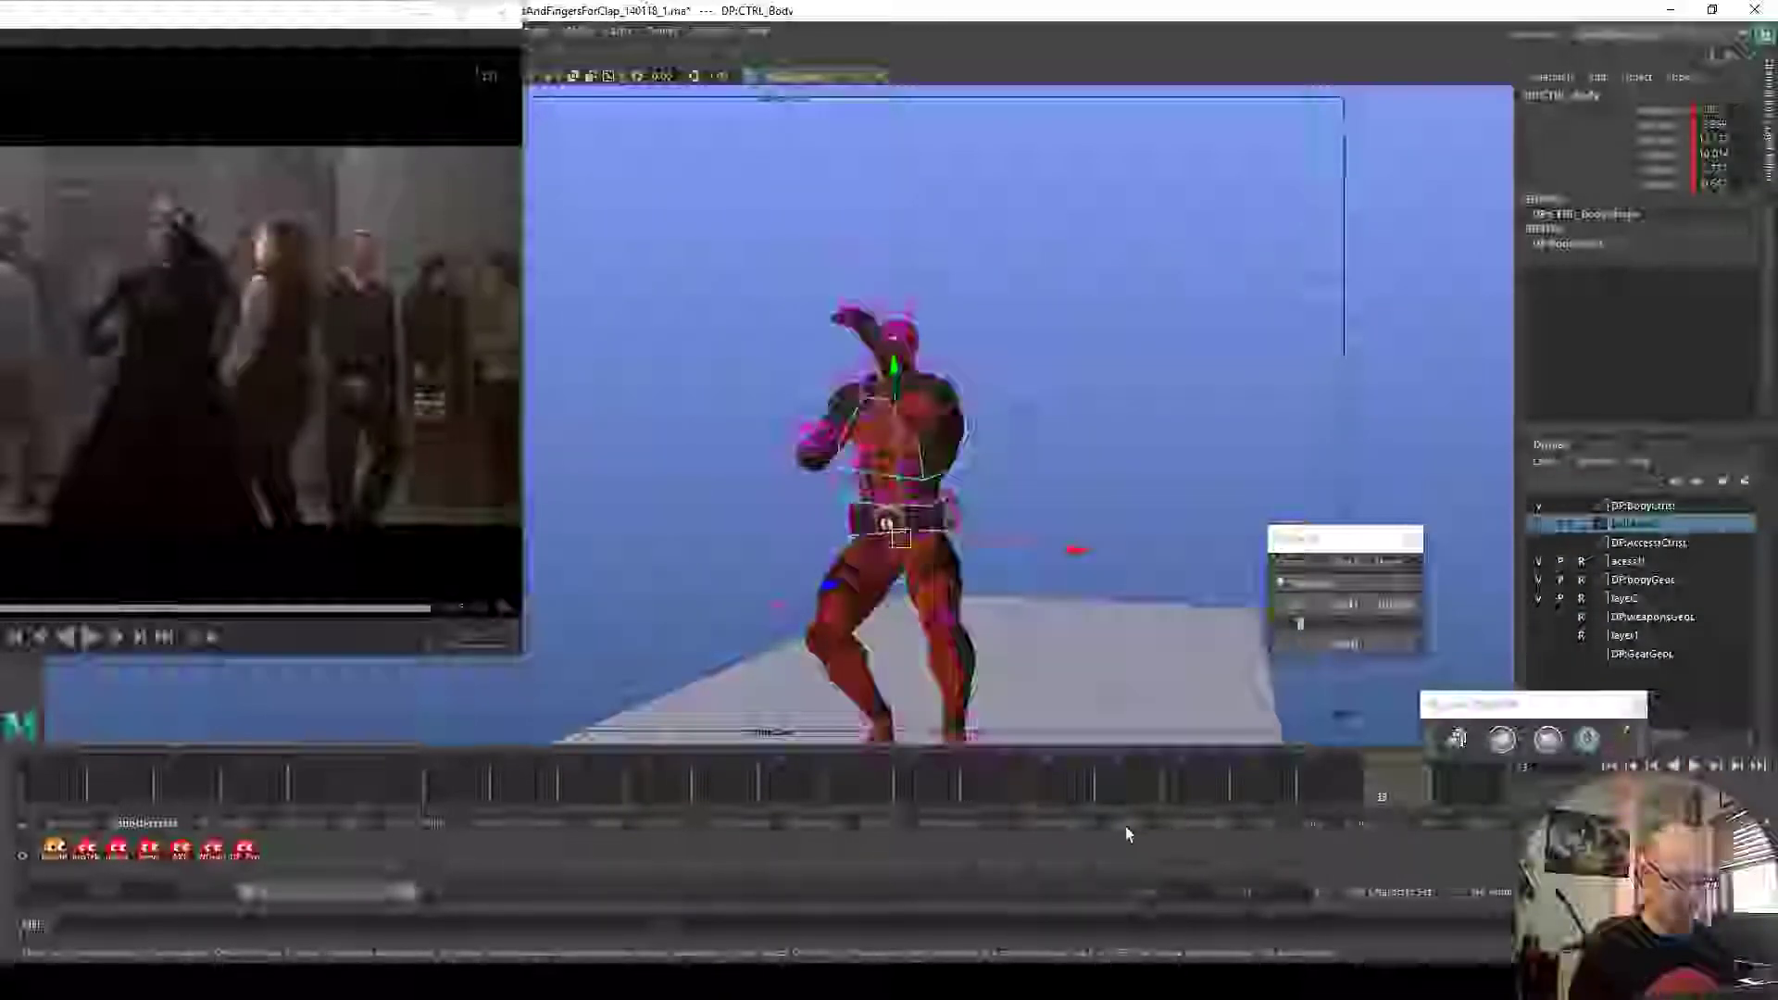
drag(409, 894, 432, 892)
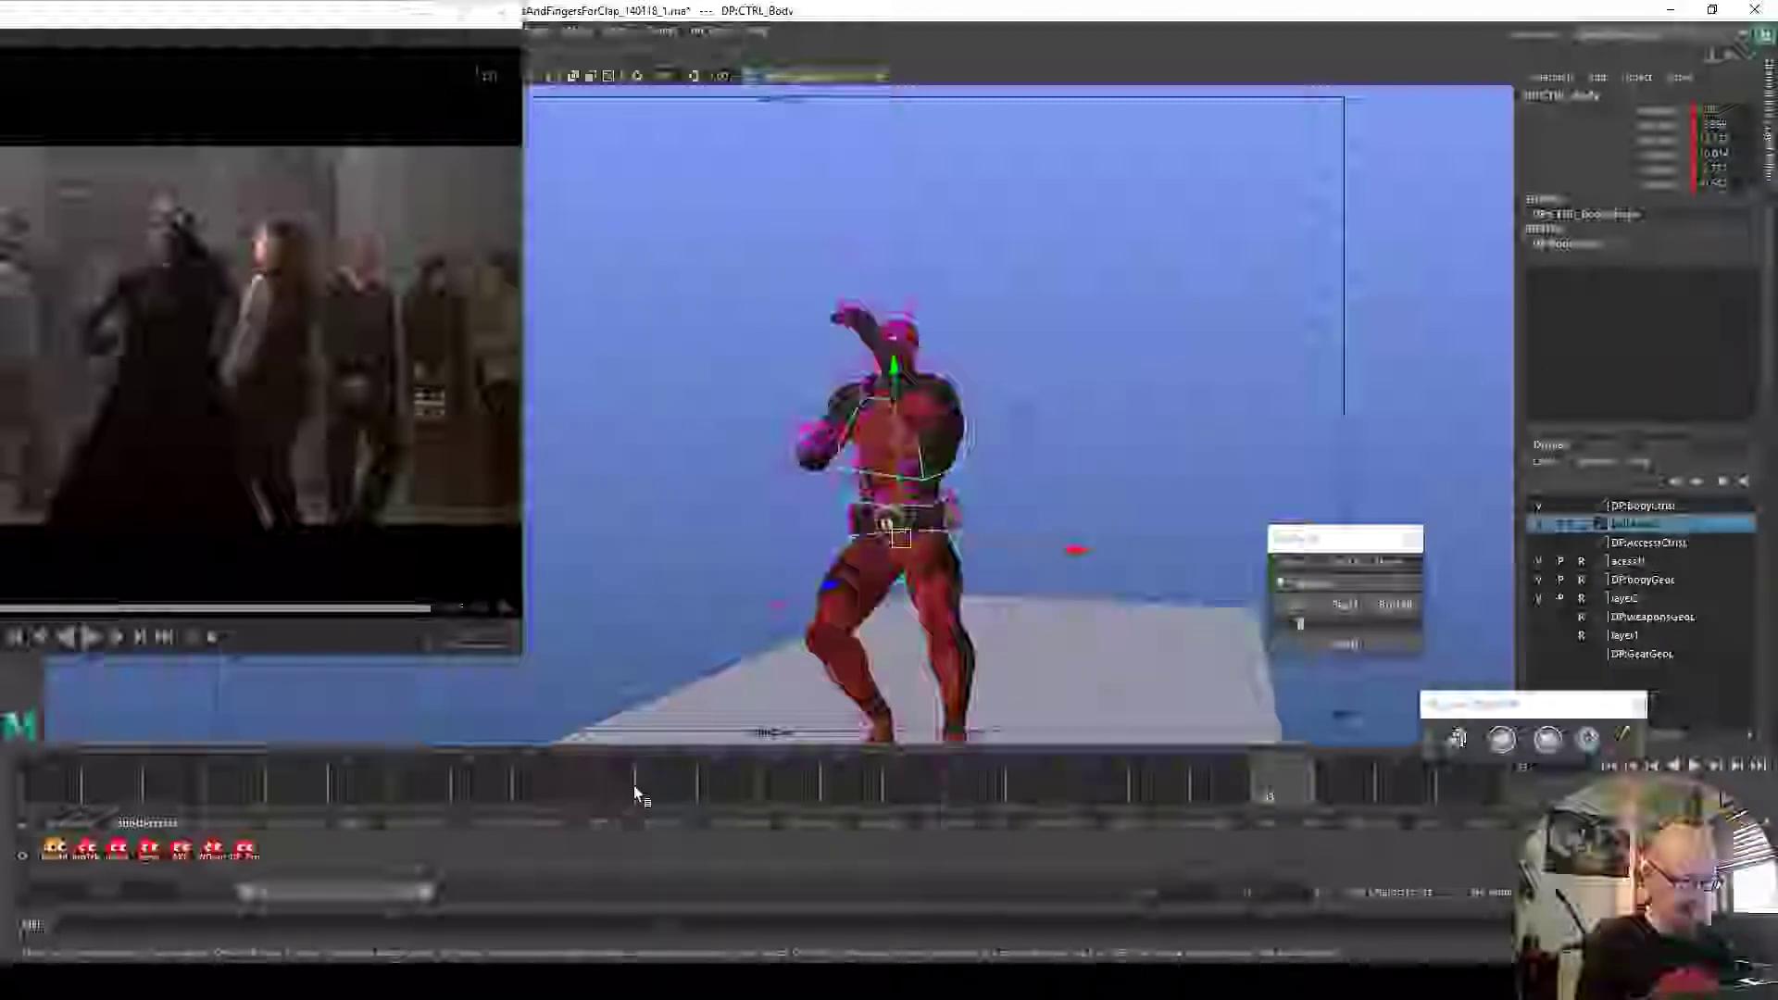
Review the clapping motion up to frame 30, then open the Graph Editor and isolate the body control's Rotate Z curve
click(460, 792)
key(alt+v)
drag(554, 792, 971, 771)
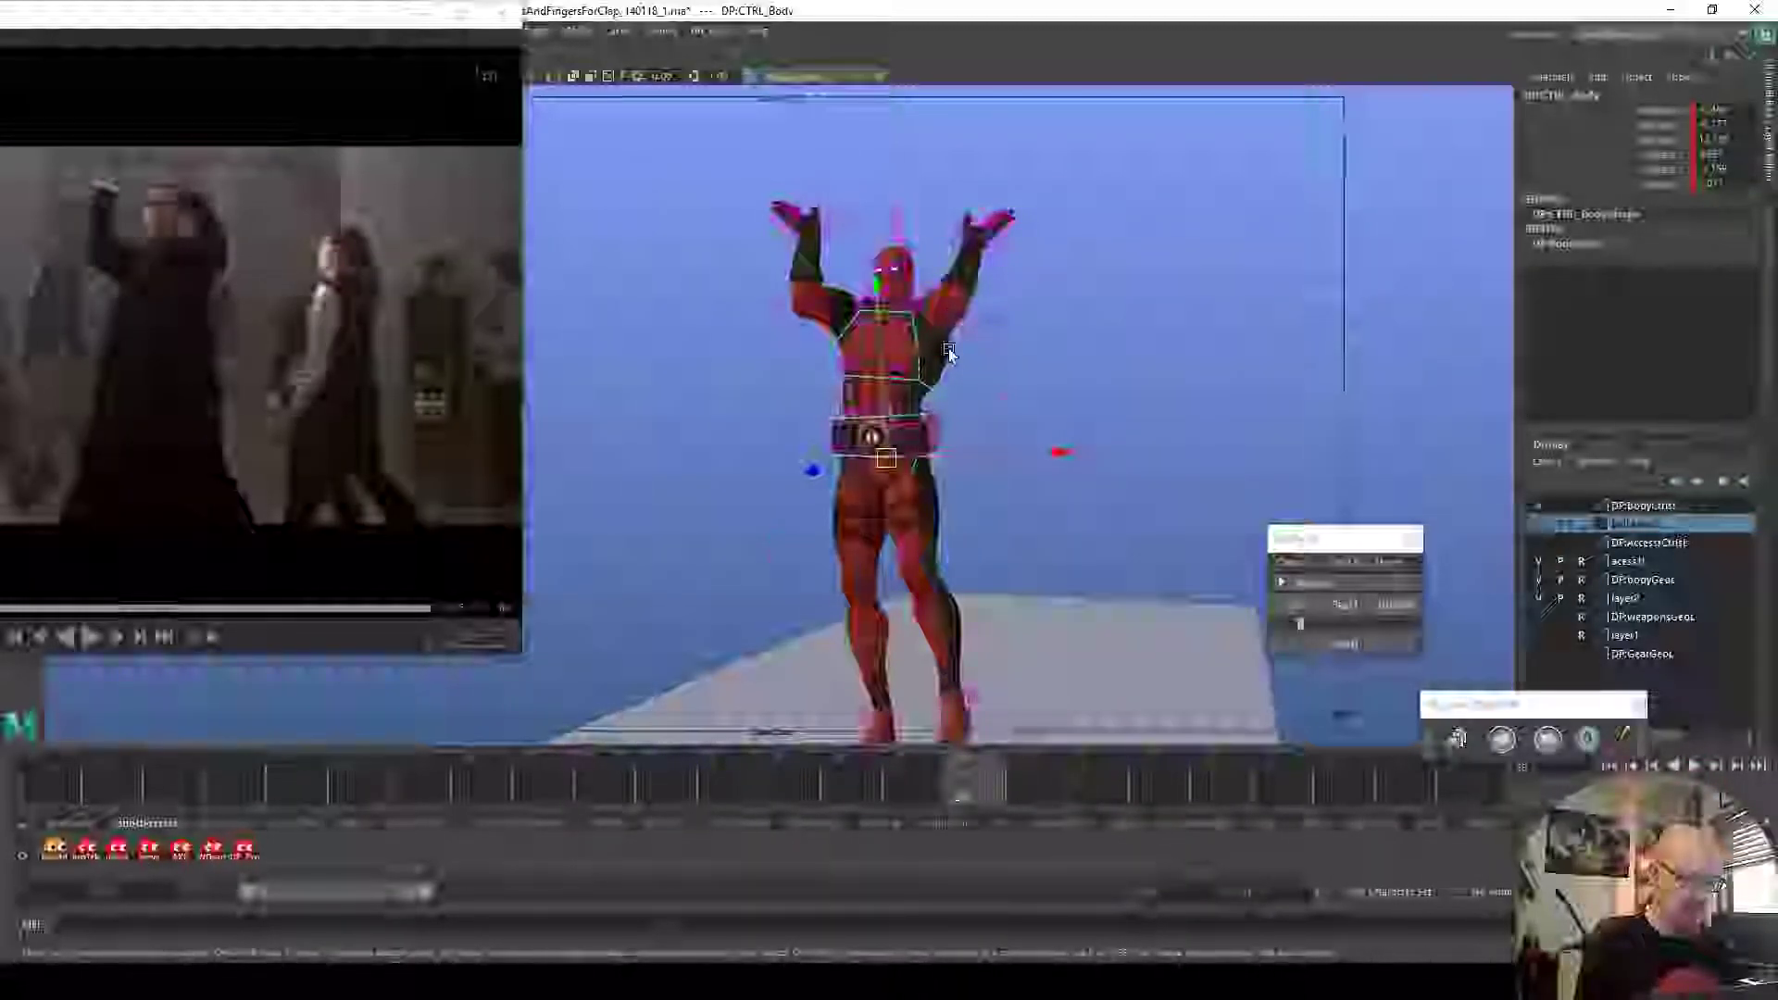
drag(974, 757, 1086, 770)
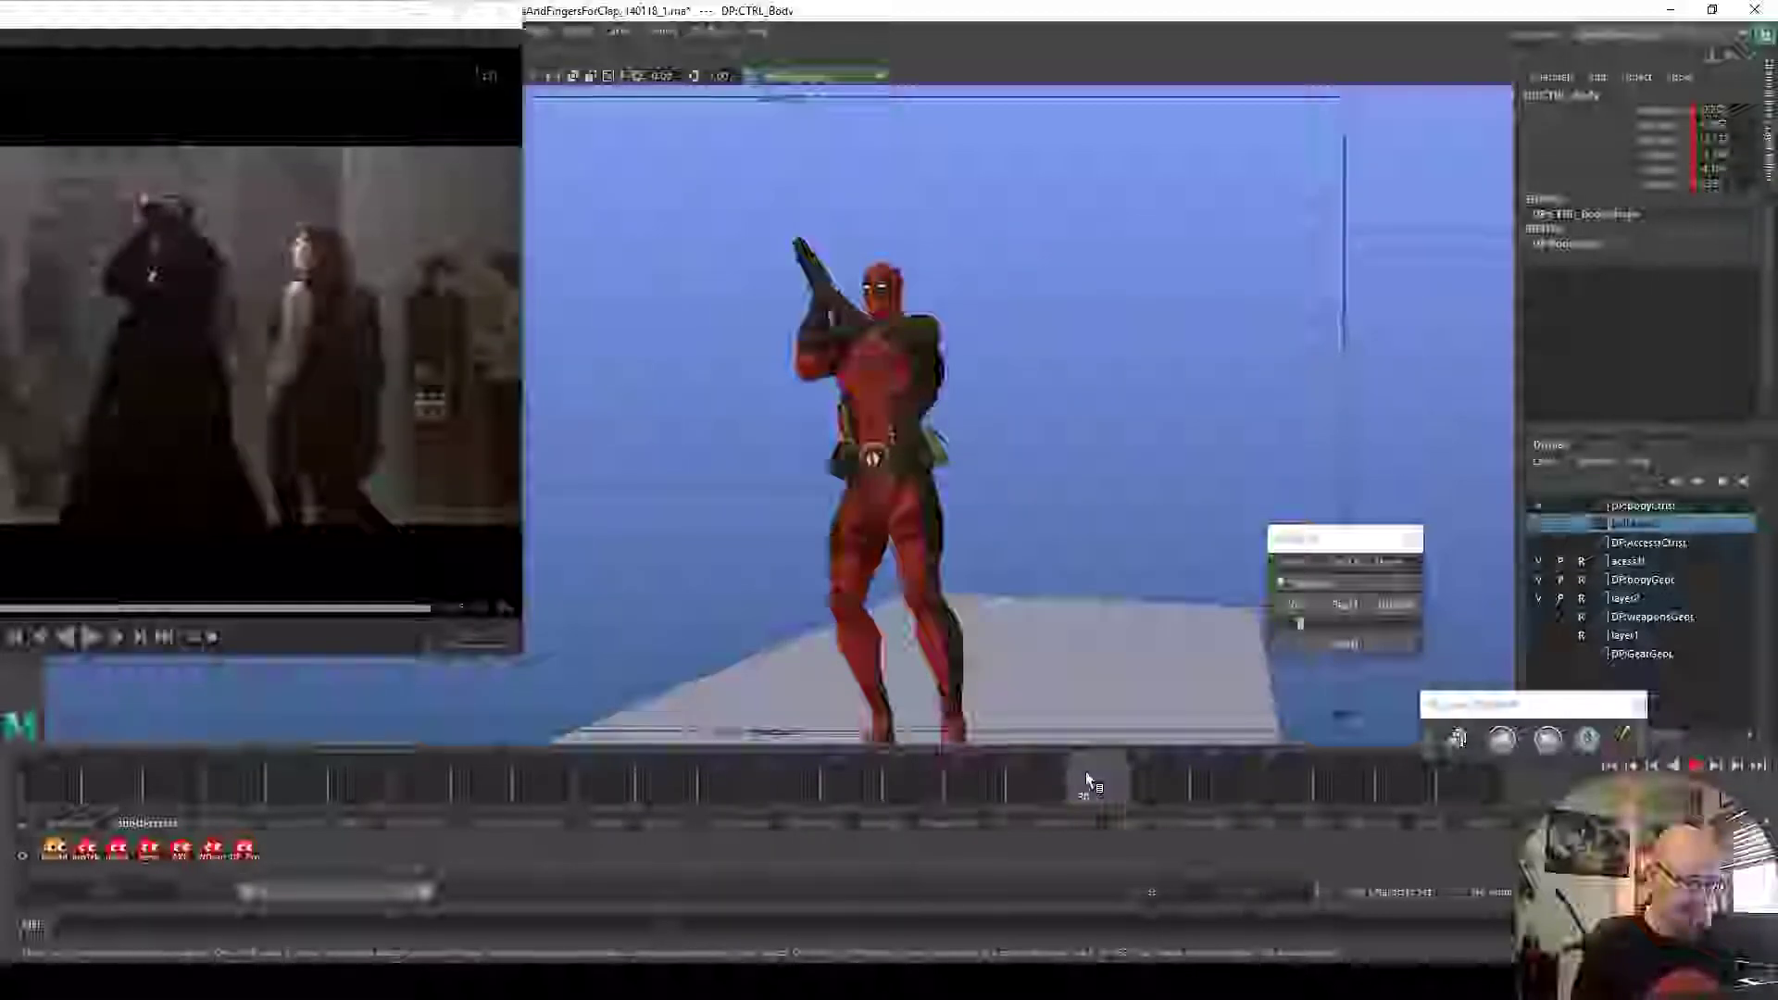
key(ctrl+g)
drag(647, 219, 1392, 144)
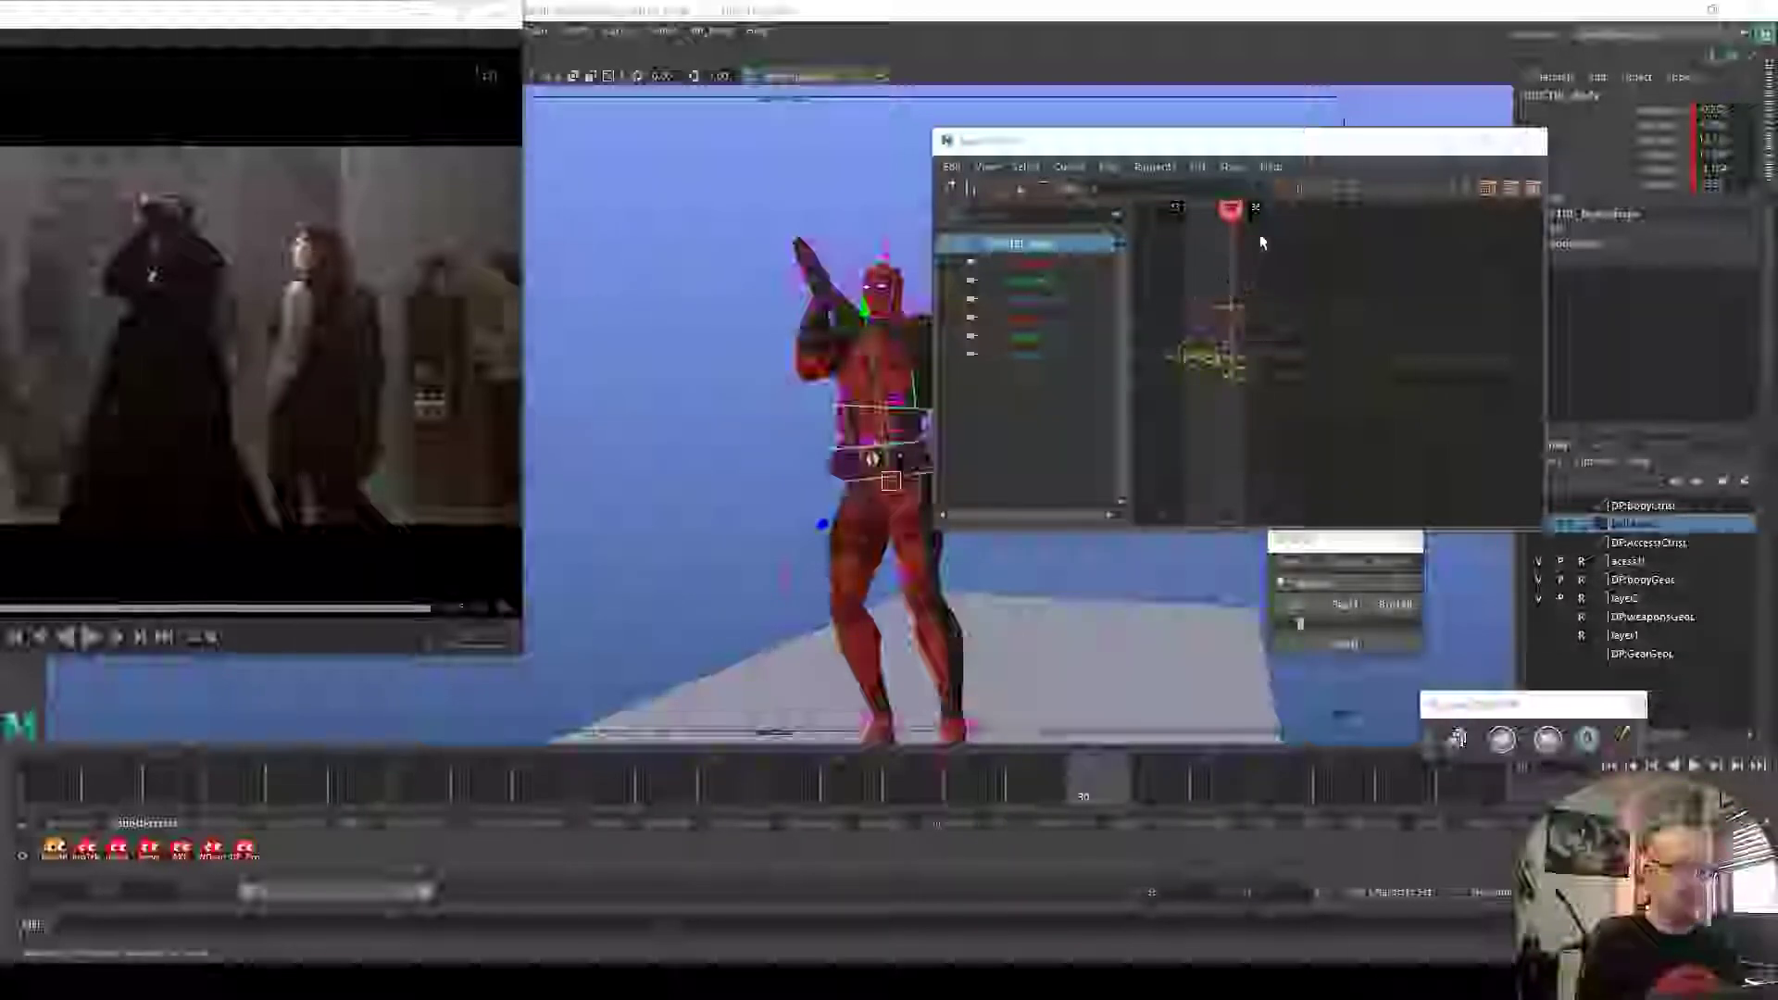
click(1033, 354)
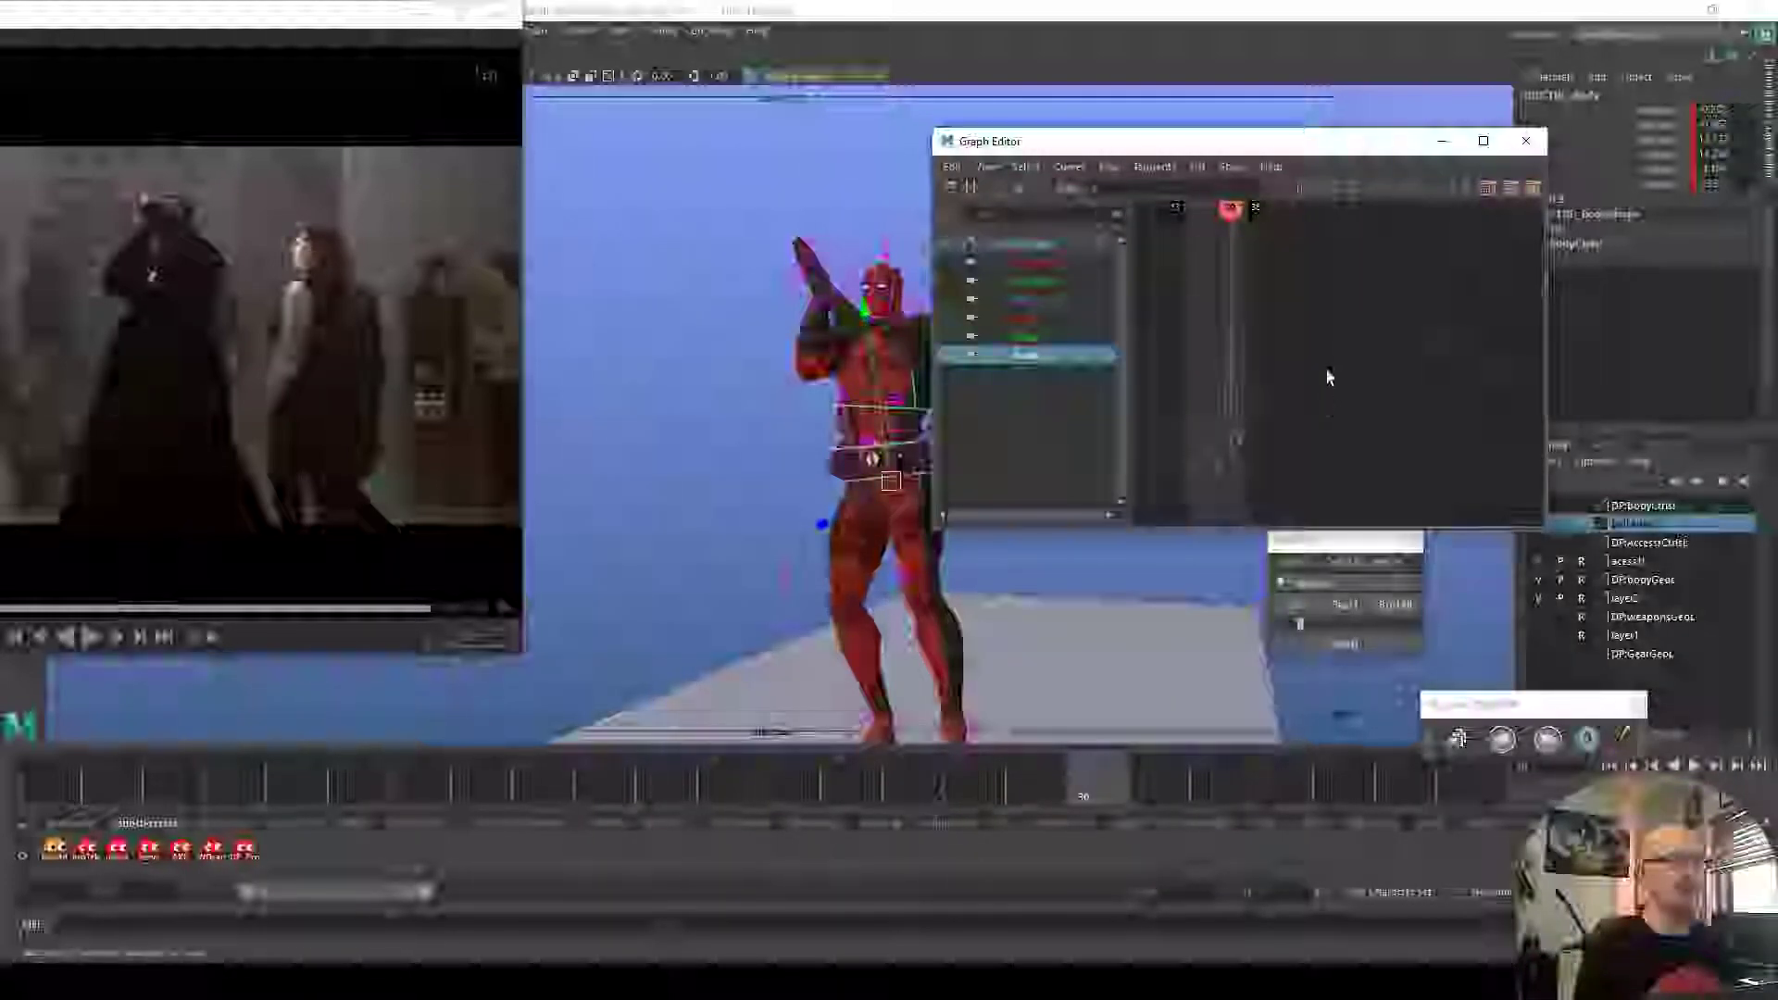
mouse_move(1206, 300)
alt+right_down()
mouse_move(1237, 459)
mouse_move(1331, 429)
mouse_move(1337, 451)
alt+right_up()
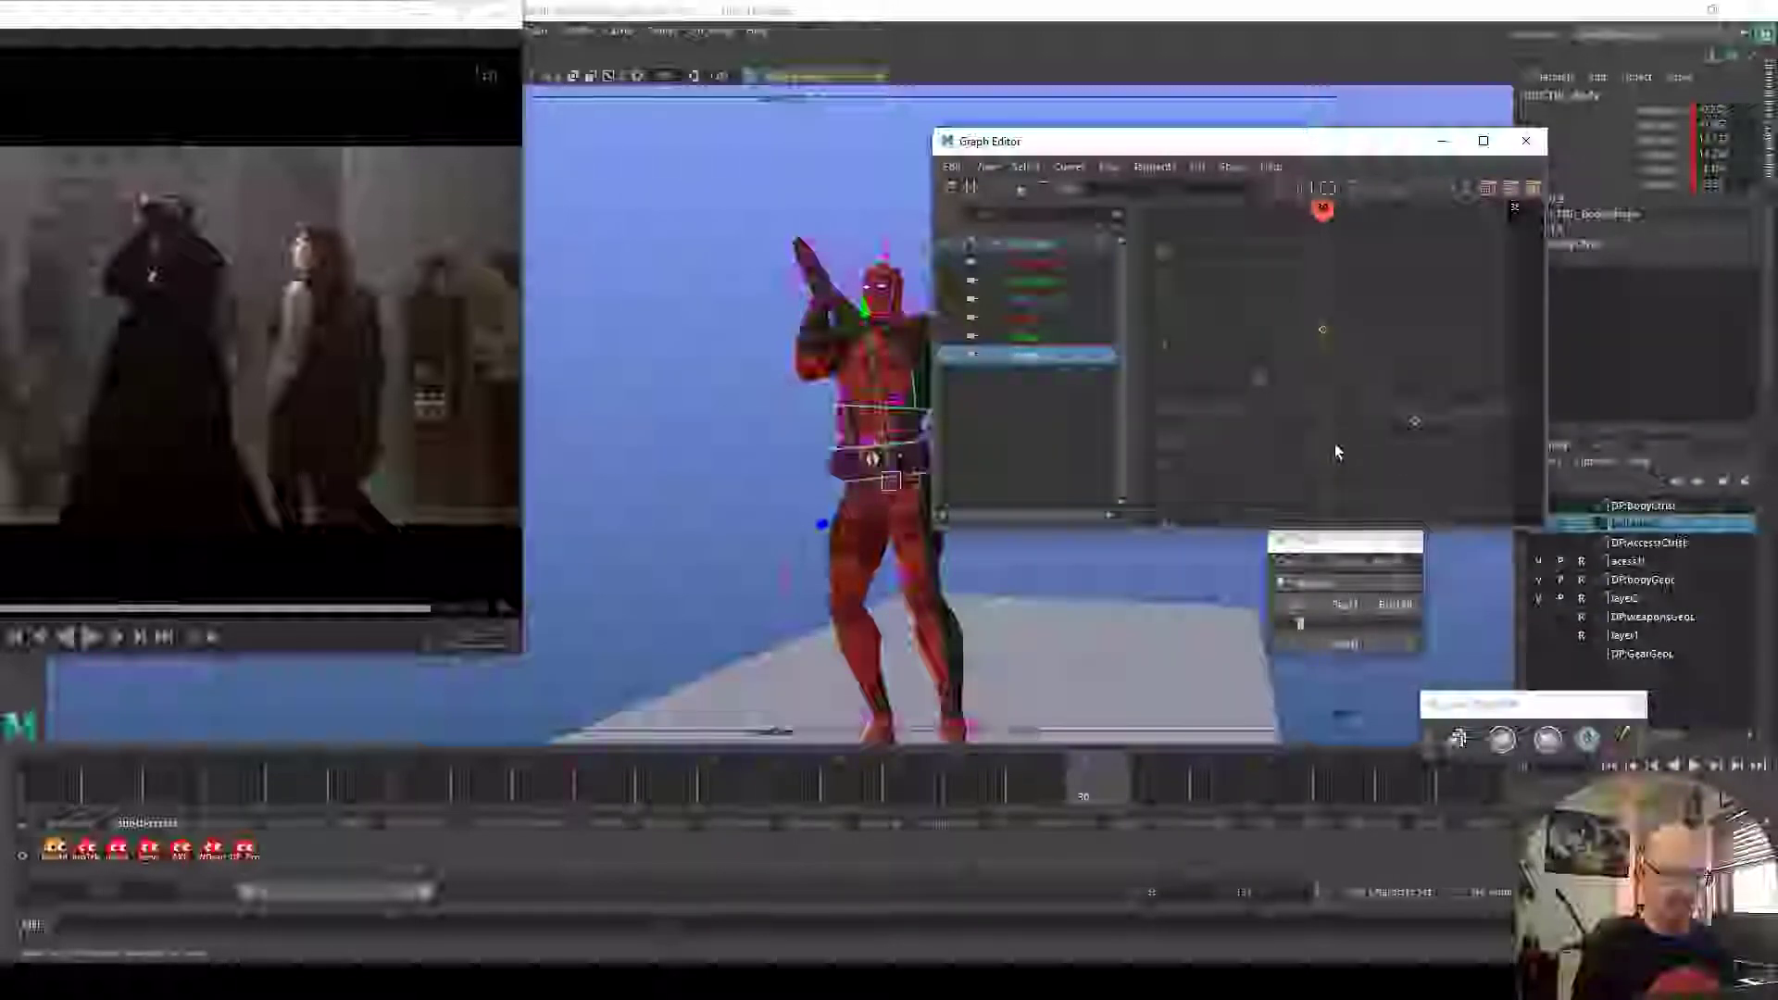
Fine-tune the values of the body control's Rotate Z keys at frames 28, 30 and 33, and play back the result
drag(811, 767, 959, 789)
drag(1241, 353, 1288, 404)
shift+middle_drag(1288, 405, 1291, 399)
drag(990, 762, 1083, 782)
drag(1298, 306, 1344, 352)
shift+middle_drag(1344, 352, 1348, 353)
drag(1093, 770, 1274, 783)
drag(1392, 398, 1430, 430)
shift+middle_drag(1431, 429, 1432, 426)
click(743, 784)
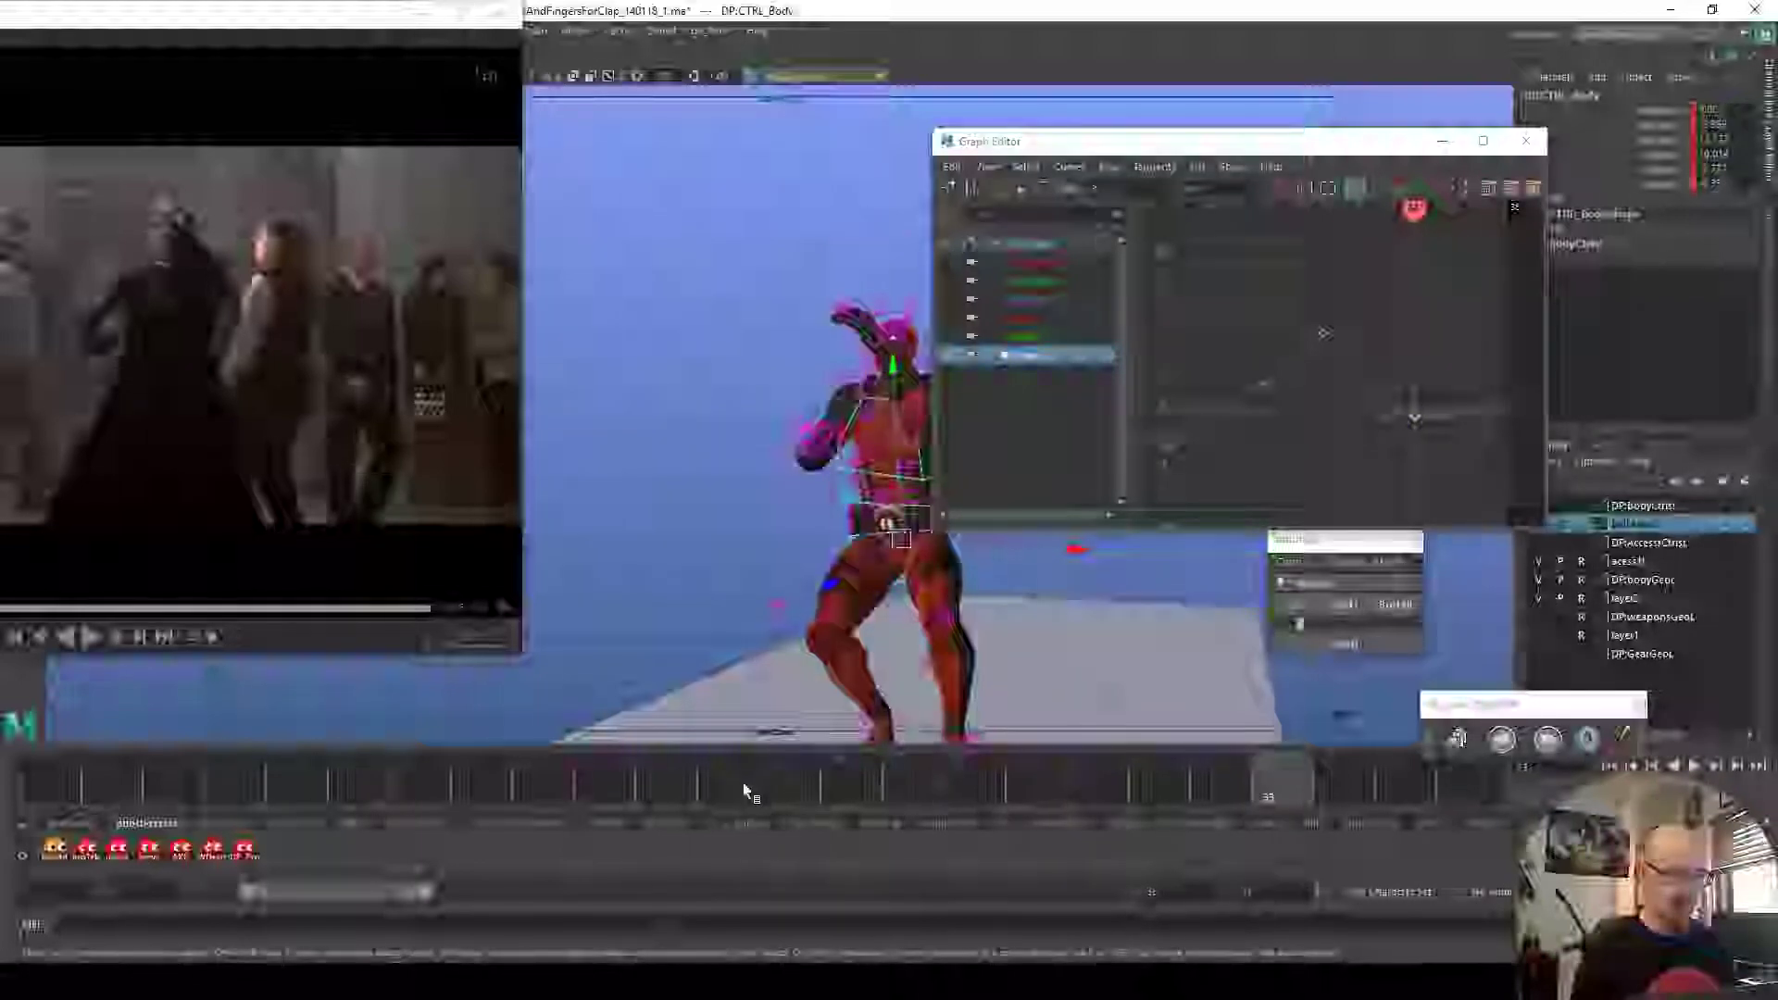
key(alt+v)
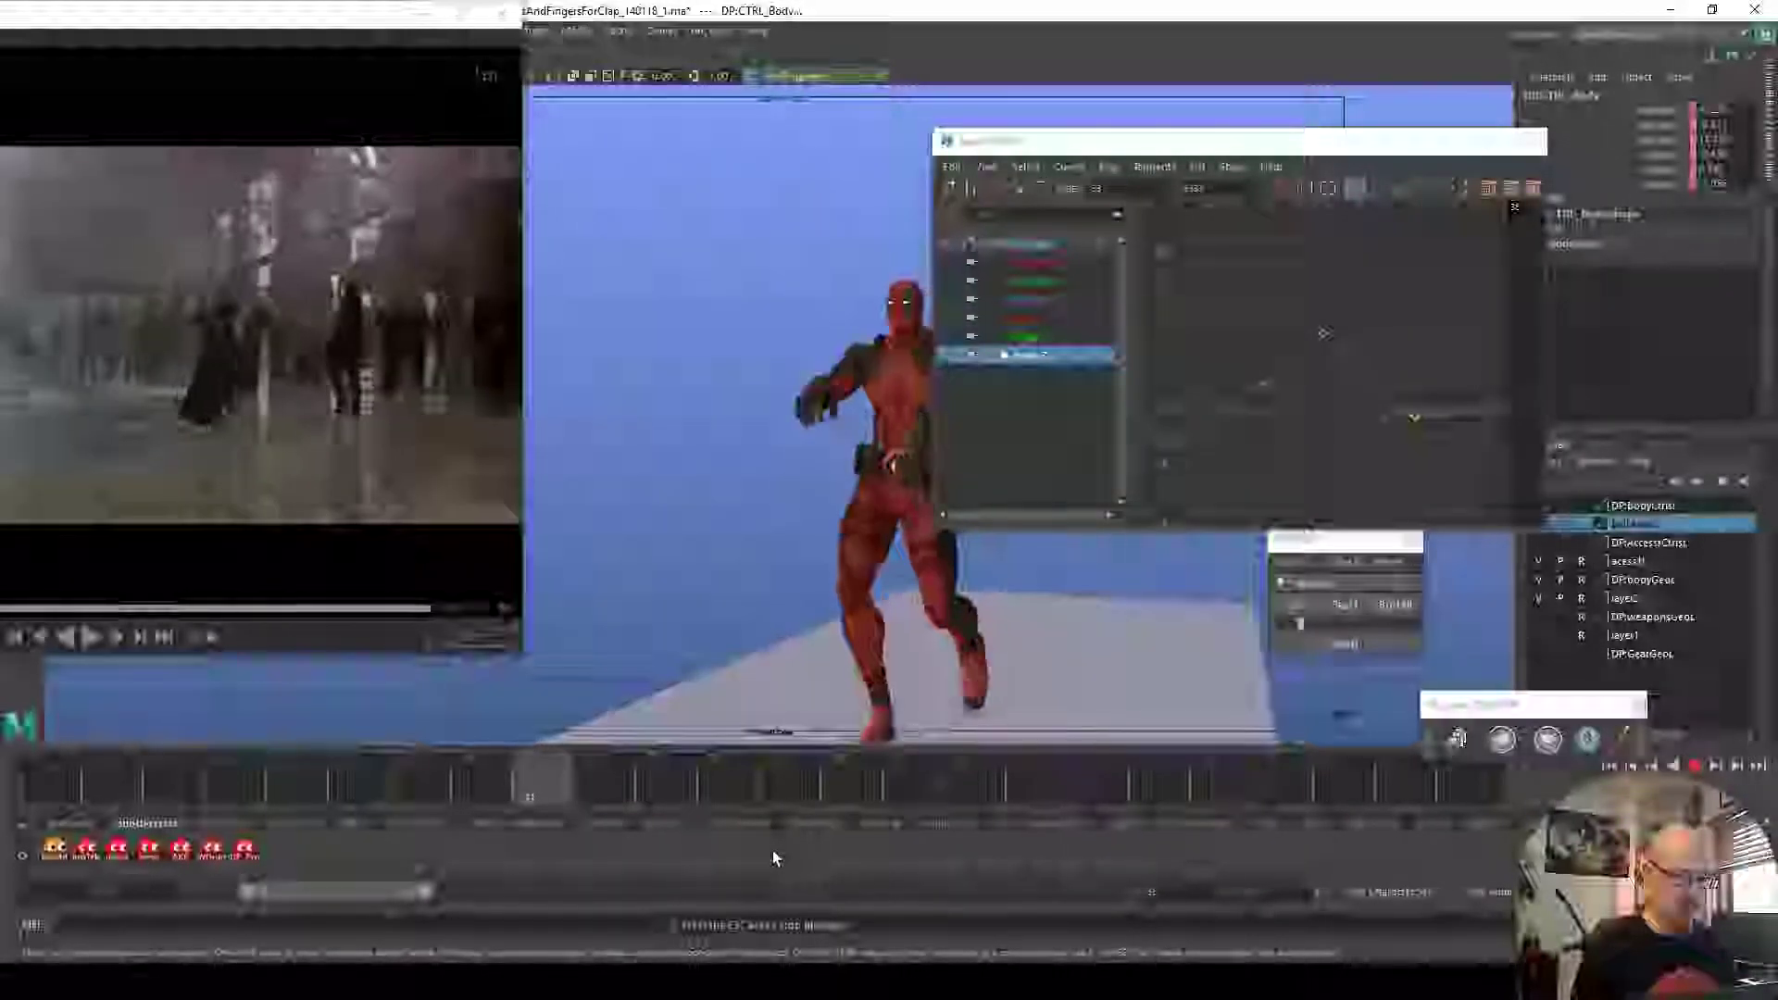
key(alt+v)
Move the Graph Editor aside and adjust the head control's rotation at frame 28
mouse_move(755, 780)
mouse_down()
mouse_move(912, 786)
mouse_move(599, 782)
mouse_move(752, 794)
mouse_move(959, 770)
mouse_up()
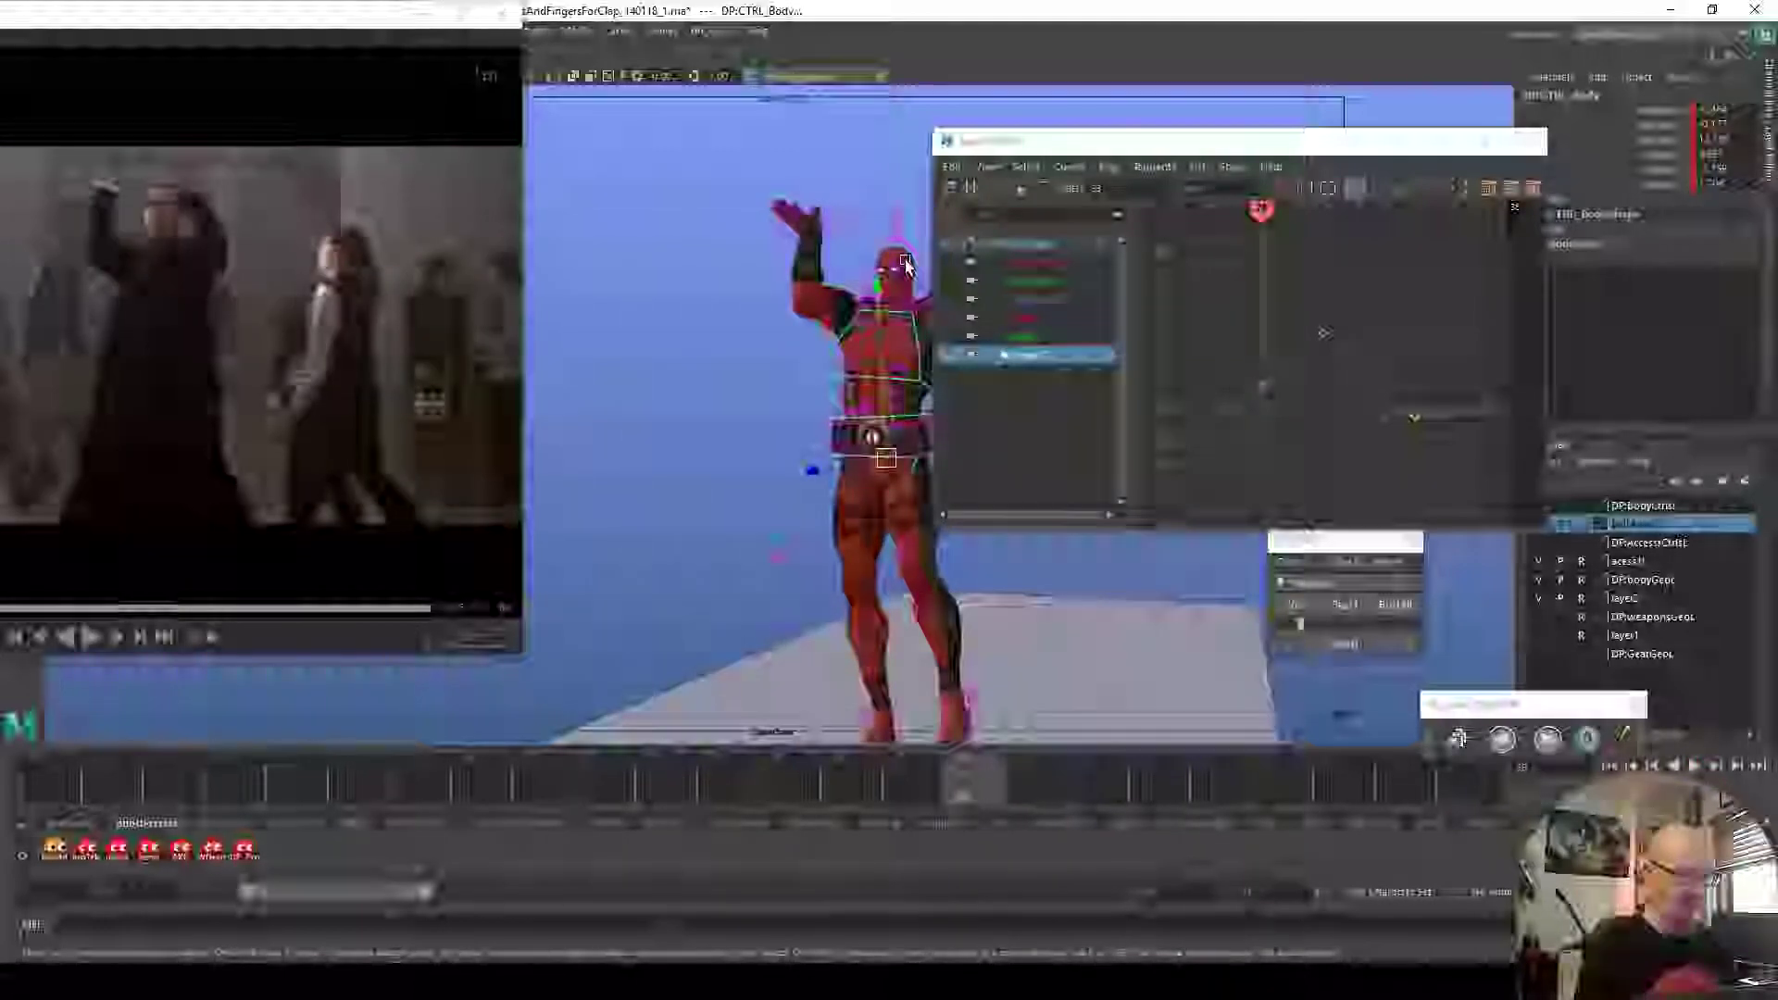
click(915, 263)
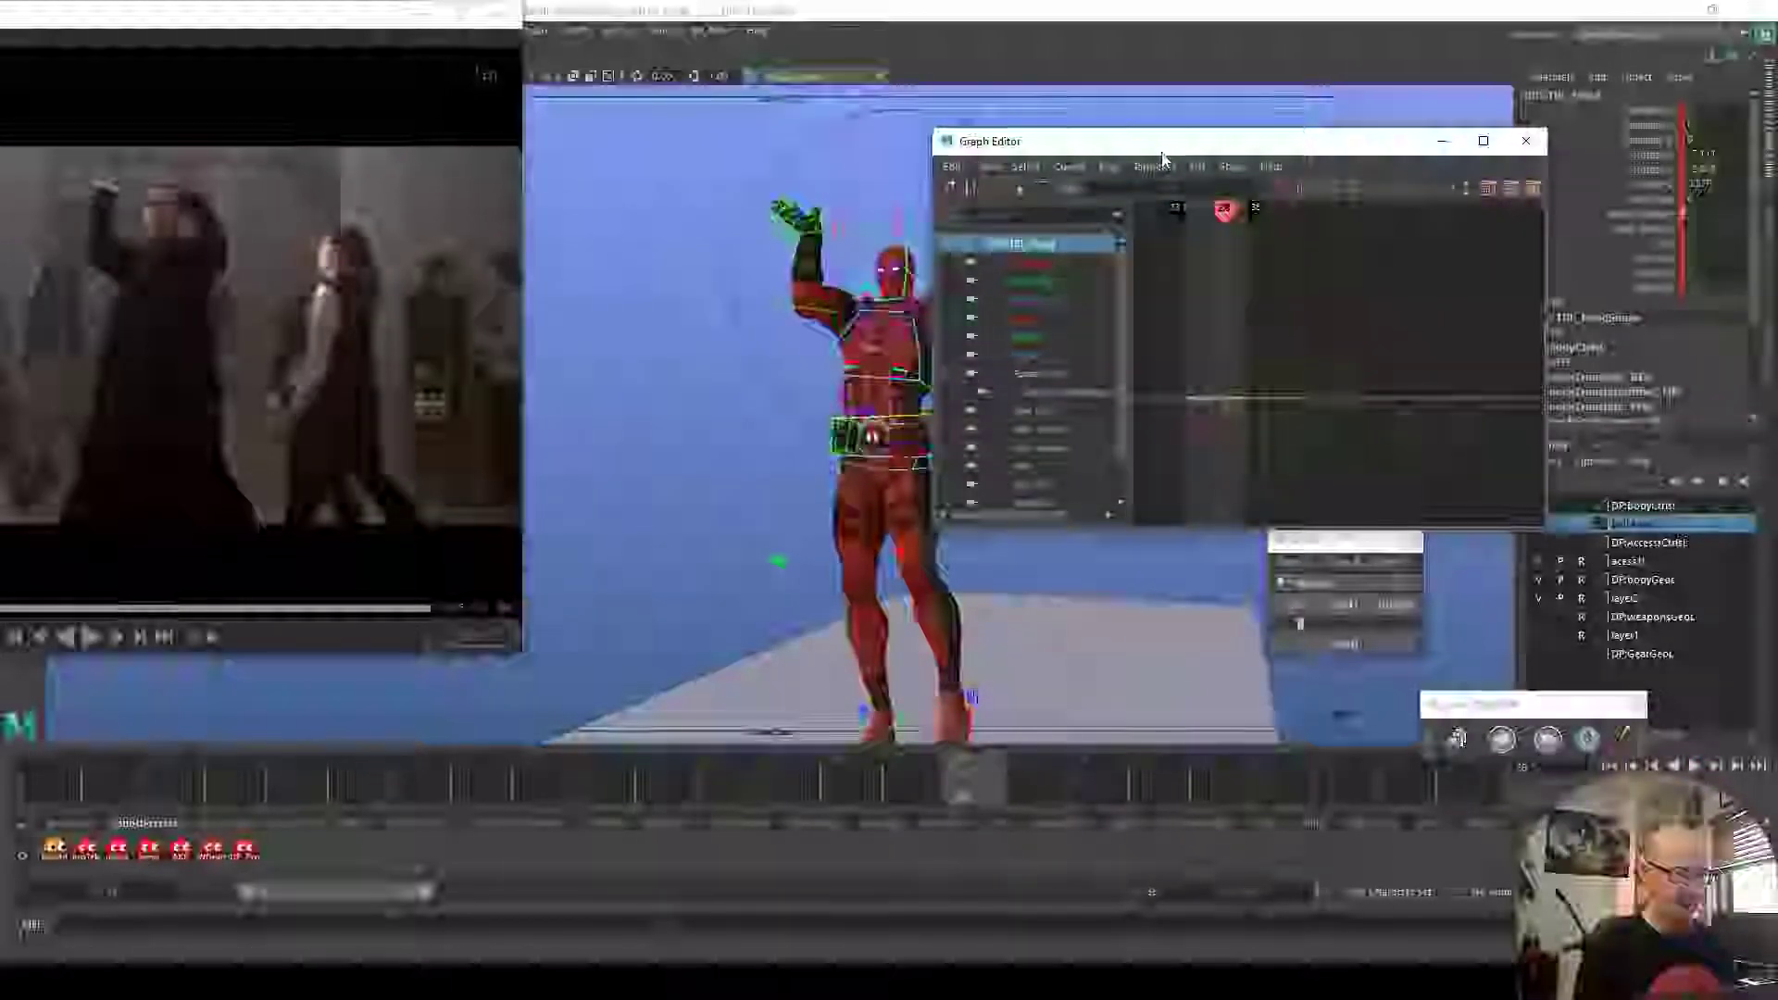
drag(1170, 141, 1347, 119)
drag(1048, 346, 1042, 355)
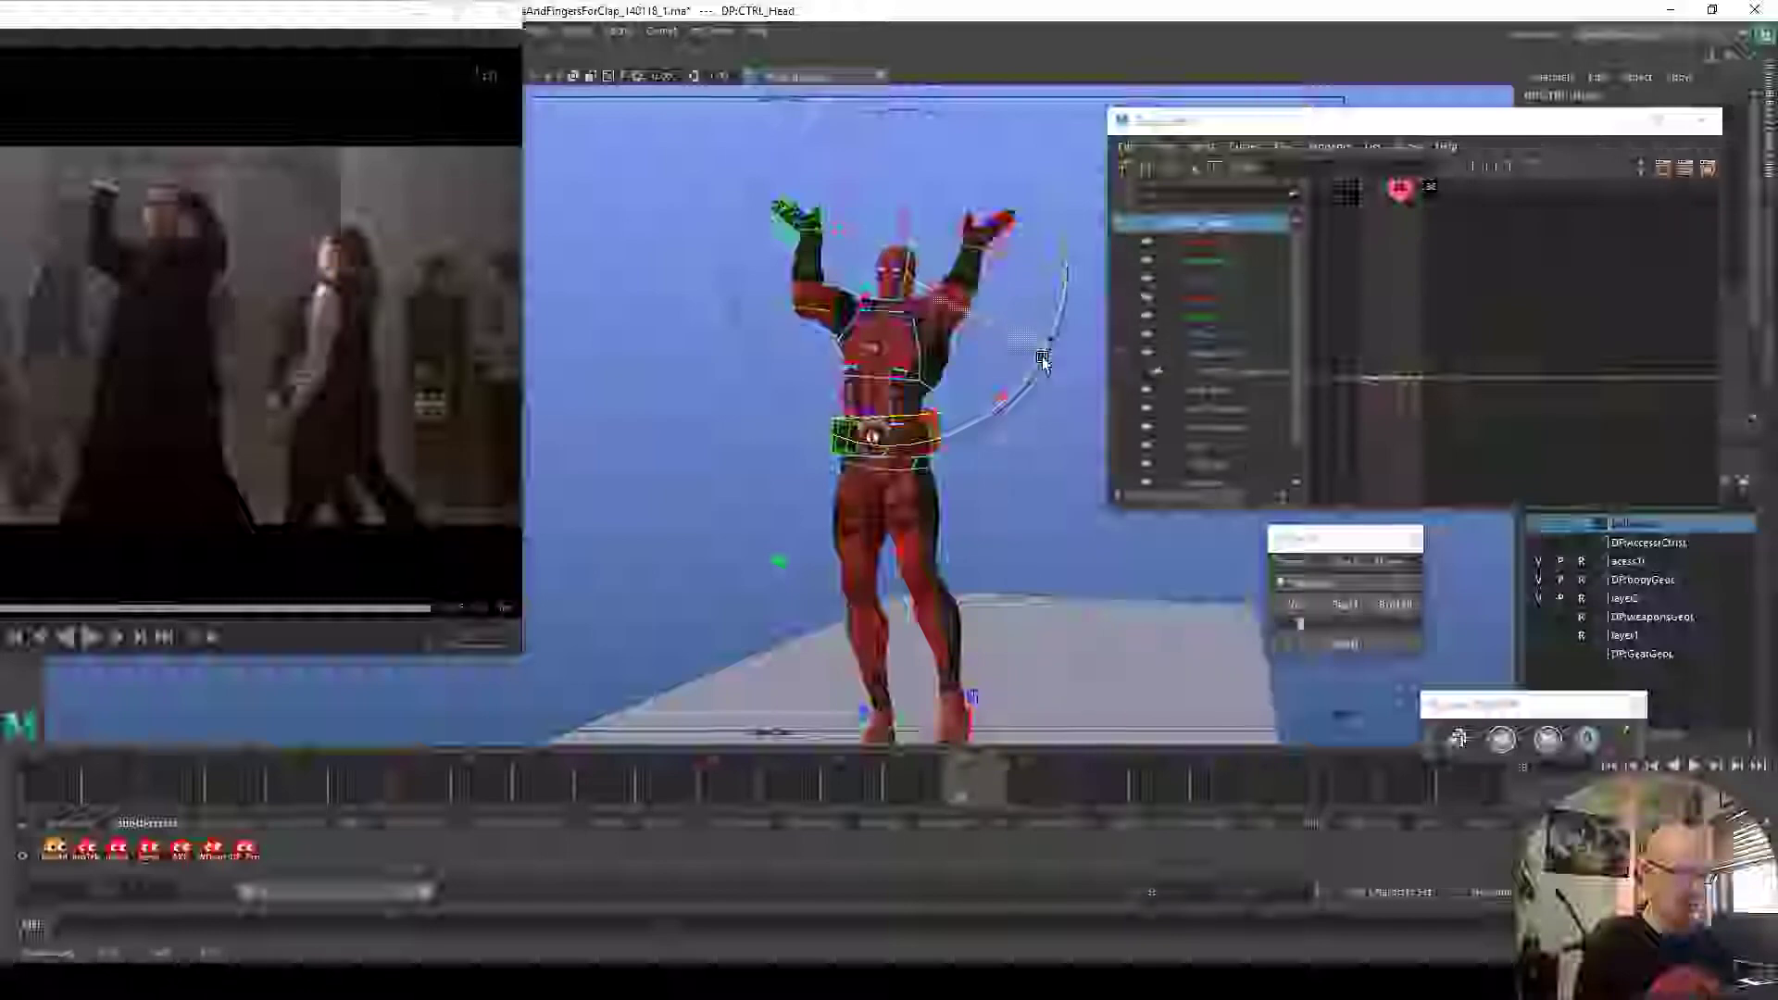
click(834, 382)
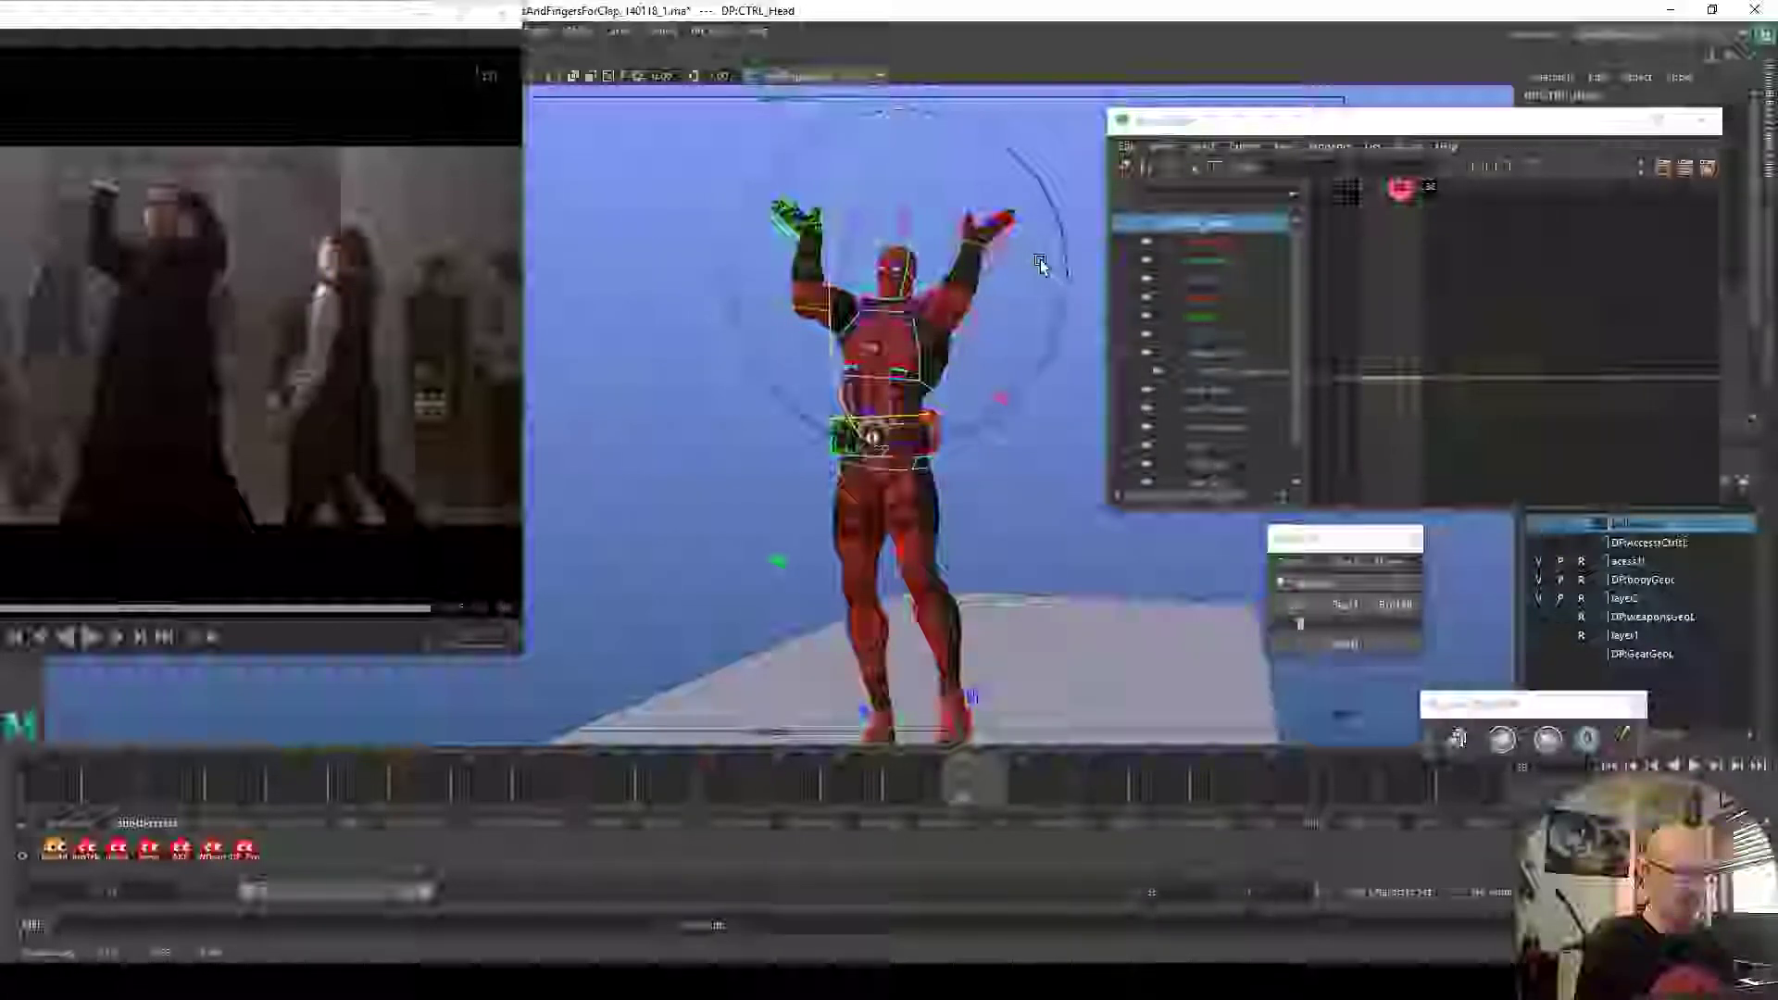
drag(1041, 266, 1053, 327)
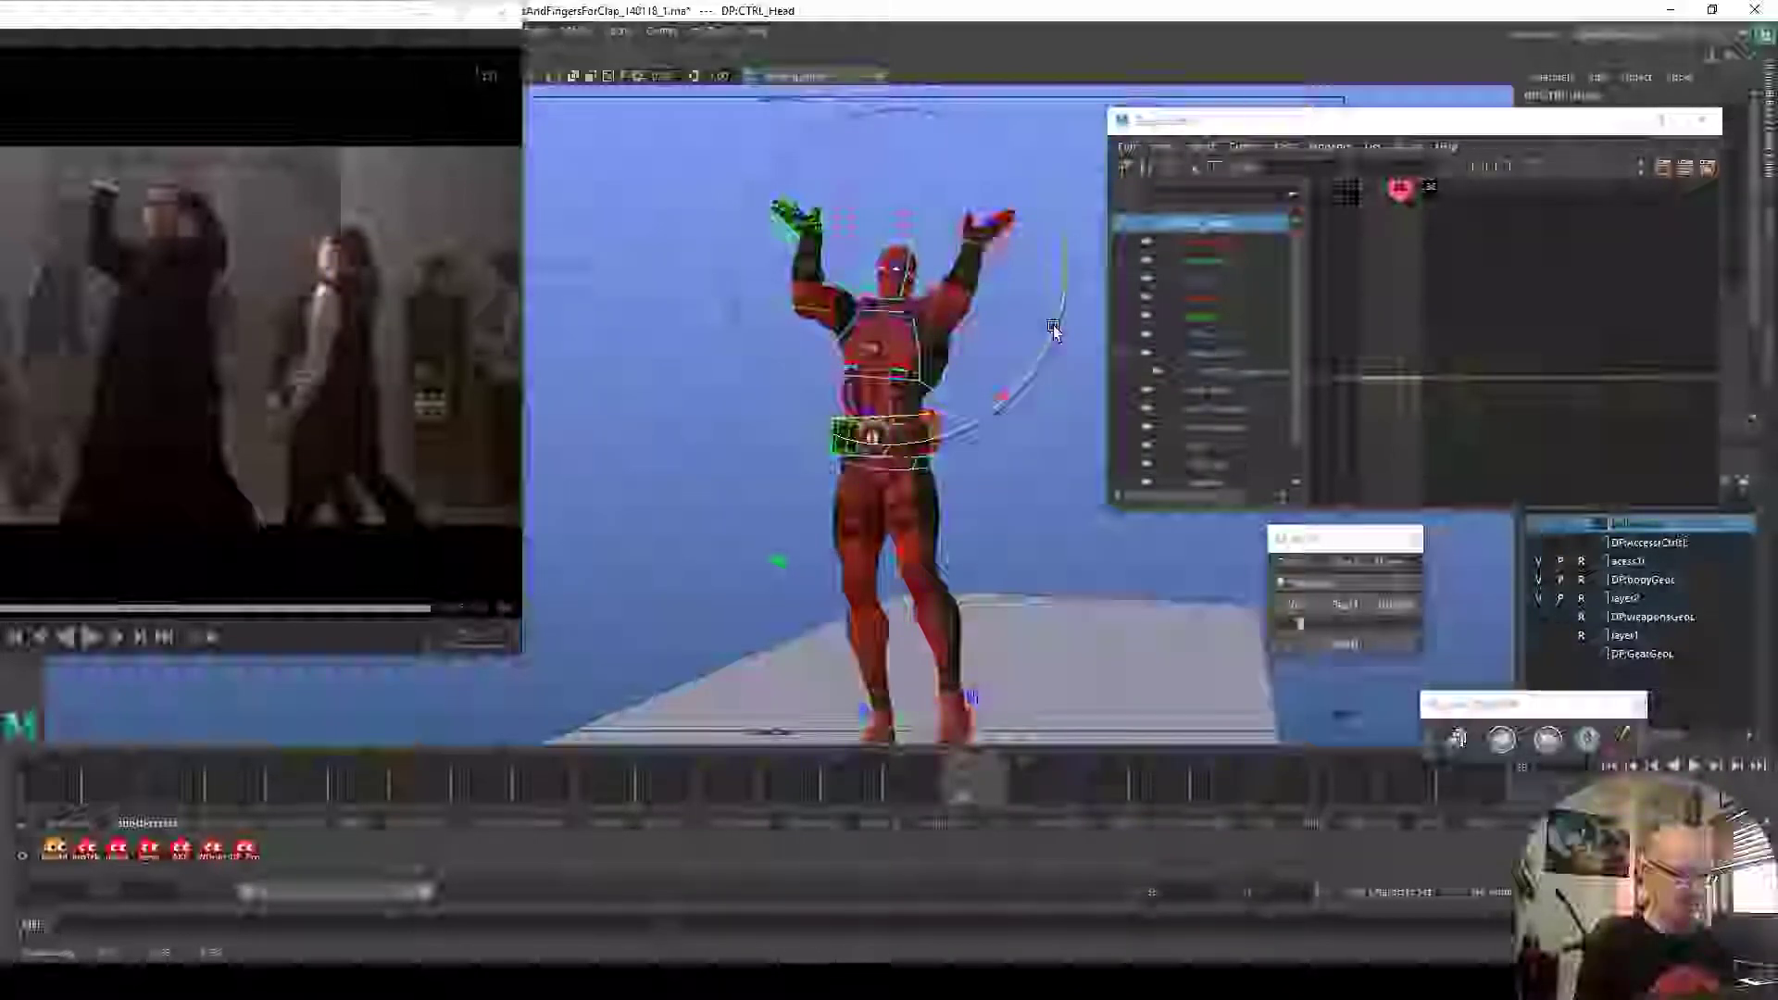
Refine the head control's rotation at frames 29 and 30, and play back the clap
drag(989, 774, 1035, 773)
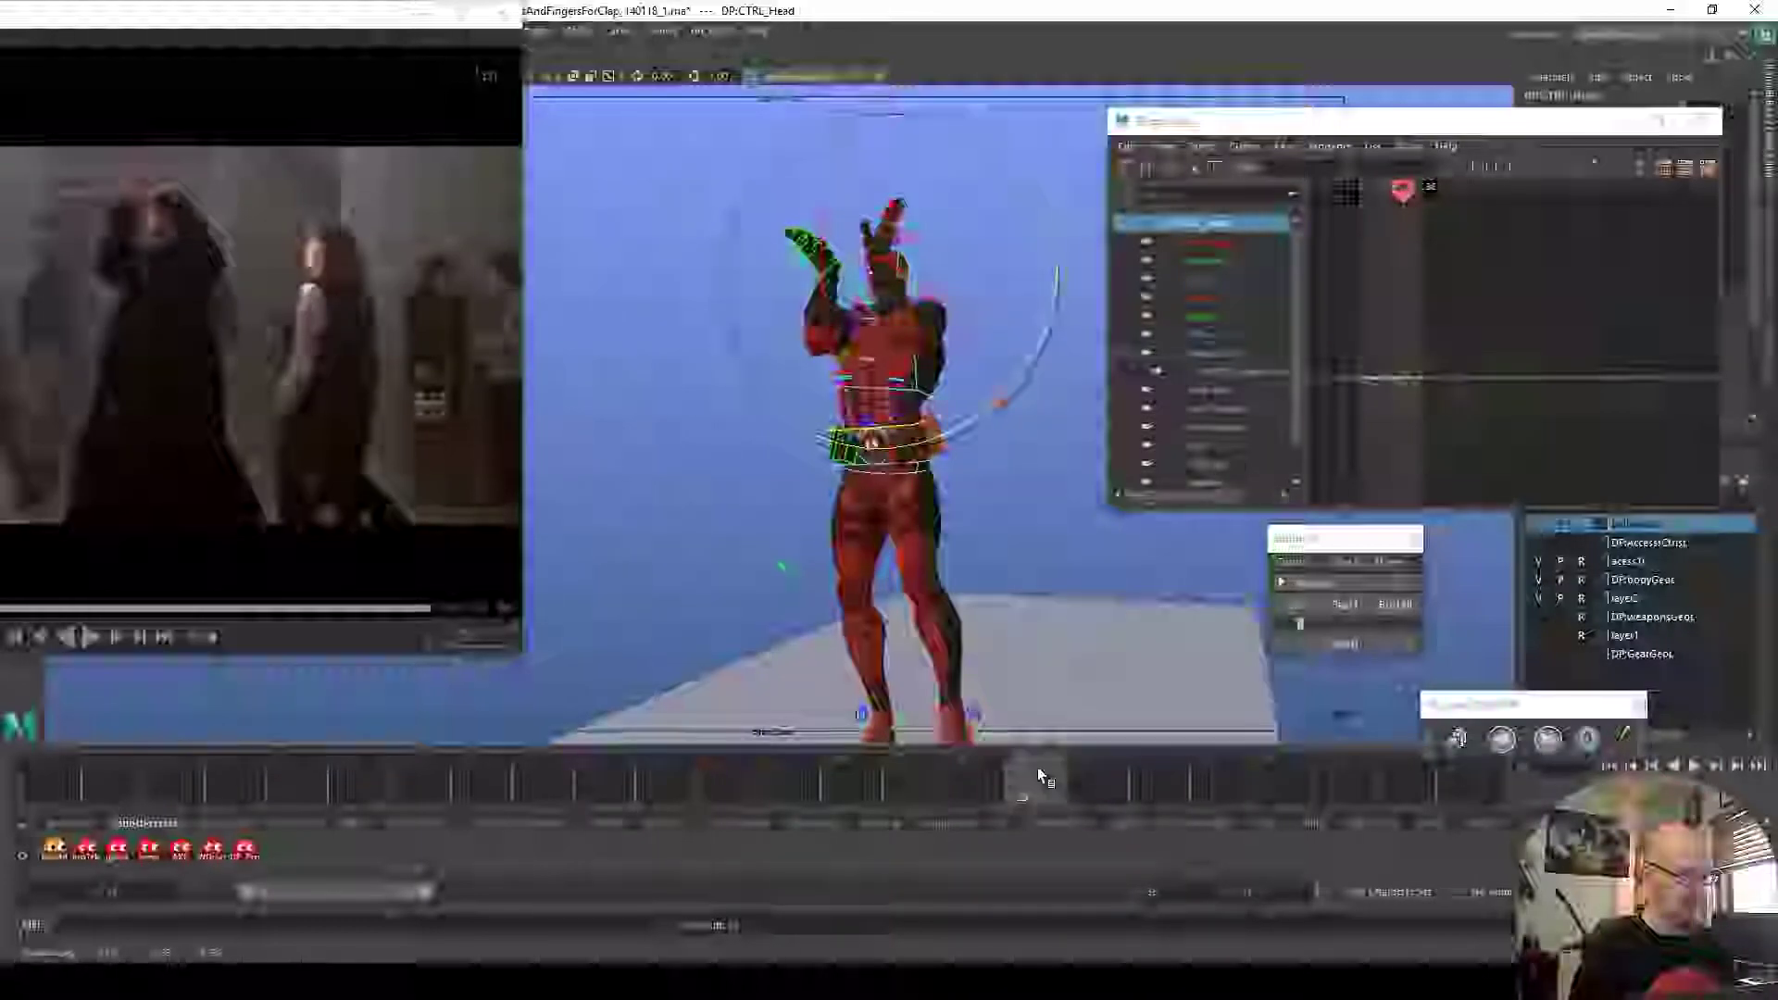
click(844, 414)
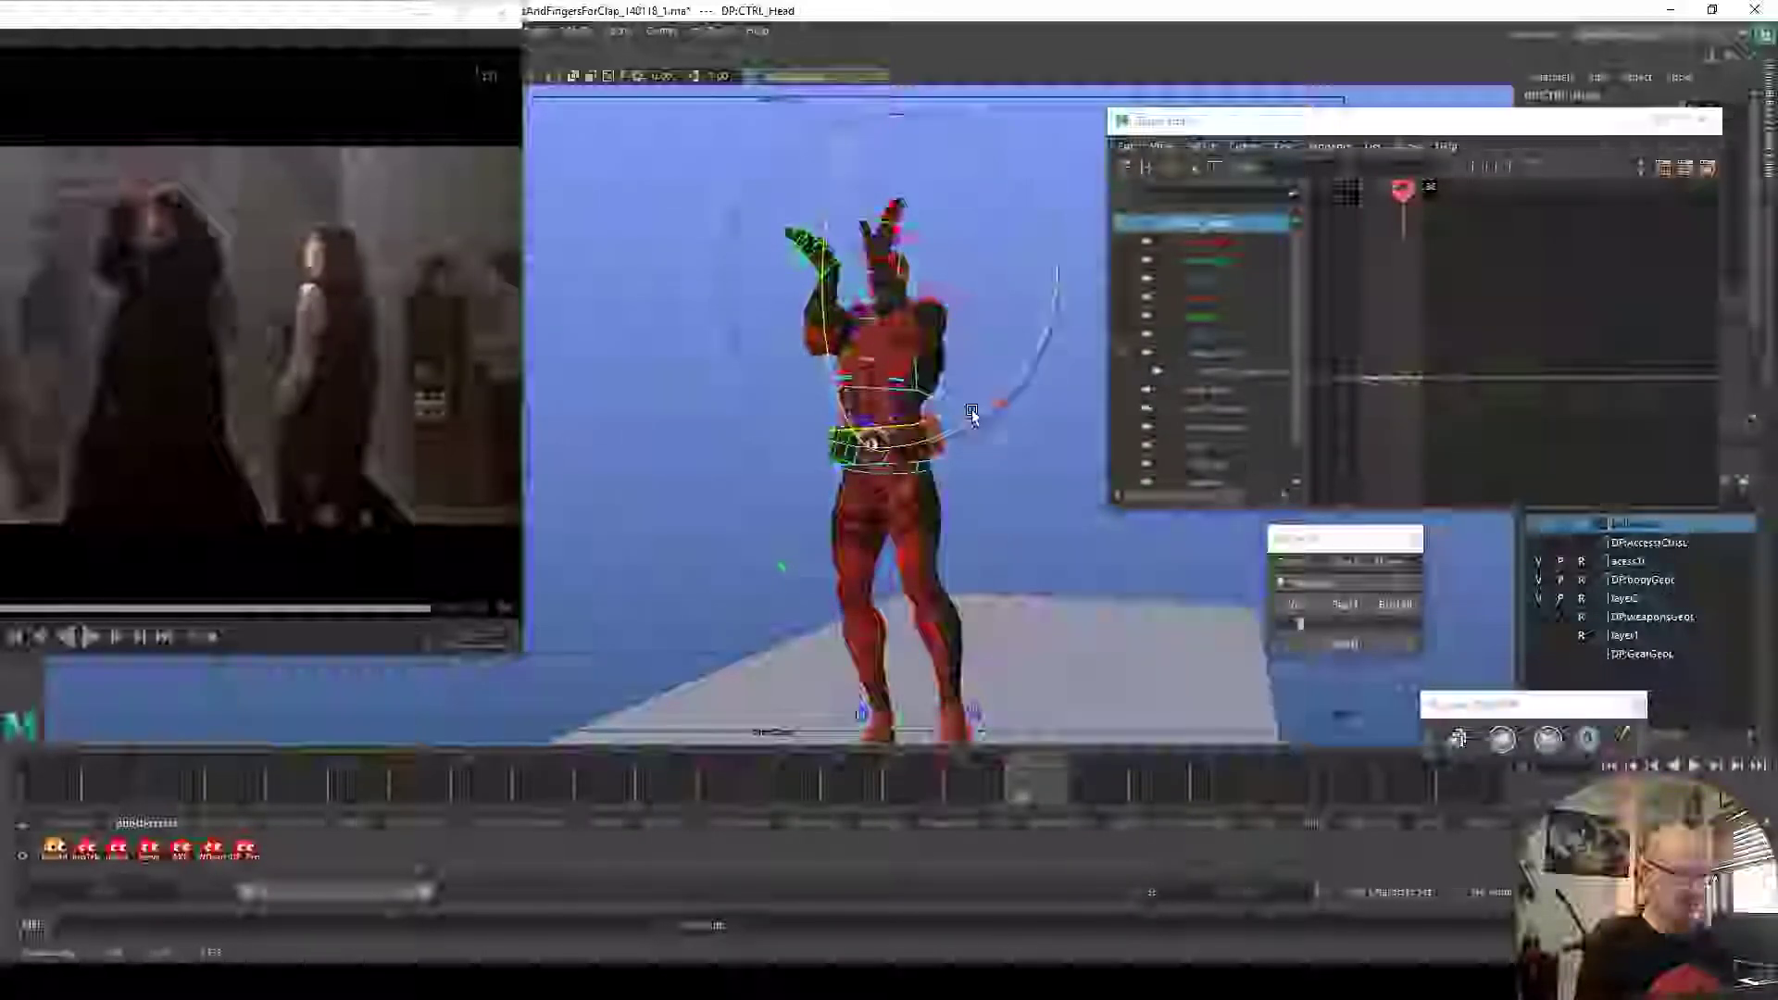
drag(1024, 774, 1095, 767)
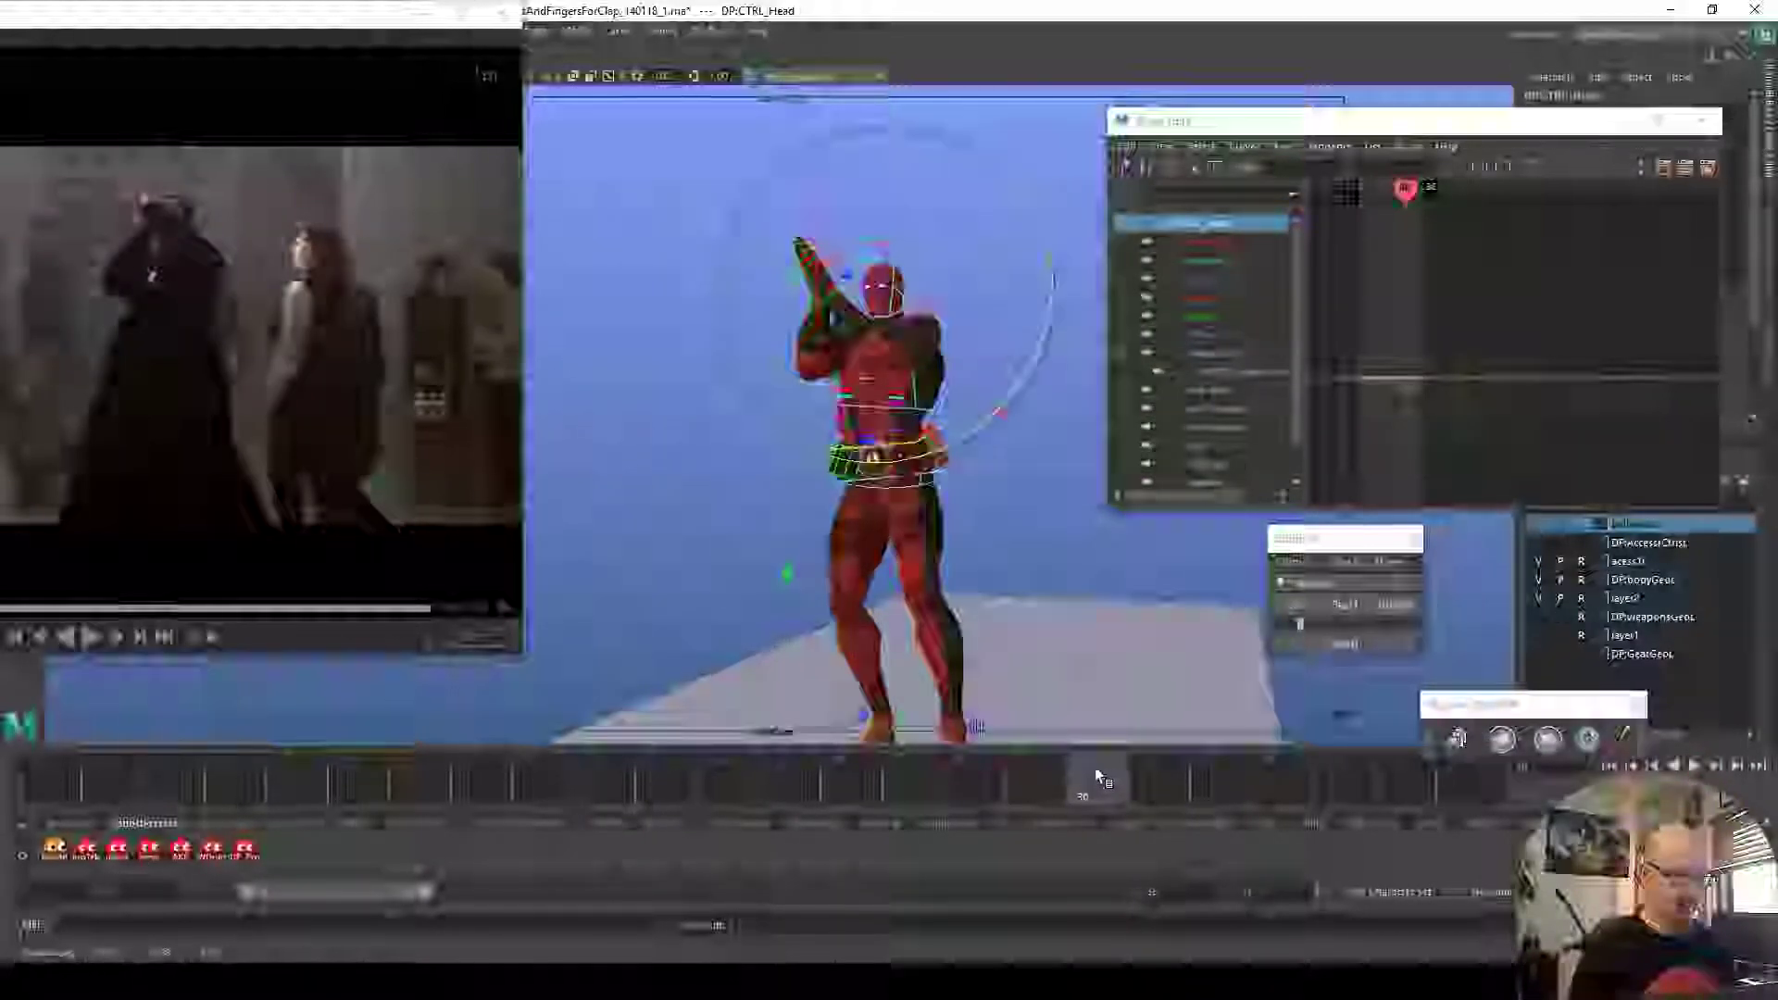
drag(987, 326, 997, 323)
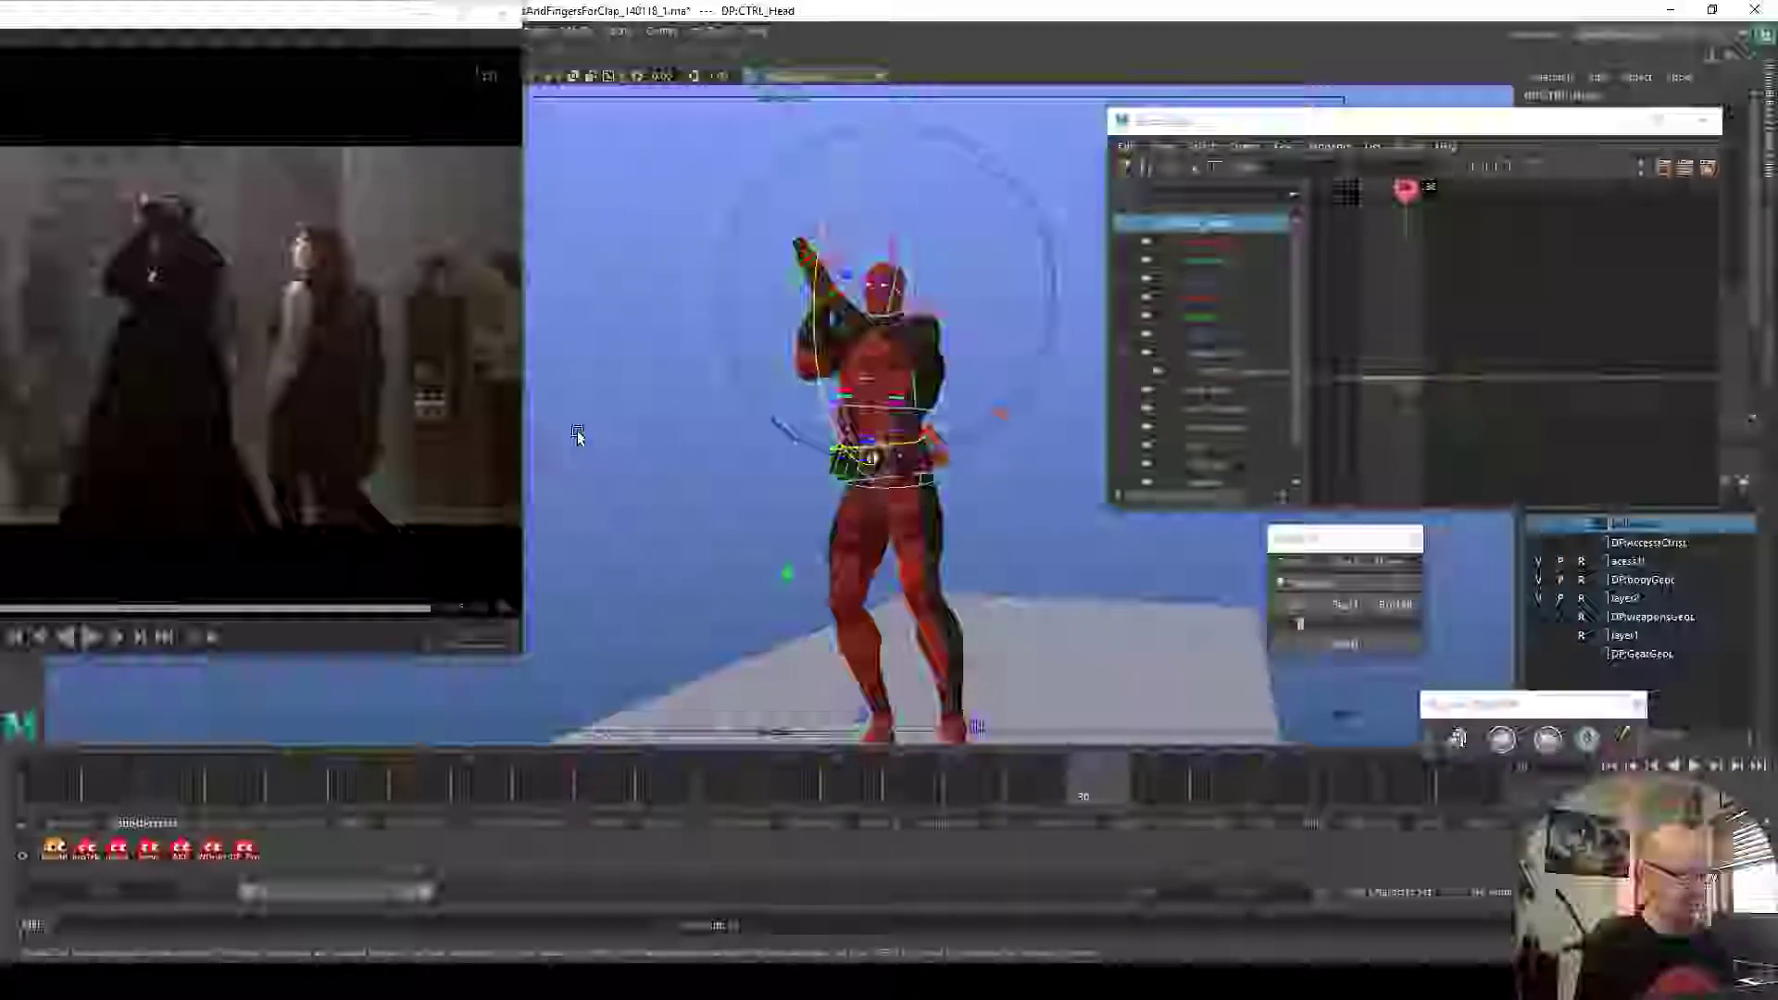
click(819, 780)
key(alt+v)
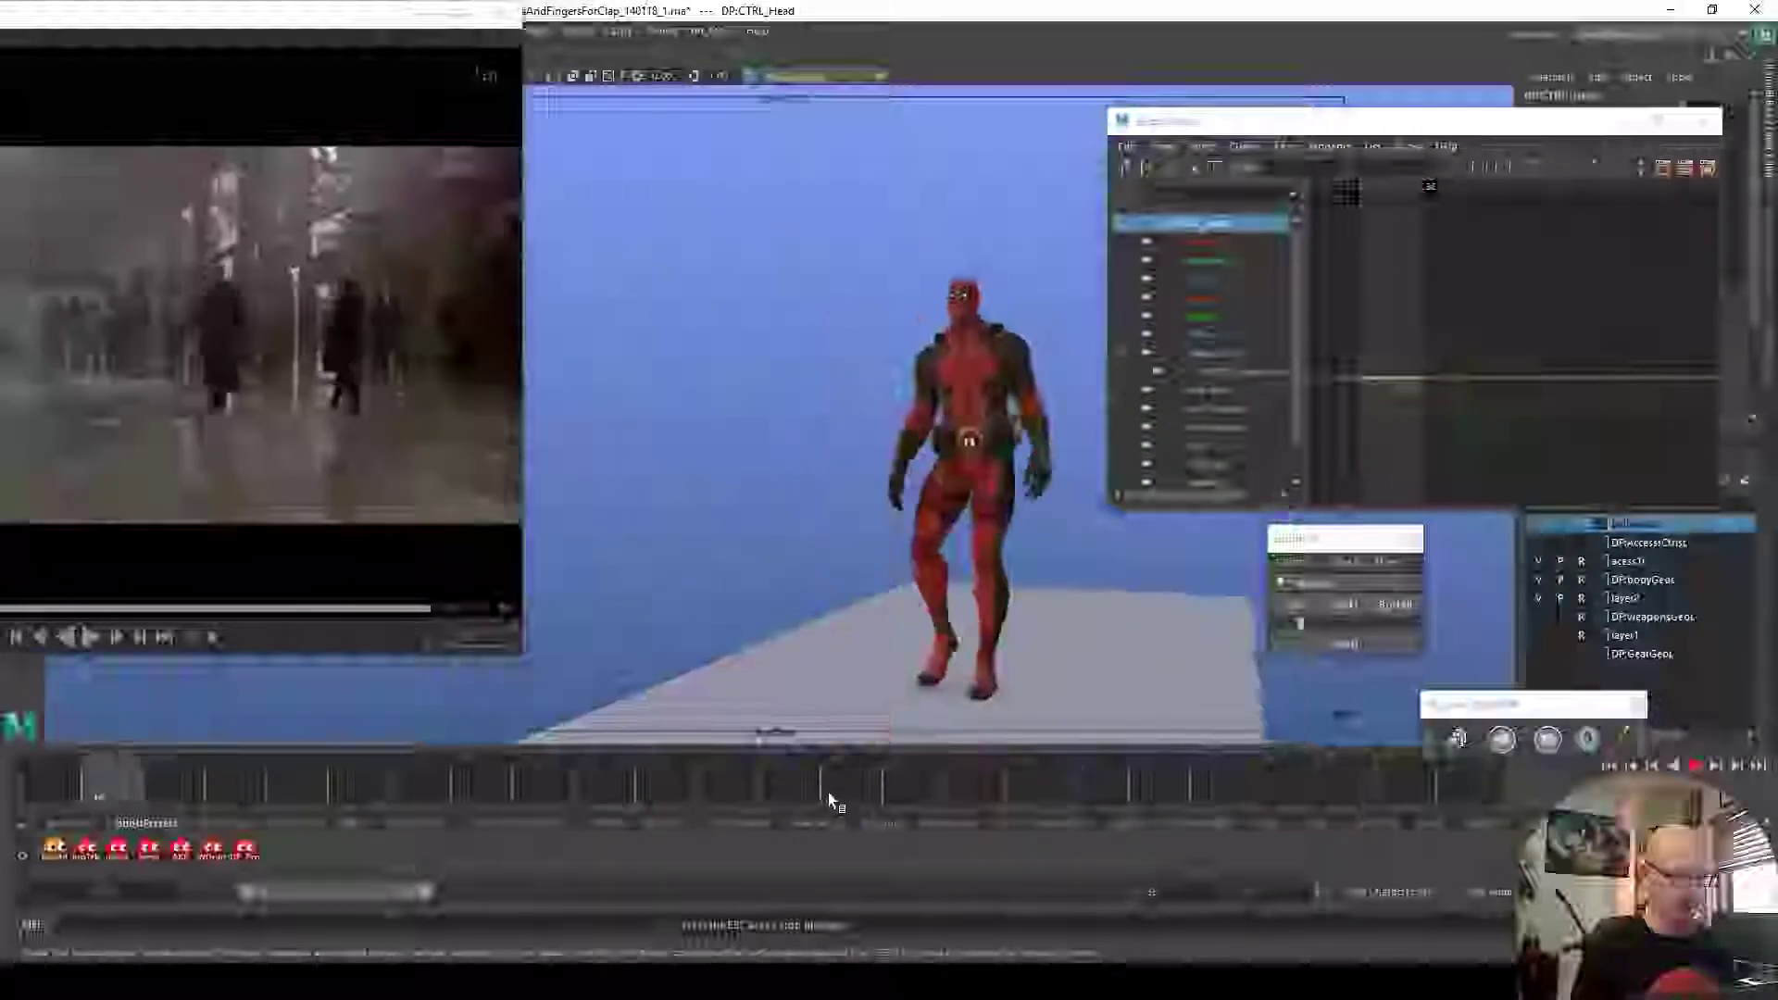
Rotate the head control at frames 34 and 35 to follow the reference, and play back the motion
drag(962, 768, 1220, 793)
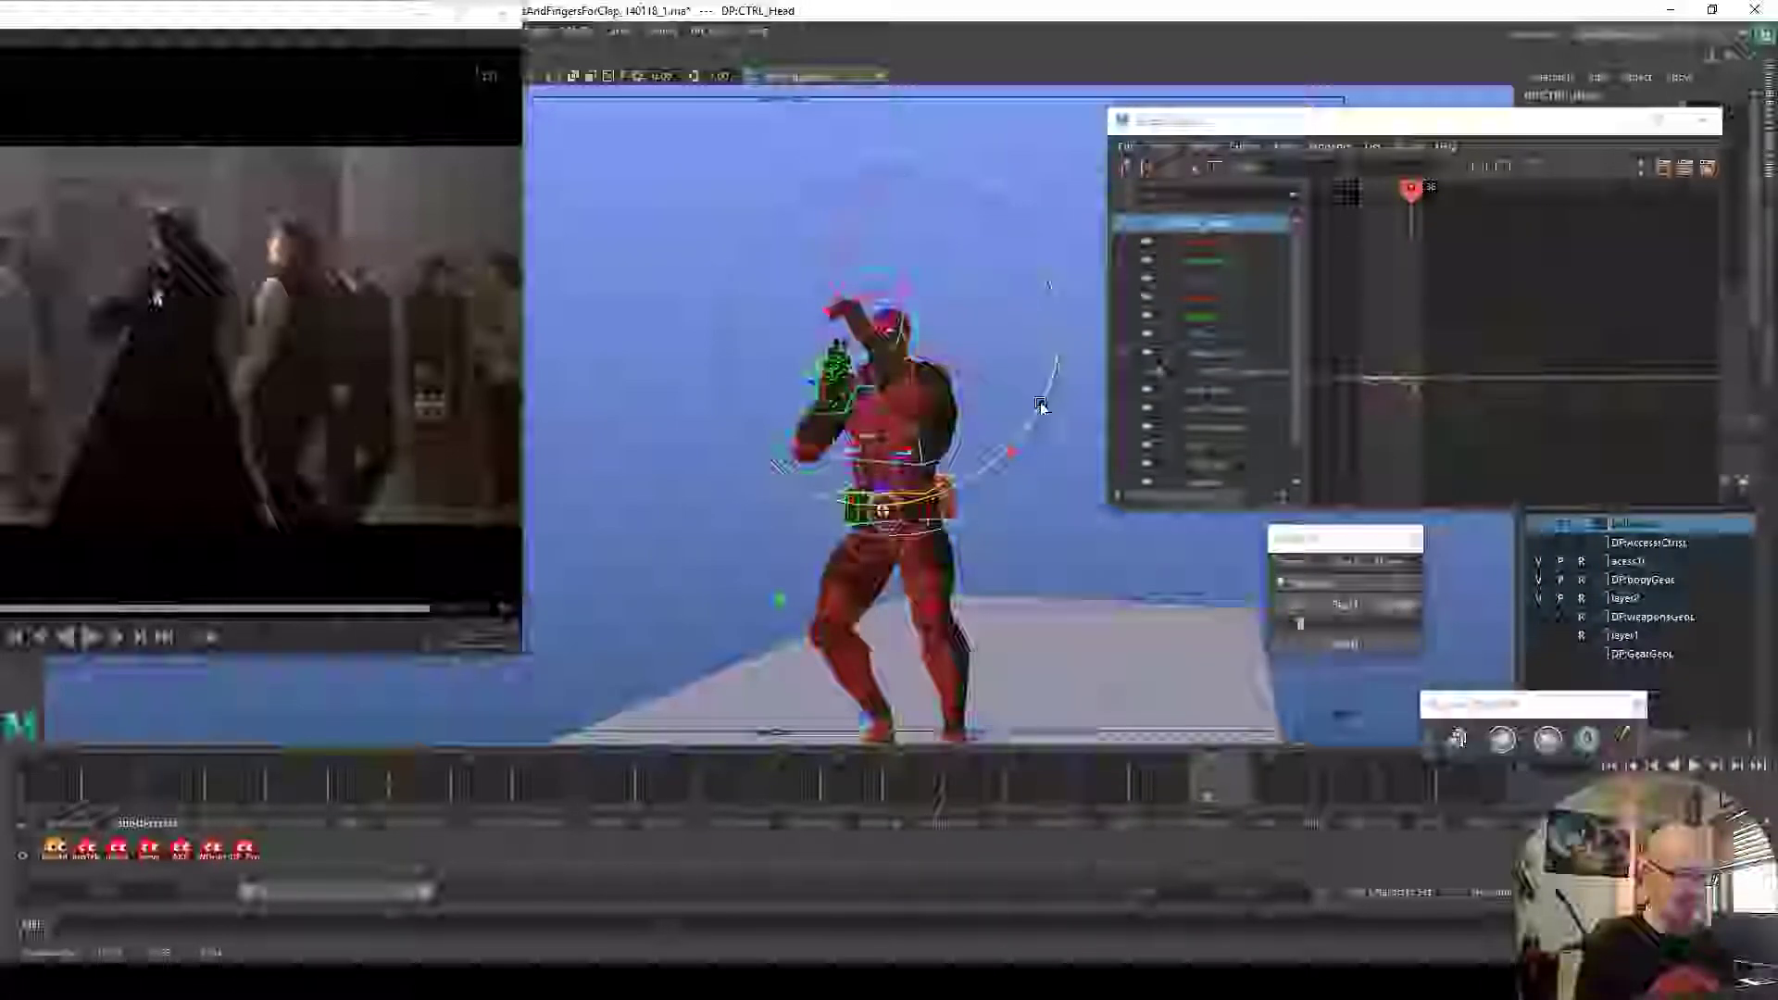
drag(1225, 774, 1325, 776)
mouse_move(1034, 396)
mouse_down()
mouse_move(1043, 333)
mouse_move(1050, 414)
mouse_up()
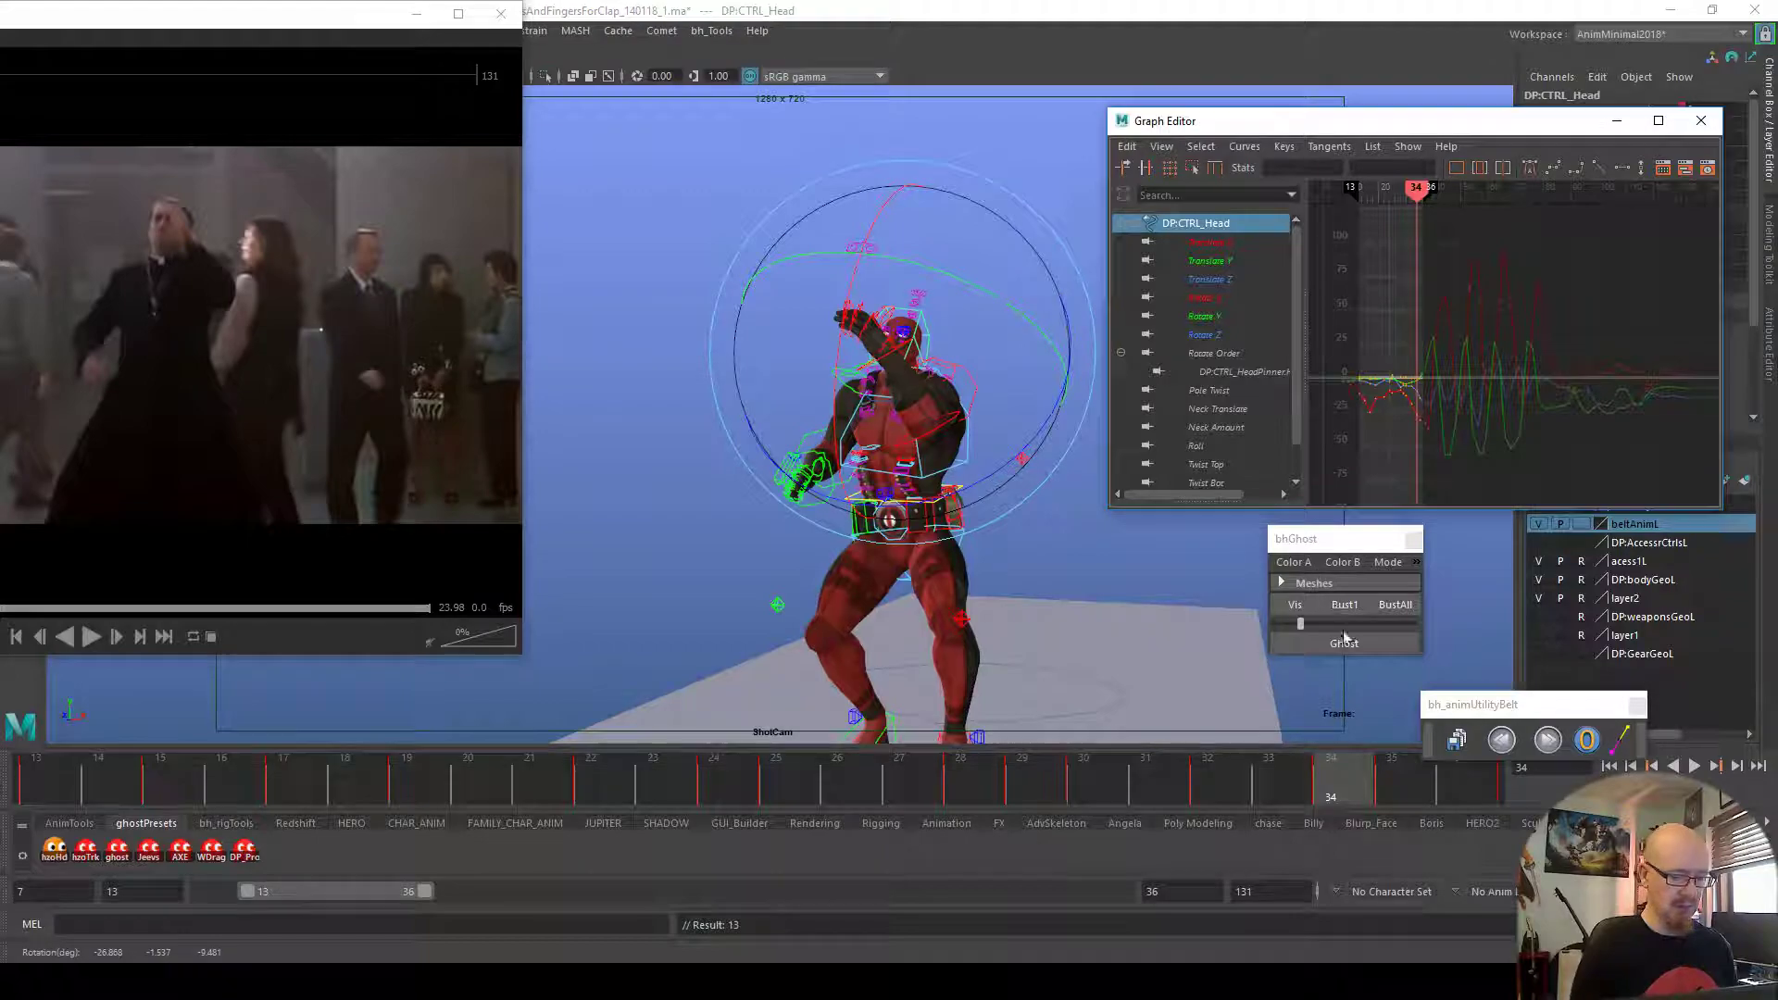
click(1392, 775)
drag(1016, 448, 1017, 452)
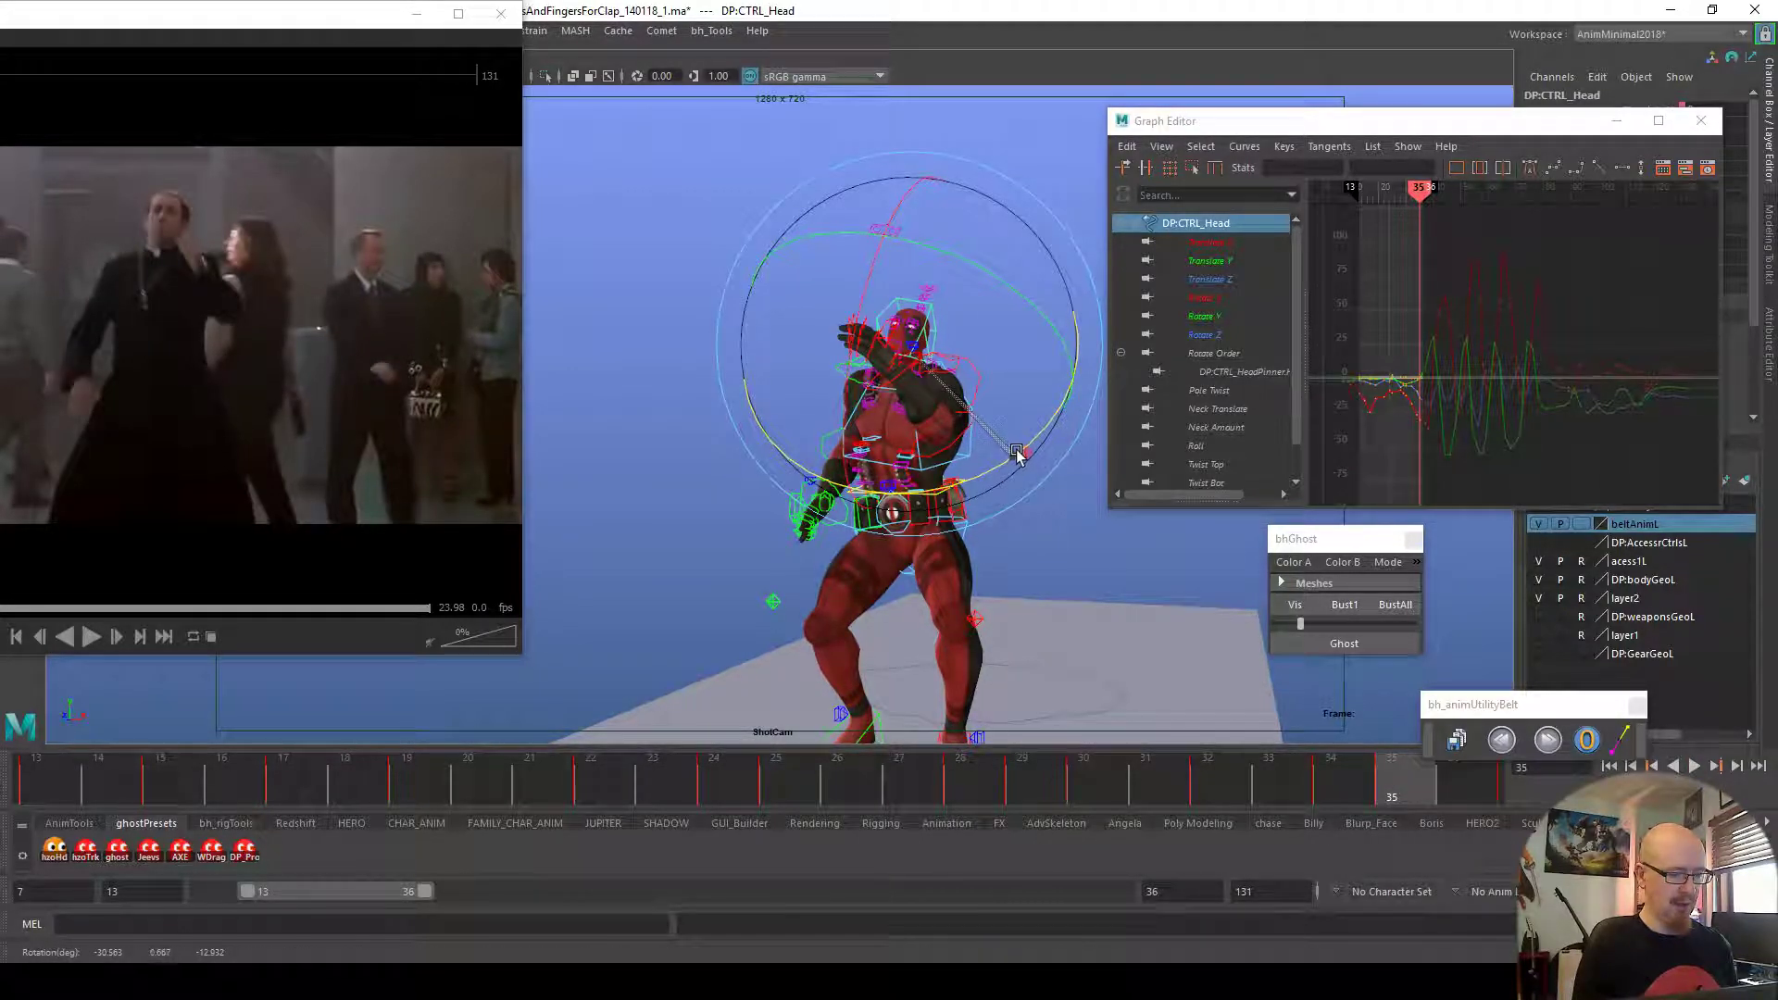
key(alt+v)
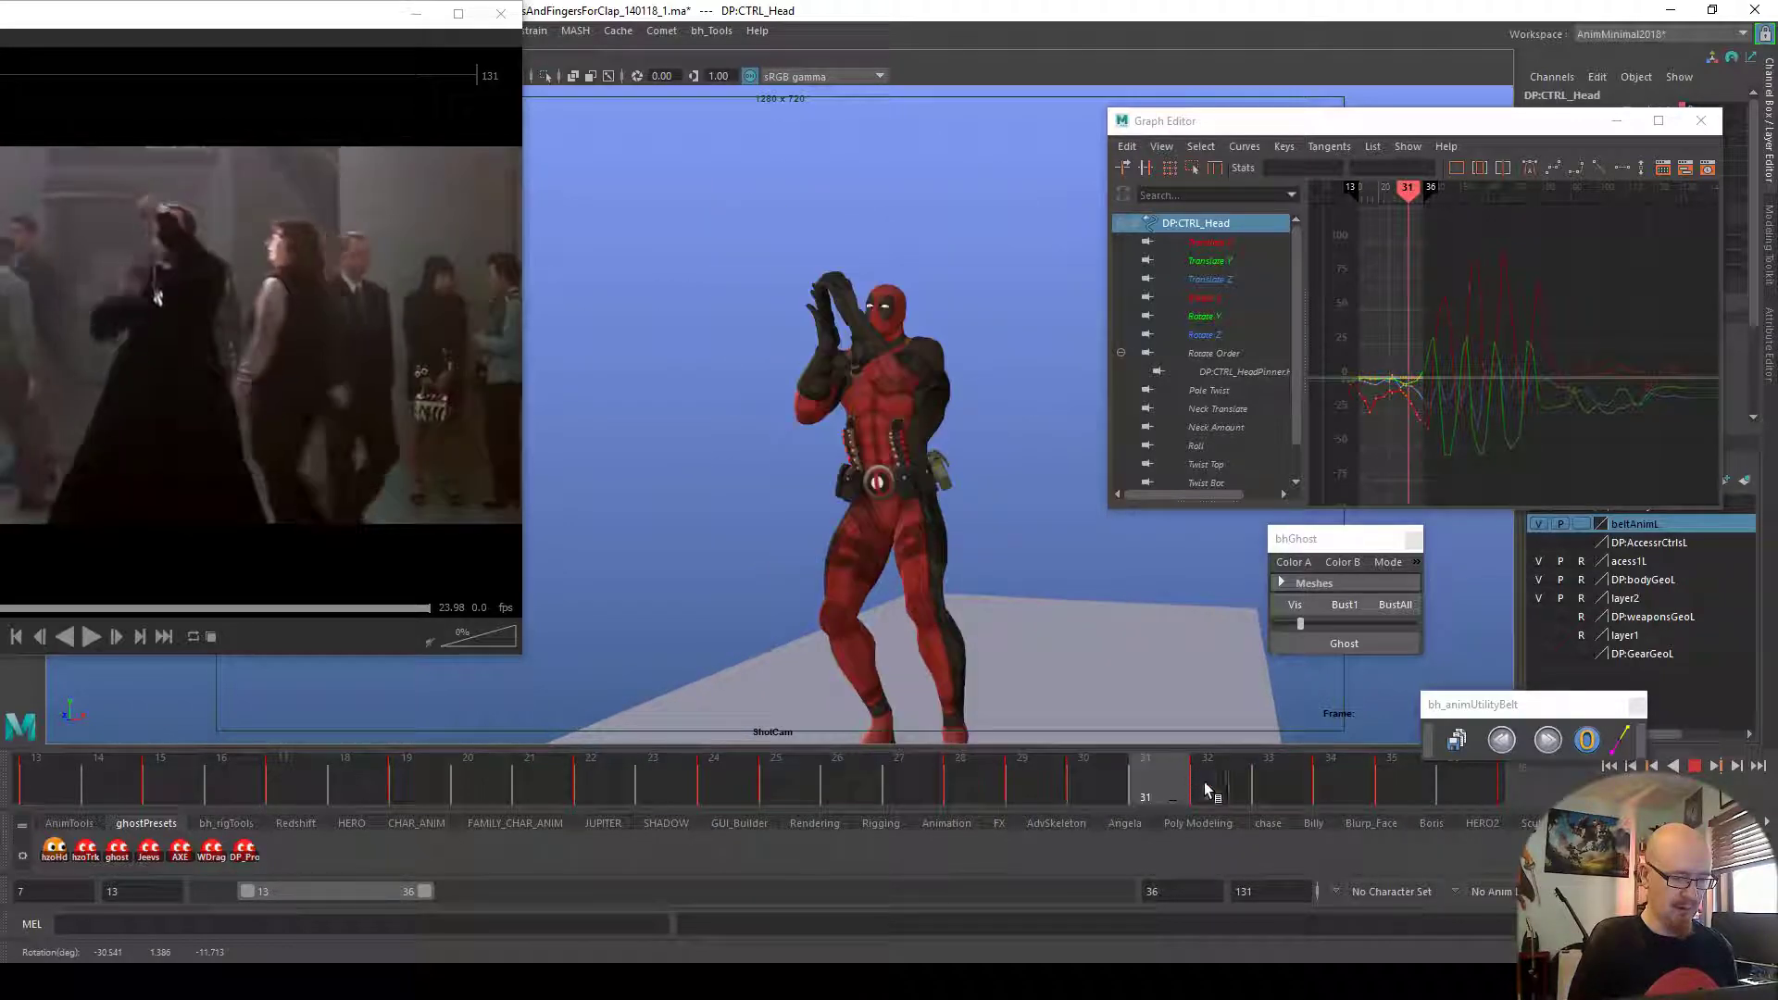
Rotate the head control at frame 35 to about -27.5 degrees in X and check it against the neighbouring frames
click(1324, 780)
click(1384, 781)
key(e)
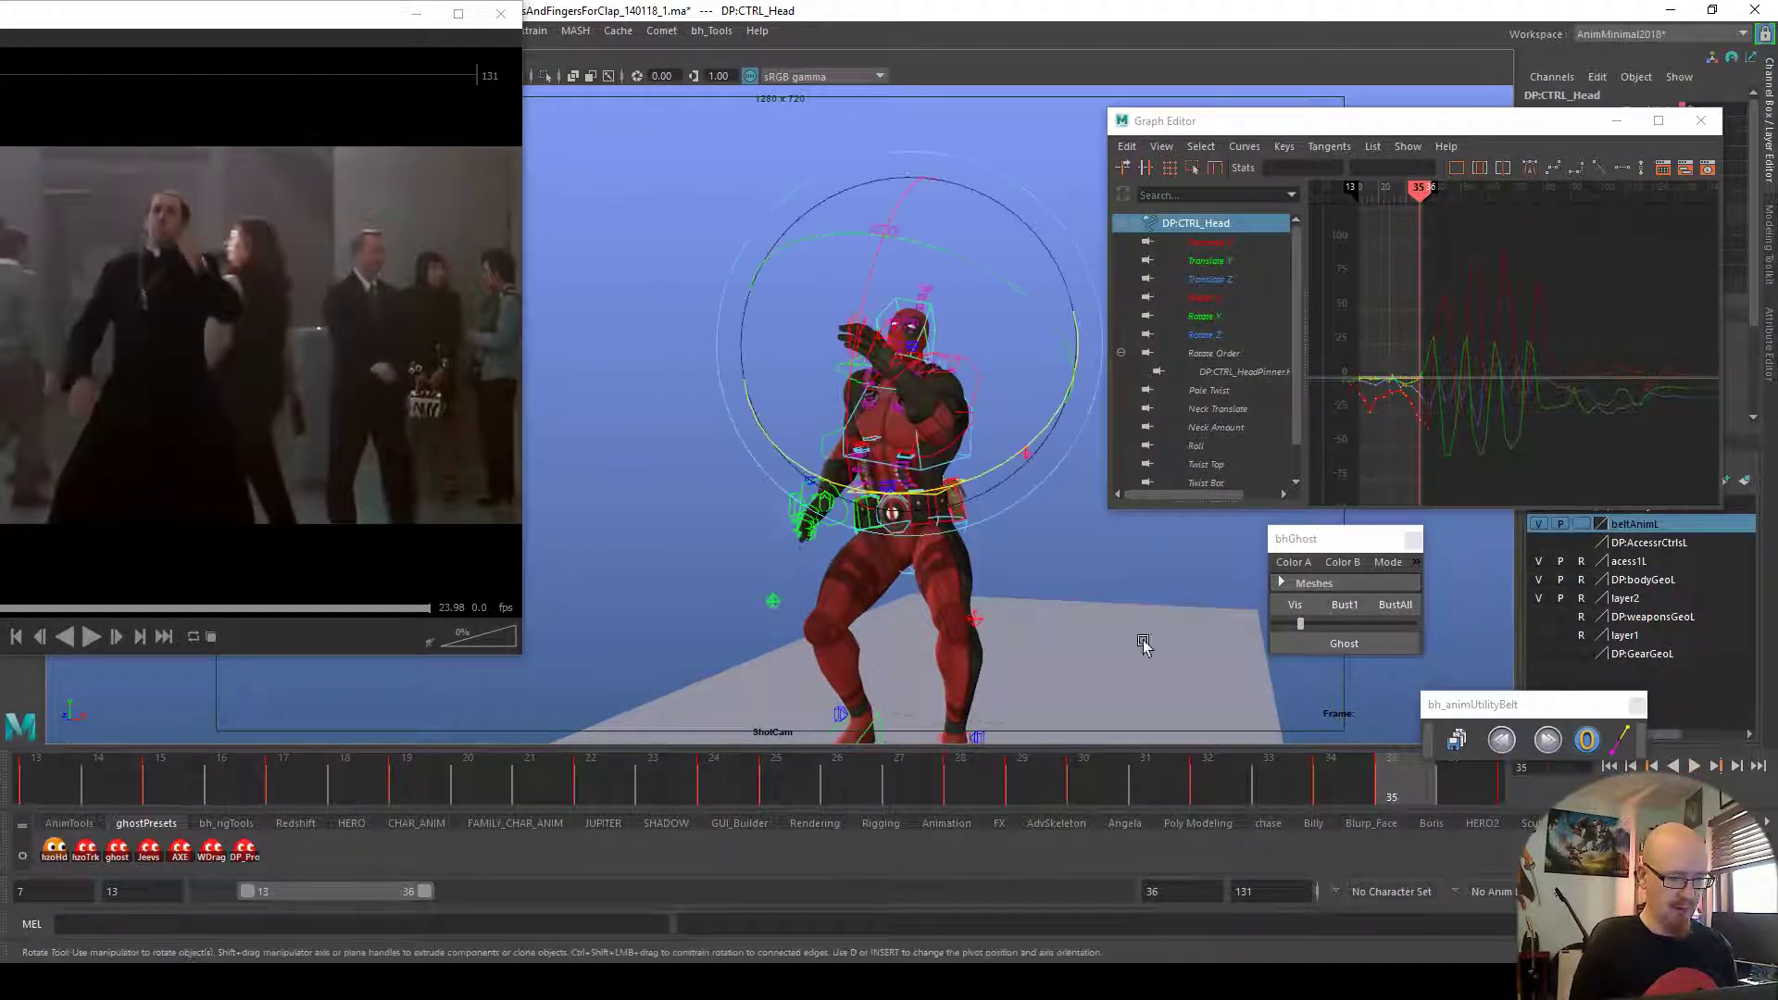
drag(853, 483, 846, 488)
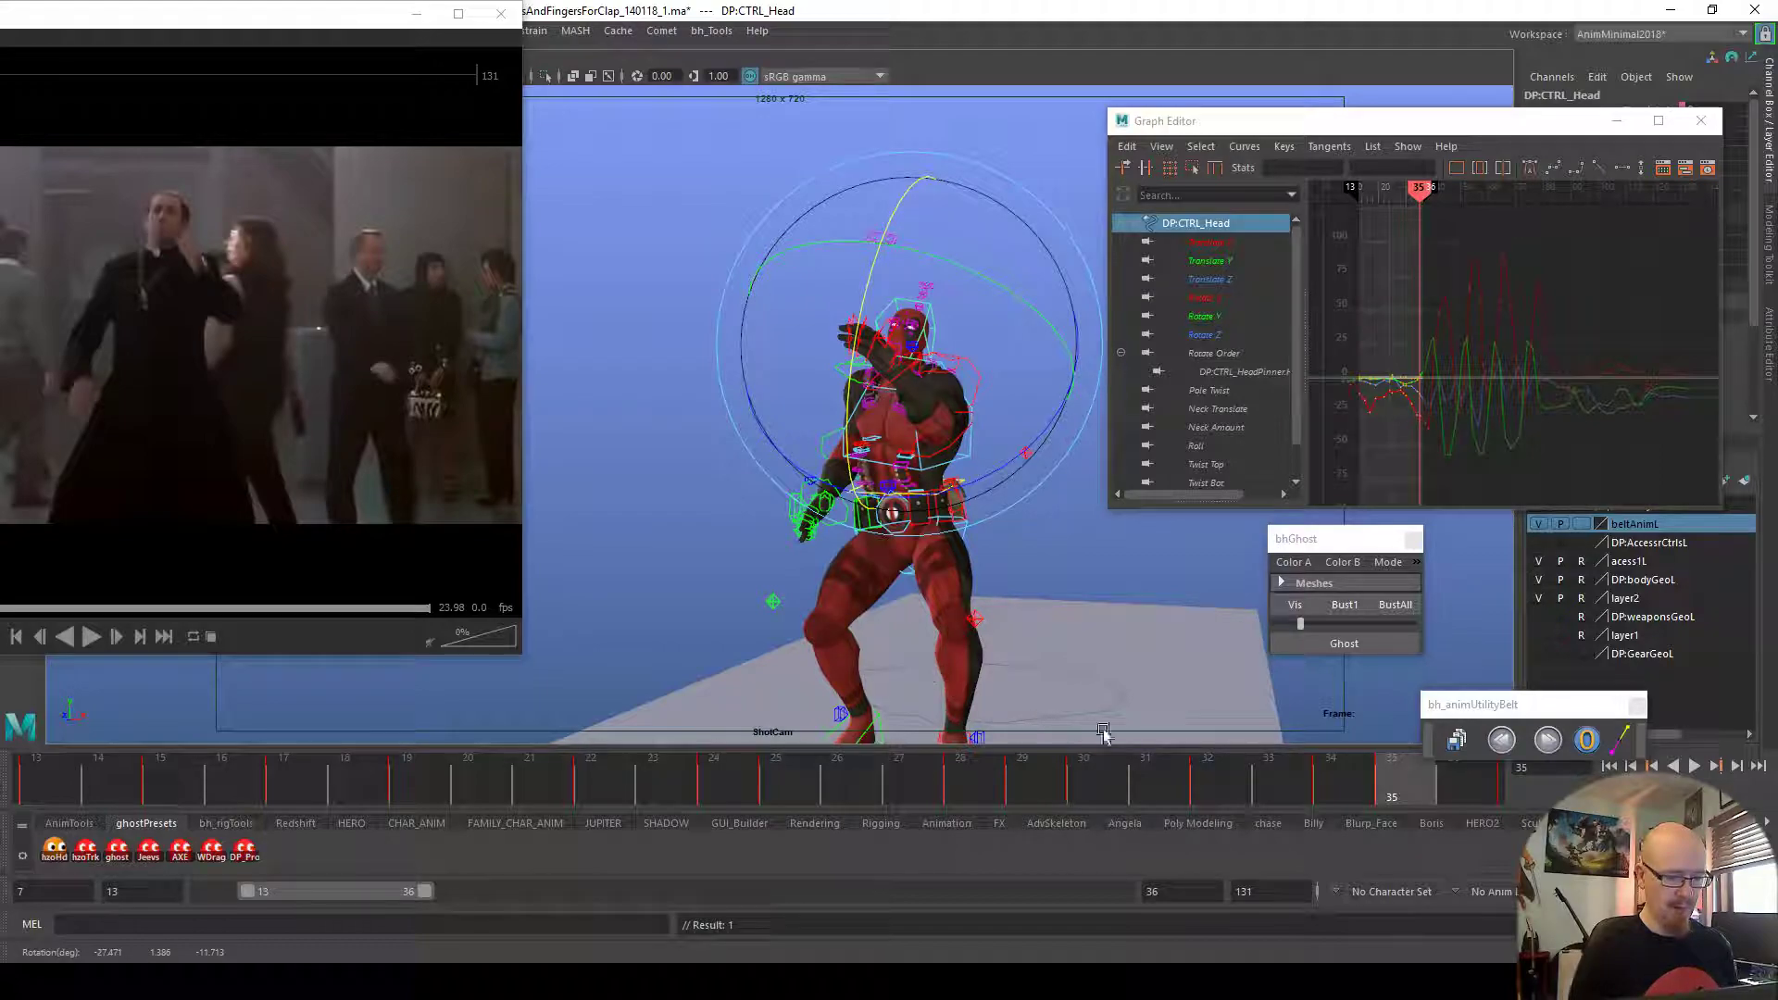
key(alt+v)
mouse_move(1513, 781)
mouse_down()
mouse_move(1157, 796)
mouse_move(1333, 790)
mouse_up()
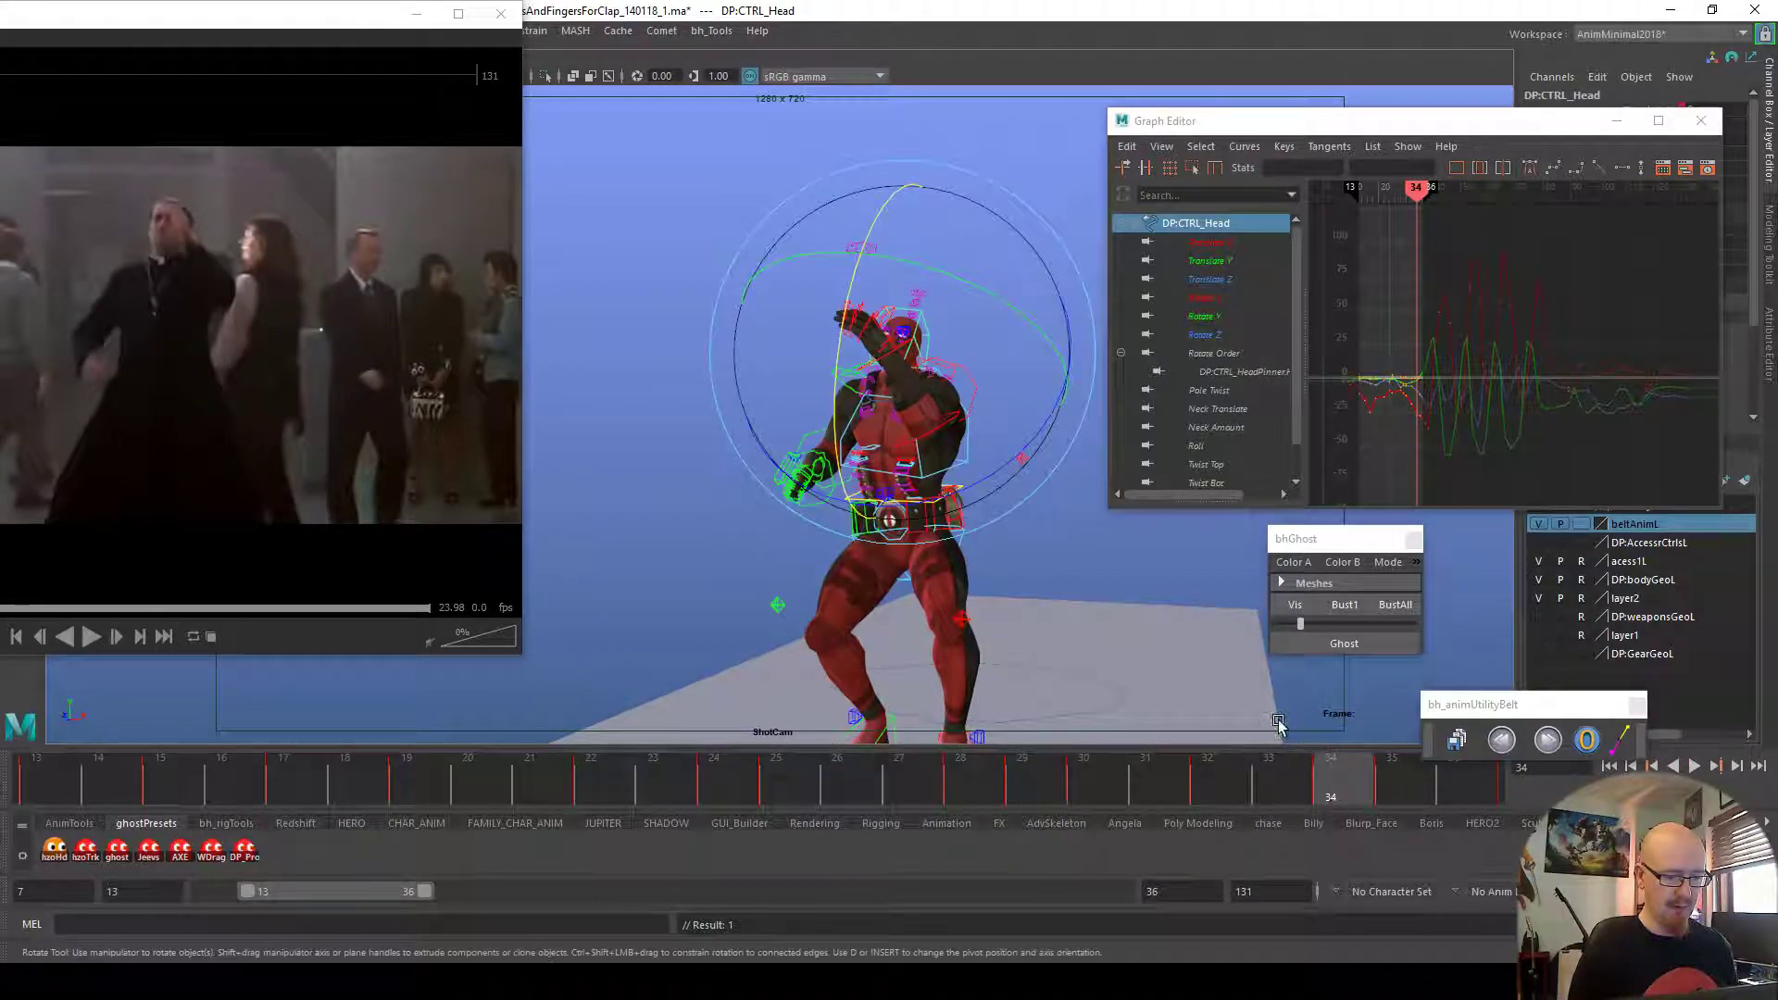
click(1374, 786)
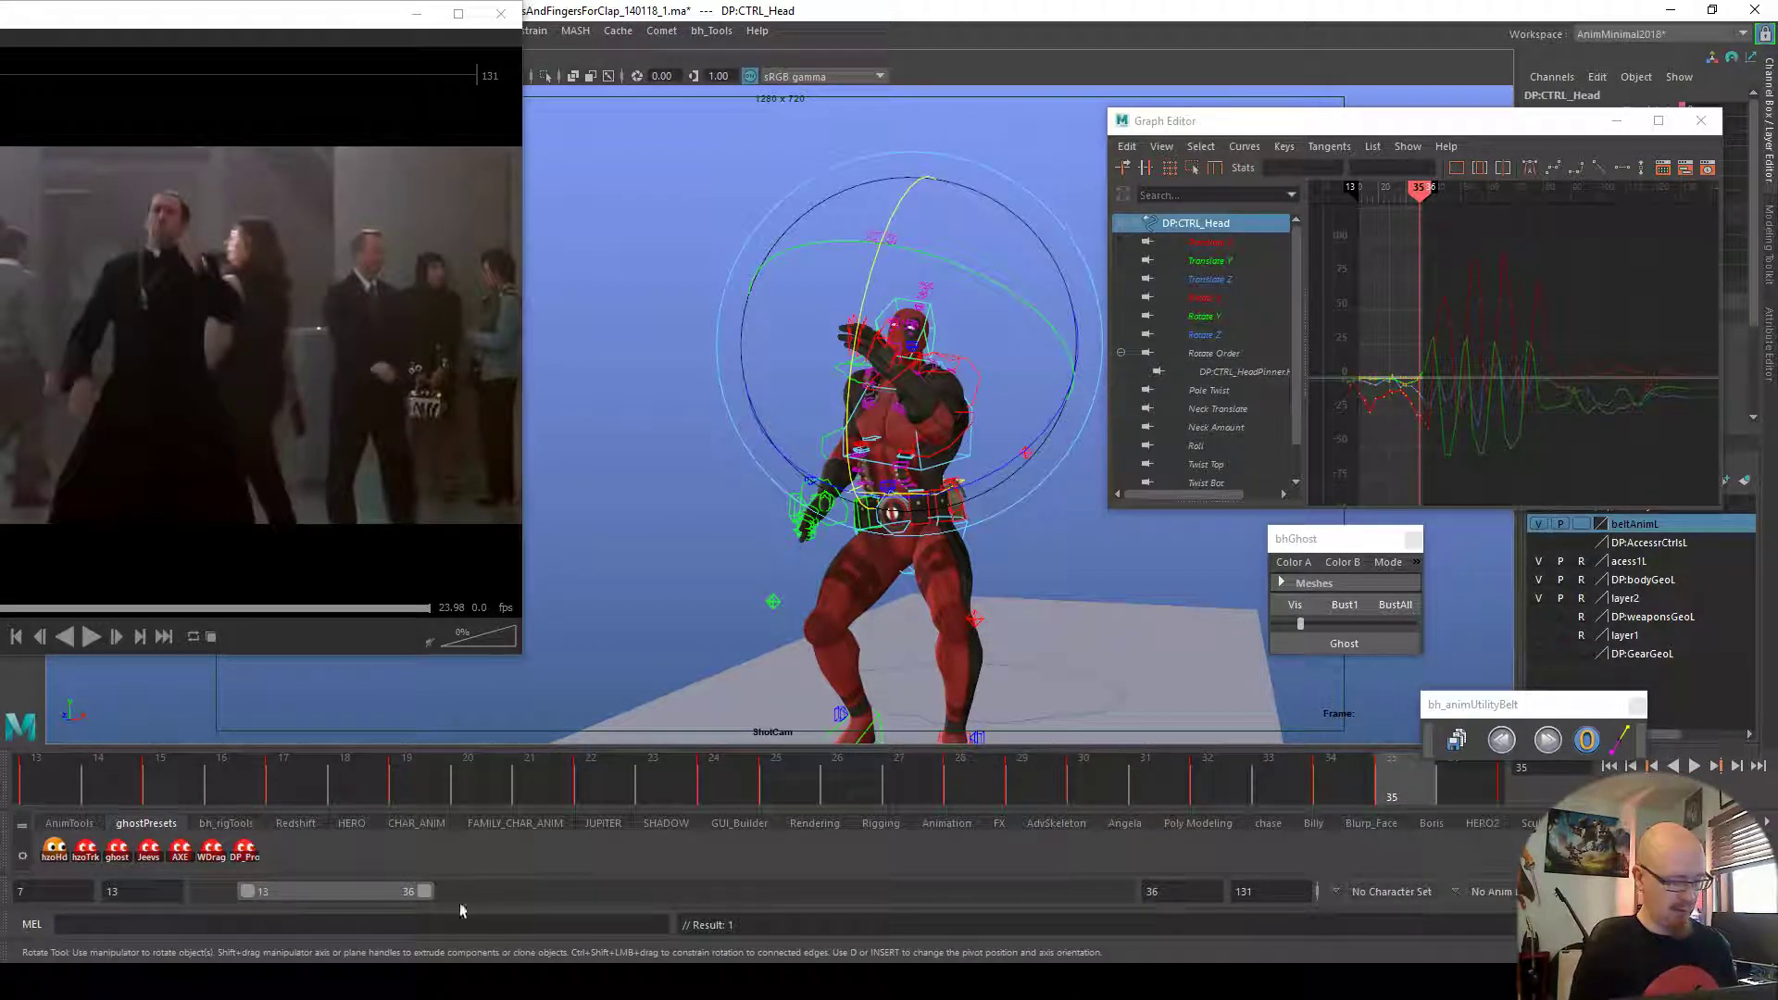
Extend the playback range to end at frame 38 and rotate the head control in Y to about 15 degrees at frame 37
drag(428, 896, 439, 894)
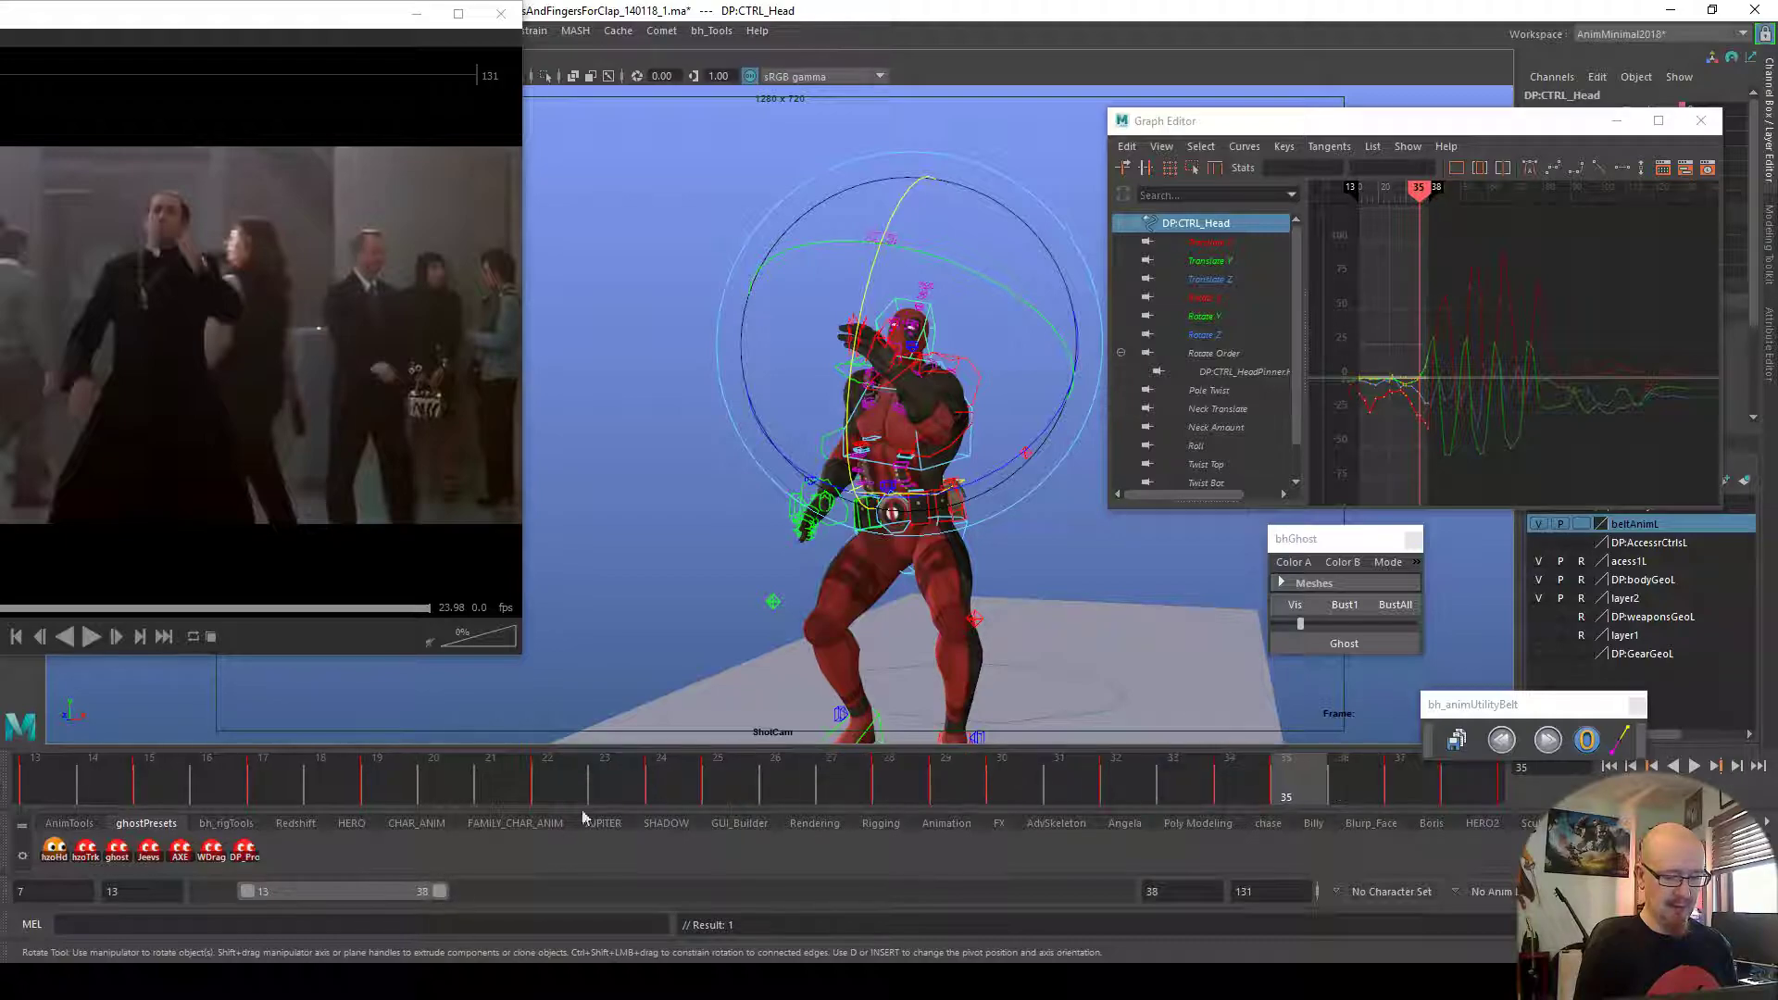
click(1366, 787)
drag(1366, 786, 1426, 788)
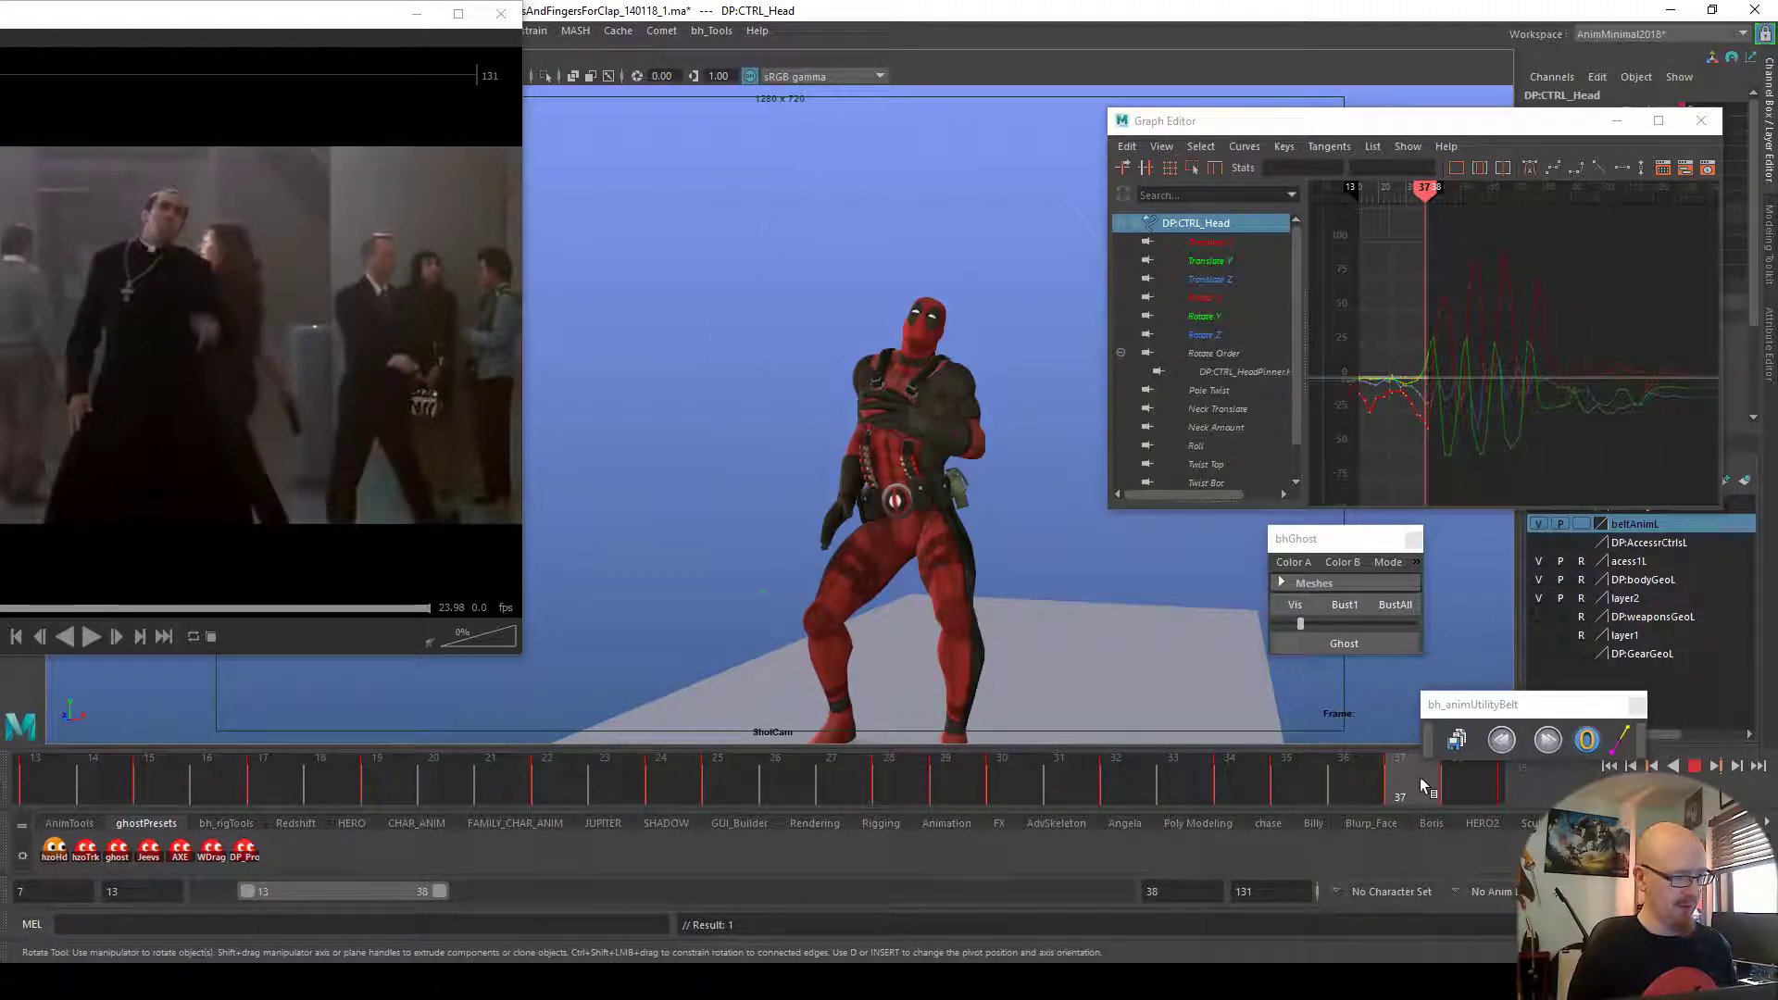
drag(1088, 335, 1088, 346)
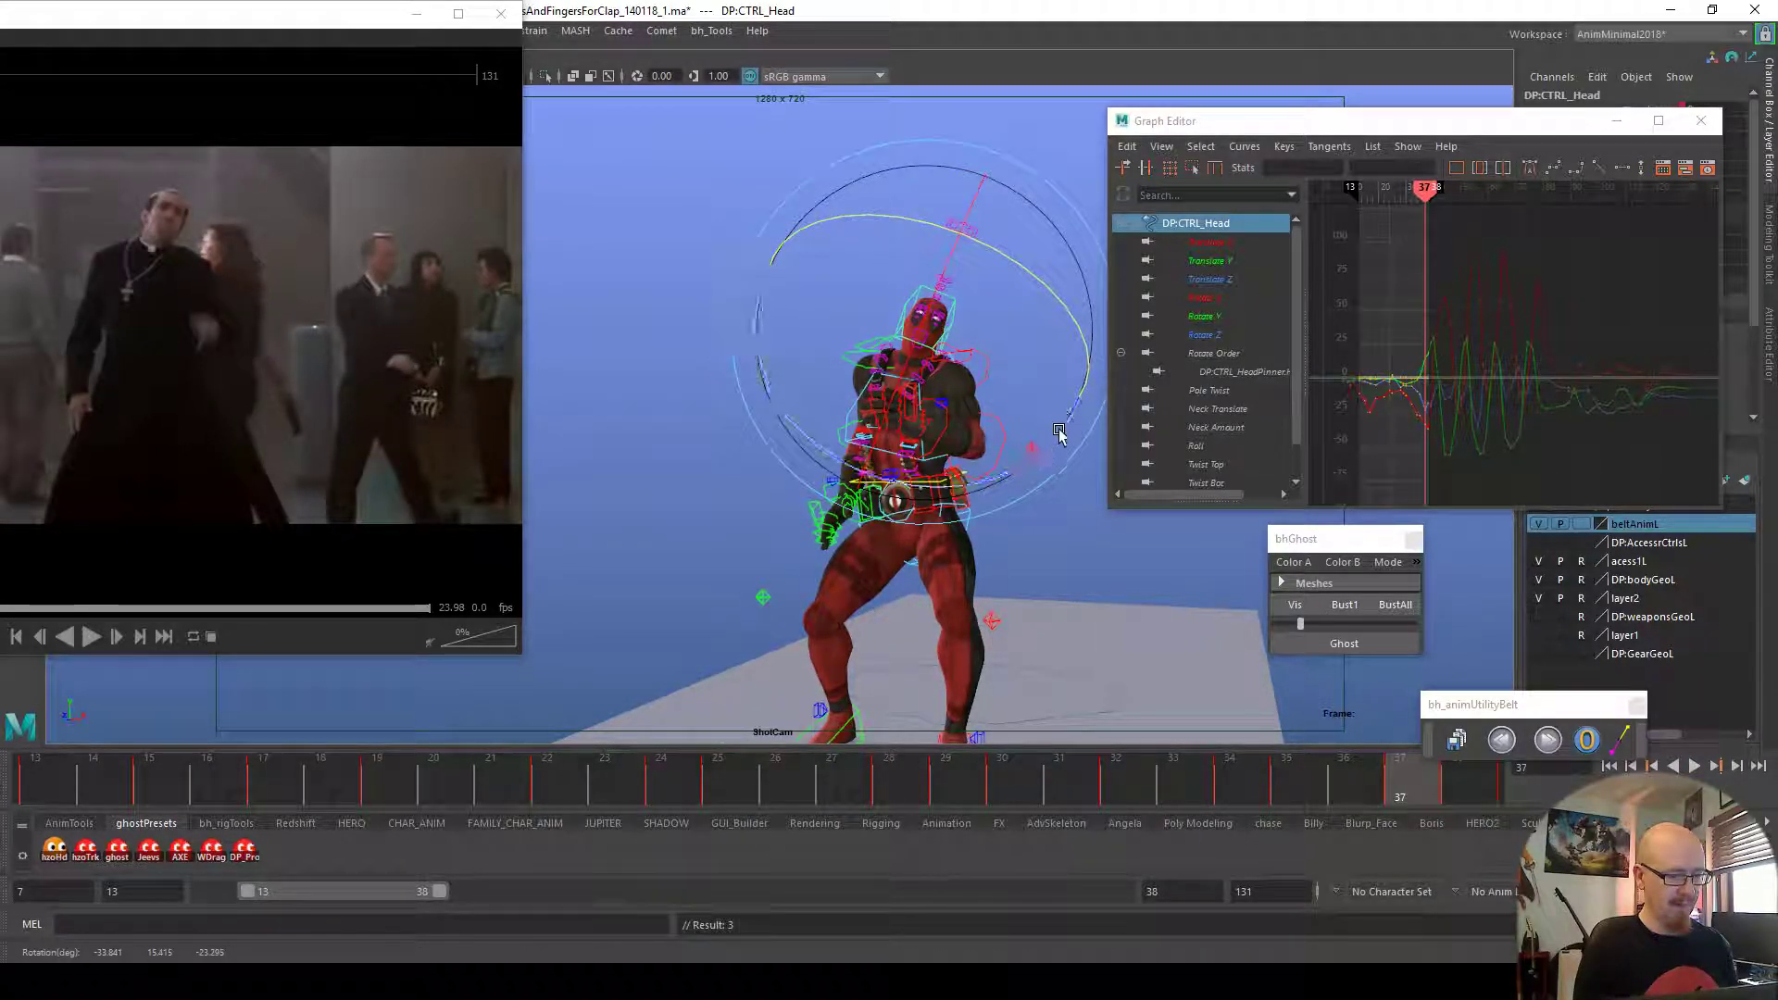
Rotate the head control to about 18 degrees in Y at frame 37 and about 25 degrees in Y at frame 38
drag(1058, 431, 1064, 429)
drag(1082, 327, 1080, 329)
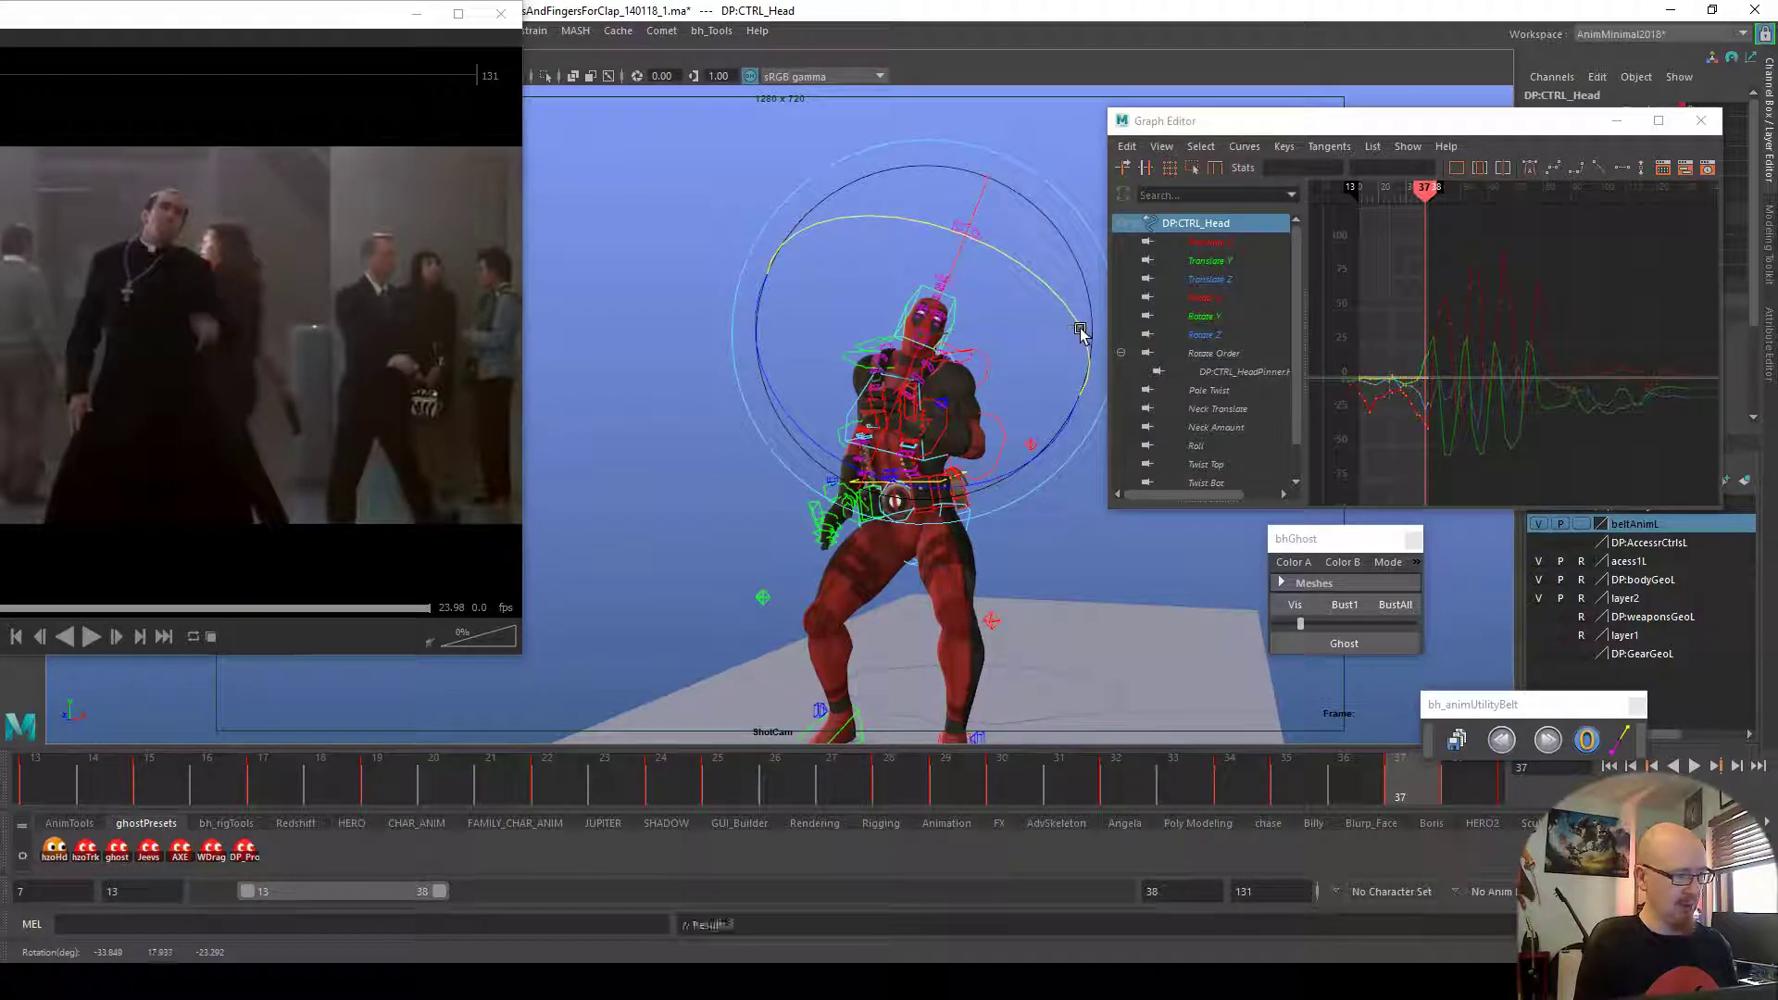
drag(1280, 783, 1482, 792)
mouse_move(1090, 328)
mouse_down()
mouse_move(1040, 467)
mouse_move(1089, 335)
mouse_up()
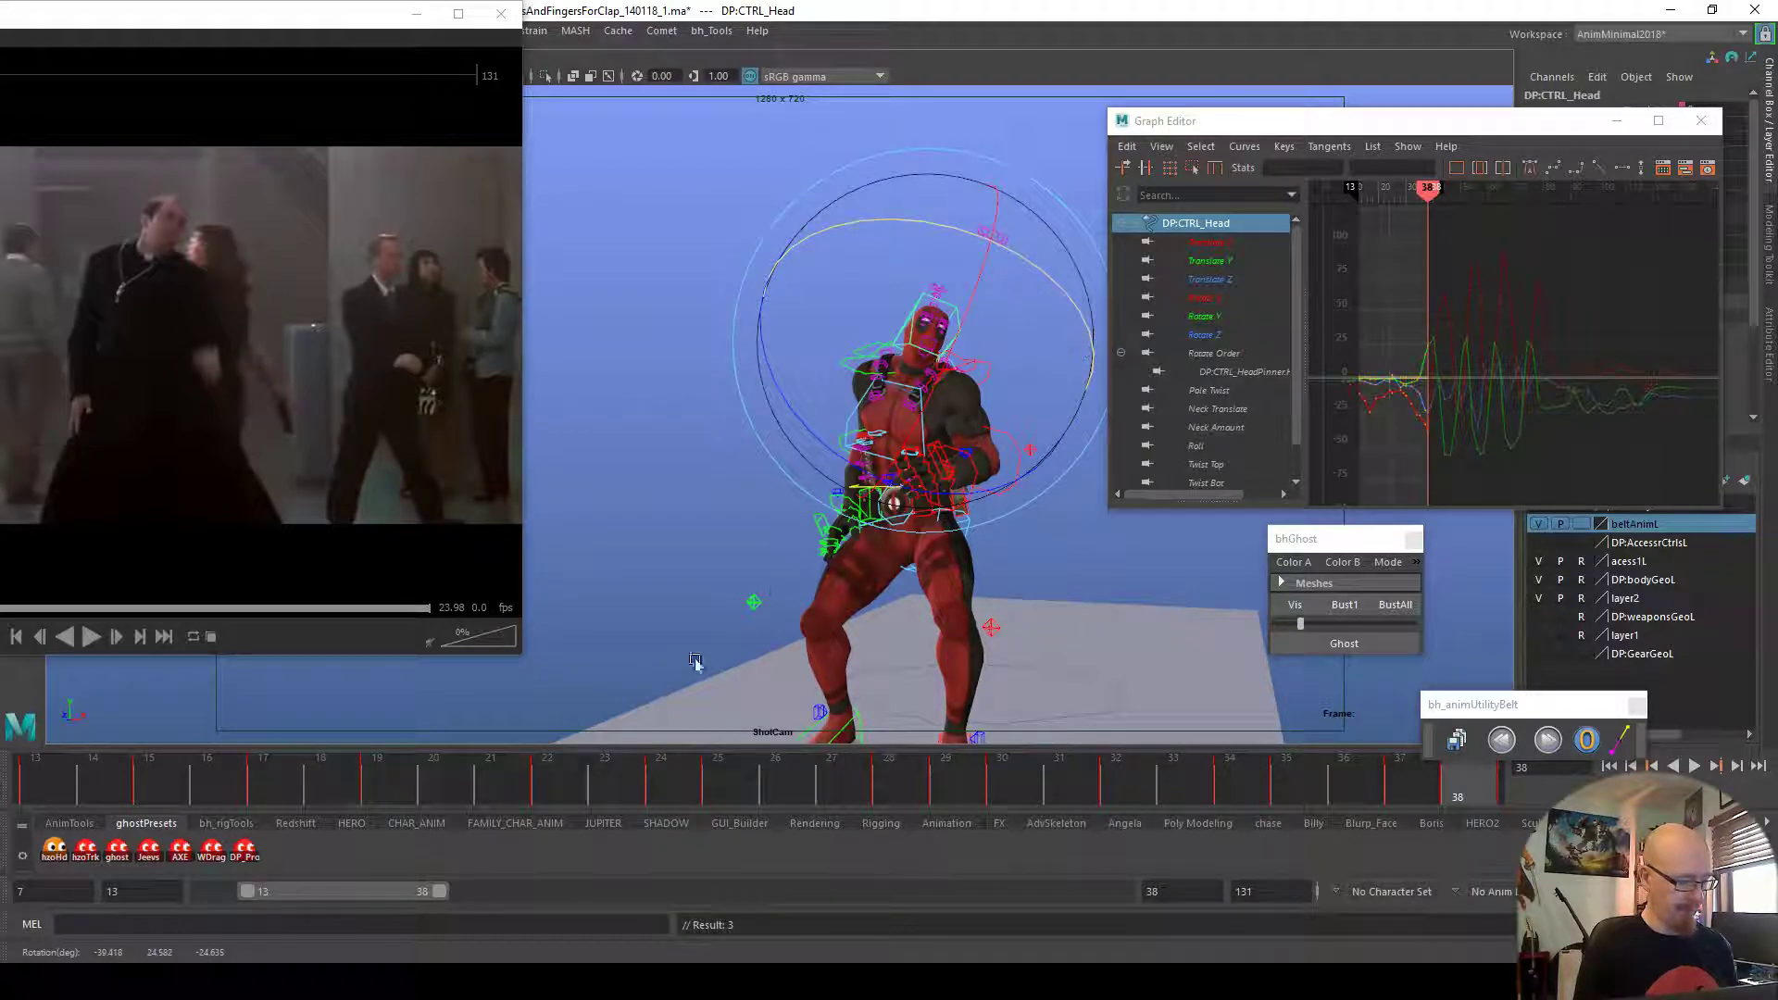
Extend the playback range to end at frame 41 and key the head control at frame 39 with about 32 degrees in Y
drag(435, 898, 445, 897)
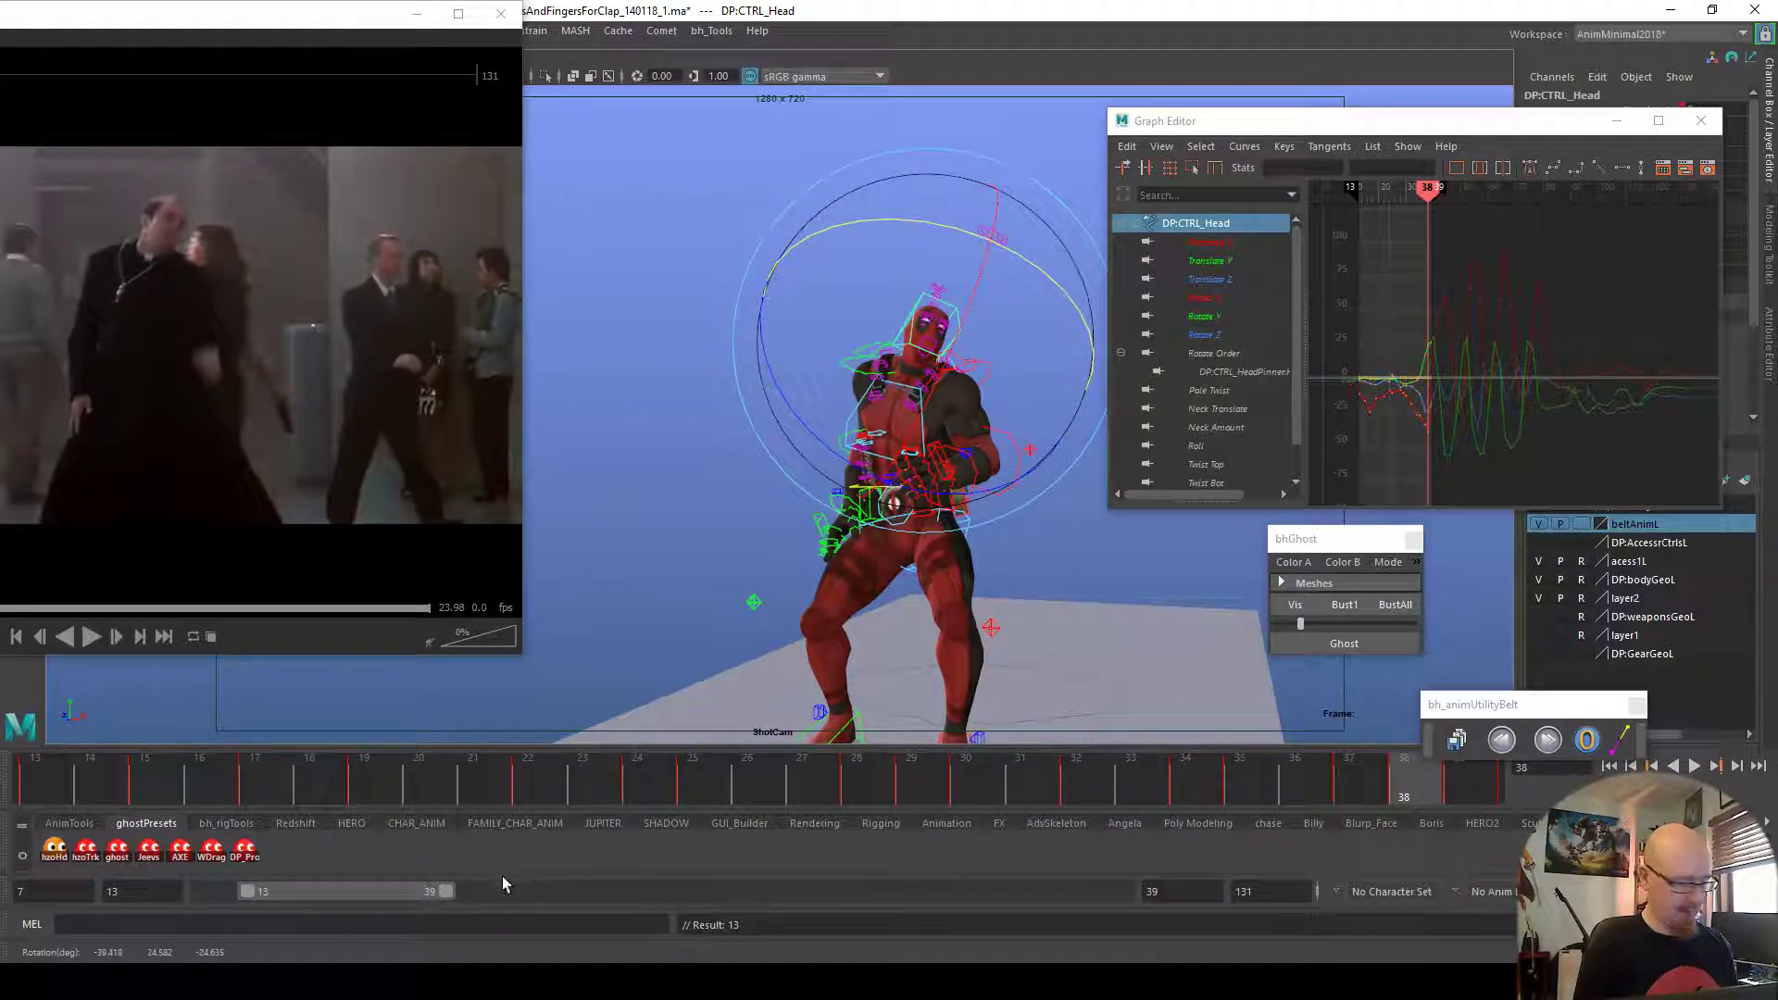
drag(453, 893, 464, 894)
drag(1364, 783, 1377, 782)
drag(1086, 364, 1064, 359)
drag(996, 509, 999, 506)
drag(1071, 364, 1077, 366)
key(s)
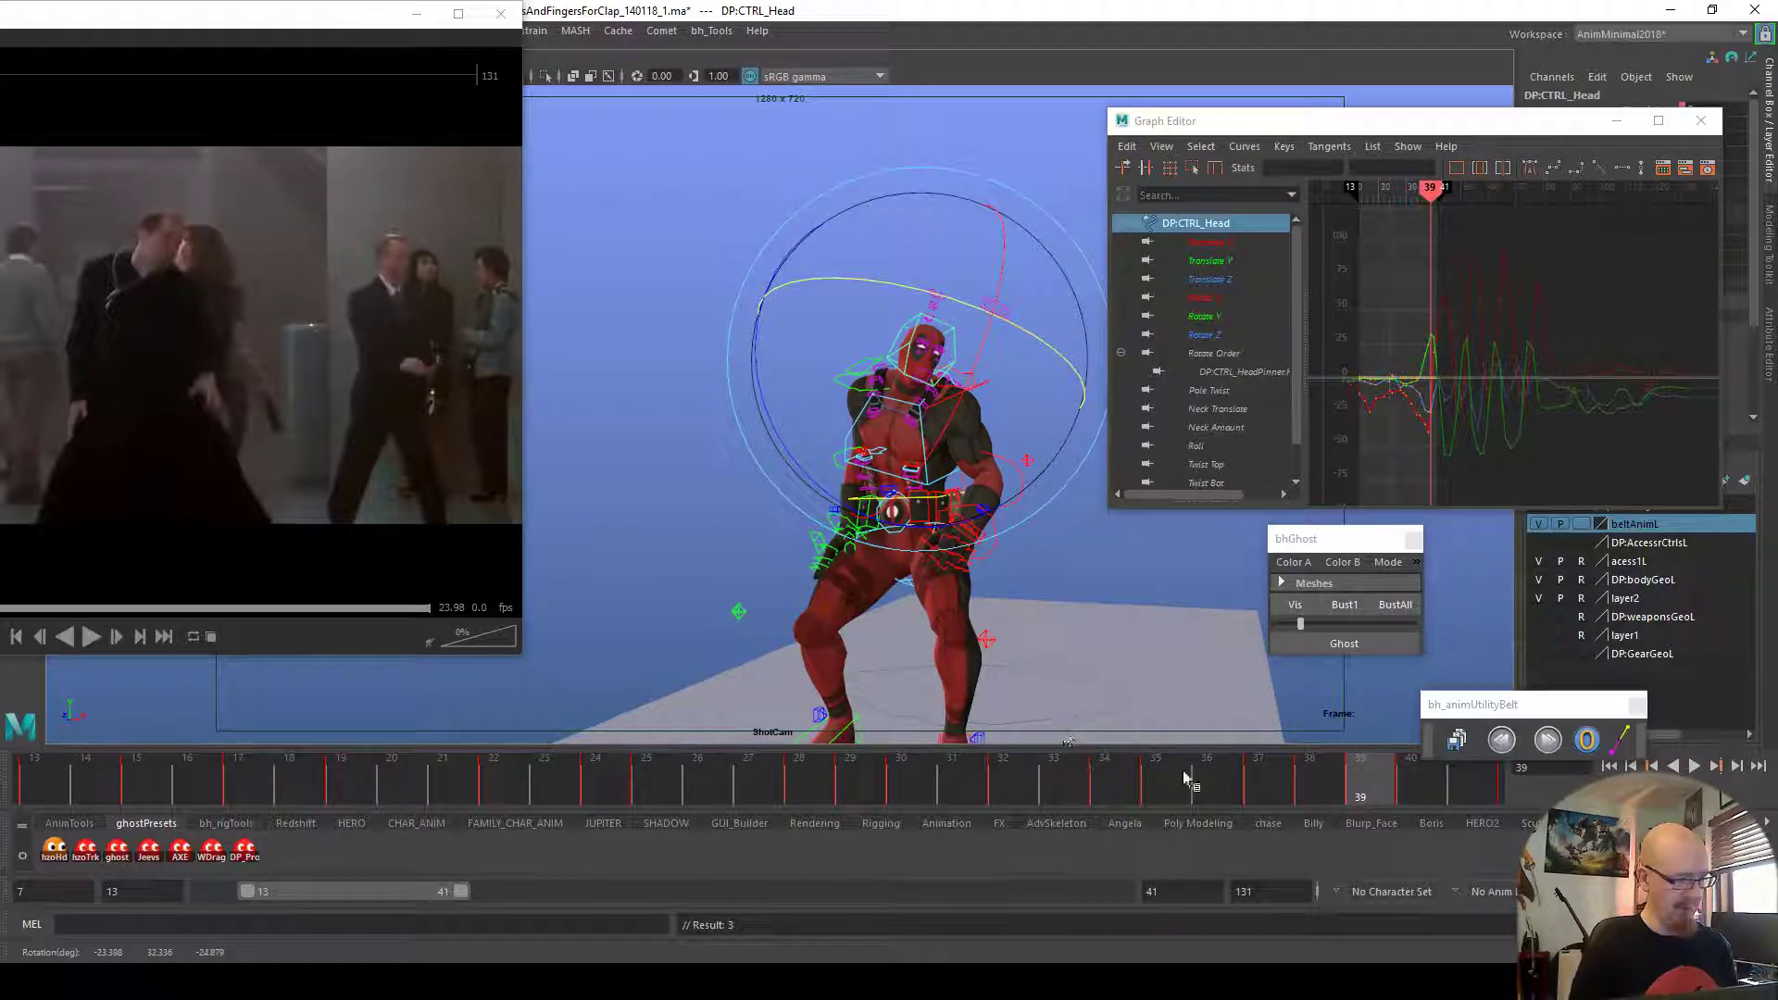
Rotate the head control at frame 40 to about 18, 38 and -11 degrees in X, Y and Z, and play back the motion
key(alt+period)
drag(1053, 466, 1056, 459)
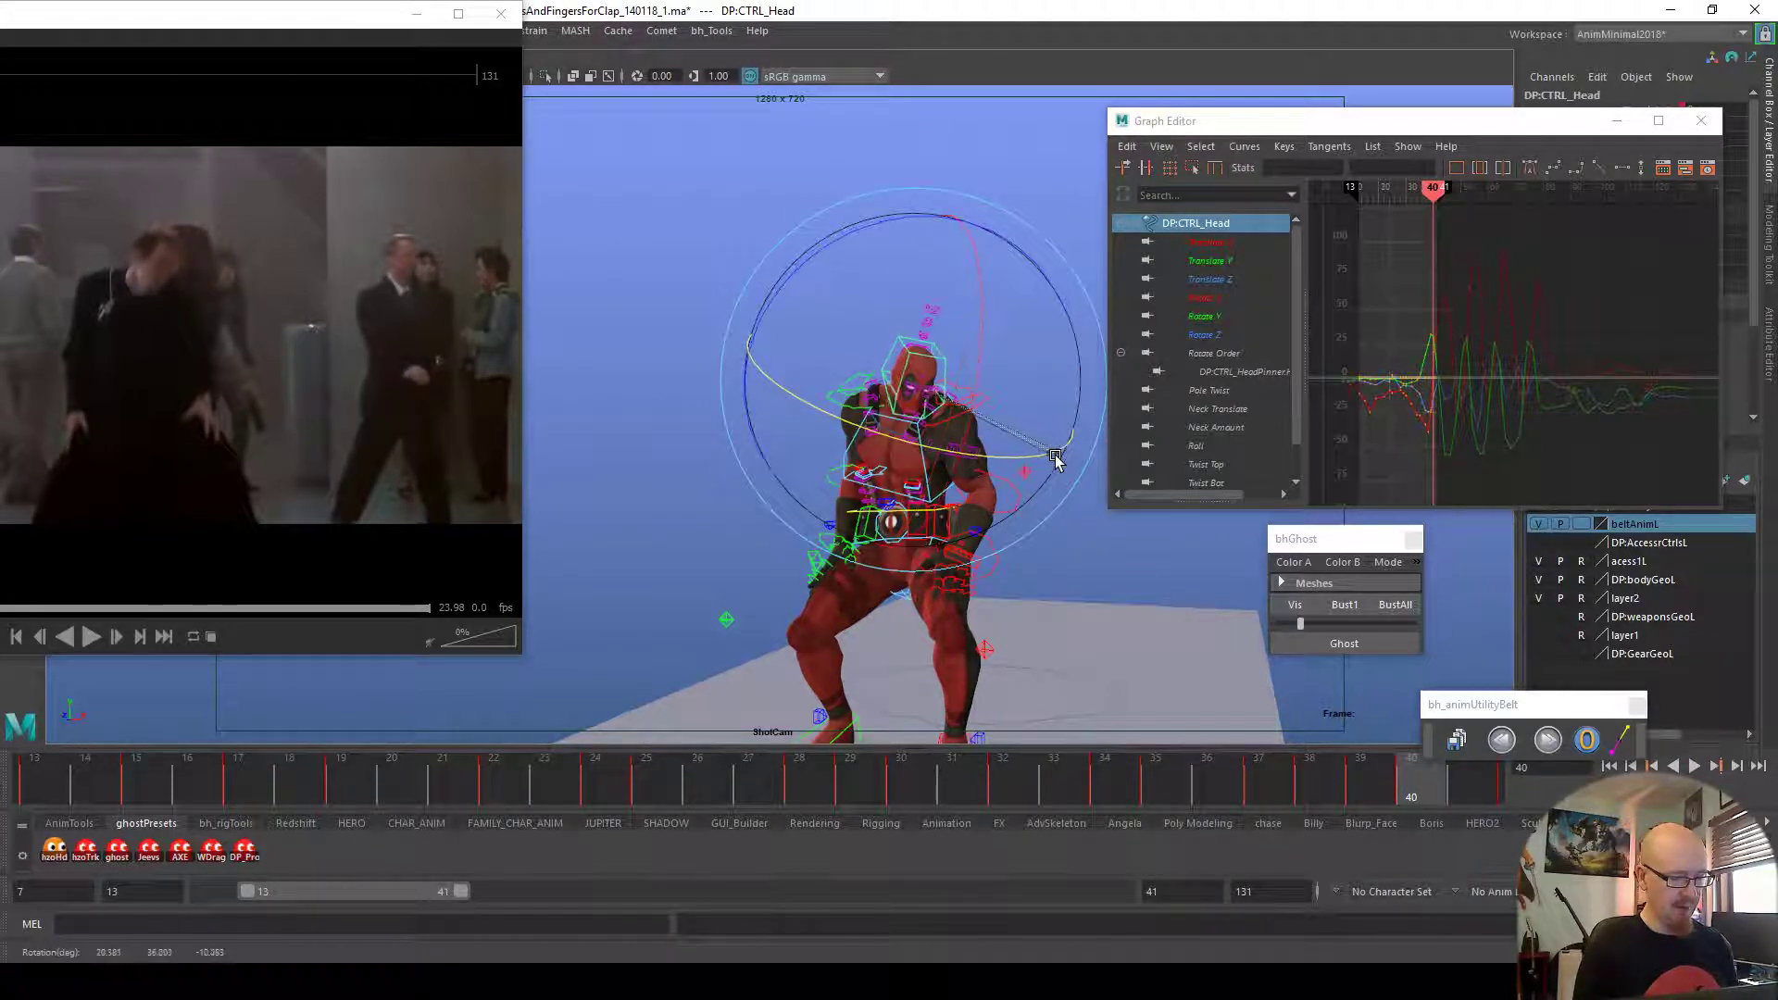
drag(1012, 246, 987, 318)
drag(1012, 391, 1029, 449)
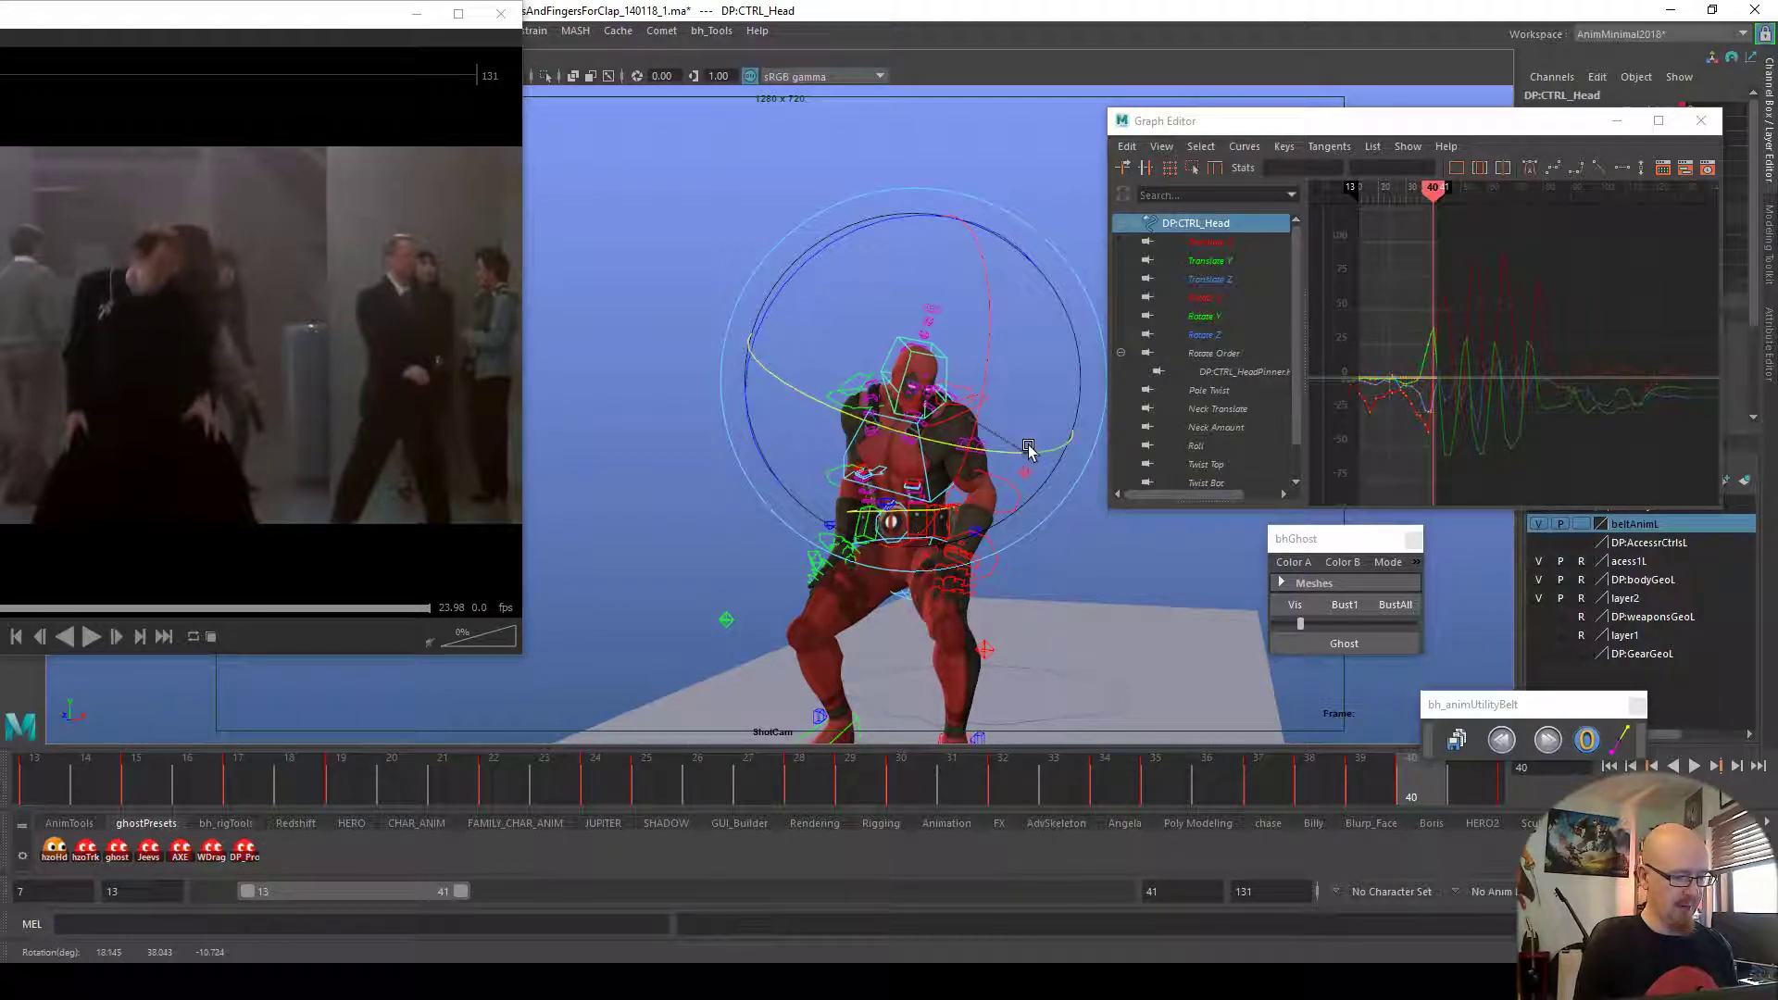
key(alt+v)
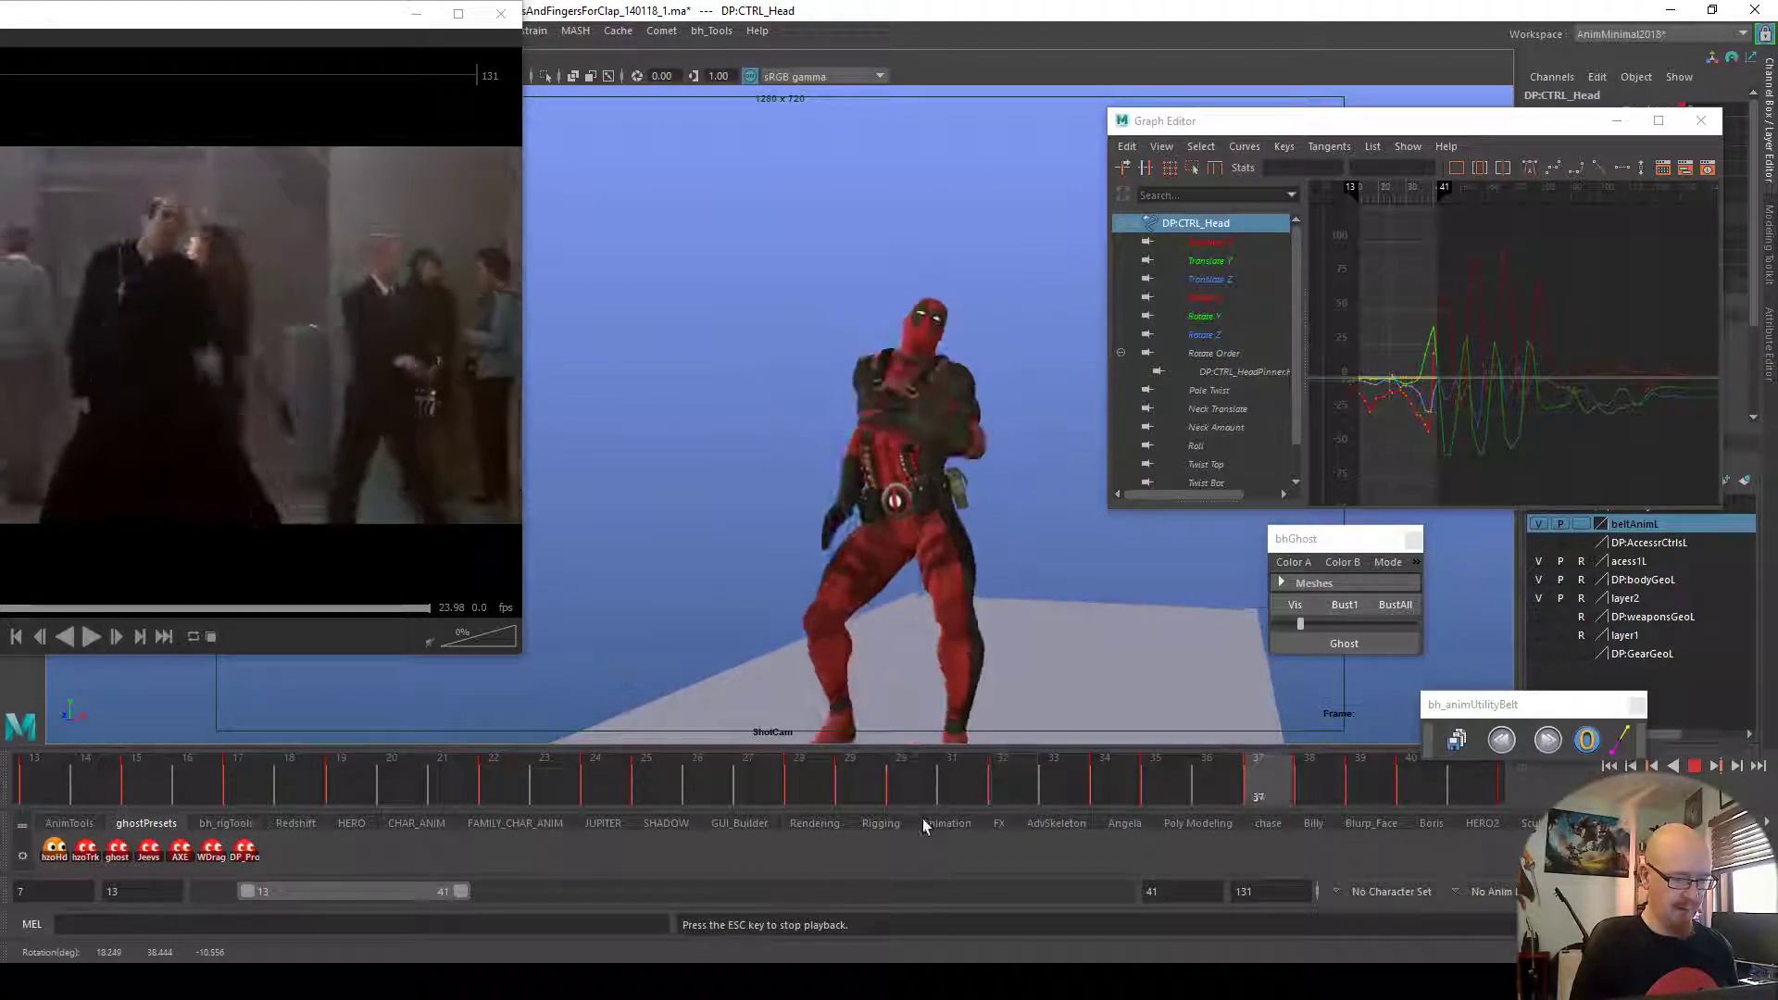
Extend the playback range to end at frame 47 and refine the head control's rotation at frame 40
drag(463, 893, 504, 893)
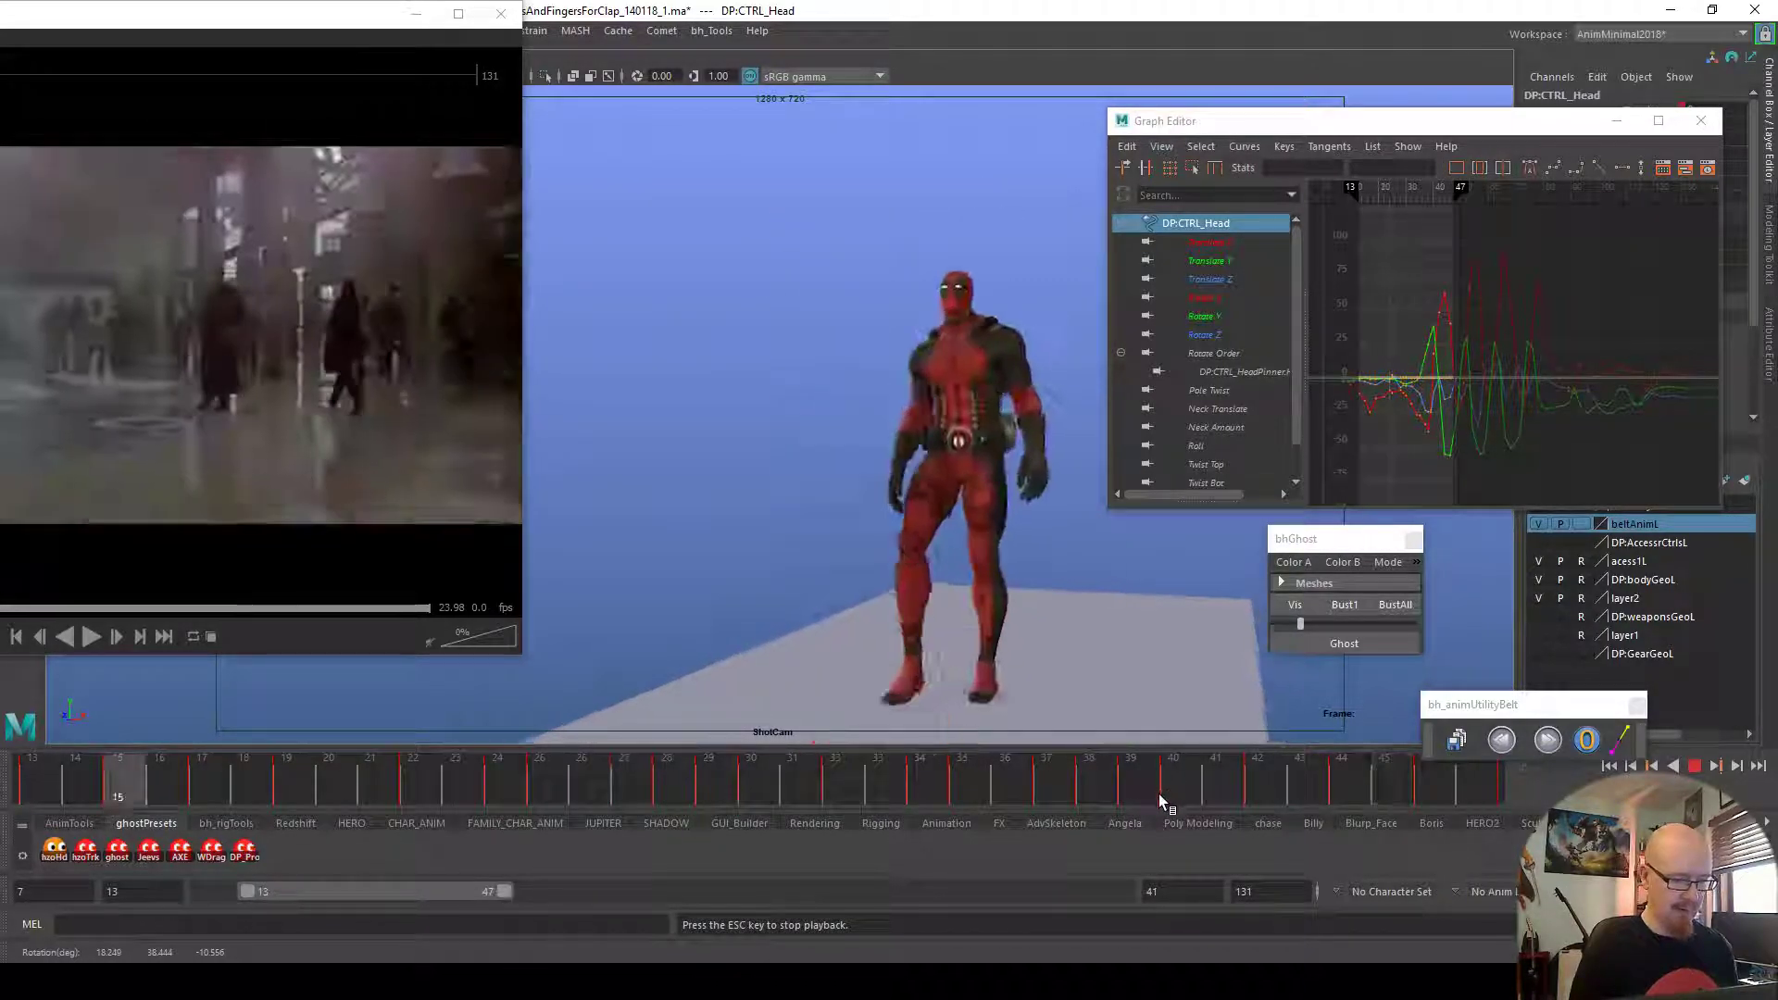
click(1386, 780)
mouse_move(1386, 780)
mouse_down()
mouse_move(1136, 782)
mouse_move(1170, 786)
mouse_up()
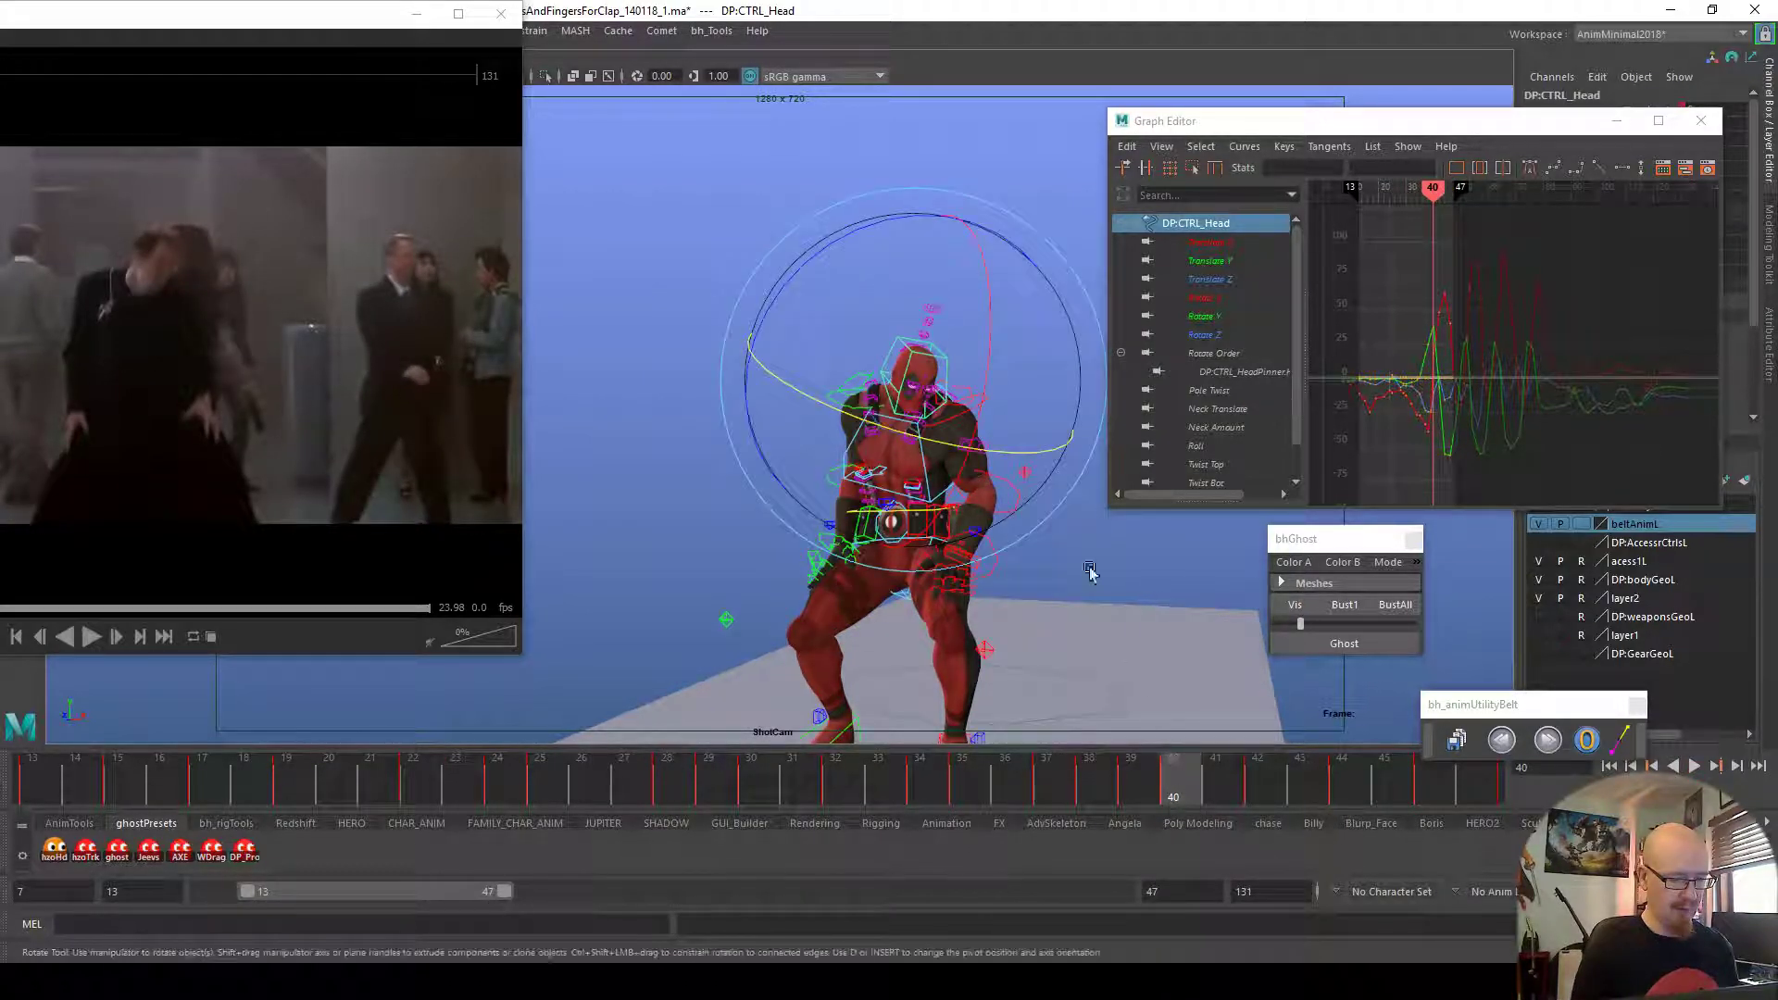
drag(979, 396, 979, 396)
drag(917, 214, 928, 218)
drag(991, 369, 991, 367)
drag(1016, 436, 1022, 442)
Refine the head control's rotation at frame 39 and through the crouch from frame 41 to about frame 44
mouse_move(1120, 780)
mouse_down()
mouse_move(1171, 781)
mouse_move(1103, 787)
mouse_move(1129, 782)
mouse_up()
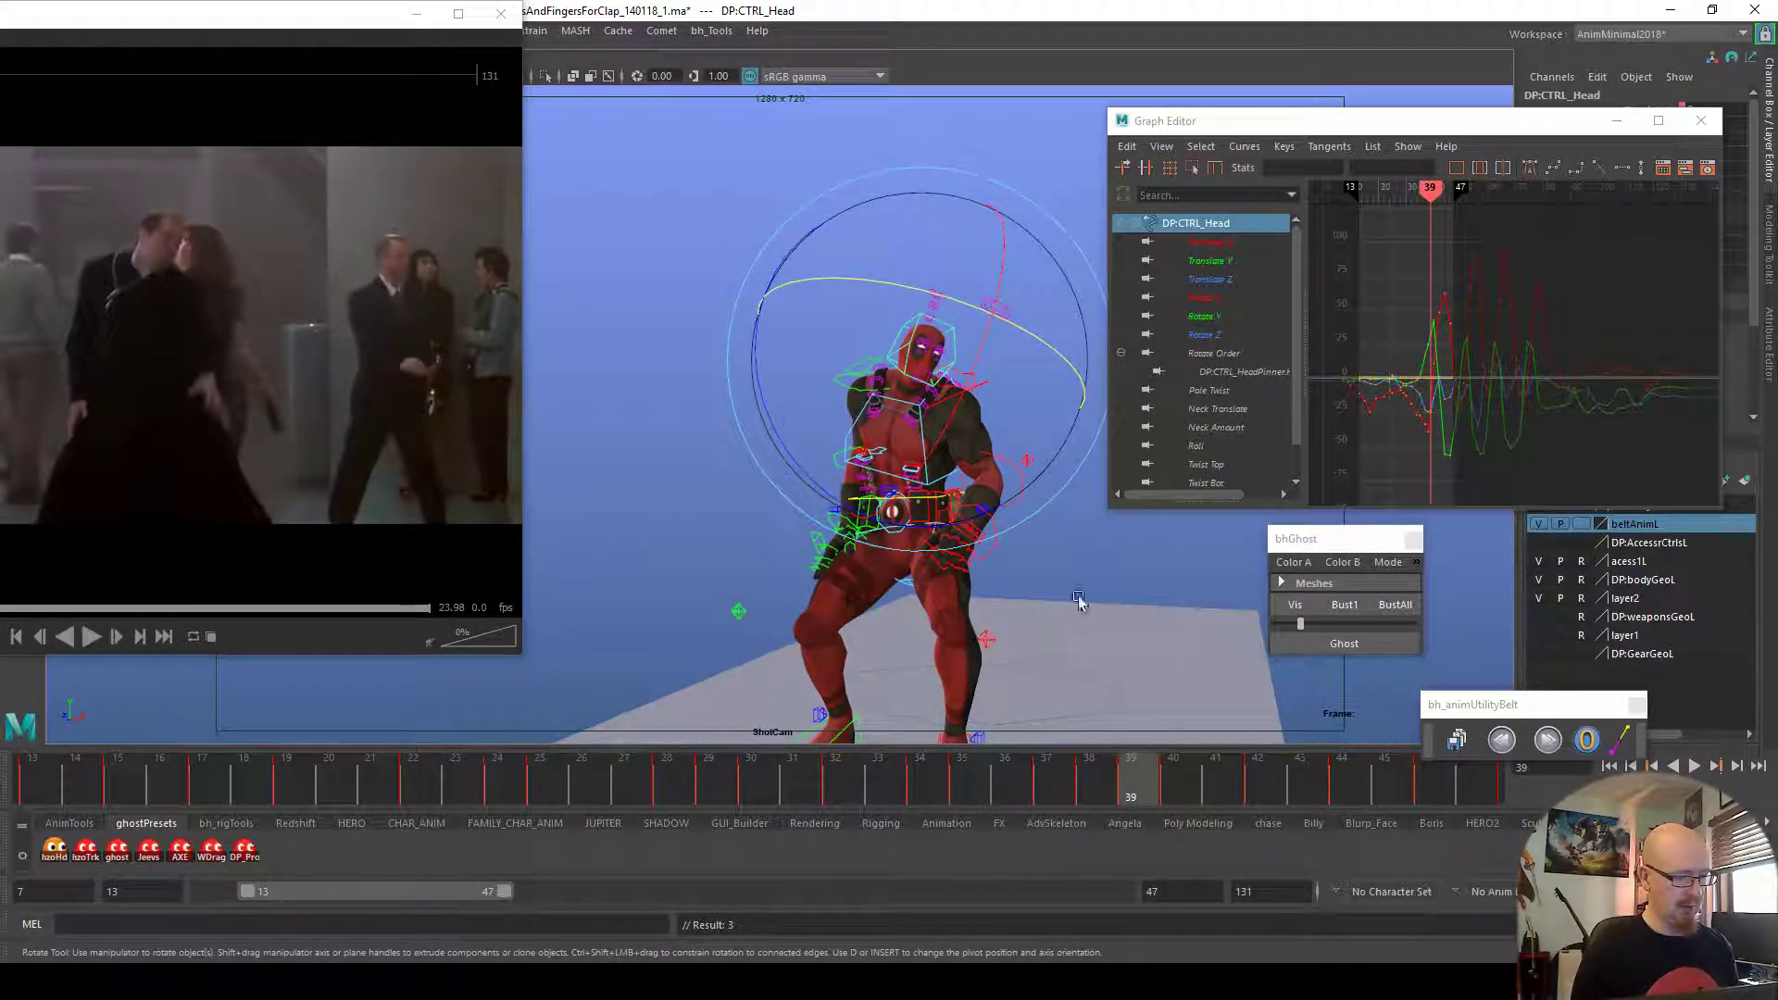
drag(1058, 356, 1069, 357)
drag(1174, 777, 1215, 780)
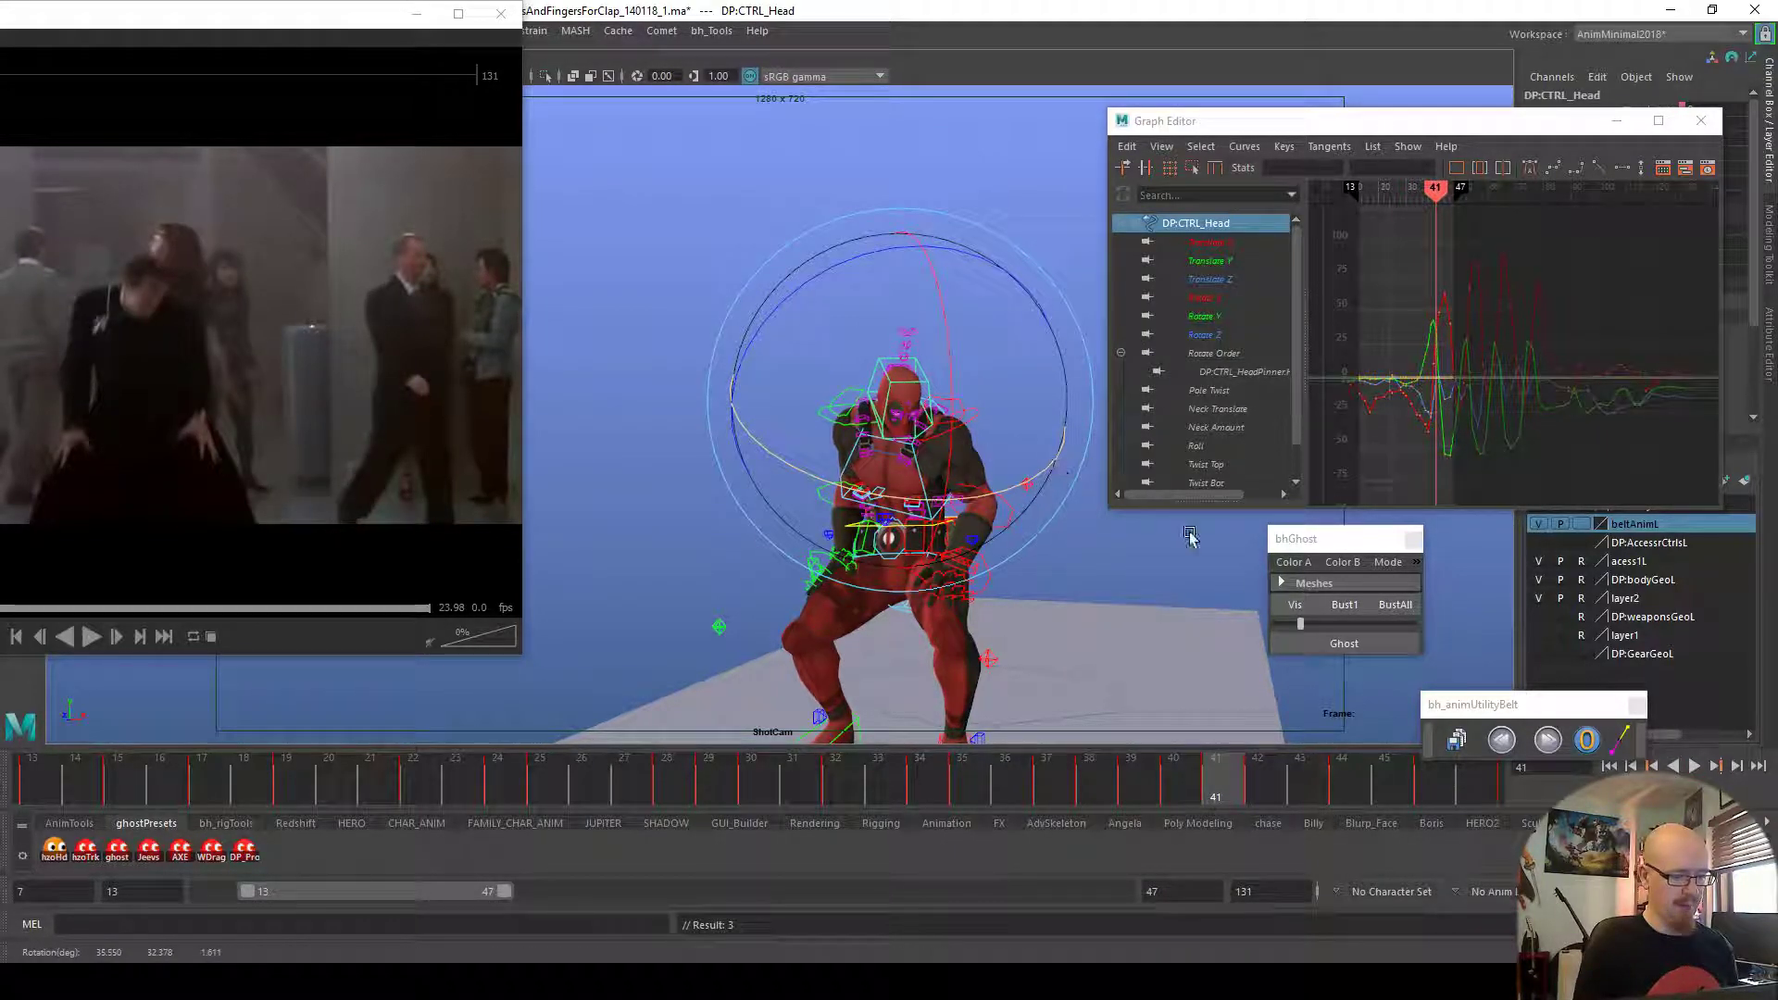
drag(1217, 777, 1337, 786)
drag(894, 485, 891, 483)
Play back the head motion up to frame 47 and save the scene as the next incremental version
key(alt+v)
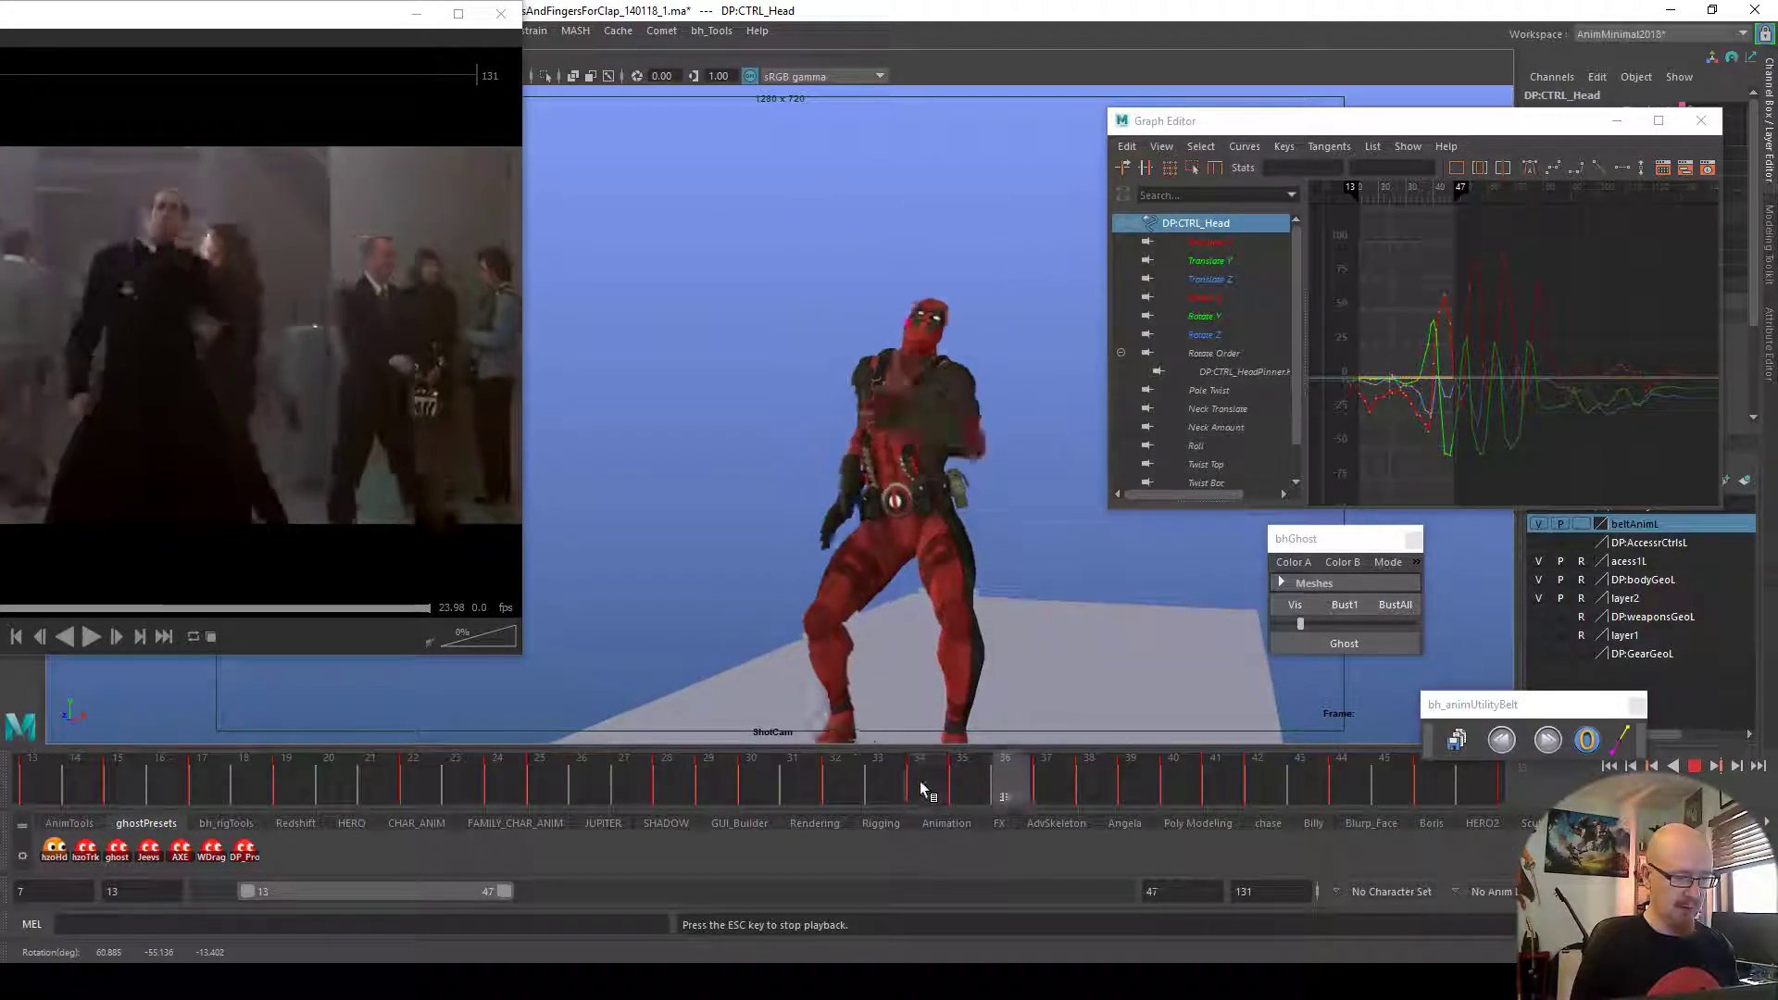
key(alt+v)
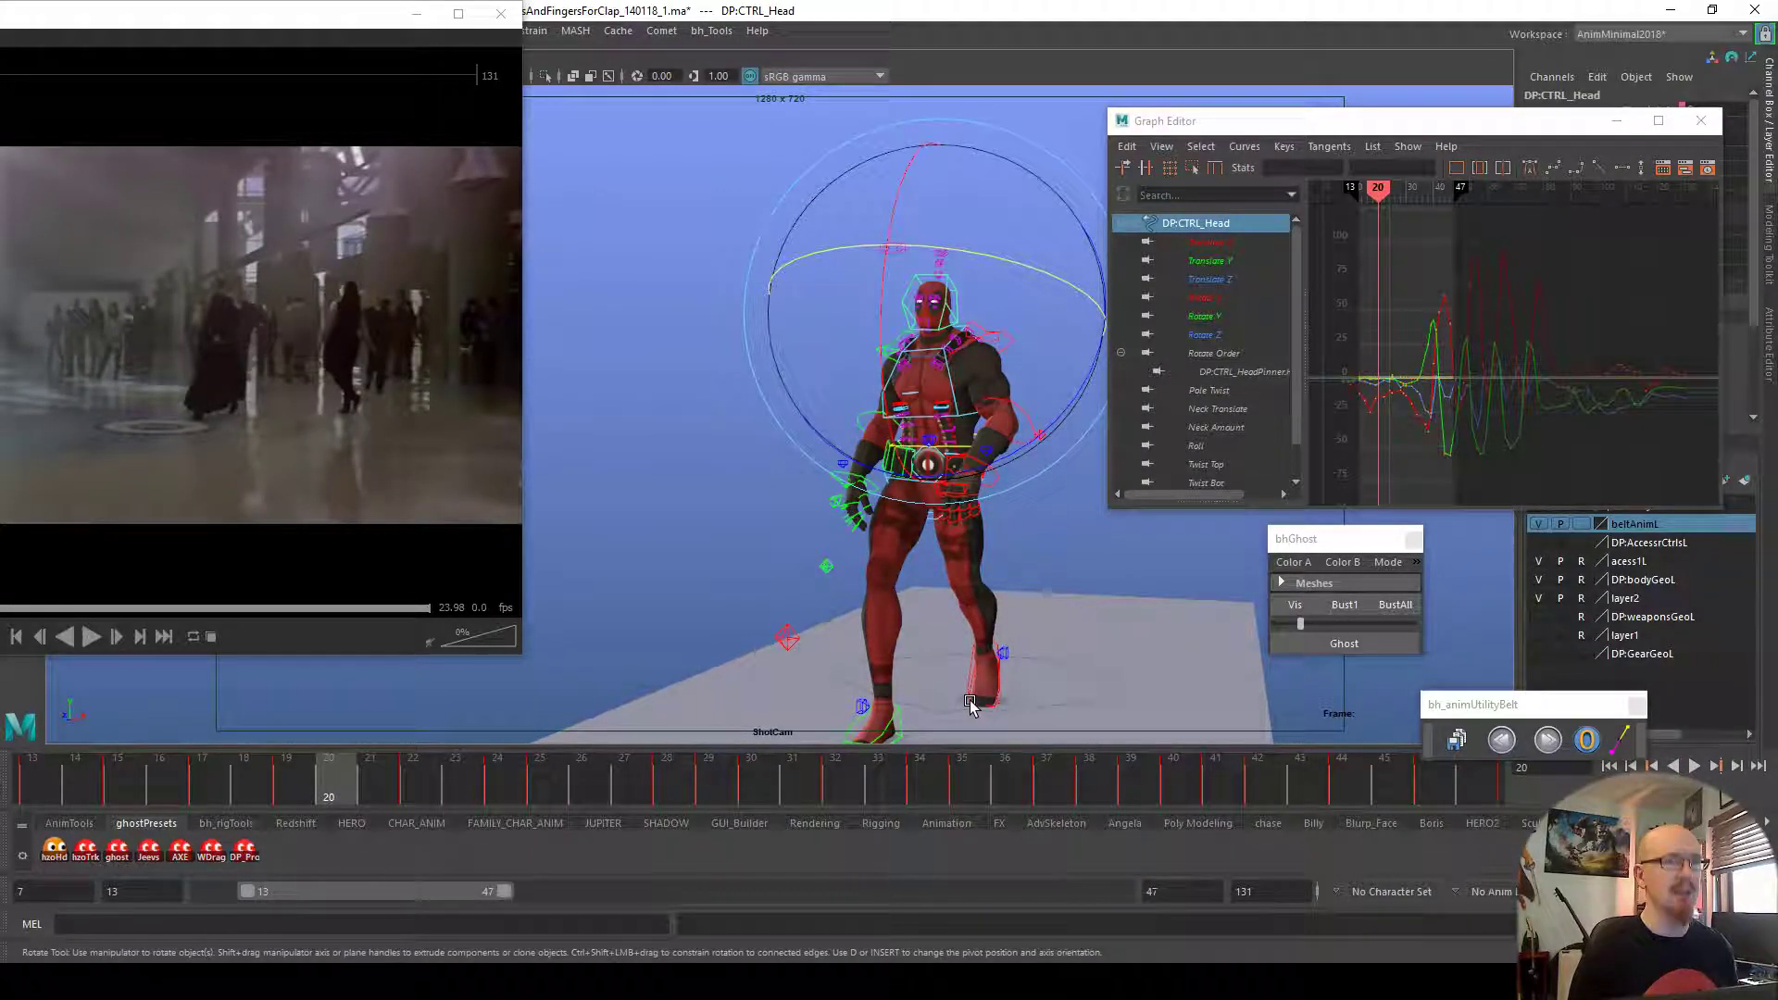
key(alt+v)
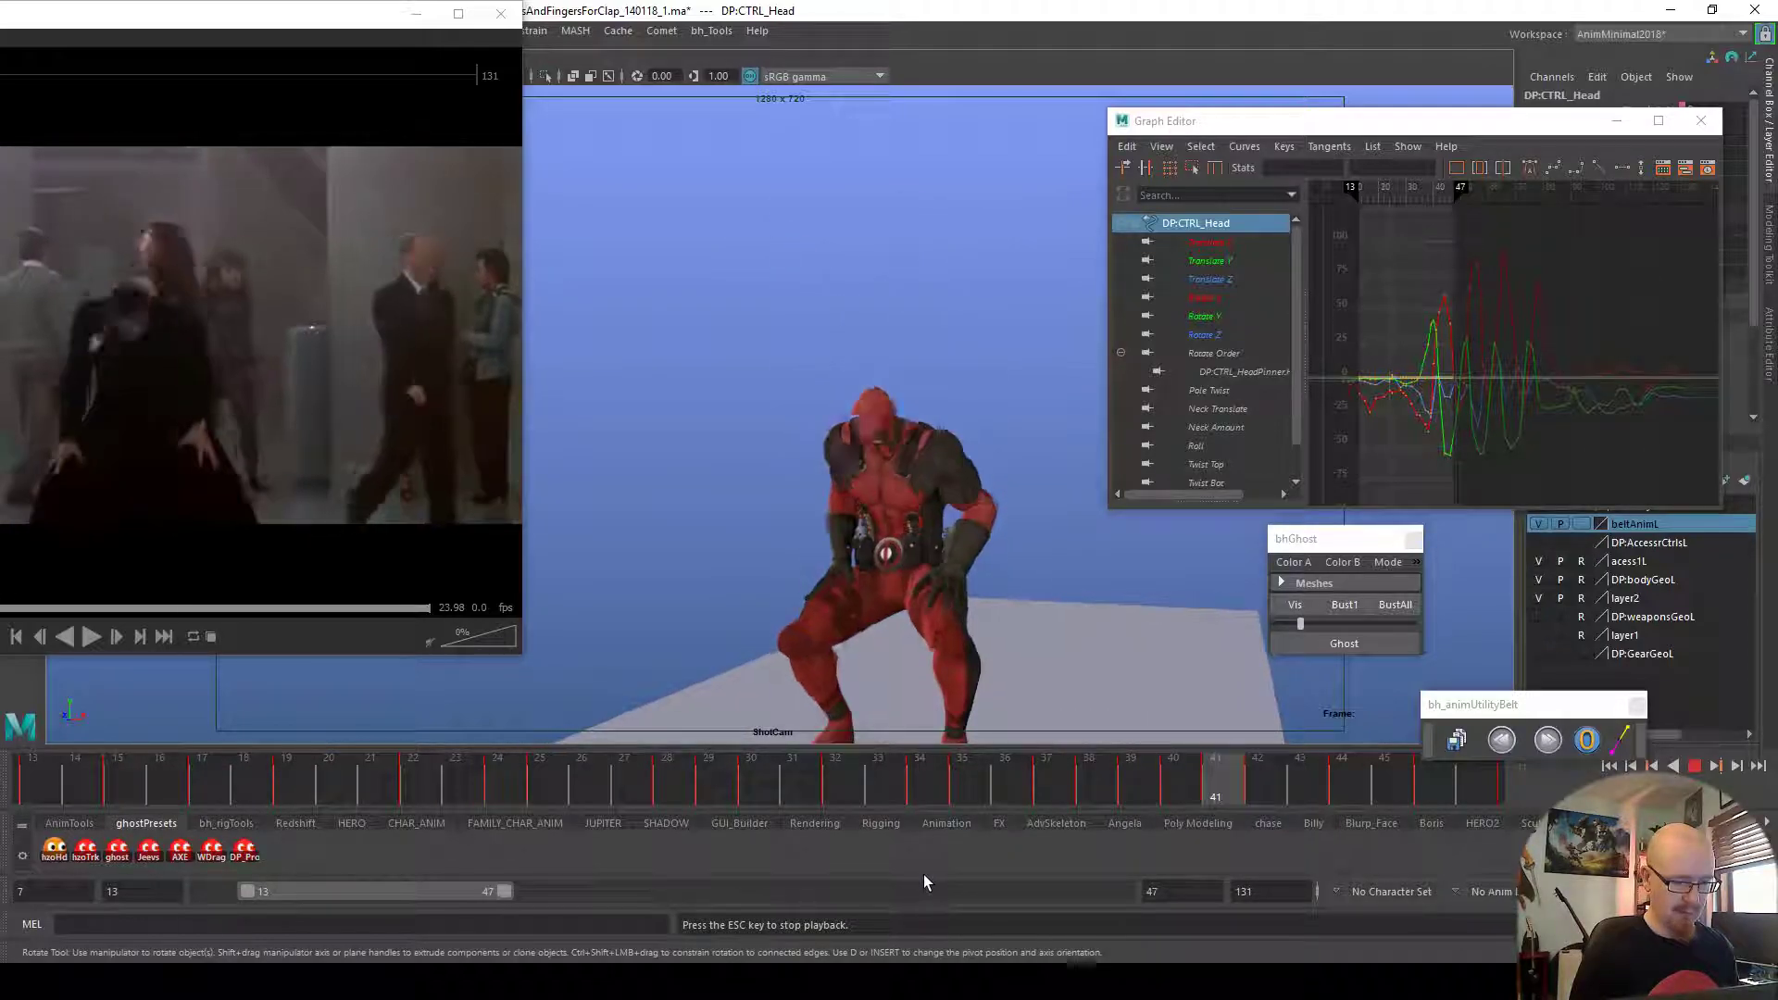
key(alt+v)
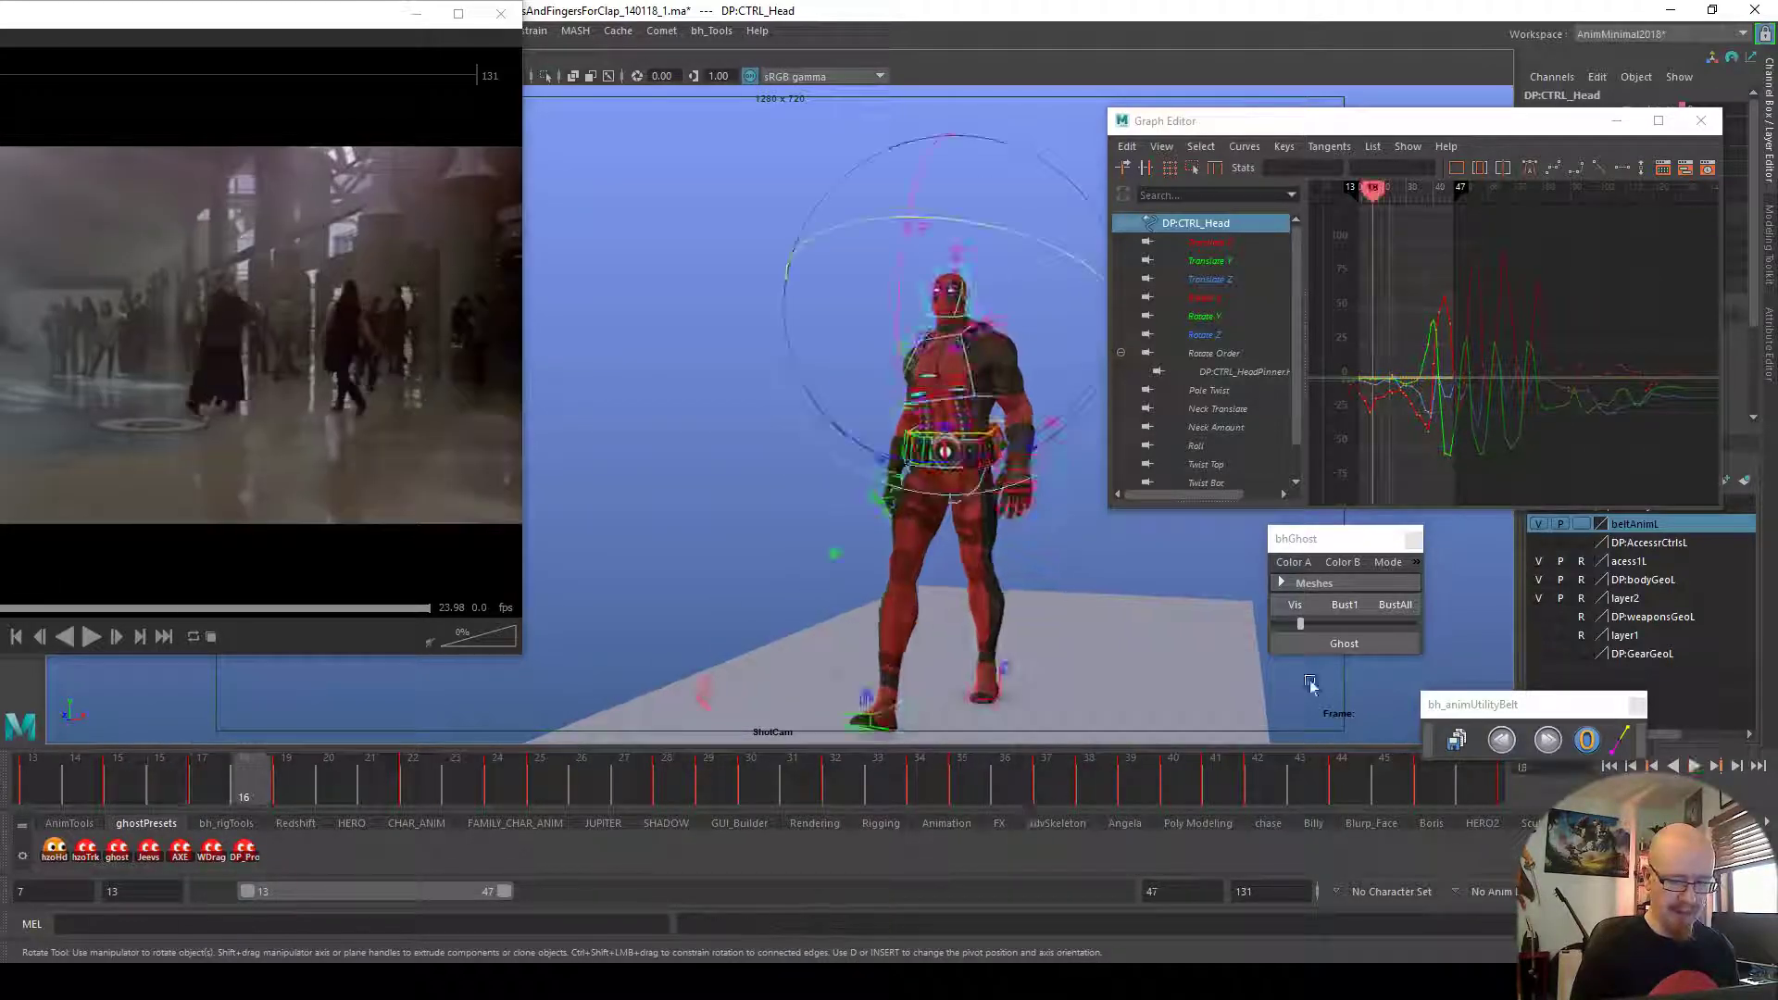
click(1456, 741)
Check the poses up to frame 40 against the reference and set the playback range to end at frame 40
key(alt+v)
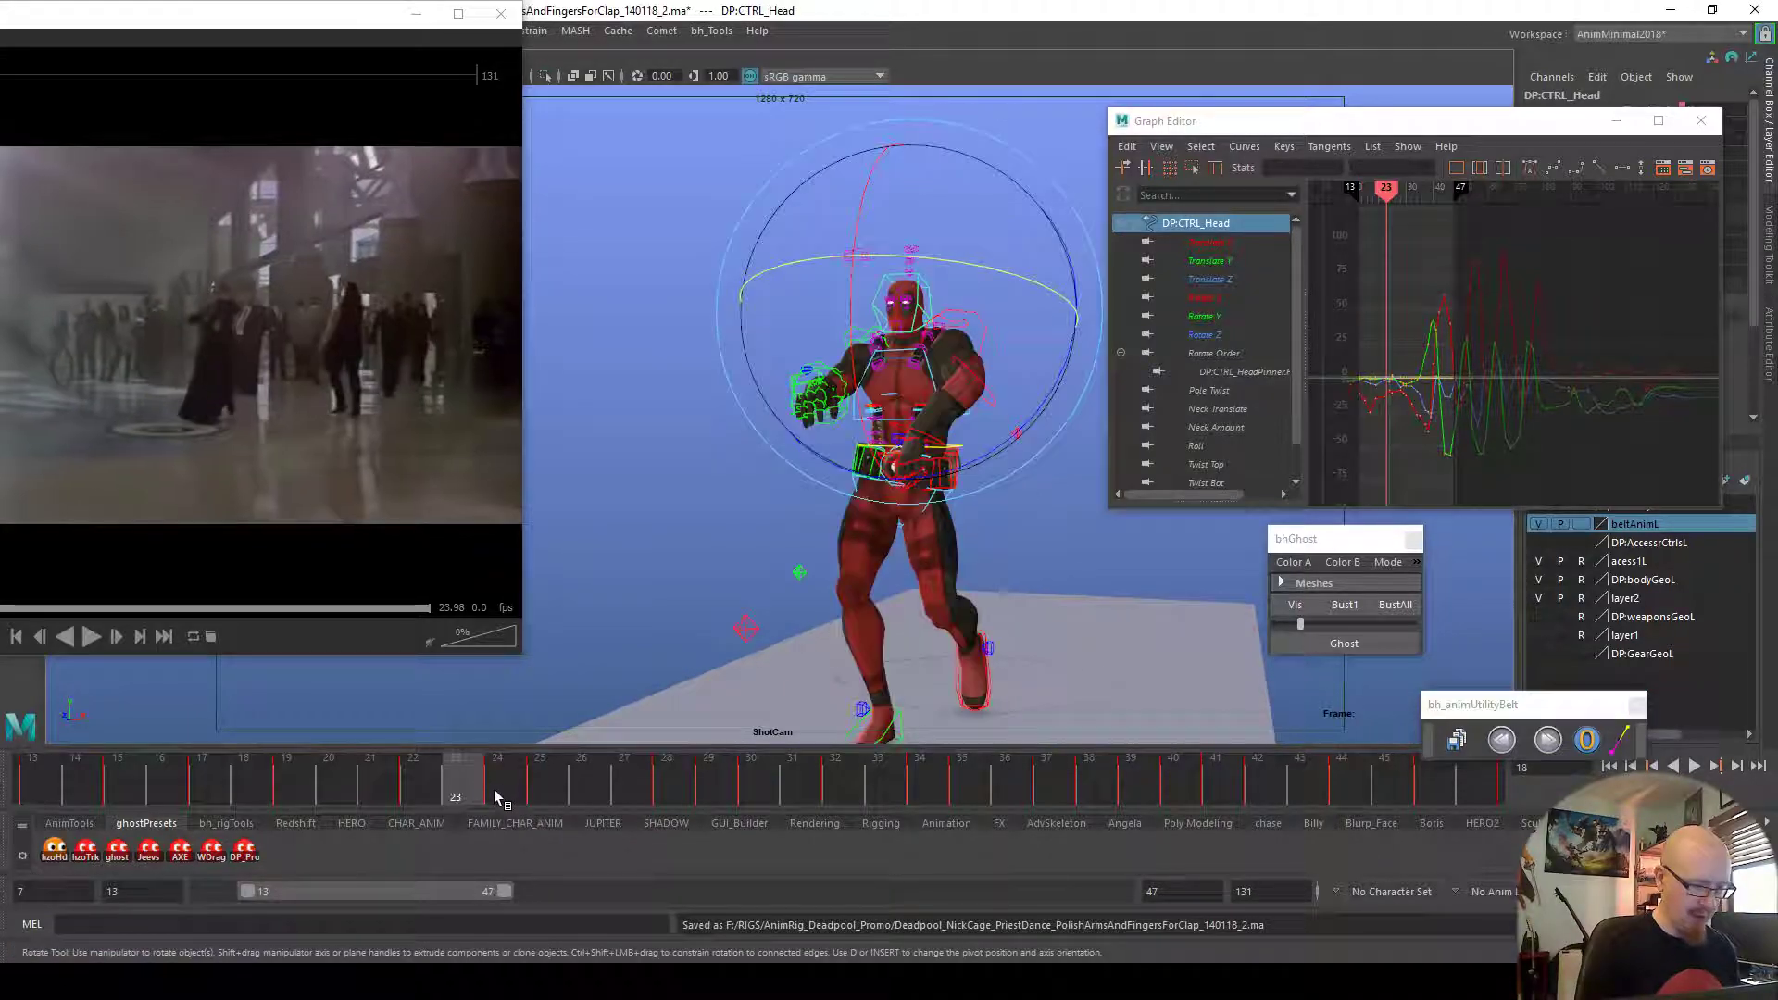
mouse_move(66, 782)
mouse_down()
mouse_move(448, 803)
mouse_move(963, 791)
mouse_up()
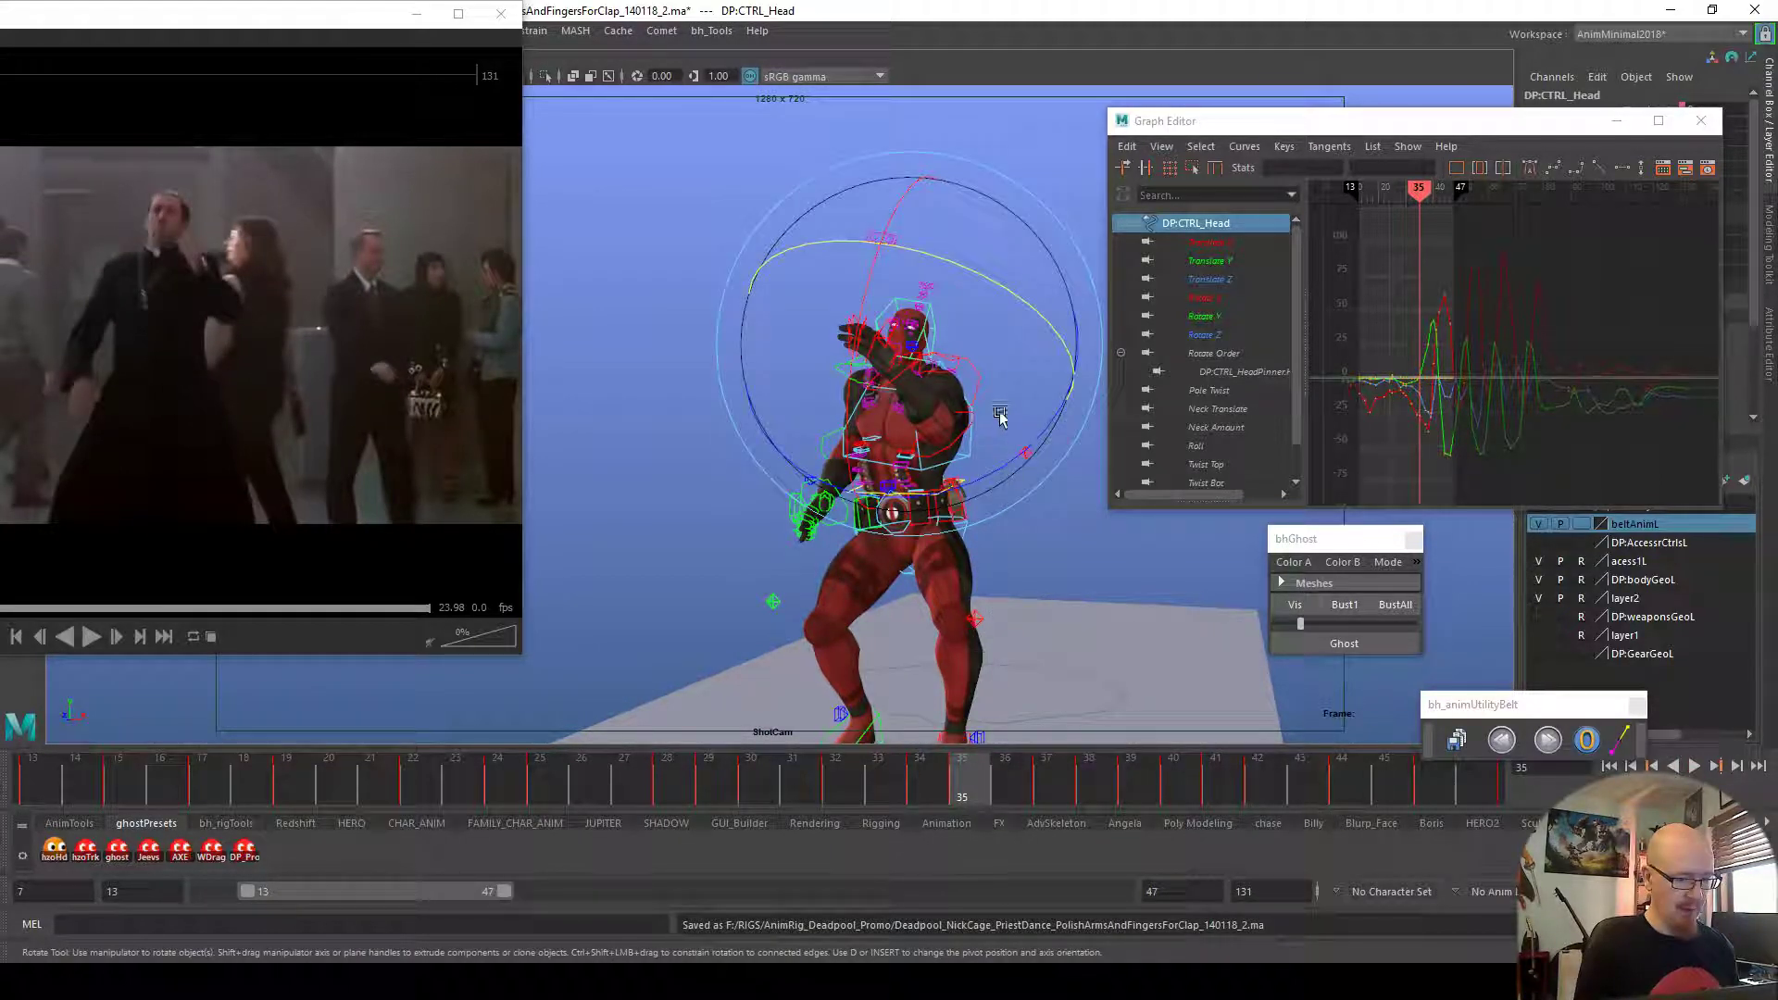
double_click(1185, 886)
drag(1008, 794, 1135, 796)
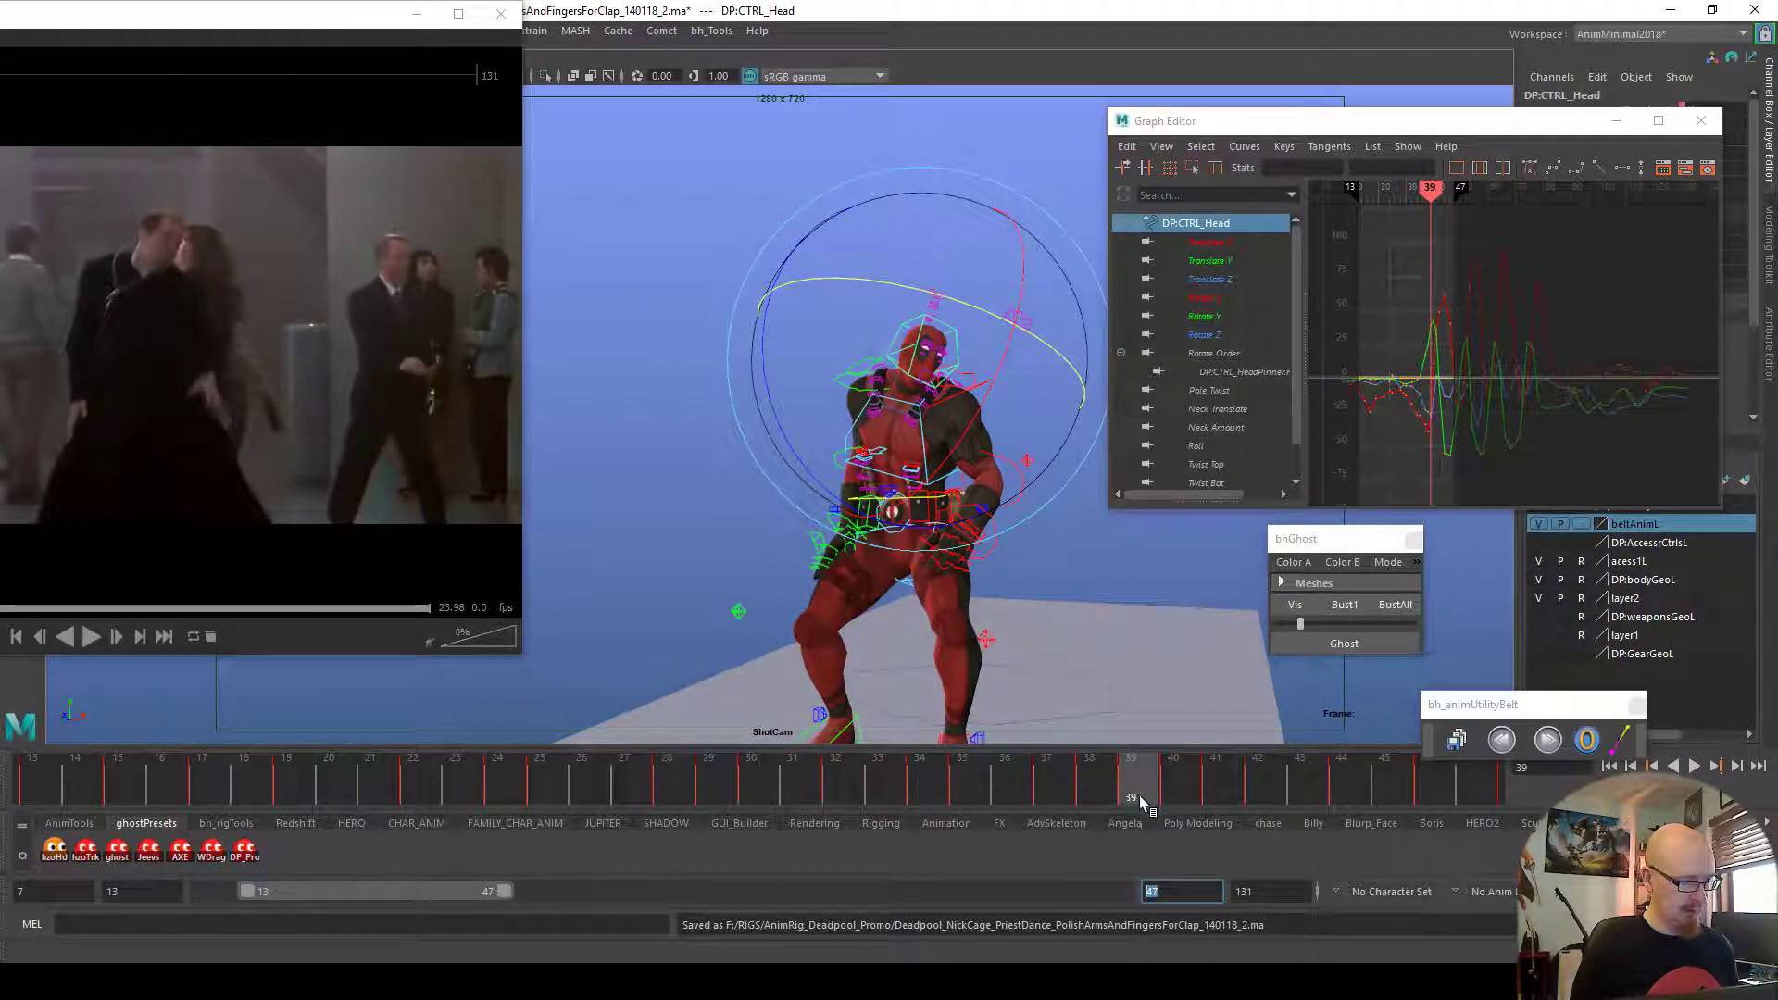
mouse_move(1146, 779)
mouse_down()
mouse_move(1220, 790)
mouse_move(1097, 785)
mouse_move(1177, 785)
mouse_up()
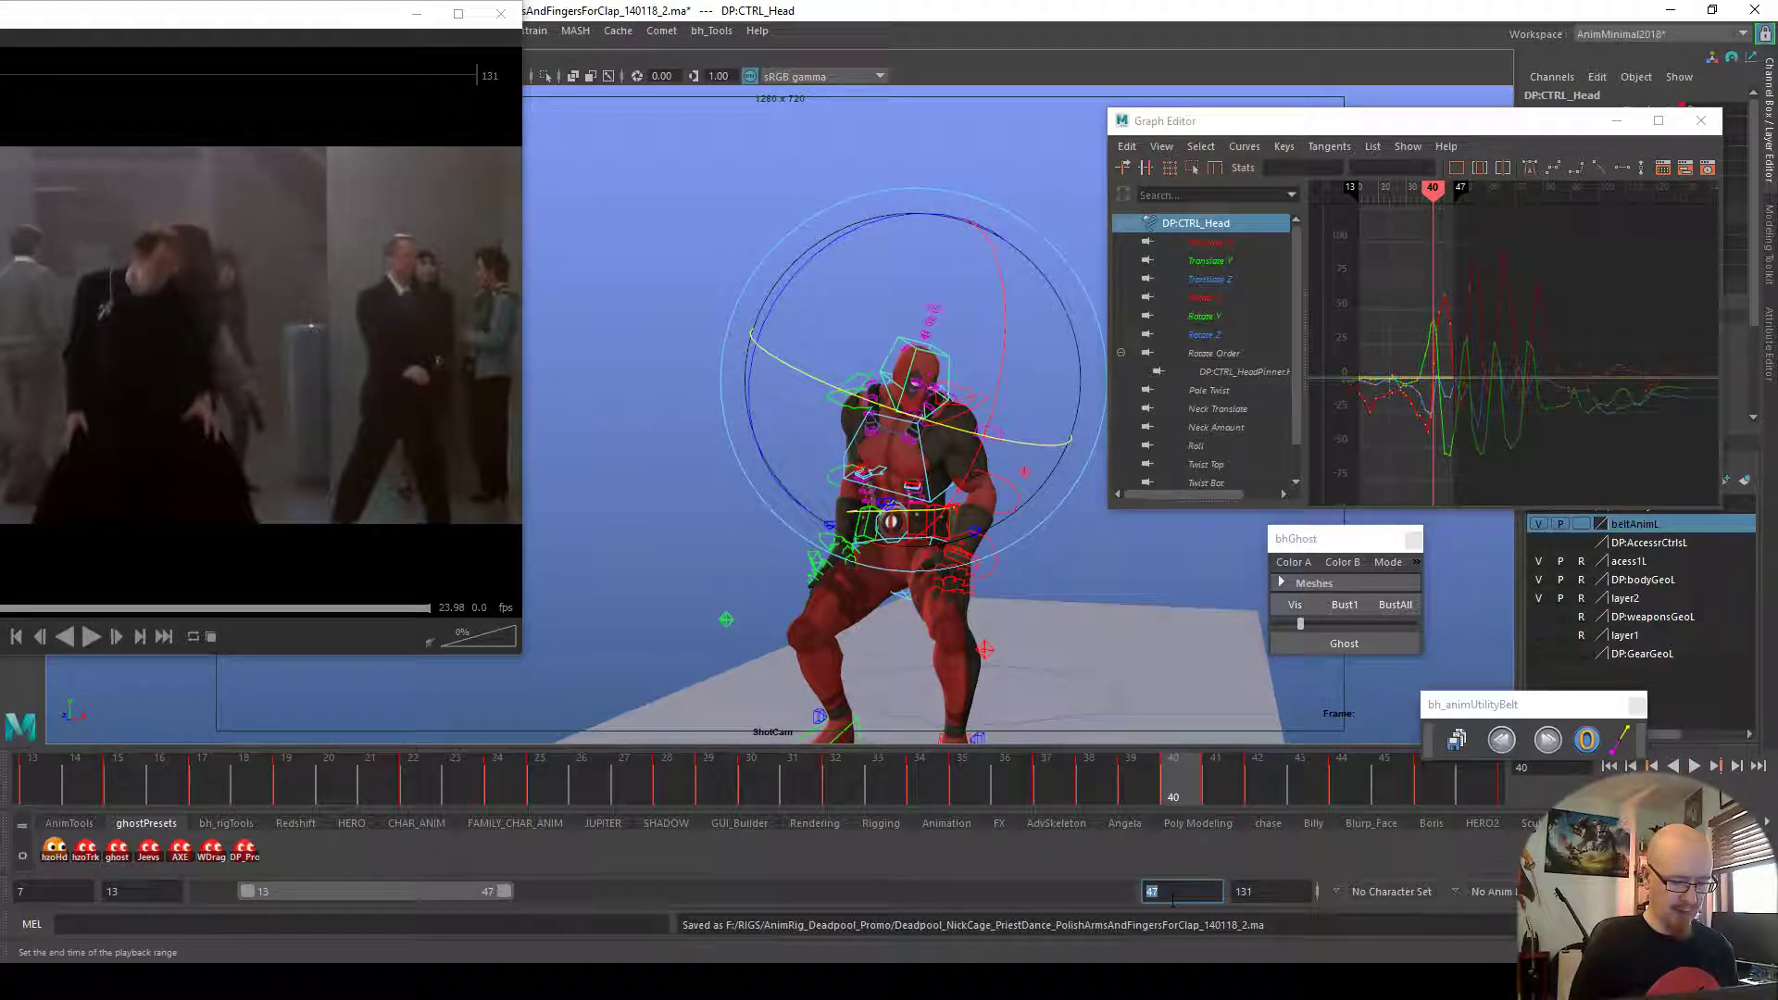
key(Return)
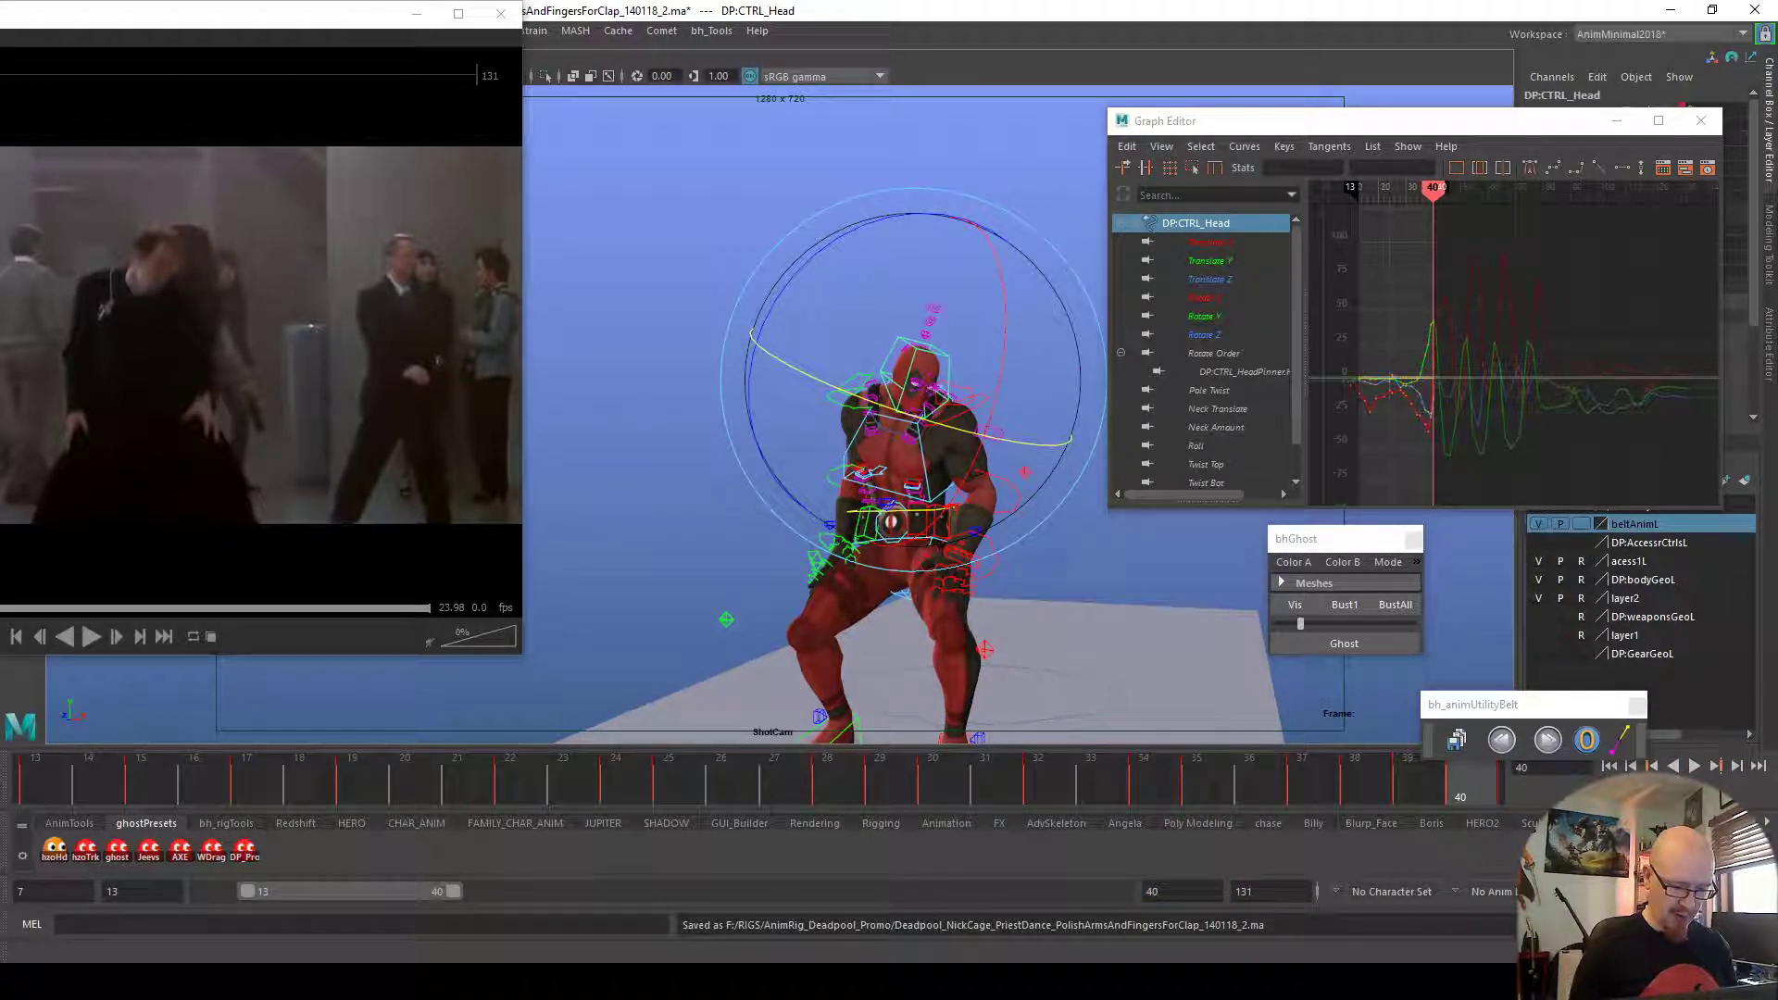
Rotate the left FK shoulder control at frame 30 to adjust the clap, and compare the pose with frame 29
mouse_move(916, 797)
mouse_down()
mouse_move(1032, 808)
mouse_move(937, 794)
mouse_up()
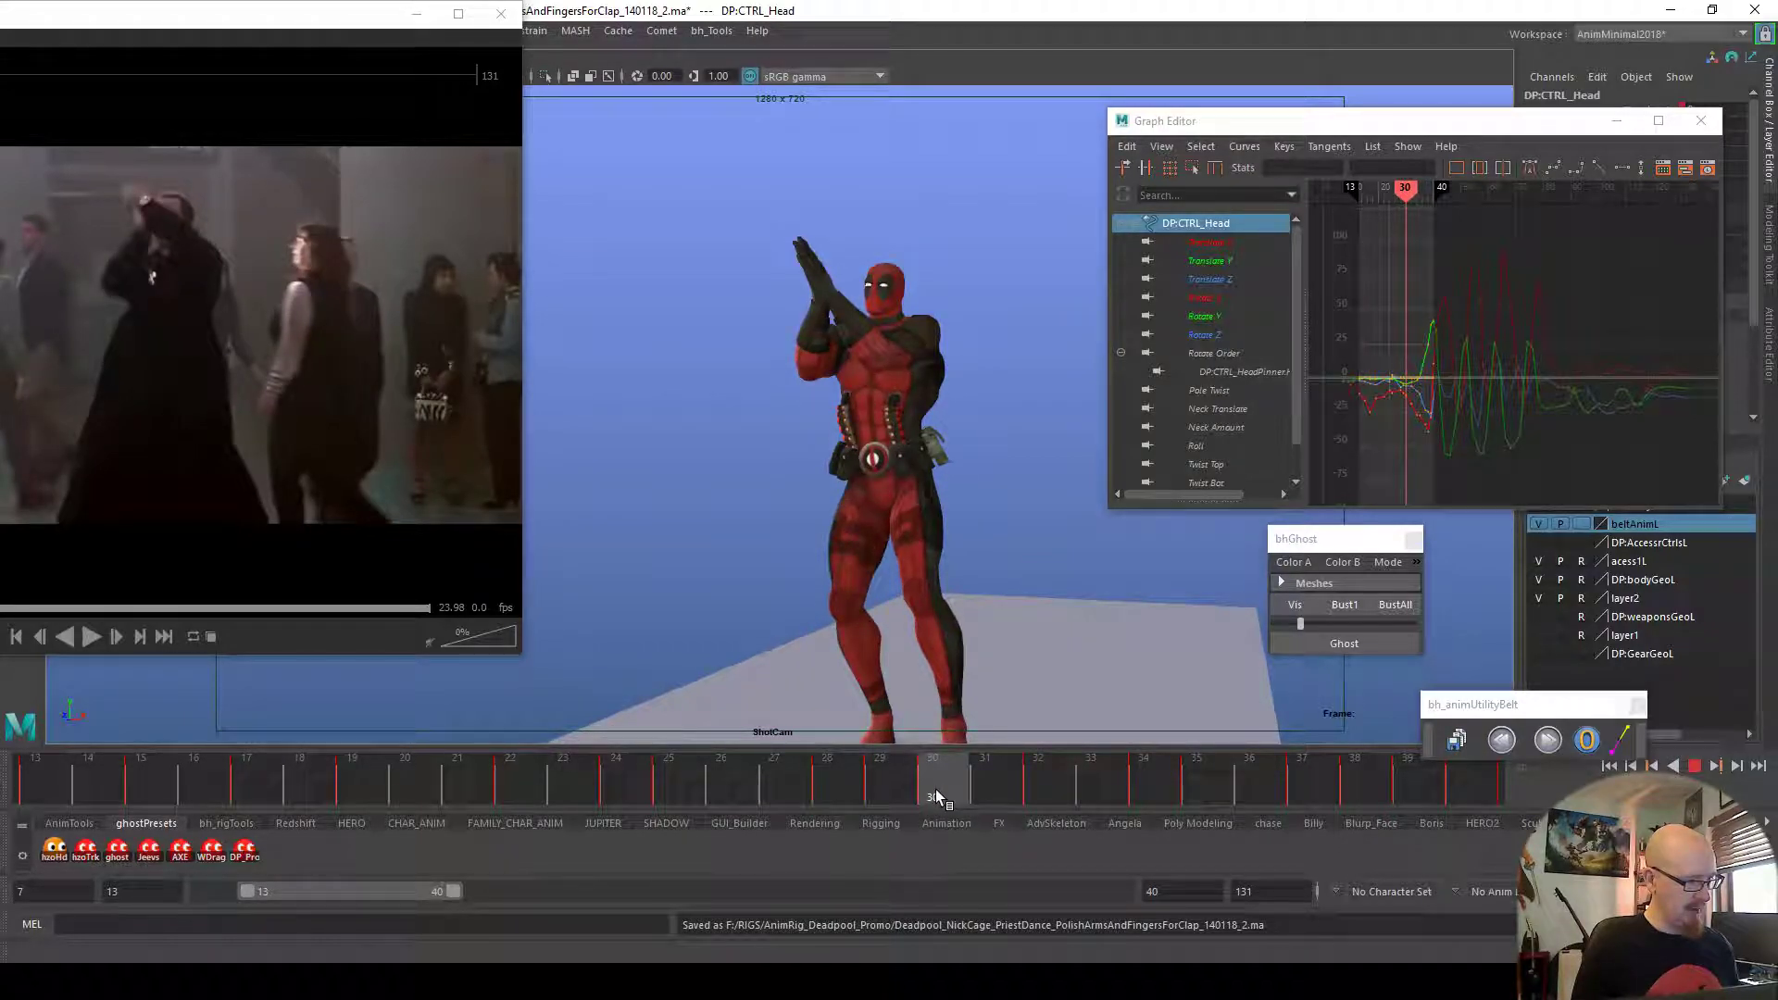
mouse_move(937, 795)
mouse_down()
mouse_move(857, 786)
mouse_move(933, 785)
mouse_up()
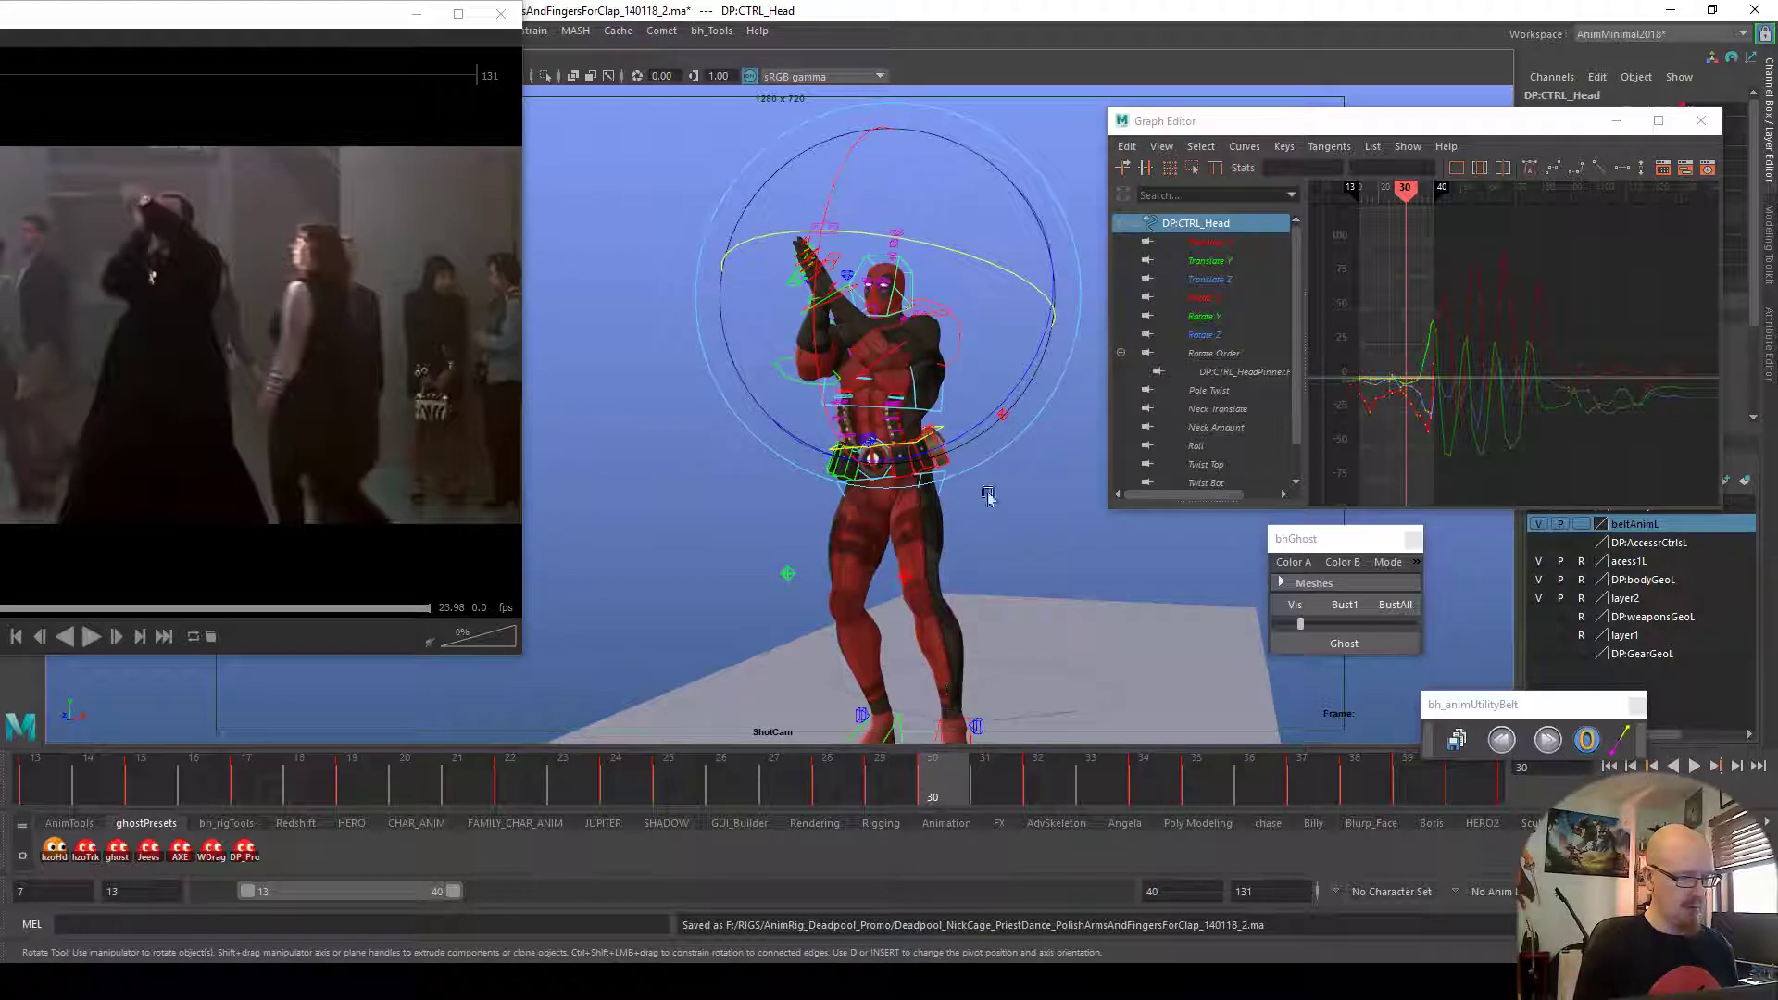
click(965, 339)
click(959, 341)
drag(998, 296, 1074, 268)
click(875, 788)
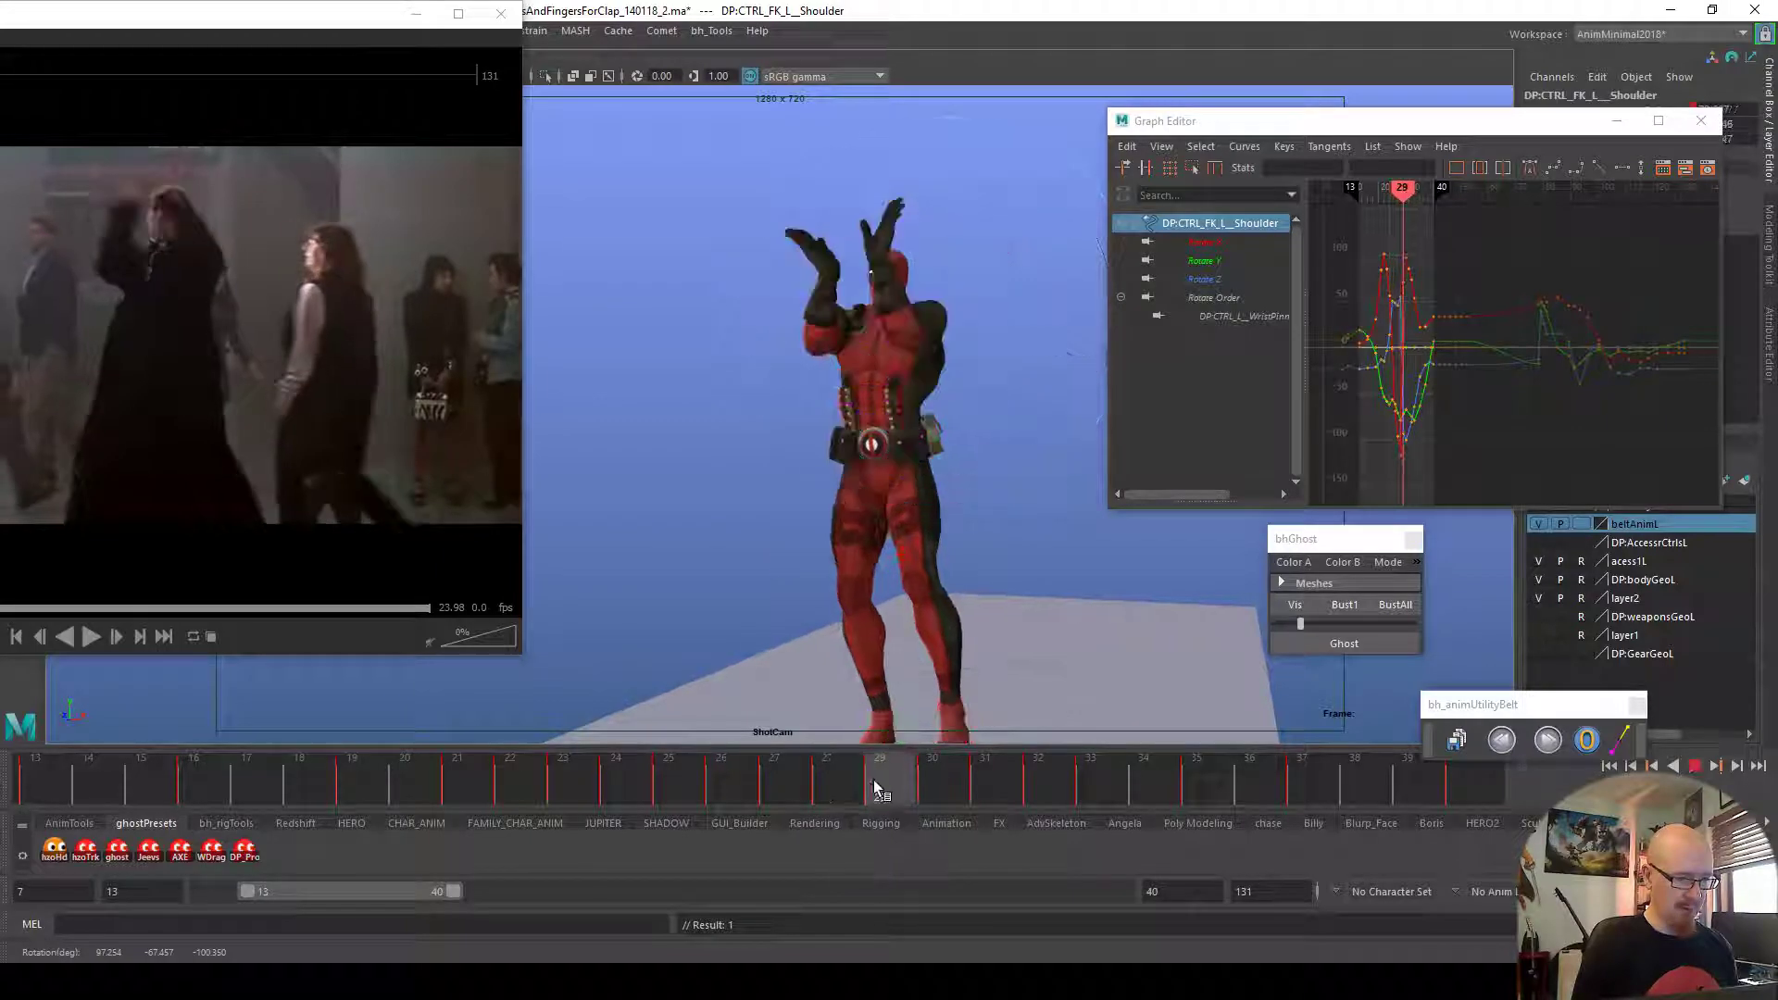
click(929, 769)
click(892, 765)
click(931, 771)
drag(931, 770, 890, 765)
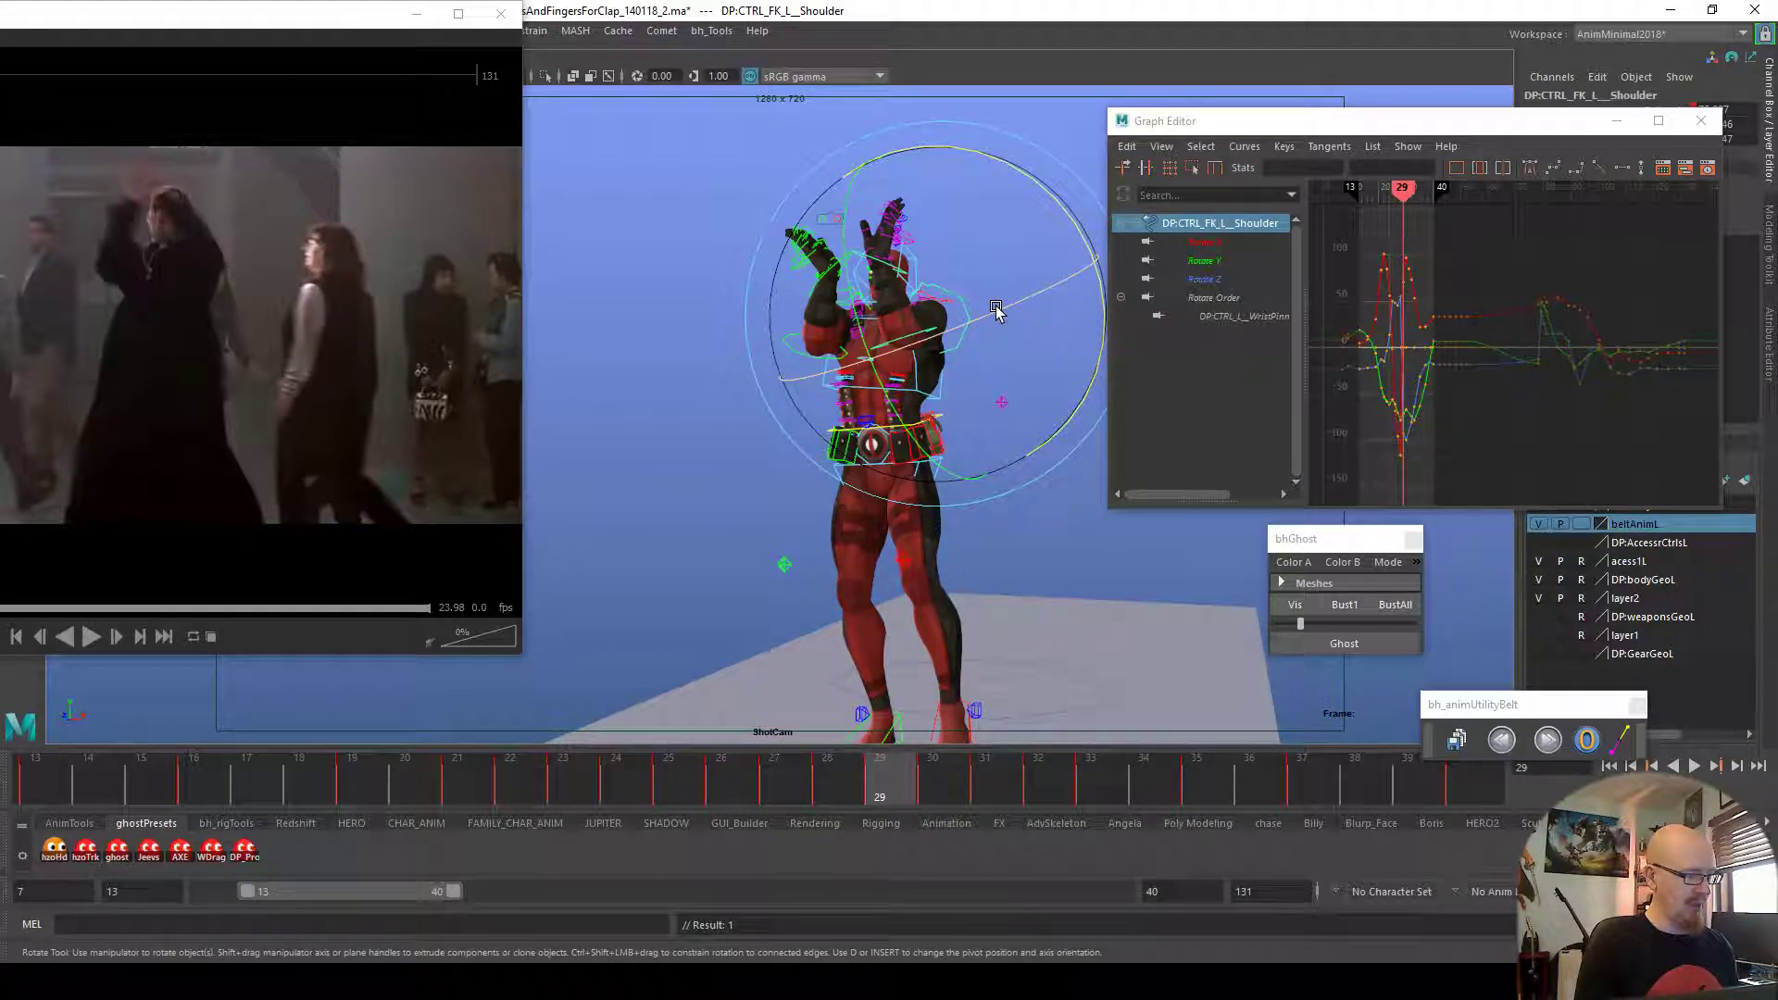
Rotate the left FK shoulder control at frame 29 to about 4, -65 and -15 degrees in X, Y and Z
drag(996, 310, 1076, 413)
drag(988, 301, 989, 304)
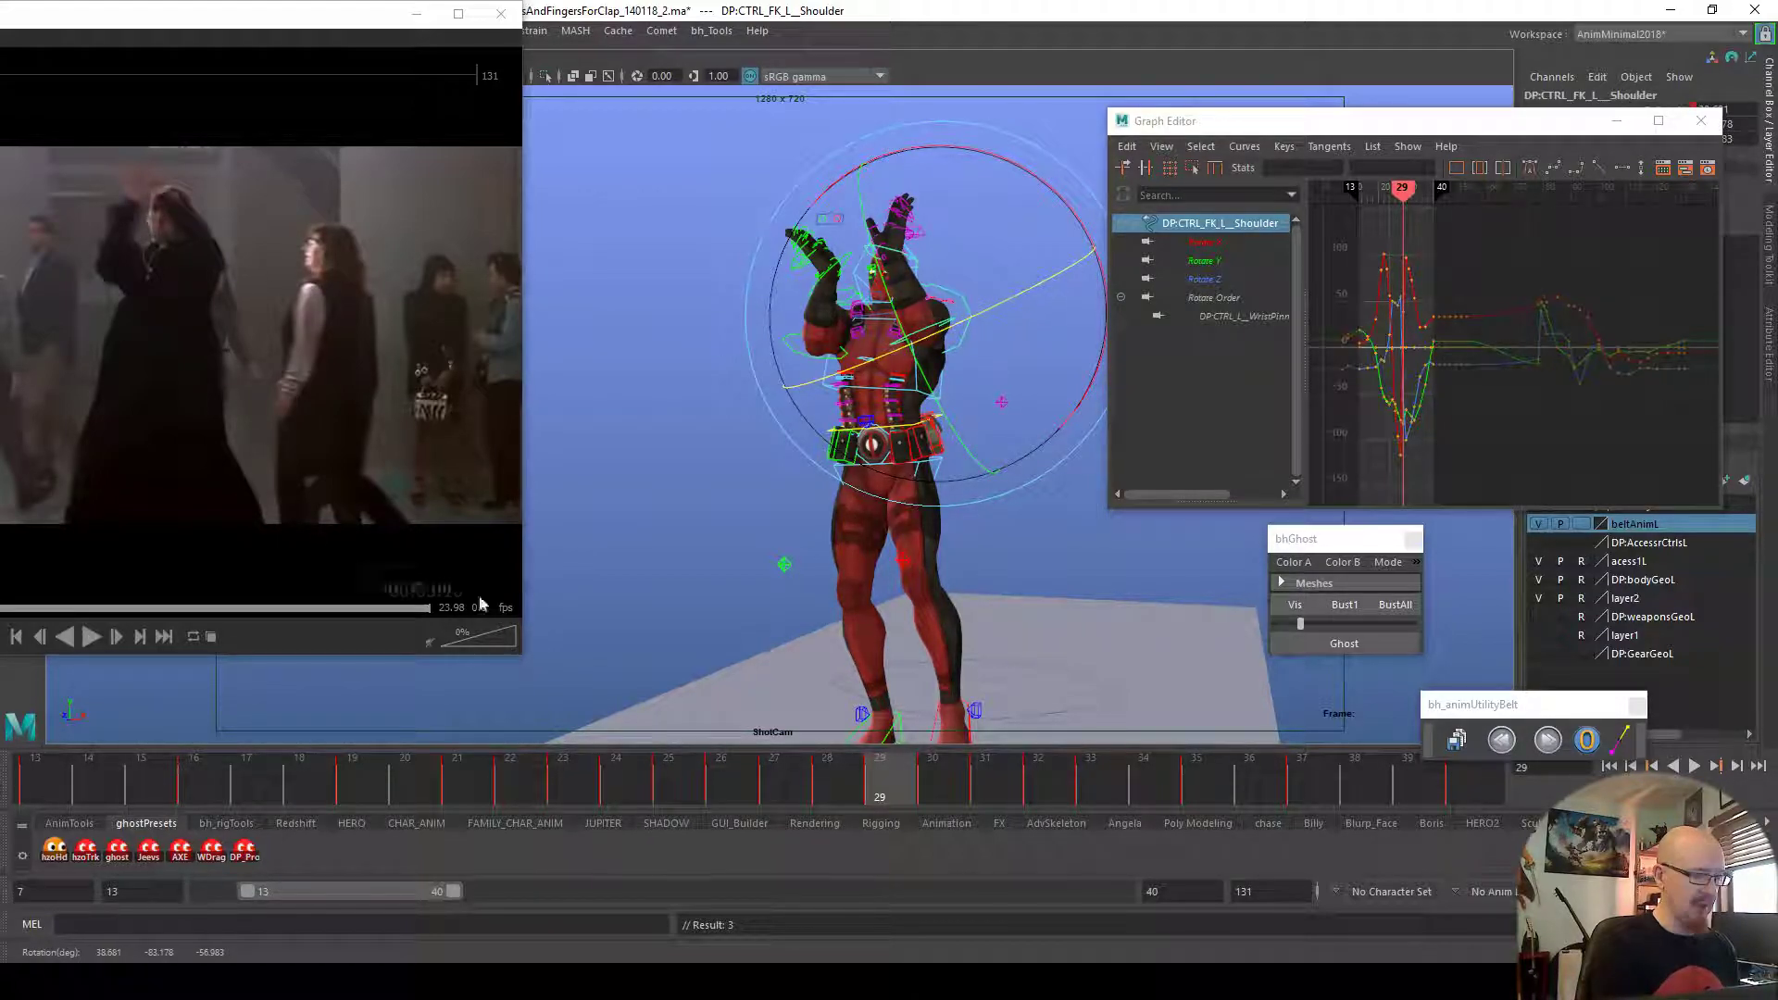
drag(1071, 419, 1077, 393)
drag(1006, 301, 1005, 296)
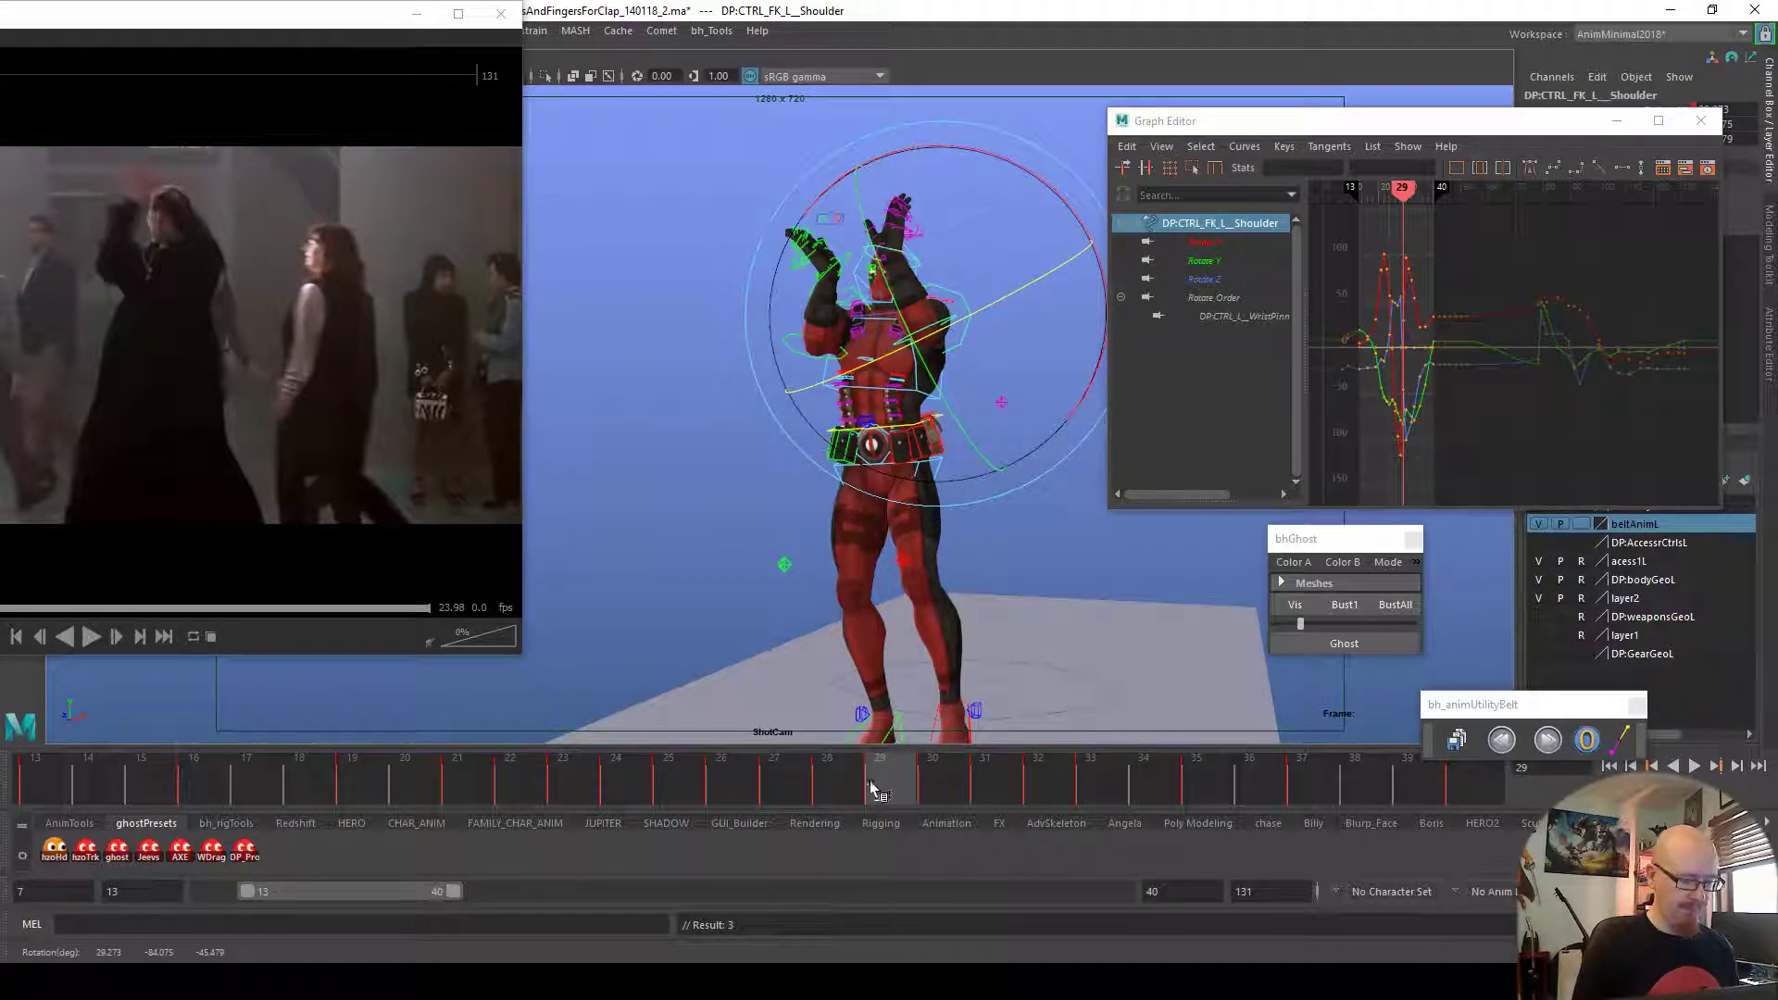
key(alt+v)
mouse_move(890, 785)
mouse_down()
mouse_move(868, 778)
mouse_move(923, 780)
mouse_move(838, 778)
mouse_move(954, 788)
mouse_move(905, 781)
mouse_up()
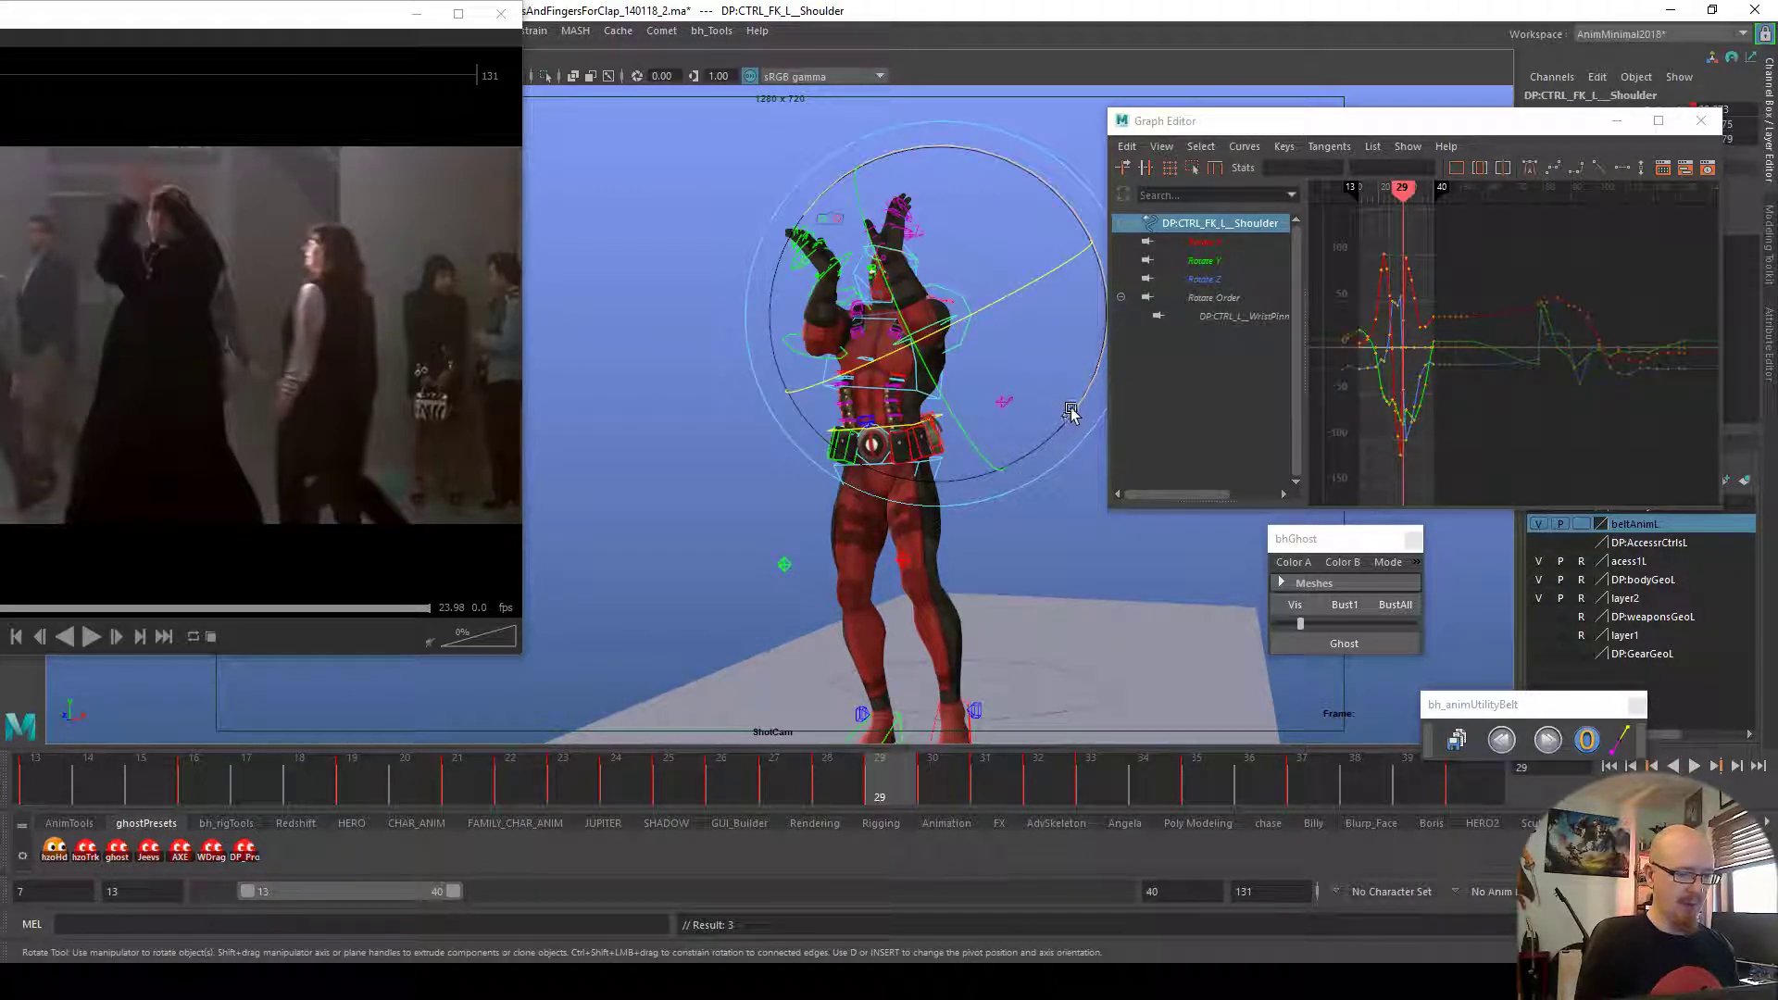
drag(1086, 397, 1017, 283)
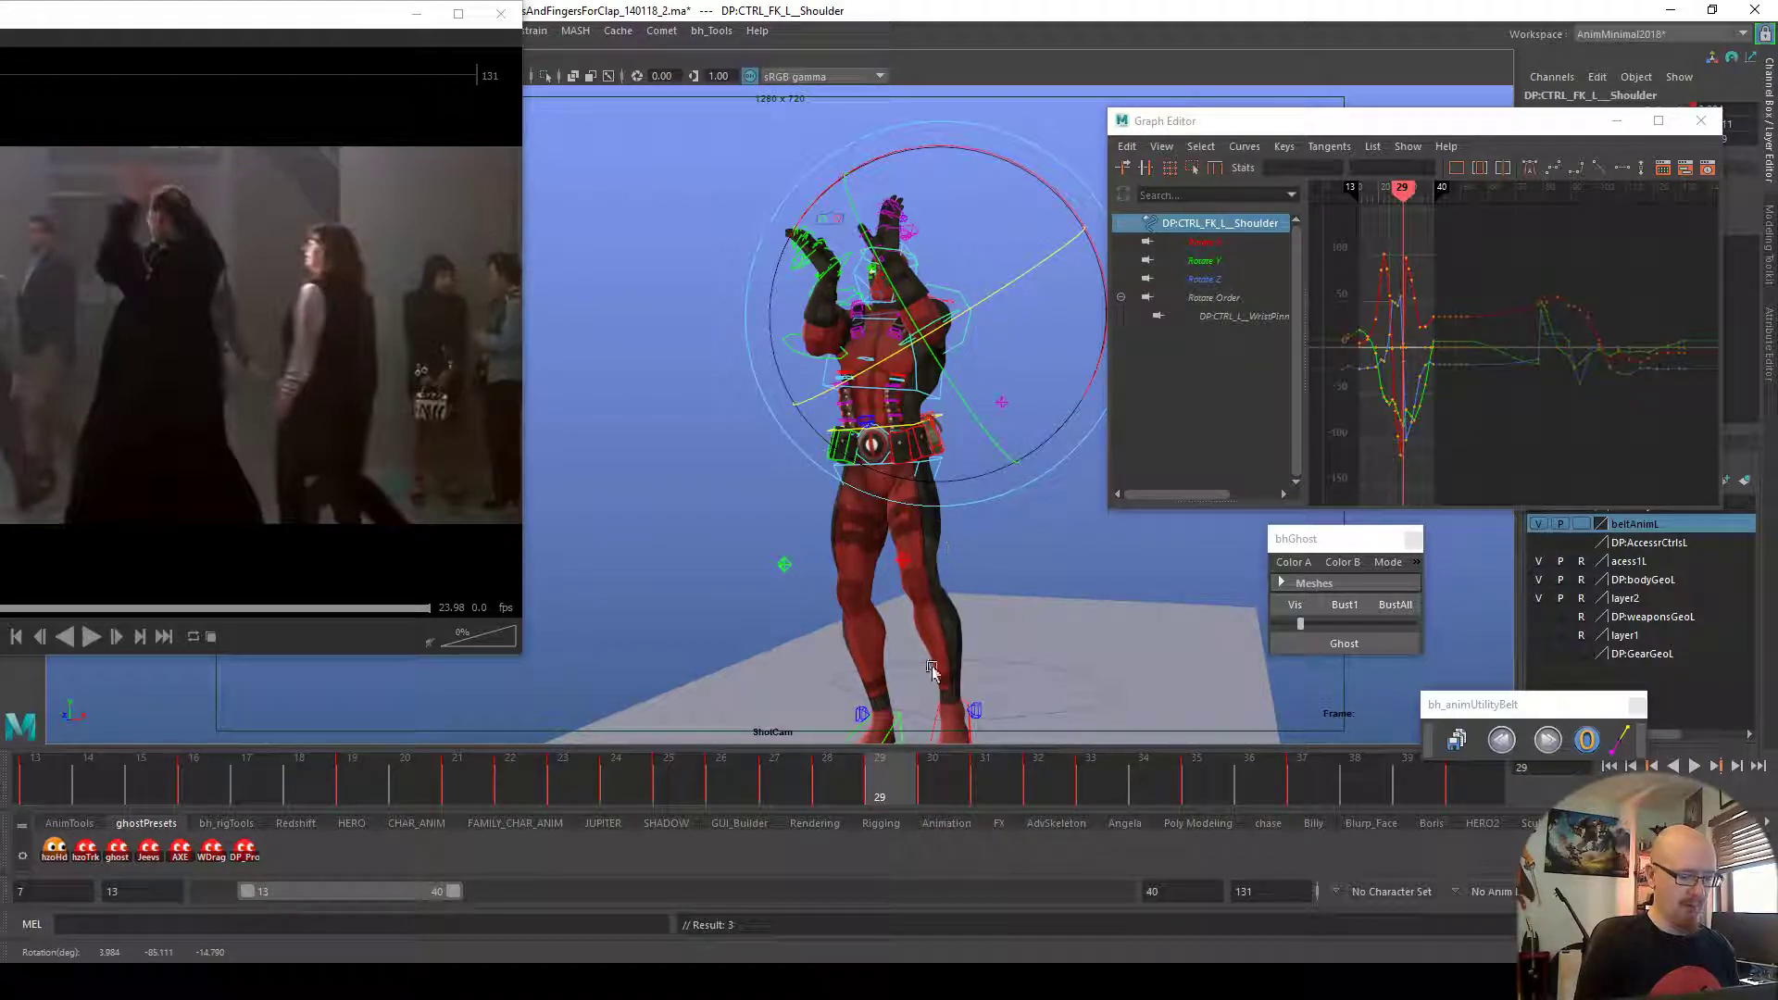
Rotate the left FK shoulder control at frame 30 to about 106, -72 and -108 degrees and compare the neighbouring frames
drag(919, 775, 934, 776)
drag(1090, 270, 1084, 270)
drag(960, 278, 960, 274)
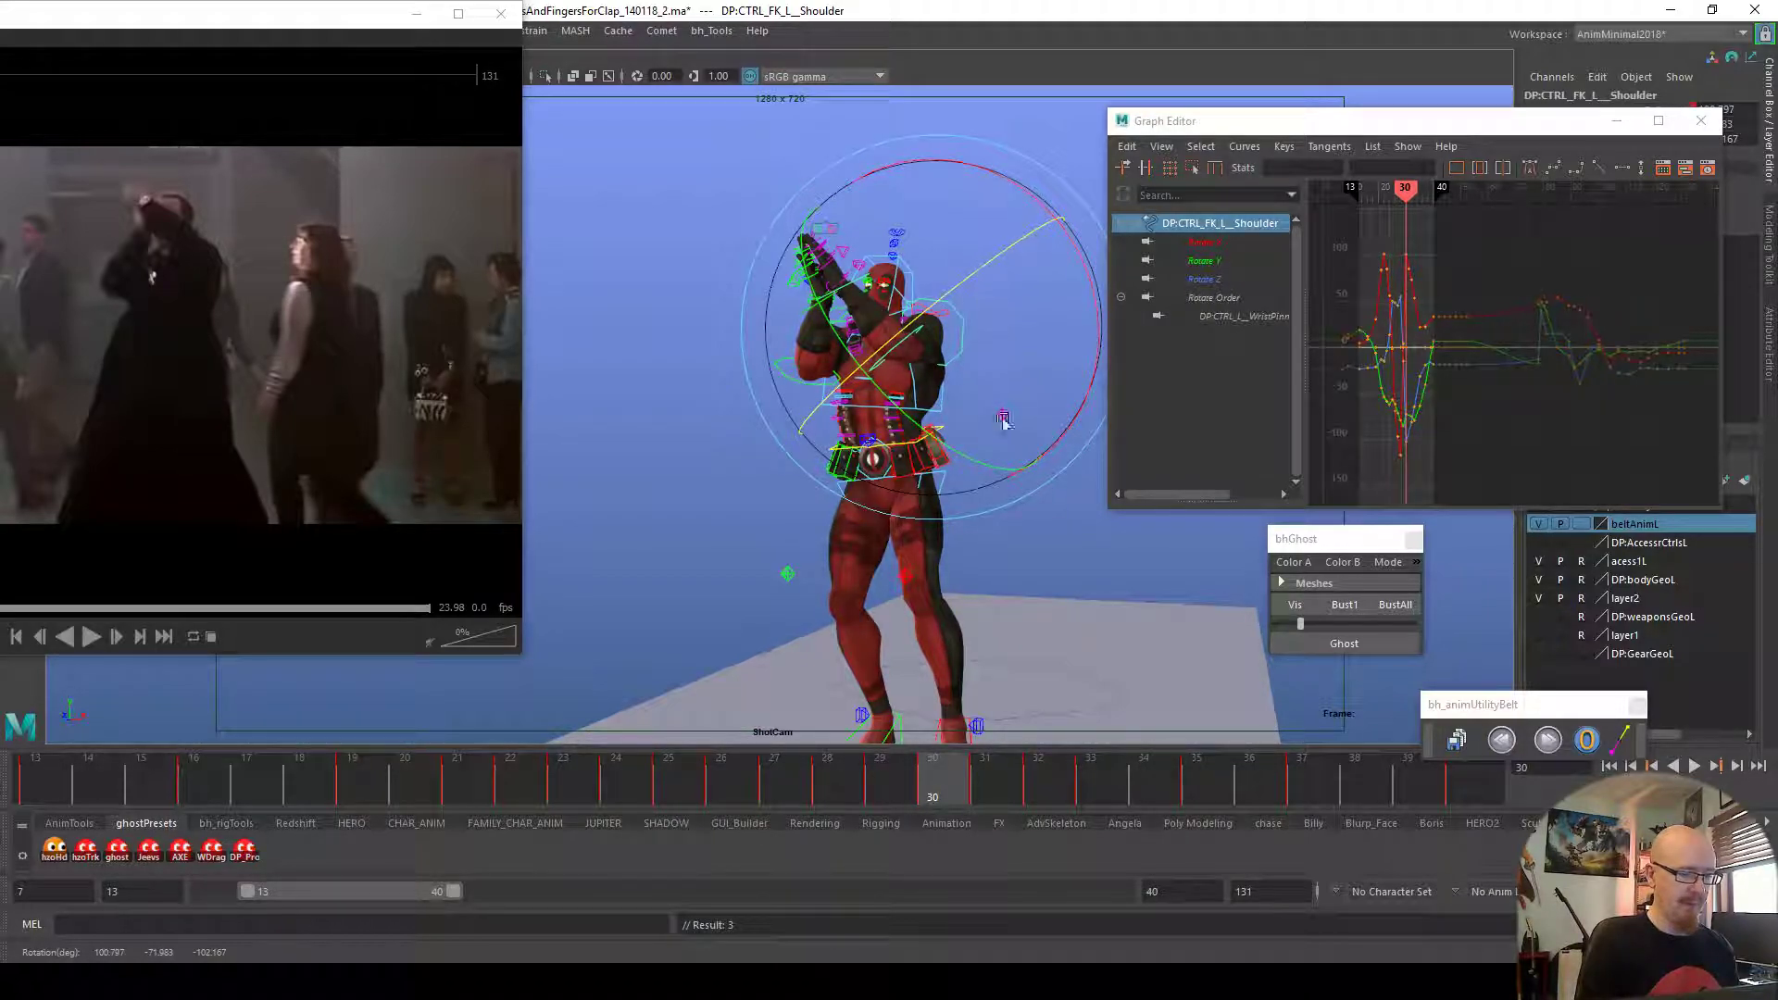
drag(987, 453, 1097, 366)
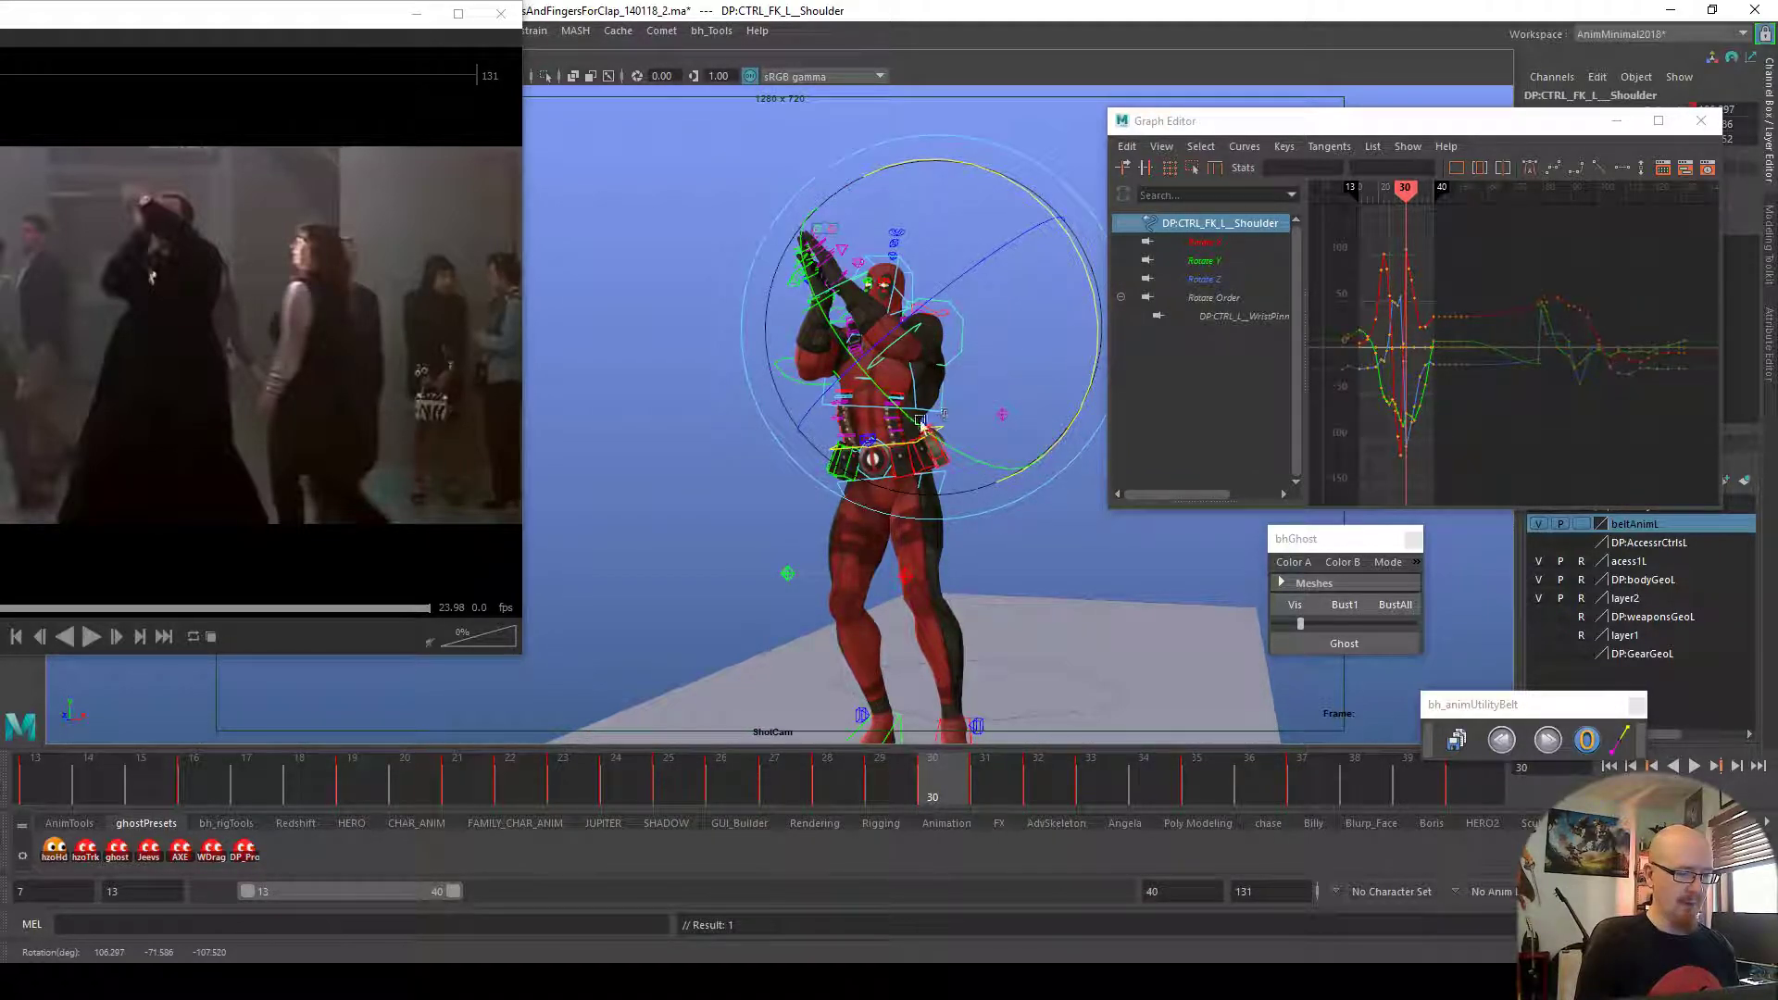
mouse_move(951, 785)
mouse_down()
mouse_move(728, 764)
mouse_move(927, 767)
mouse_up()
Refine the clapping hands' pose at frame 30, rotating the right FK wrist control, and compare it with frame 29
click(1056, 514)
click(878, 310)
drag(891, 427, 901, 423)
drag(775, 448, 778, 442)
drag(1010, 342, 964, 349)
drag(827, 303, 991, 301)
drag(932, 789, 915, 786)
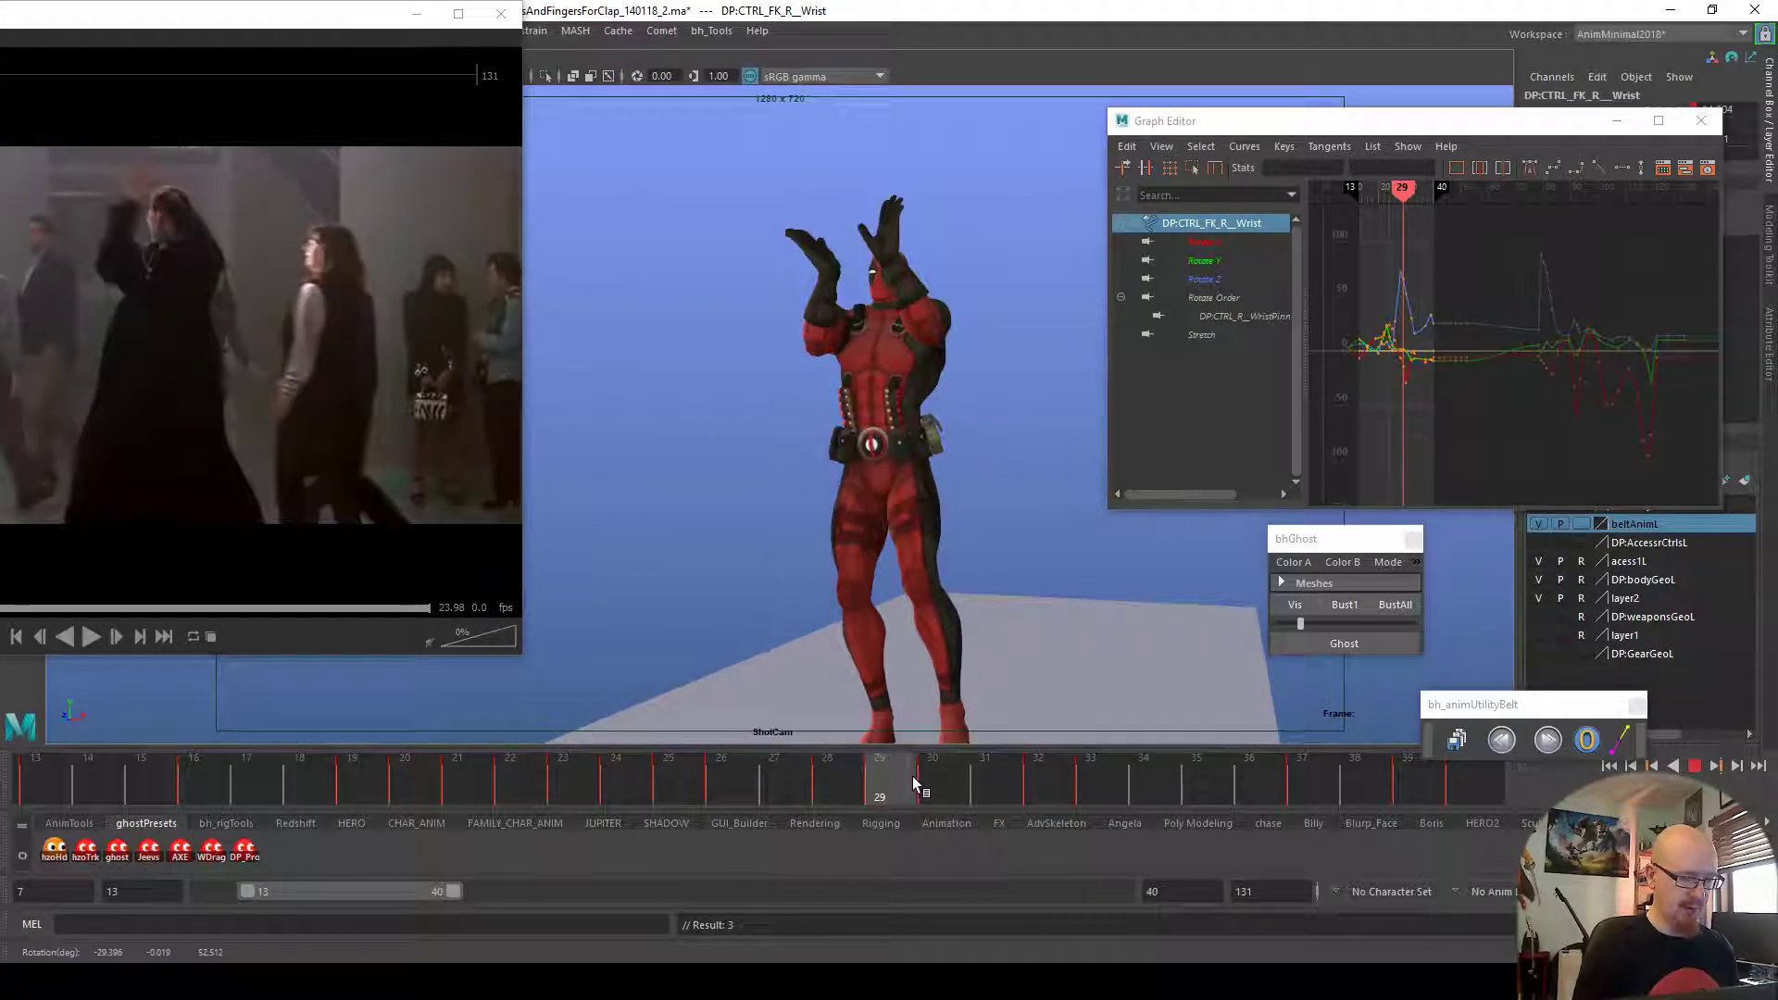
drag(881, 768, 932, 776)
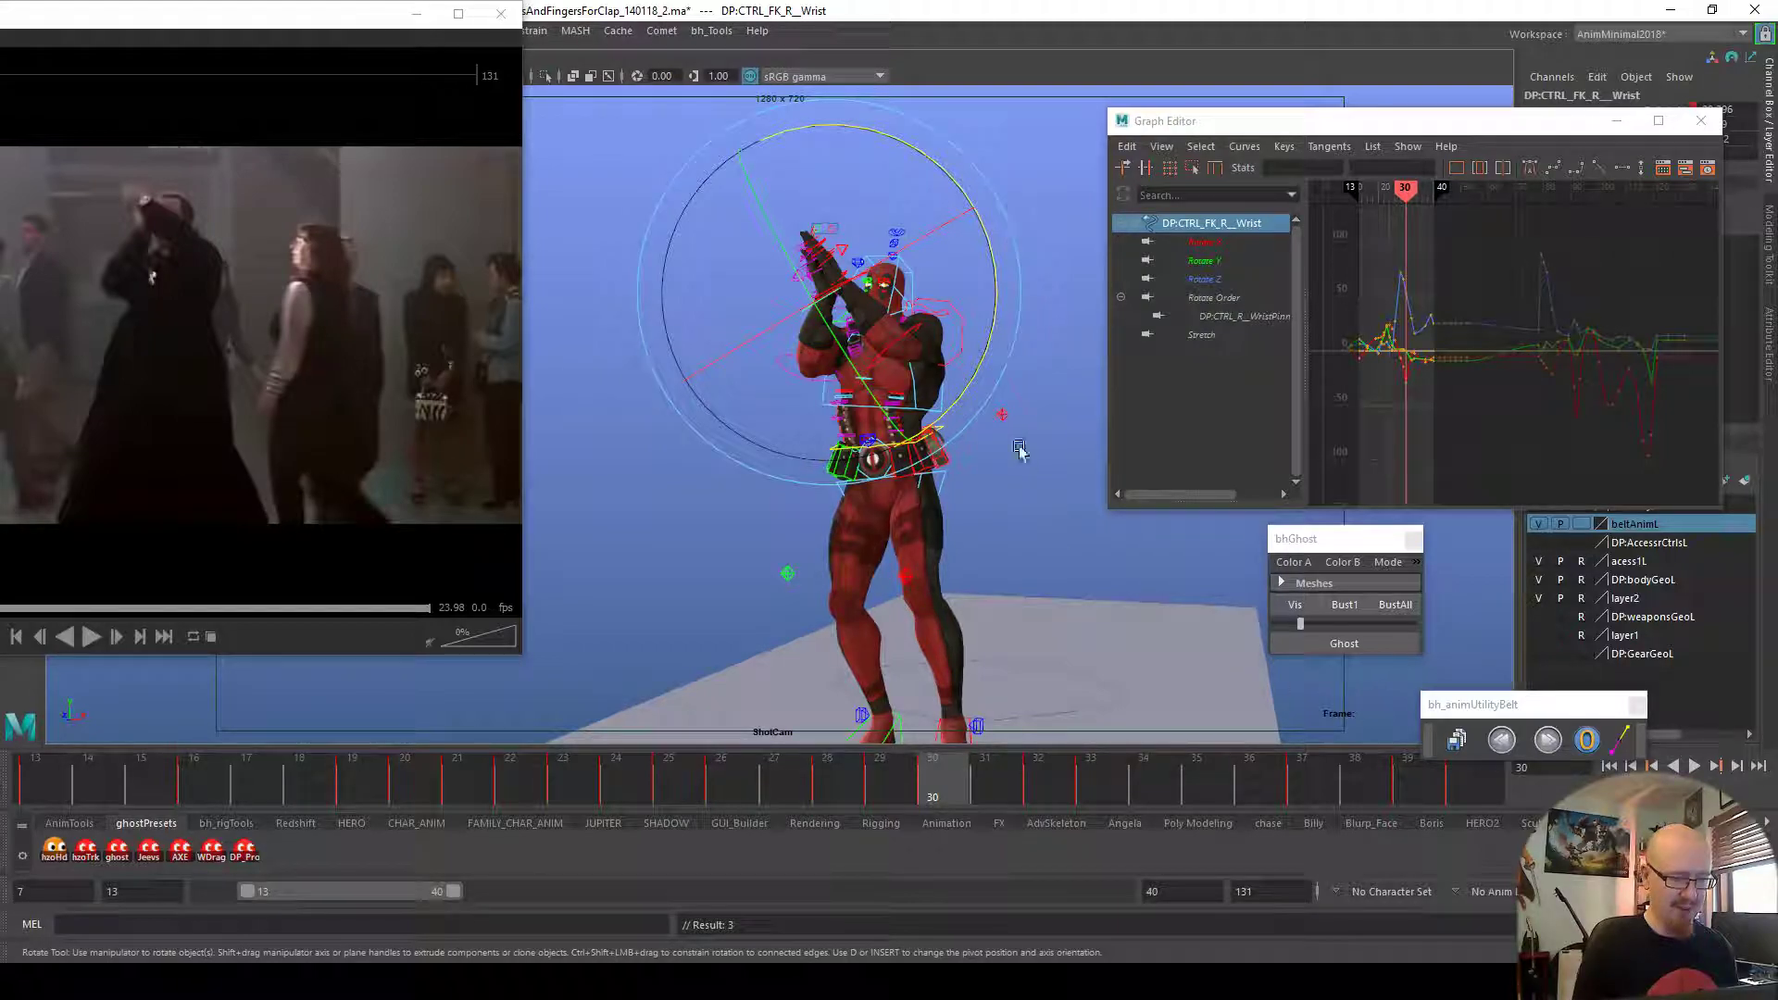
Create a ghost of the character's pose at frame 30 and thin its outline as a guide for frame 31
click(960, 350)
mouse_move(933, 757)
mouse_down()
mouse_move(1008, 784)
mouse_move(954, 769)
mouse_up()
click(1324, 648)
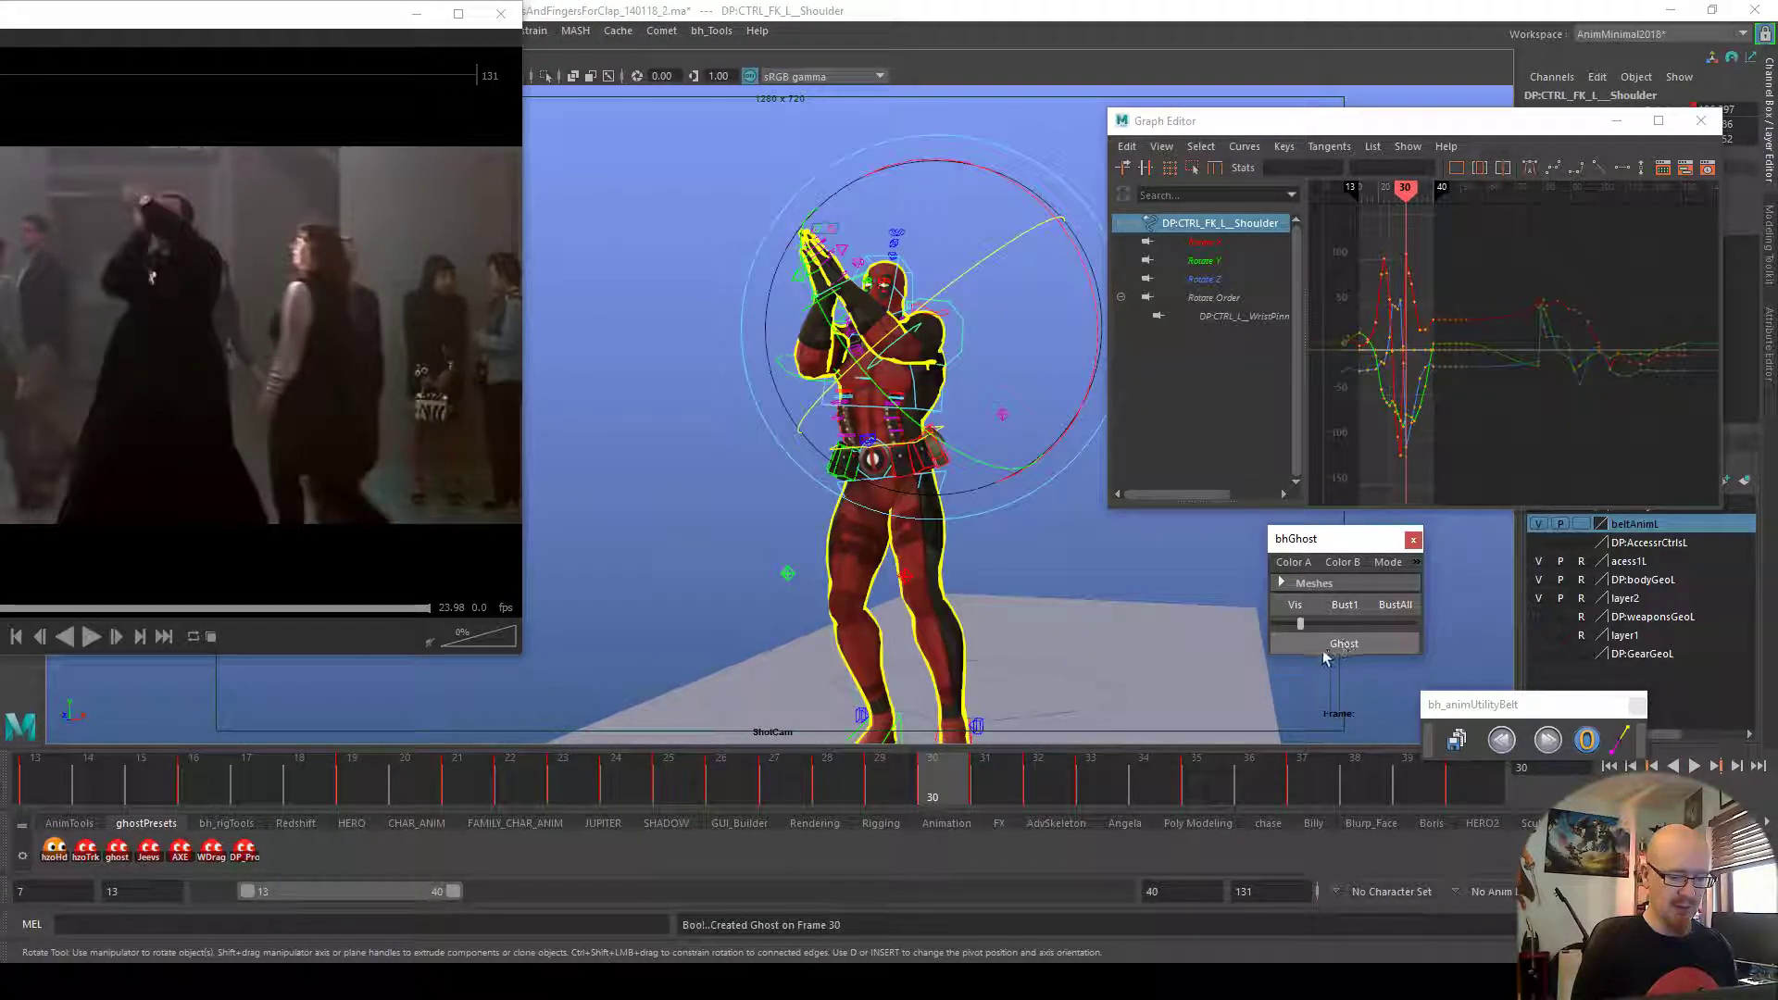
click(982, 780)
drag(1299, 623, 1279, 623)
Rotate the left FK shoulder and elbow controls at frame 31 to bring the left arm towards the frame 30 ghost
drag(1072, 459, 1071, 430)
drag(966, 475, 1074, 411)
drag(963, 290, 960, 292)
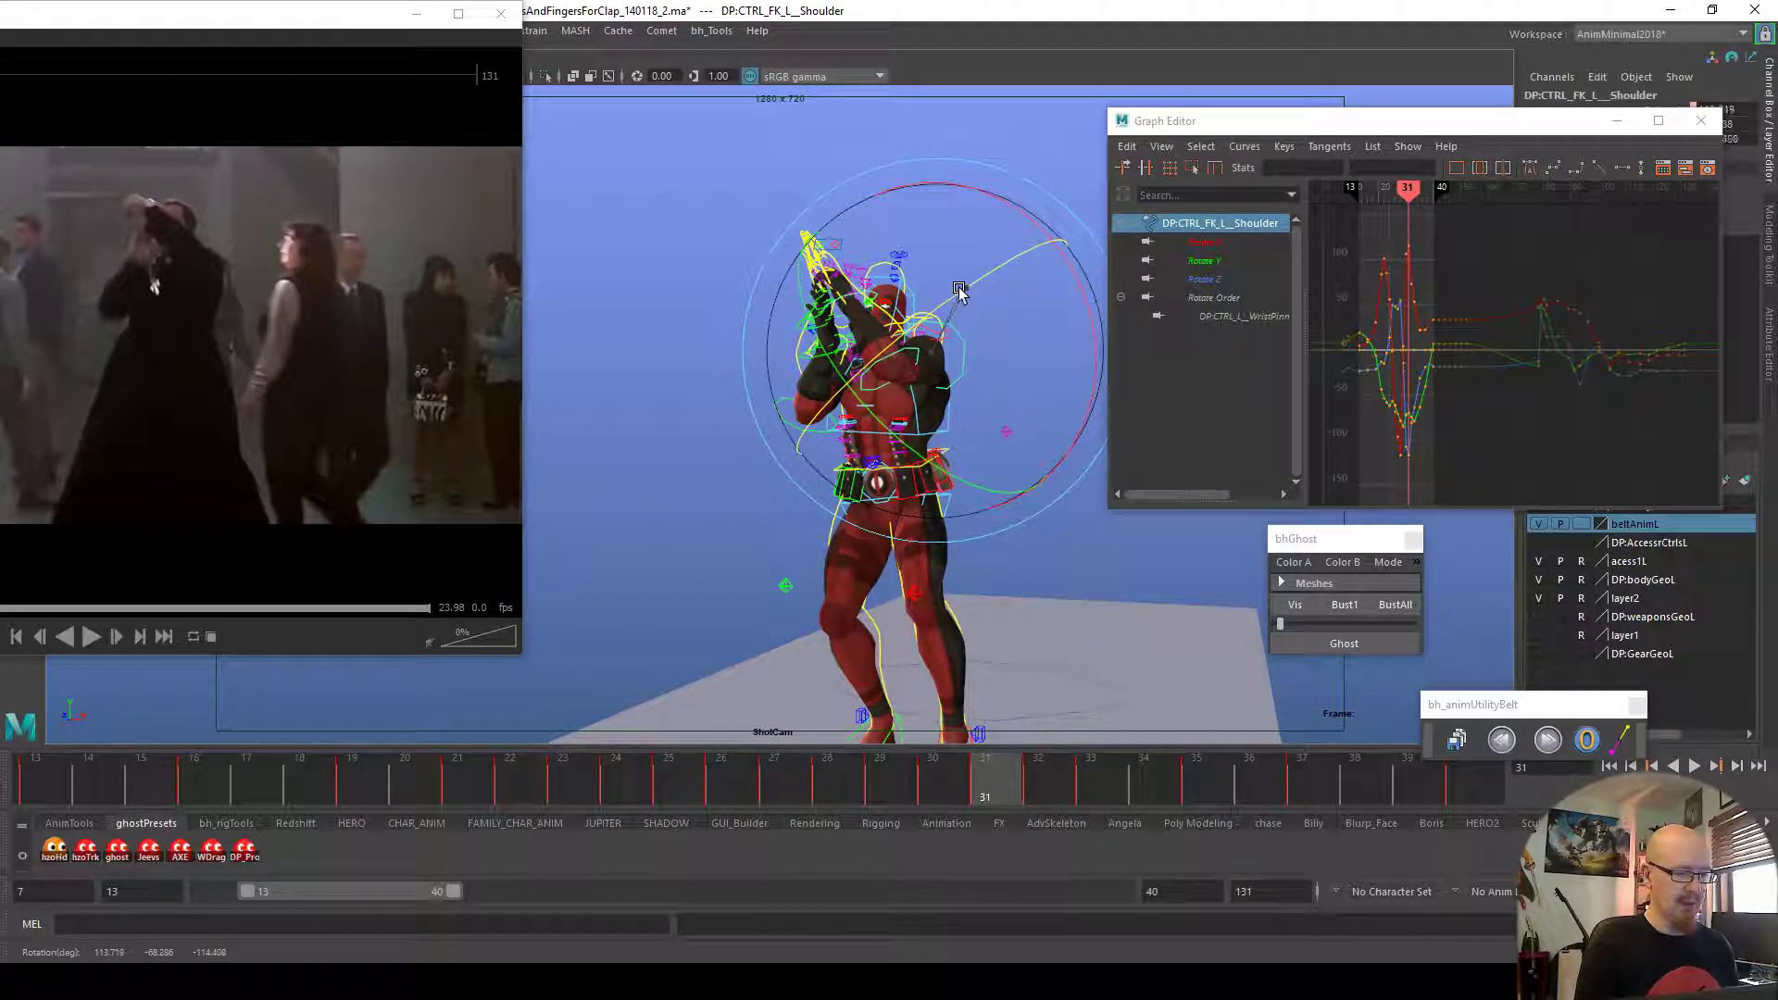
drag(942, 467, 1085, 417)
click(871, 357)
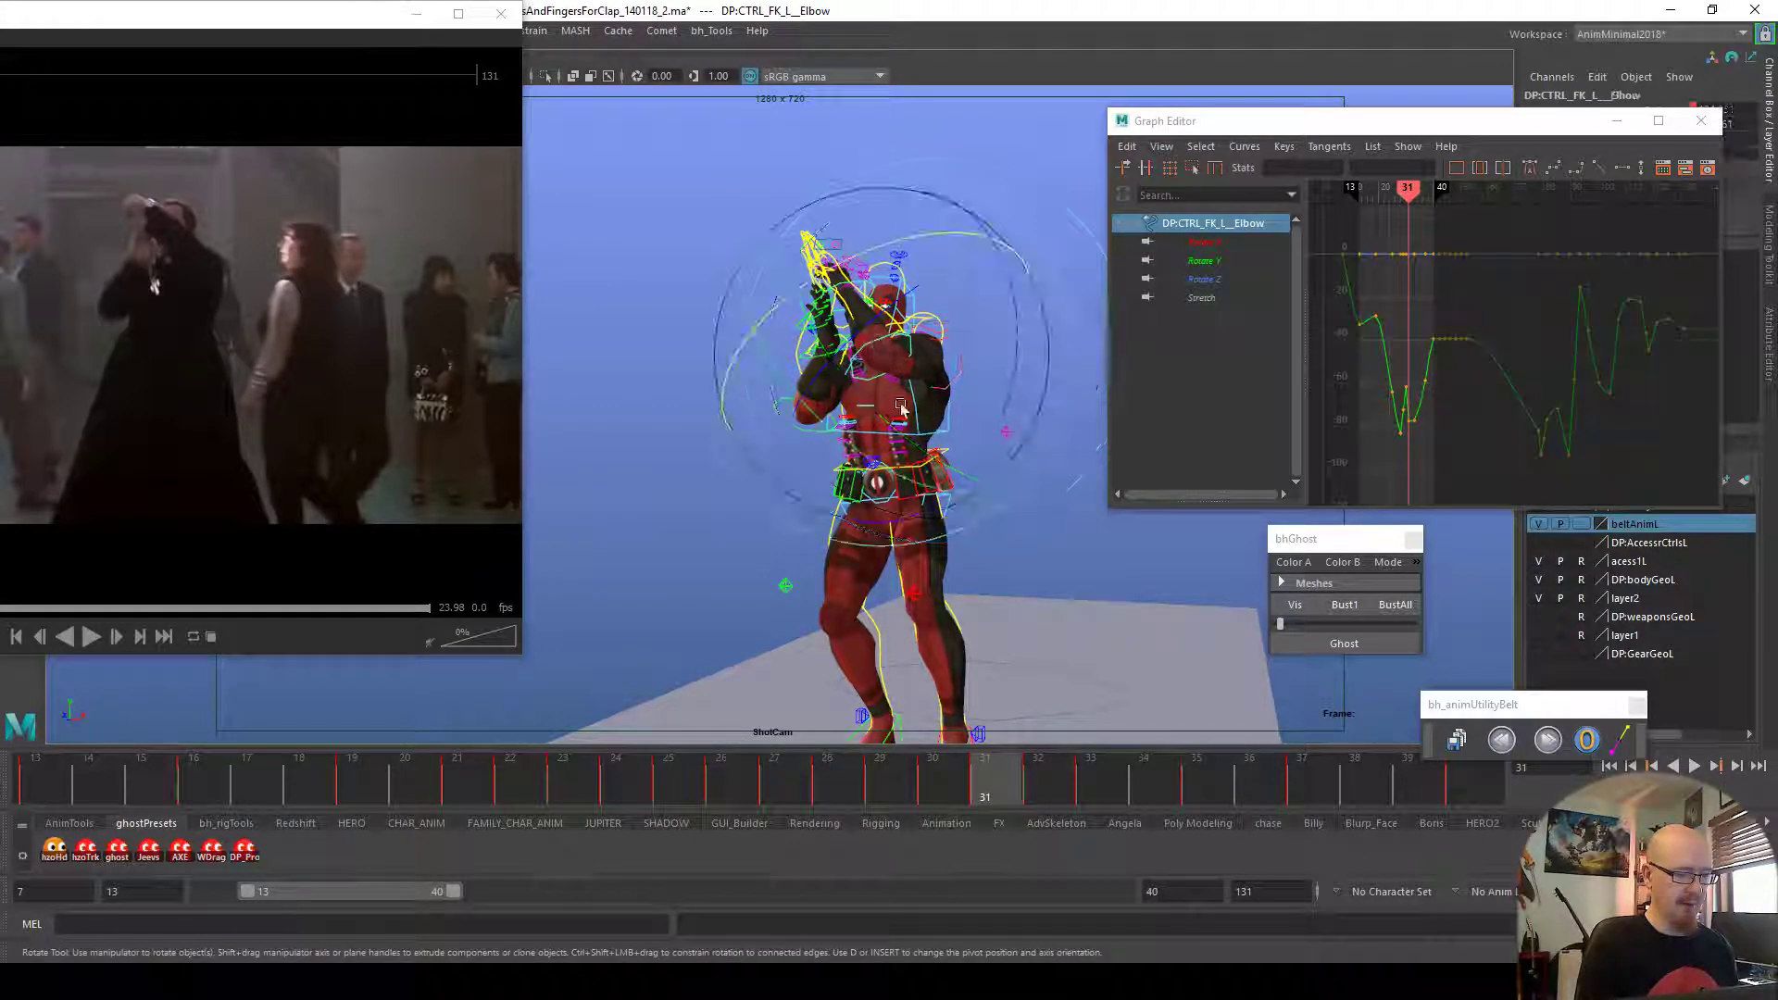
drag(919, 490, 941, 495)
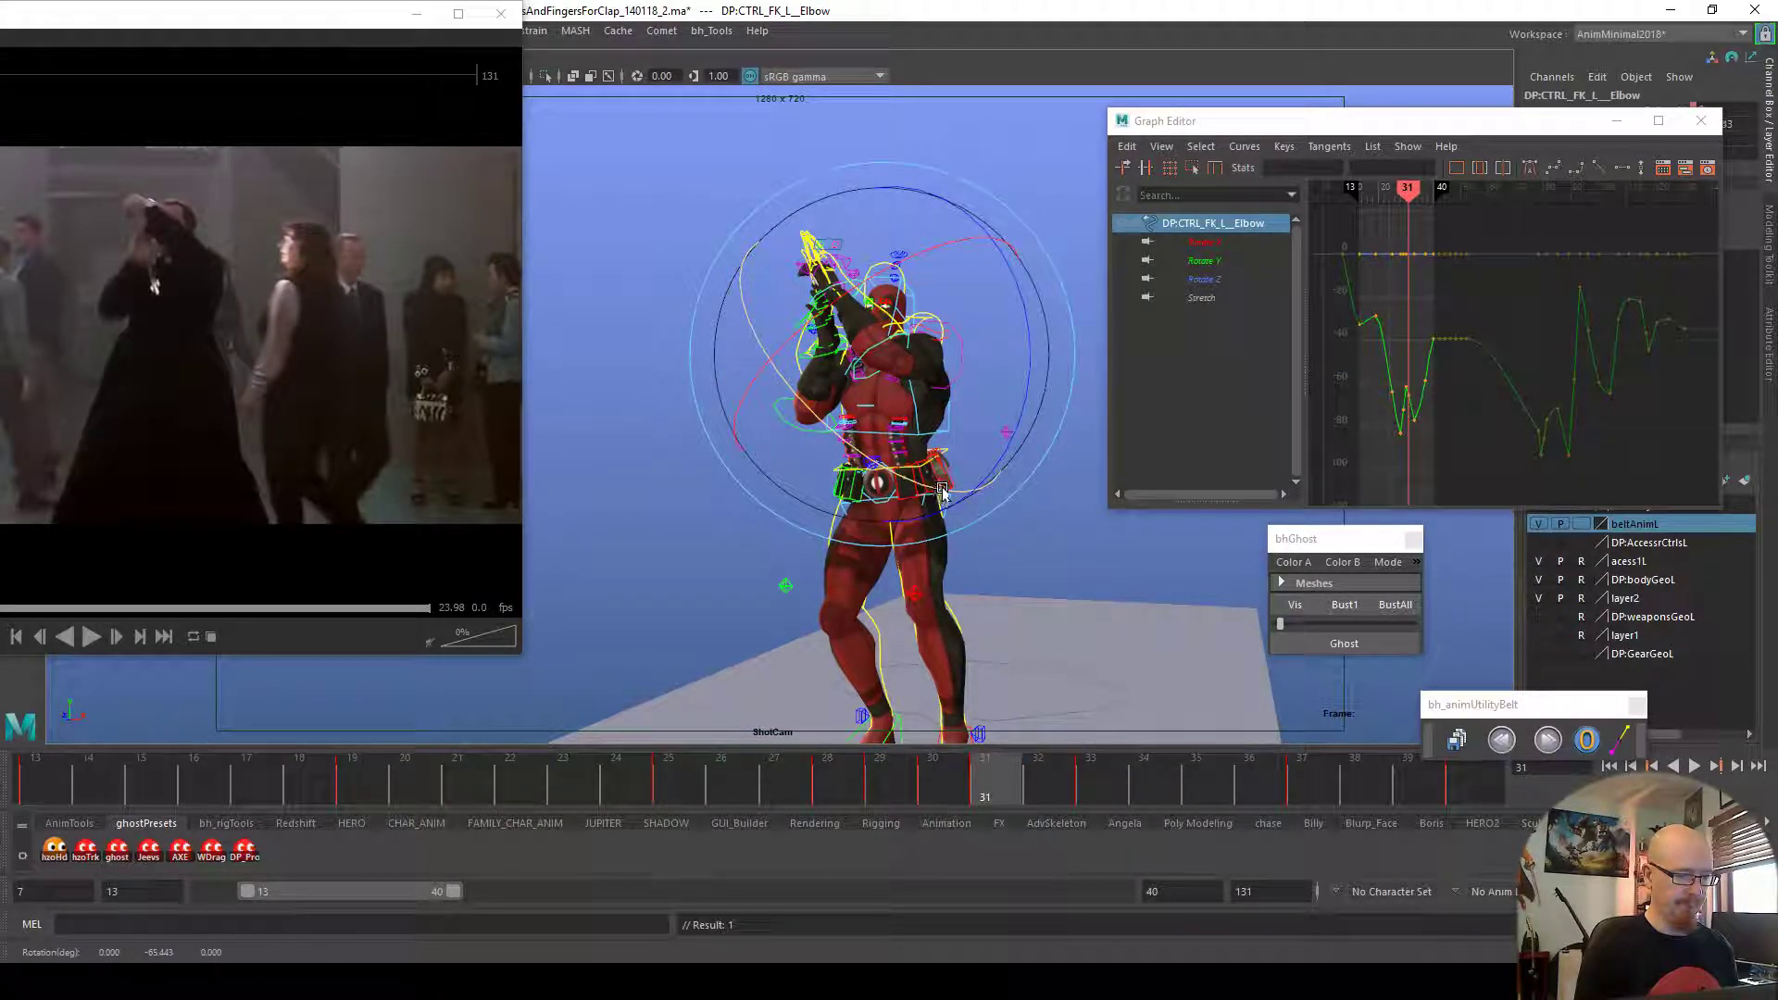
Move the Graph Editor clear of the character, refine the left FK shoulder rotation at frame 31 and compare it with frame 30
mouse_move(1547, 119)
mouse_down()
mouse_move(1441, 266)
mouse_move(1559, 94)
mouse_up()
click(1019, 360)
click(964, 368)
drag(1091, 371, 1091, 376)
drag(969, 768, 960, 769)
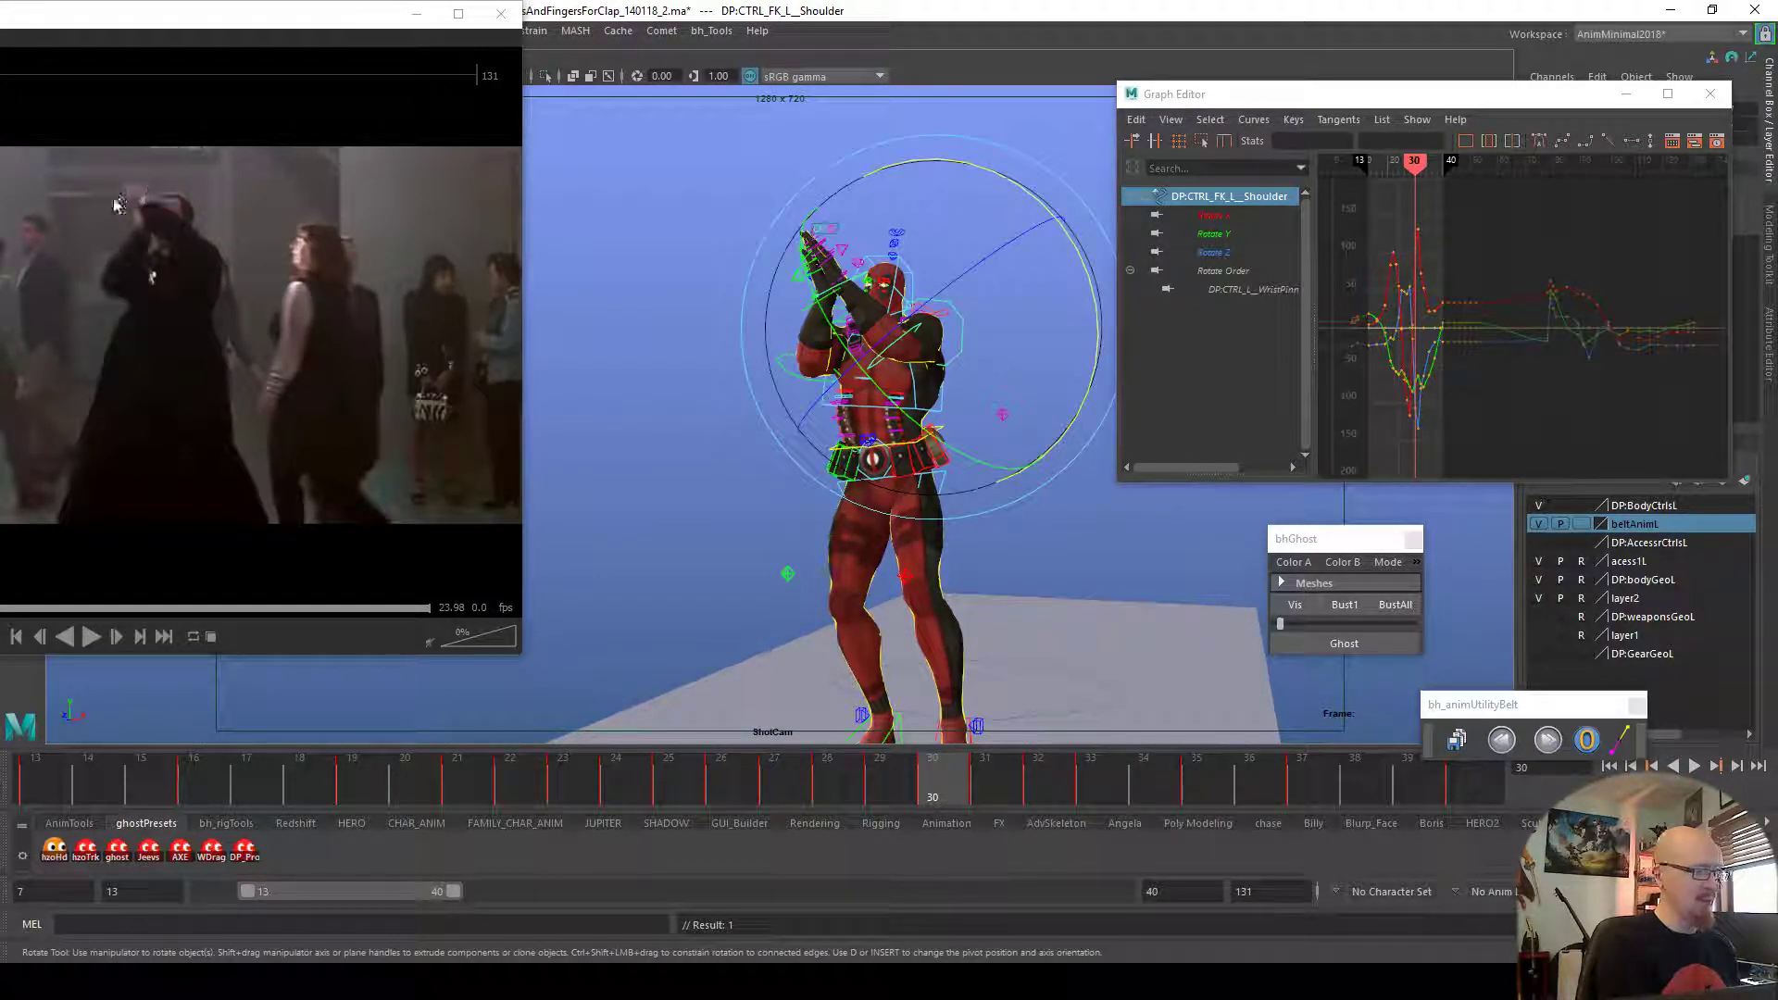
key(alt+v)
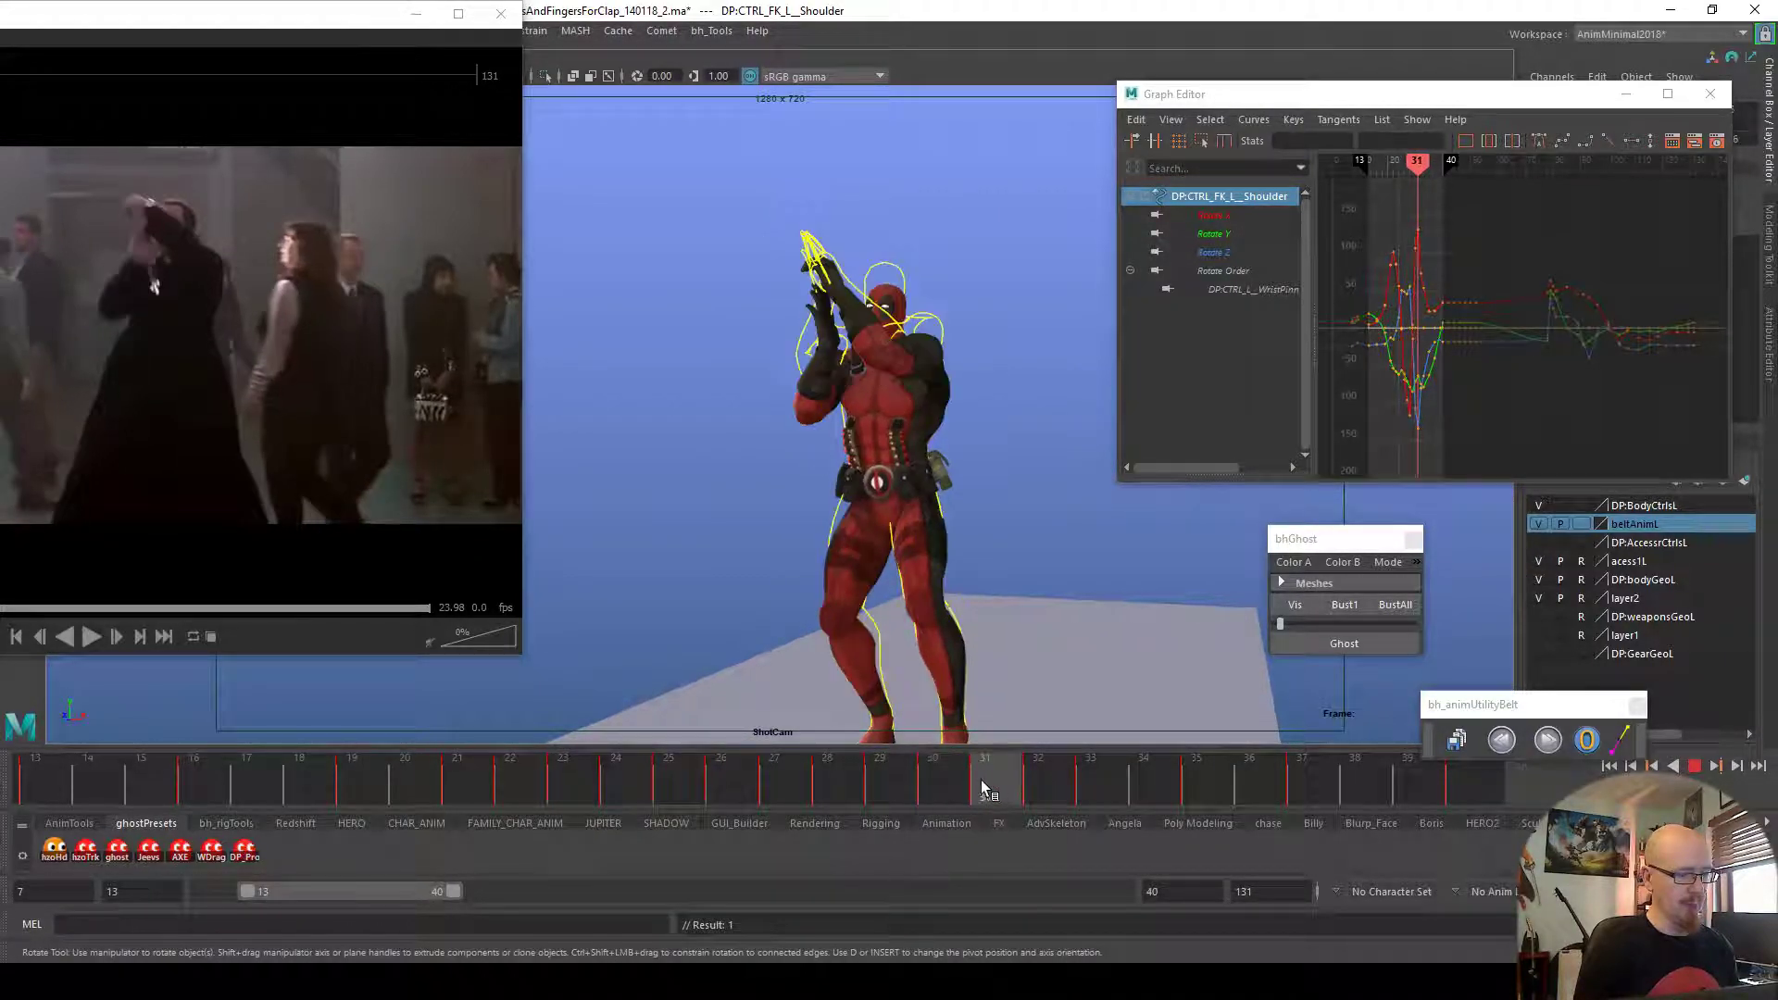
Rotate the left FK shoulder control at frame 31 to about 140, -66 and -142 degrees and compare it with frame 30
click(979, 758)
drag(971, 278, 1091, 339)
drag(943, 461, 953, 460)
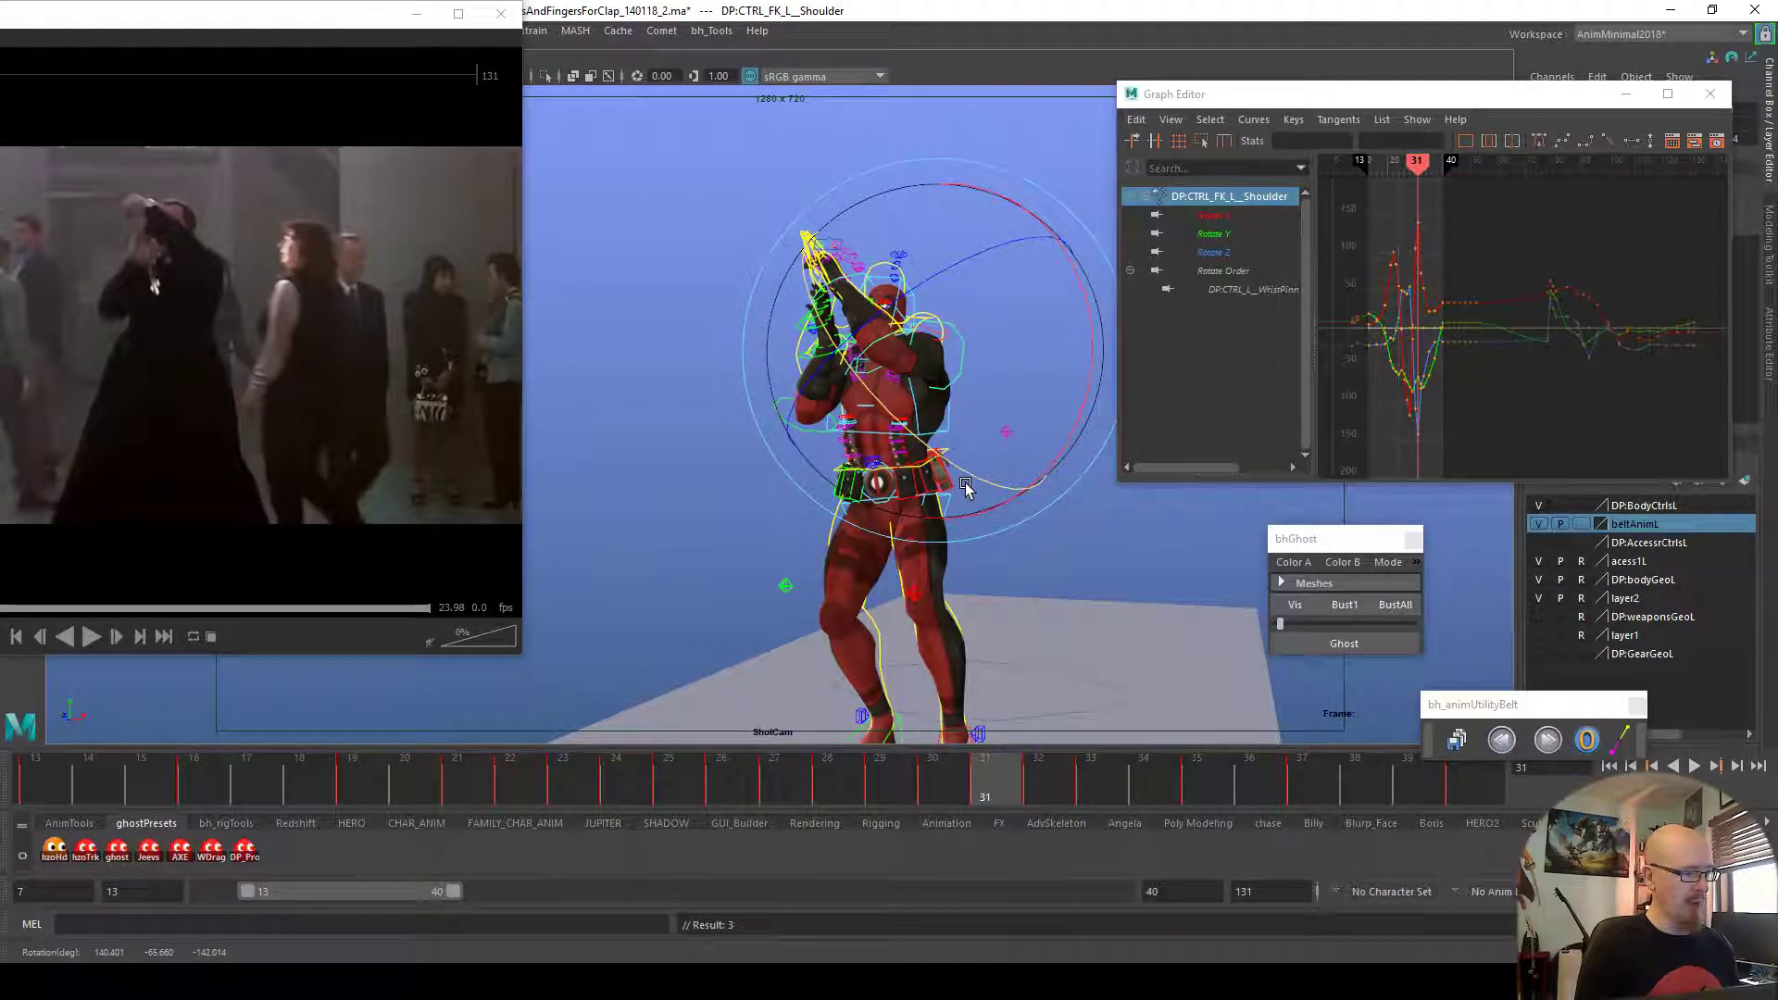
key(alt+v)
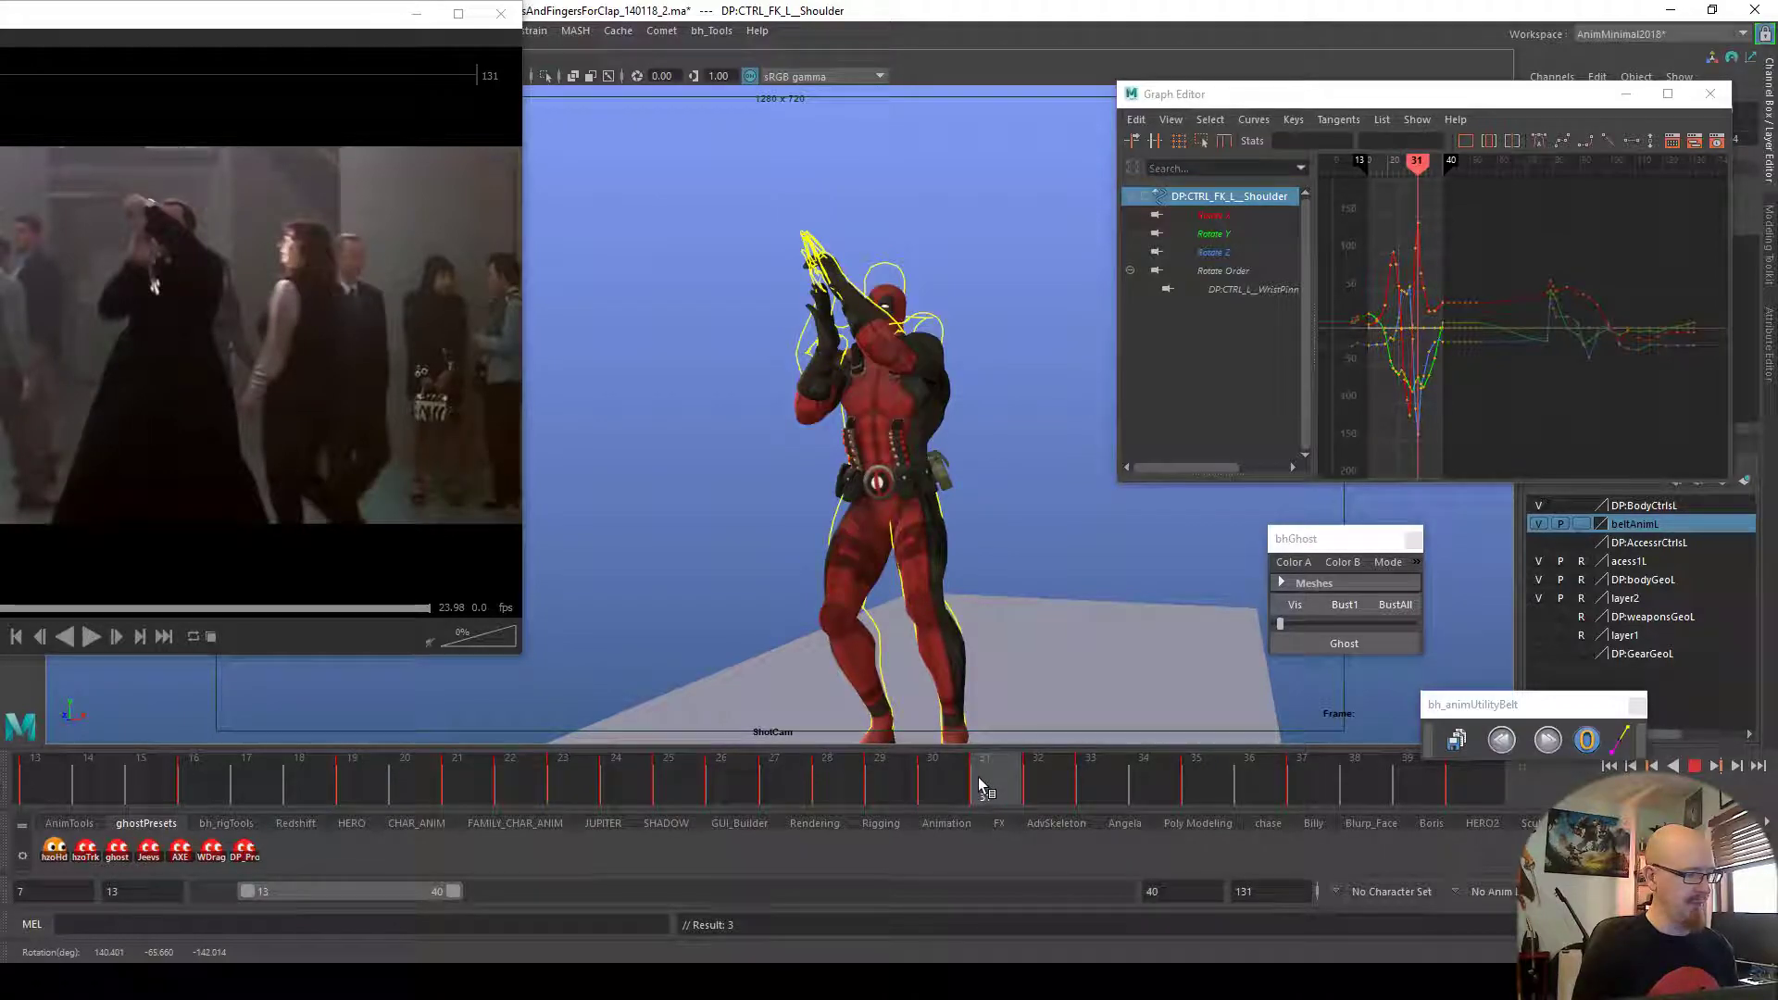
drag(963, 772, 976, 775)
click(964, 777)
Remove all ghosts from the scene and check the left hand's finger controls at frames 31 and 30
click(1394, 606)
click(978, 776)
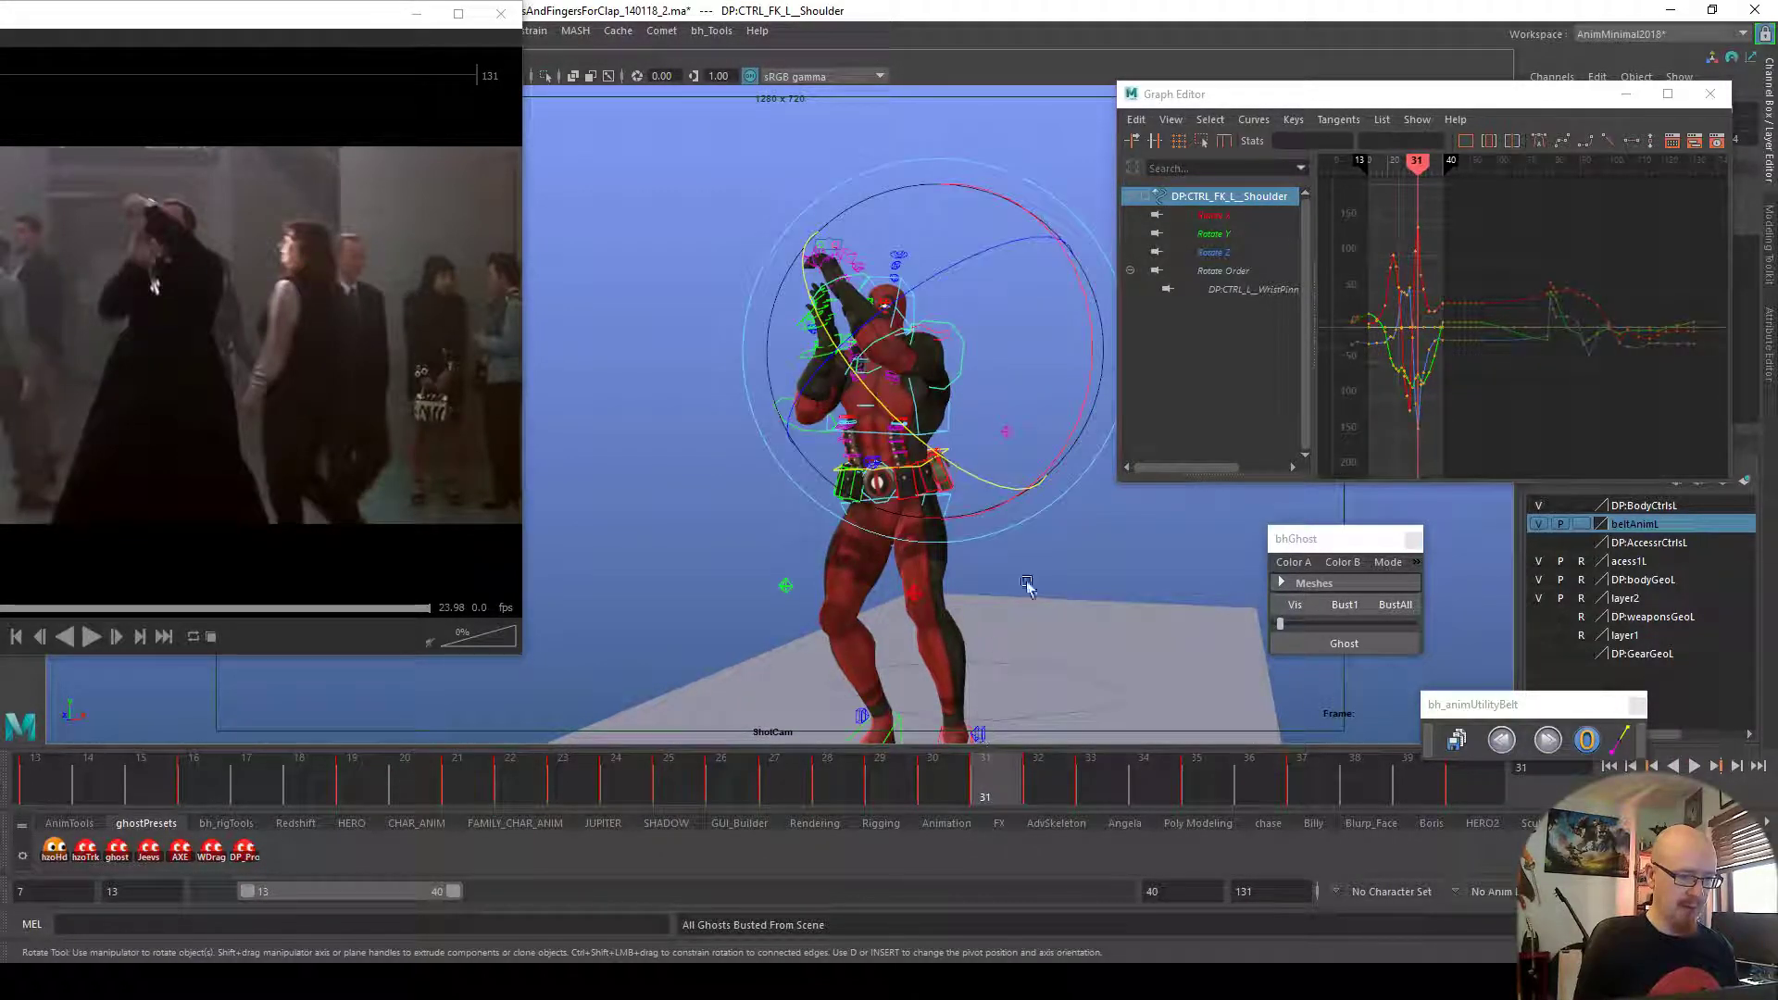
click(973, 380)
drag(794, 267, 834, 231)
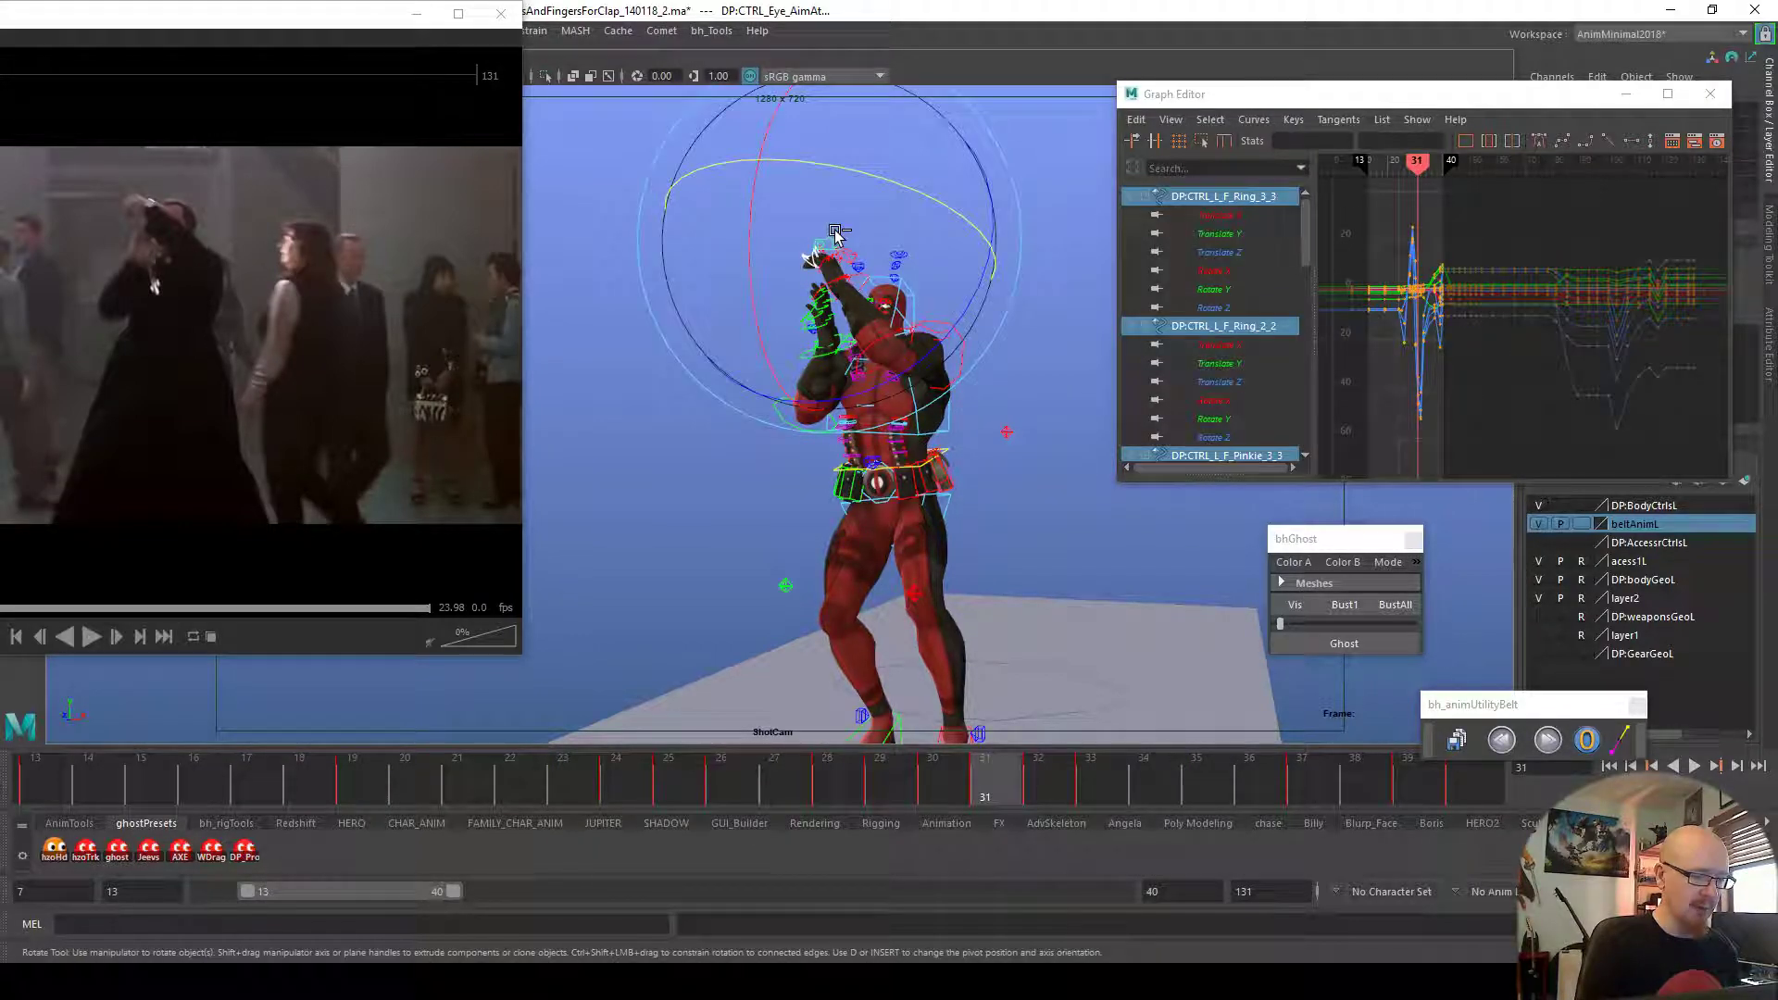
click(932, 776)
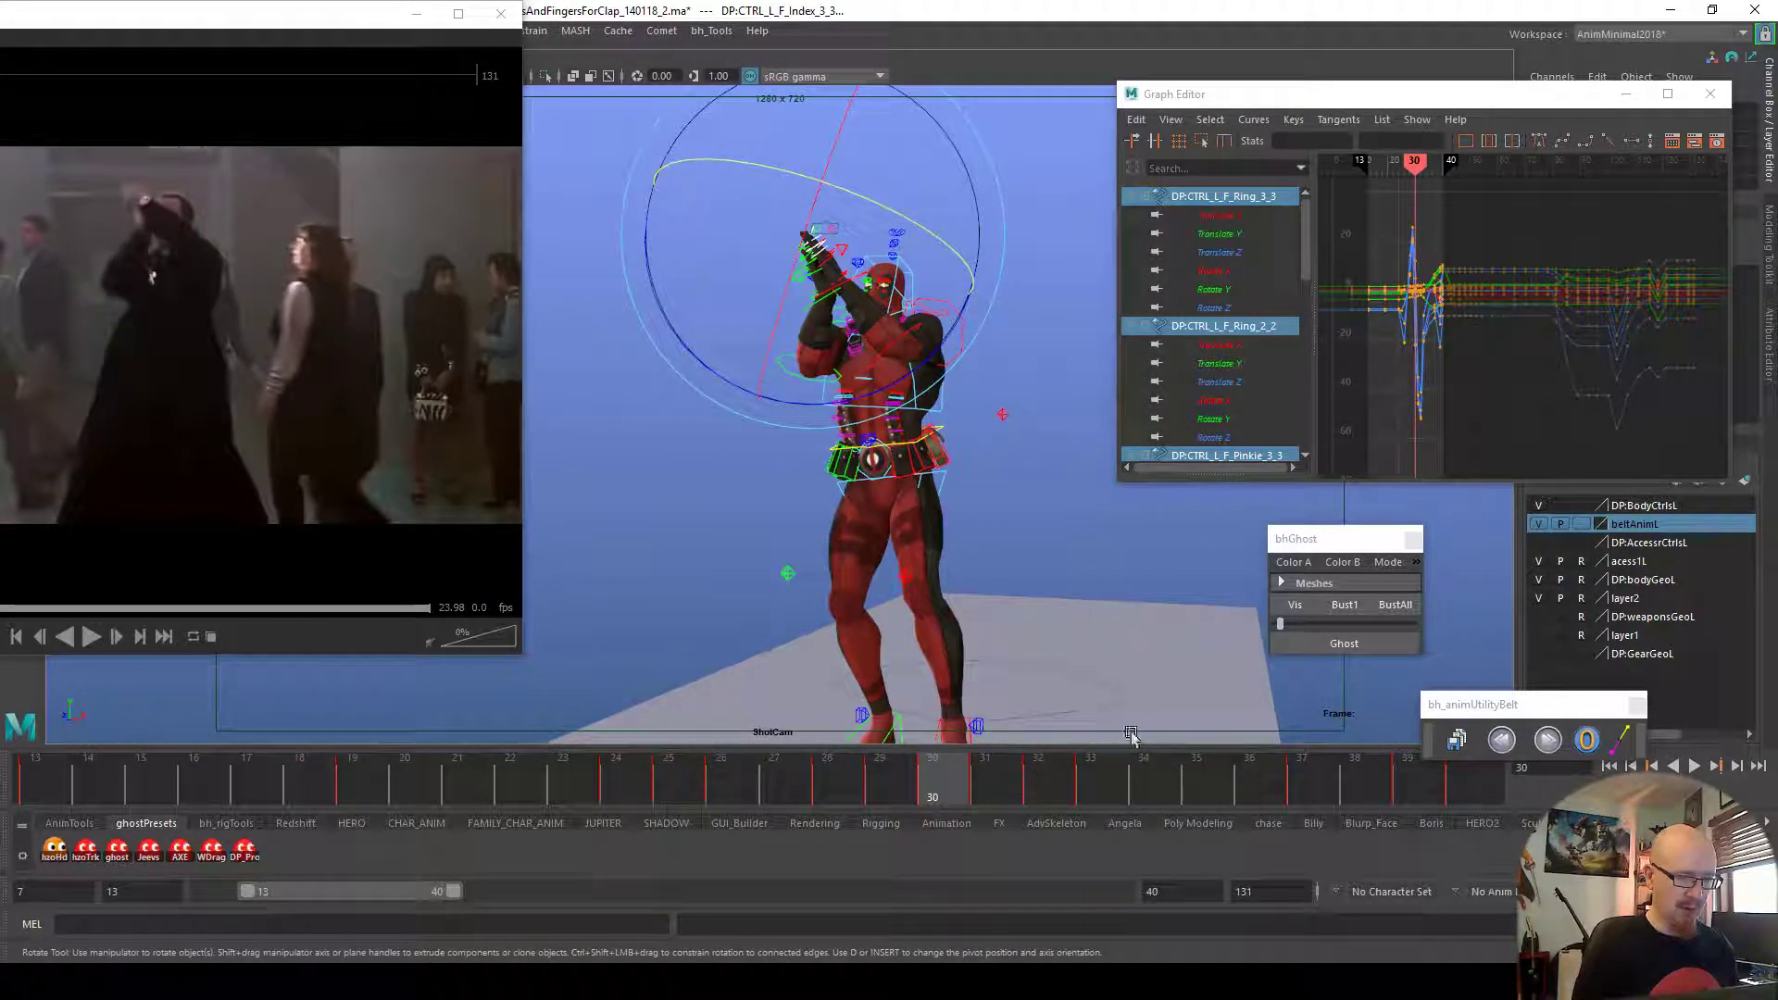
click(1004, 639)
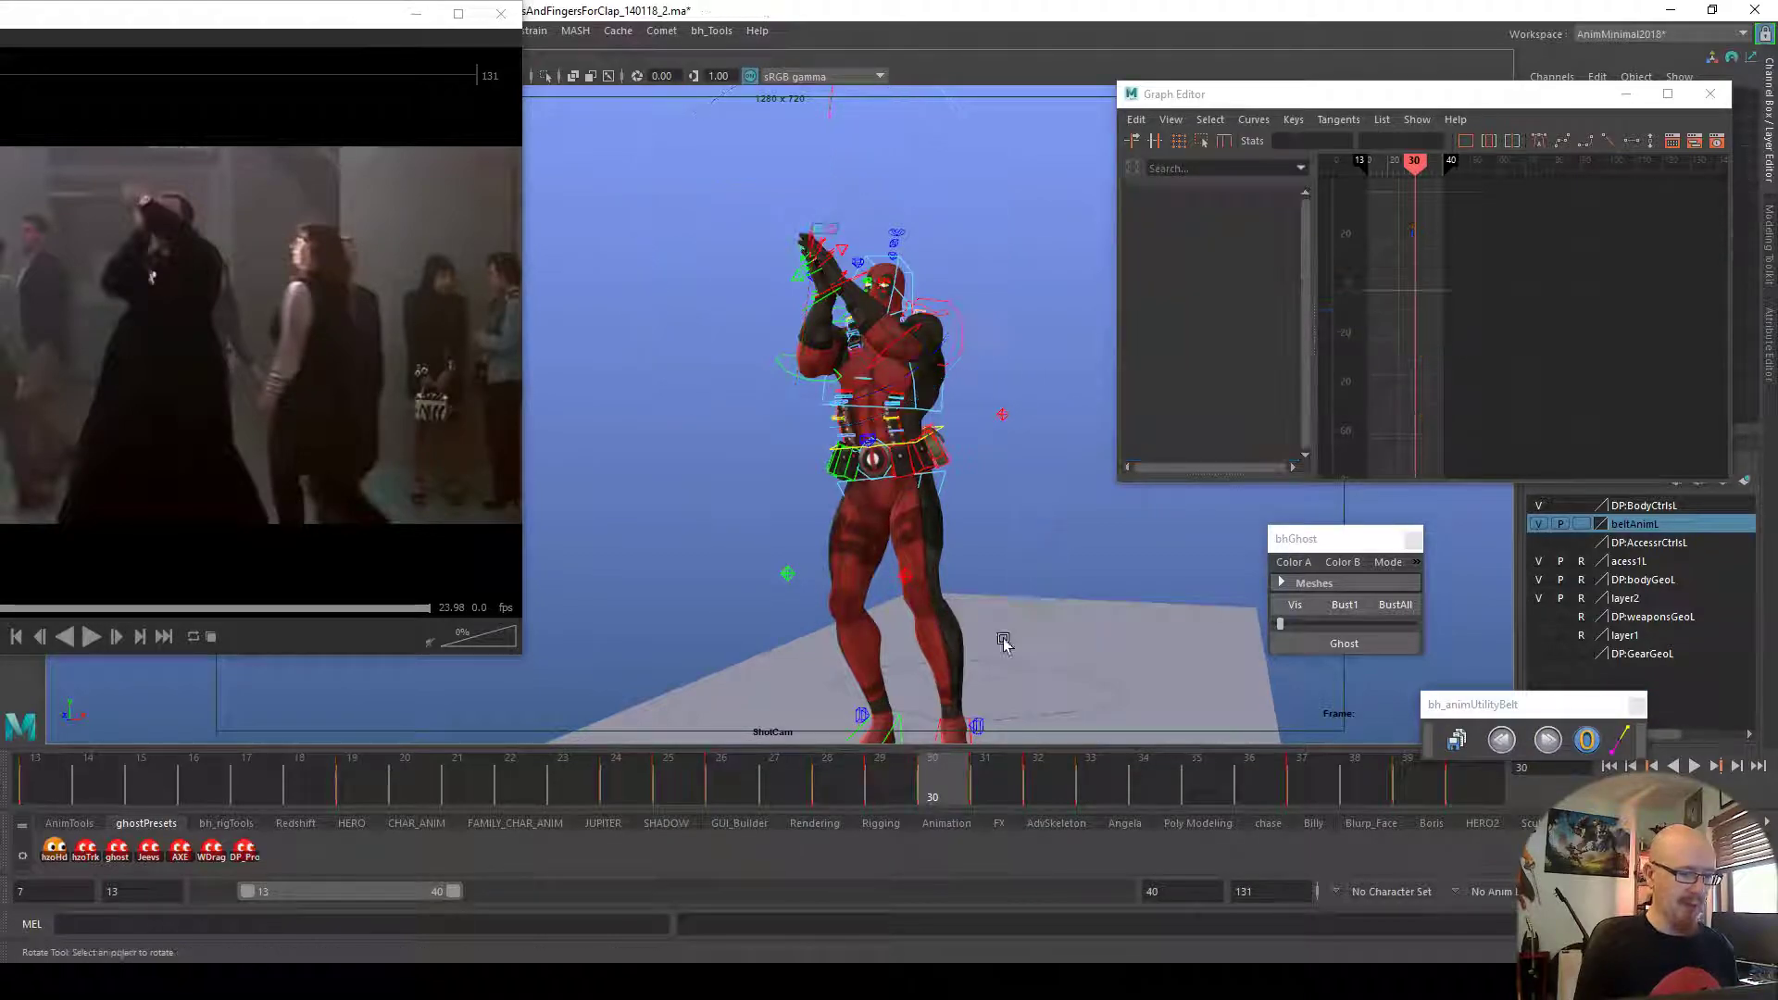
Rotate the left FK shoulder control at frame 33 to about -21, -70 and 6 degrees and compare frames 30 to 33
mouse_move(827, 778)
mouse_down()
mouse_move(797, 815)
mouse_move(820, 768)
mouse_move(1086, 793)
mouse_up()
click(987, 412)
drag(1002, 556, 987, 421)
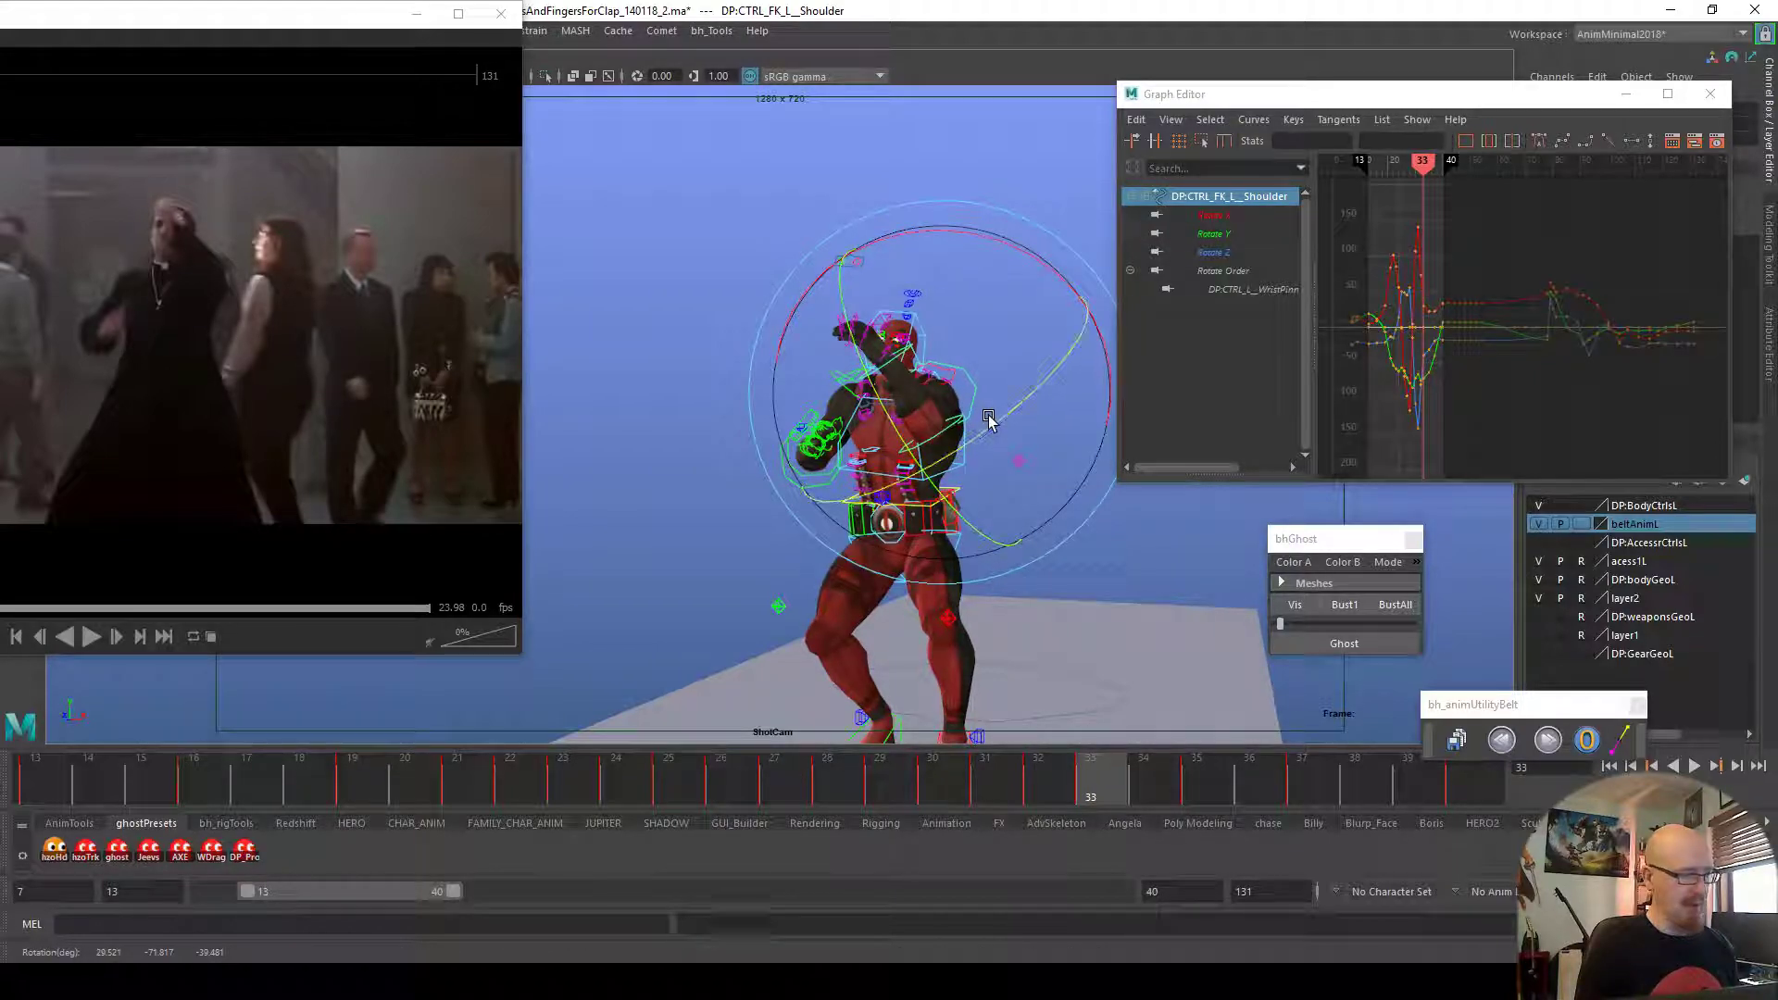
mouse_move(1037, 340)
mouse_down()
mouse_move(1064, 277)
mouse_move(1051, 313)
mouse_move(1077, 361)
mouse_move(991, 448)
mouse_move(1012, 429)
mouse_up()
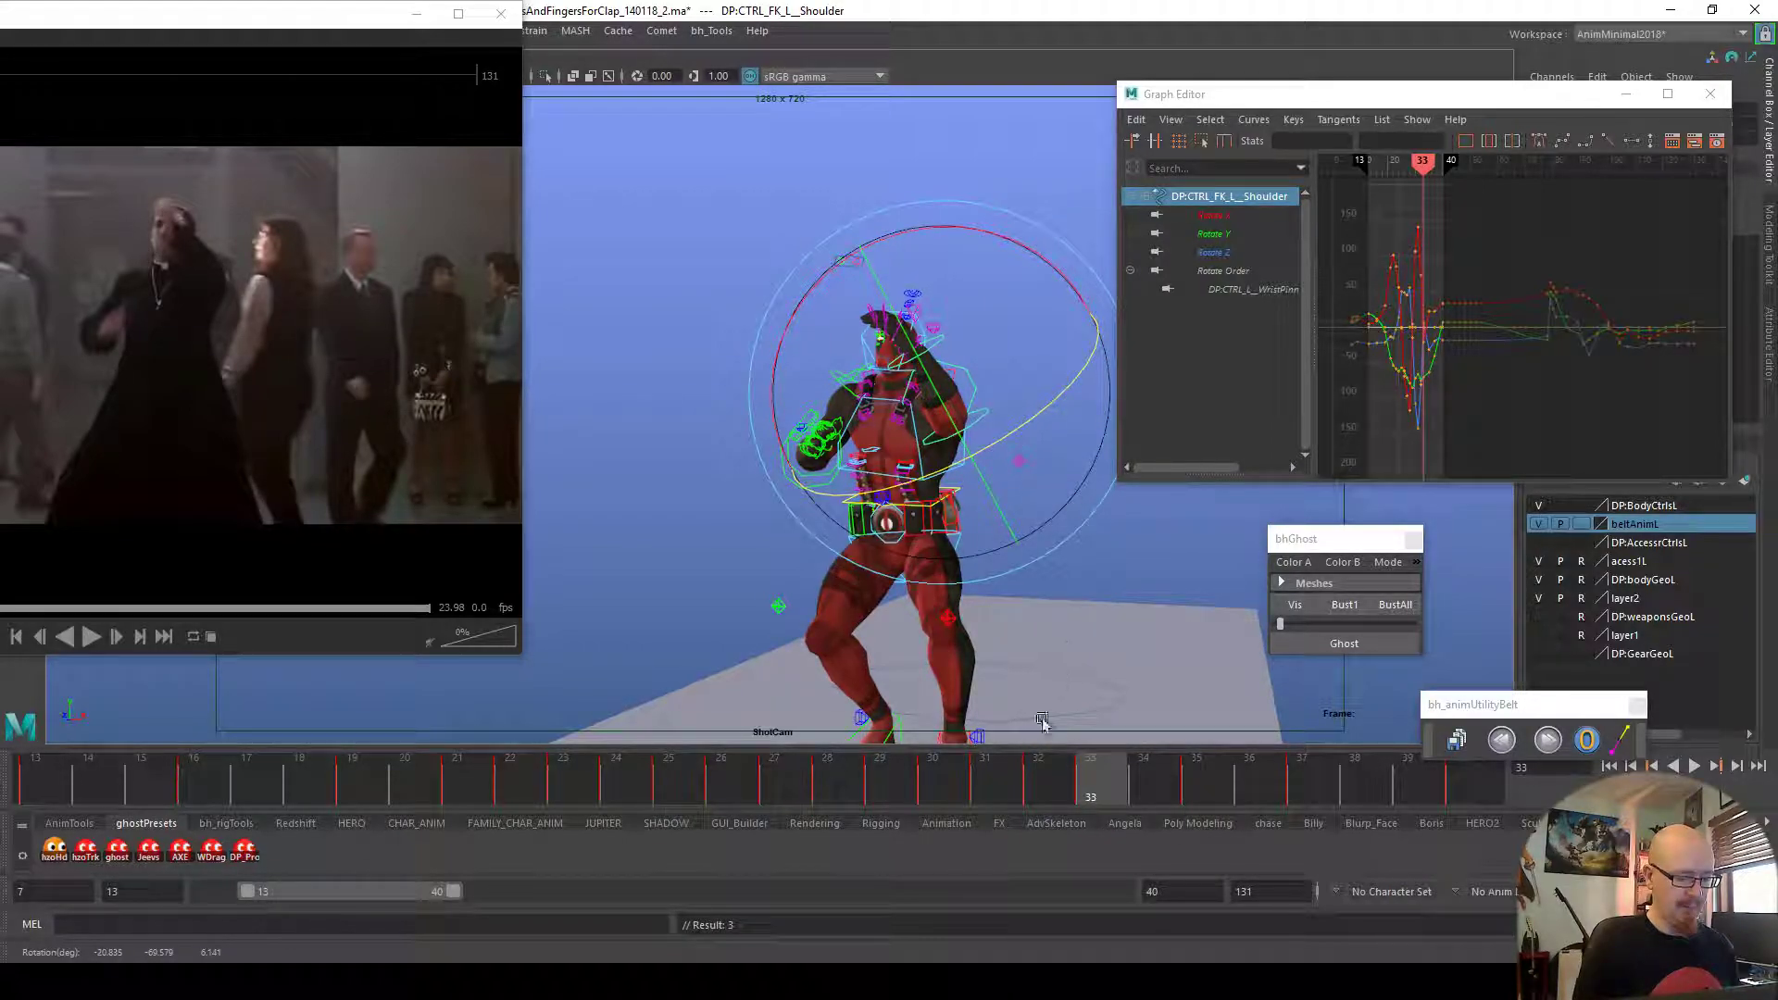
click(1009, 786)
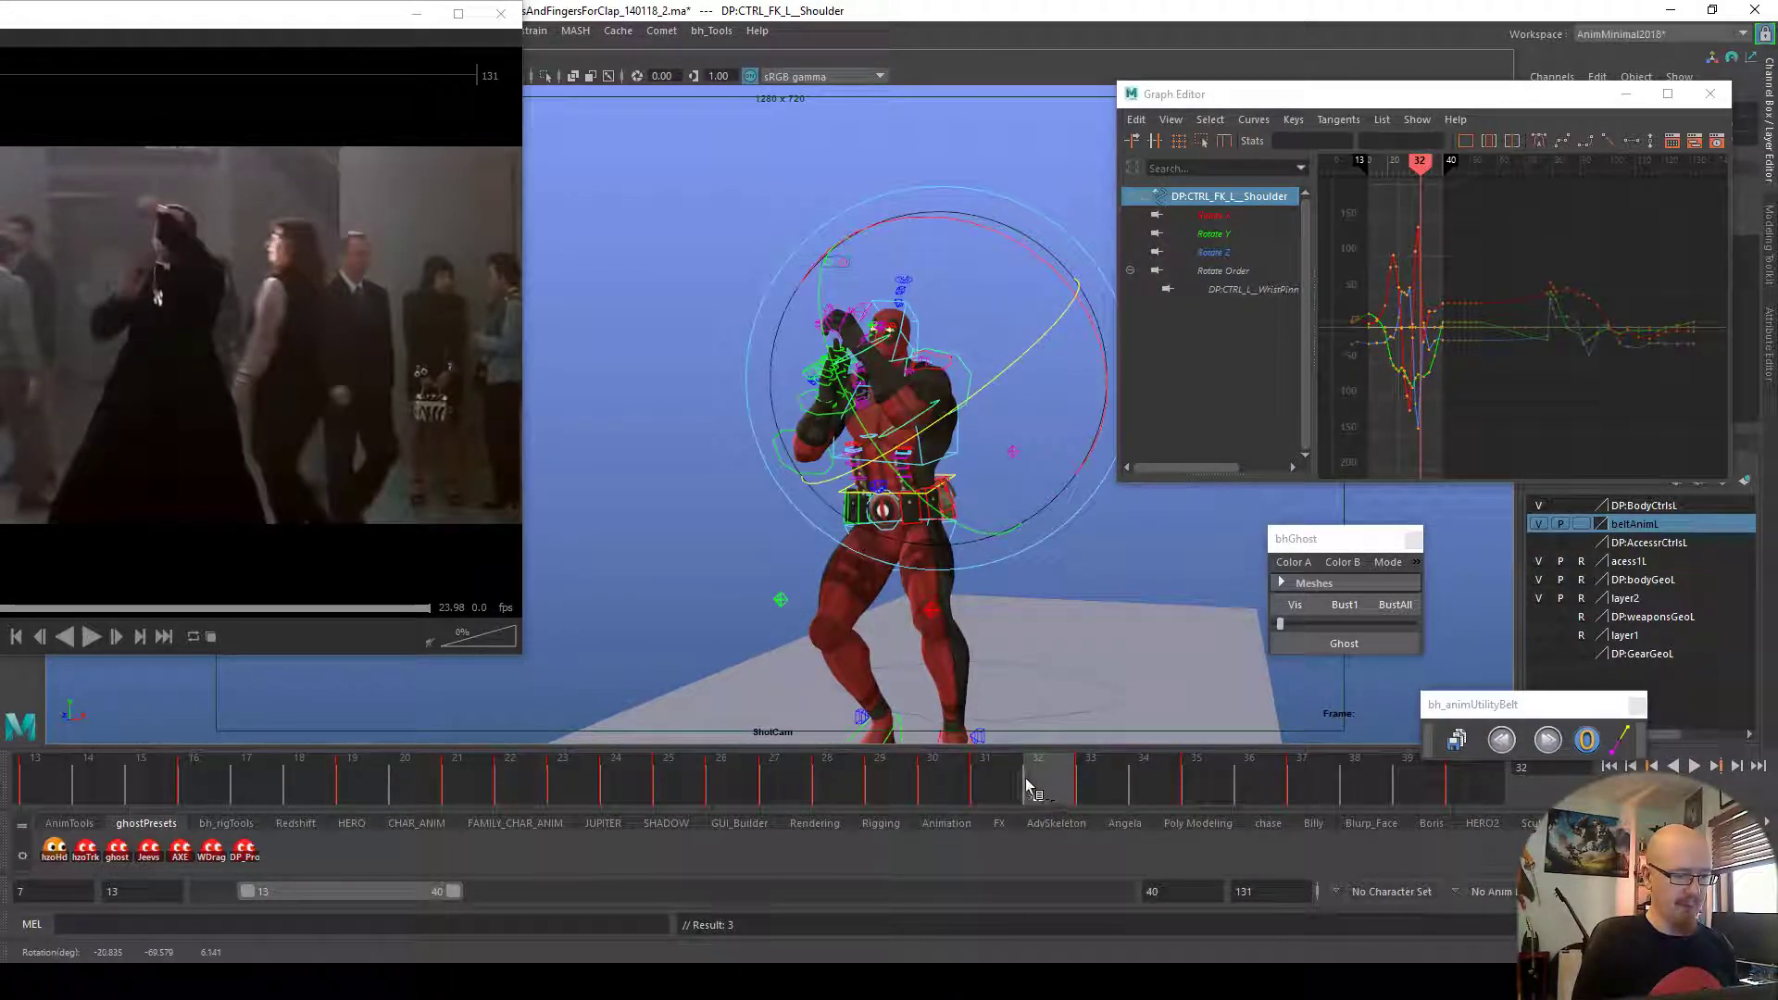
click(961, 783)
mouse_move(987, 774)
mouse_down()
mouse_move(955, 773)
mouse_move(1093, 783)
mouse_up()
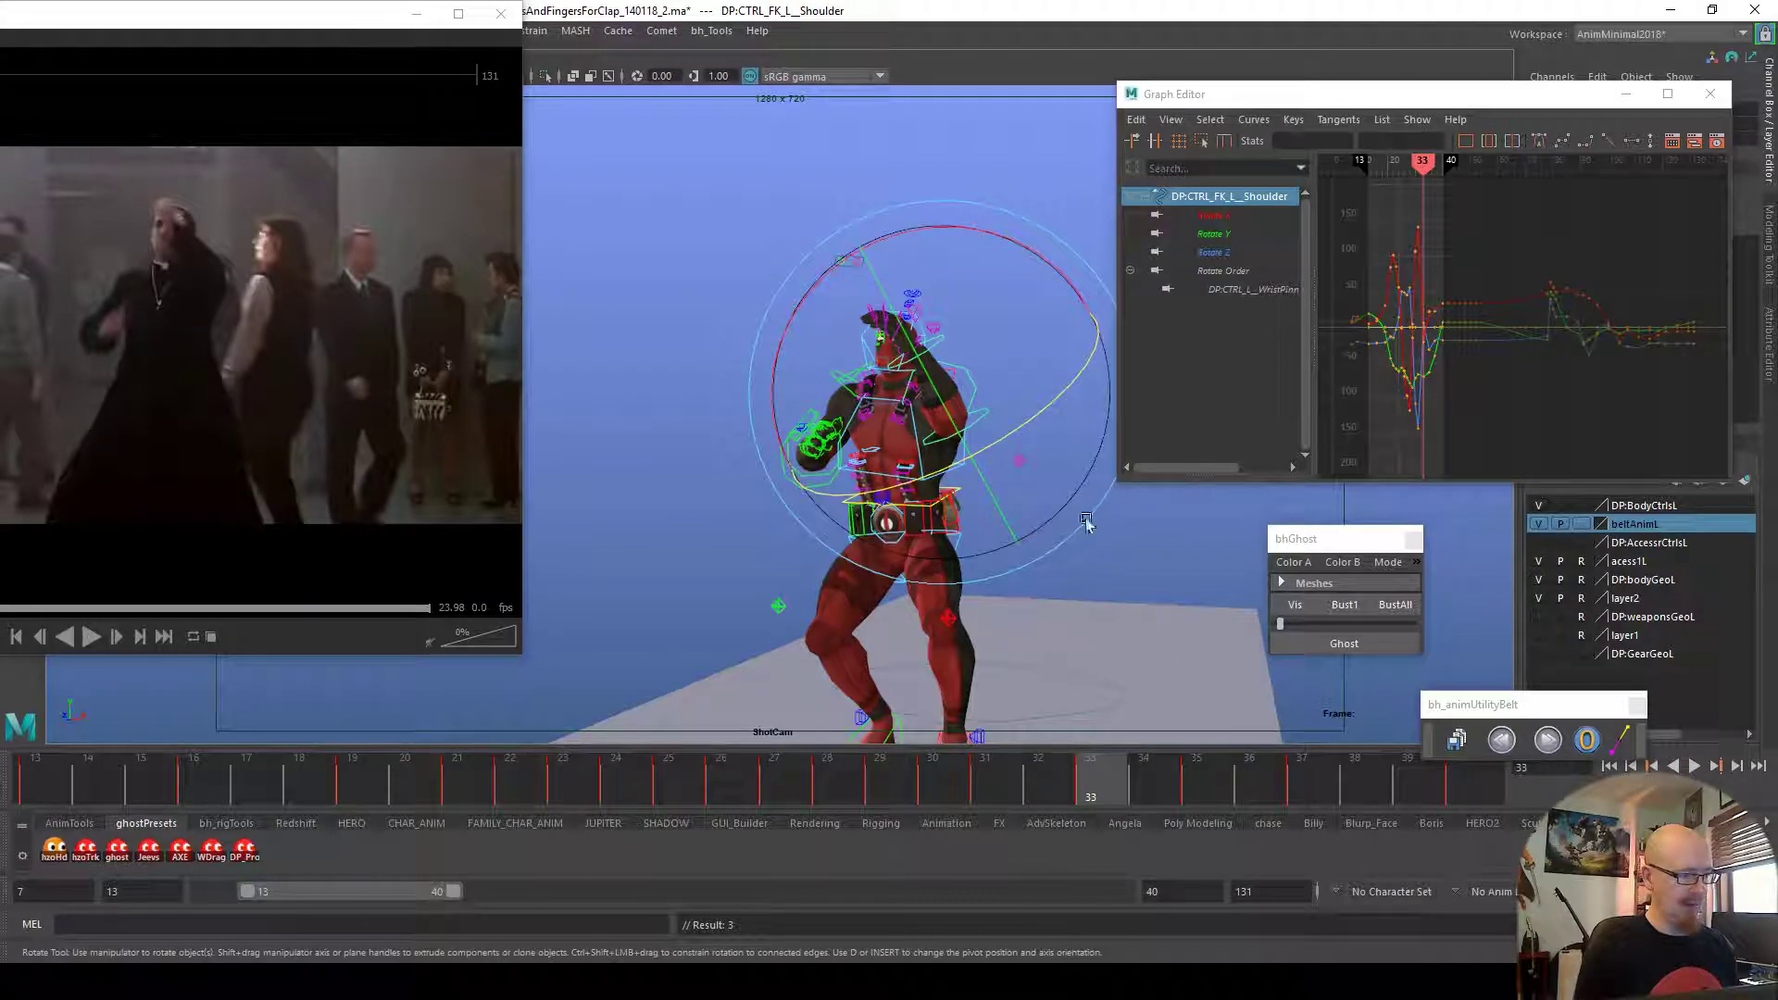
Fine-tune the left FK shoulder's X rotation at frame 33 and review the motion from frame 30
drag(1084, 302, 1075, 286)
click(963, 784)
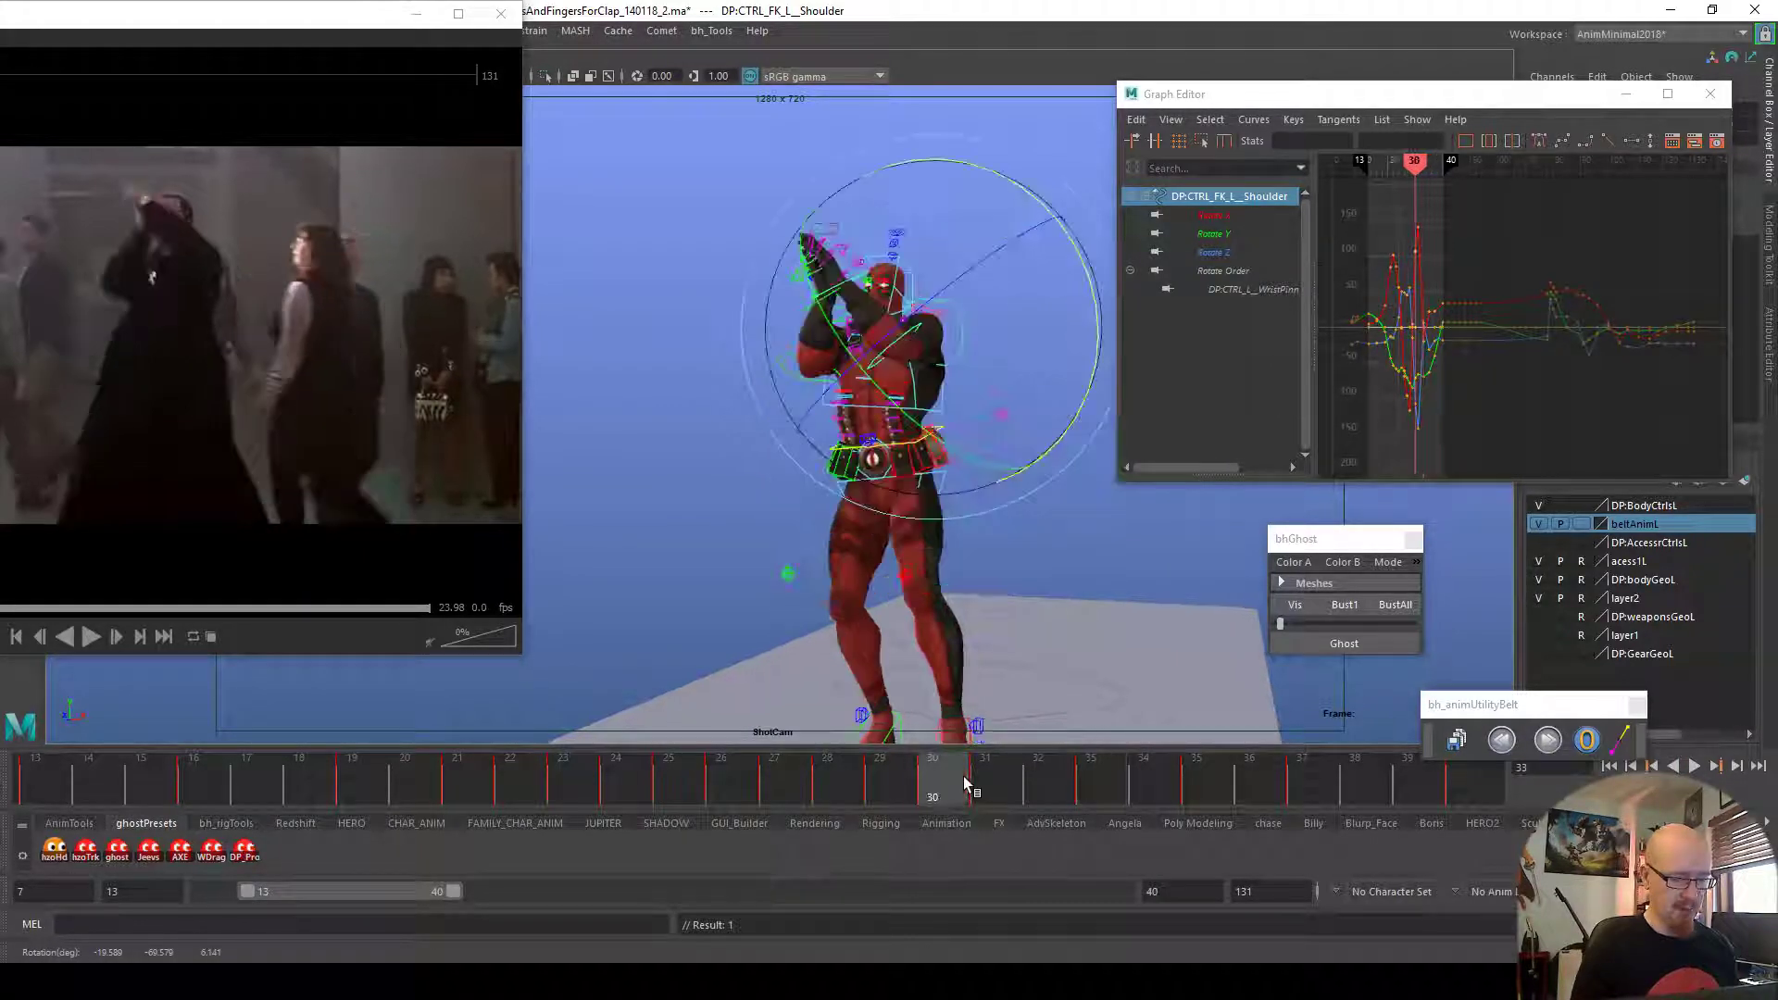
mouse_move(963, 783)
mouse_down()
mouse_move(905, 779)
mouse_move(1095, 781)
mouse_up()
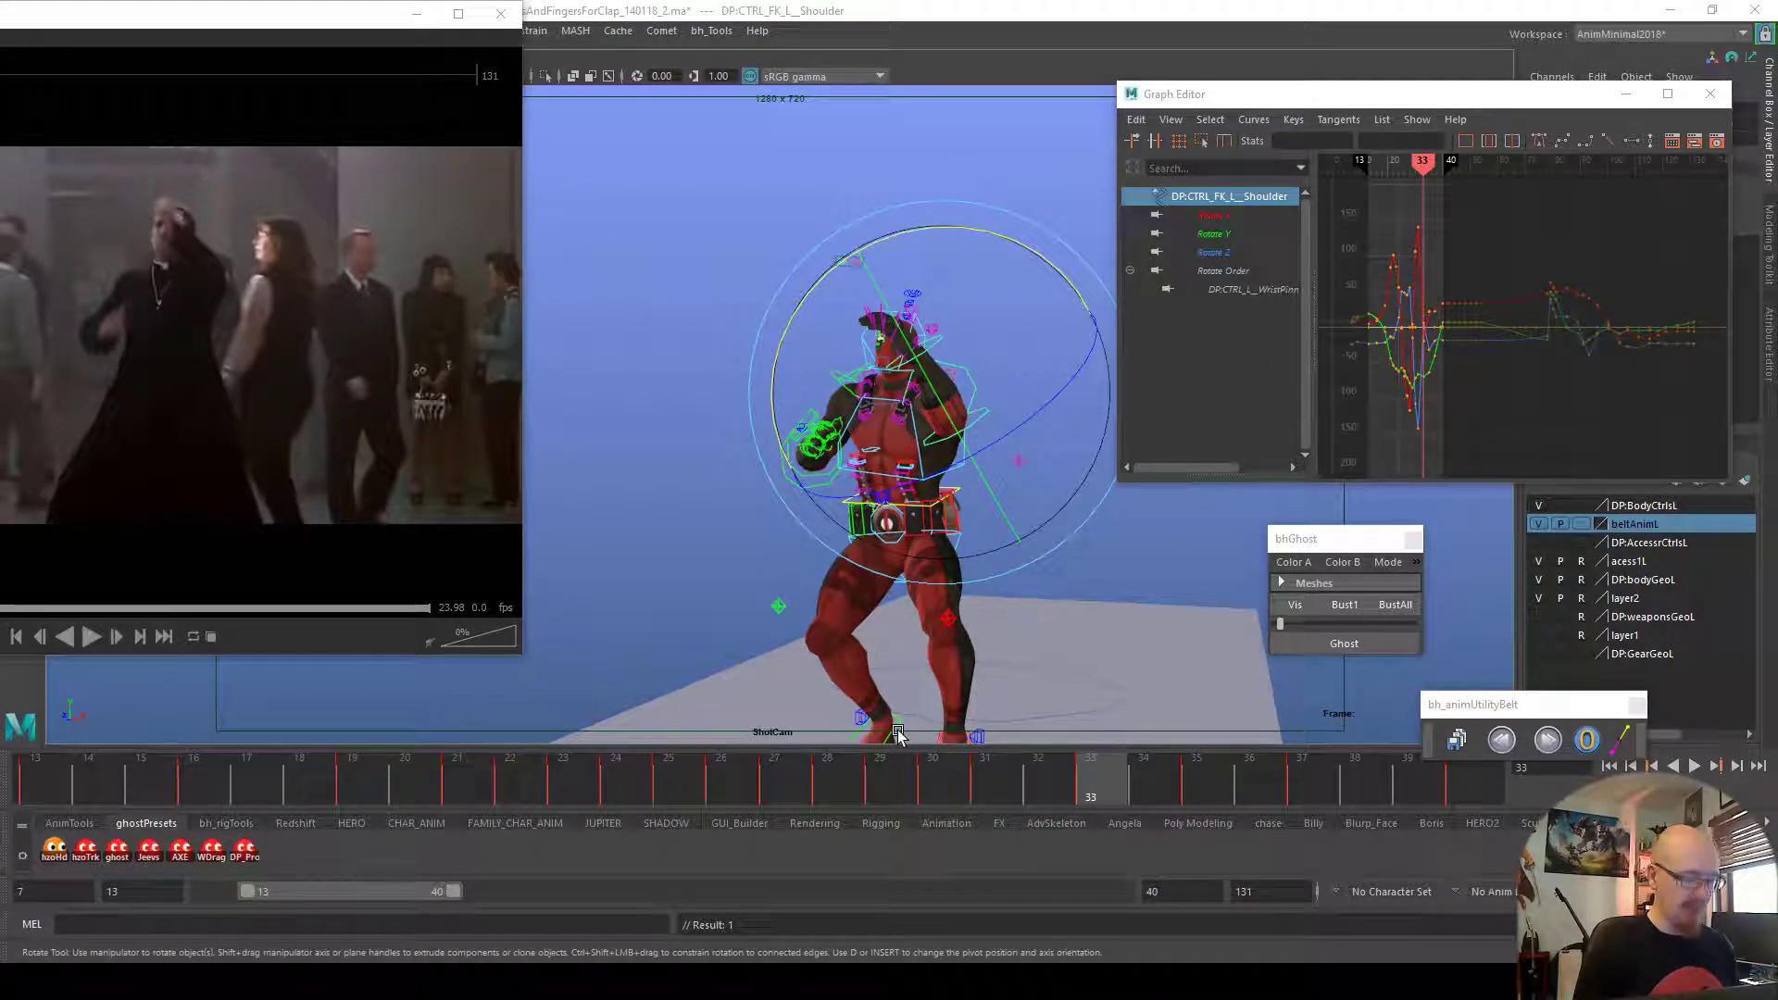
Switch to the on-screen drawing tool and mark the left elbow's position at frame 33 with a yellow pen stroke
drag(882, 197, 541, 222)
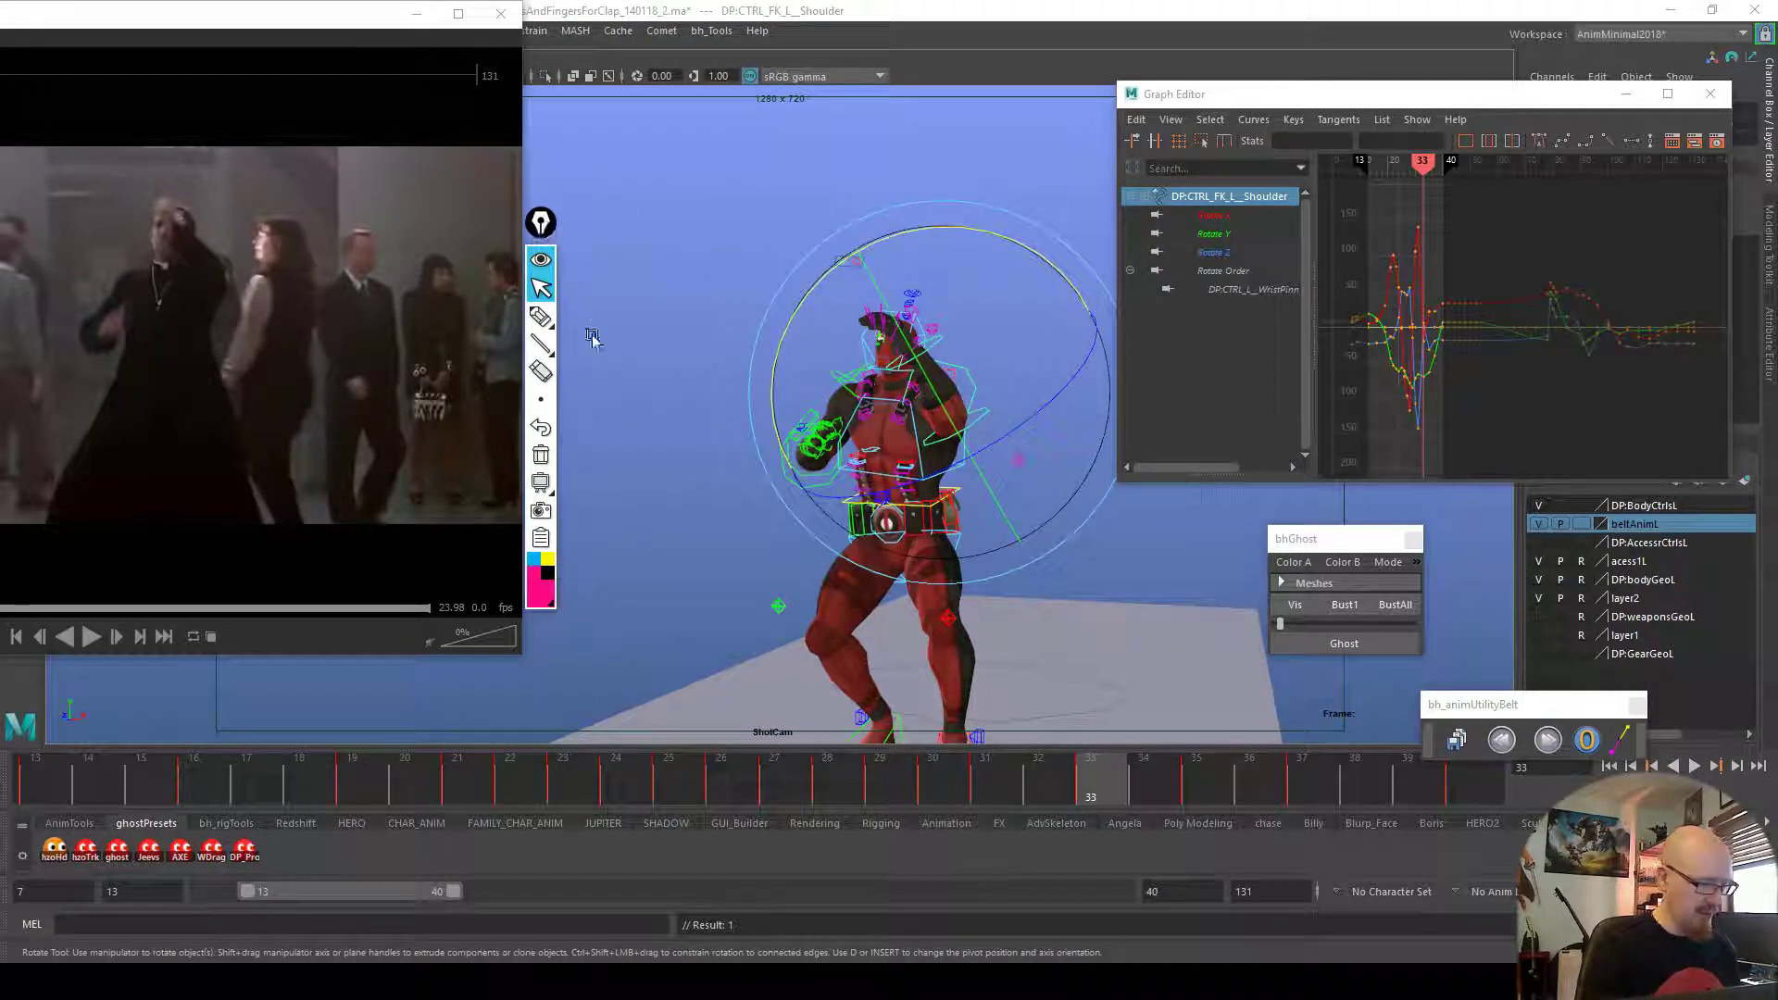
click(543, 319)
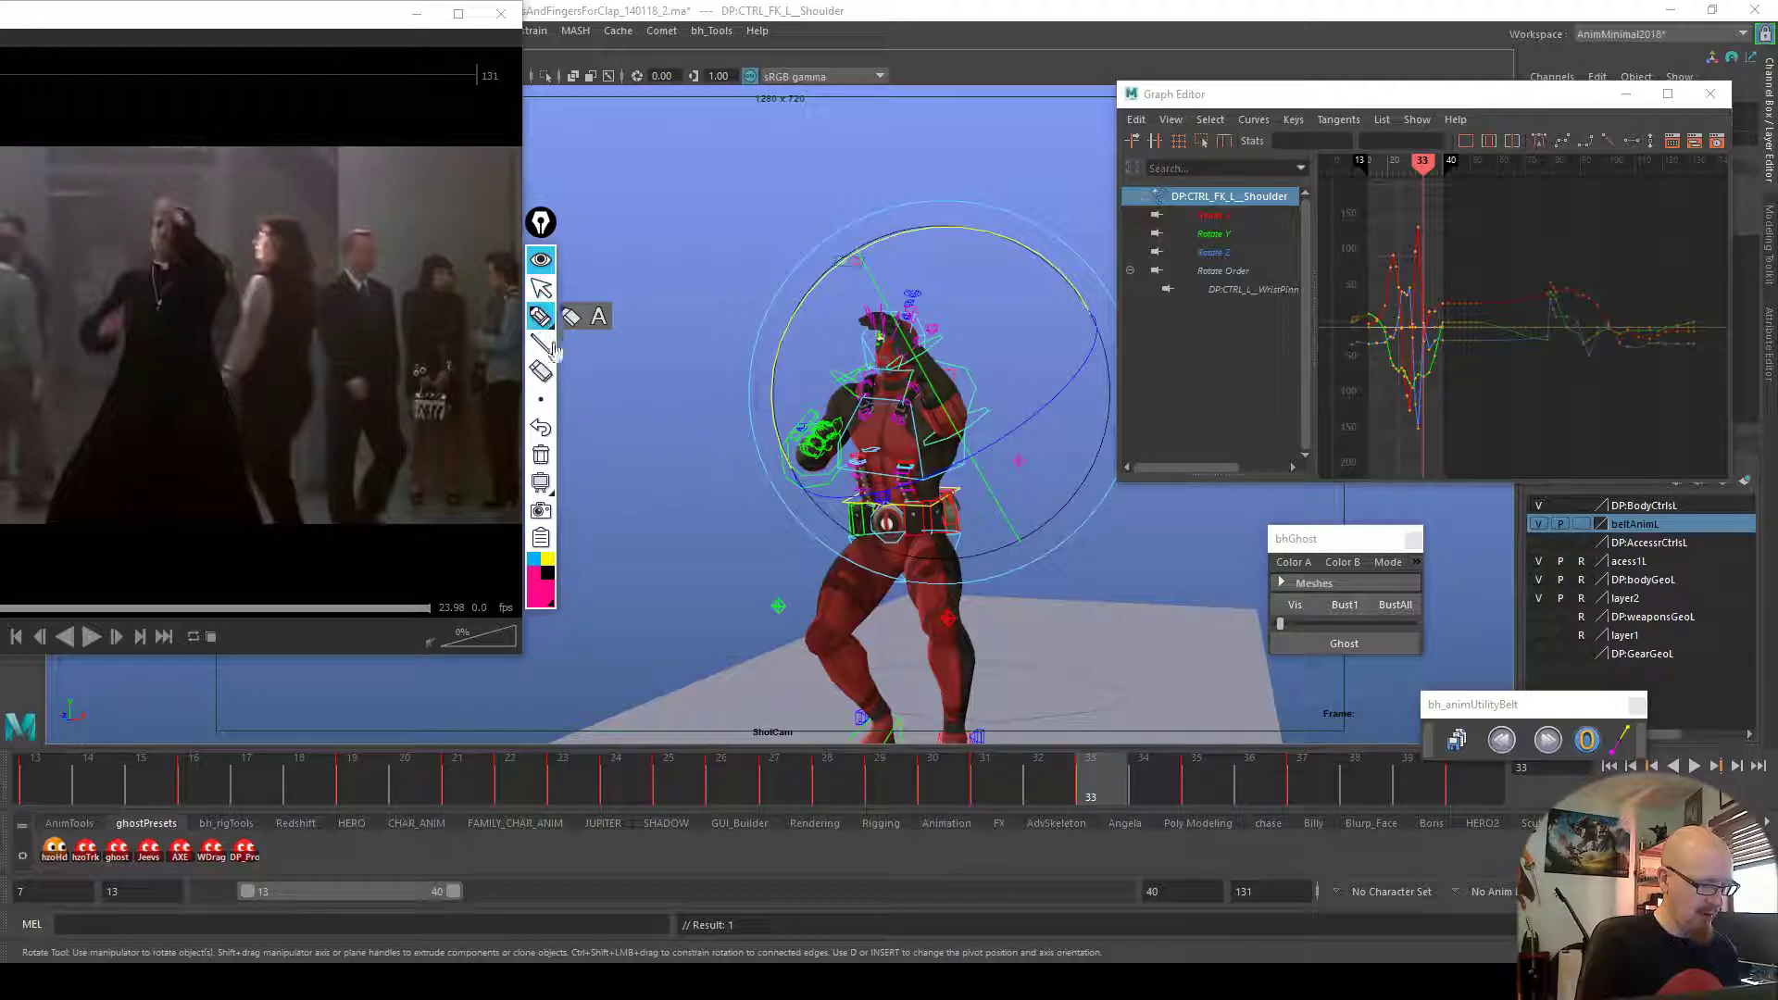
click(548, 556)
drag(965, 414, 967, 425)
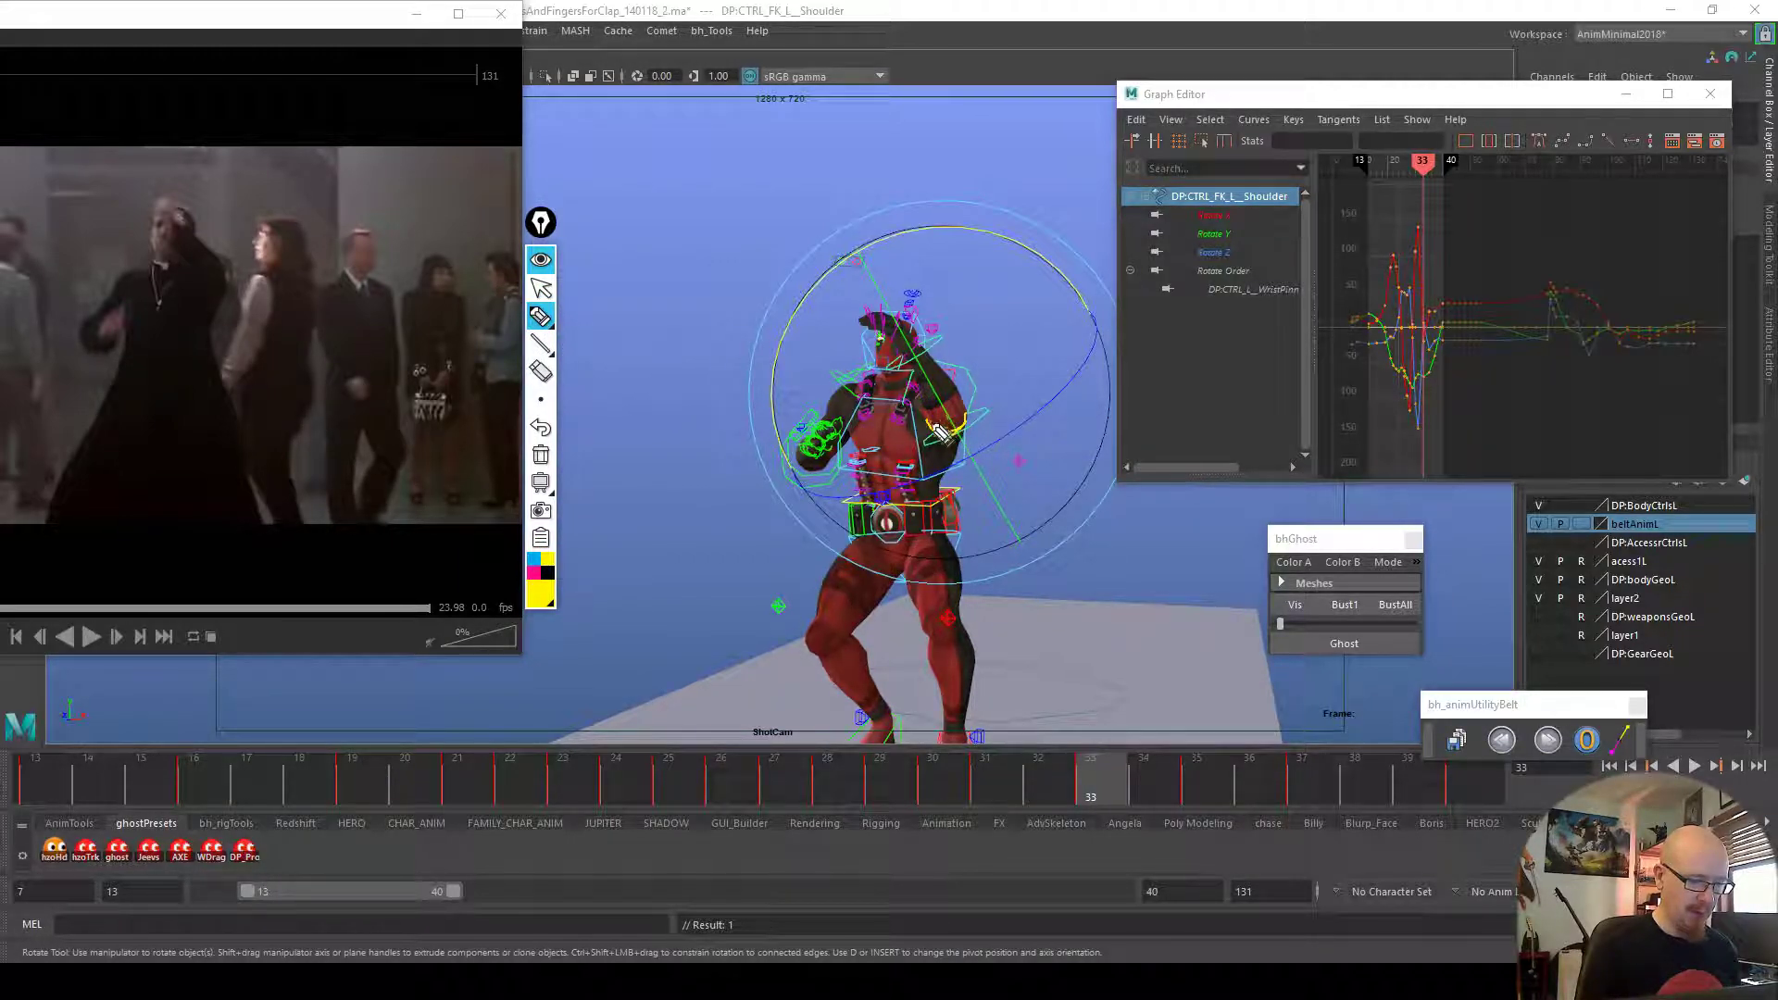
click(541, 290)
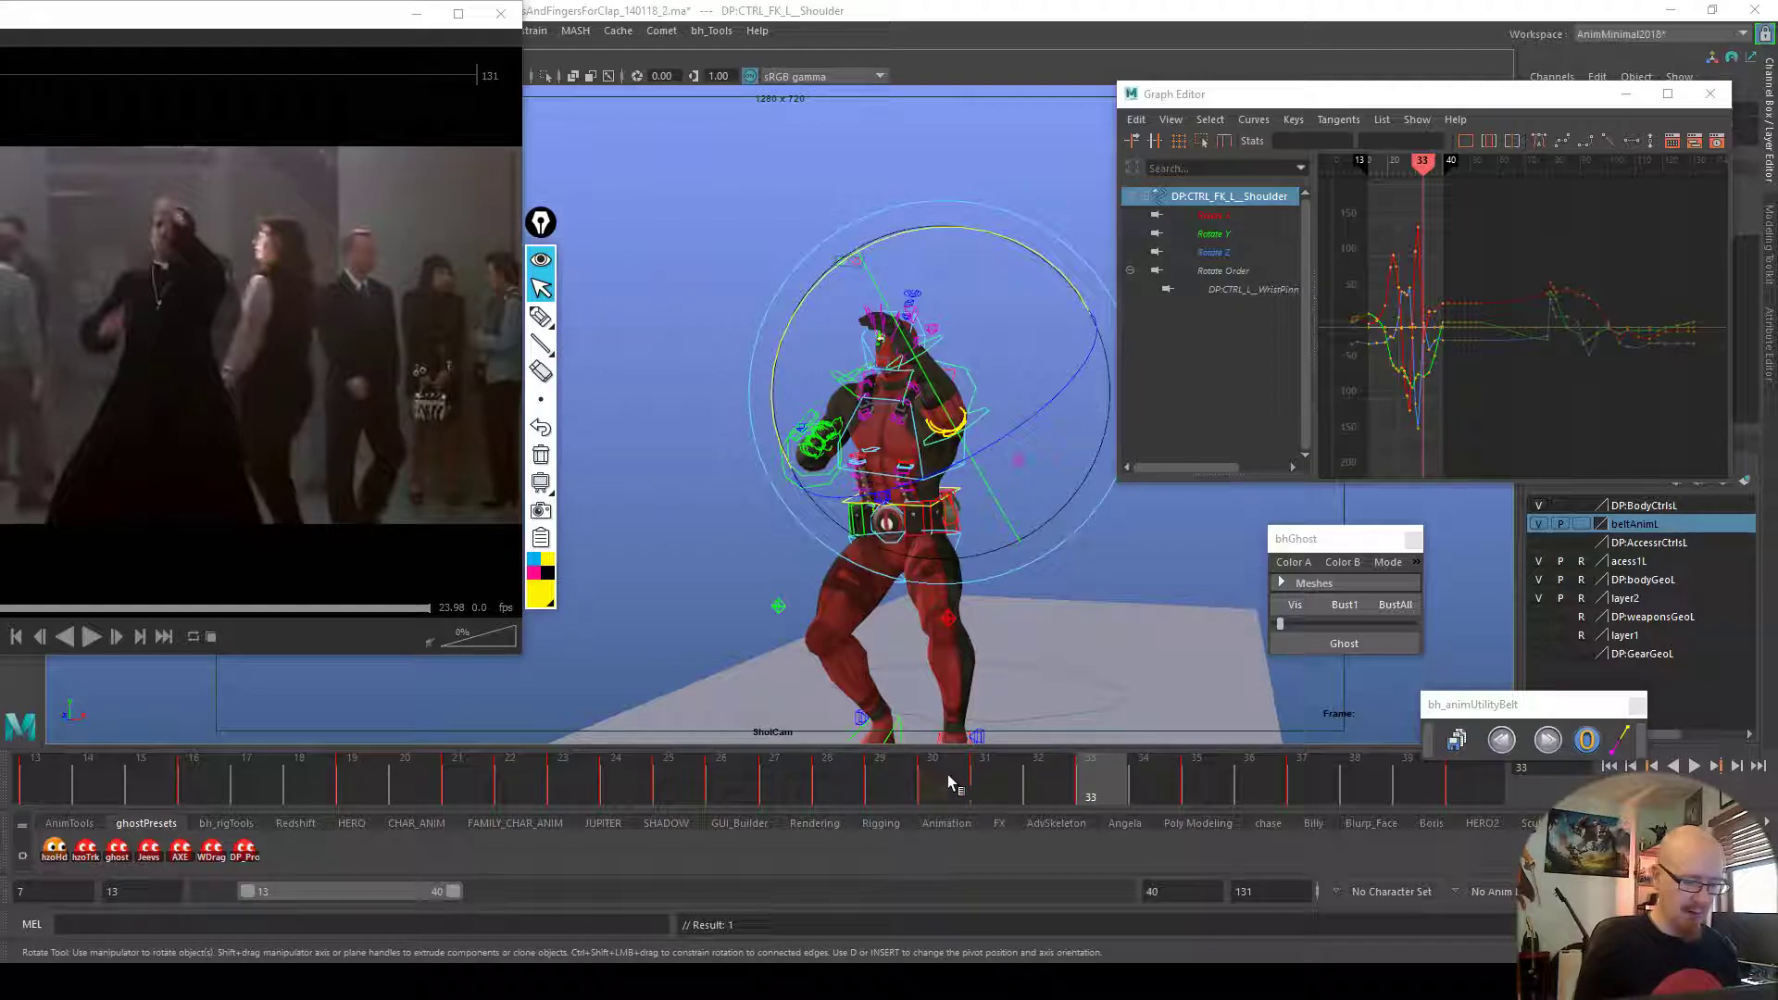
Draw a yellow guide at frame 30 from the left elbow down to the elbow mark made at frame 33
click(937, 776)
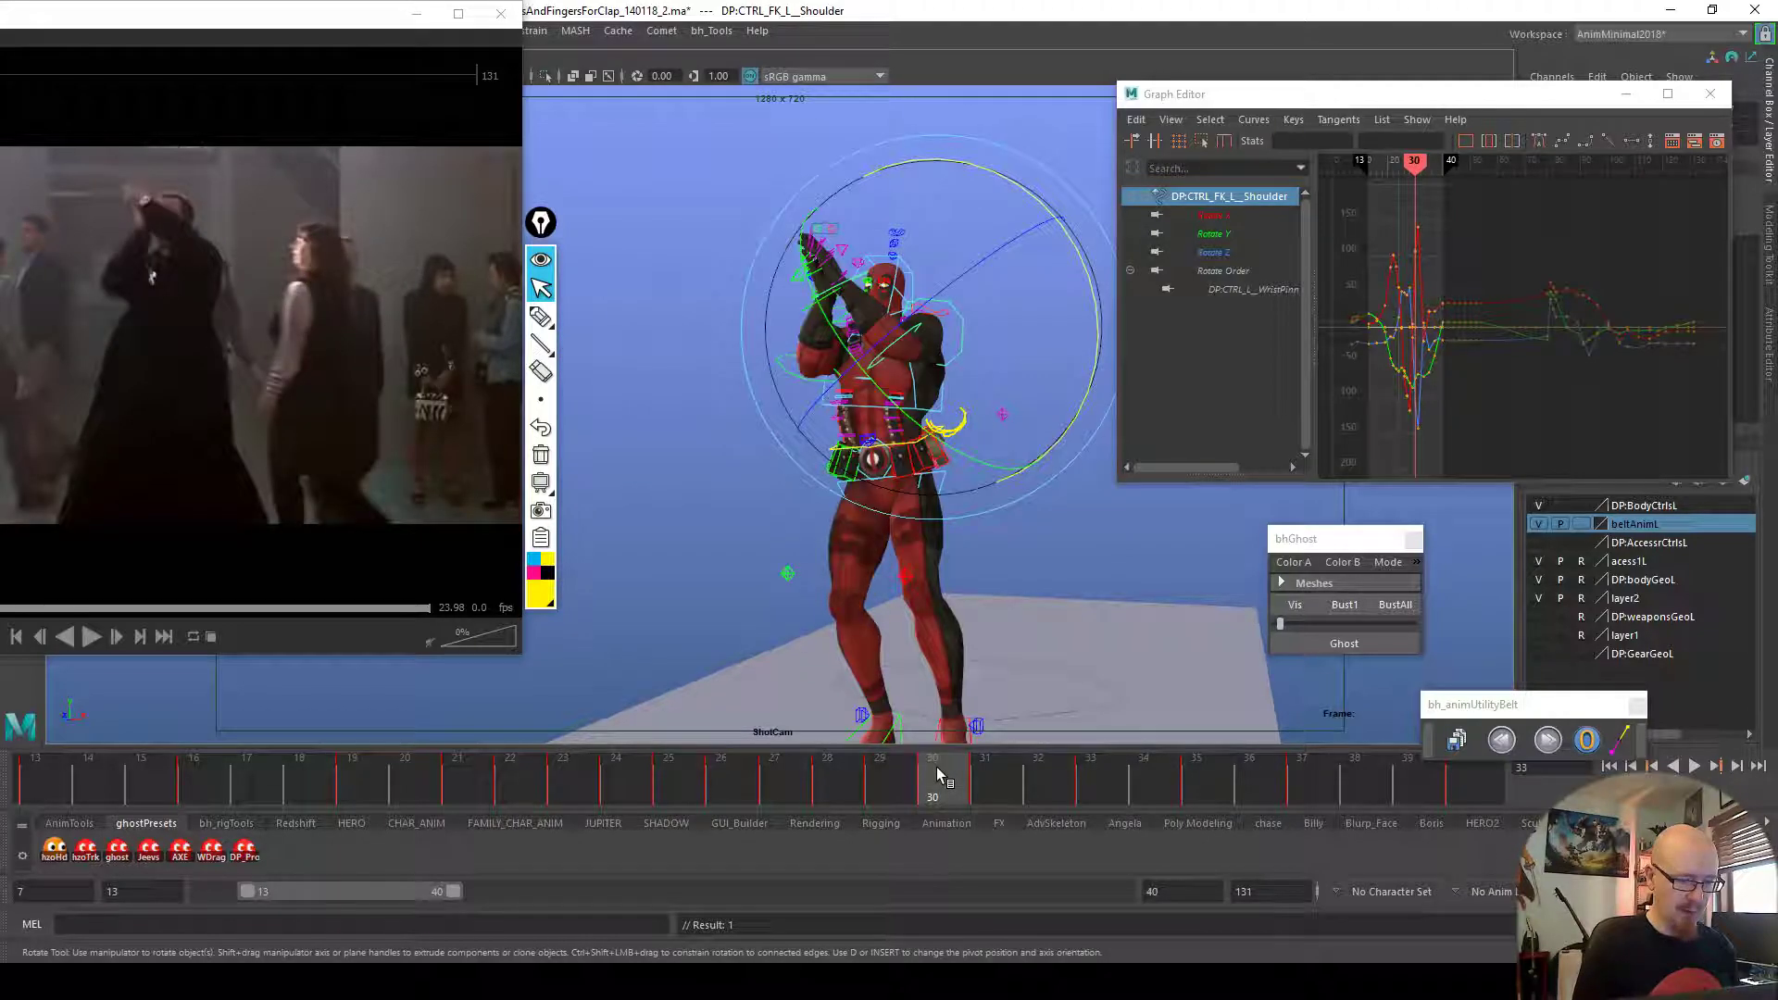
click(540, 316)
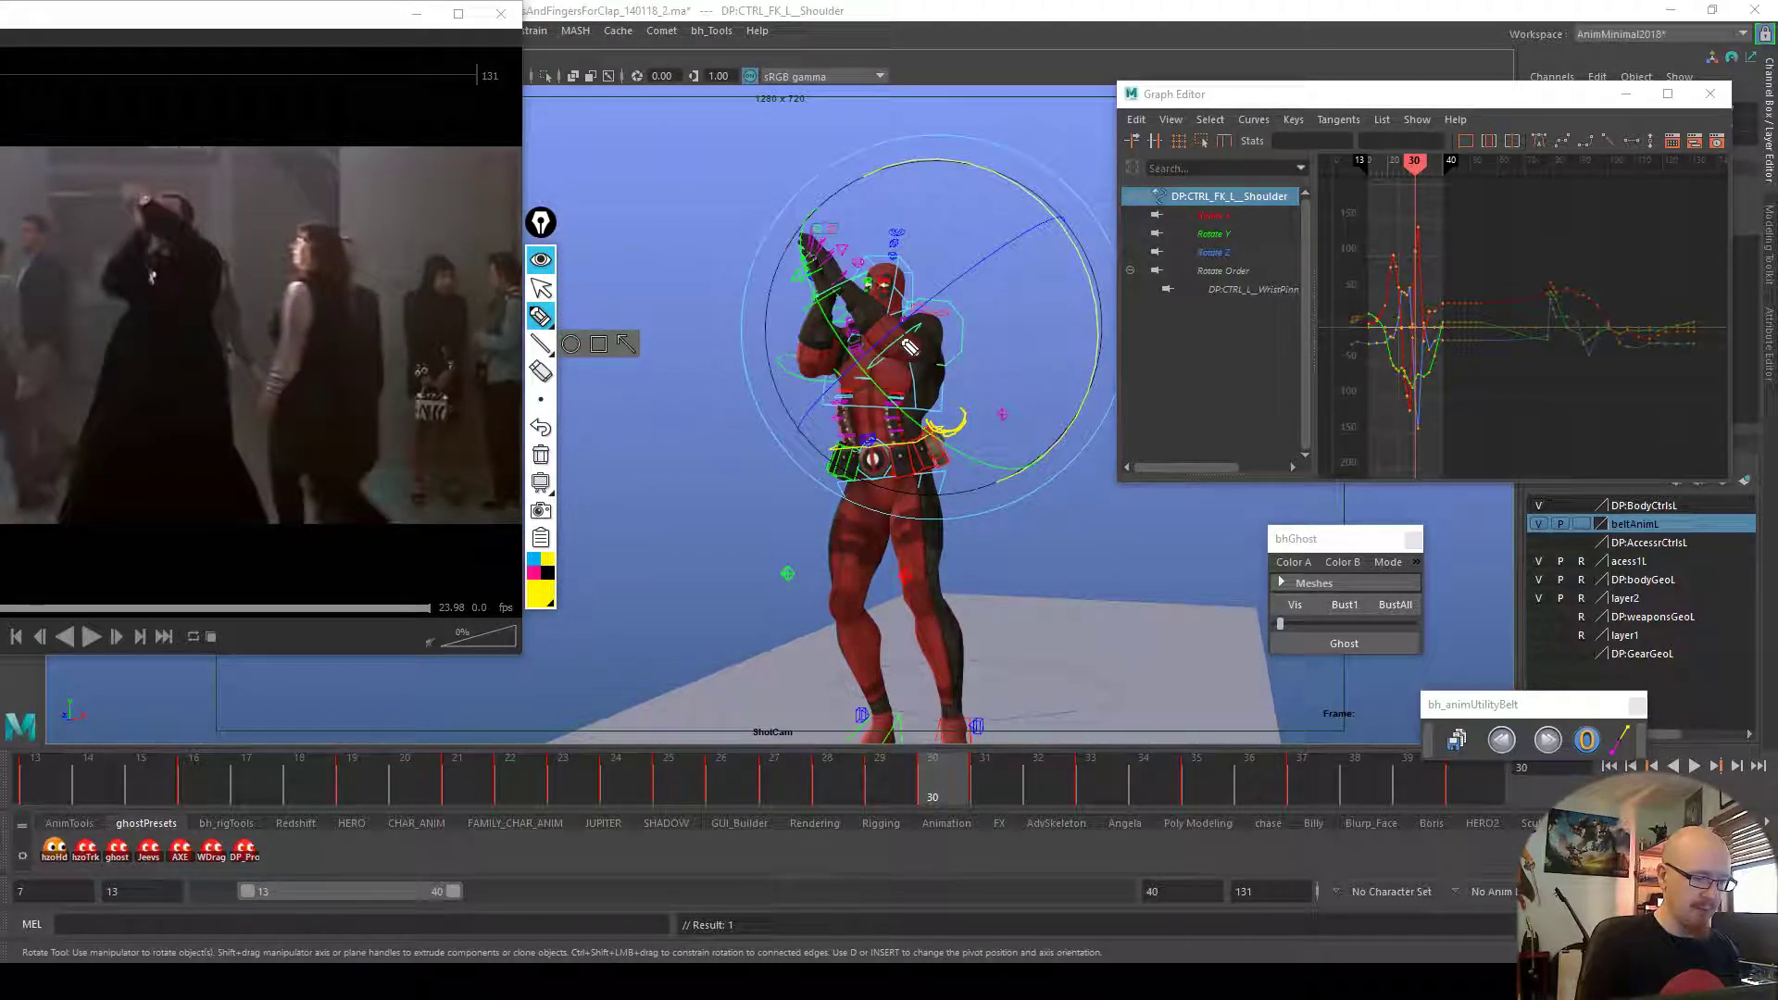
drag(893, 349, 963, 440)
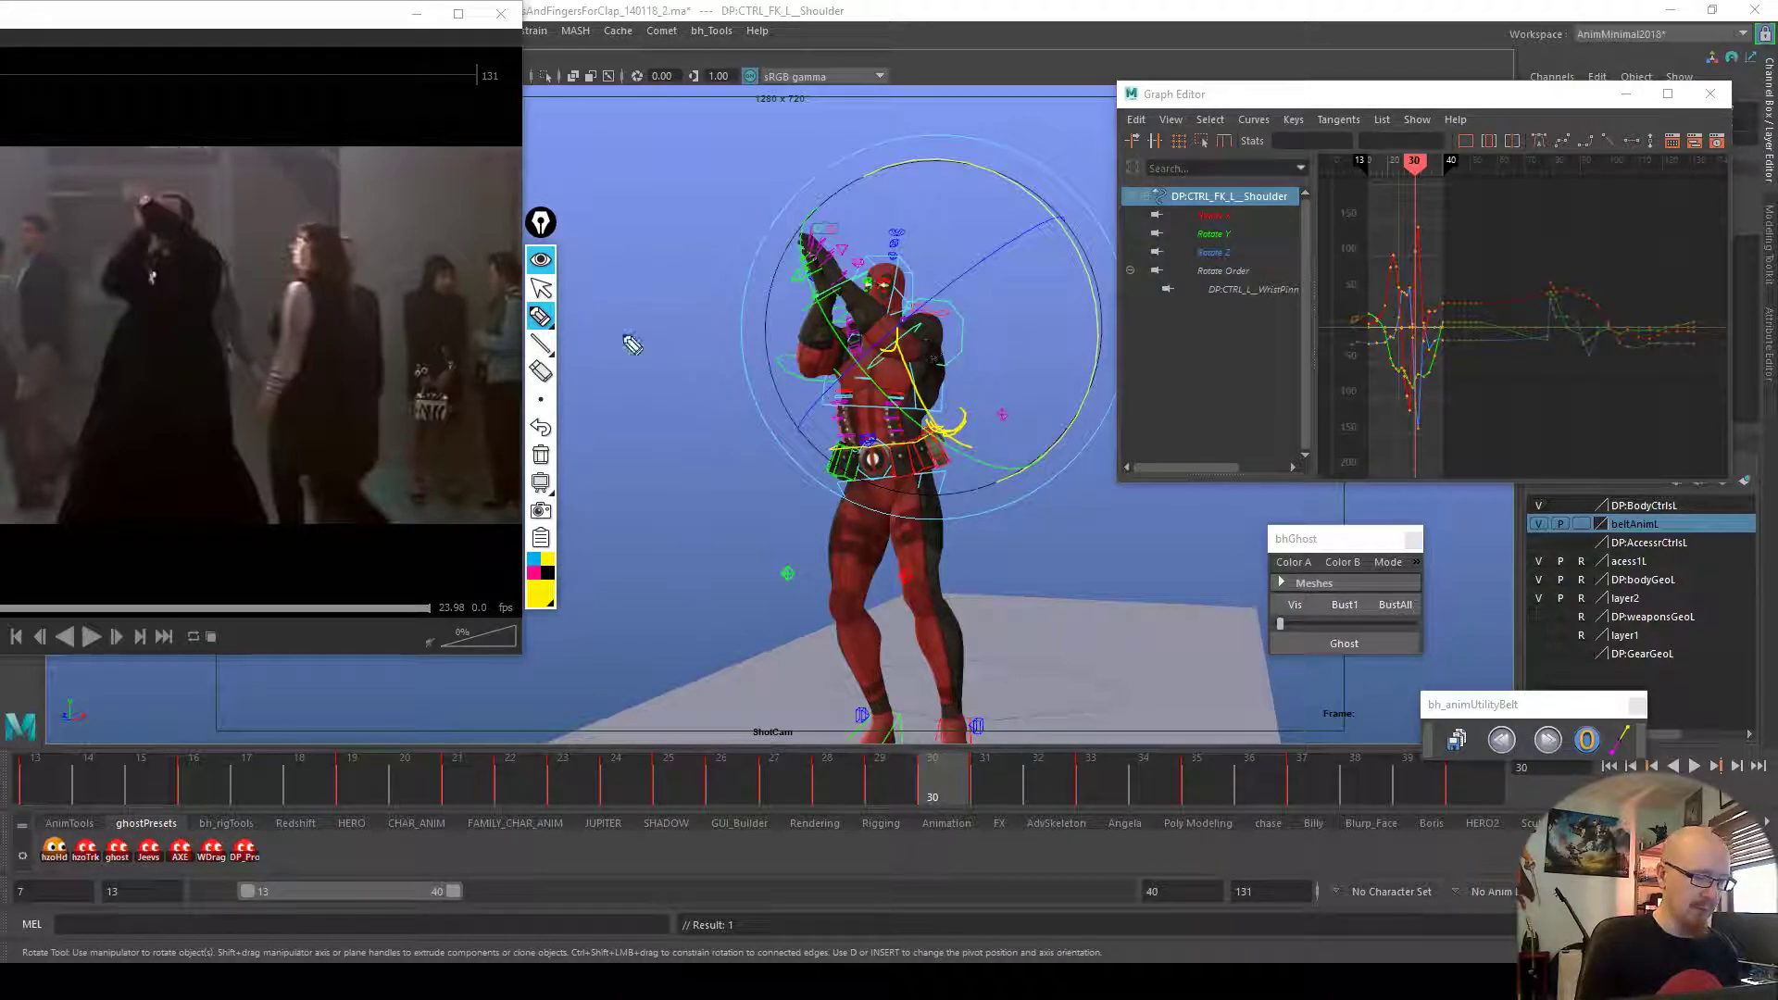
click(541, 289)
Adjust and key the left FK shoulder at frame 31 along the drawn guide, then rotate it at frame 32 to about 8, -83 and -13 degrees
mouse_move(958, 787)
mouse_down()
mouse_move(998, 780)
mouse_move(948, 773)
mouse_move(980, 771)
mouse_up()
drag(944, 267, 1079, 365)
key(s)
click(1035, 782)
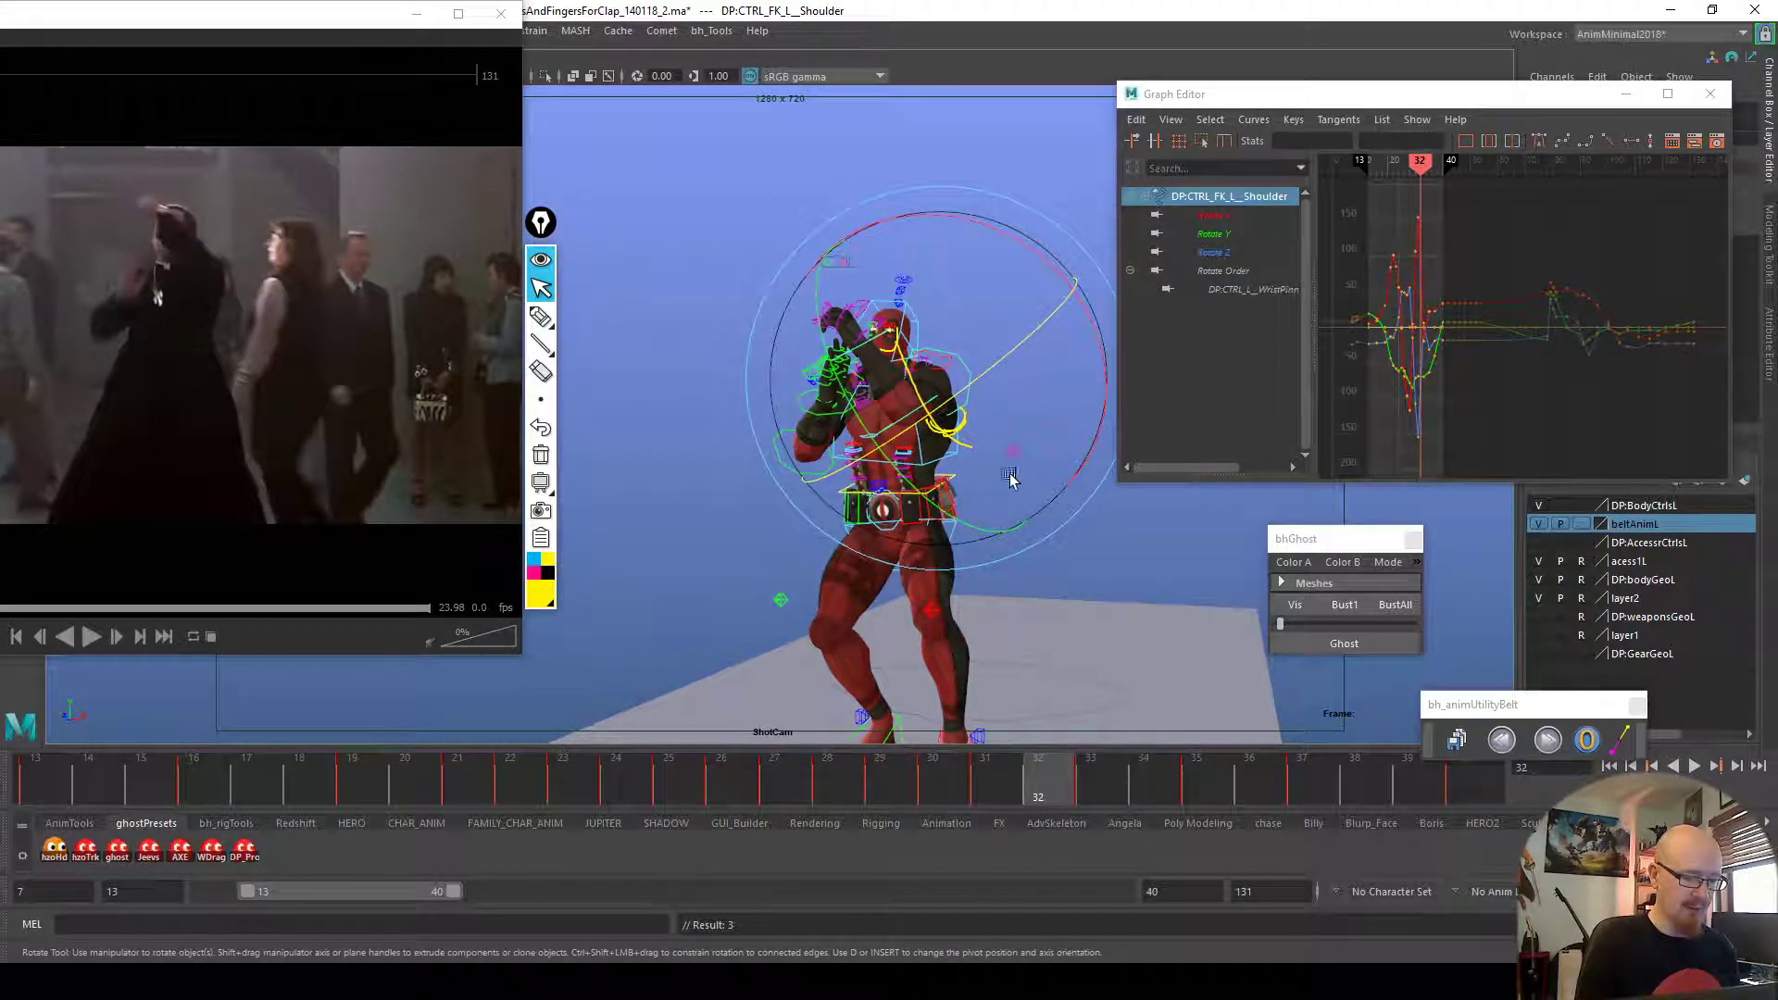
drag(984, 468, 1004, 352)
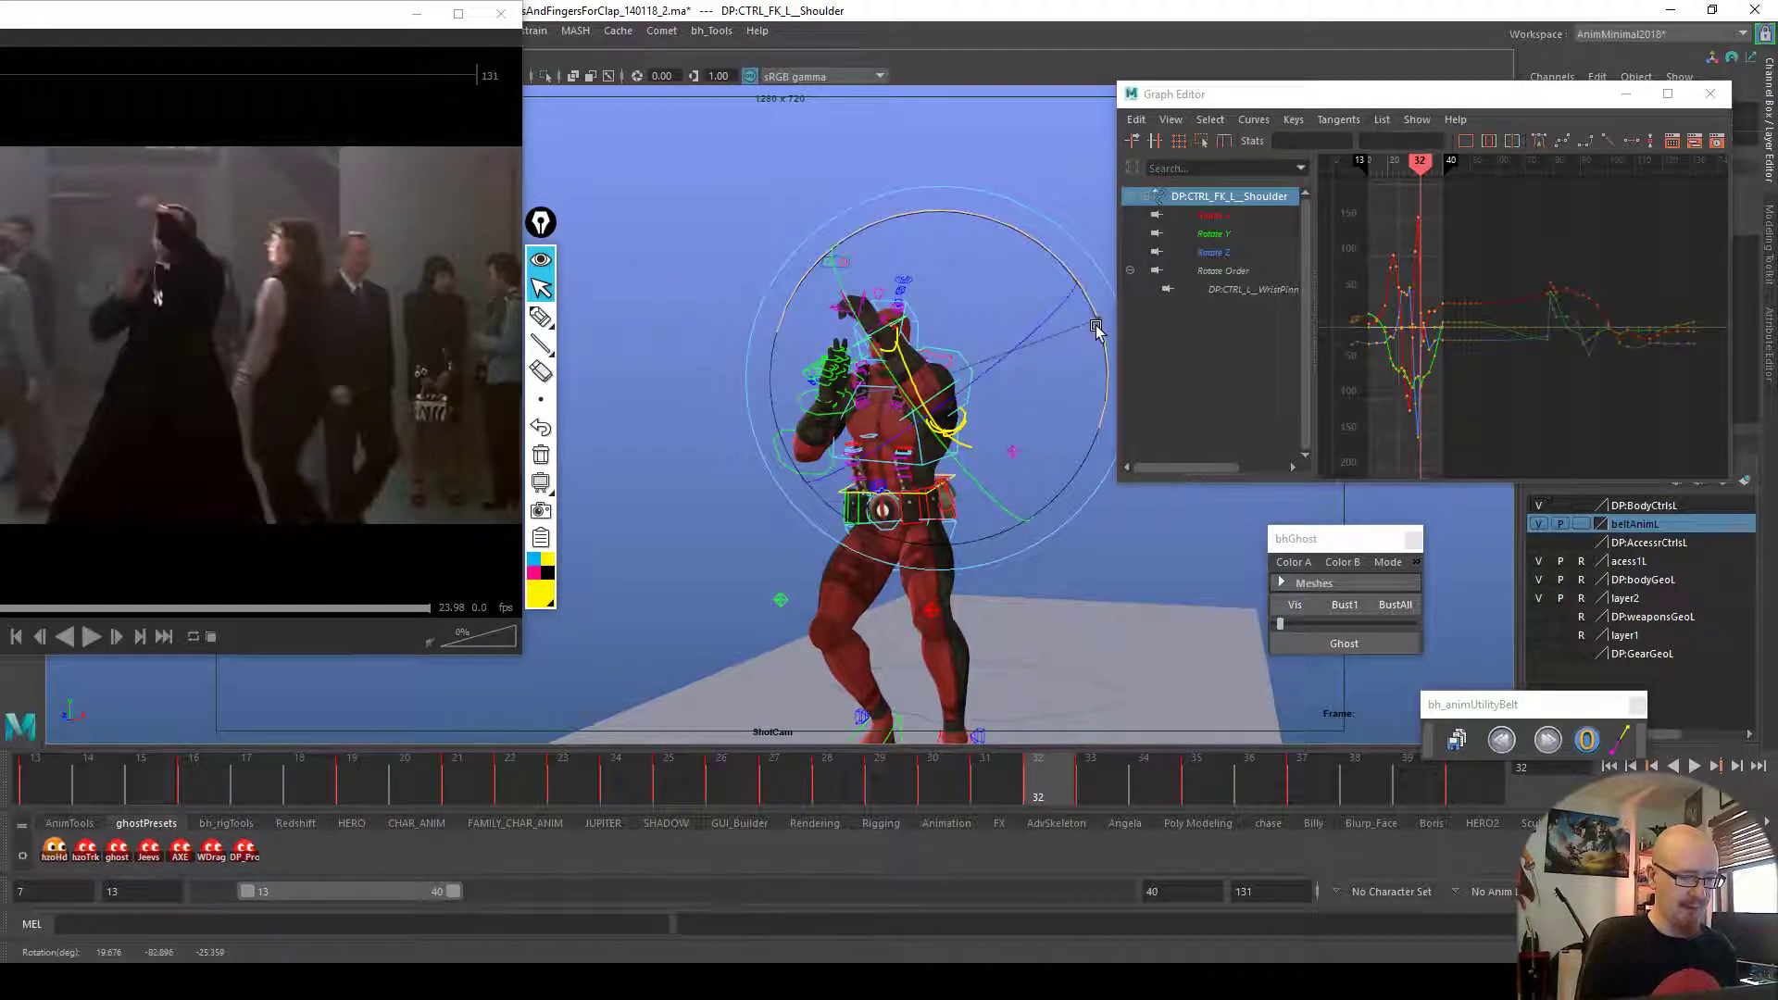
Rotate the left FK shoulder control at frame 35 to about -15, -33 and -7 degrees and play back the animation
mouse_move(984, 786)
mouse_down()
mouse_move(964, 790)
mouse_move(1085, 811)
mouse_move(1204, 794)
mouse_up()
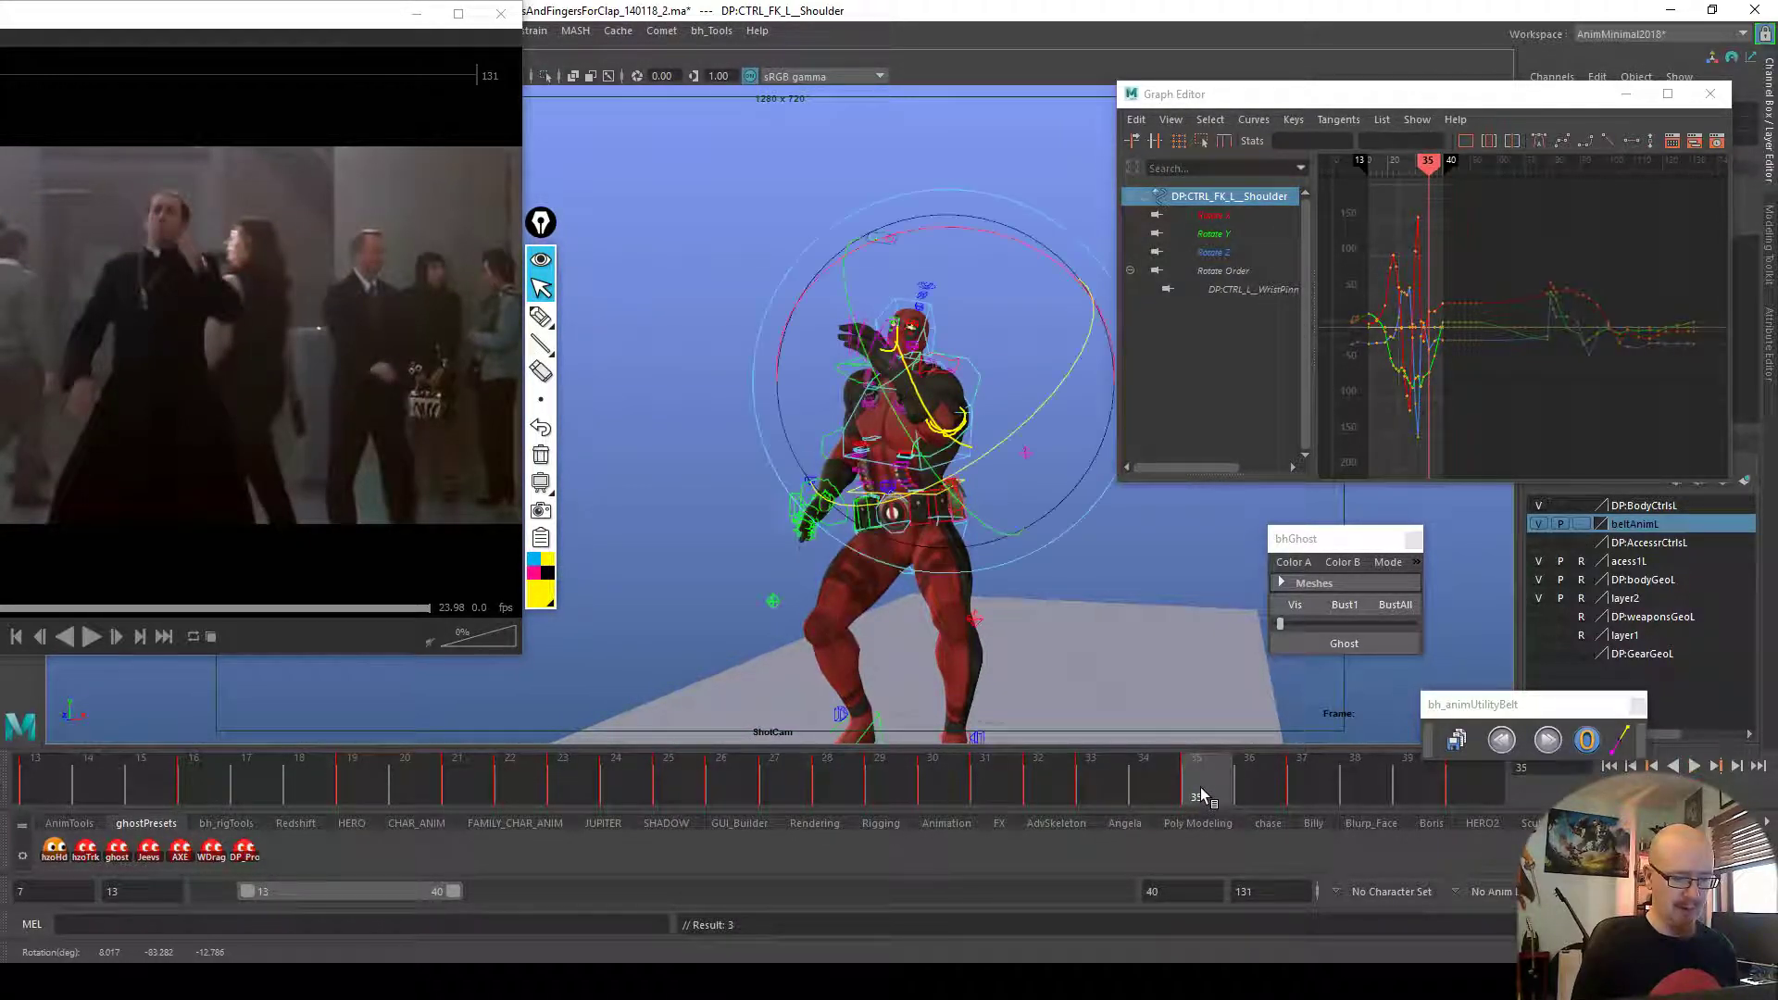
drag(988, 524, 1037, 480)
drag(1038, 245, 1064, 264)
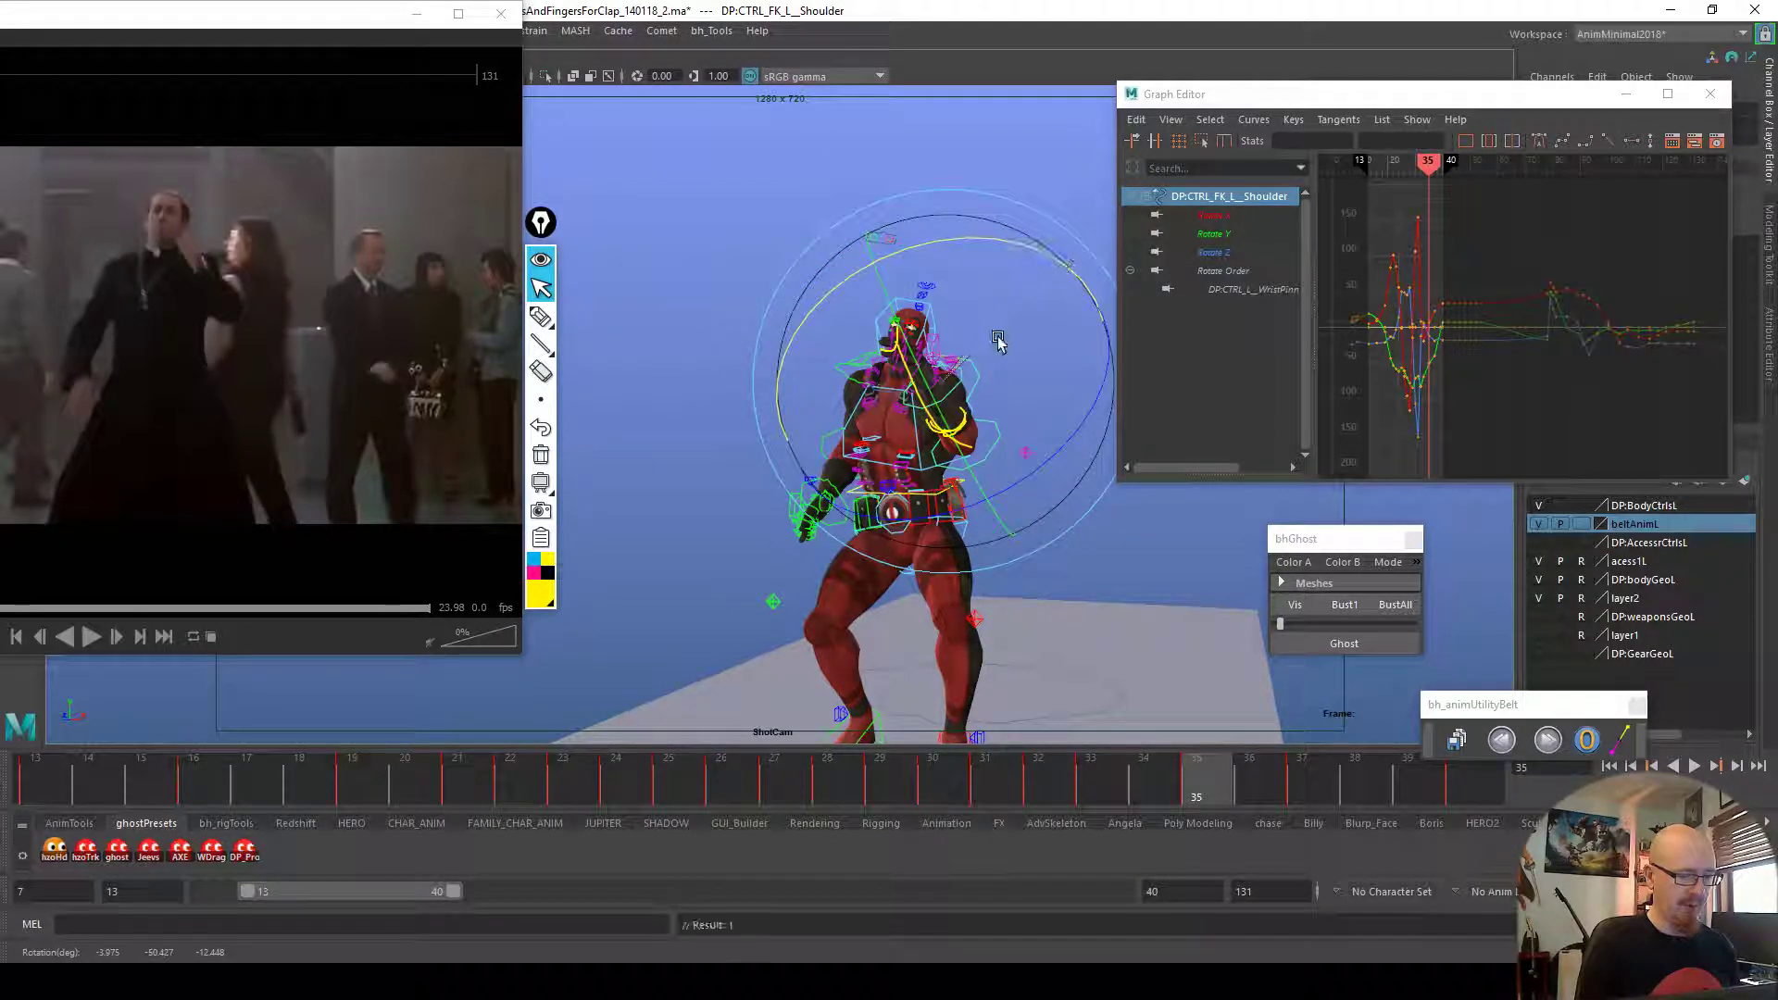
drag(961, 445, 971, 468)
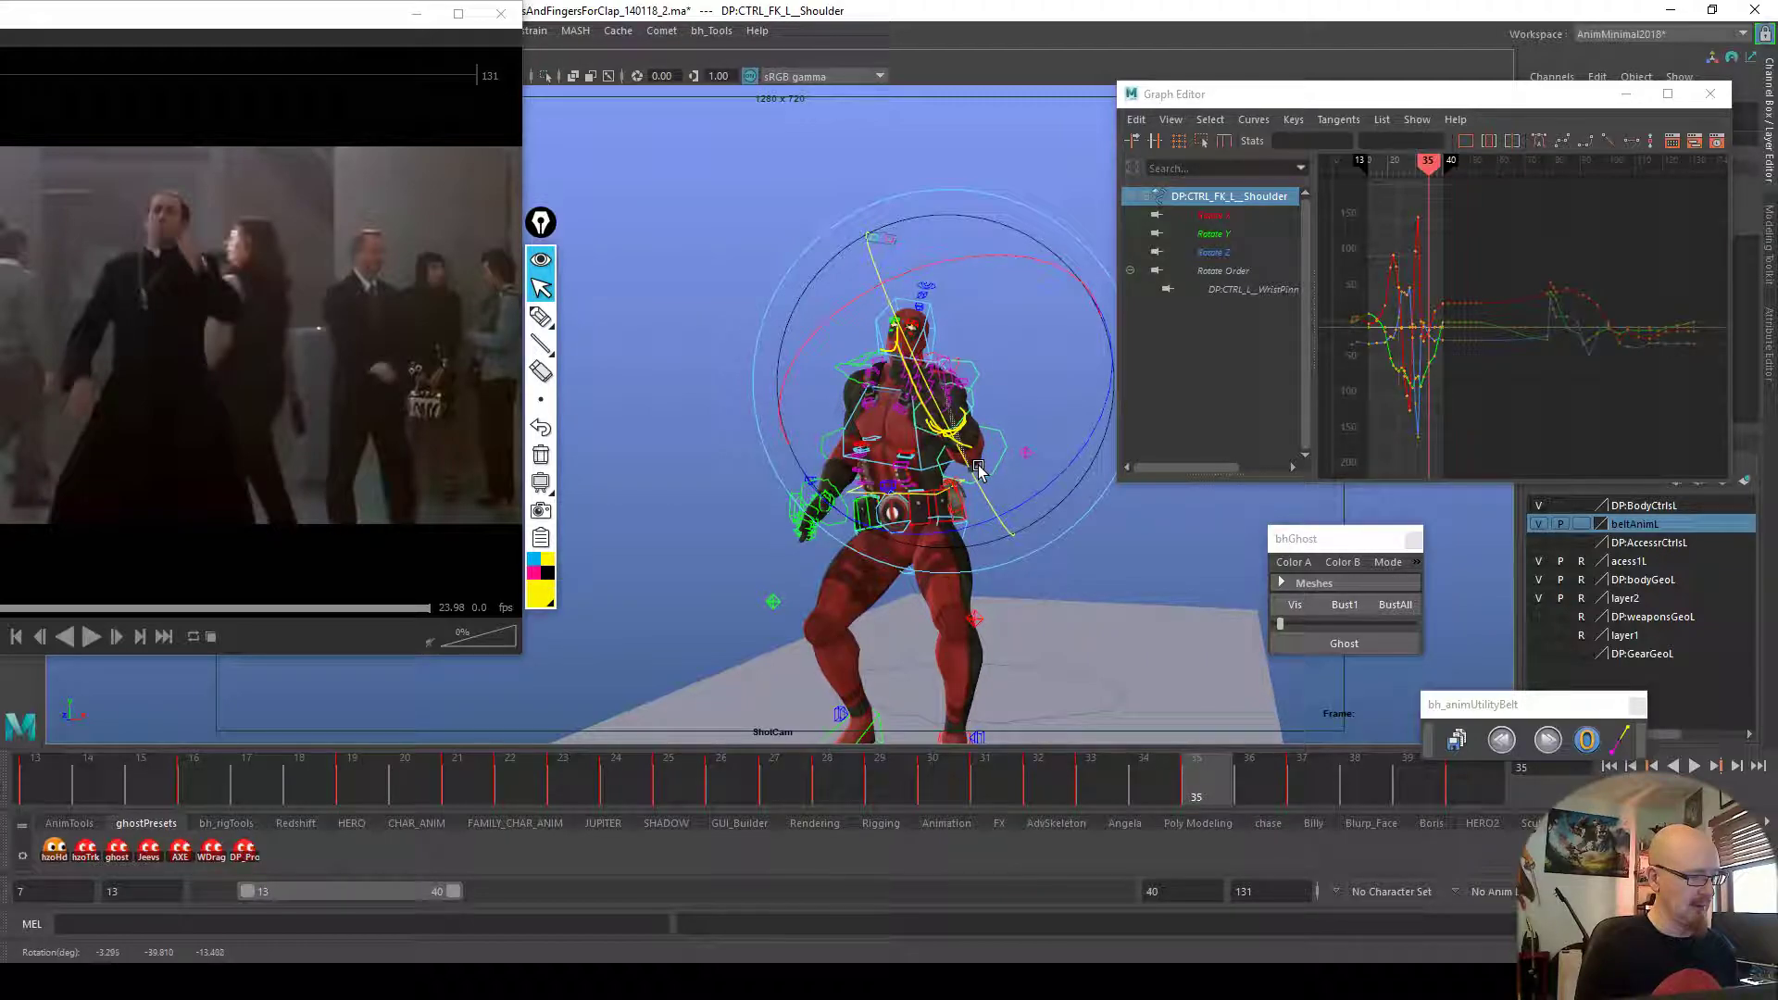
drag(1024, 258, 1056, 263)
drag(963, 376, 1055, 501)
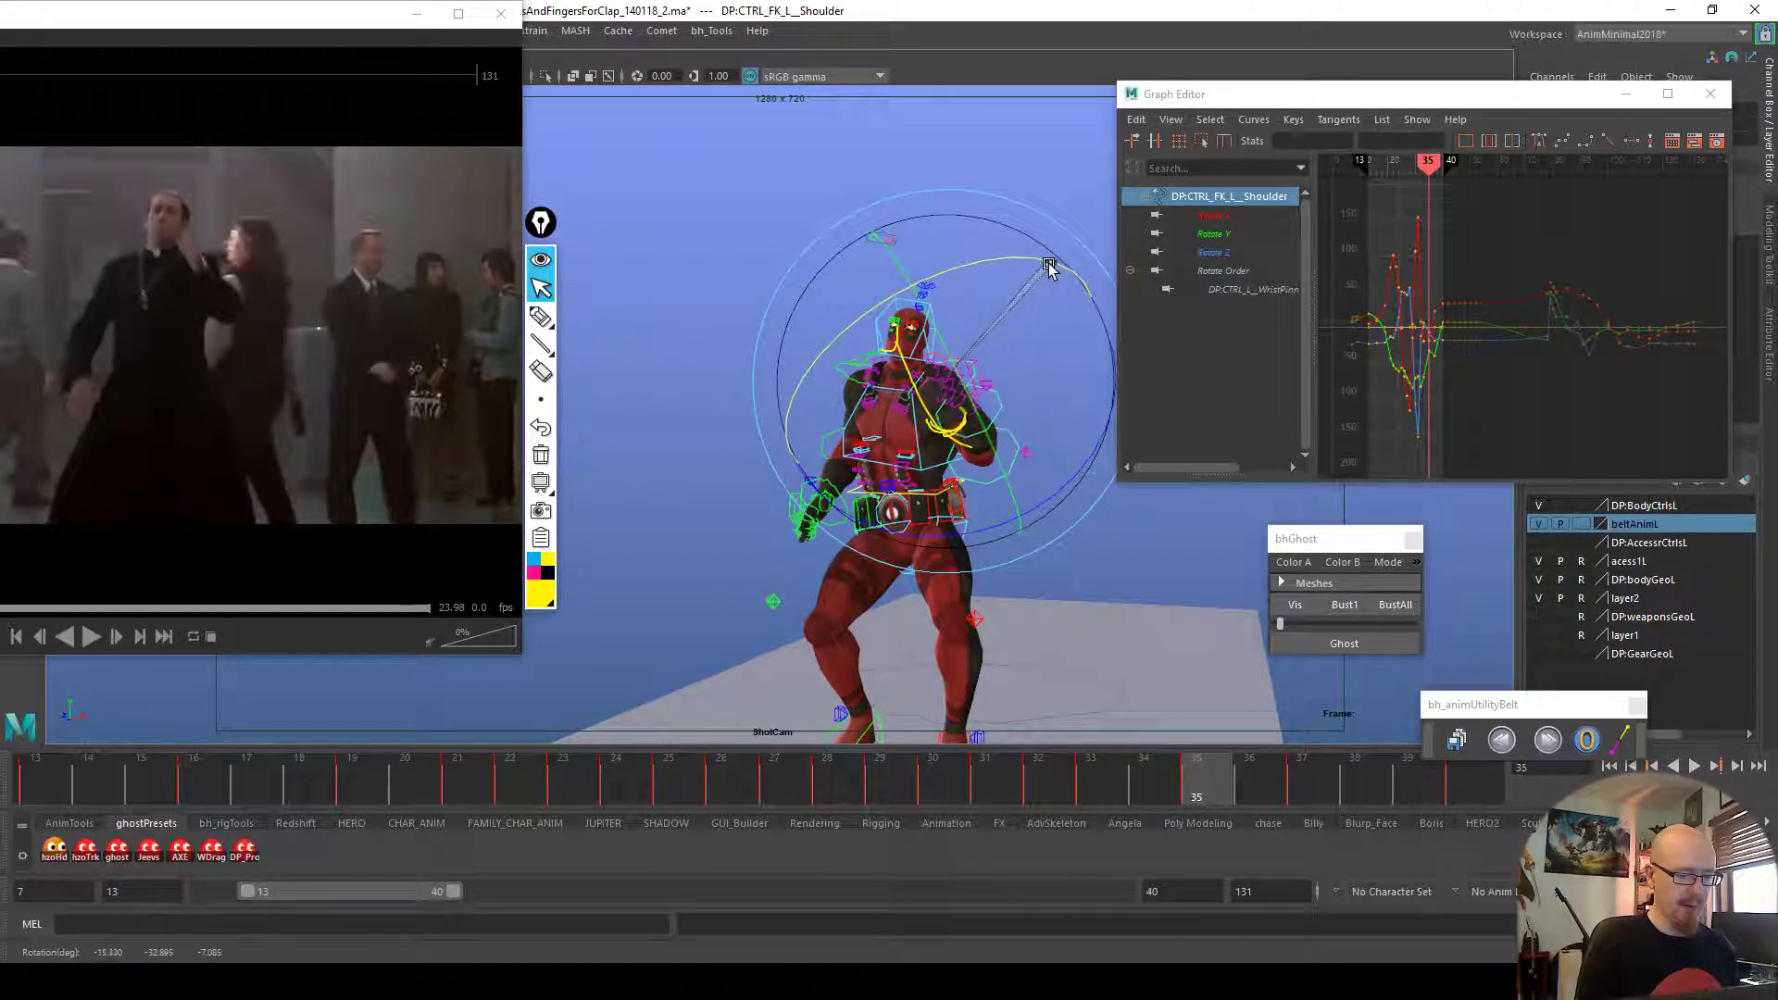
click(942, 769)
key(alt+v)
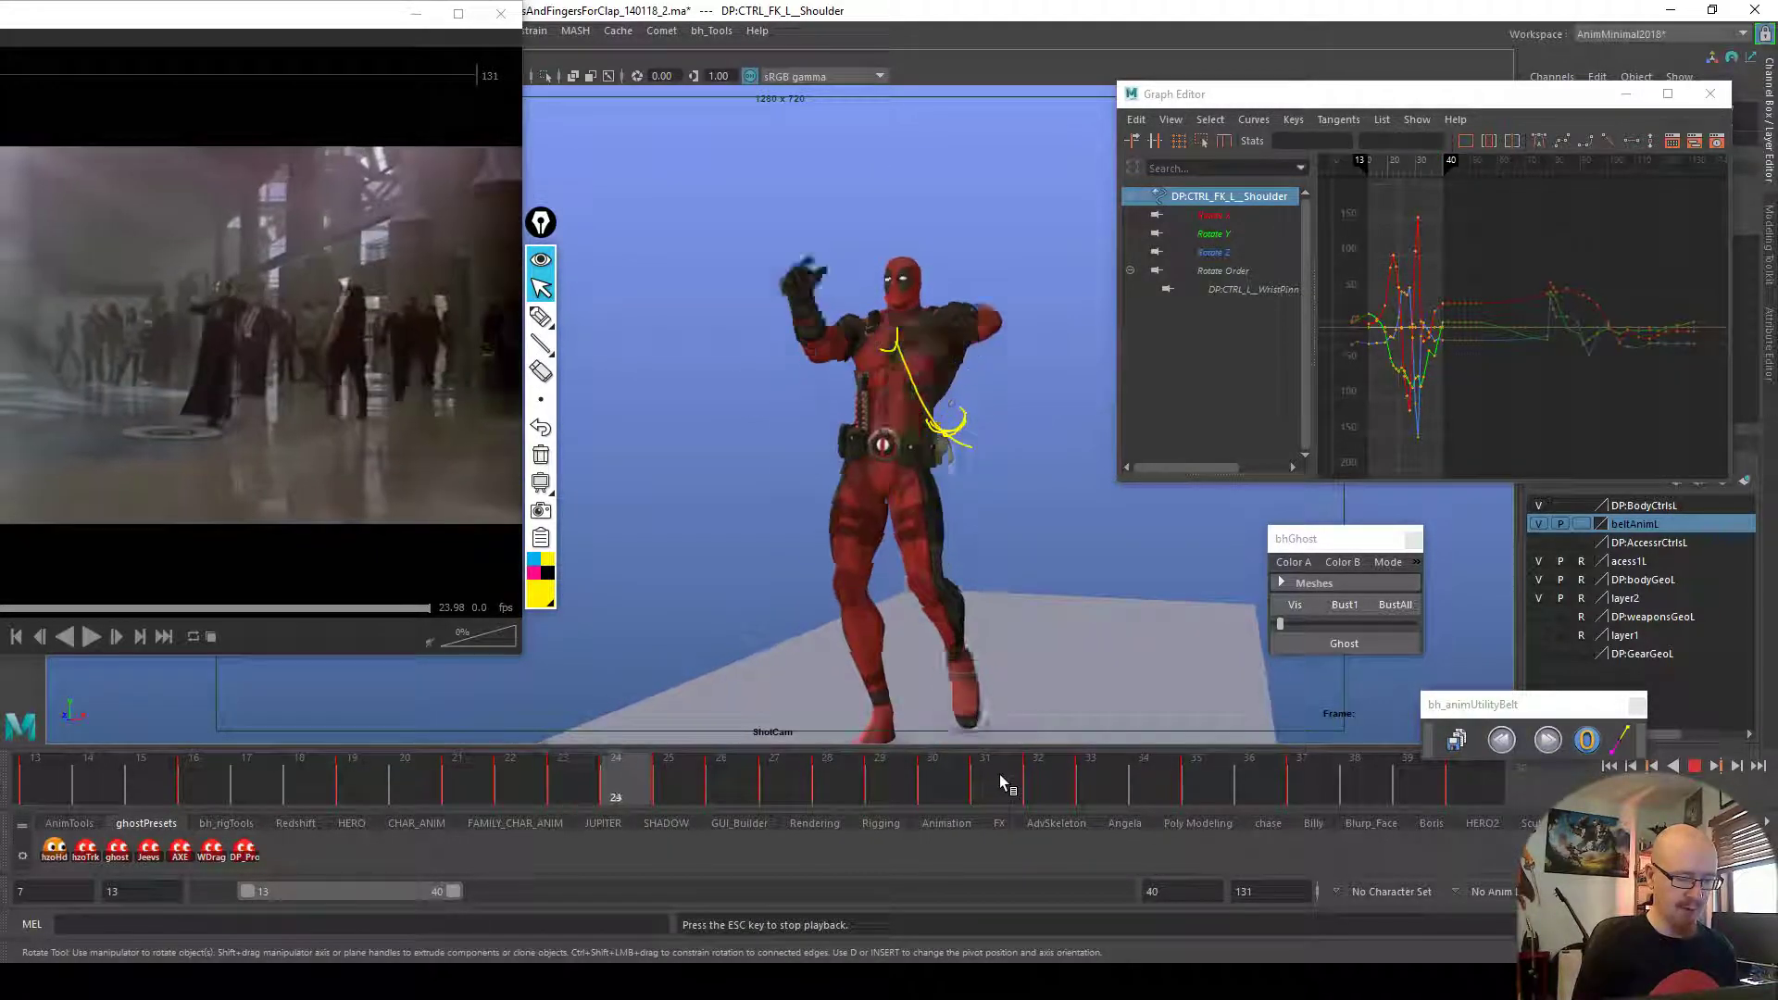
Rotate the left FK shoulder control at frame 37 to about -2, -11 and -17 degrees and check it in playback
drag(1192, 786, 1303, 769)
key(alt+v)
click(1304, 771)
drag(1025, 302, 1052, 298)
drag(1085, 371, 1091, 481)
key(alt+v)
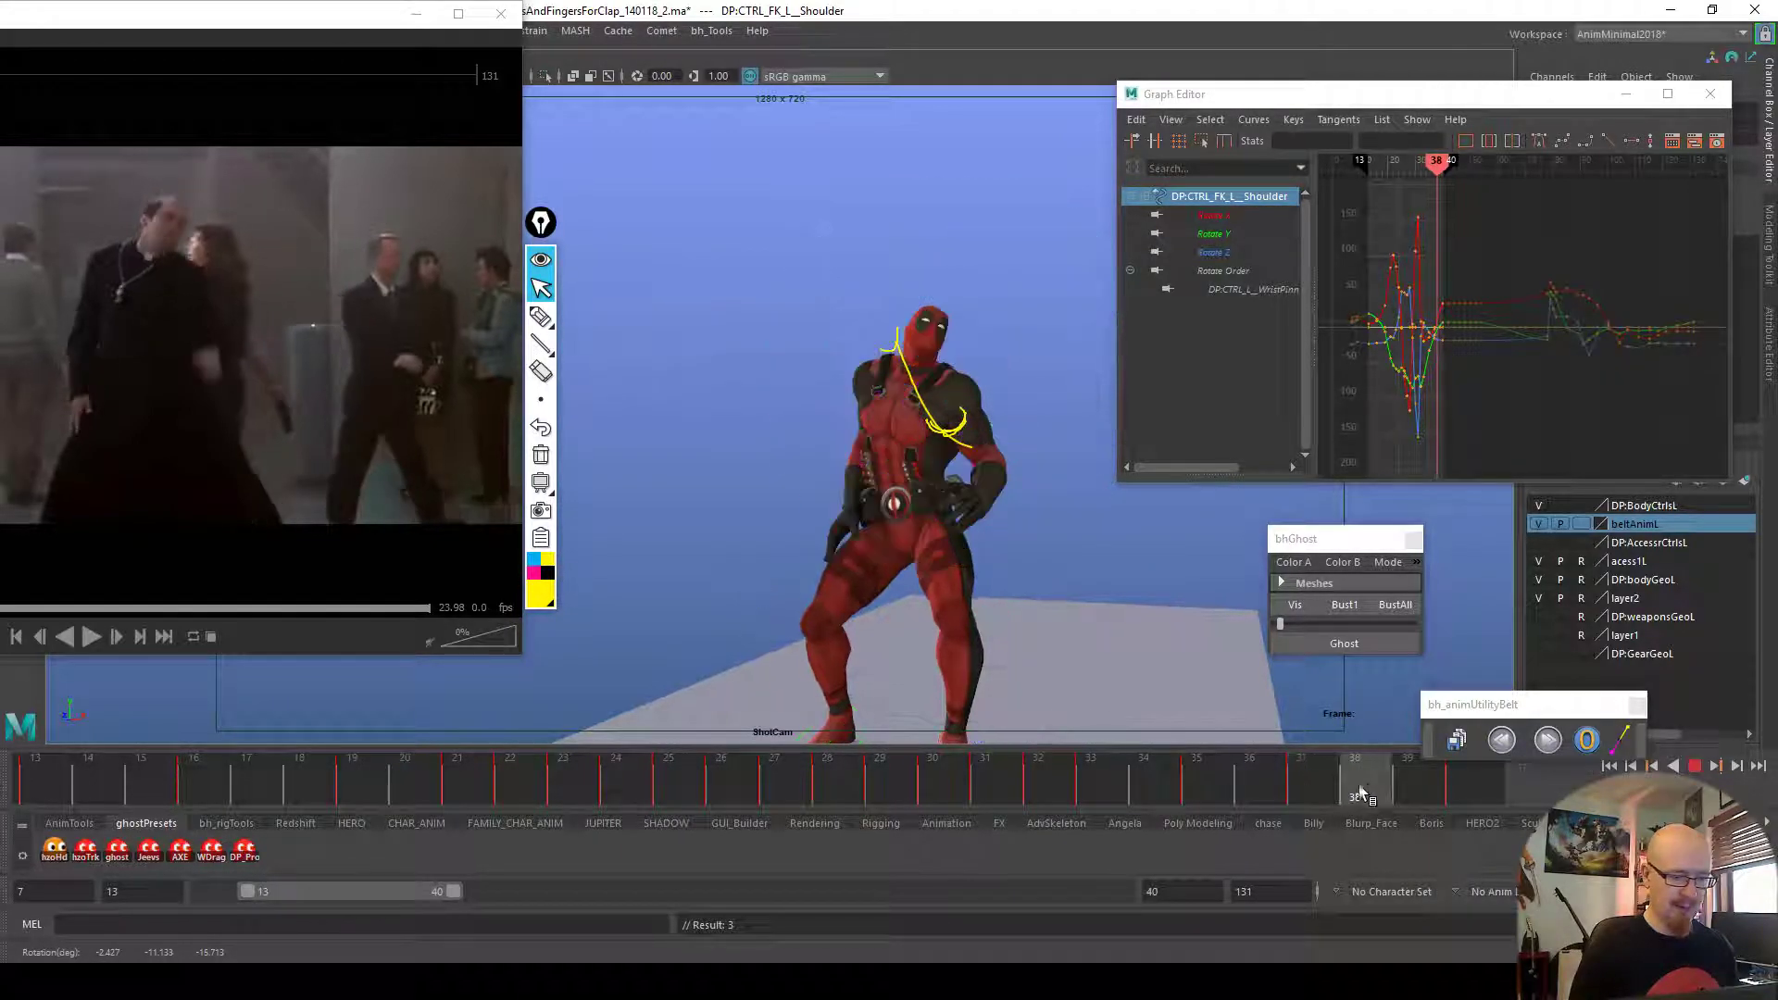
click(1296, 783)
Clear all ghosts, hide the yellow guide drawing and review the arm's motion up to frame 37
click(1392, 605)
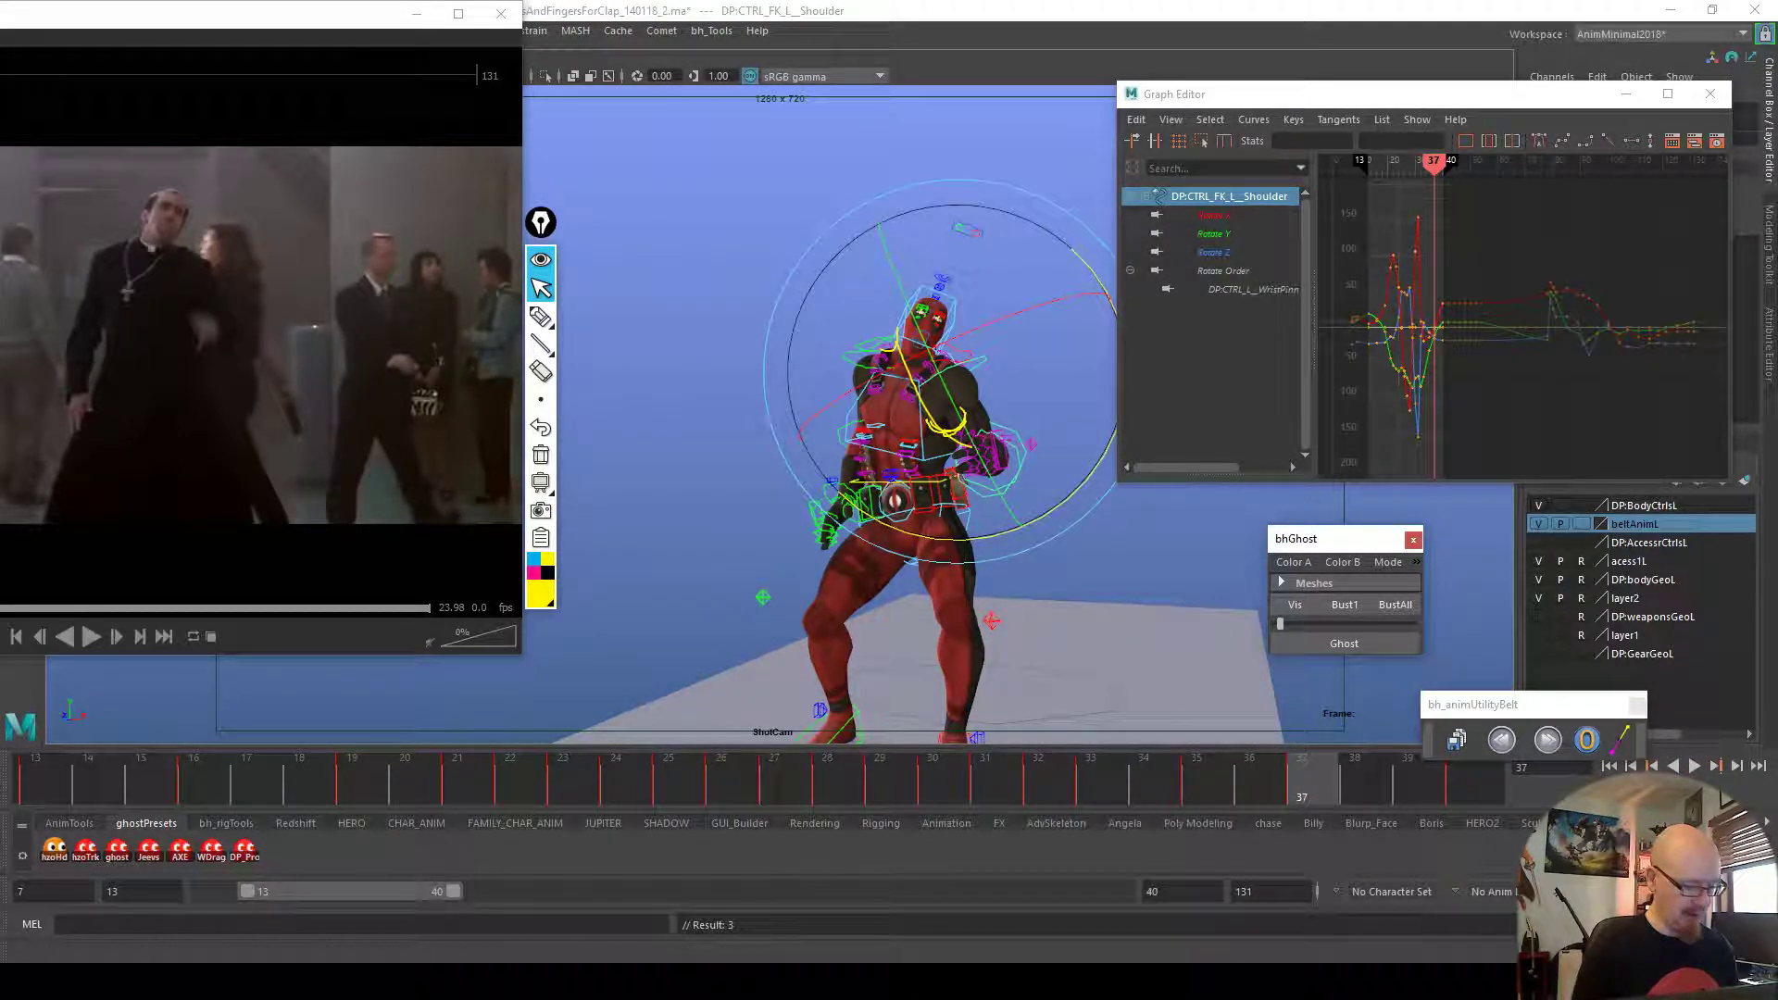
click(550, 260)
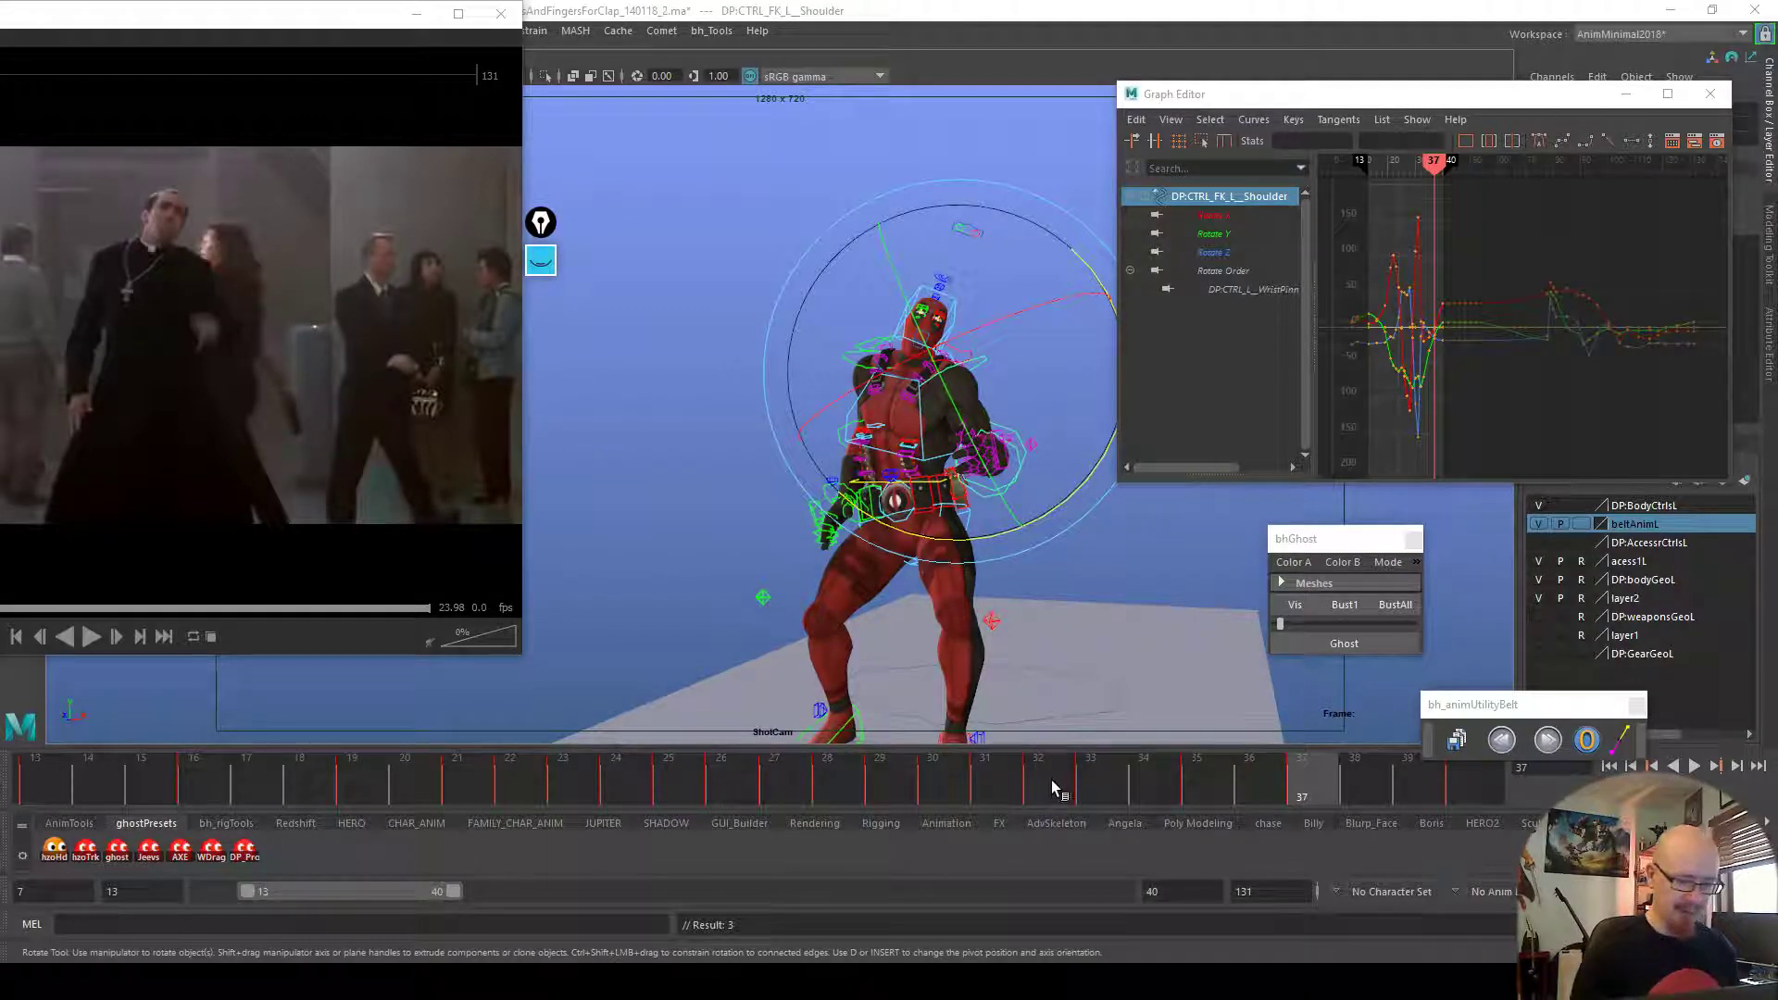
key(alt+v)
drag(1185, 791, 1295, 792)
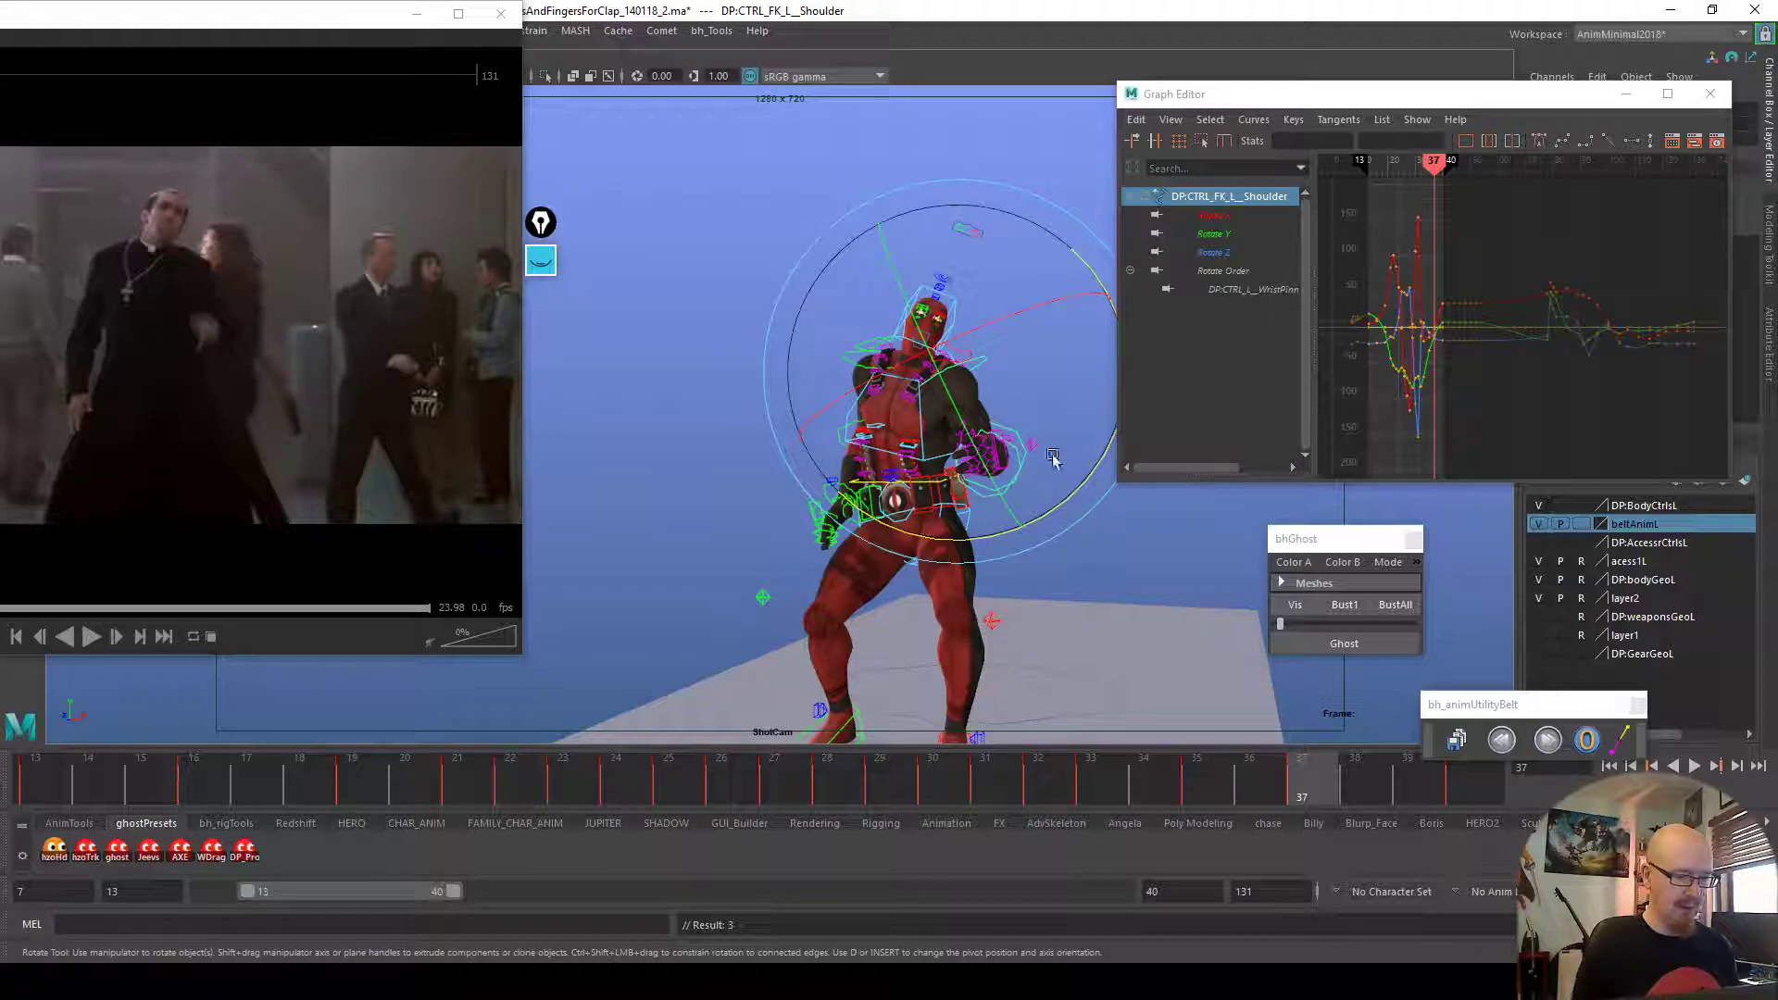
Fine-tune the left FK shoulder's rotation at frame 37, compare it with the neighbouring frames and play back the animation
drag(1026, 311, 1039, 313)
drag(1094, 458, 1081, 475)
mouse_move(1326, 778)
mouse_down()
mouse_move(1480, 785)
mouse_move(1335, 779)
mouse_up()
drag(1162, 781, 1242, 793)
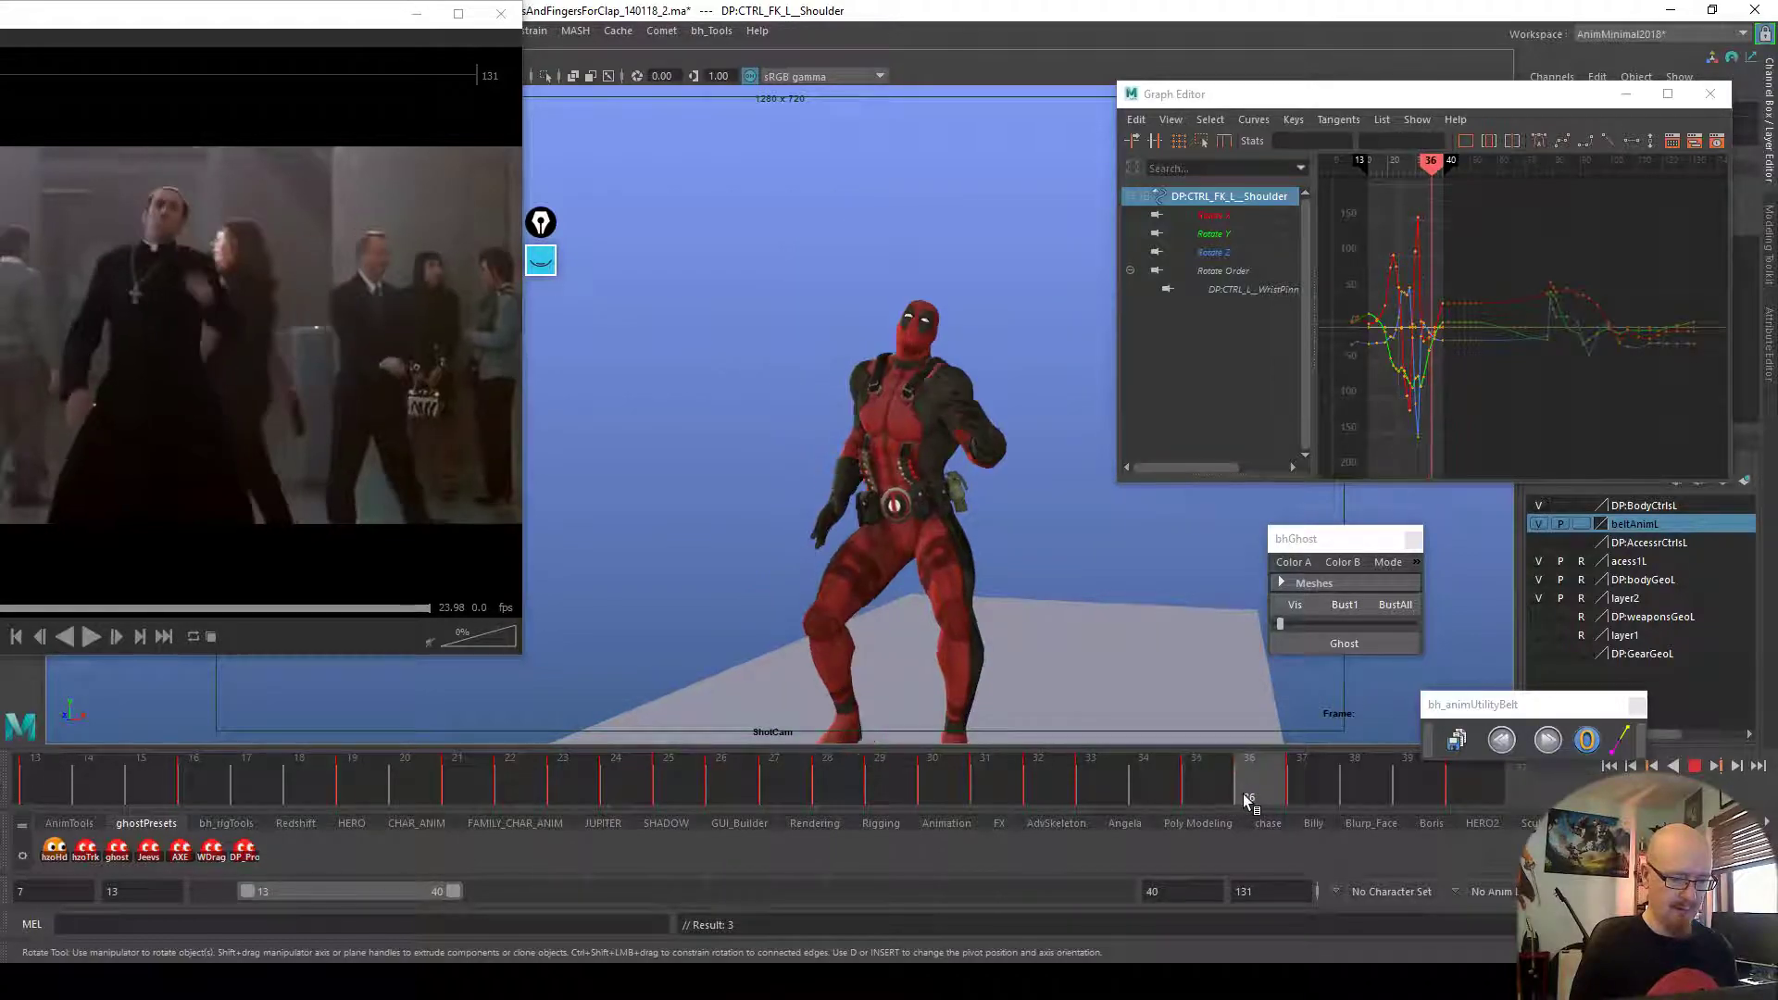
drag(1283, 787, 1277, 776)
click(1302, 780)
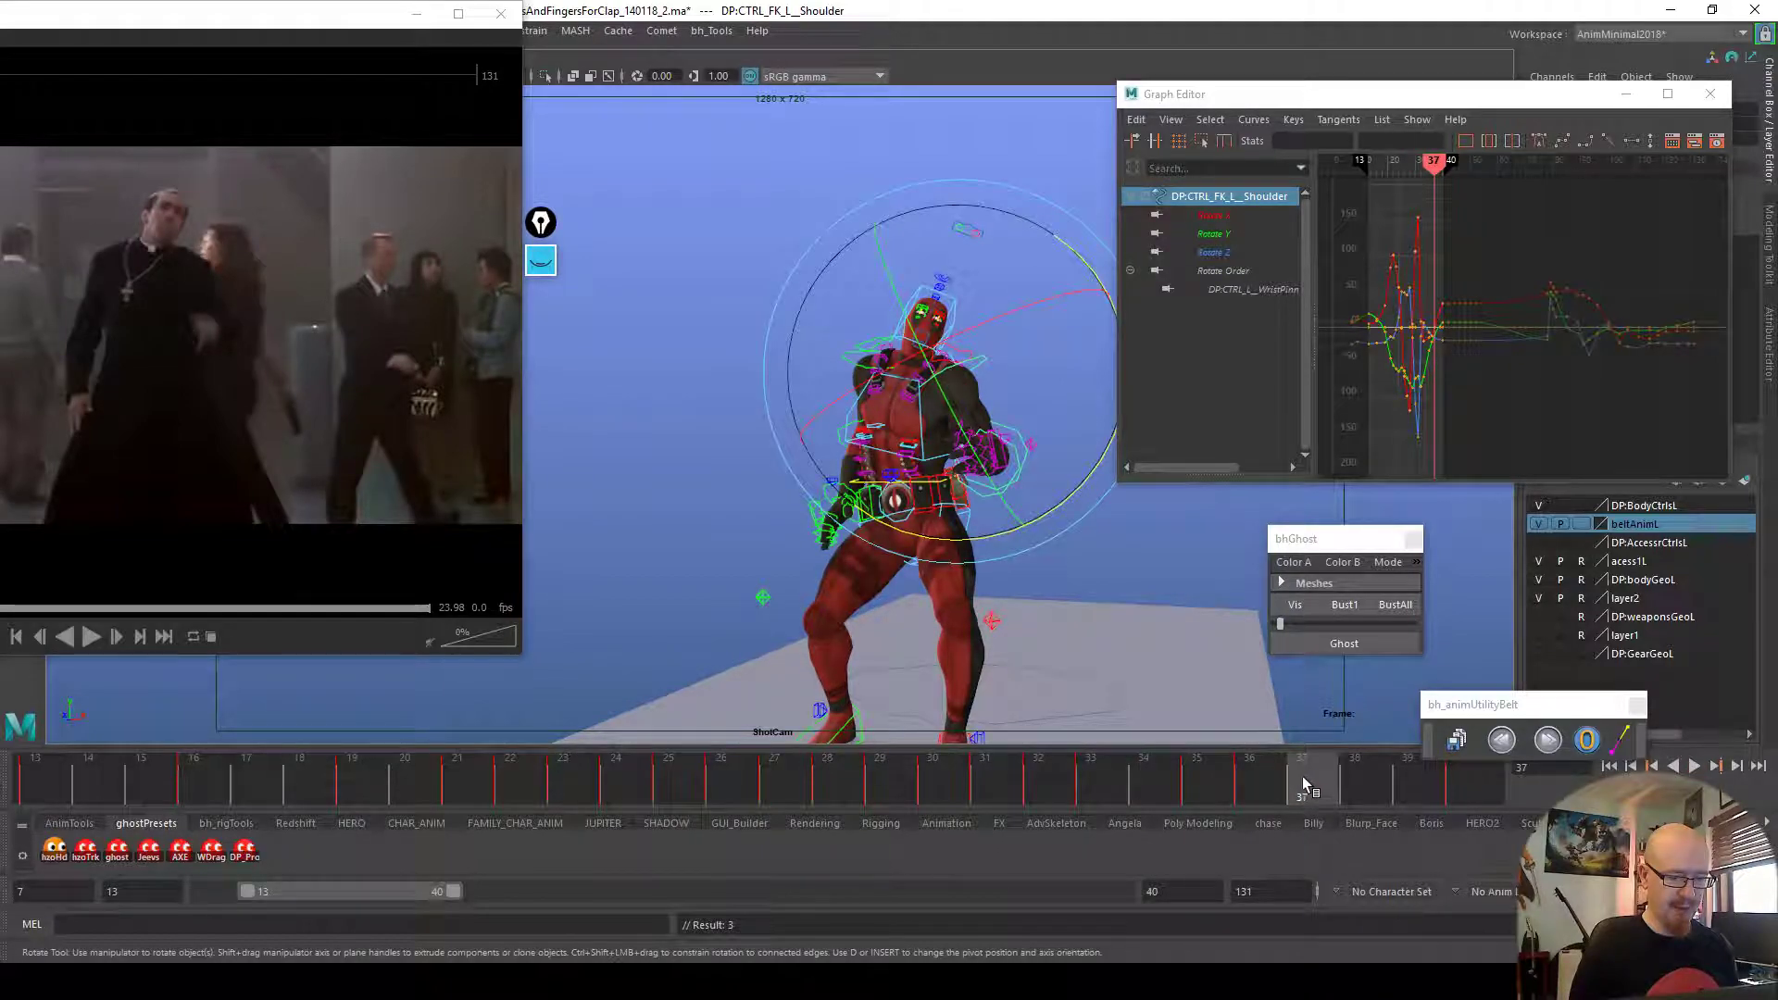
key(alt+v)
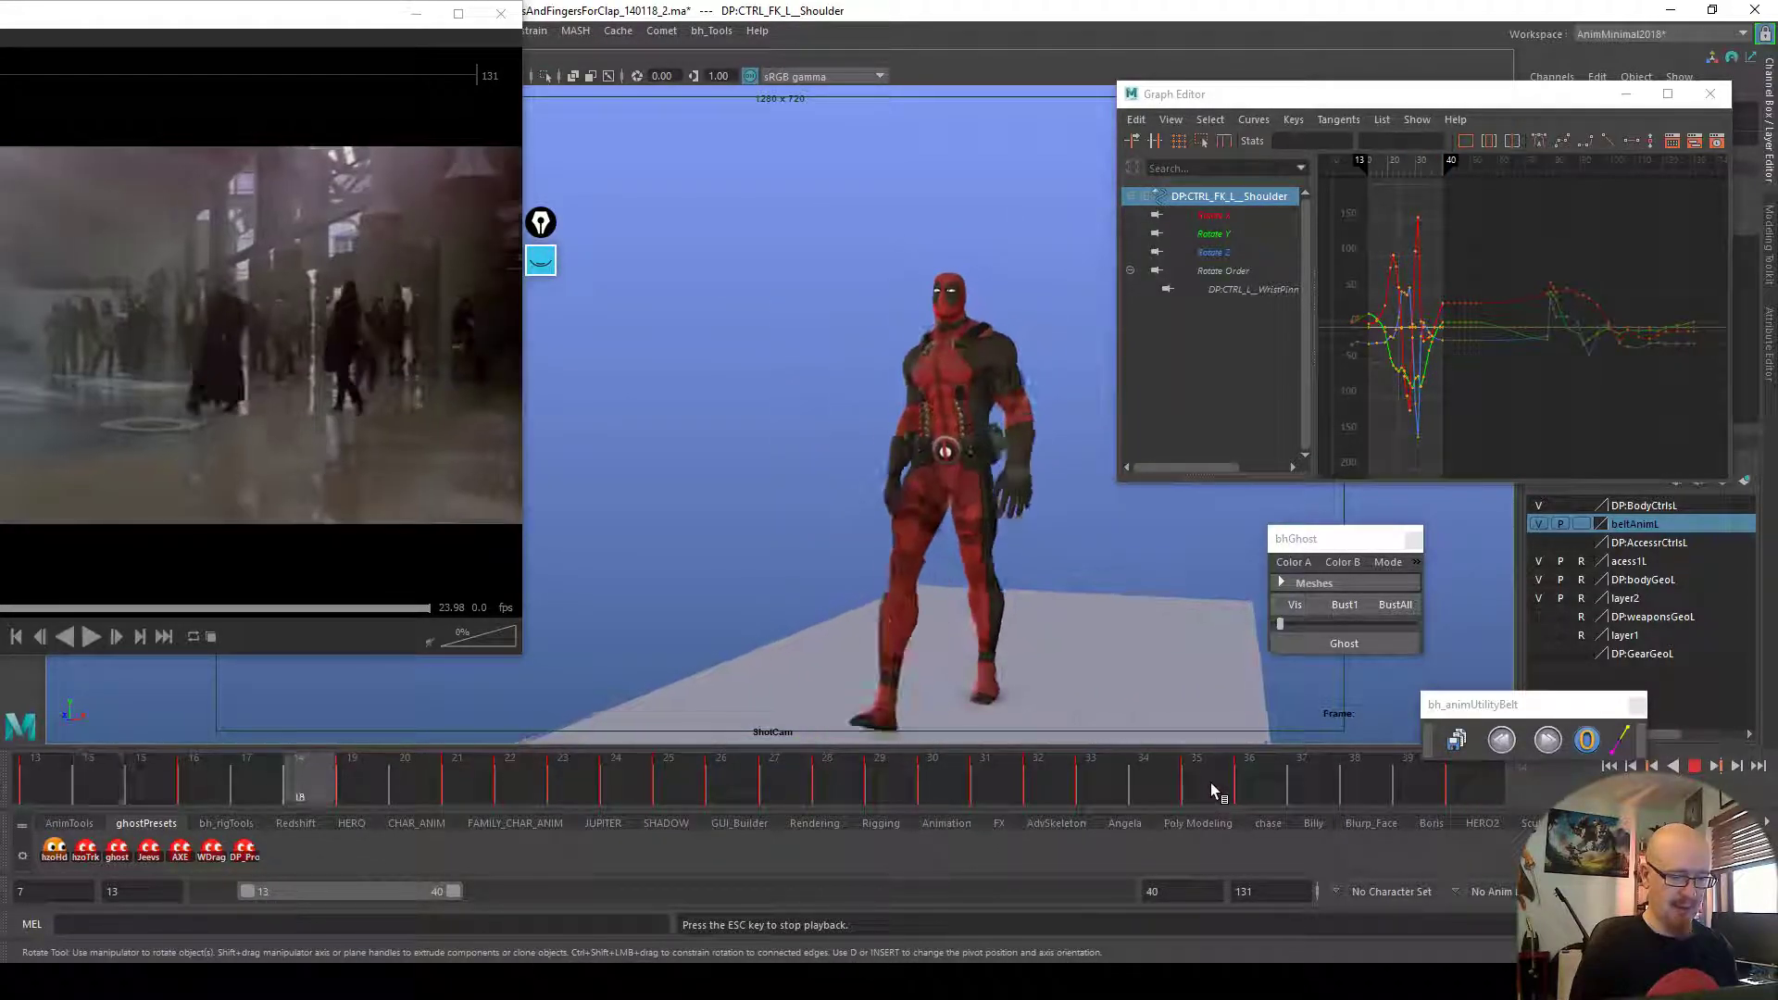
click(1300, 796)
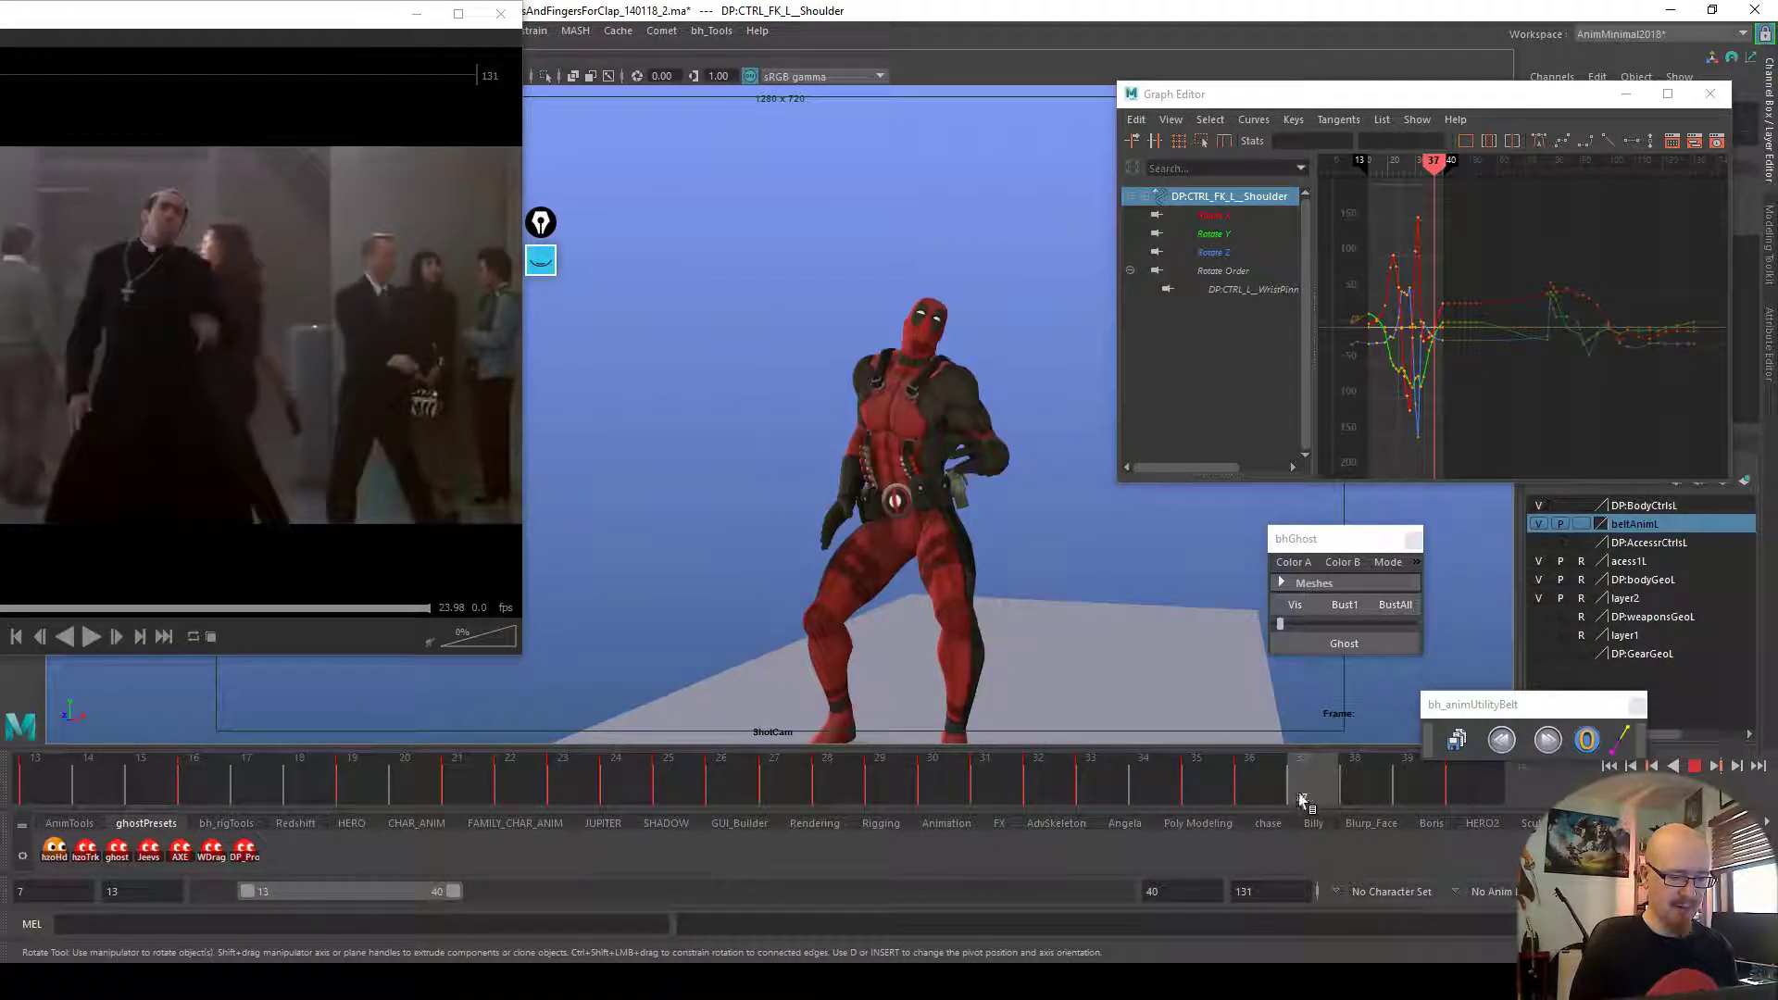
Rotate the left FK wrist control at frame 38 to follow on from frame 37 and check it in playback
click(1352, 793)
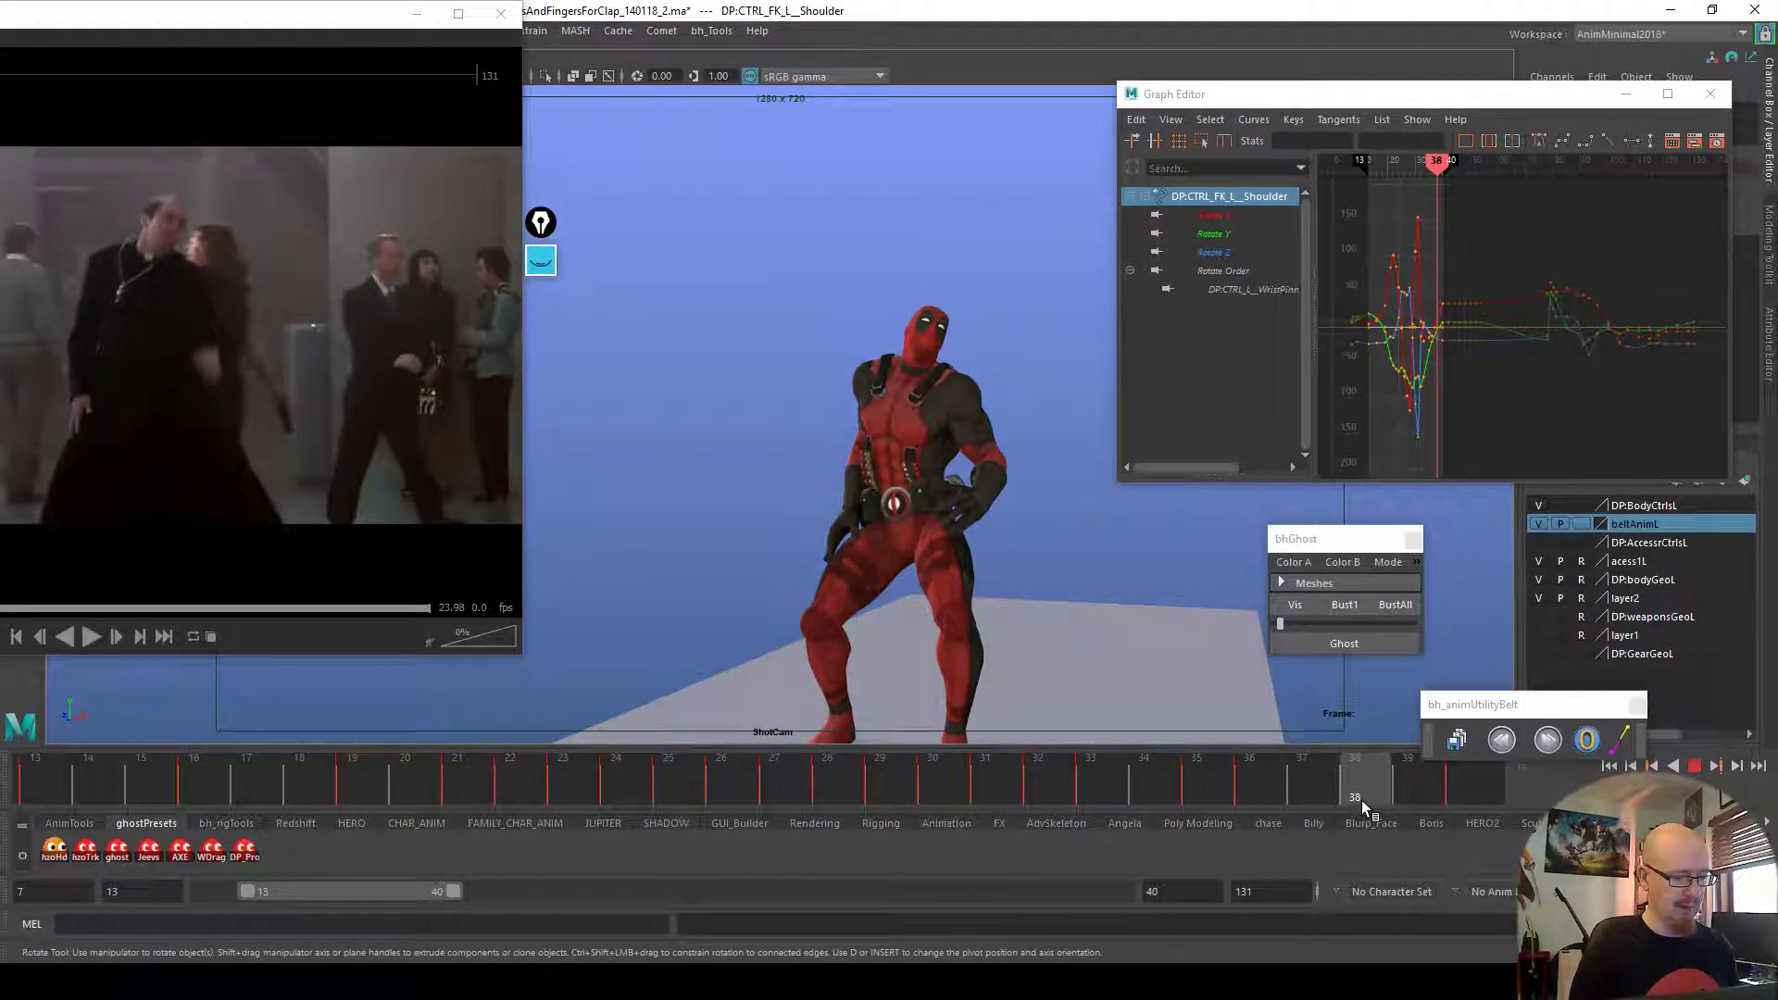
click(1006, 513)
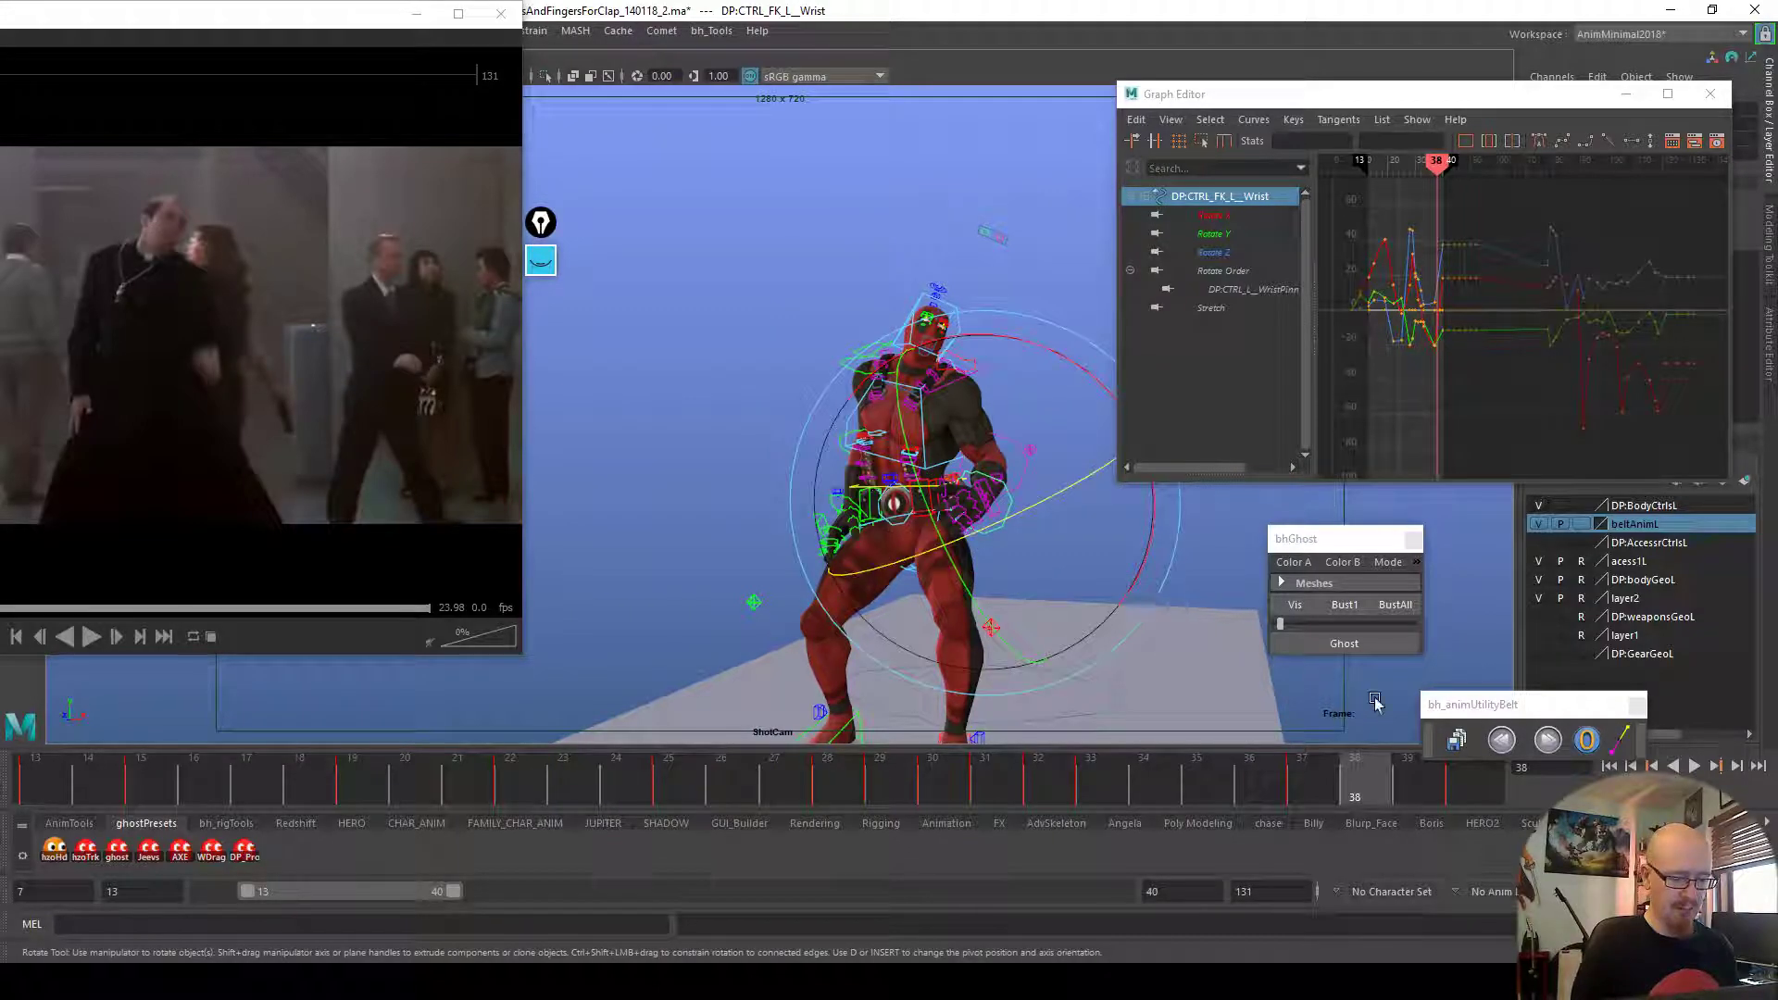
click(1328, 782)
click(1272, 782)
click(1301, 780)
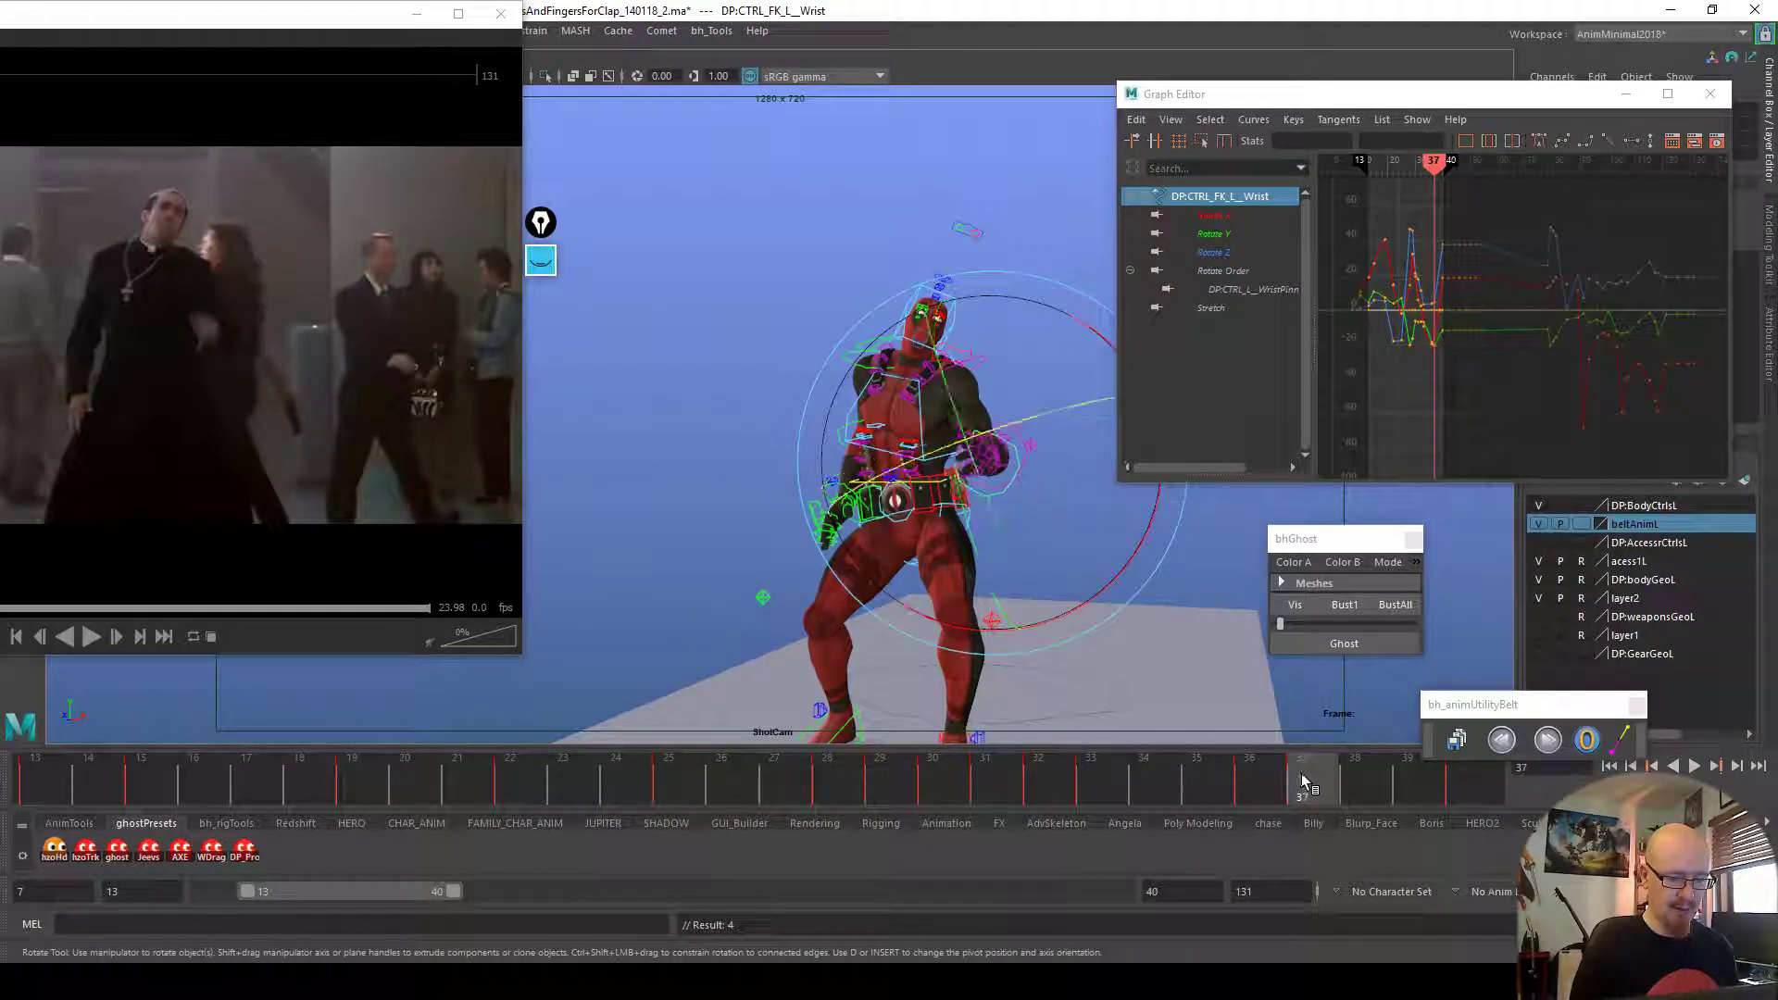
click(1345, 790)
drag(1044, 626, 1167, 575)
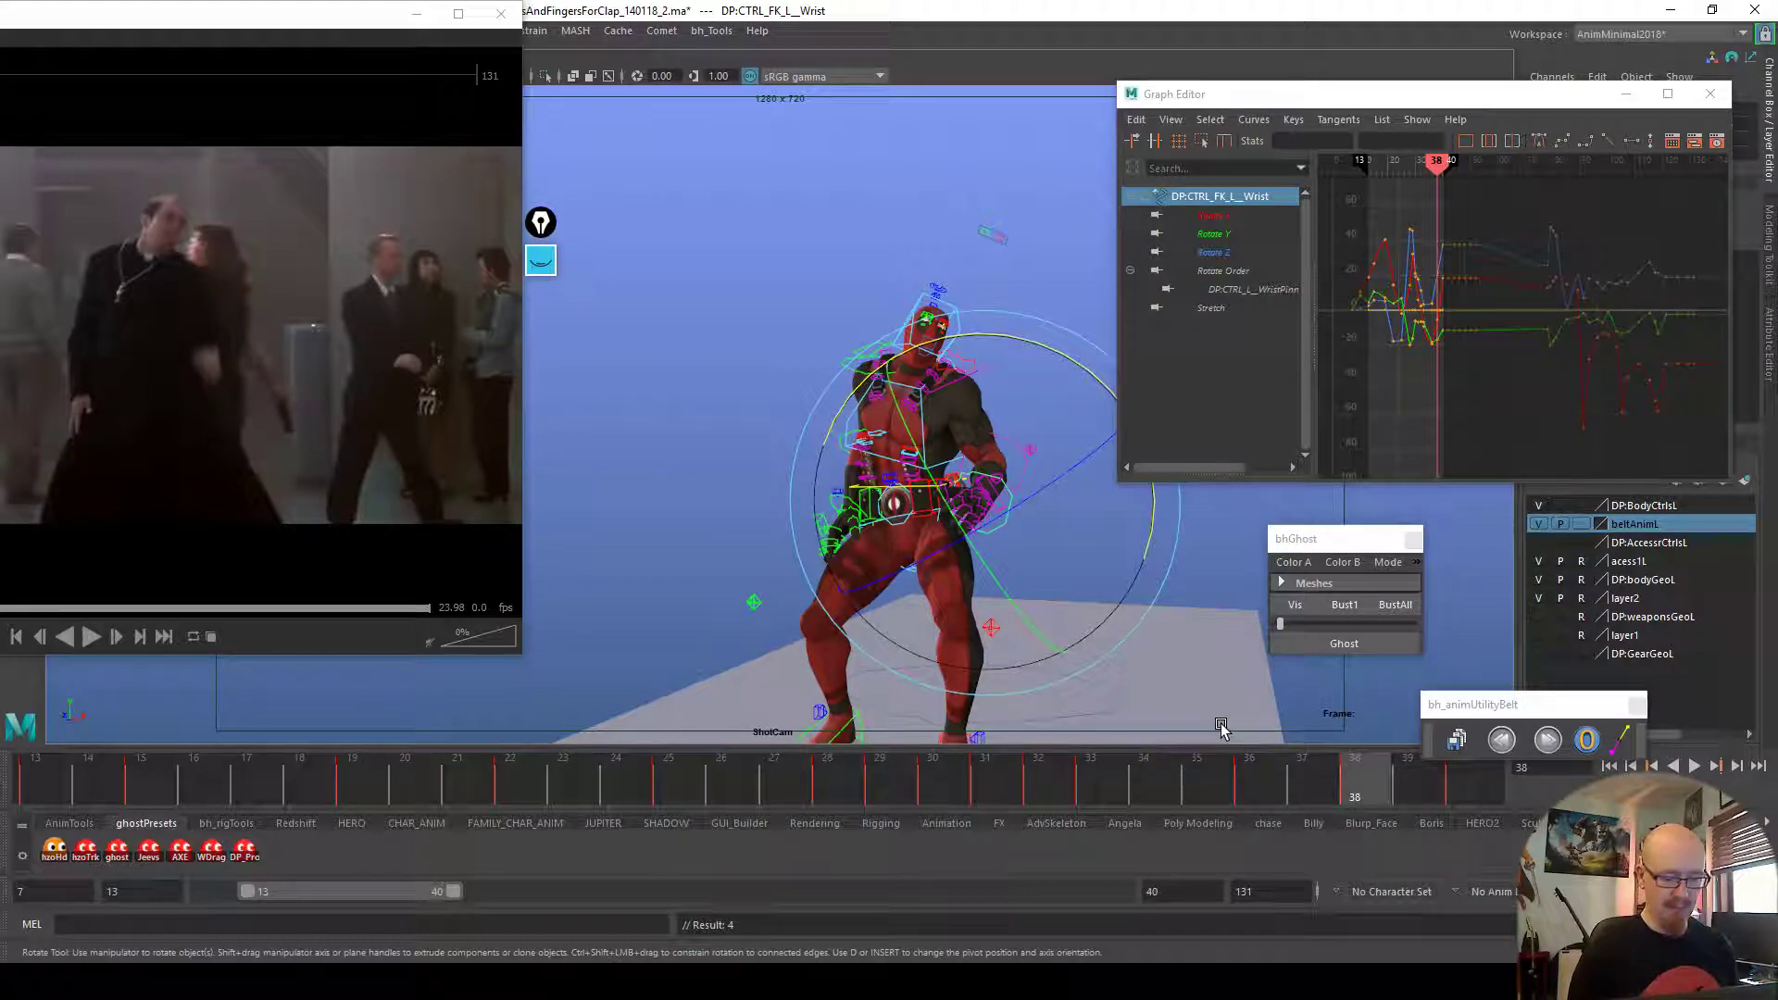
key(alt+v)
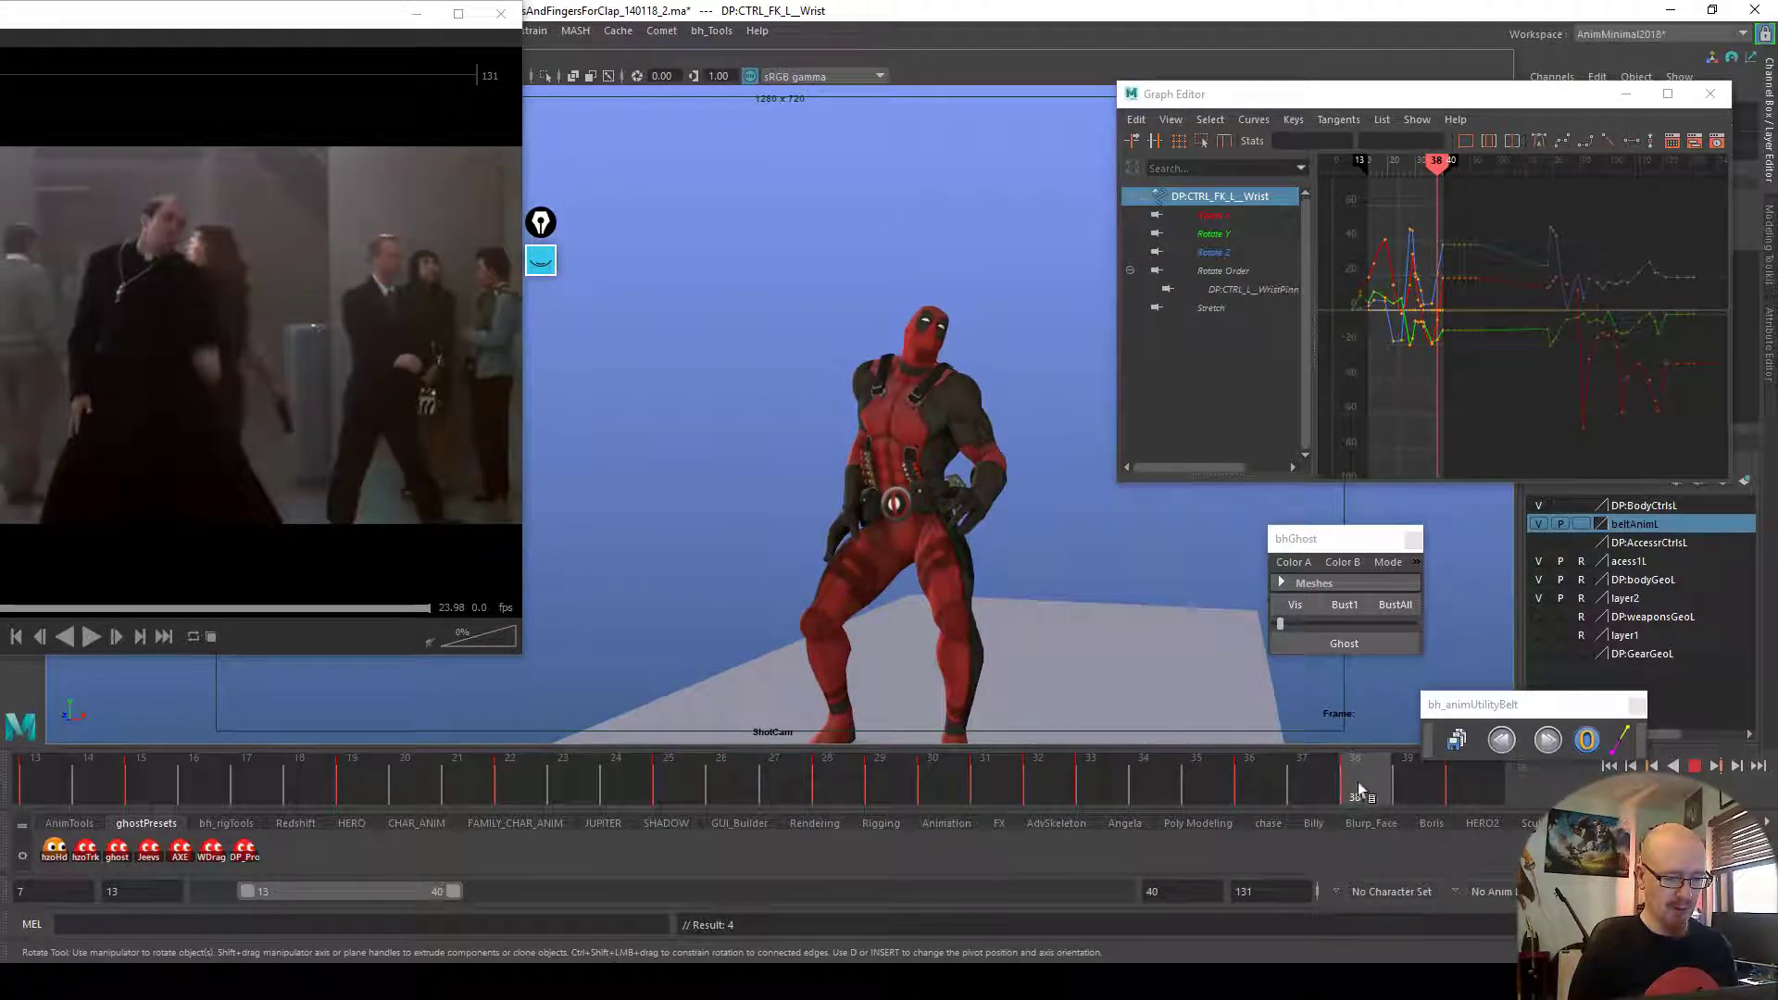
Rotate the left FK wrist control at frame 39 to about -3, -15 and 52 degrees and play back the animation
drag(1407, 785, 1403, 786)
drag(996, 593, 1062, 525)
mouse_move(1411, 780)
mouse_down()
mouse_move(1472, 789)
mouse_move(1414, 784)
mouse_move(1456, 789)
mouse_up()
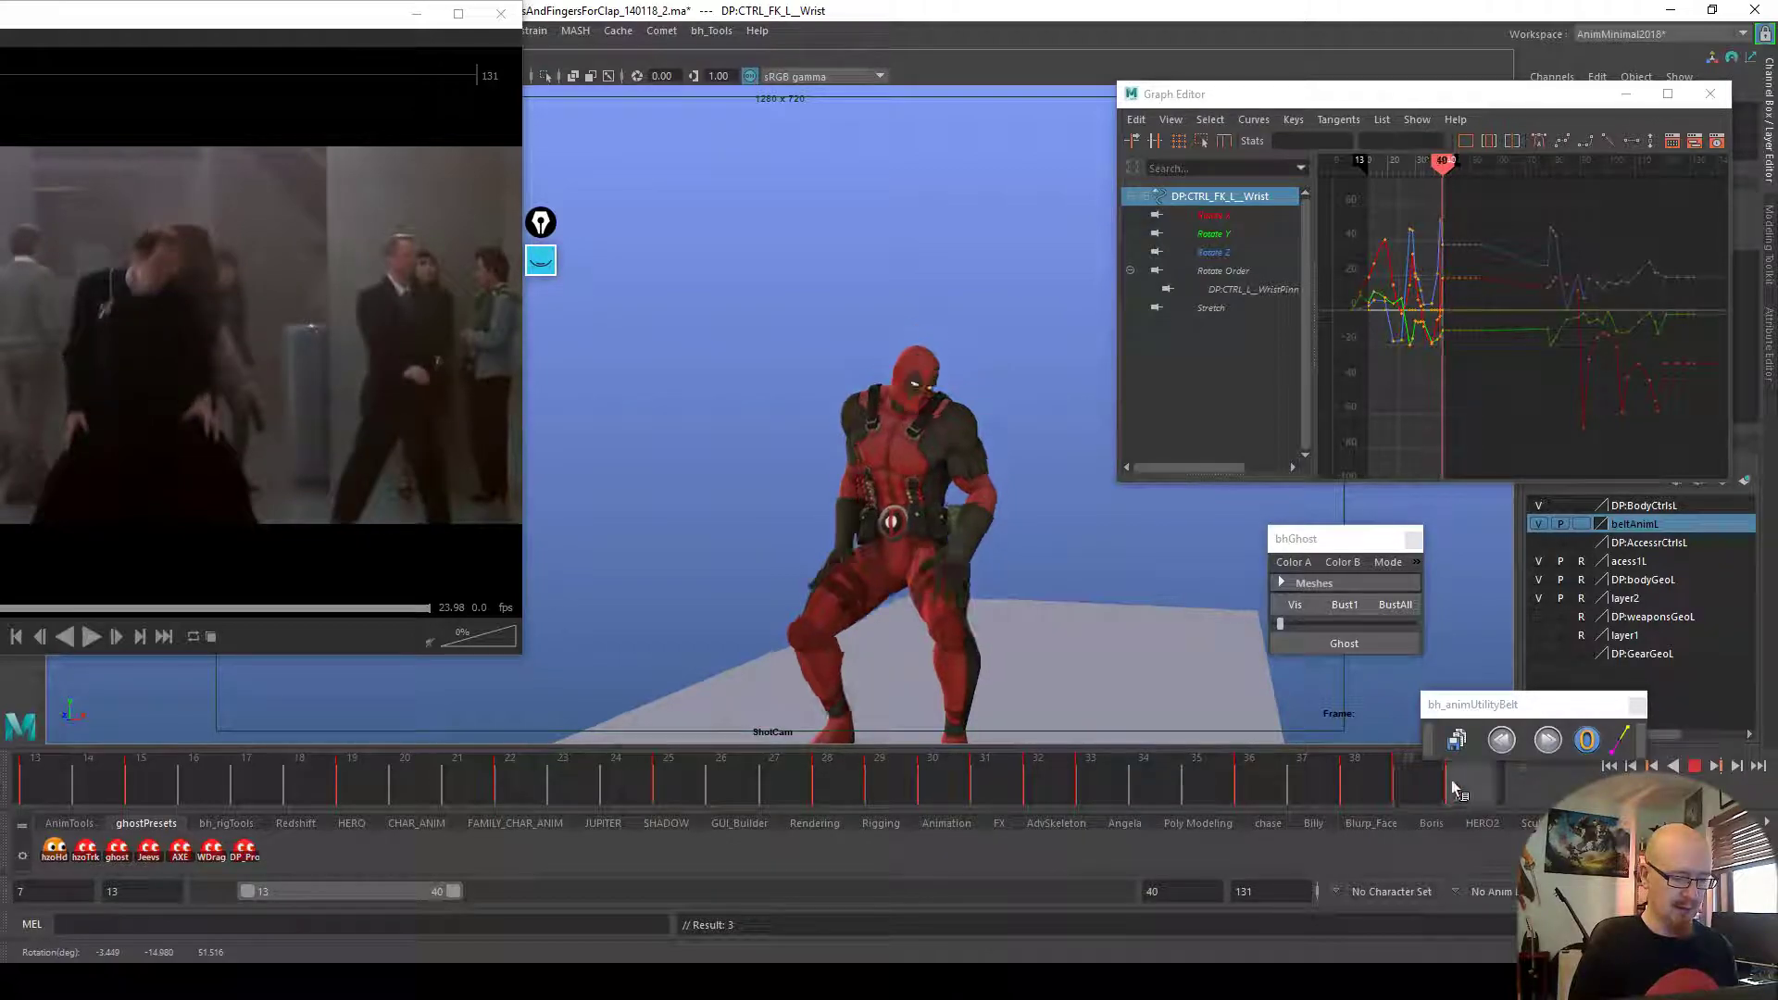
key(alt+v)
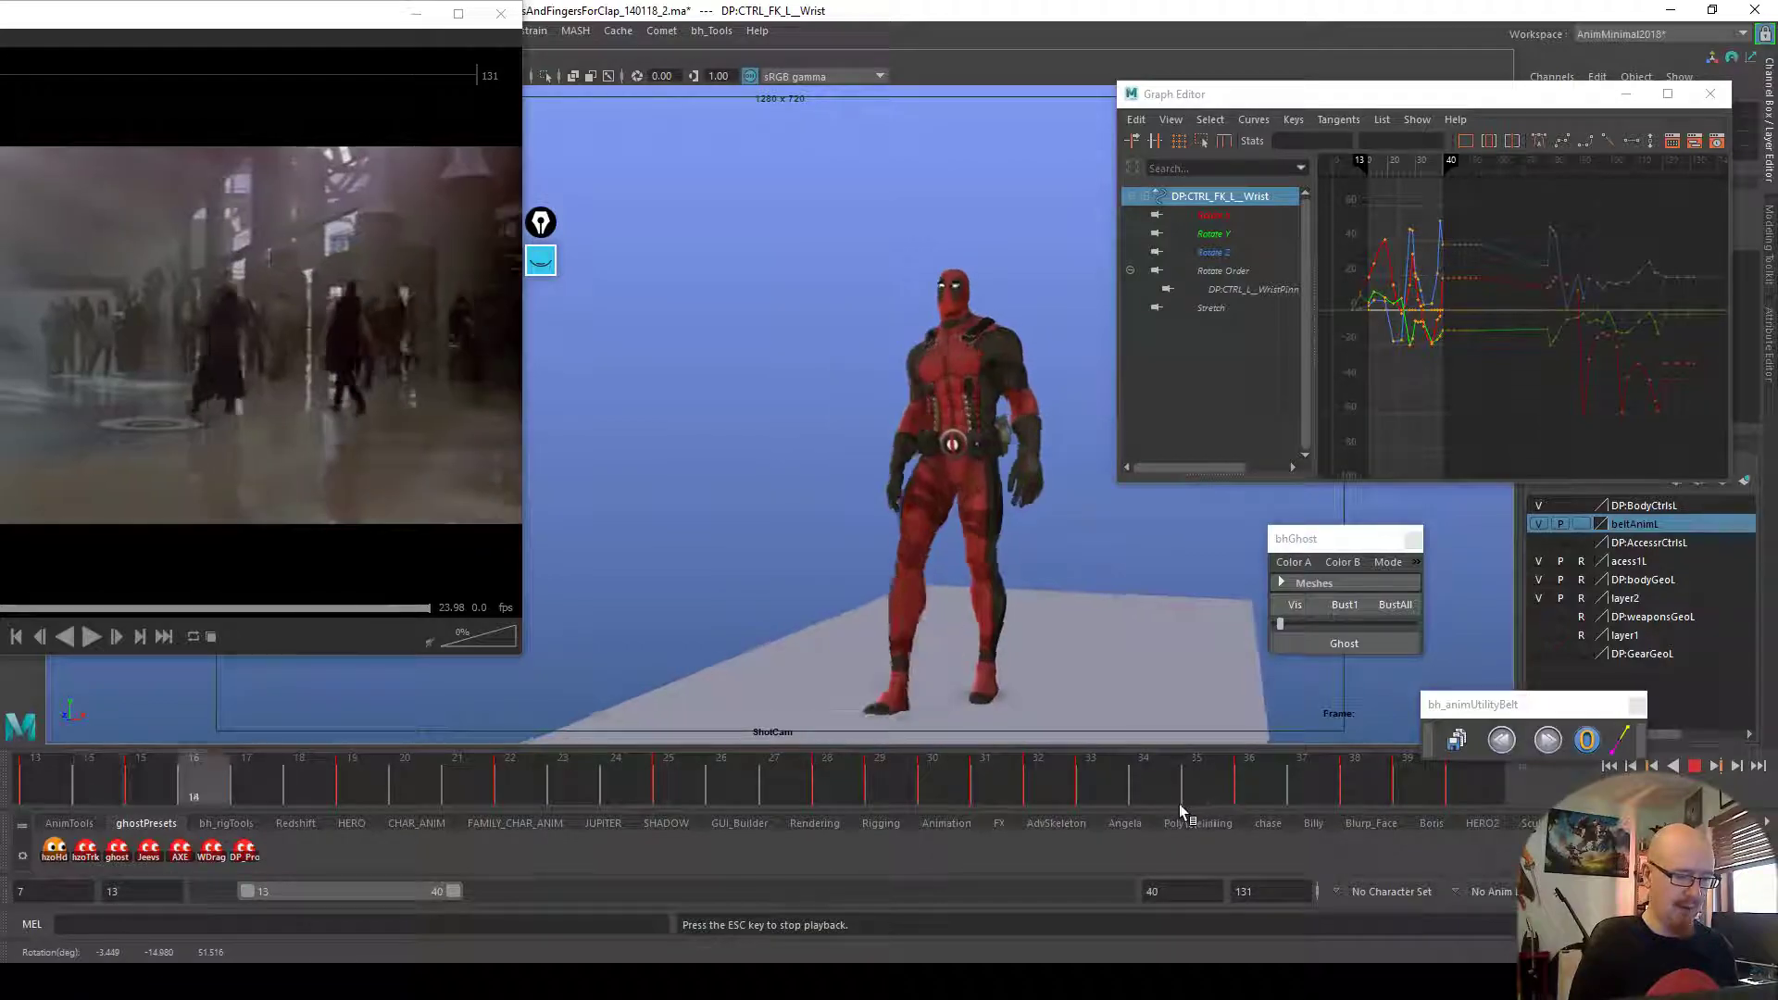
Rotate the left FK shoulder control at frame 37 to about -5, -11 and -15 degrees
click(1120, 785)
mouse_move(1120, 785)
mouse_down()
mouse_move(1392, 793)
mouse_move(1176, 778)
mouse_move(1250, 801)
mouse_move(1306, 789)
mouse_up()
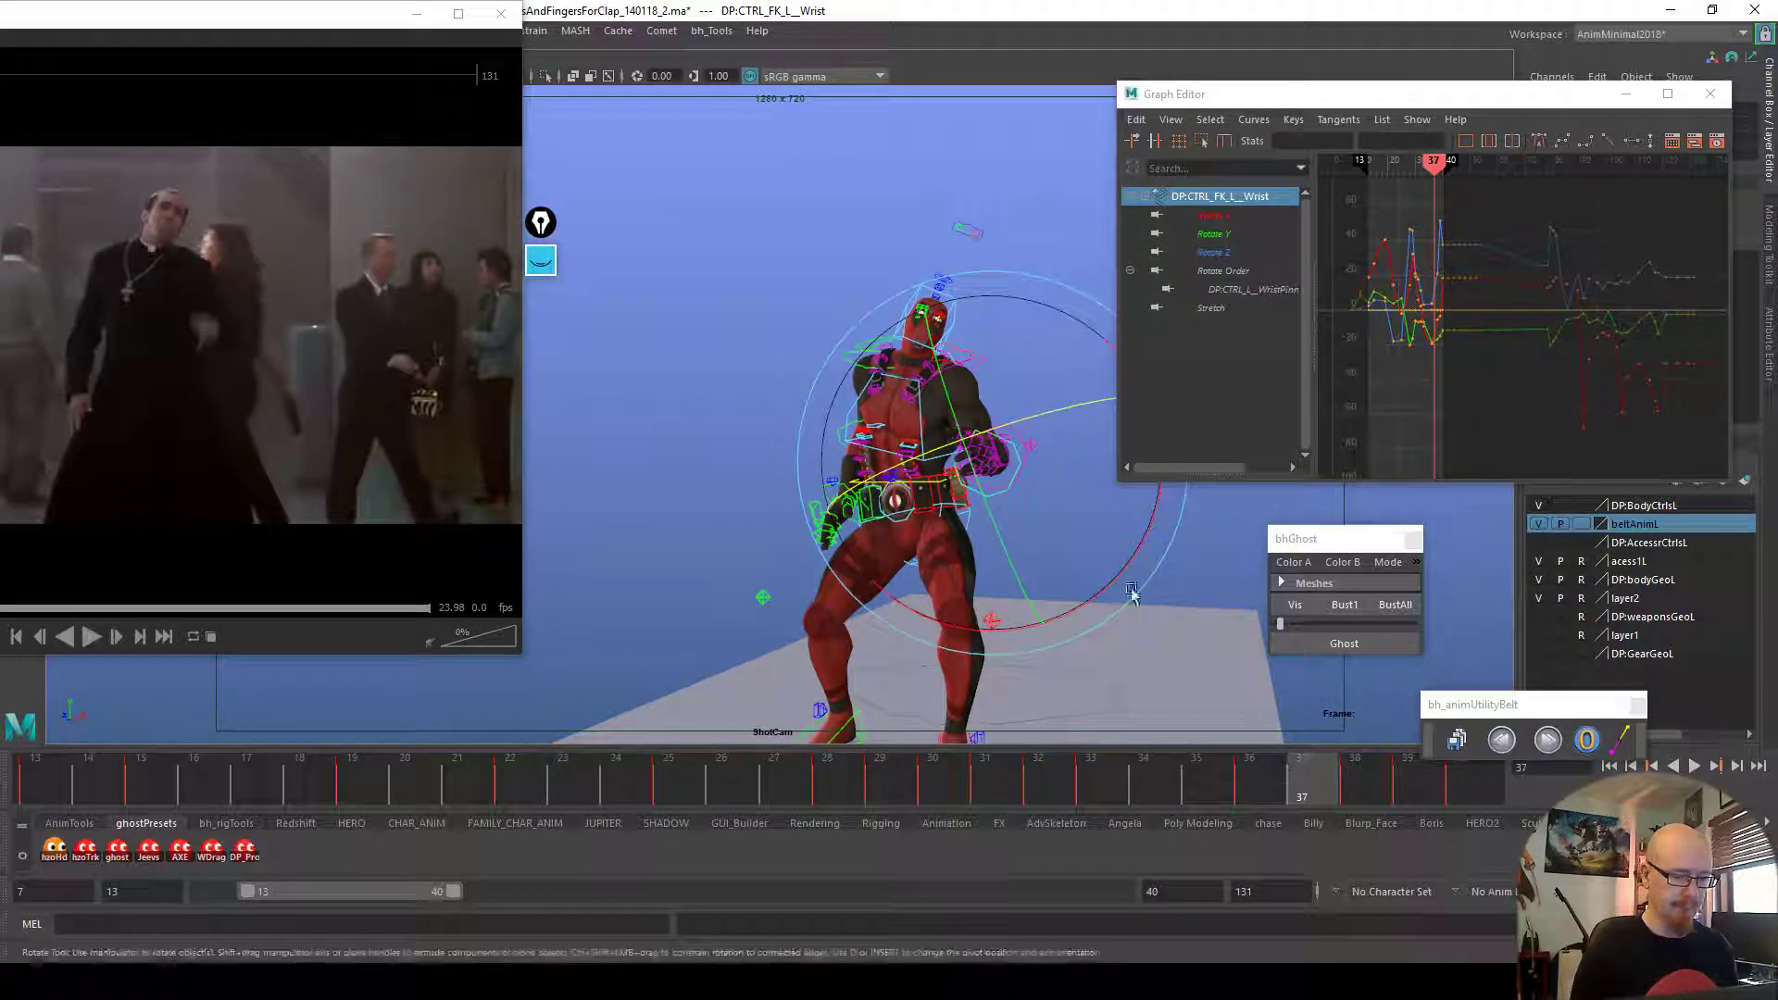
click(1005, 357)
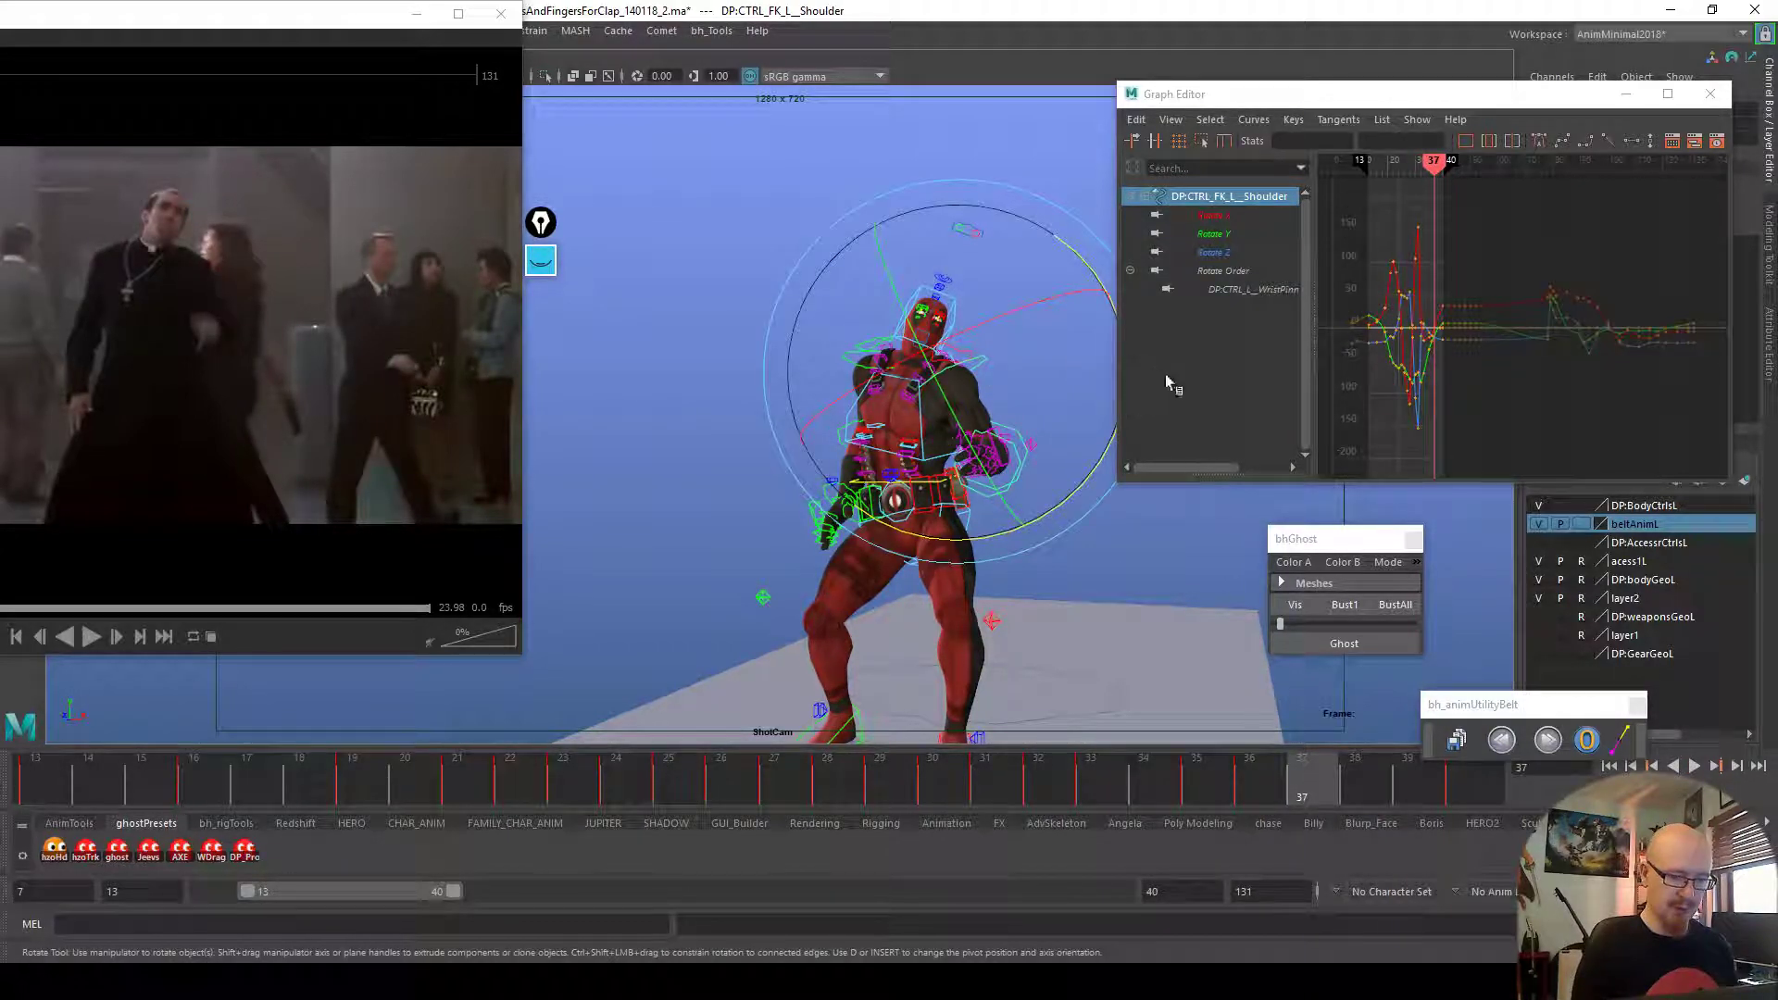
click(1372, 787)
click(1317, 783)
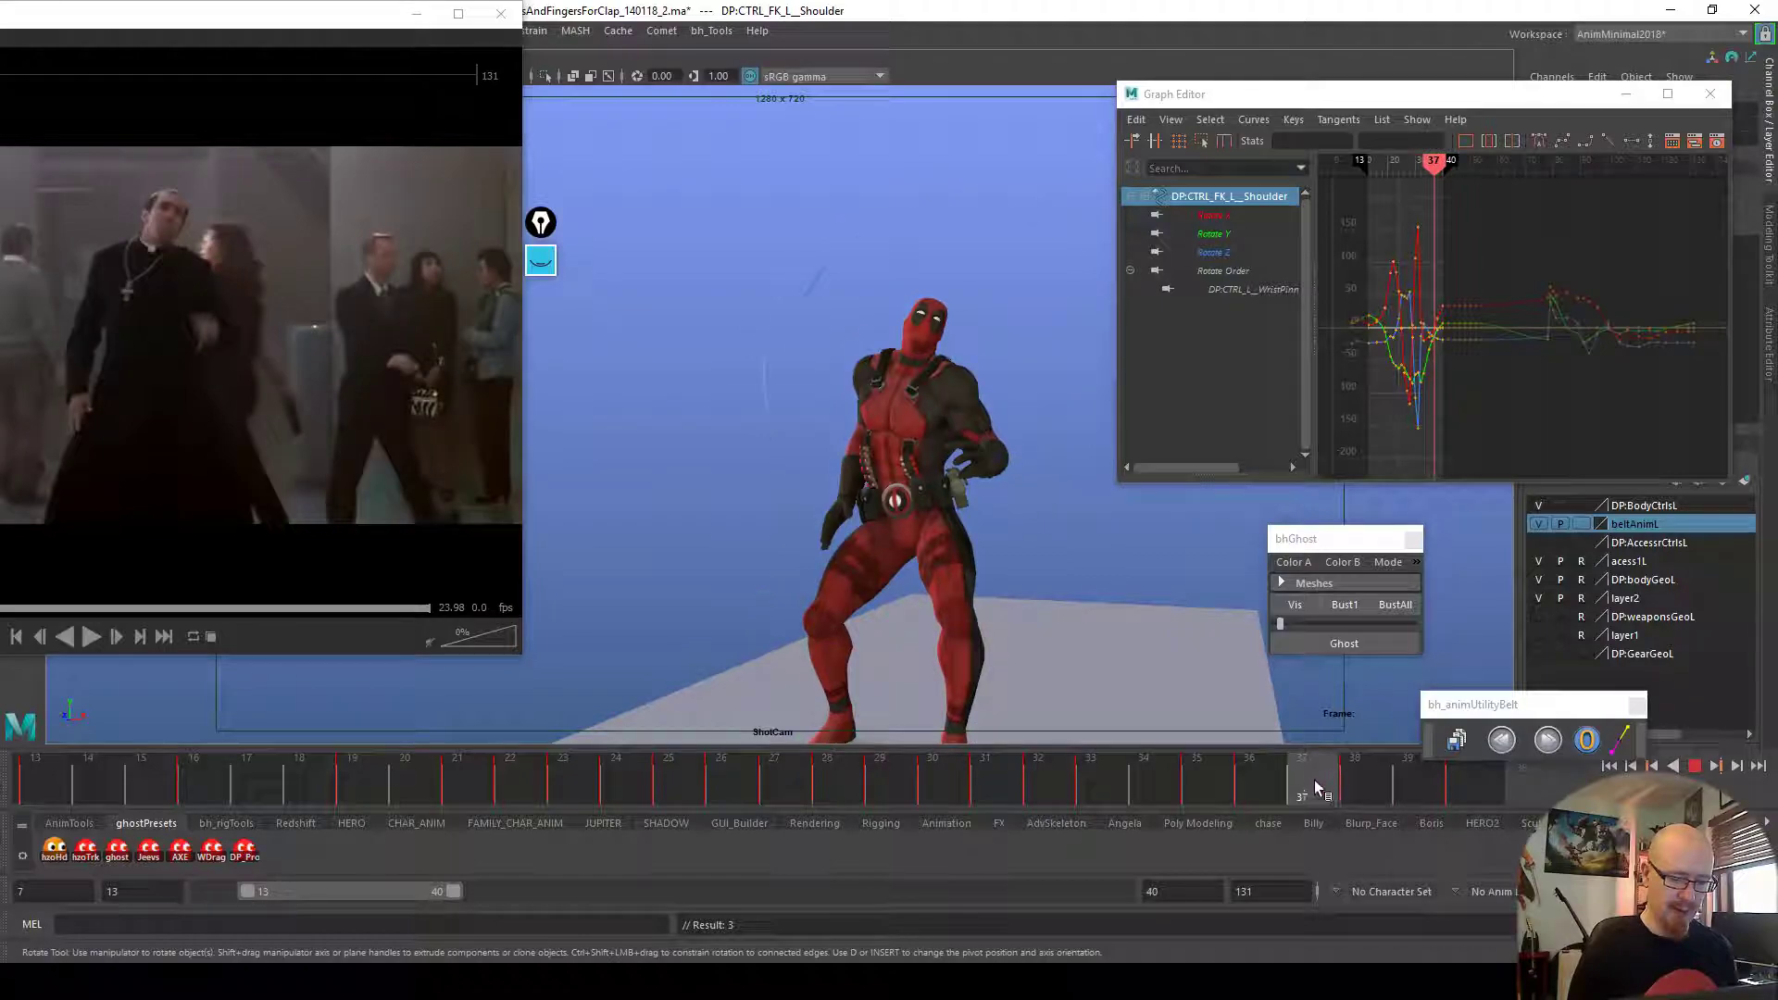
drag(1035, 321, 1060, 302)
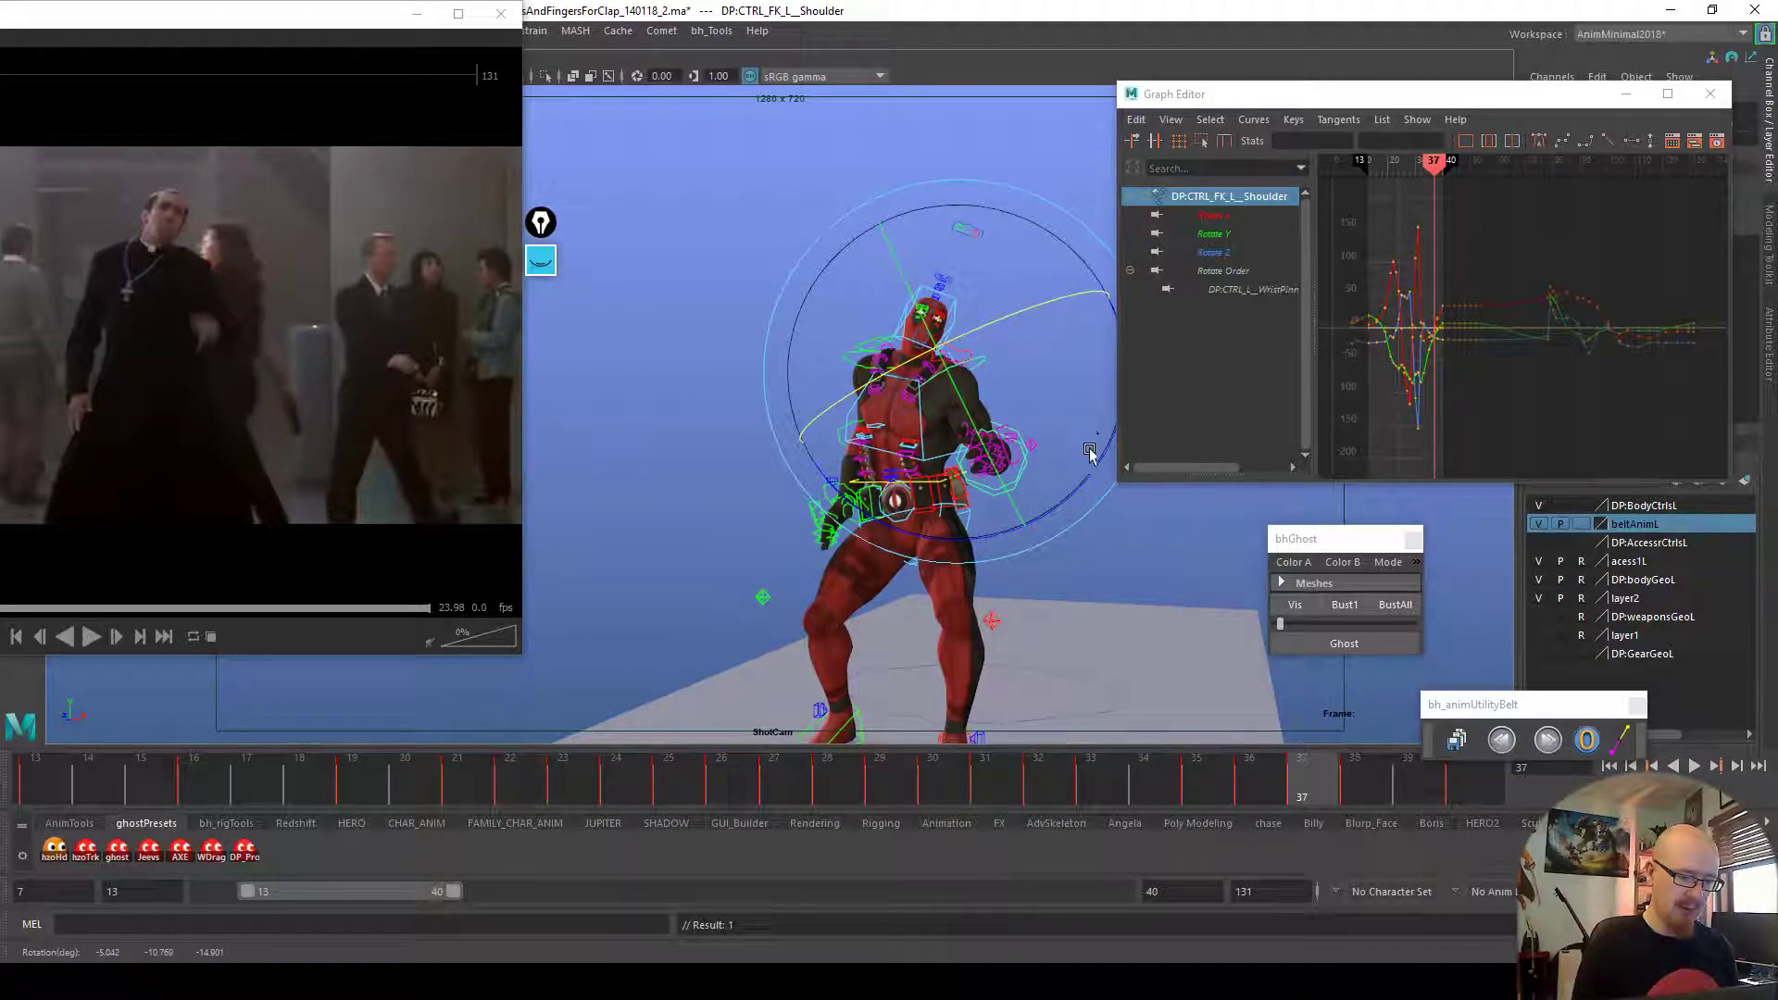
Key the left FK elbow at frames 38 and 36, then rotate and key it at frame 37 and check the playback
click(987, 495)
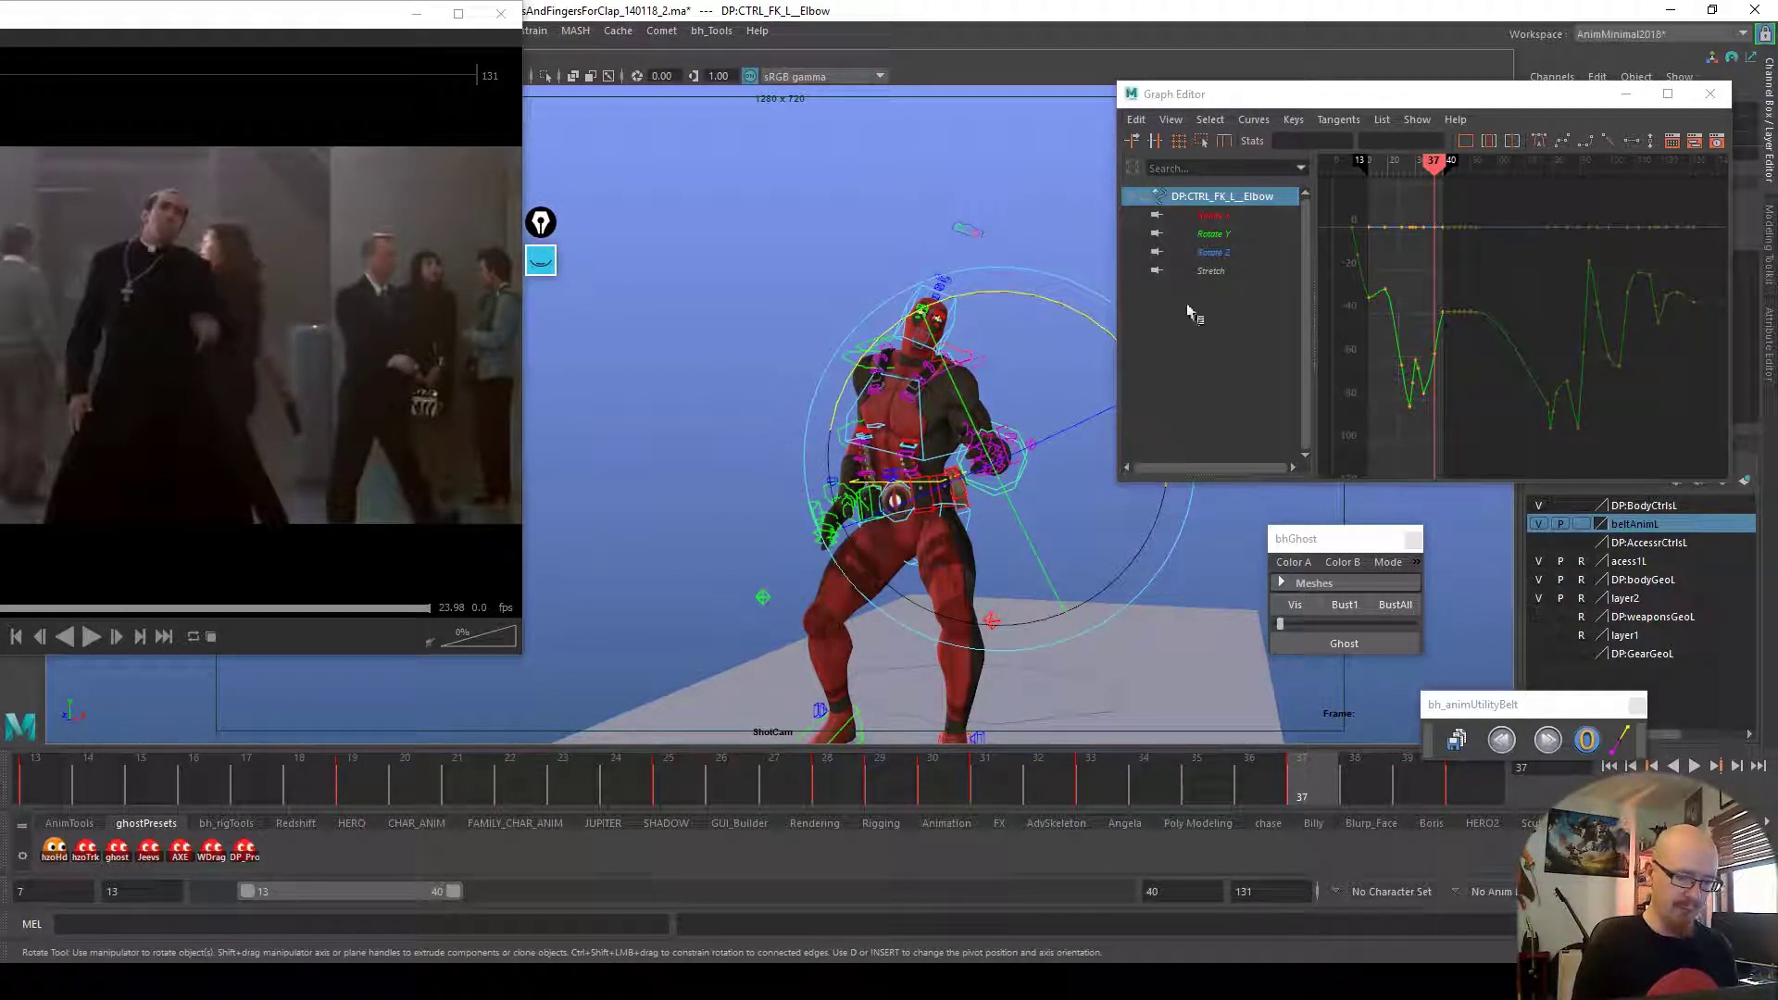
click(1361, 784)
key(s)
click(1268, 785)
key(s)
click(1284, 785)
drag(1109, 361, 1120, 354)
key(s)
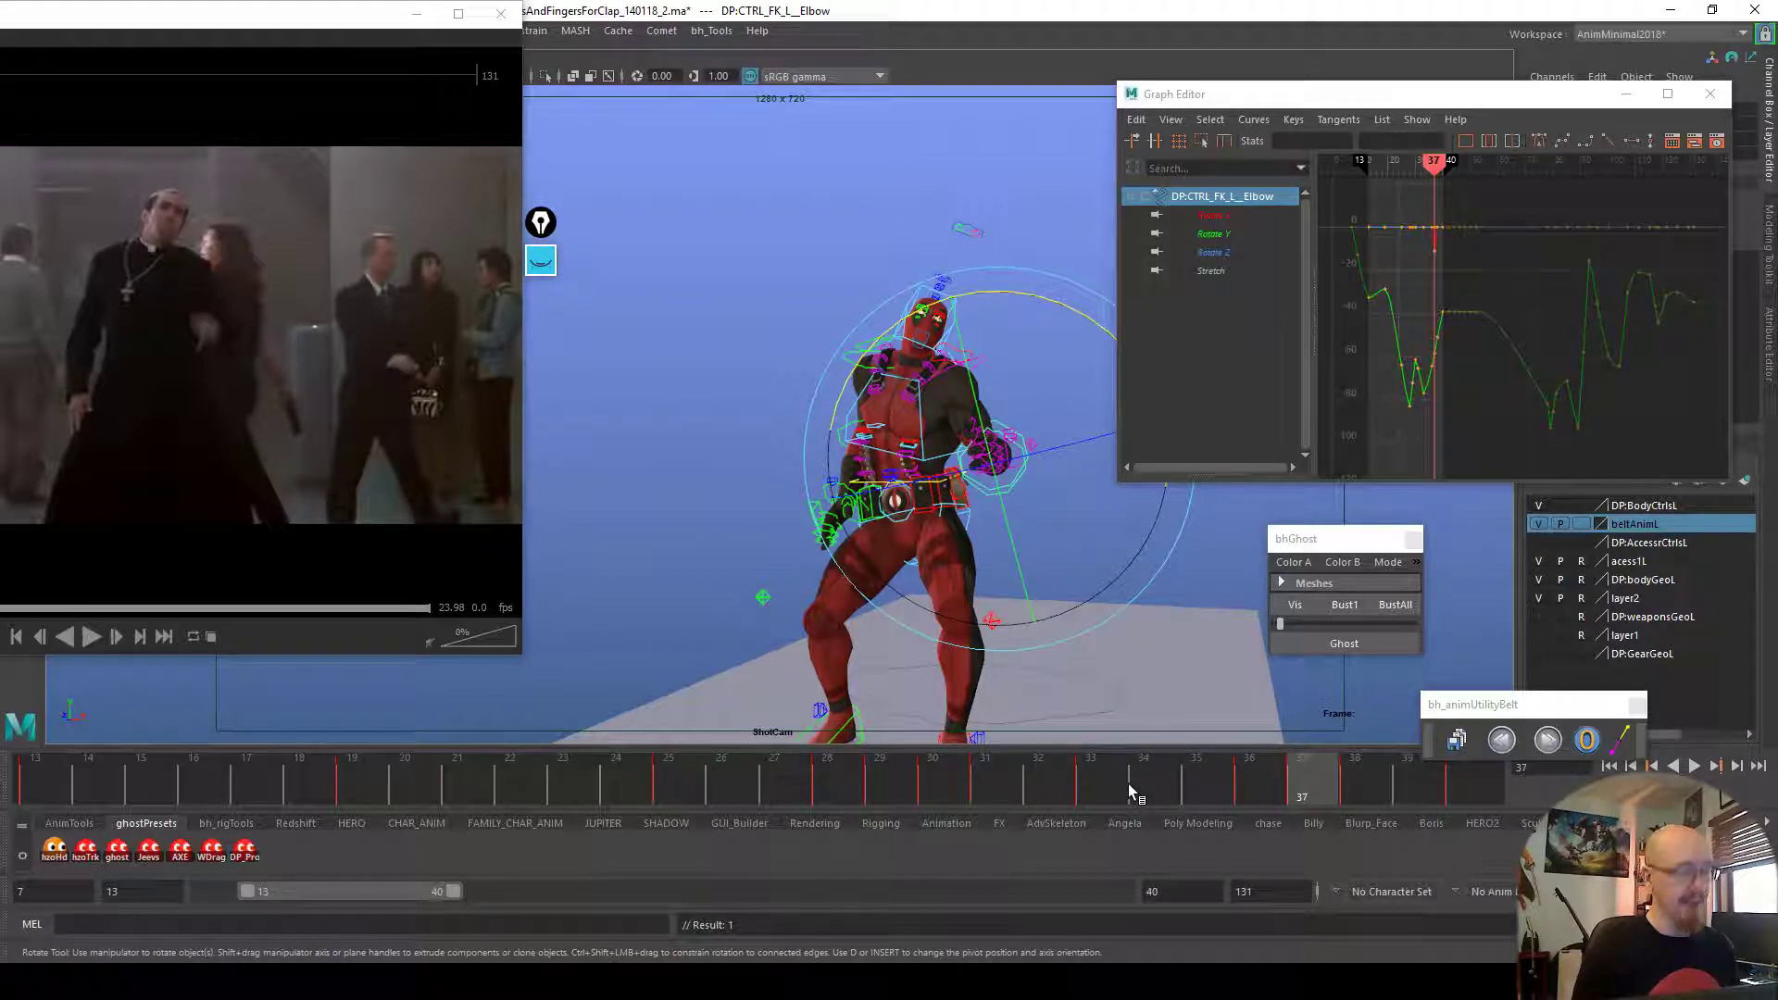
key(alt+v)
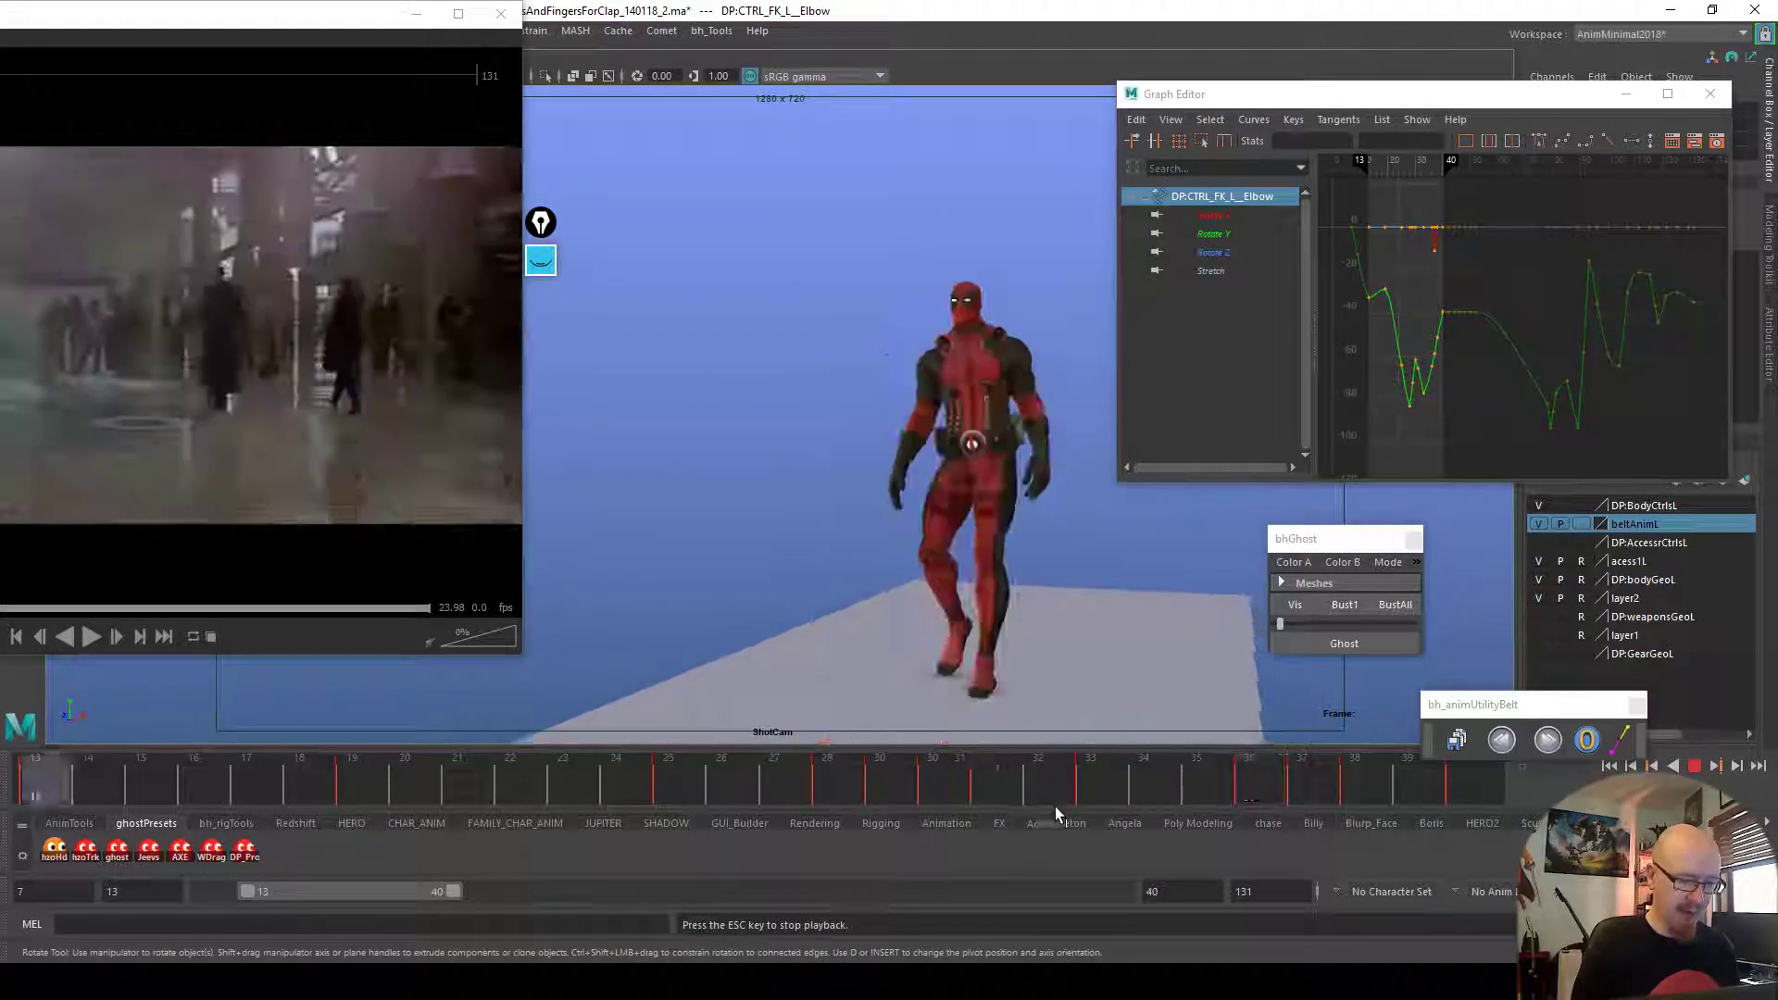
key(alt+v)
Key the left FK elbow control at frame 39 and compare the pose with frame 38
drag(1118, 771, 1352, 768)
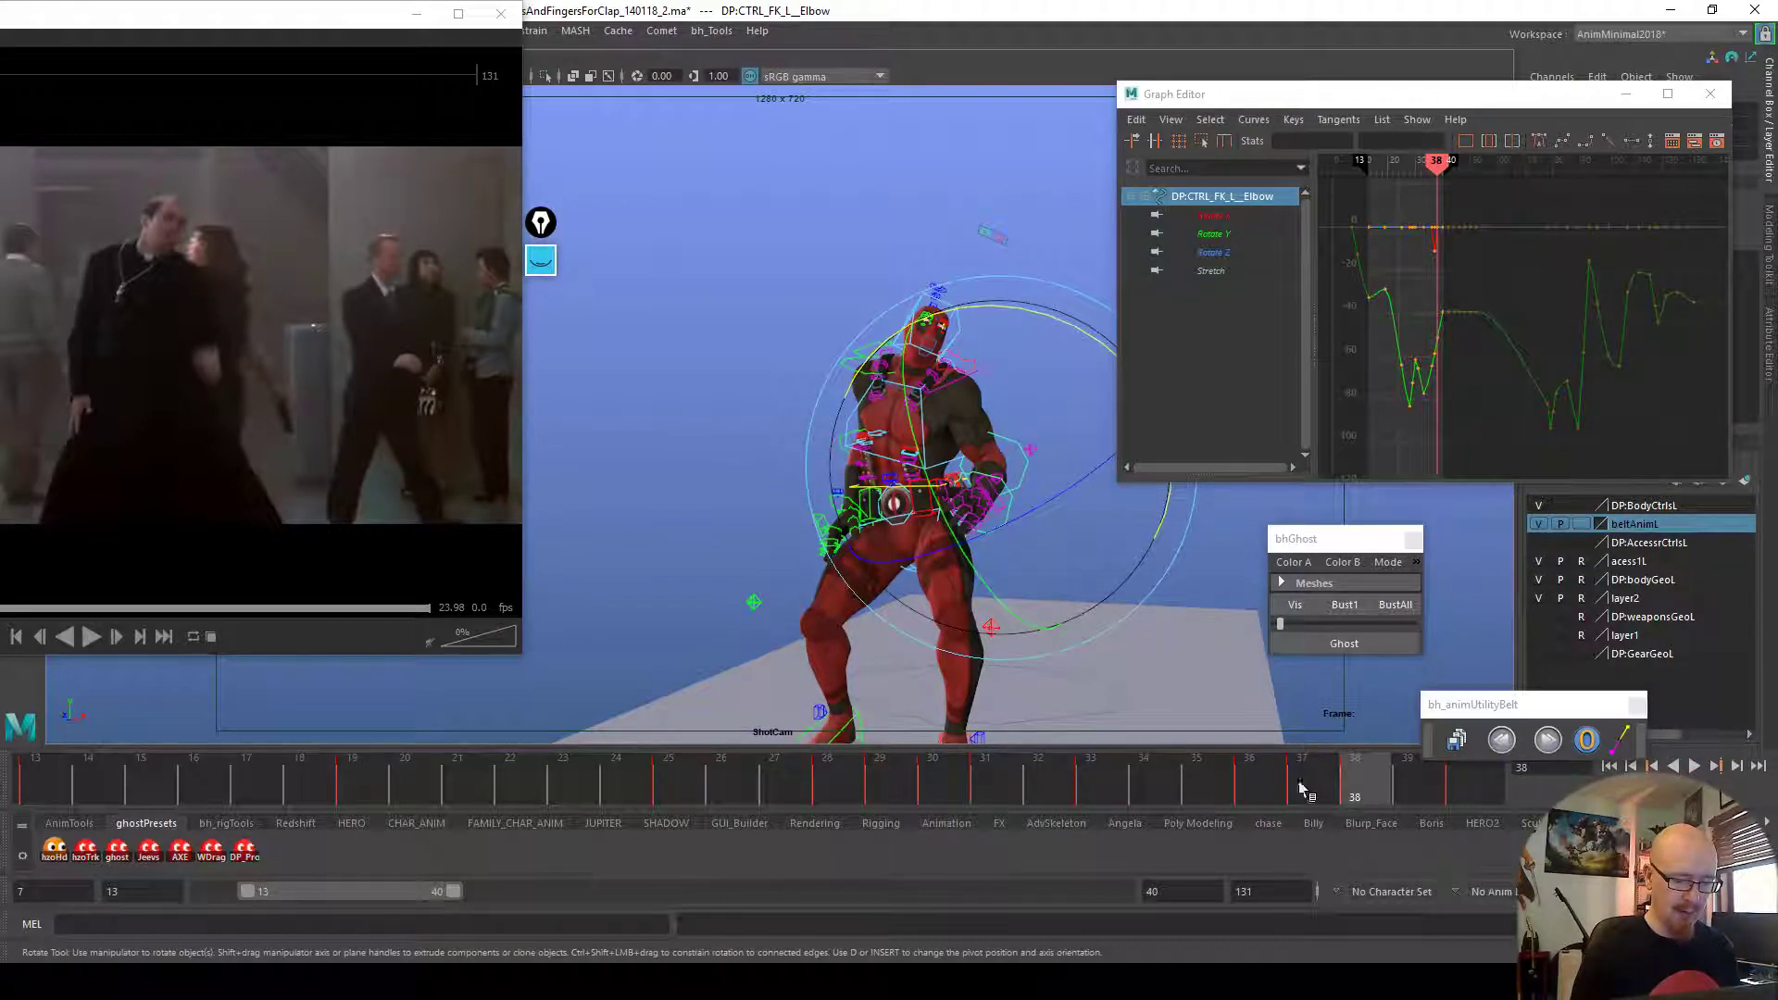
click(1408, 786)
key(s)
drag(1407, 786, 1368, 782)
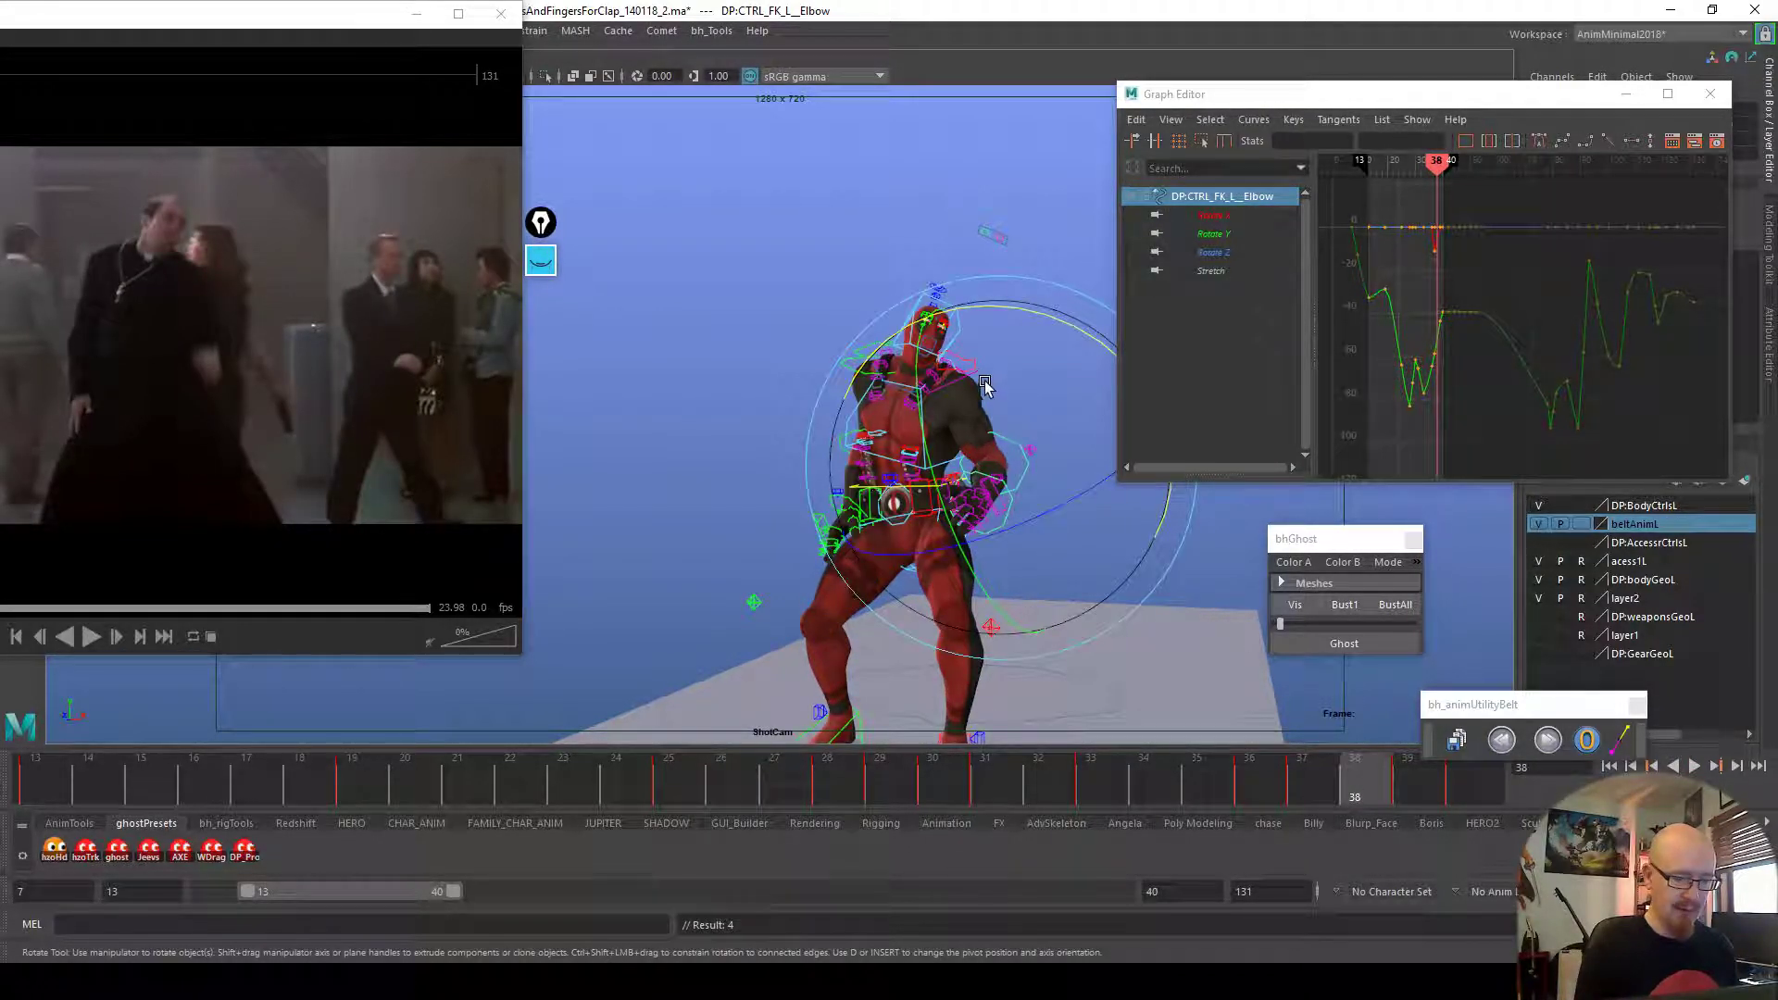
Create a reference ghost of the character, rotate the left FK shoulder control at frame 38 and play back the animation
key(Up)
click(1407, 786)
mouse_move(1395, 785)
mouse_down()
mouse_move(1327, 786)
mouse_move(1350, 790)
mouse_up()
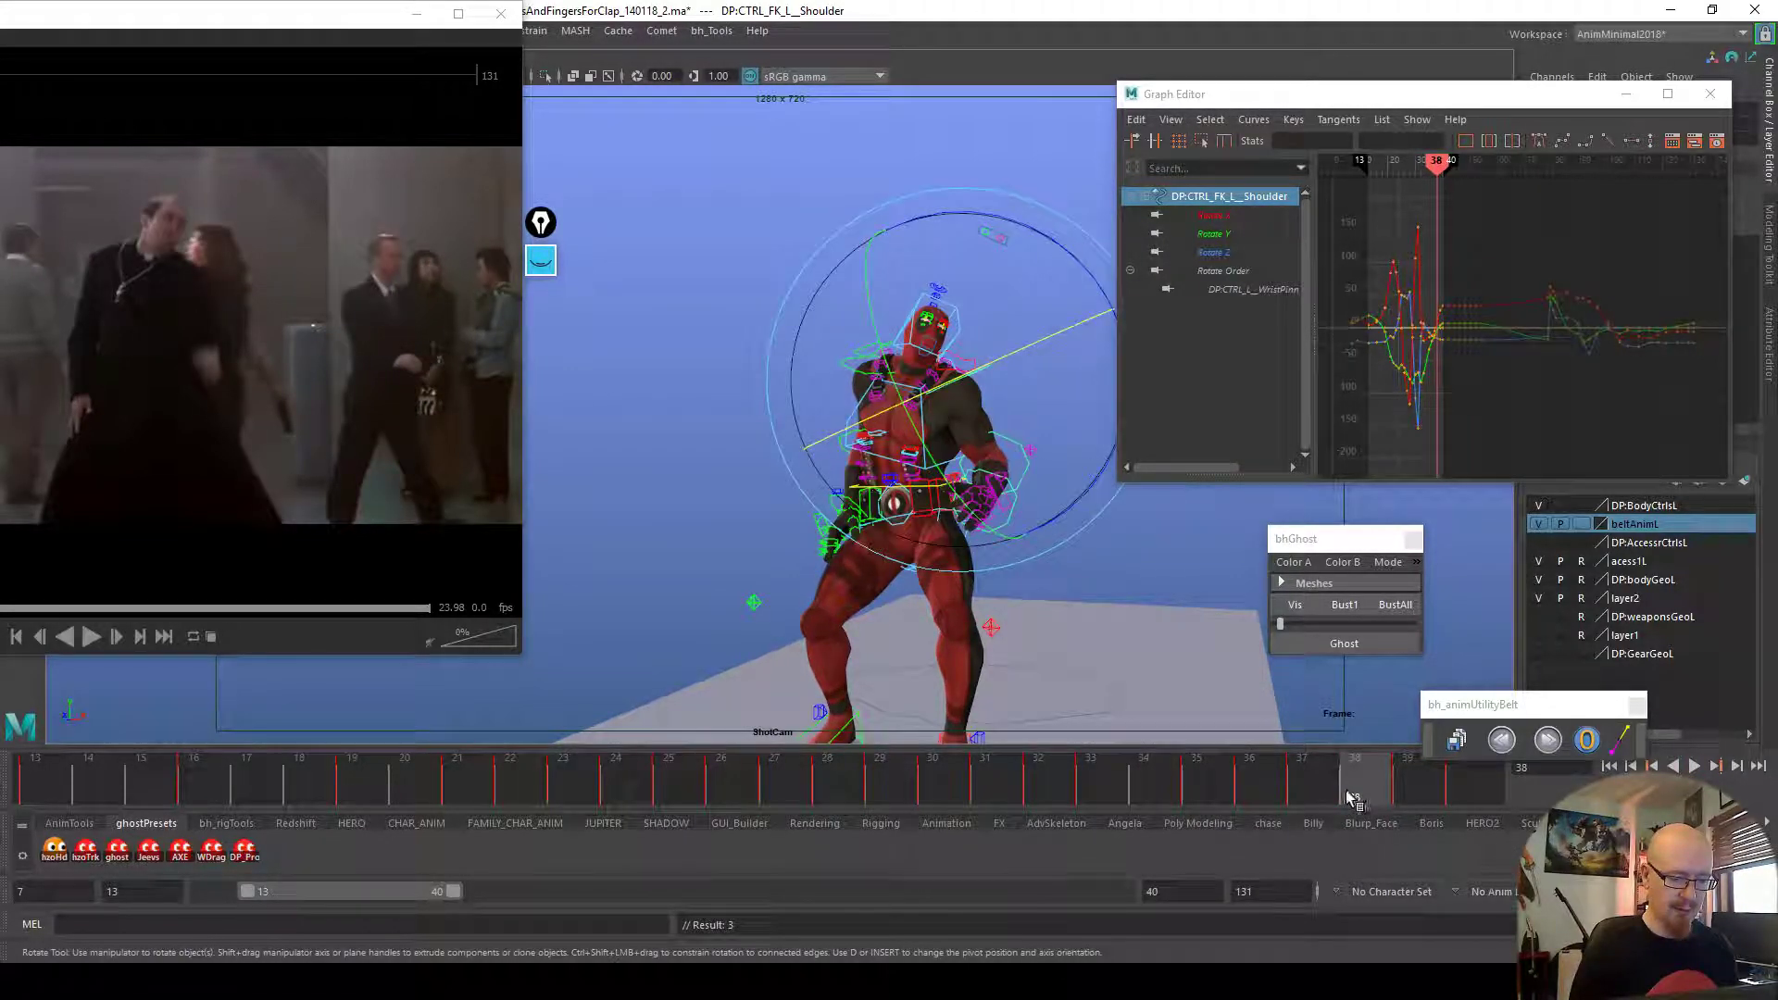
mouse_move(1353, 785)
mouse_down()
mouse_move(1409, 792)
mouse_move(1364, 786)
mouse_up()
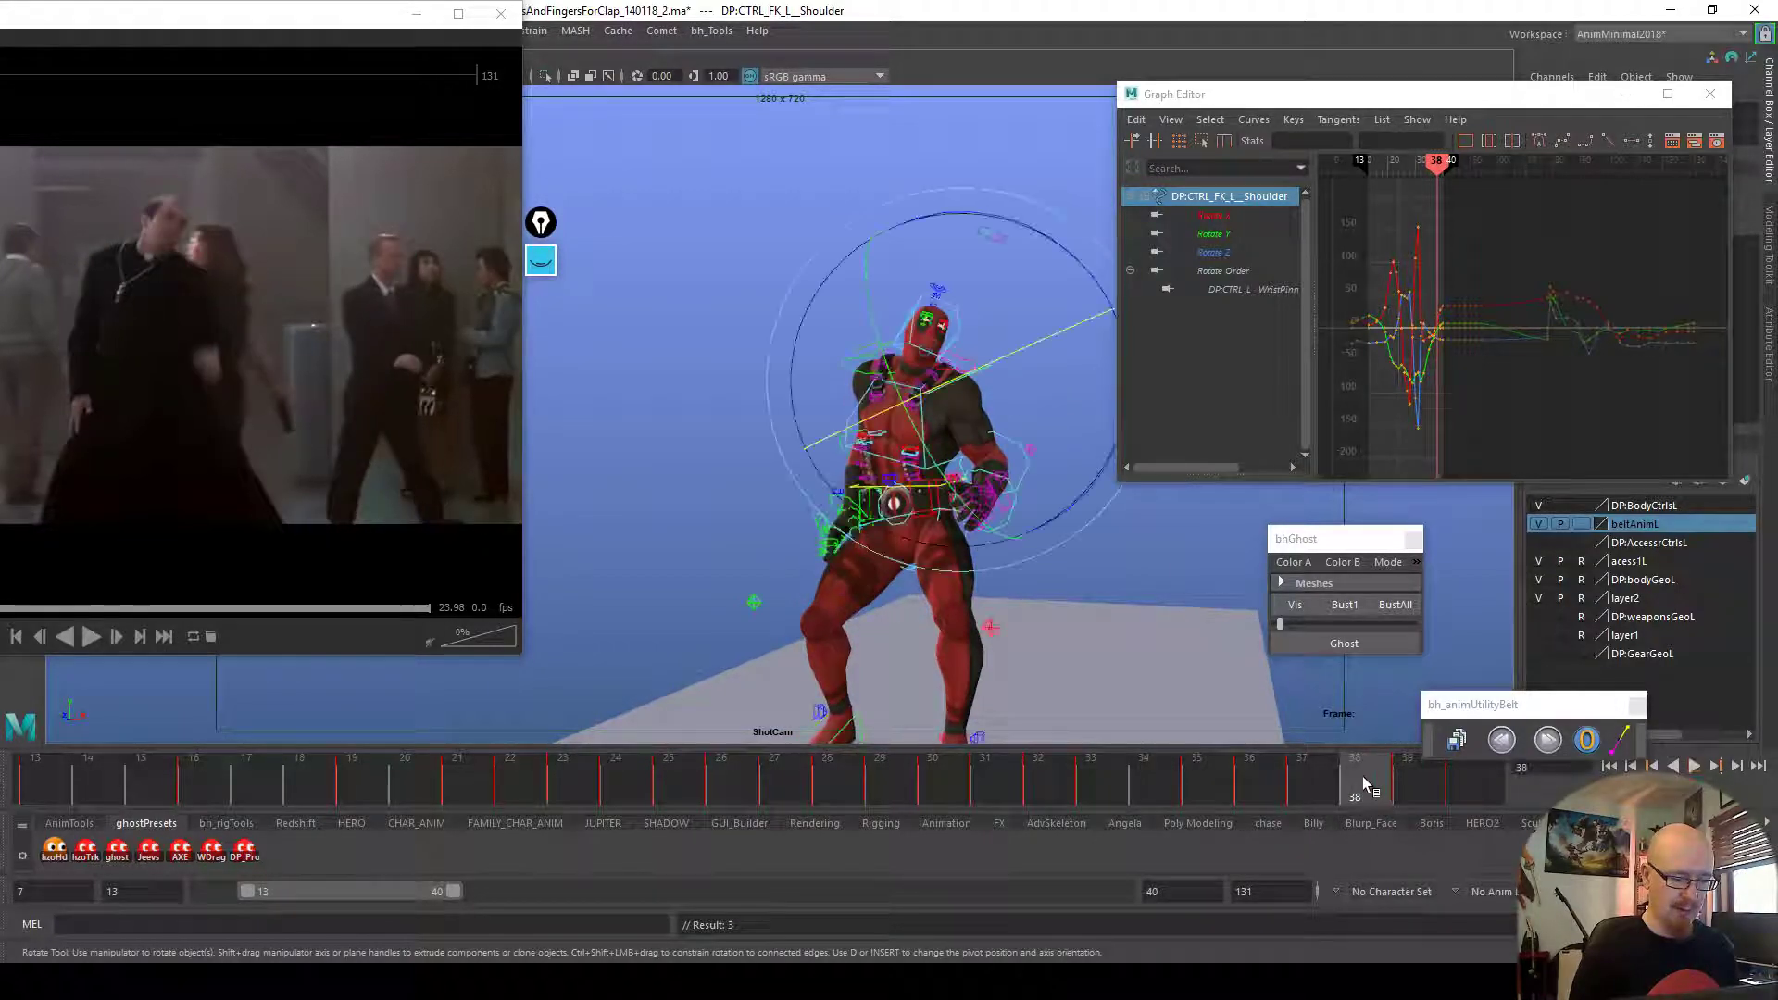
click(1547, 739)
mouse_move(1391, 772)
mouse_down()
mouse_move(1415, 776)
mouse_move(1319, 775)
mouse_move(1407, 783)
mouse_move(1324, 776)
mouse_move(1398, 779)
mouse_move(1379, 778)
mouse_up()
click(1343, 642)
drag(1037, 361, 1078, 387)
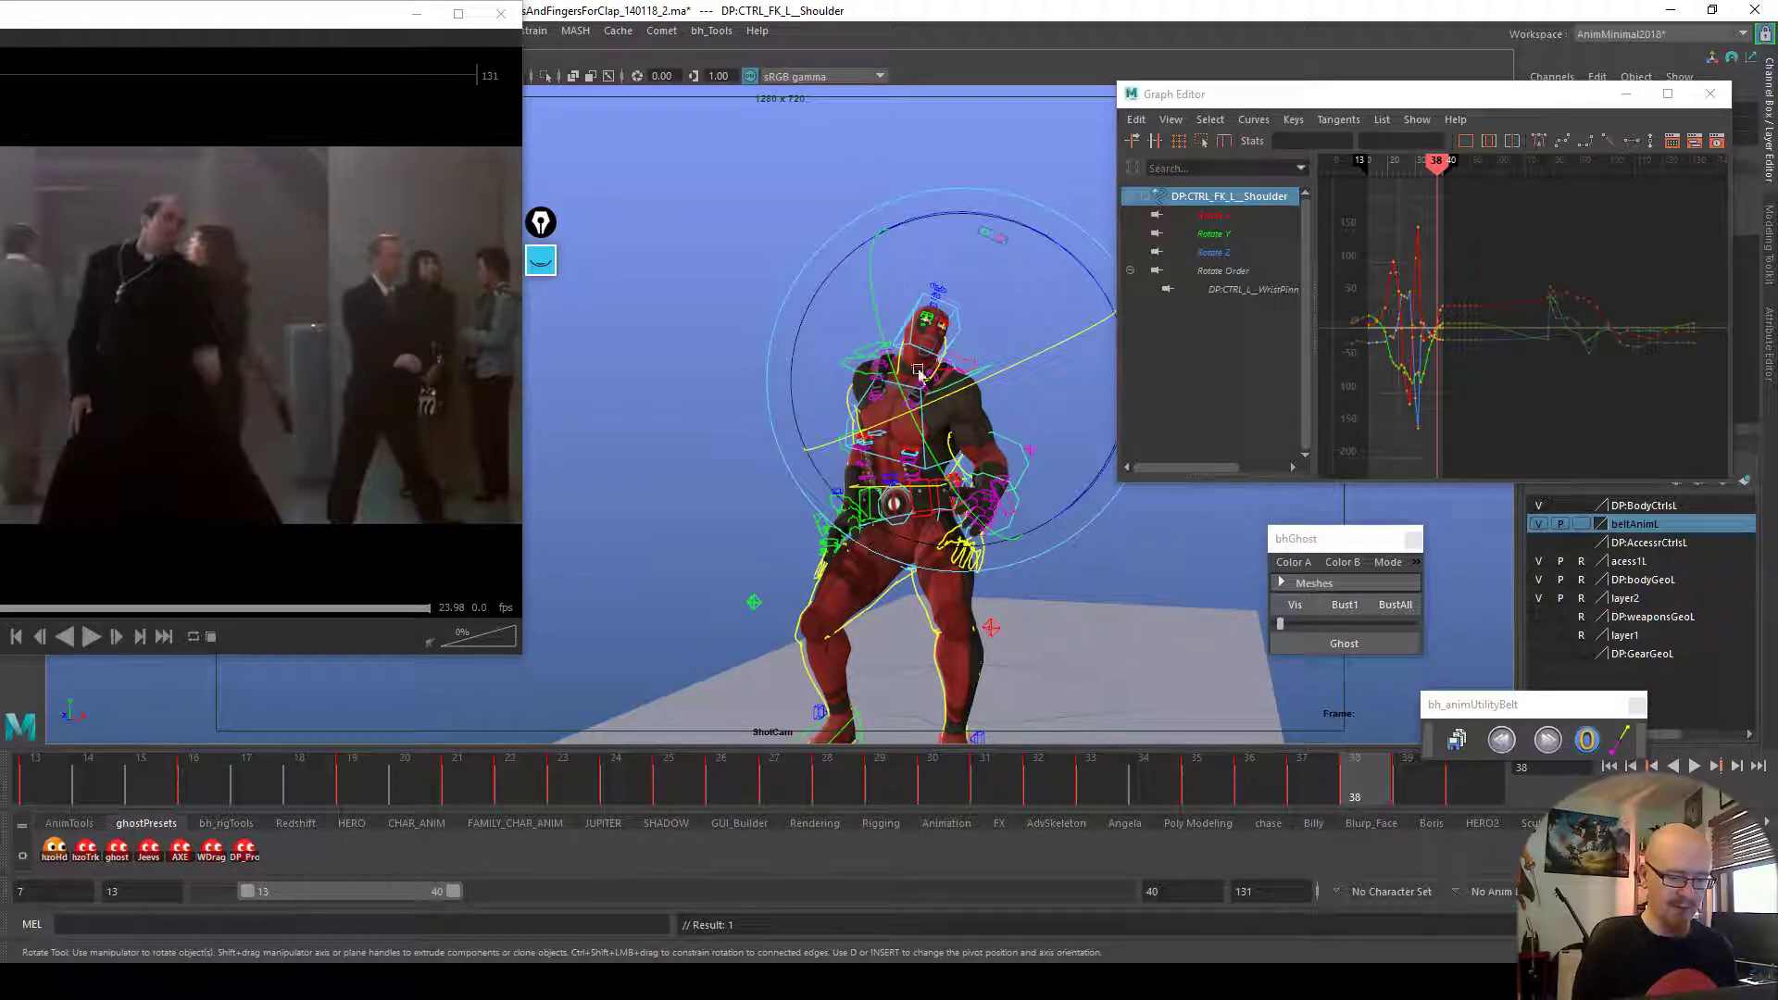
key(alt+v)
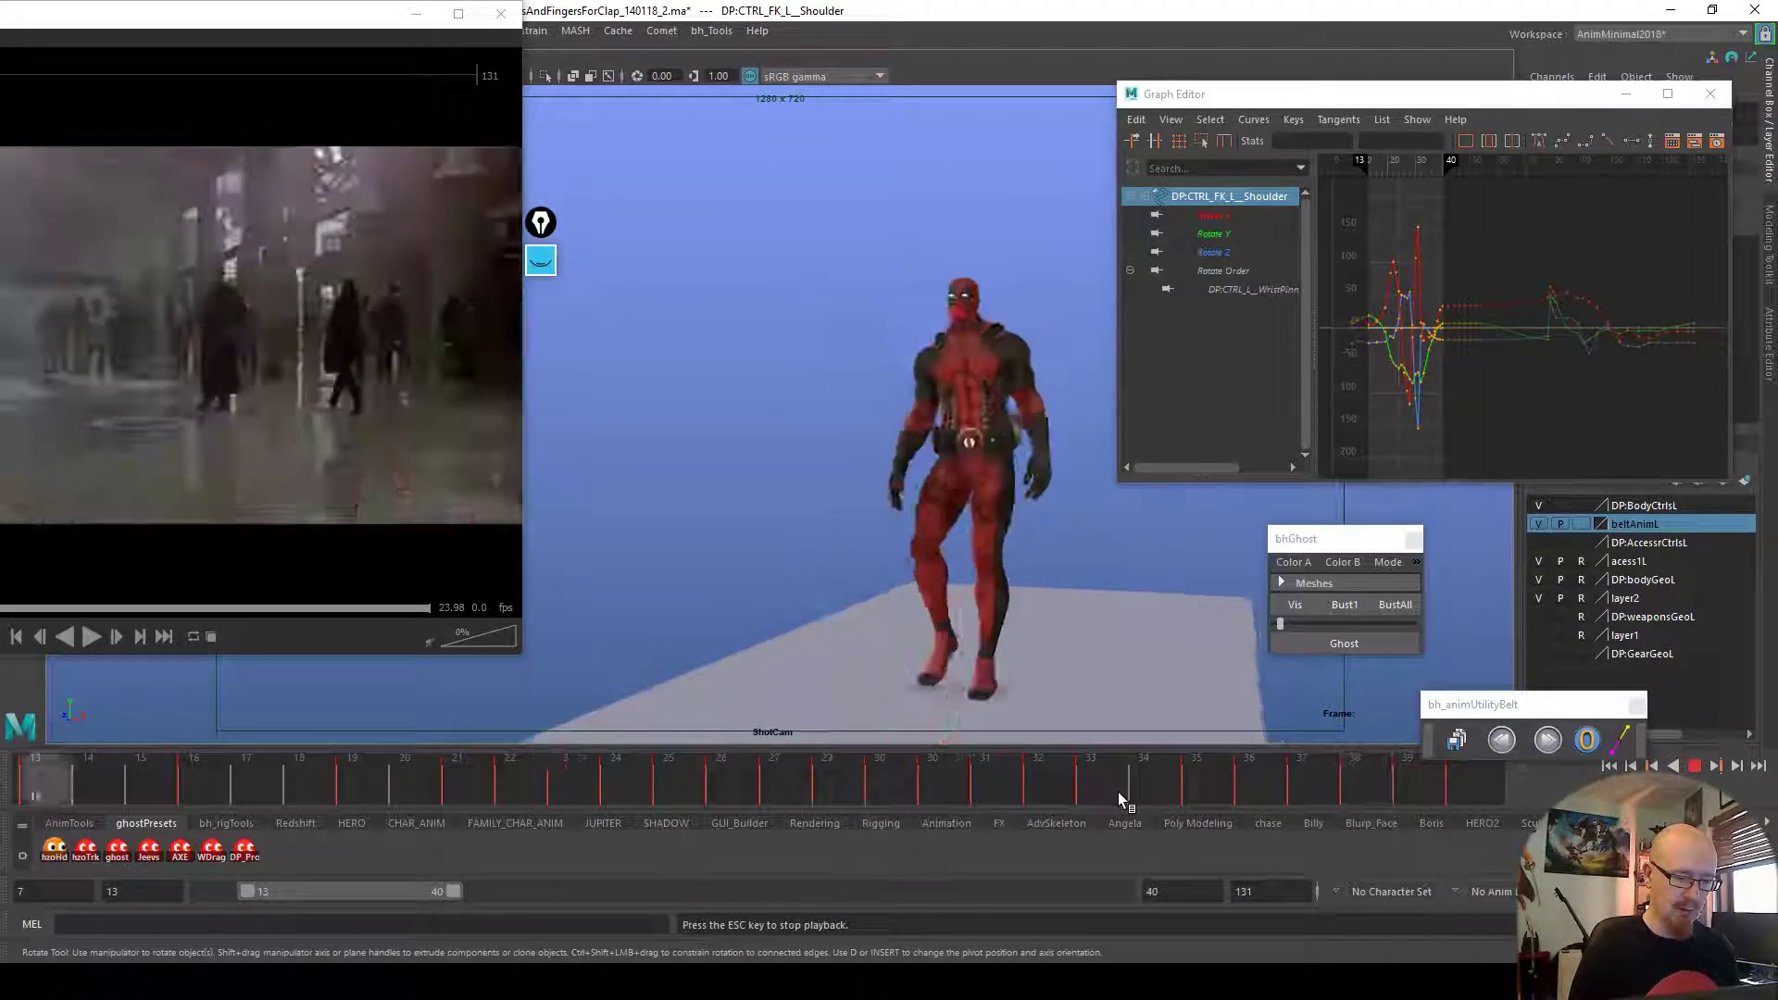
Review the left arm in playback, then select the right FK shoulder control and examine the clap around frames 29 and 30
mouse_move(1158, 782)
mouse_down()
mouse_move(1480, 780)
mouse_move(1052, 797)
mouse_move(1358, 804)
mouse_move(925, 813)
mouse_up()
key(alt+v)
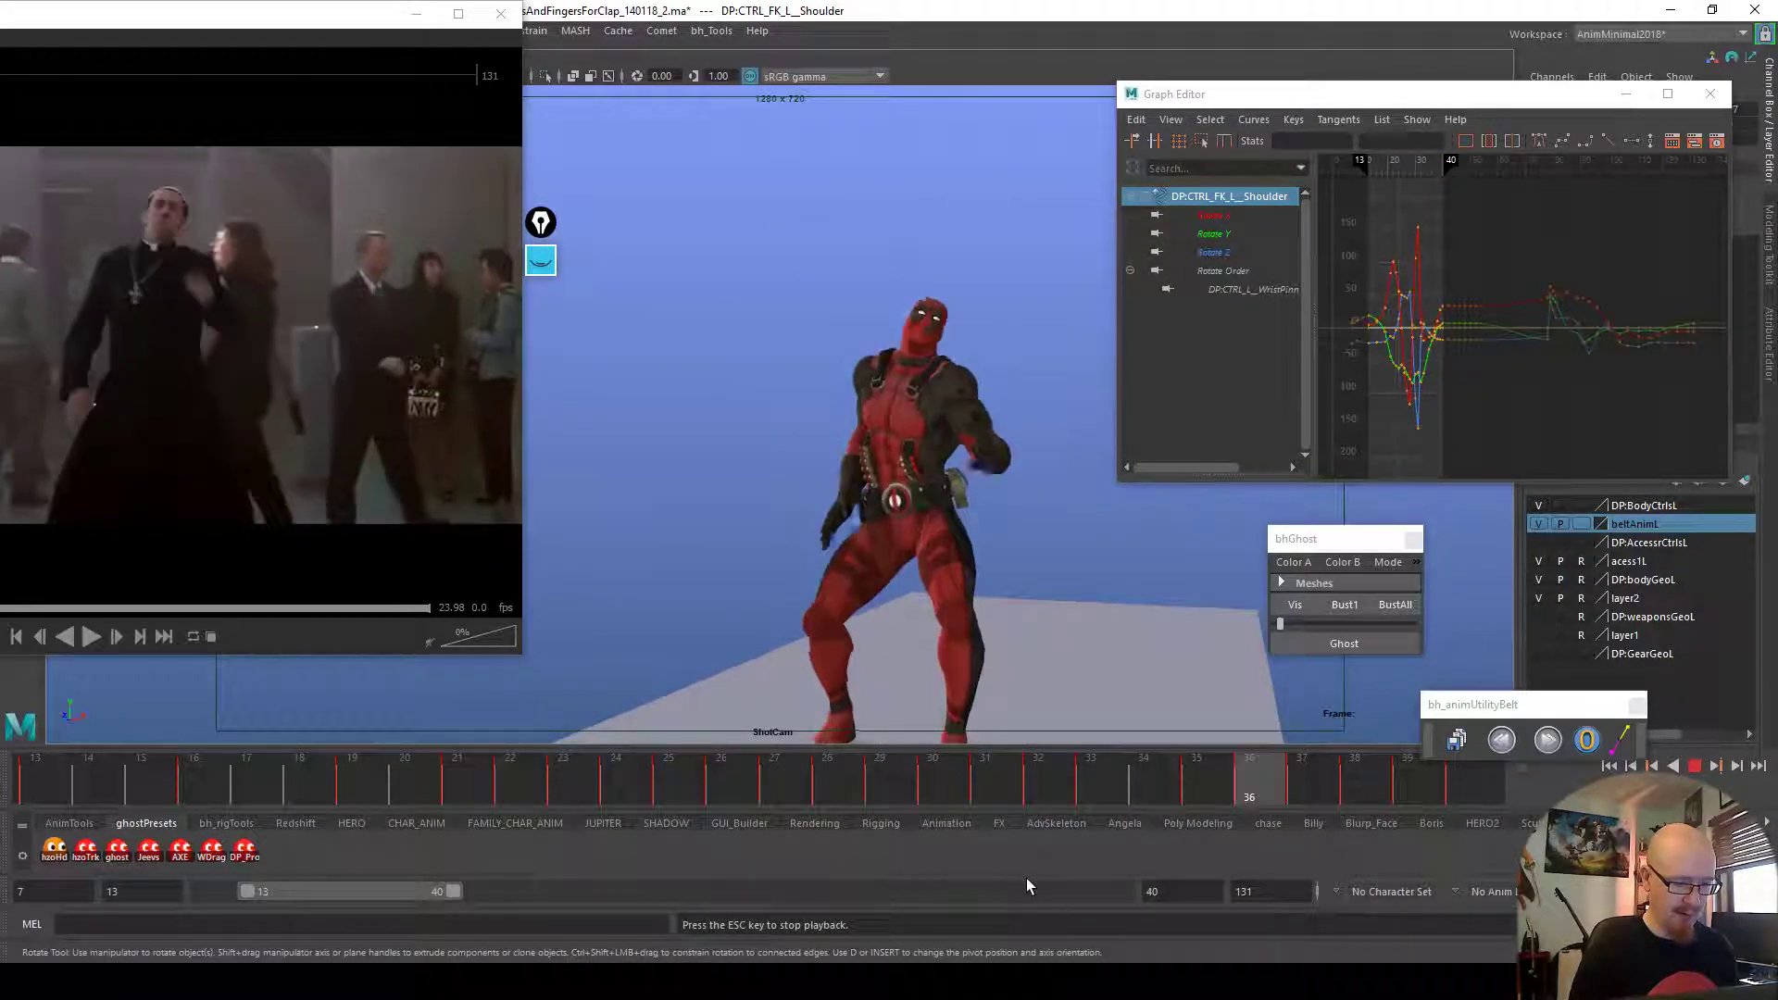
key(alt+v)
mouse_move(1050, 798)
mouse_down()
mouse_move(1402, 805)
mouse_move(911, 803)
mouse_move(1337, 802)
mouse_move(639, 766)
mouse_move(247, 778)
mouse_up()
click(903, 352)
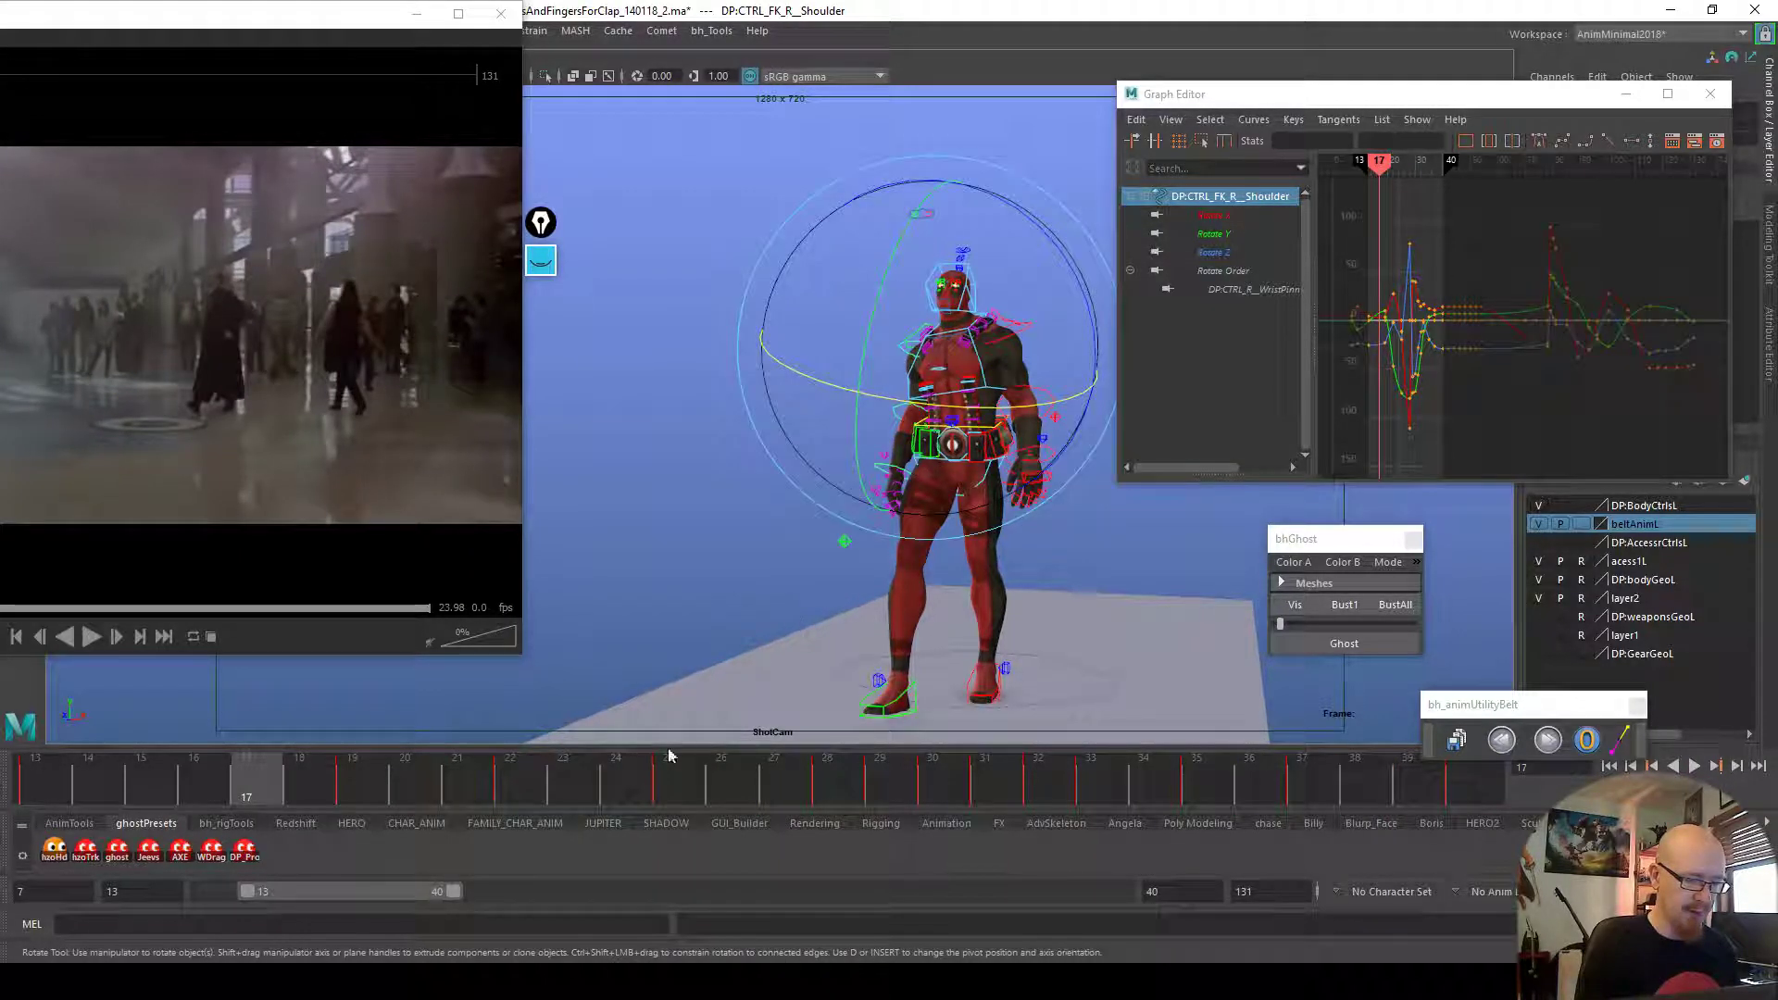
mouse_move(306, 783)
mouse_down()
mouse_move(618, 824)
mouse_move(834, 824)
mouse_move(933, 803)
mouse_up()
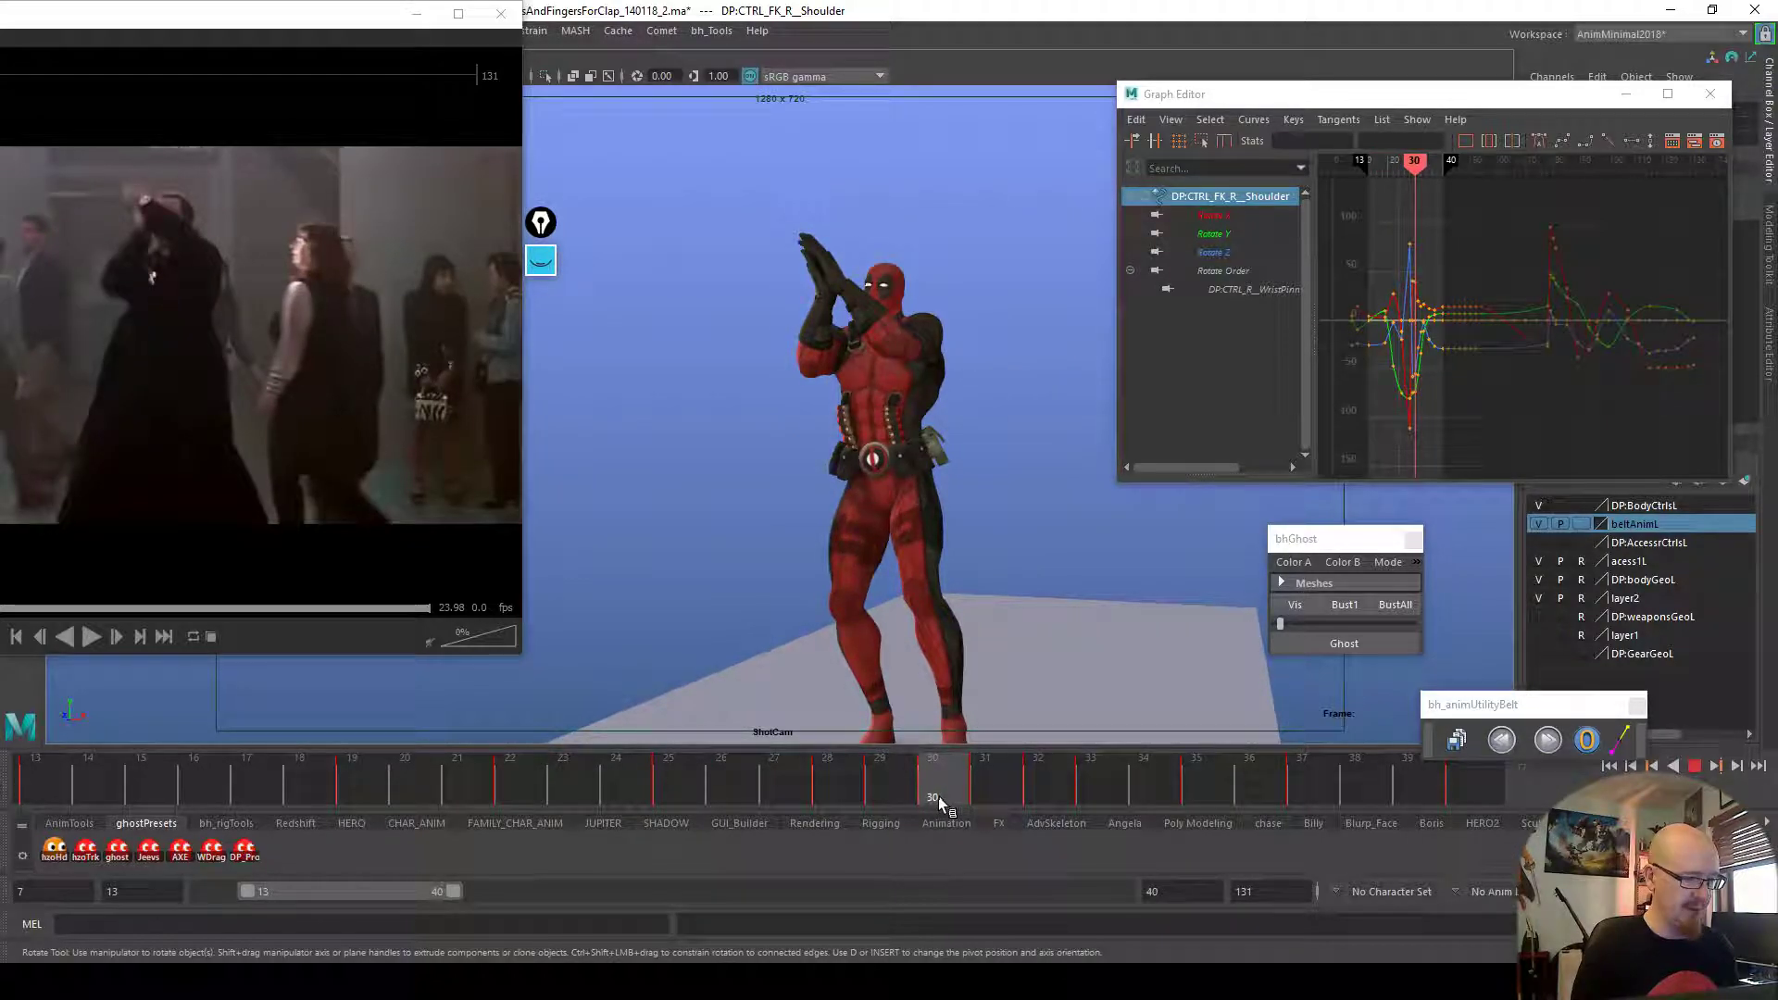
click(892, 790)
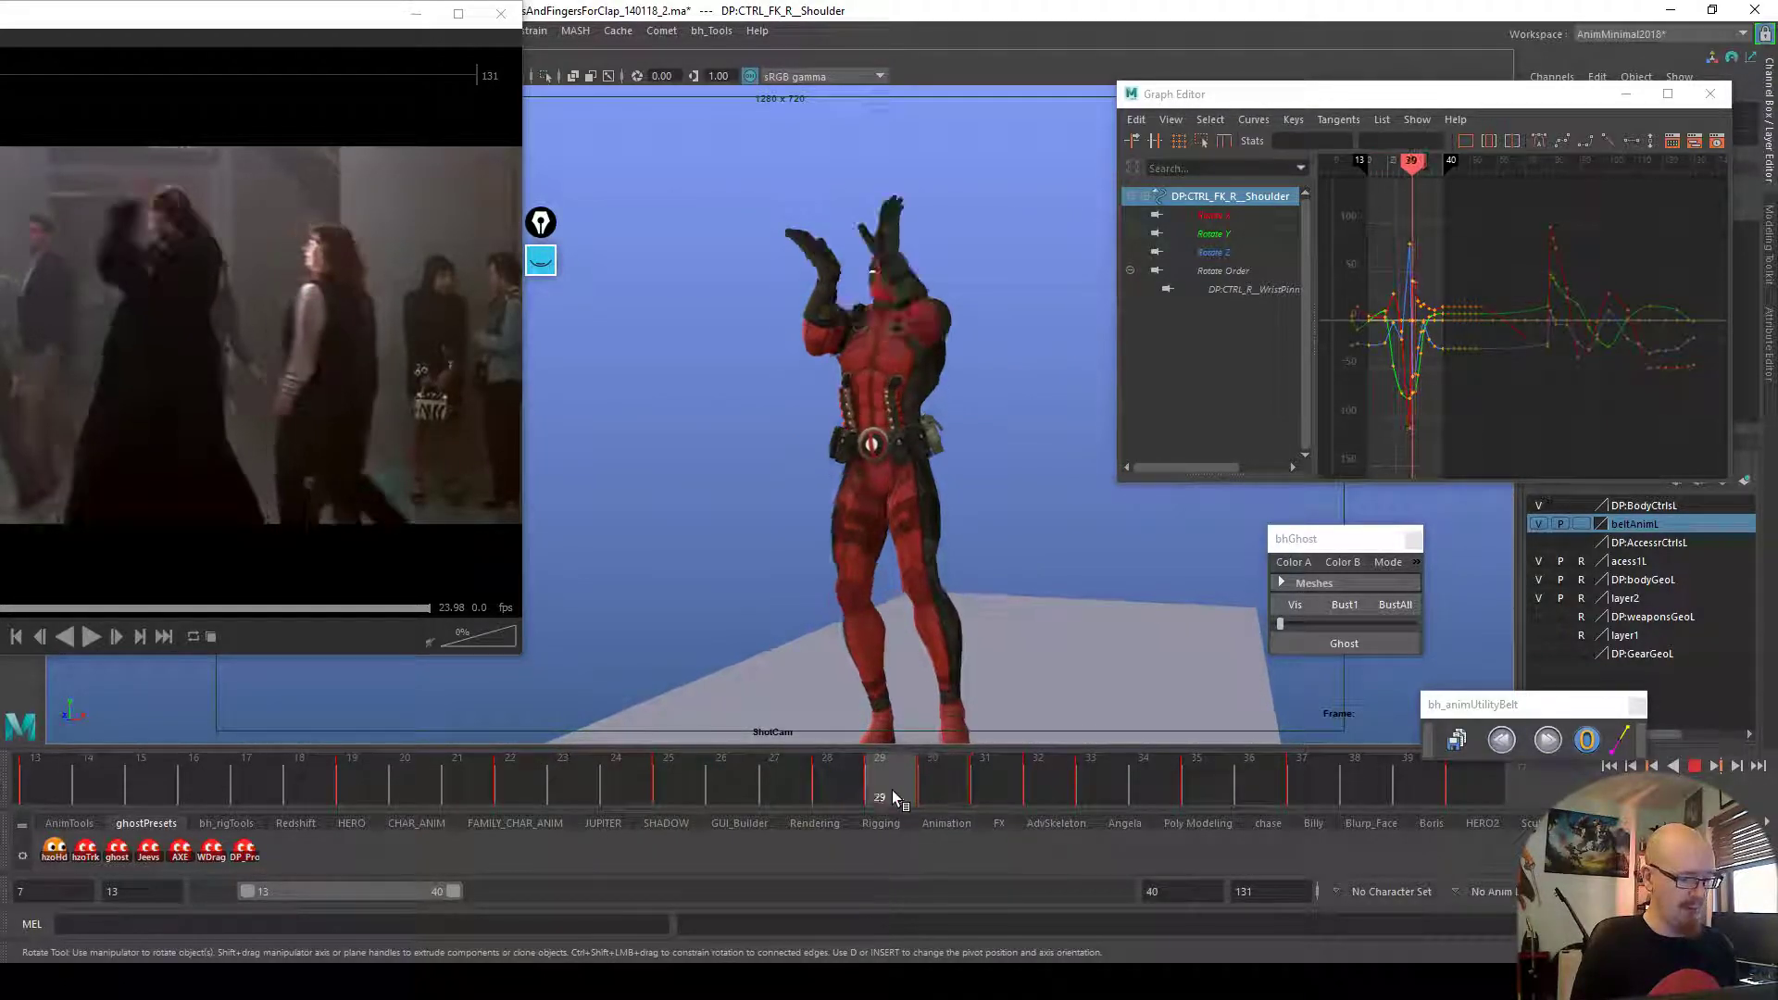
mouse_move(920, 795)
mouse_down()
mouse_move(854, 782)
mouse_move(947, 780)
mouse_up()
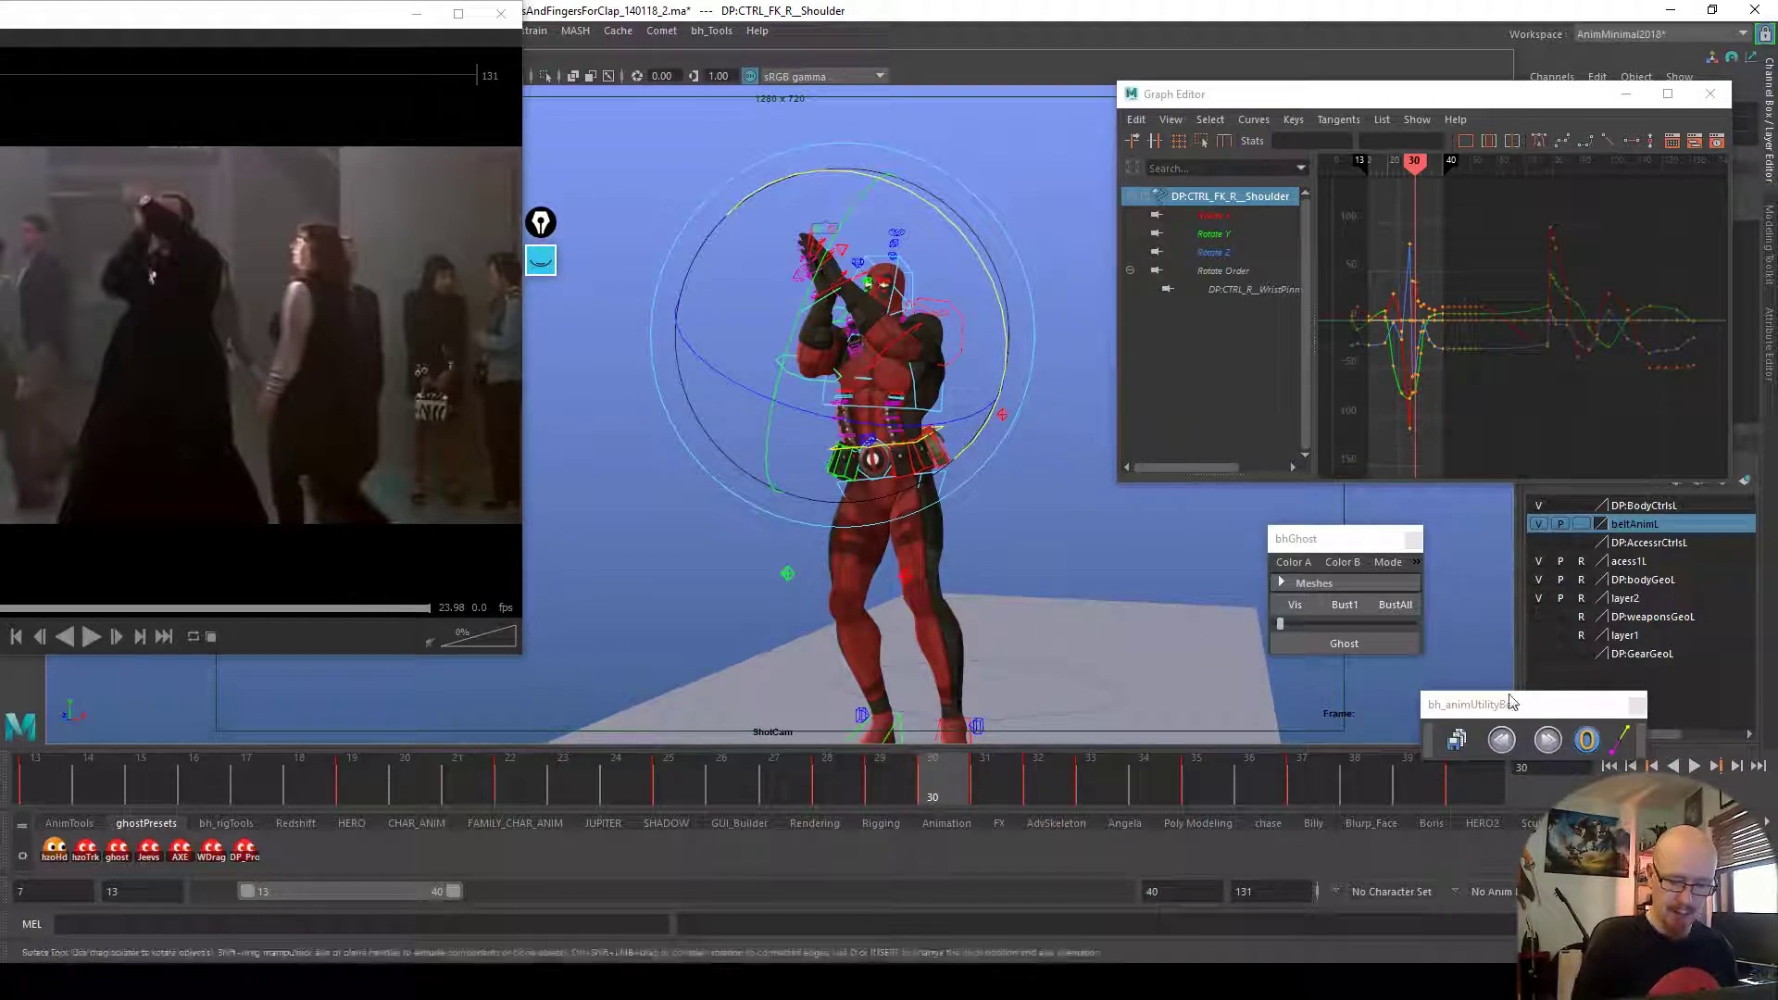
Show the screen drawing and sketch yellow guide lines along both of the actor's bent arms in the frame 30 reference and on the character
click(540, 260)
mouse_move(548, 347)
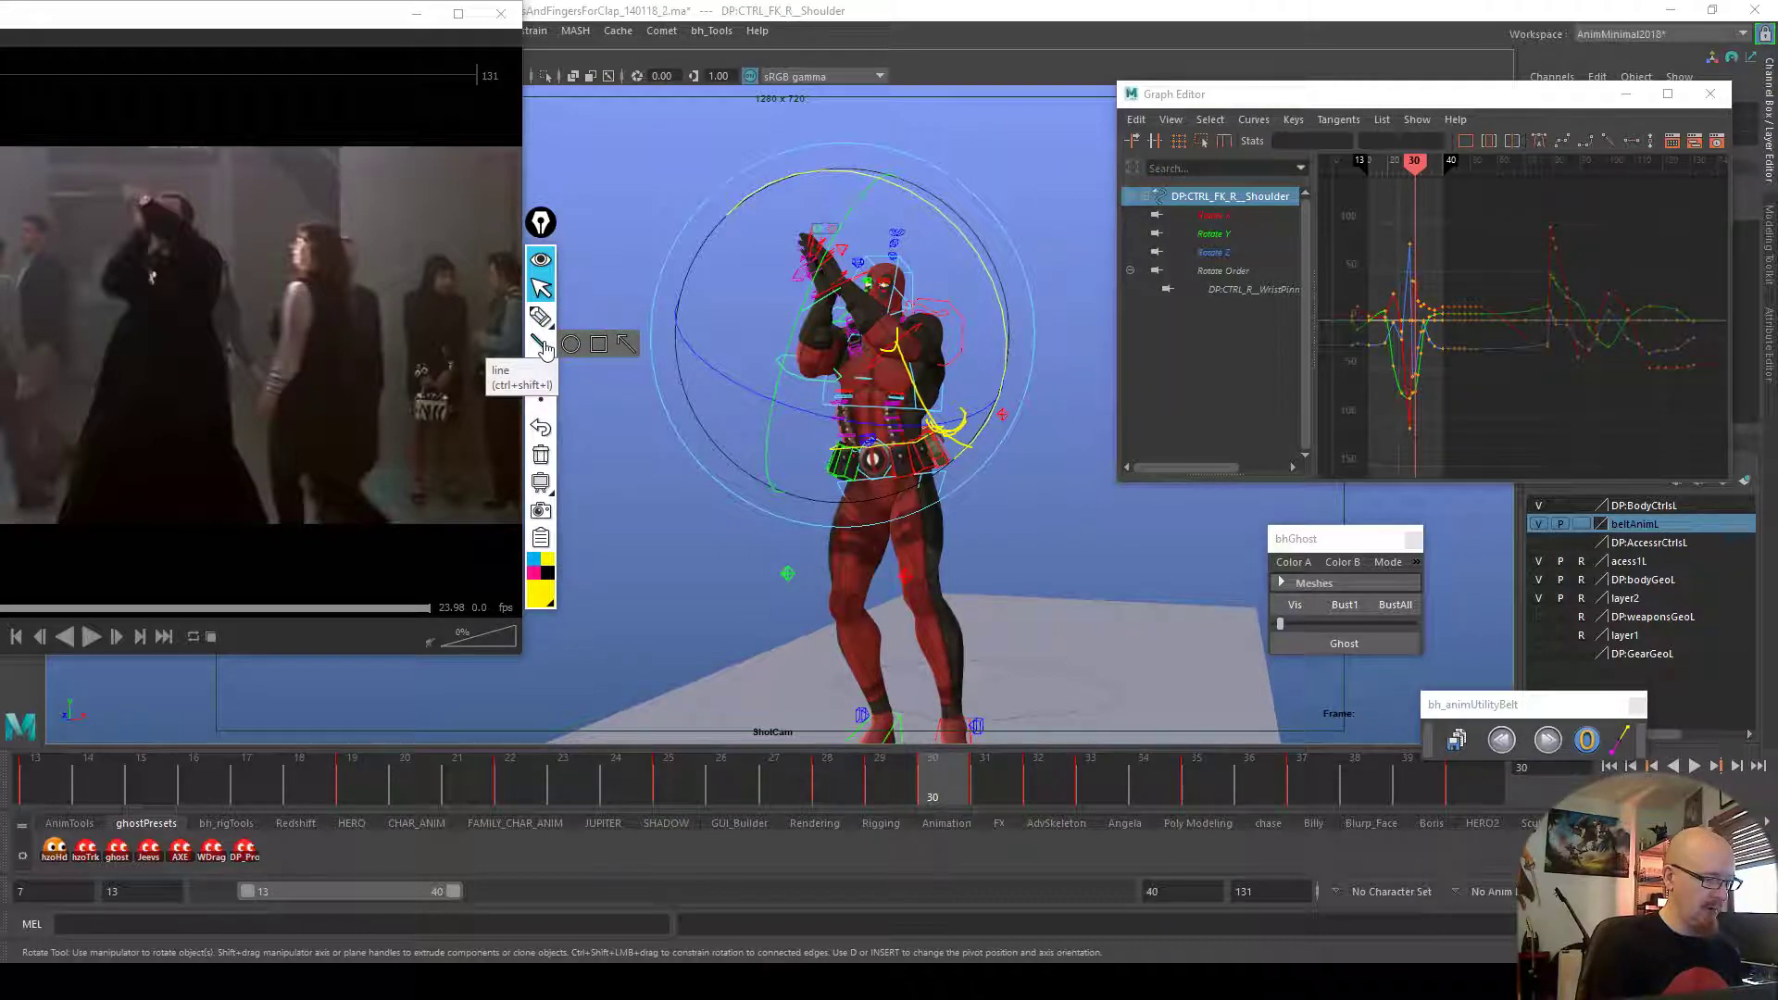
click(540, 317)
drag(131, 231, 95, 281)
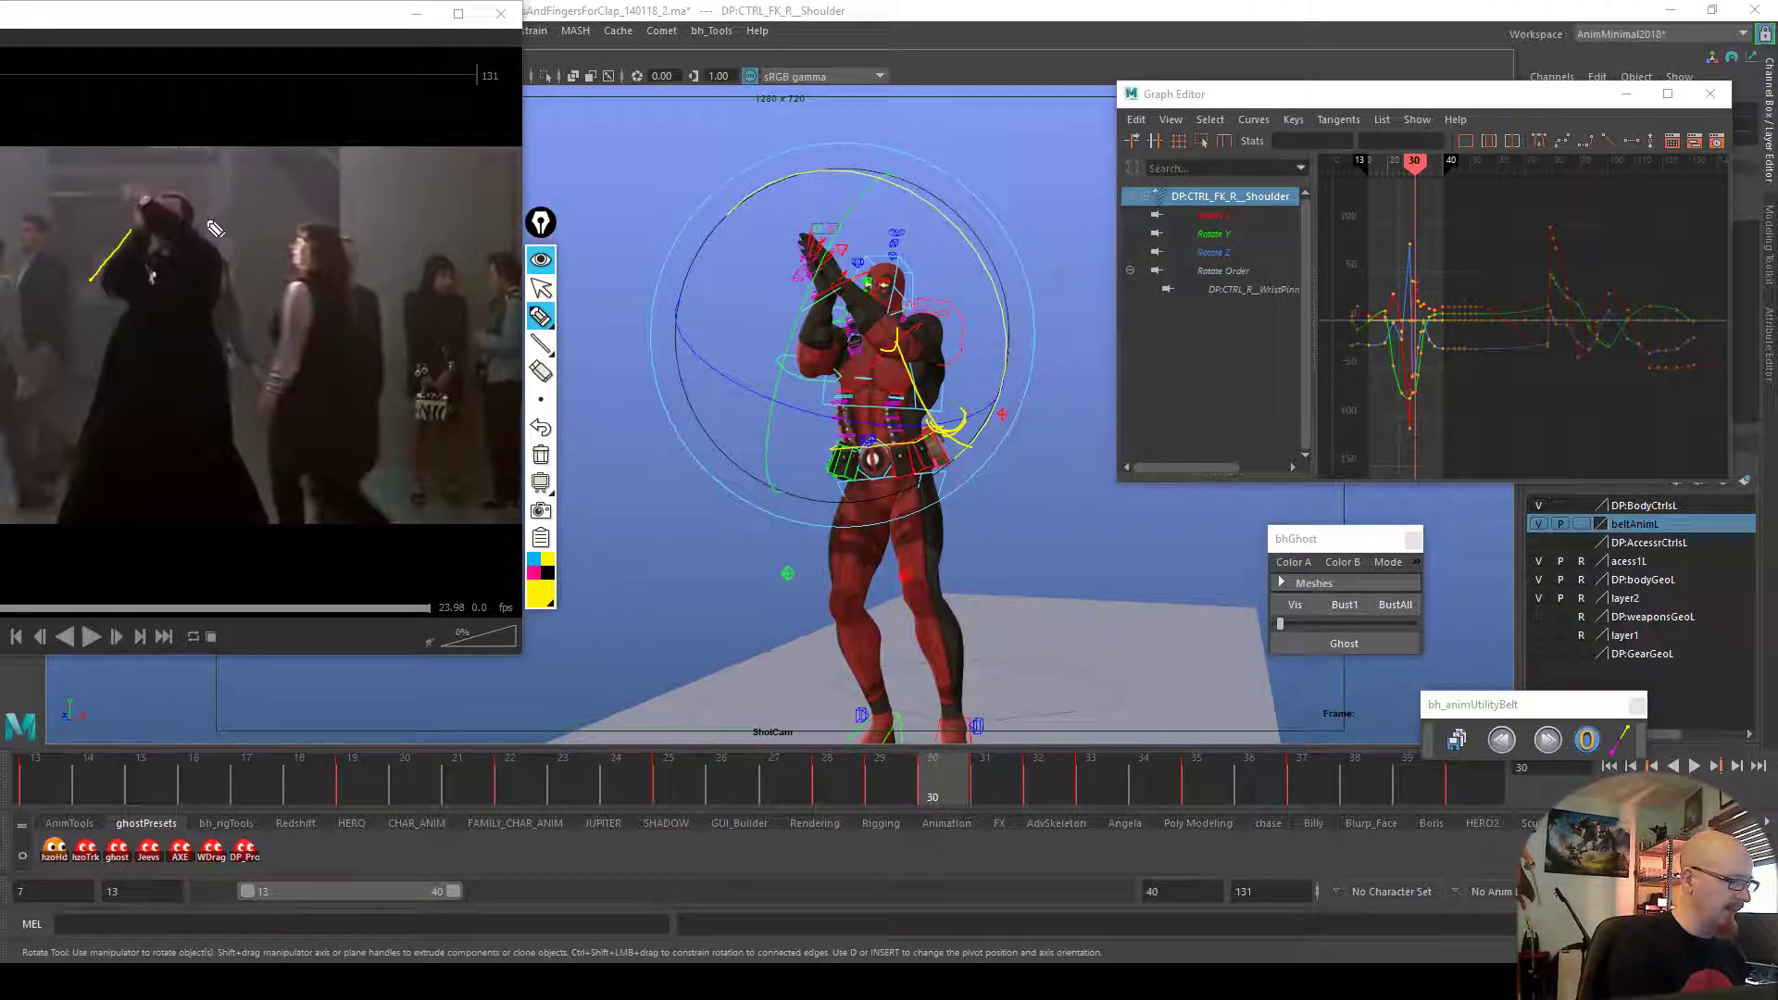
drag(223, 260, 224, 262)
drag(90, 269, 128, 307)
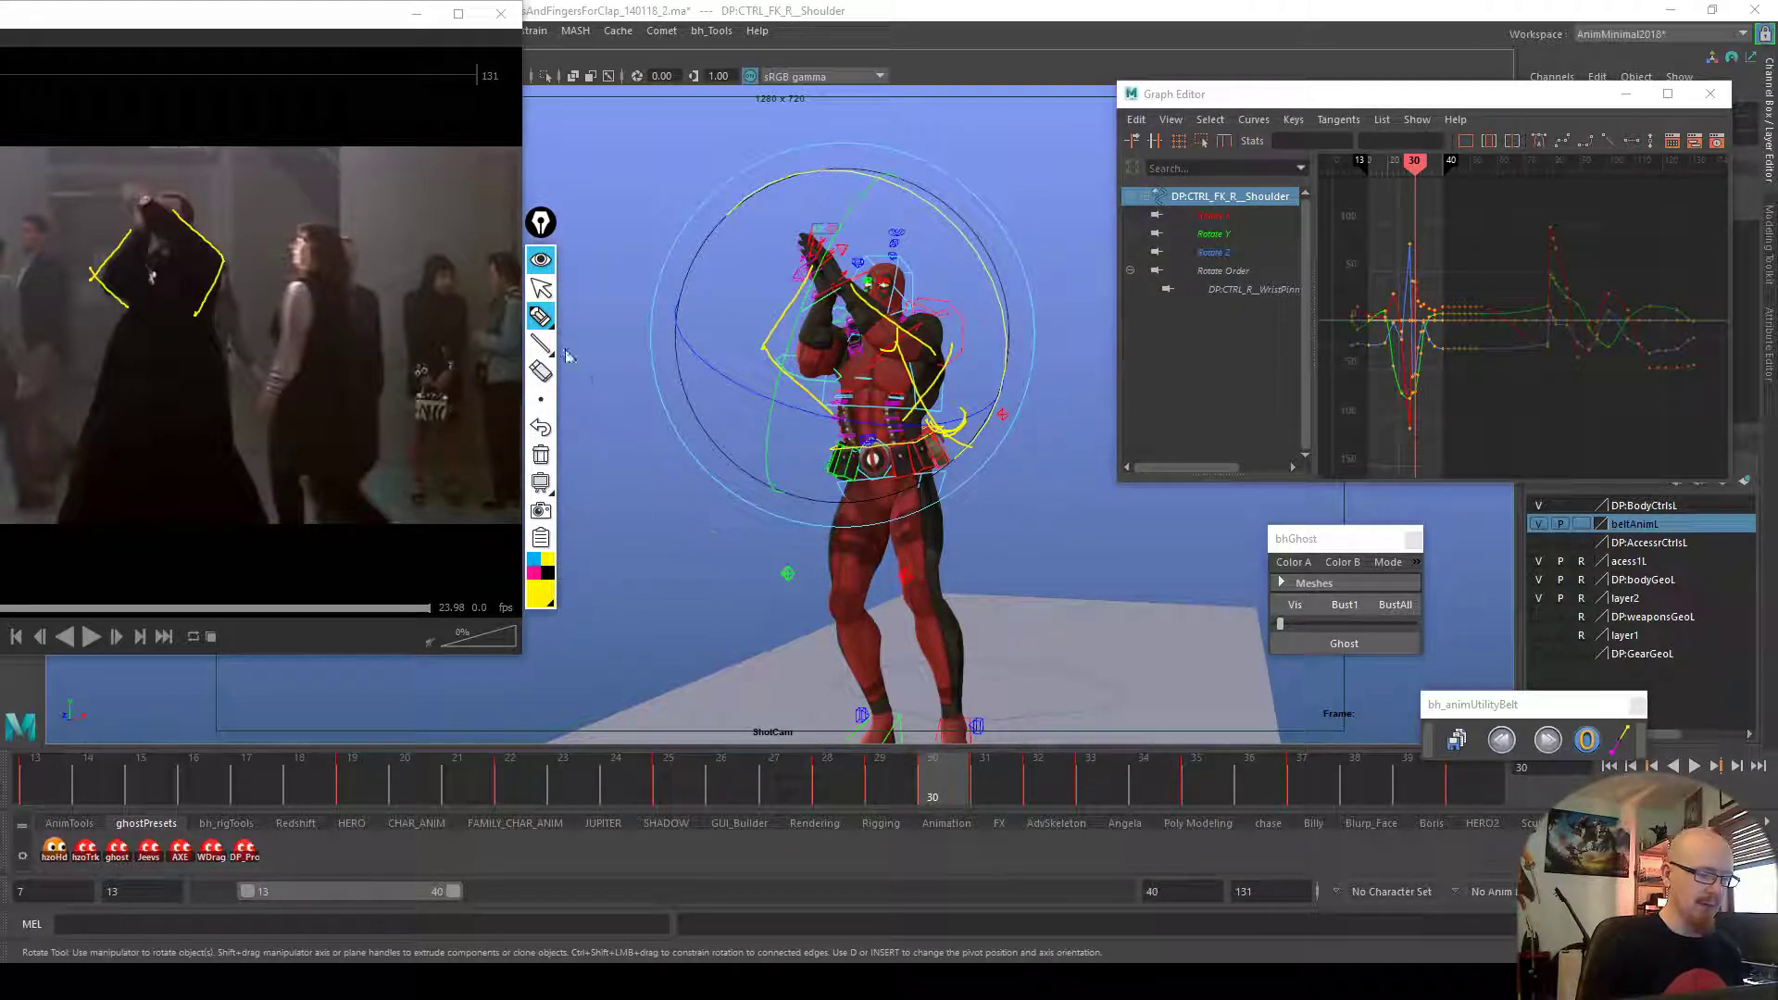
click(541, 291)
At frame 30, rotate the right FK shoulder to about 19, -75 and -25 degrees and the right wrist to about -35, 2 and 54 degrees
mouse_move(938, 777)
mouse_down()
mouse_move(885, 780)
mouse_move(931, 779)
mouse_up()
drag(970, 439, 1003, 356)
drag(738, 430, 865, 437)
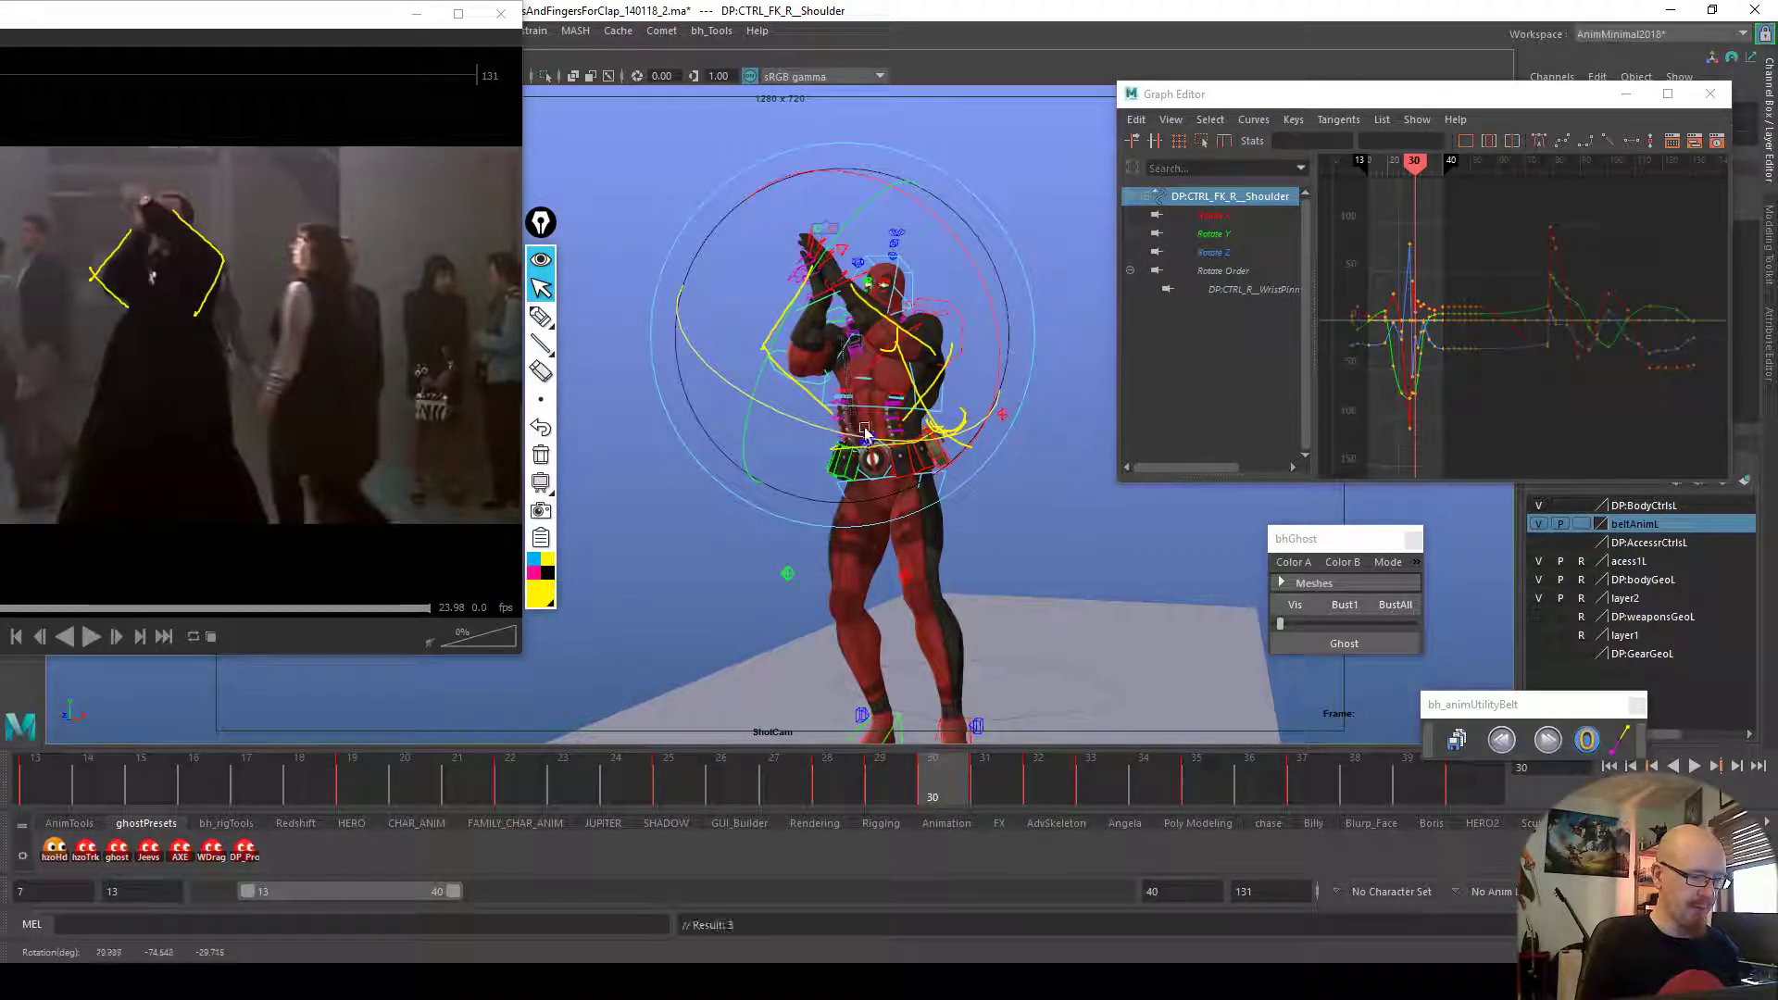
drag(999, 380, 946, 437)
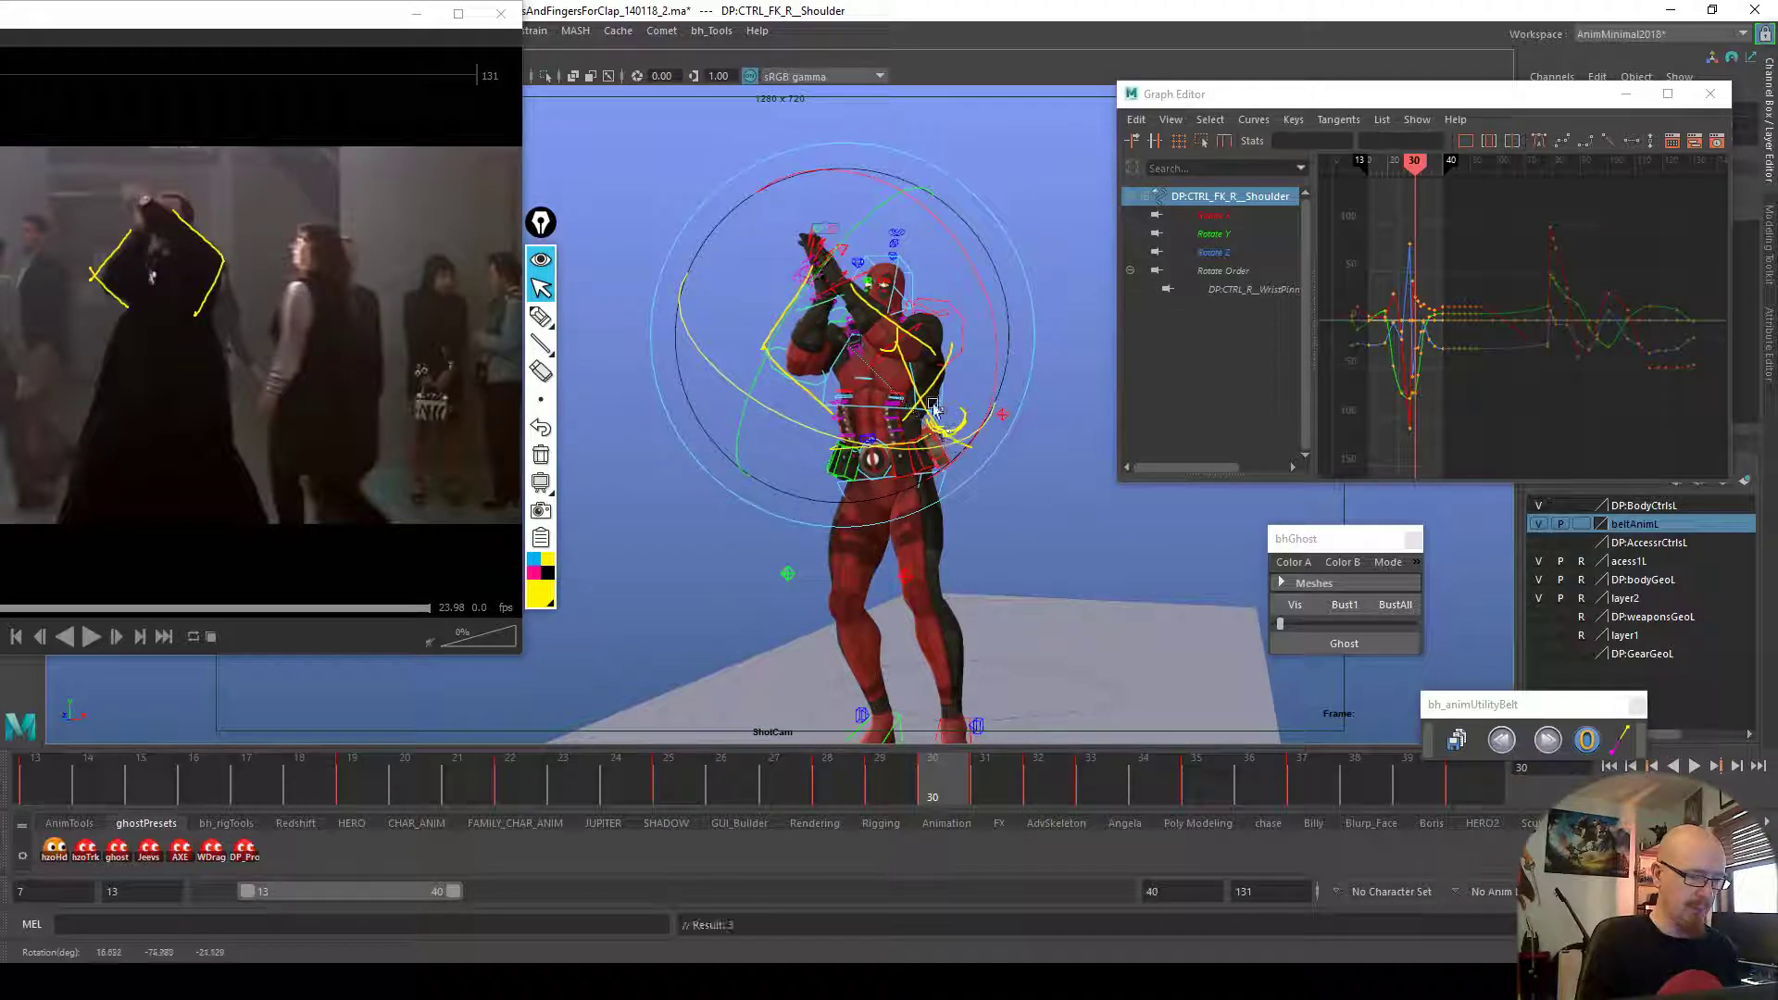
click(820, 307)
mouse_move(991, 301)
mouse_down()
mouse_move(915, 269)
mouse_move(990, 292)
mouse_up()
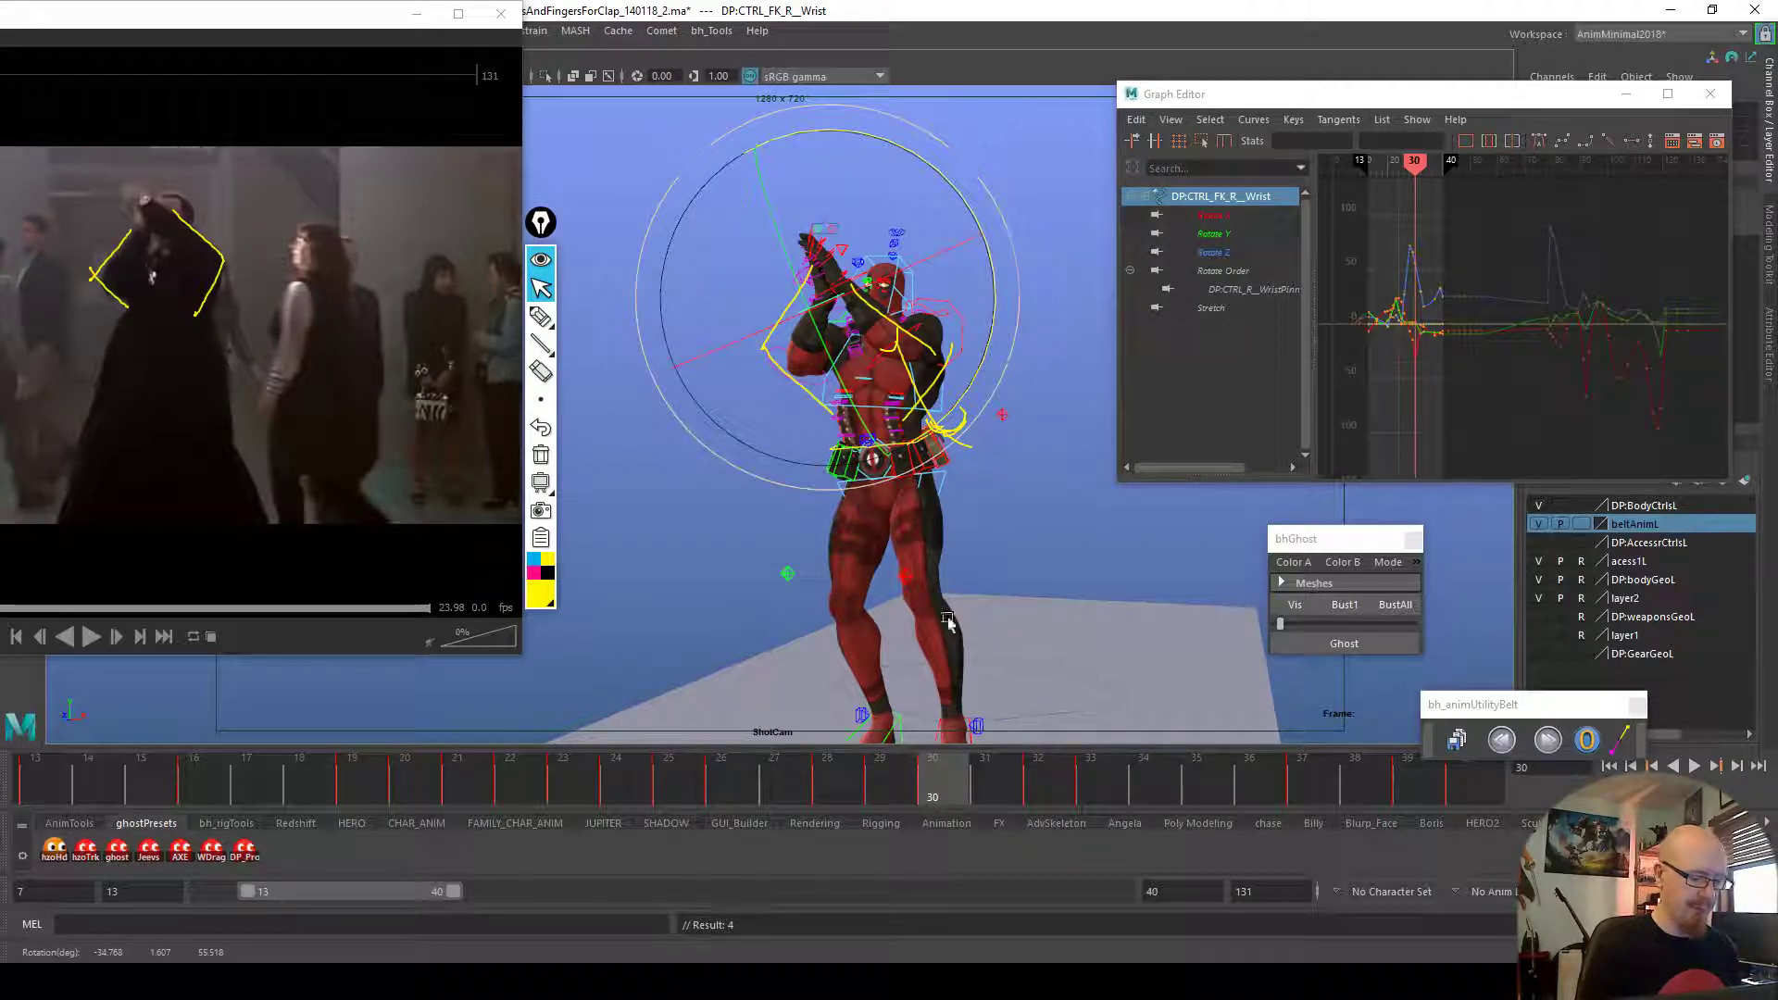
Select the right FK shoulder, rotate it at frame 29 to about 10, -68 and -15 degrees and check the motion in playback
click(897, 778)
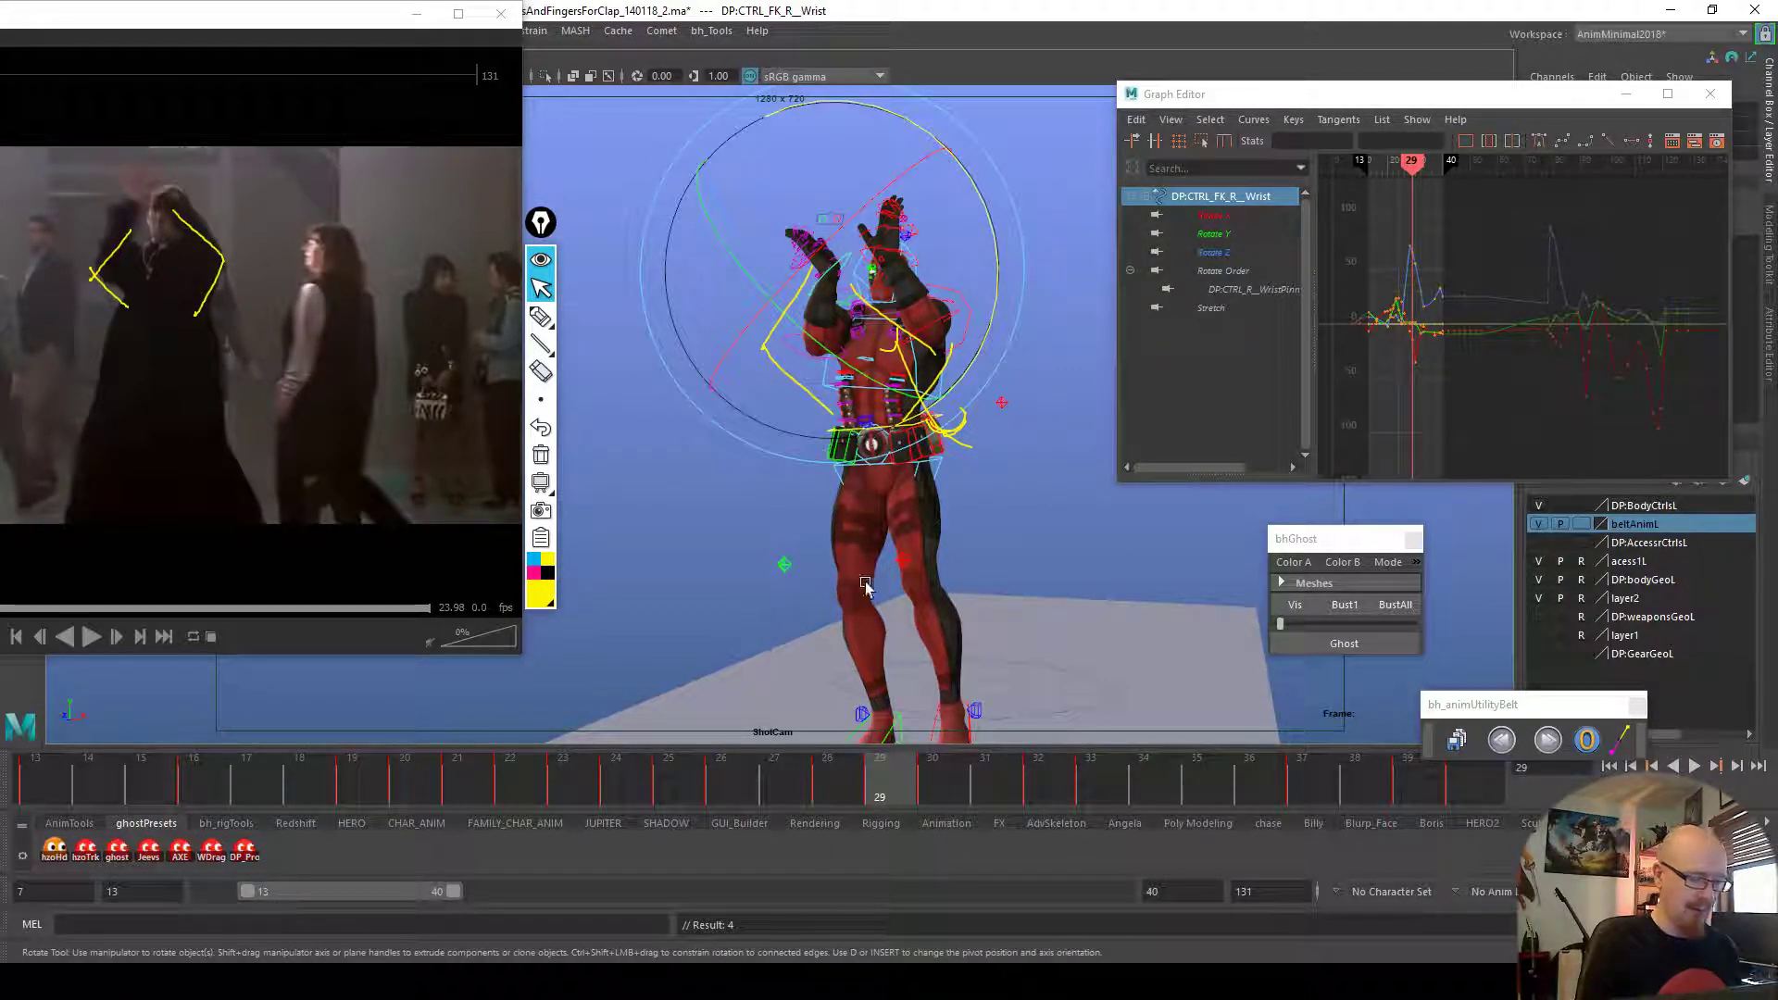
drag(903, 774, 629, 770)
click(1067, 525)
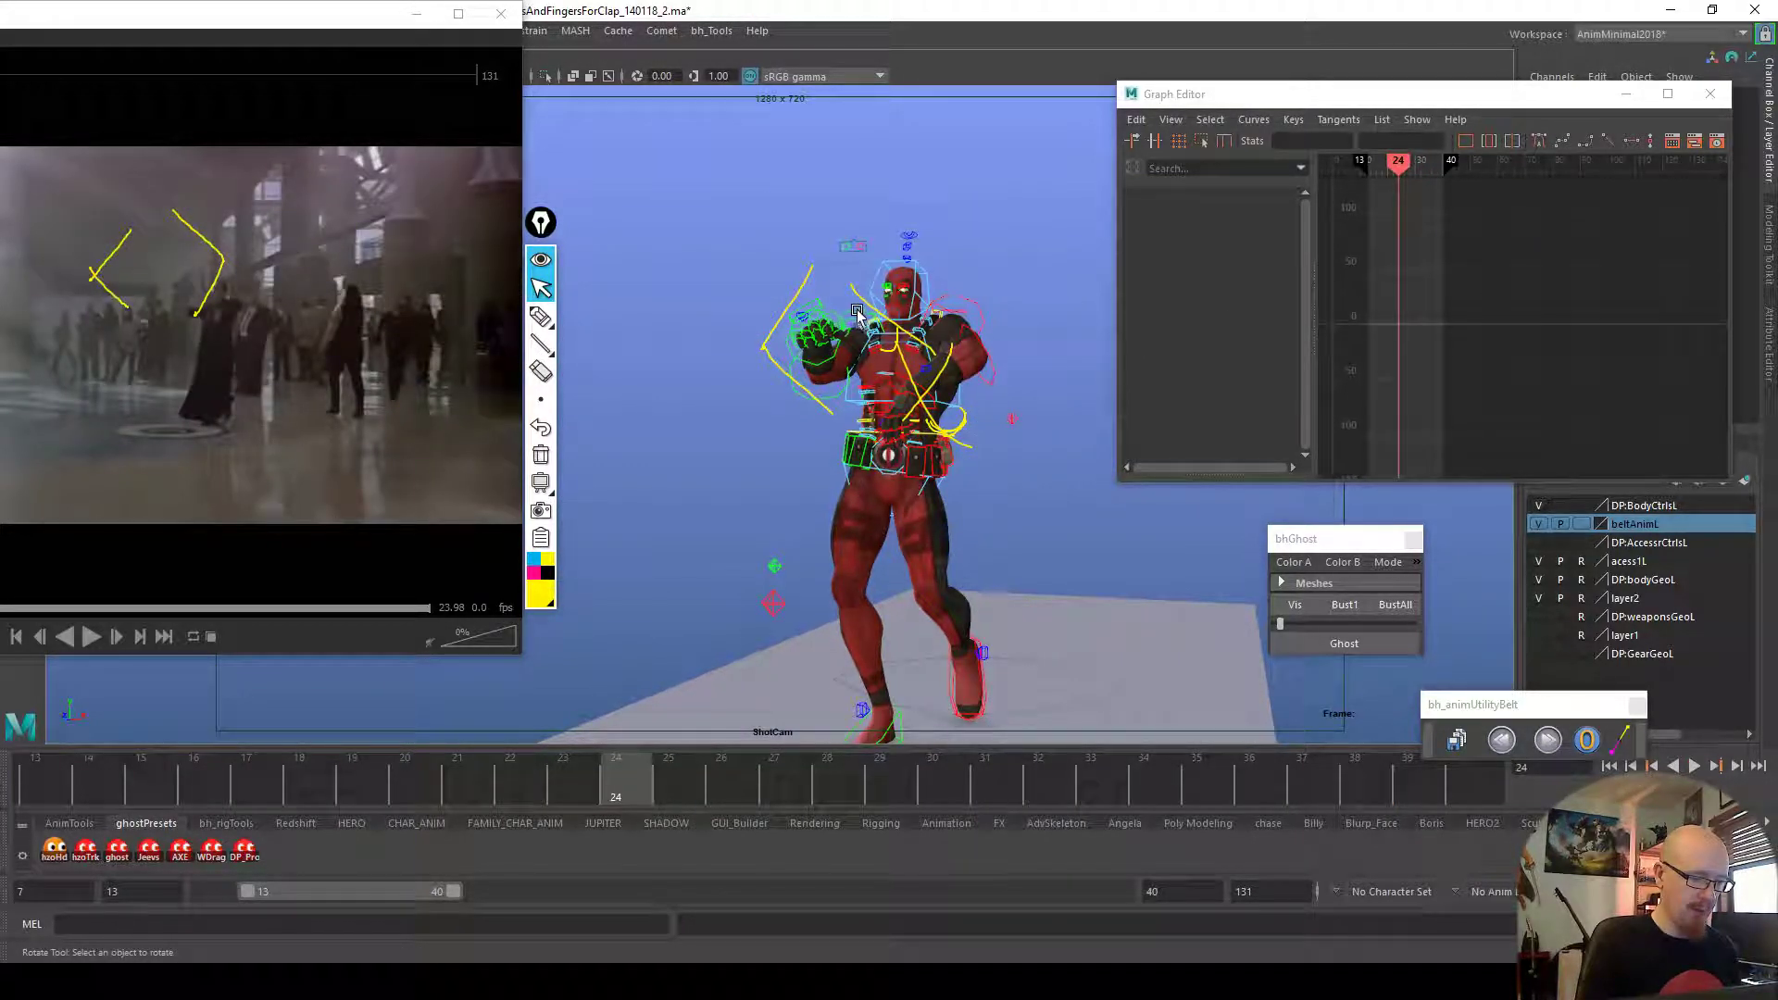
click(858, 317)
key(w)
key(e)
drag(1009, 369, 1015, 374)
mouse_move(653, 776)
mouse_down()
mouse_move(817, 805)
mouse_move(931, 795)
mouse_move(933, 778)
mouse_move(846, 782)
mouse_move(880, 786)
mouse_up()
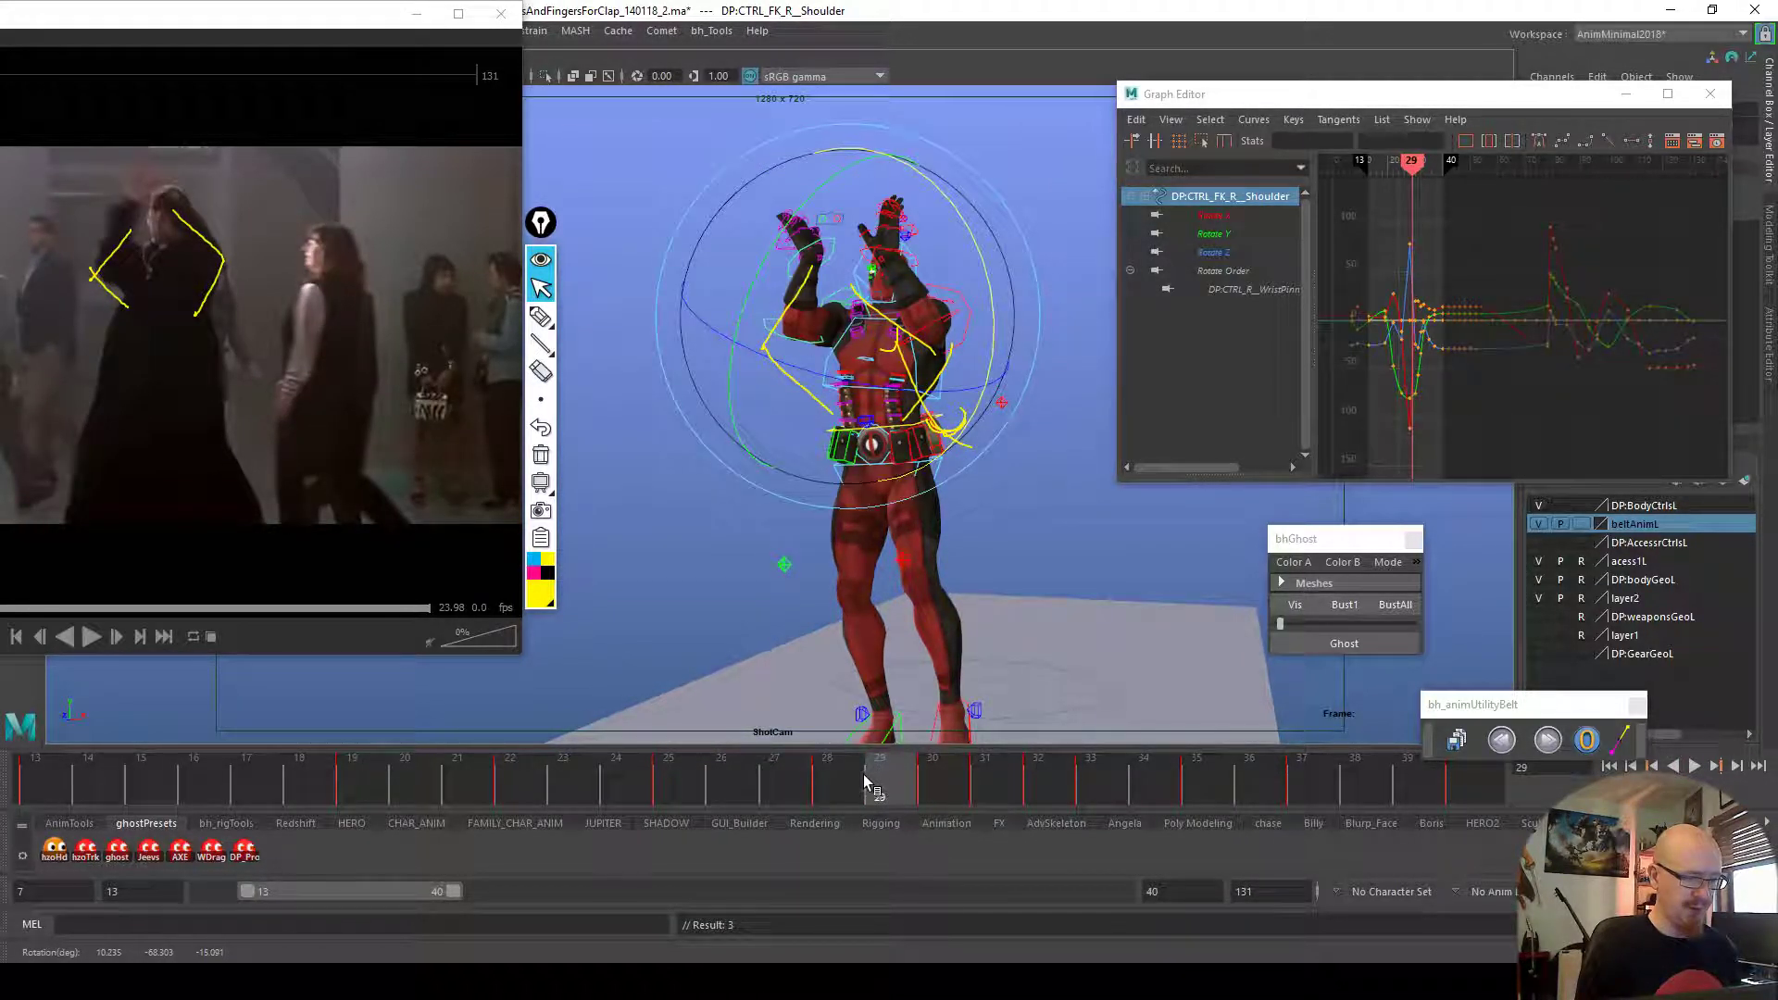
key(alt+v)
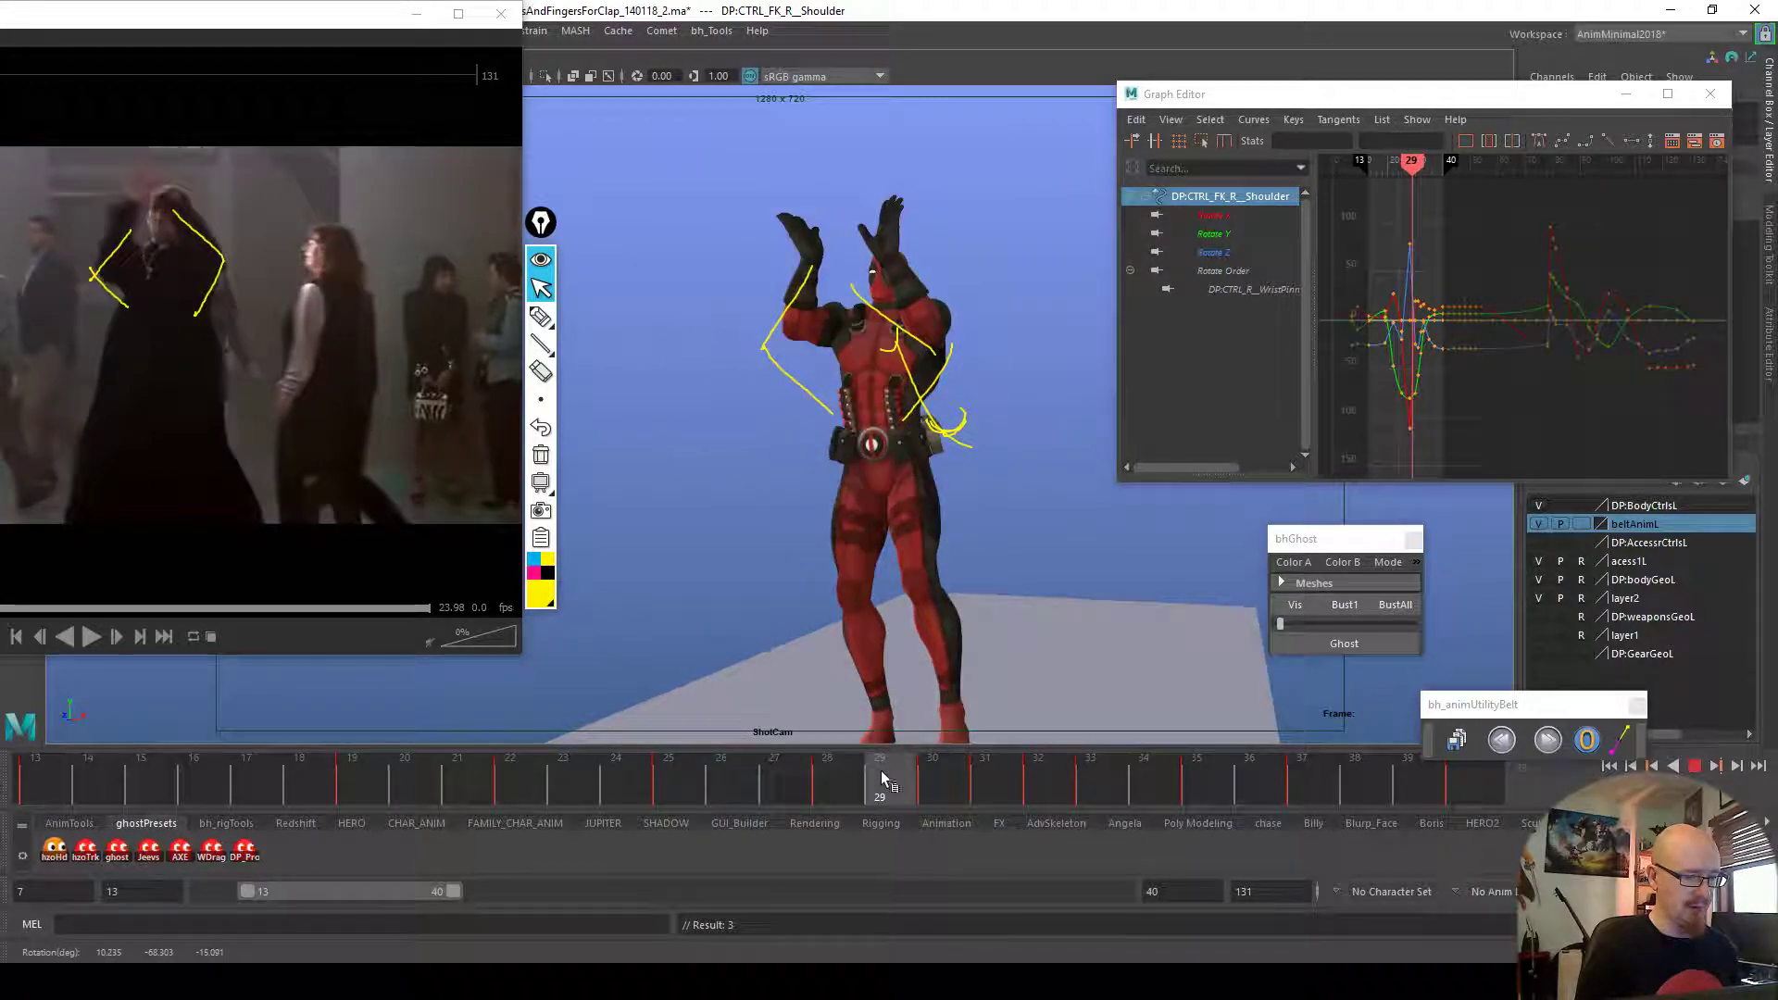
click(884, 776)
At frame 29, rotate the right FK shoulder to about -65, -82 and 53 degrees and the right wrist to about -6, 1 and 61 degrees
drag(755, 419, 980, 384)
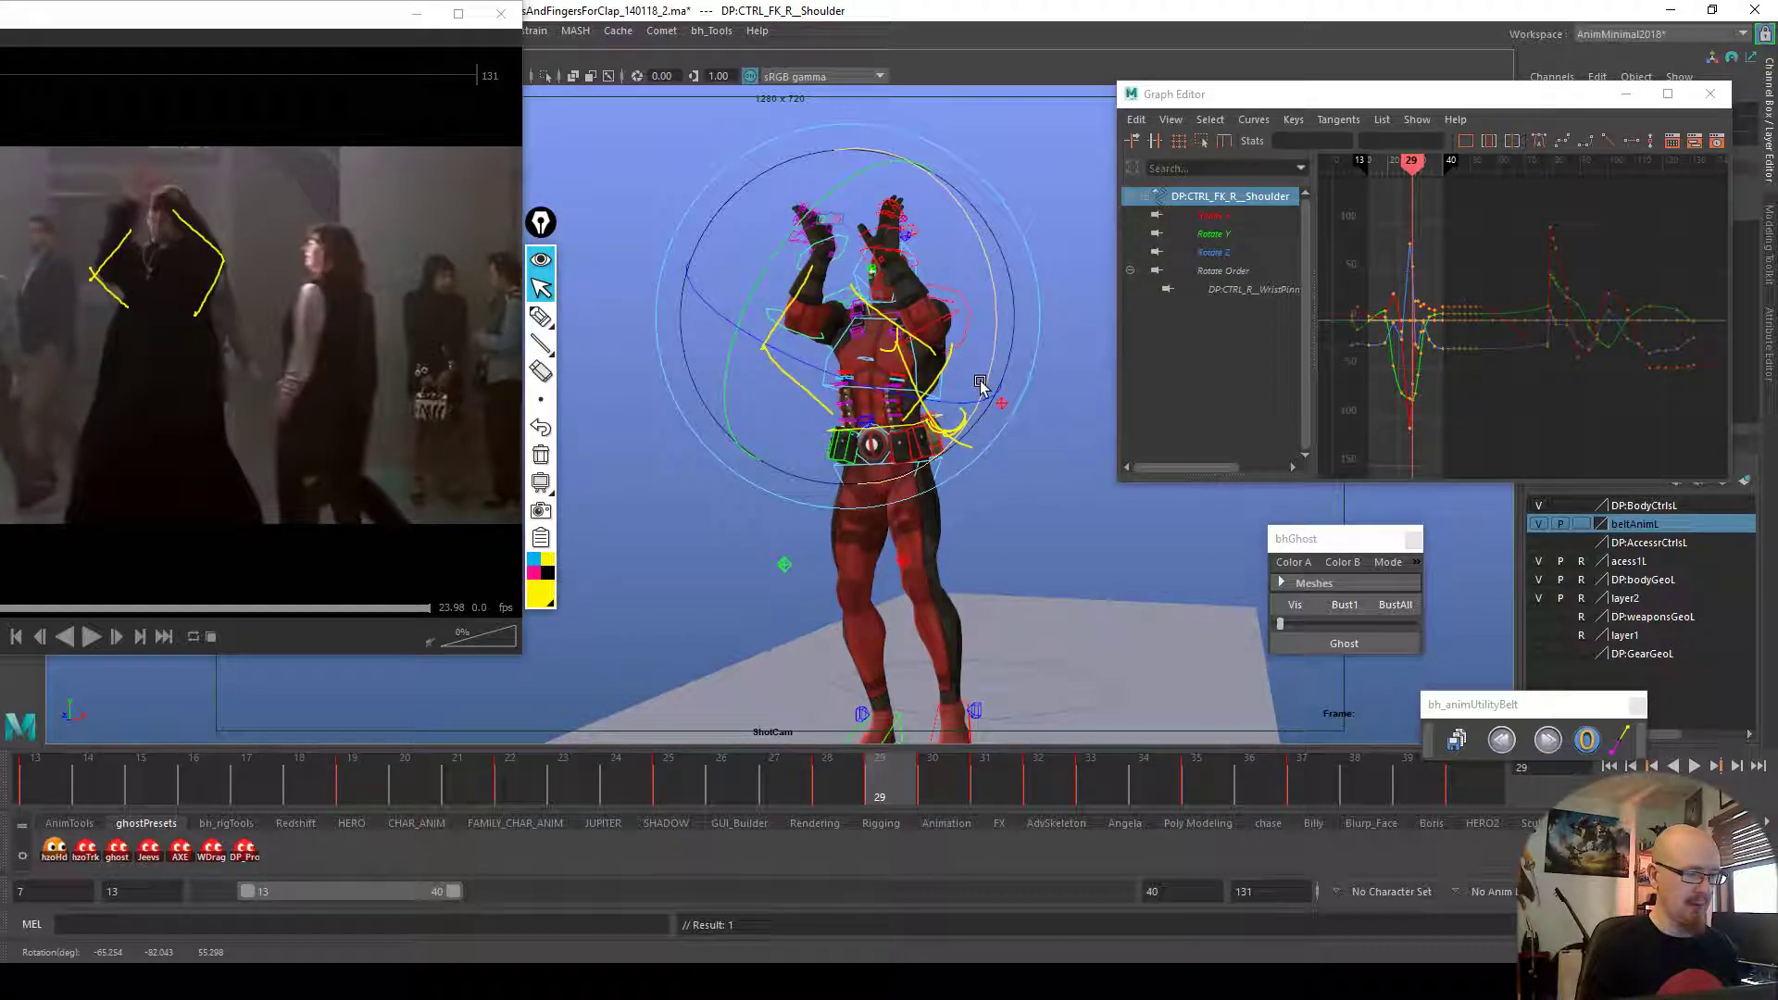
click(846, 247)
drag(977, 303, 917, 150)
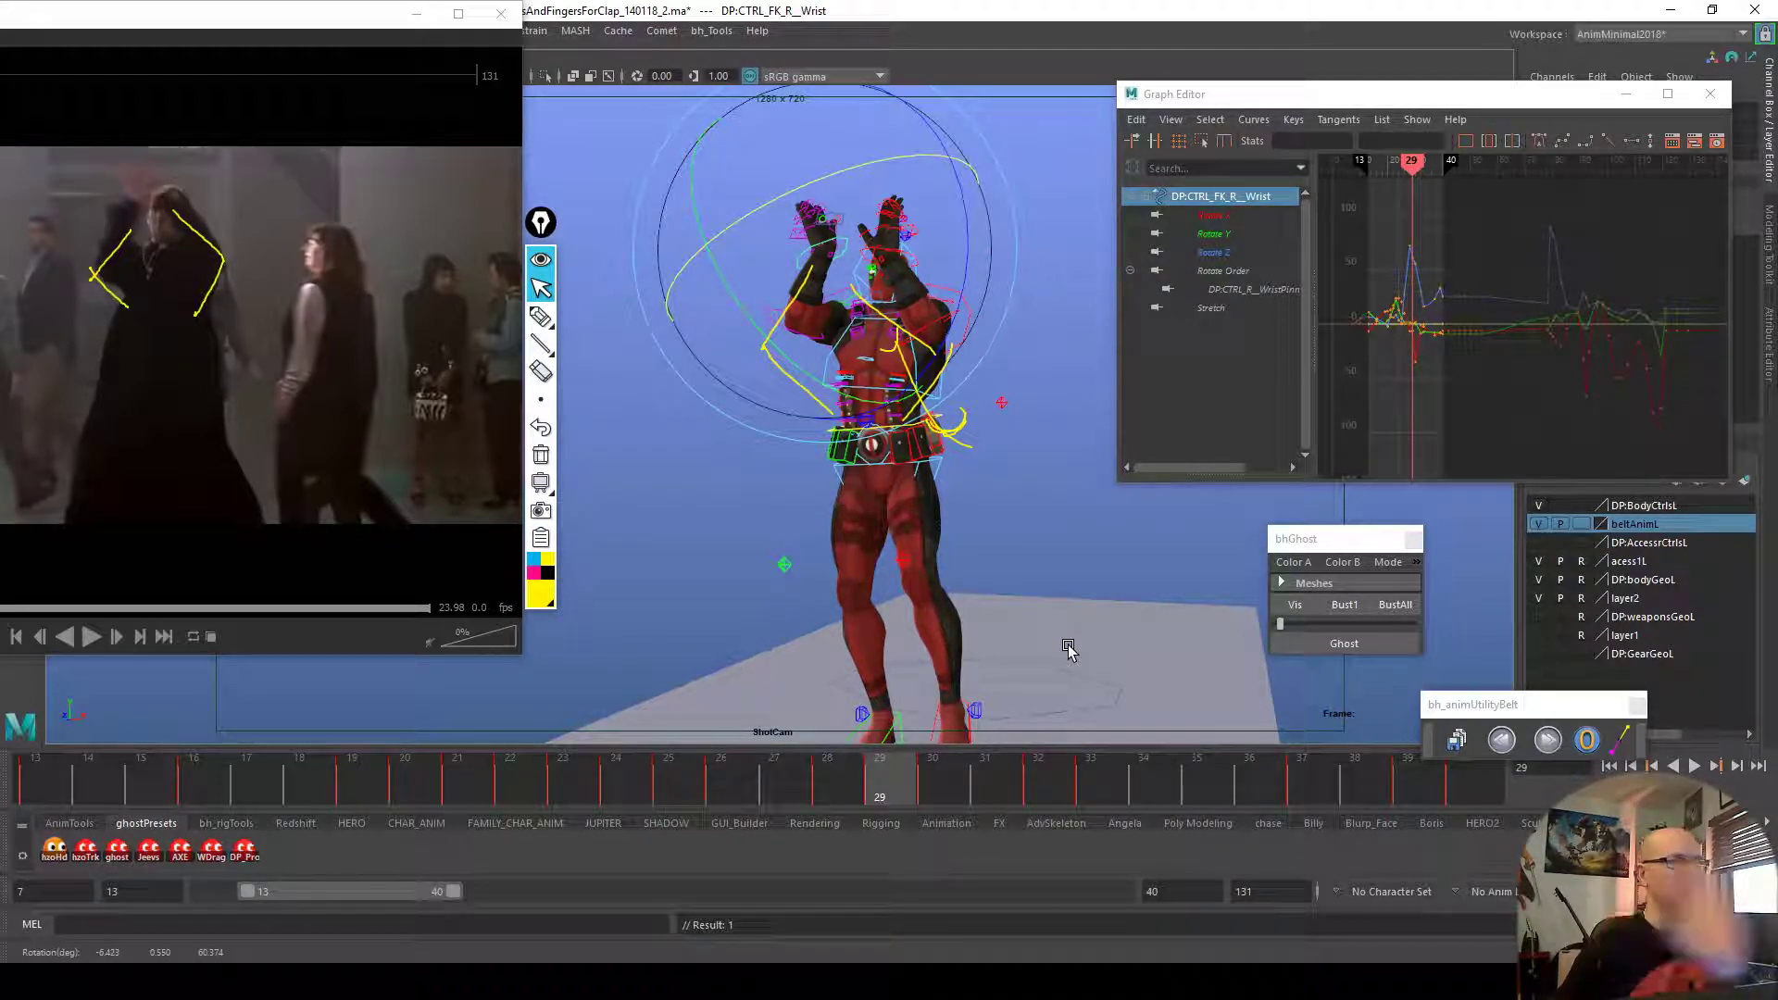
drag(778, 770, 933, 778)
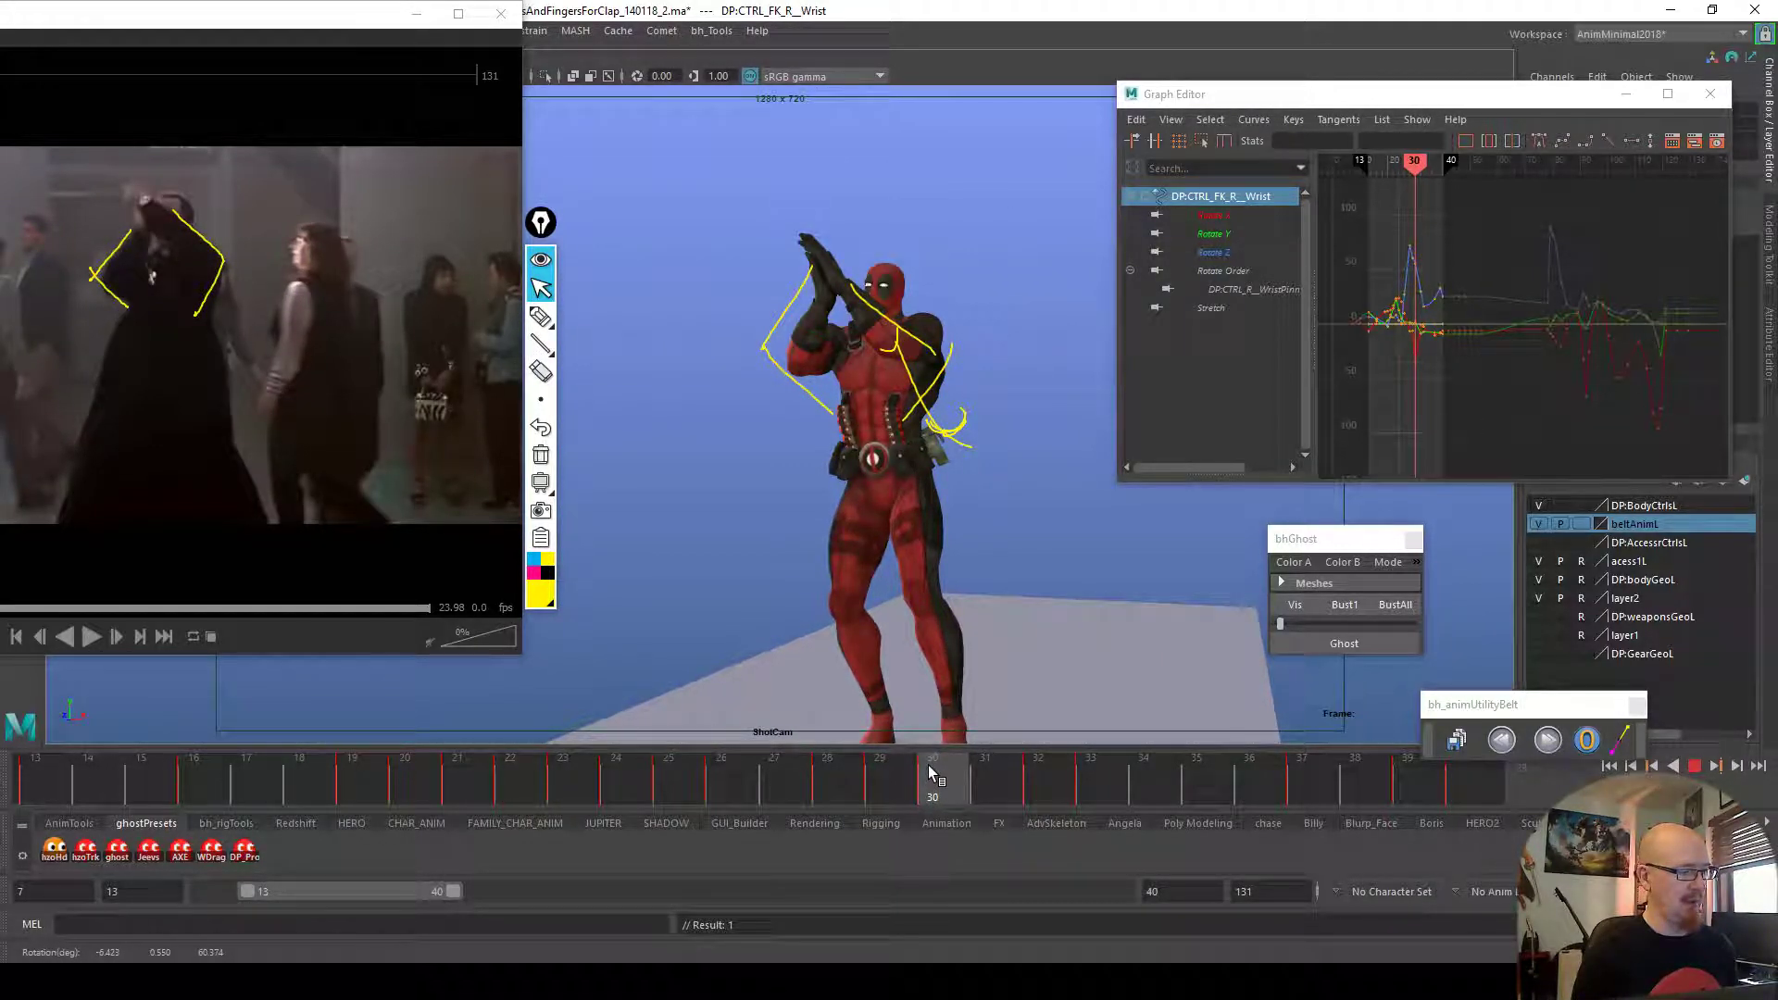
drag(964, 776, 1046, 787)
key(e)
drag(943, 468, 954, 473)
key(ctrl+z)
drag(1018, 784, 722, 783)
click(840, 300)
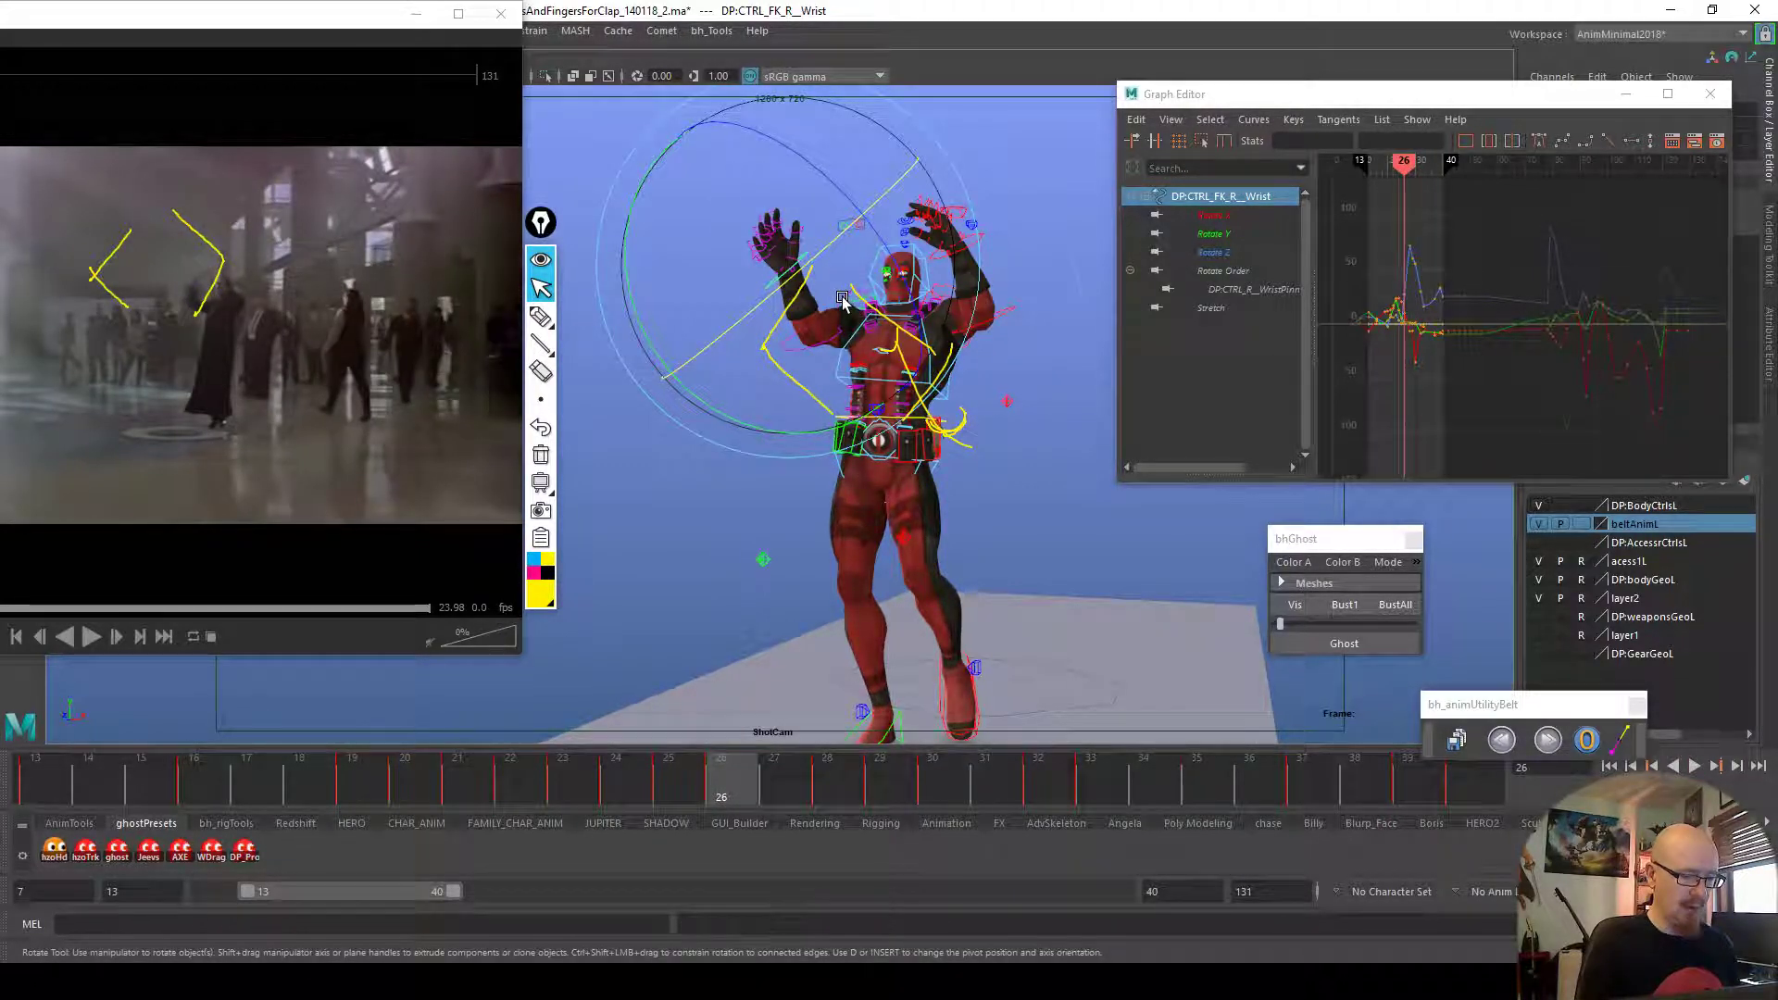
drag(759, 769, 989, 789)
key(w)
key(e)
Select the right FK shoulder control, open aweControlPicker and add a picker entry for CTRL_FK_R__Shoulder
click(615, 778)
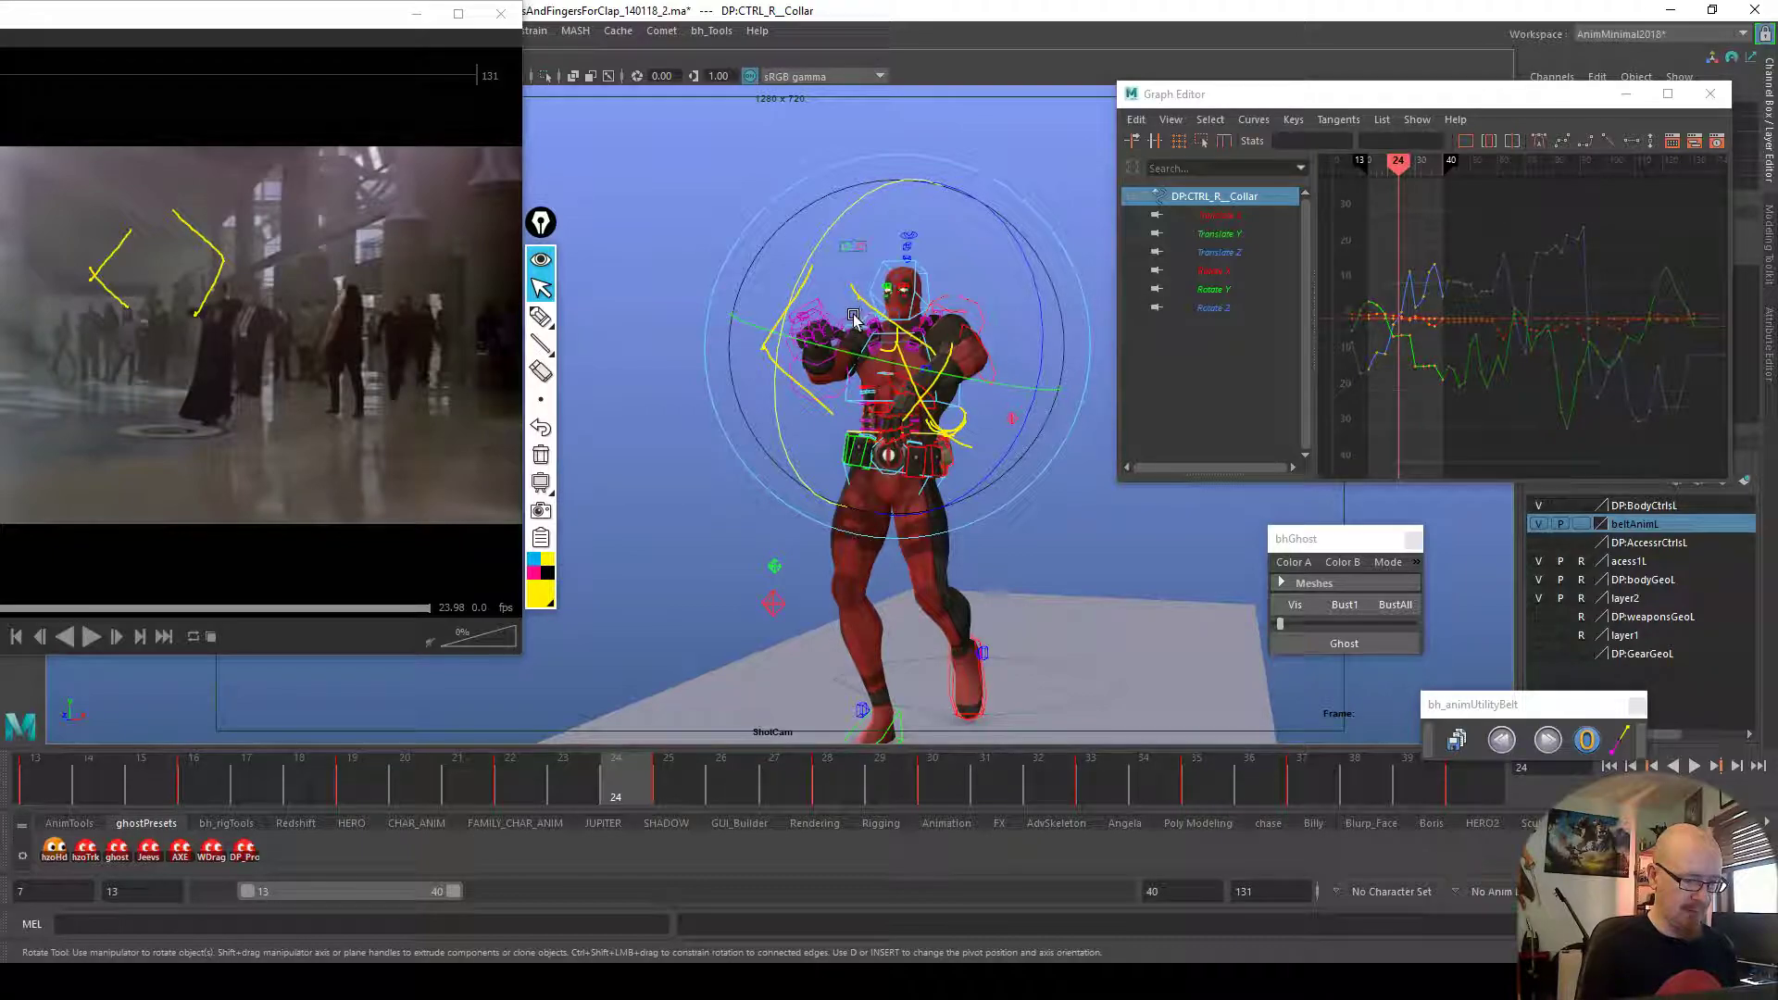
click(852, 318)
click(69, 823)
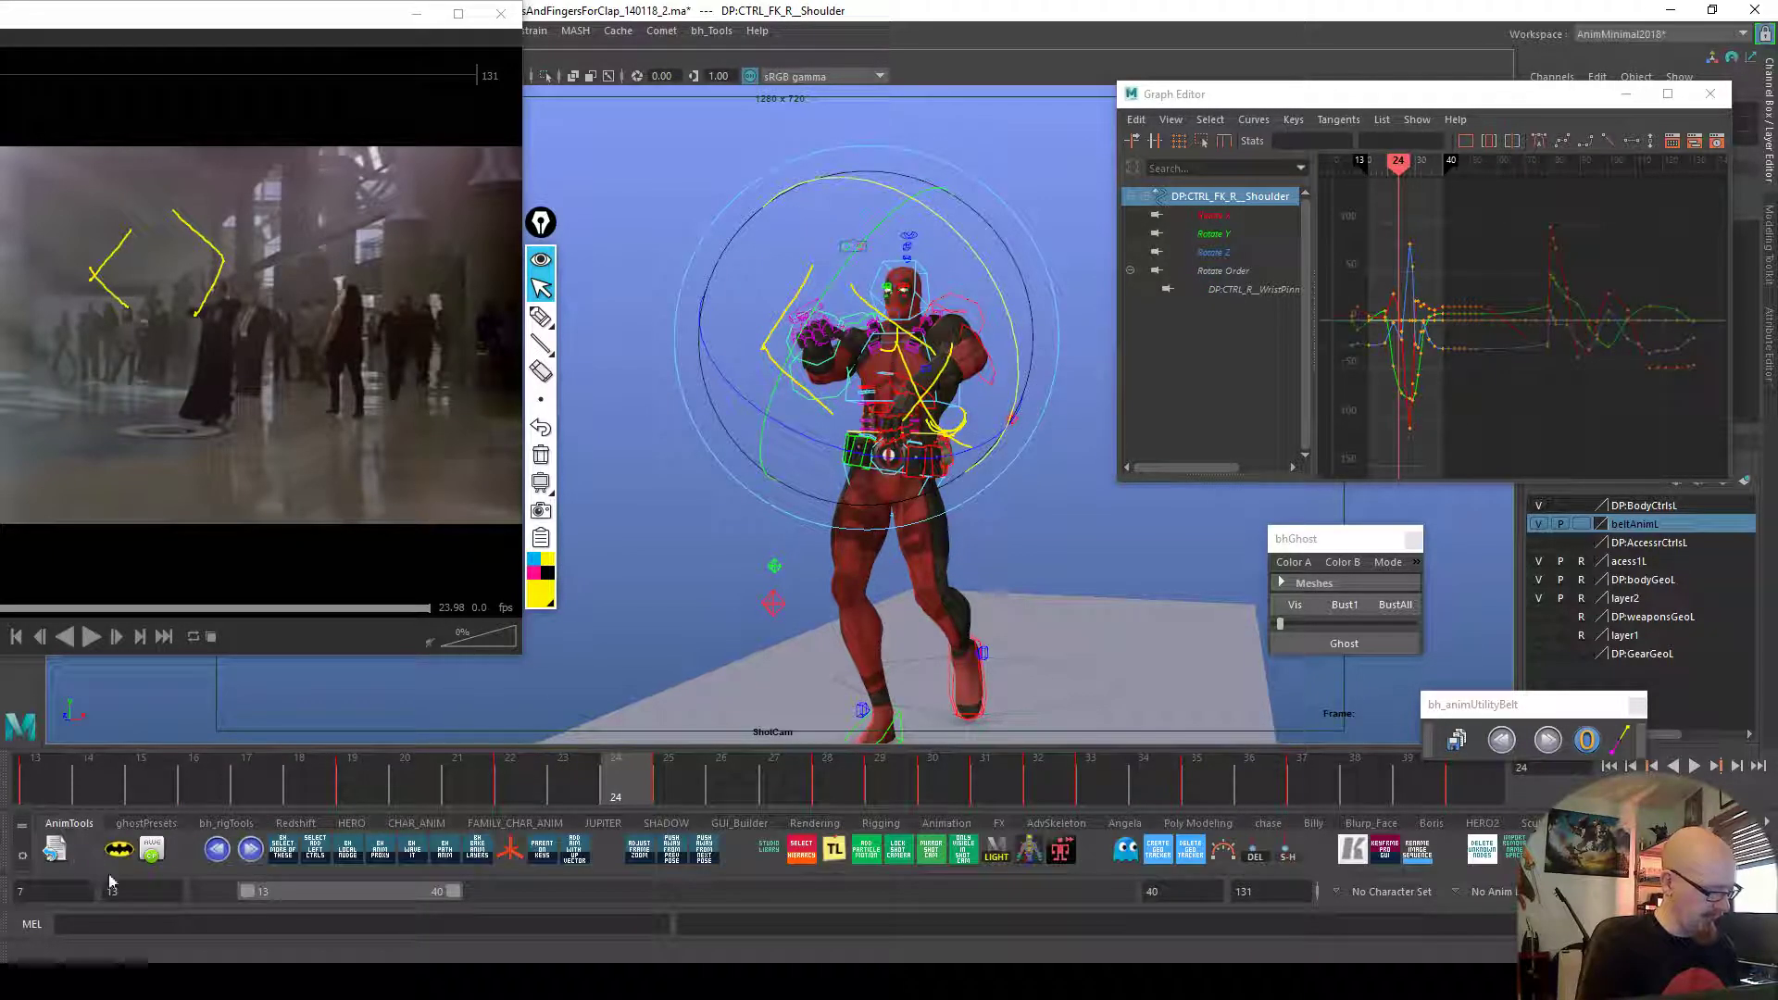
click(152, 850)
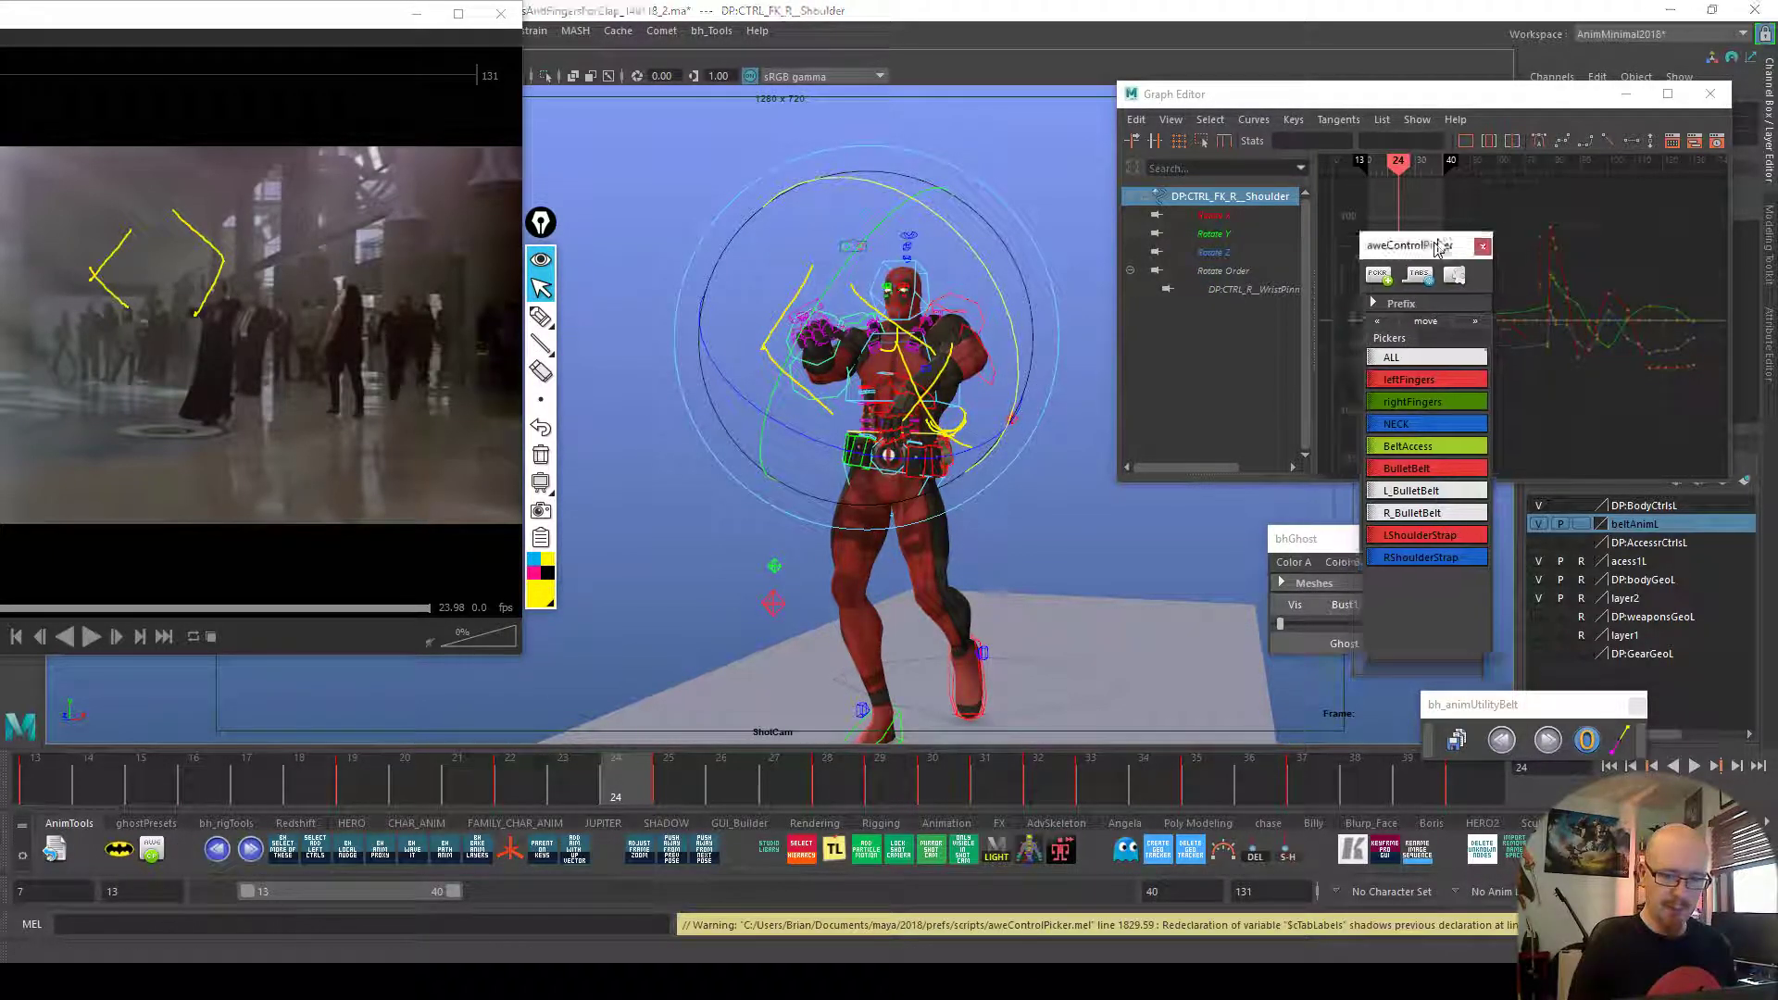
drag(1435, 250, 1497, 179)
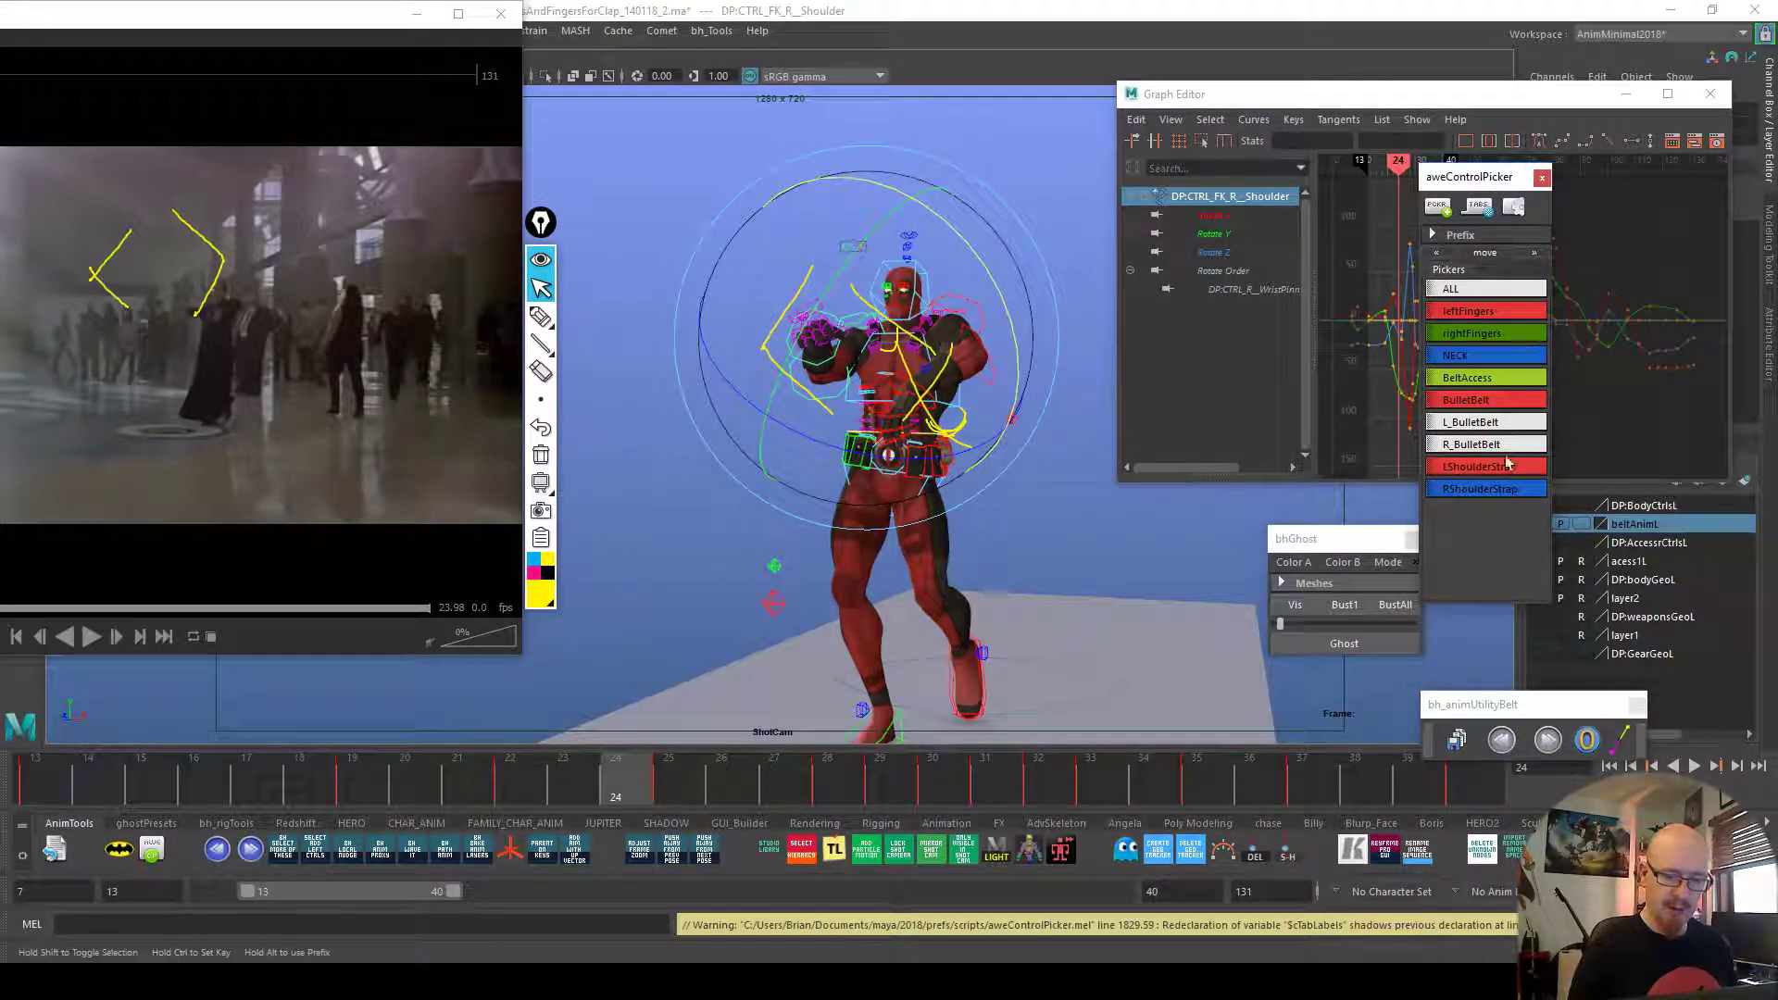
click(1438, 206)
click(841, 541)
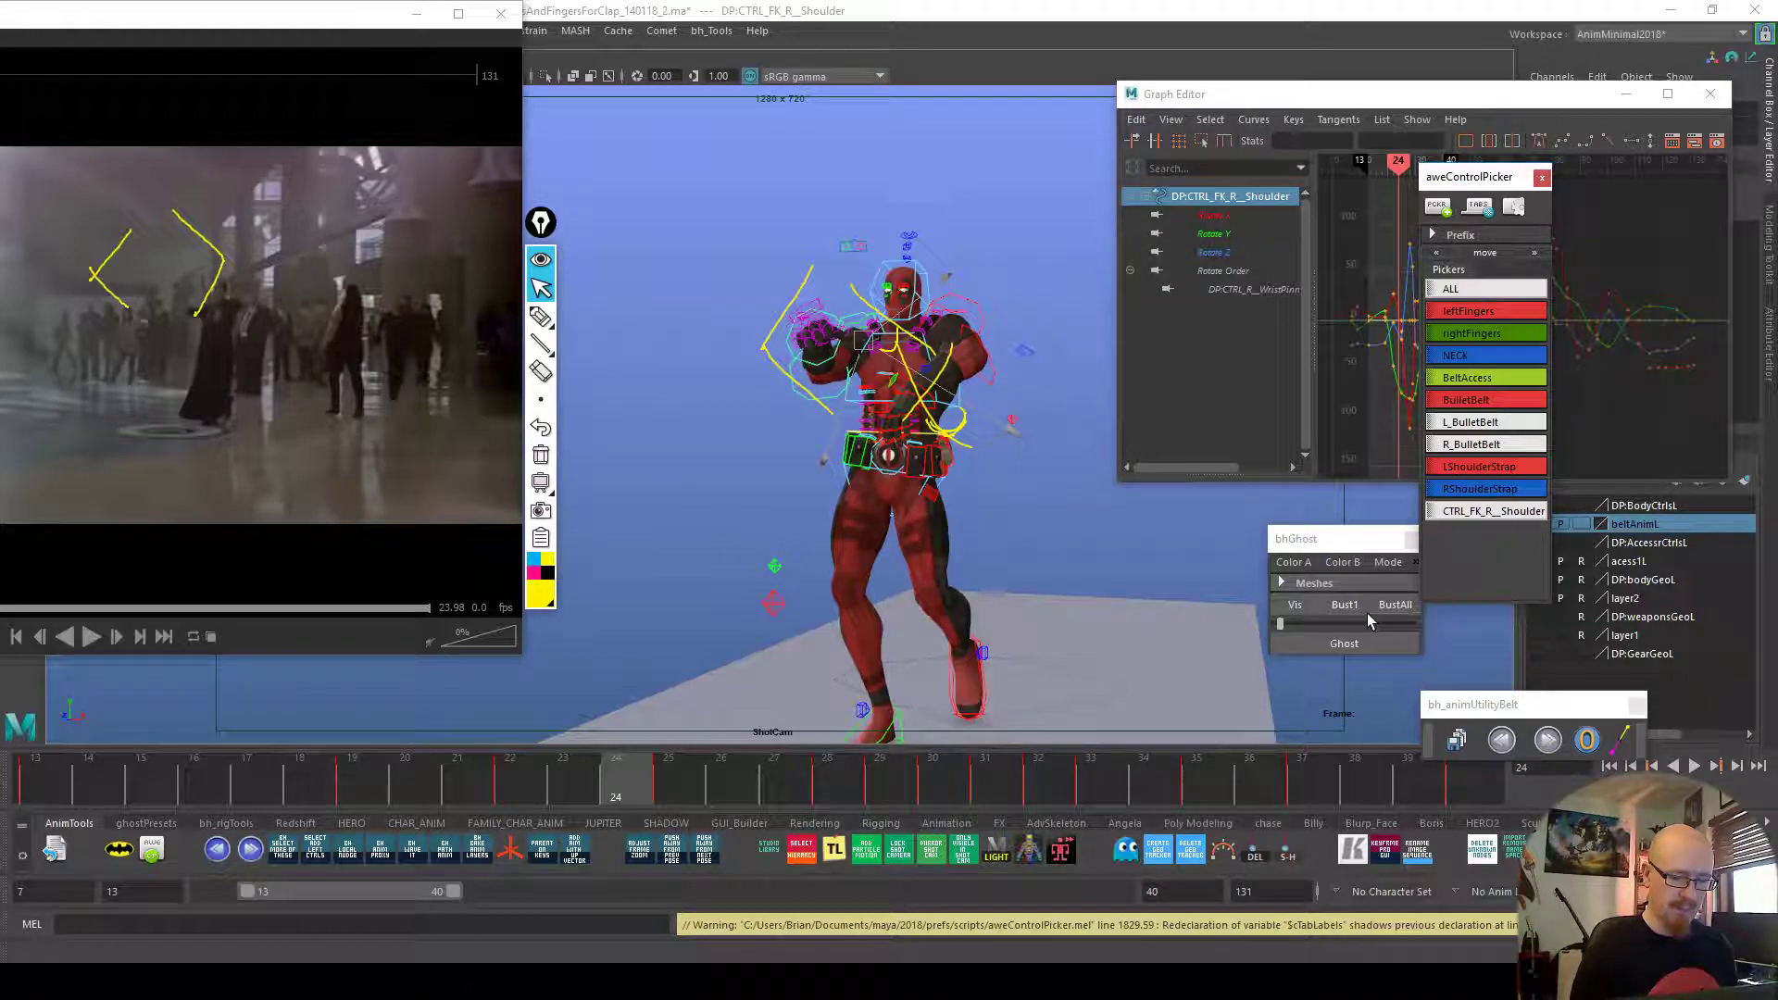
Close the Graph Editor, rotate the right FK shoulder at frame 32 to about 14, -34 and -7 degrees and review the playback
drag(925, 785, 1030, 766)
click(1710, 94)
key(e)
drag(972, 452, 980, 438)
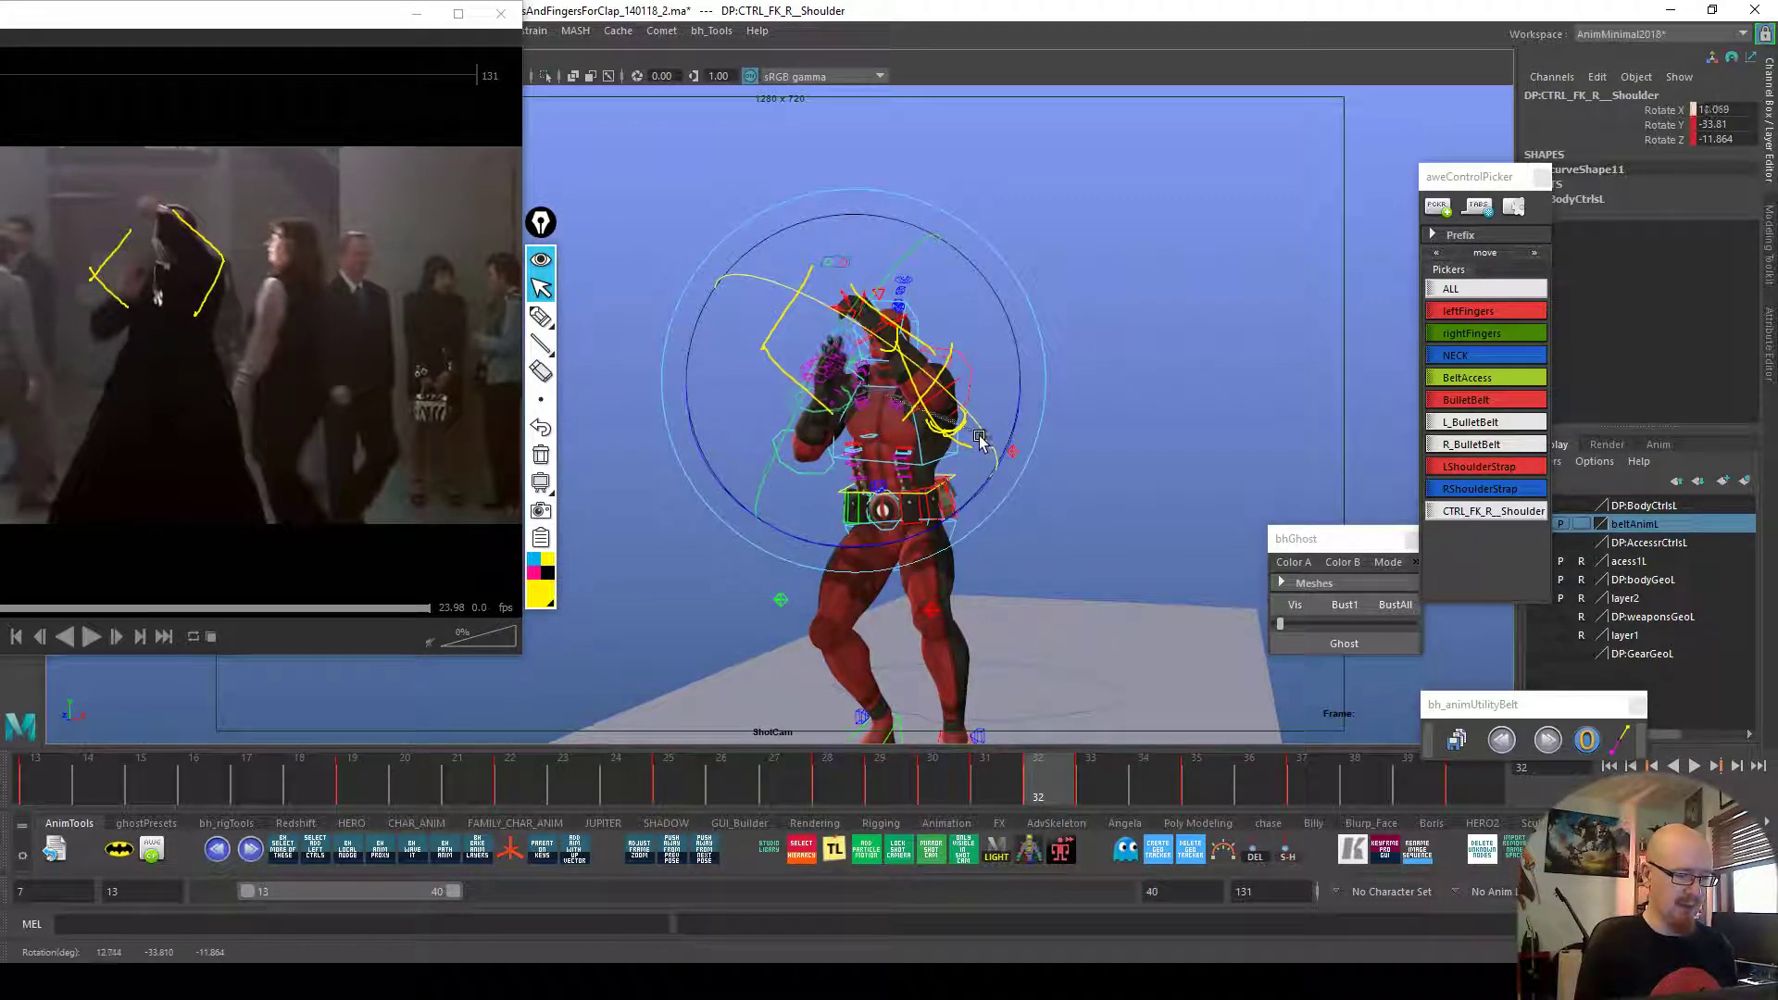
drag(972, 501, 987, 463)
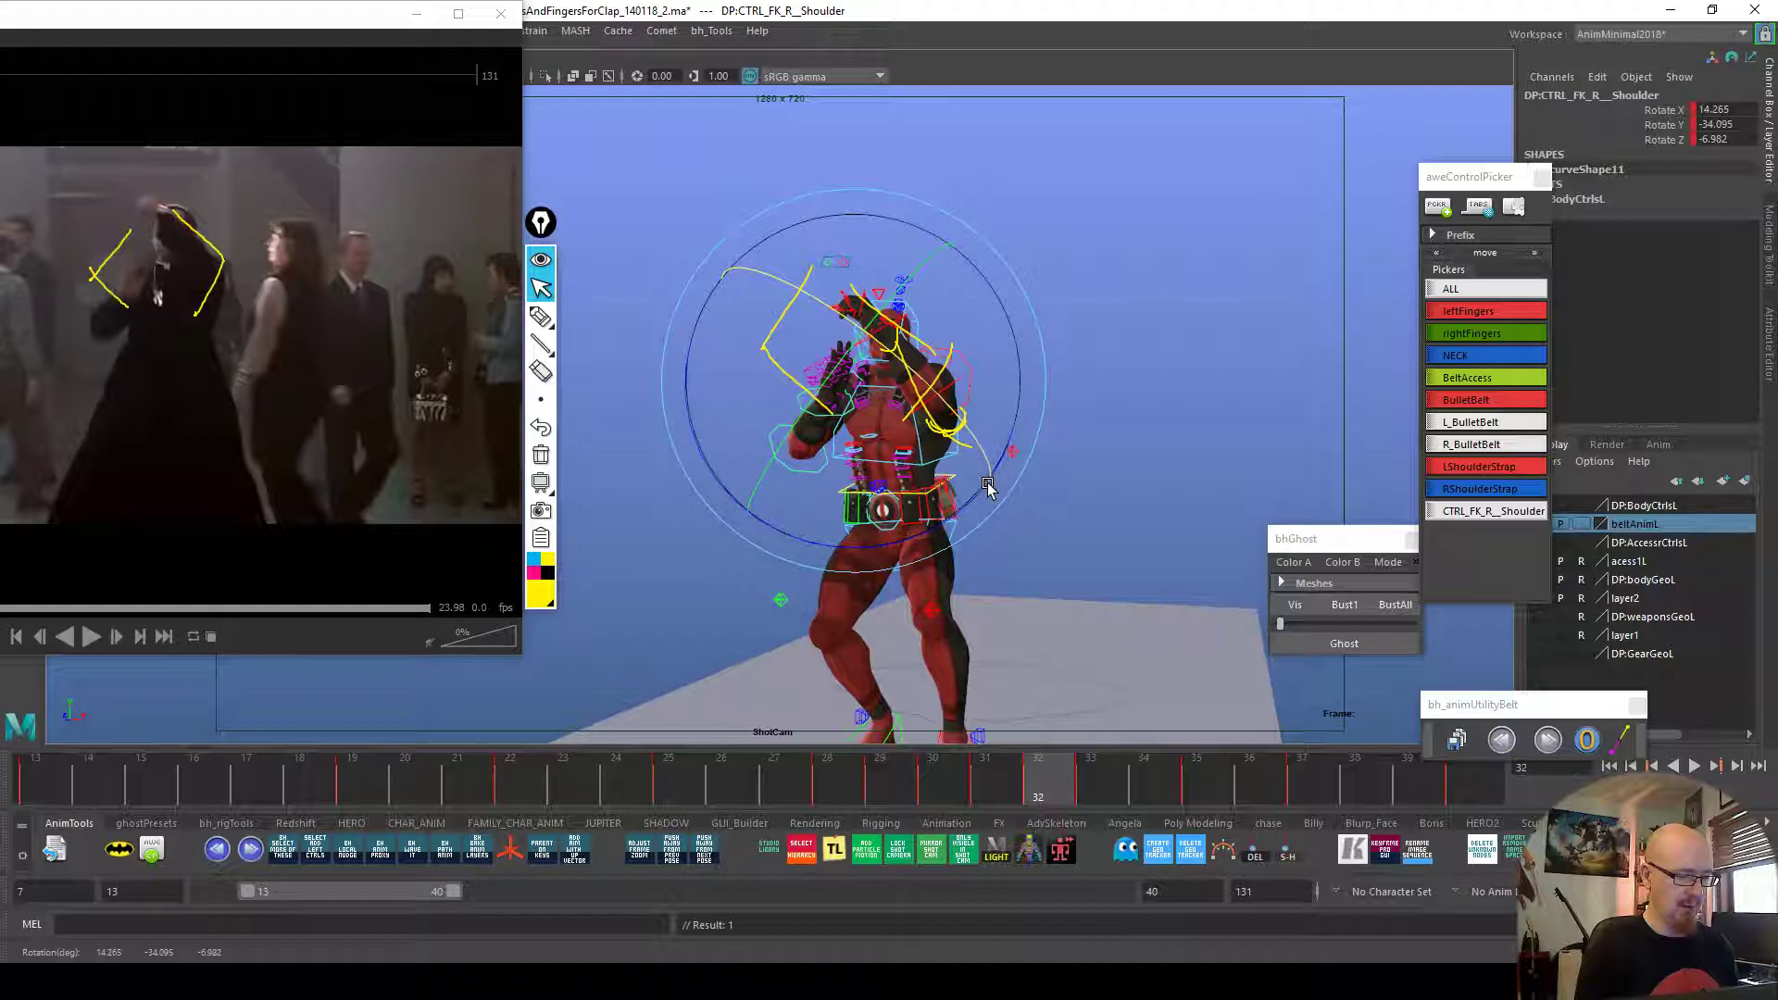
click(1016, 776)
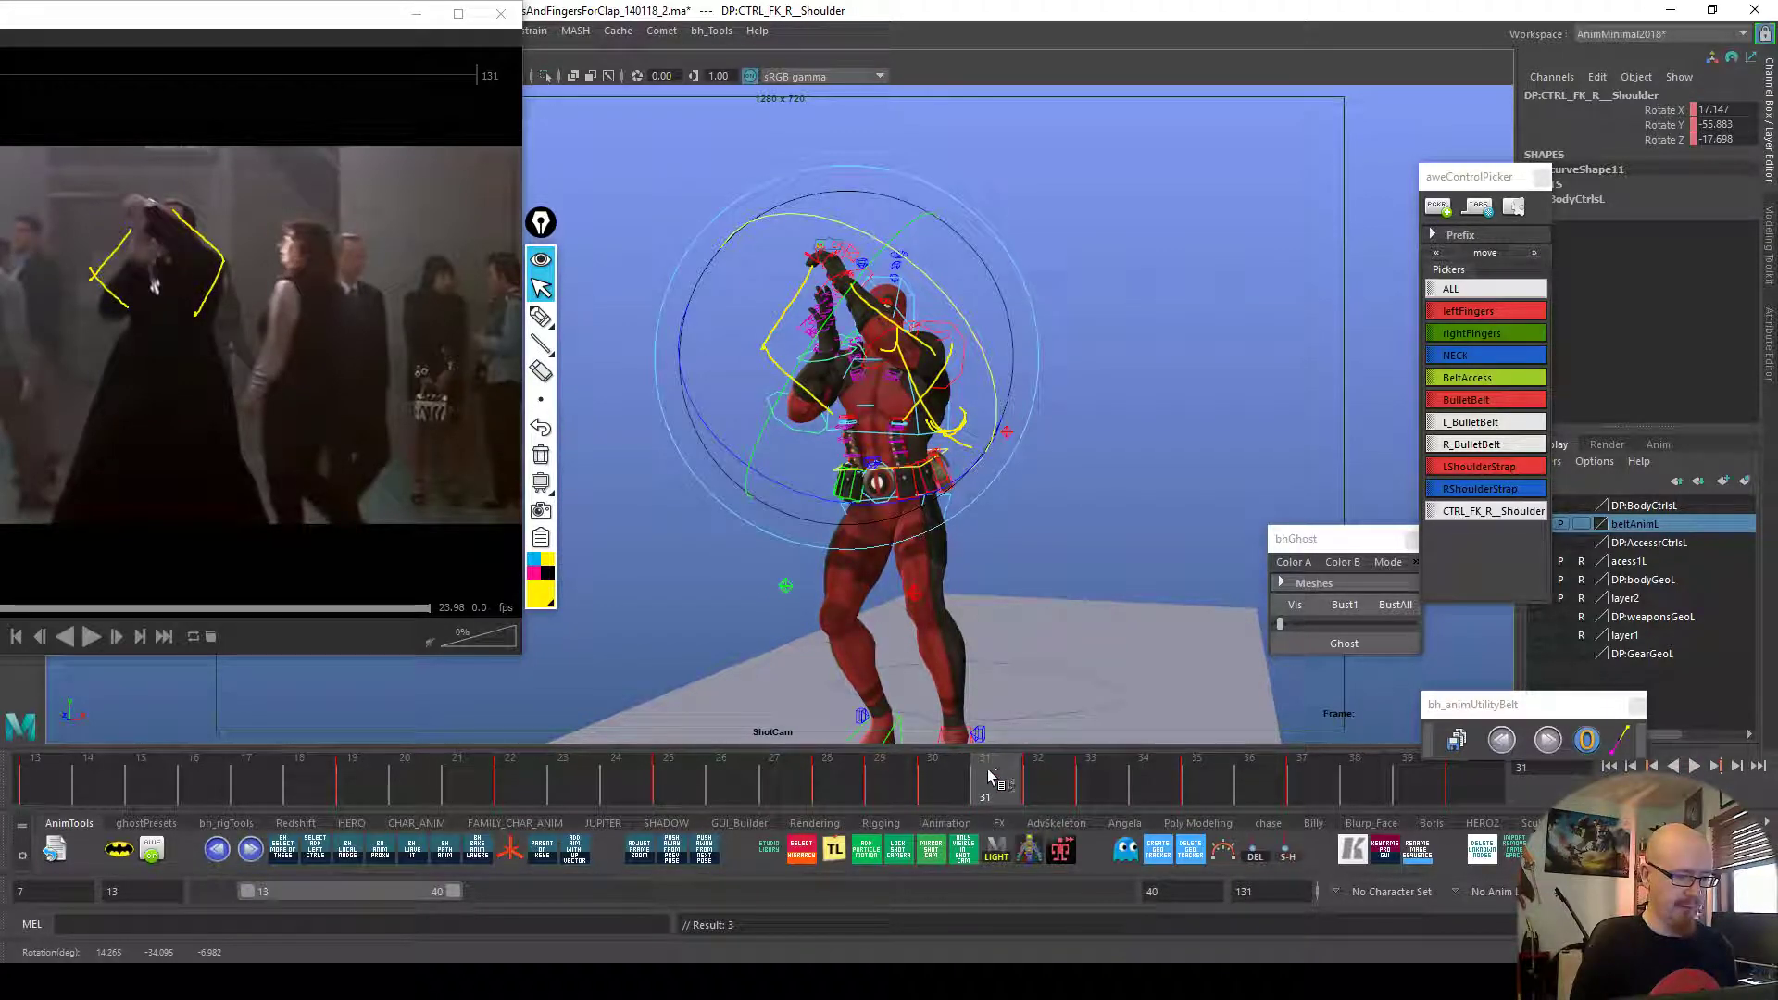
key(alt+v)
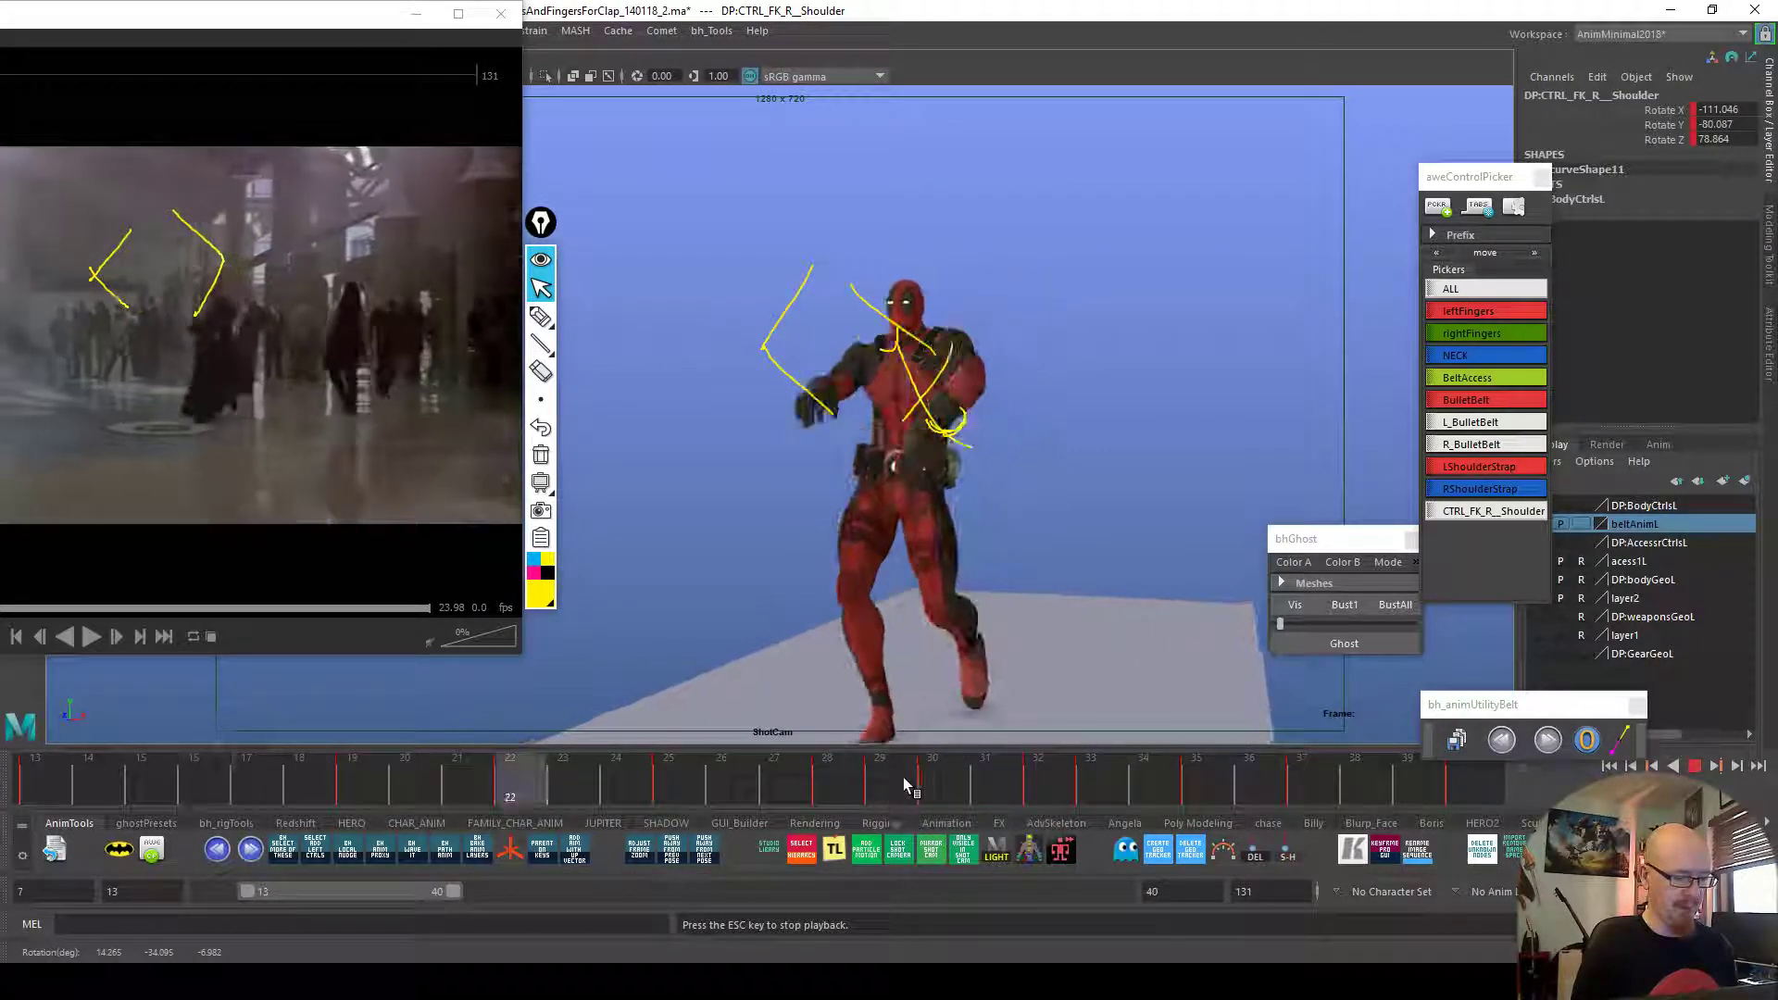
click(1060, 778)
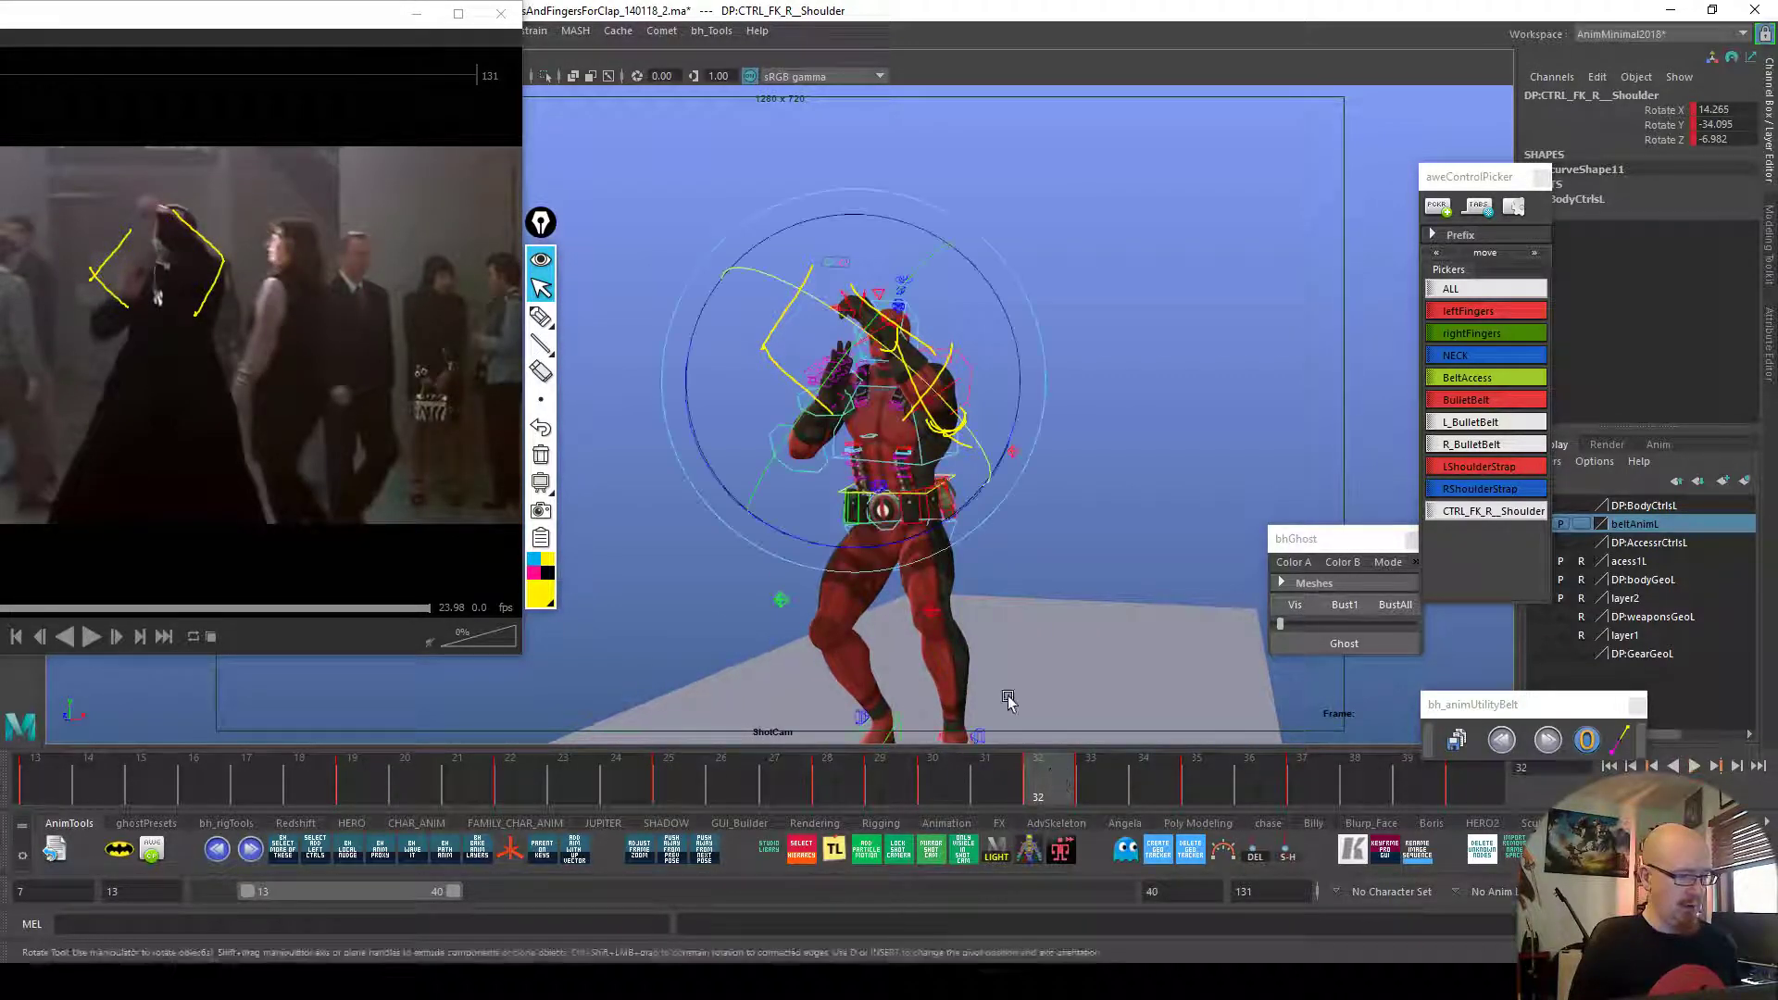
At frame 32, rotate the right FK wrist to about 5, -9 and 30 degrees and compare it with the preceding frames
click(806, 405)
drag(996, 474, 938, 483)
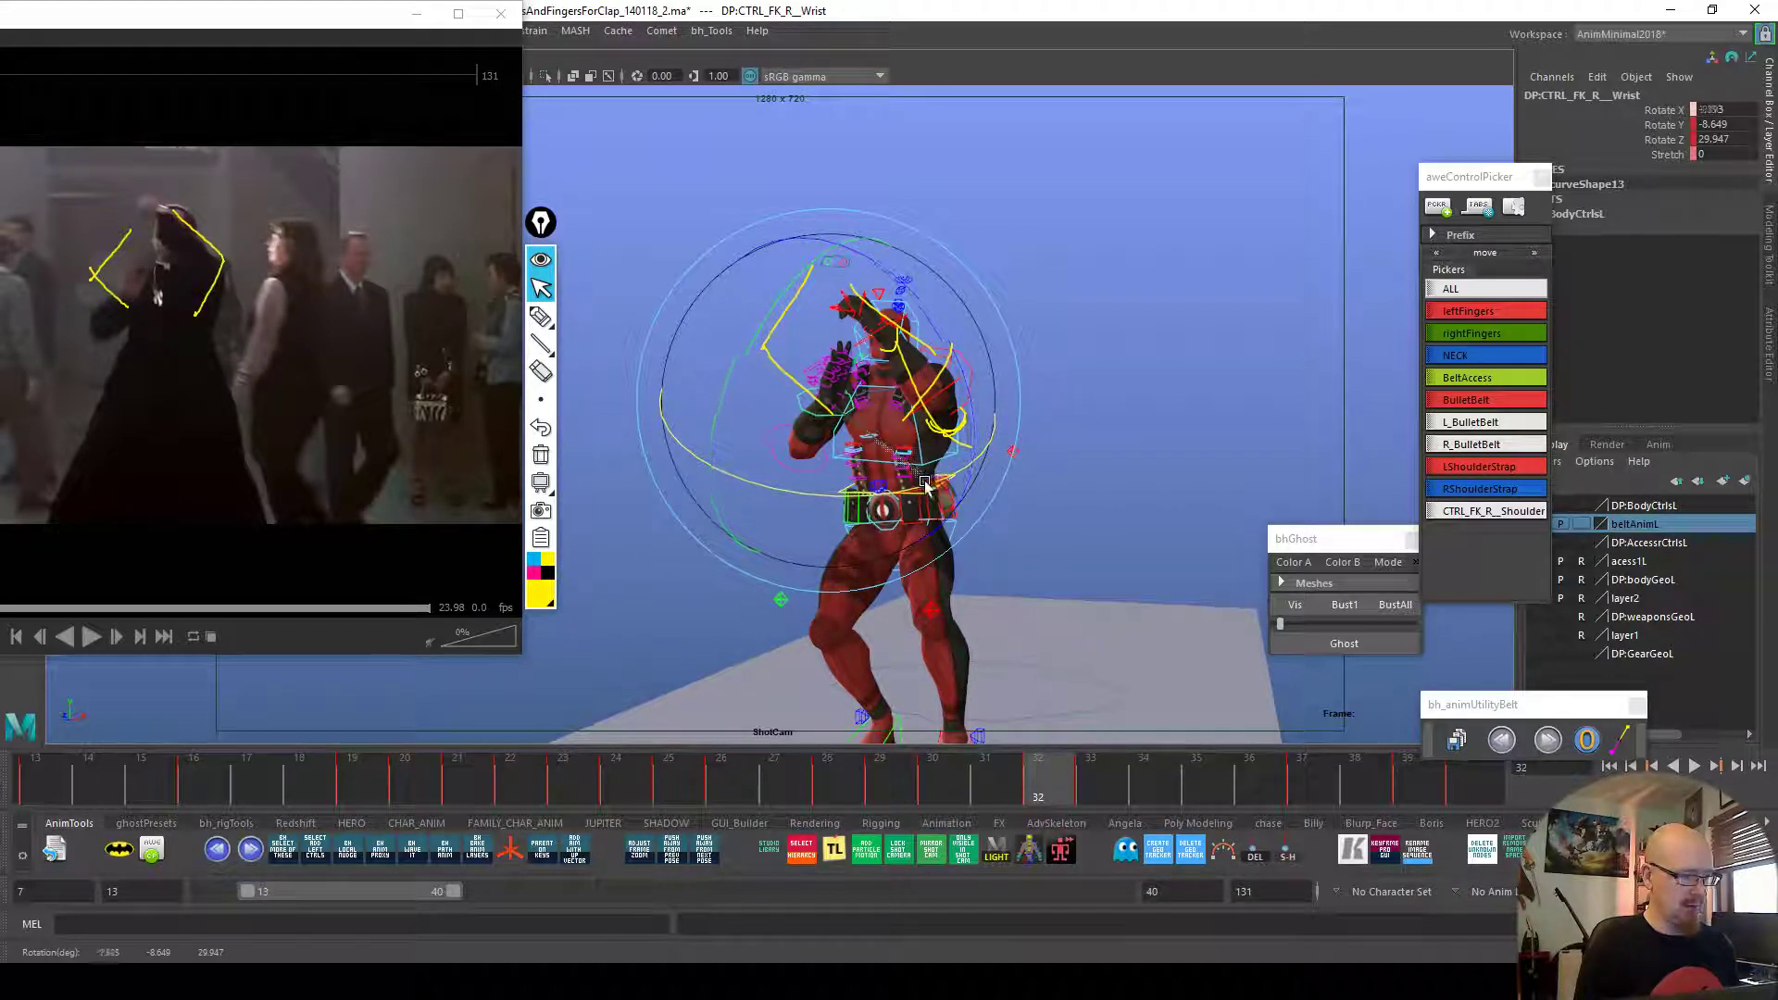
click(996, 774)
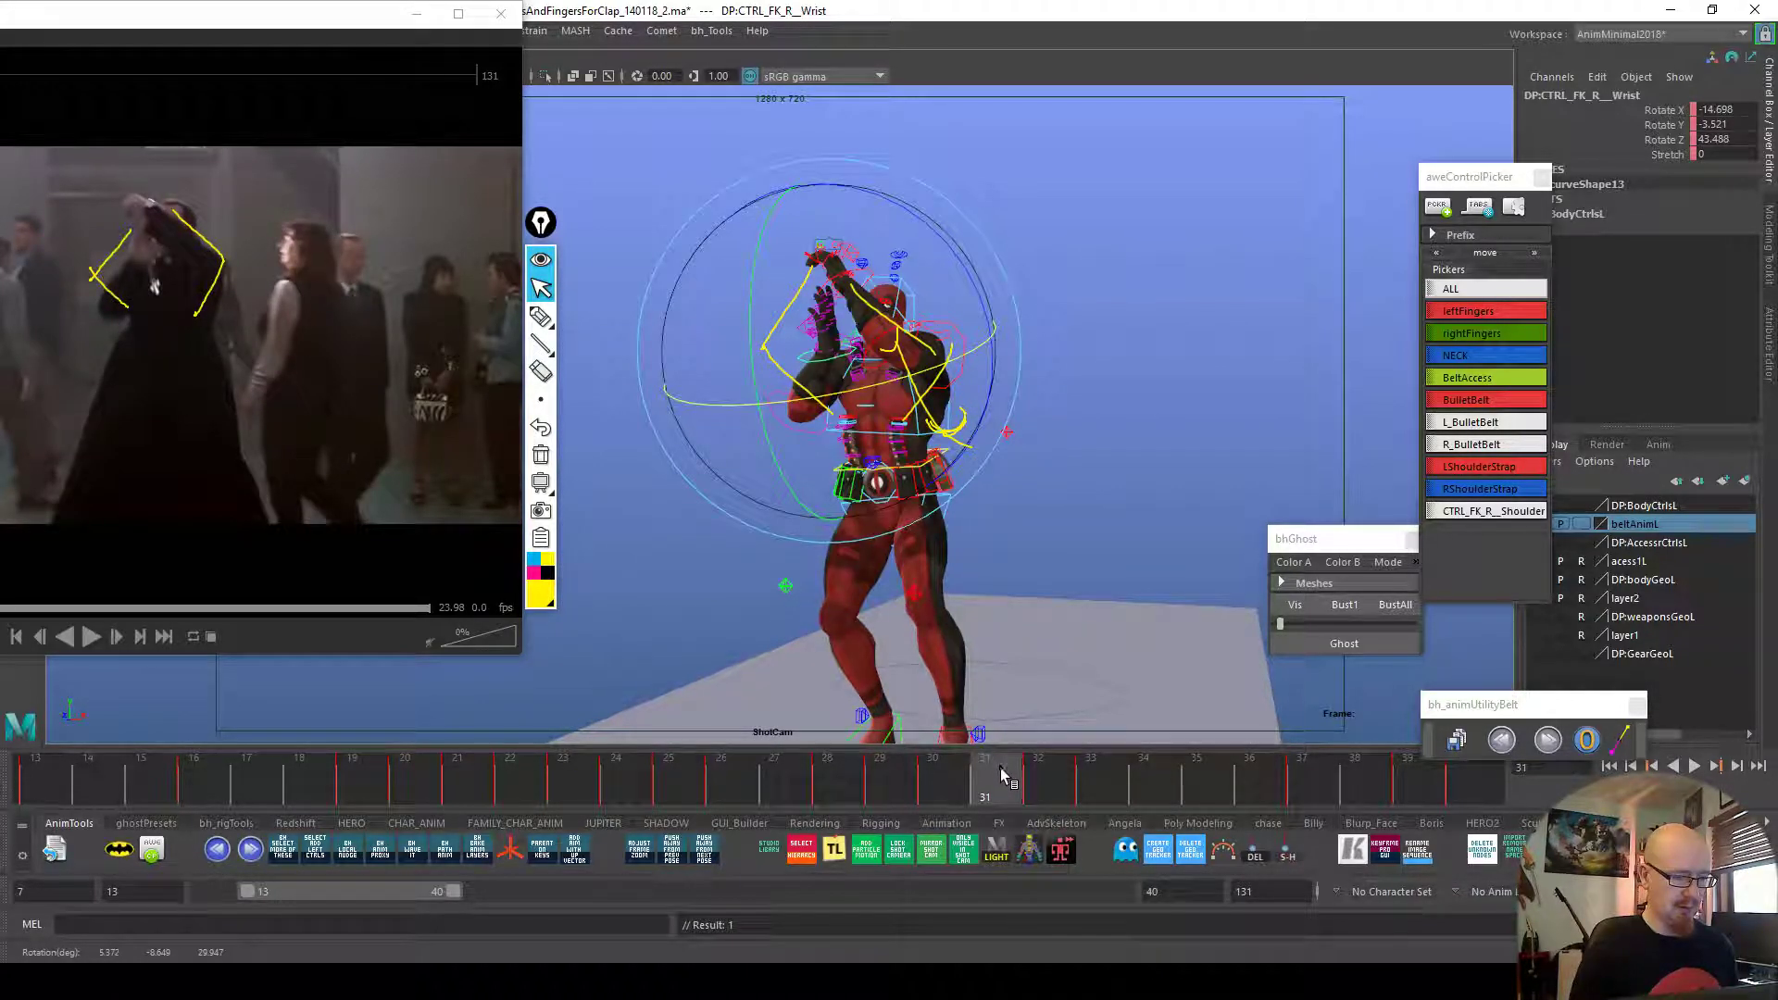
click(922, 782)
At frame 31, rotate the right FK wrist to about -22, -4 and 43 degrees and play back the animation
click(981, 777)
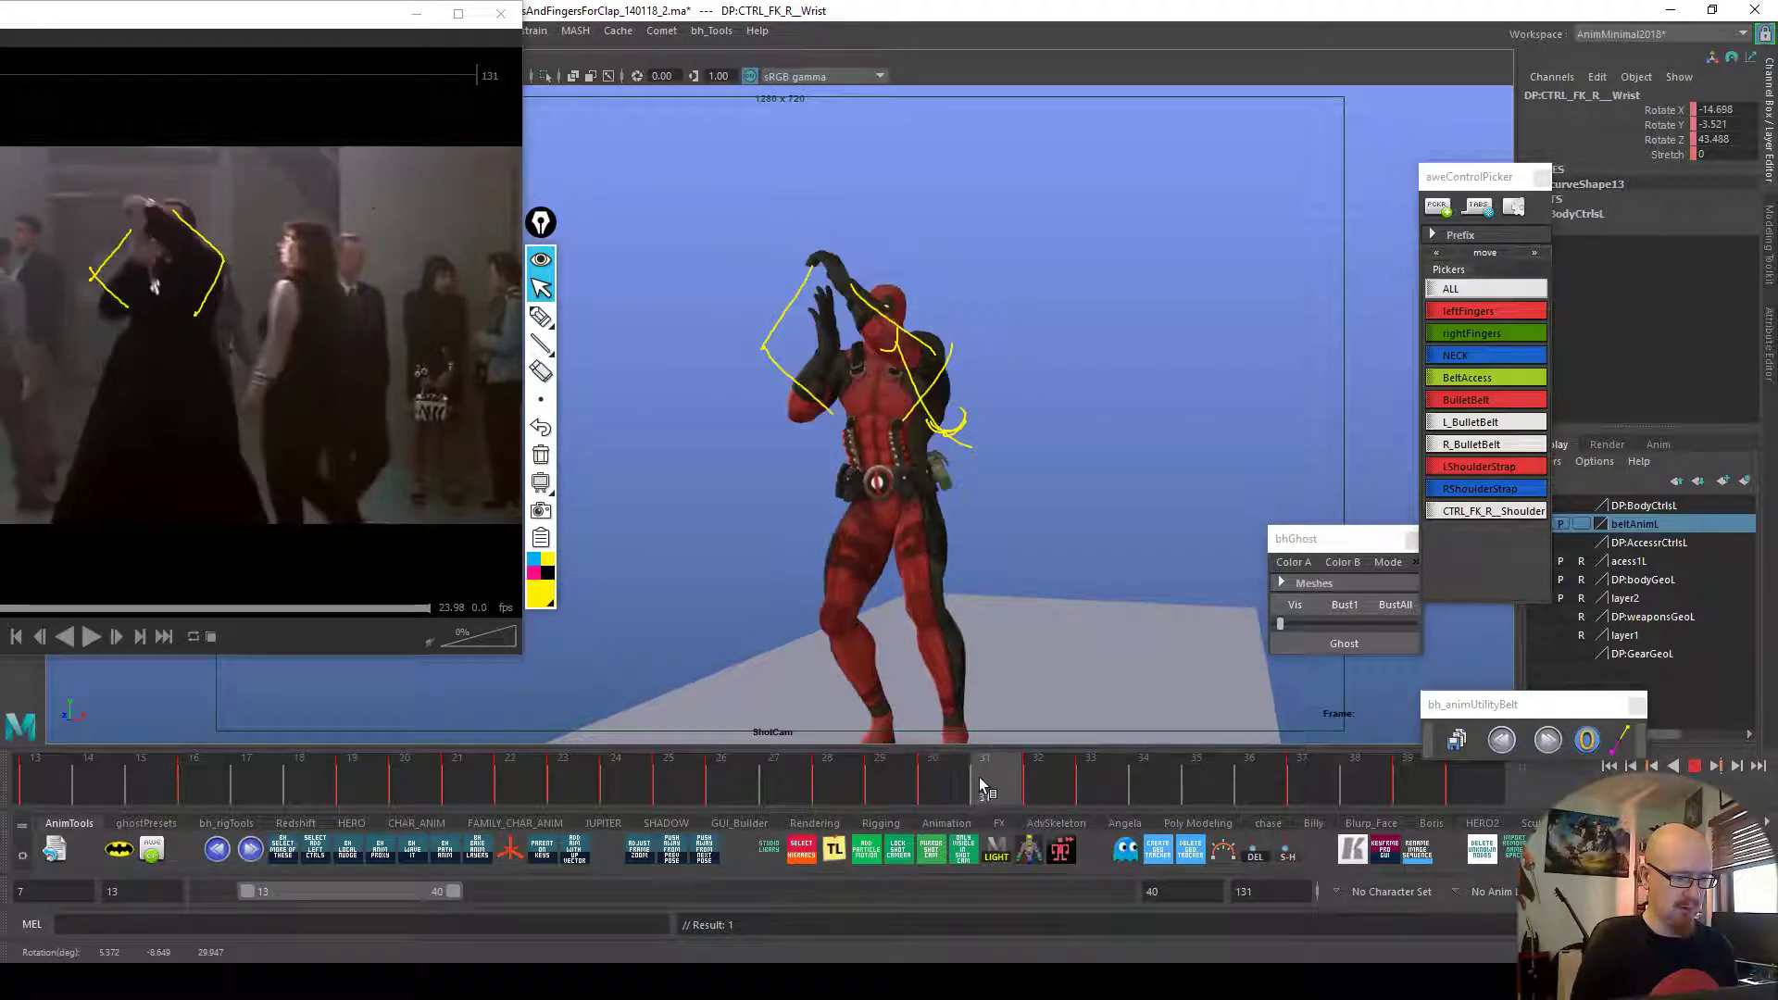
drag(933, 444, 987, 411)
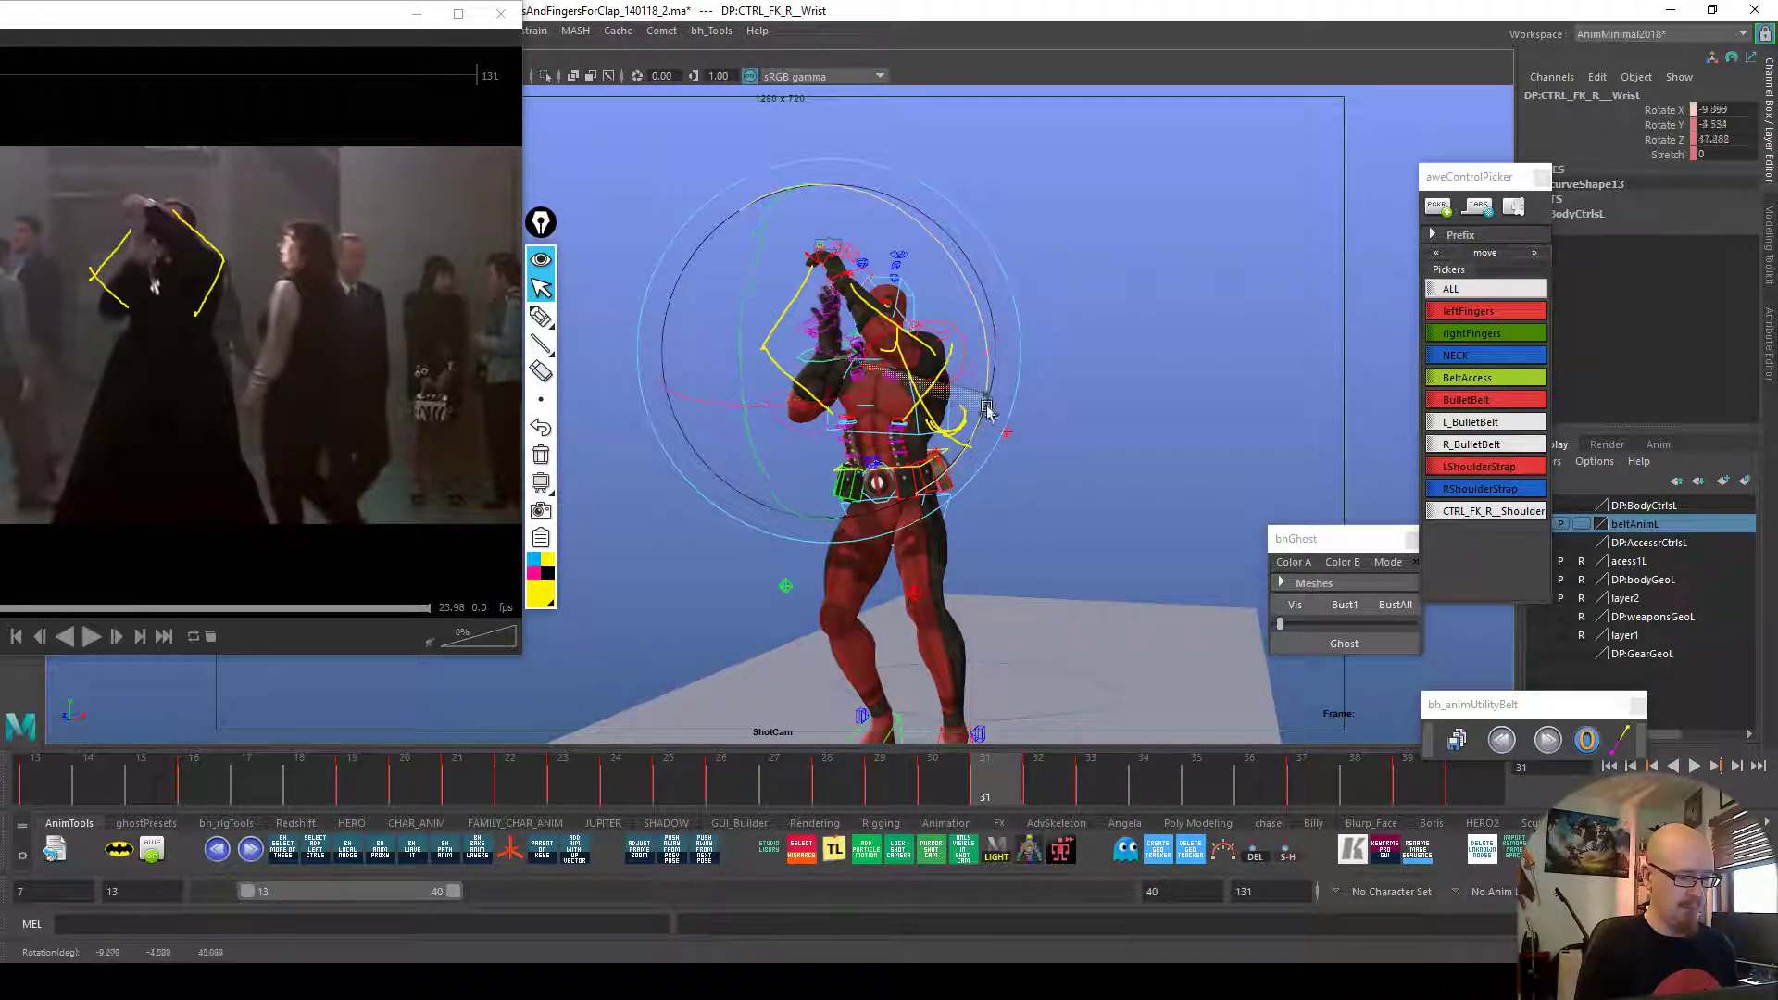
key(alt+v)
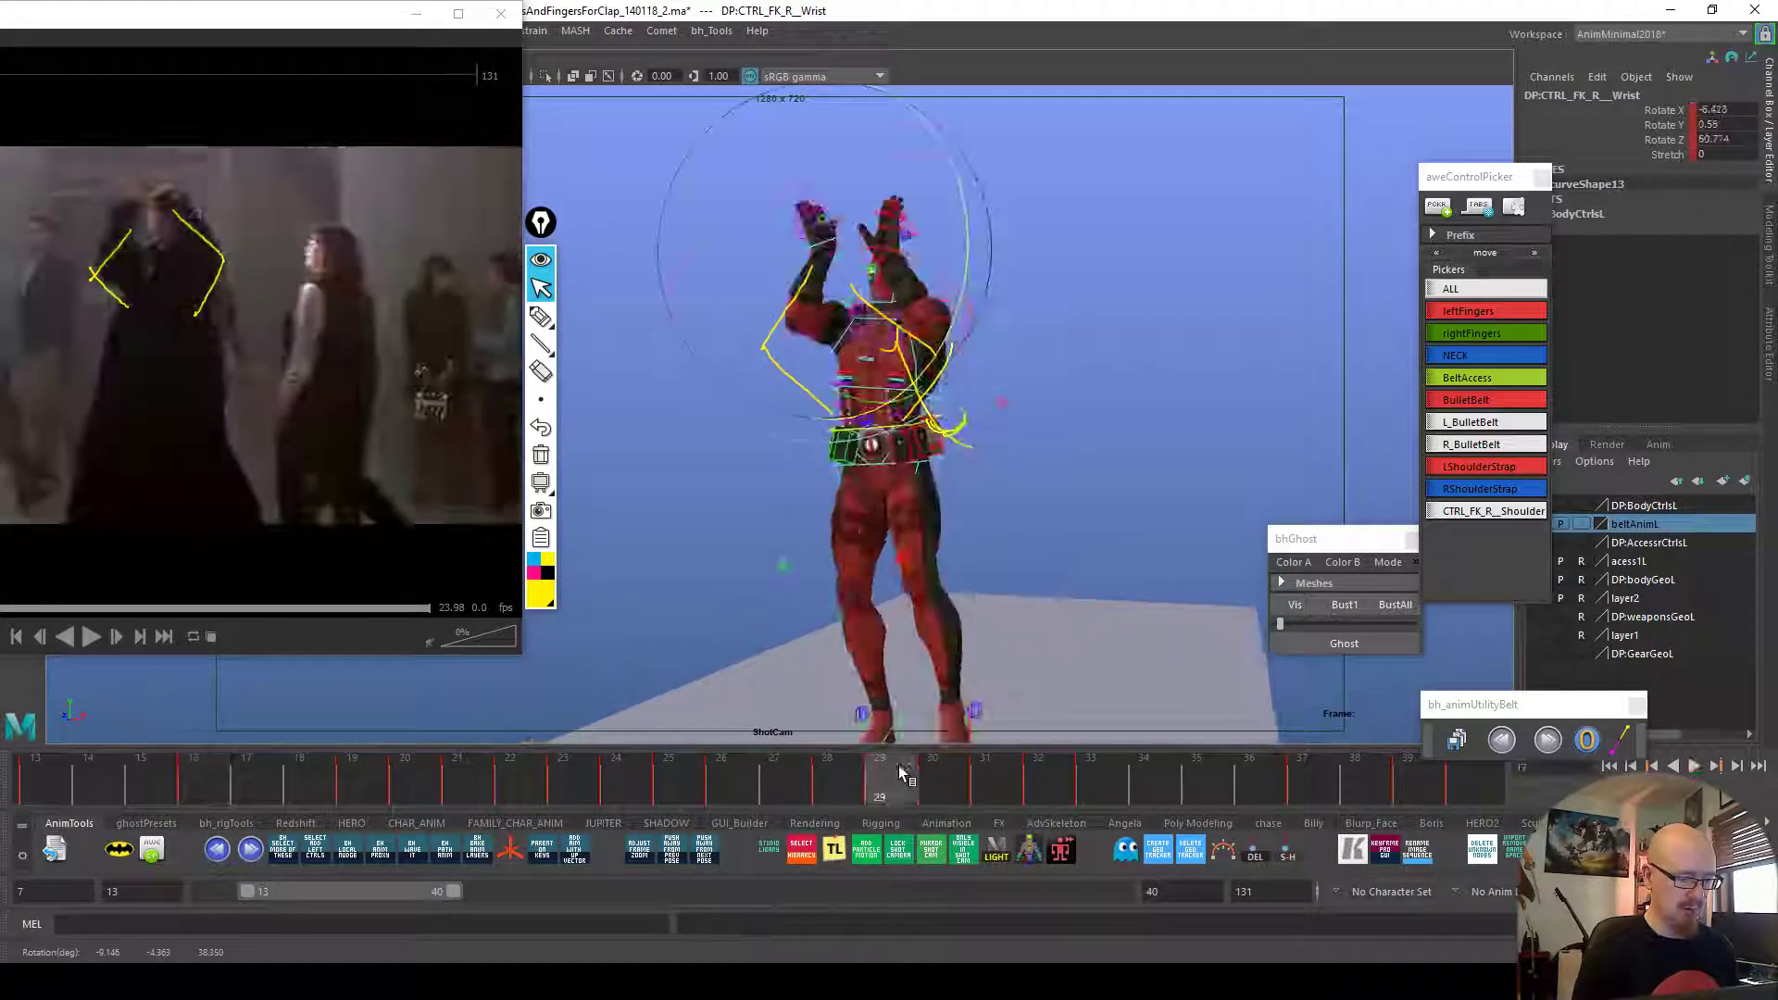
click(989, 775)
mouse_move(986, 394)
mouse_down()
mouse_move(979, 346)
mouse_move(997, 370)
mouse_up()
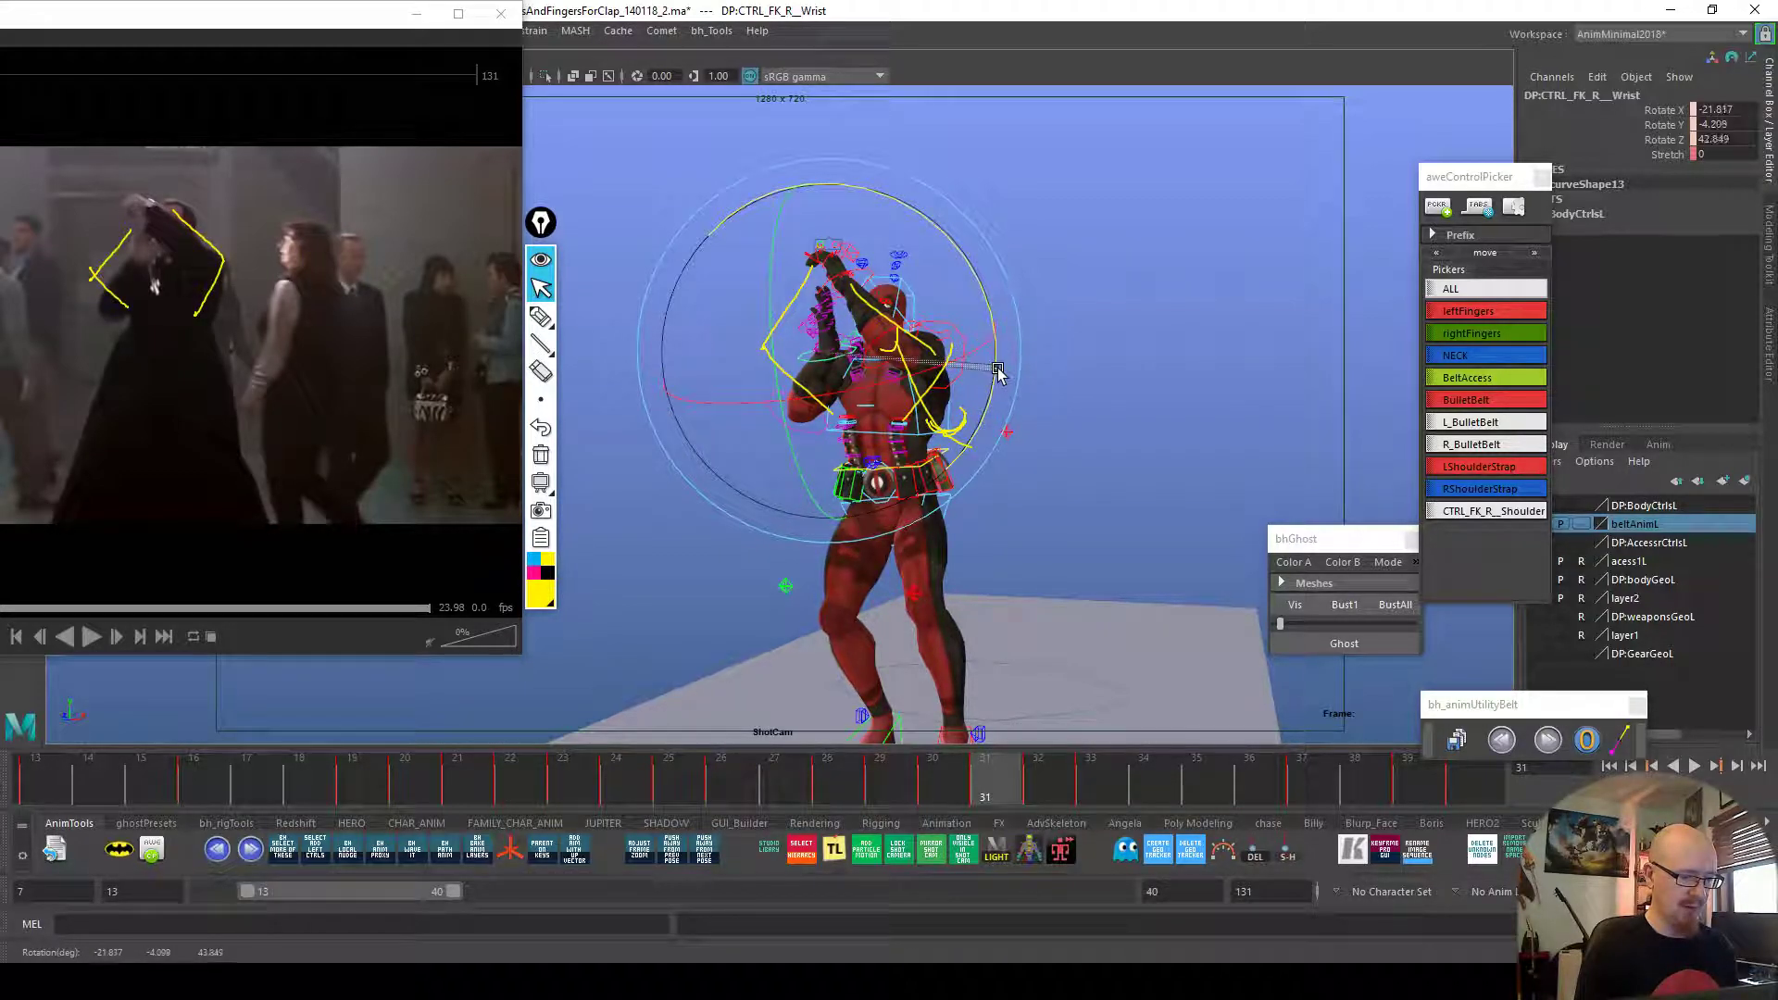
key(alt+v)
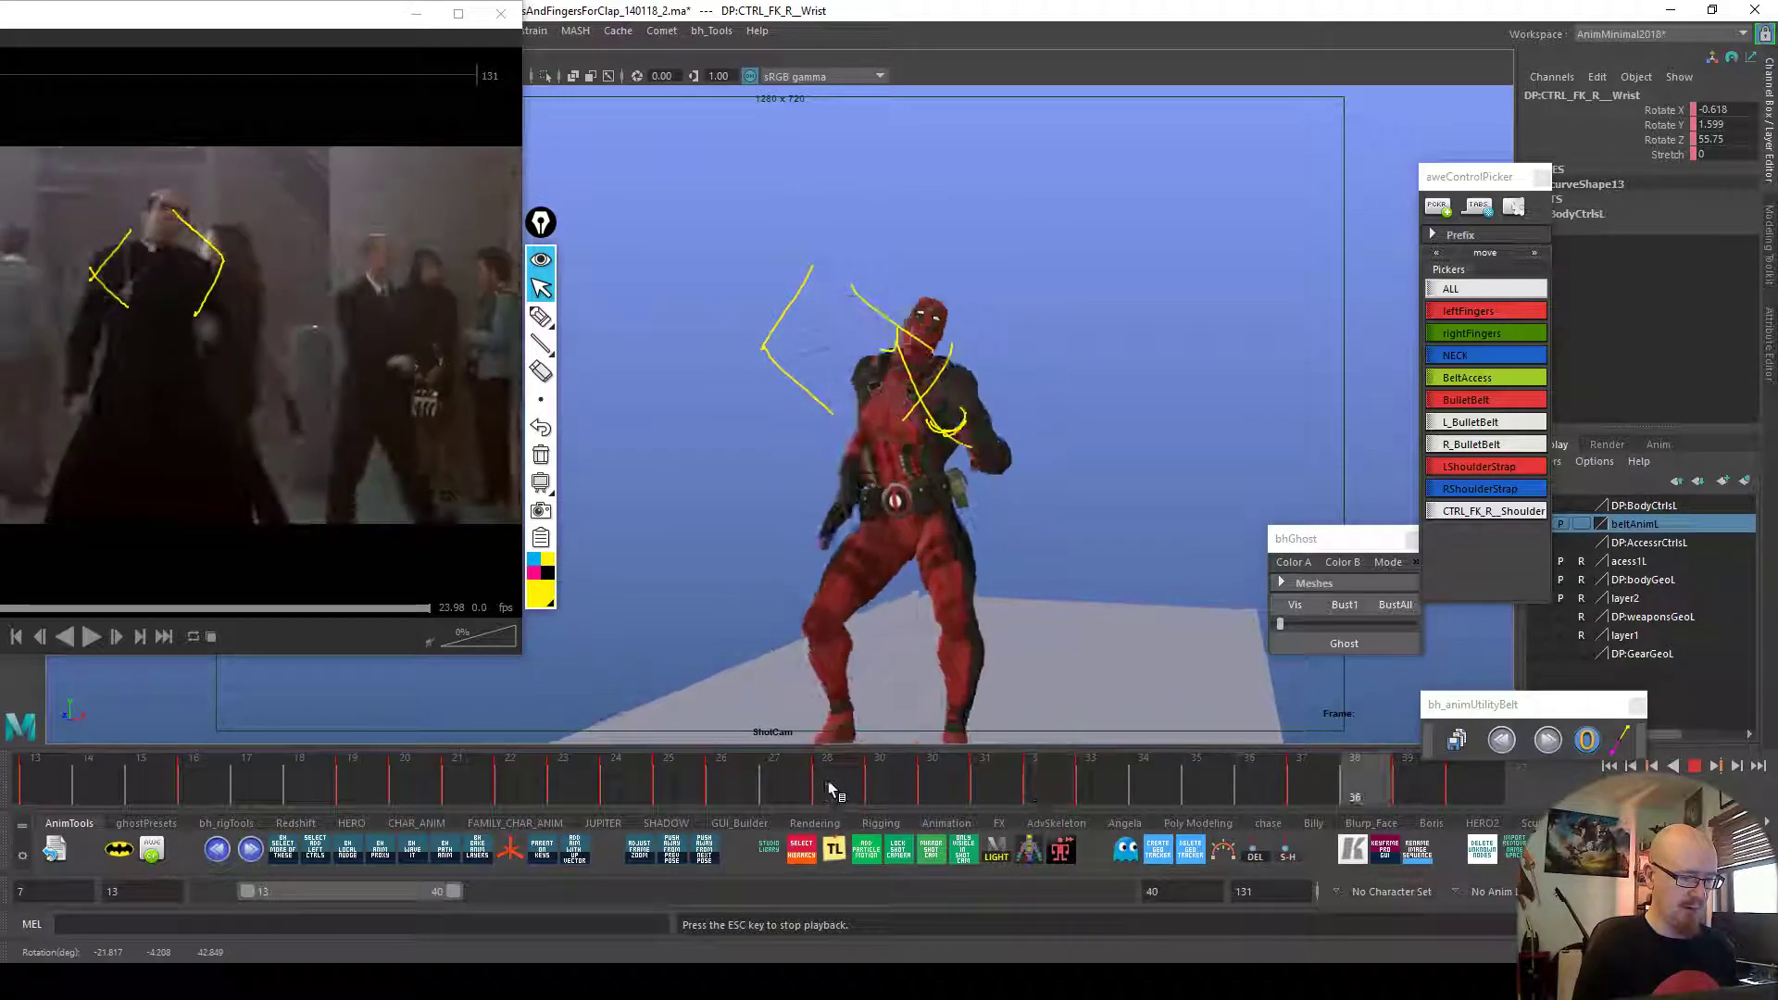
Rotate the right FK wrist to about 3, -9 and 28 degrees at frame 32 and about -2, -7 and 5 degrees at frame 33
click(944, 785)
click(1028, 794)
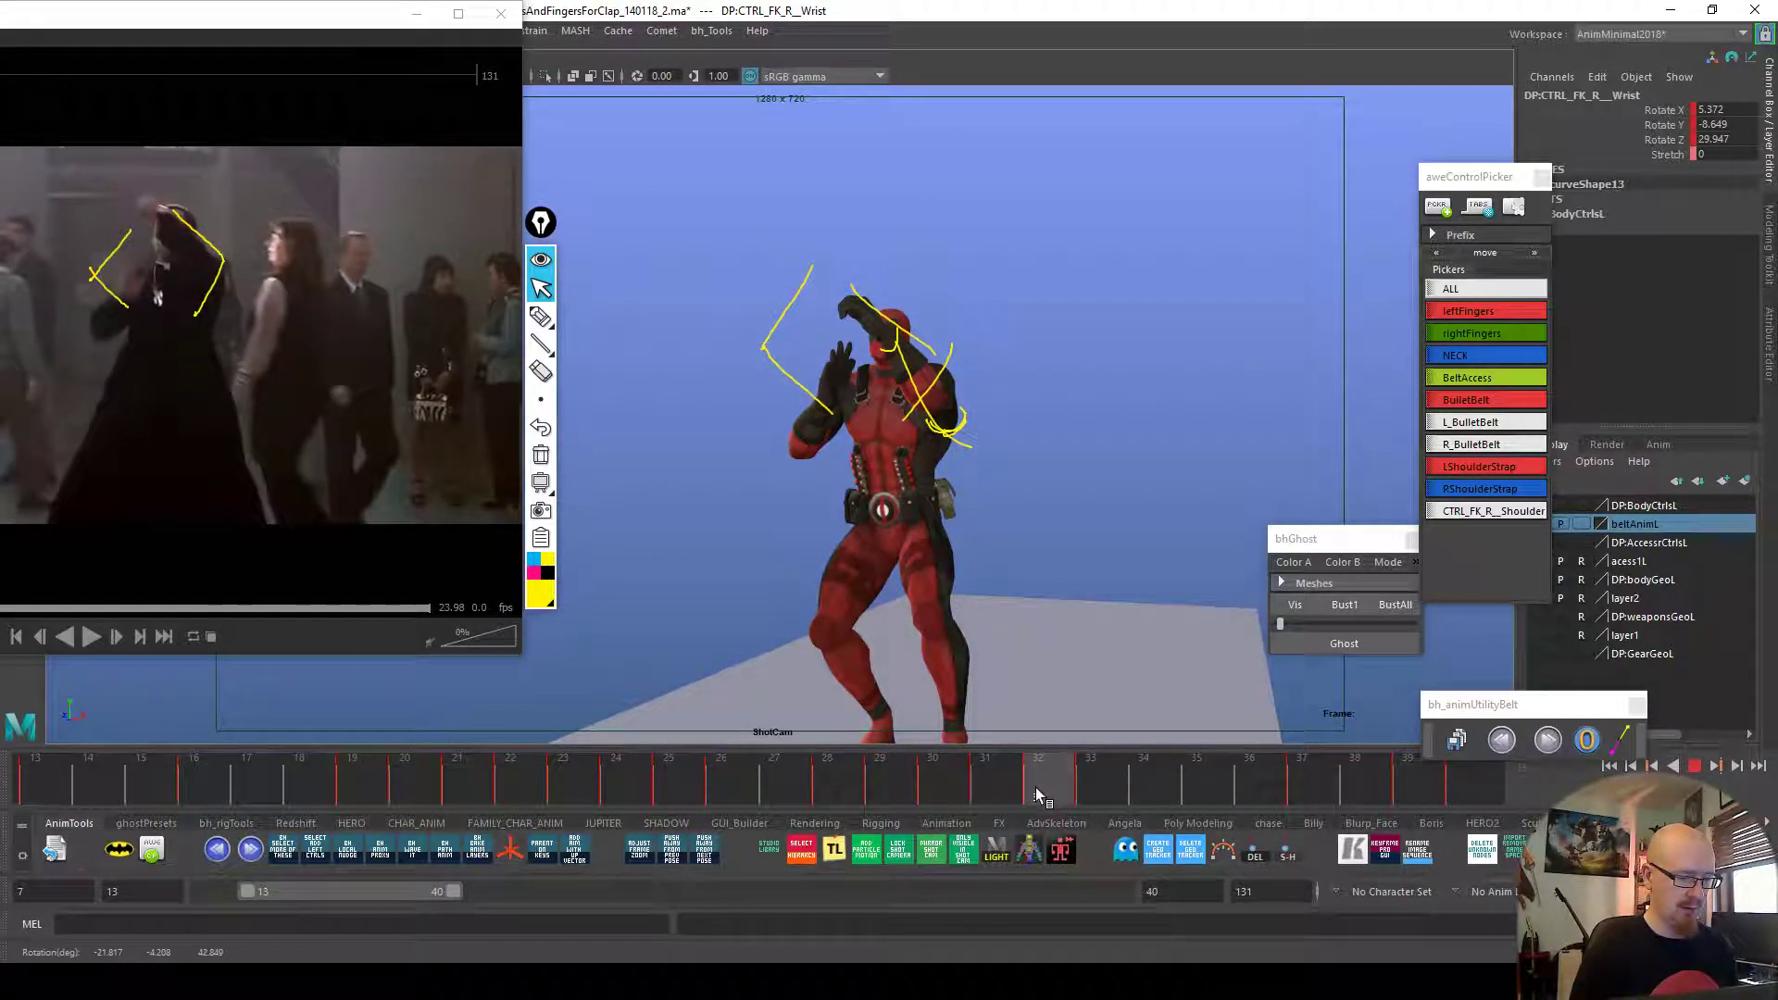
drag(964, 441, 963, 454)
click(1092, 789)
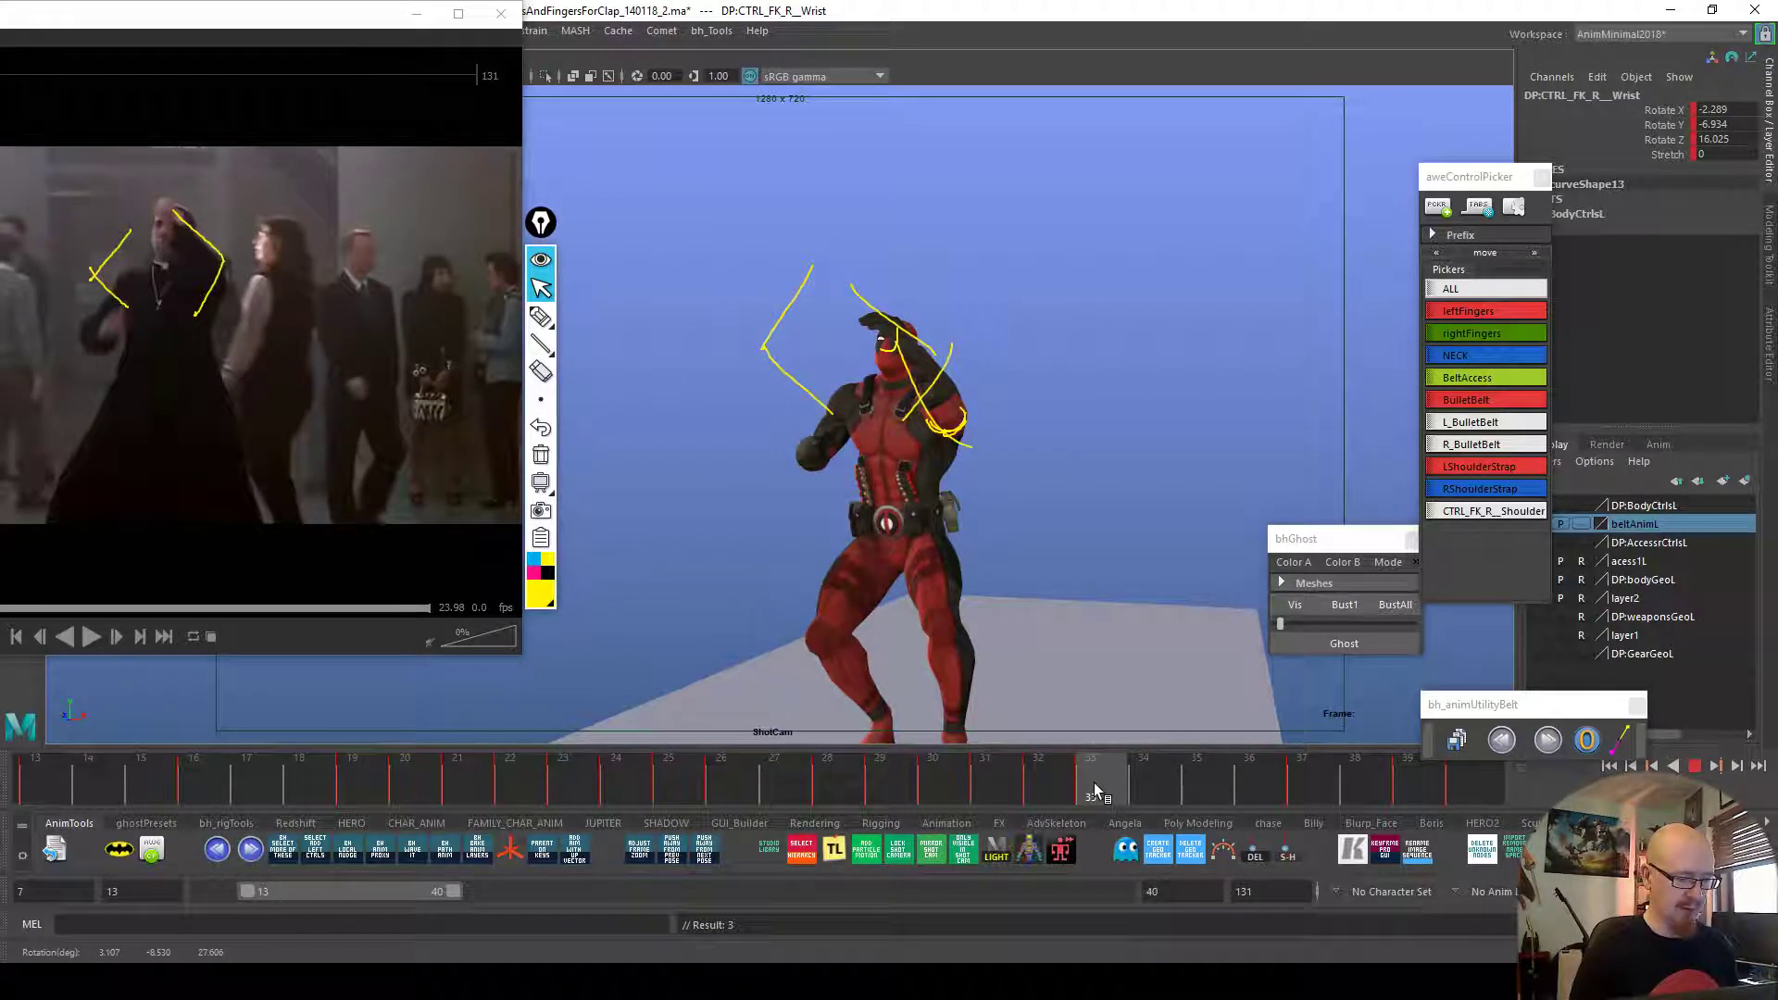
drag(952, 552, 908, 594)
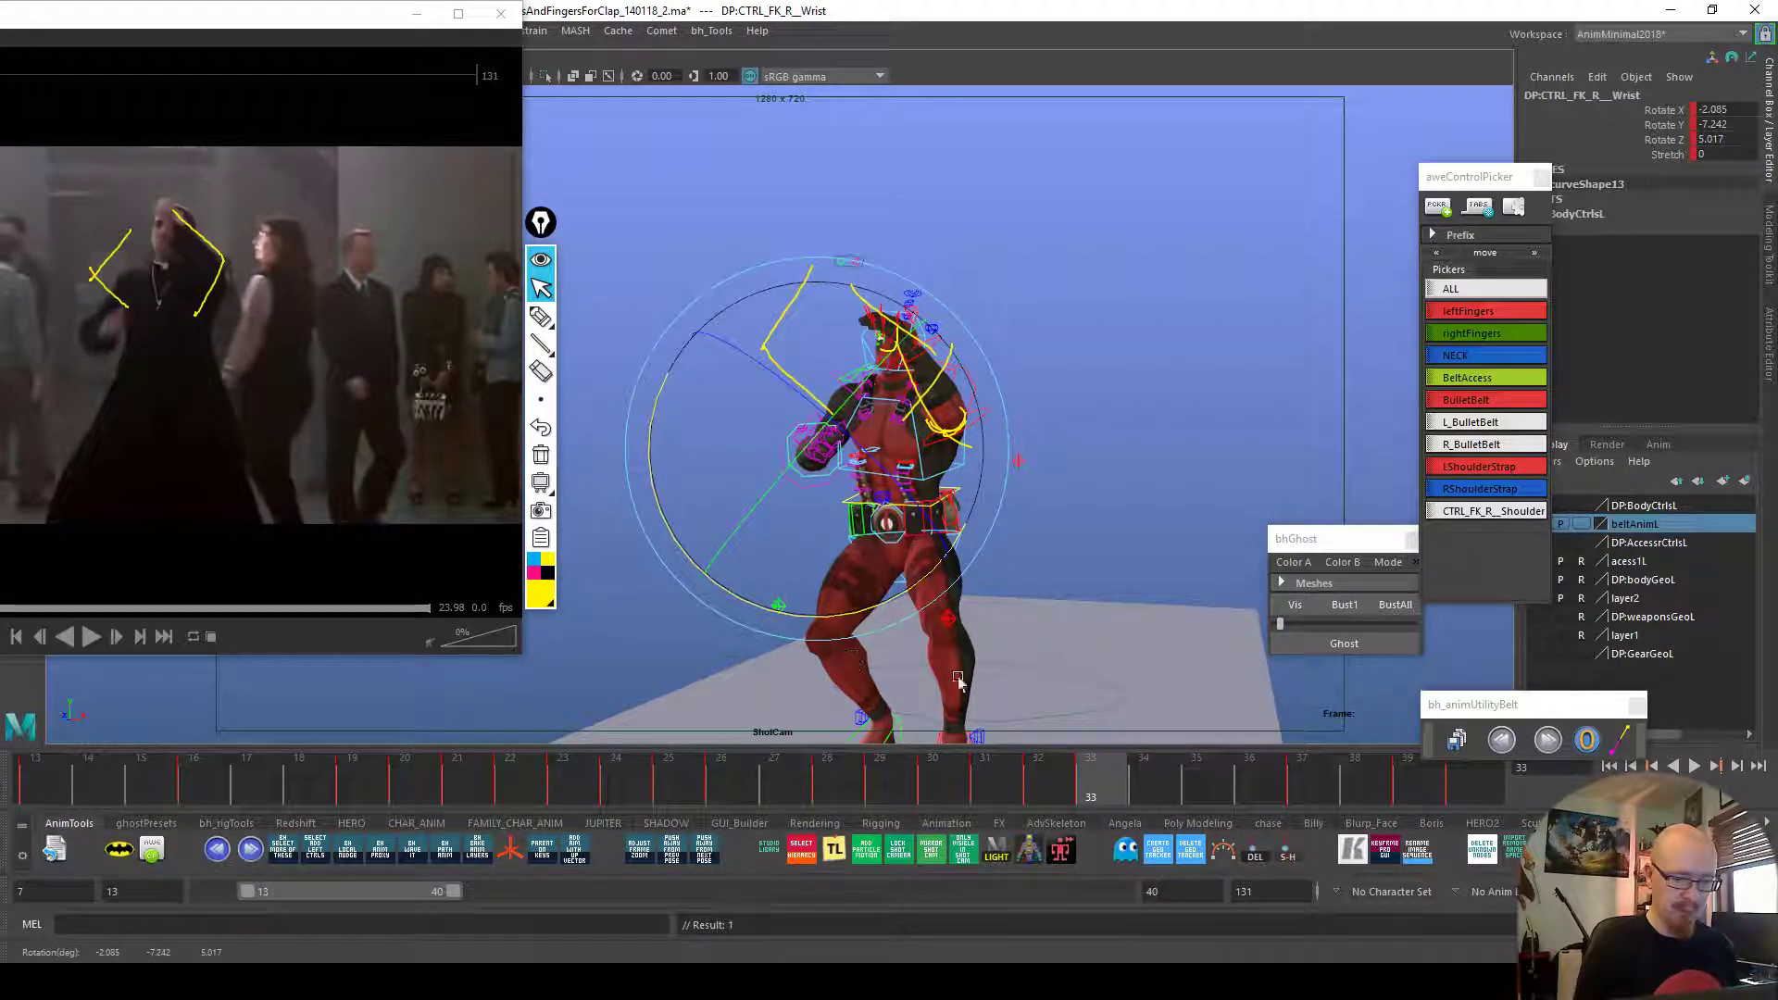
Select all right-hand finger controls with the rightFingers picker, rotate and key them at frame 33, and play back the animation
click(1482, 336)
drag(936, 518, 924, 558)
drag(839, 310, 842, 320)
key(s)
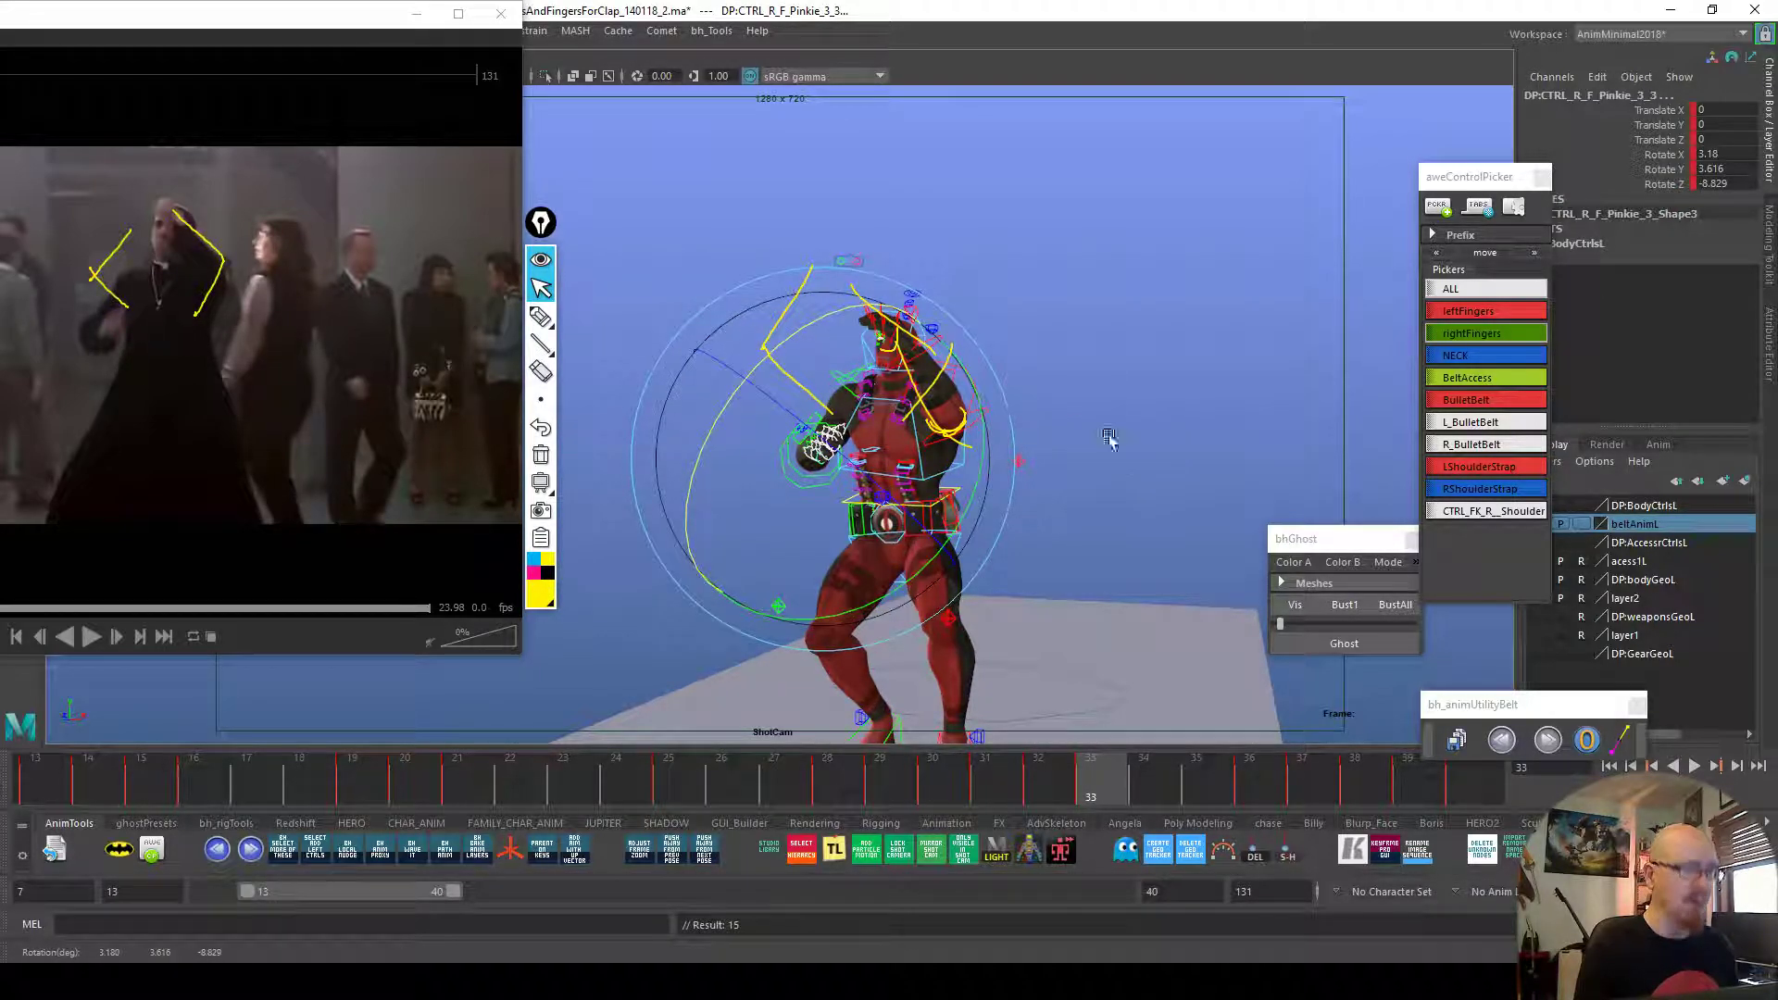
click(1131, 496)
key(alt+v)
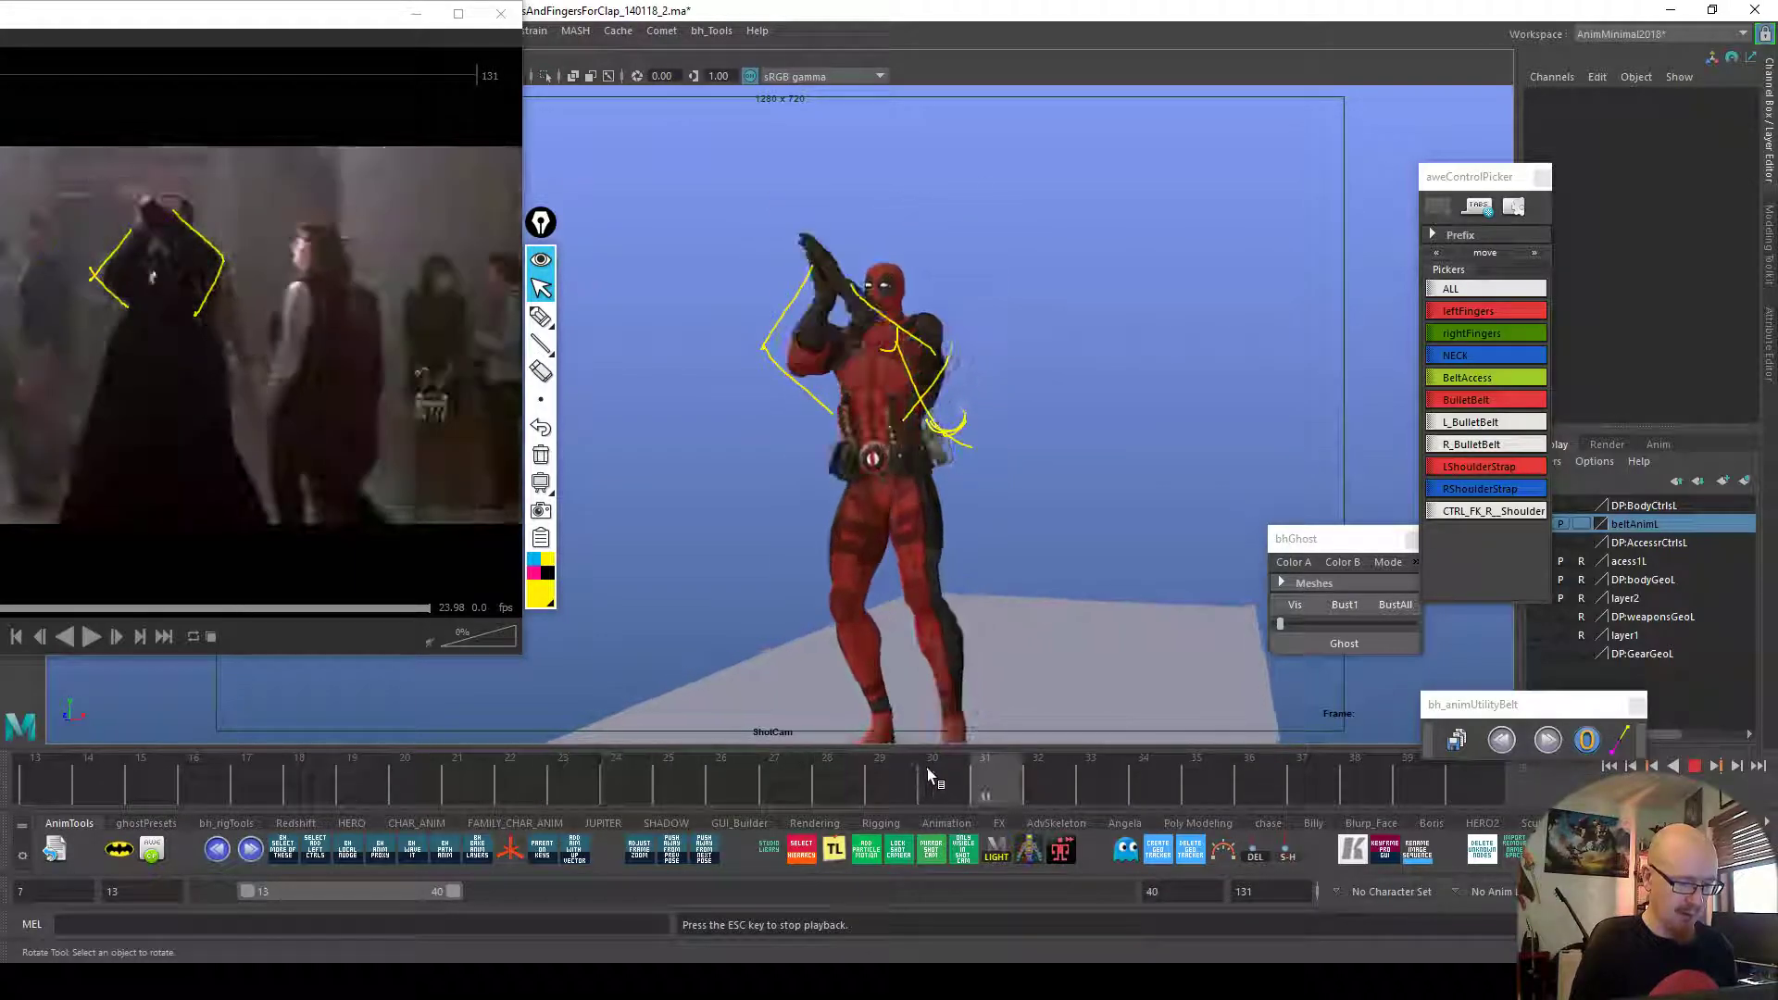
At frame 33, select the right-hand finger controls from the pinkie and rotate them, bringing the pinkie tip to about 3, 7 and -16 degrees
click(1061, 783)
drag(1061, 783, 1093, 783)
click(804, 455)
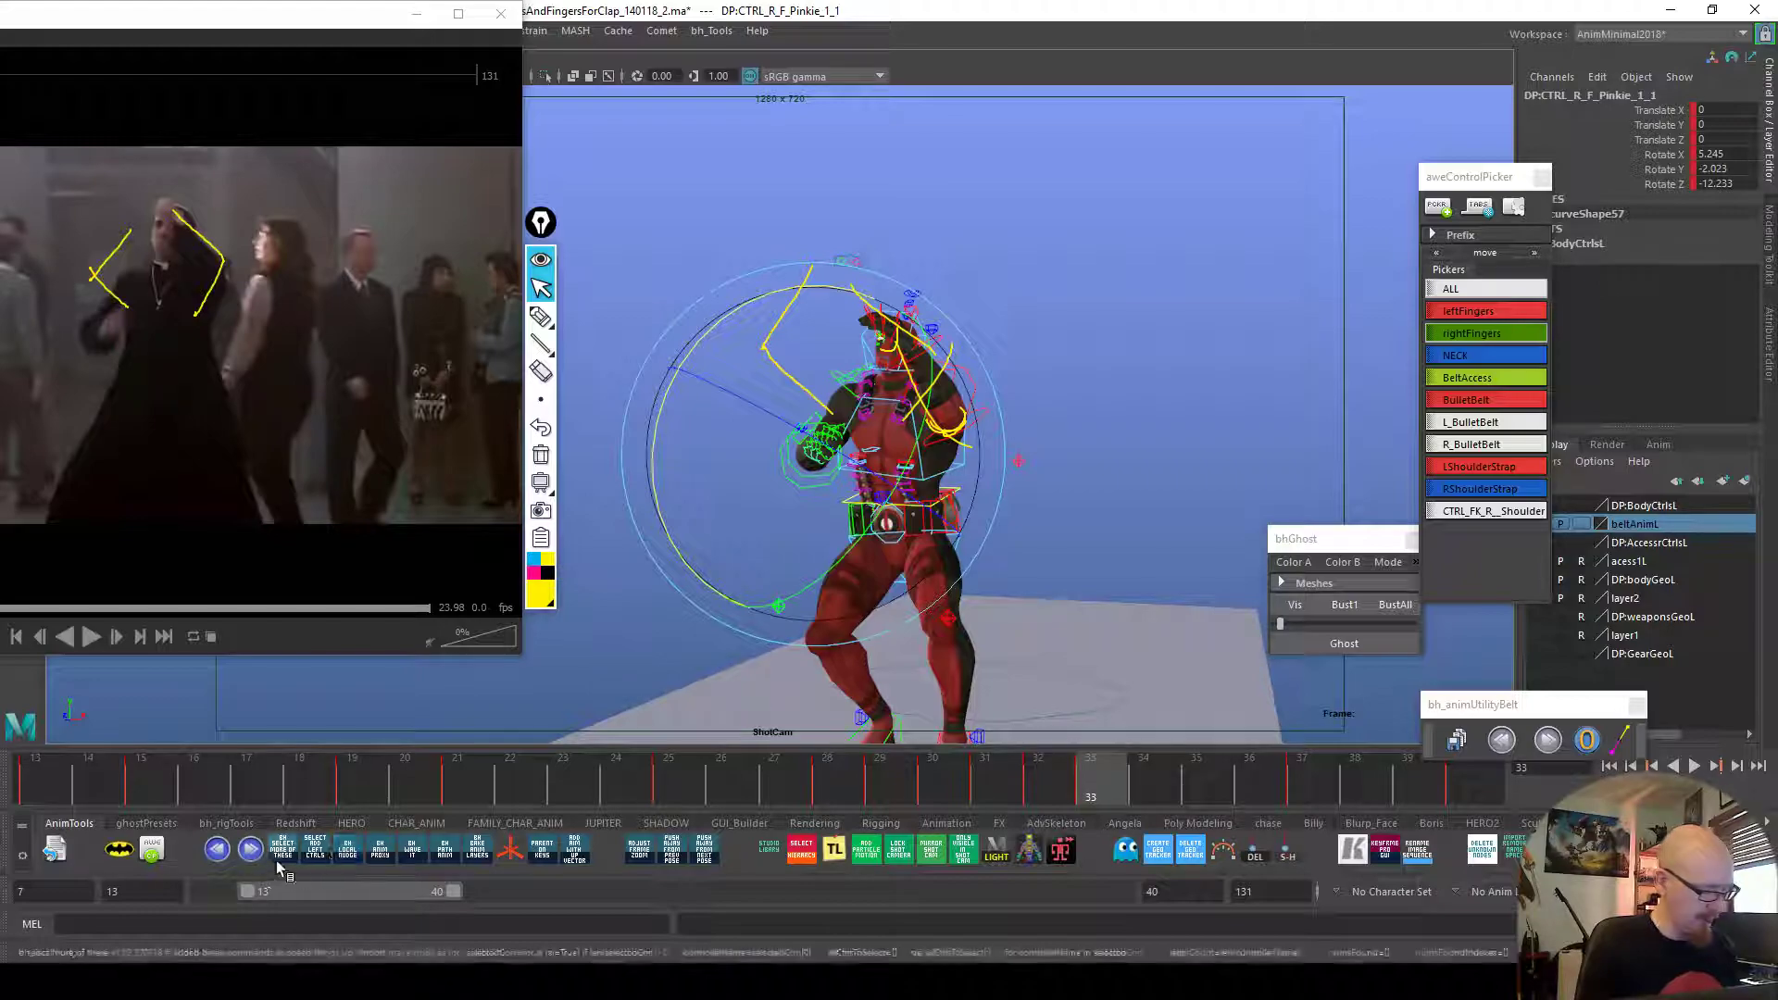
drag(909, 509, 935, 568)
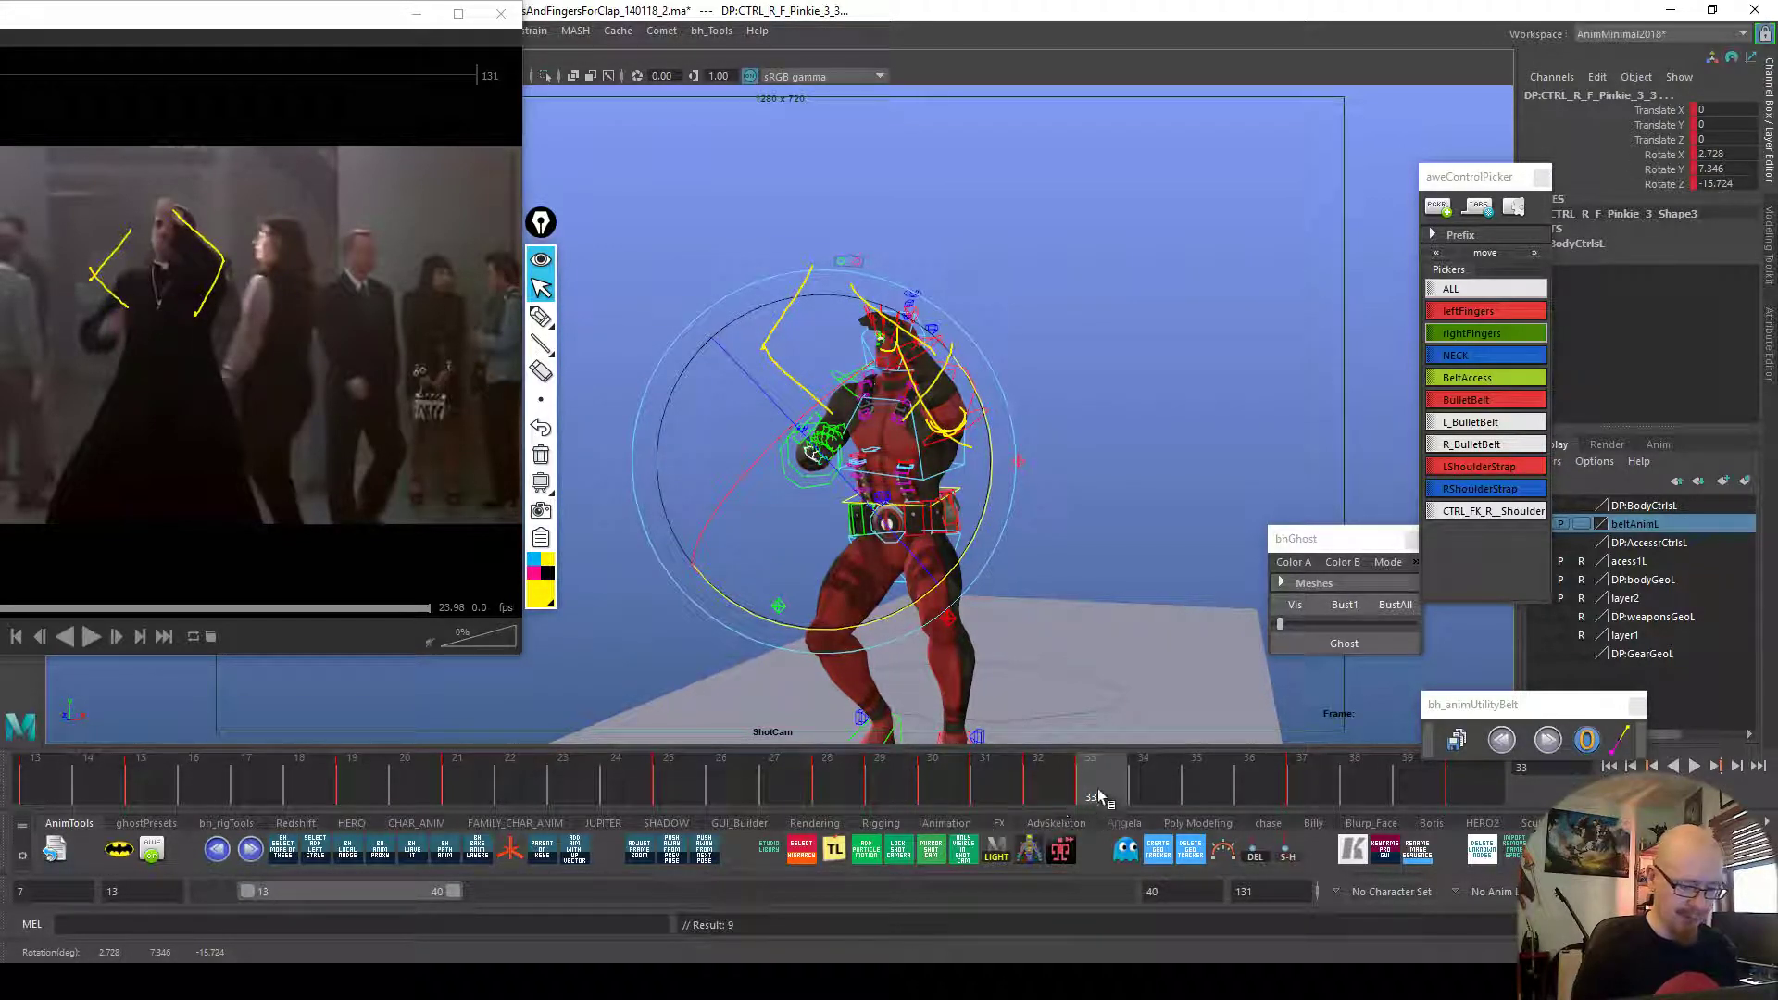
Hide the rig controls and scrub around frame 33 to check the right hand's pose
key(alt+1)
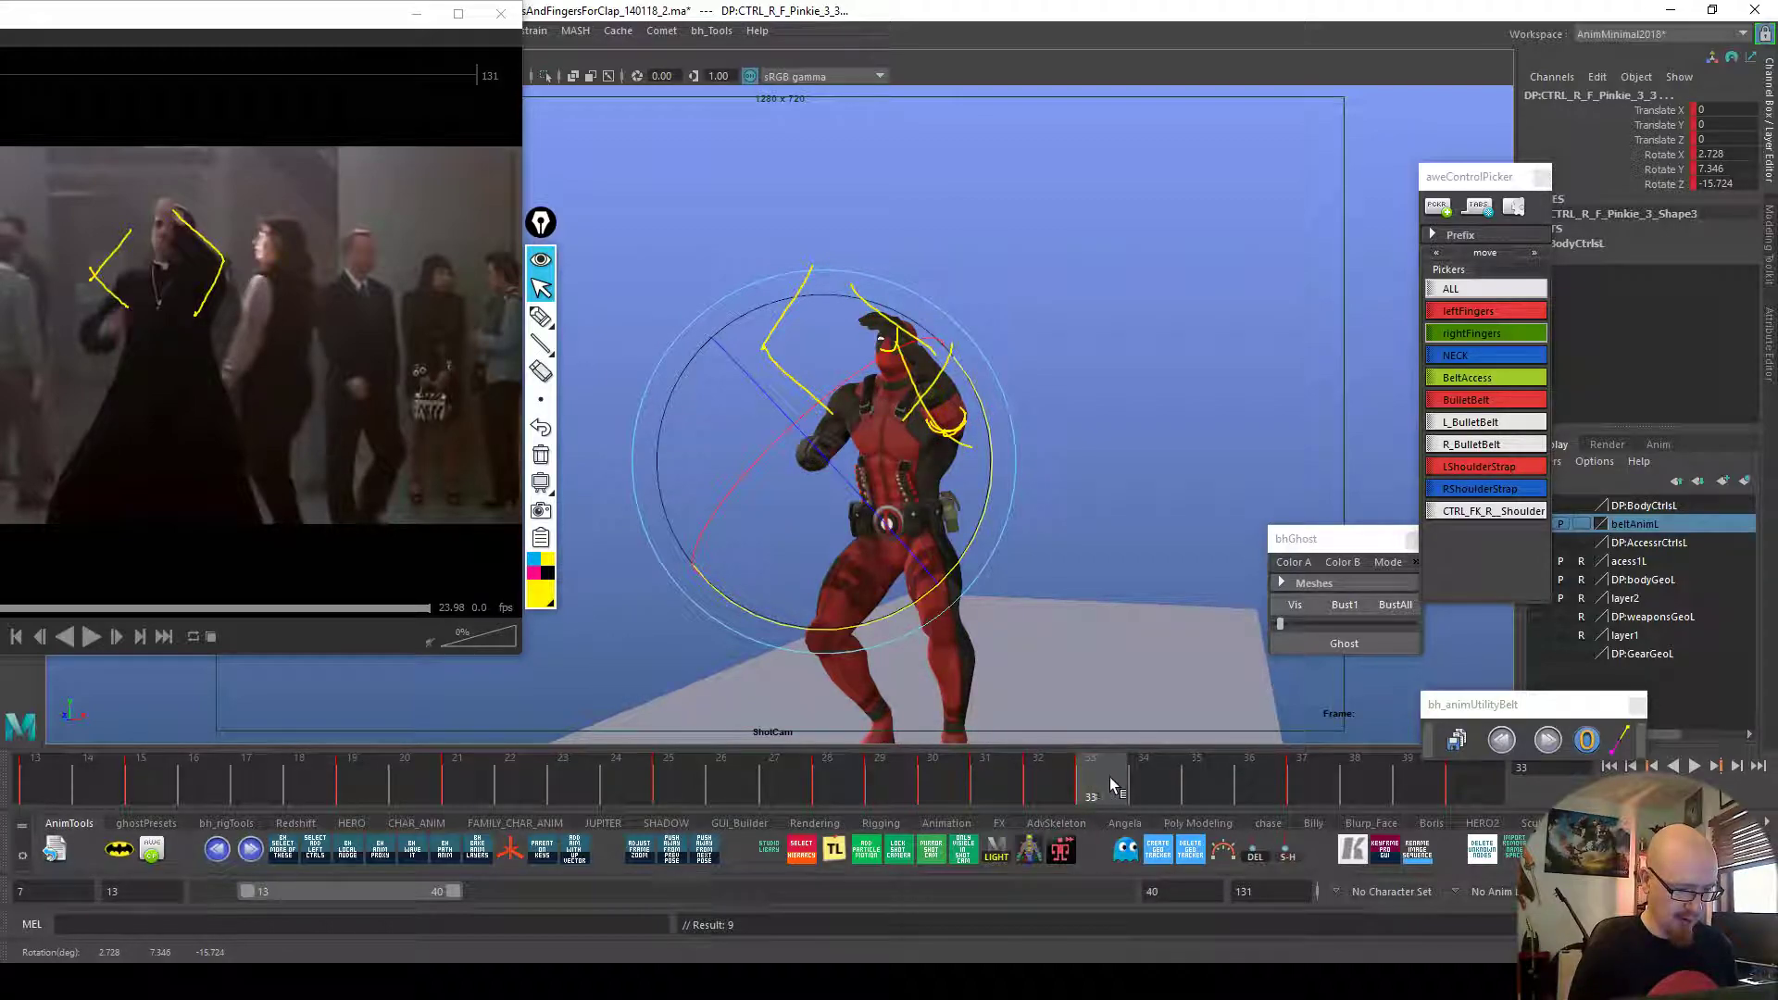
drag(1110, 785, 1167, 785)
drag(866, 626, 919, 678)
click(1080, 773)
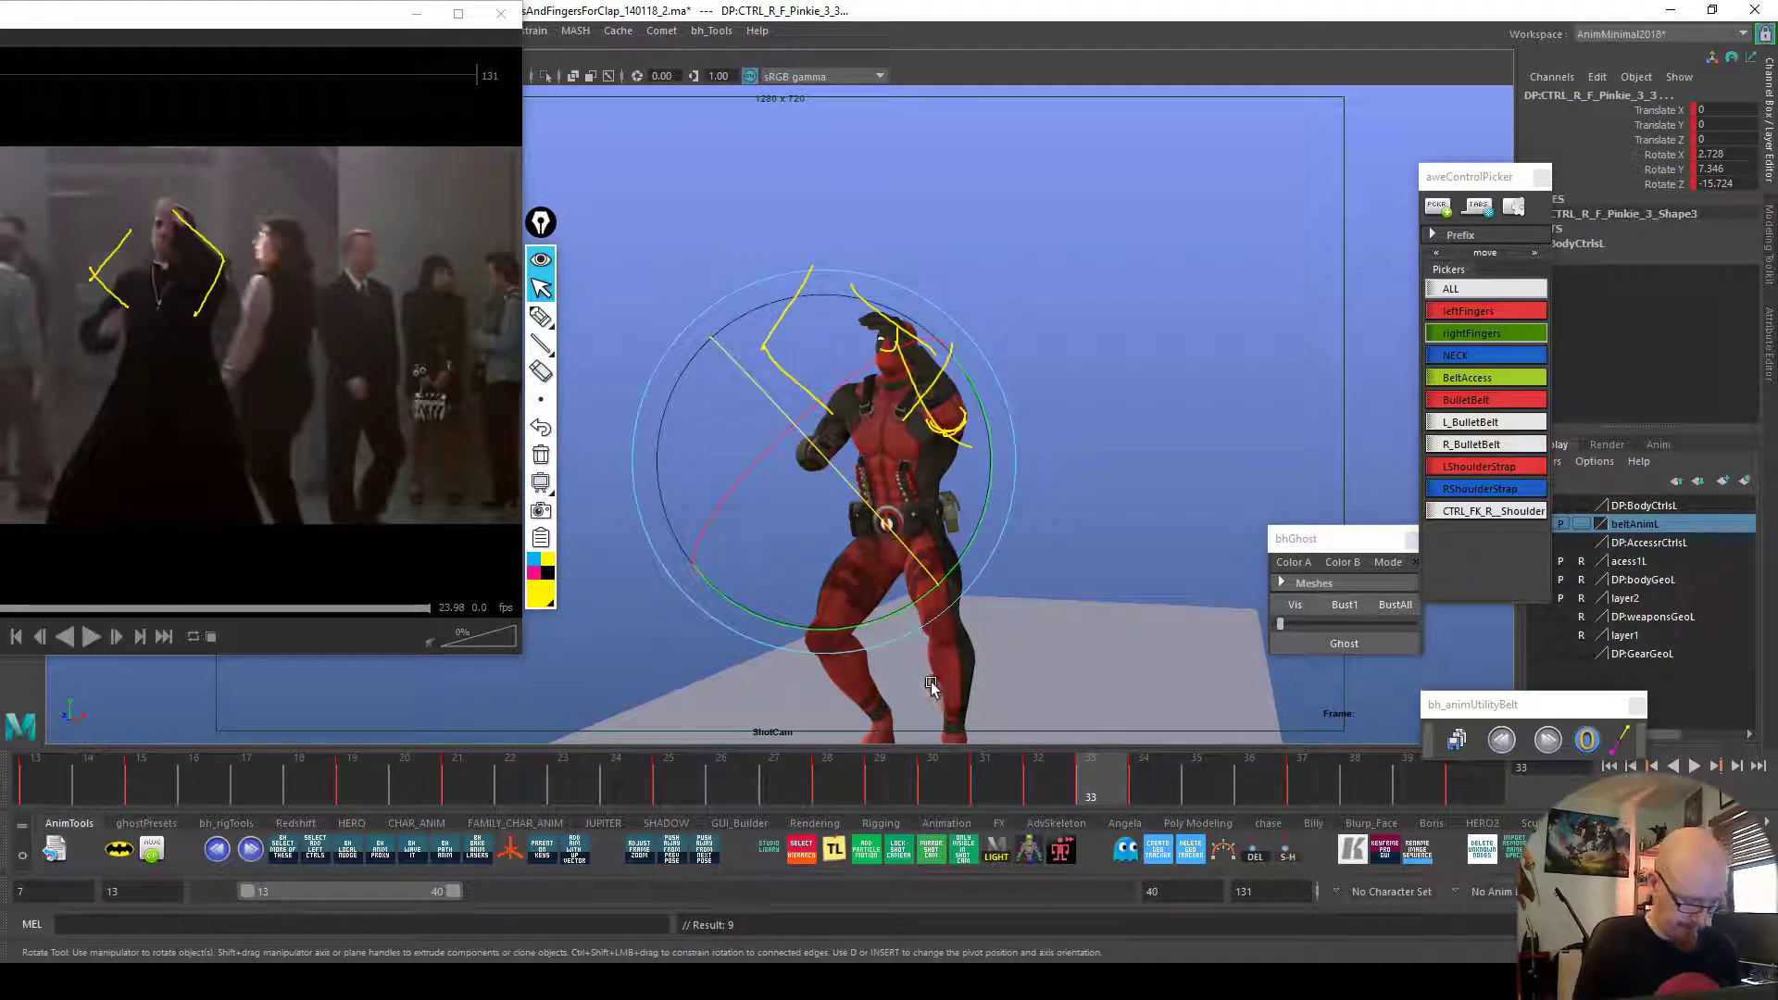
At frame 33, select the right ring finger's control chain and rotate it, bringing the fingertip to about 6, 1 and -6 degrees
key(c)
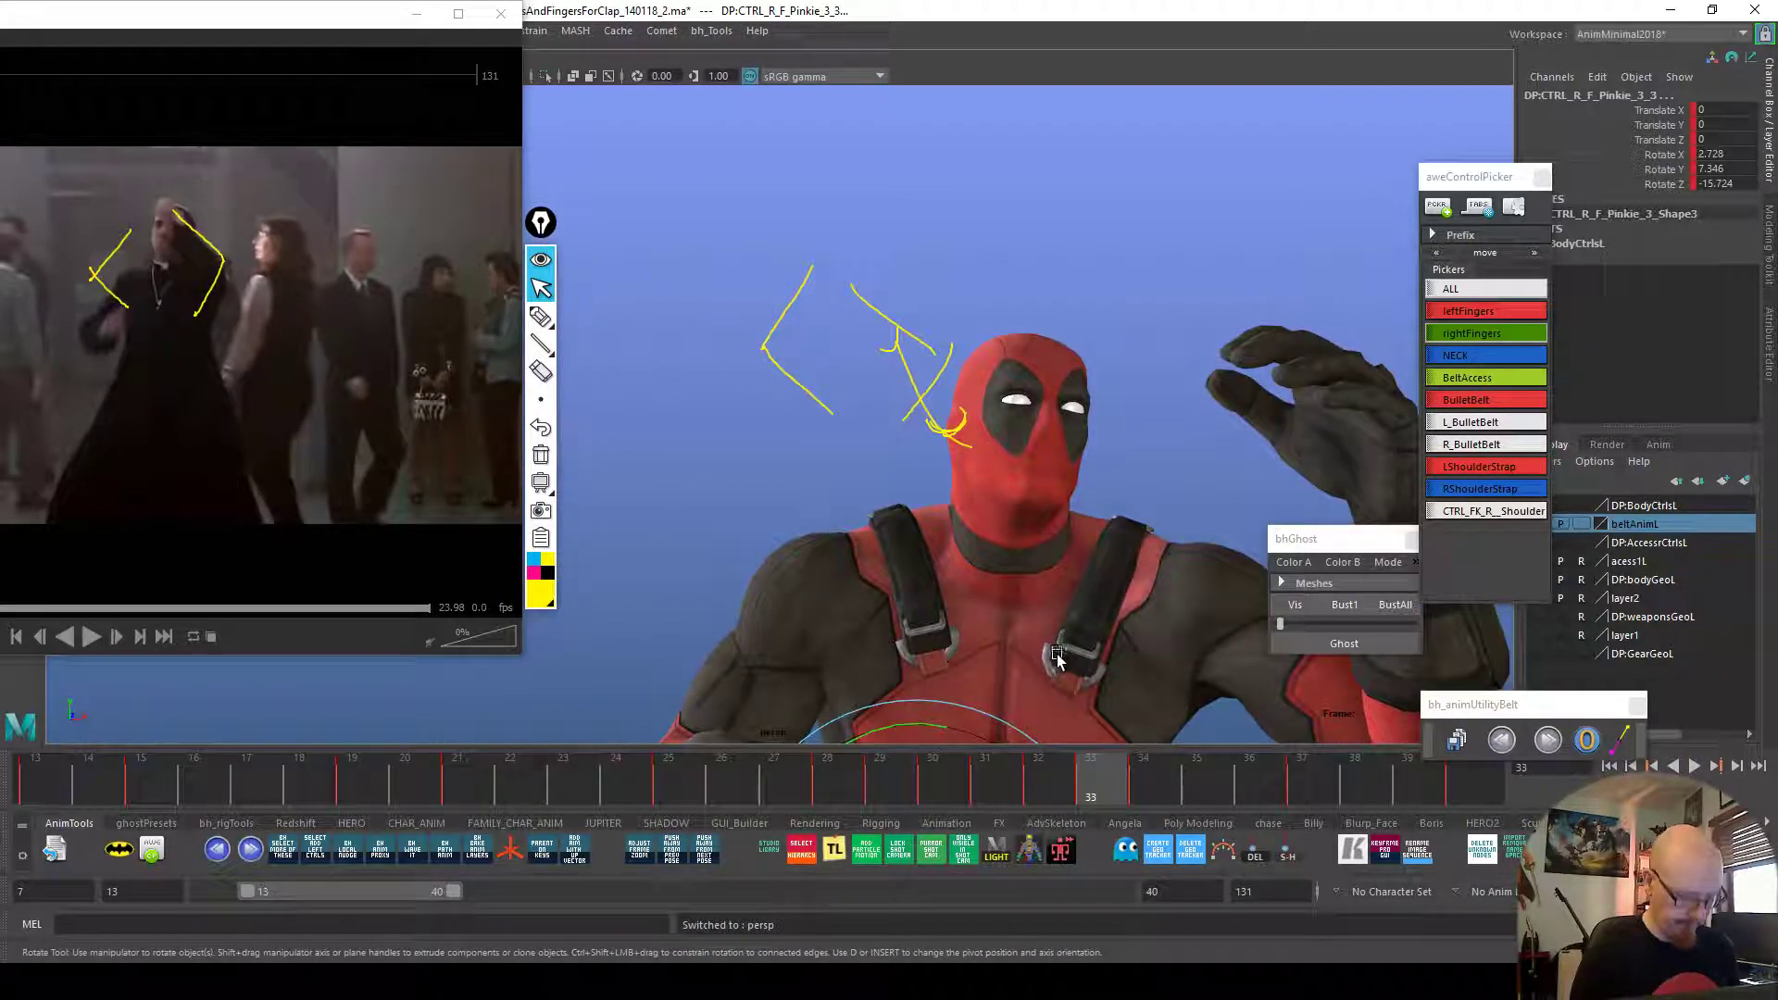
key(f)
key(alt+1)
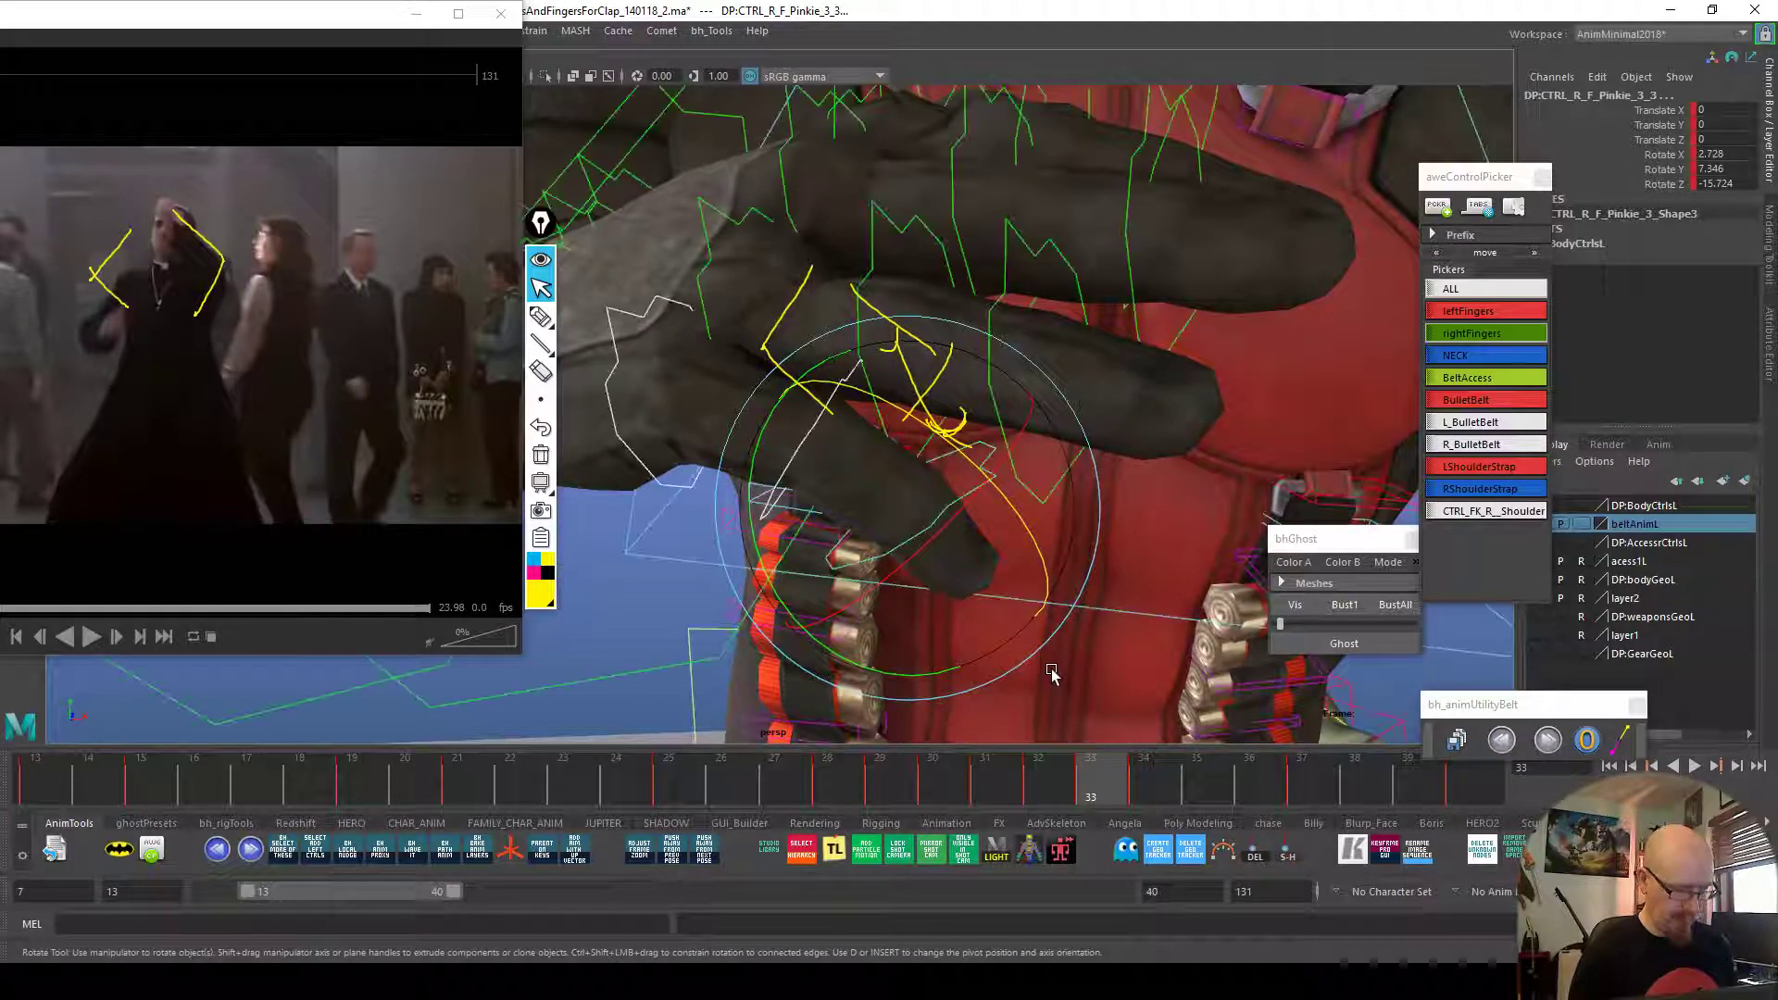
click(737, 265)
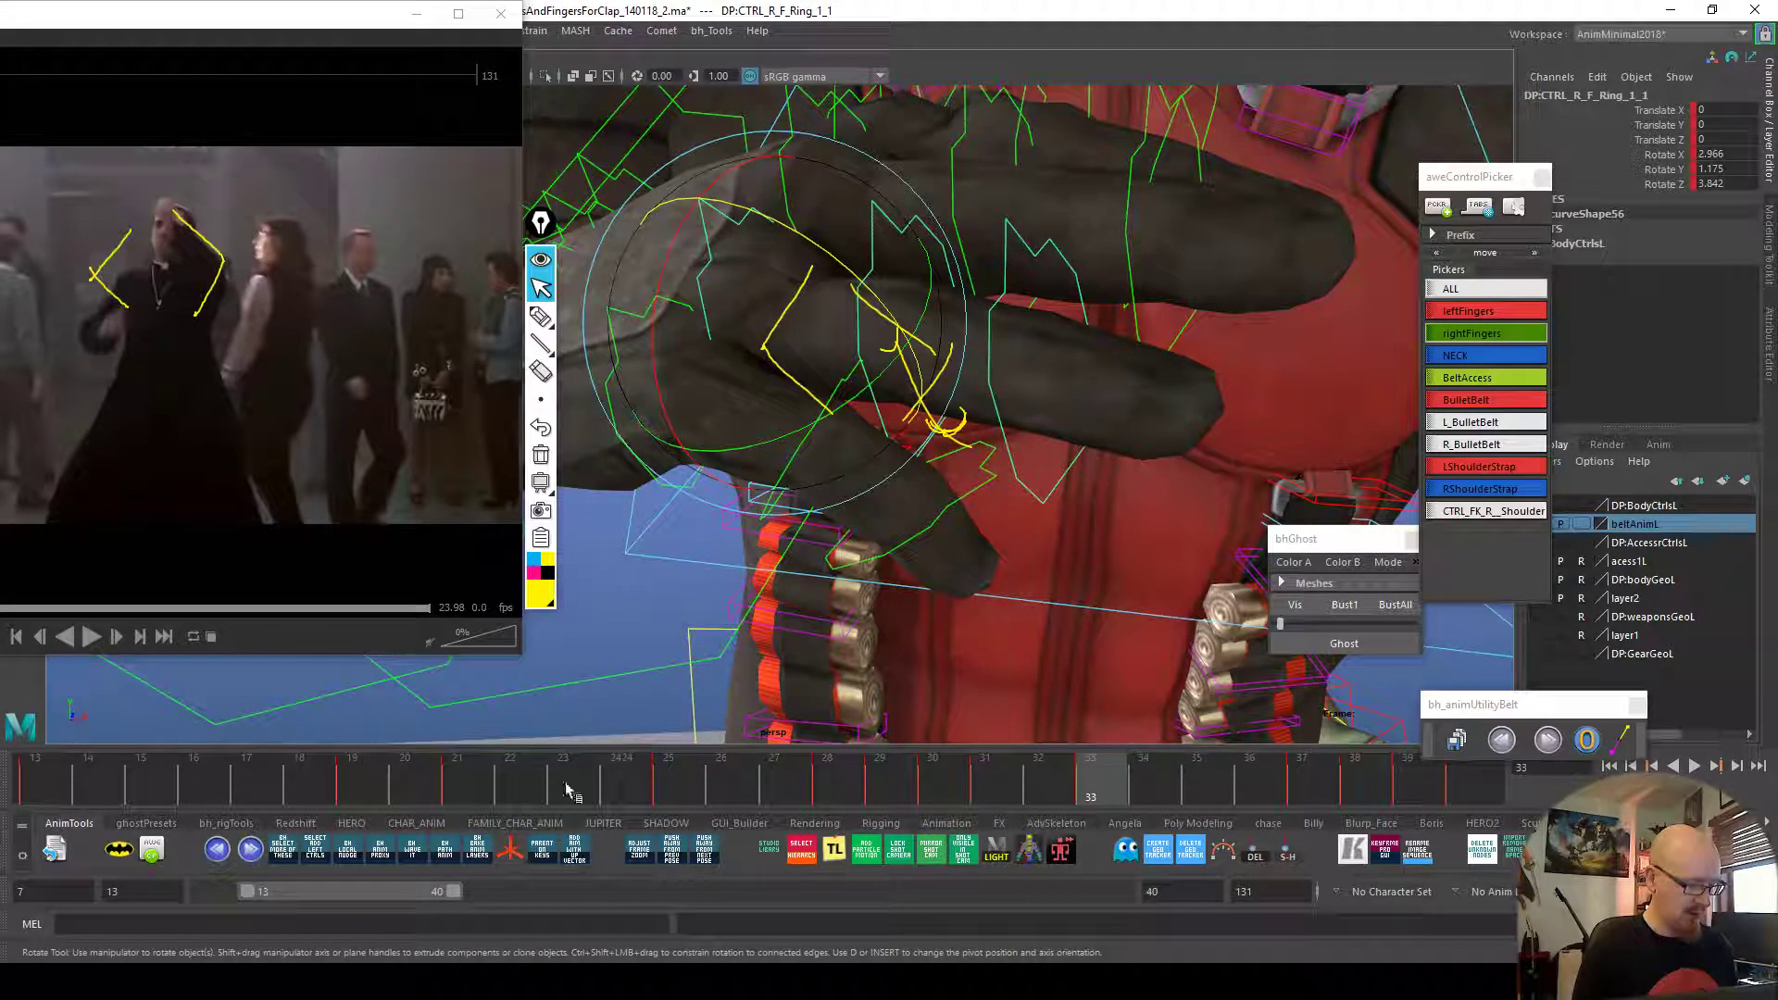
click(283, 850)
key(alt+1)
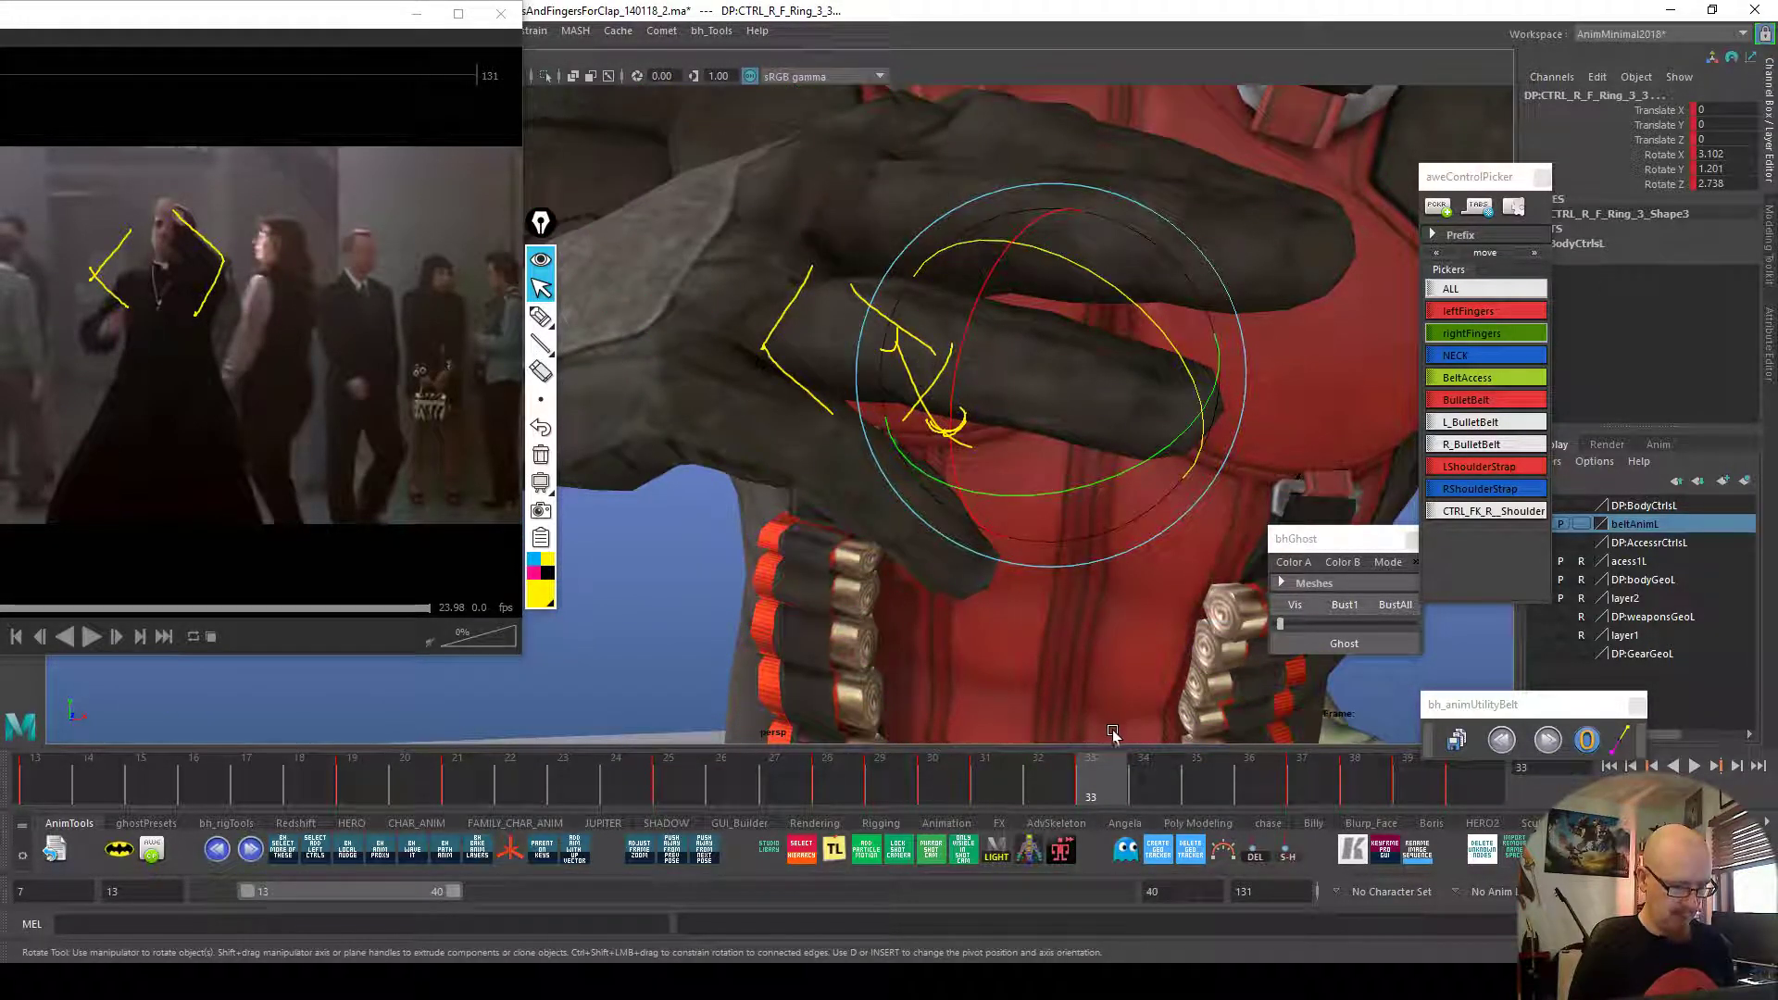
key(c)
key(c)
drag(922, 551, 973, 325)
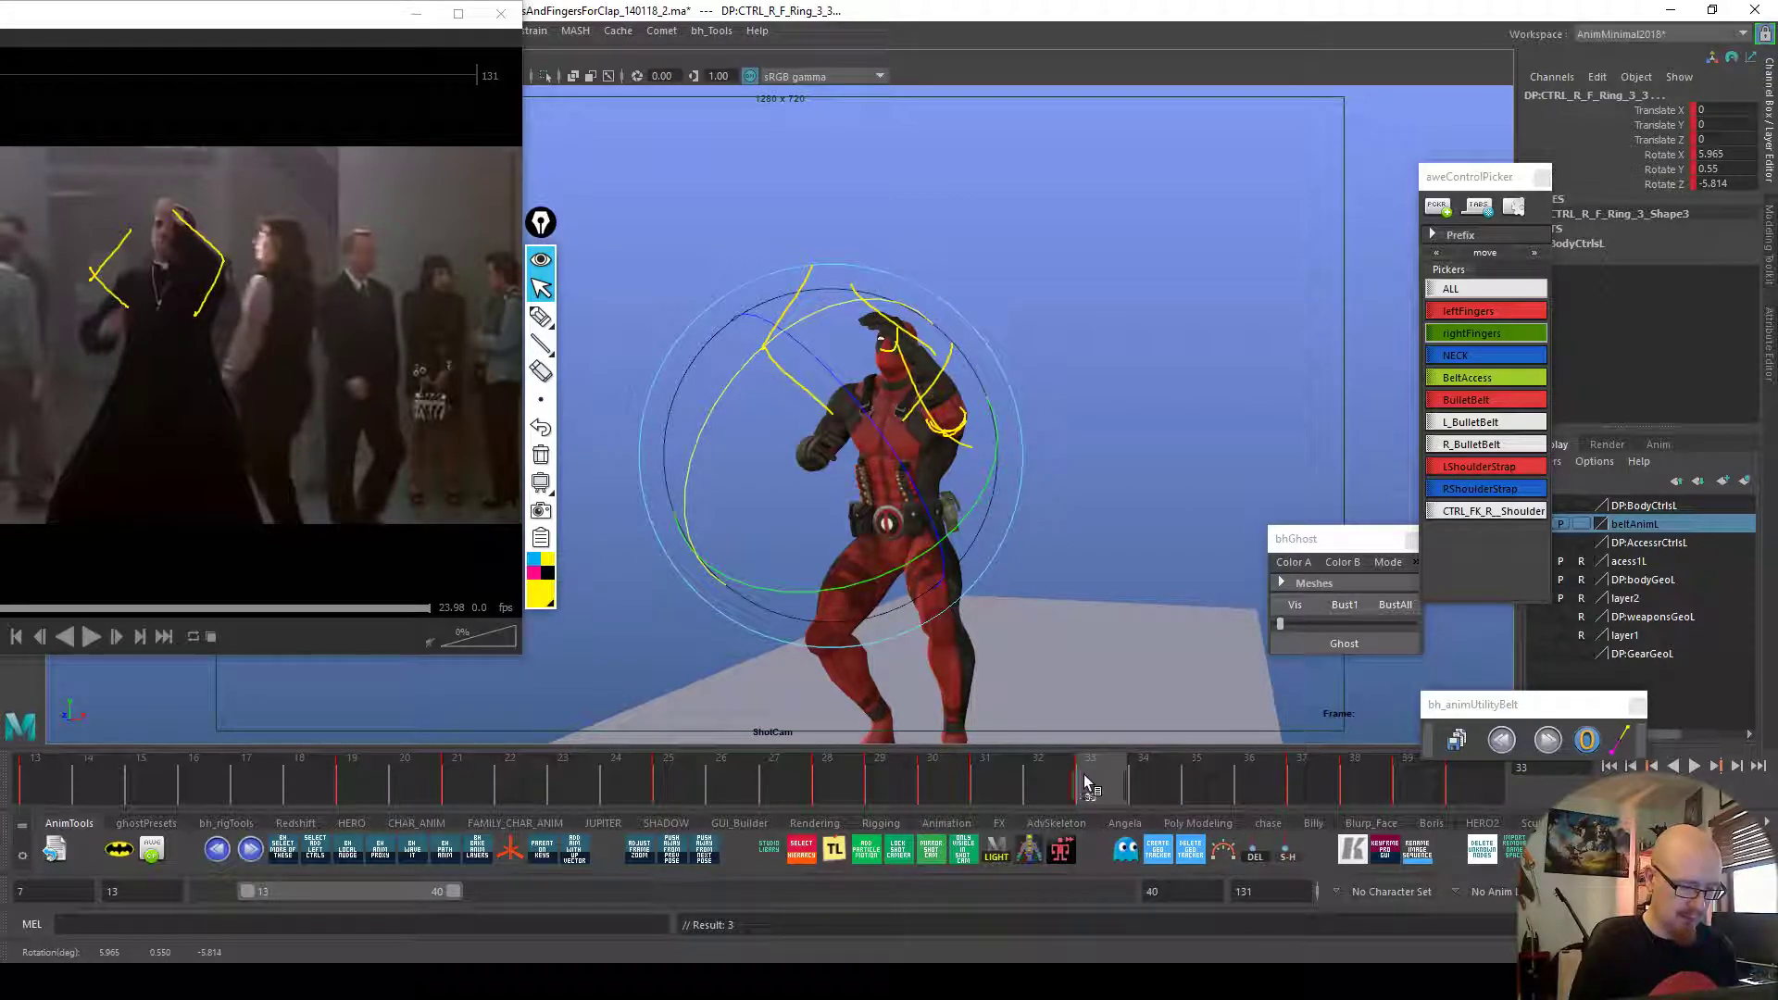
At frame 32, rotate the right ring finger controls, bringing the fingertip to about 3, 0 and 13 degrees
drag(1088, 785, 1014, 785)
click(1044, 774)
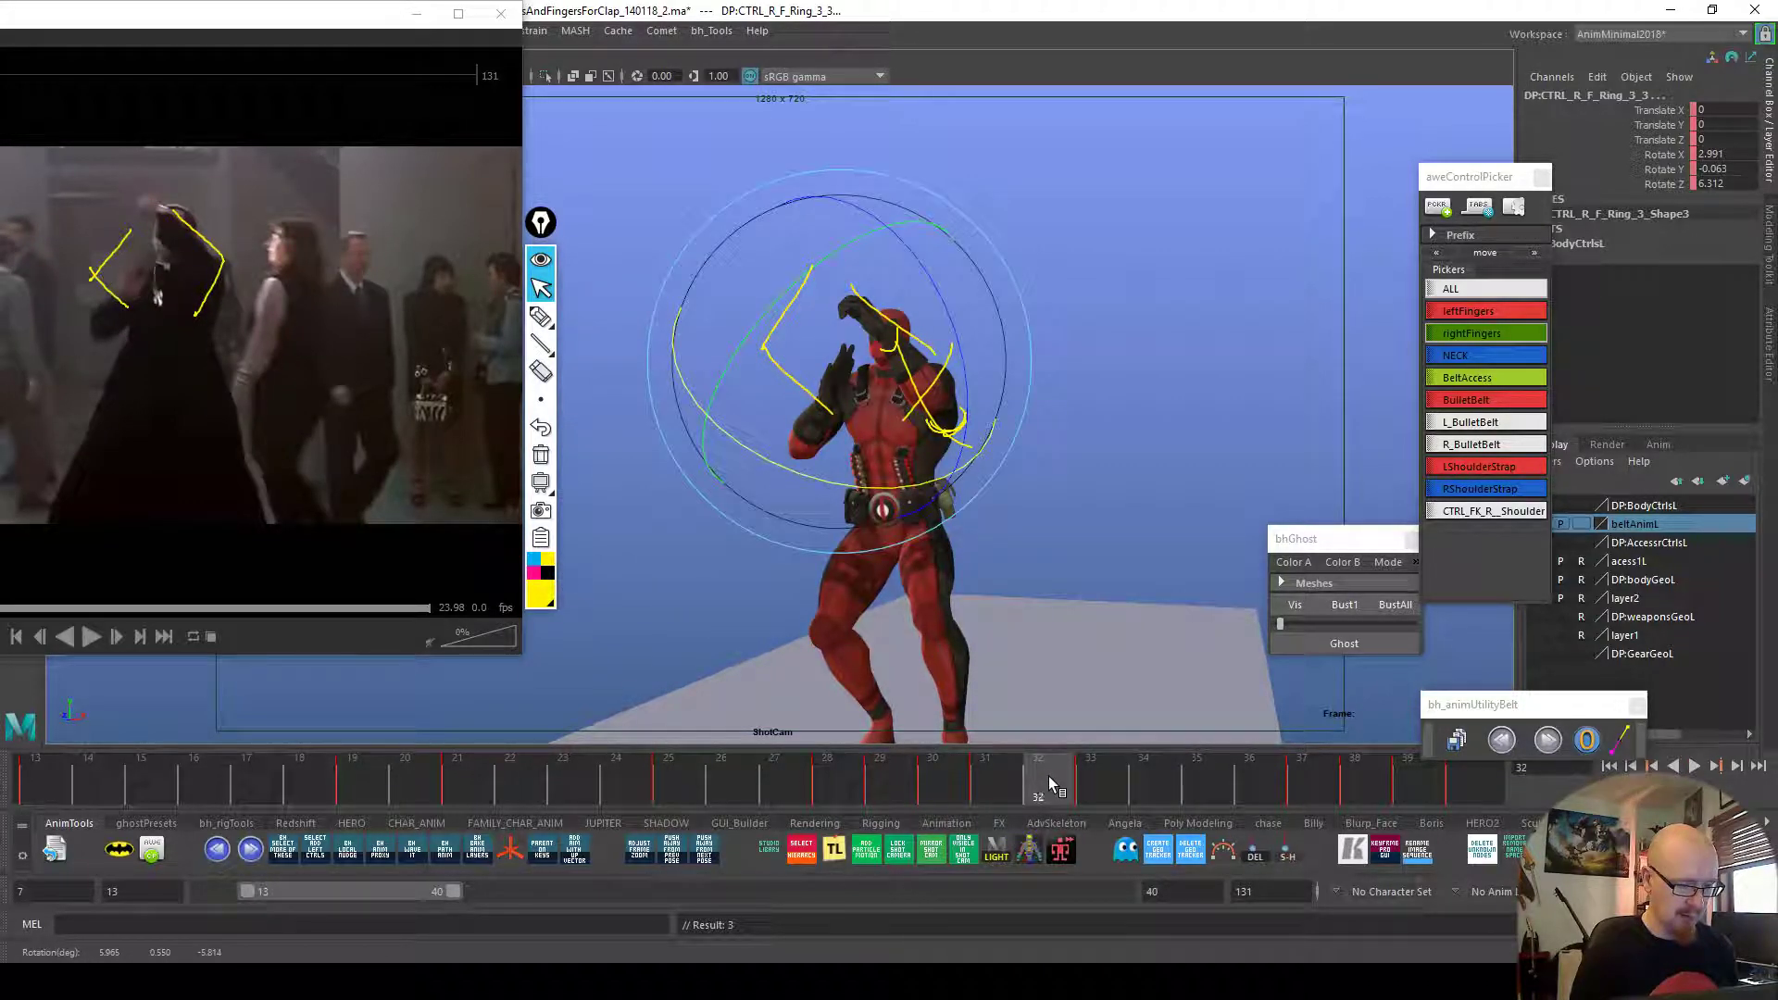
drag(963, 428, 981, 445)
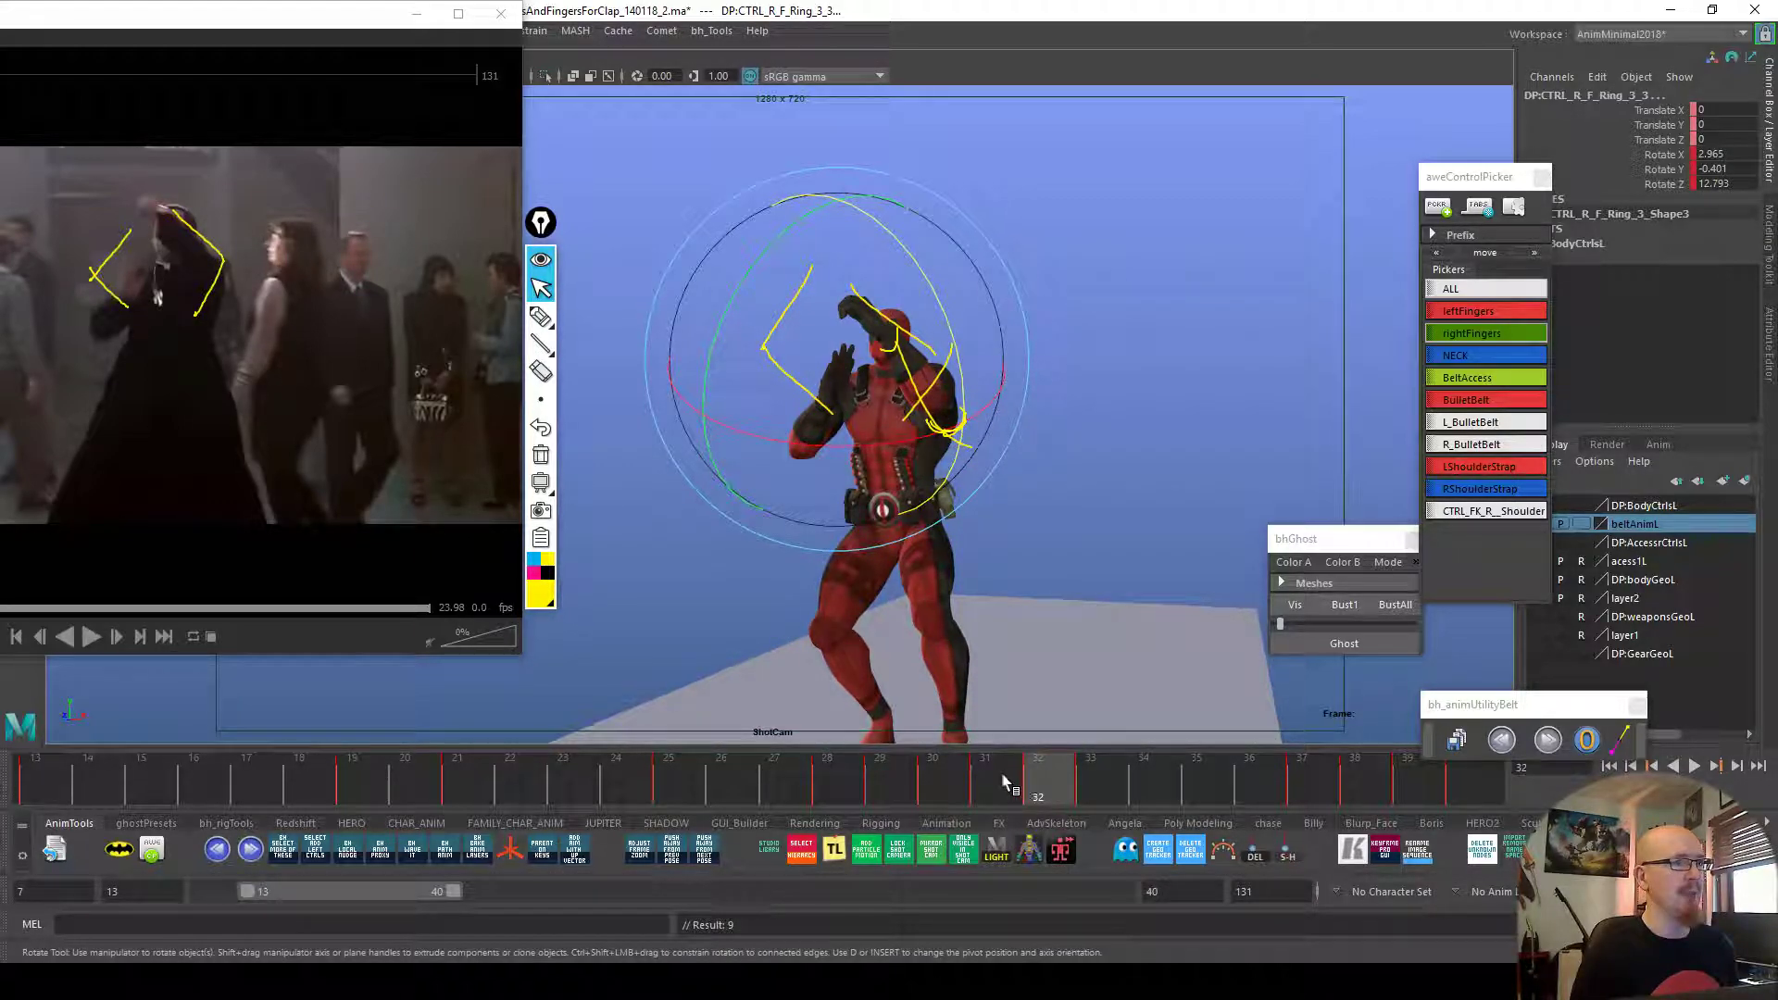
Play back the animation and hide the yellow arm lines drawn over the screen
key(alt+v)
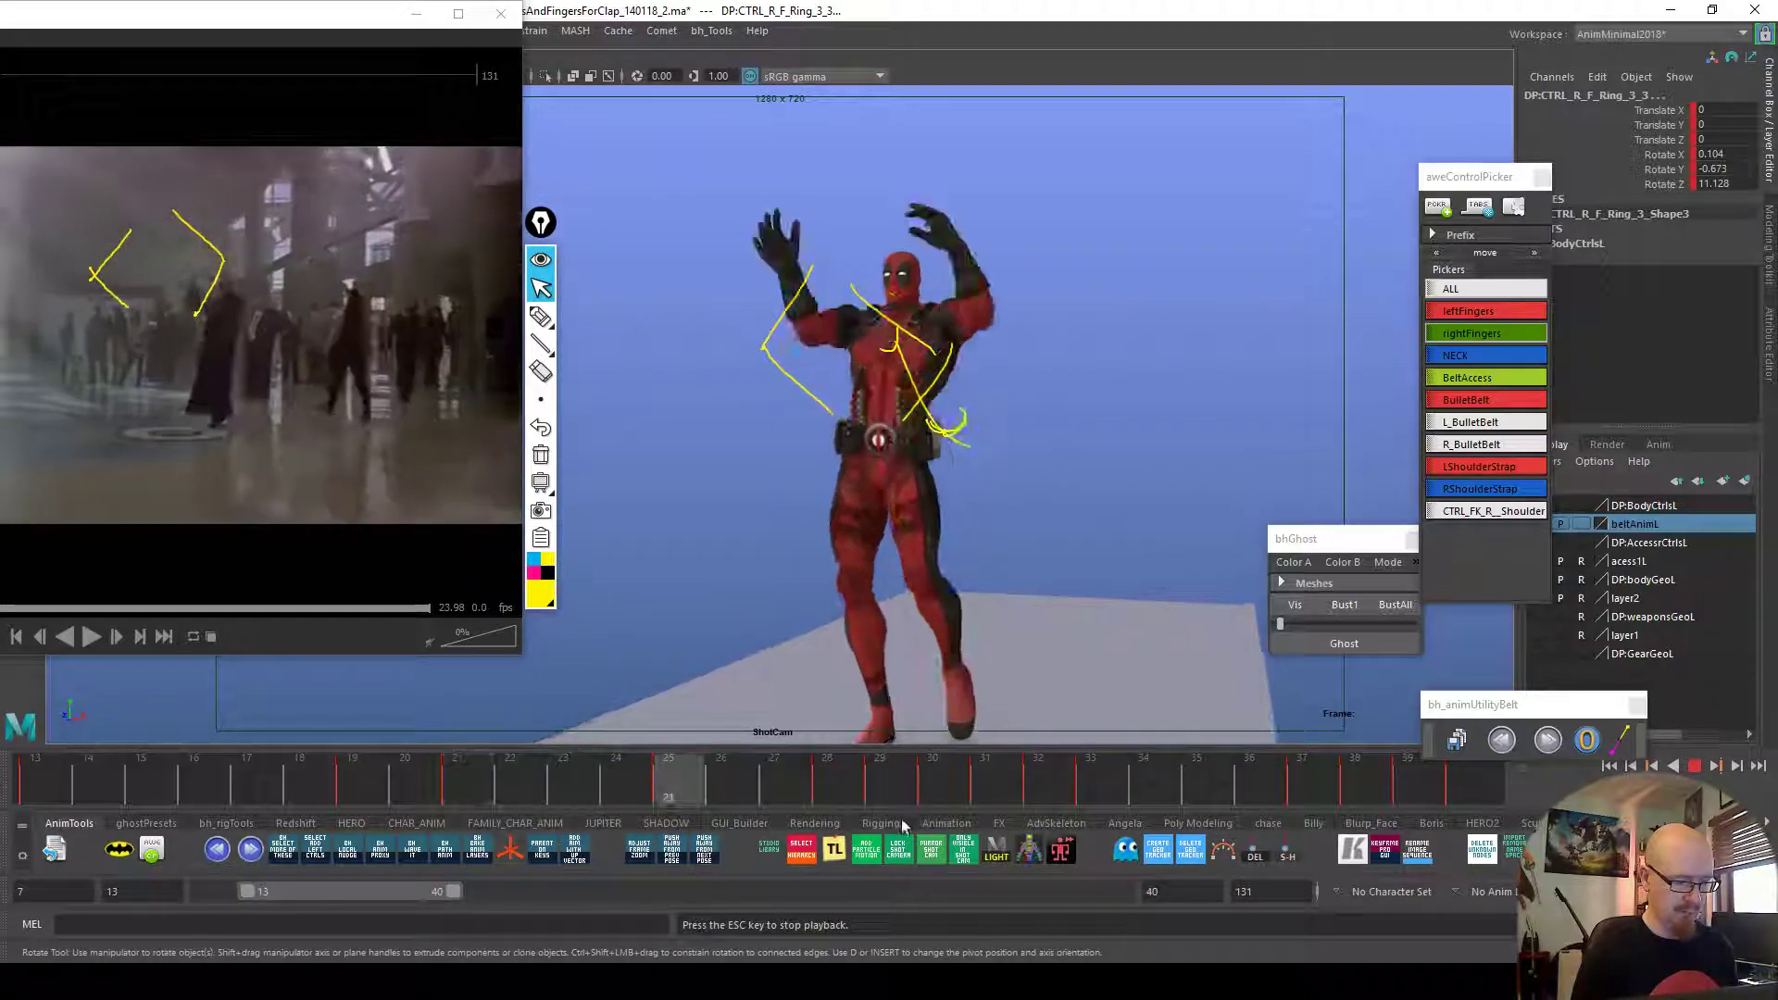
key(Escape)
click(540, 264)
key(alt+v)
drag(979, 774, 1040, 781)
Rotate the right FK wrist to about 3, -14 and 35 degrees at frame 32 and about -15, -7 and 5 degrees at frame 33
click(882, 511)
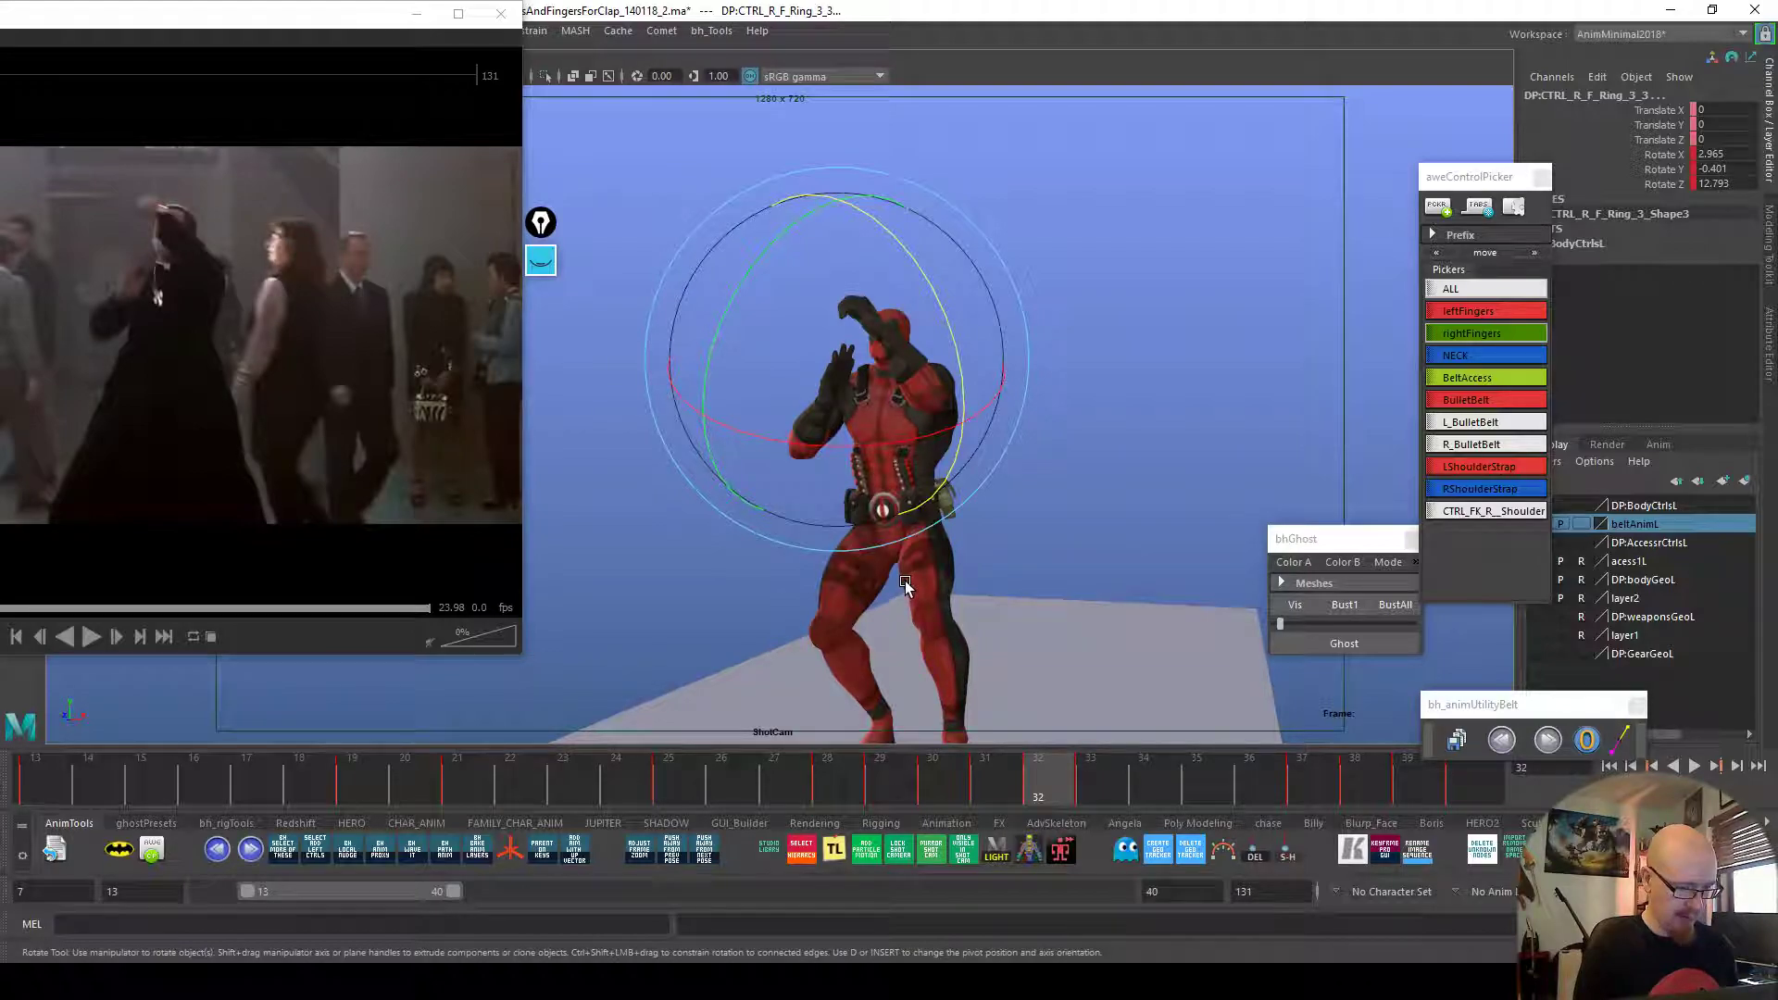
key(alt+c)
click(850, 409)
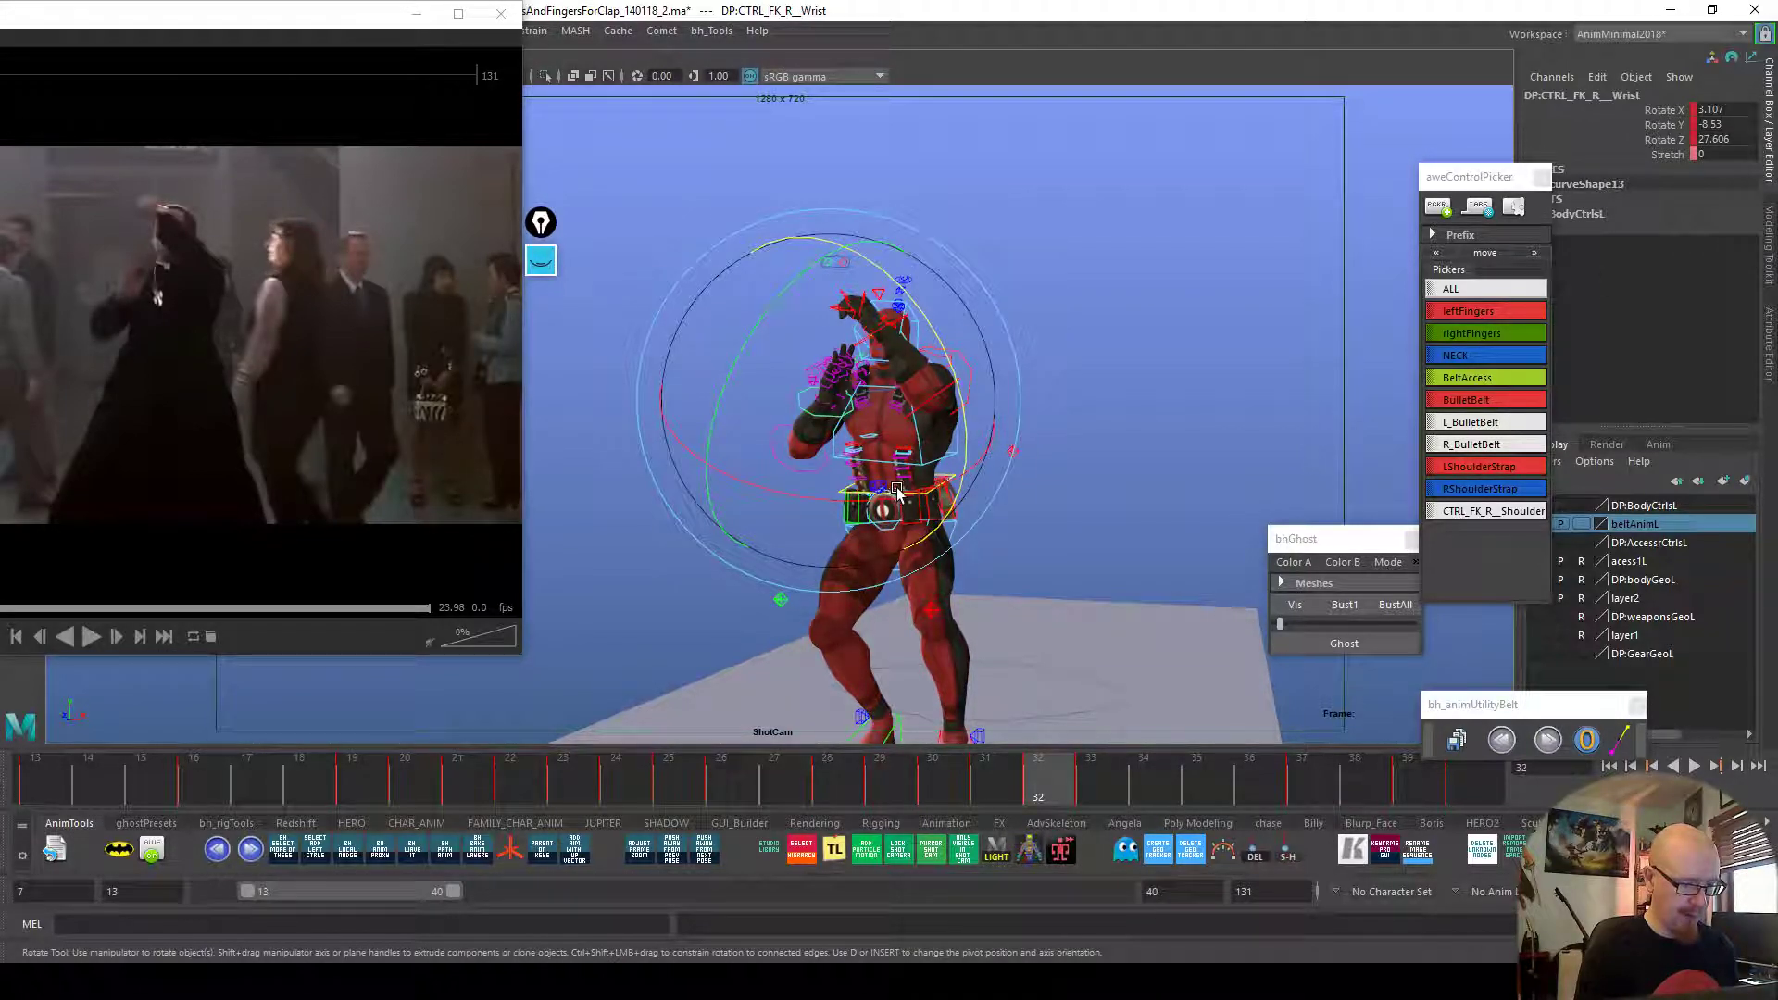
drag(886, 488, 964, 446)
drag(713, 506, 716, 487)
drag(857, 500, 853, 493)
click(1097, 779)
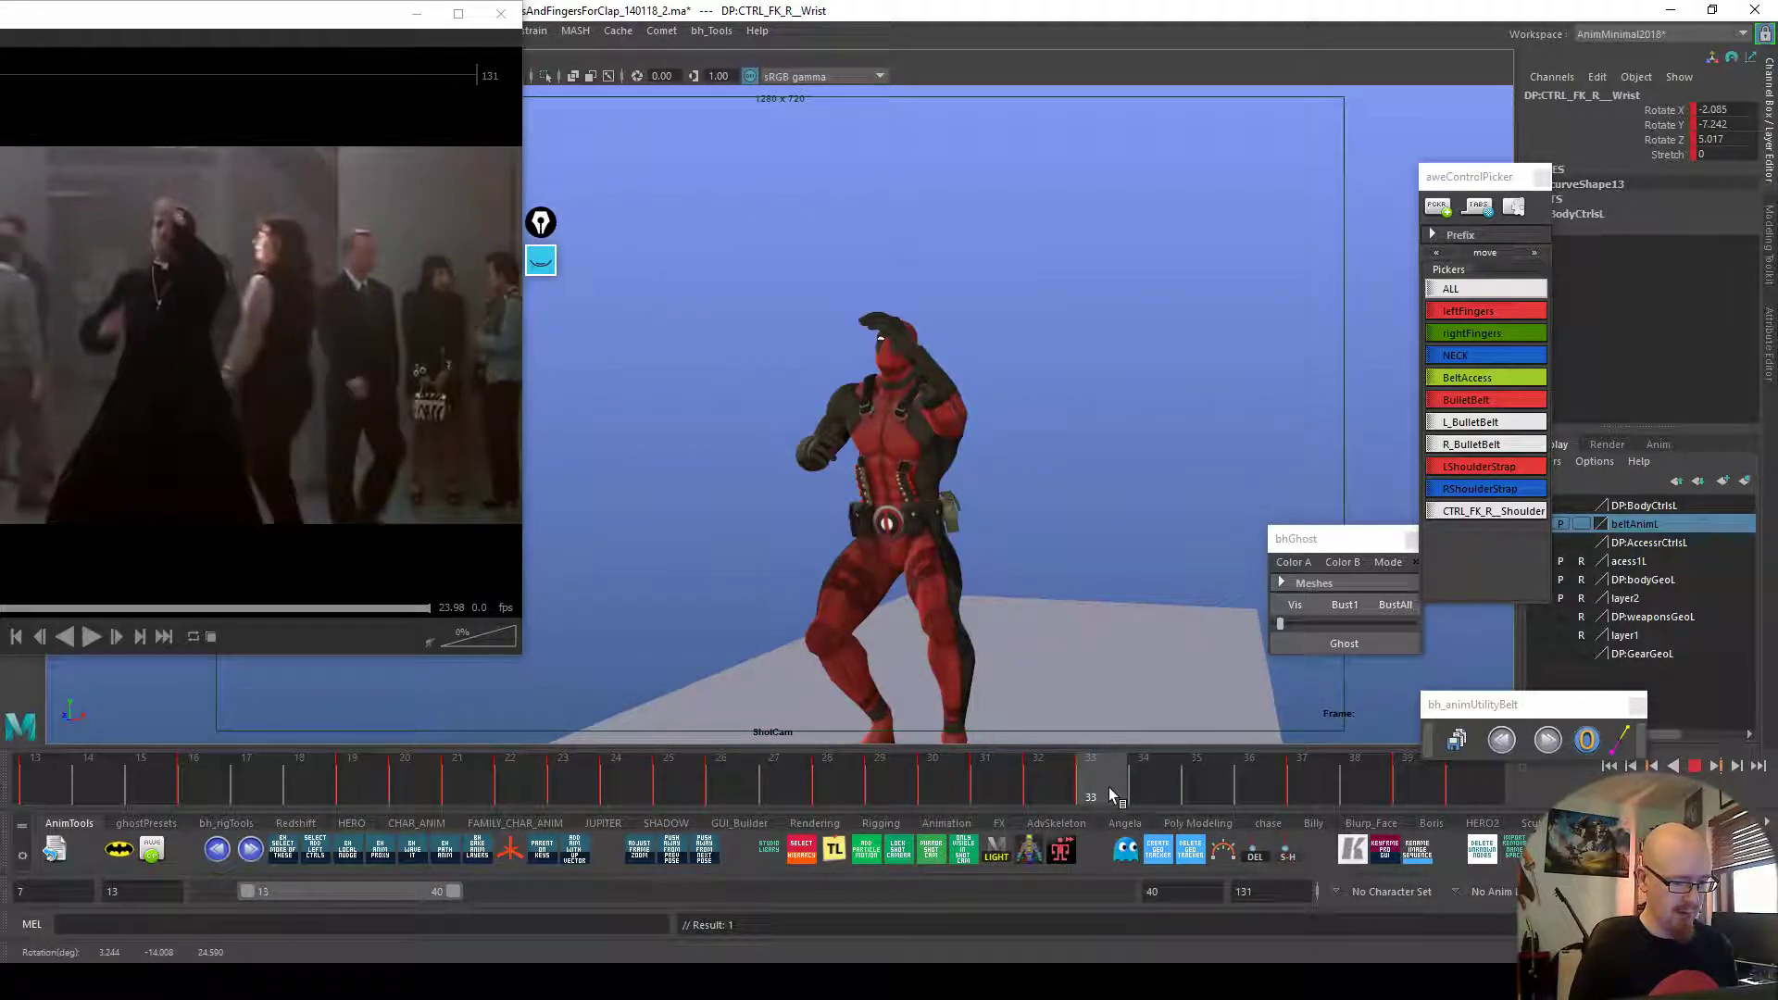
drag(967, 556, 966, 568)
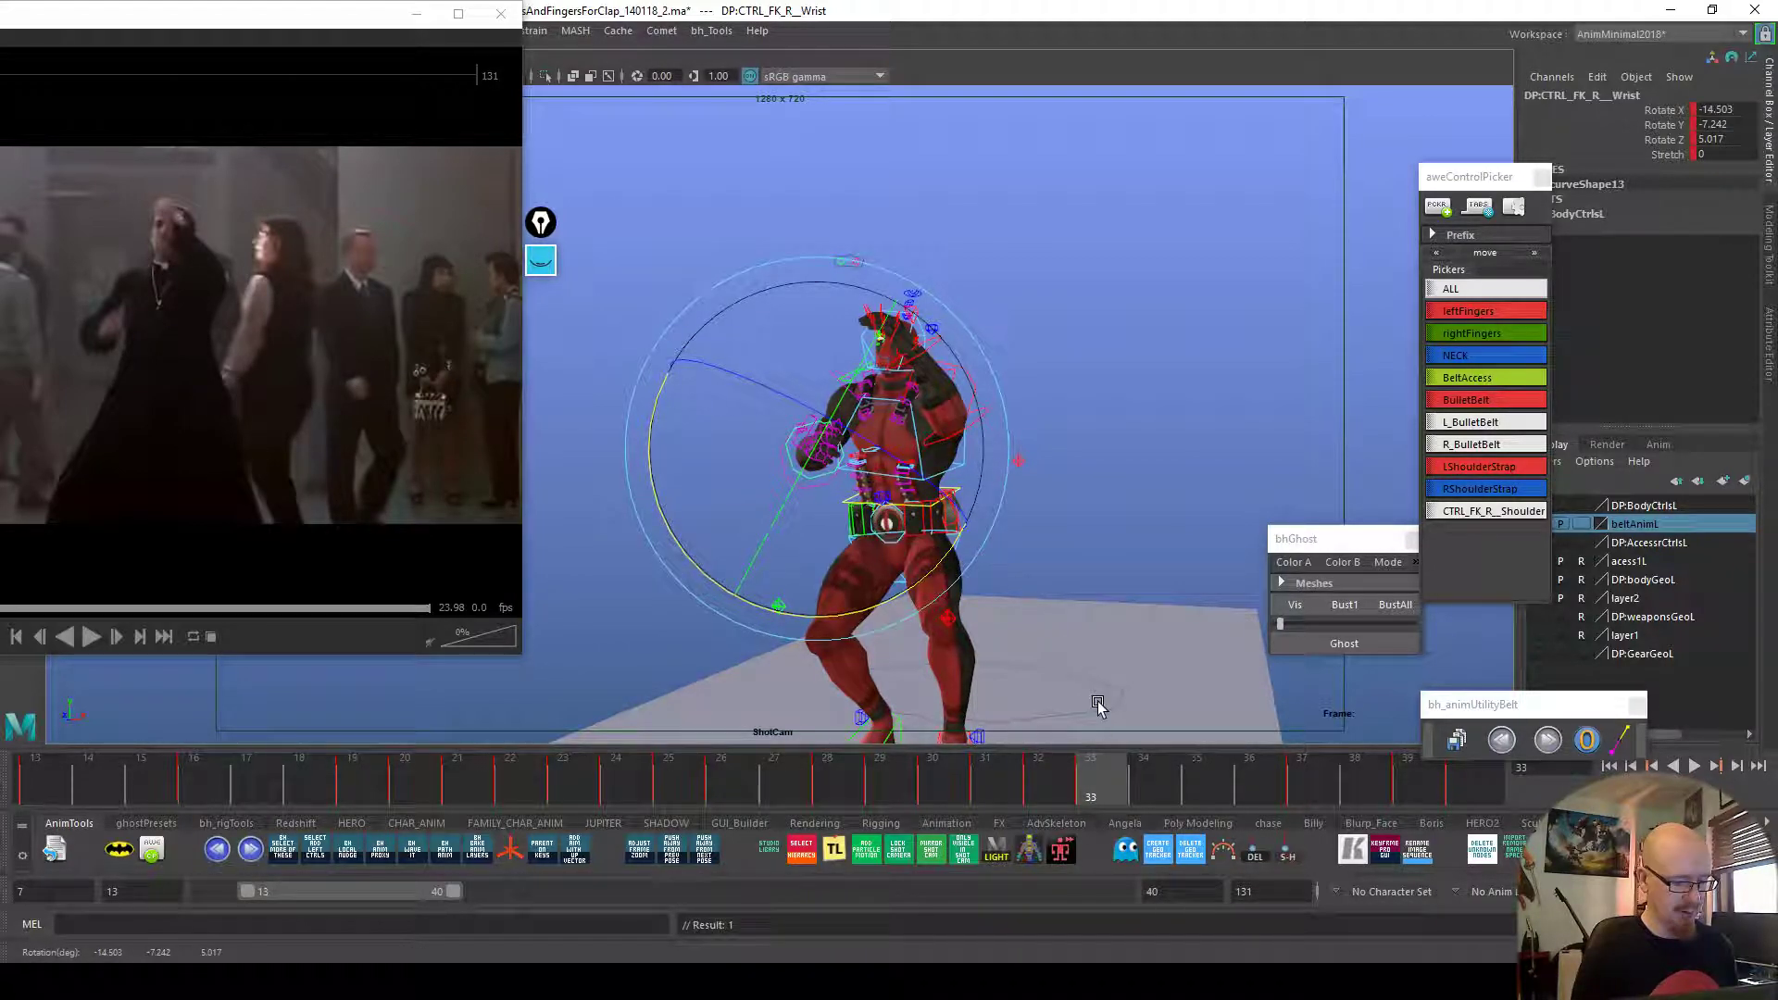
At frame 35, rotate the right FK shoulder to about 37, -2 and -5 degrees
click(1161, 781)
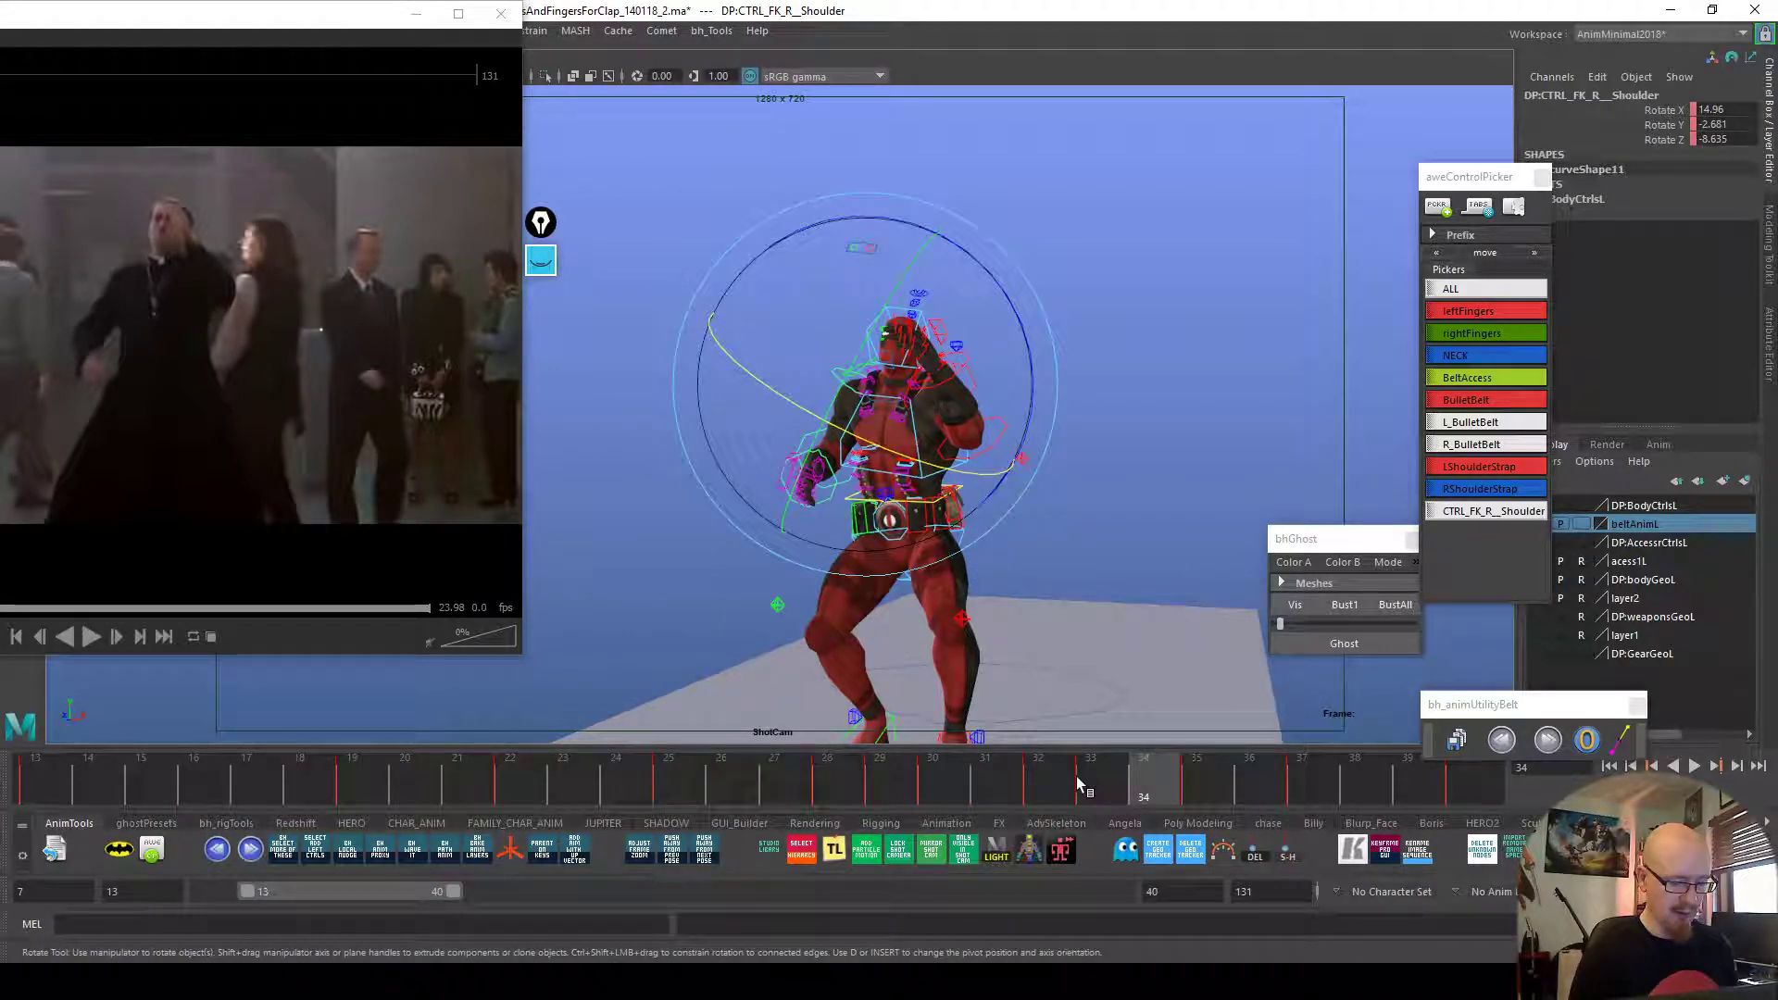
click(1190, 785)
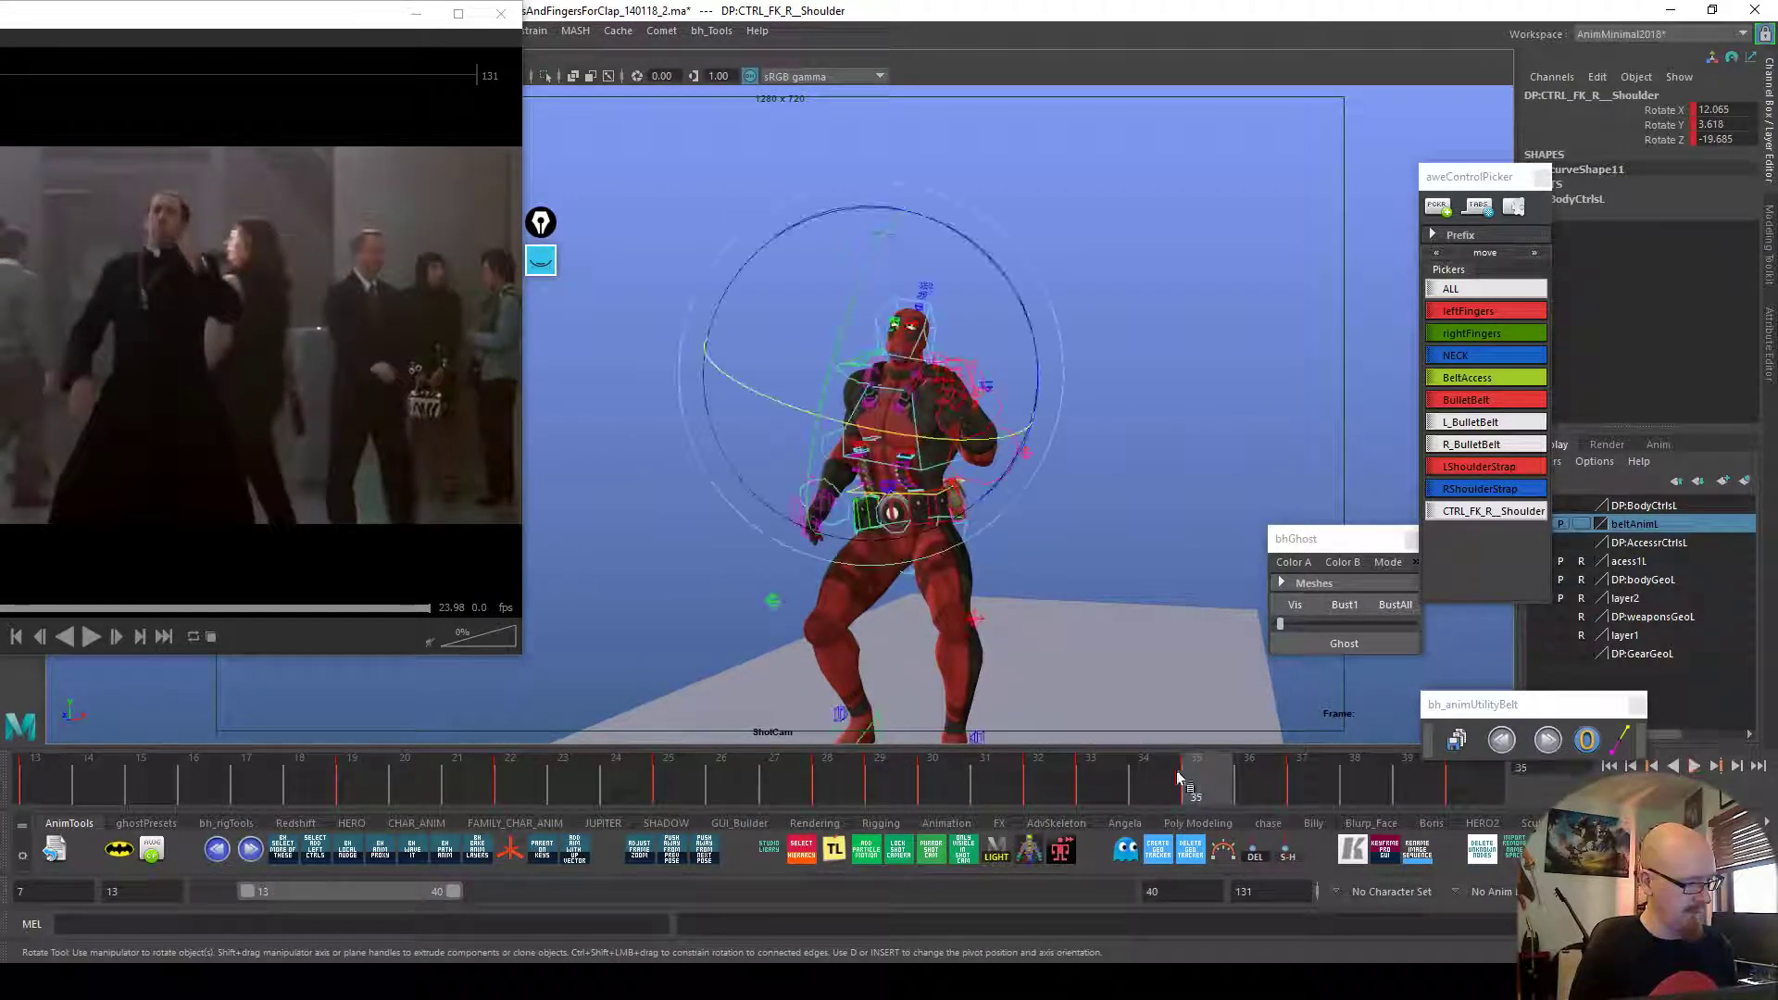
drag(974, 440, 1039, 386)
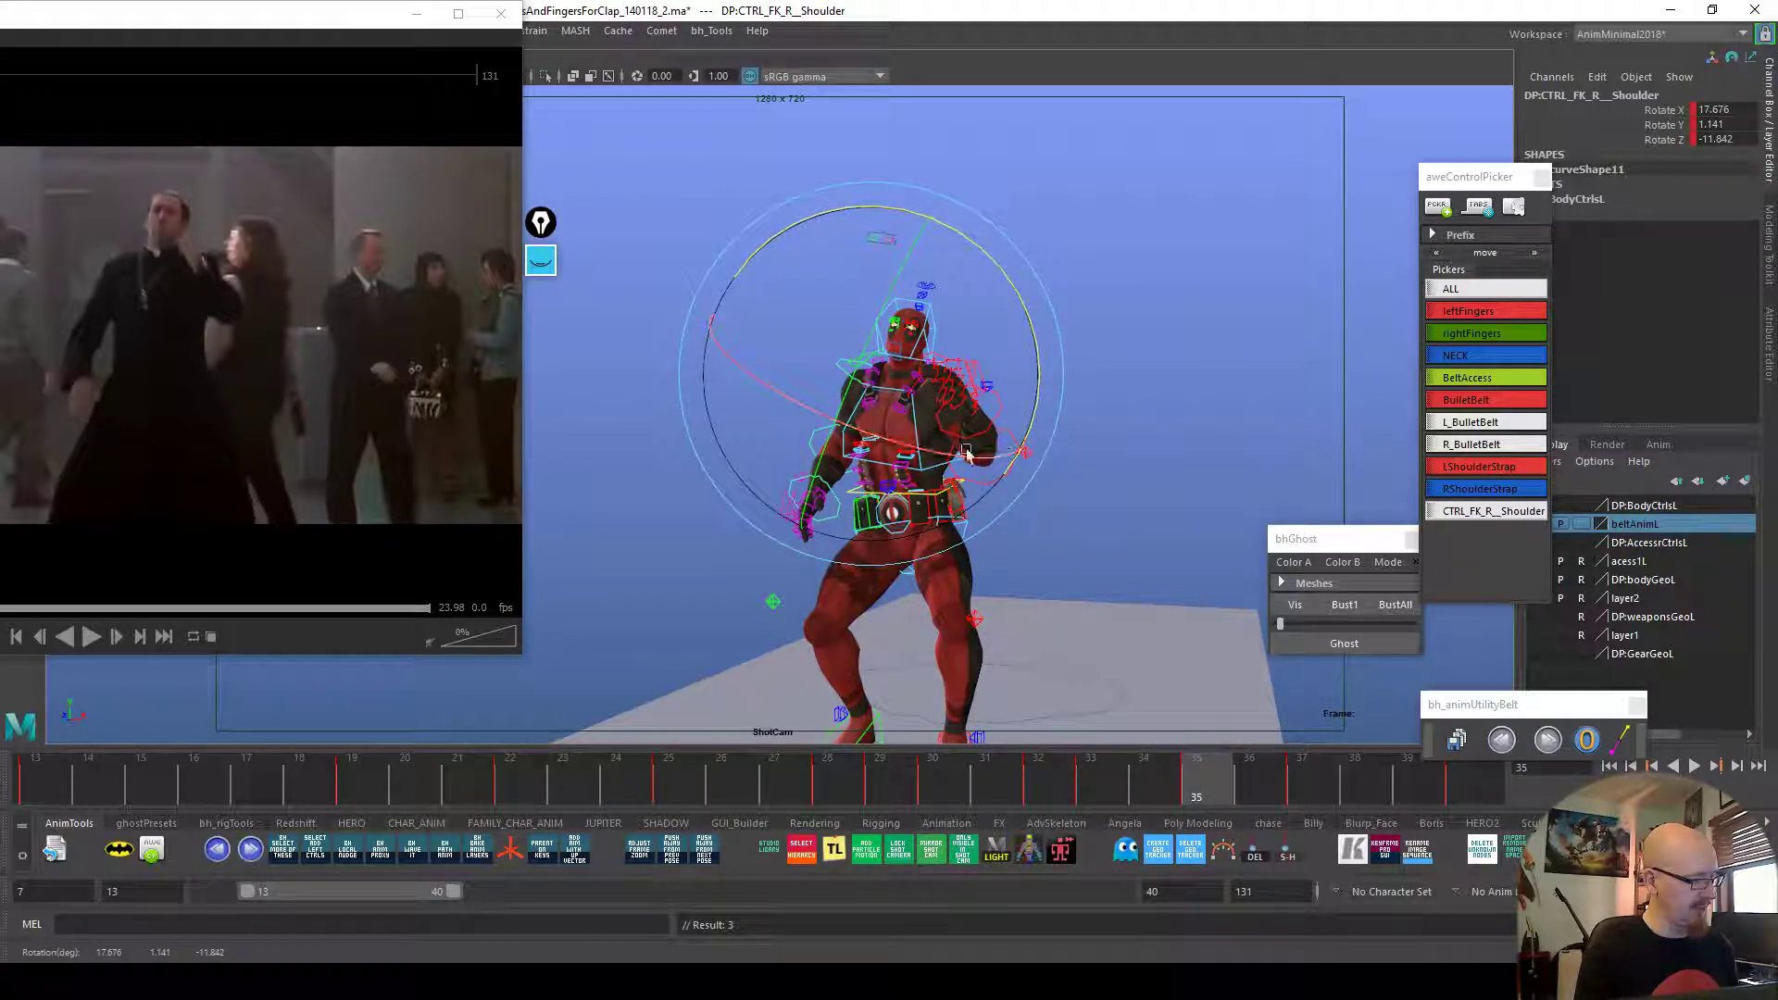
drag(972, 442, 977, 458)
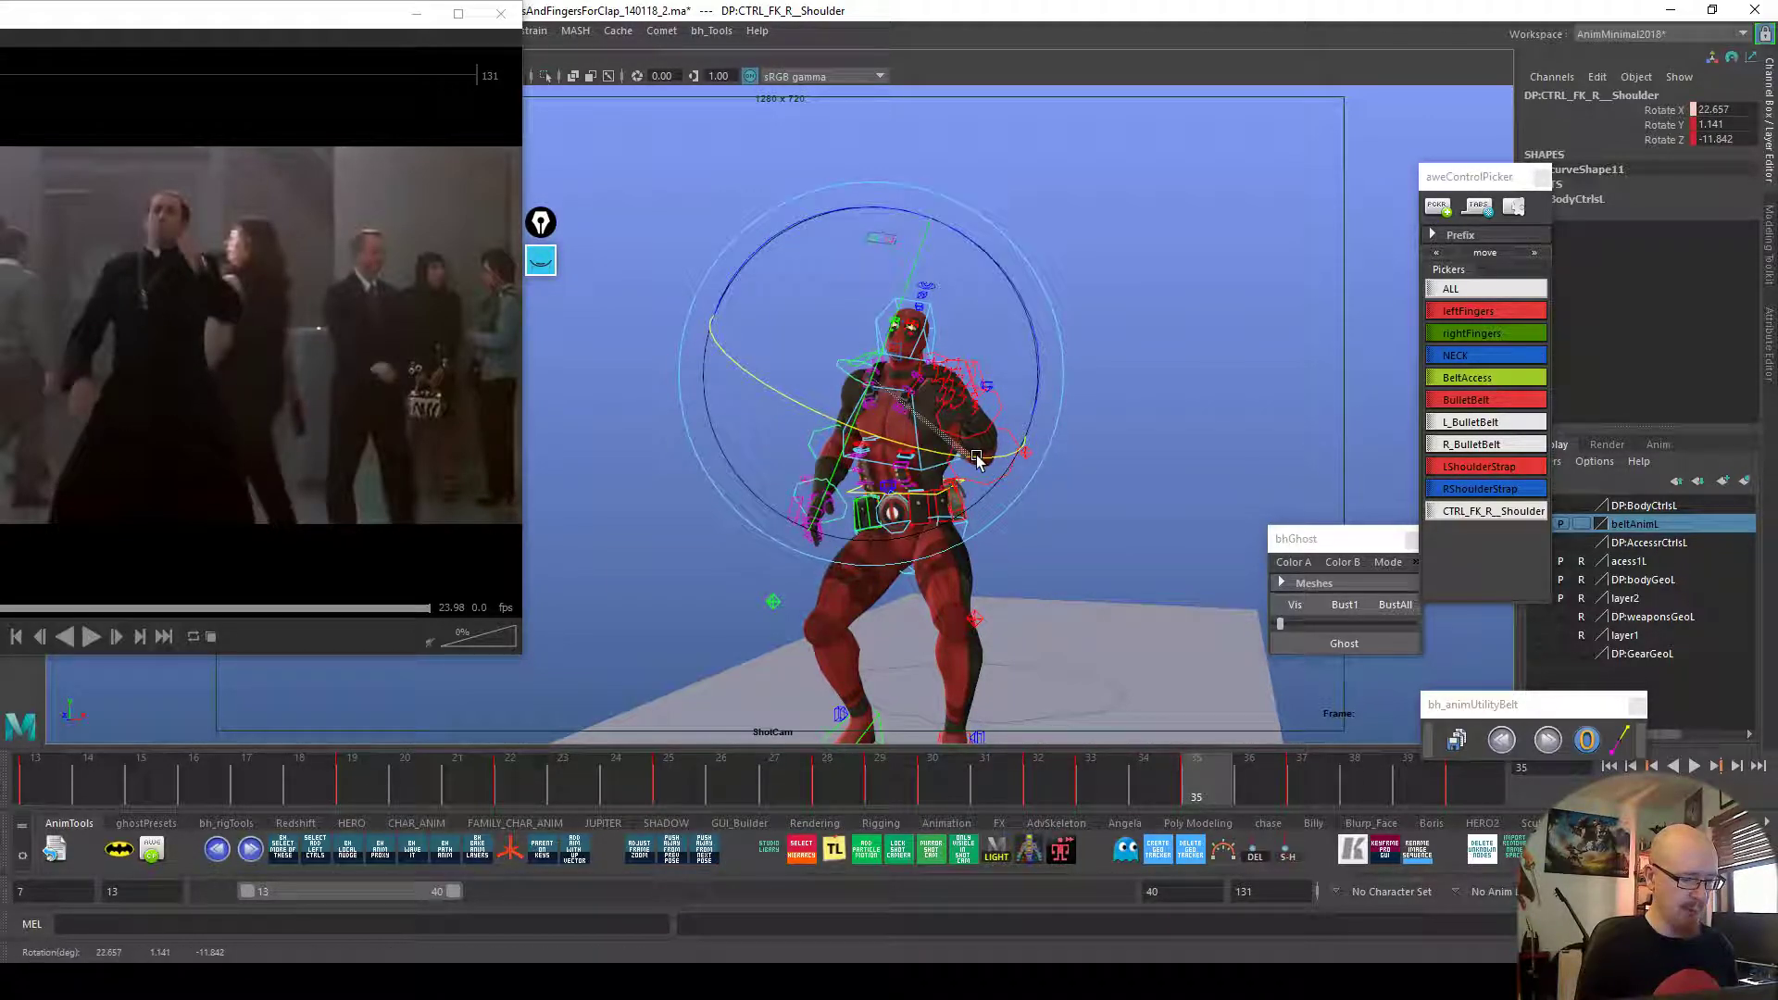
drag(1044, 374, 1038, 385)
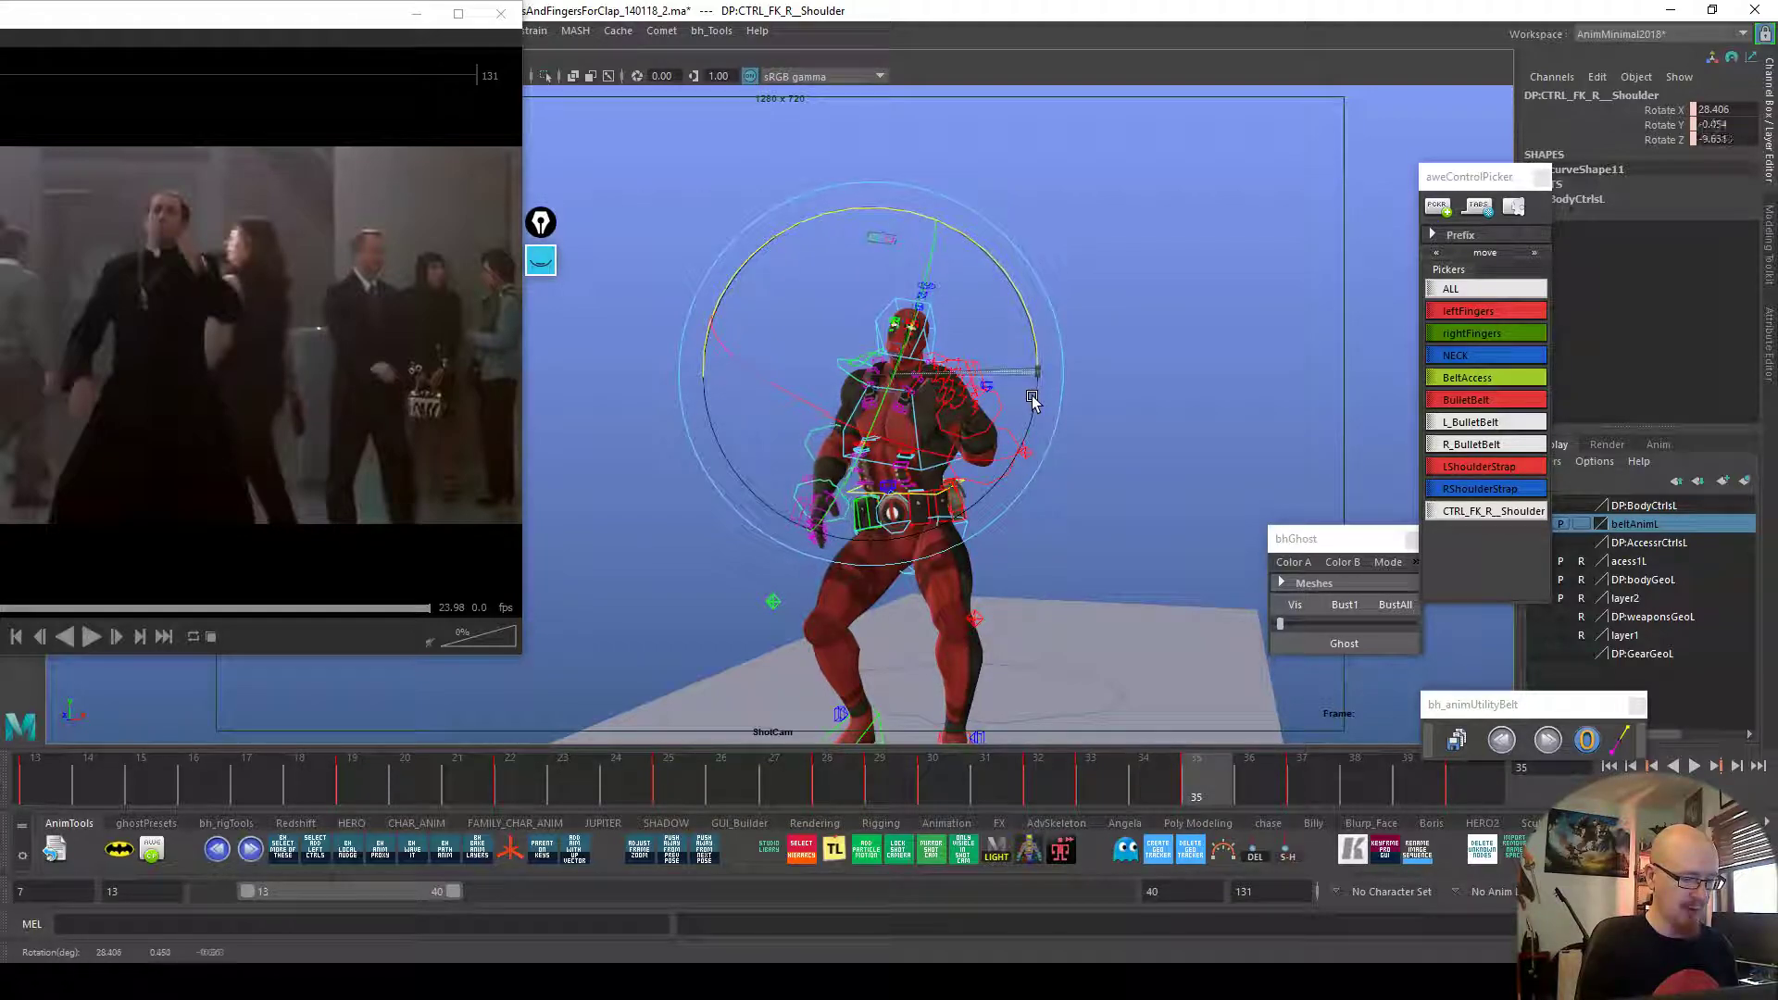
drag(1033, 387, 985, 472)
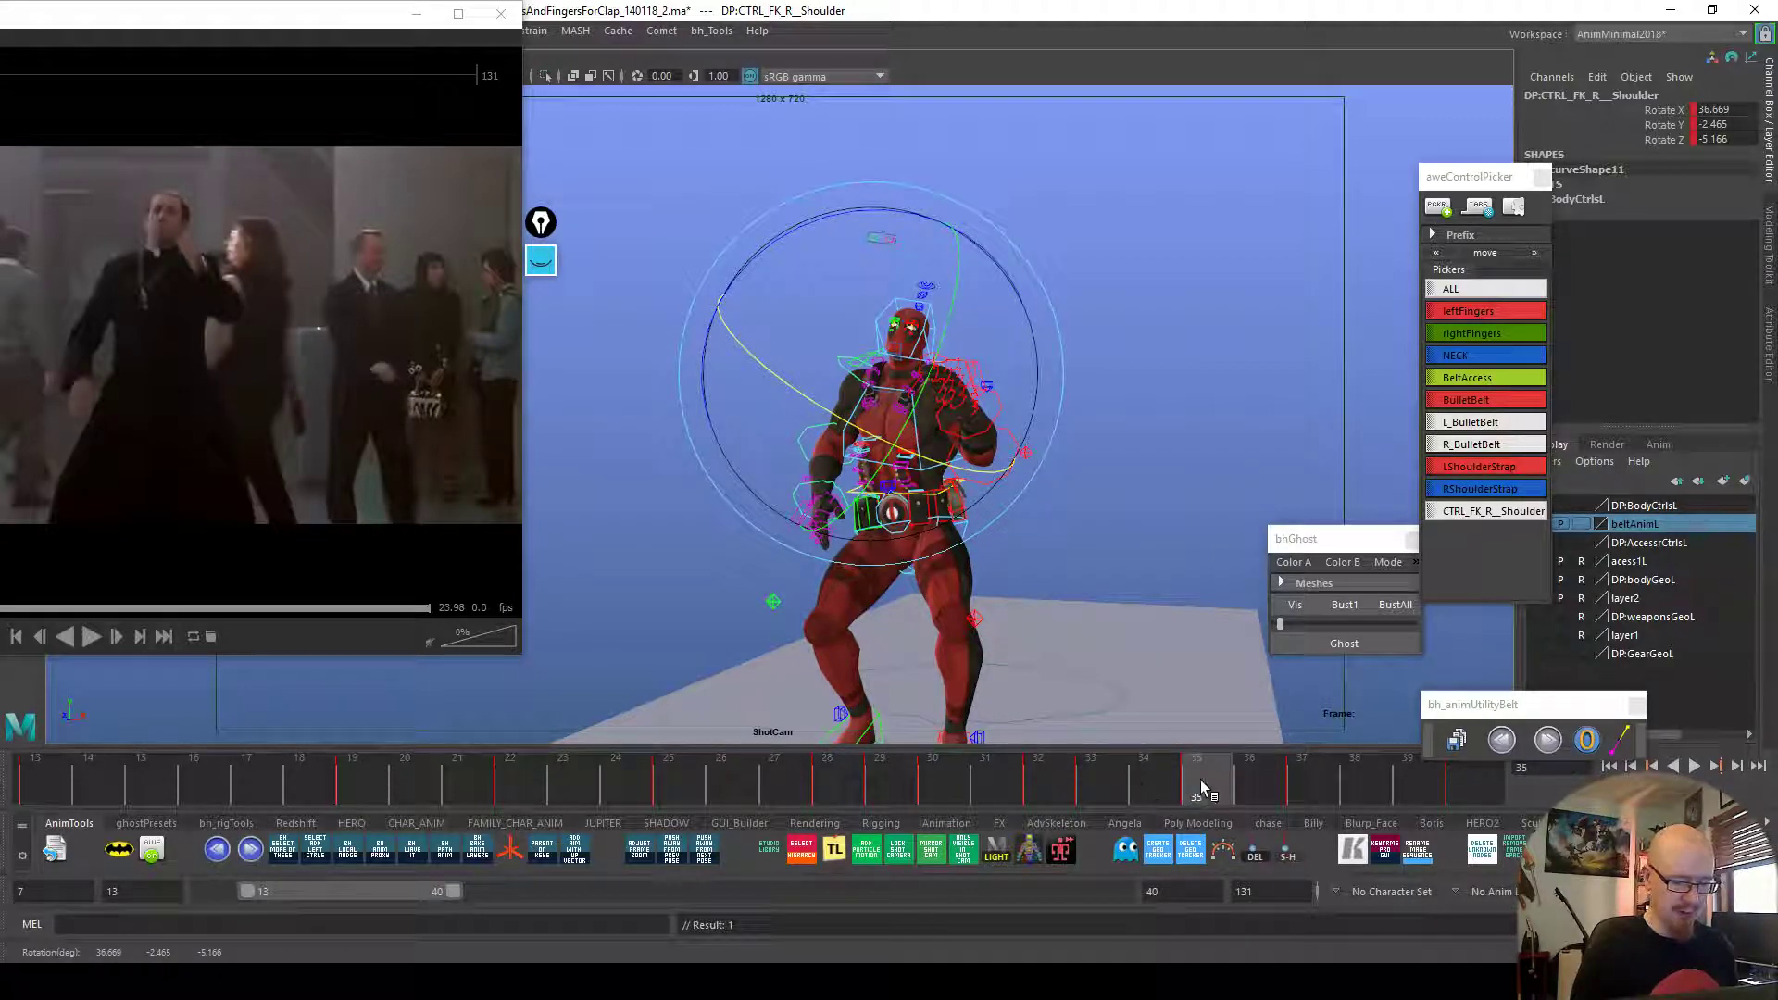
Undo the key deletion at frame 37 and rotate the right FK shoulder there to about 36, -10 and -14 degrees
drag(1201, 781, 1304, 785)
key(ctrl+z)
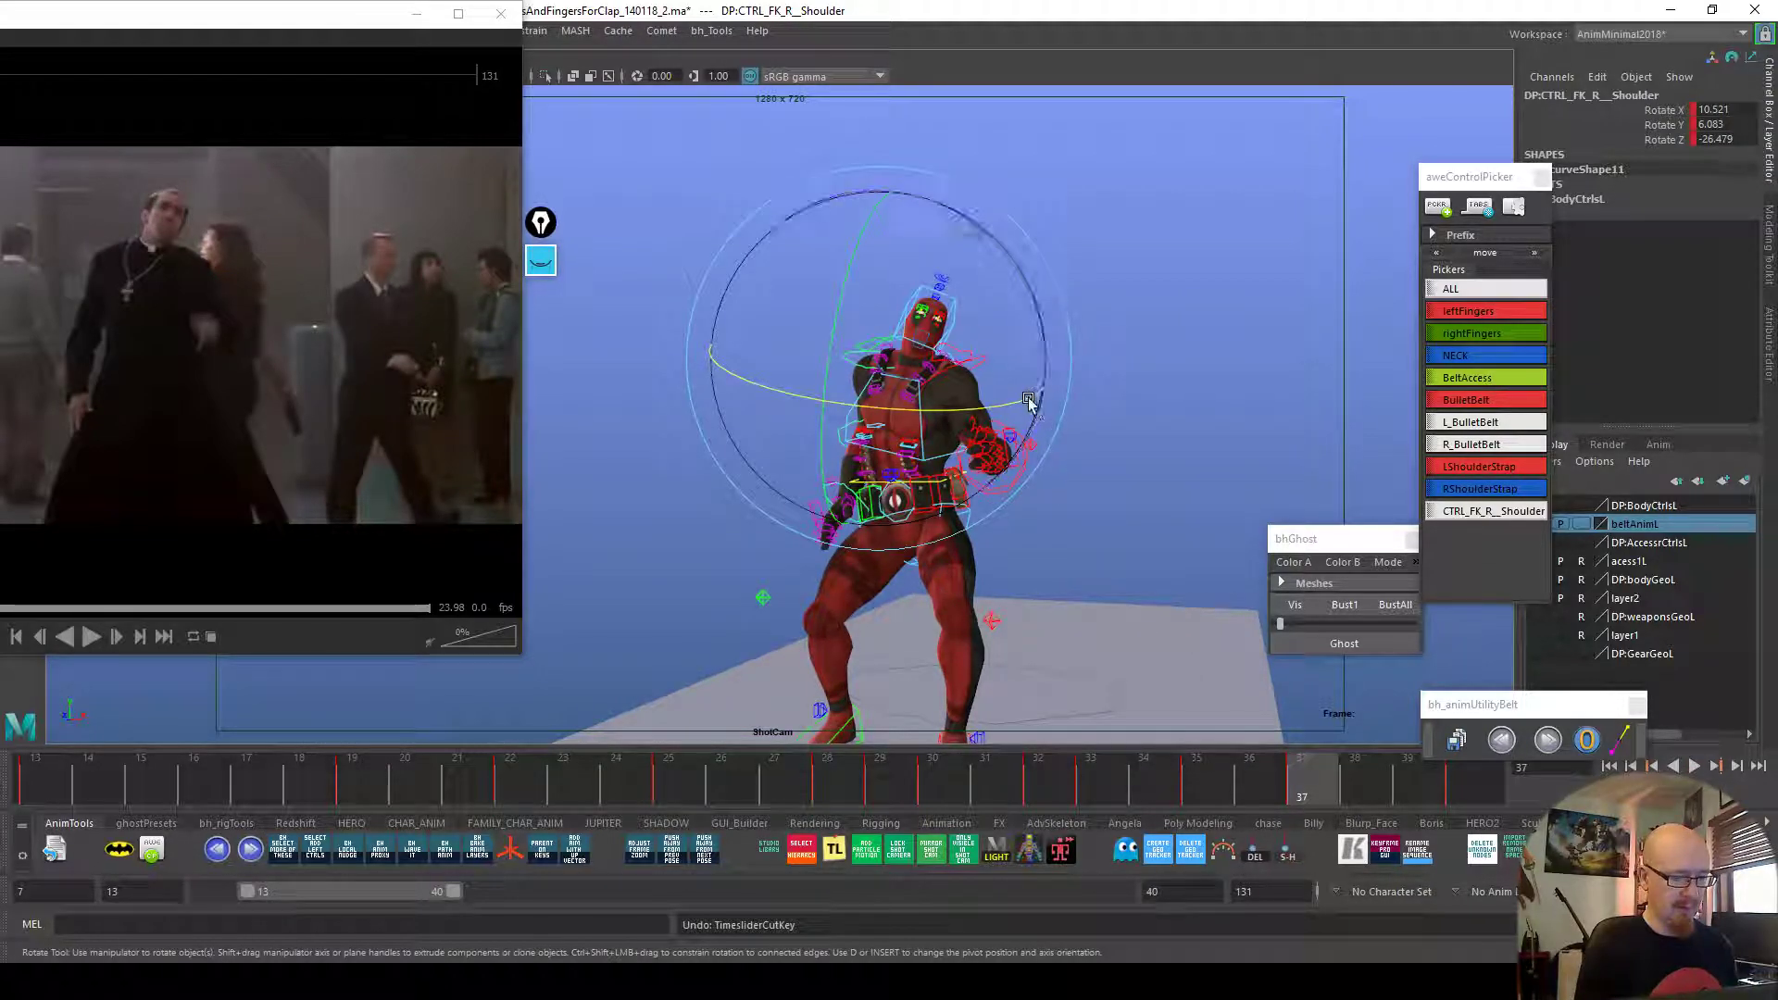
drag(1030, 400, 985, 425)
drag(908, 192, 902, 192)
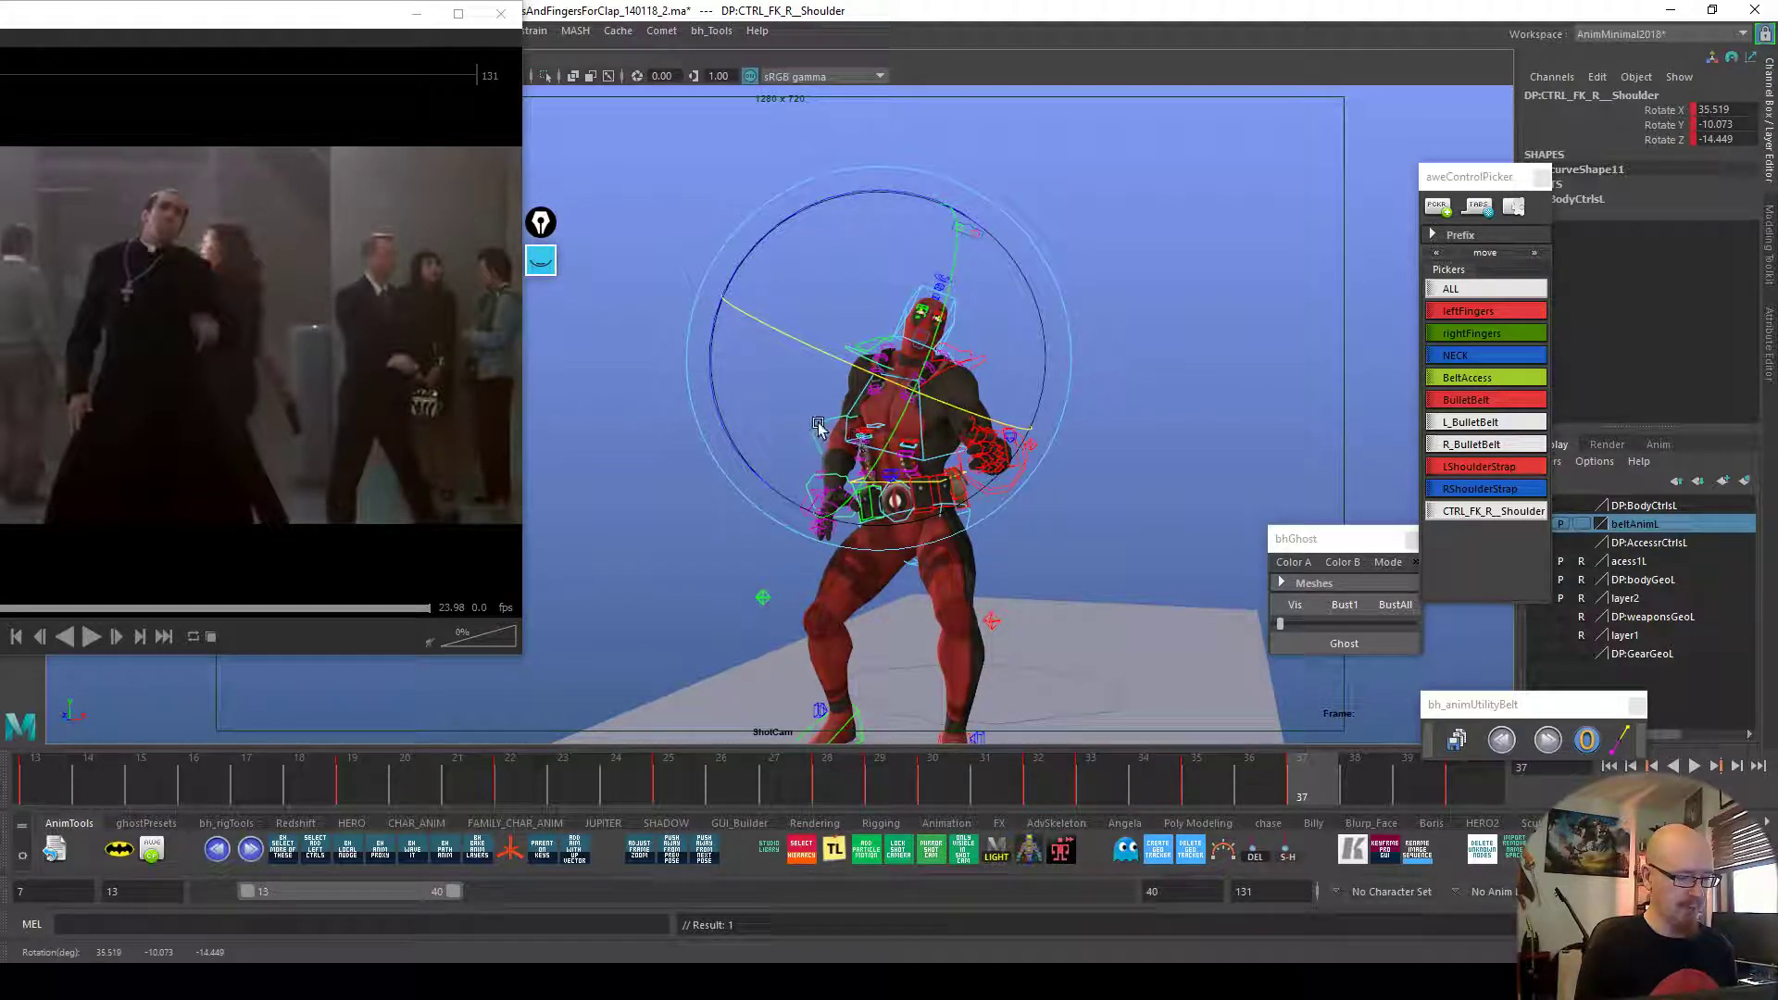
Bend the right FK elbow to about -22 degrees in Y at frame 37 and key it
key(Down)
drag(860, 512, 849, 532)
key(s)
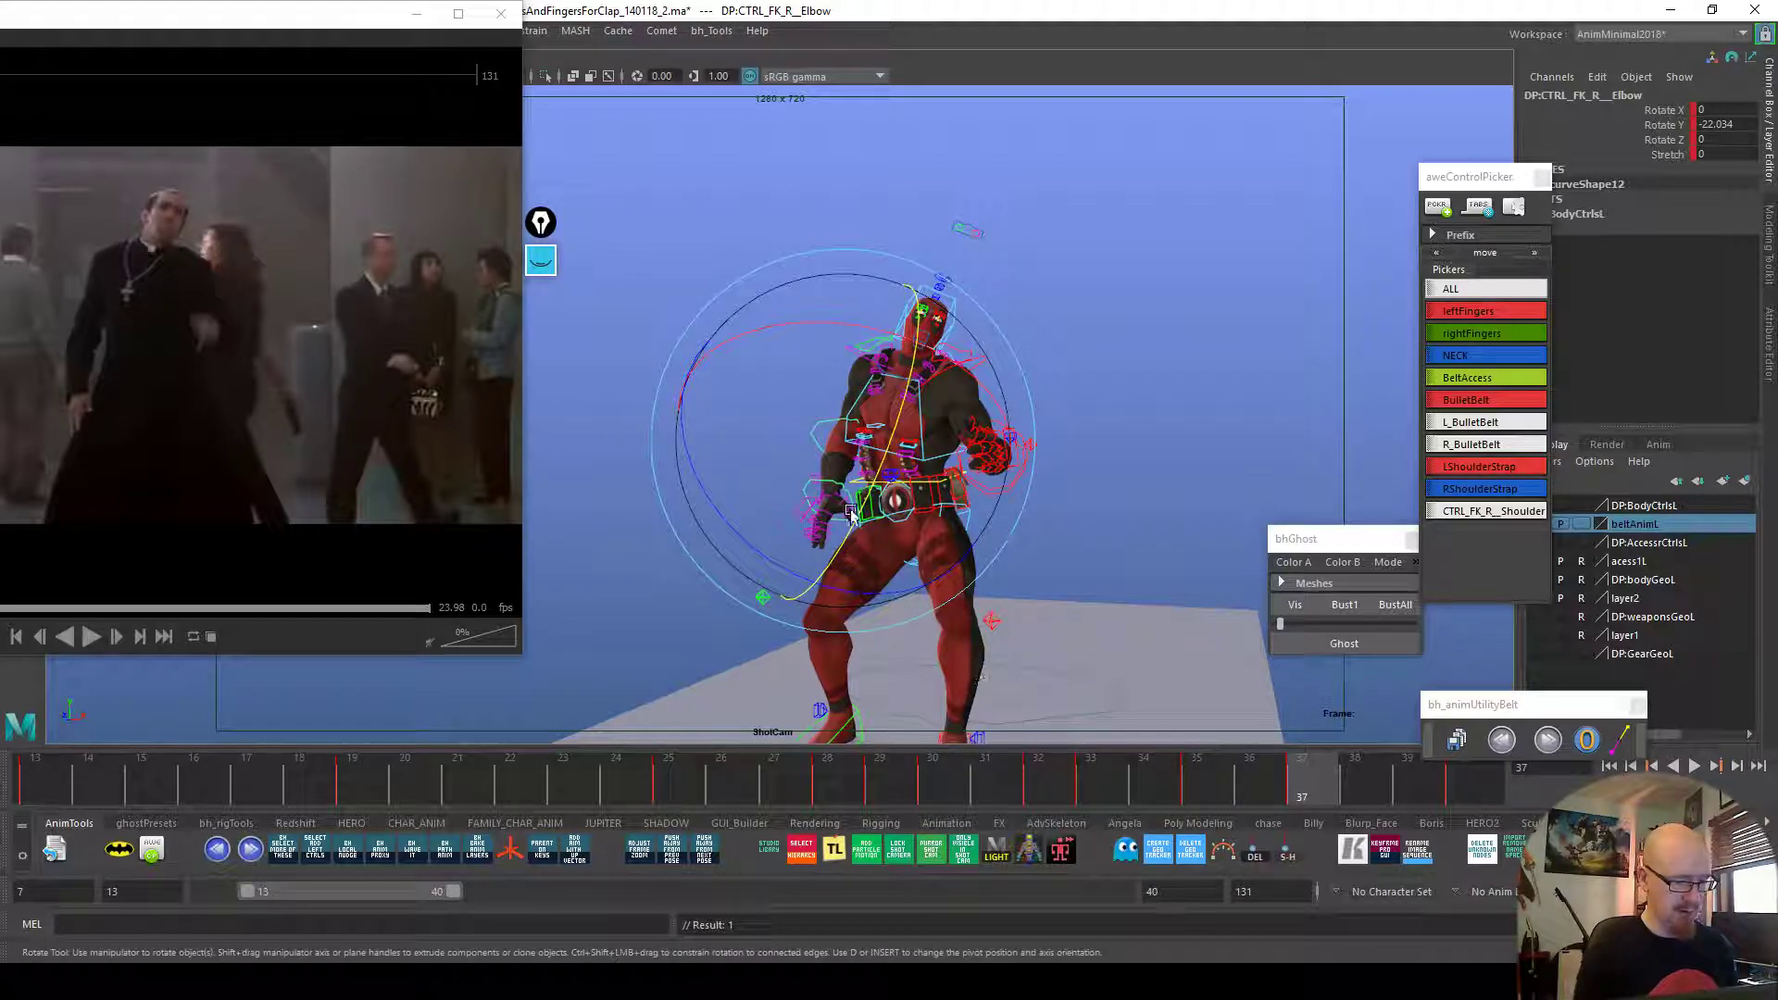
click(837, 497)
click(915, 632)
key(ctrl+z)
drag(909, 642, 900, 639)
key(ctrl+z)
Rotate the right thumb's base control at frame 37, and play back and scrub the animation
click(843, 504)
mouse_move(884, 559)
mouse_down()
mouse_move(838, 558)
mouse_move(908, 581)
mouse_move(900, 607)
mouse_up()
key(alt+v)
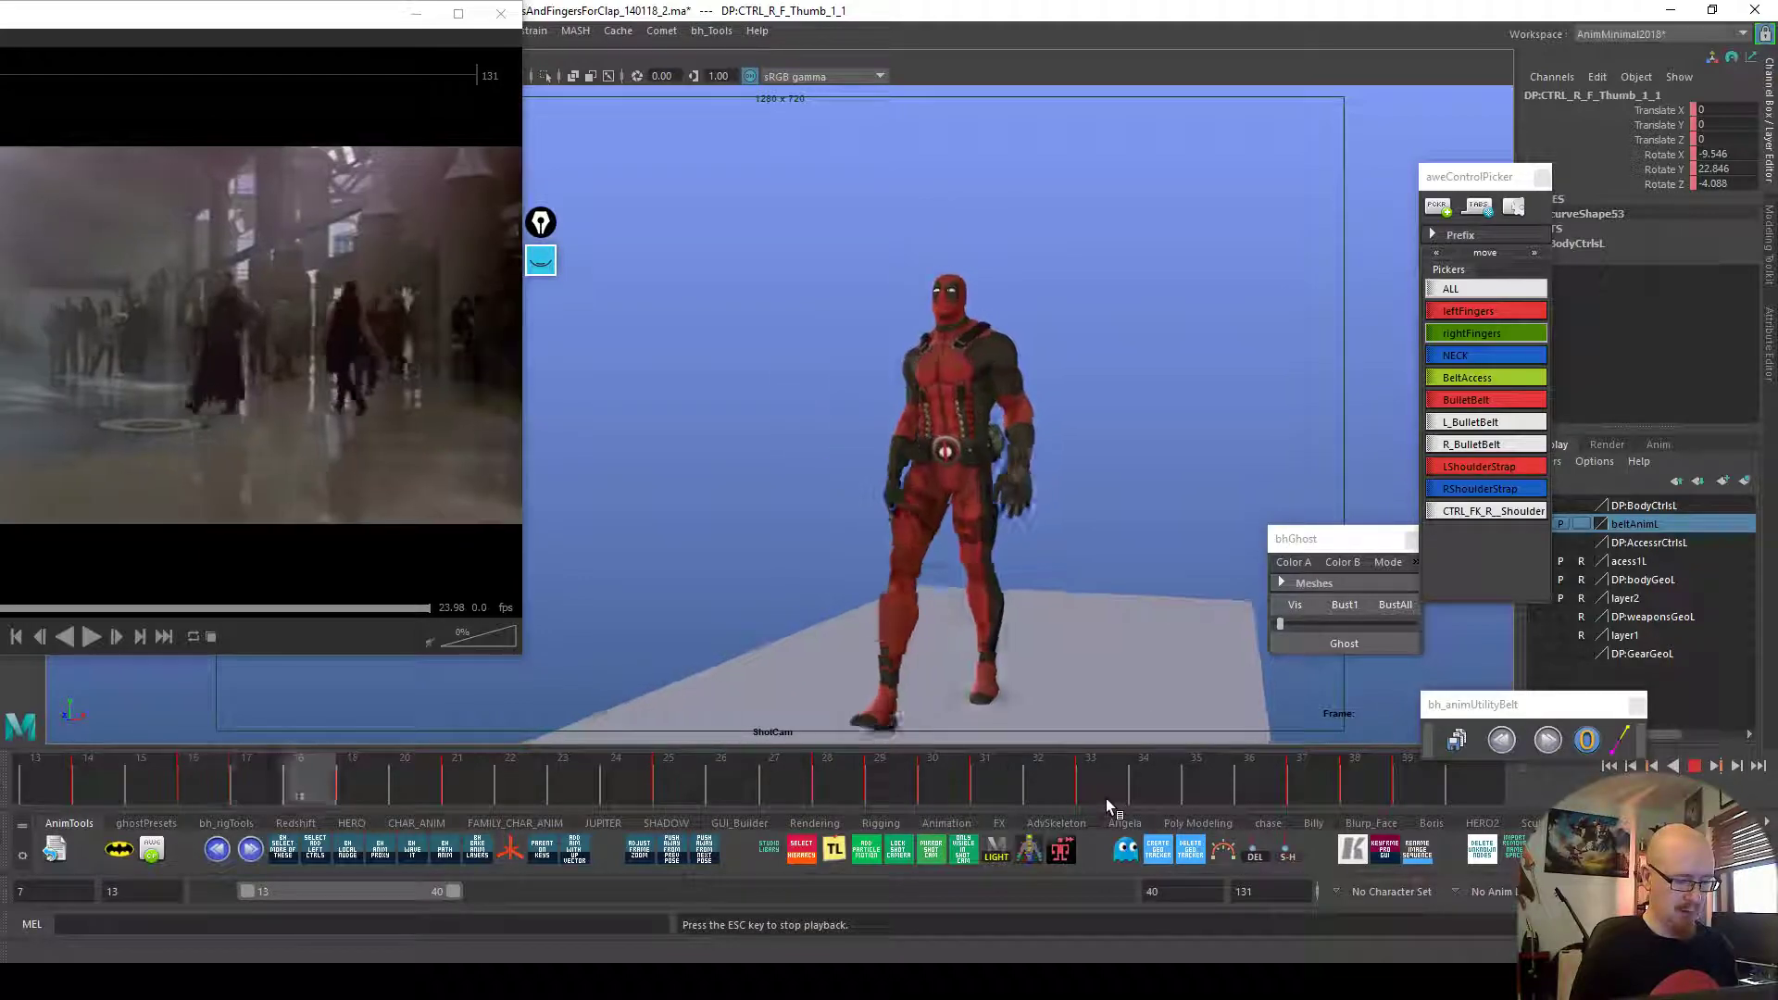
drag(1148, 795, 1357, 779)
key(alt+v)
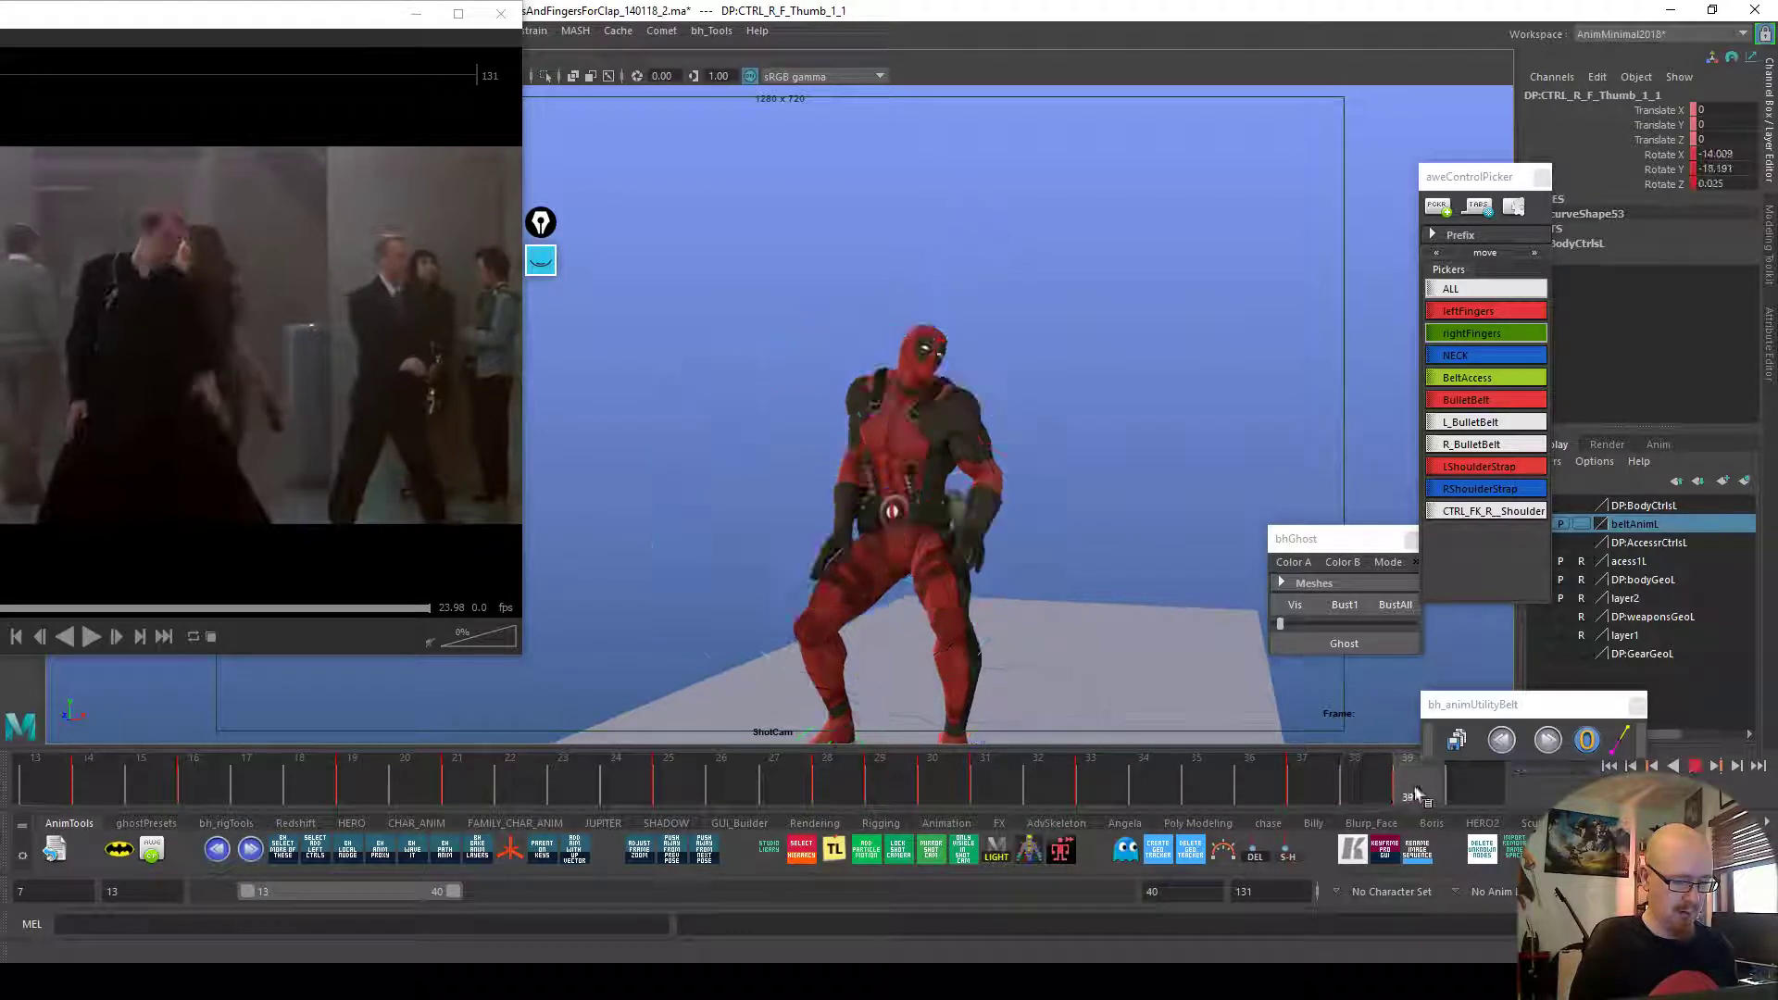
Ghost the pose at frame 39, compare it with the preceding frames with the right FK shoulder selected, and clear all ghosts
click(1407, 787)
click(1343, 643)
drag(1379, 786, 1367, 786)
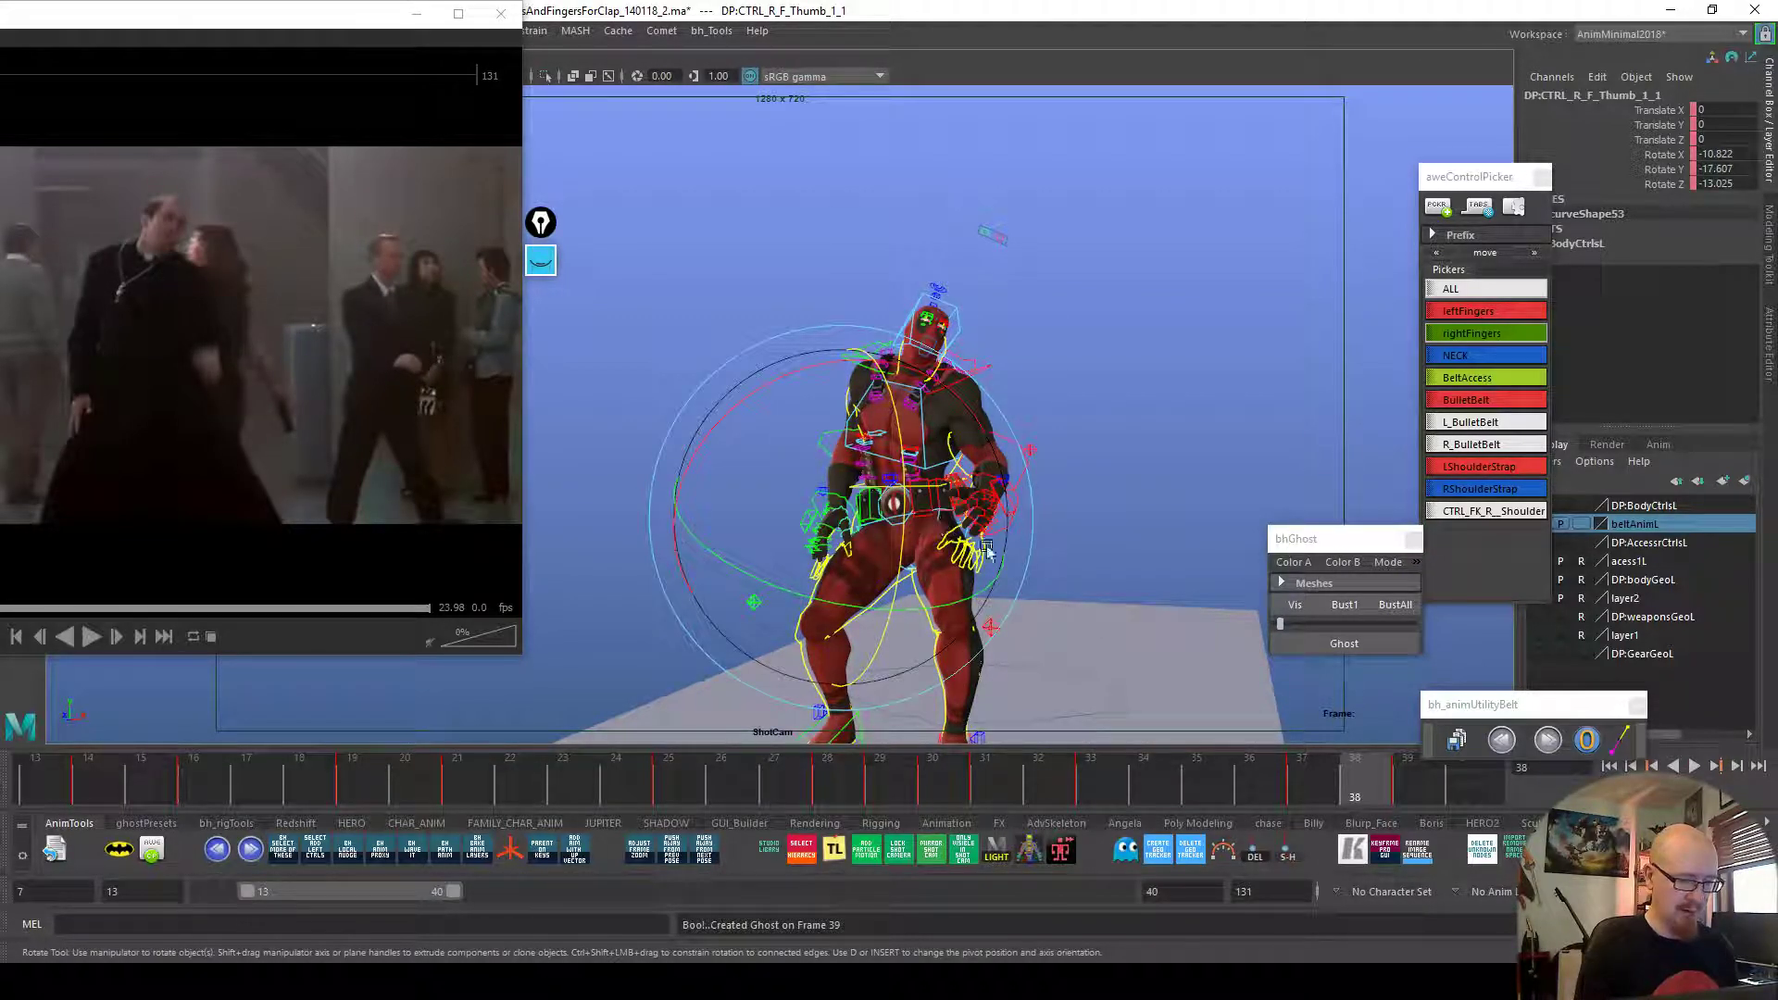
click(1482, 507)
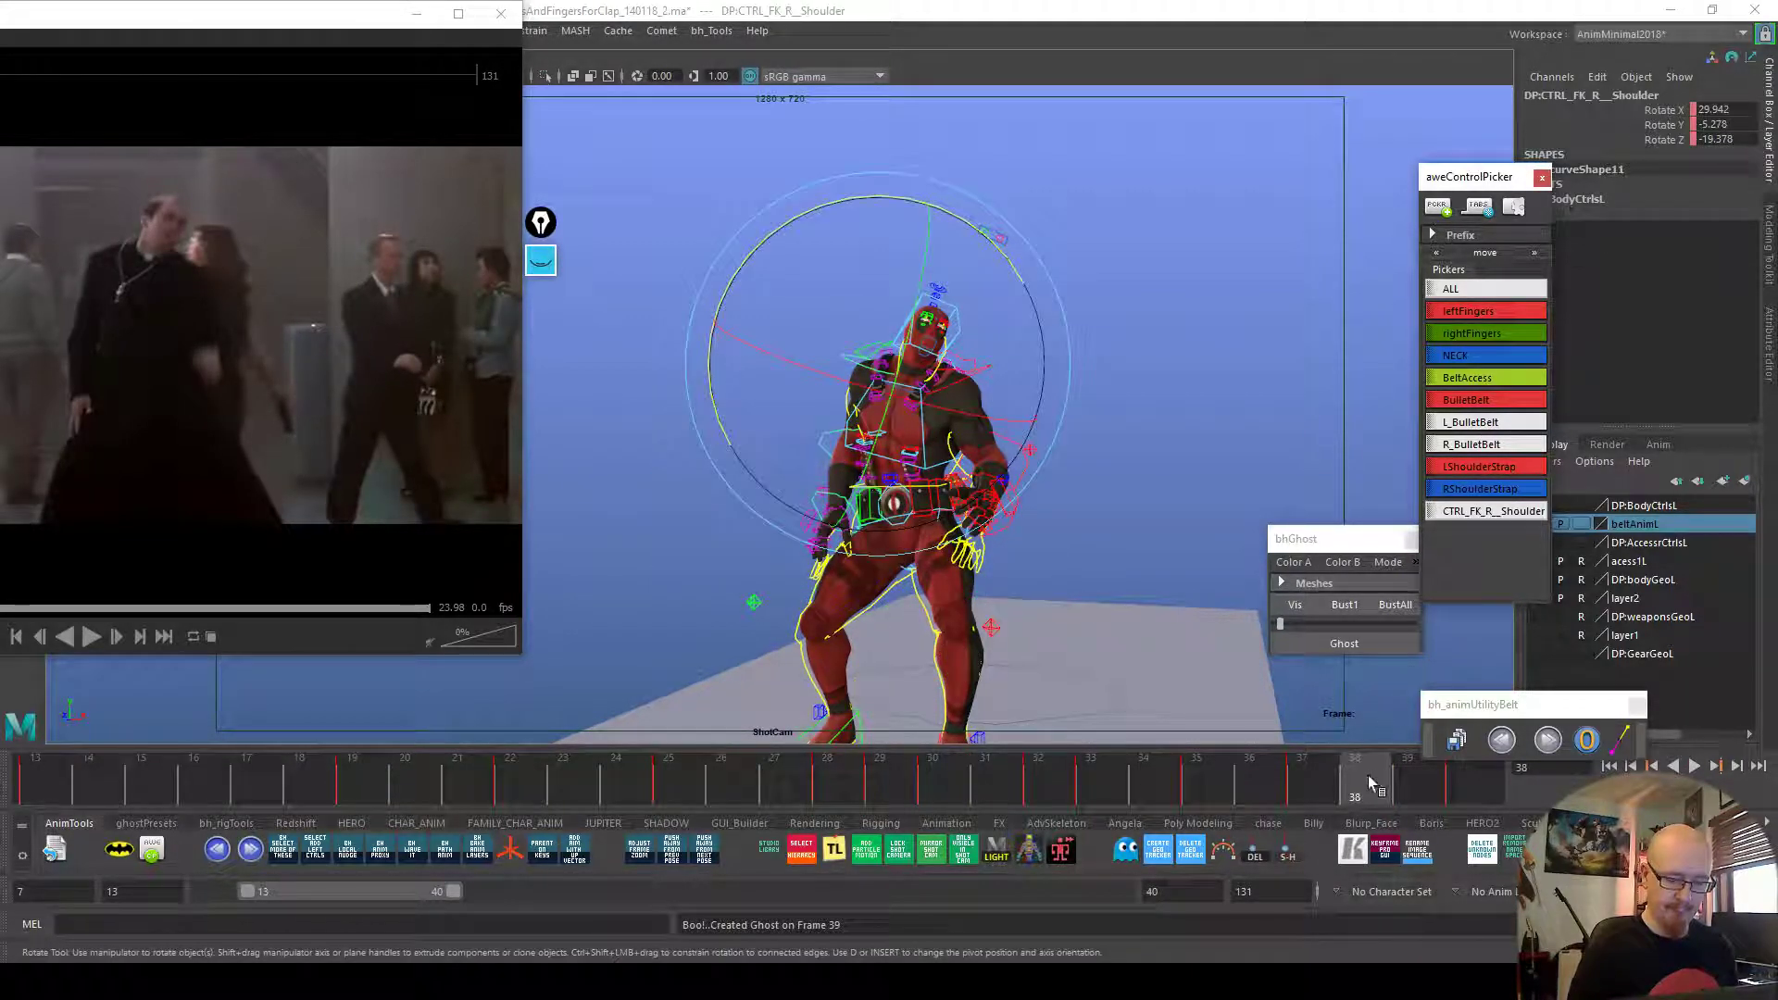
drag(1326, 787, 1267, 787)
click(1392, 608)
Play back and scrub the animation, try deleting the right FK shoulder's key at frame 37, and undo the deletion
key(alt+v)
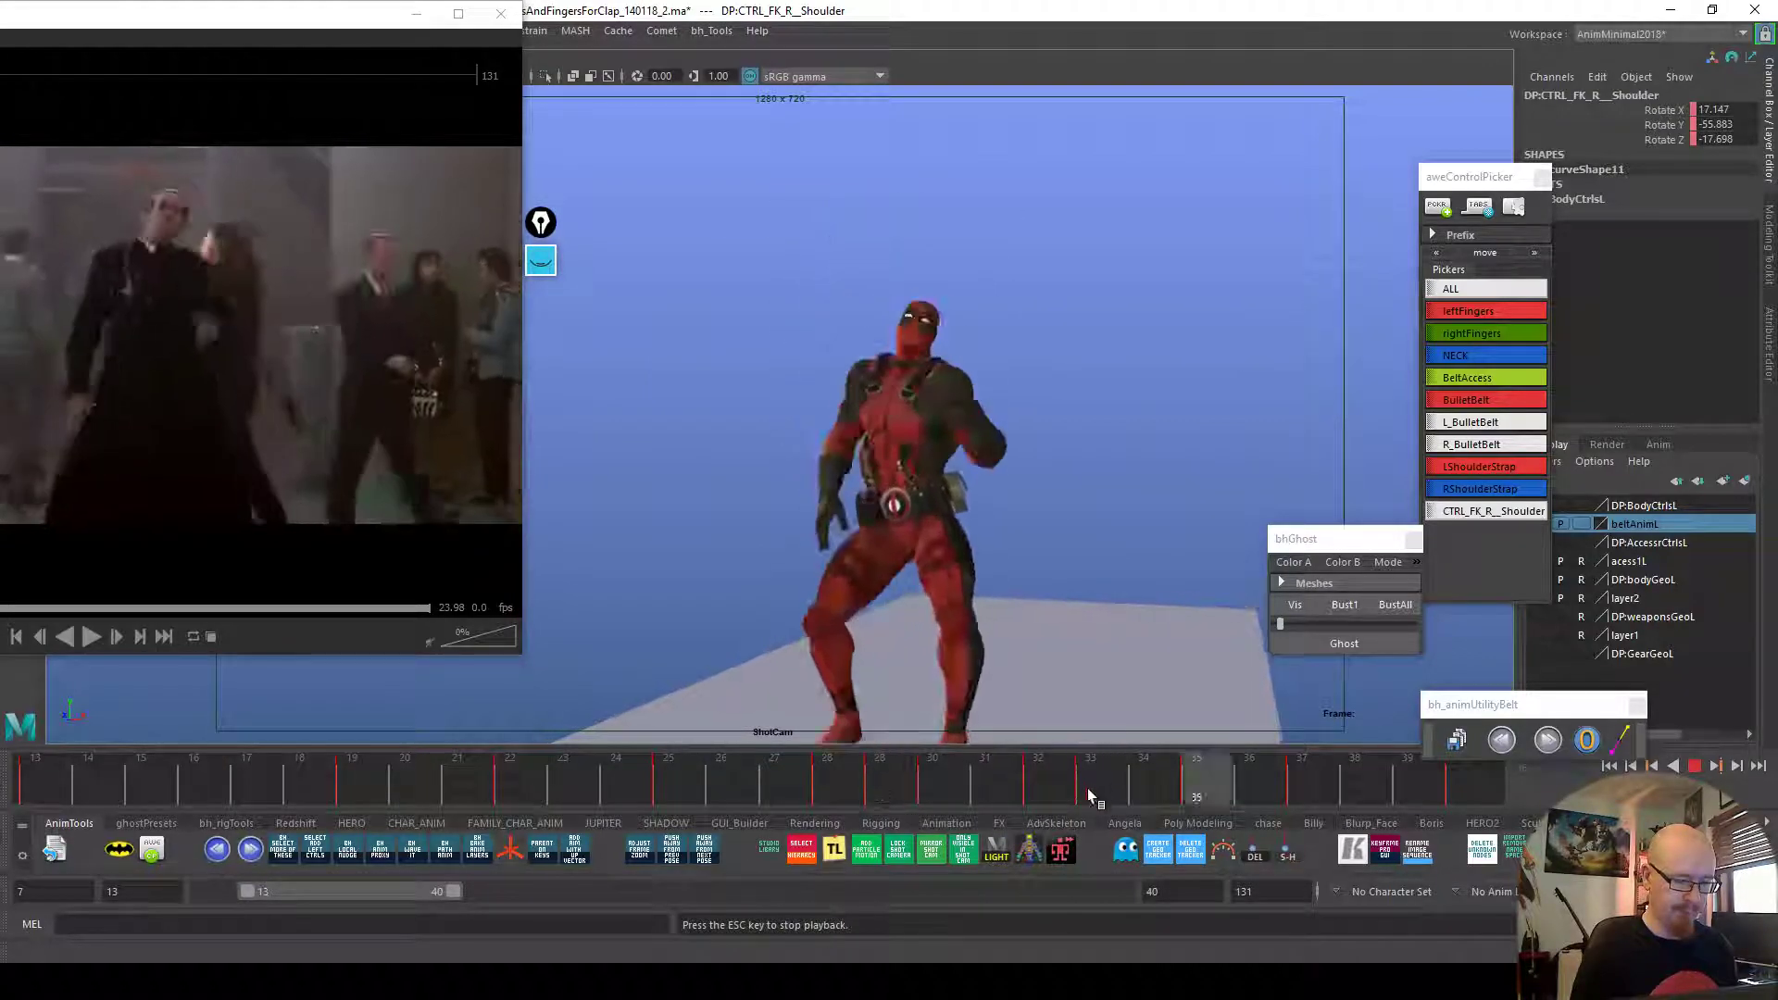
key(alt+v)
drag(1086, 783, 1453, 782)
mouse_move(1319, 785)
mouse_down()
mouse_move(1198, 781)
mouse_move(1304, 781)
mouse_up()
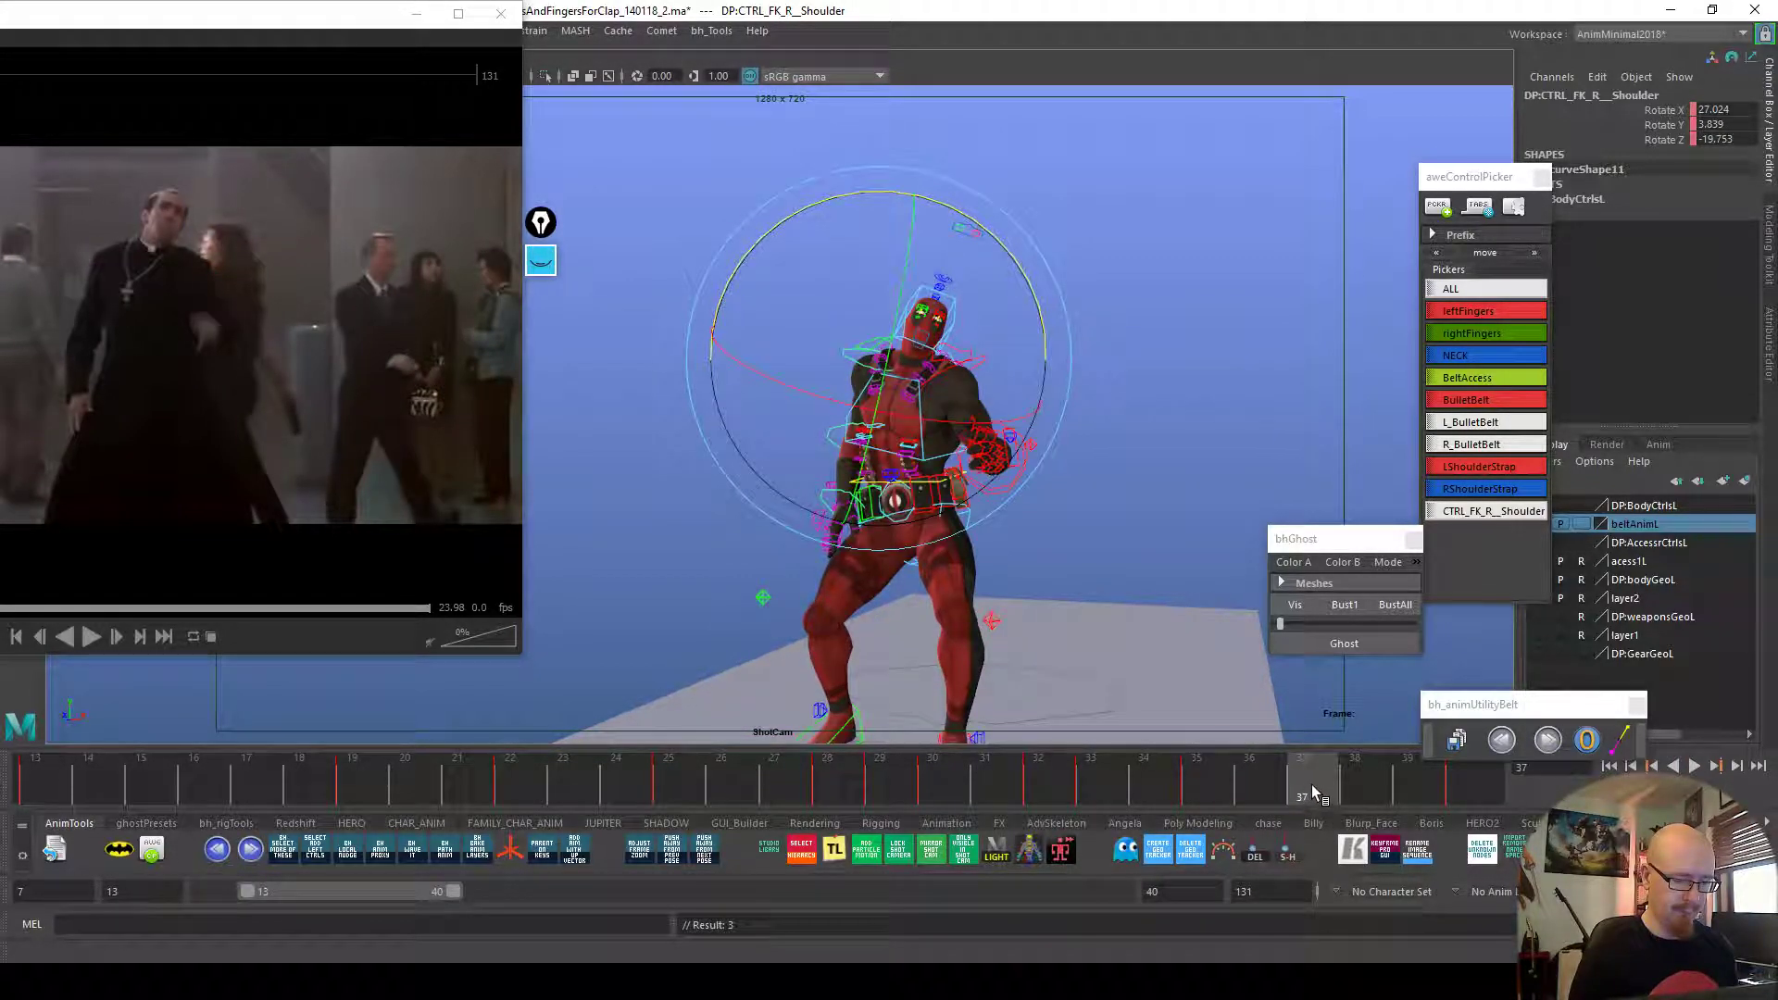
key(ctrl+z)
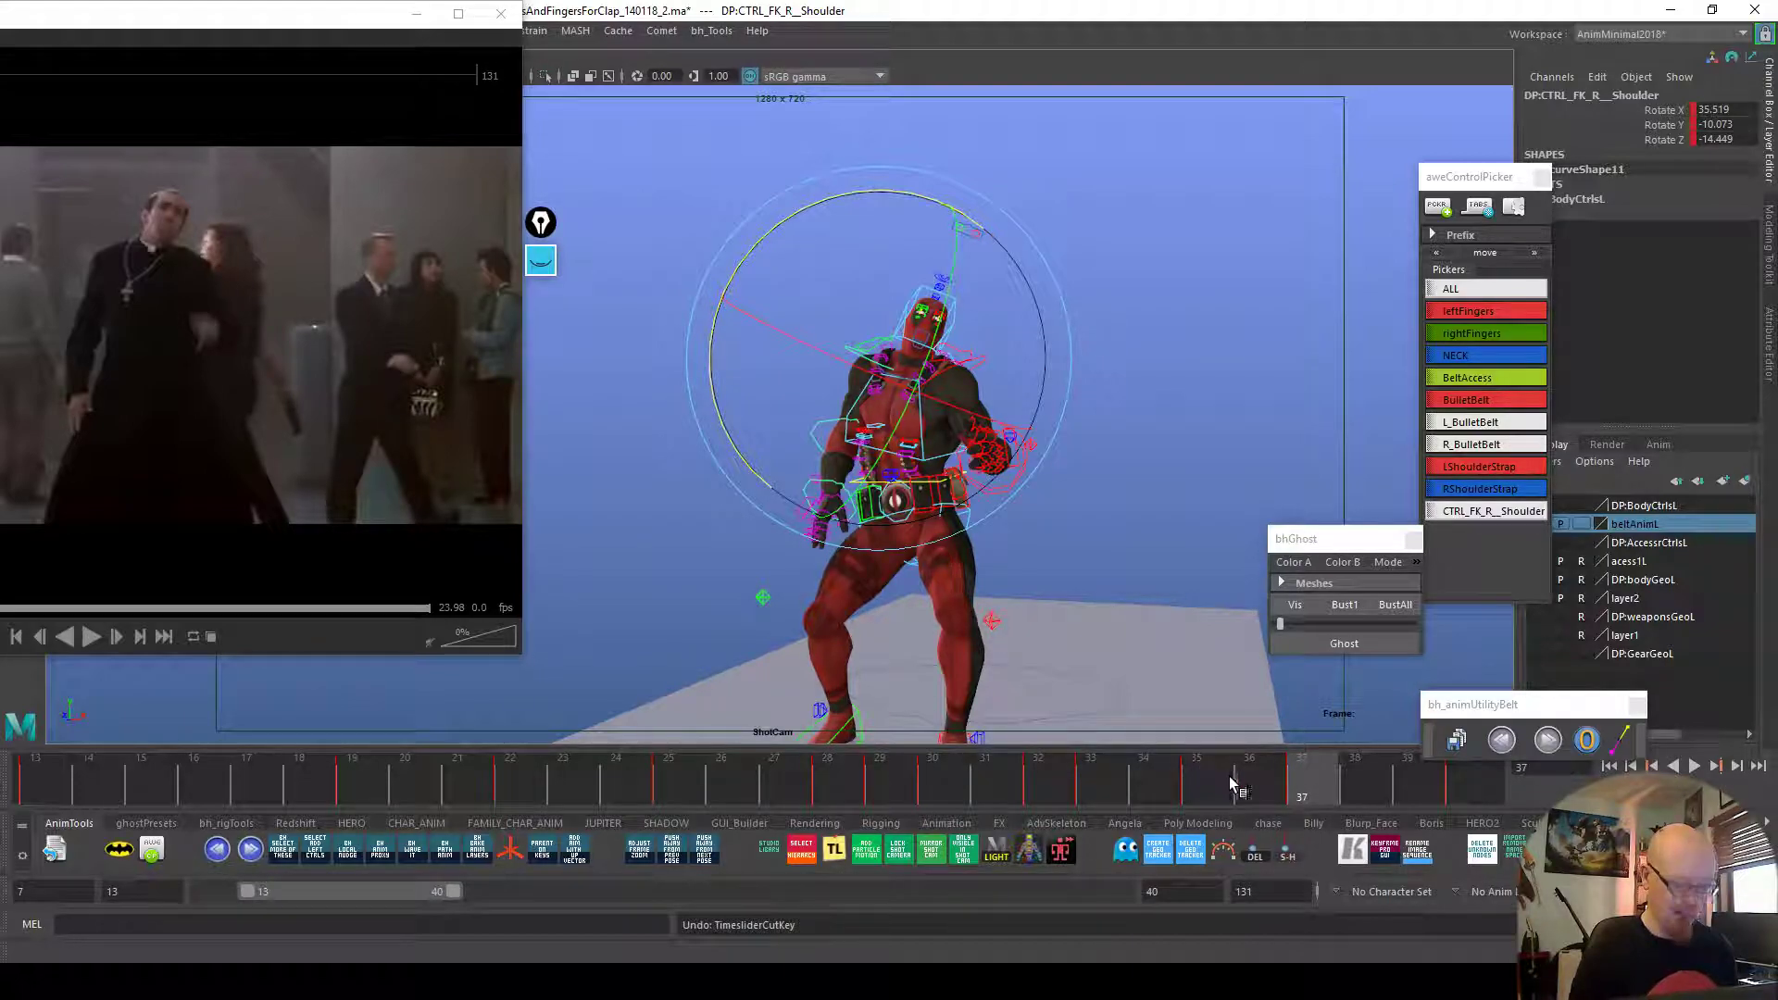
Open the right FK shoulder's curves in the Graph Editor and apply auto tangents to the Rotate X keys
key(ctrl+g)
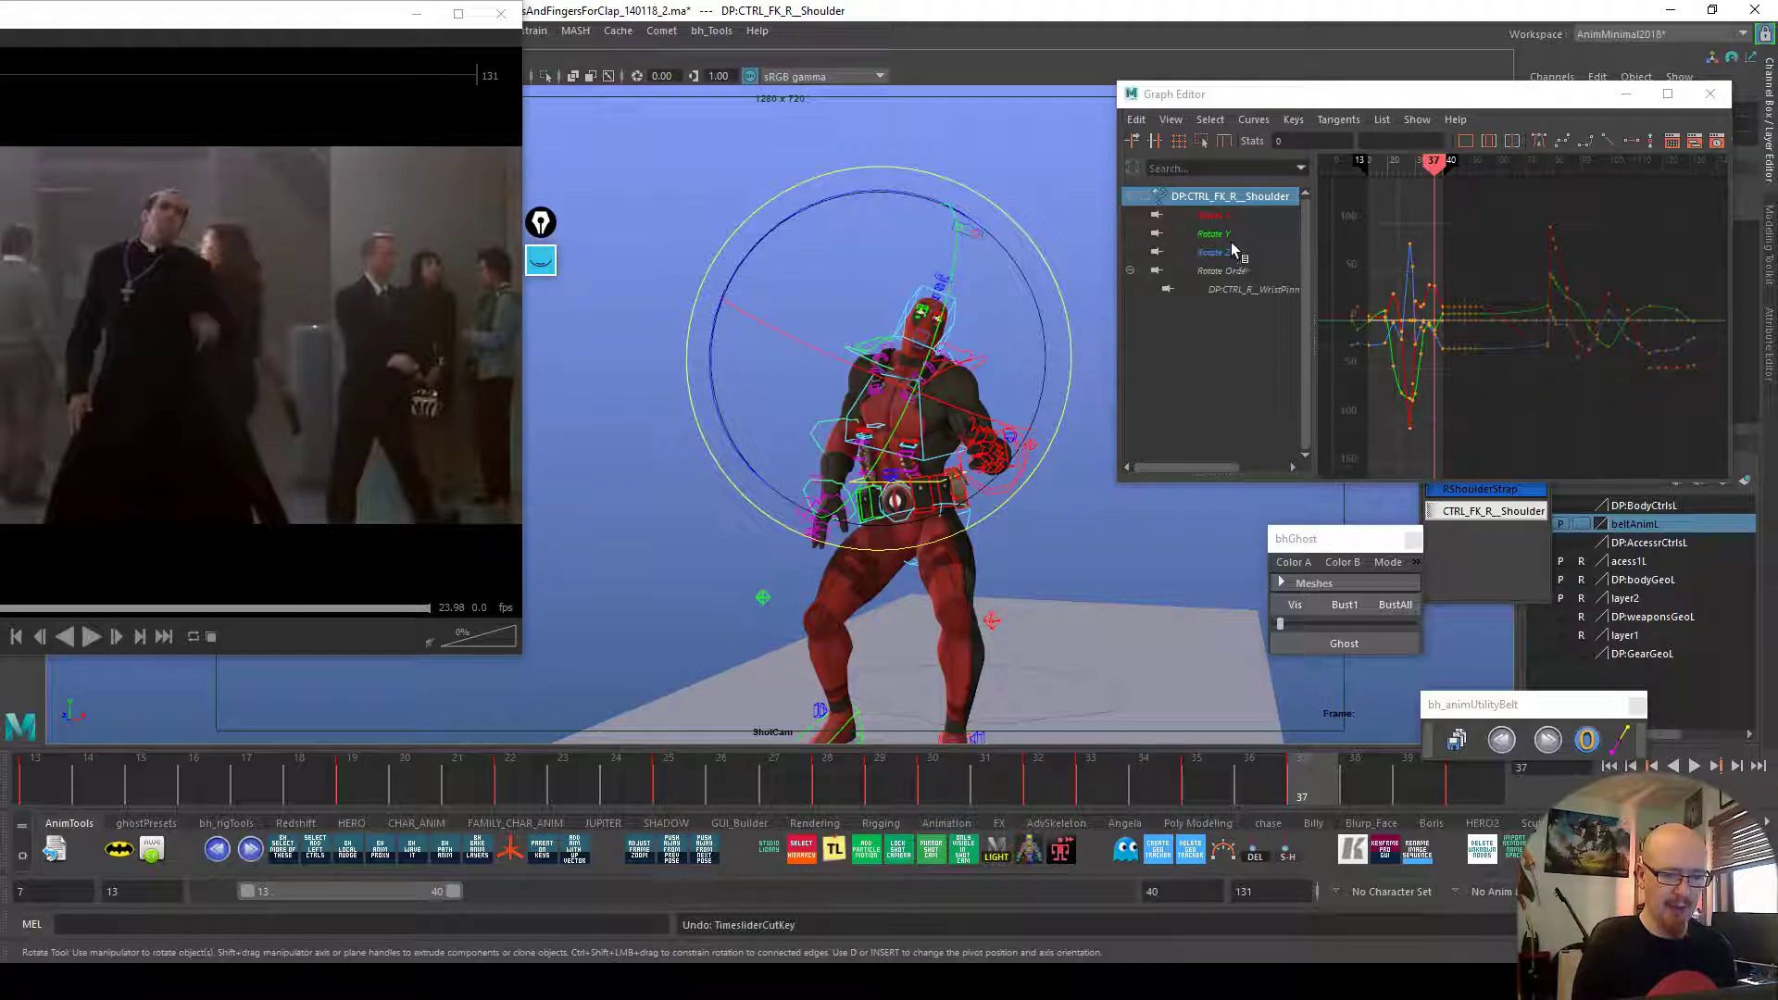
click(1220, 215)
key(f)
click(1460, 364)
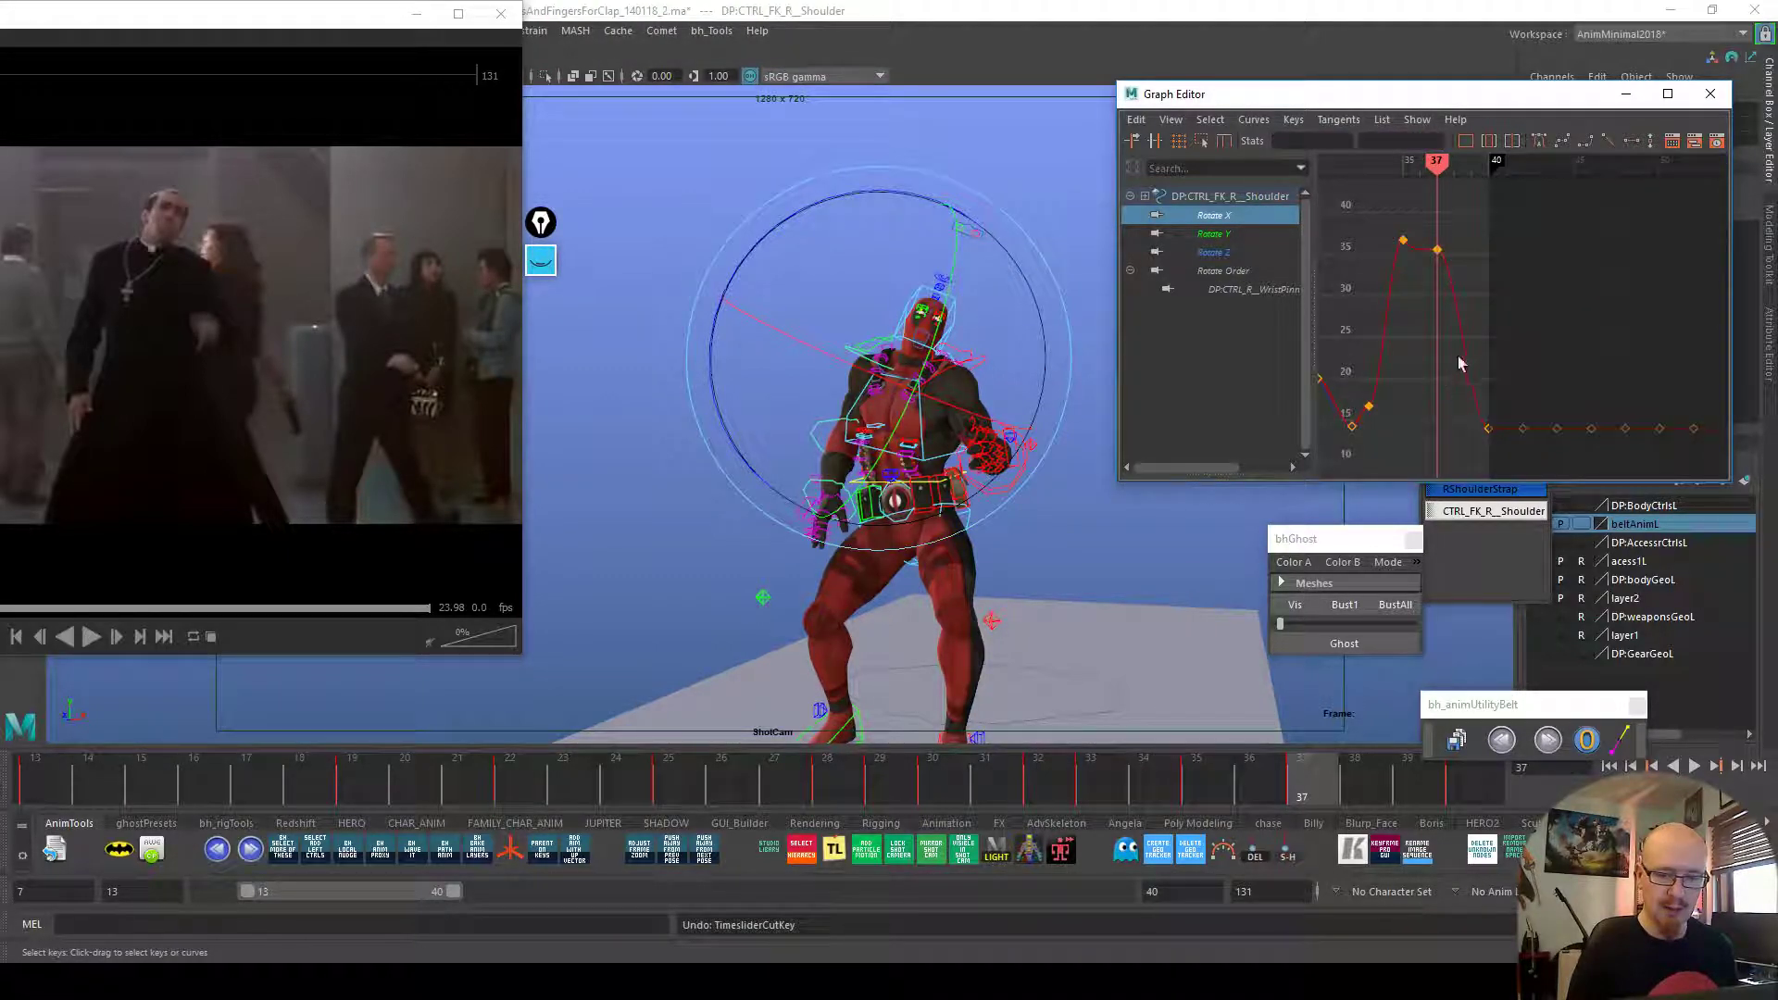
click(1538, 142)
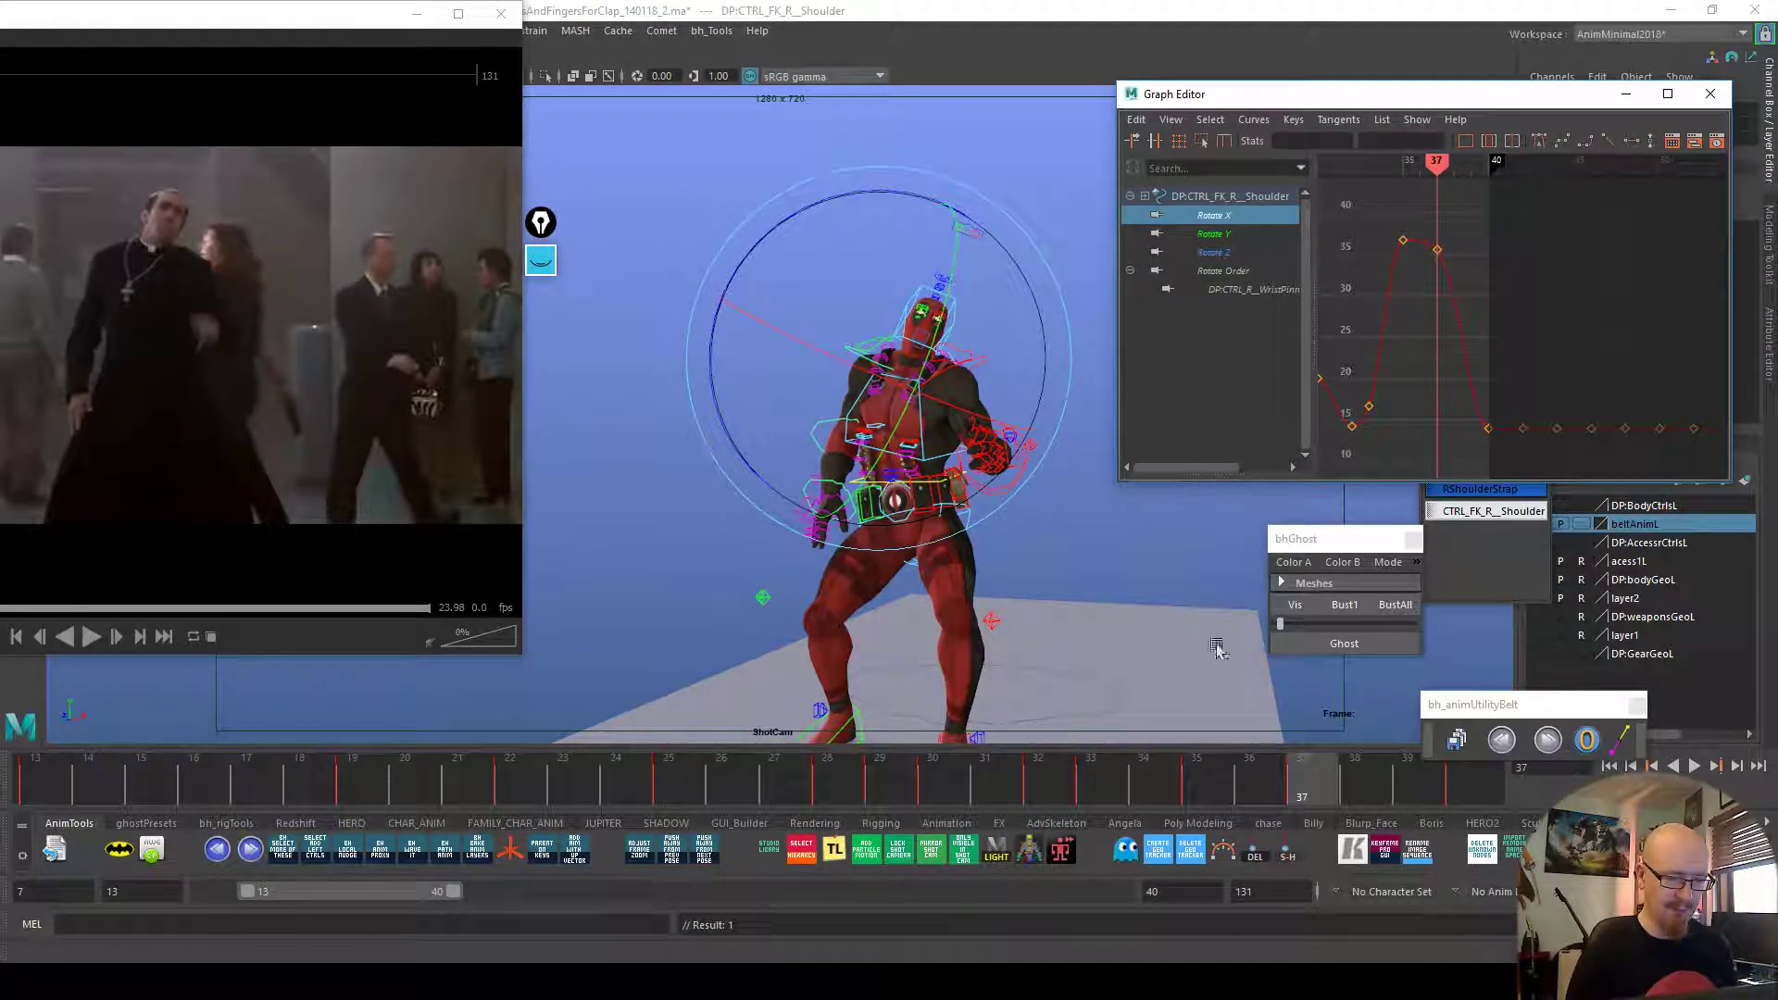
Apply auto tangents to the right FK shoulder's Rotate Y keys and bring up its Rotate Z curve
click(1219, 233)
key(f)
click(1538, 142)
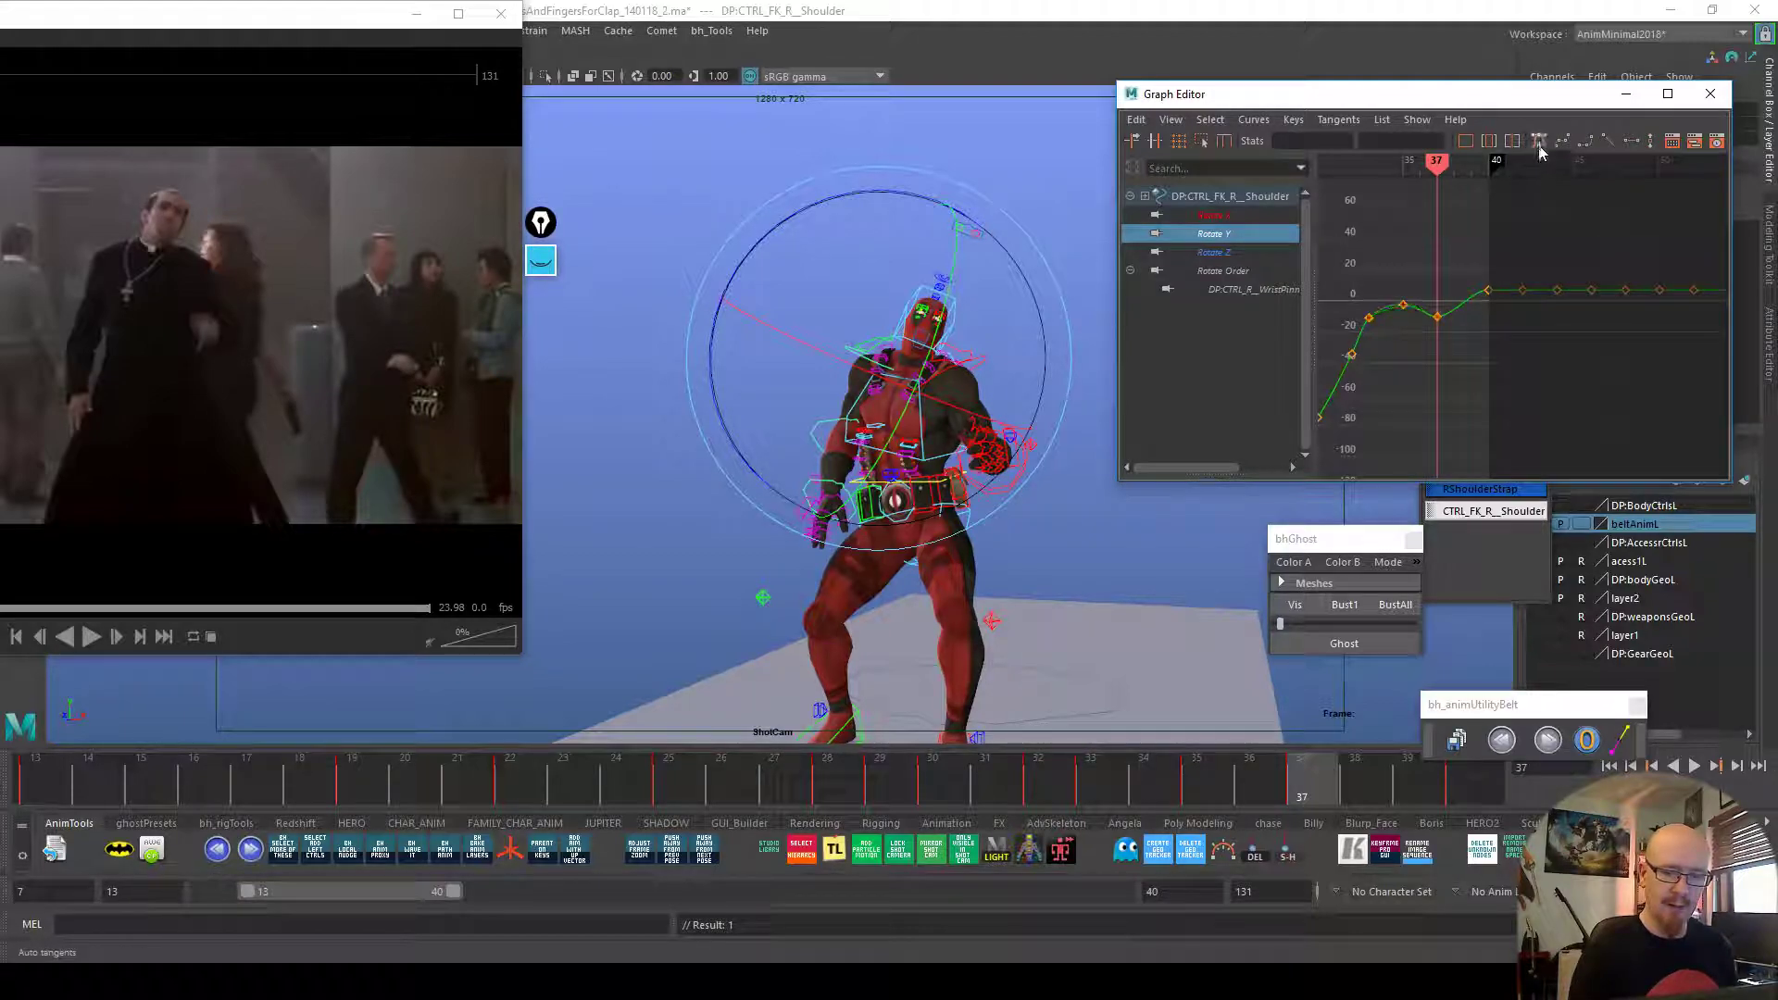
click(1215, 256)
key(f)
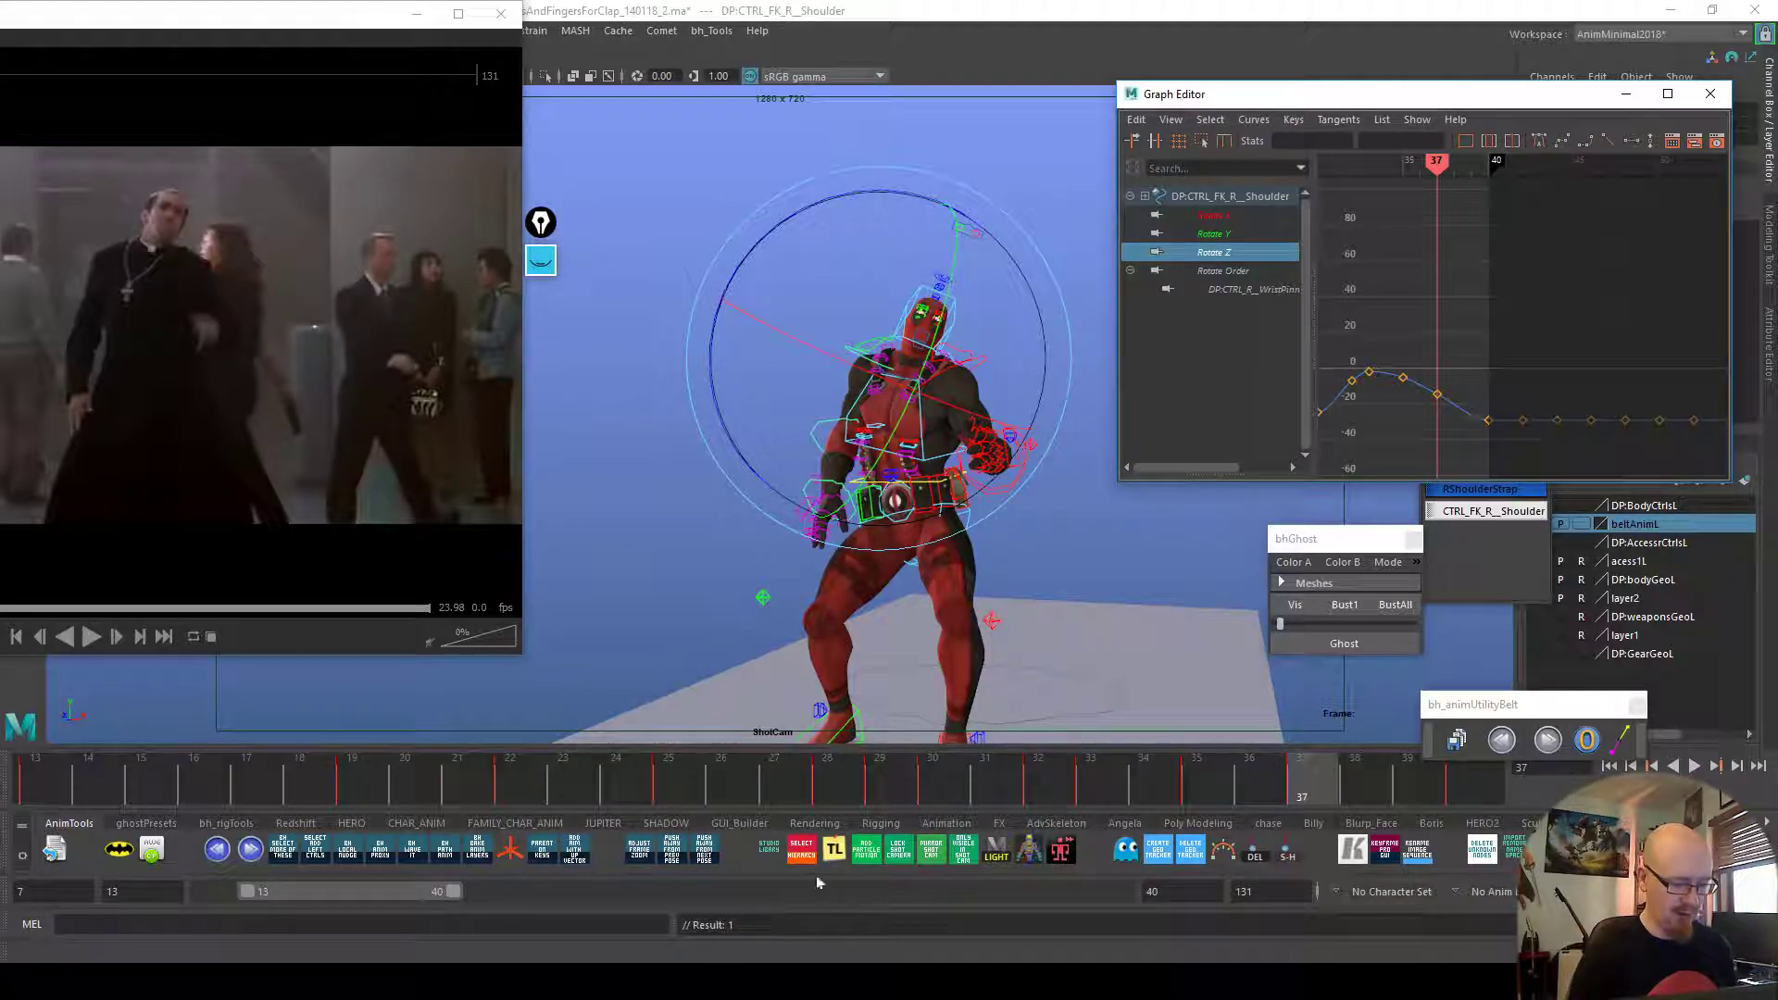
Play back the clap and, at frame 37, rotate the three right index finger controls together
key(alt+v)
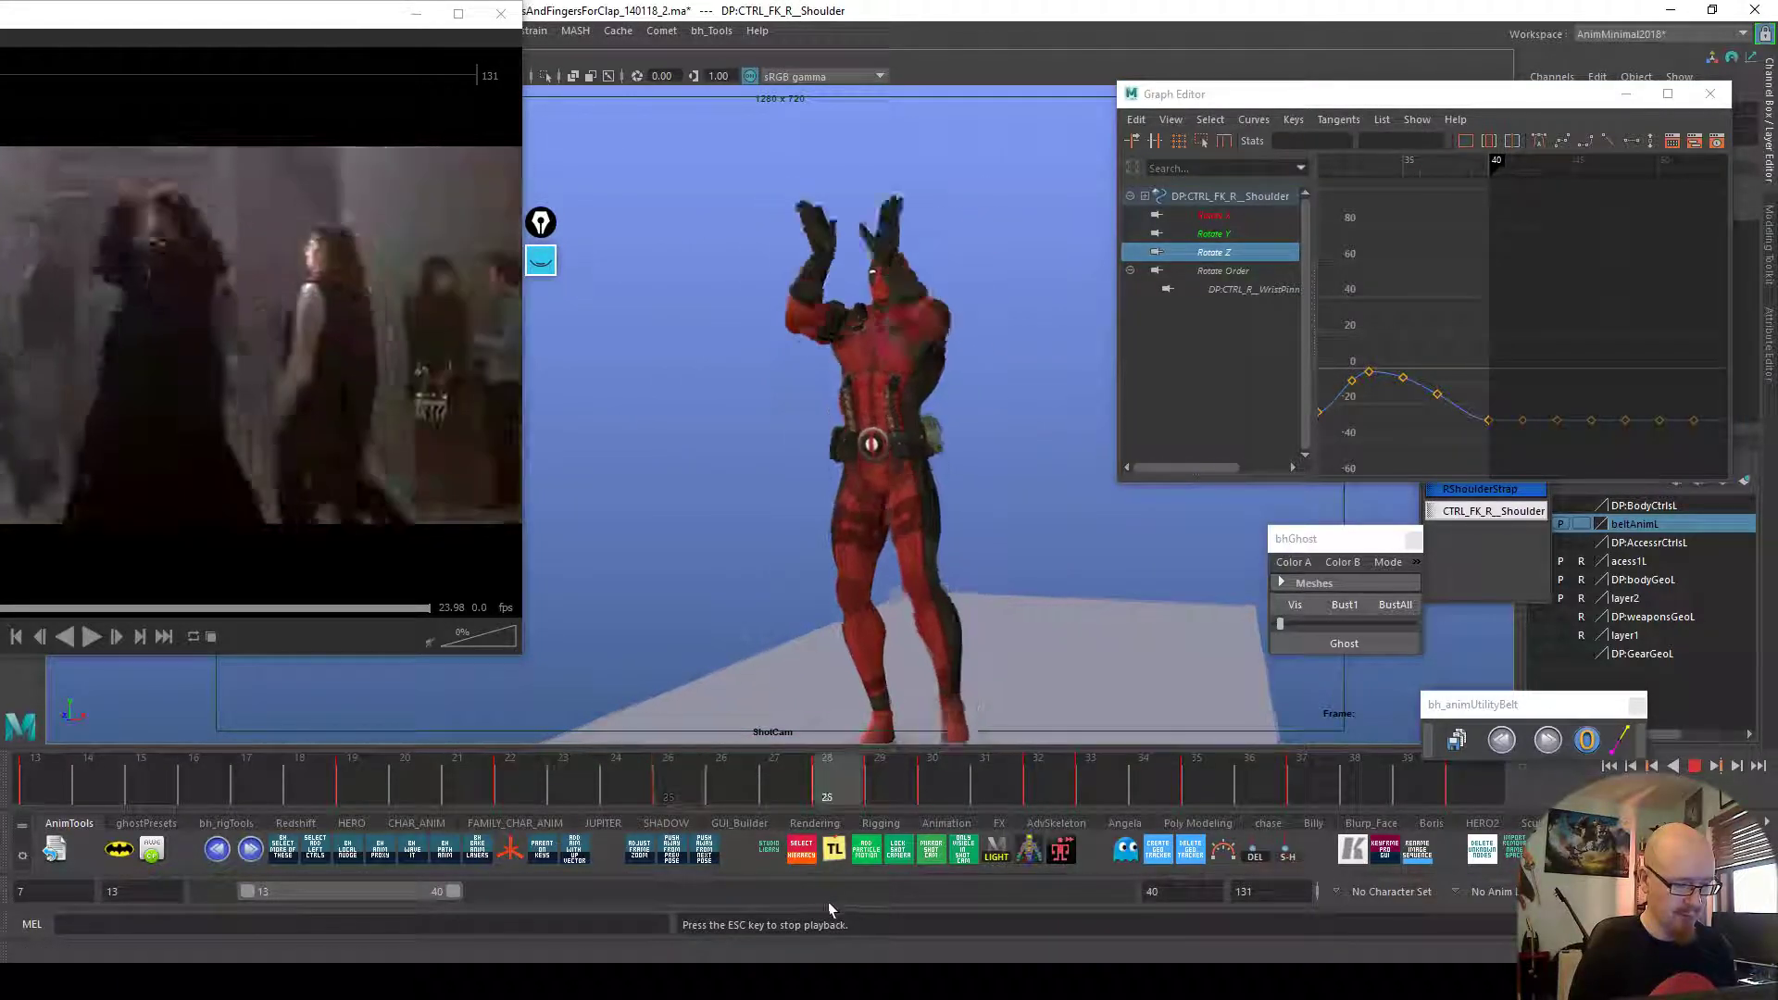
key(alt+v)
drag(1039, 778, 1309, 782)
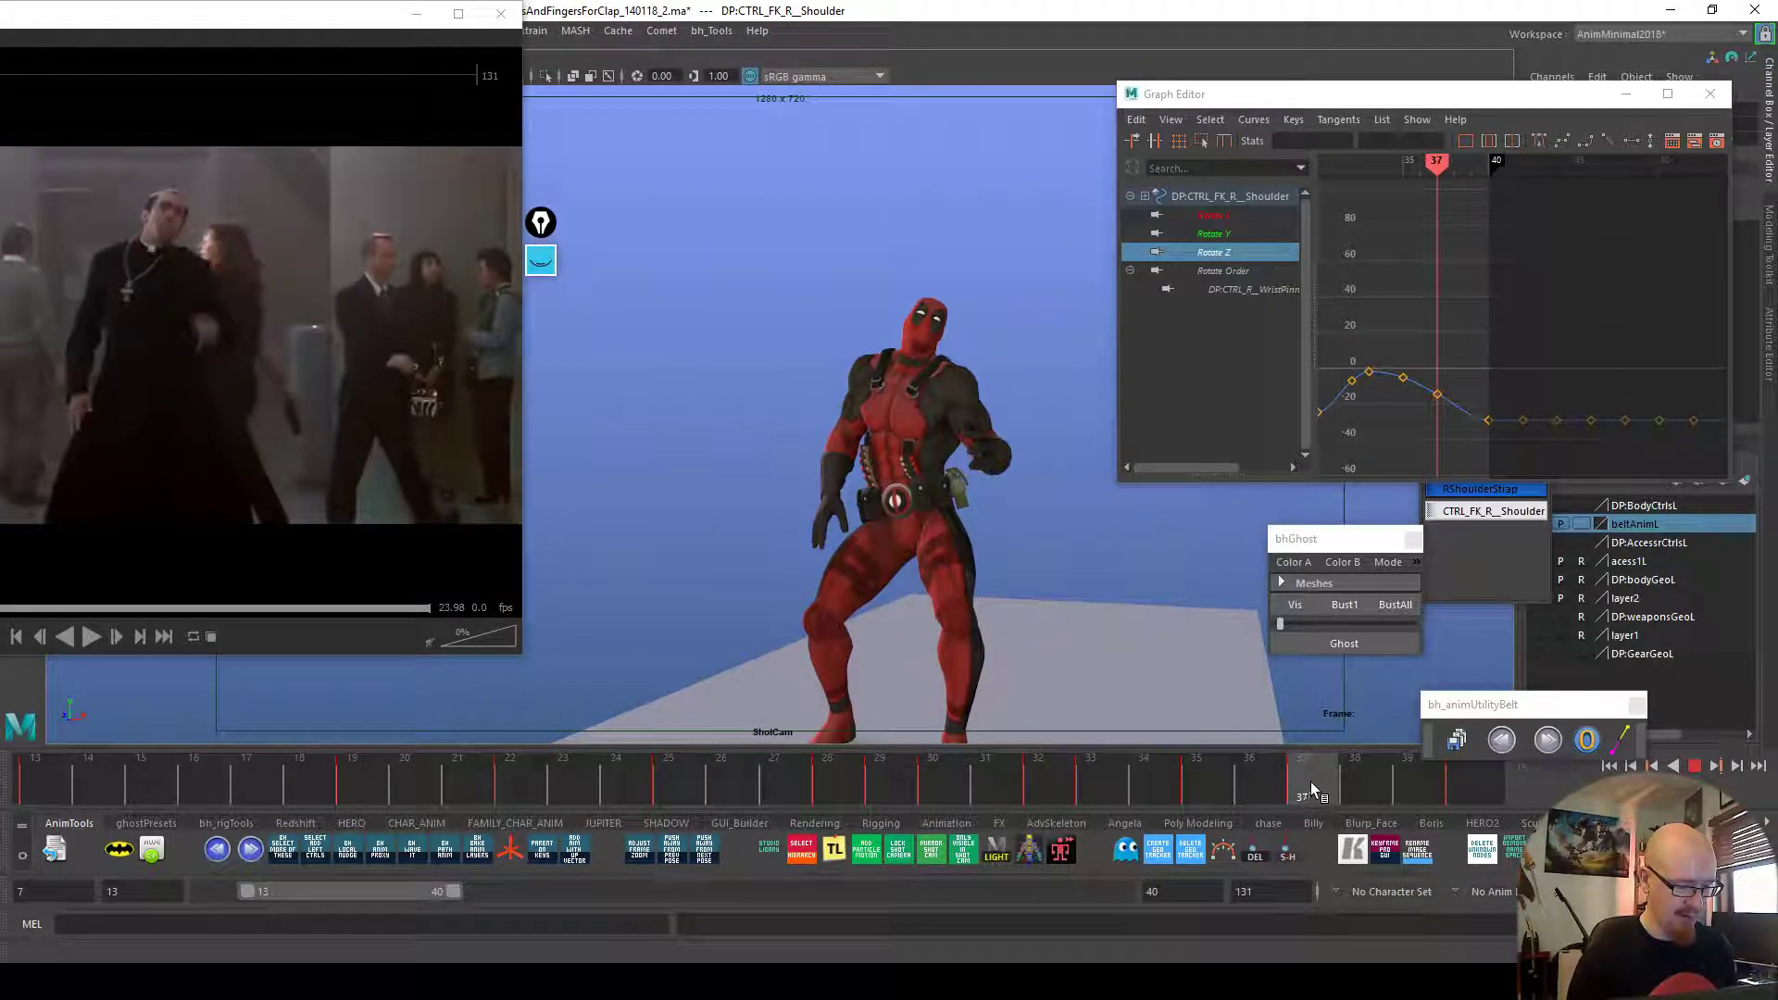
click(756, 582)
click(829, 524)
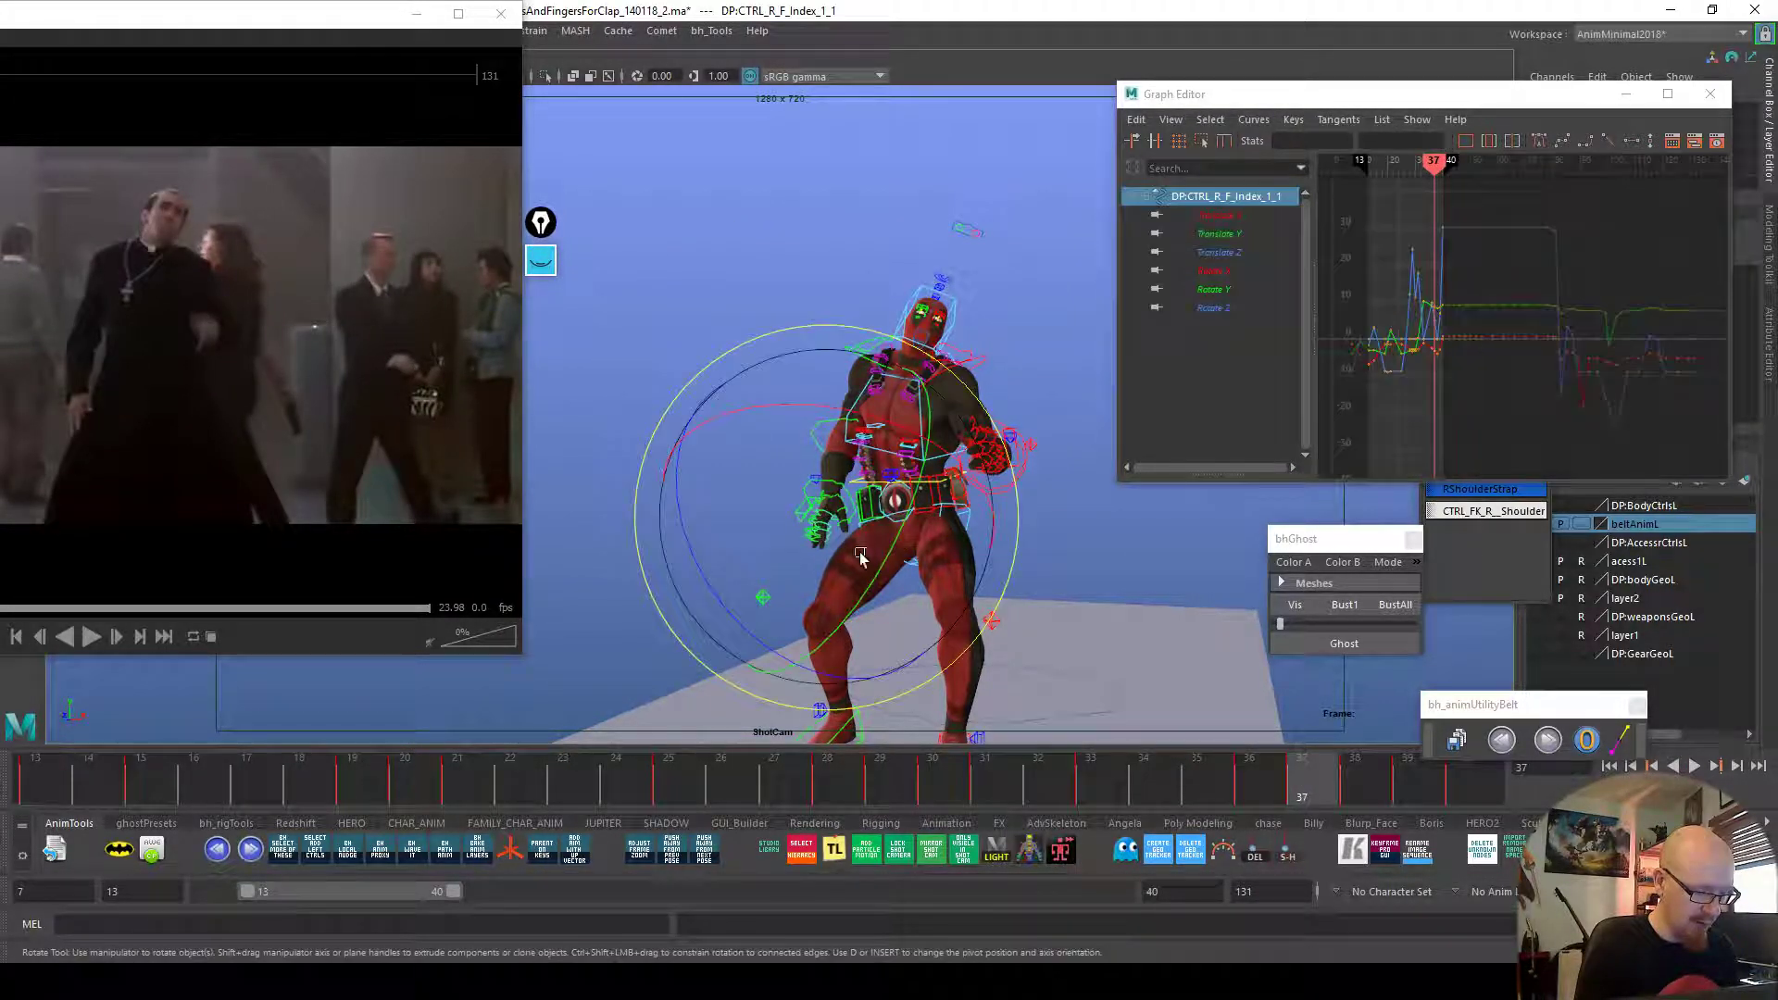
click(315, 847)
drag(821, 702, 905, 729)
Rotate the right thumb's base control at frame 38 and the right index finger's base control at frame 39
drag(1328, 783, 1385, 787)
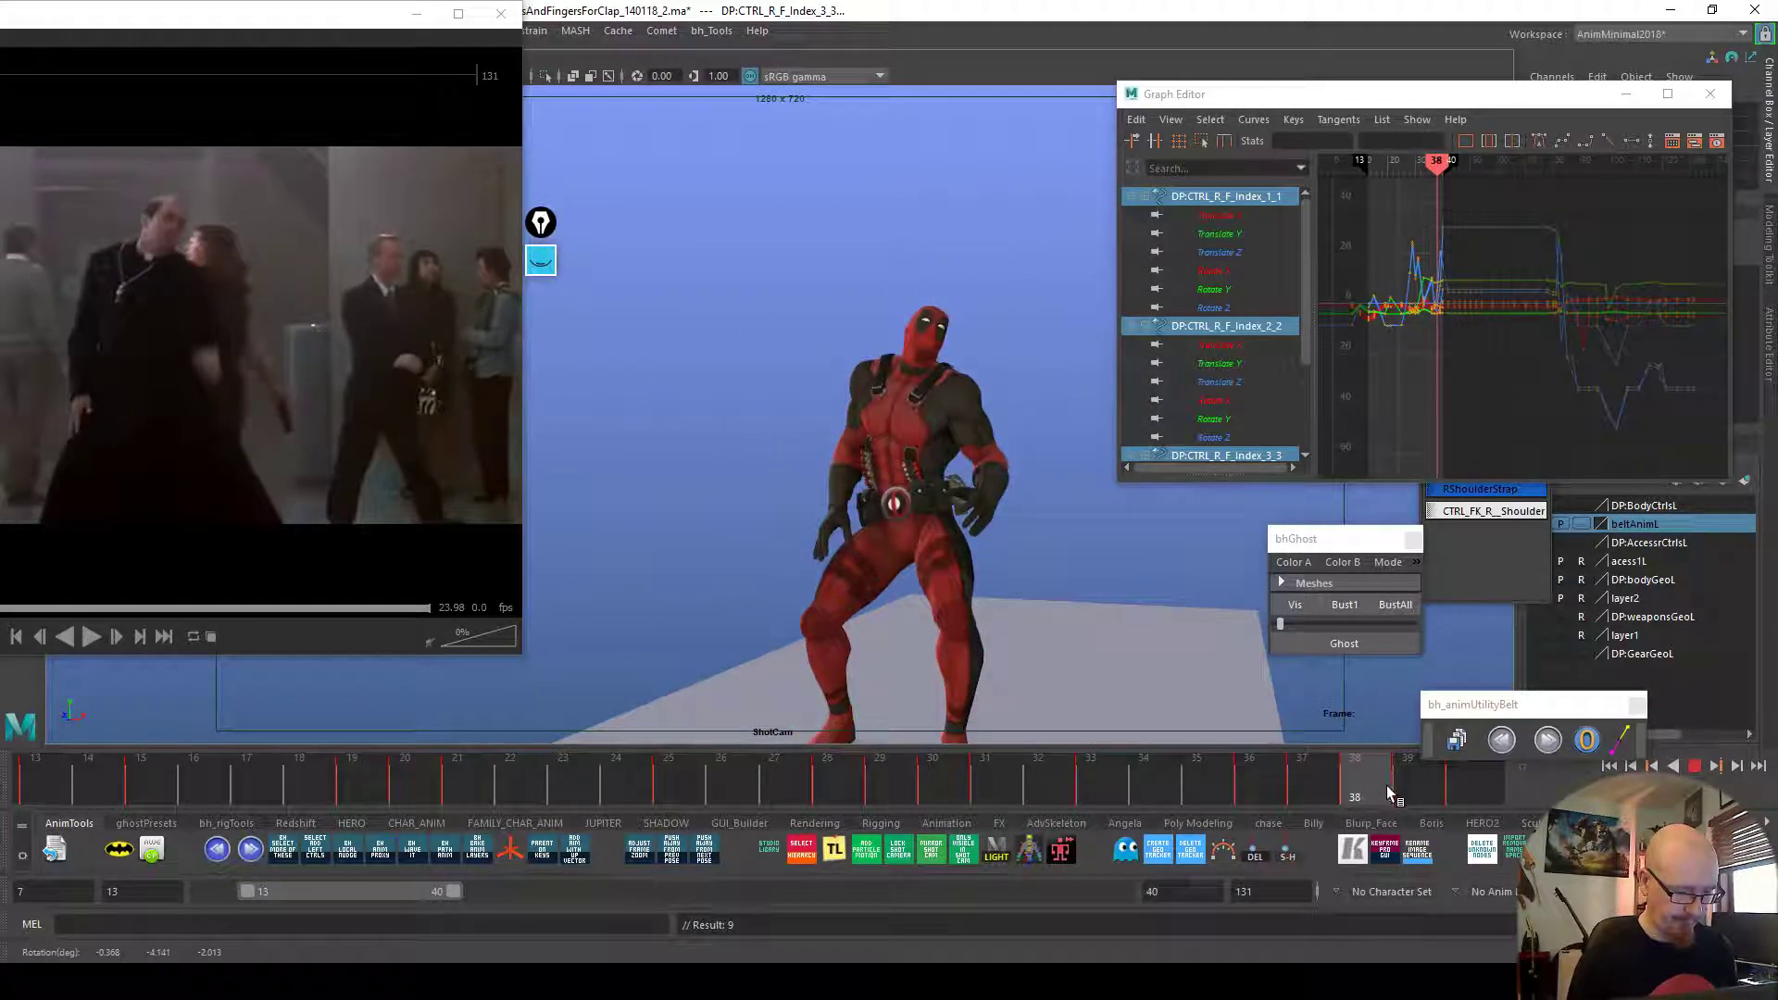
click(836, 517)
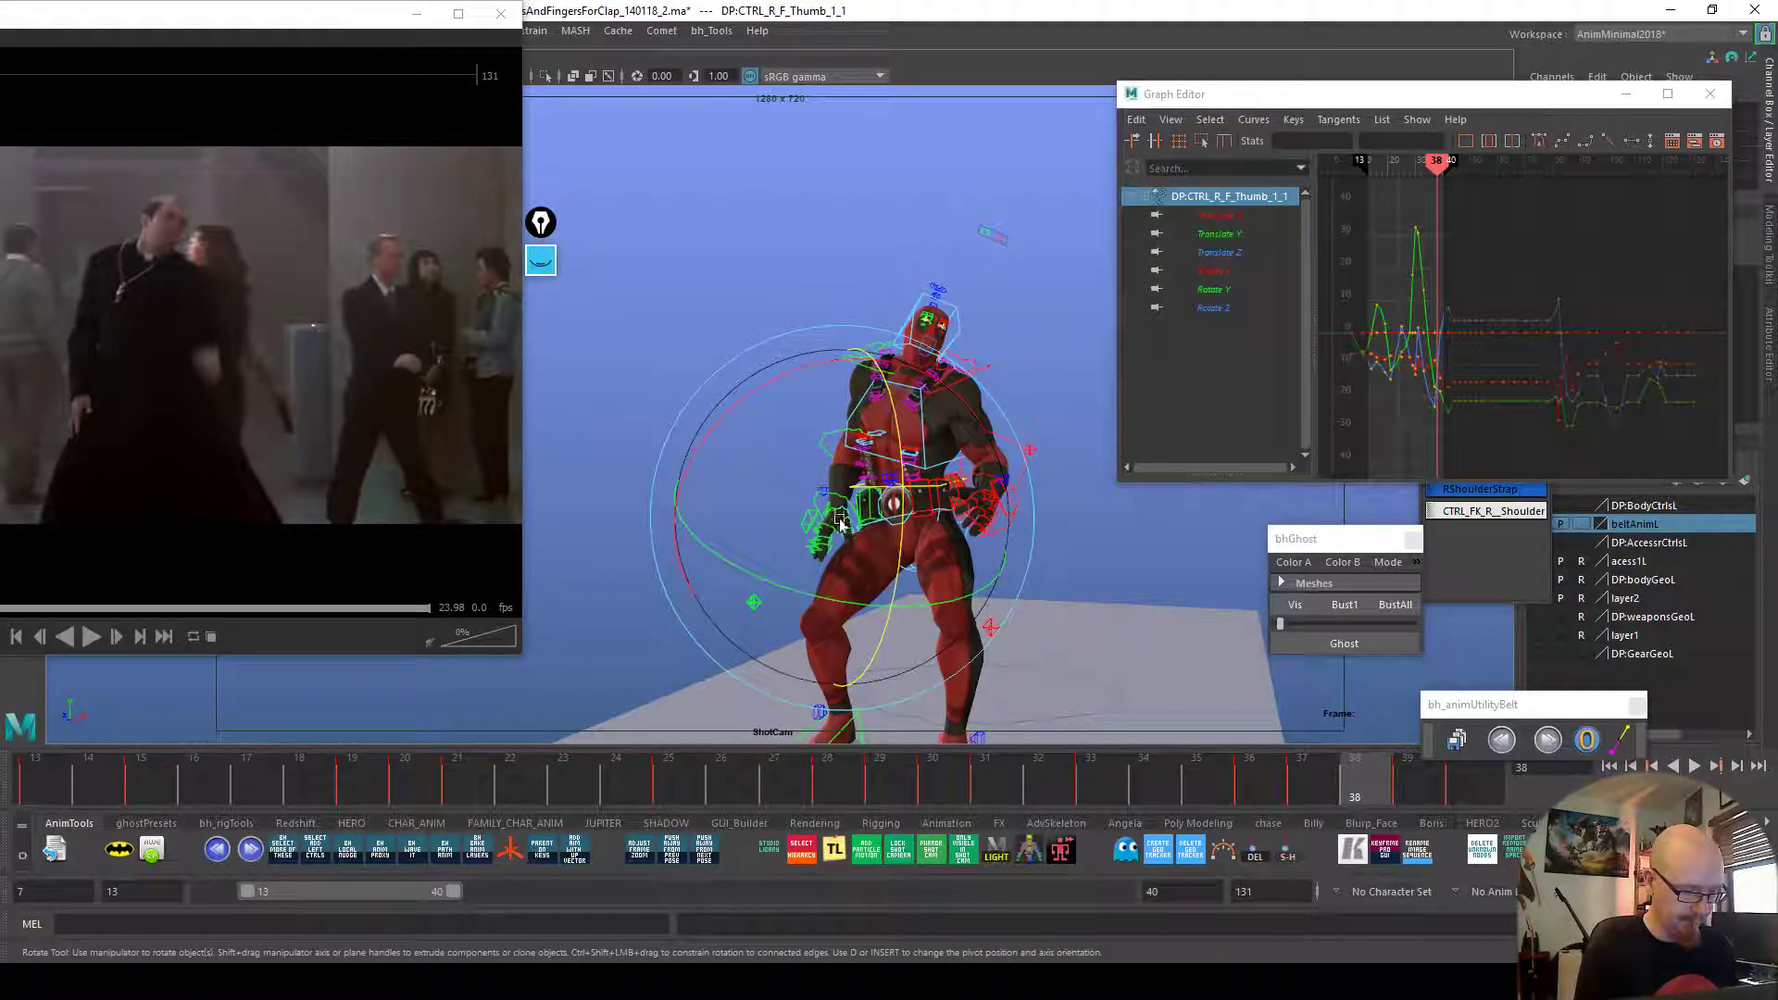
drag(852, 600, 850, 603)
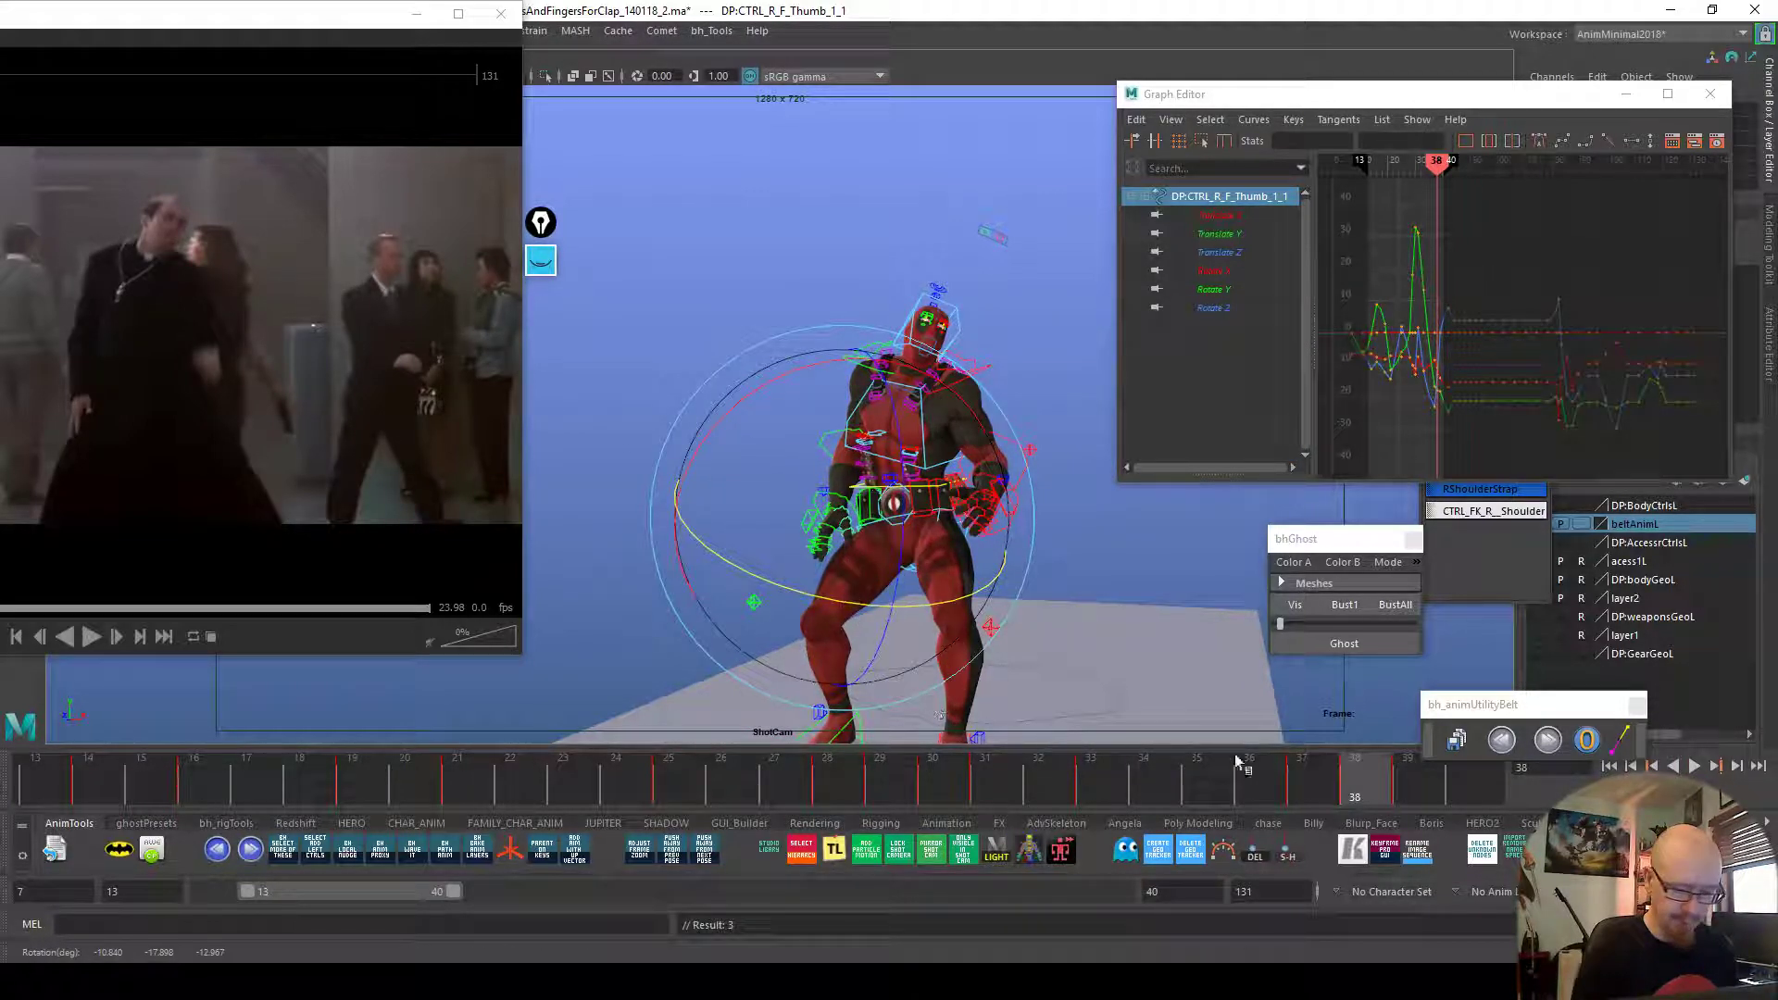
click(1398, 787)
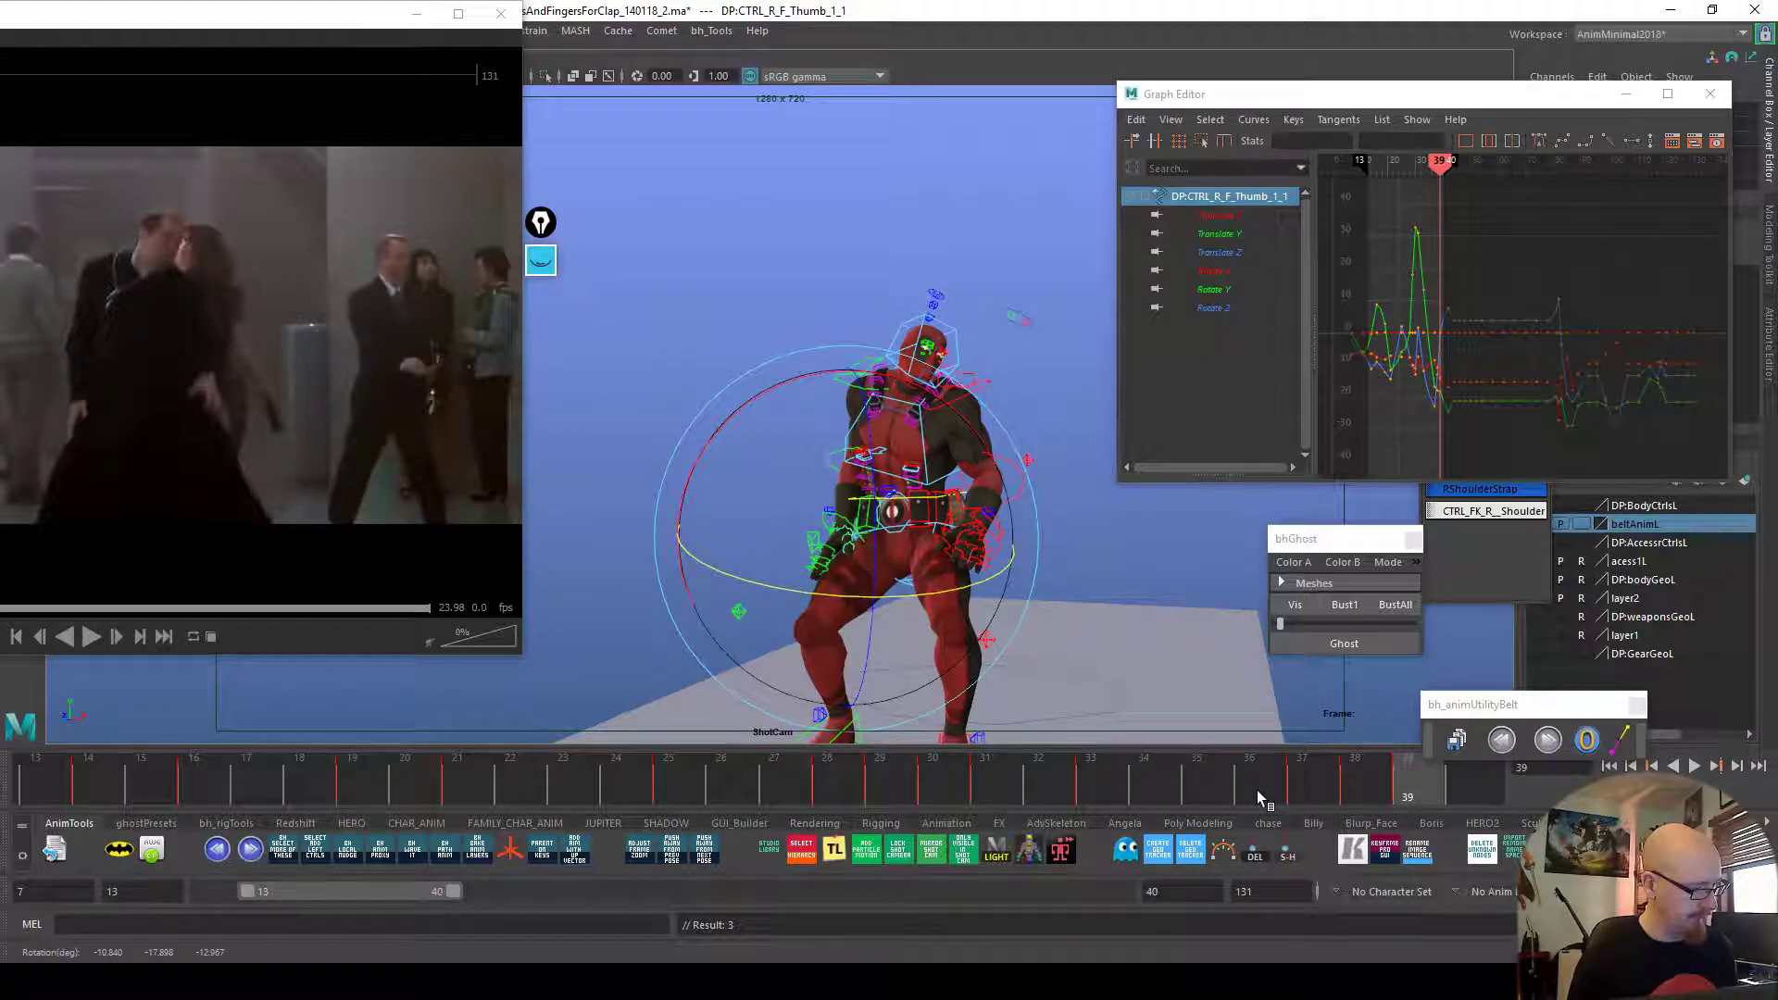
click(827, 544)
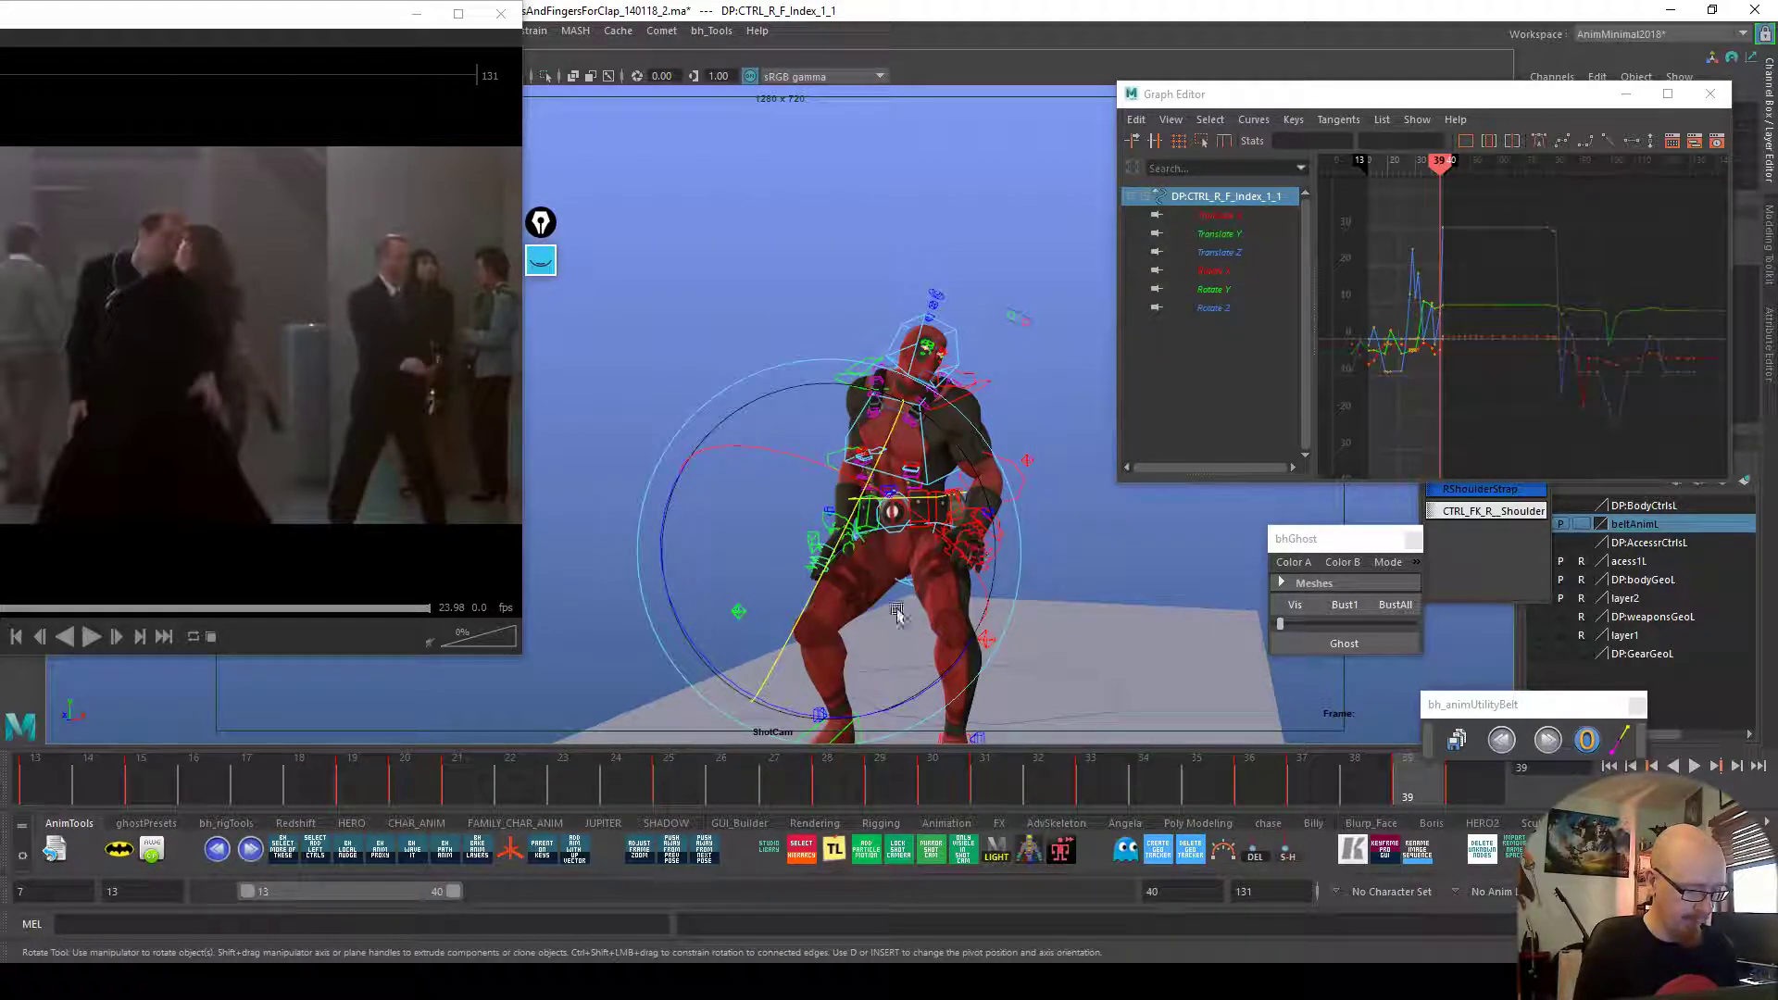
drag(881, 709, 903, 706)
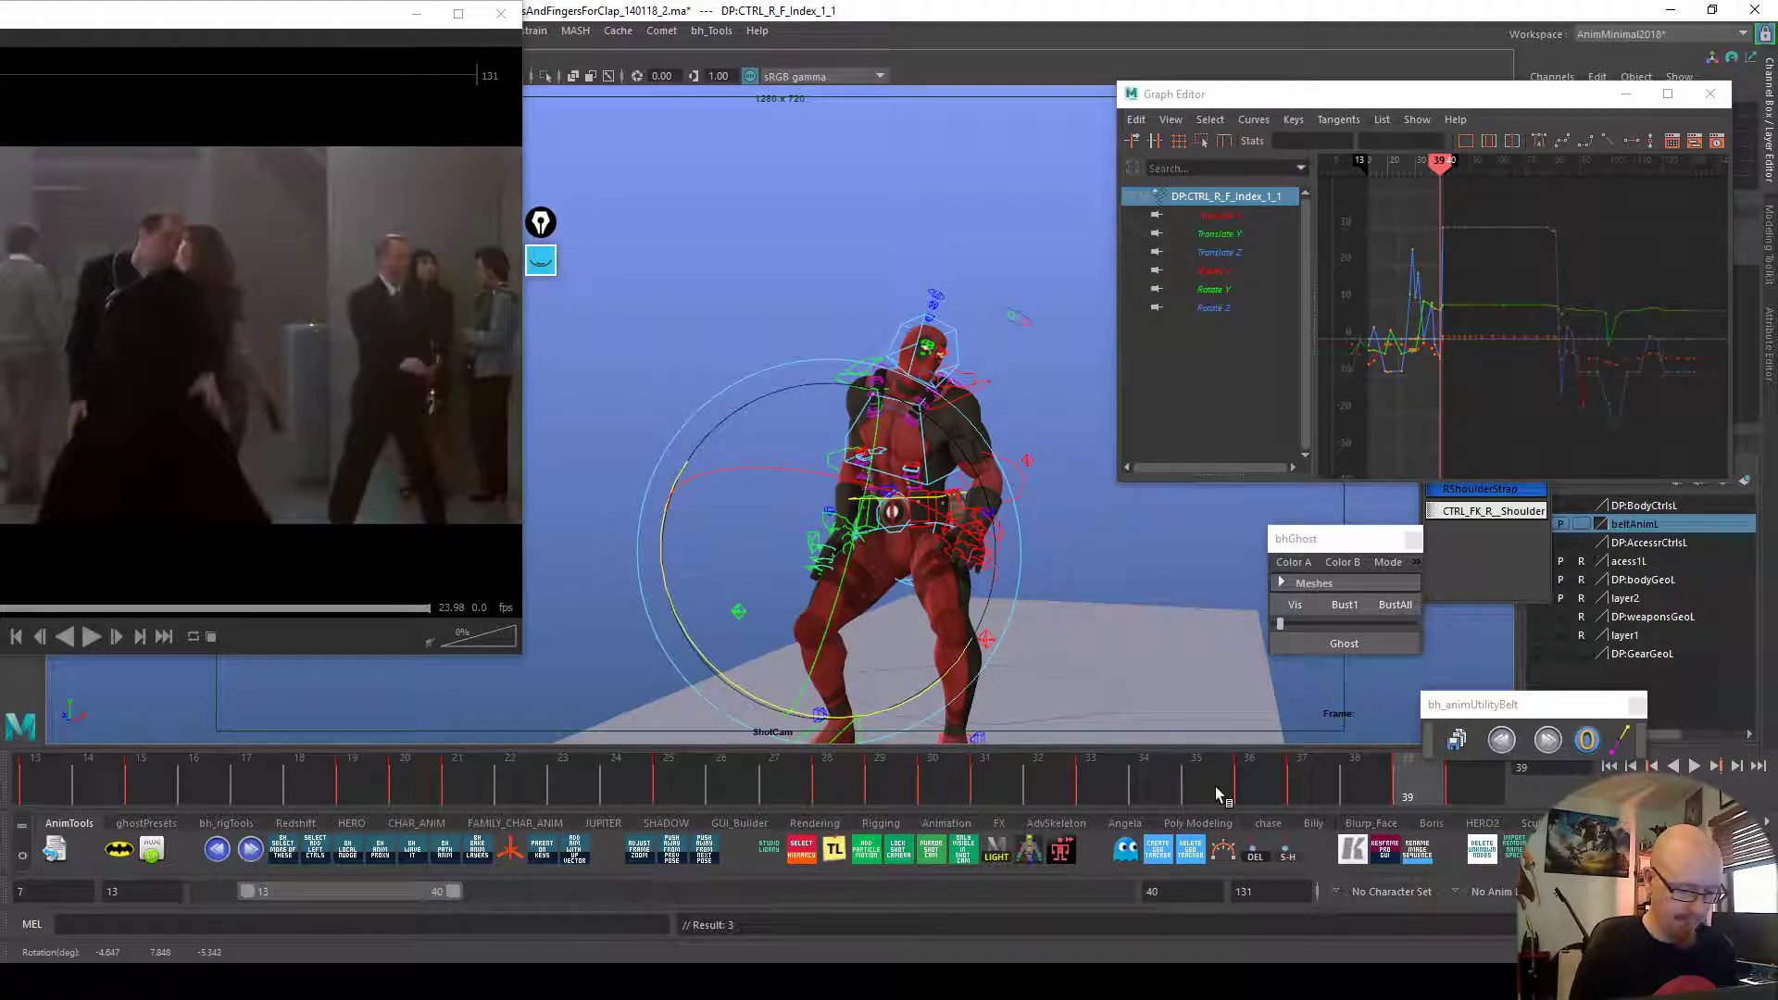
Play back the animation, stop at frame 28, and save the scene as the incremented version ending in PolishArmsAndFingersForClap_140118_3.ma
key(alt+v)
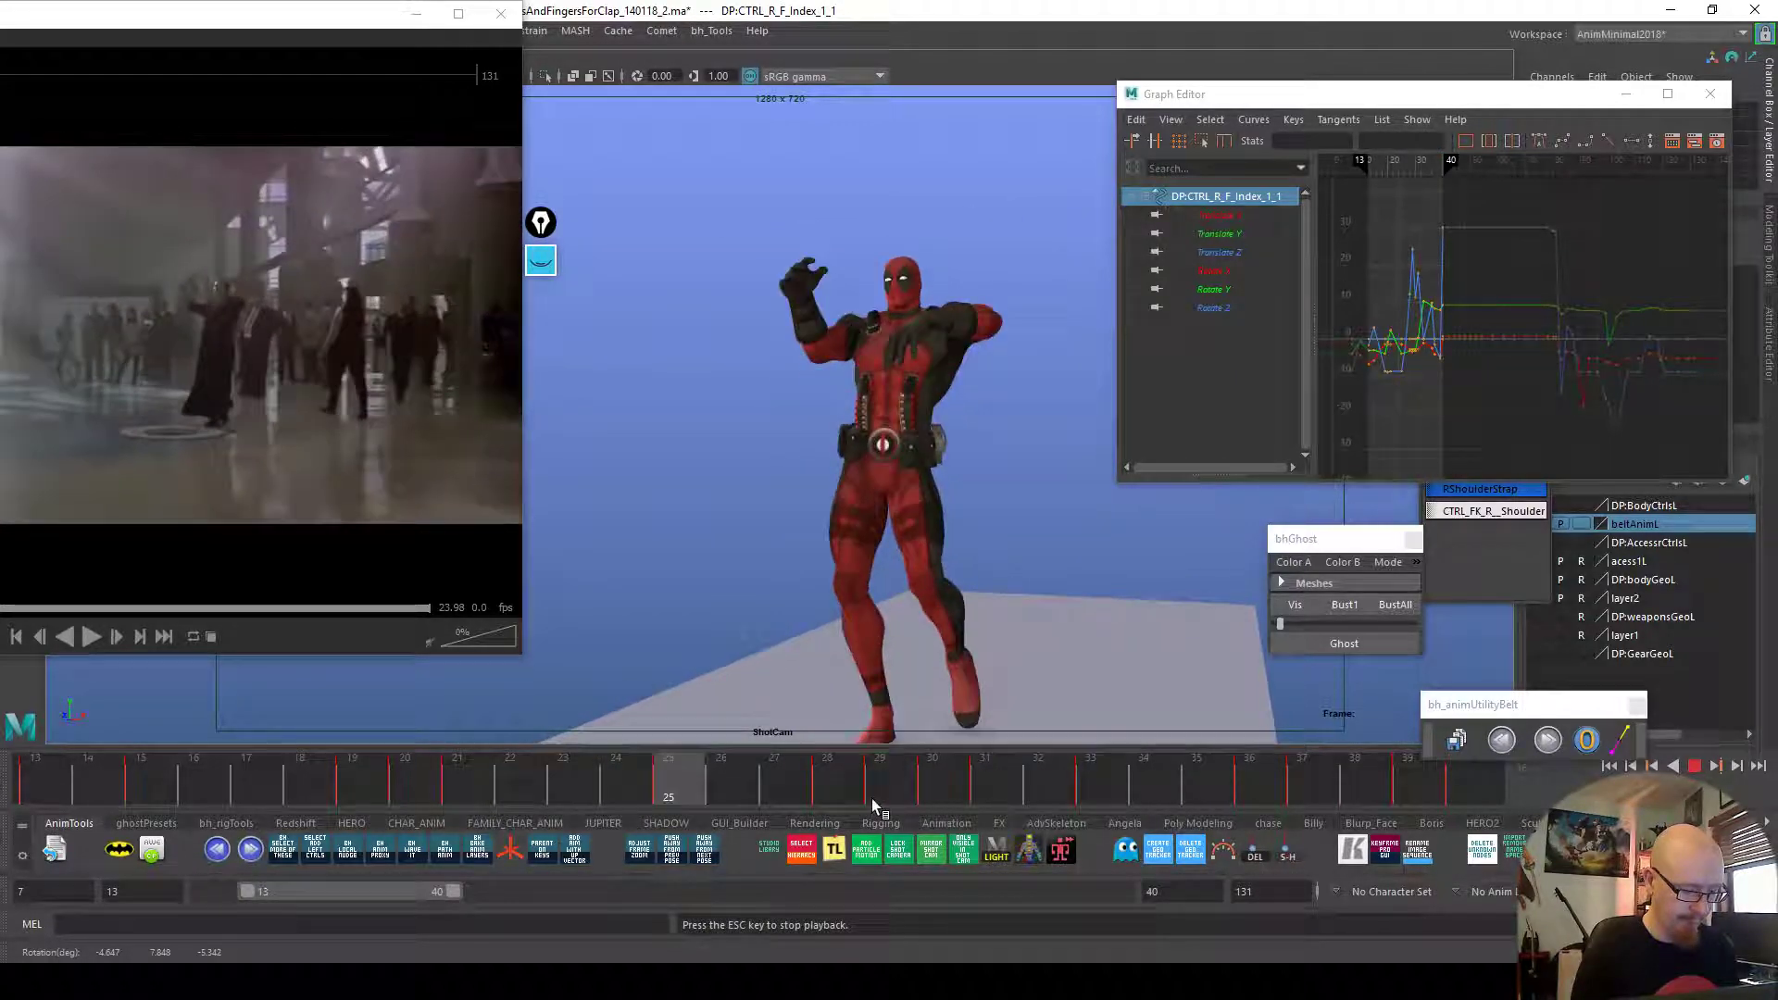
click(841, 793)
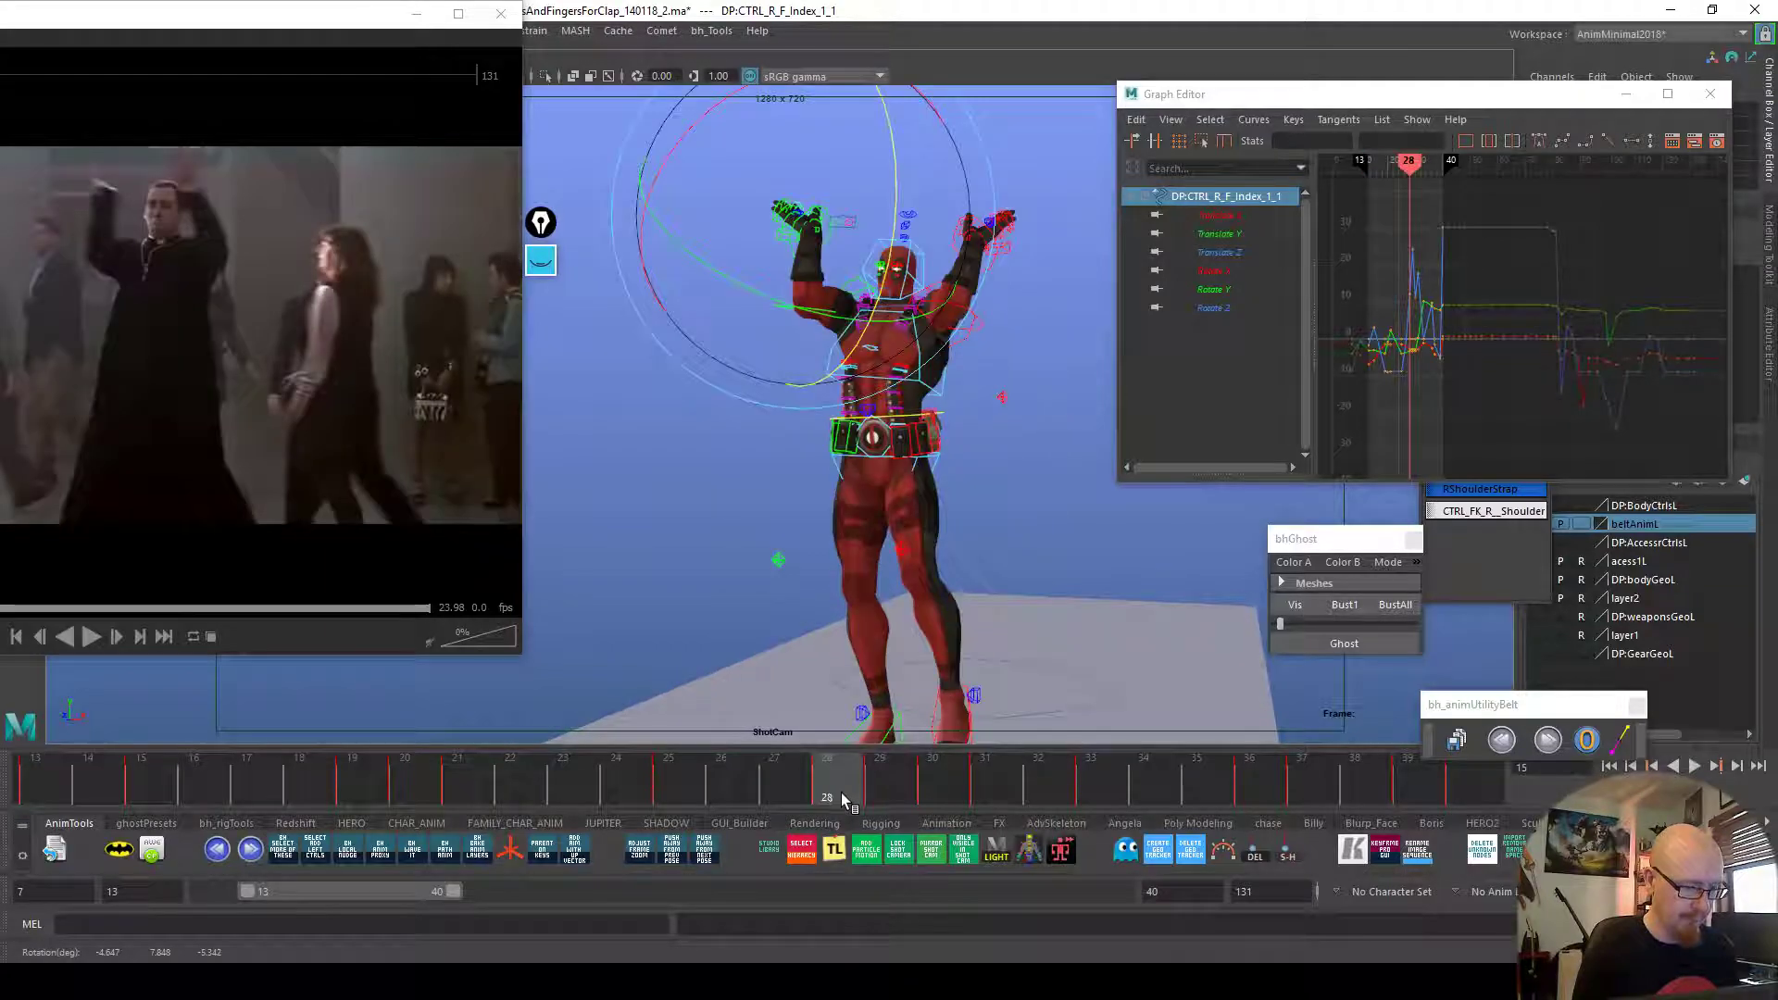
key(alt+v)
click(854, 785)
click(1452, 738)
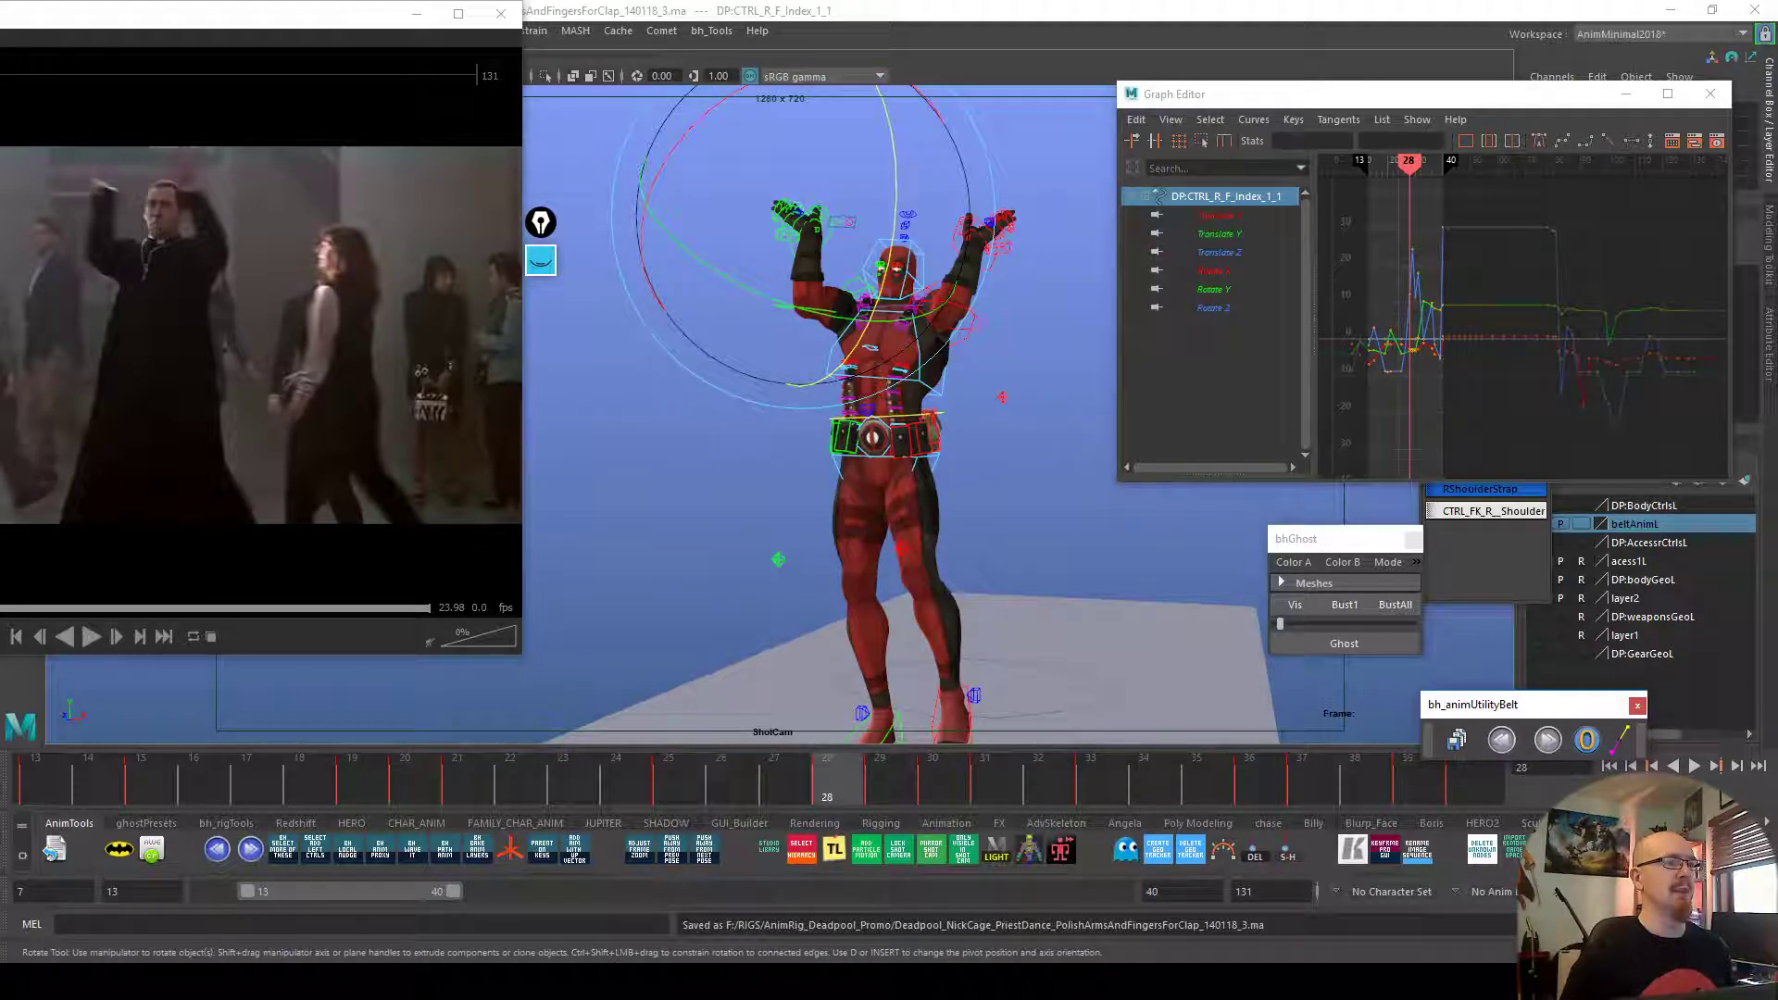
Select the left FK shoulder at frame 20 and add a red picker button for it labelled CTRL_FK_L__Shoulder
key(alt+v)
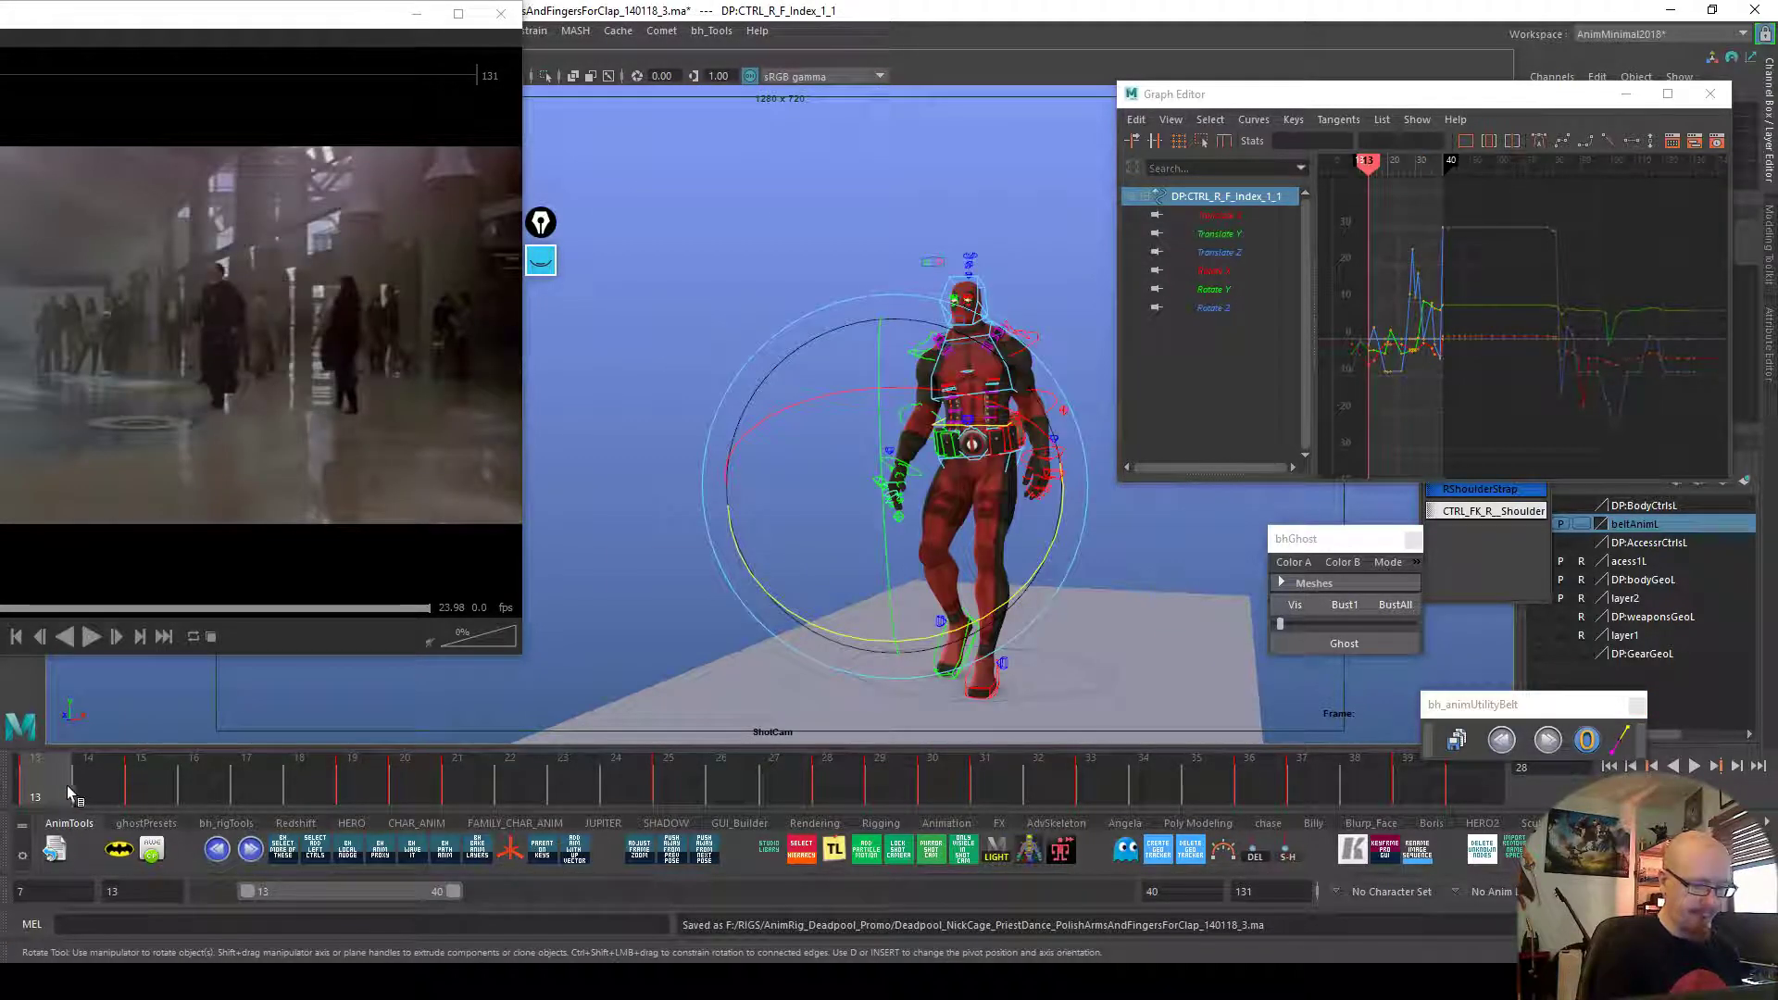
click(408, 776)
click(1010, 345)
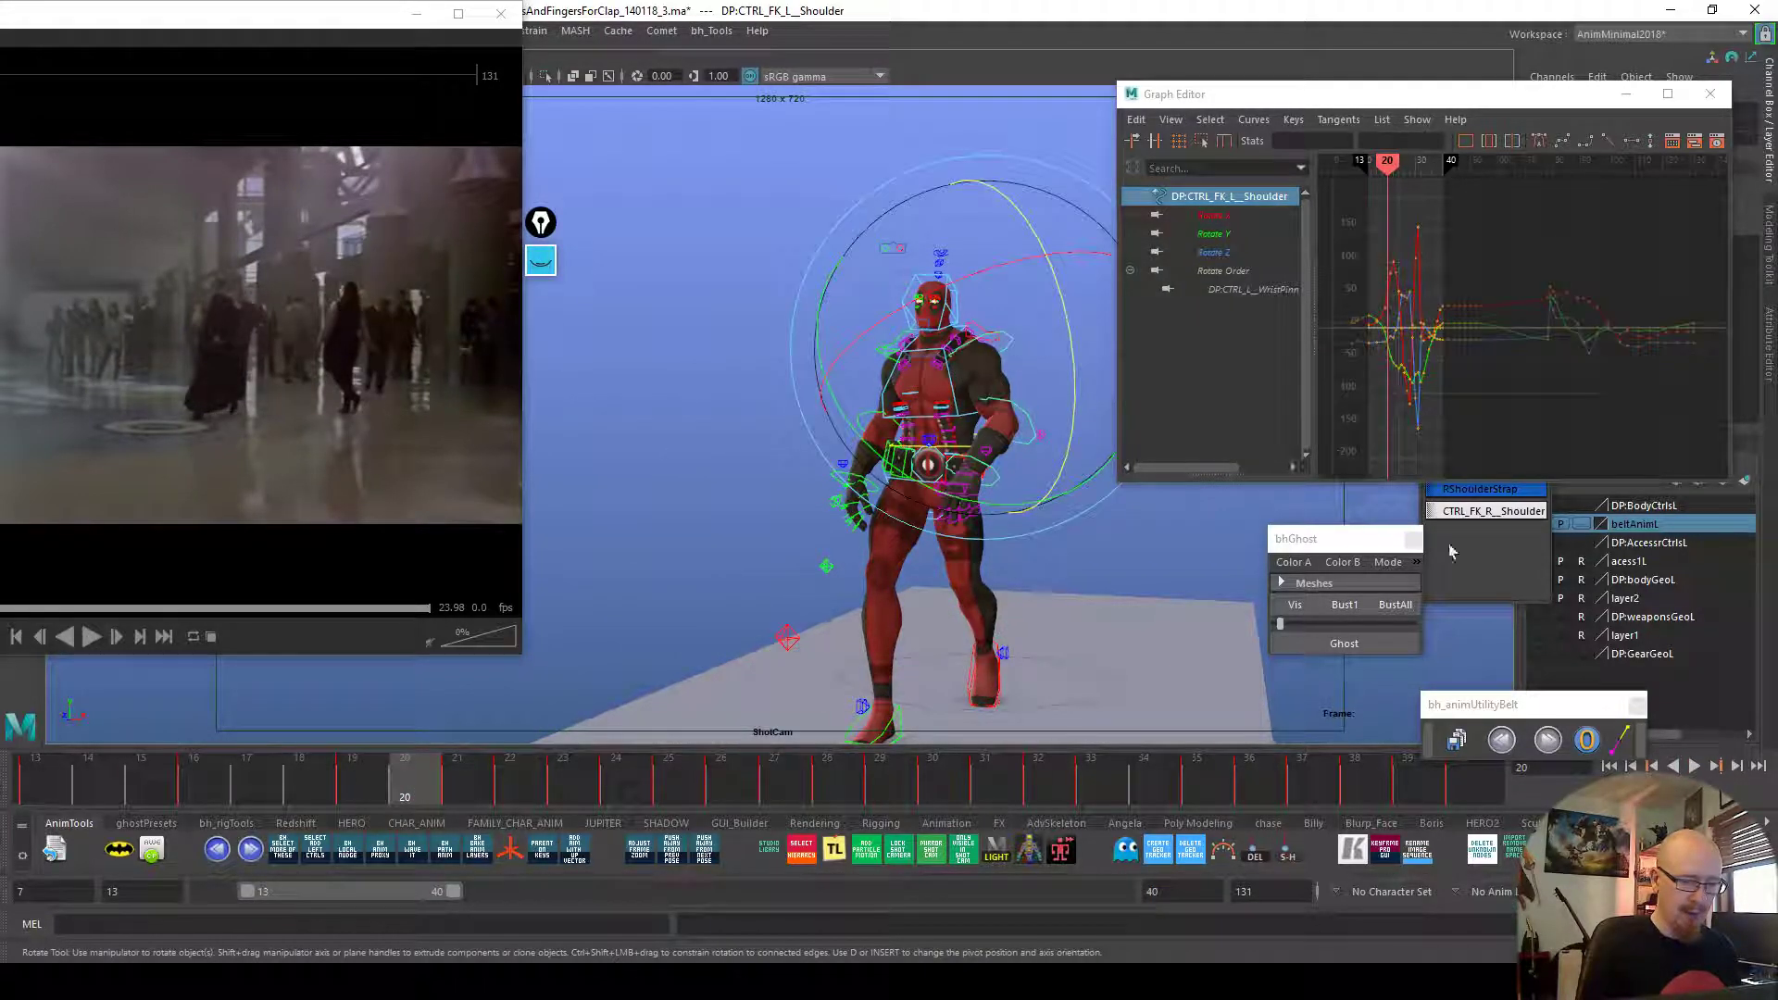
click(1502, 553)
click(1444, 208)
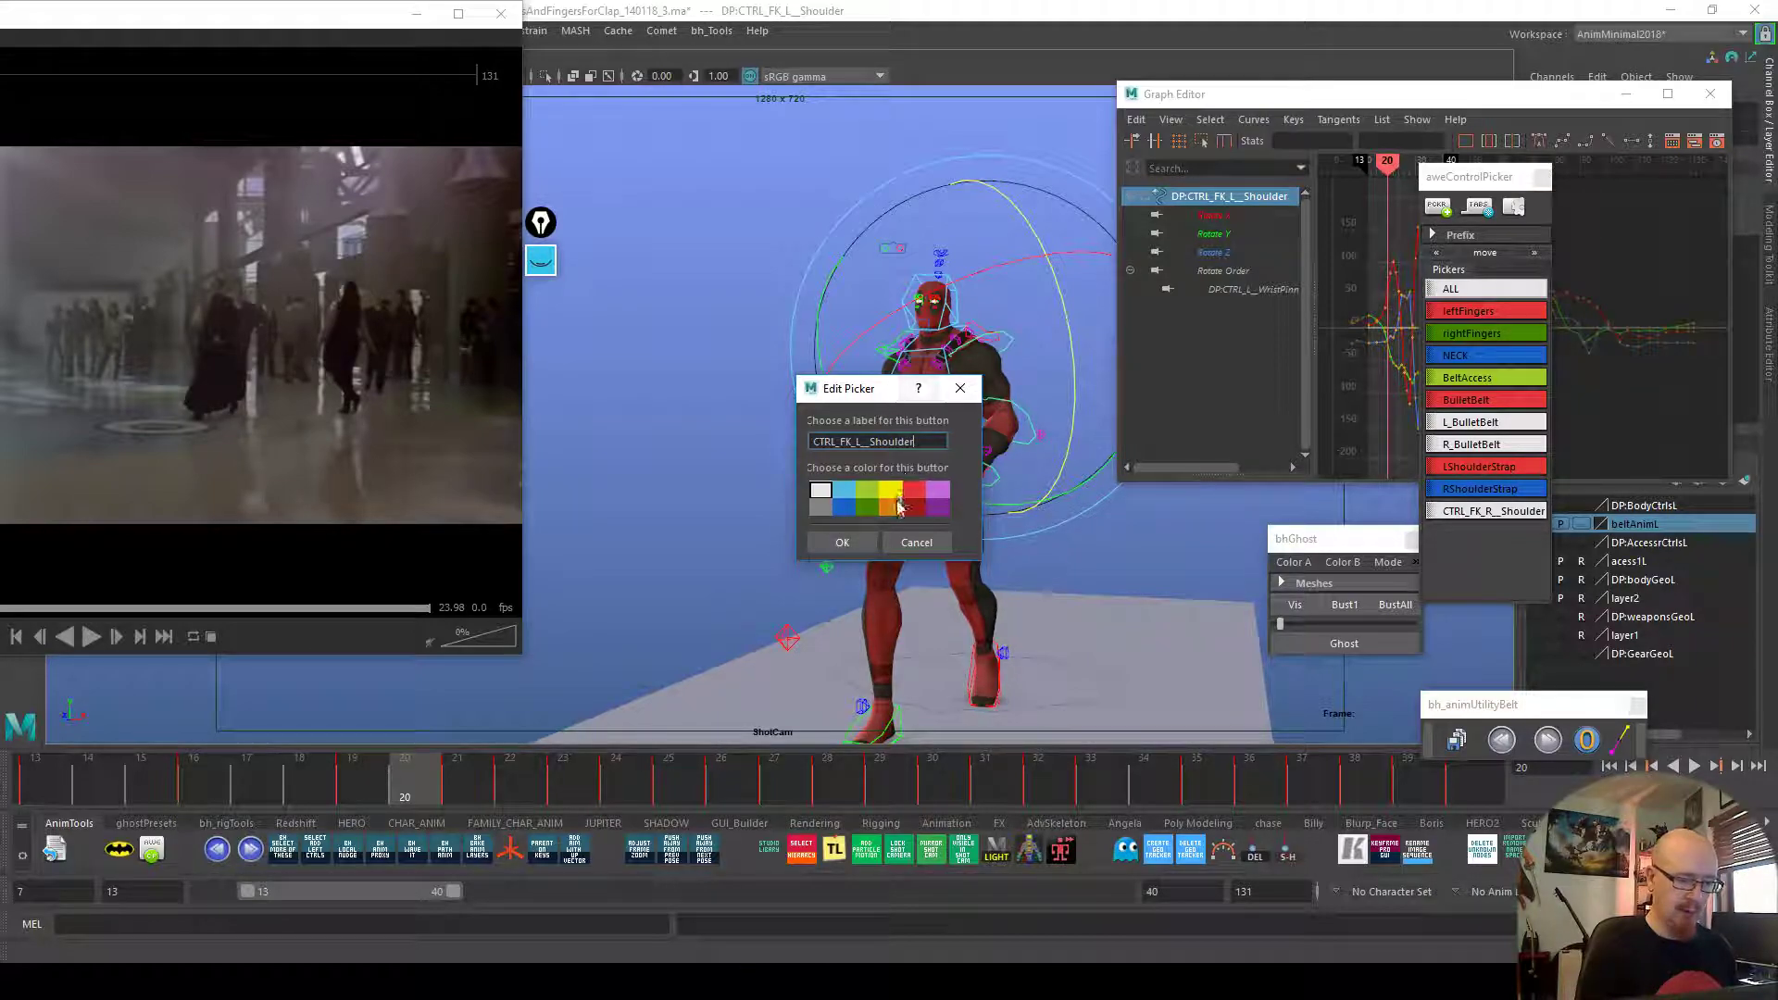
click(843, 543)
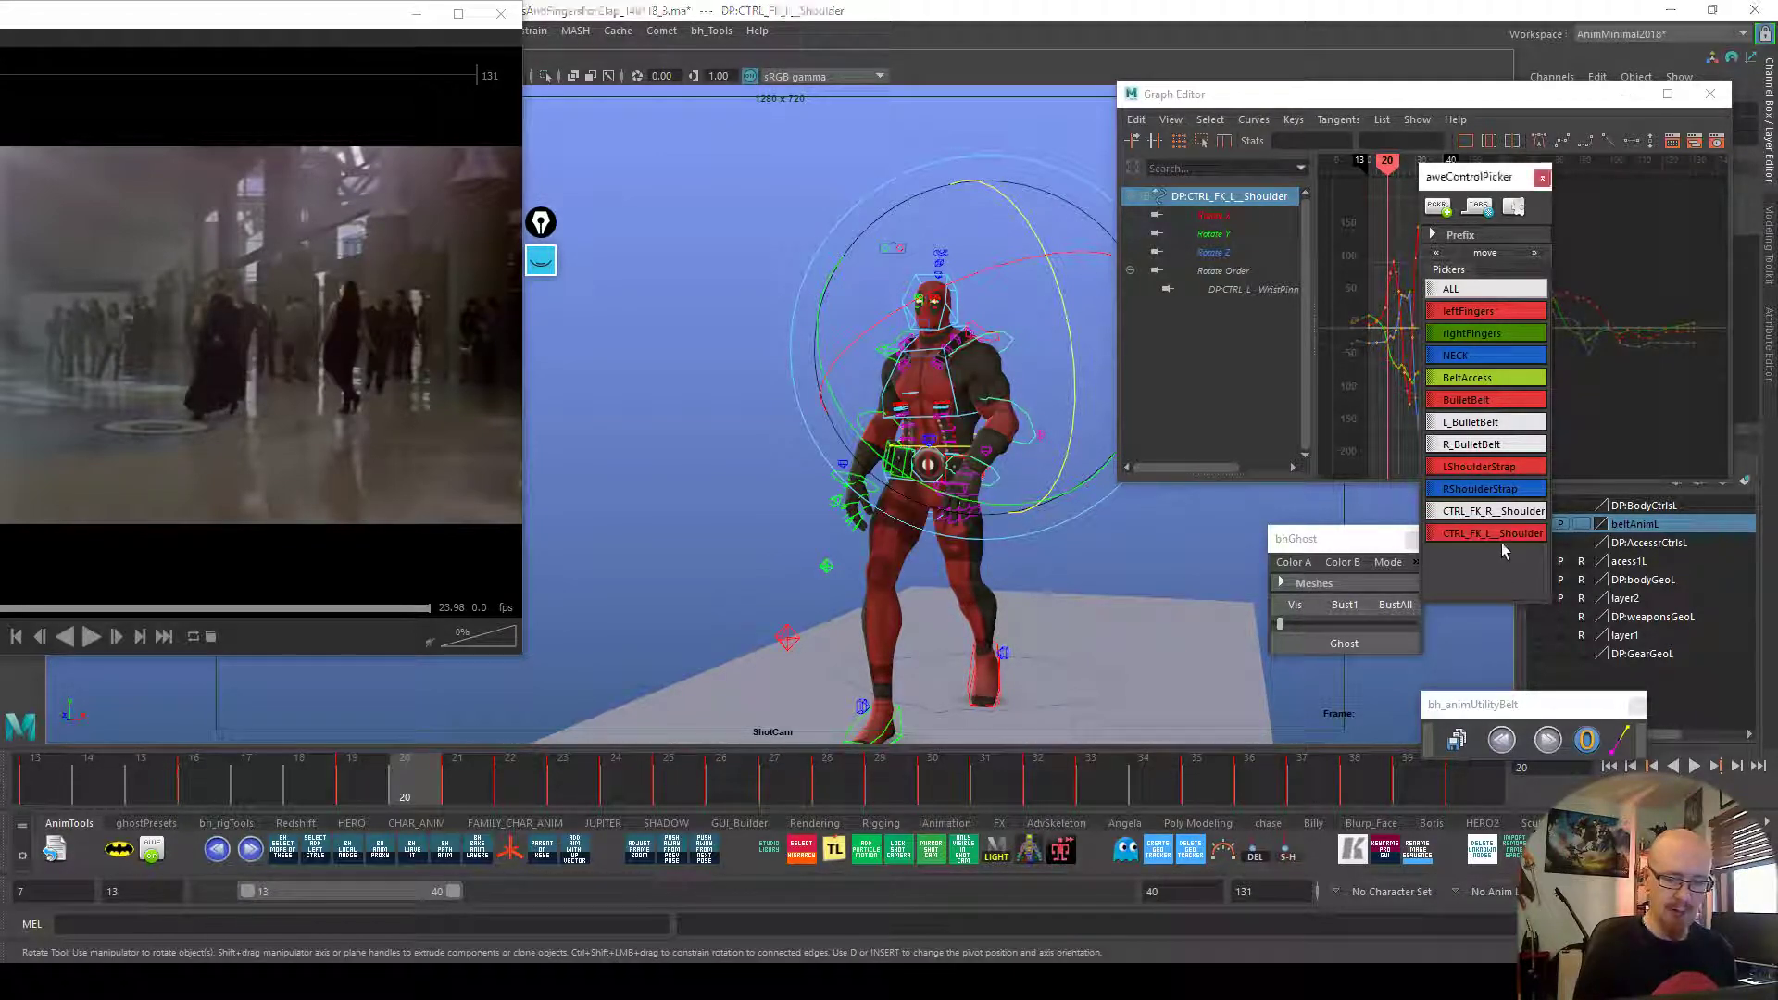
Examine the left arm's clap motion between frames 20 and 29, stepping back from frame 27 to frame 25
mouse_move(410, 786)
mouse_down()
mouse_move(889, 776)
mouse_move(862, 788)
mouse_up()
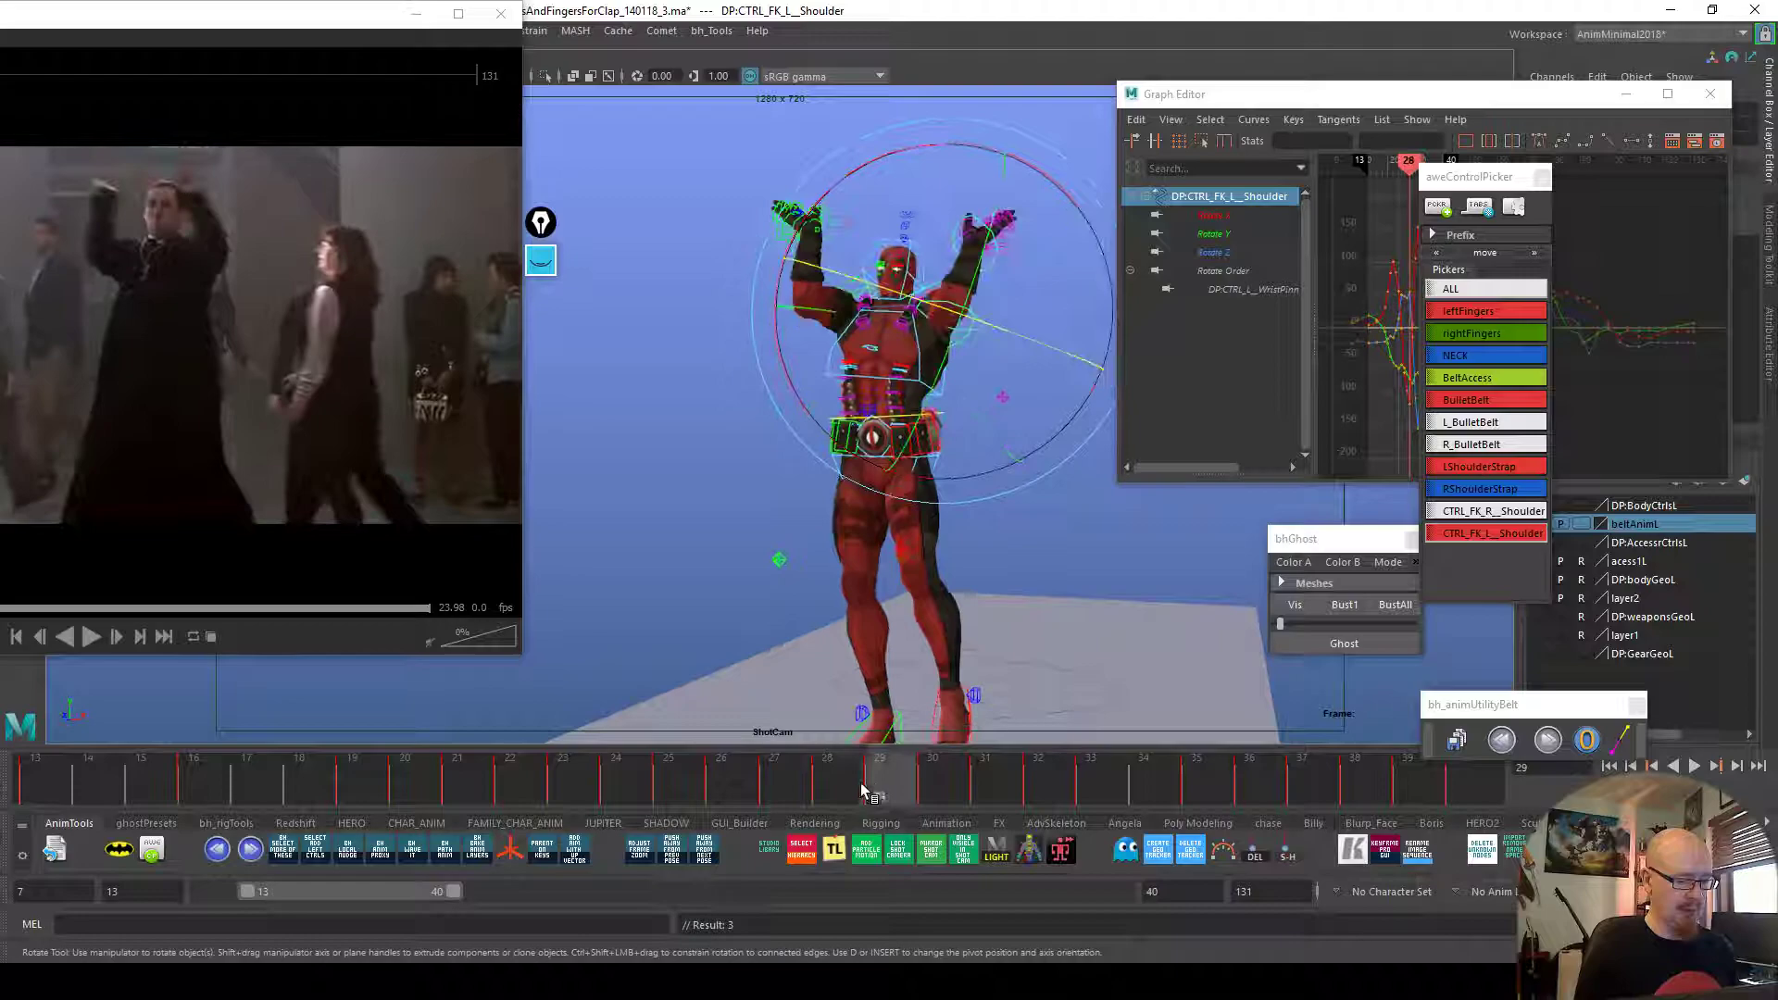
click(860, 789)
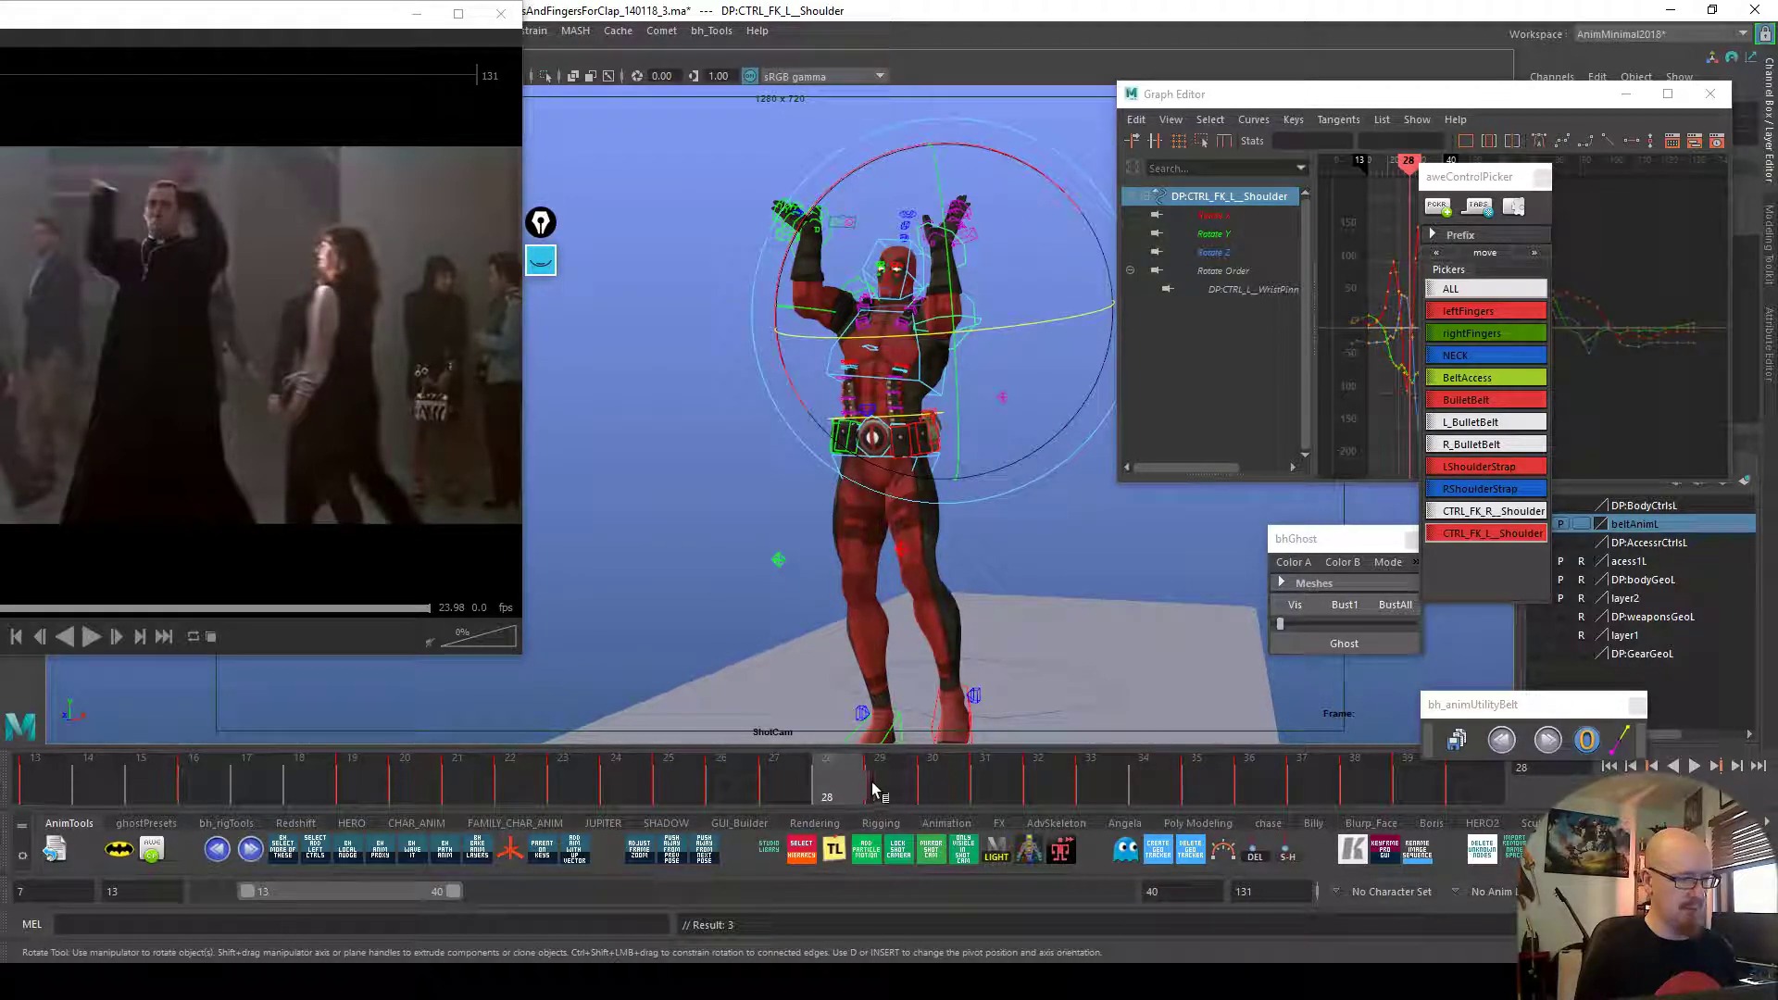
key(alt+v)
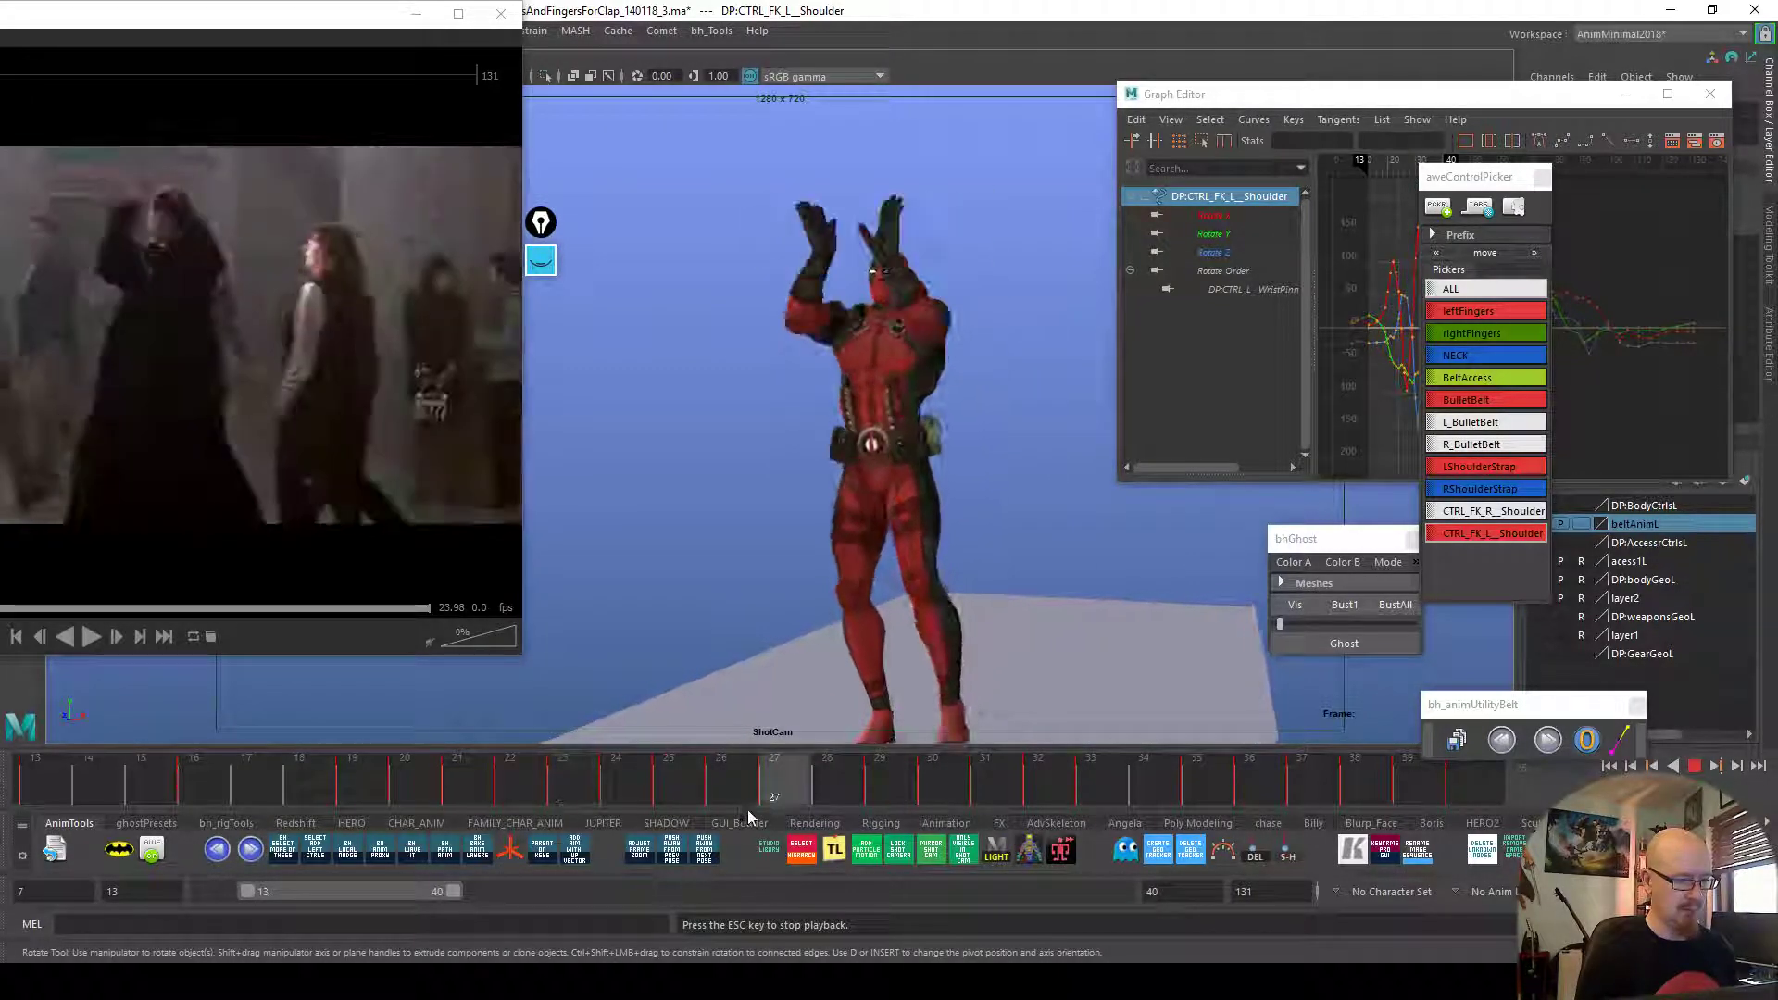
key(alt+v)
mouse_move(767, 785)
mouse_down()
mouse_move(825, 781)
mouse_move(745, 786)
mouse_up()
click(764, 782)
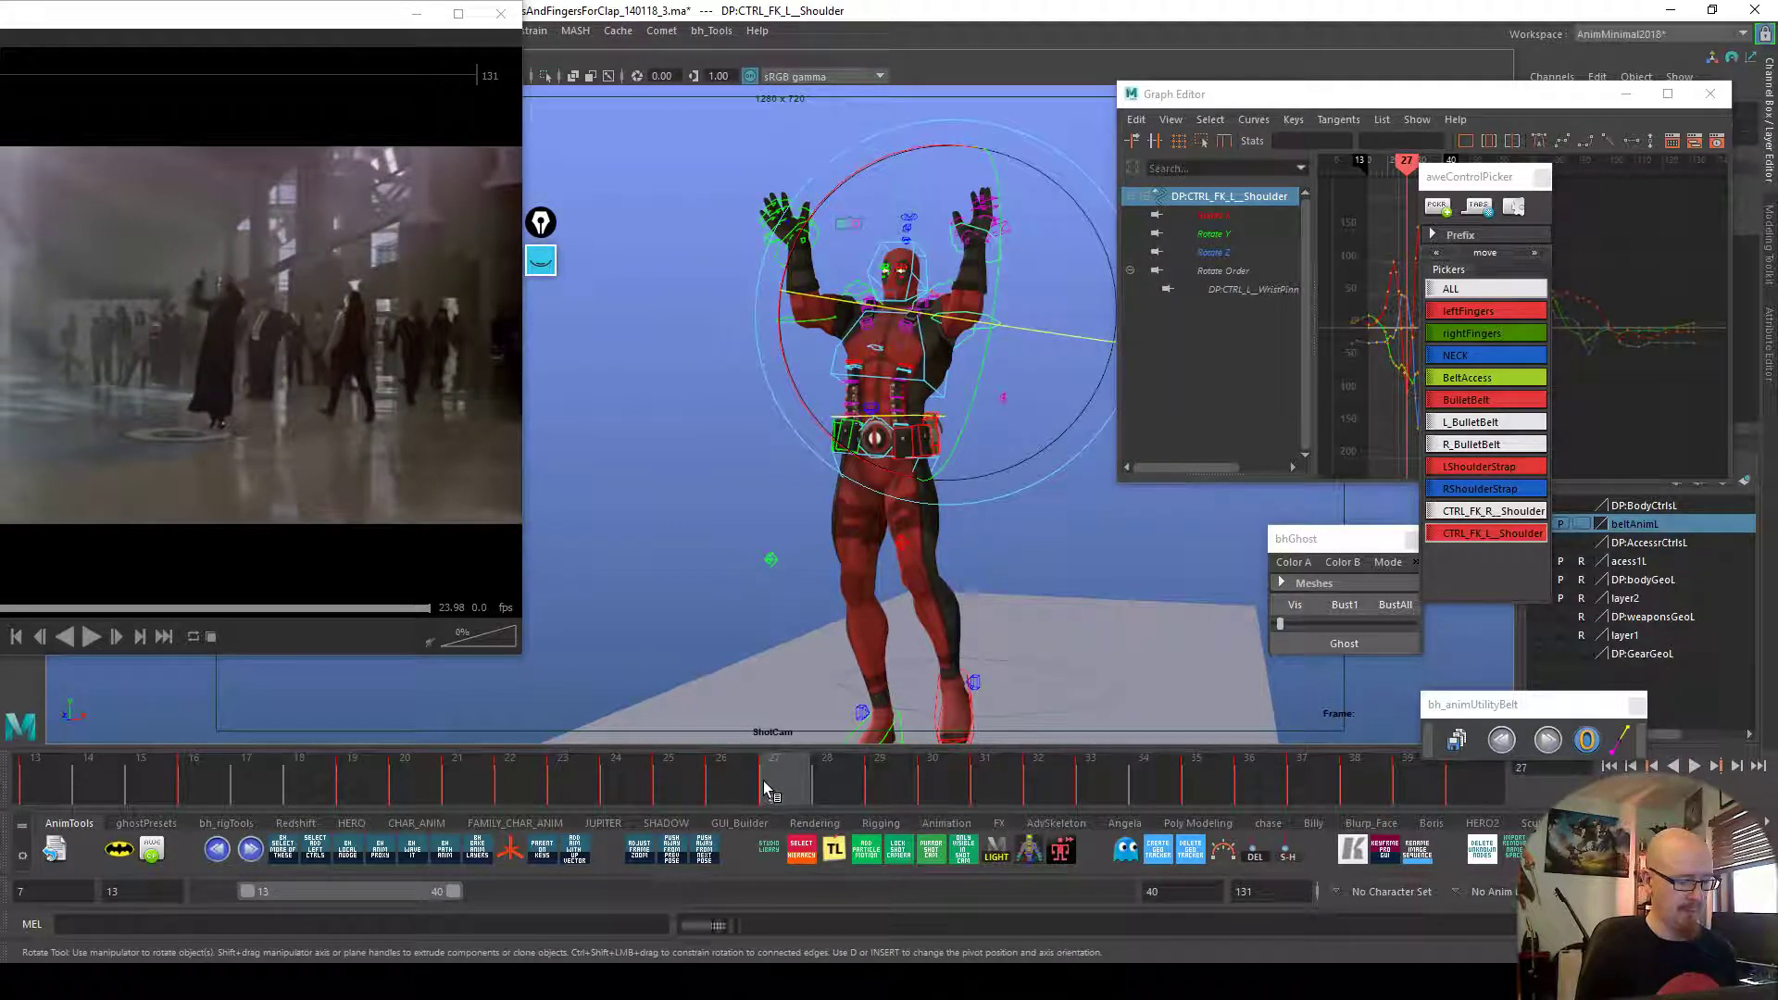
click(730, 780)
click(680, 783)
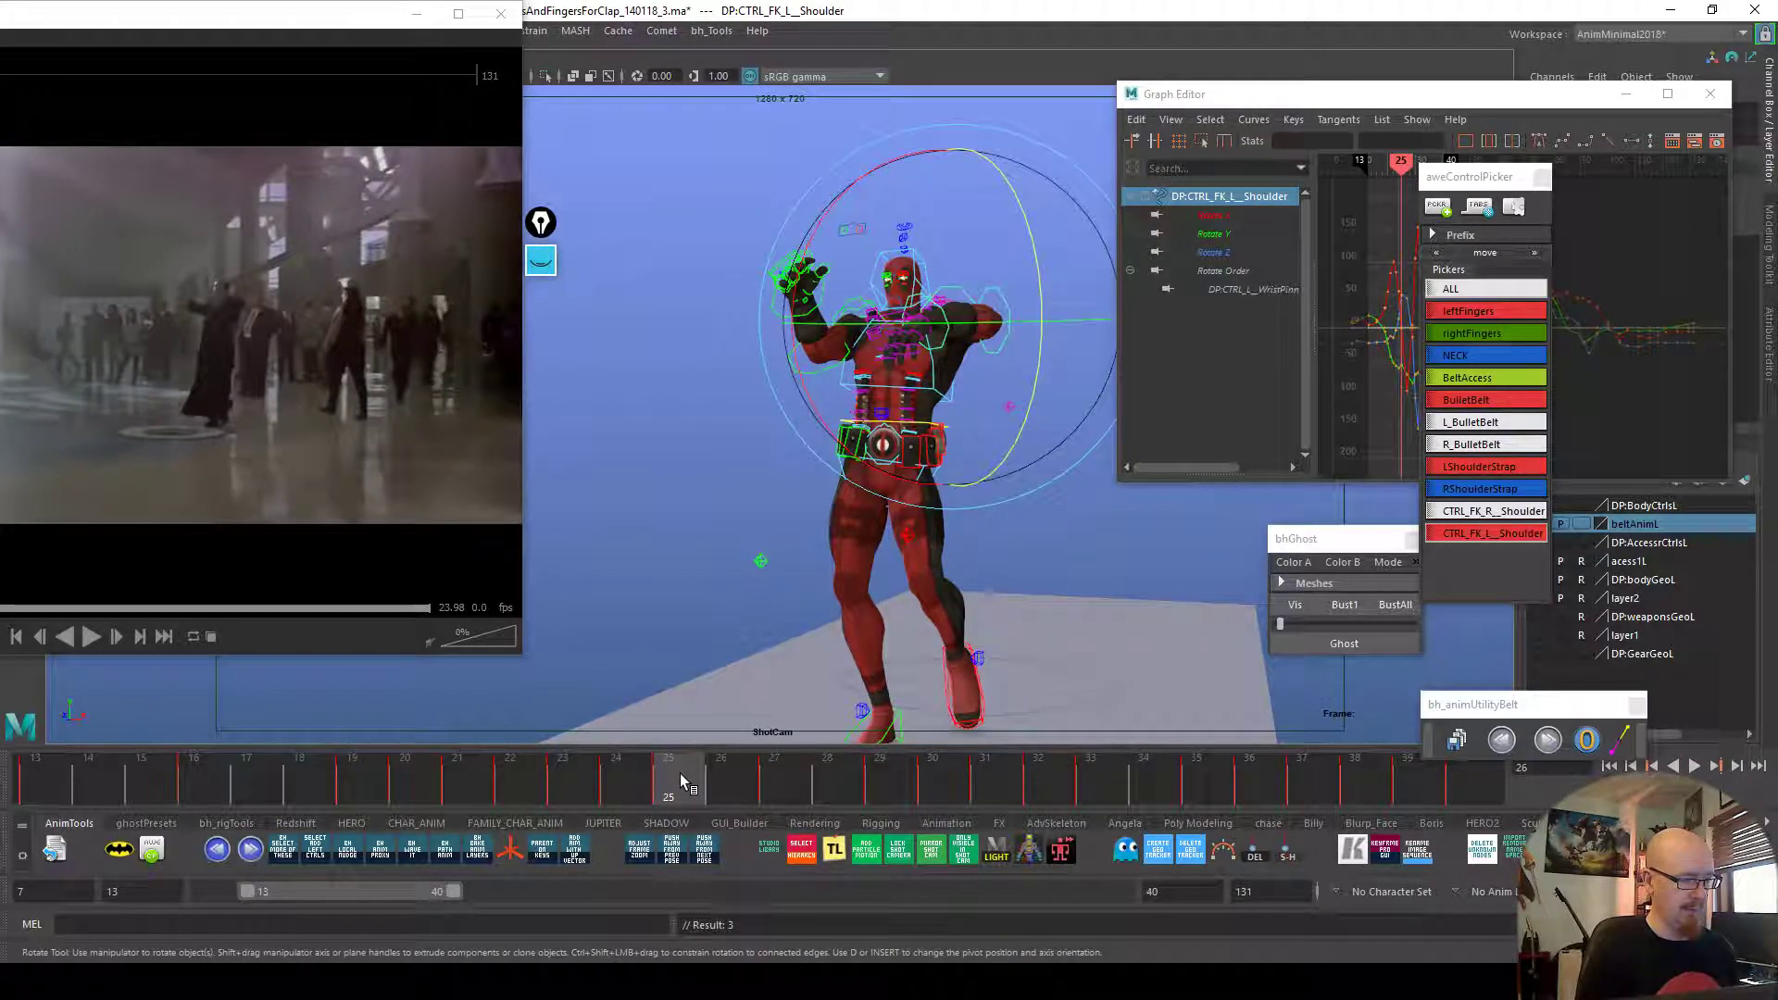
Rotate the left FK shoulder at frame 25 to adjust the raised arm, and refine its rotation at frame 24
key(alt+v)
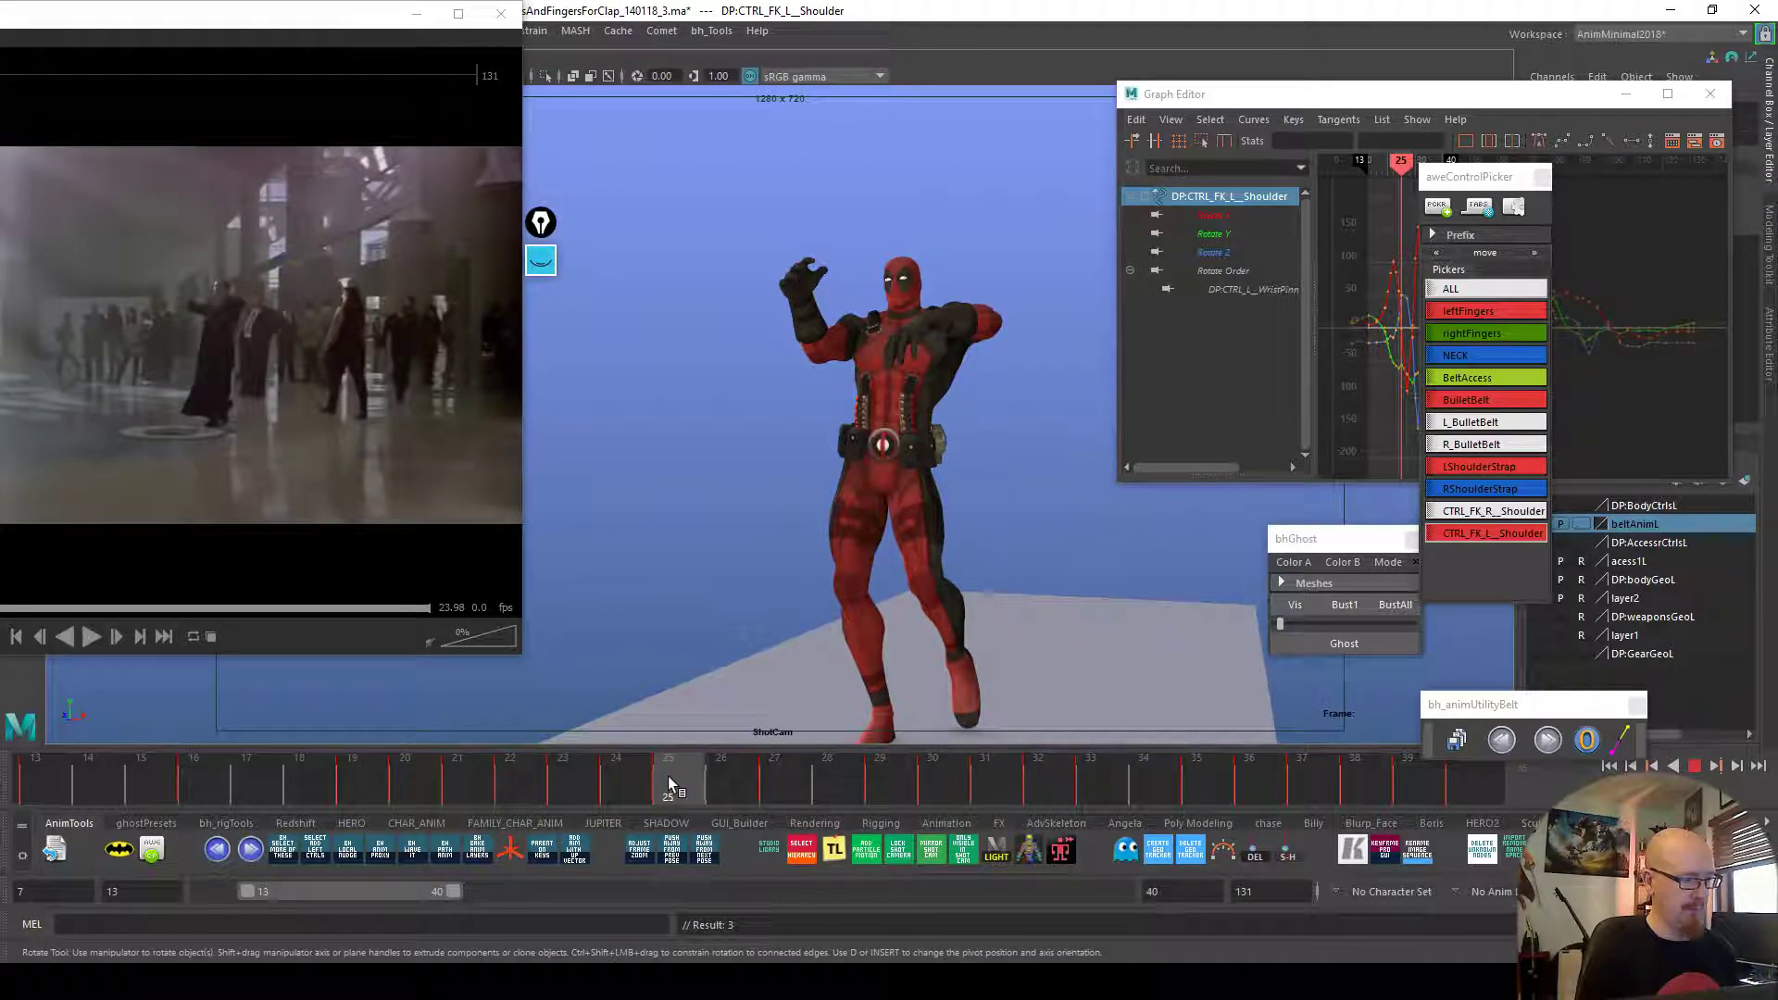
key(Escape)
click(990, 322)
key(ctrl+z)
drag(995, 323, 986, 324)
drag(873, 461, 880, 469)
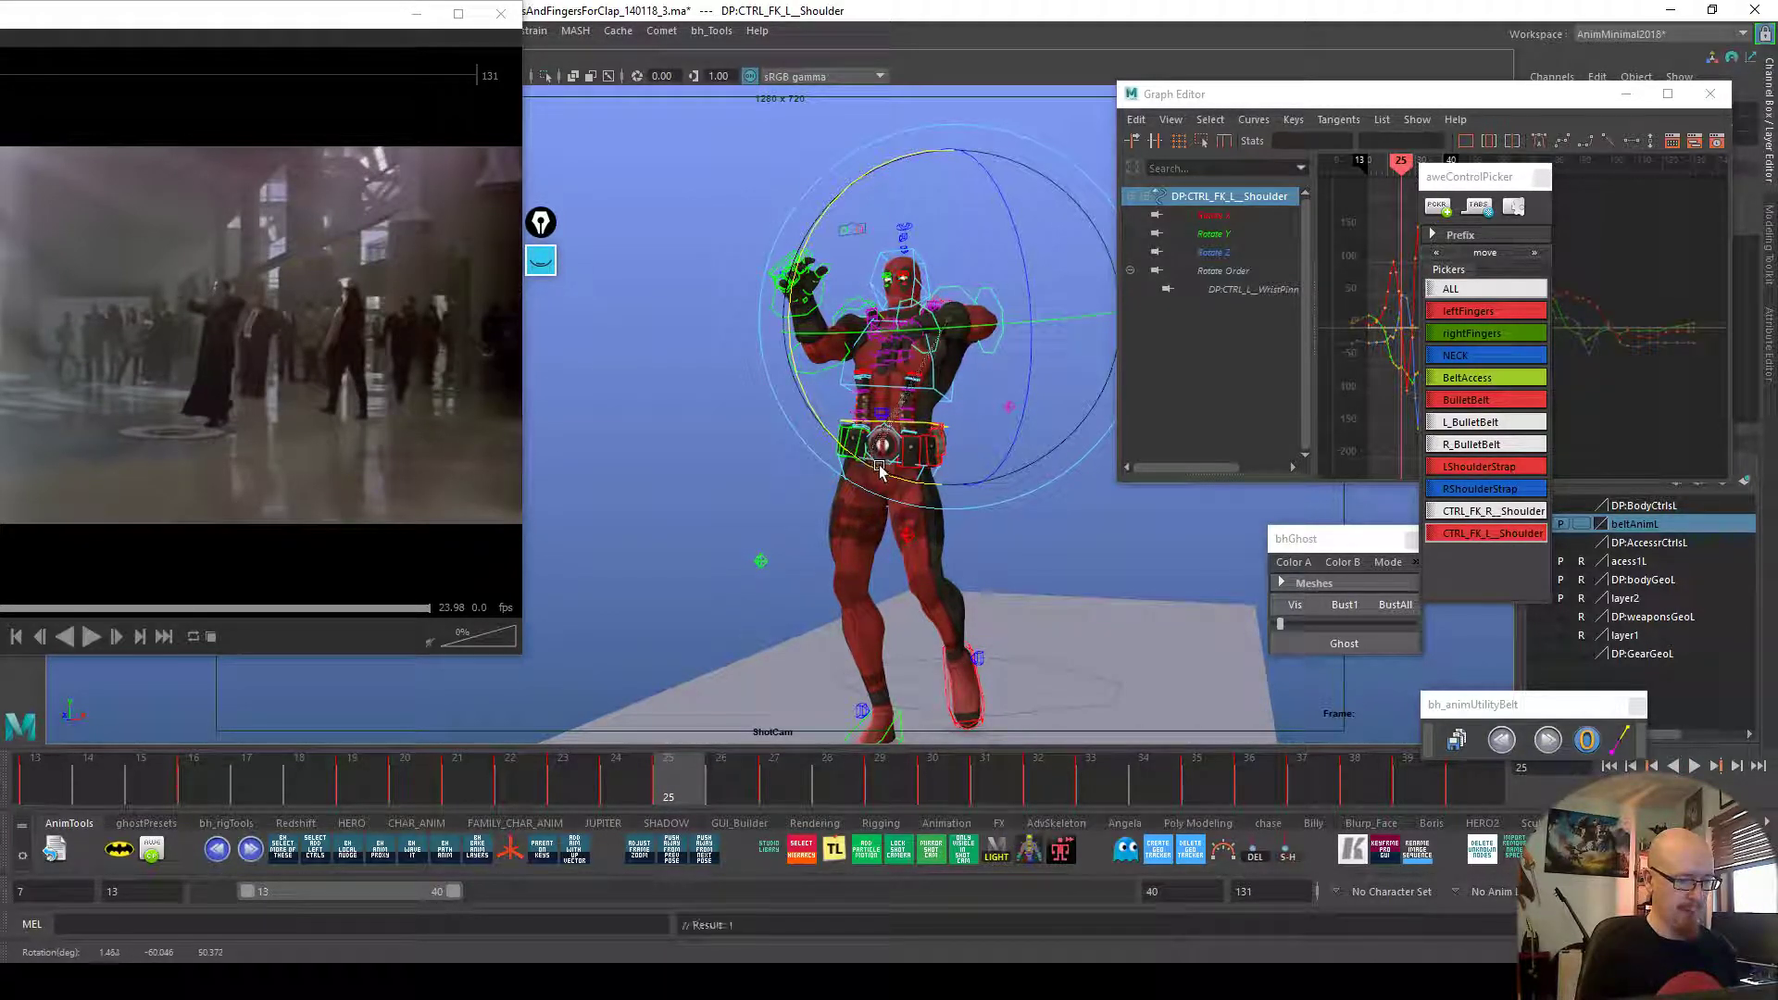
click(637, 785)
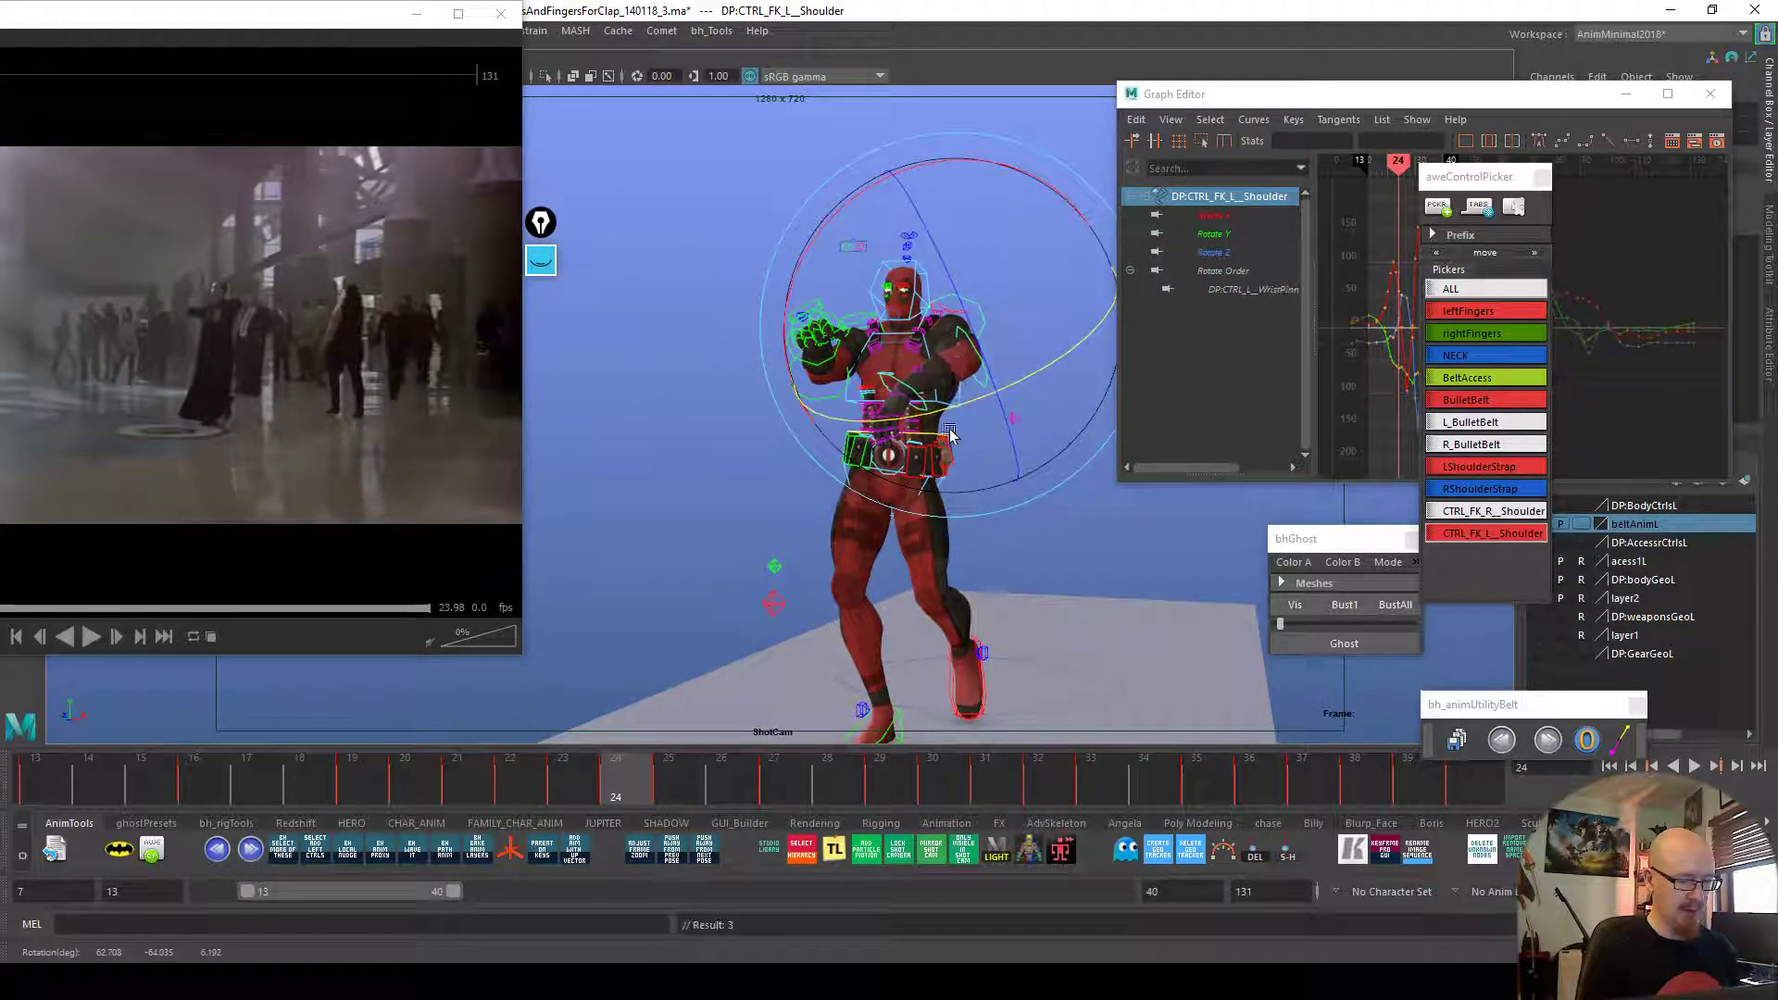
Scrub the frames before 24 and play back the animation to check the left arm's swing
click(585, 790)
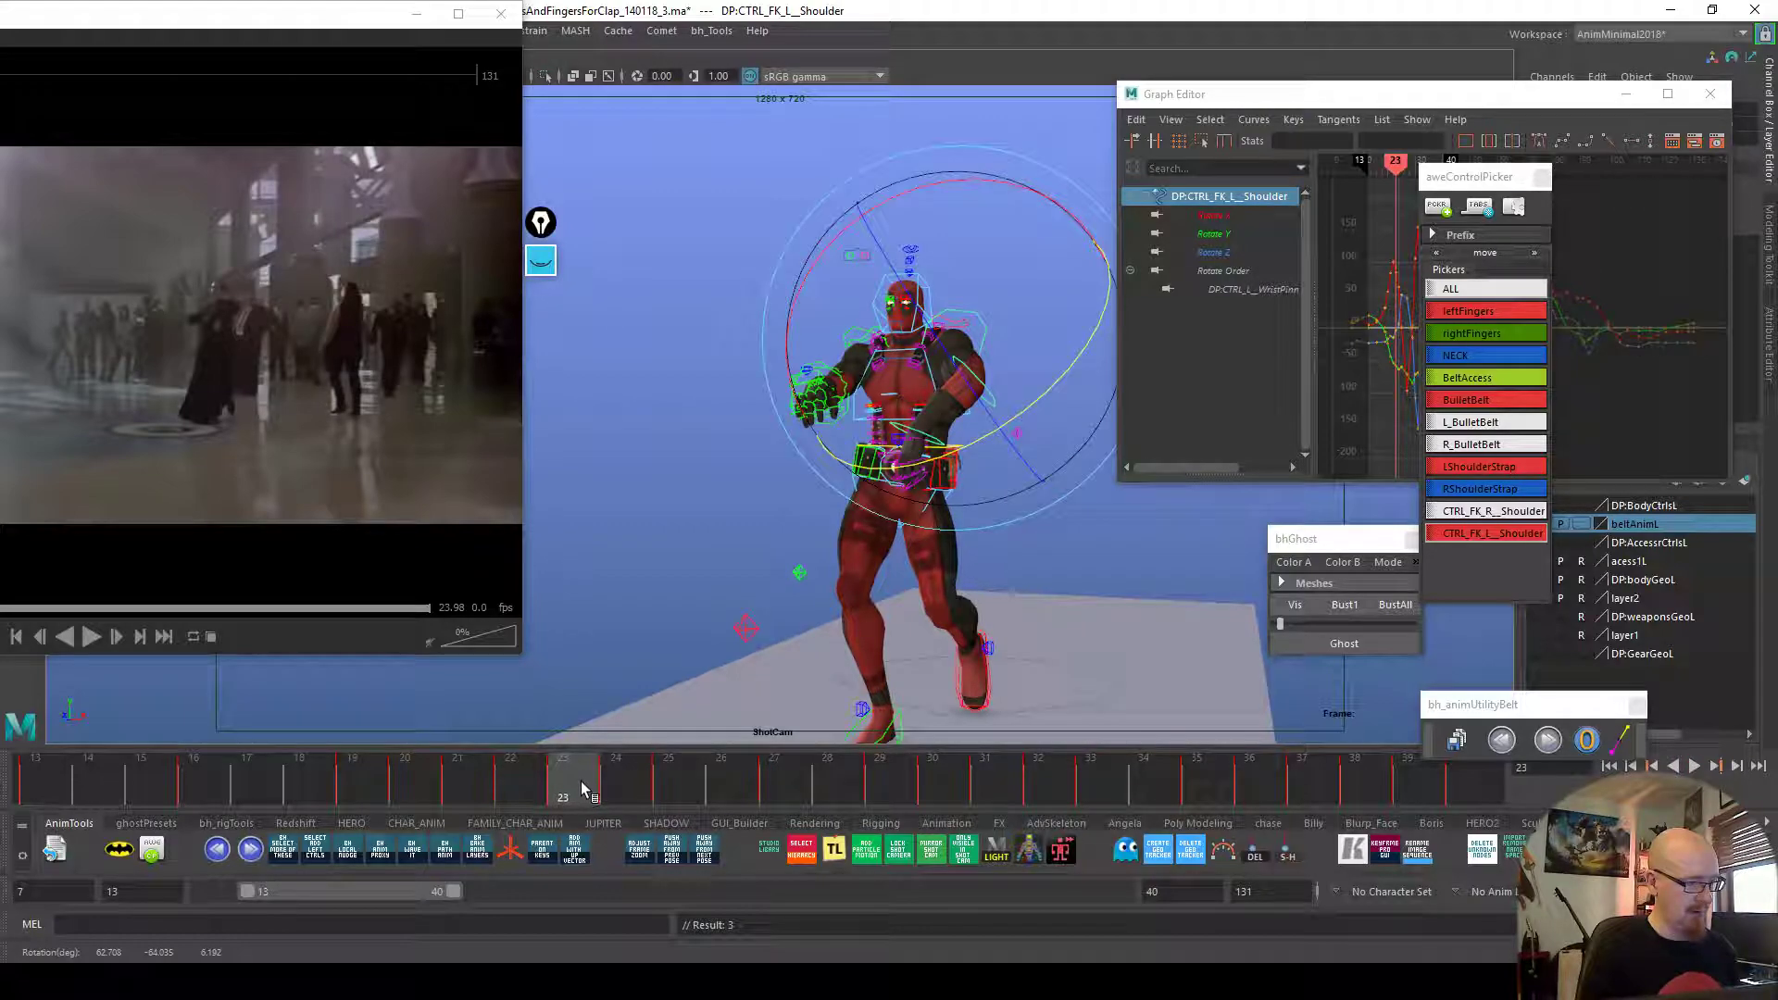
drag(548, 782, 159, 794)
mouse_move(239, 792)
mouse_down()
mouse_move(198, 785)
mouse_move(510, 788)
mouse_up()
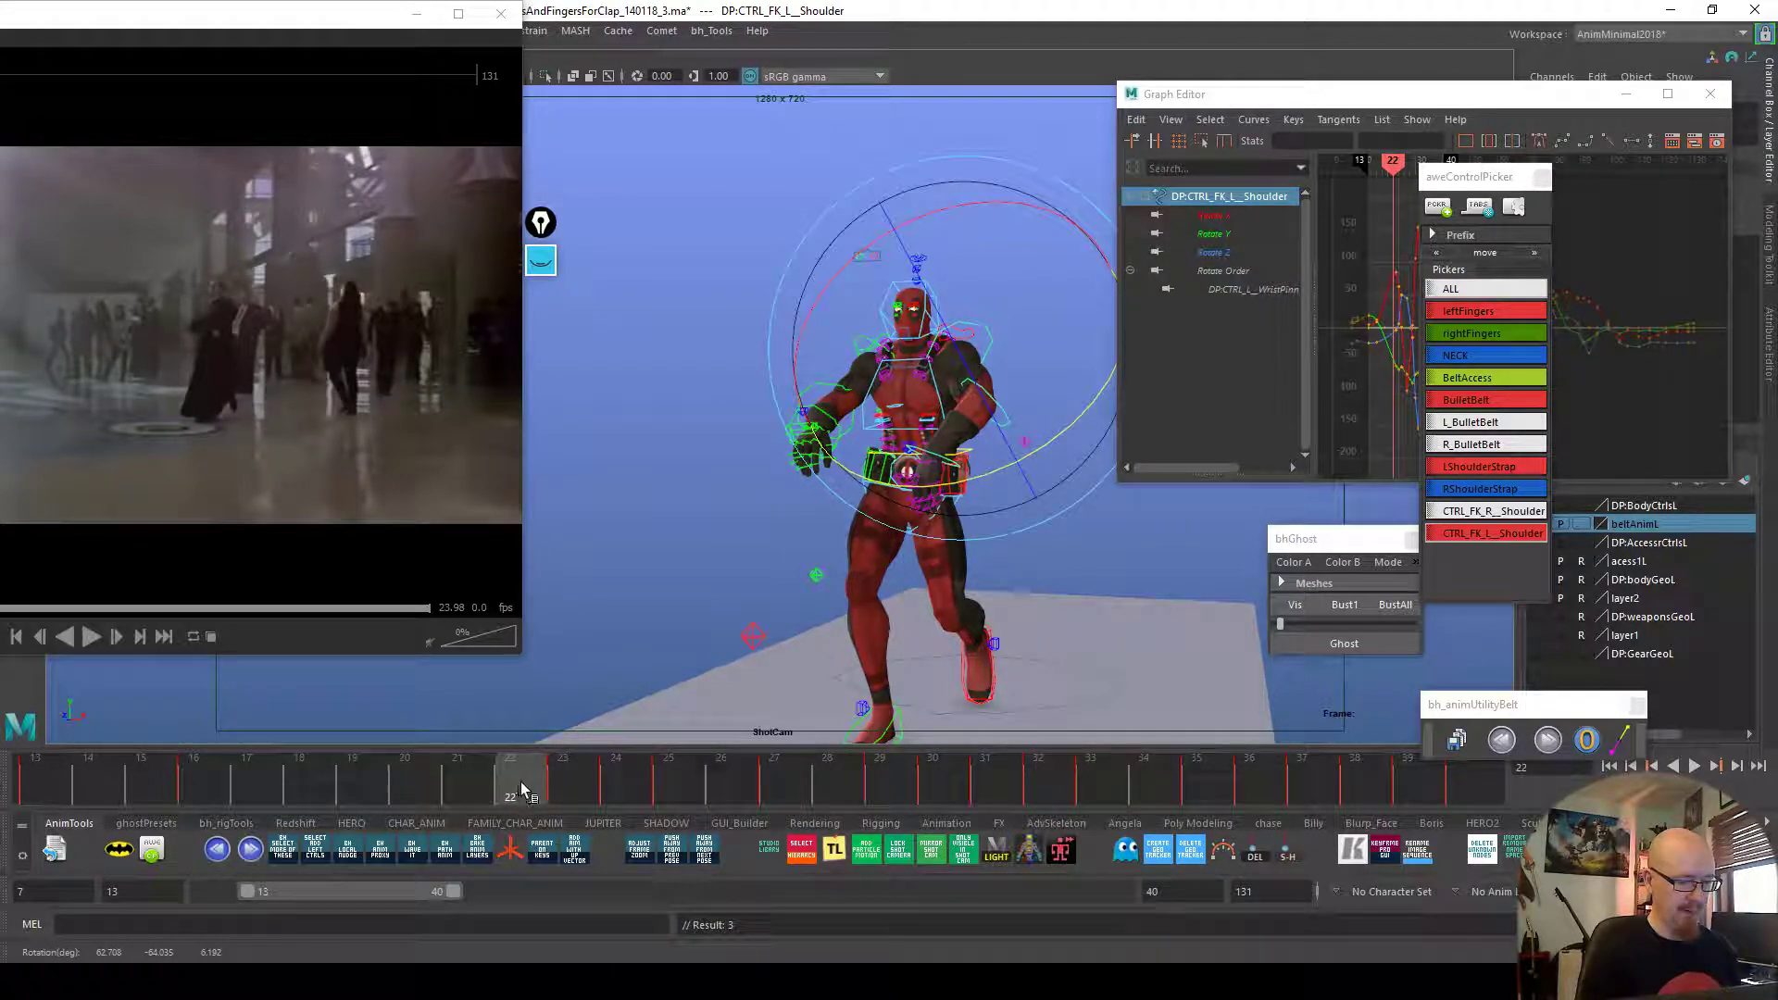
key(ctrl+z)
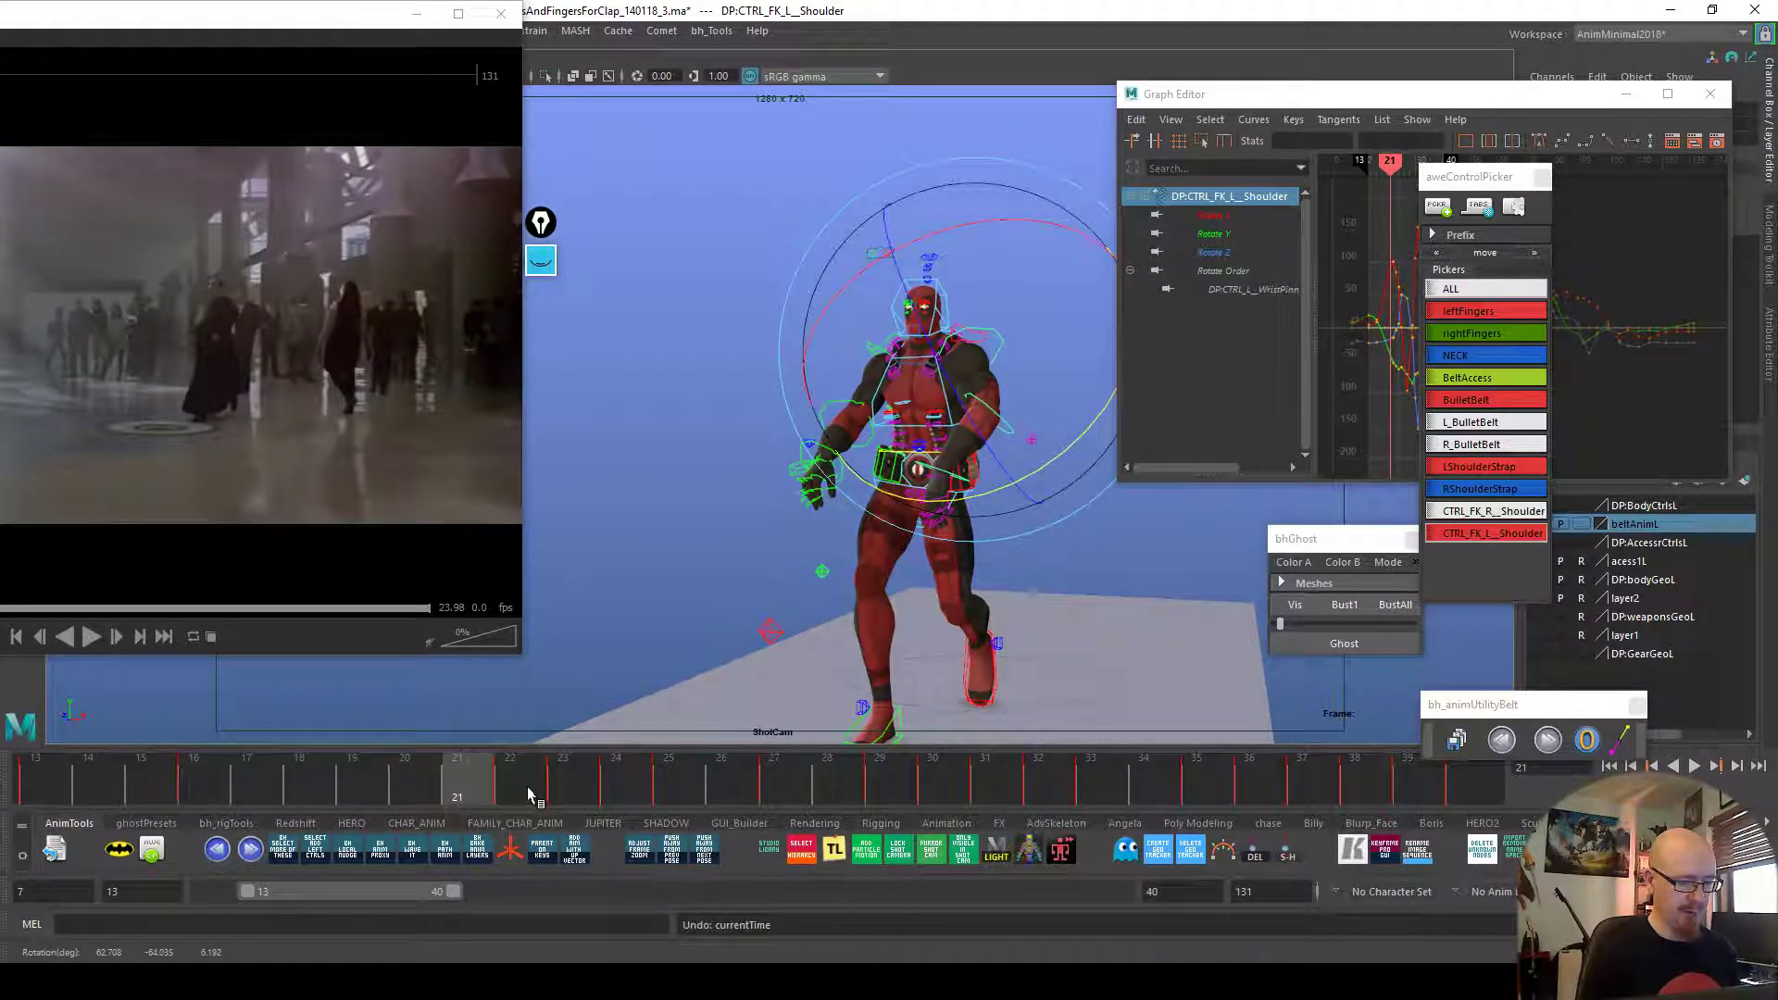
key(alt+v)
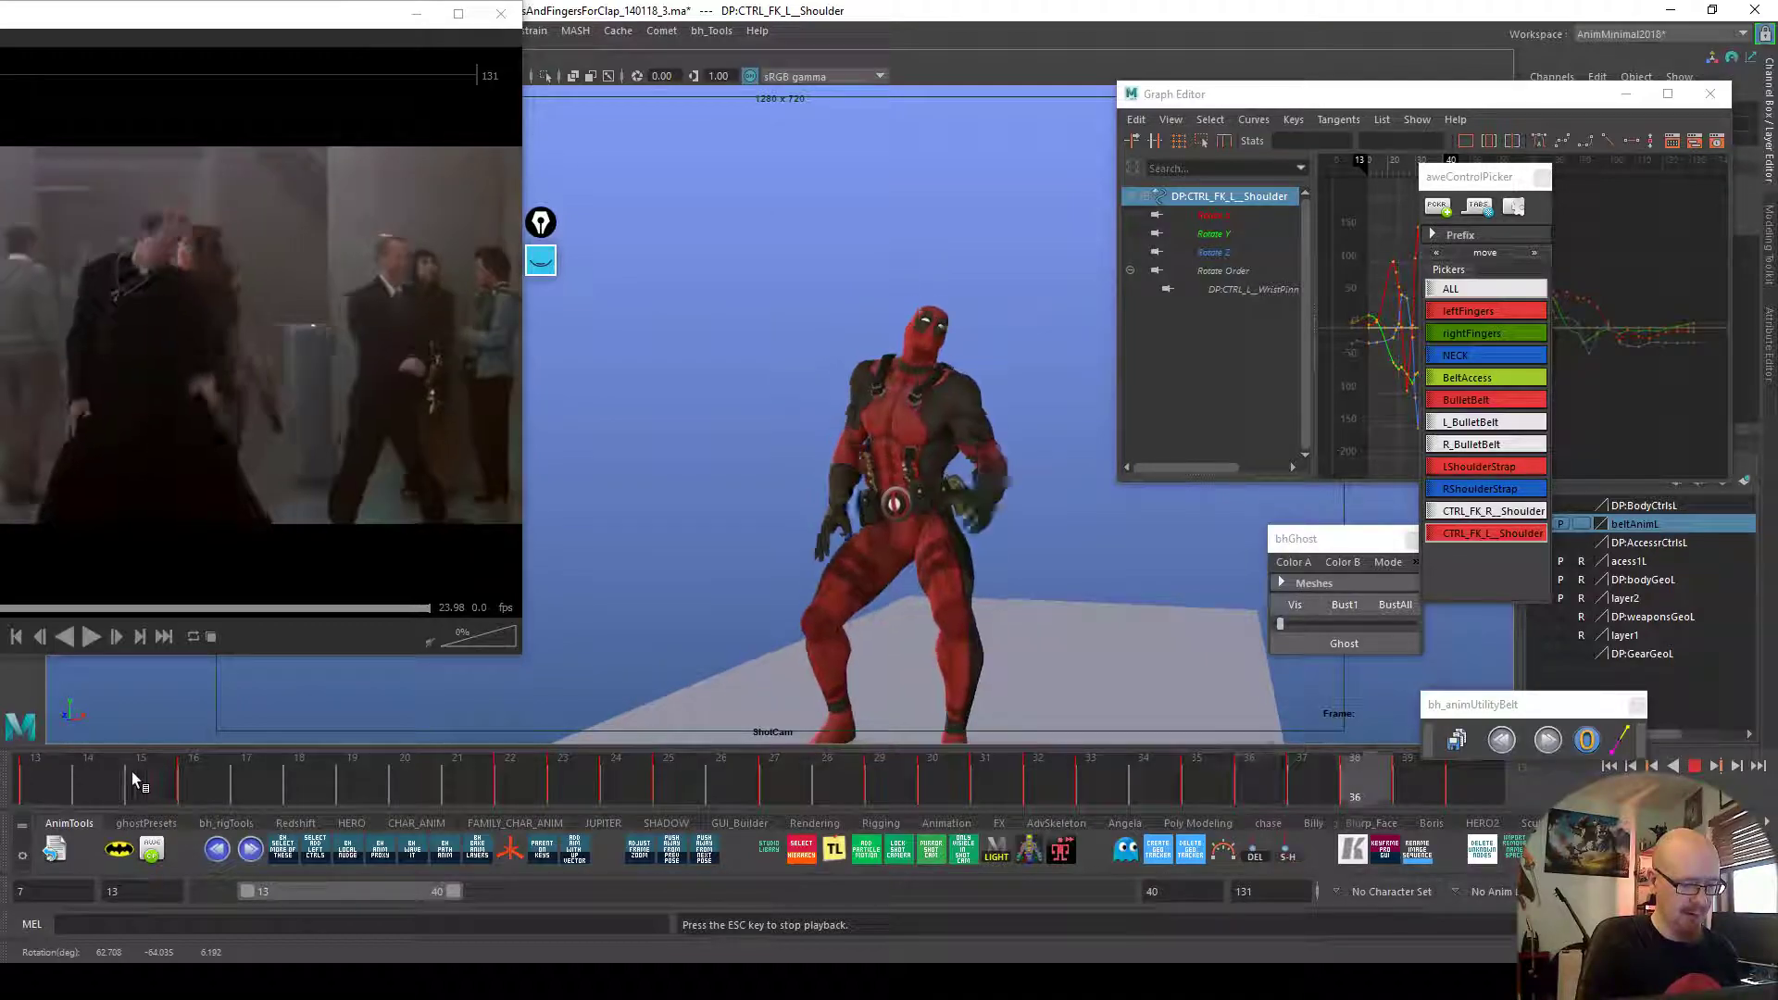
Rotate the left FK shoulder at frame 19 so the forearm sits in front of the belt
drag(164, 780, 342, 798)
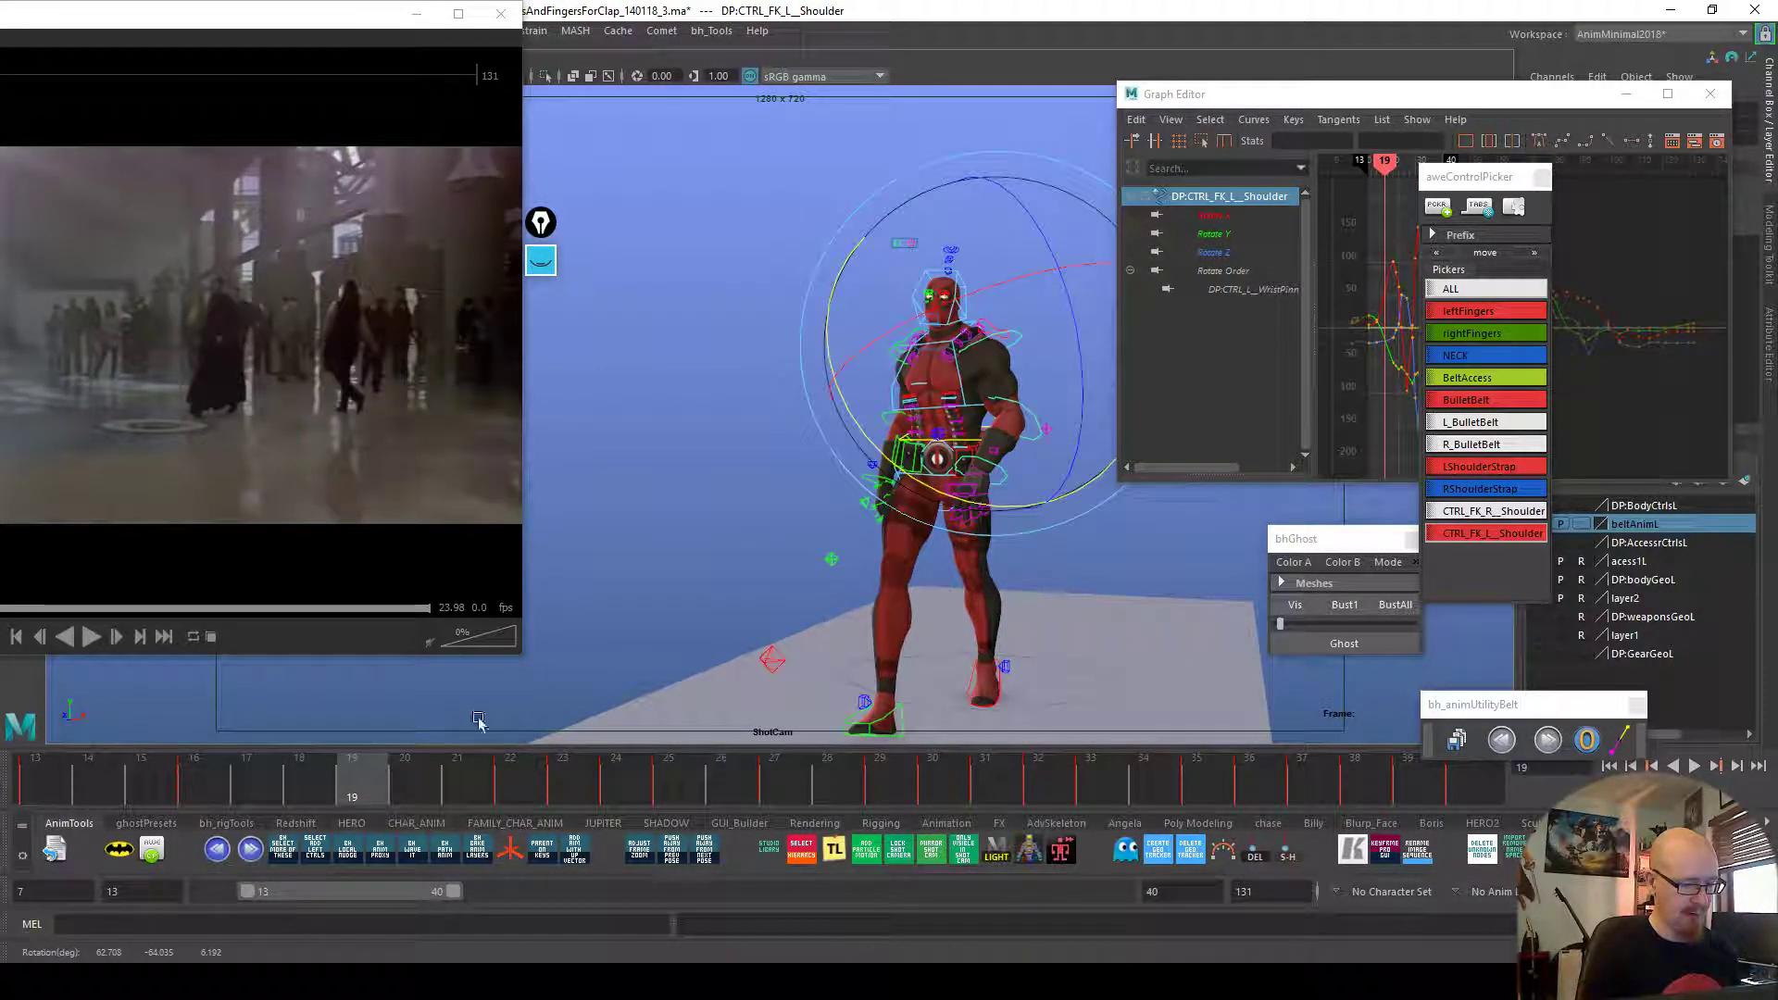
drag(1008, 510, 997, 442)
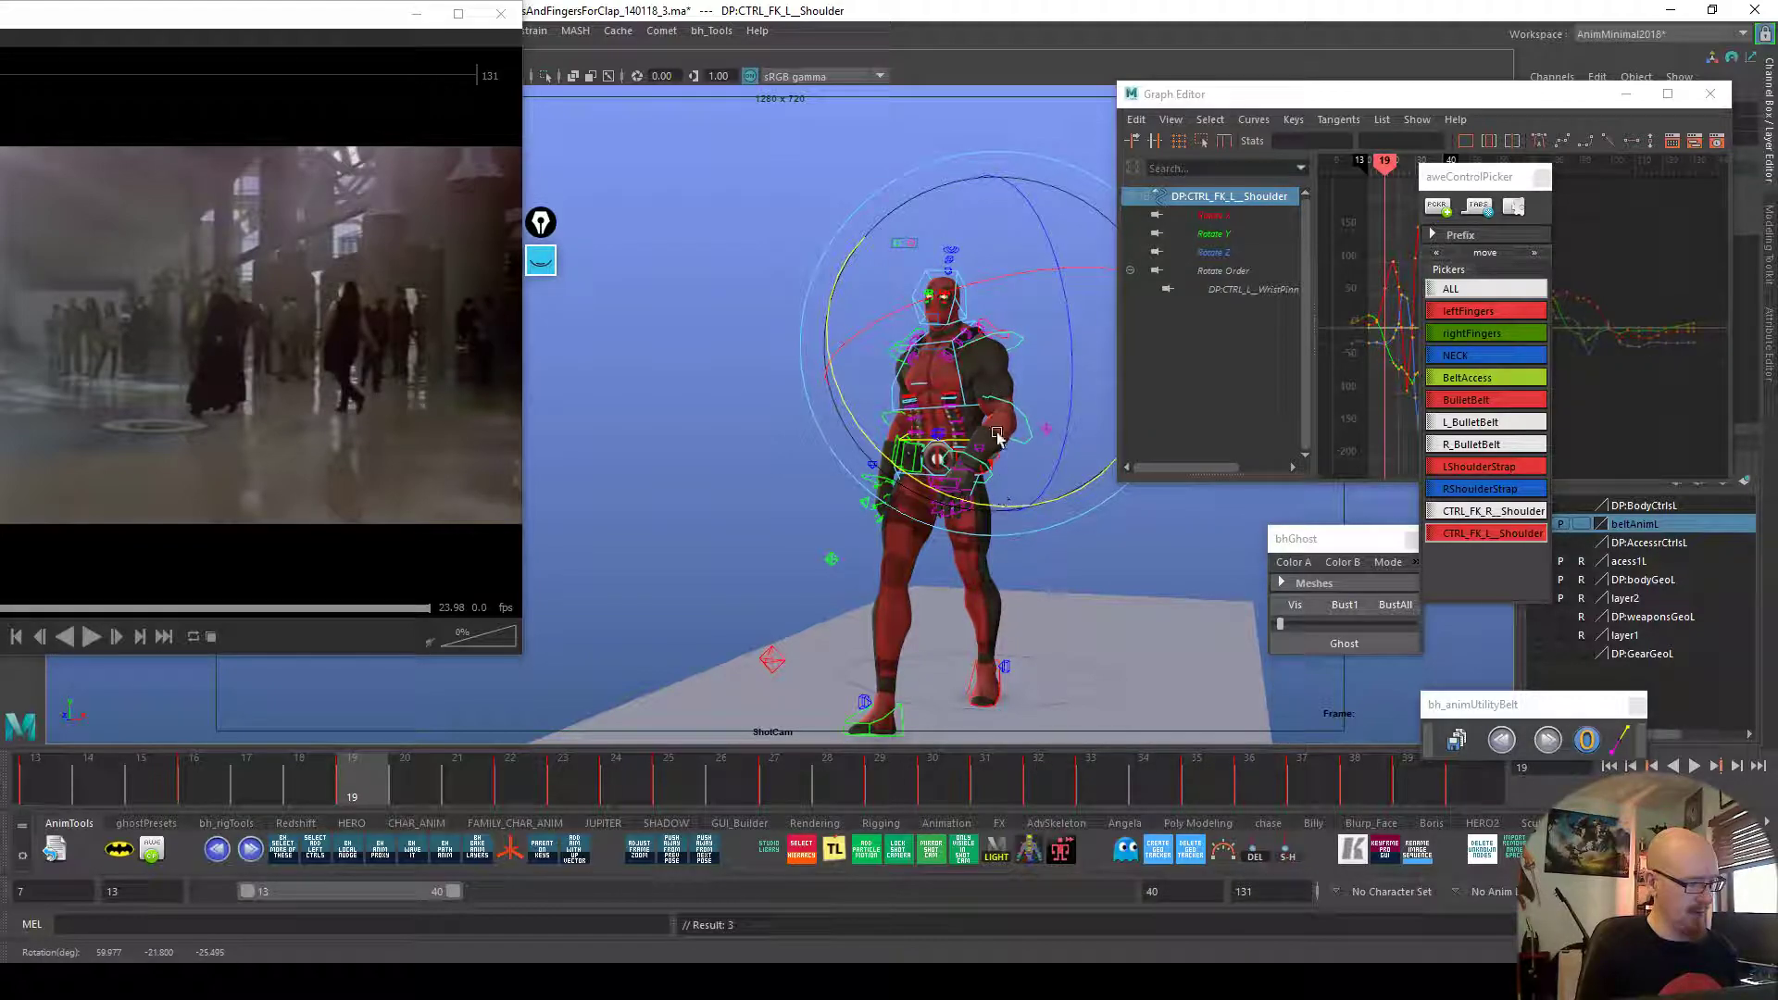
drag(1009, 283, 1007, 277)
mouse_move(990, 497)
mouse_down()
mouse_move(974, 502)
mouse_move(1037, 473)
mouse_move(997, 500)
mouse_up()
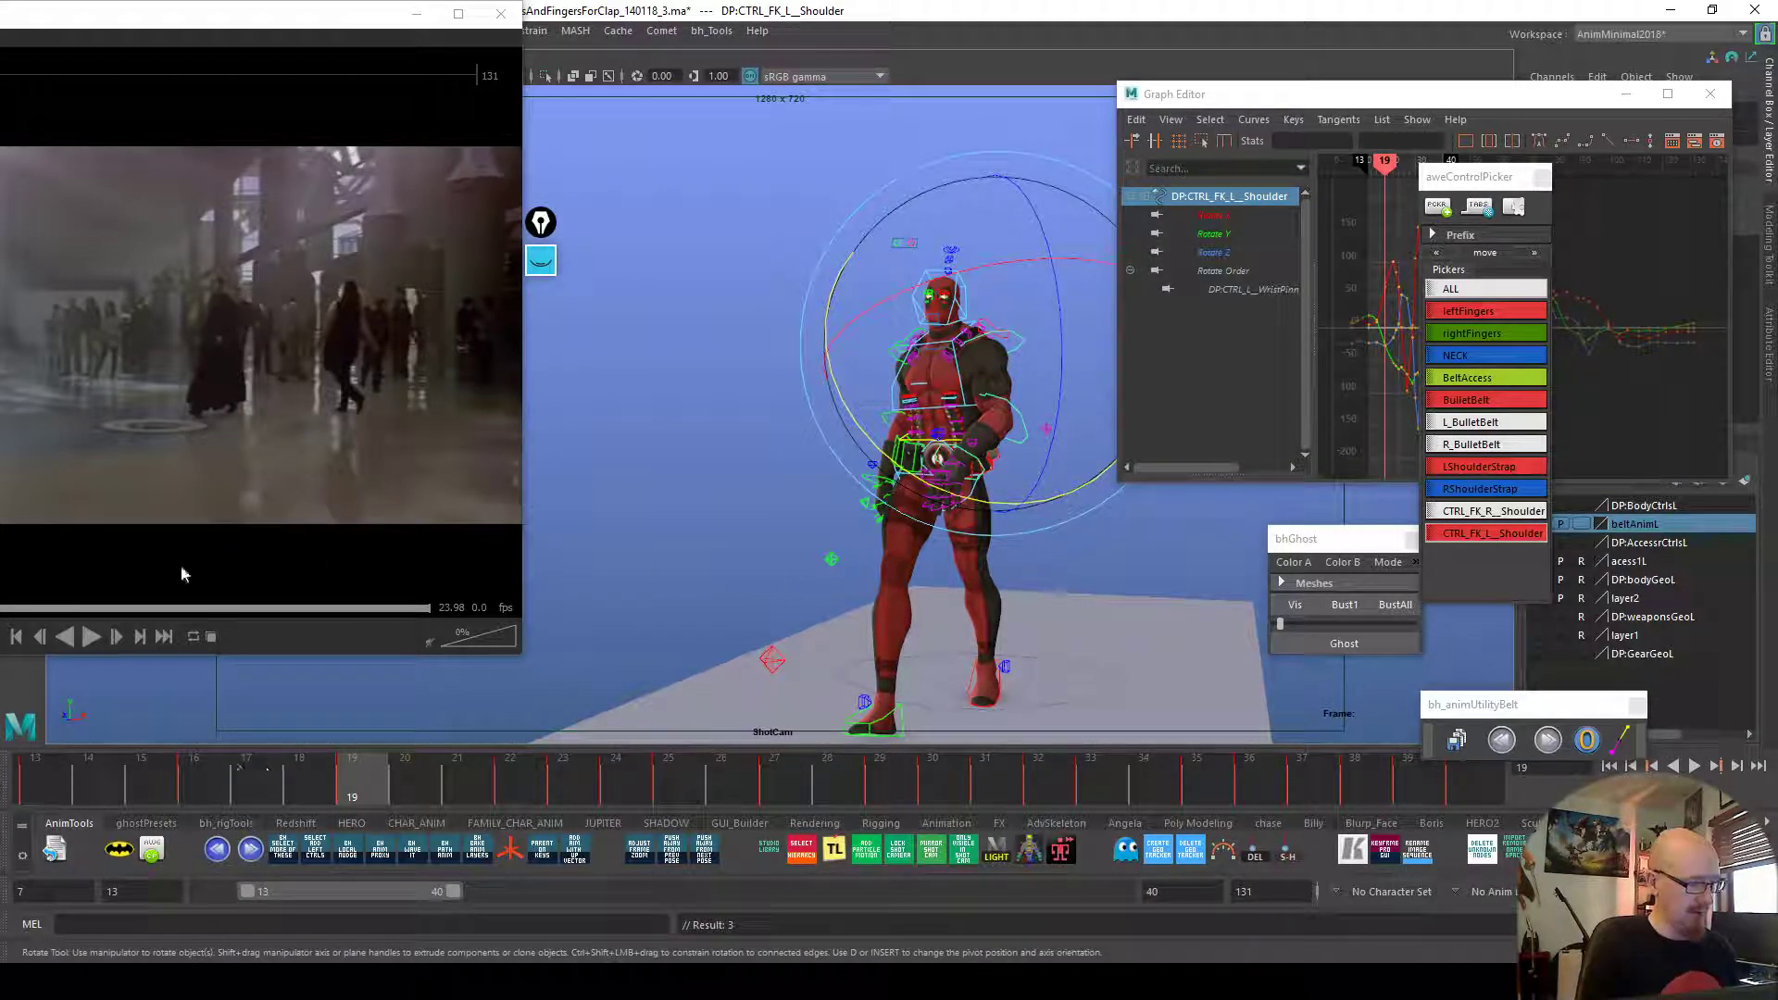
Show the screen annotation tools, clear the old strokes, and draw a yellow bent-arm line over the dancer in the reference video
click(541, 260)
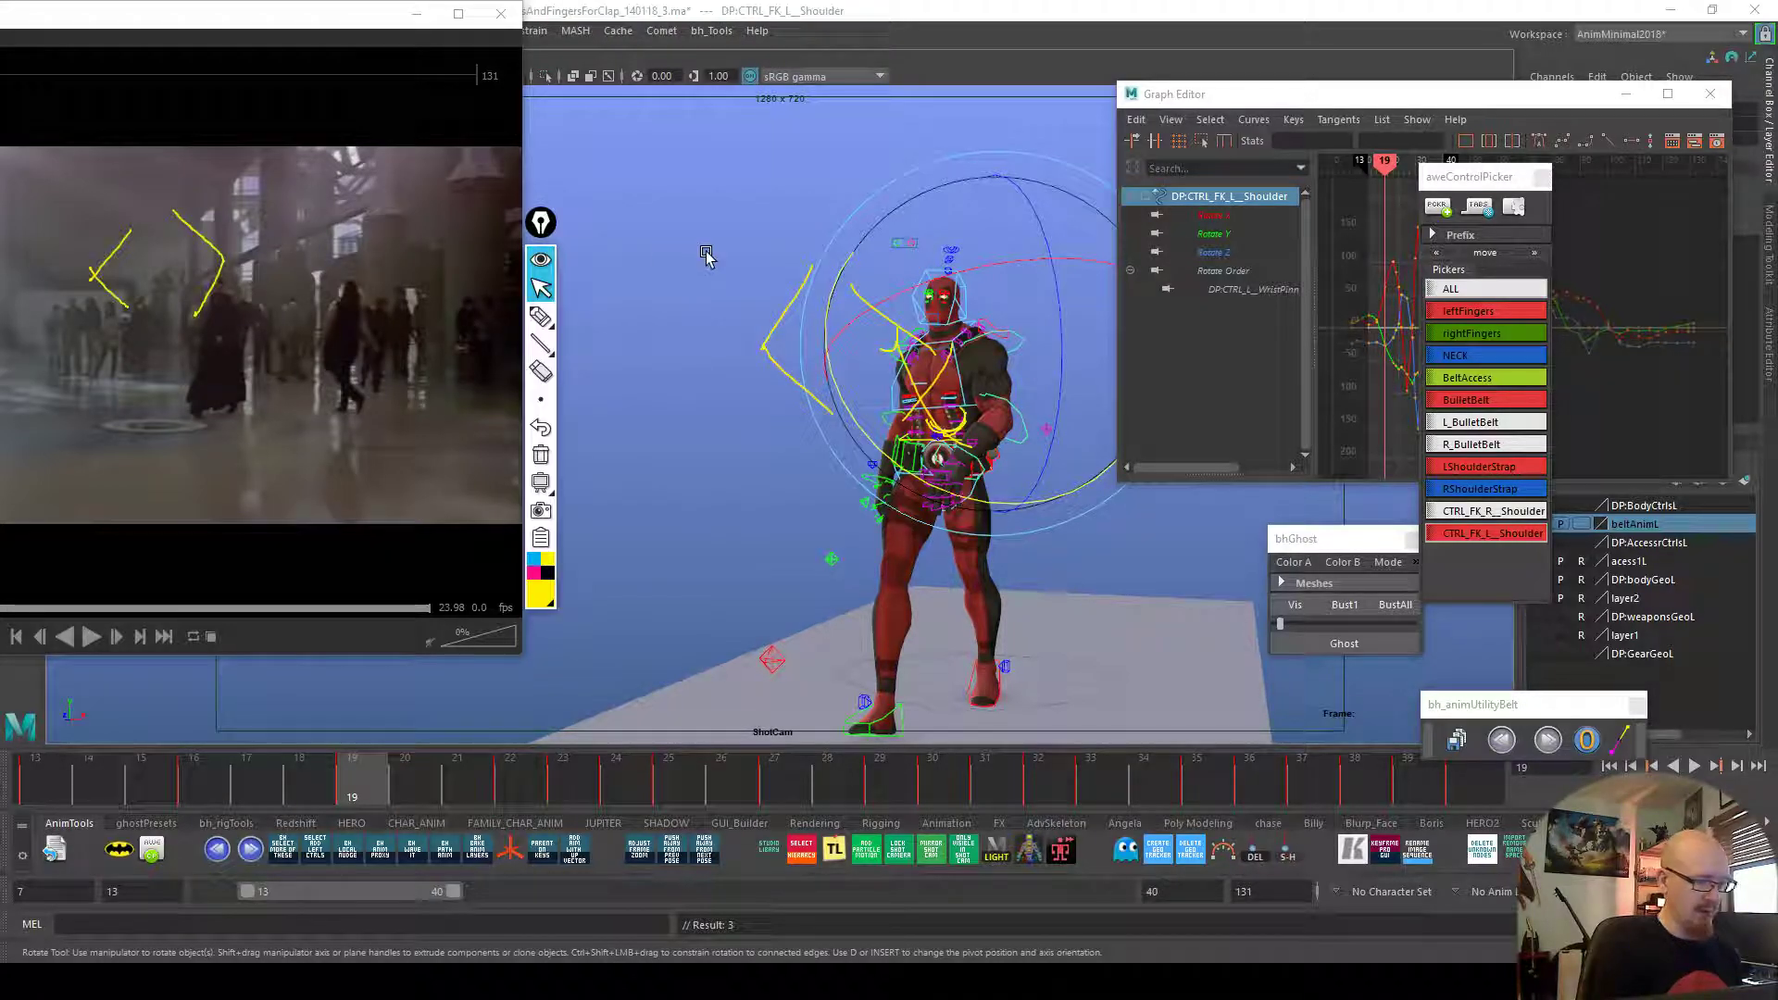
click(541, 343)
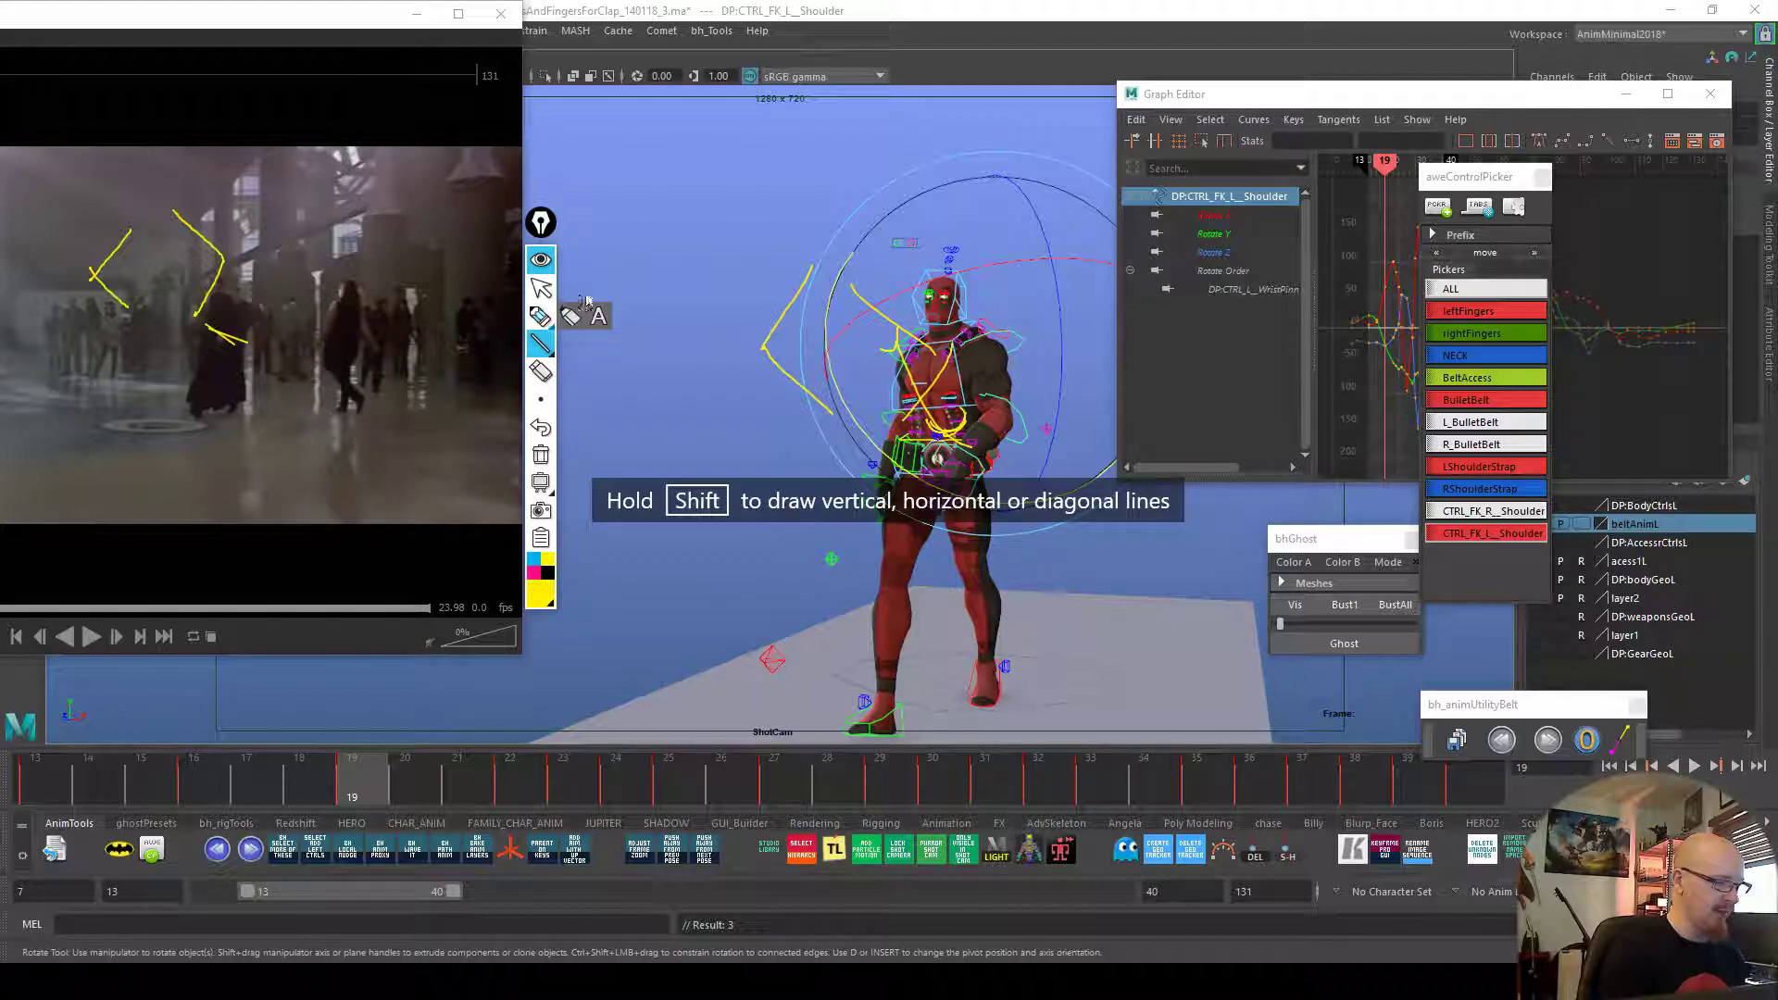
click(541, 454)
click(541, 318)
mouse_move(207, 329)
mouse_down()
mouse_move(224, 346)
mouse_move(228, 284)
mouse_up()
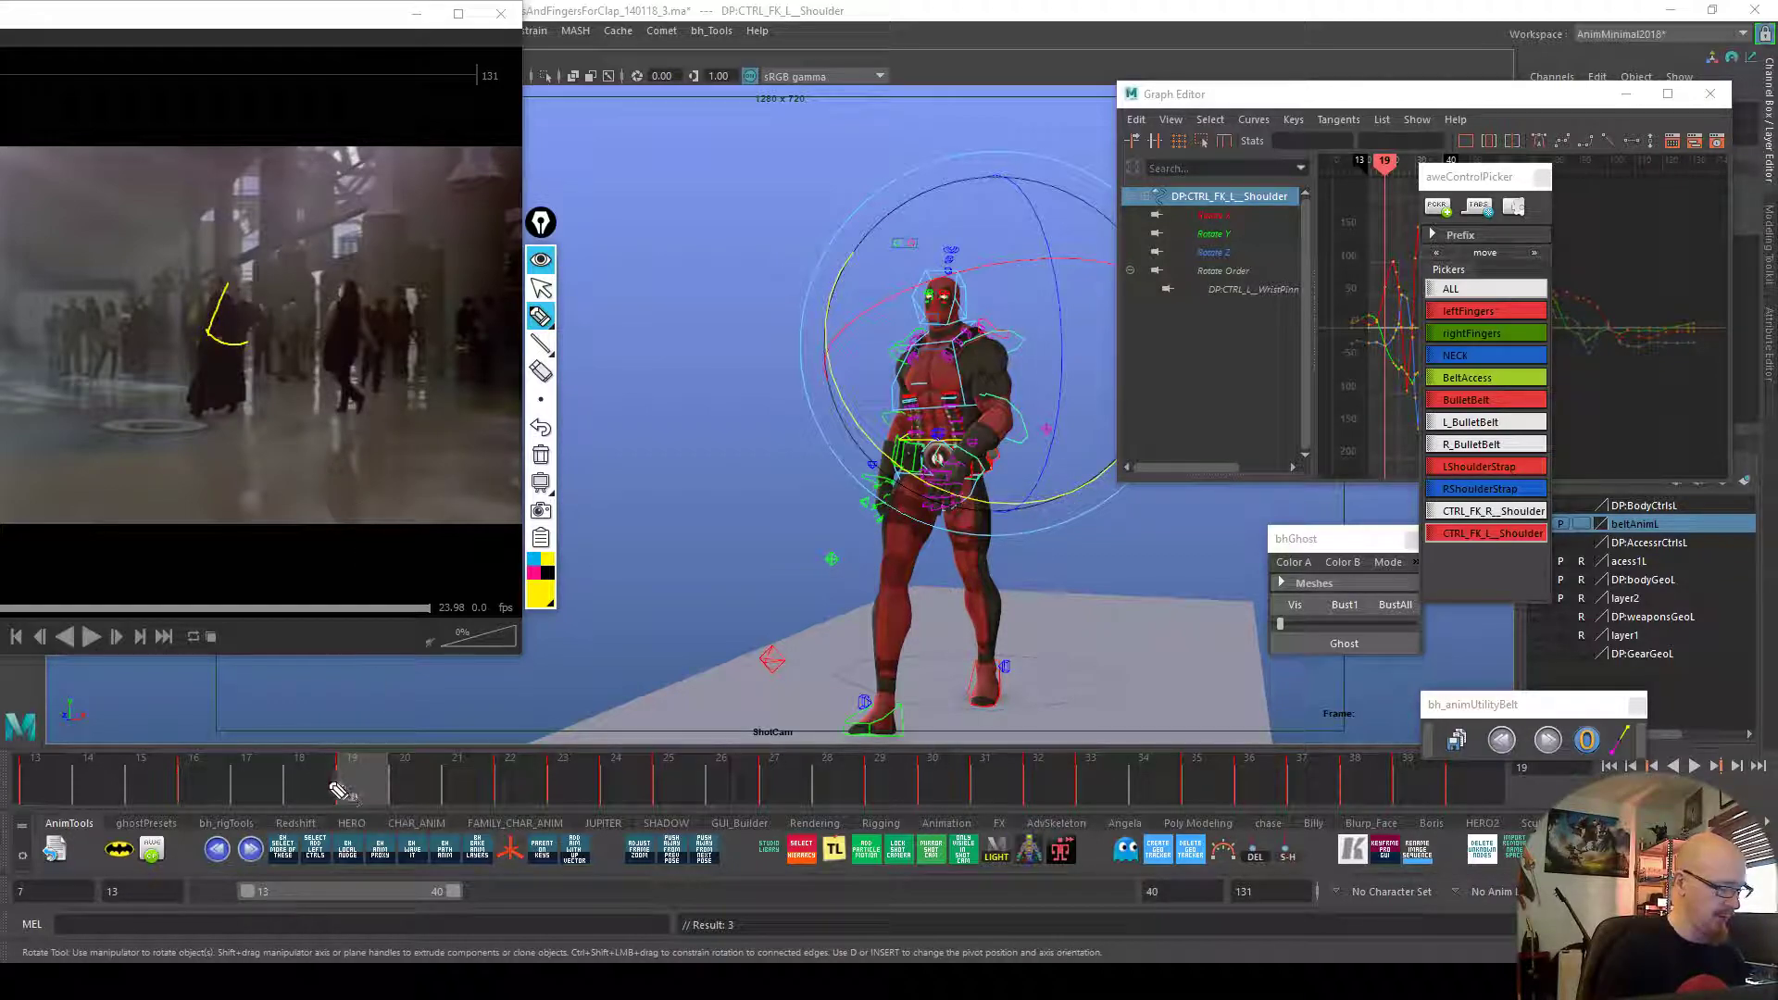
Rotate the left FK wrist at frame 22, and create a ghost of that pose with a thicker outline
drag(376, 787, 515, 785)
click(887, 570)
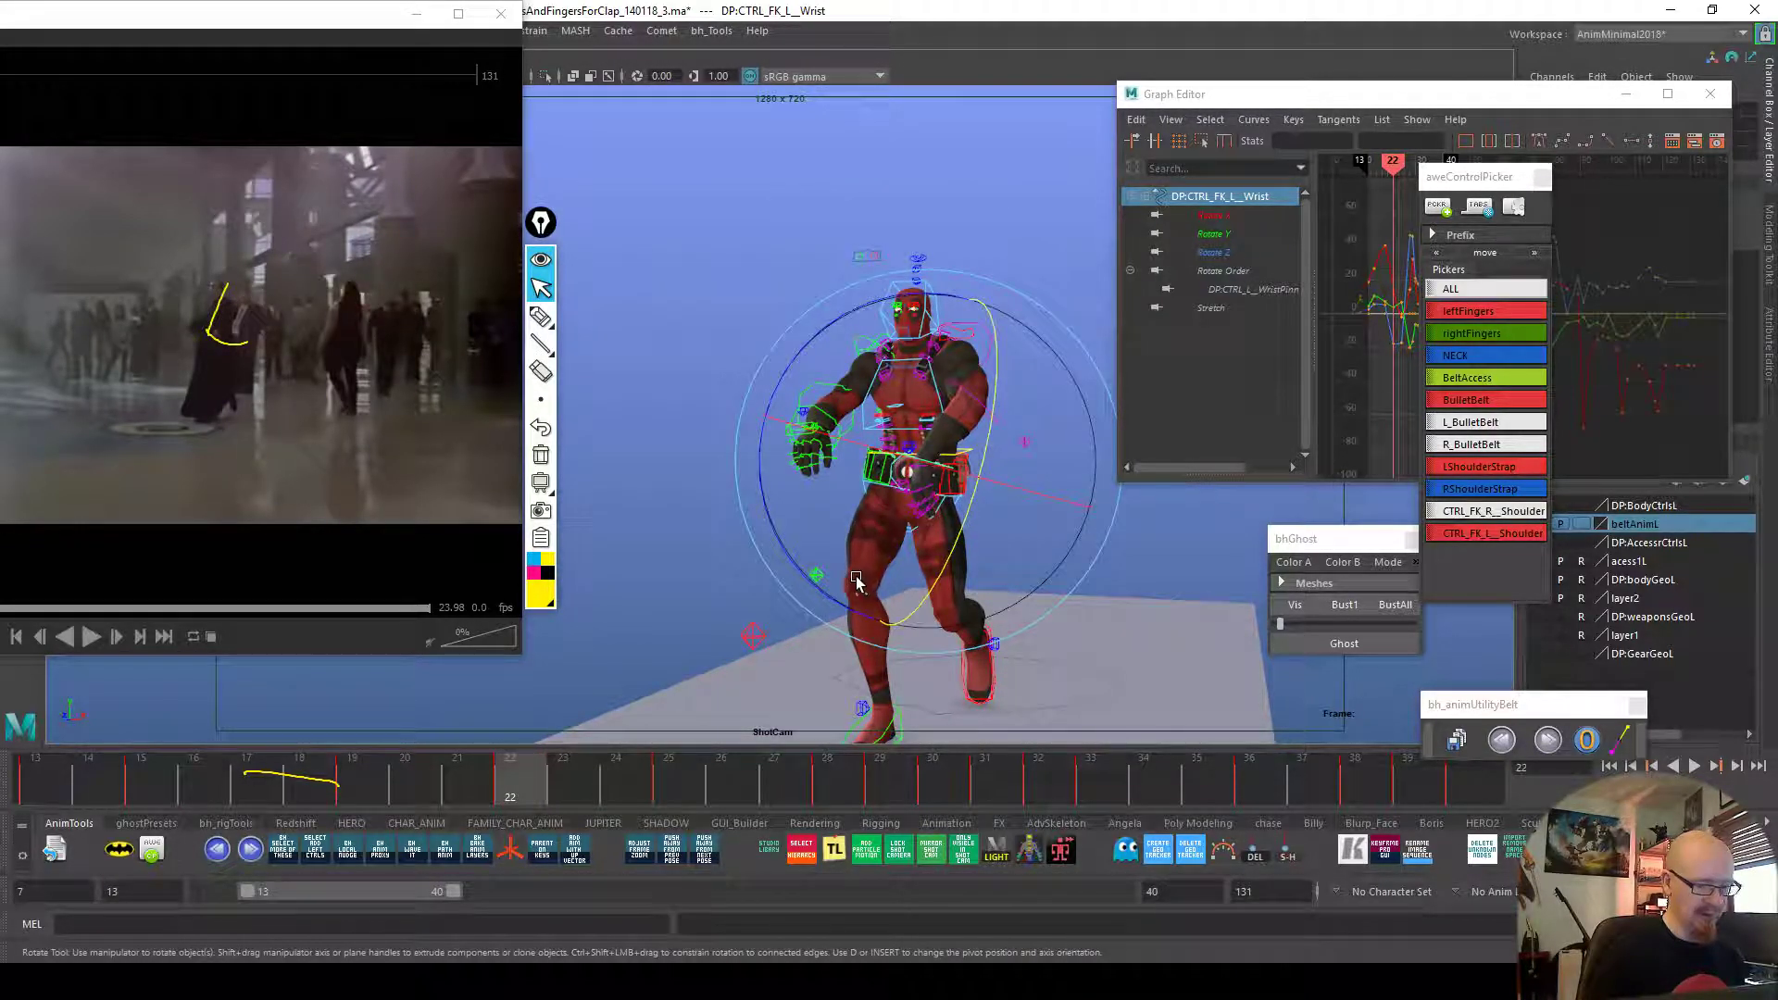
drag(856, 580, 815, 576)
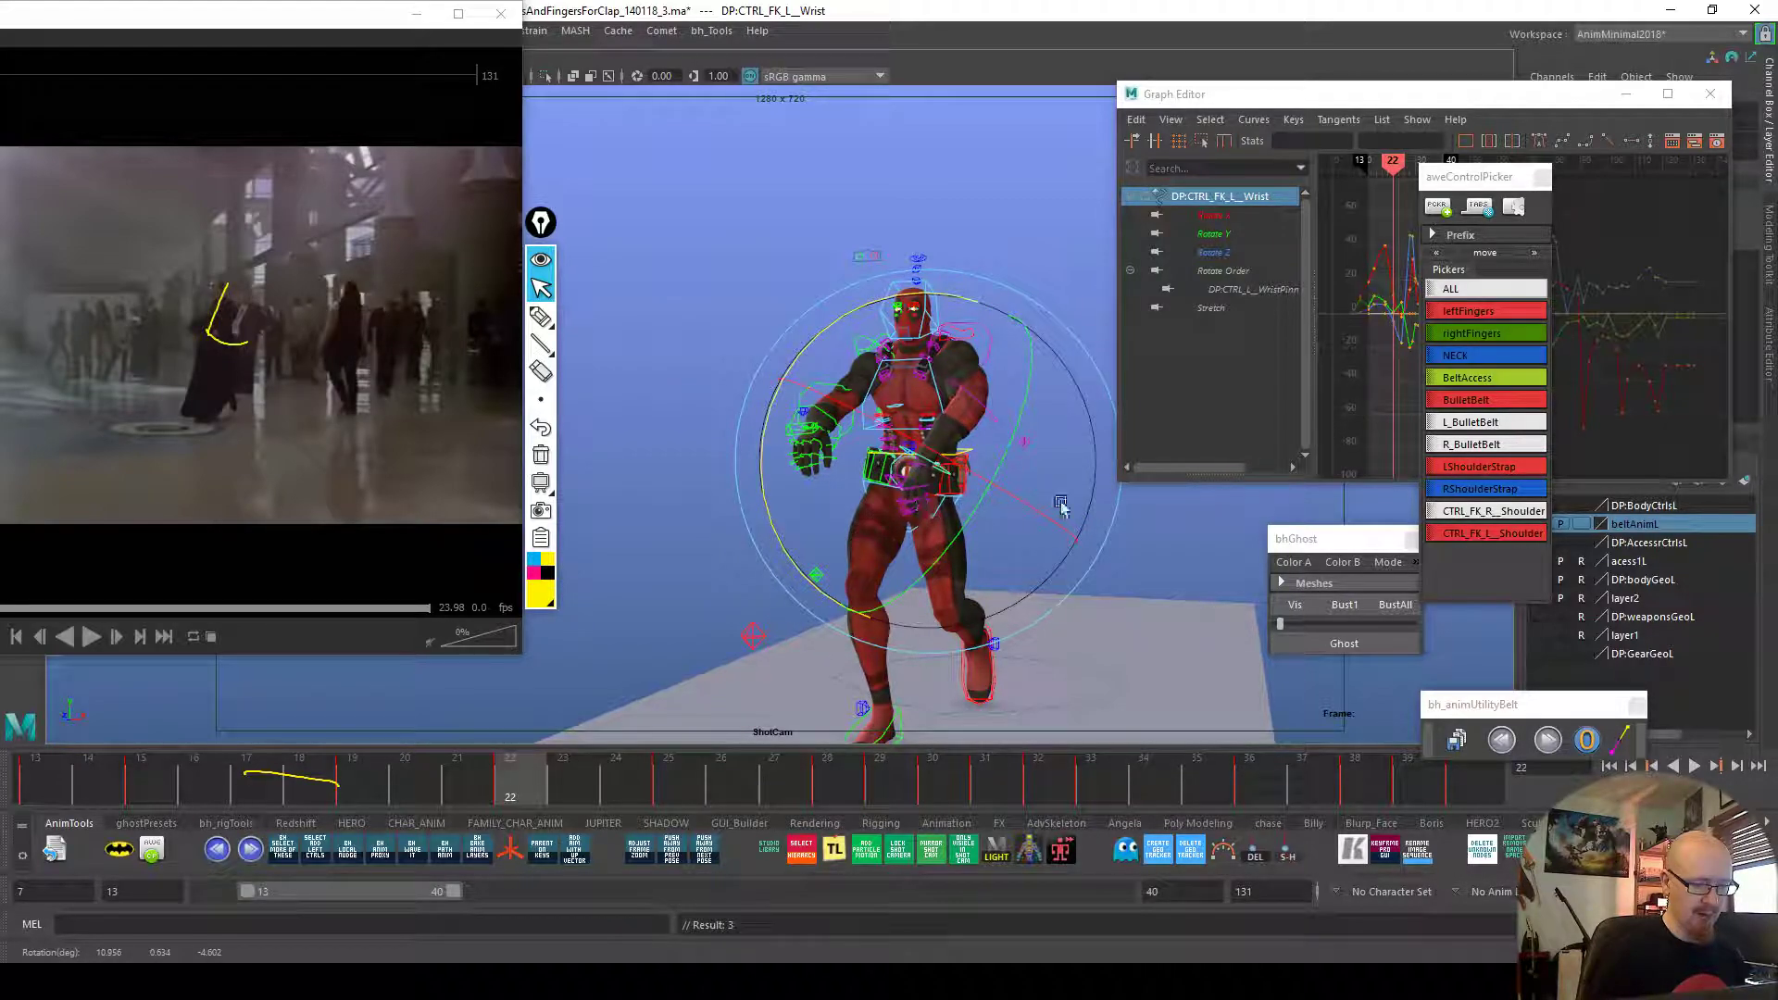
click(1369, 641)
drag(1299, 628, 1296, 631)
Adjust the left FK shoulder and wrist rotations at frame 19, using the ghosted frame 22 pose as a guide
click(998, 345)
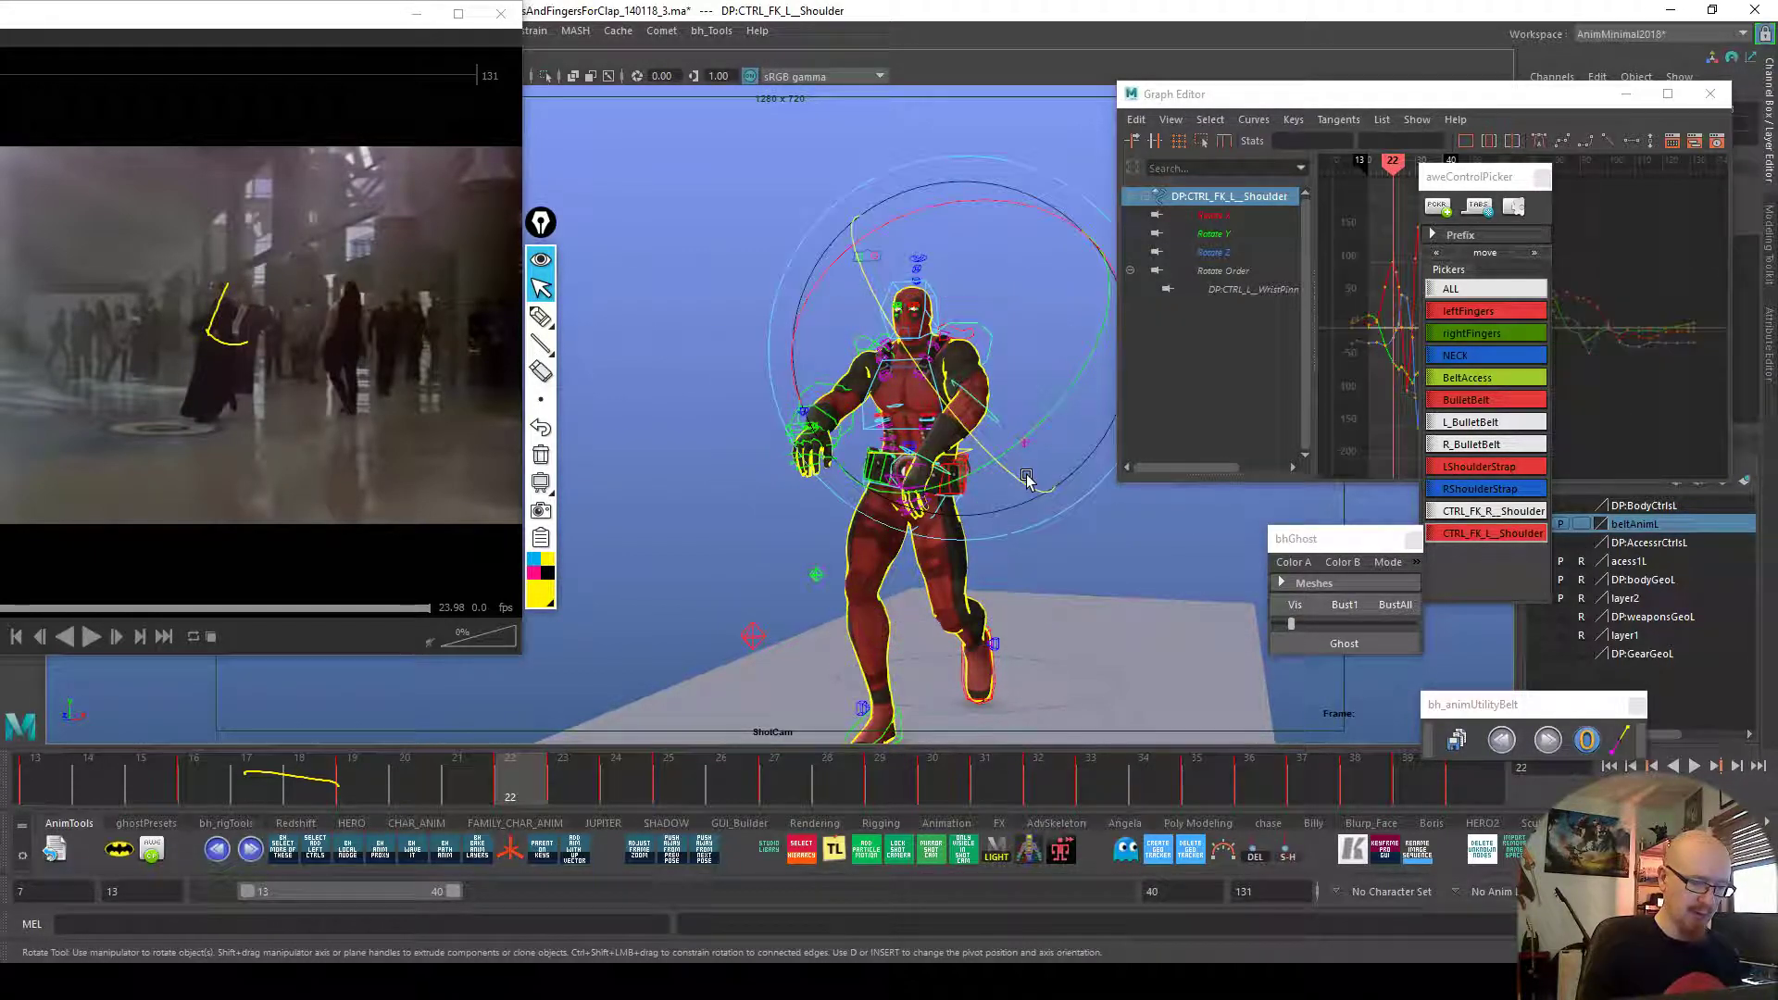
mouse_move(392, 790)
mouse_down()
mouse_move(208, 780)
mouse_move(387, 780)
mouse_up()
drag(1047, 466, 1049, 477)
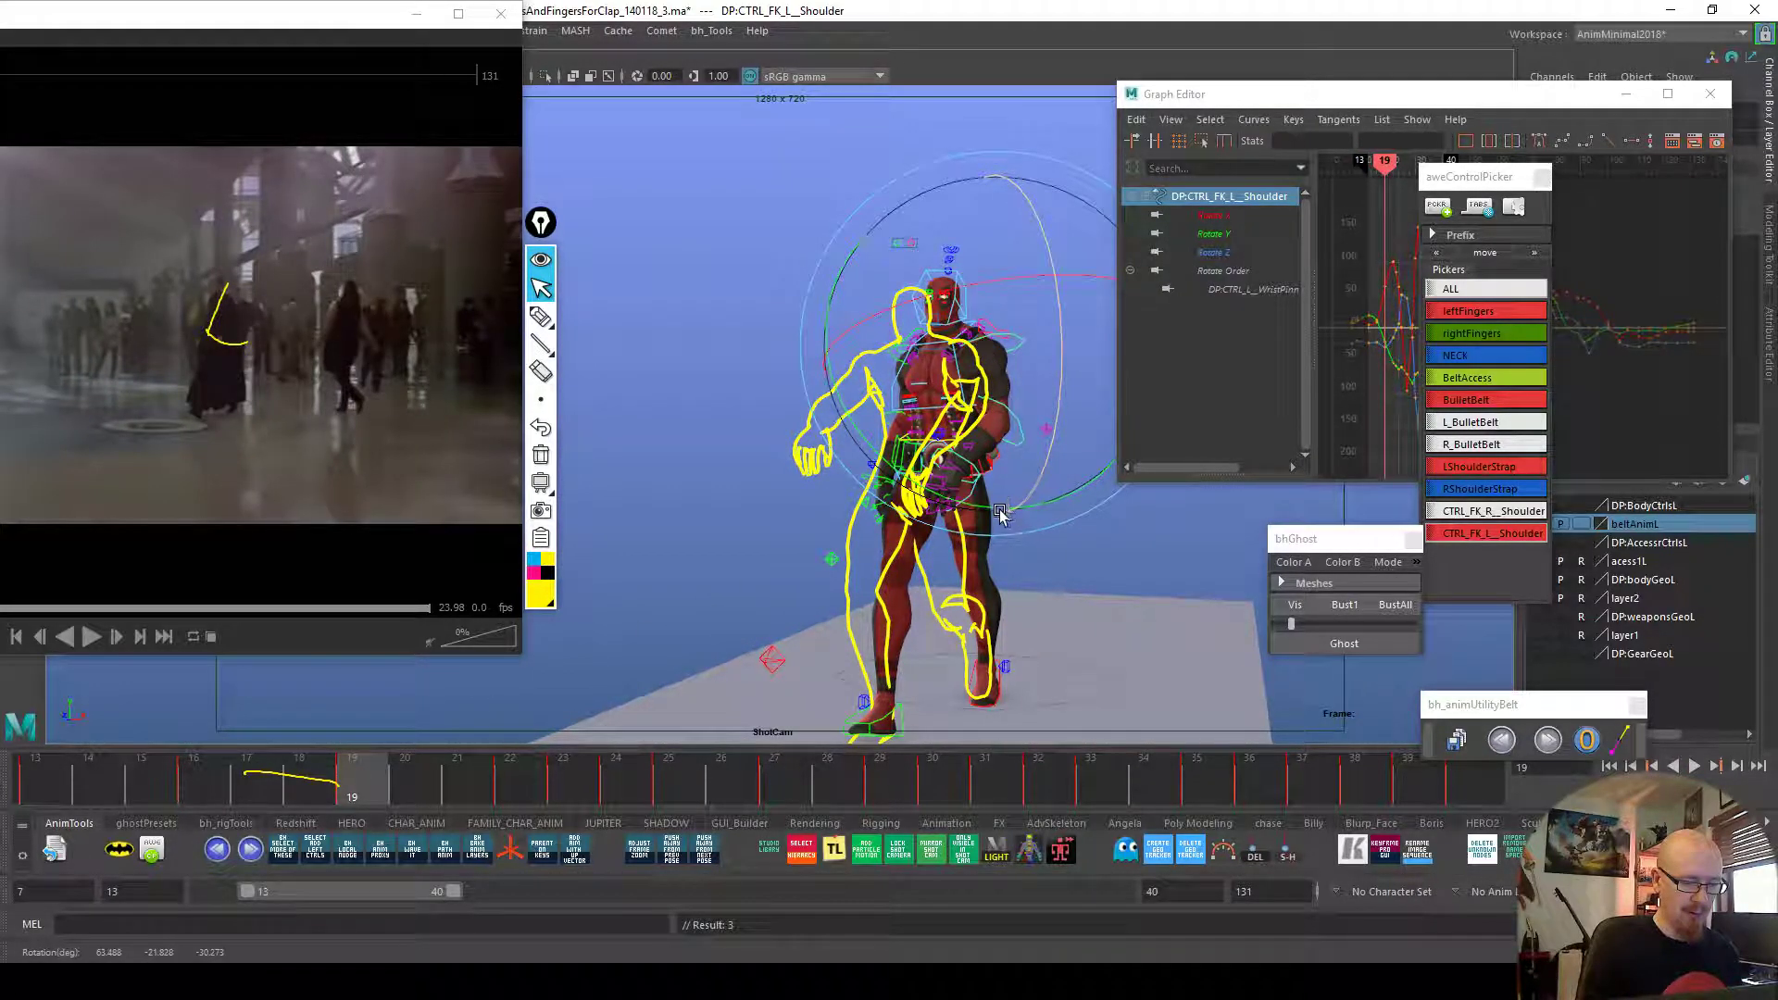
click(1020, 505)
mouse_move(1022, 566)
mouse_down()
mouse_move(1027, 589)
mouse_move(1038, 577)
mouse_up()
click(1019, 348)
drag(1071, 386, 1070, 400)
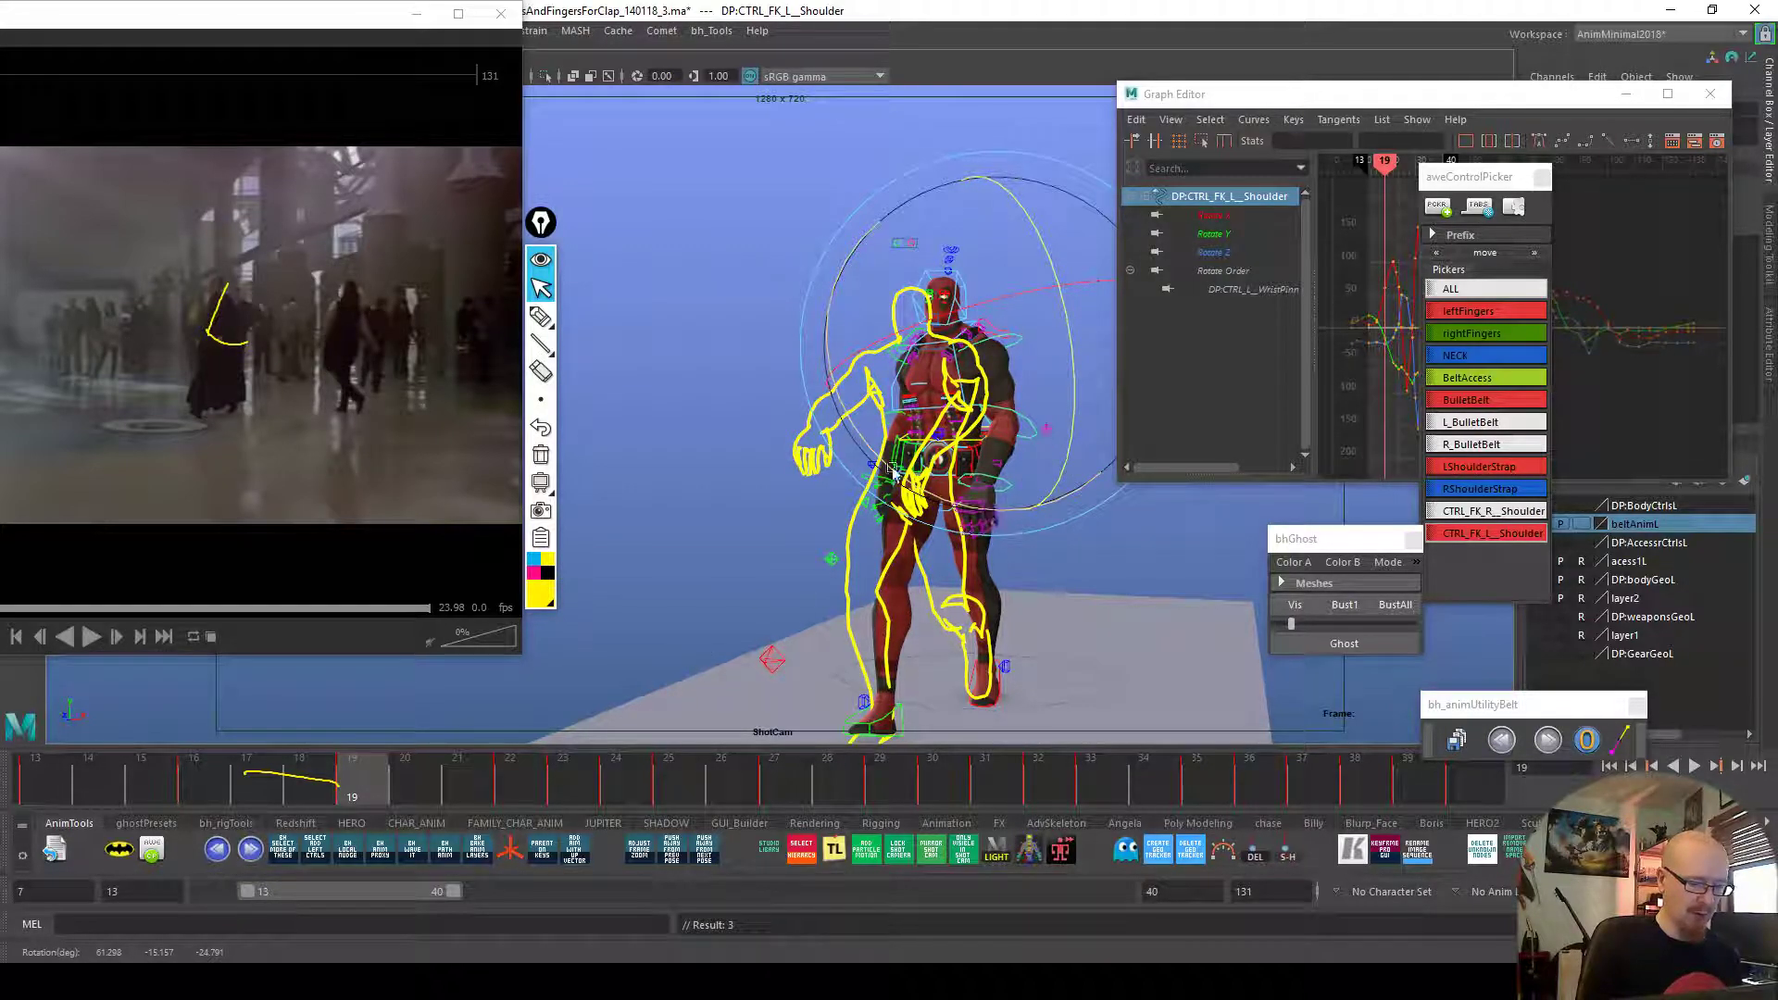
Refine the left FK shoulder's rotation at frames 22 and 23 as the arm crosses the belt
drag(34, 788, 519, 766)
drag(1049, 411, 1043, 418)
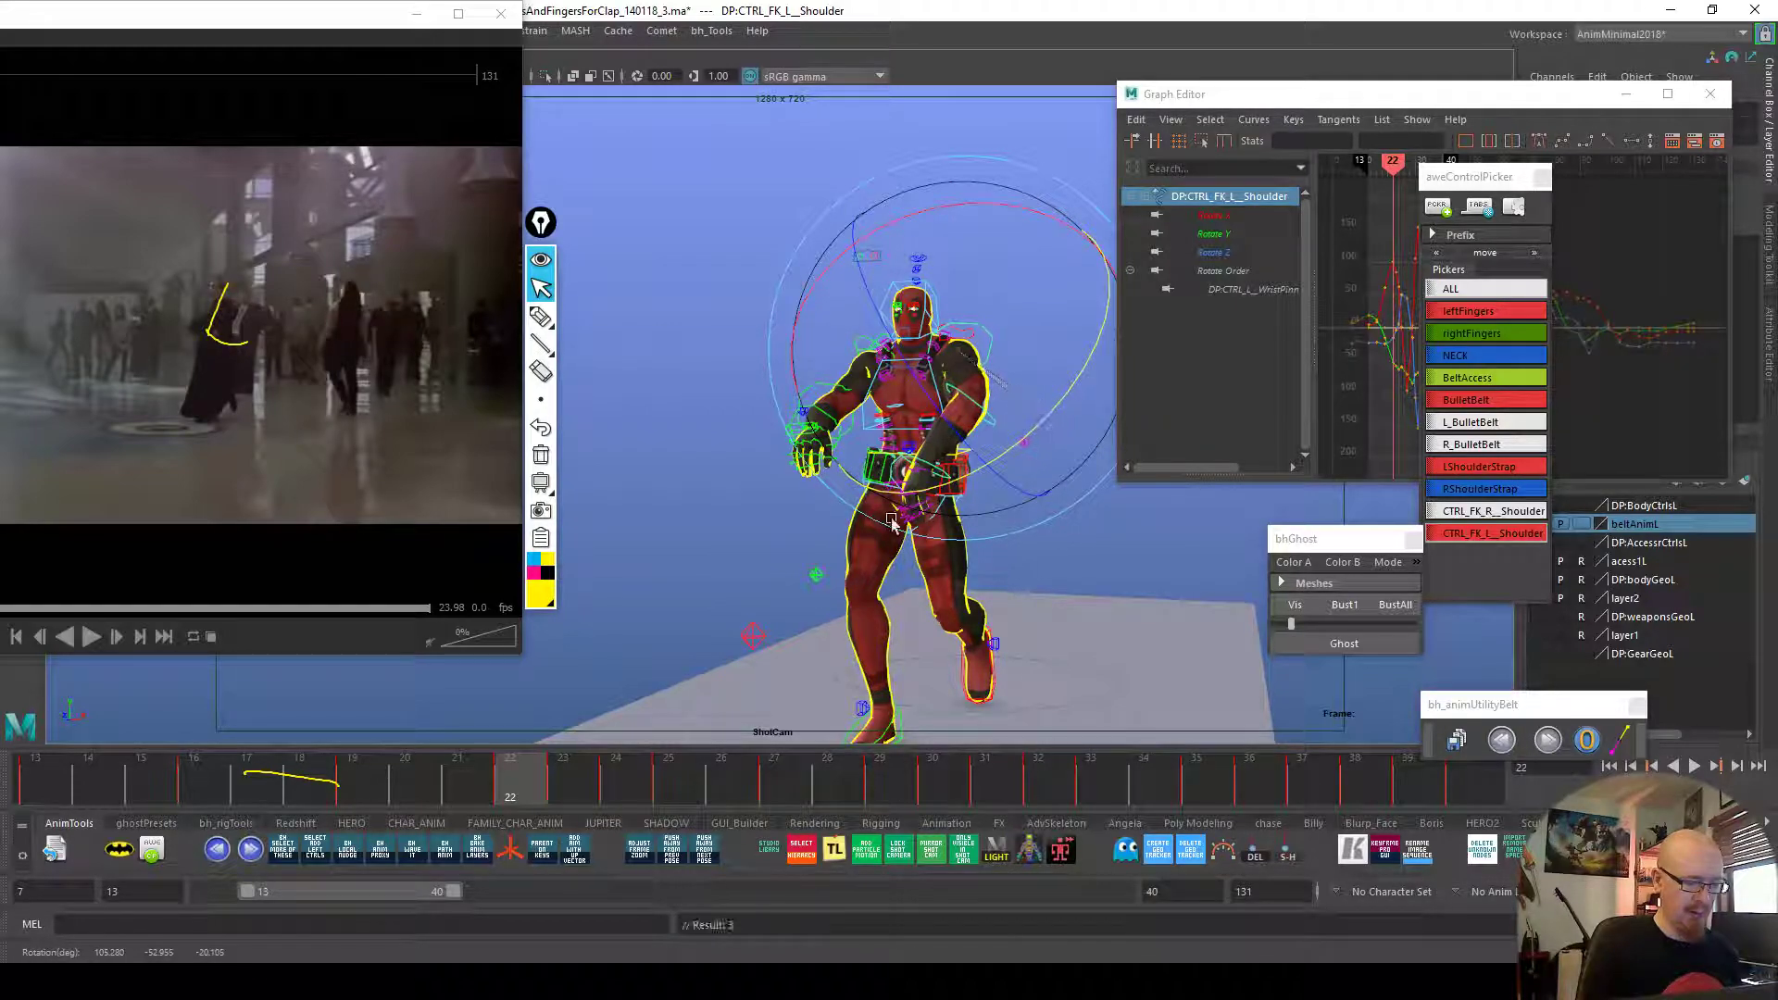
drag(553, 787, 575, 782)
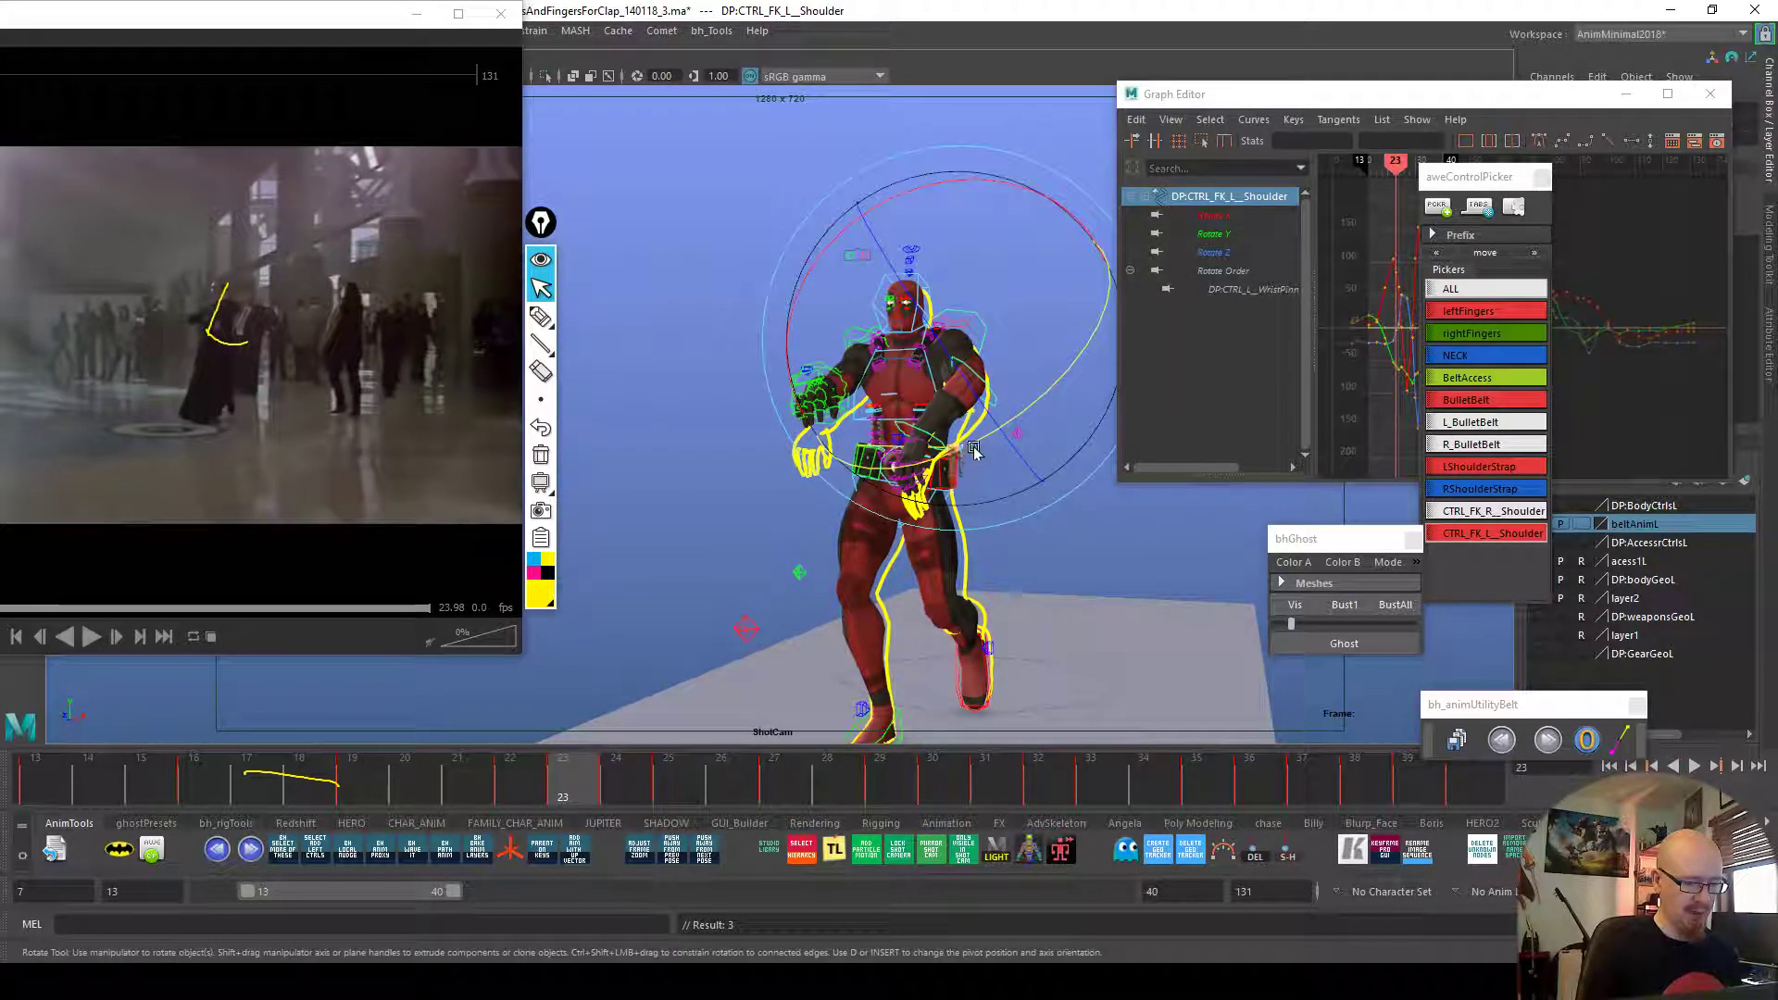
drag(966, 456, 961, 461)
Rotate the left FK shoulder at frame 25 to bring the rising arm in across the chest
mouse_move(559, 784)
mouse_down()
mouse_move(541, 778)
mouse_move(673, 767)
mouse_up()
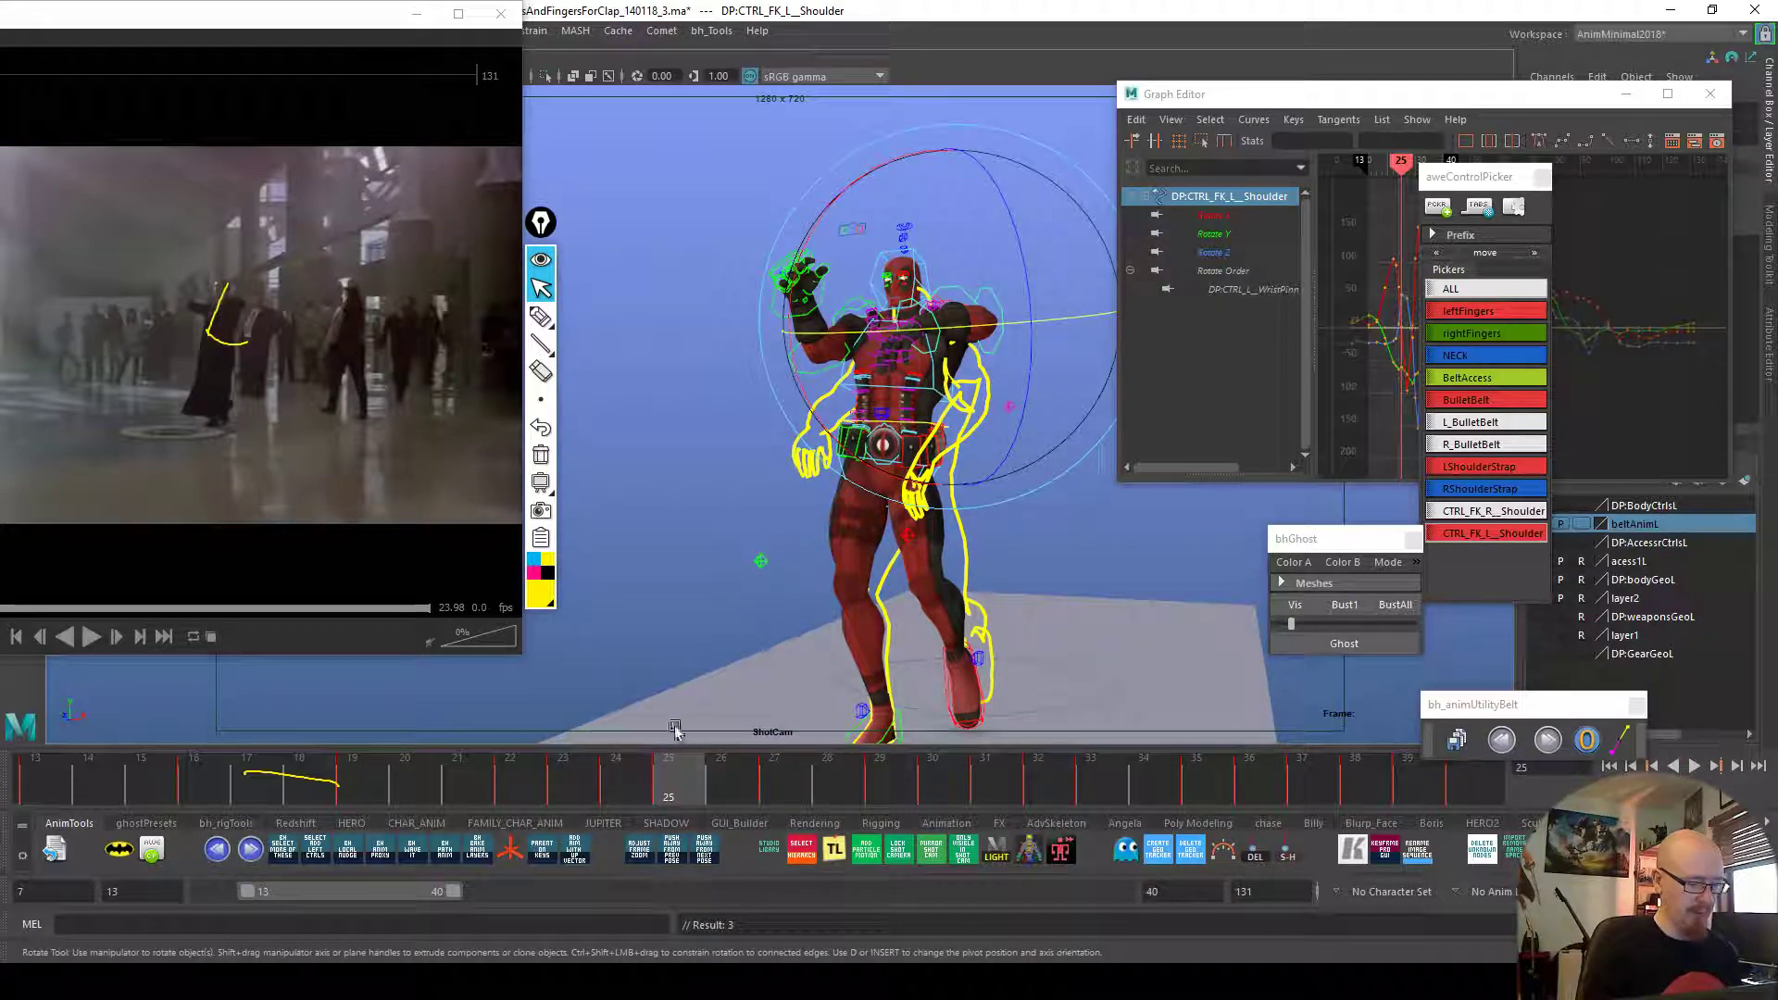
key(Delete)
drag(1016, 369, 786, 544)
Create a ghost of the raised-arm pose at frame 27 and set ghost color B to green
drag(710, 777, 773, 785)
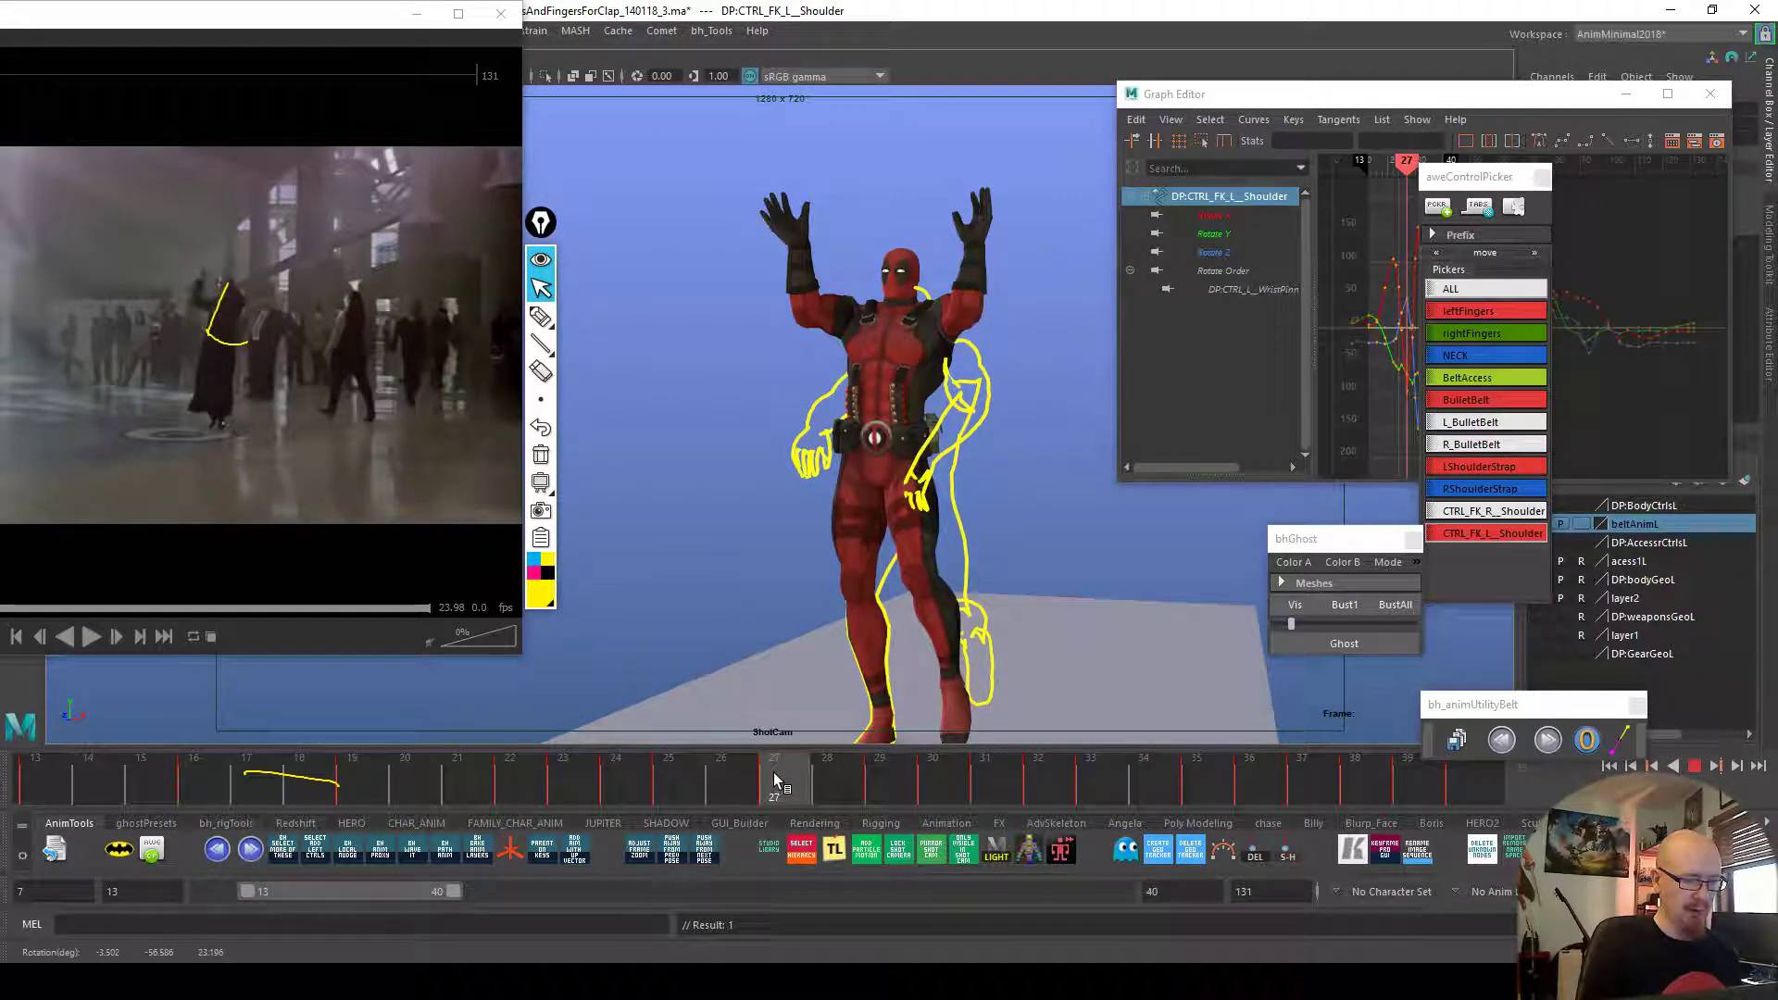
click(1334, 643)
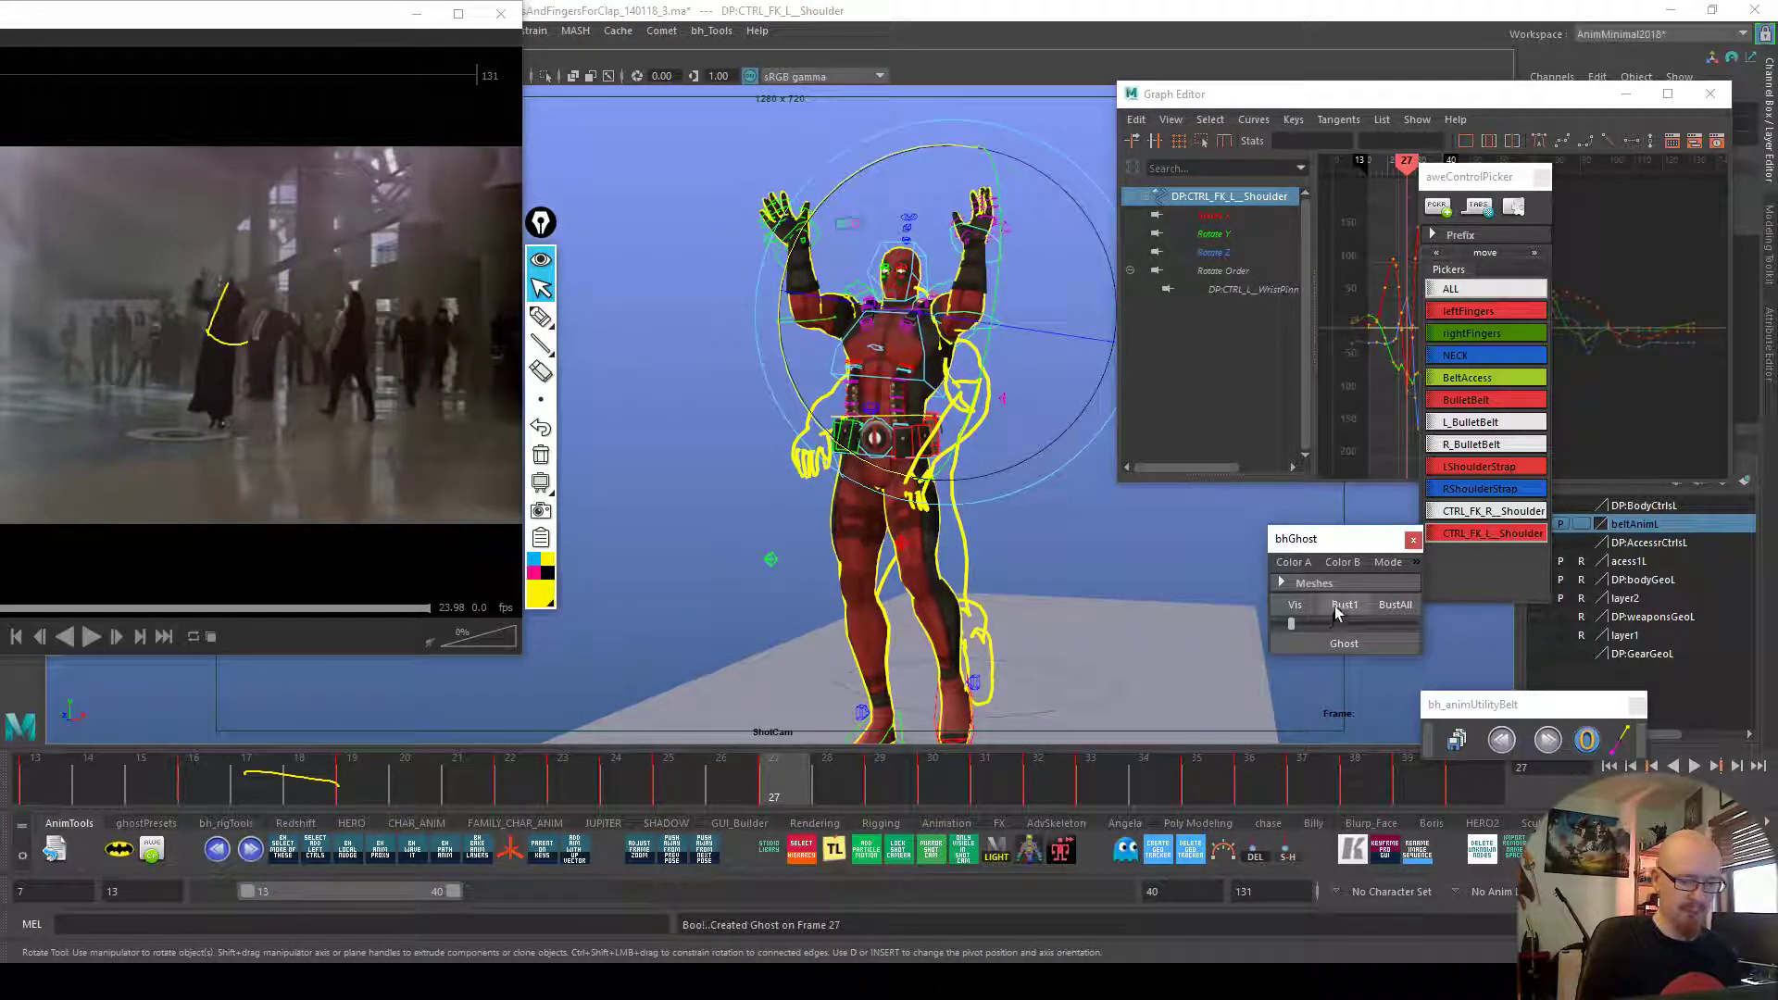
click(1344, 563)
click(1374, 658)
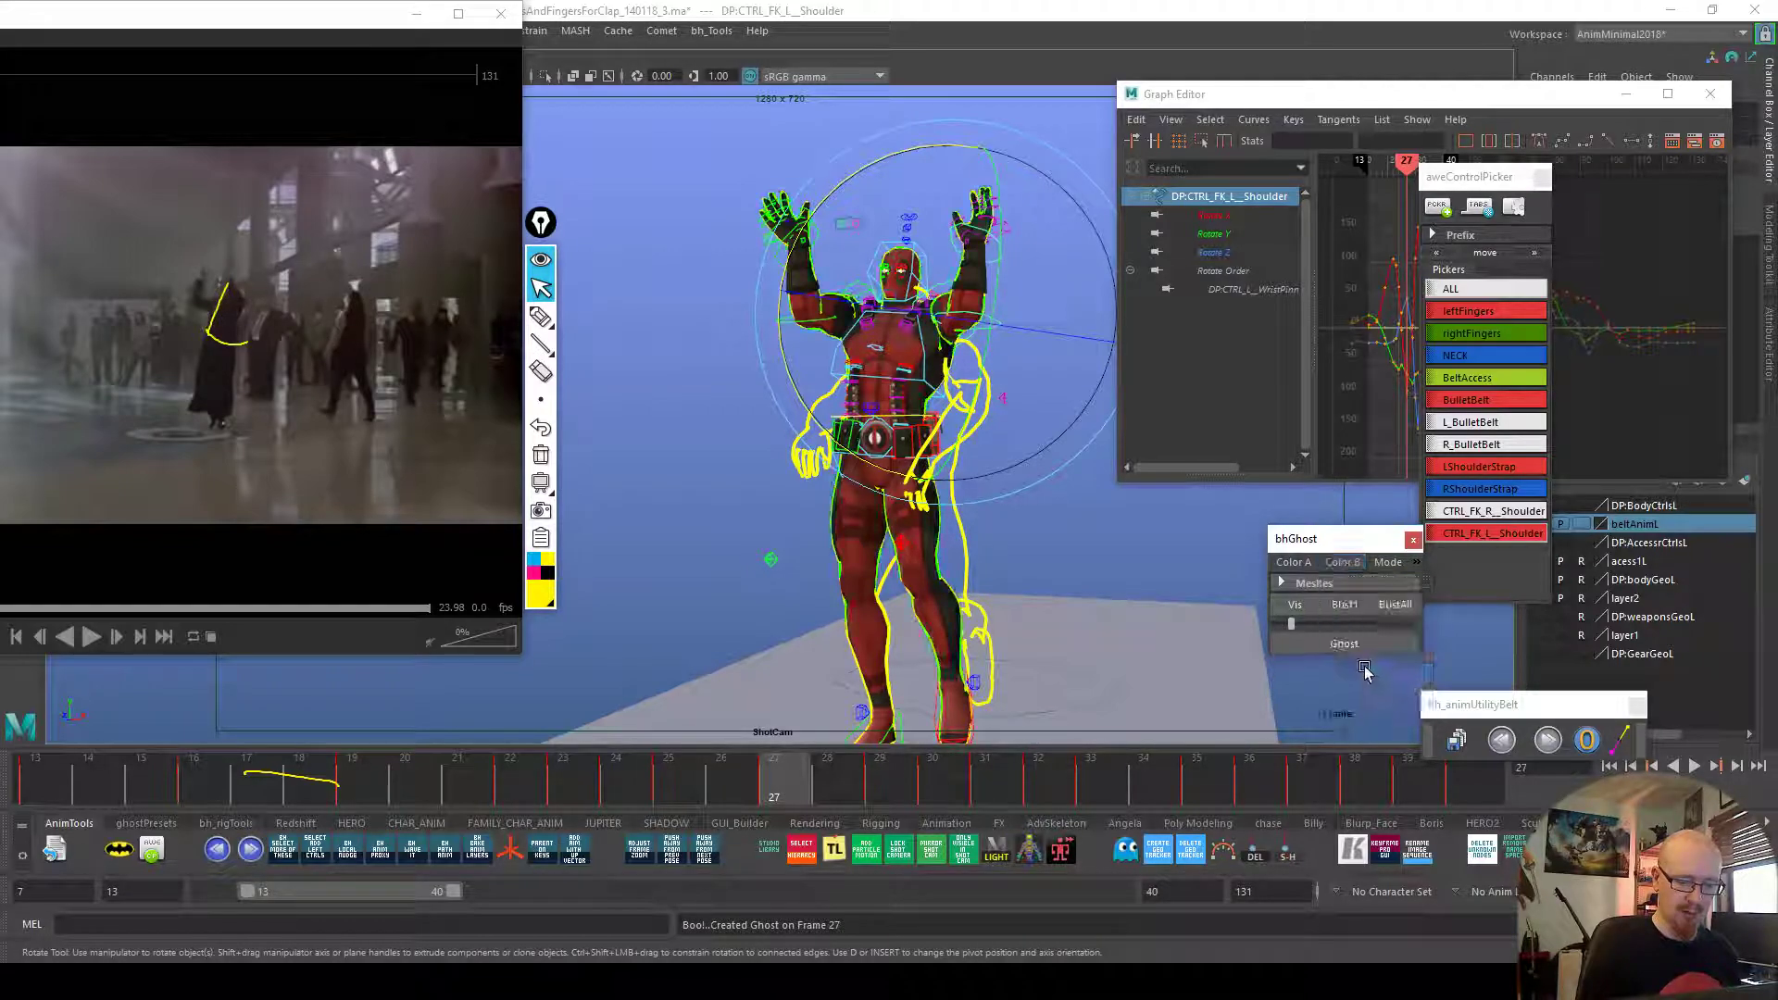
Clear all ghosts, and create new ghosts of the poses at frames 23 and 27
drag(774, 787, 567, 782)
click(1400, 607)
click(1343, 642)
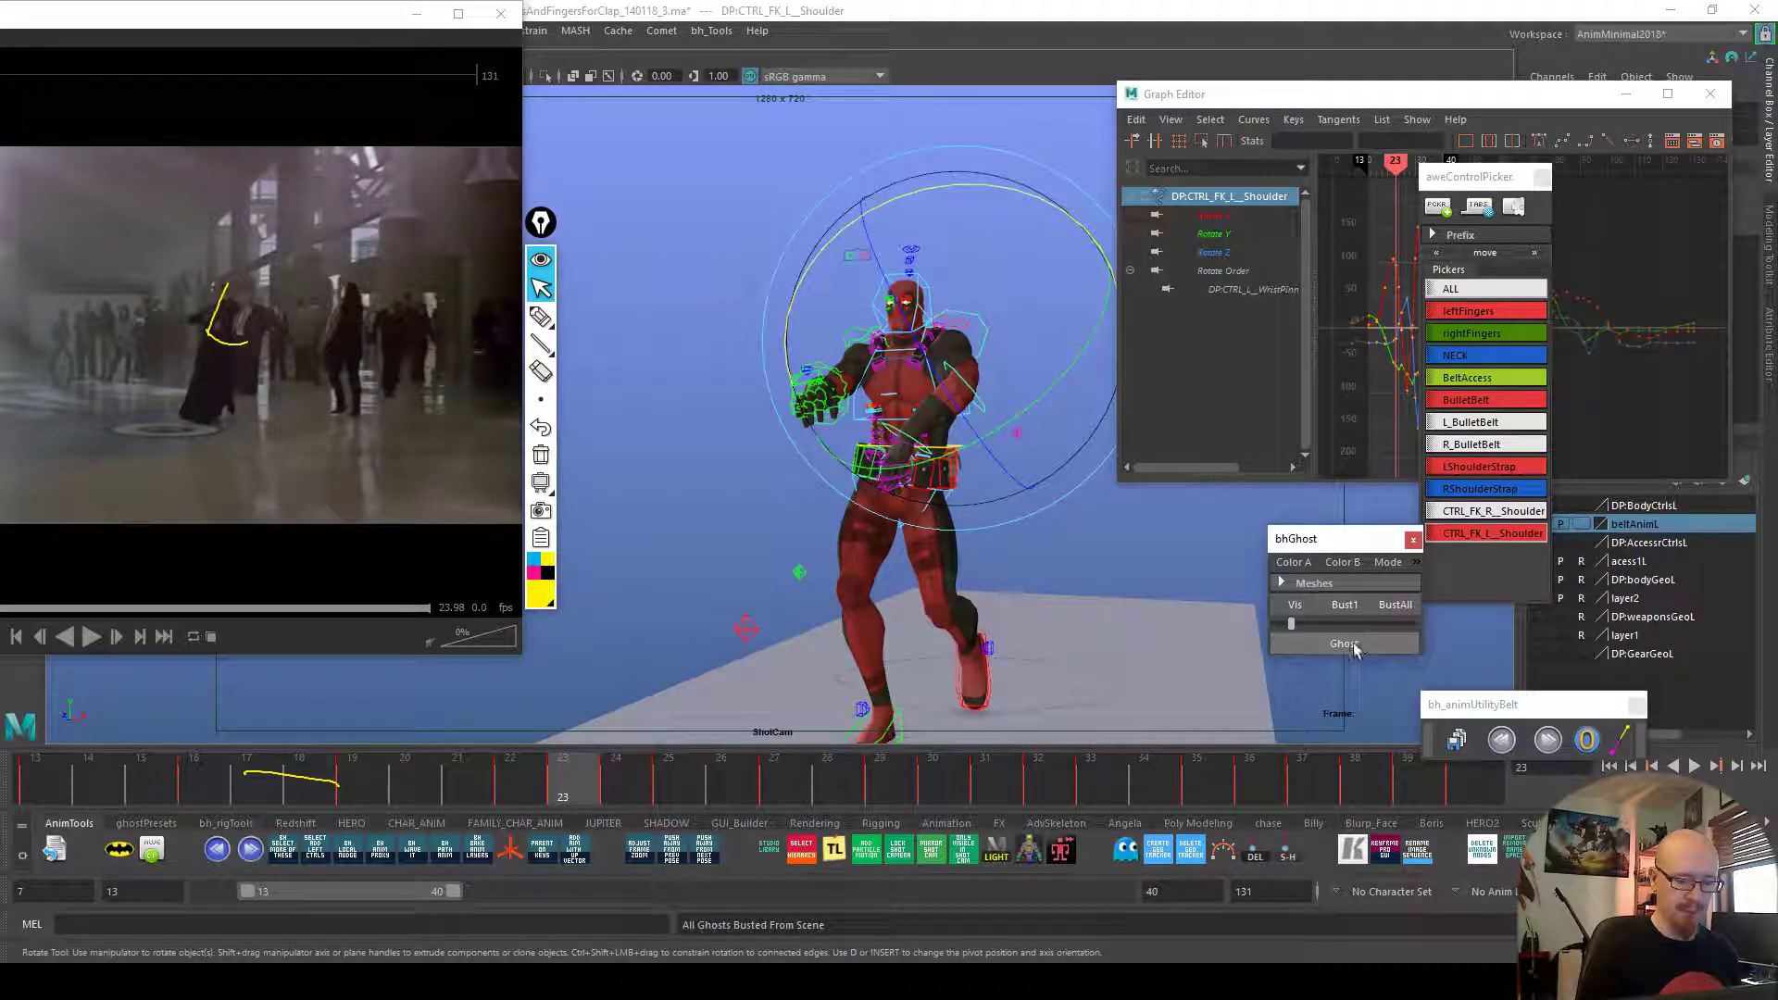
drag(760, 780, 783, 789)
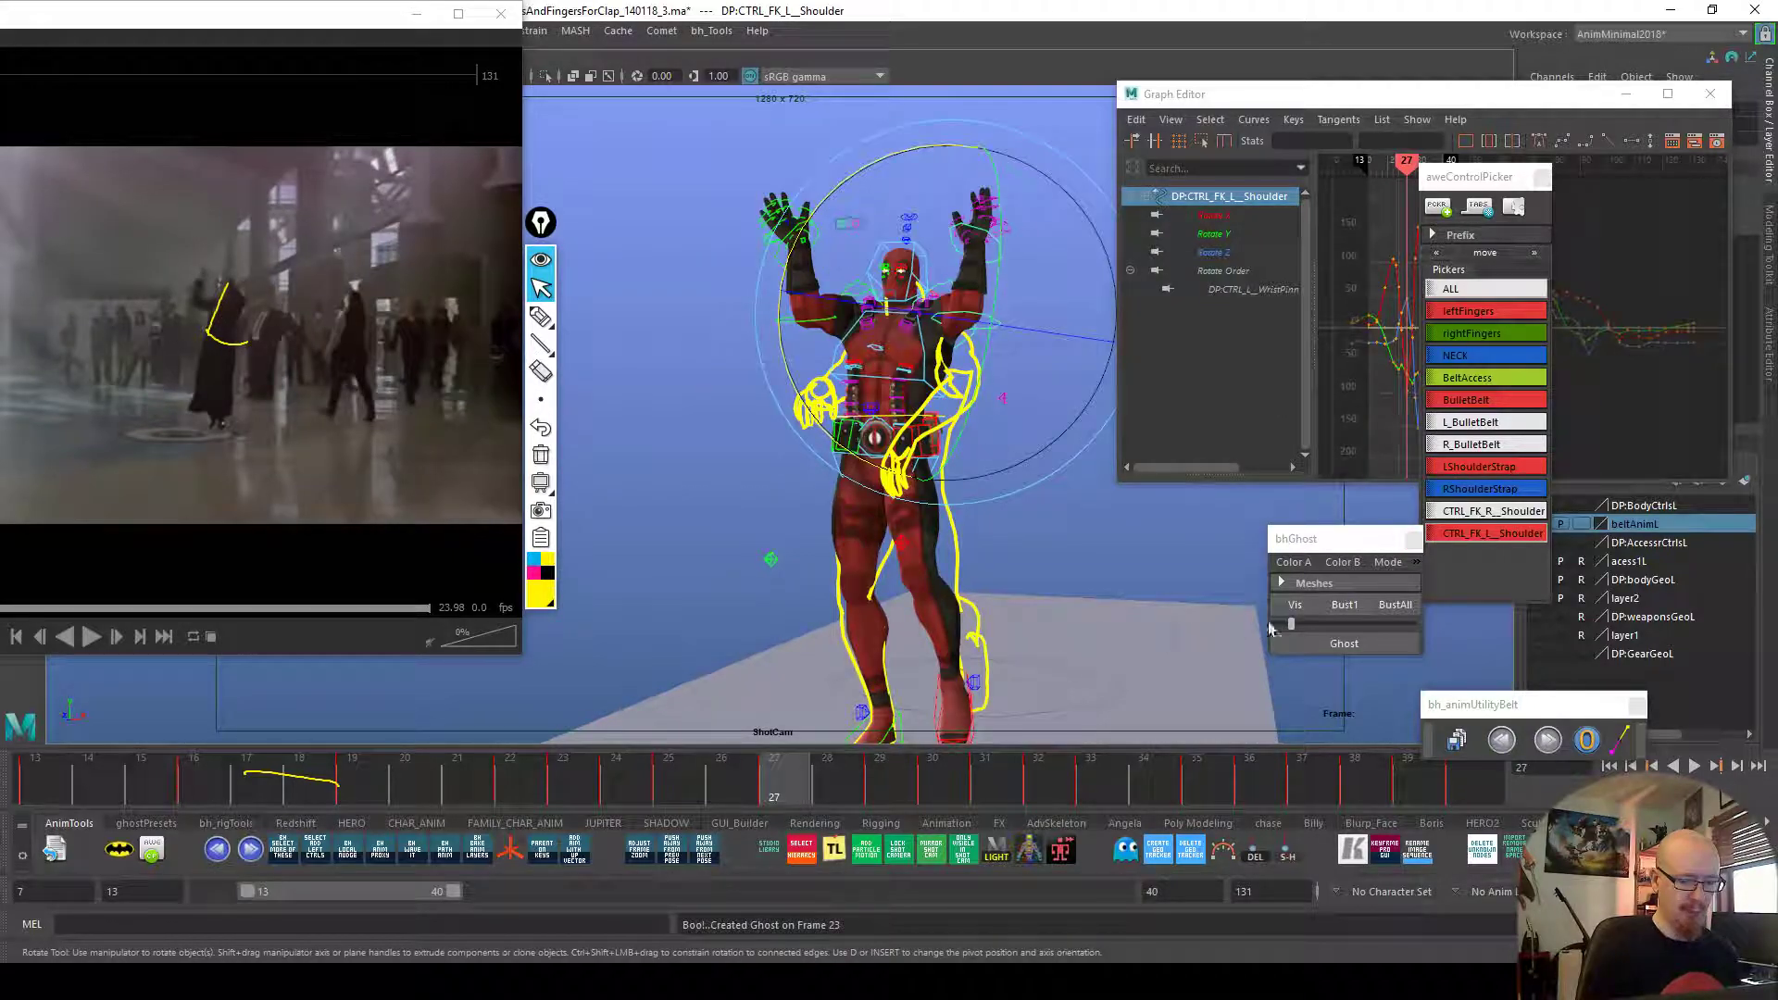
click(1344, 643)
Rotate the left FK shoulder at frame 24 to place the arm between the two ghosted poses
click(539, 782)
drag(539, 782, 614, 787)
drag(995, 405, 974, 409)
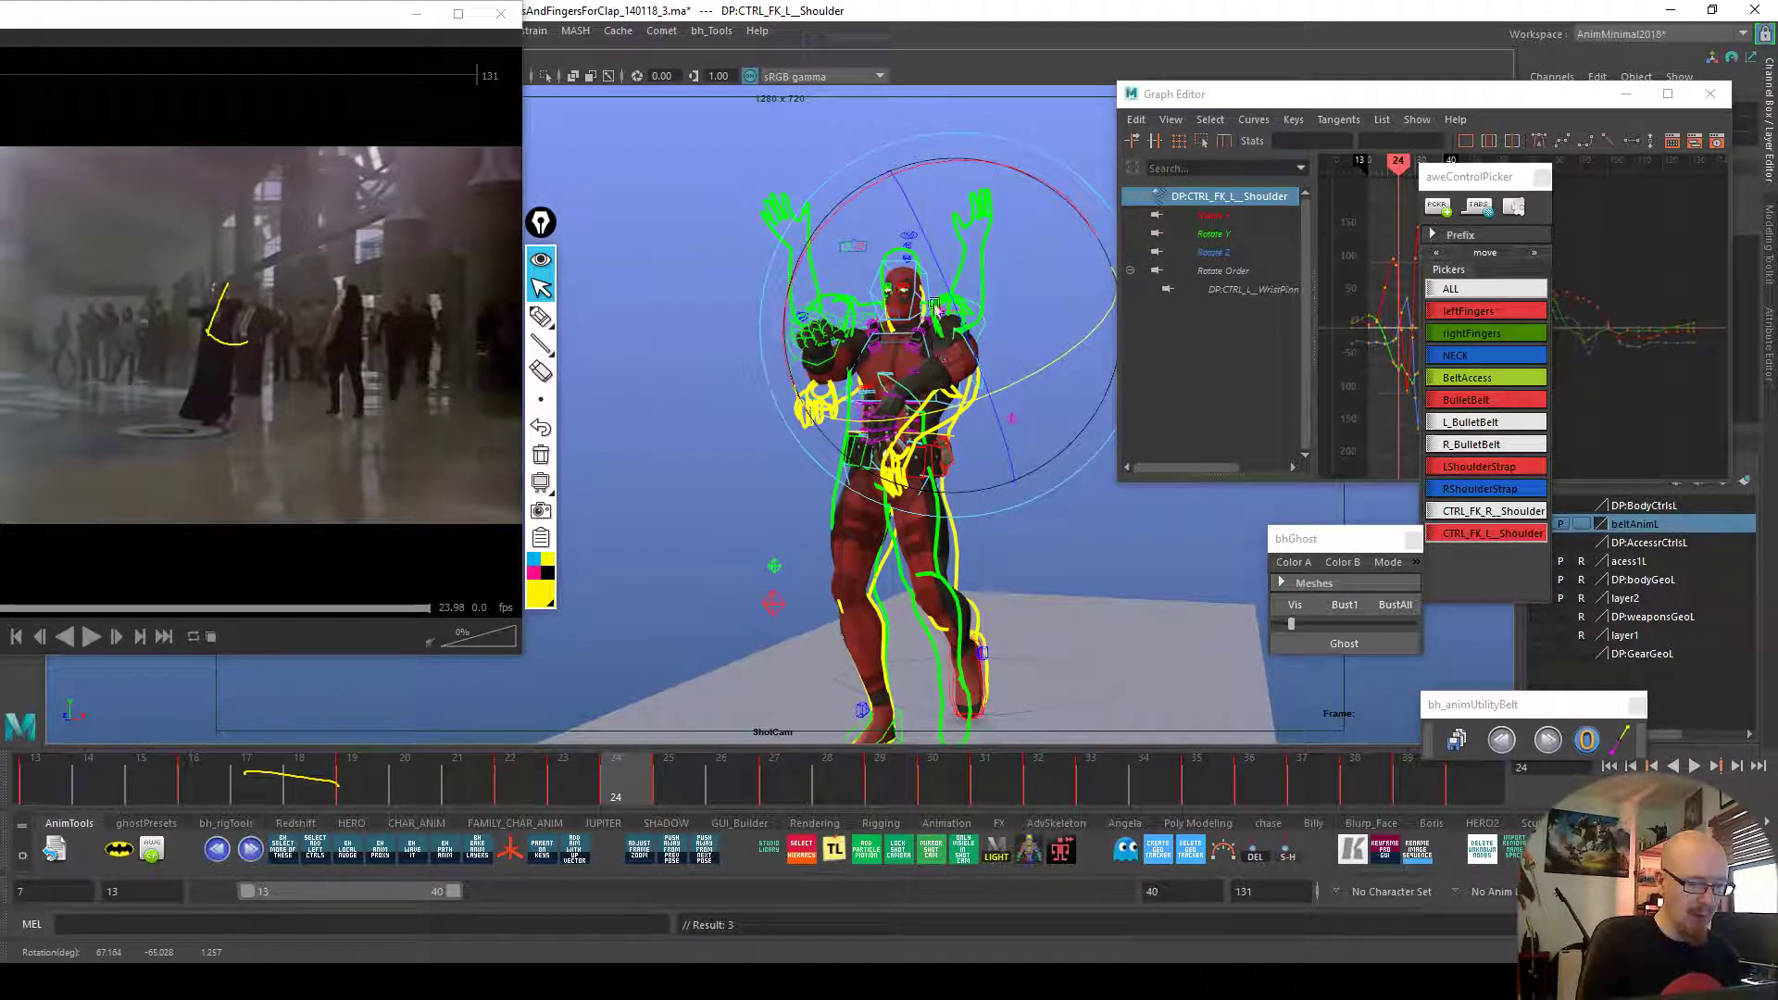
Nudge the left FK shoulder backward at frame 26, and forward in 5% increments at frame 25
drag(633, 774, 742, 799)
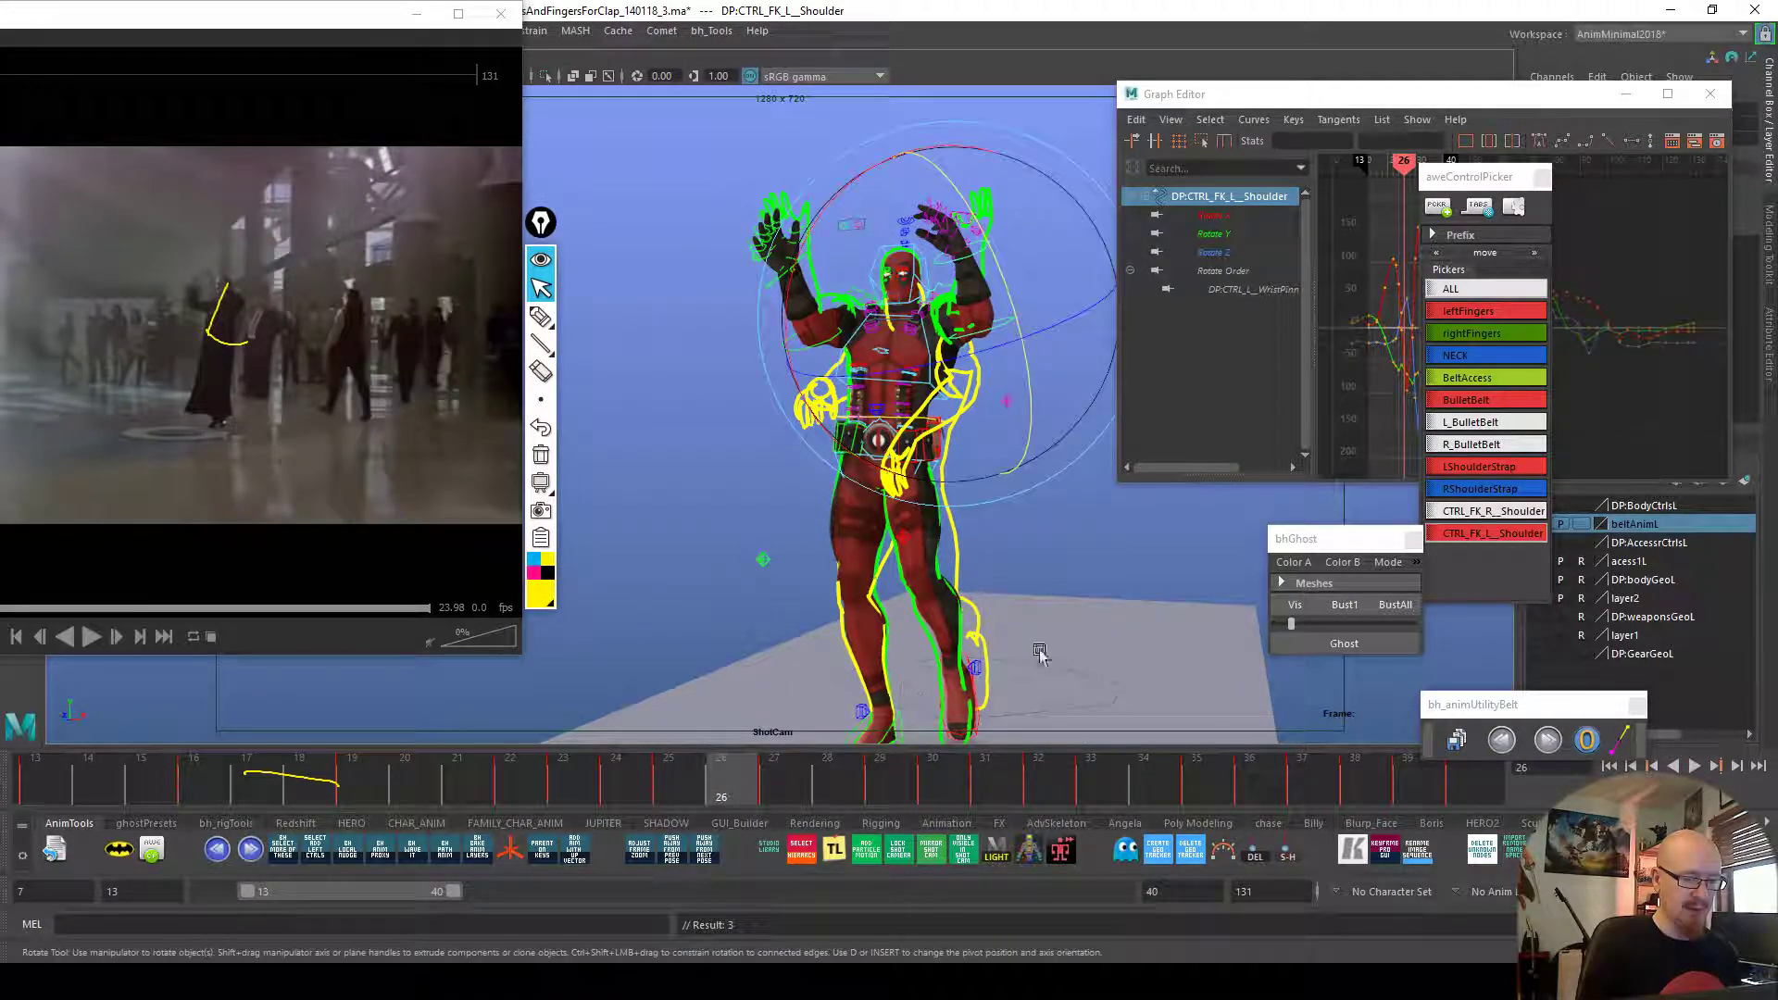
click(1502, 743)
click(693, 787)
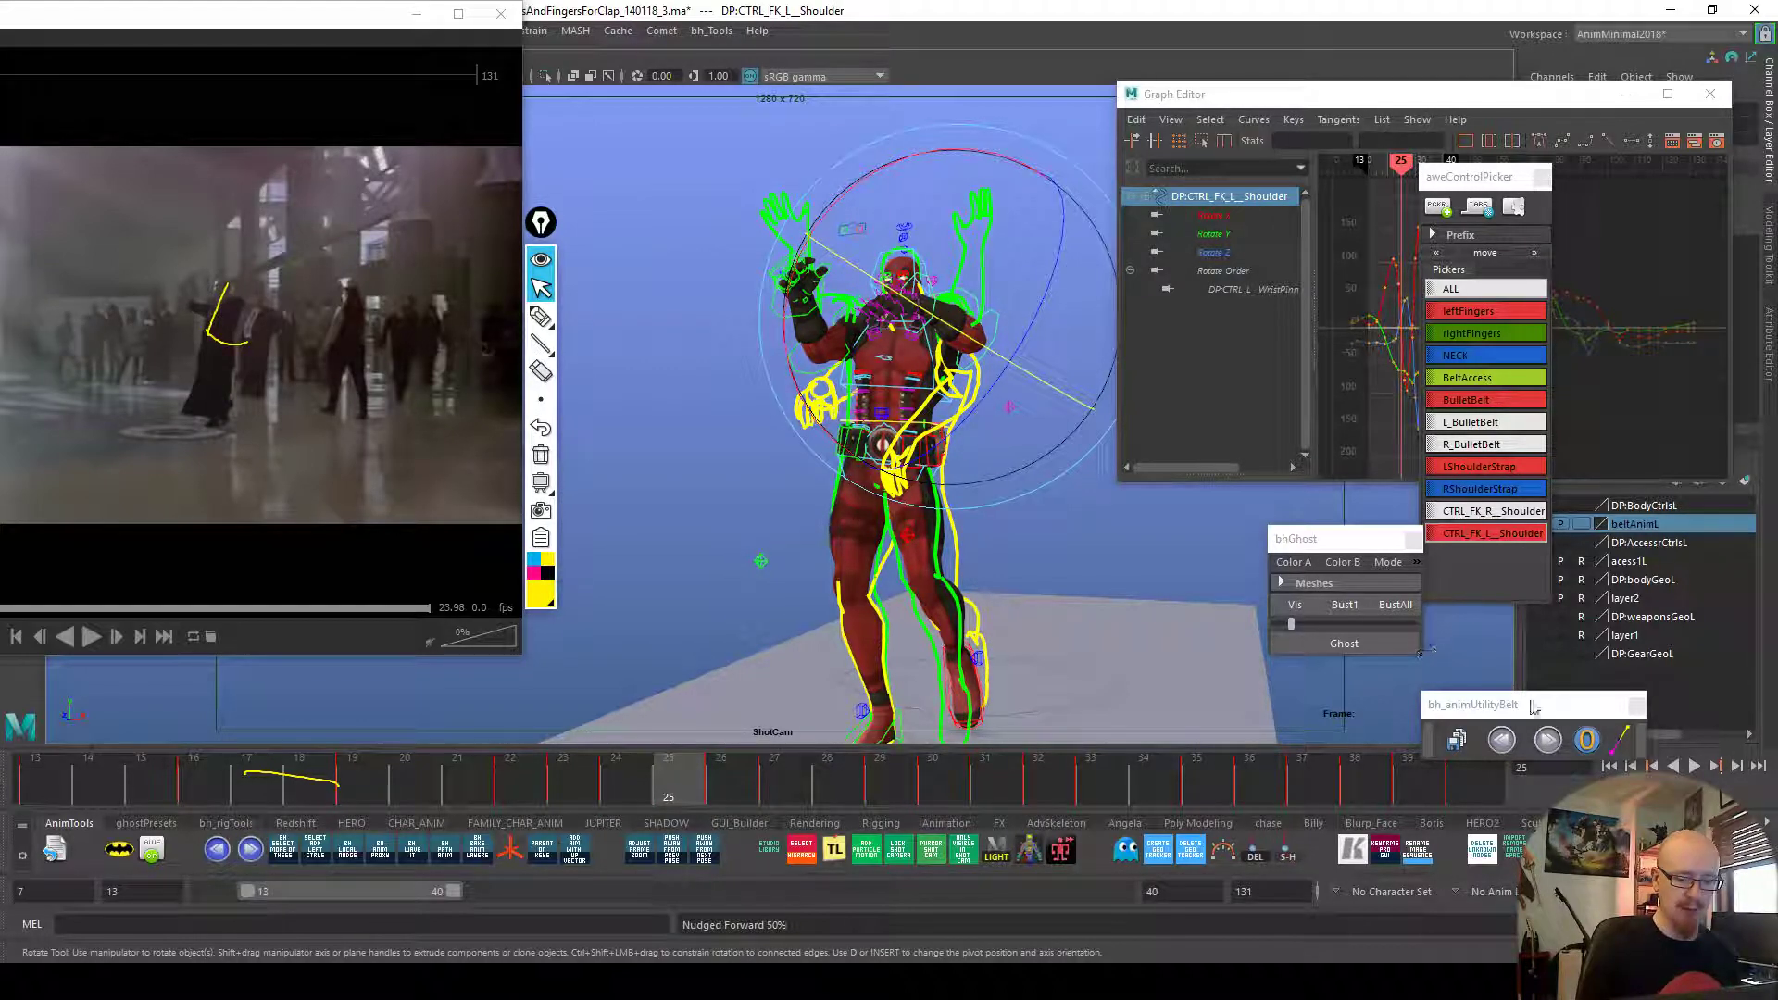
click(1549, 741)
click(1550, 742)
click(1549, 742)
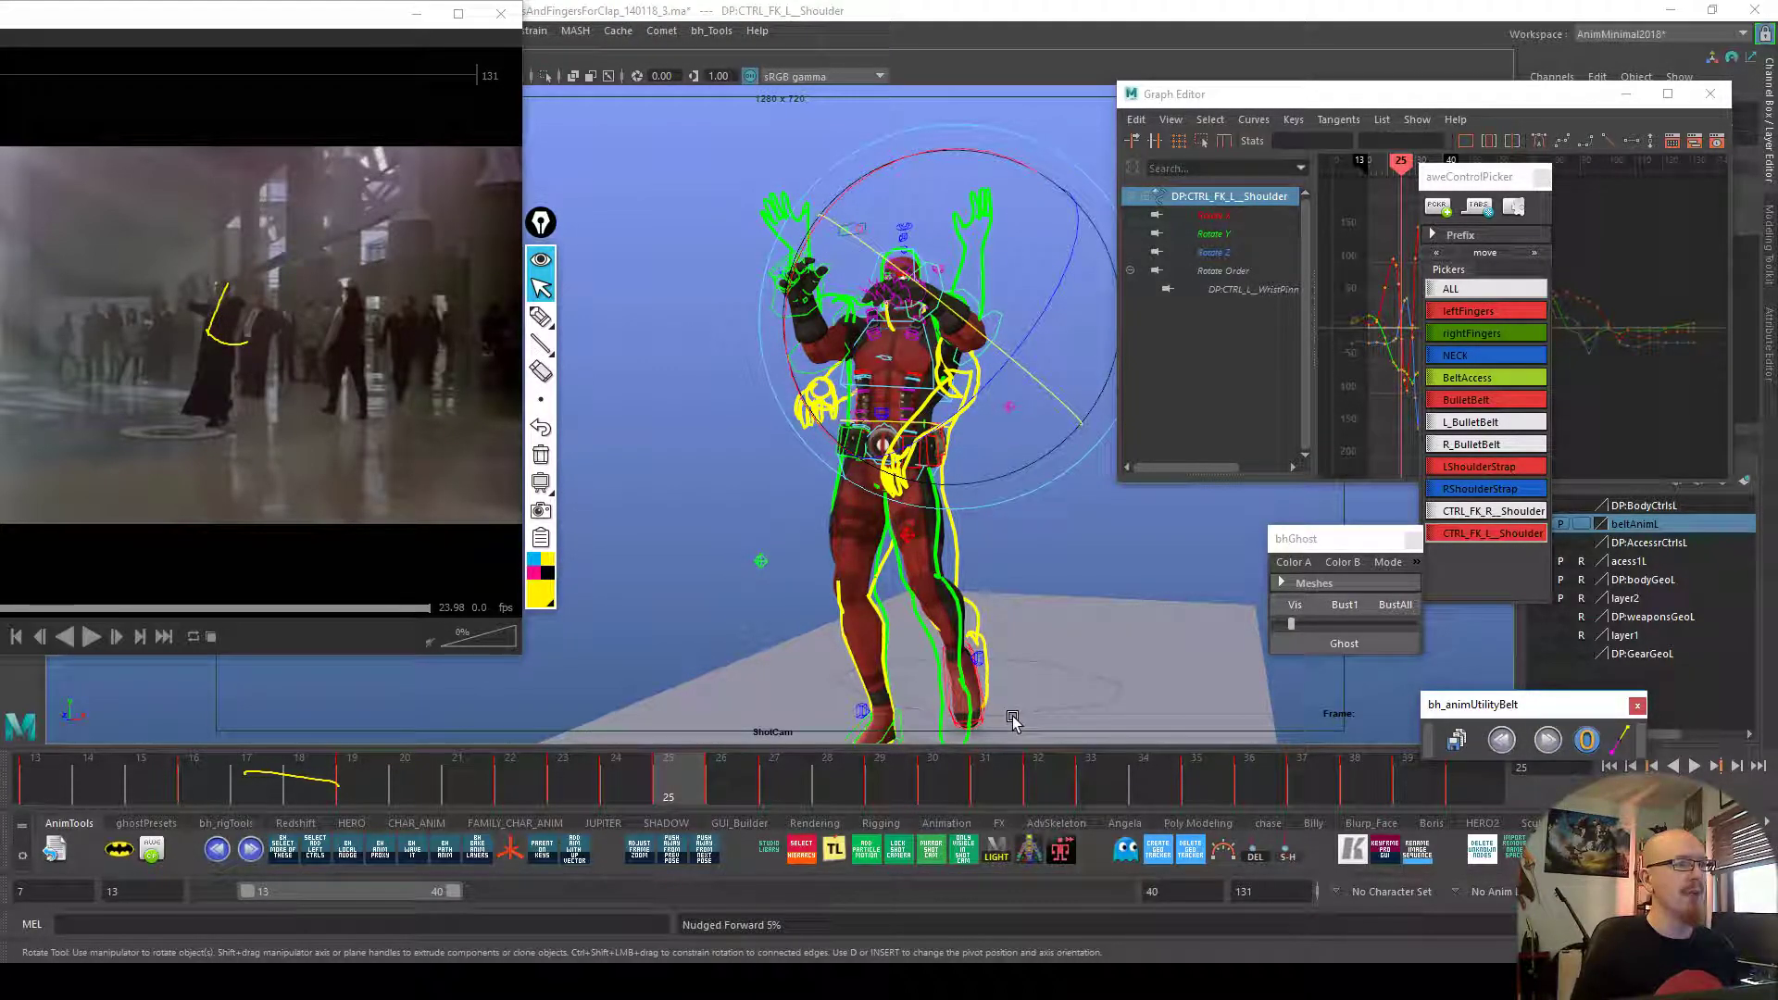
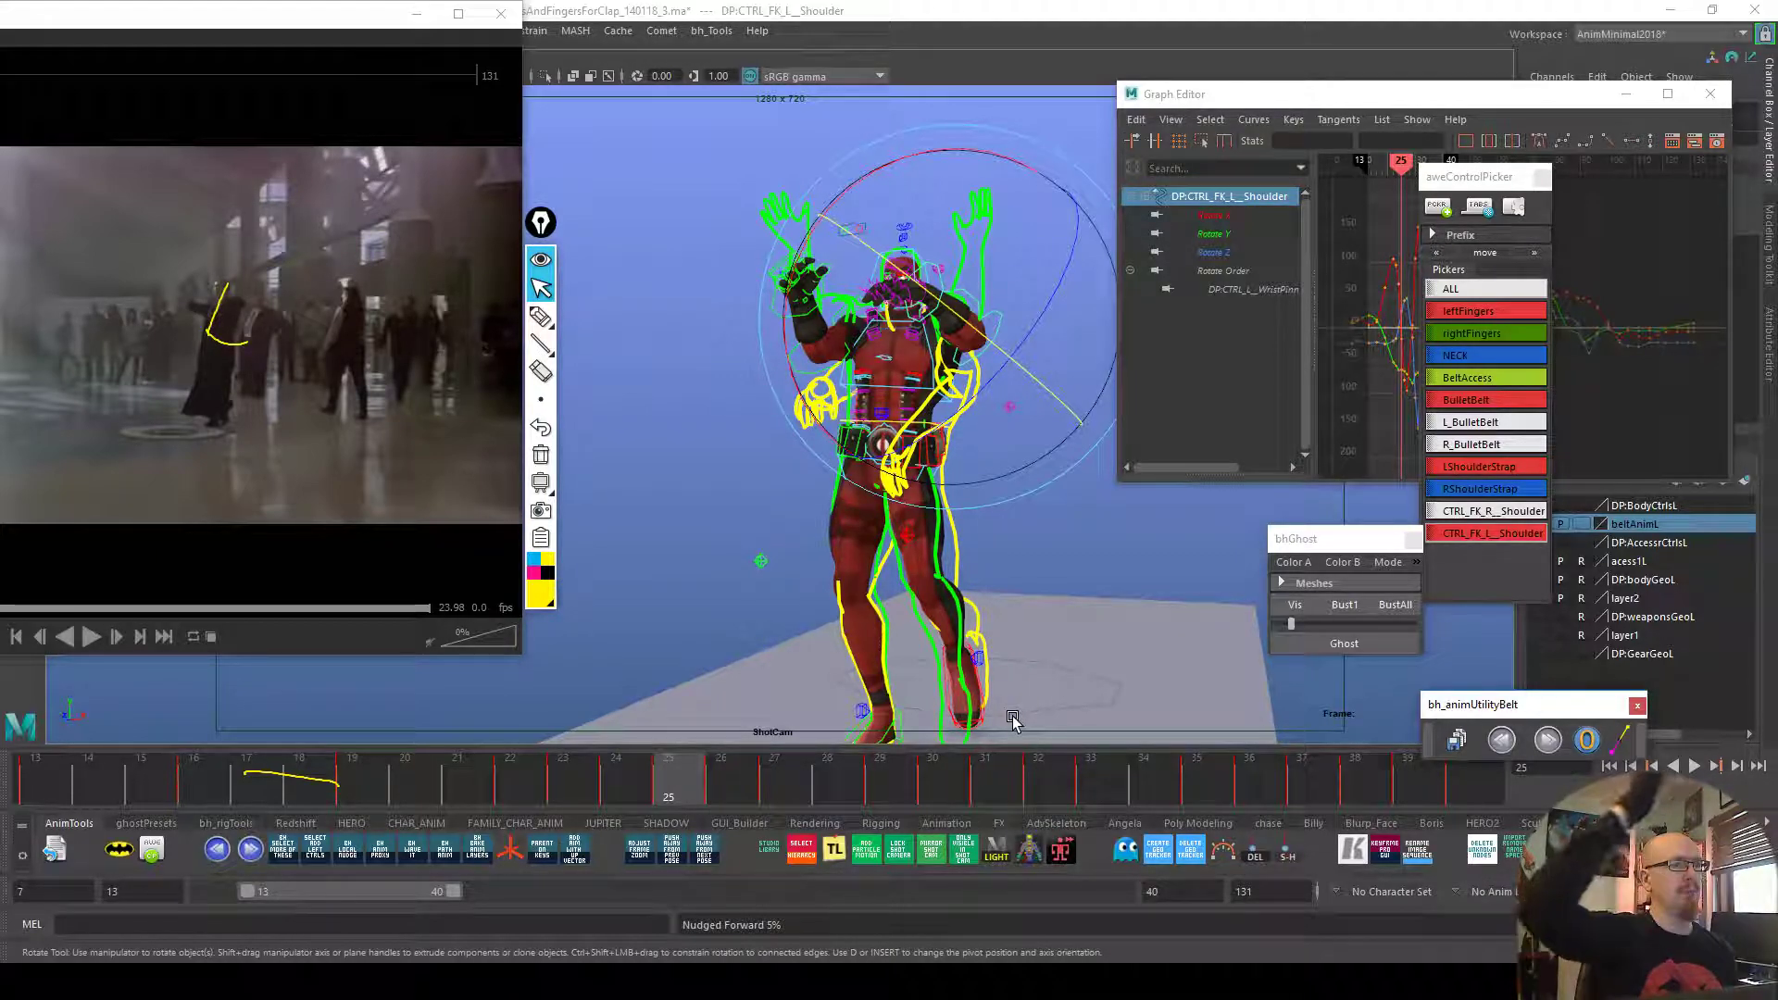
Nudge the left FK shoulder forward by 50% at frame 26 to raise the arm closer to the ghosted pose
mouse_move(687, 776)
mouse_down()
mouse_move(837, 781)
mouse_move(674, 781)
mouse_move(704, 792)
mouse_up()
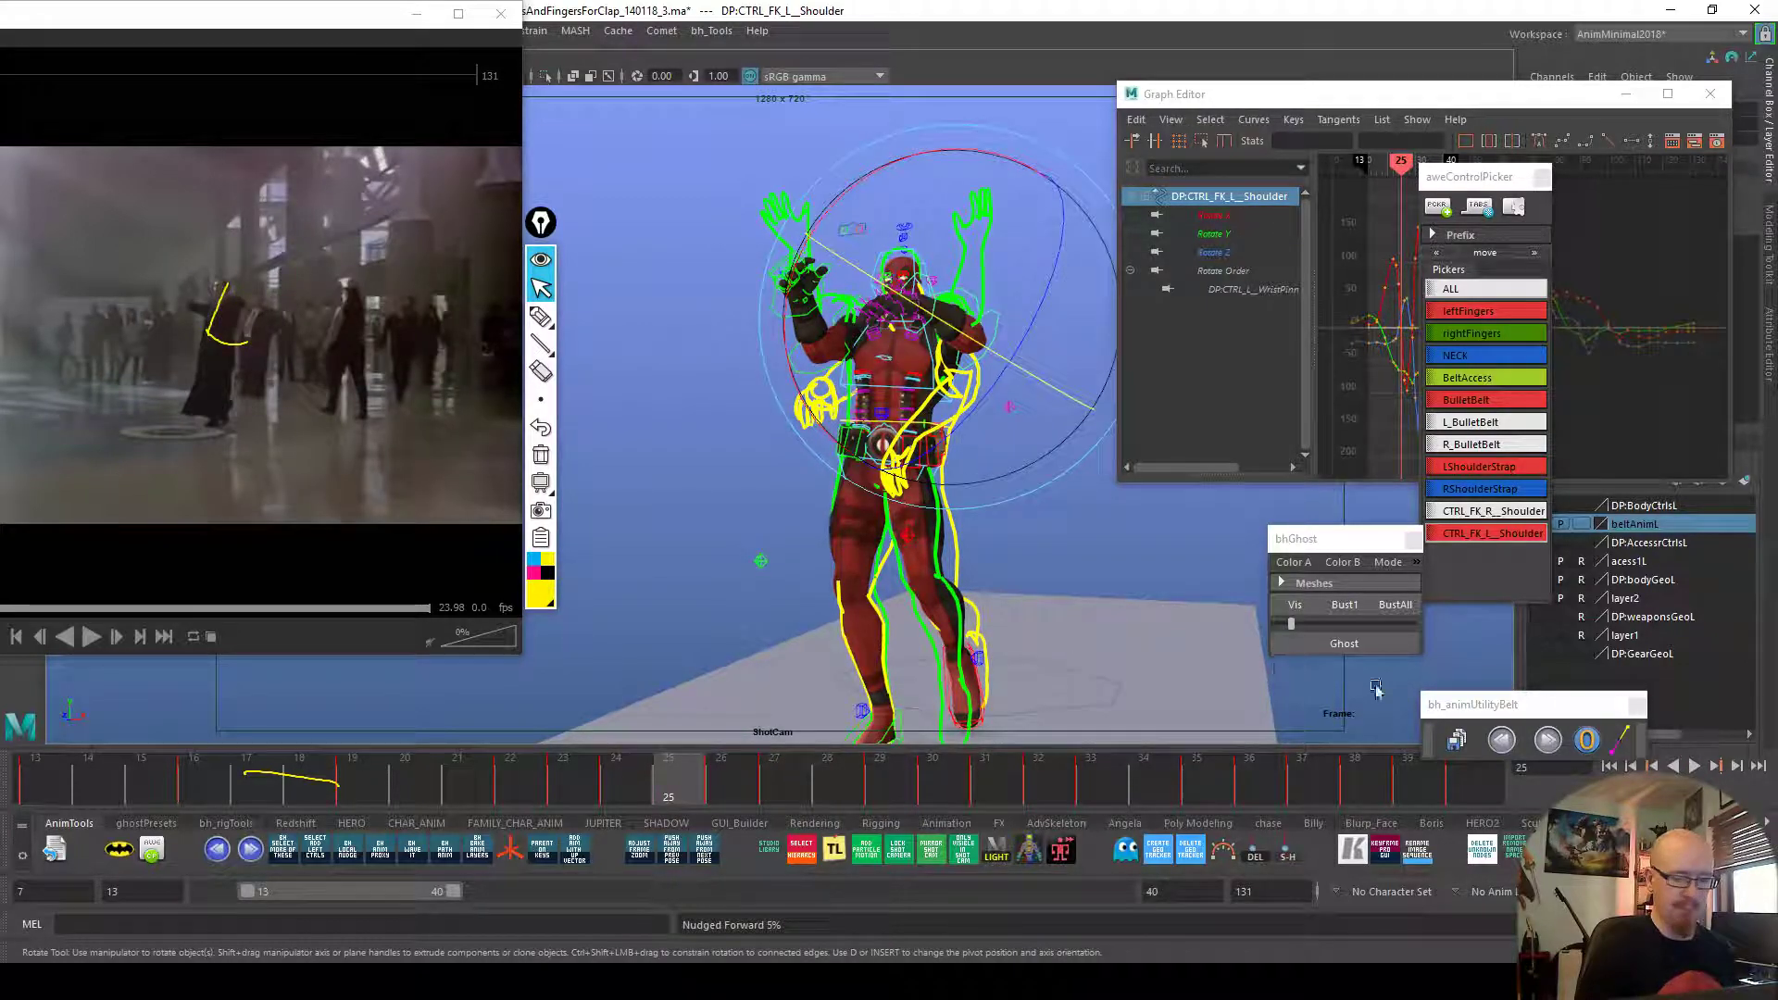
click(1549, 739)
click(721, 782)
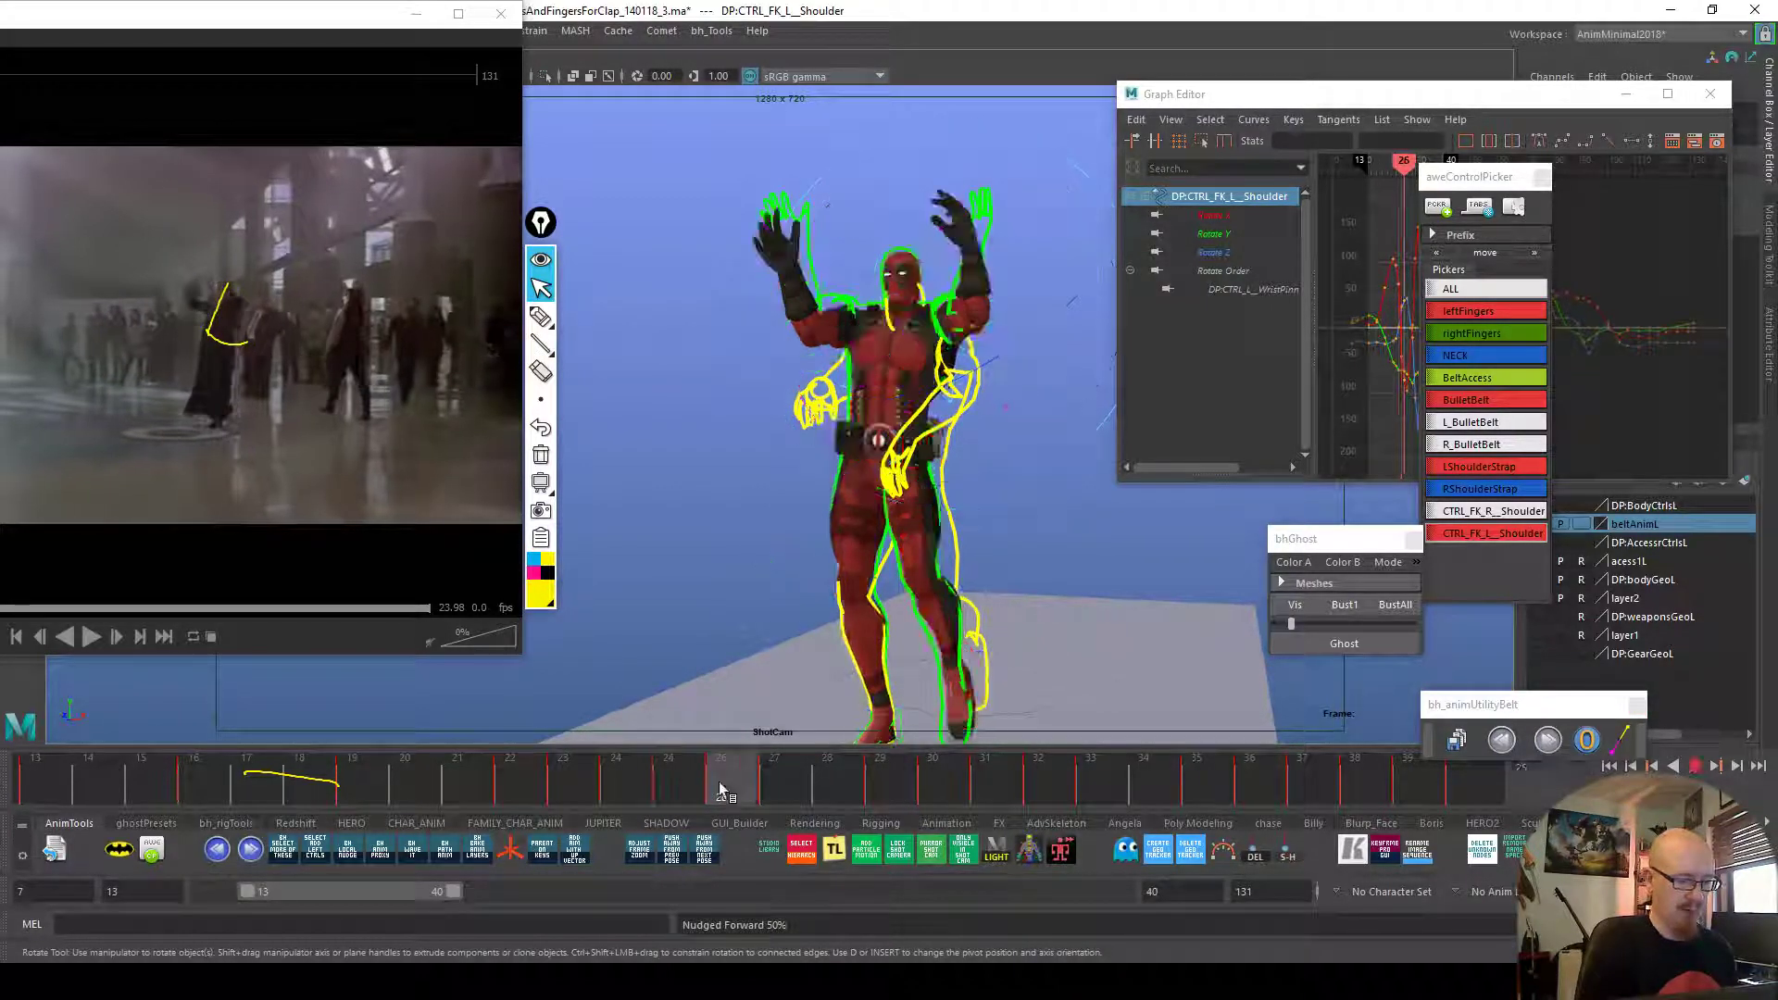
click(1547, 739)
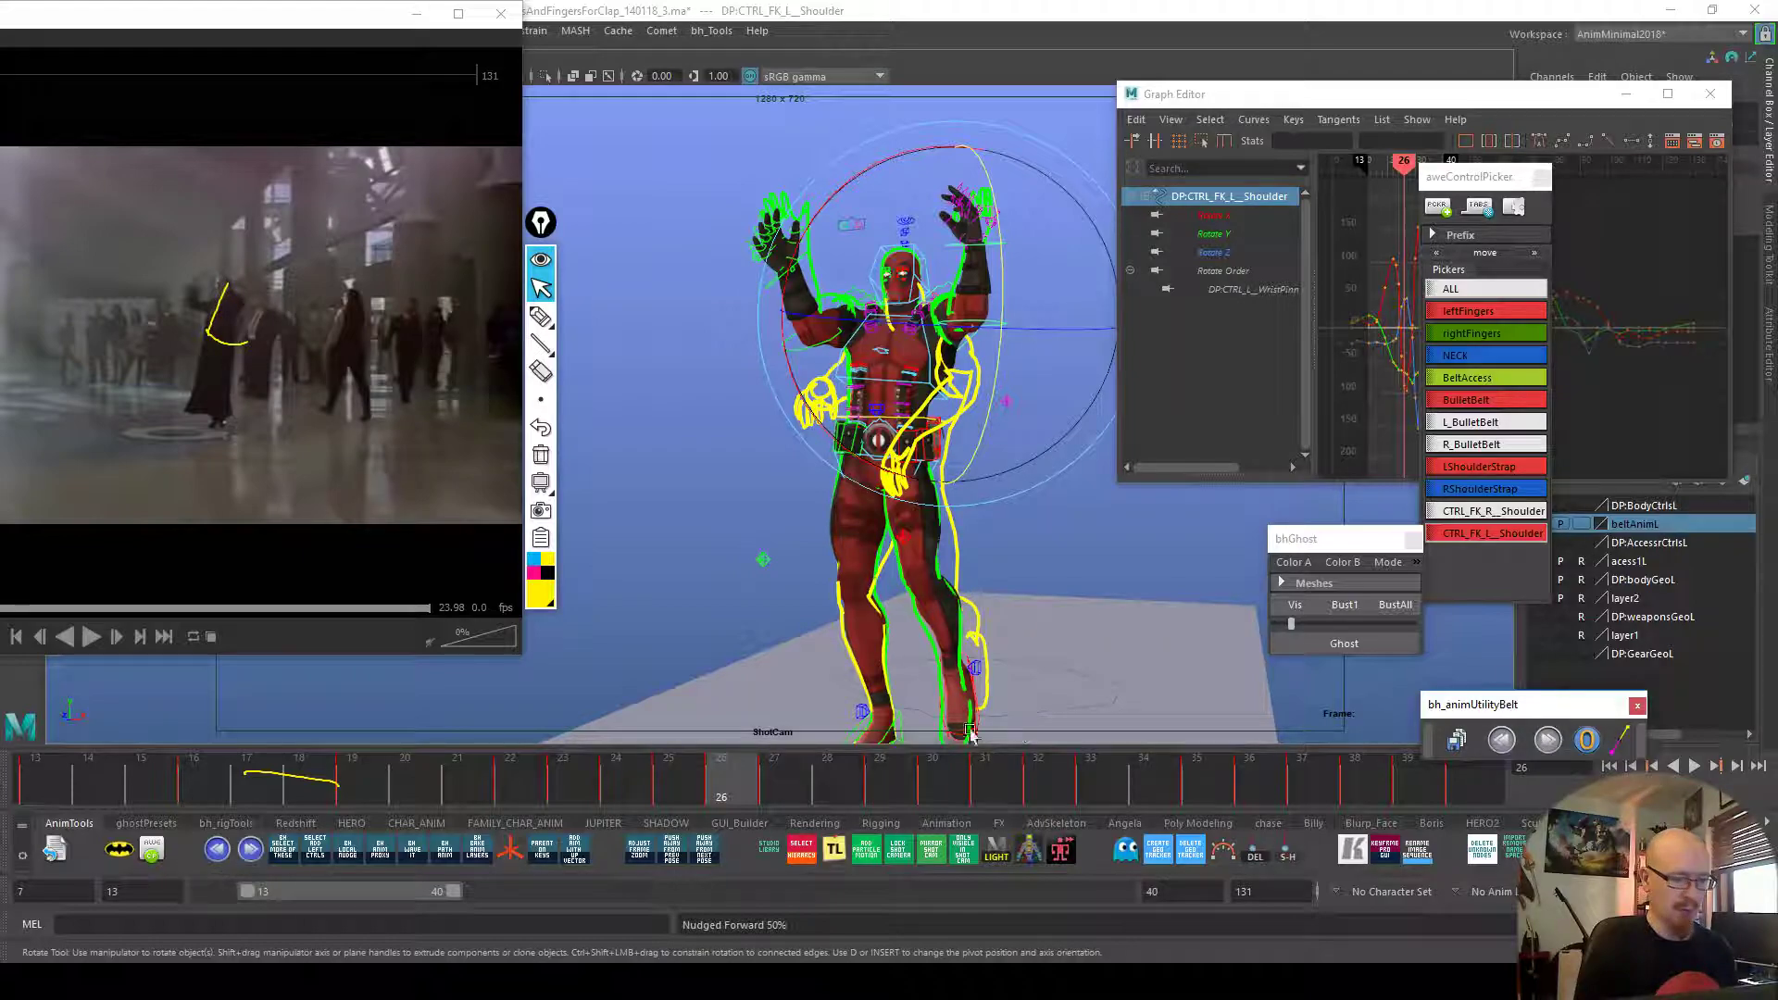
Clear all ghosts, play back the animation, and scrub frames 22 to 27 to check the left arm's upward swing
key(alt+v)
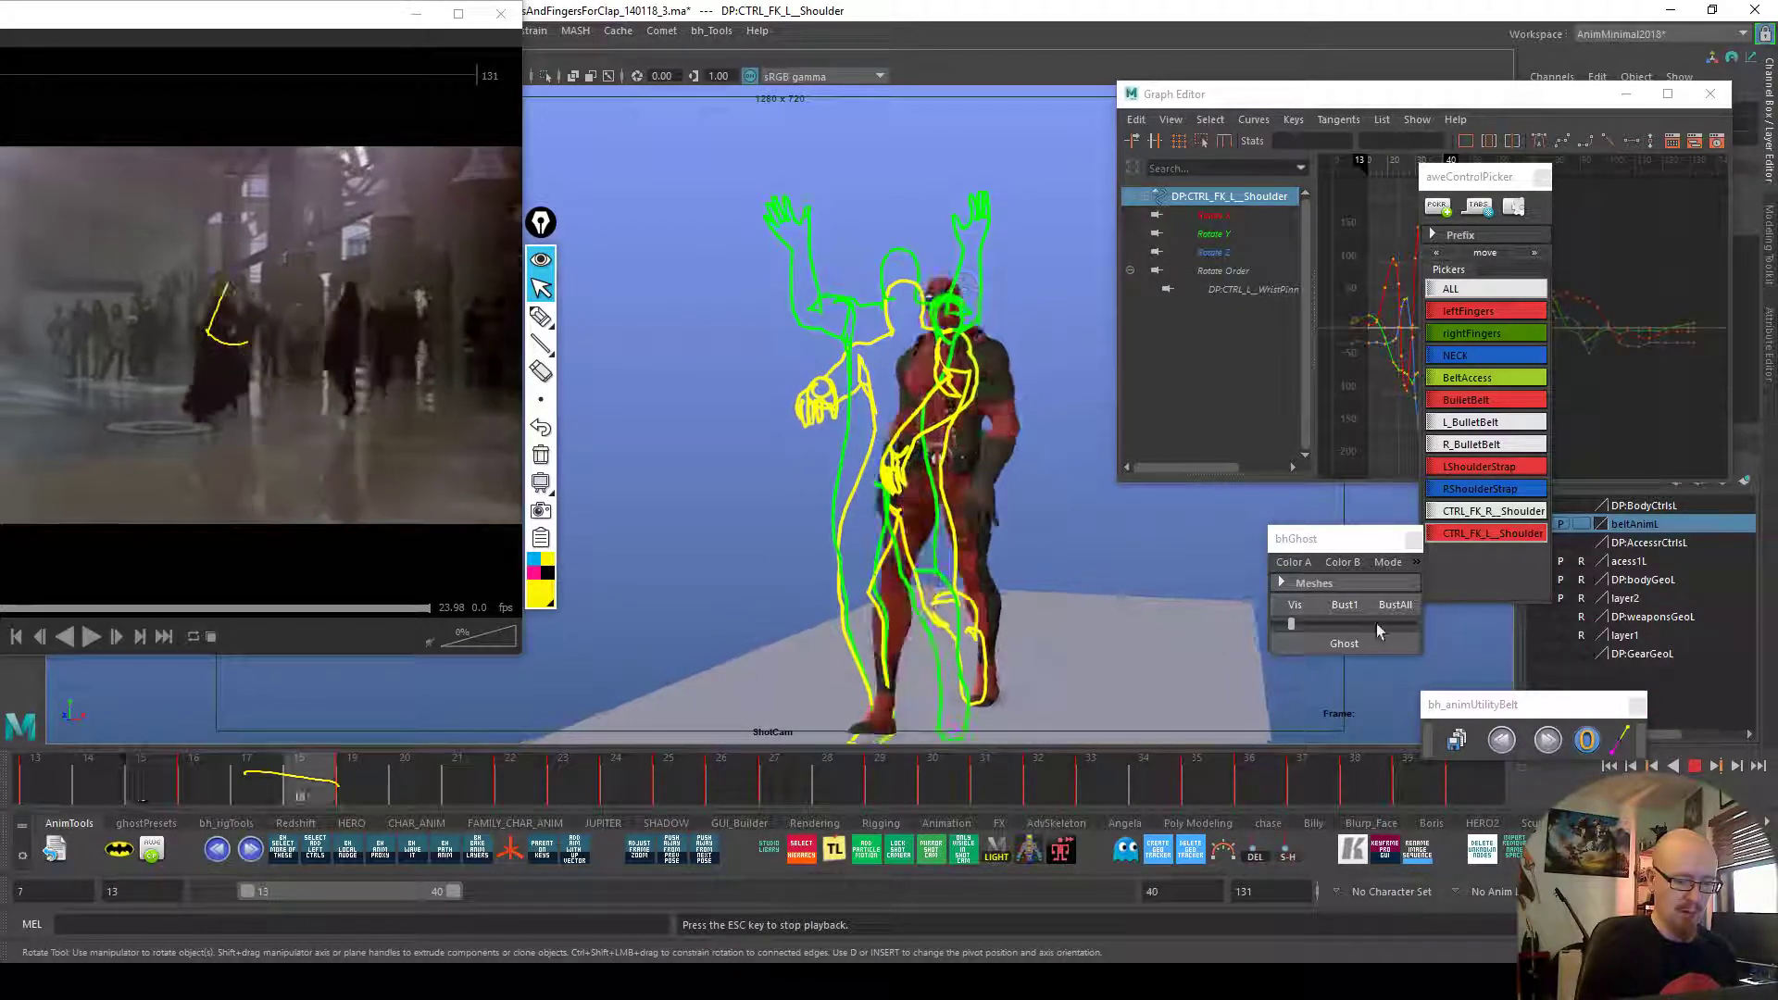
click(1389, 611)
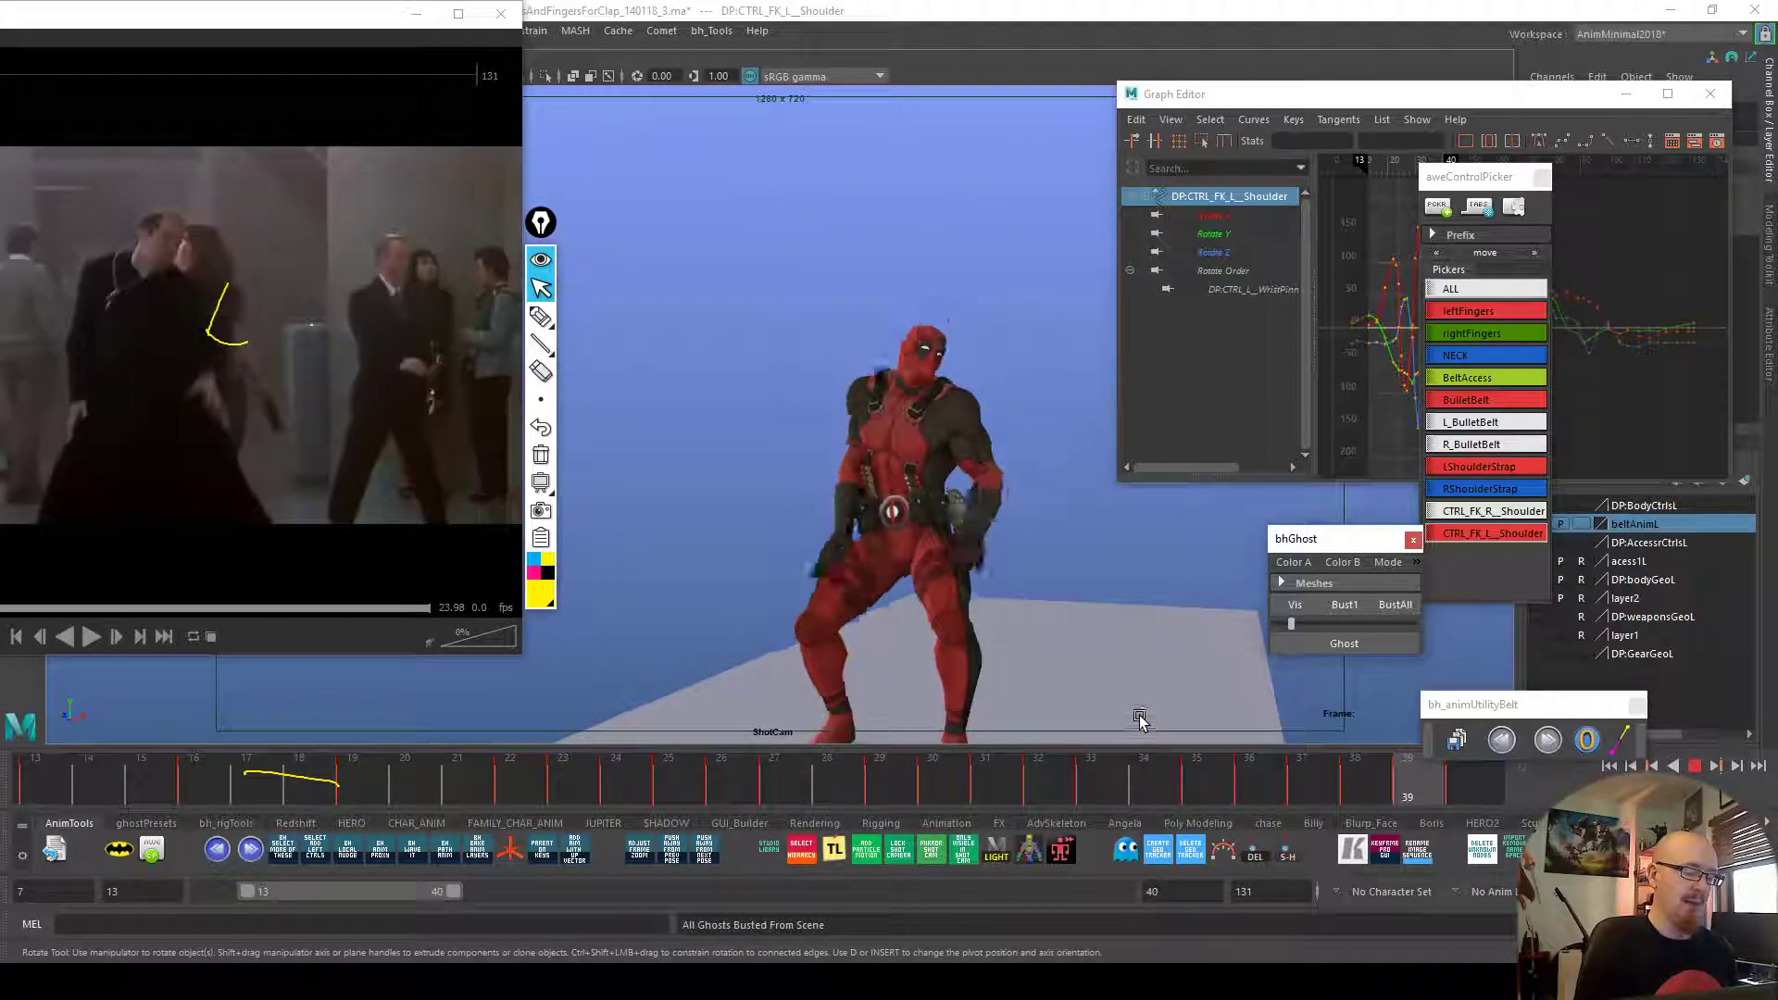
key(Escape)
mouse_move(483, 797)
mouse_down()
mouse_move(665, 801)
mouse_move(618, 794)
mouse_move(717, 782)
mouse_move(651, 779)
mouse_up()
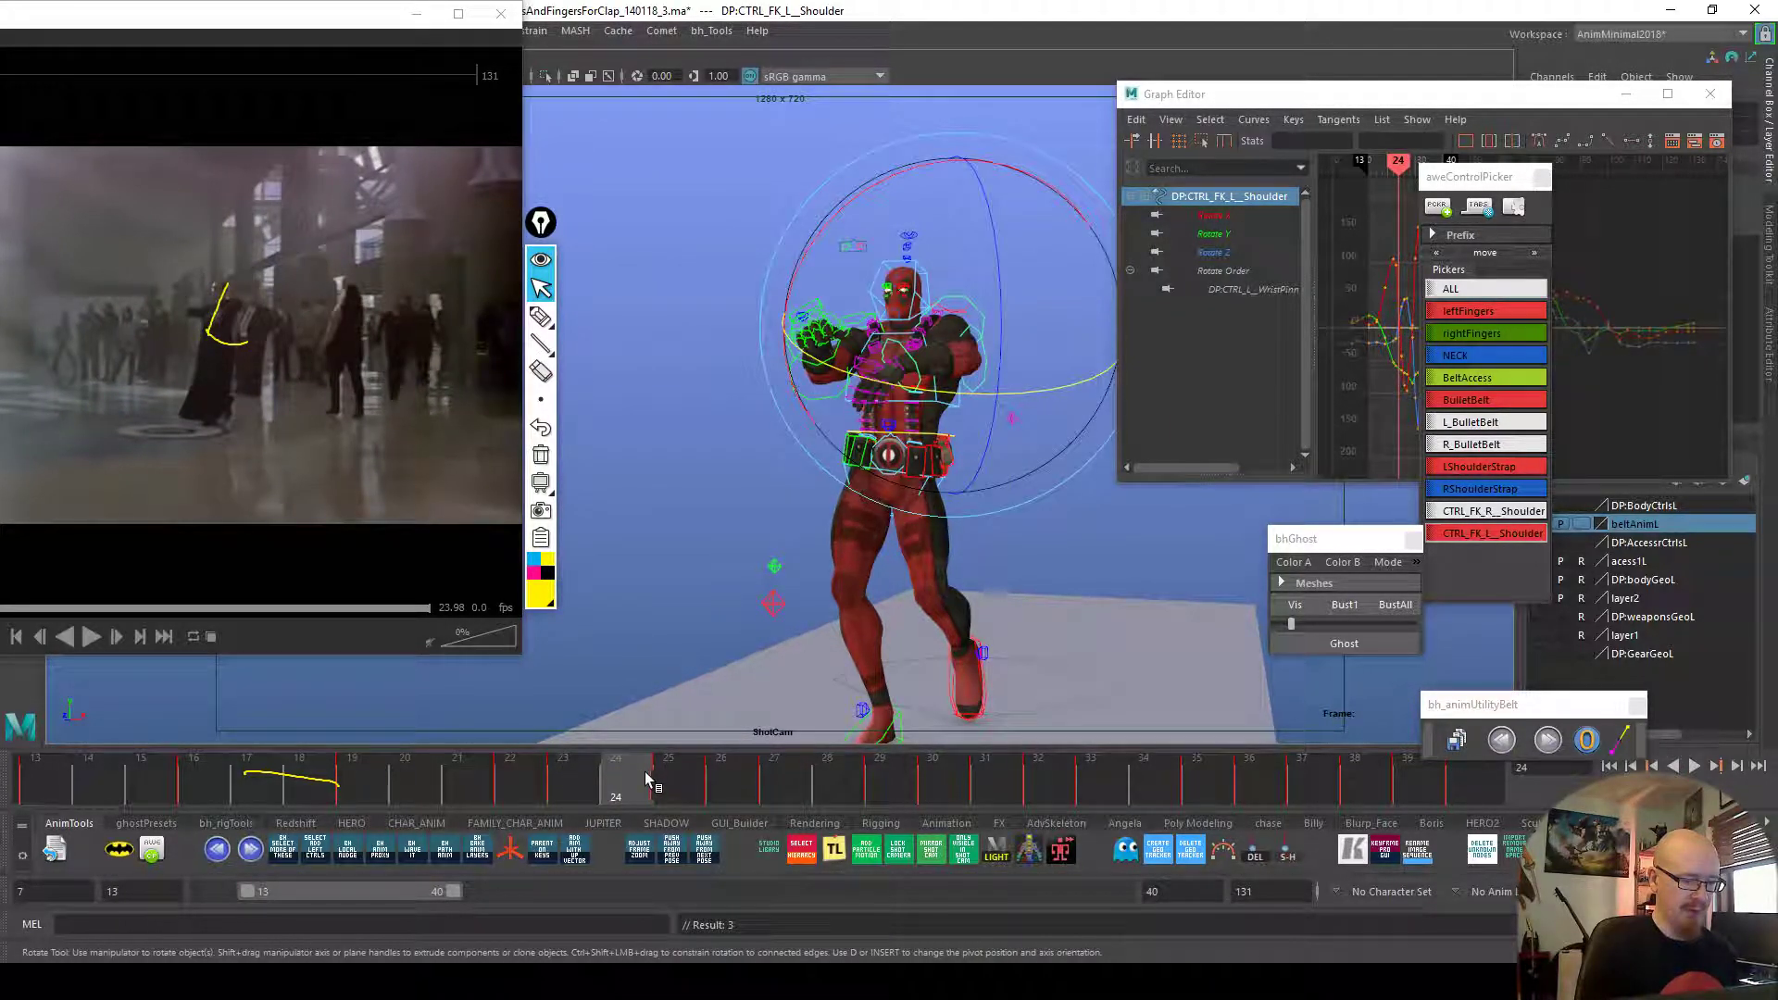
key(alt+v)
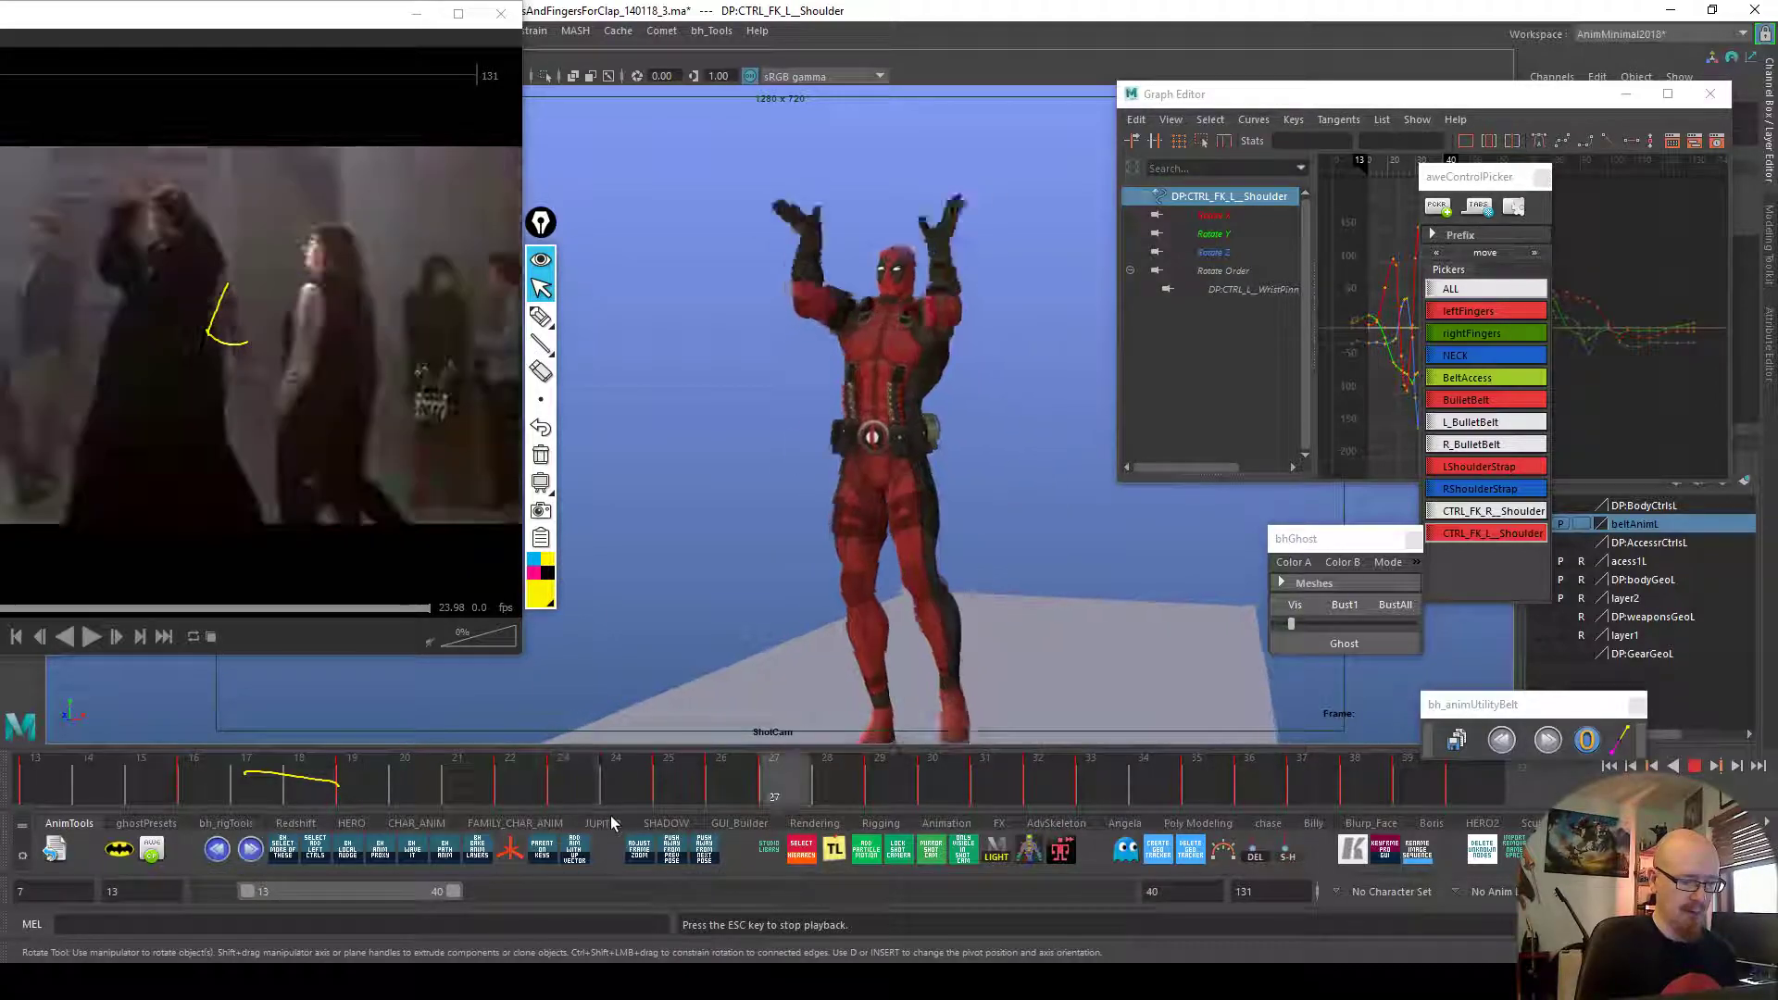
click(557, 775)
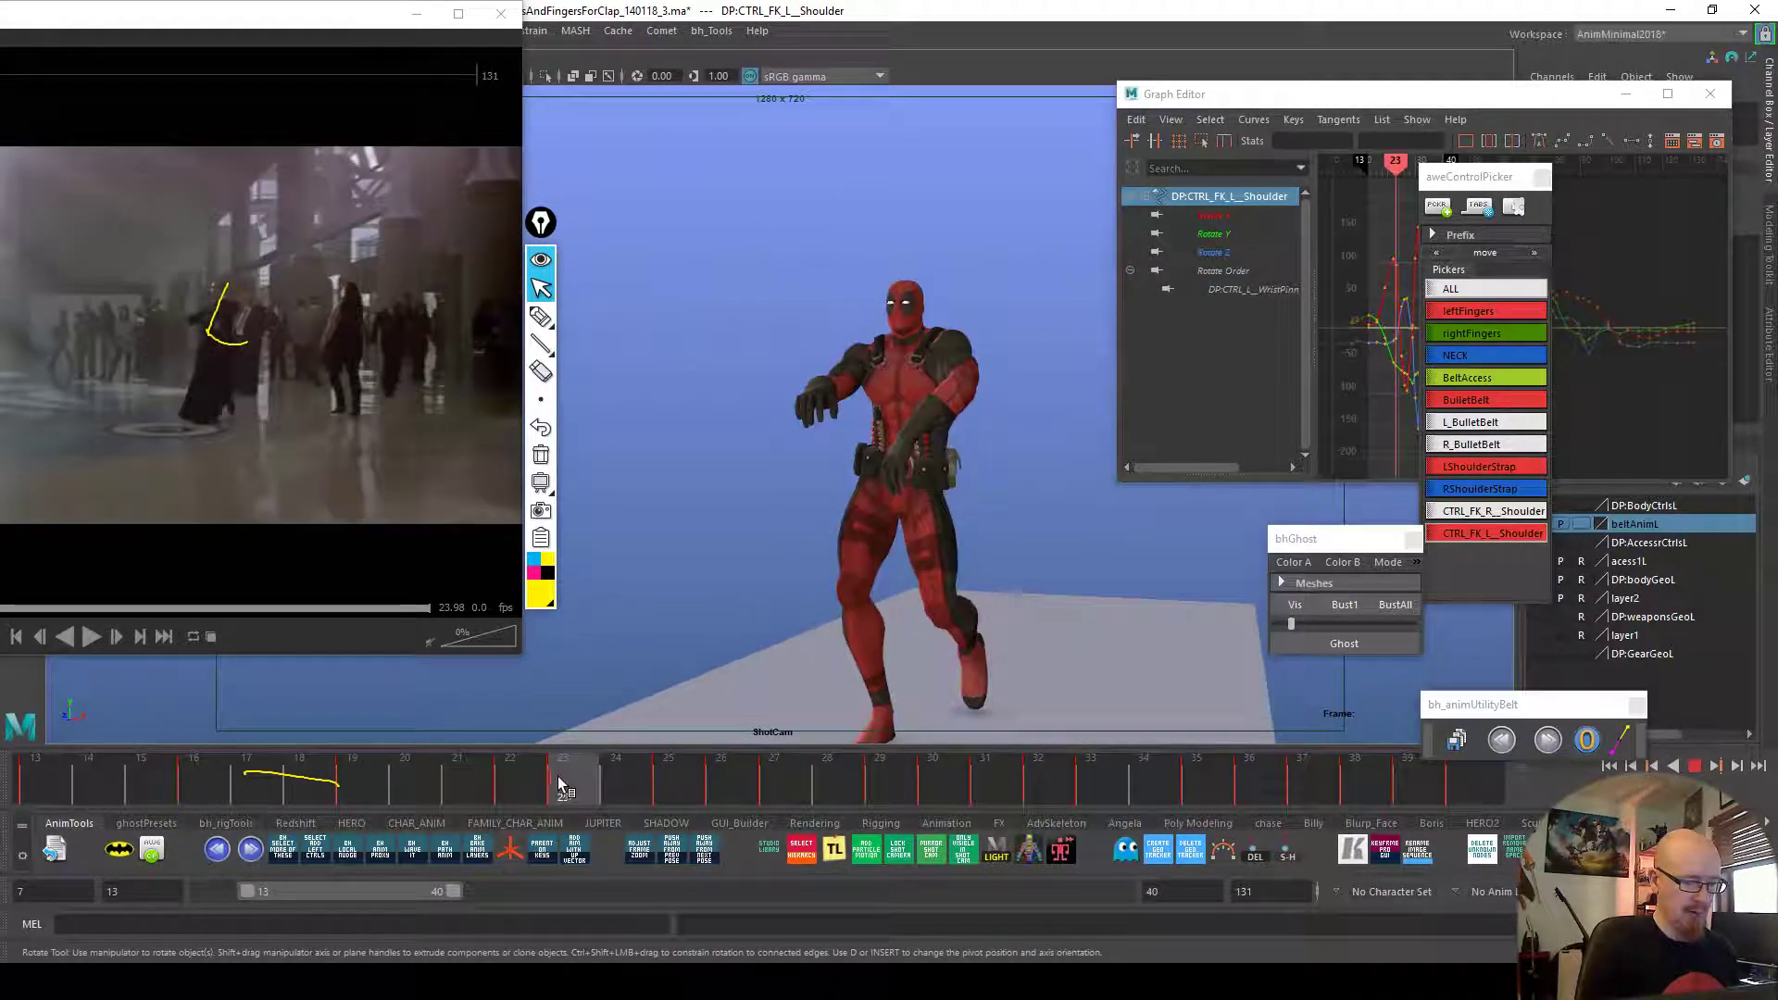
mouse_move(602, 785)
mouse_down()
mouse_move(830, 778)
mouse_move(758, 773)
mouse_move(774, 776)
mouse_up()
Rotate the left FK wrist at frame 26 to refine the raised hand, and scrub frames 26 to 28 to check it
click(1021, 252)
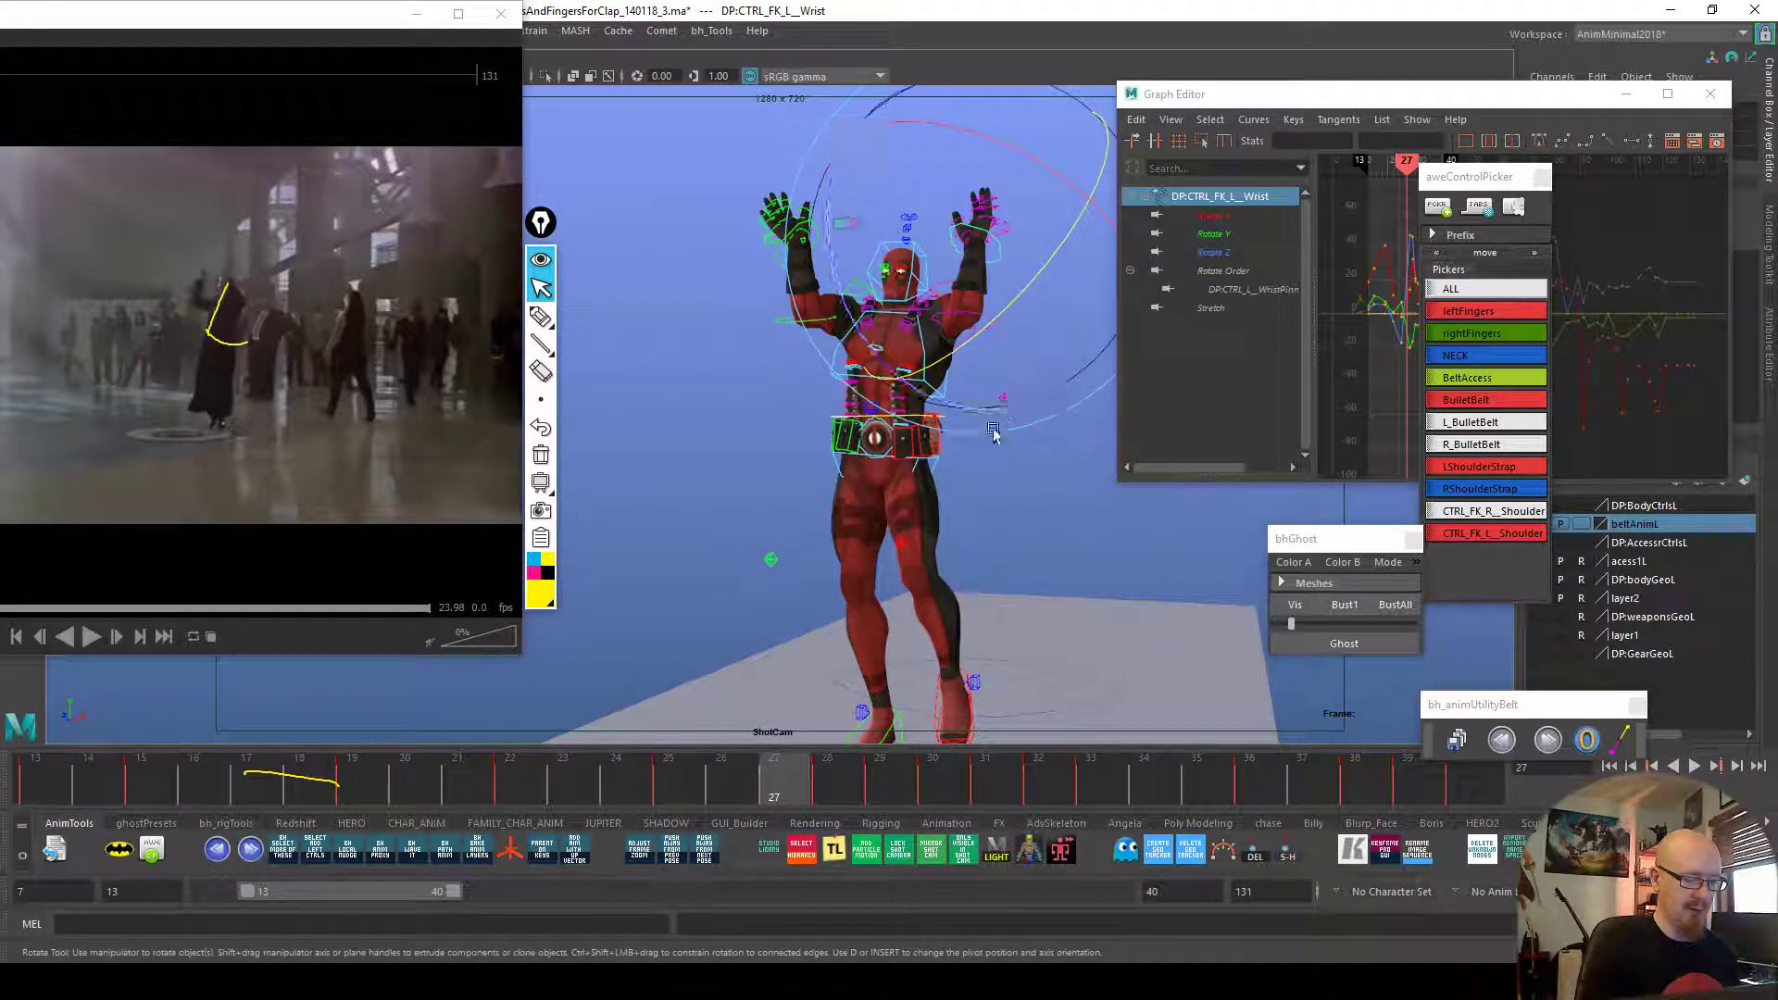
drag(795, 785, 739, 778)
drag(958, 405, 967, 410)
click(752, 788)
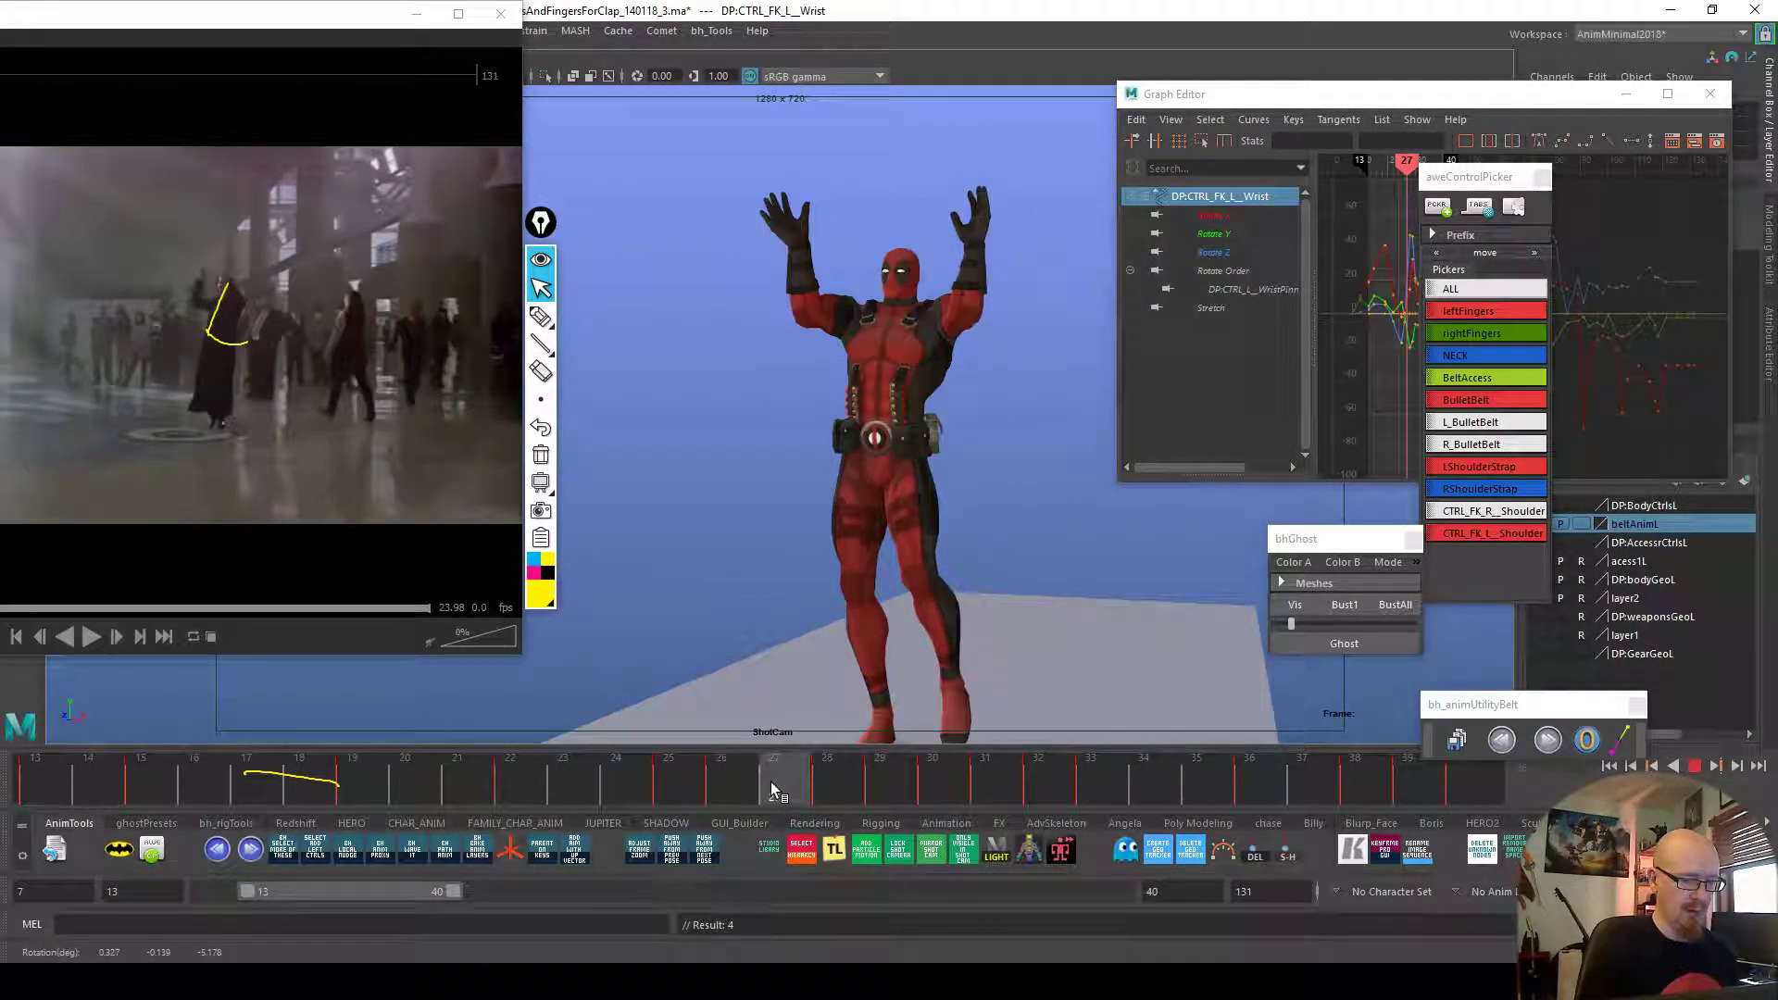
drag(804, 785, 827, 776)
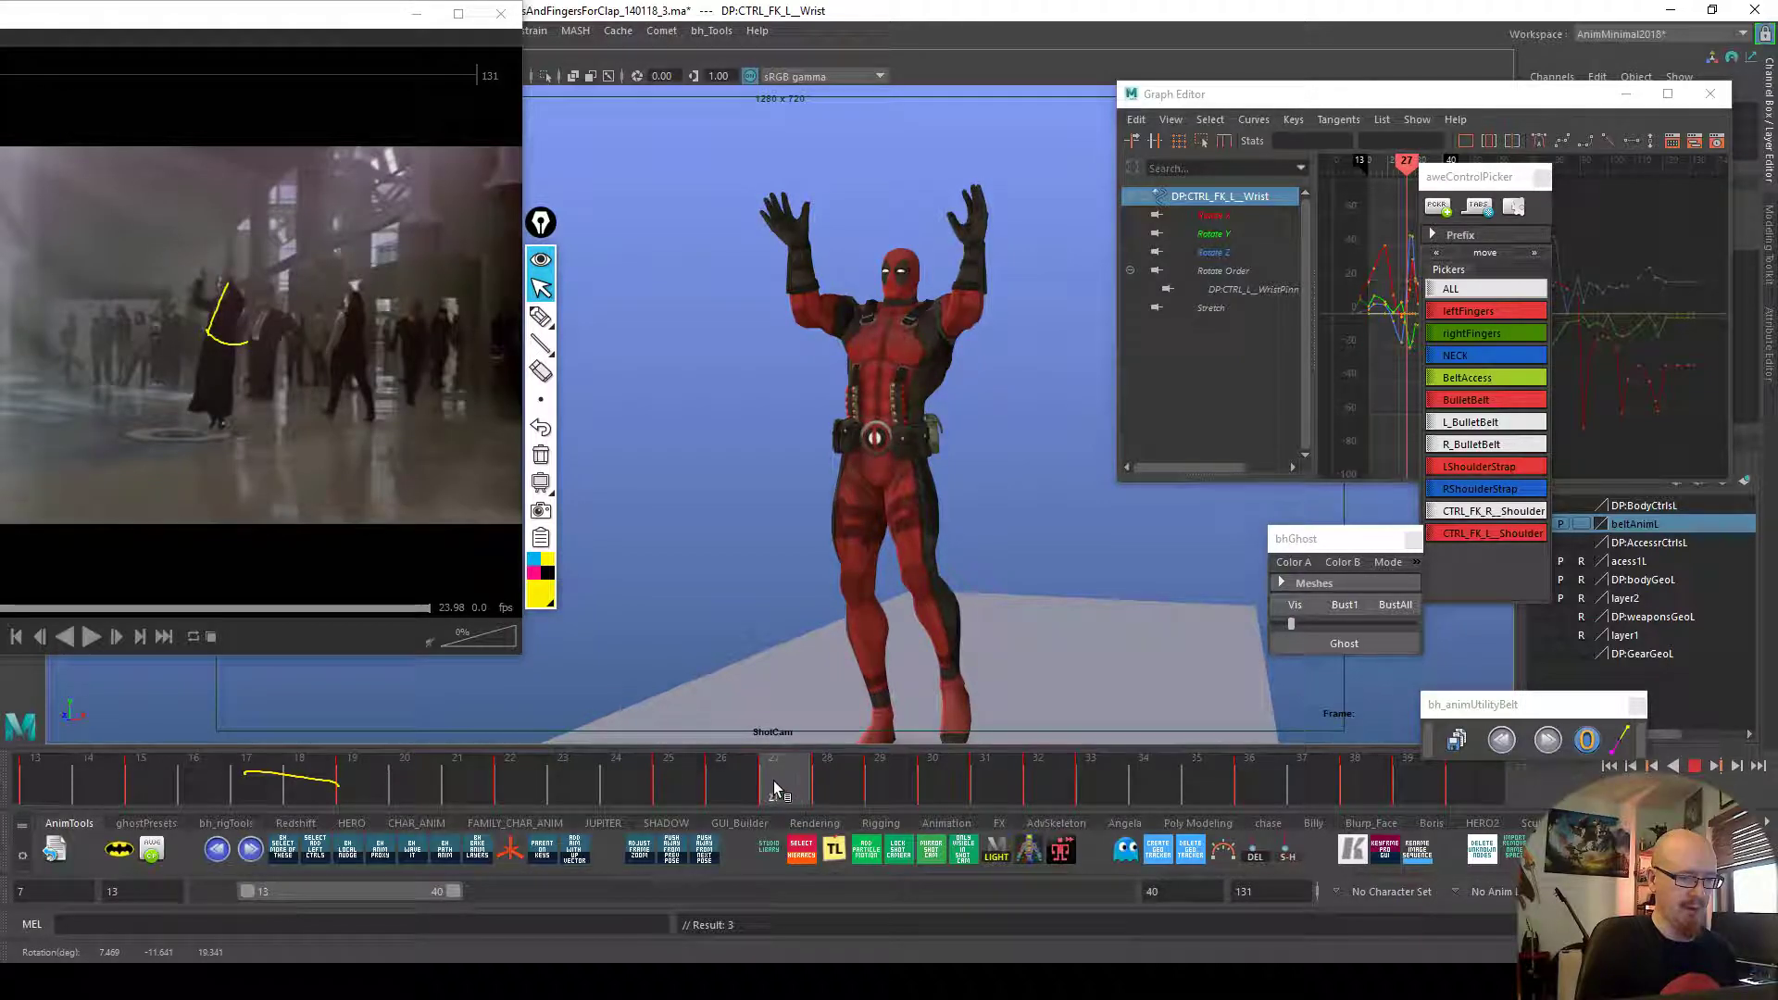
mouse_move(776, 786)
mouse_down()
mouse_move(748, 776)
mouse_move(783, 774)
mouse_up()
Draw a short yellow reference stroke over the raised left hand's fingertips at frame 27
click(1294, 605)
click(541, 316)
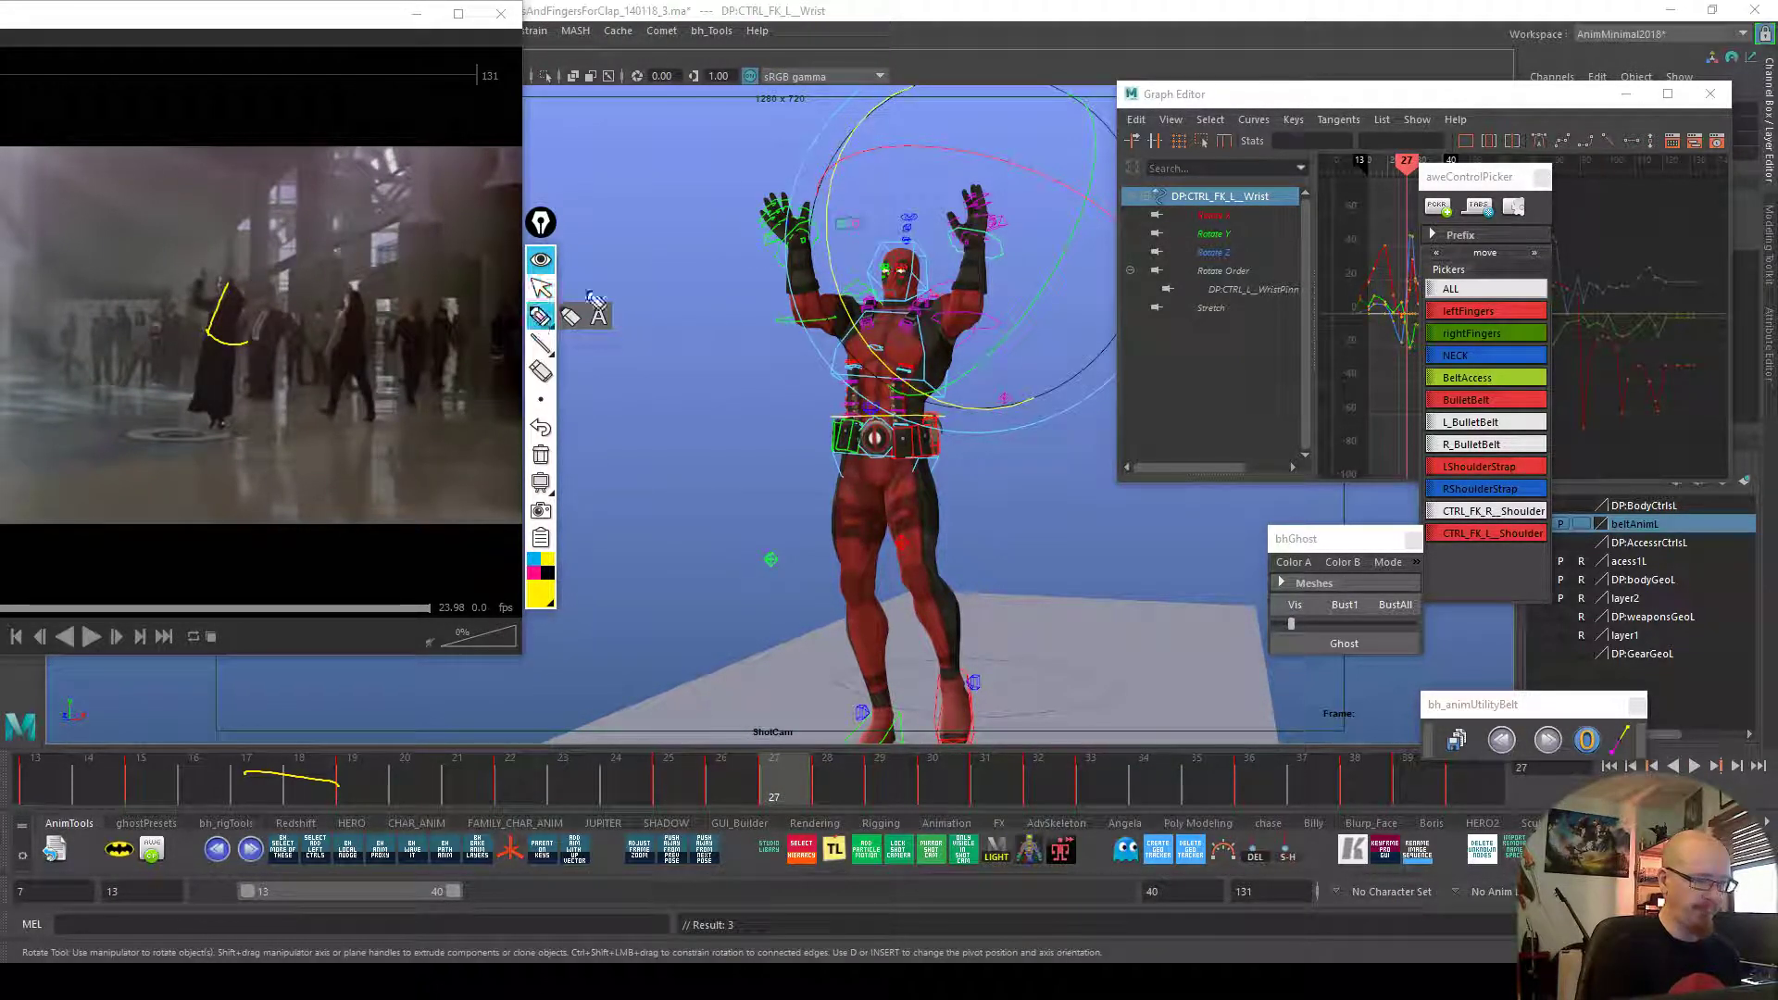
drag(962, 188, 1003, 181)
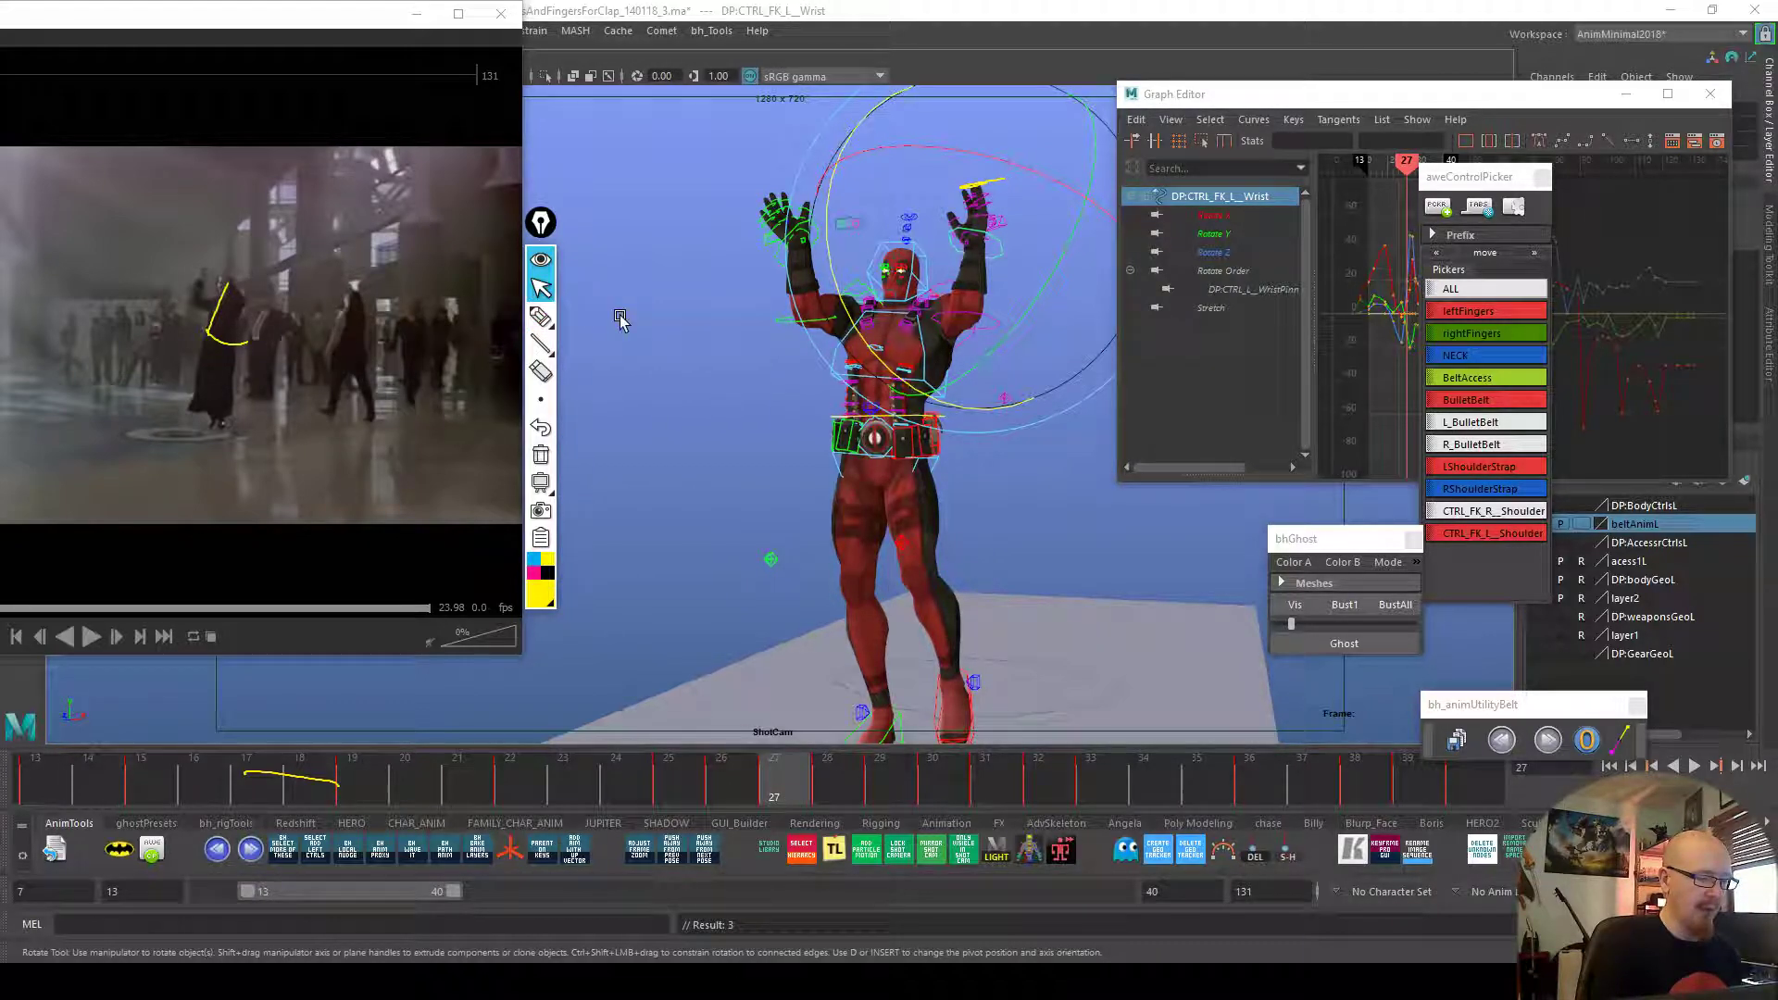
Rotate the left FK wrist at frame 28 to tilt the raised hand, and select the left FK shoulder
drag(799, 776, 816, 778)
drag(948, 410, 954, 290)
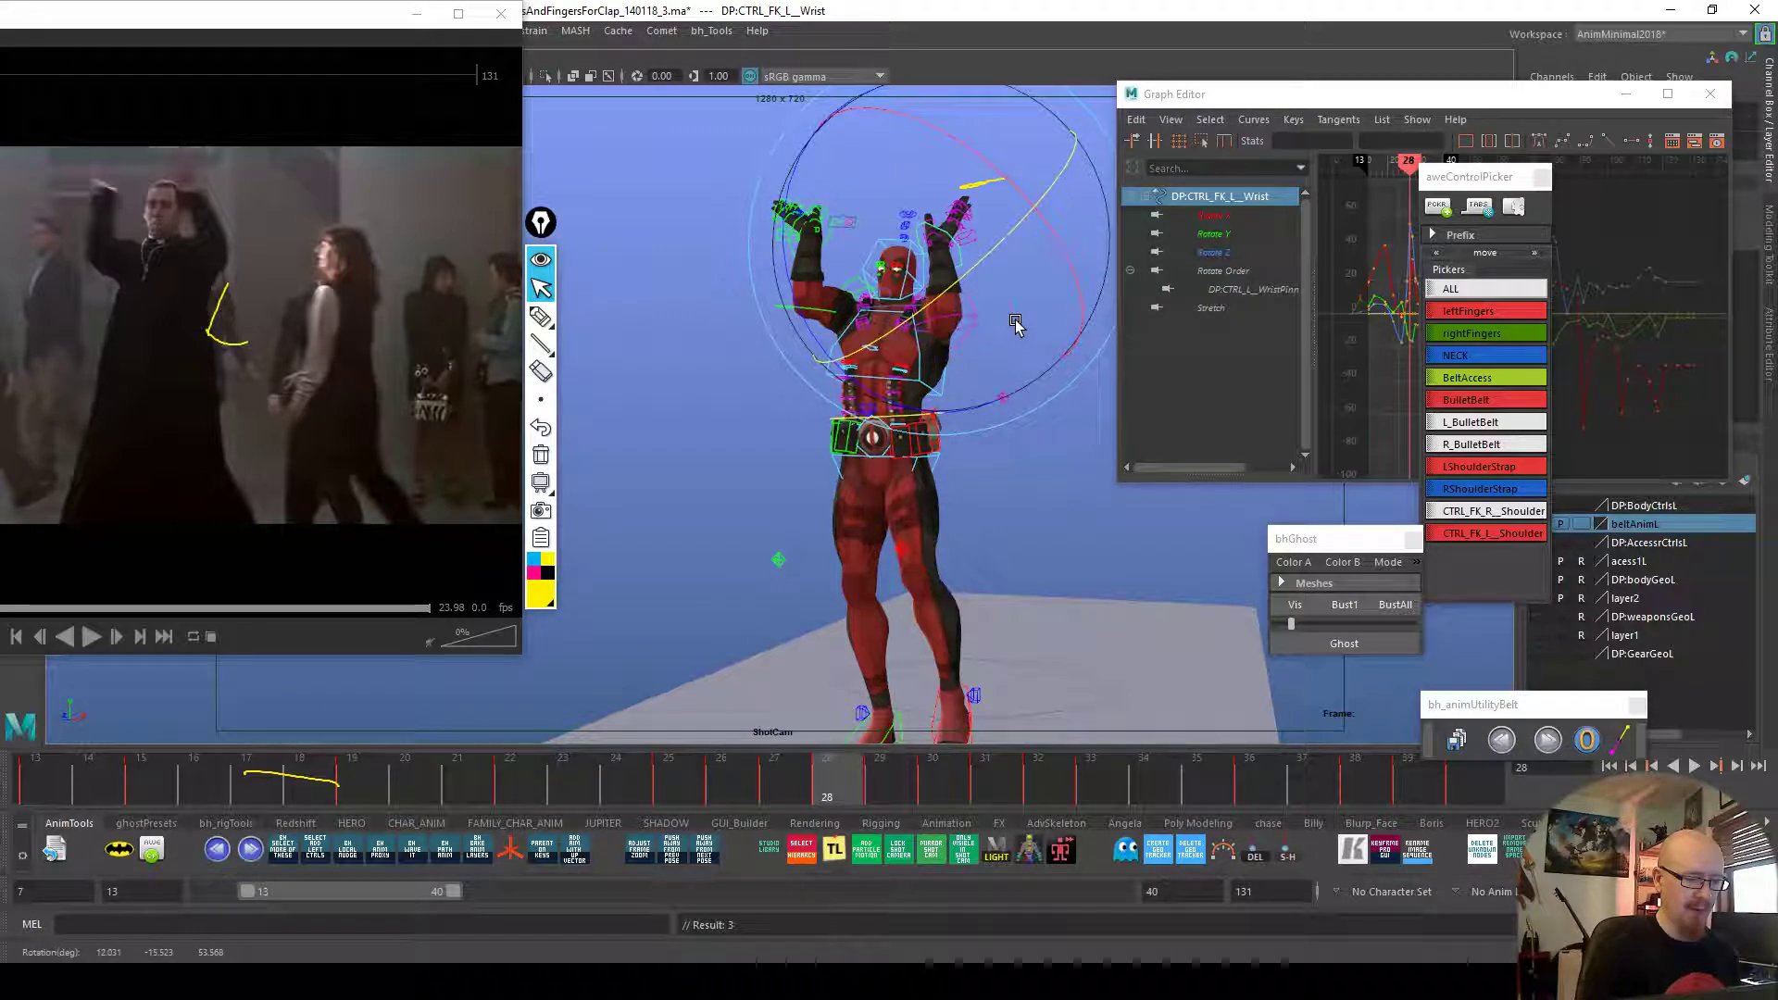
click(980, 309)
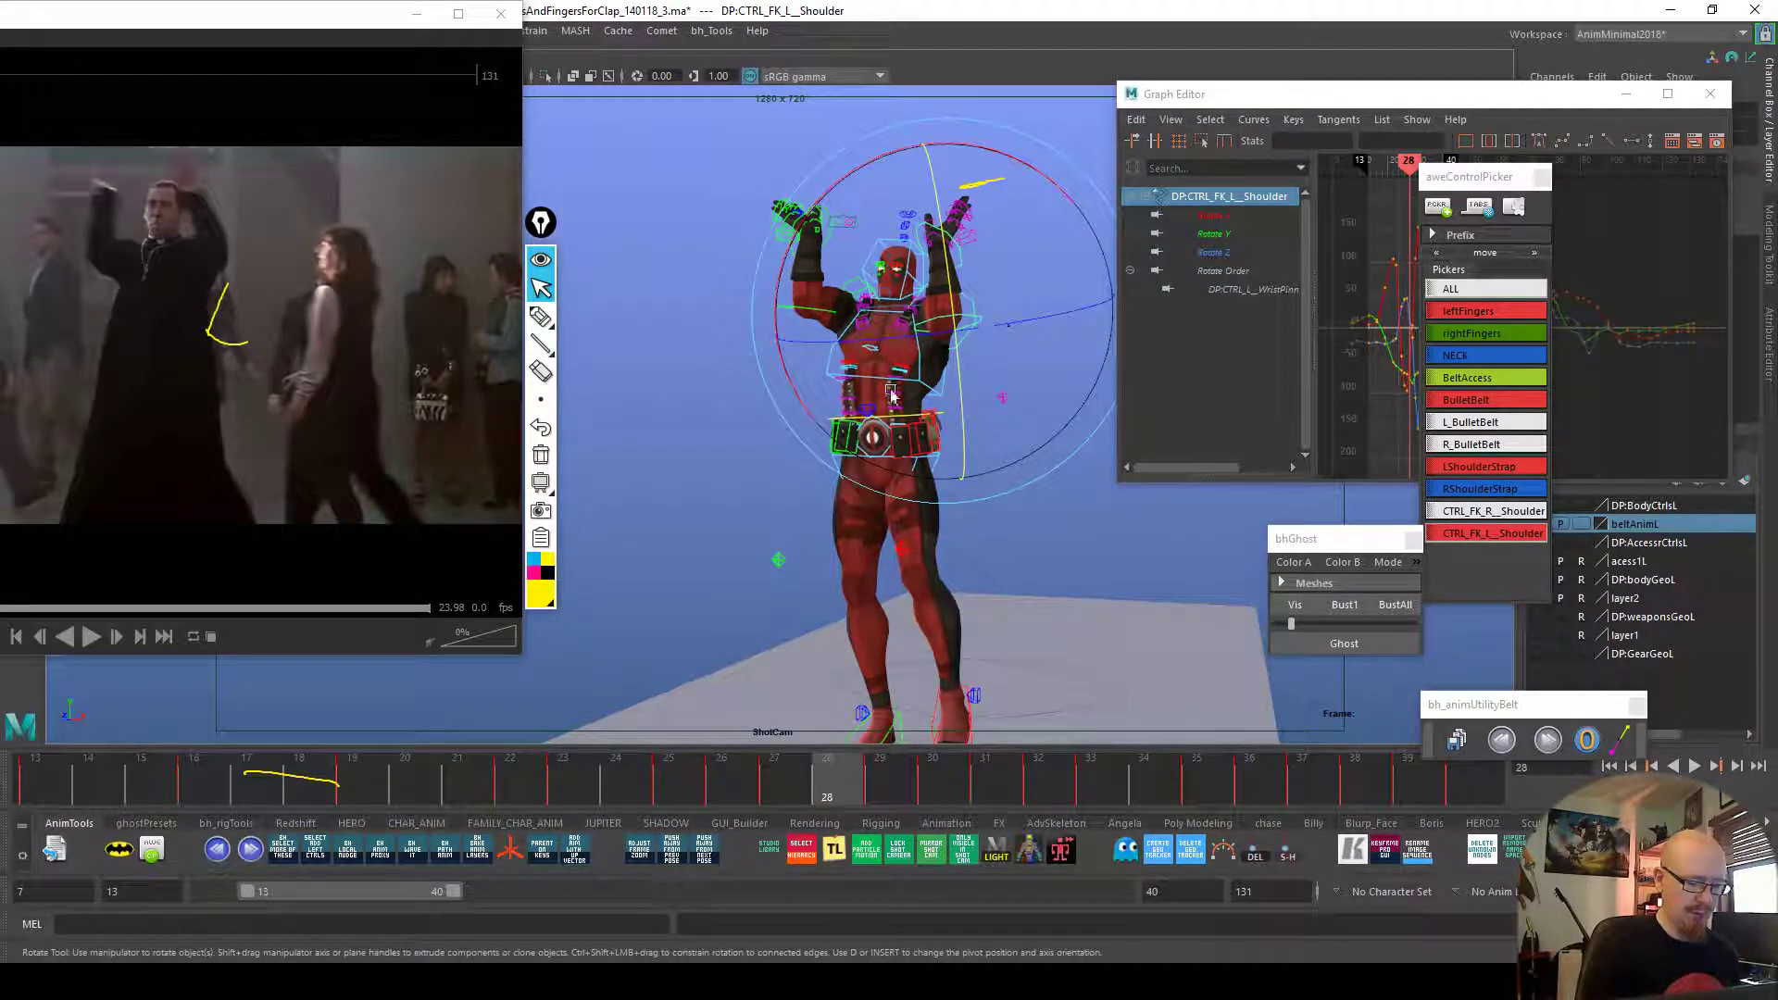
Pose the raised left arm at frame 28 by rotating the left shoulder and elbow controls, and check it in playback
drag(815, 418, 810, 414)
drag(945, 373, 953, 383)
key(Down)
key(s)
drag(970, 408, 963, 424)
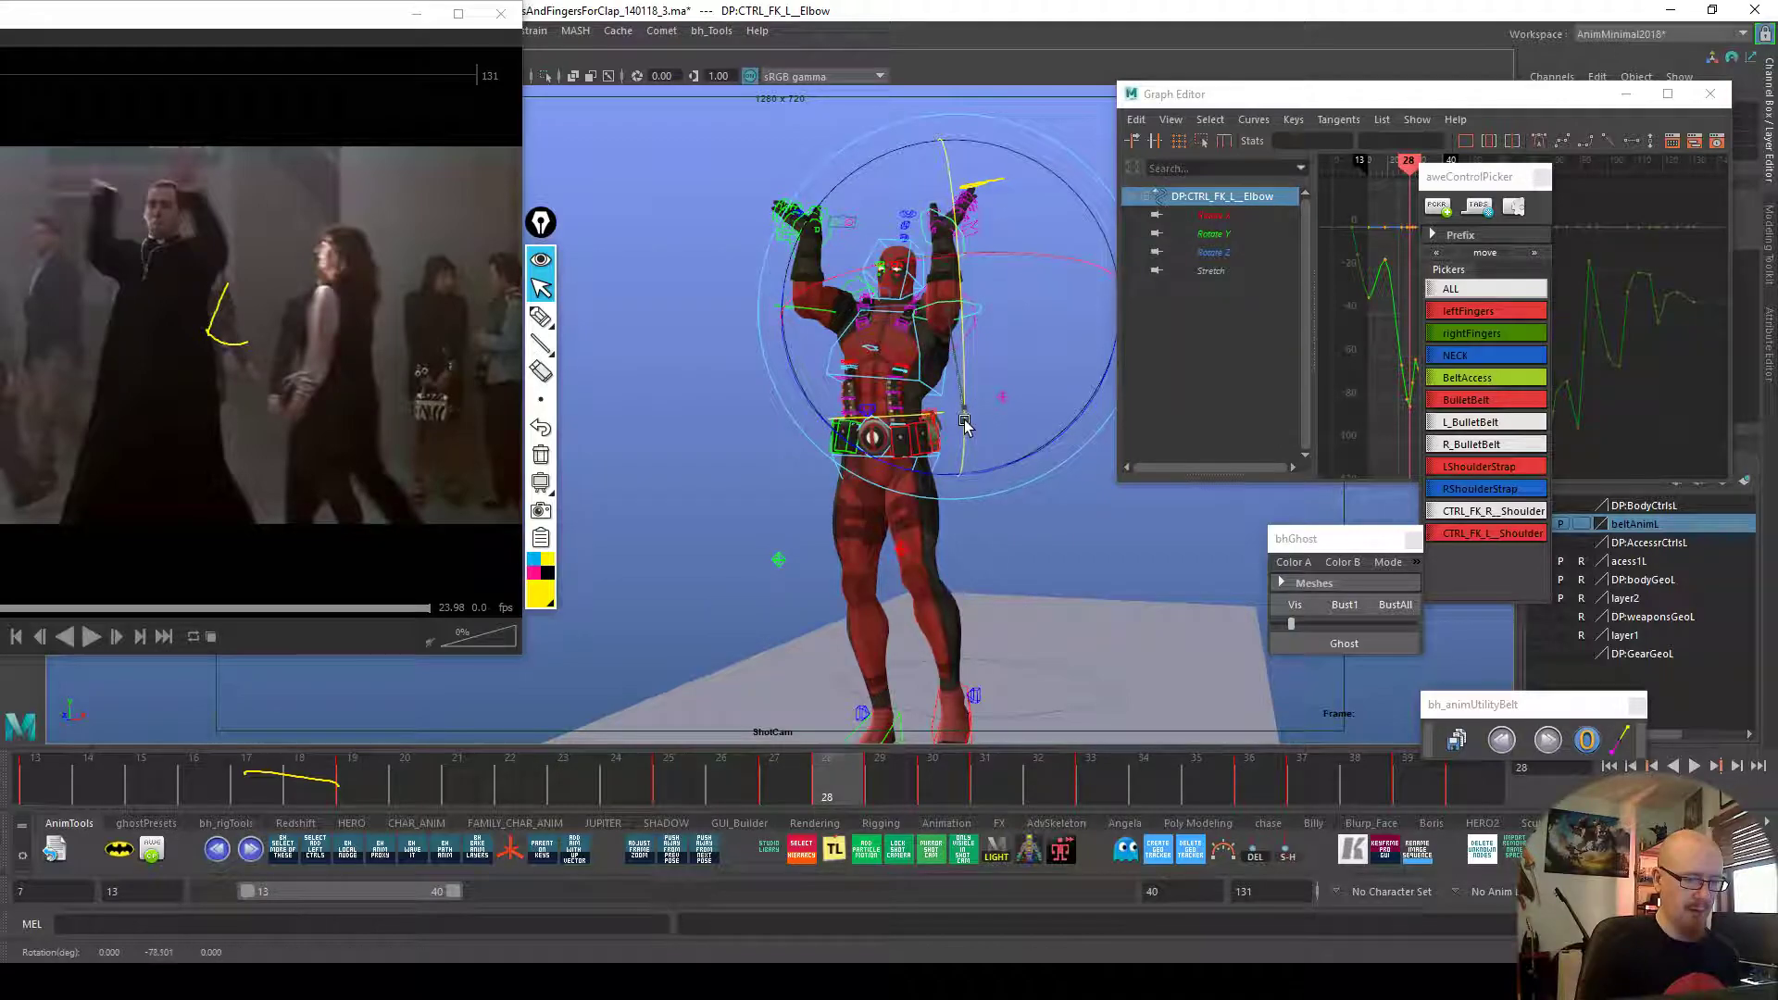
click(1035, 358)
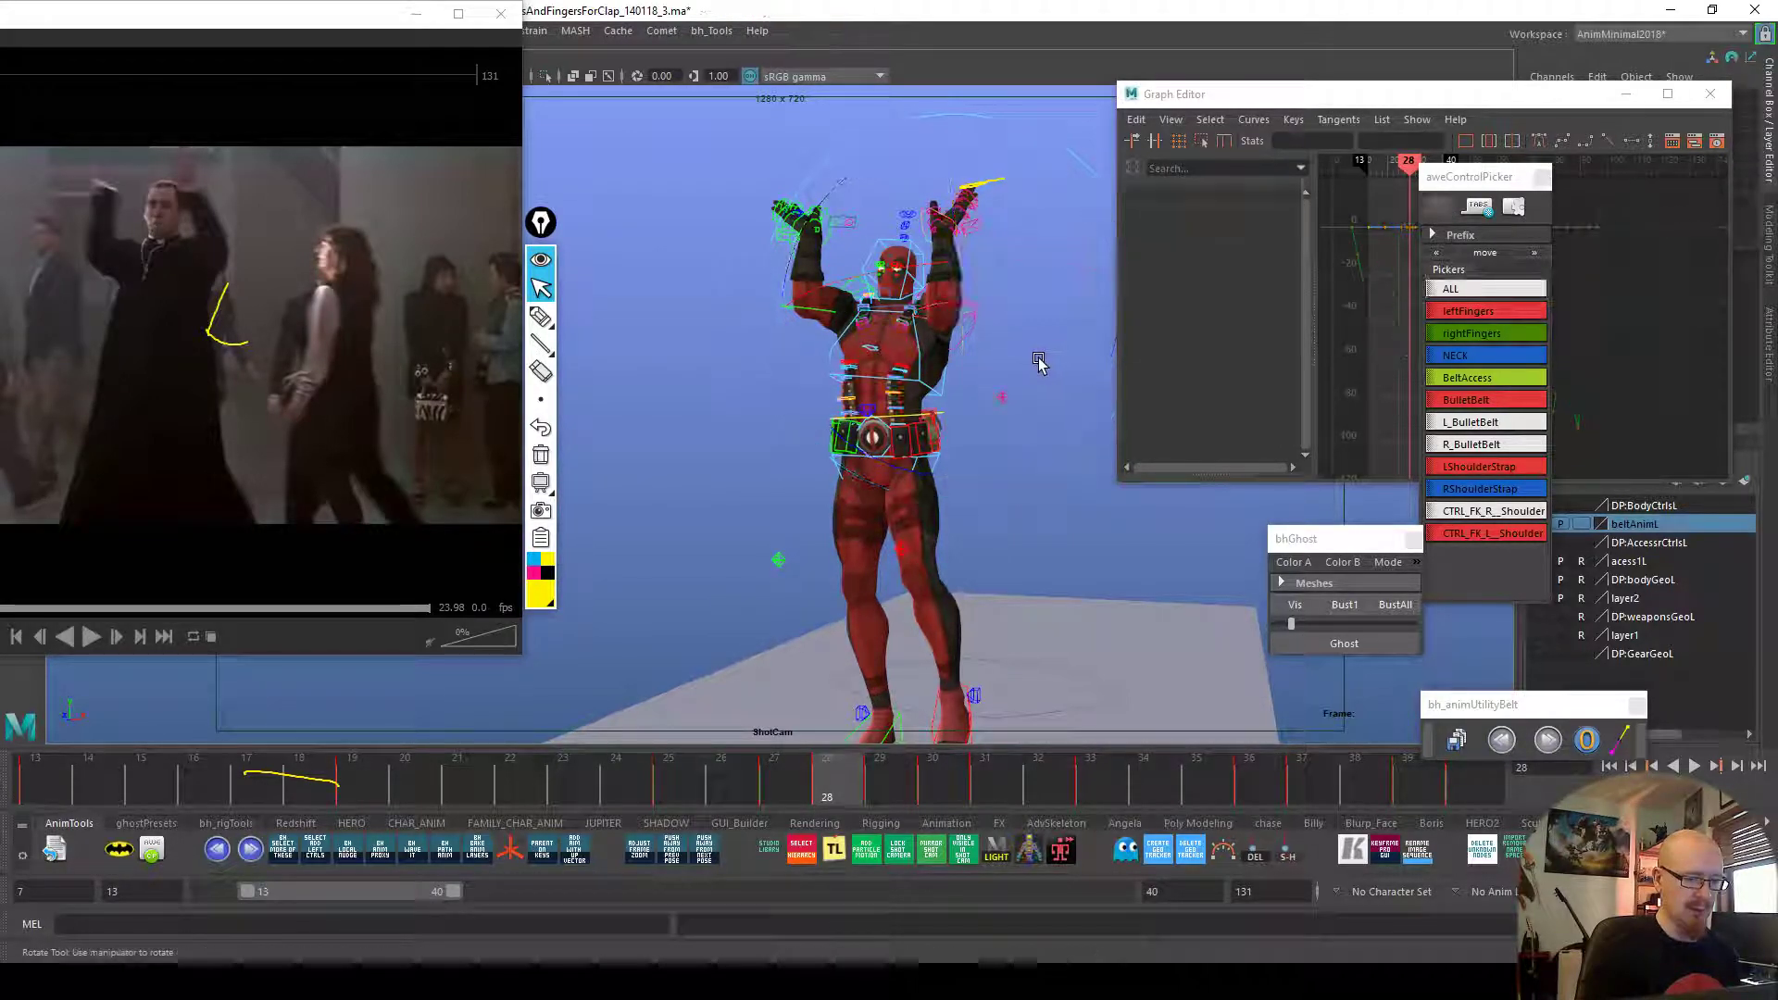
key(alt+v)
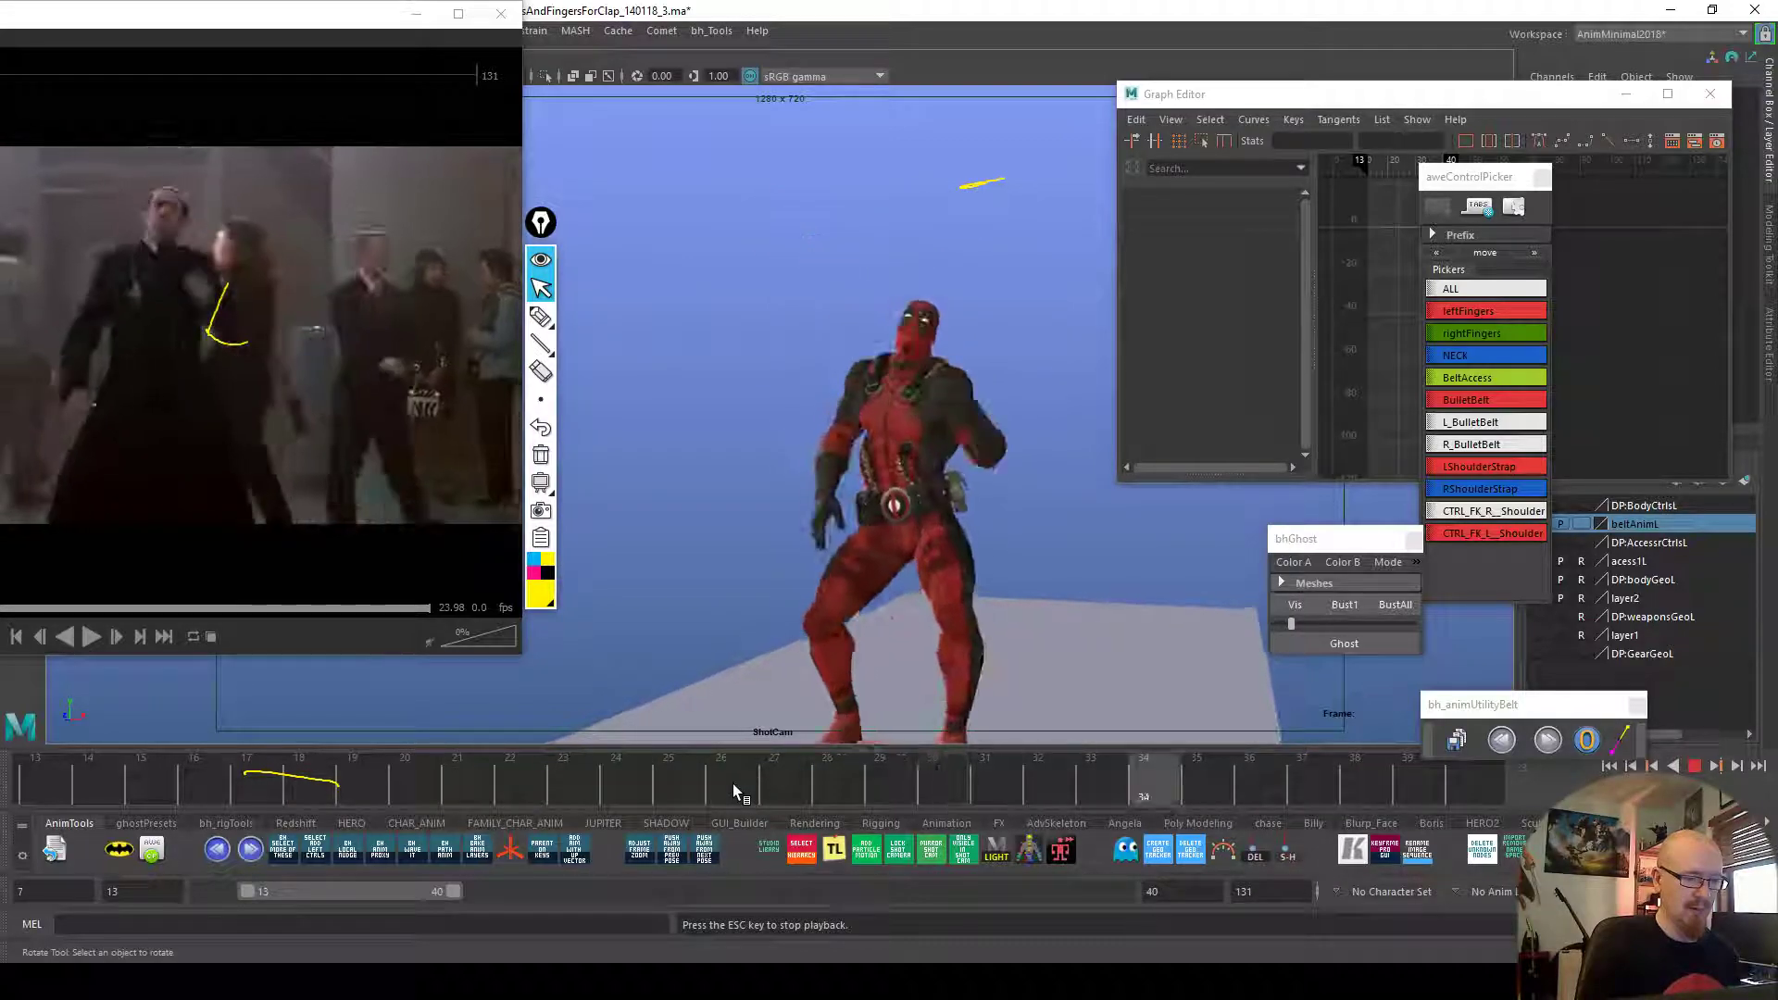
mouse_move(708, 798)
mouse_down()
mouse_move(673, 782)
mouse_move(773, 787)
mouse_move(830, 765)
mouse_move(782, 765)
mouse_move(841, 754)
mouse_move(785, 748)
mouse_move(822, 746)
mouse_up()
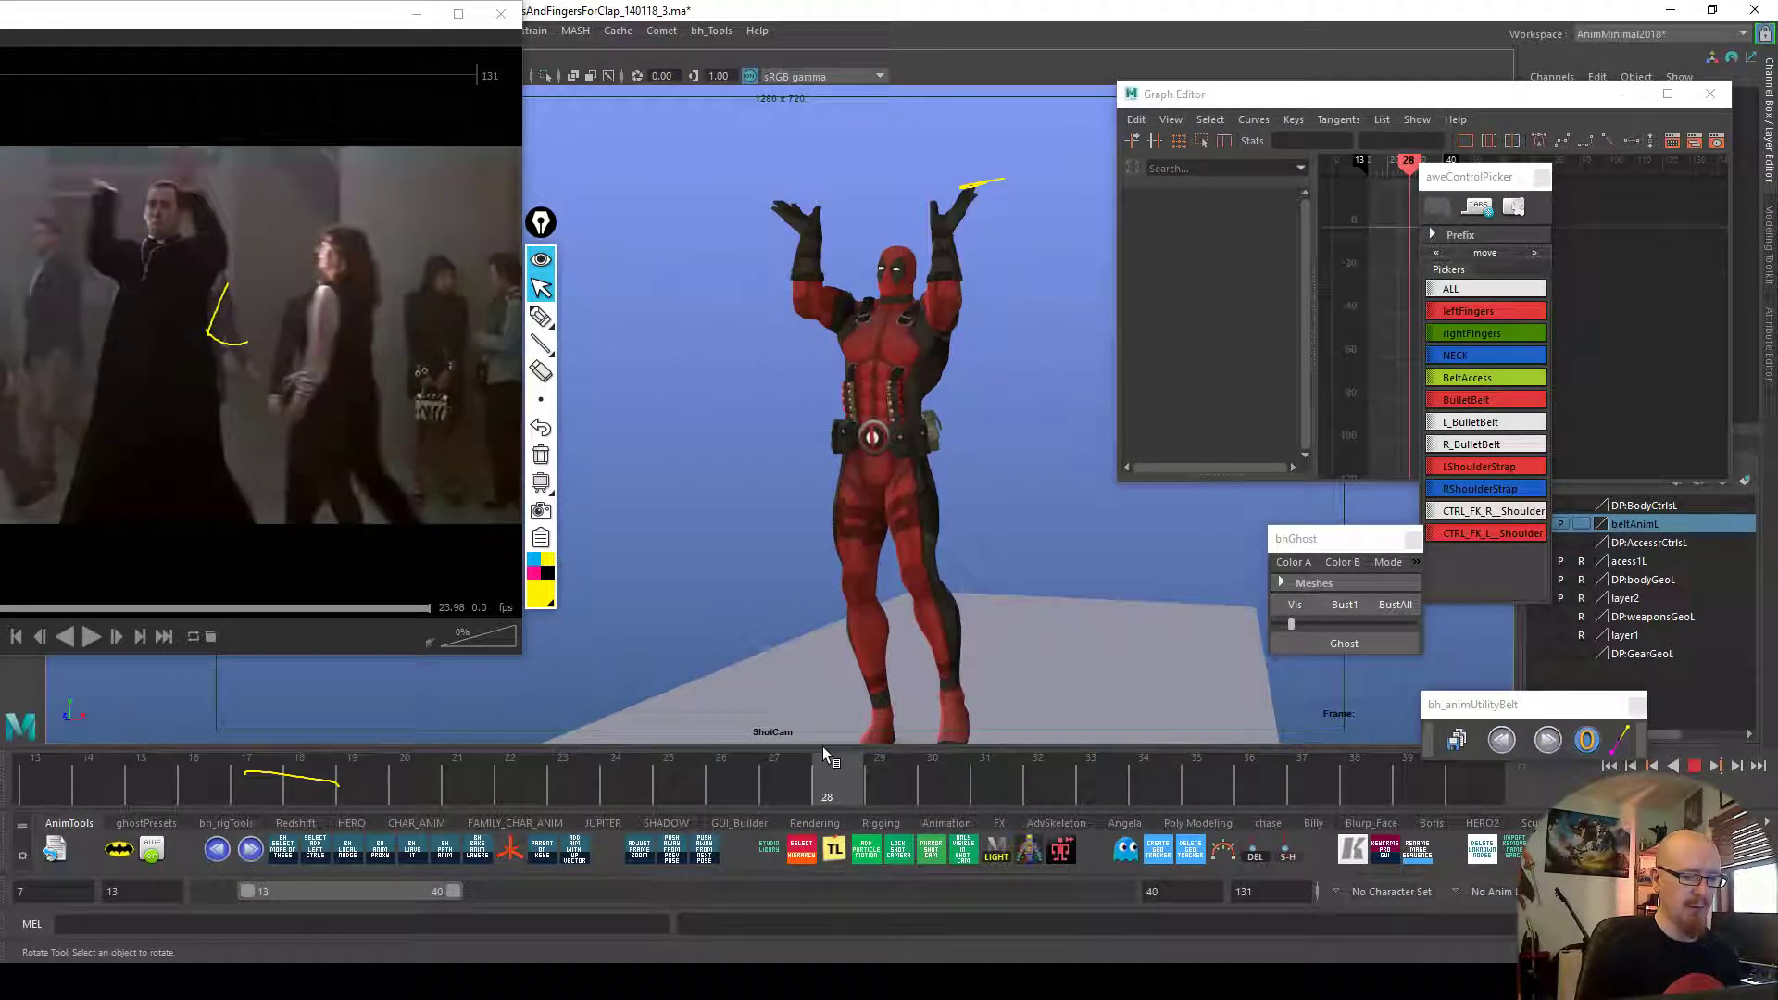
Rotate the left wrist control at frame 29 to refine the hand's angle going into the clap
click(882, 741)
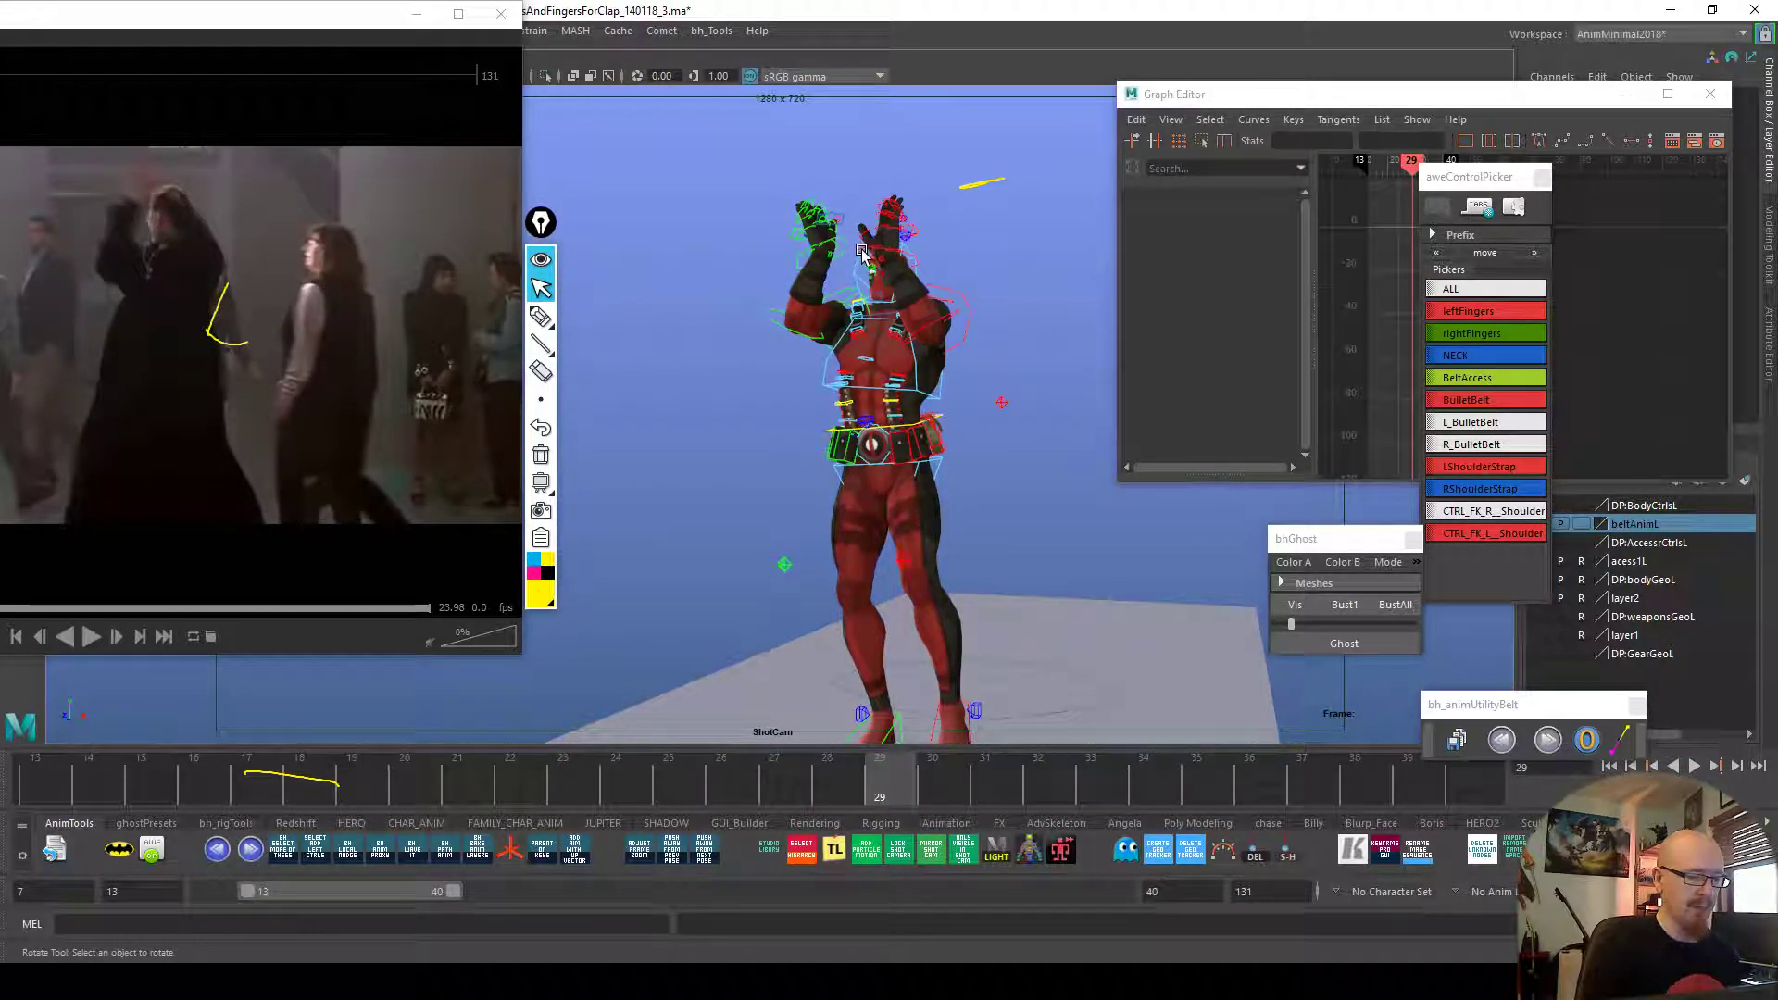
click(866, 250)
drag(944, 369, 937, 373)
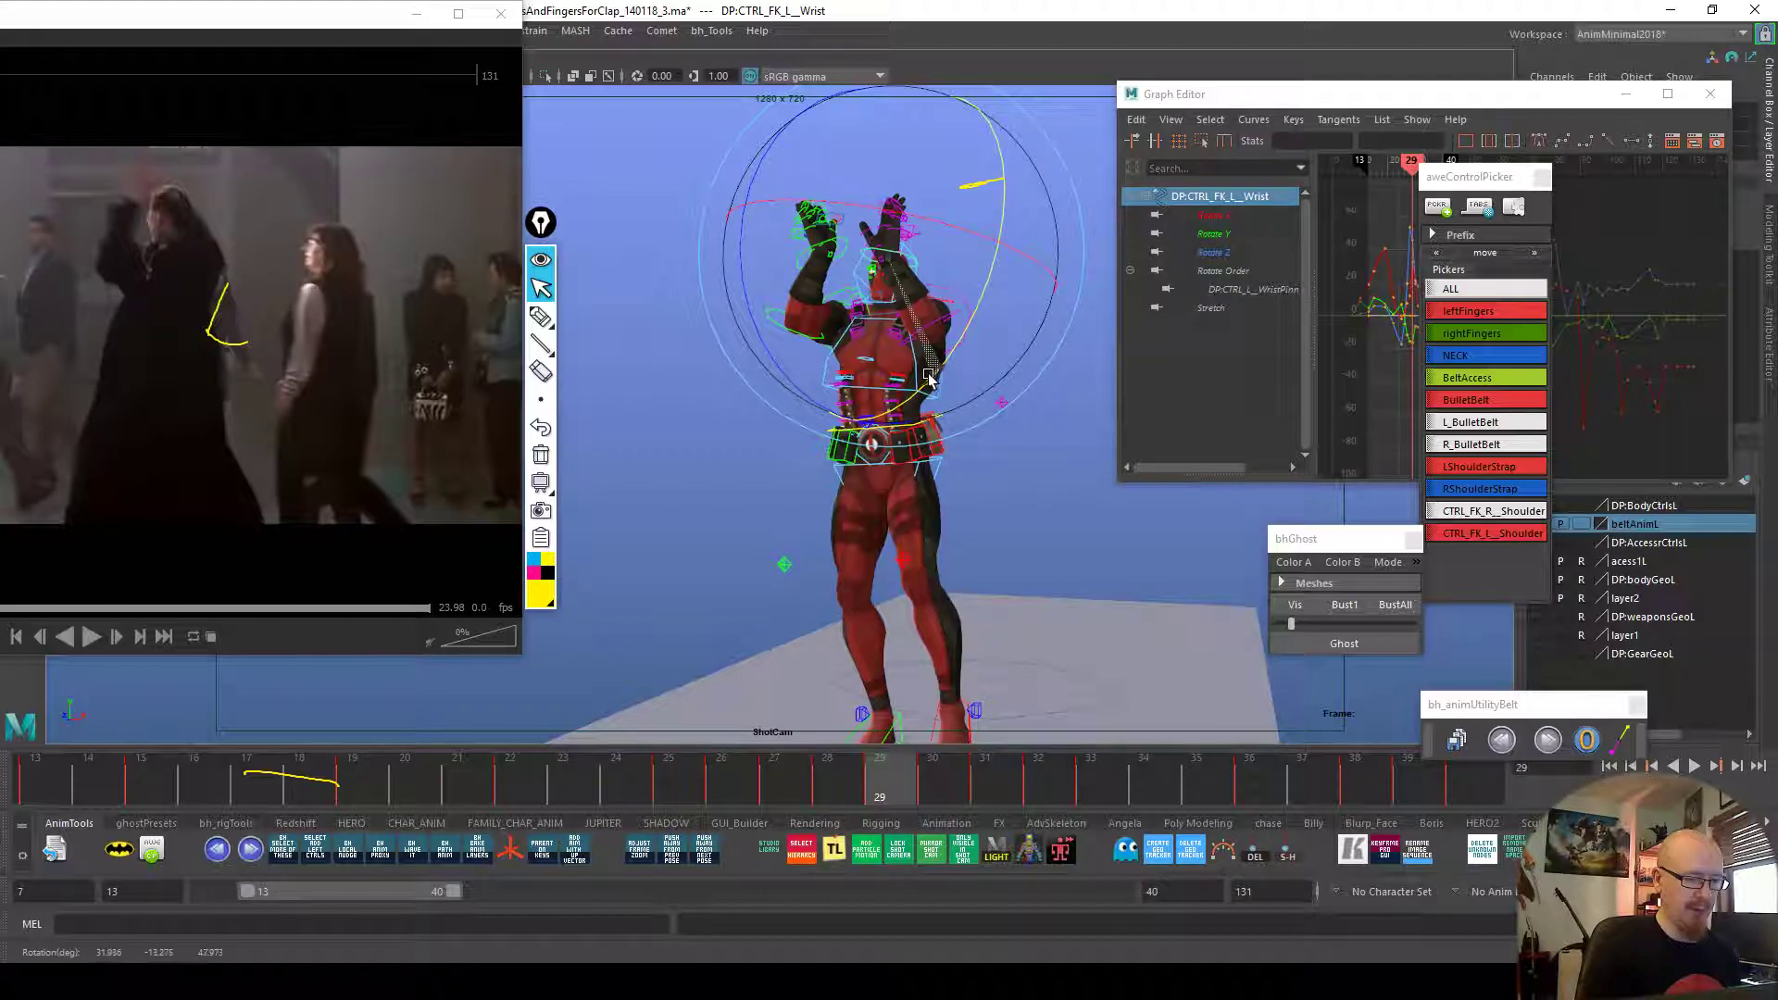
drag(931, 370, 917, 377)
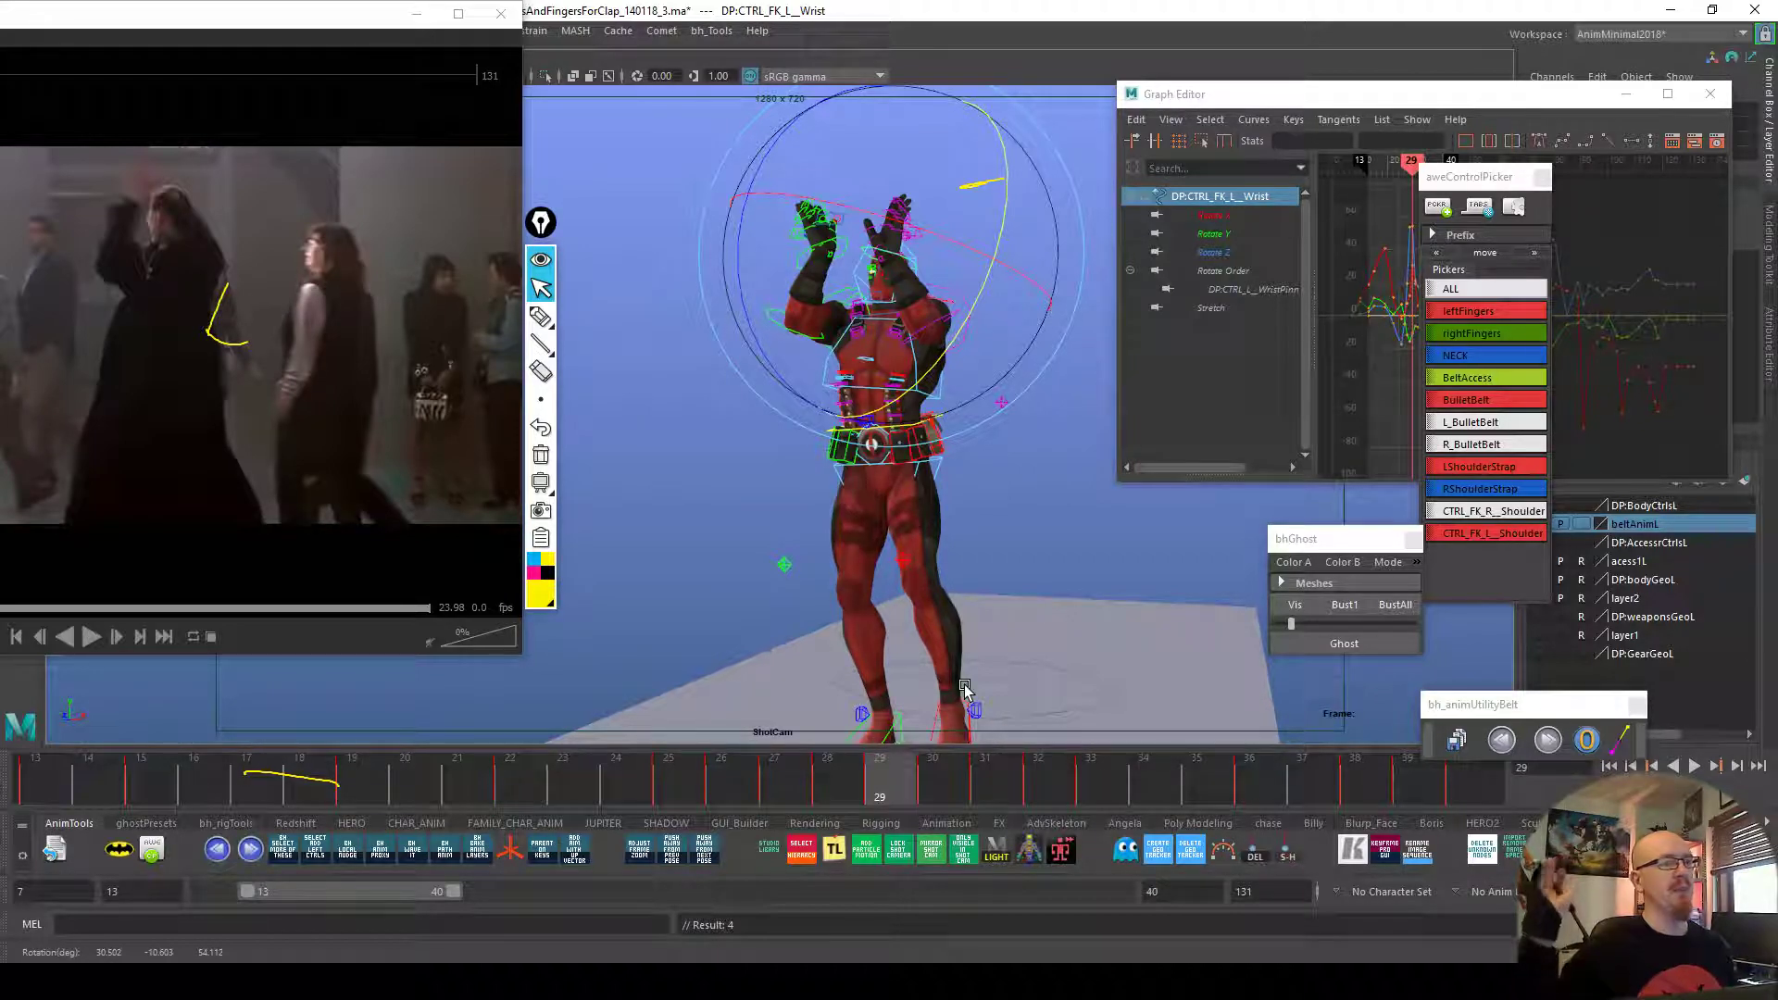
Refine the left shoulder's rotation at frame 28 and review the playback, including through the mirrored shot camera
mouse_move(723, 777)
mouse_down()
mouse_move(886, 793)
mouse_move(1009, 778)
mouse_move(702, 776)
mouse_move(822, 770)
mouse_move(805, 748)
mouse_move(820, 746)
mouse_up()
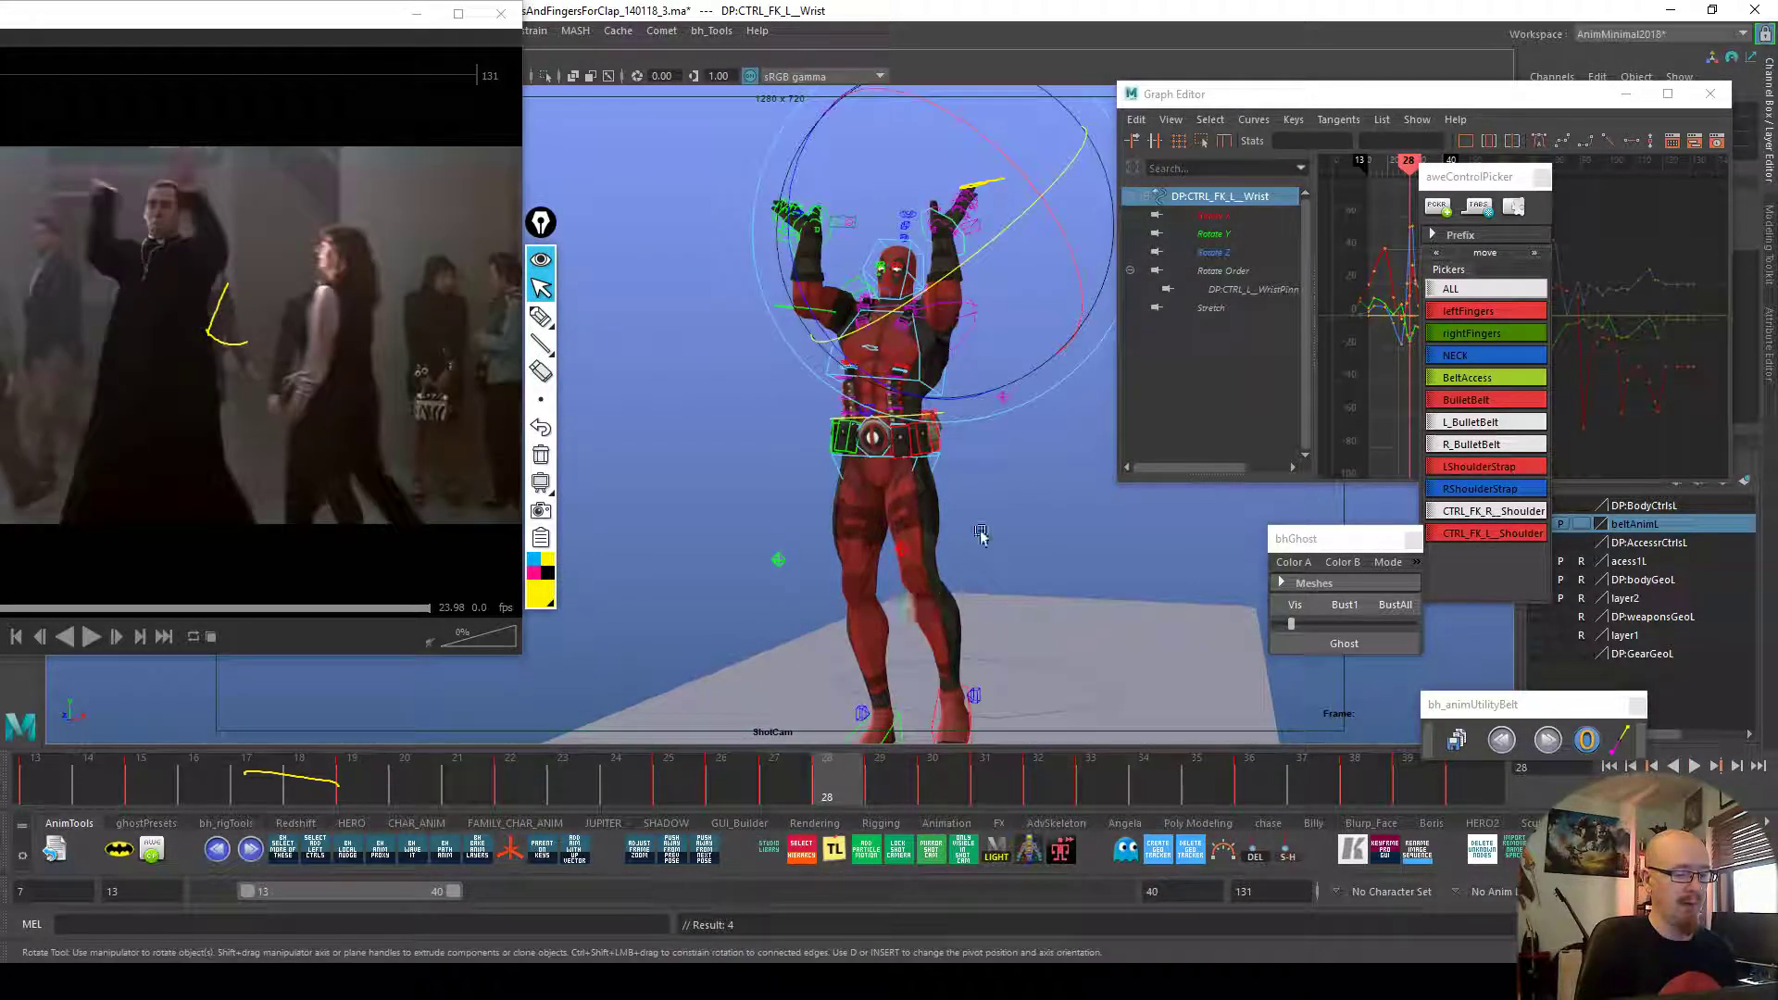
click(969, 343)
drag(1028, 438, 1019, 462)
key(alt+v)
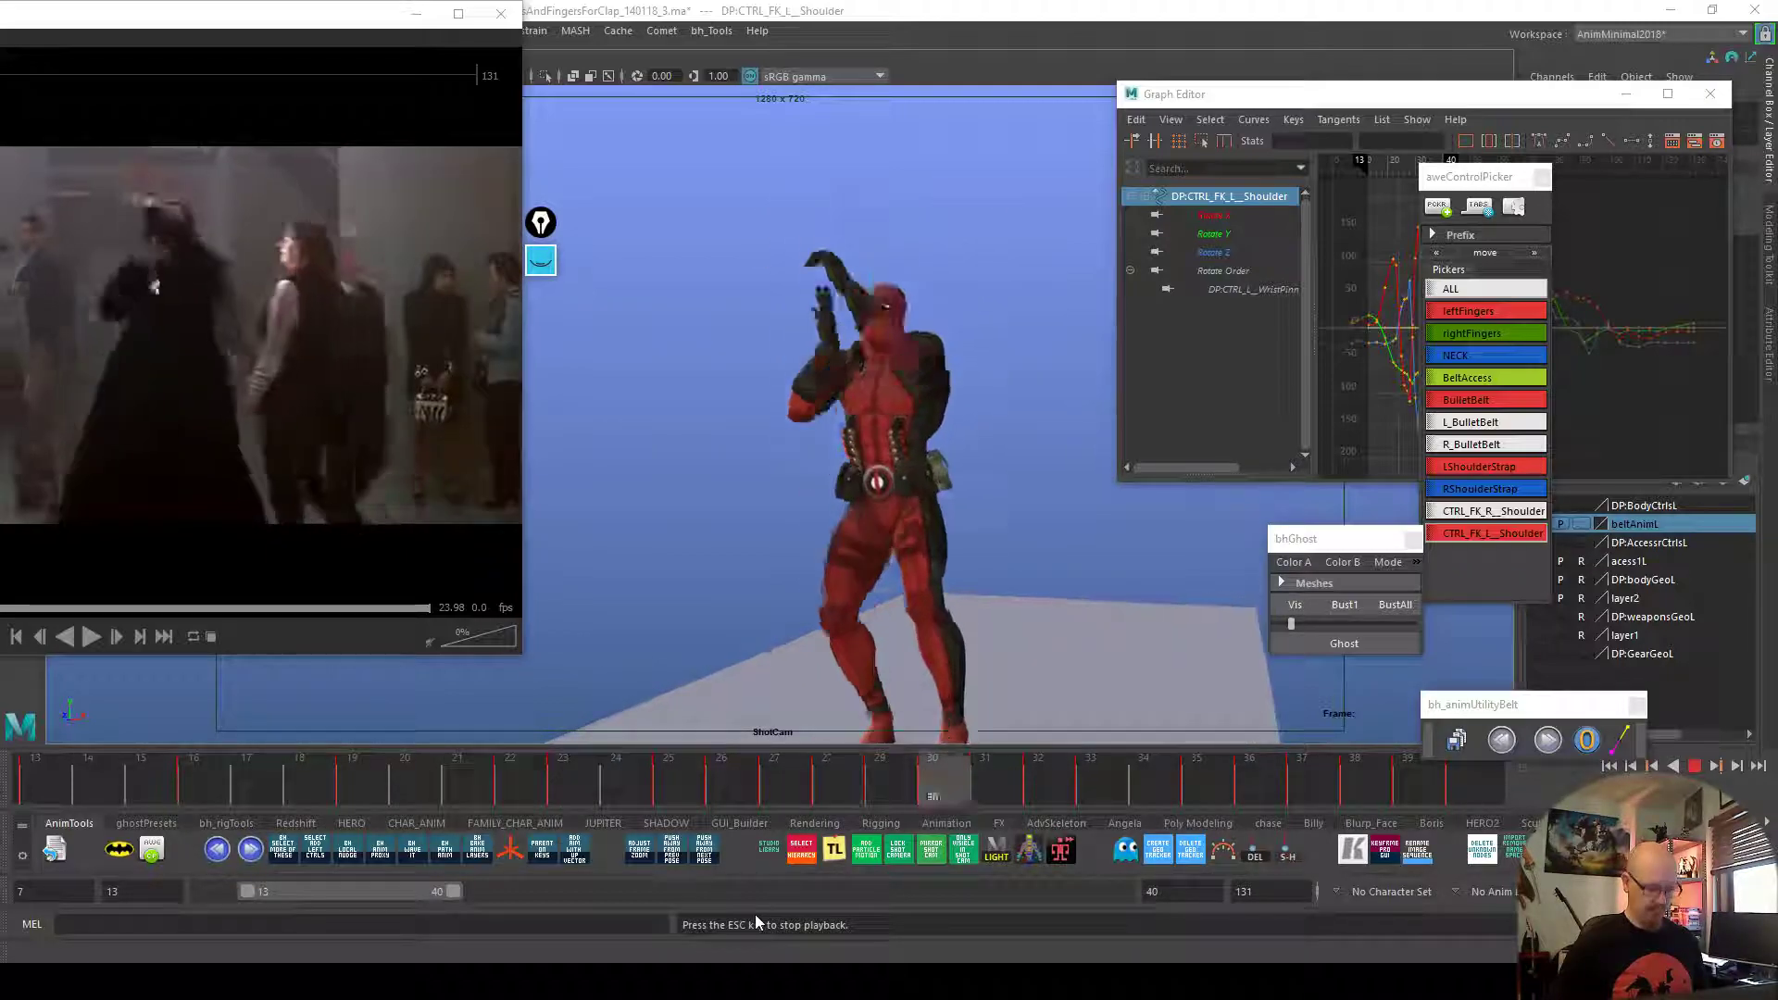
click(1154, 653)
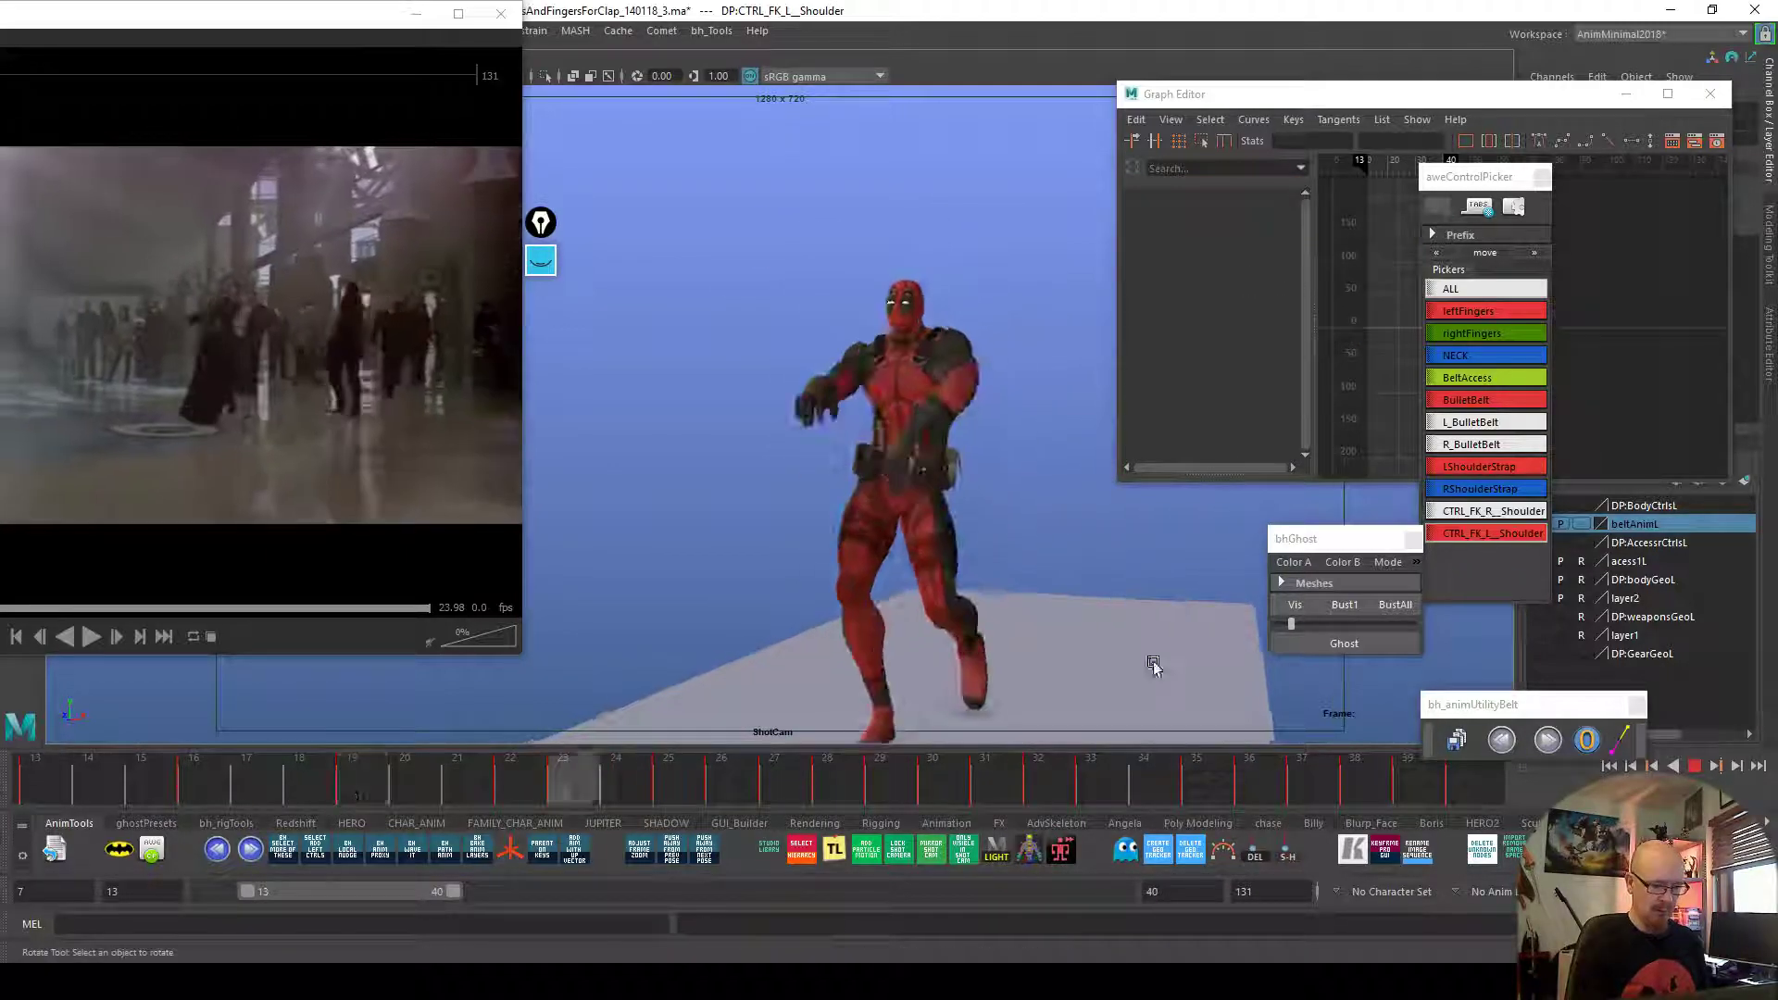
key(c)
key(c)
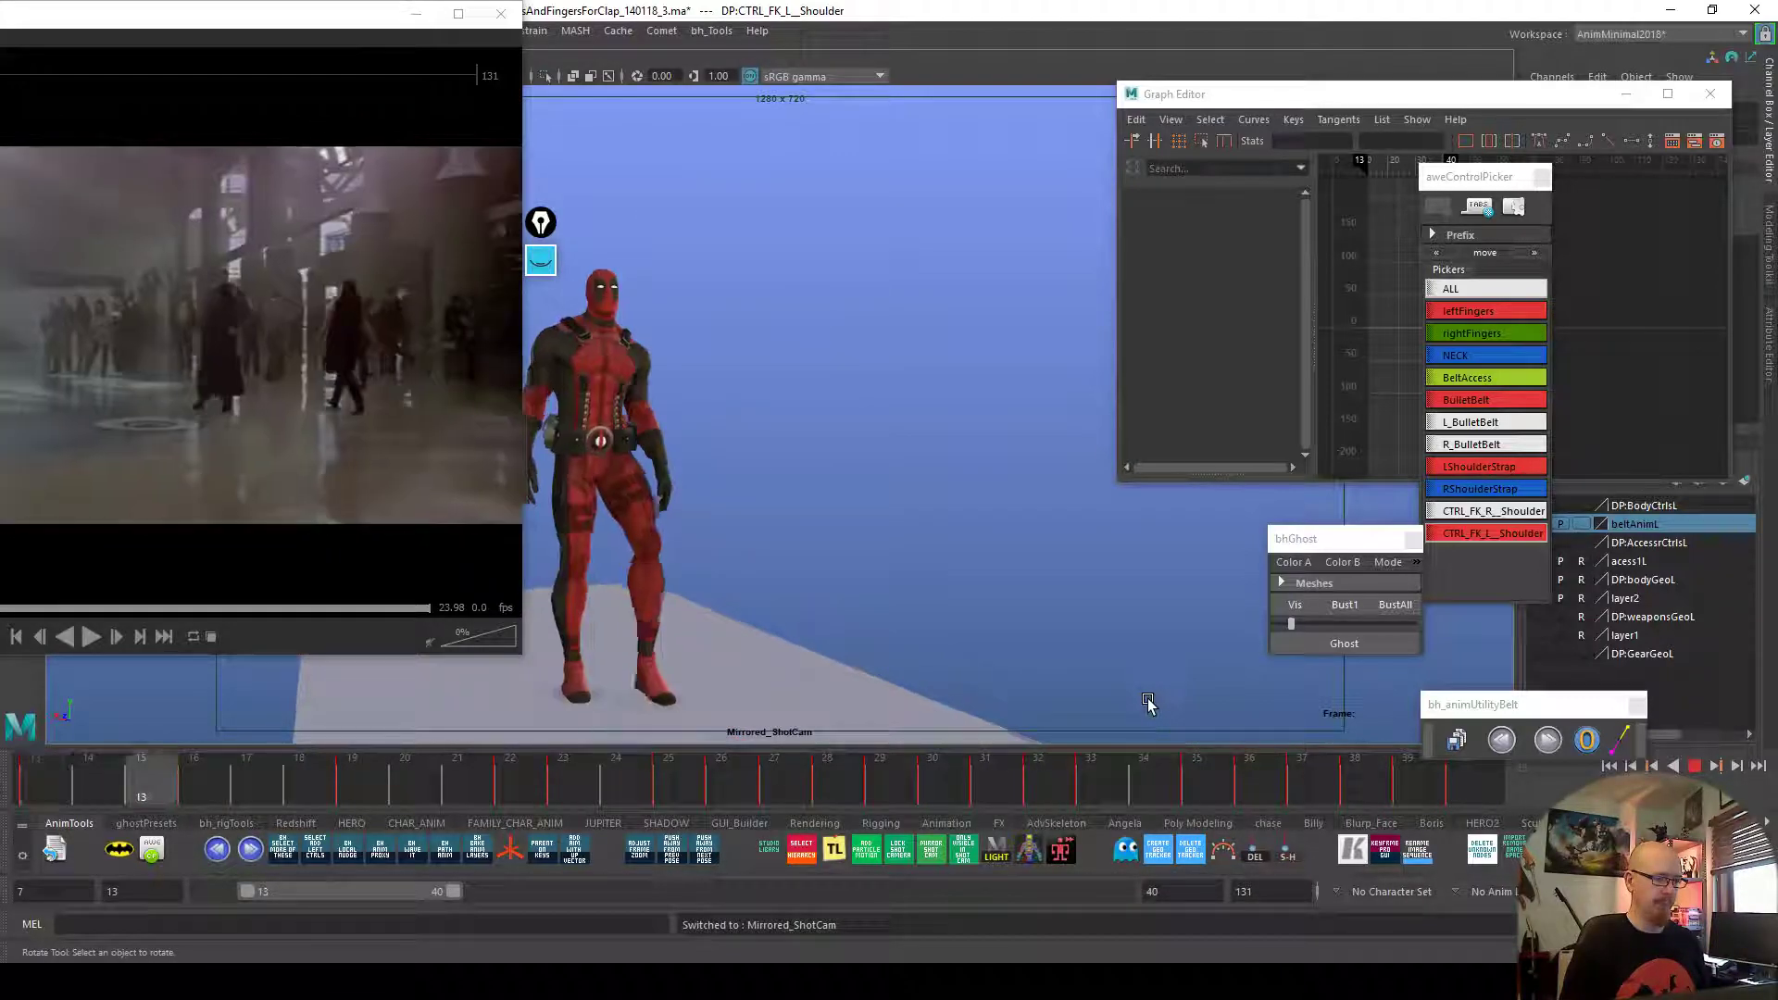
Create ghost outlines of the character at frames 28 and 29 and compare them with the clap at frame 31
mouse_move(756, 763)
mouse_down()
mouse_move(932, 787)
mouse_move(685, 783)
mouse_move(946, 770)
mouse_move(794, 781)
mouse_move(830, 787)
mouse_up()
click(1331, 645)
click(1296, 644)
click(871, 770)
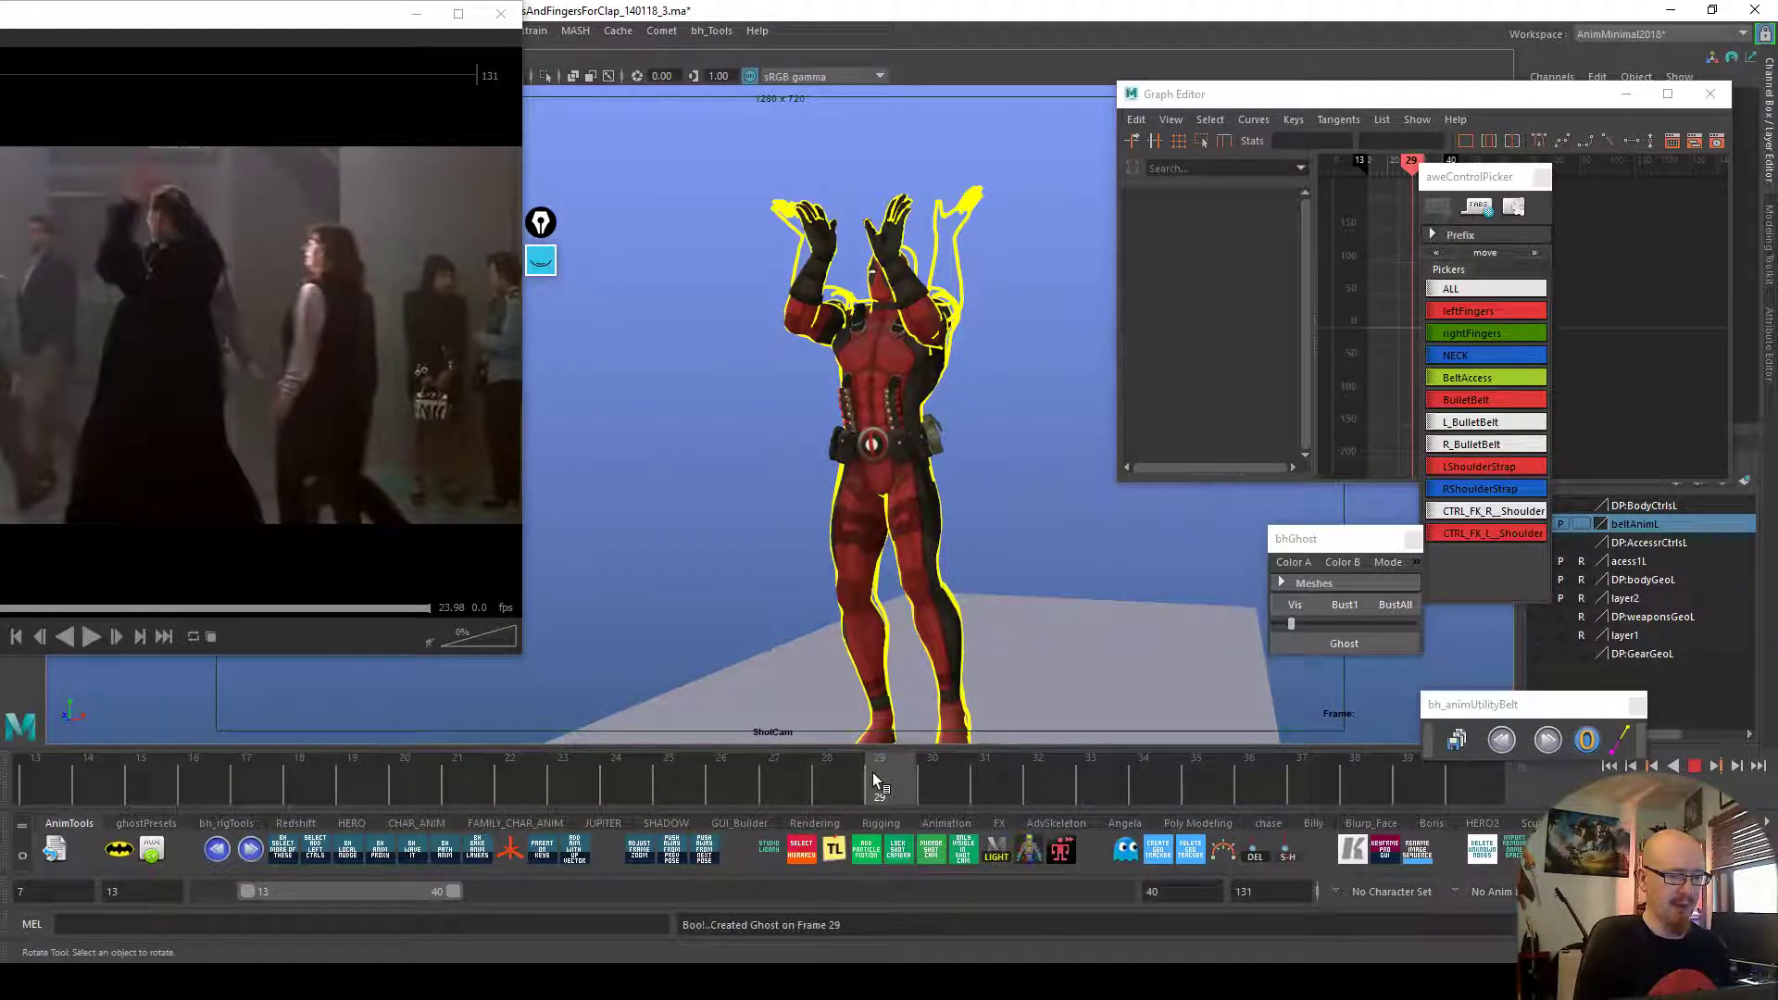
mouse_move(868, 773)
mouse_down()
mouse_move(935, 764)
mouse_move(855, 769)
mouse_move(872, 769)
mouse_up()
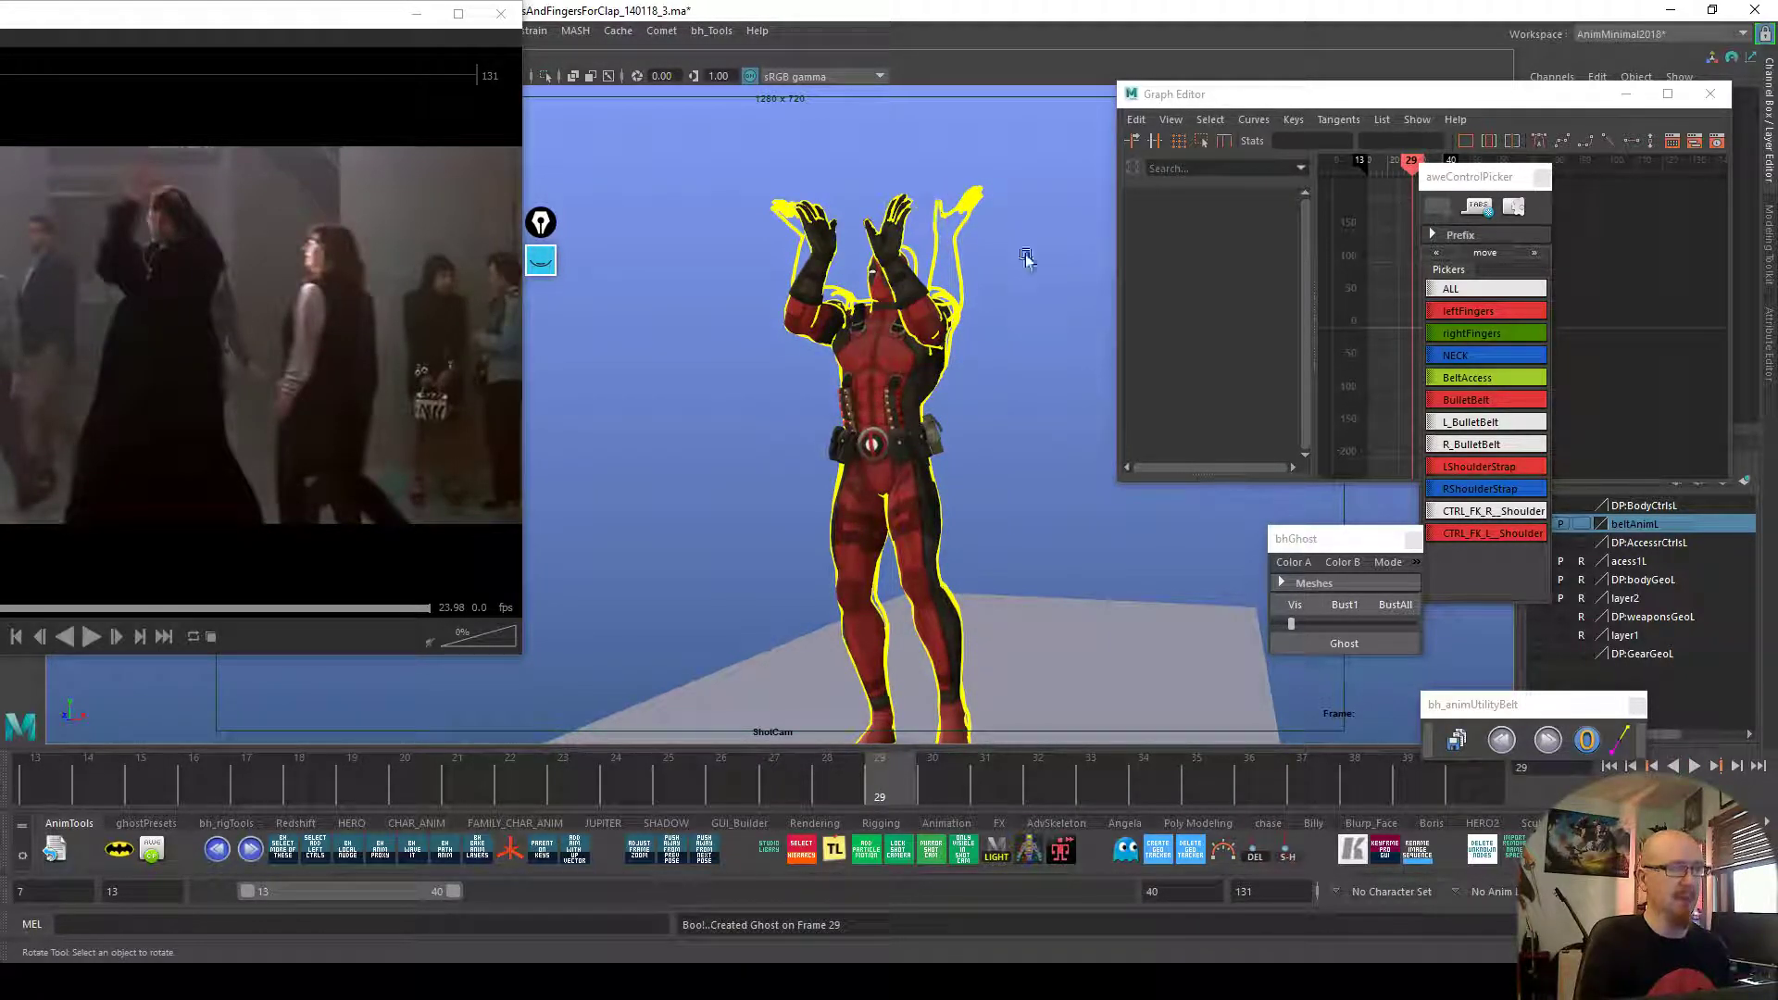
drag(910, 789, 993, 781)
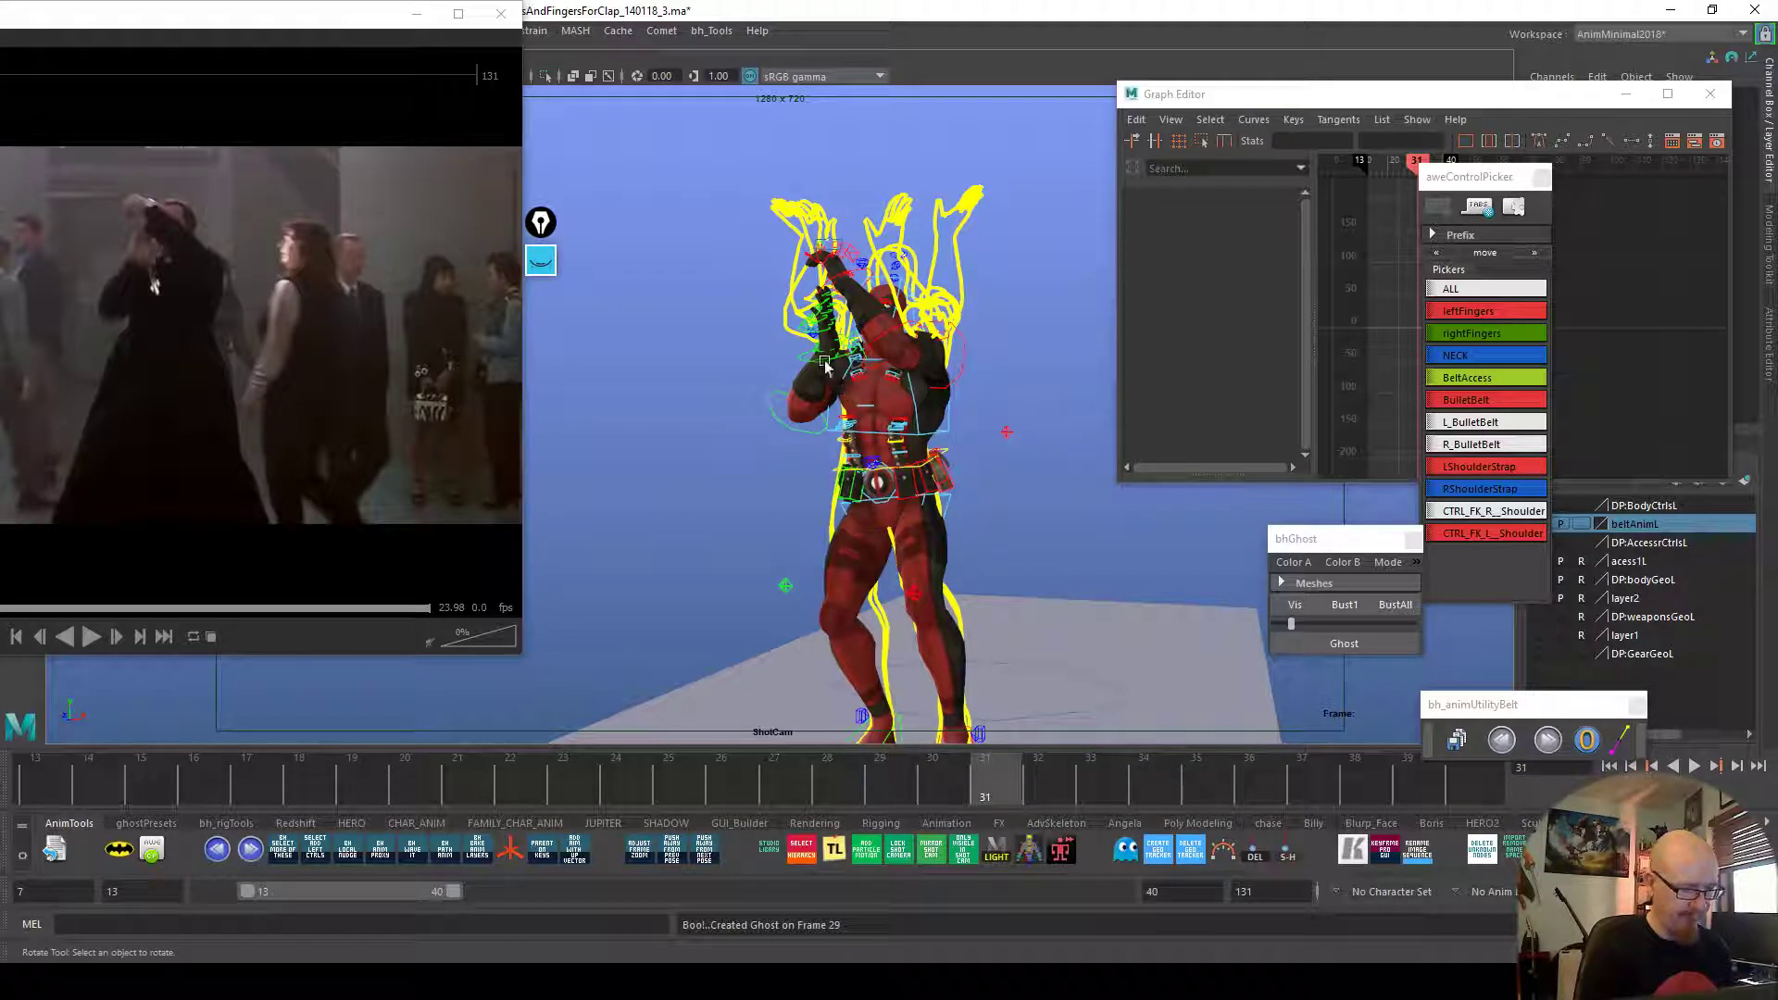
Rotate the right wrist control at frame 31 and remove all ghost outlines
click(819, 357)
drag(910, 379, 772, 472)
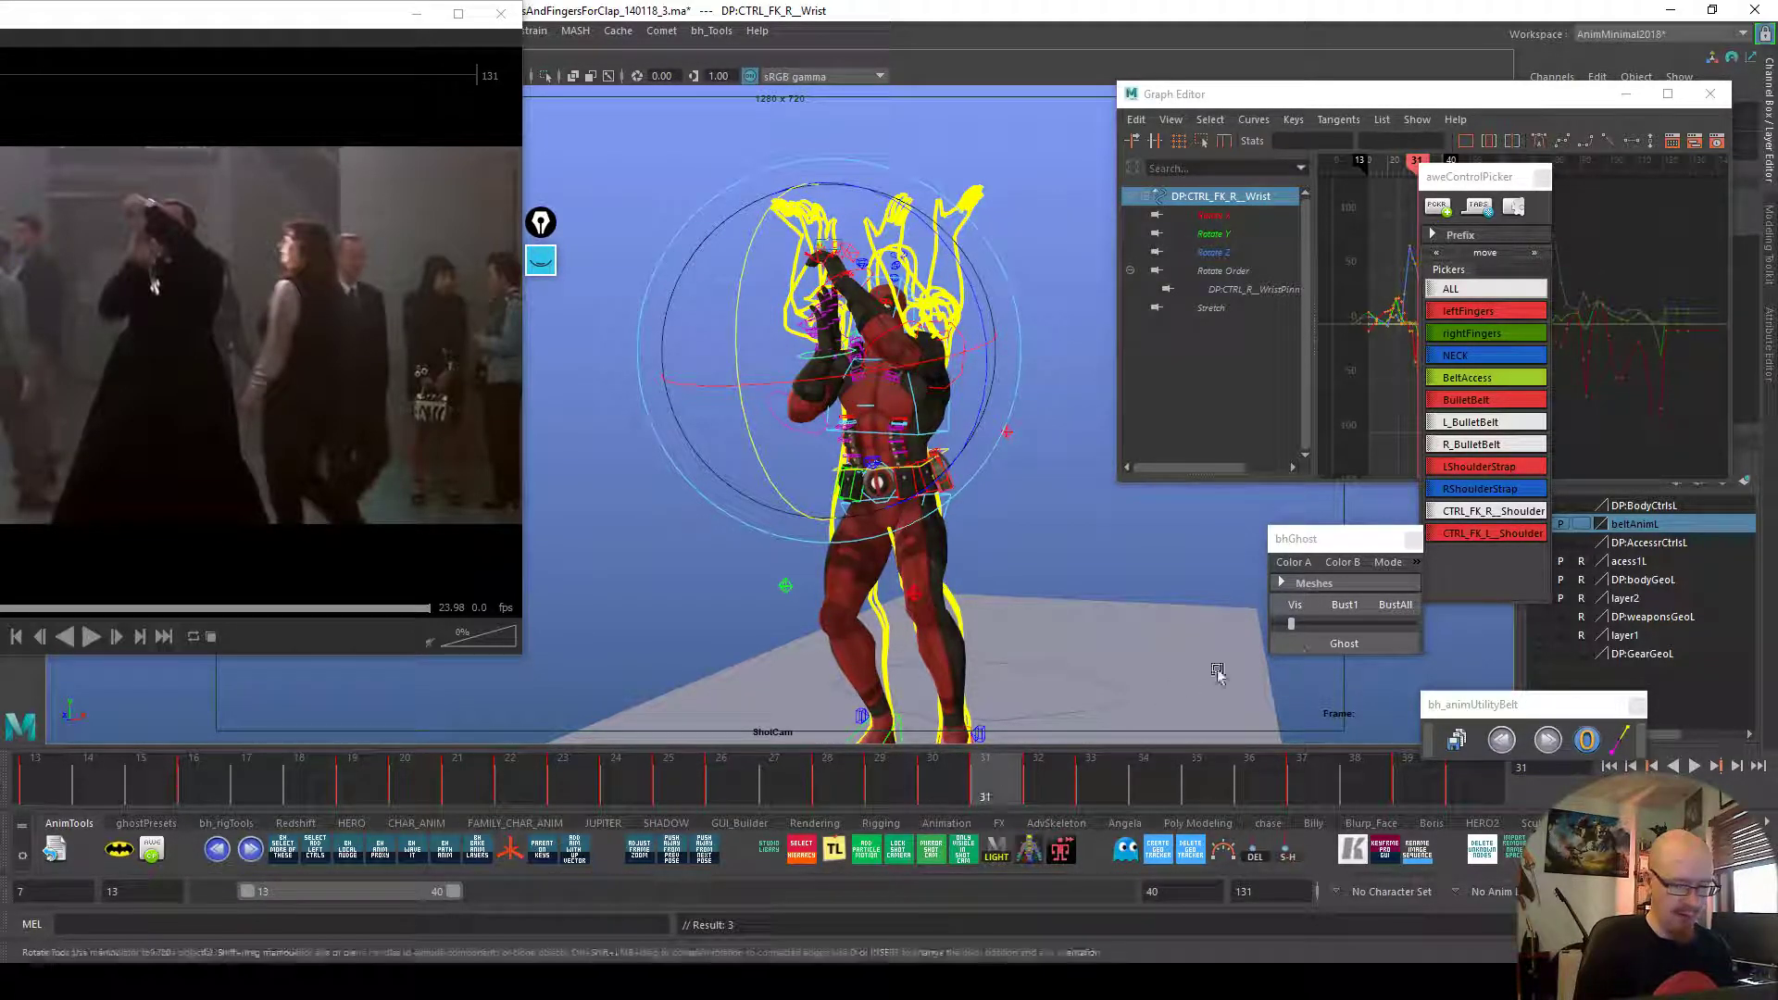
click(1394, 604)
Play back the clap animation and save the scene as the next incremental version, ending in 140118_4
click(817, 795)
key(alt+v)
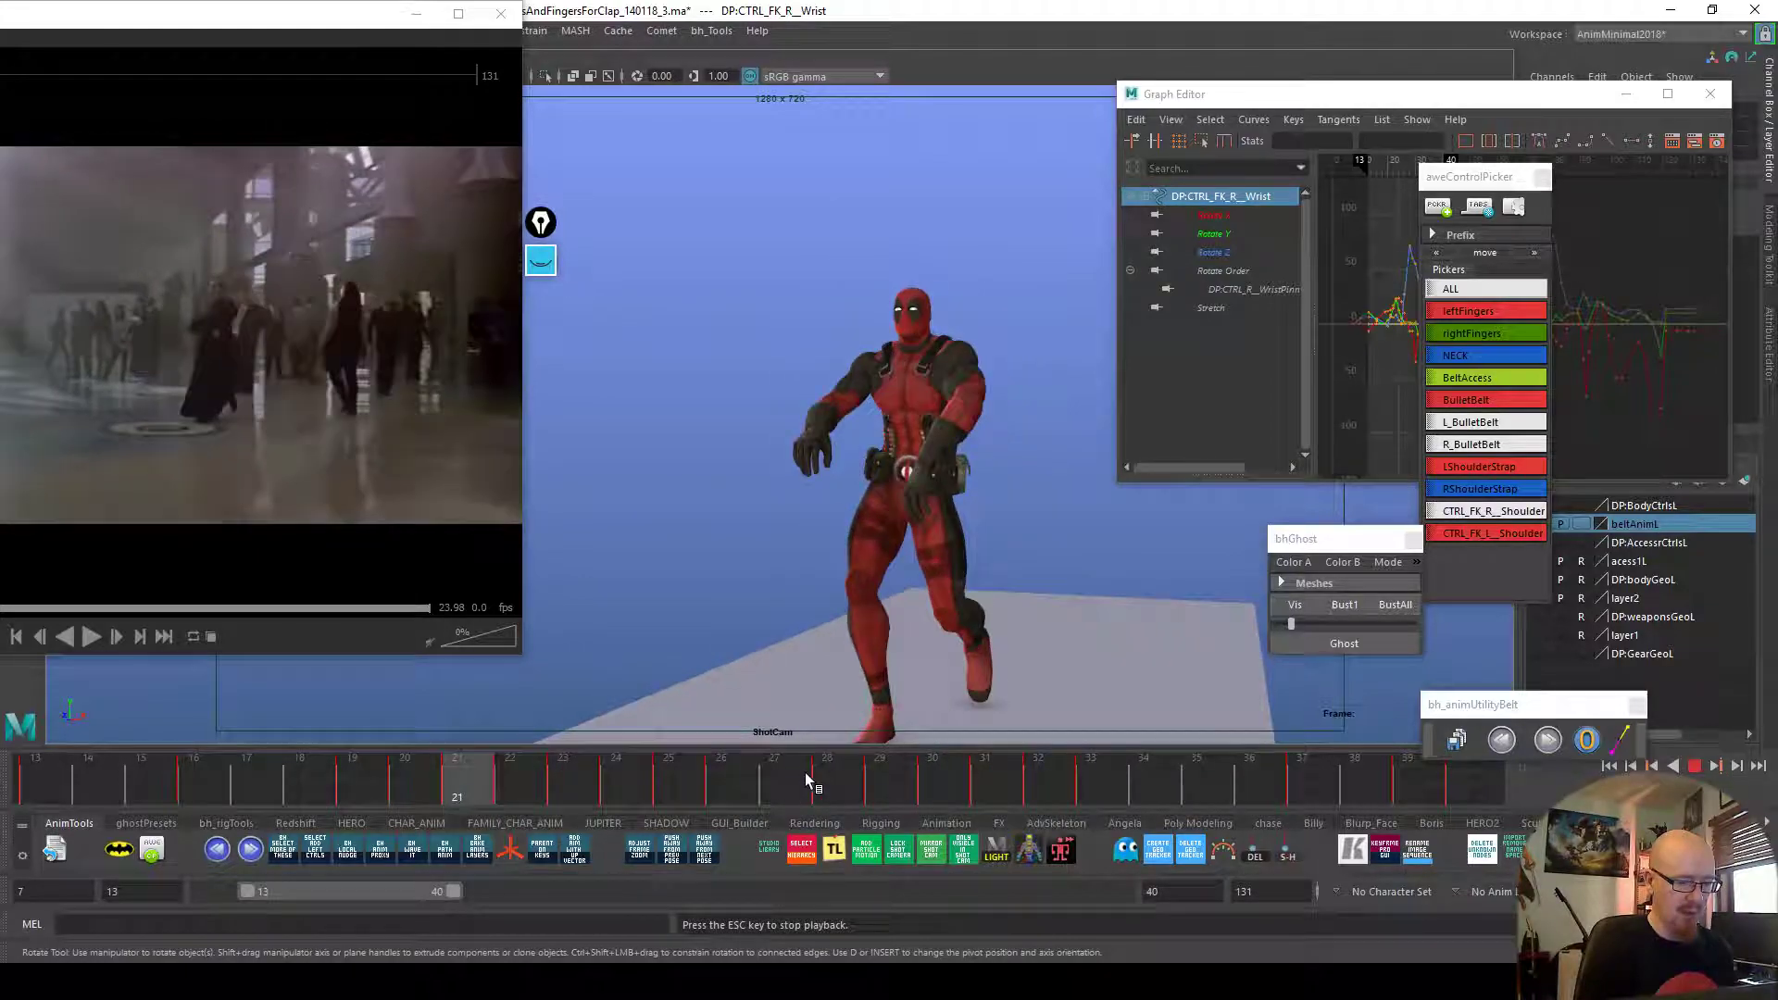
key(Escape)
click(1457, 740)
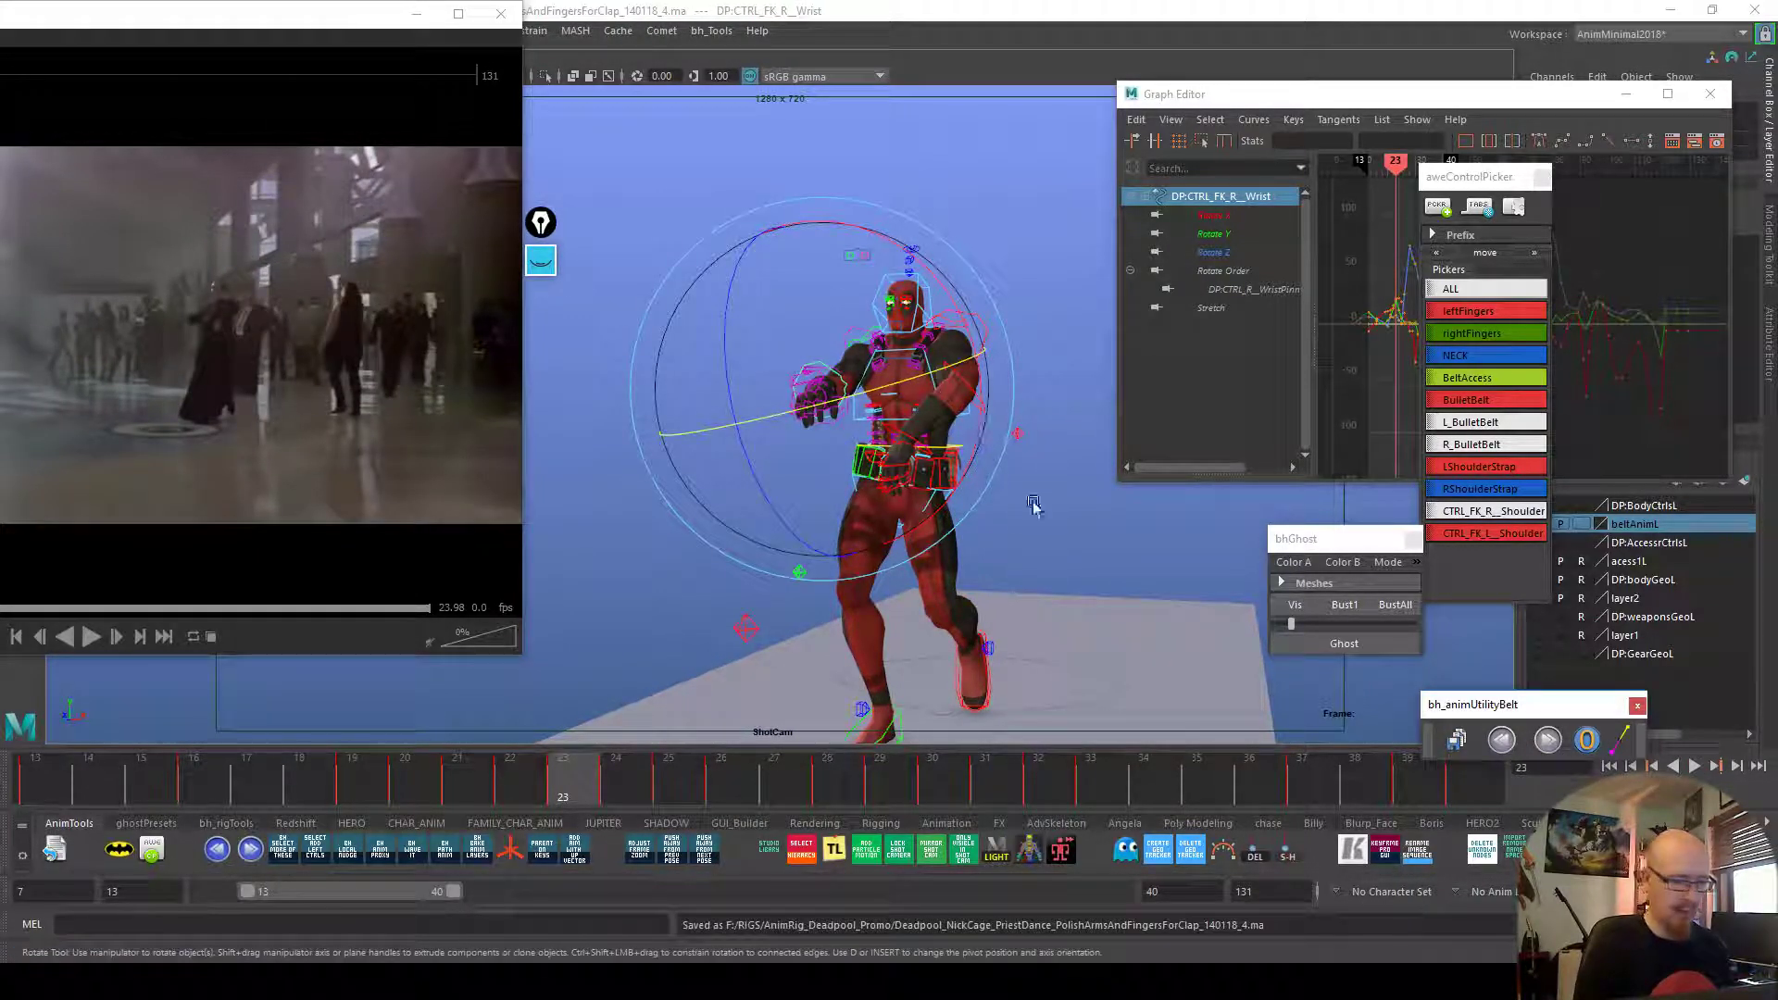
Rotate the right shoulder control at frame 22 and scrub the preceding frames to check the arm's swing
mouse_move(596, 778)
mouse_down()
mouse_move(900, 770)
mouse_move(392, 785)
mouse_move(604, 776)
mouse_move(512, 781)
mouse_up()
click(1491, 511)
drag(755, 472, 861, 534)
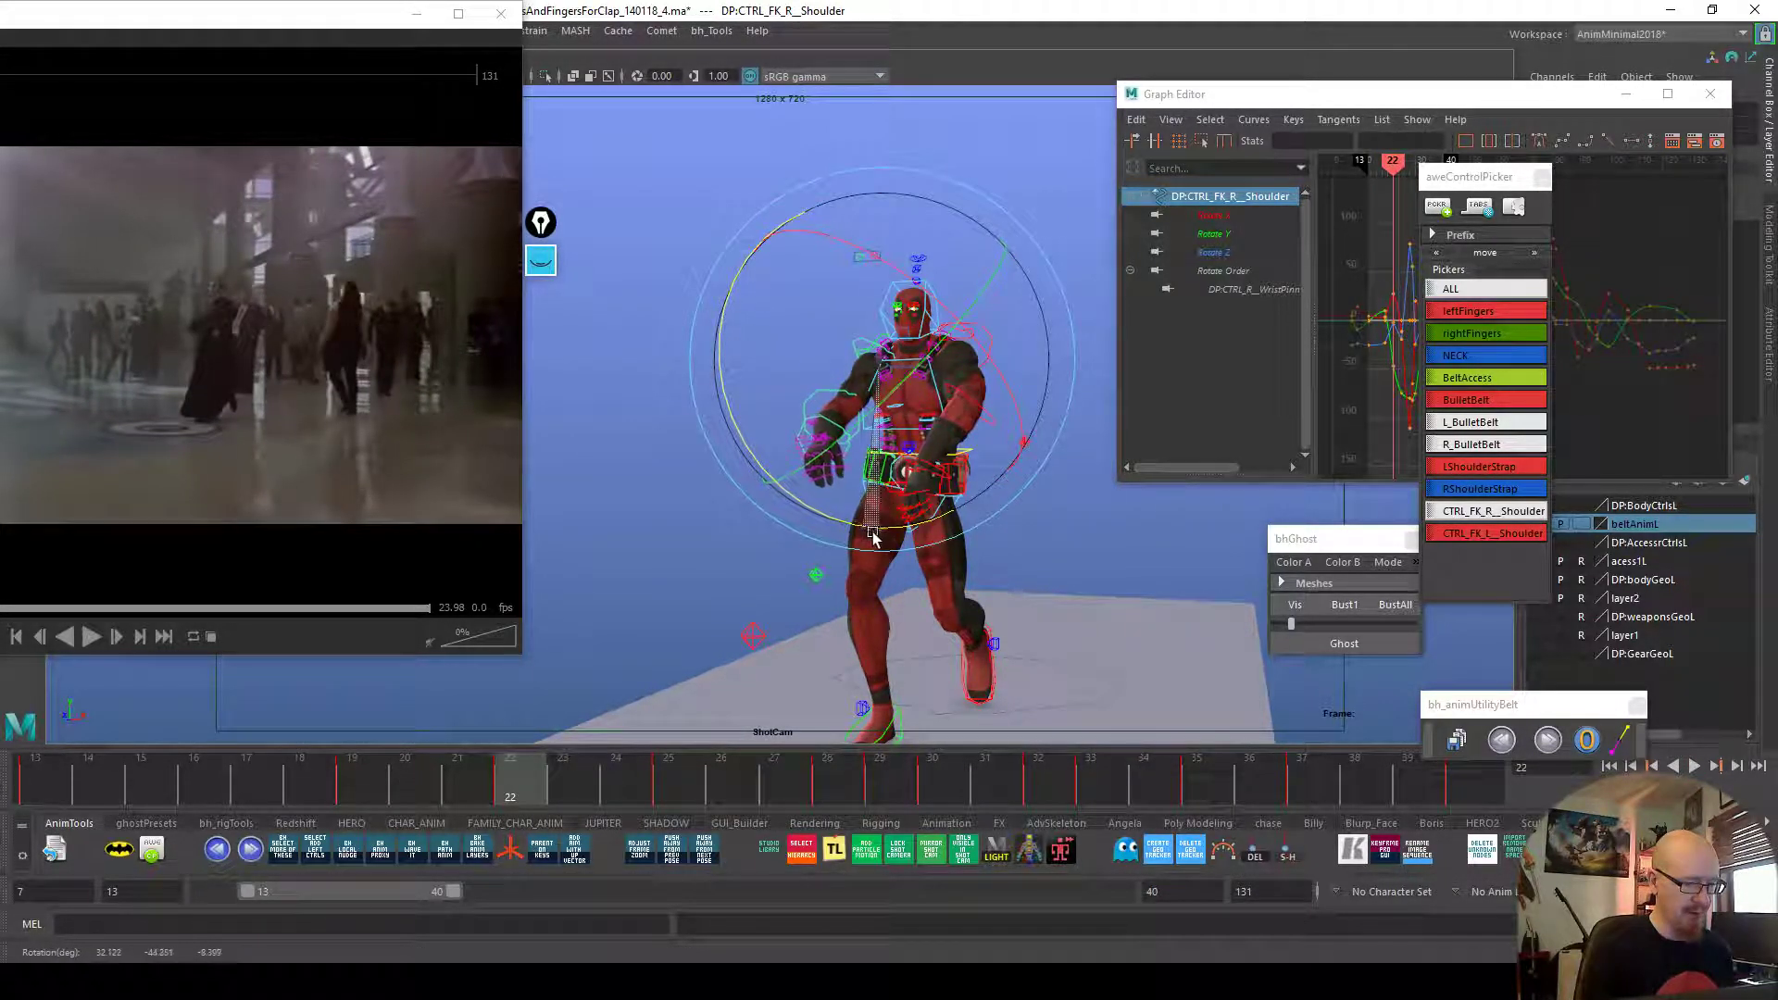
mouse_move(57, 798)
mouse_down()
mouse_move(265, 818)
mouse_move(287, 799)
mouse_move(3, 790)
mouse_move(358, 783)
mouse_up()
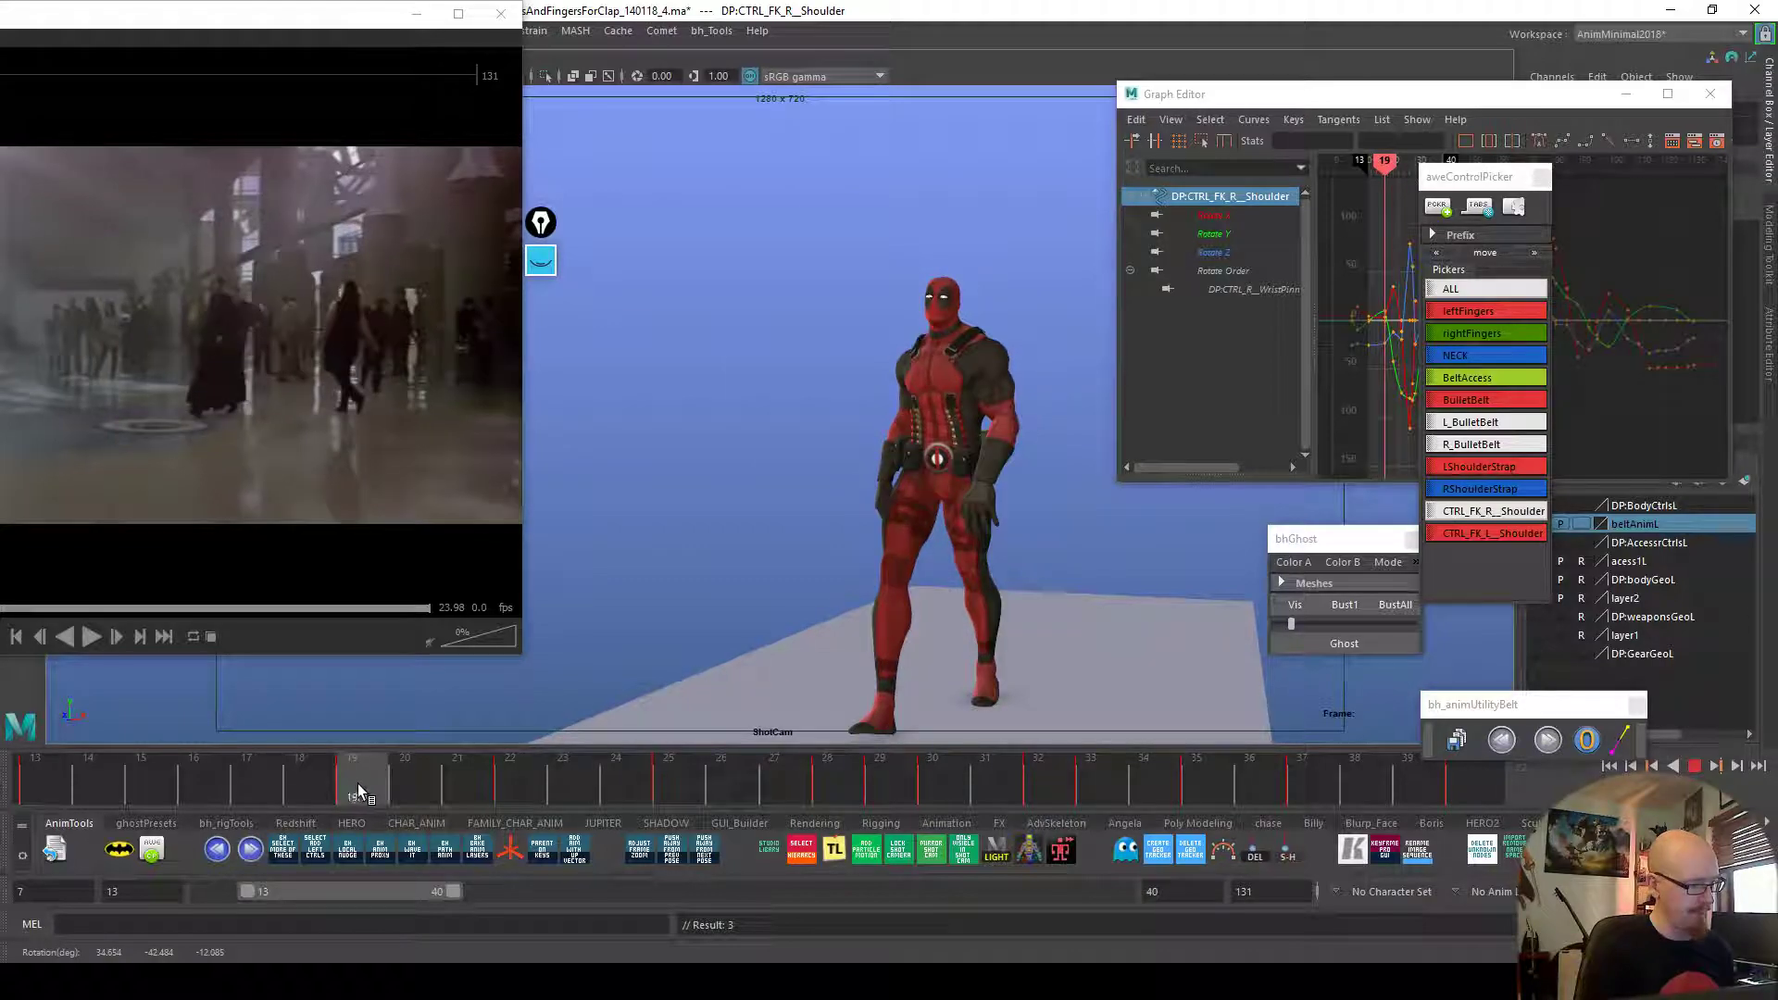
Undo the last change, readjust the right arm's rotation and set a key on it
click(860, 493)
key(ctrl+z)
drag(856, 486, 851, 504)
key(s)
click(1011, 437)
drag(1039, 437, 1058, 448)
click(846, 478)
Rework the right shoulder and wrist rotations at frame 22 and check the motion in playback
drag(408, 778, 528, 785)
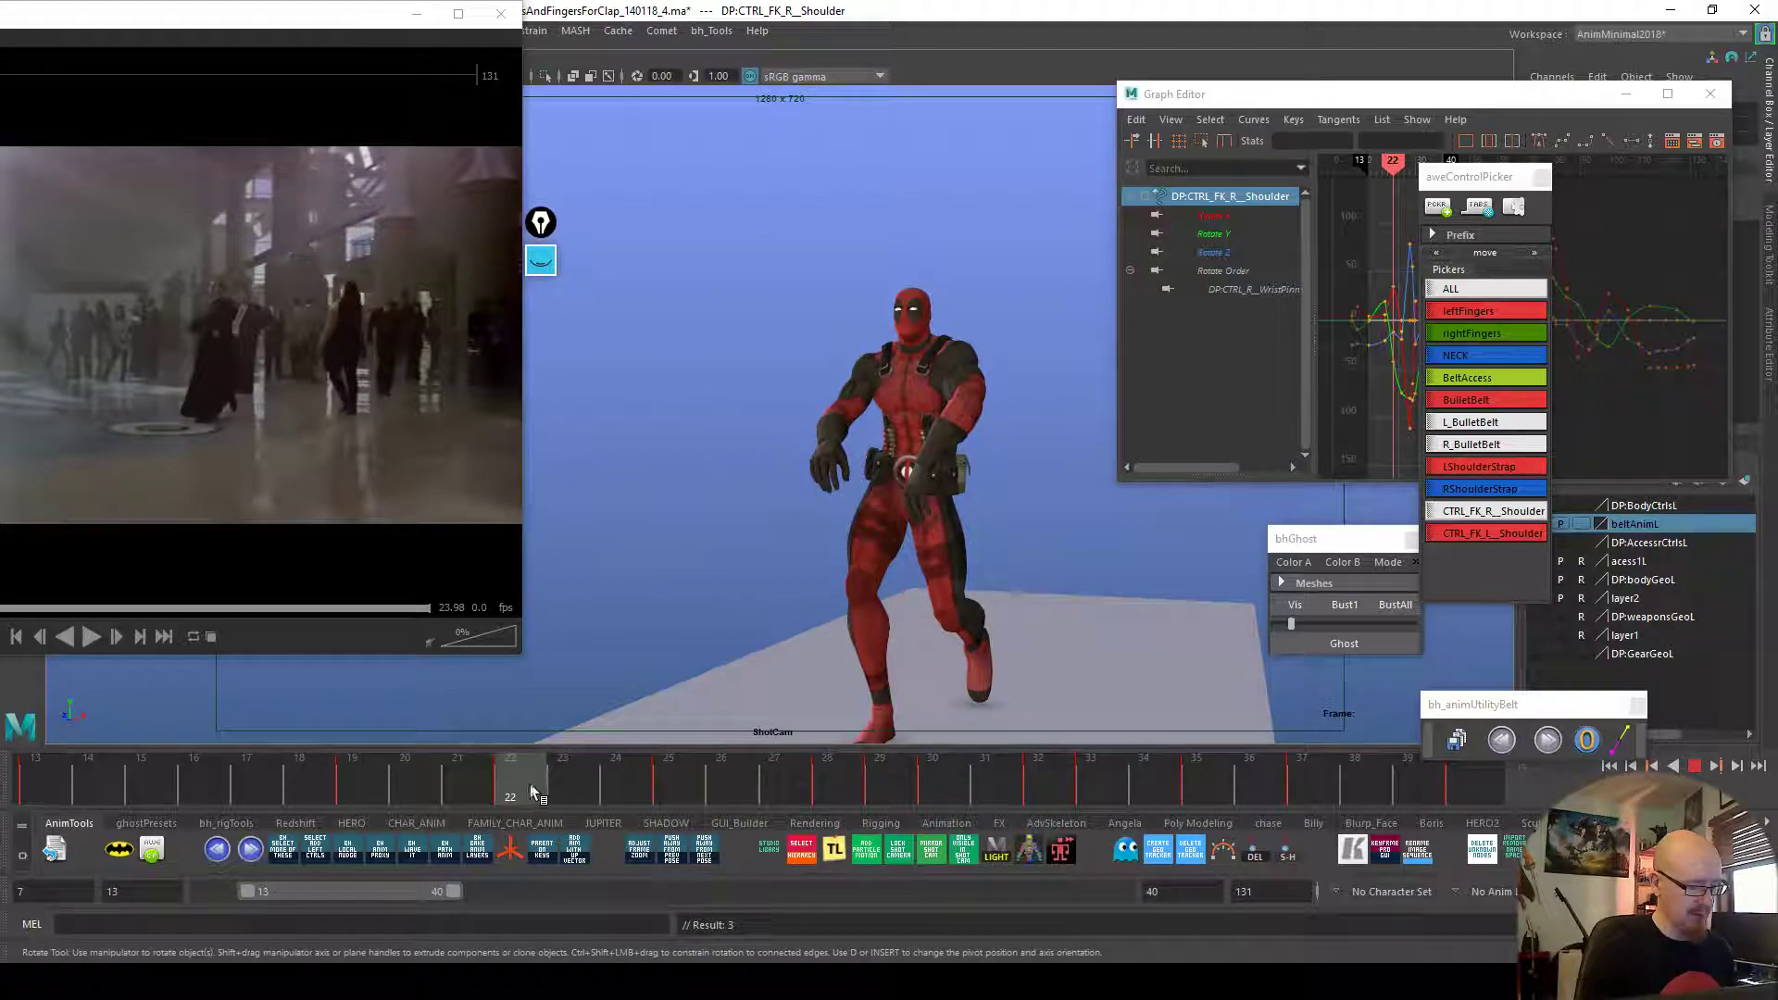
key(Delete)
drag(1020, 445, 1012, 403)
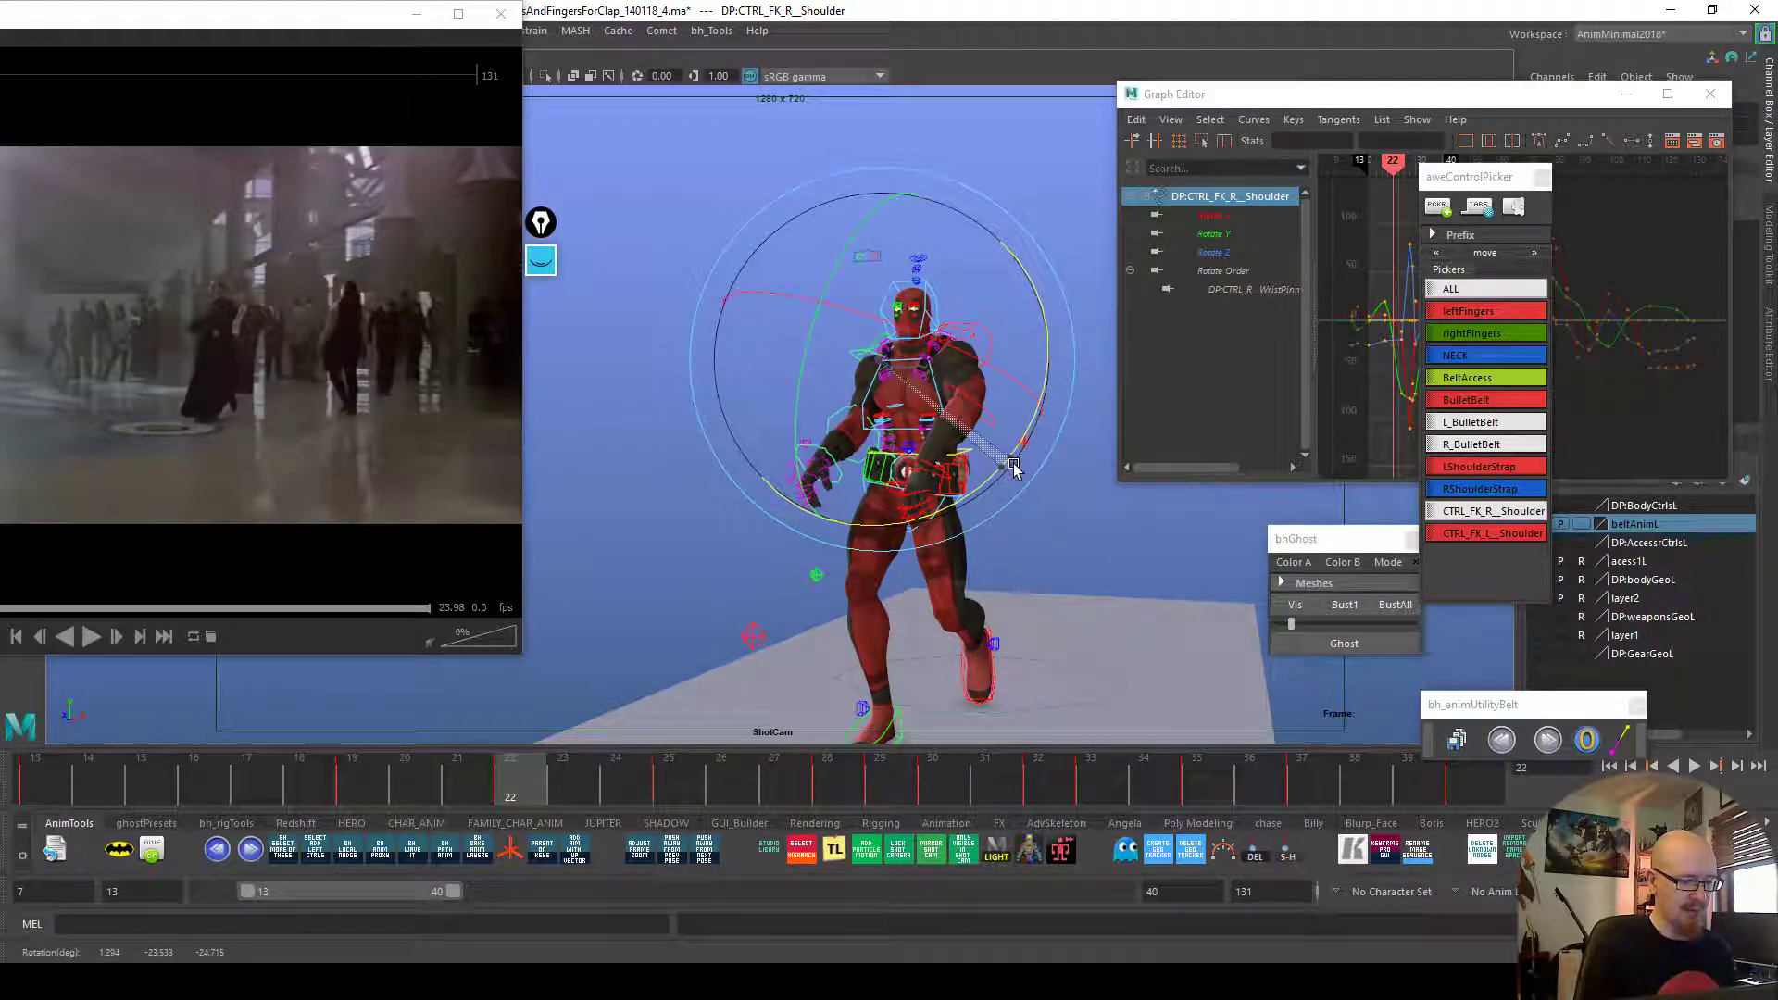
click(848, 481)
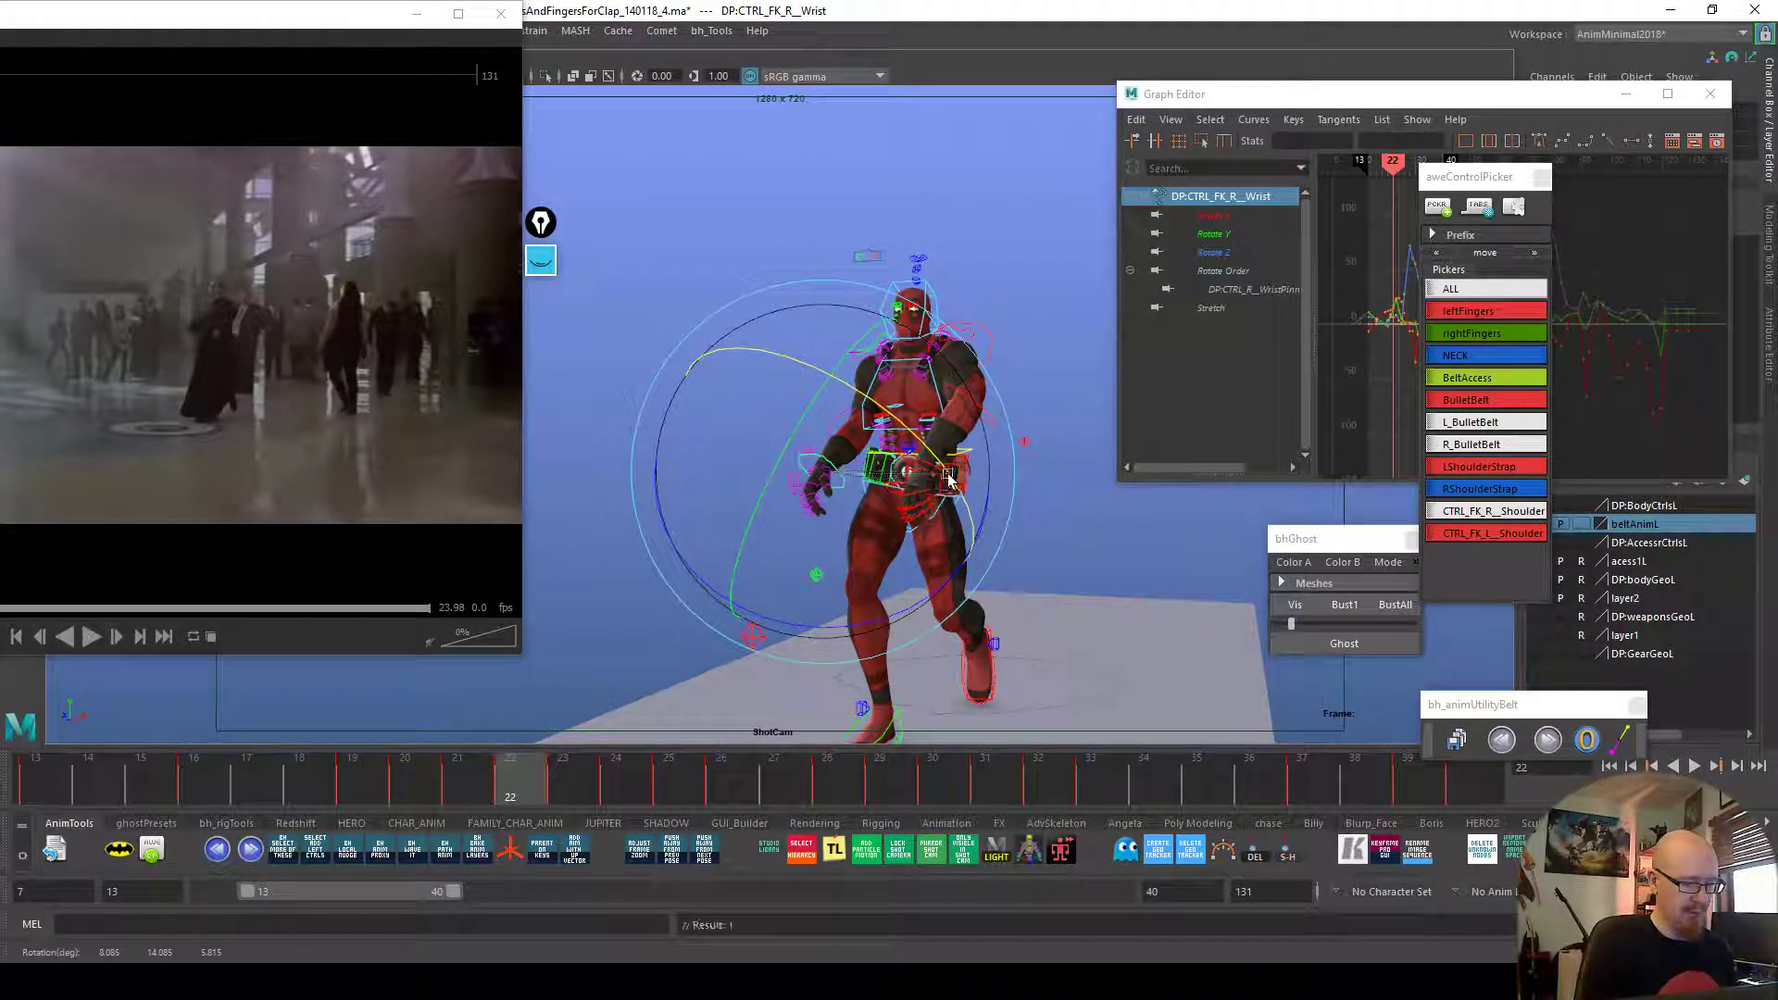
click(492, 791)
key(alt+v)
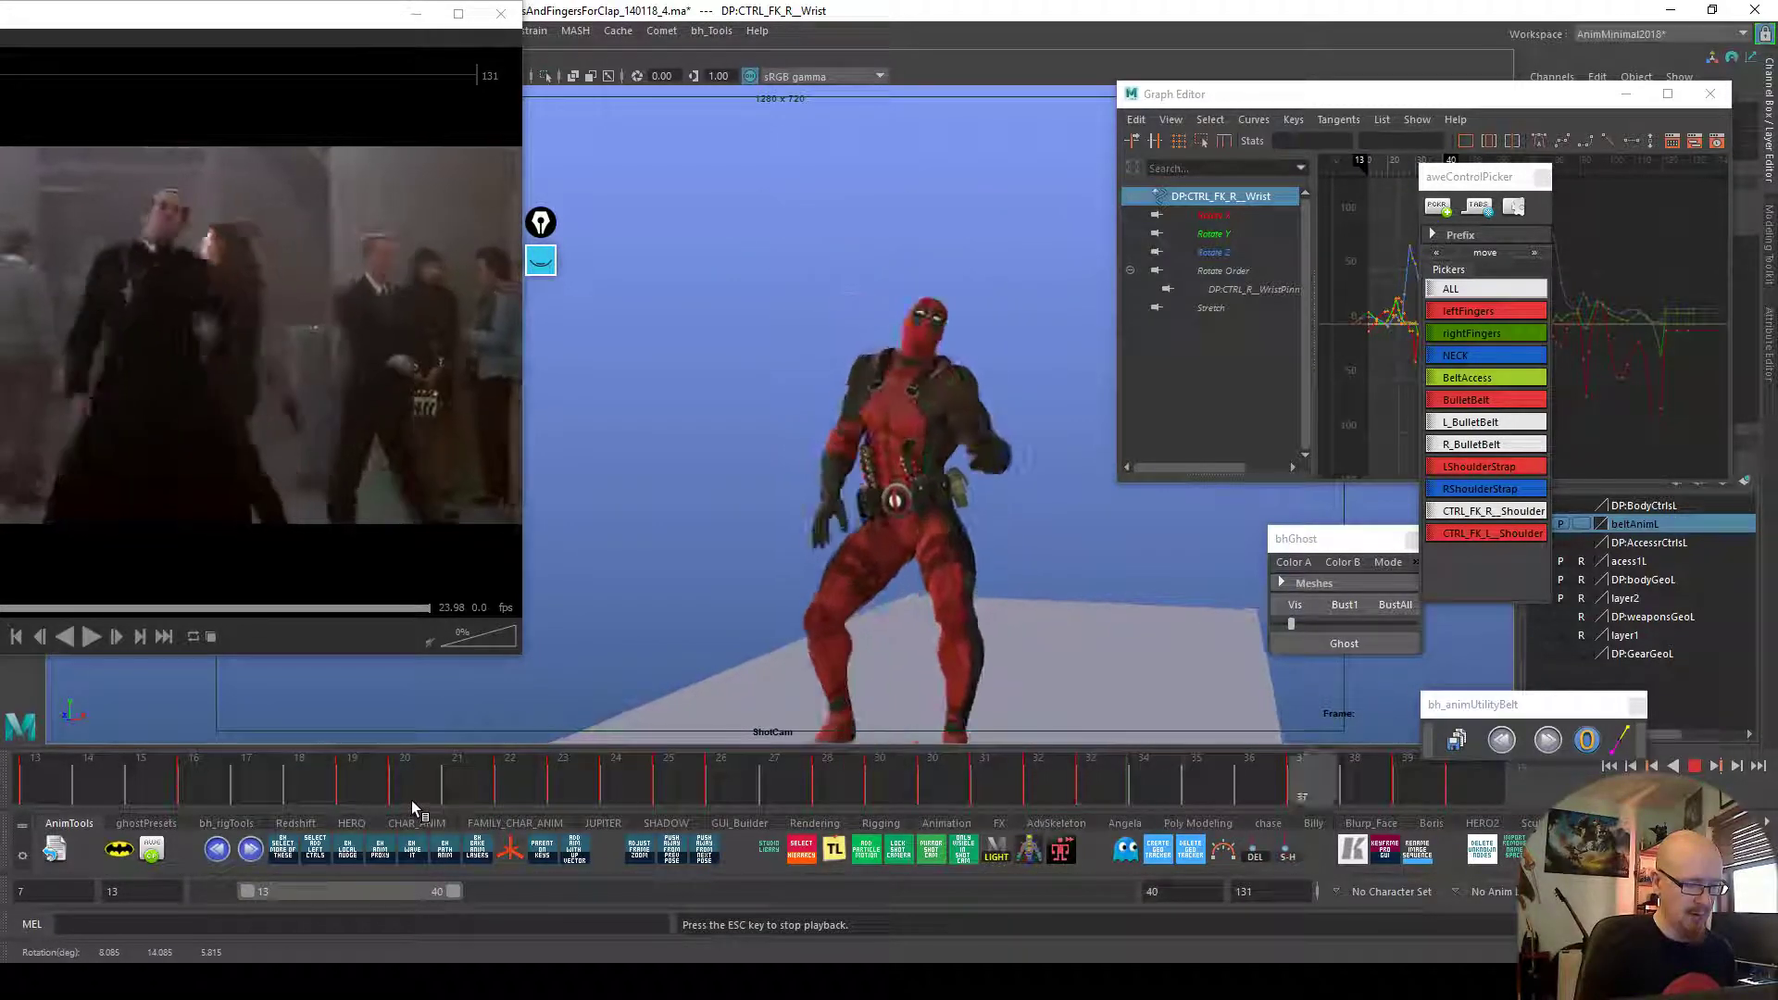
key(Escape)
Step through frames 22 to 27 to examine how the arms rise into the clap
click(512, 778)
click(564, 774)
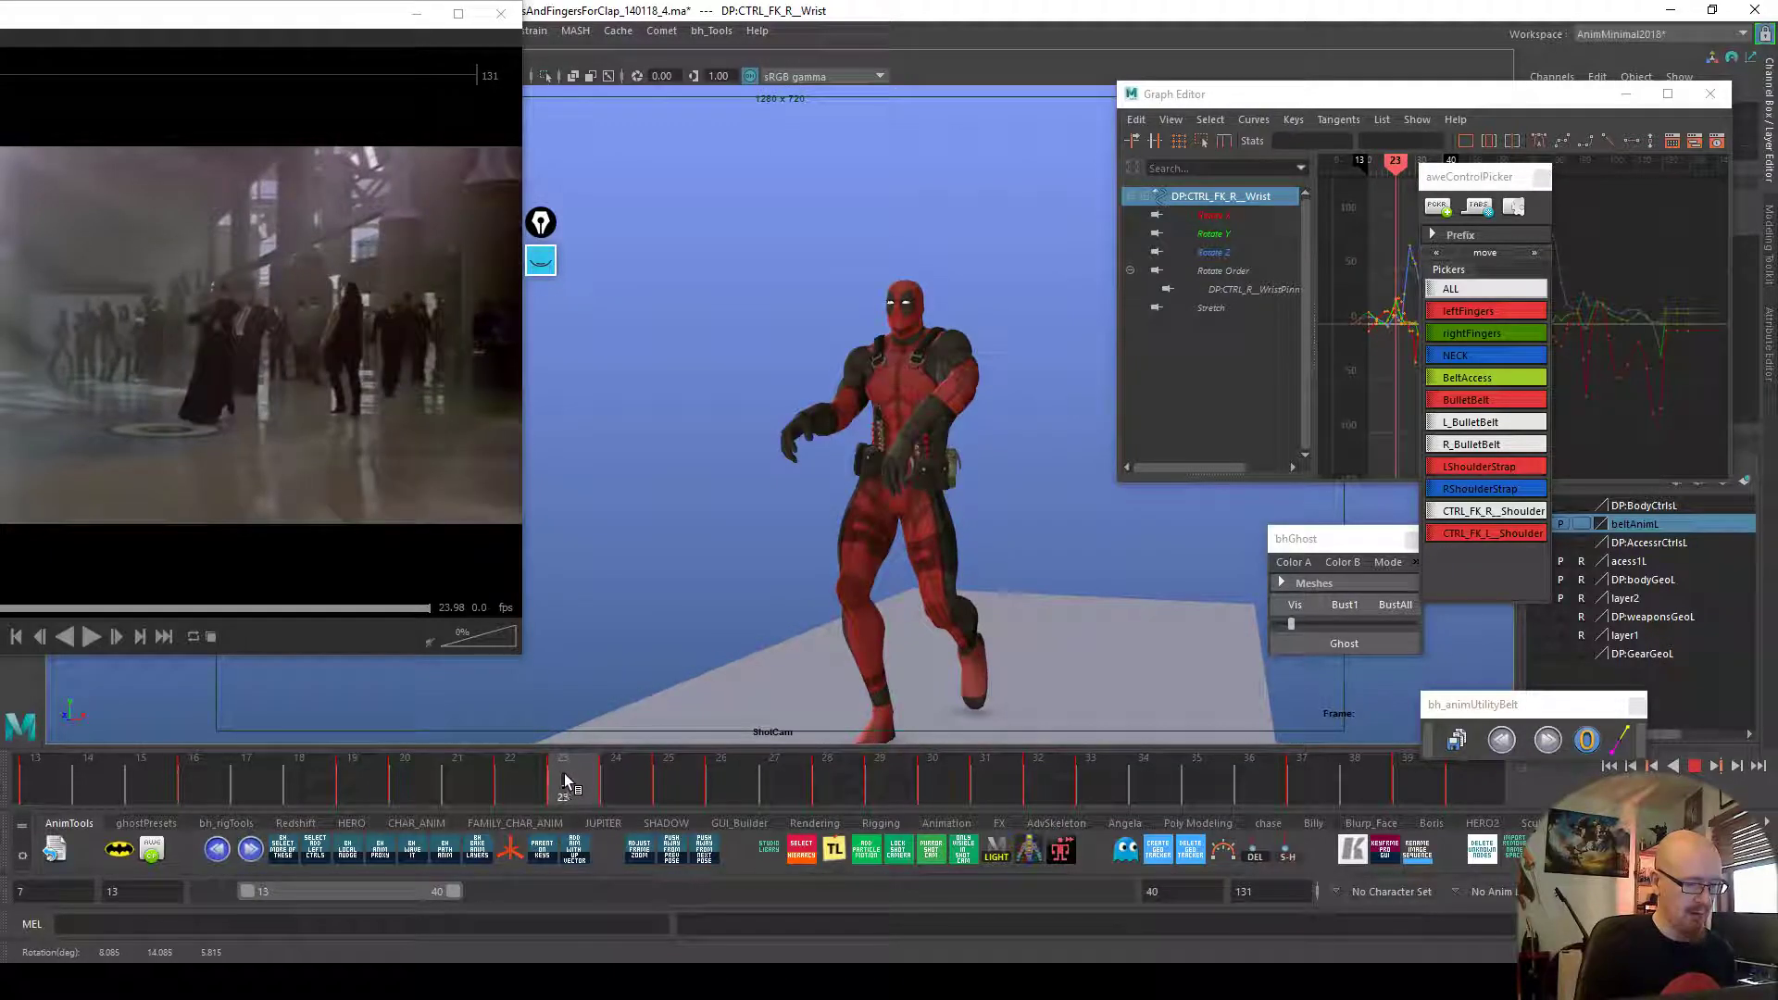
click(606, 776)
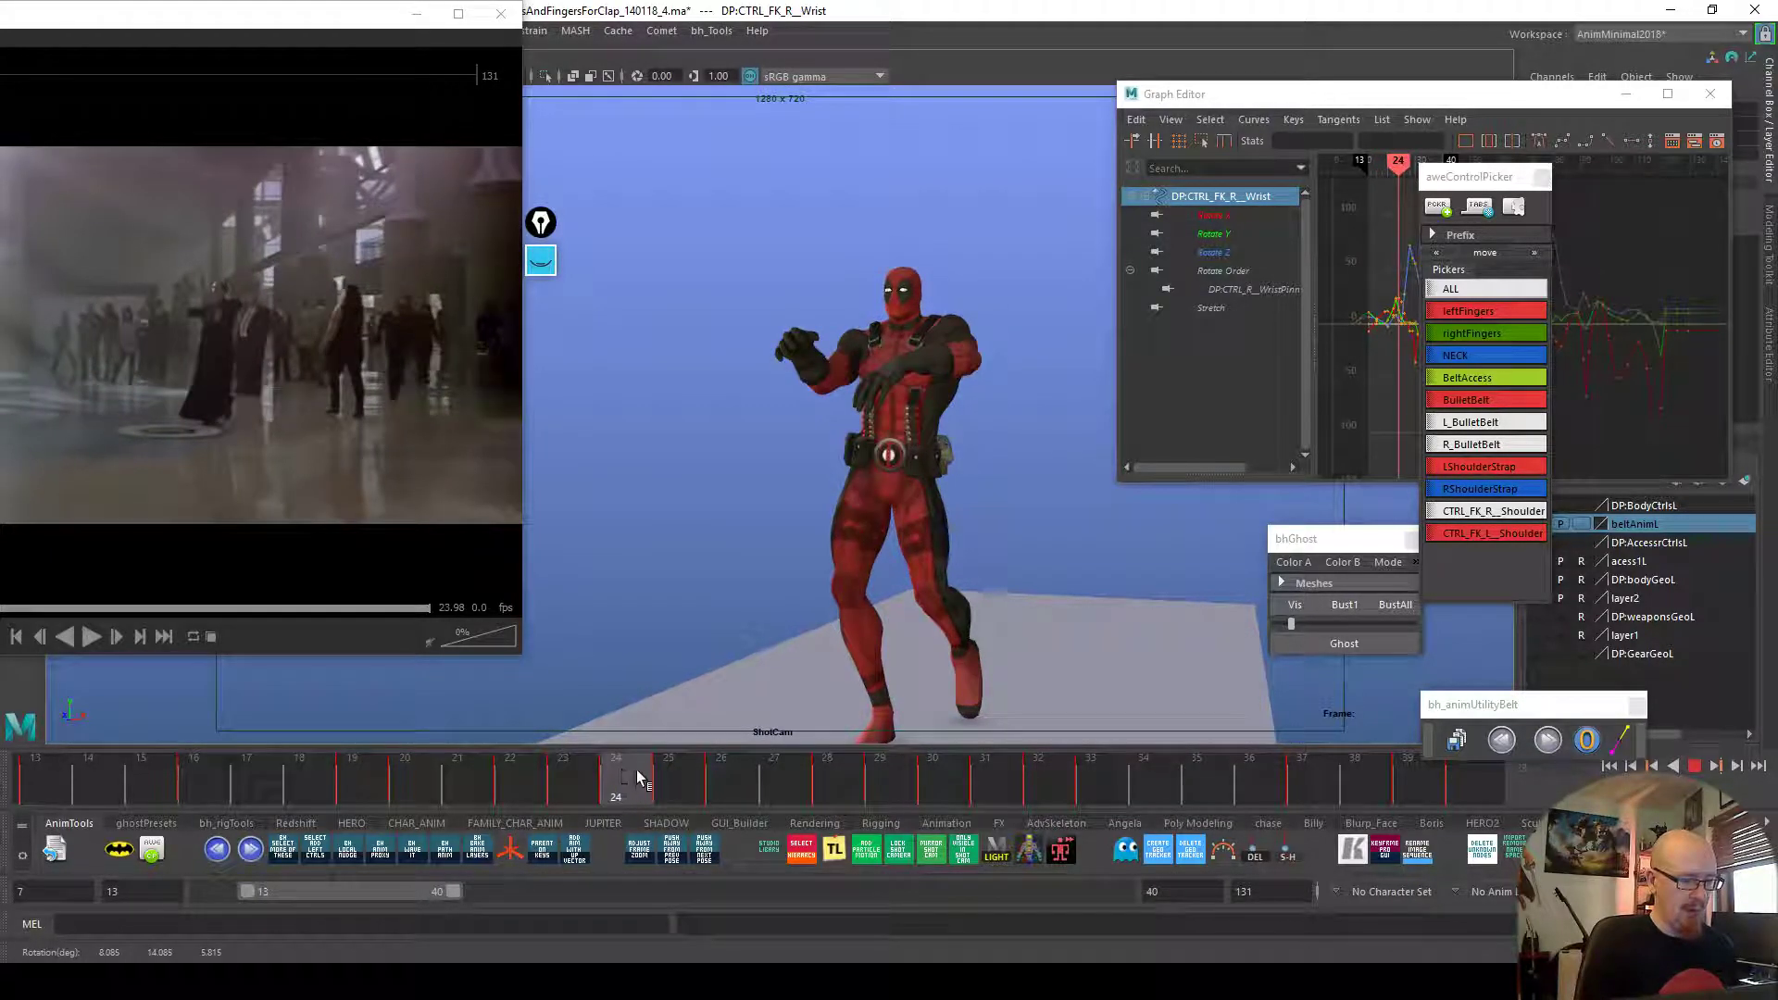
click(670, 776)
click(722, 767)
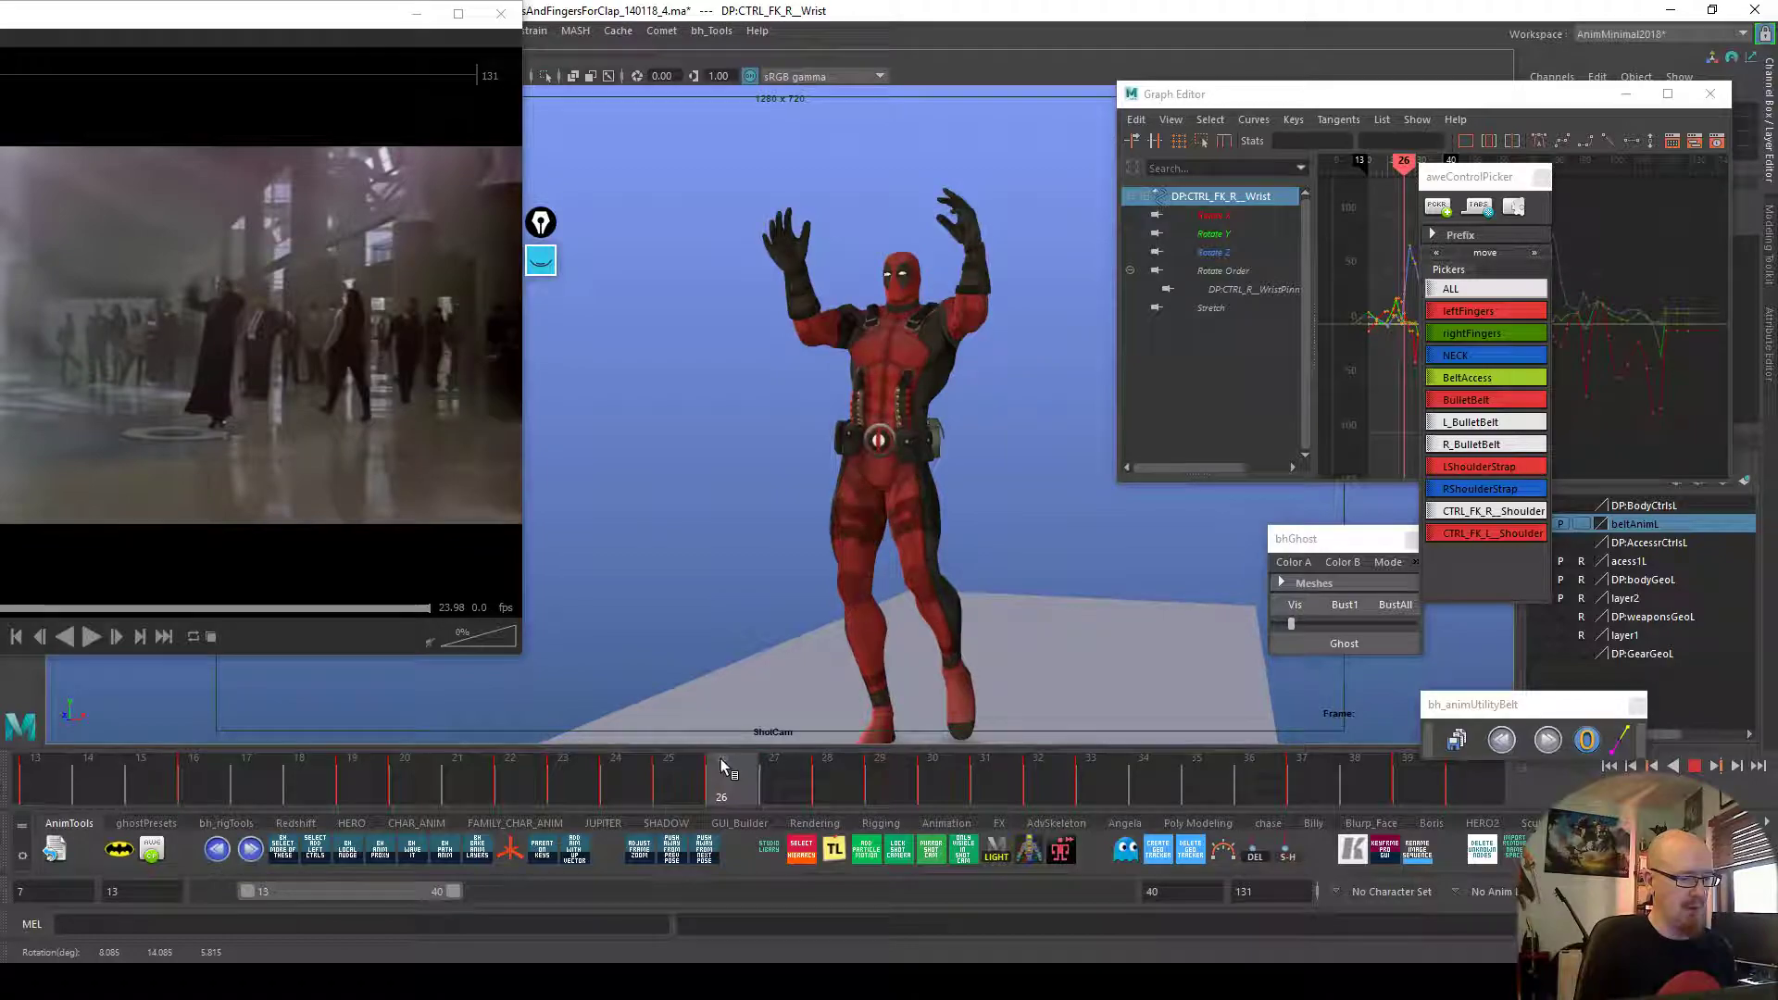
click(789, 753)
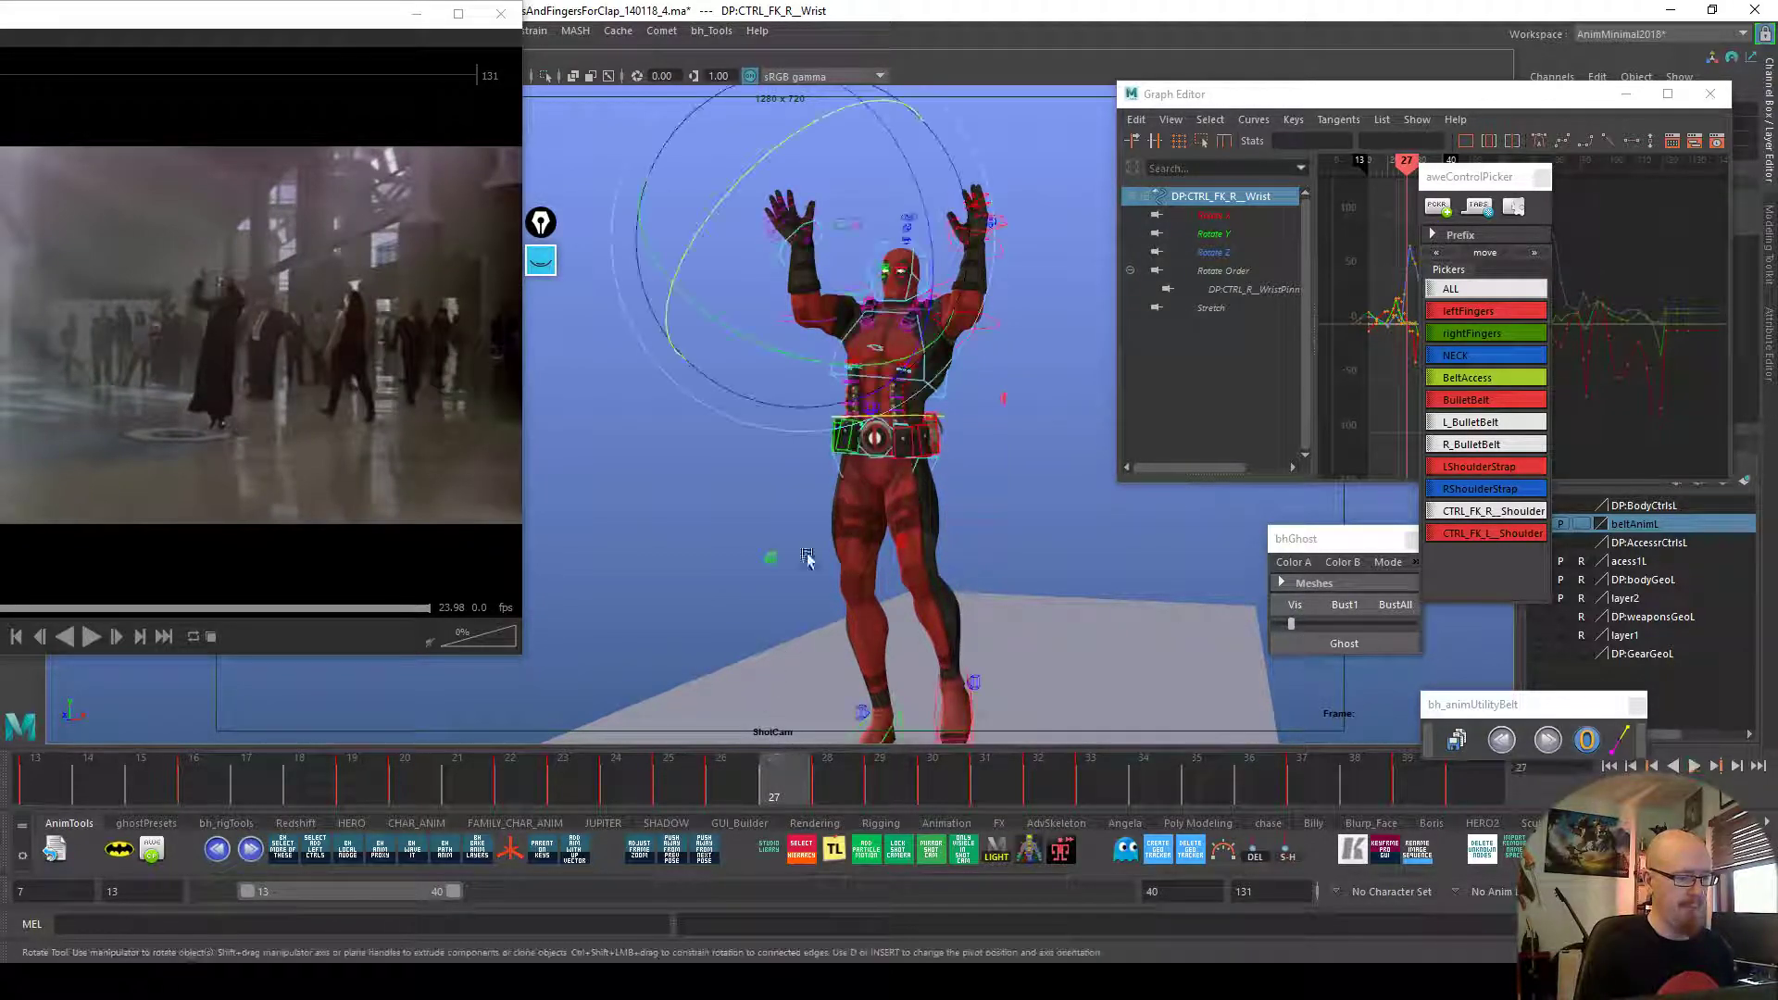
Select the right shoulder control and create a ghost outline of the character at frame 28
click(1493, 511)
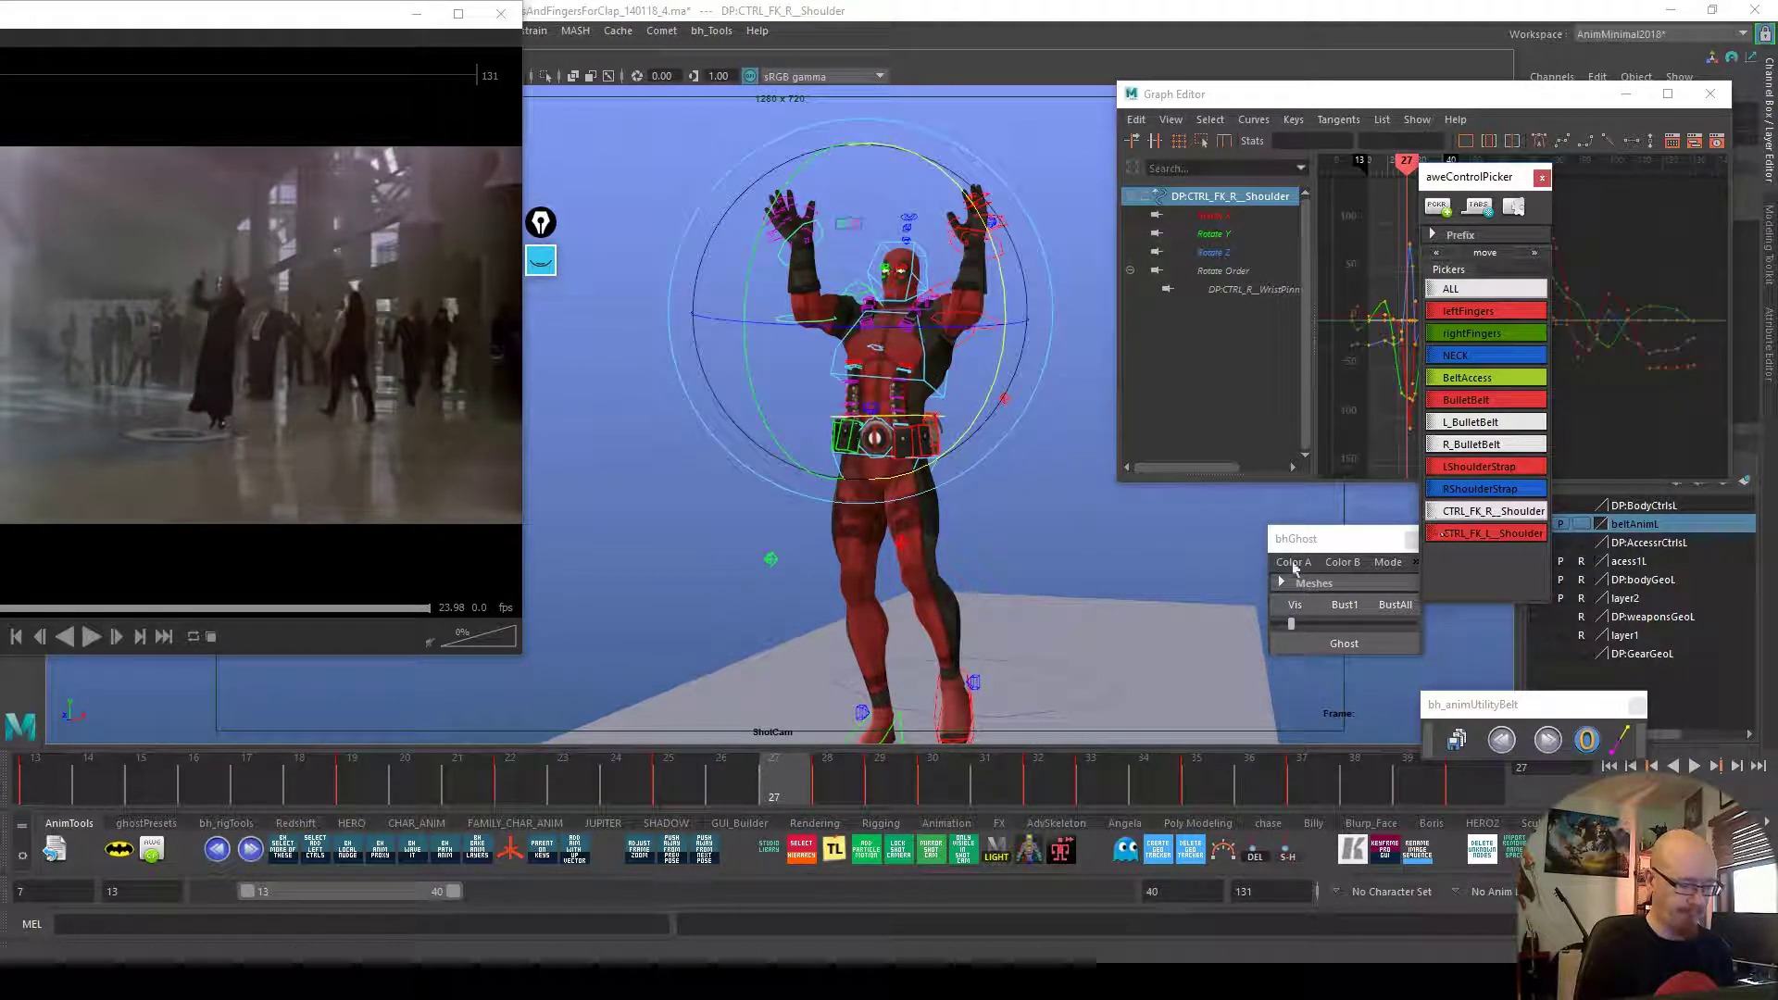
click(823, 779)
click(802, 776)
click(822, 773)
click(1344, 642)
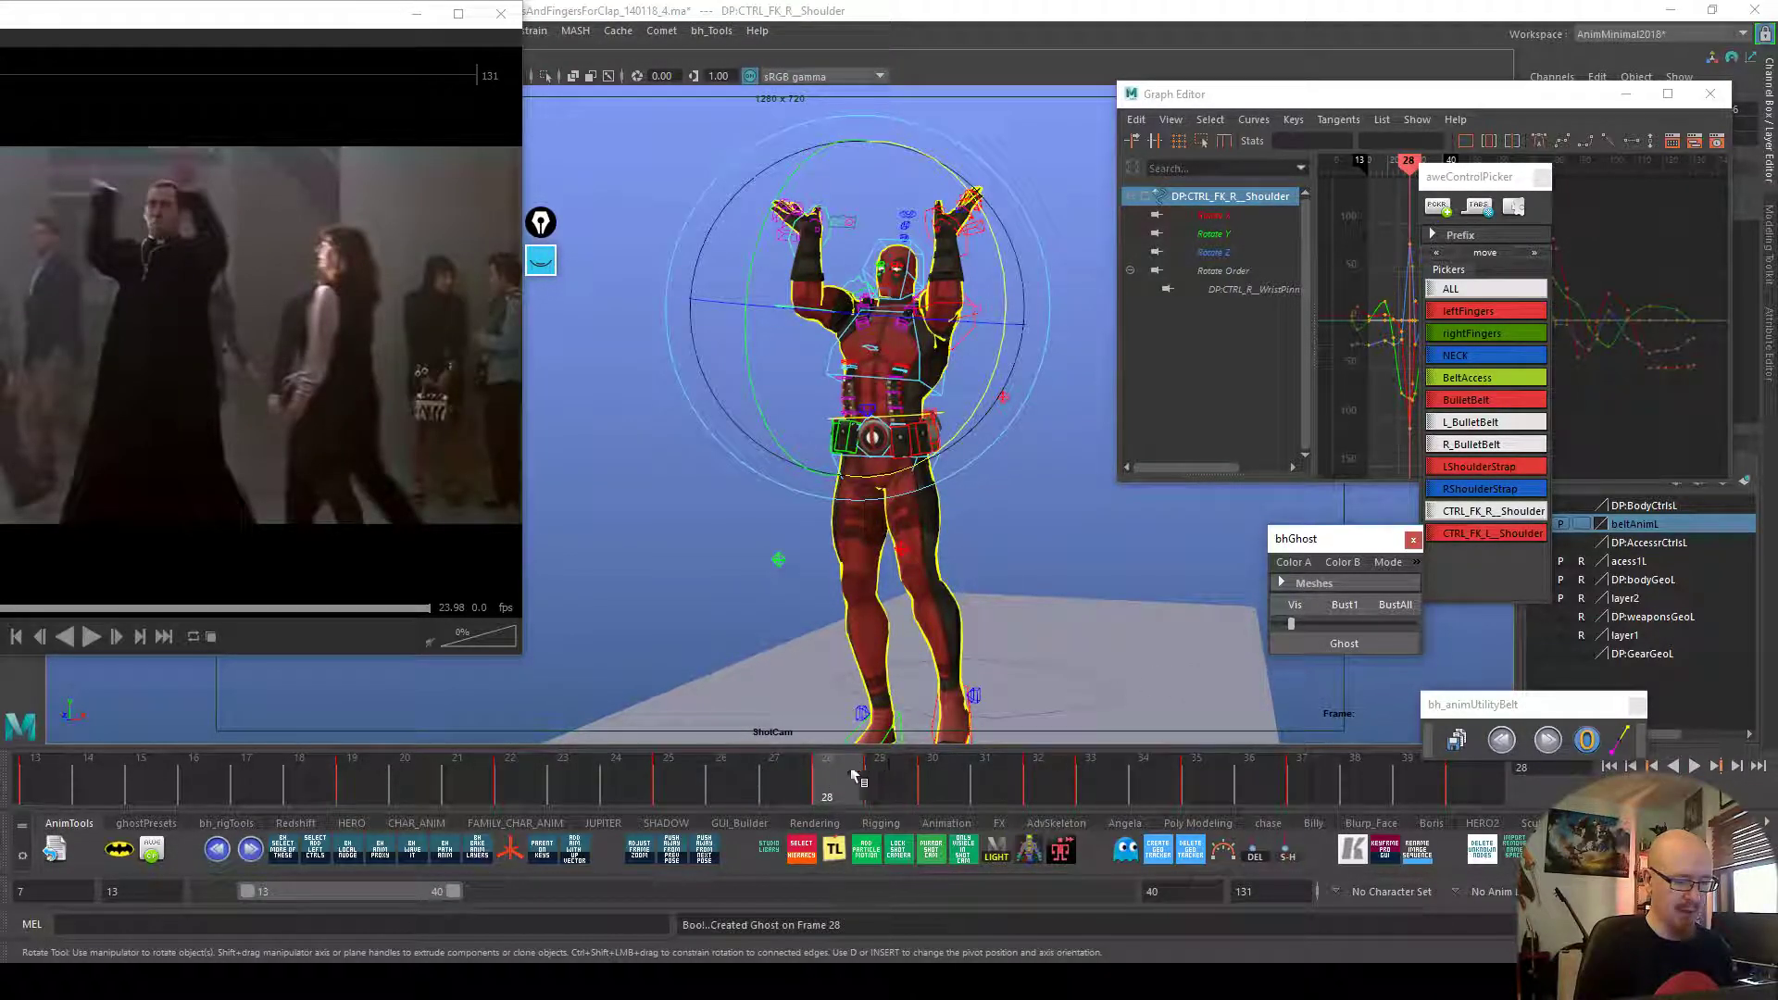
Rotate the right shoulder control at frame 25 to reshape the arm's path towards the frame 28 ghost
click(773, 780)
mouse_move(713, 787)
mouse_down()
mouse_move(520, 791)
mouse_move(668, 784)
mouse_up()
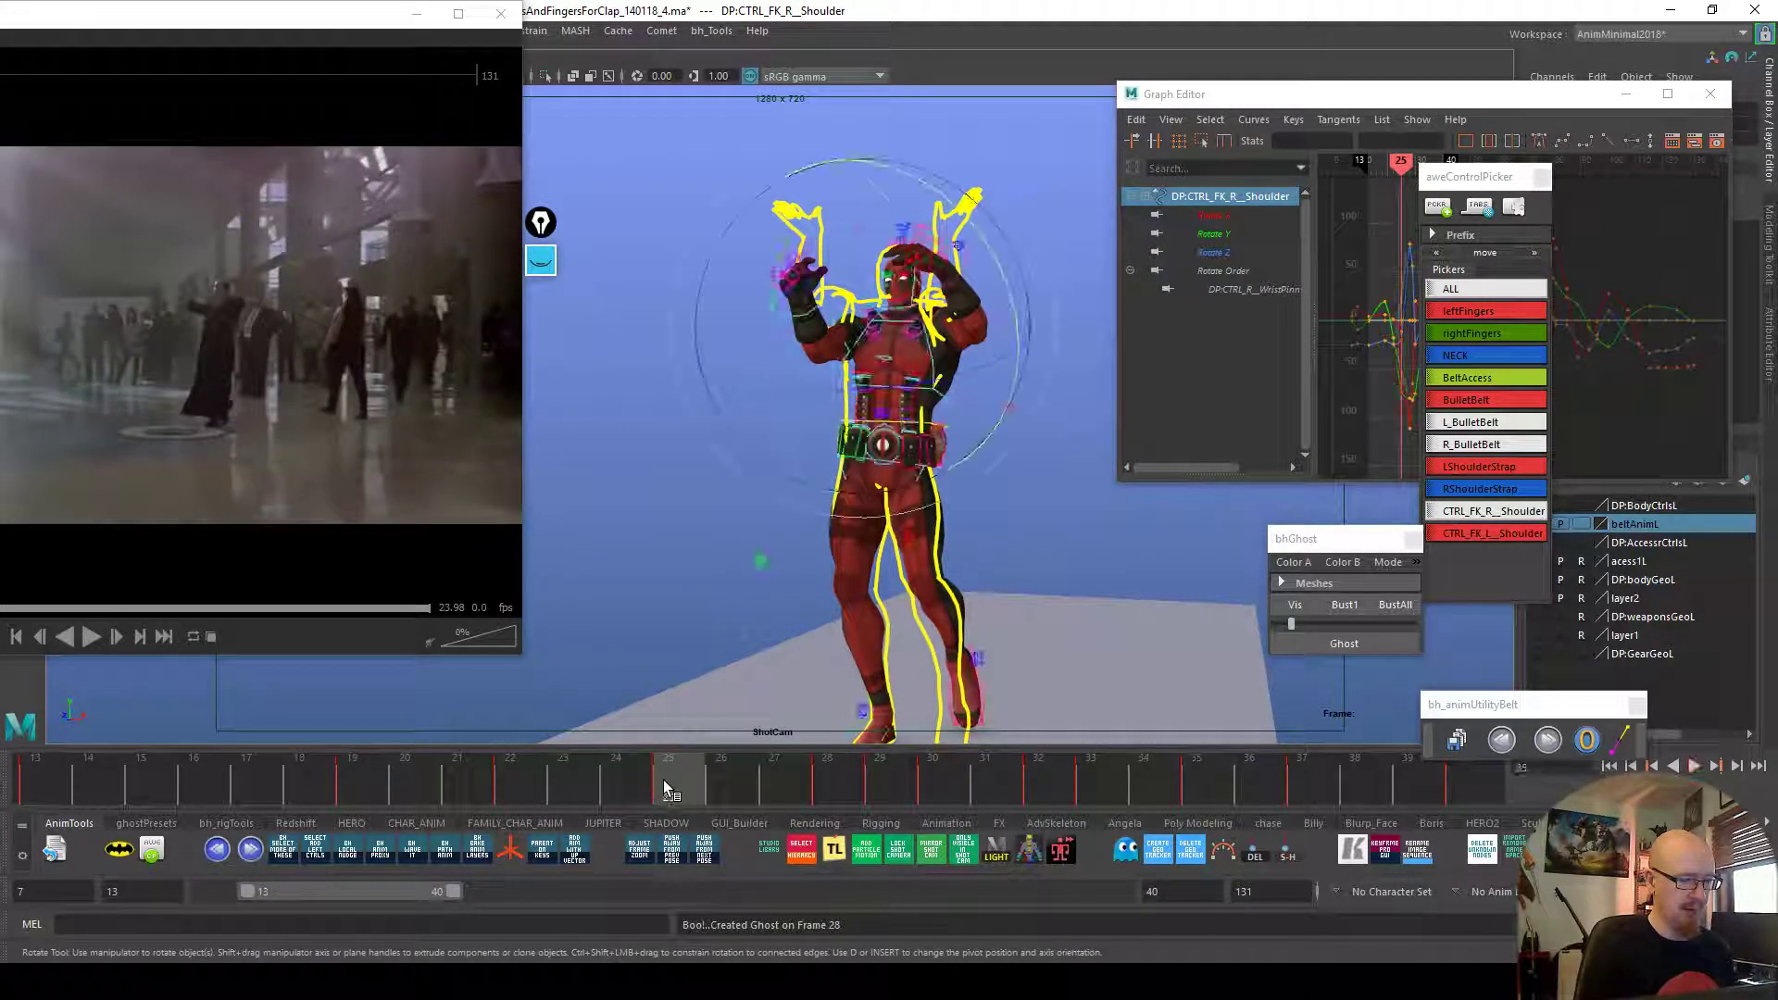
drag(957, 430, 953, 459)
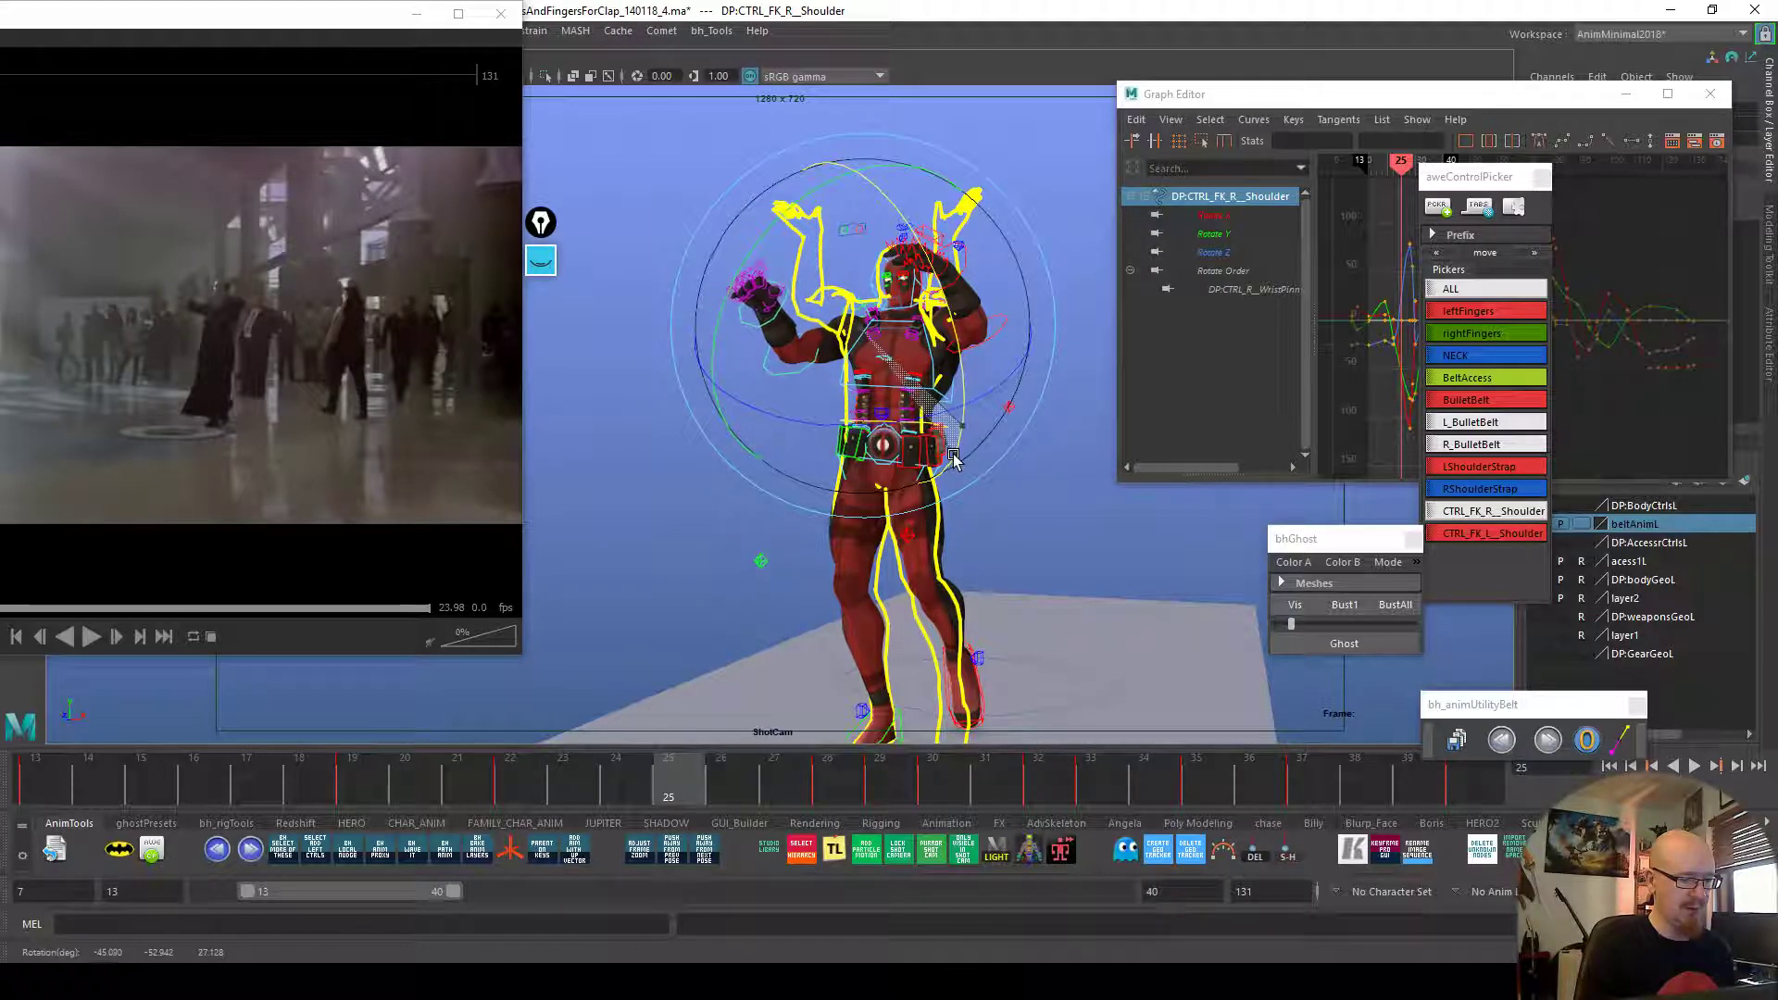
drag(772, 463, 733, 435)
drag(734, 431, 734, 413)
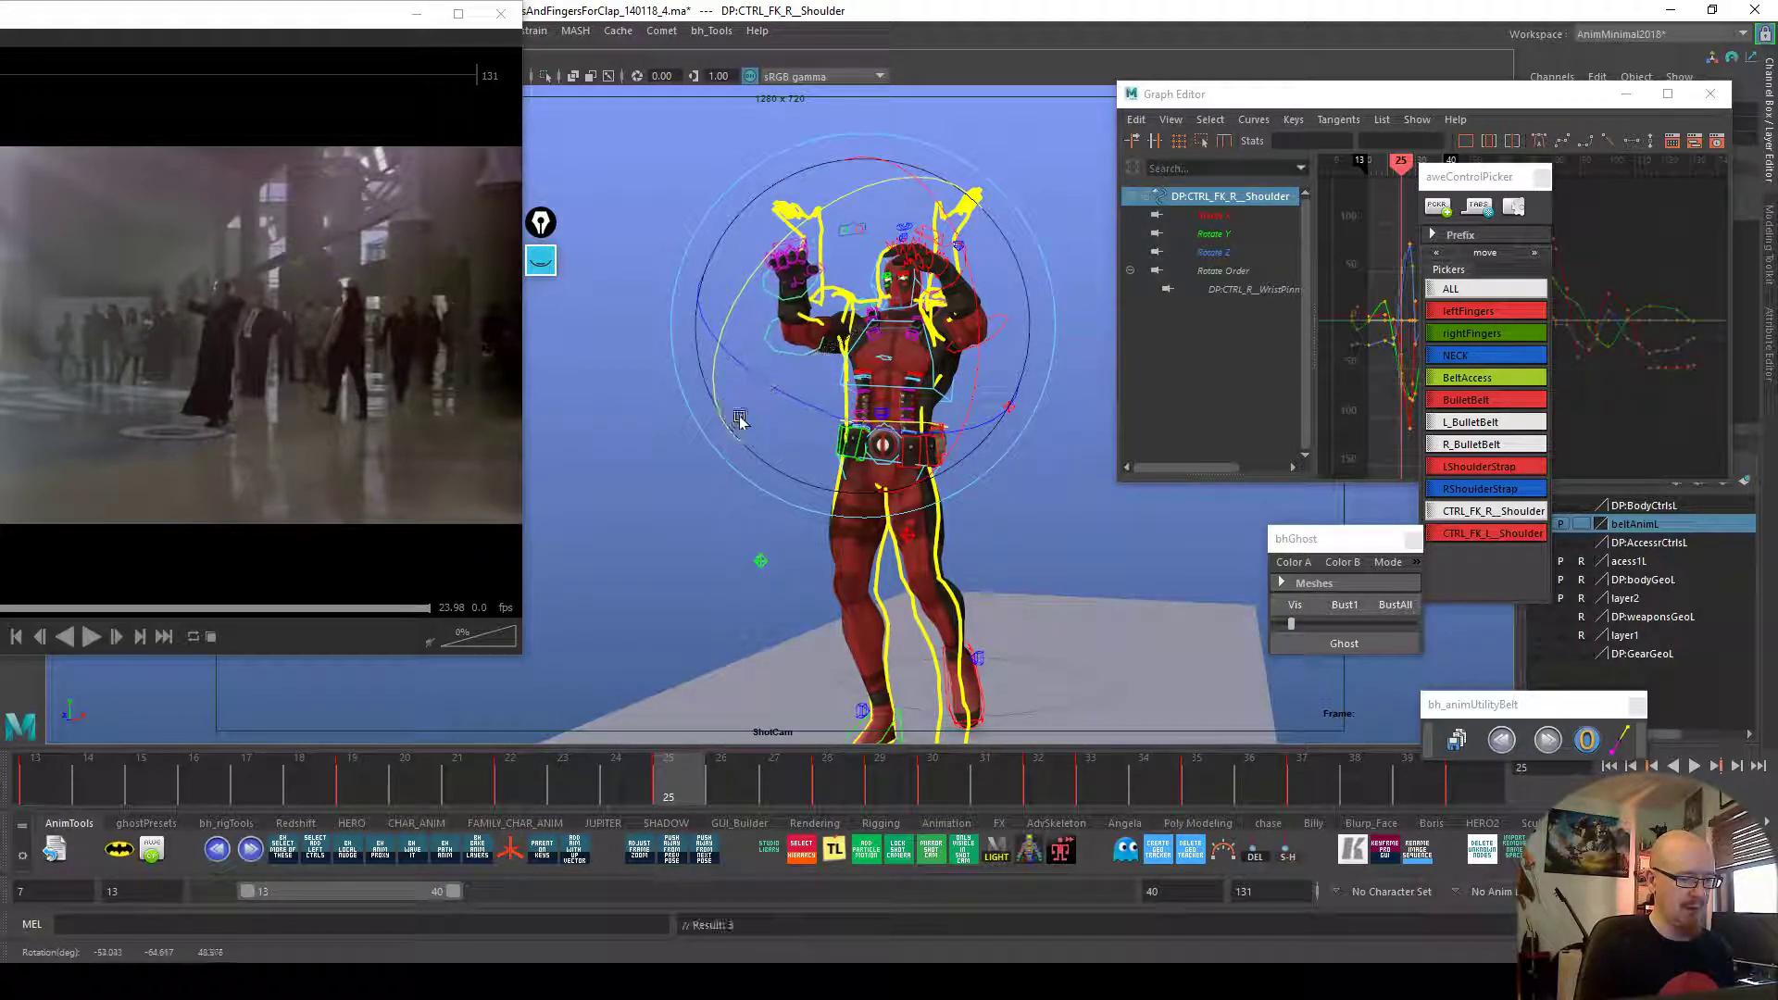
click(847, 338)
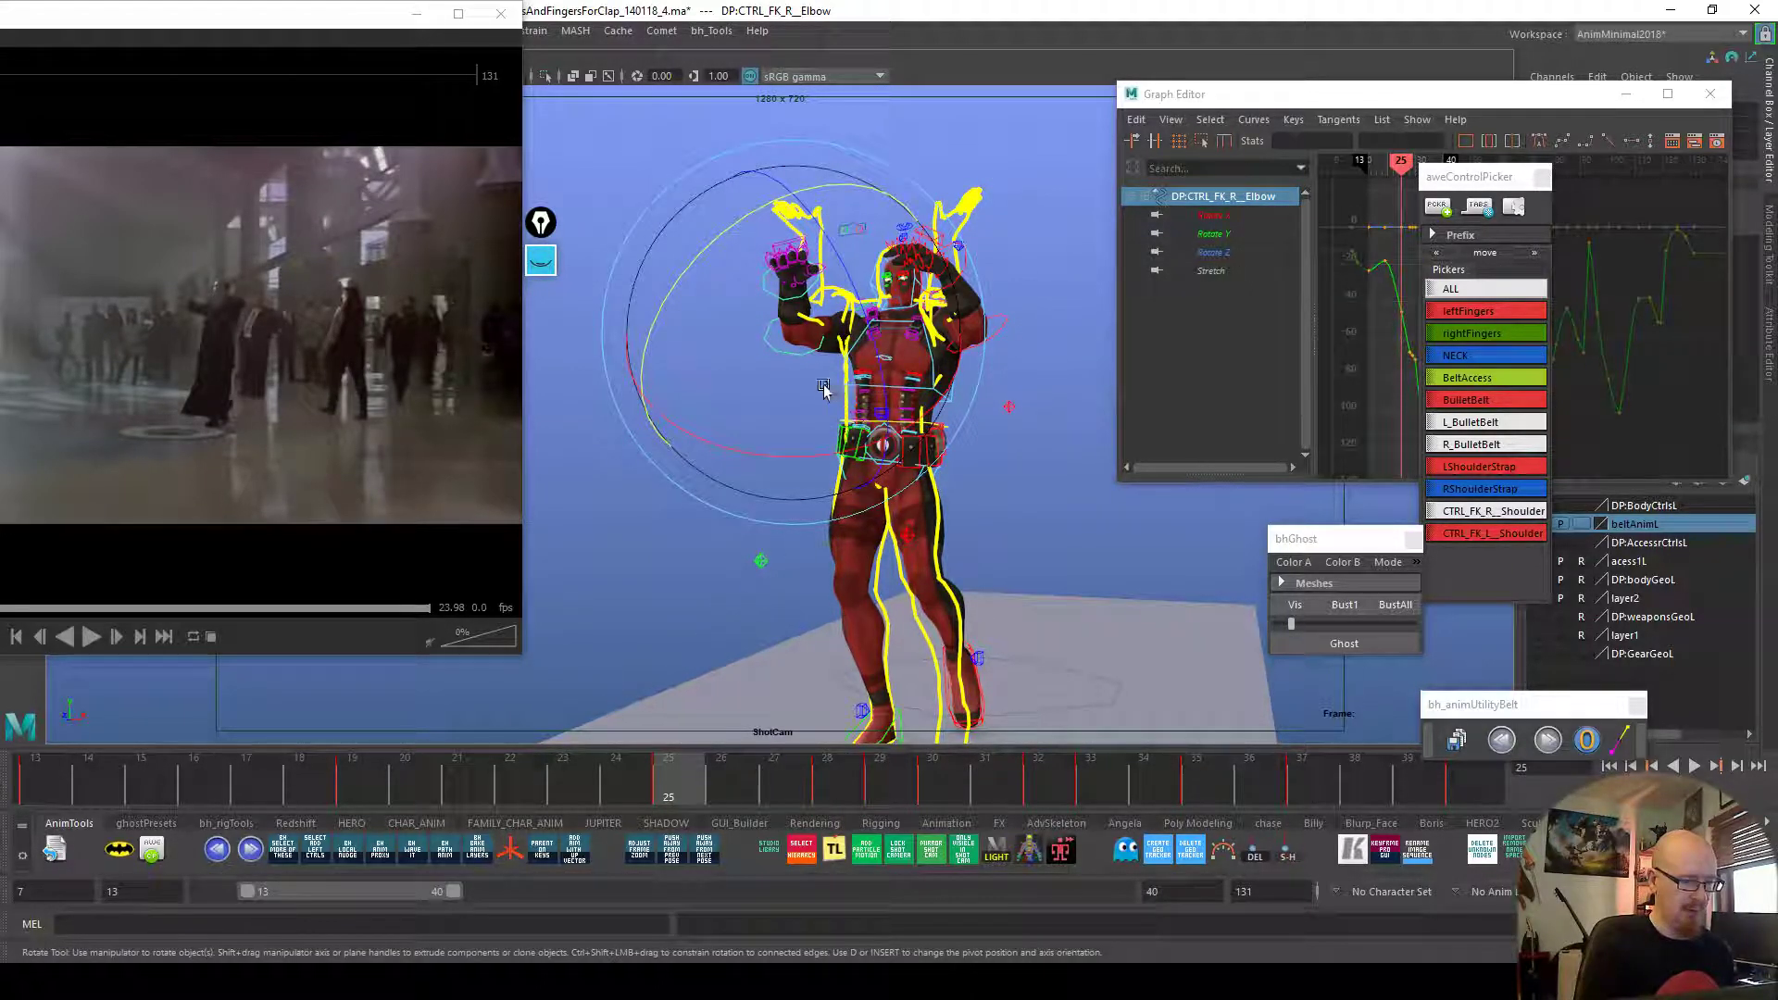
Compare the right arm at frames 22 and 25, and rotate the right wrist control at frame 25
click(1493, 512)
drag(604, 777, 586, 744)
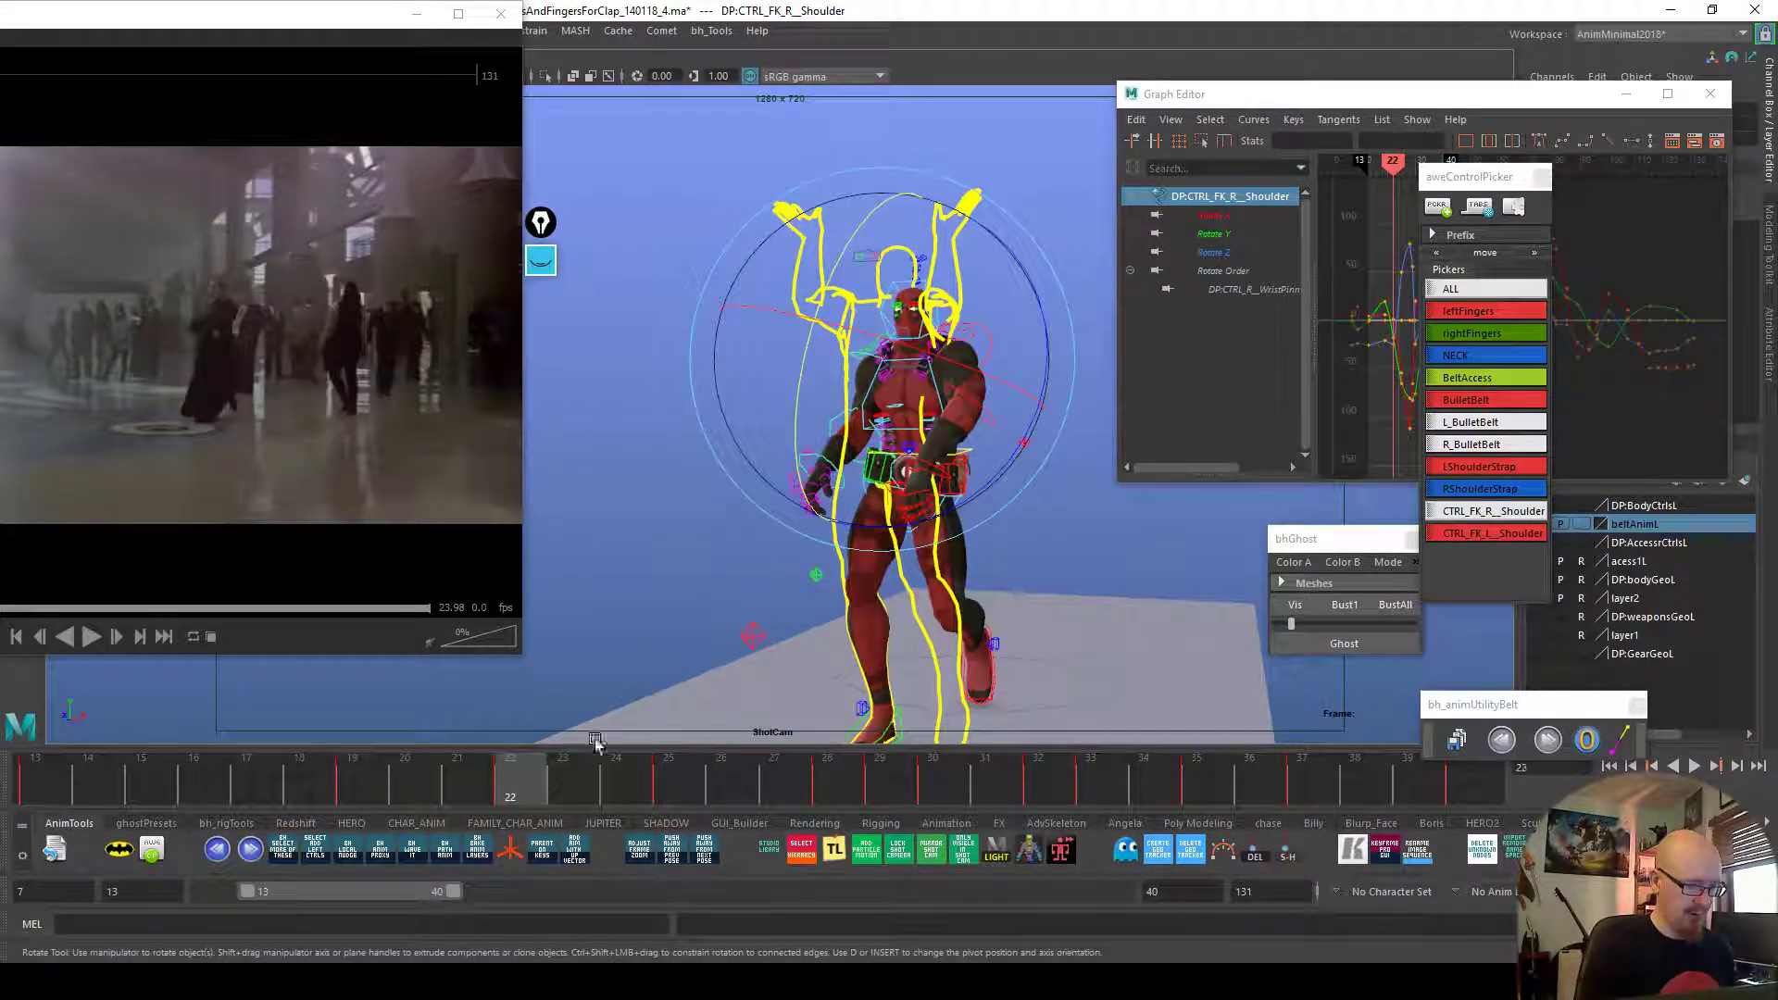
click(858, 445)
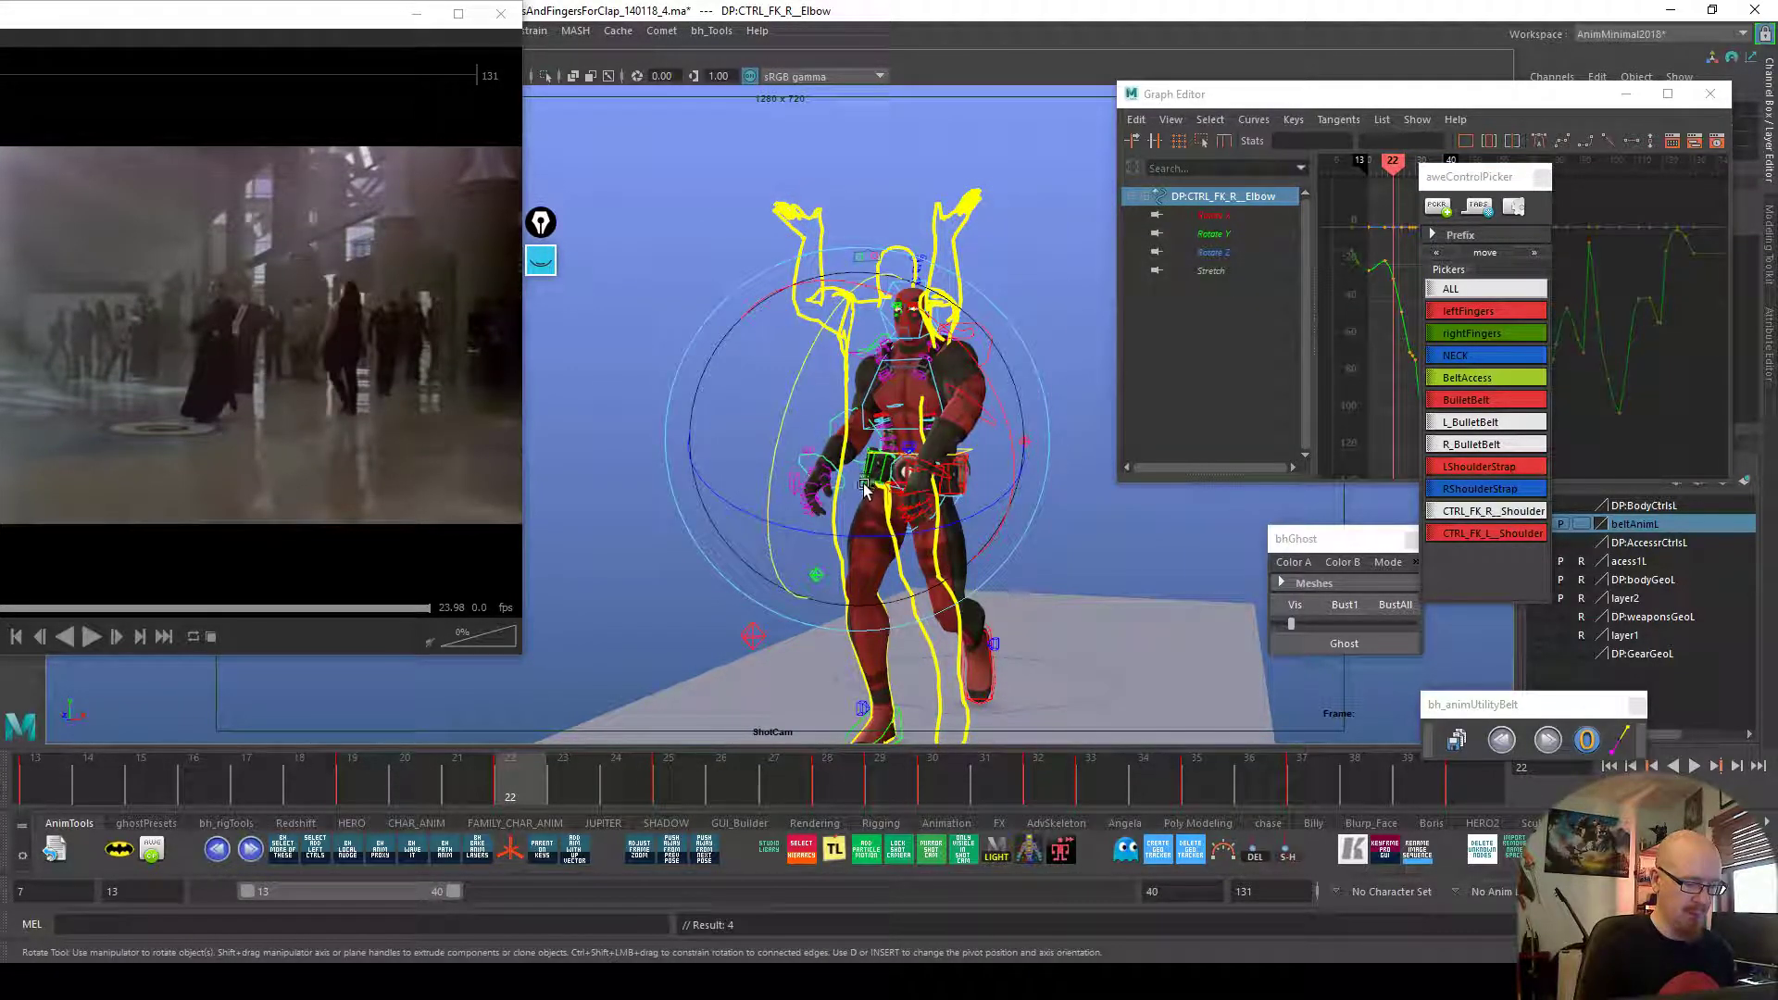
drag(598, 746, 668, 776)
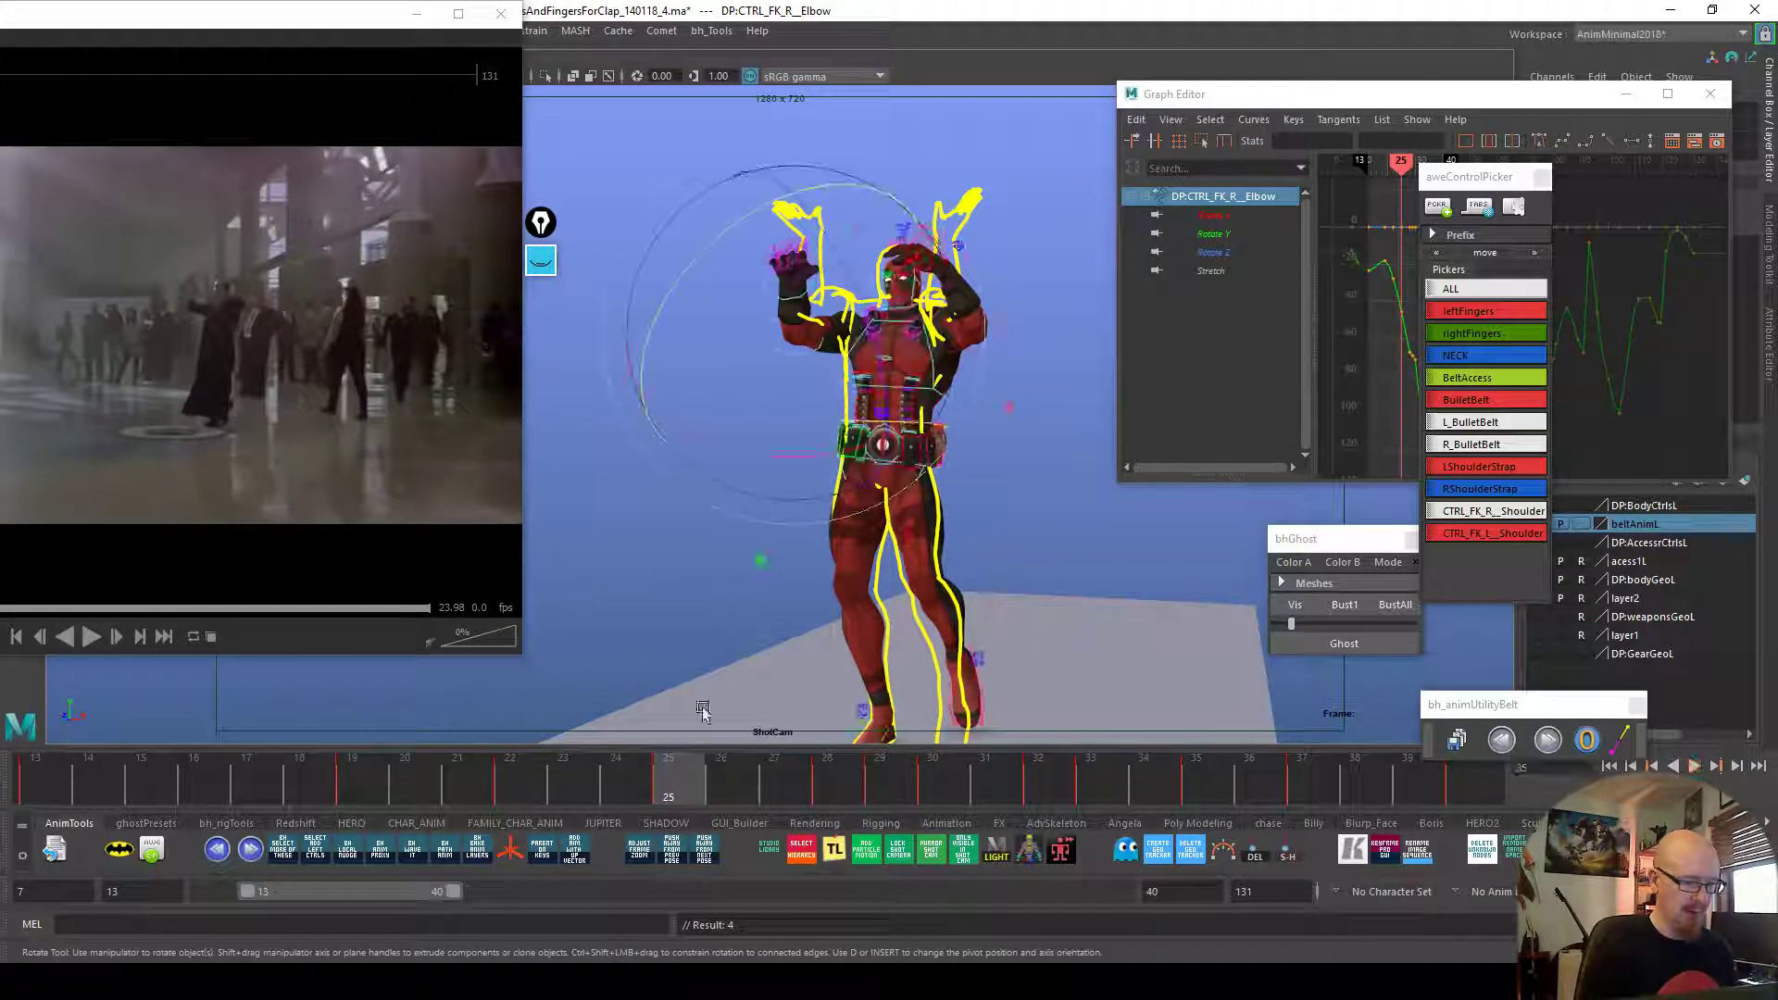
drag(883, 194, 911, 168)
click(784, 276)
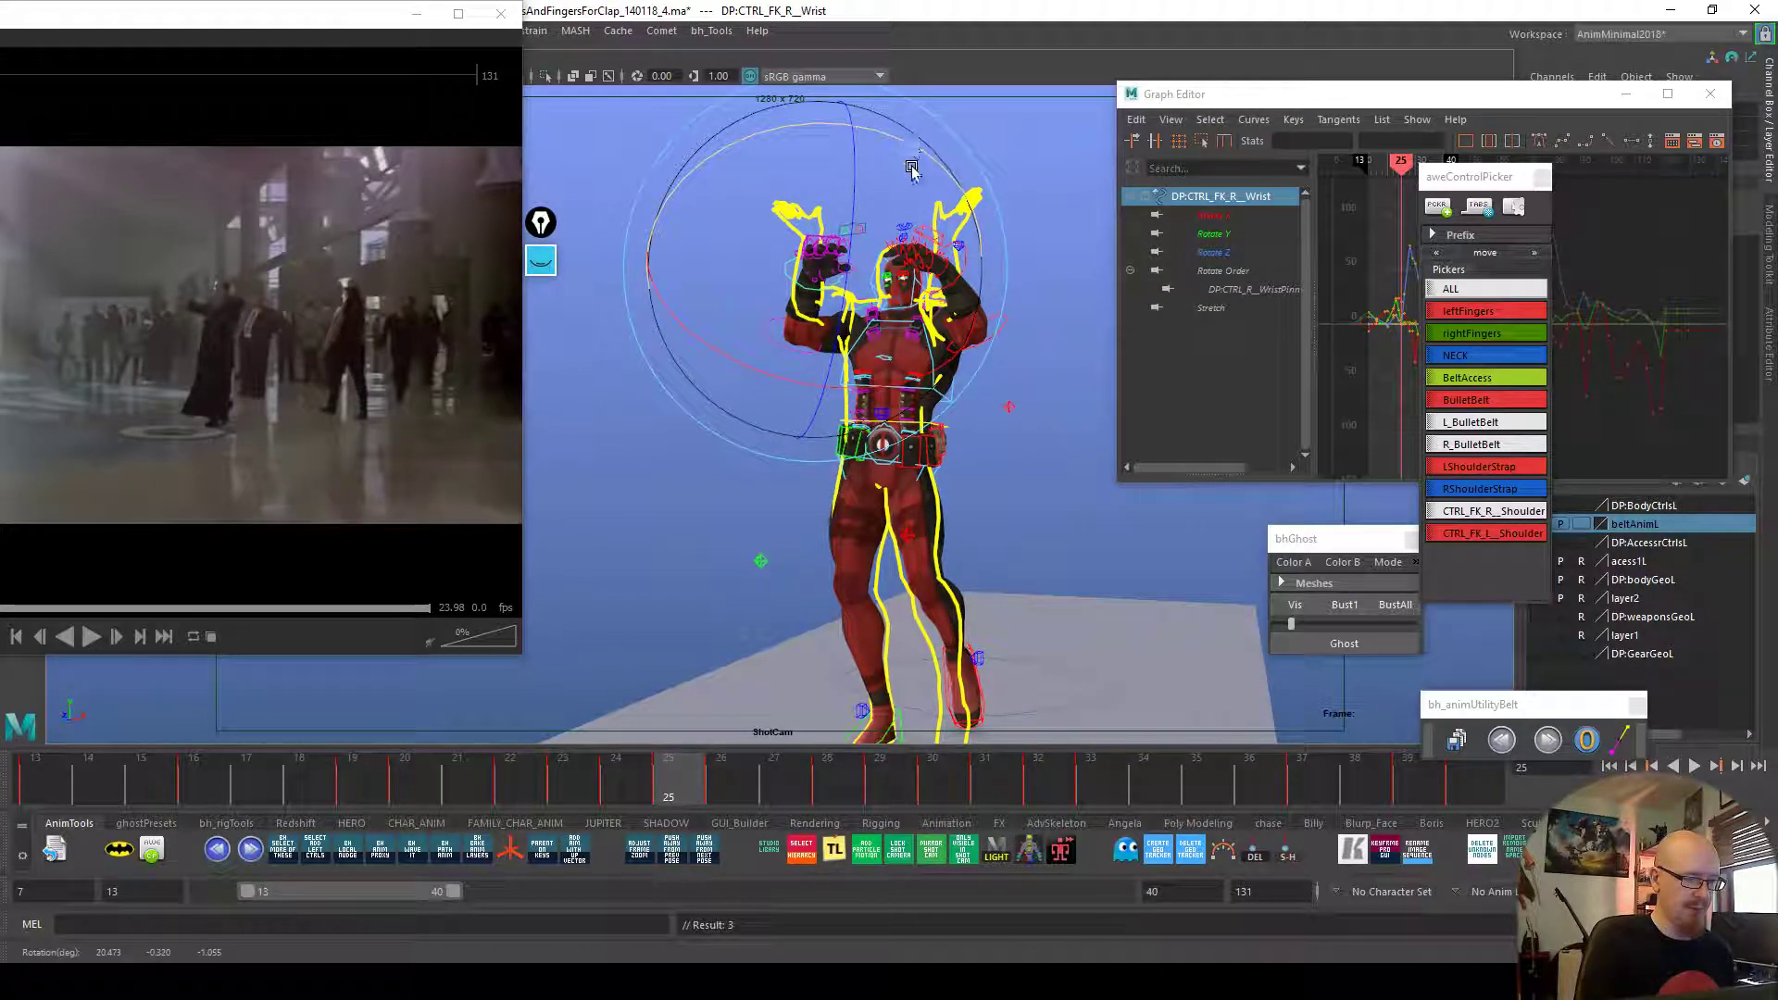
Examine the right arm's rise around frames 24 to 26 by scrubbing and playing back the shot
click(636, 782)
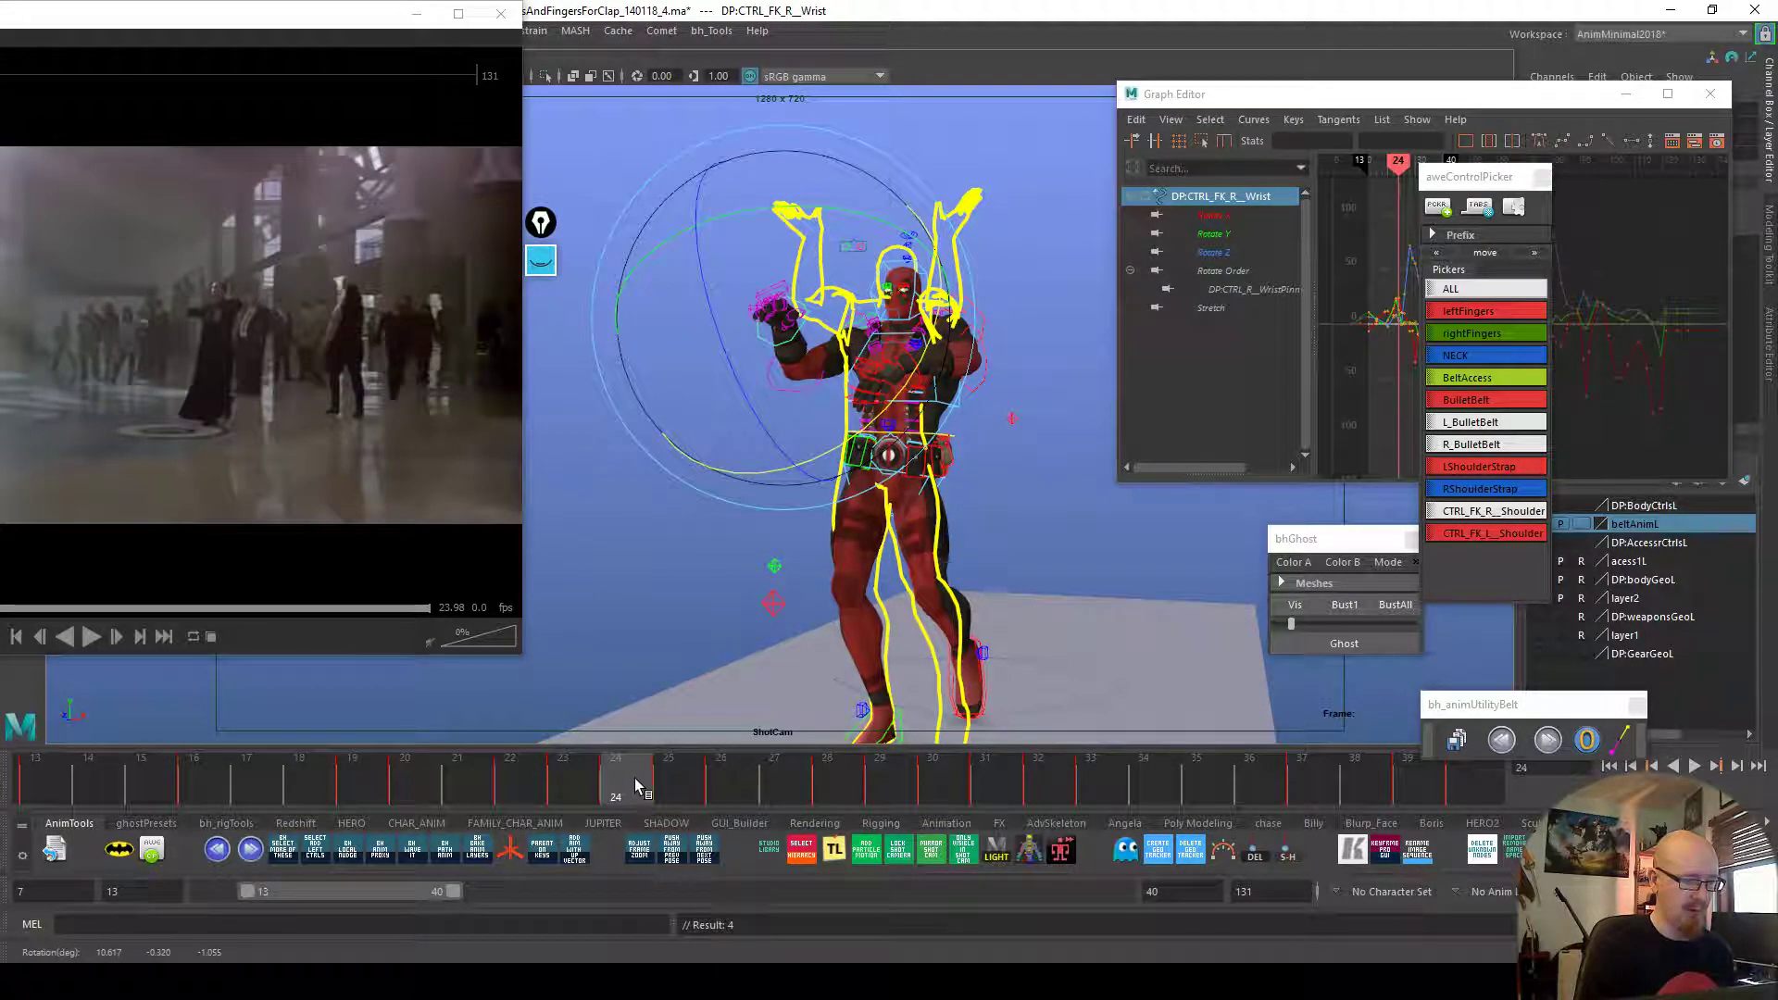
drag(636, 785, 719, 789)
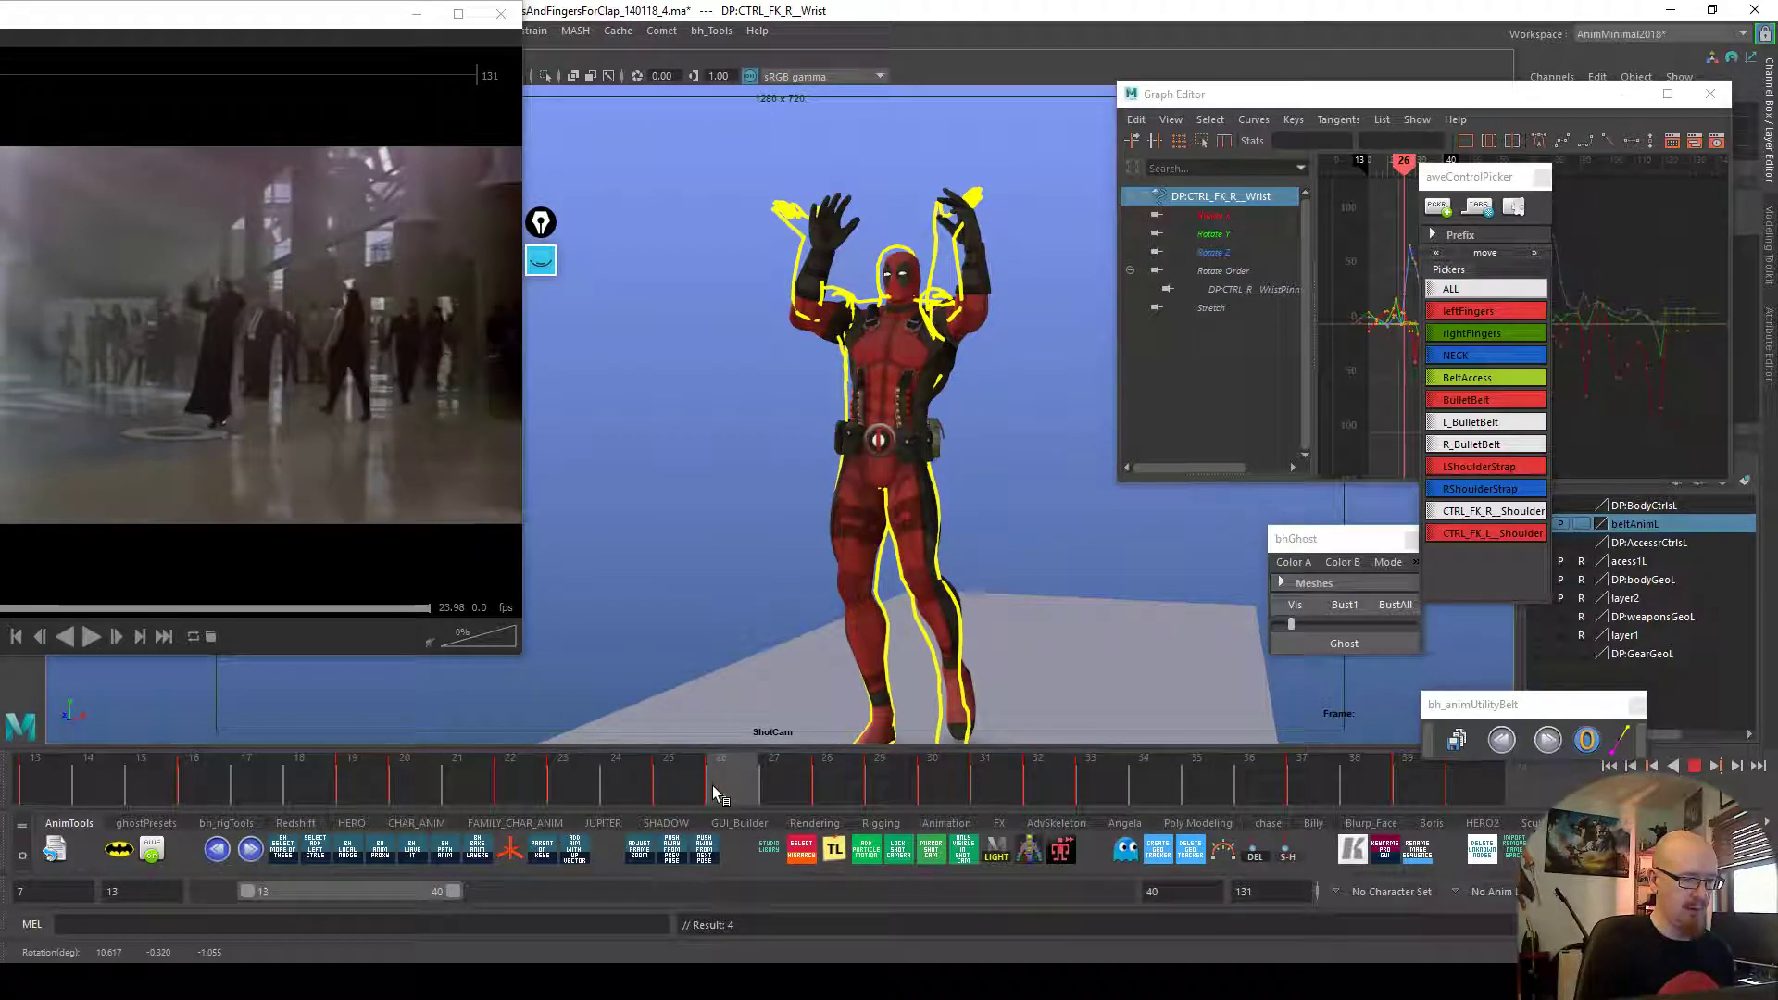
key(alt+v)
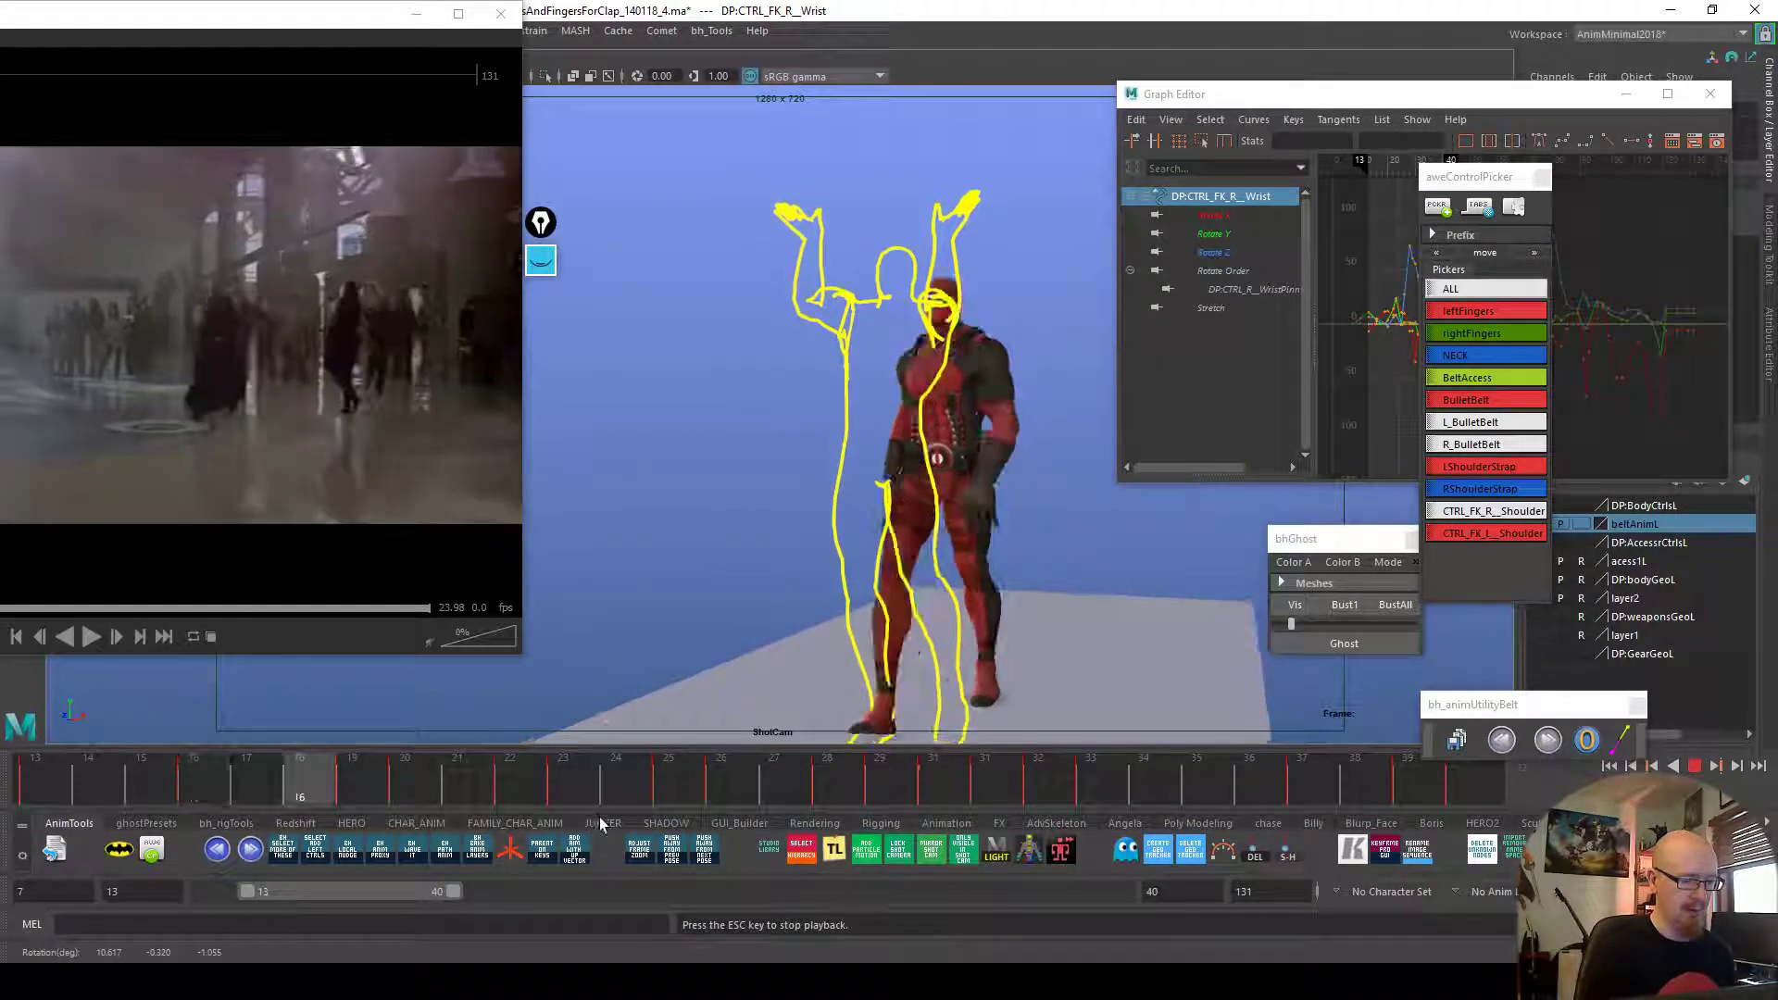
key(alt+v)
click(1517, 513)
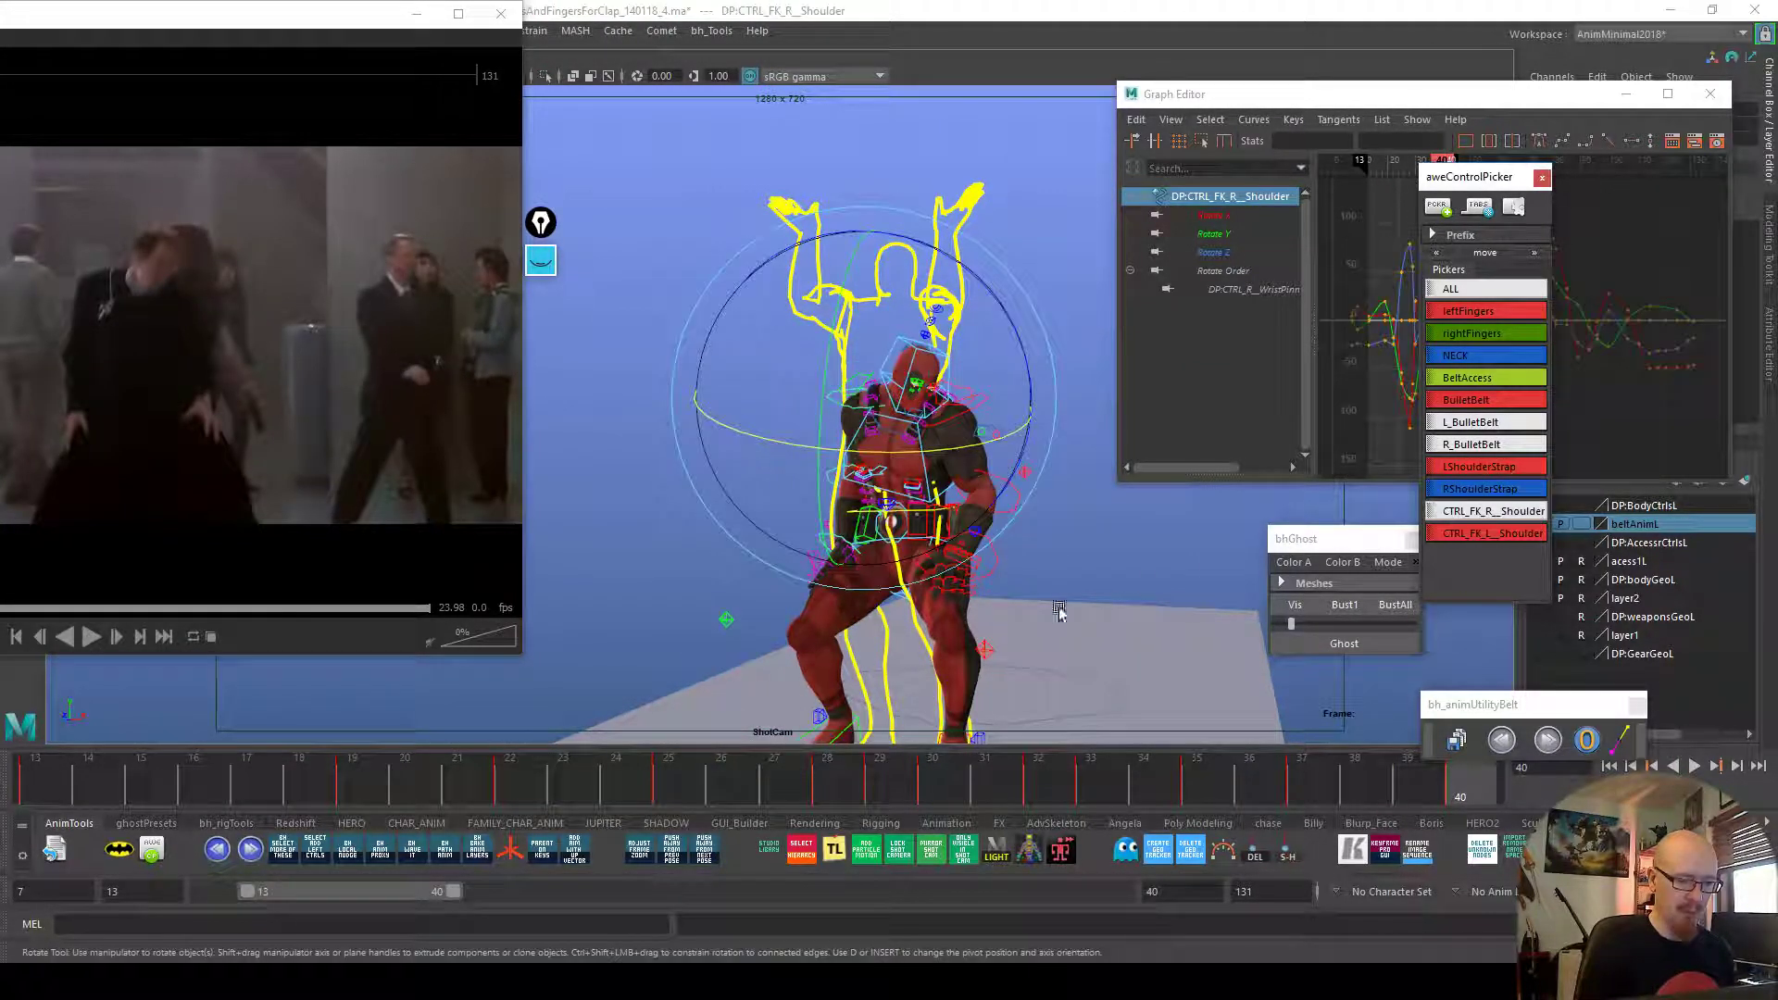
click(462, 774)
key(alt+v)
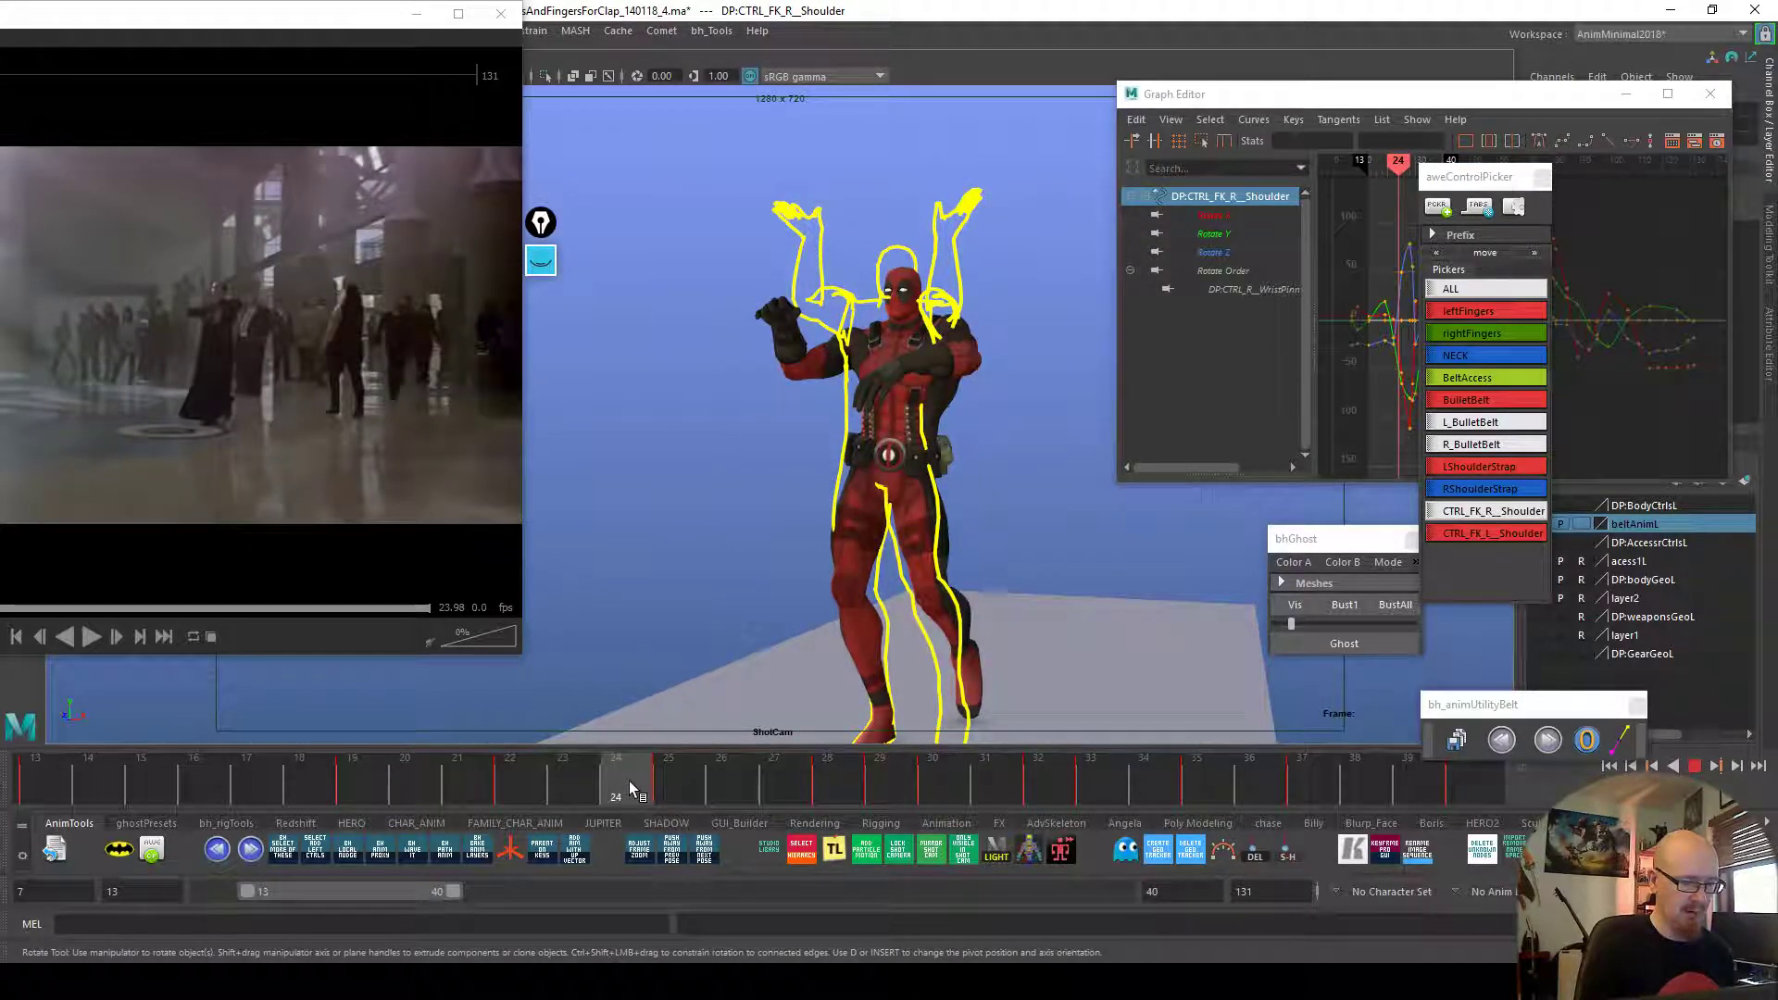
mouse_move(630, 779)
mouse_down()
mouse_move(576, 776)
mouse_move(652, 783)
mouse_up()
key(alt+v)
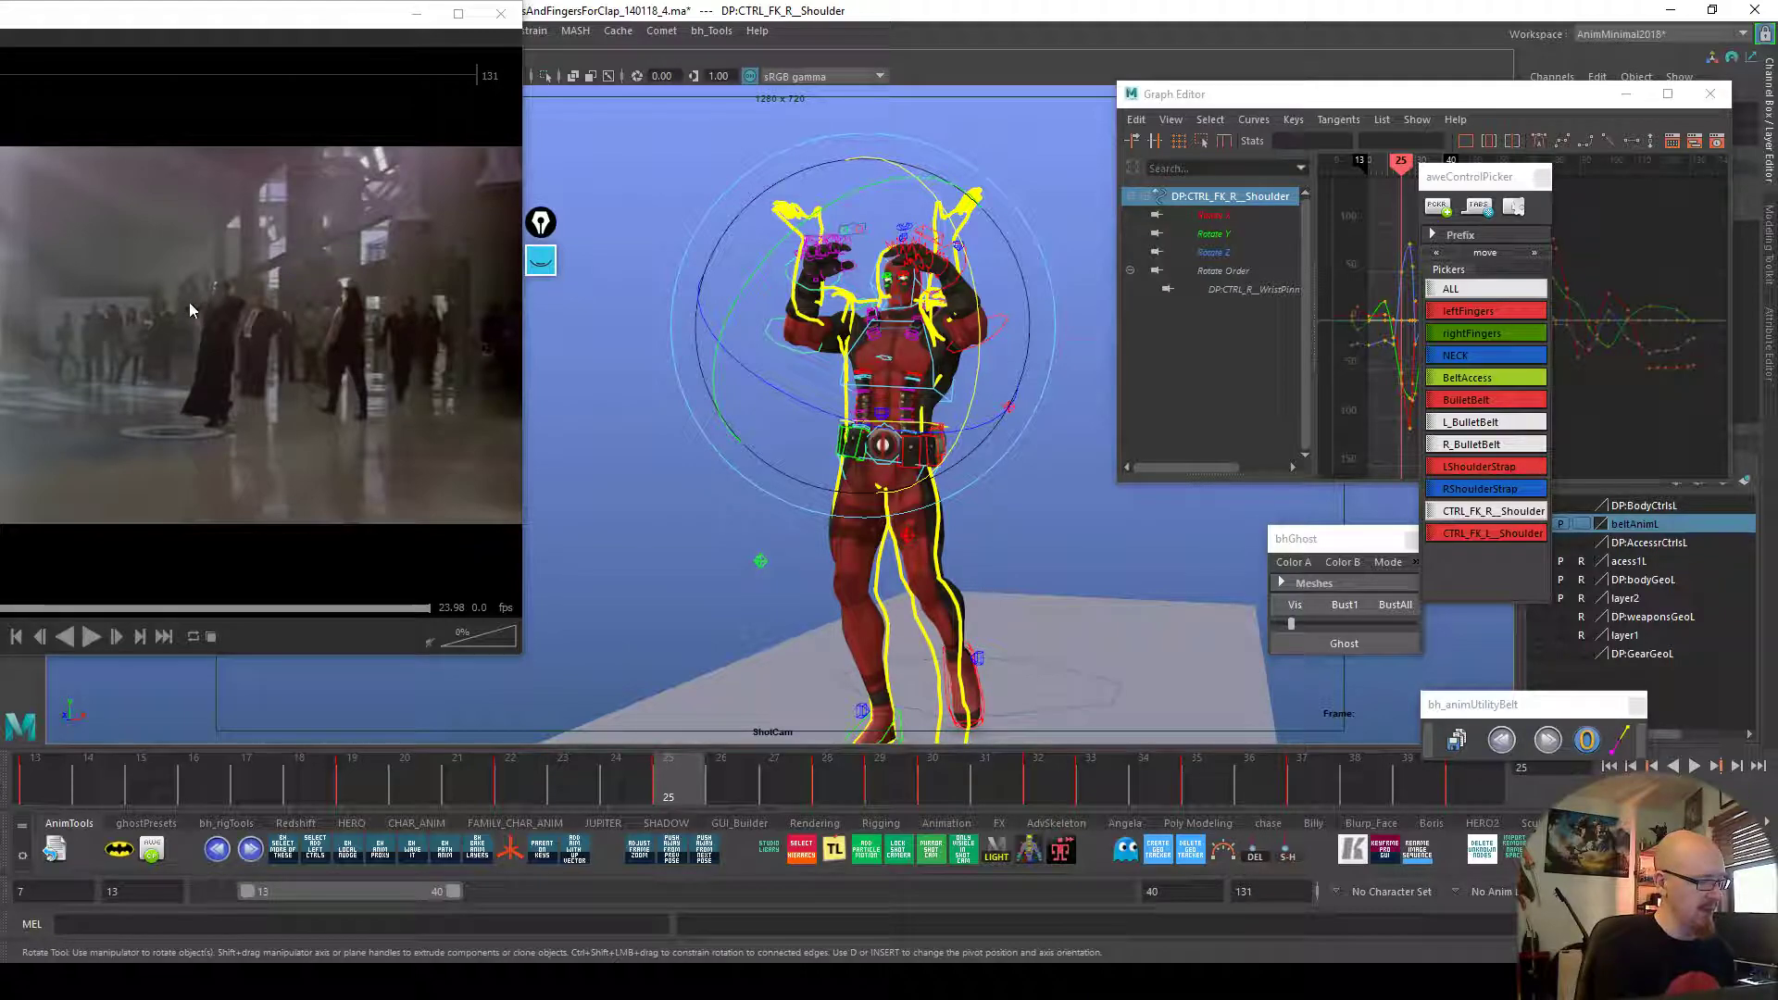
Adjust the right shoulder control at frame 26 with the forward animation utility and check the clap in playback
mouse_move(703, 769)
mouse_down()
mouse_move(777, 798)
mouse_move(831, 784)
mouse_move(676, 782)
mouse_move(740, 793)
mouse_up()
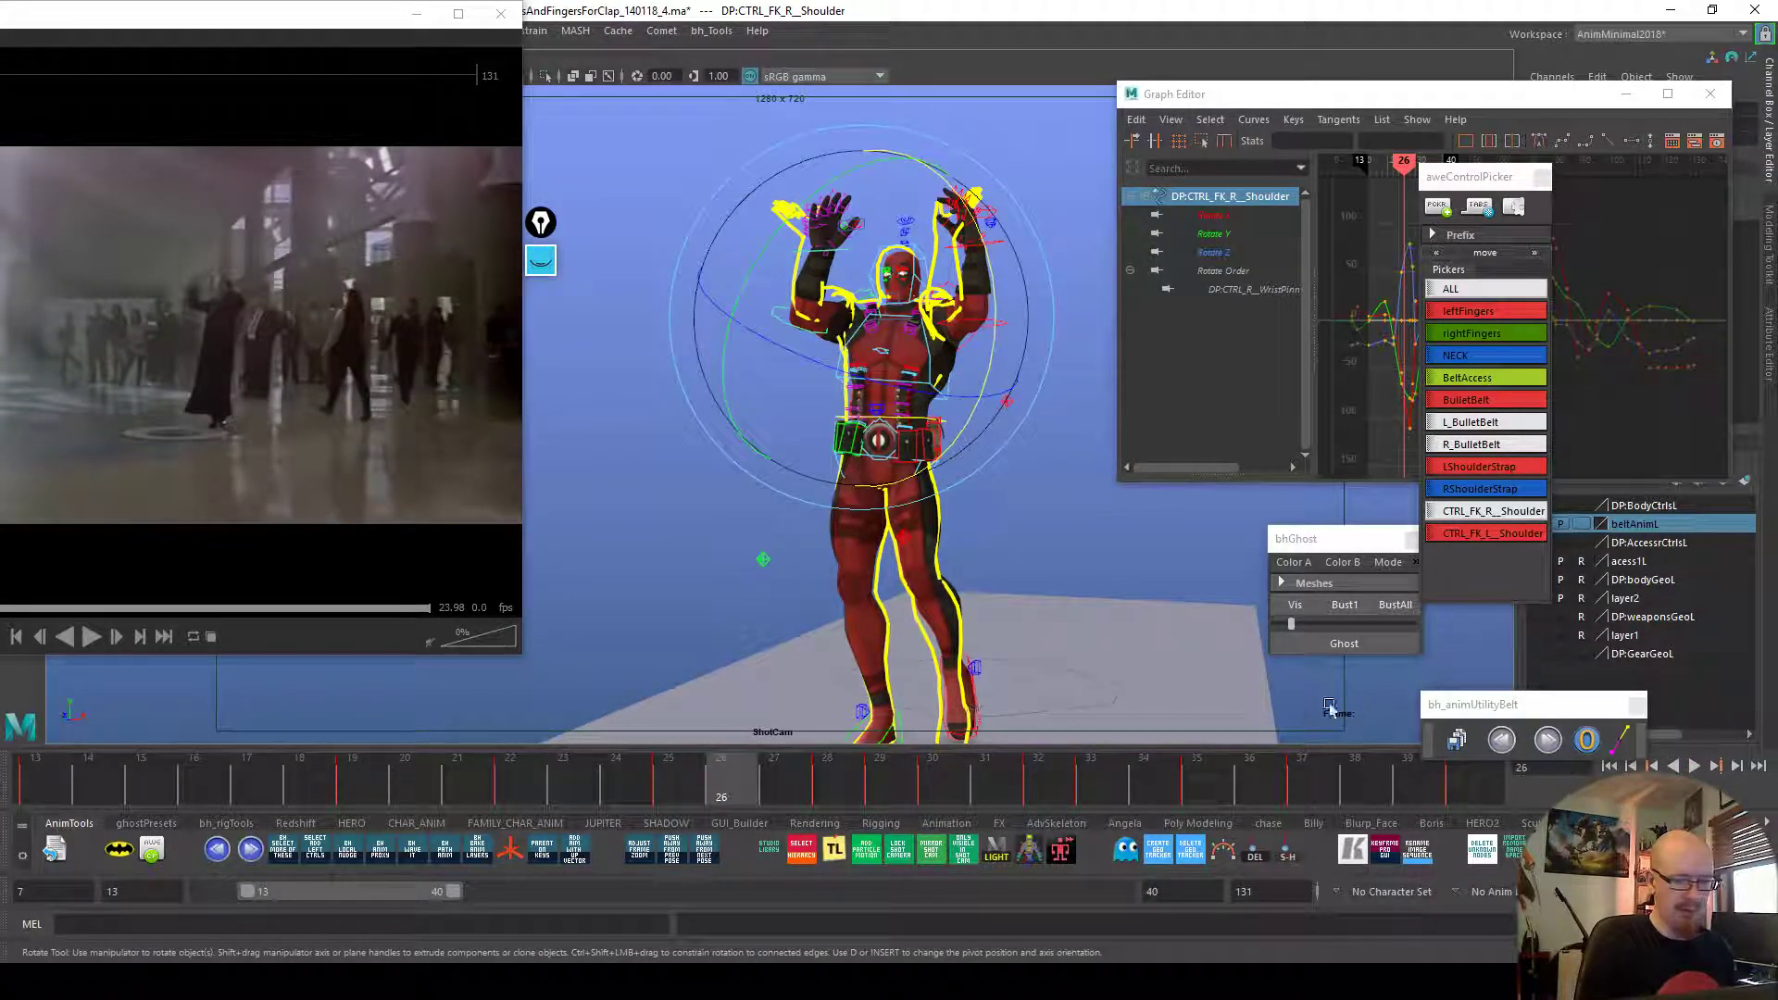
click(1547, 739)
drag(718, 781, 842, 789)
key(alt+v)
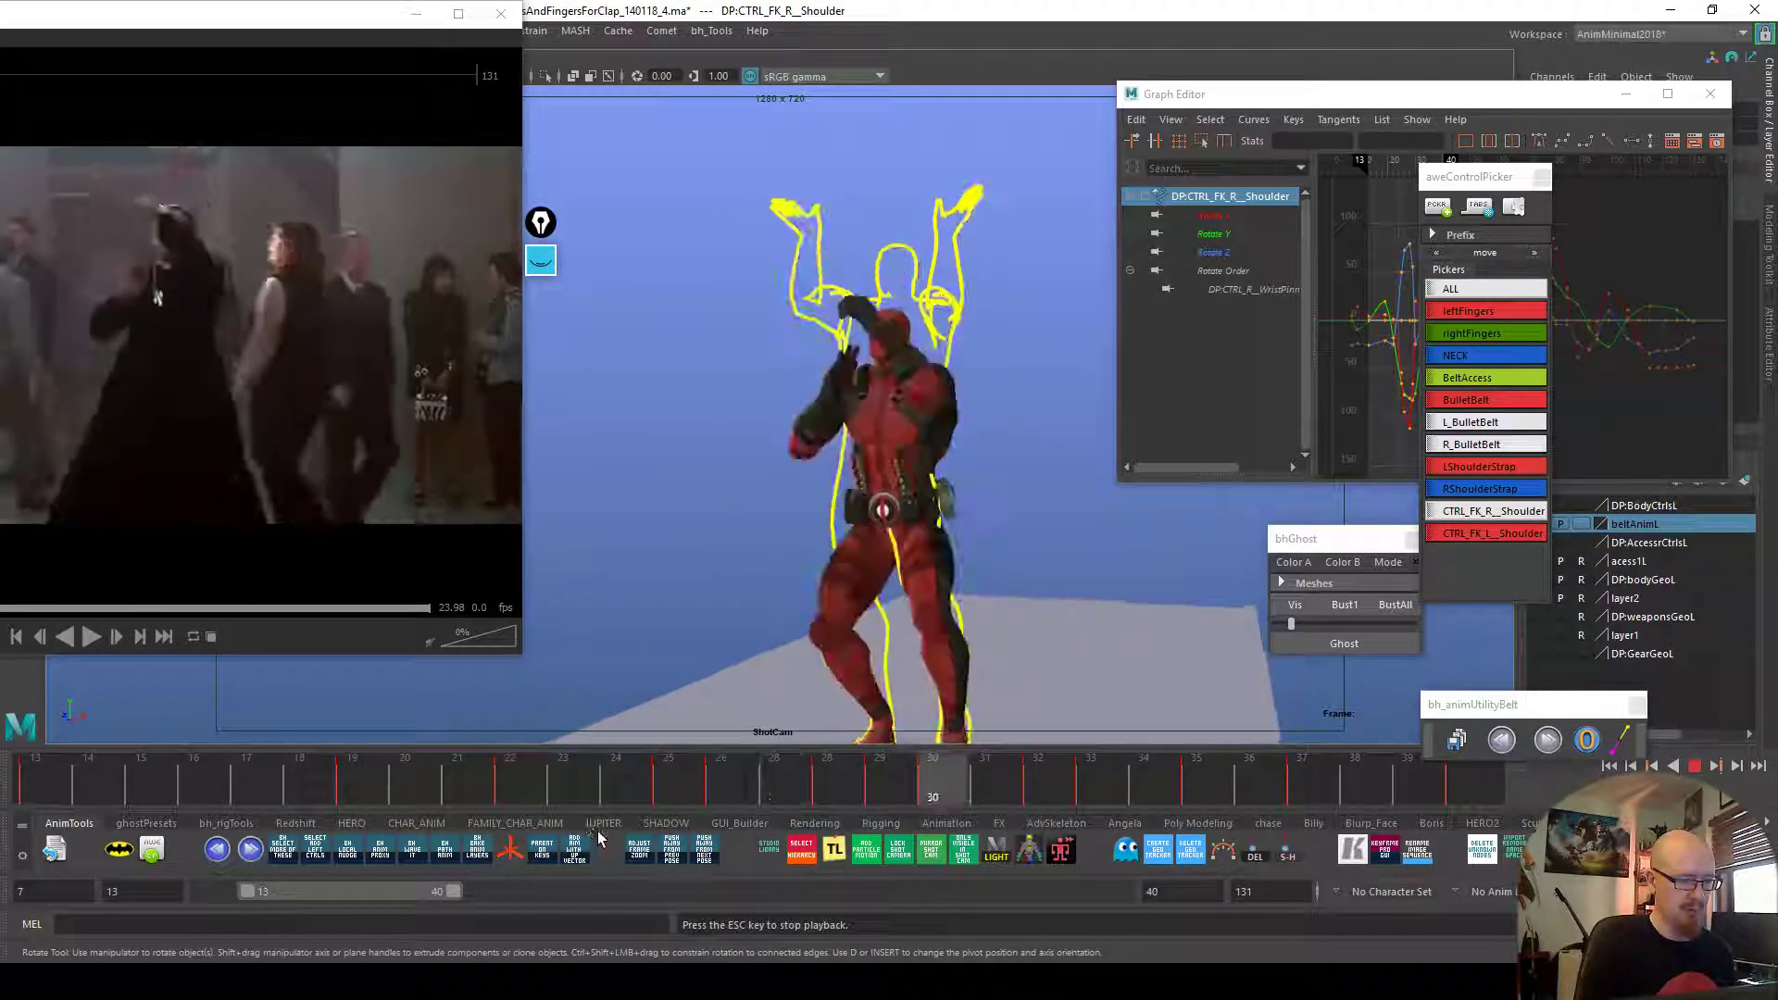
key(Escape)
Rotate the right wrist and right shoulder controls at frame 23 to refine the arm's upswing
mouse_move(535, 775)
mouse_down()
mouse_move(516, 781)
mouse_move(602, 792)
mouse_move(561, 792)
mouse_up()
click(812, 438)
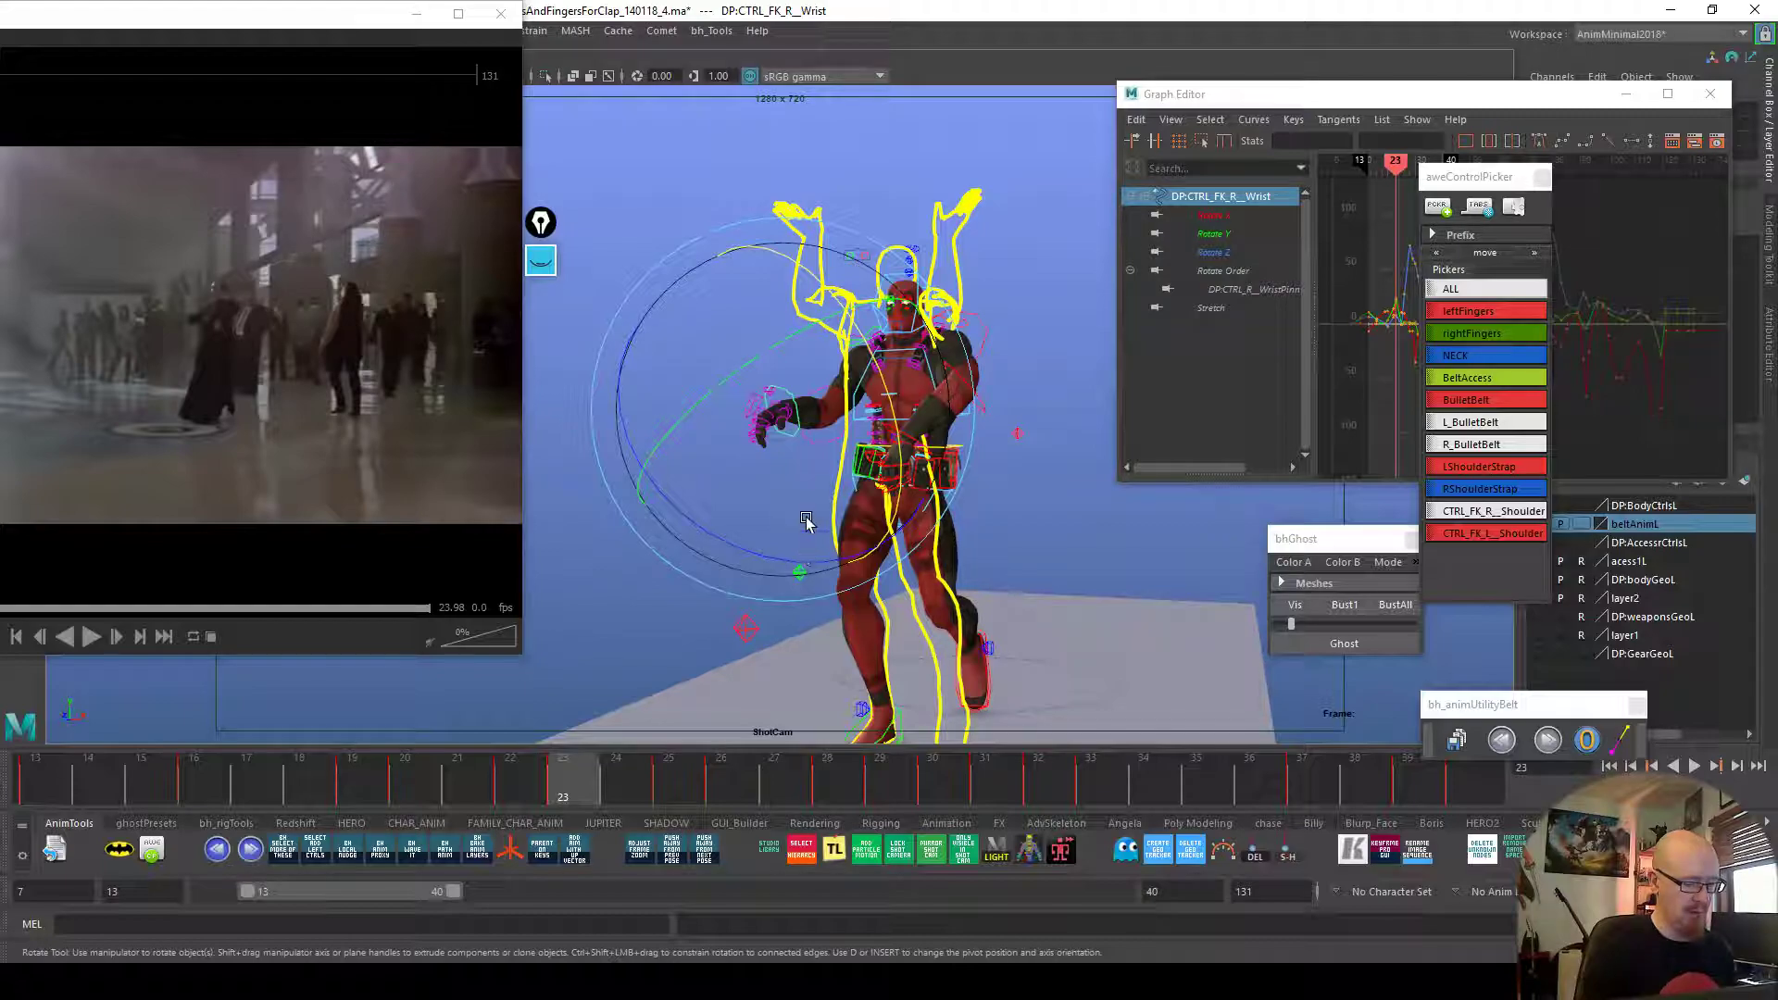
drag(802, 312, 808, 286)
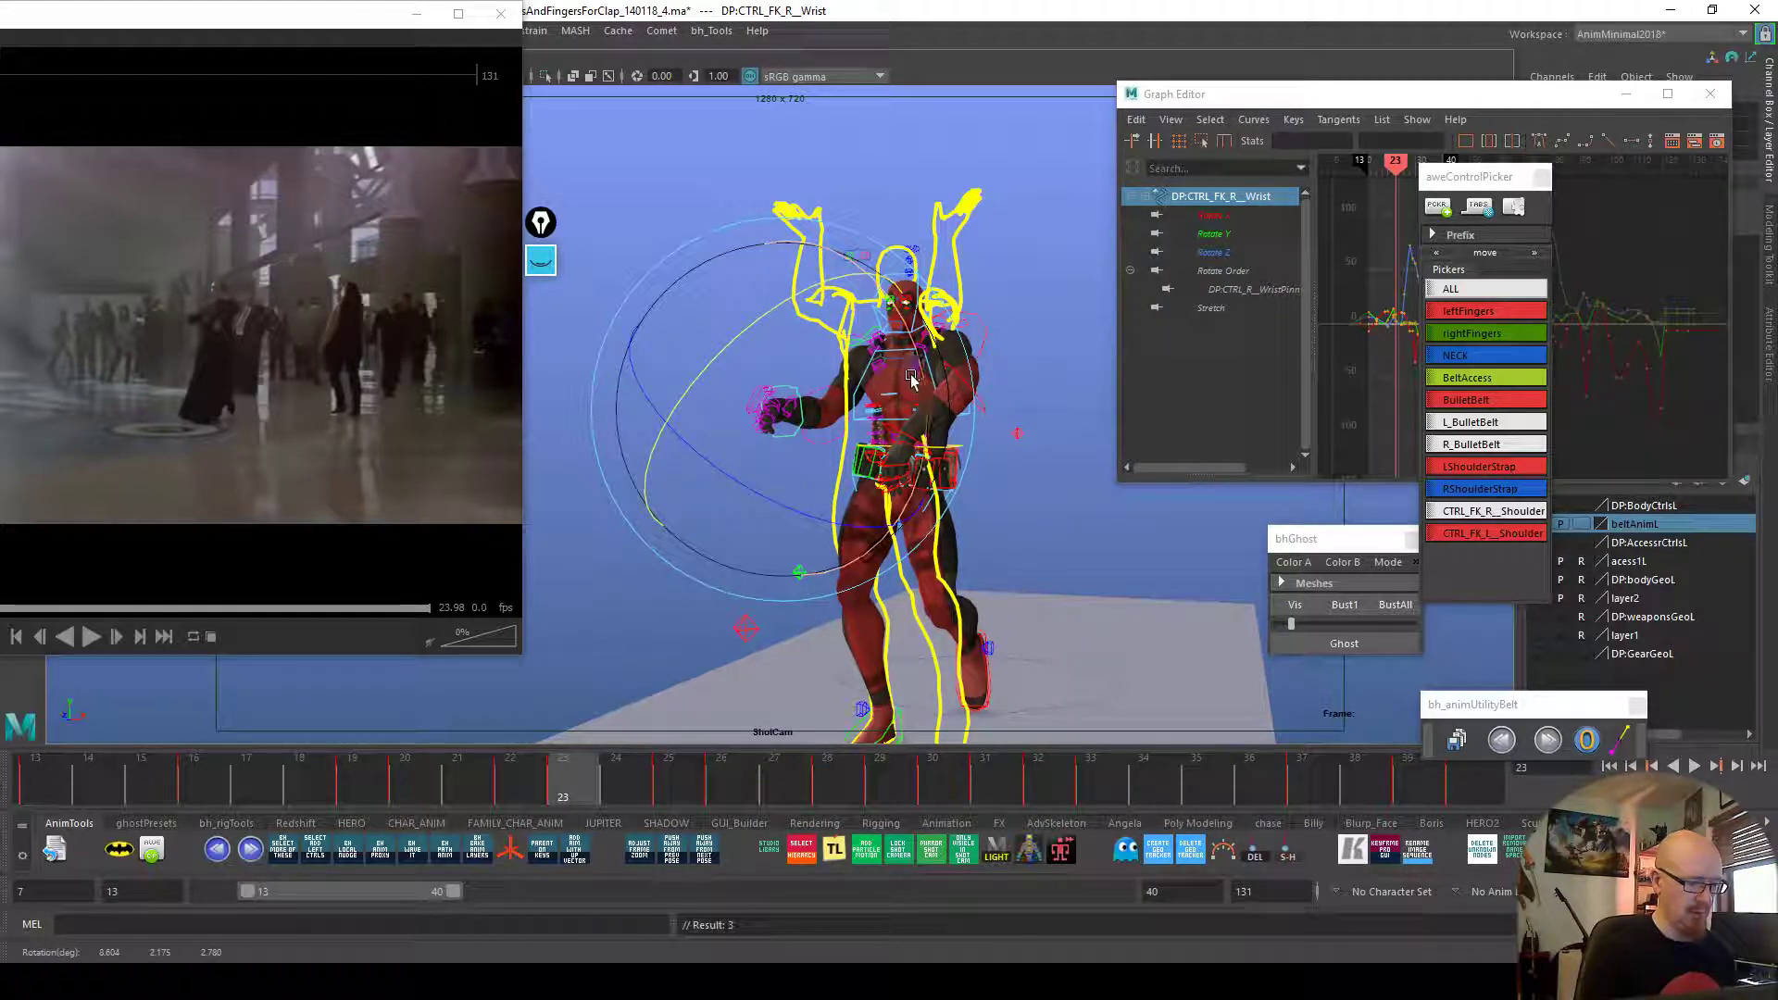
click(864, 348)
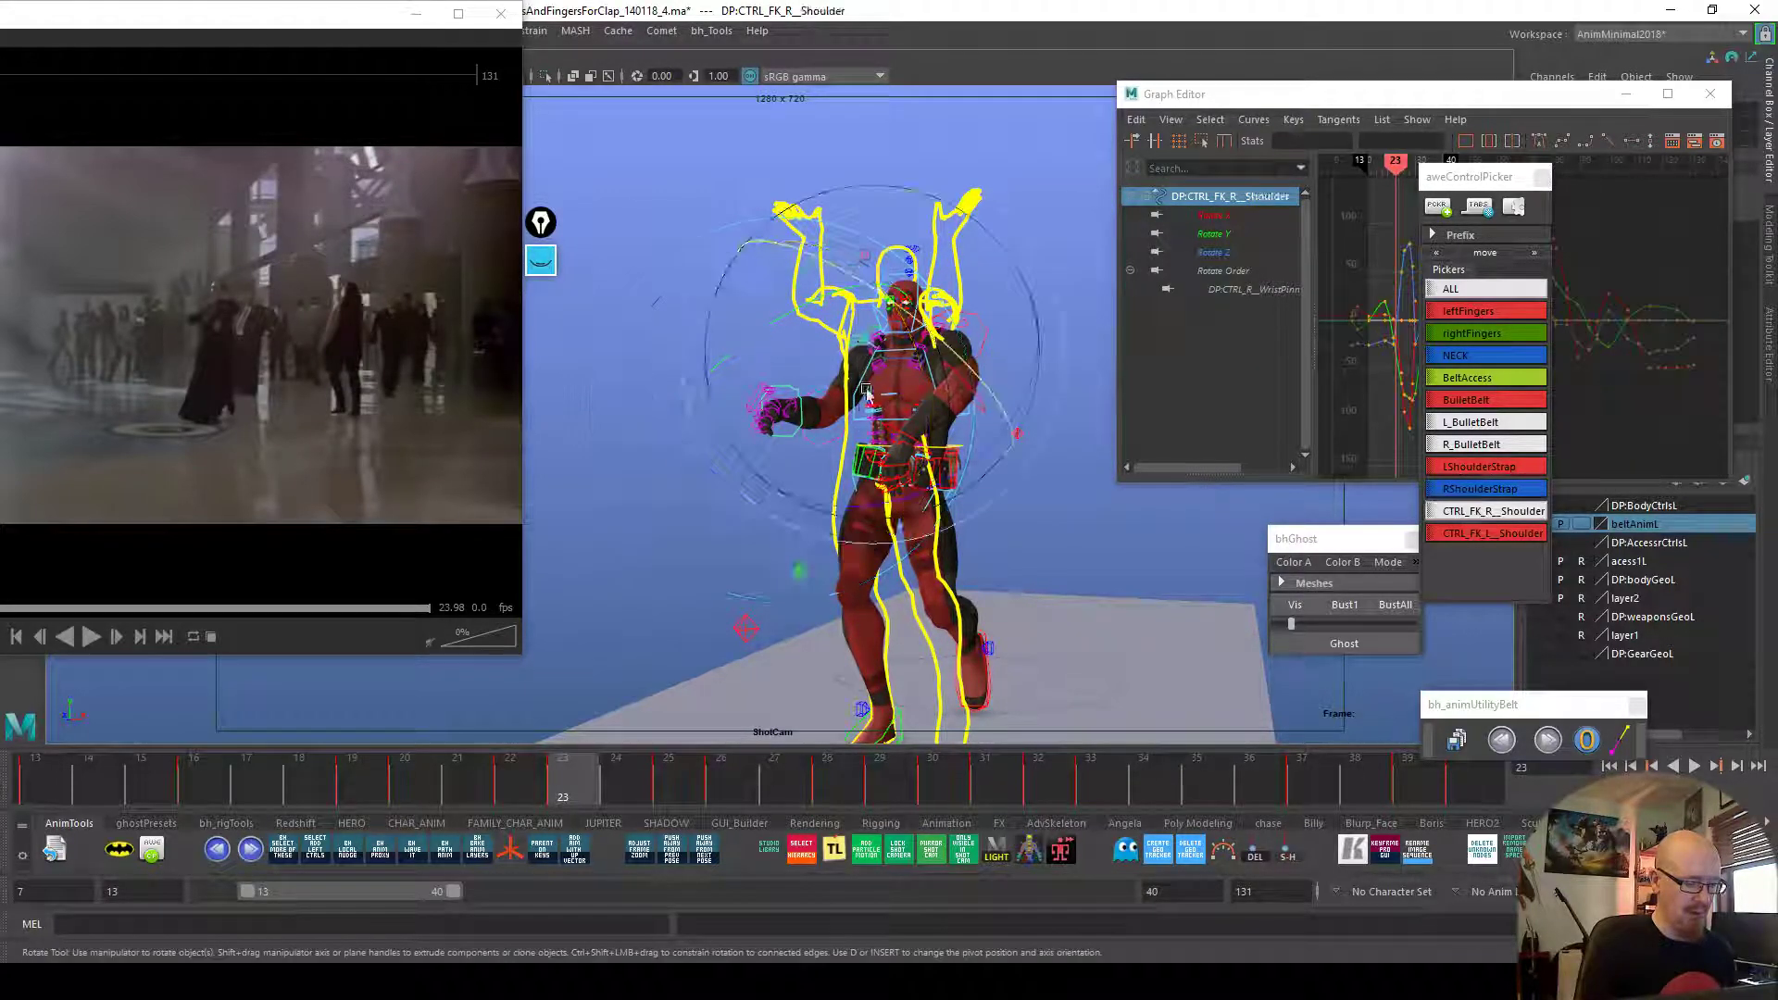
drag(991, 408, 997, 404)
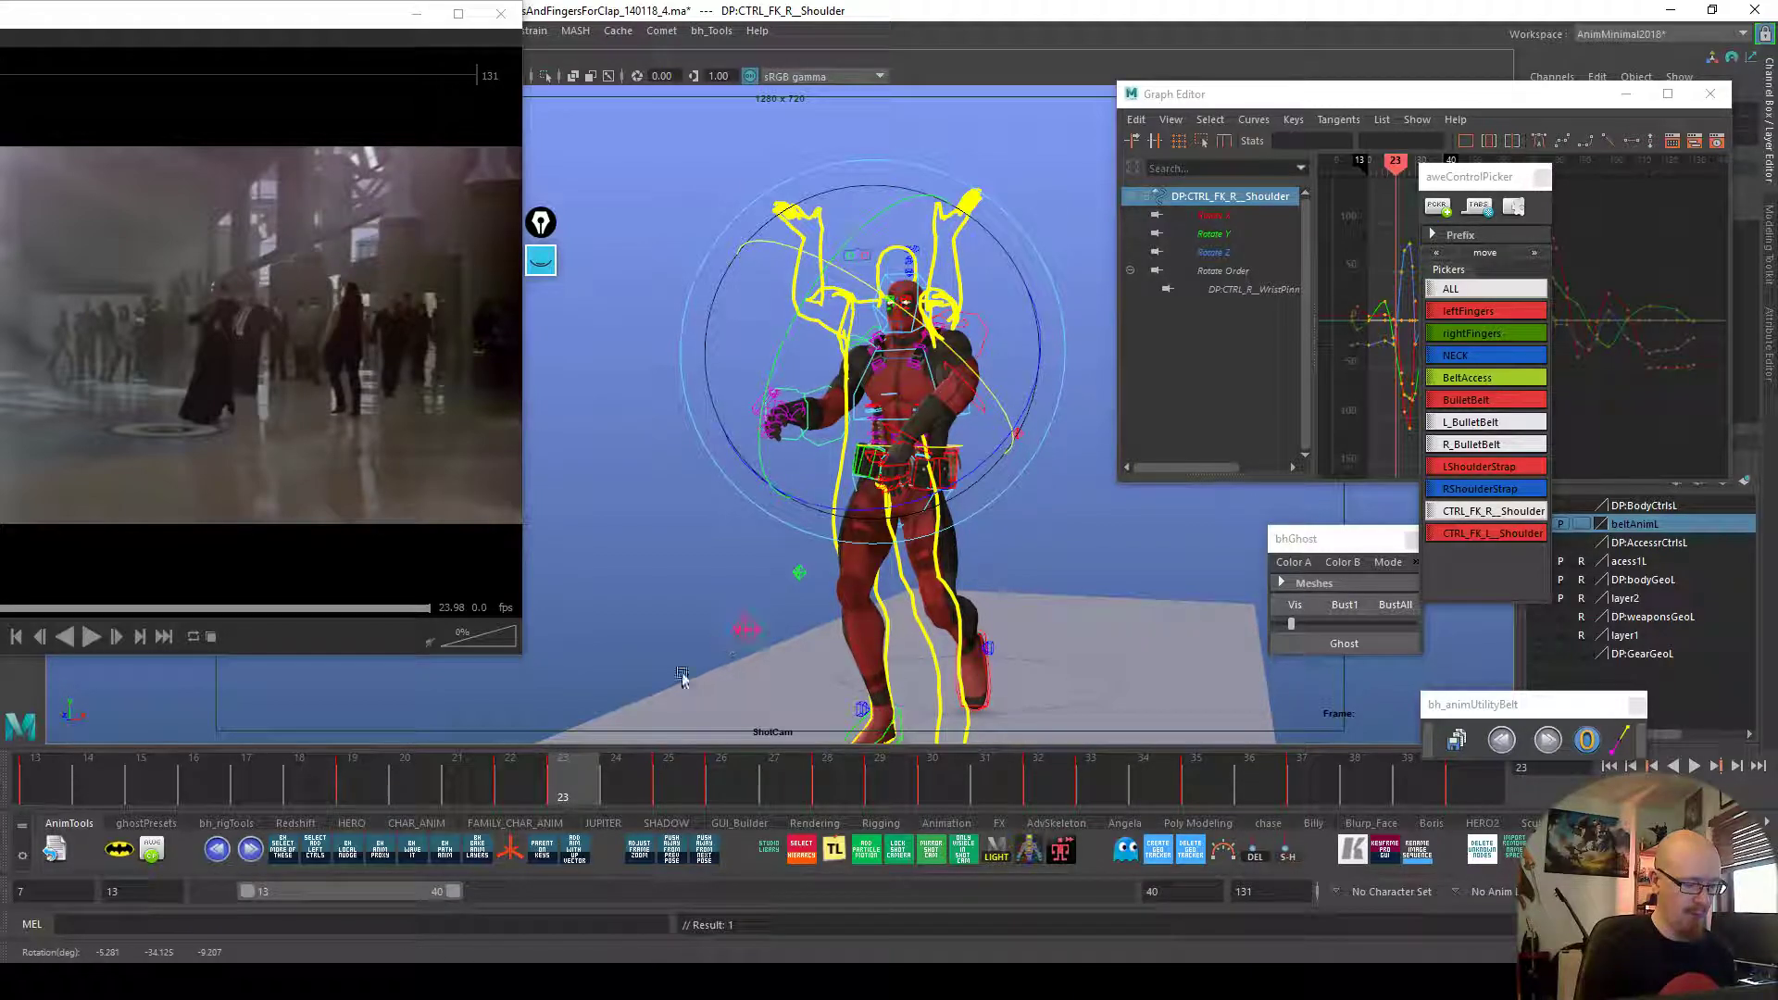
Remove the old ghost and create new ghost outlines of the character at frames 22 and 26
click(541, 772)
click(1398, 606)
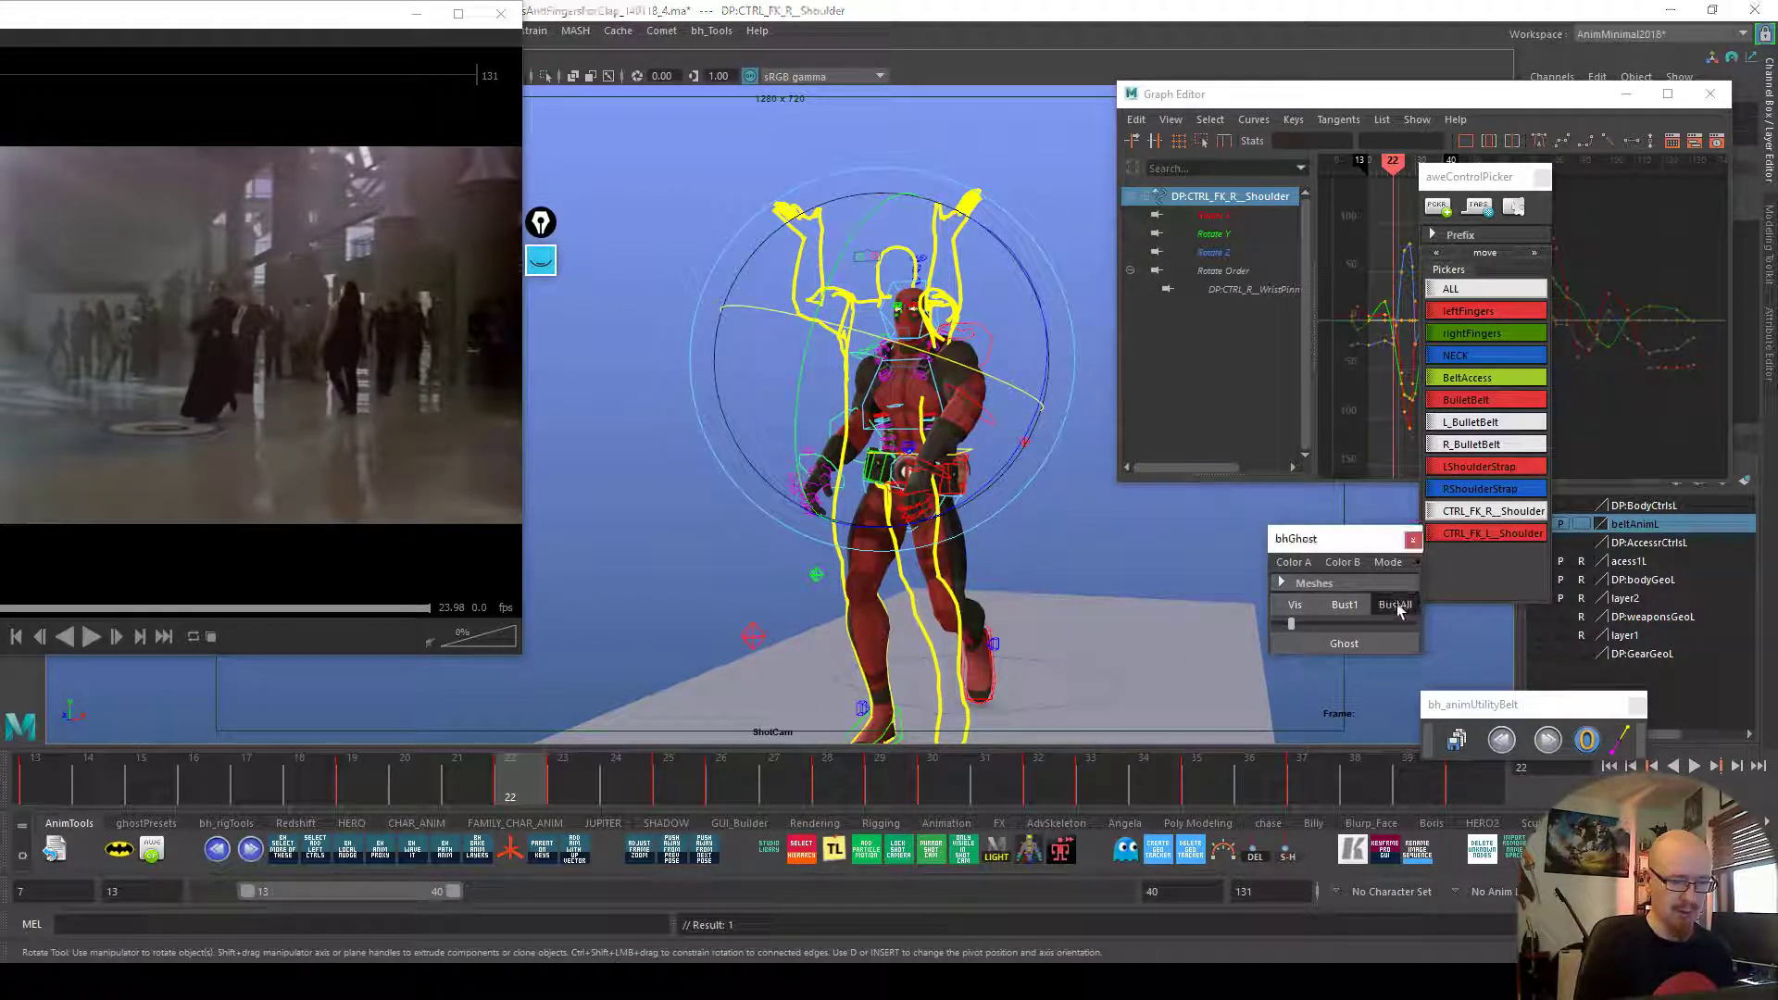
click(1321, 648)
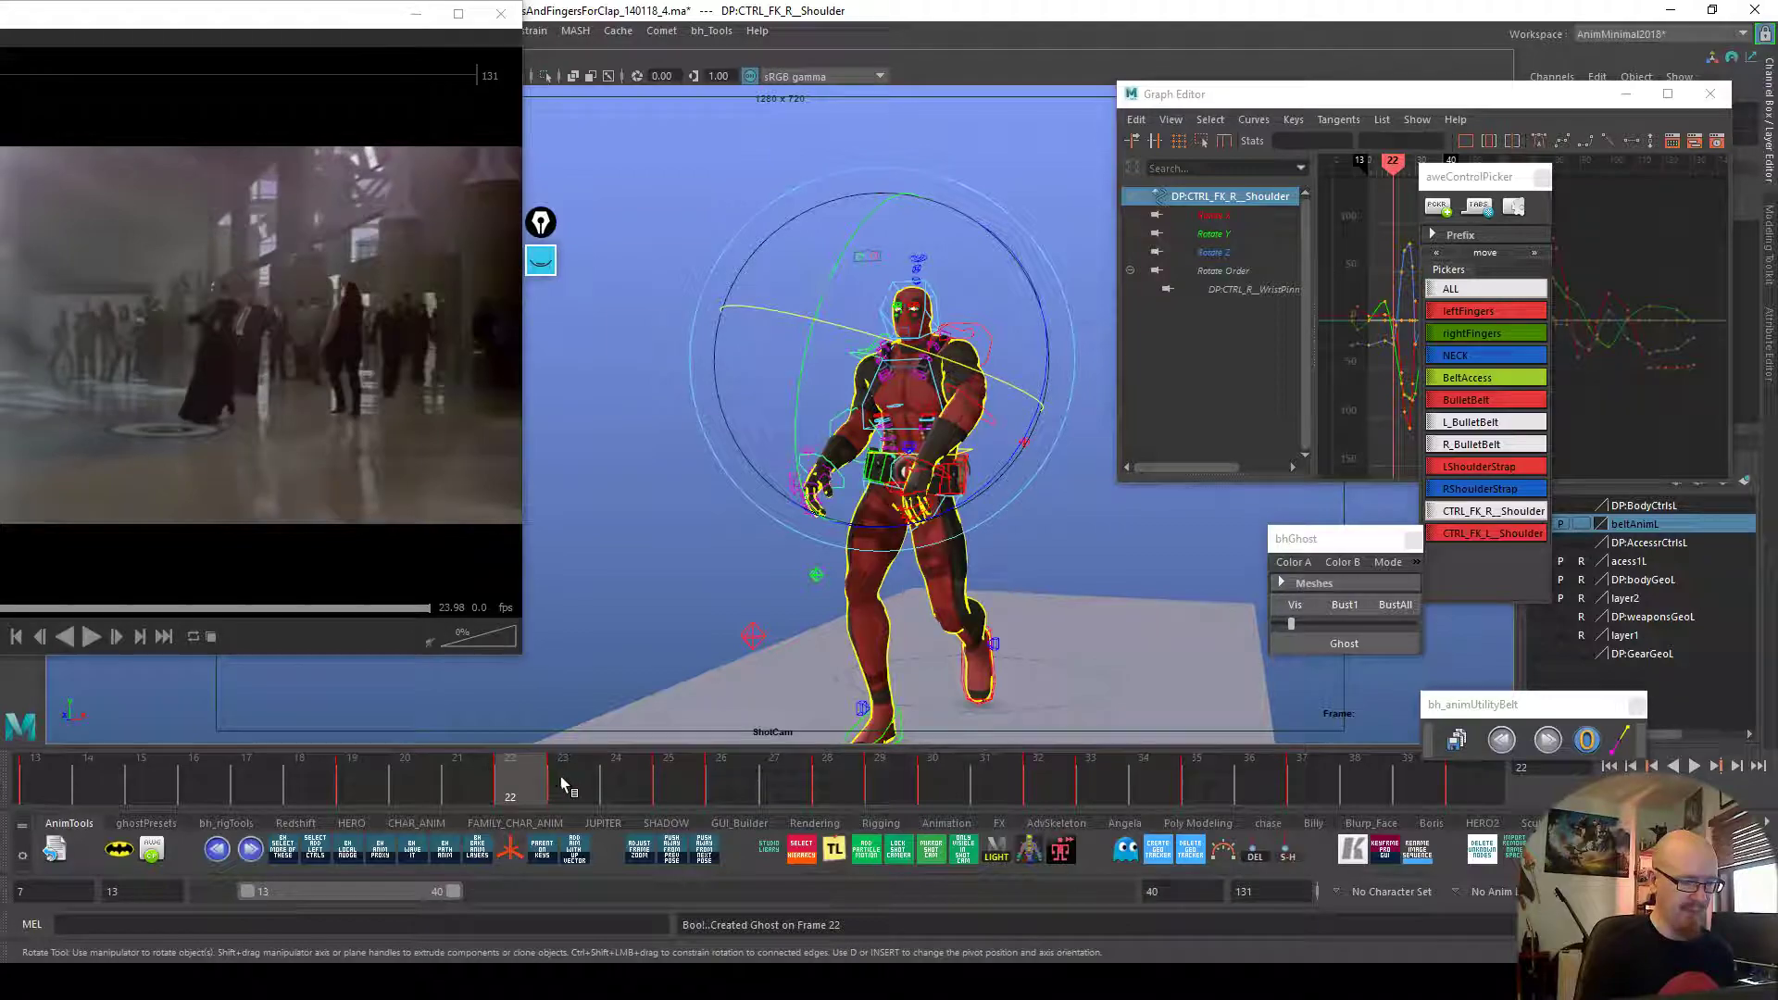
click(678, 775)
click(718, 783)
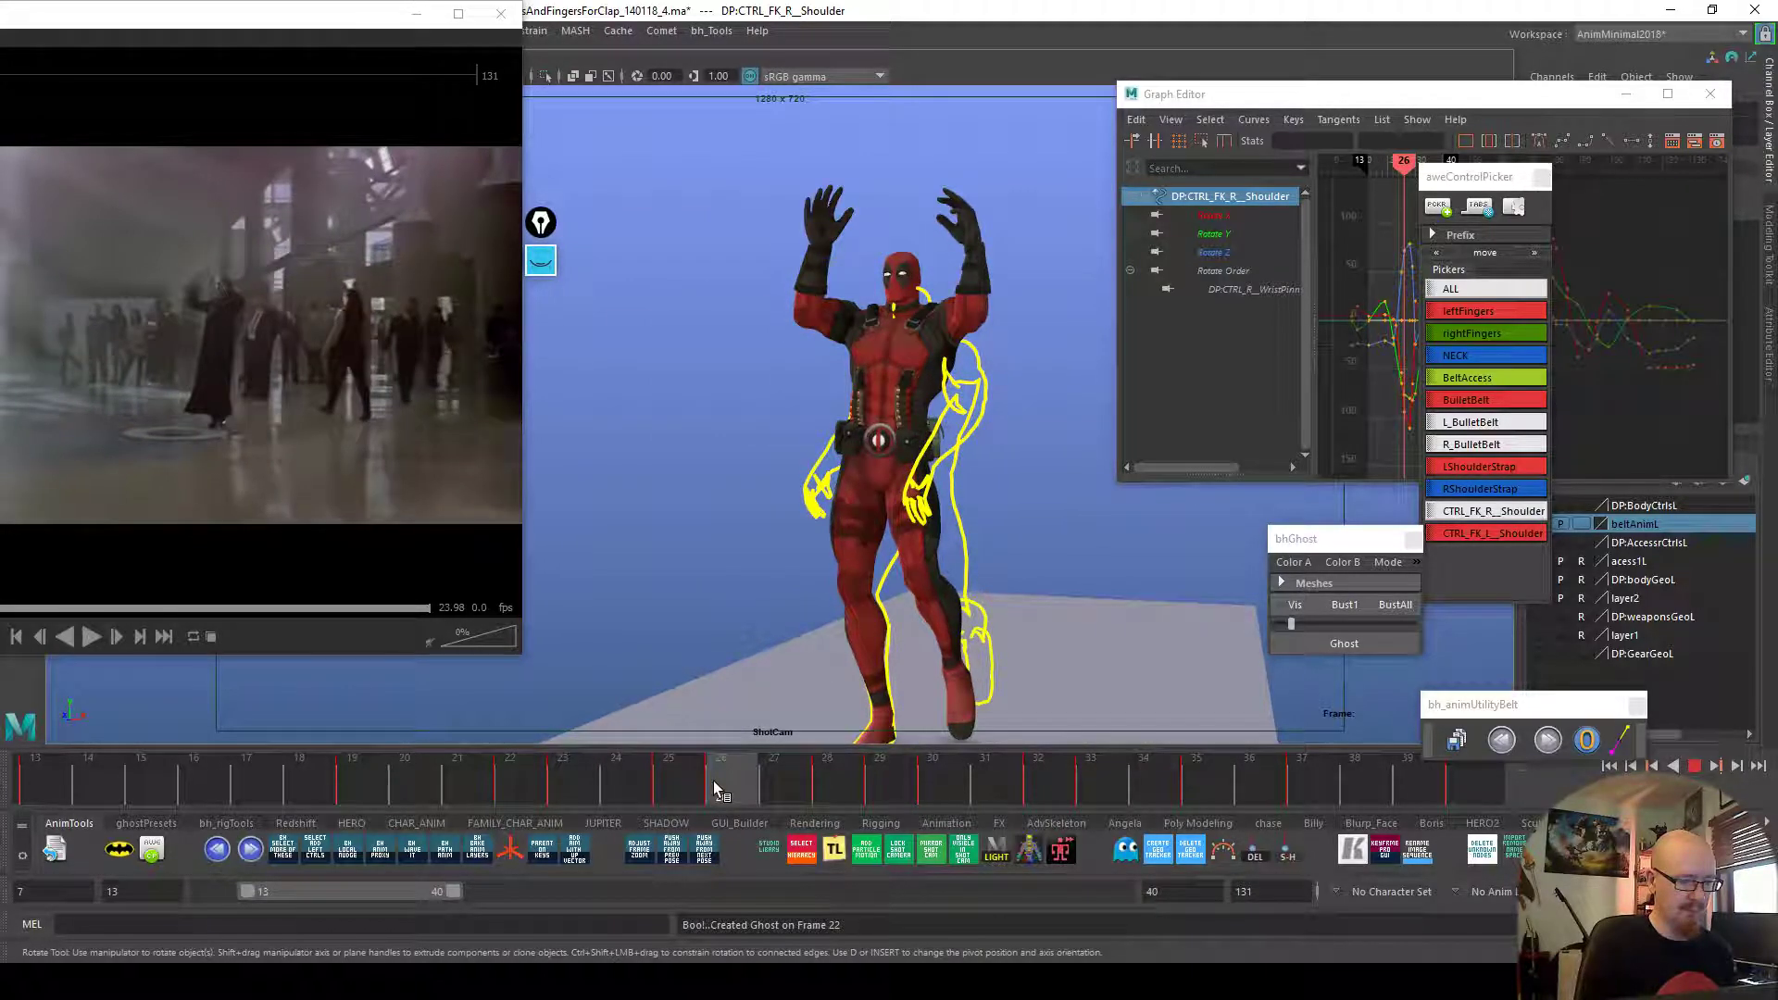
click(1333, 642)
Rotate the right shoulder control at frame 23 to place the arm between the frame 22 and 26 ghosts
drag(722, 777, 578, 779)
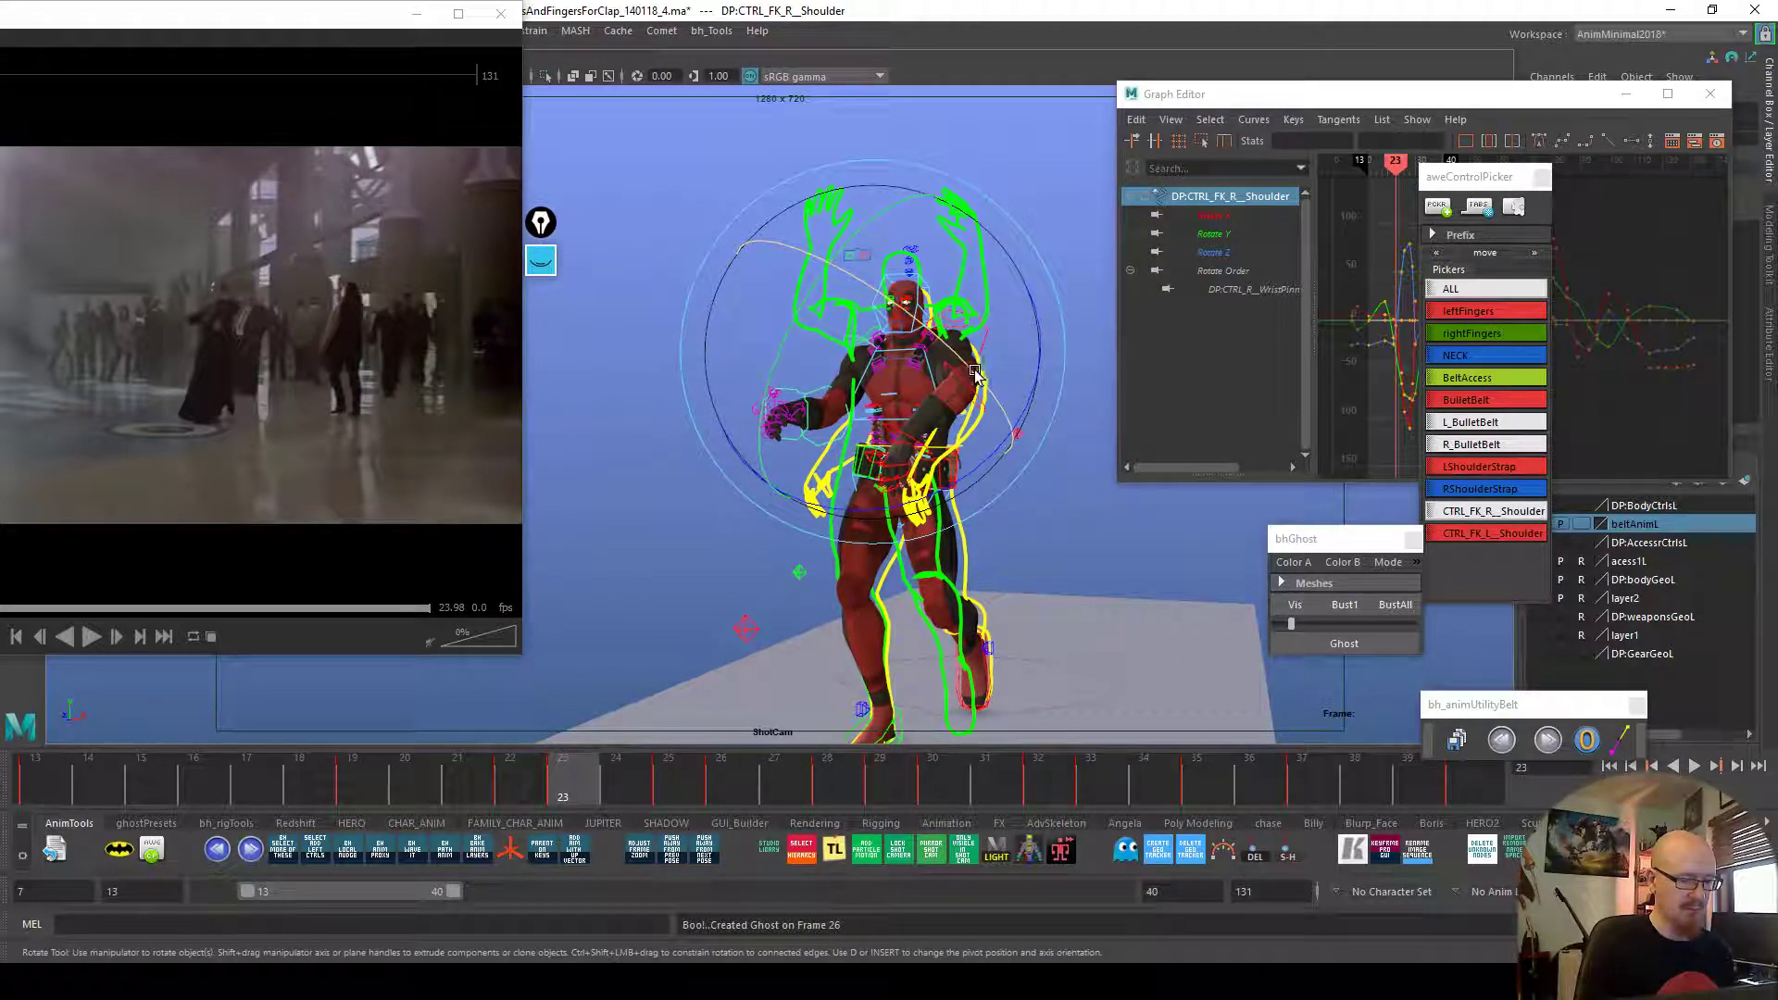
drag(782, 443, 789, 431)
drag(1014, 396, 1010, 404)
drag(810, 351, 822, 341)
Rotate the right shoulder control at frame 24 so the arm follows the arc between the two ghosts
drag(581, 780, 623, 780)
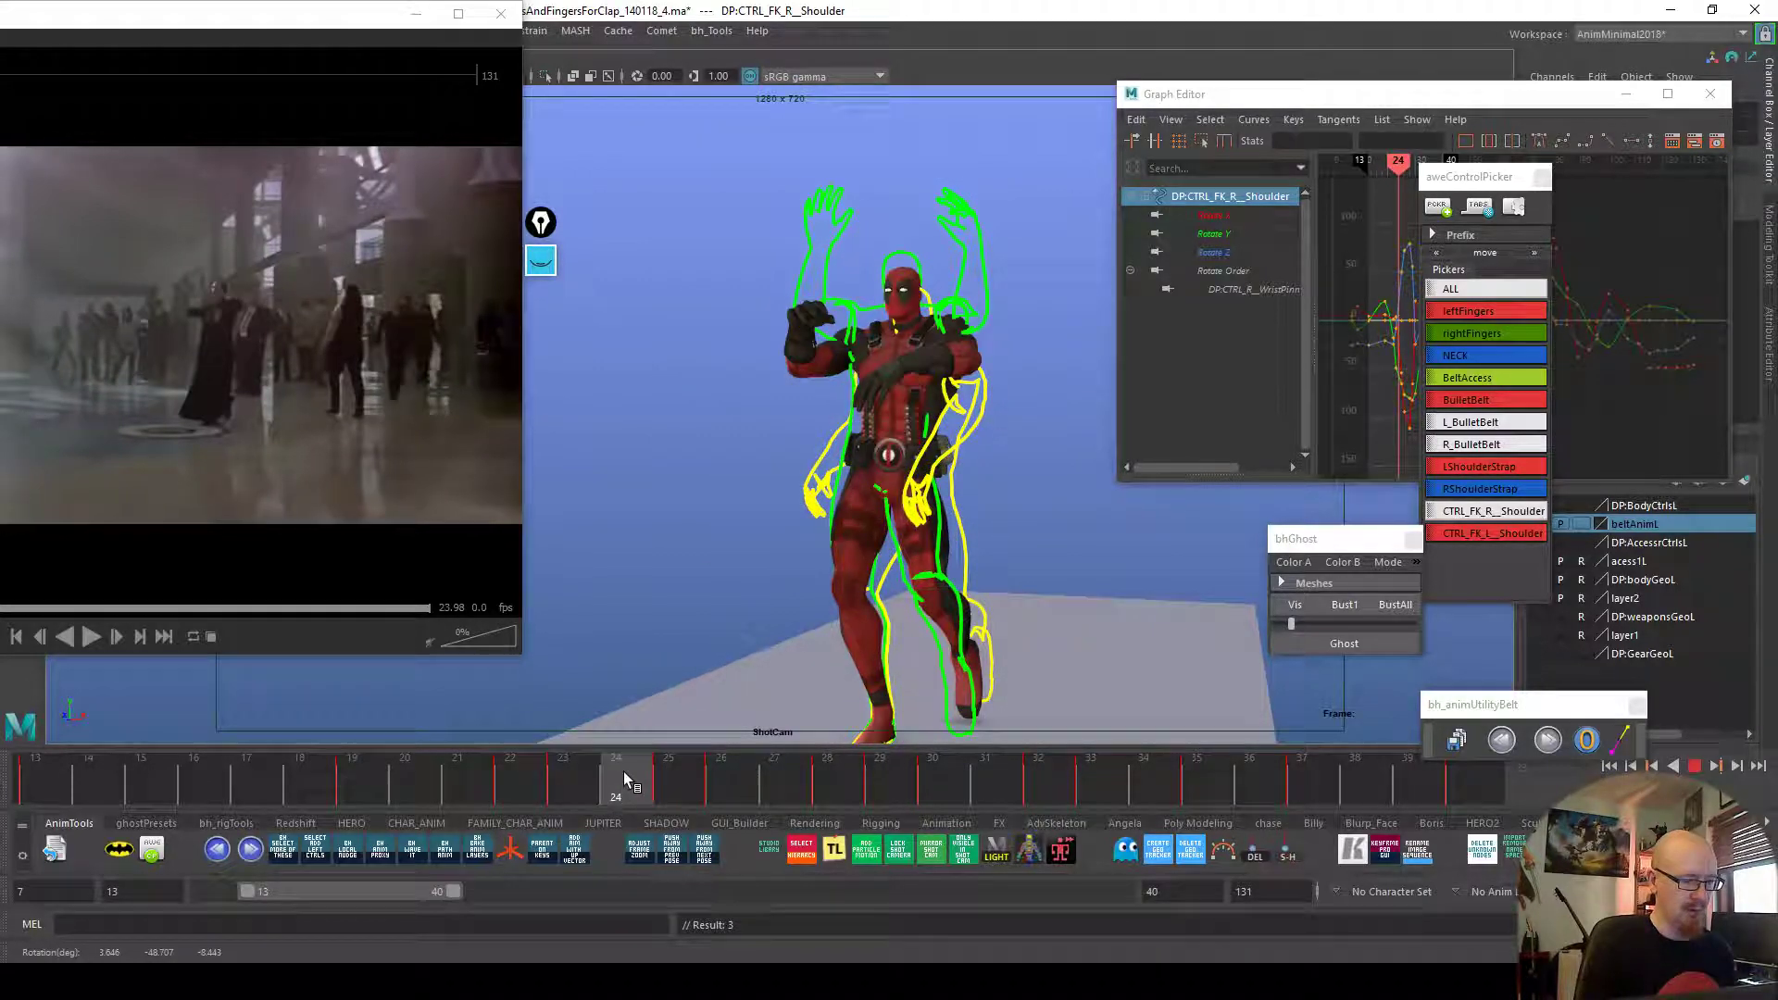
drag(983, 385, 985, 394)
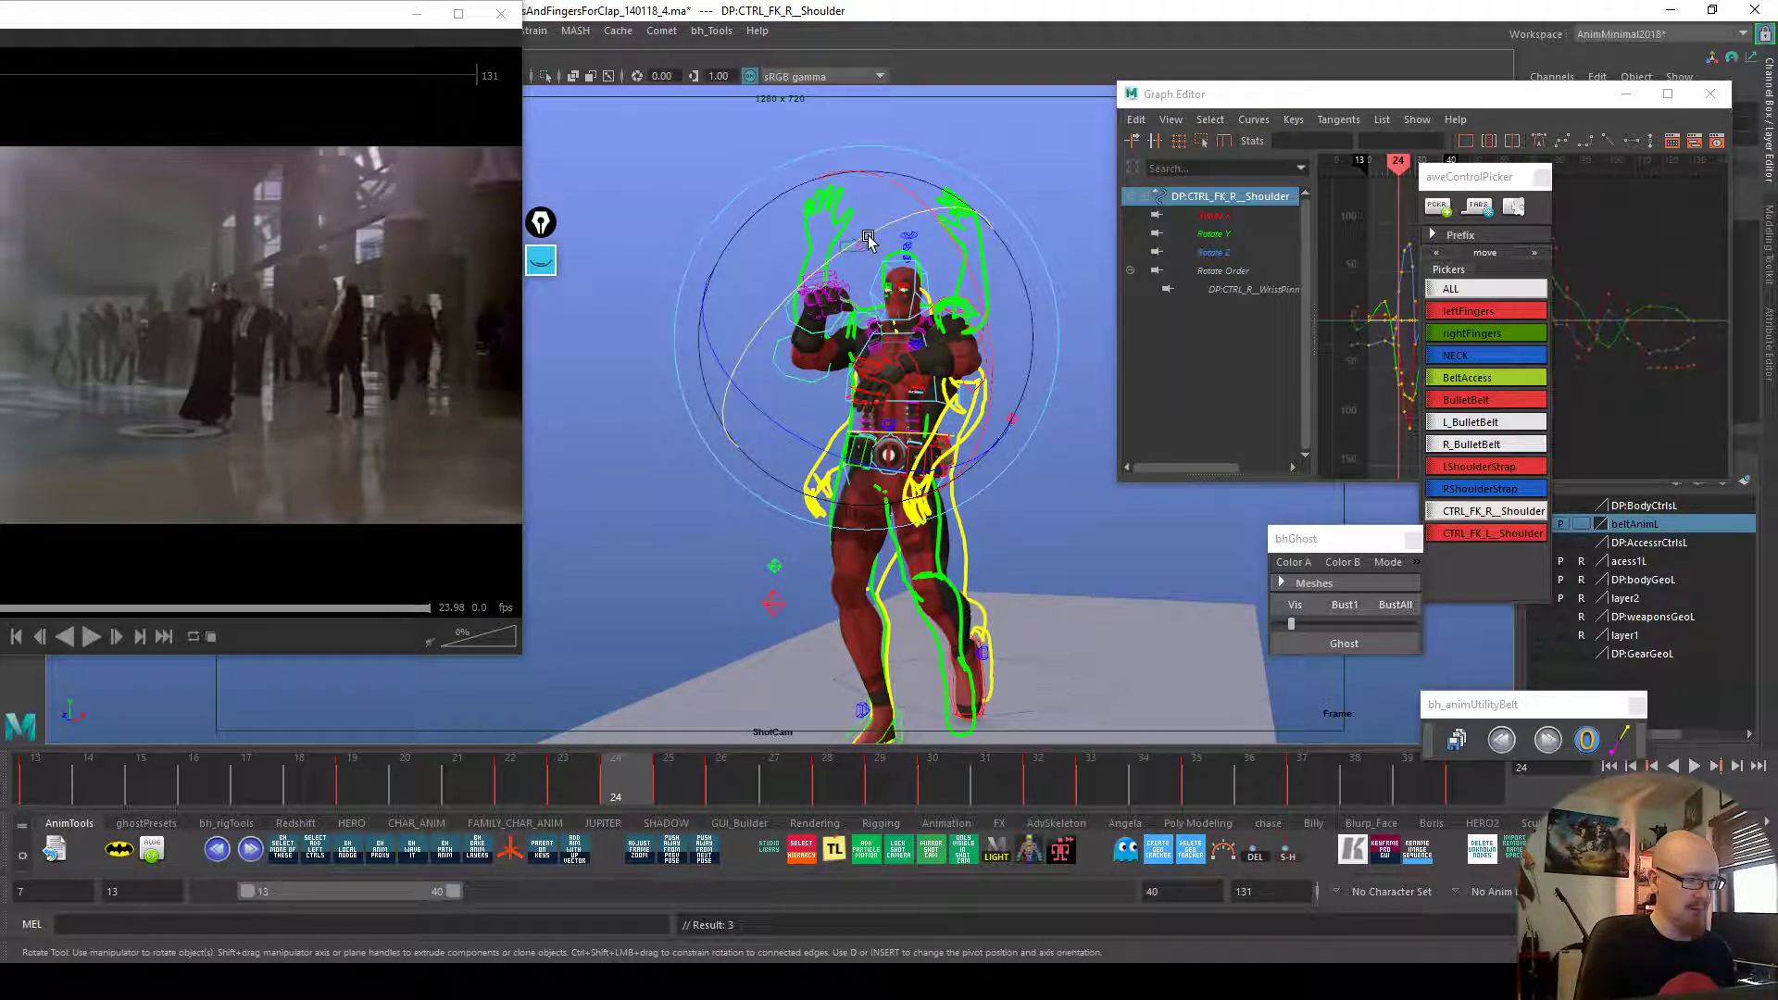
drag(873, 237, 986, 307)
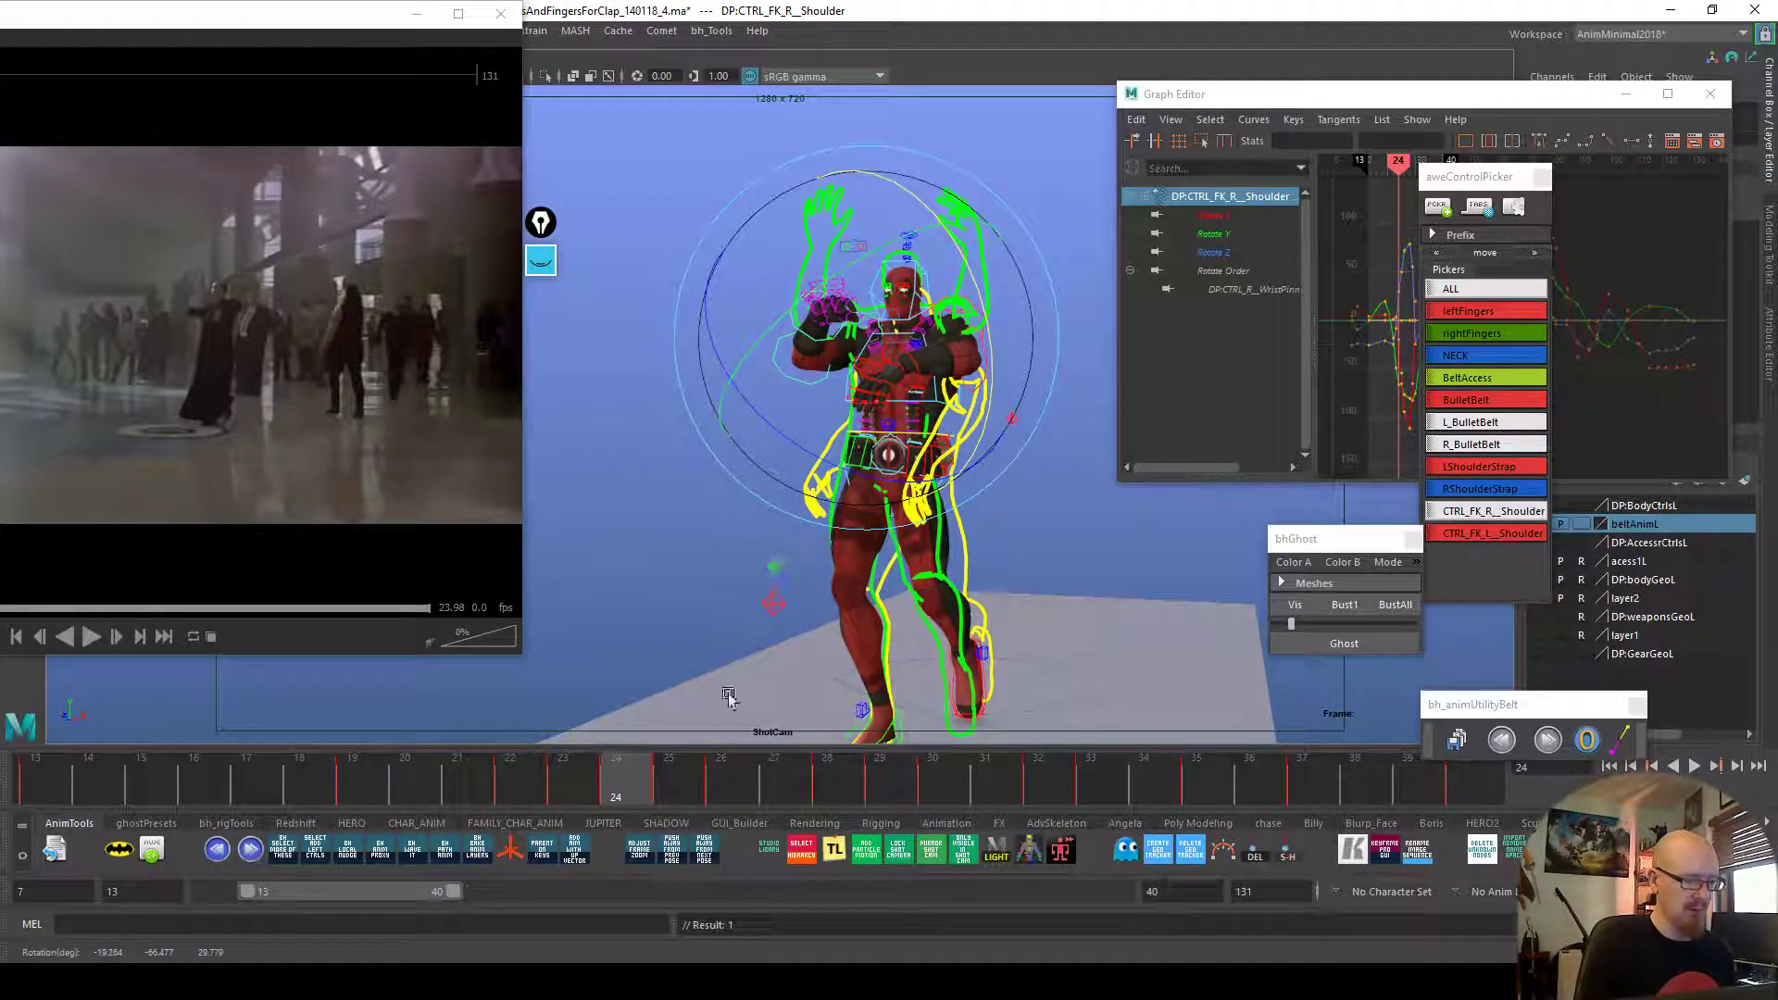
Check the revised arm arc by scrubbing and playback, and remove all ghosts from the scene
drag(639, 783, 667, 779)
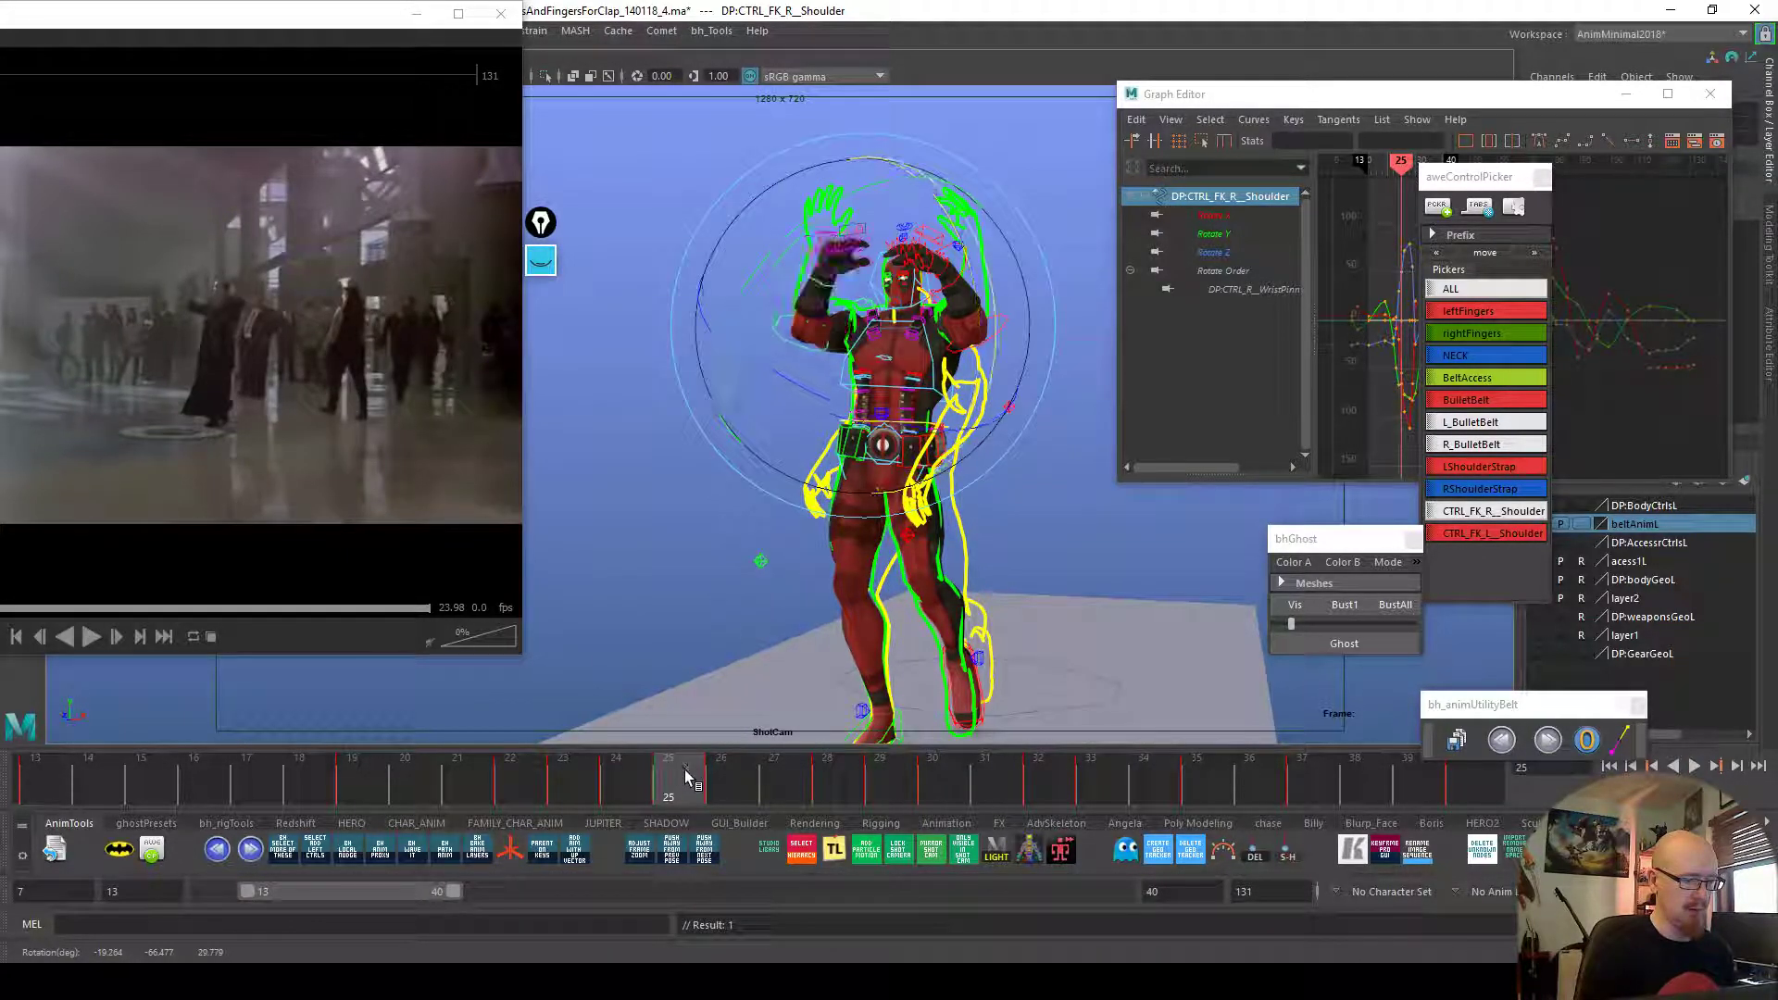
drag(680, 779, 391, 786)
key(alt+v)
click(1395, 605)
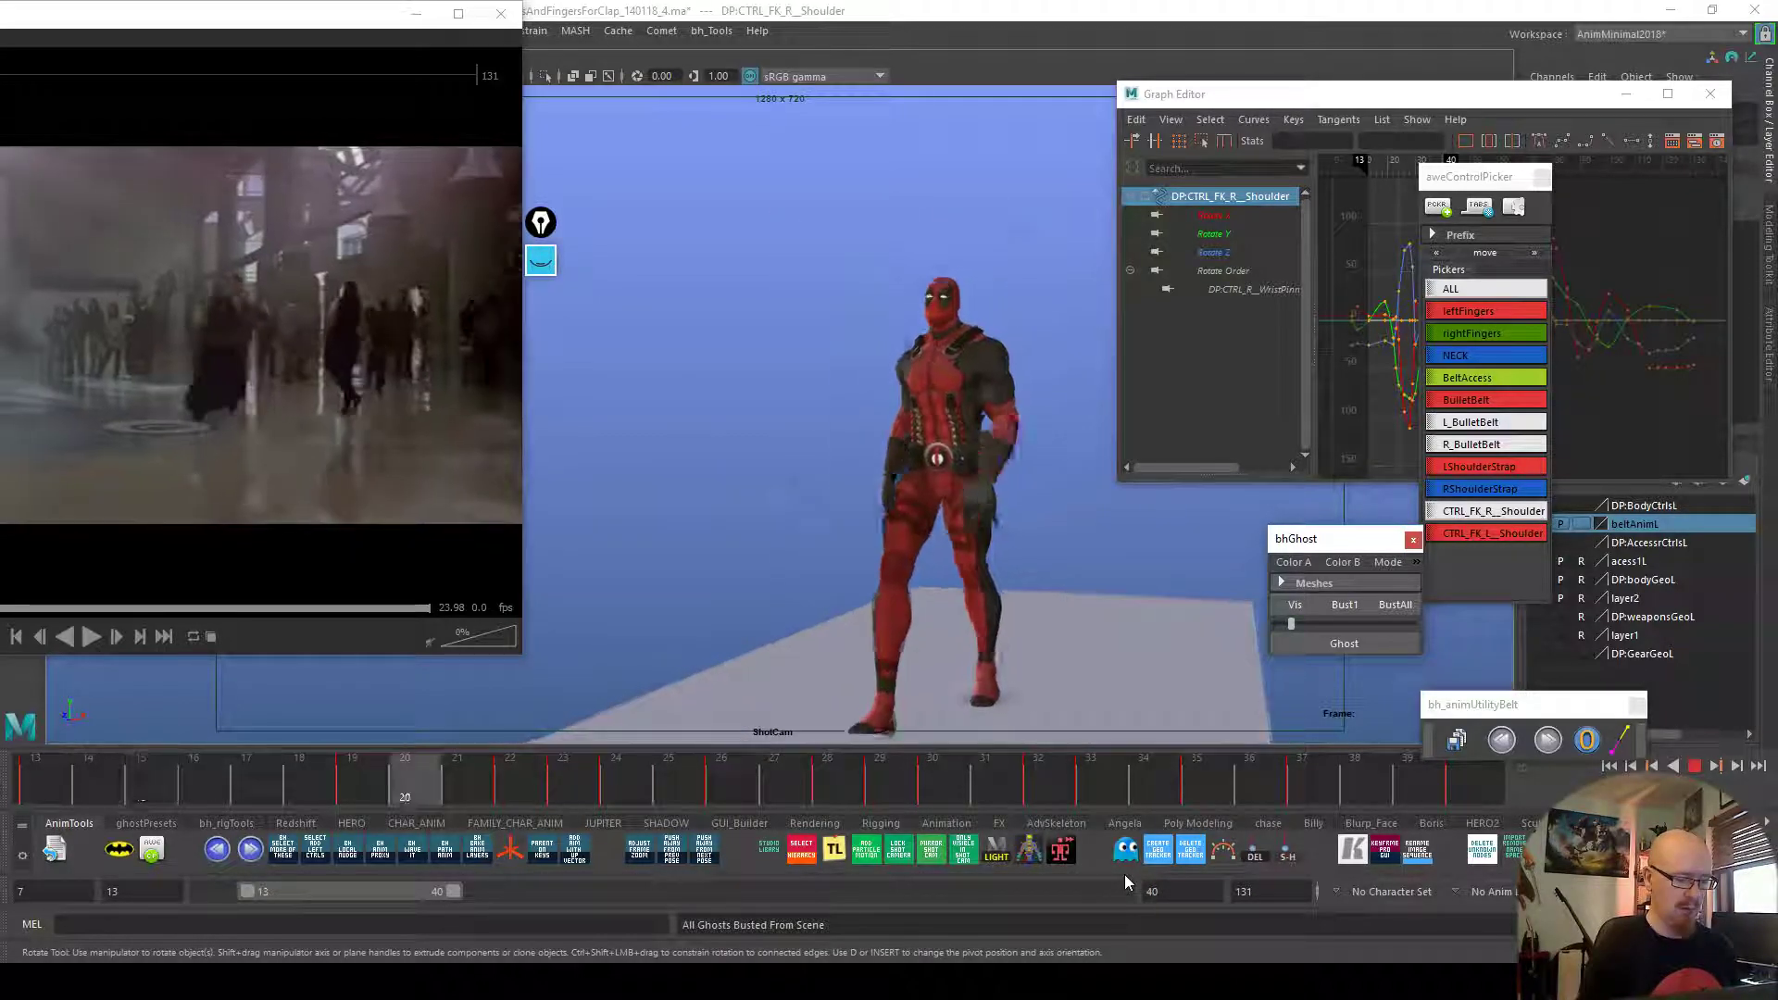
Rotate the left shoulder control at frames 29 and 30 to refine the left arm's movement through the clap
mouse_move(648, 764)
mouse_down()
mouse_move(924, 748)
mouse_move(894, 748)
mouse_up()
click(980, 319)
drag(993, 393, 966, 398)
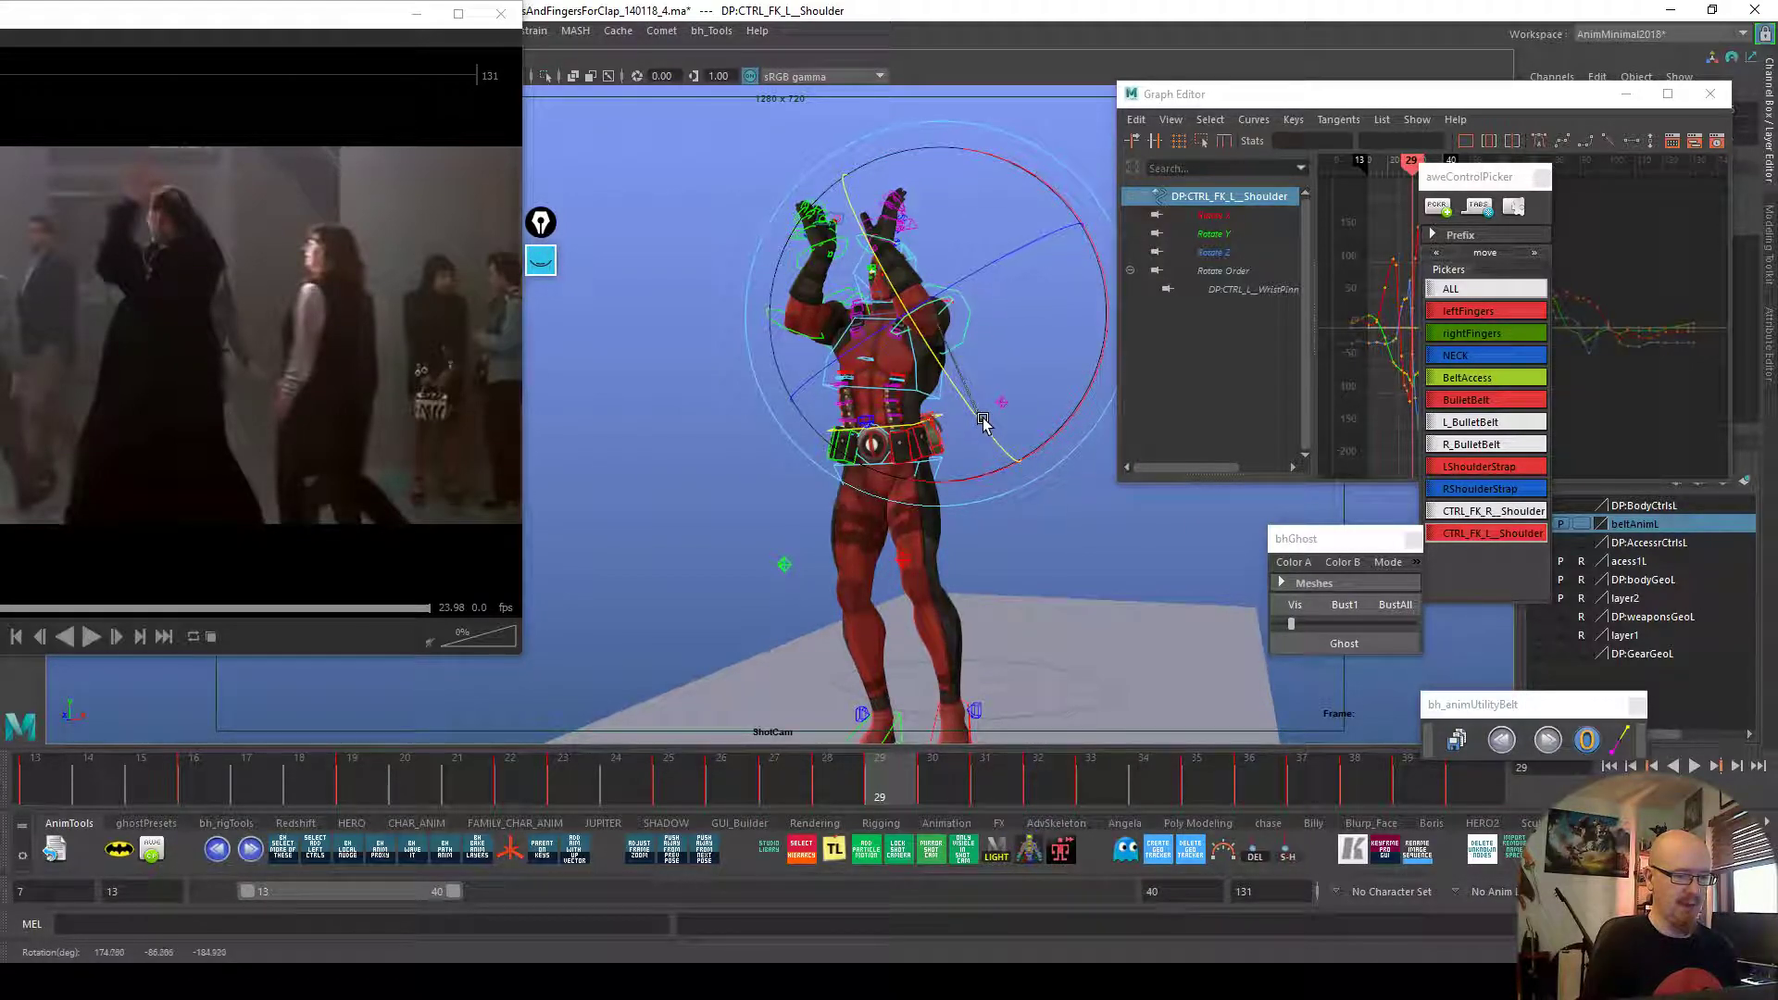
drag(898, 746, 932, 748)
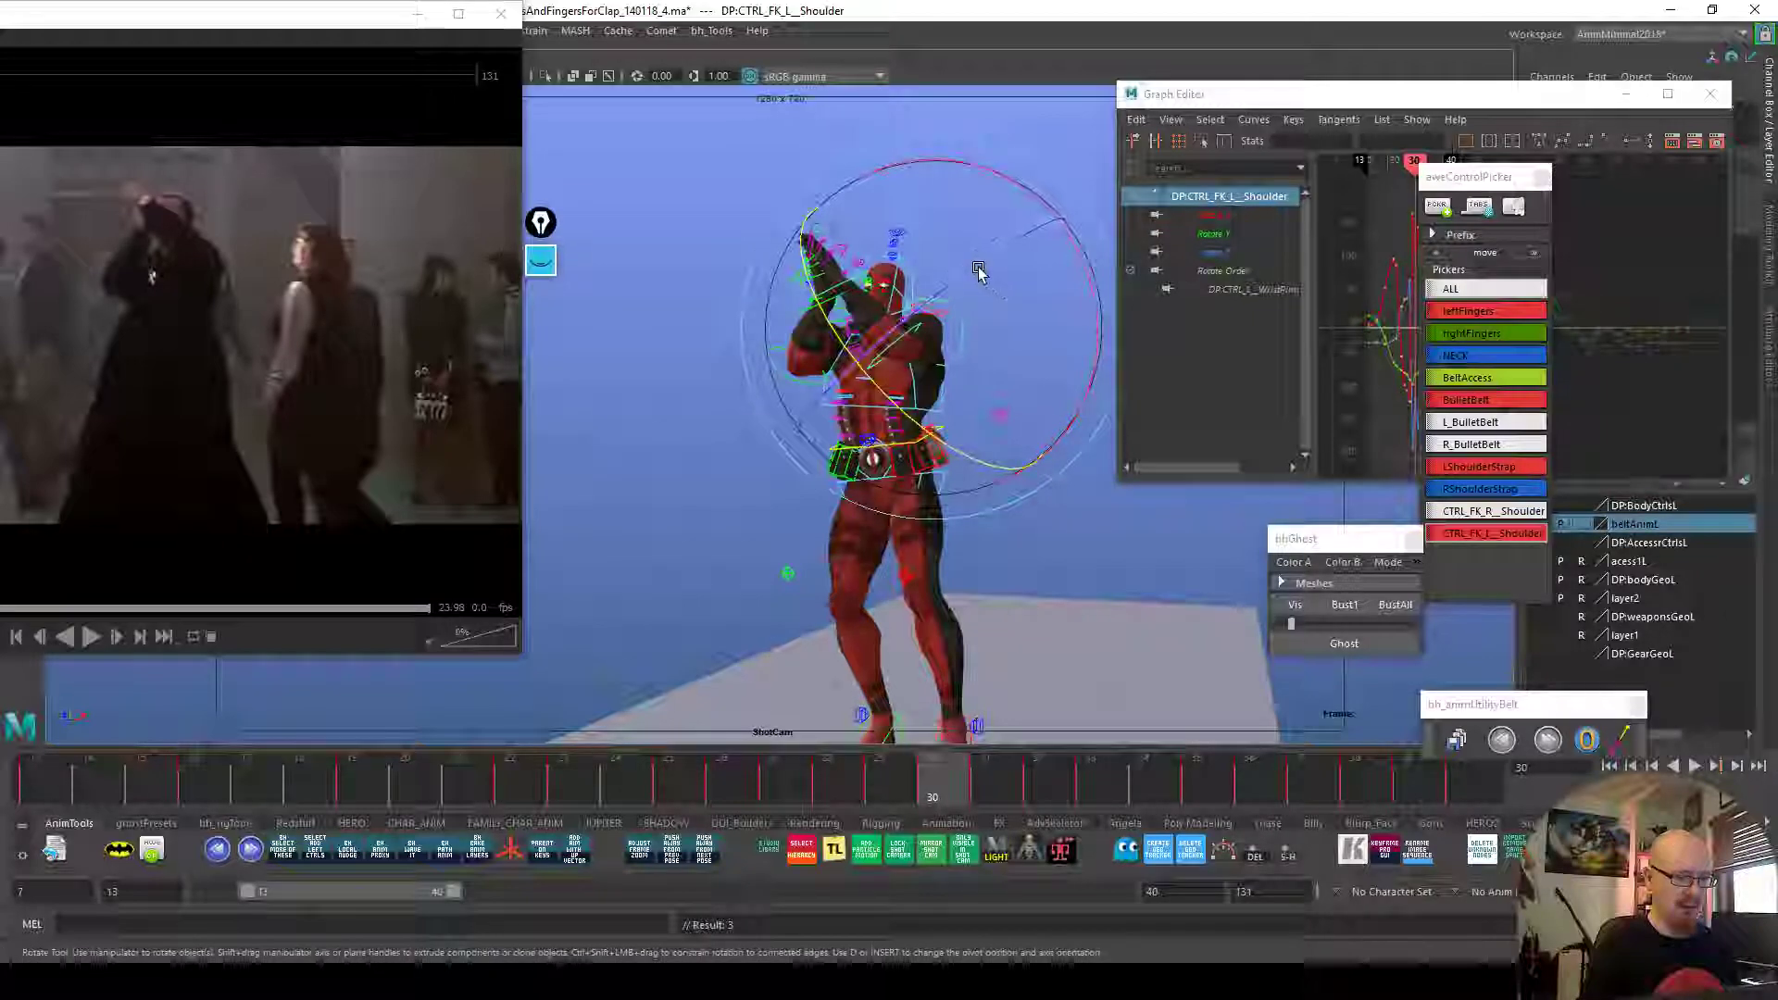
drag(969, 271, 961, 285)
drag(938, 442, 958, 452)
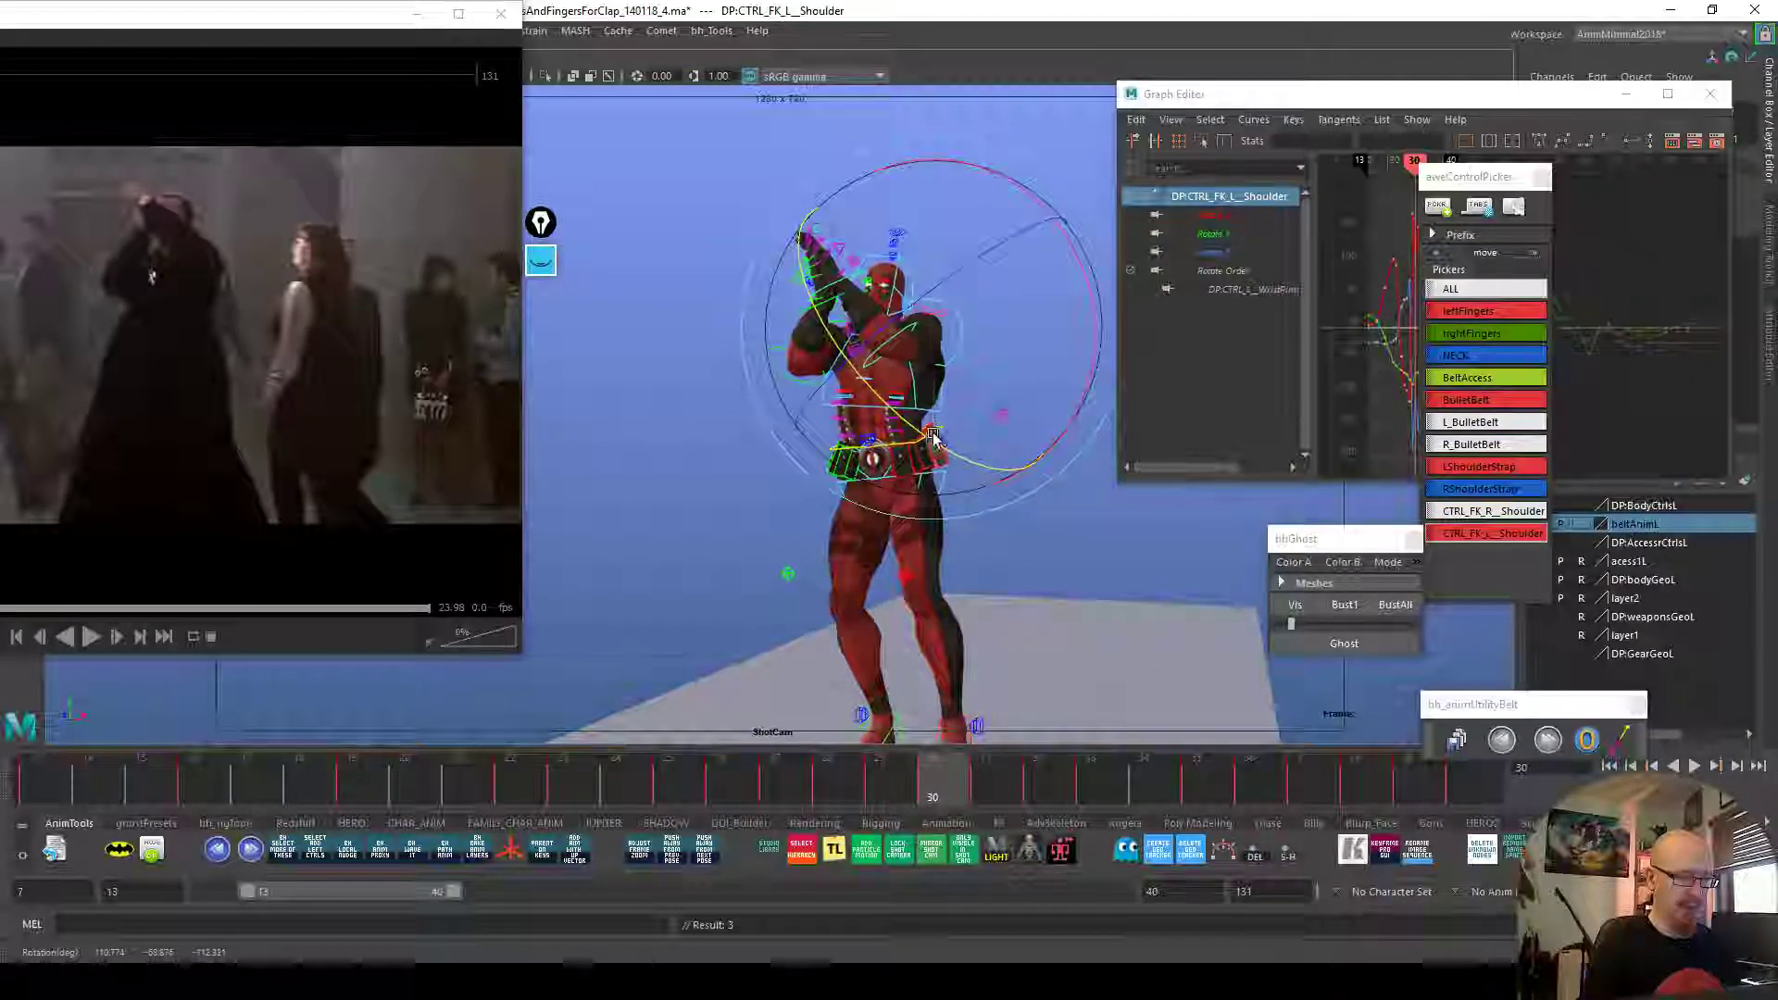
Select the right shoulder control and rotate it at frame 31 to refine the arm's pose
drag(956, 778, 984, 781)
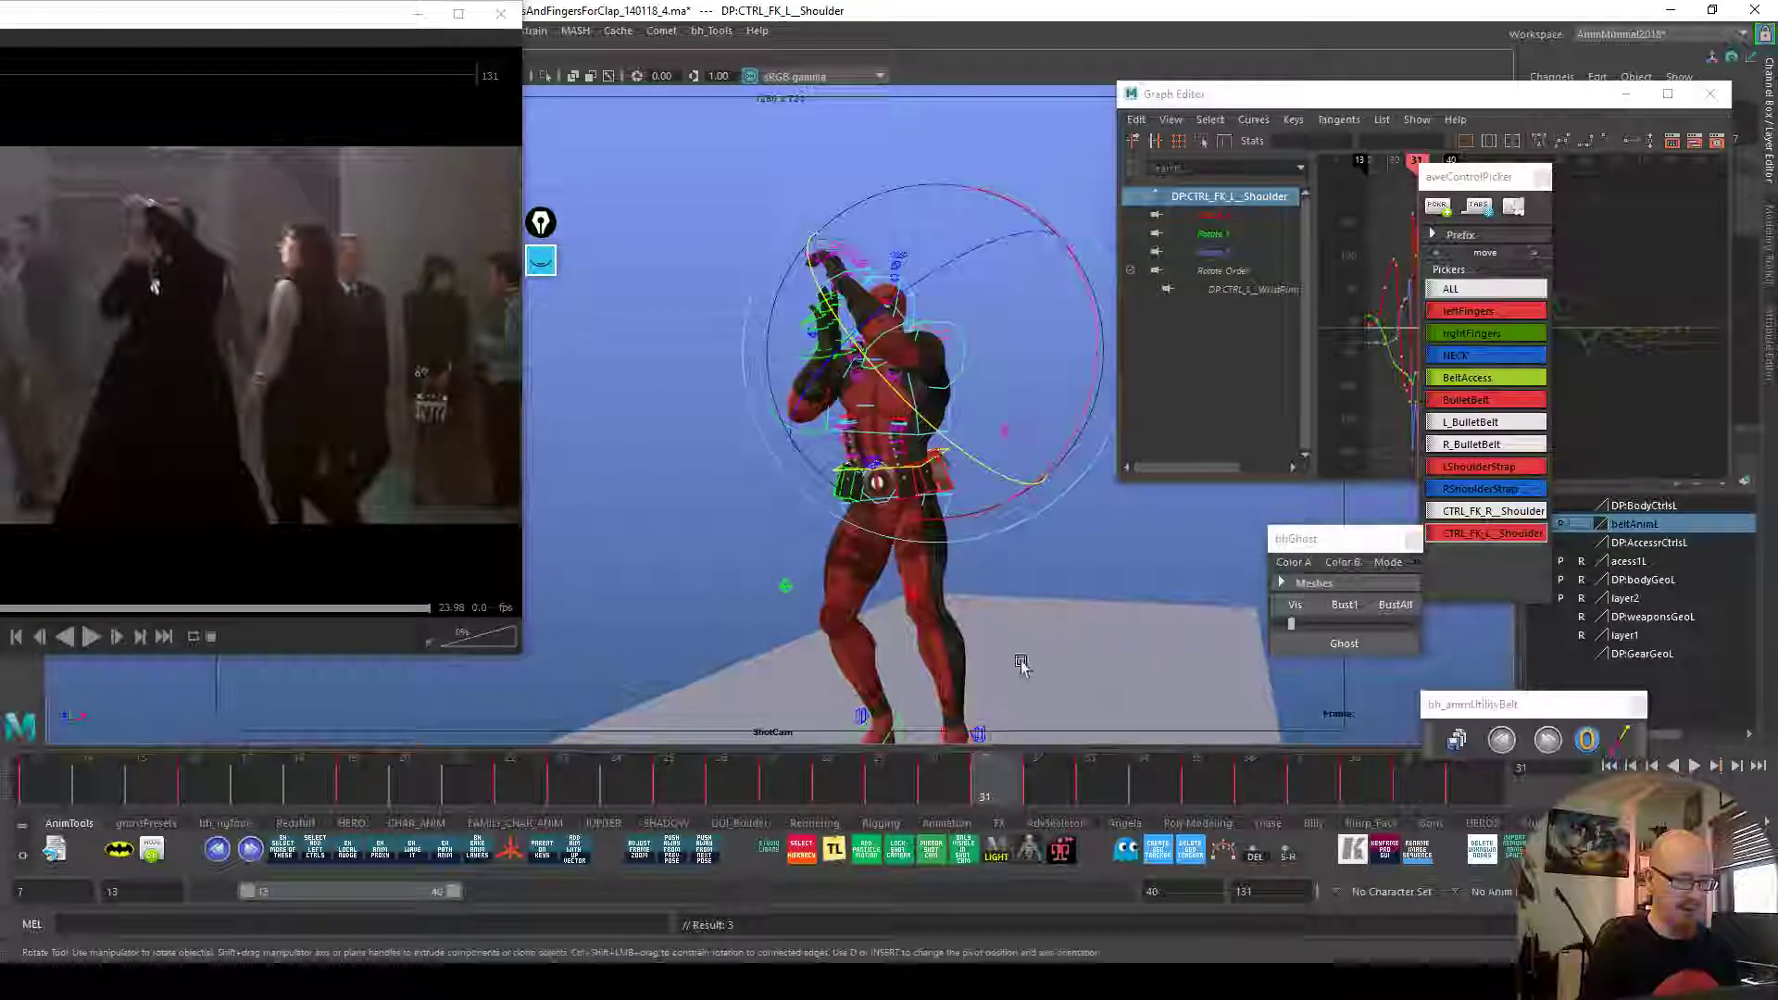
click(1491, 511)
click(1501, 738)
drag(1002, 356, 1001, 353)
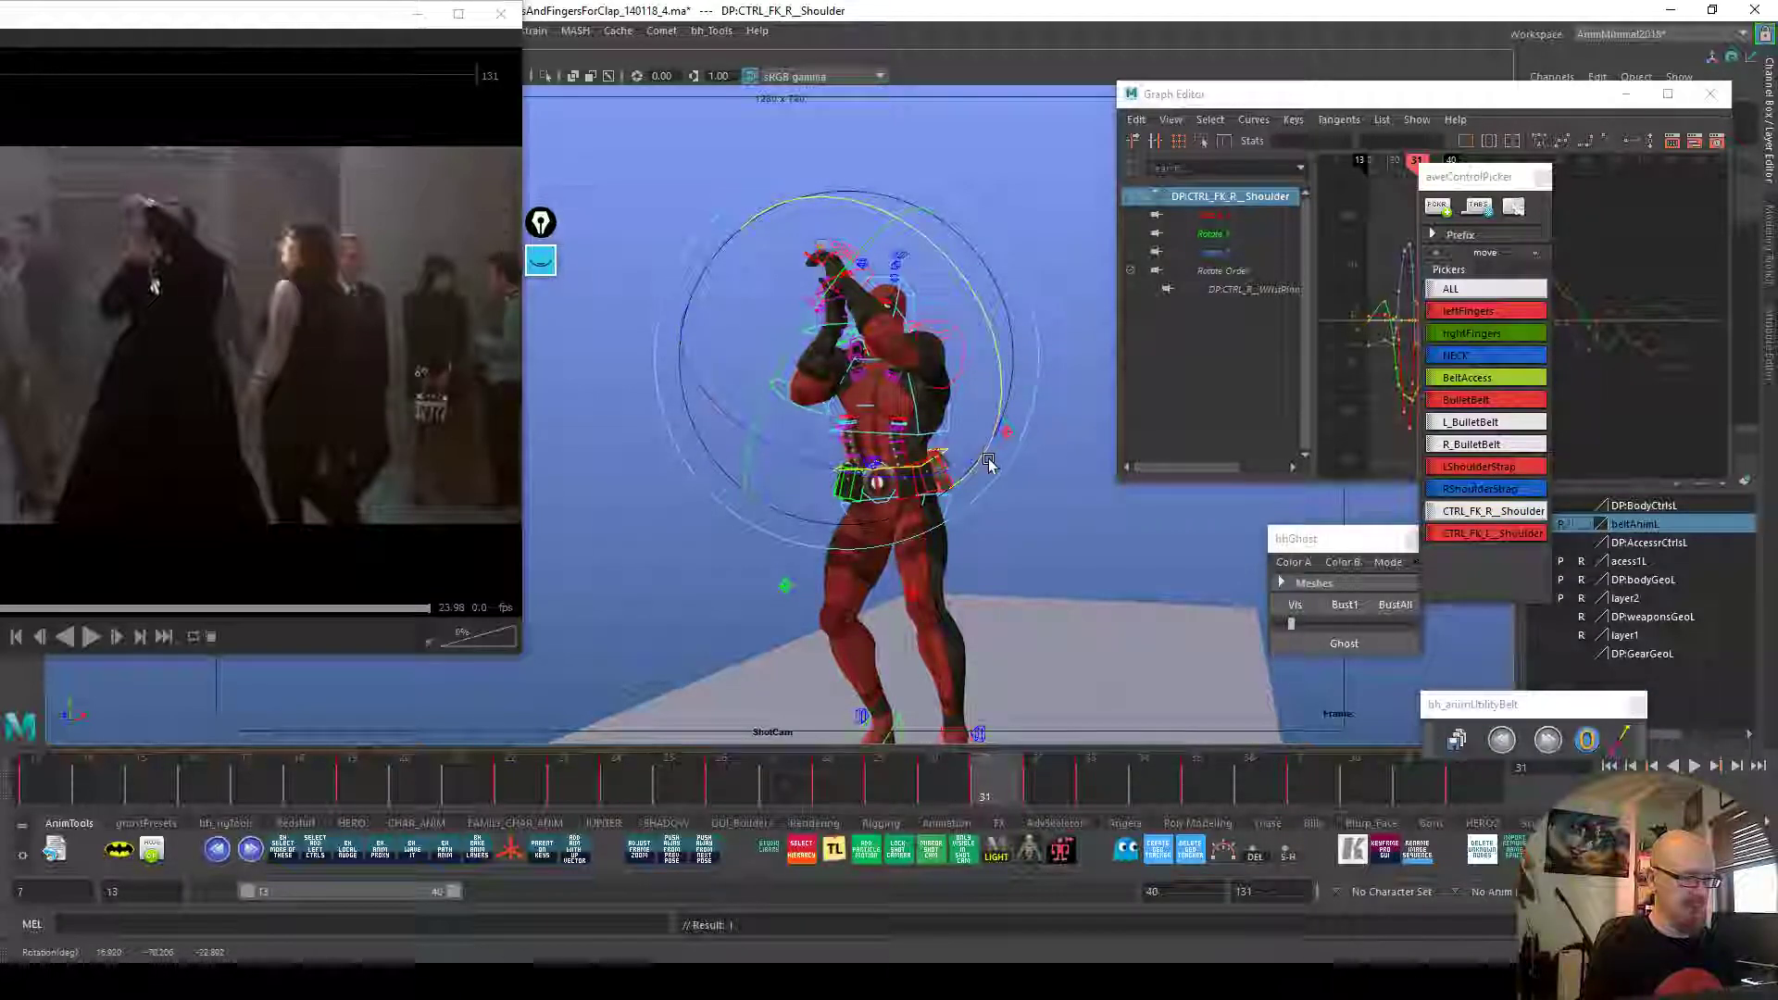
Rotate the right shoulder control at frames 33 and 32 to smooth the arm's descent, and check it in playback
drag(1016, 775, 1093, 776)
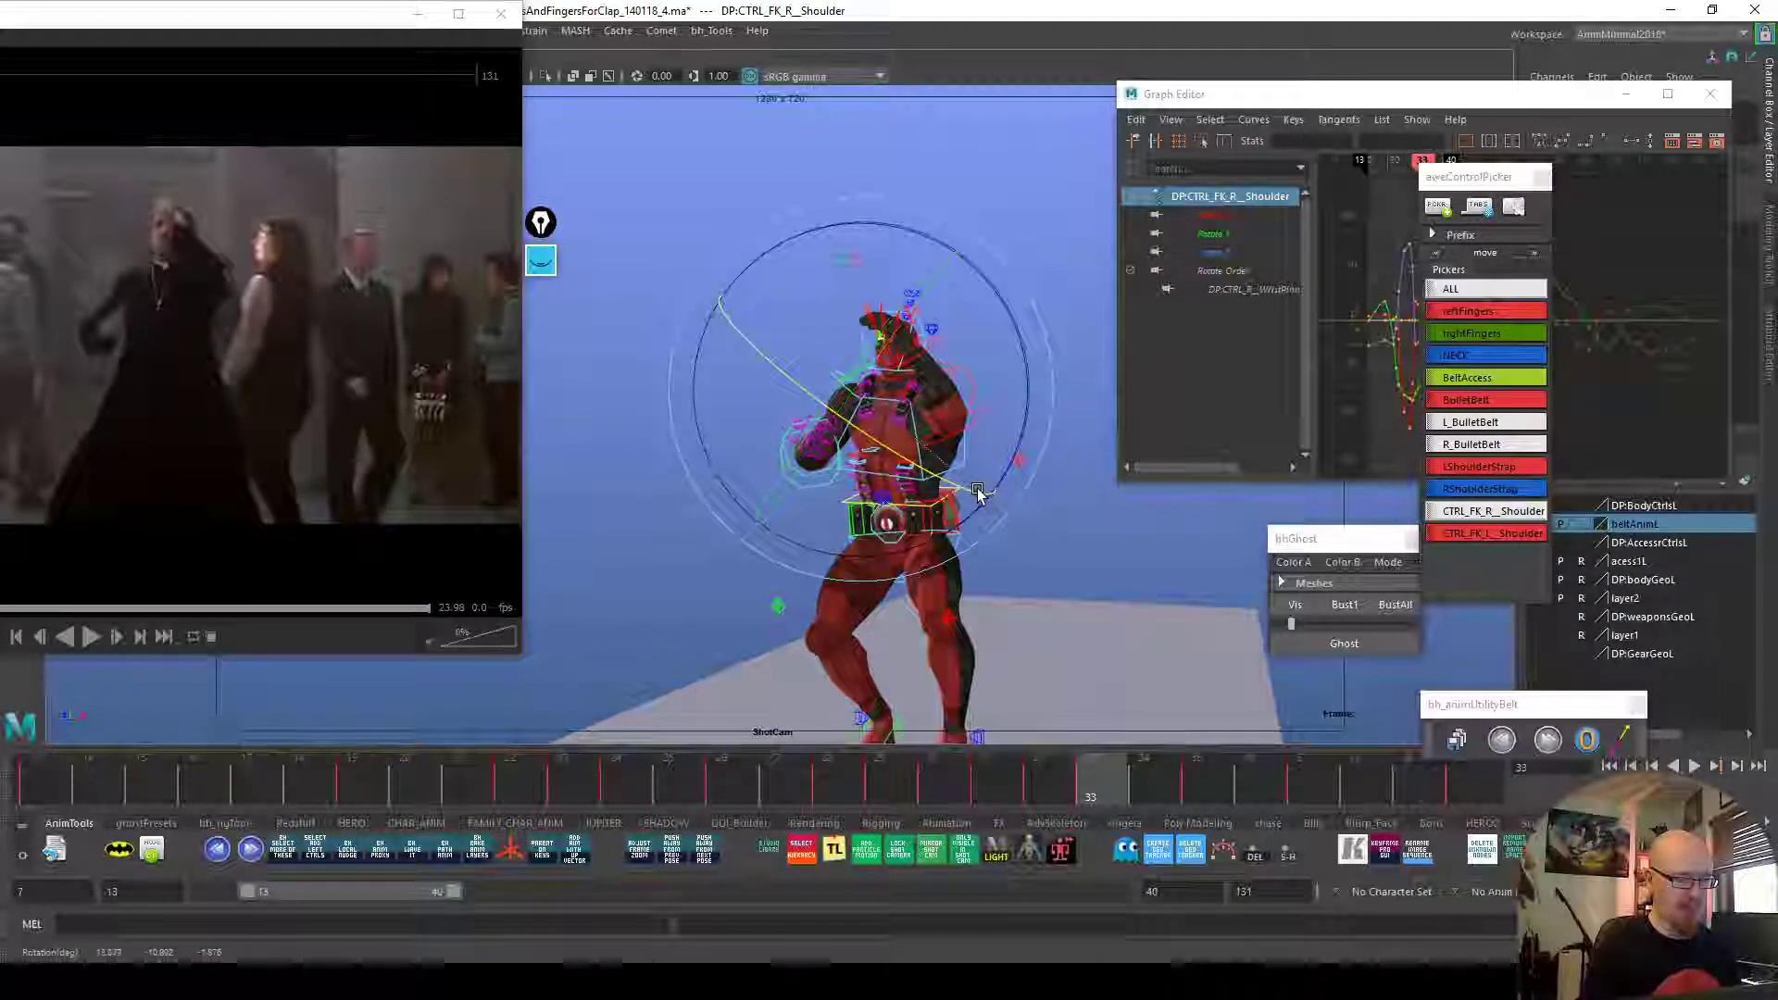
click(1063, 785)
click(1015, 779)
click(1040, 783)
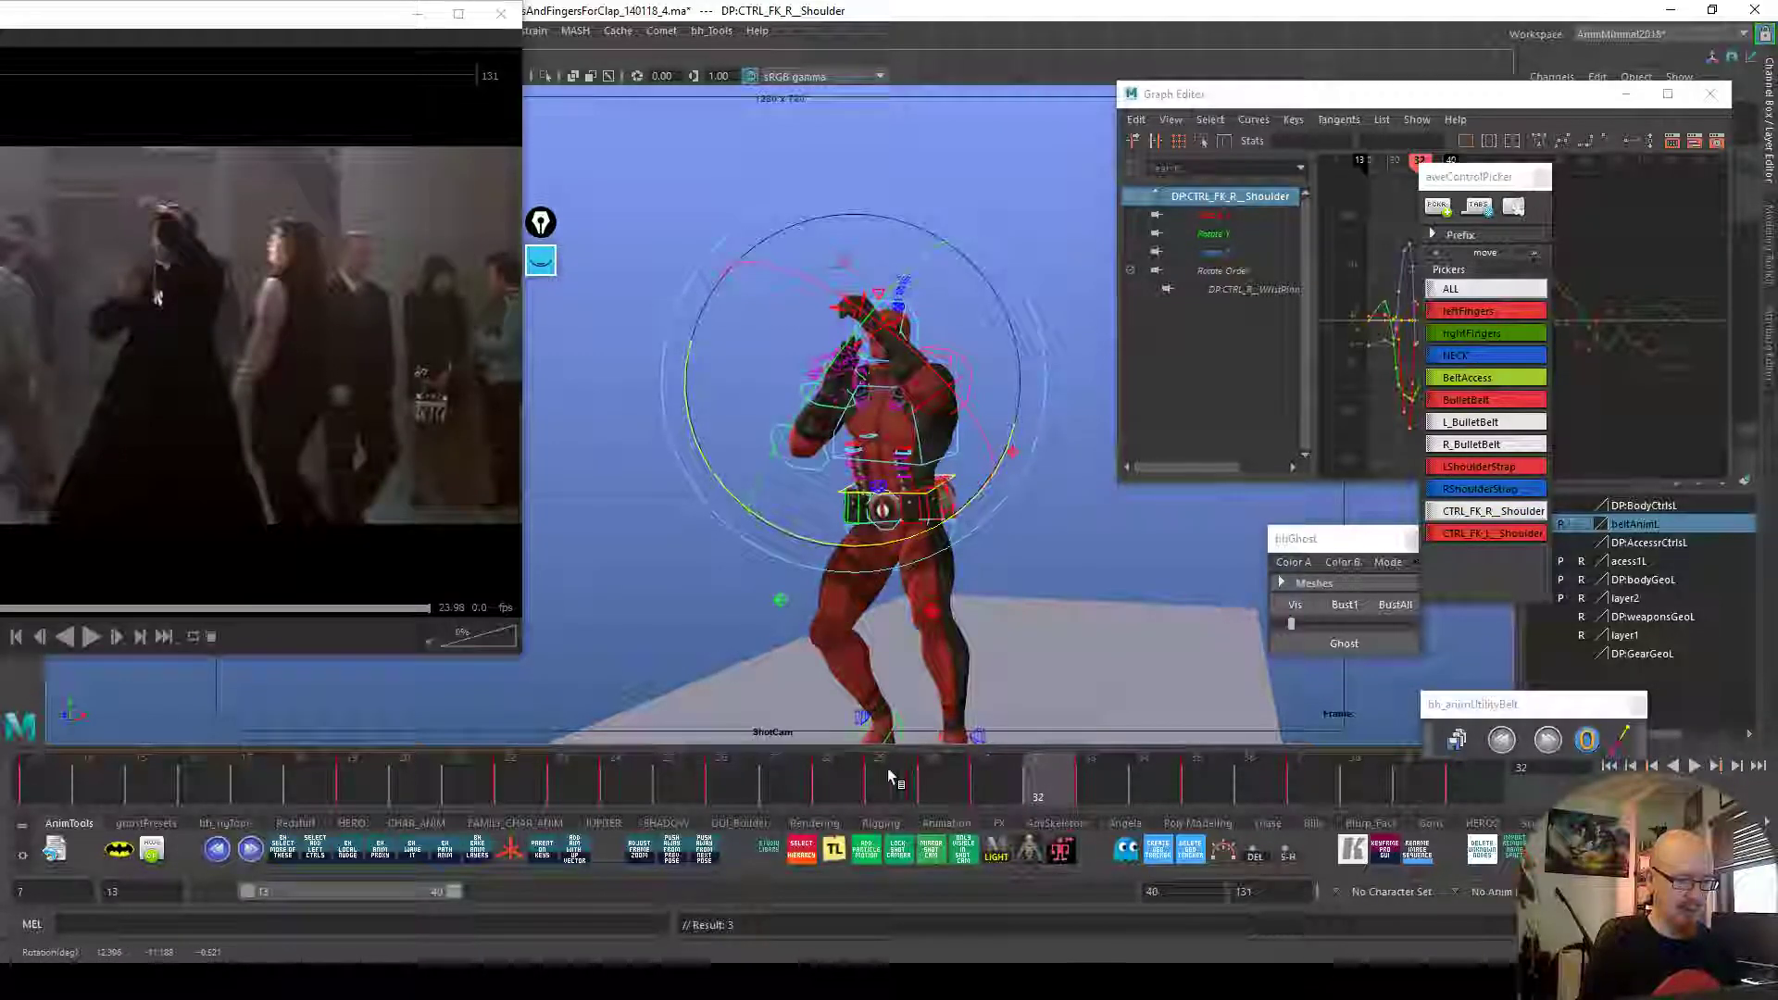
key(alt+v)
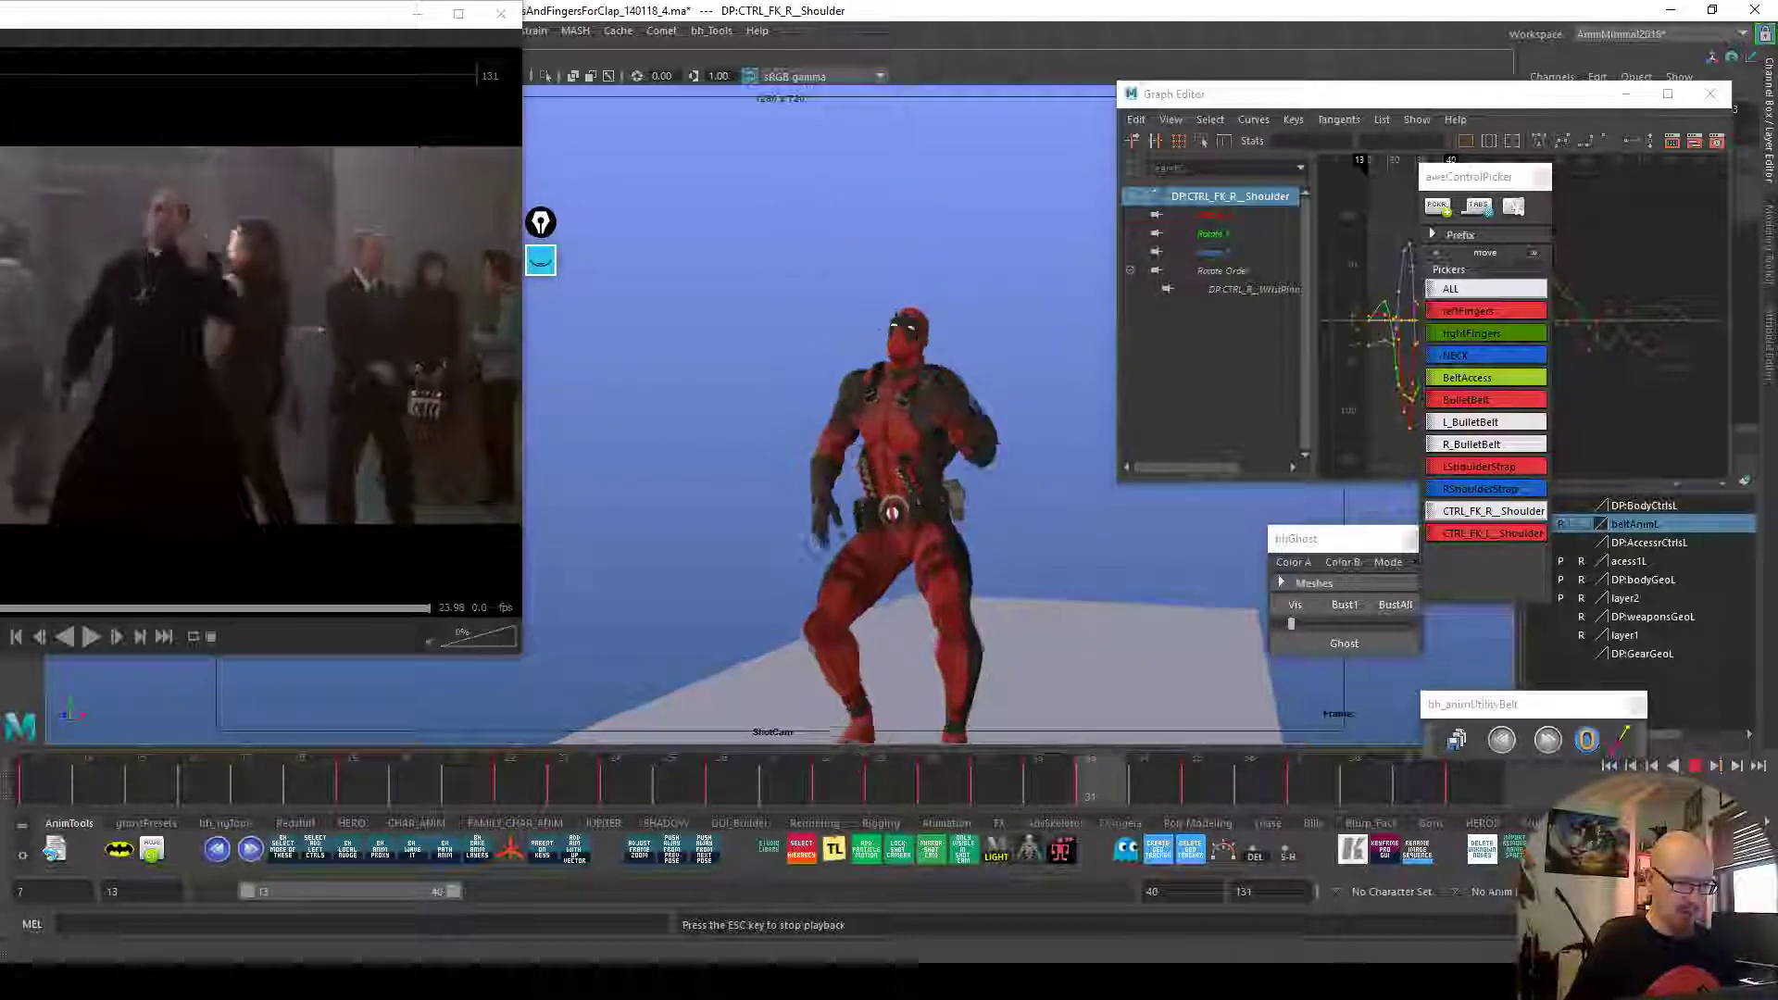
key(Escape)
Clear the selection, save the scene as incremental version 5, and create a playblast of the shot
click(1103, 554)
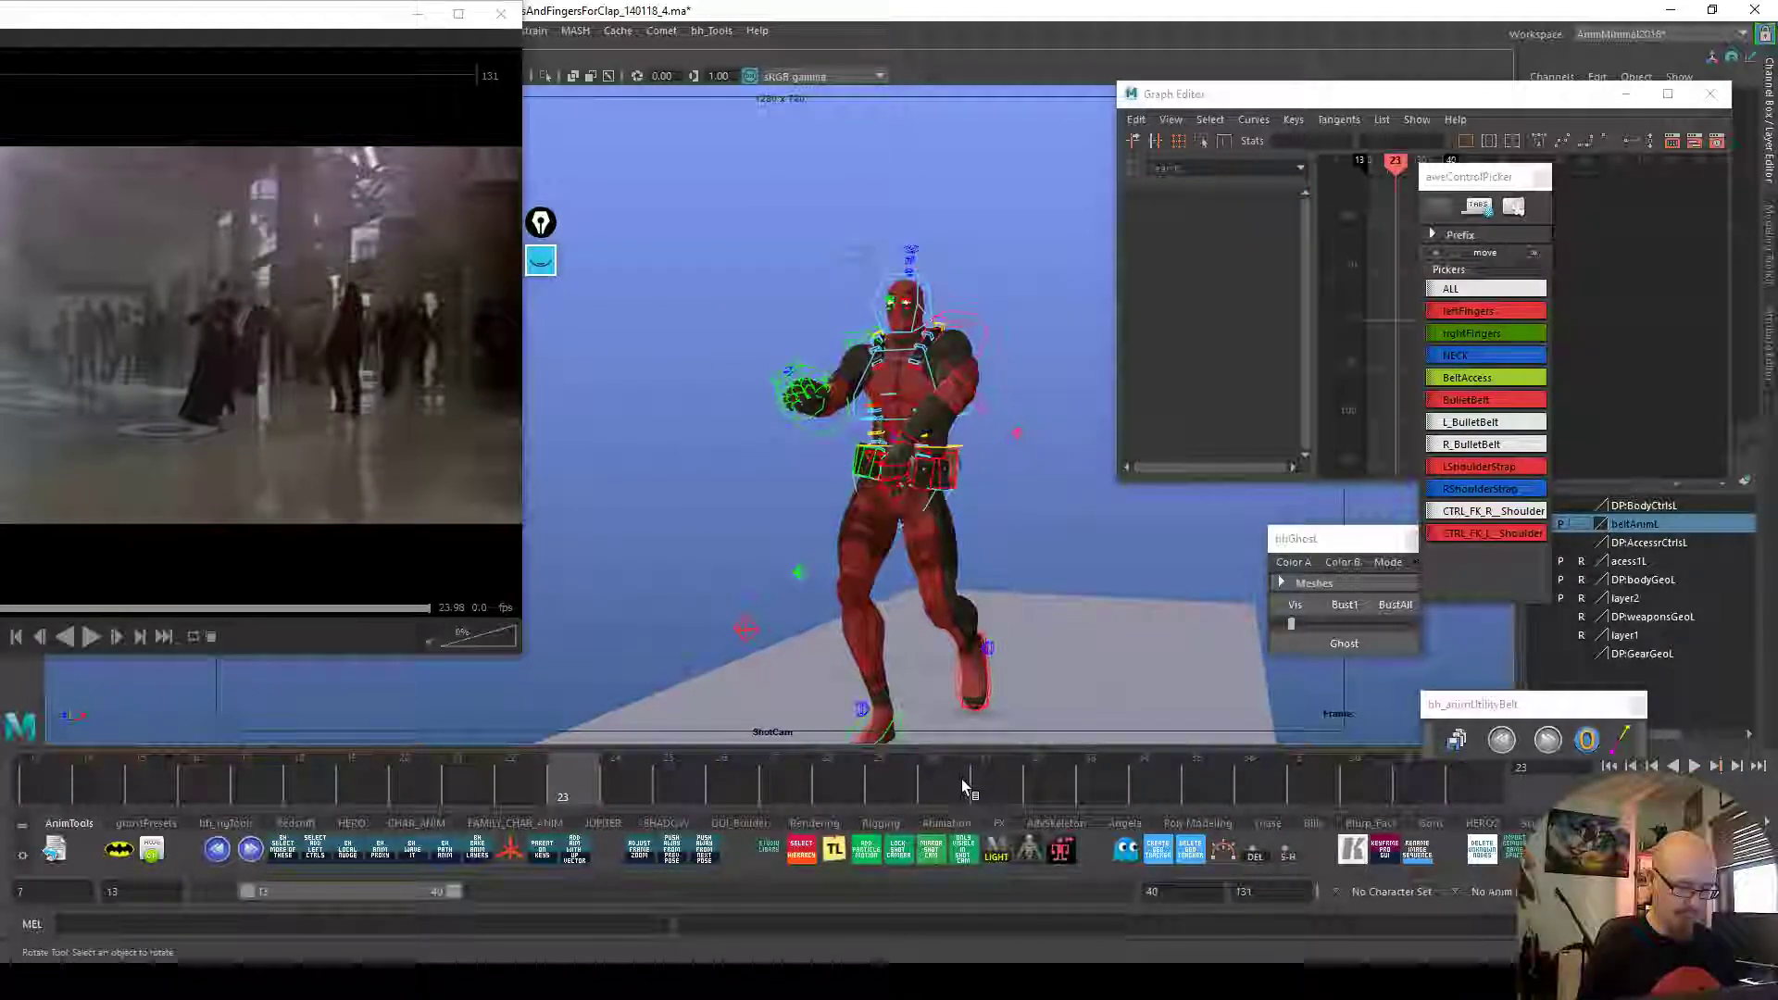
click(1457, 738)
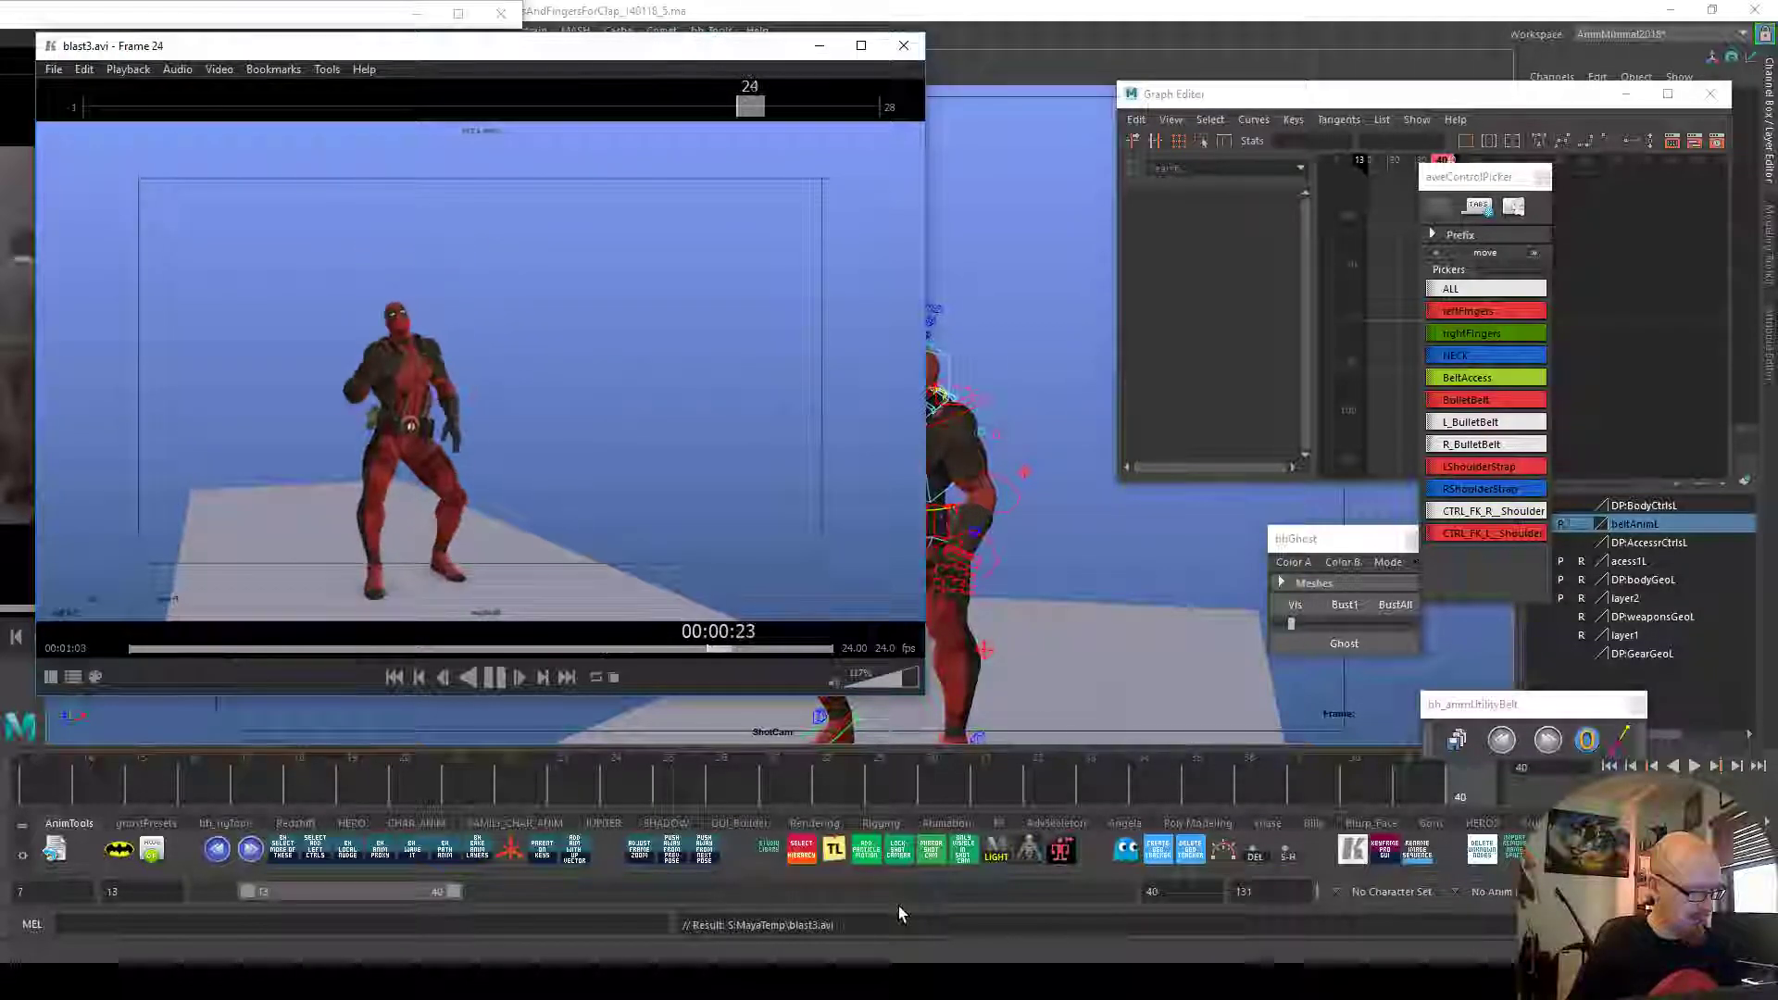
Review the playblast at half speed, then close its viewer
key(space)
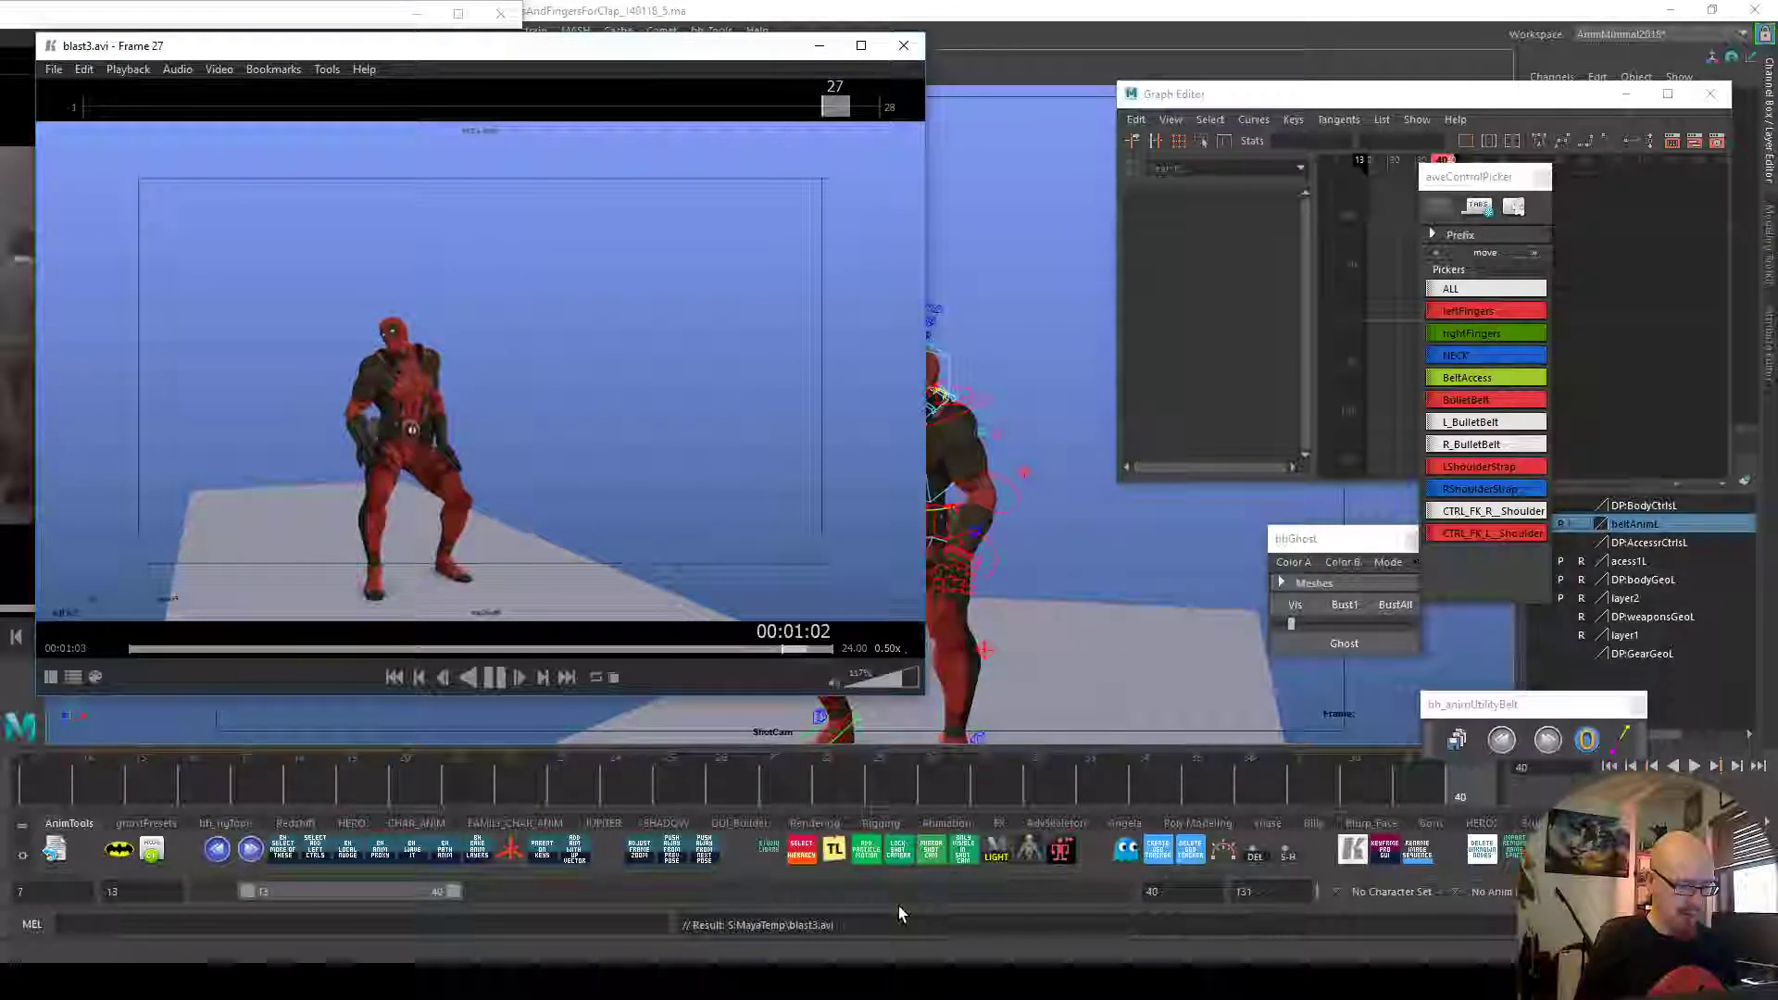
key(space)
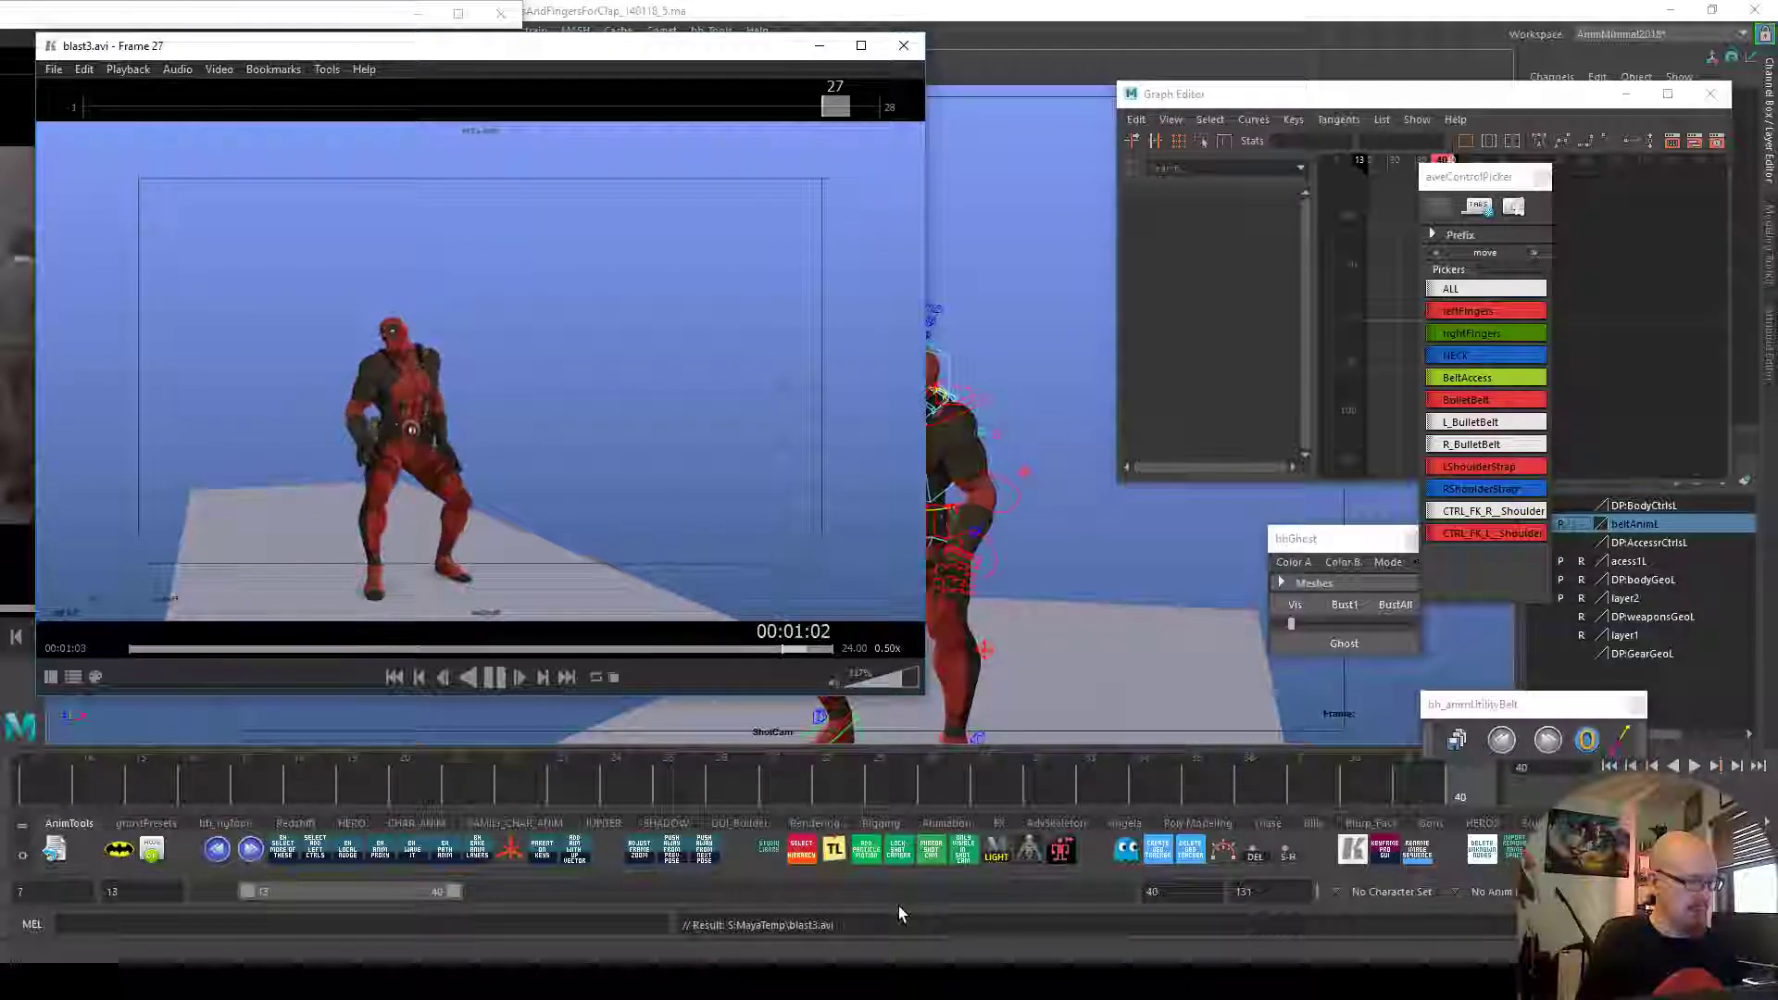
click(904, 45)
Select the left wrist control and rotate it at frame 31 to refine the hand's angle during the clap
drag(722, 780, 992, 789)
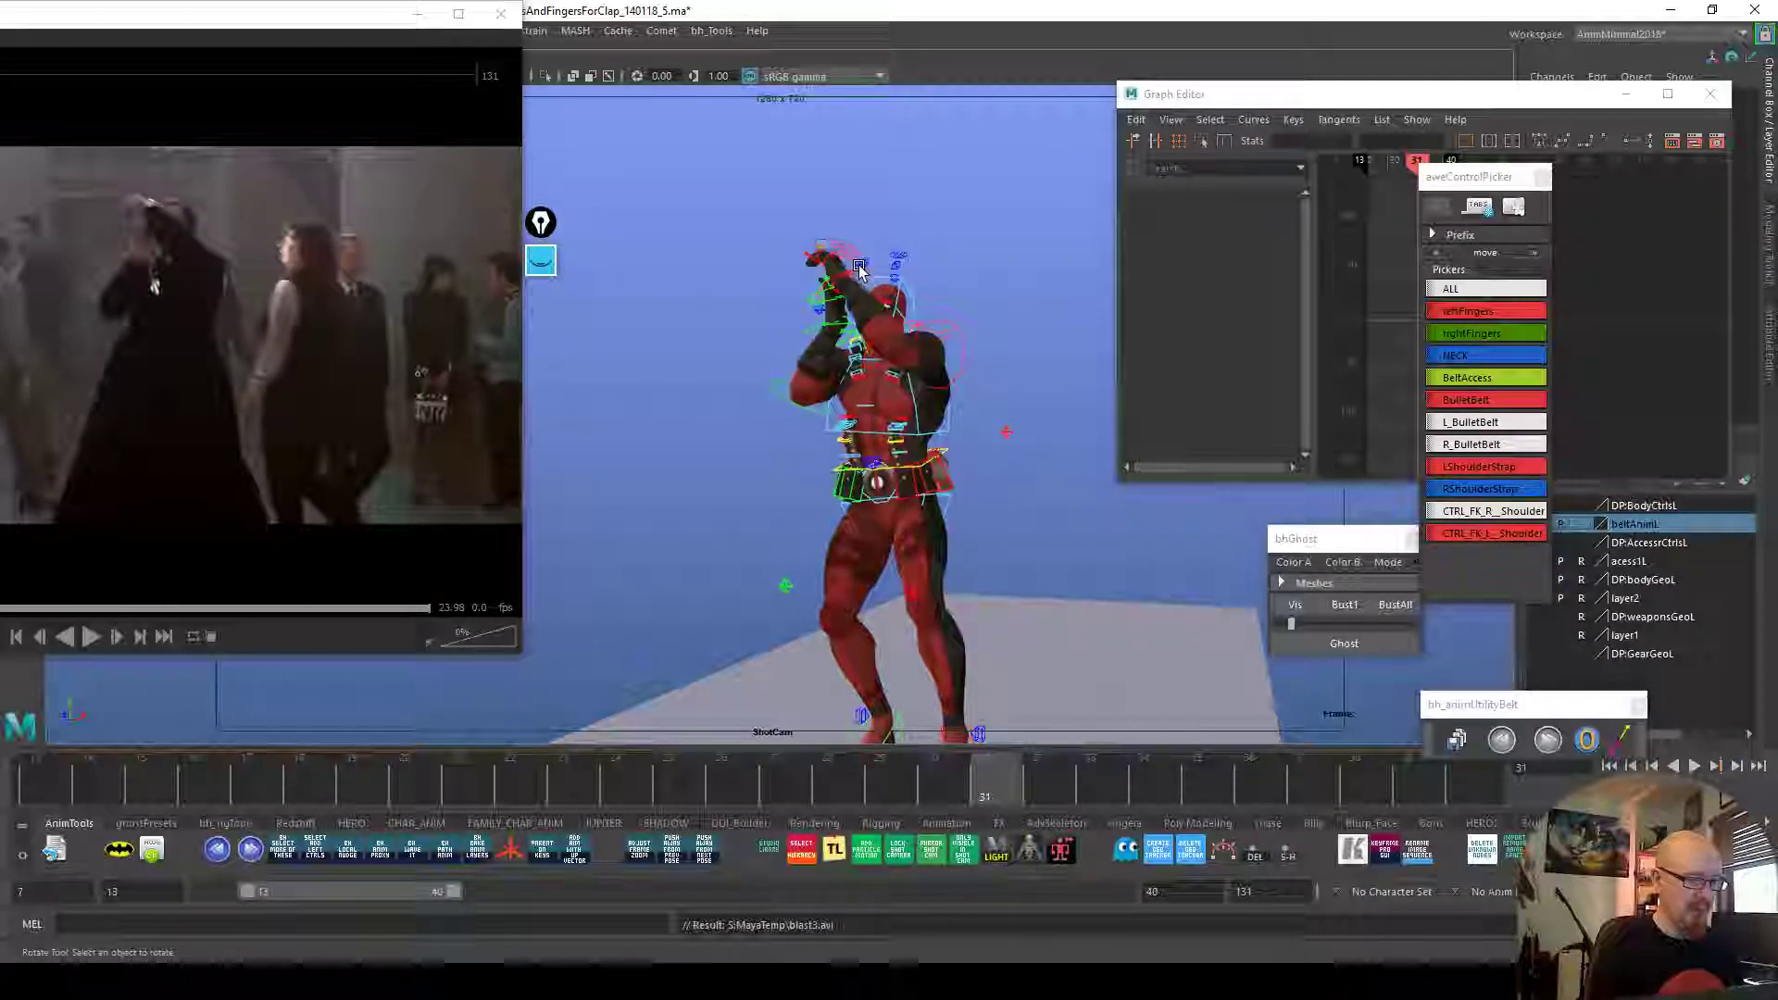
click(841, 278)
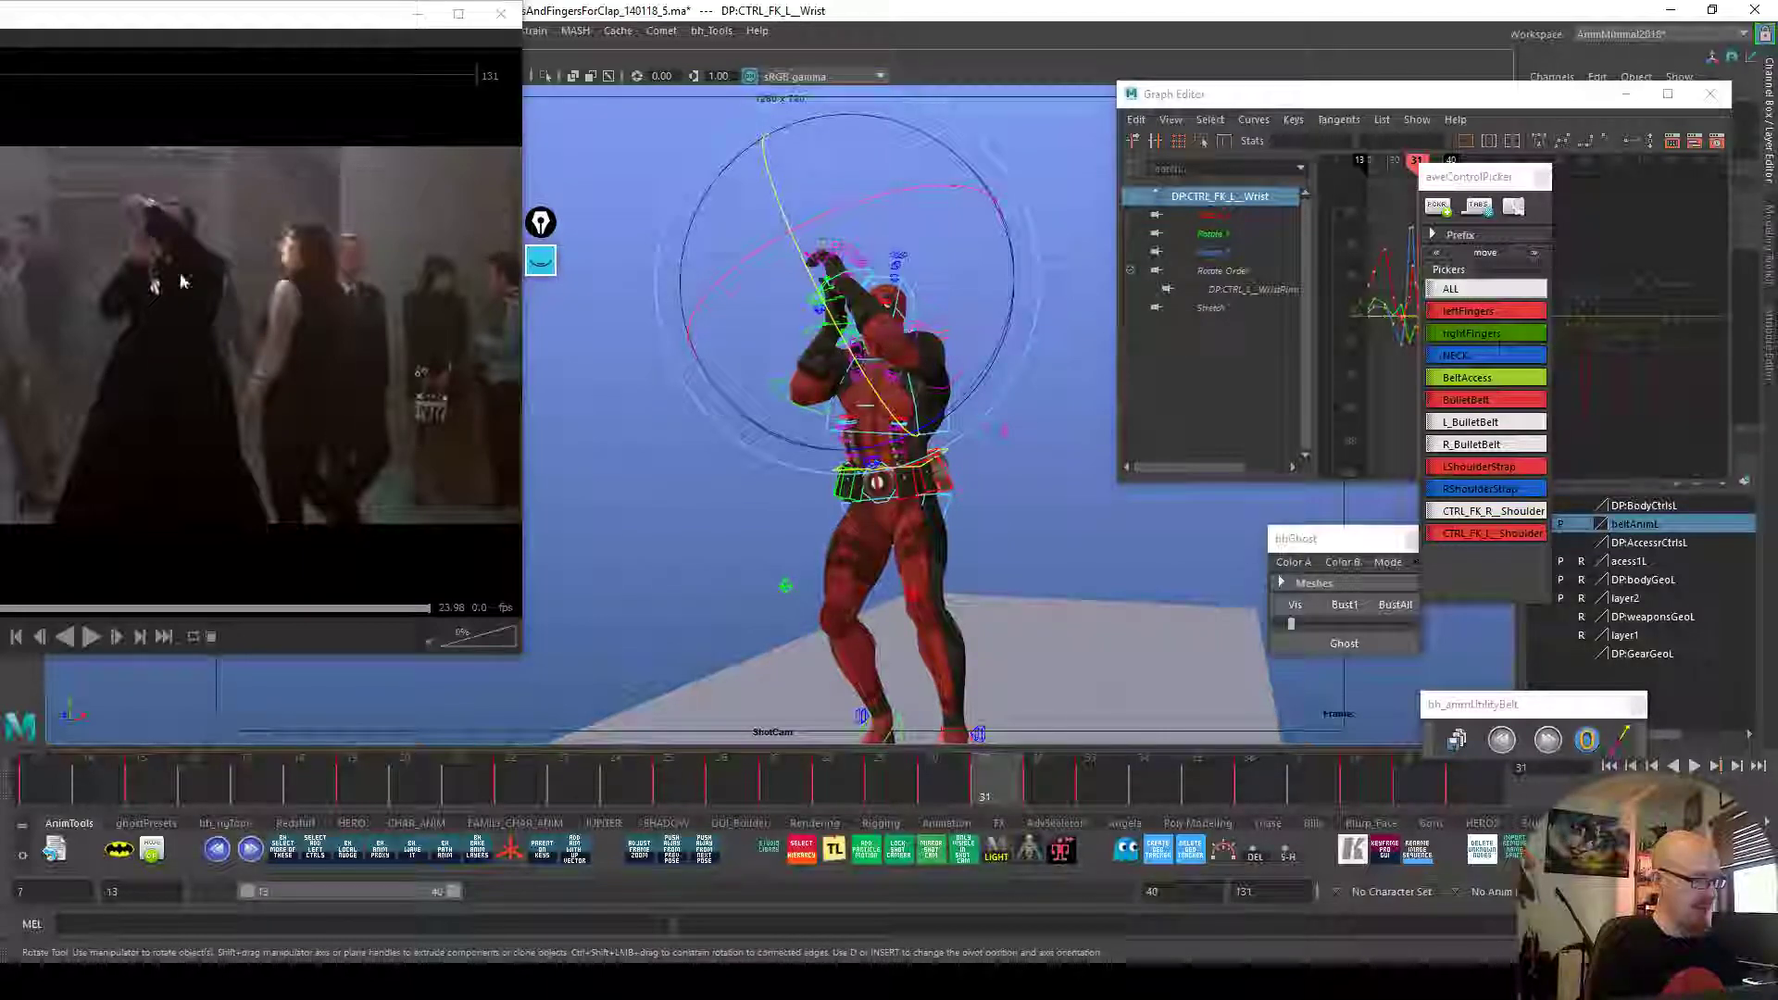
drag(964, 780, 980, 786)
drag(929, 186, 912, 225)
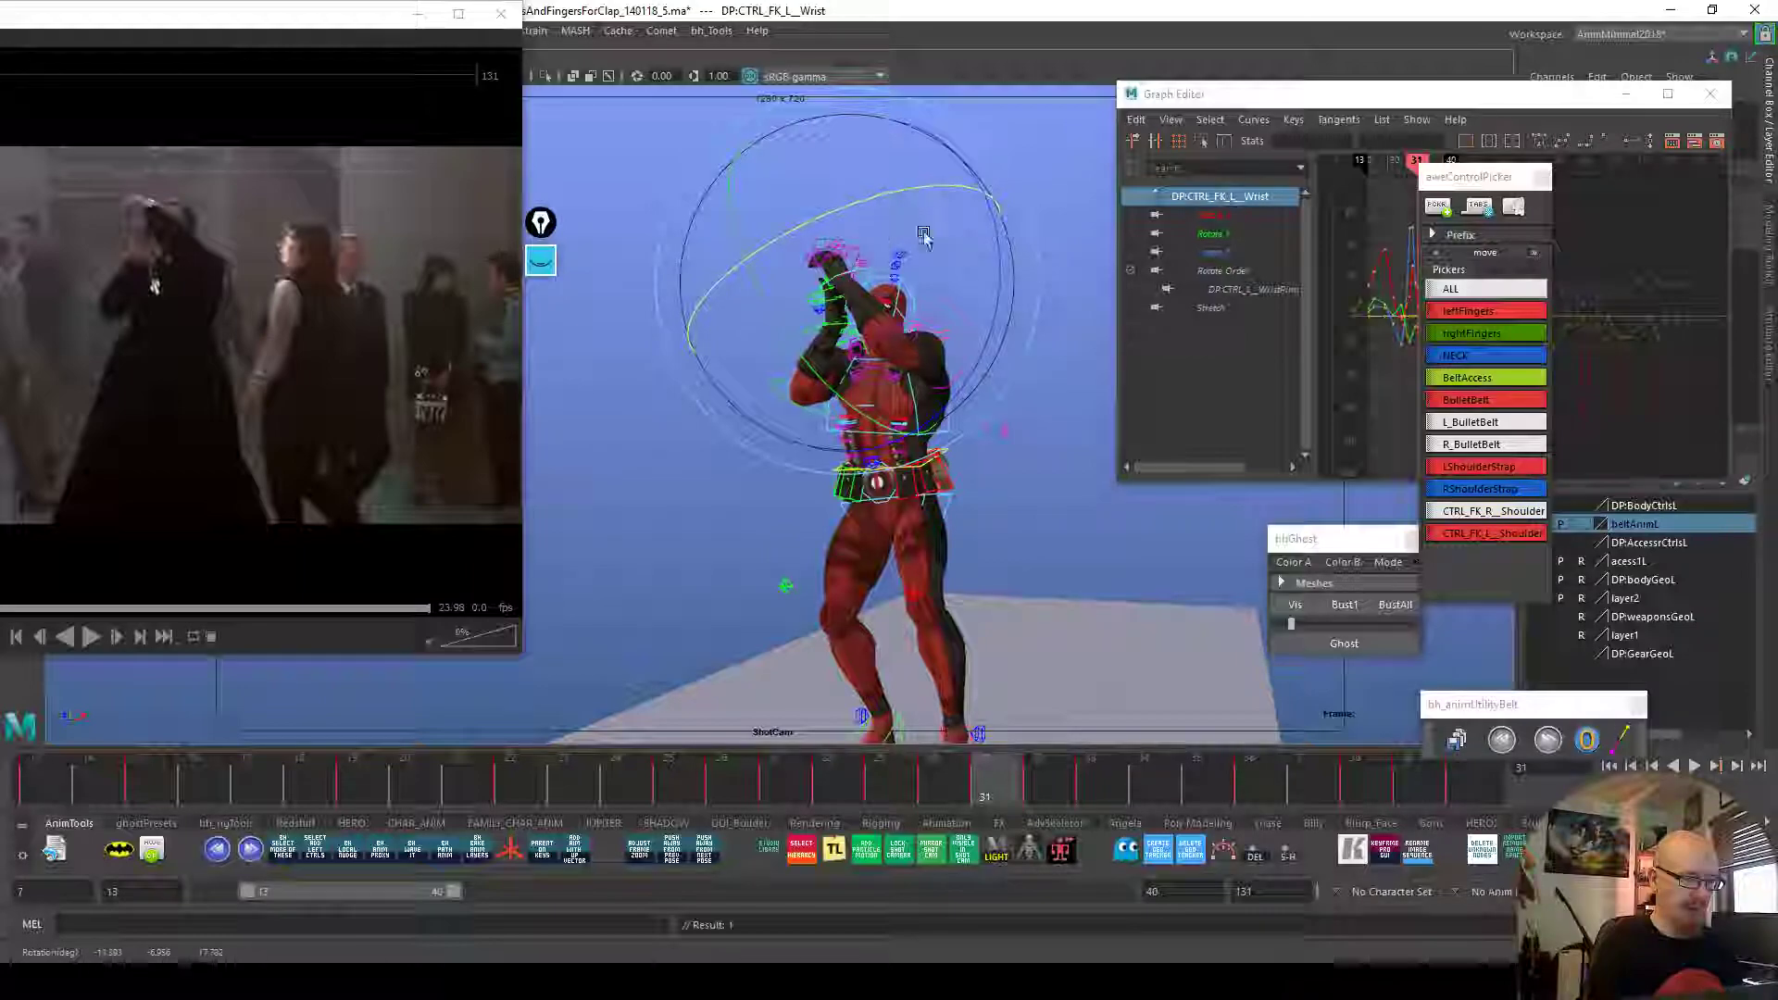
drag(996, 317, 1001, 307)
drag(878, 411, 882, 419)
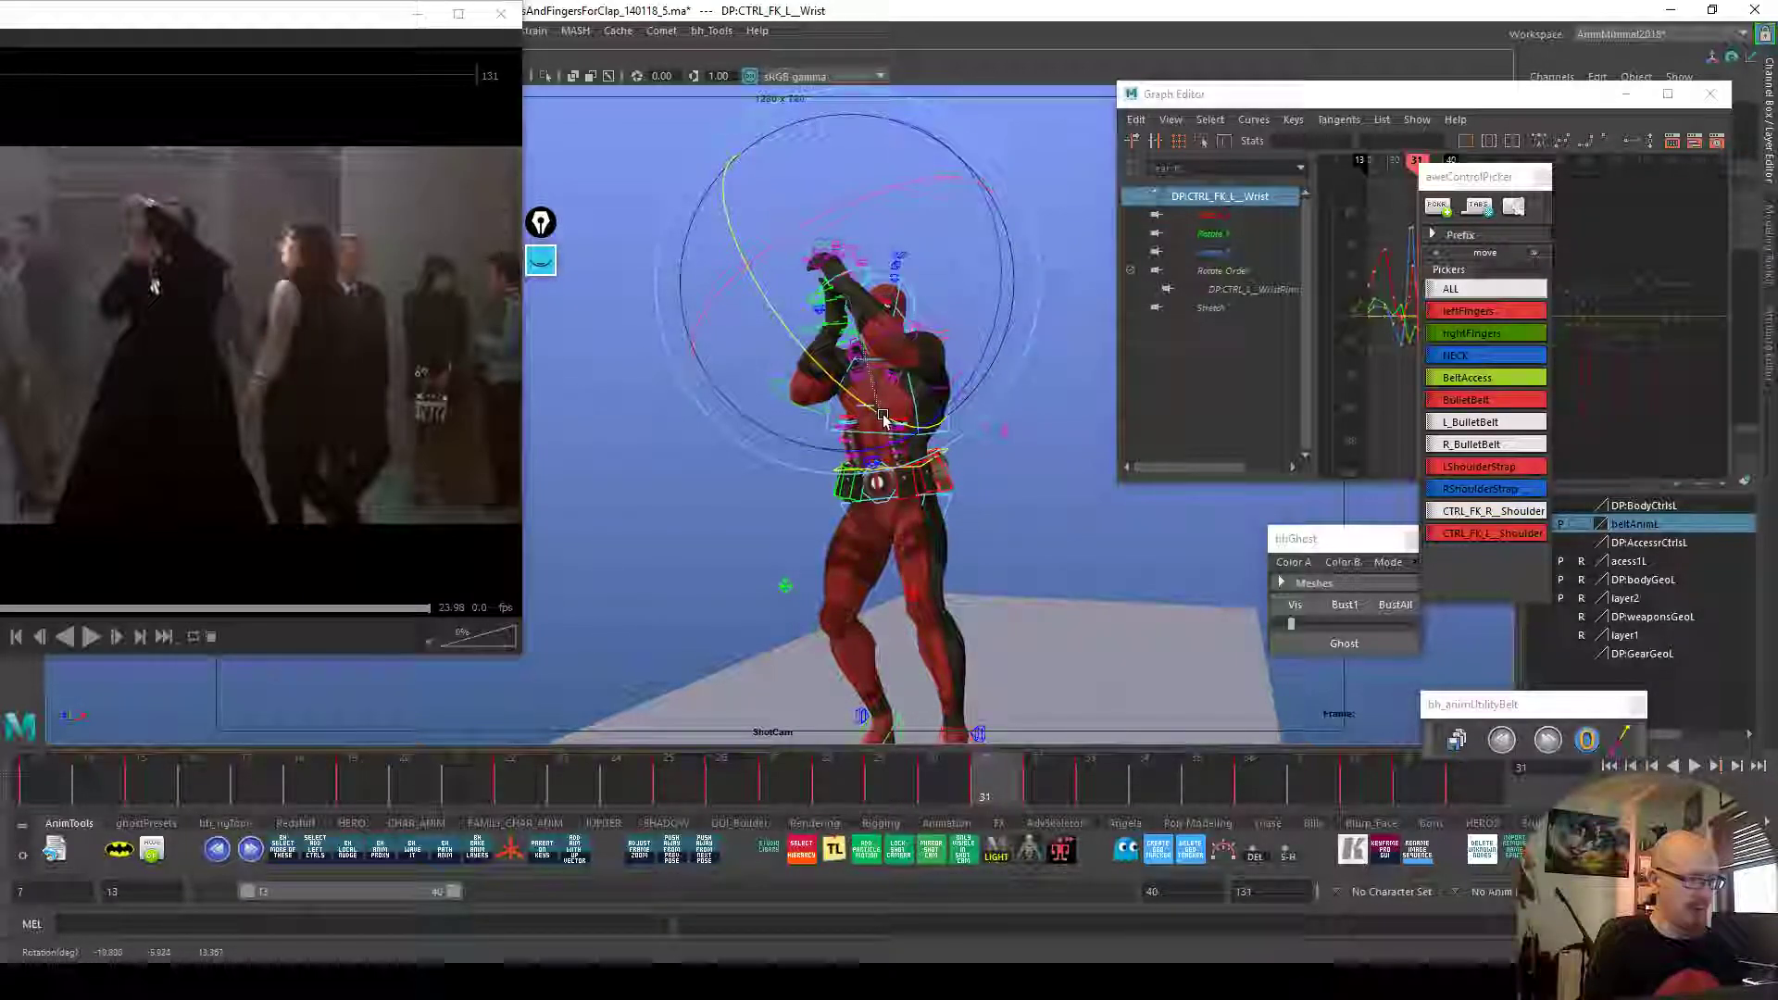
drag(934, 190, 927, 188)
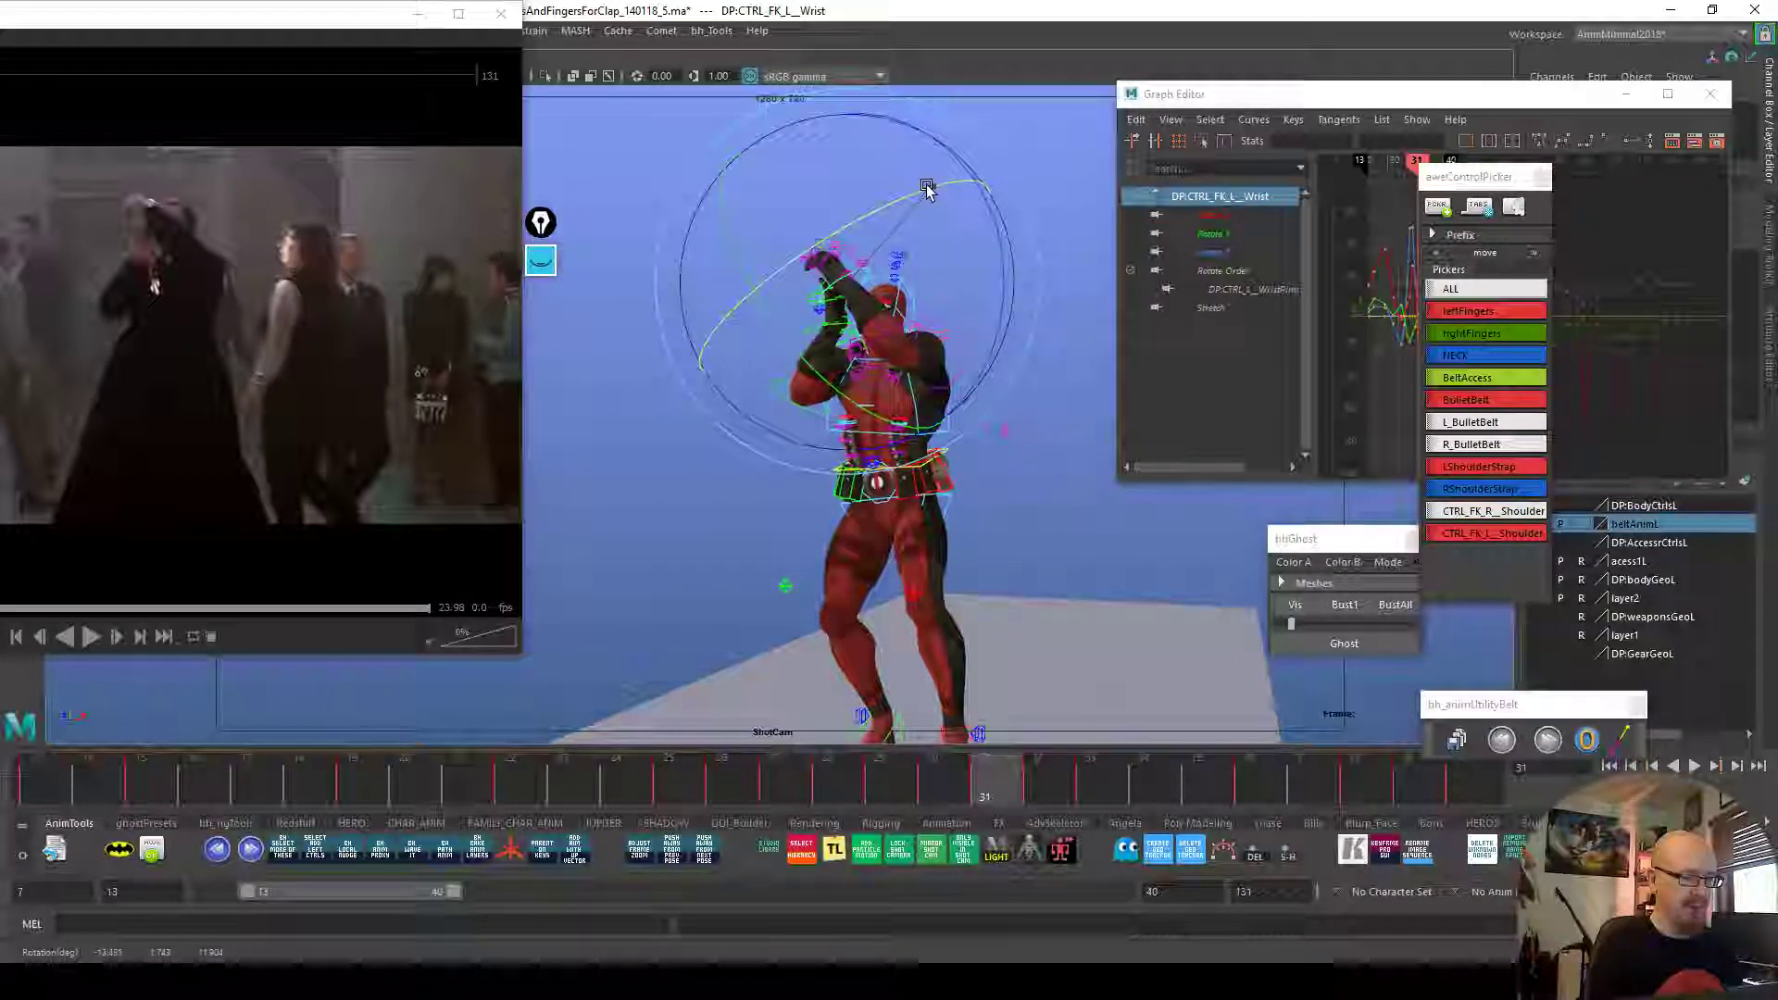
drag(1000, 277, 1009, 292)
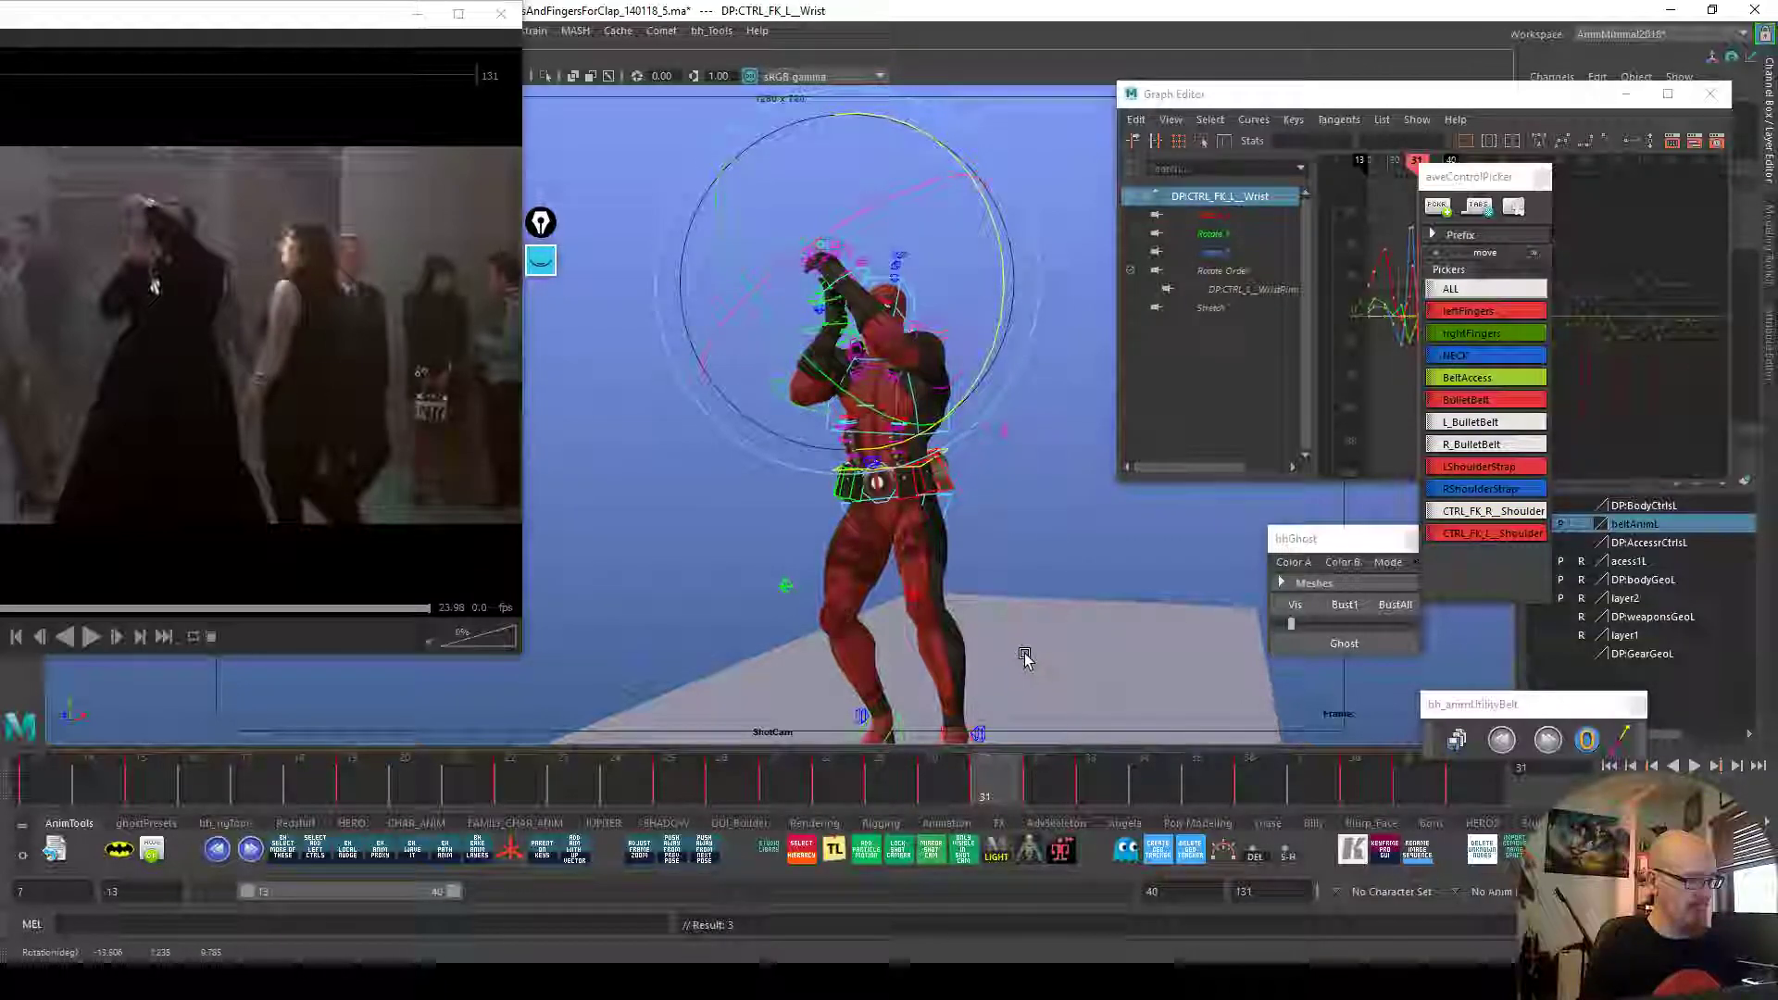
Select the left-hand finger controls at frame 32, rotate them, and key the finger pose
drag(1011, 784, 1044, 788)
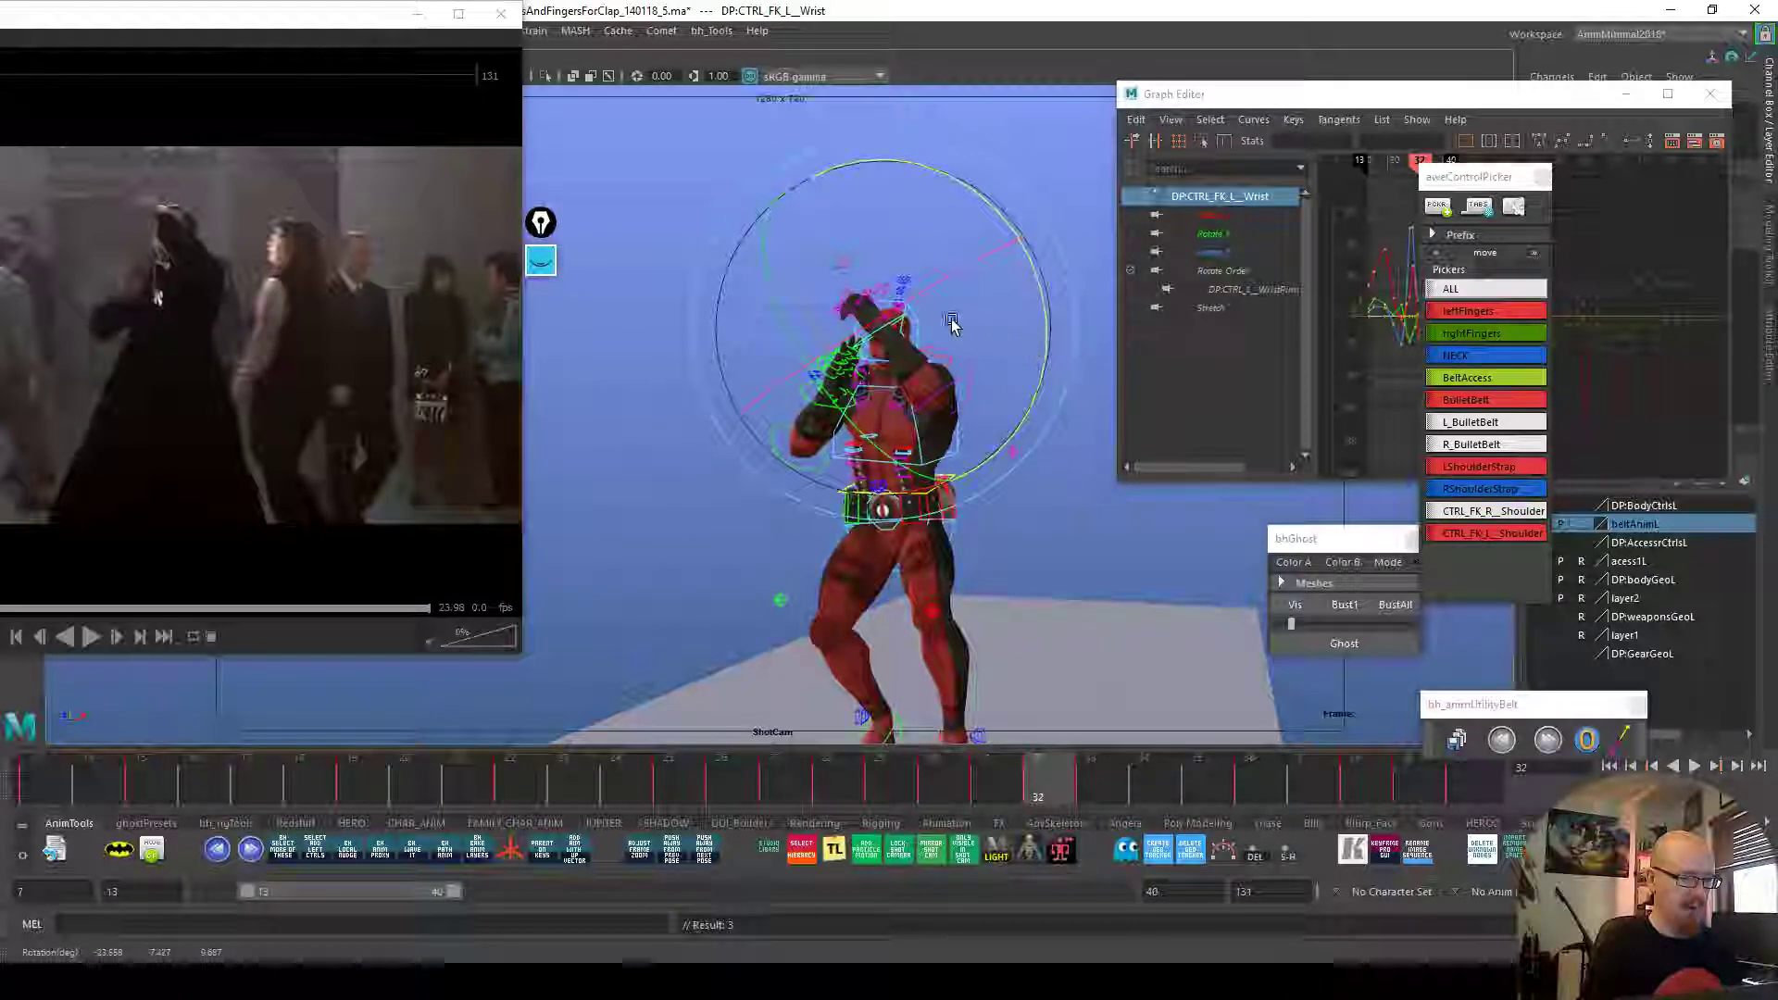
drag(845, 313, 1009, 419)
click(1006, 774)
click(1039, 787)
drag(1006, 362, 1000, 392)
key(s)
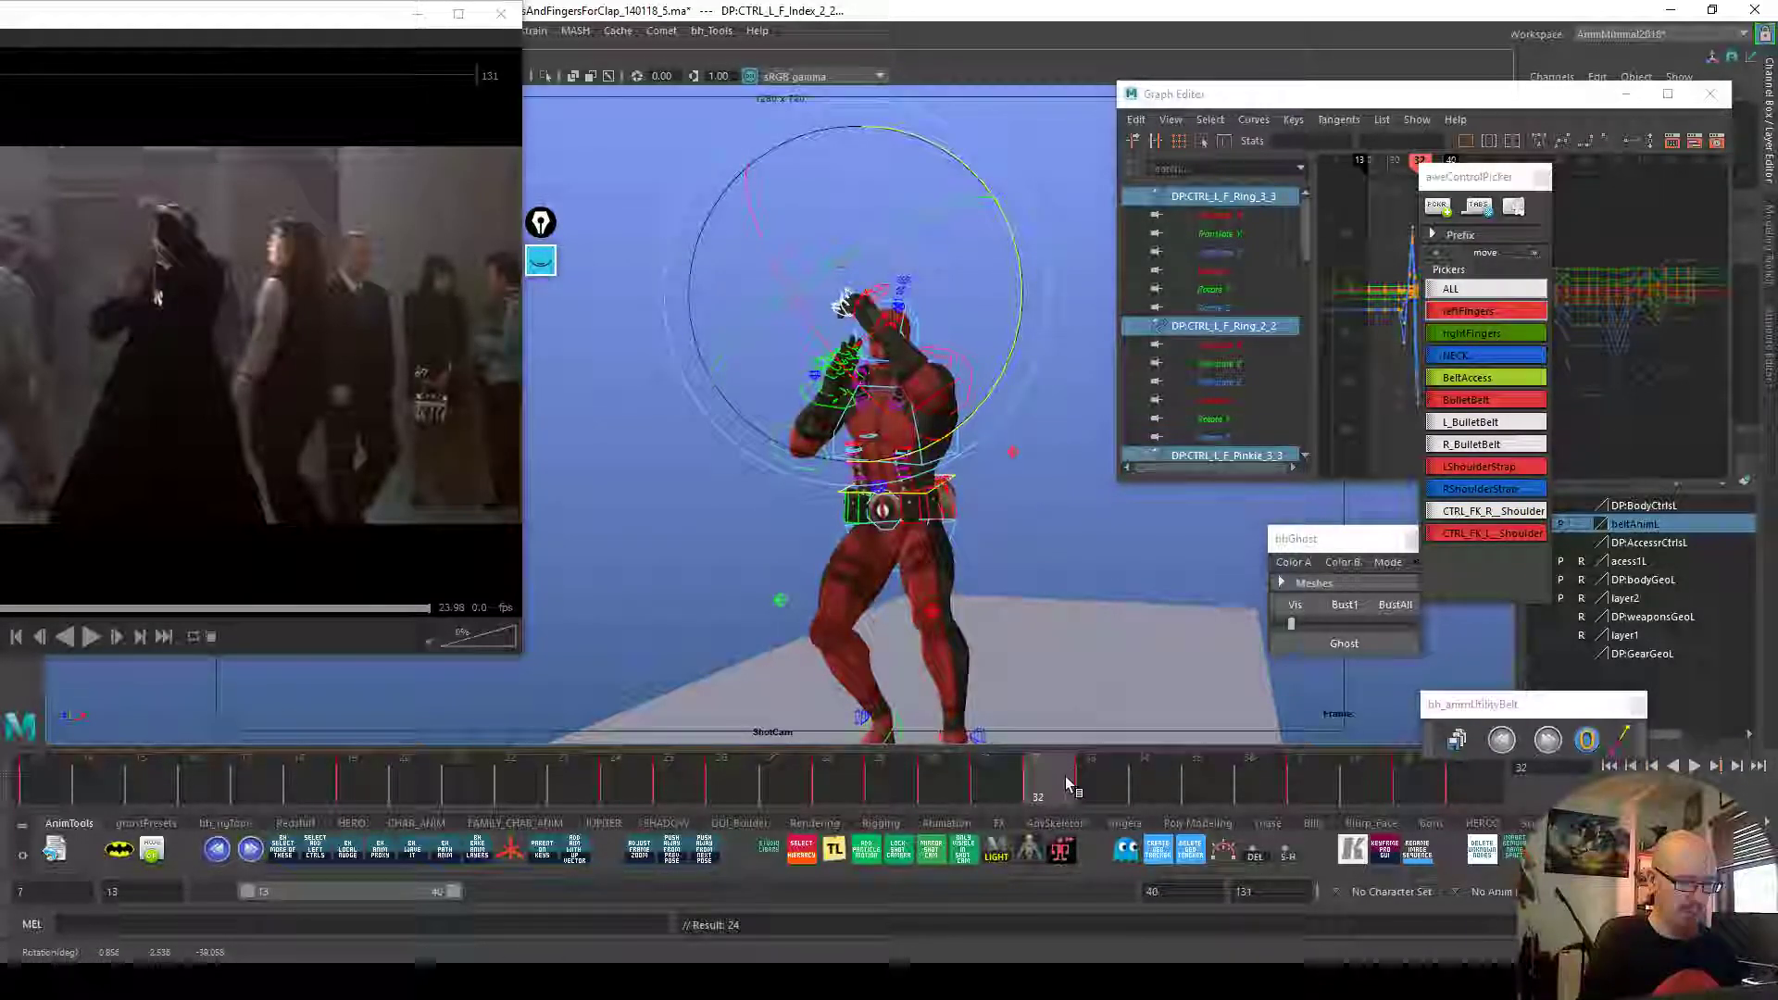
Select the left wrist control and rotate it at frame 33
click(1093, 786)
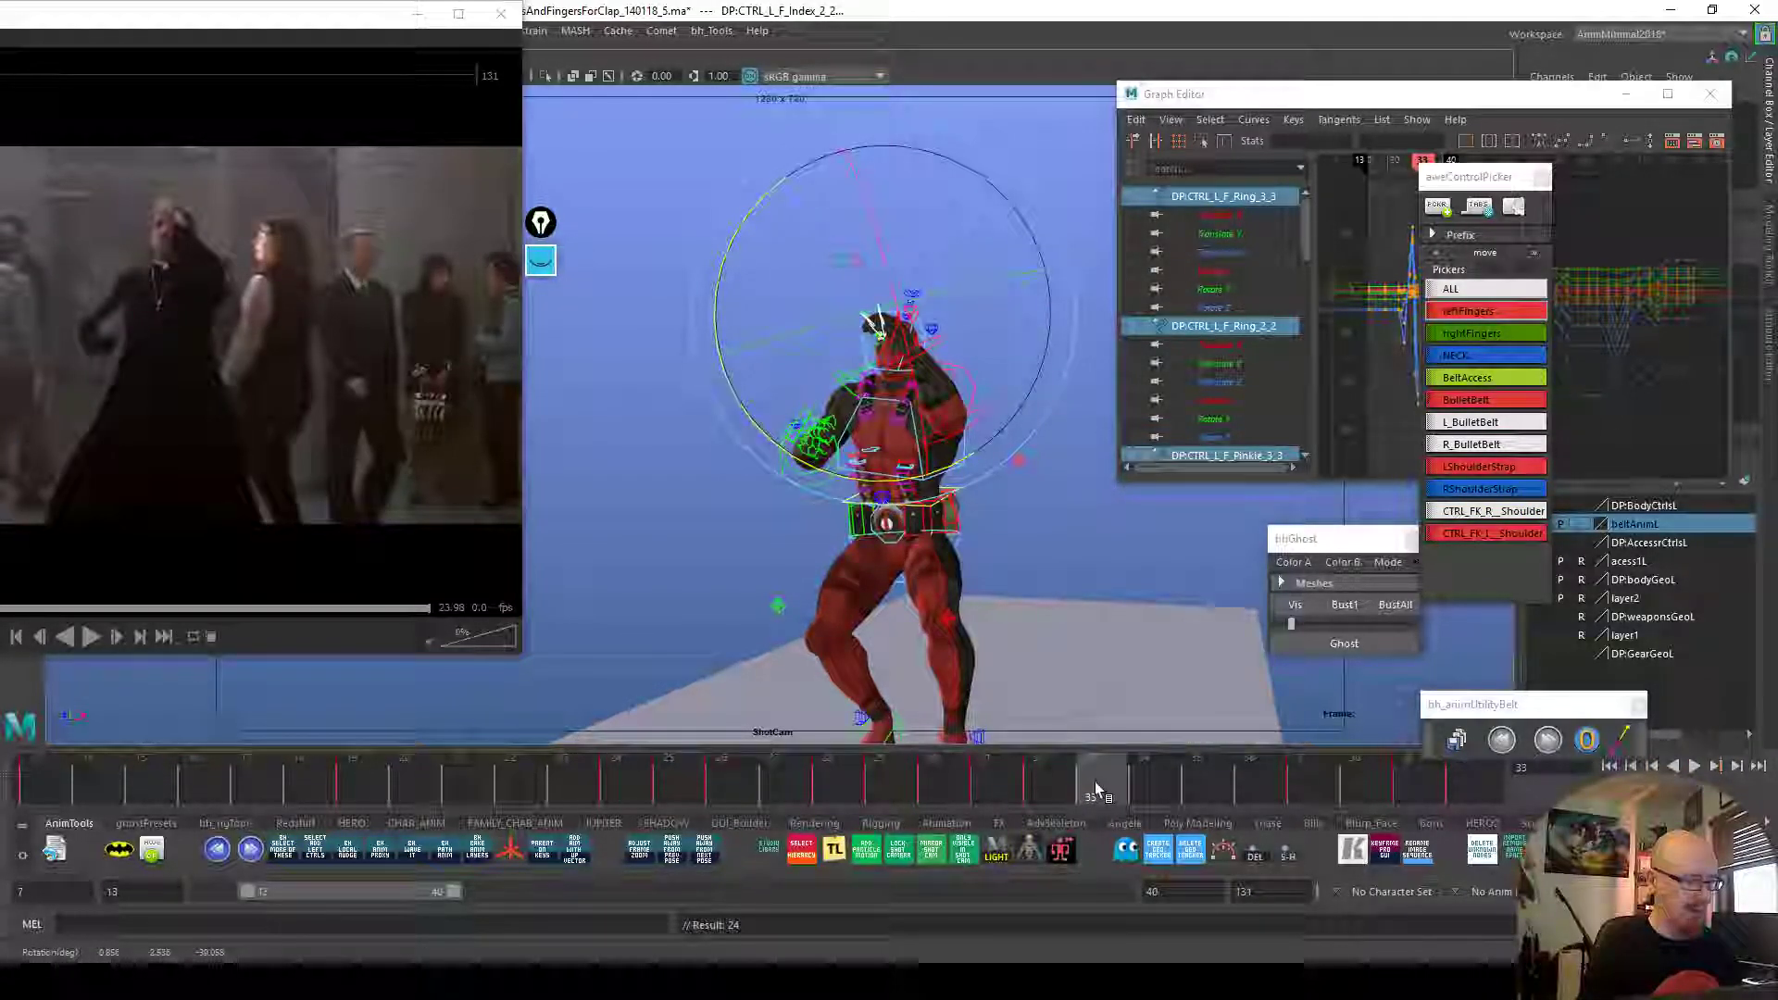
click(1342, 398)
click(937, 344)
drag(1019, 355, 986, 347)
Rotate the left wrist control at frames 34 and 35 to smooth the hand's descent, and check it in playback
click(1132, 778)
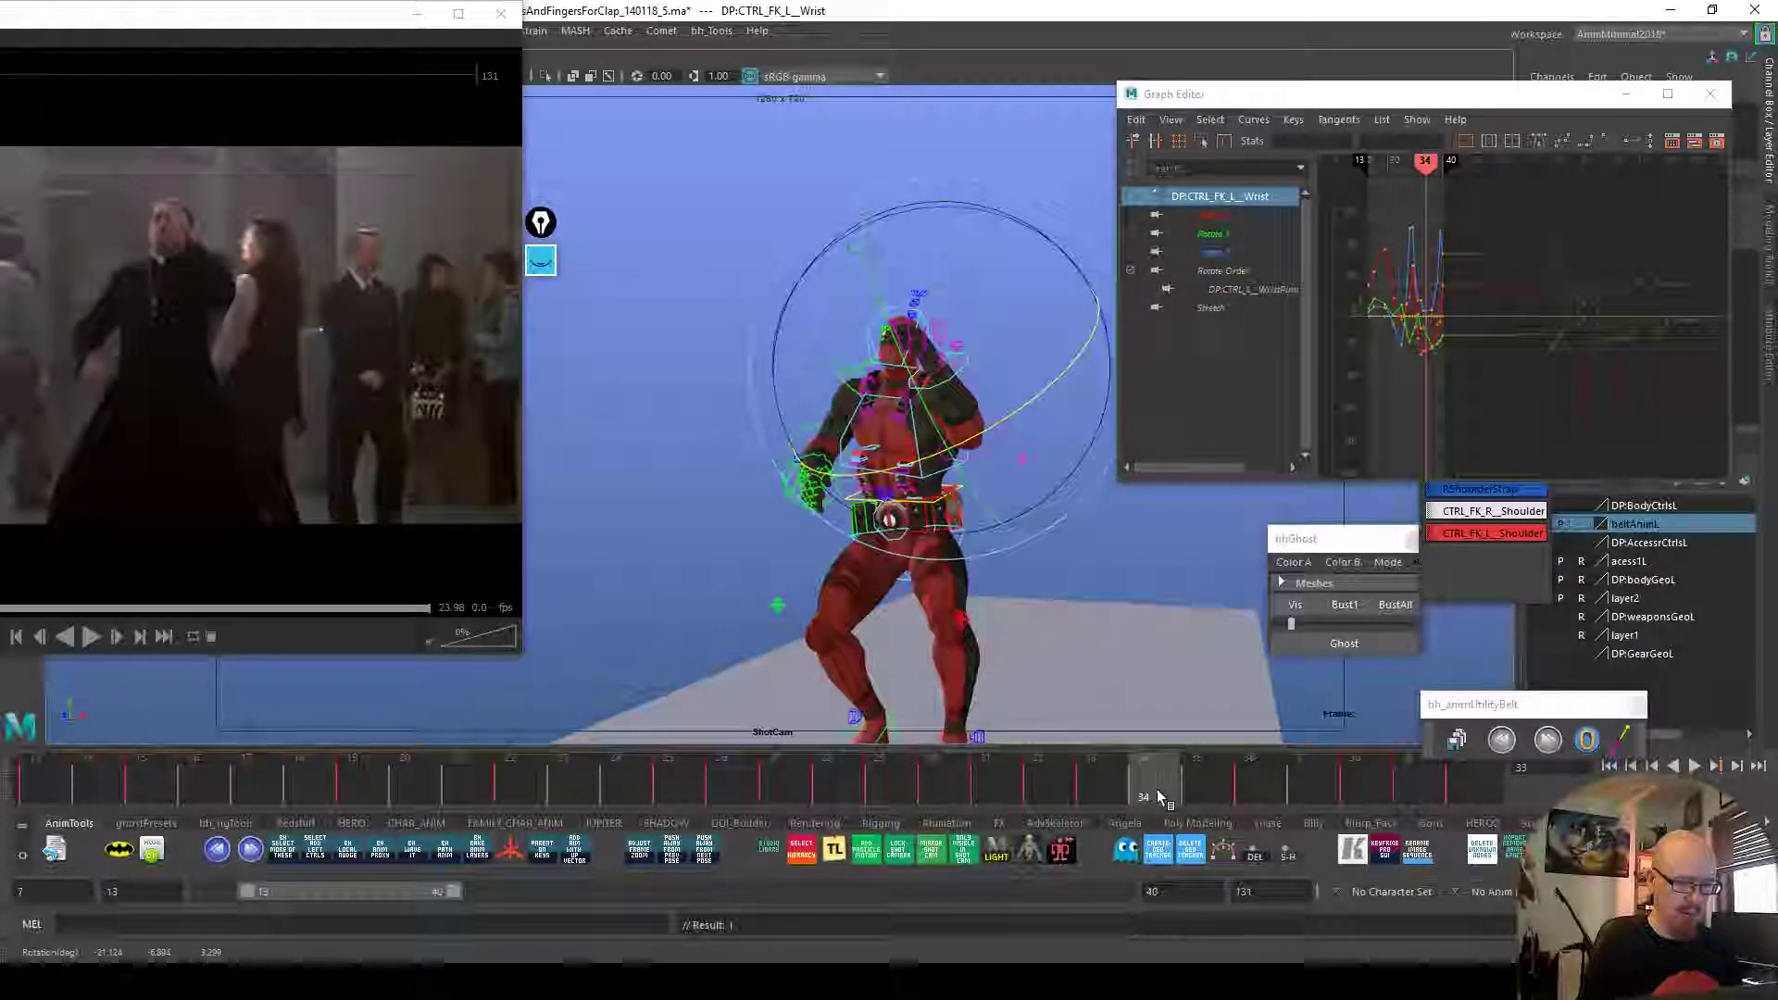
drag(1034, 388, 1067, 315)
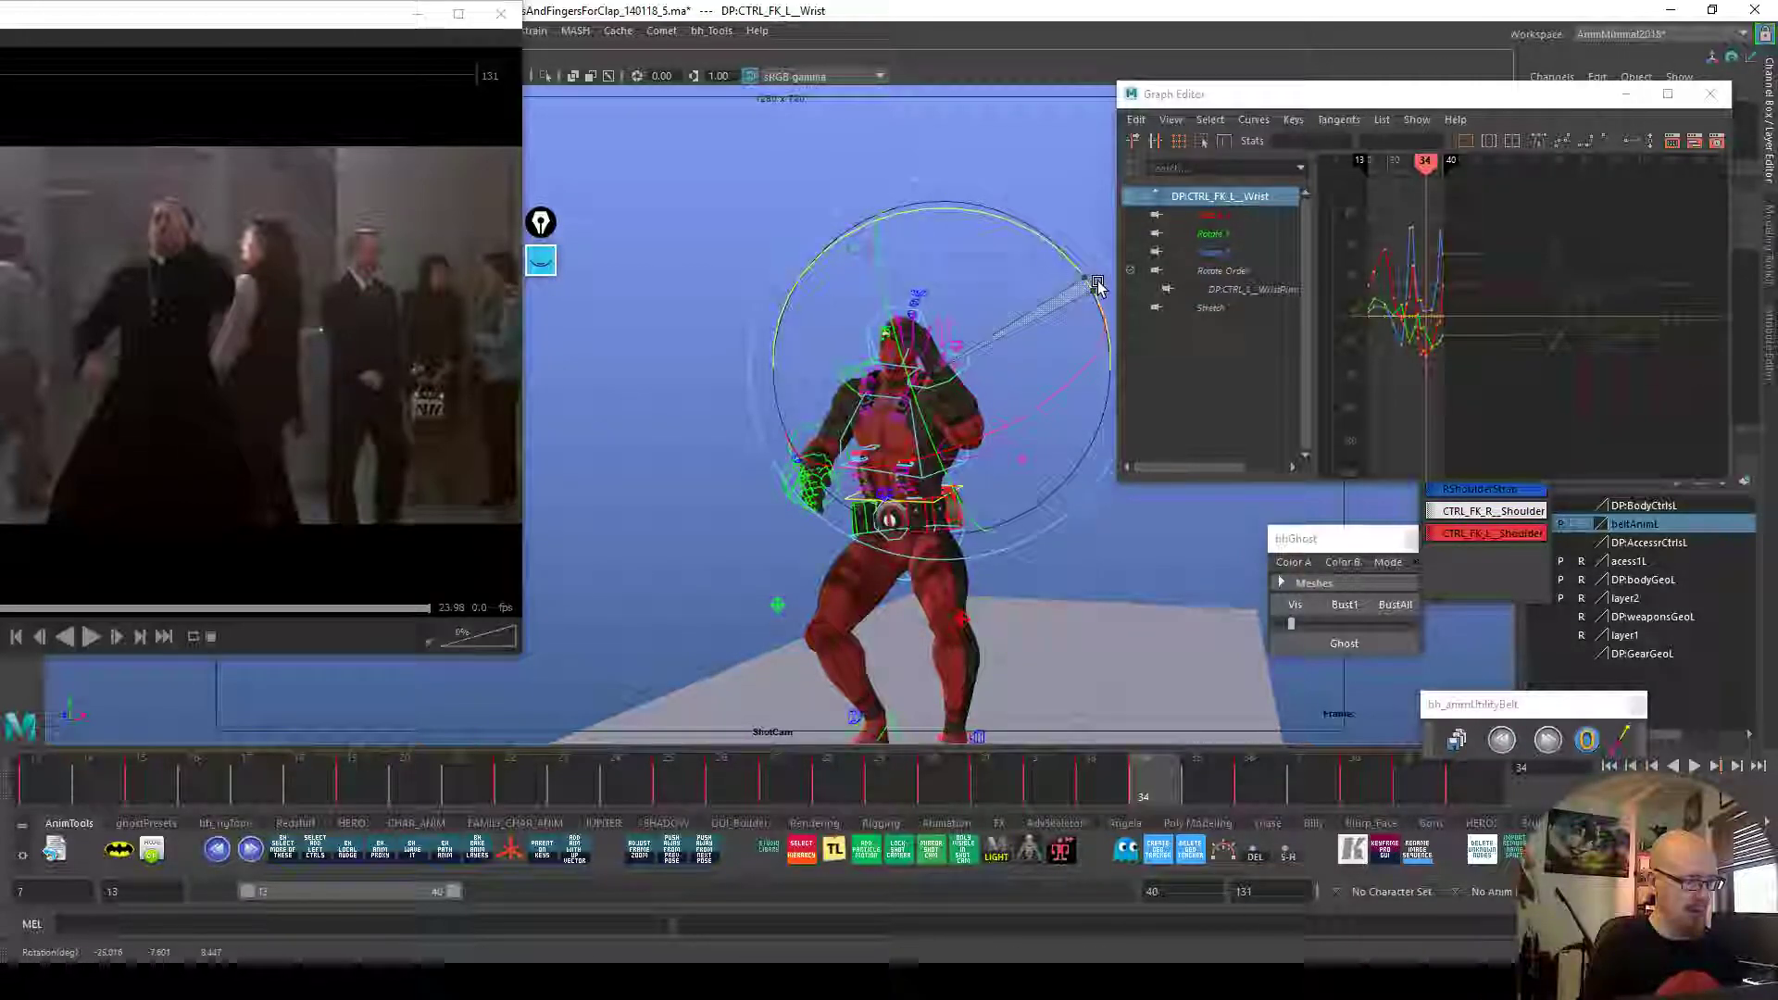
drag(1078, 385, 1050, 404)
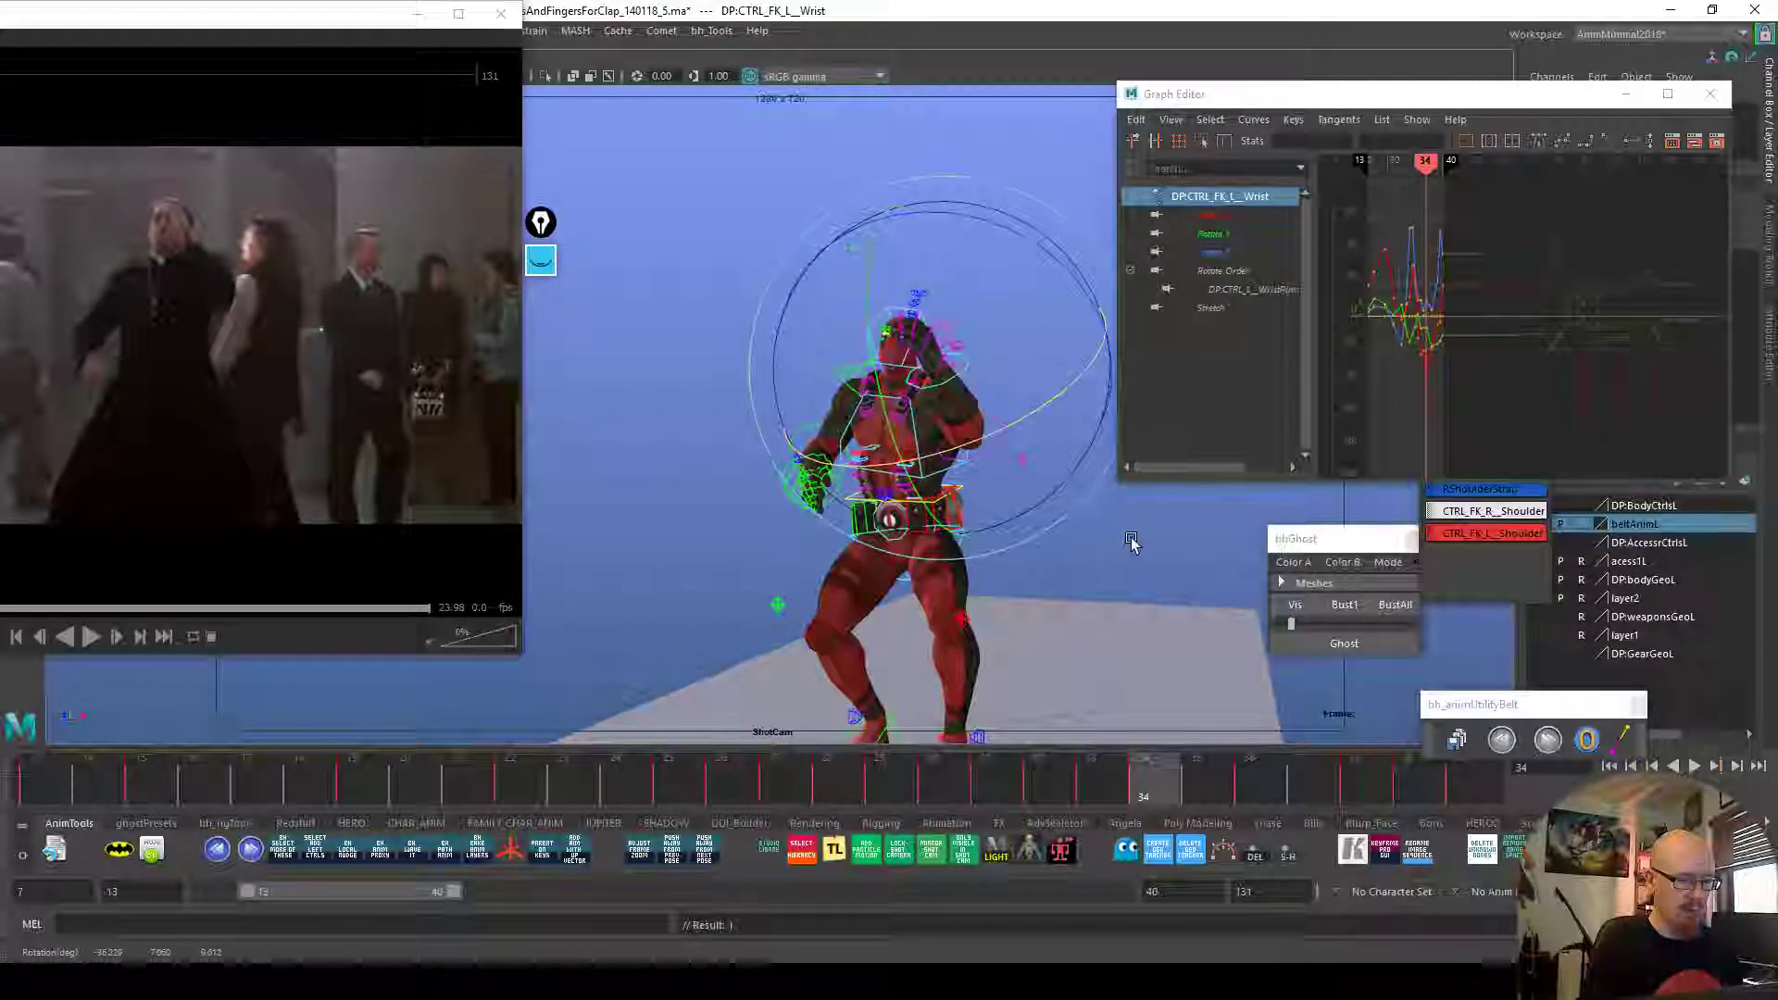
key(alt+v)
drag(964, 529, 963, 526)
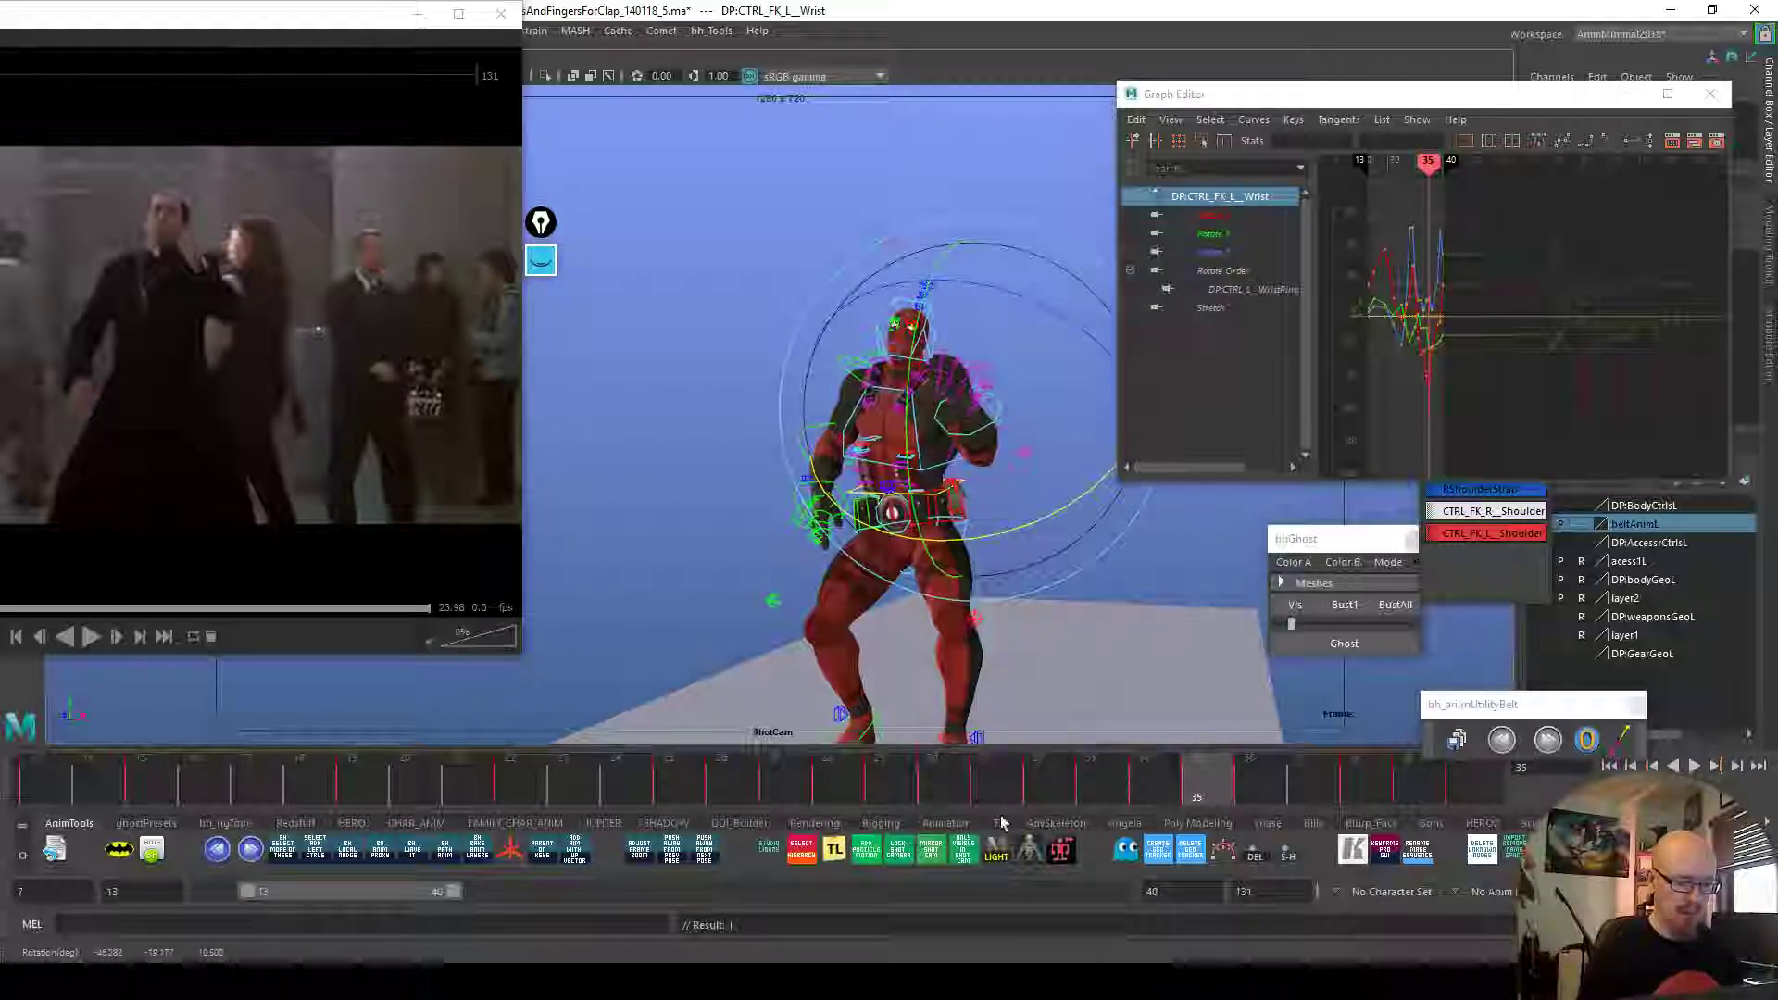
key(alt+v)
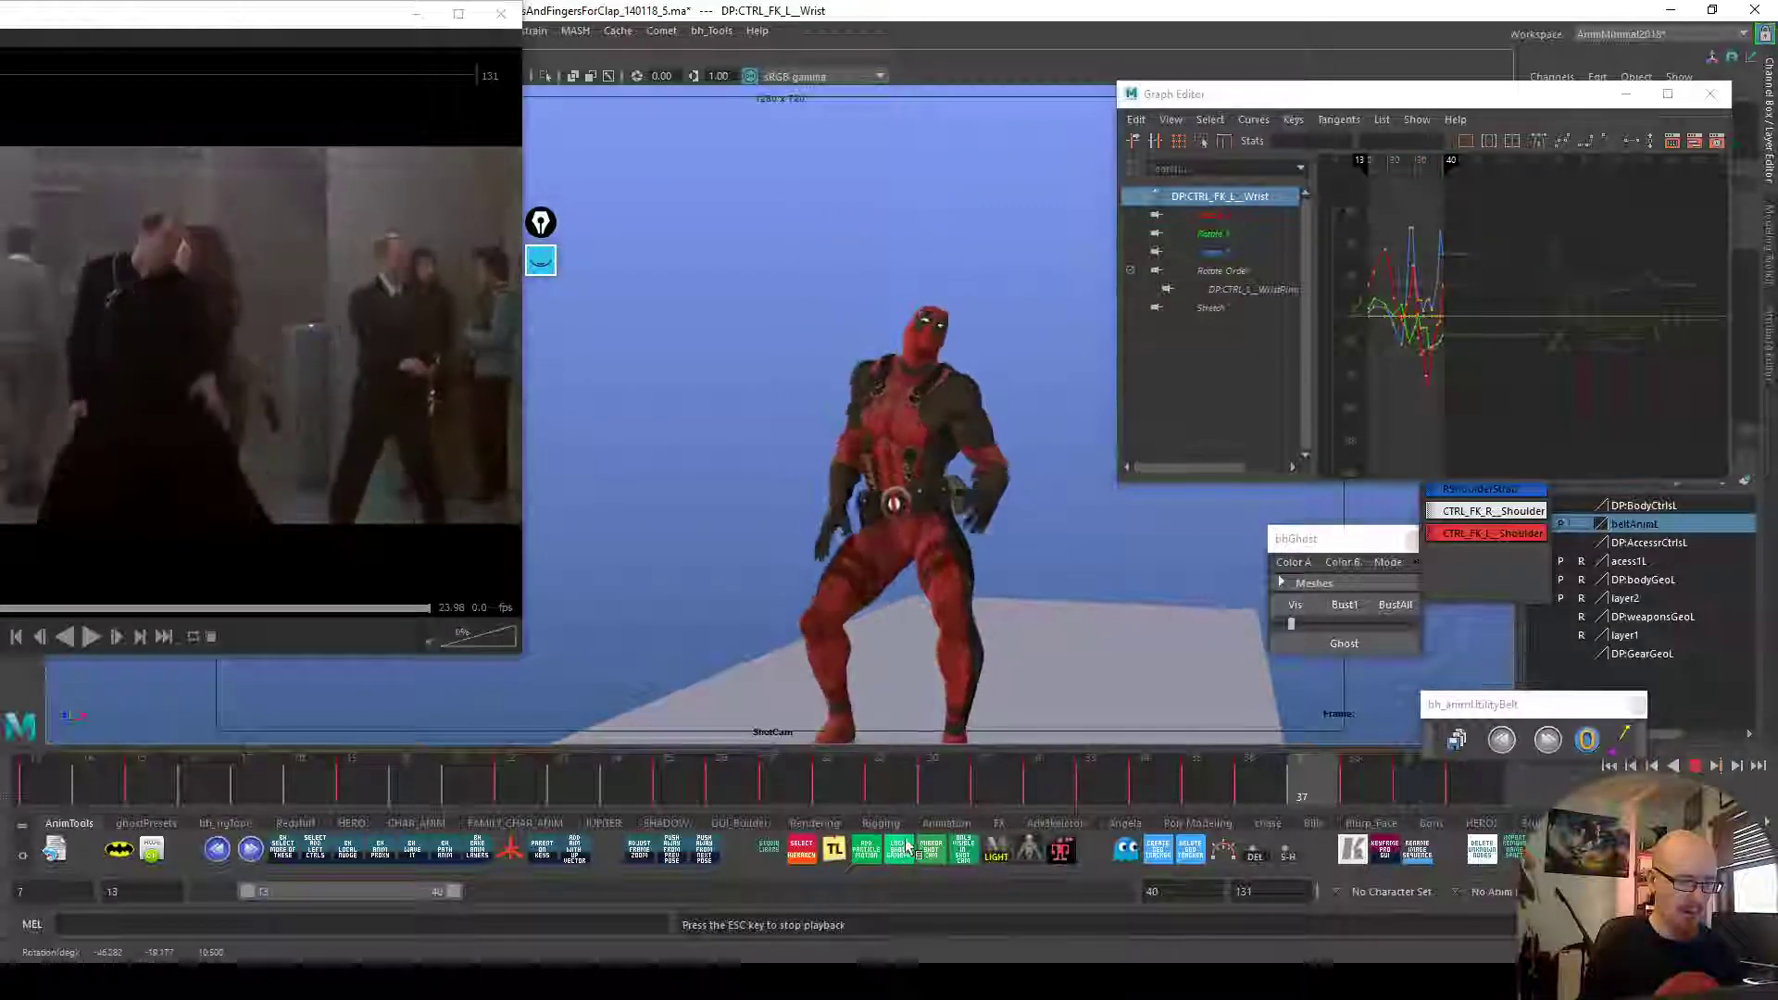
key(Escape)
Playblast the shot for review, then save the scene as incremental version 6
right_click(1064, 781)
click(1088, 765)
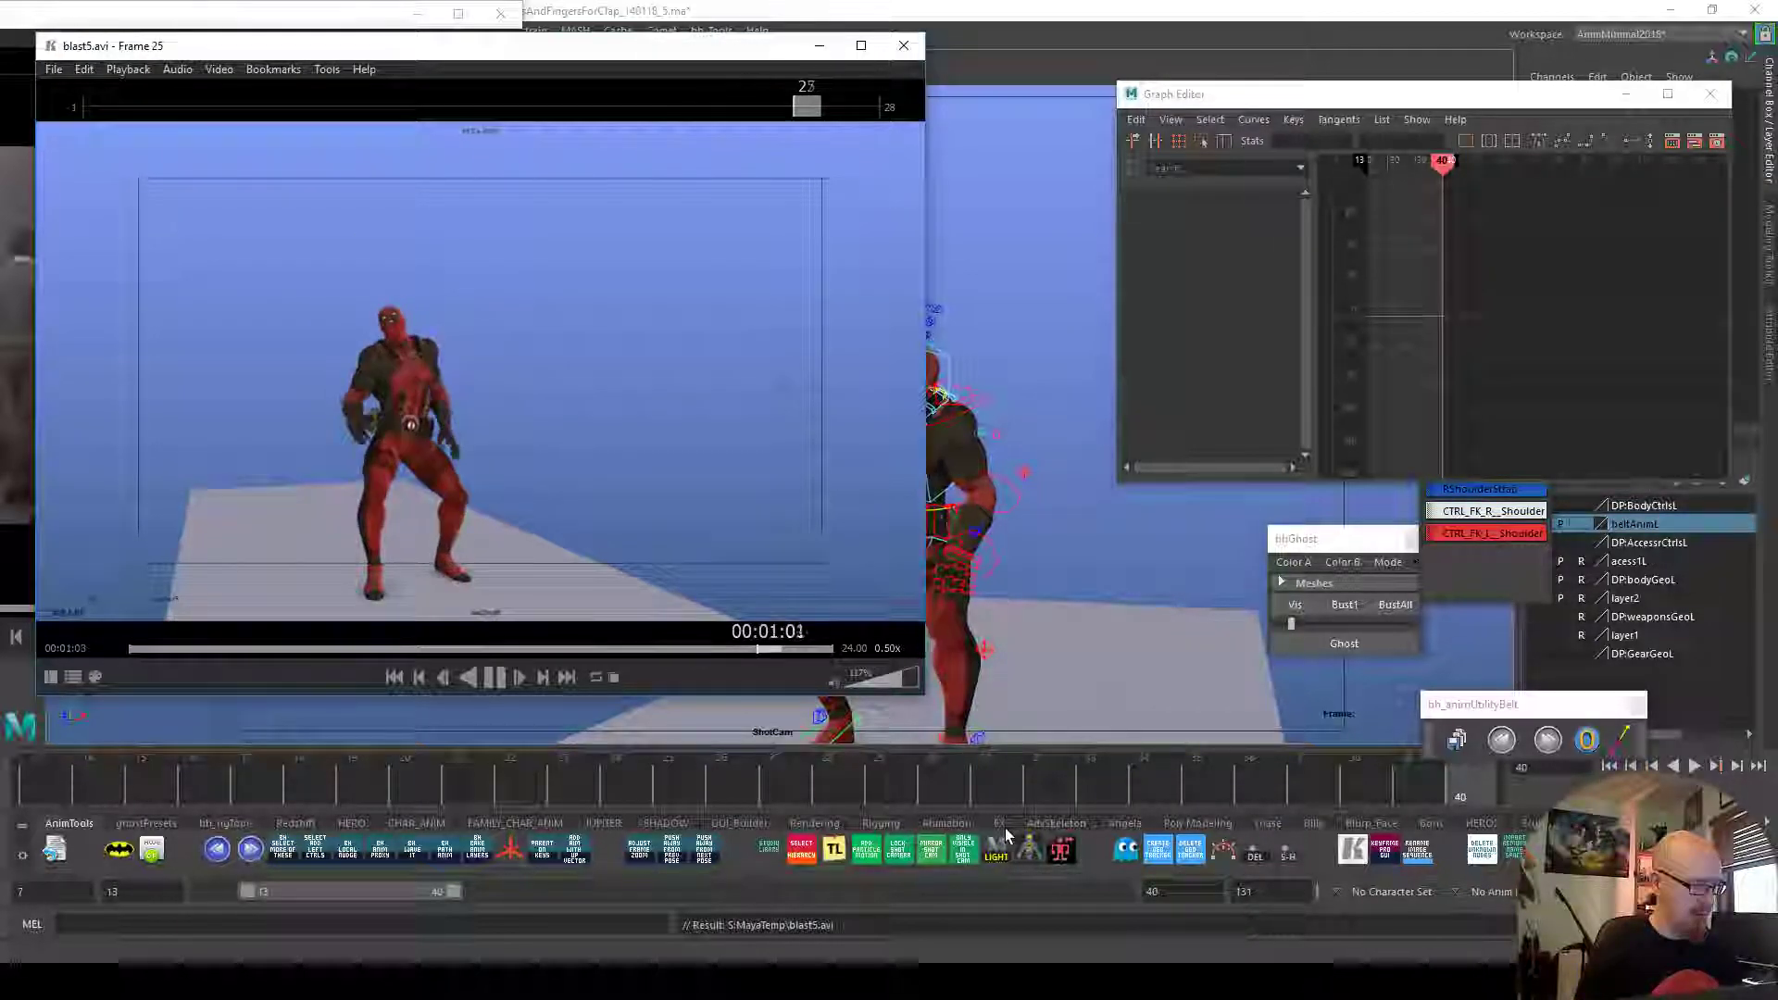
click(903, 46)
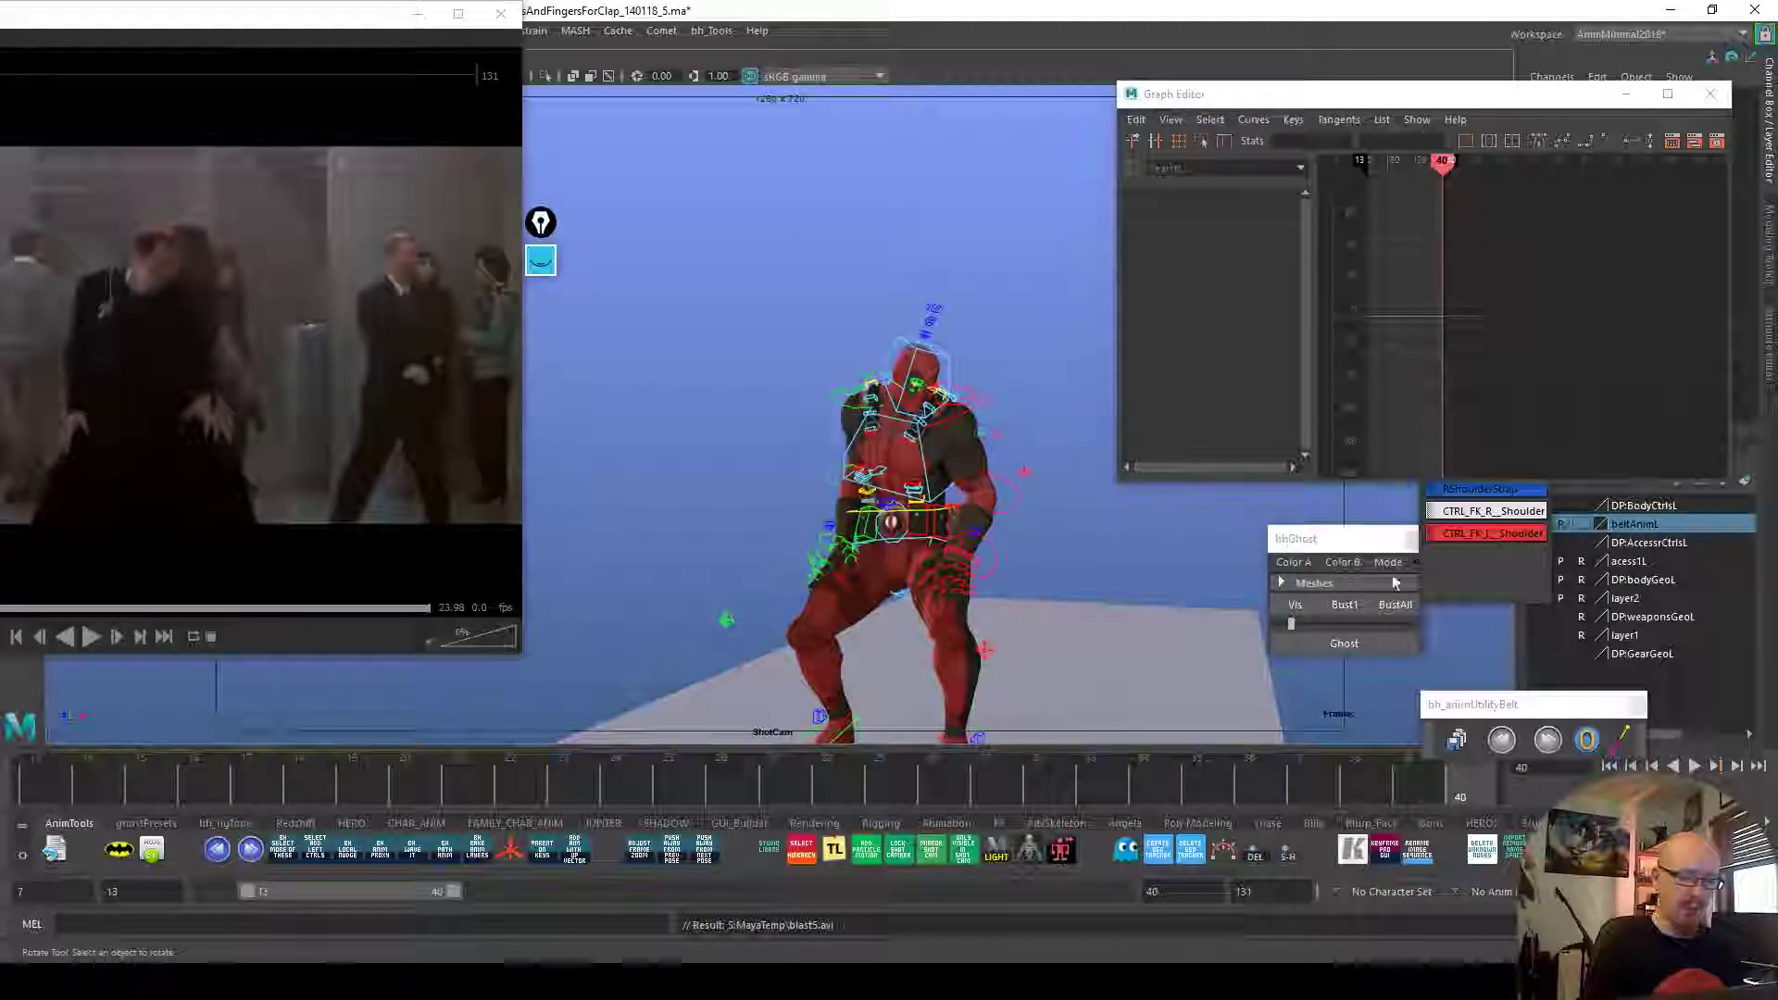
click(1457, 739)
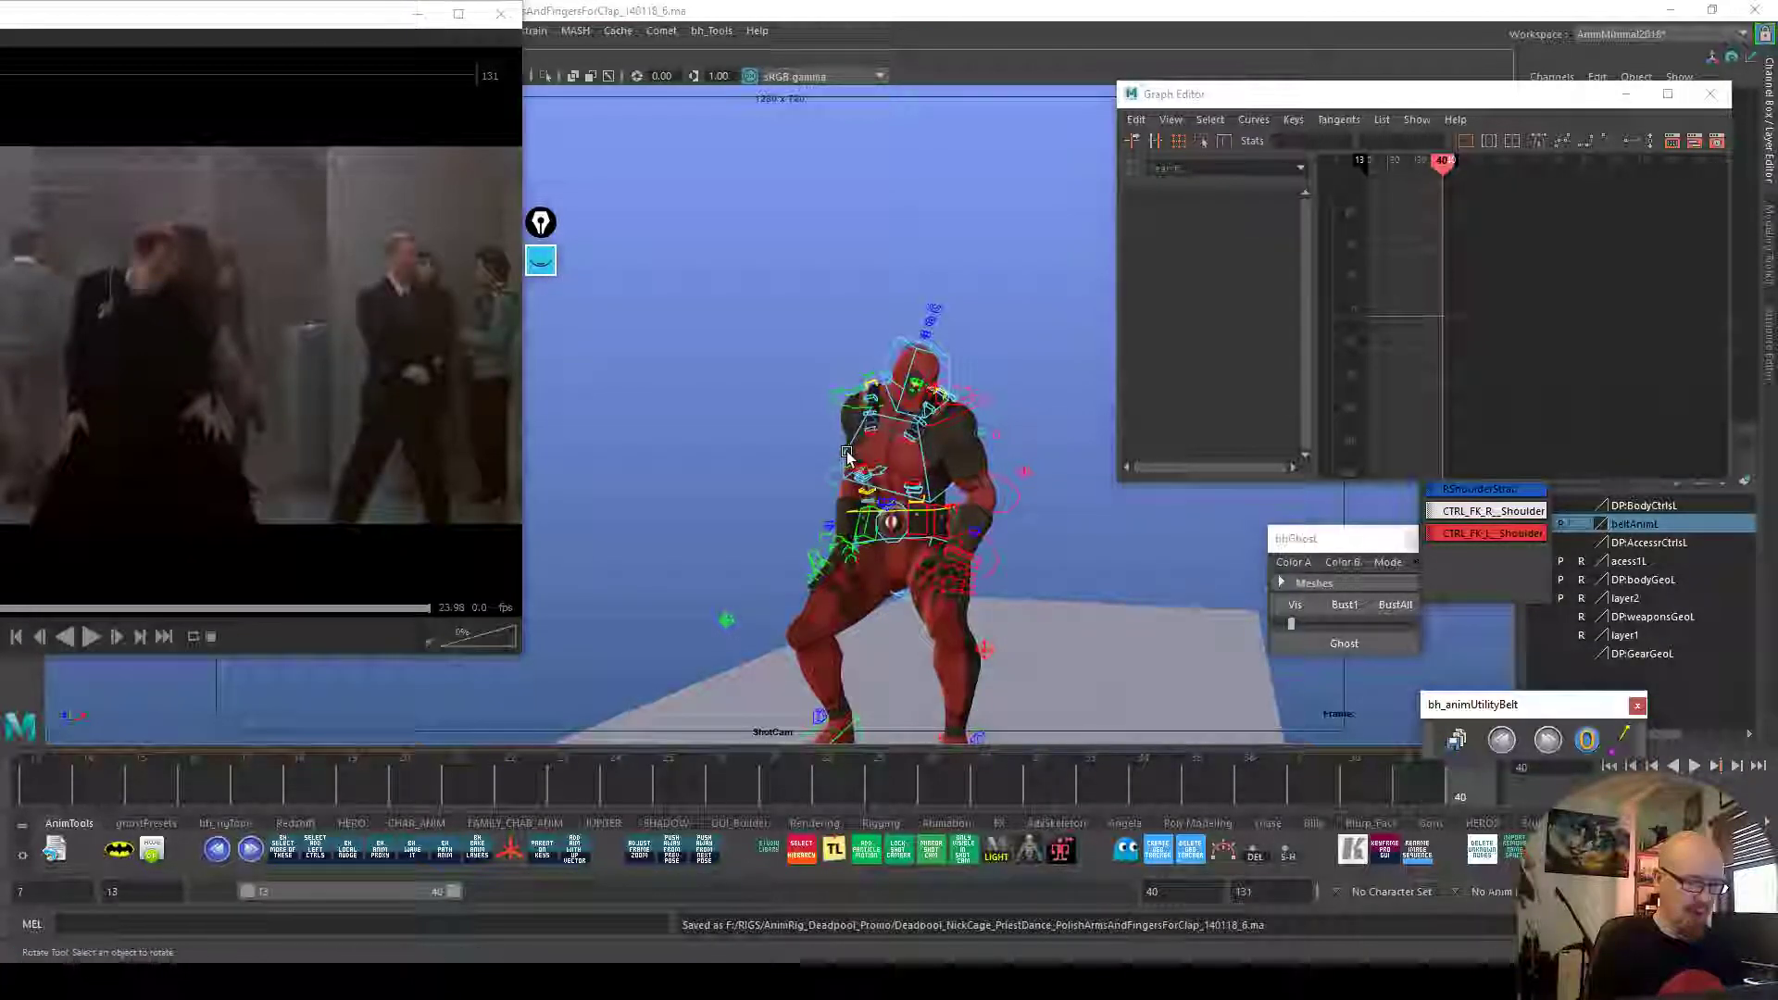
Close the reference video window and review the clap motion by playing and scrubbing to frame 30
click(500, 13)
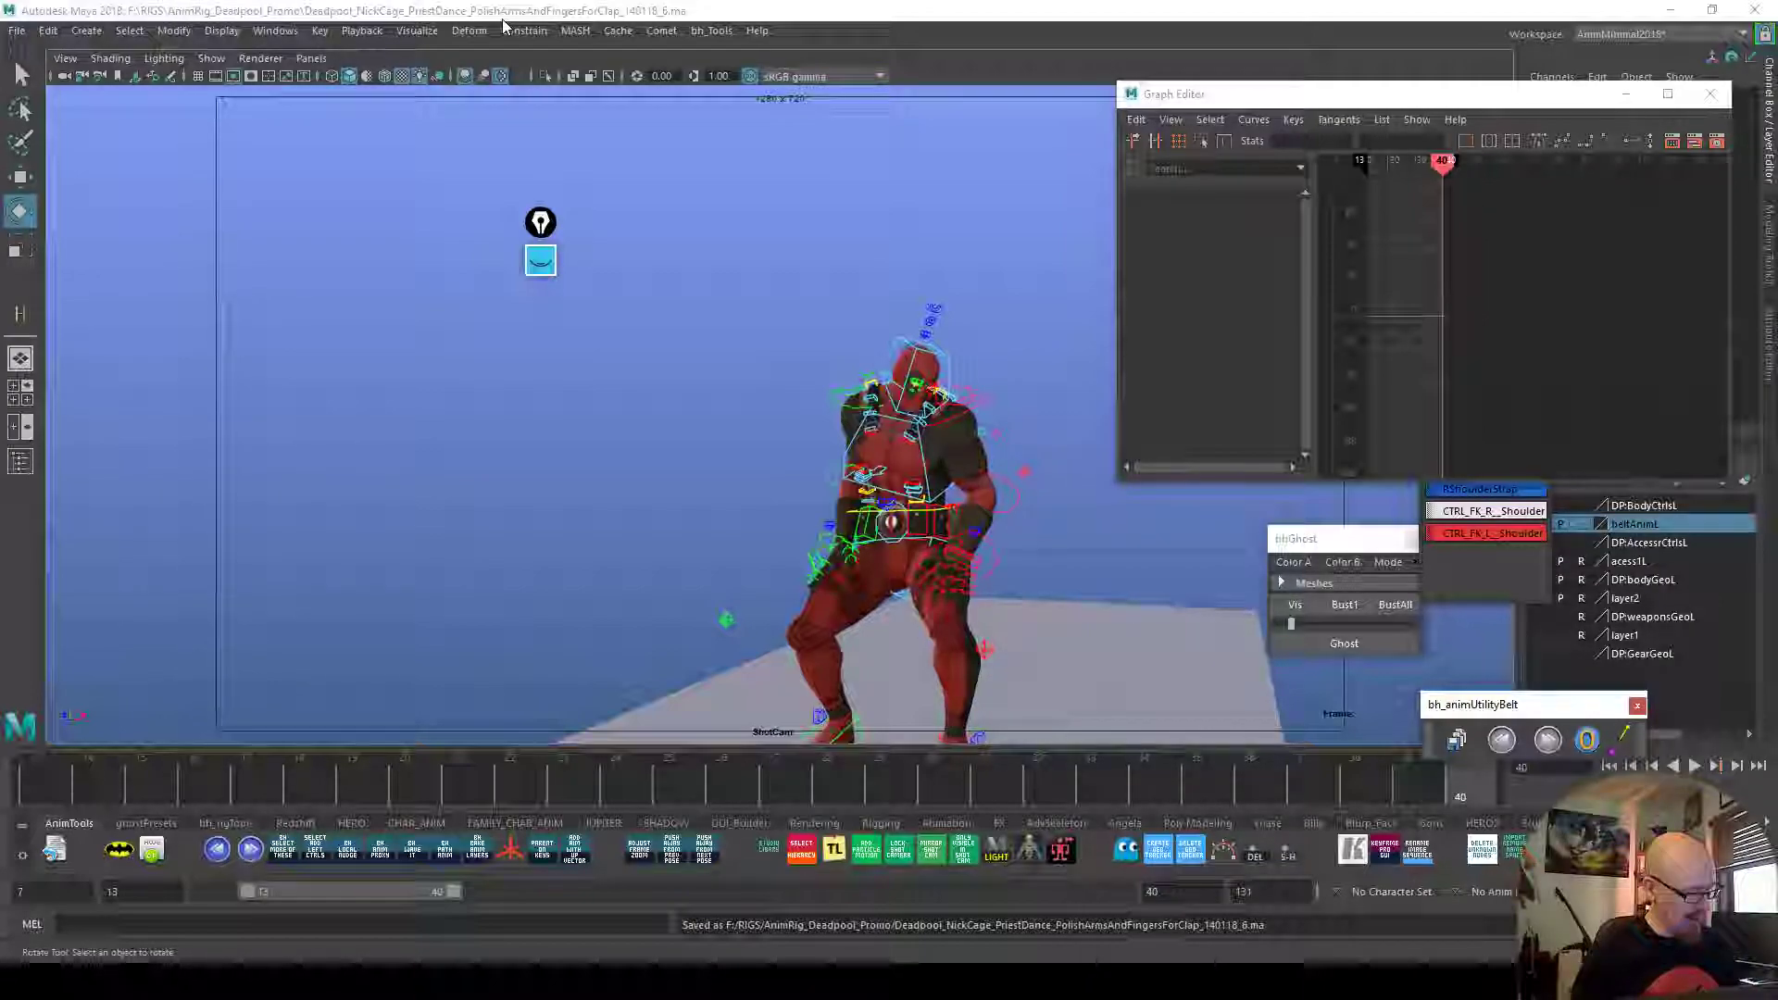
click(503, 19)
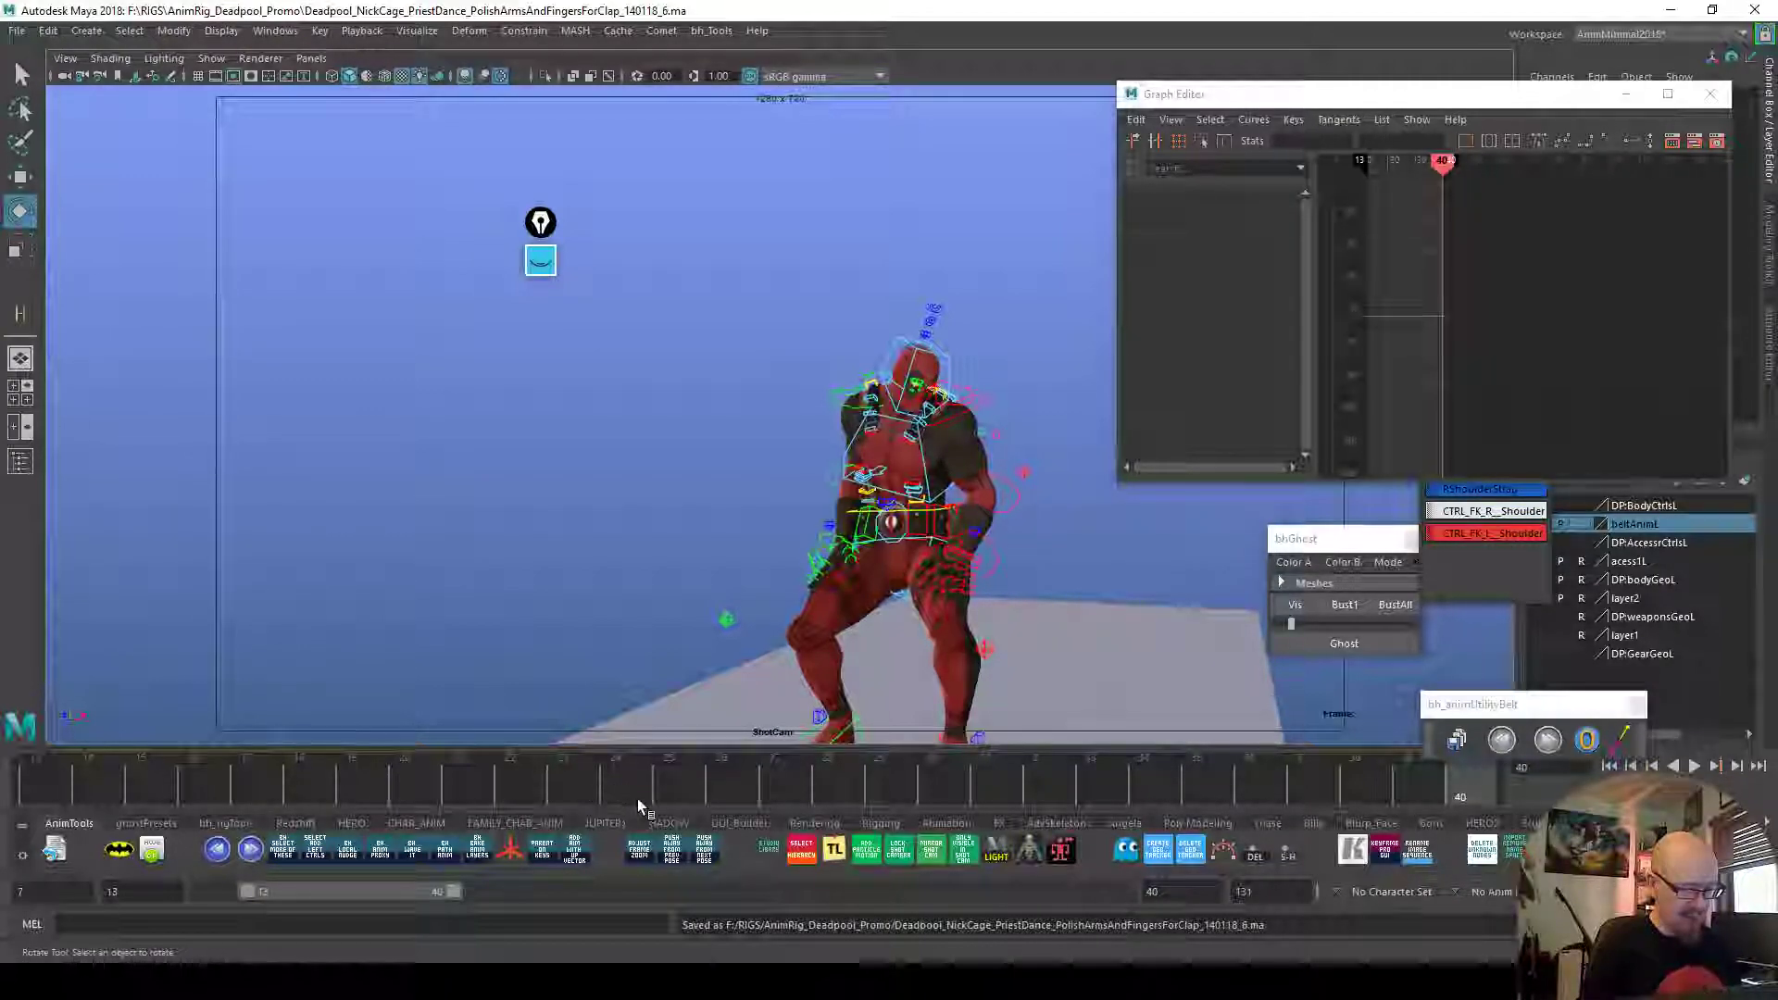
key(alt+v)
mouse_move(907, 798)
mouse_down()
mouse_move(615, 799)
mouse_move(953, 813)
mouse_up()
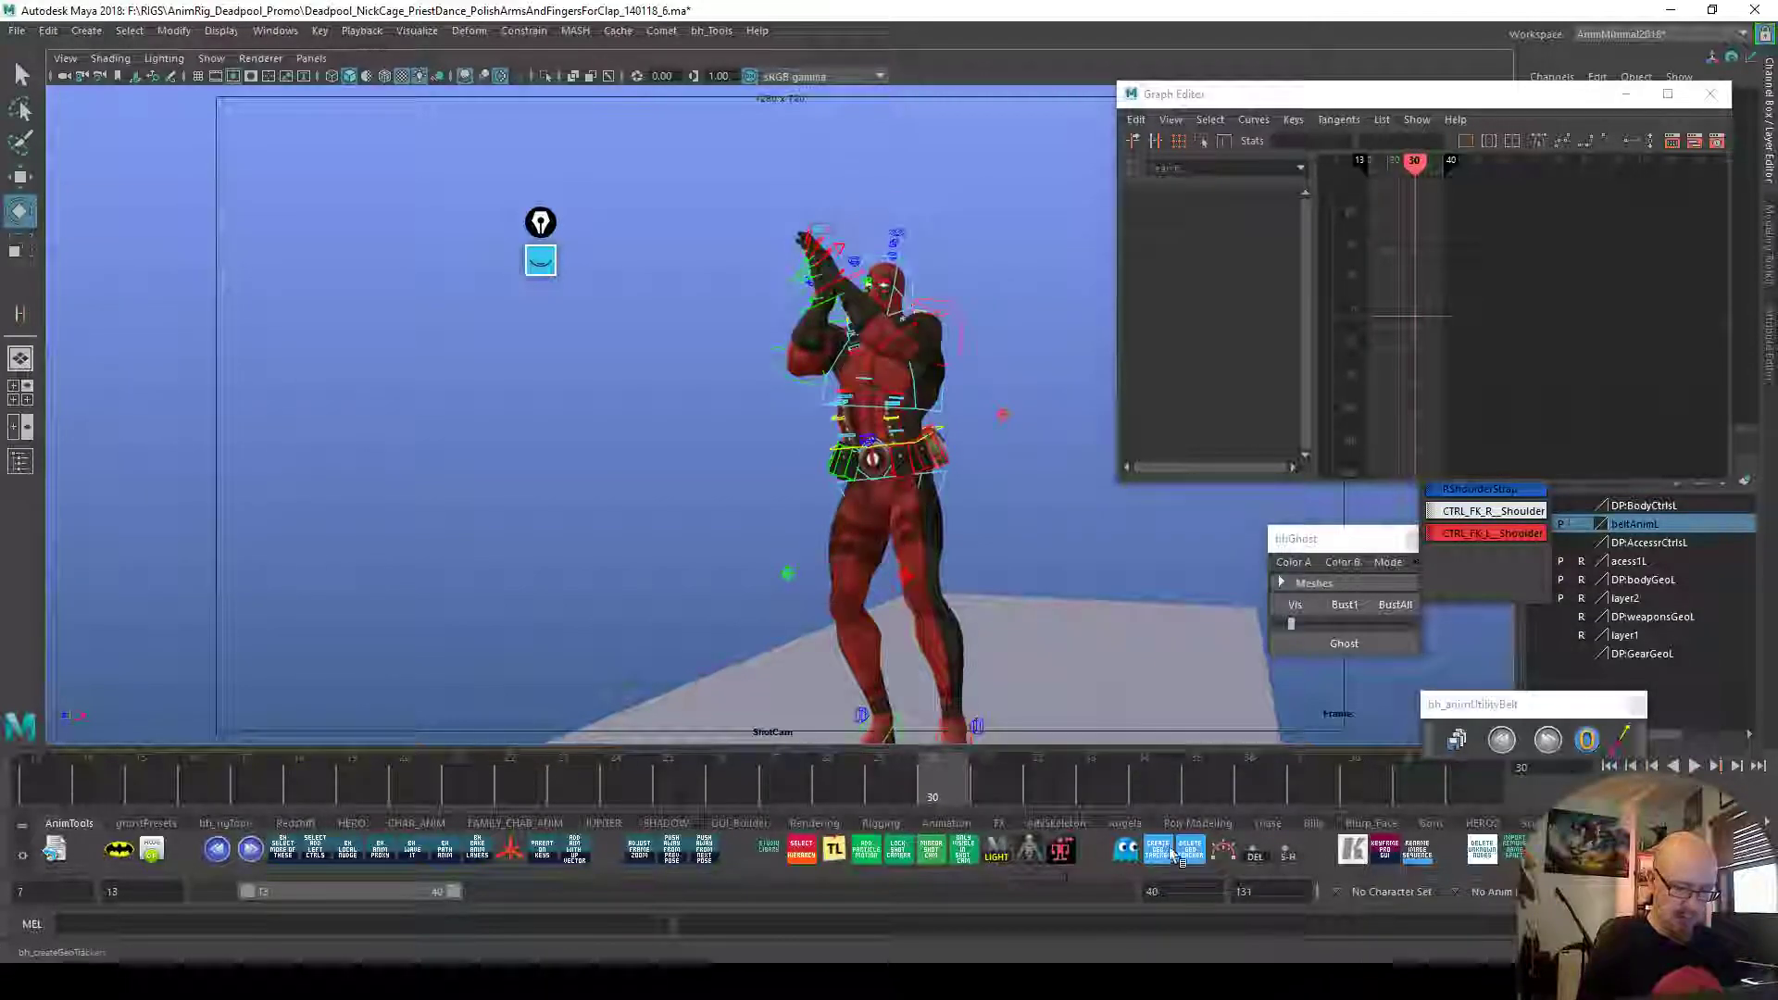
click(1384, 849)
click(1358, 430)
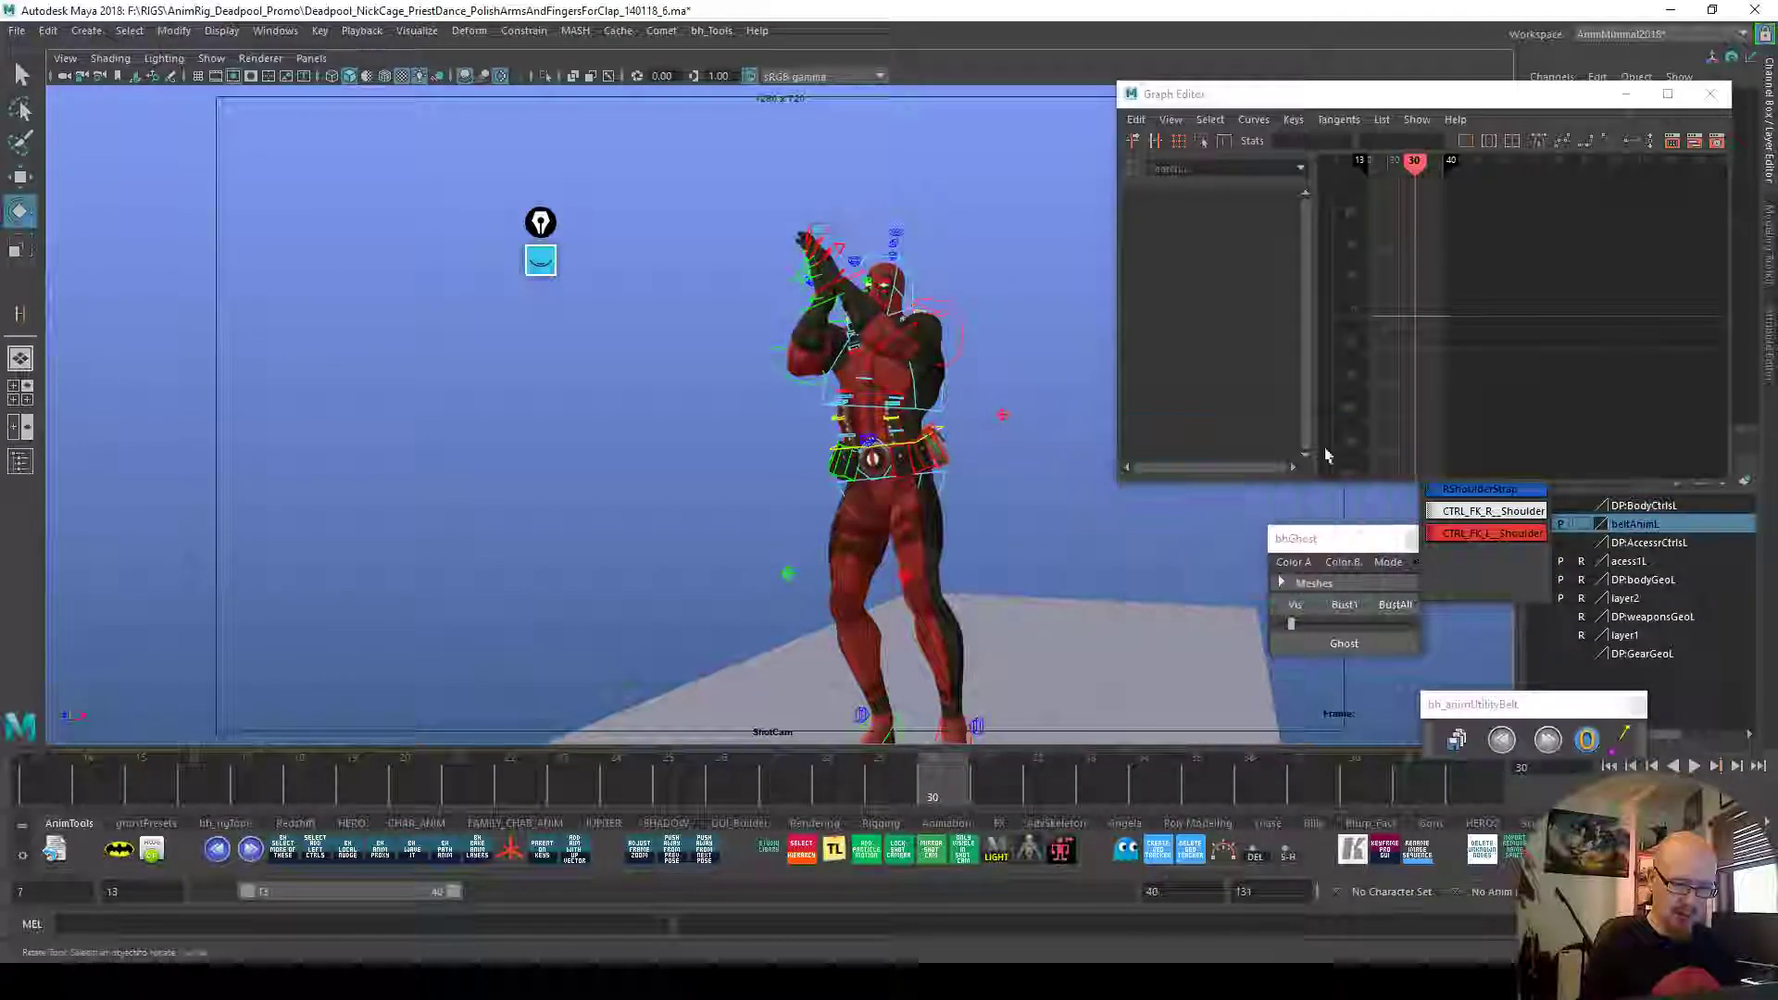
Select the body and chest controls at frame 28 and open the bh_animProxy tool beside the character
mouse_move(424, 794)
mouse_down()
mouse_move(774, 802)
mouse_move(846, 765)
mouse_up()
click(902, 420)
shift+click(887, 379)
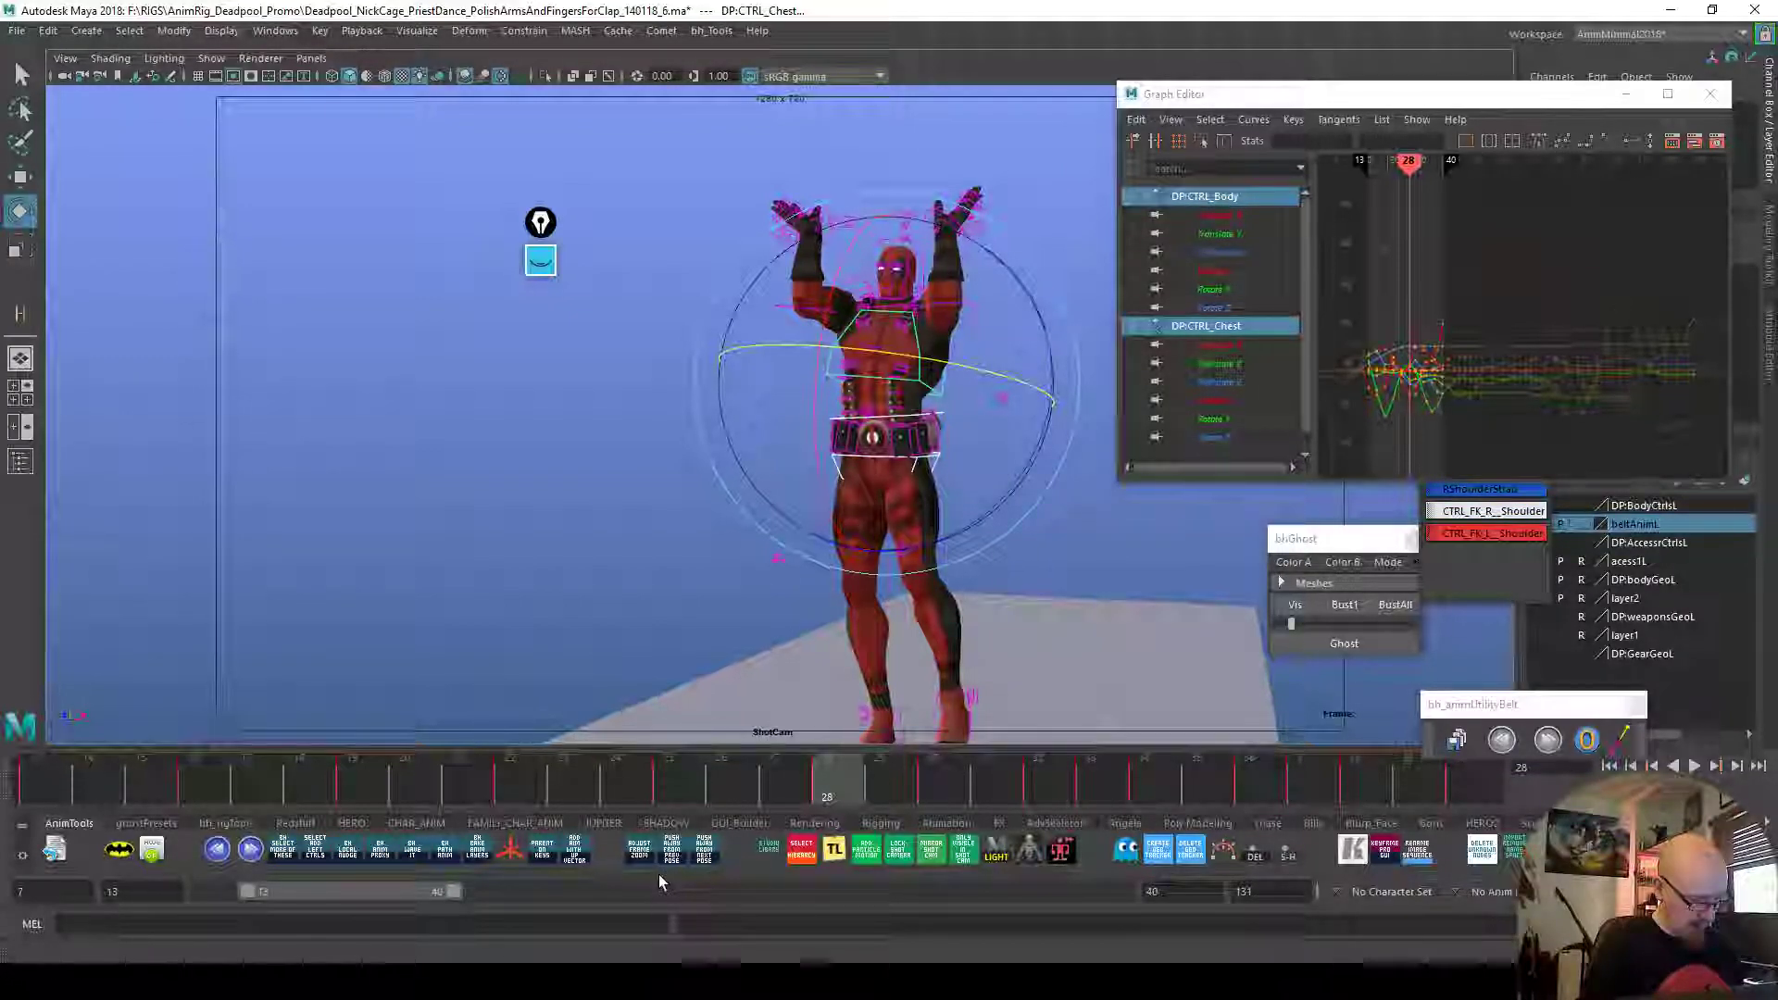
click(383, 854)
drag(1471, 33, 387, 405)
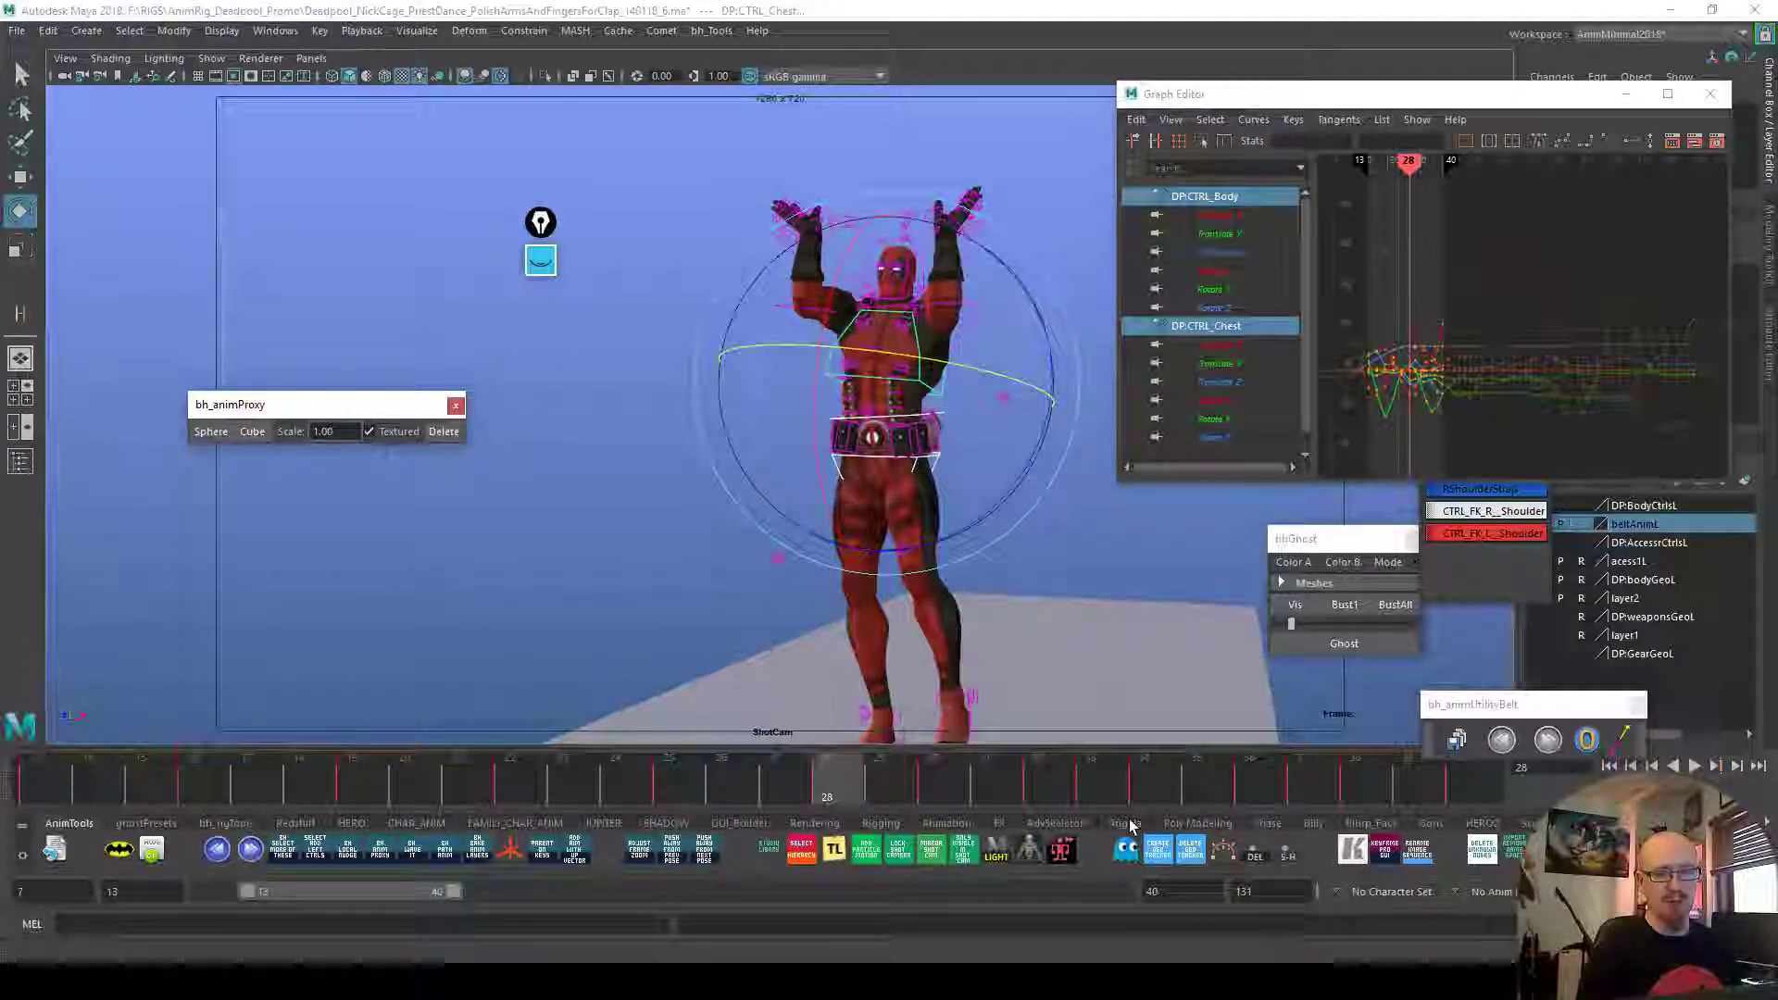
Close the Graph Editor, bhGhost and control picker windows to clear the viewport
click(1710, 93)
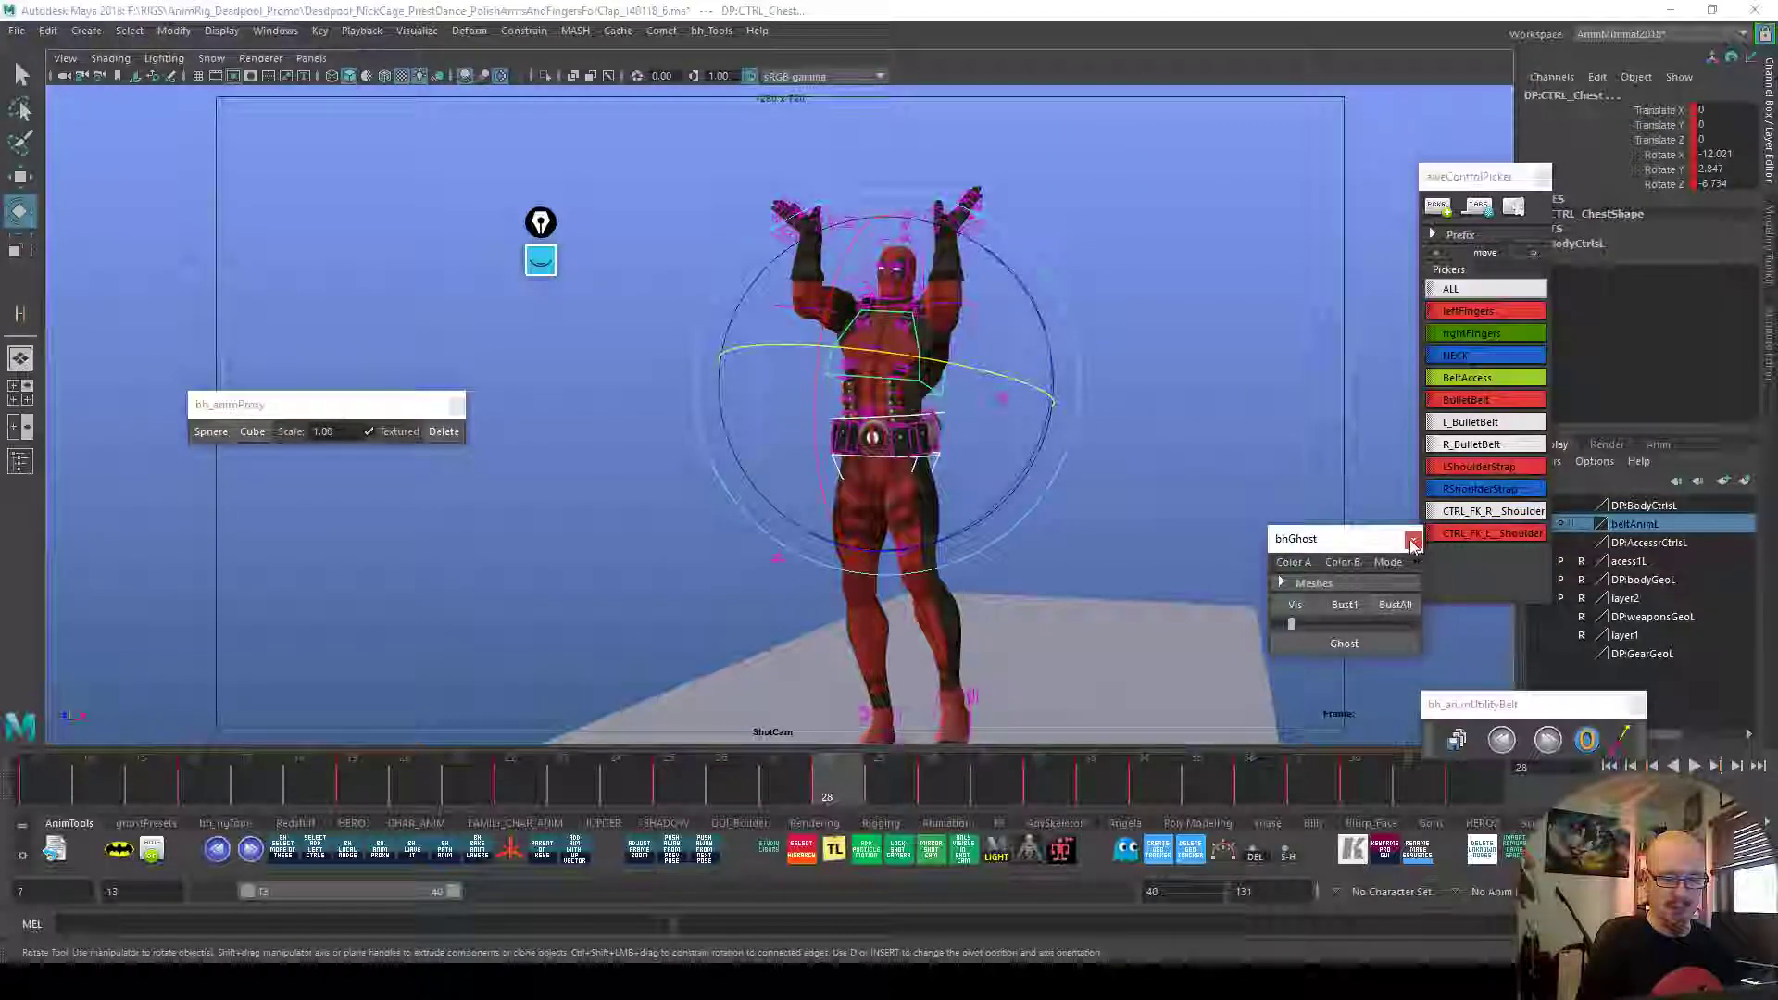
click(1409, 538)
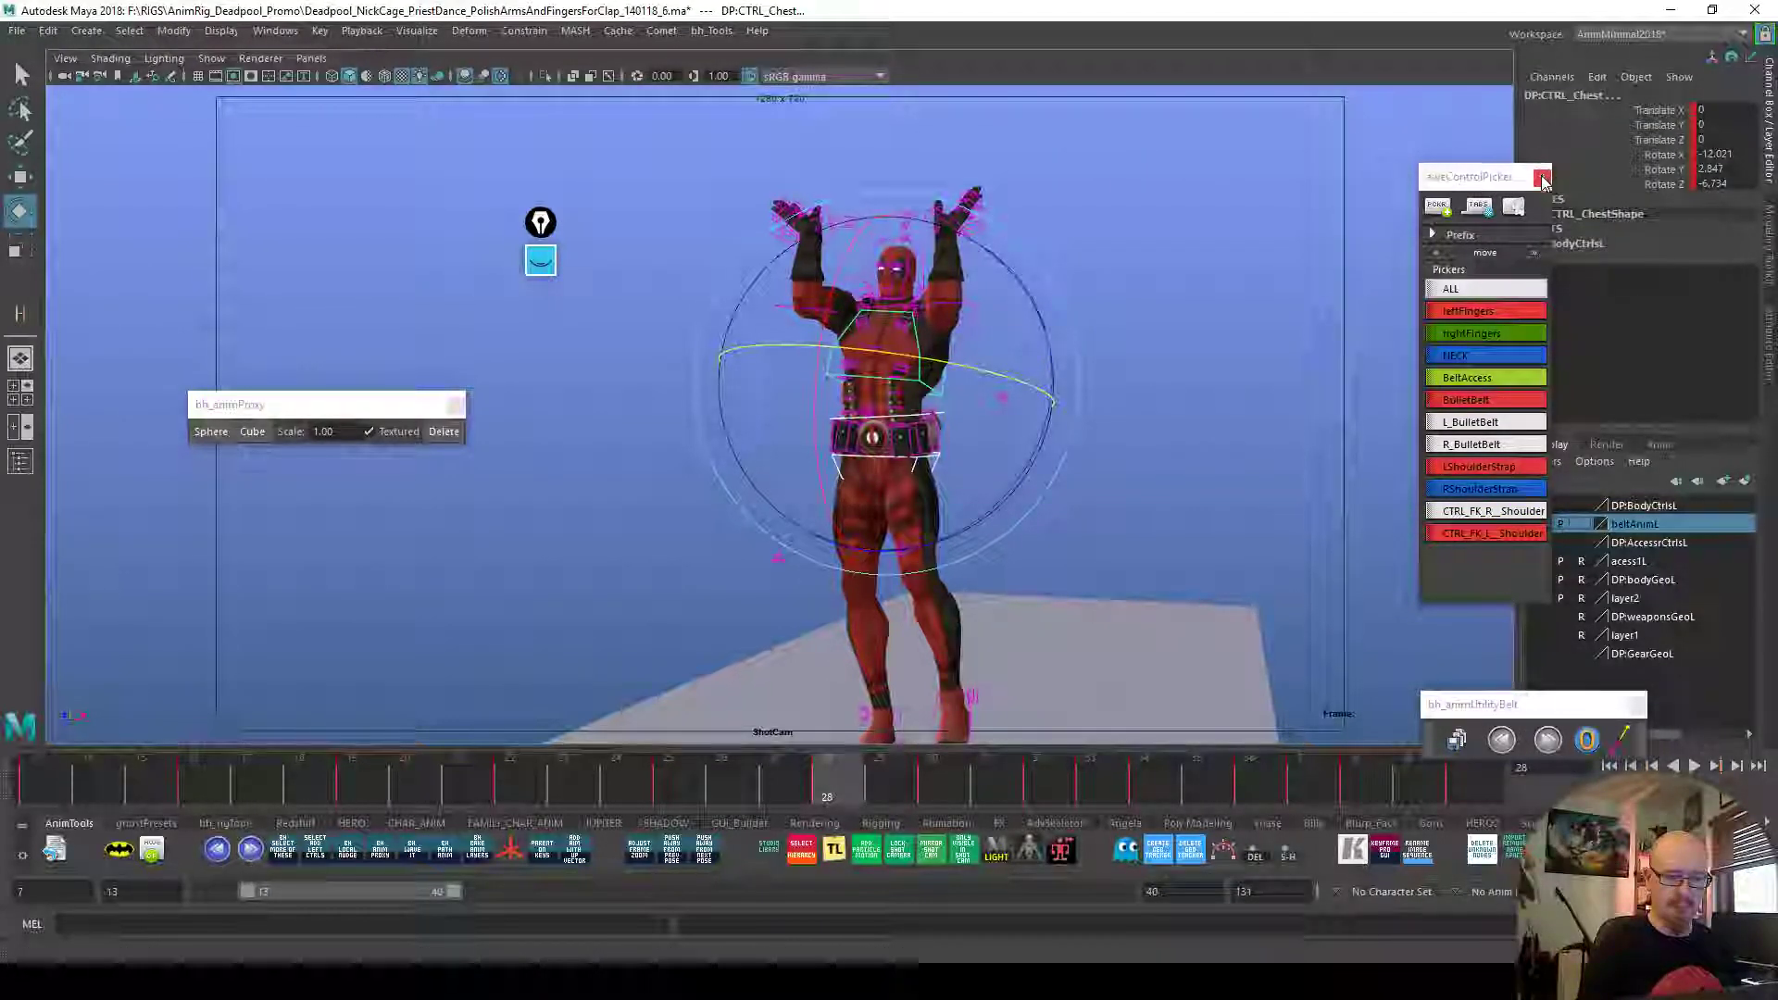
click(1541, 181)
Reselect the body and chest controls, create textured cube proxies for them at scale 1.59, and play back the proxy motion
click(1158, 491)
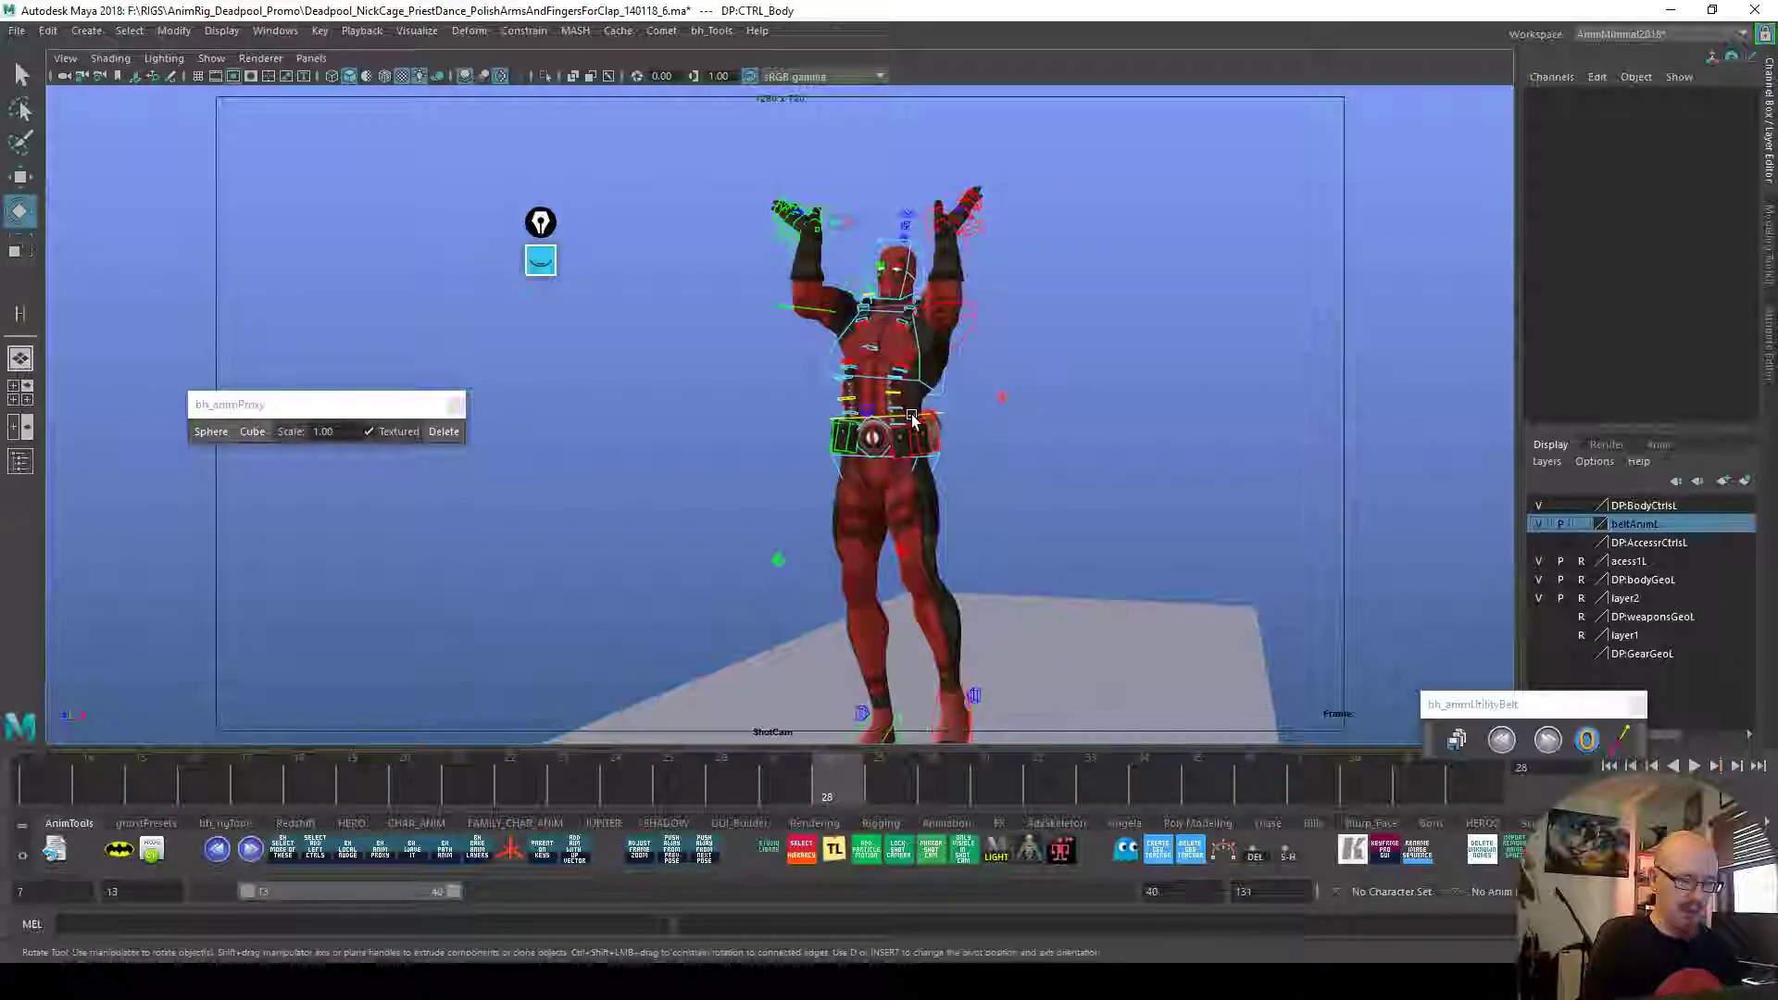
click(940, 441)
key(w)
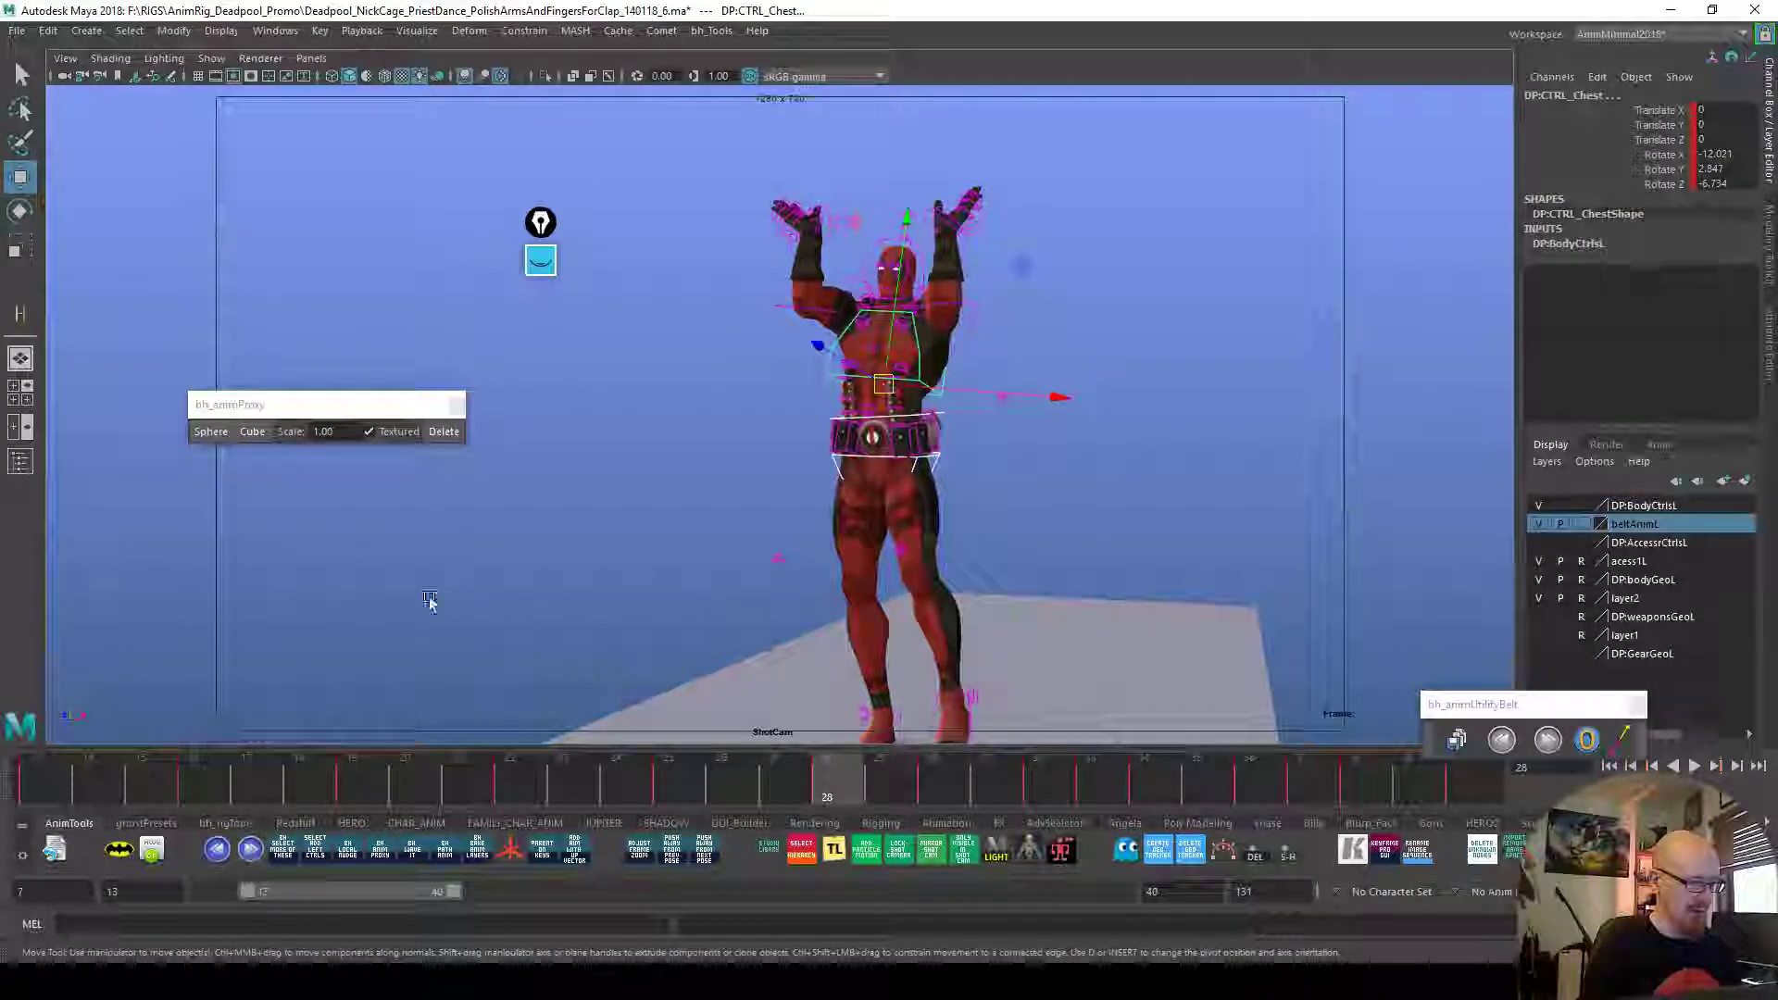
click(252, 432)
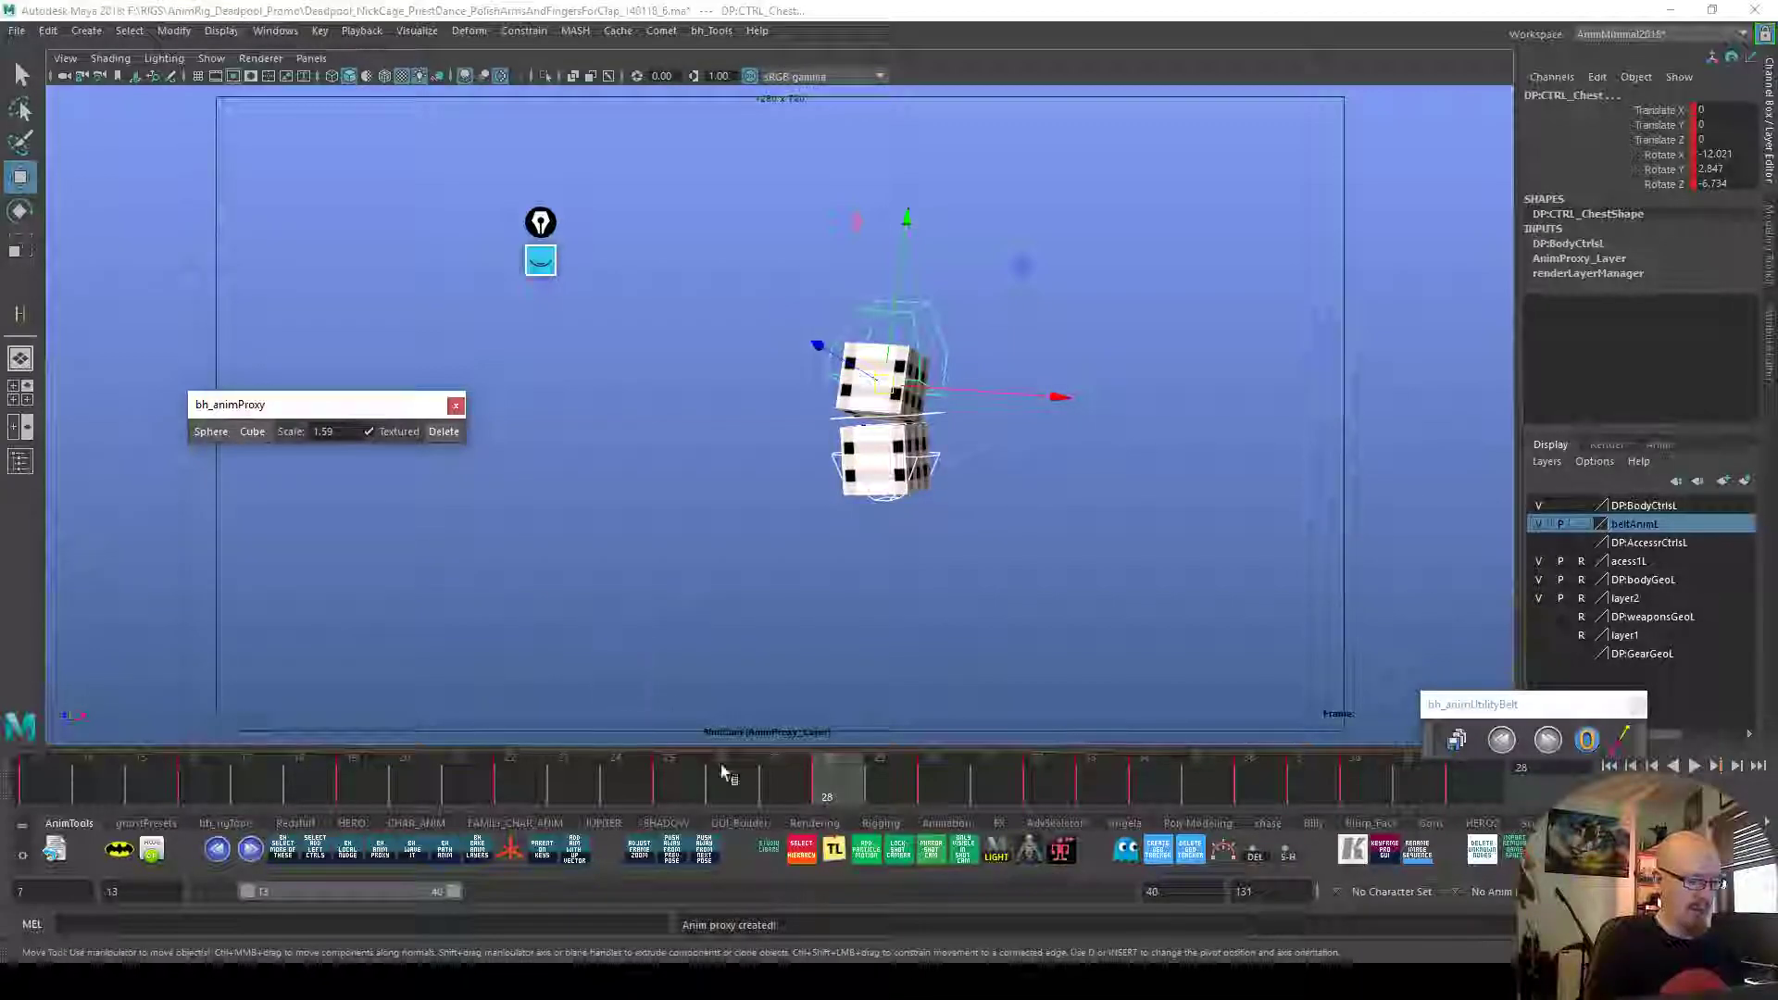
click(74, 787)
key(alt+v)
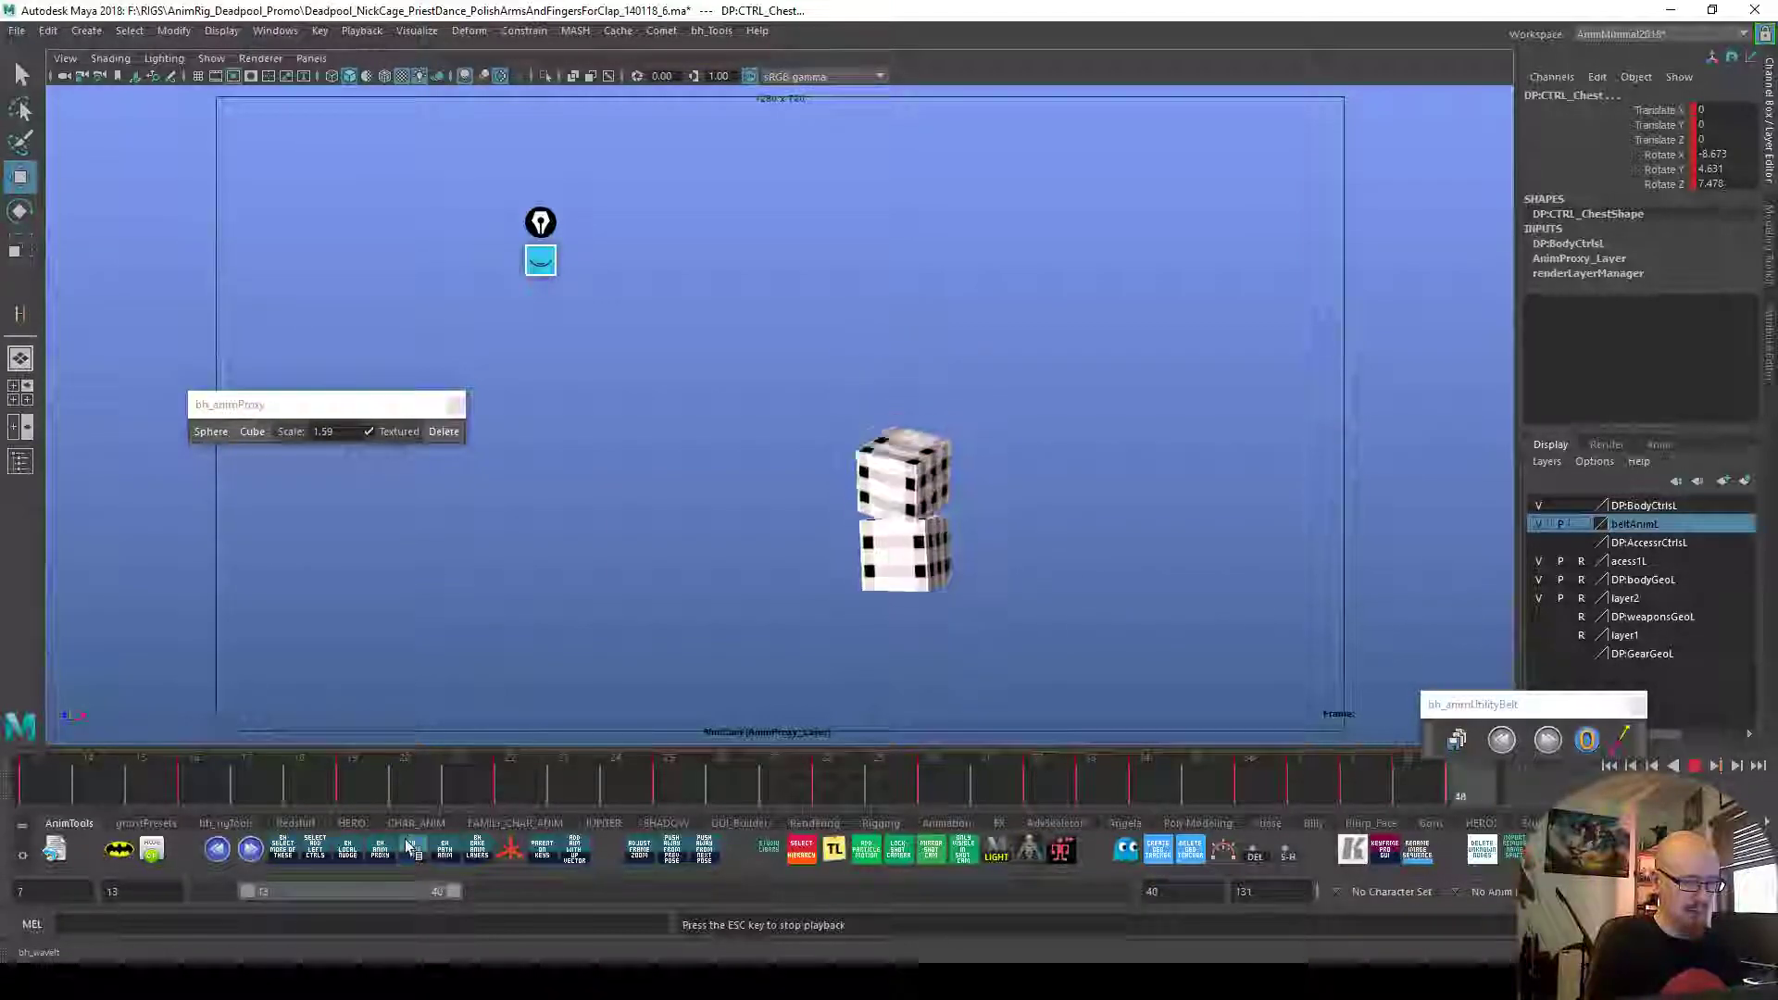
Rotate the chest control at frame 23 to about 4.3, -9.3 and 3.8 degrees in X, Y and Z, and key its rotation
mouse_move(533, 773)
mouse_down()
mouse_move(655, 785)
mouse_move(268, 788)
mouse_move(510, 795)
mouse_up()
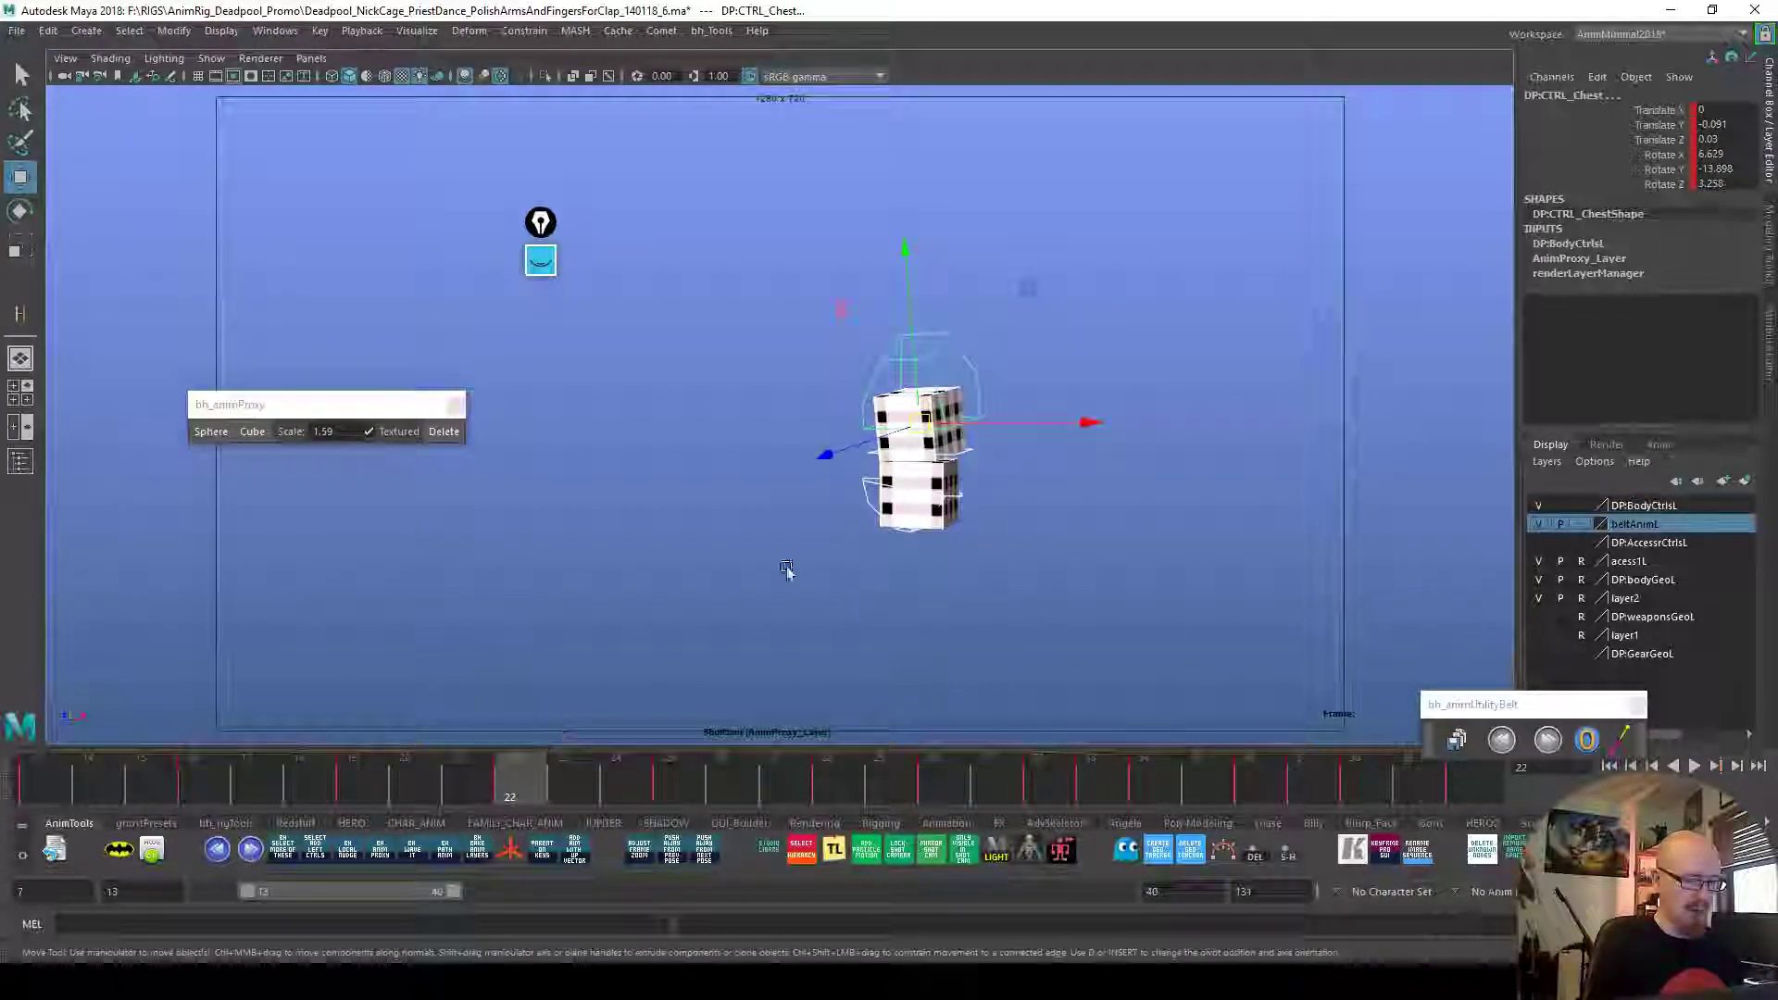
drag(537, 790, 560, 794)
key(e)
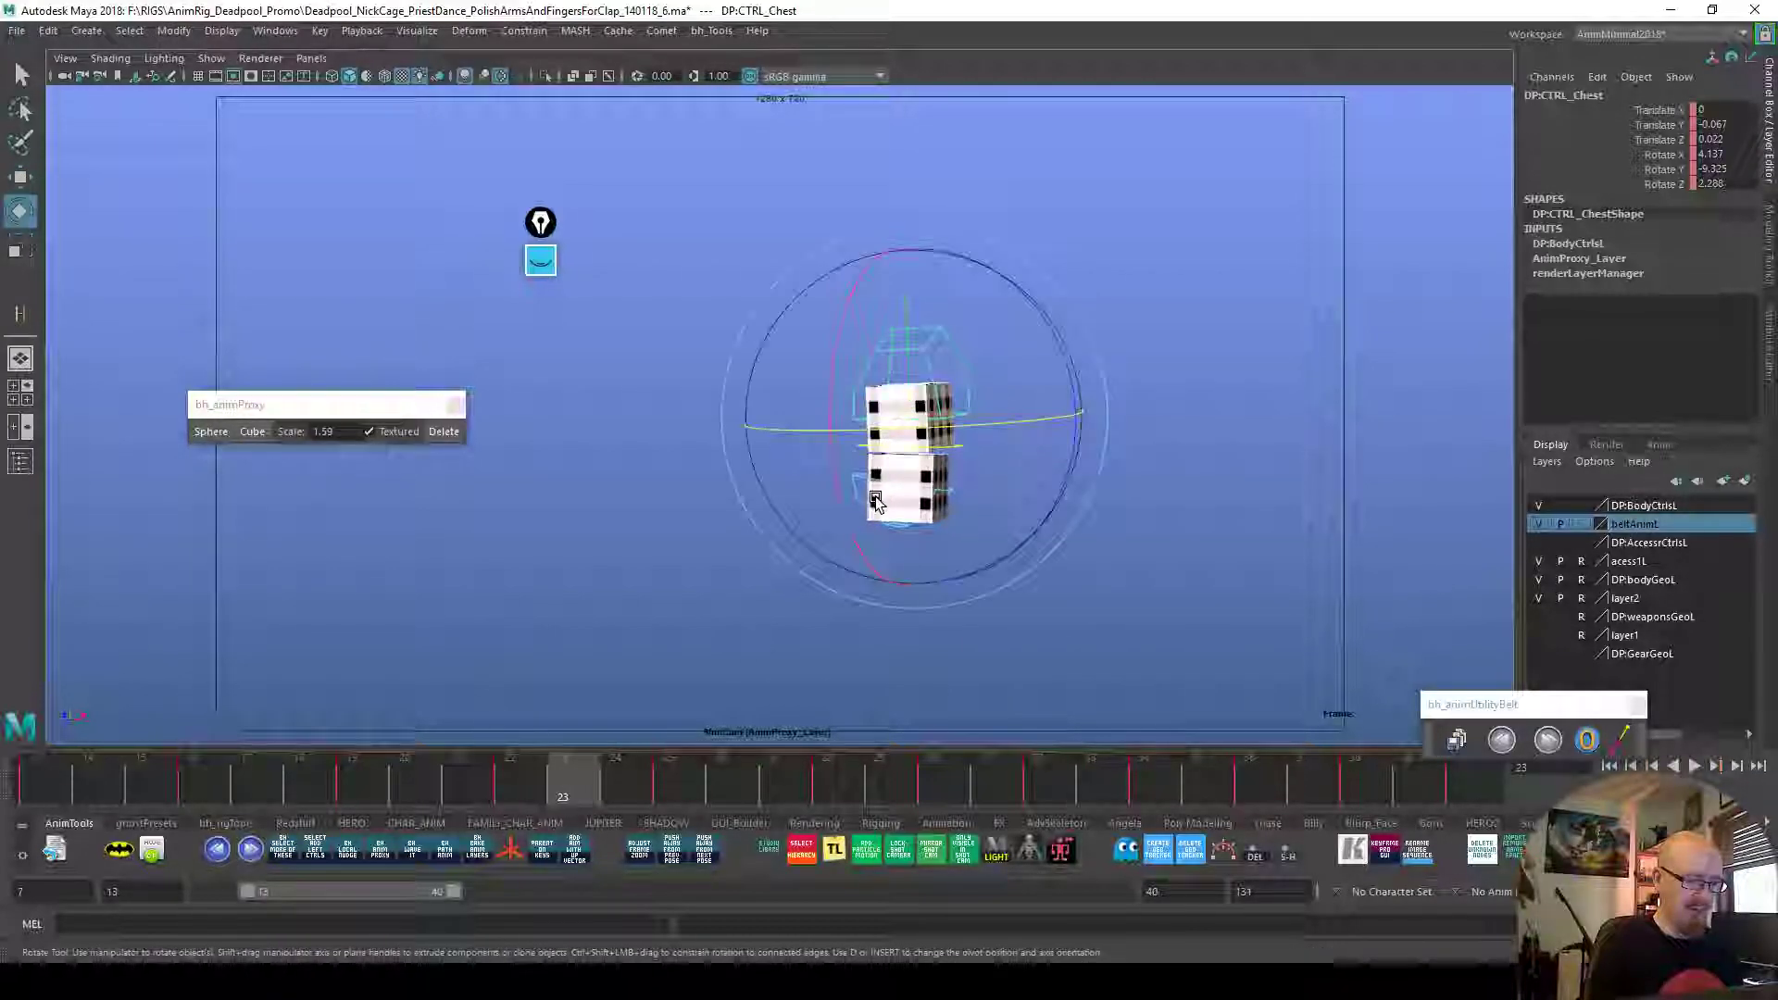
drag(841, 521, 1044, 524)
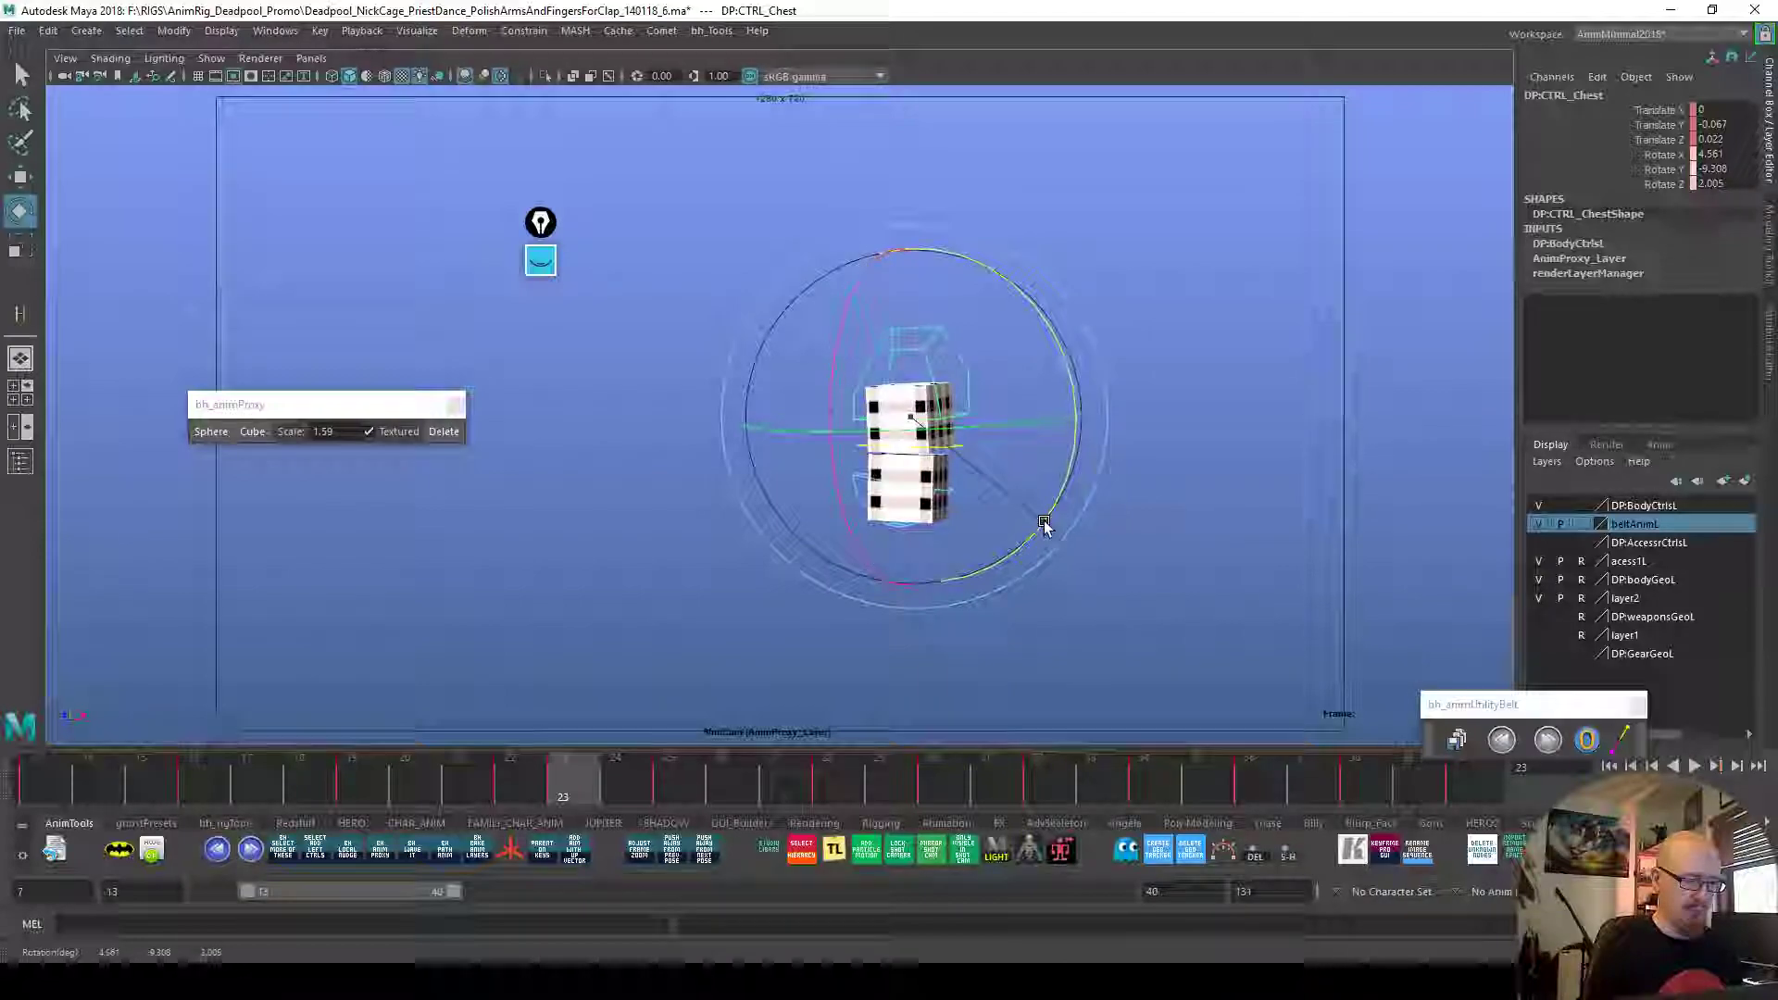
key(shift+e)
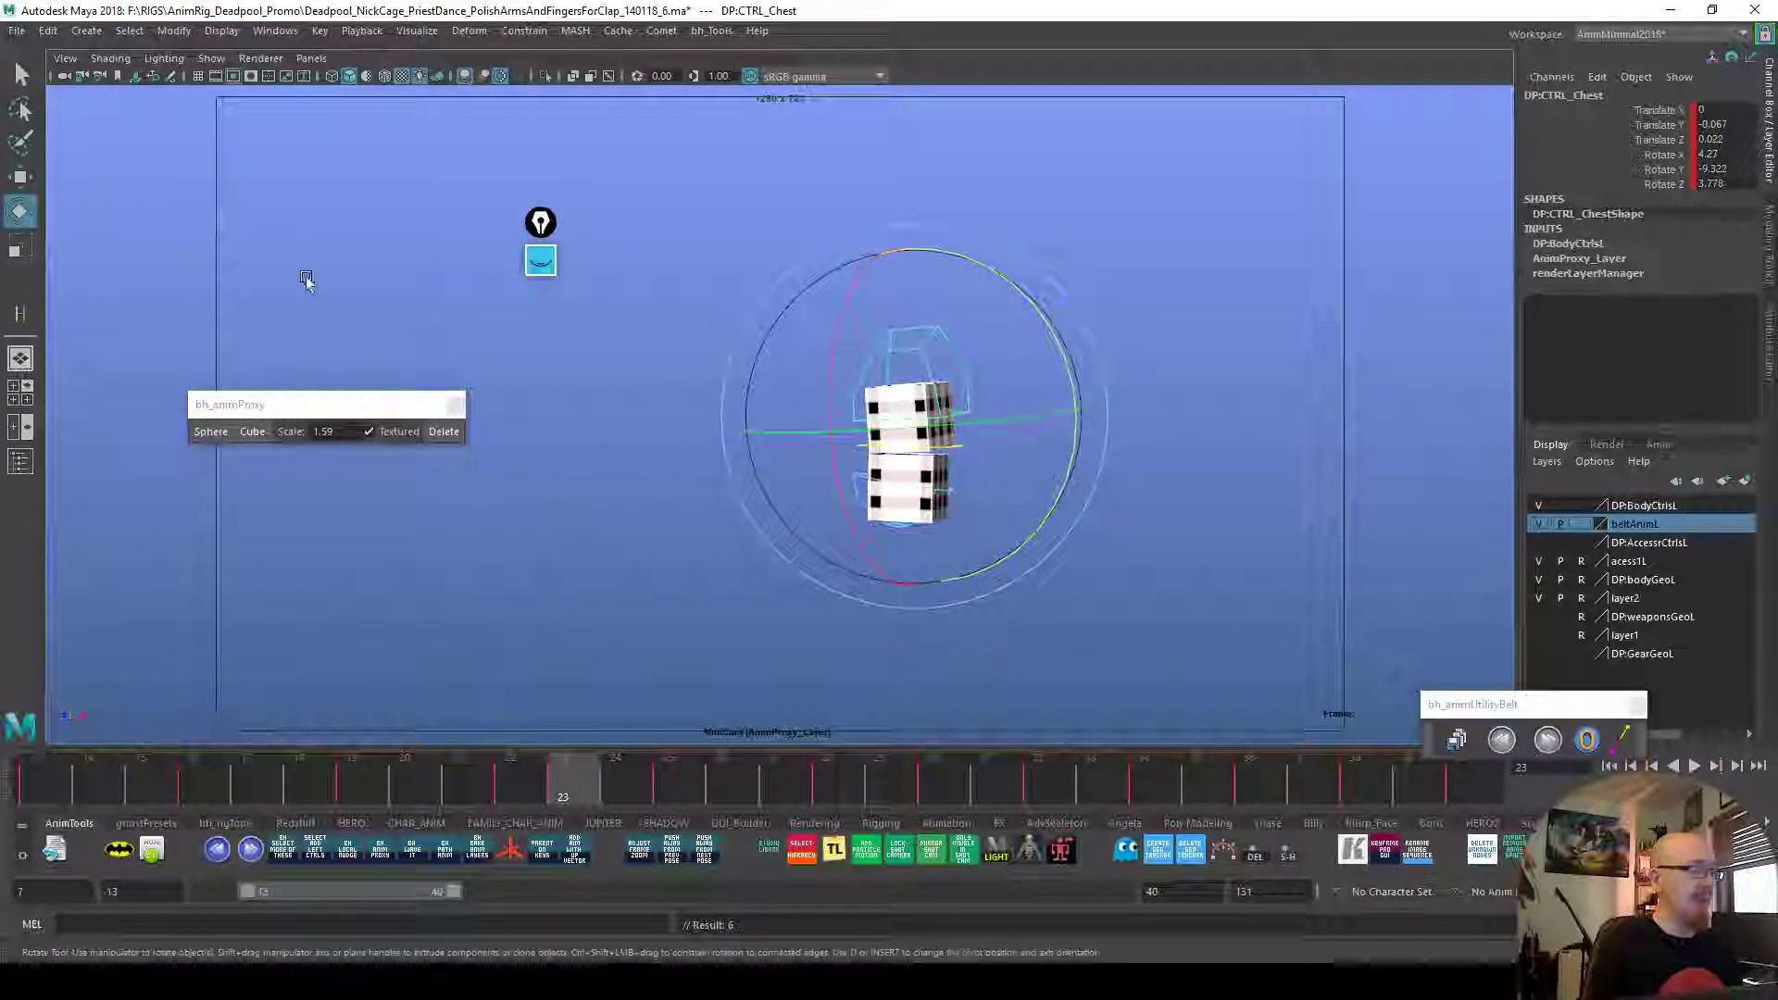
Save the scene, and save it again under the name Deadpool_NickCage_PriestDance_ChestHipsProxyPAss_140118_6.ma
click(16, 30)
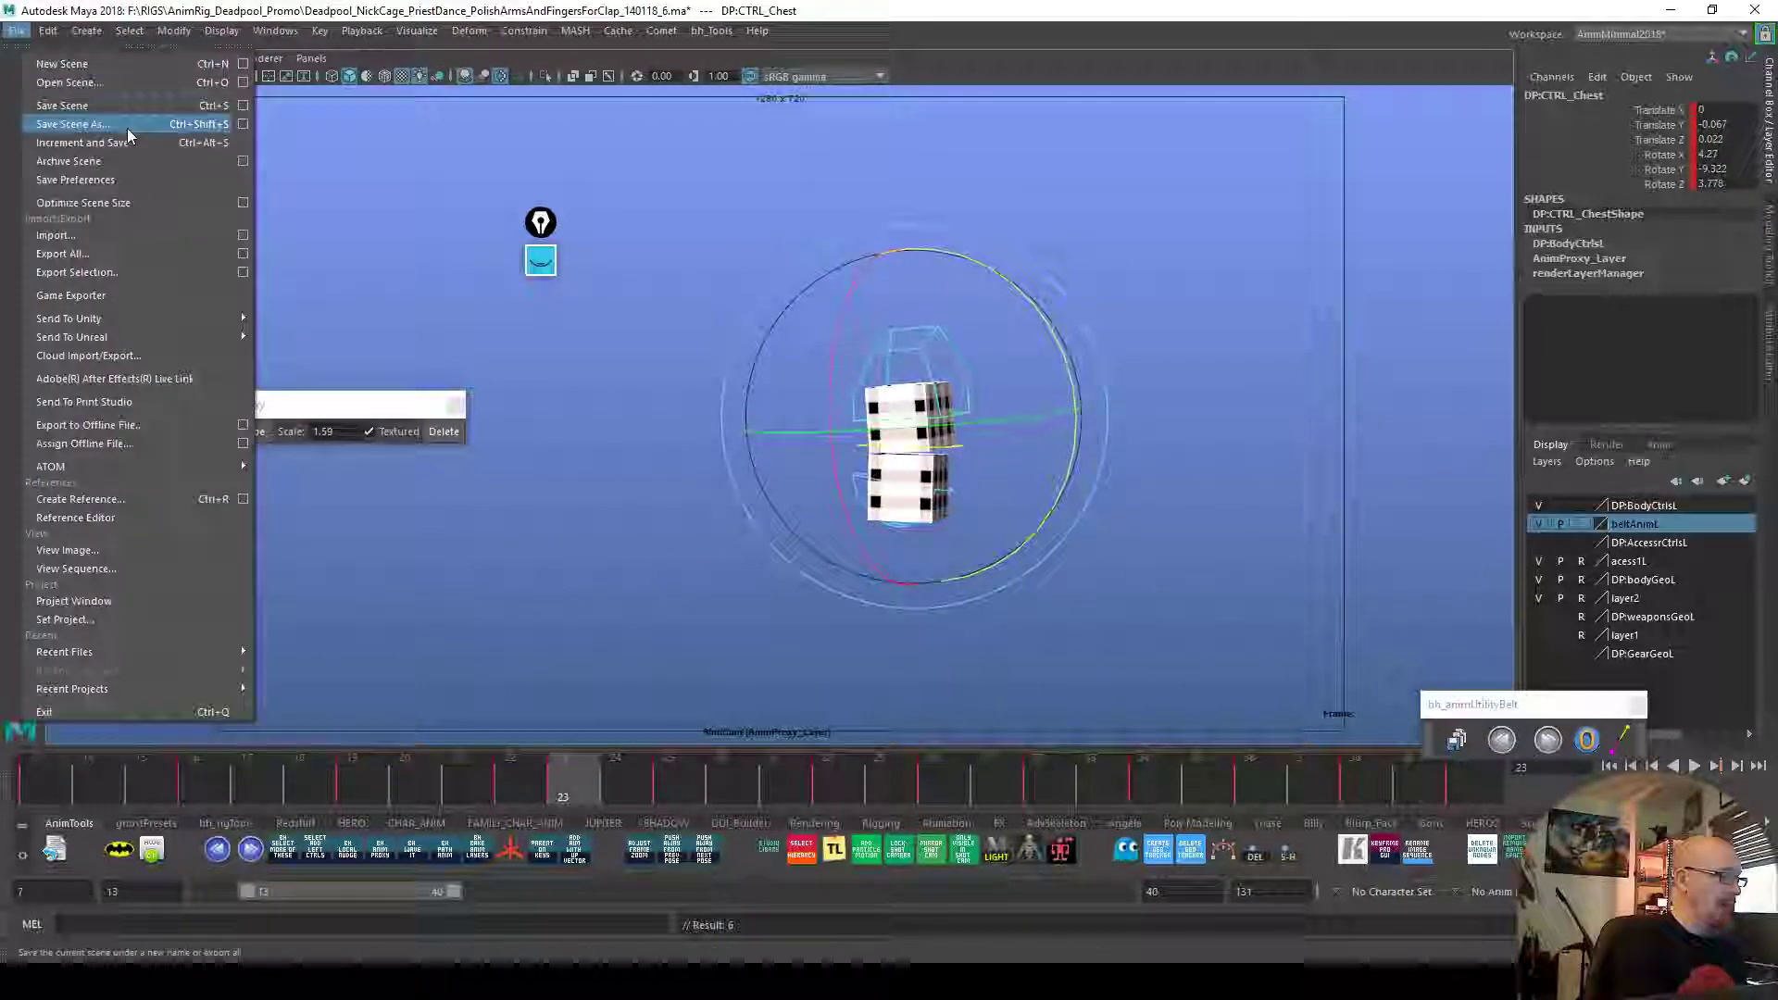
click(122, 109)
click(17, 31)
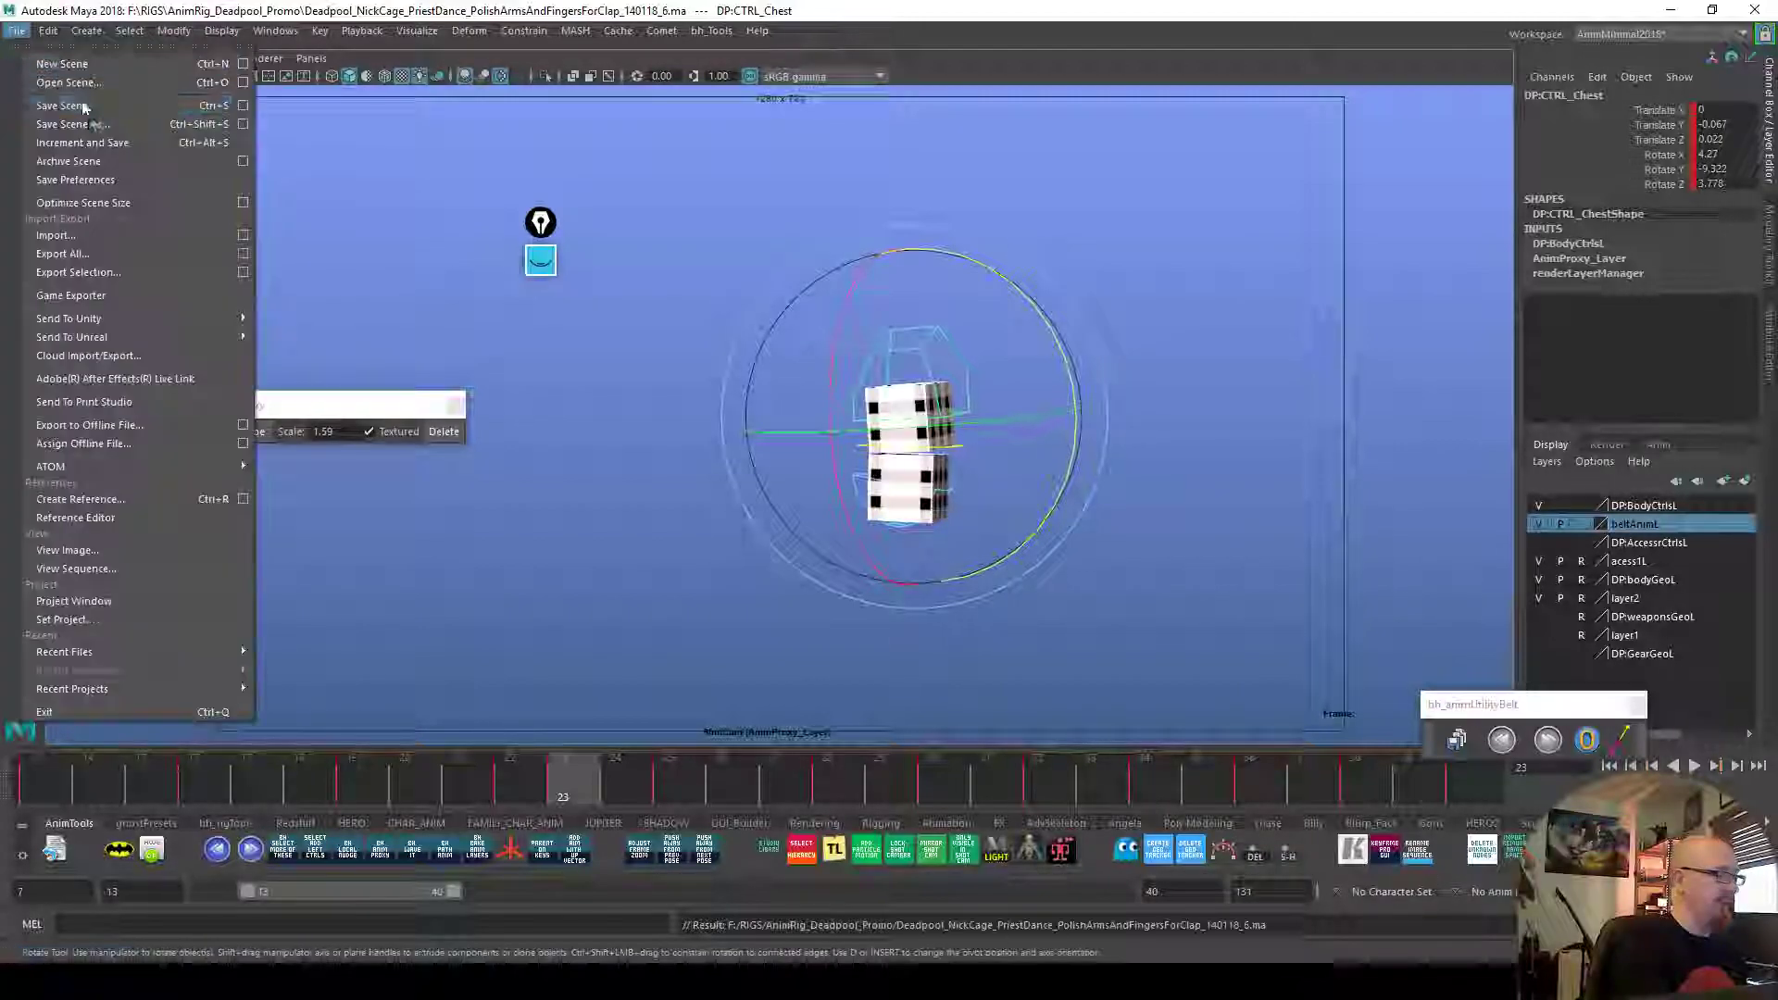
click(105, 123)
drag(871, 658, 736, 666)
key(BackSpace)
key(BackSpace)
text(S)
key(BackSpace)
text(Che)
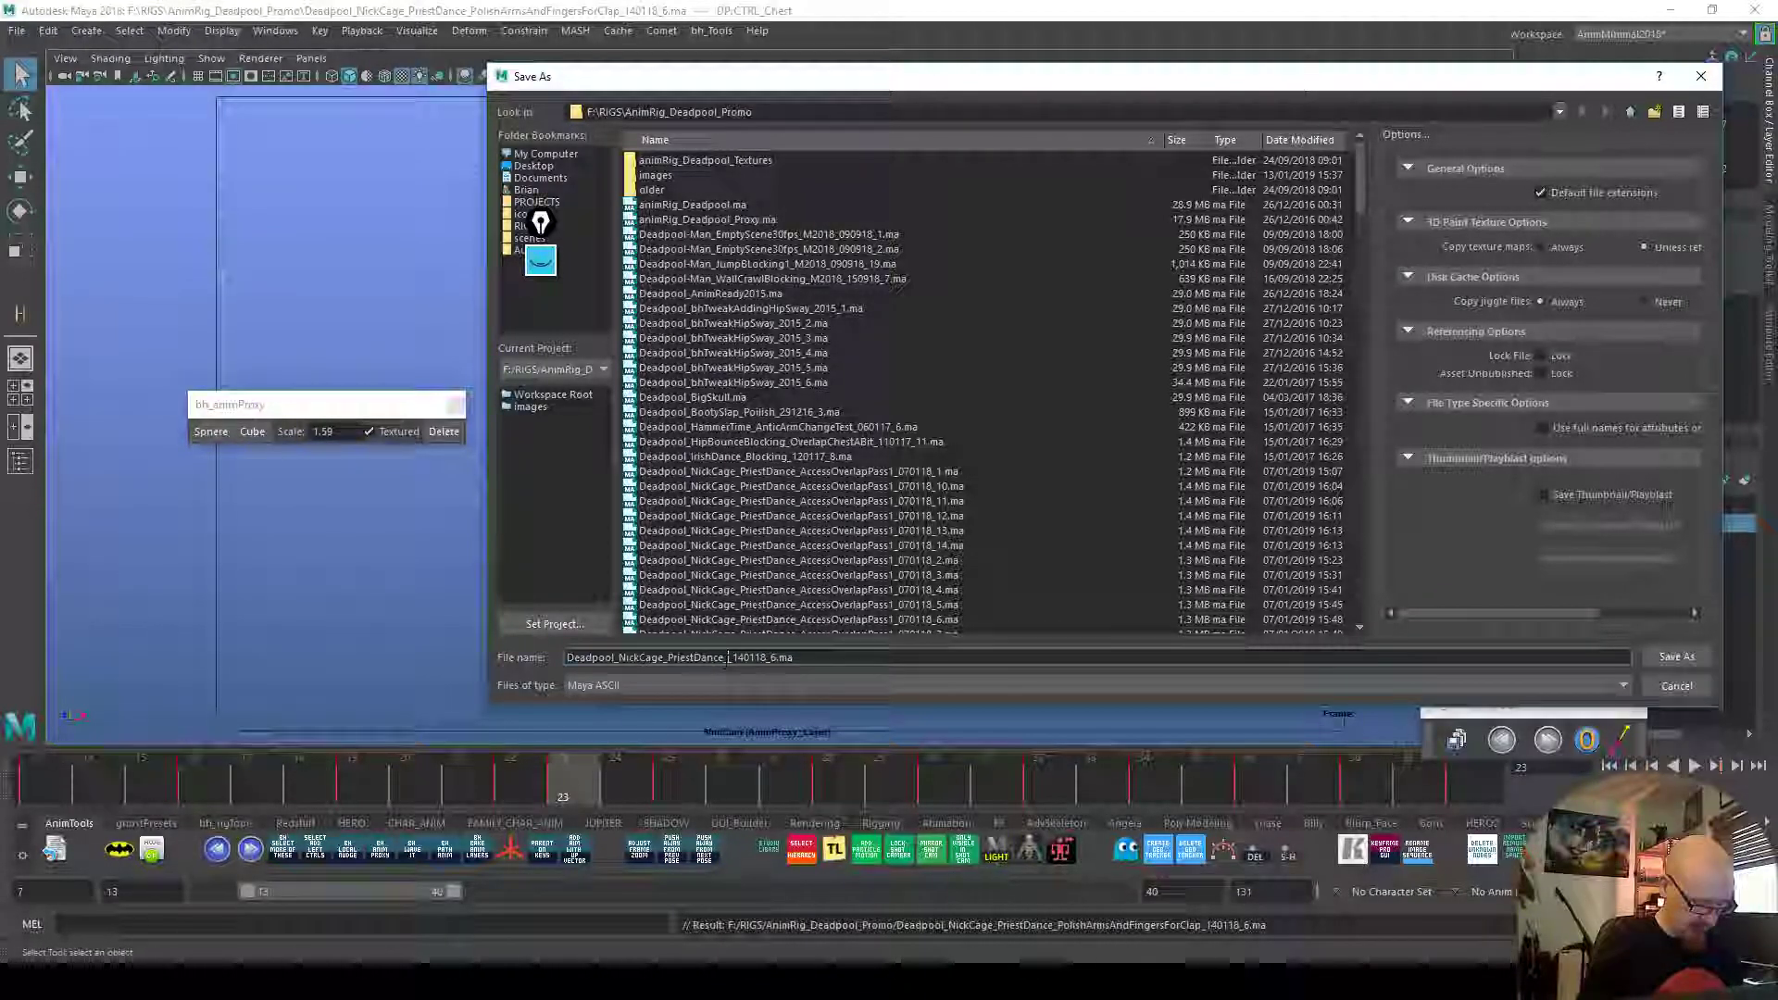
text(stHips)
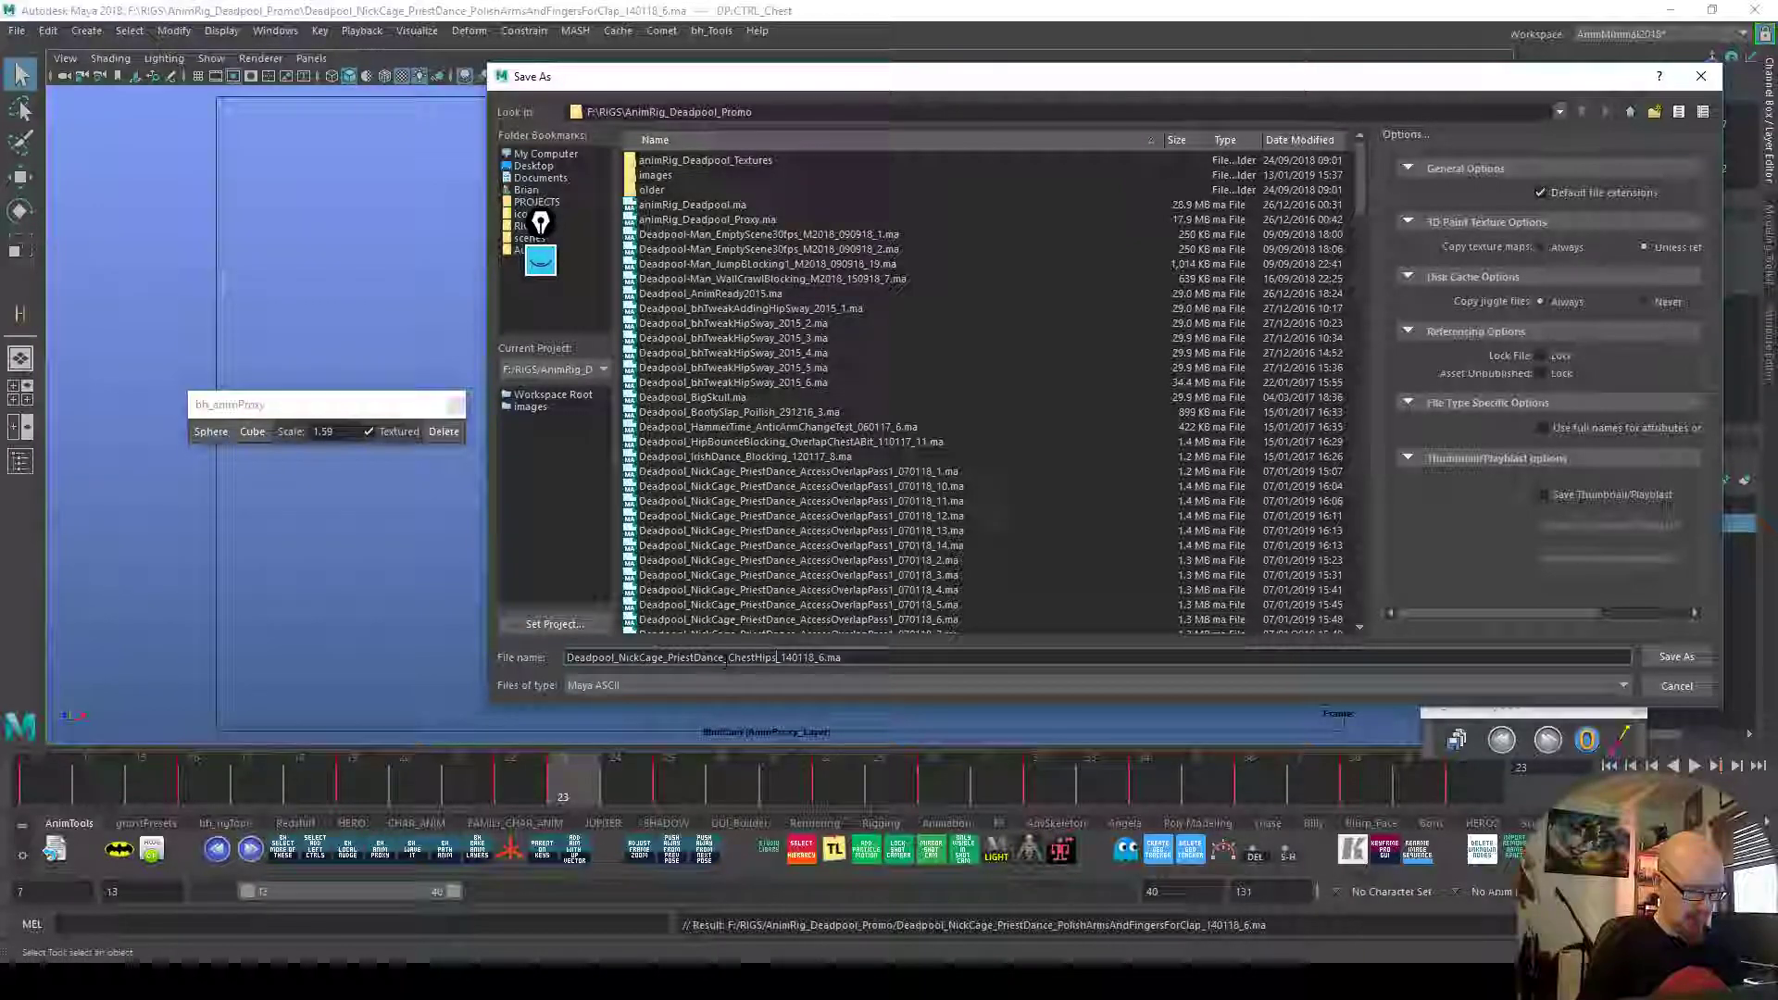
text(ProxyPAs)
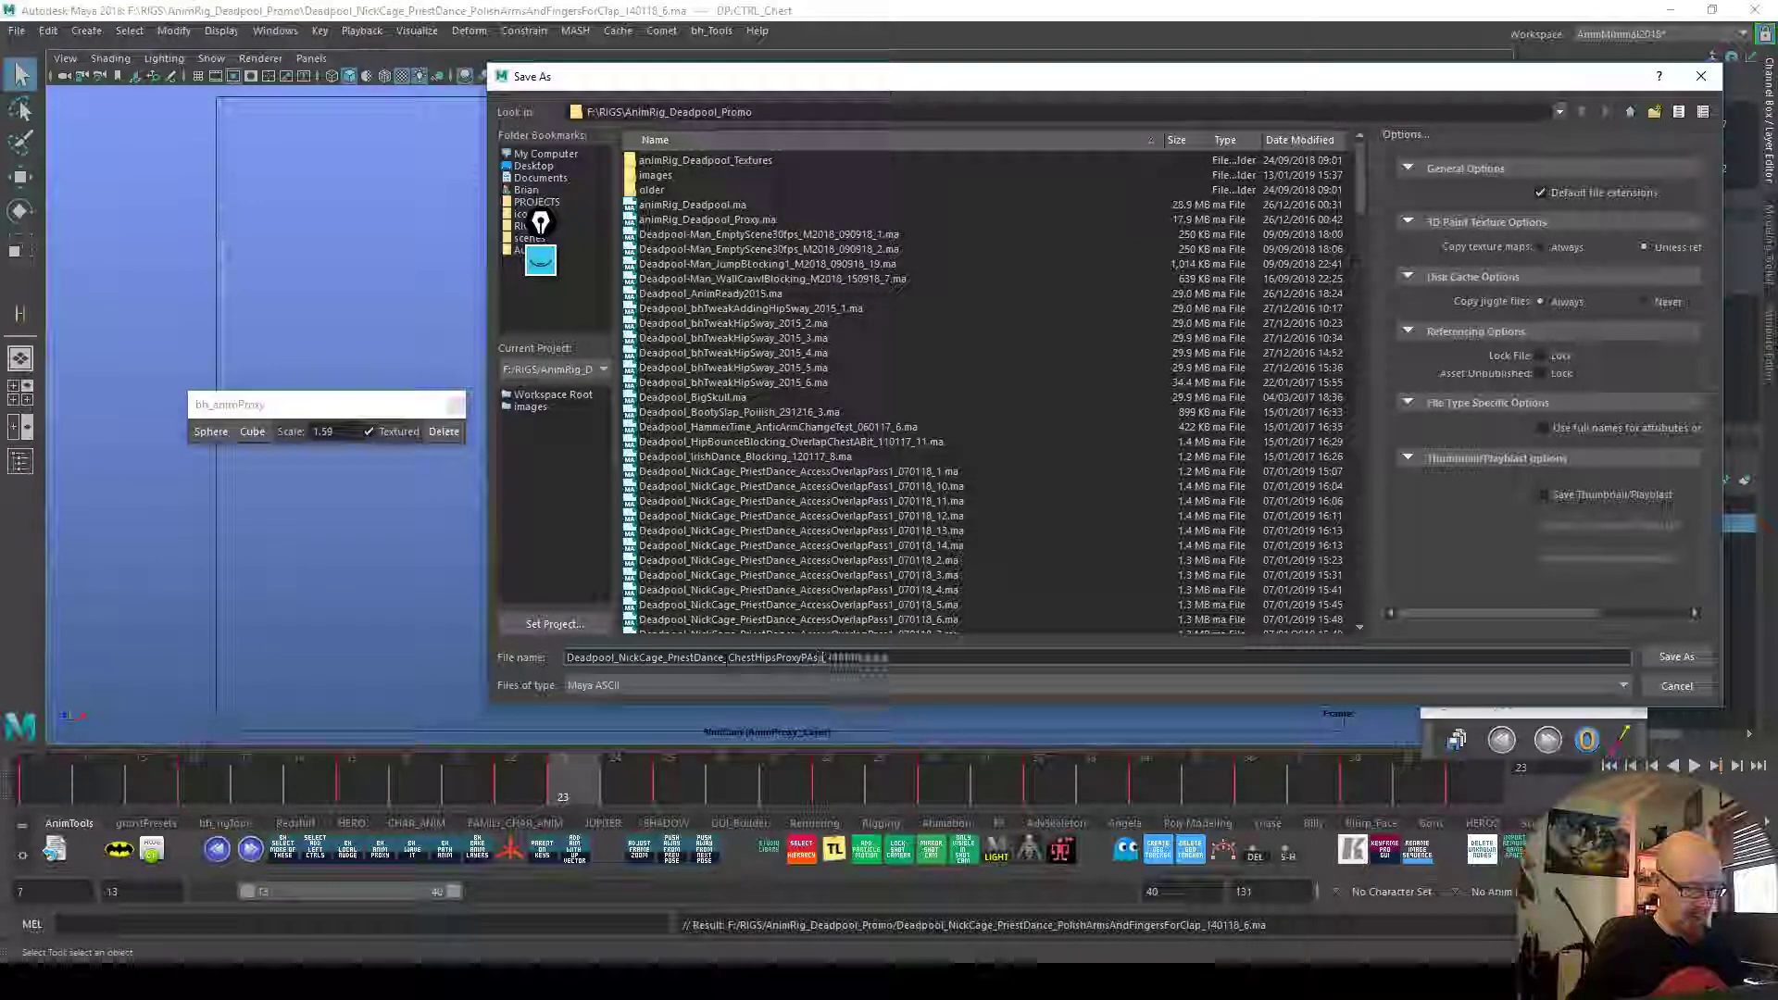
text(s)
key(Return)
Select the body control at frame 20 and show its Translate Y curve in the Graph Editor
key(e)
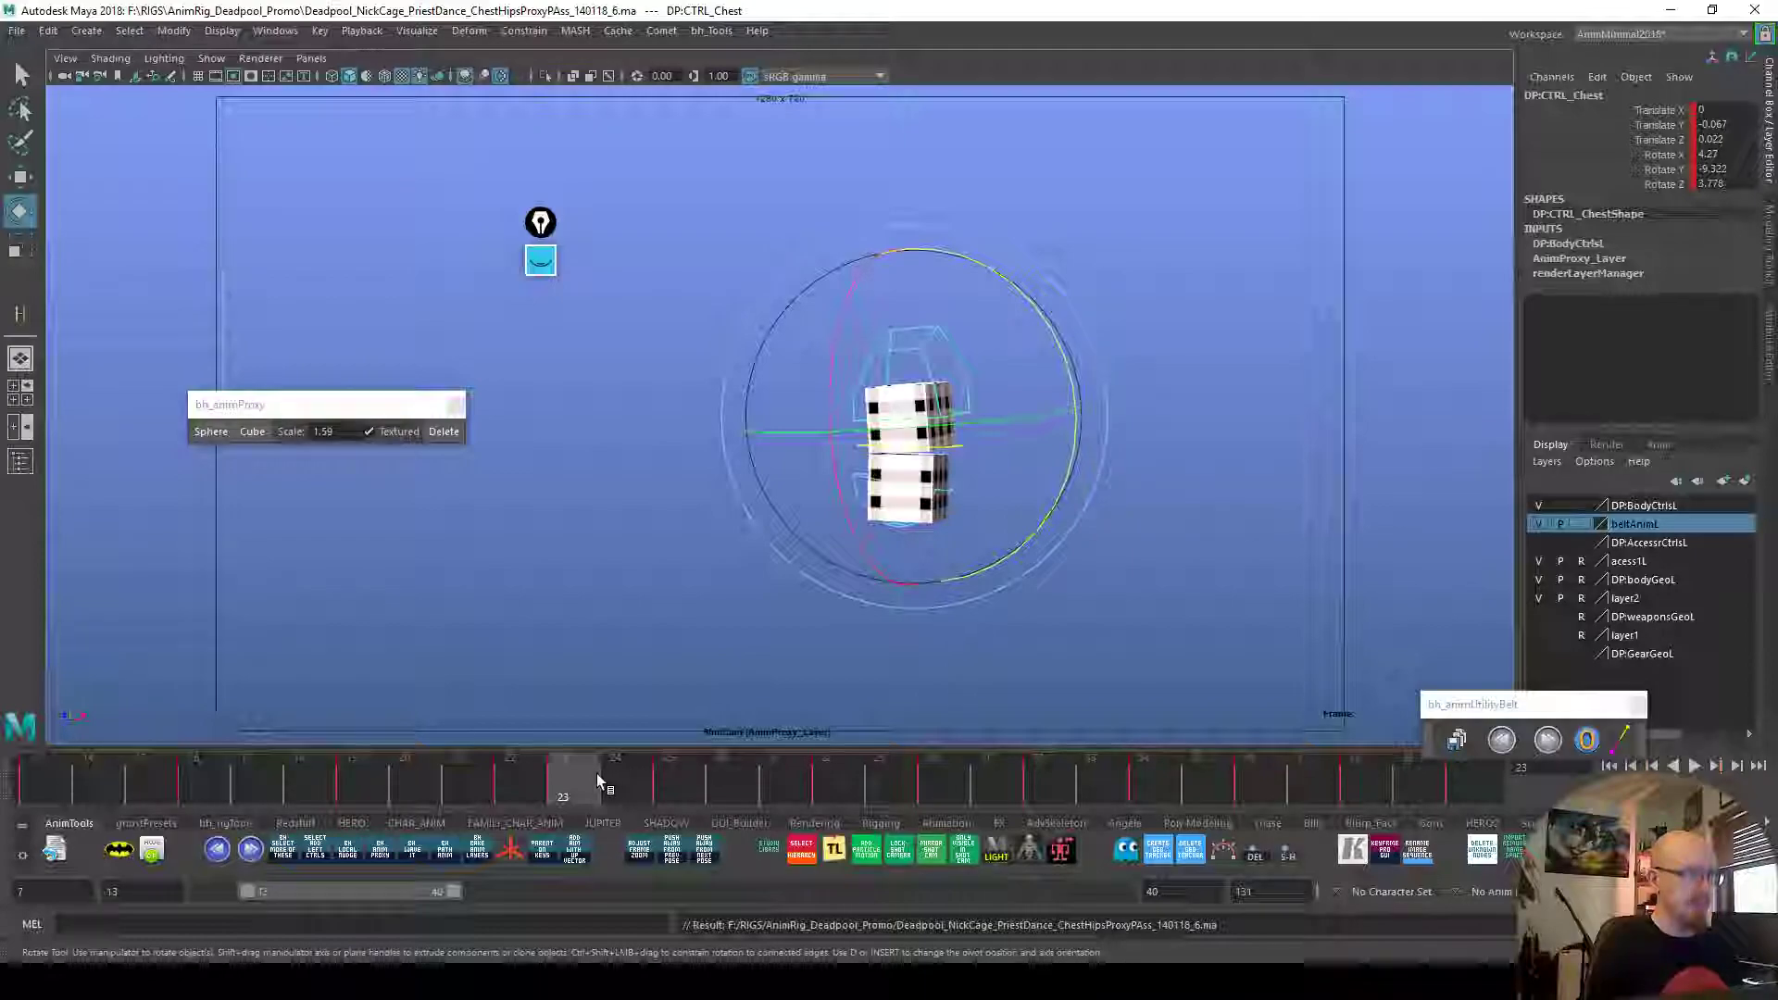
drag(597, 778, 759, 798)
drag(935, 795, 405, 797)
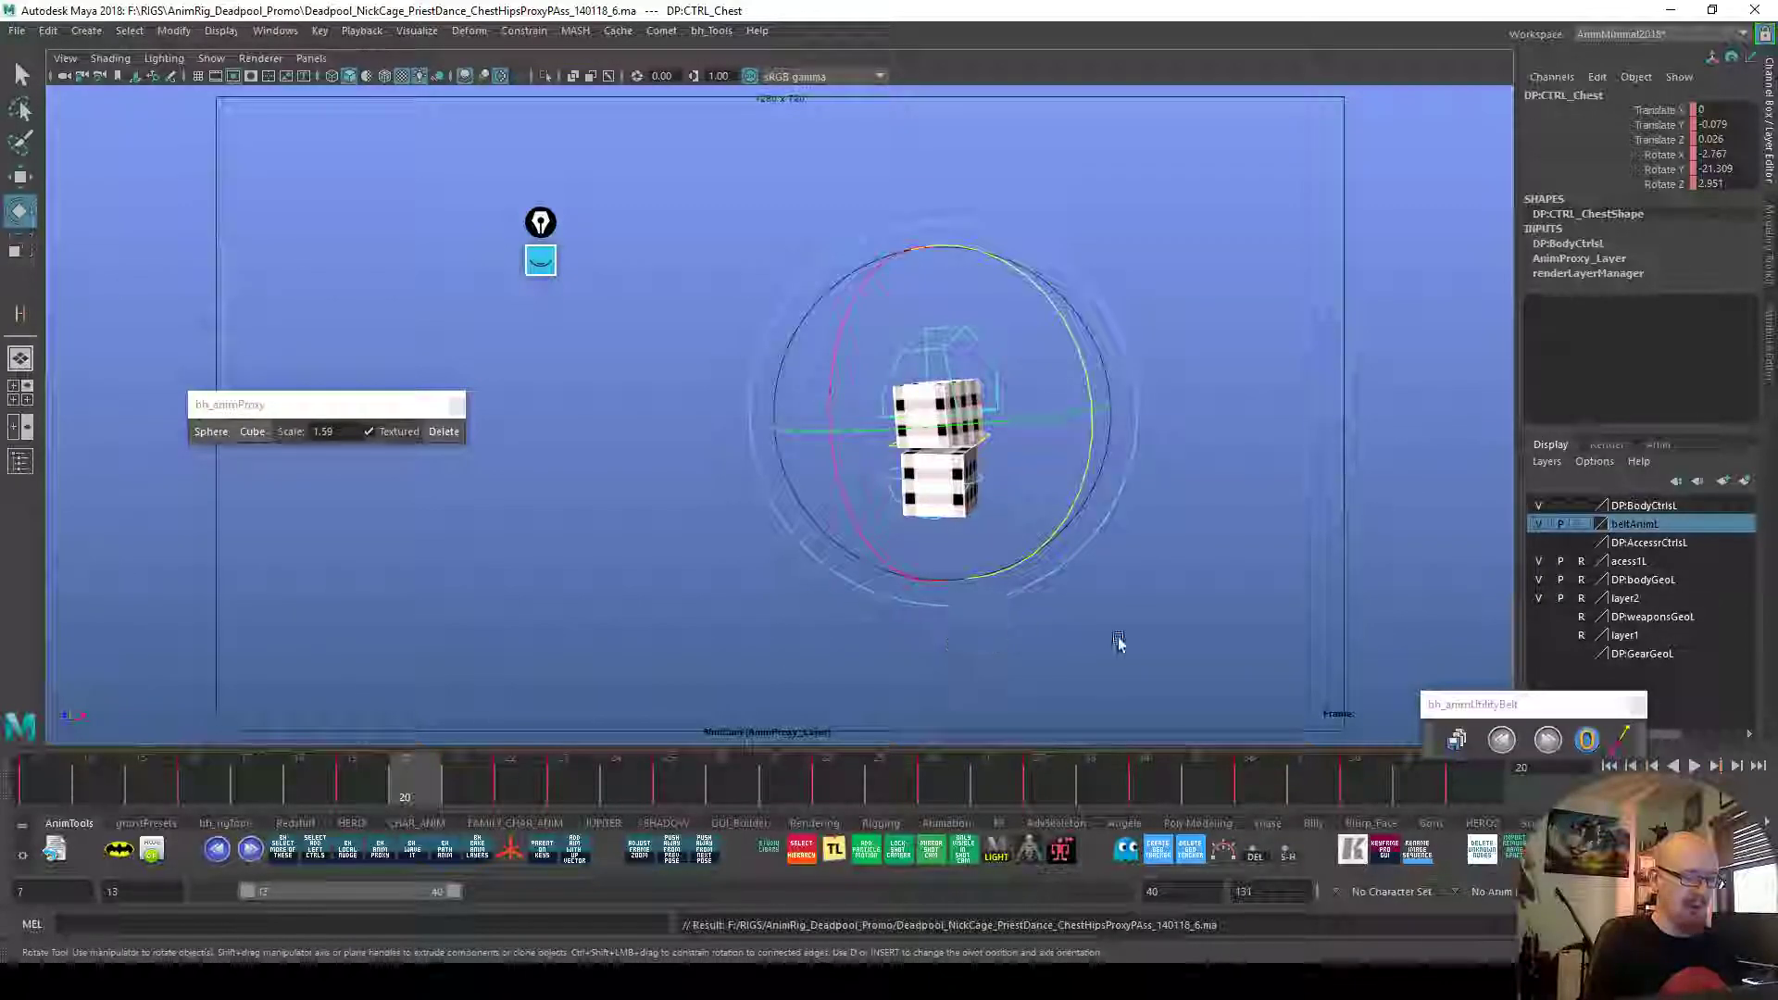
click(952, 530)
click(891, 446)
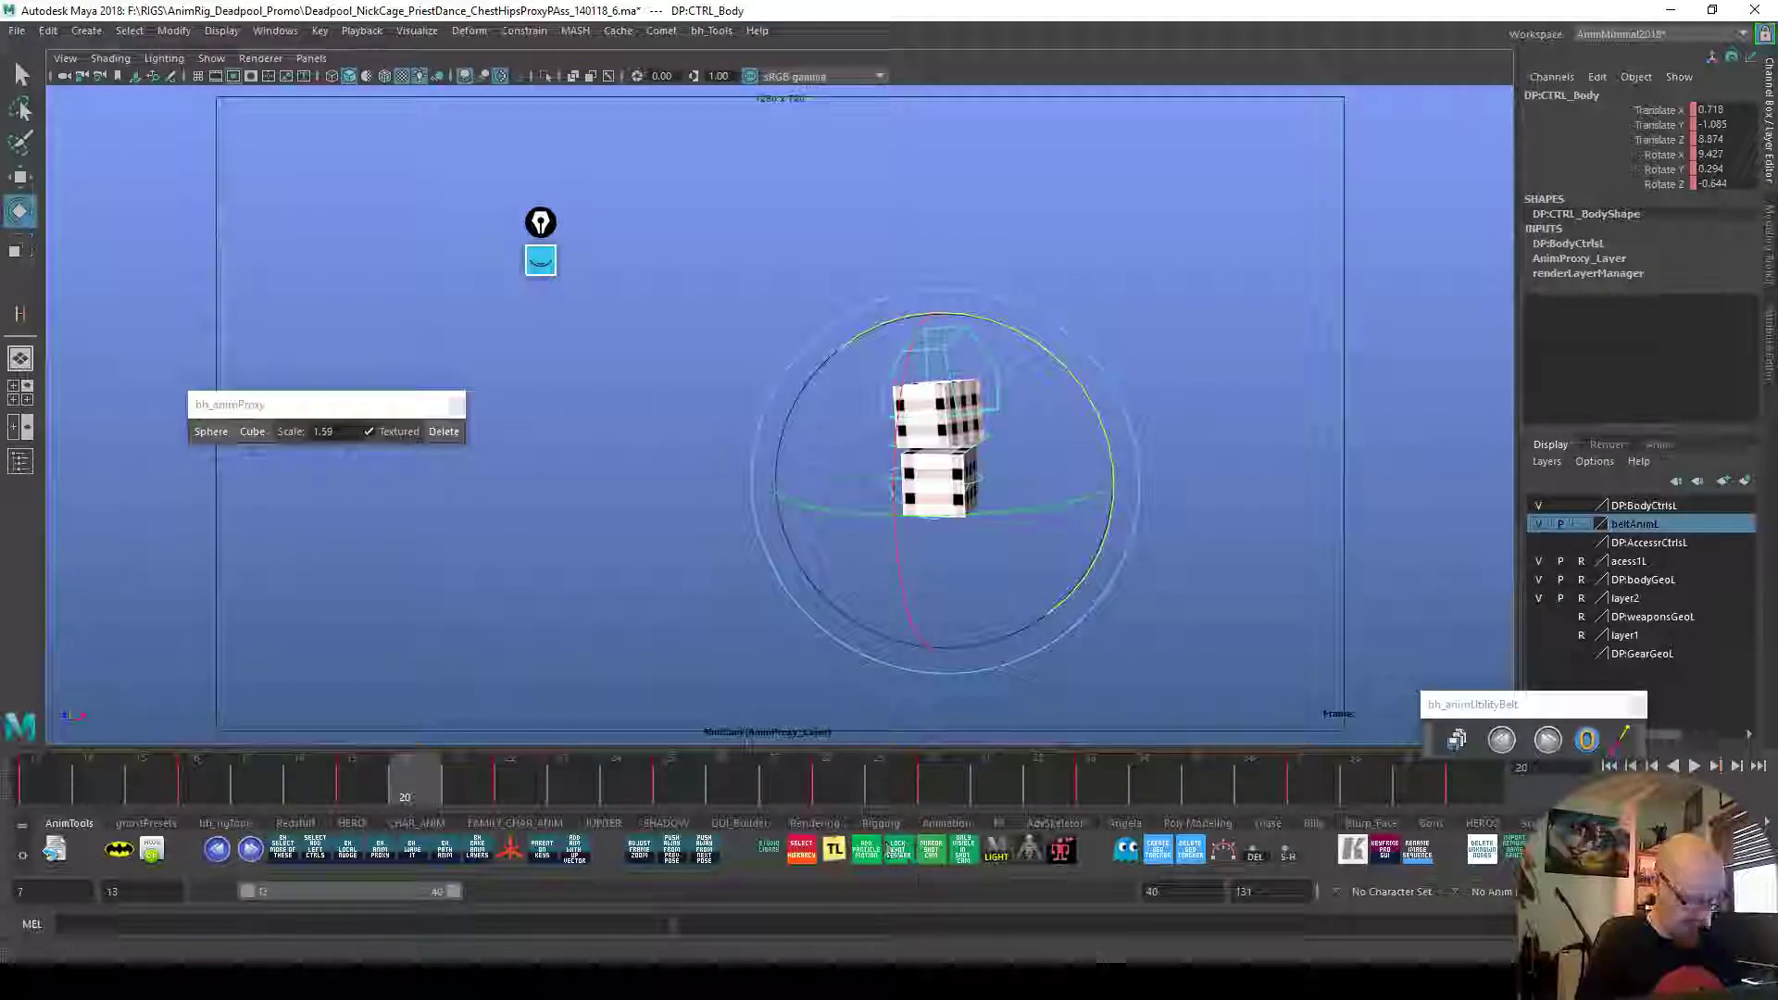
key(shift+g)
click(1219, 234)
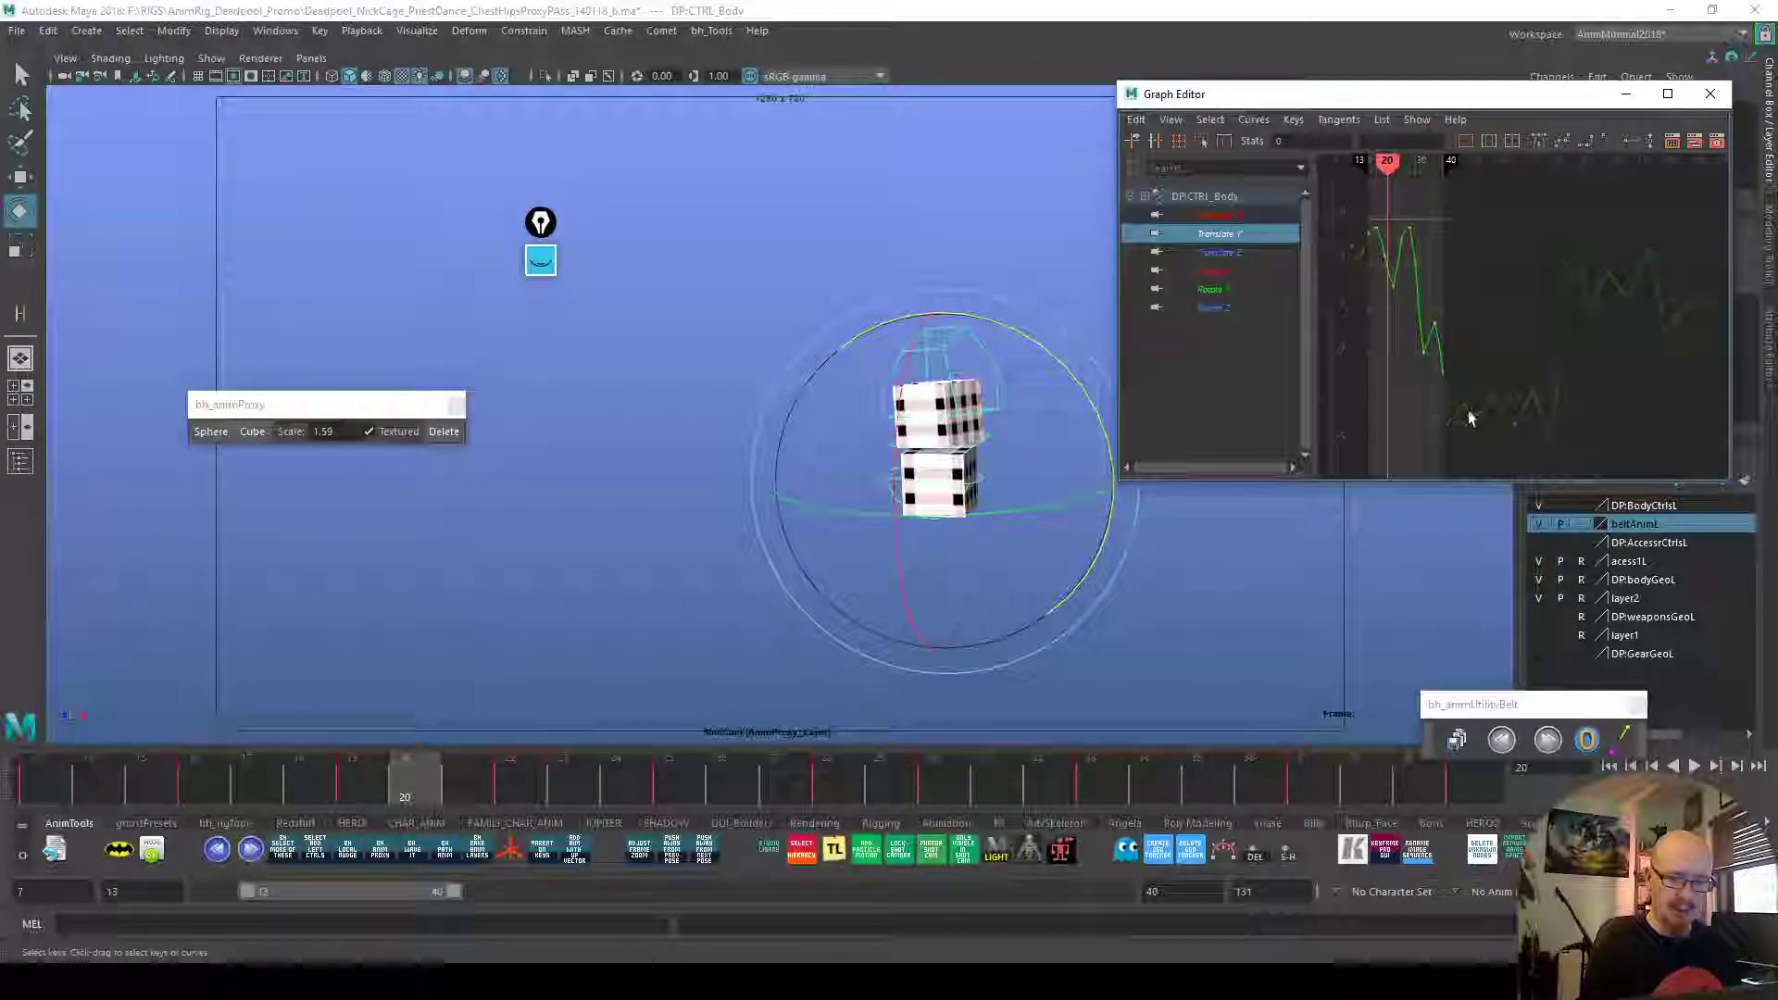
key(f)
alt+middle_drag(1517, 419, 1440, 416)
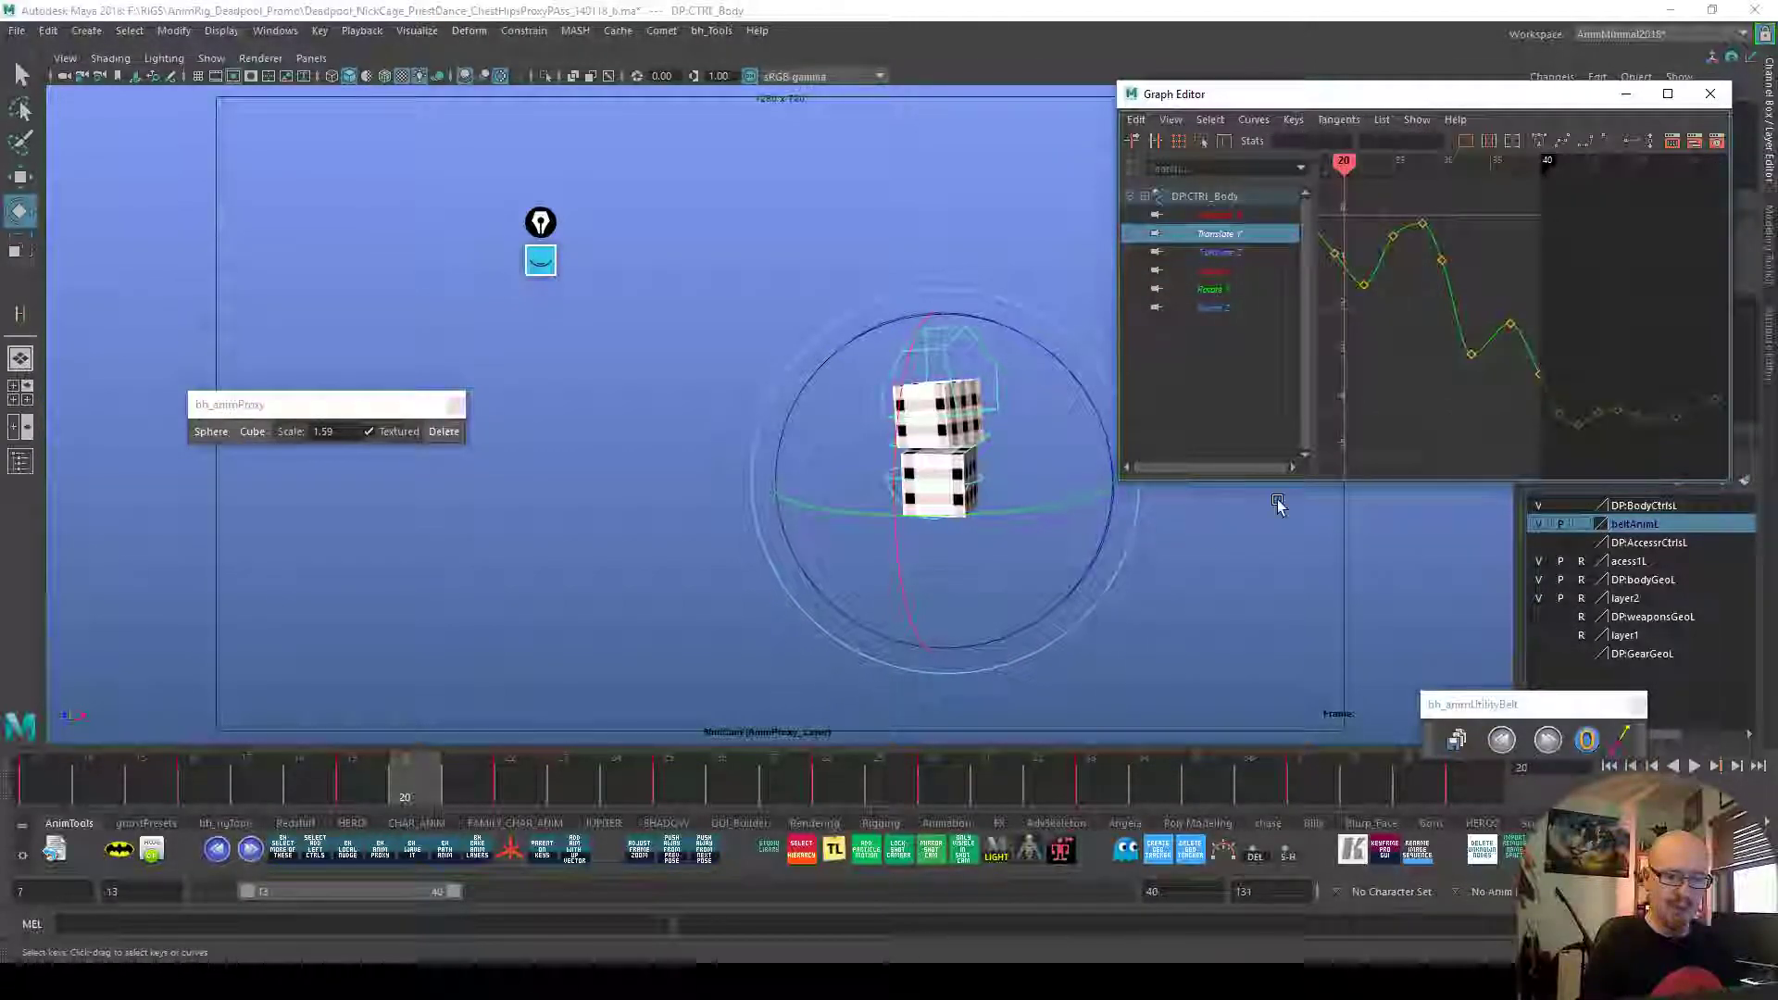
Create a motion trail for the body control and inspect its path from the side in the perspective view
drag(435, 794, 1318, 768)
key(c)
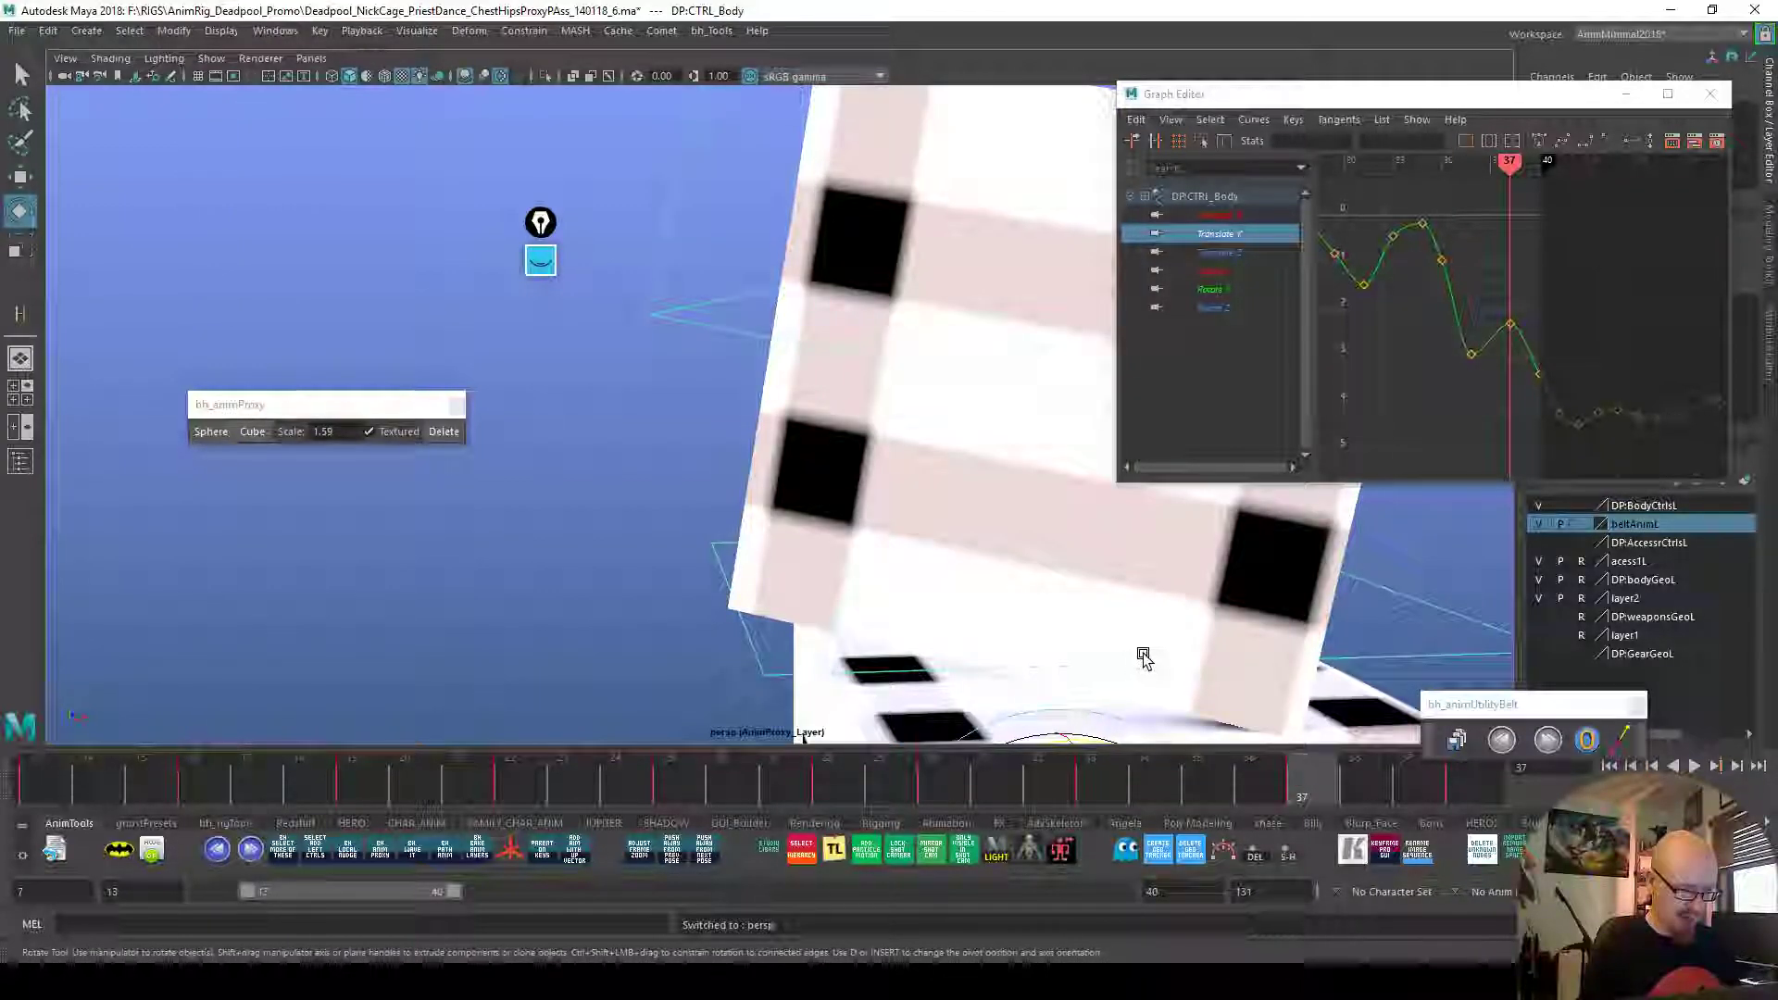
scroll(1252, 654, down, 8)
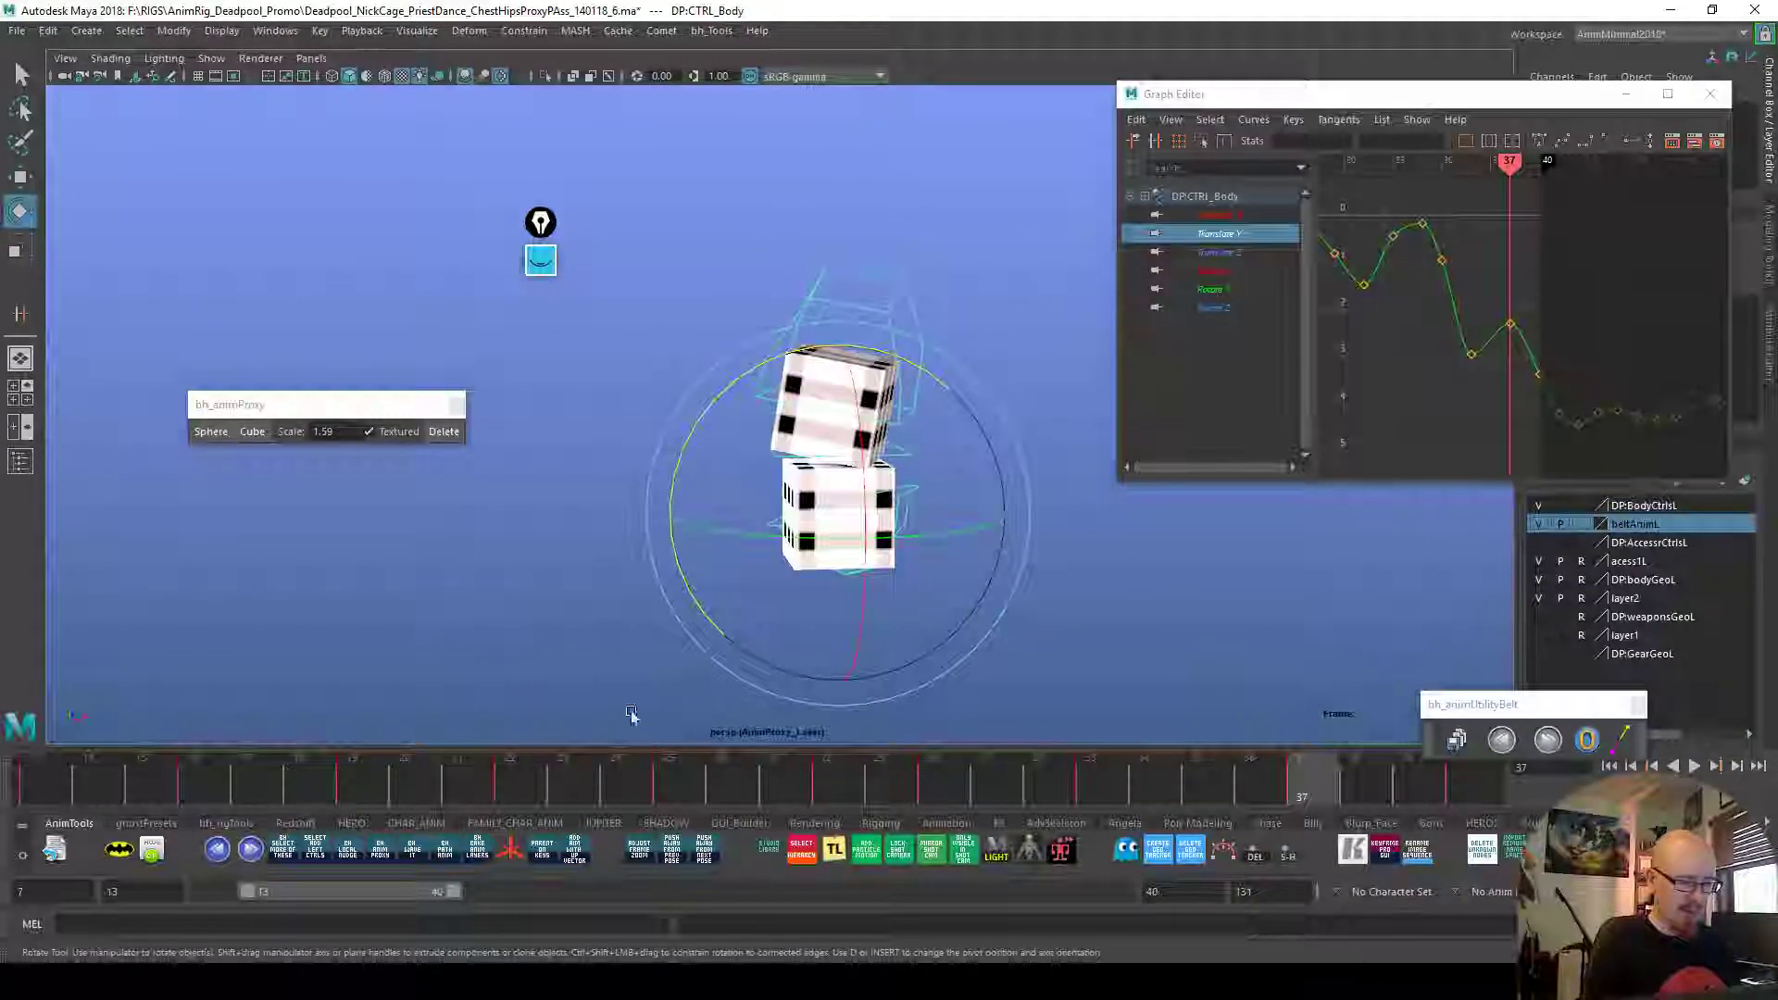
key(w)
alt+drag(1231, 703, 482, 687)
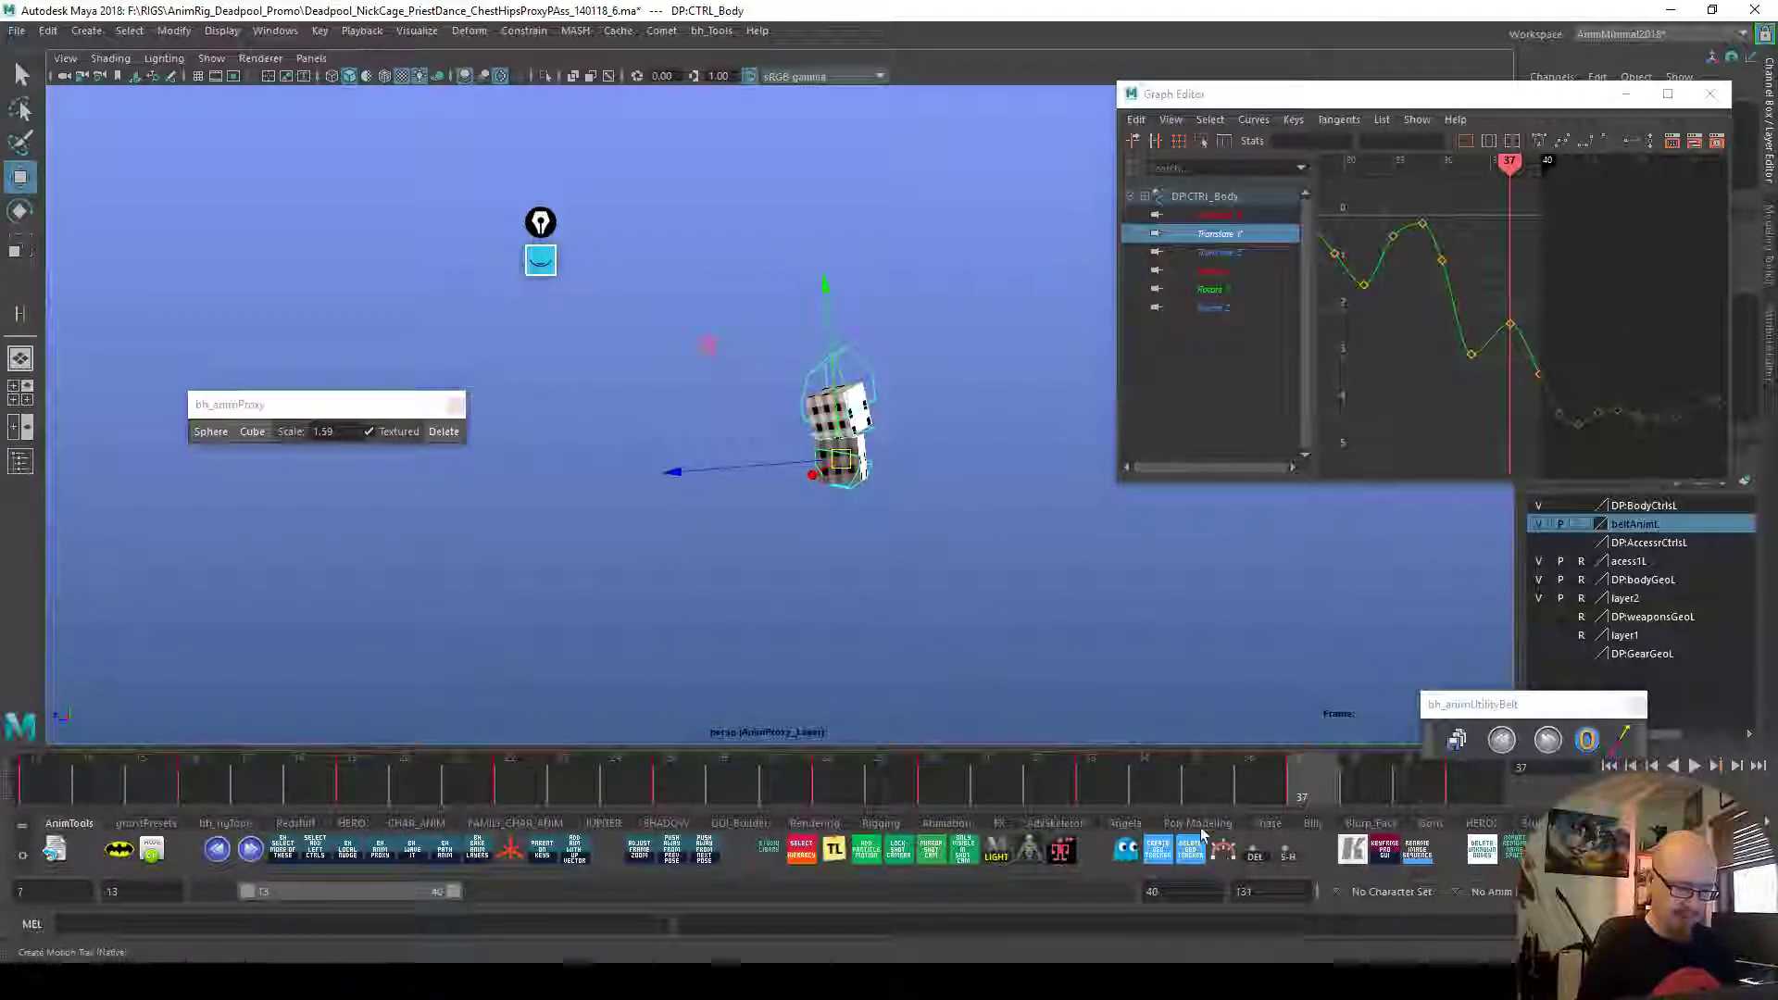
alt+drag(1115, 687, 1365, 743)
drag(472, 777, 938, 790)
alt+drag(1056, 598, 1058, 583)
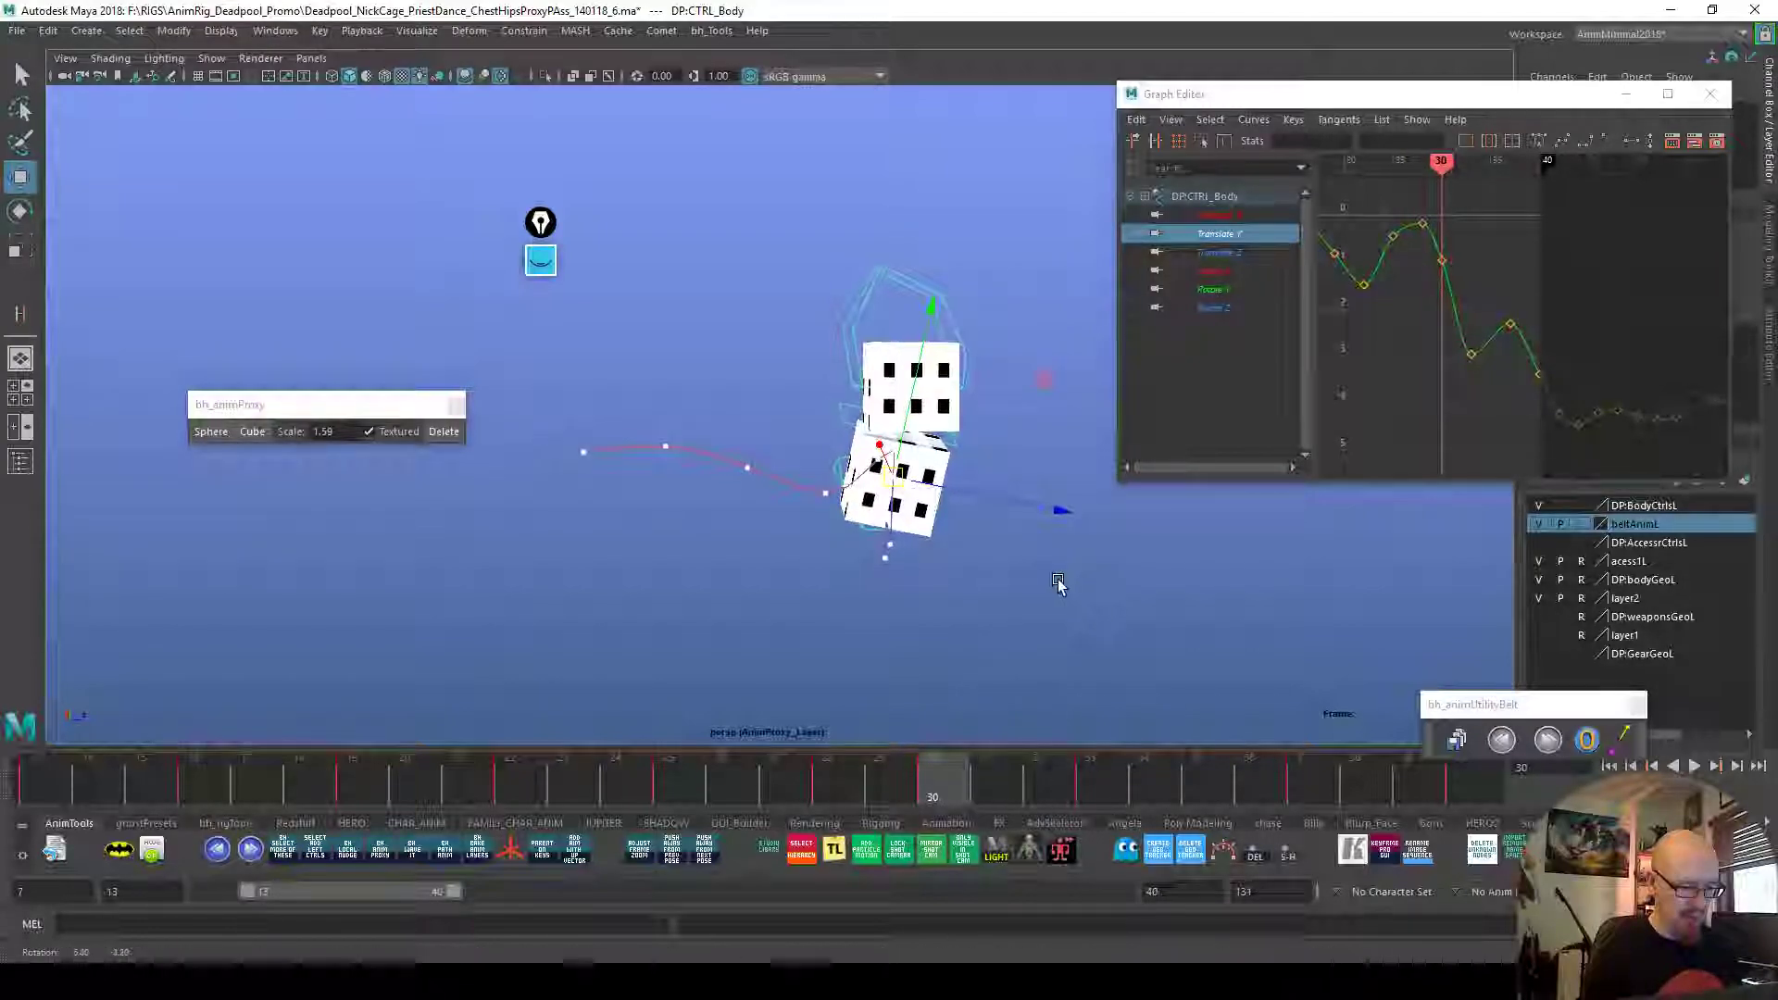
Move the body control along its Z axis at frame 30 to smooth the motion trail, and check the neighbouring frames
key(w)
drag(907, 480, 824, 481)
alt+right_drag(1049, 538, 1198, 553)
alt+middle_drag(1198, 553, 1078, 568)
alt+right_drag(970, 669, 1281, 627)
alt+drag(1281, 627, 742, 667)
alt+right_drag(974, 646, 987, 647)
drag(681, 789, 935, 794)
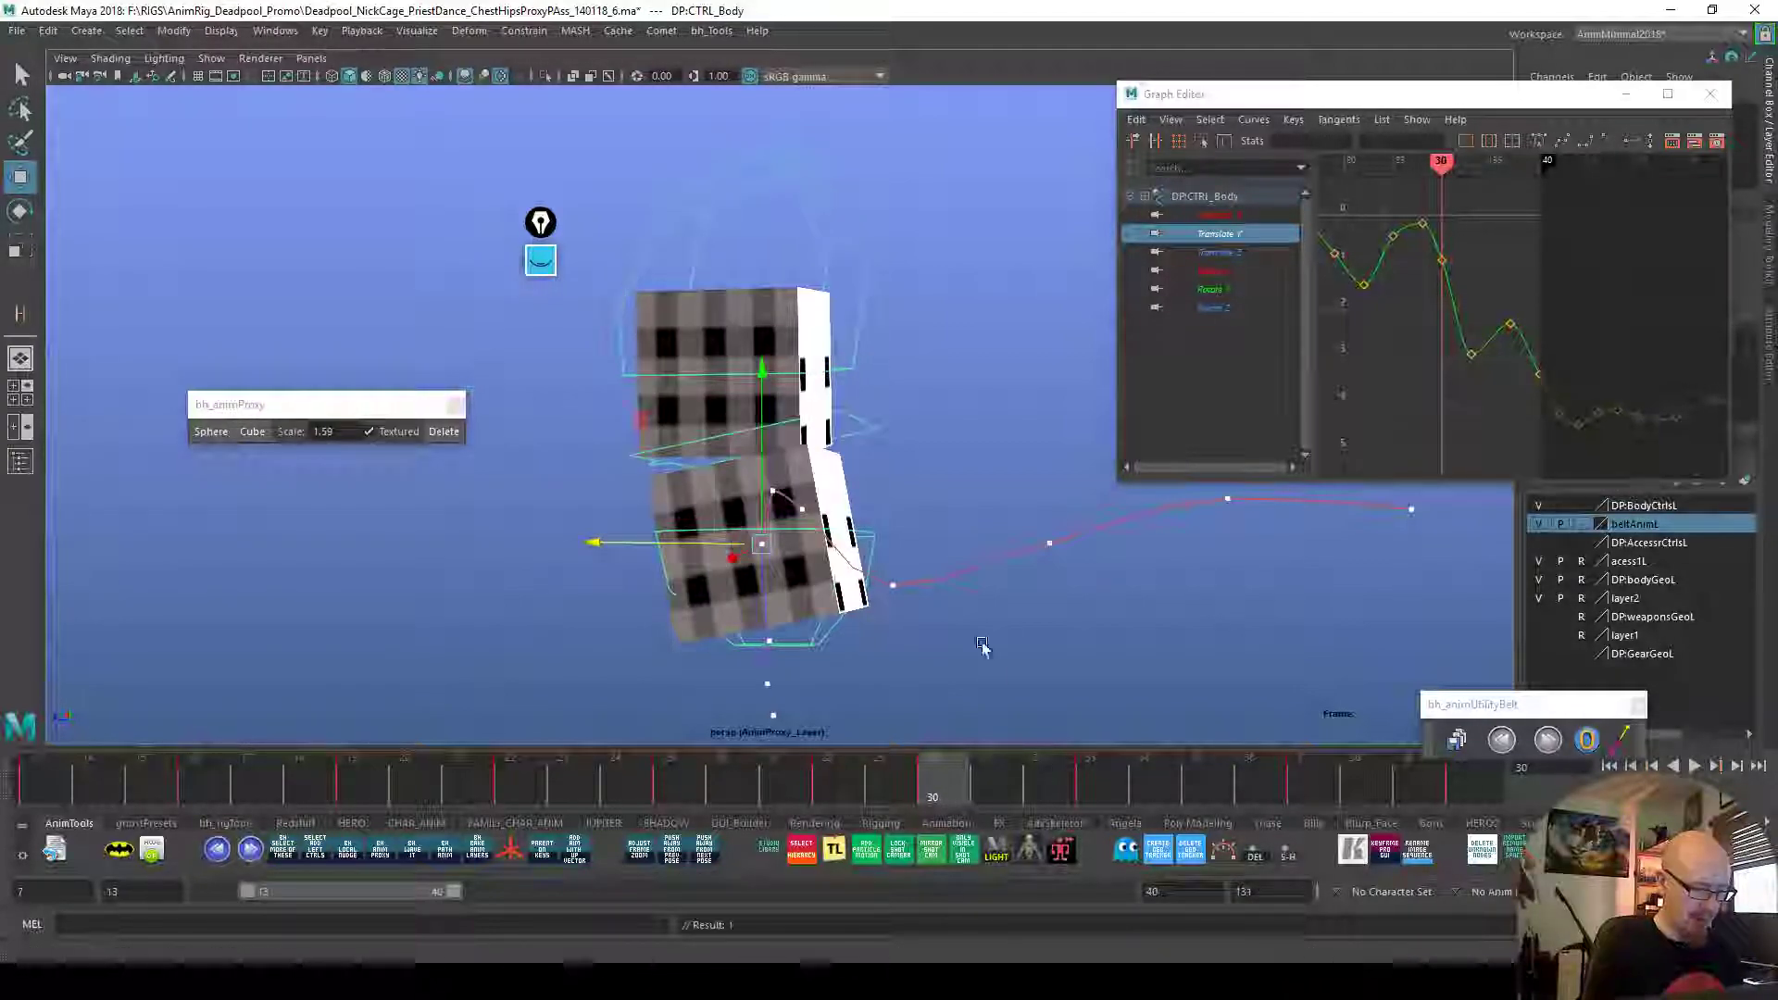
Shift the body control along its Z axis at frame 25 to refine the motion trail
click(859, 788)
drag(709, 494, 740, 520)
click(696, 789)
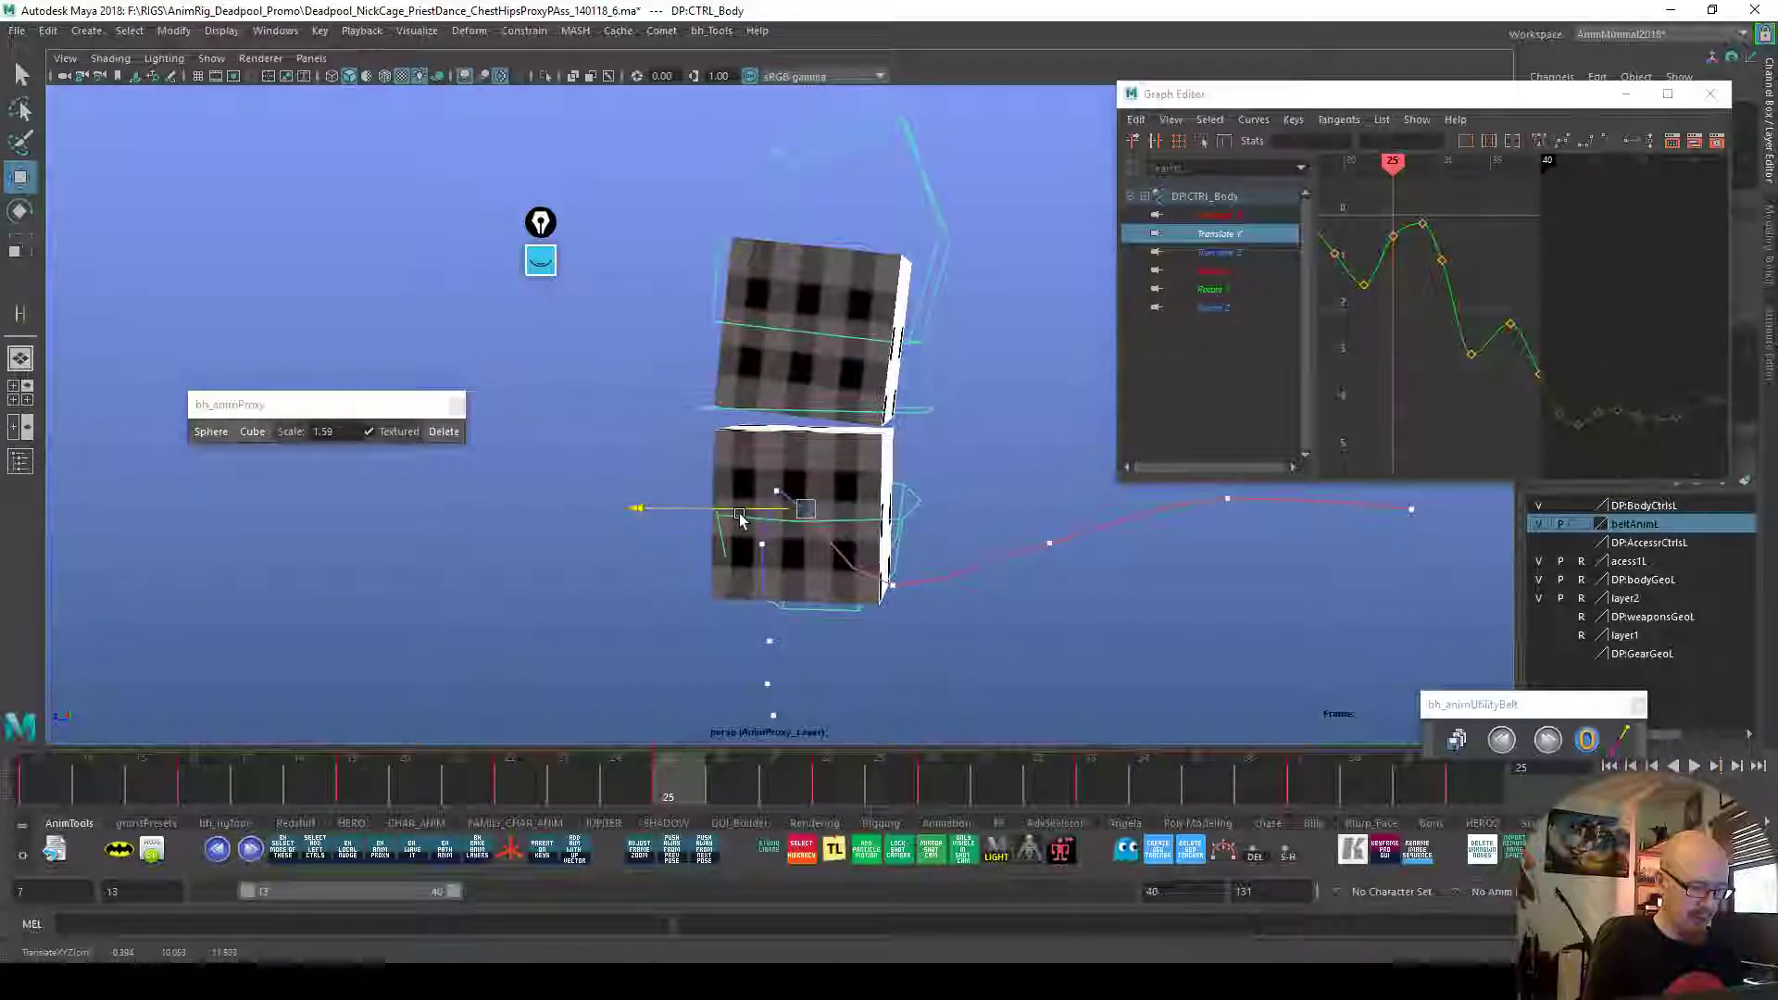
Nudge the body control along its X axis at frame 30 and inspect the trail from several angles
alt+drag(1245, 711, 1218, 701)
alt+drag(977, 556, 1022, 636)
click(947, 777)
drag(958, 547, 958, 544)
alt+drag(1035, 623, 854, 614)
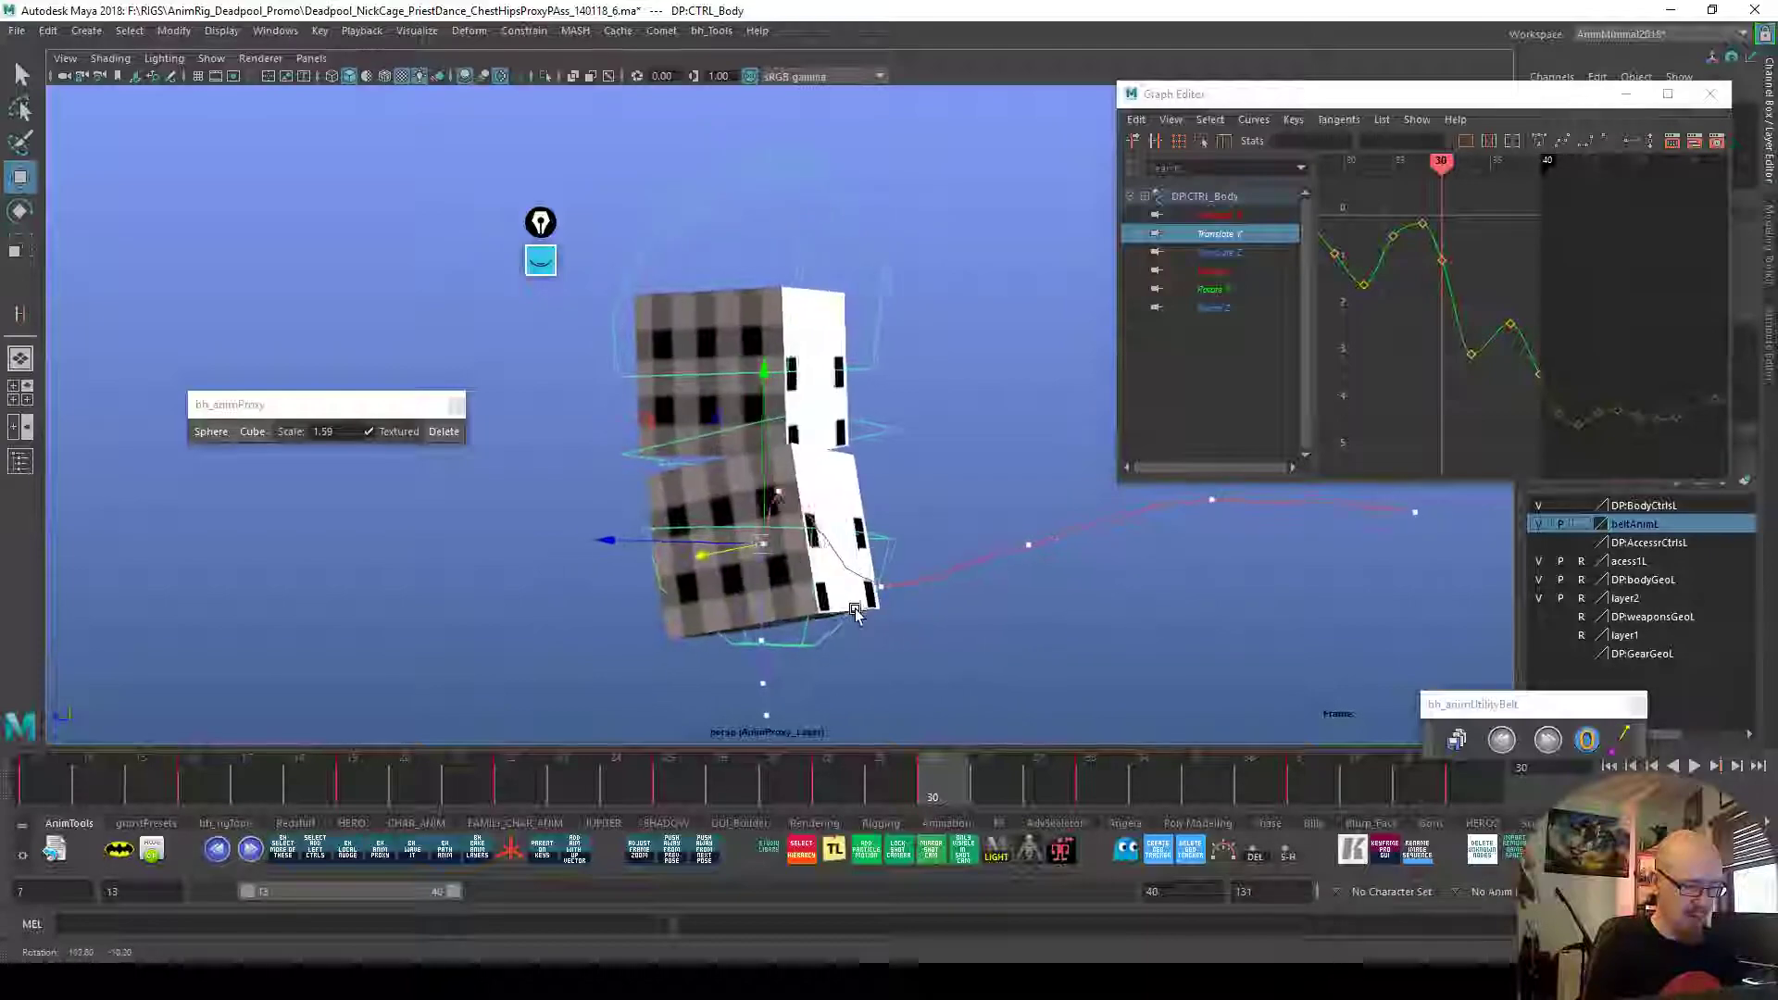
alt+drag(890, 667, 1179, 615)
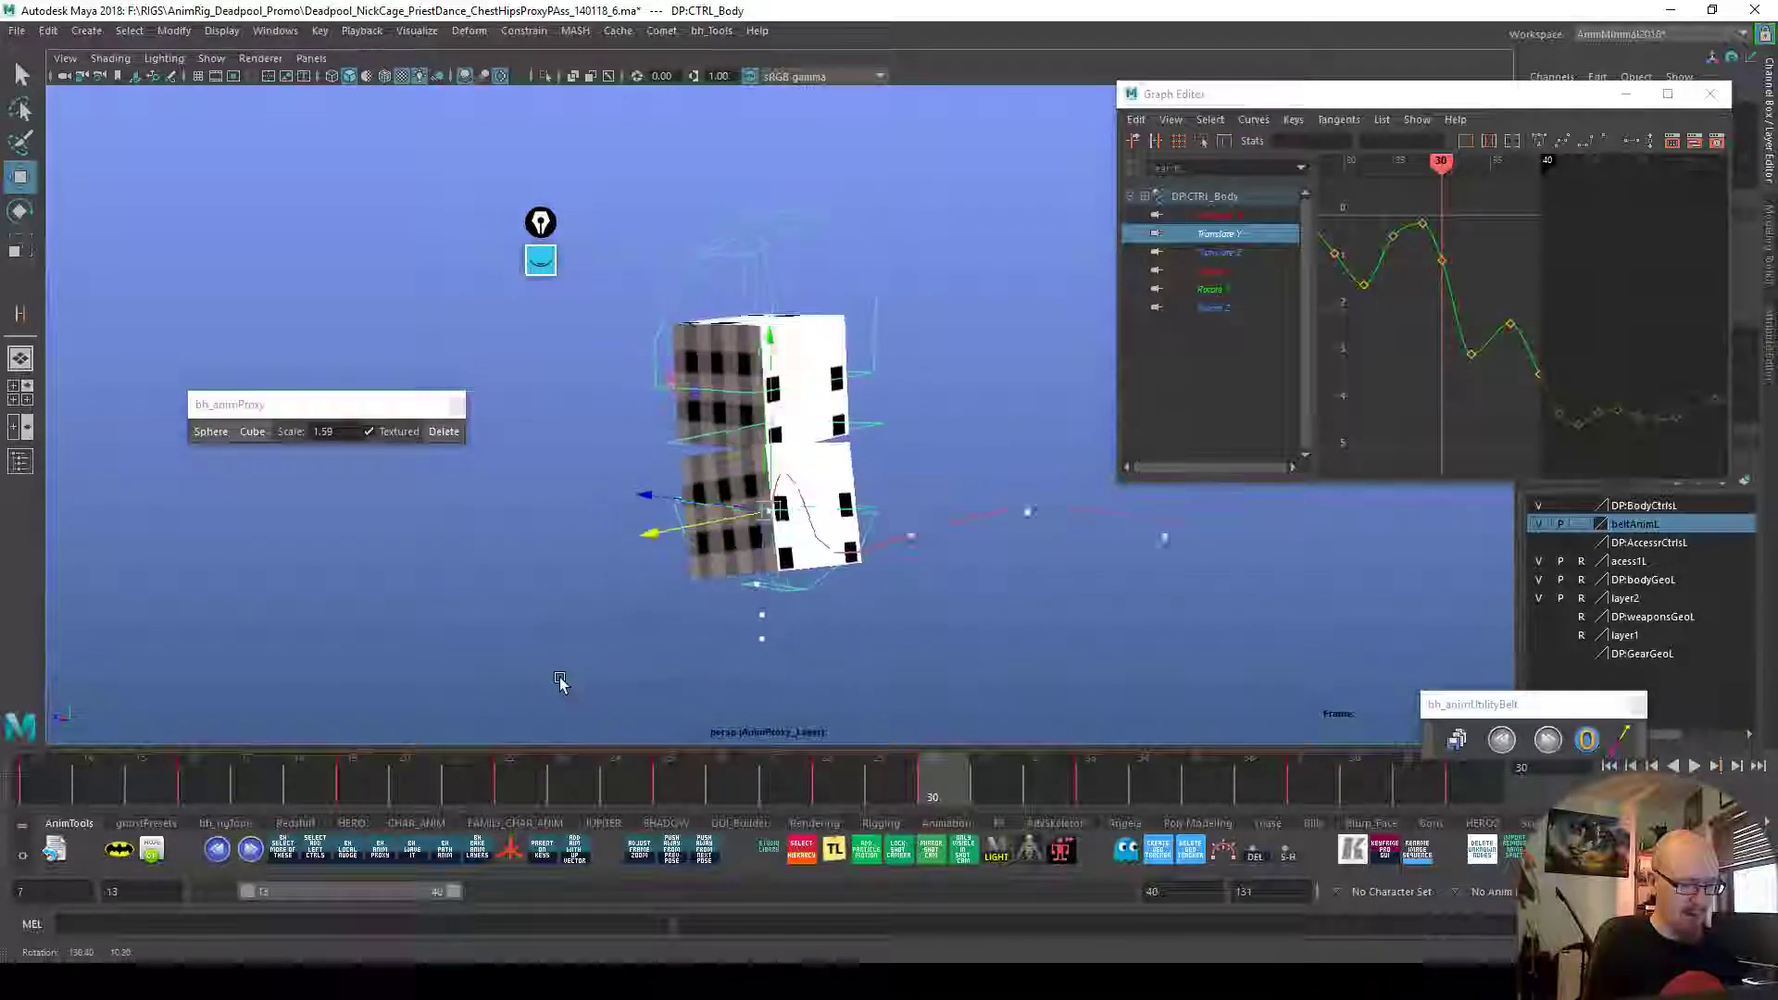
alt+drag(828, 678, 914, 685)
Play back and scrub the body motion, and nudge the body control along its X axis at frame 38
key(alt+v)
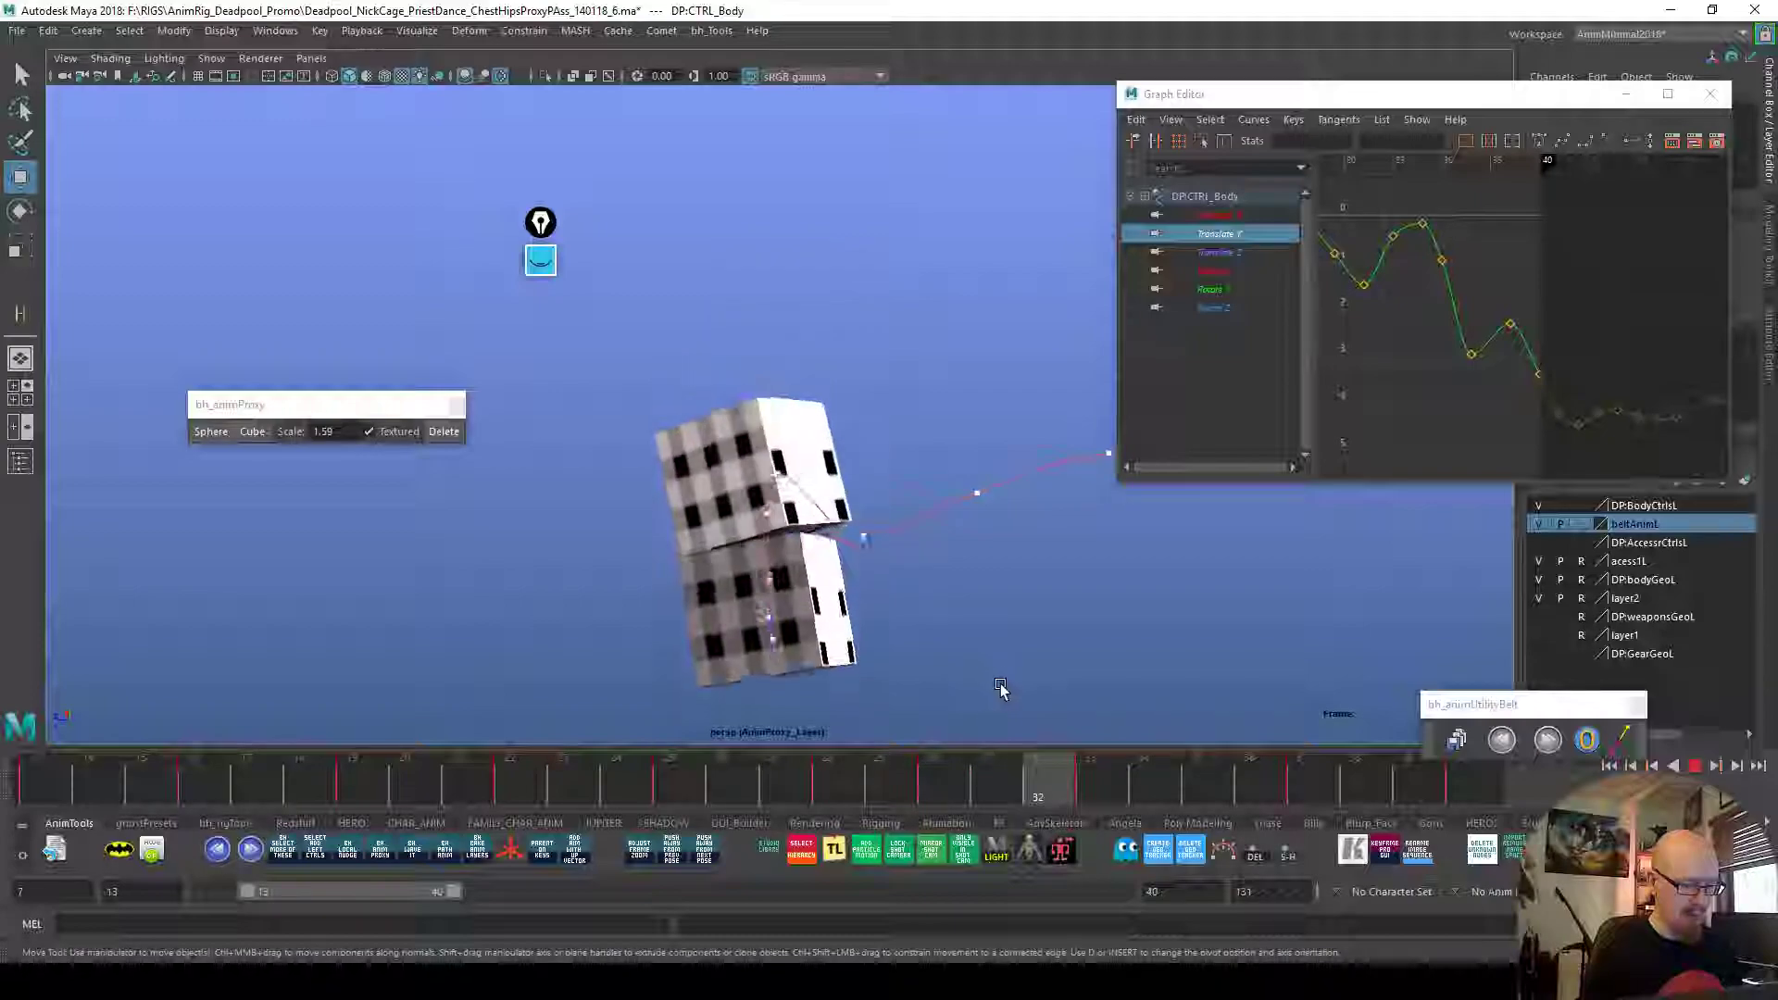
click(898, 807)
drag(898, 808, 1083, 811)
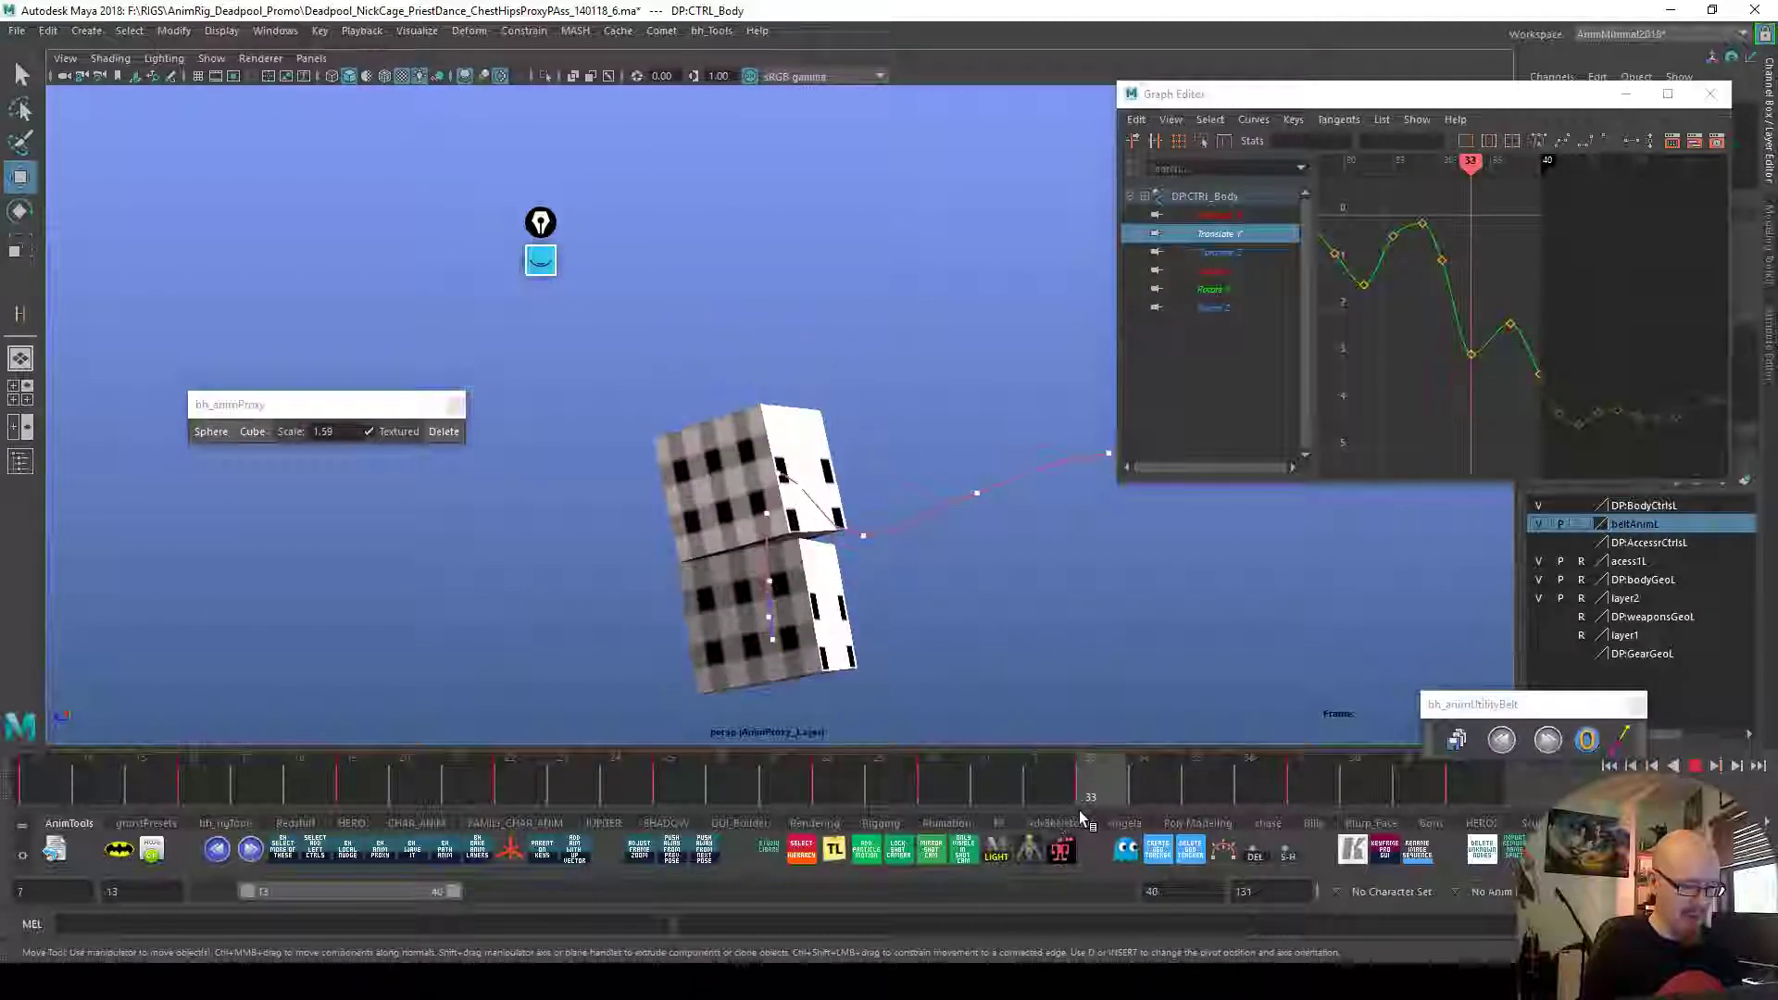
alt+drag(1218, 720, 1289, 715)
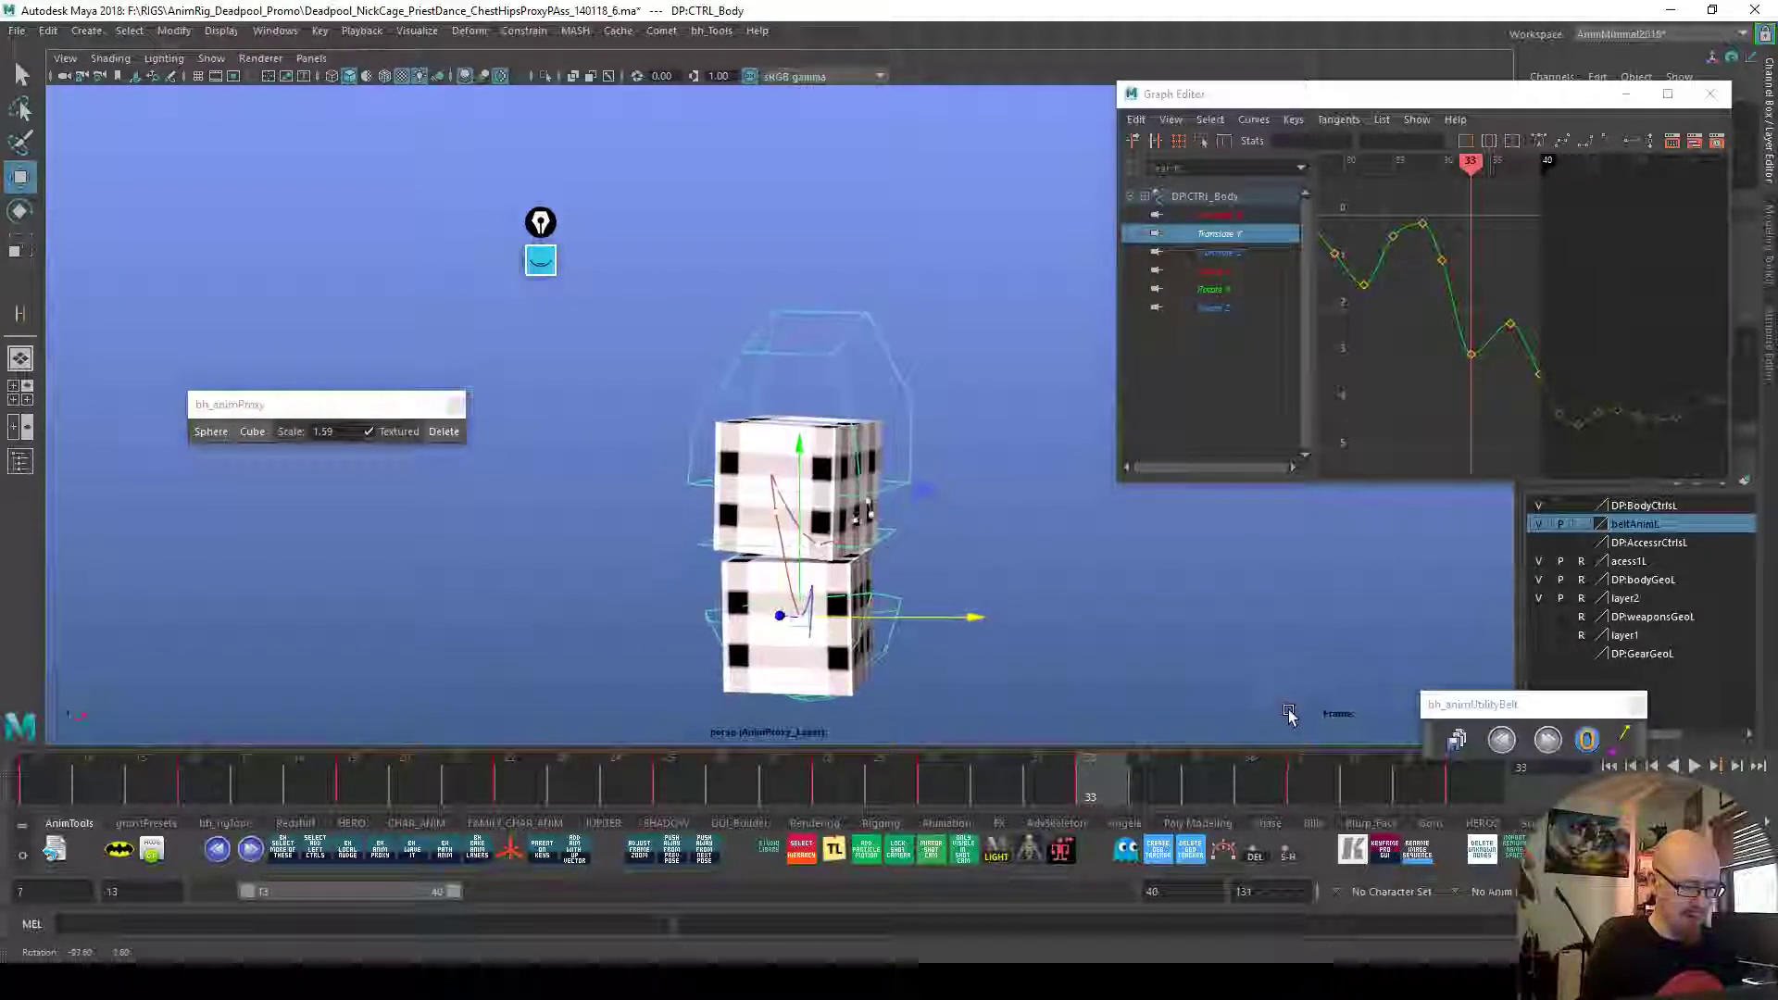
mouse_move(1146, 771)
mouse_down()
mouse_move(1450, 783)
mouse_move(1333, 790)
mouse_move(1361, 790)
mouse_up()
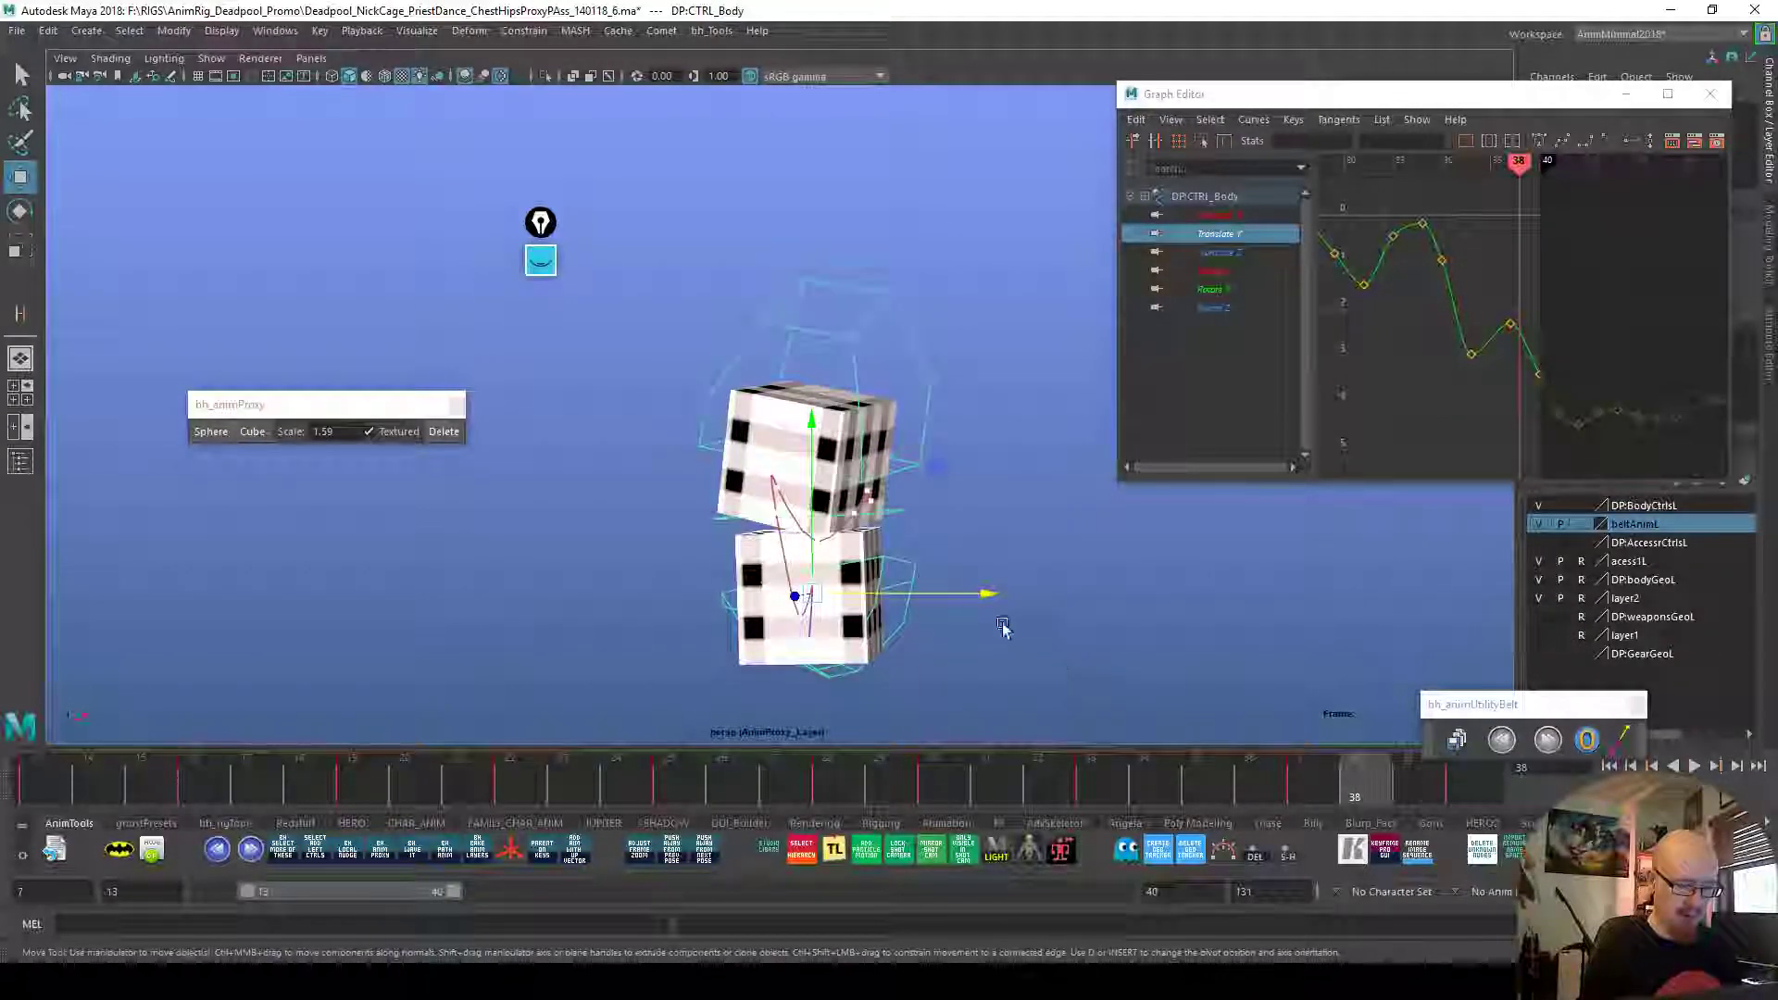
drag(994, 600, 995, 600)
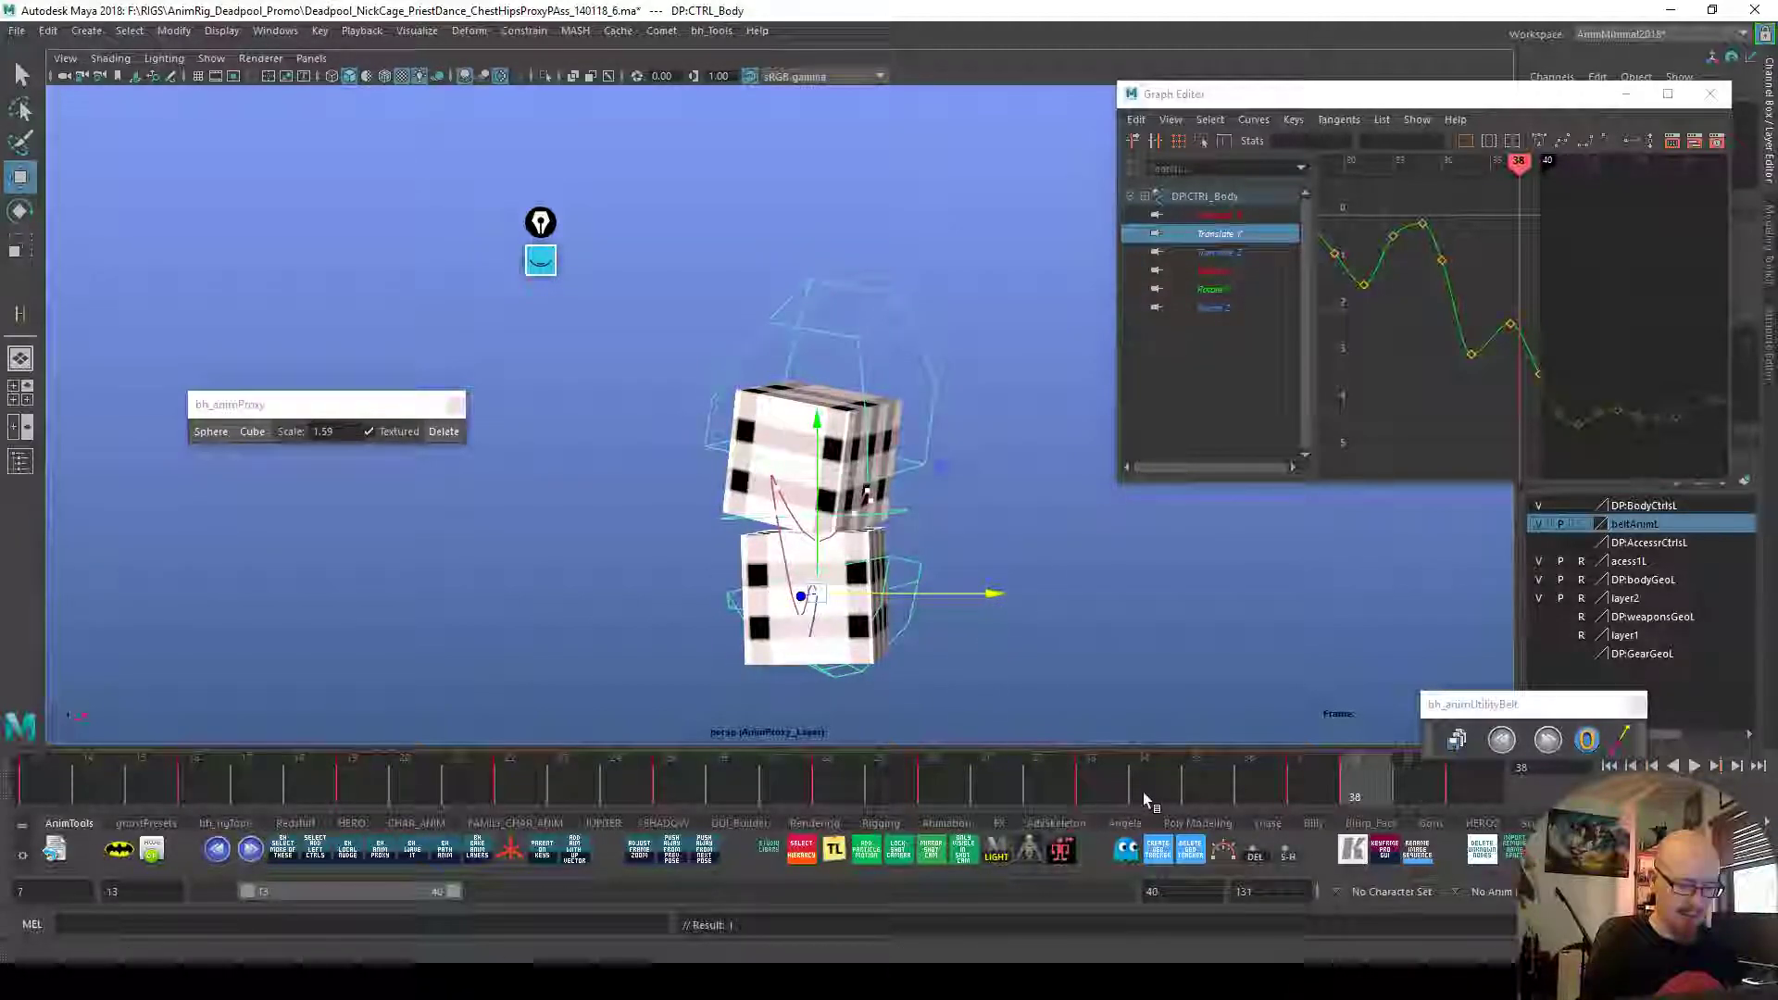
Review the proxy cubes' motion through the mirrored shot camera and play it back through the regular shot camera
key(t)
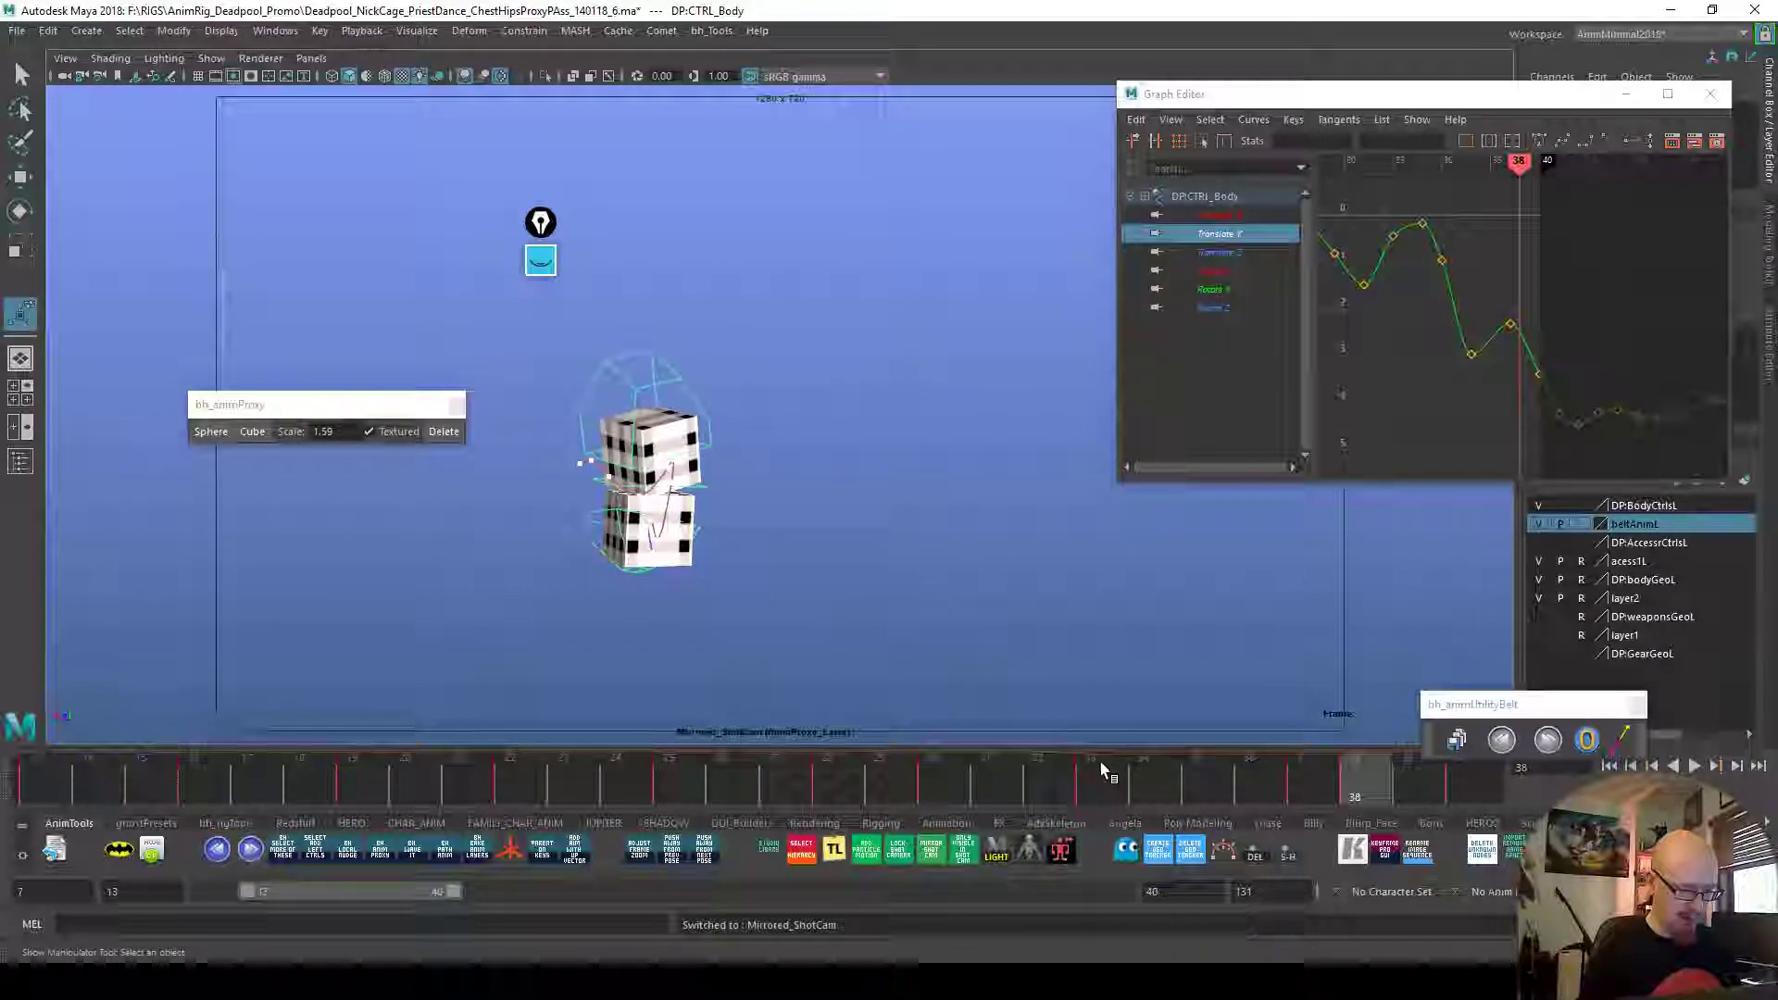
mouse_move(1356, 774)
mouse_down()
mouse_move(1336, 778)
mouse_move(1353, 781)
mouse_up()
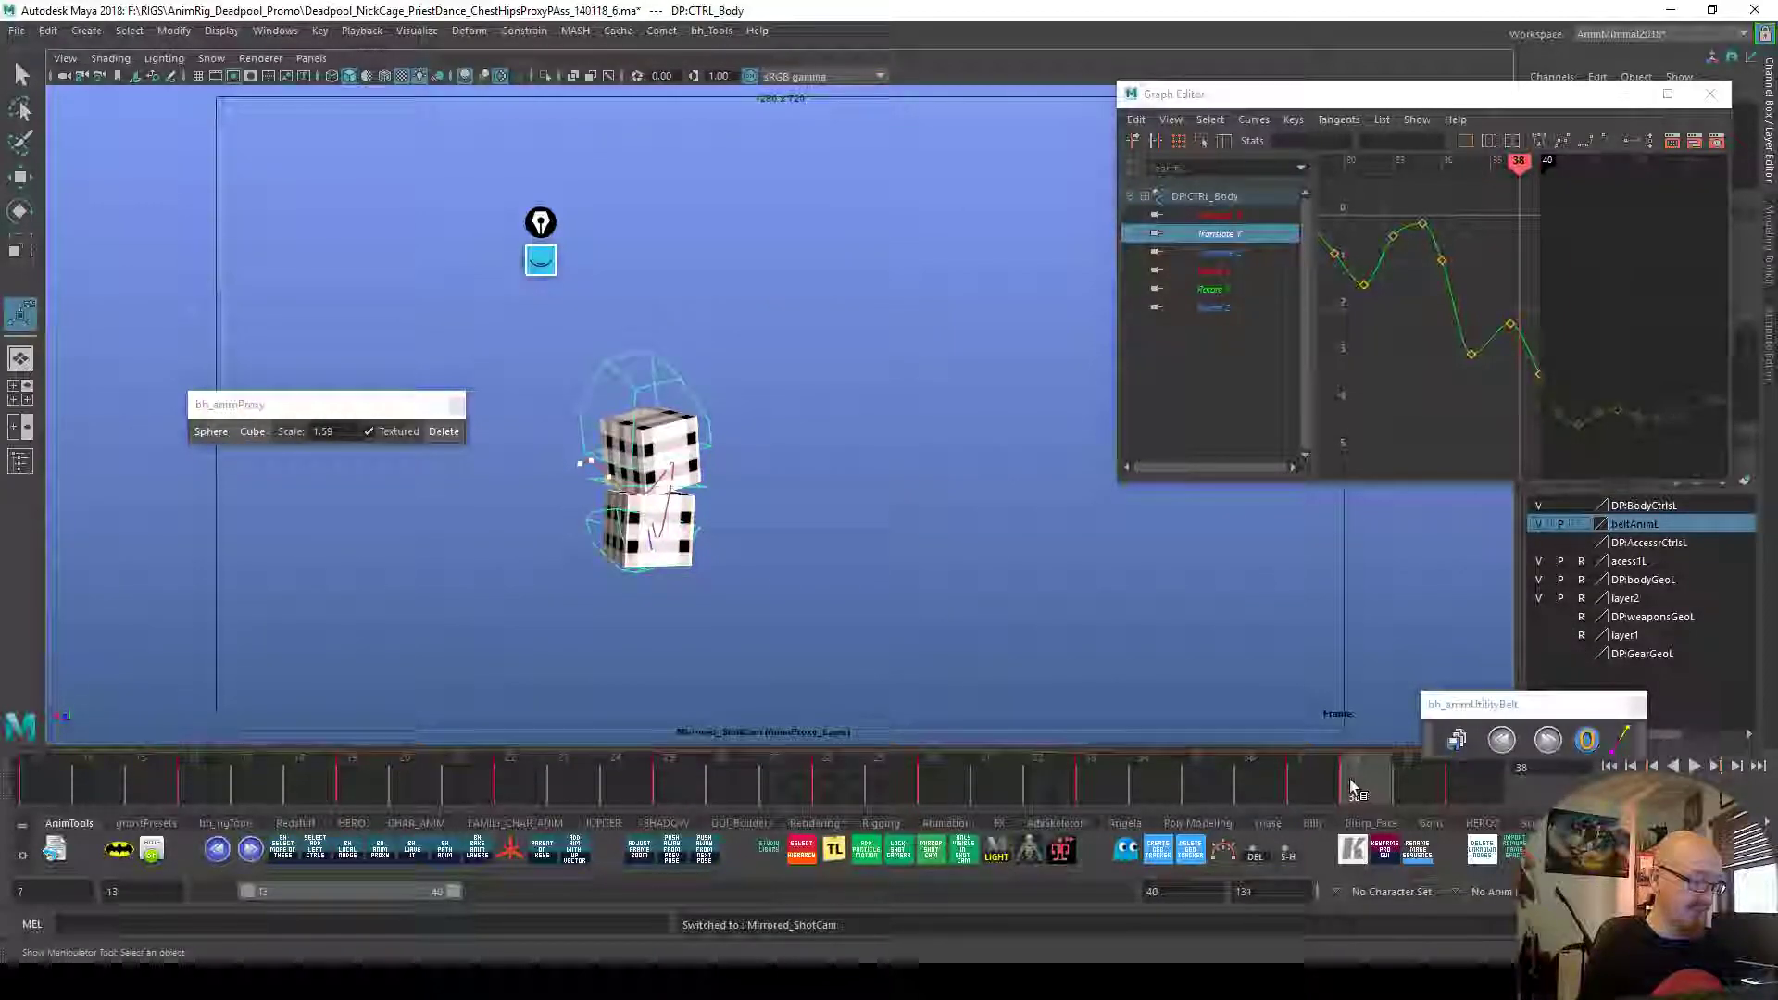
key(m)
key(alt+v)
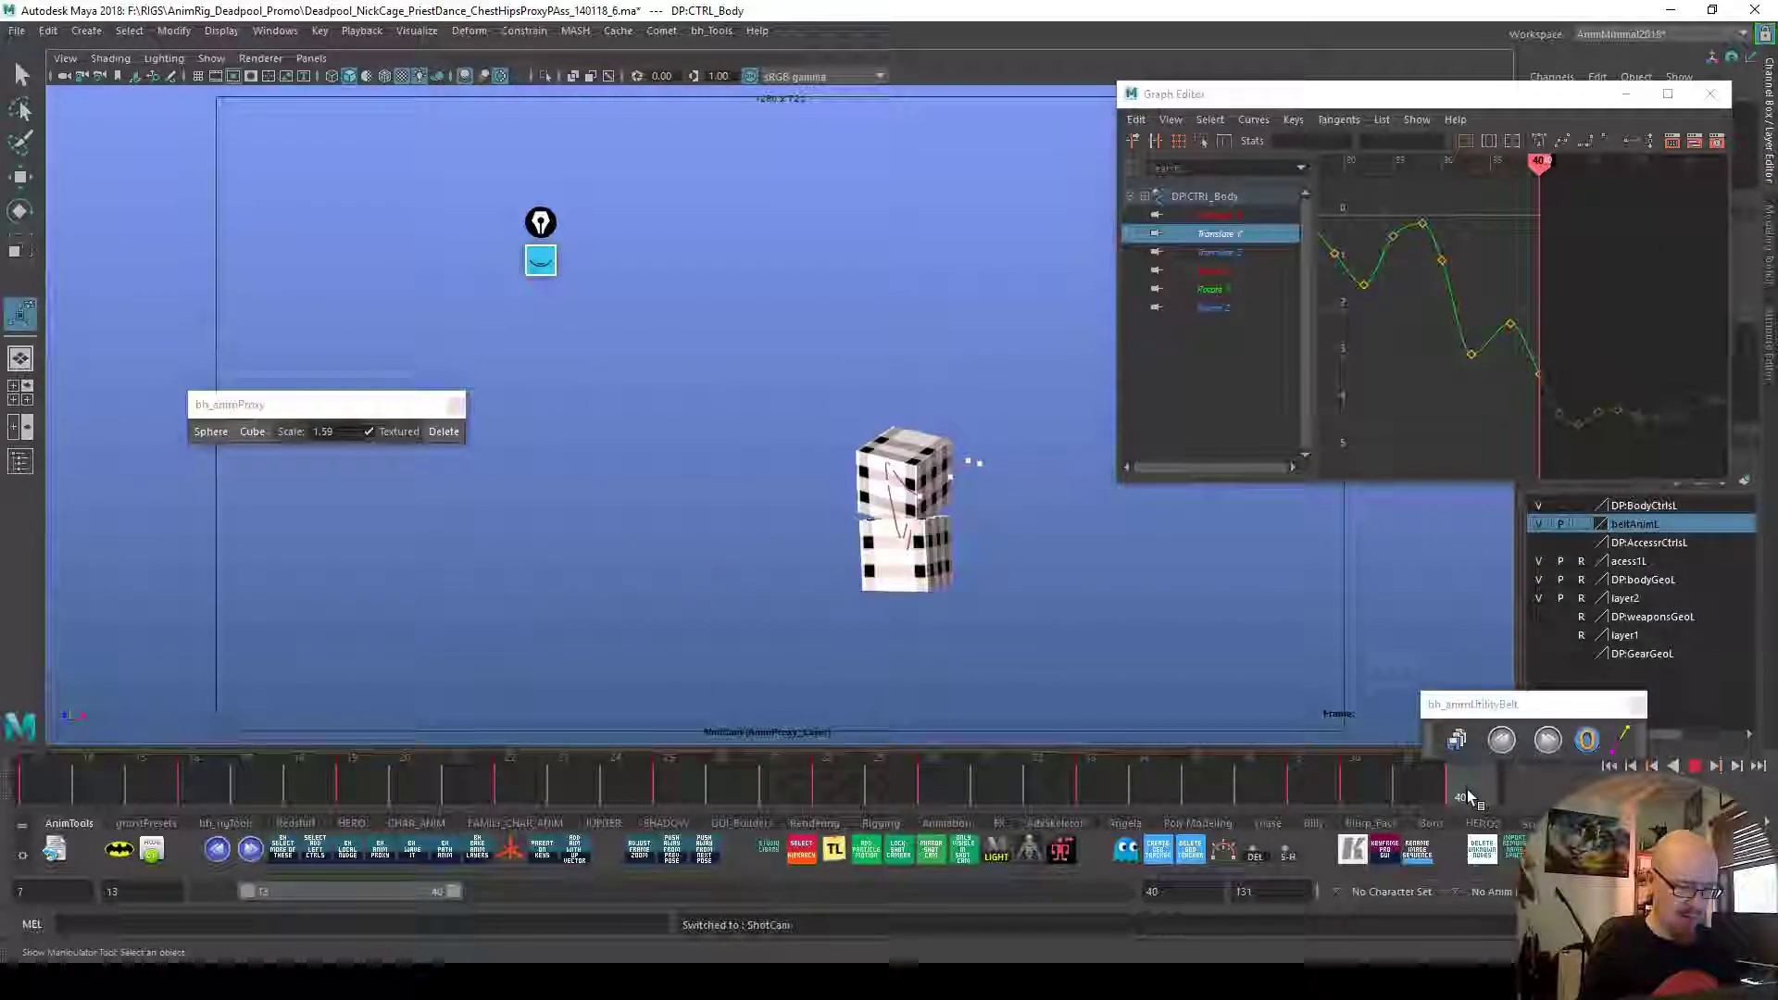
key(alt+v)
key(alt+v)
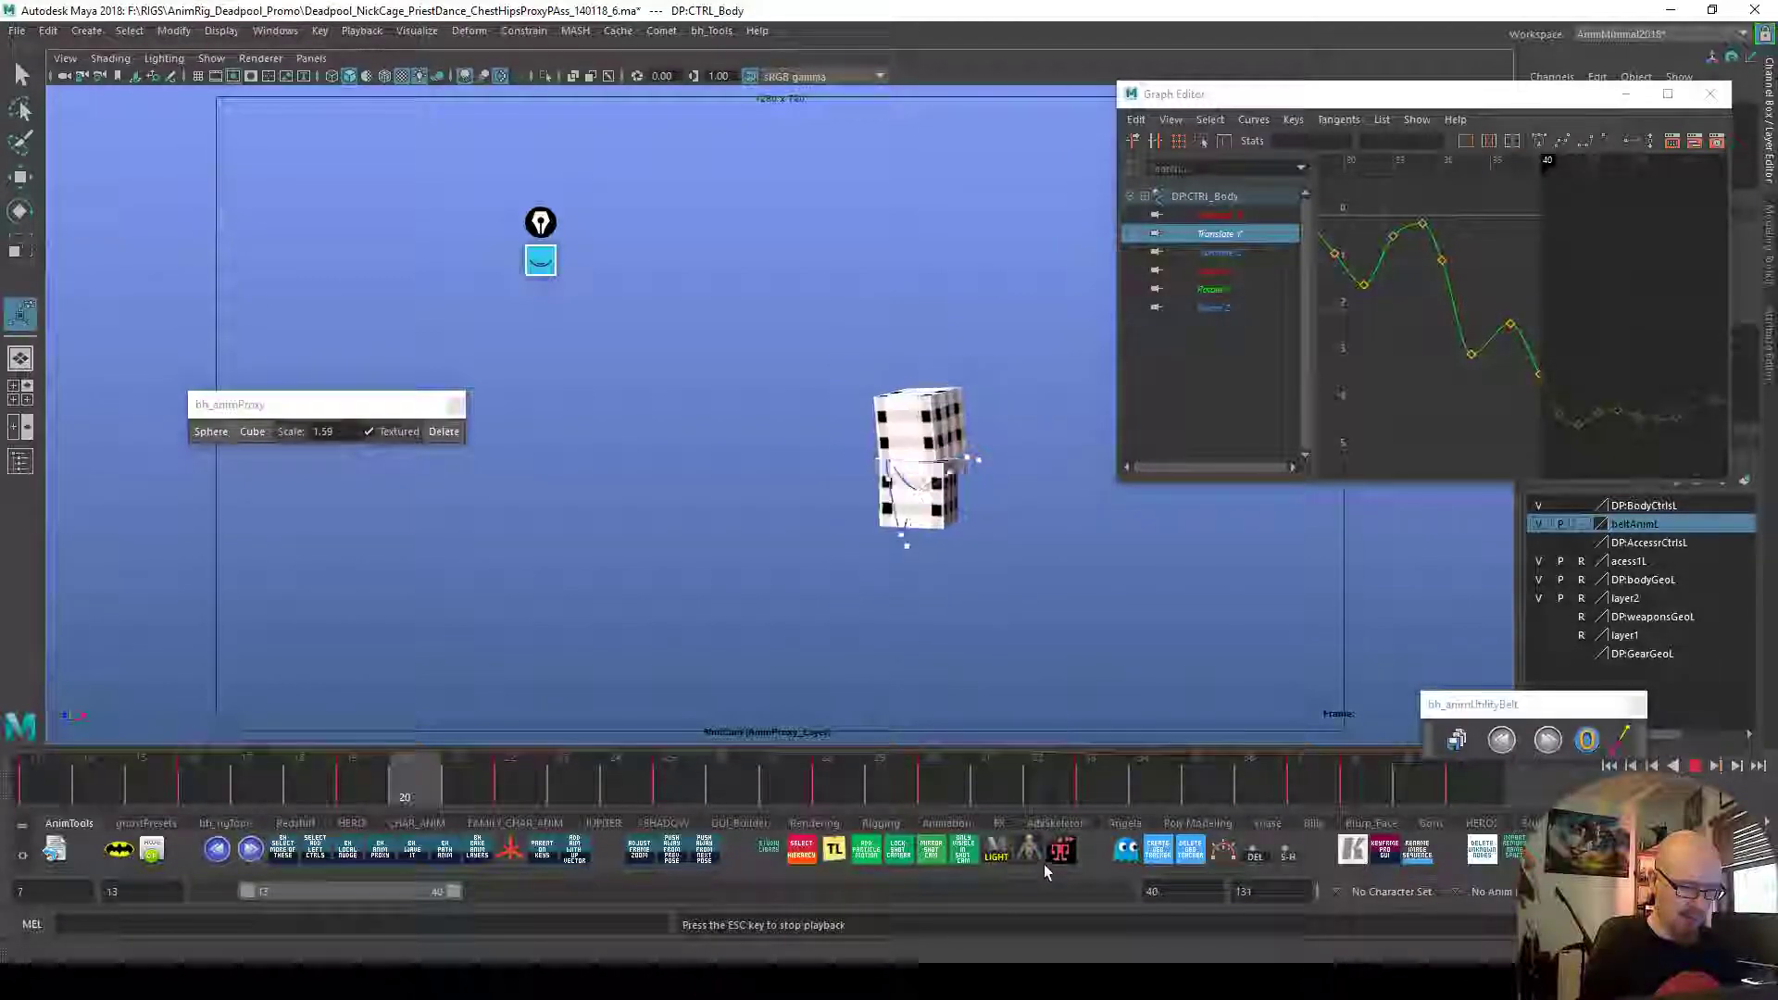
key(alt+v)
Select the chest control, go to frame 28, and delete the body's motion trail
click(942, 484)
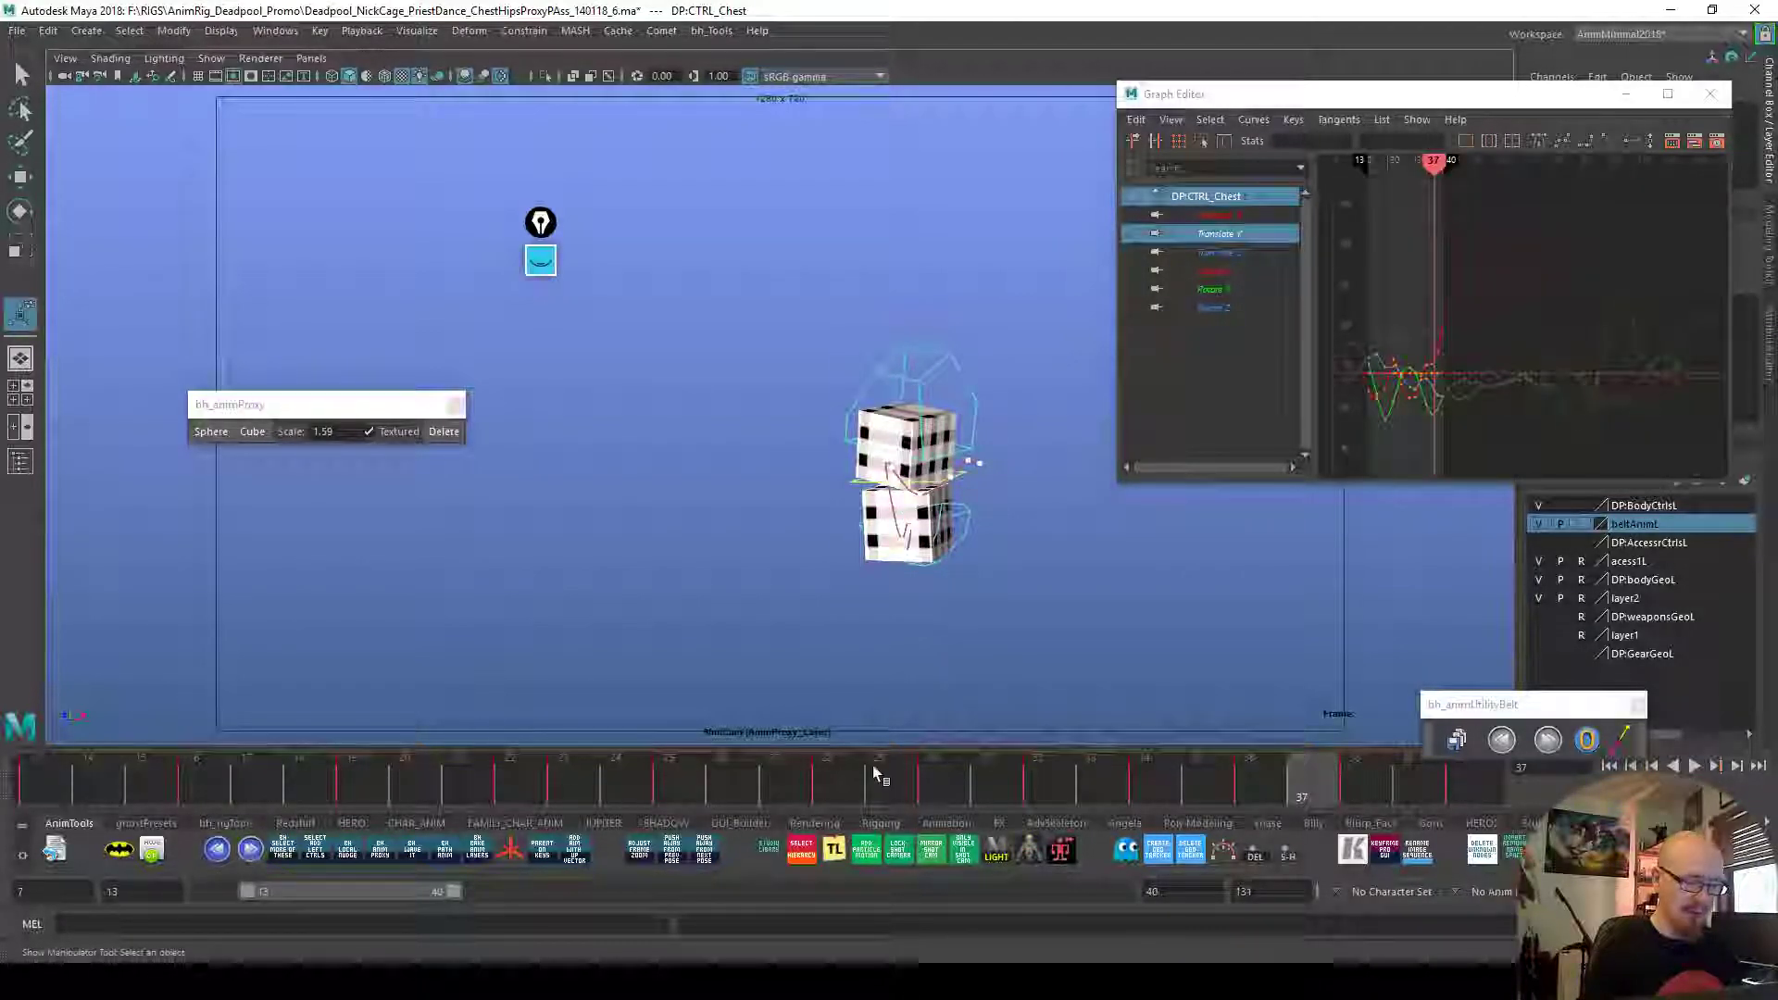
drag(739, 792, 838, 800)
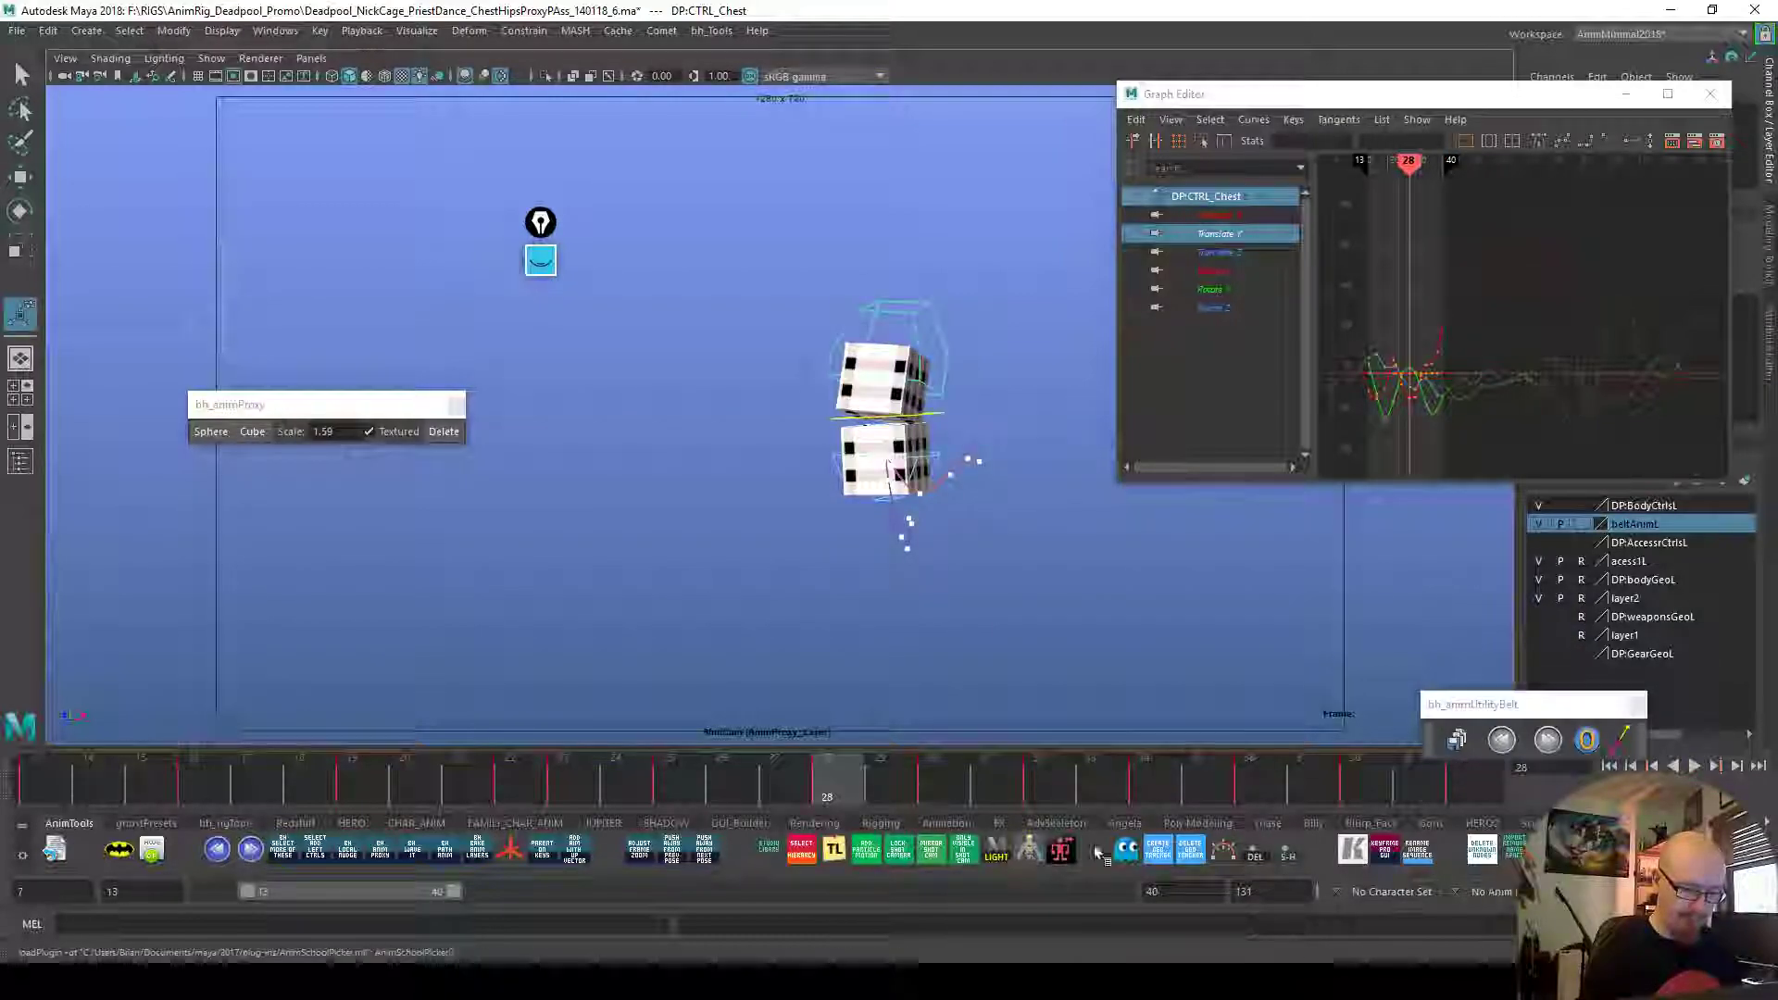
click(1271, 844)
click(1255, 854)
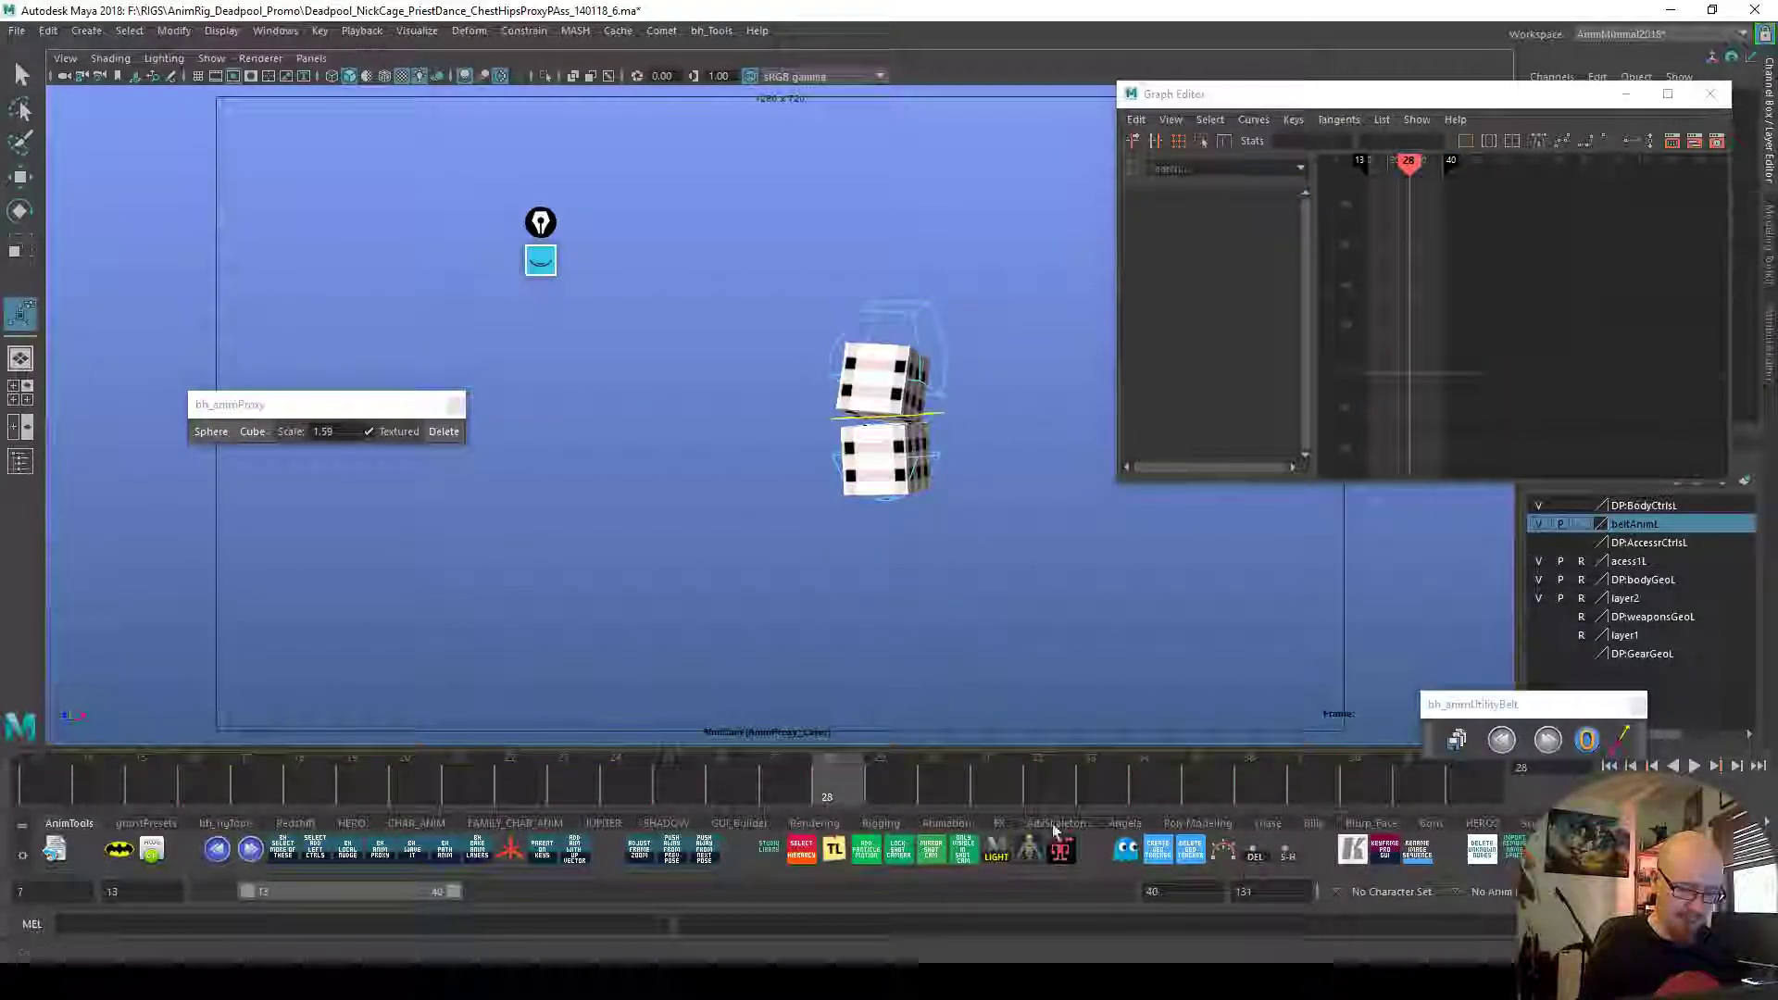
Create a bhGhost outline of the chest proxy cube at frame 28, and reselect the chest control to compare neighbouring frames against it
click(926, 396)
drag(655, 794, 827, 798)
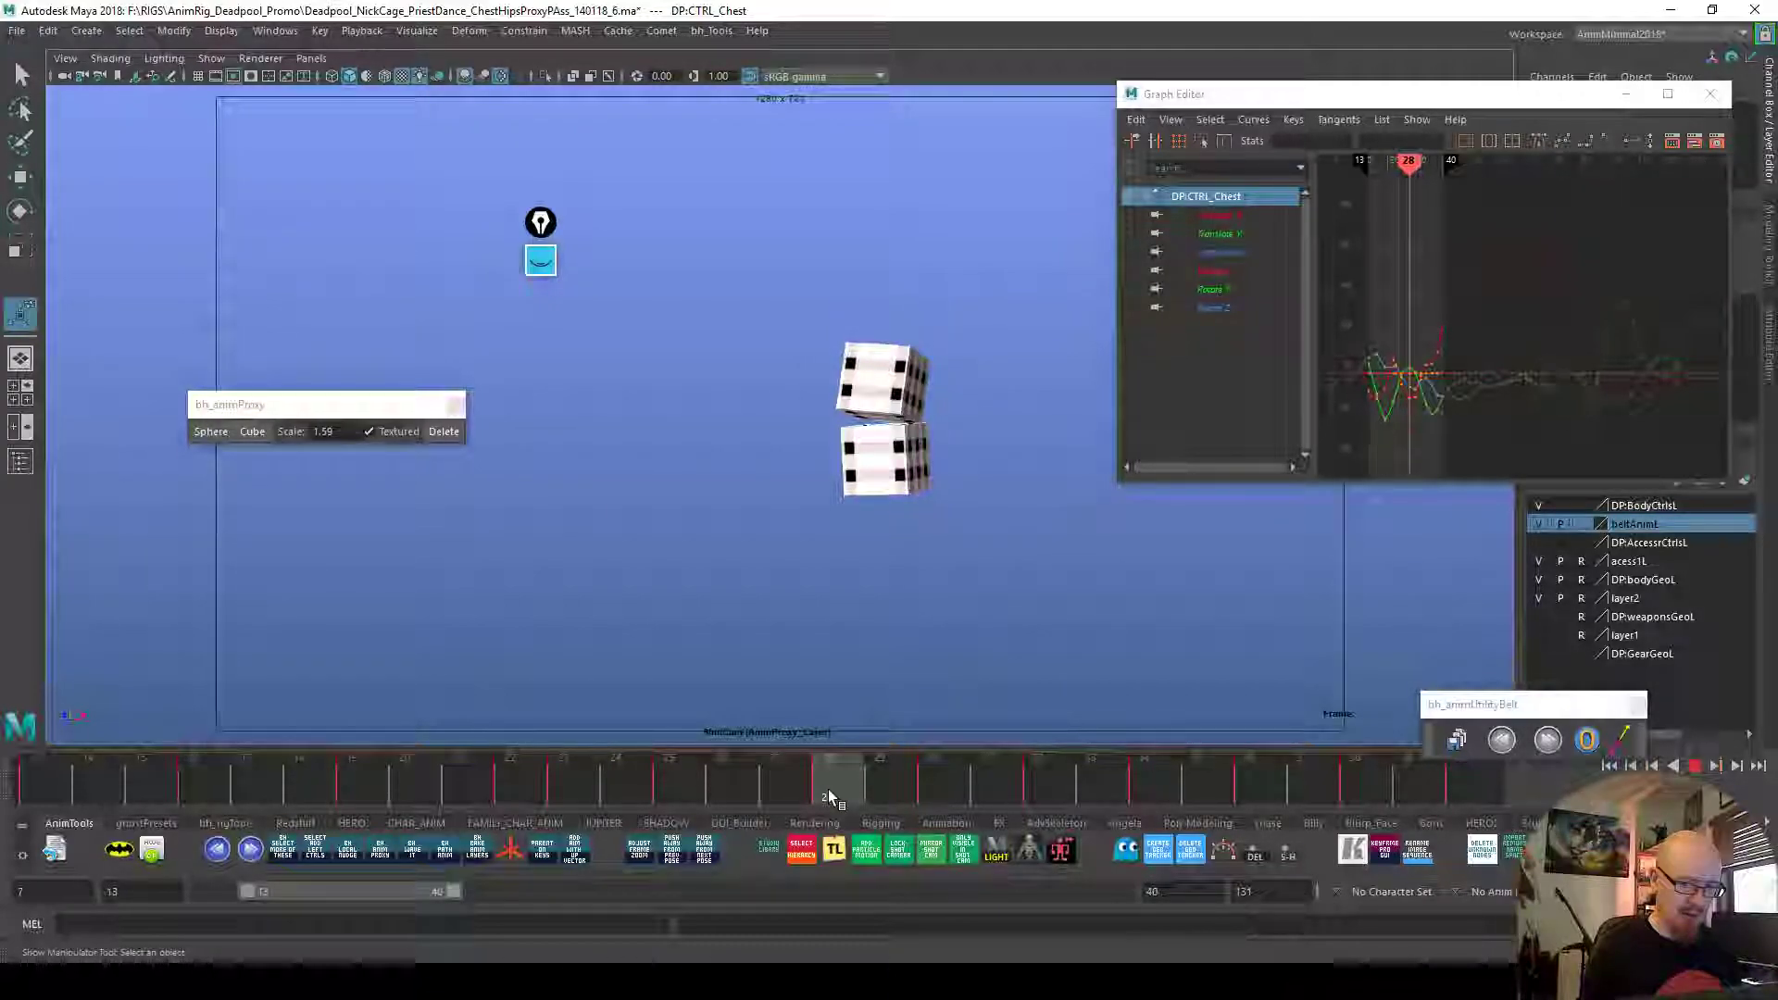
drag(857, 795, 859, 792)
click(936, 481)
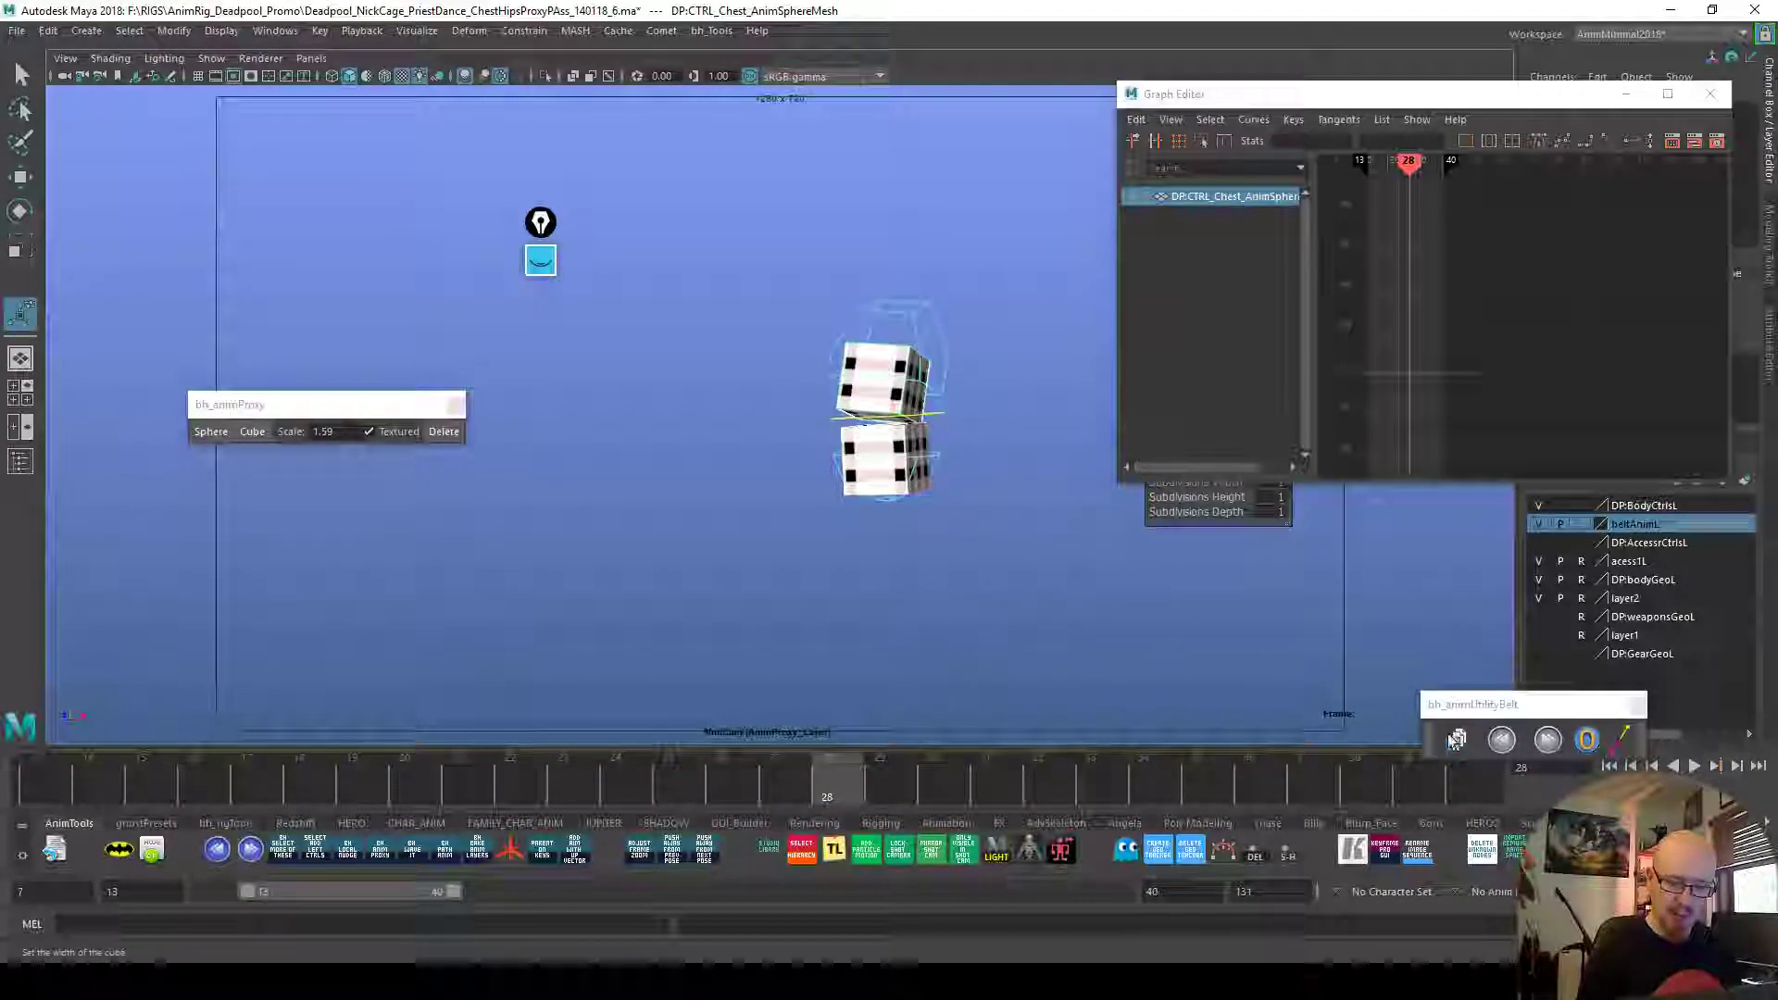
click(1126, 849)
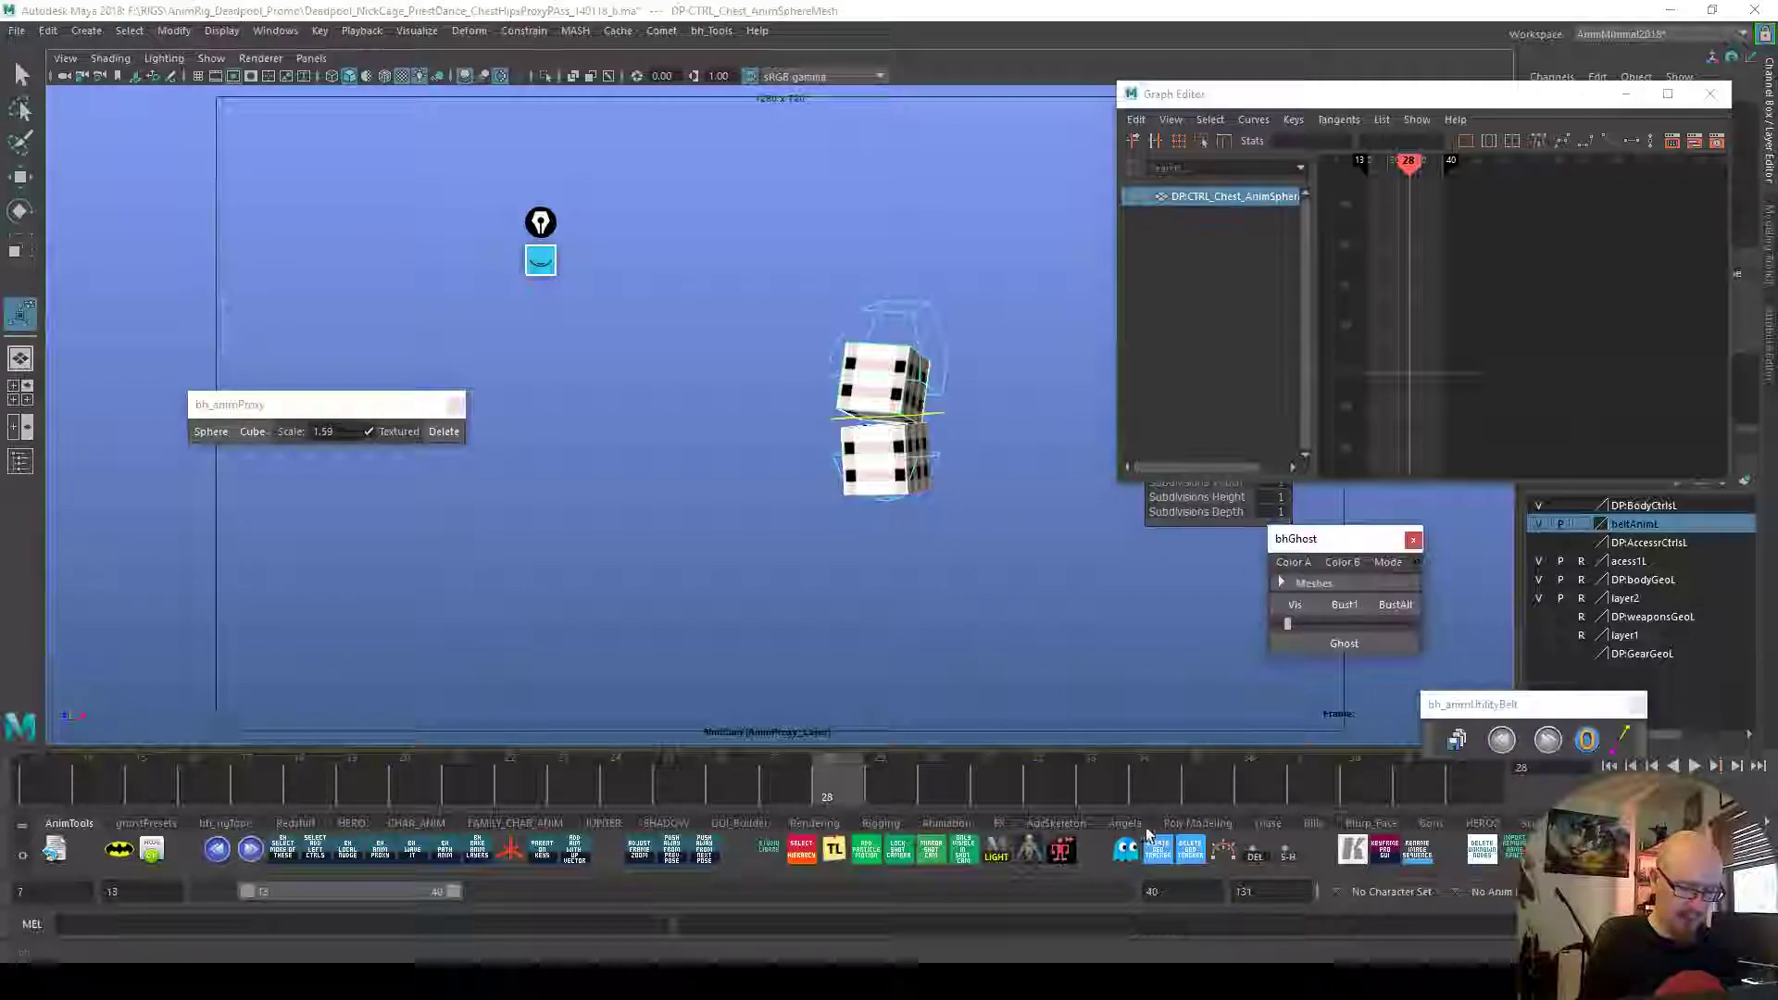
click(1343, 643)
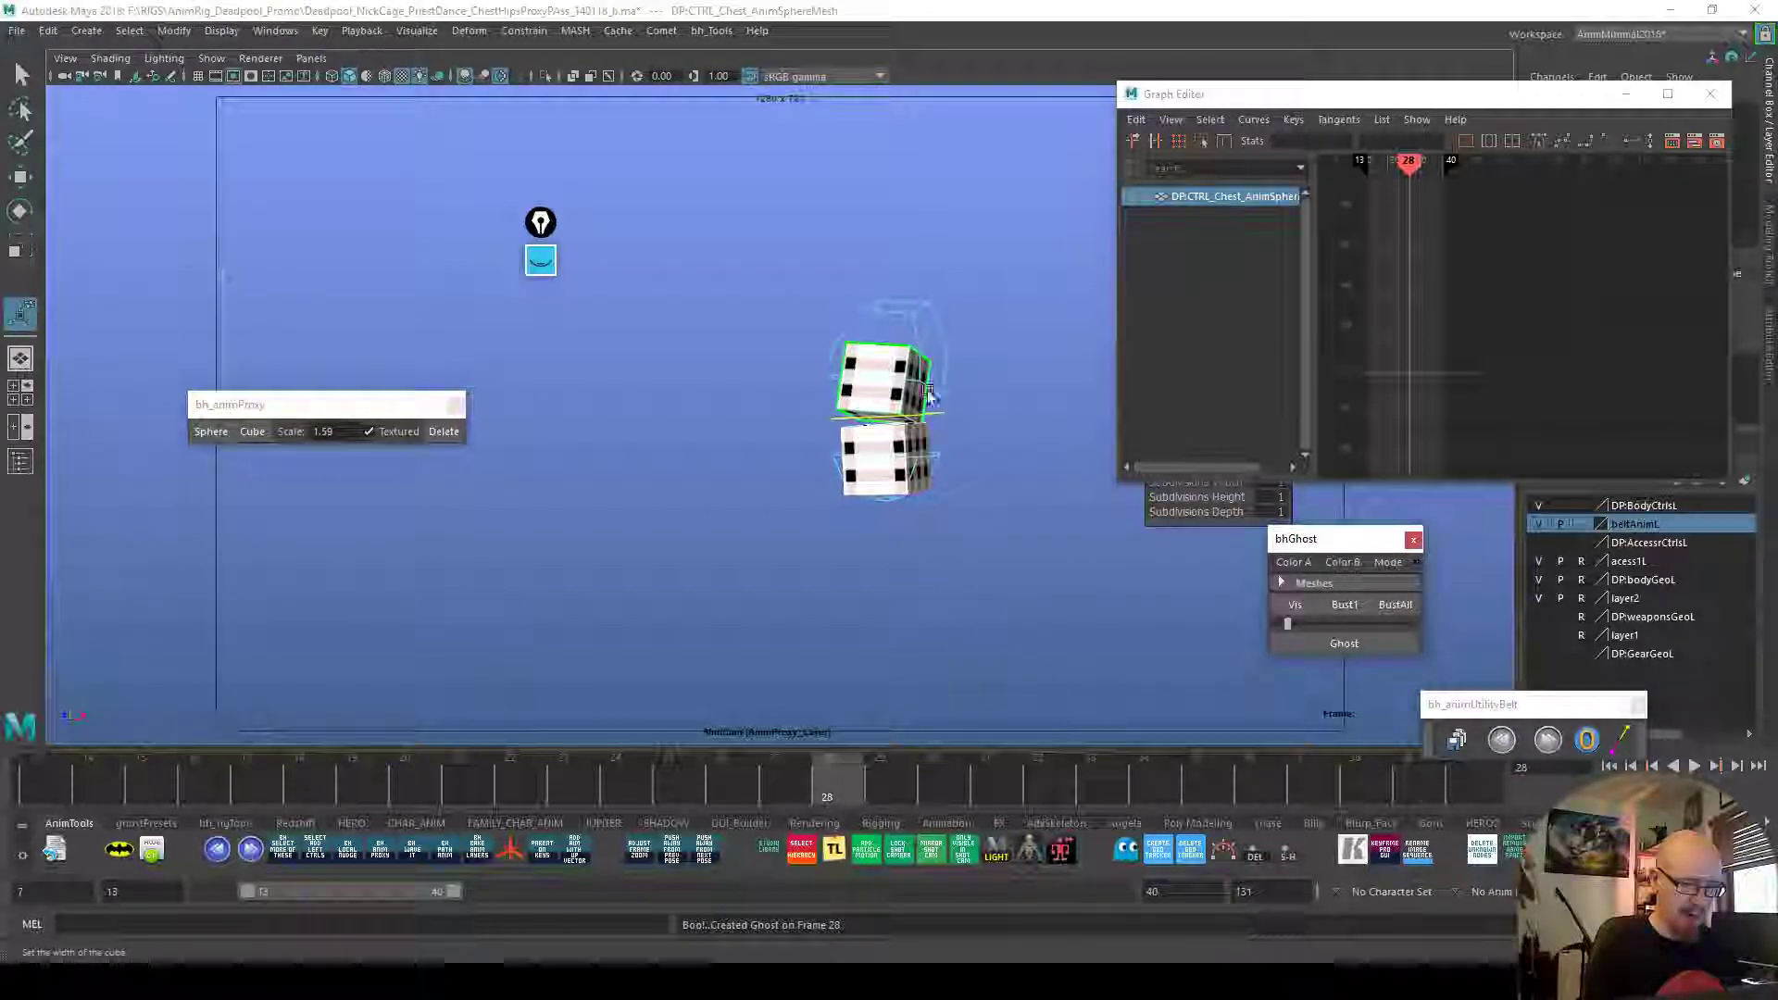
click(963, 419)
mouse_move(778, 776)
mouse_down()
mouse_move(736, 778)
mouse_move(838, 778)
mouse_move(560, 782)
mouse_move(880, 786)
mouse_up()
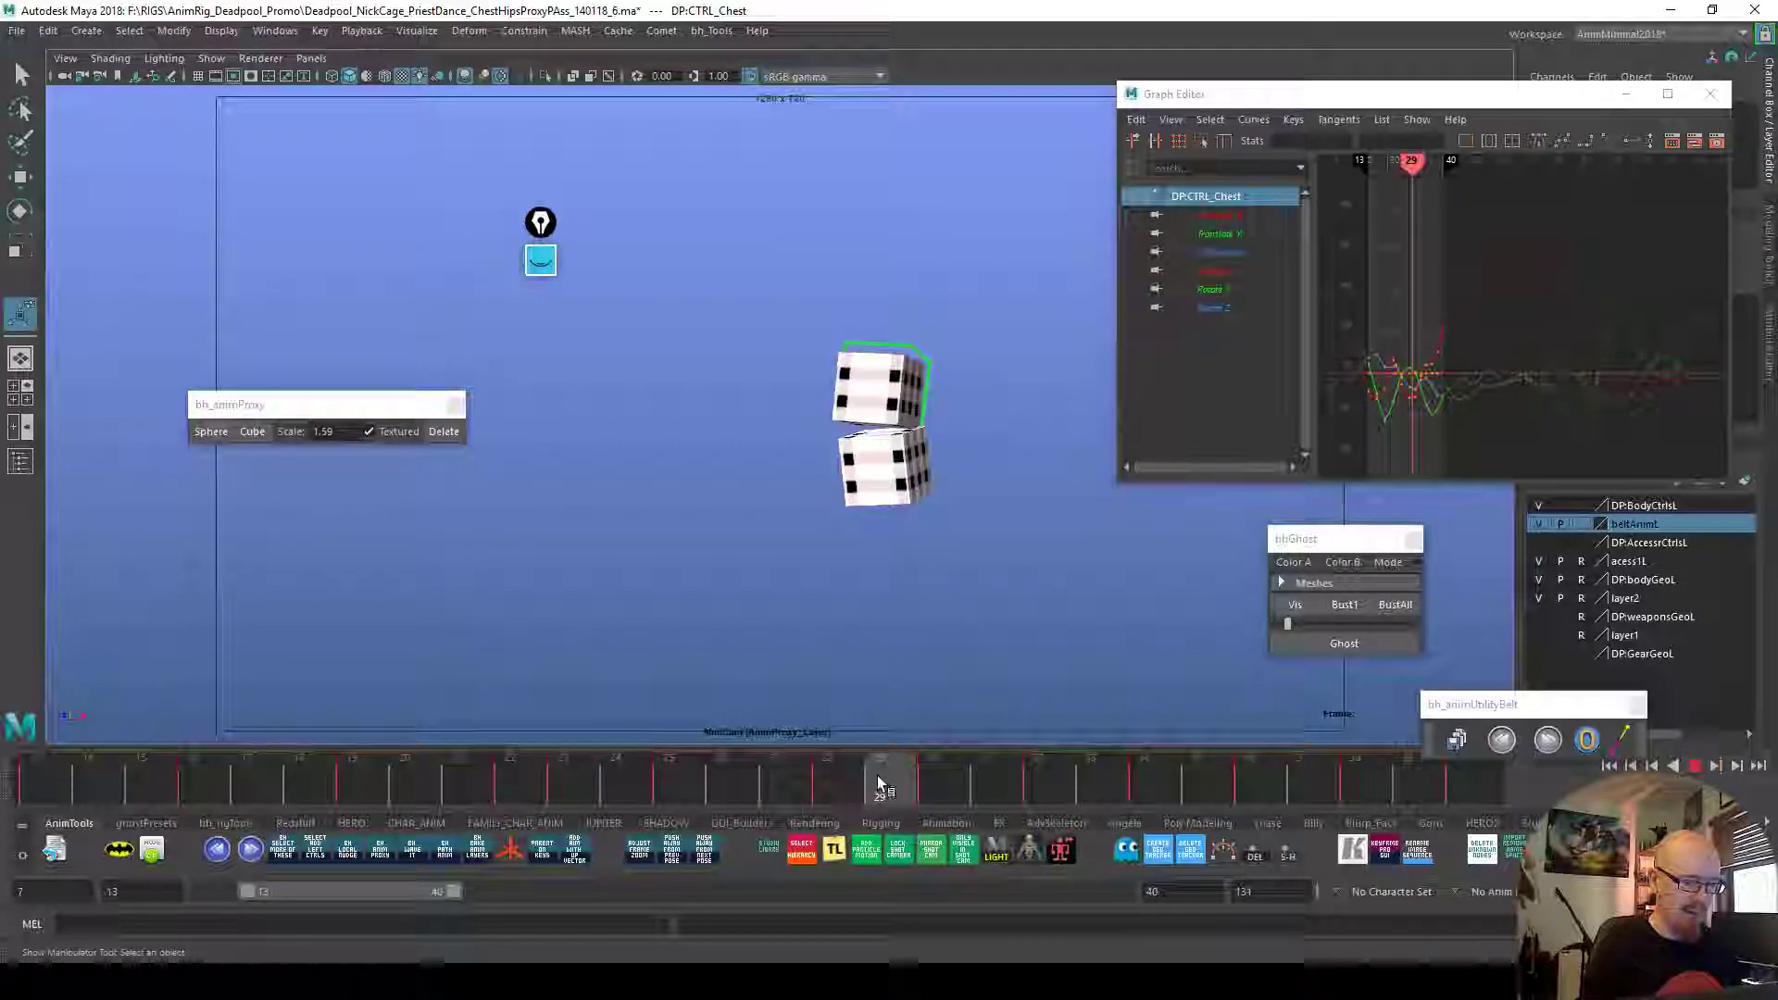
Advance the chest control from frame 29 to frame 33 and create a bhGhost outline of the chest proxy cube there
key(w)
click(864, 850)
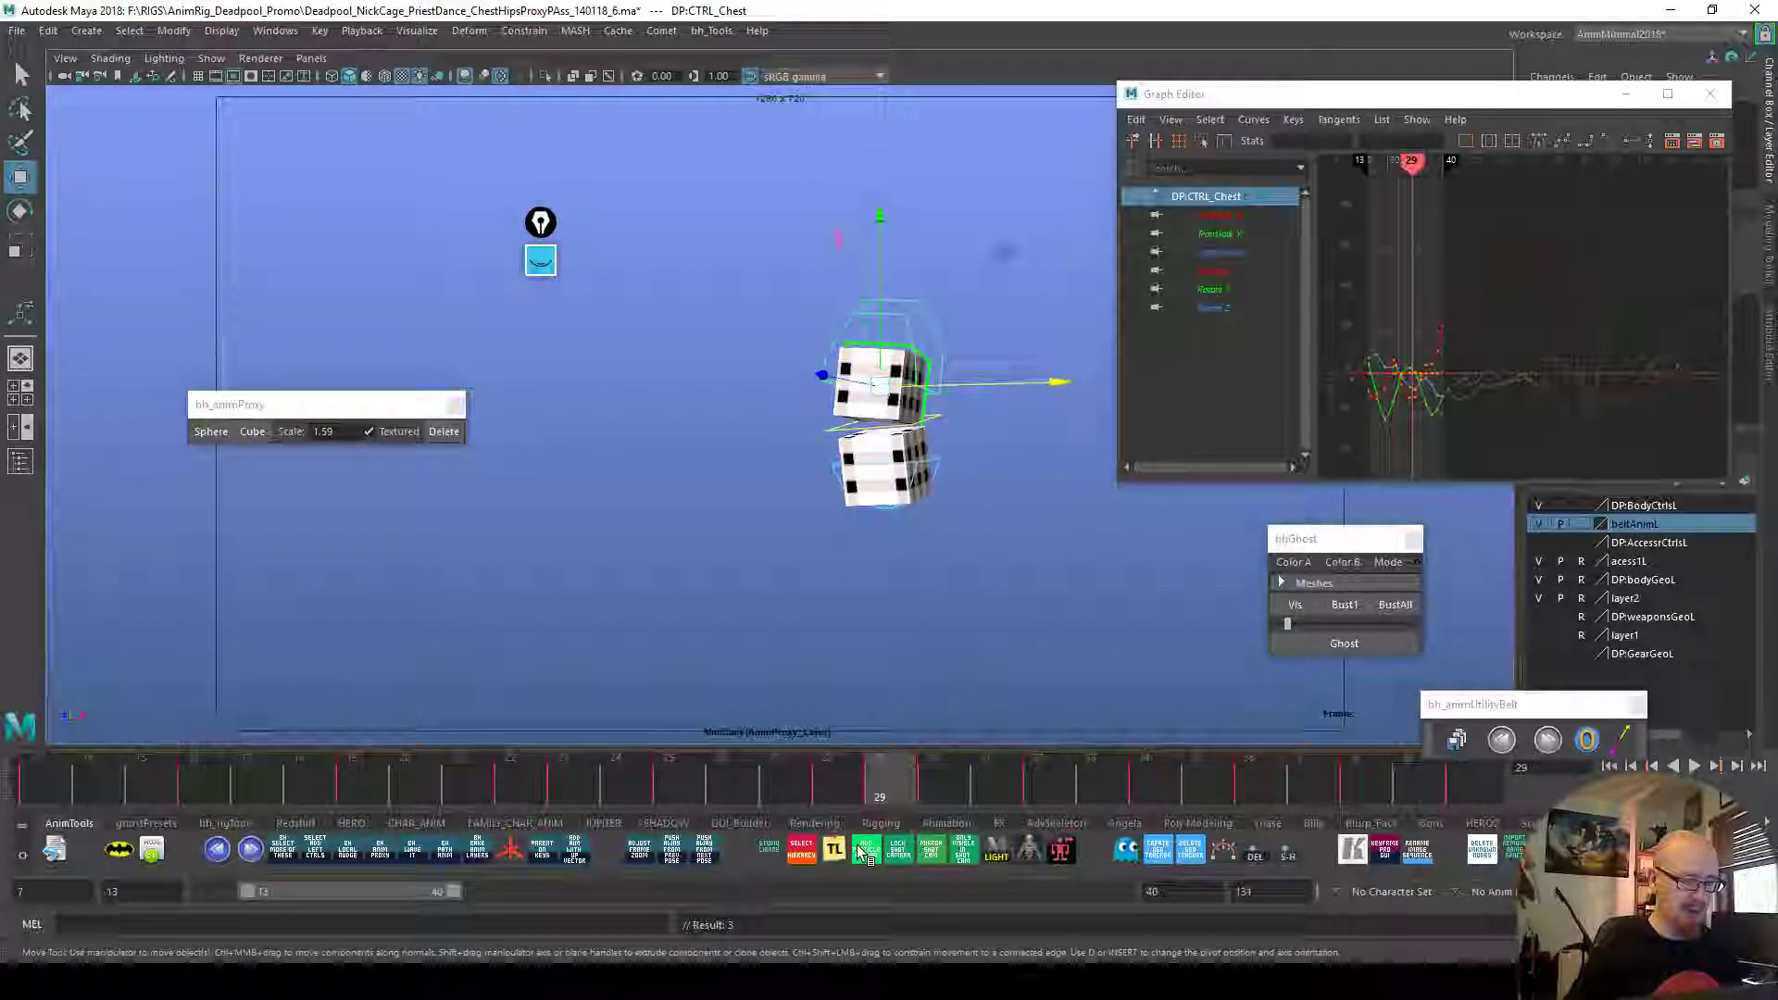
click(926, 781)
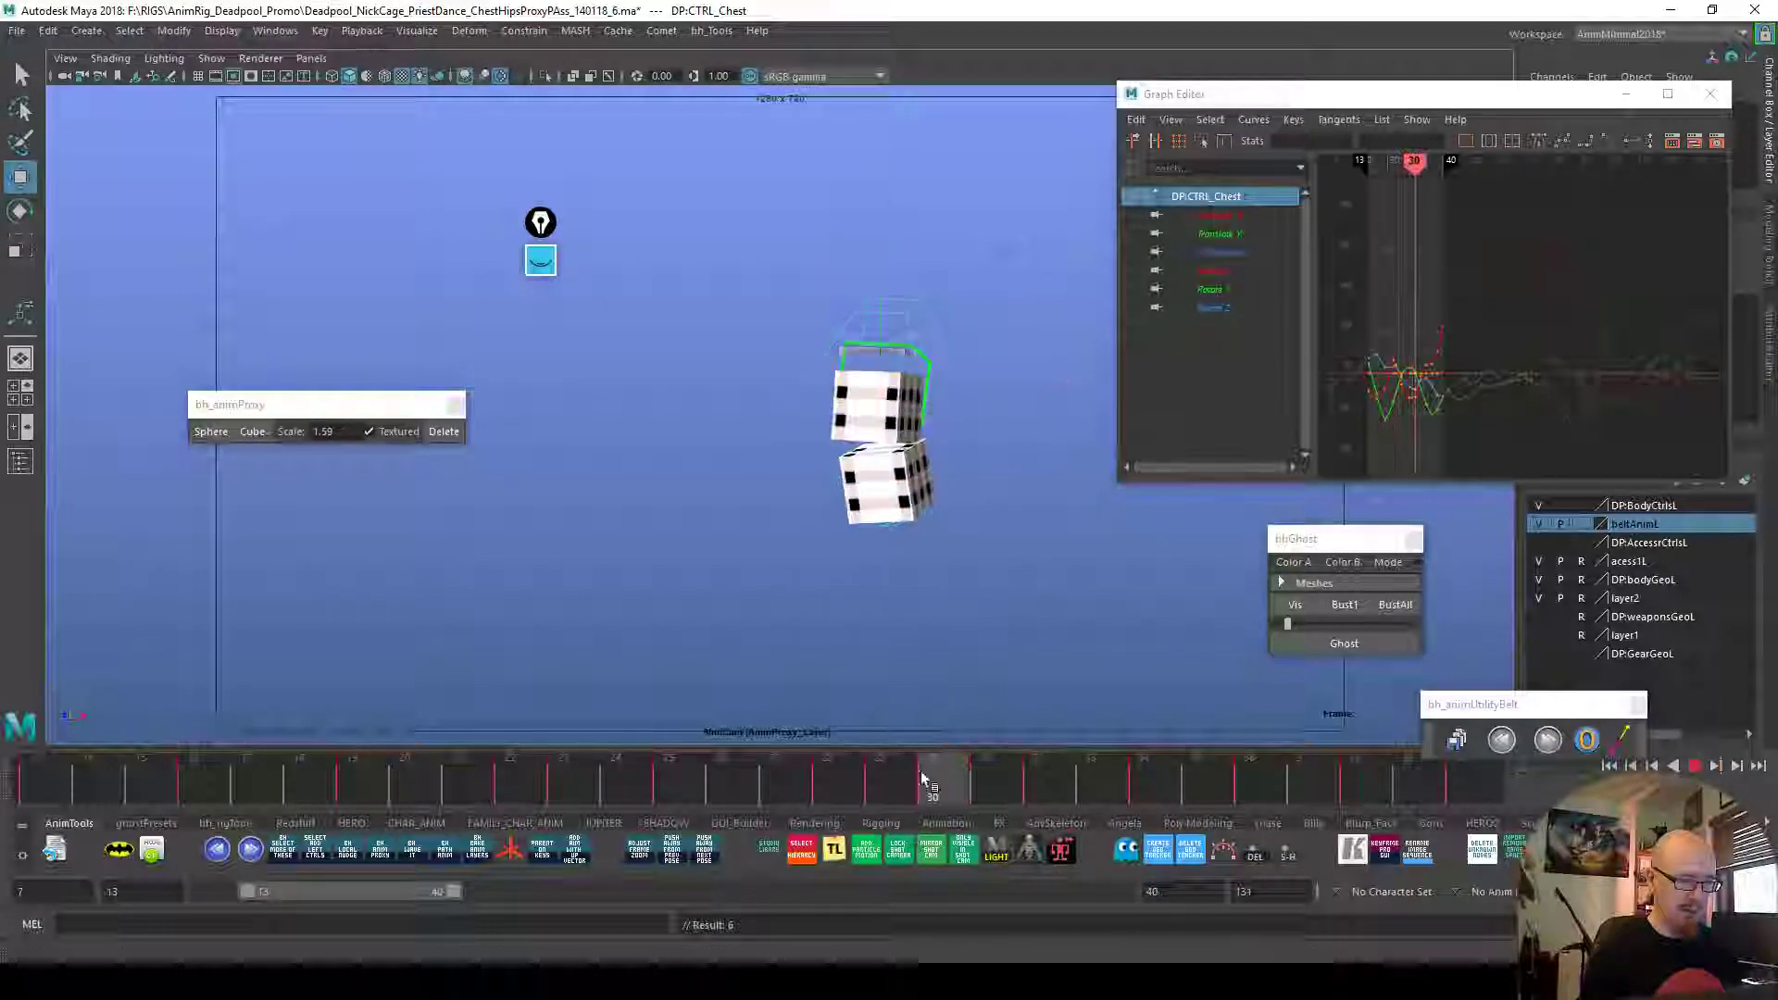
click(991, 778)
drag(1128, 776, 1122, 777)
click(1345, 644)
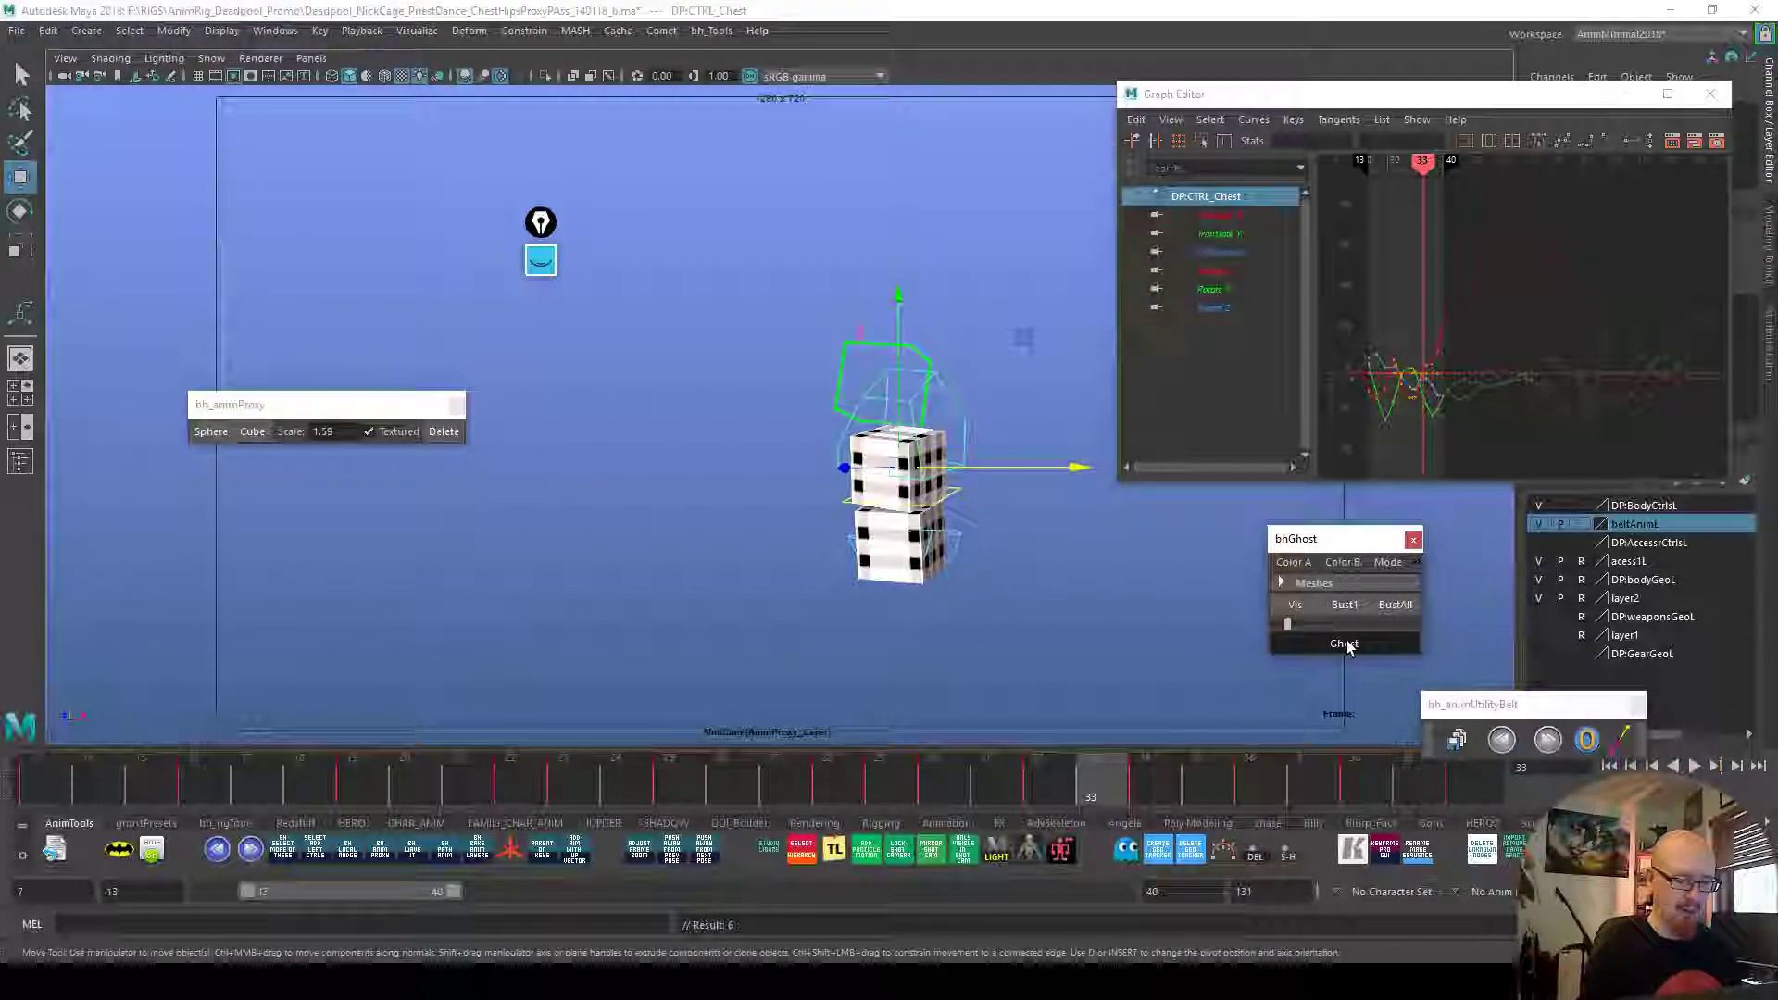
Compare the chest proxy cube at frames 32 and 34 against the ghost outlines, and play back the range
click(1141, 787)
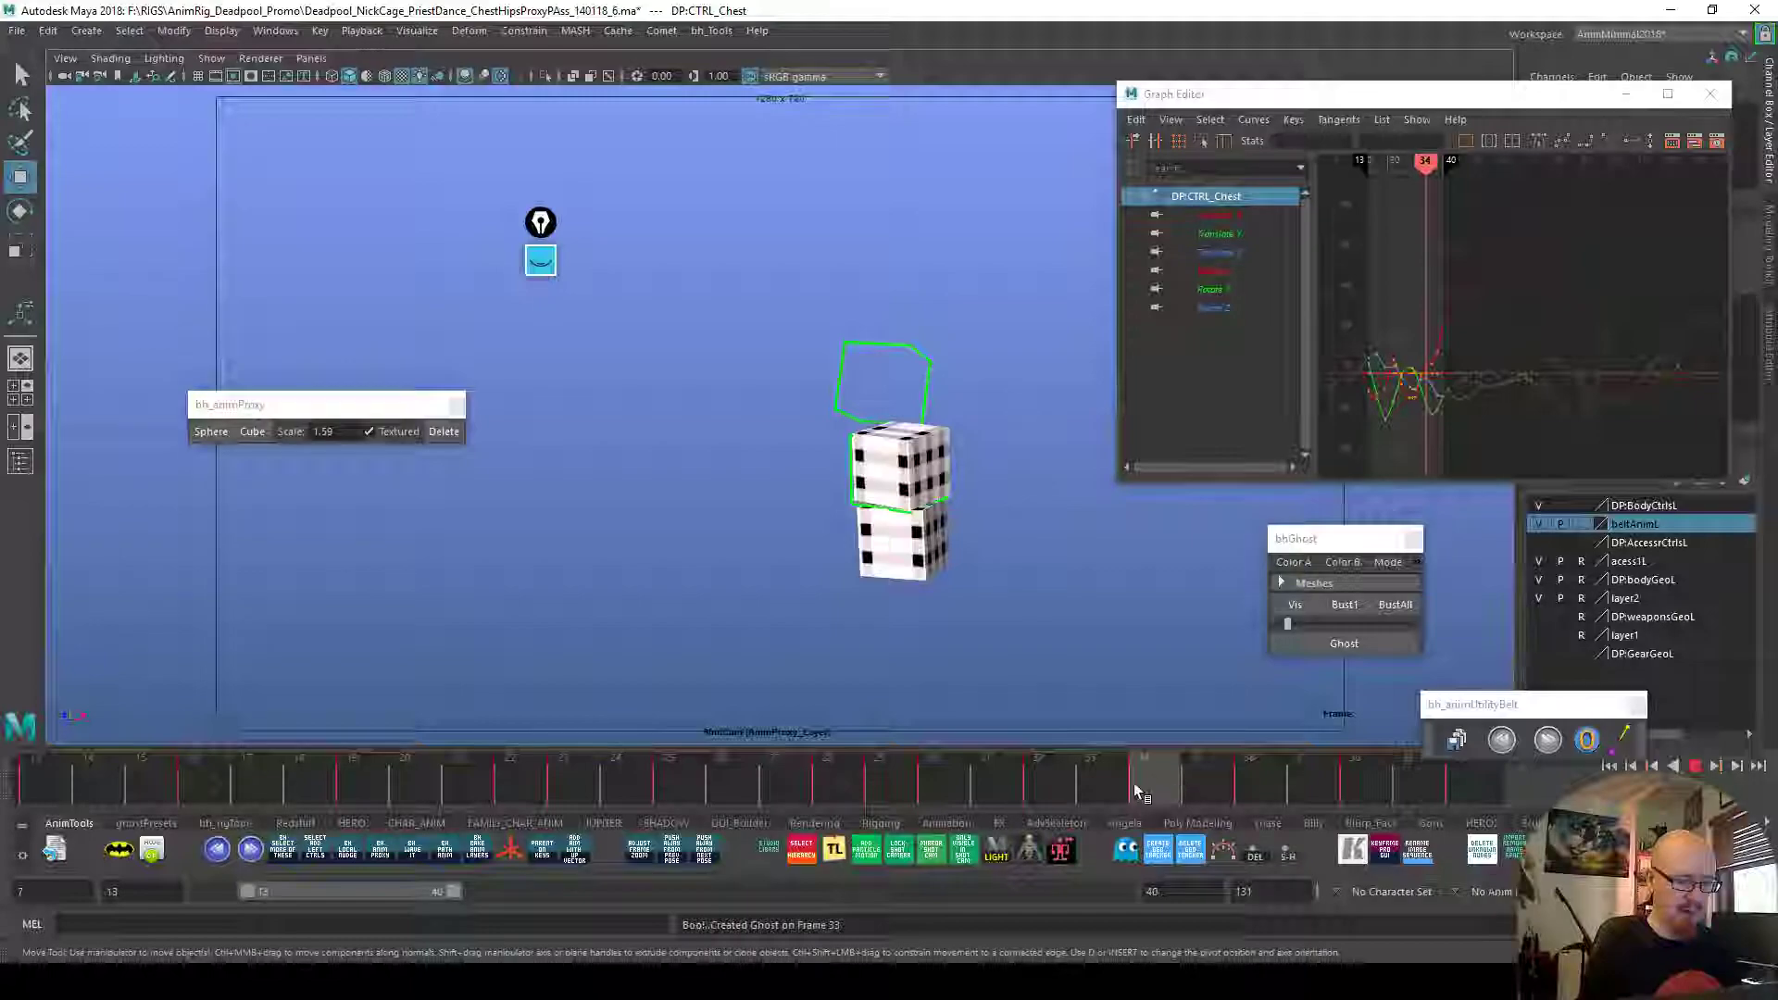
drag(1141, 789, 1074, 791)
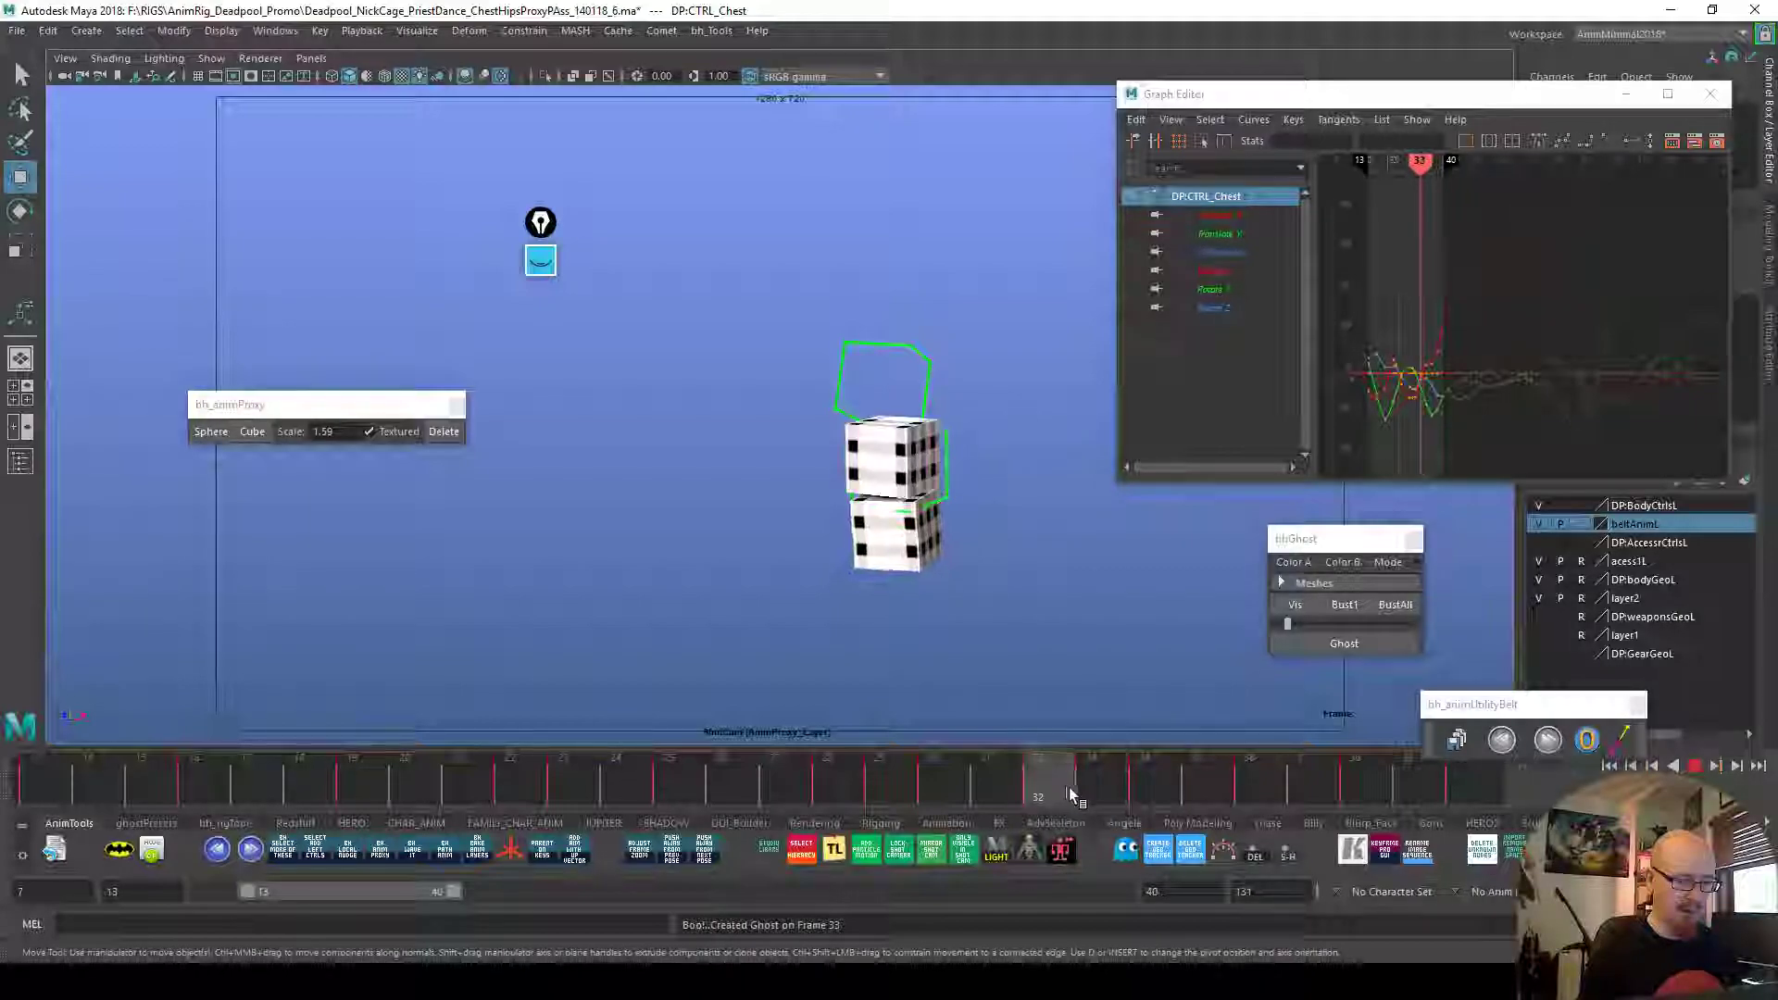
click(1139, 787)
key(alt+Down)
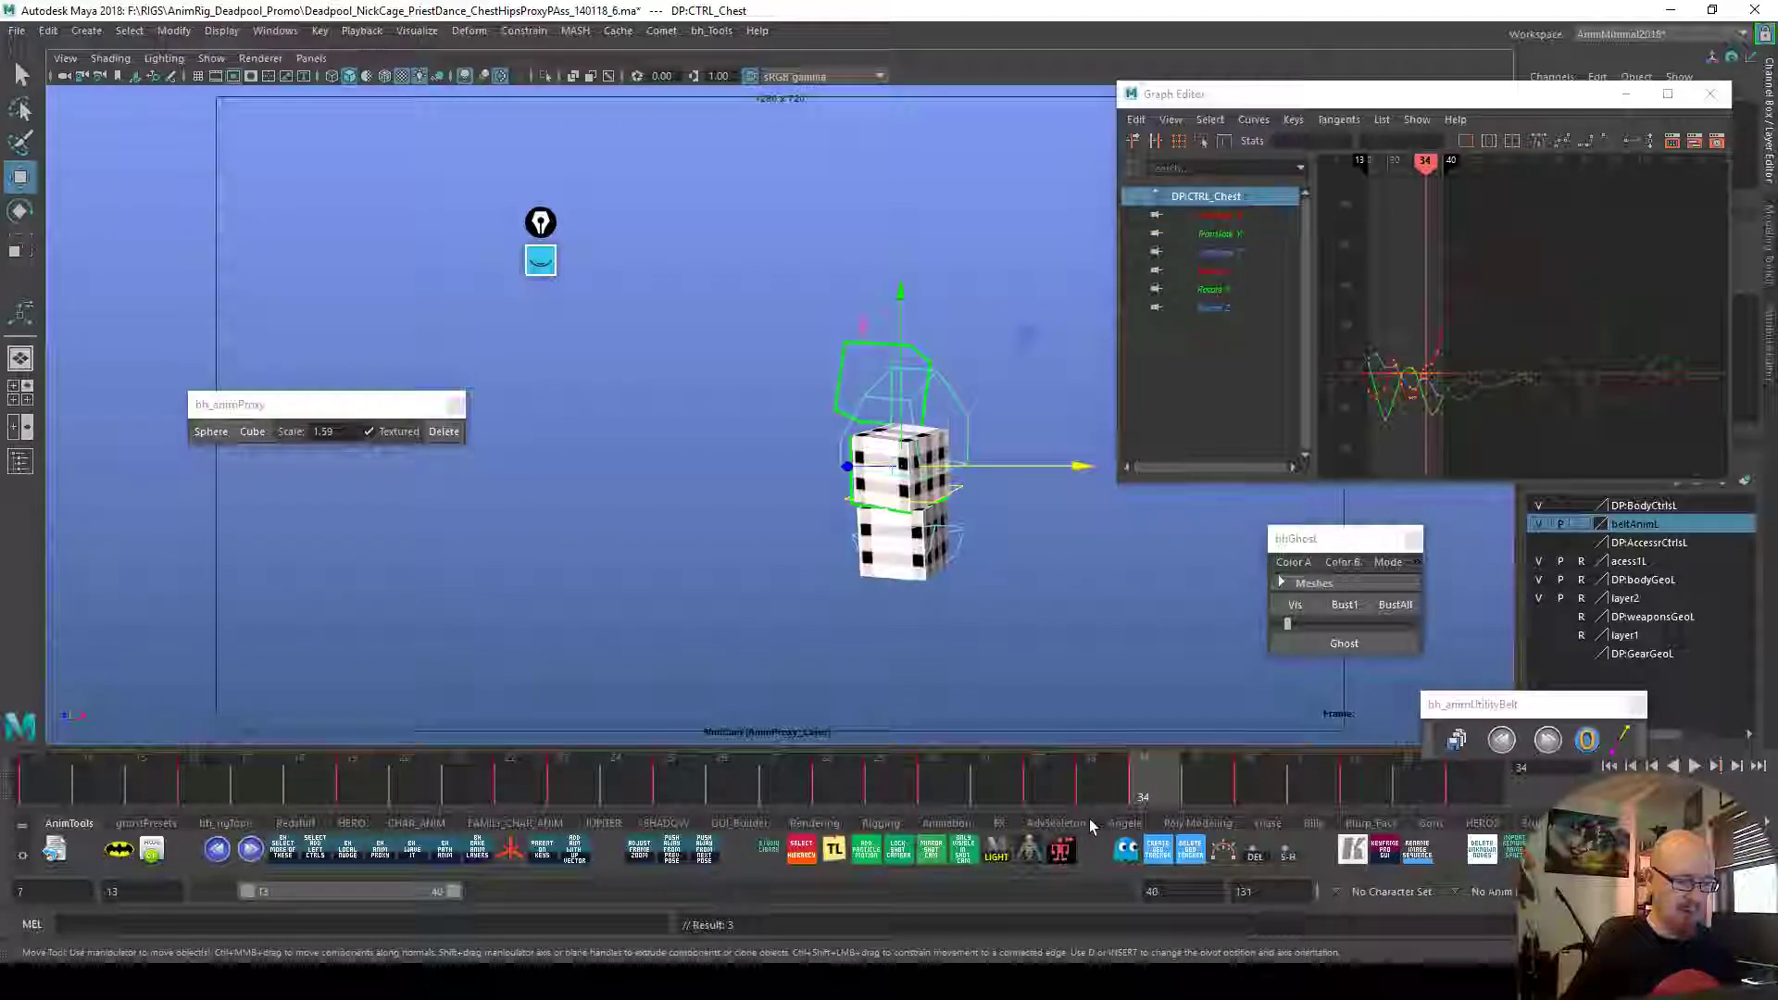
key(alt+v)
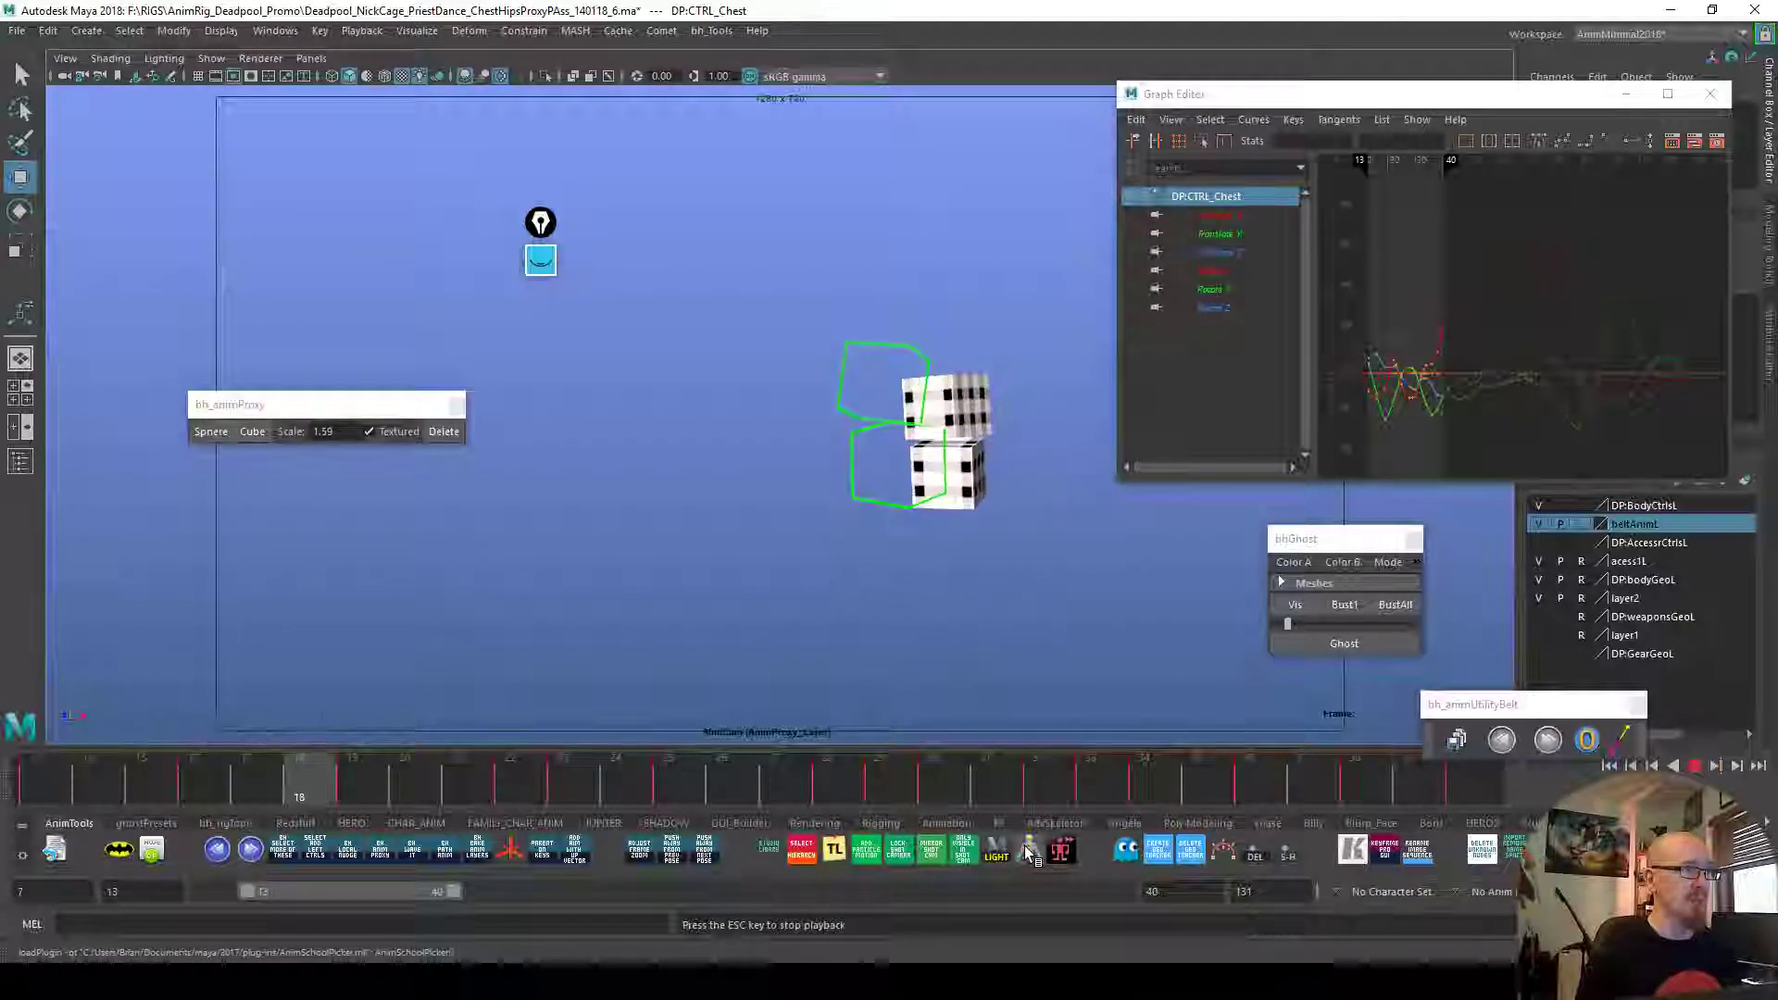
Remove the existing ghosts, create a new ghost outline of the chest proxy cube at frame 38, and play back
mouse_move(1065, 763)
mouse_down()
mouse_move(1369, 786)
mouse_move(1276, 782)
mouse_move(1353, 786)
mouse_up()
click(1387, 607)
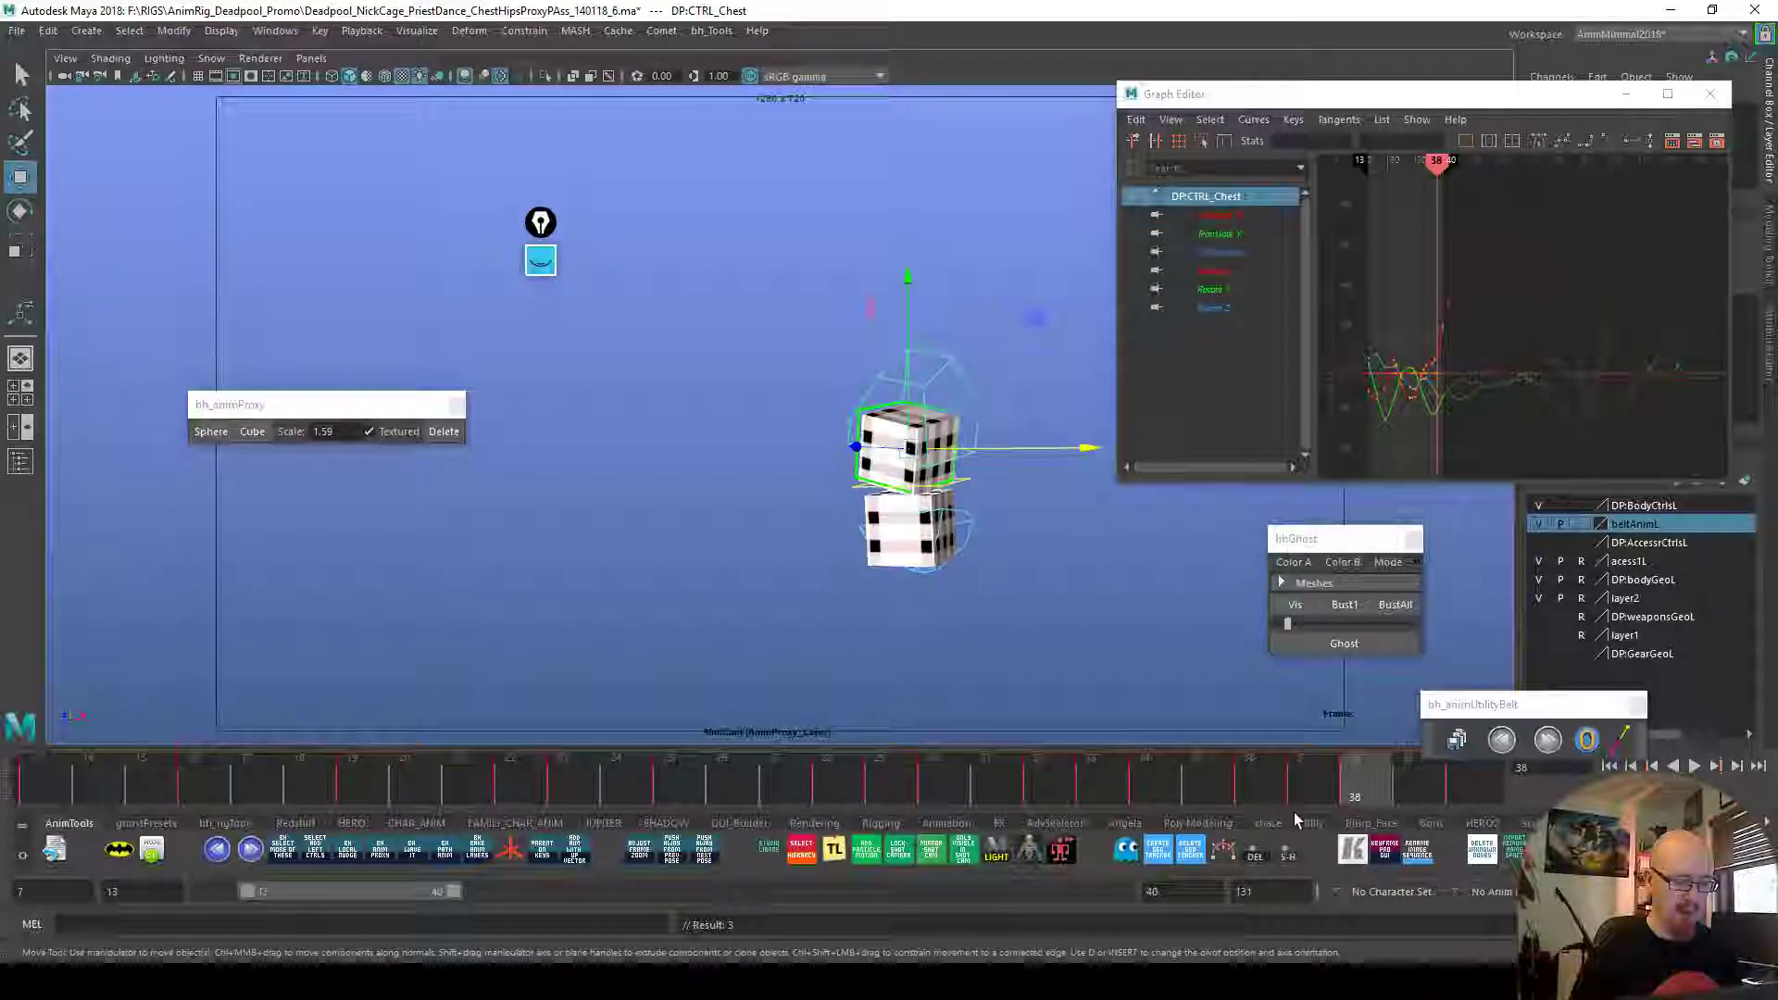
key(alt+v)
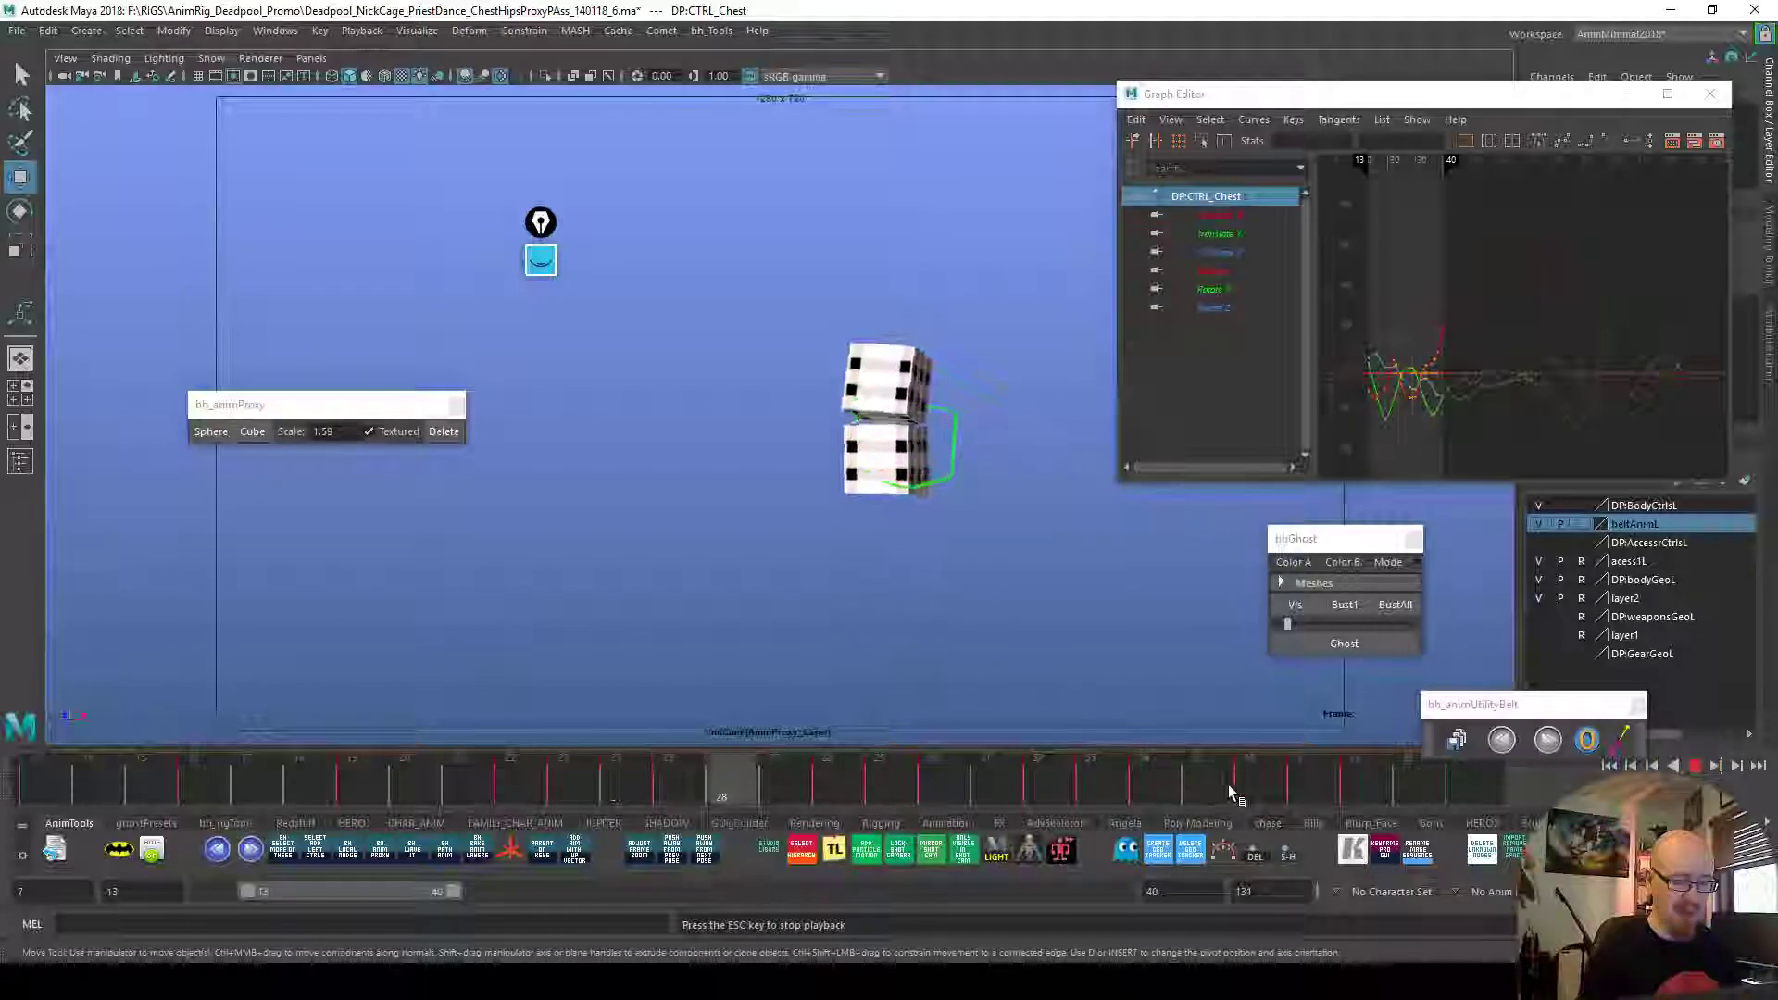
Play and scrub the last frames of the range to compare the chest cube's path against the frame 38 ghost
click(1354, 785)
drag(1324, 780, 1346, 789)
key(alt+v)
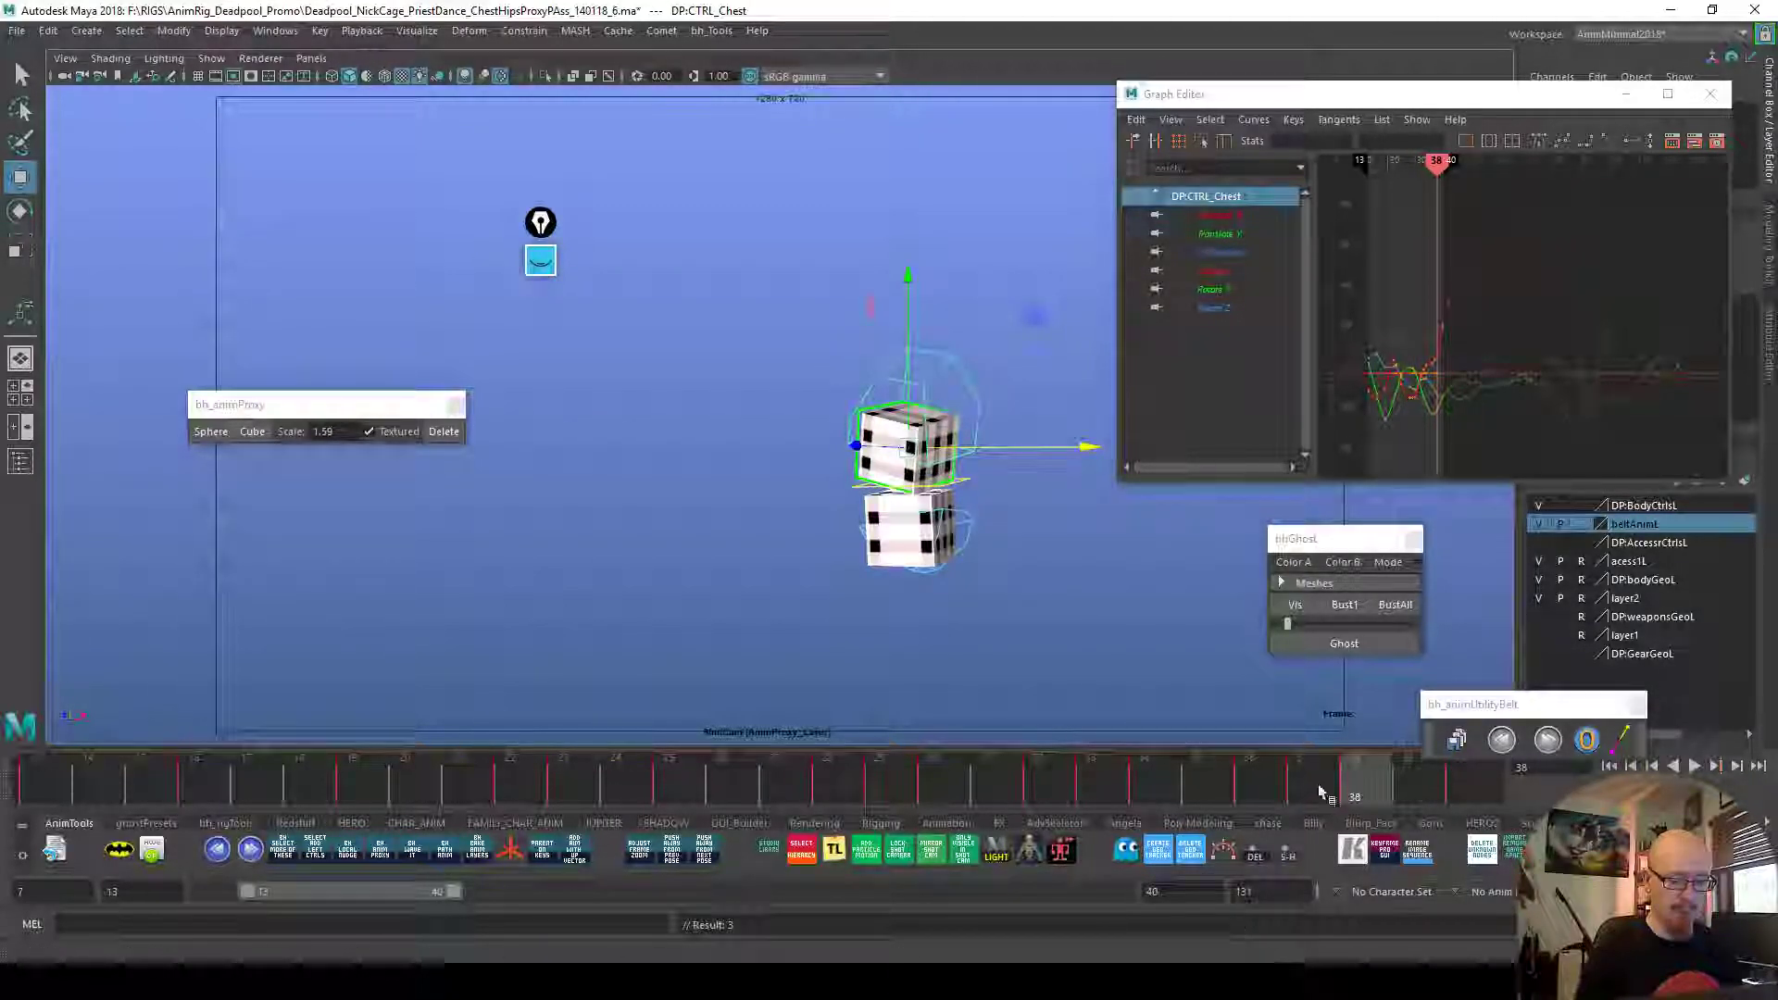
drag(1389, 780, 1444, 787)
key(alt+v)
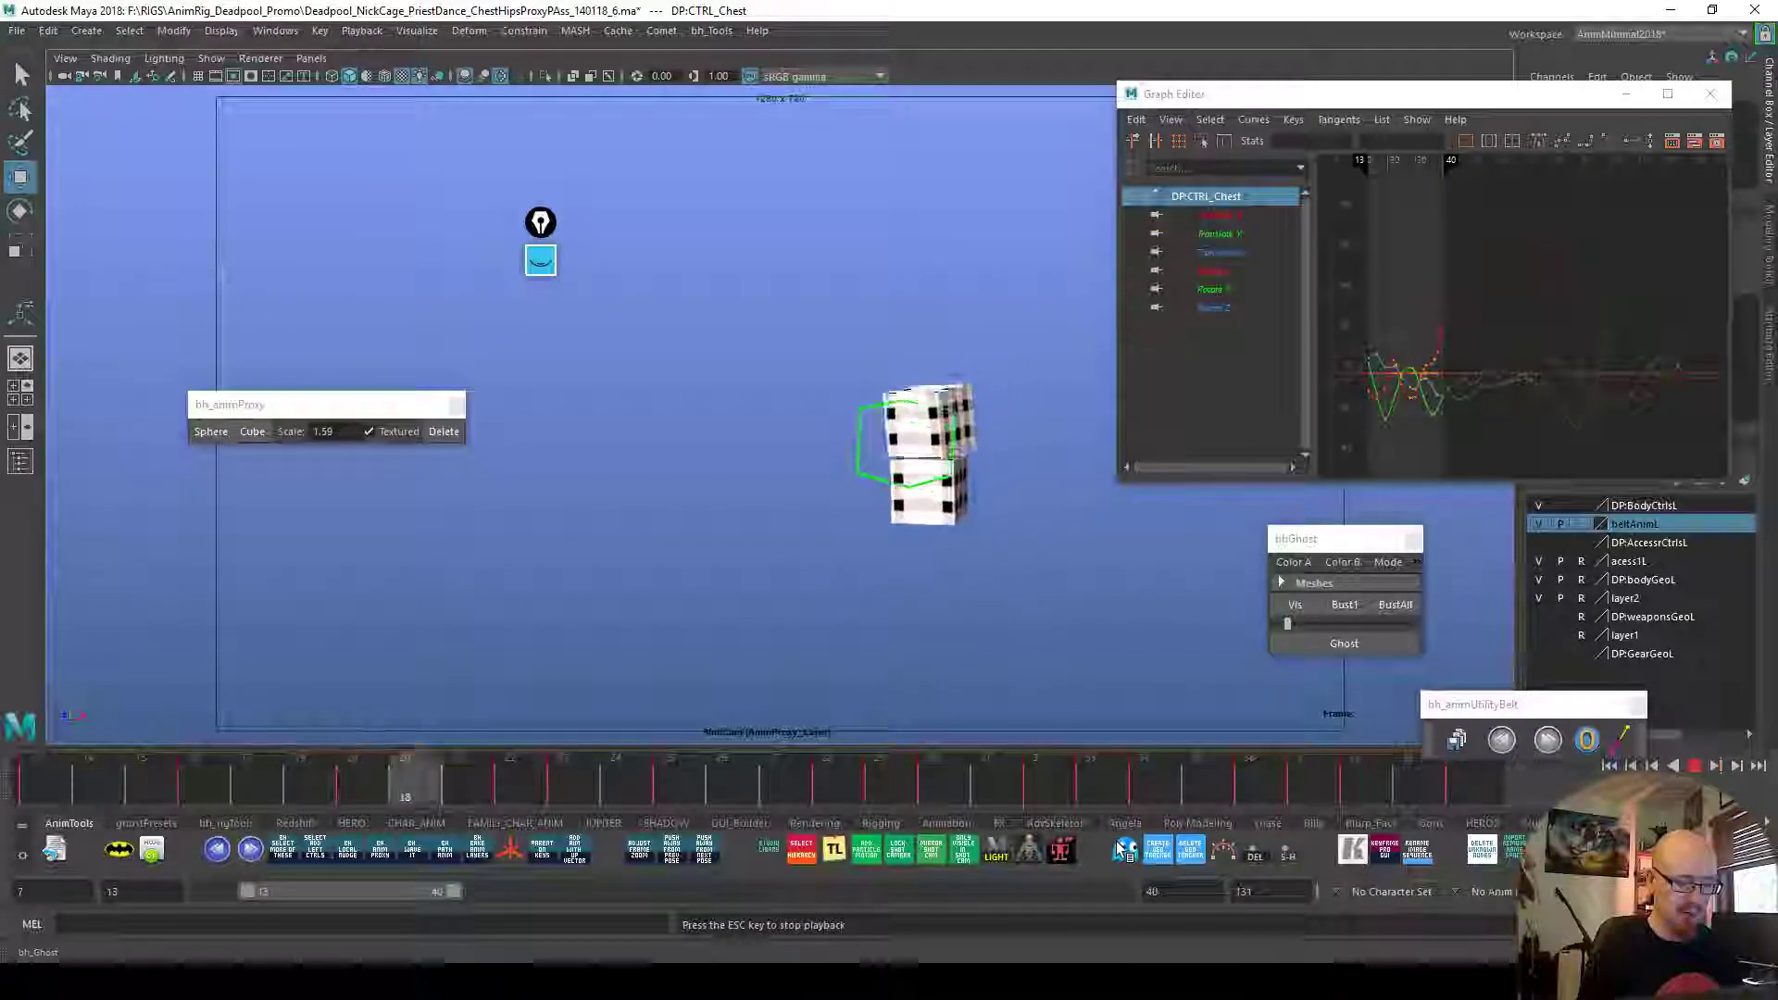
click(1208, 787)
drag(1214, 789, 1140, 798)
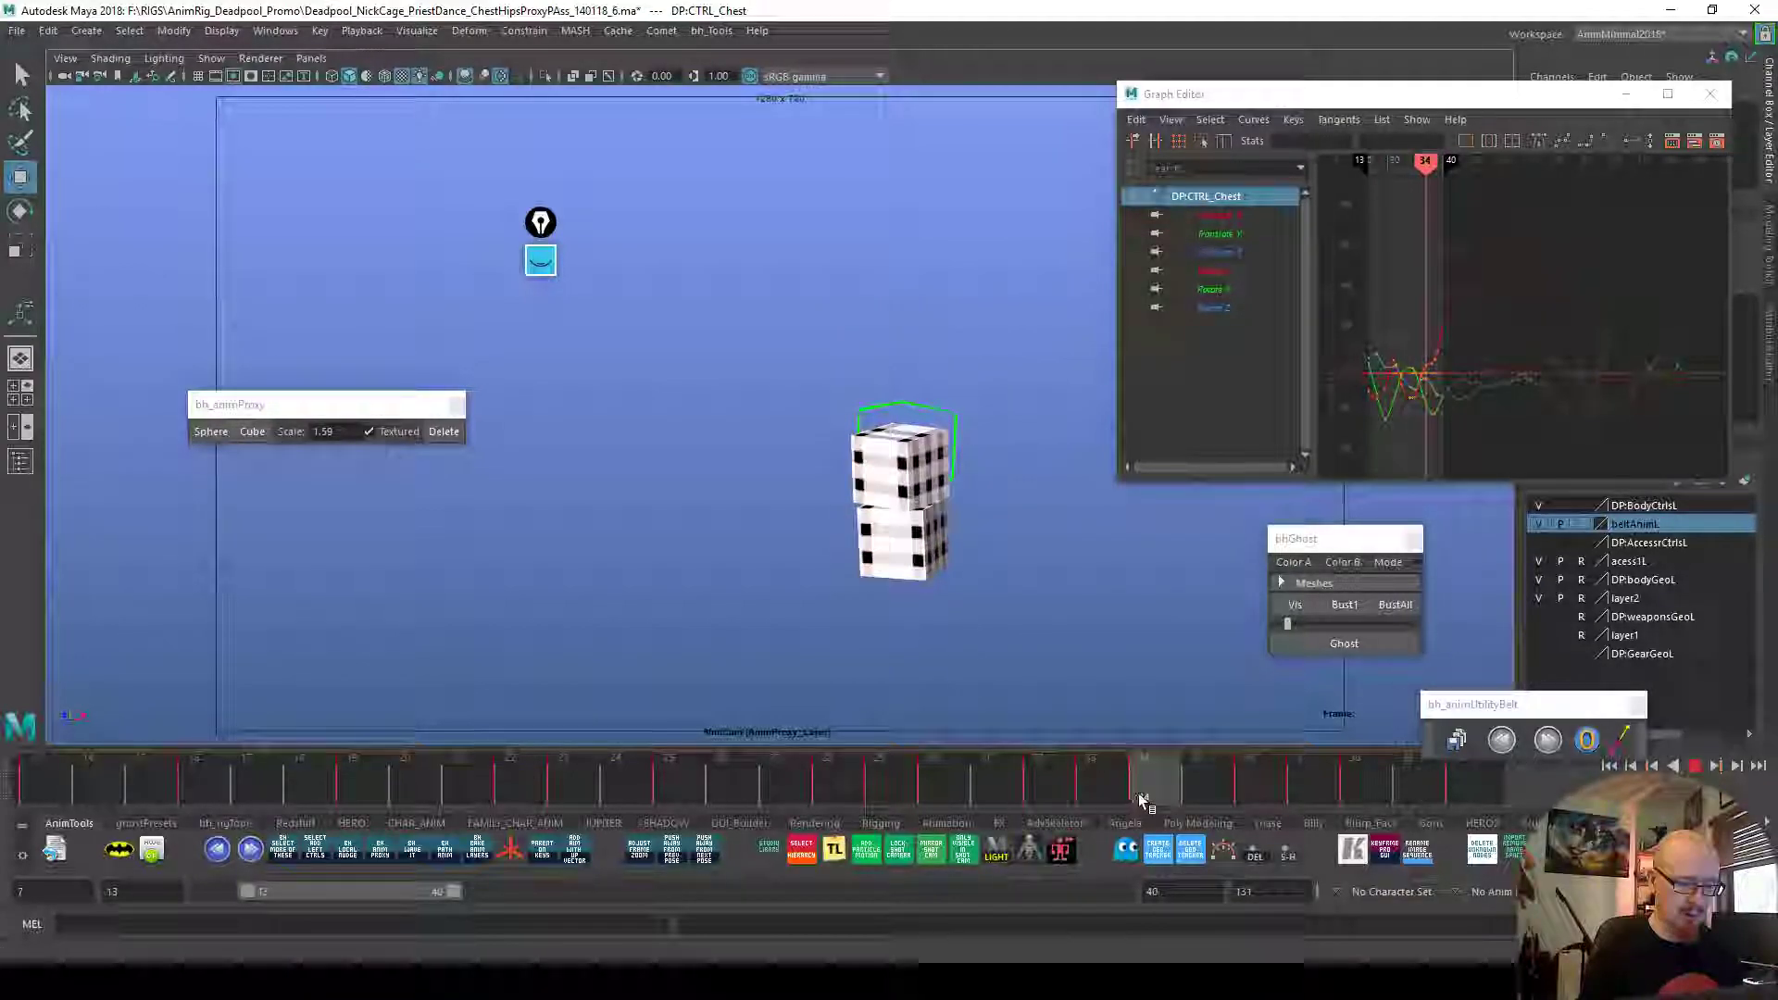
Rotate the chest control slightly at frame 38, and scrub and play back the result
key(e)
drag(1213, 783, 1344, 785)
drag(812, 574, 812, 572)
drag(1395, 791, 1452, 796)
drag(1098, 789, 946, 784)
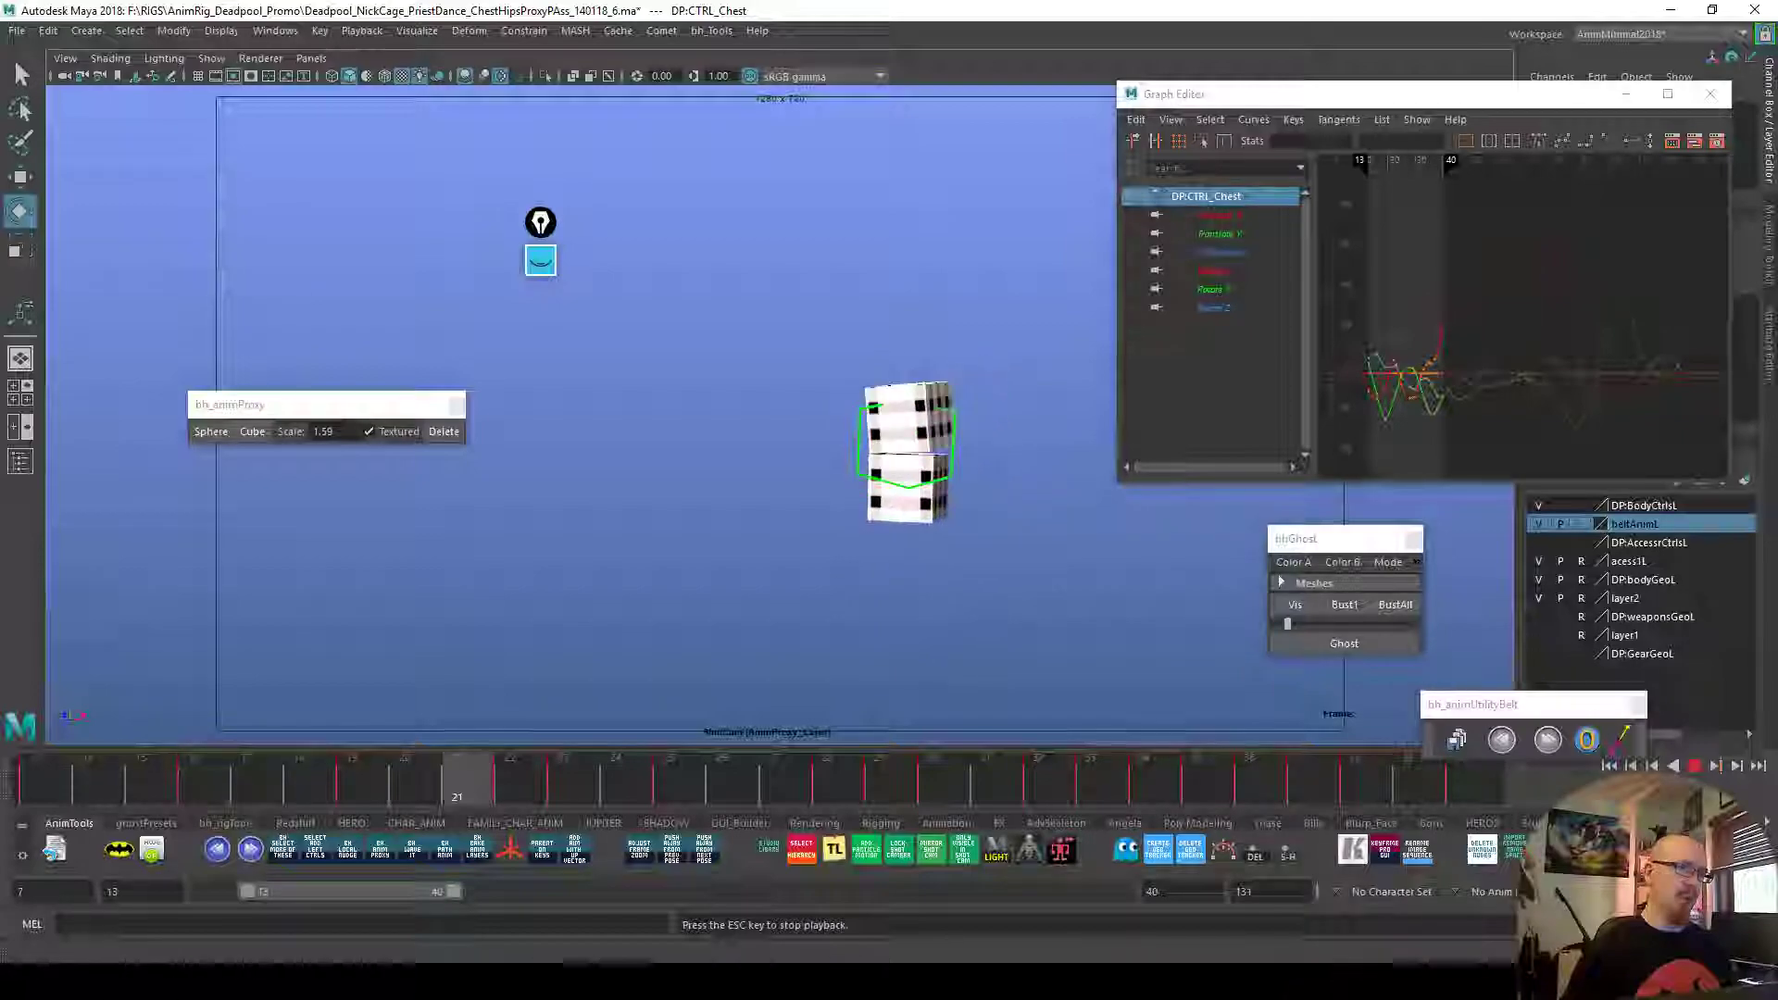
key(Escape)
Remove all ghosts from the scene and activate the masterLayer render layer to play the animation on the full character
click(1395, 604)
drag(1596, 101, 1531, 41)
click(1659, 445)
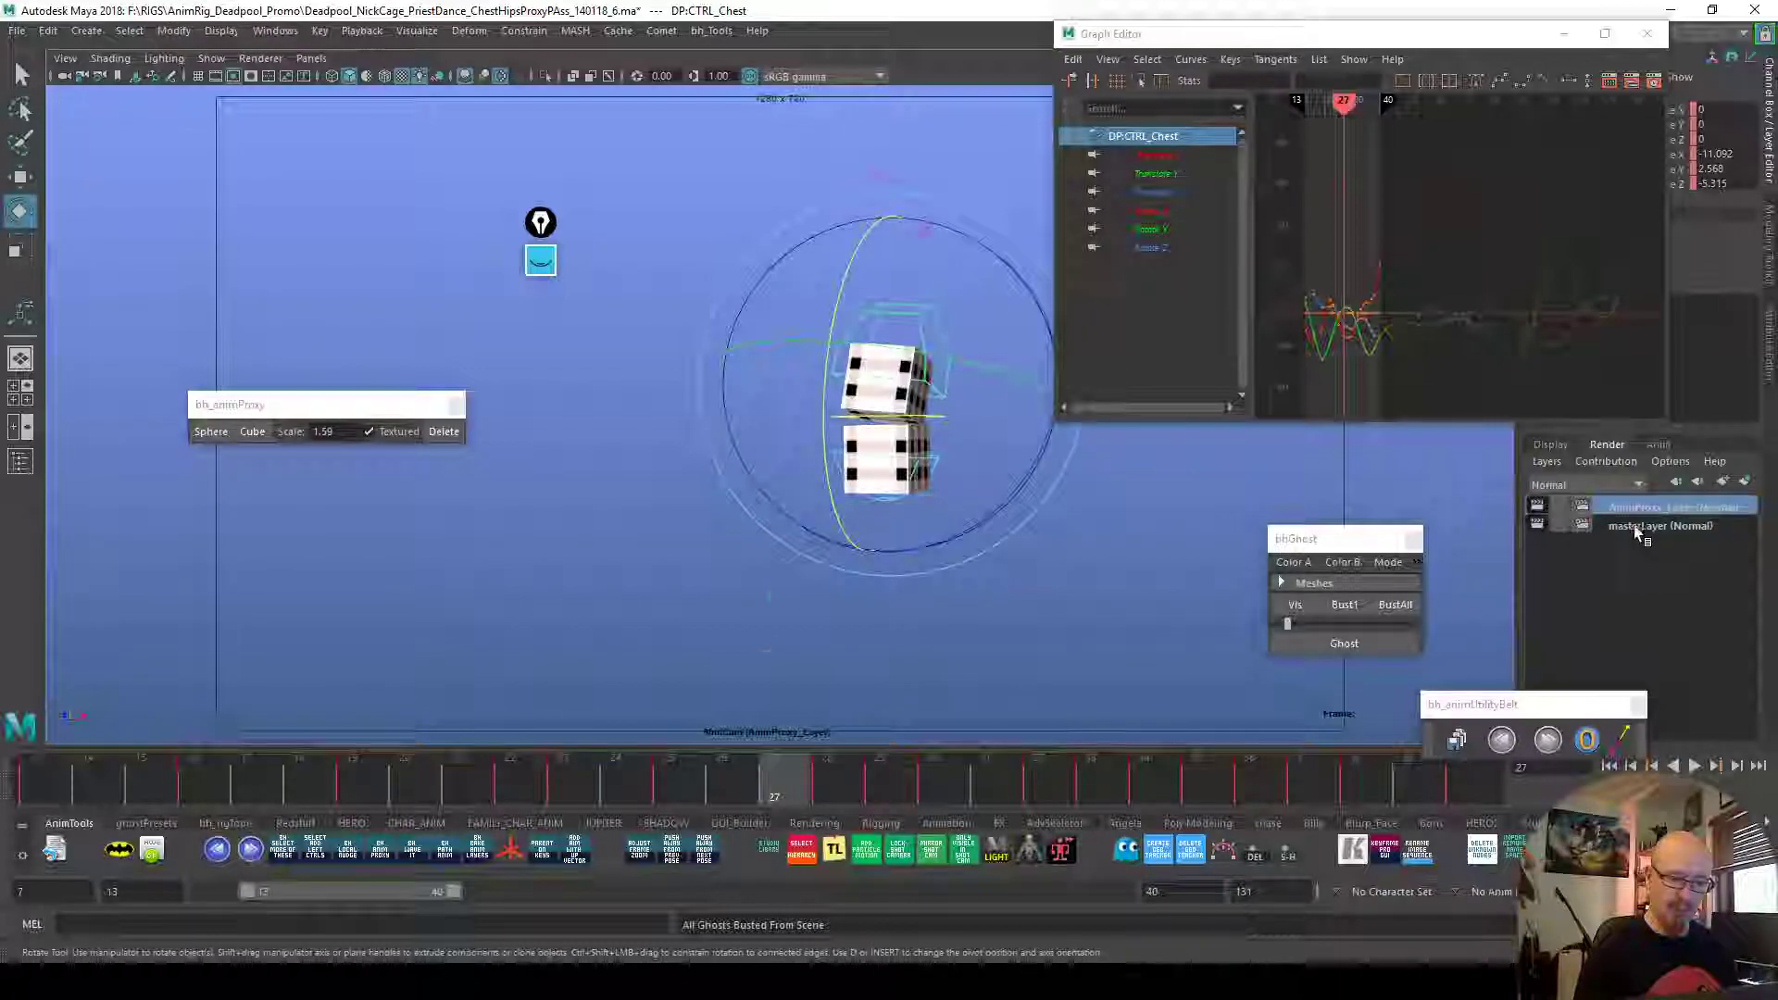
click(1634, 525)
key(alt+v)
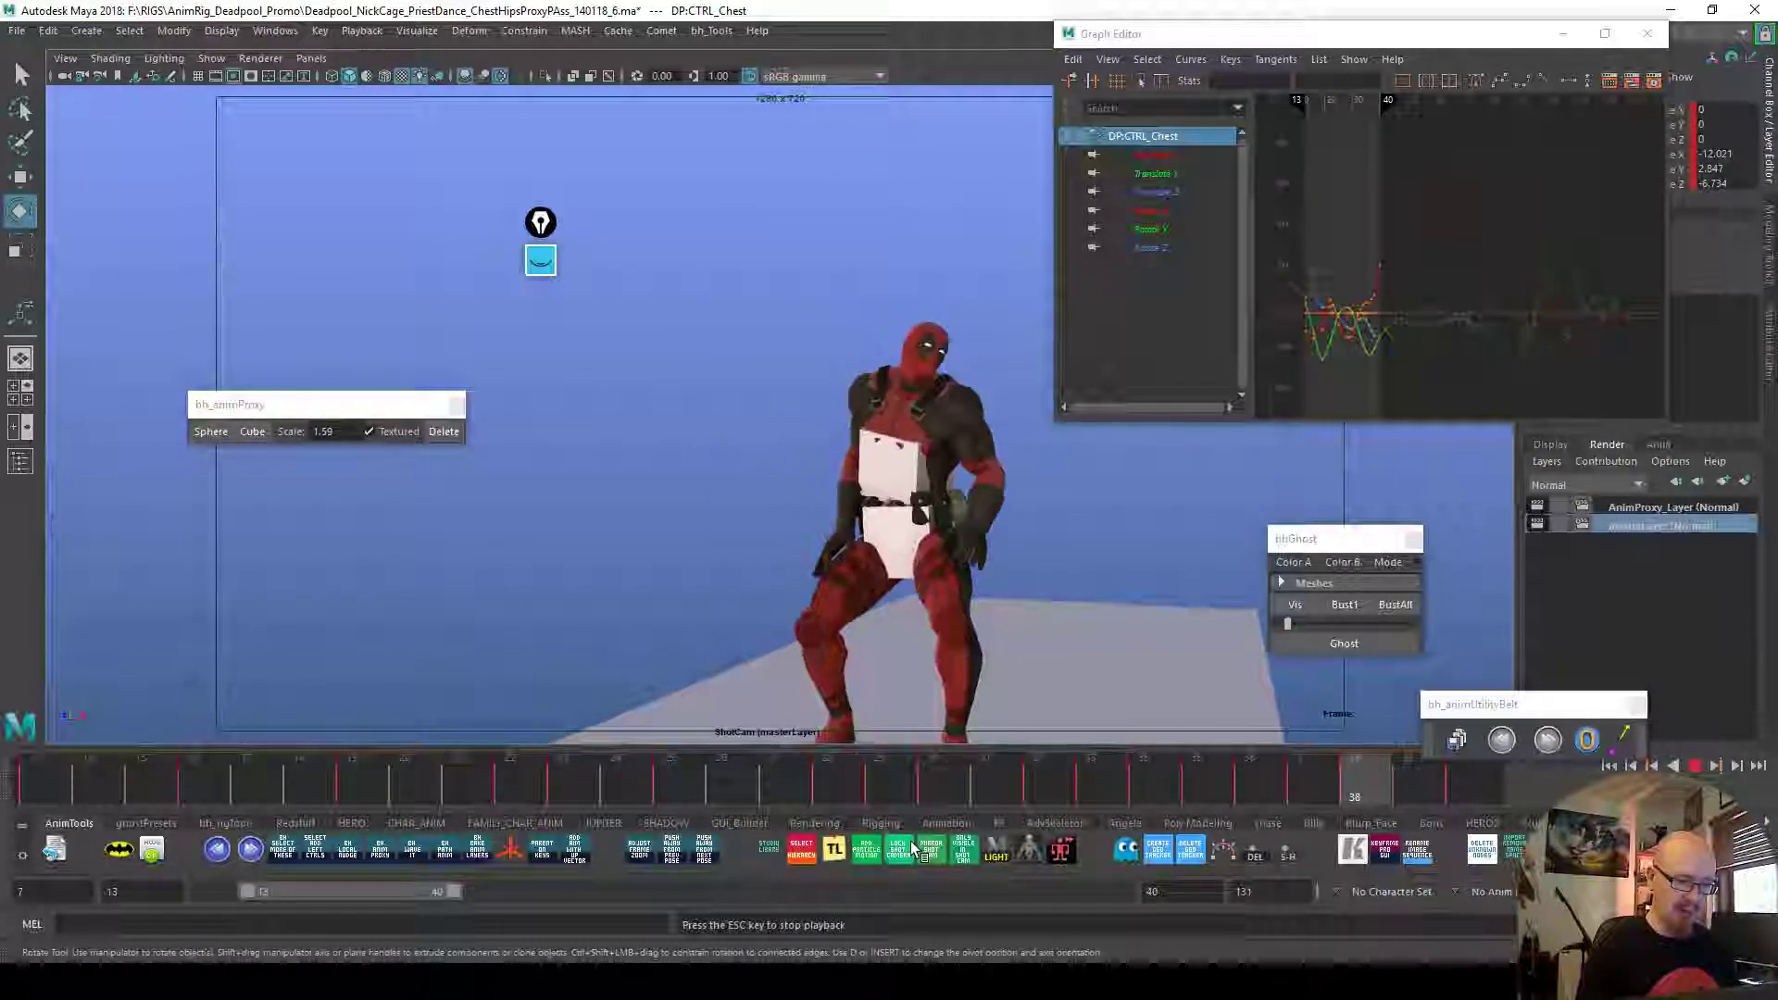
Review the full character's clap in playback with the proxy cubes still on the body
click(1550, 444)
key(Escape)
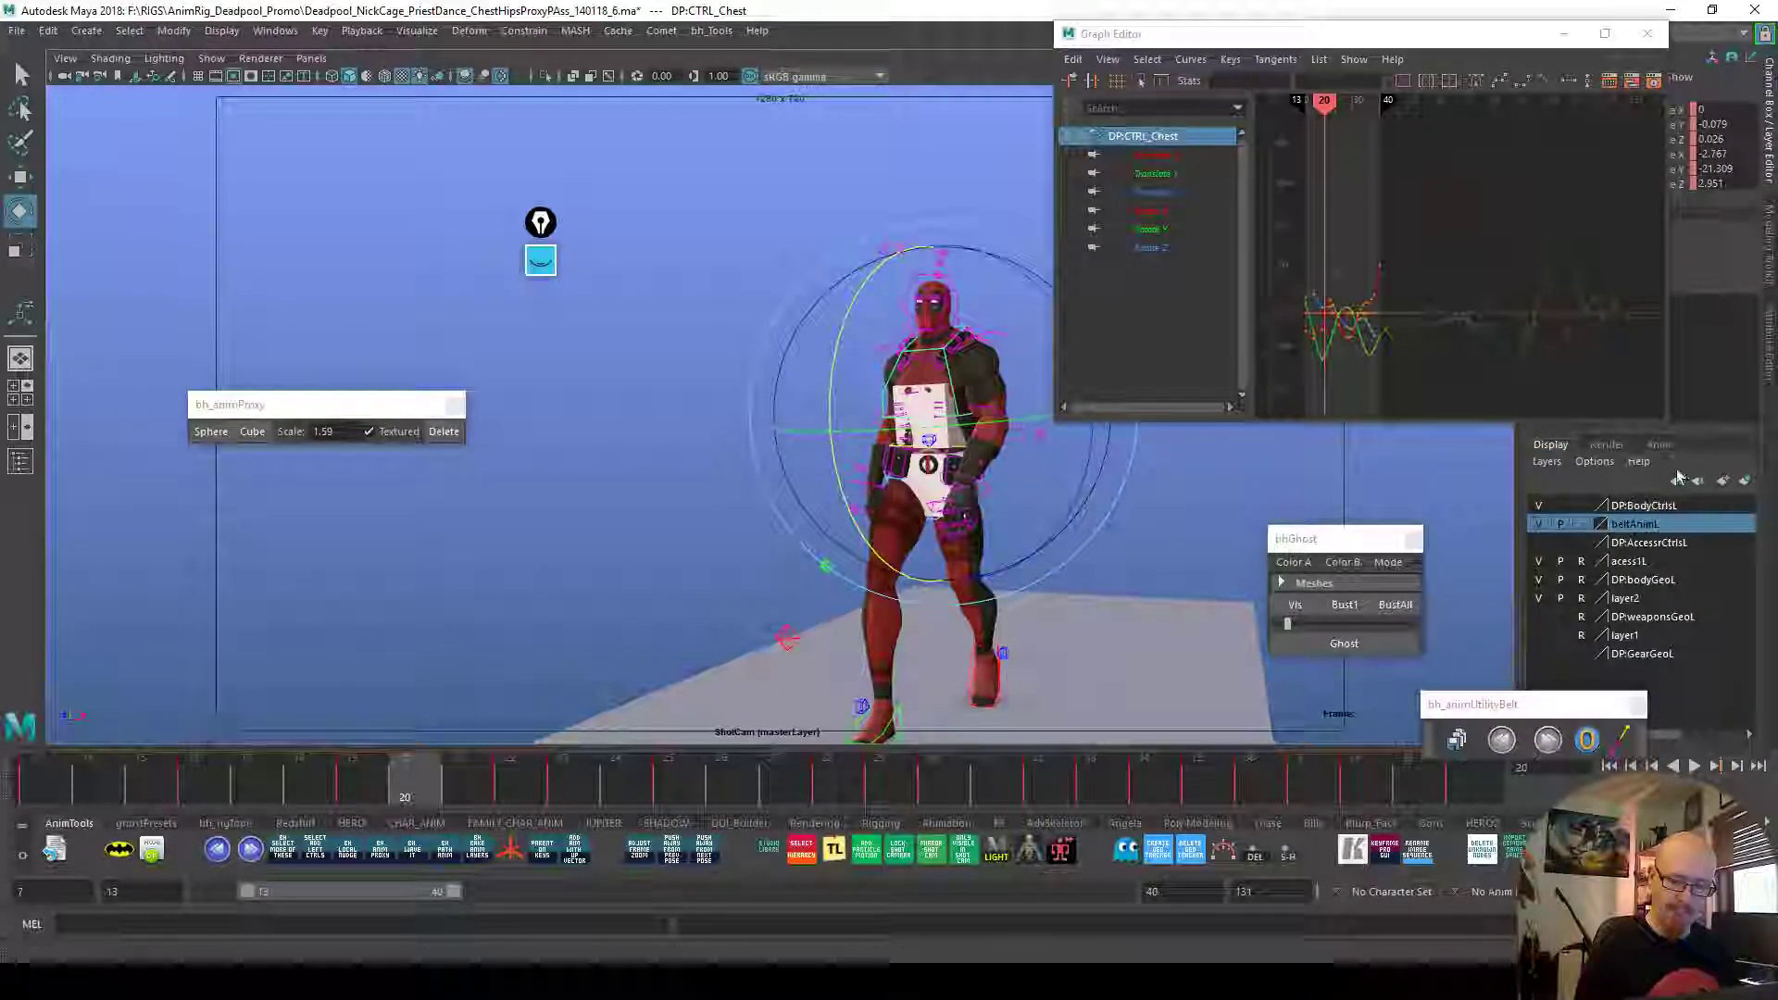
click(1658, 445)
key(alt+v)
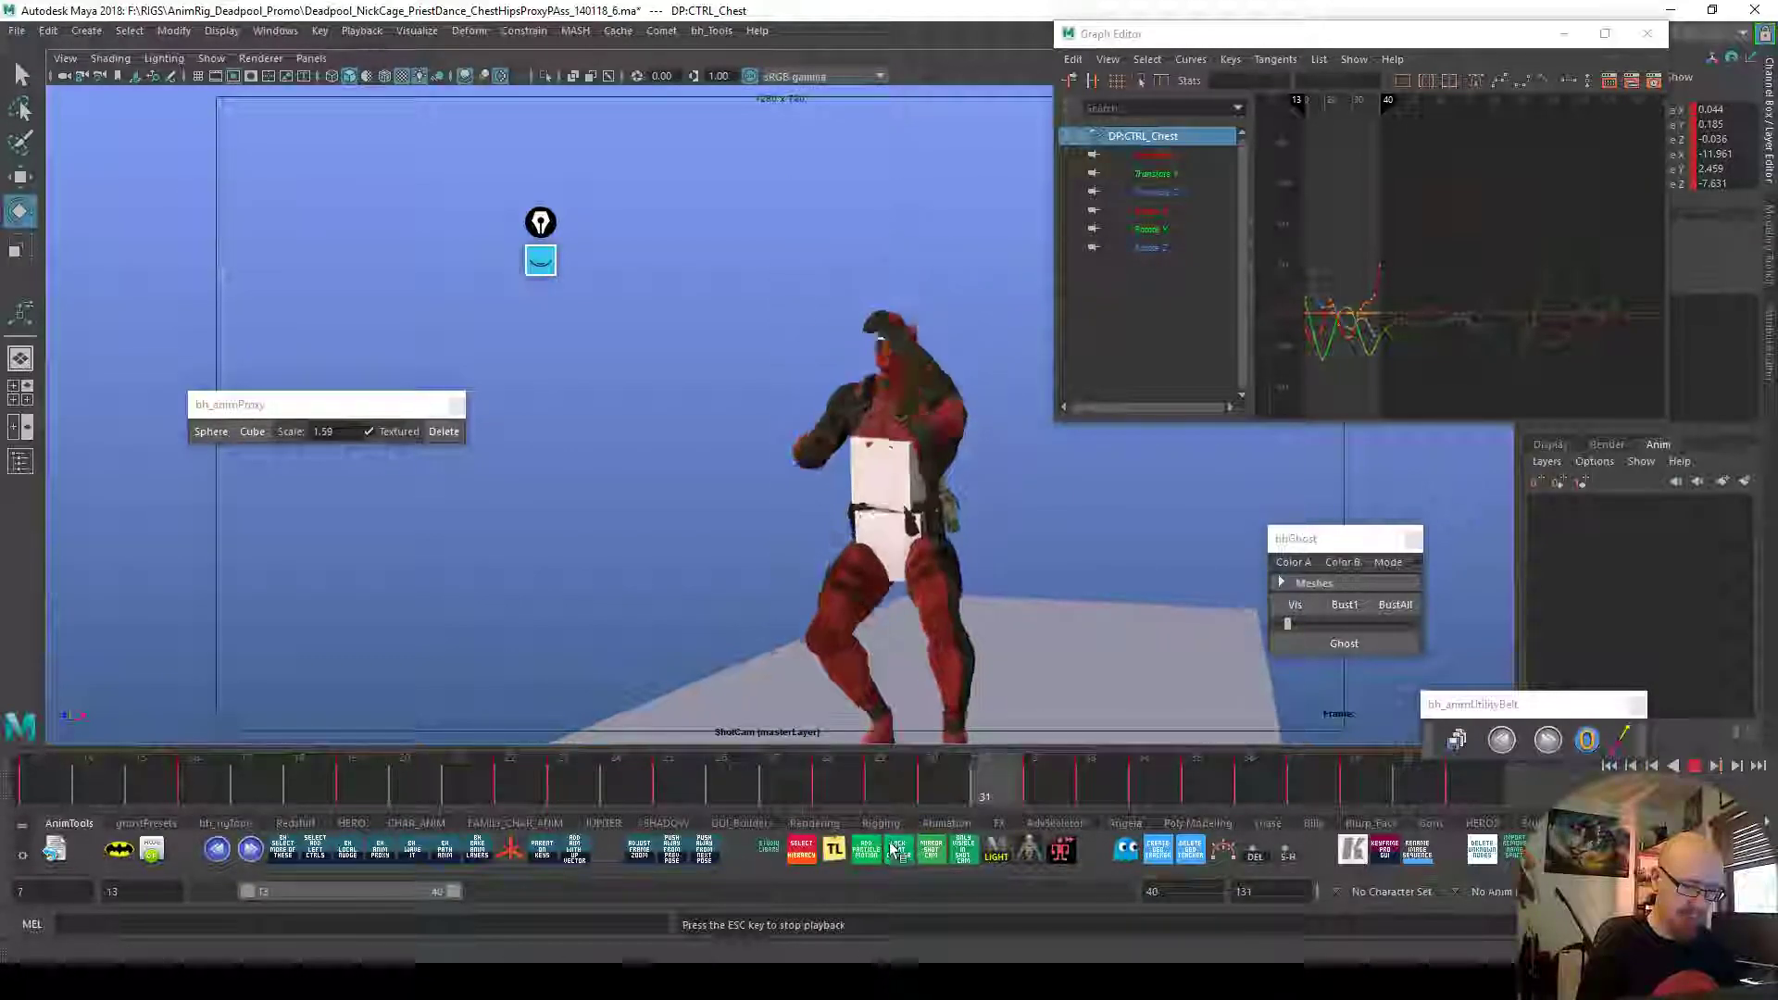
key(Escape)
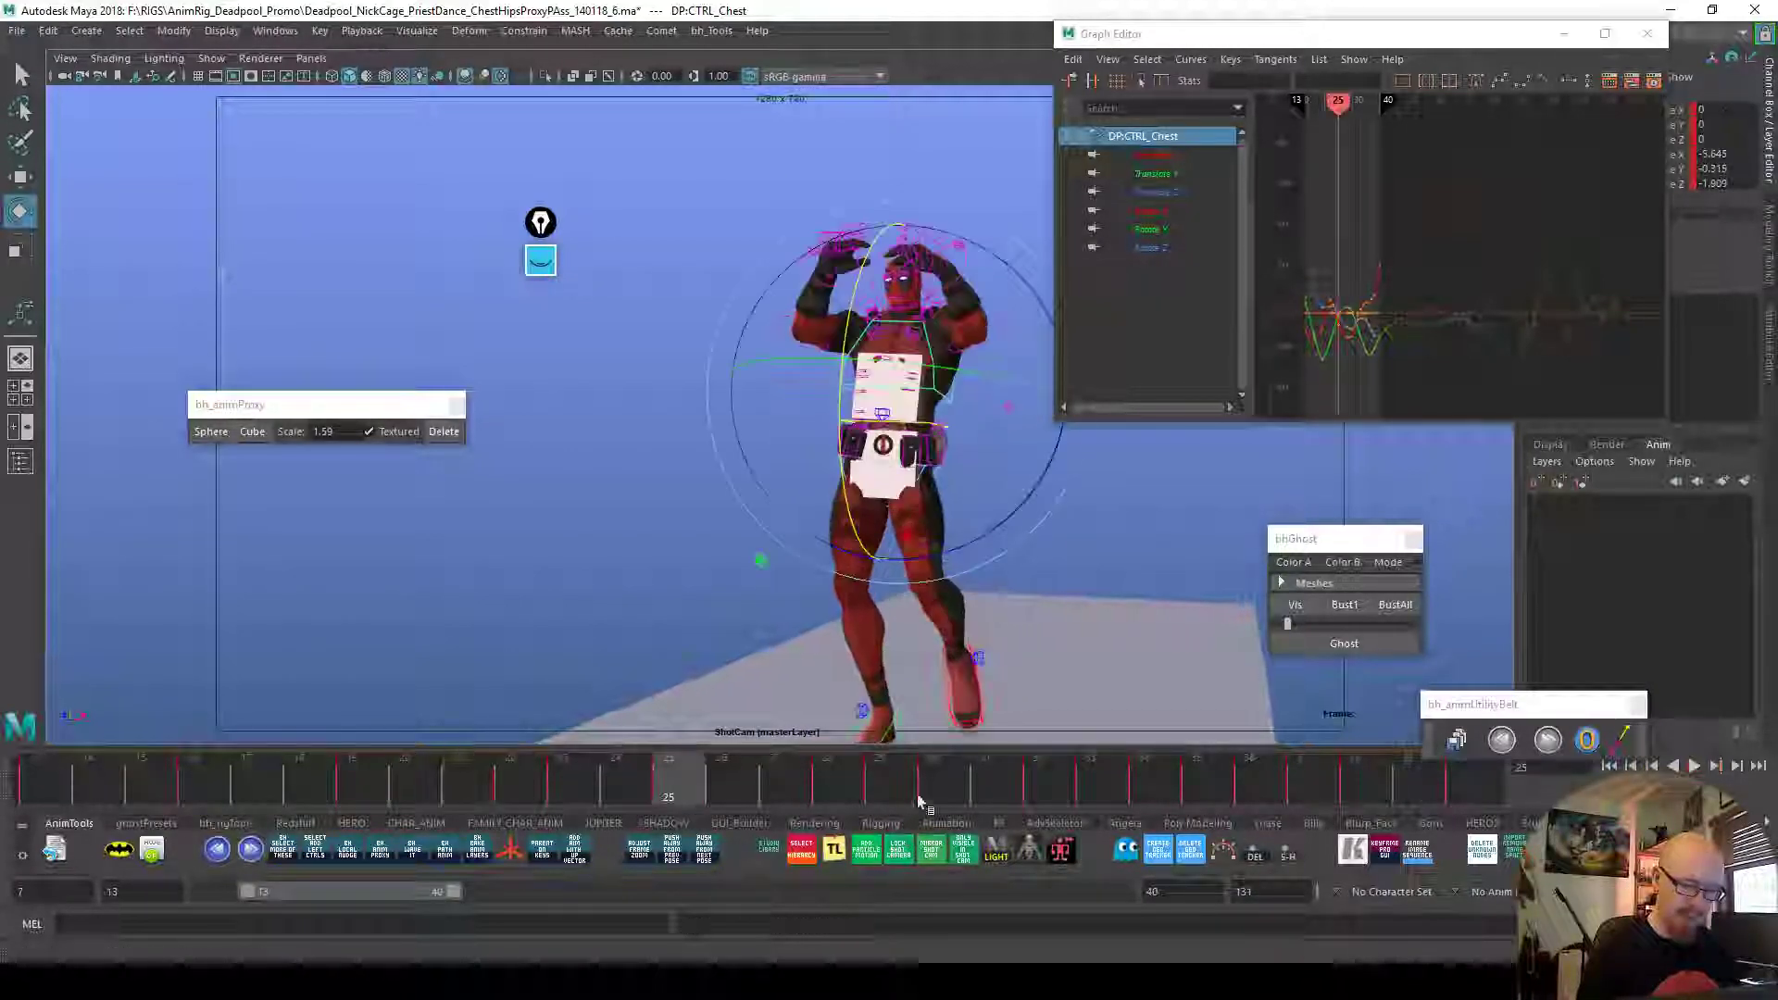
Delete the animation proxy setup, play the clap without the cubes, and return to the display layers
click(444, 432)
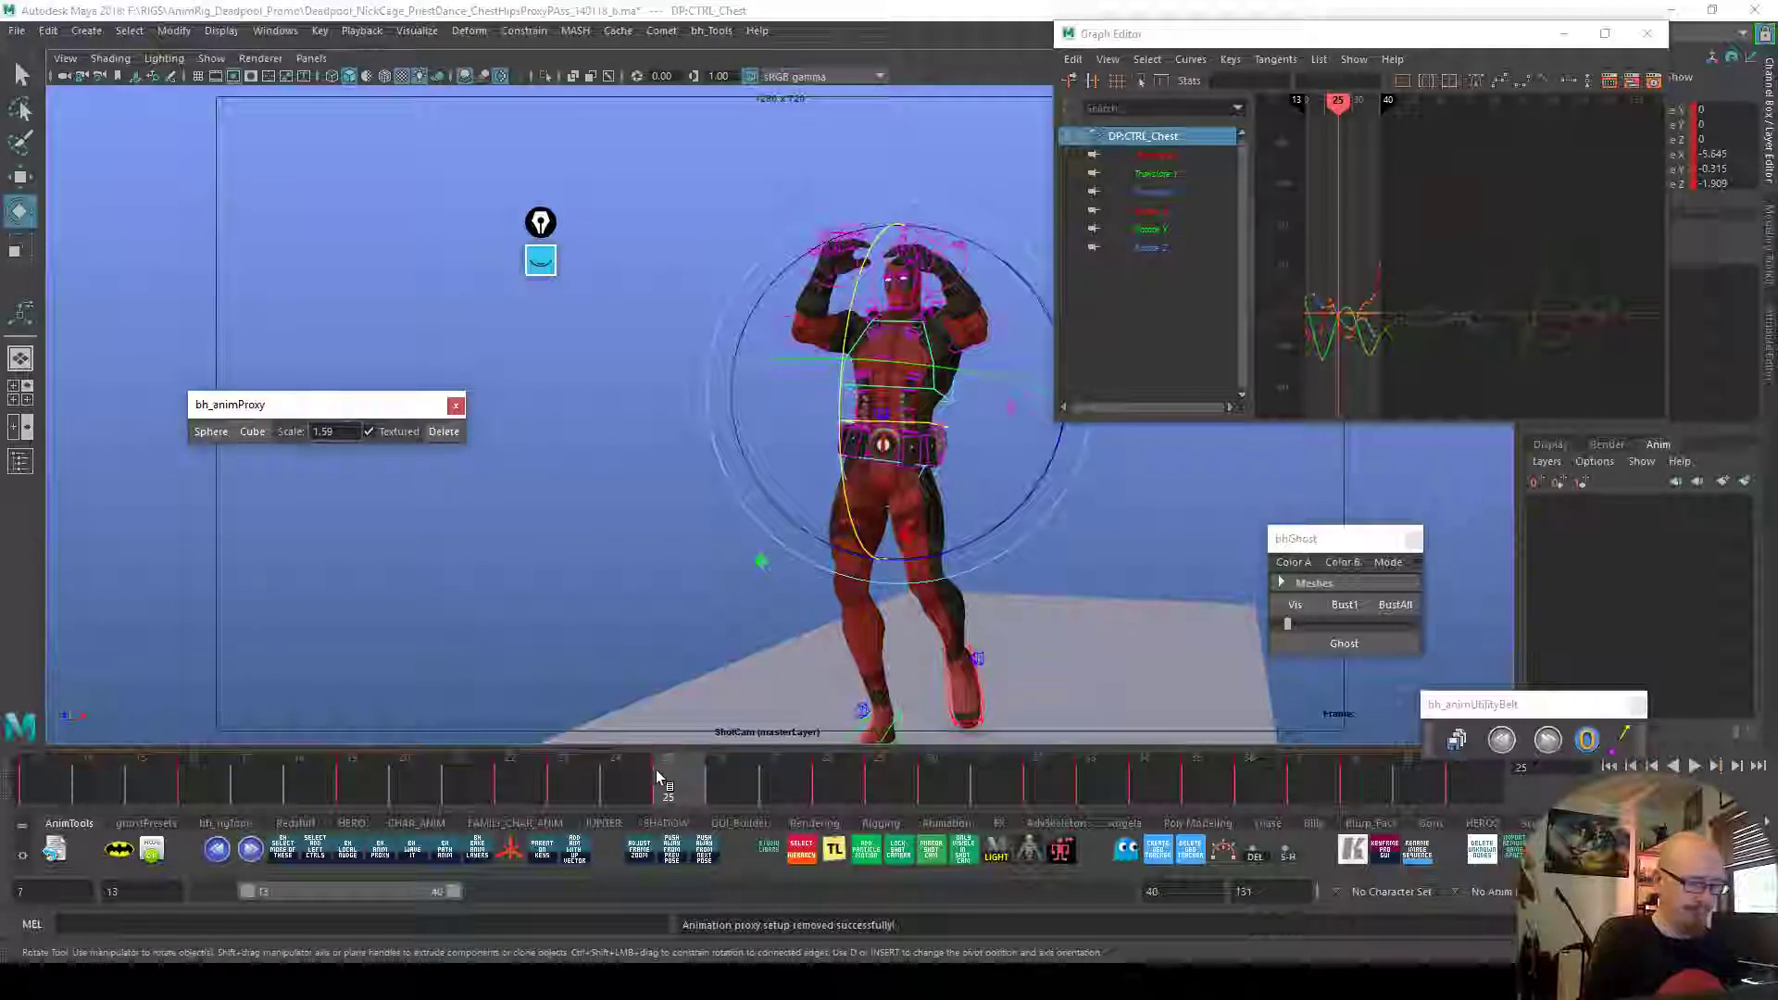
key(alt+v)
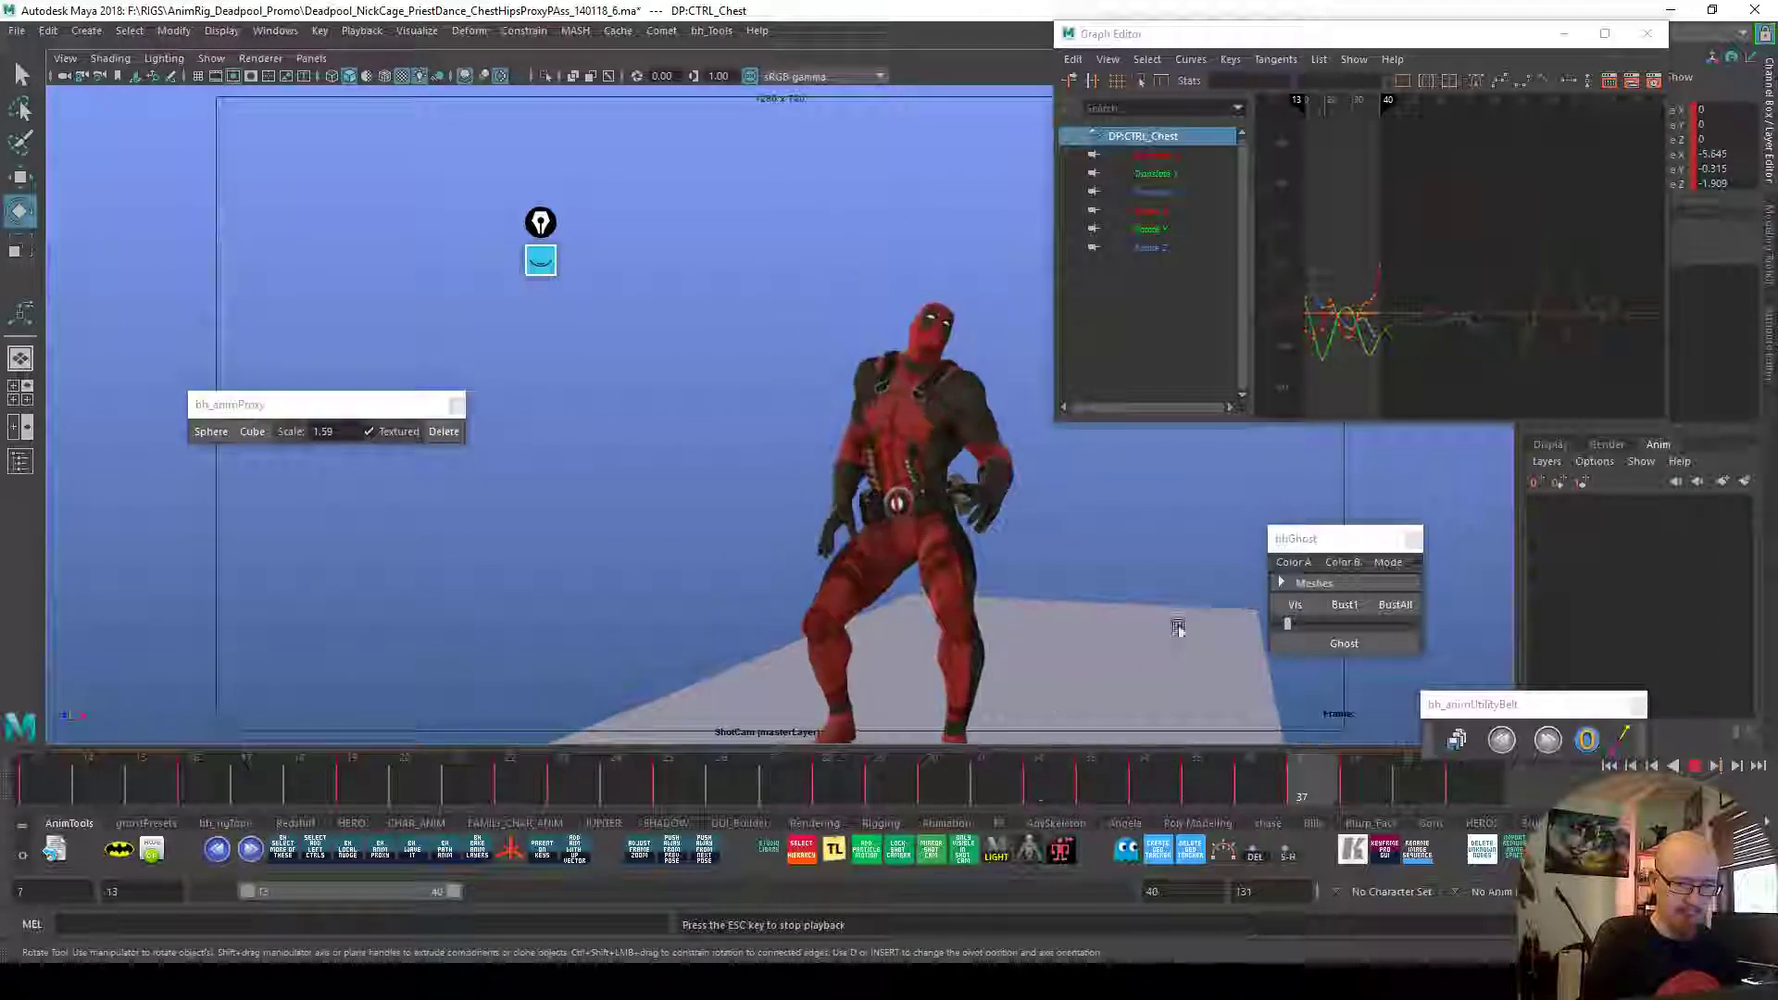
click(1627, 445)
click(1550, 444)
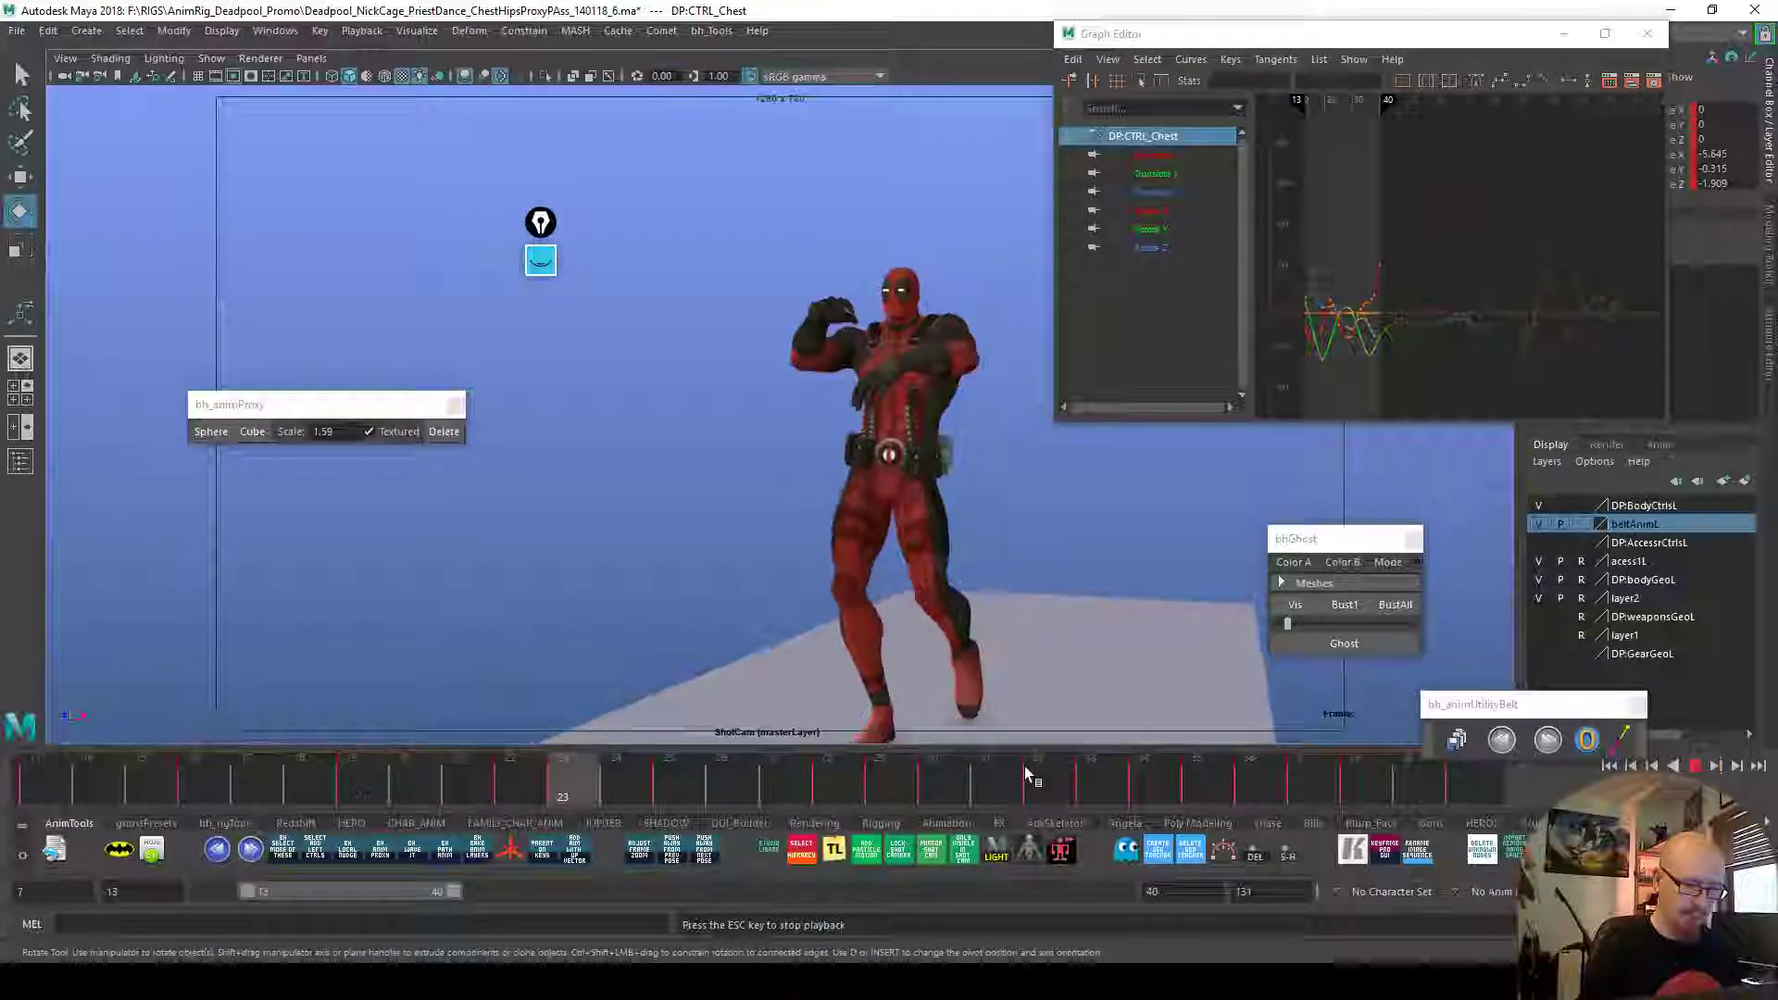
Create a motion trail for the chest control and check its path around frames 33 and 34
click(1037, 789)
mouse_move(1039, 791)
mouse_down()
mouse_move(1180, 792)
mouse_move(961, 785)
mouse_move(1142, 807)
mouse_move(1220, 787)
mouse_move(1010, 787)
mouse_move(1133, 798)
mouse_move(1125, 758)
mouse_move(1044, 778)
mouse_move(1203, 781)
mouse_move(1108, 785)
mouse_up()
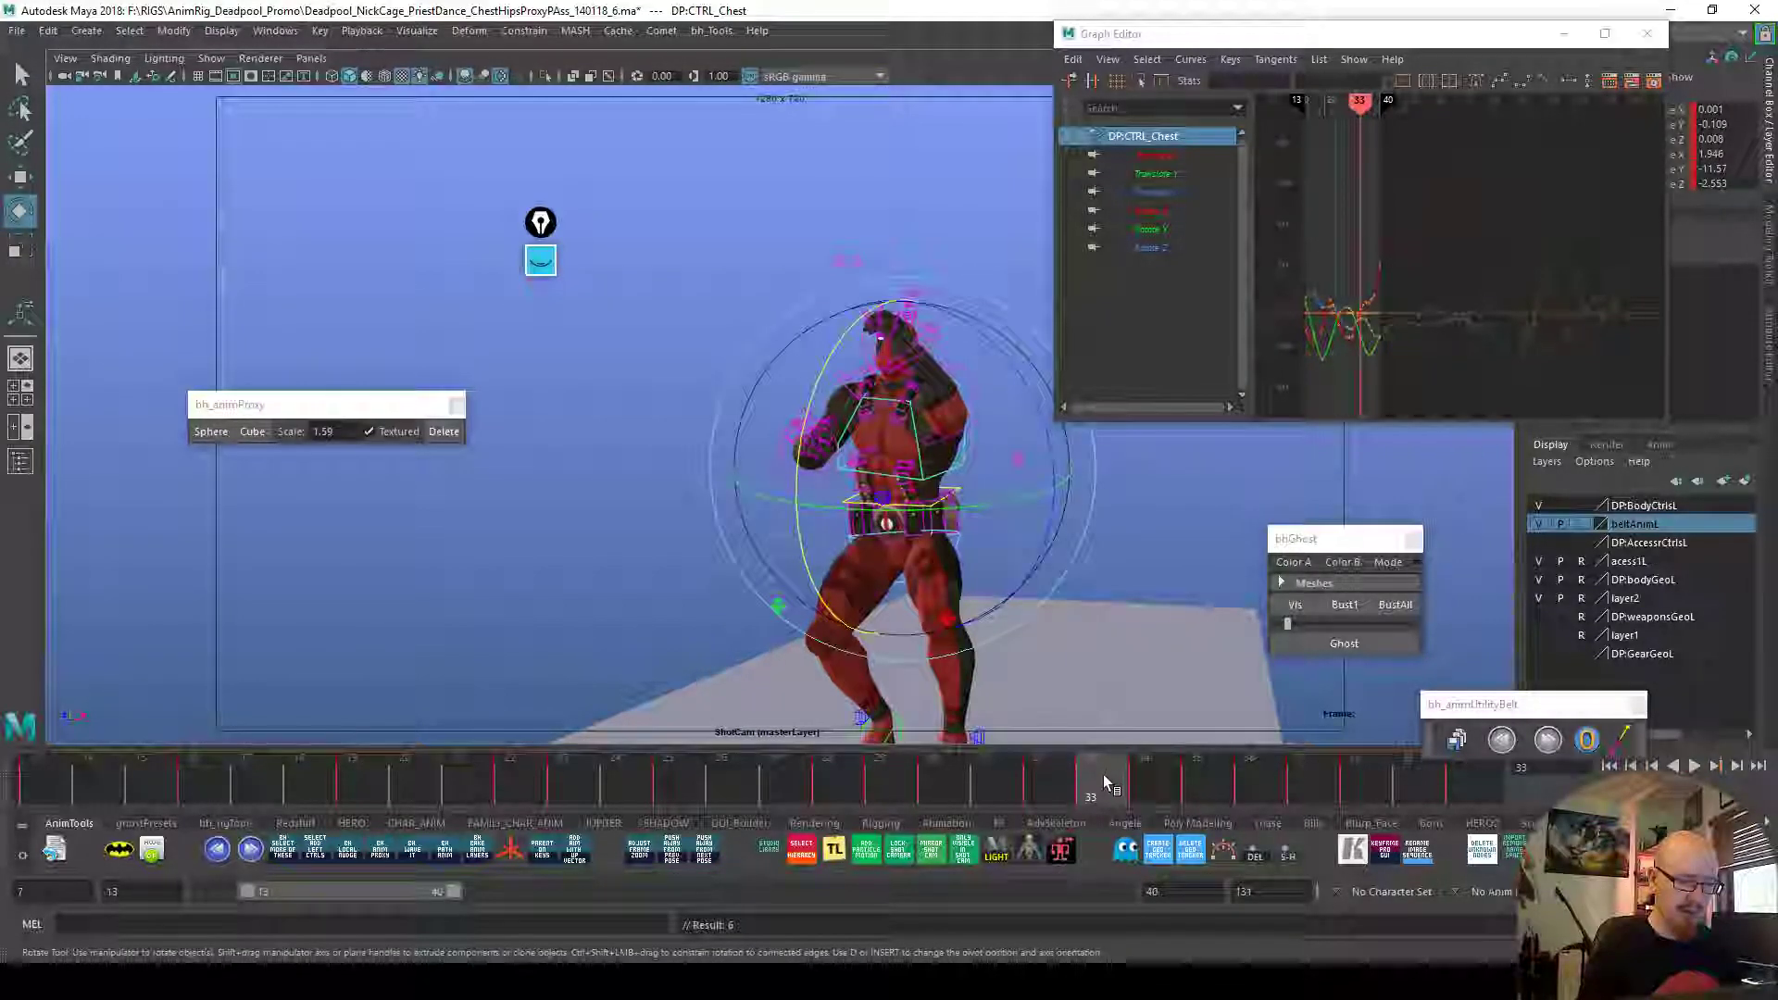
click(1195, 847)
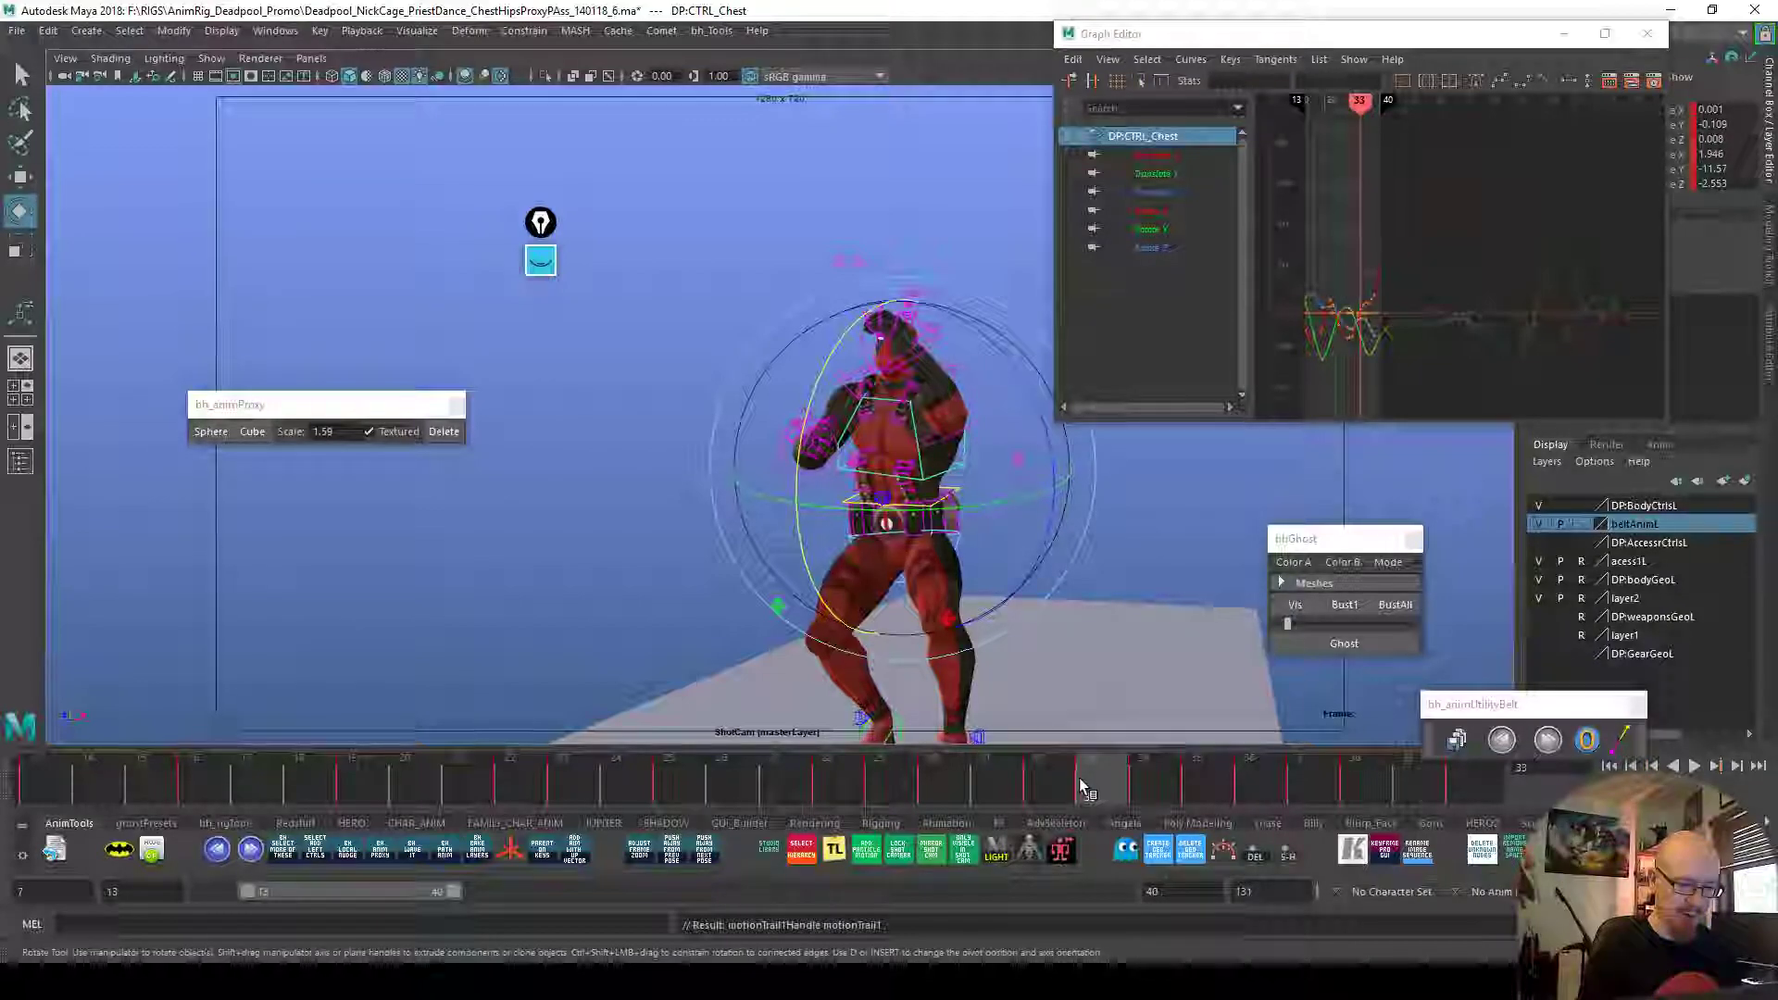
drag(1096, 781, 1148, 785)
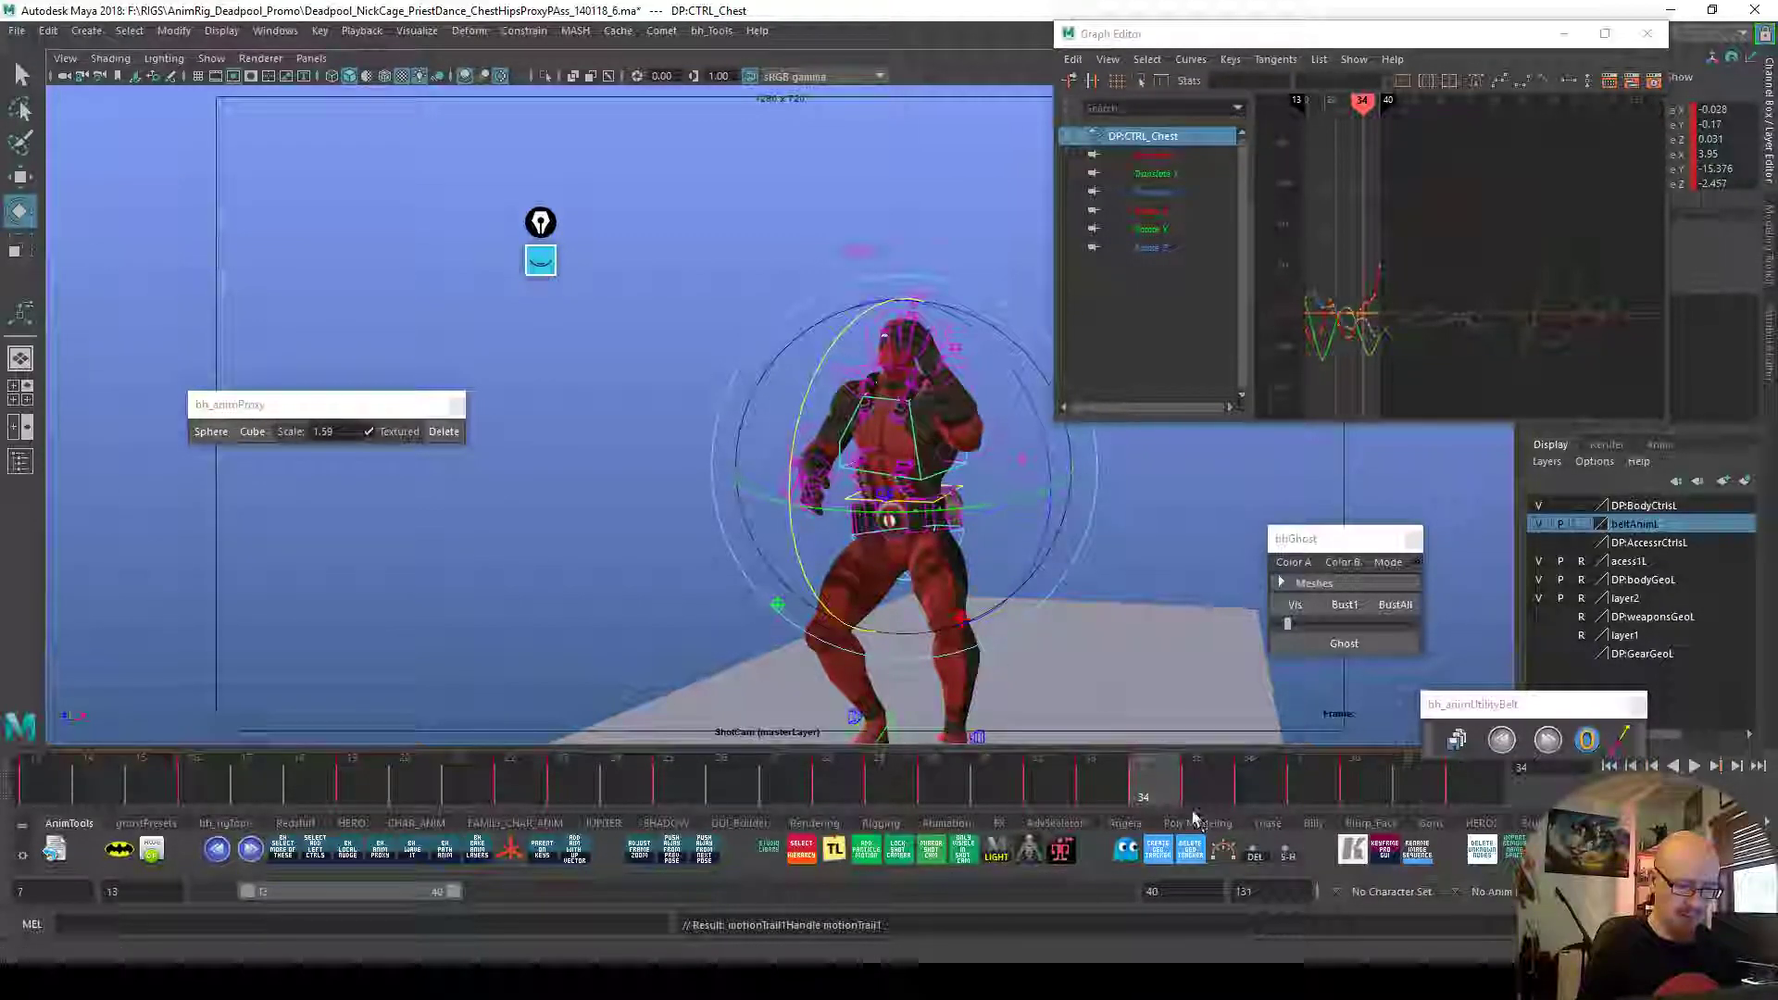
key(w)
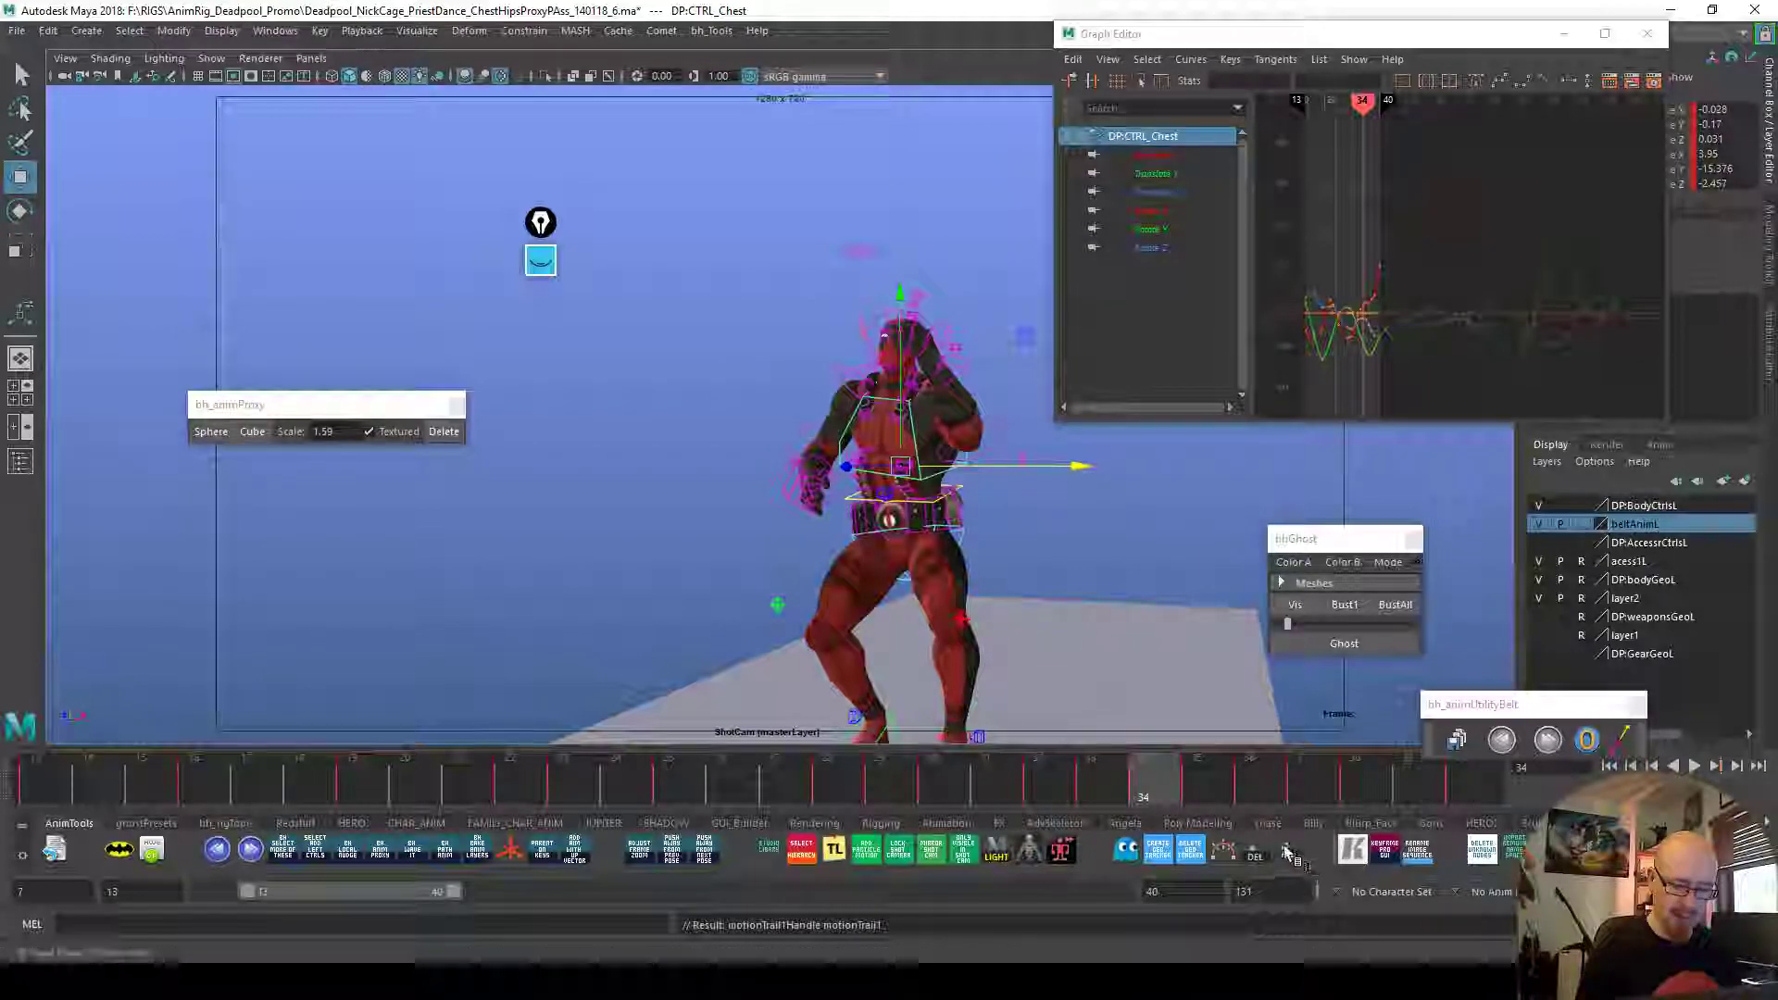
key(alt+v)
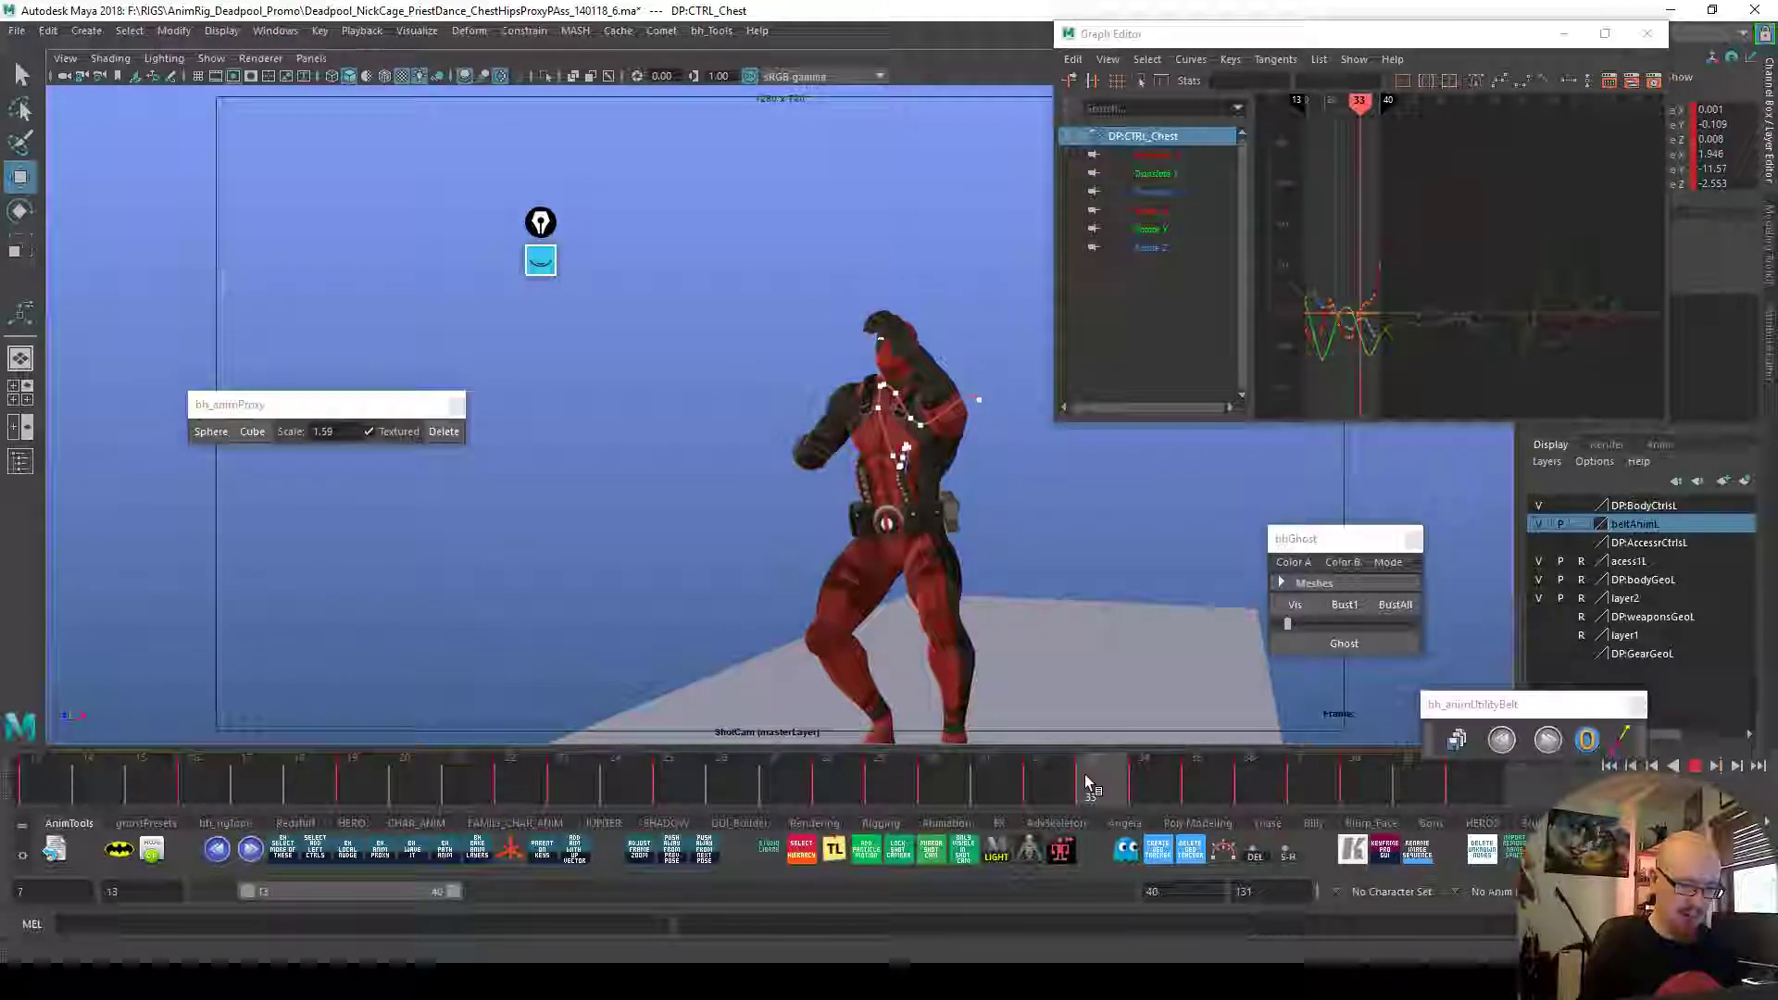
drag(1161, 787, 1103, 780)
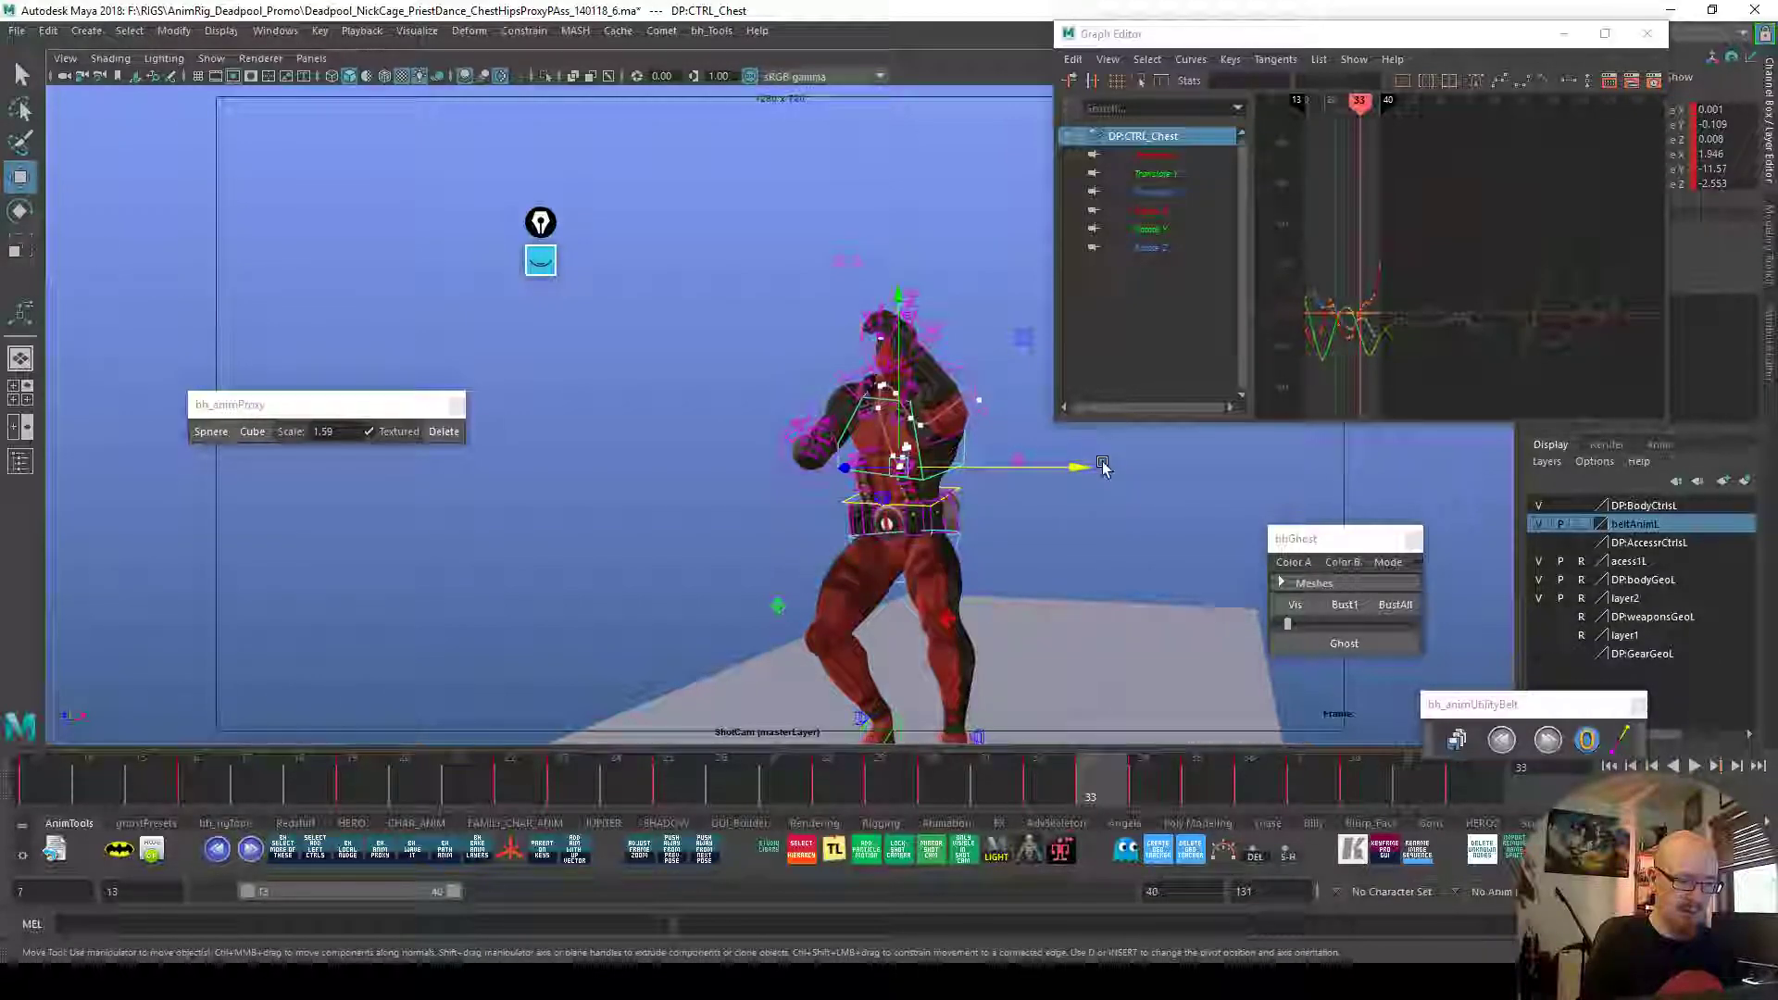
In the perspective view, nudge the chest control's X translation to 0.029 at frame 34 and 0.034 at frame 35
key(c)
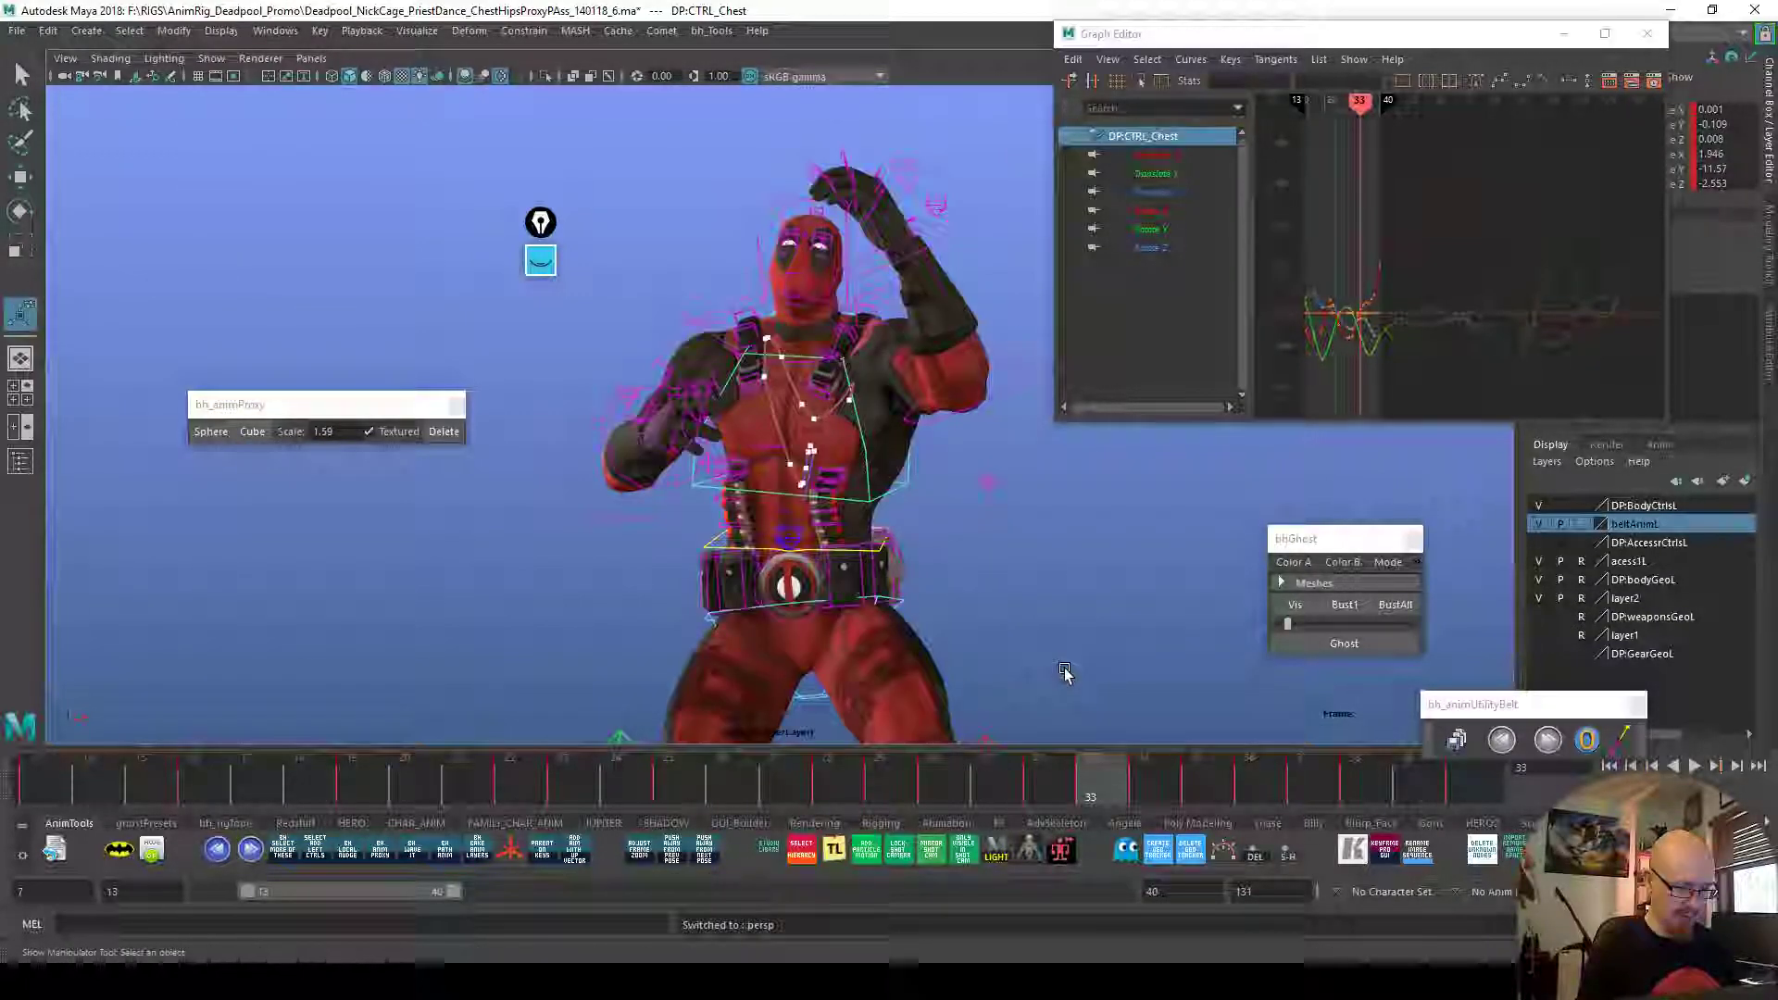
scroll(1154, 676, up, 6)
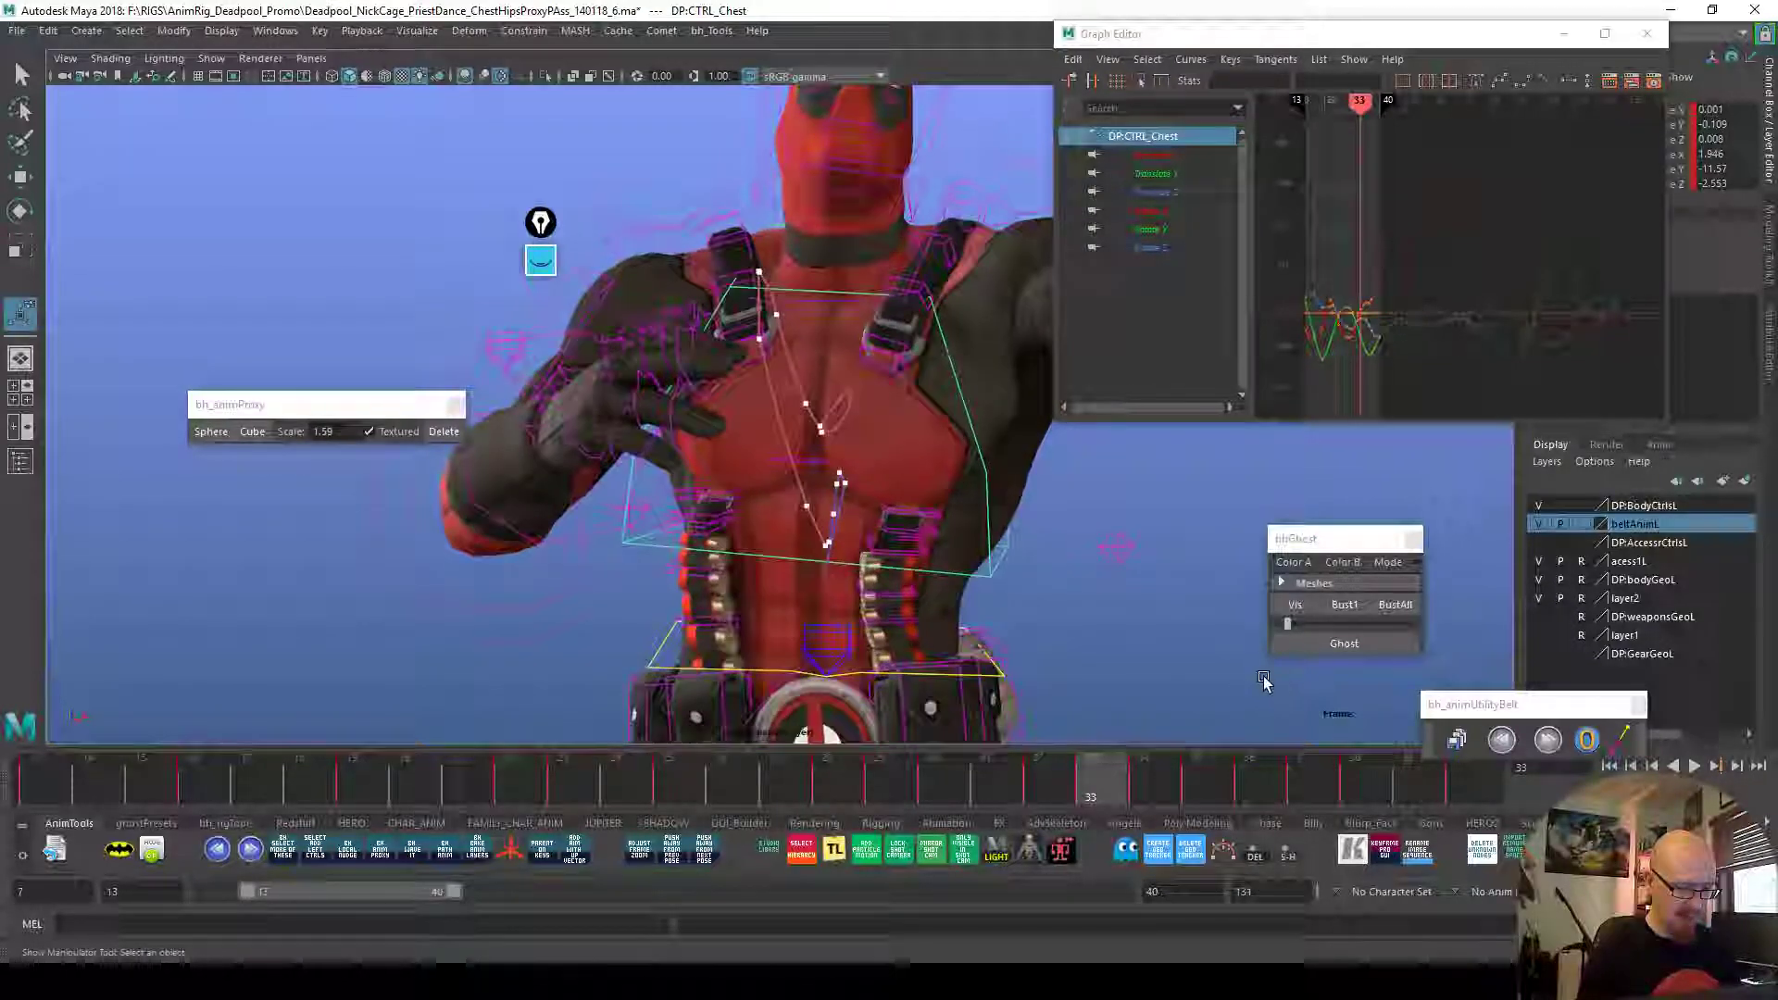
drag(1064, 778, 1099, 792)
key(w)
click(1146, 774)
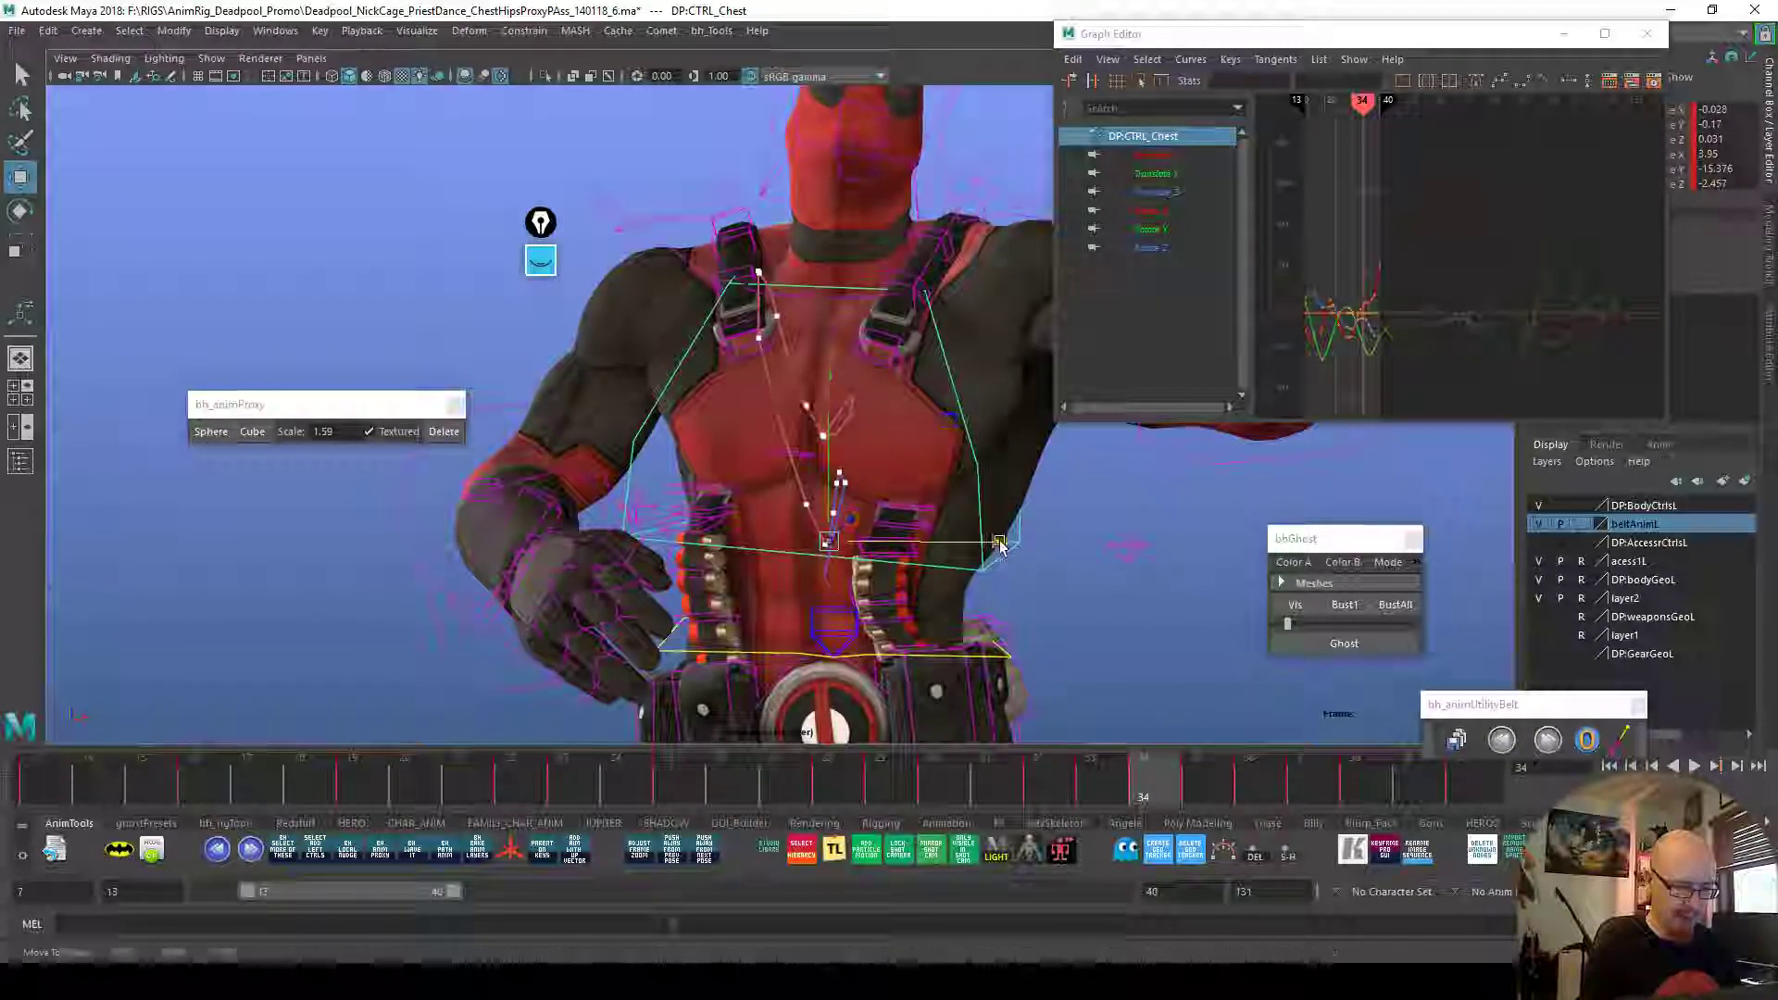
drag(998, 544, 1004, 545)
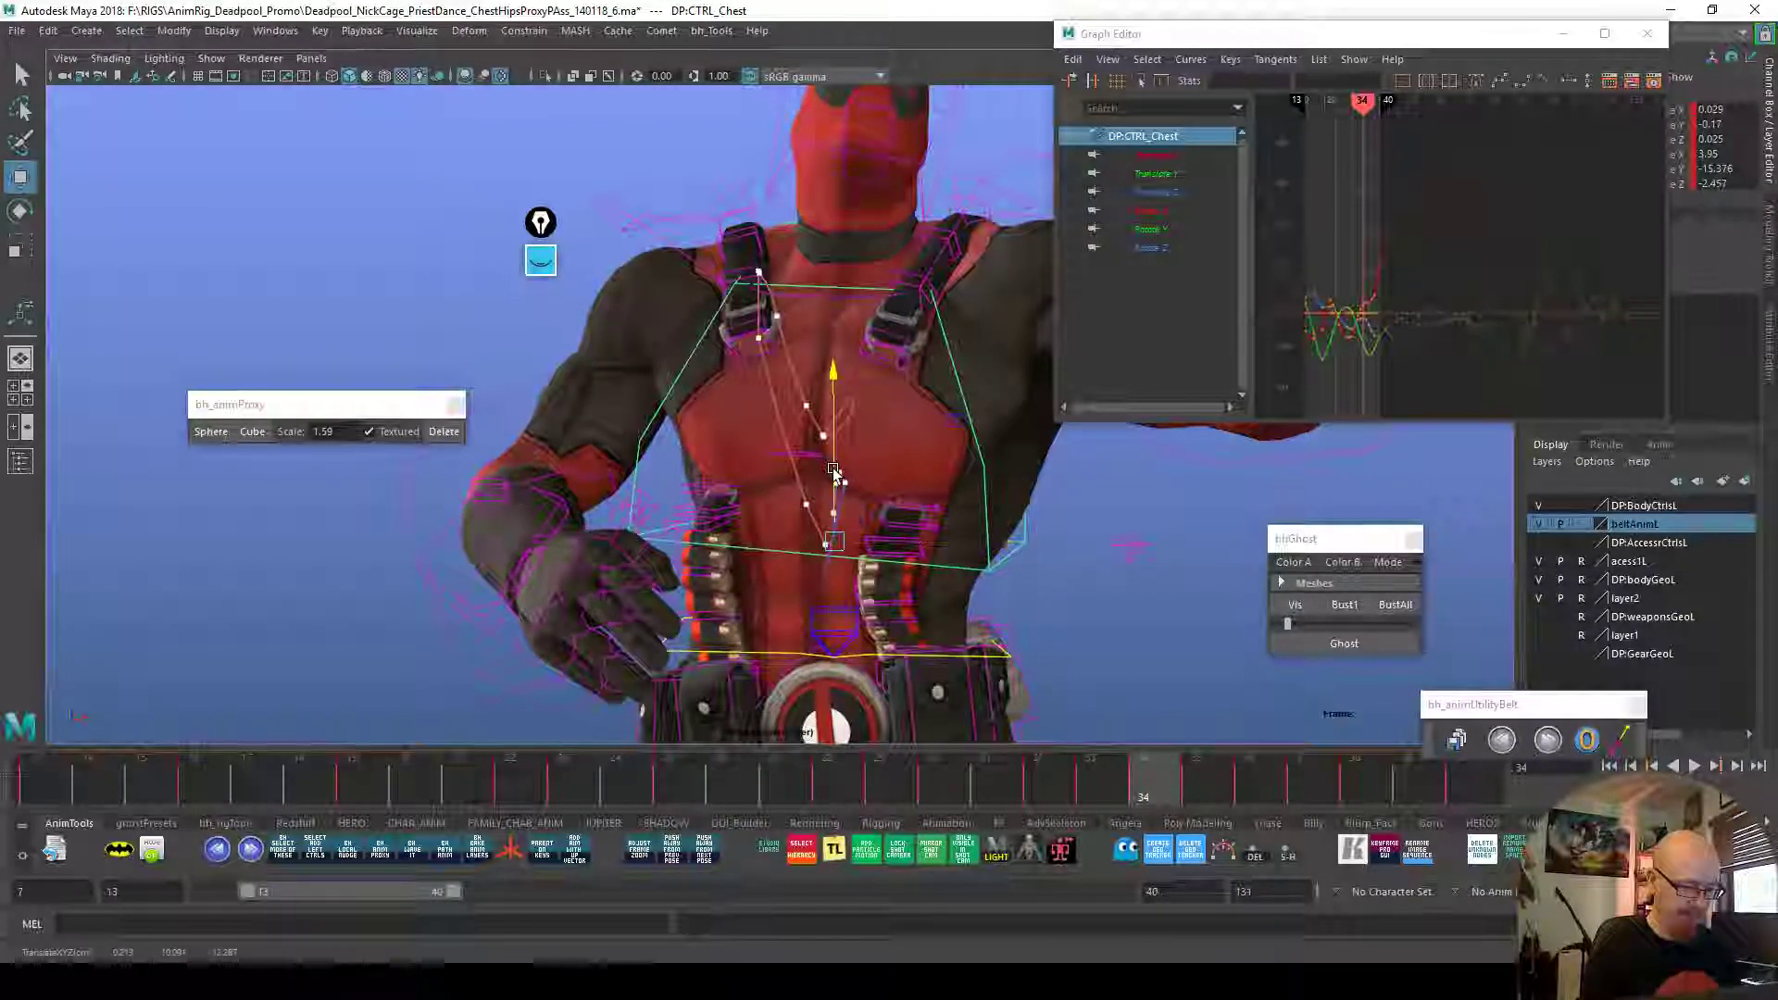
drag(1174, 789, 1201, 794)
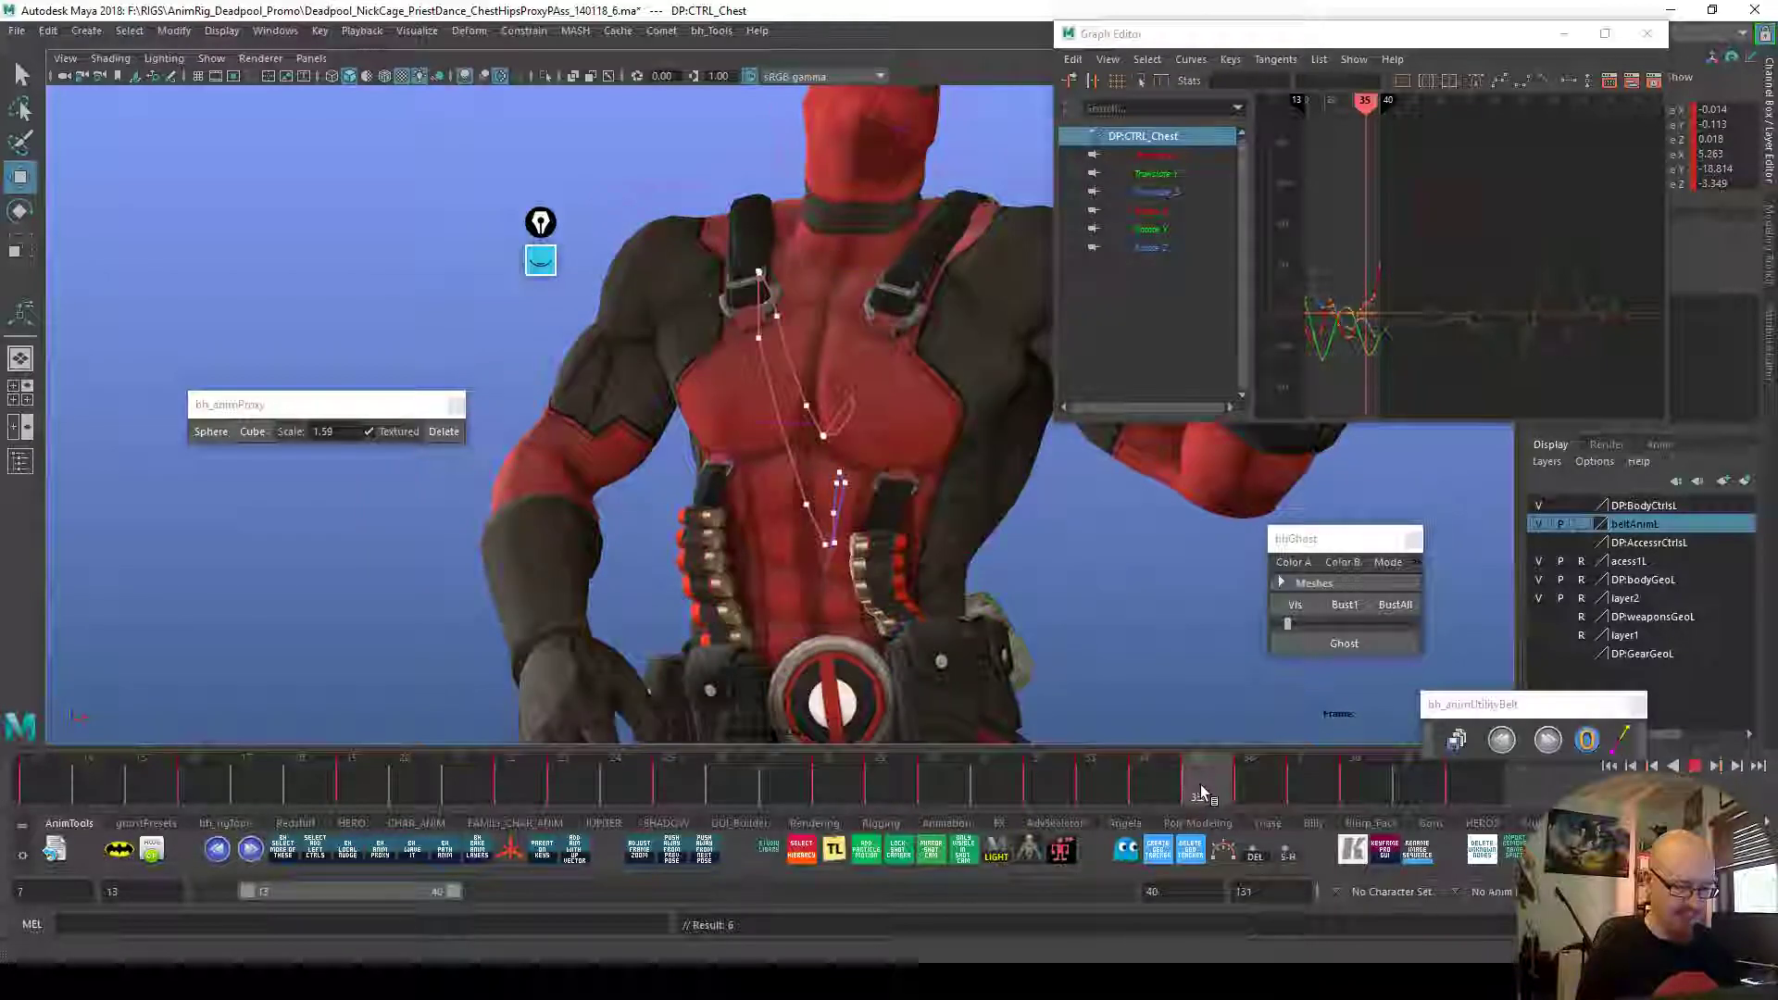
drag(1003, 515, 1013, 515)
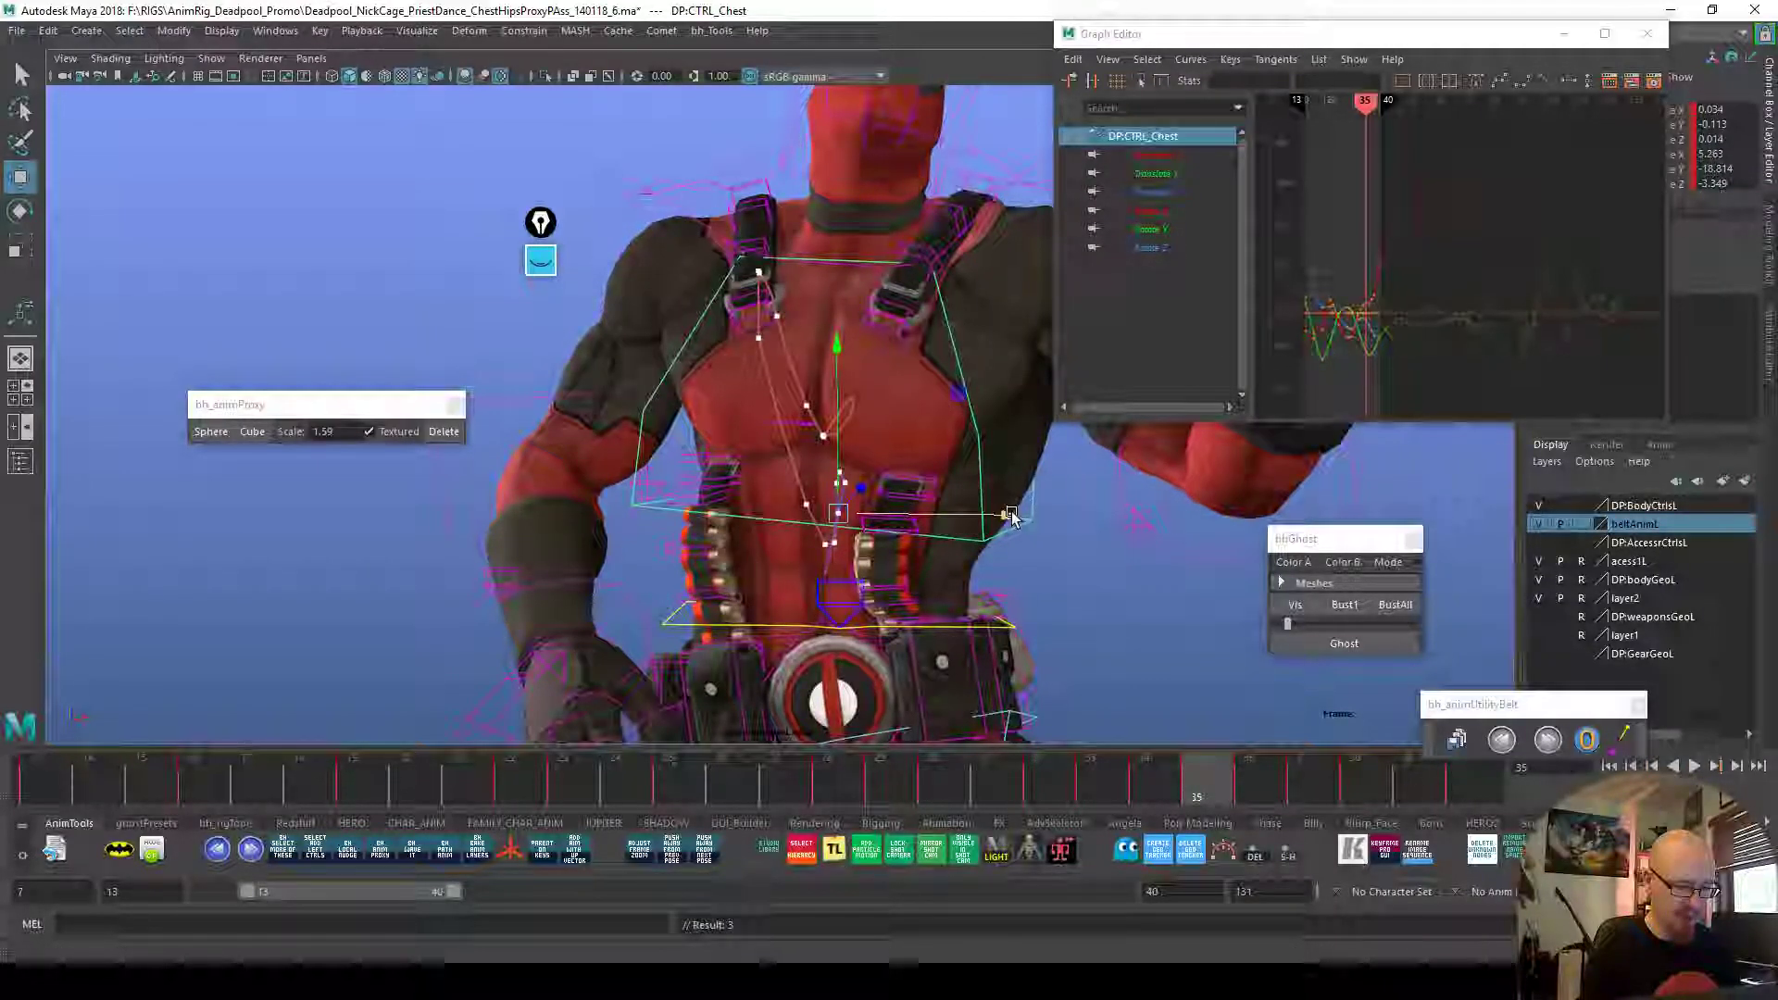
Play back the adjusted chest motion in the perspective view and through ShotCam
alt+right_drag(1227, 616, 755, 701)
key(alt+v)
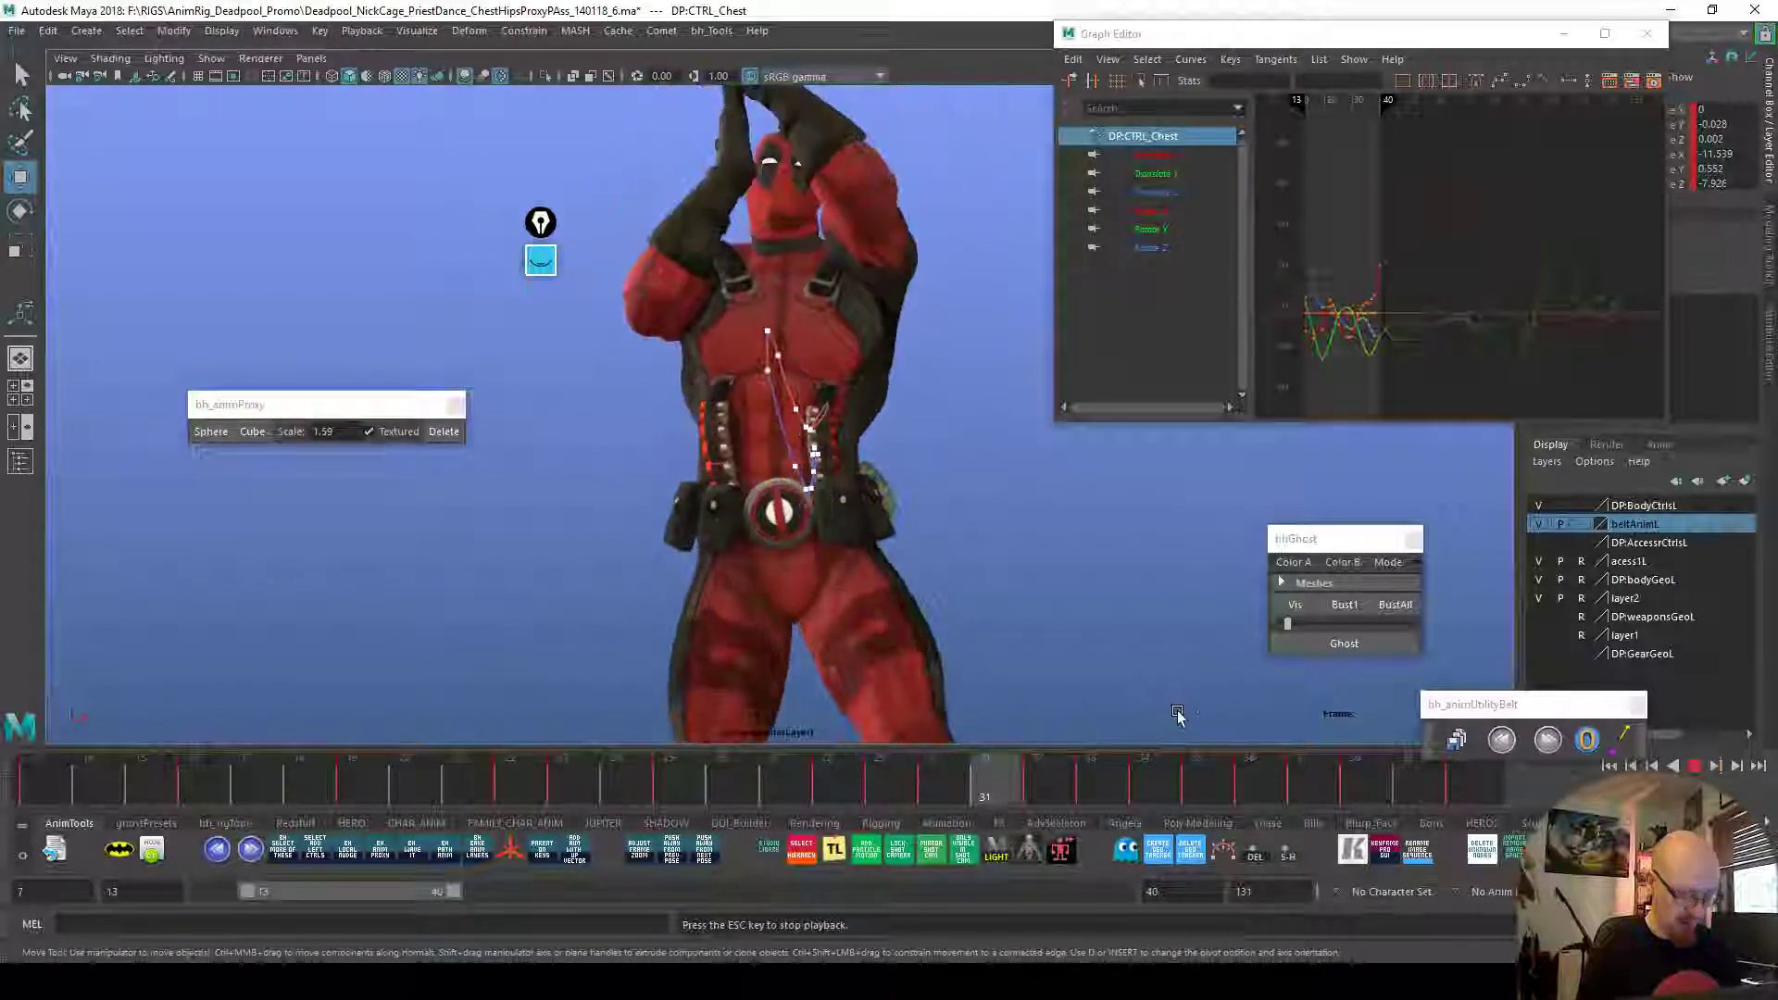
key(c)
key(c)
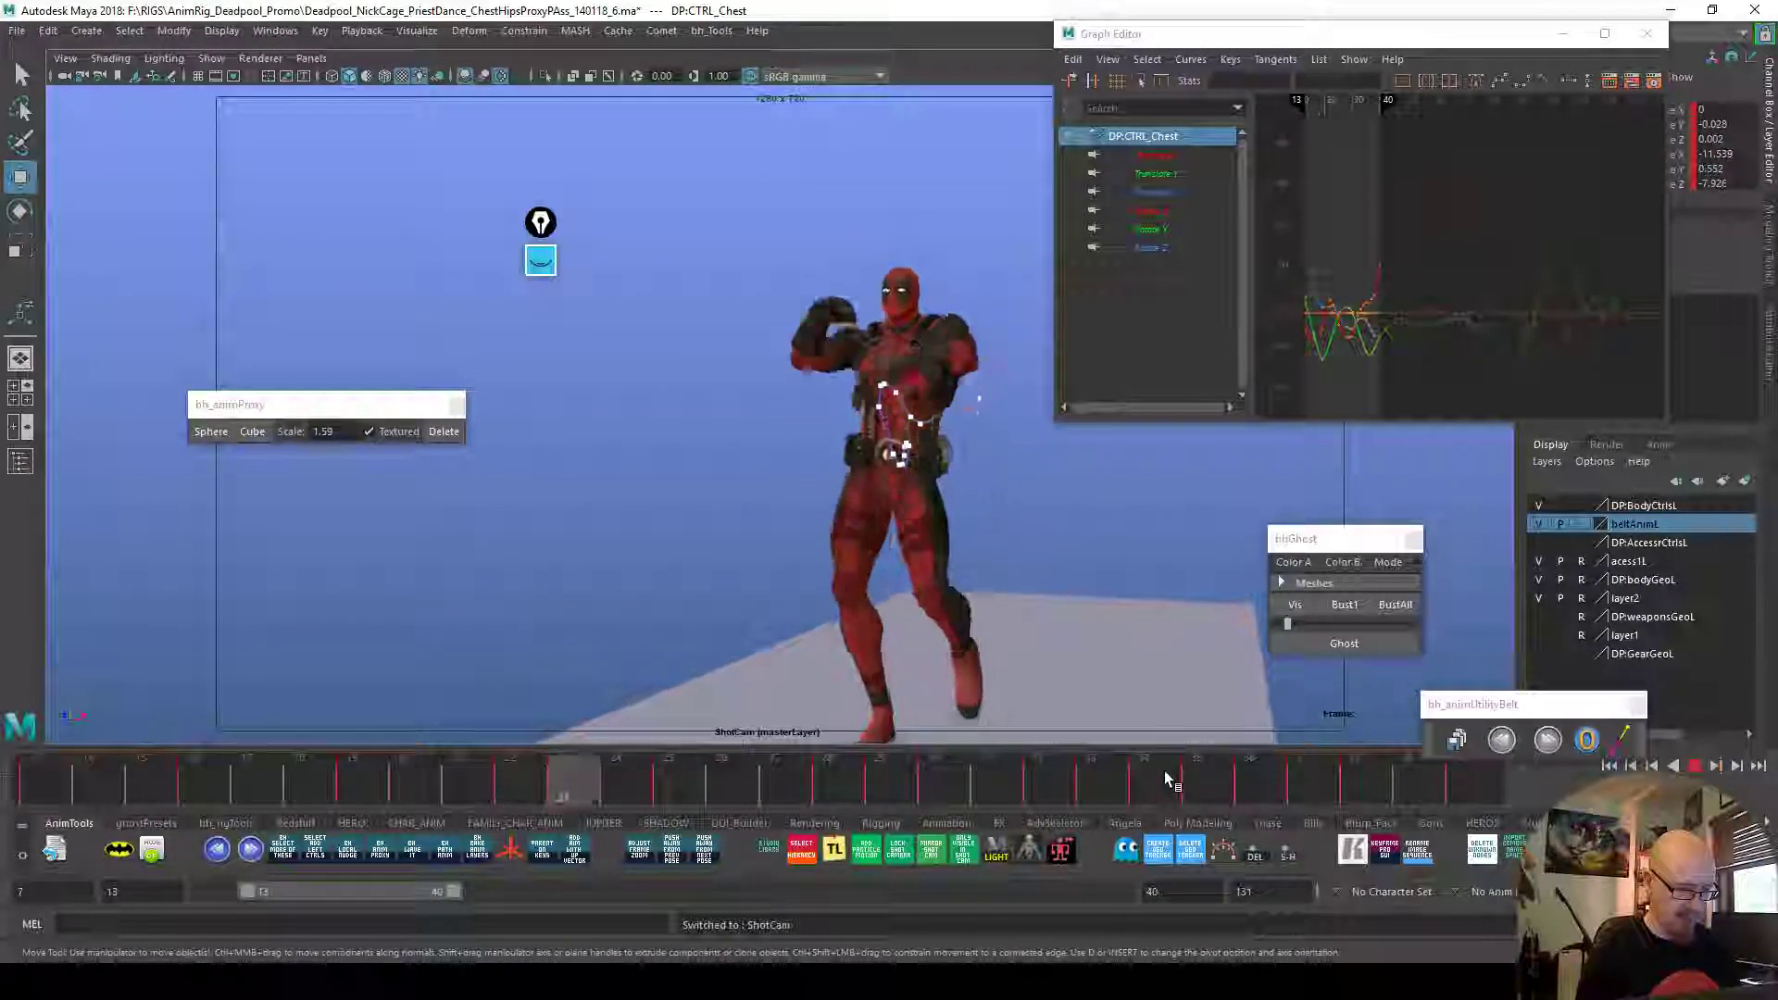
Rotate the chest control slightly at frame 33 to X 1.696, Y -11.562 and Z -1.33
mouse_move(1156, 770)
mouse_down()
mouse_move(1187, 784)
mouse_move(1055, 761)
mouse_move(1159, 790)
mouse_move(1069, 759)
mouse_move(1102, 773)
mouse_up()
key(e)
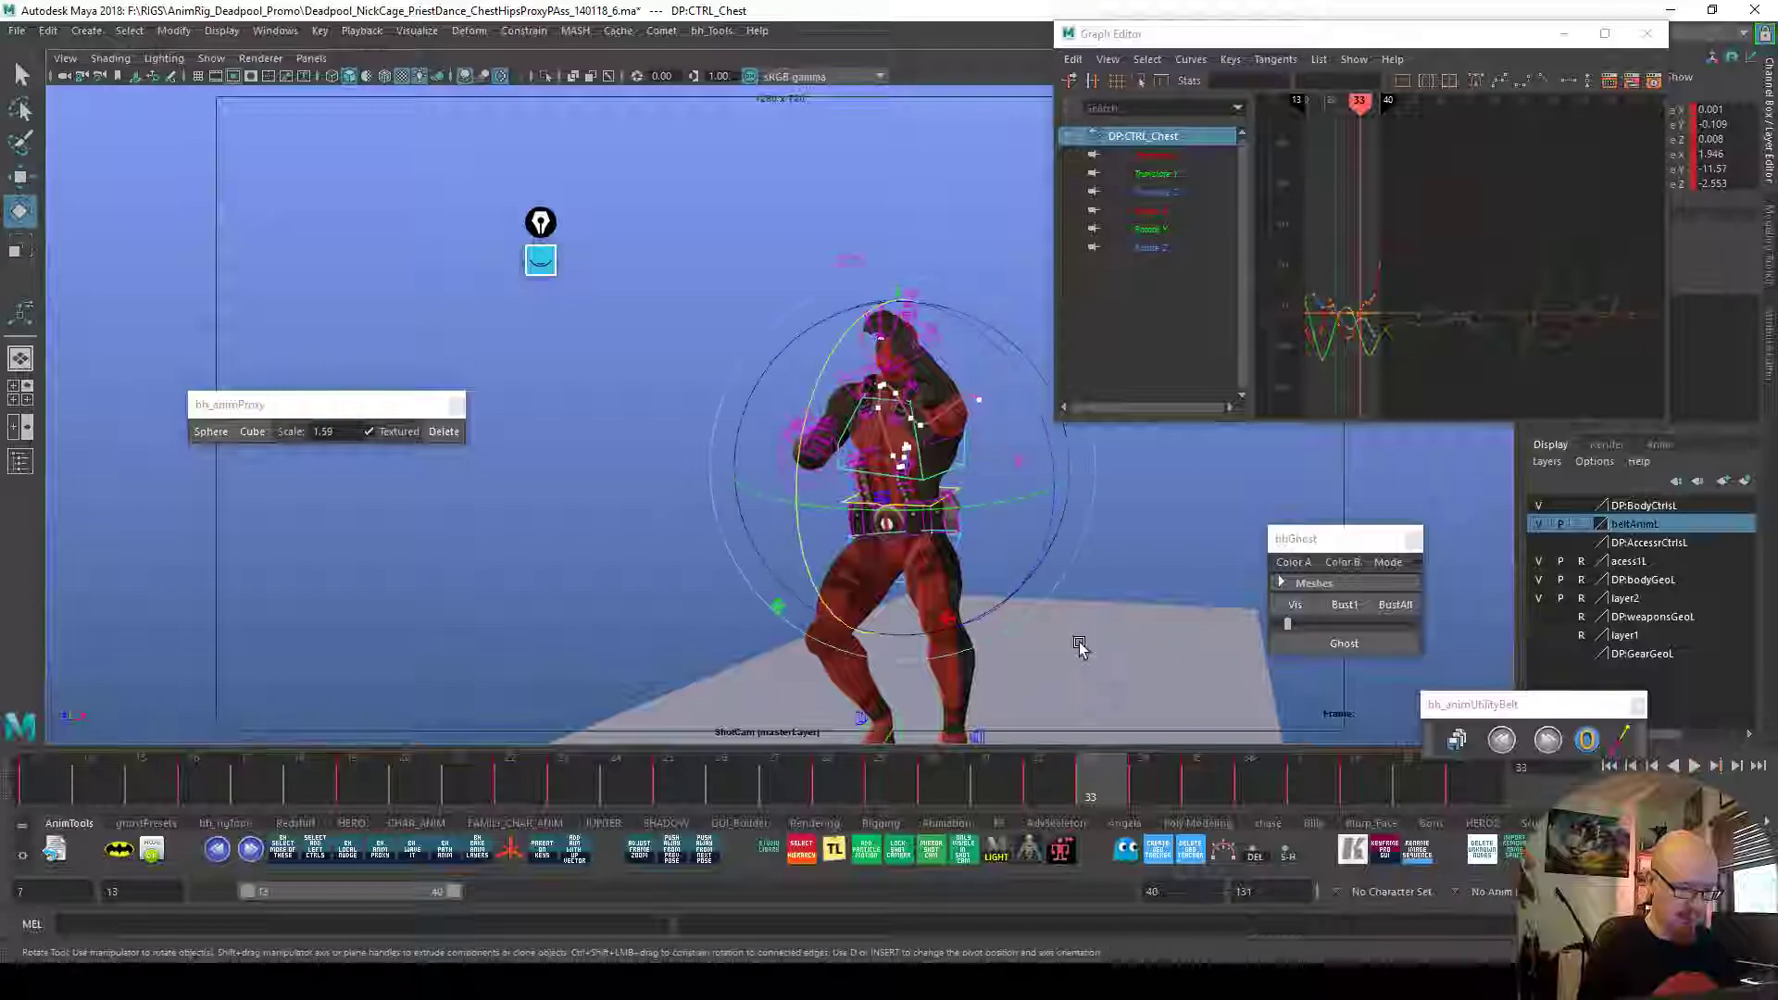
drag(1052, 544, 1049, 545)
click(1051, 776)
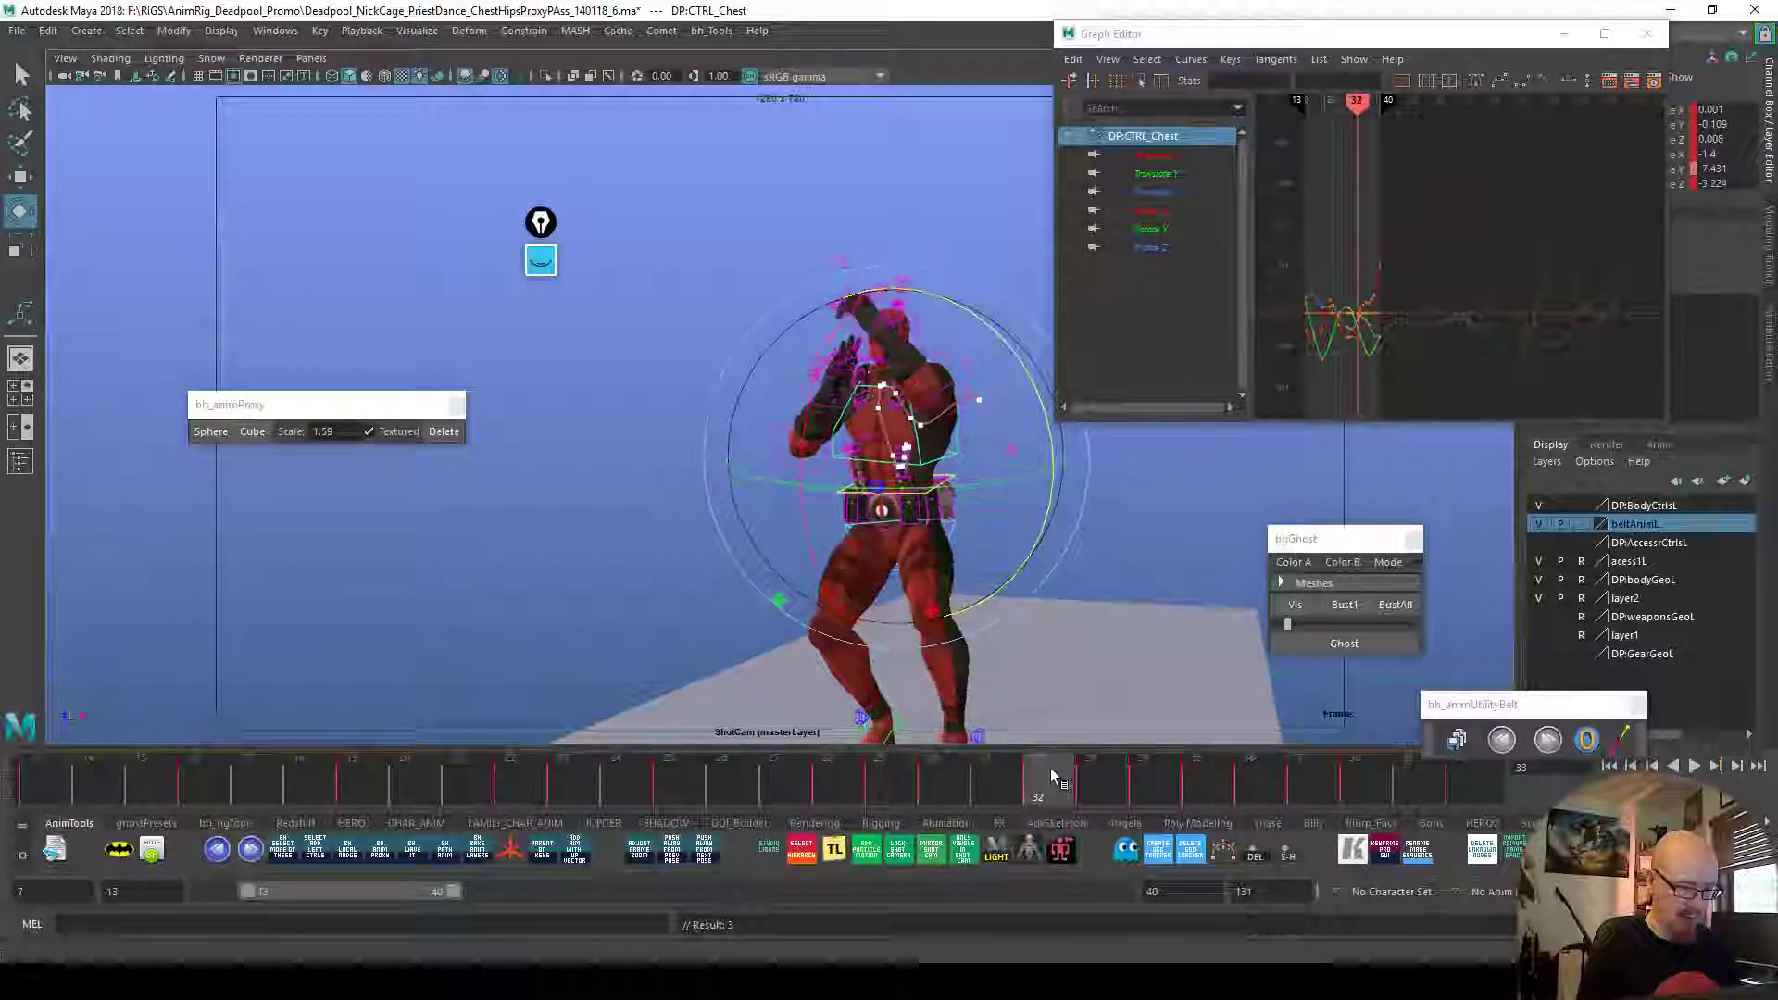
Review the chest rotation from frame 32 to 36, play back the clap, and delete the chest's motion trail
drag(1063, 783, 1148, 793)
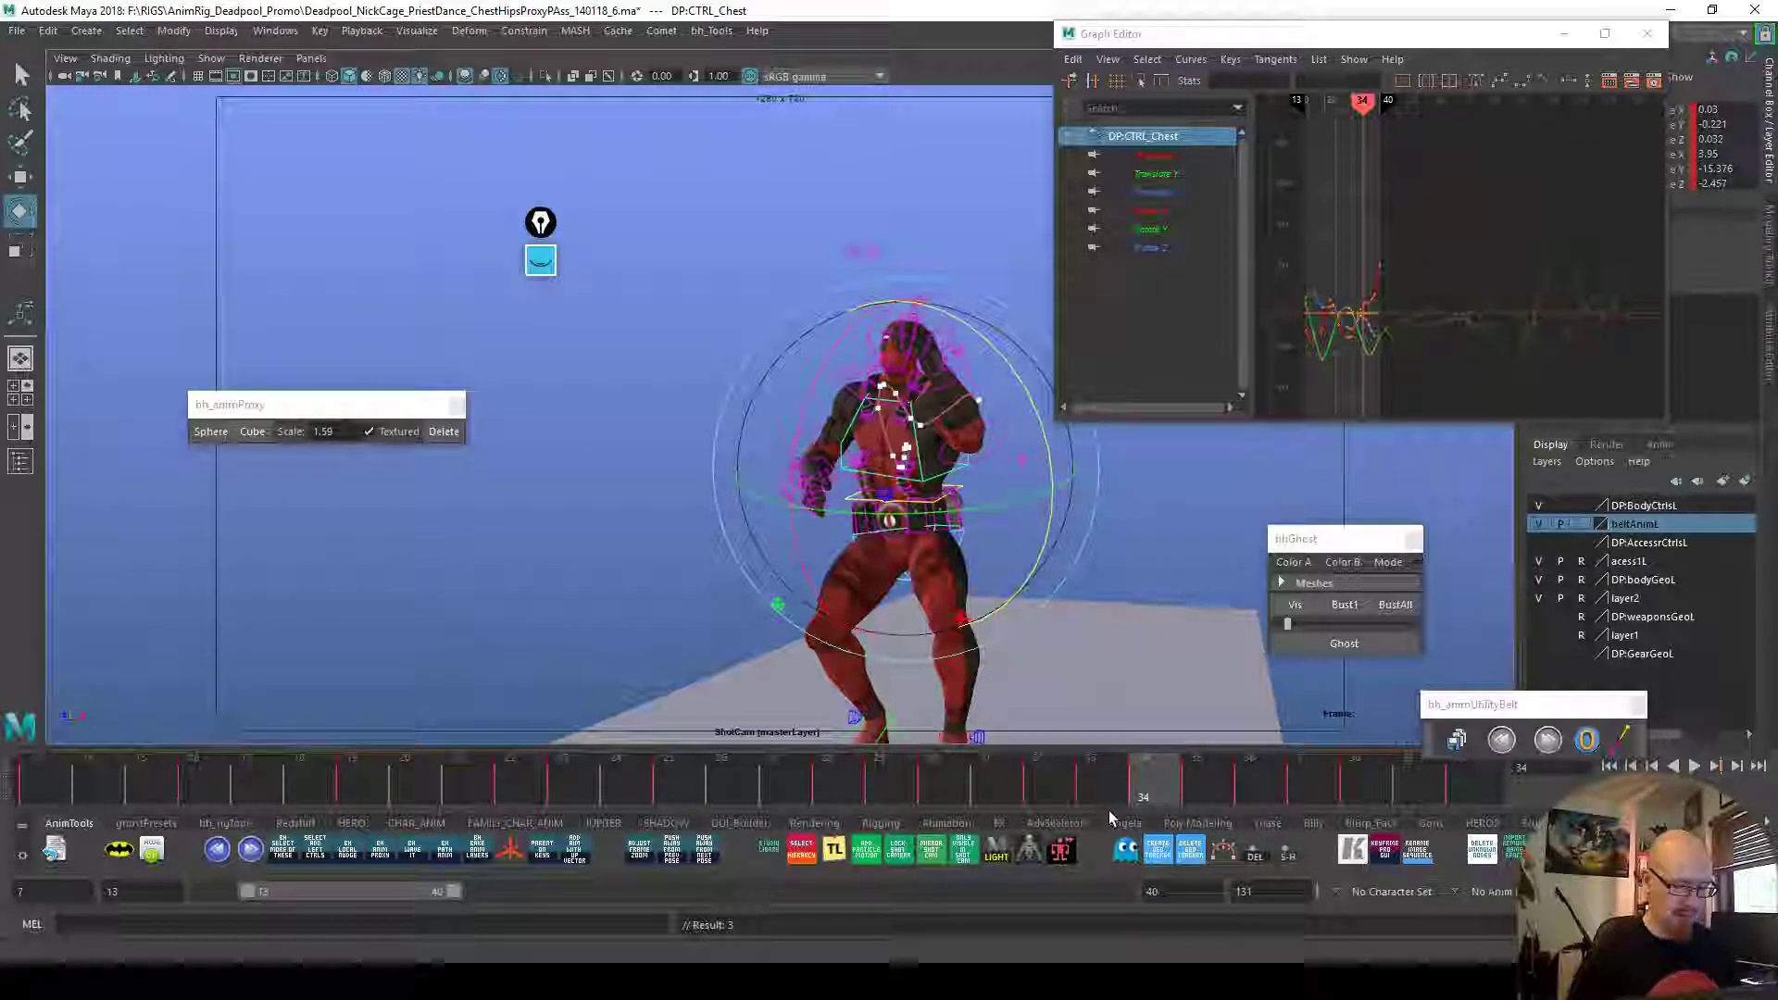
drag(1174, 770, 1191, 776)
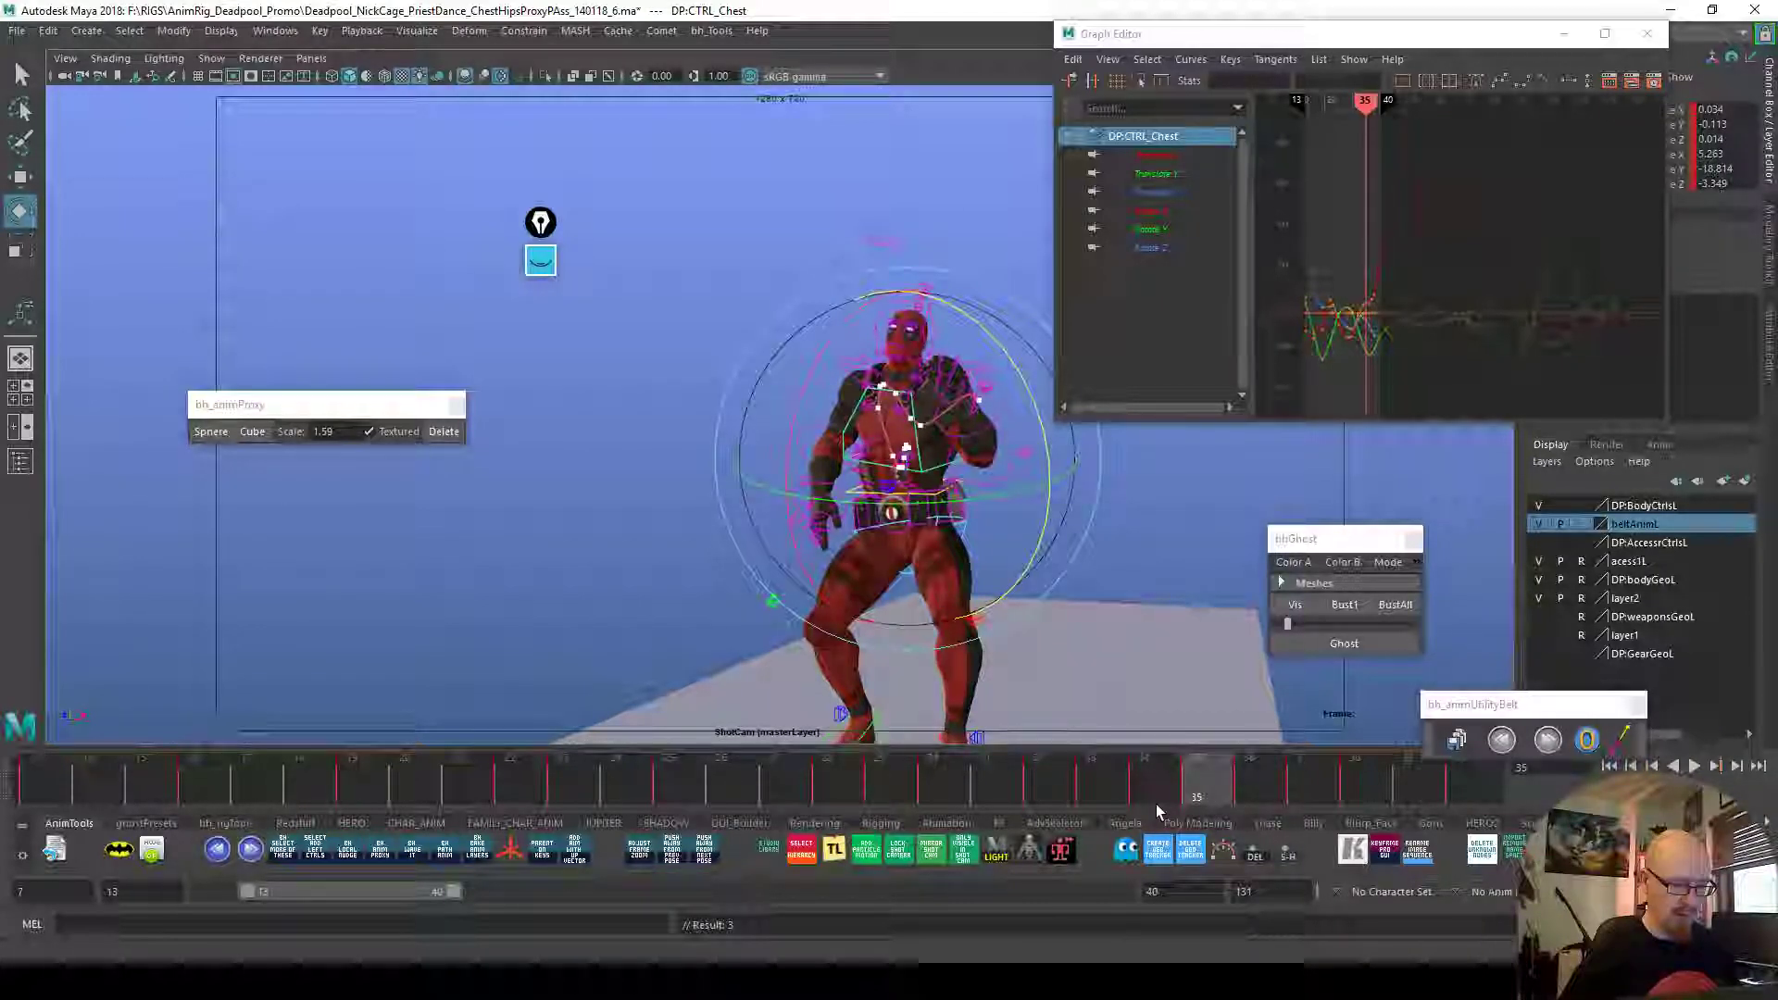
mouse_move(1213, 779)
mouse_down()
mouse_move(1307, 775)
mouse_move(1199, 787)
mouse_move(1244, 796)
mouse_up()
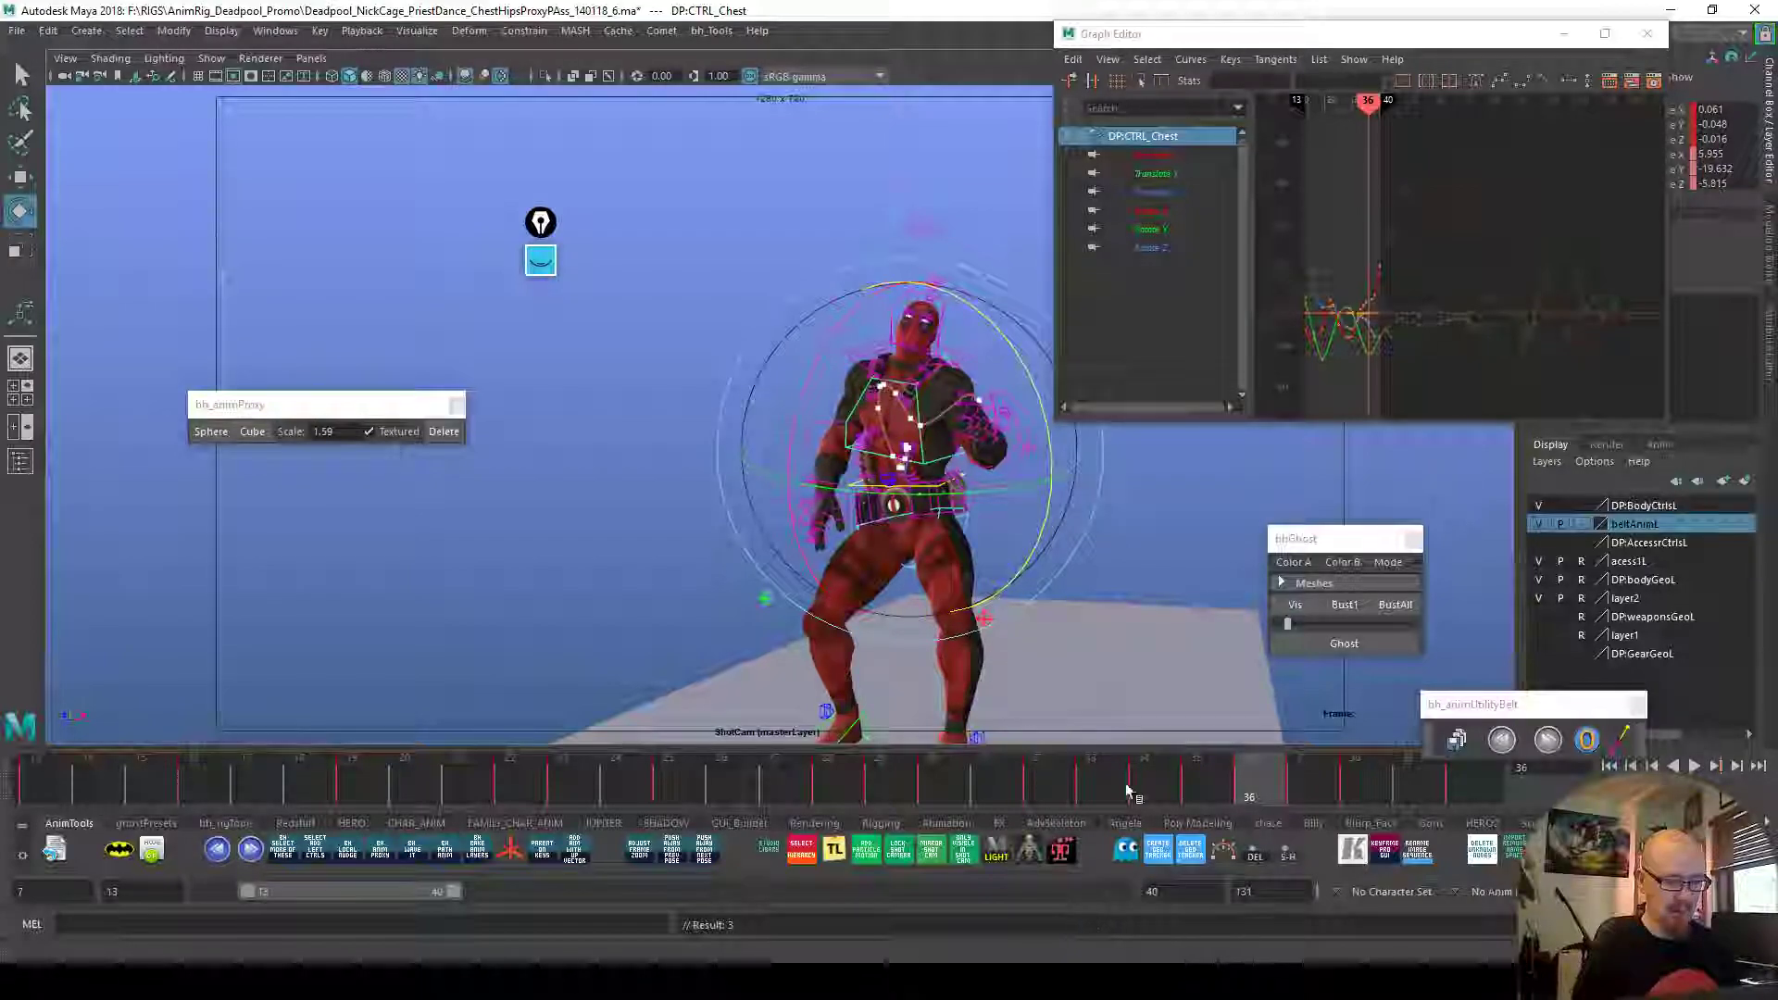
key(alt+v)
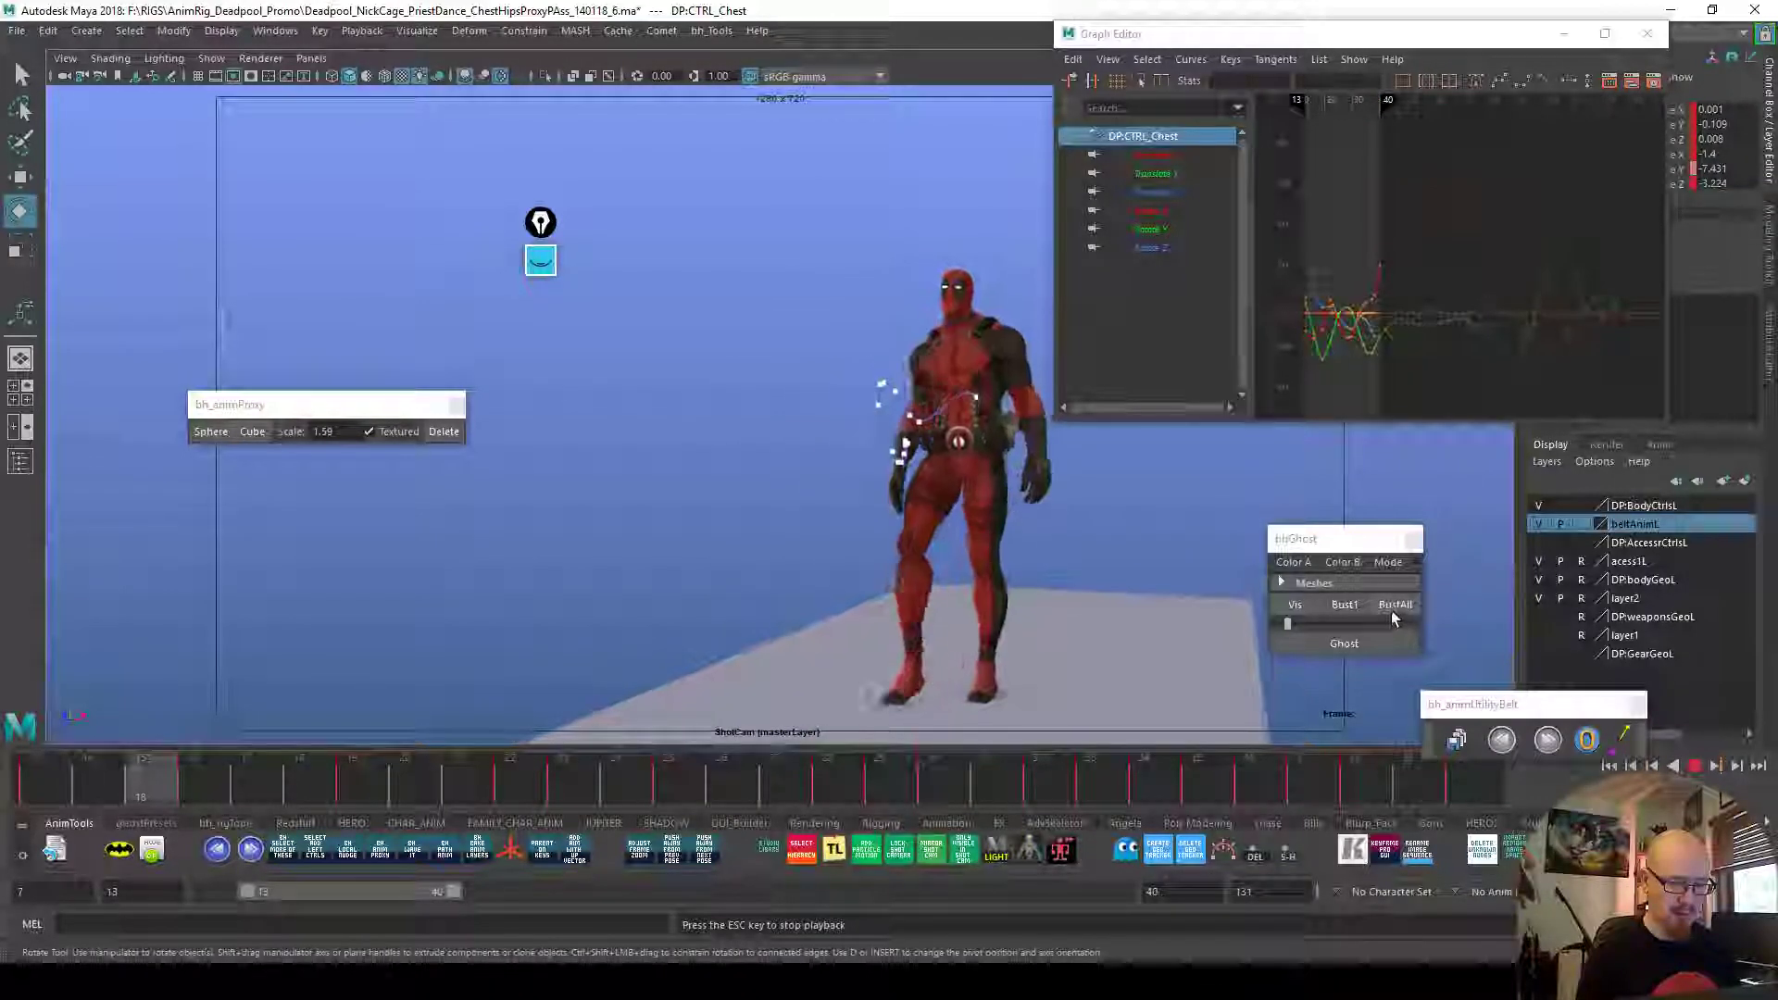
click(1255, 854)
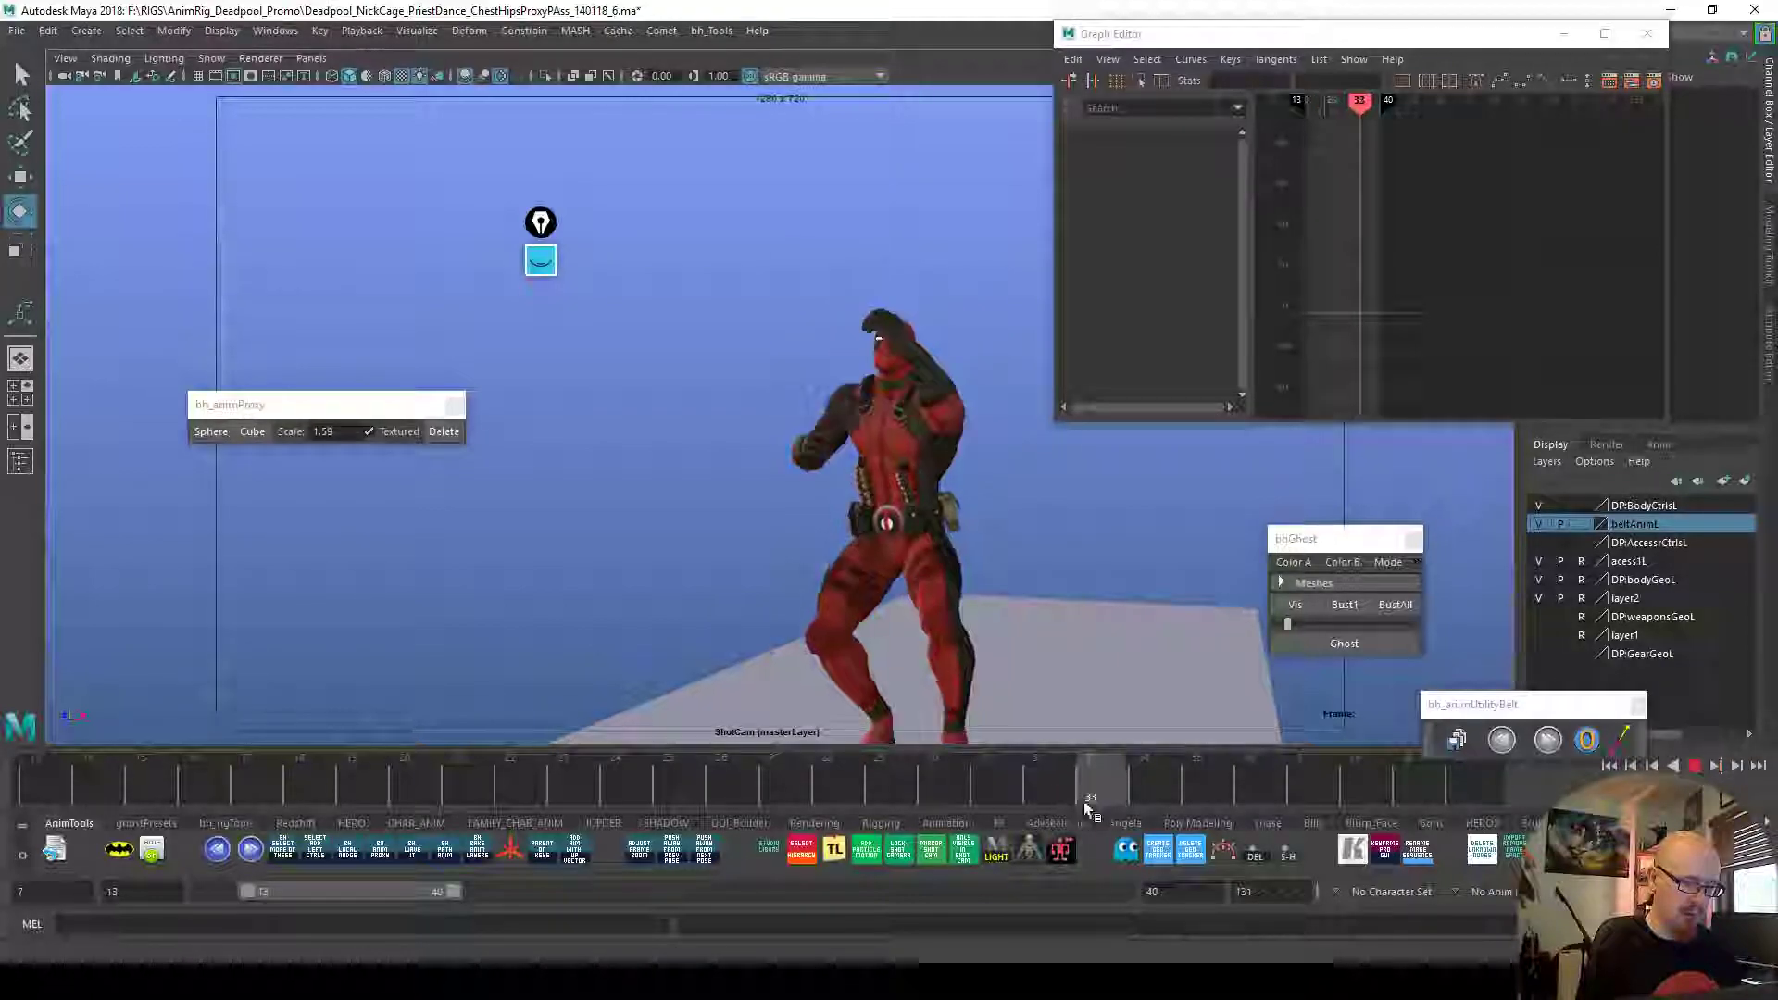
Rotate the chest control at frame 35 to X 5.923, Y -18.851 and Z -3.499, and key its rotation
drag(1151, 802, 1182, 799)
click(930, 494)
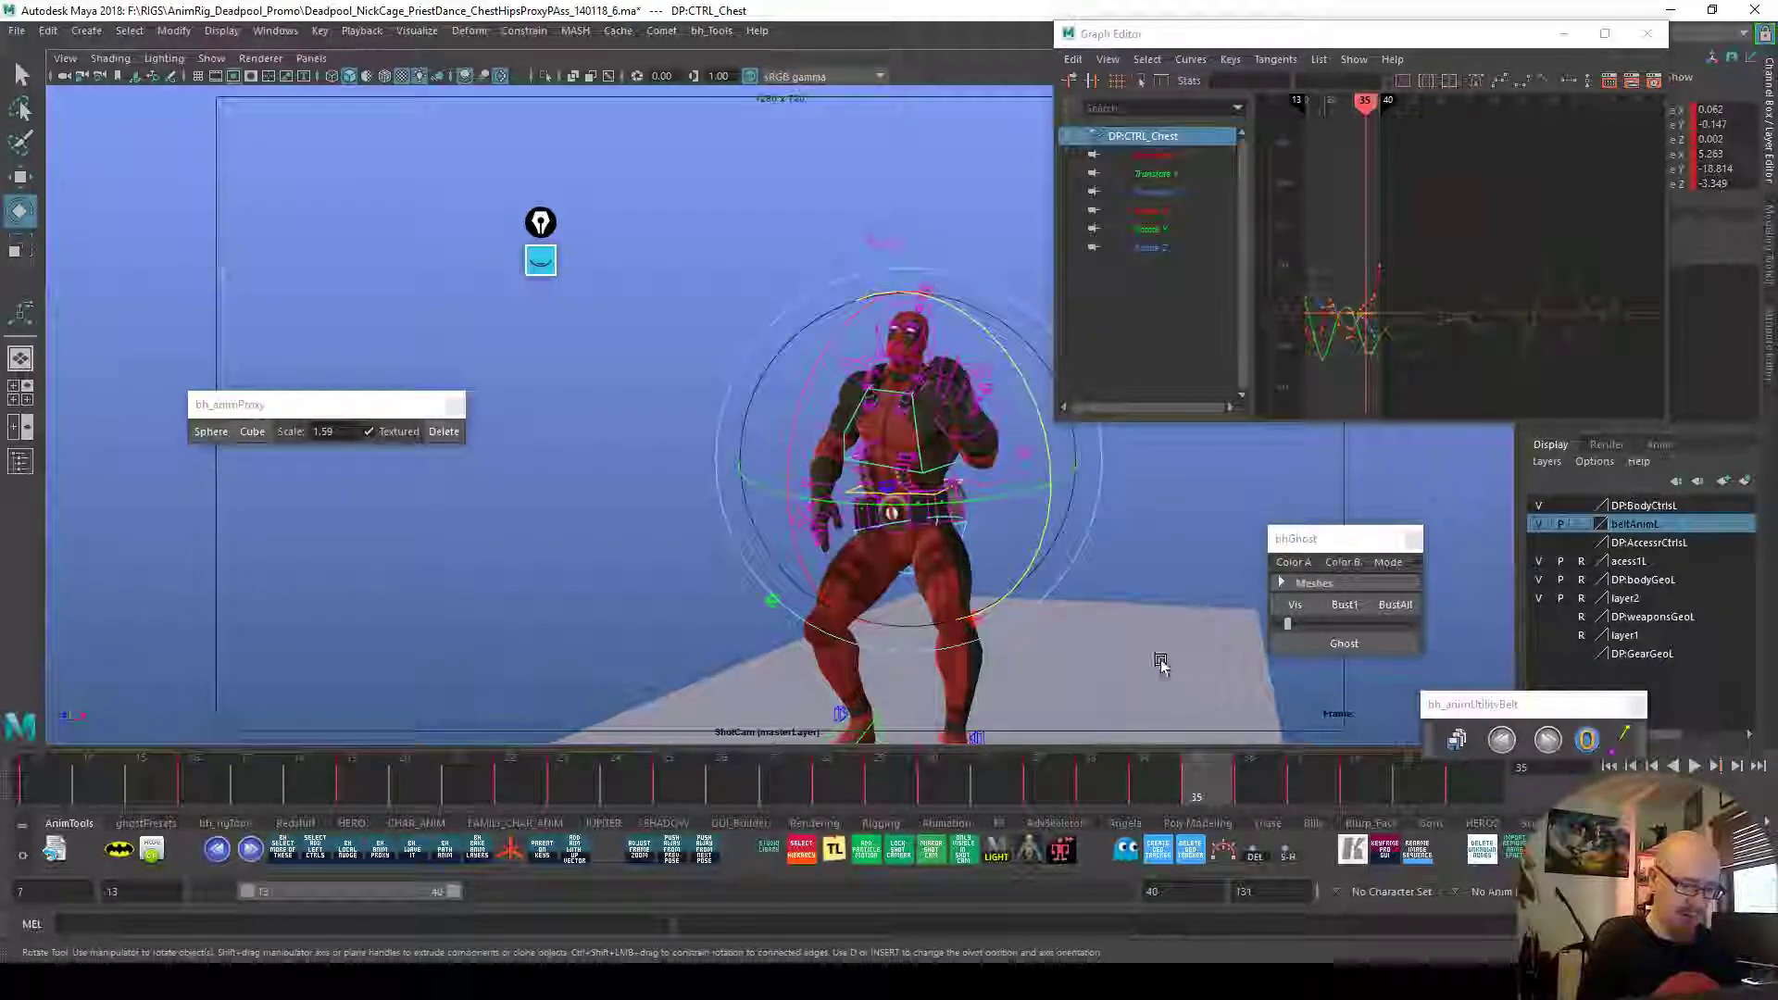
drag(1046, 547, 1040, 558)
key(shift+e)
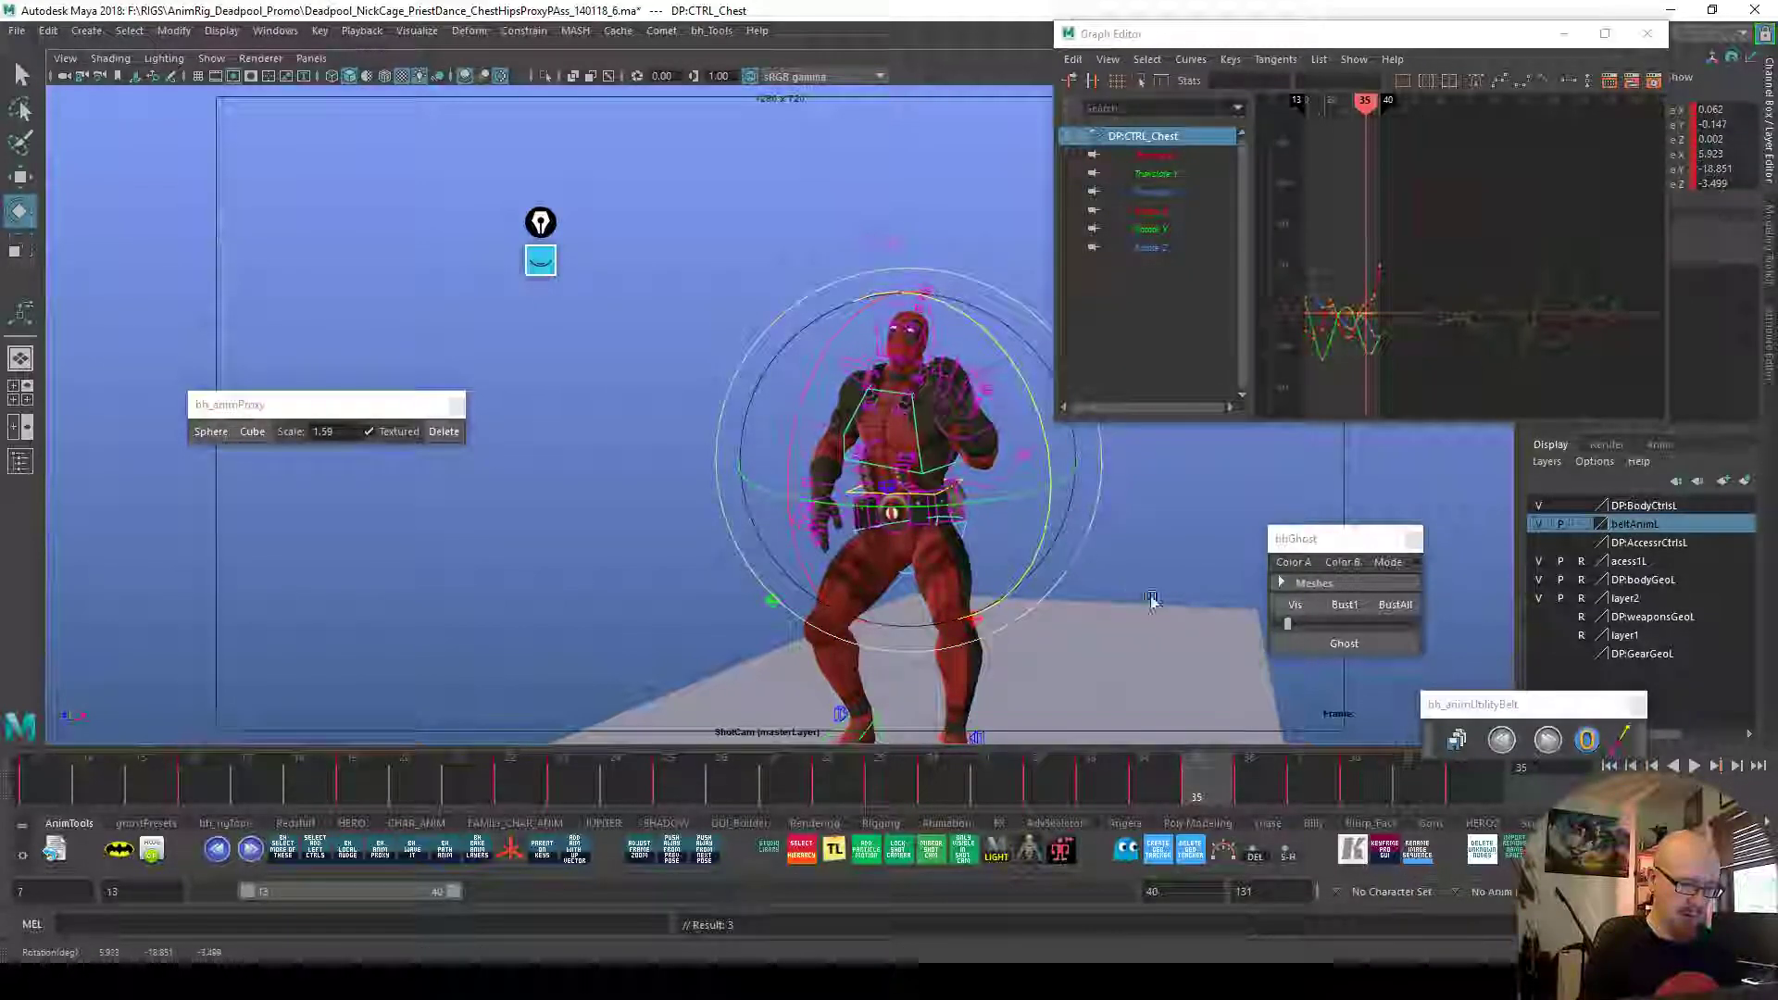
mouse_move(1096, 776)
mouse_down()
mouse_move(1242, 778)
mouse_move(1100, 772)
mouse_move(1159, 783)
mouse_move(1124, 774)
mouse_up()
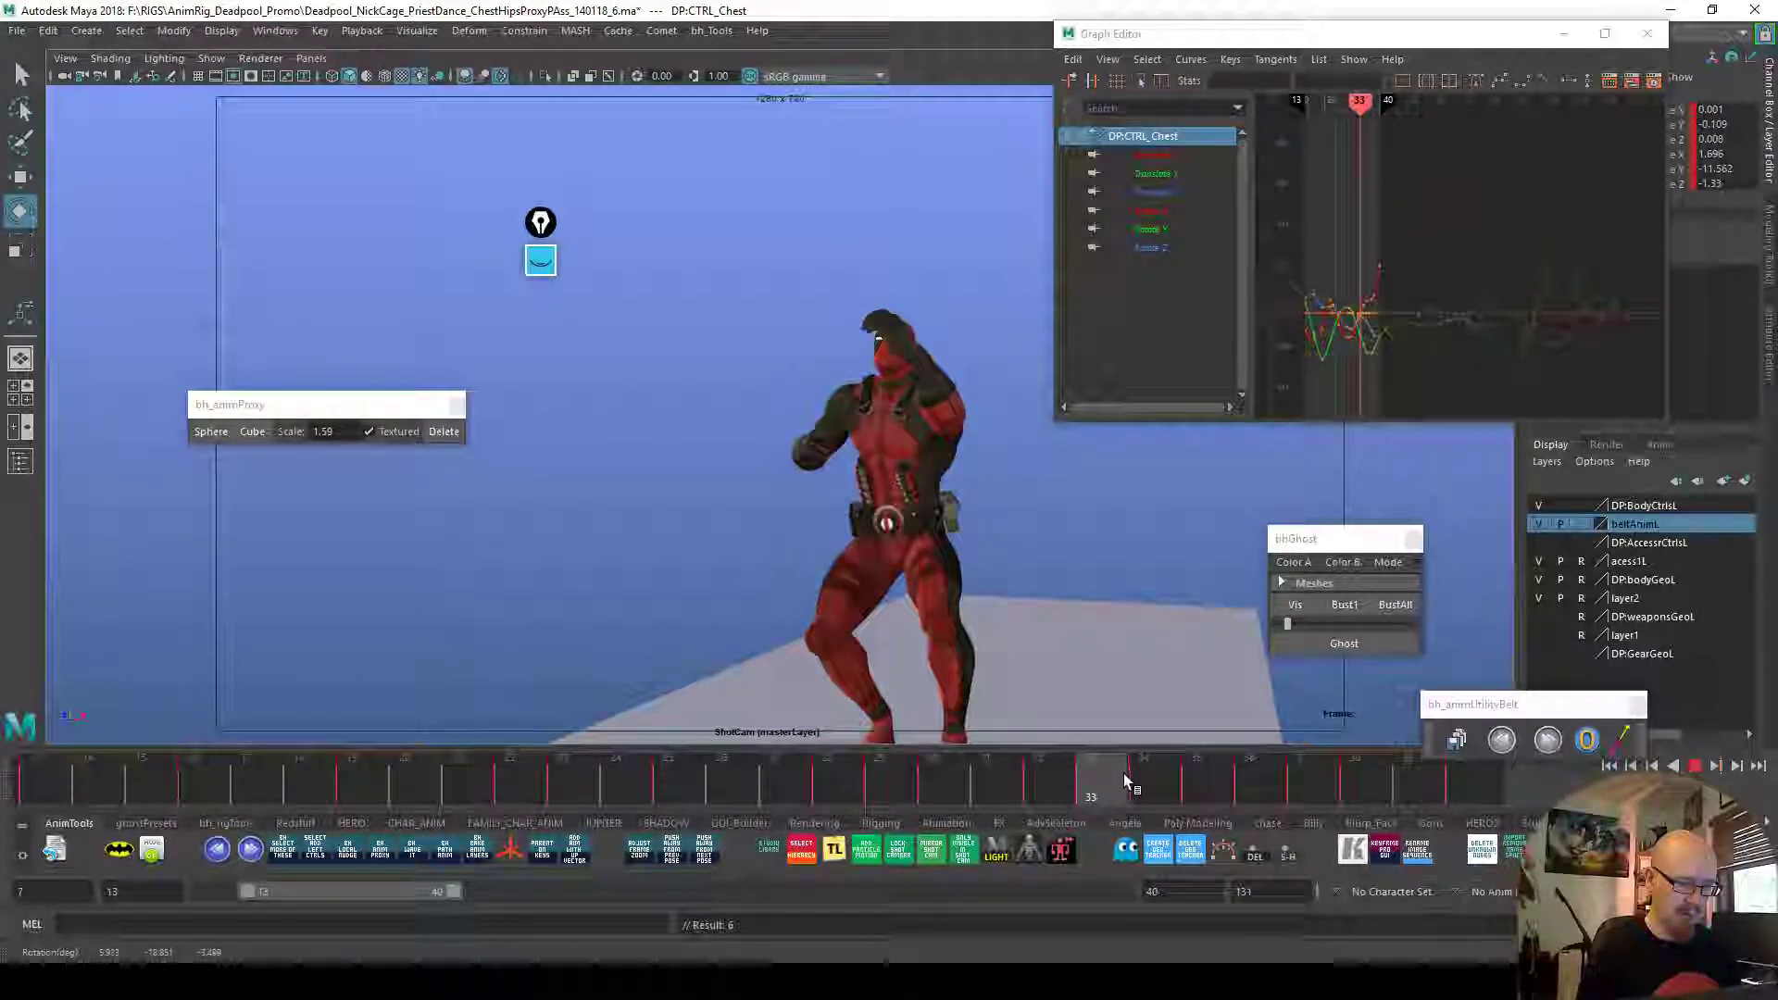
Use the ghost presets to create a character ghost at frame 33, reduce its outline, and compare the poses up to frame 36
click(1170, 738)
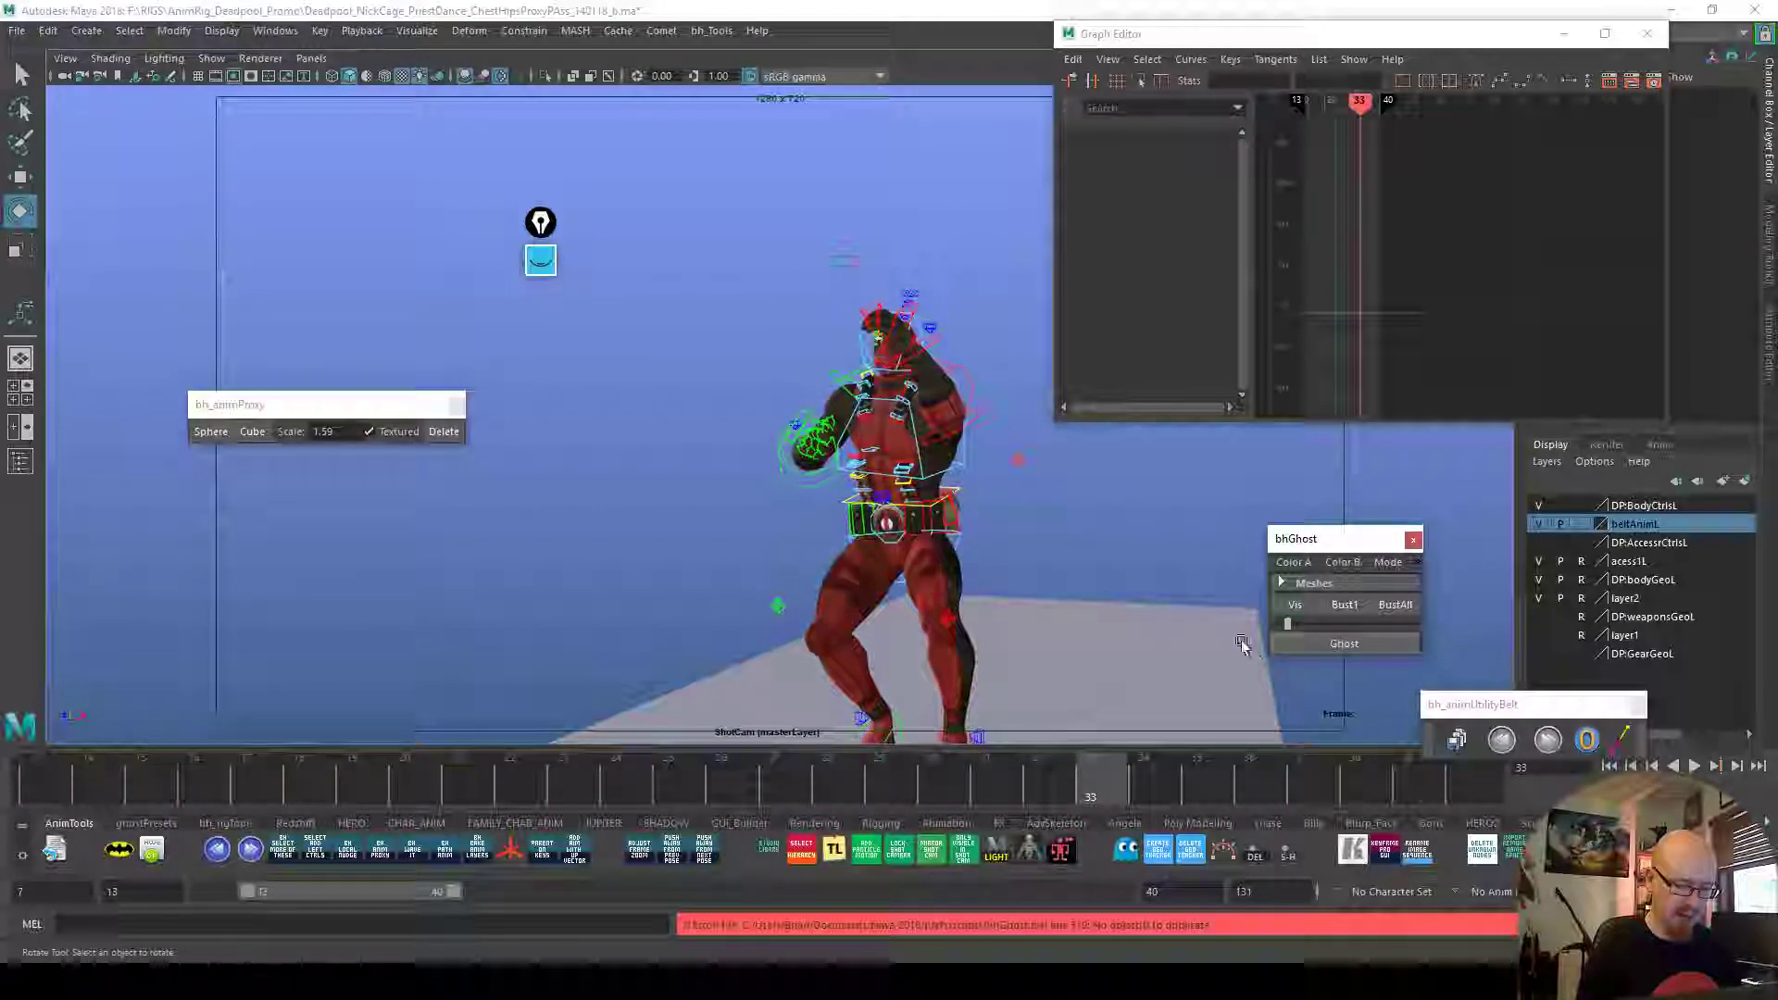
click(1178, 558)
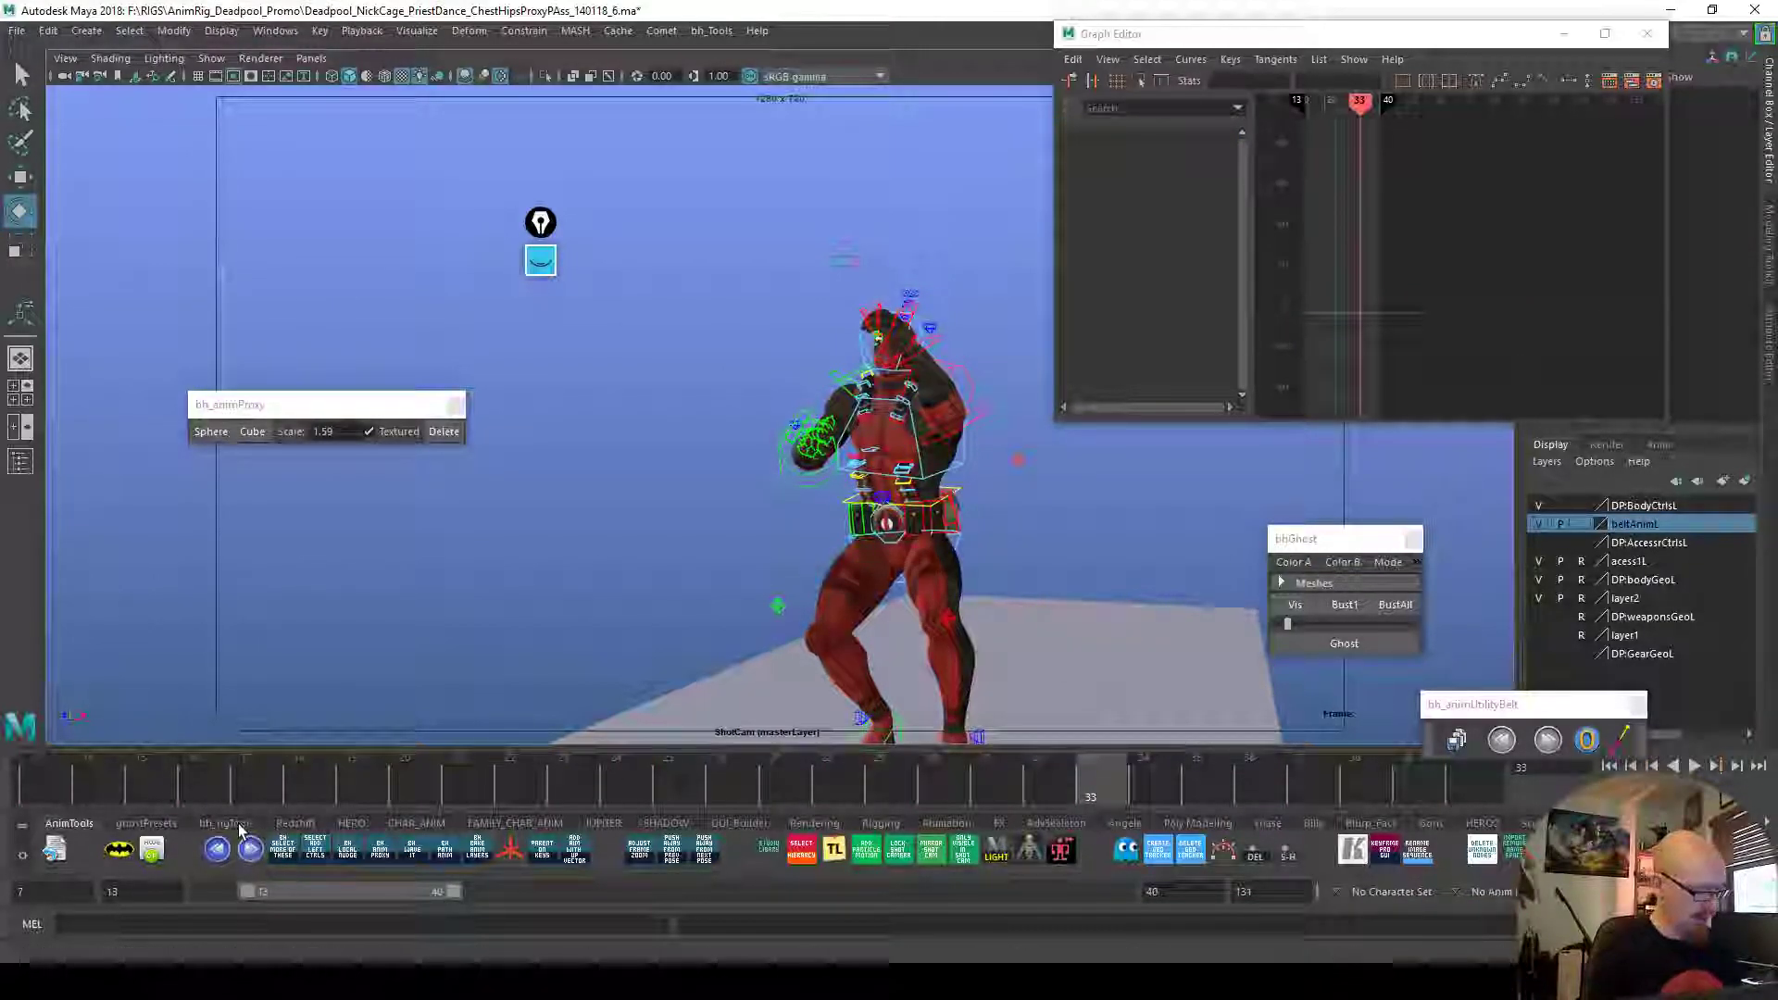
click(150, 824)
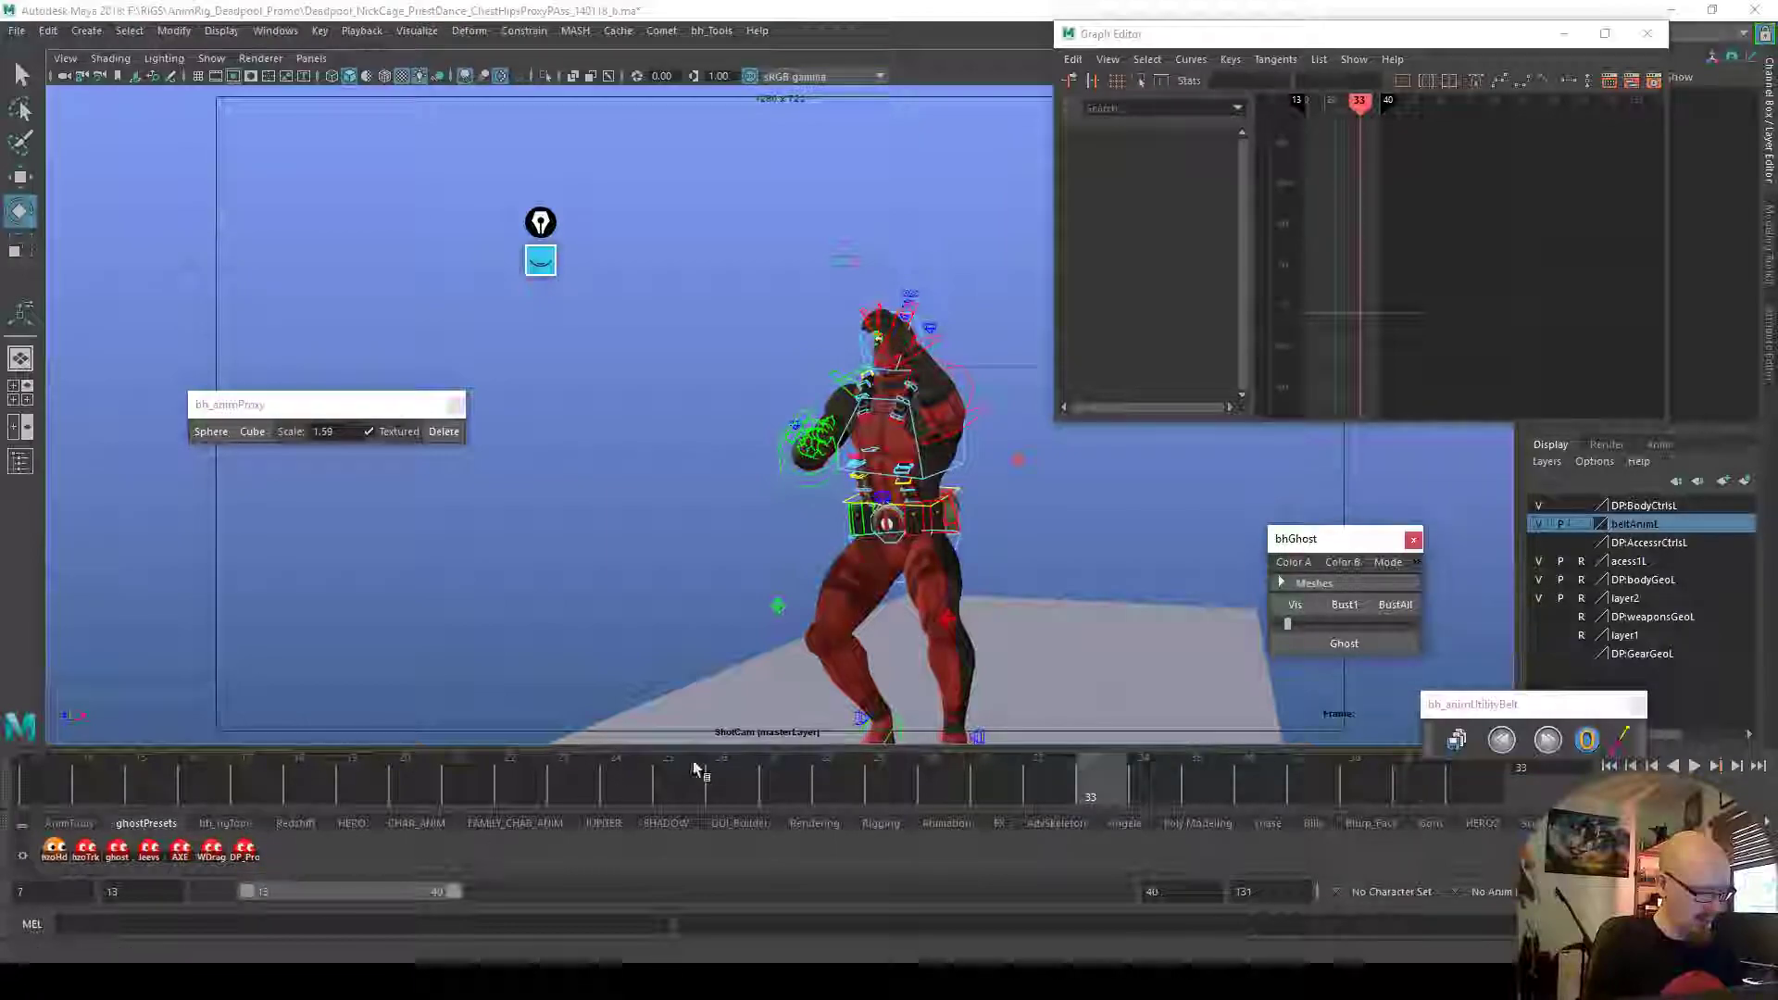
click(1142, 771)
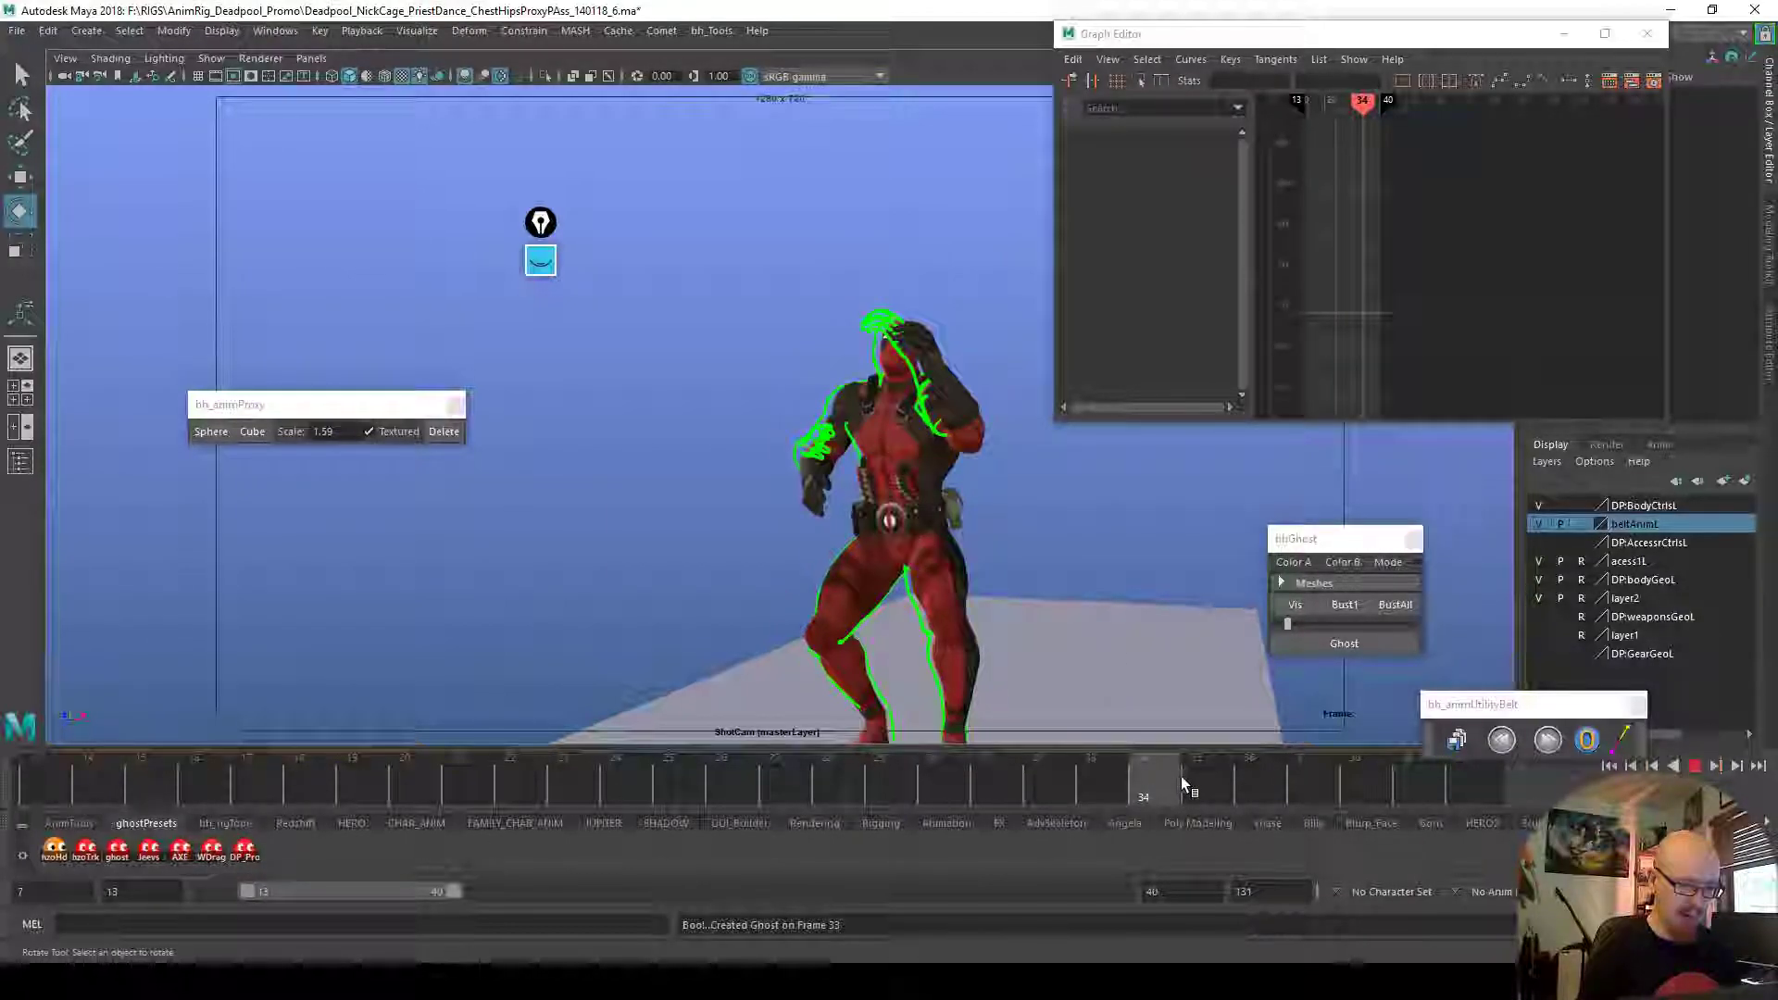
click(985, 501)
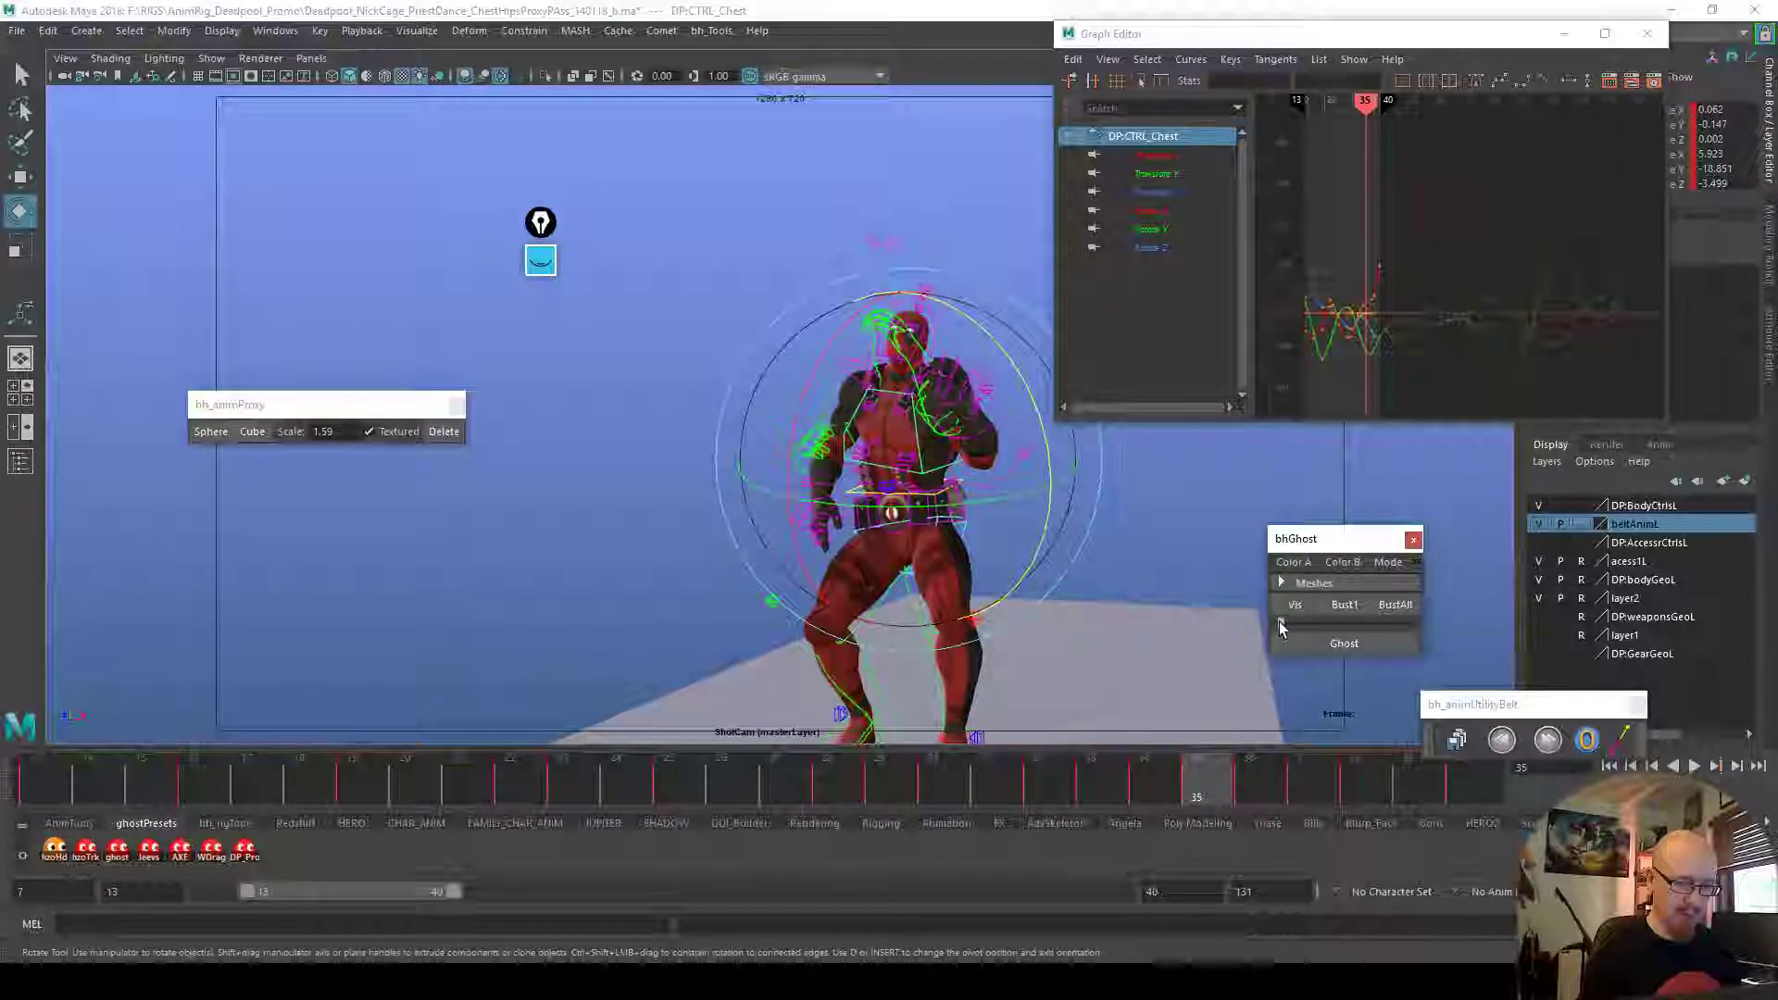
click(1064, 785)
drag(1081, 785, 1250, 791)
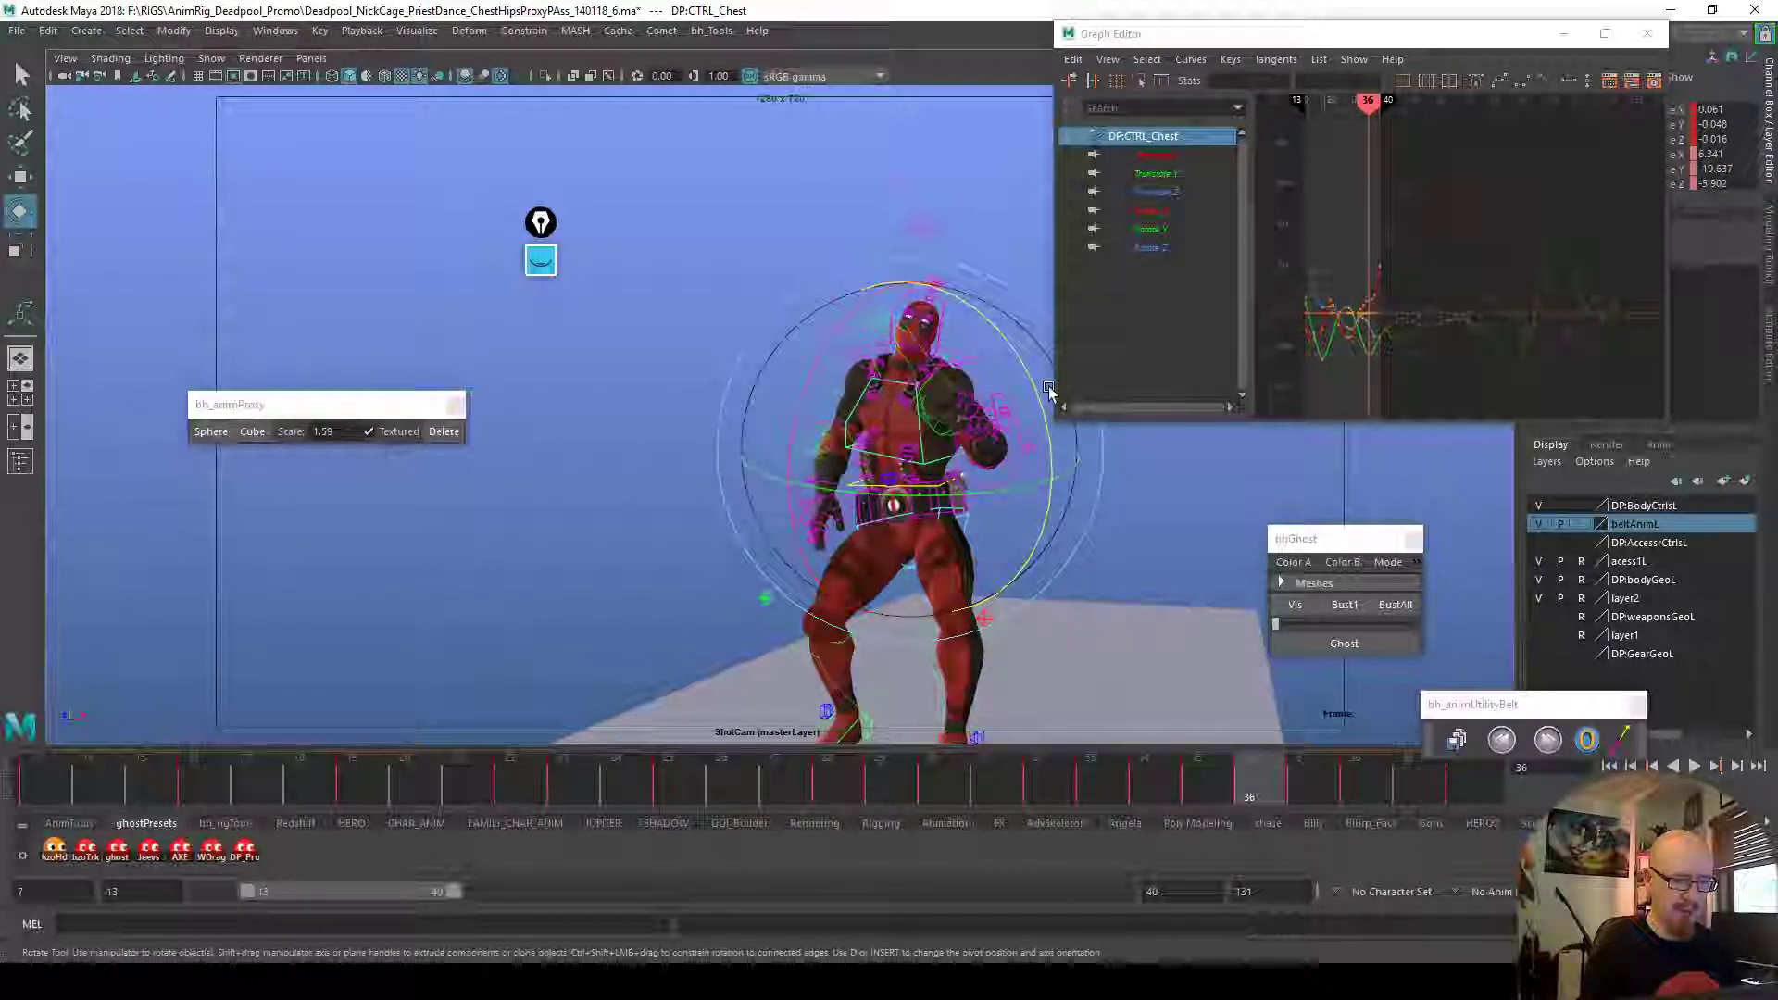
Ghost the pose at frame 36, then nudge and key the chest control's rotation at frame 35
click(1344, 646)
mouse_move(1236, 790)
mouse_down()
mouse_move(1095, 778)
mouse_move(1235, 786)
mouse_move(1197, 787)
mouse_up()
drag(1049, 467, 1049, 470)
key(shift+e)
drag(1219, 785, 1302, 793)
Play back the chest motion, remove all ghosts from the scene, and check the playback through Mirrored_ShotCam
key(alt+v)
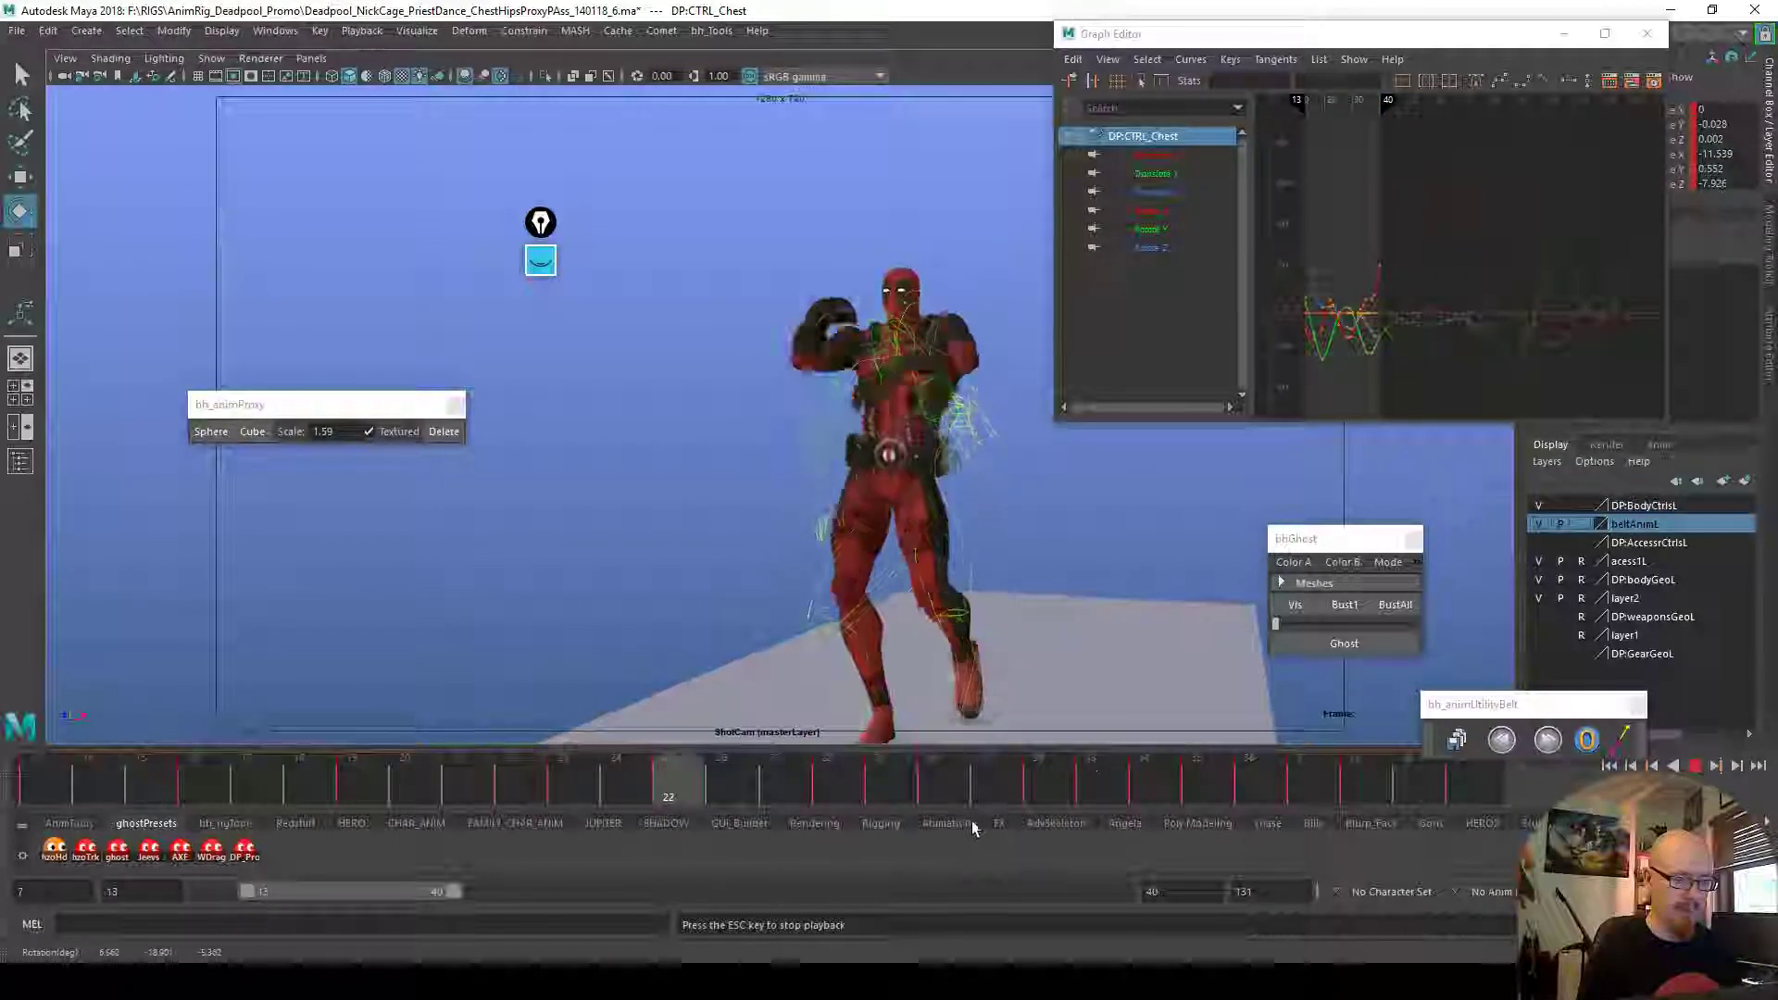
click(1394, 604)
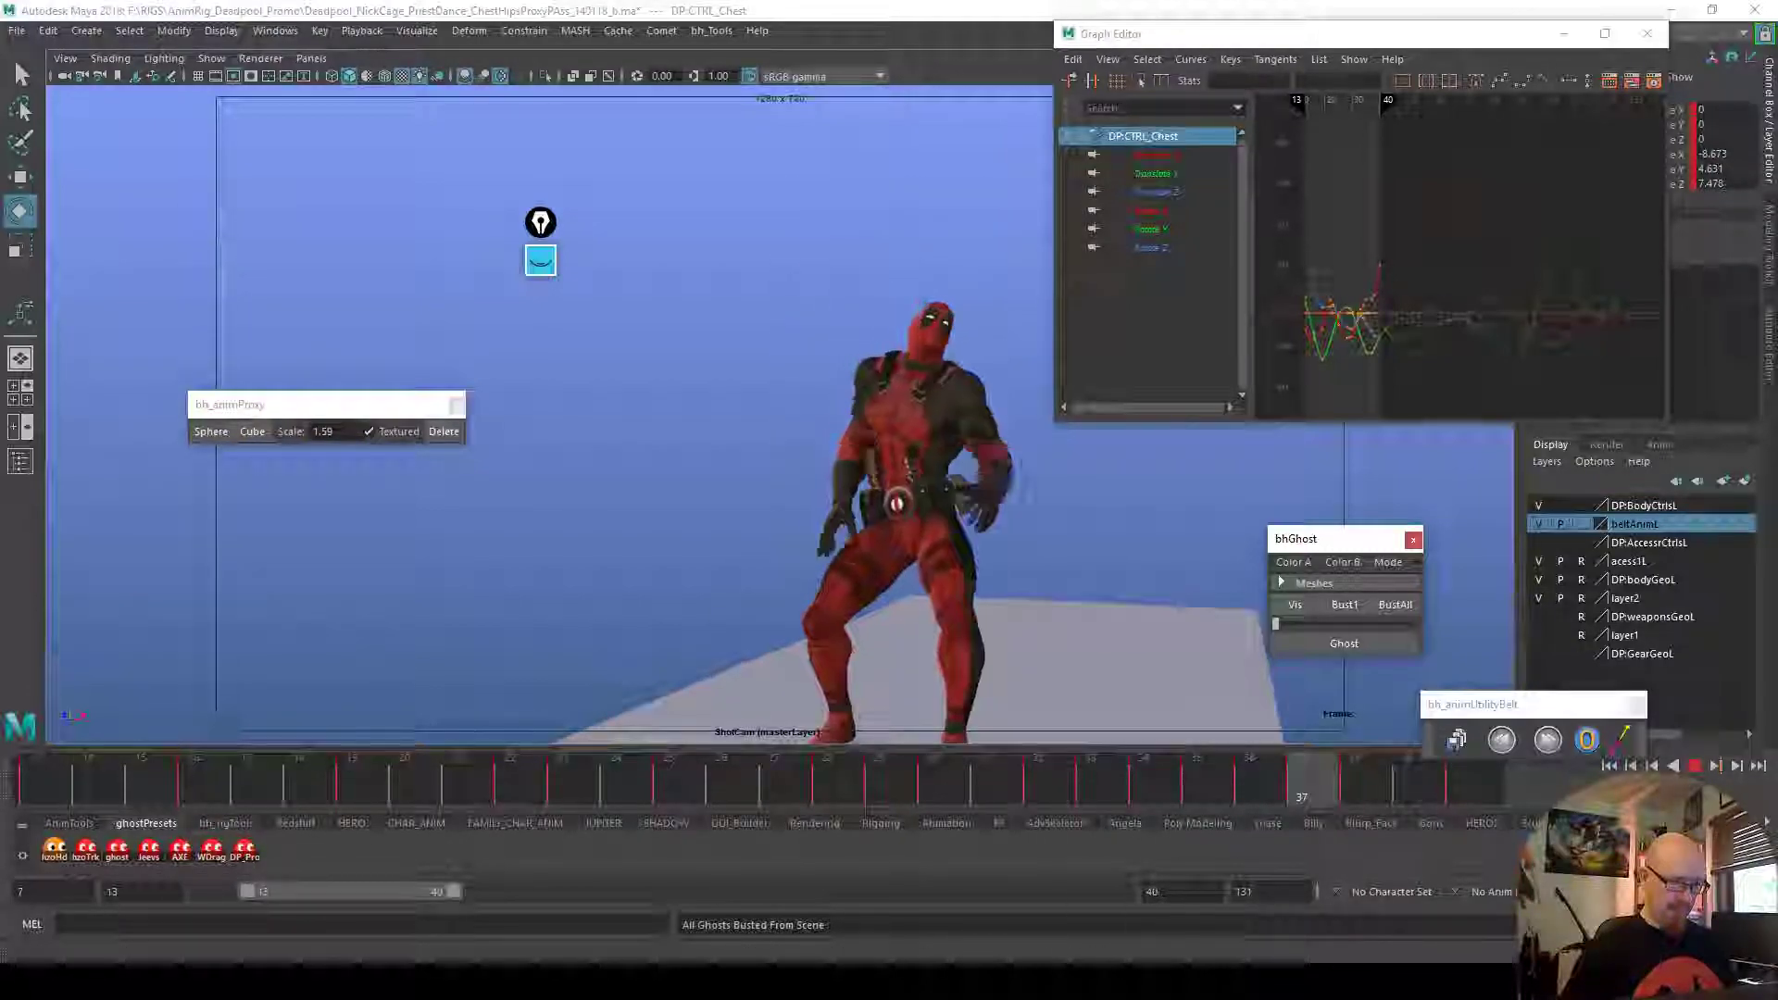
key(c)
key(c)
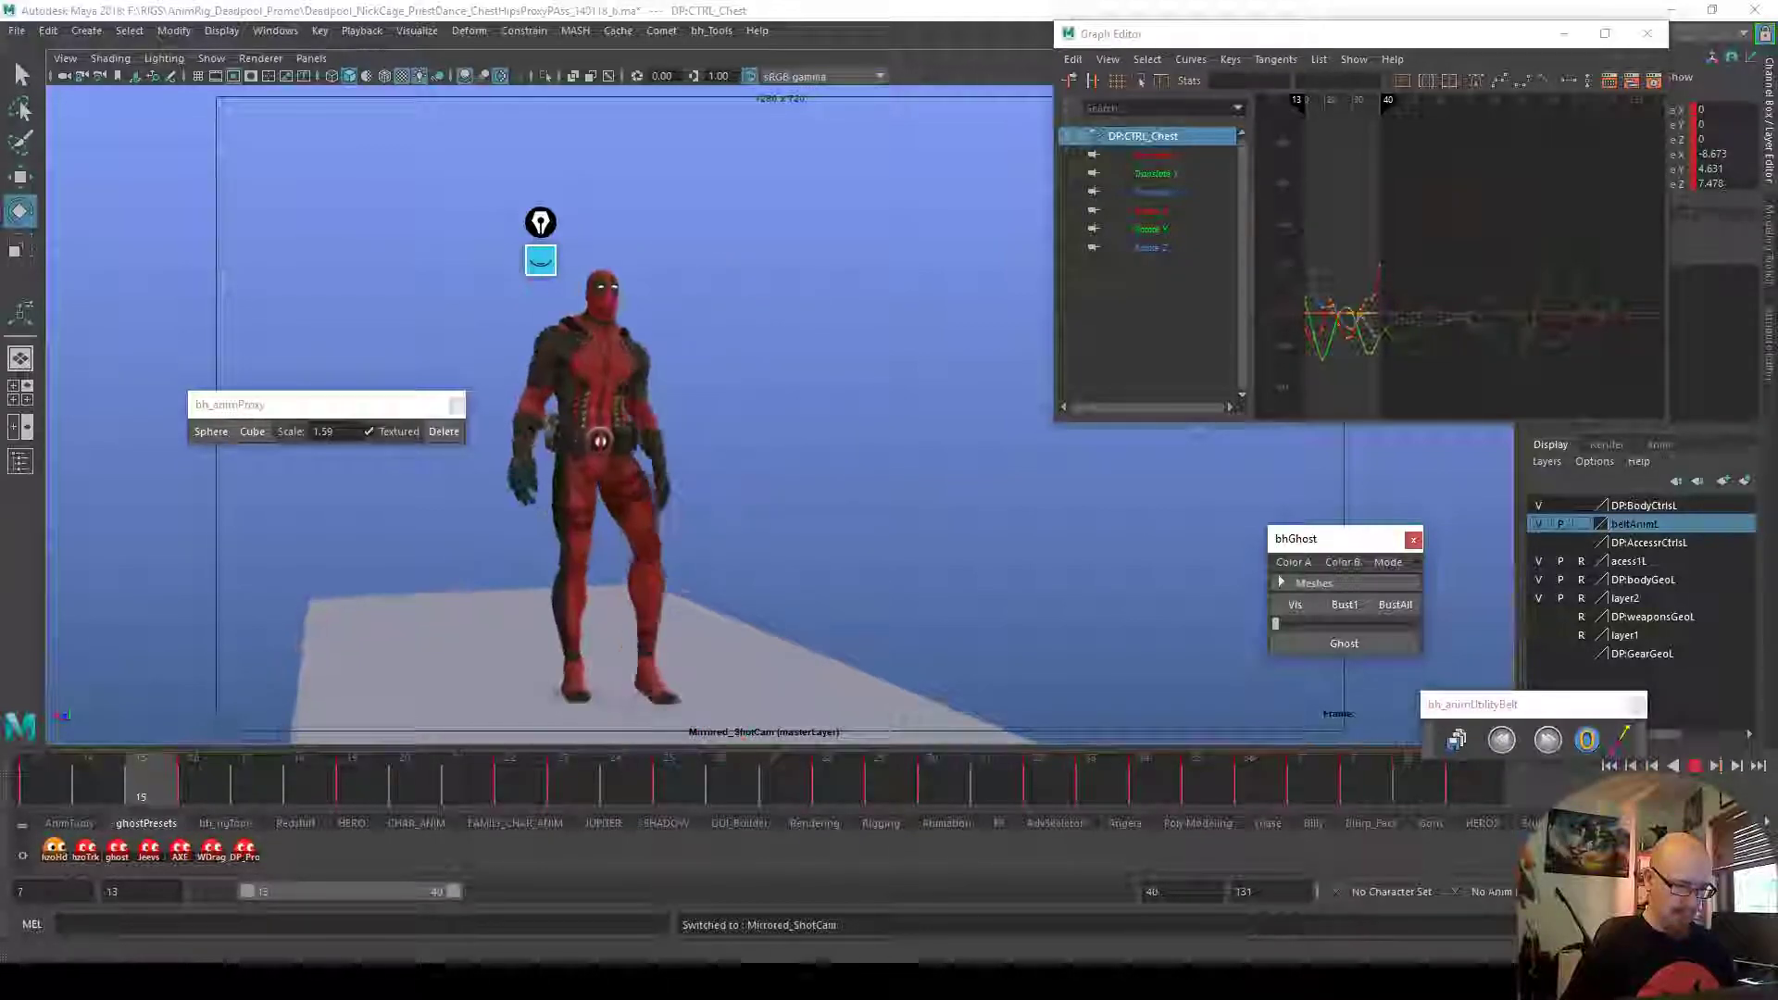
key(Escape)
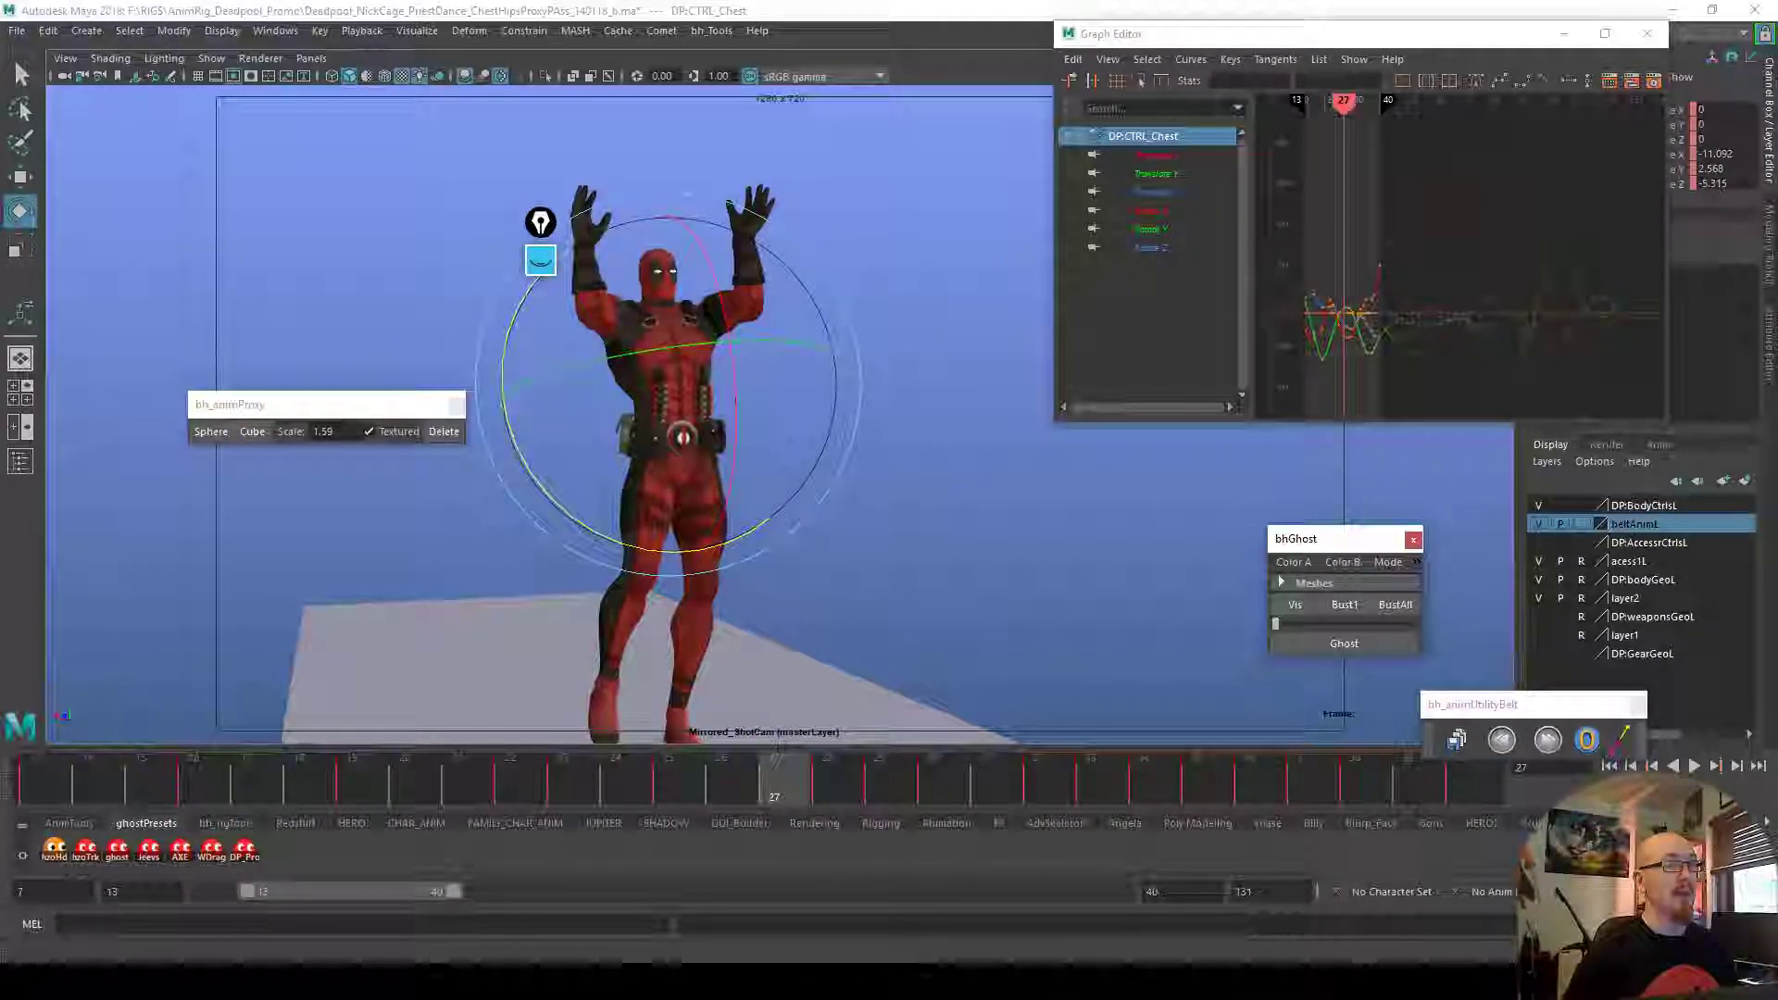
Ghost a late clap pose in the mirrored view, compare it up to frame 40, and clear all ghosts during playback
mouse_move(1030, 762)
mouse_down()
mouse_move(1013, 774)
mouse_move(1095, 785)
mouse_move(1352, 763)
mouse_move(1309, 753)
mouse_move(1358, 785)
mouse_up()
click(1343, 642)
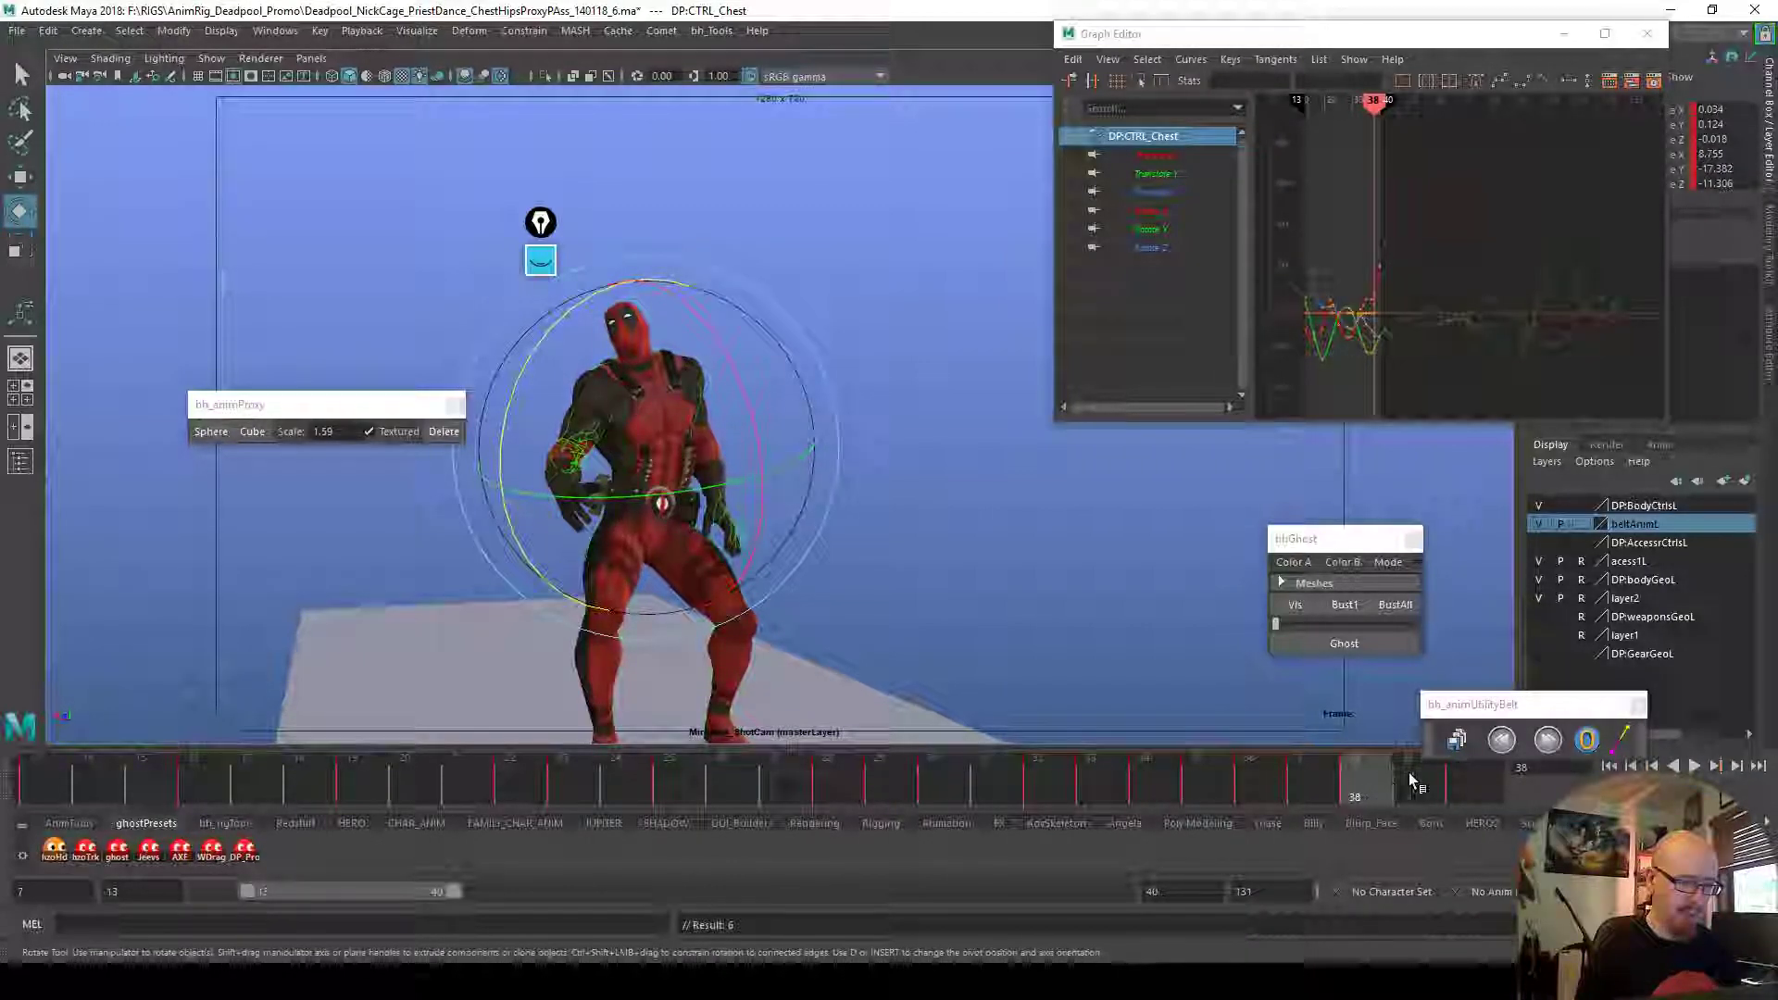
drag(1446, 783, 1486, 785)
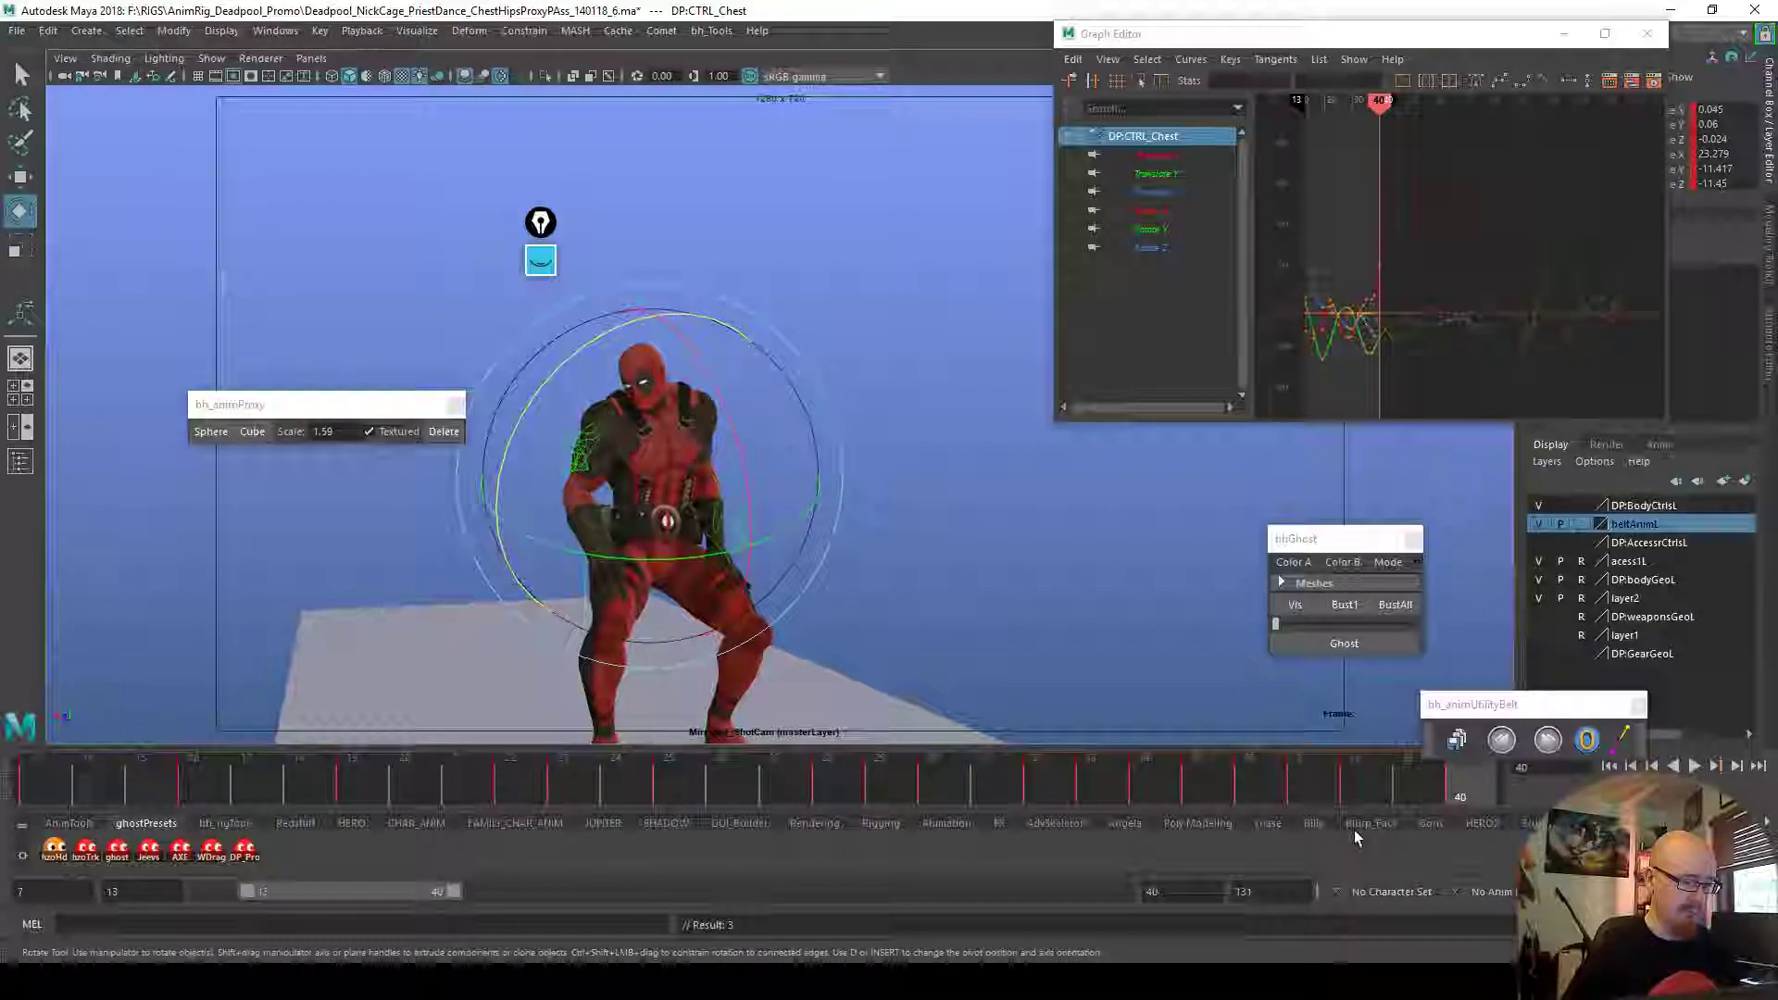
key(alt+v)
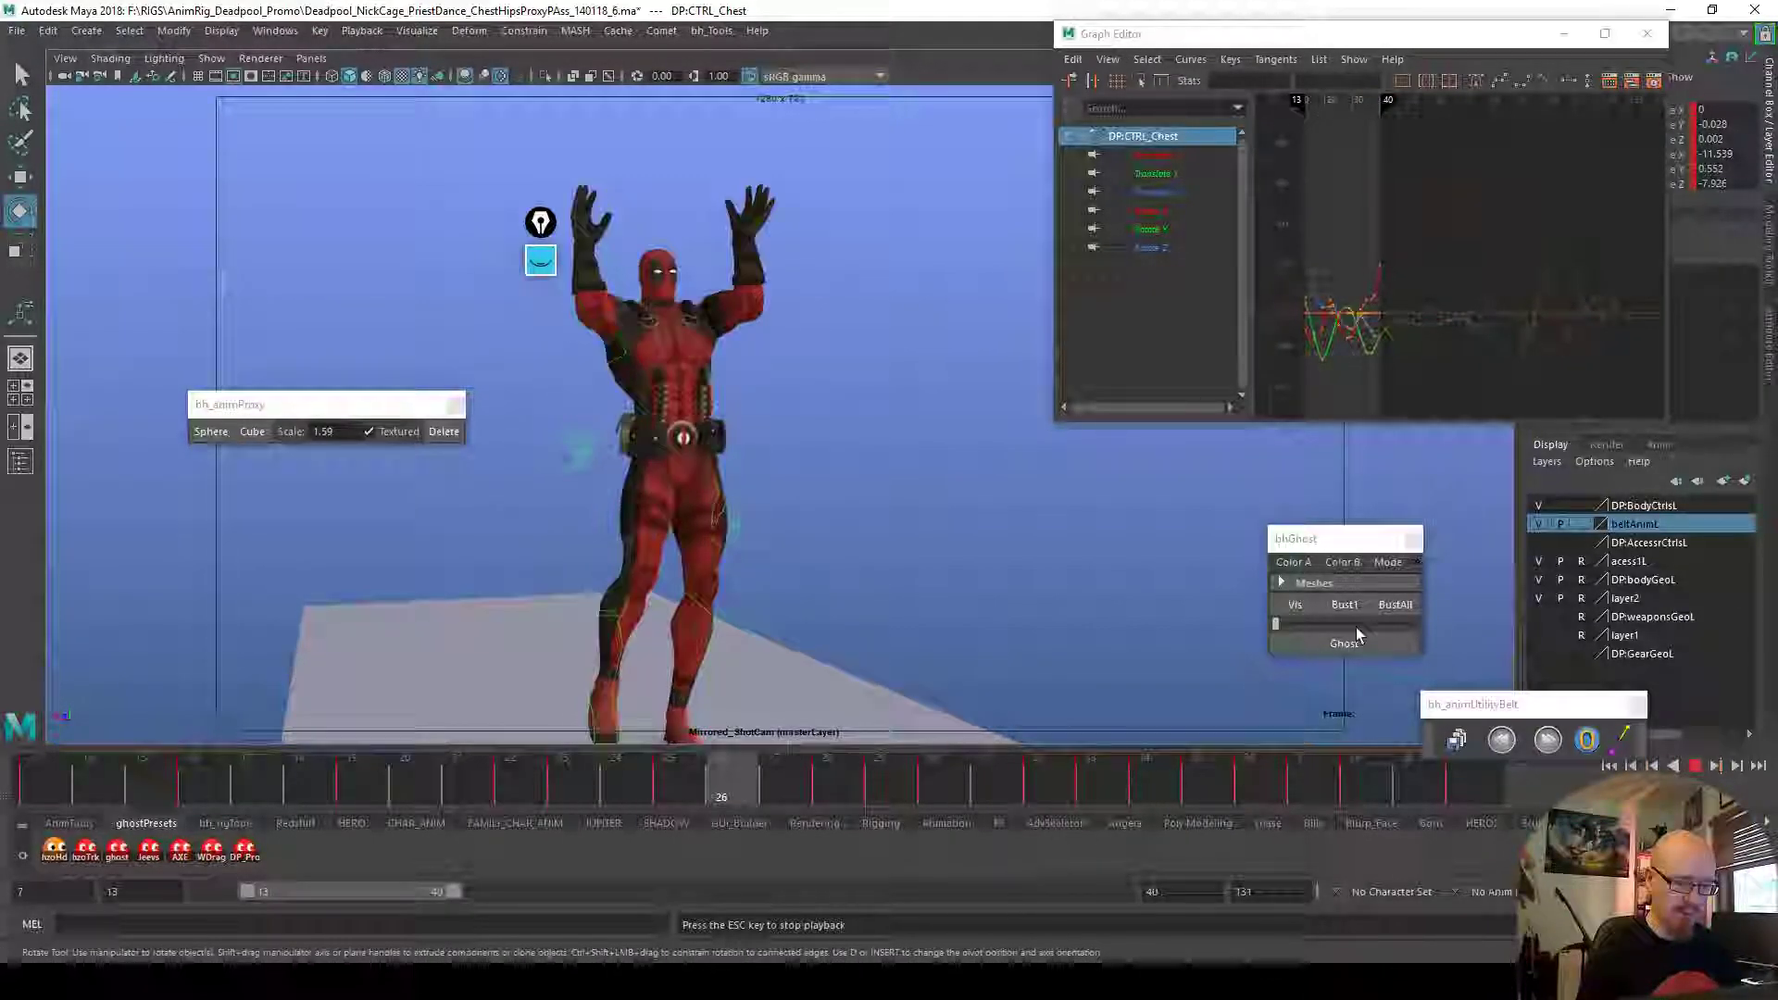
click(1394, 605)
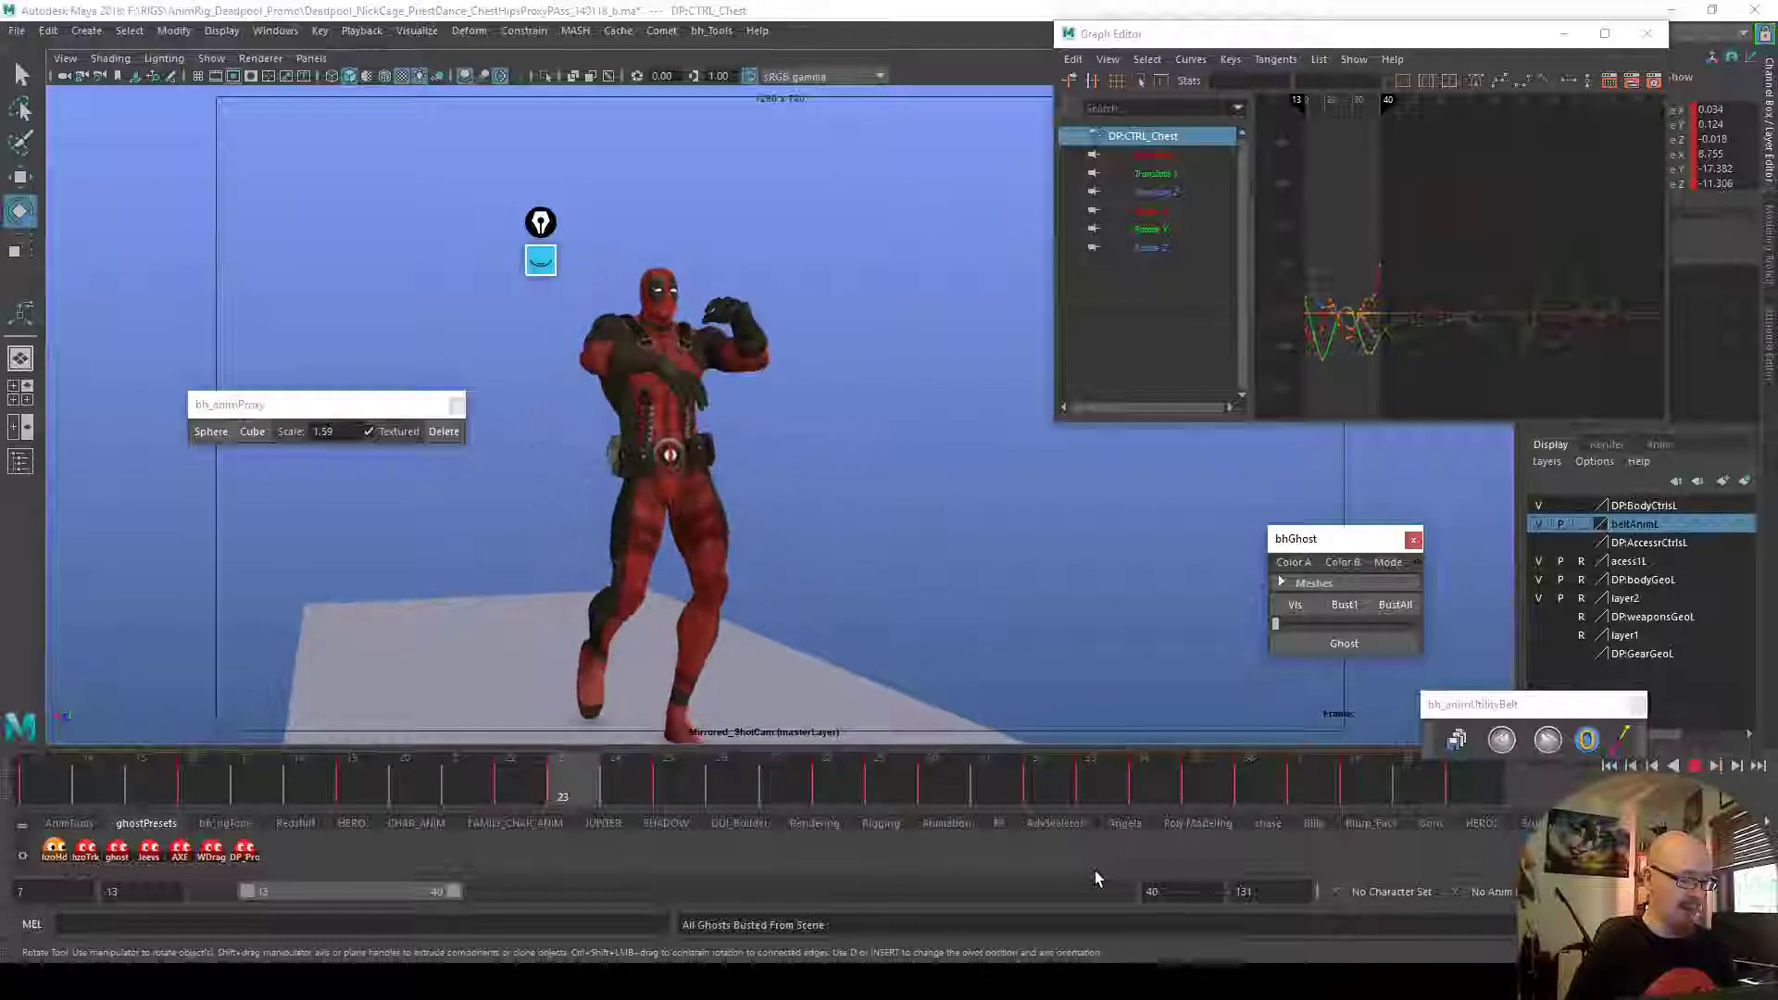
Examine the chest motion between frames 33 and 40 and play it back through Mirrored_ShotCam and ShotCam
click(1125, 801)
mouse_move(1125, 801)
mouse_down()
mouse_move(1366, 770)
mouse_move(1180, 765)
mouse_move(1397, 768)
mouse_move(1207, 767)
mouse_move(1350, 767)
mouse_move(1282, 768)
mouse_move(1304, 776)
mouse_up()
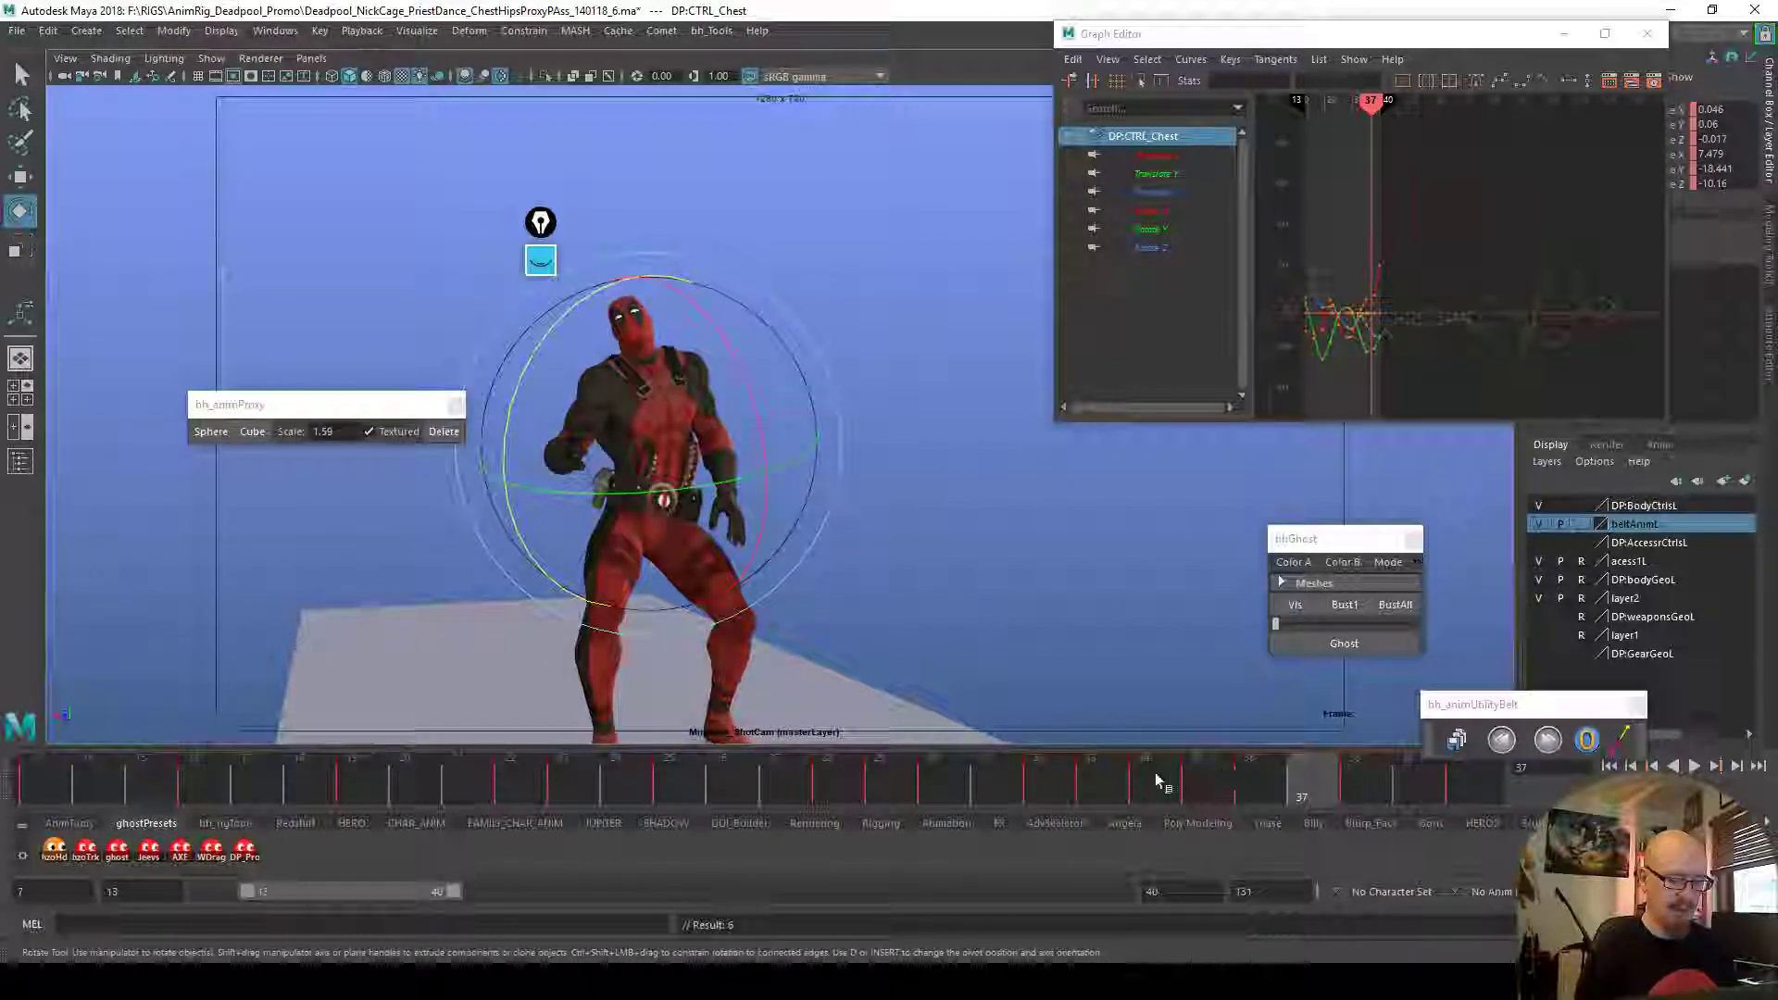
key(alt+v)
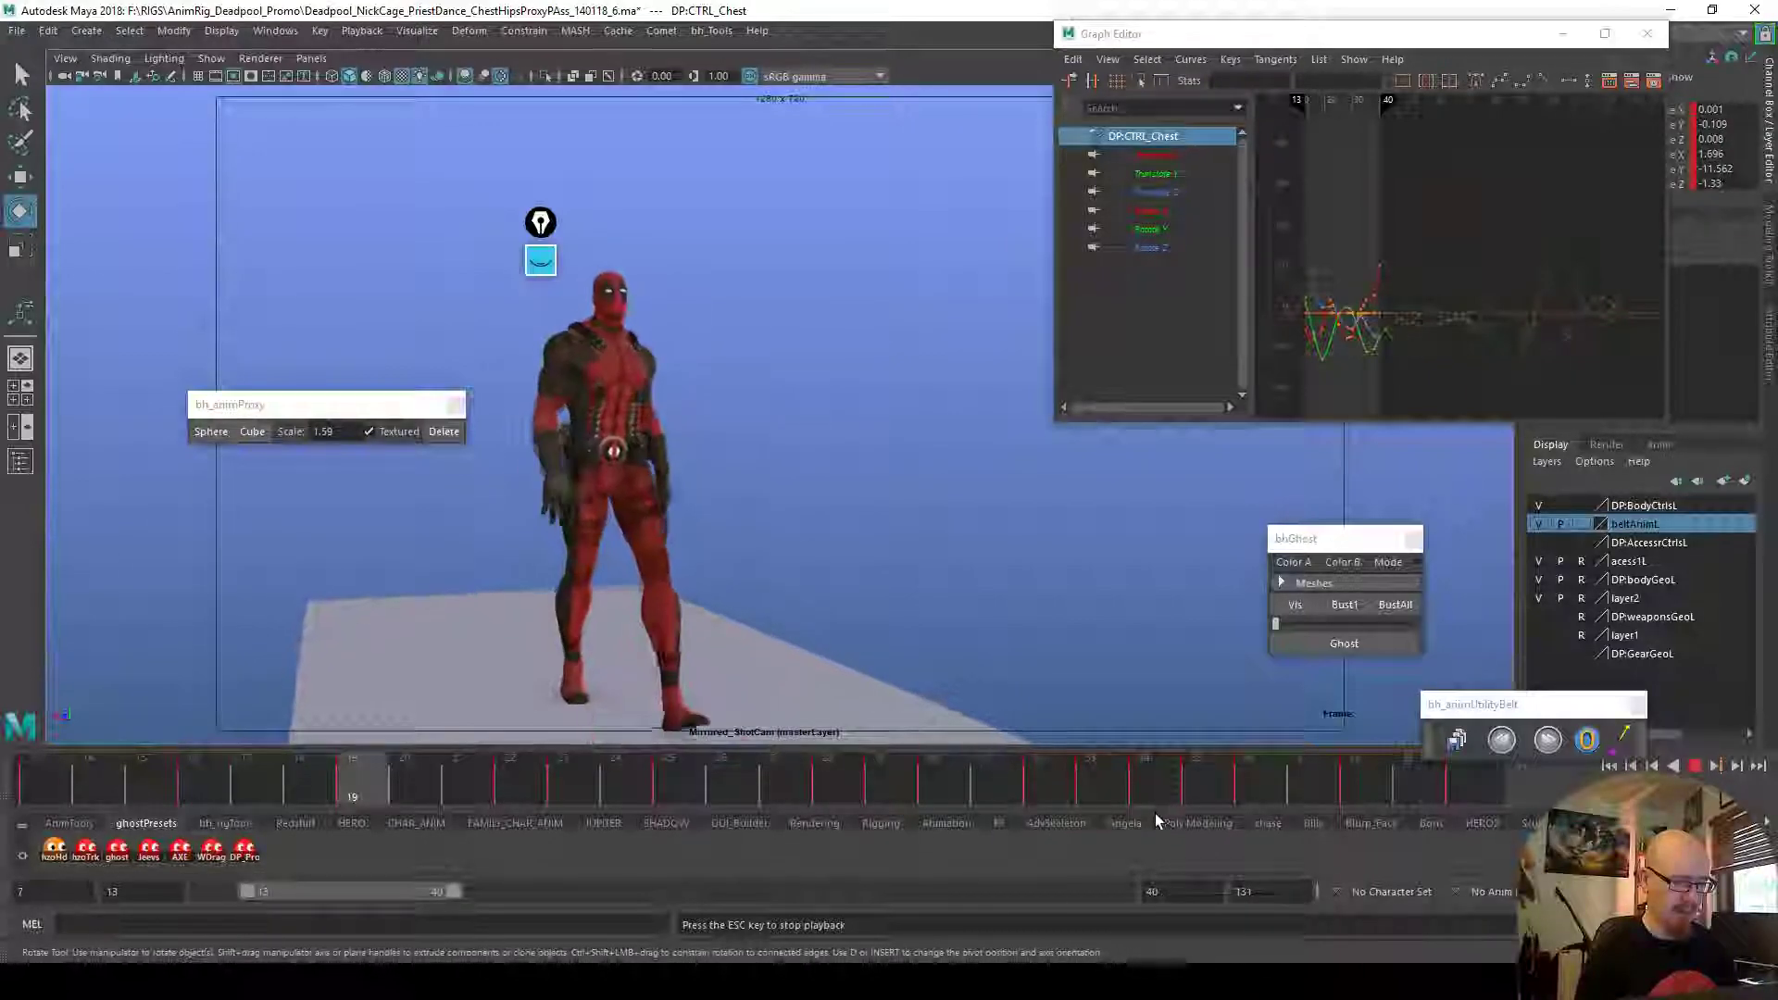
key(m)
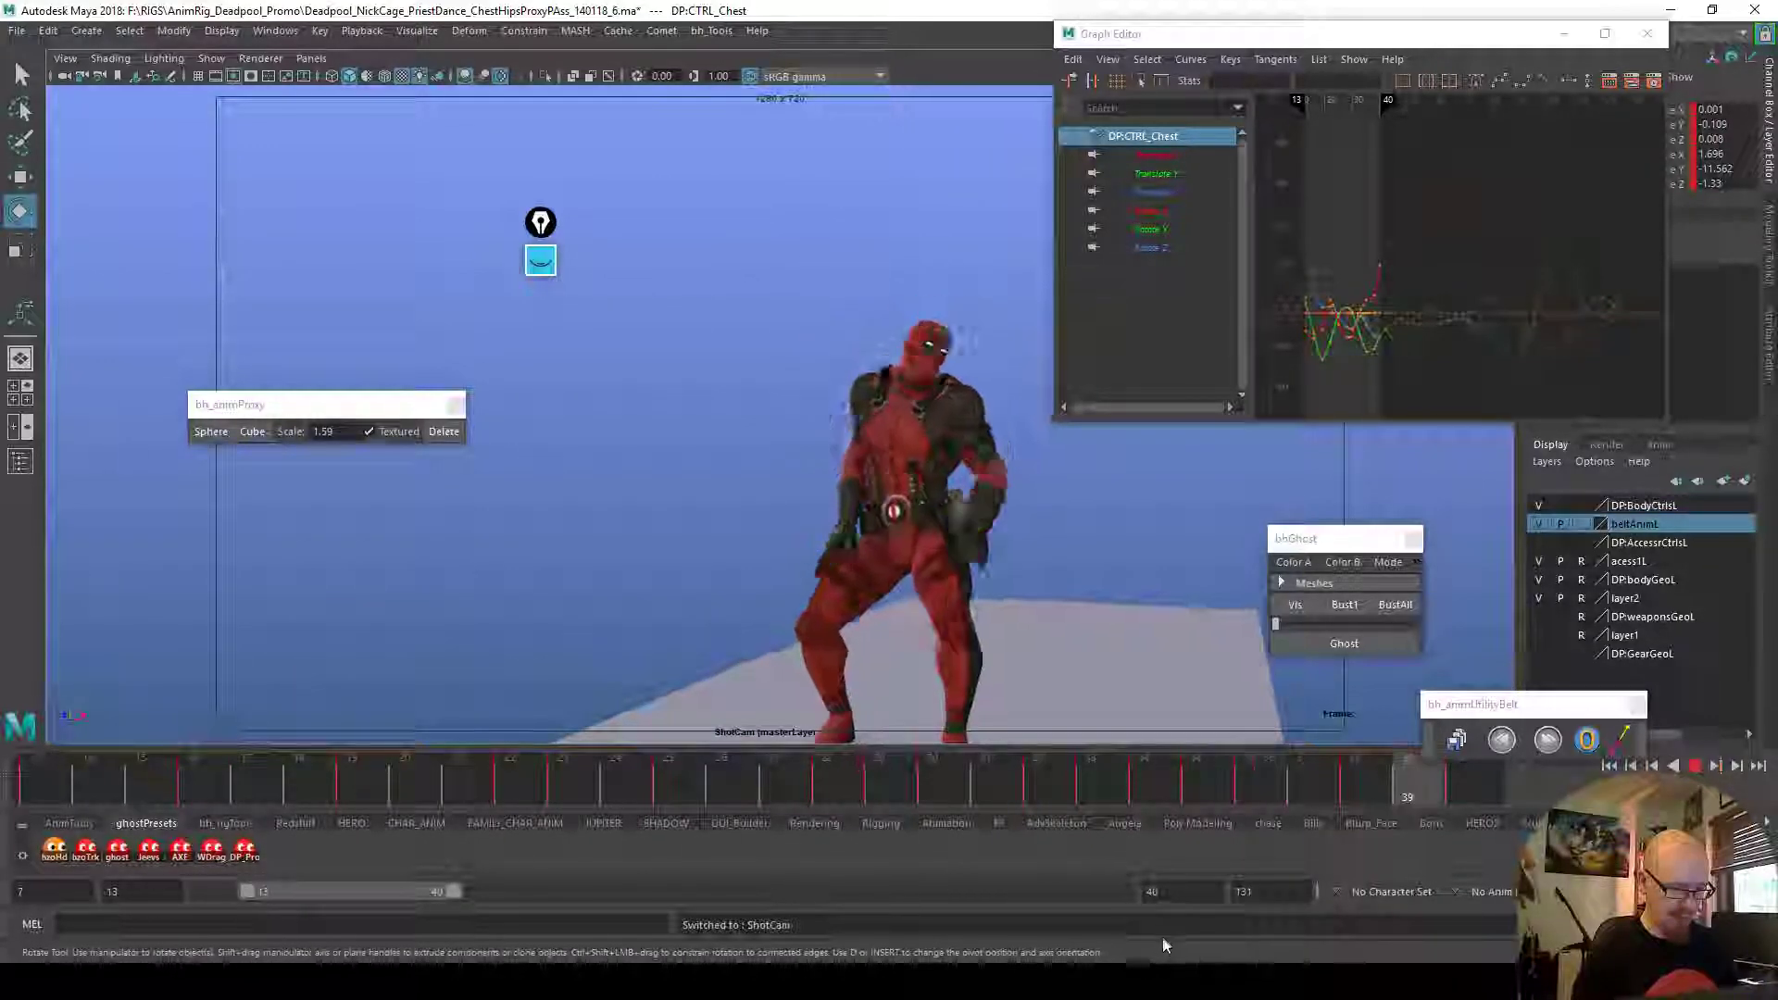
drag(1172, 783, 1454, 798)
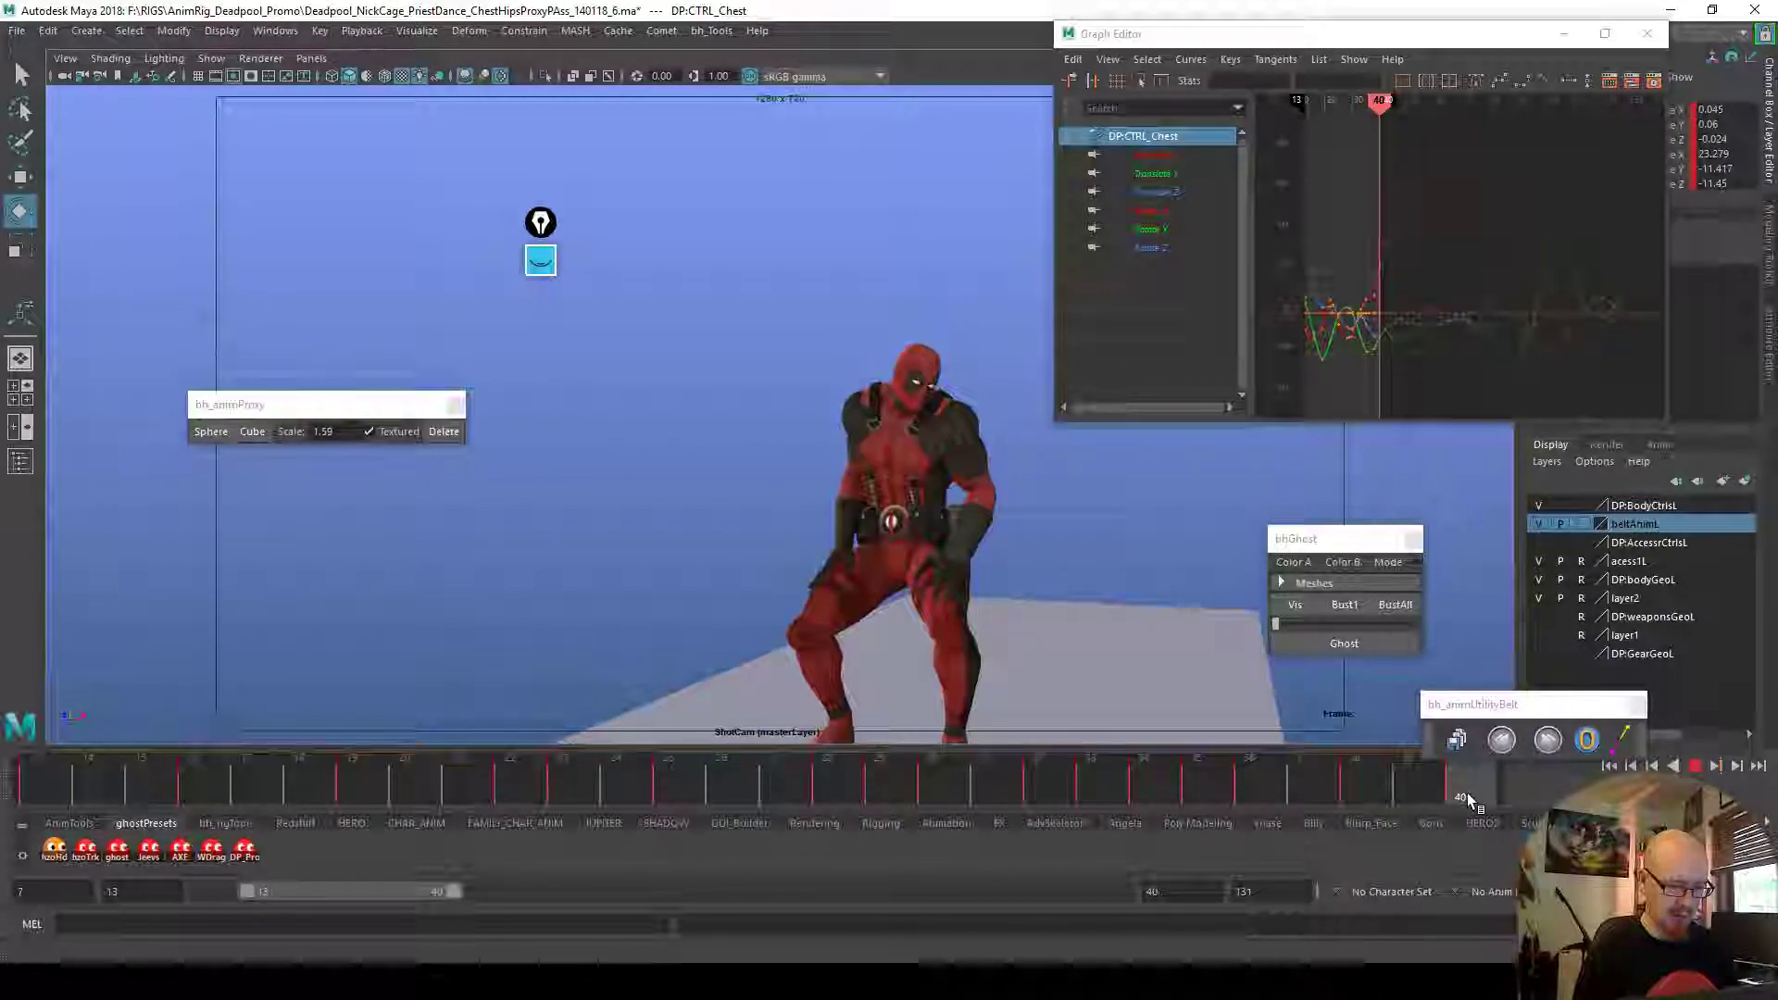
key(alt+v)
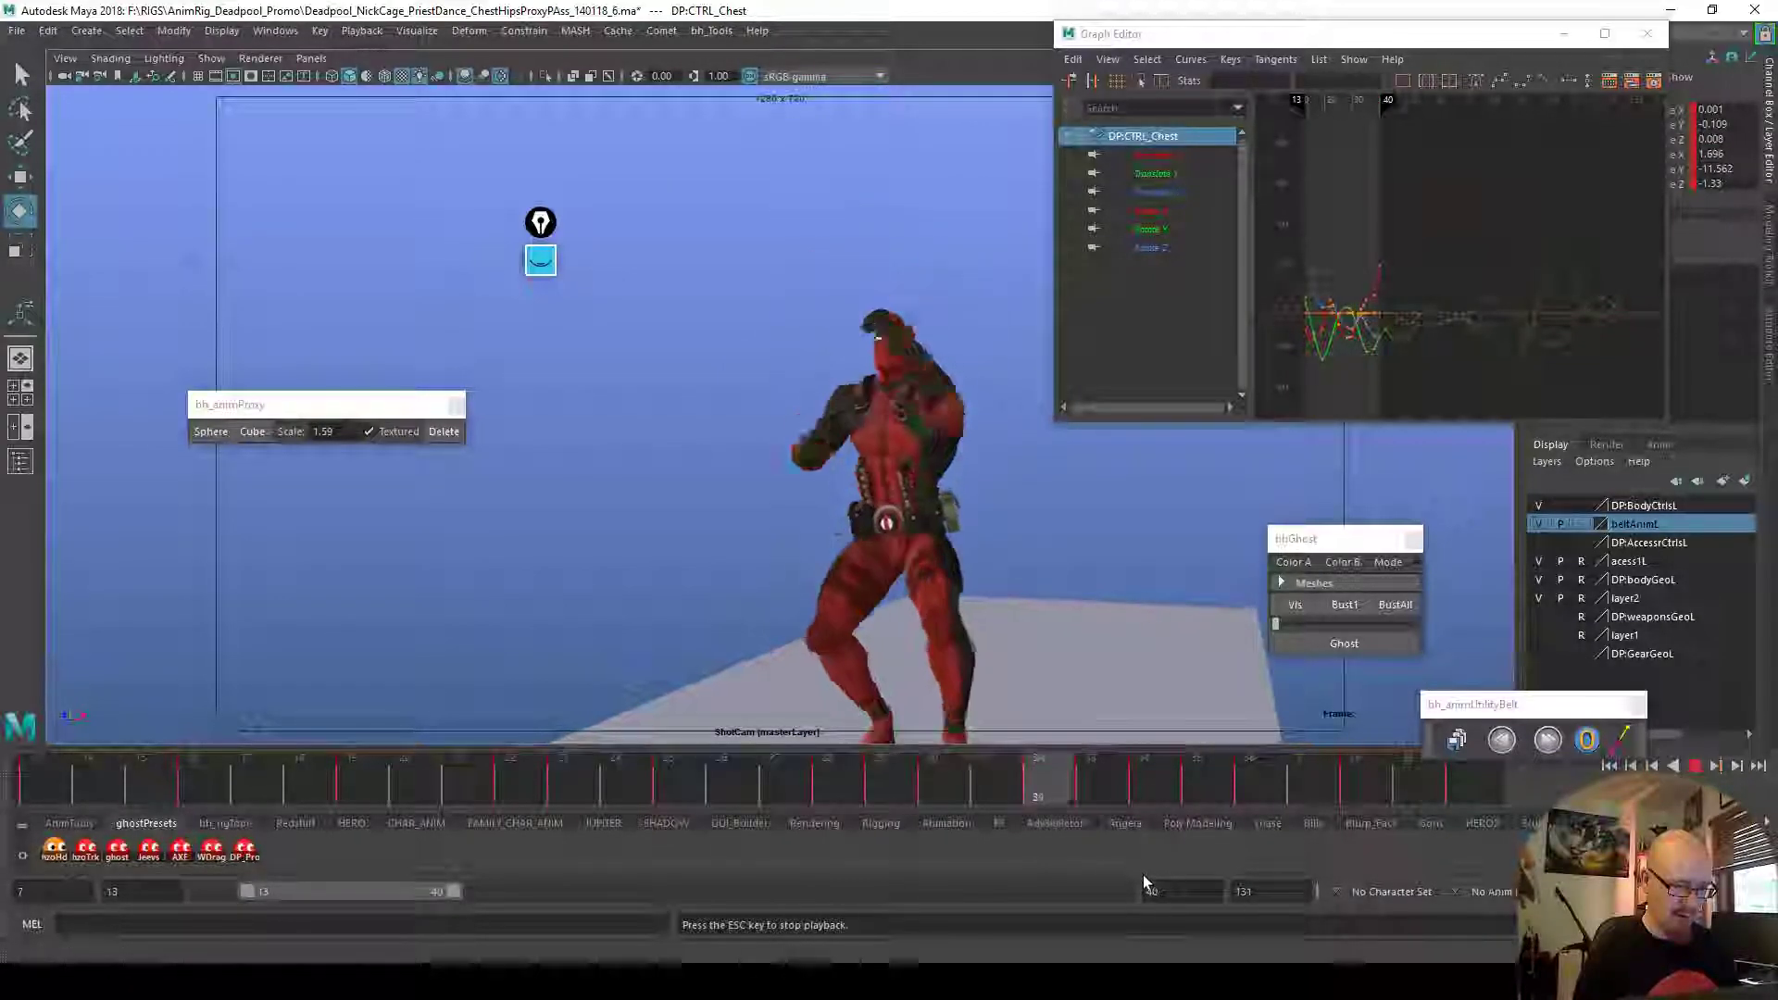
key(Escape)
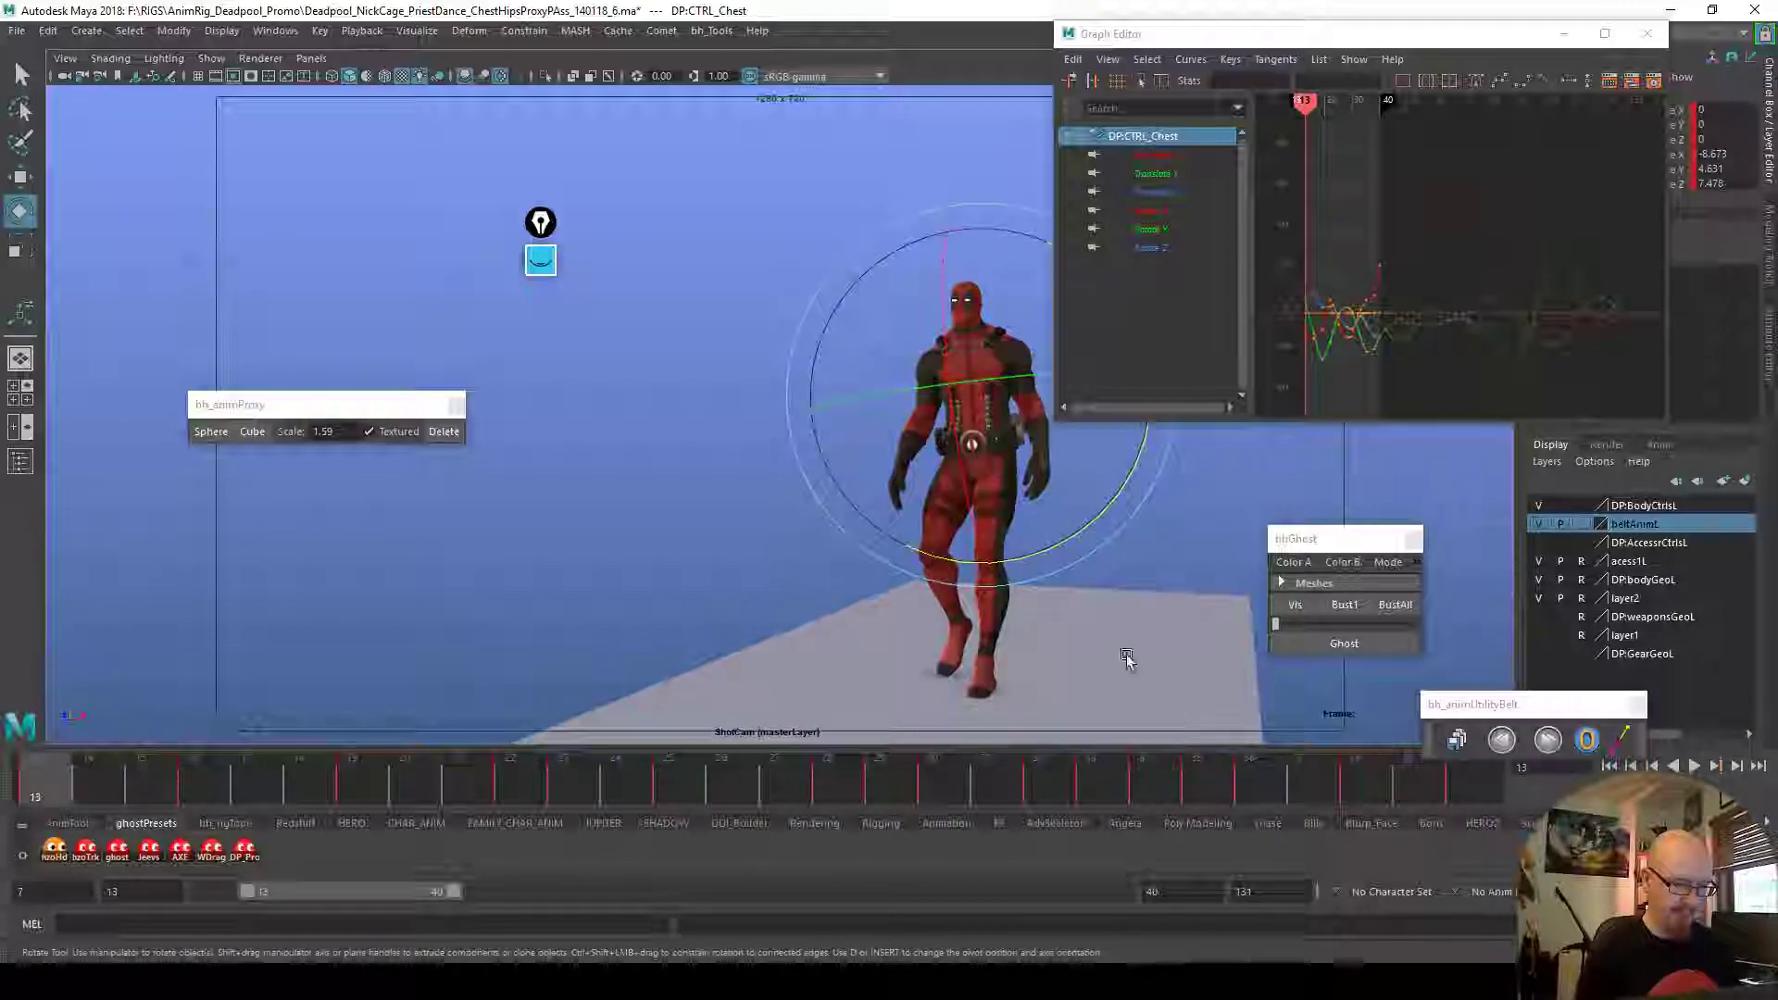
Create a textured cube proxy for the chest control and raise its Translate Y key at frame 38 to 0.135
click(250, 433)
drag(1035, 770, 1354, 776)
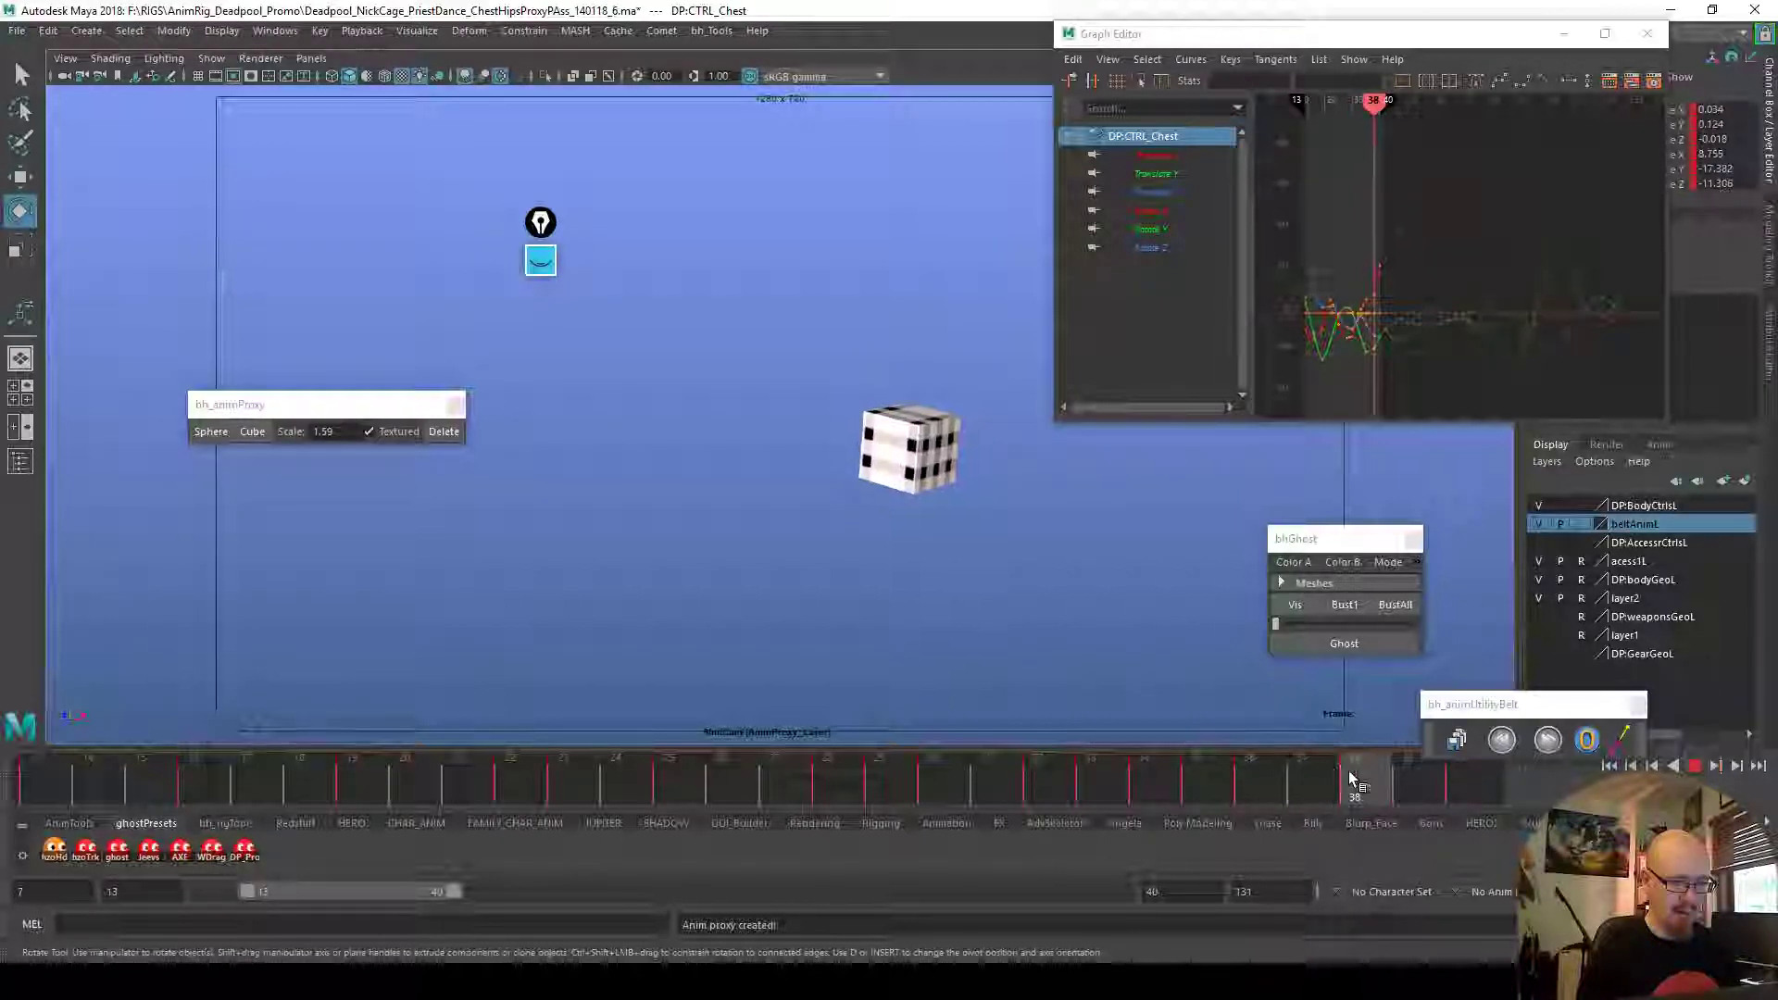
click(1158, 173)
key(f)
click(1403, 321)
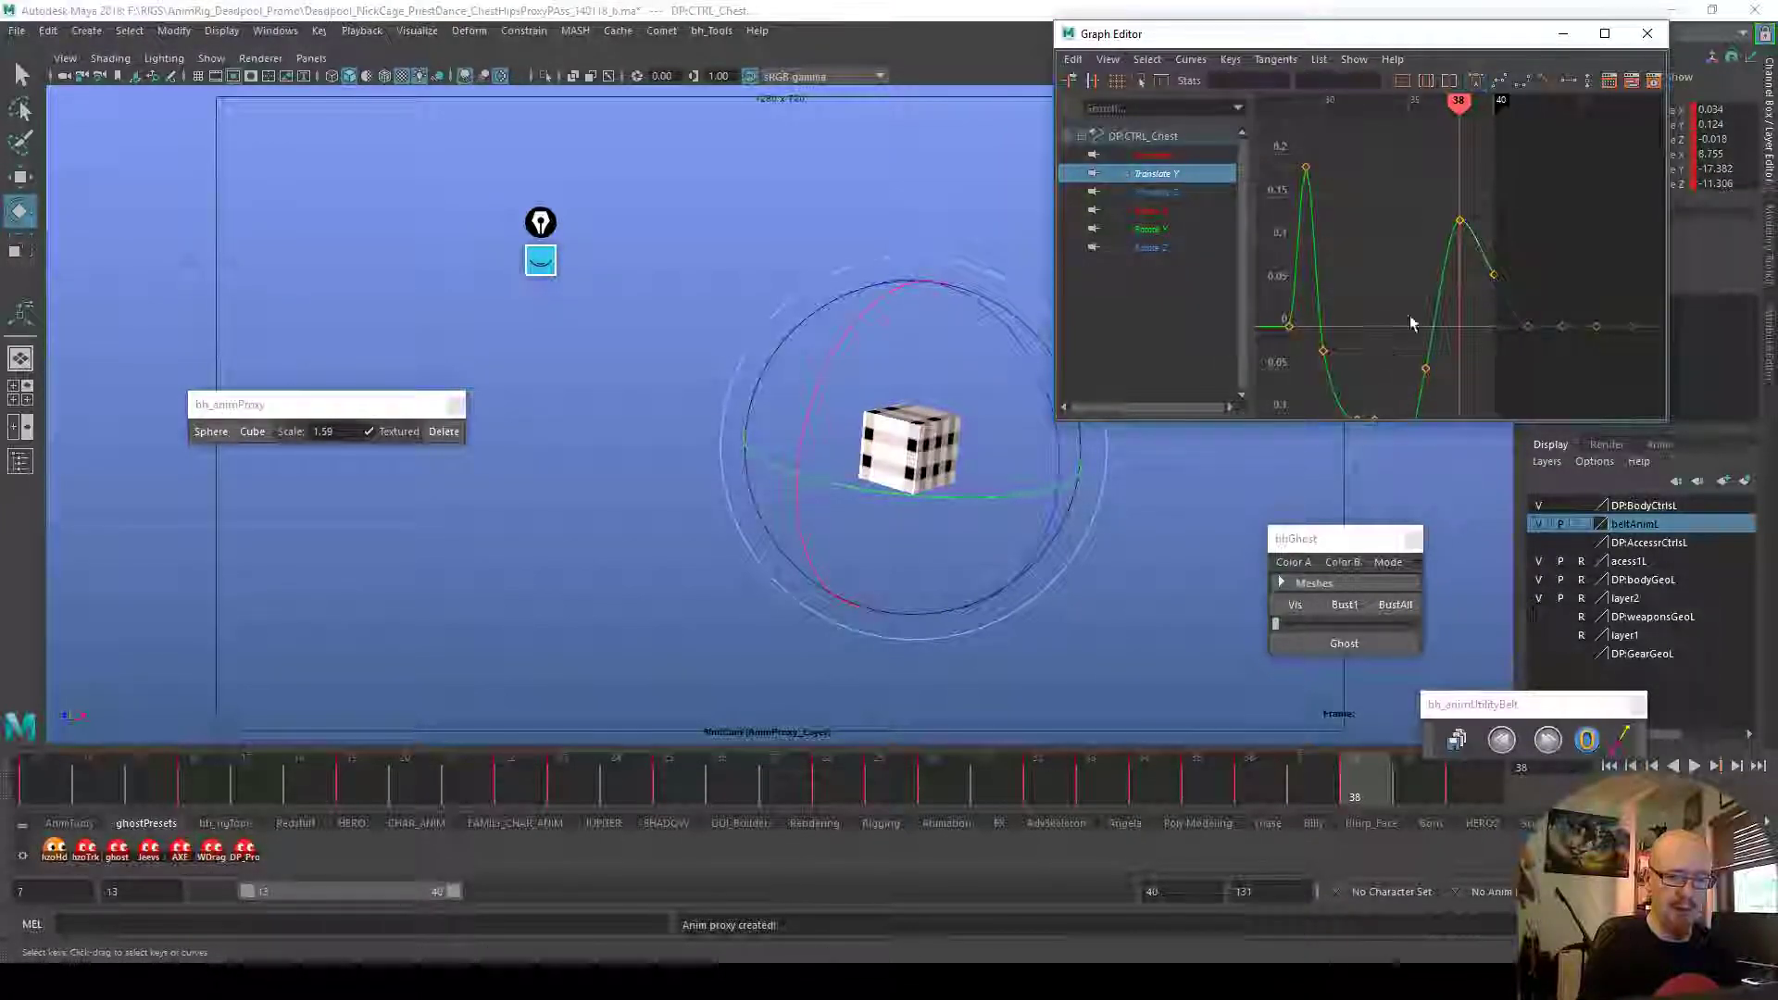
alt+middle_drag(1479, 225, 1432, 202)
alt+shift+right_drag(1432, 202, 1514, 270)
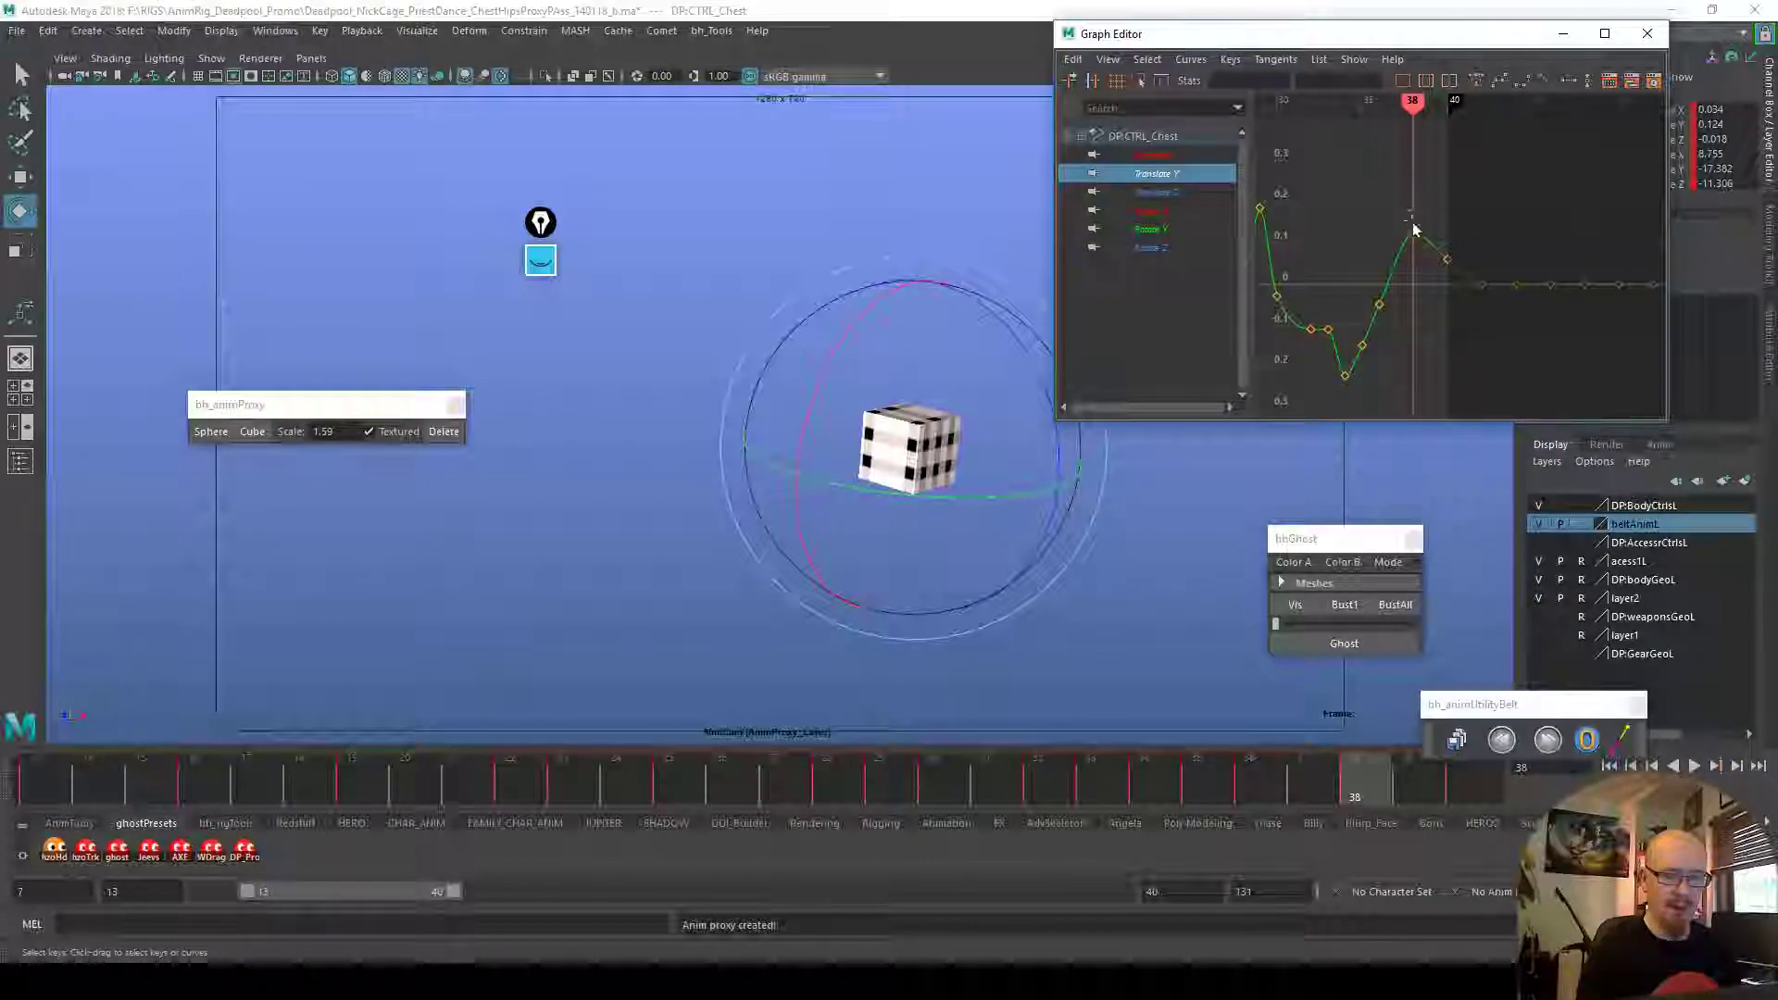
key(w)
middle_drag(1433, 248, 1435, 236)
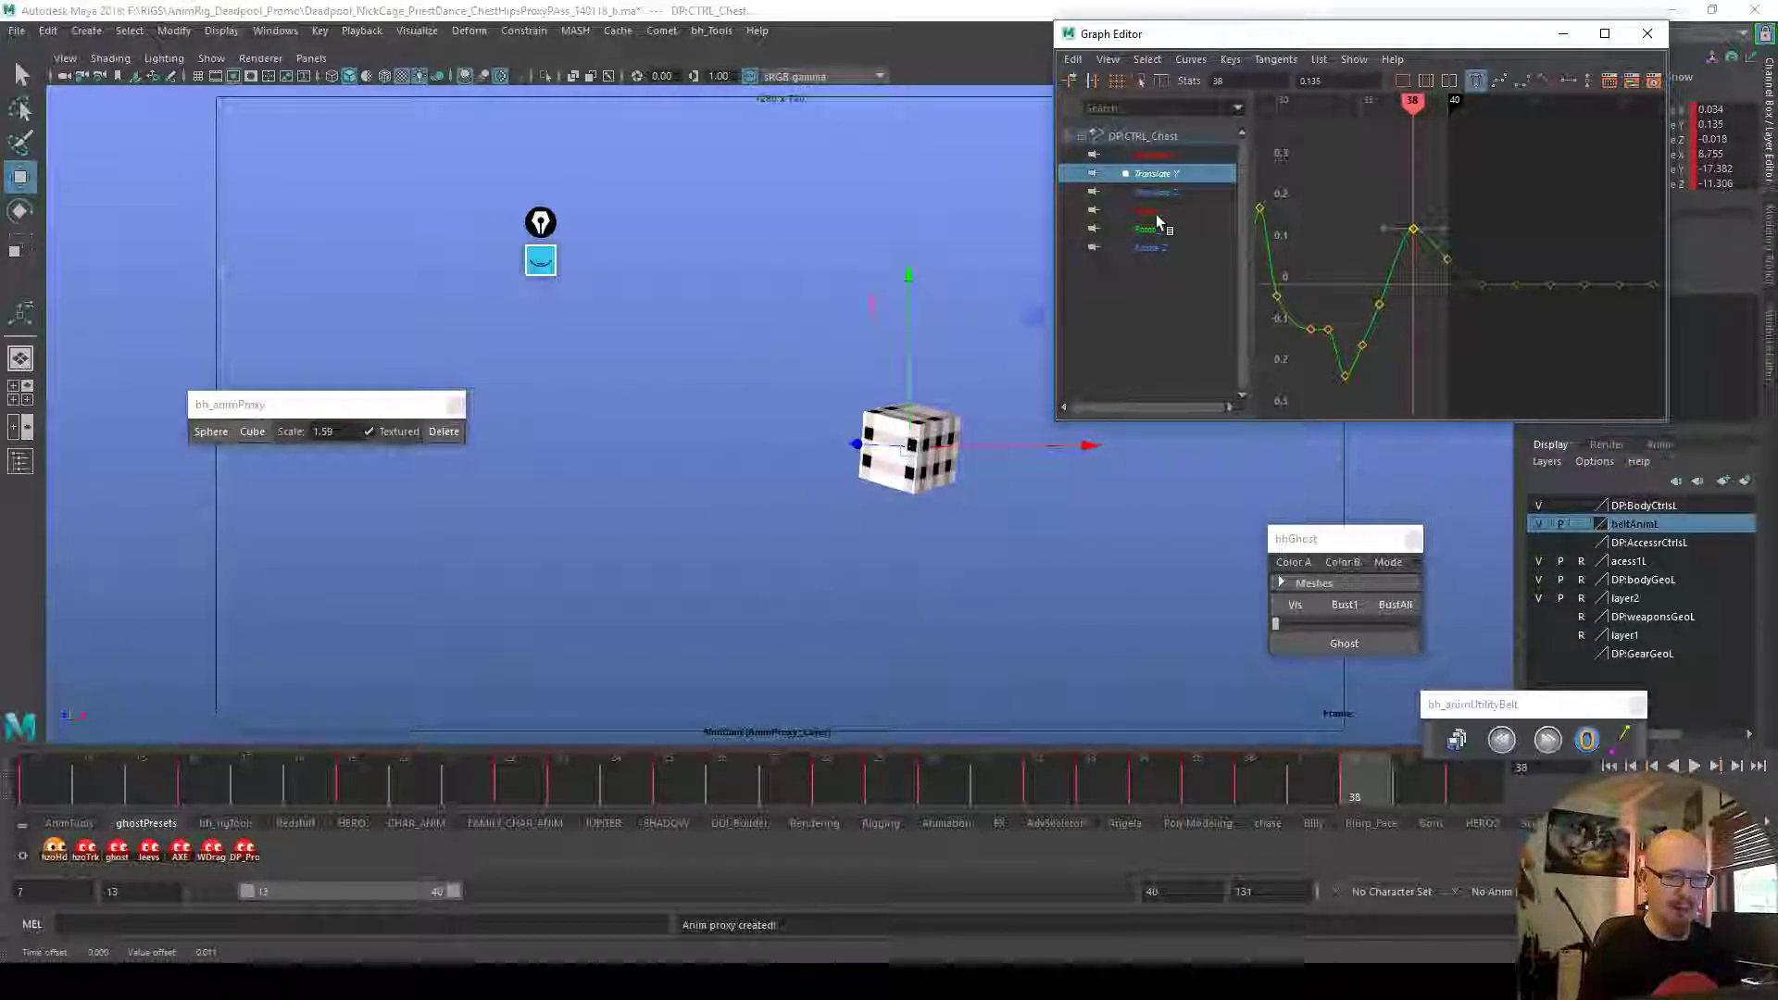
Raise the chest control's Translate X key at frame 38 to 0.035
click(1158, 158)
drag(1417, 230, 1419, 232)
middle_drag(1431, 246, 1431, 242)
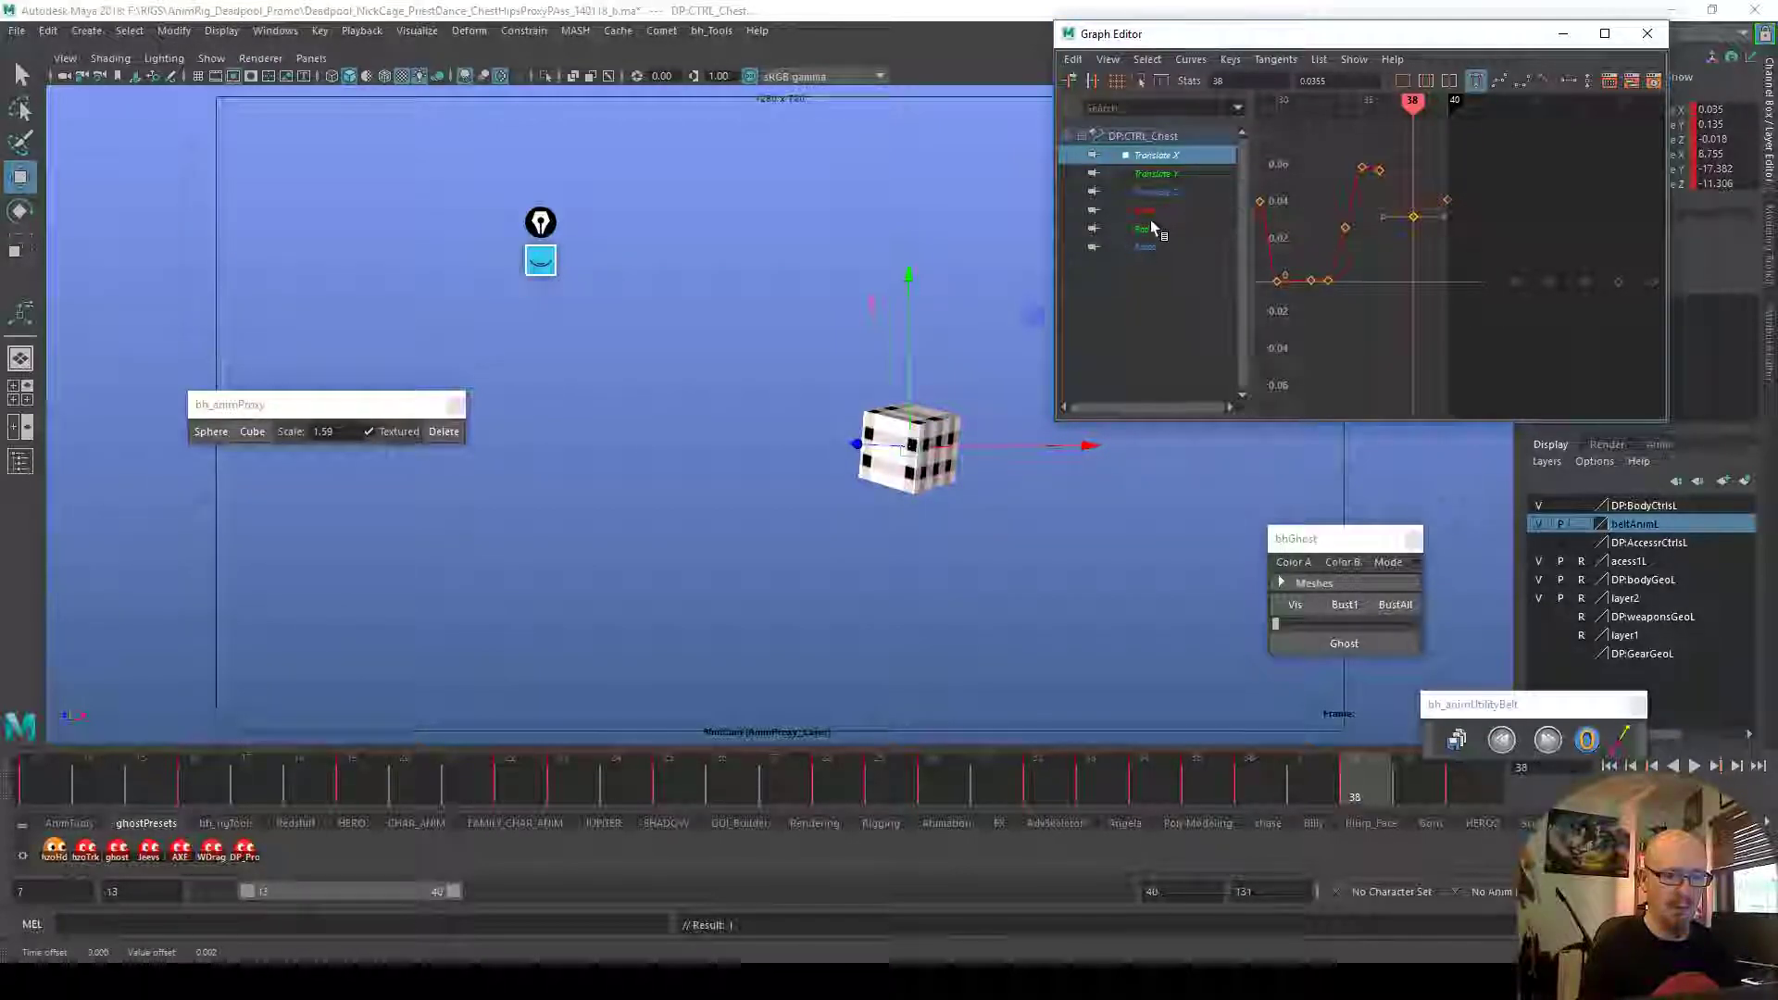
Extend the playback range to frame 50 and set the chest control's Rotate Z key at frame 42 to -9.828
click(1148, 248)
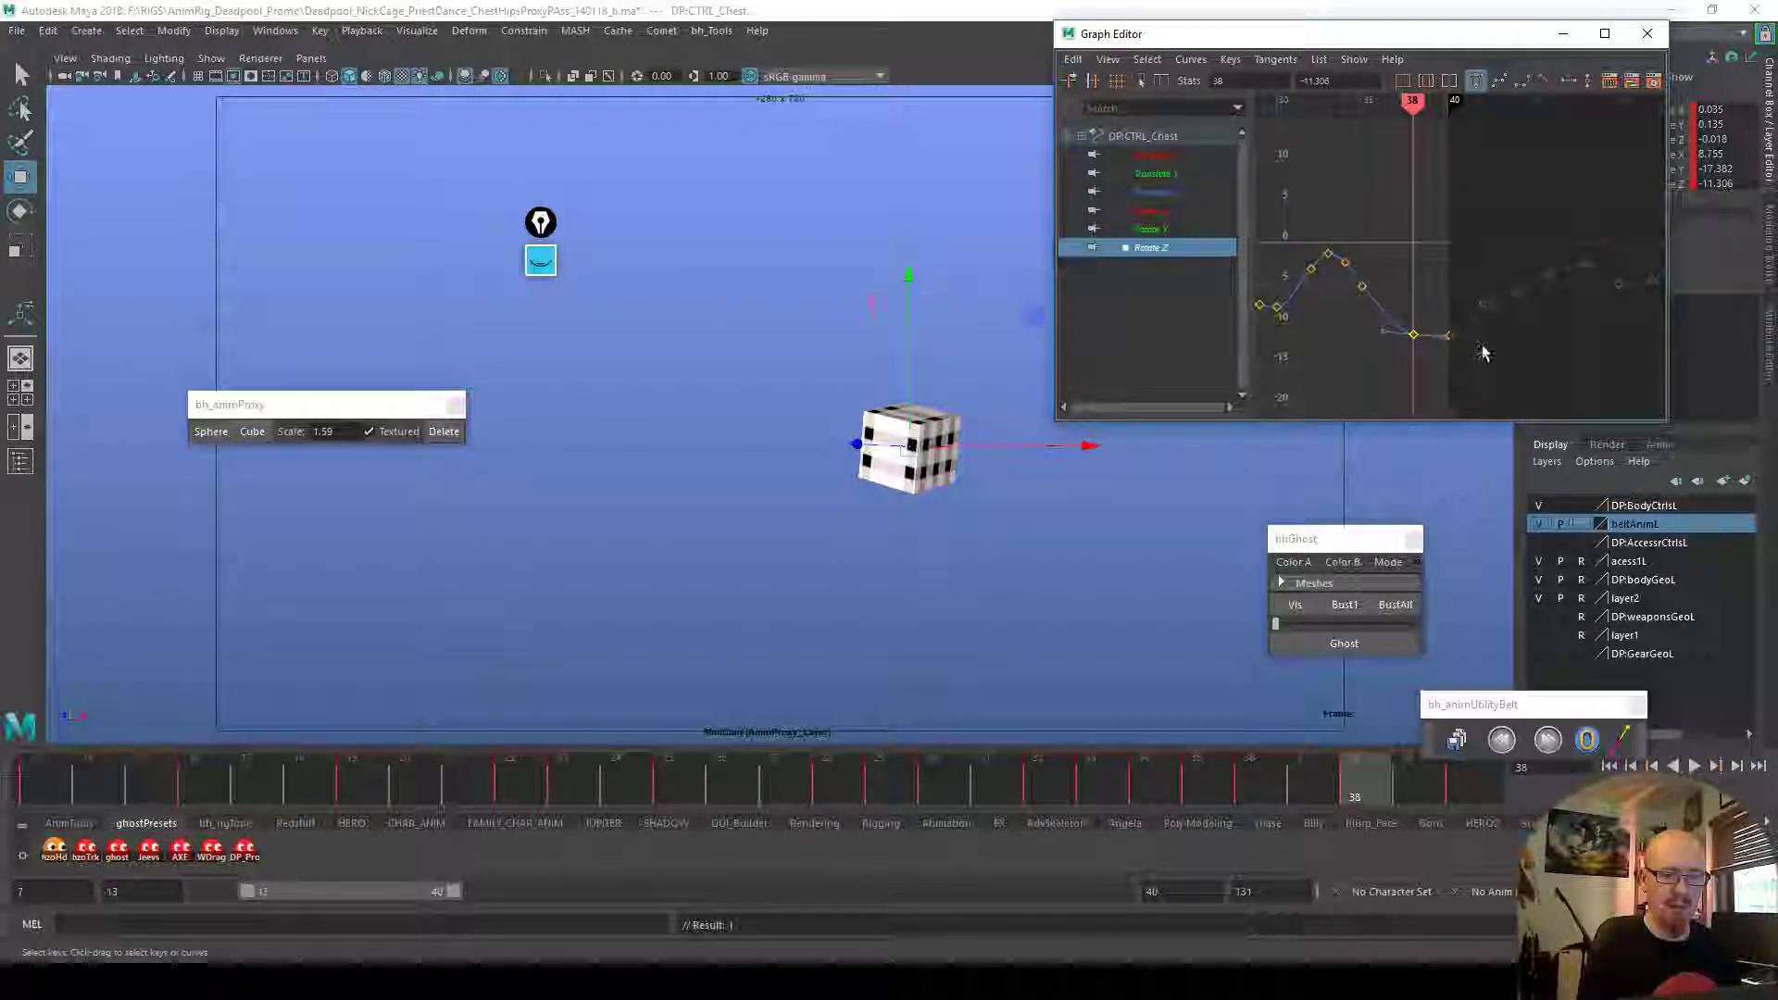
drag(488, 903, 526, 892)
mouse_move(1014, 796)
mouse_down()
mouse_move(1198, 802)
mouse_move(1165, 798)
mouse_up()
drag(1471, 282, 1494, 318)
shift+middle_drag(1494, 318, 1495, 324)
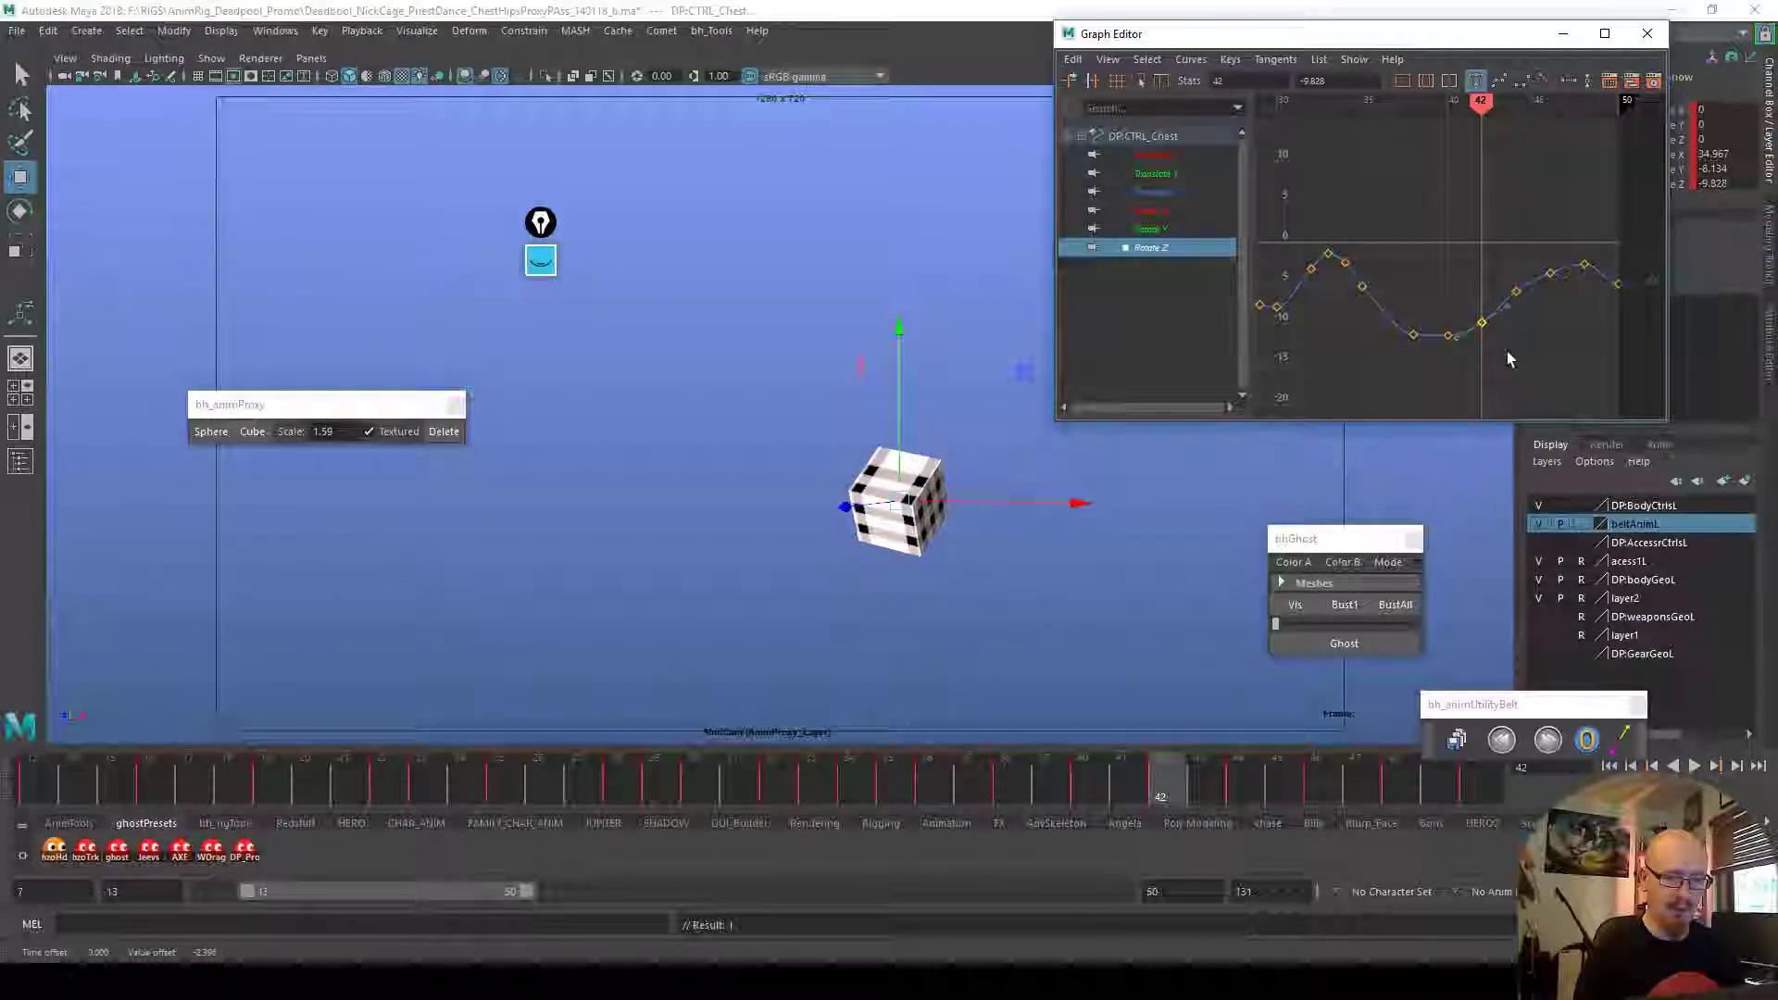
Smooth the chest control's Rotate X curve by deleting its keys at frames 33, 34 and 29
click(1150, 229)
click(1148, 211)
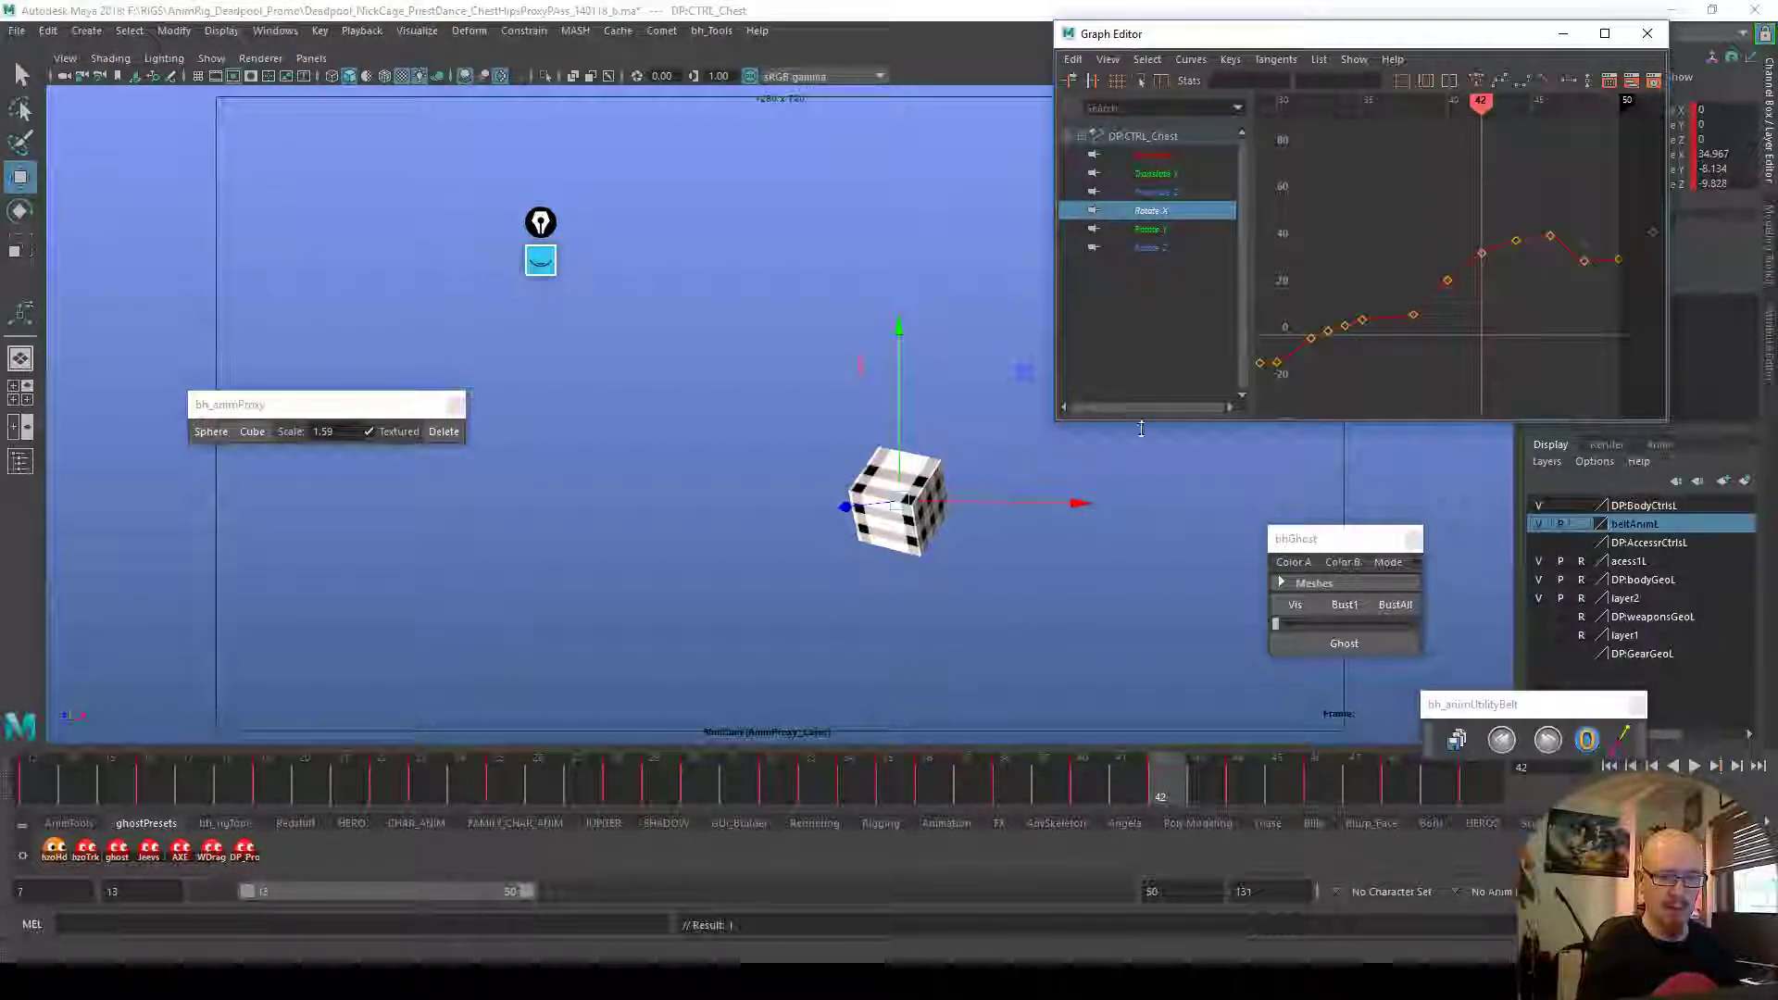
key(Delete)
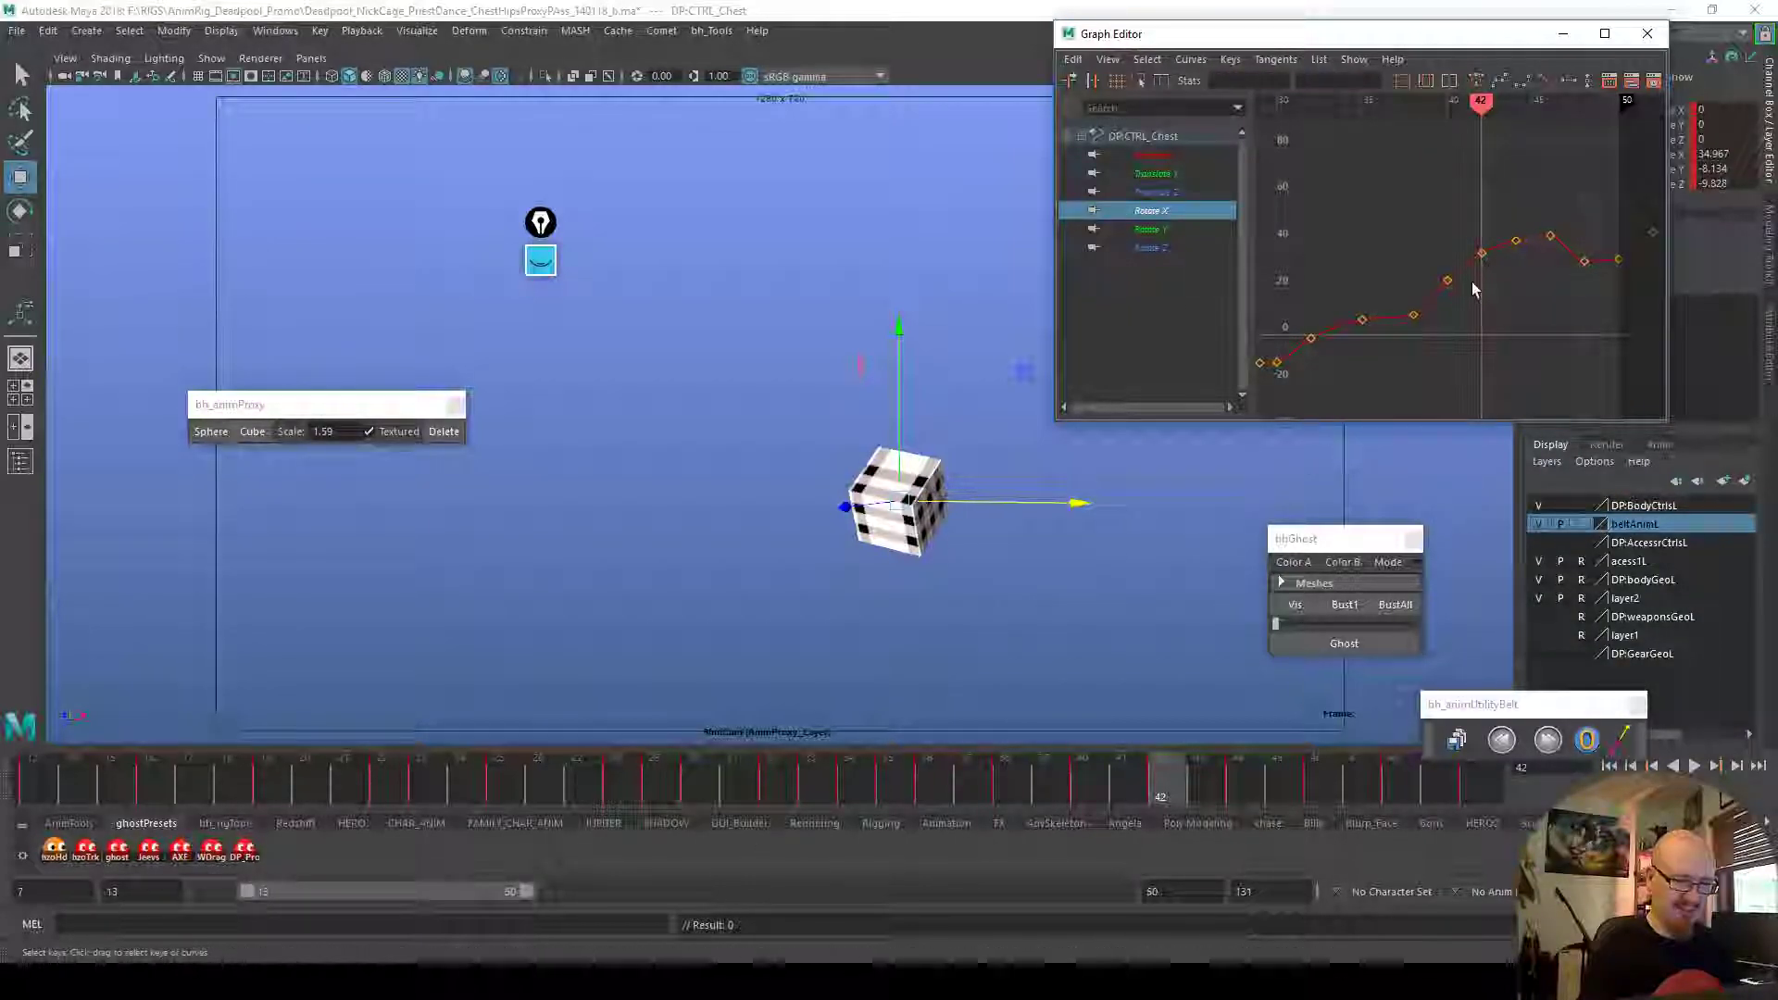
alt+middle_drag(1358, 325, 1478, 344)
key(Delete)
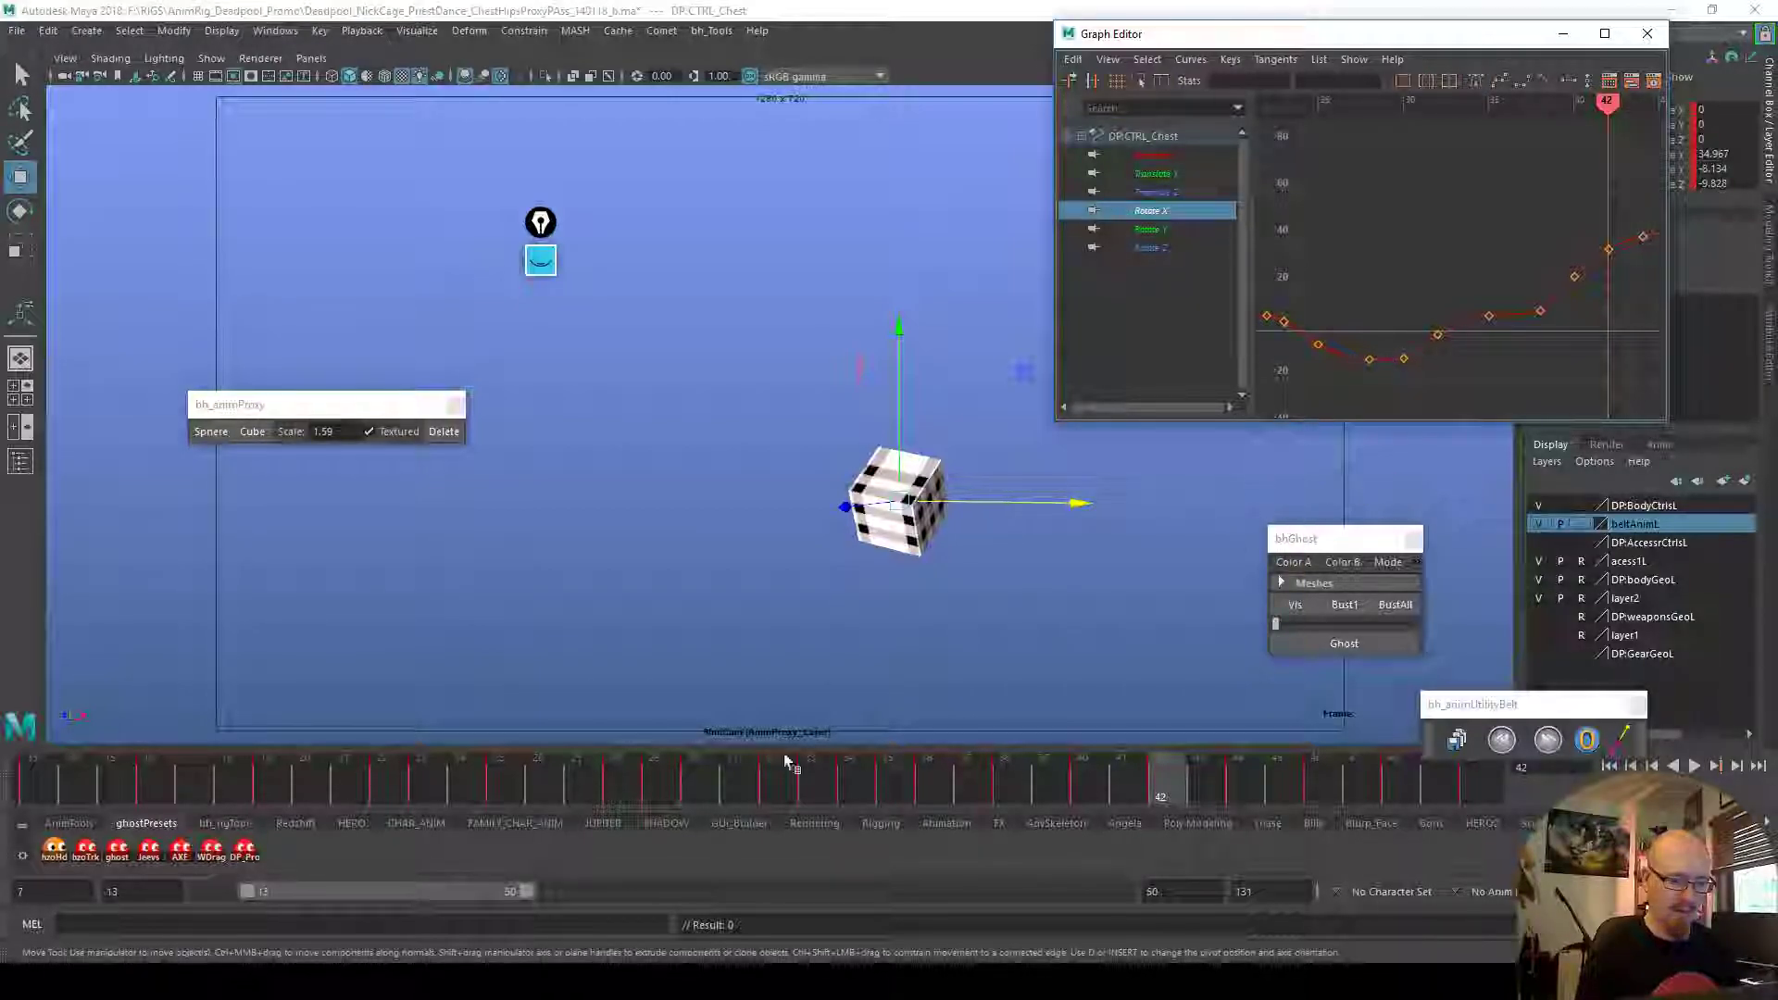
Play back the chest's cube proxy from frame 25, stop playback and delete the proxy
click(498, 777)
key(alt+v)
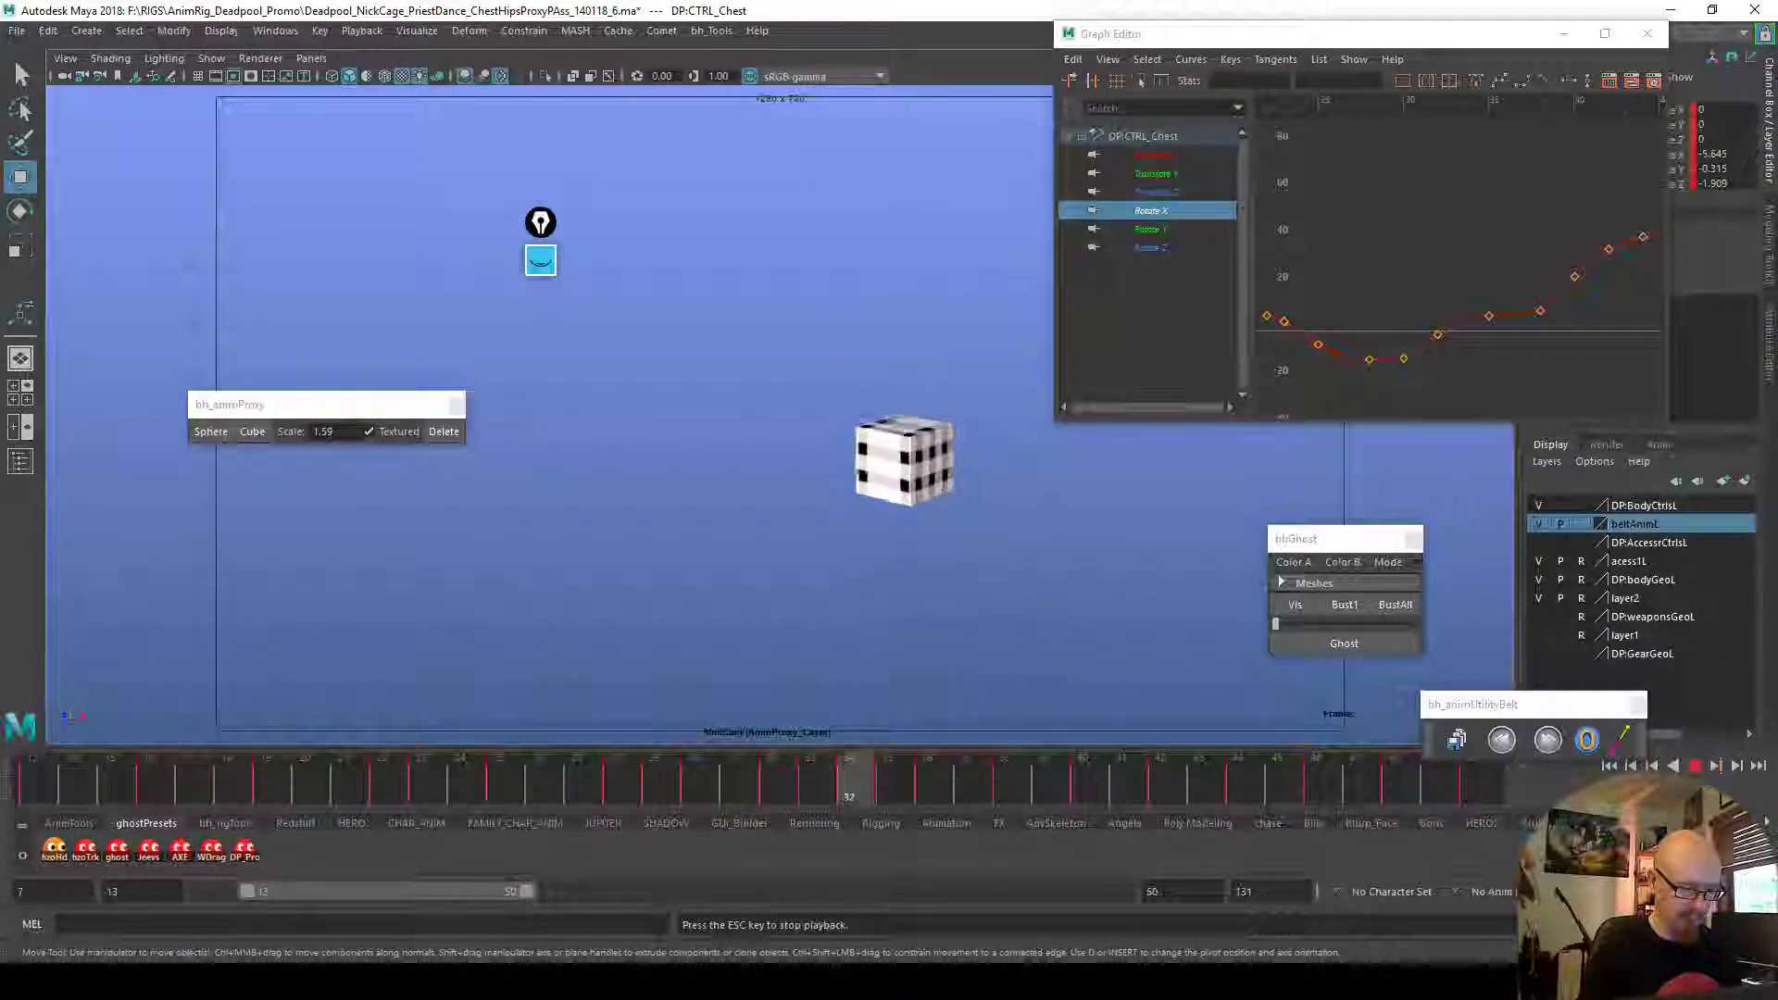
key(Escape)
click(443, 430)
Play back the full character through ShotCam and Mirrored_ShotCam
key(alt+v)
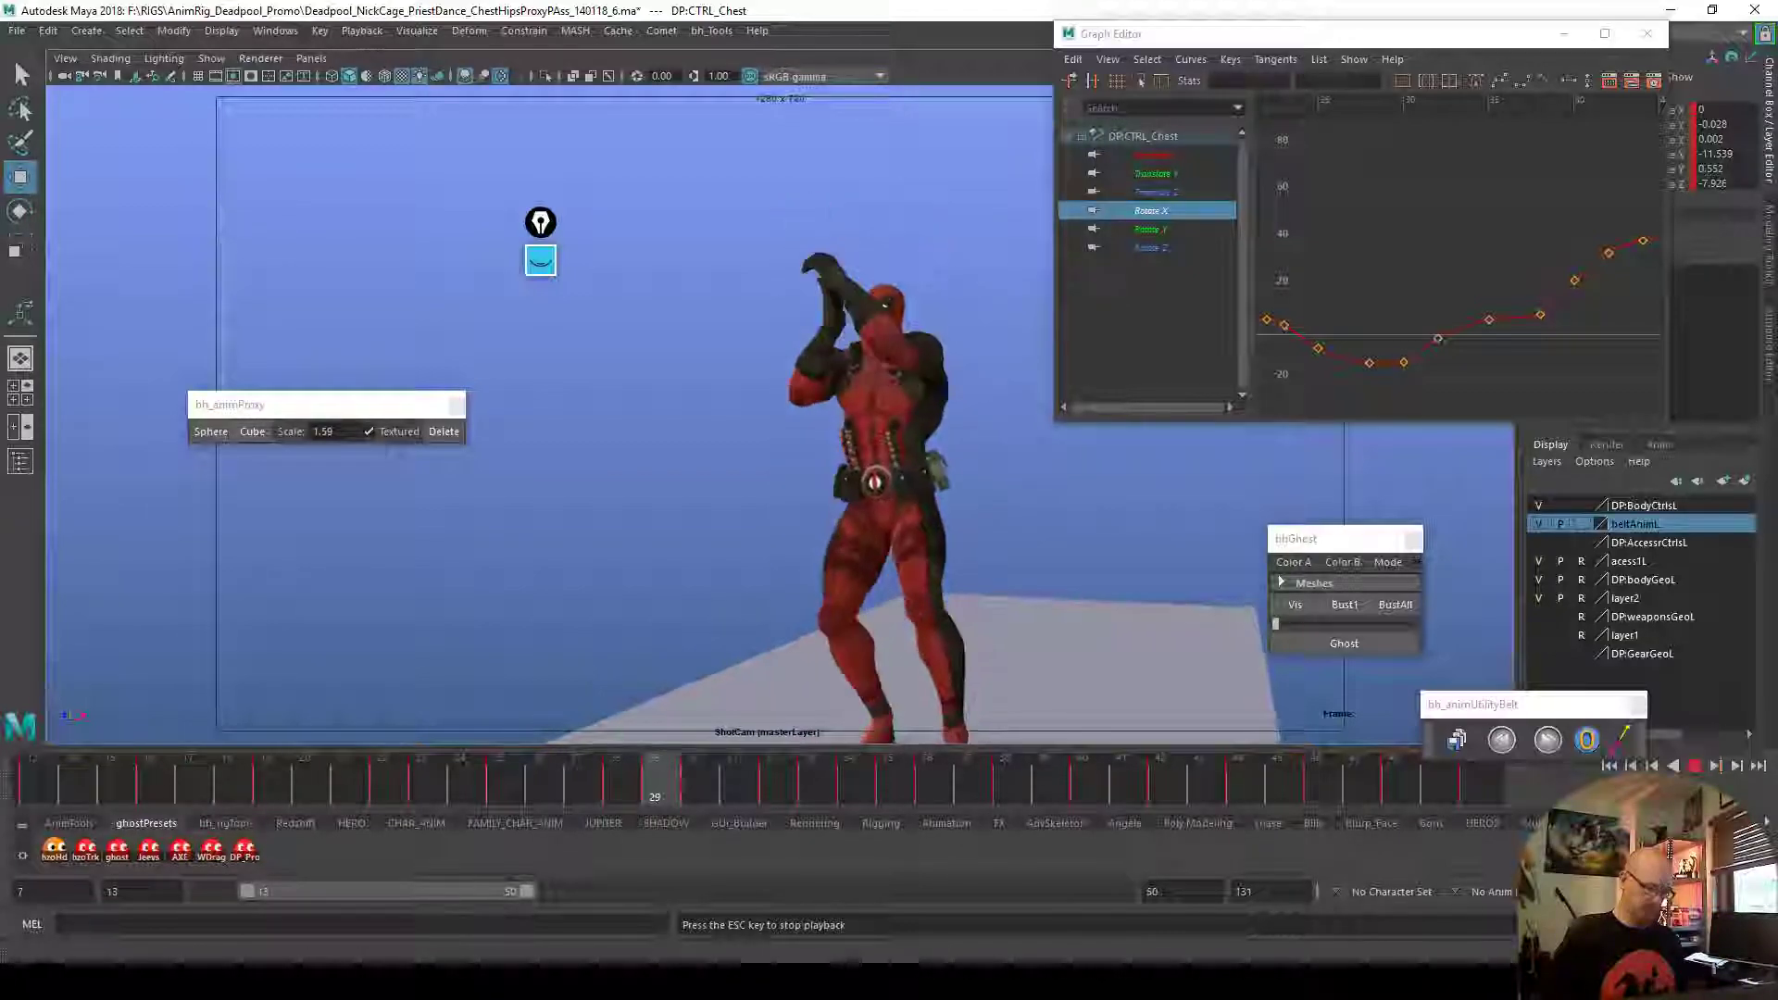
key(c)
key(c)
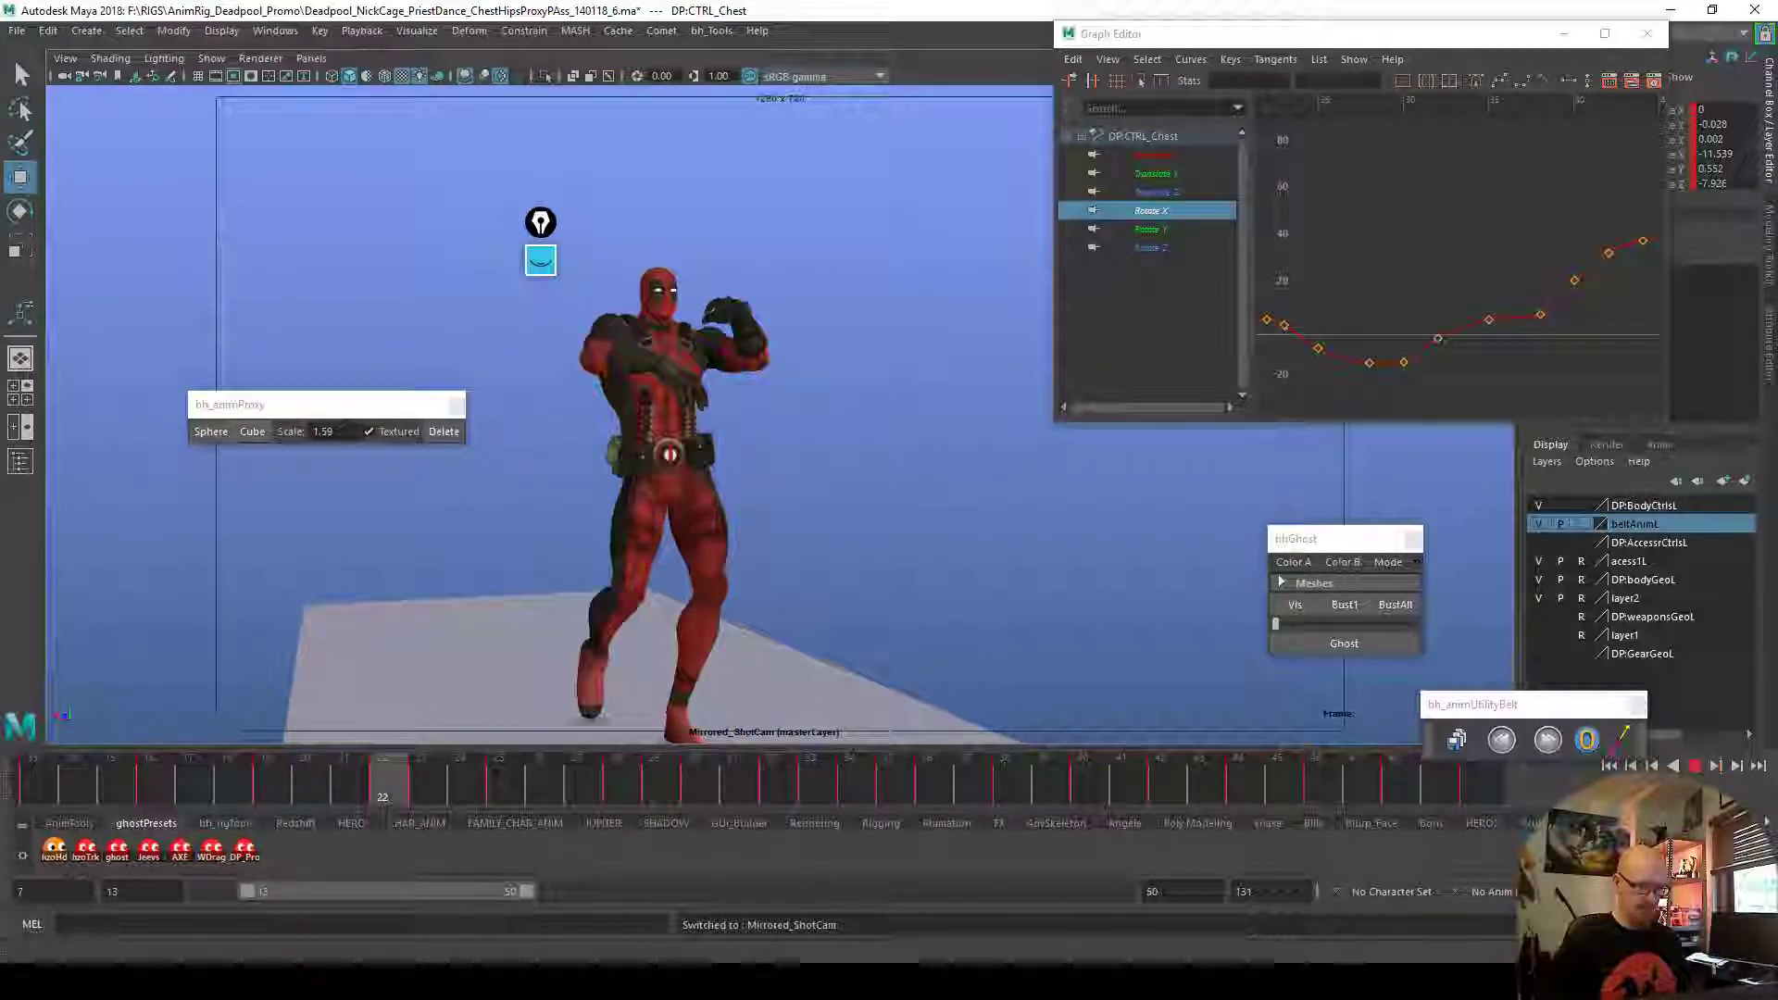
key(Escape)
Deselect the rig, playblast the animation, review the clip with a pause at frame 20, and close the player
click(1063, 677)
right_click(1009, 783)
click(1024, 774)
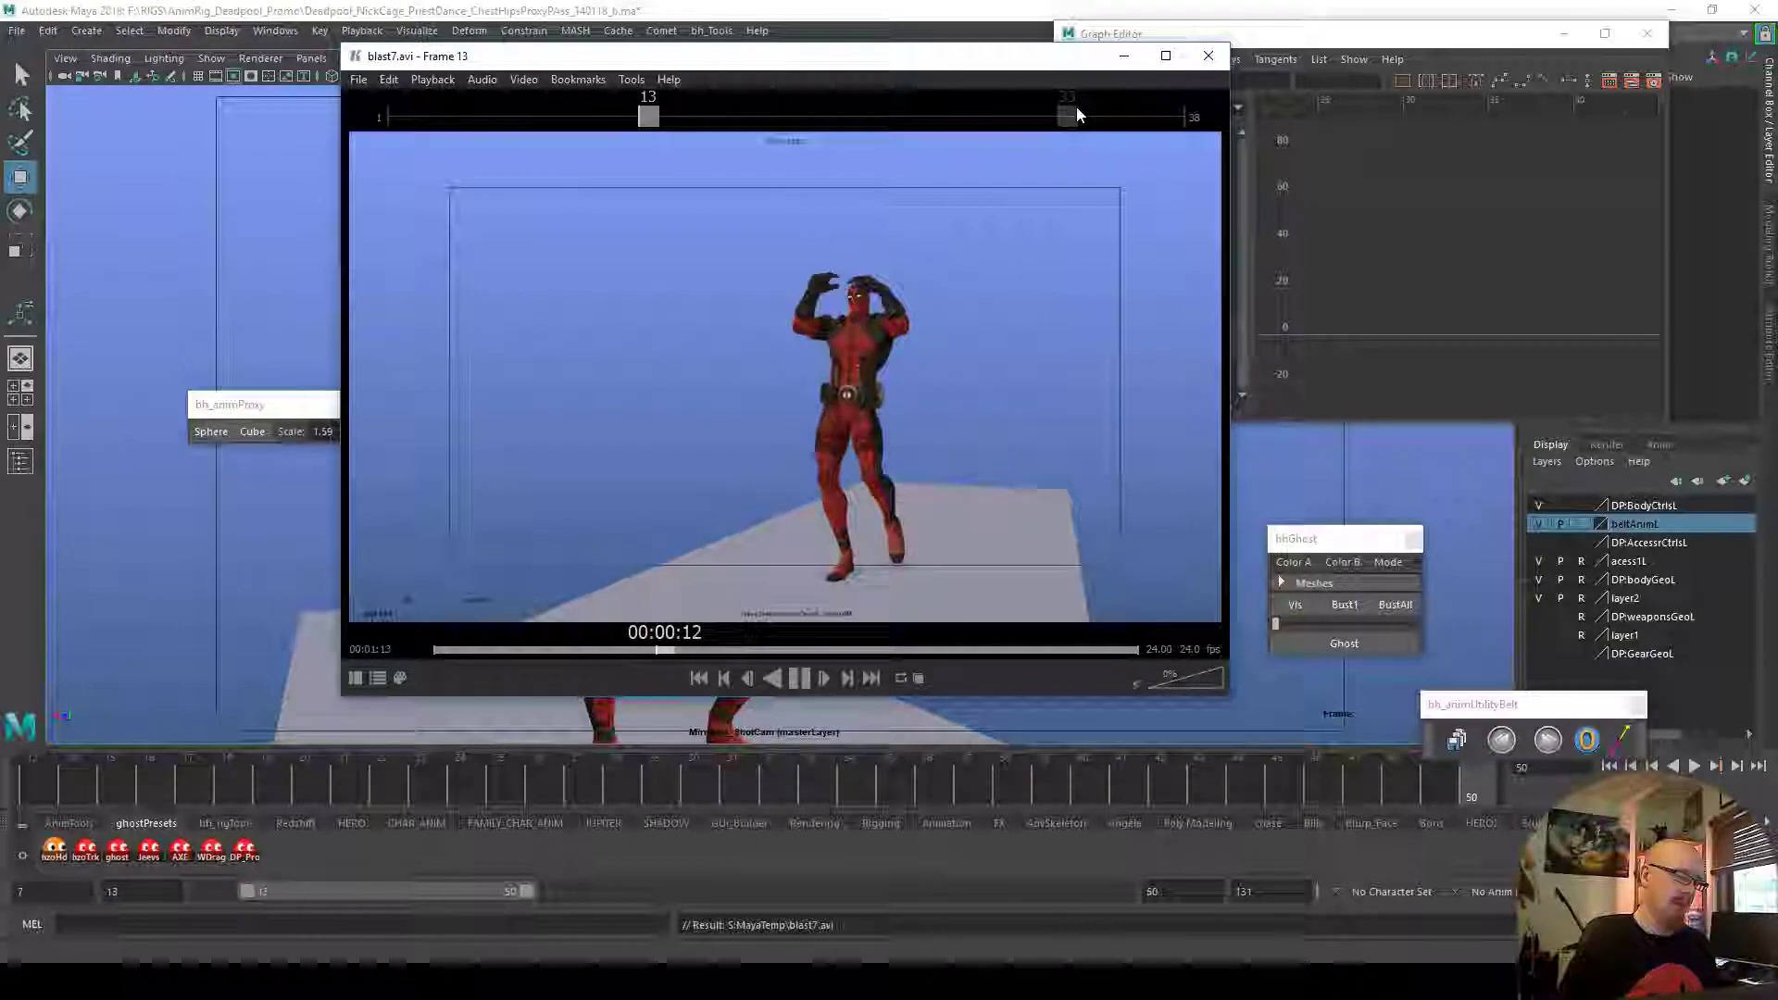
key(space)
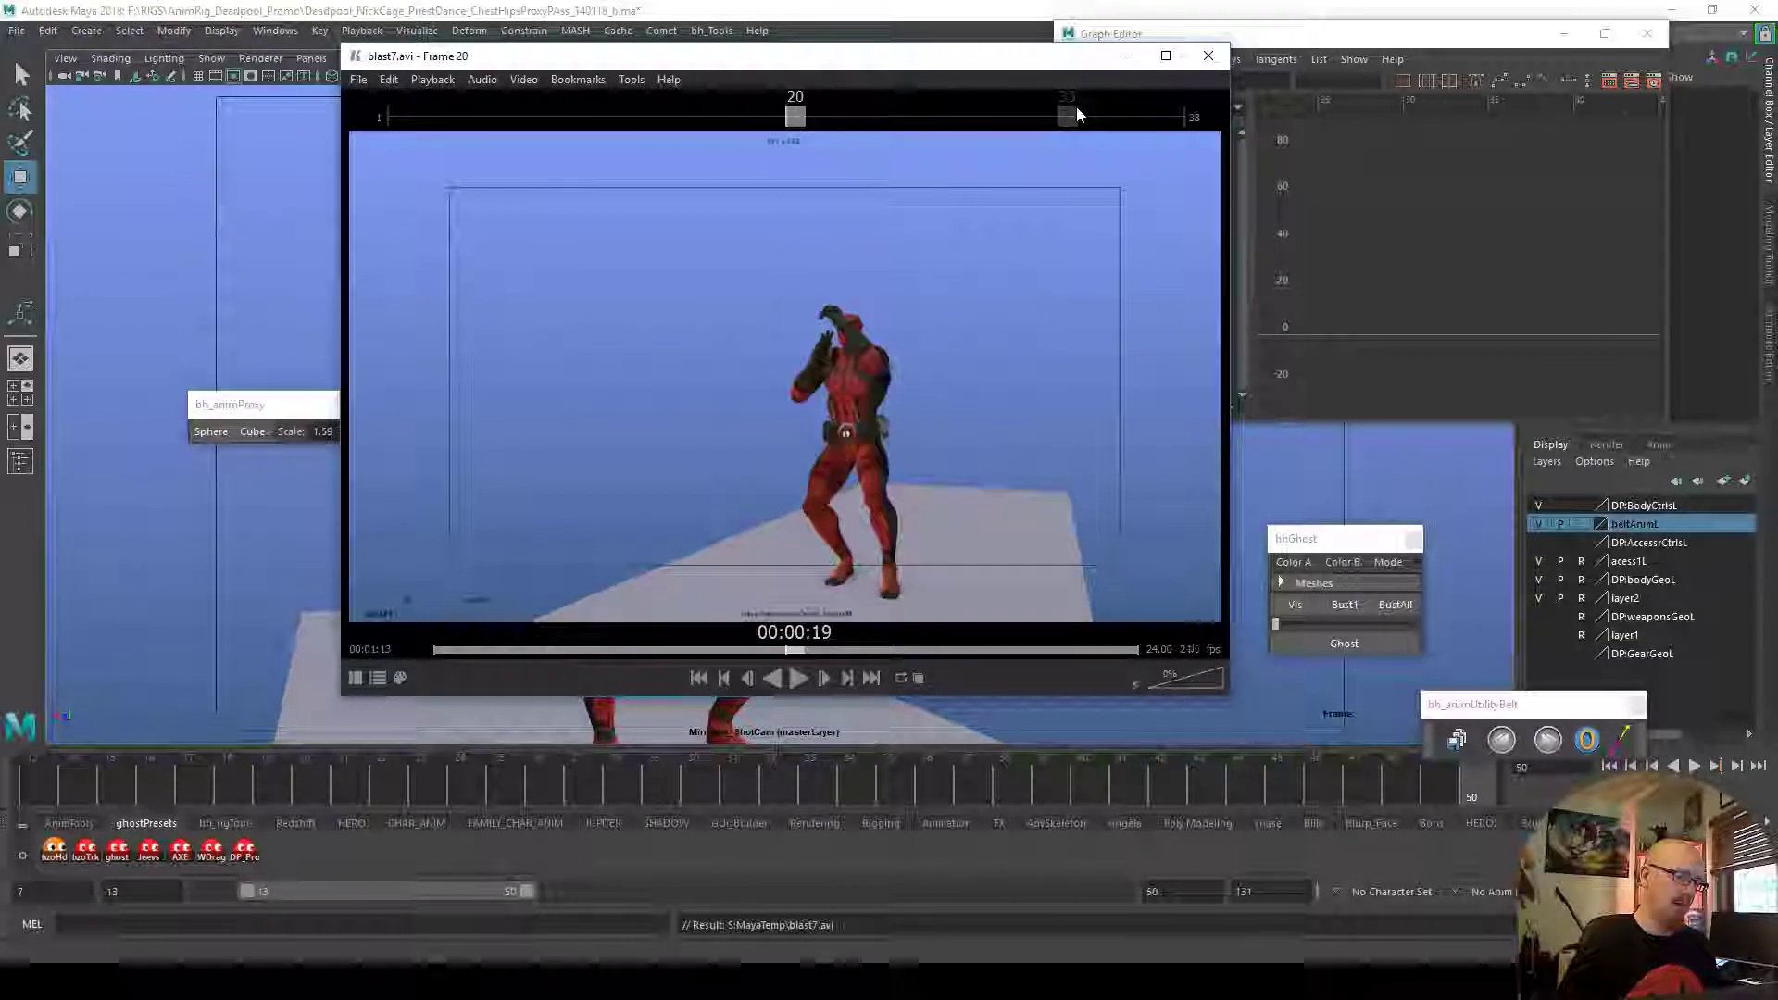
drag(861, 473, 725, 663)
click(802, 679)
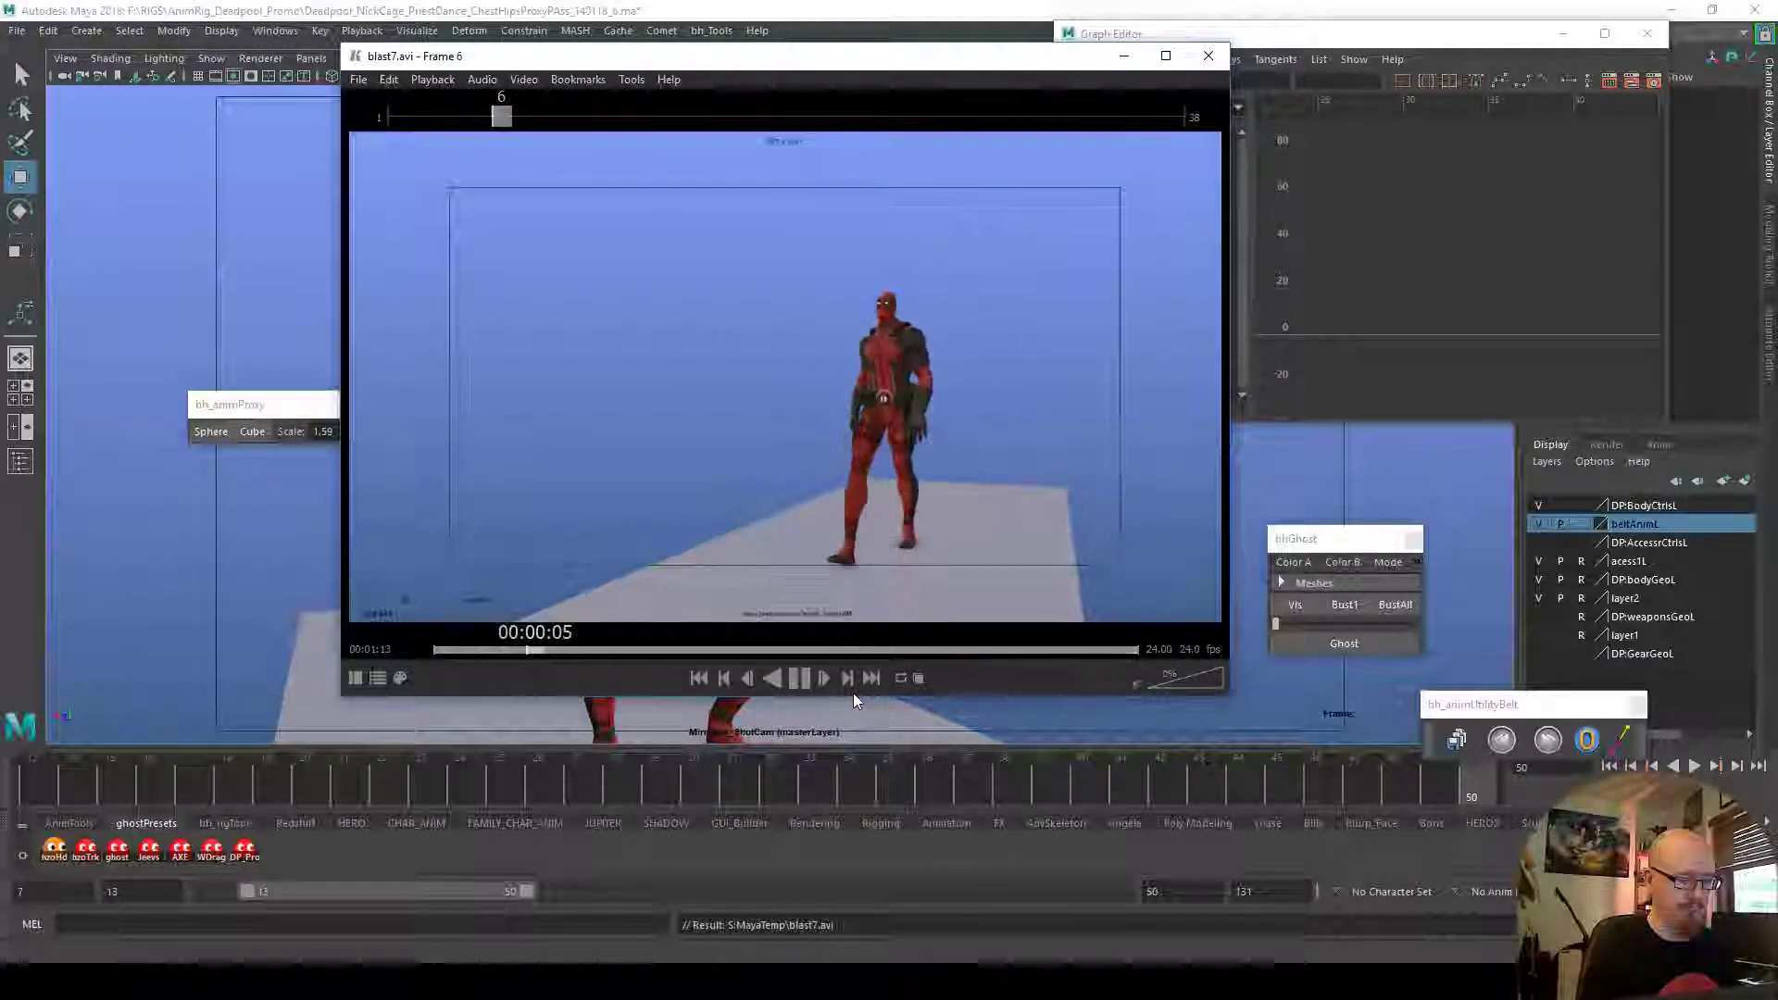
click(1208, 55)
Select the chest control and examine the clap pose between frames 29 and 31 in the mirrored view
click(928, 773)
mouse_move(928, 772)
mouse_down()
mouse_move(1133, 769)
mouse_move(892, 758)
mouse_move(544, 800)
mouse_move(730, 791)
mouse_up()
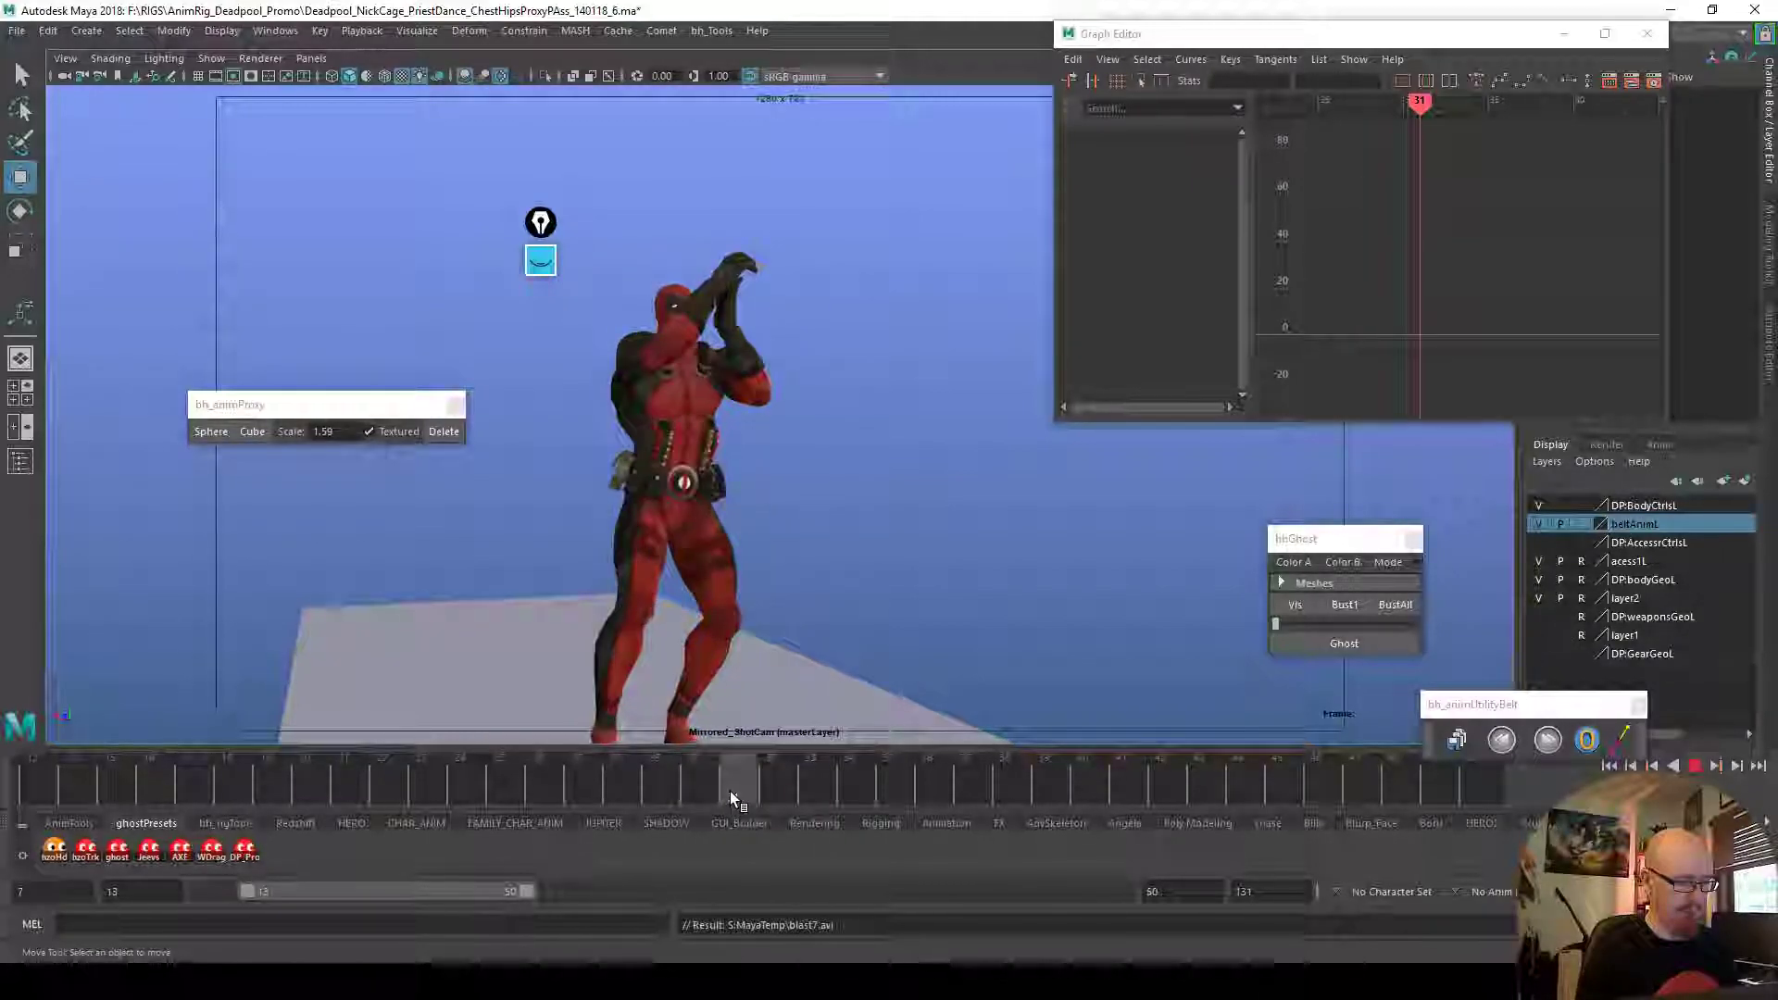
key(e)
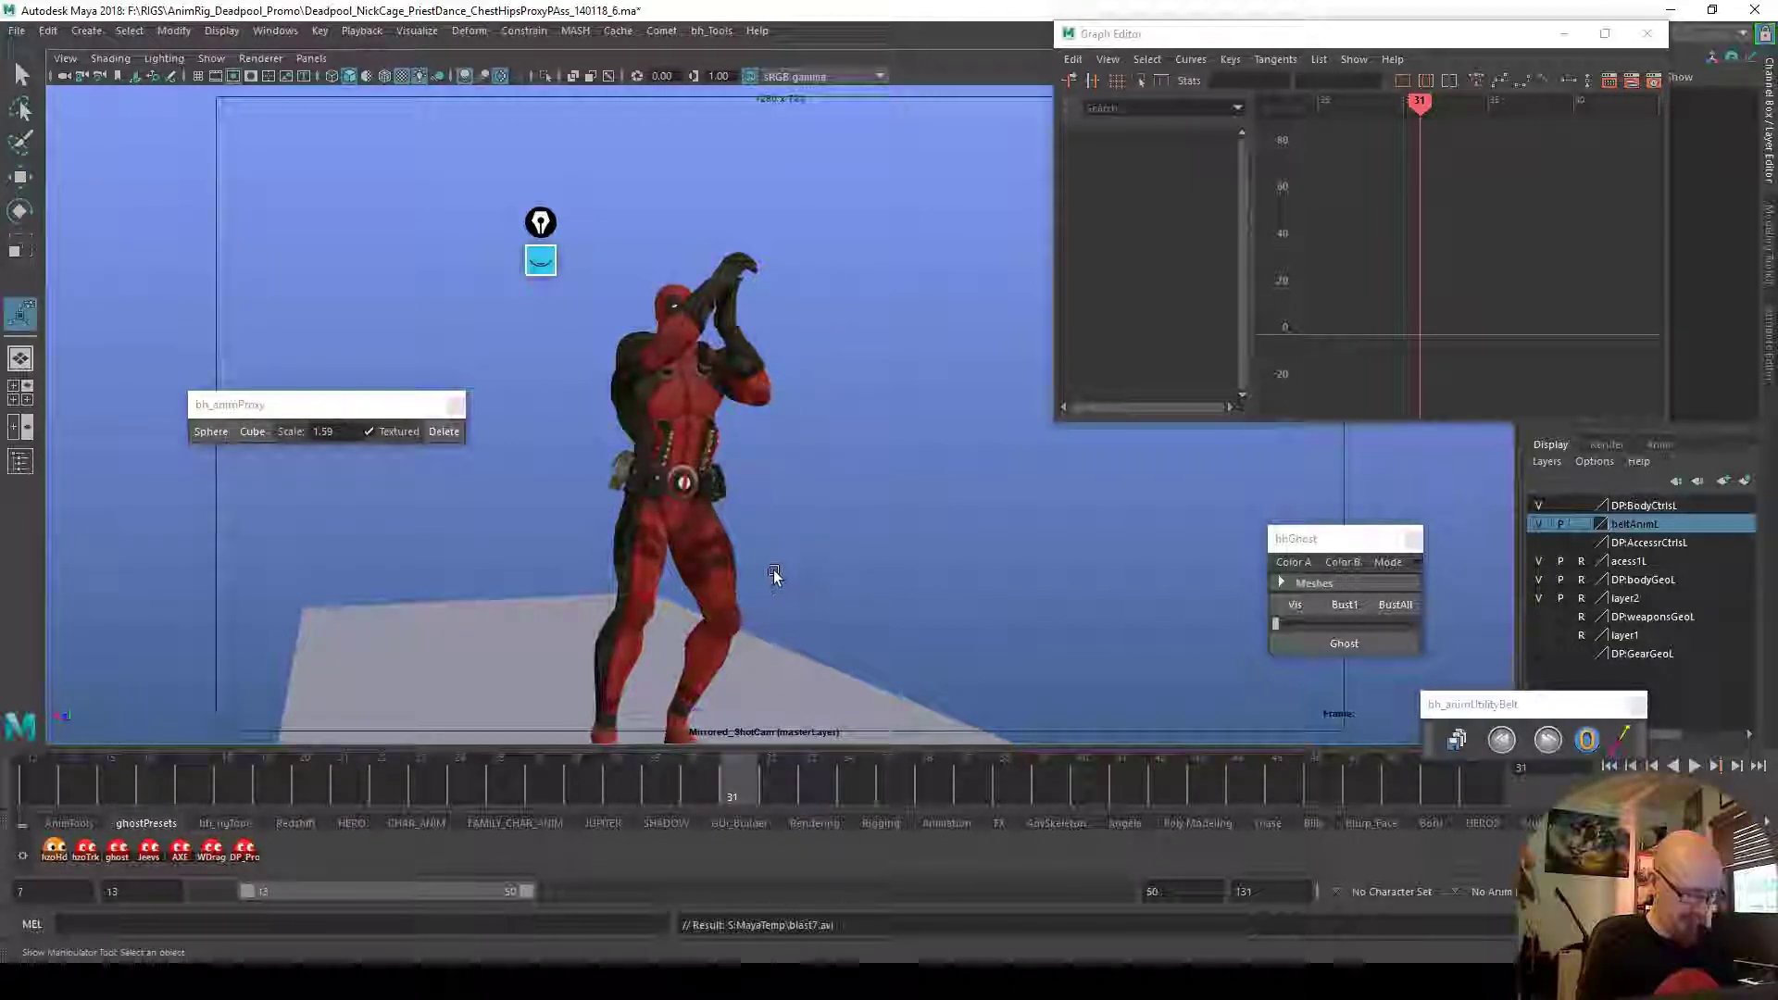
click(697, 431)
key(alt+v)
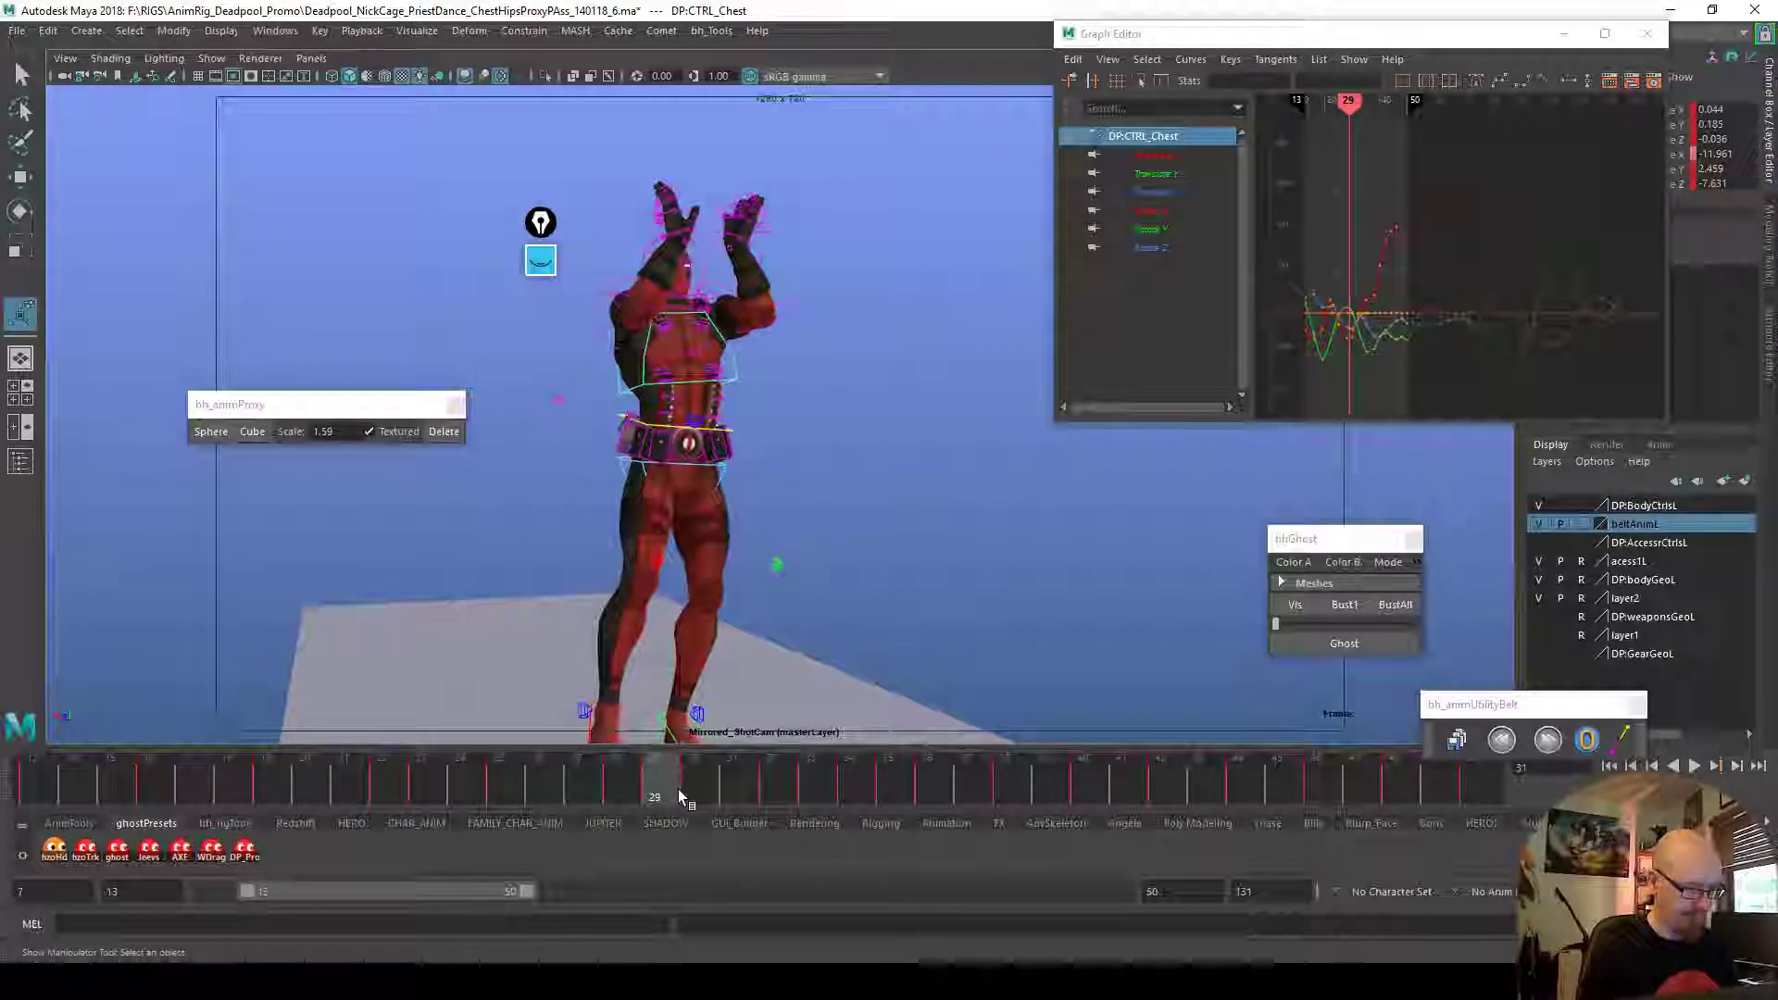
key(alt+v)
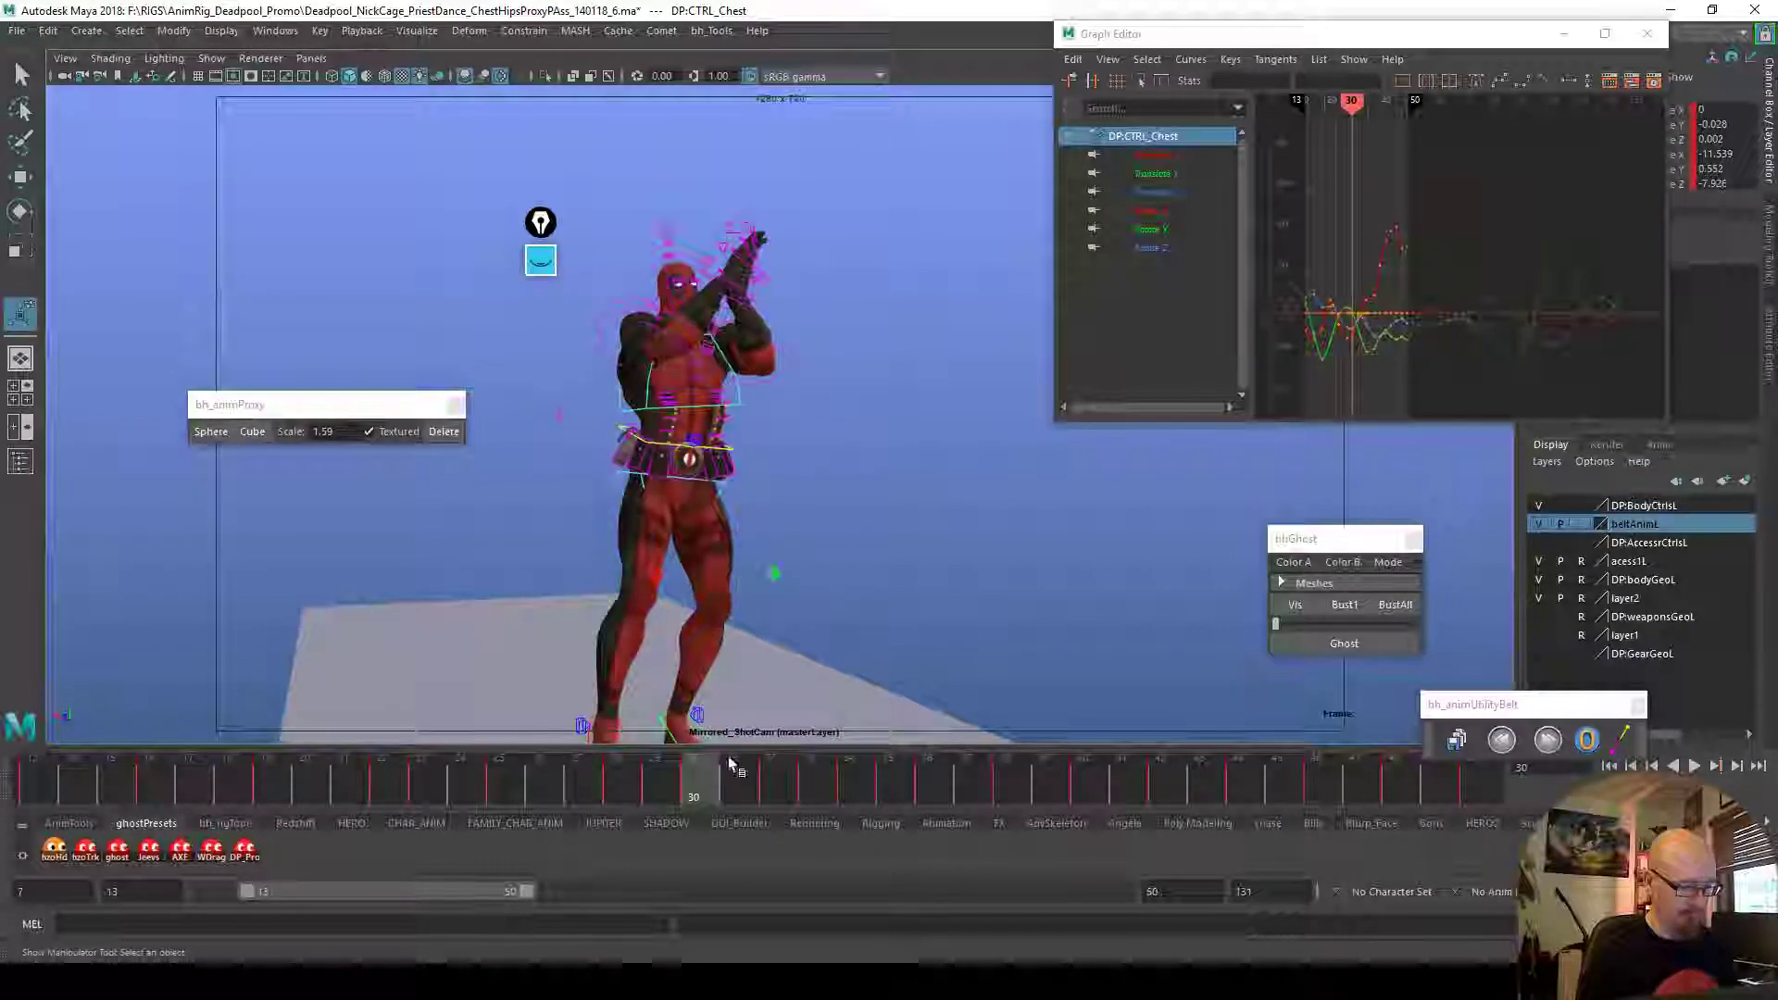
Hide the rig controls and examine the clap front-on in the persp camera between frames 29 and 31
key(alt+1)
key(alt+m)
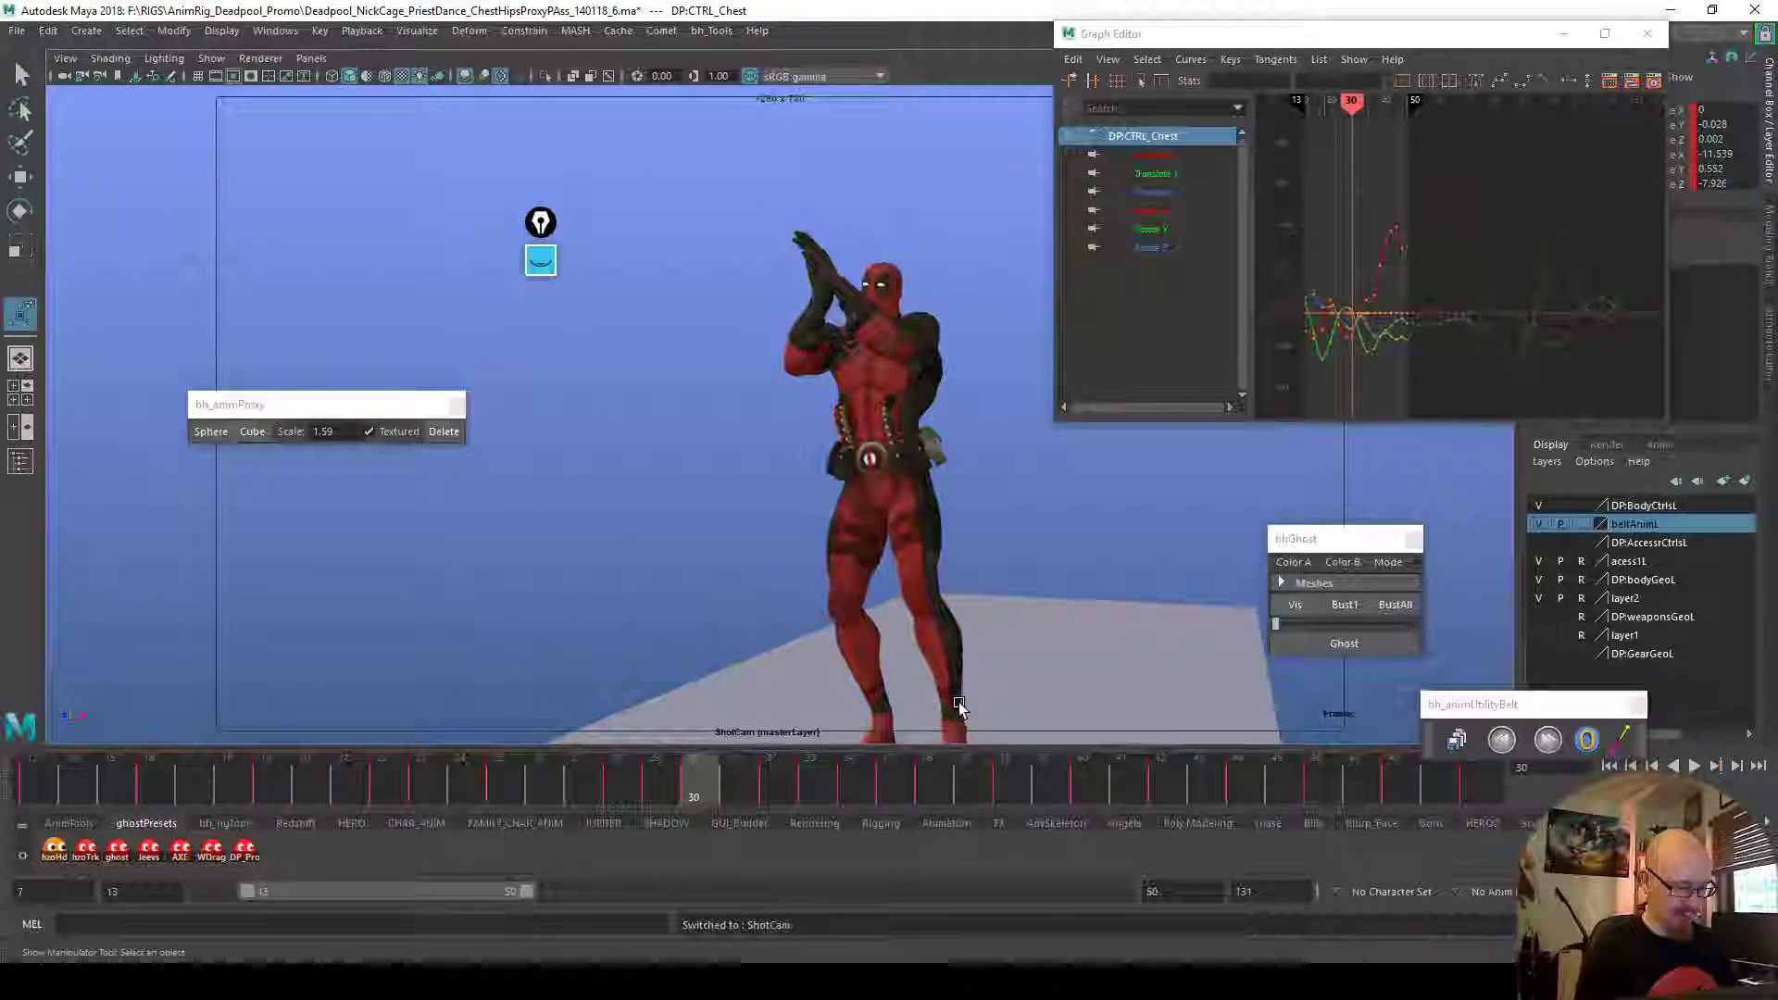
key(alt+m)
alt+right_drag(1192, 622, 492, 707)
alt+middle_drag(845, 608, 956, 654)
alt+drag(956, 655, 937, 600)
key(alt+v)
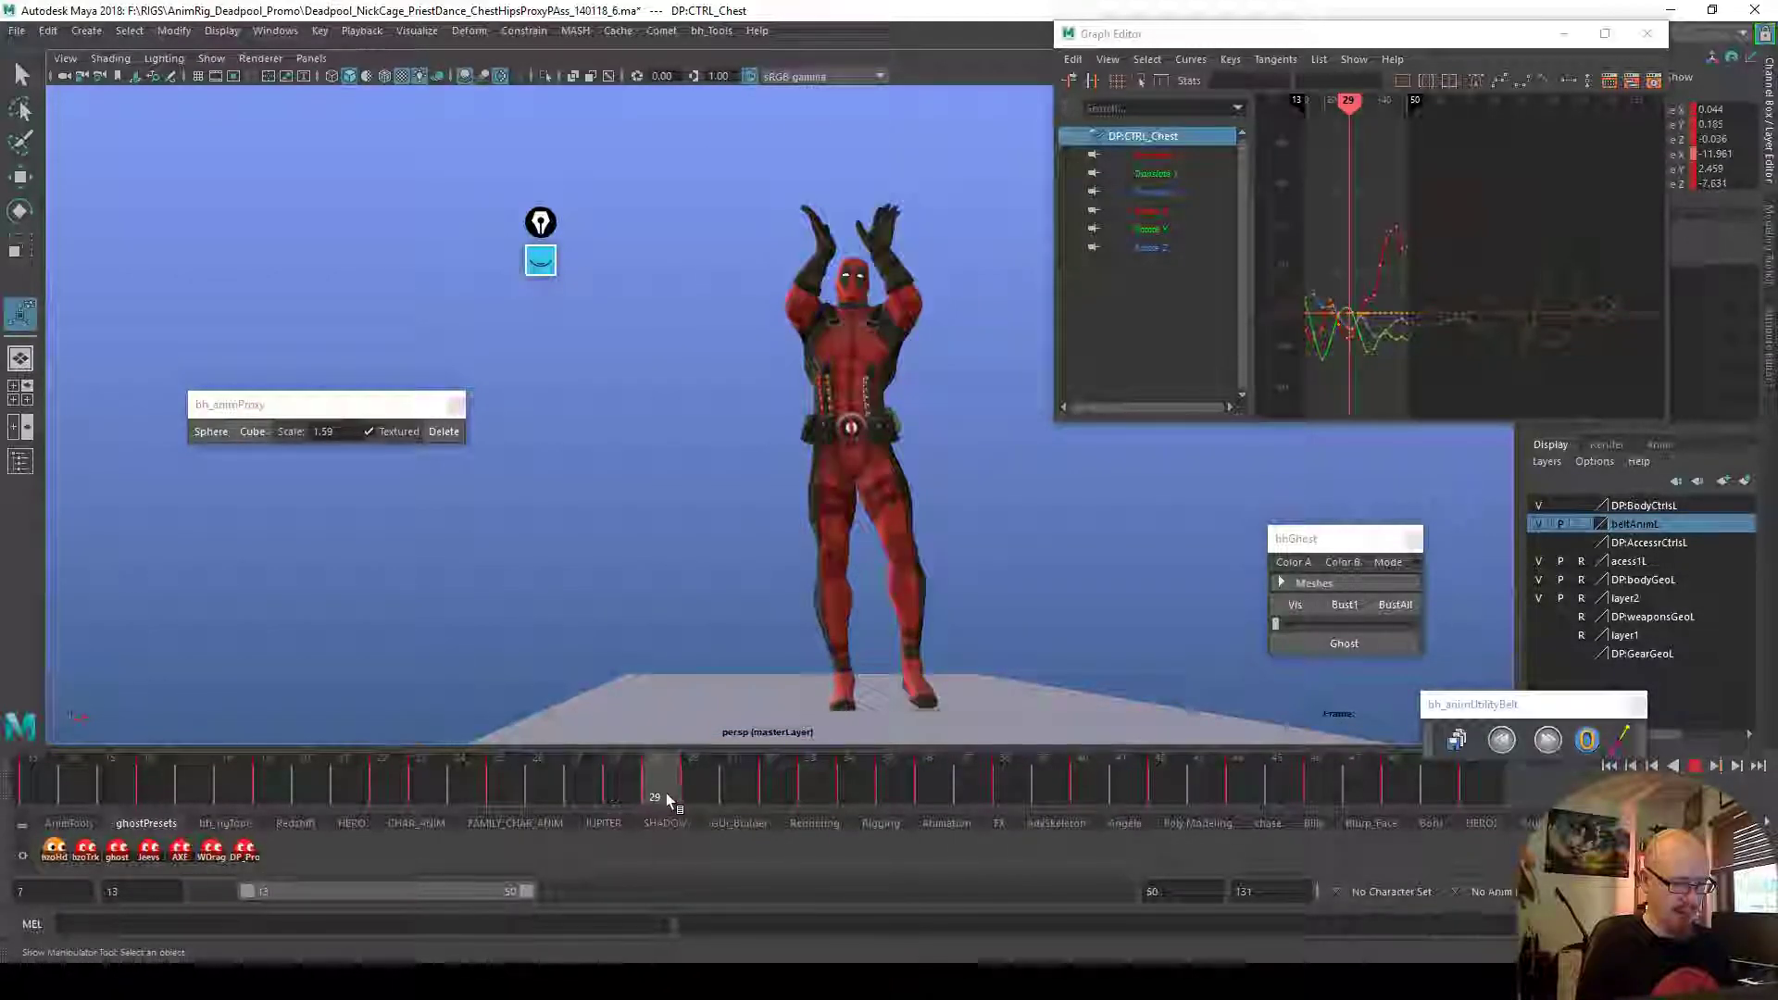
drag(709, 789, 741, 787)
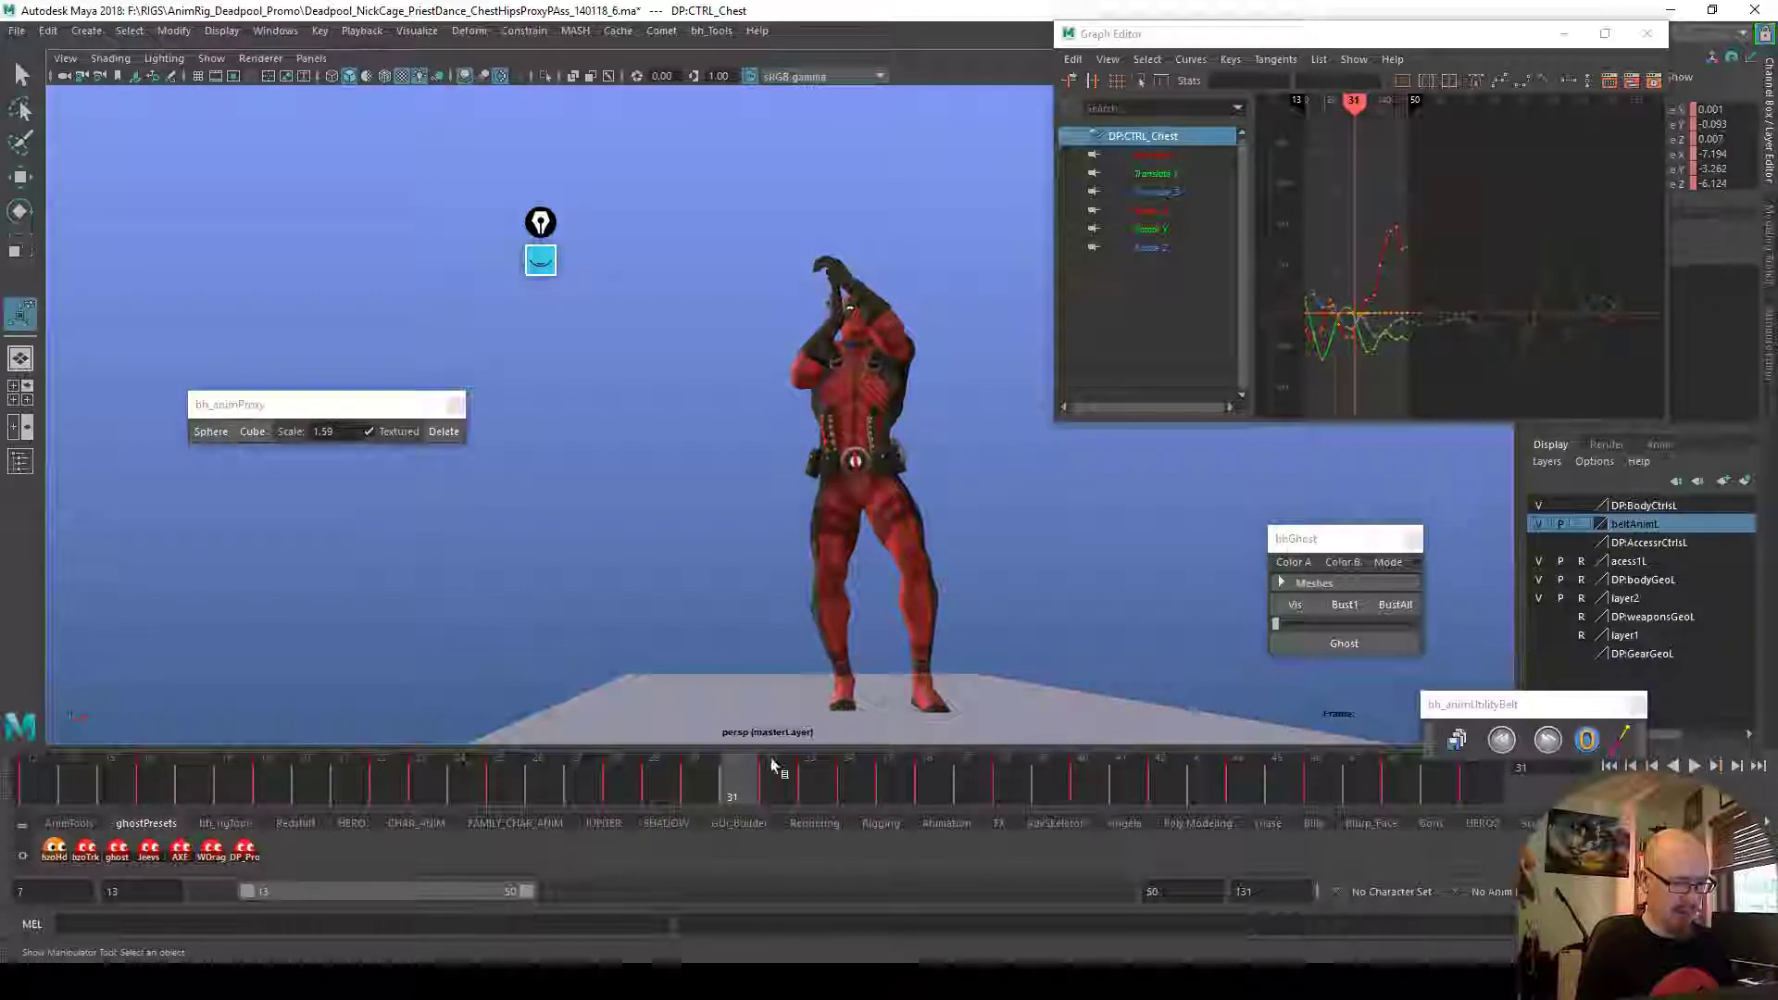
Rotate the chest control at frame 31 and set its Rotate Z key there to -4.133
key(e)
drag(978, 542, 982, 538)
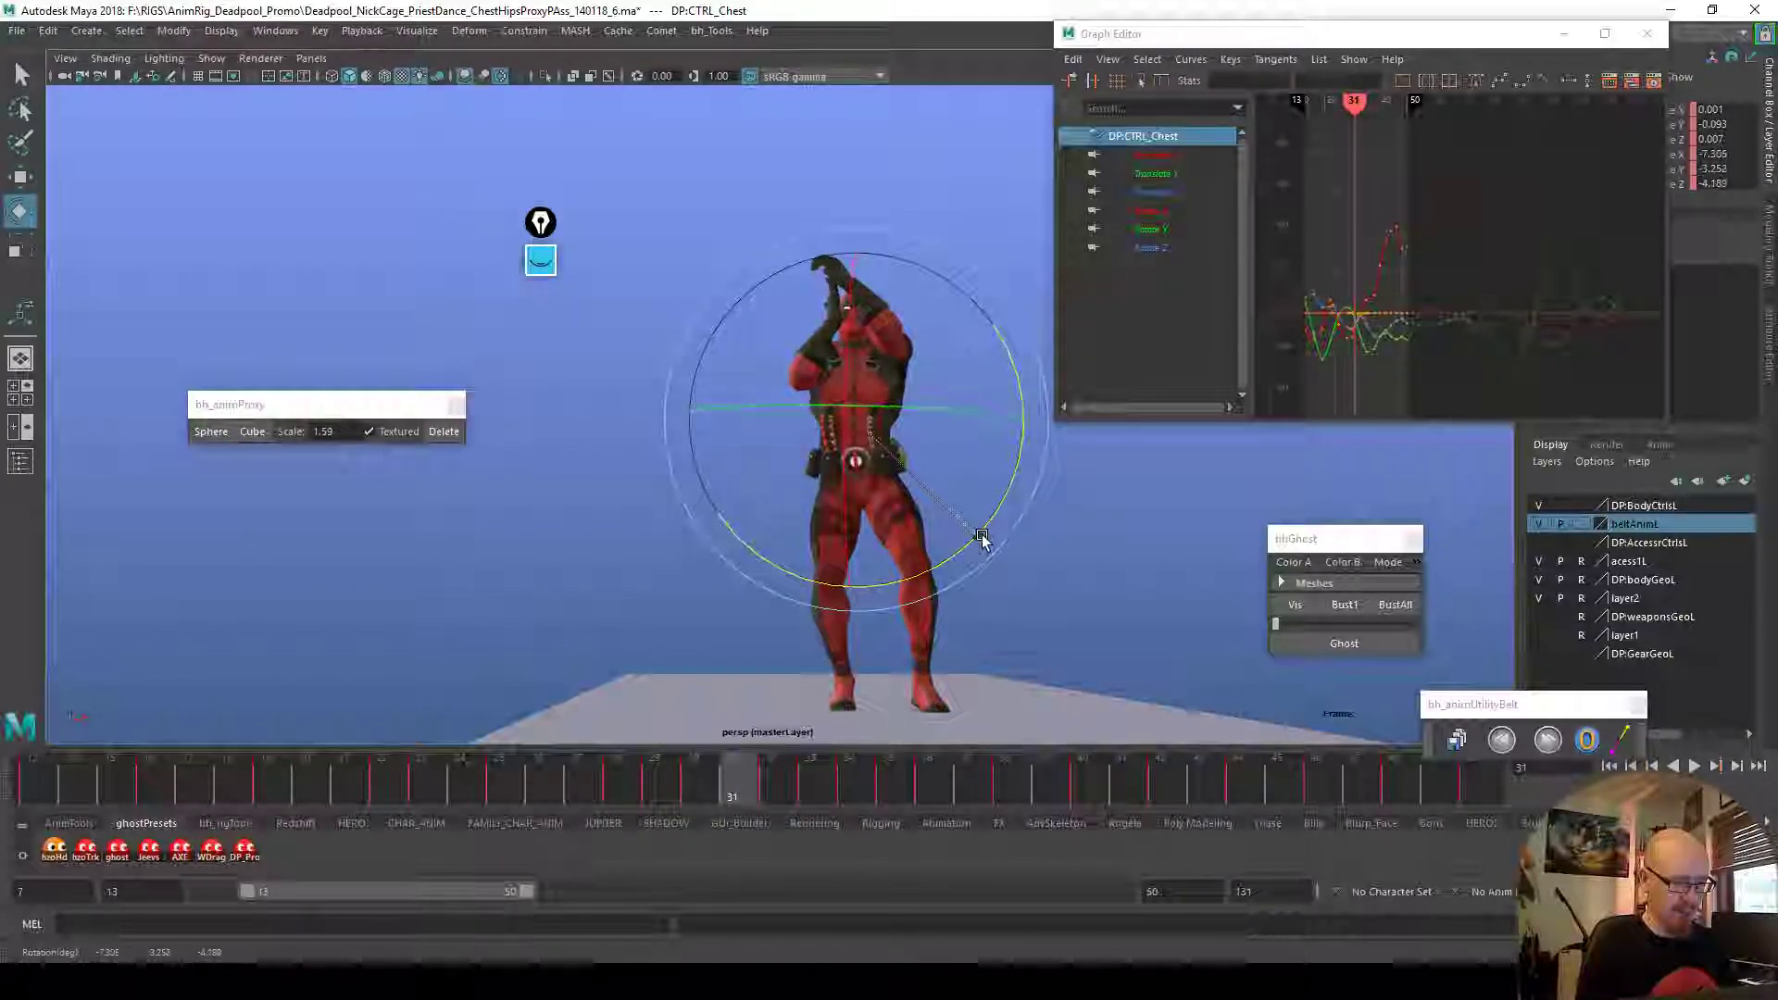
click(1151, 247)
key(f)
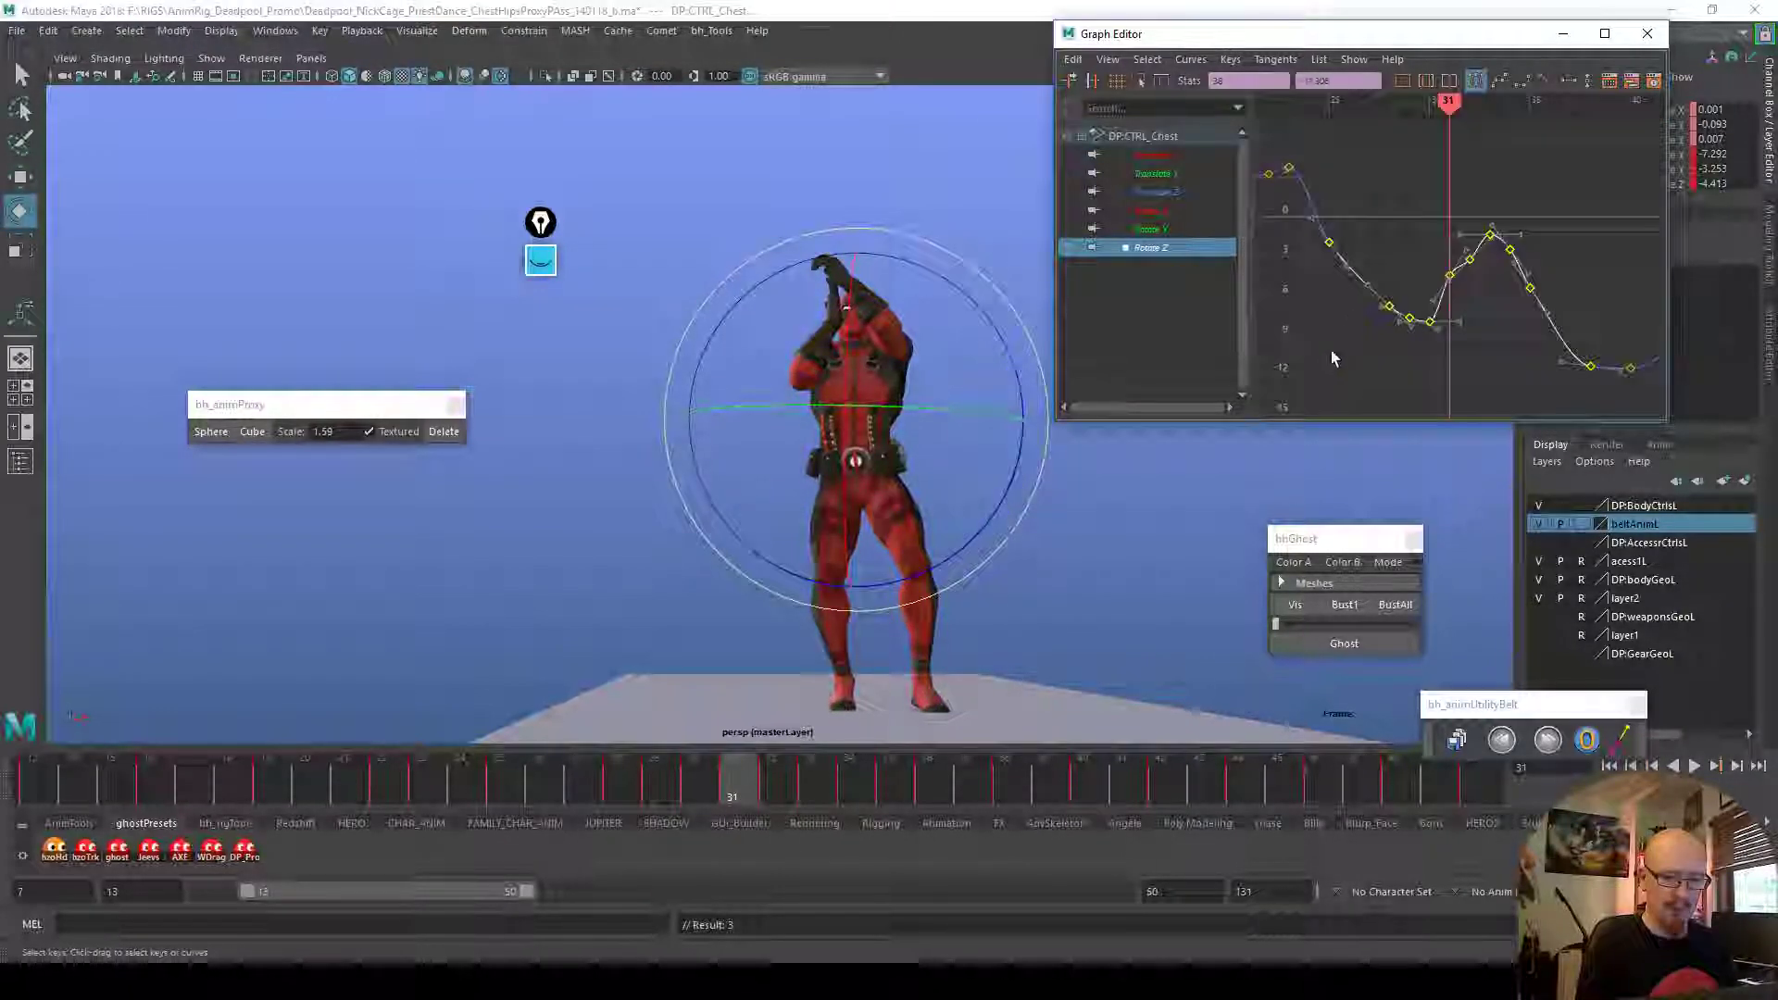
mouse_move(721, 785)
mouse_down()
mouse_move(693, 784)
mouse_move(732, 780)
mouse_up()
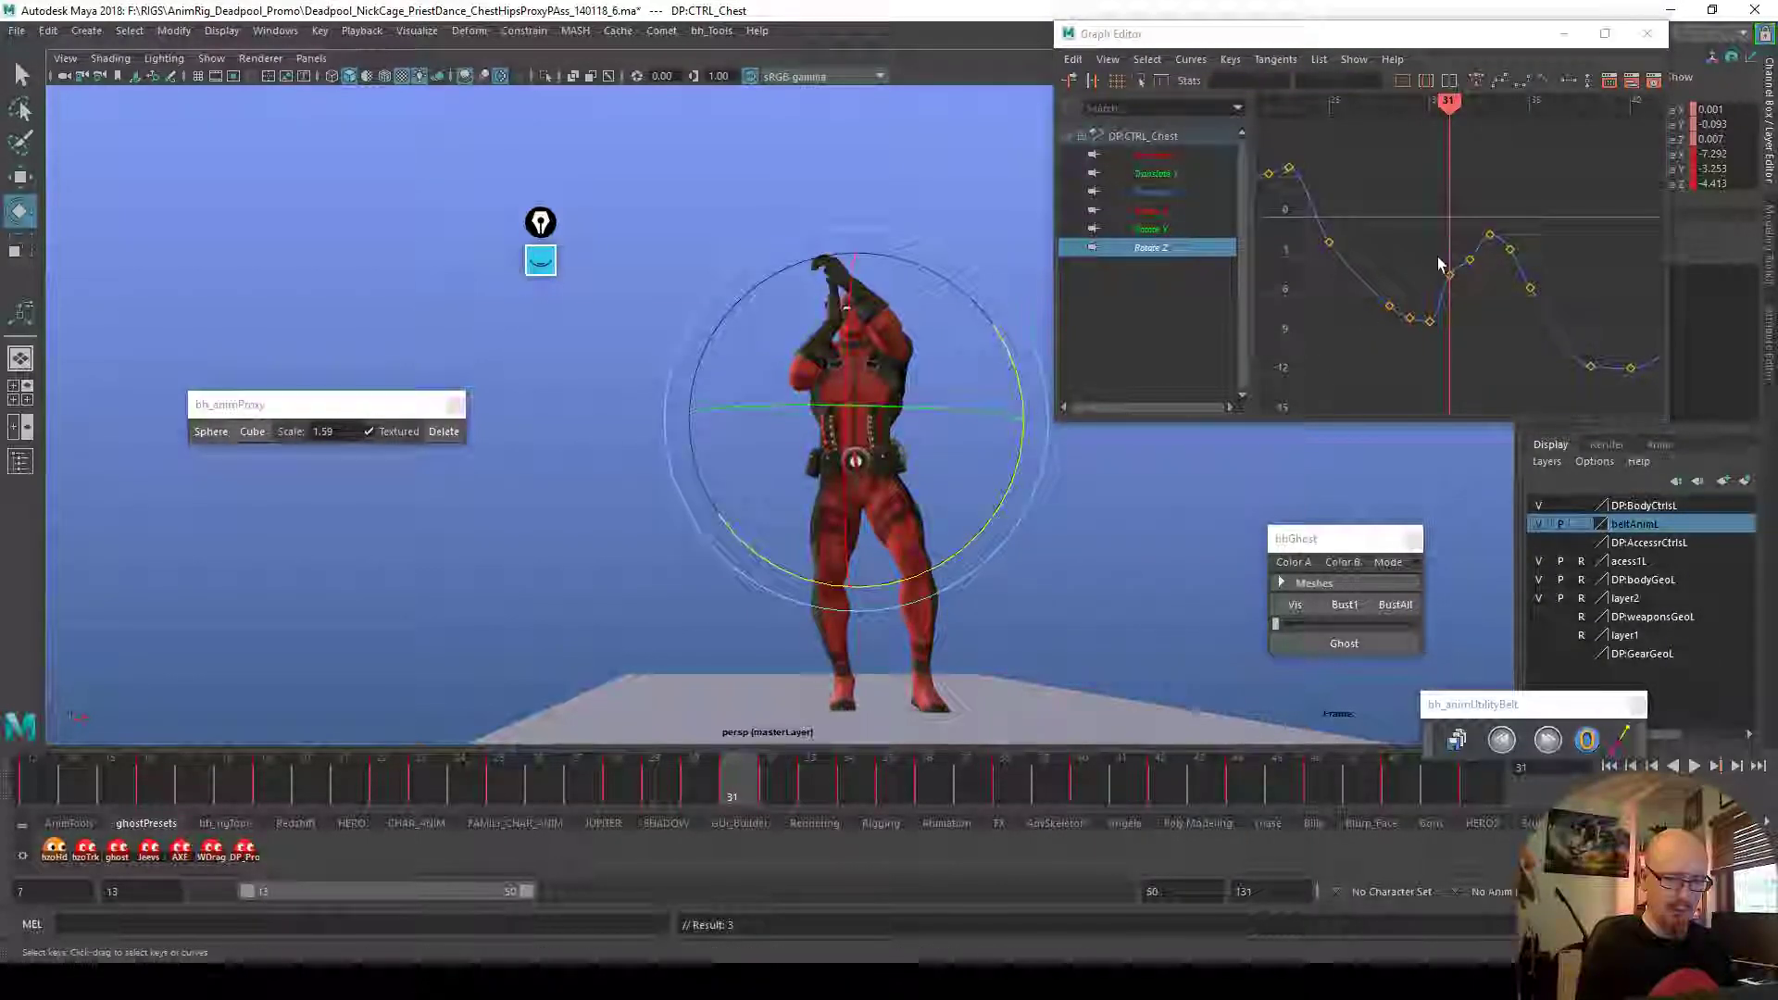
drag(1437, 260, 1465, 289)
key(w)
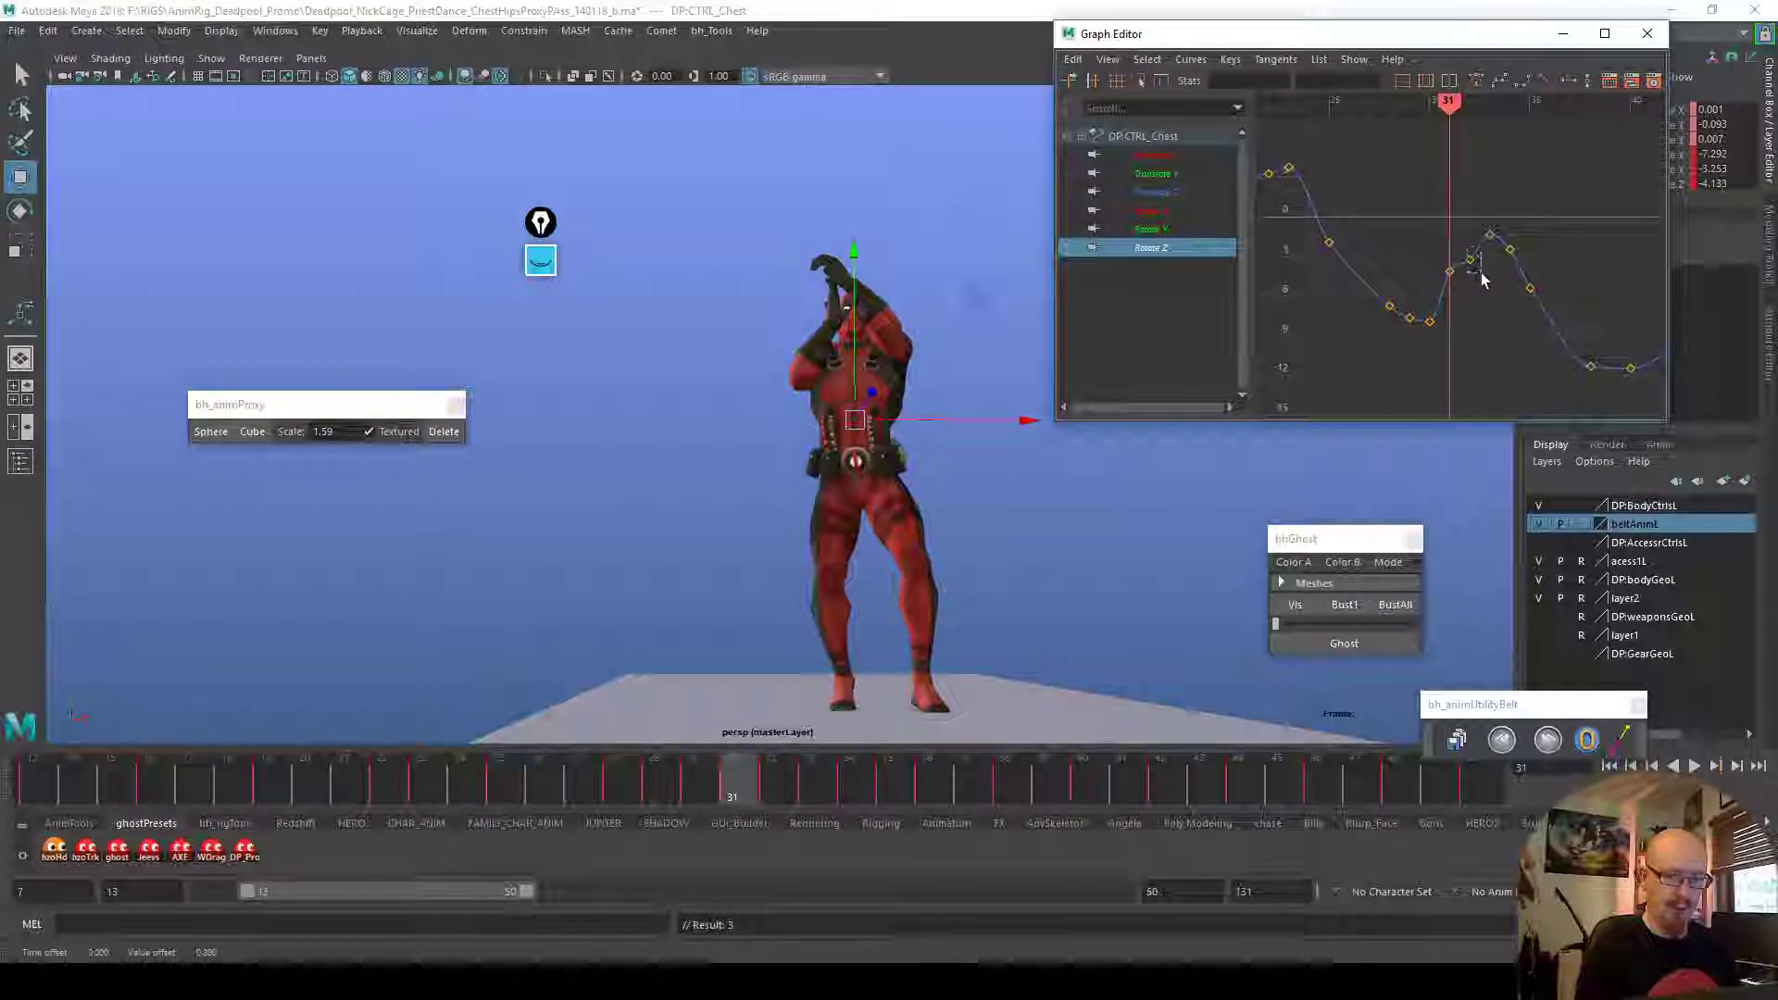
Check the motion up to frame 32, key the chest control there and raise its Rotate Z to -1.972
key(alt+v)
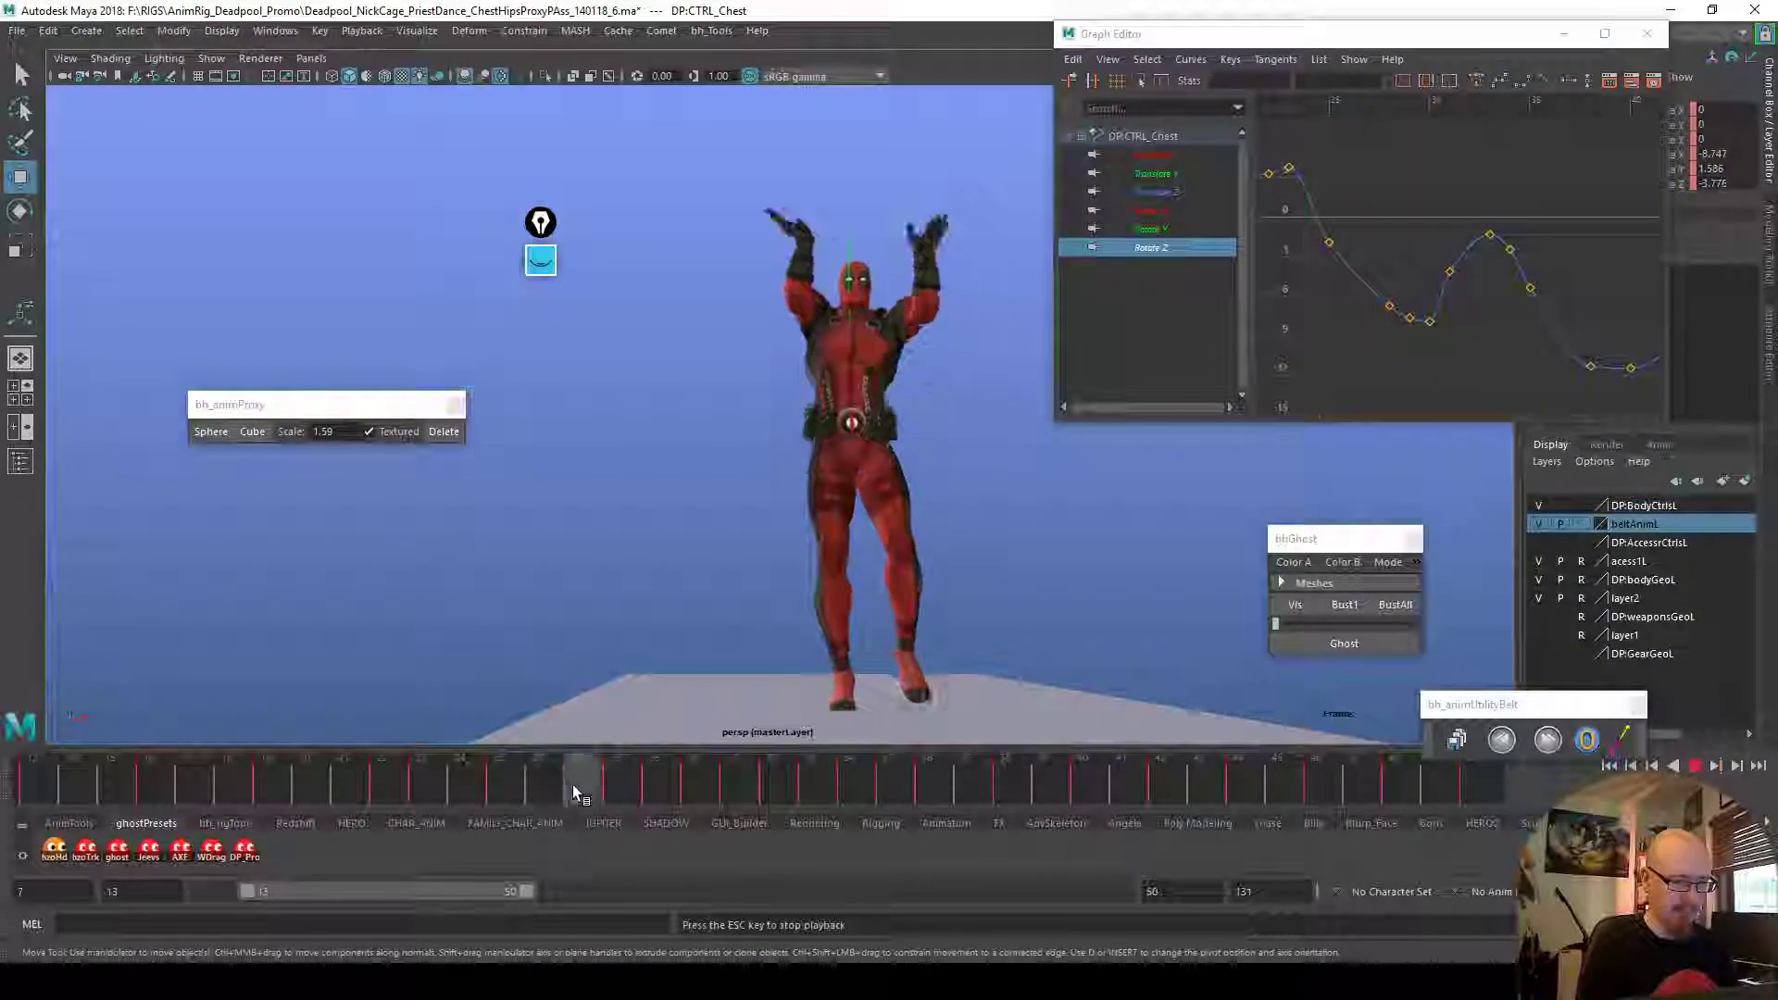
drag(602, 785, 771, 793)
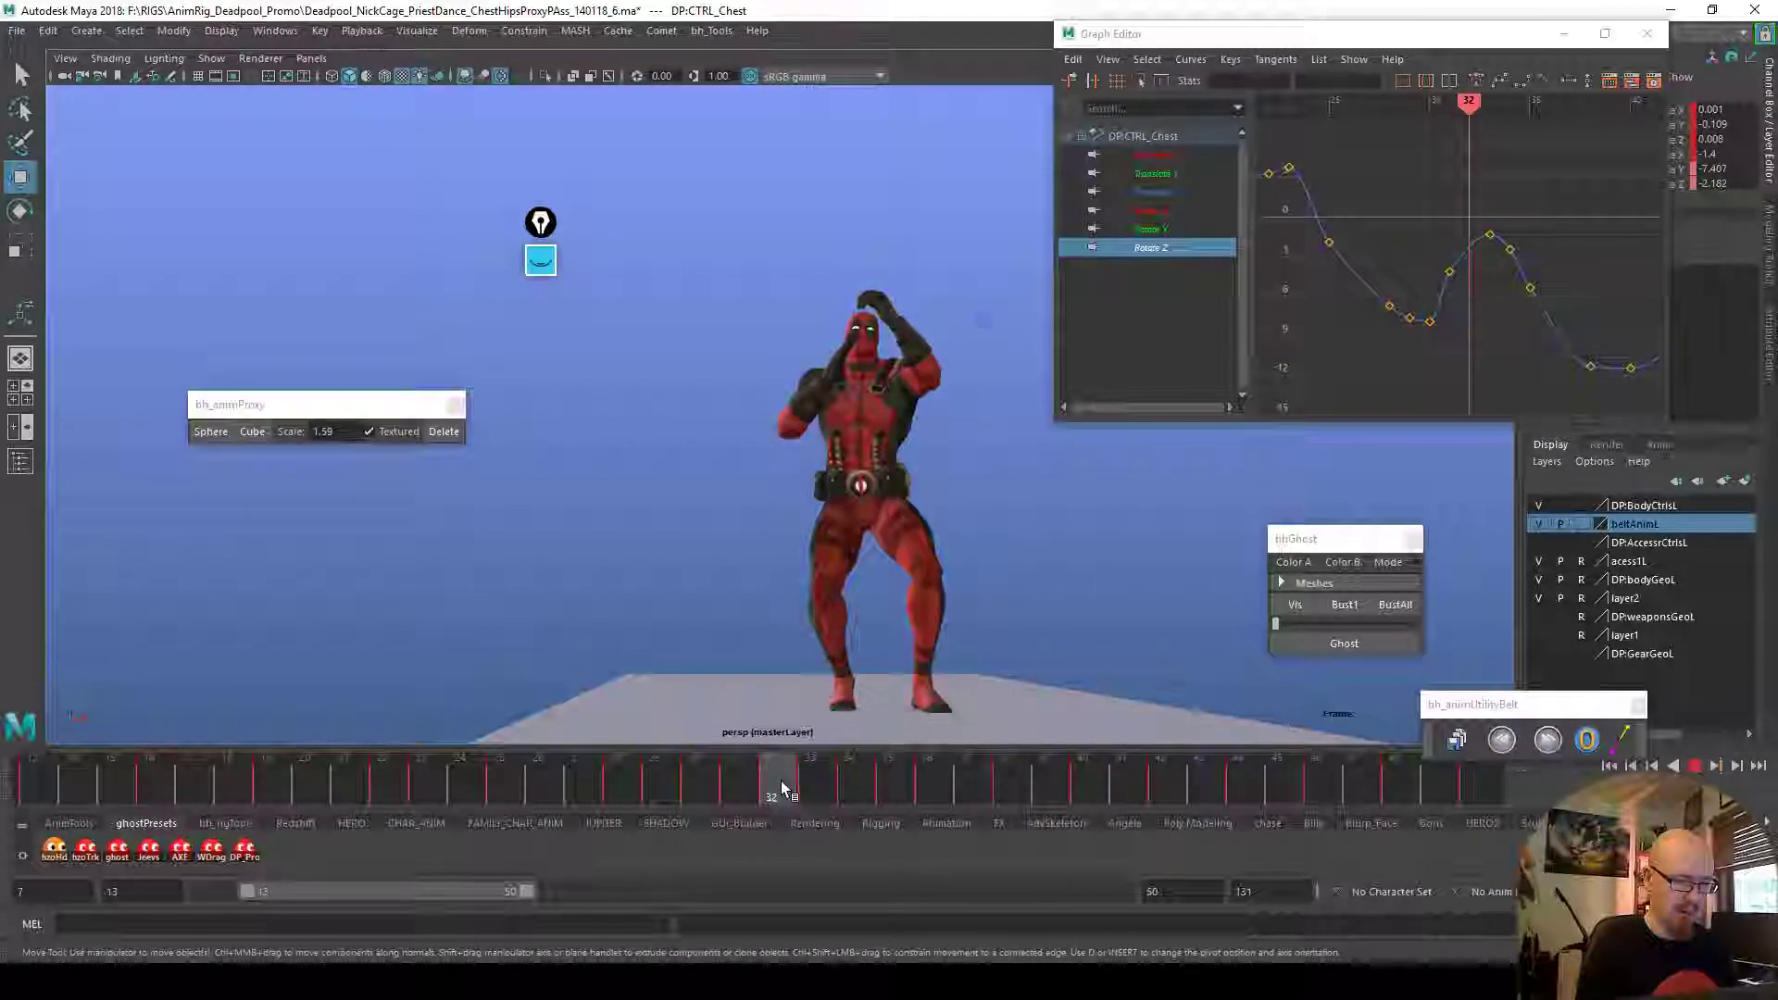
key(s)
drag(1464, 232, 1470, 248)
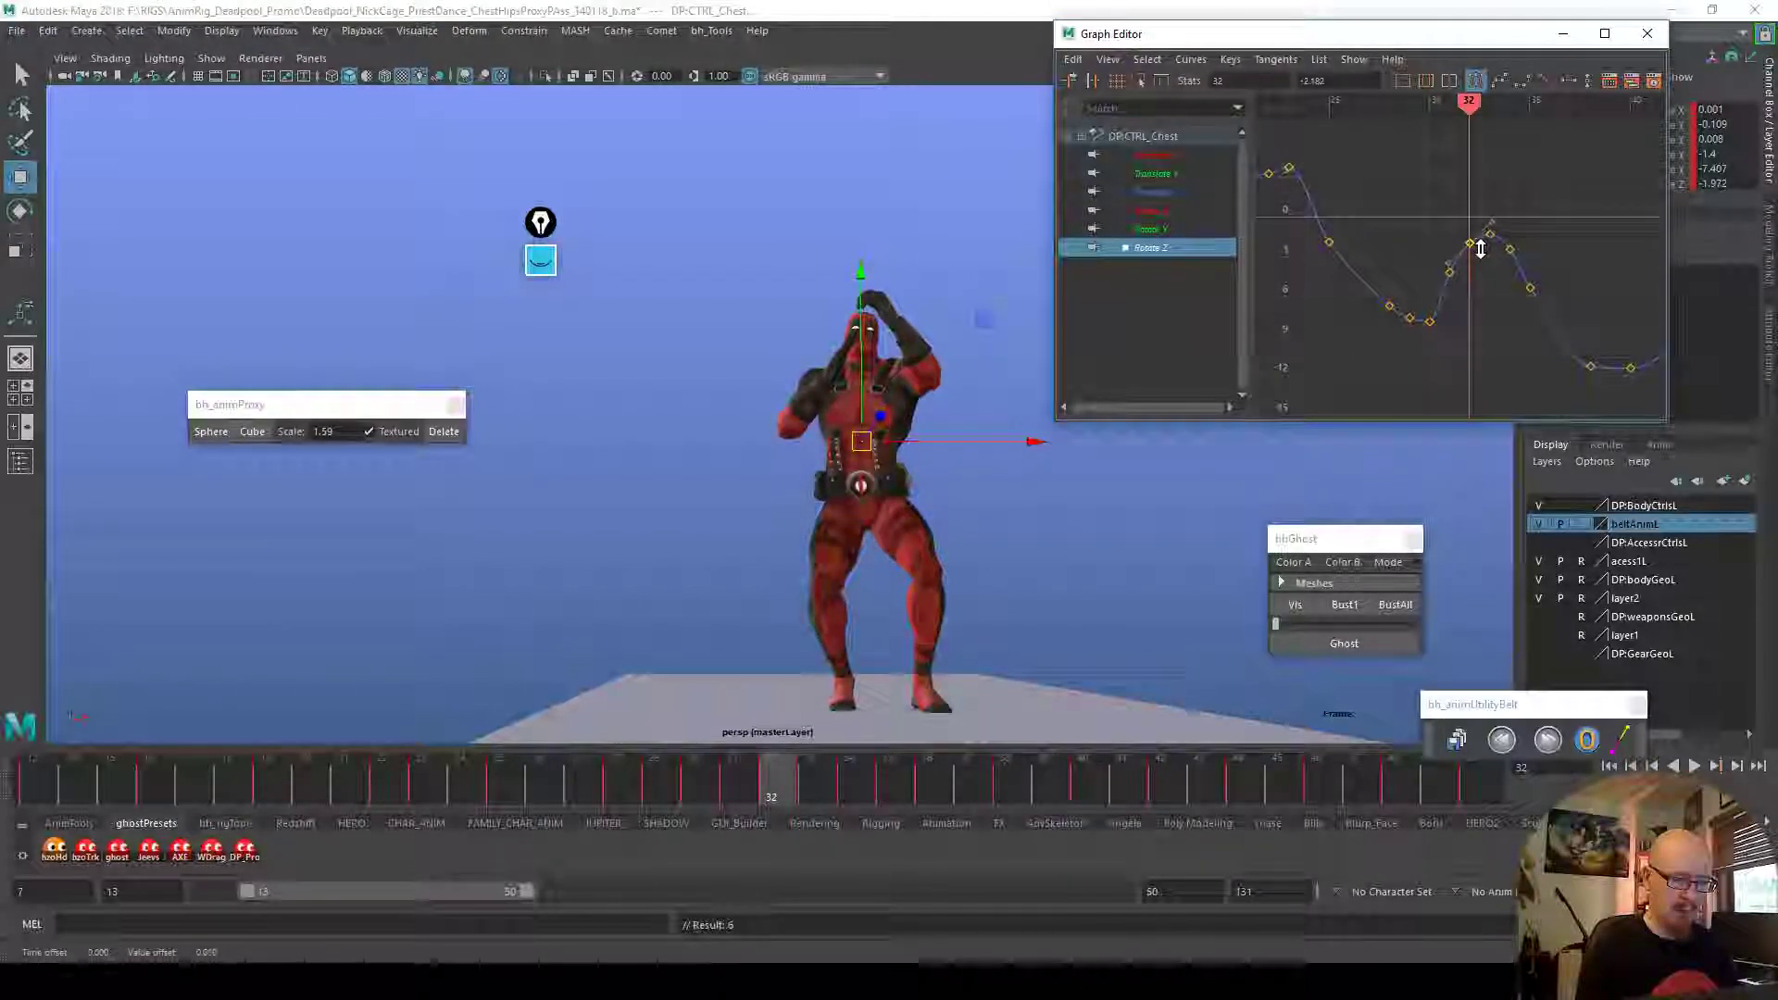
Raise the chest's Rotate Z key at frame 33 slightly and the key at frame 34 to -1.756
click(811, 795)
click(1529, 230)
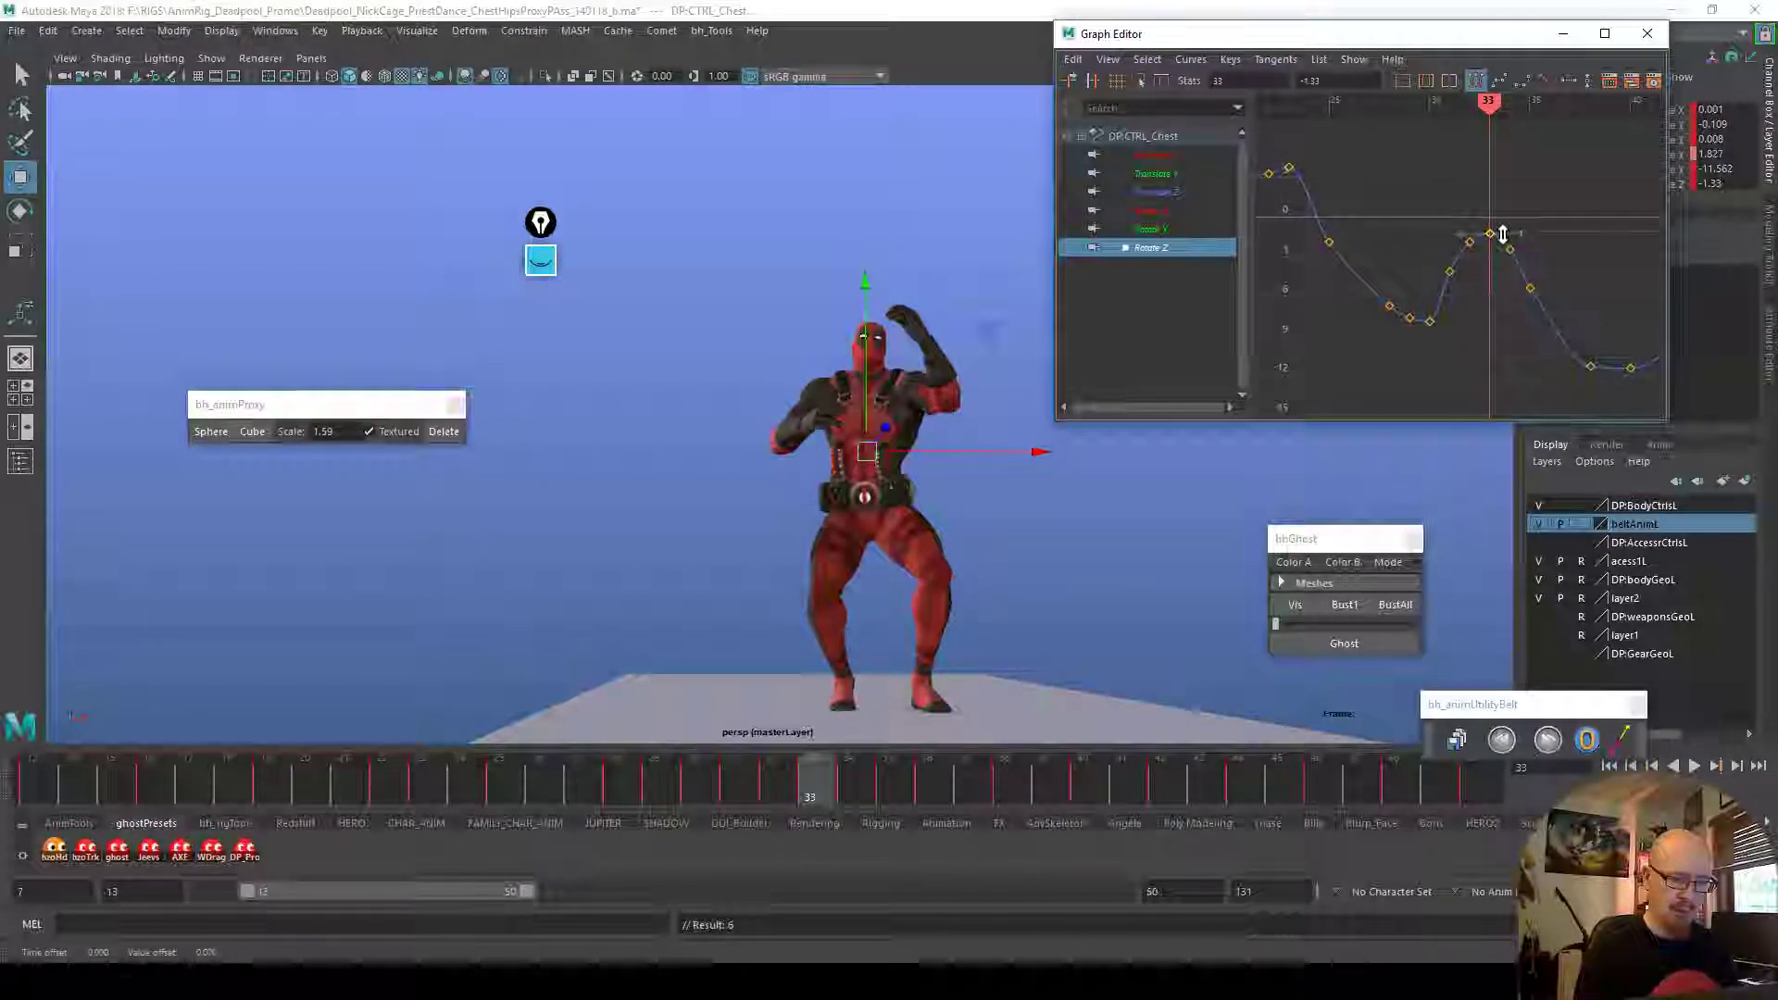
click(849, 782)
click(1548, 237)
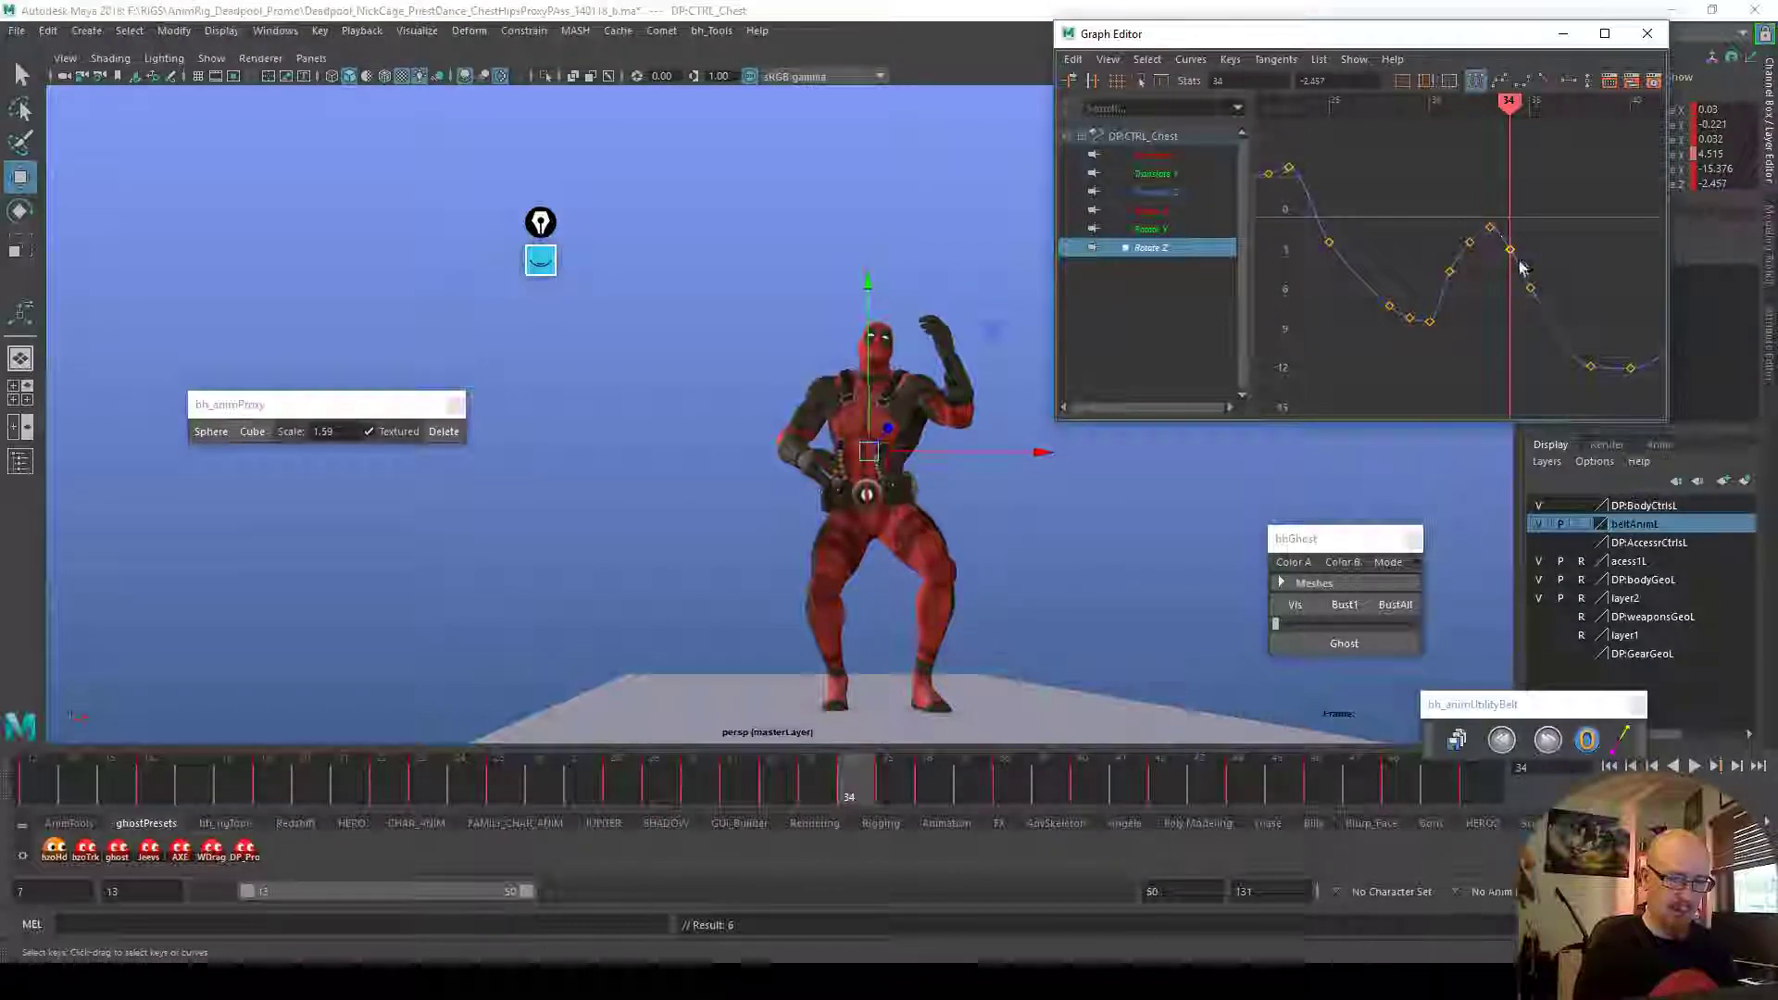
Add a chest Rotate Z key of -8.477 at frame 36, smooth the tangents around it and play back
mouse_move(894, 795)
mouse_down()
mouse_move(1009, 796)
mouse_move(995, 782)
mouse_up()
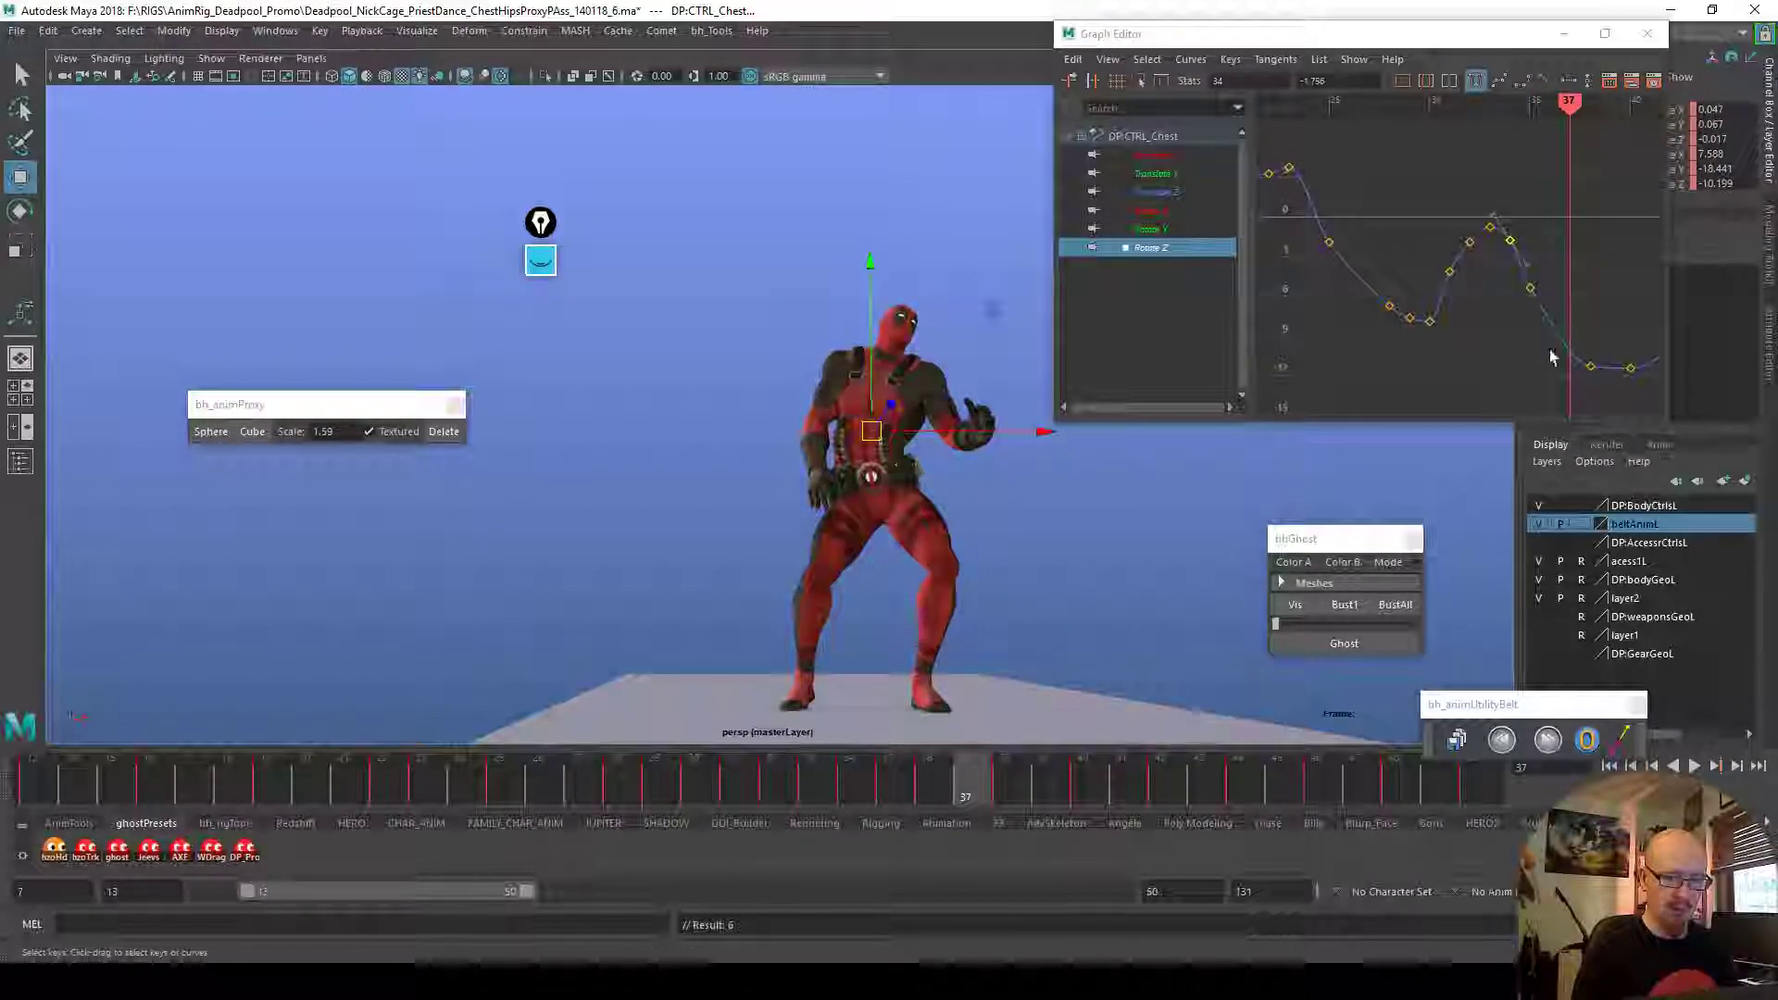
drag(1512, 273, 1551, 328)
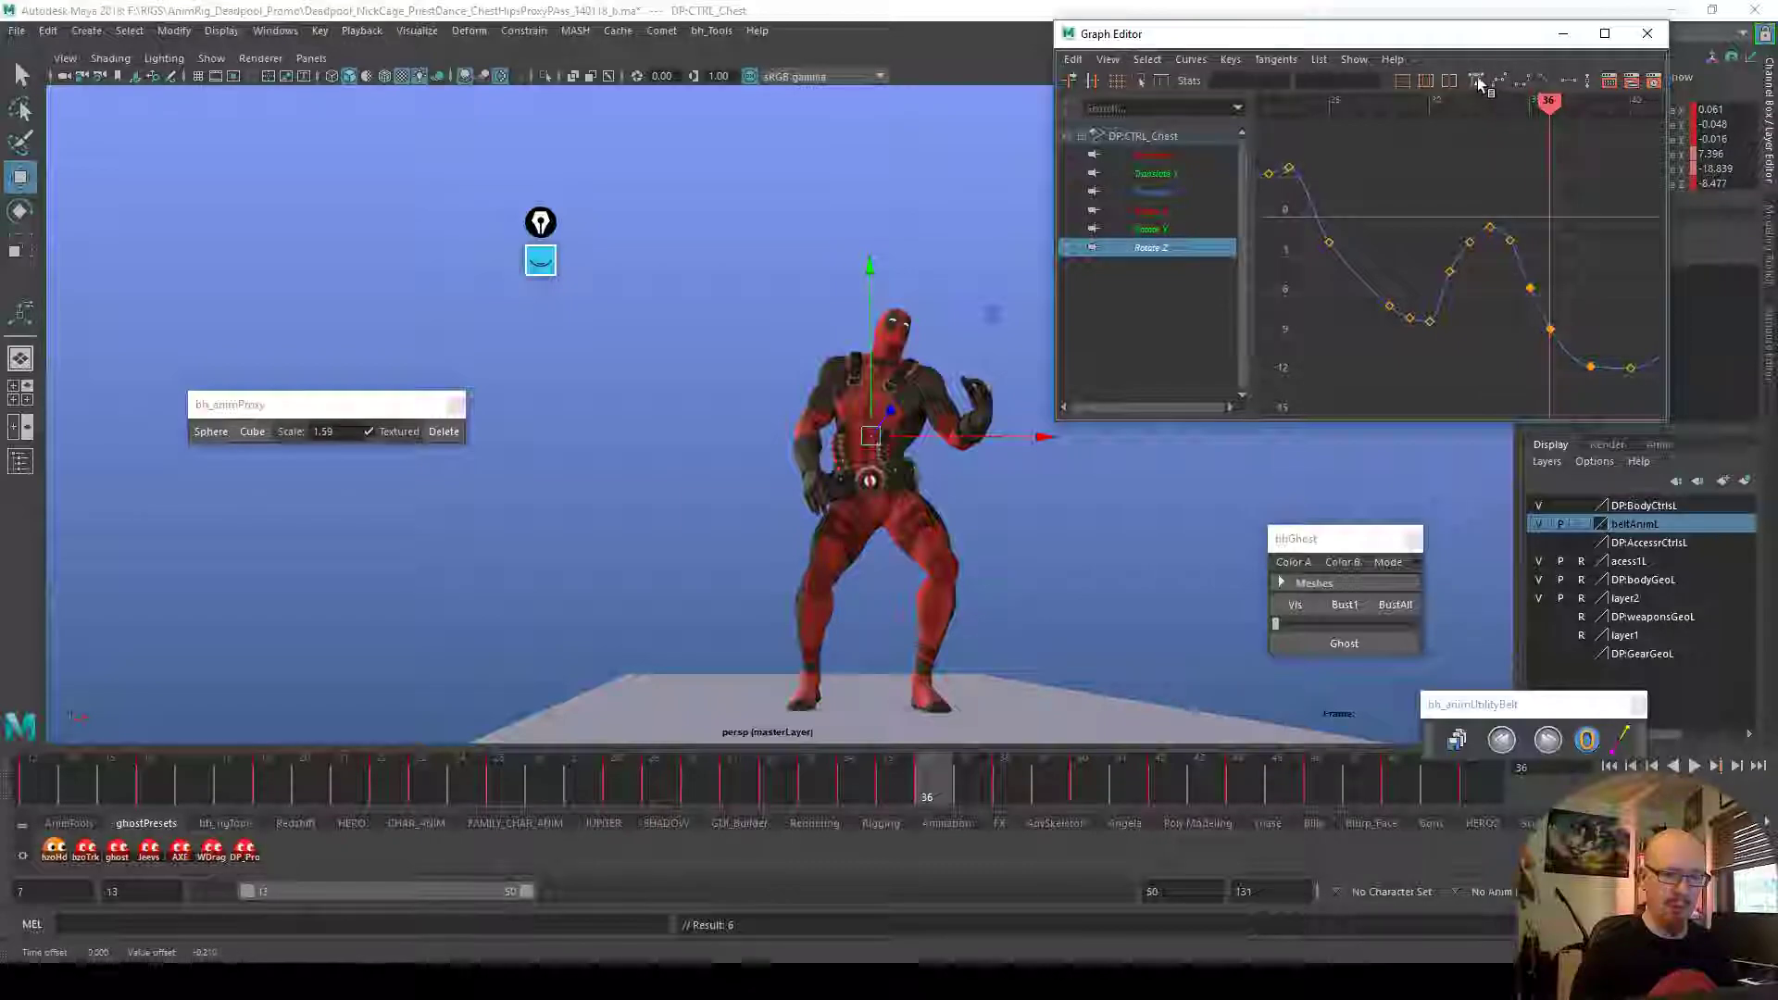
key(alt+v)
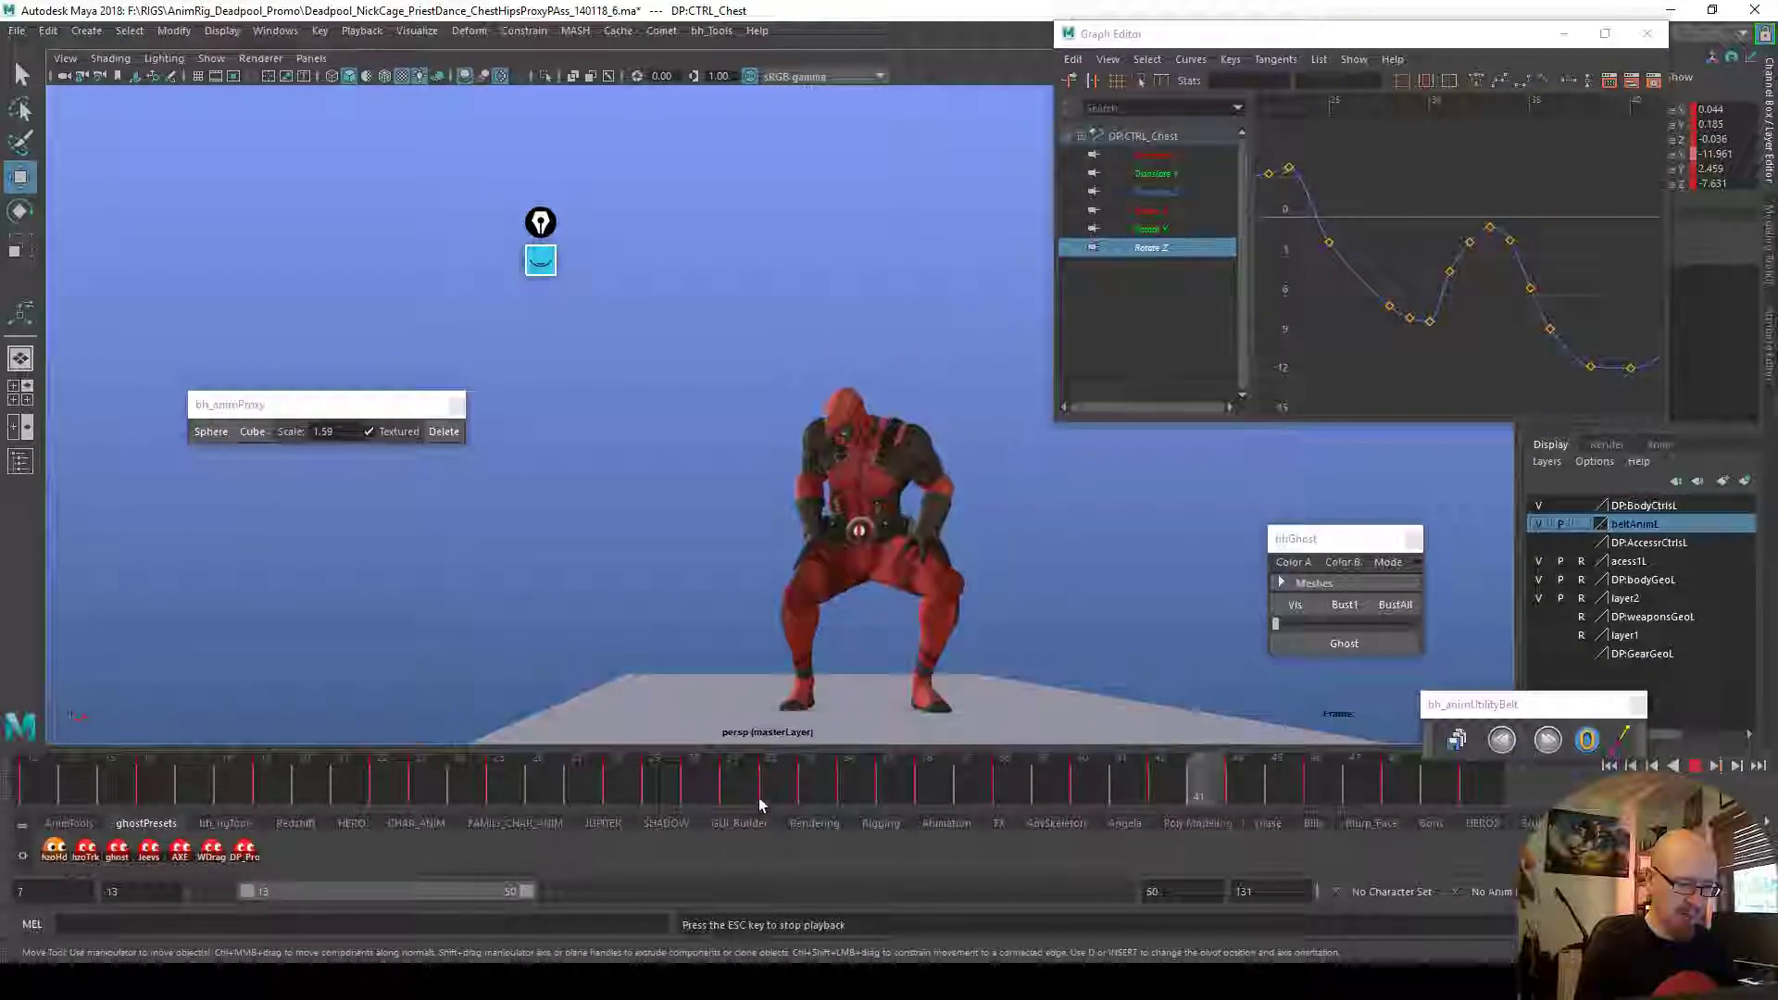
Rotate the chest control at frame 29, viewed from behind, to a Rotate Z of -5.787
alt+drag(905, 699, 1190, 706)
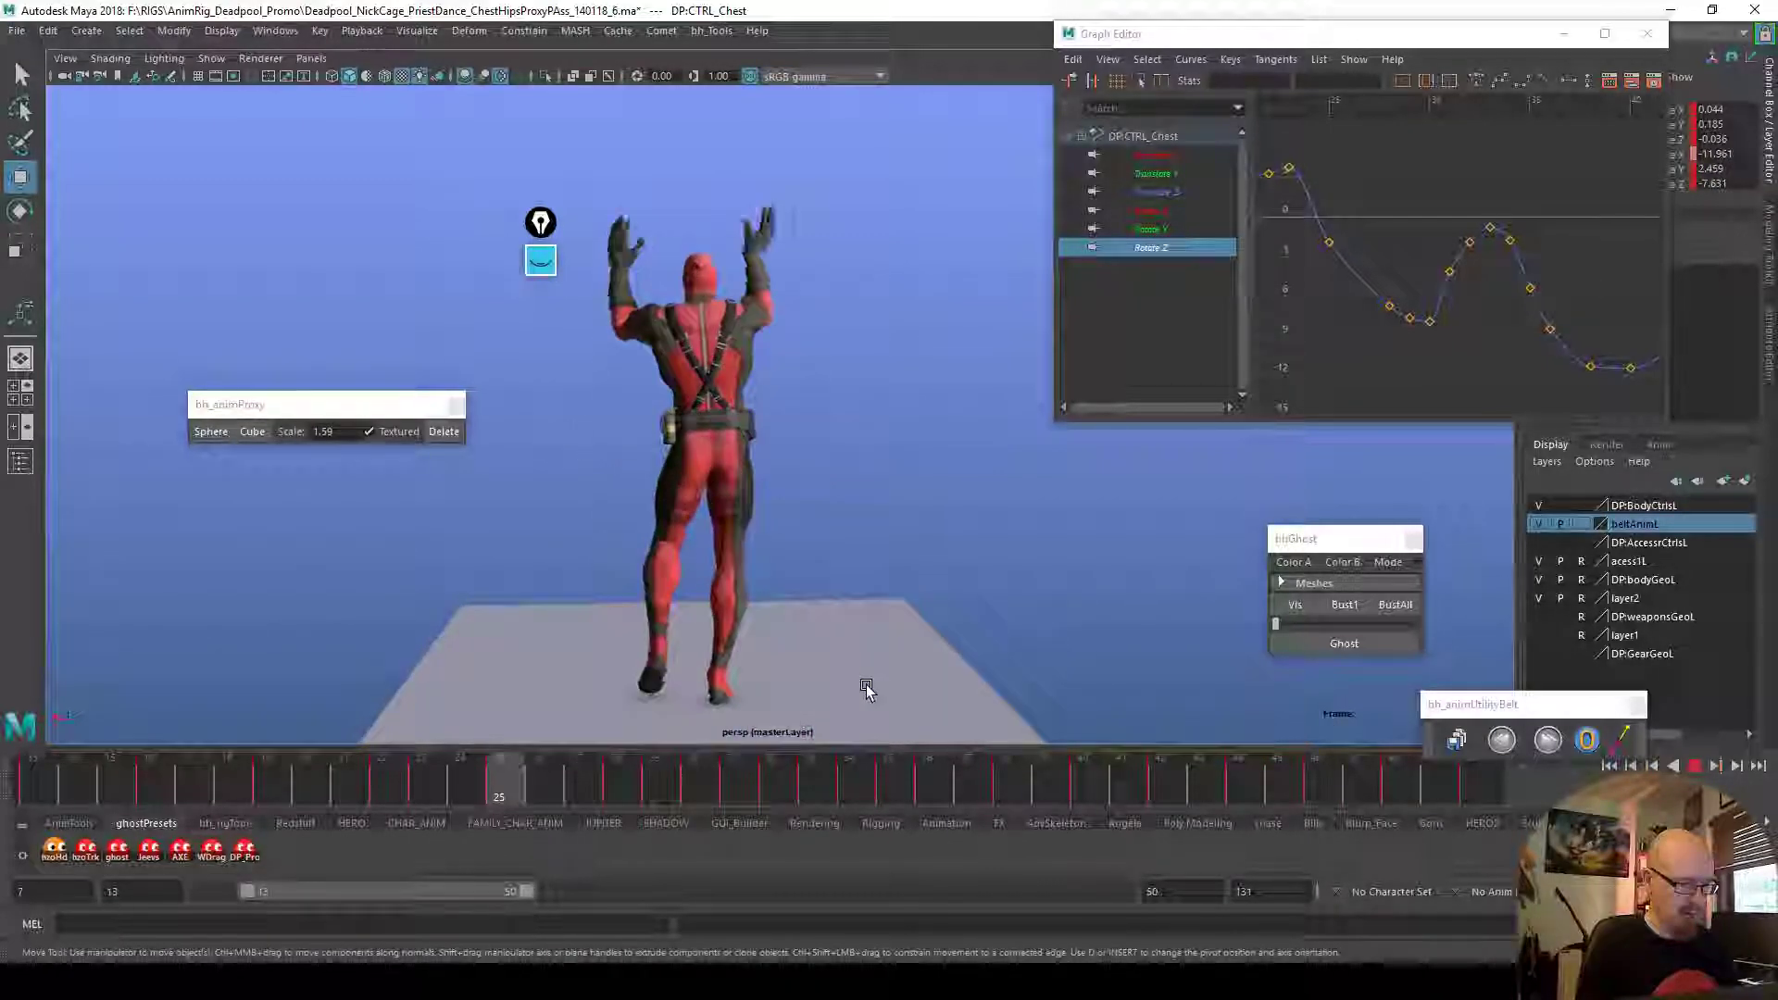
drag(352, 778, 648, 789)
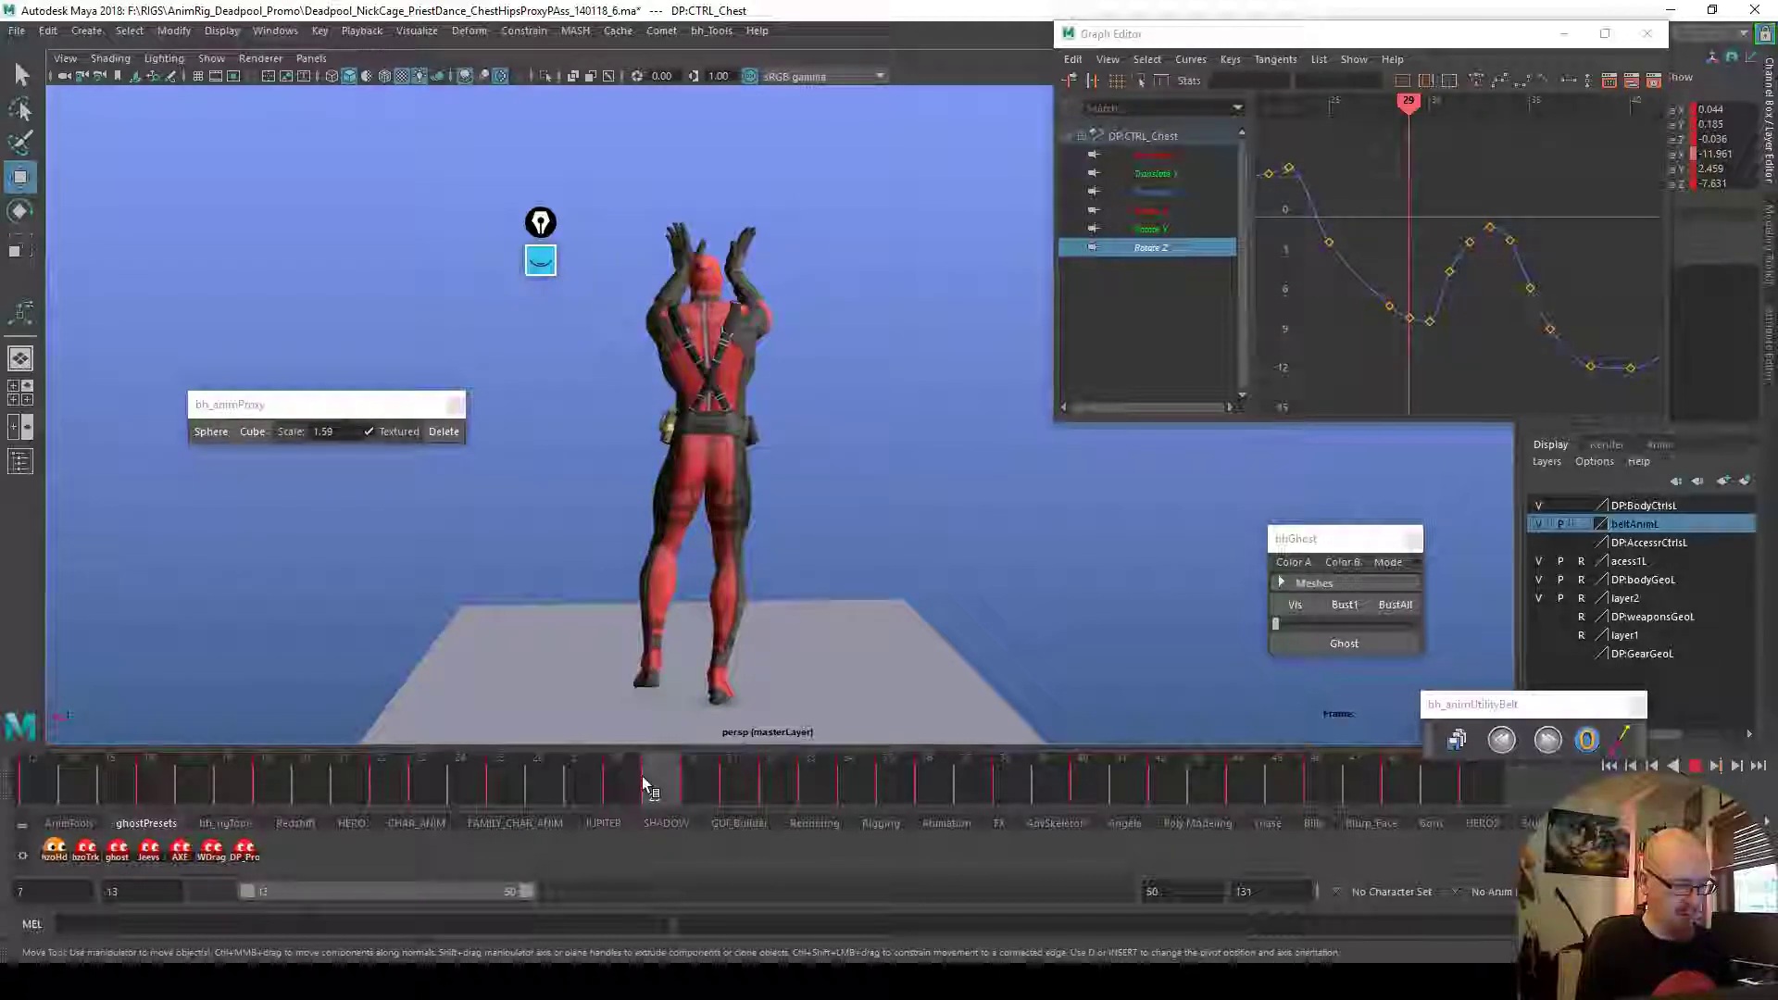
key(e)
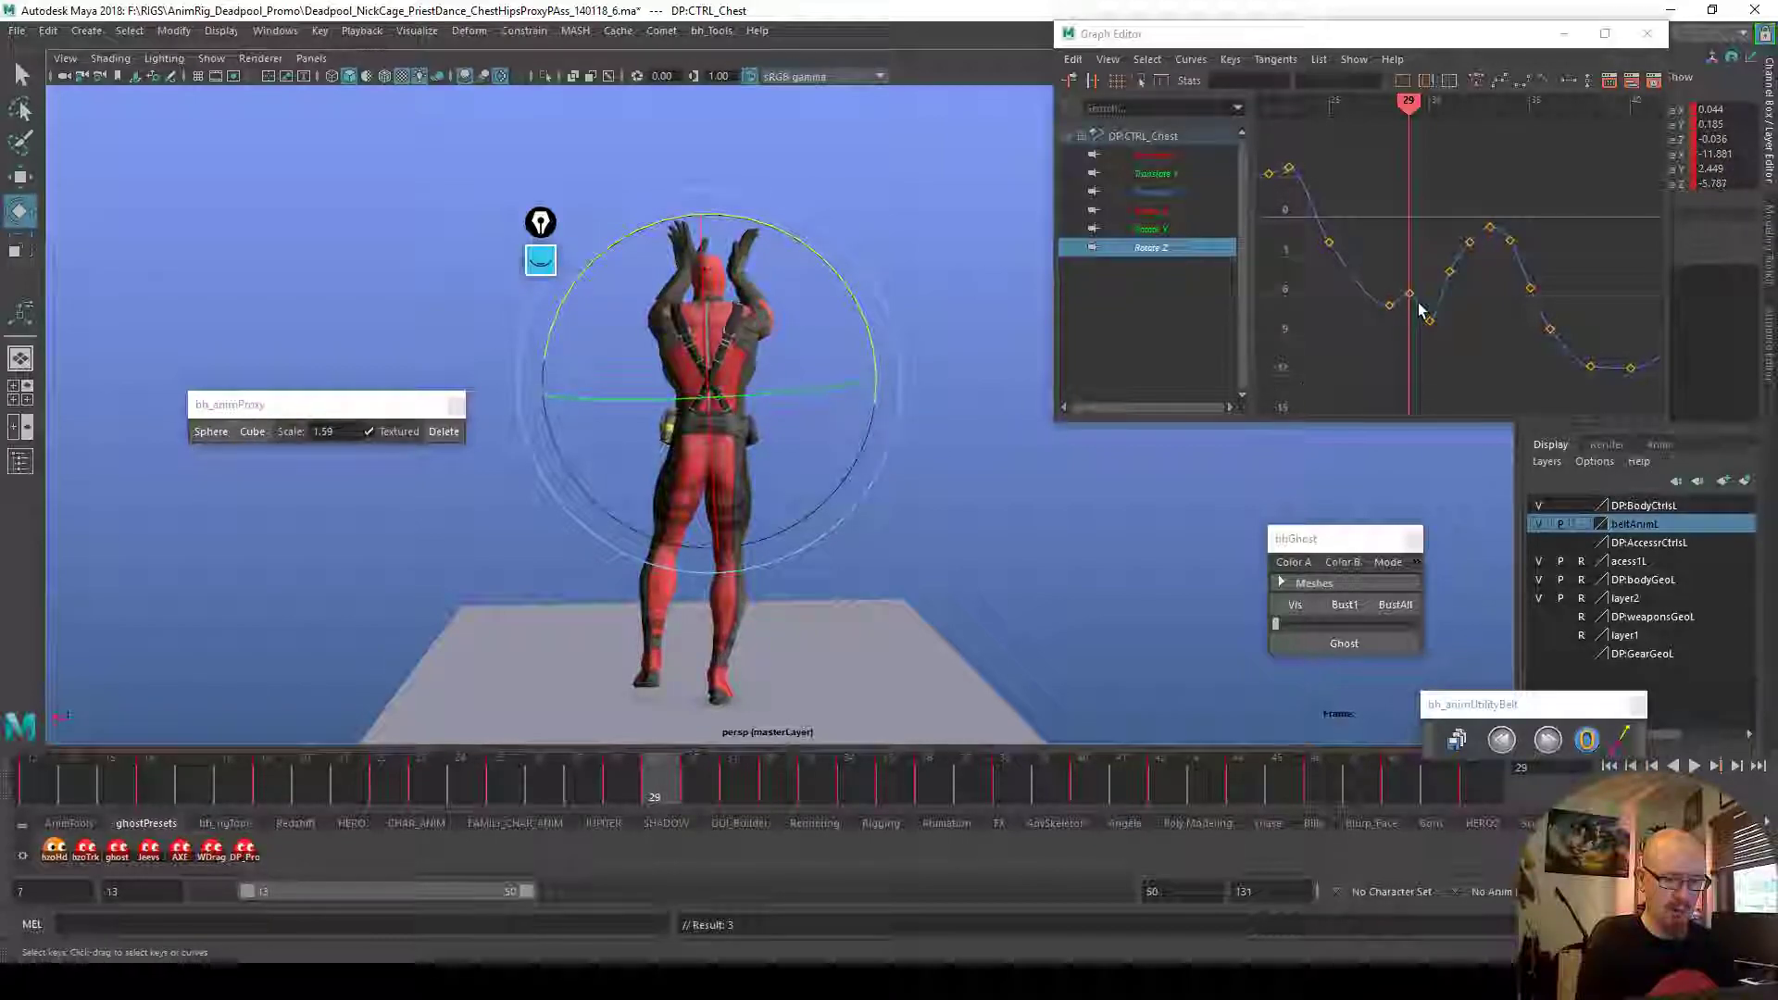
Delete the chest control's Rotate Z keys at frames 30 and 31
mouse_move(652, 789)
mouse_down()
mouse_move(425, 798)
mouse_move(477, 807)
mouse_move(520, 787)
mouse_move(345, 783)
mouse_move(485, 797)
mouse_move(693, 768)
mouse_up()
drag(1419, 312, 1445, 344)
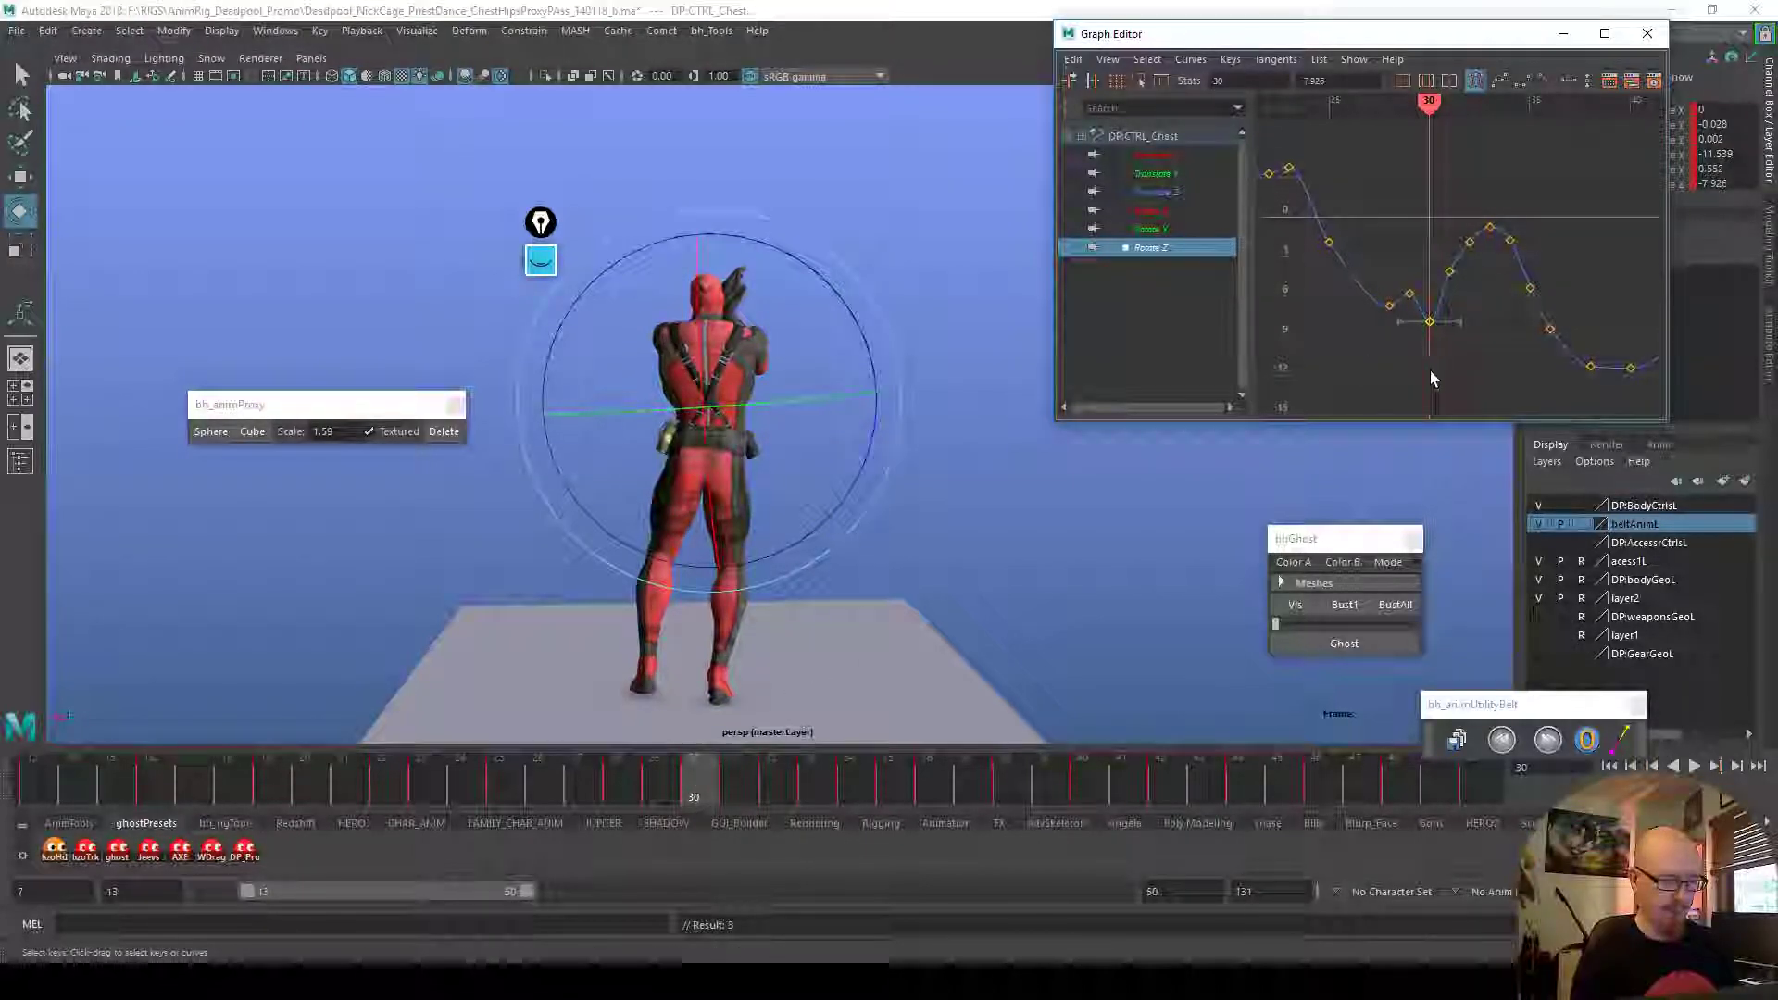
key(Delete)
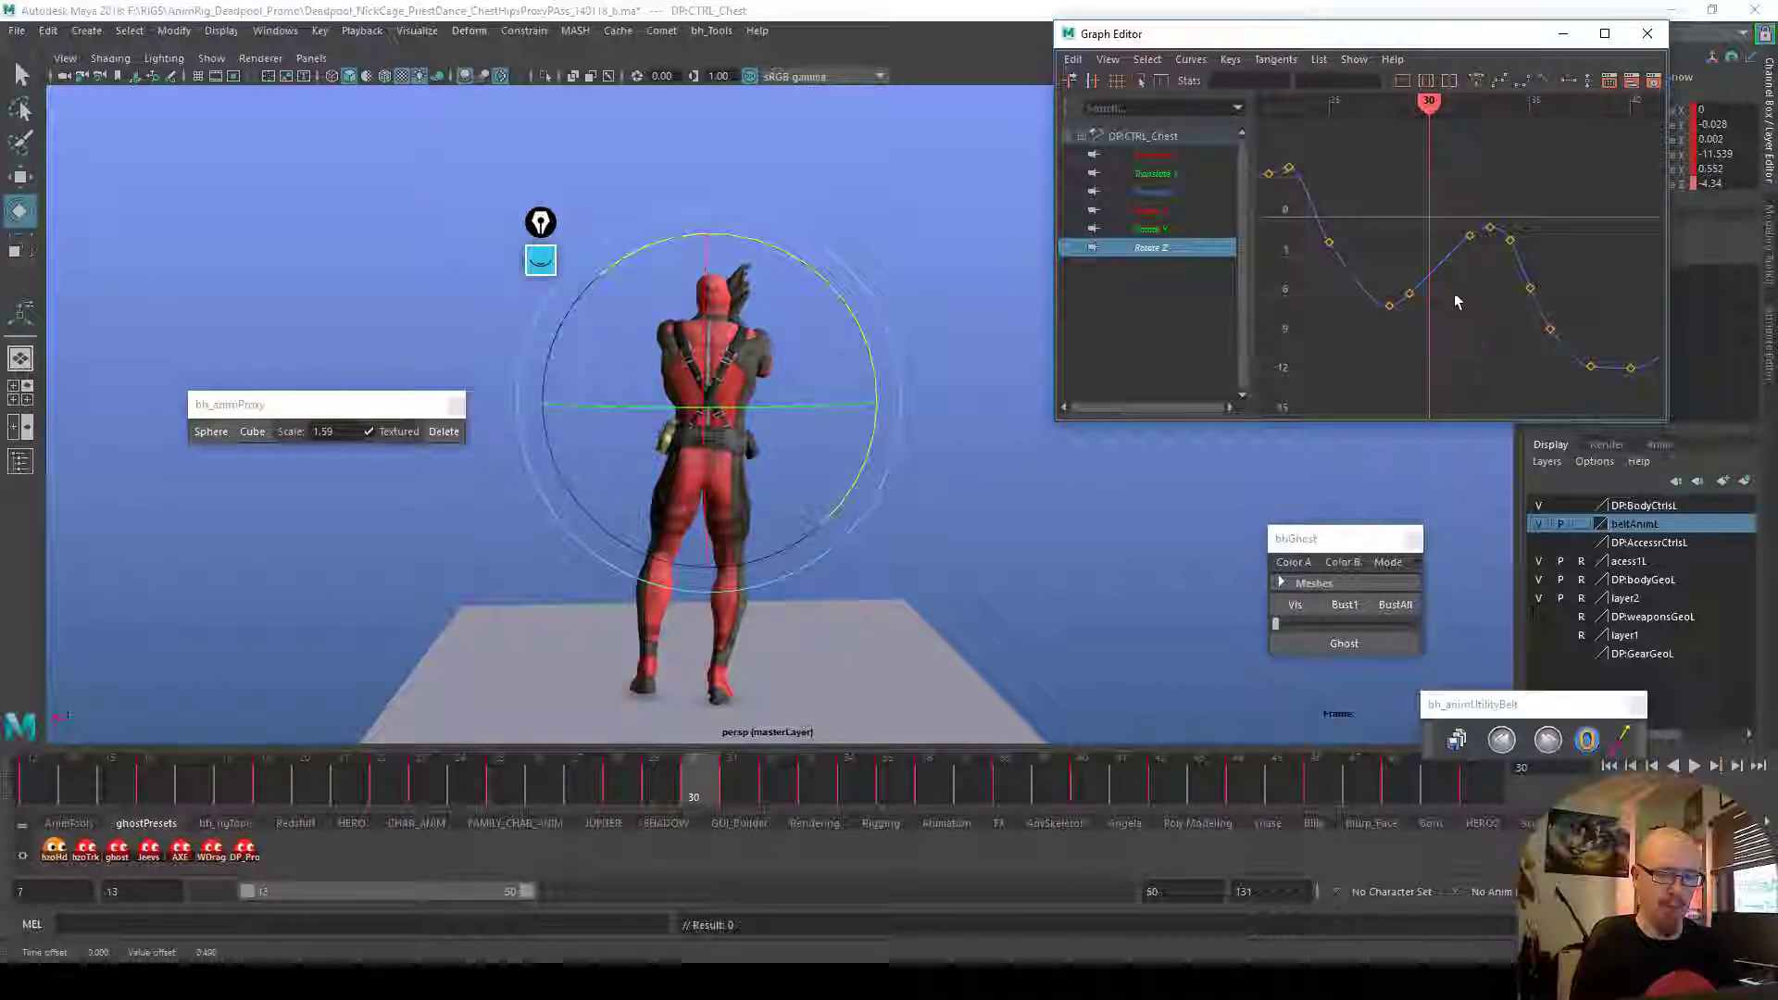
Play the animation back through ShotCam and lower the chest's Rotate Z key at frame 36 to -9.107
key(alt+v)
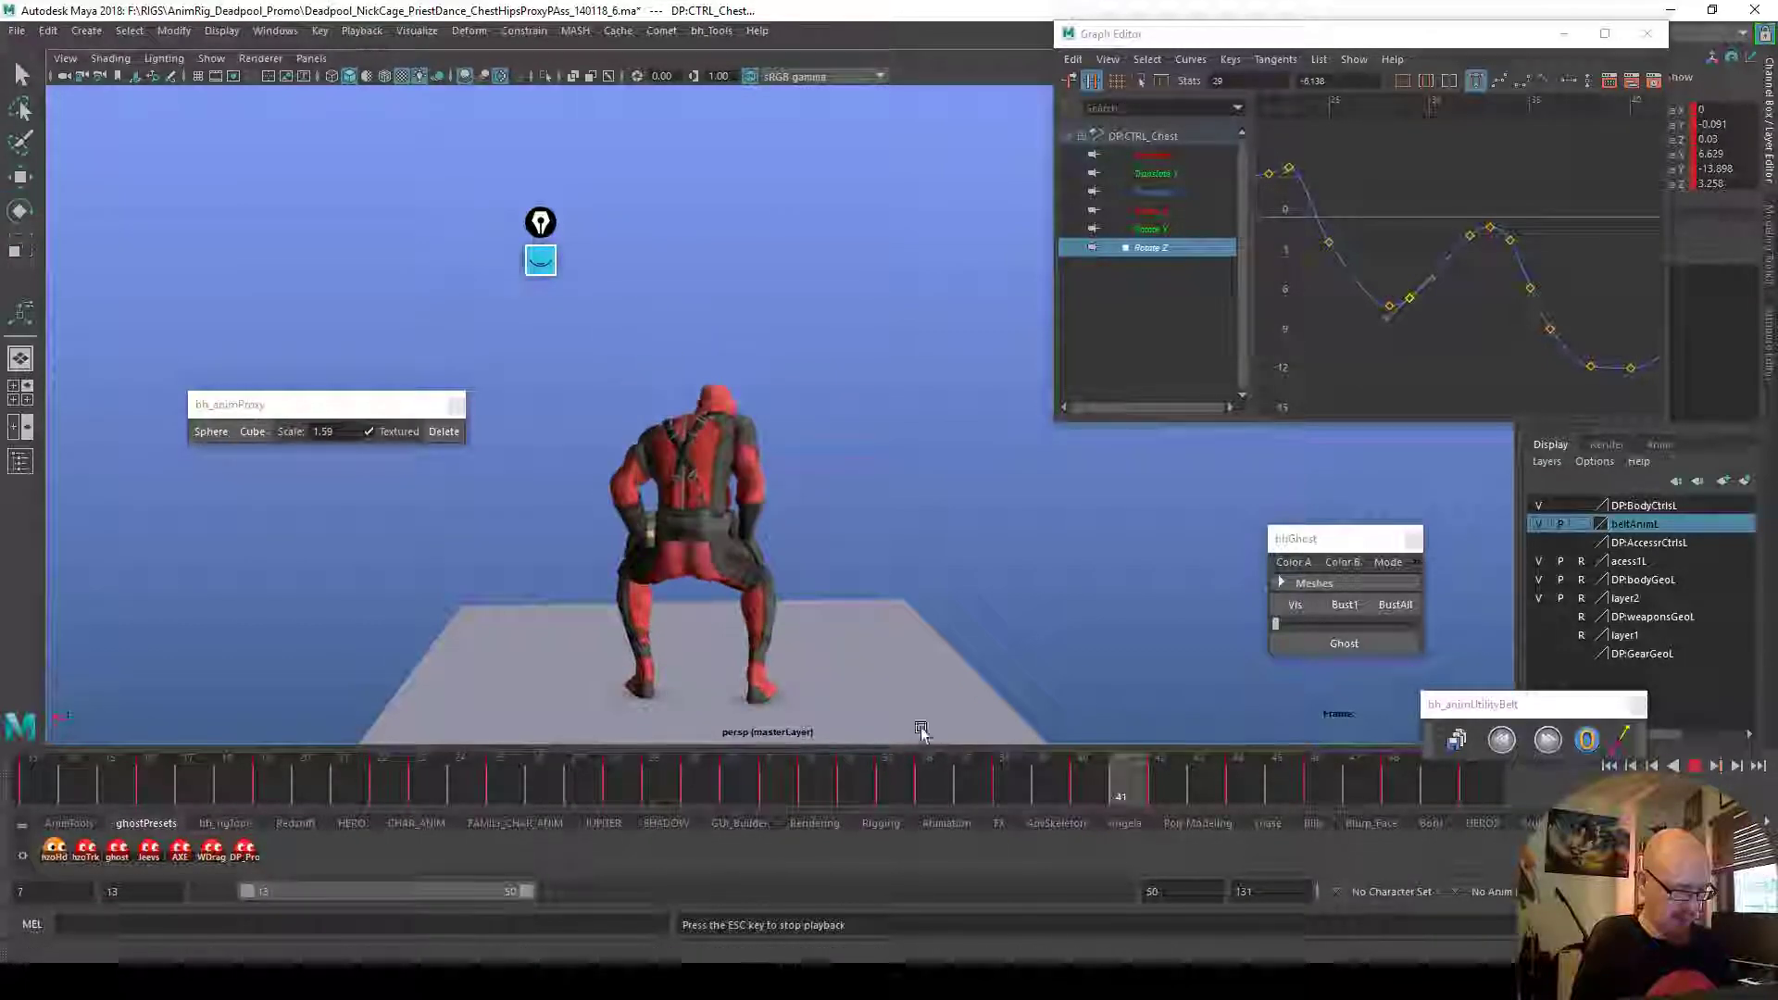
key(c)
key(c)
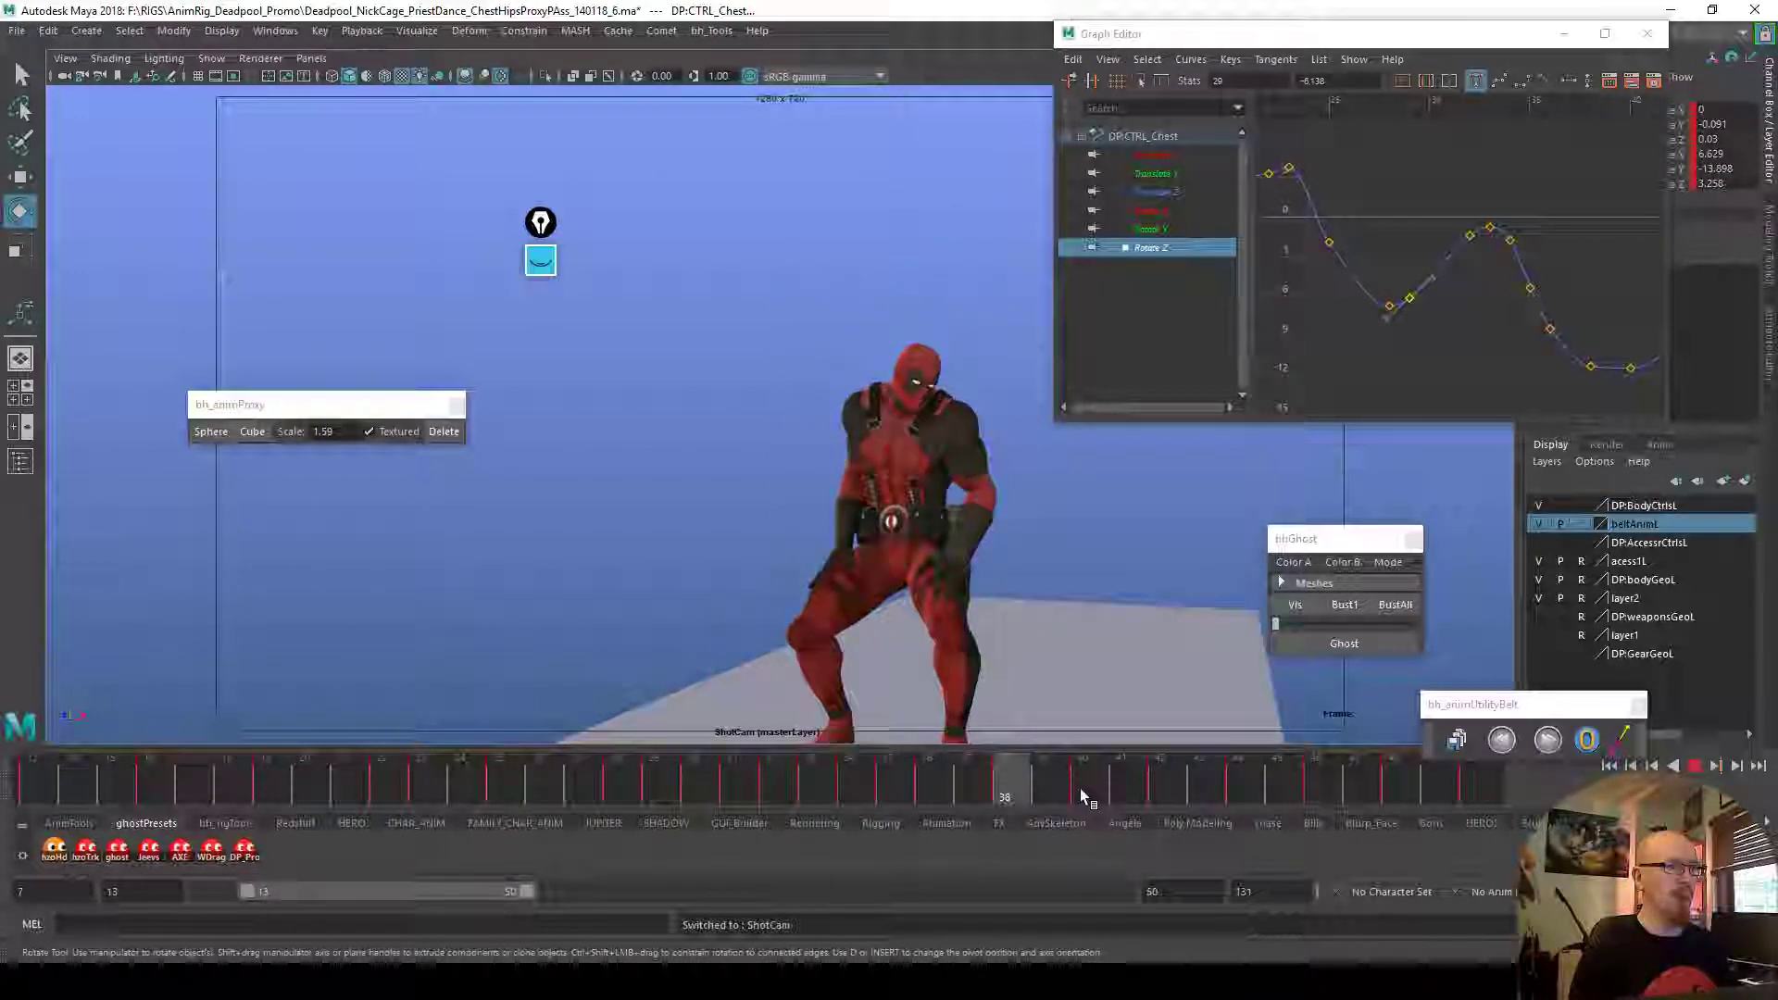
mouse_move(1080, 792)
mouse_down()
mouse_move(615, 792)
mouse_move(926, 792)
mouse_up()
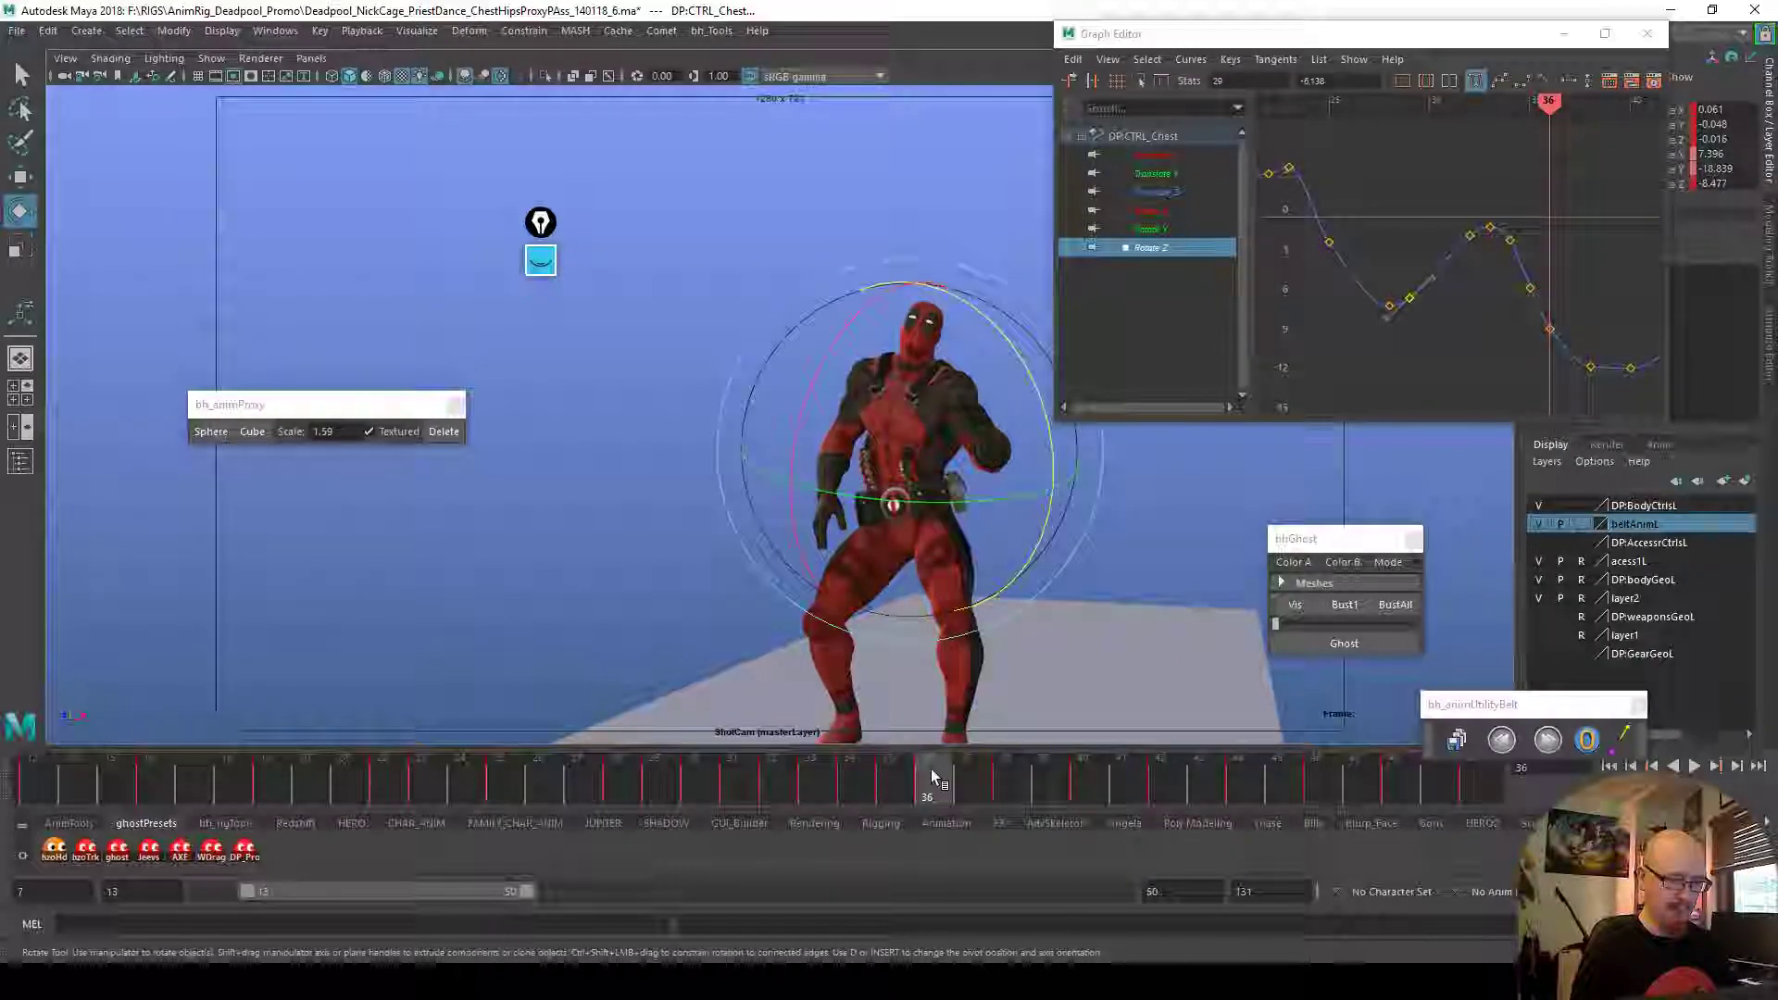
drag(1532, 307, 1564, 349)
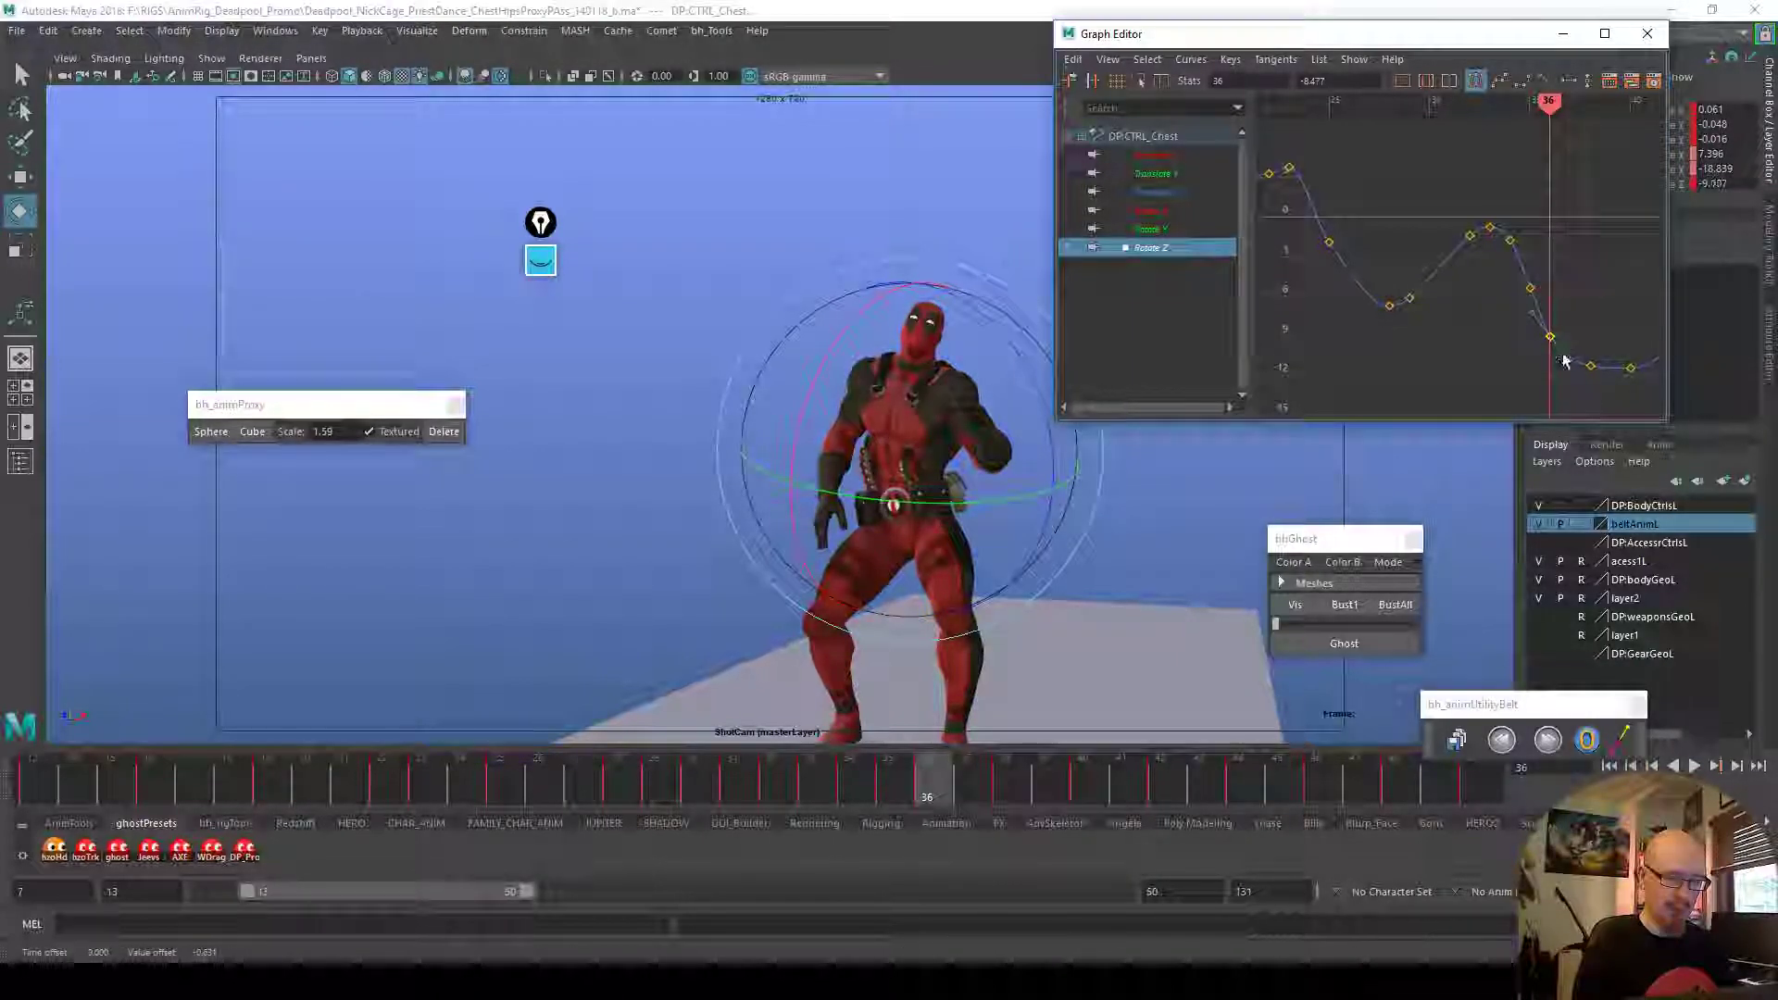
Lower the chest's Rotate Z key at frame 40 to -12.291
click(1004, 804)
mouse_move(1010, 802)
mouse_down()
mouse_move(938, 783)
mouse_move(998, 786)
mouse_move(982, 781)
mouse_move(814, 787)
mouse_move(1085, 786)
mouse_up()
alt+middle_drag(1526, 402, 1432, 399)
drag(1524, 361, 1556, 382)
shift+middle_drag(1557, 382, 1557, 385)
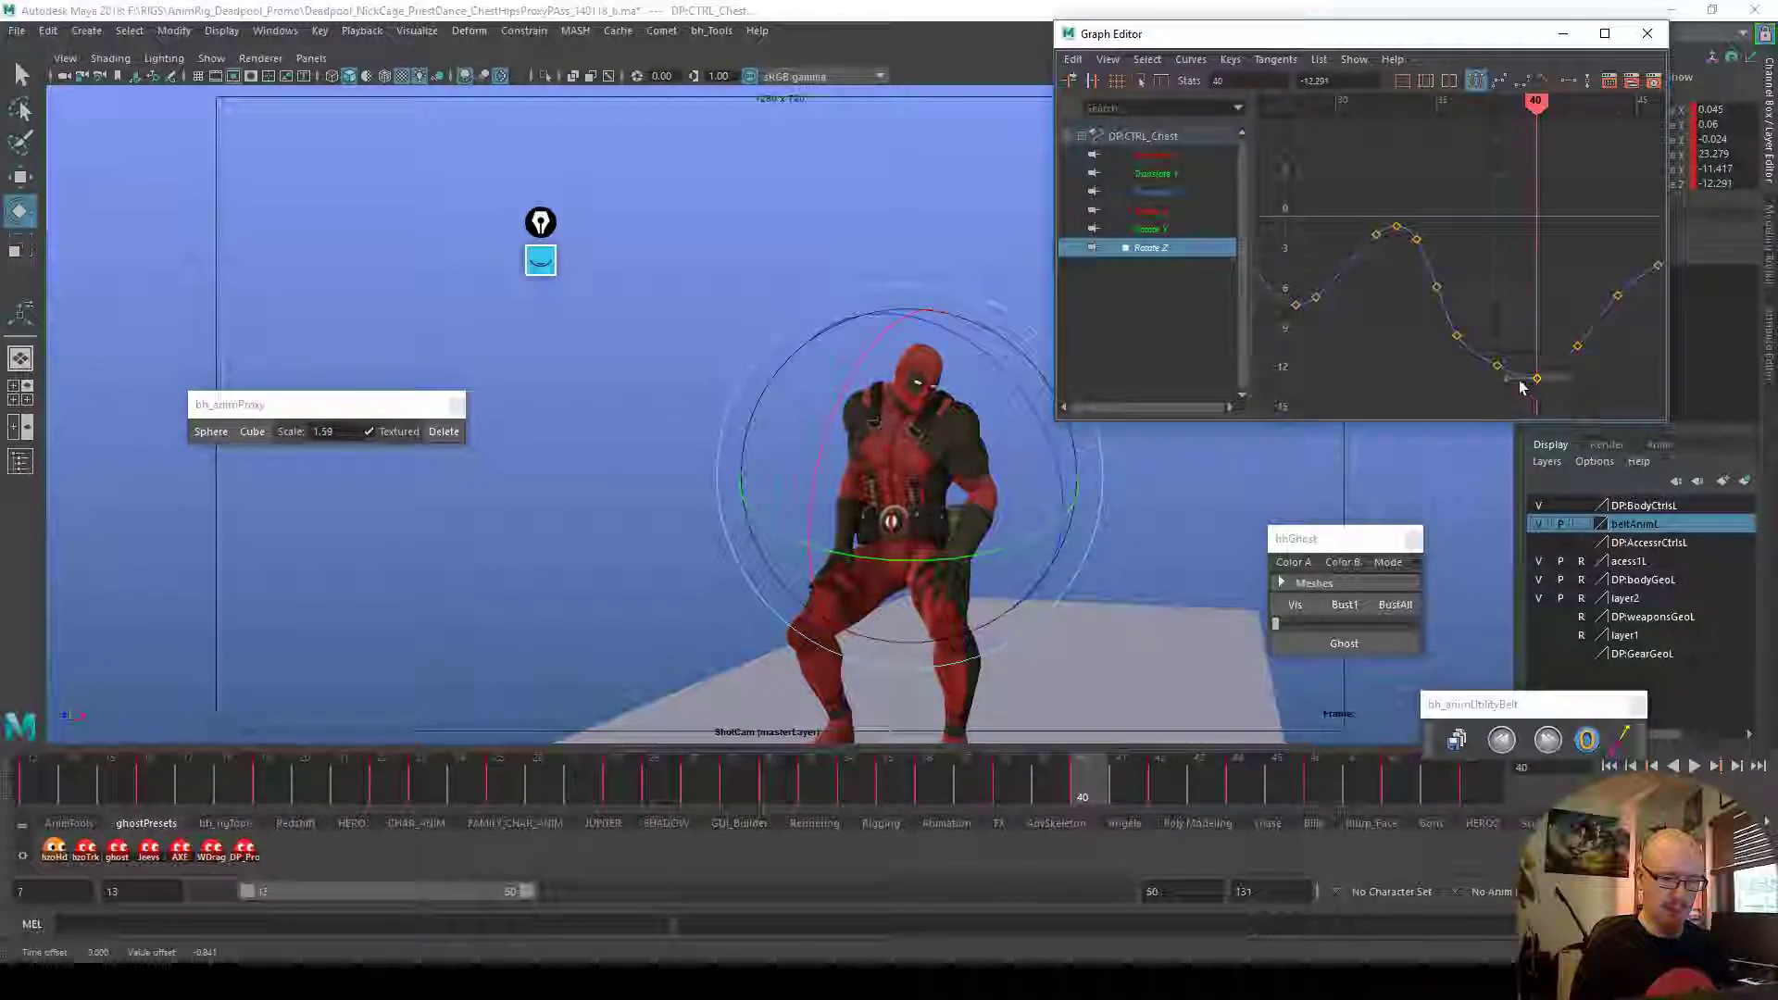
Lower the chest's Rotate Z key at frame 42 to about -11.2
drag(1111, 782, 1160, 783)
drag(1568, 324, 1590, 367)
shift+middle_drag(1590, 369, 1598, 370)
Lower the chest's Rotate Z key at frame 38 slightly and delete the key at frame 35
drag(1428, 330, 1456, 370)
shift+middle_drag(1457, 369, 1457, 364)
drag(1404, 279, 1445, 317)
key(Delete)
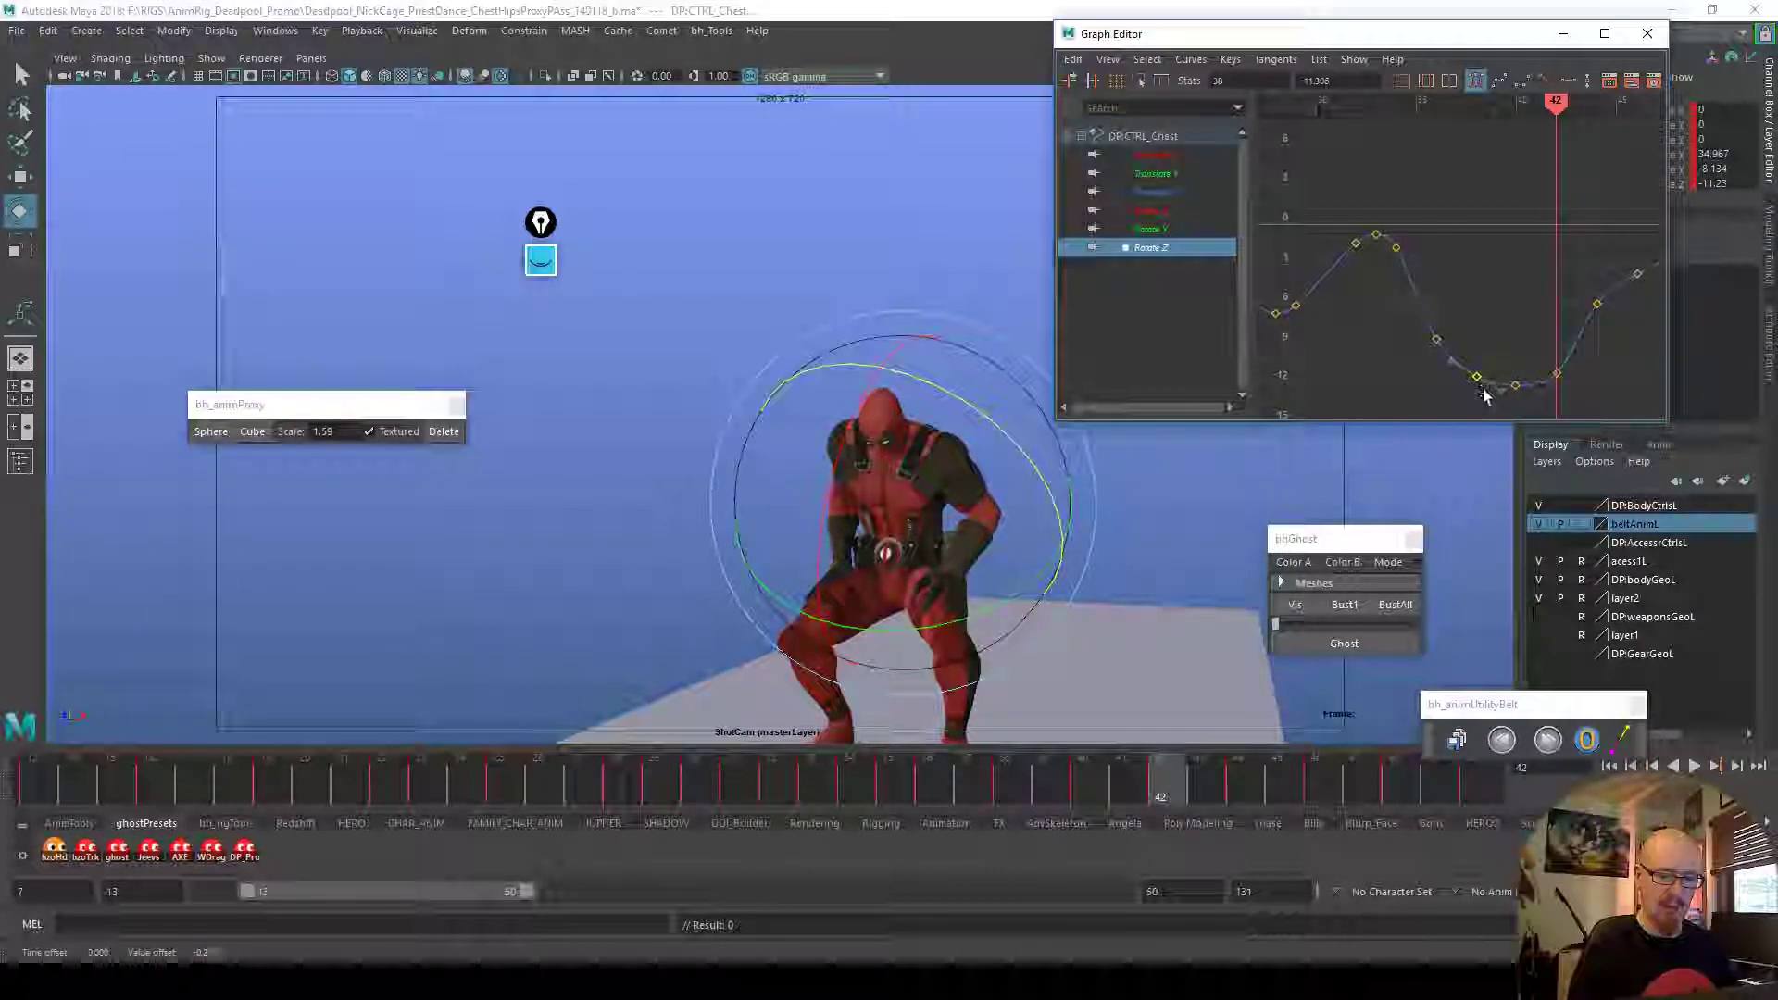
Play back the chest animation and check it through ShotCam, persp and Mirrored_ShotCam
key(alt+v)
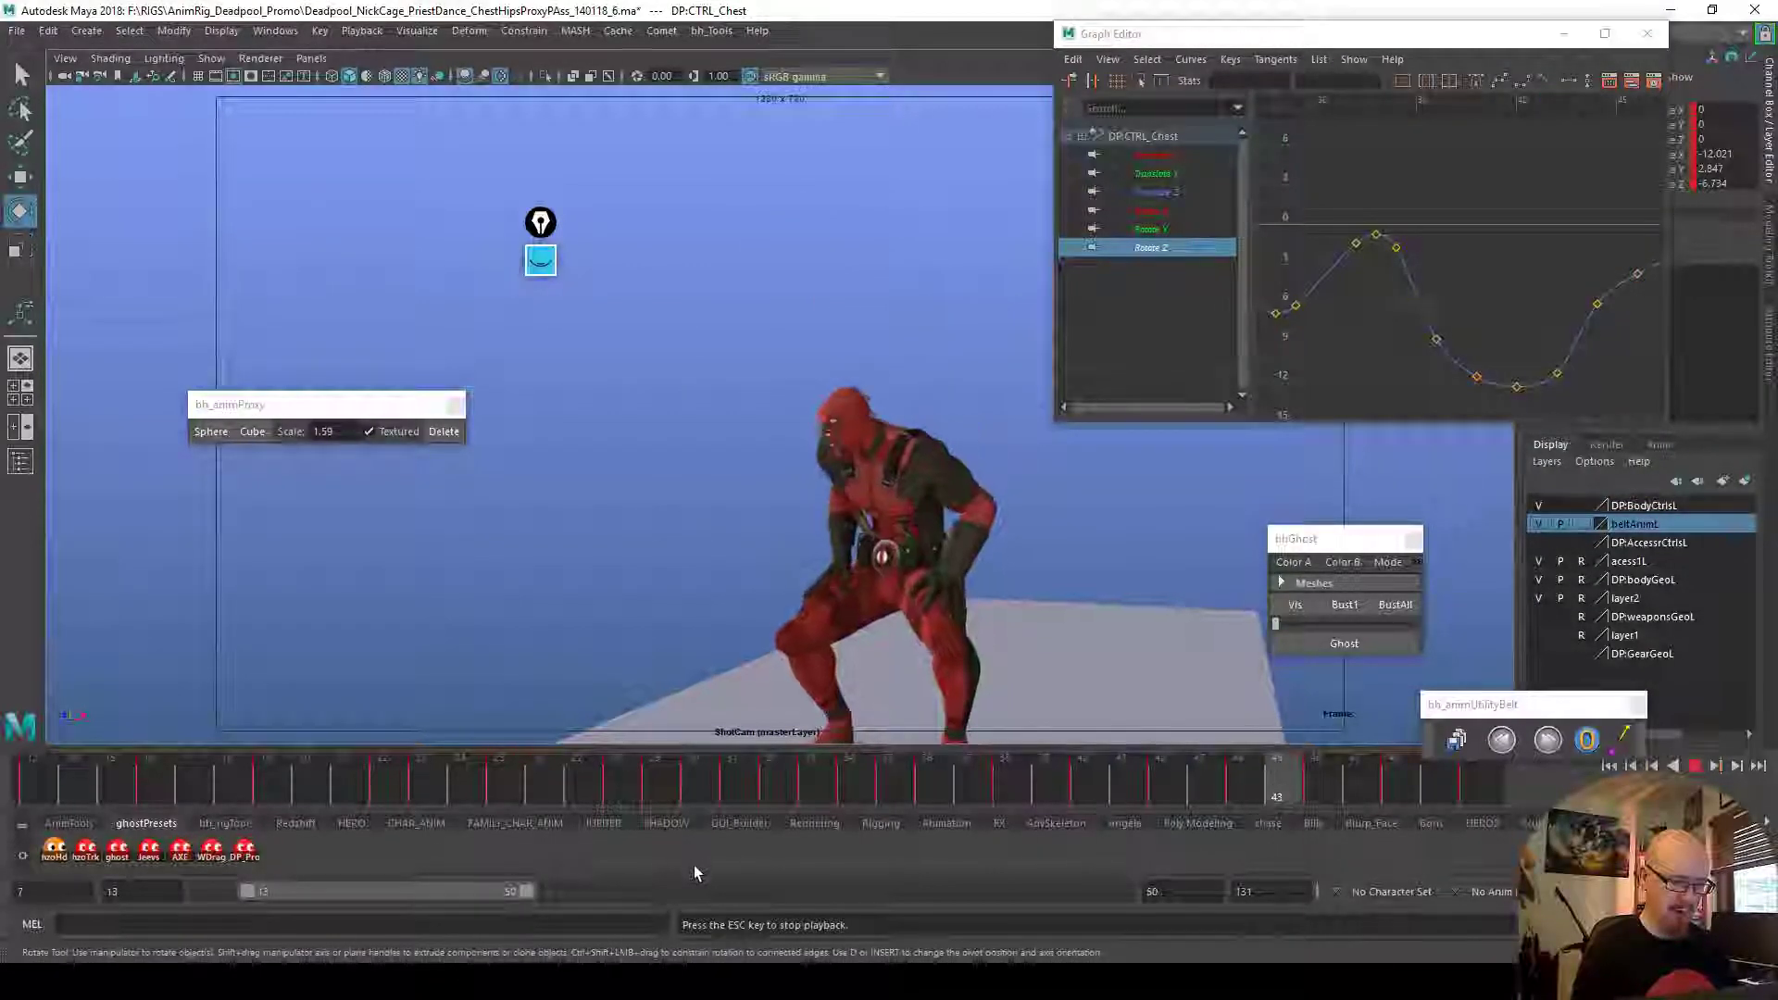
key(c)
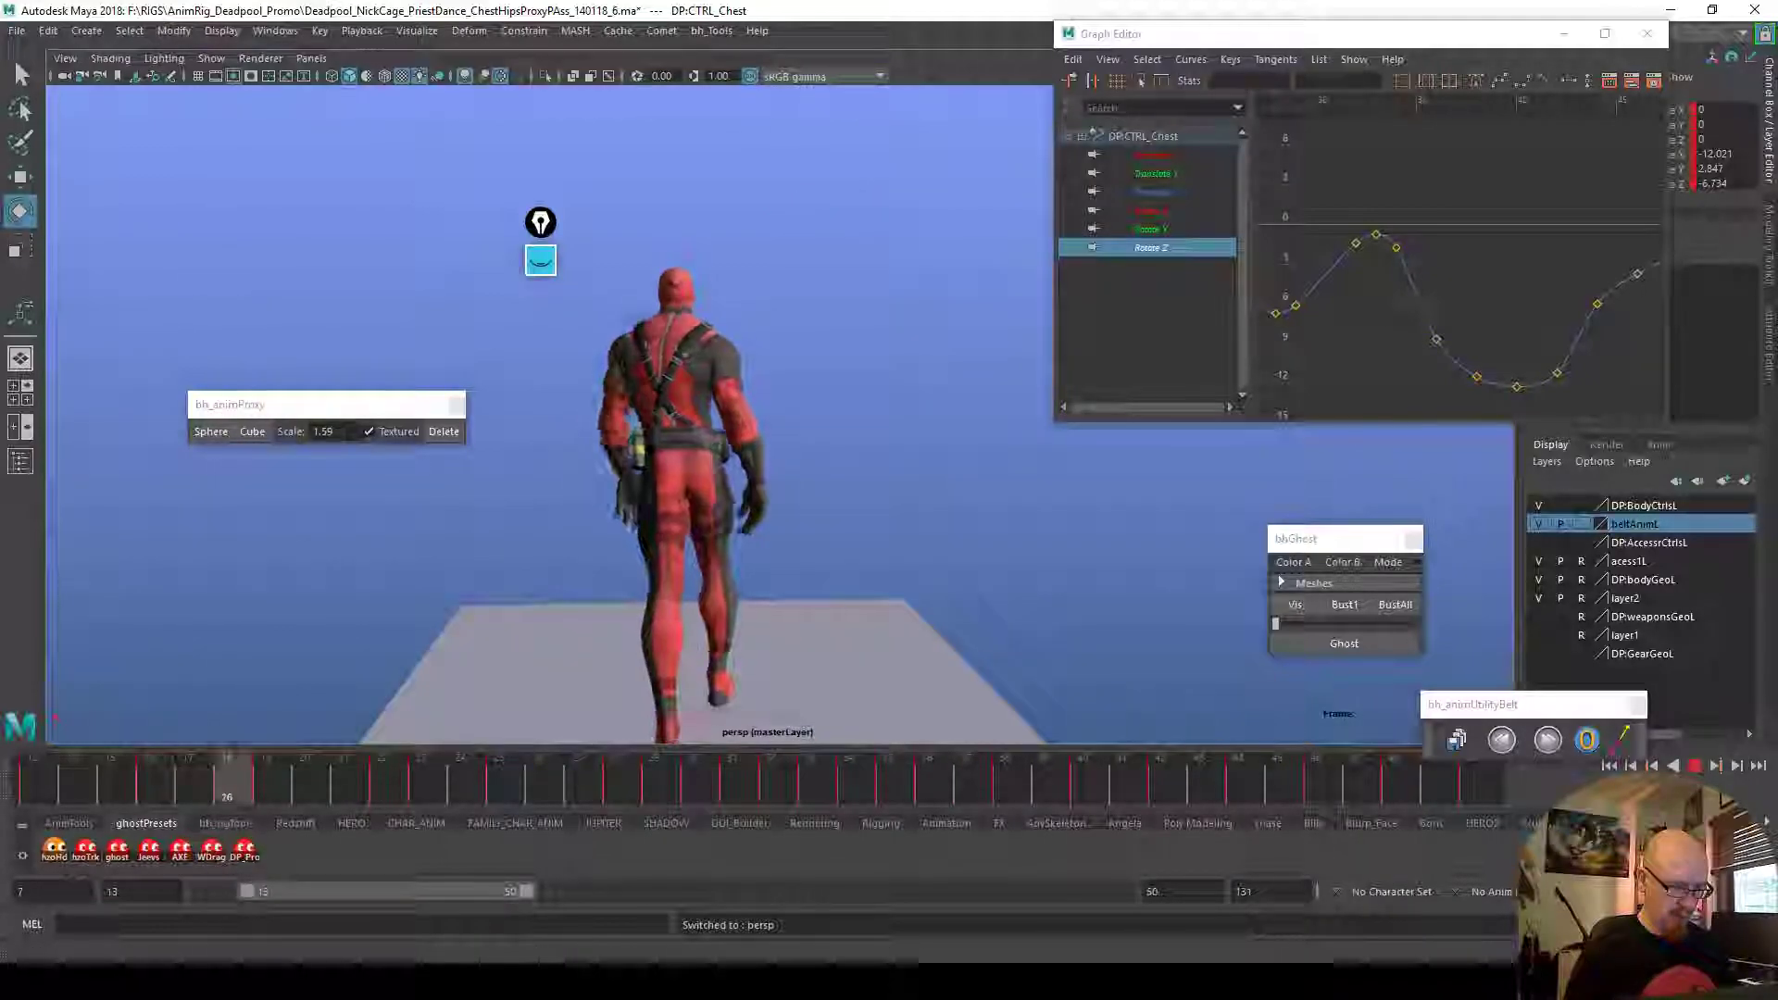
key(c)
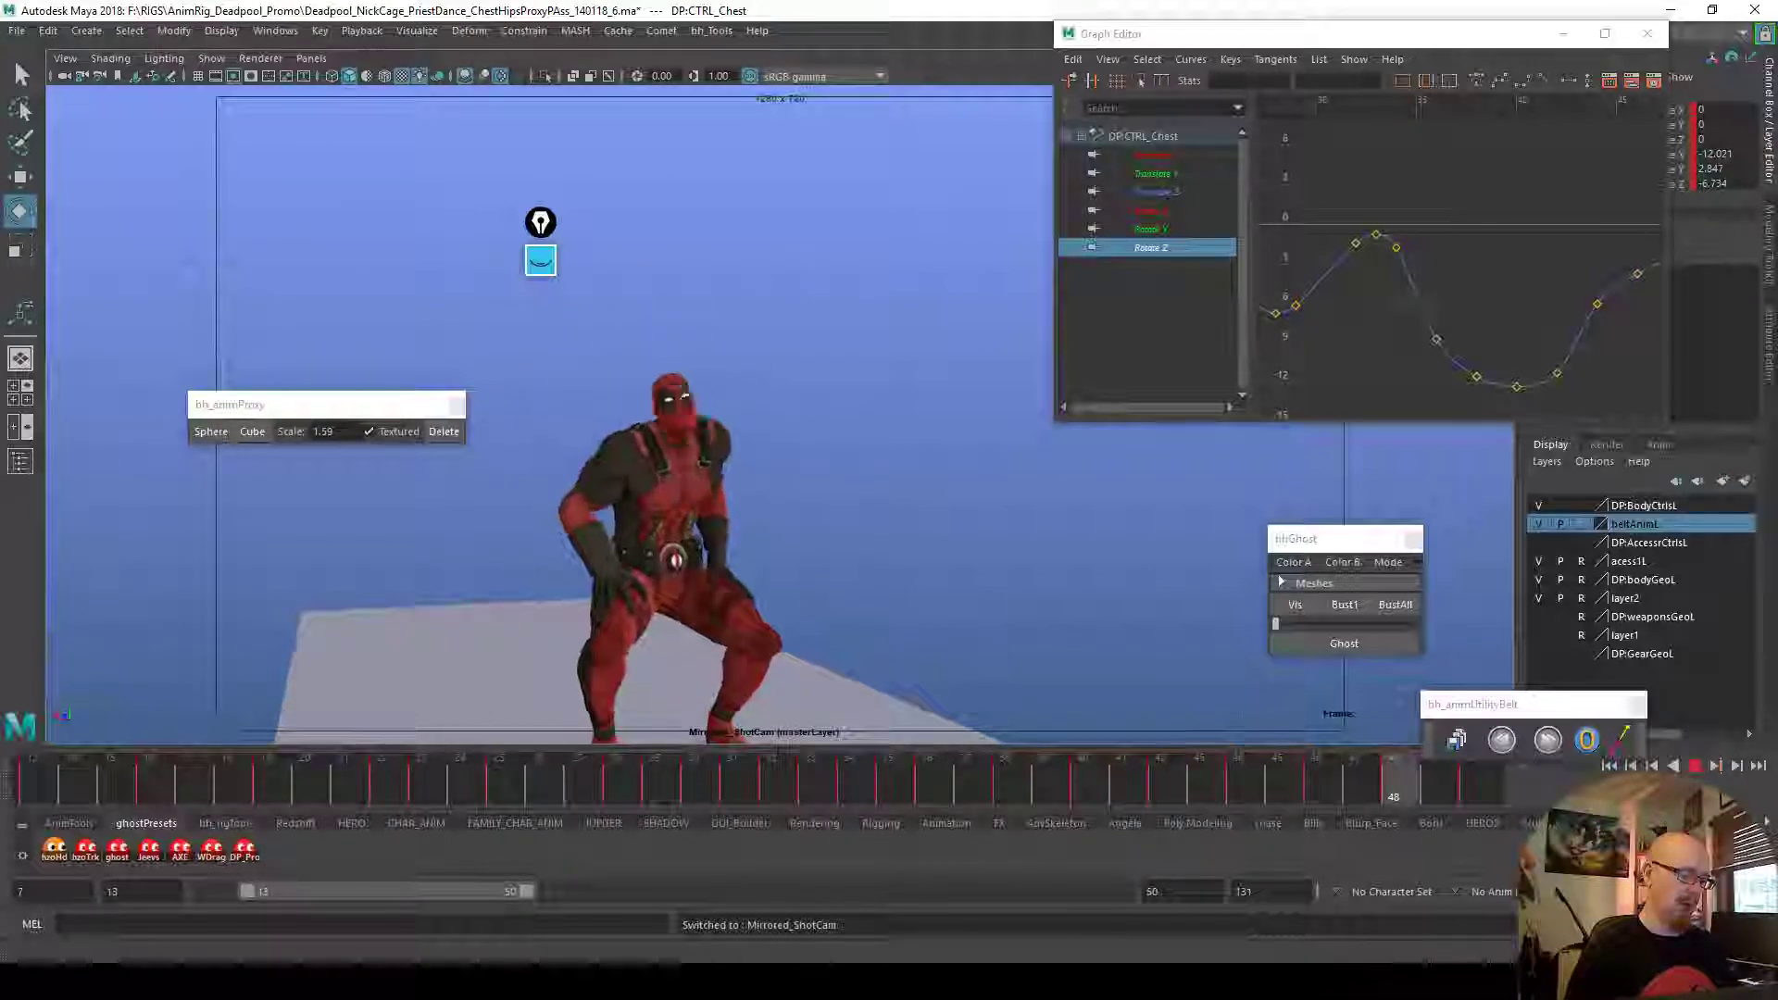
key(alt+v)
Display the rig controls, create a motion trail for the head control and view it through ShotCam
click(966, 597)
key(alt+c)
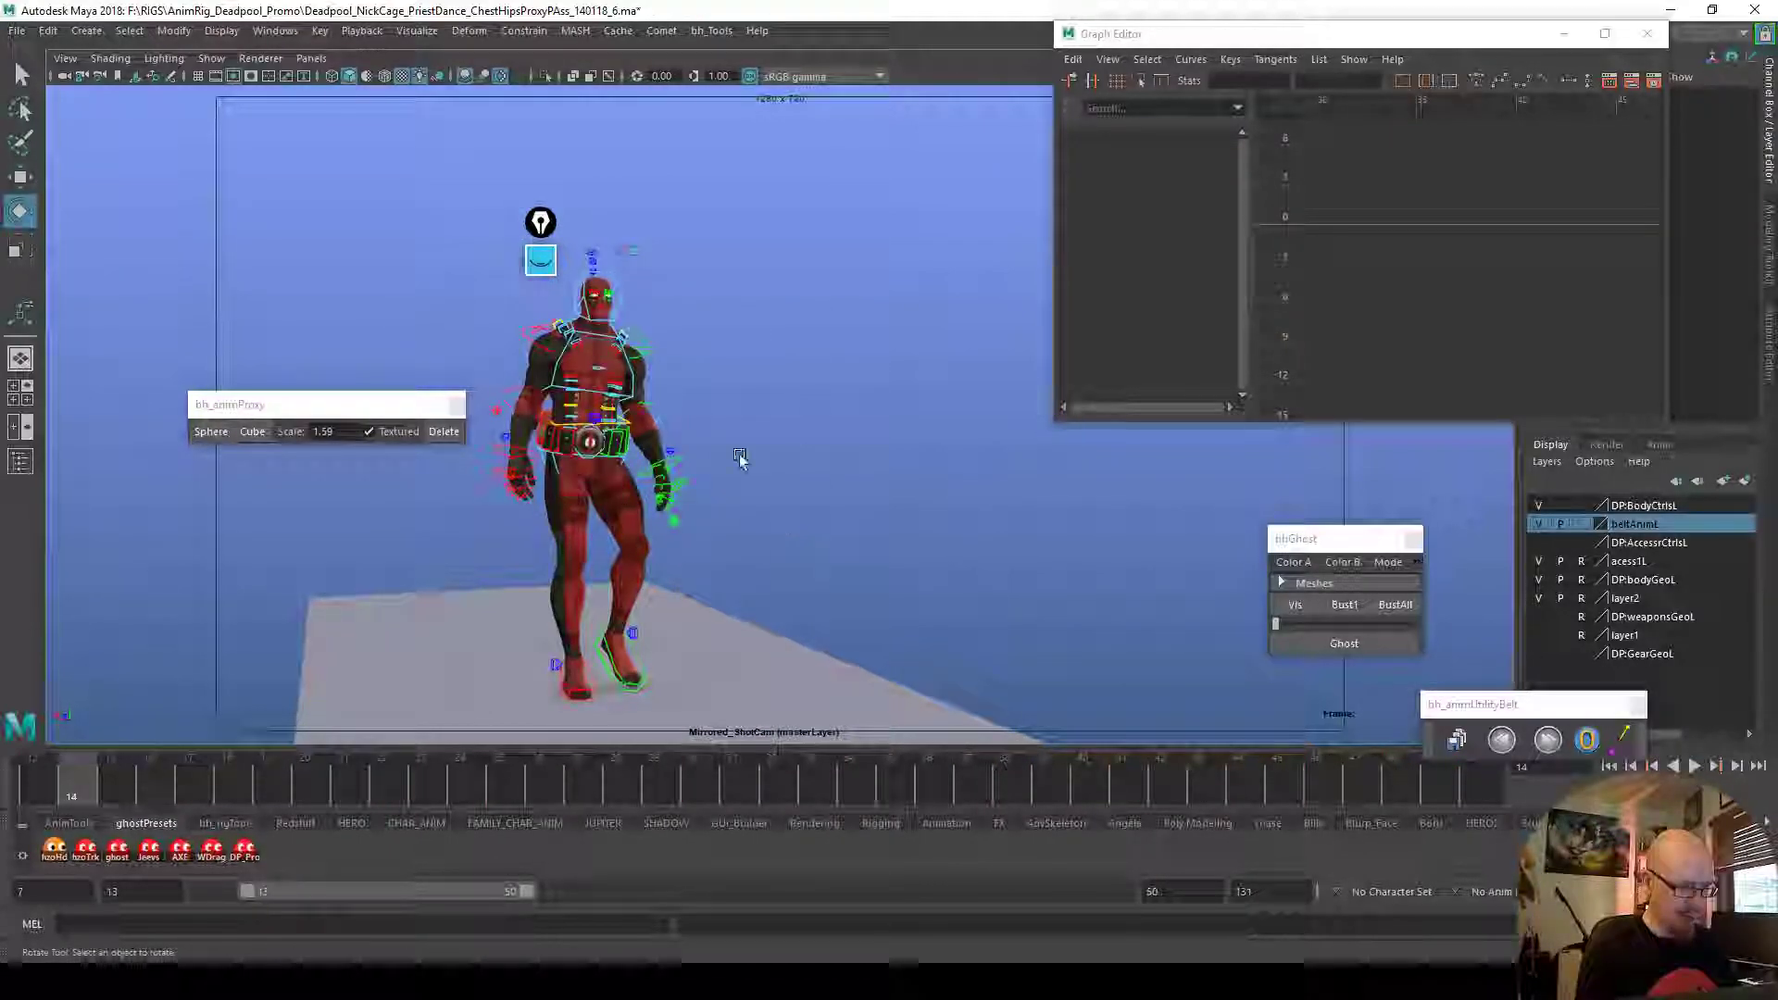
click(619, 297)
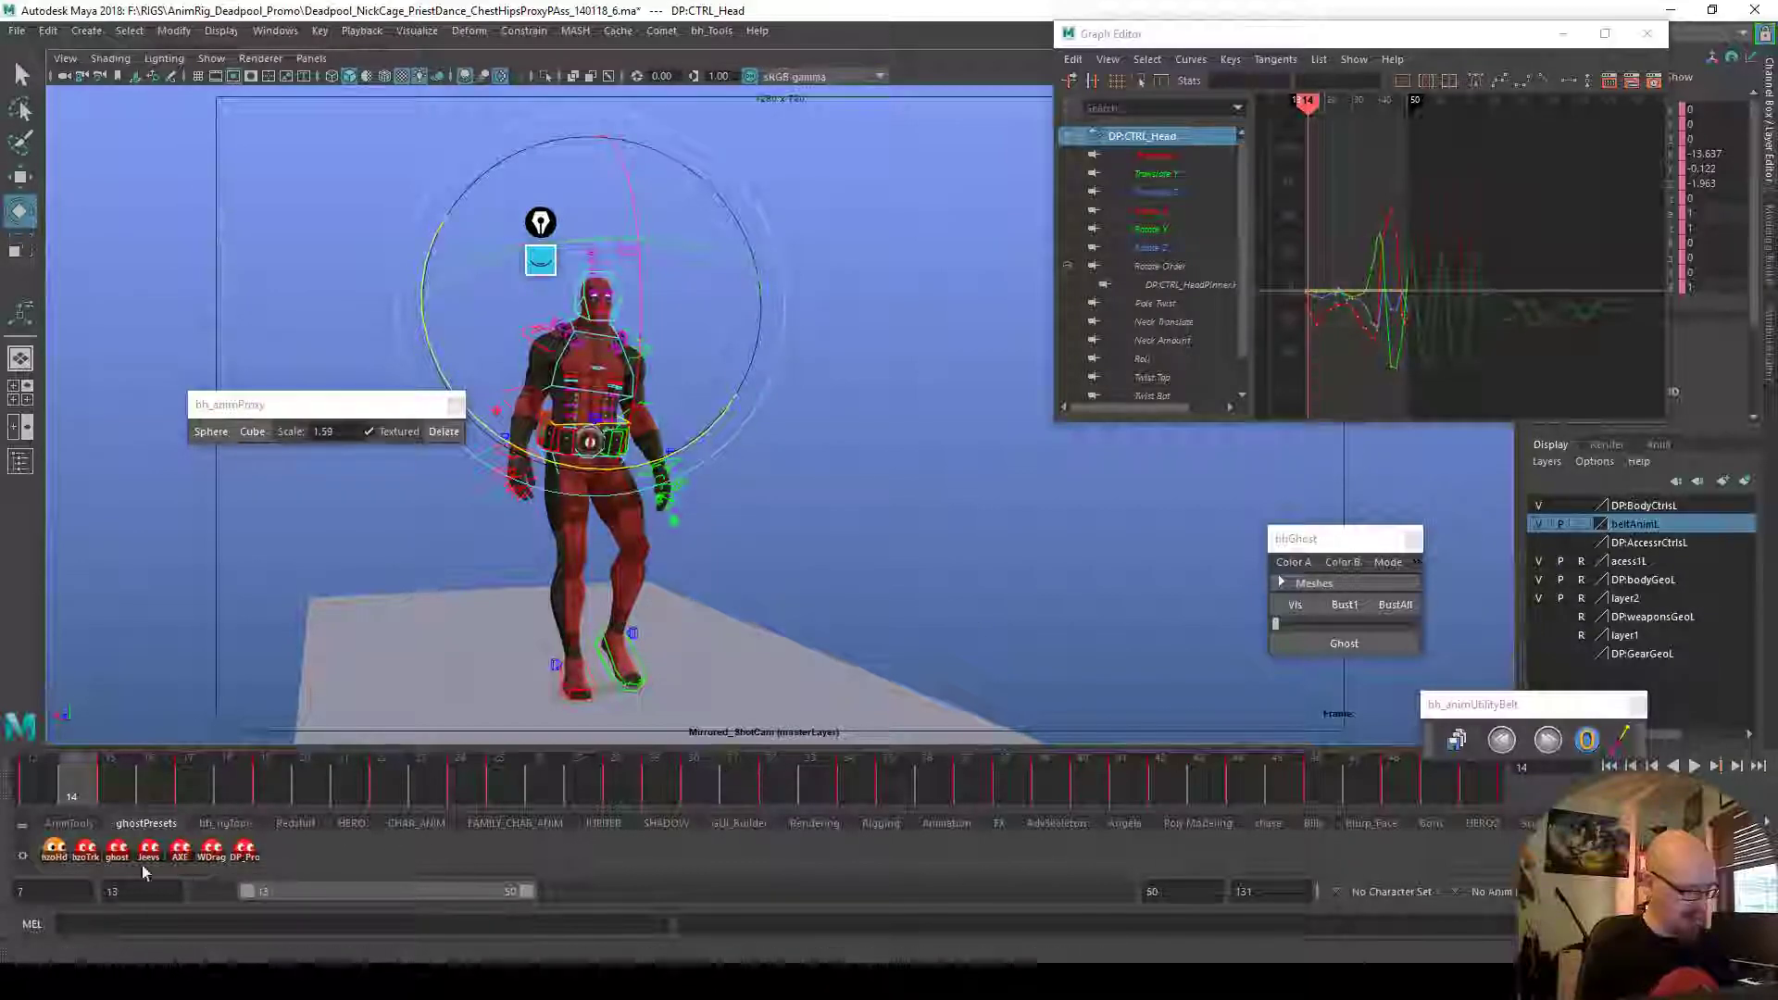
click(67, 829)
click(1125, 849)
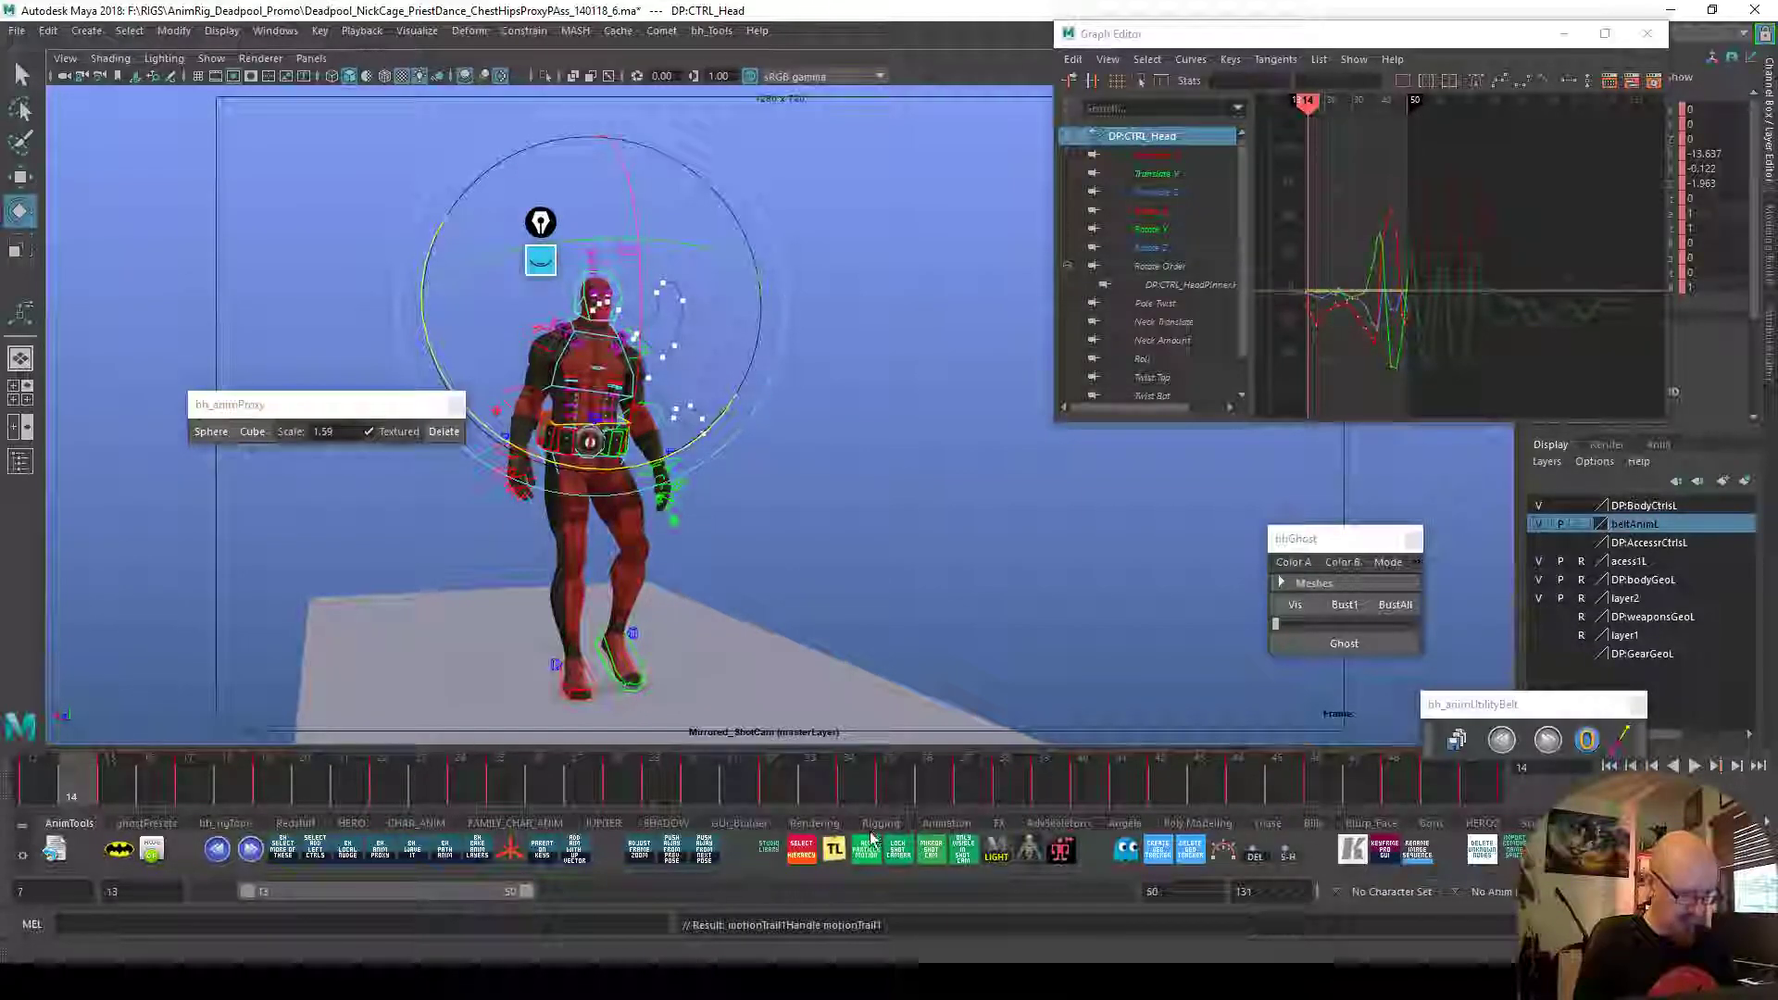
click(894, 850)
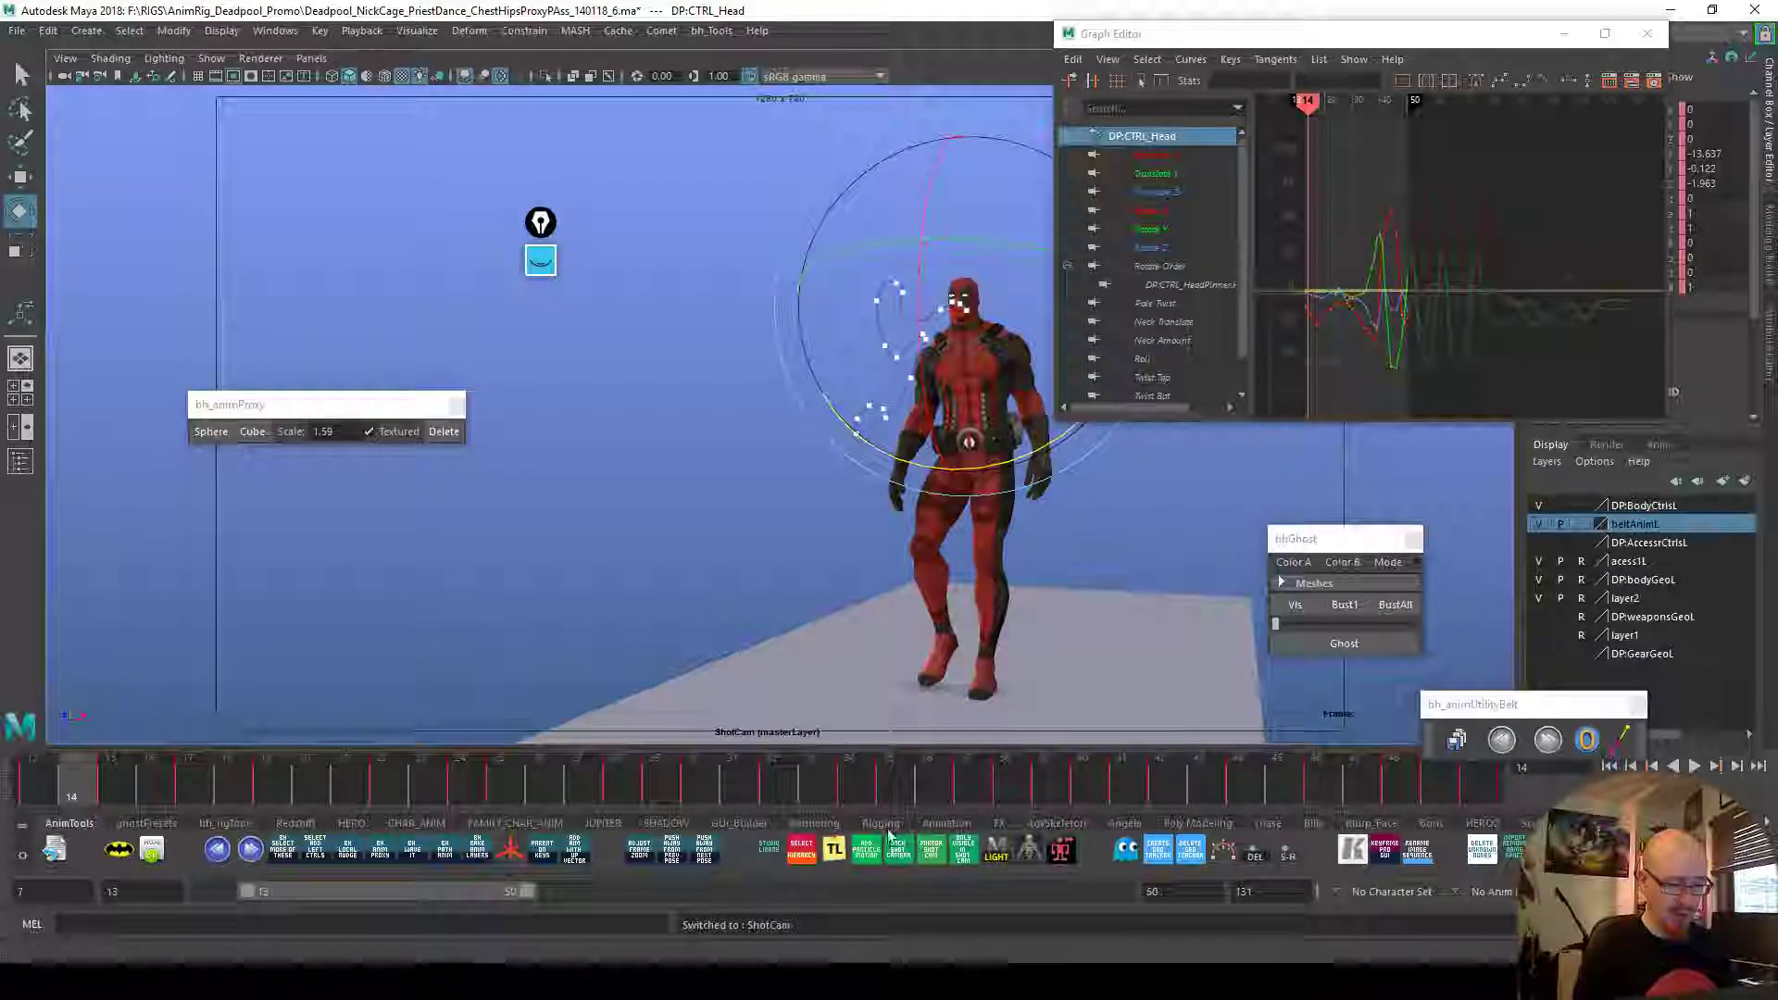
Rotate the chest control at frame 22 to a Rotate Z of 0.954, following the head's motion trail
mouse_move(589, 776)
mouse_down()
mouse_move(782, 793)
mouse_move(173, 763)
mouse_move(367, 757)
mouse_up()
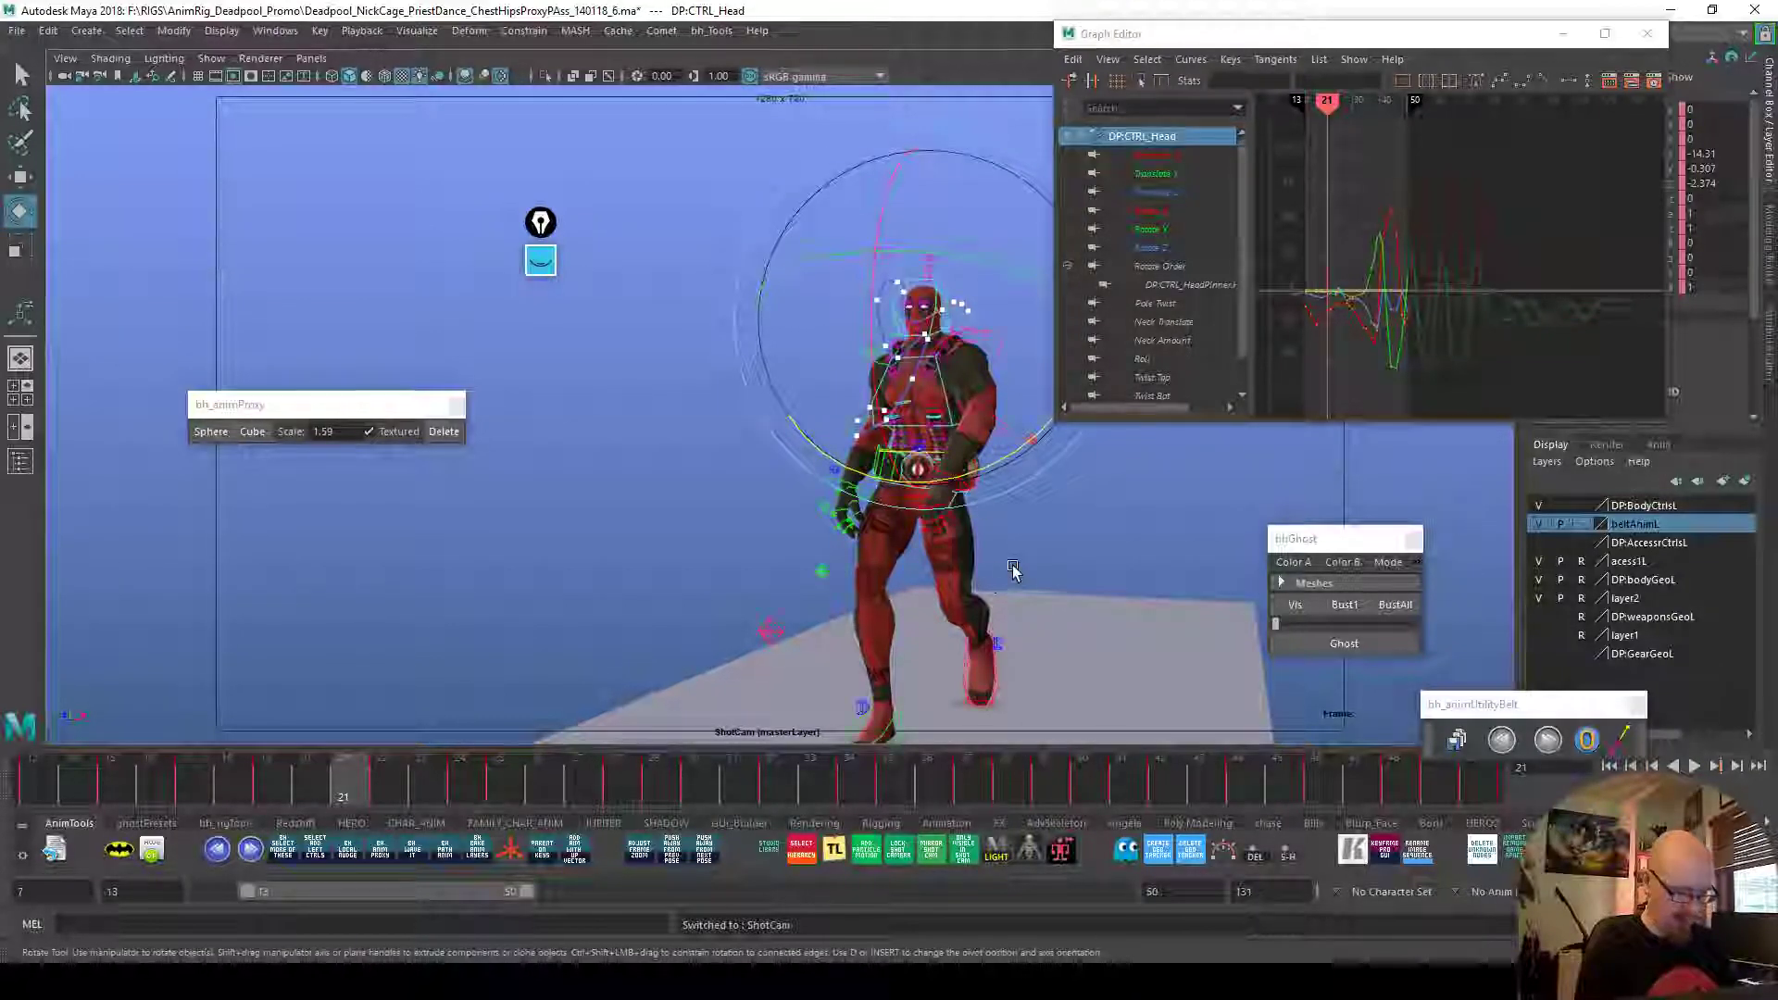
click(950, 403)
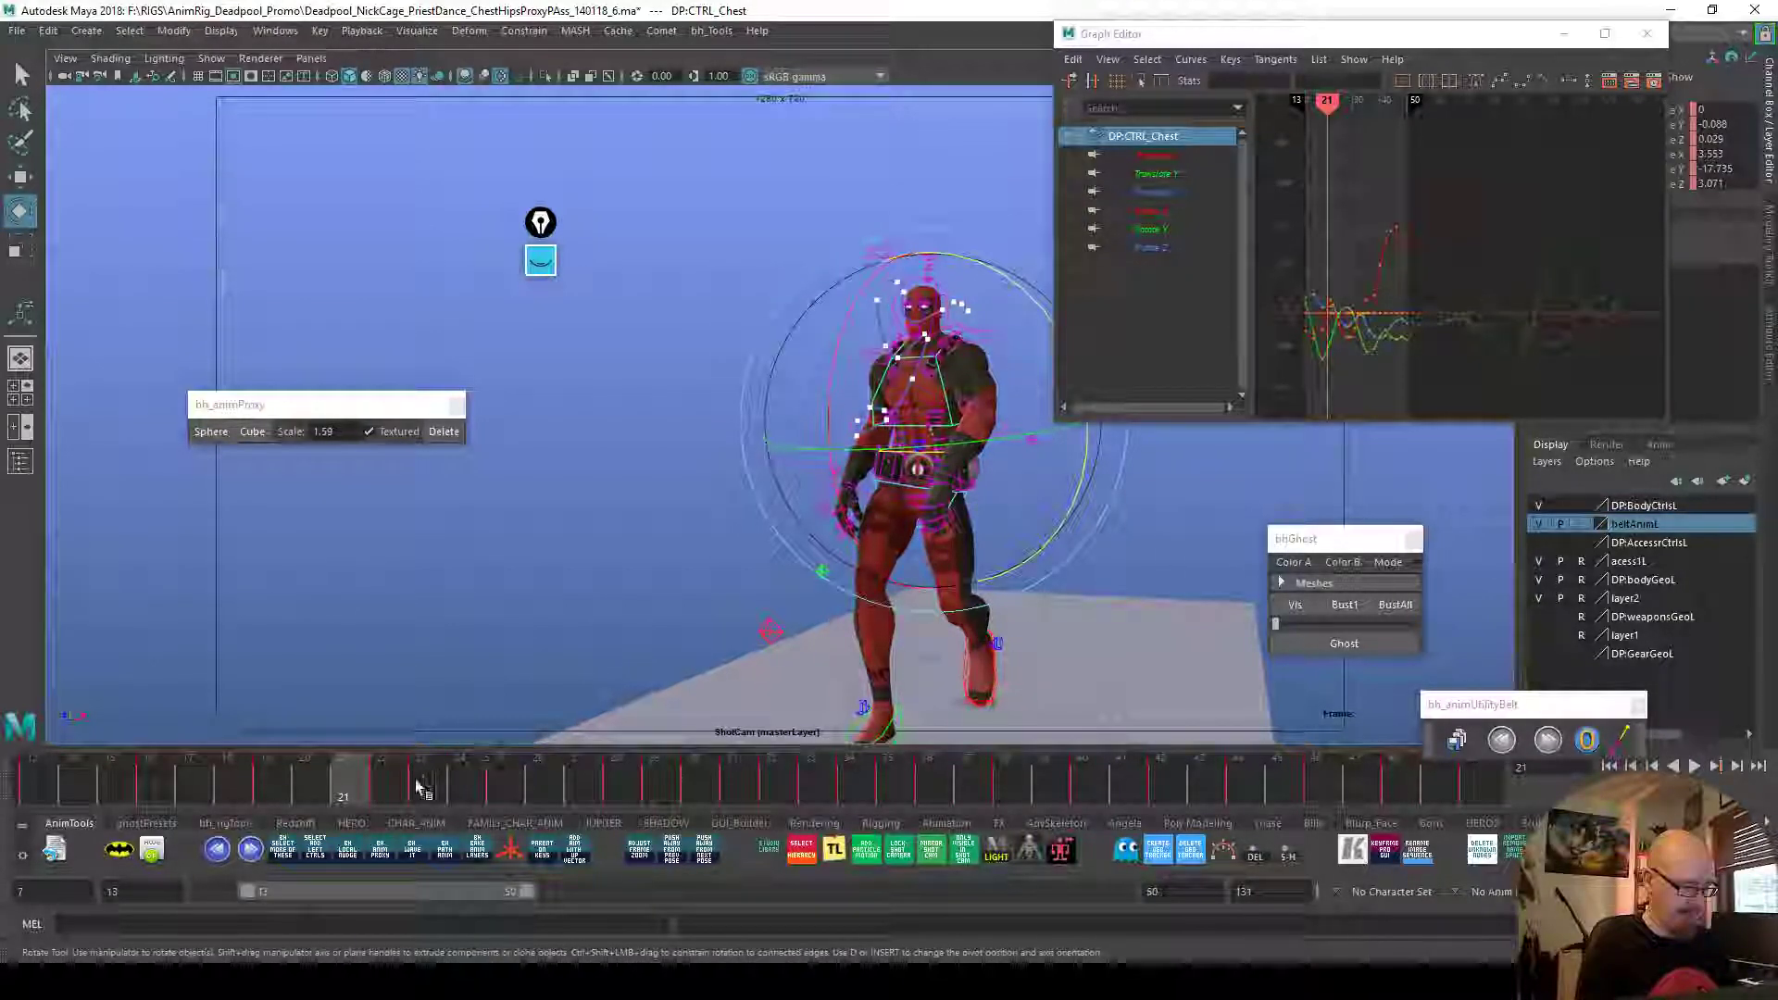
key(alt+period)
drag(1067, 514, 1066, 516)
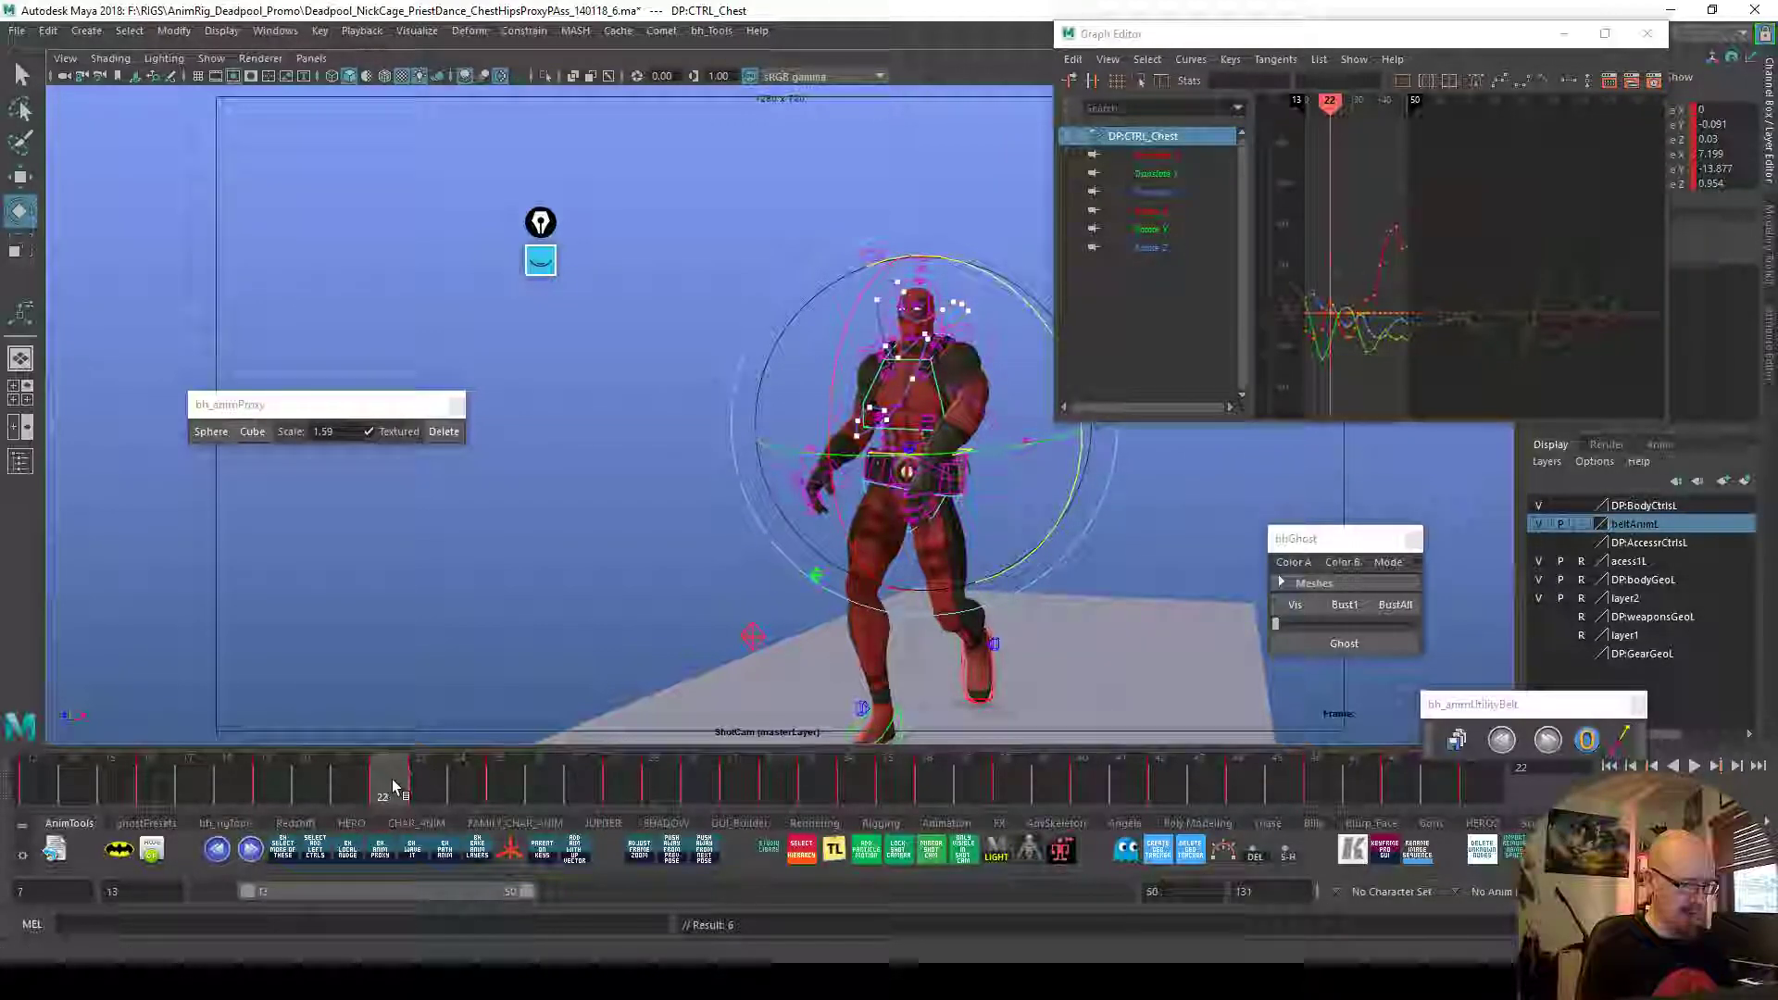
Rotate the chest control to a Rotate Z of -5.005 at frame 28 and -0.26 at frame 32
click(422, 794)
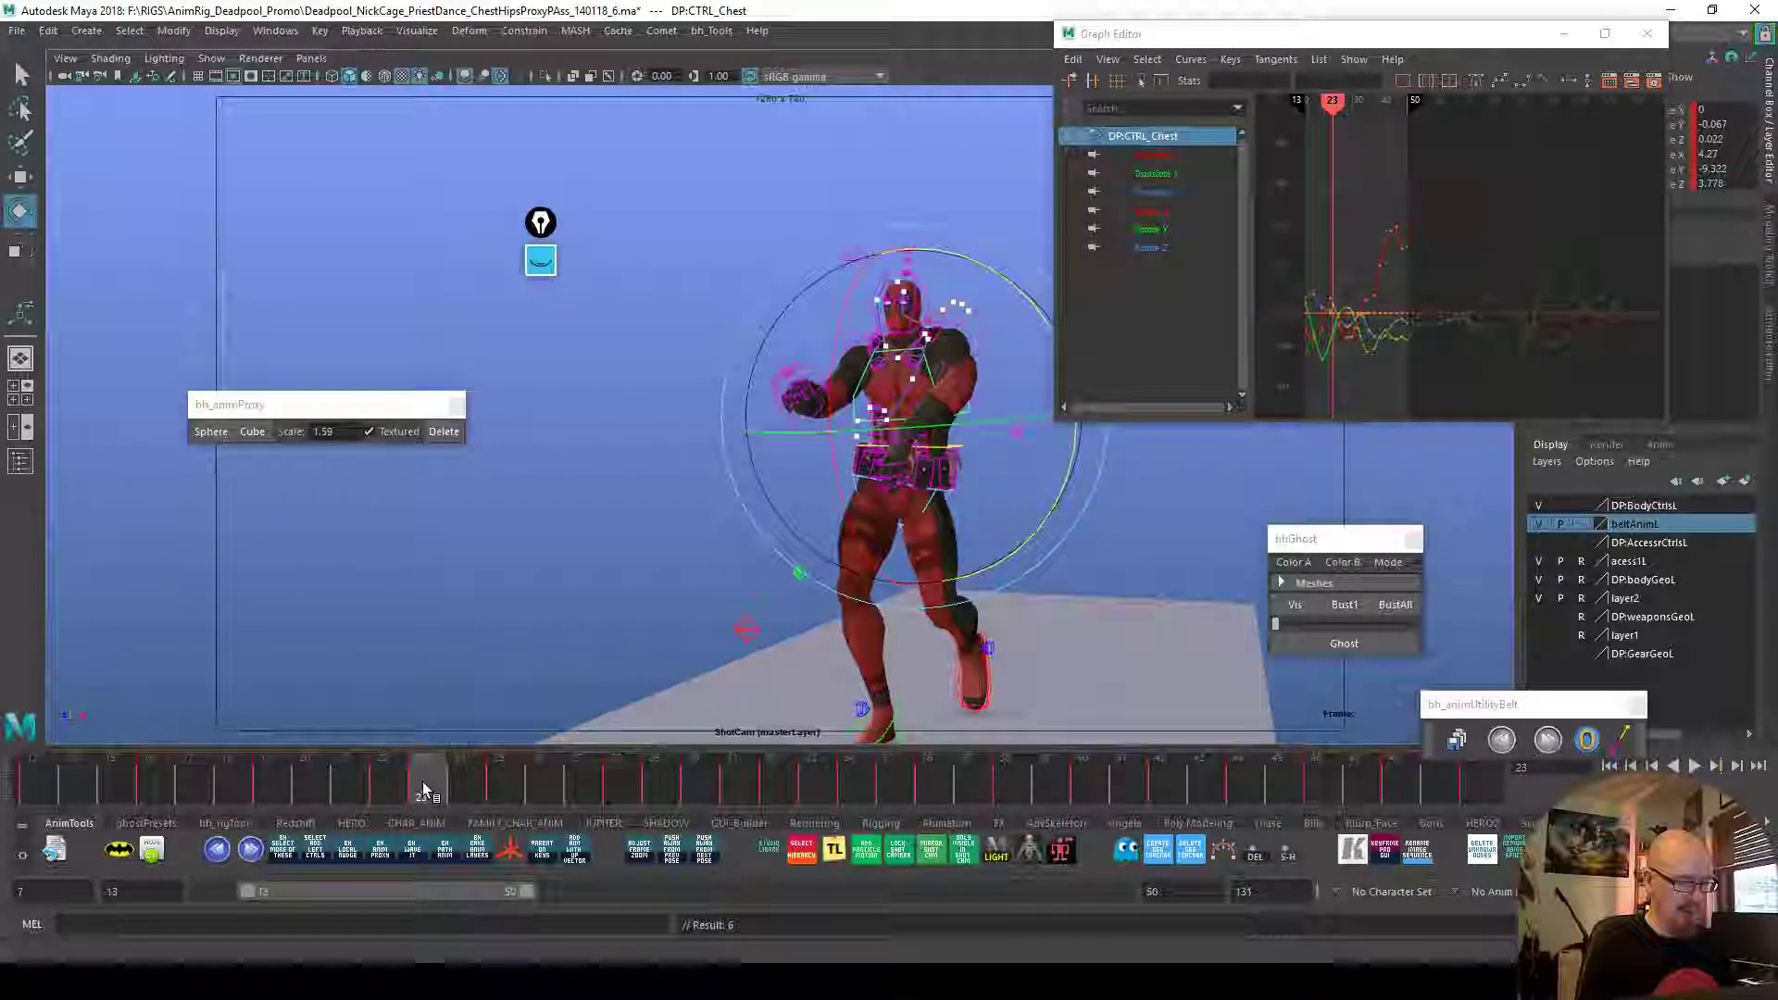
drag(433, 787, 614, 785)
drag(1027, 468, 1031, 465)
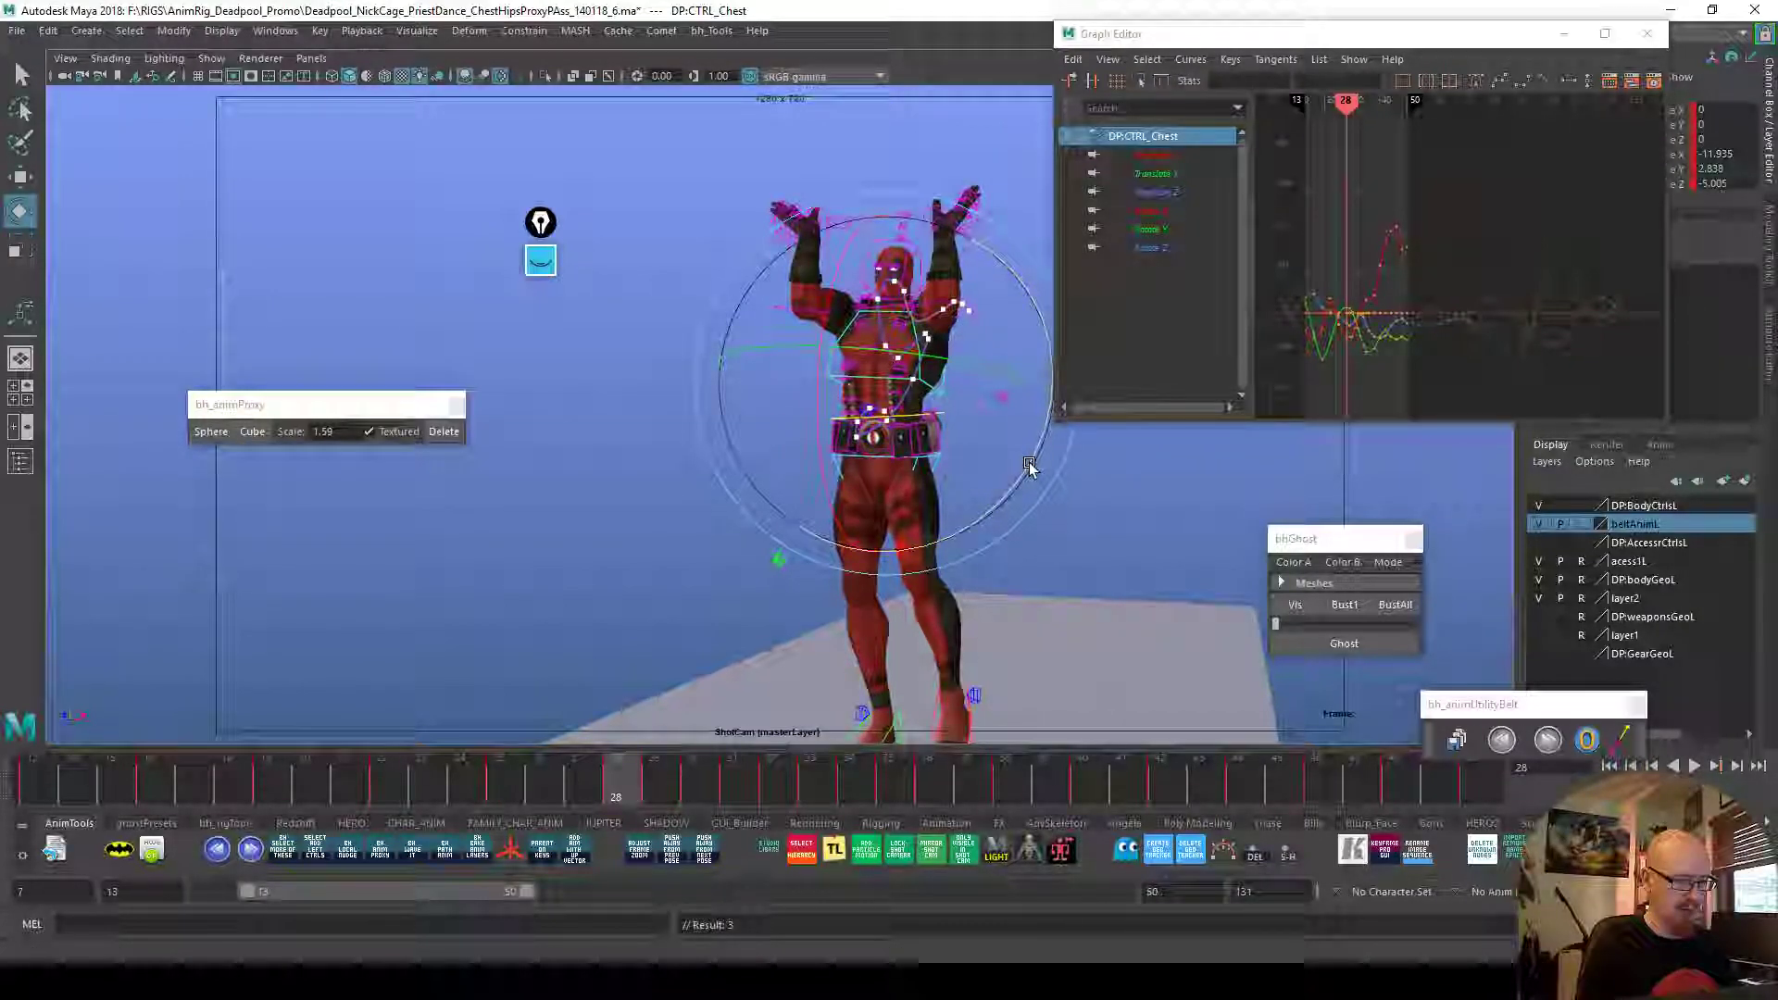
mouse_move(628, 741)
mouse_down()
mouse_move(587, 785)
mouse_move(456, 785)
mouse_move(772, 782)
mouse_up()
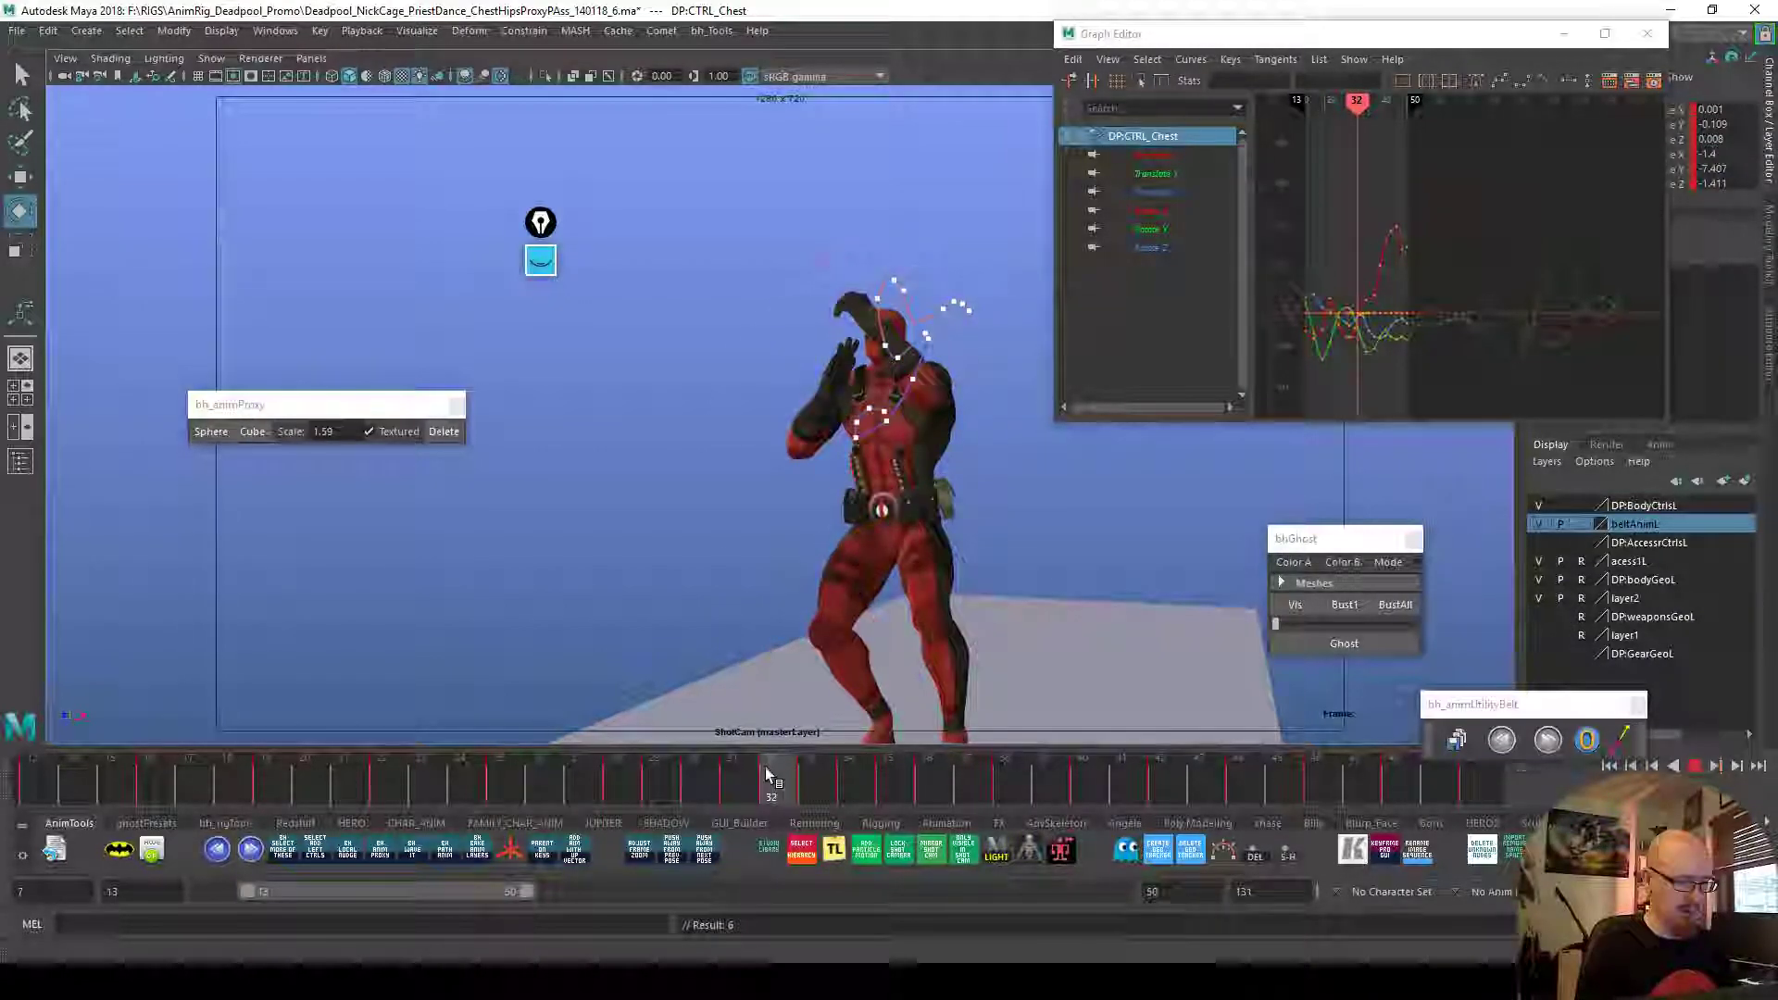
drag(1045, 525, 1044, 520)
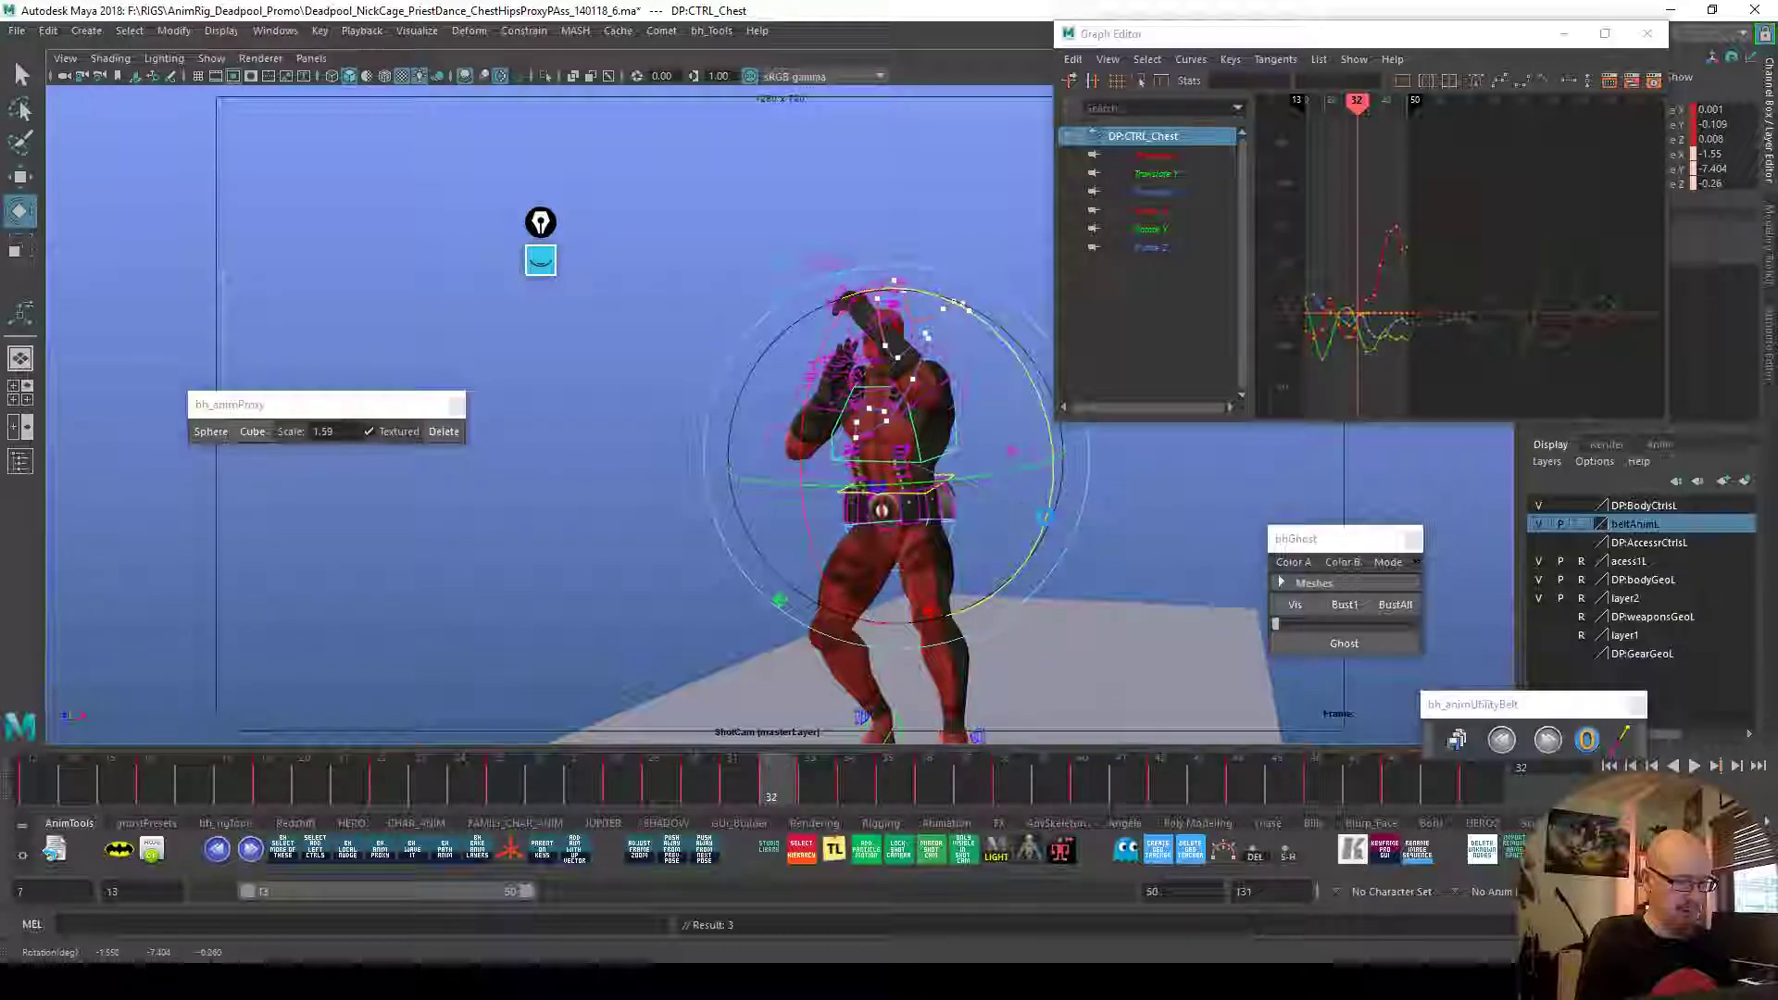
Key the chest control at frame 37 and rotate it at frame 38 to a Rotate Z of about -12.43
drag(793, 783, 963, 784)
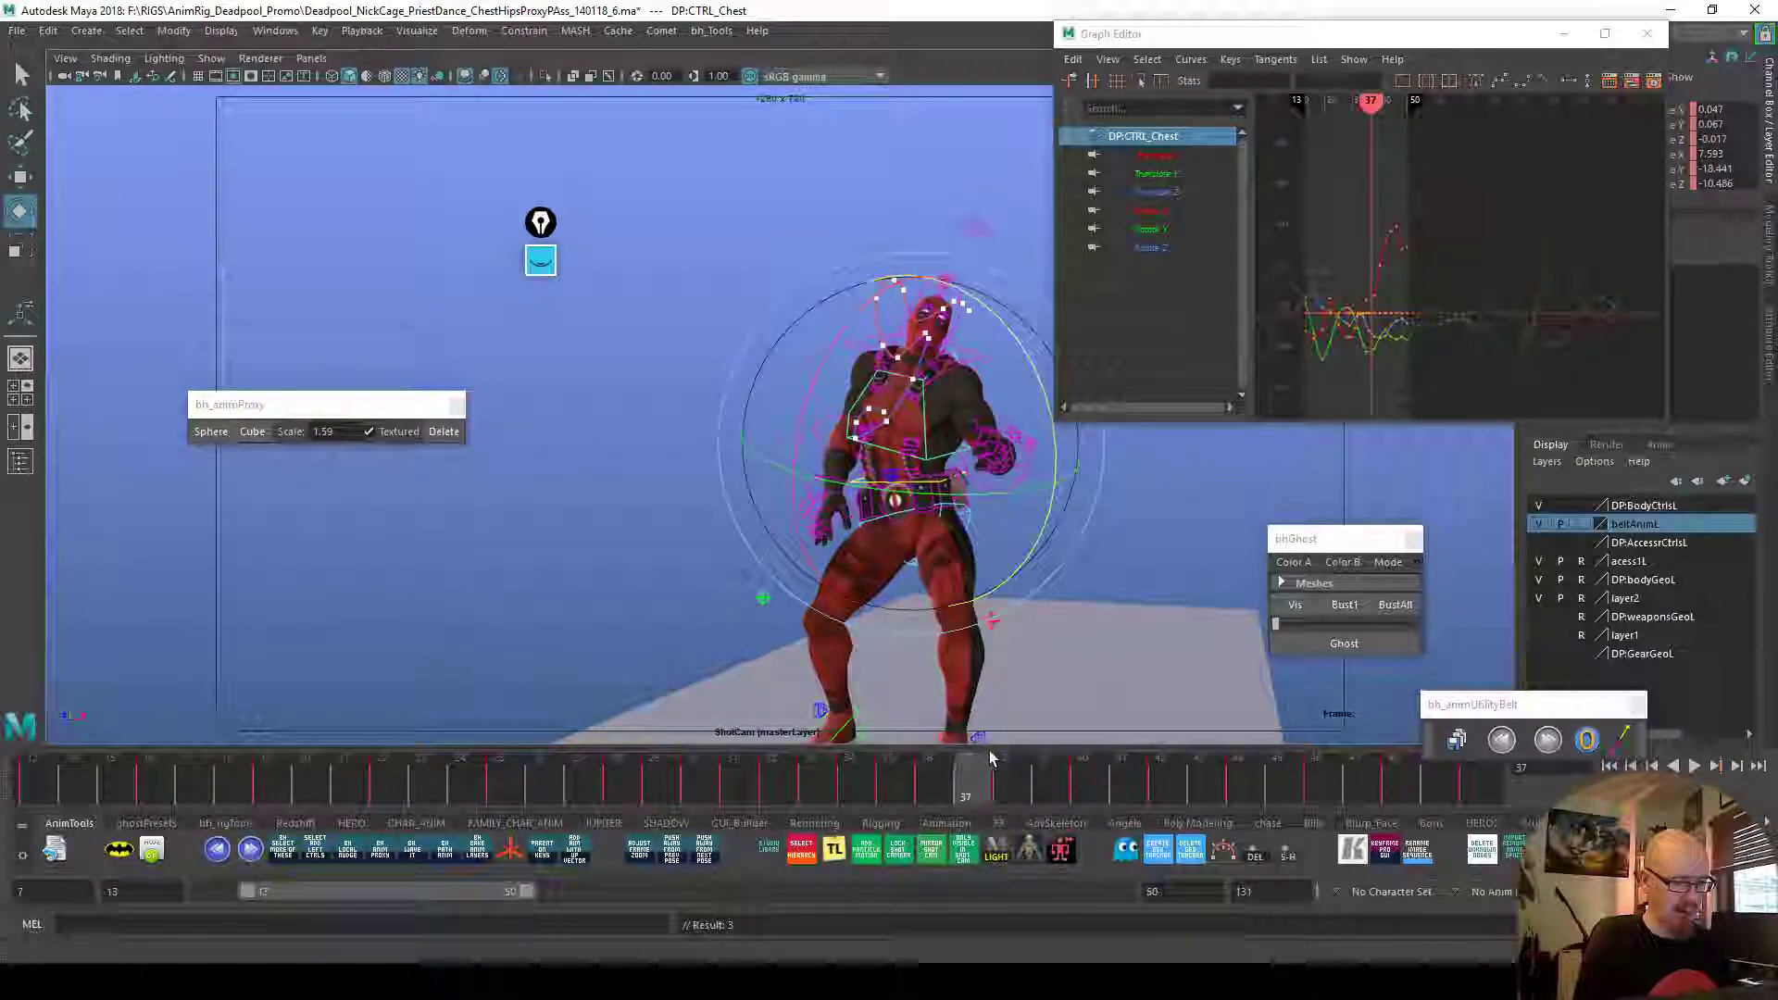
key(w)
key(e)
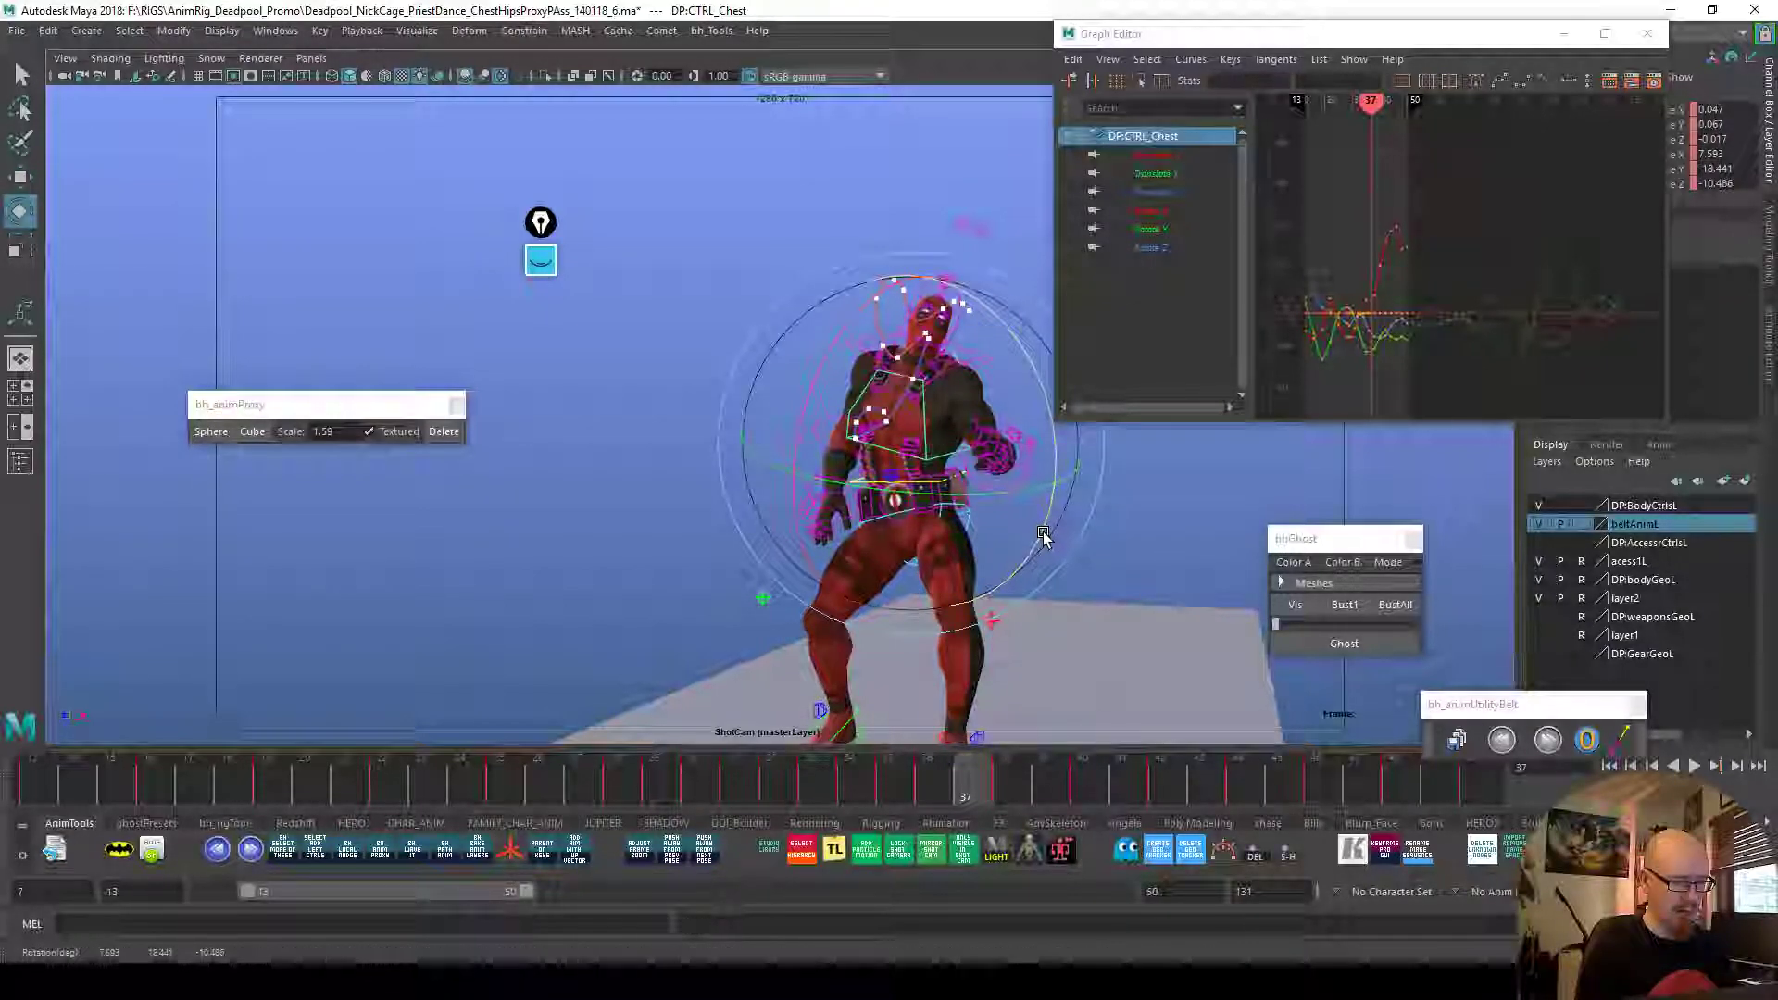
drag(982, 786, 1006, 783)
drag(1041, 543, 1043, 544)
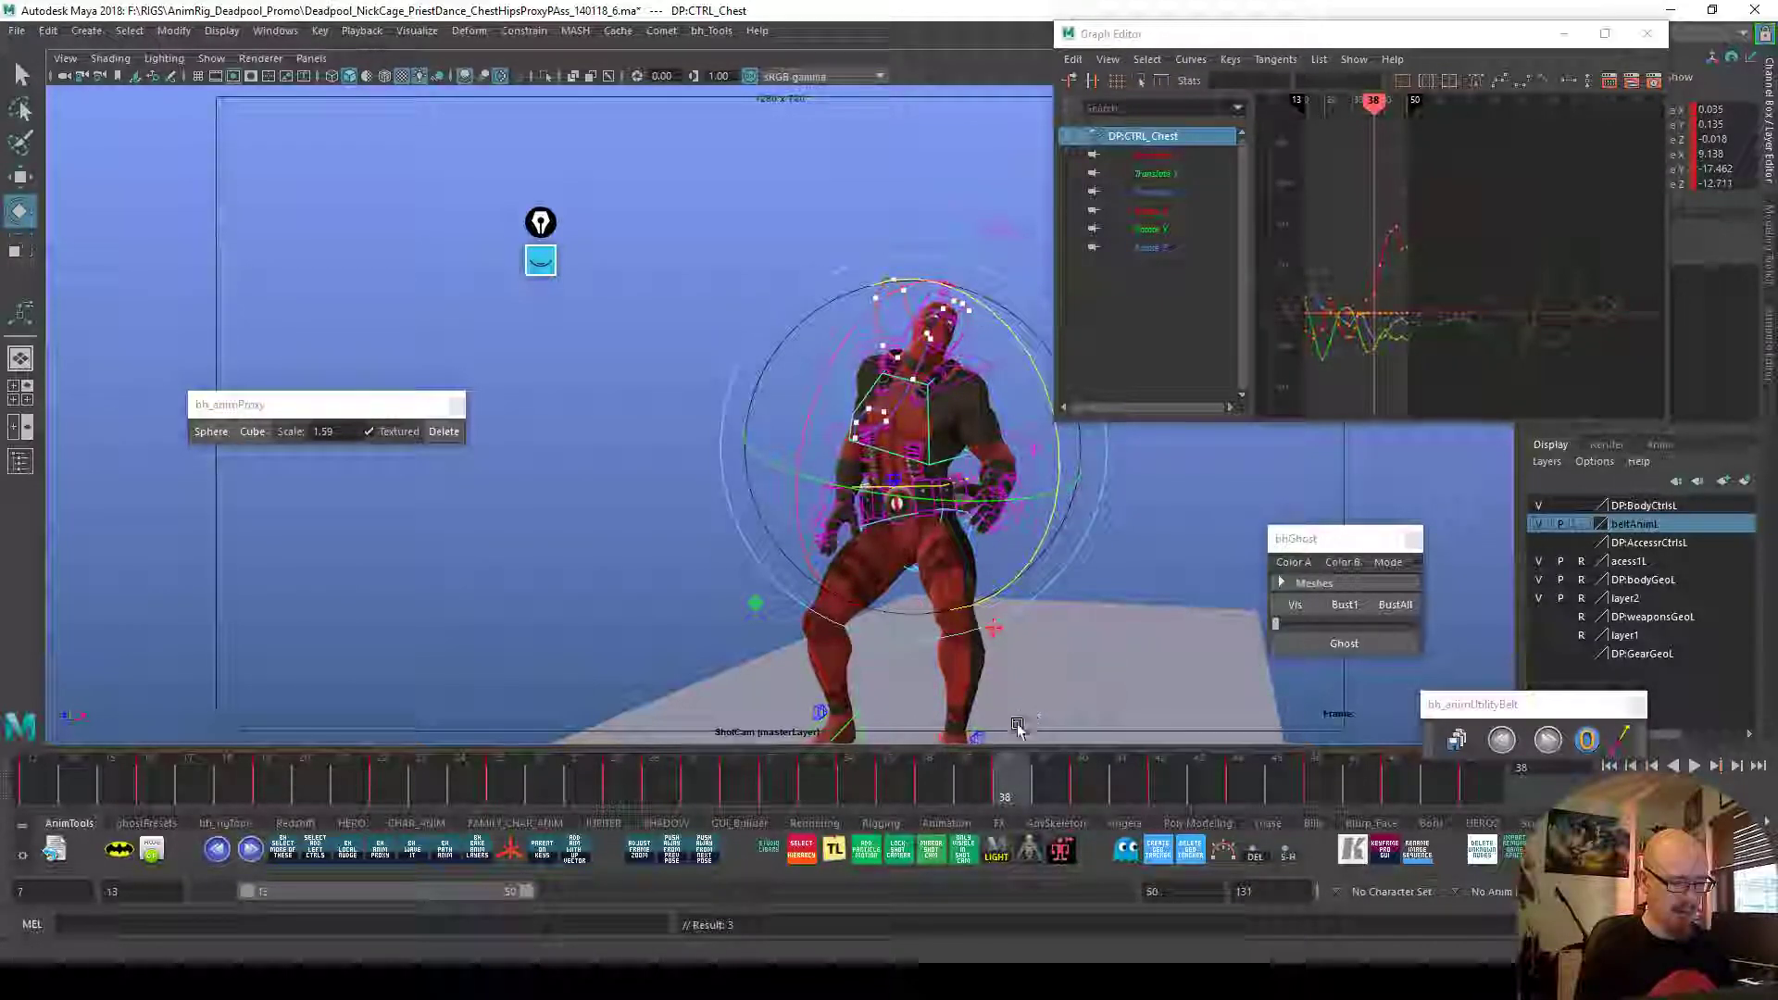
click(969, 776)
key(ctrl+z)
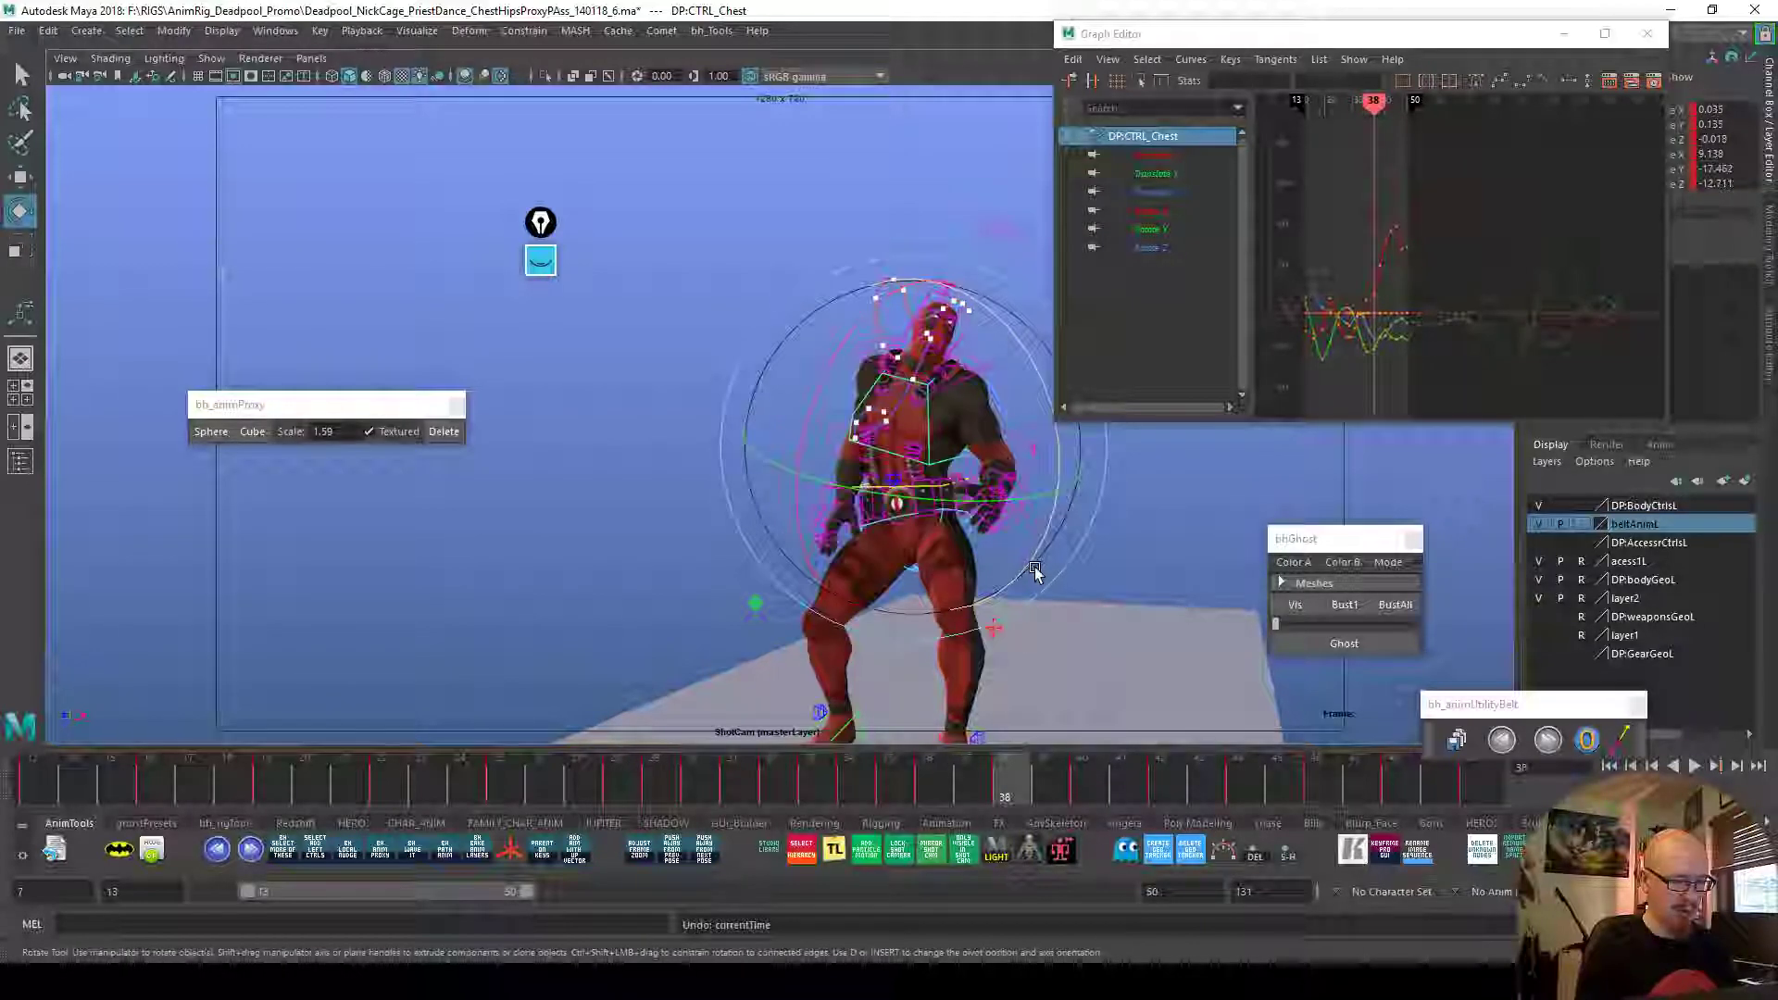
drag(1039, 576, 1037, 632)
click(985, 776)
key(s)
click(1007, 781)
drag(1041, 545, 1044, 543)
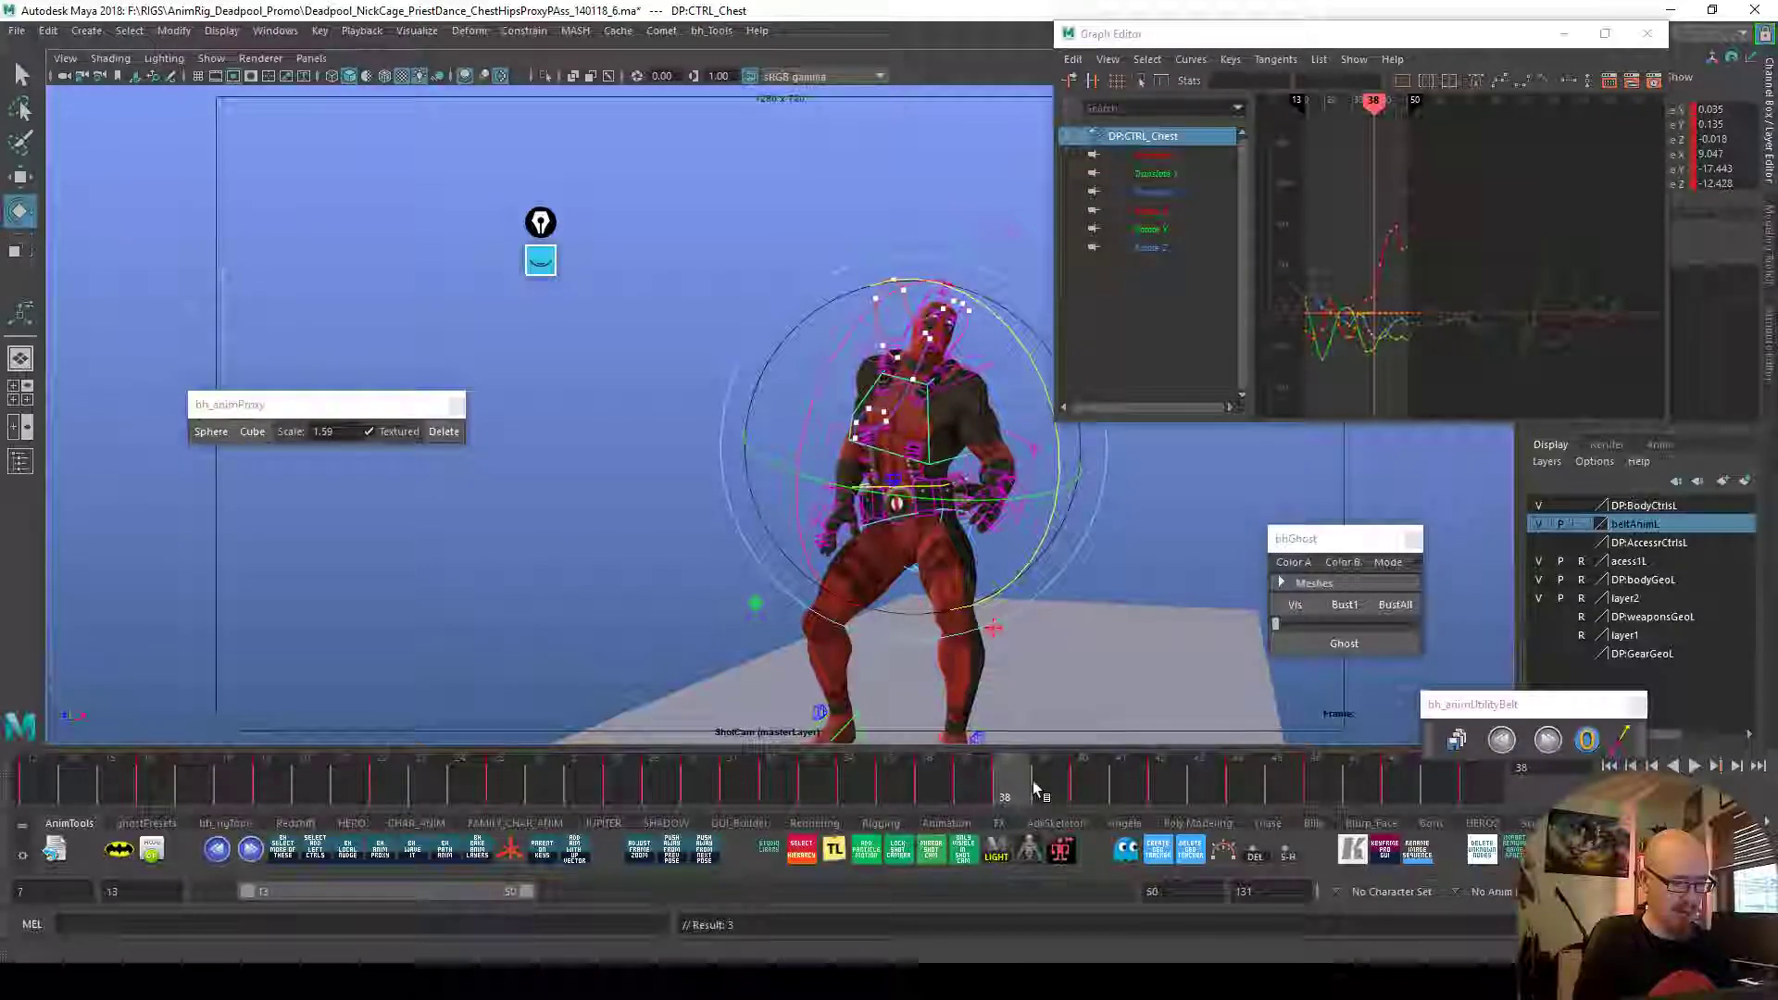
Rotate the chest control to a Rotate Z of -14.799 at frame 40 and about -12.9 at frame 42, and move to frame 46
drag(1035, 788, 1071, 786)
drag(1060, 604, 1058, 550)
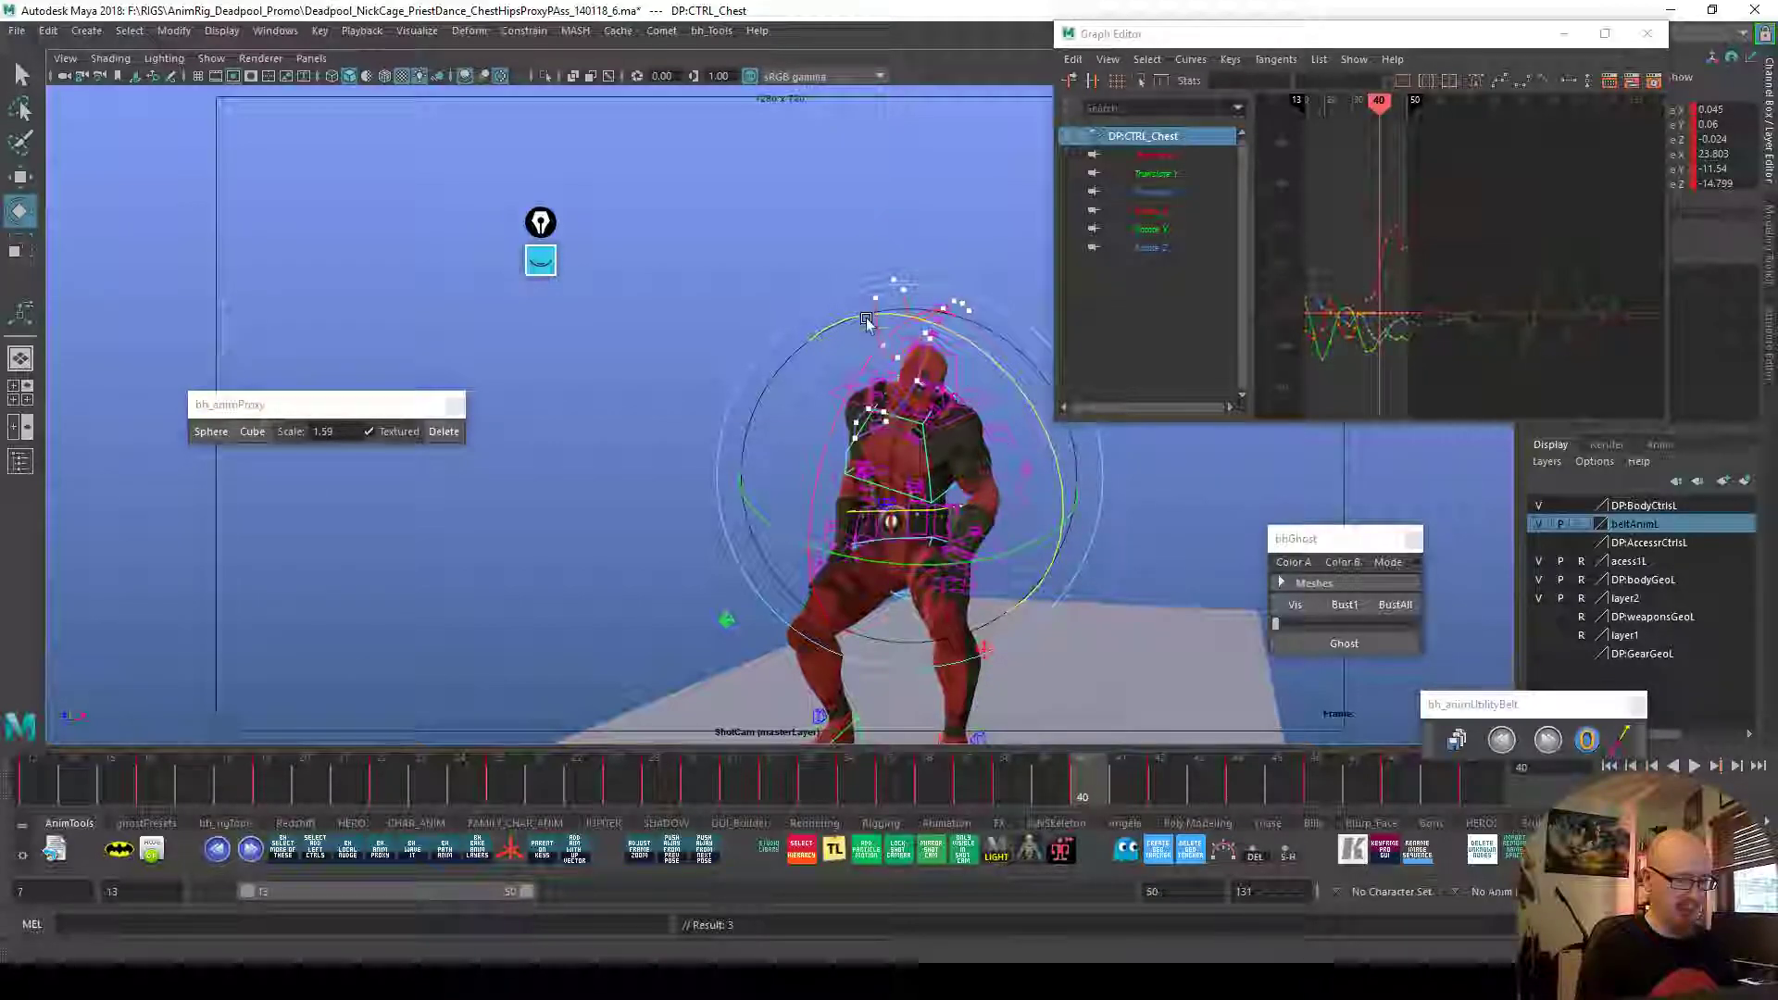
click(1160, 787)
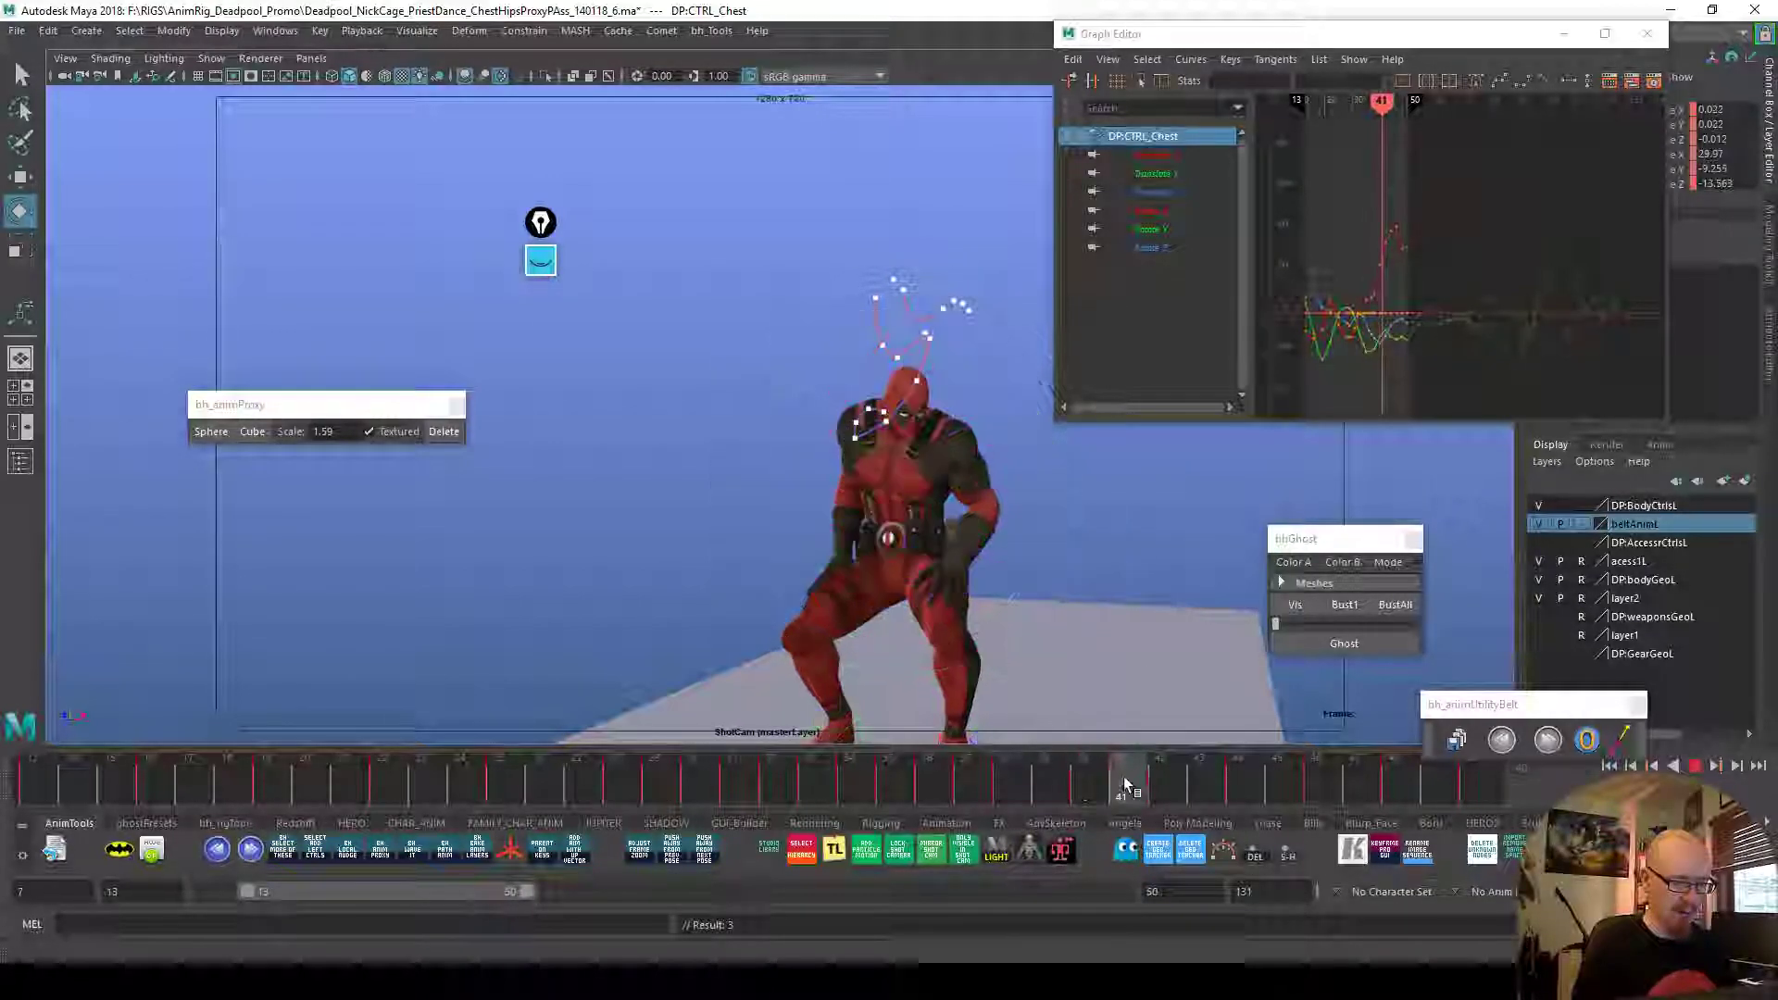
drag(1059, 536, 1051, 500)
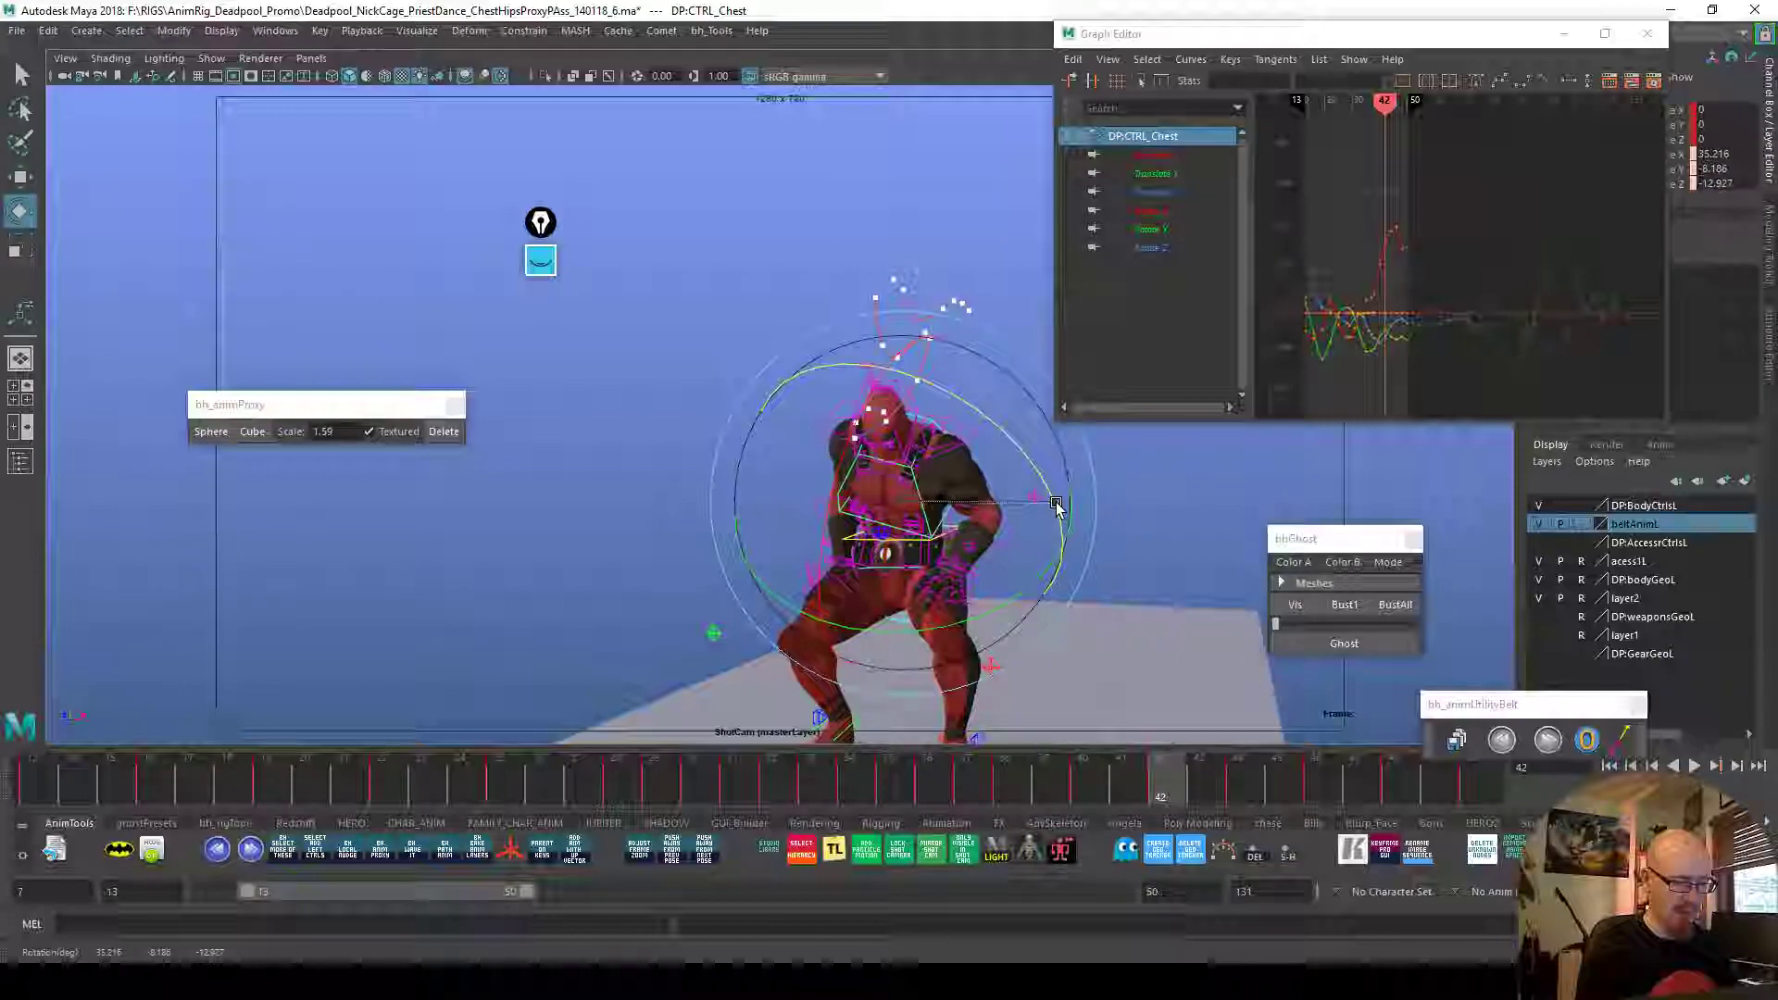
drag(1163, 780, 1314, 787)
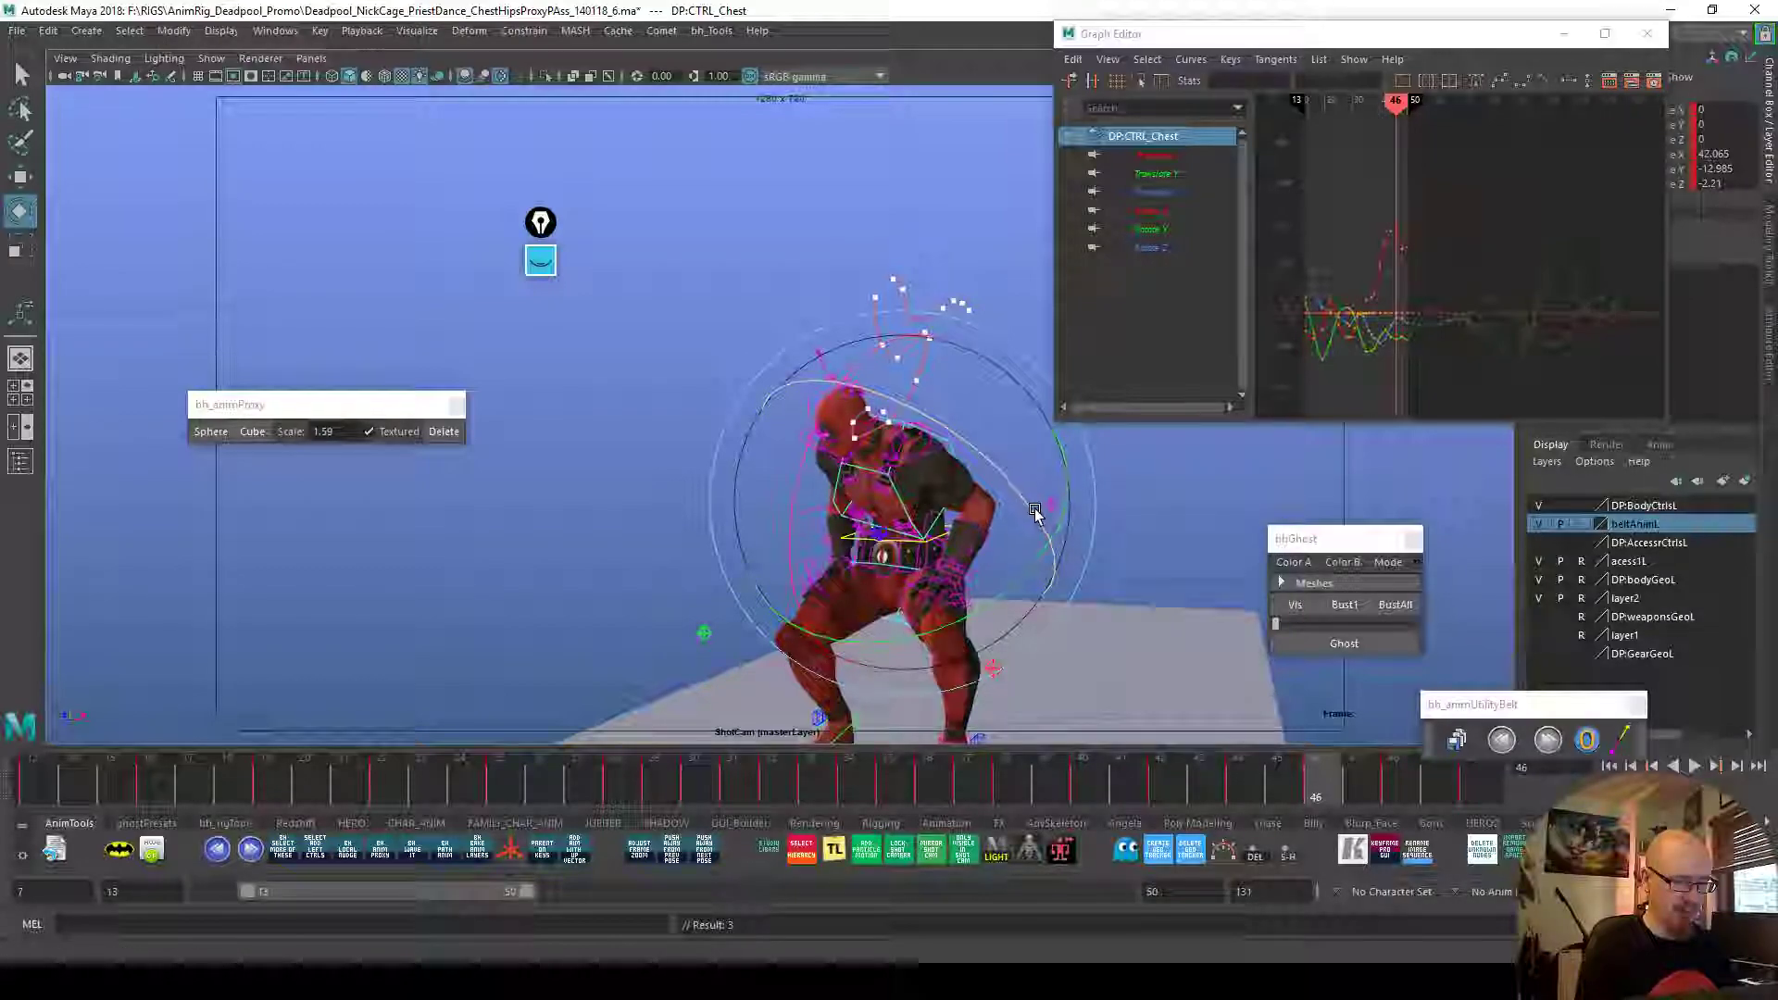
Rotate the chest control at frame 48 to about 30.2, -11.5, -1.6 on X, Y and Z
drag(1318, 787, 1400, 789)
drag(1051, 518, 1049, 509)
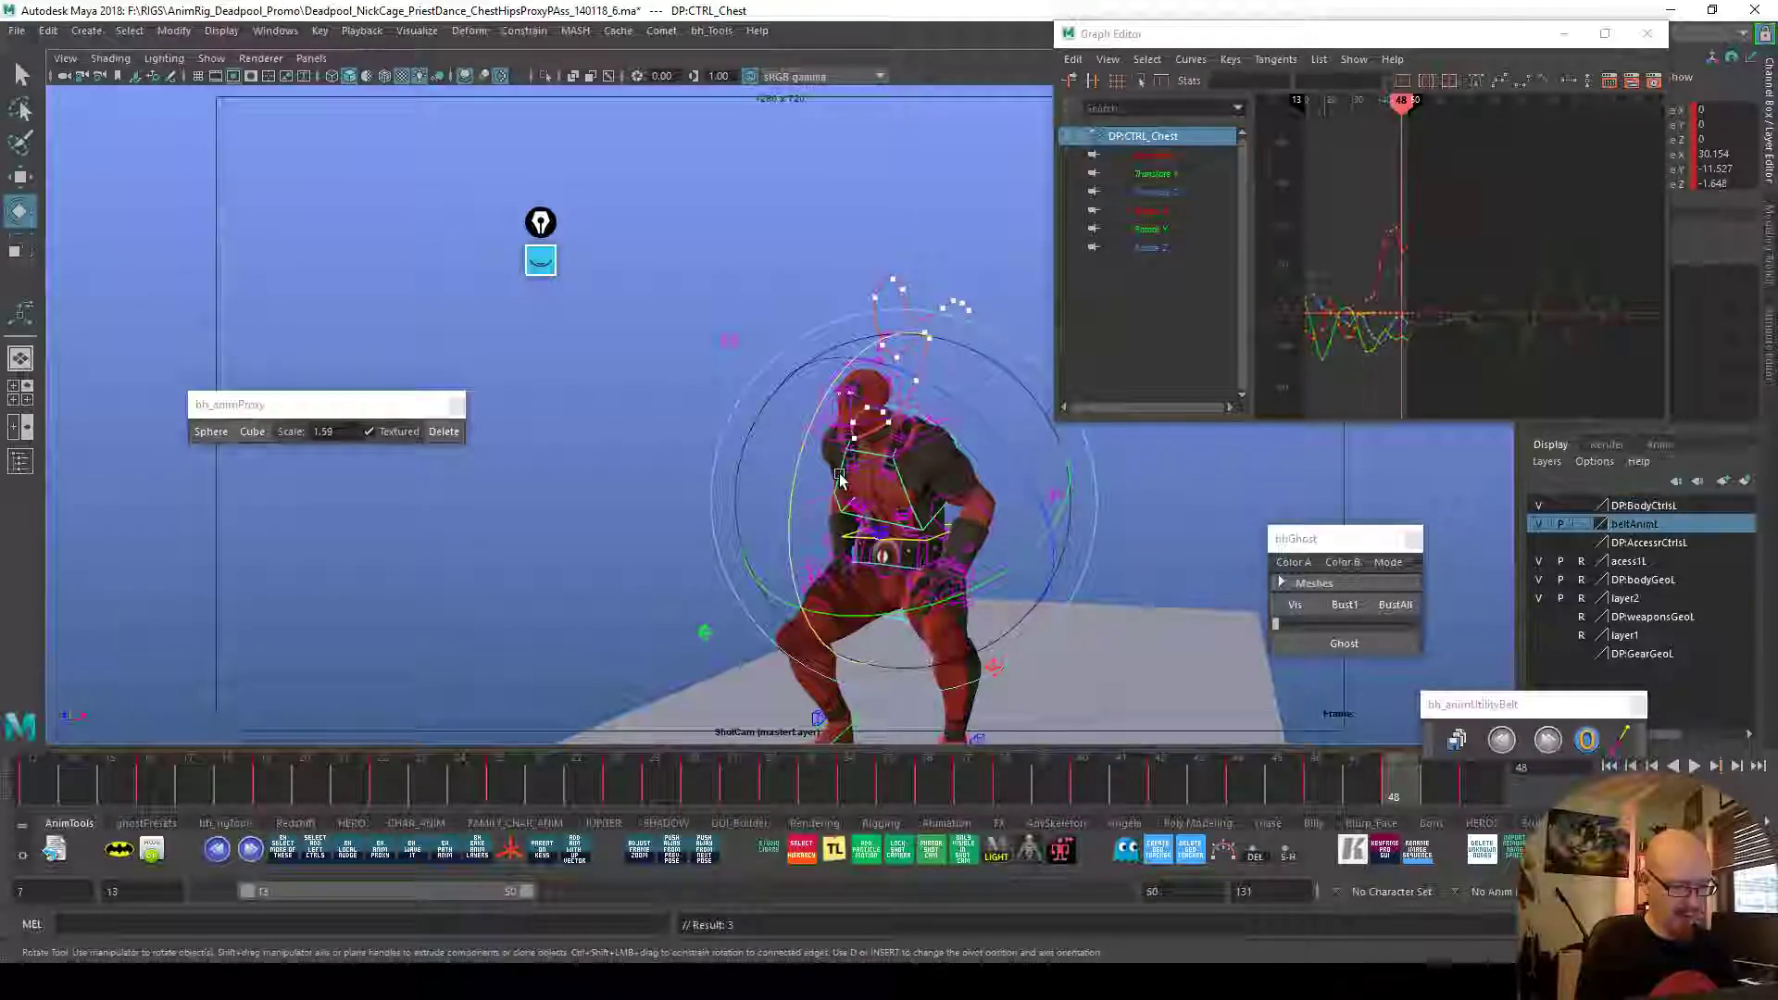
click(1250, 849)
Play the animation and switch to the mirrored shot camera to check the movement flipped
key(alt+v)
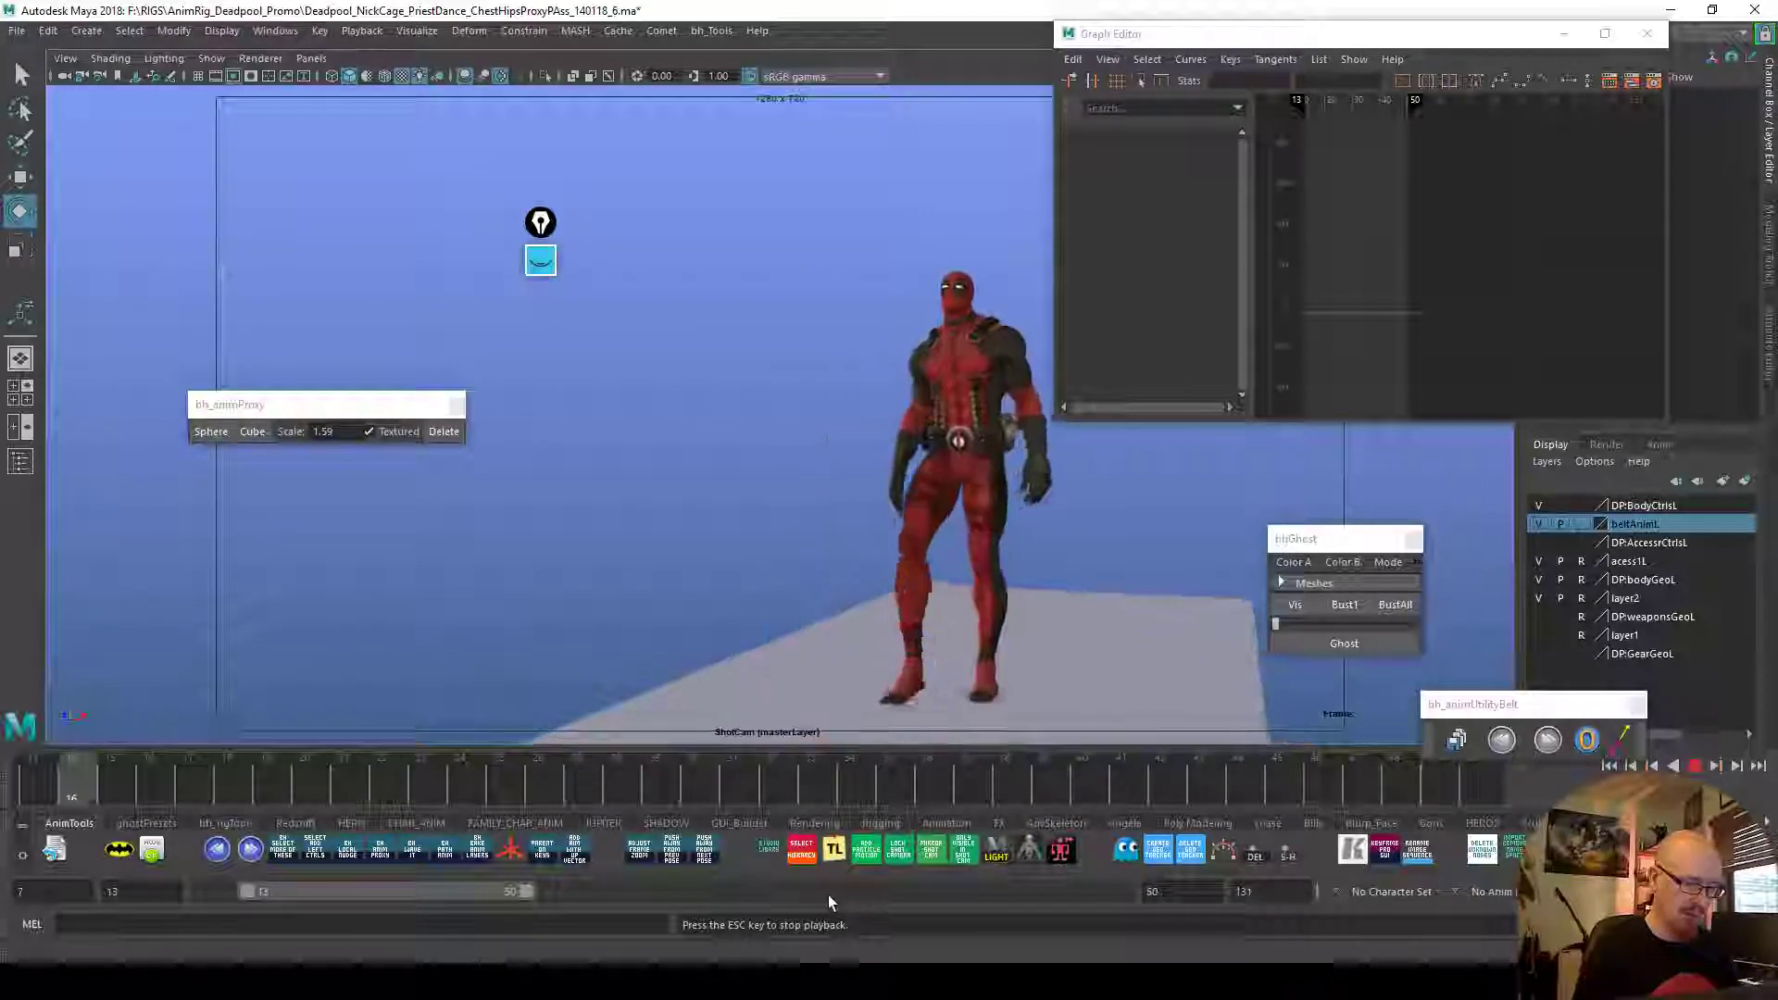
key(m)
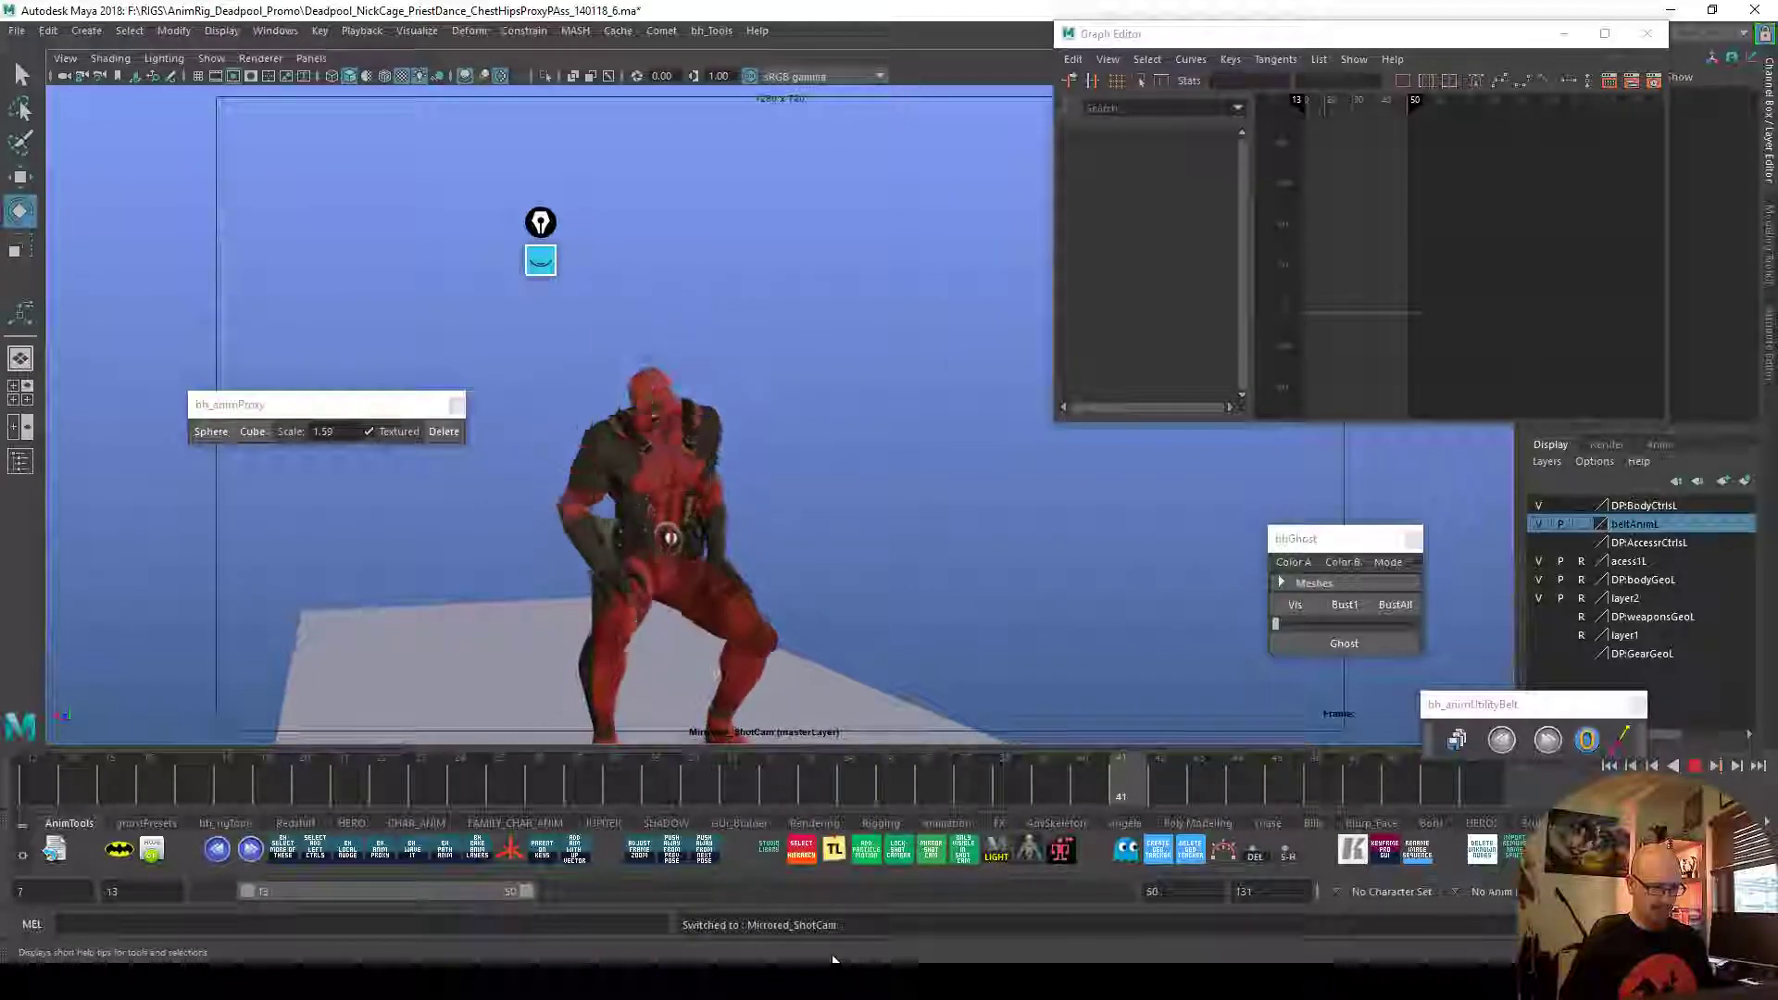
key(Escape)
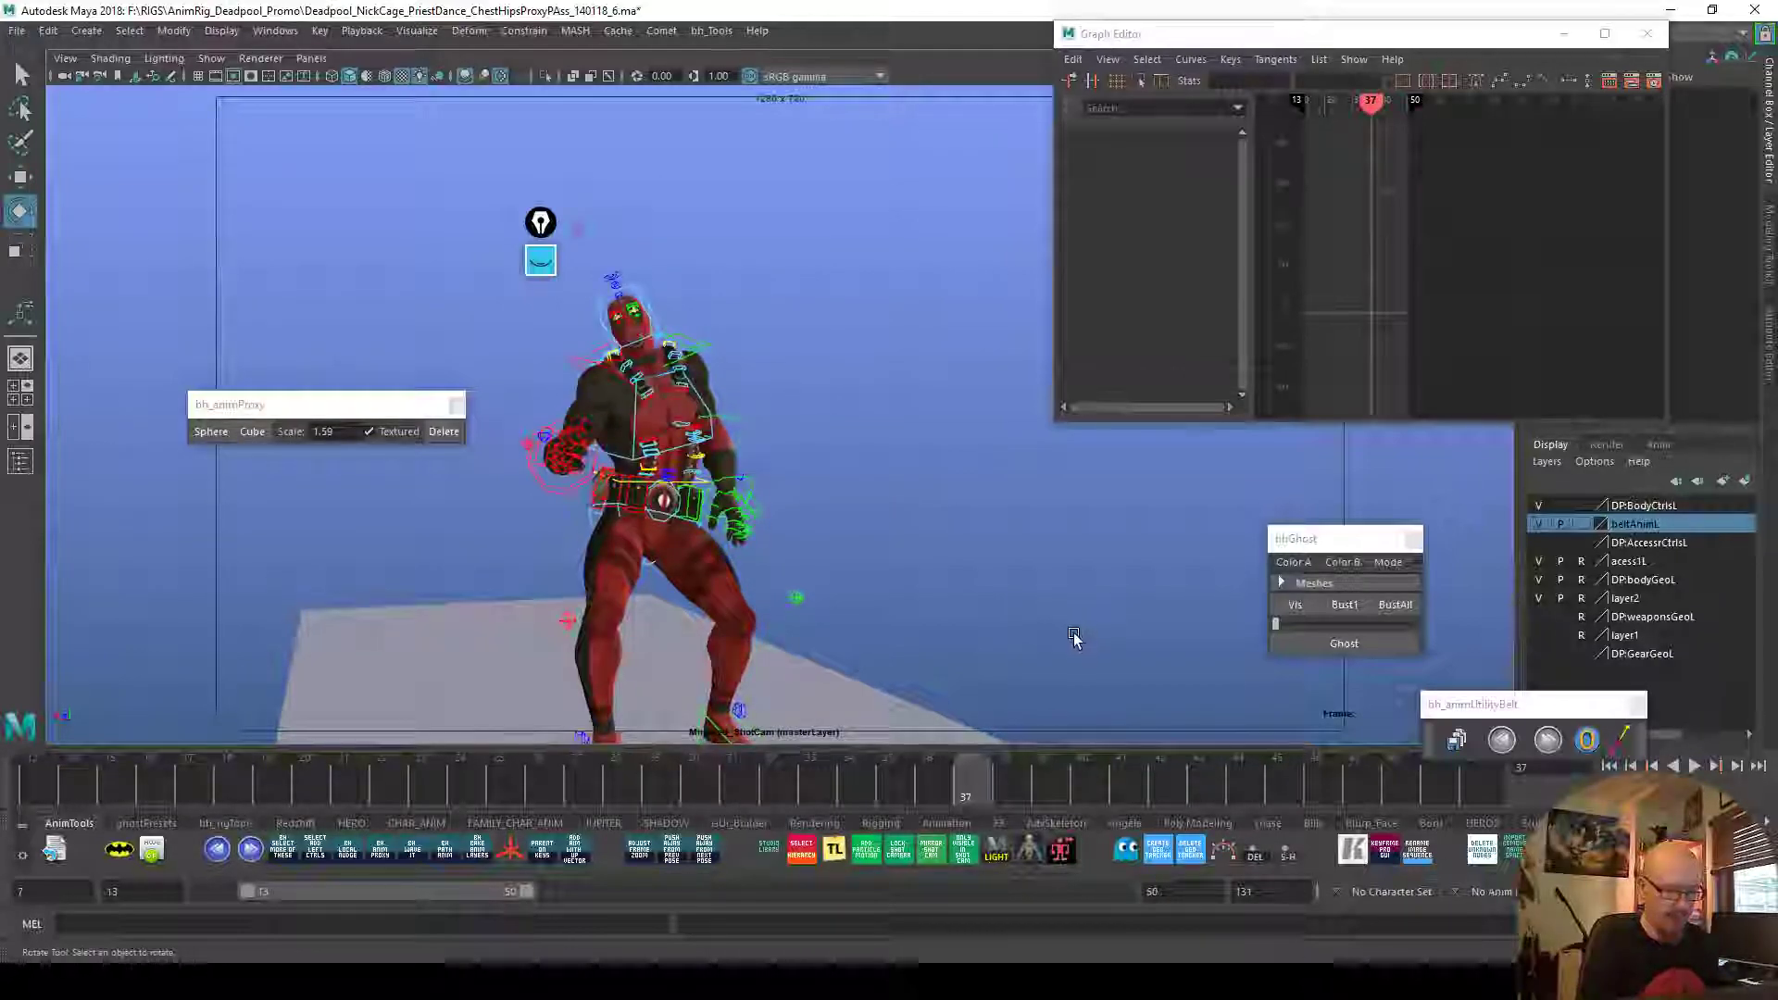
Playblast the animation and review the clip at different viewing sizes
right_click(1011, 782)
click(1019, 775)
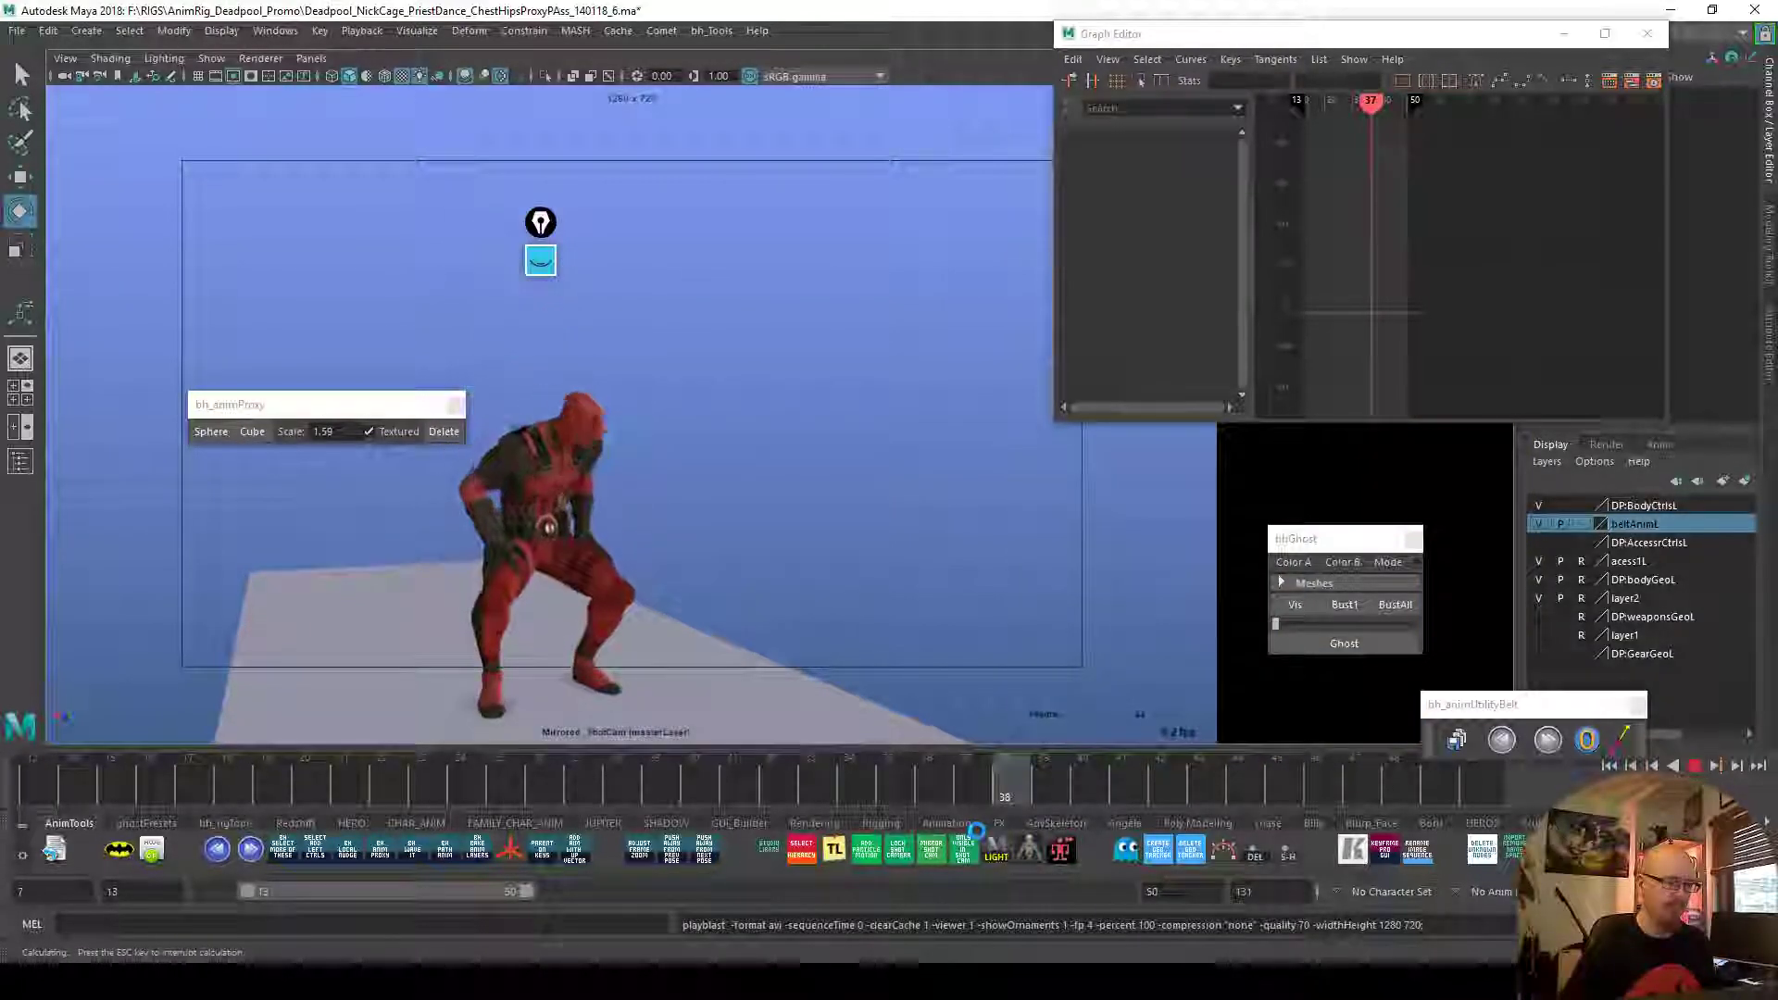
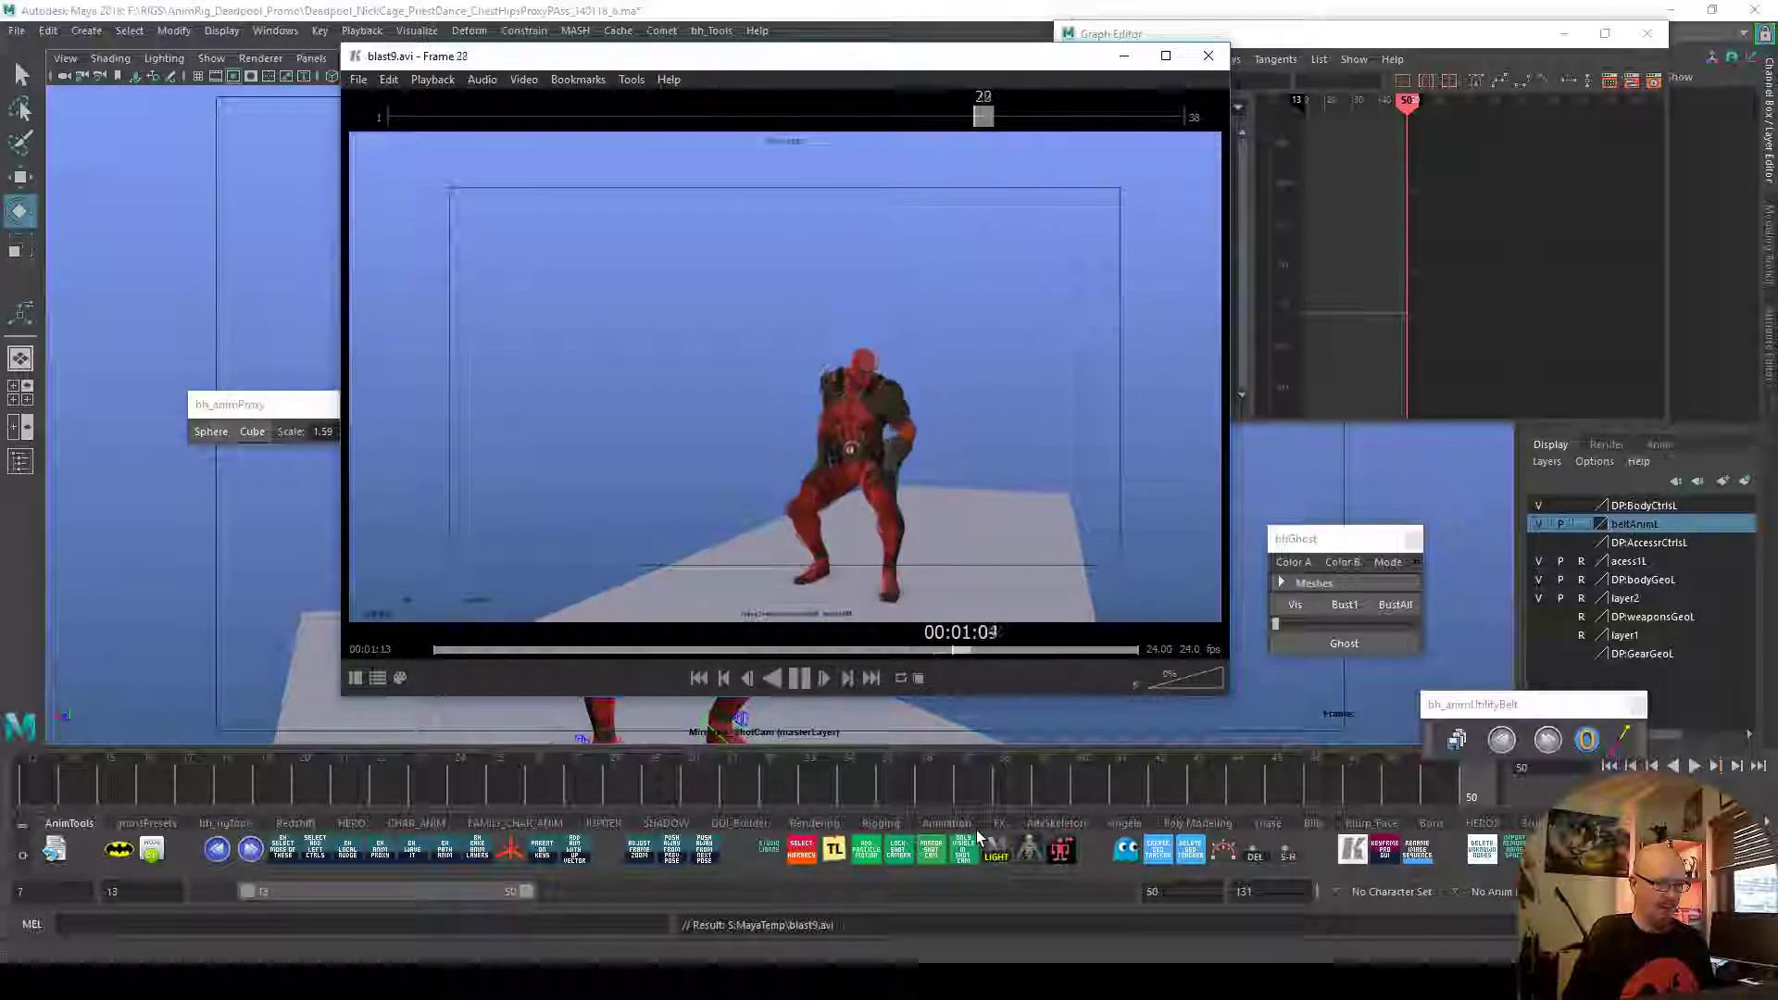
key(1)
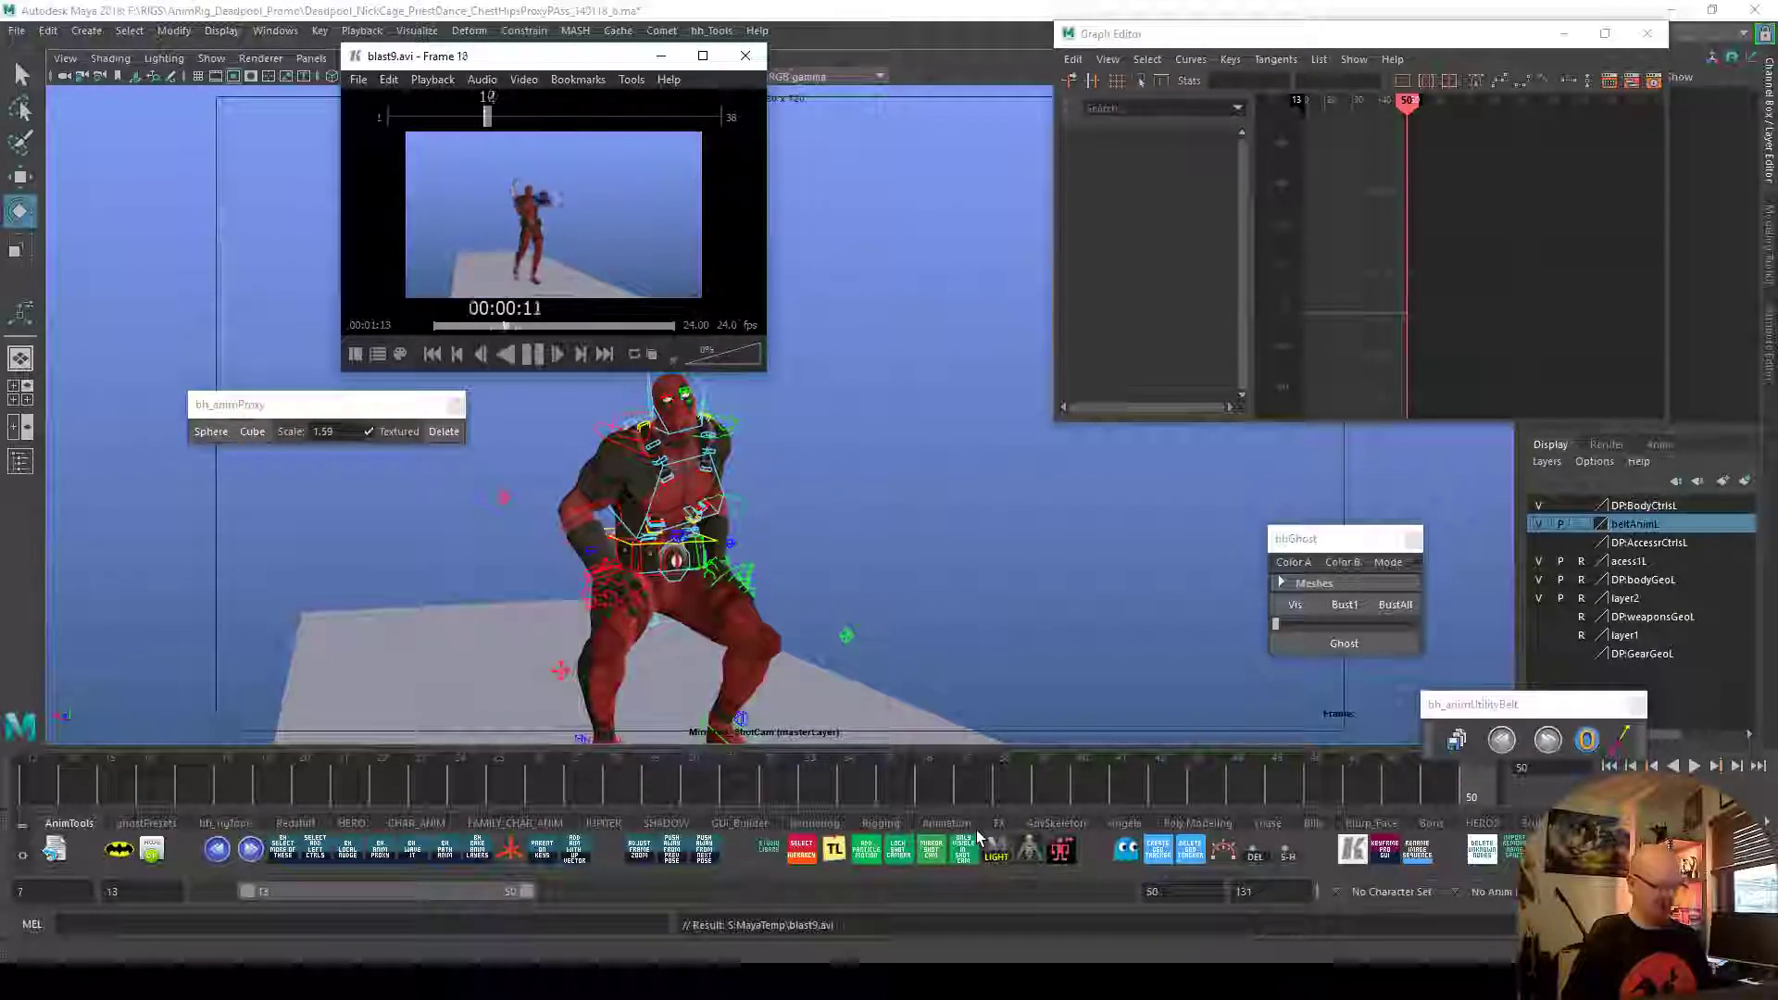
key(3)
key(1)
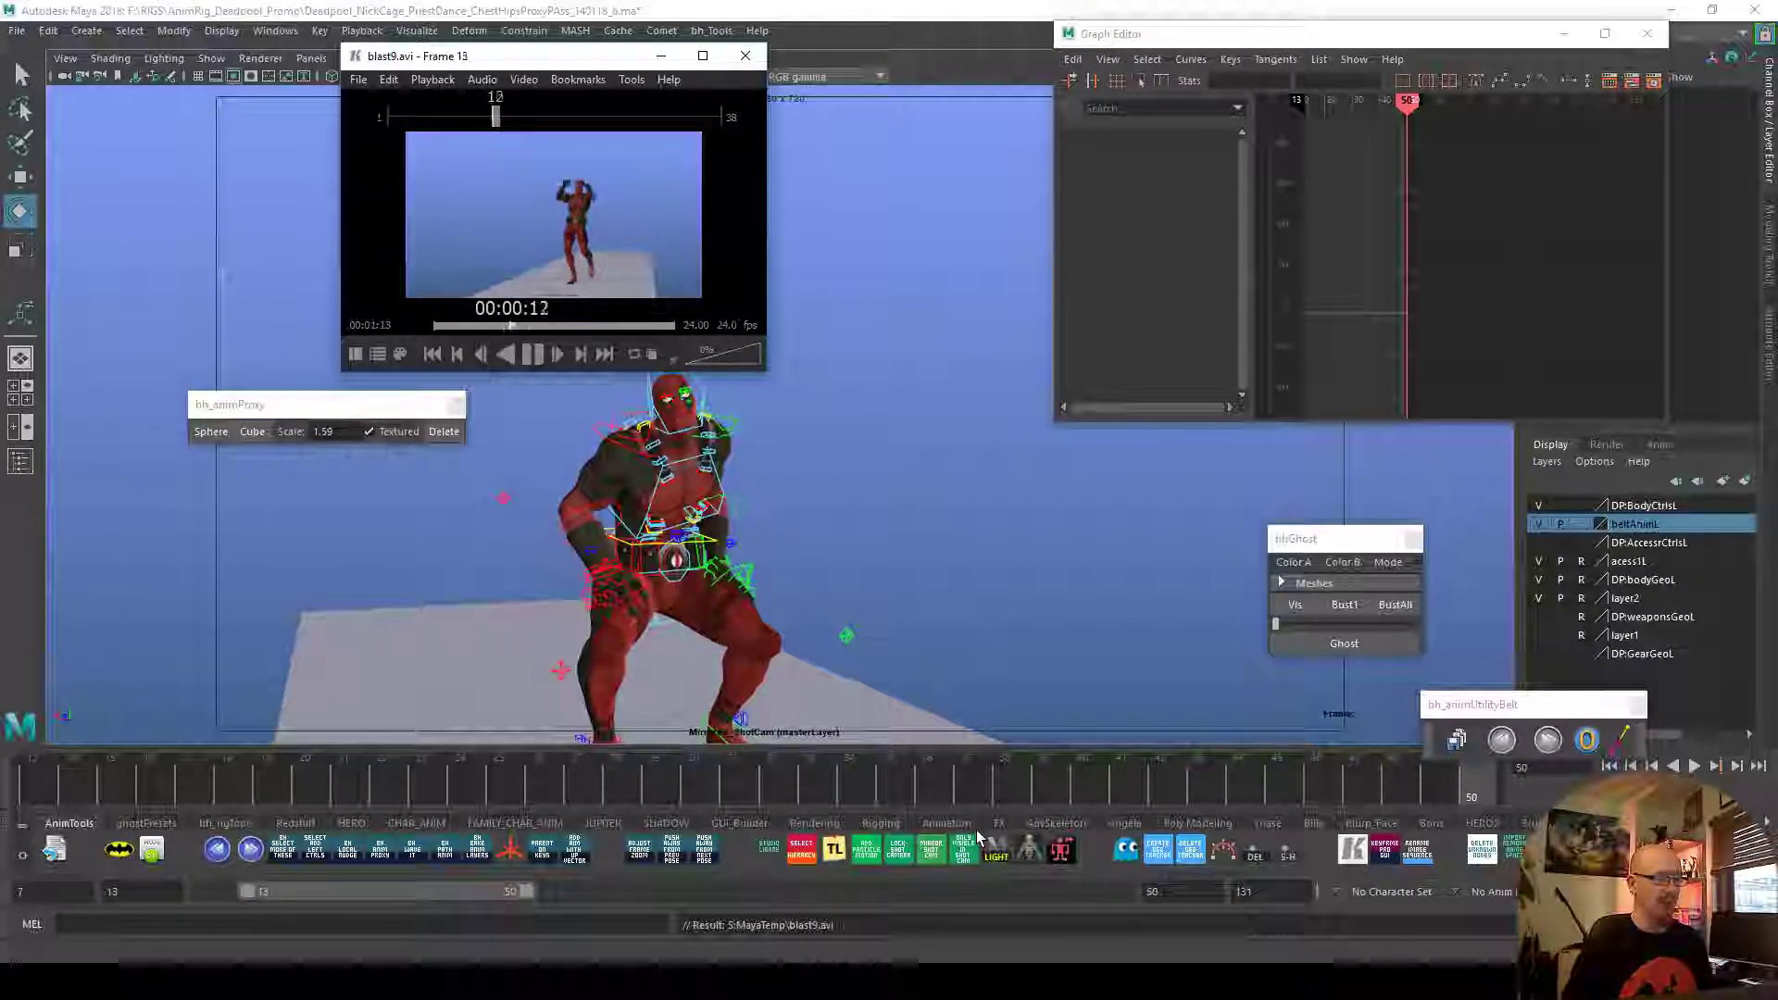
key(1)
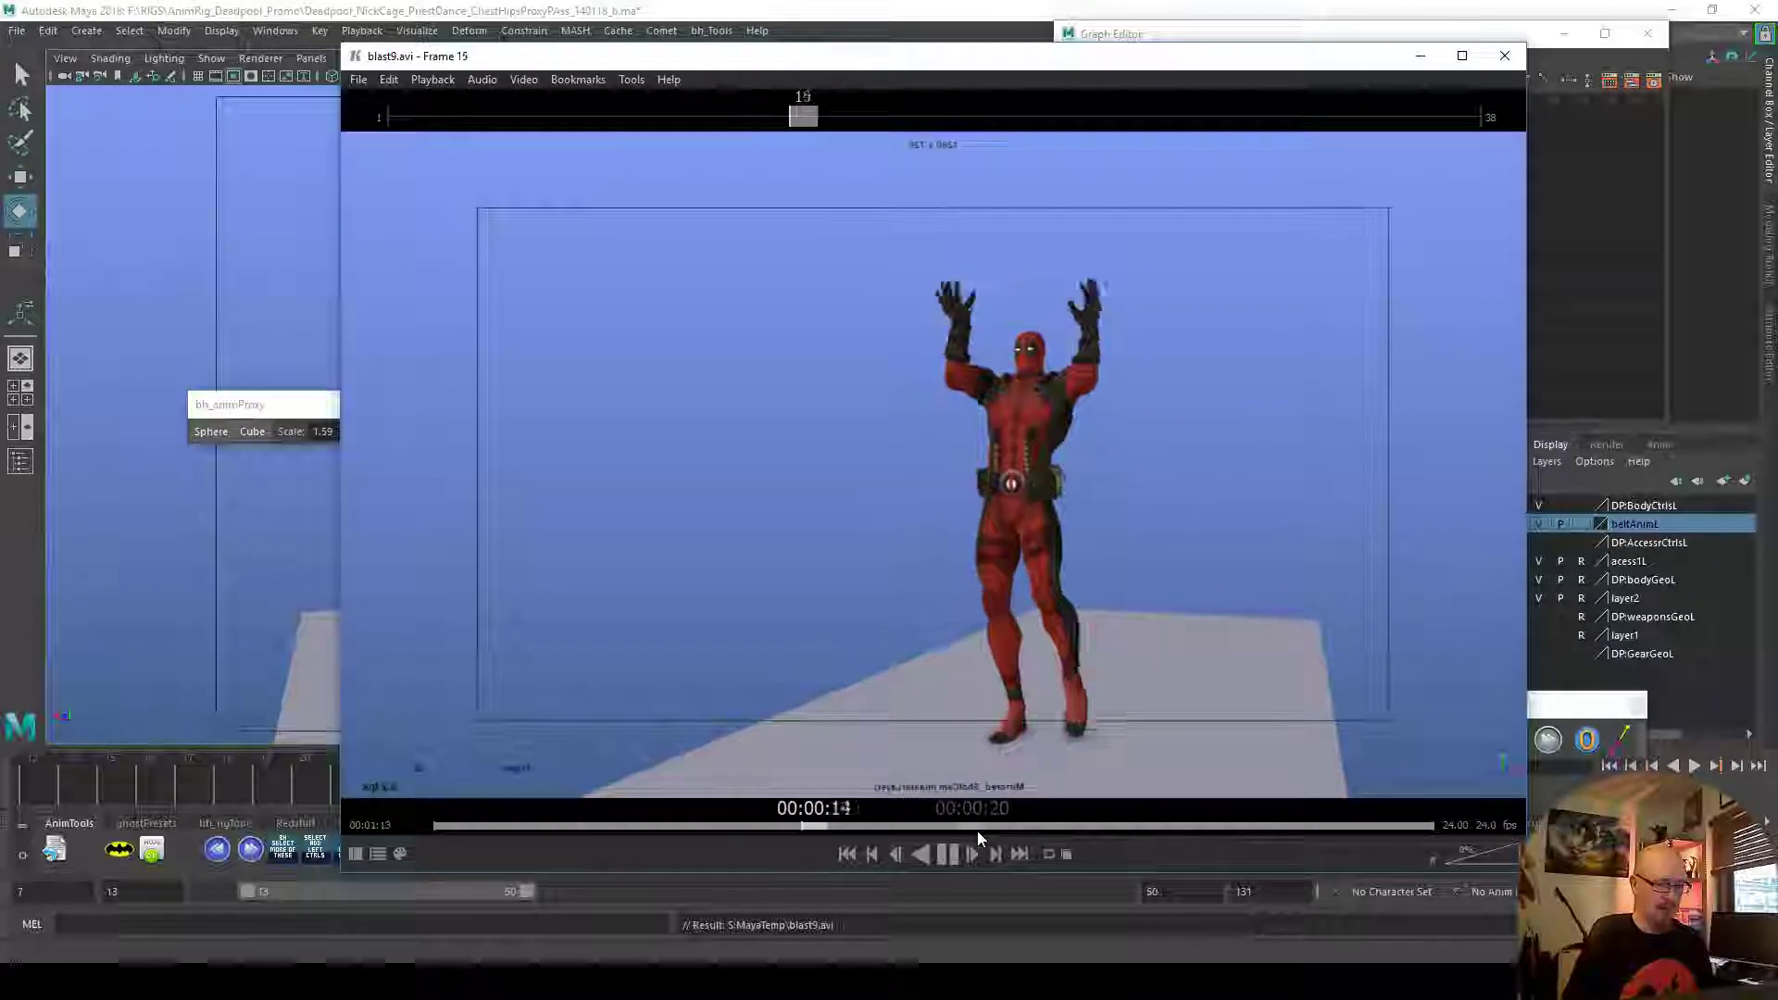
key(space)
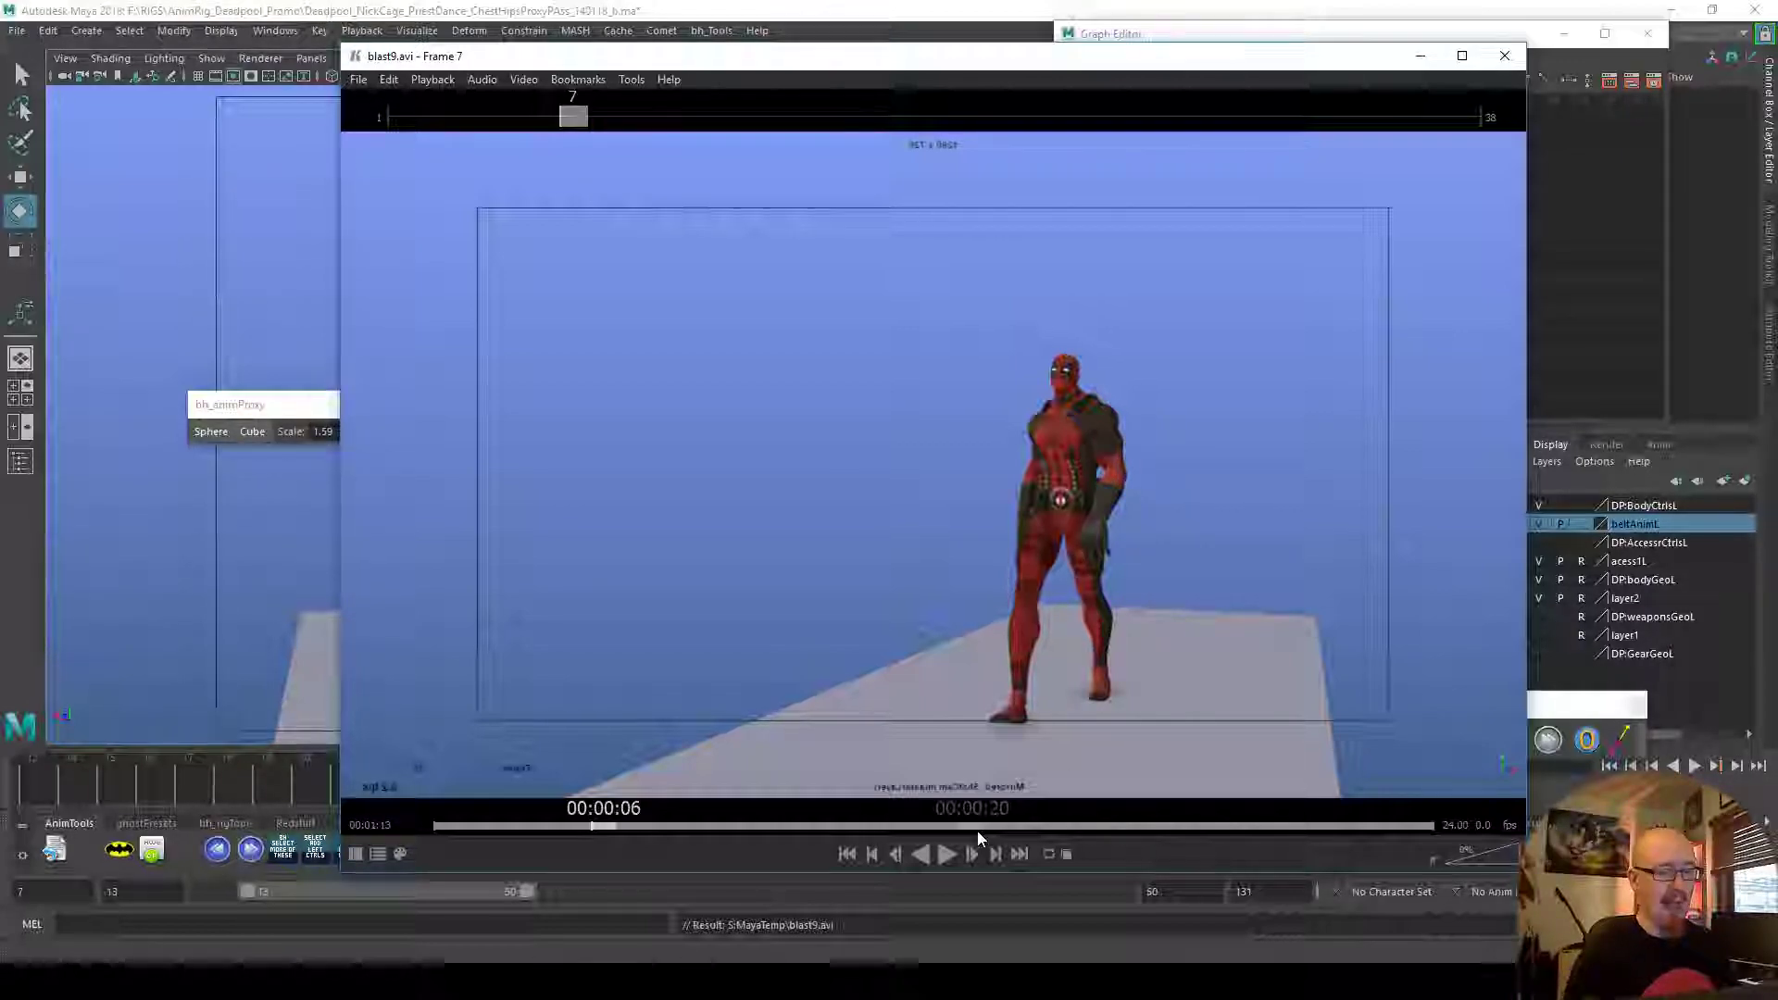
Close the playblast player and save the scene incrementally as version 7
click(1505, 57)
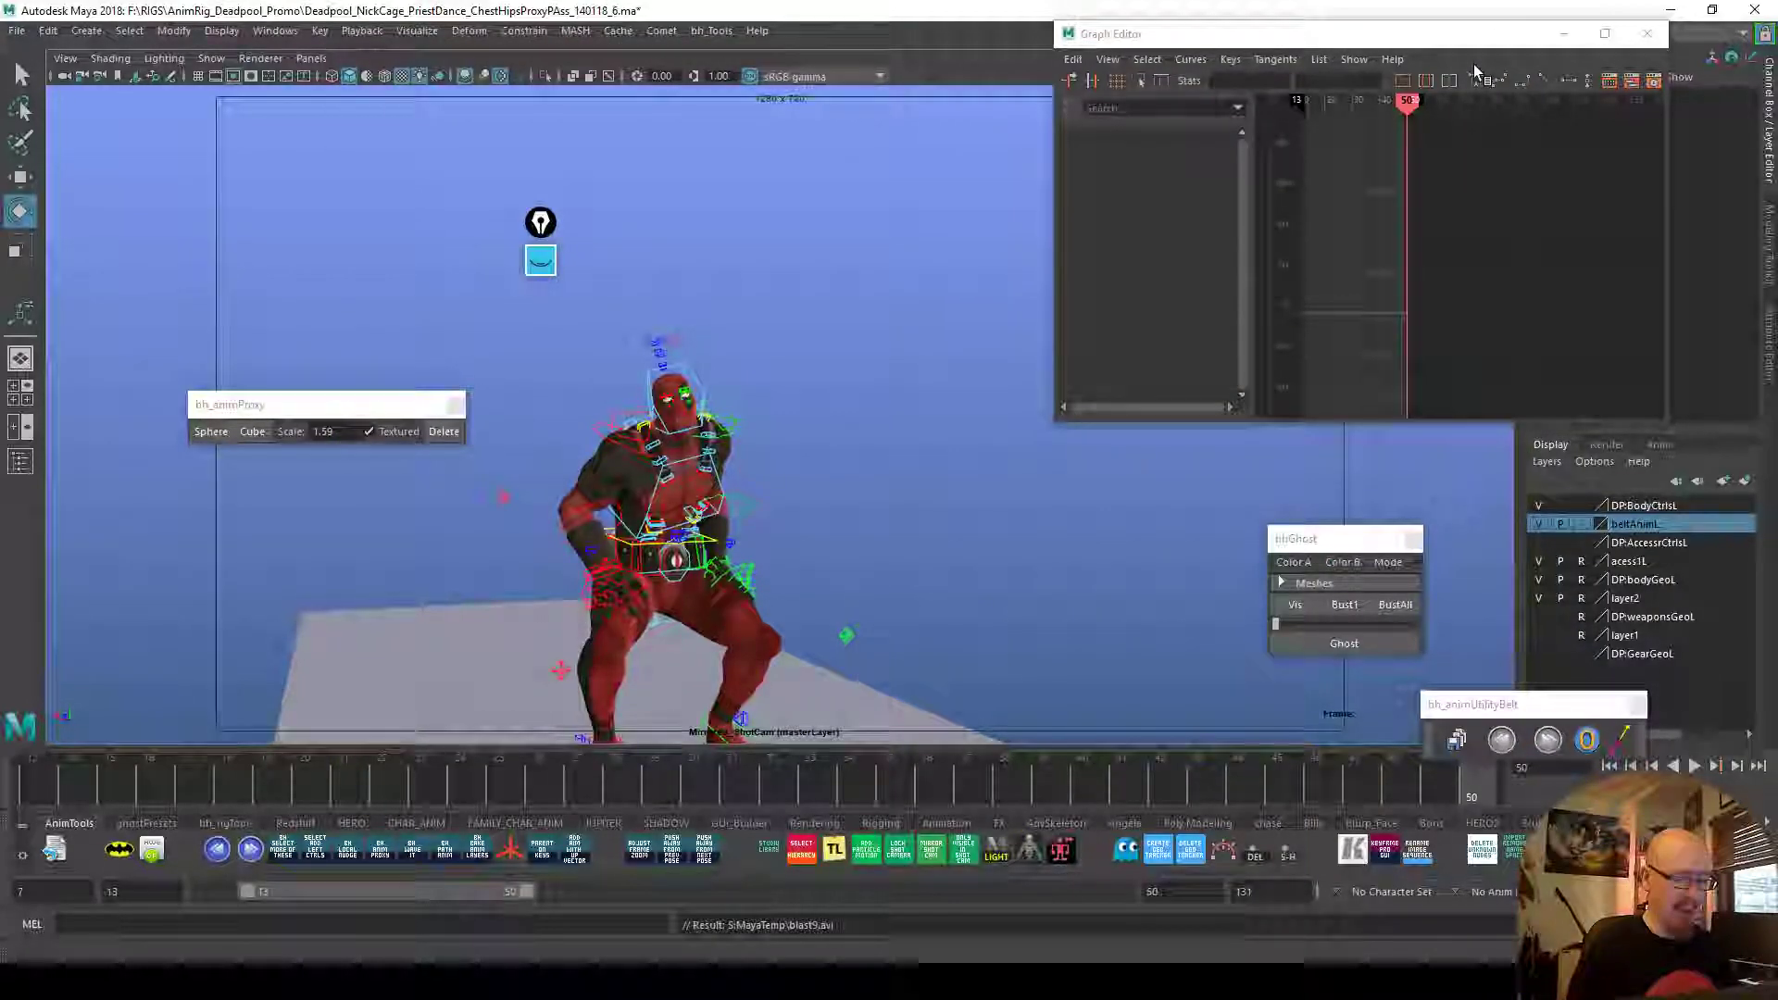
click(1457, 741)
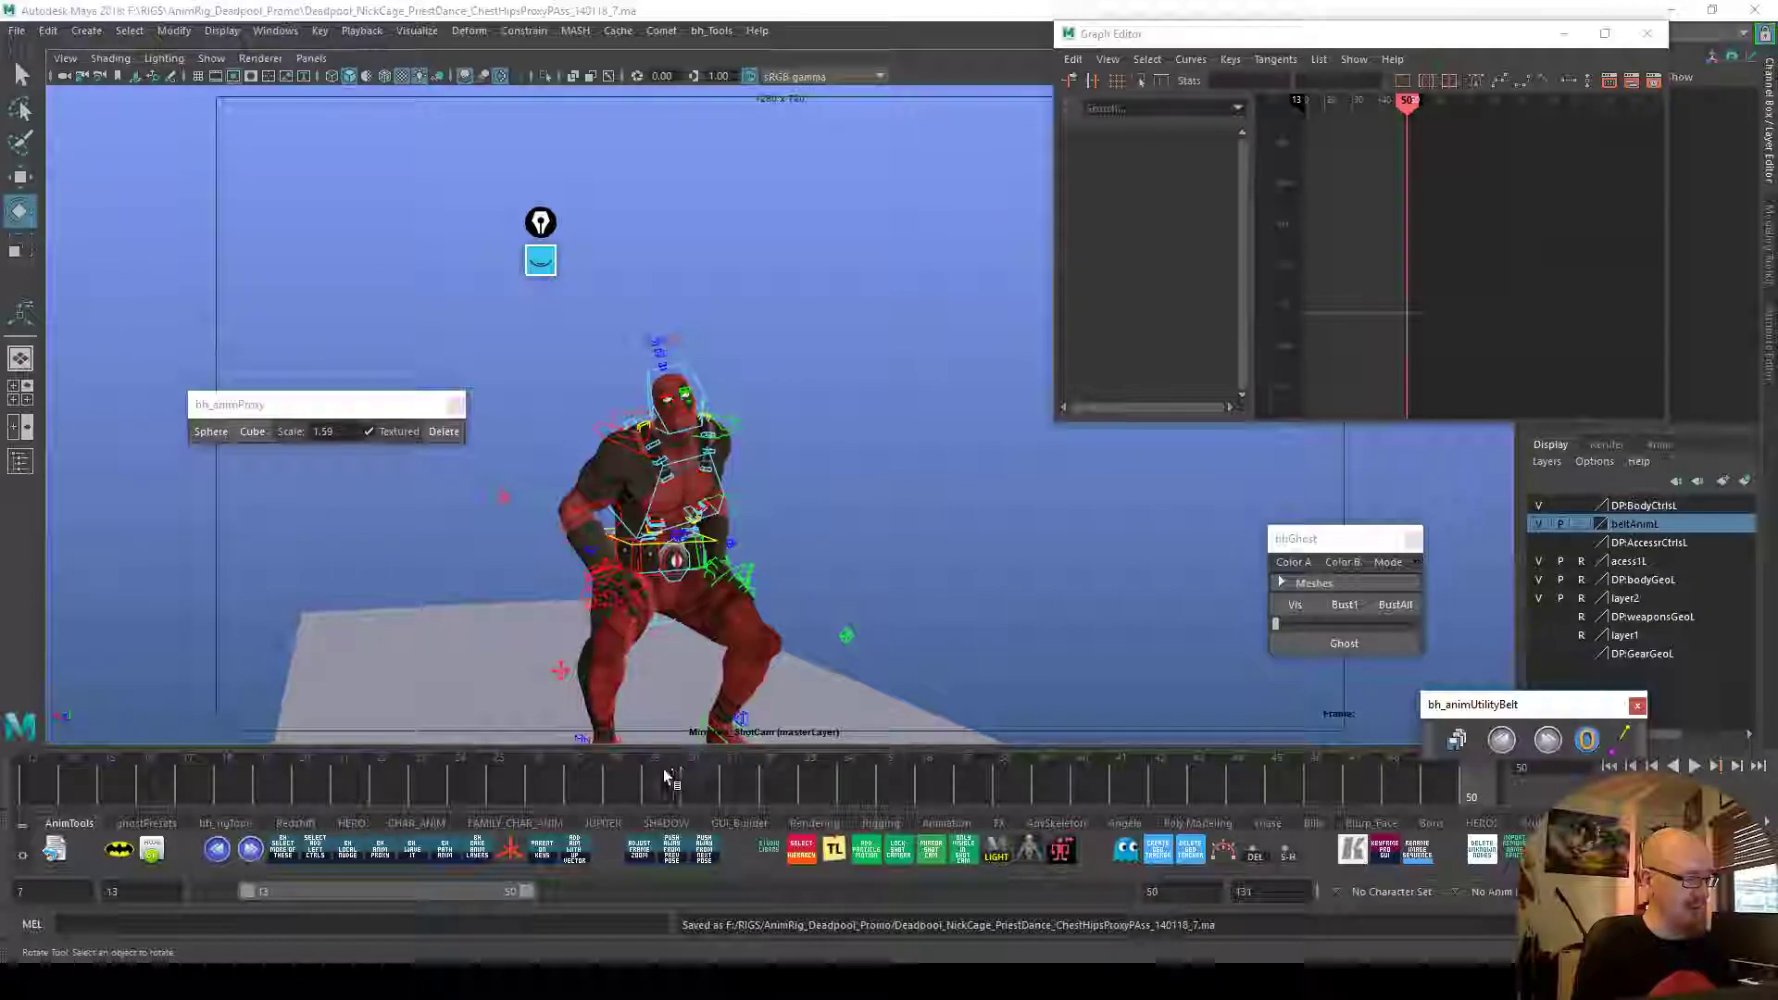
Create a textured cube proxy at scale 1.59 on the head control and play back its motion
mouse_move(763, 776)
mouse_down()
mouse_move(1250, 789)
mouse_move(616, 778)
mouse_move(771, 787)
mouse_up()
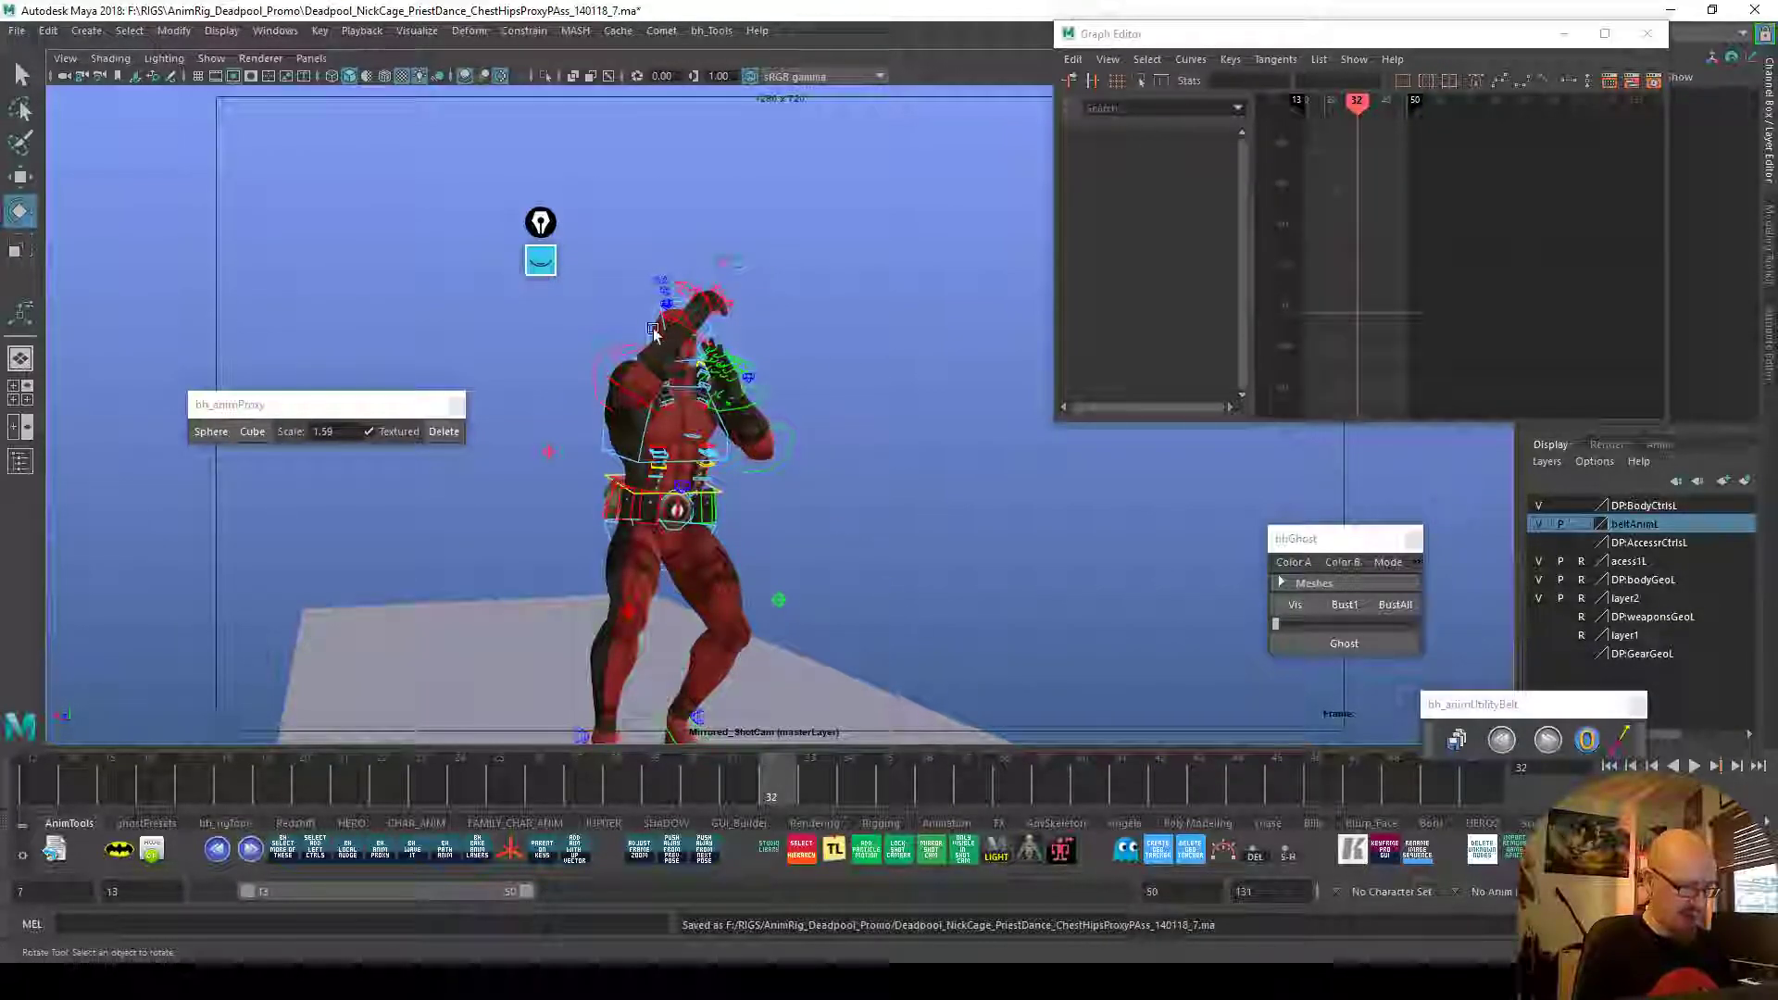
click(711, 330)
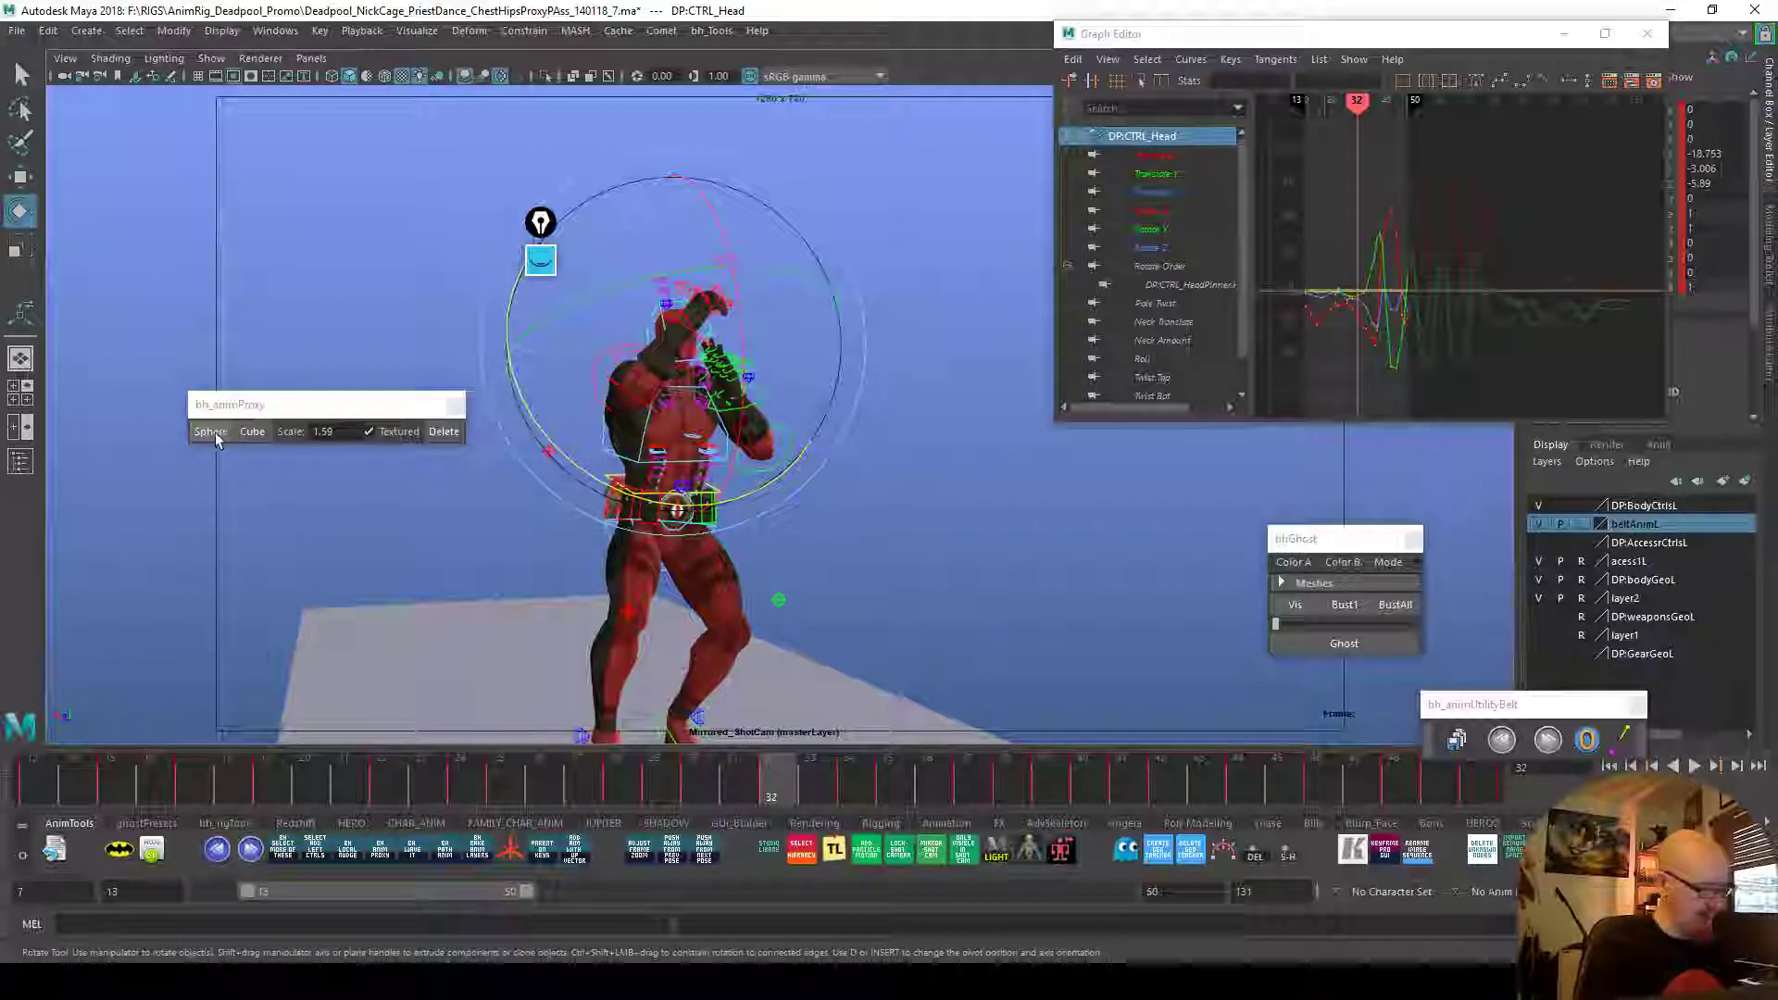
click(248, 431)
drag(648, 777, 312, 796)
key(alt+v)
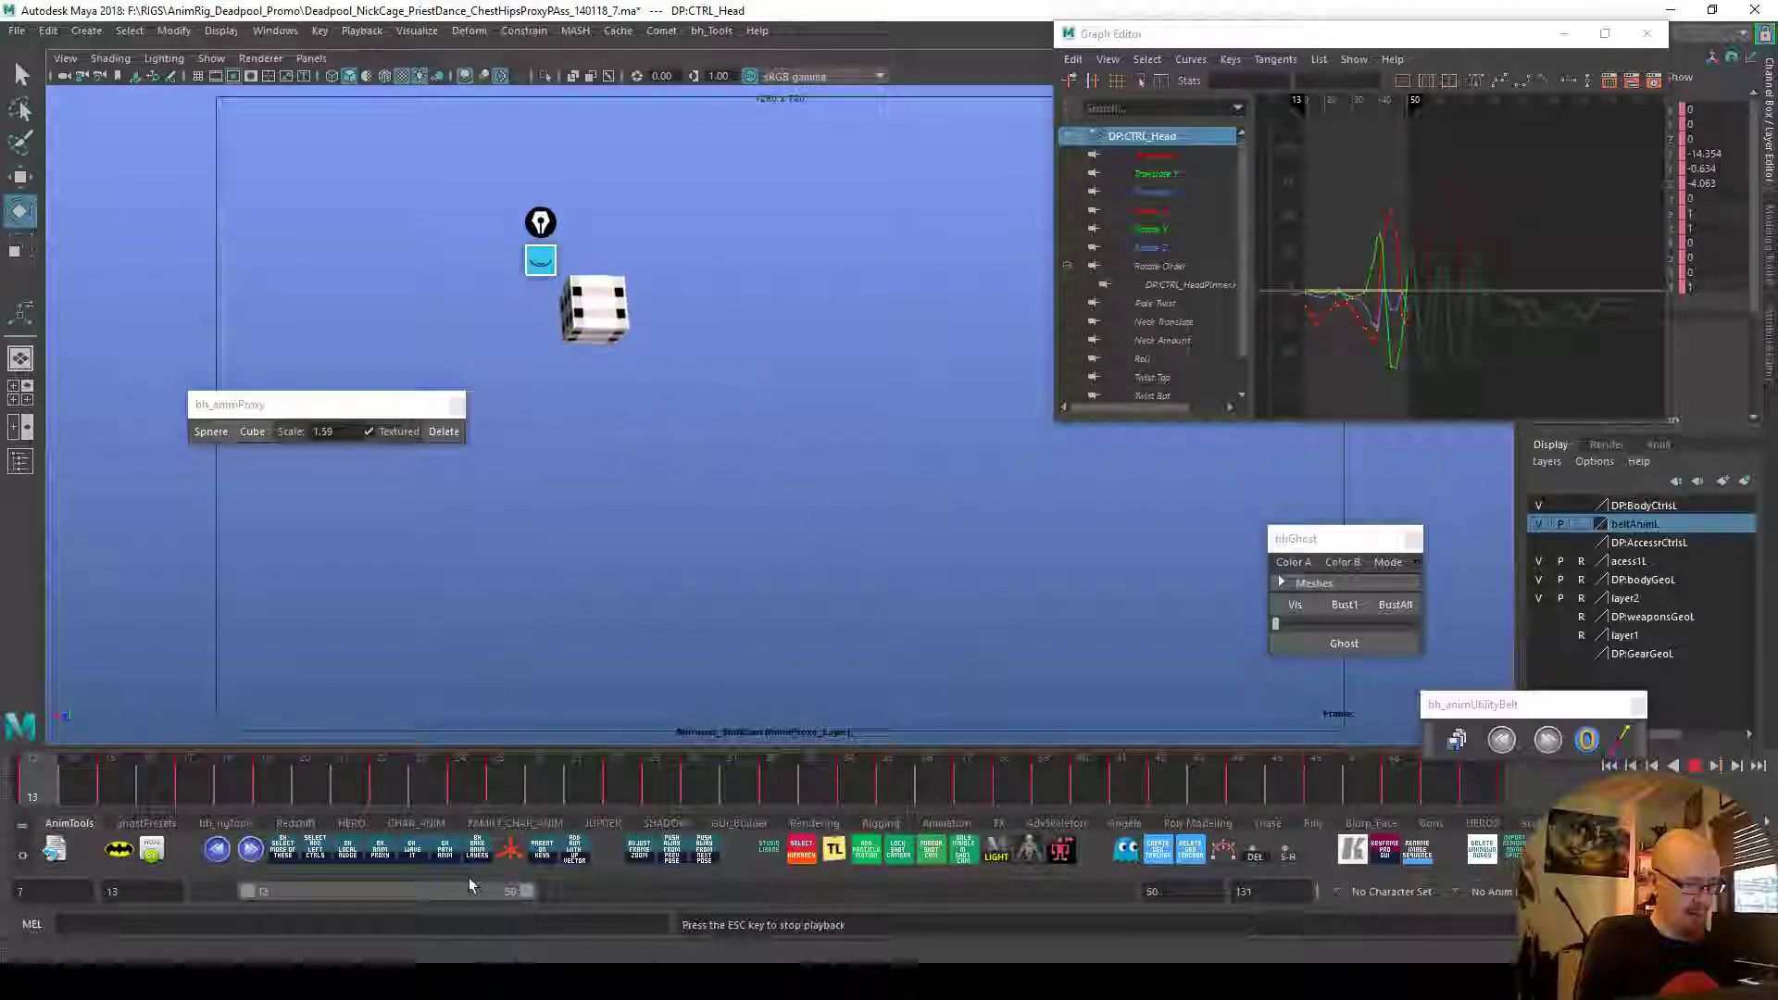
mouse_move(435, 782)
mouse_down()
mouse_move(703, 790)
mouse_move(640, 793)
mouse_move(662, 792)
mouse_up()
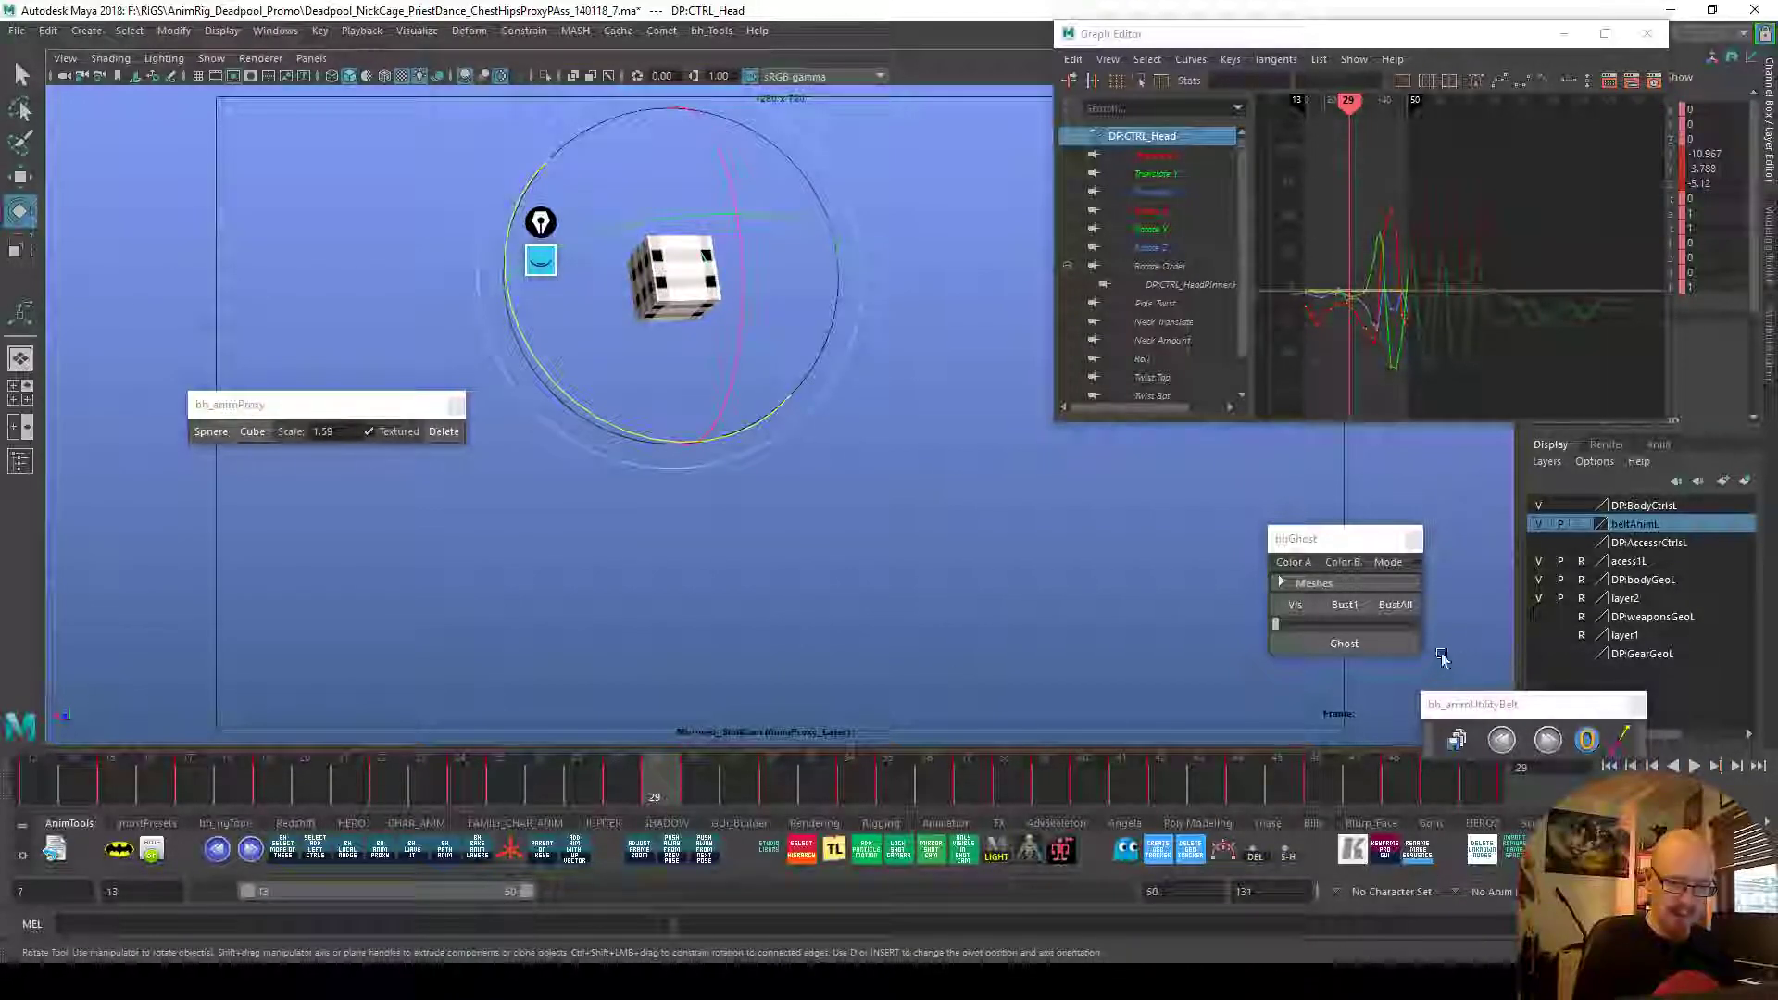
Close the bhGhost window and launch it again
click(1386, 566)
click(1412, 538)
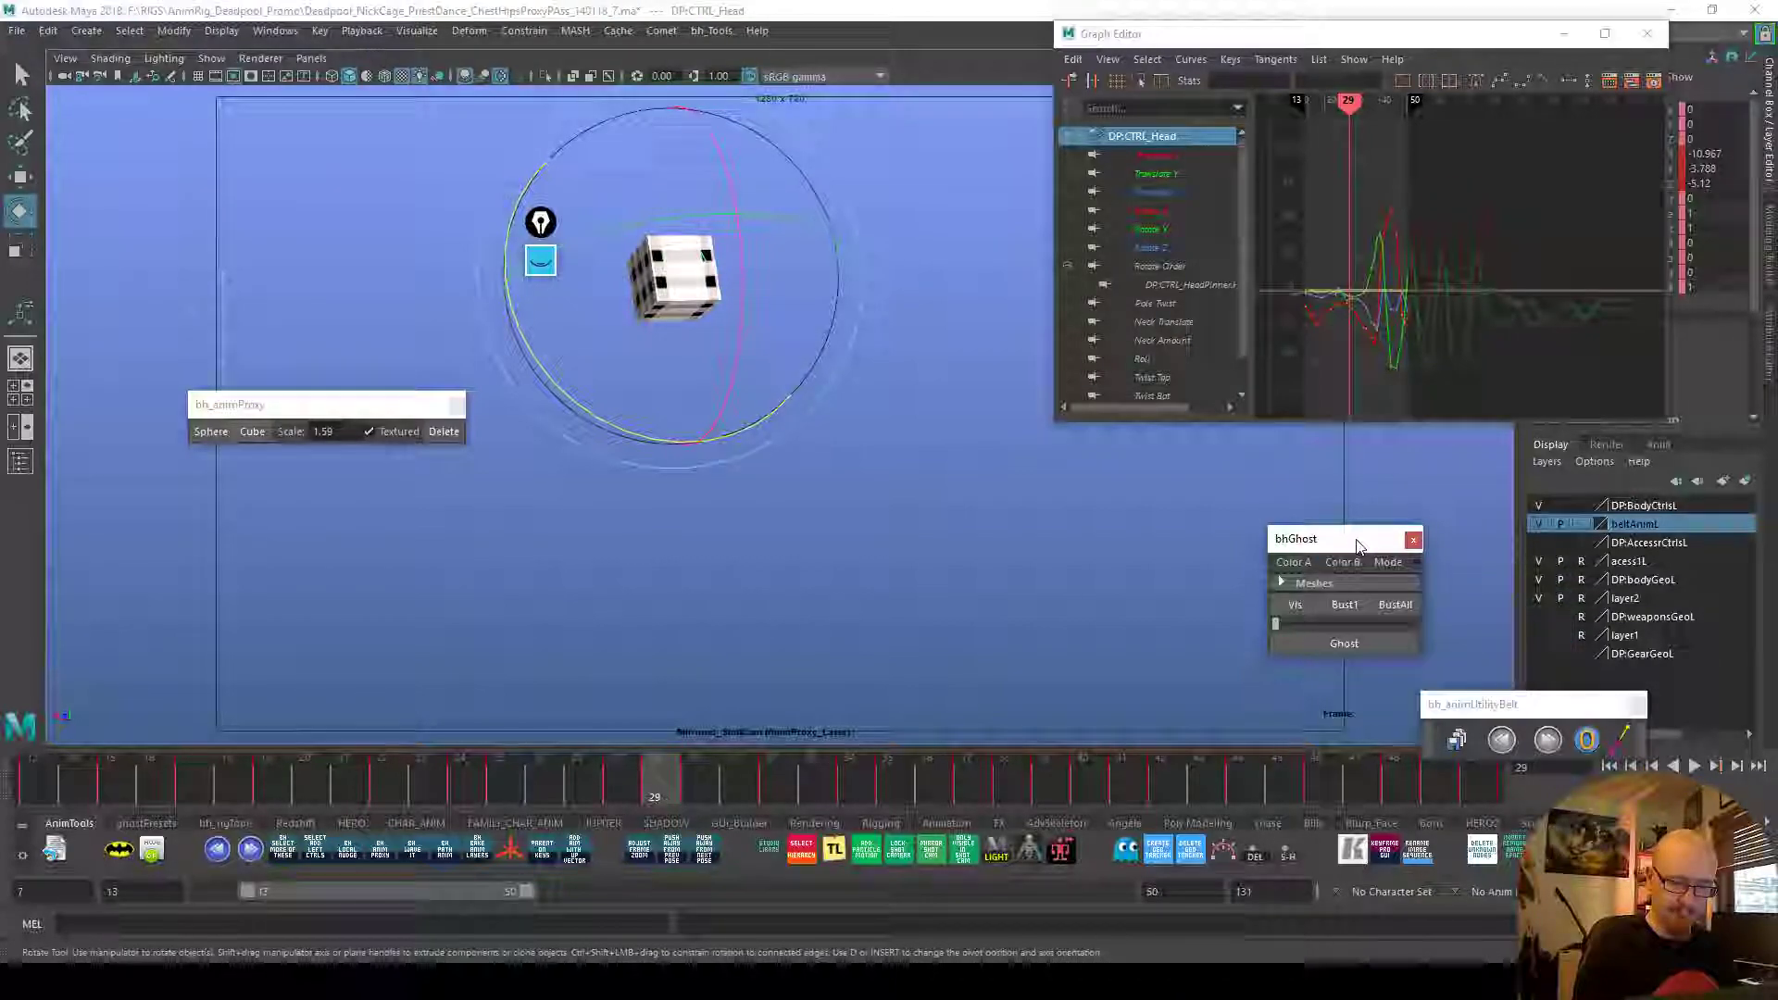
click(1412, 538)
click(1126, 848)
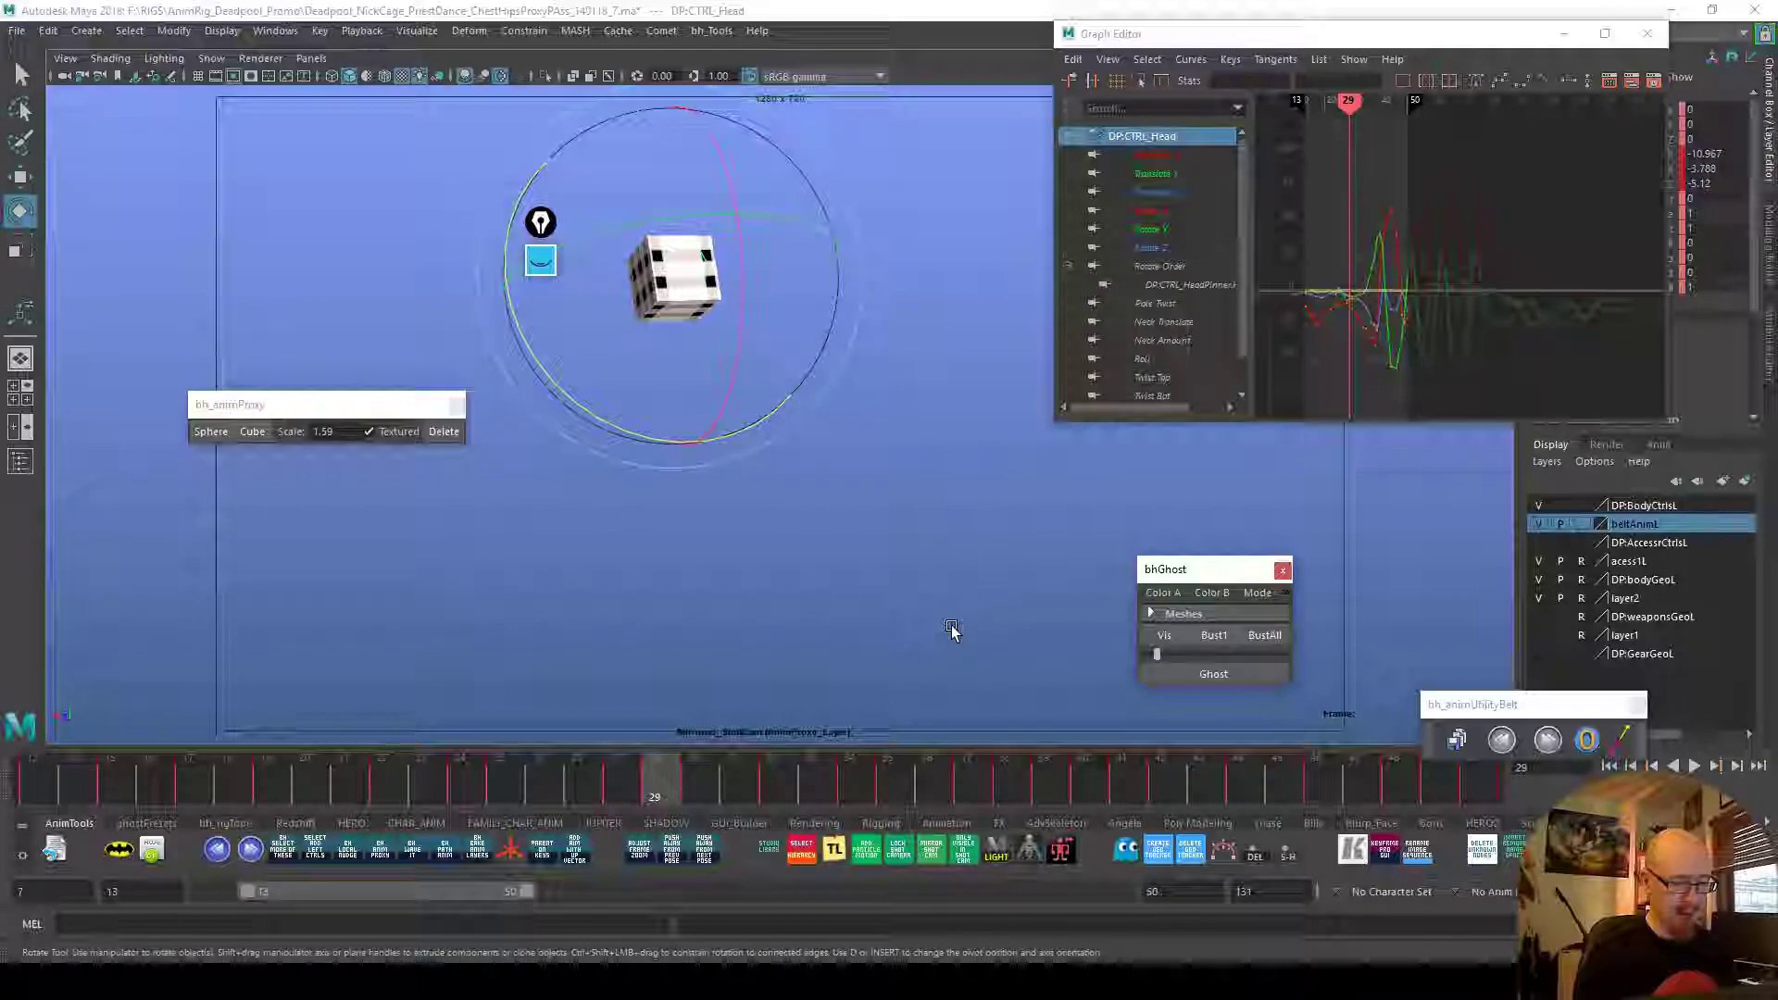
Select the head's proxy cube and create a bhGhost outline of it at frame 29
click(762, 365)
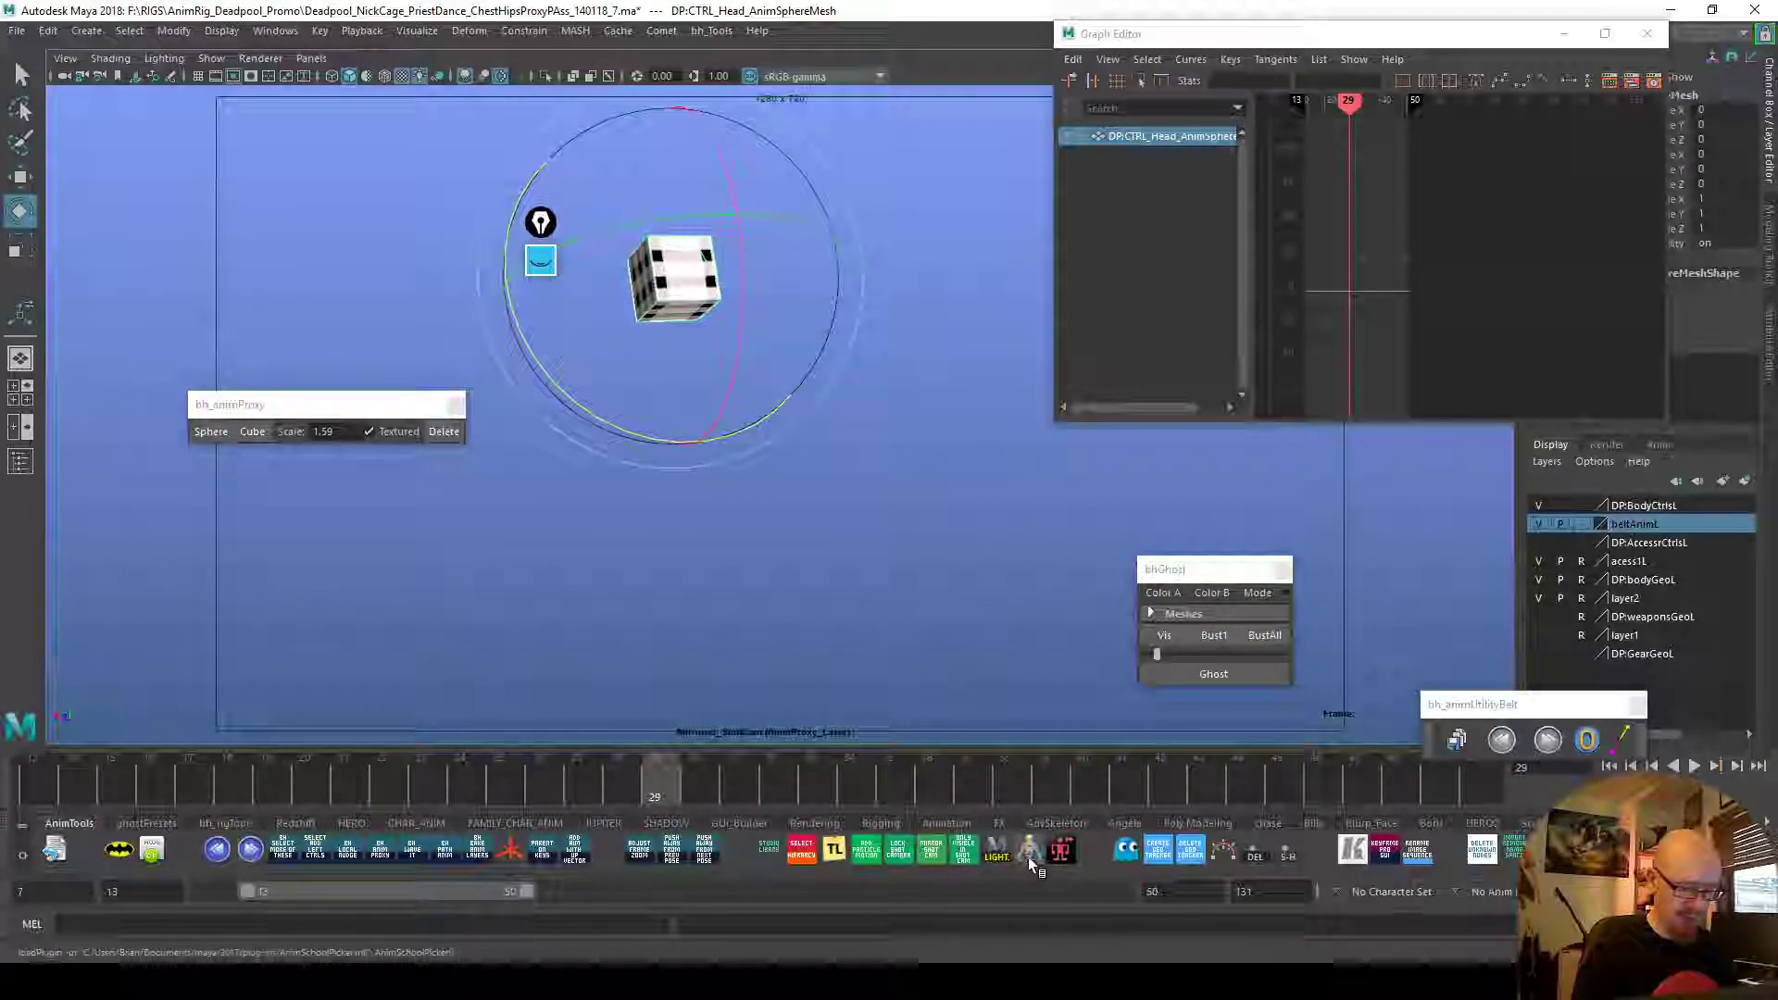
click(1246, 613)
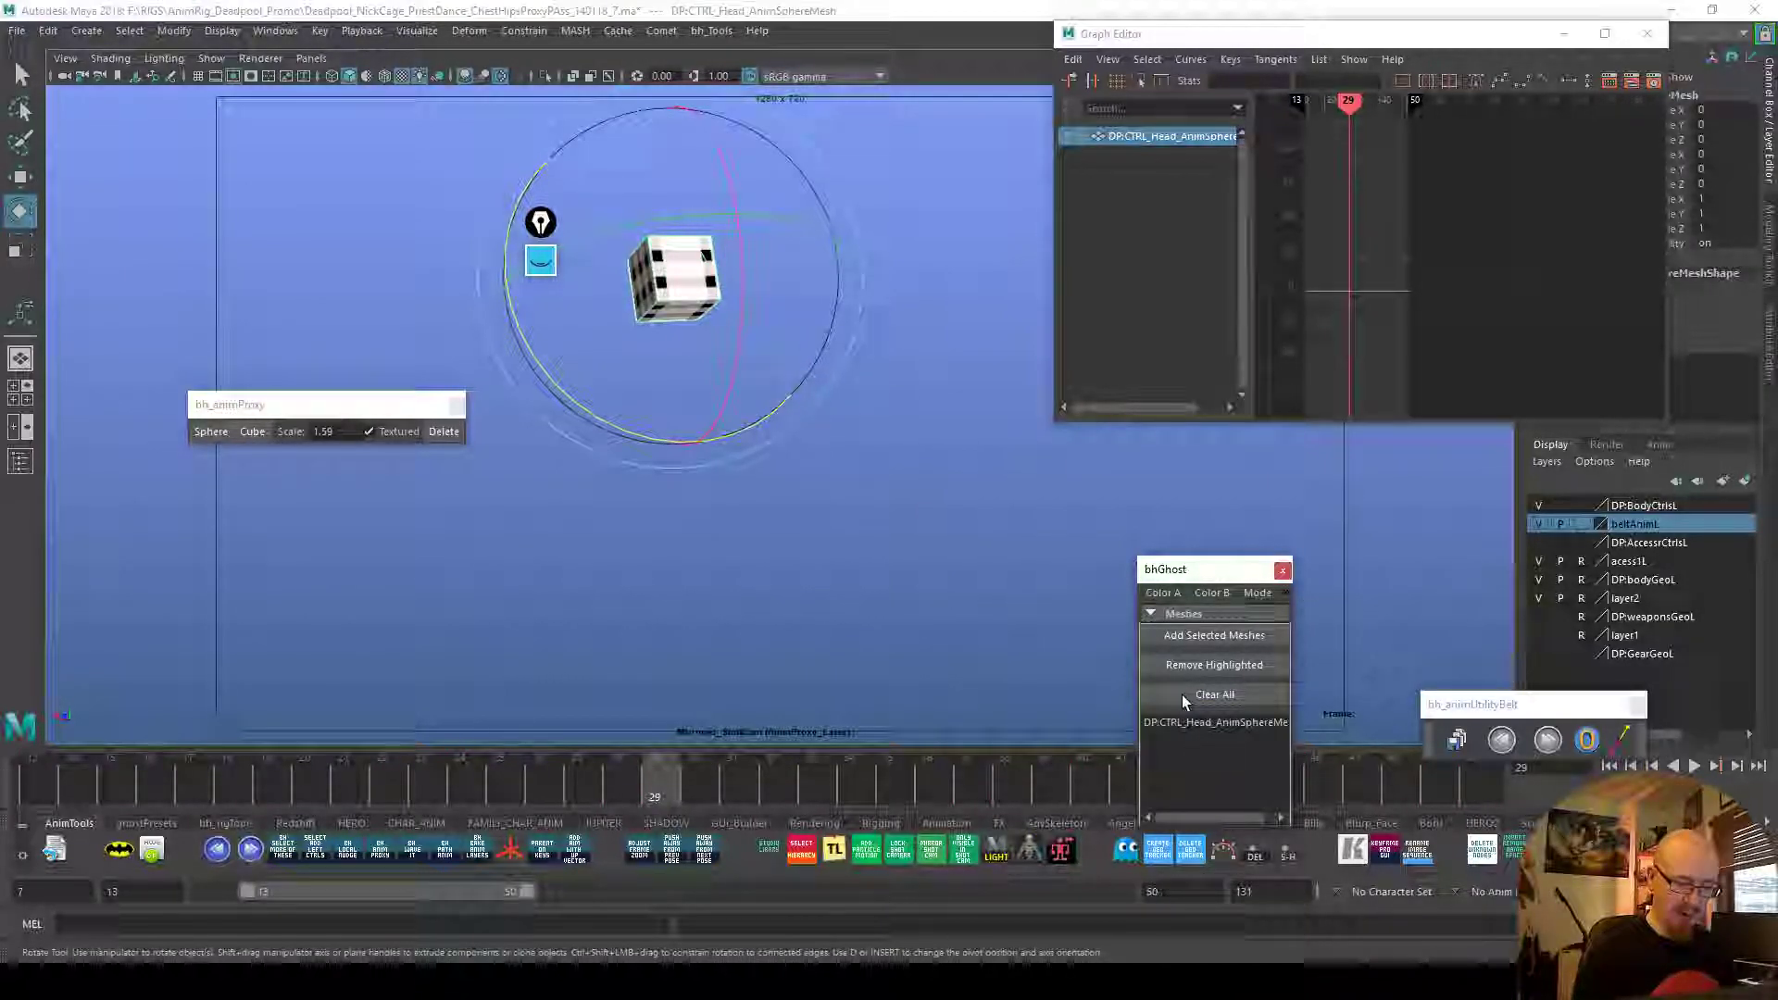
click(1214, 695)
click(1204, 614)
click(1214, 674)
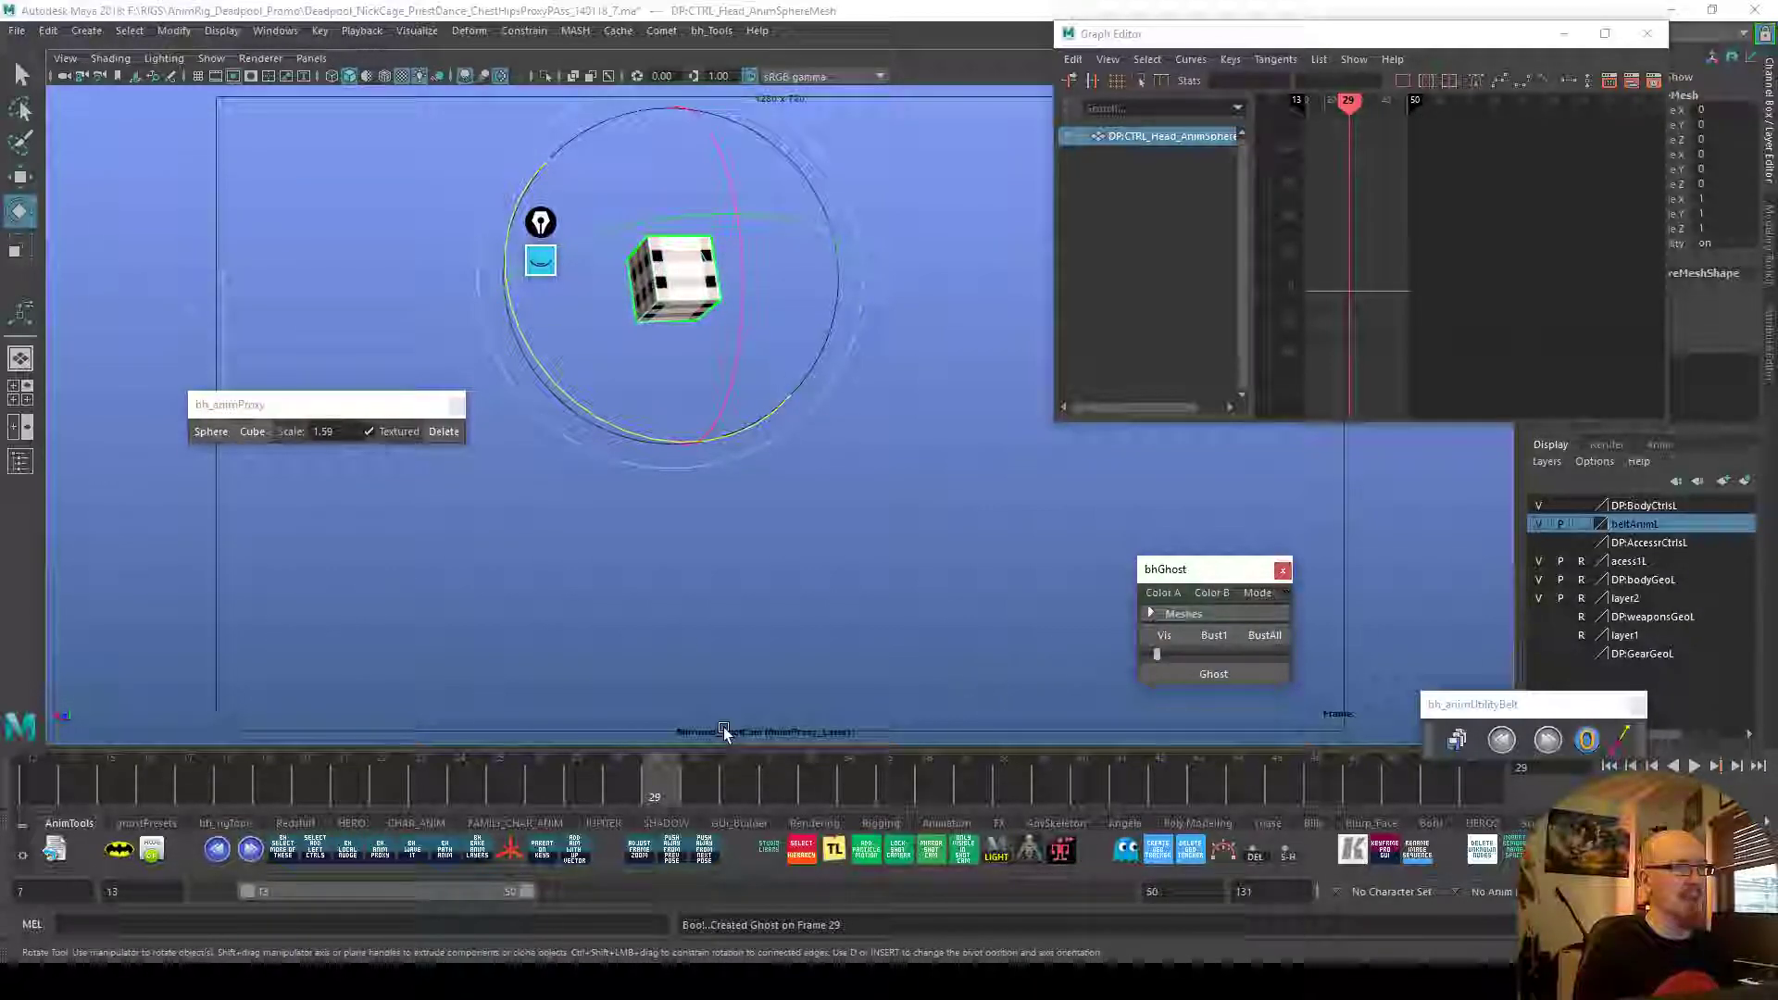
Scrub the frames around 29 and compare the head cube's position with its ghost outline
key(w)
key(alt+period)
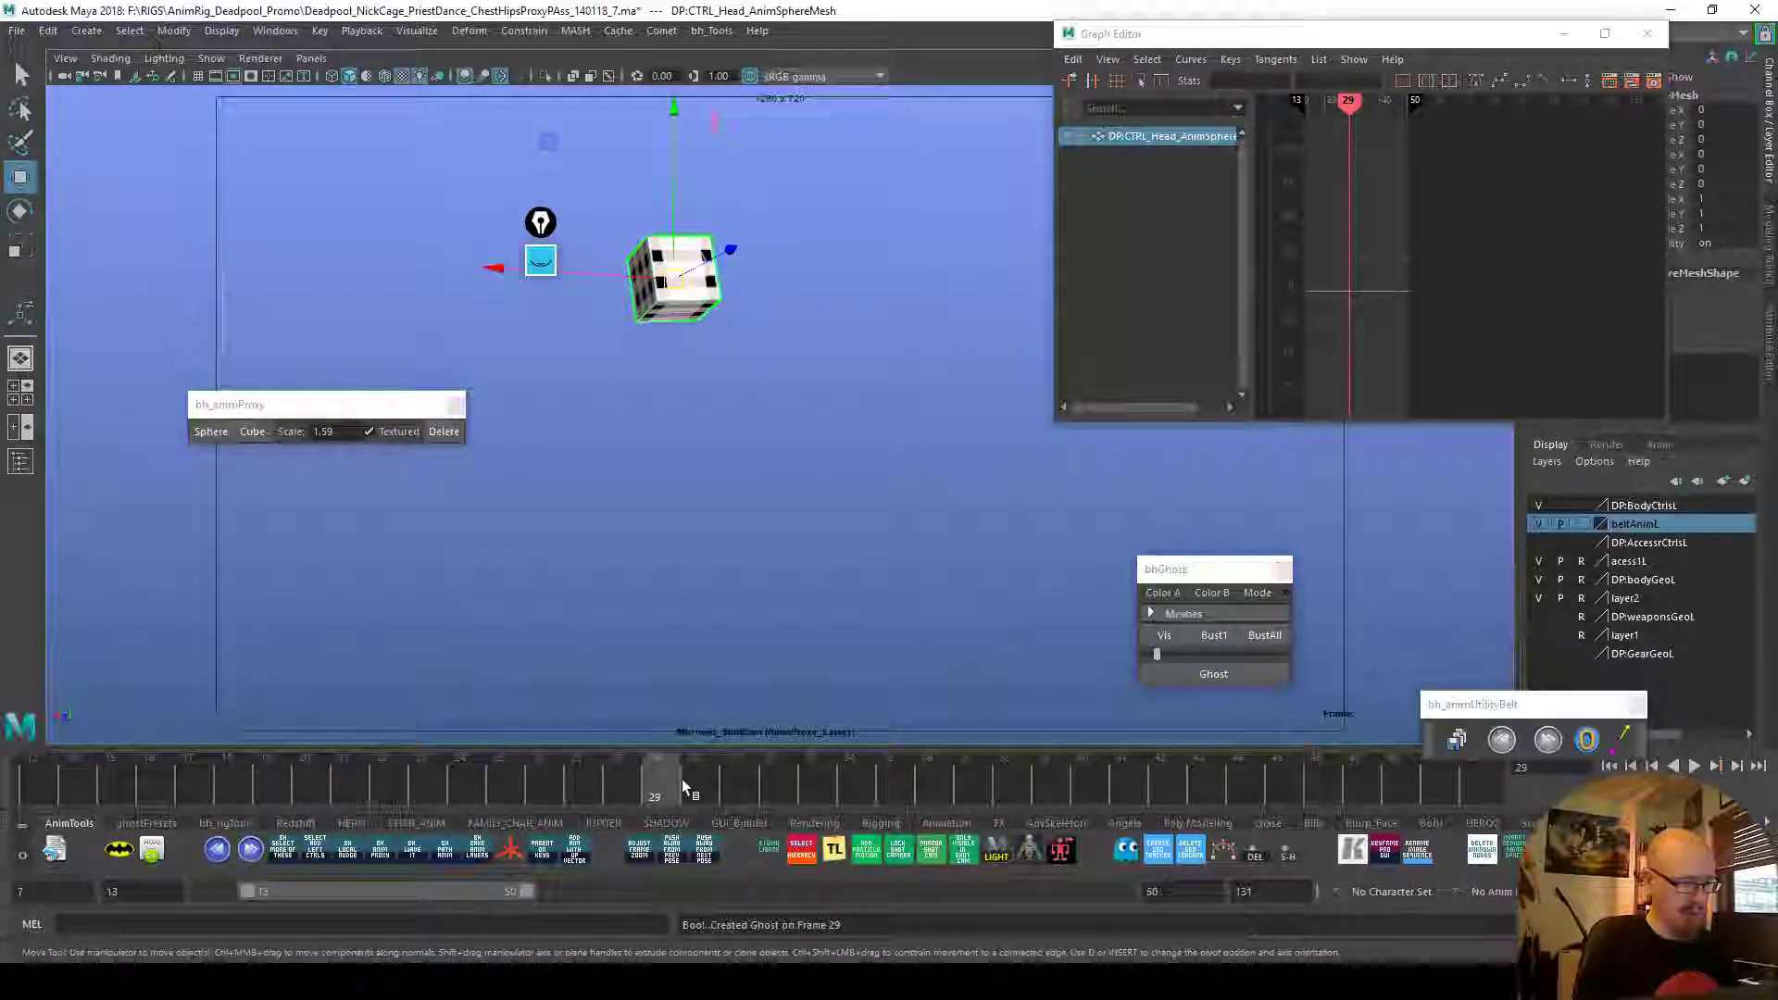
key(alt+period)
mouse_move(719, 776)
mouse_down()
mouse_move(519, 778)
mouse_move(1296, 782)
mouse_move(497, 787)
mouse_move(624, 785)
mouse_up()
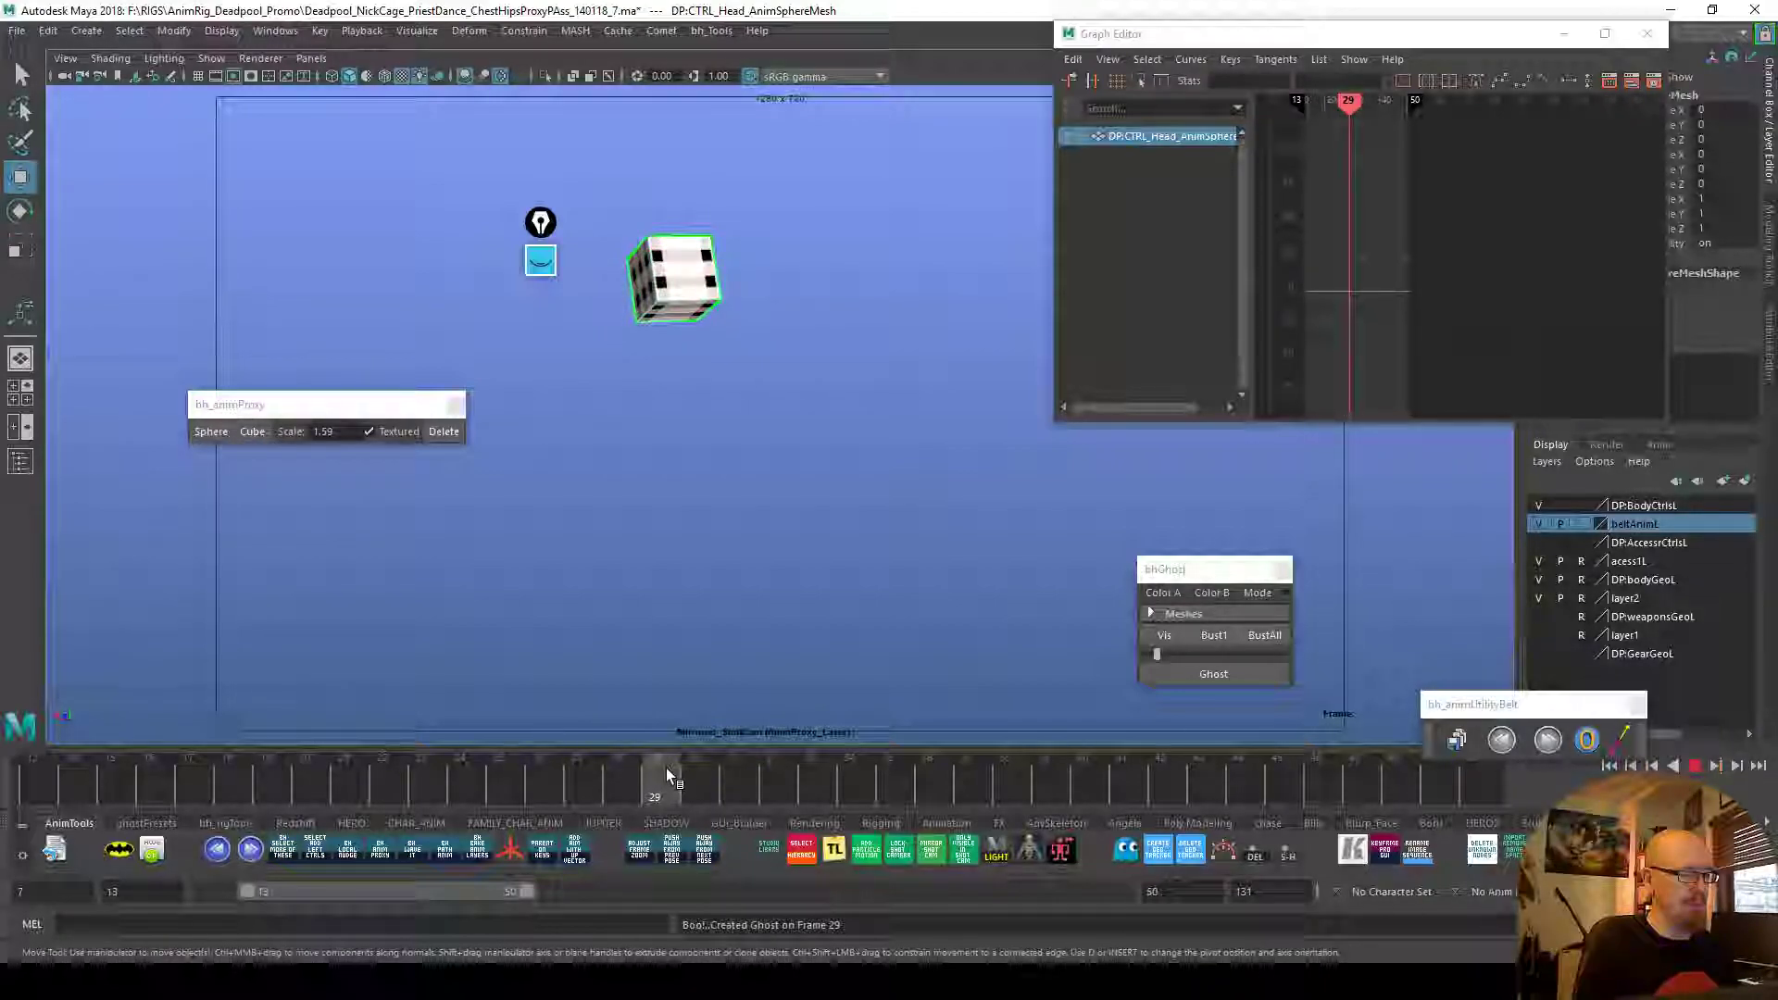
click(690, 786)
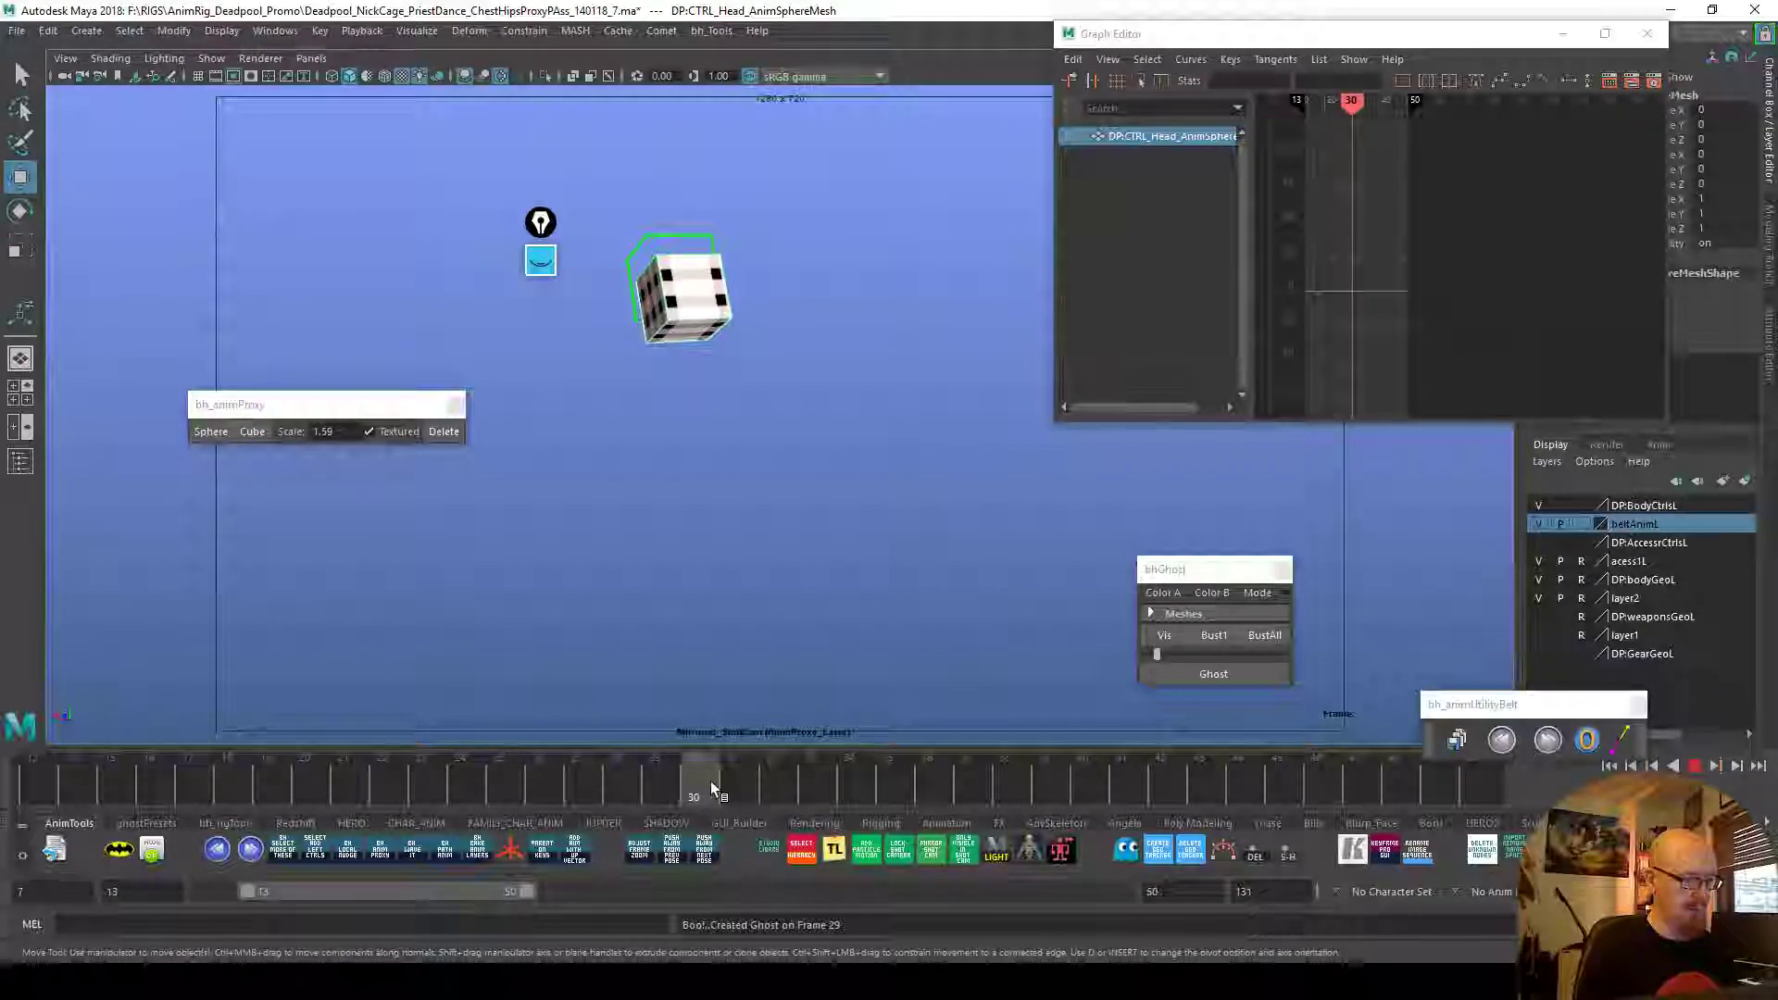
click(768, 775)
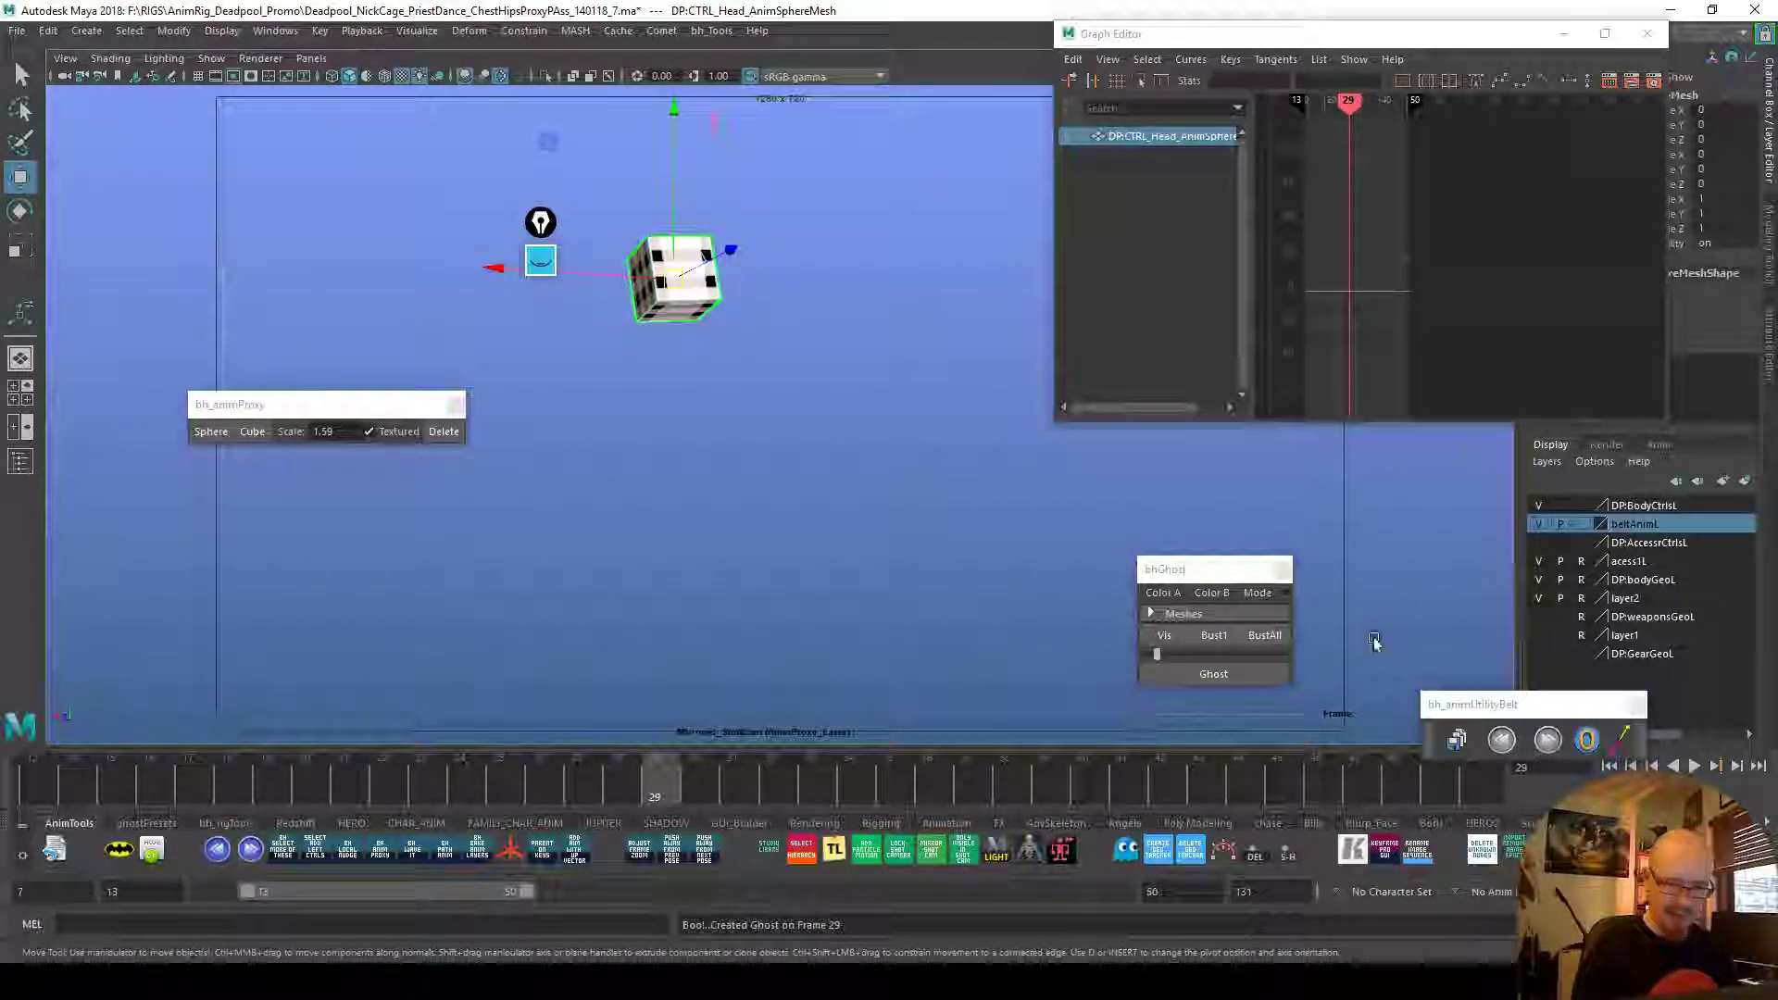
Switch to the masterLayer render layer and select the character's chest control
click(1611, 444)
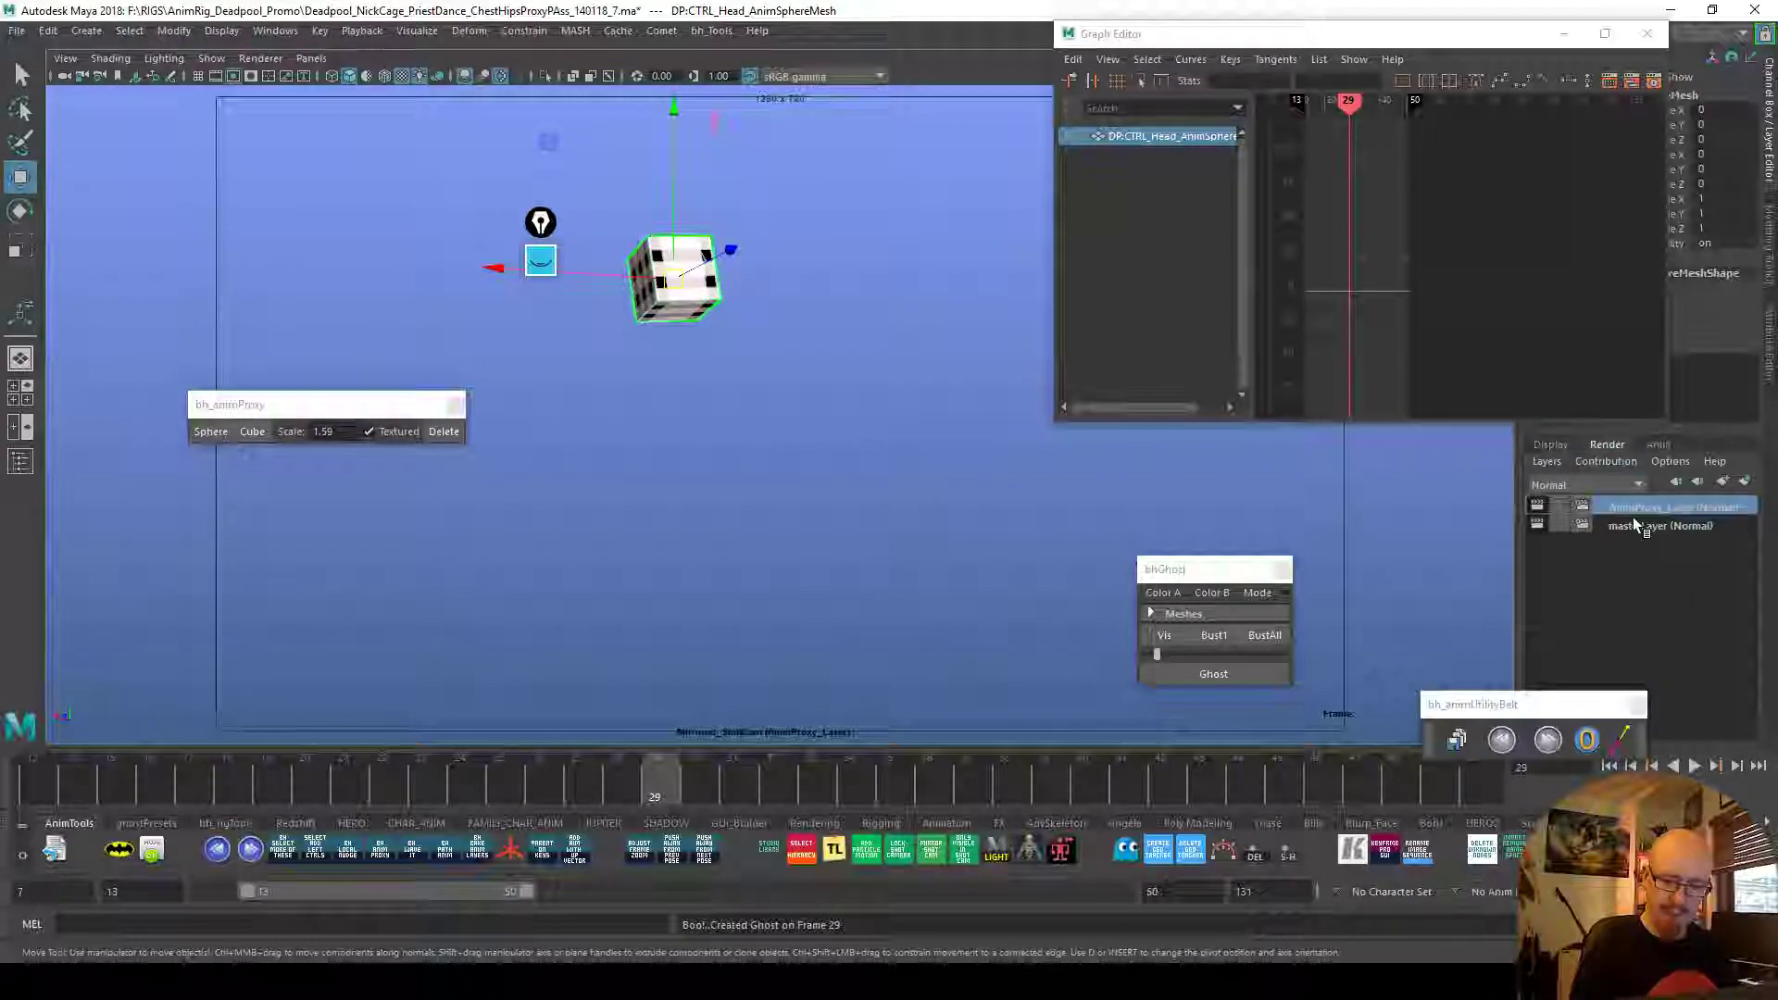
click(1544, 523)
click(629, 387)
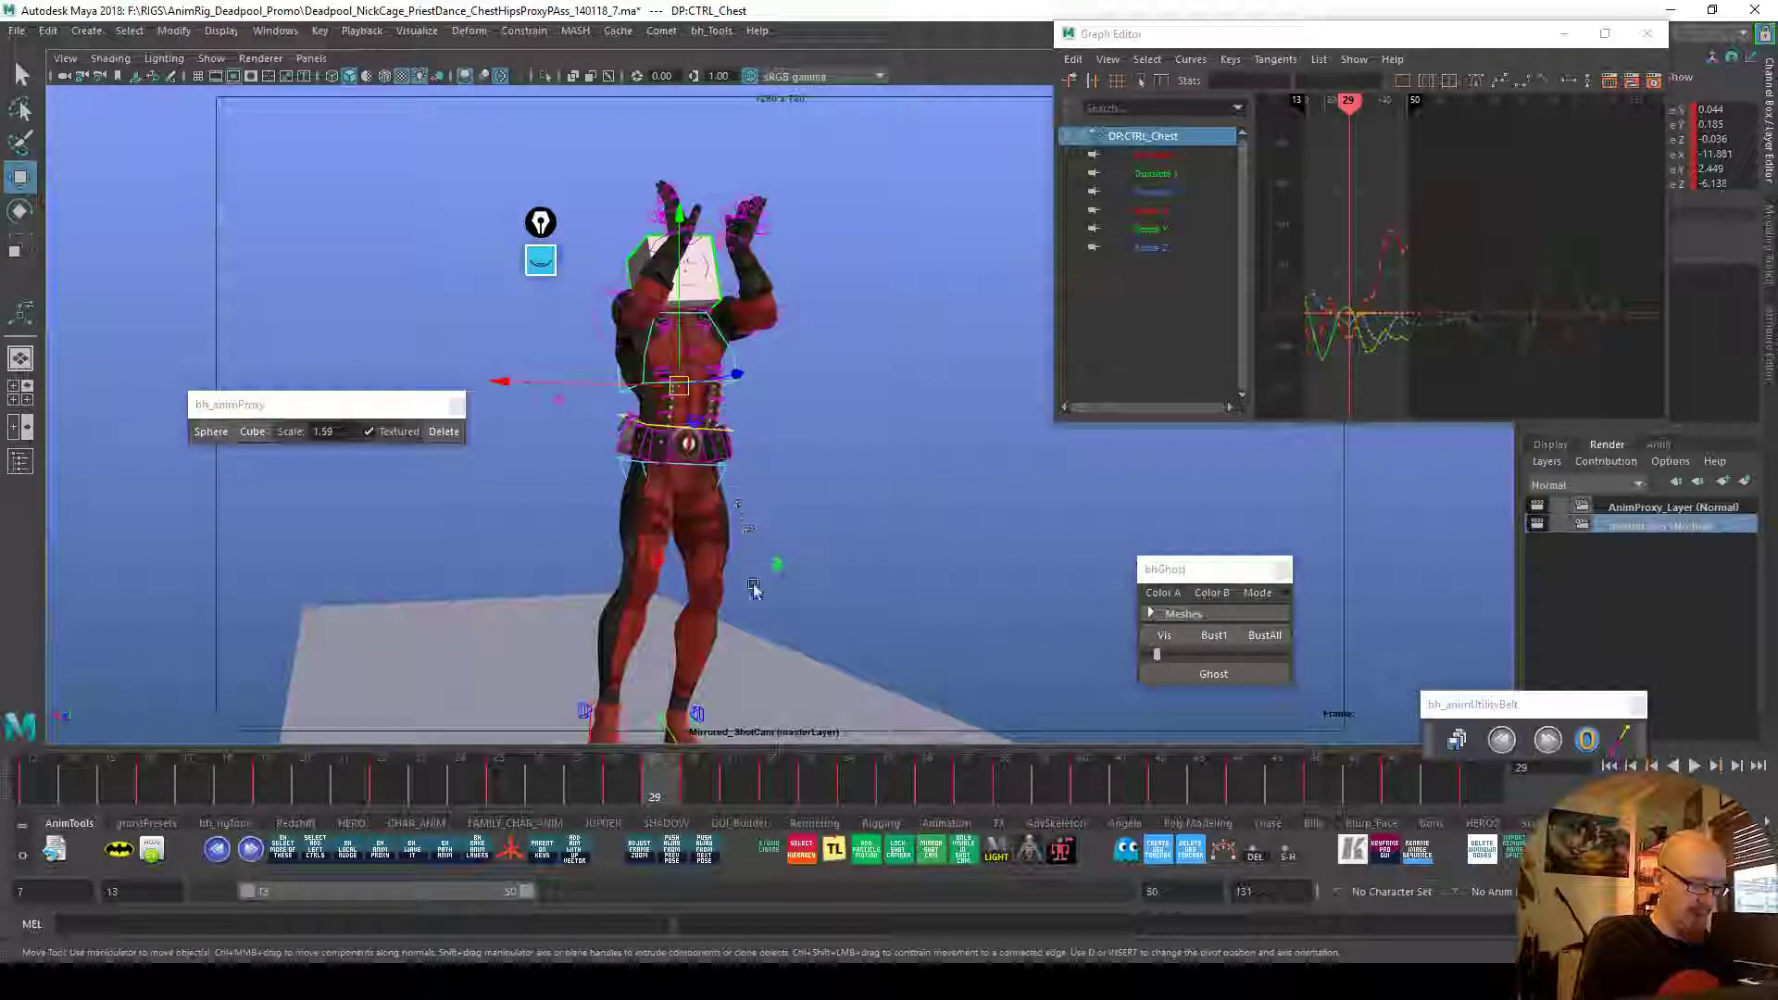
Rotate the chest control at frame 31 and scrub the neighbouring frames to check the head's path
mouse_move(646, 792)
mouse_down()
mouse_move(620, 785)
mouse_move(728, 794)
mouse_up()
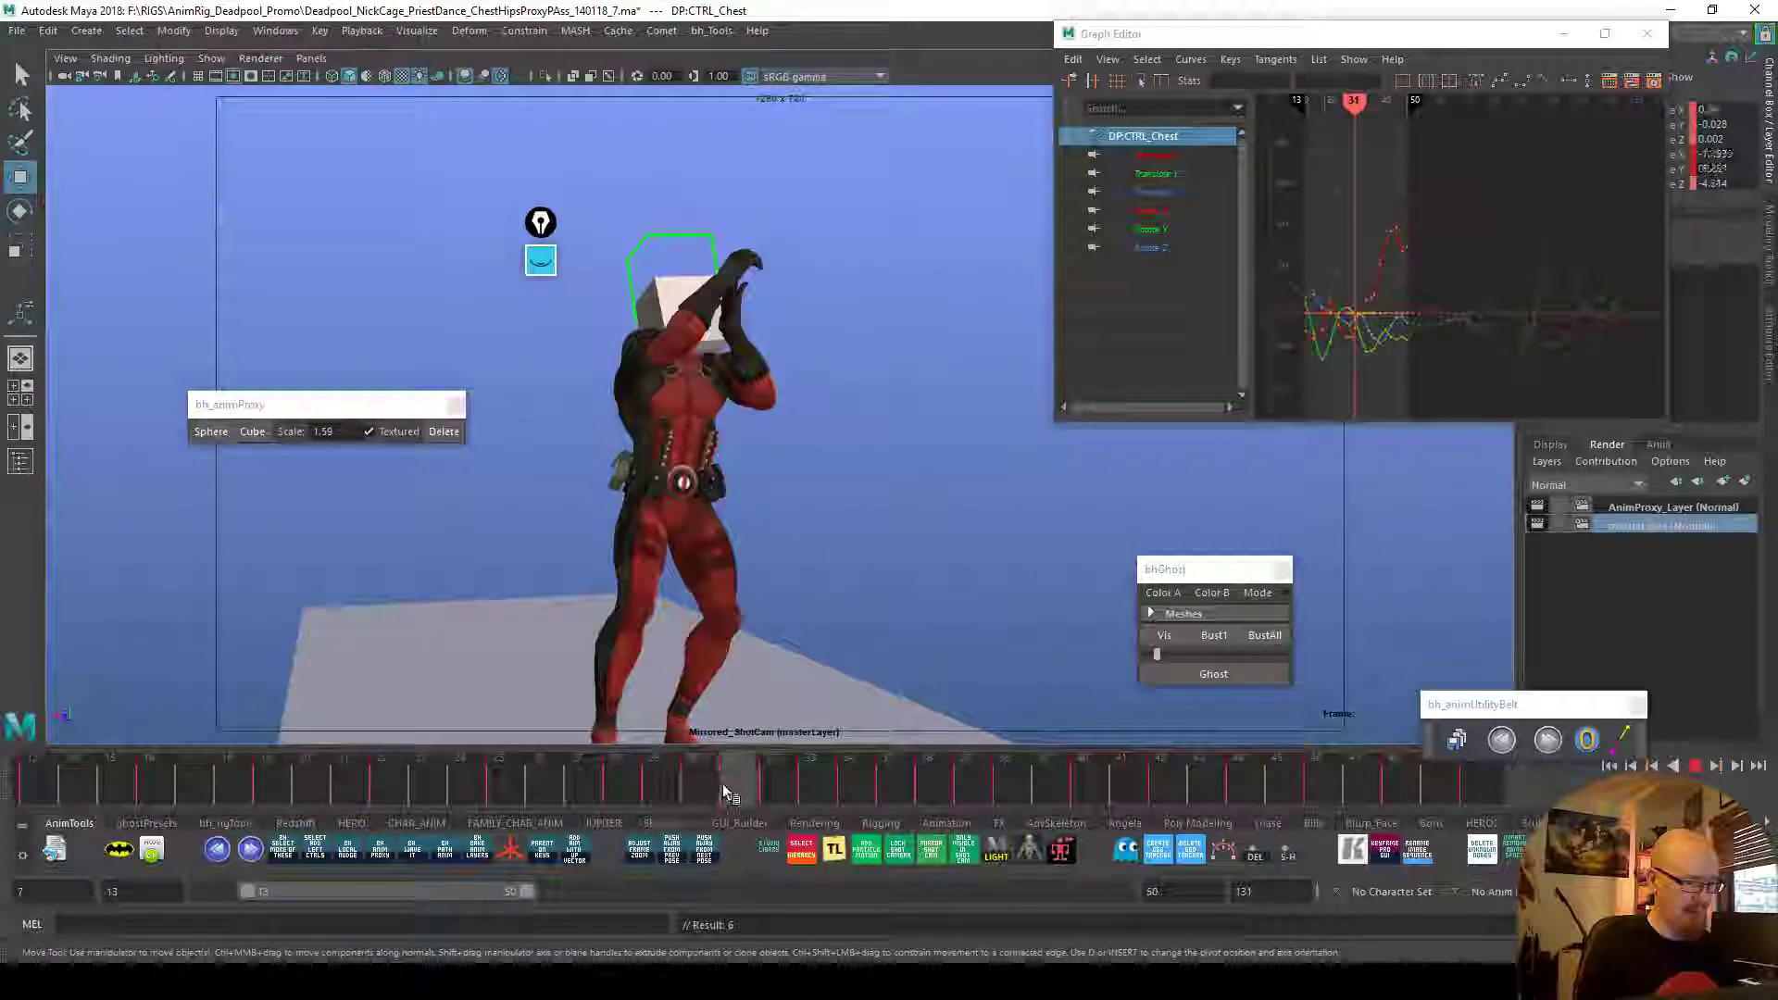
key(e)
drag(746, 461, 745, 477)
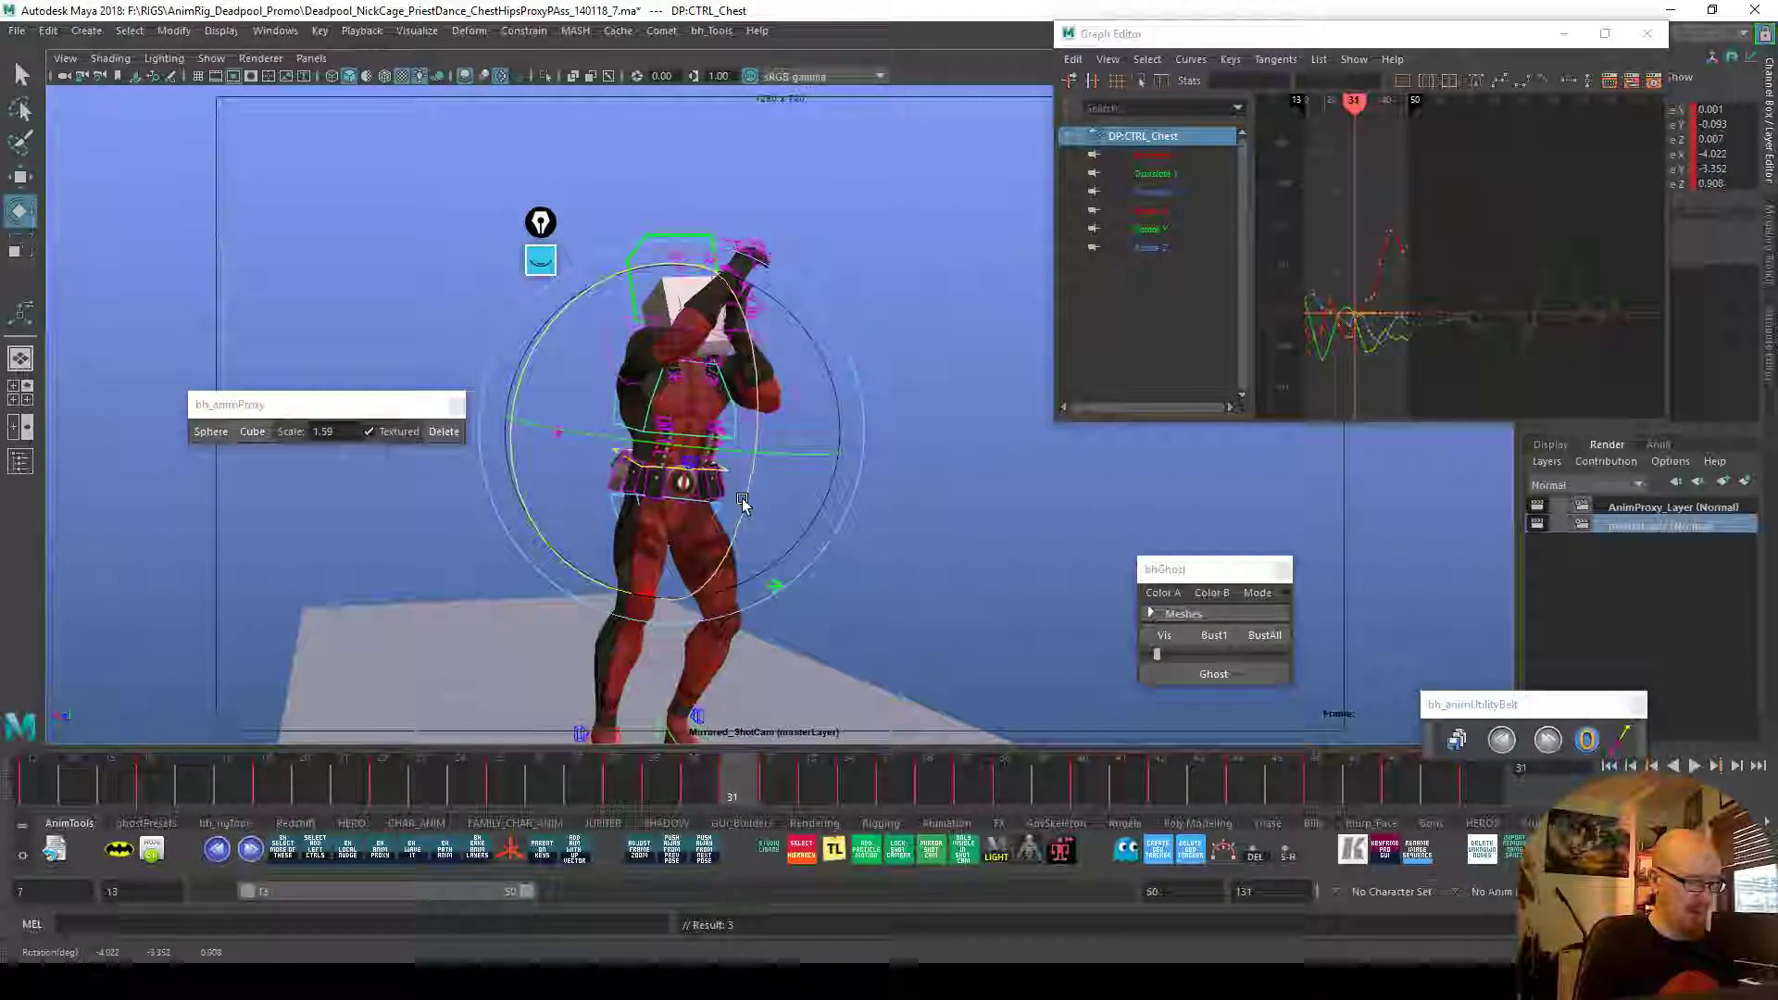
mouse_move(725, 771)
mouse_down()
mouse_move(614, 769)
mouse_move(707, 760)
mouse_up()
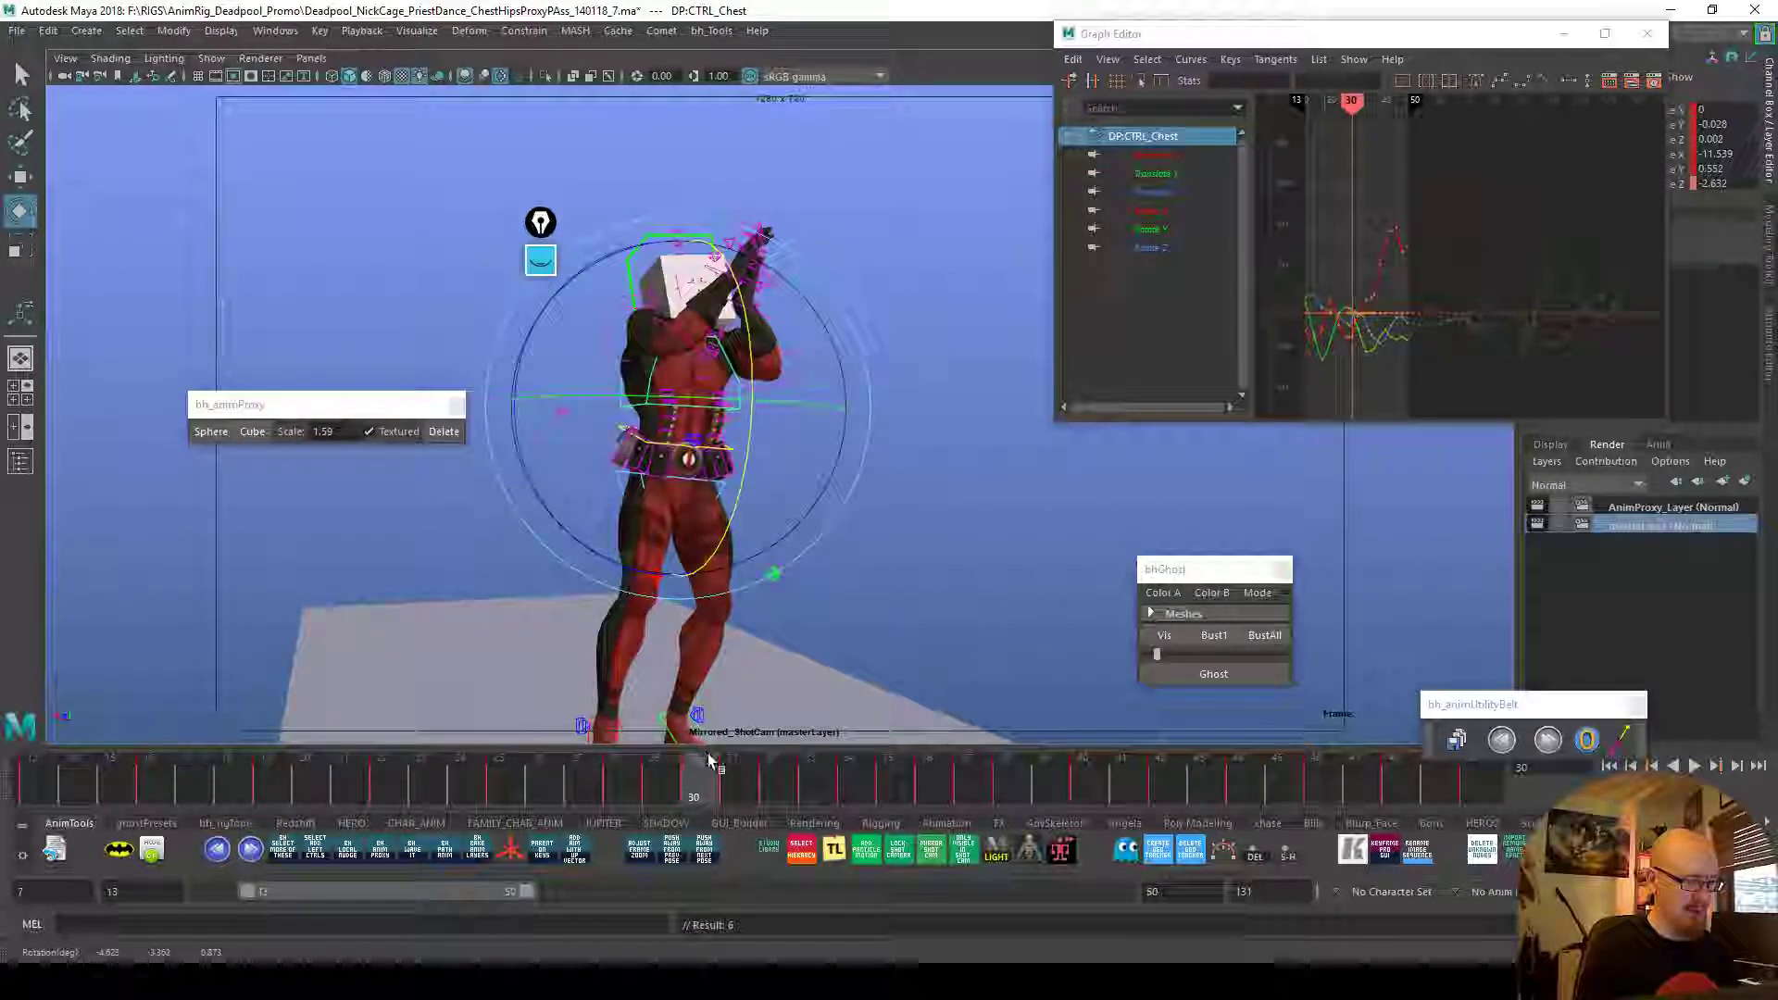
mouse_move(659, 774)
mouse_down()
mouse_move(732, 785)
mouse_move(641, 774)
mouse_move(730, 770)
mouse_up()
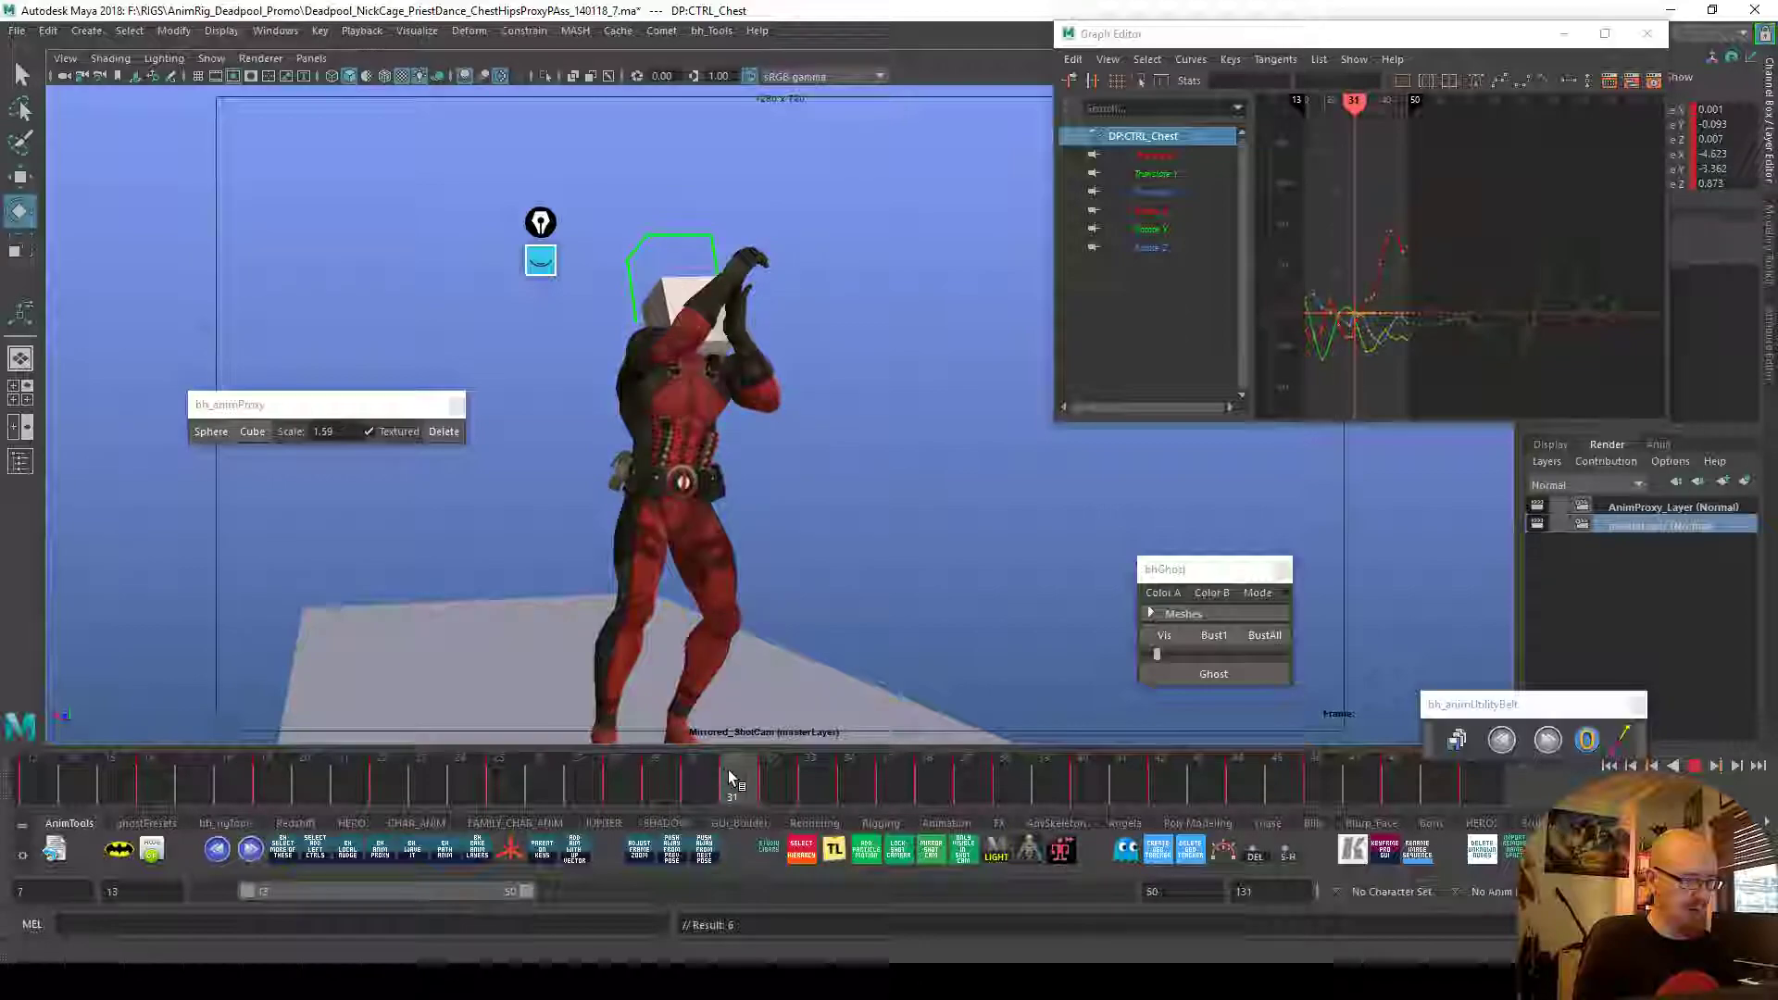
Refine the chest rotation to about -5.3, -3.4, 2.1 at frame 31 and -0.4, -7.4, 1.6 at frame 32
drag(738, 504, 744, 505)
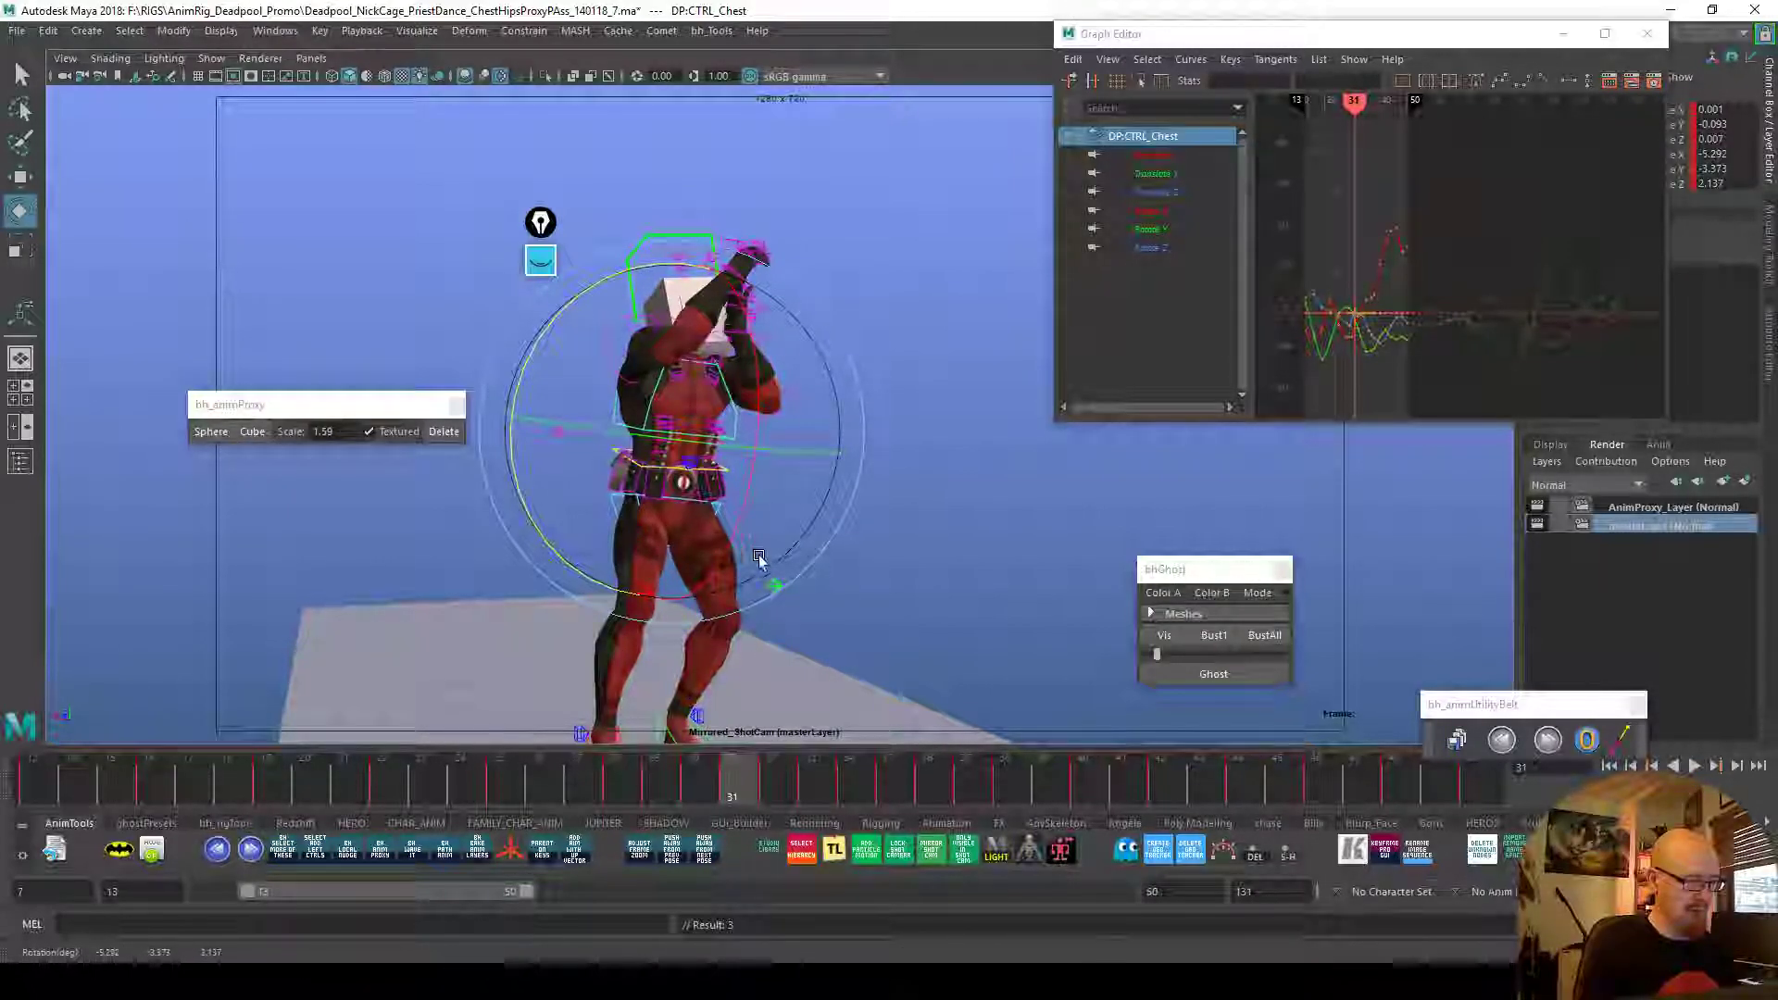
drag(741, 787, 767, 795)
drag(748, 535, 746, 548)
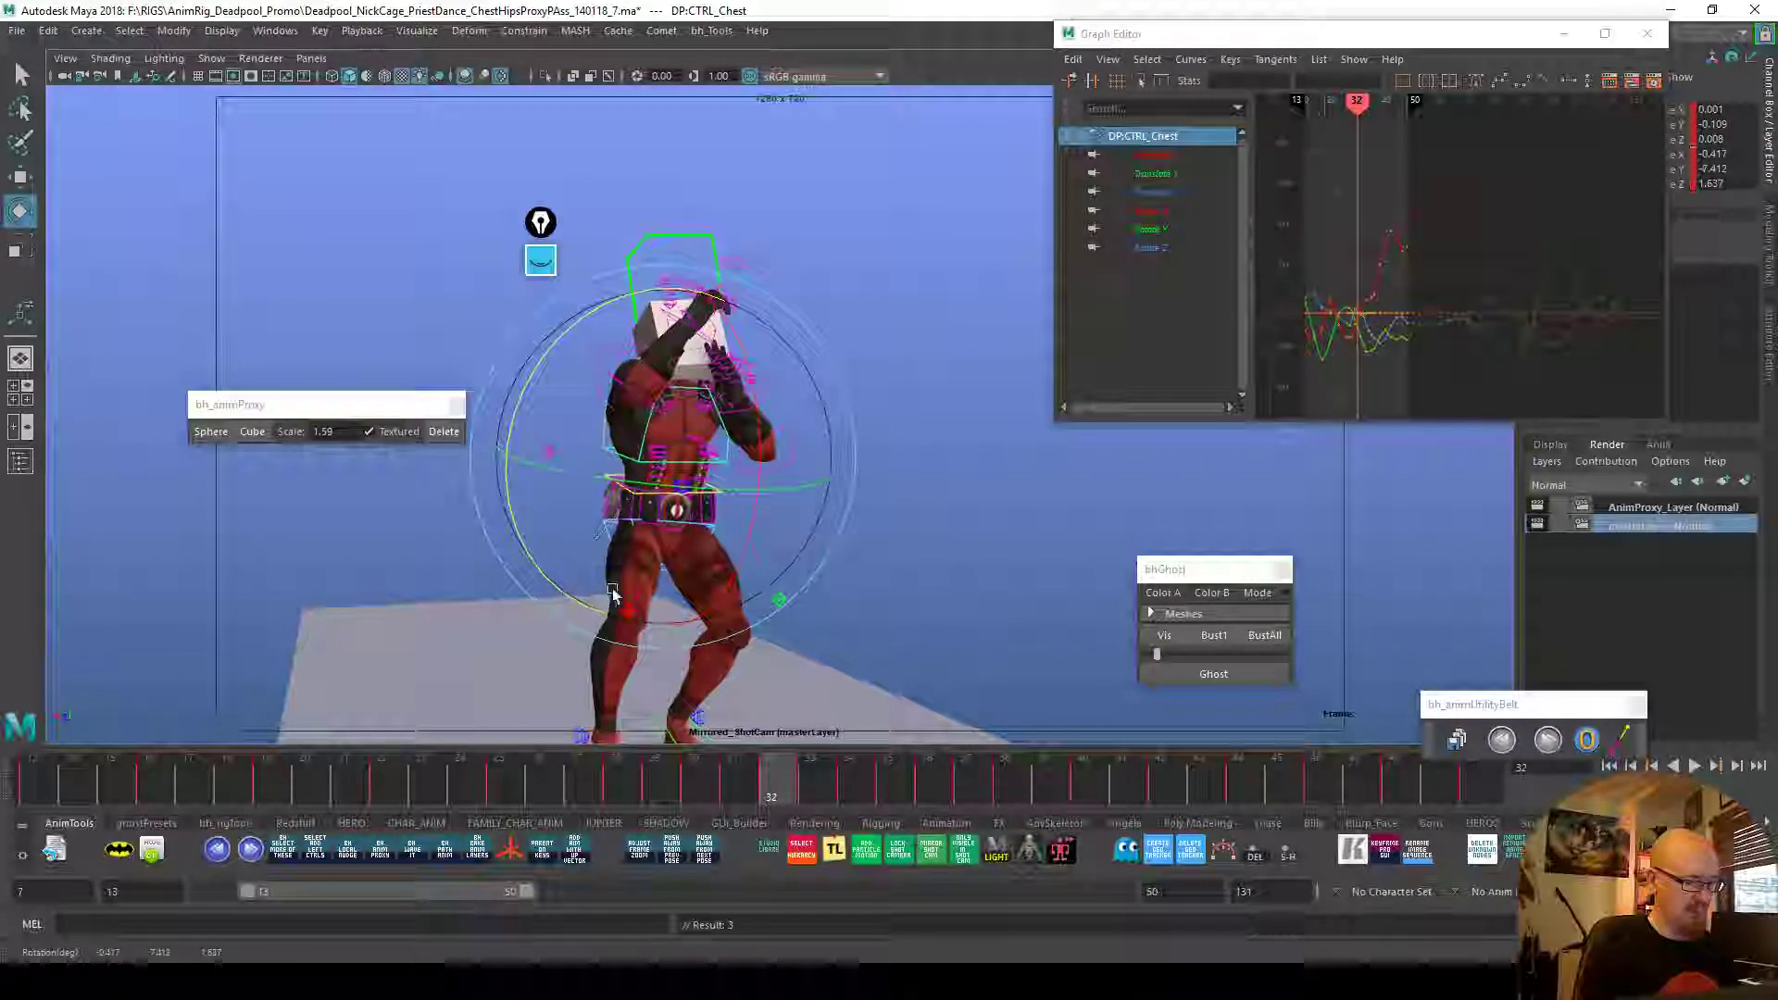
Nudge the chest control's translation at frame 30 to about -0.014, 0.138, -0.011
mouse_move(807, 760)
mouse_down()
mouse_move(814, 785)
mouse_move(724, 771)
mouse_move(635, 785)
mouse_move(712, 775)
mouse_up()
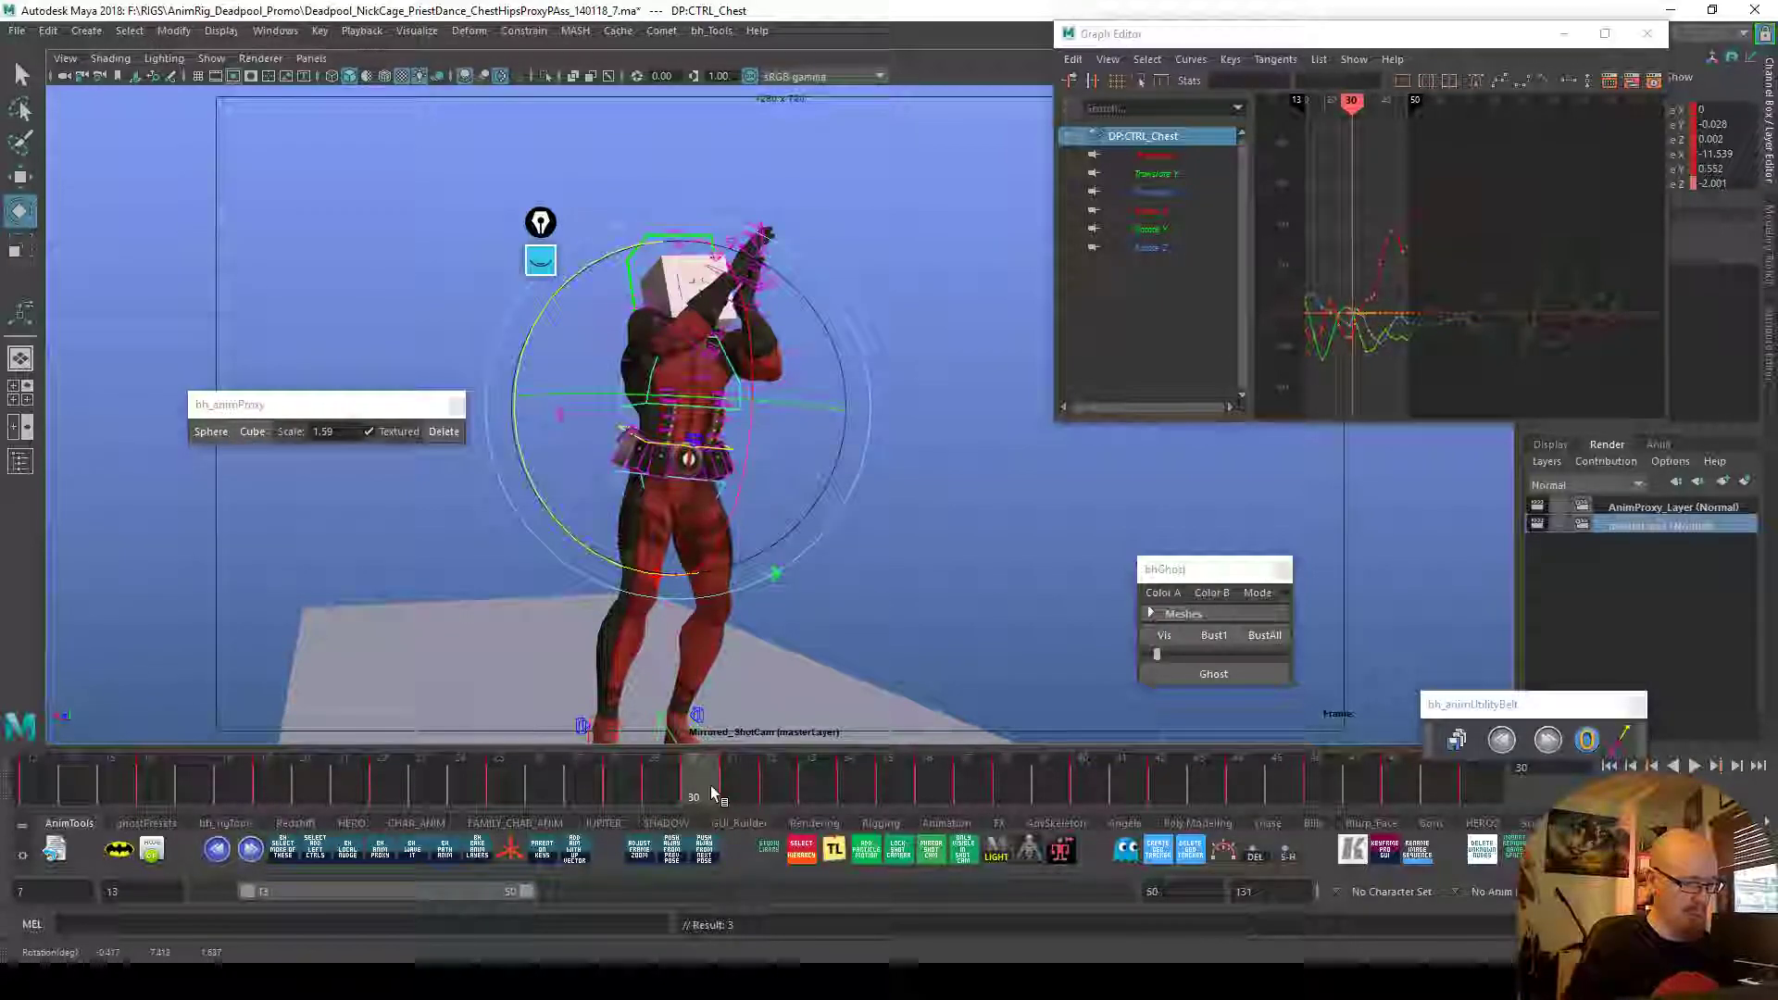
key(w)
key(alt+Right)
key(alt+Right)
key(alt+Up)
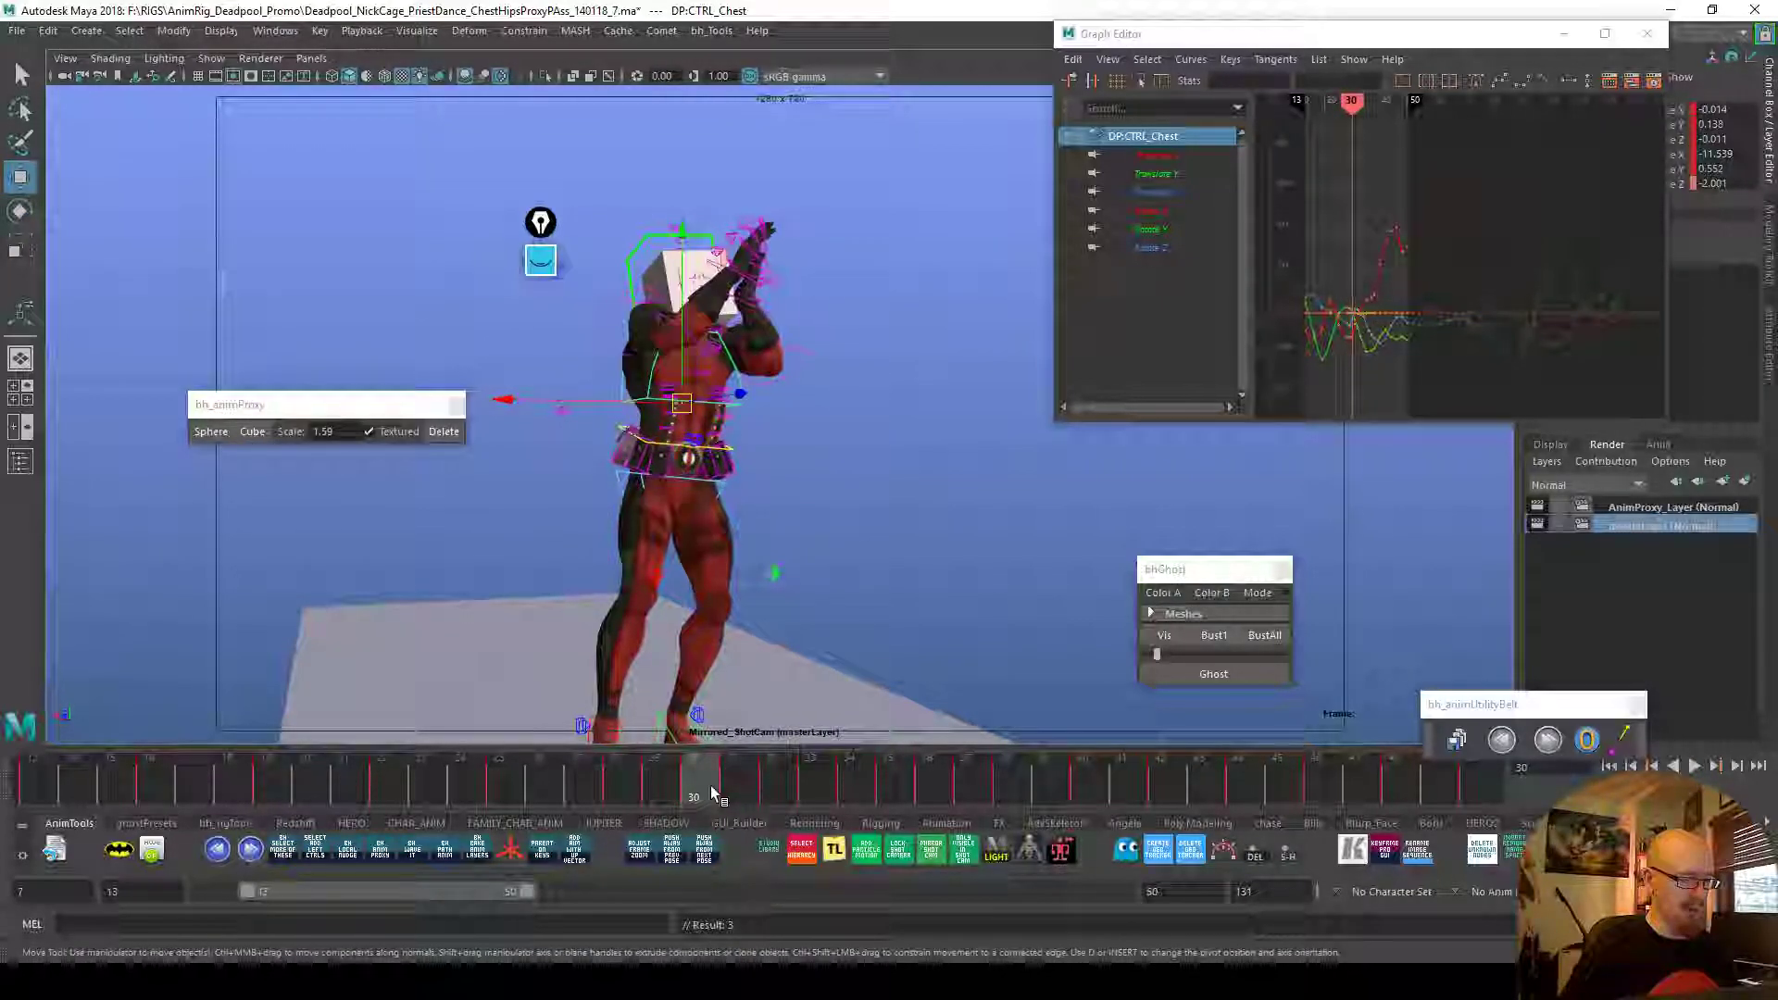
Raise the chest control's Translate Y at frame 30 to about 0.239 and play back the animation
key(alt+Up)
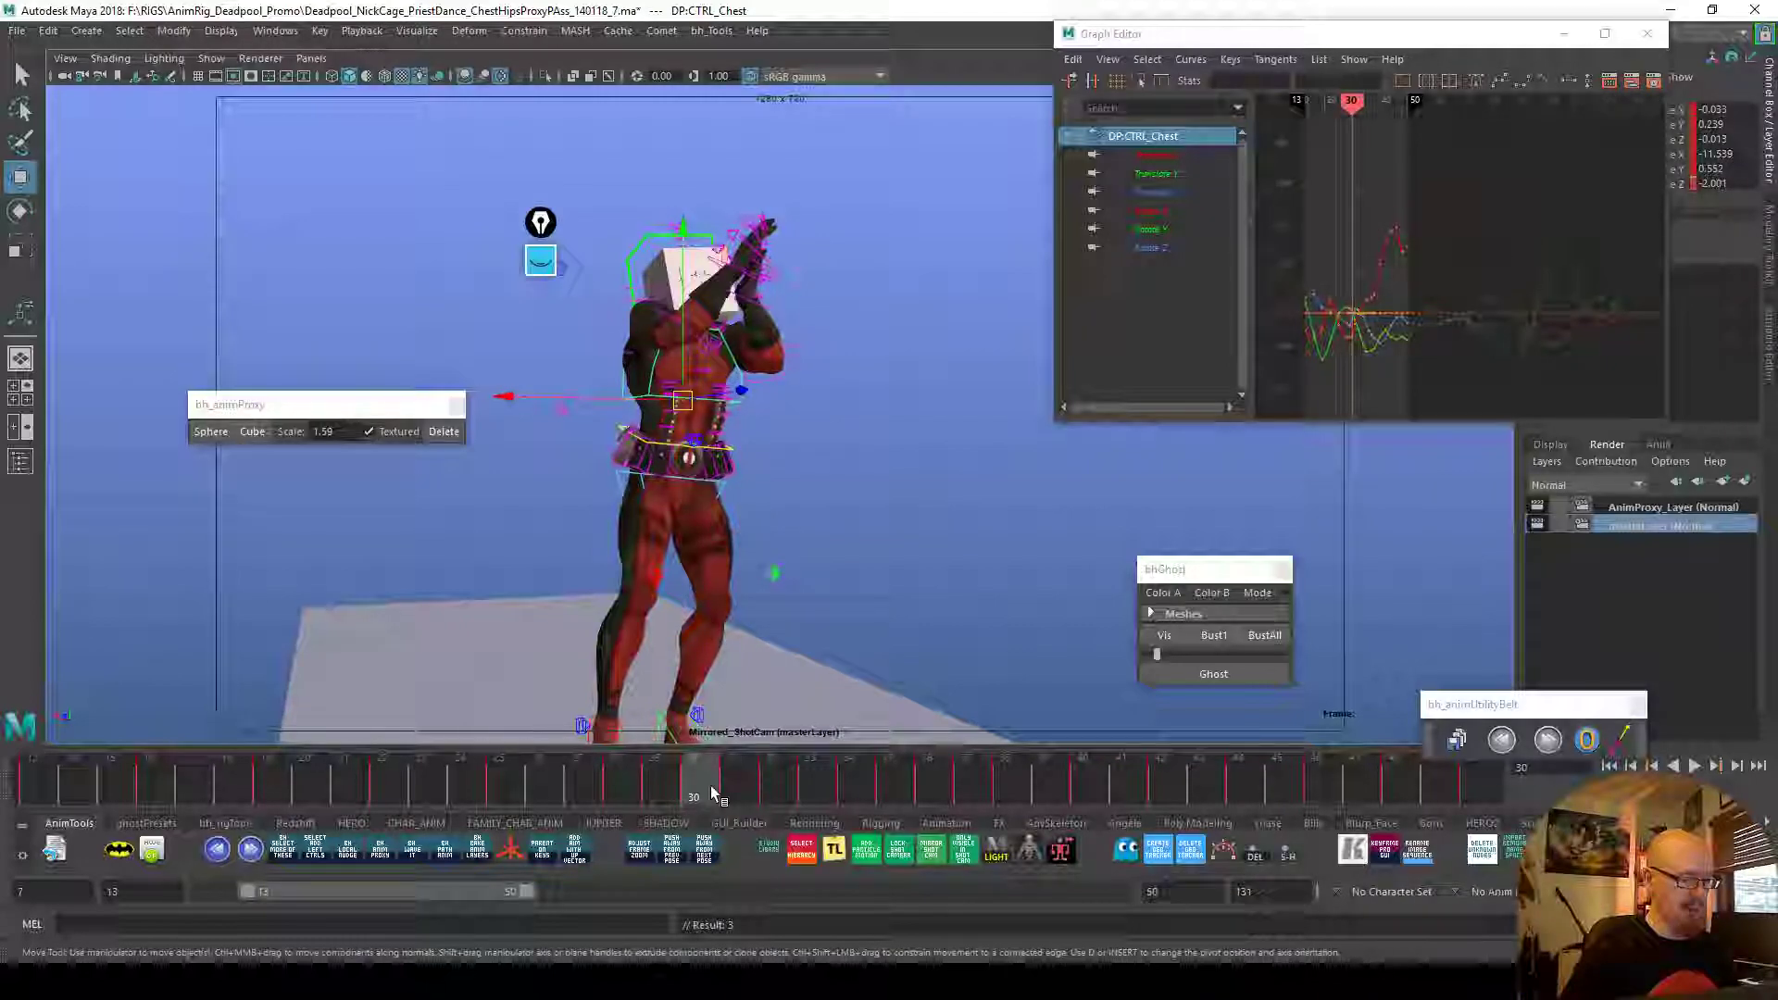
key(alt+v)
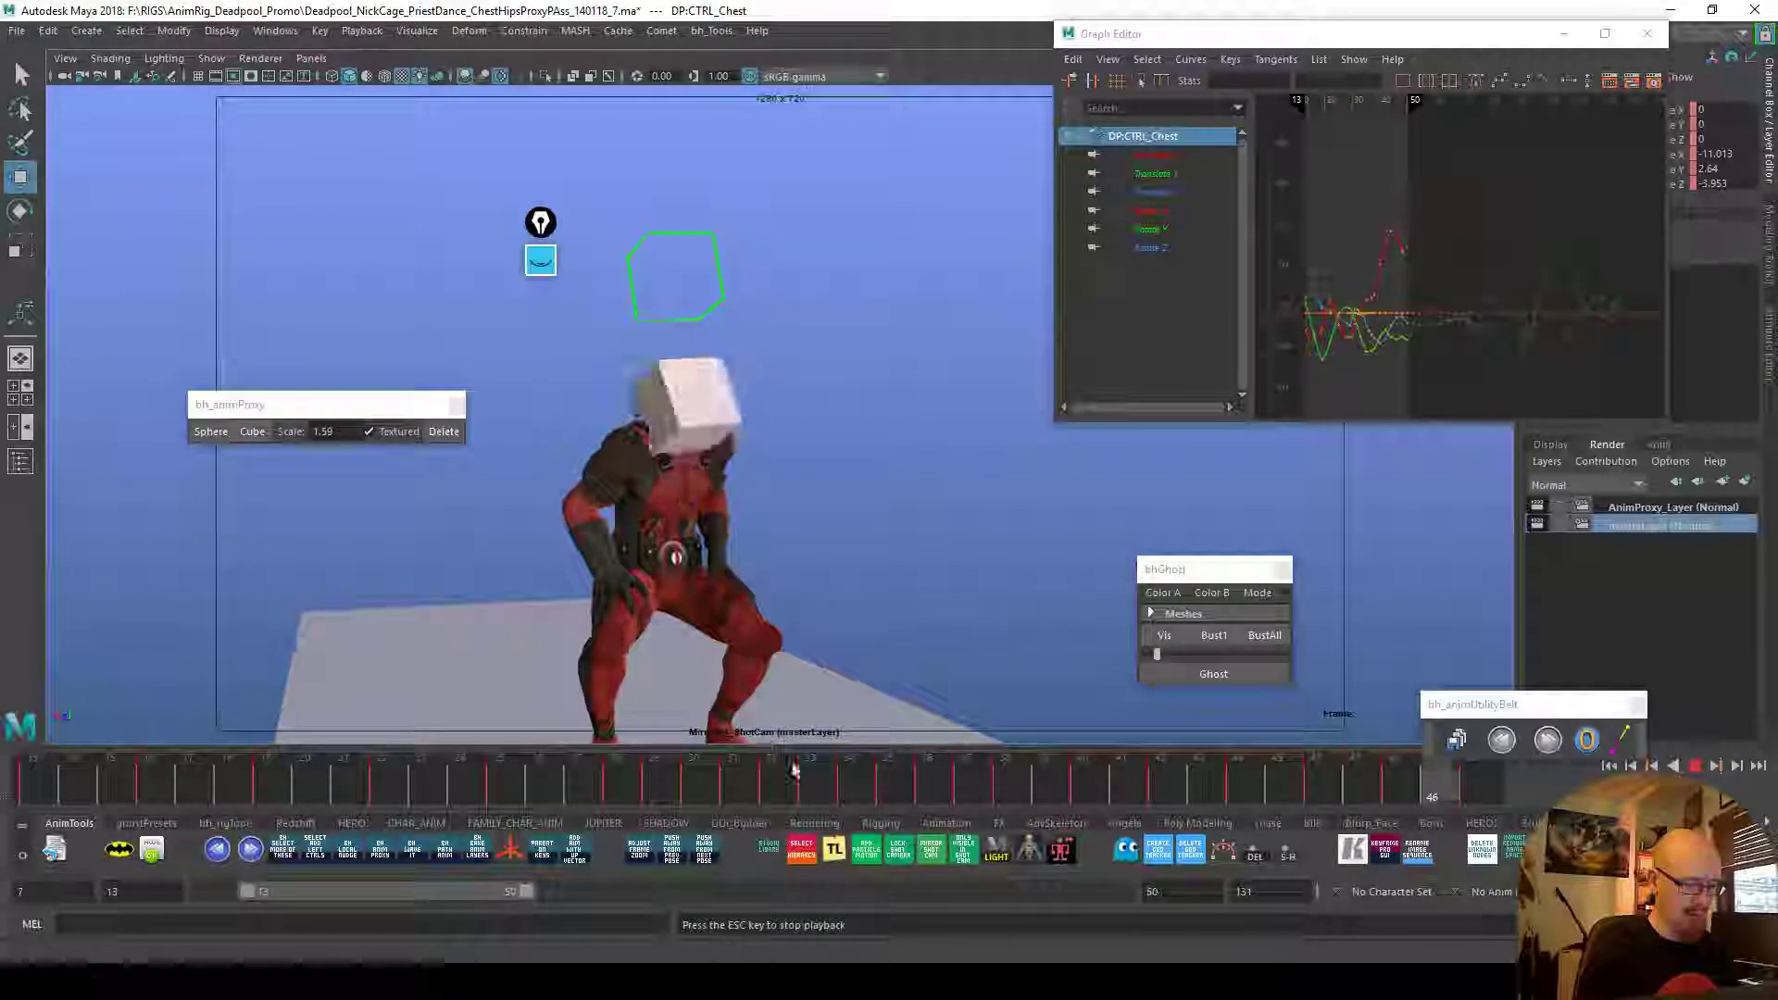
Delete the head's animation proxy setup and clear all ghosts from the scene
click(444, 432)
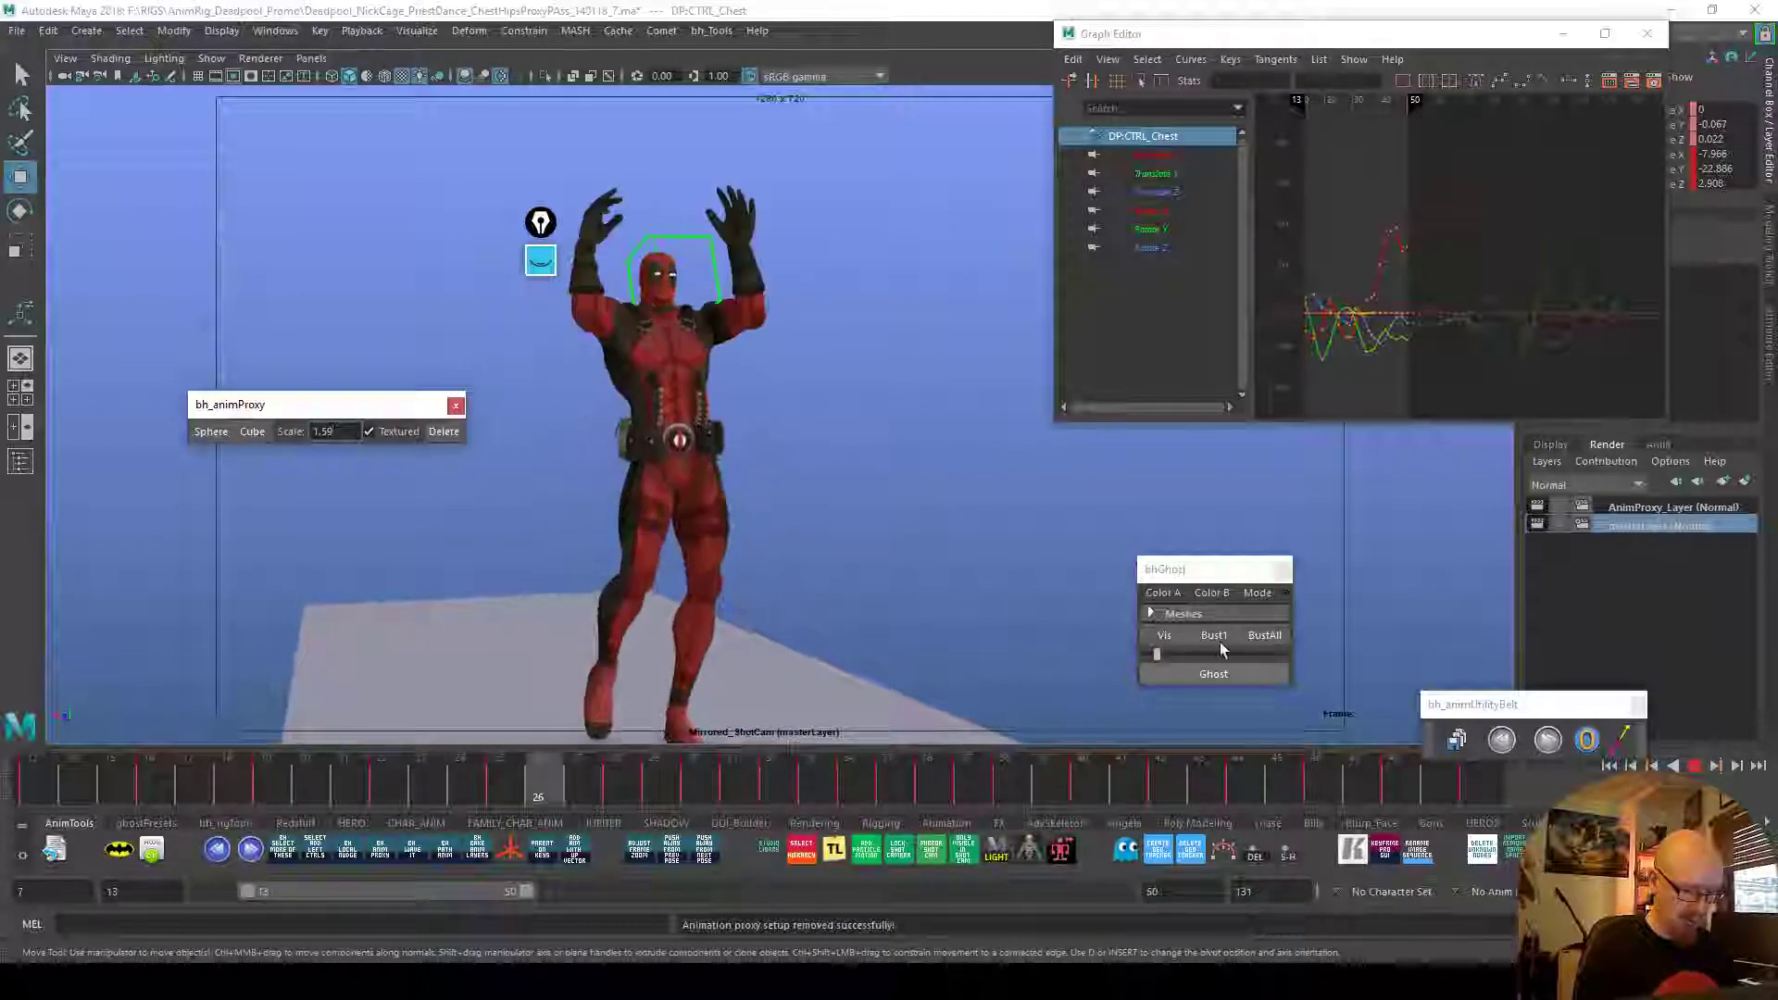
click(1257, 639)
click(1265, 635)
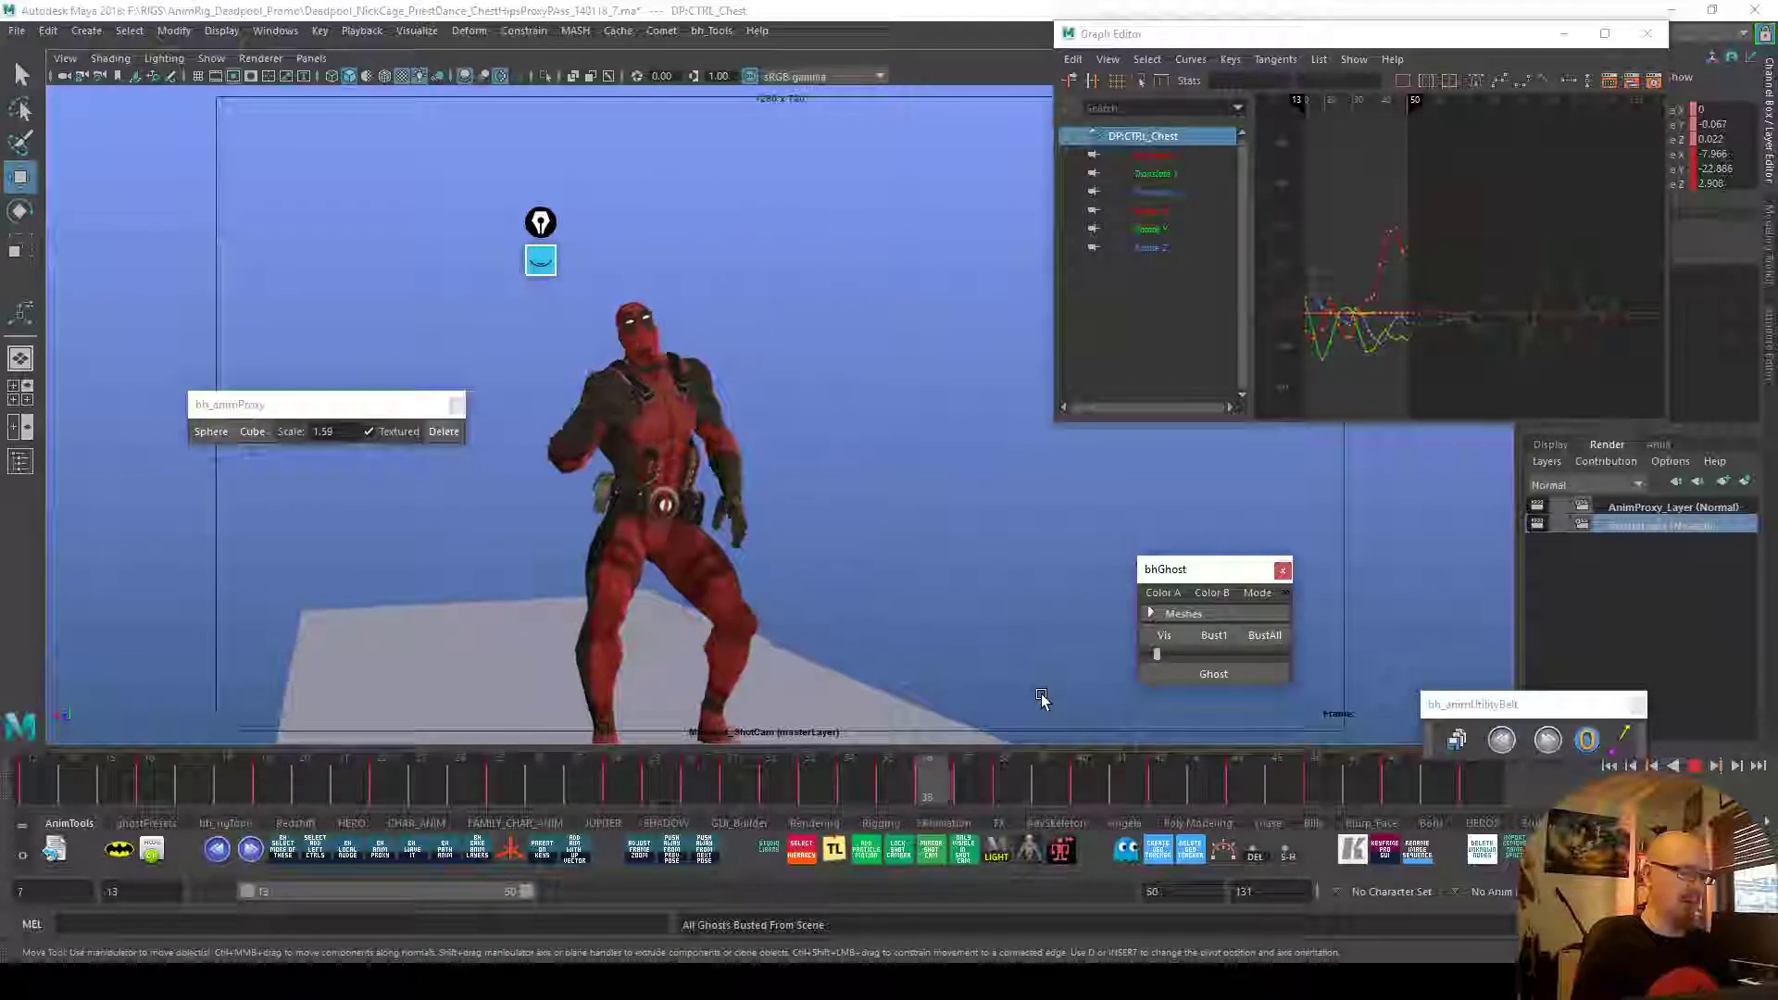
Select the neck pivot control and scrub frames 27 to 30 to examine the head's motion
mouse_move(703, 783)
mouse_down()
mouse_move(655, 785)
mouse_move(736, 783)
mouse_move(566, 791)
mouse_move(676, 785)
mouse_up()
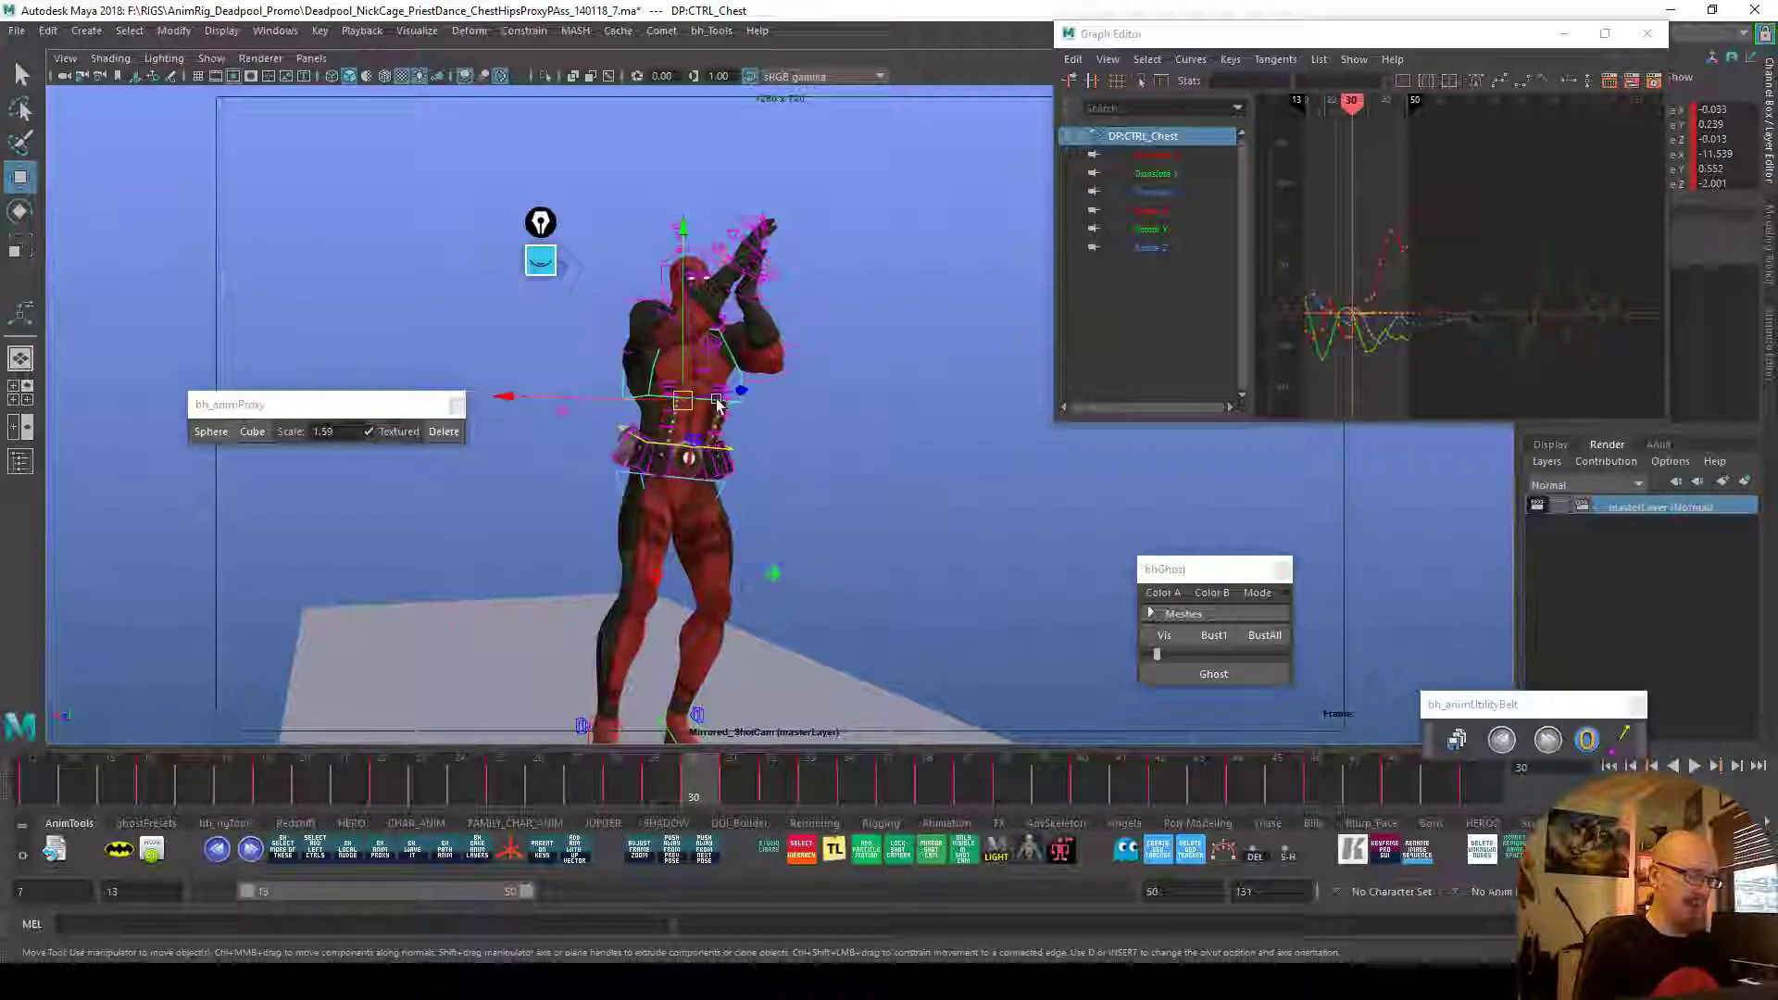
click(637, 764)
click(798, 323)
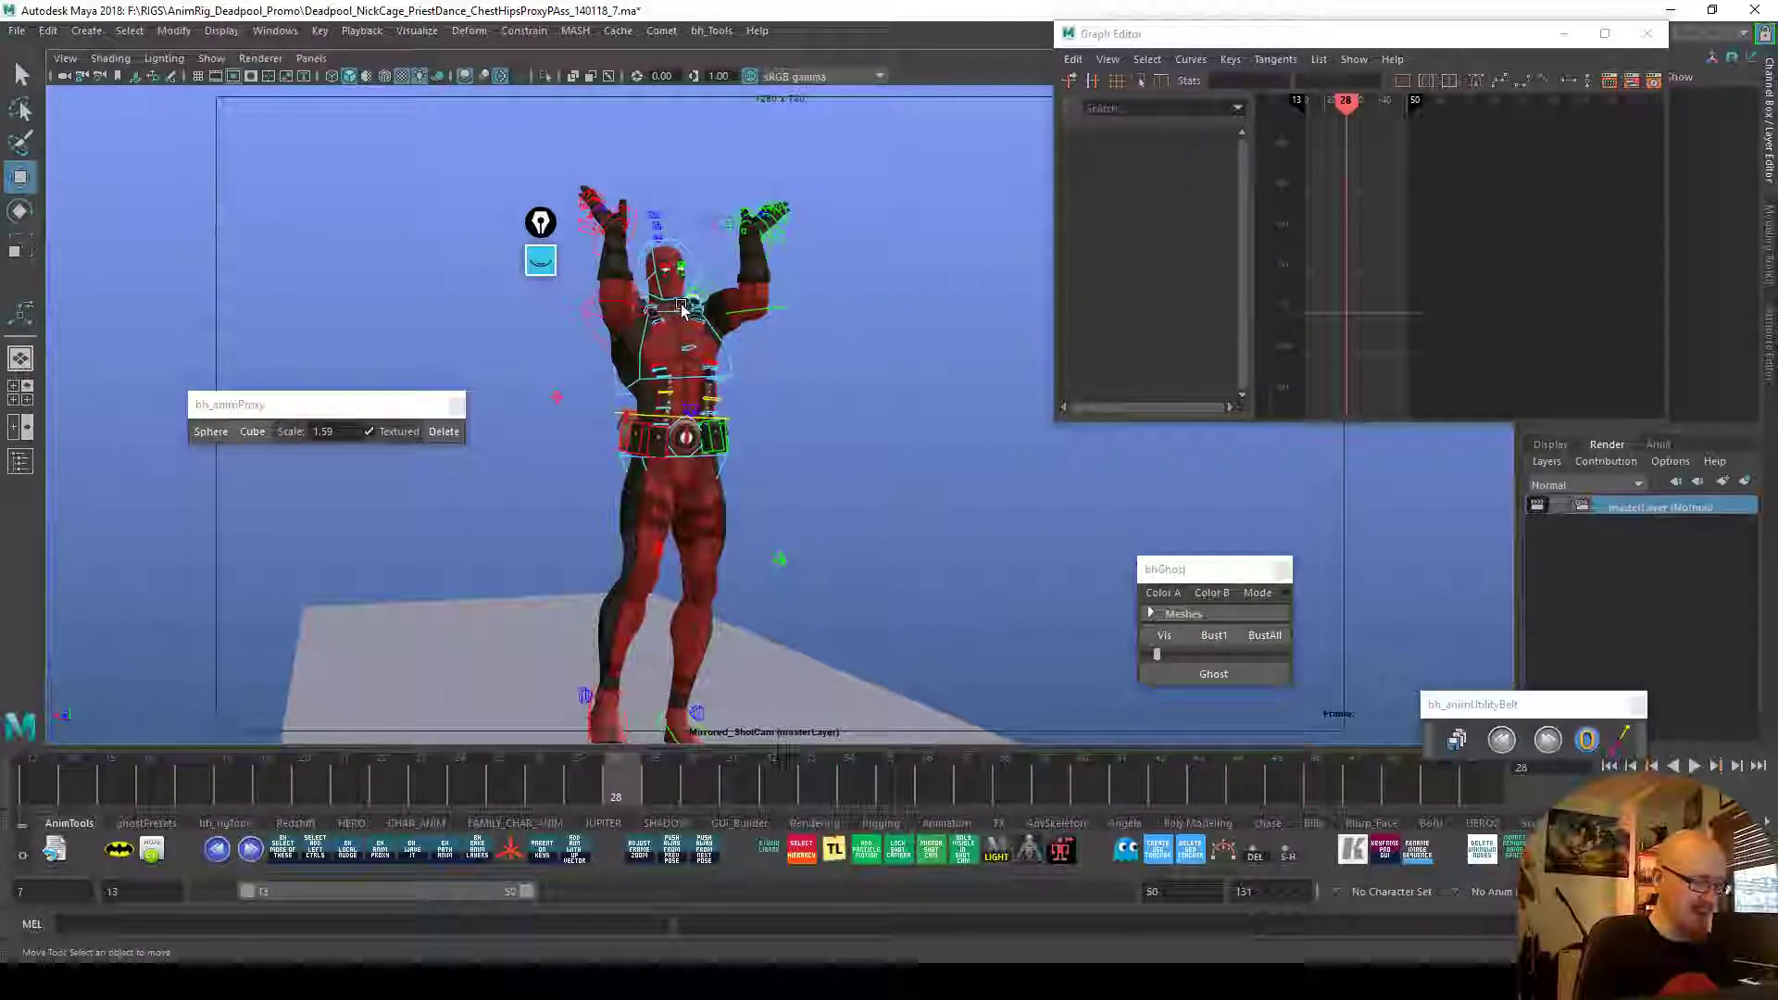
click(676, 305)
mouse_move(567, 785)
mouse_down()
mouse_move(622, 787)
mouse_move(537, 770)
mouse_move(607, 778)
mouse_move(589, 768)
mouse_up()
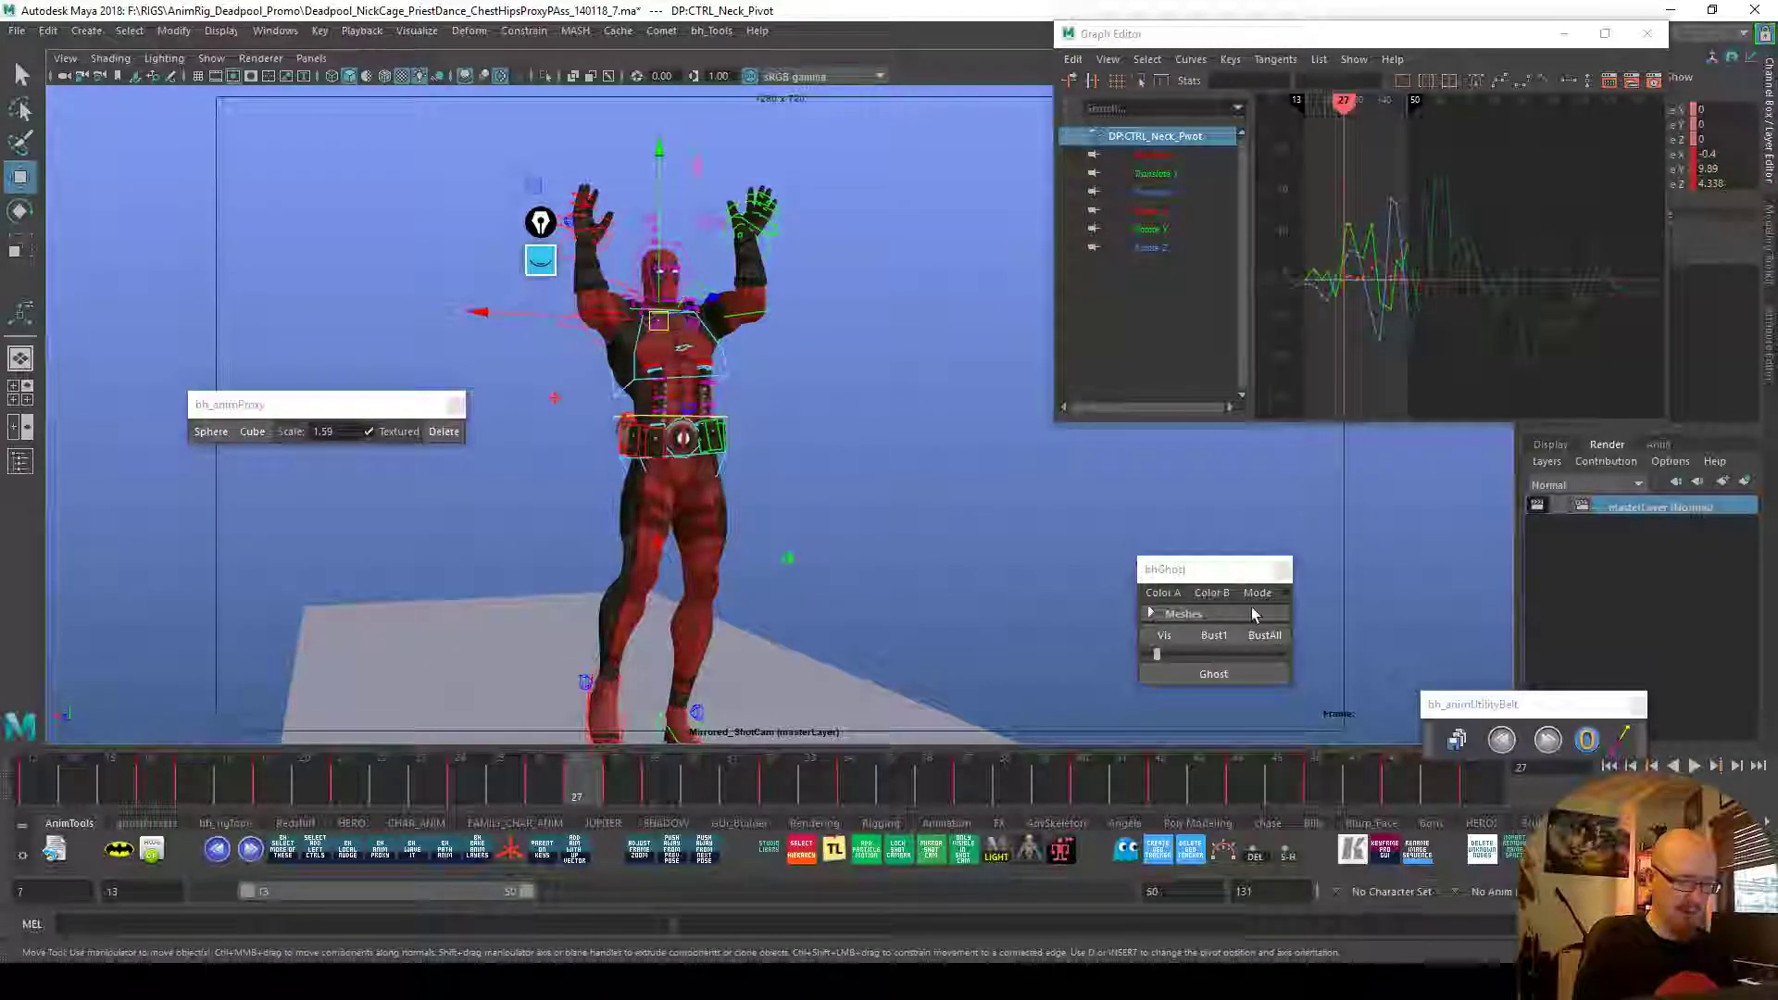
Load the DP_Pro ghost preset, create ghosts at frames 27 and 29, and reduce the ghost outline thickness to its minimum
click(168, 827)
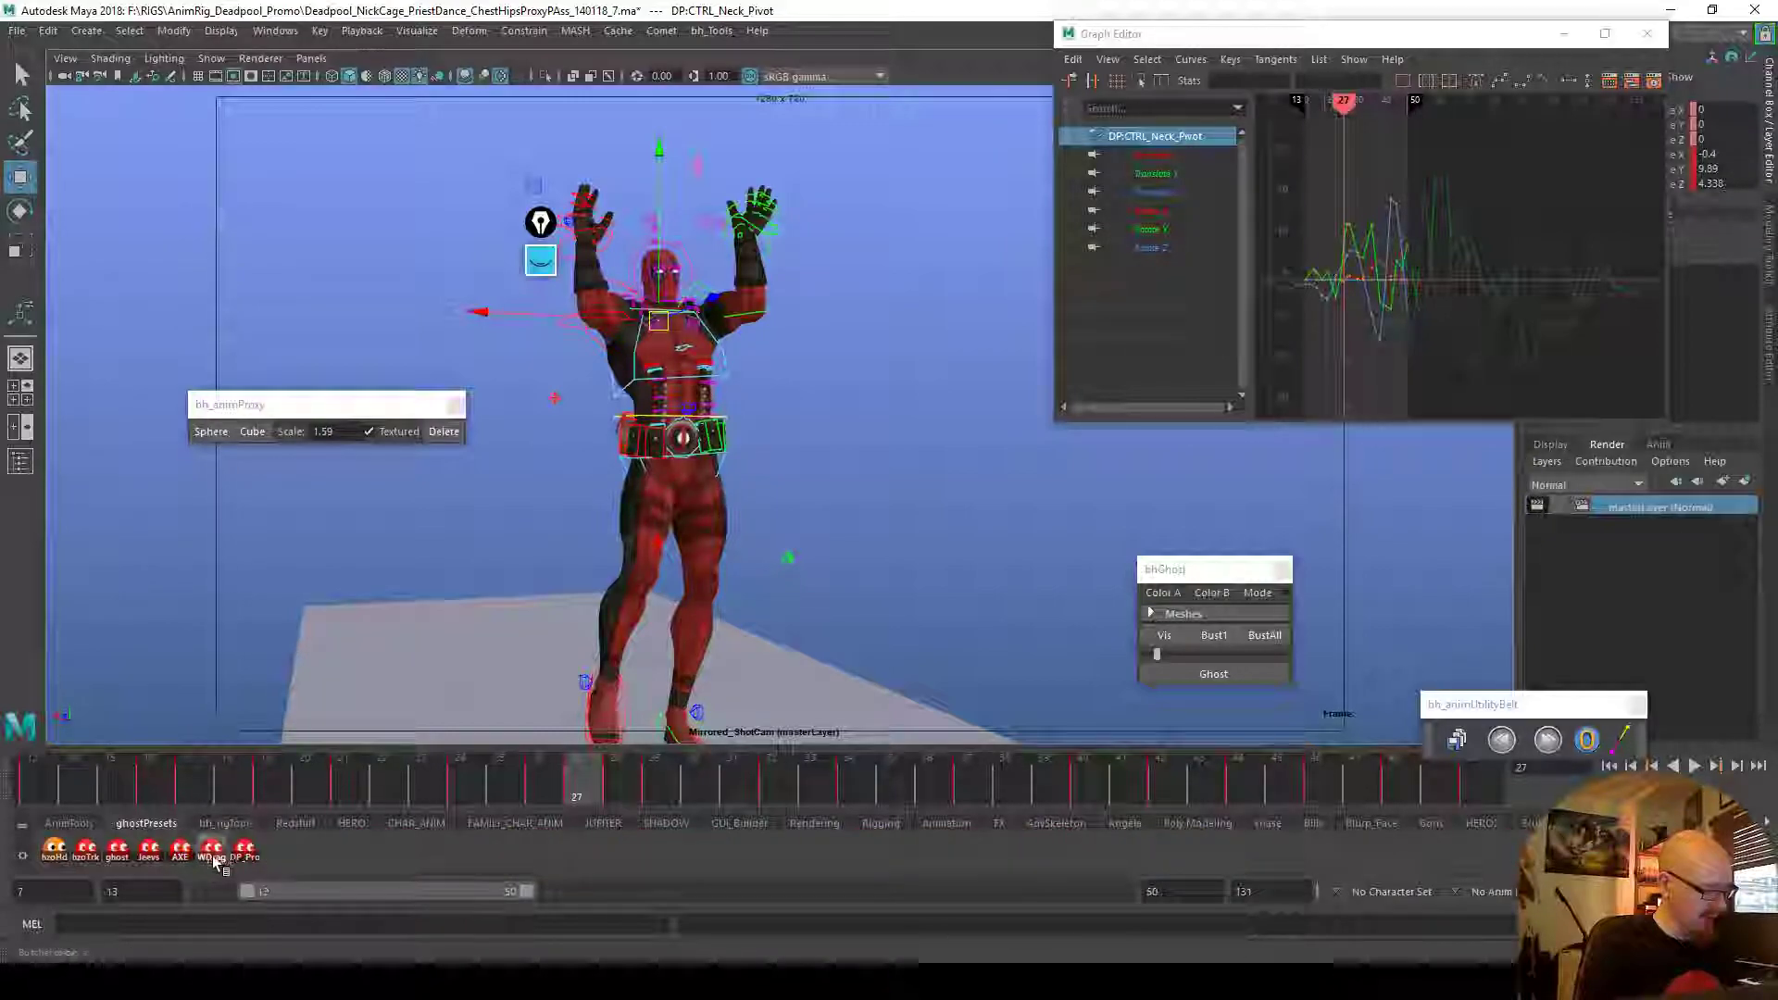
click(242, 851)
click(93, 826)
click(1175, 673)
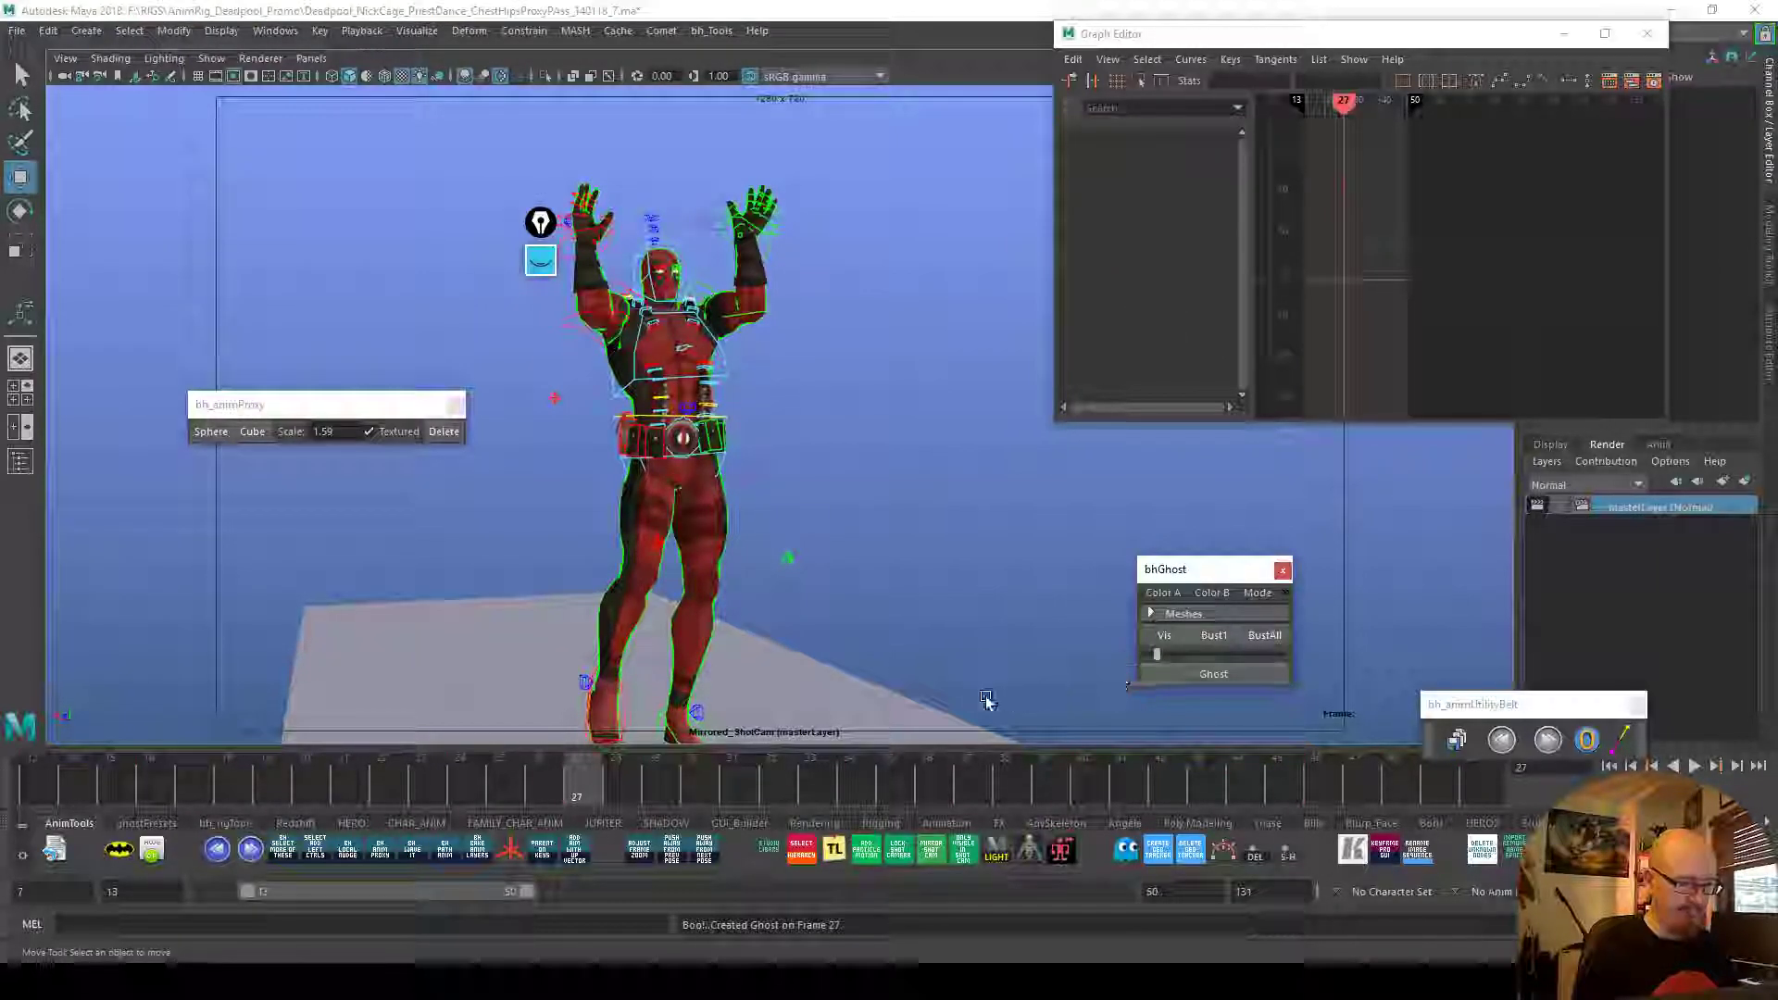
drag(621, 779, 701, 761)
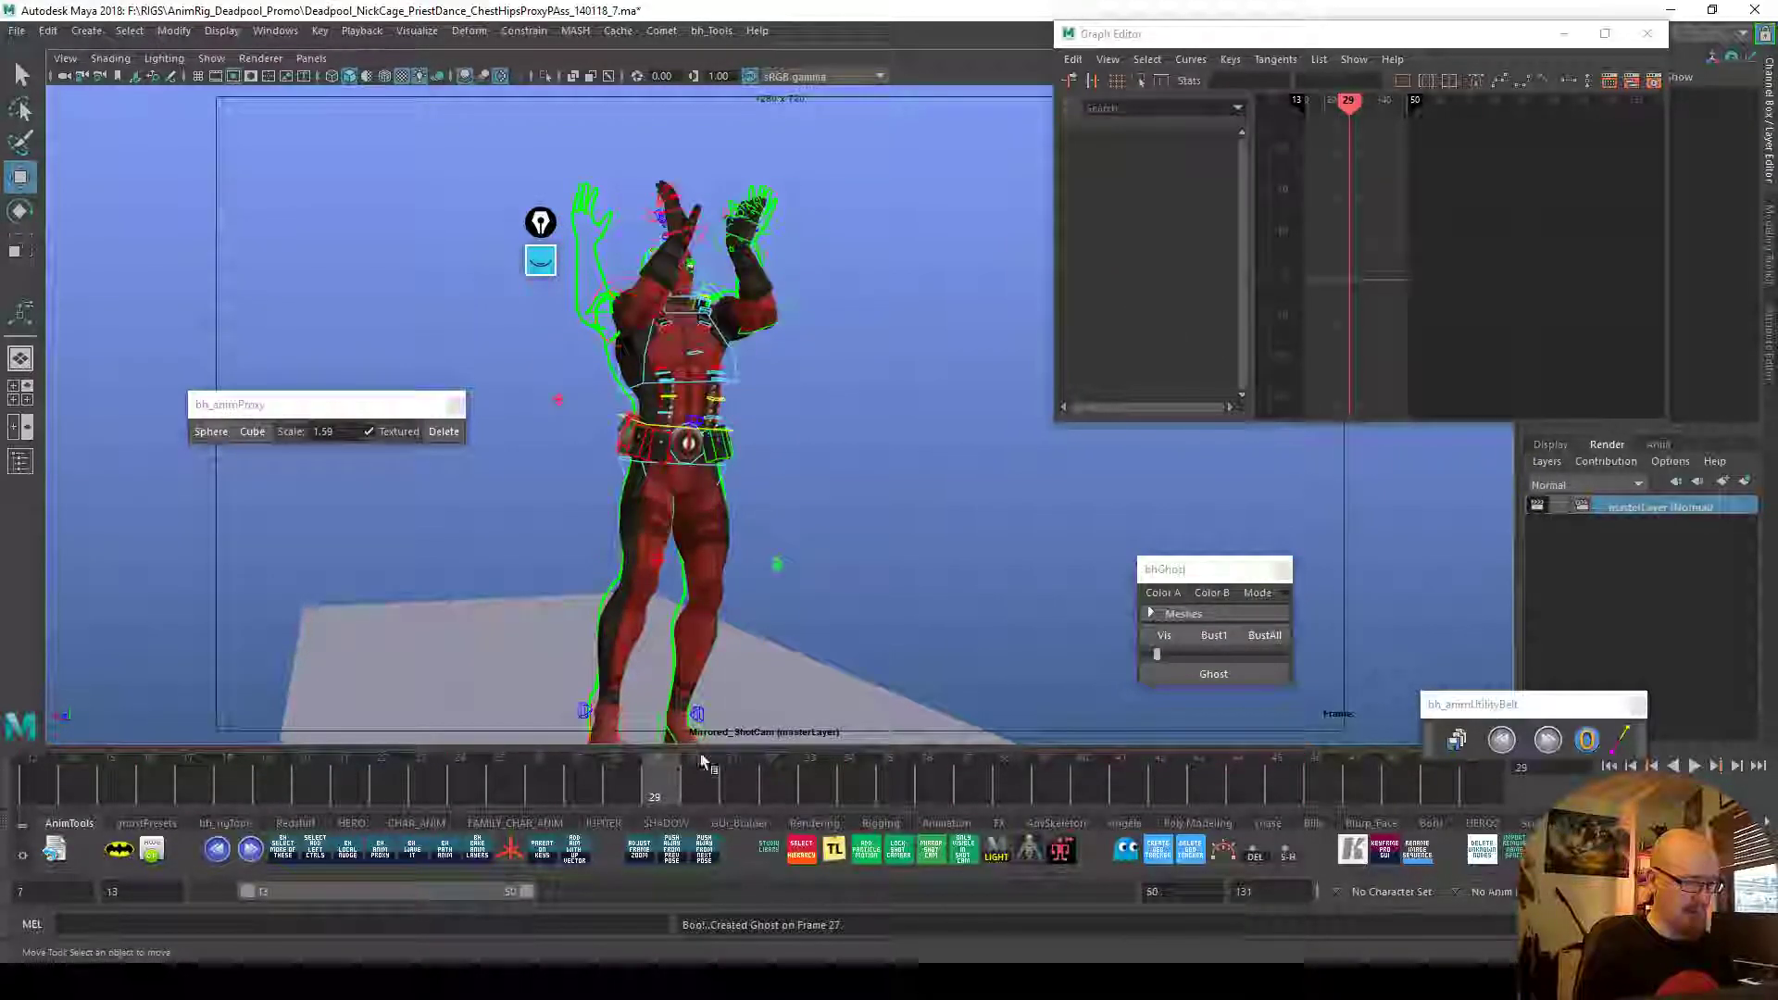
click(1194, 673)
mouse_move(574, 779)
mouse_down()
mouse_move(472, 780)
mouse_move(541, 787)
mouse_up()
click(1142, 655)
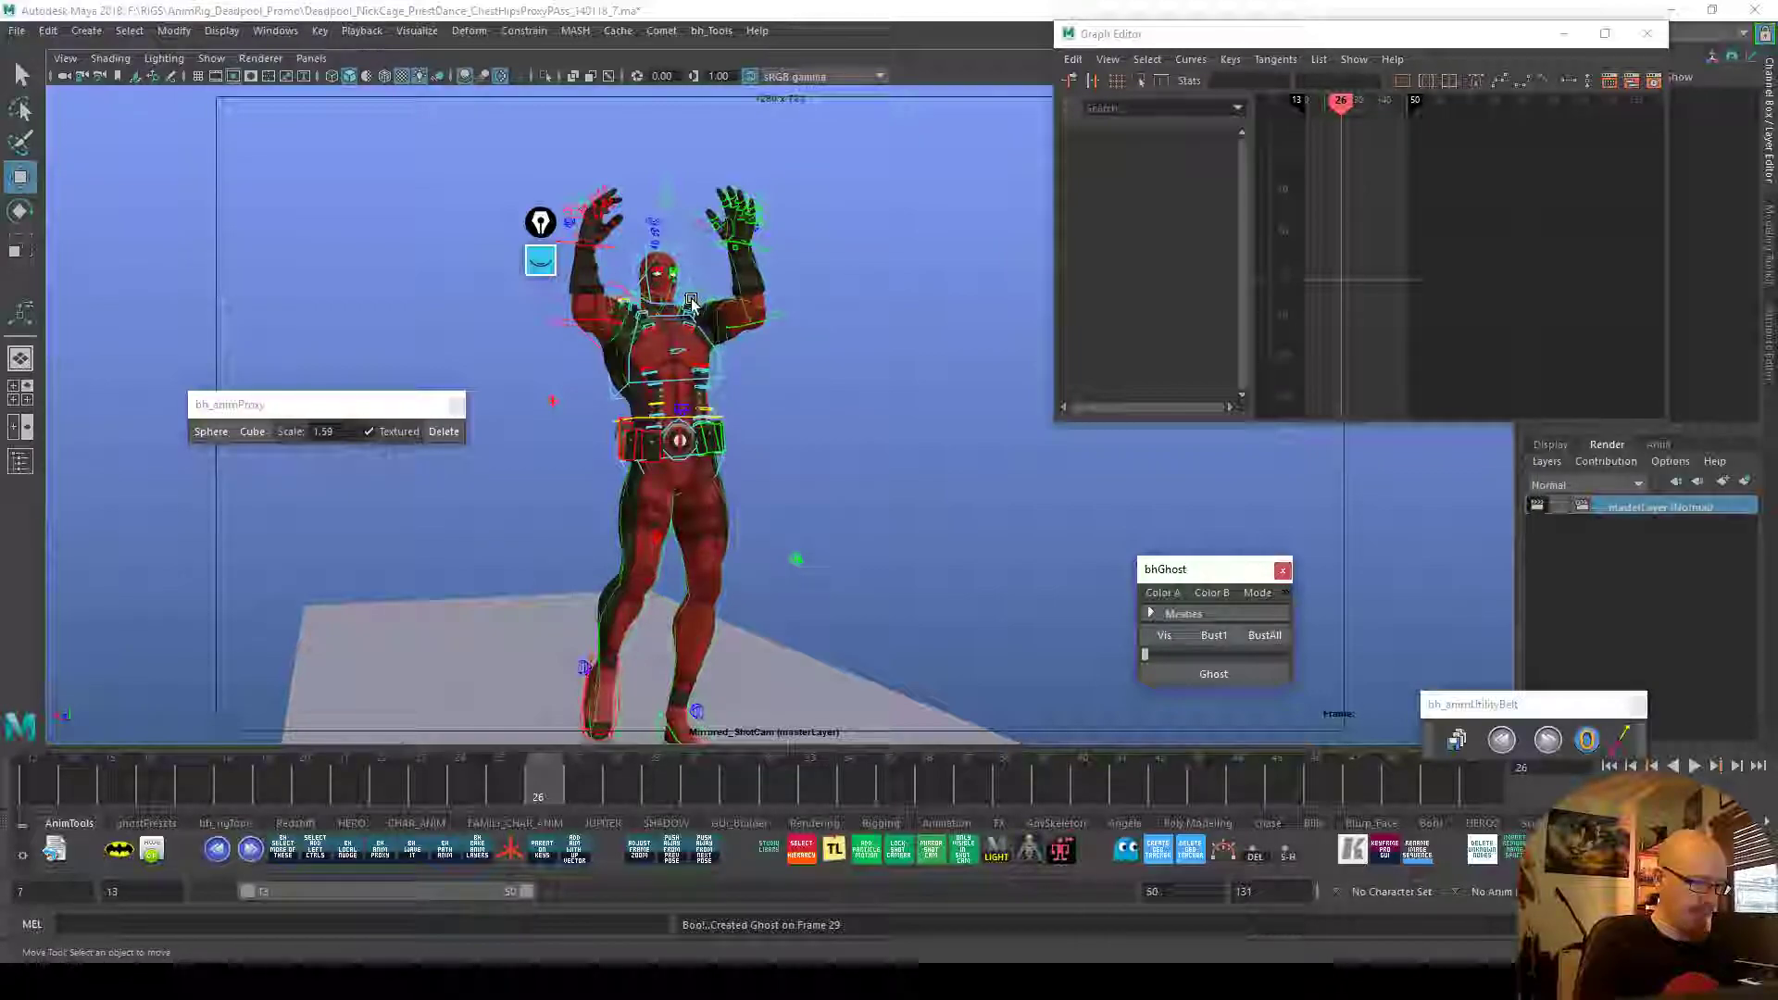
Rotate the neck pivot control at frame 30 to about 1.0 in X and 13.7 in Y
click(715, 352)
mouse_move(562, 788)
mouse_down()
mouse_move(579, 793)
mouse_move(546, 792)
mouse_move(693, 794)
mouse_up()
key(e)
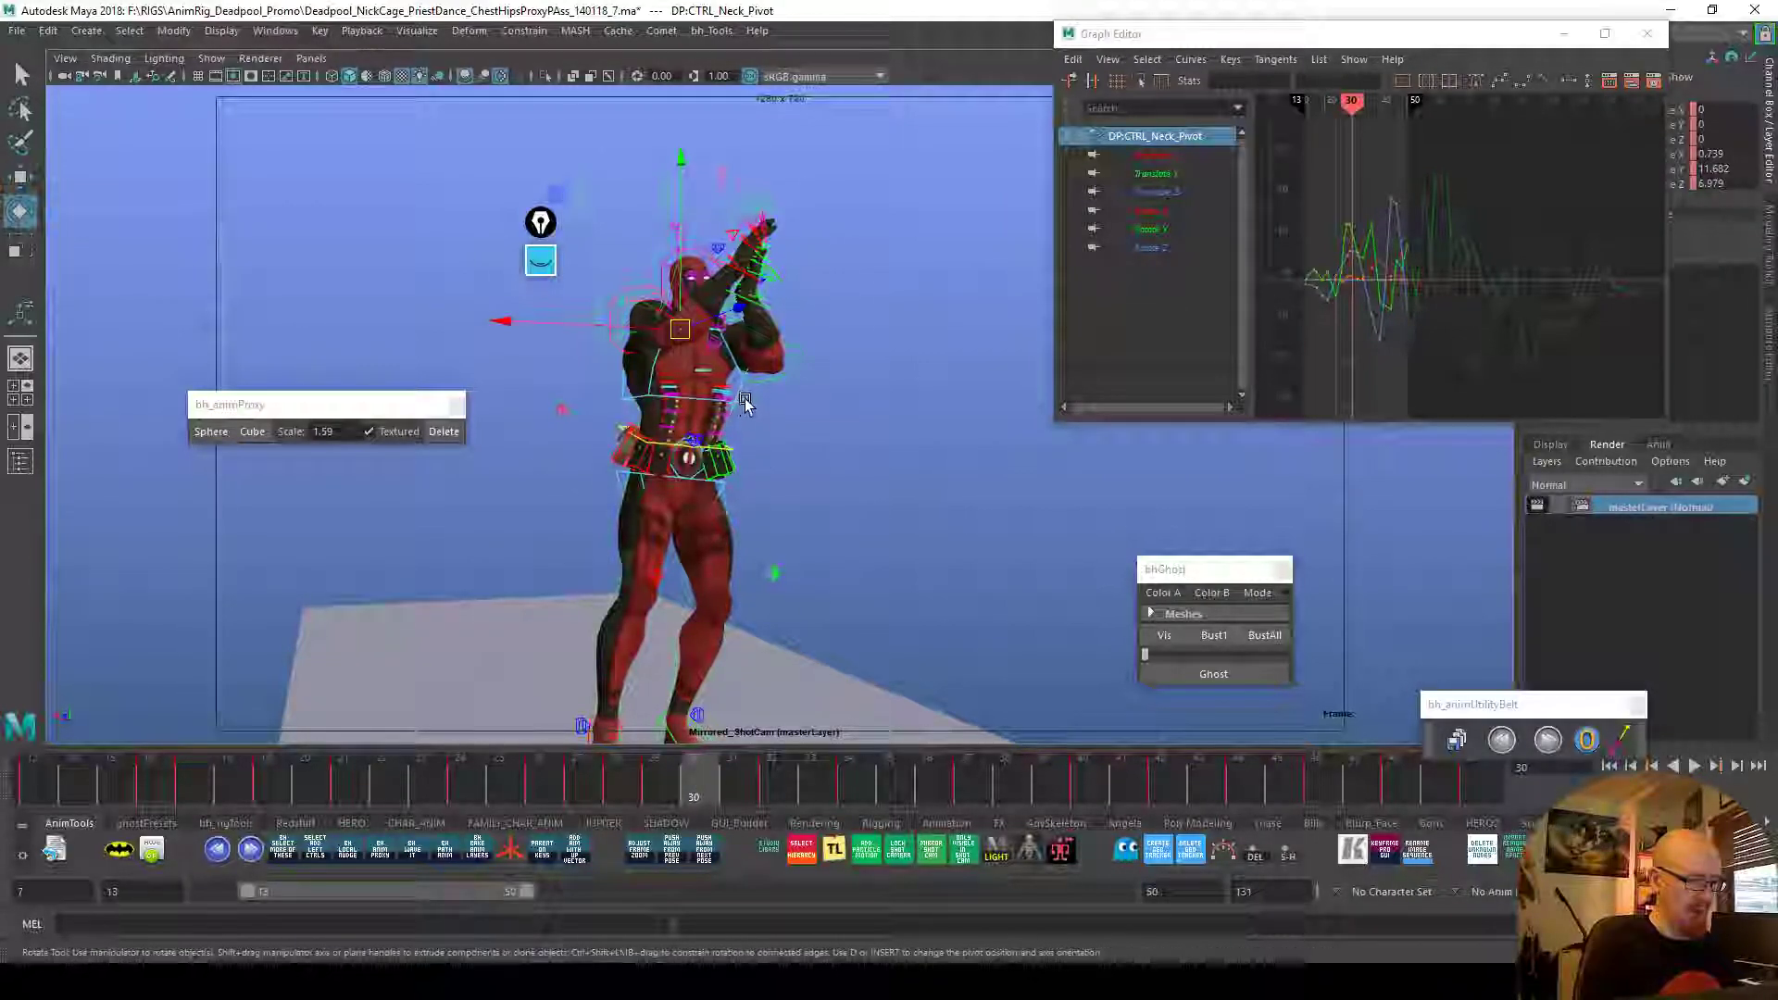
drag(739, 412, 736, 397)
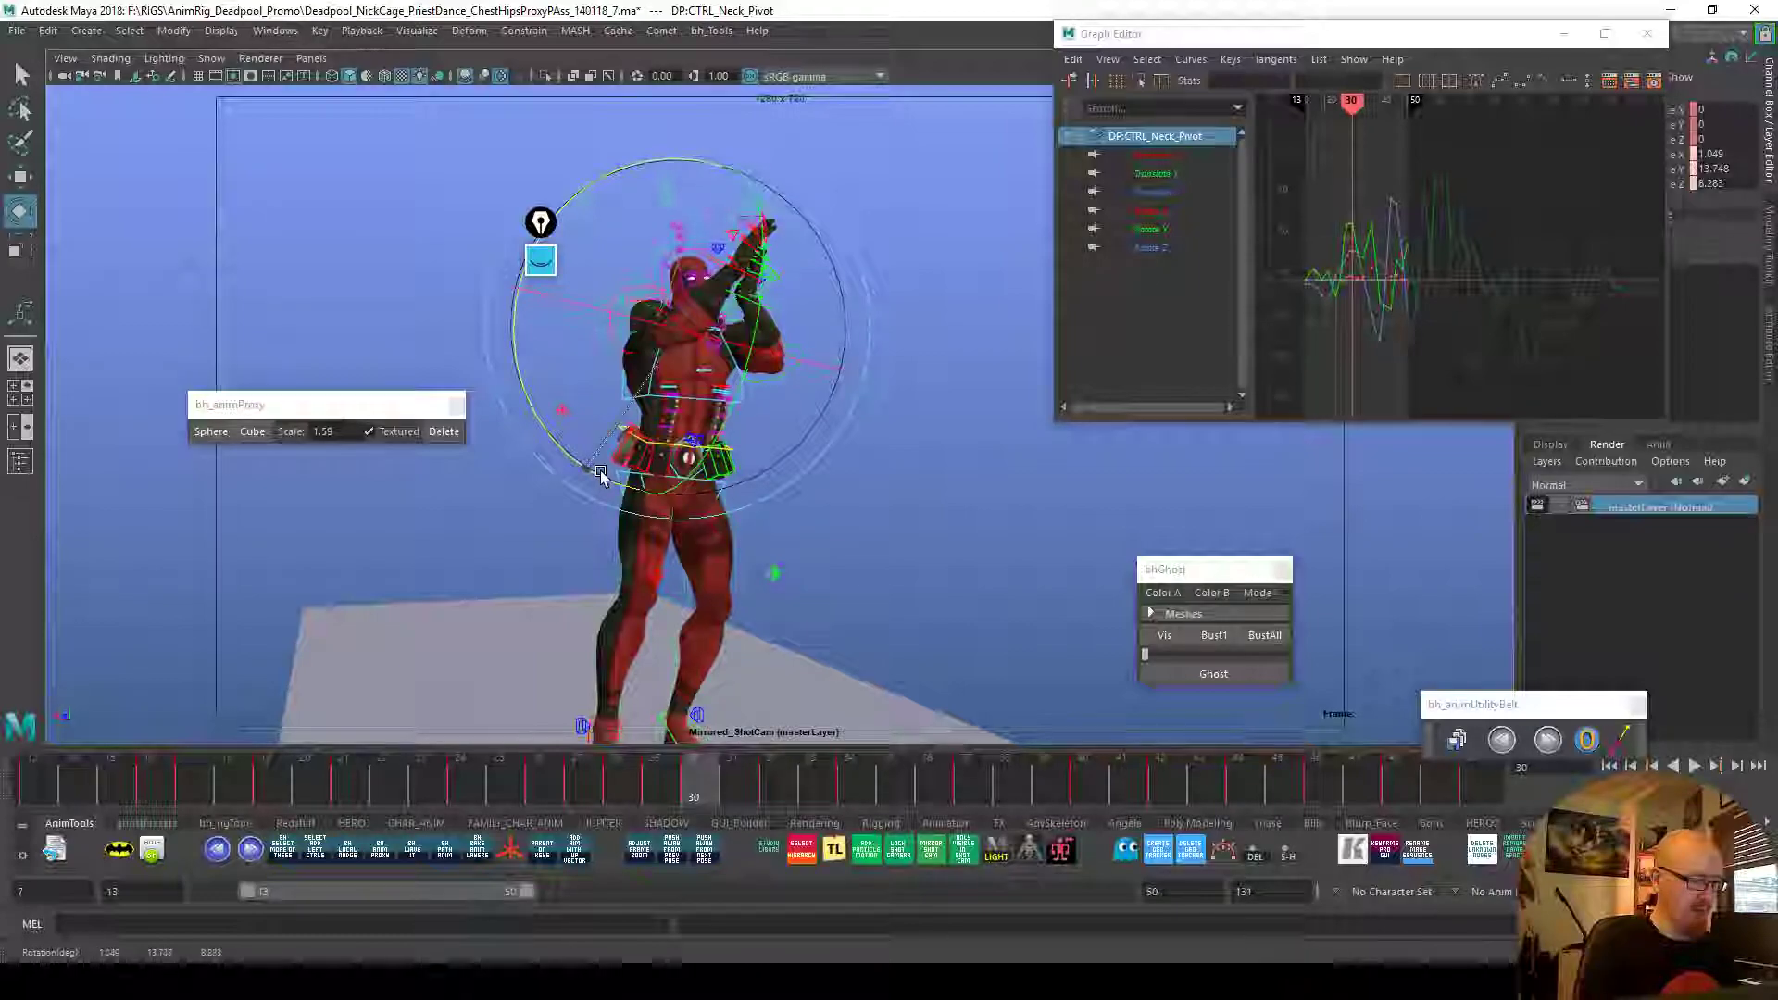
Rotate the neck pivot control at frame 31 to about 1.0, 12.8, 9.7 and check the pose at frame 32
drag(722, 786, 731, 785)
drag(731, 455, 733, 451)
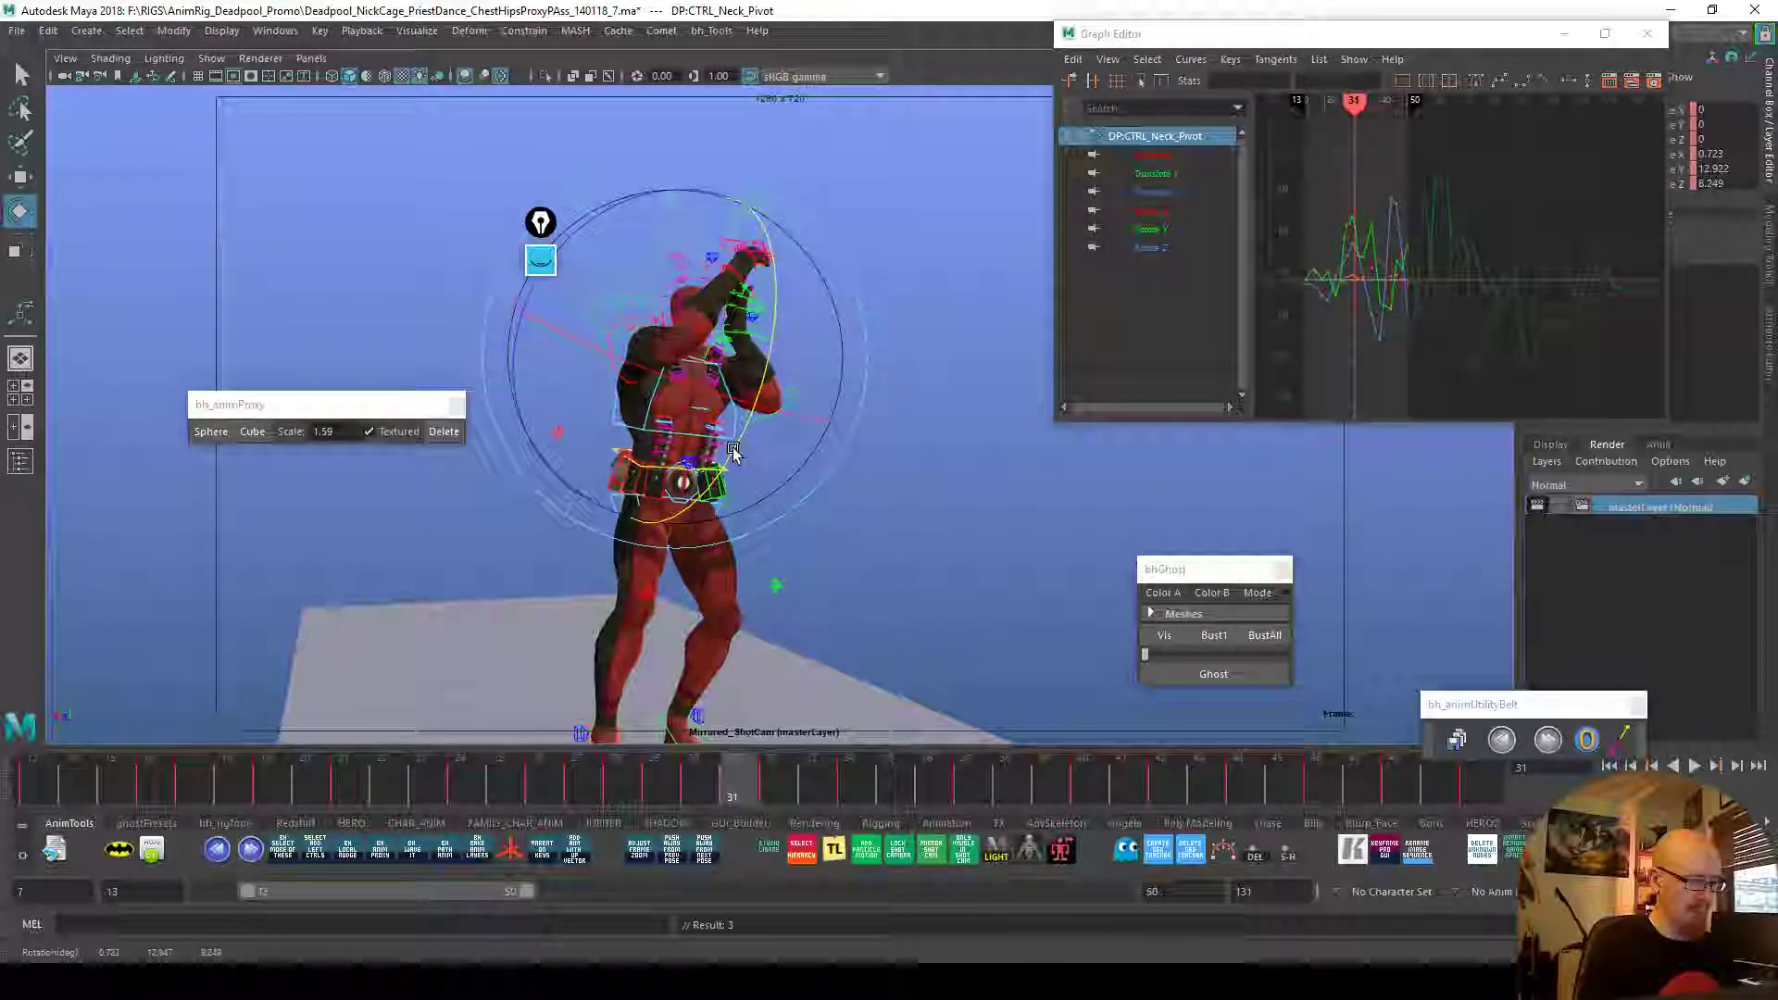
drag(607, 510, 585, 498)
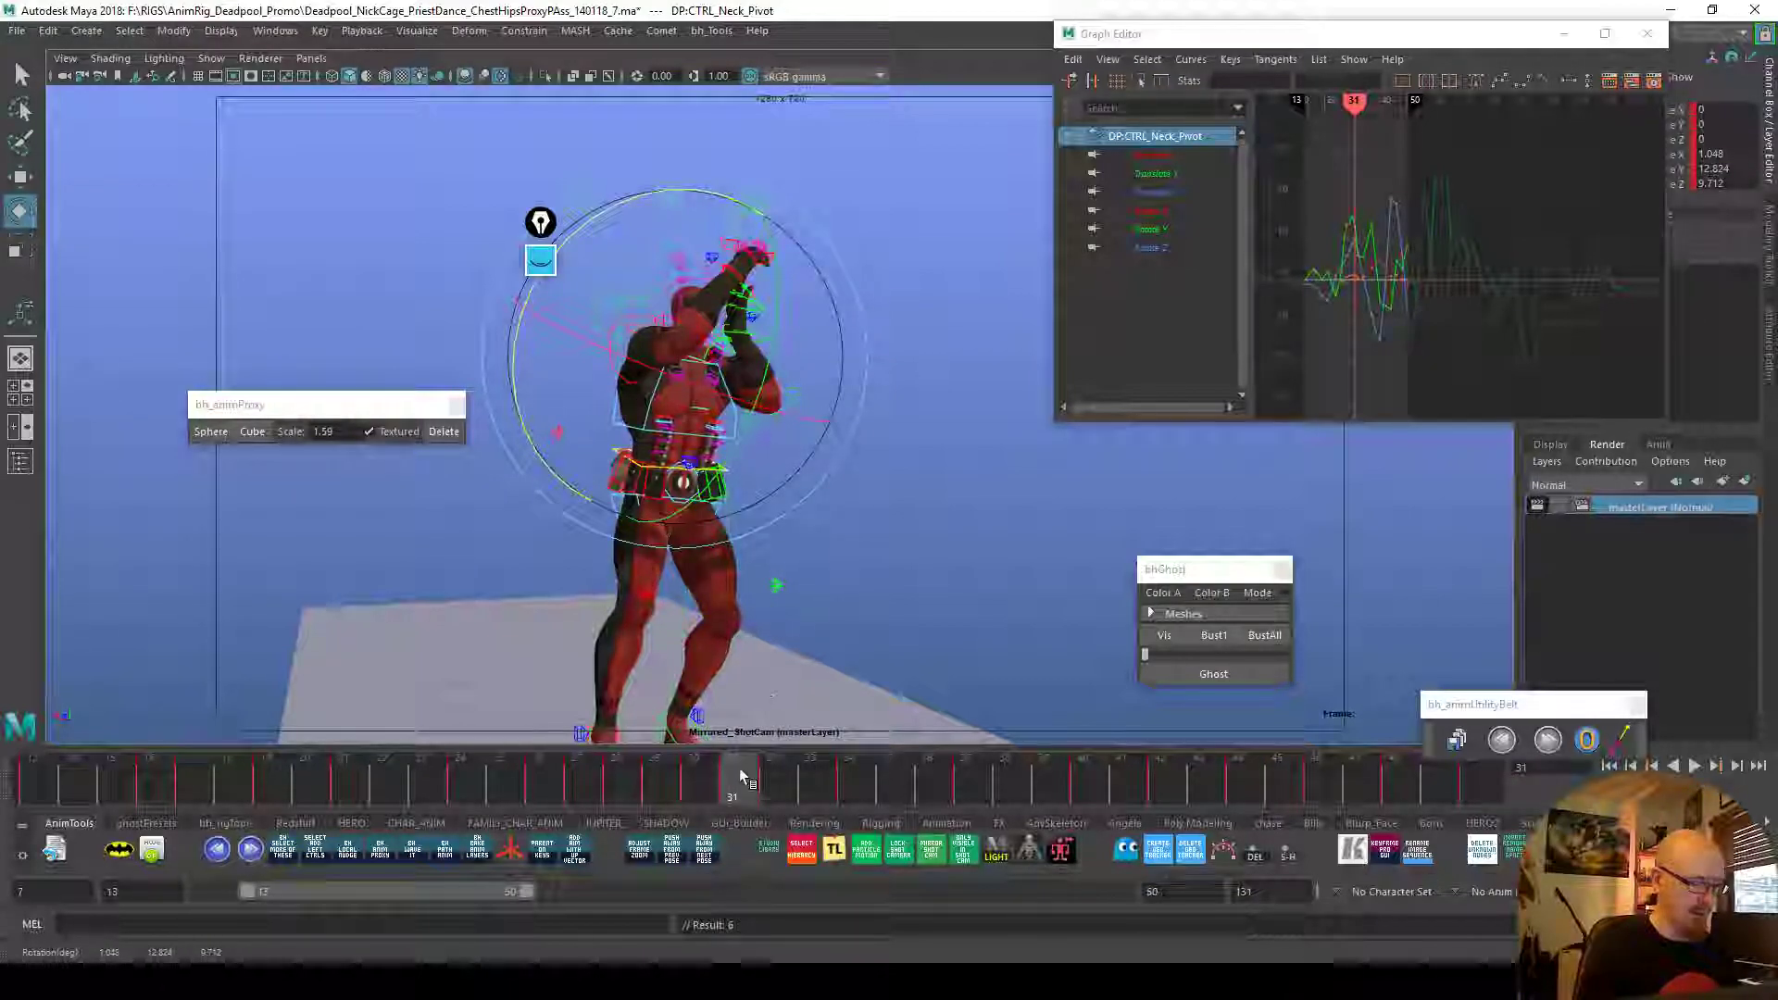
drag(741, 773, 766, 781)
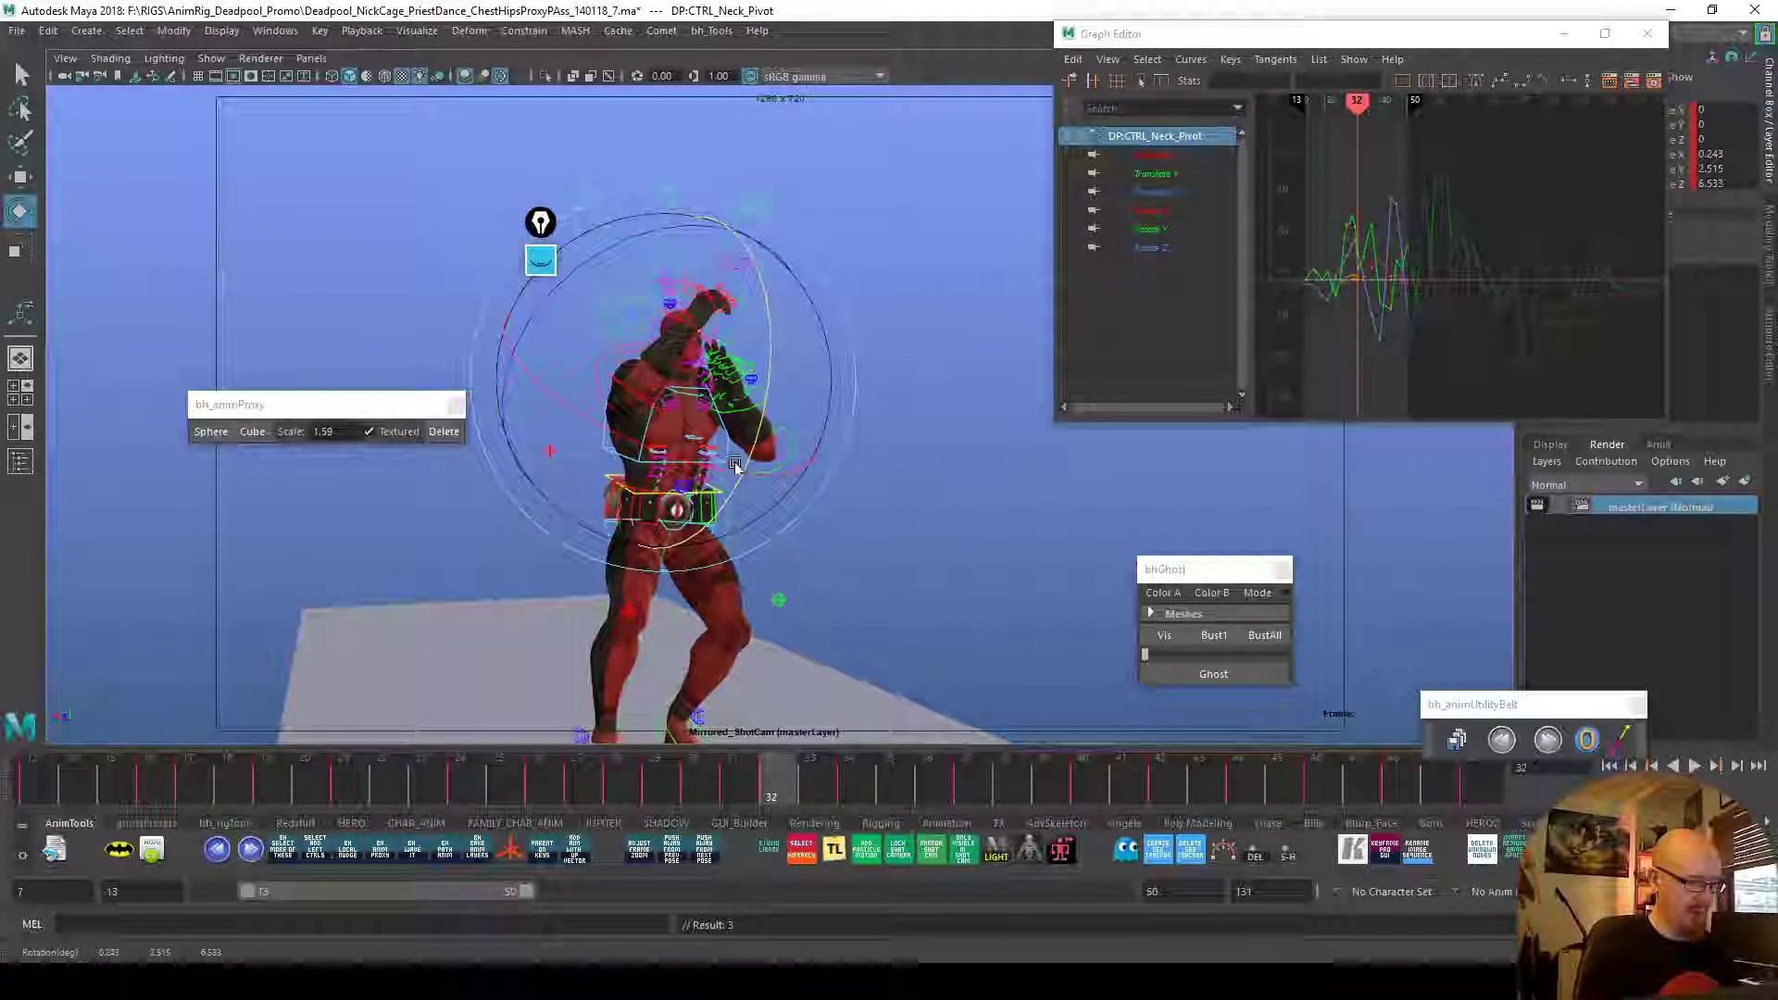
Clear all ghosts and play the animation through the ShotCam camera
click(1266, 636)
key(alt+v)
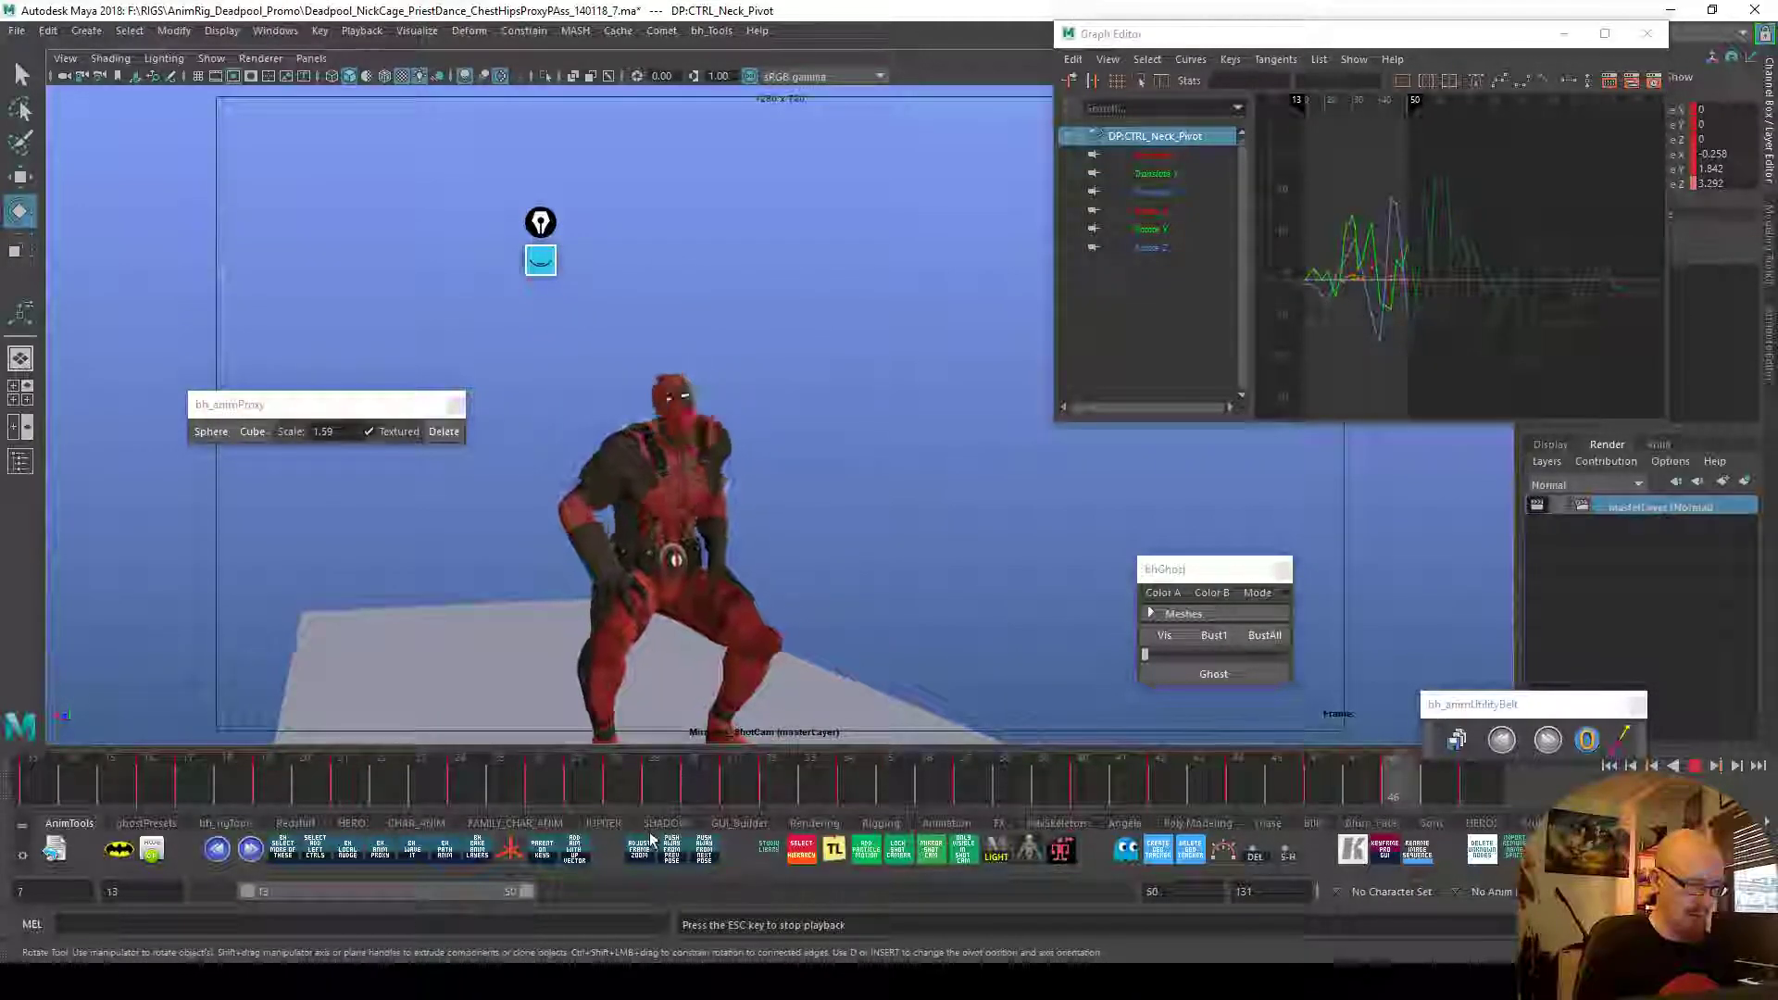
key(m)
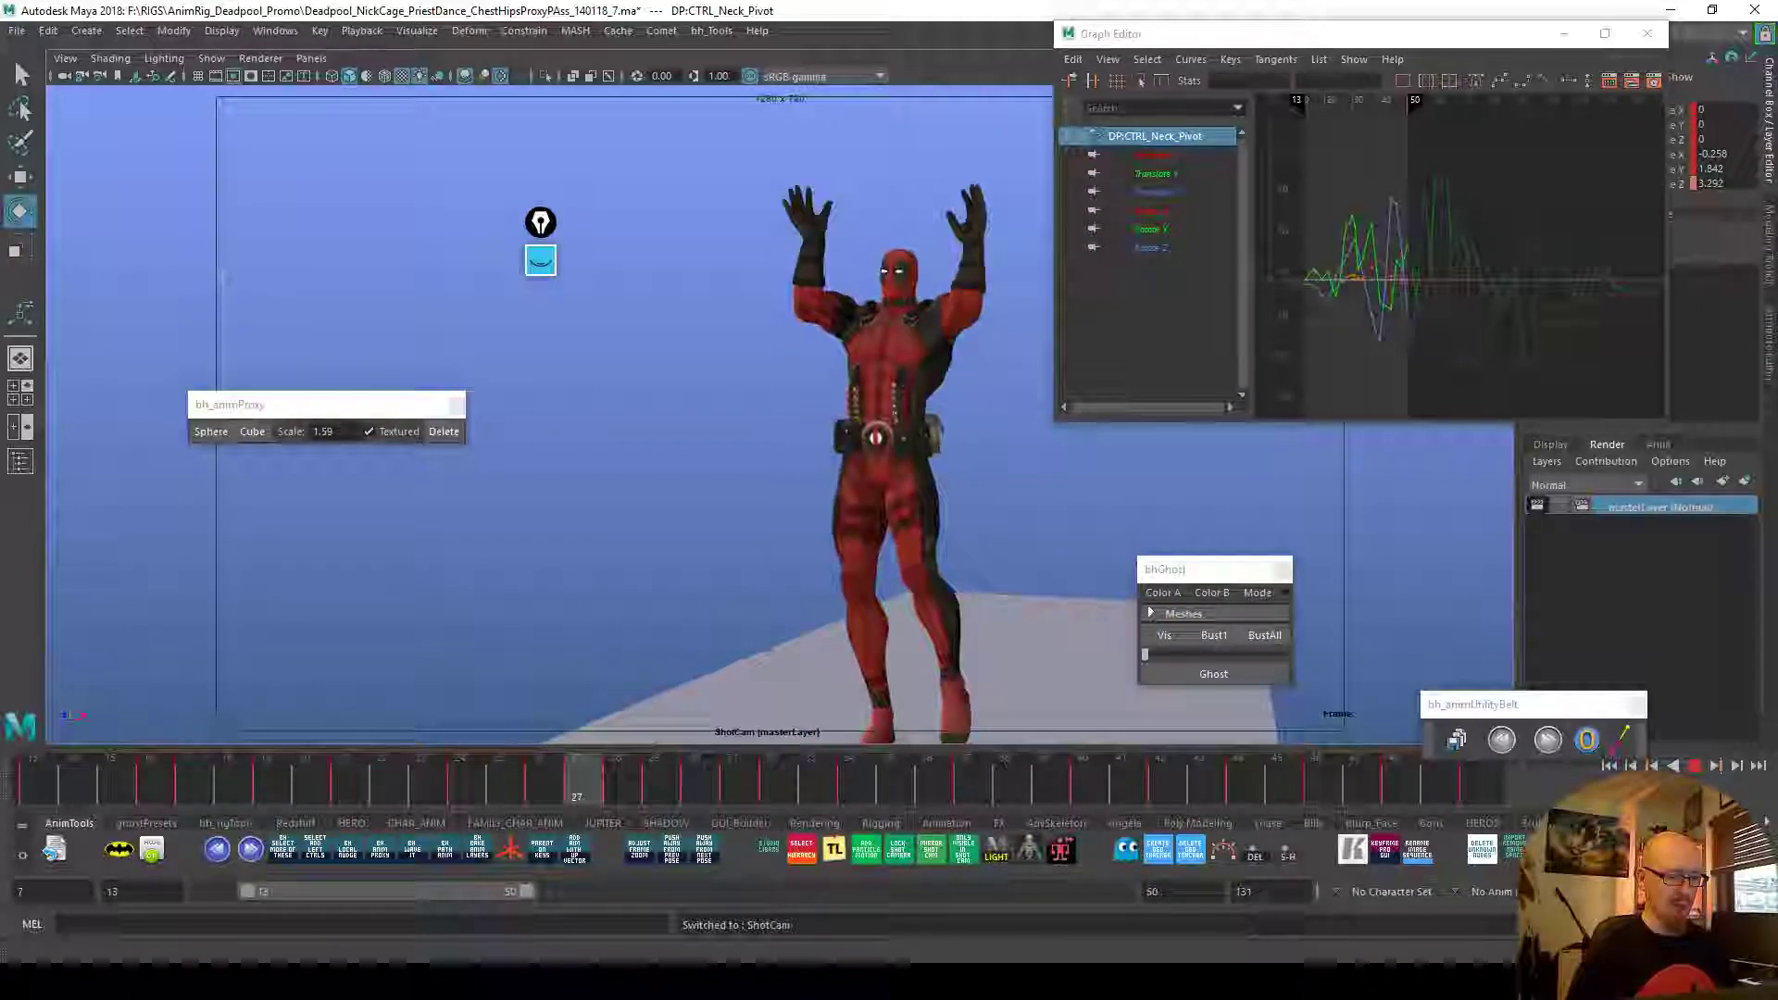
Select the chest control at frame 30 and isolate and frame its Translate Y curve in the Graph Editor
click(656, 773)
drag(655, 773, 703, 754)
click(915, 398)
click(1160, 174)
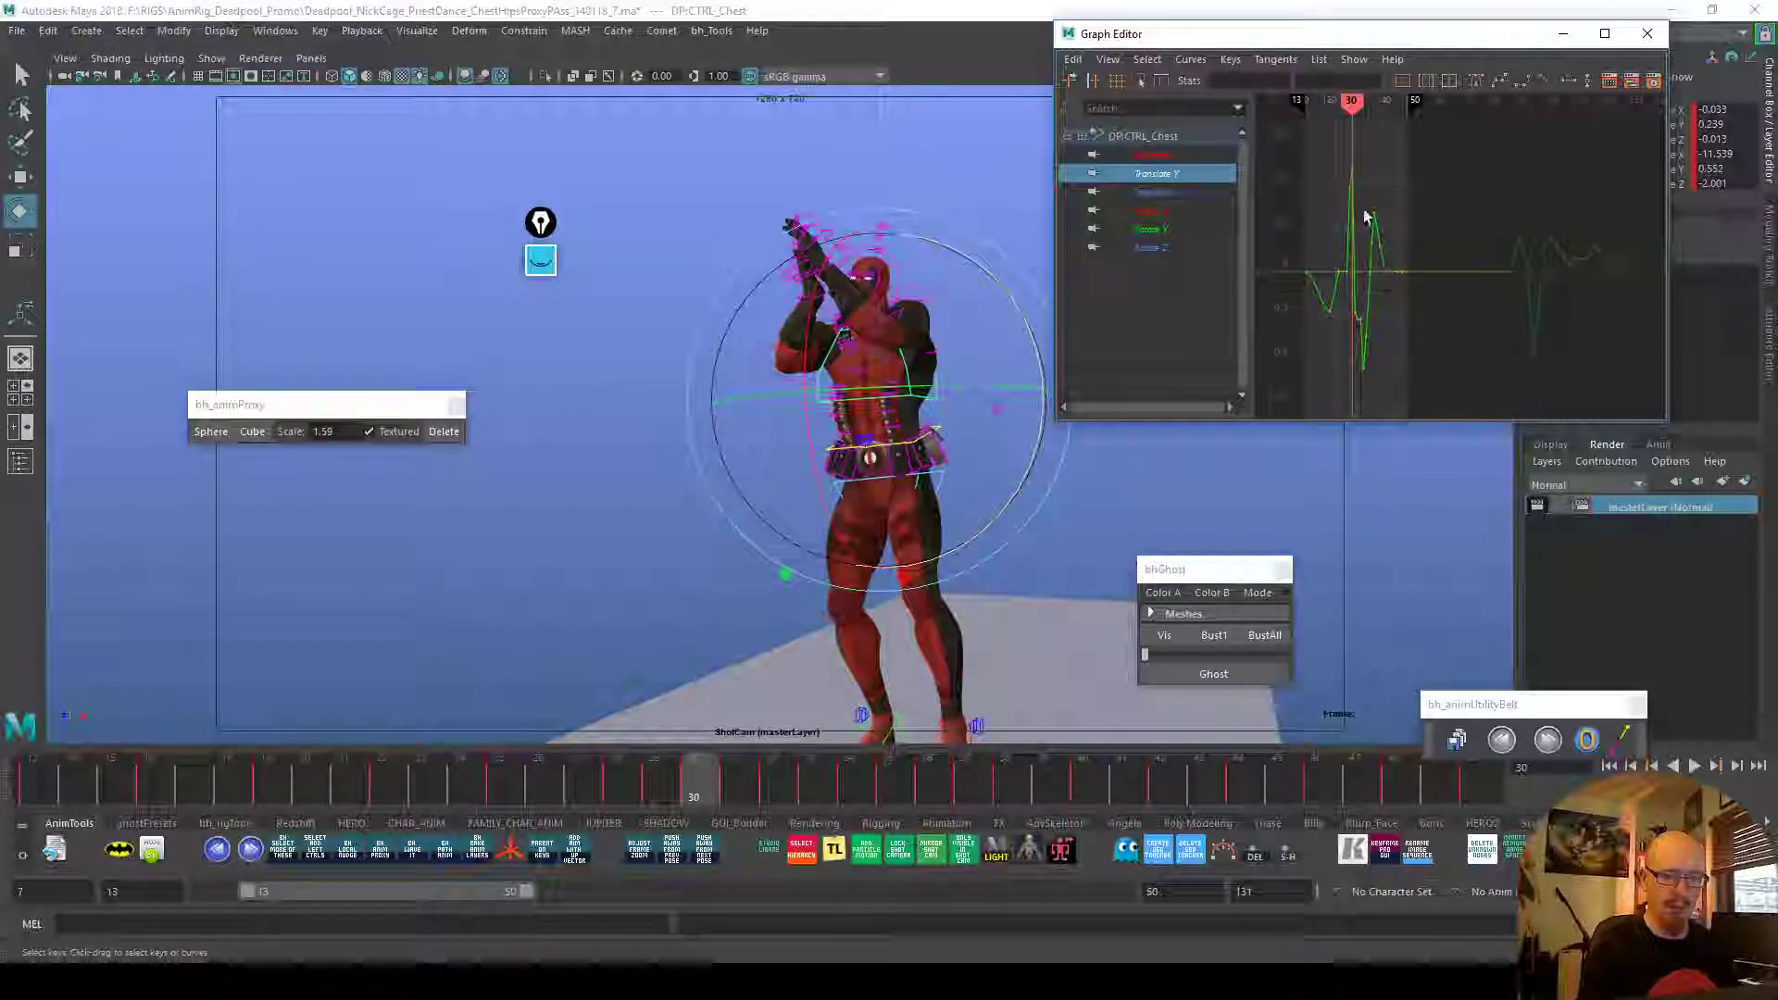
key(f)
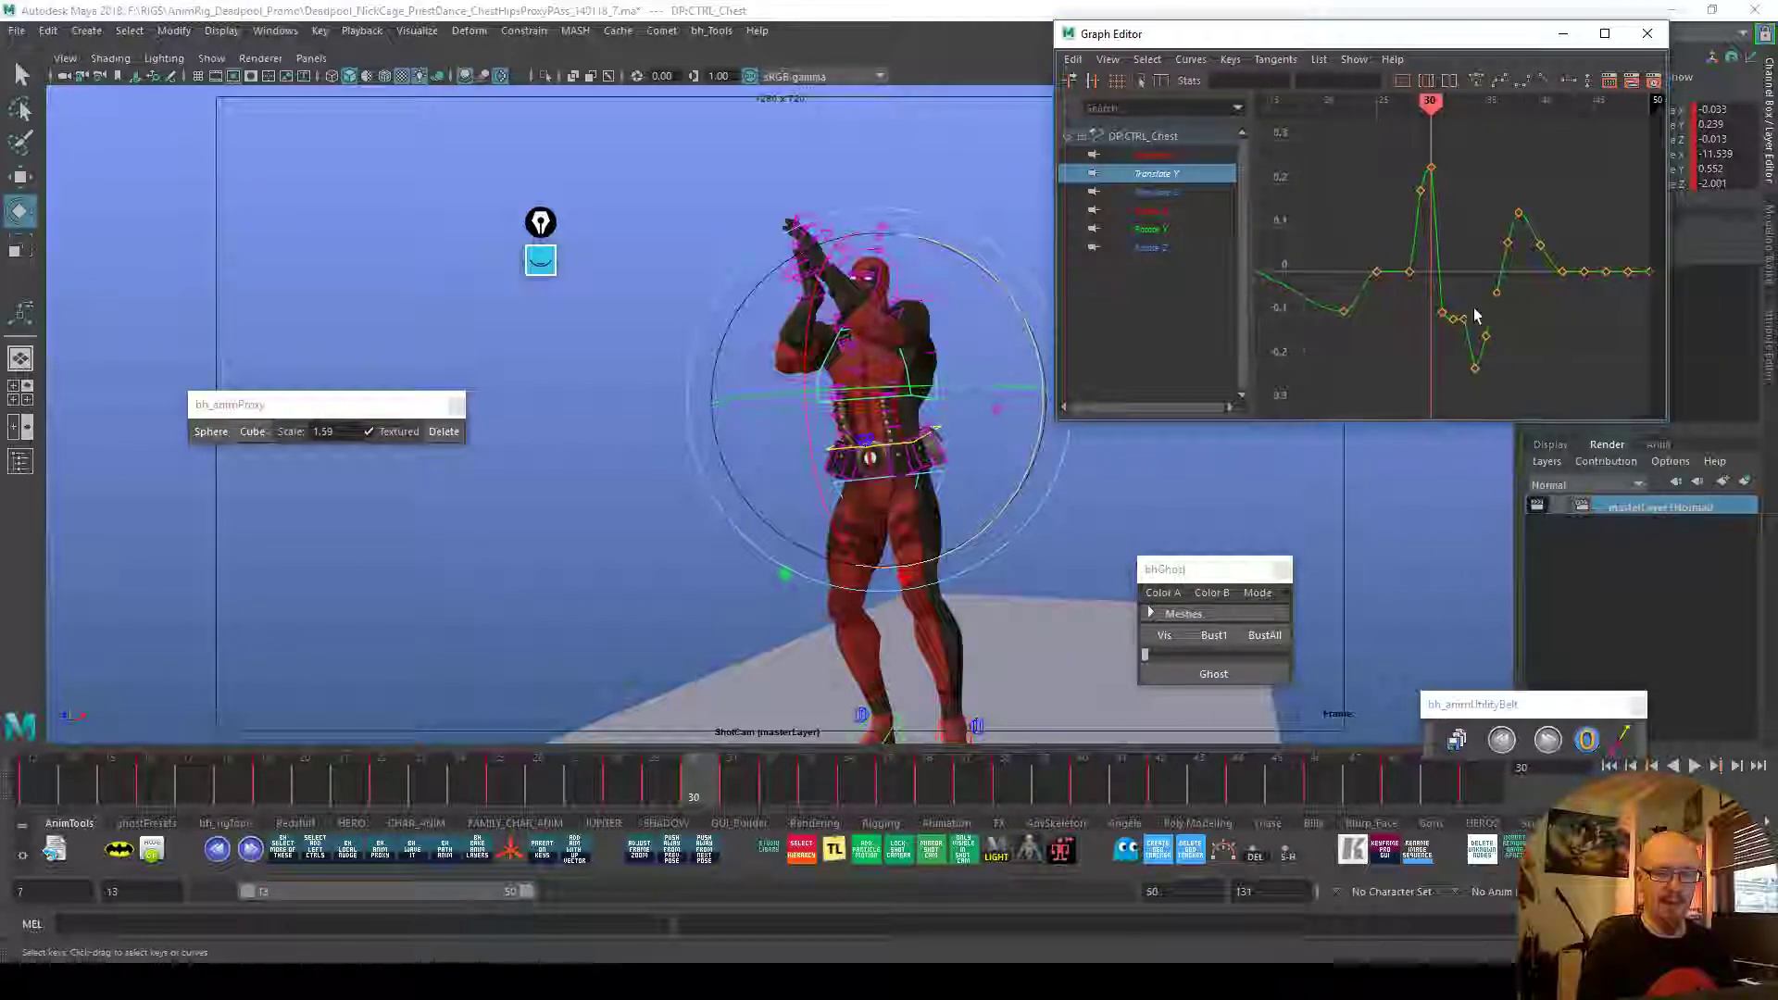
alt+shift+right_drag(1497, 326, 1479, 347)
Raise the chest's Translate Y key at frame 30 to about 0.285 and play back the result
mouse_move(706, 781)
mouse_down()
mouse_move(632, 780)
mouse_move(668, 777)
mouse_up()
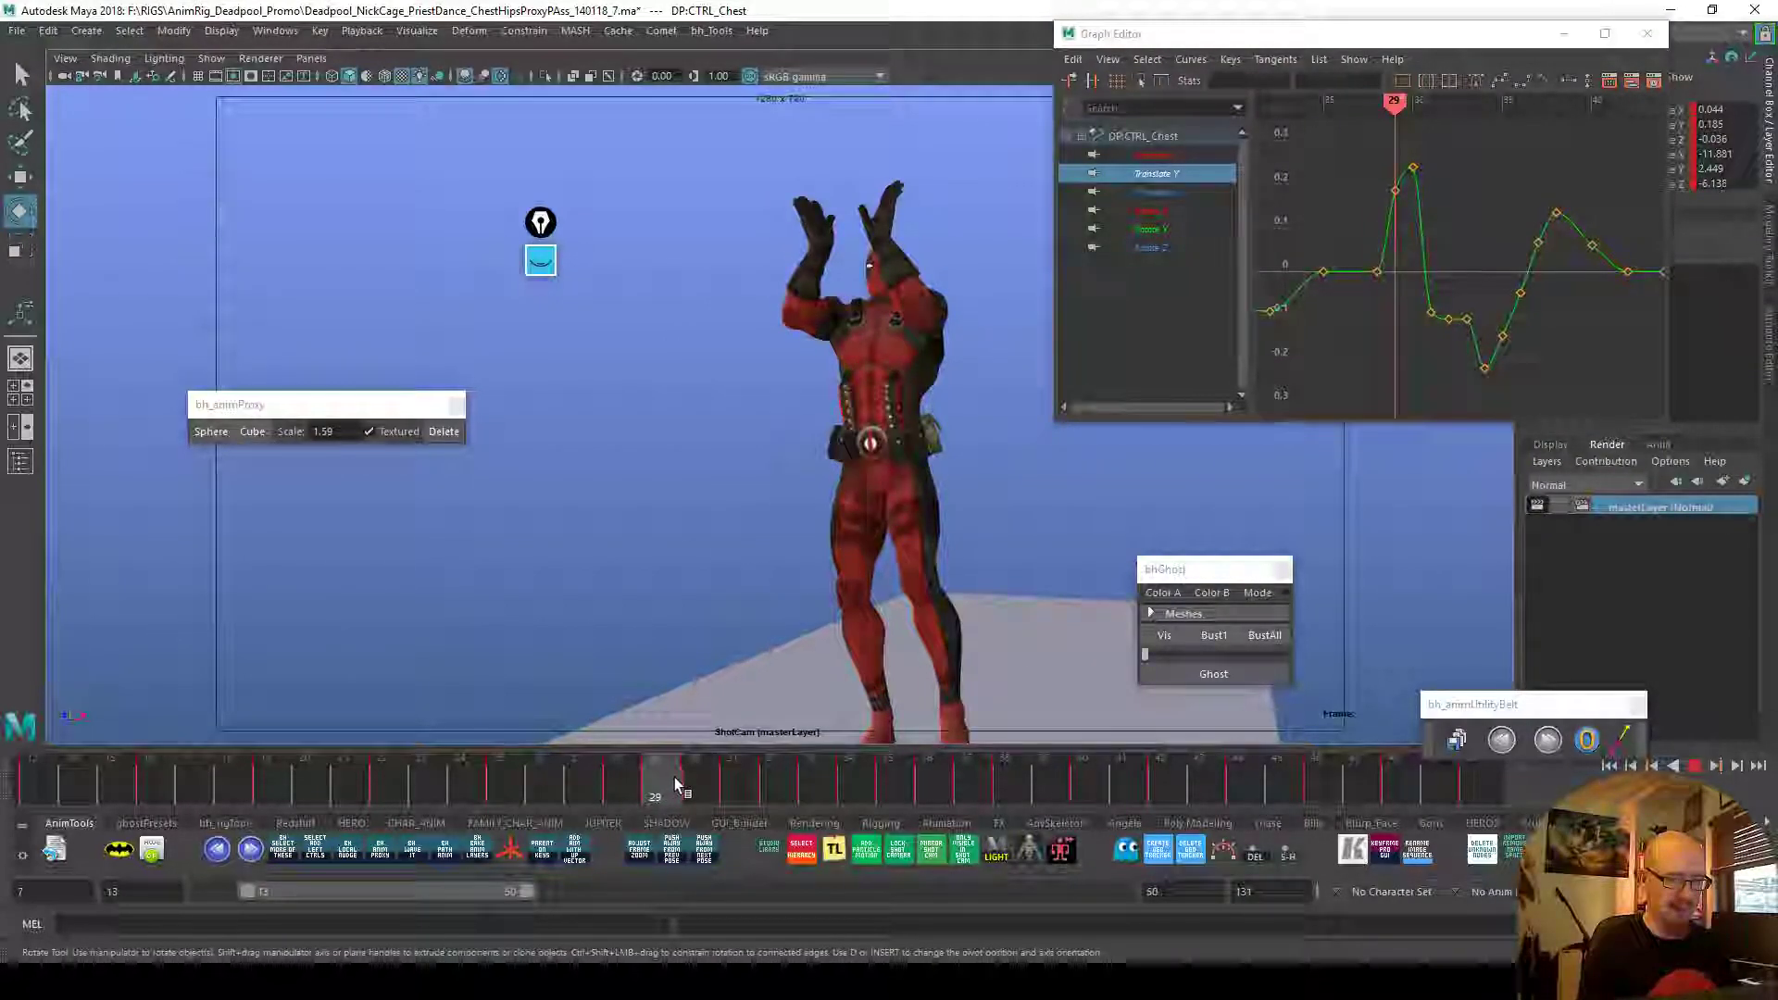
mouse_move(657, 783)
mouse_down()
mouse_move(636, 784)
mouse_move(693, 789)
mouse_up()
drag(1401, 155, 1431, 180)
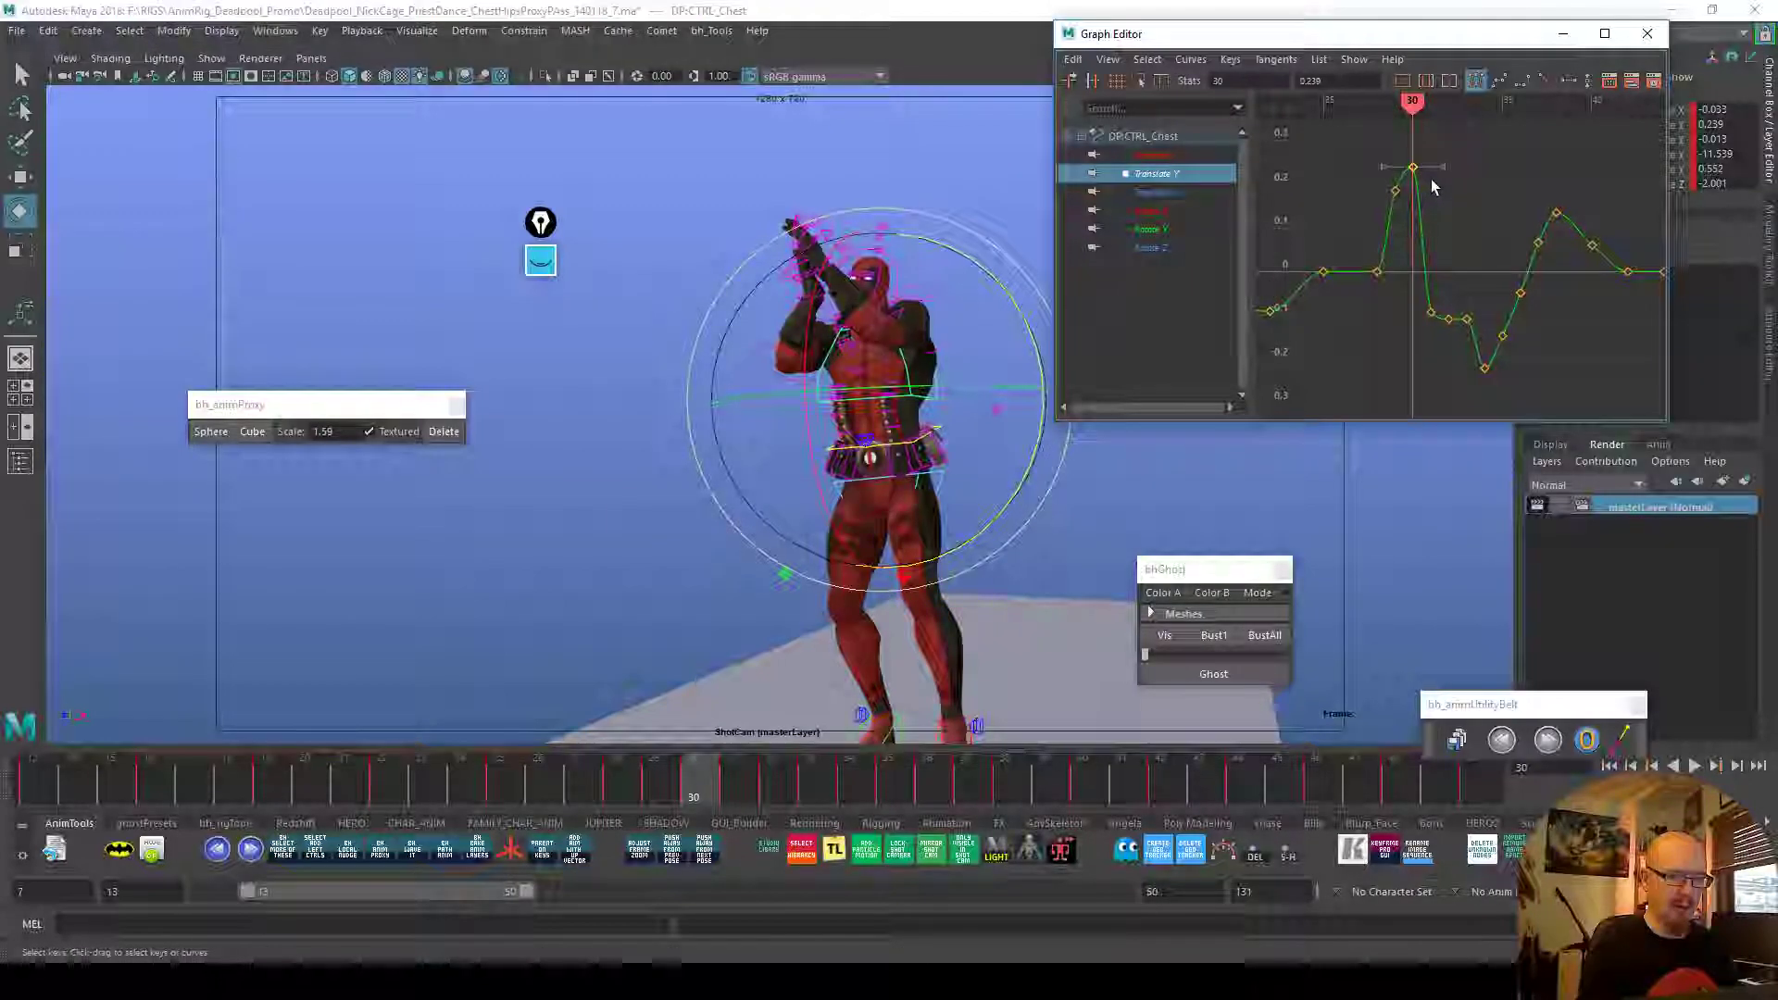
key(w)
shift+middle_drag(1441, 177, 1442, 169)
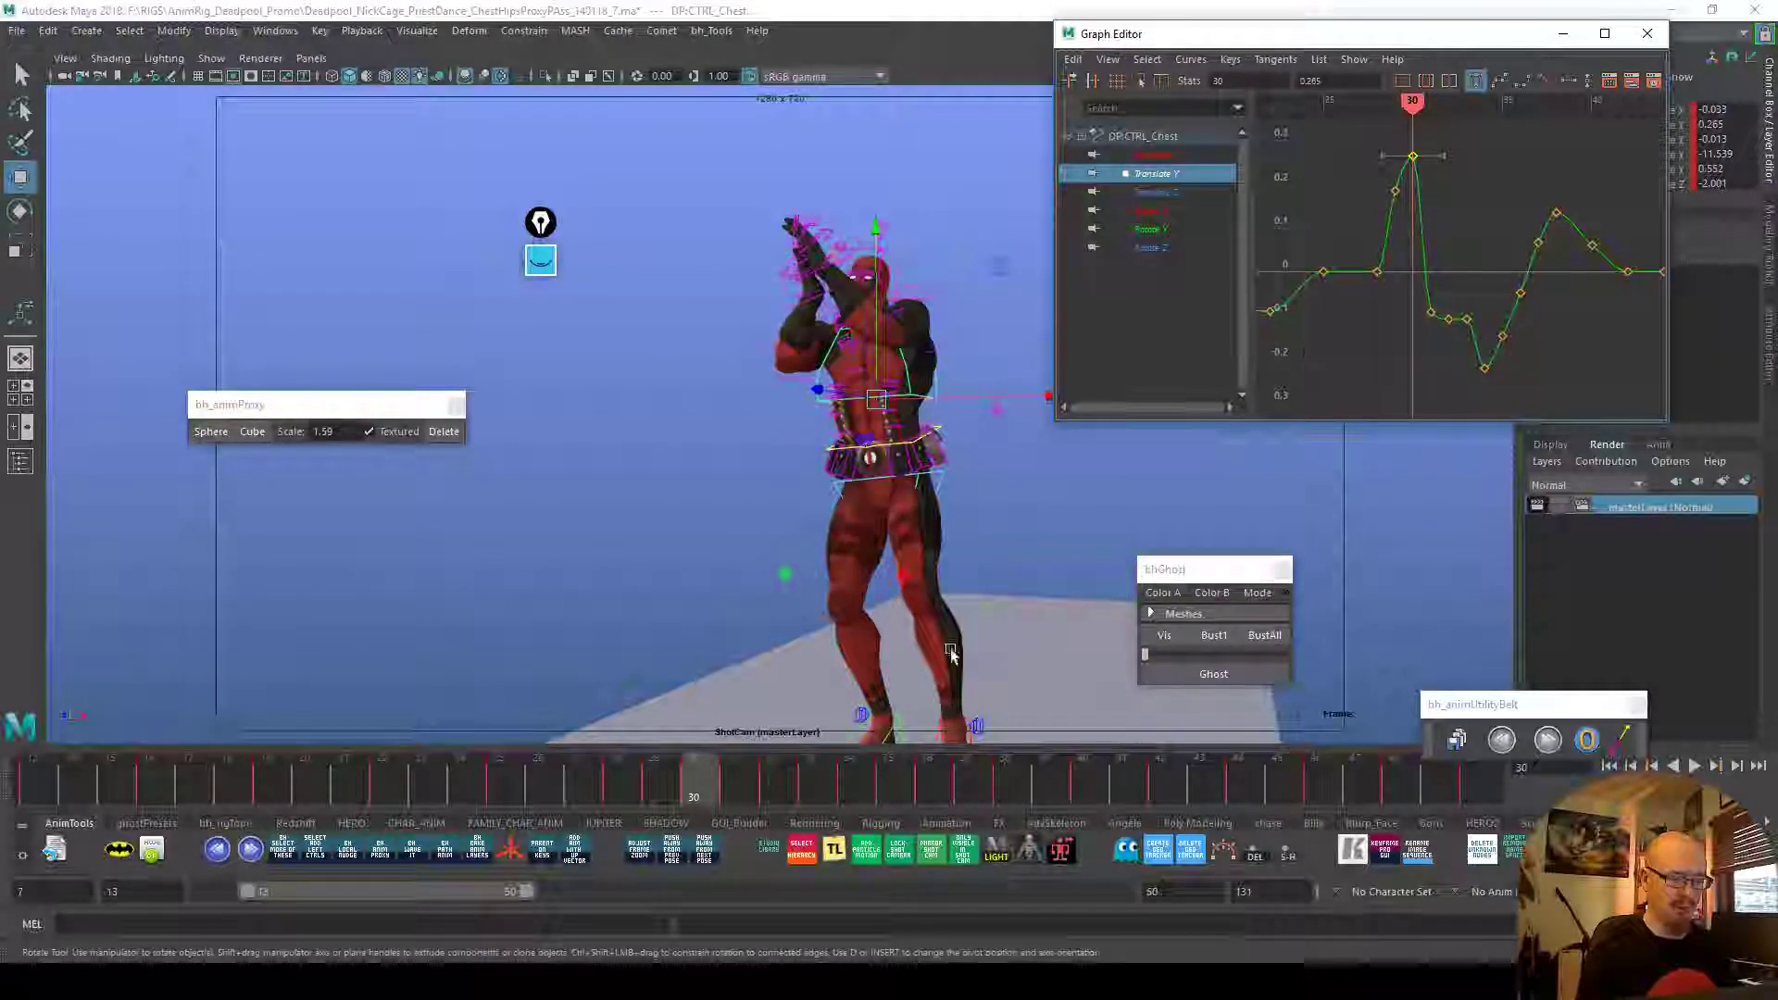
key(alt+v)
Smooth the chest's Translate Y curve by raising the frame 31 key and deleting the keys at frames 33 and 36
drag(1418, 289, 1438, 330)
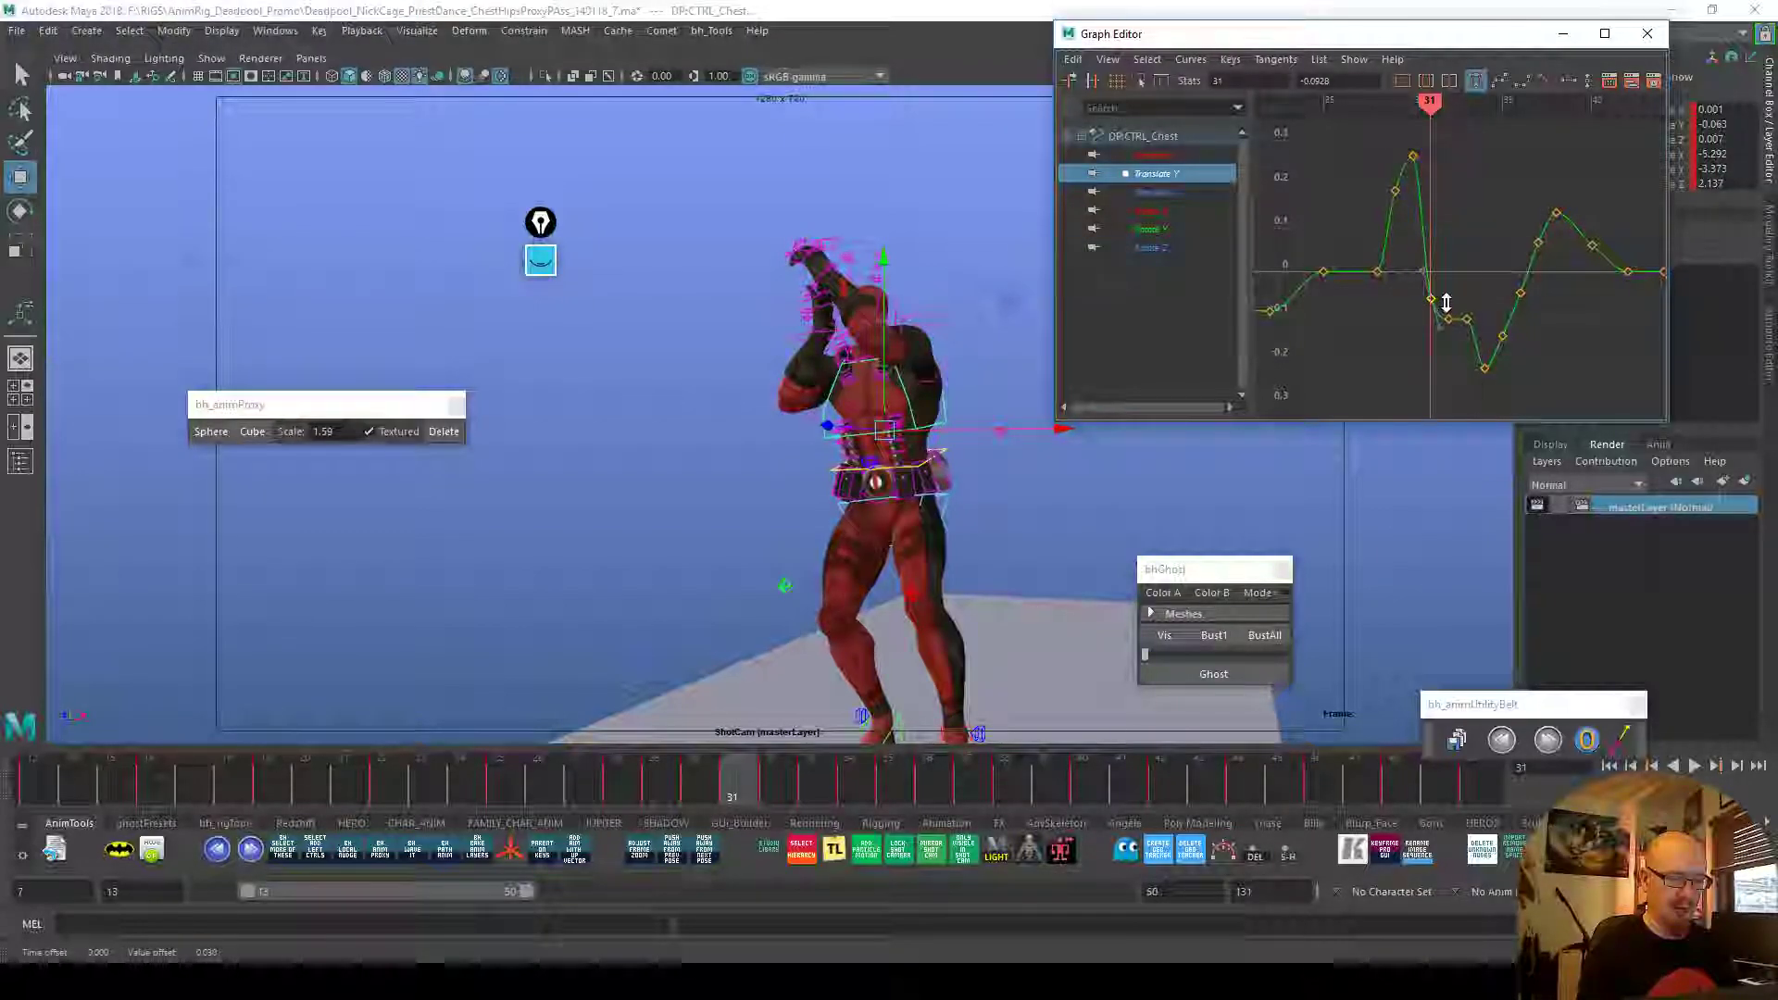
drag(776, 791, 804, 800)
click(1520, 343)
drag(1466, 307, 1473, 327)
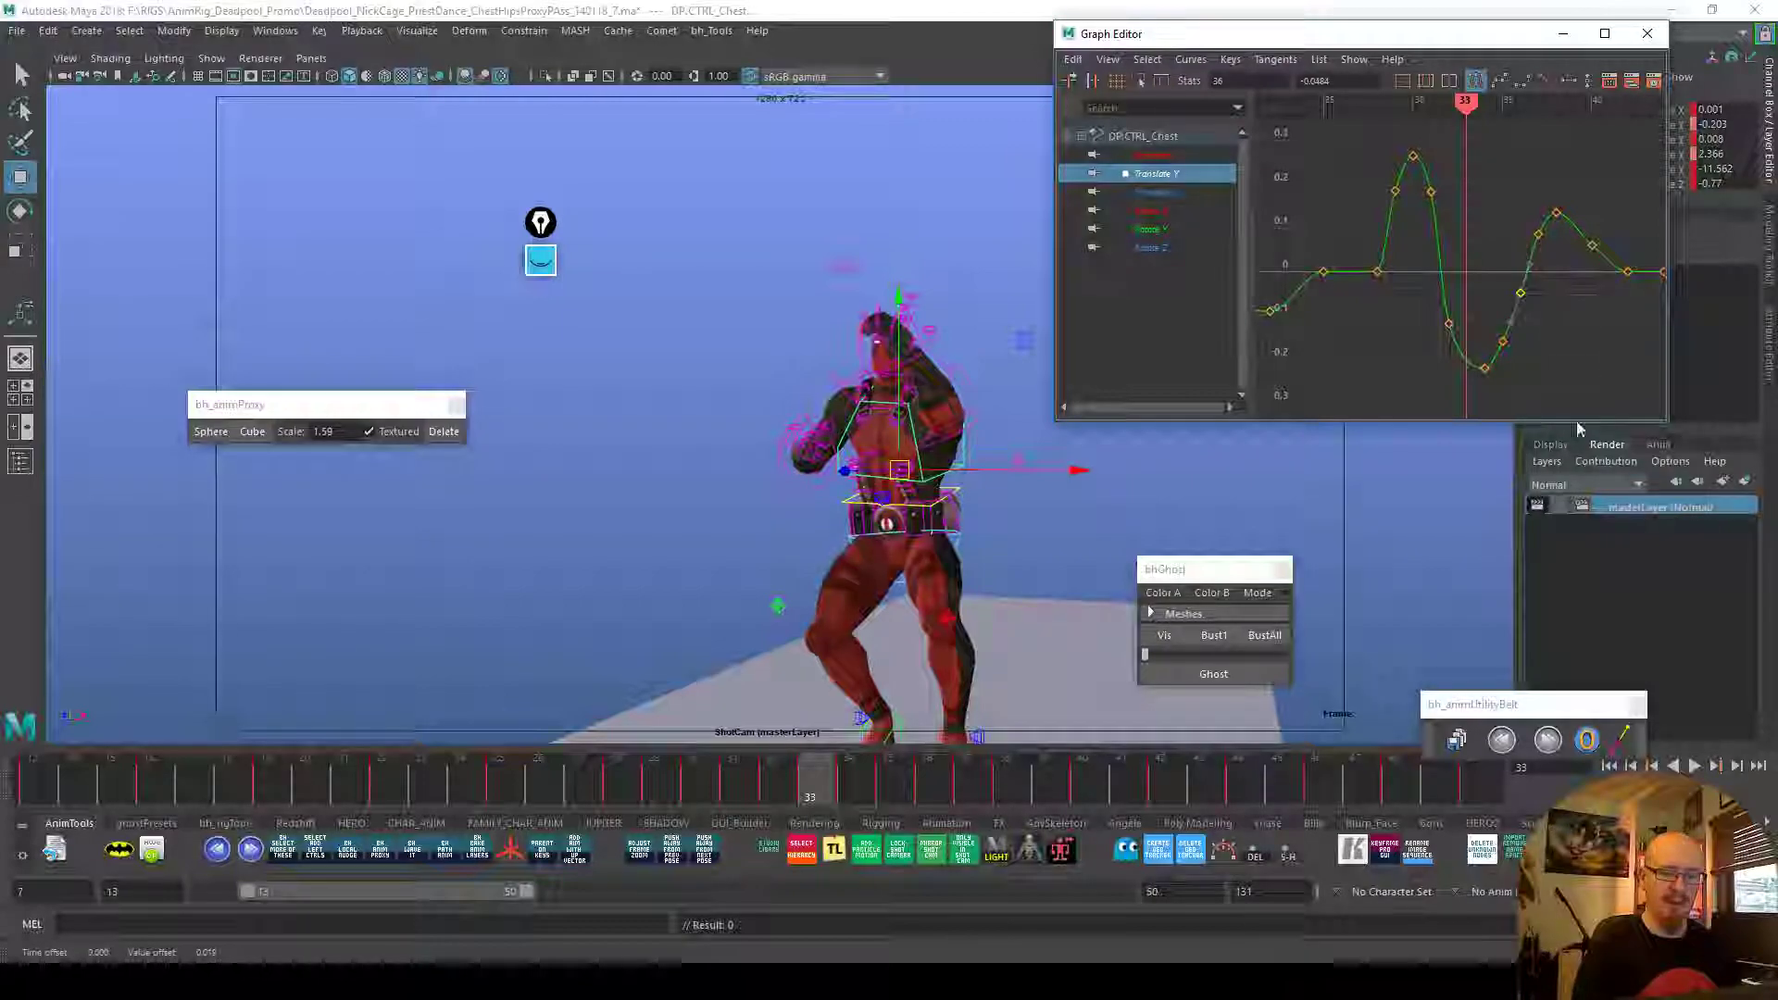
click(832, 854)
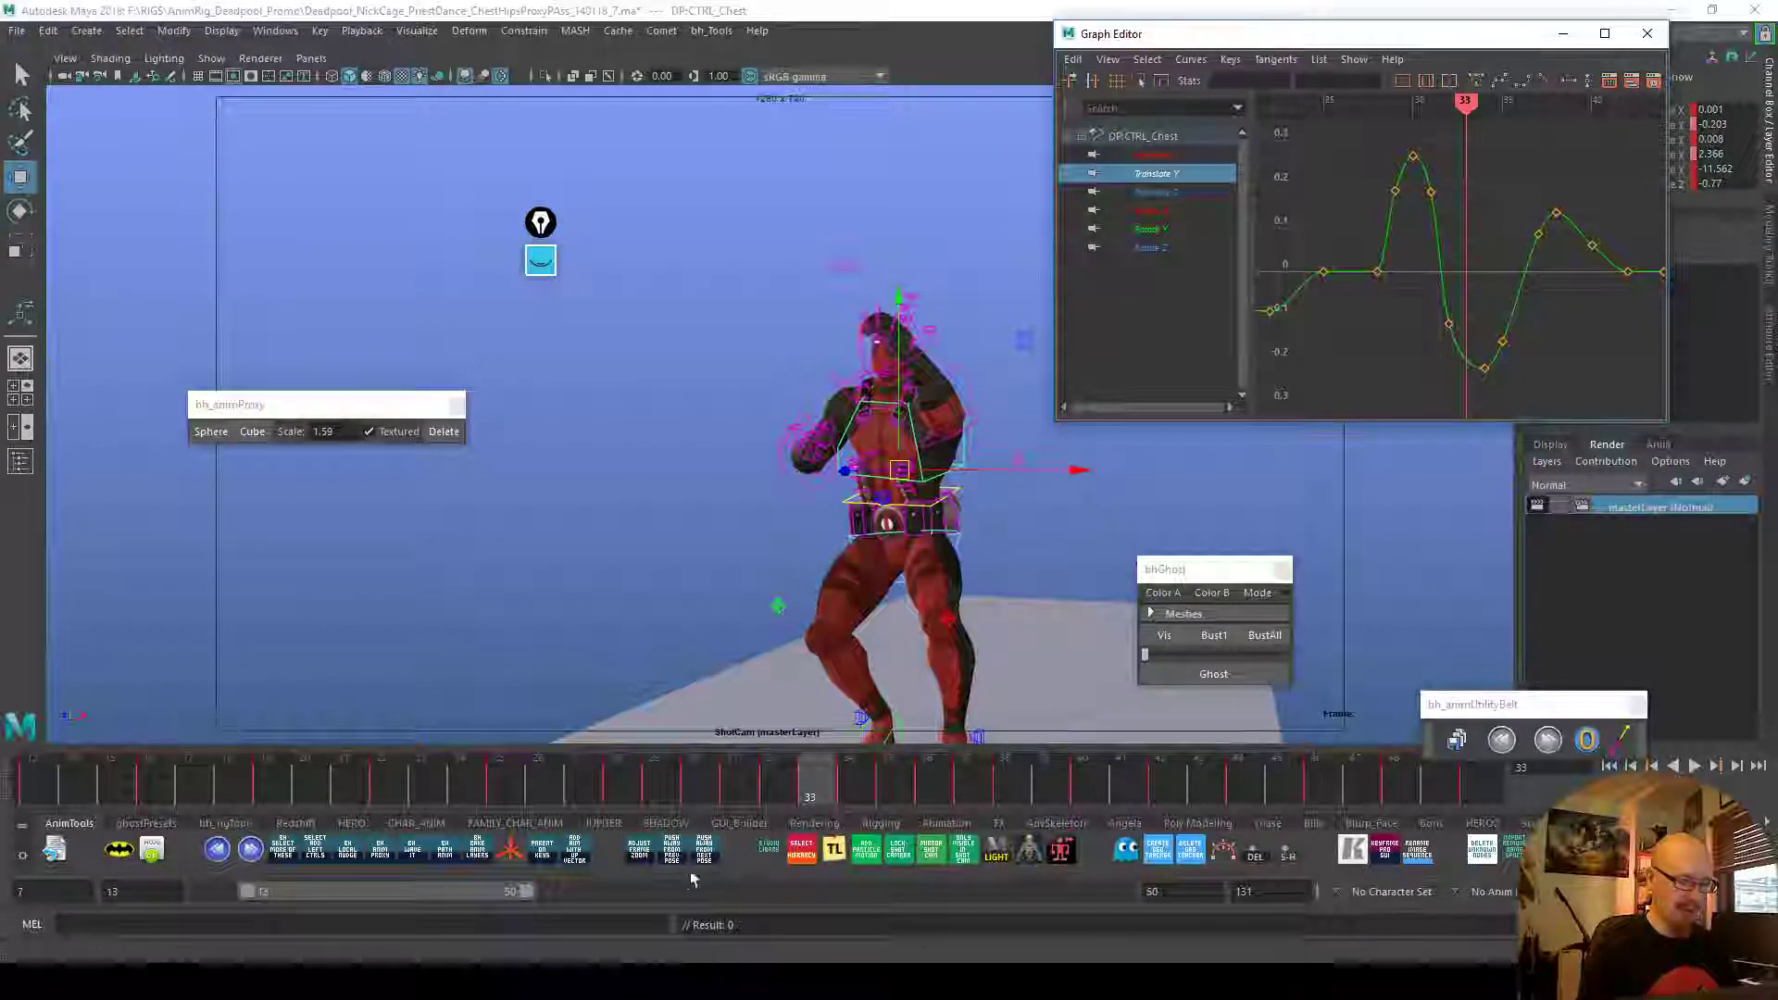
Review the dance from the persp and Mirrored_ShotCam cameras, then playblast it and close the player
key(alt+v)
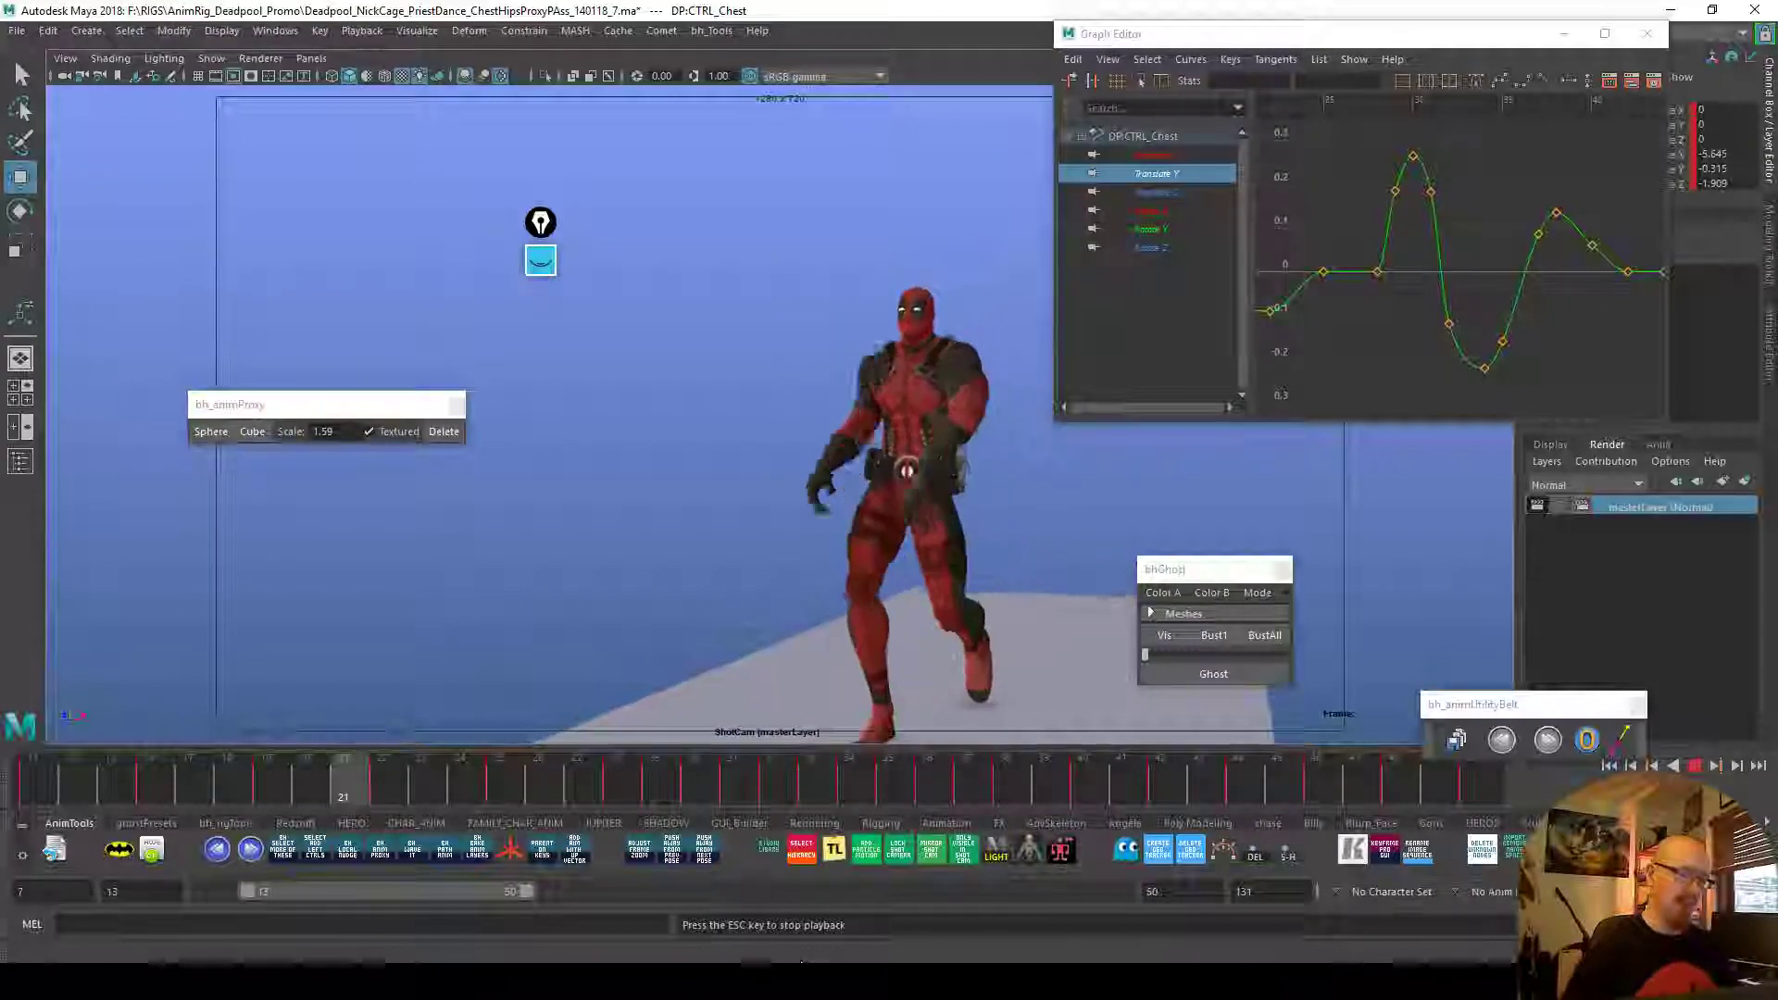
key(c)
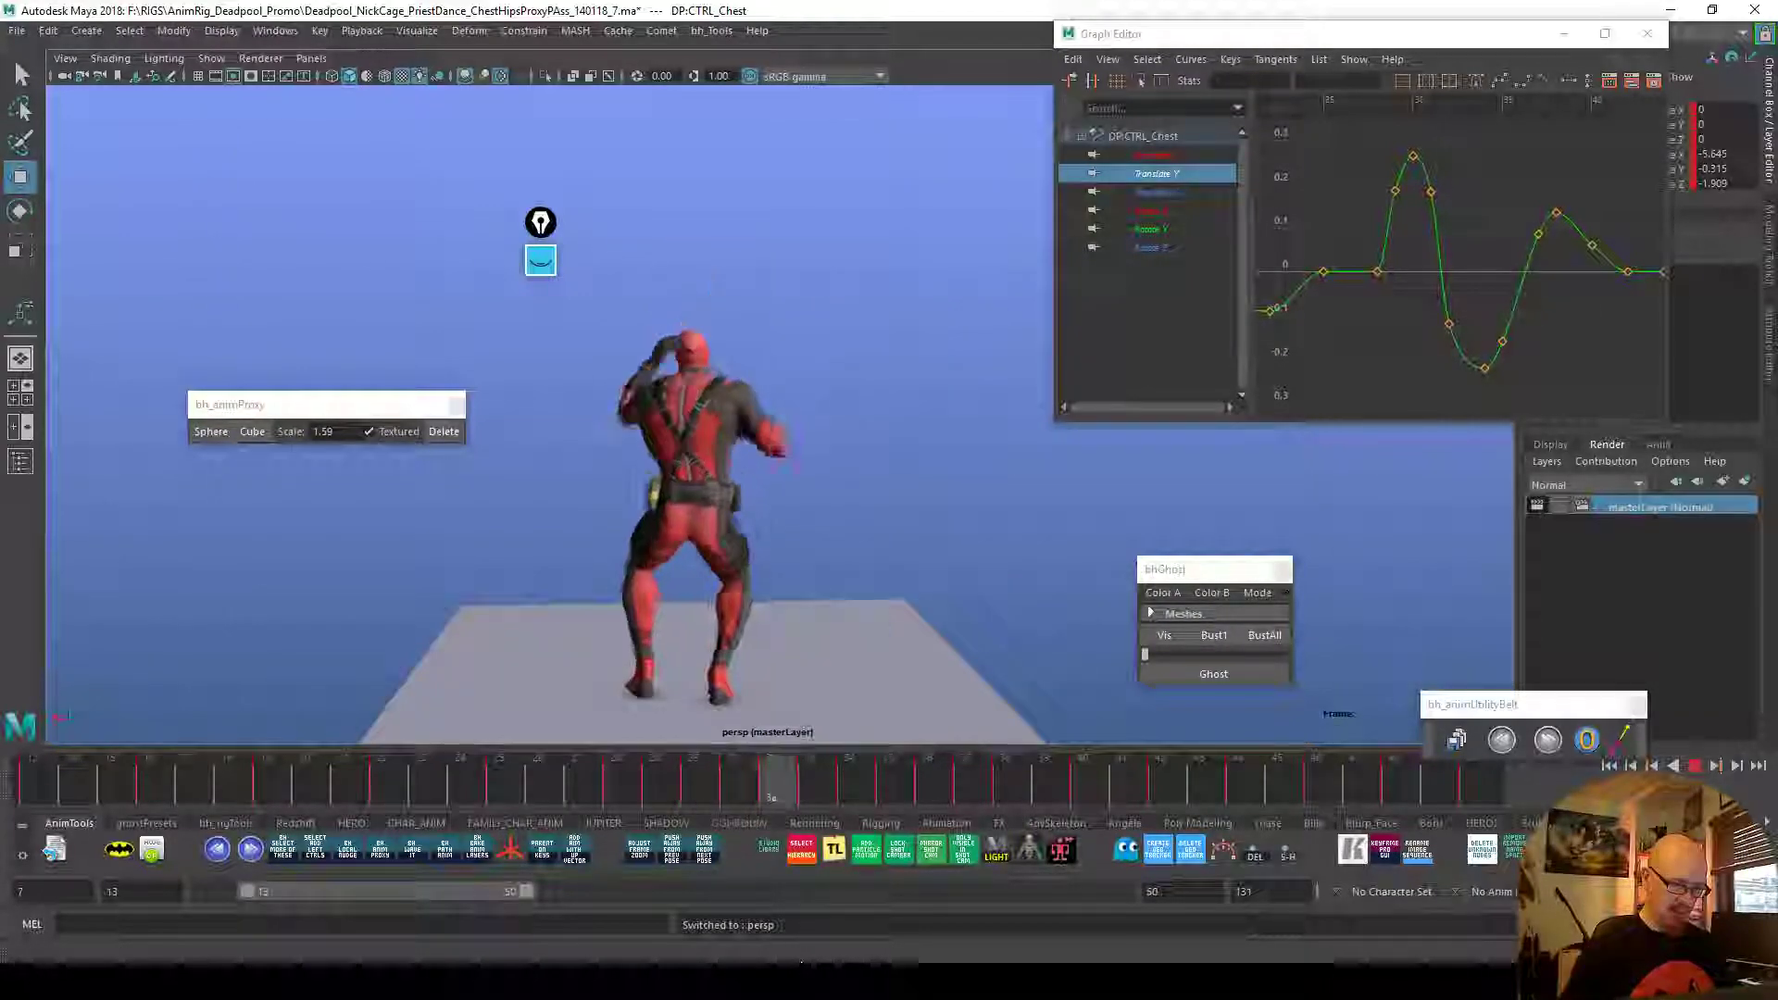
key(c)
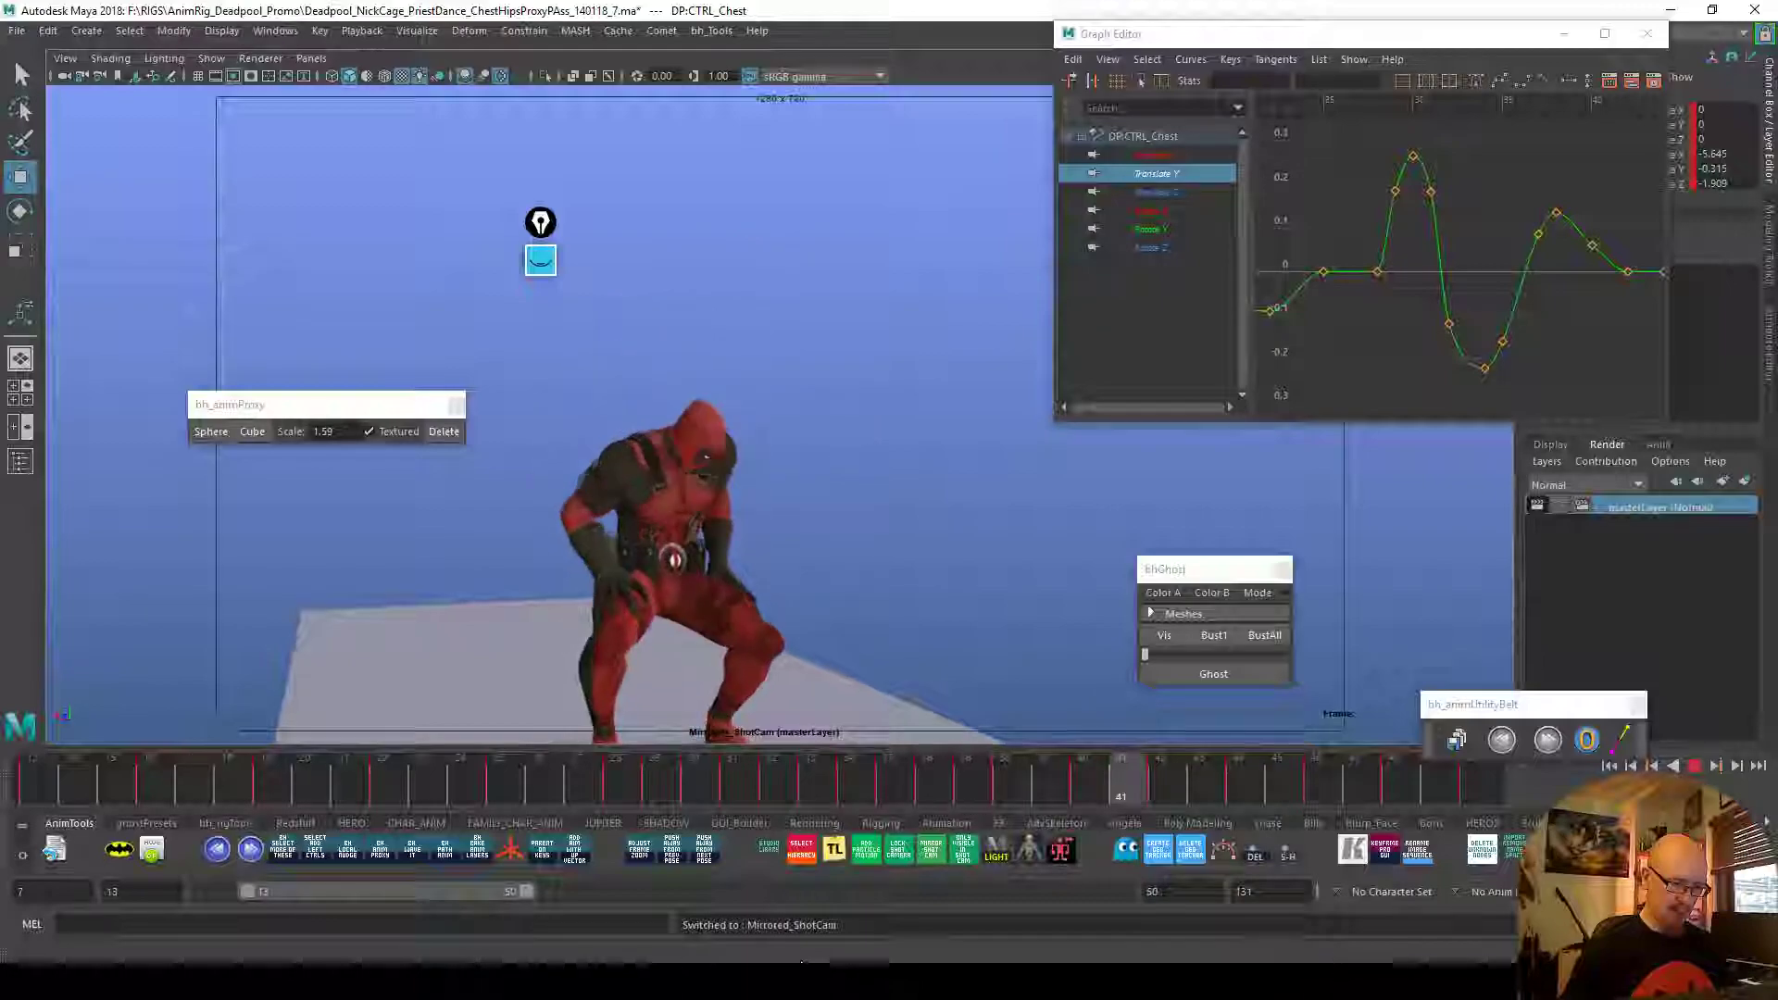
right_click(963, 771)
click(991, 762)
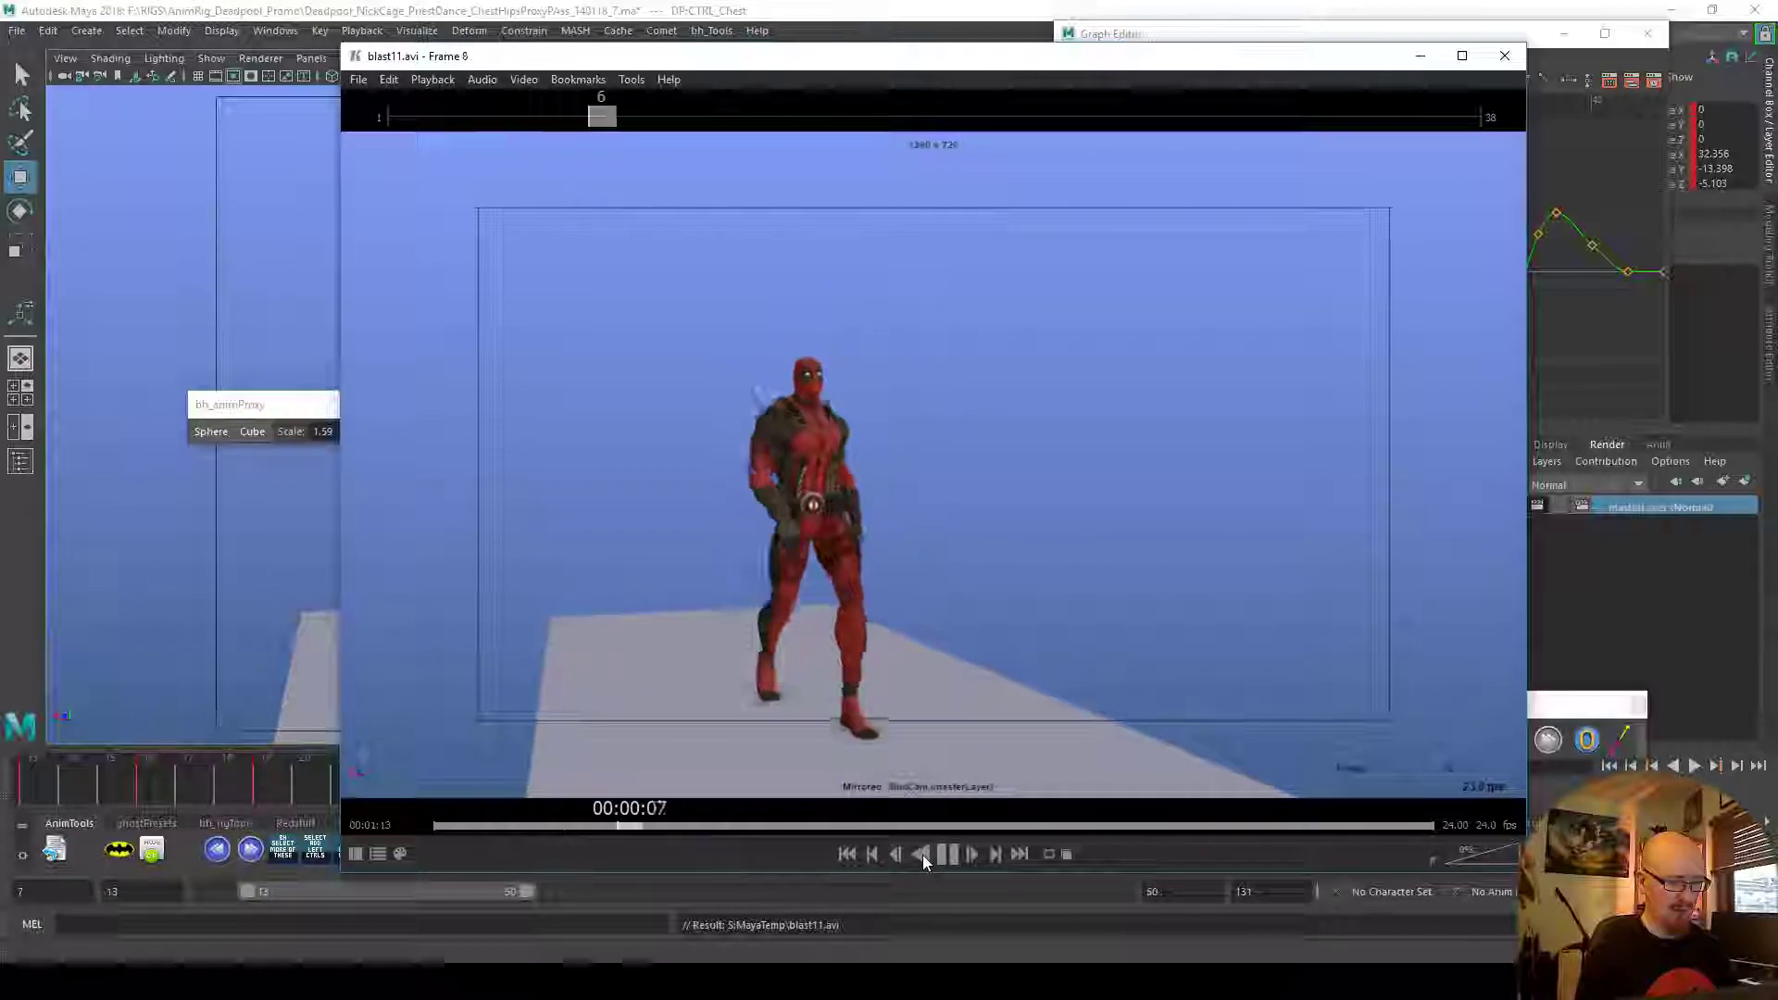
click(1504, 56)
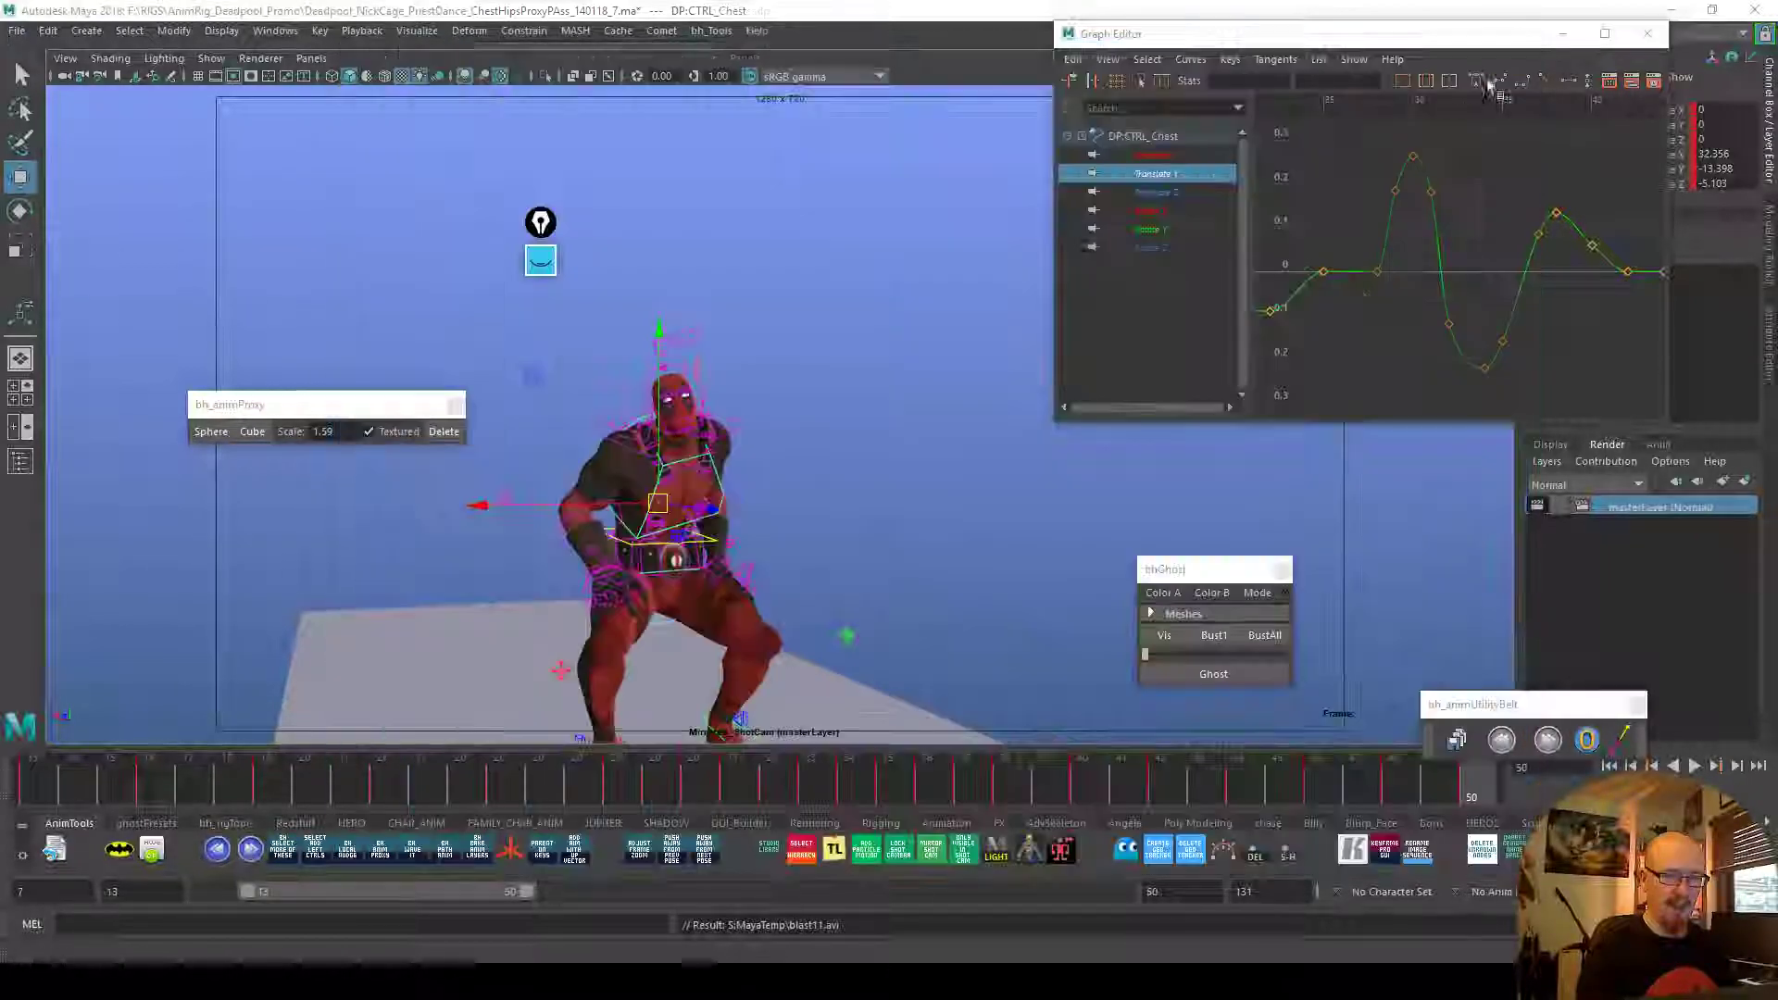
Undo the recent key edits on the chest's Translate Y curve, keeping that curve isolated and framed in the Graph Editor
key(ctrl+z)
key(ctrl+z)
key(ctrl+z)
key(ctrl+z)
key(ctrl+z)
key(ctrl+z)
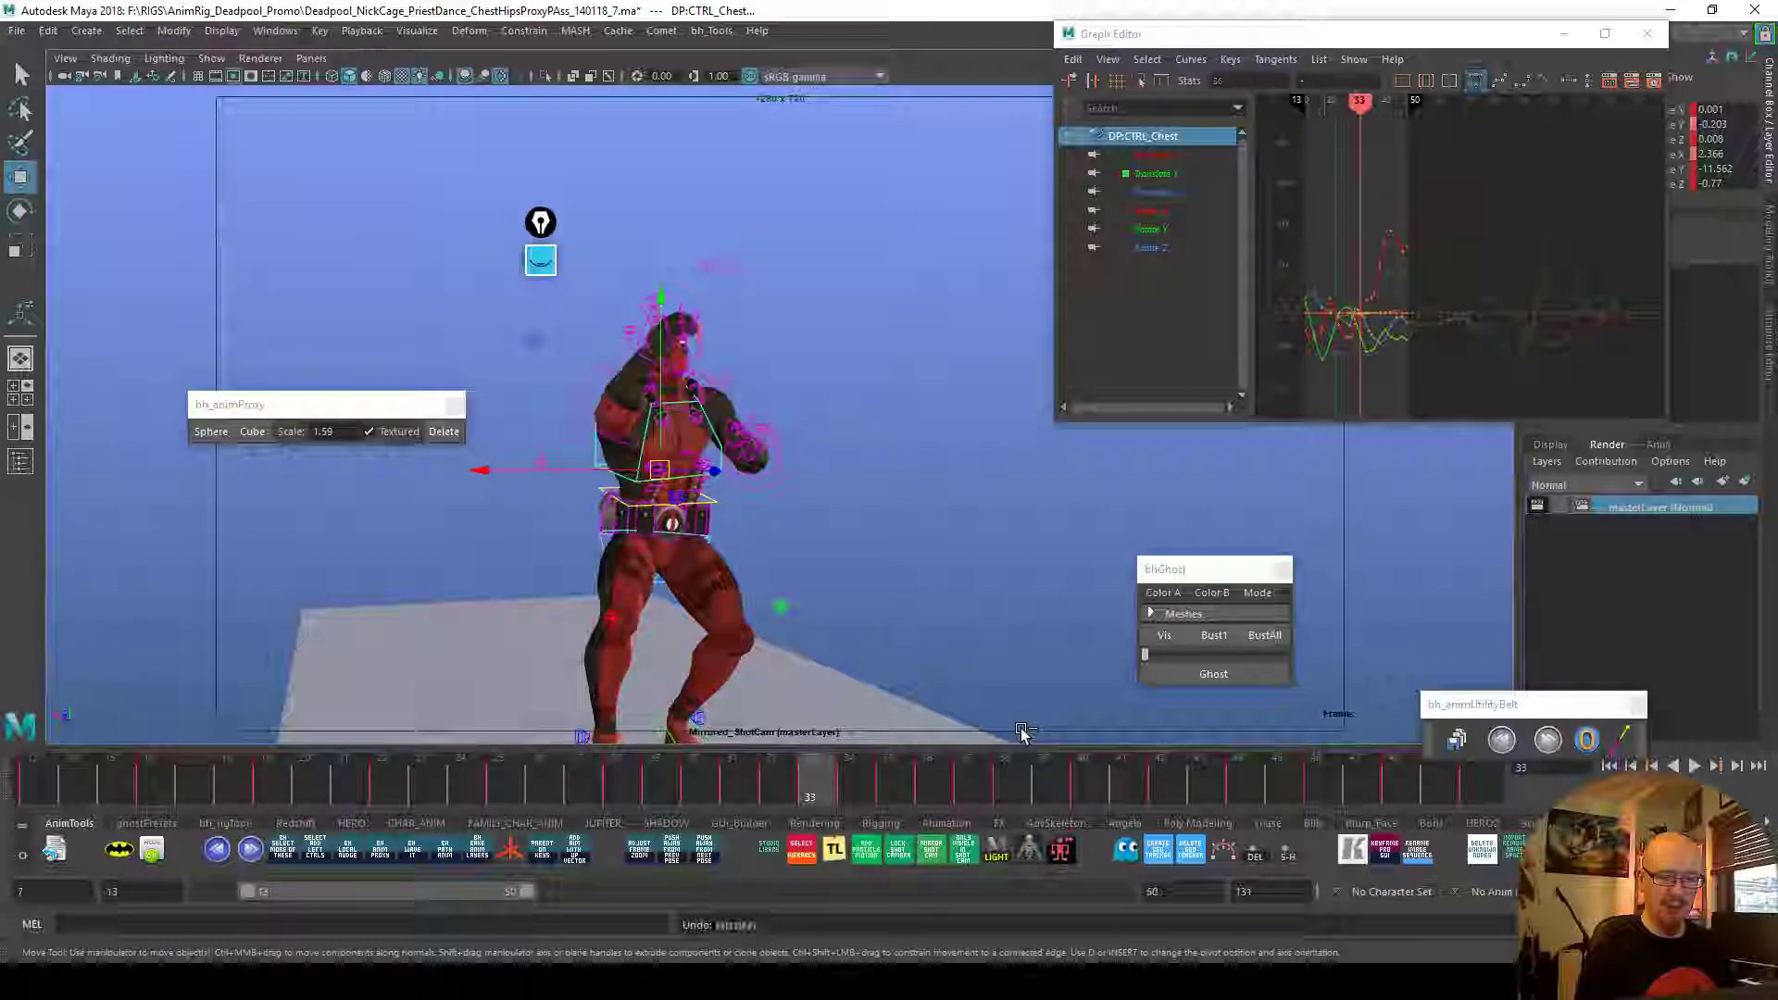
click(1170, 171)
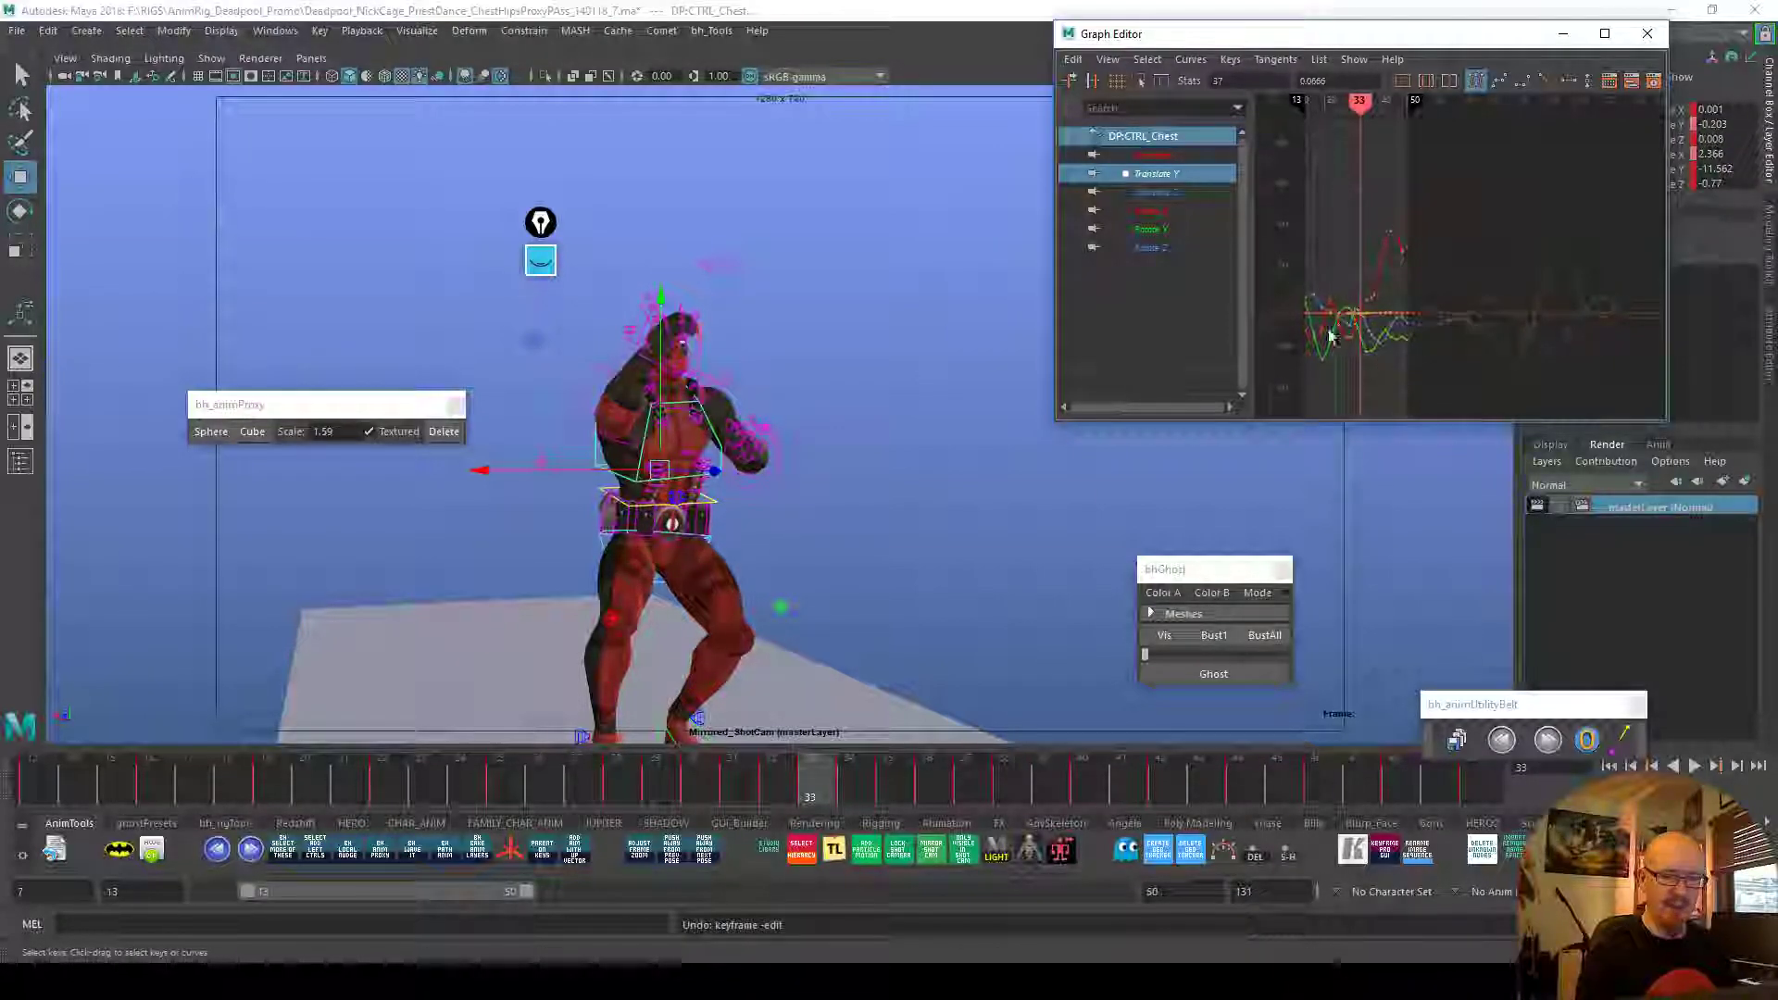
click(1154, 174)
key(f)
alt+shift+right_drag(1491, 350, 1492, 389)
key(ctrl+z)
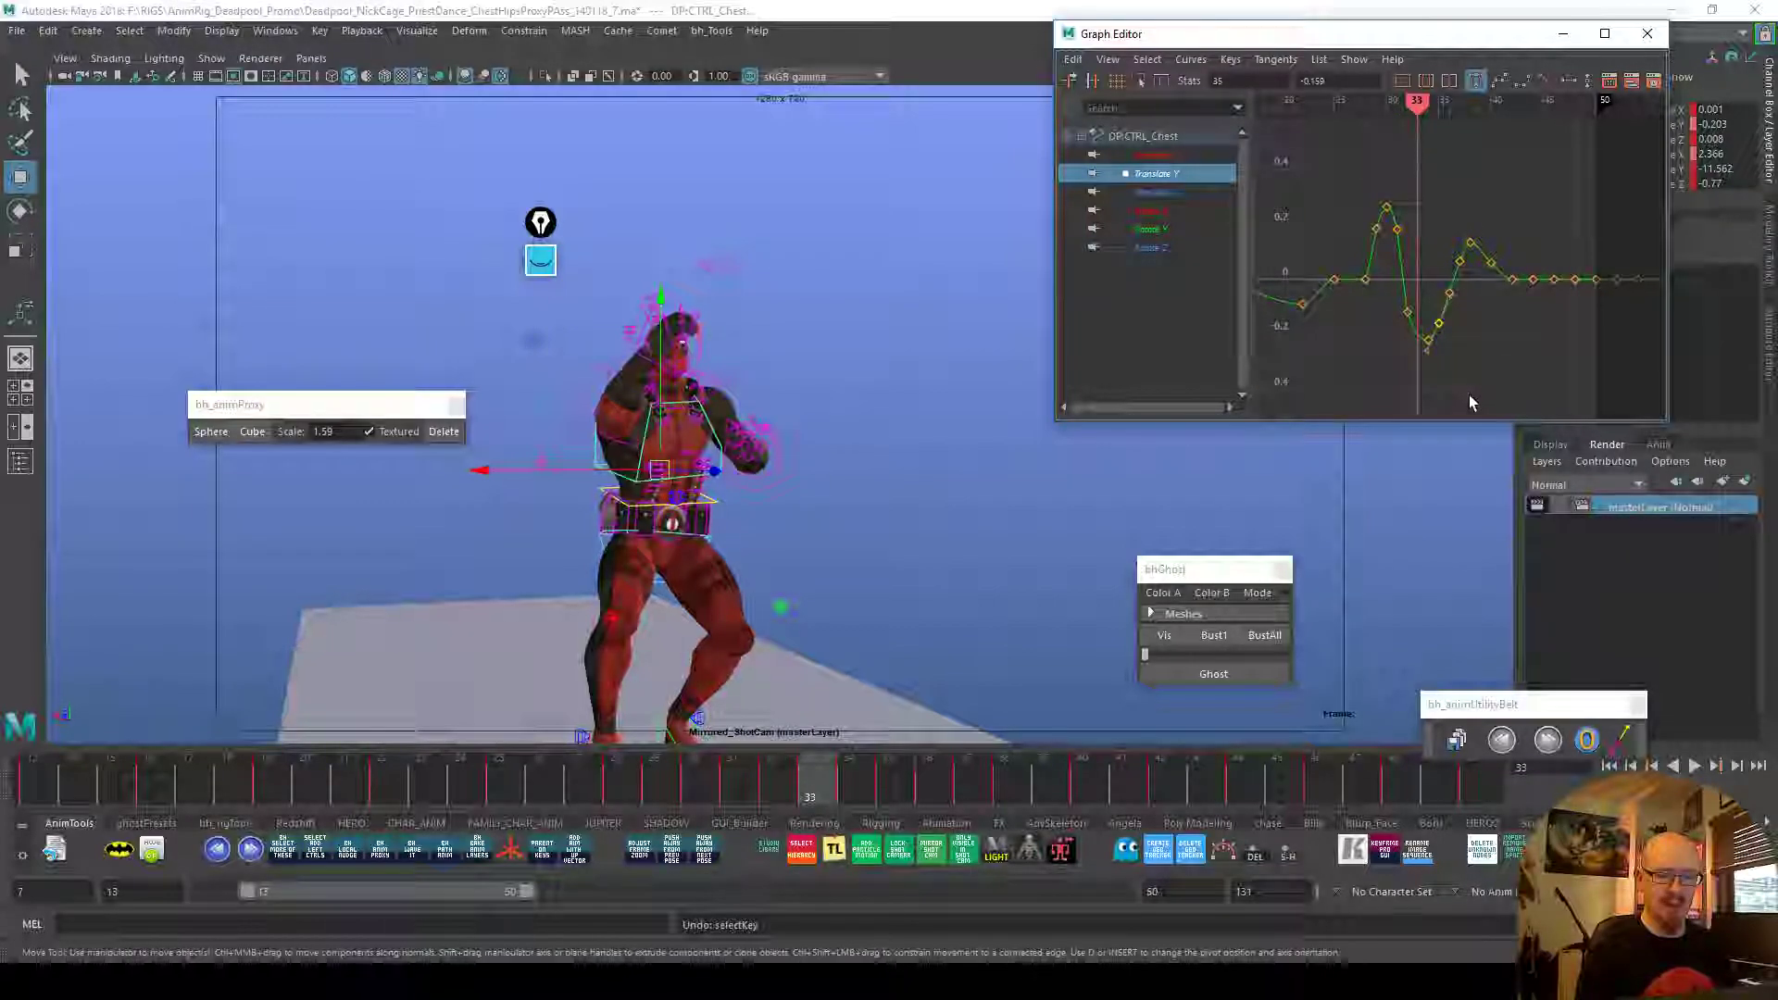
key(ctrl+z)
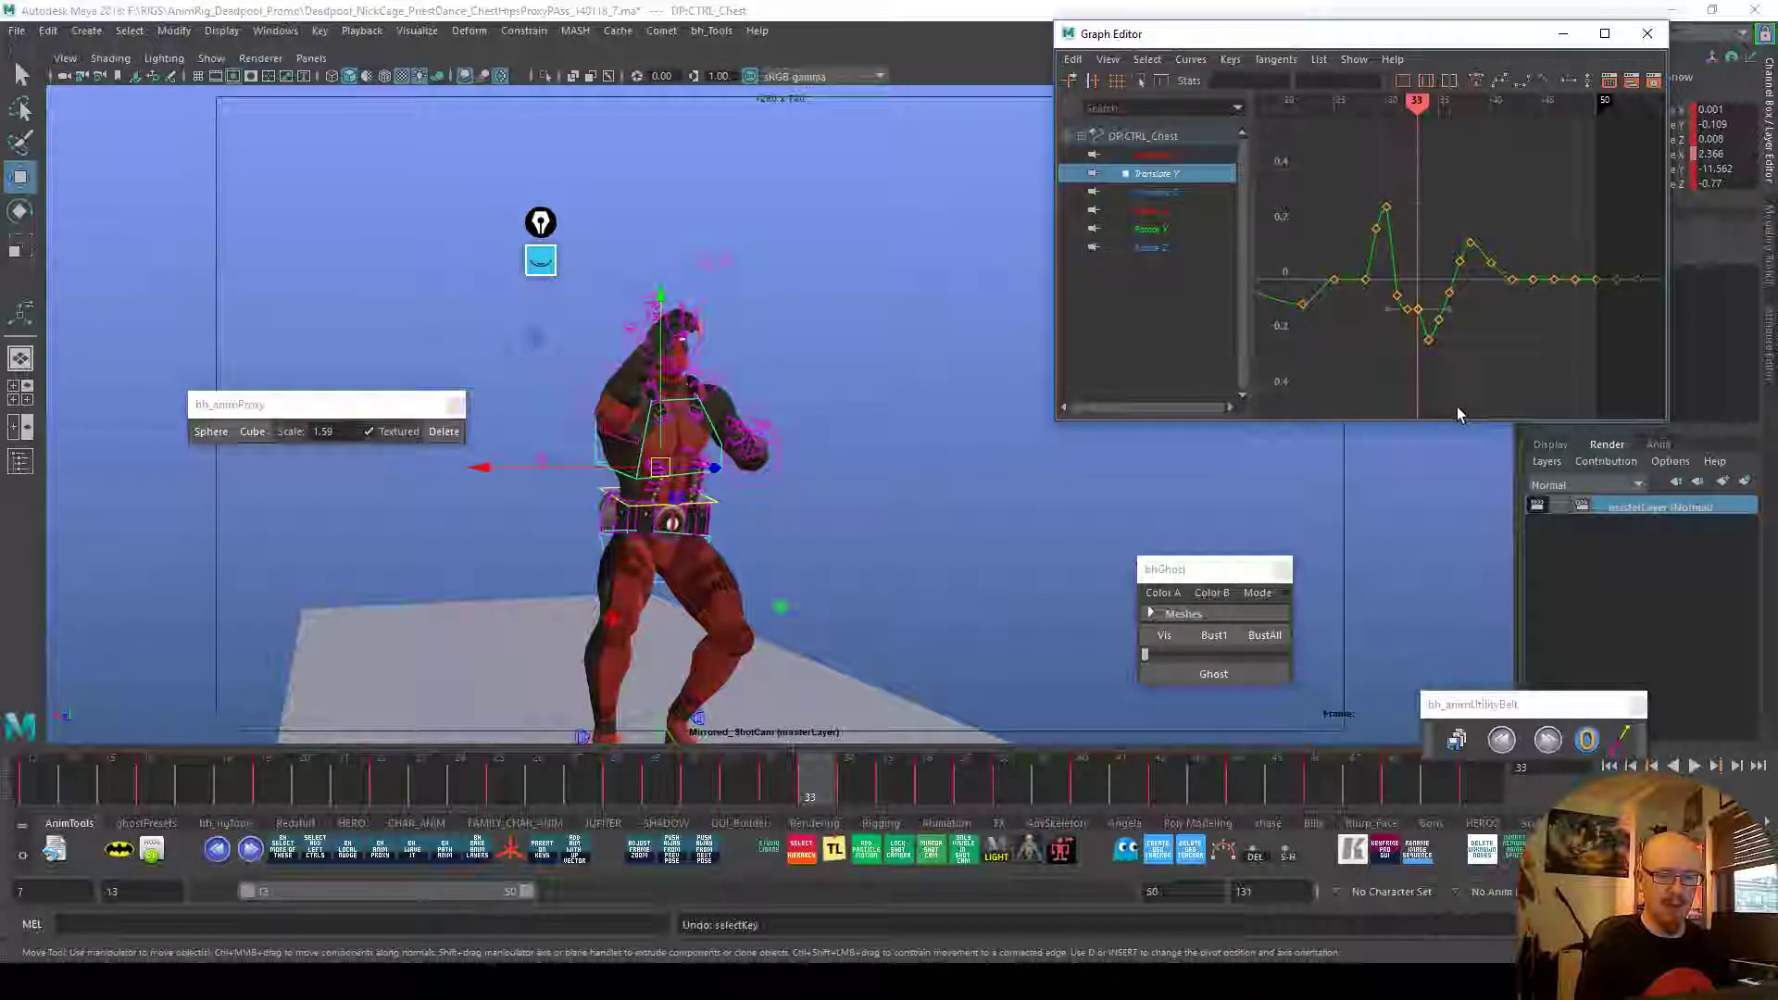
Play back the dance and create a ghost of the pose at frame 30
key(alt+v)
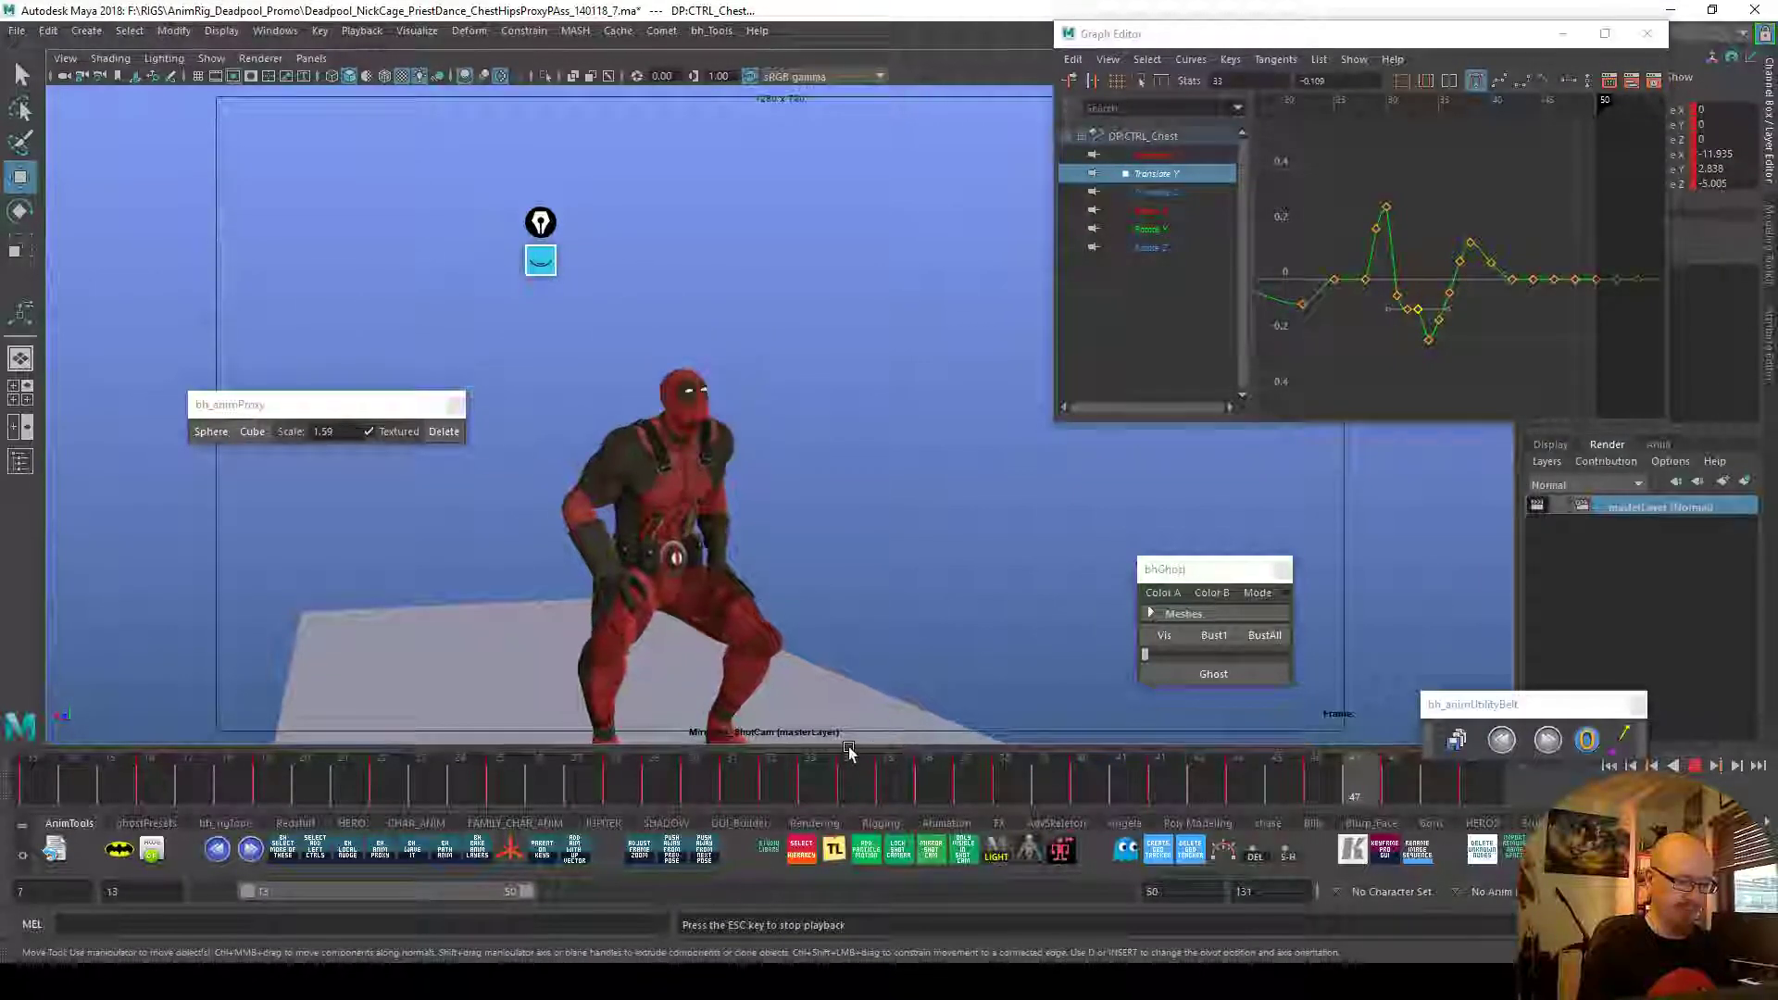
key(alt+v)
drag(746, 776, 711, 787)
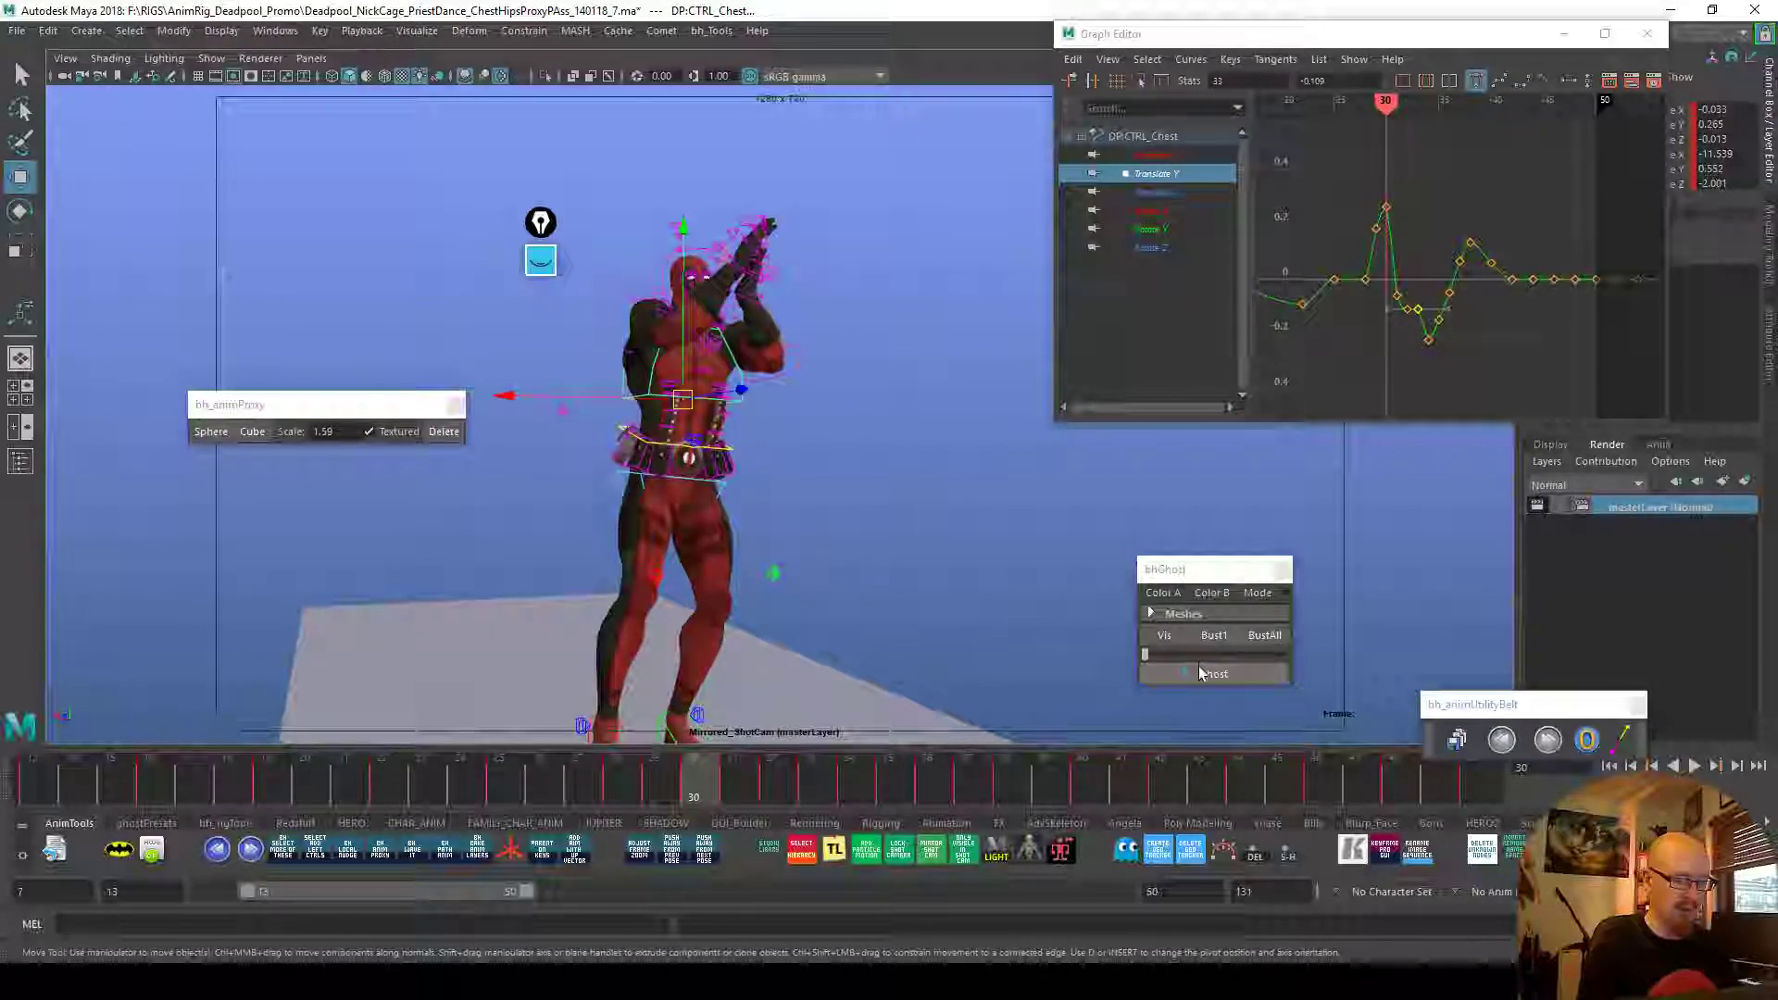
click(1201, 674)
Rotate the chest in X to about -1.9 at frame 31 and about 2.0 at frame 32, then clear all ghosts
click(732, 787)
key(e)
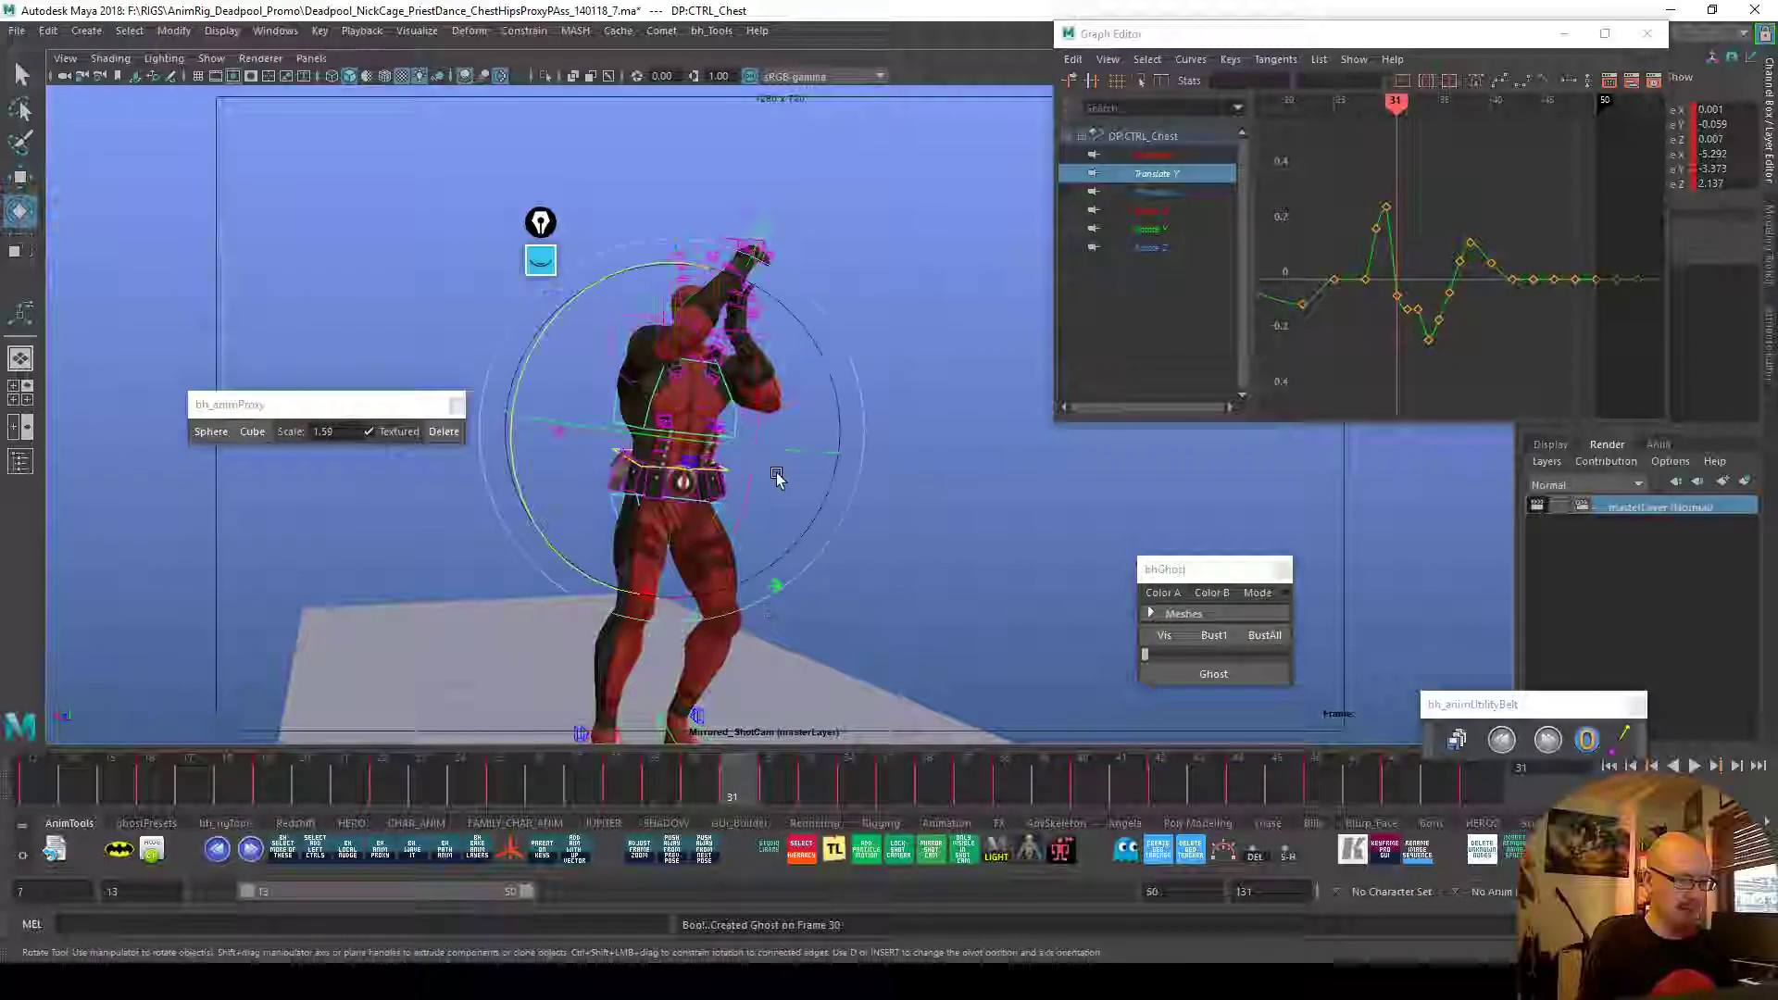
drag(756, 435, 634, 528)
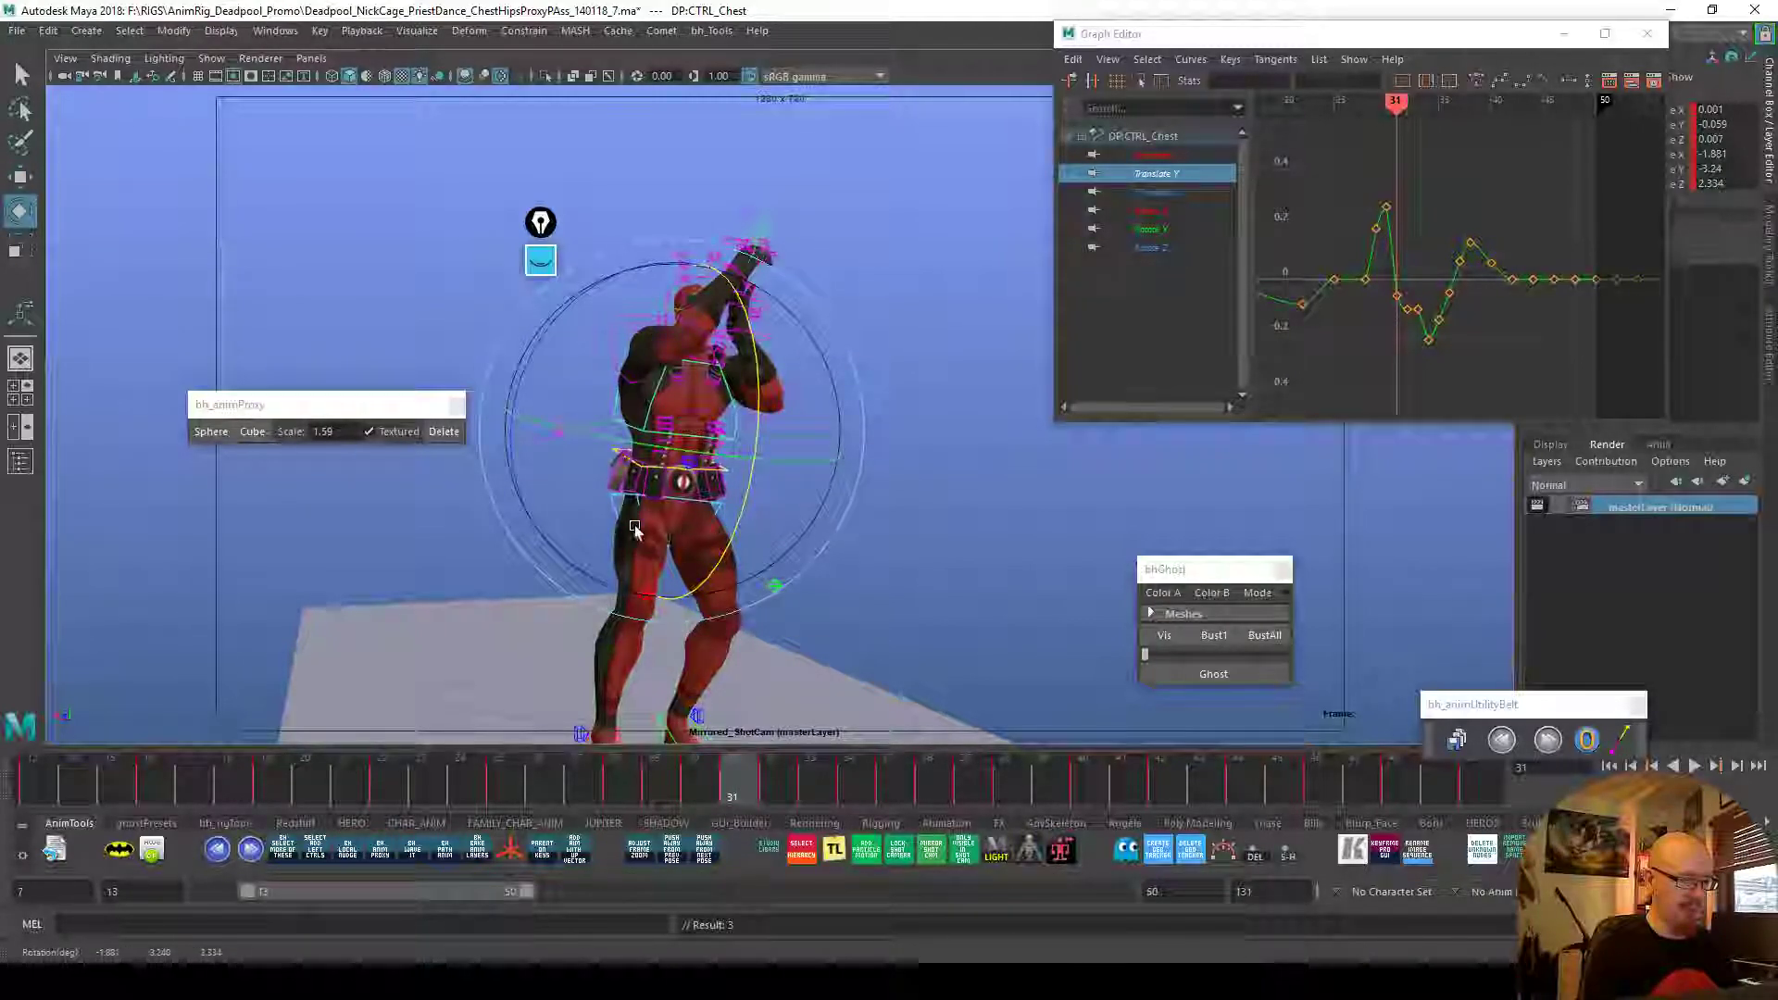
click(771, 792)
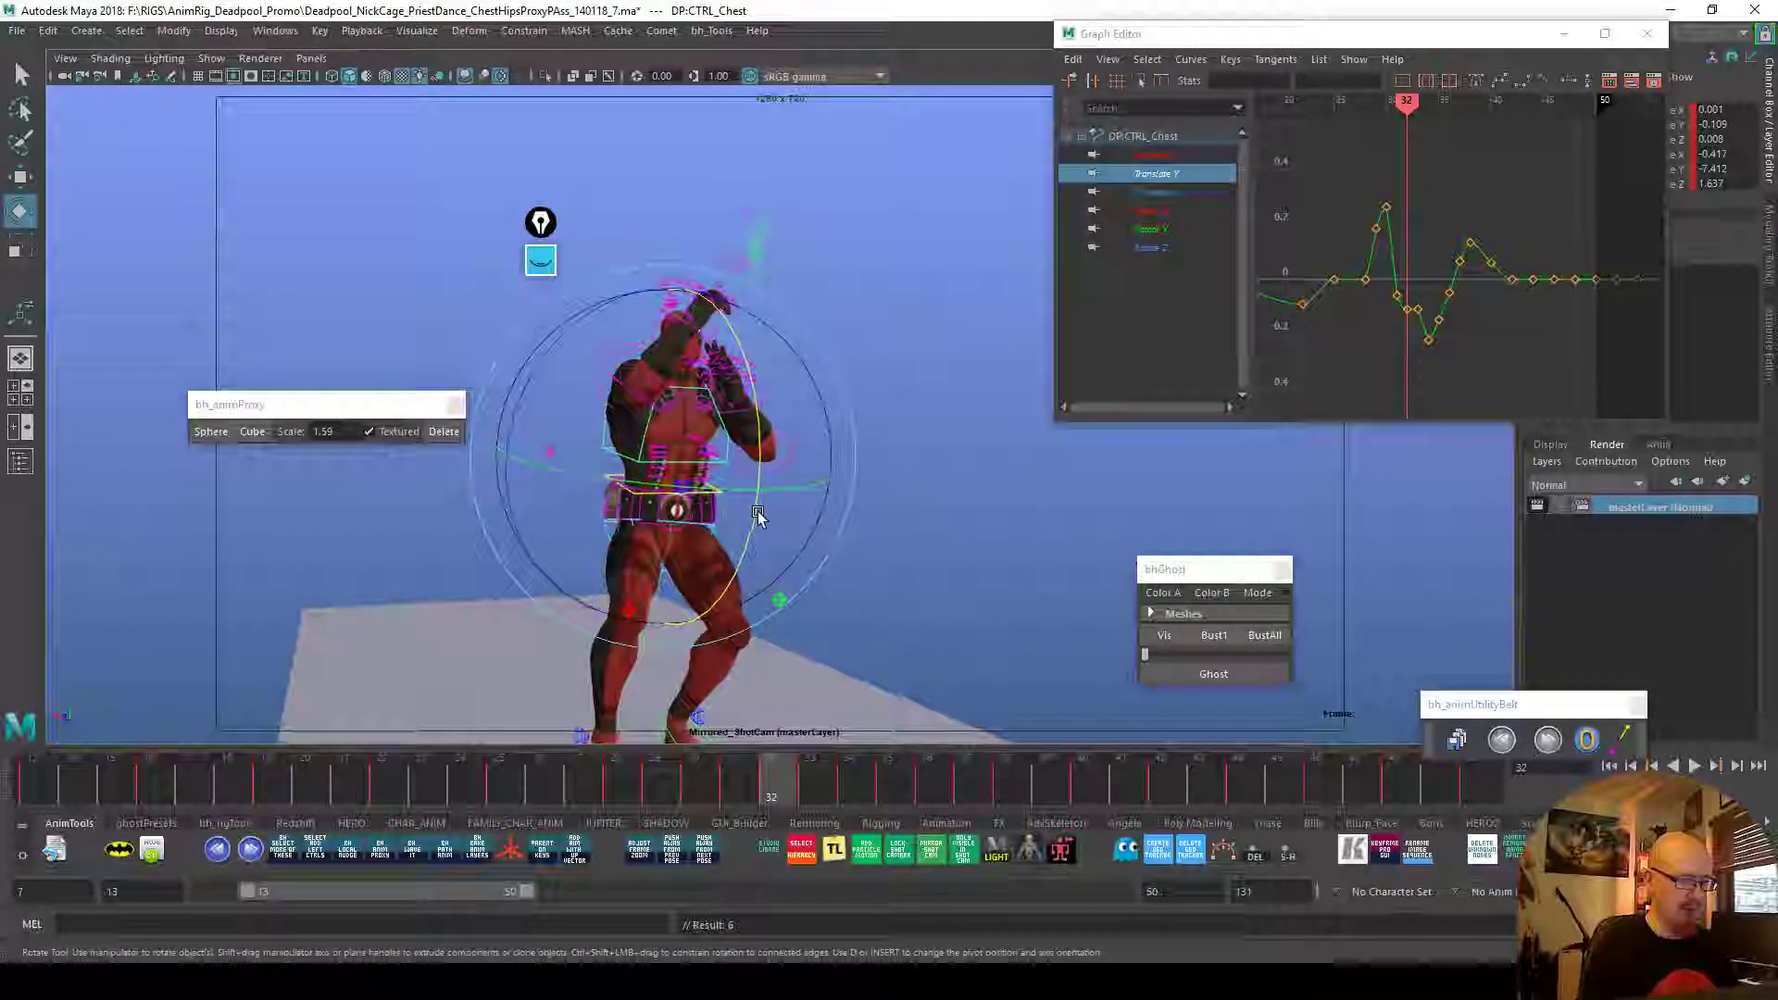
click(1259, 639)
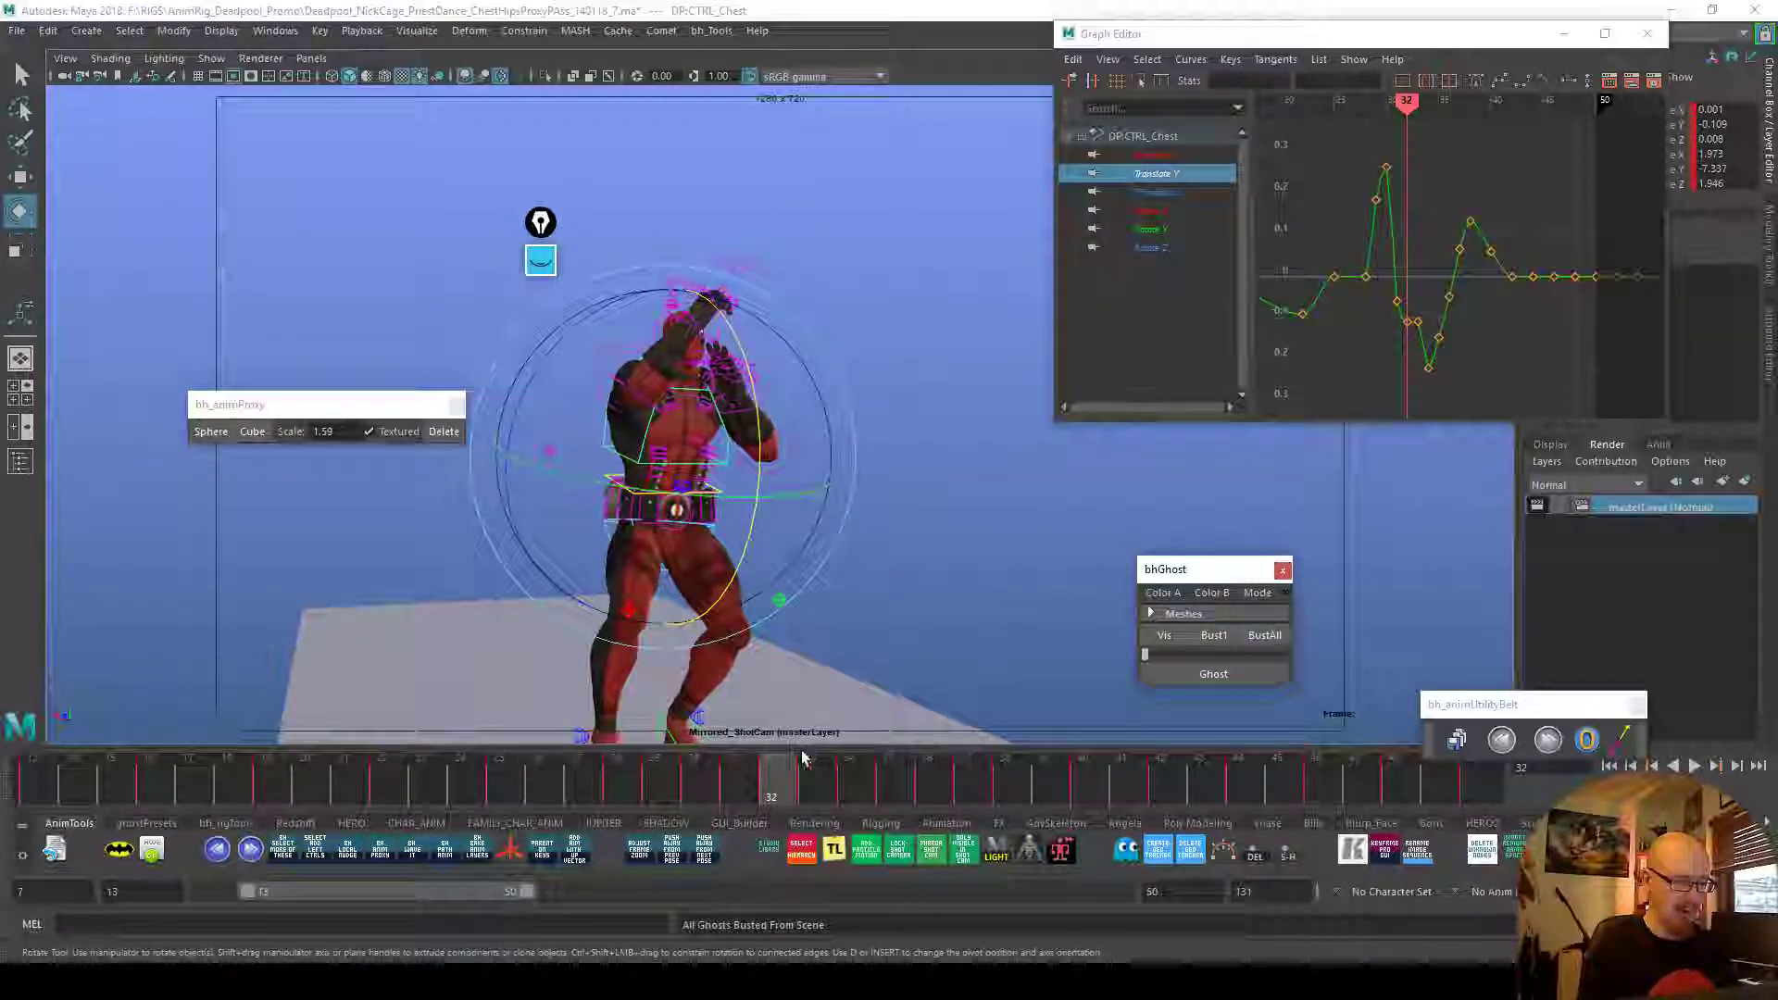
Play back the chest rotation edits from Mirrored_ShotCam and ShotCam
click(562, 787)
key(alt+v)
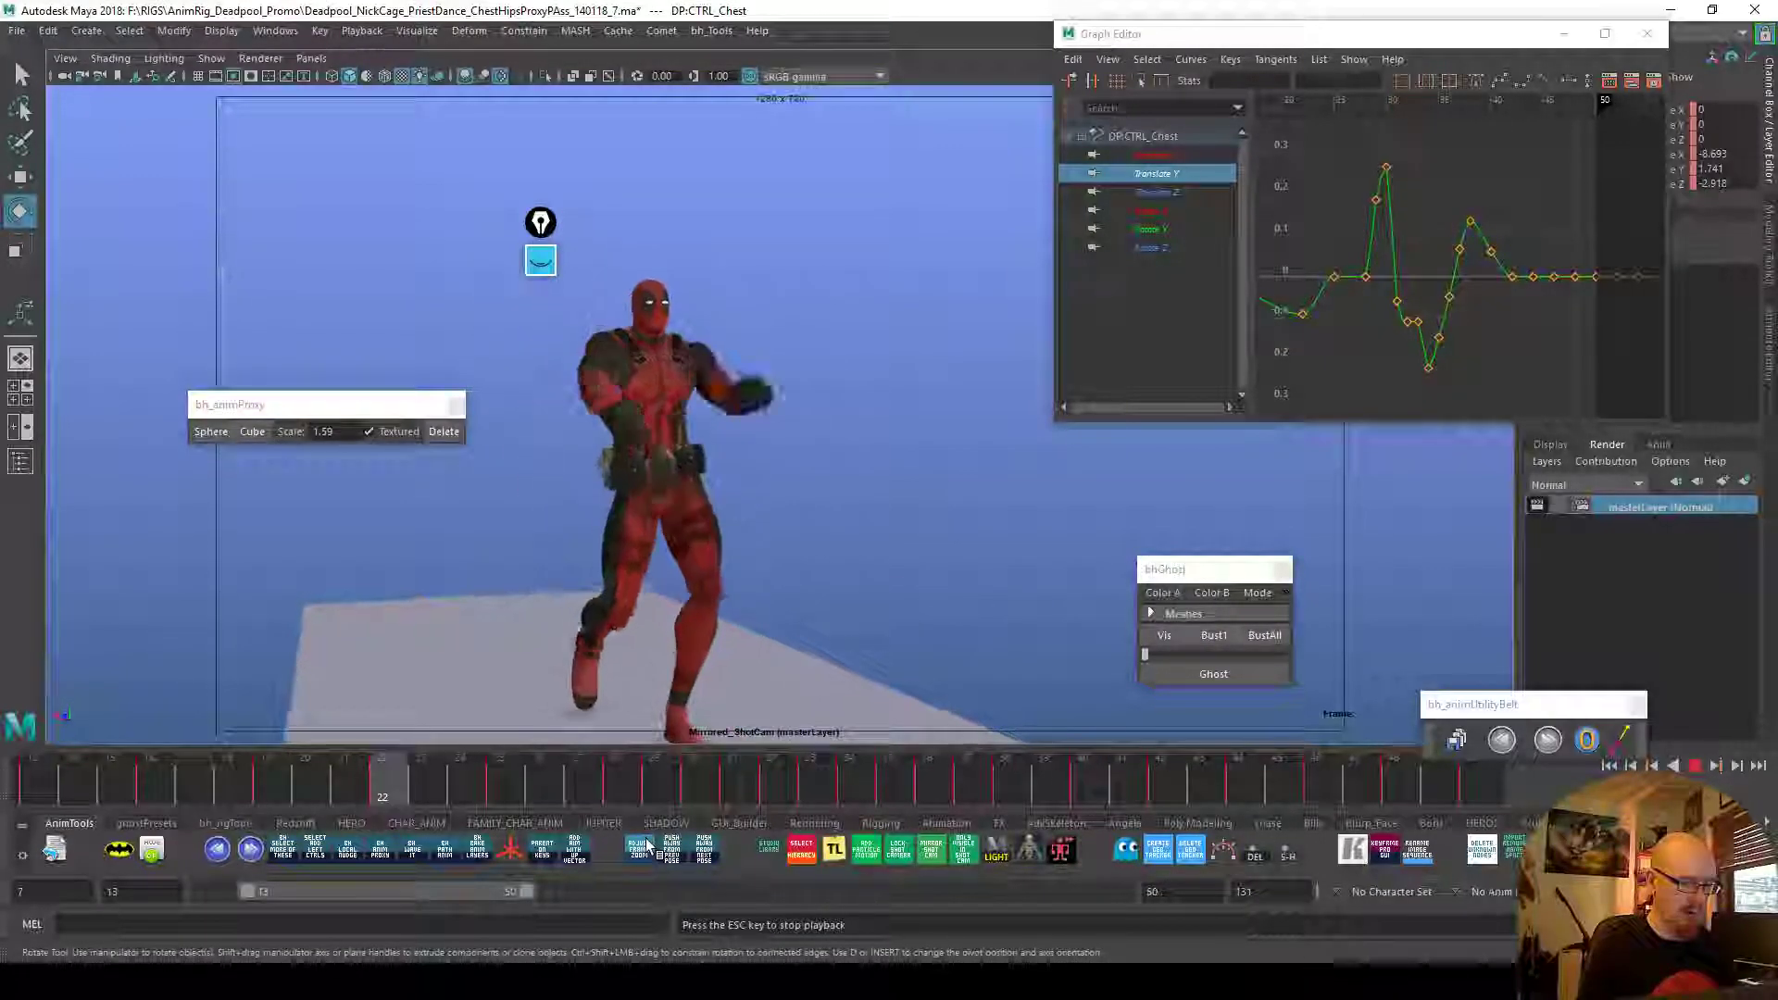
key(m)
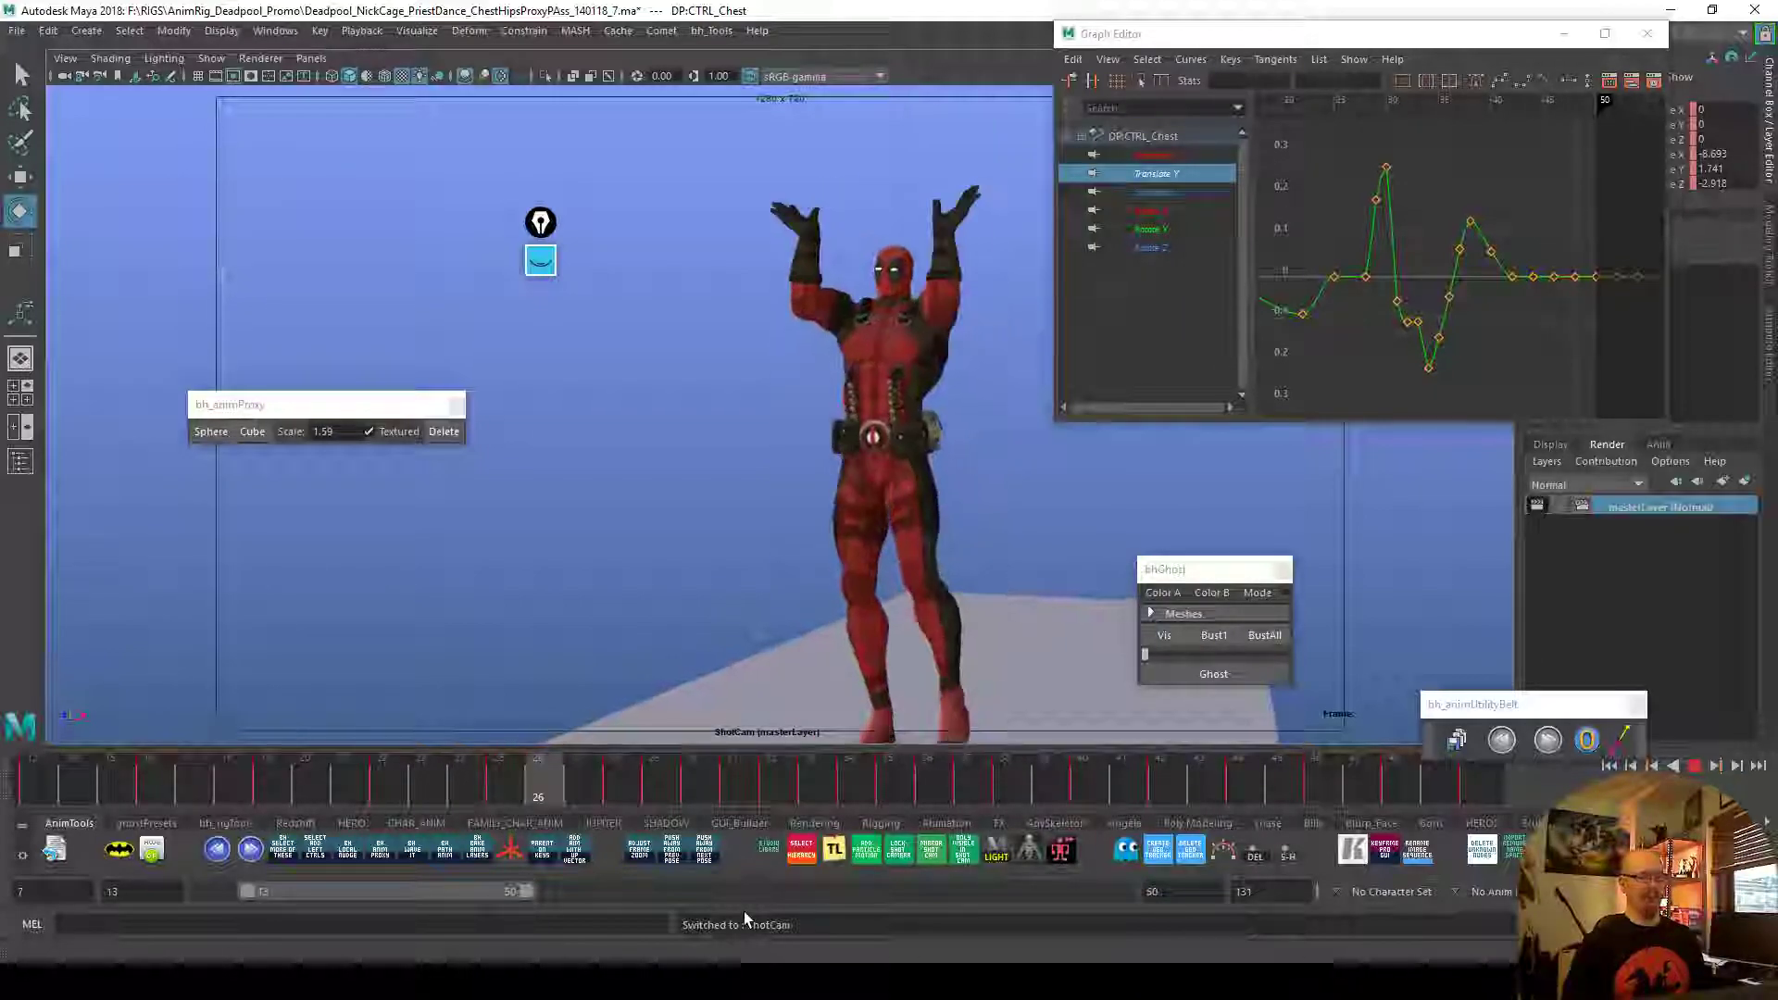
key(Escape)
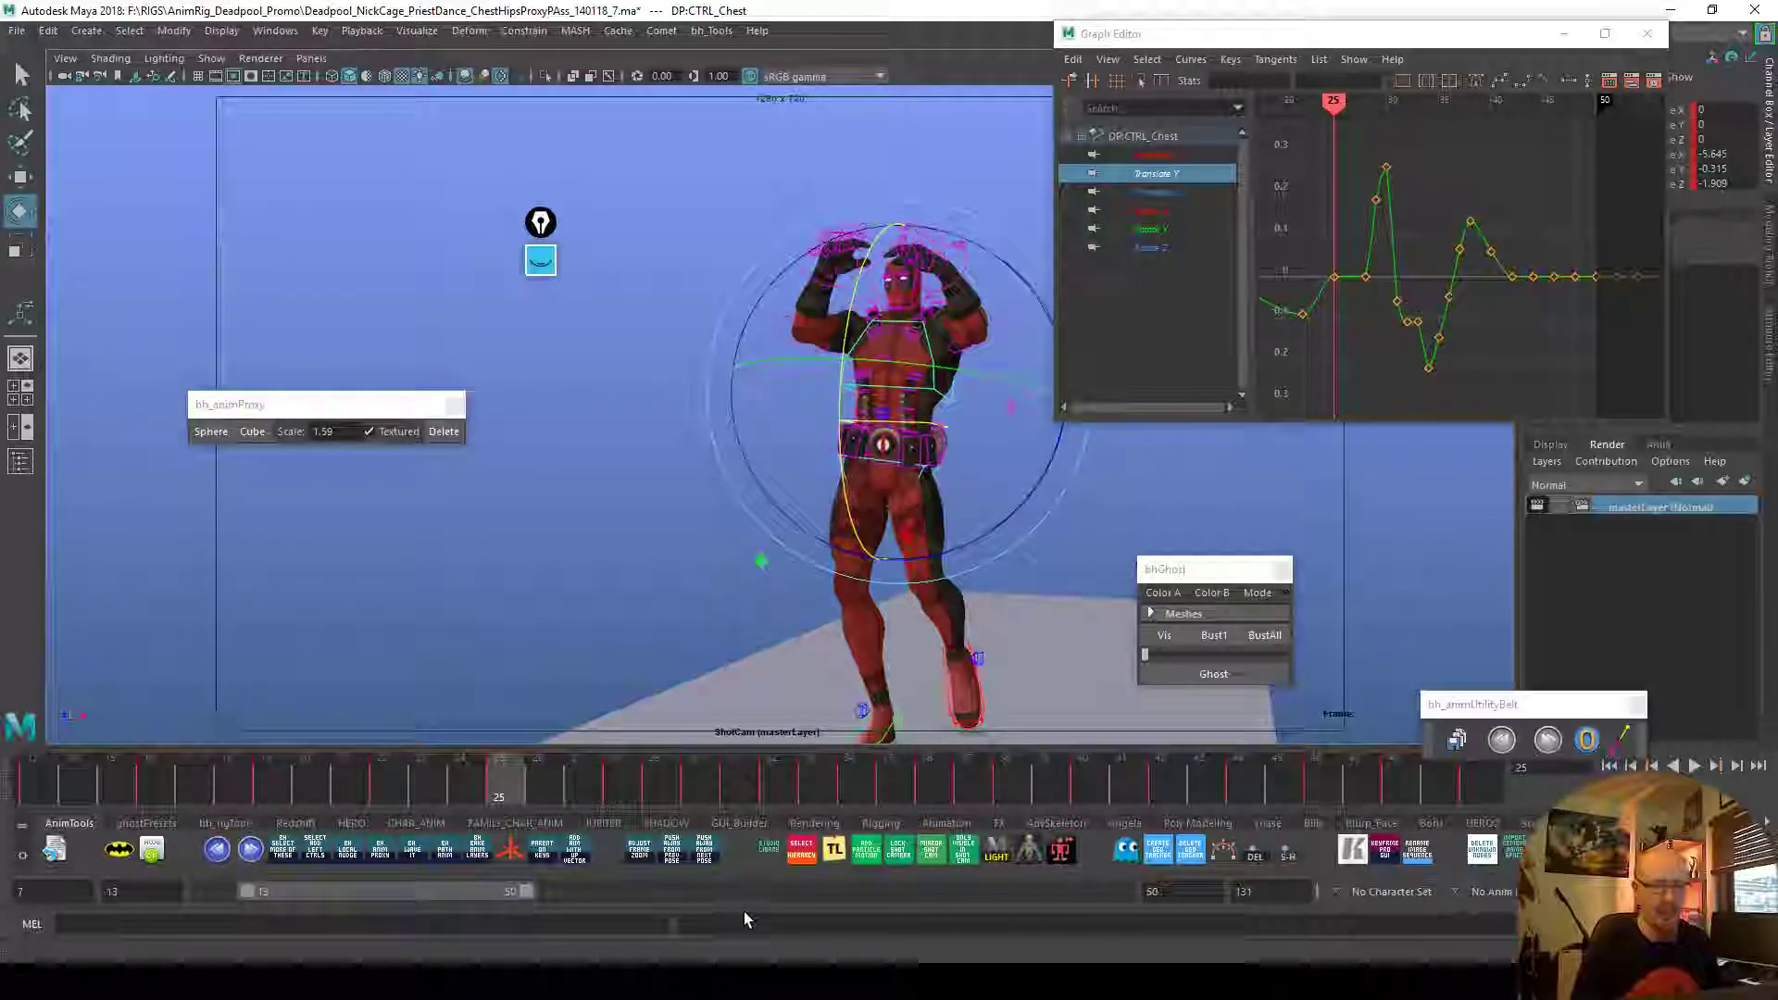
Delete the keys at frames 36 and 40 from the chest's Translate Y curve
mouse_move(1338, 319)
alt+shift+middle_down()
mouse_move(1496, 278)
mouse_move(1353, 306)
alt+shift+middle_up()
alt+shift+right_drag(1353, 306, 1444, 321)
alt+shift+middle_drag(1444, 321, 1559, 319)
mouse_move(1352, 308)
alt+shift+middle_down()
mouse_move(1477, 301)
mouse_move(1412, 318)
mouse_move(1463, 328)
alt+shift+middle_up()
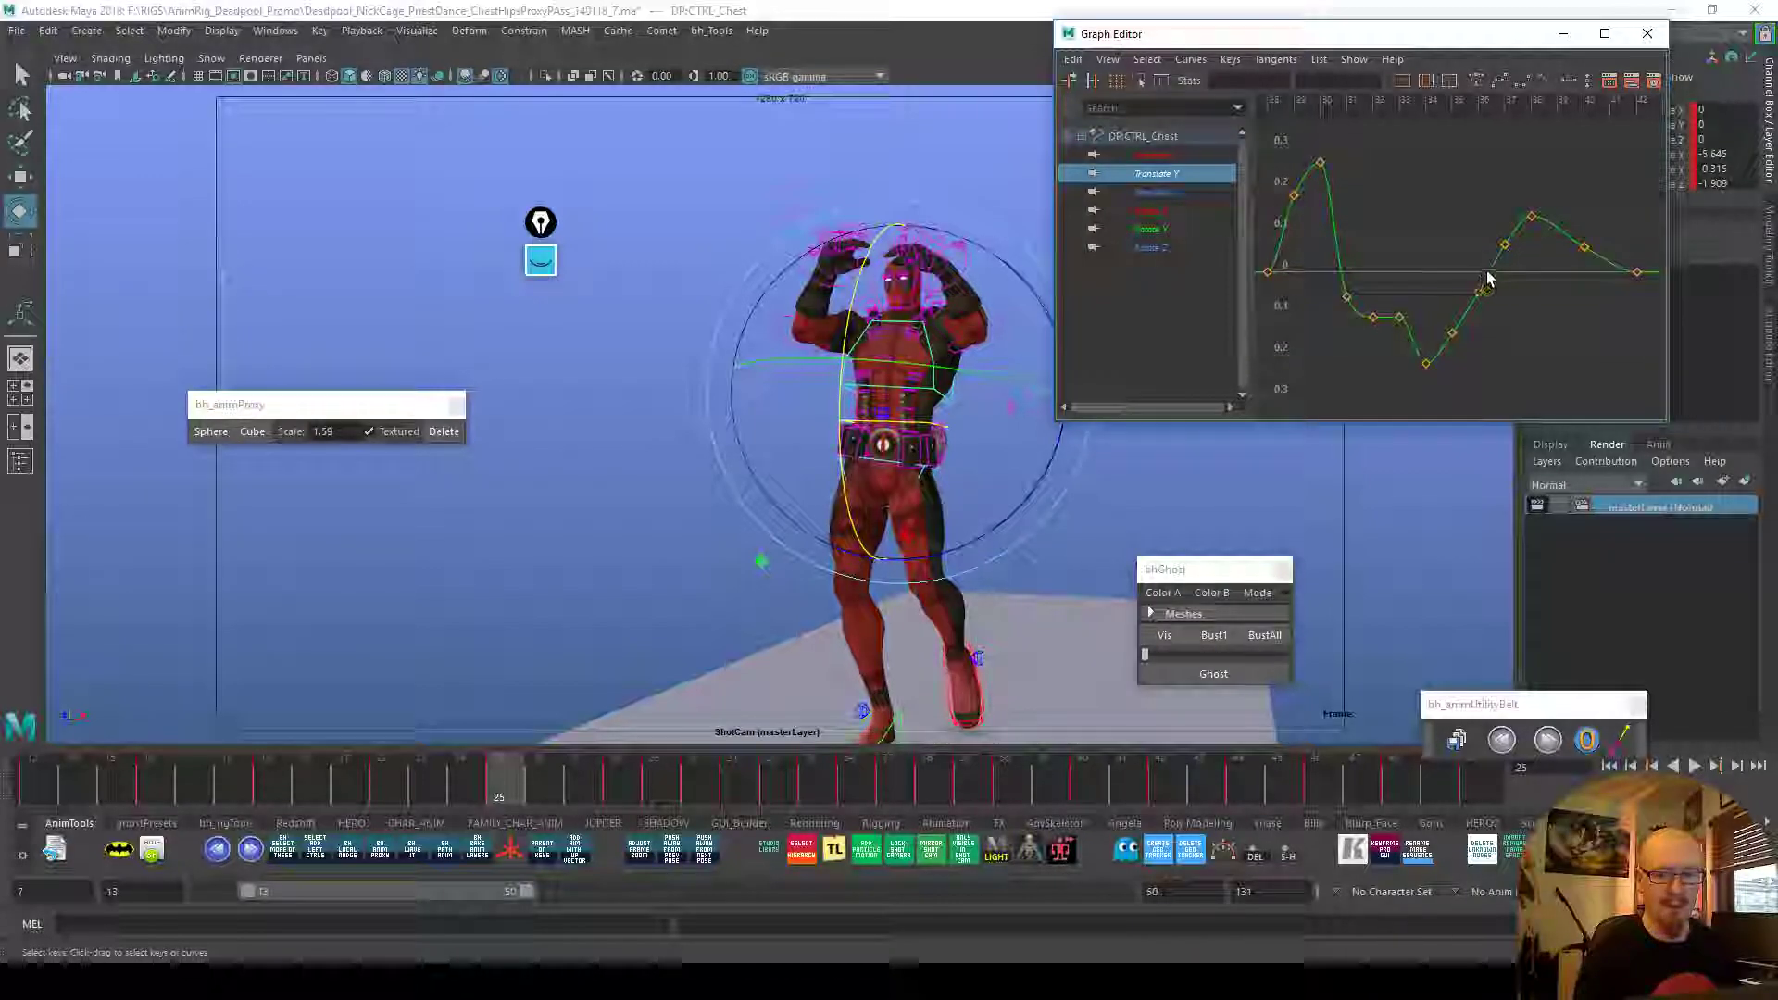
alt+middle_drag(1540, 312, 1513, 315)
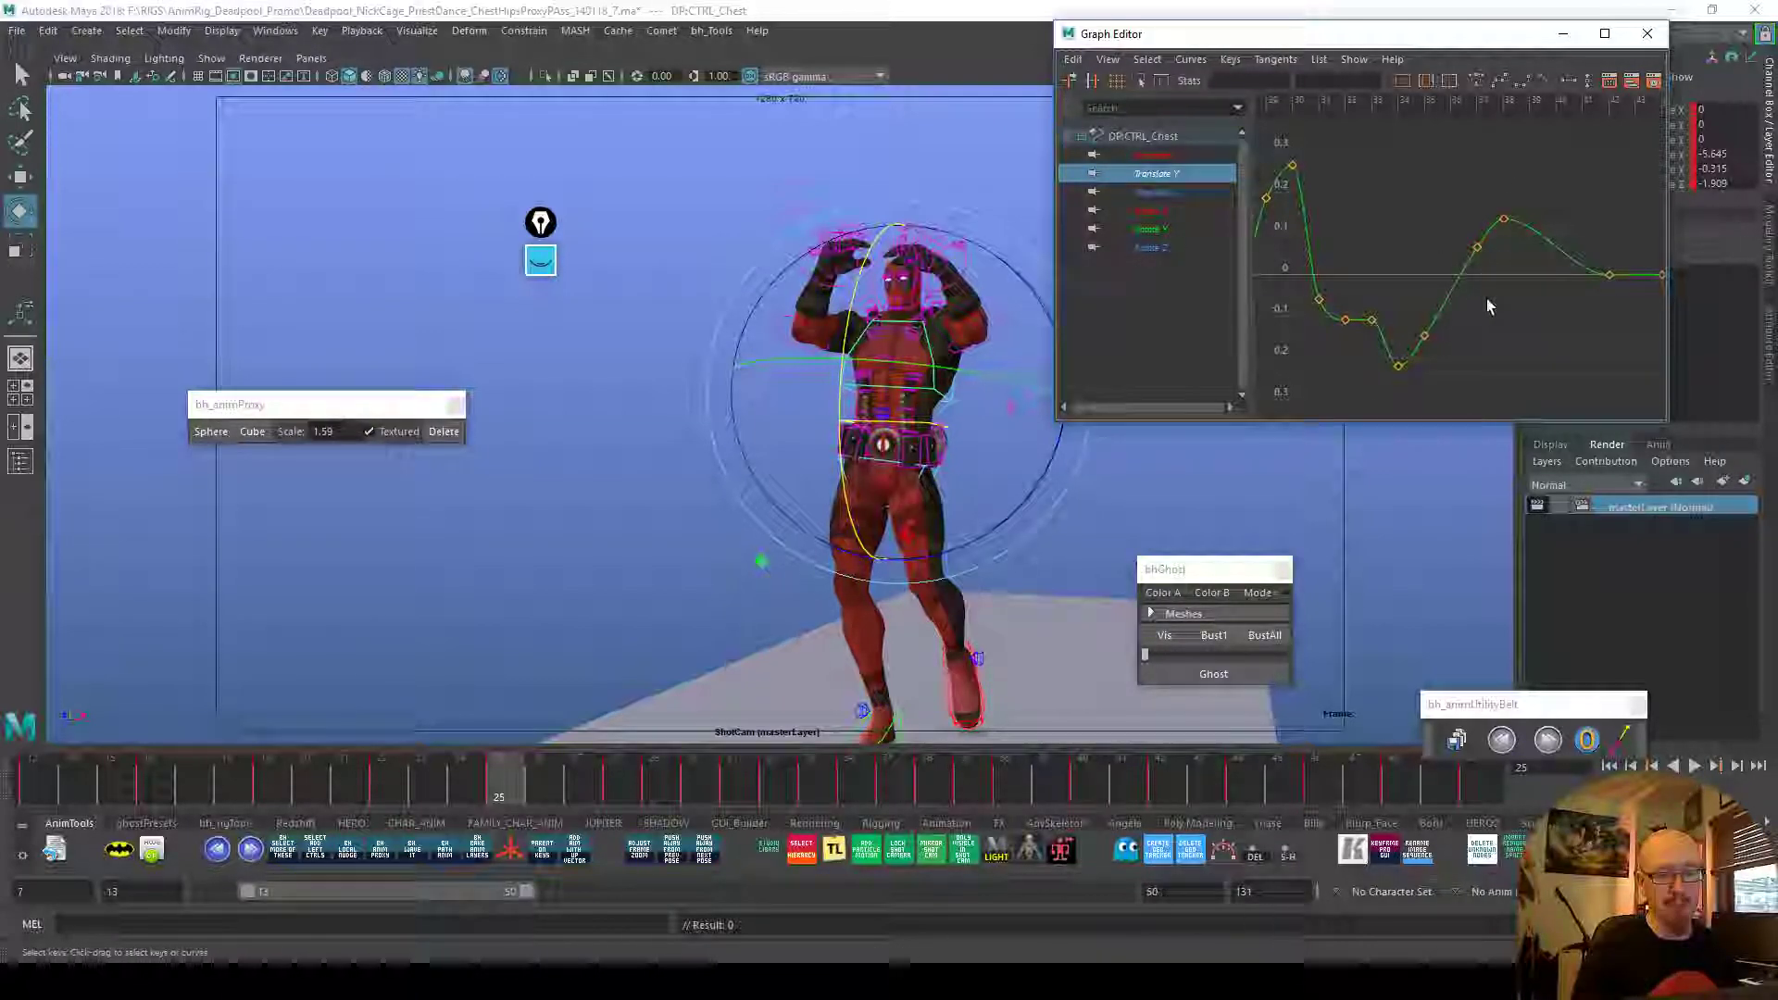
Delete the chest's Translate Y key at frame 22 and play back the dance
alt+middle_drag(1286, 289, 1556, 333)
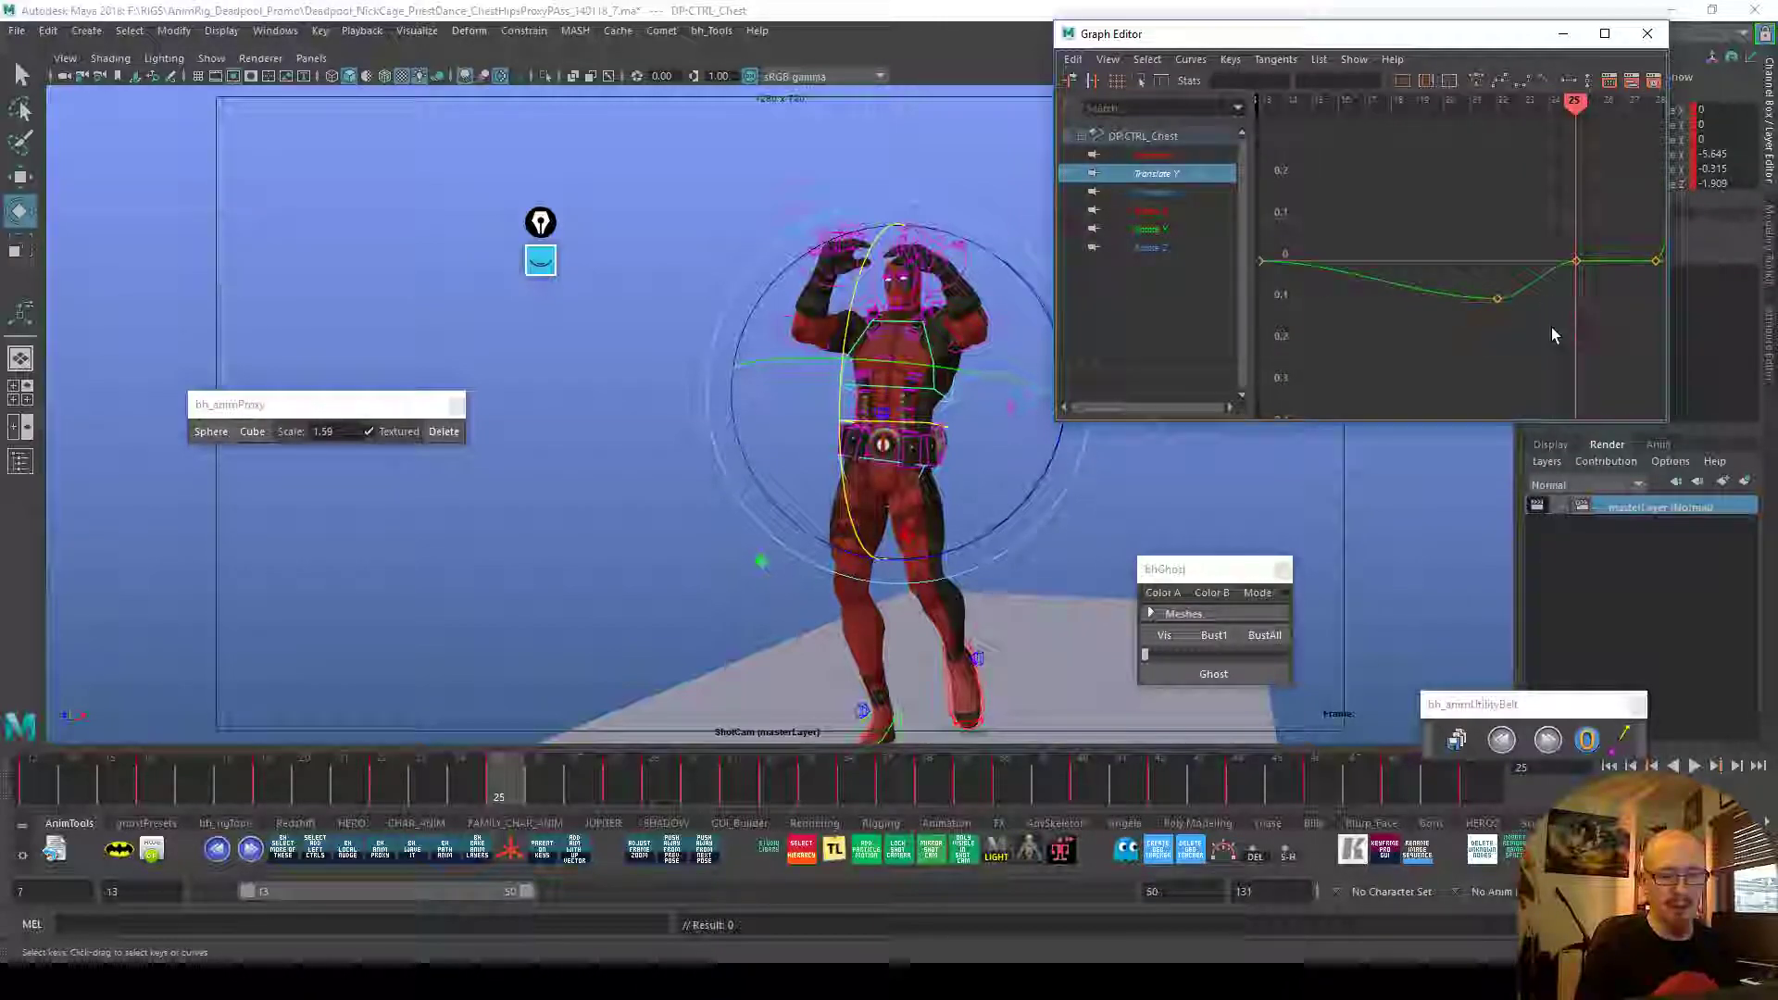
drag(278, 782, 385, 794)
drag(1473, 271, 1524, 329)
mouse_move(1528, 335)
alt+middle_down()
mouse_move(1456, 352)
mouse_move(1613, 355)
alt+middle_up()
click(65, 797)
key(alt+v)
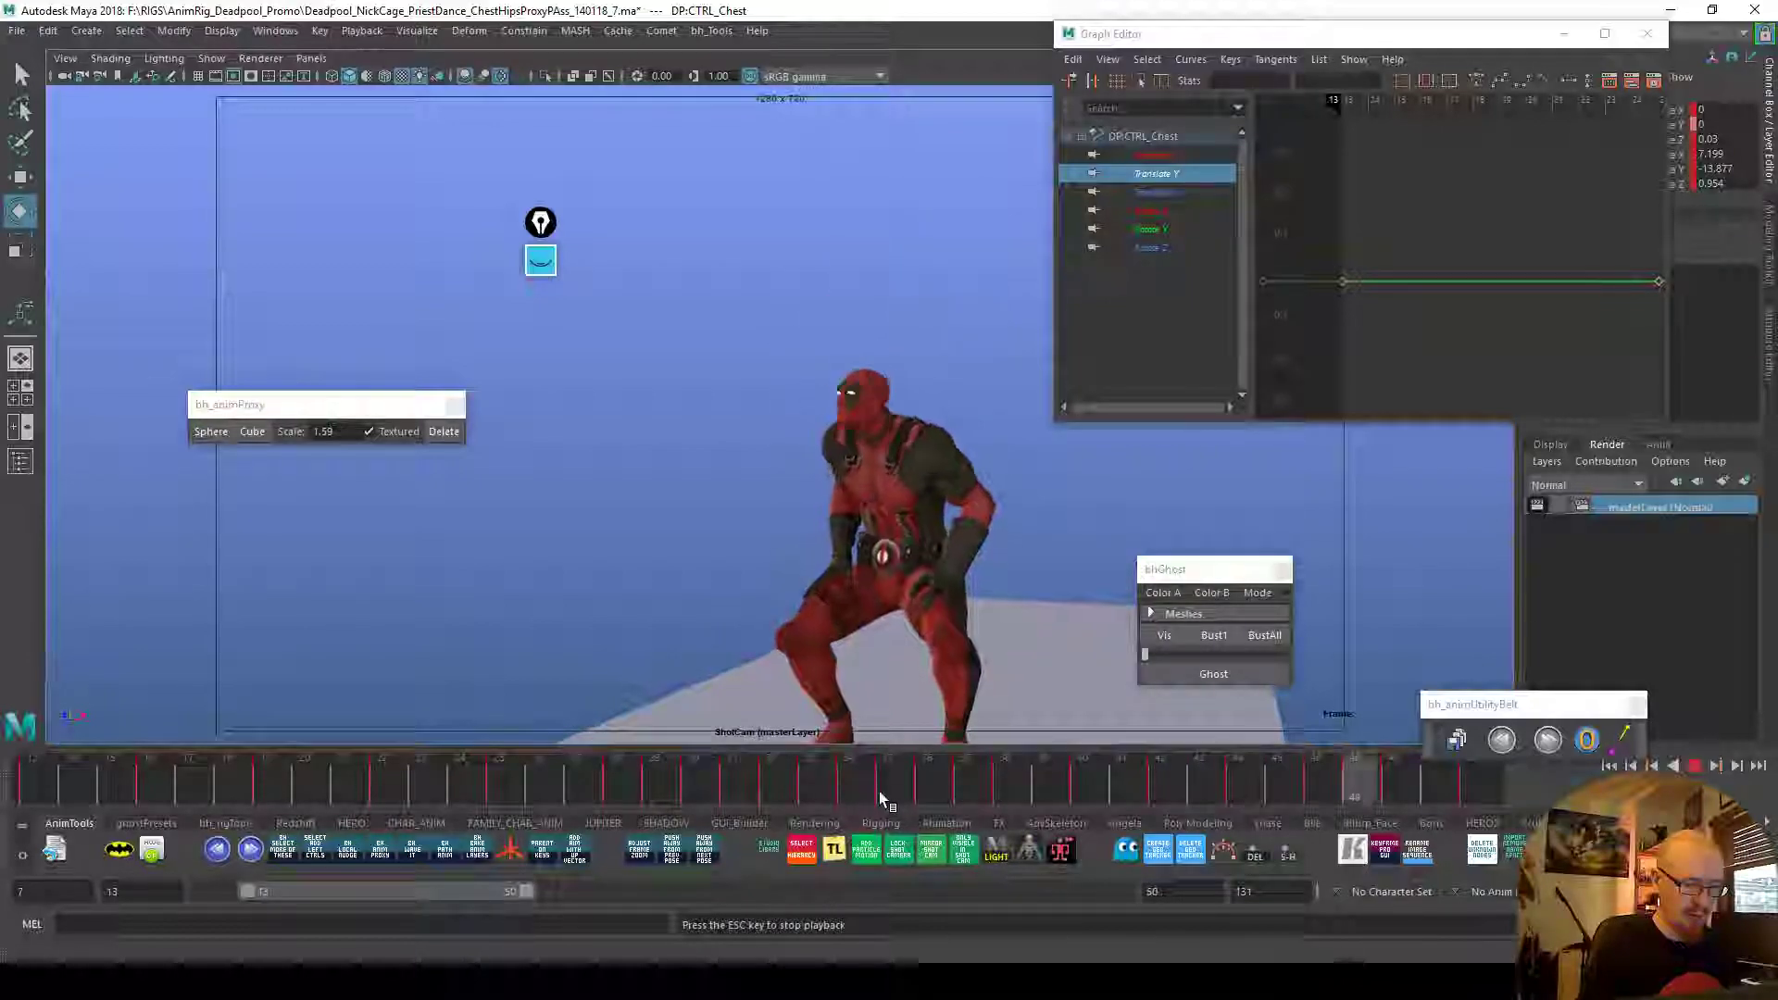
key(alt+v)
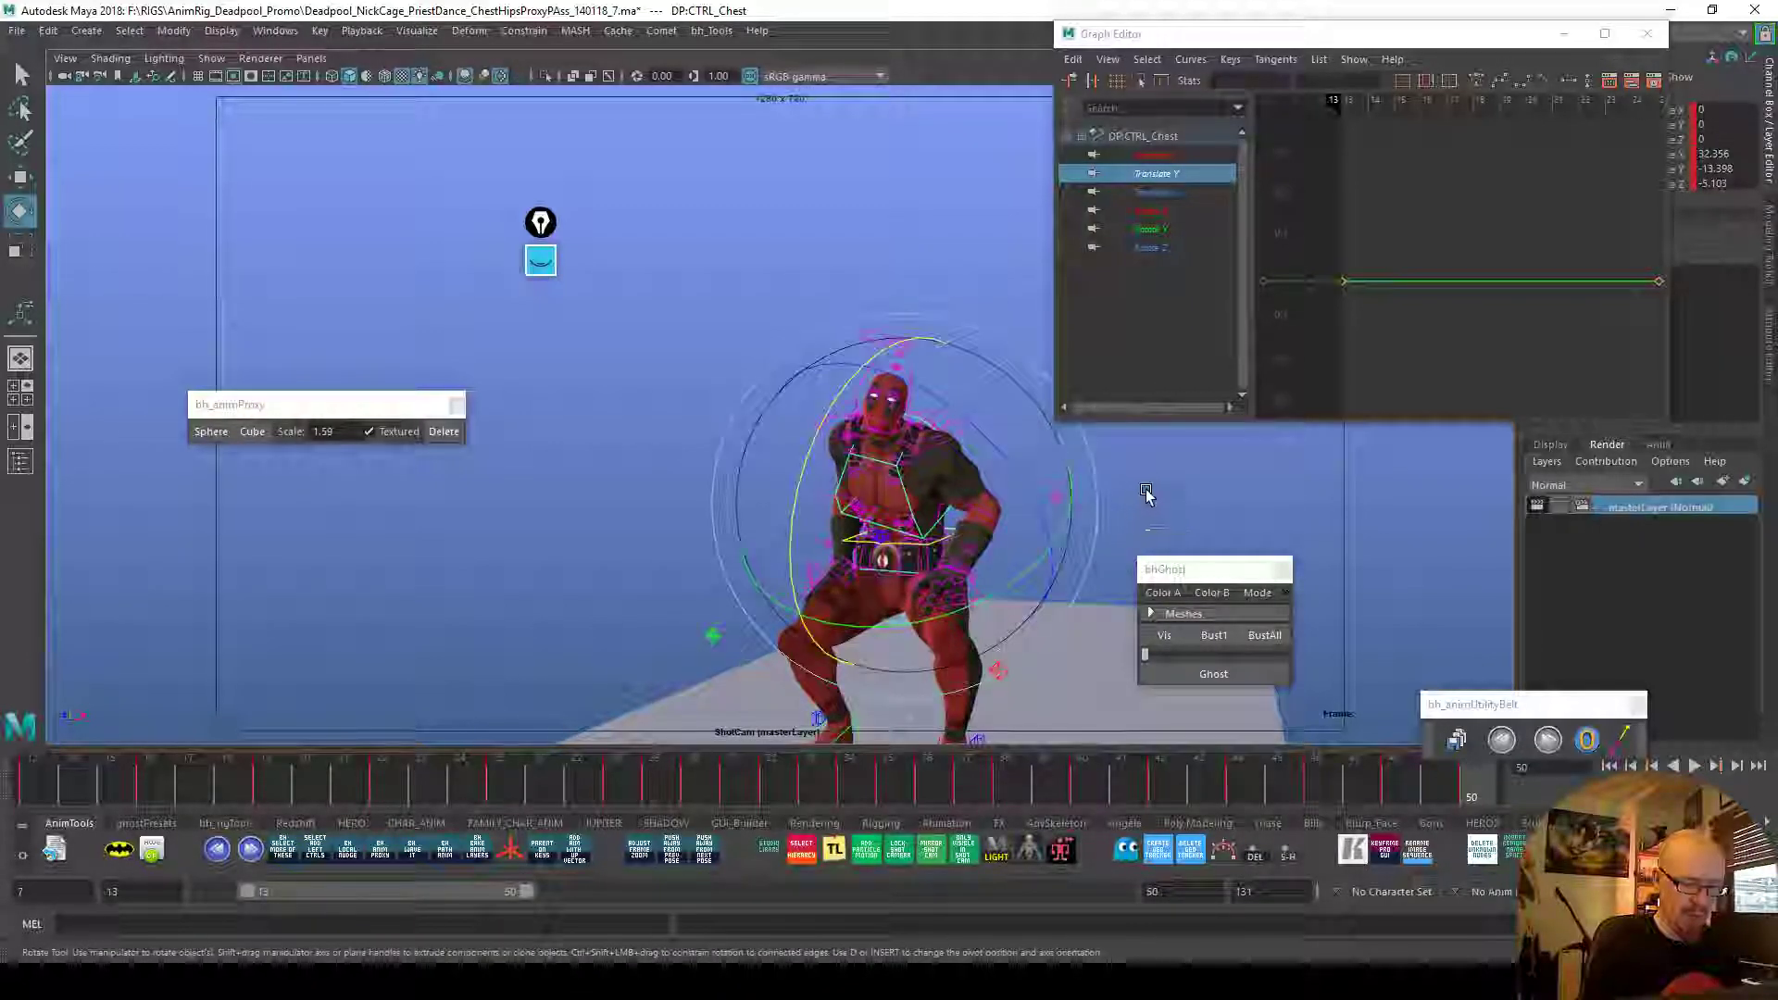
Playblast the dance from ShotCam, review it flipped and at different player sizes, then close the player
click(1146, 492)
right_click(894, 785)
click(914, 772)
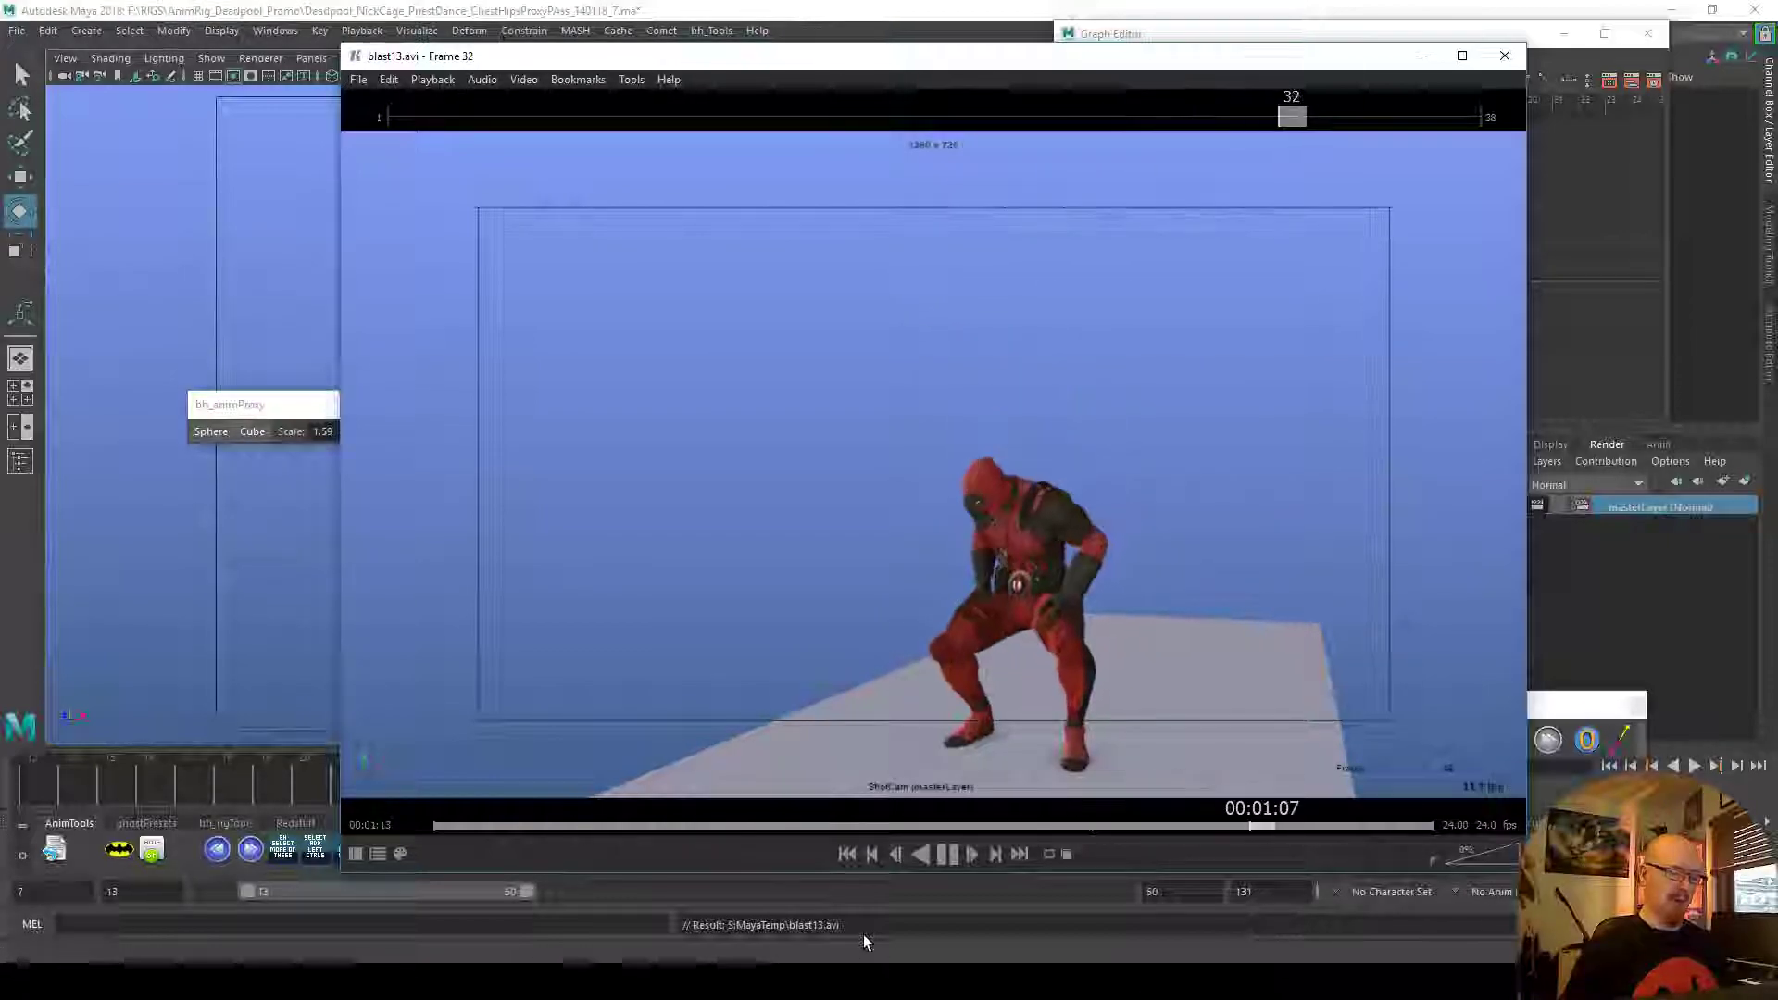
key(v)
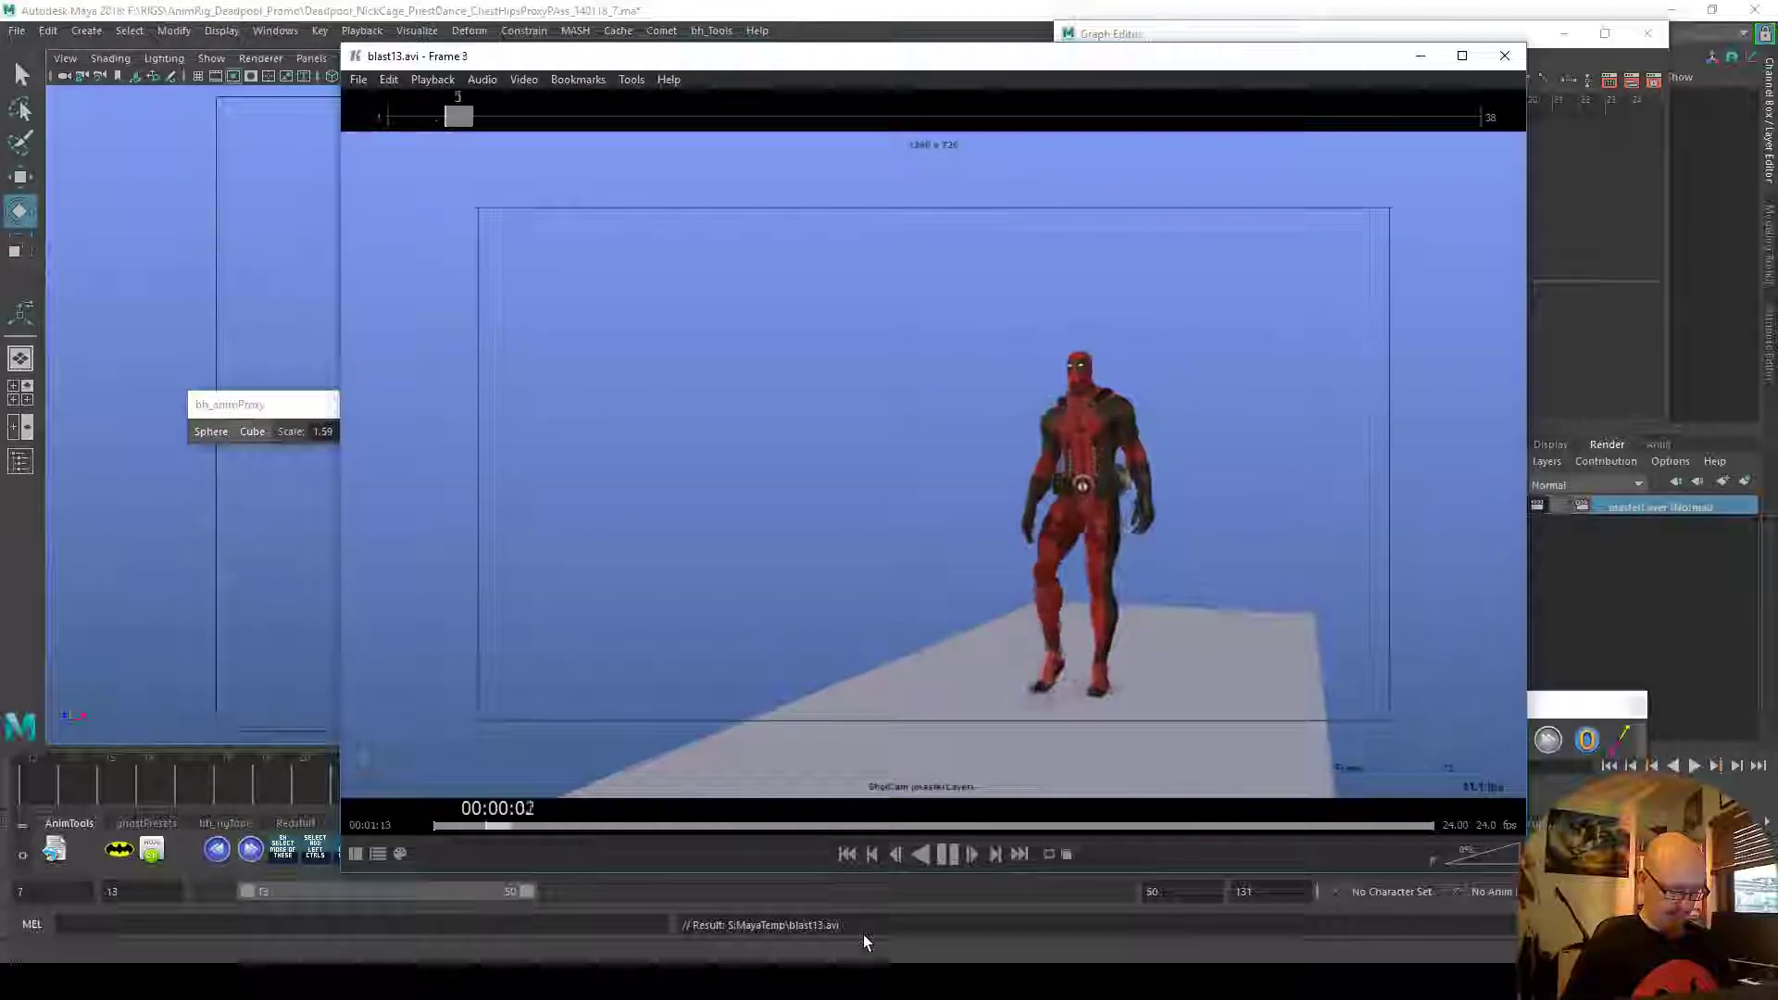
key(h)
key(1)
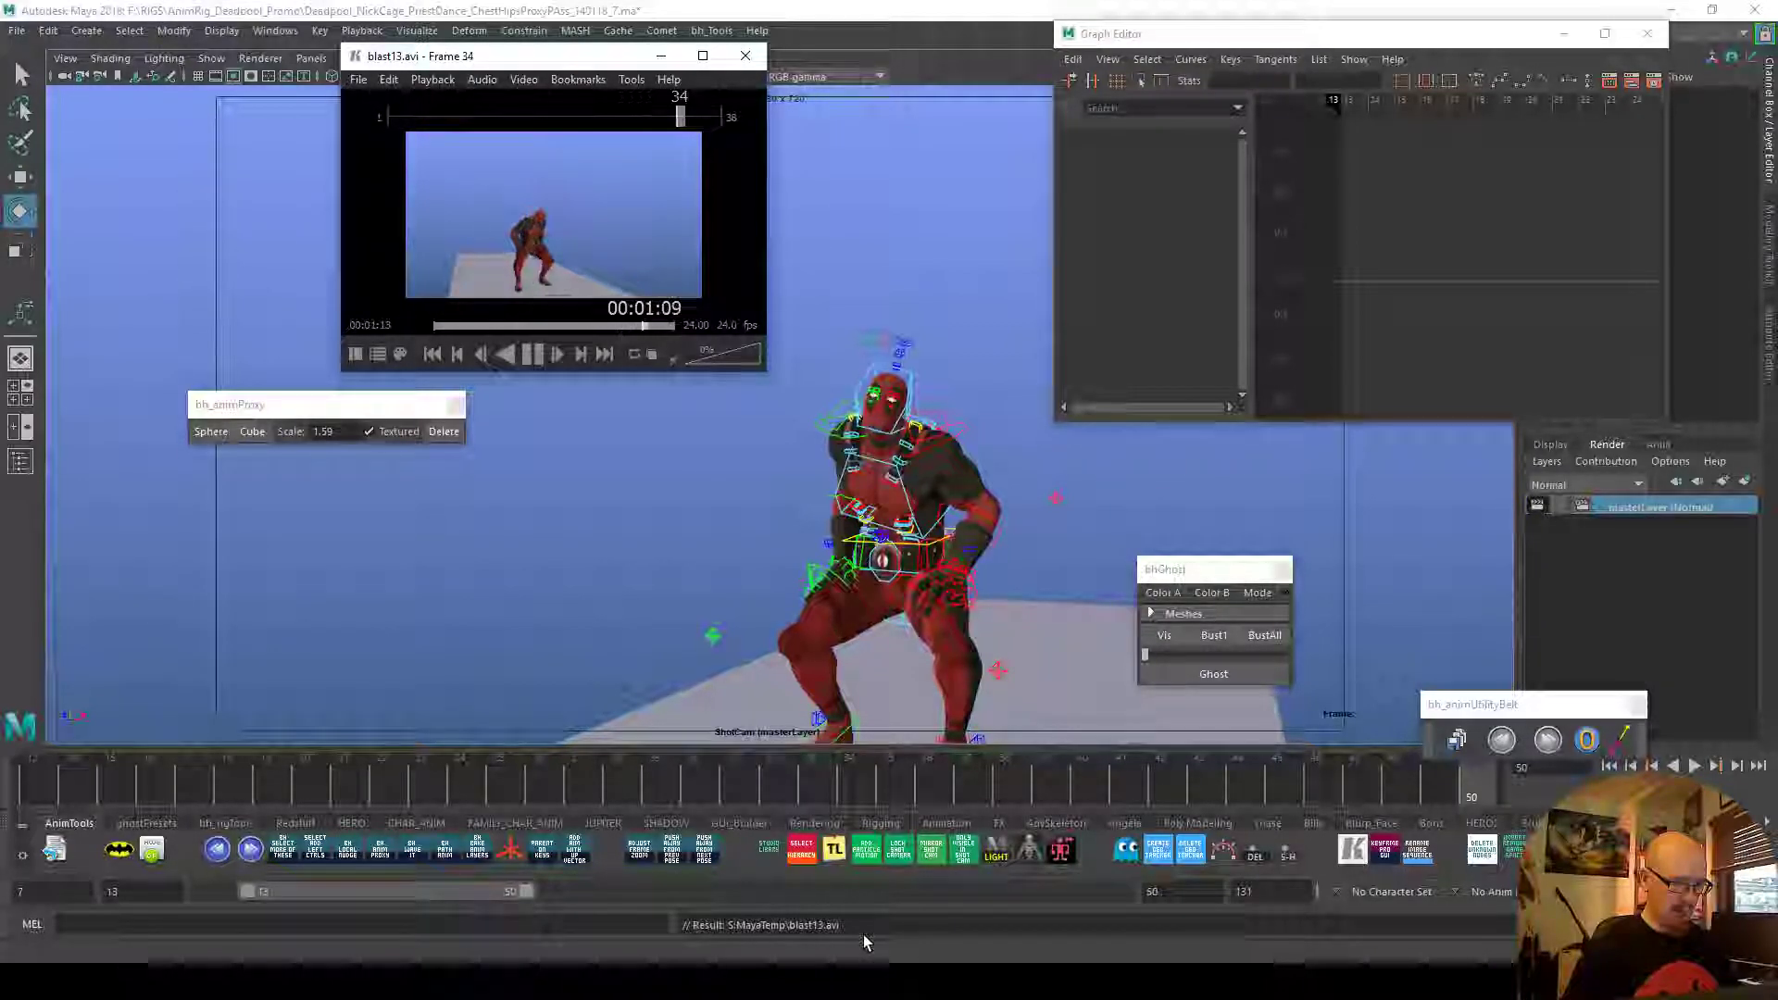
key(3)
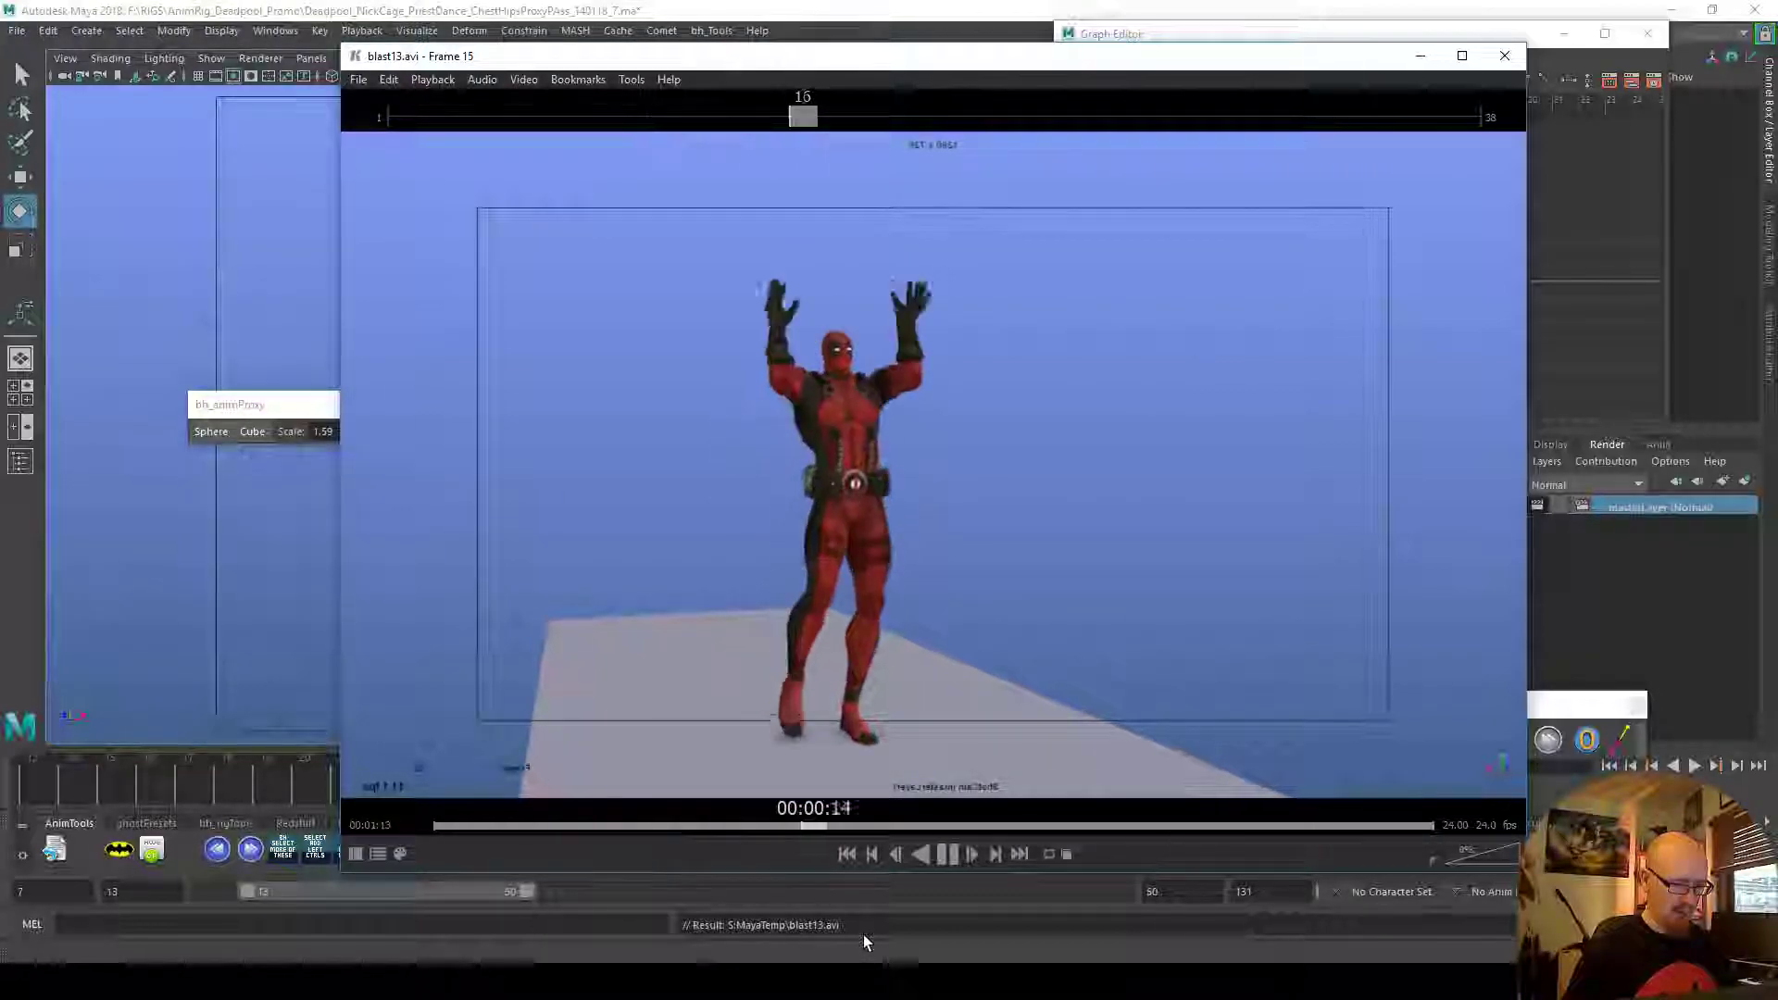
key(space)
click(1503, 57)
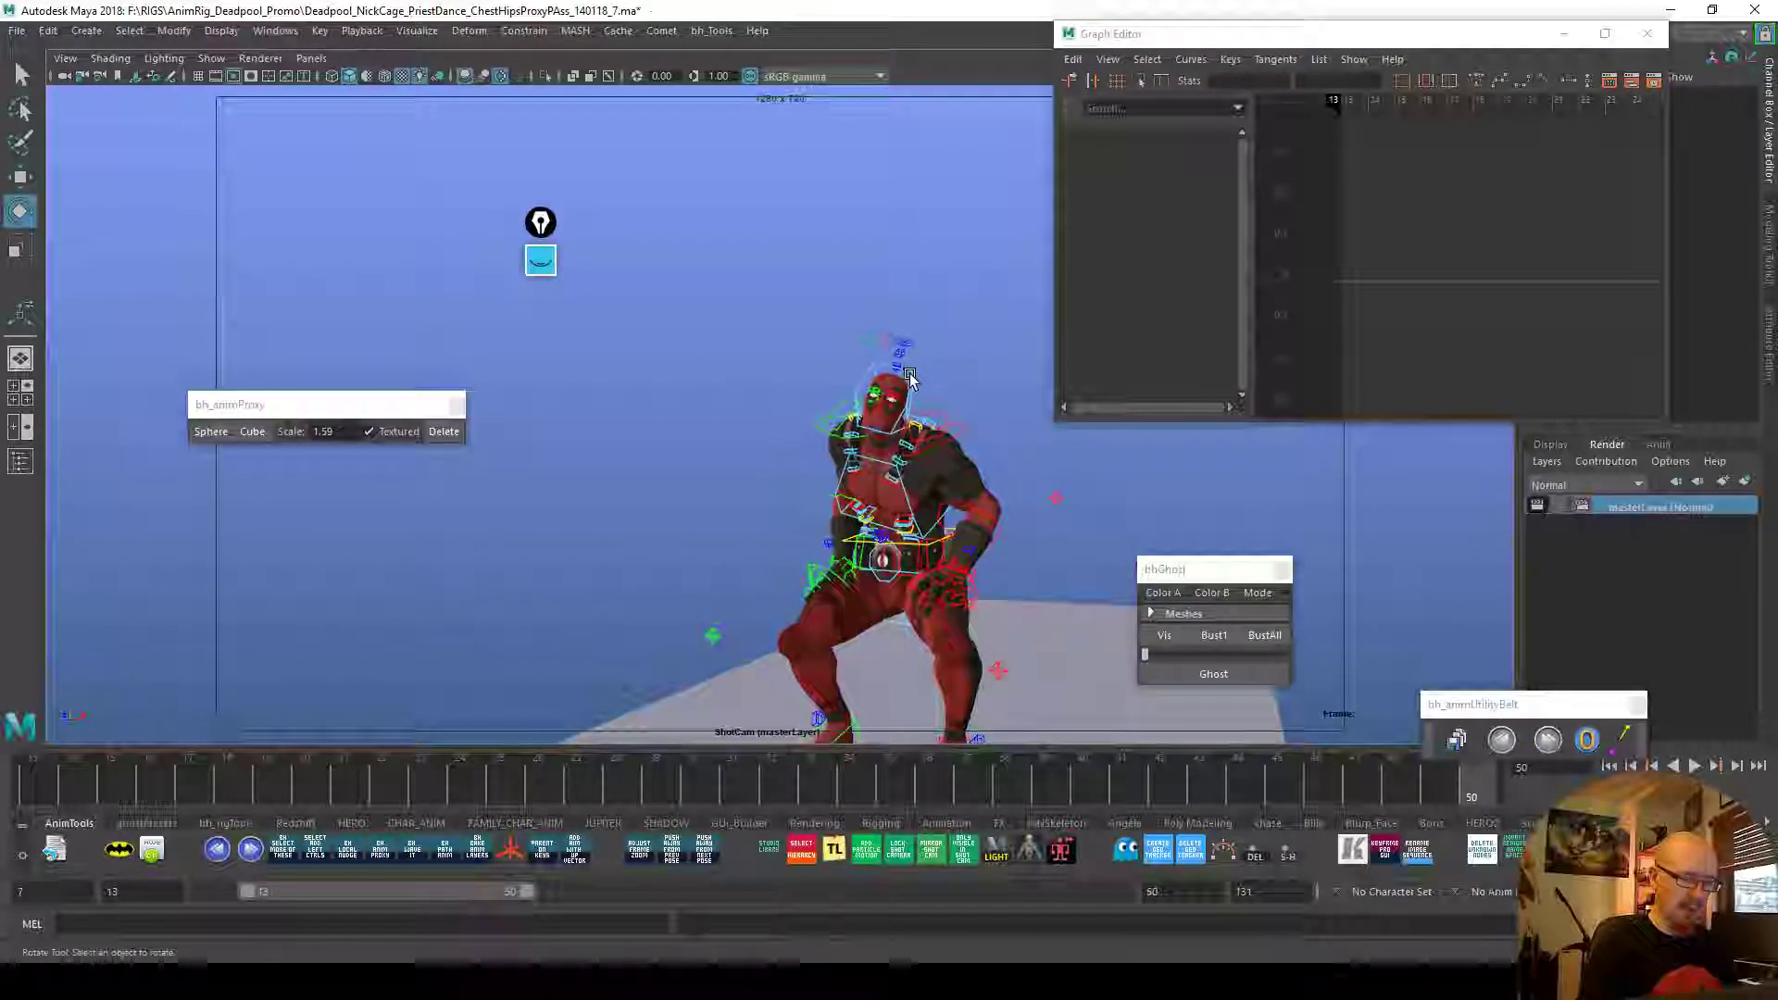
Create a textured cube proxy and a motion trail for the head control and review the head's motion
click(885, 394)
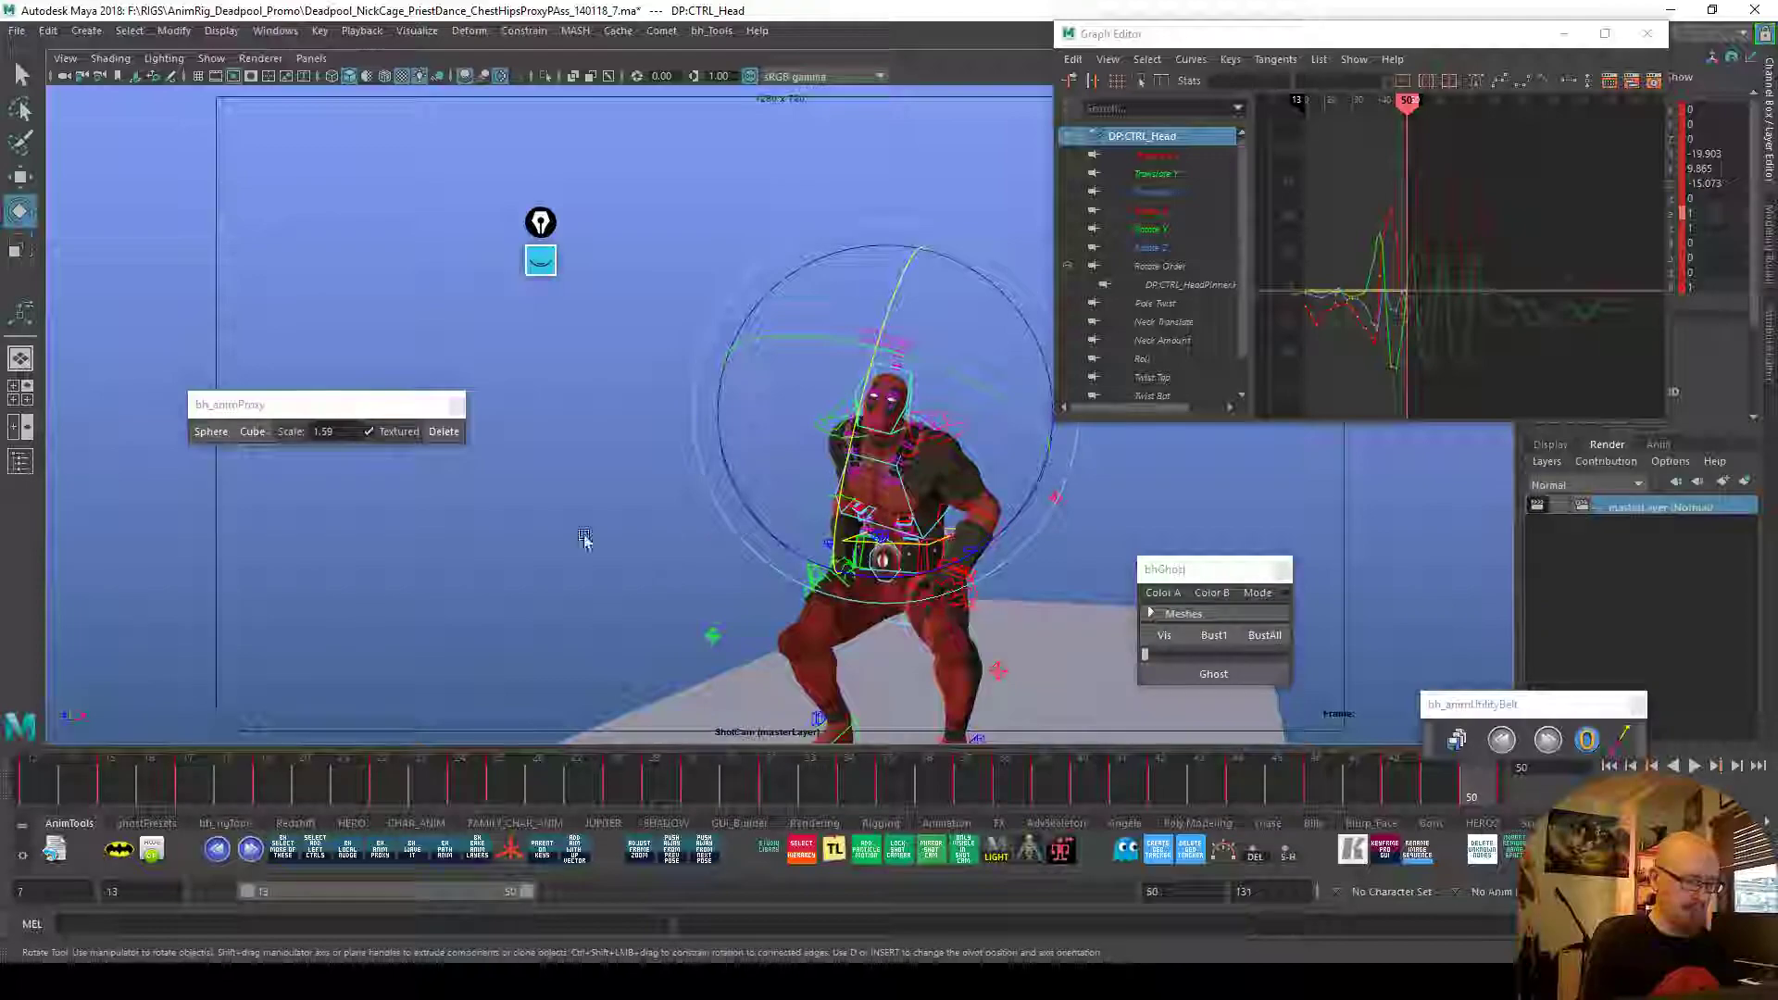
click(250, 432)
key(alt+v)
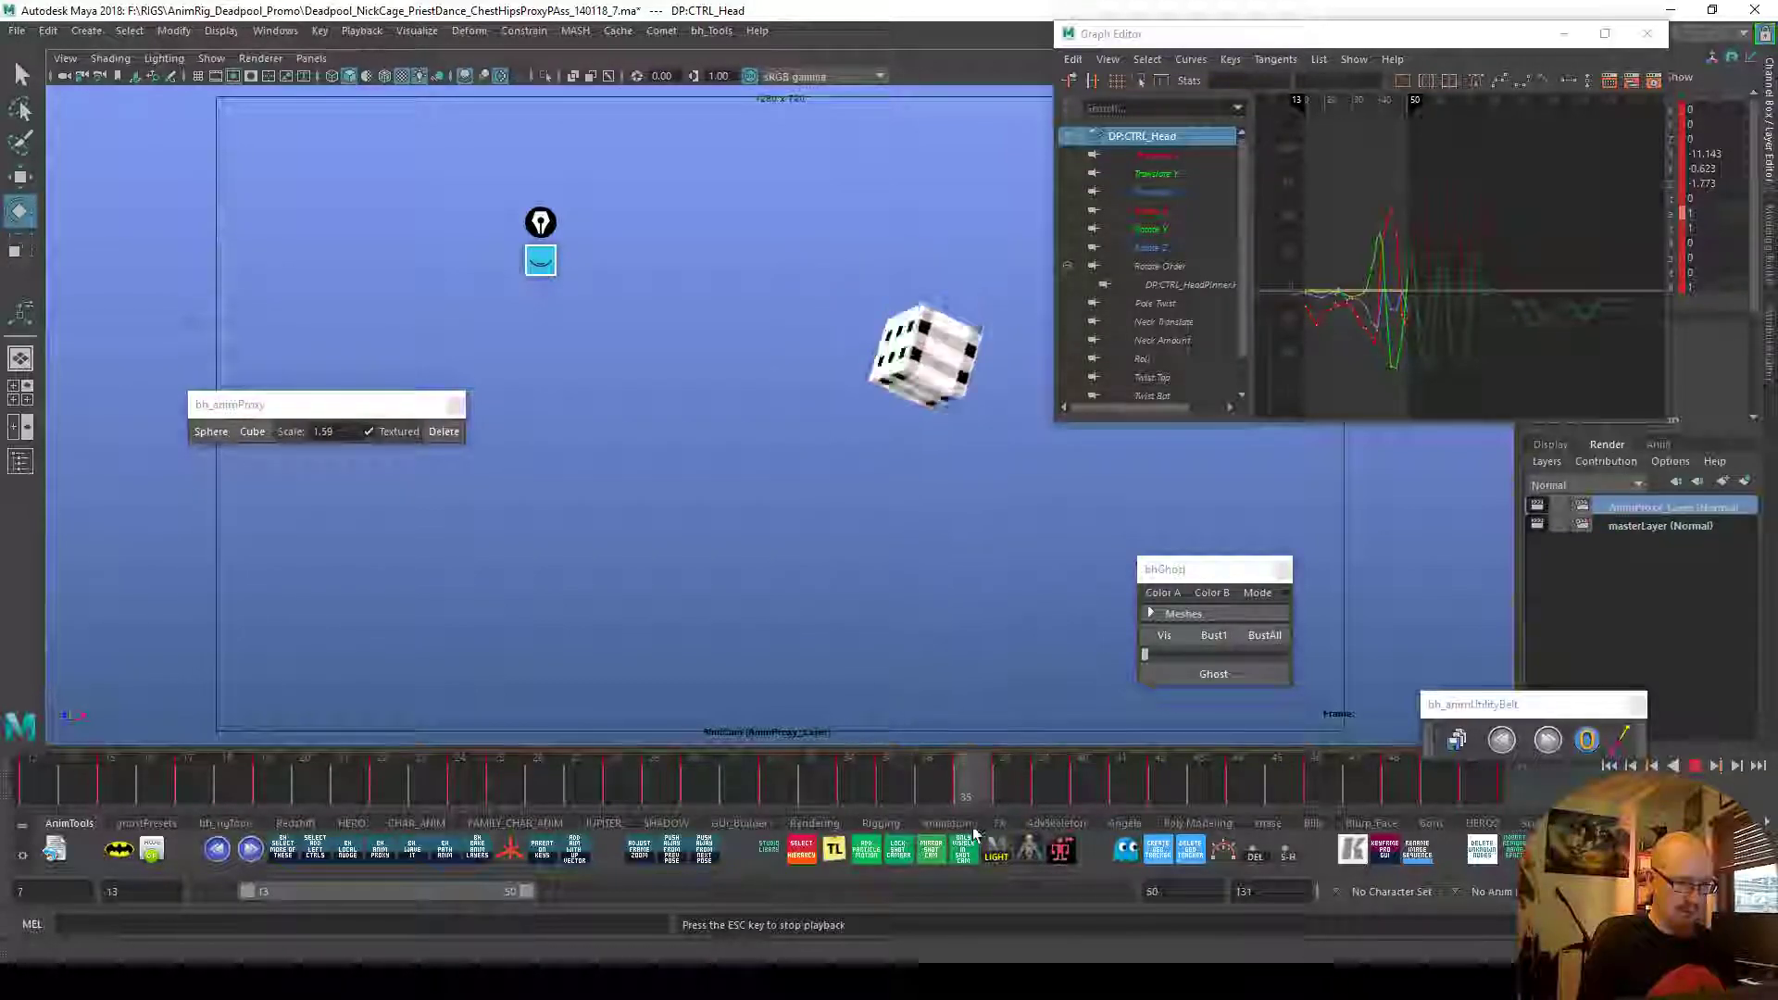
drag(153, 792, 564, 802)
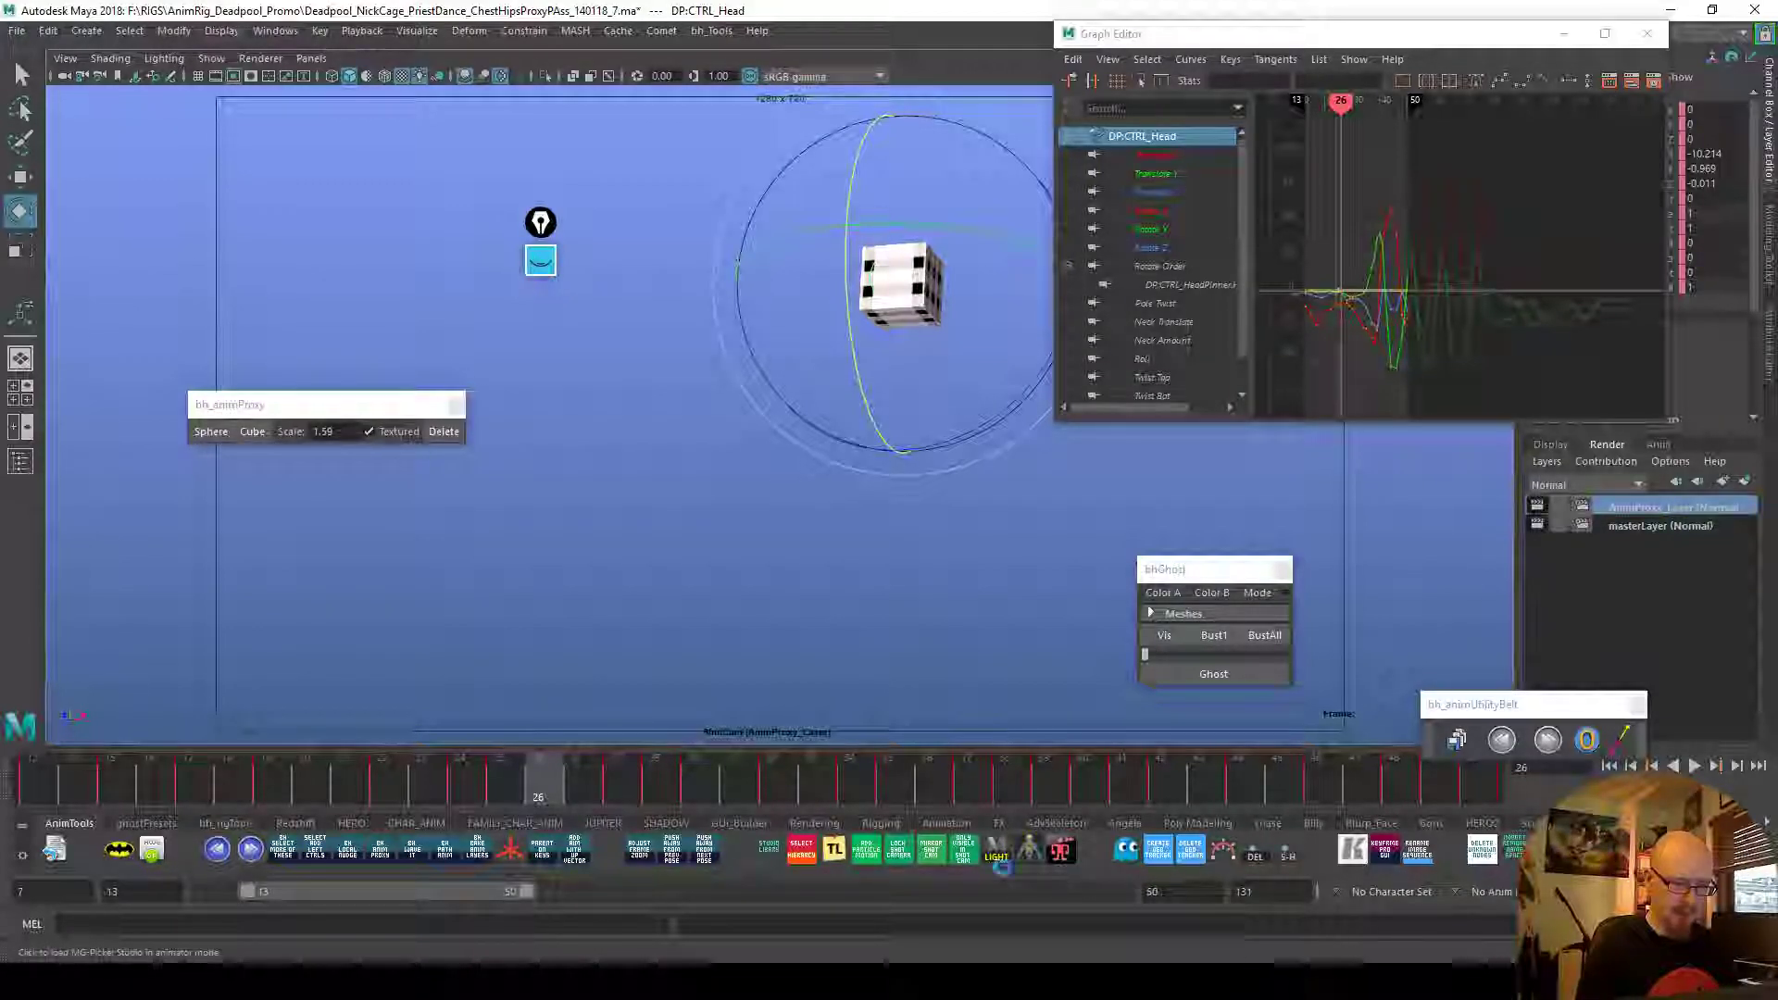
Rotate the head at frame 22 to about -3.1 in Z and check the following frames against the motion trail
mouse_move(73, 789)
mouse_down()
mouse_move(267, 801)
mouse_move(381, 778)
mouse_up()
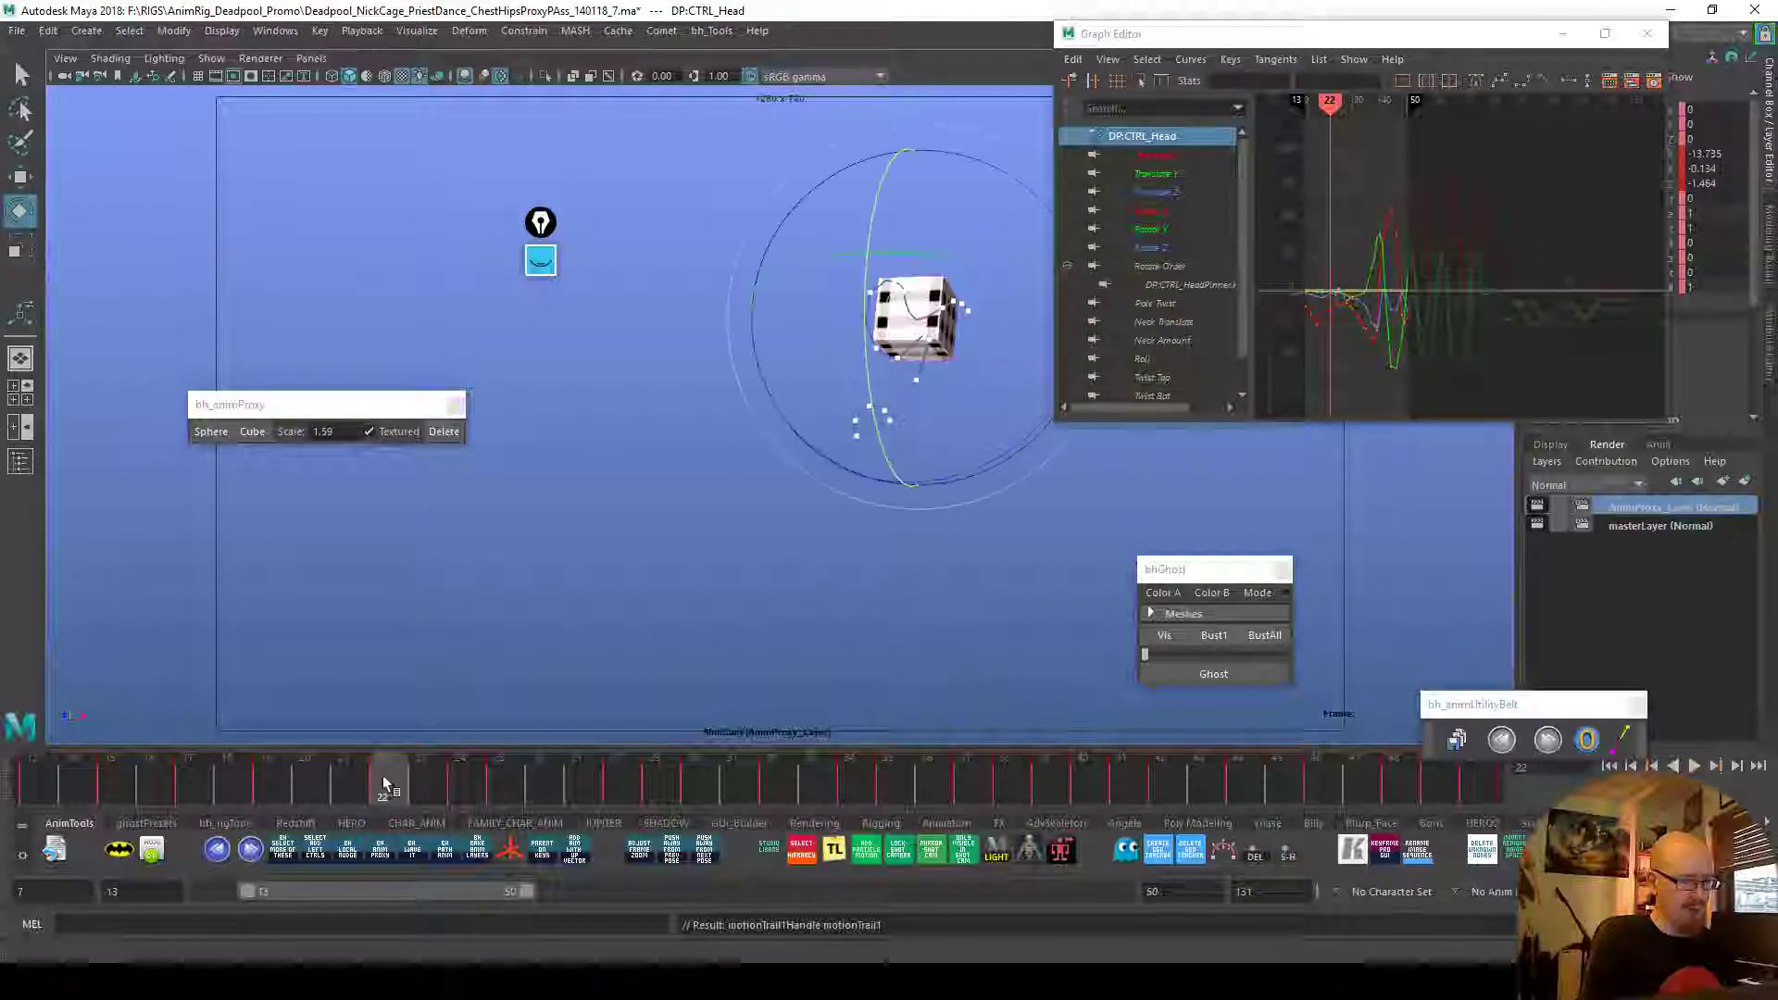
drag(996, 469, 993, 472)
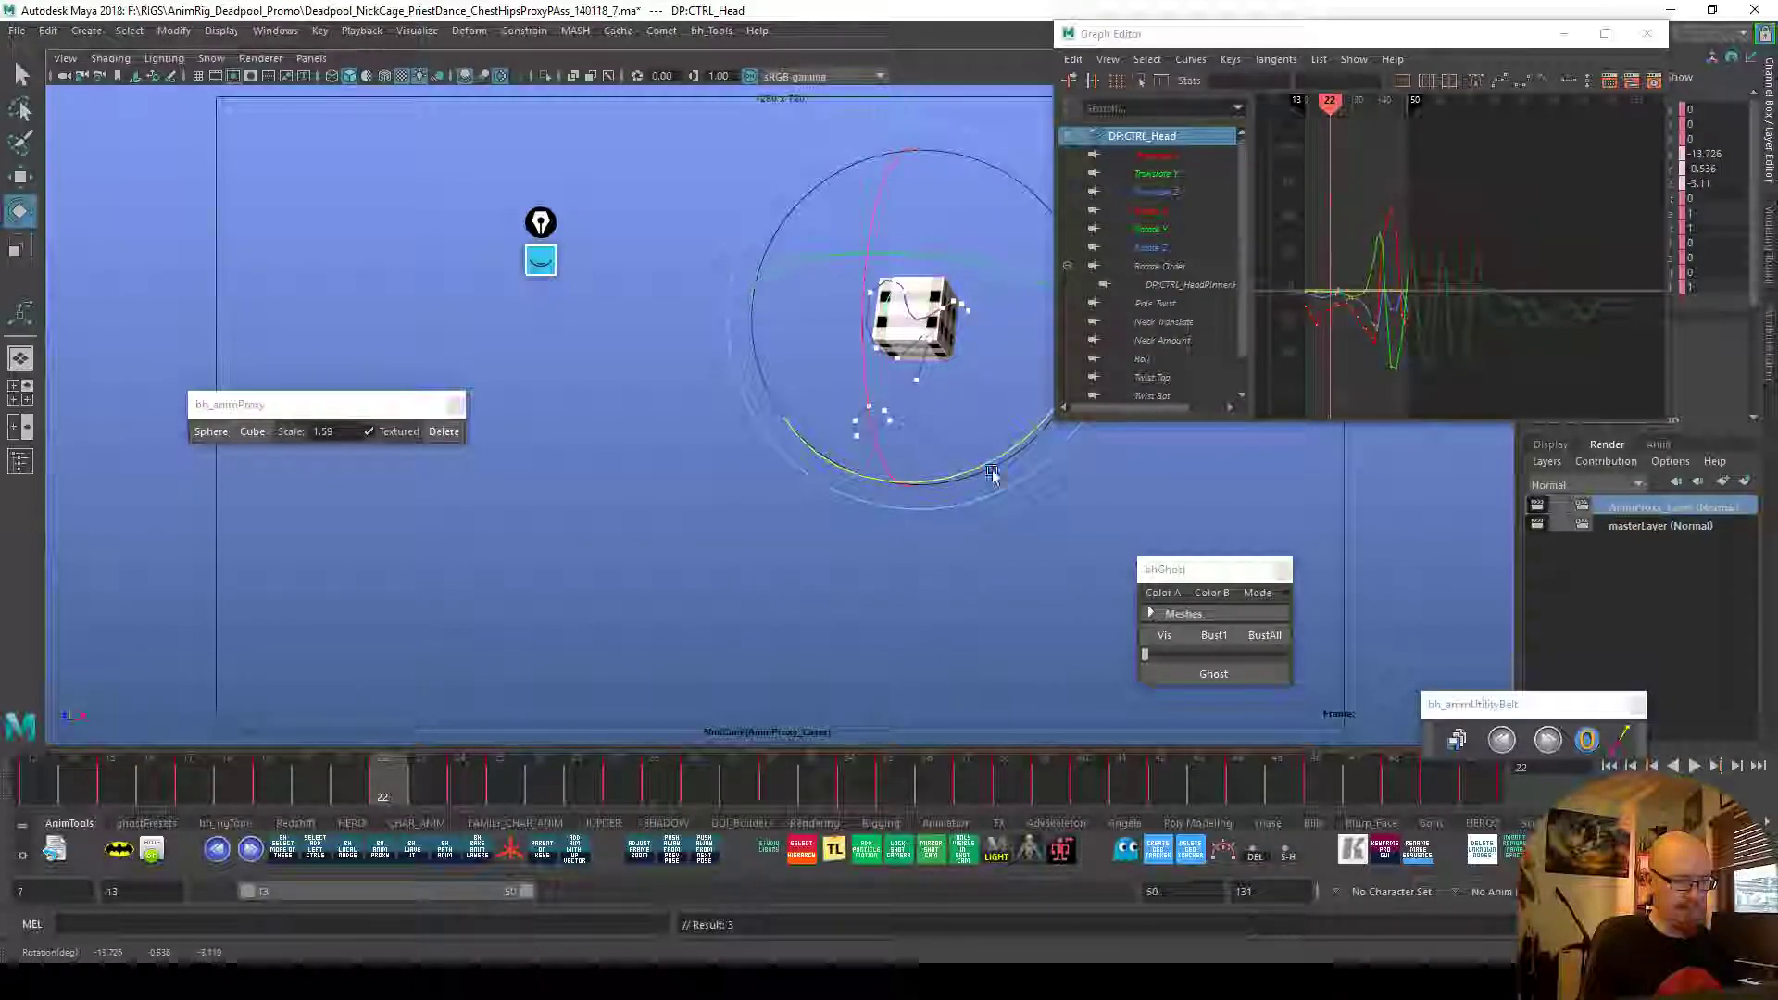
drag(412, 787, 421, 780)
drag(467, 786, 616, 774)
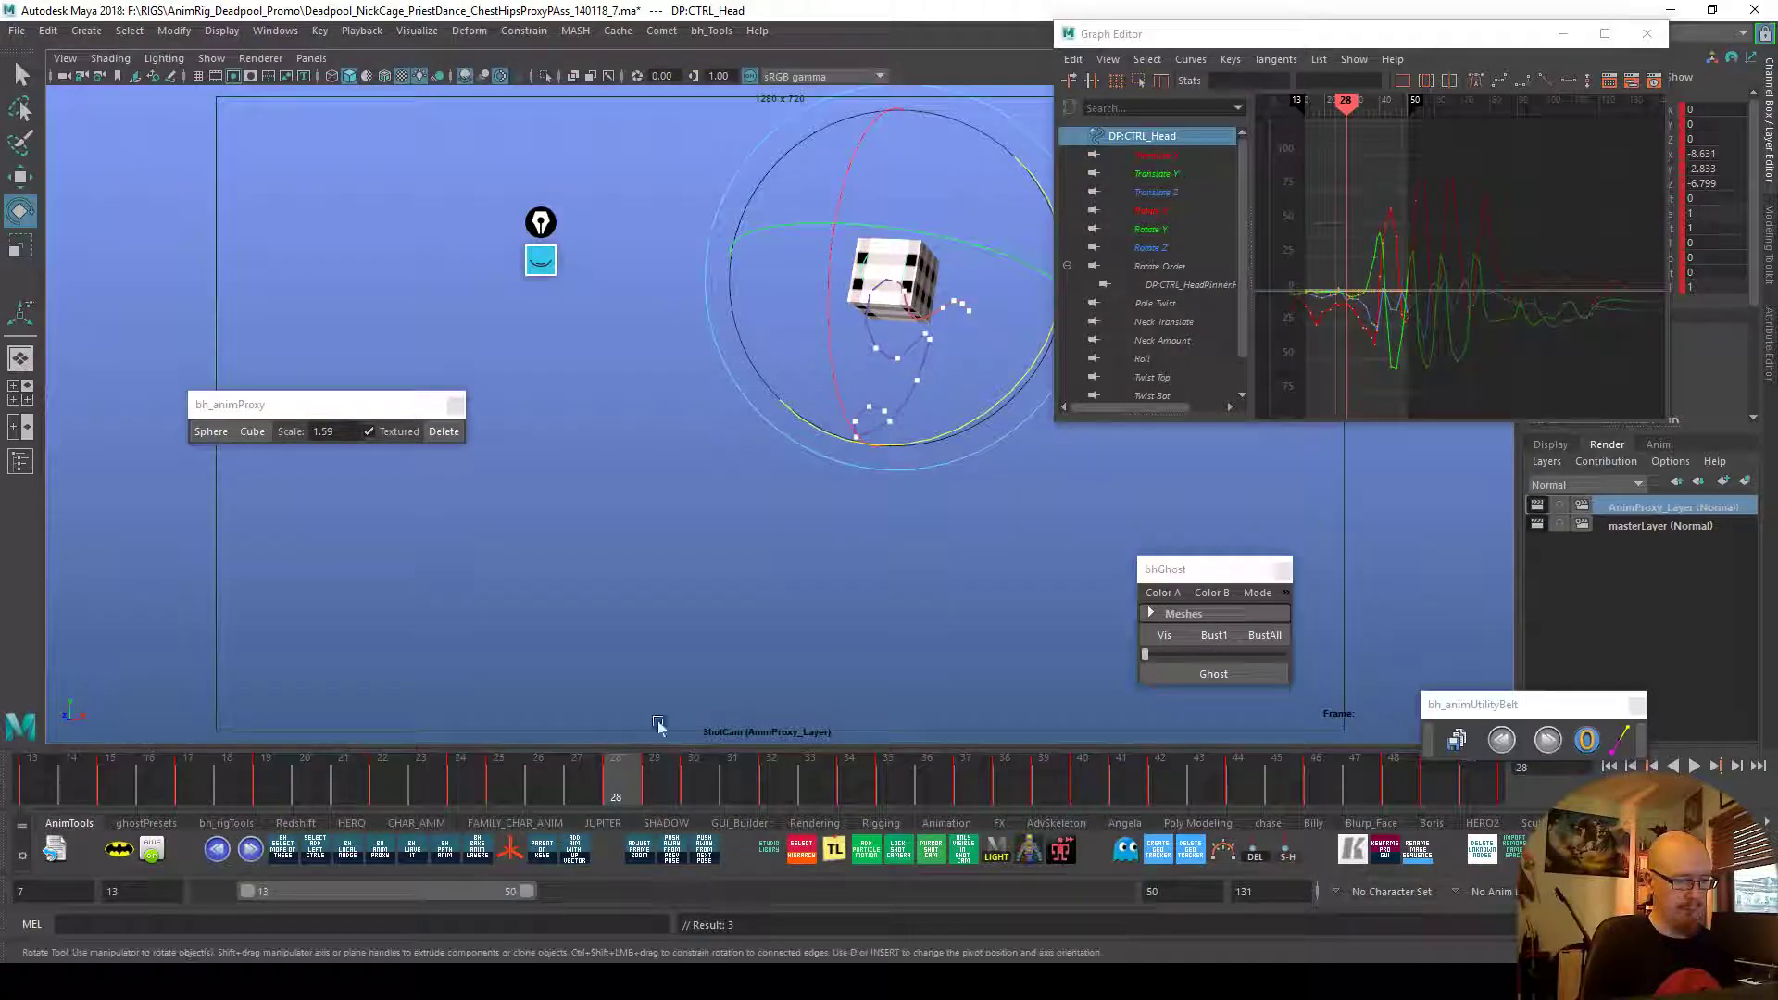
Isolate and frame the head's Rotate Z curve and try lowering its key at frame 29
click(1151, 246)
key(f)
click(1312, 372)
alt+middle_drag(1393, 372, 1502, 377)
drag(685, 754, 654, 781)
click(1553, 321)
key(w)
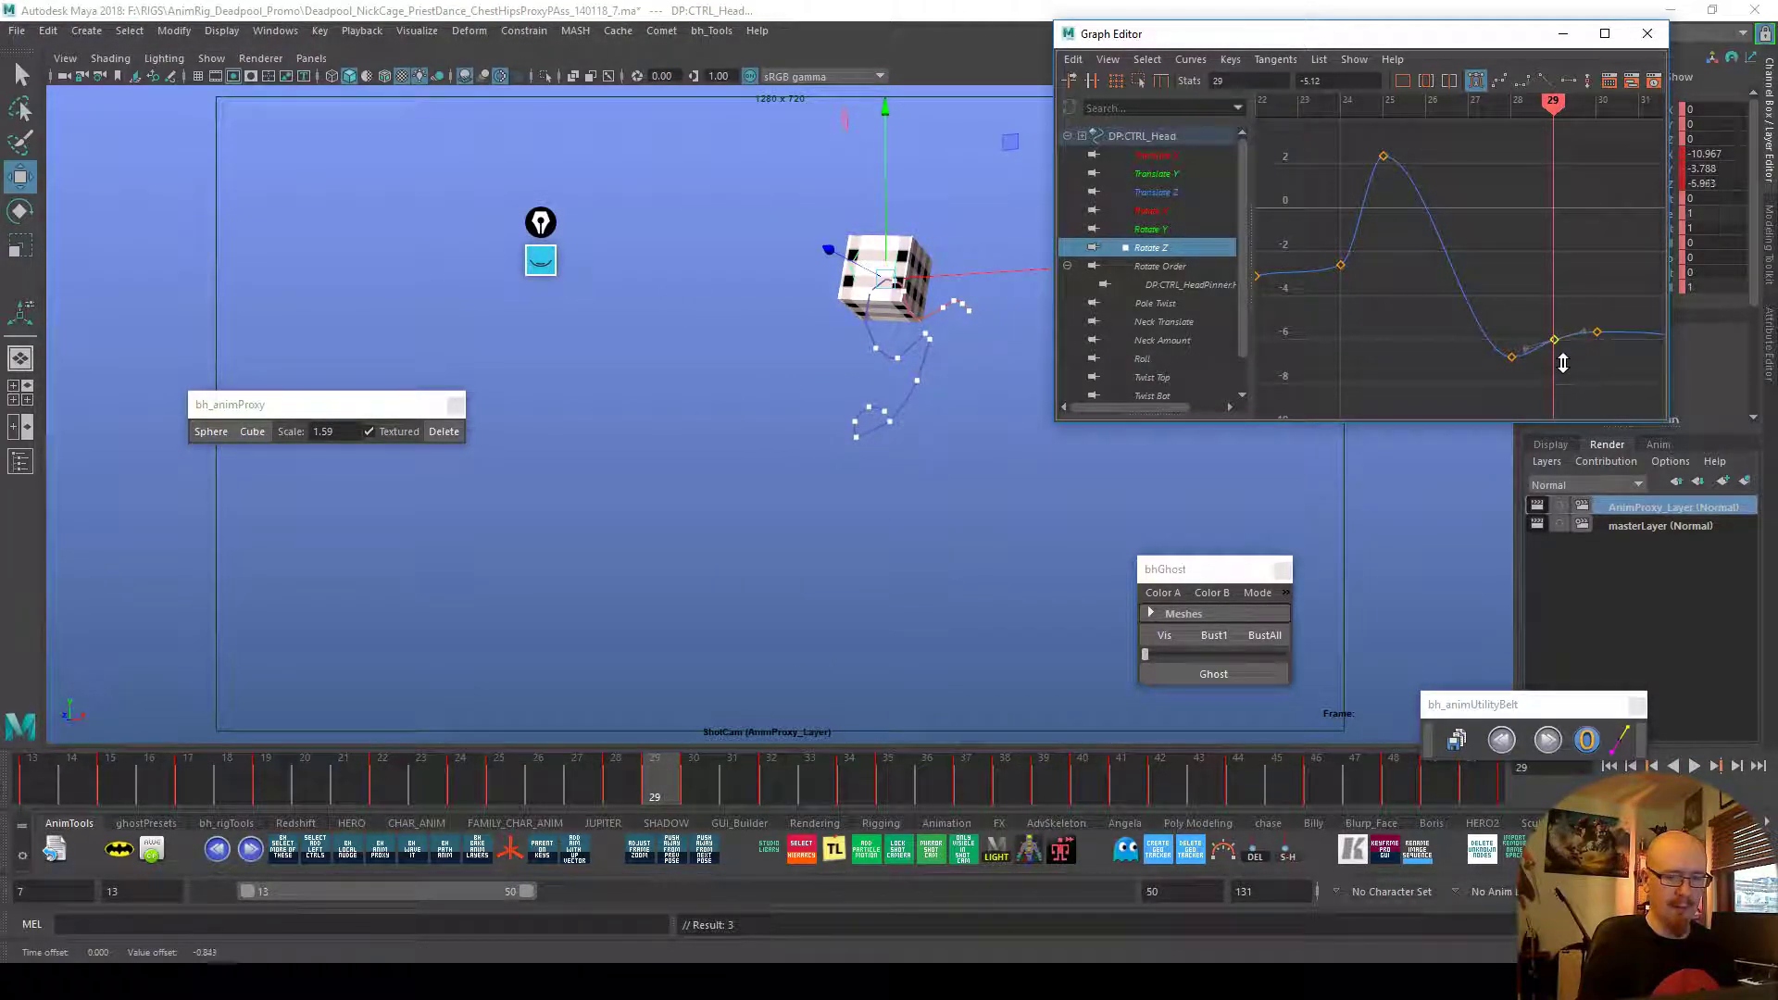
Delete the head's Rotate Z key at frame 29, lower the frame 30 key to about -7.84, and play back
click(698, 781)
drag(1574, 312, 1614, 352)
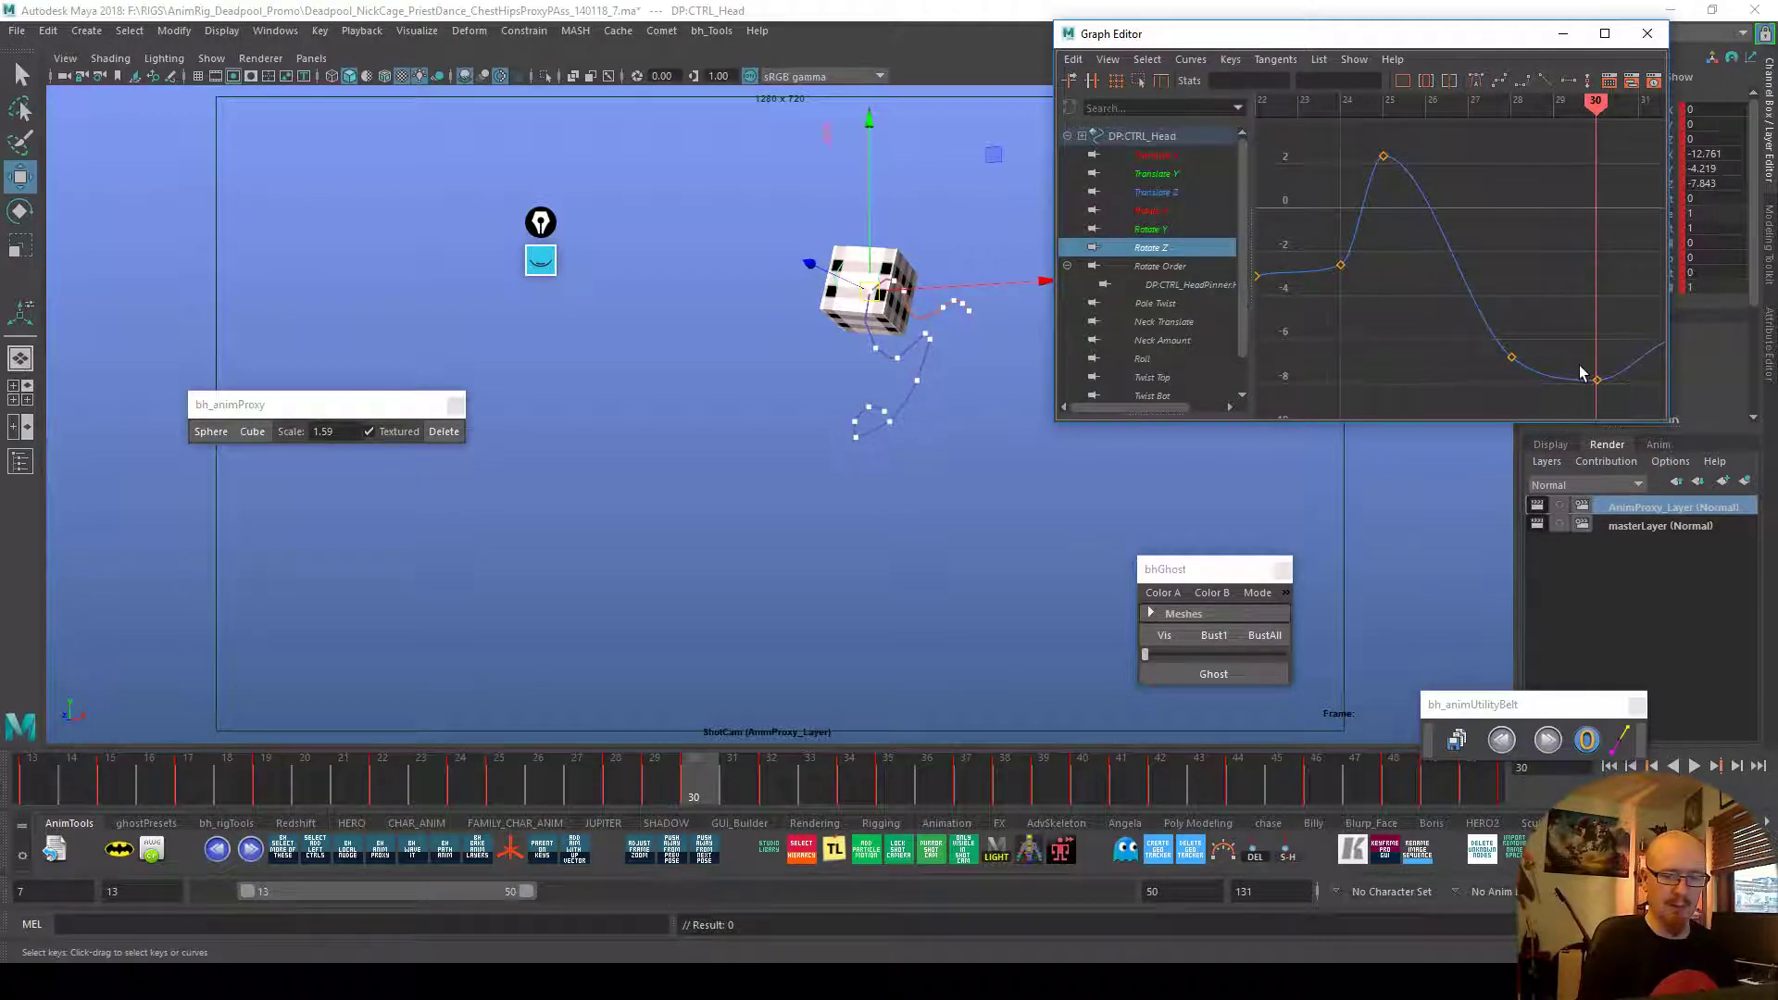
alt+middle_drag(1580, 371, 1361, 366)
key(alt+v)
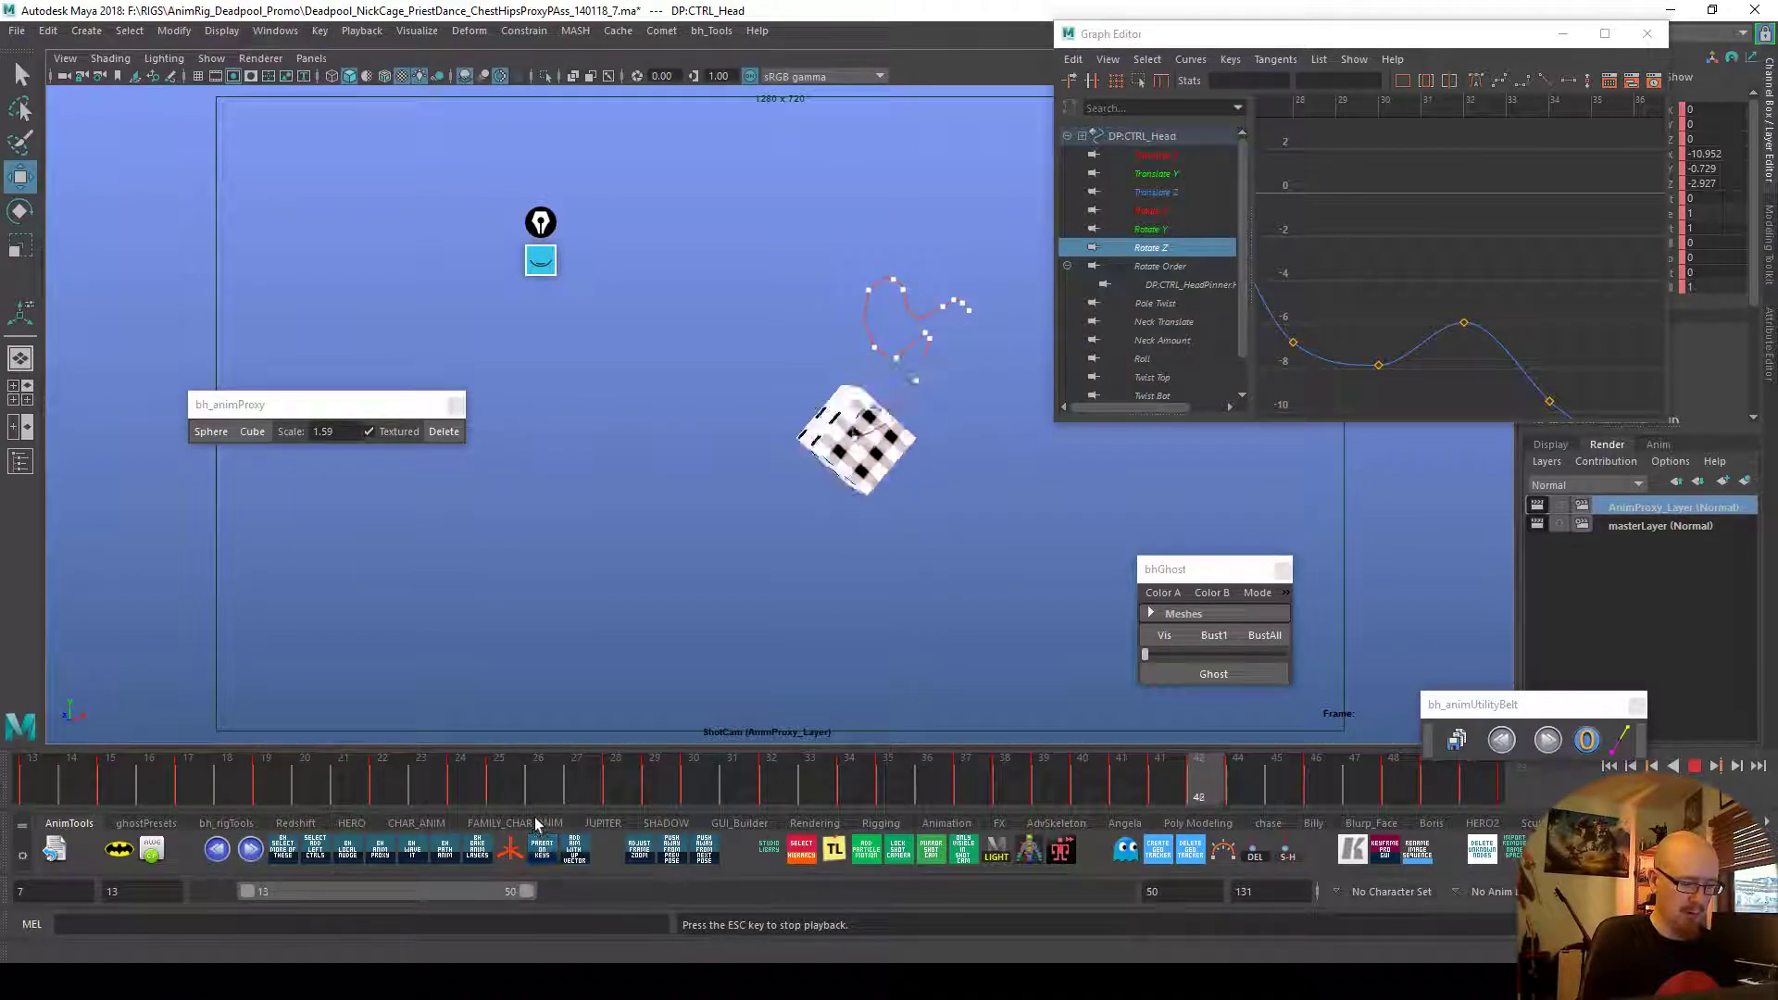
Adjust the head's Rotate Z keys to about -2.2 at frame 24 and 1.27 at frame 25, then play back with nothing selected
mouse_move(486, 792)
mouse_down()
mouse_move(448, 791)
mouse_move(501, 796)
mouse_up()
alt+middle_drag(1276, 328, 1582, 377)
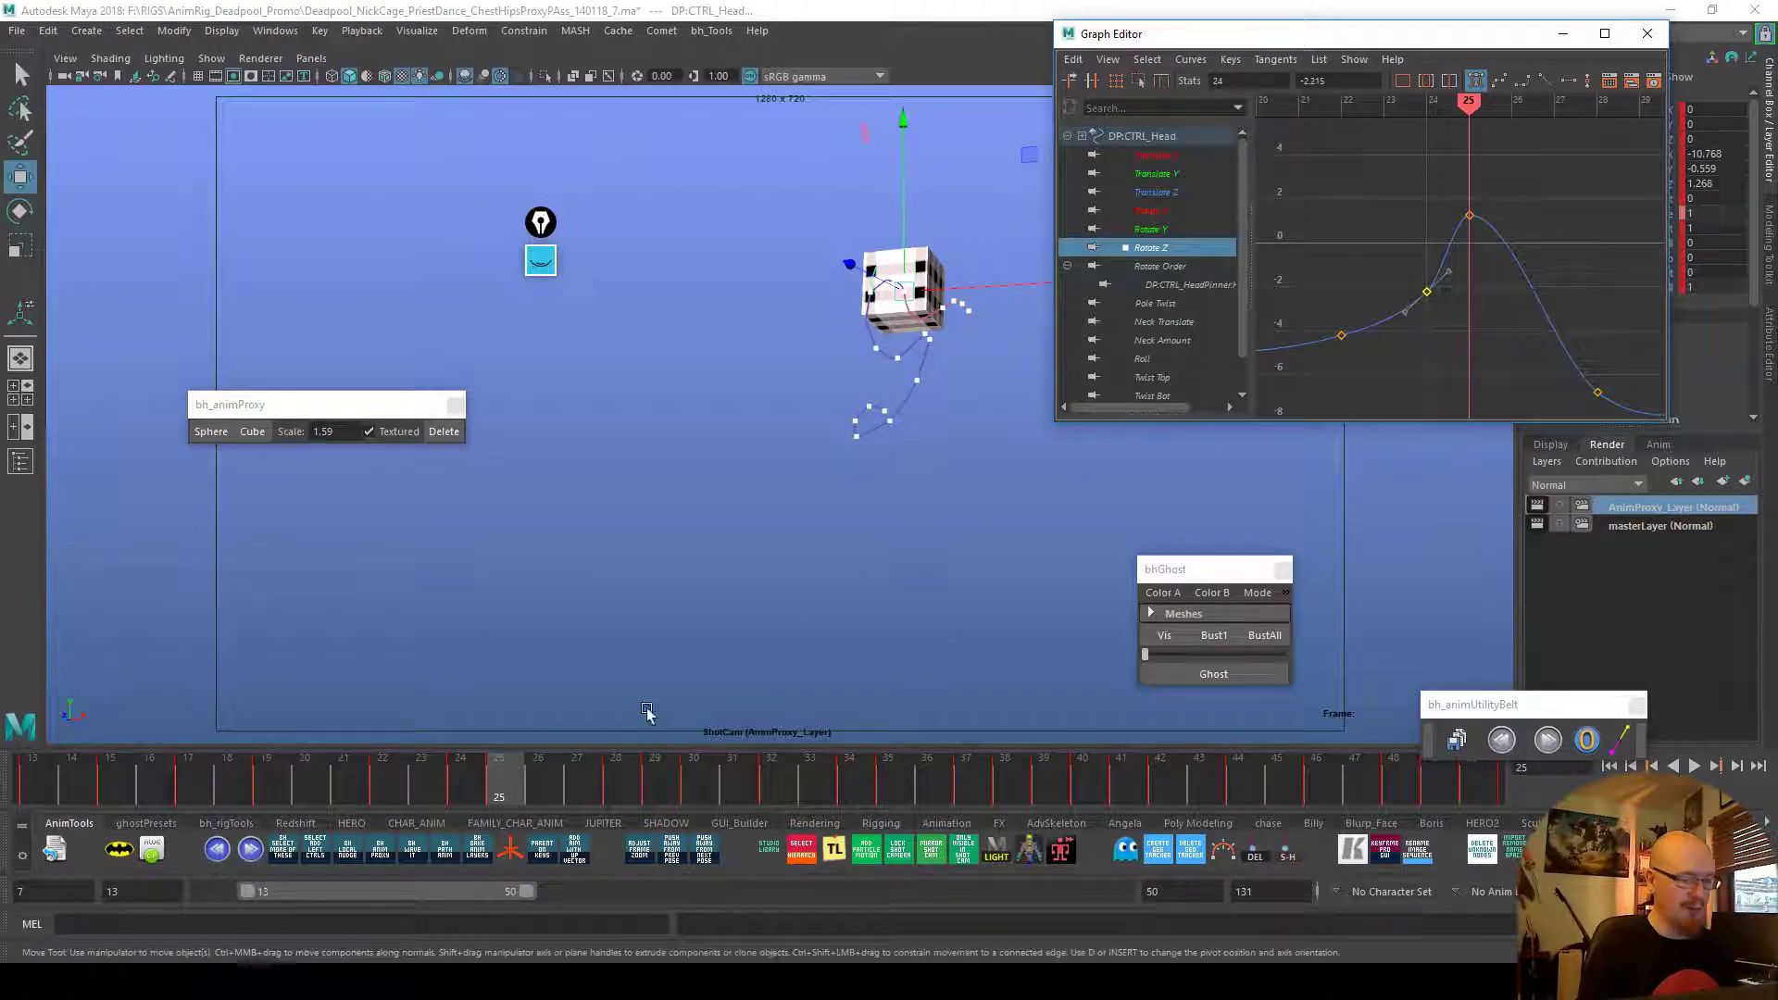
key(alt+v)
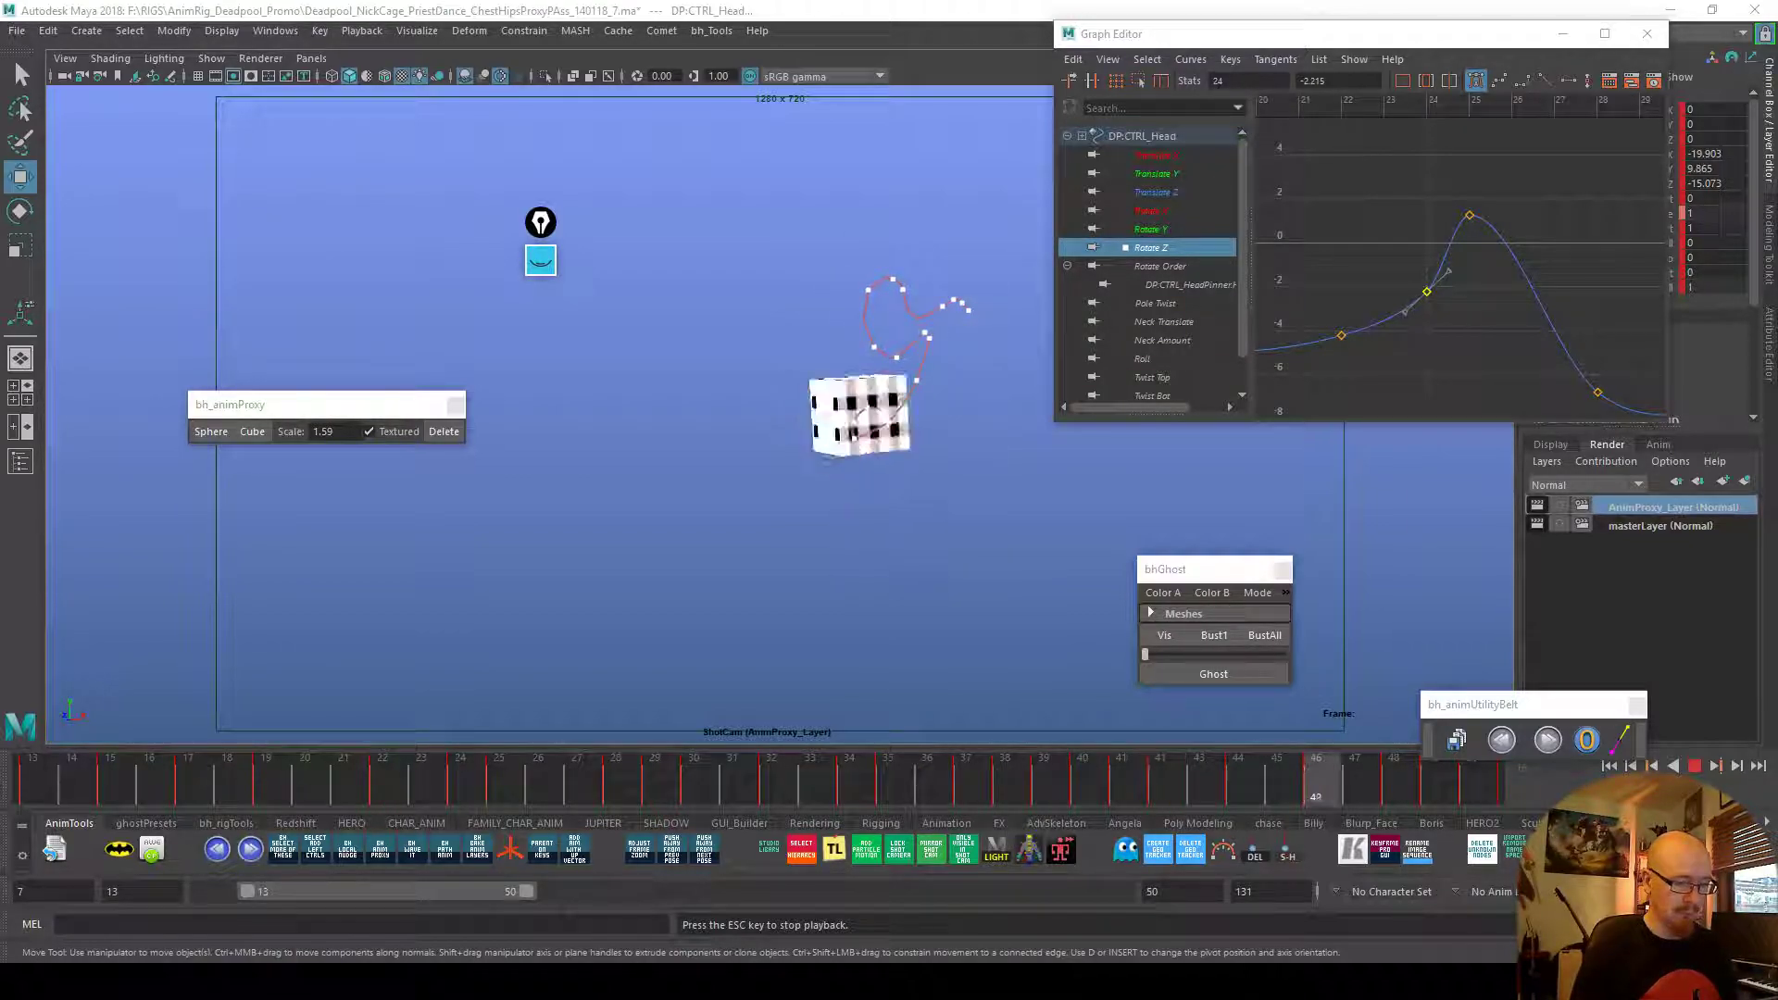
drag(568, 548, 685, 601)
key(Escape)
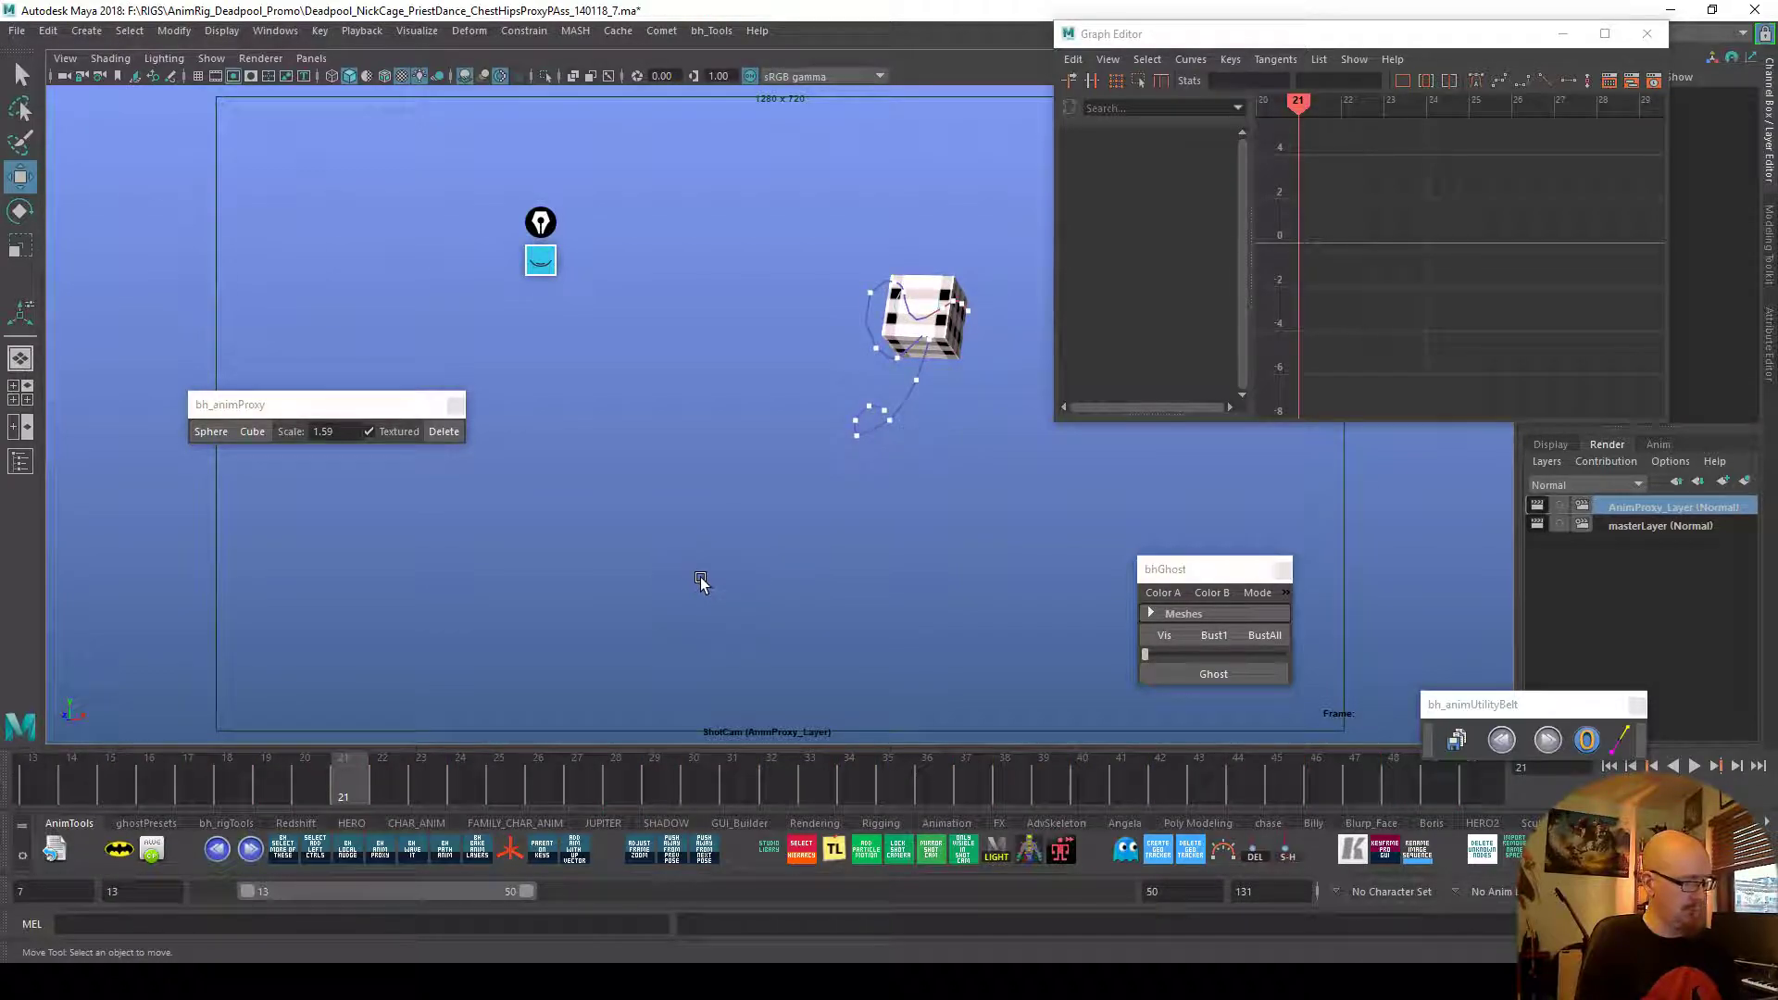
Rotate the head at frame 30 to about -14.0, -4.6 and -9.8 in X, Y and Z
key(alt+v)
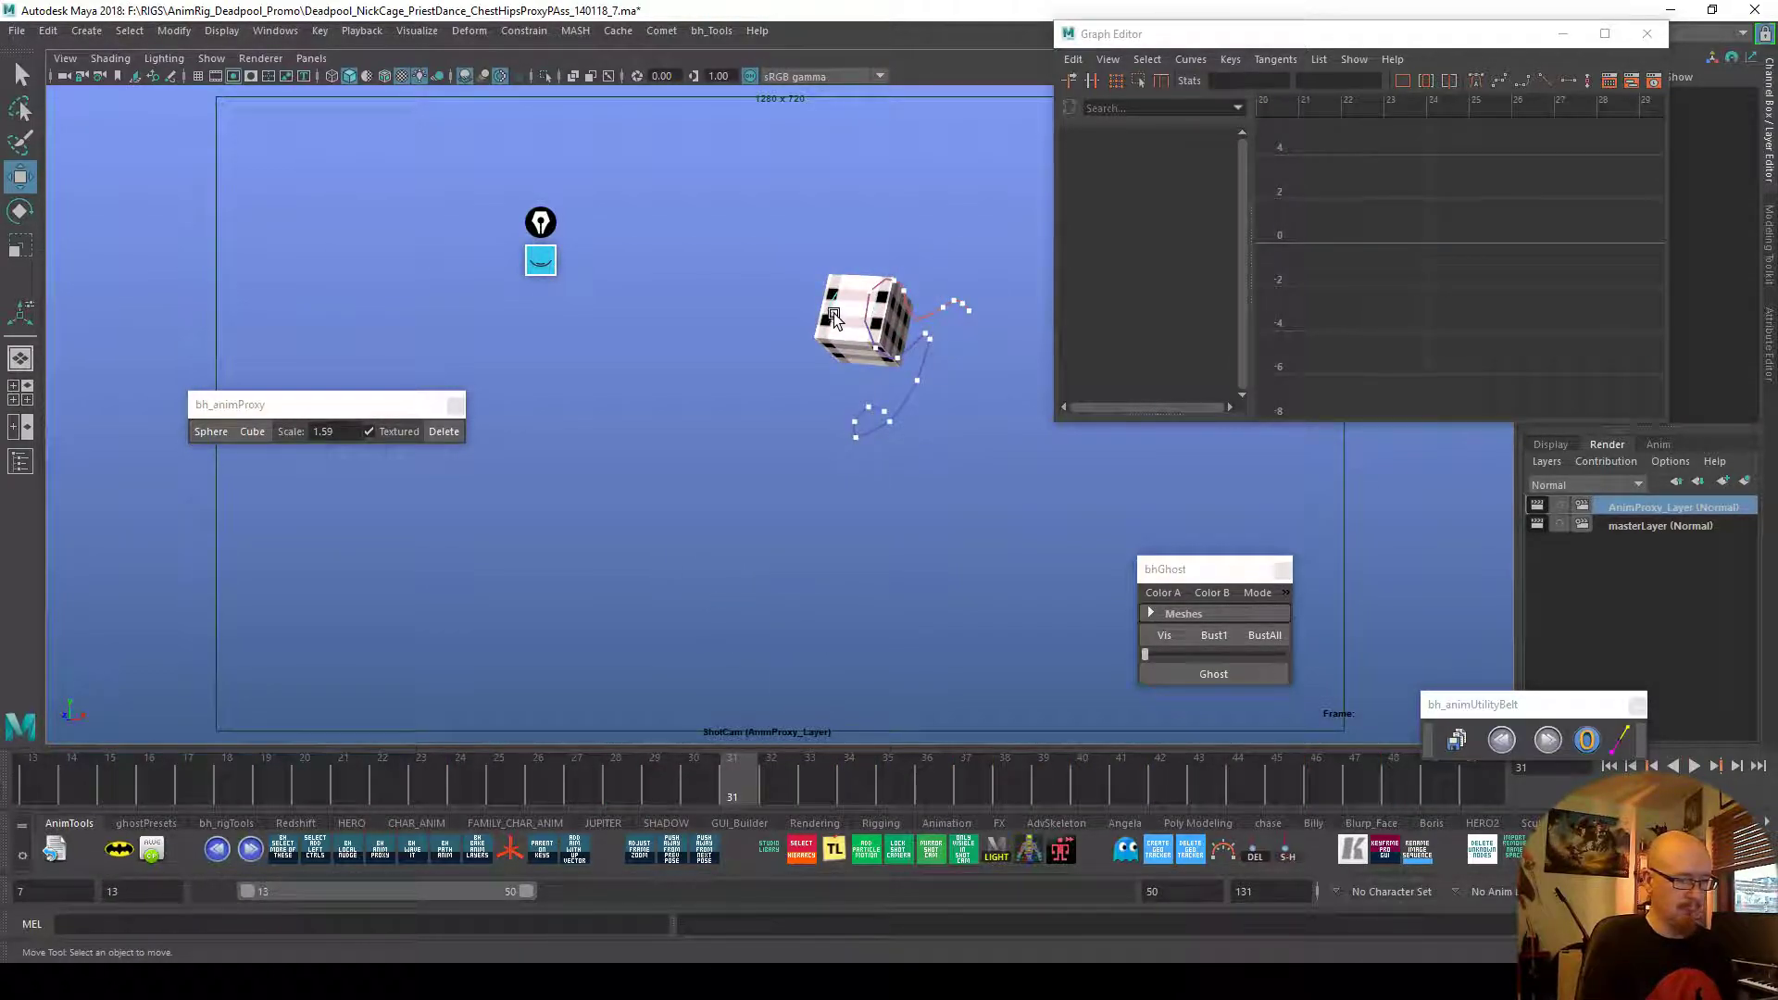
click(833, 318)
mouse_move(667, 787)
mouse_down()
mouse_move(813, 795)
mouse_move(548, 787)
mouse_move(692, 787)
mouse_up()
key(e)
drag(954, 424, 949, 432)
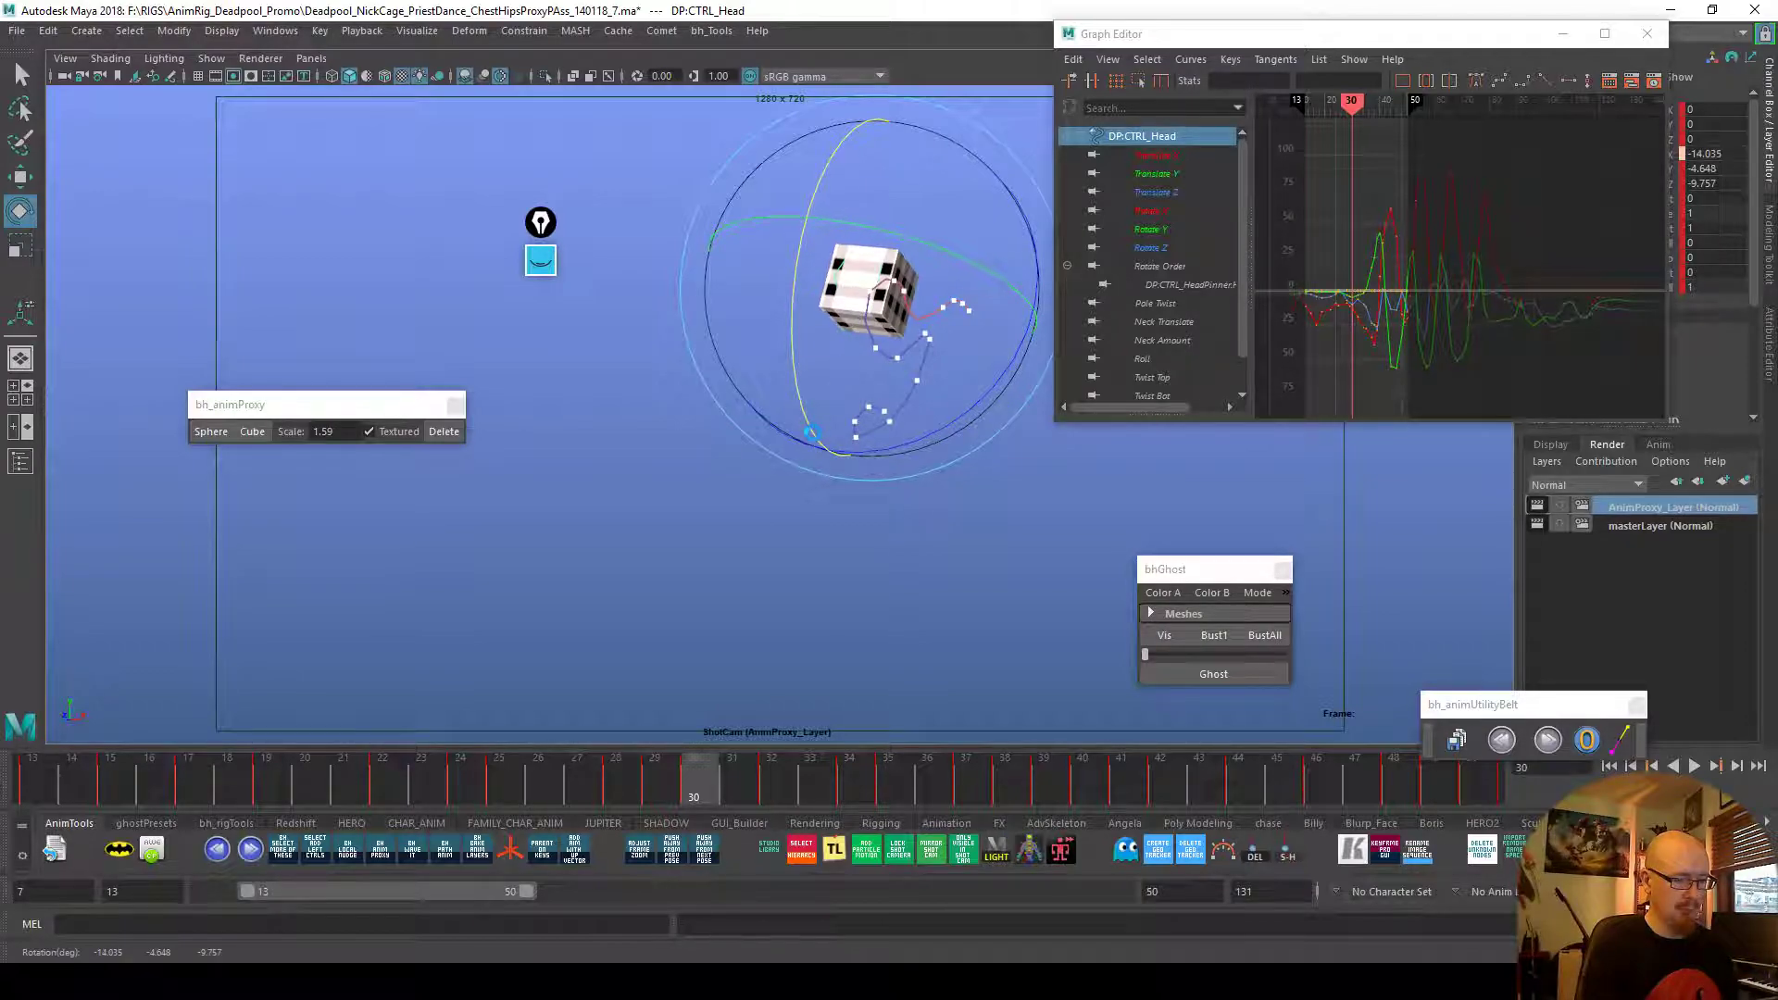
Delete the head's cube proxy and motion trail and play back the full character from ShotCam
click(443, 431)
key(alt+v)
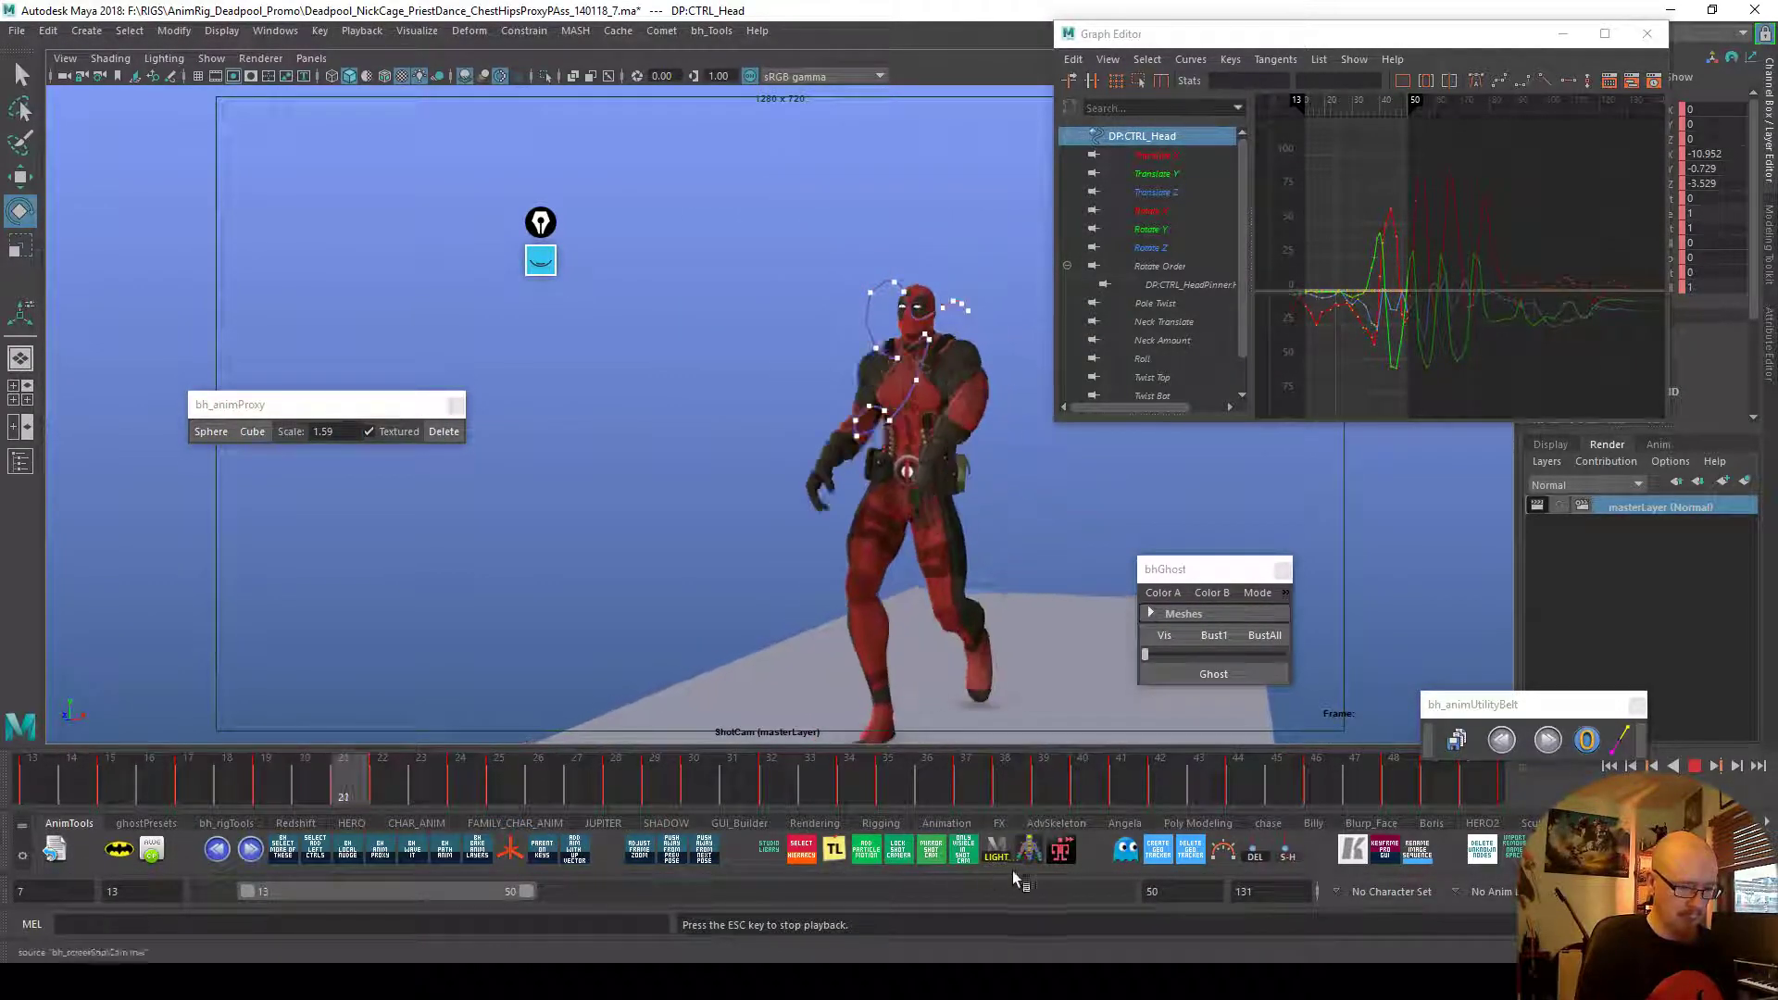
click(1248, 849)
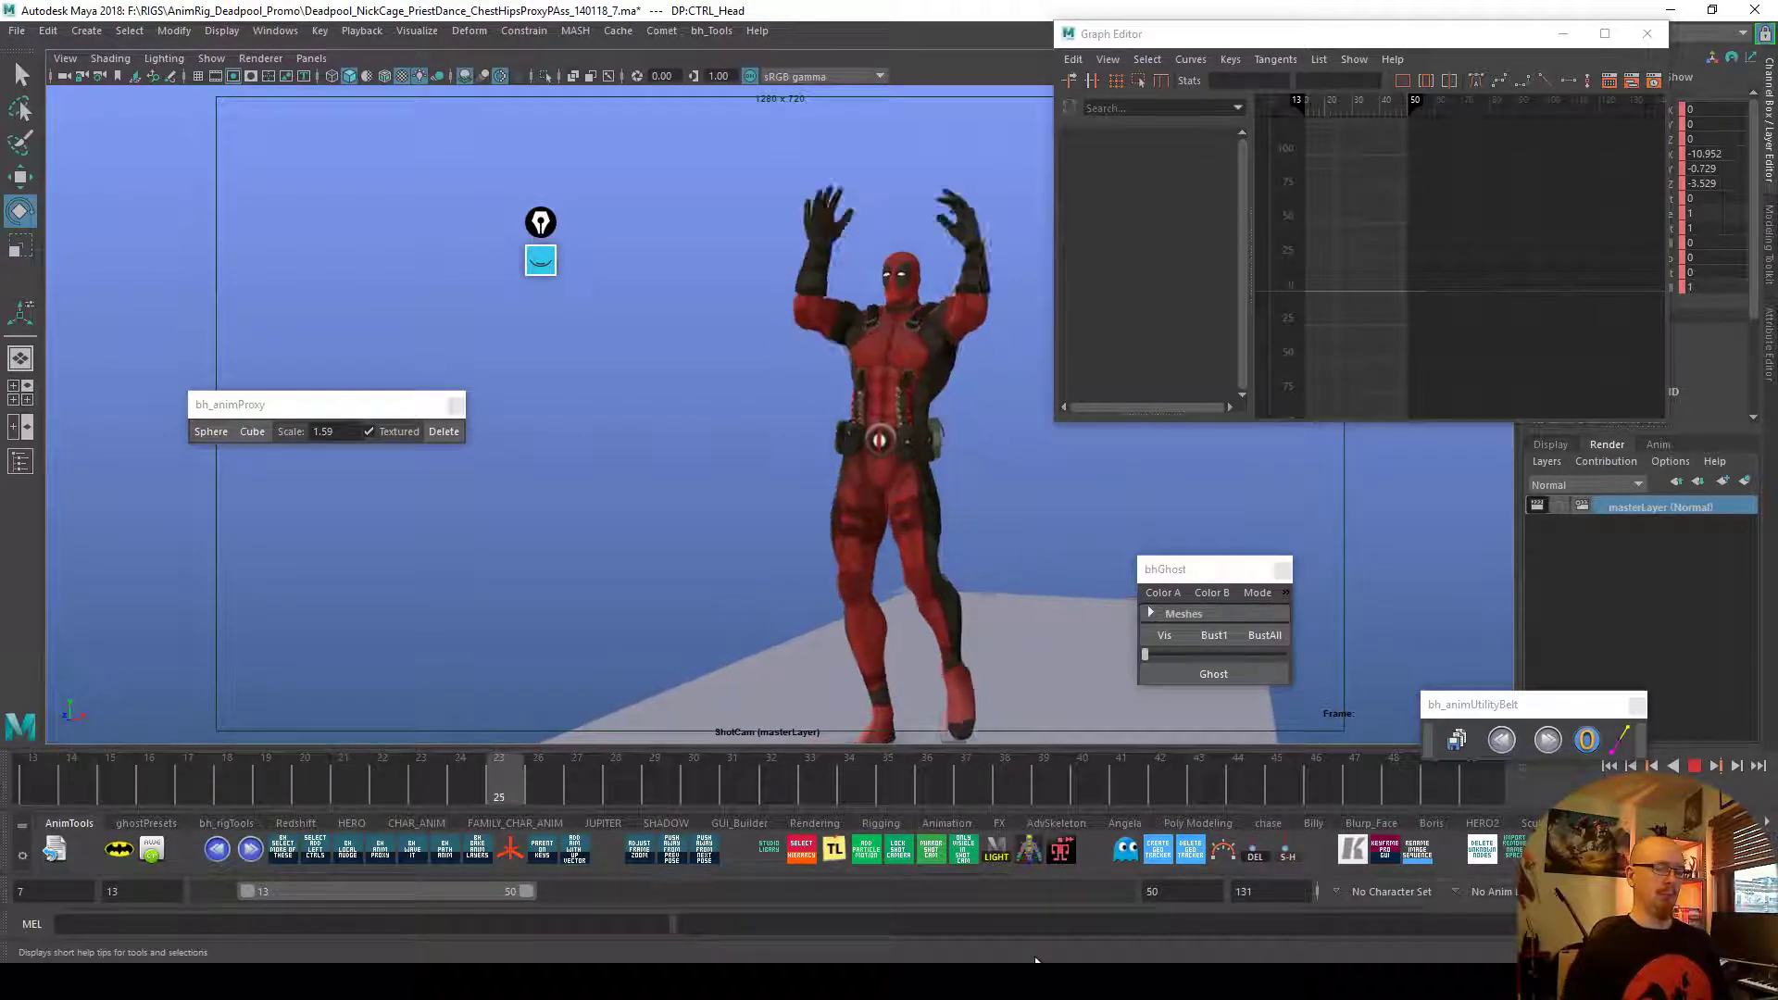
Switch the view to Mirrored_ShotCam, play the animation, and scrub its opening frames to check the head motion
key(Escape)
key(alt+v)
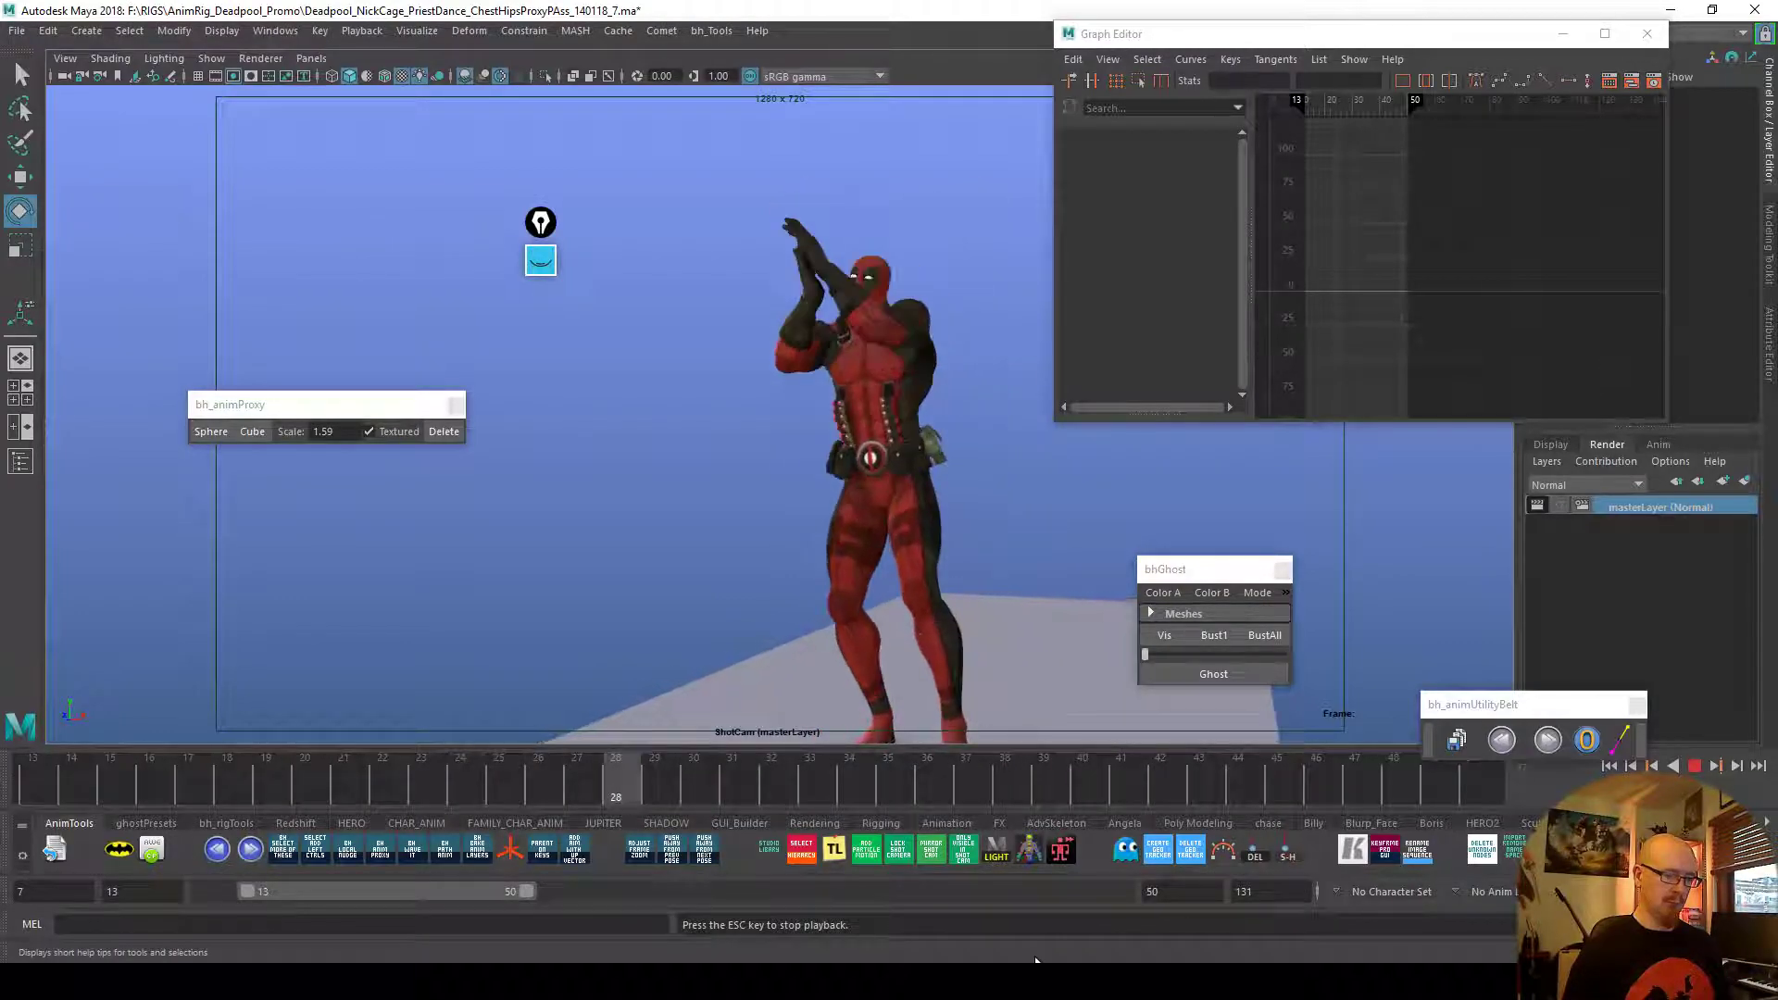
key(c)
key(c)
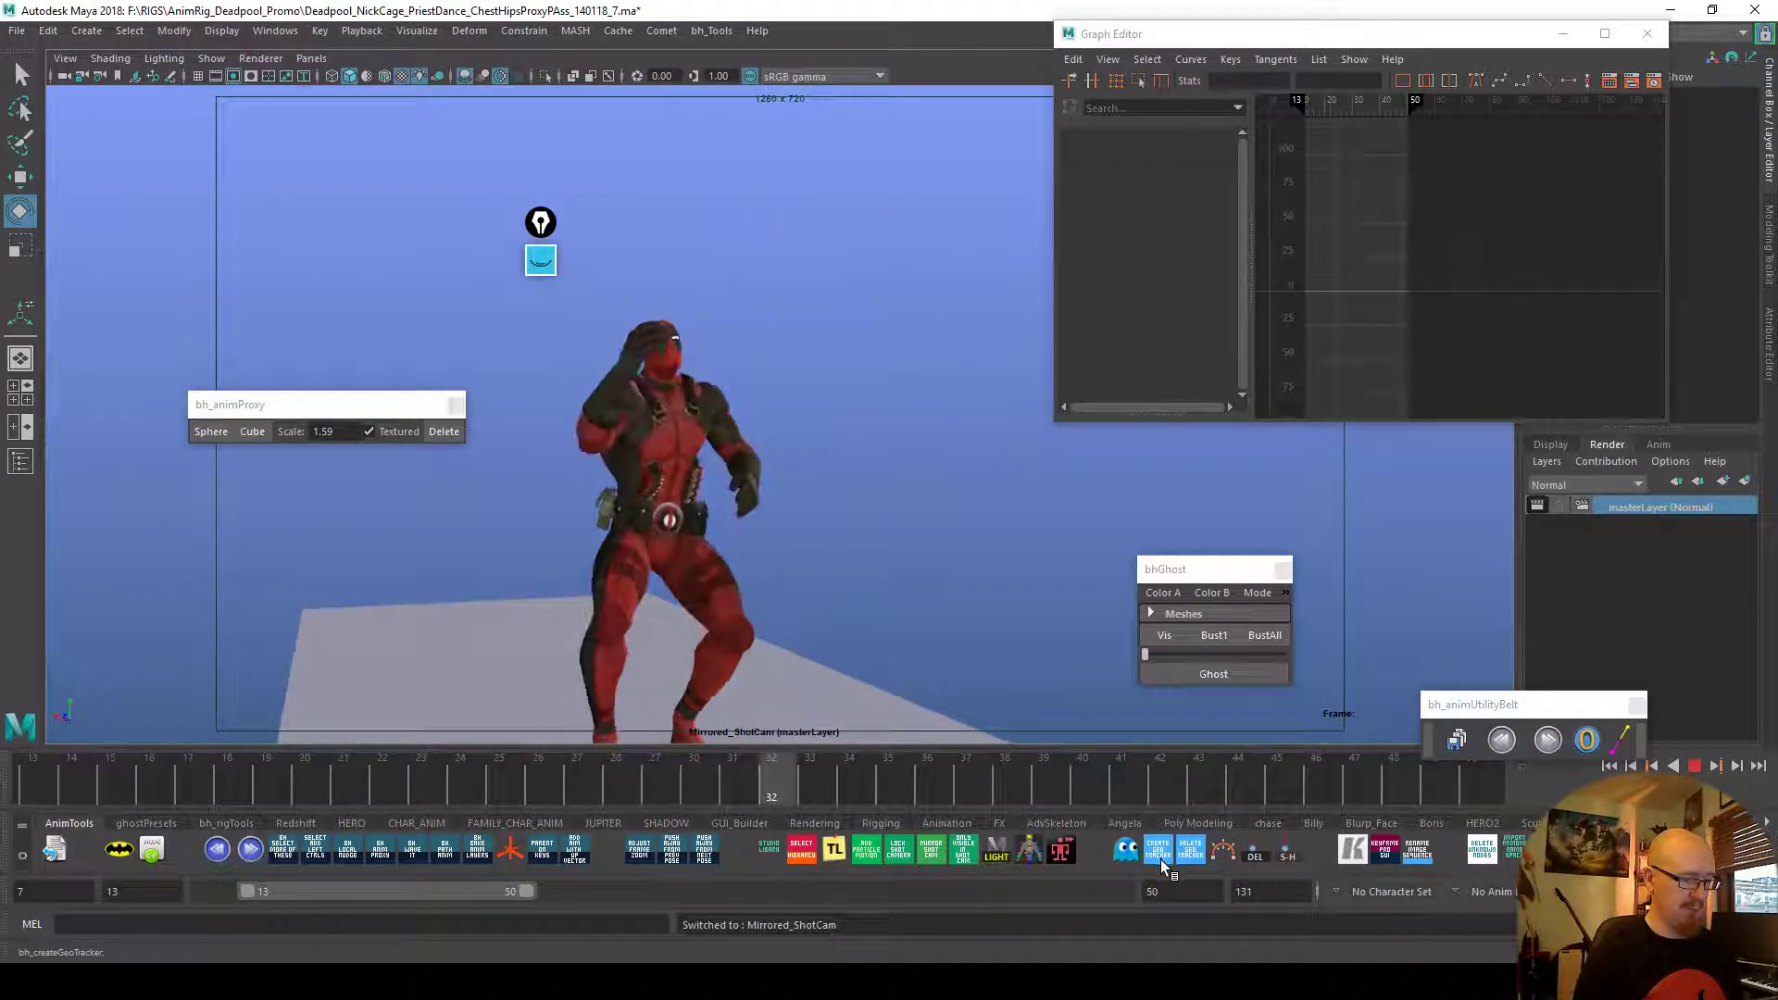
click(109, 796)
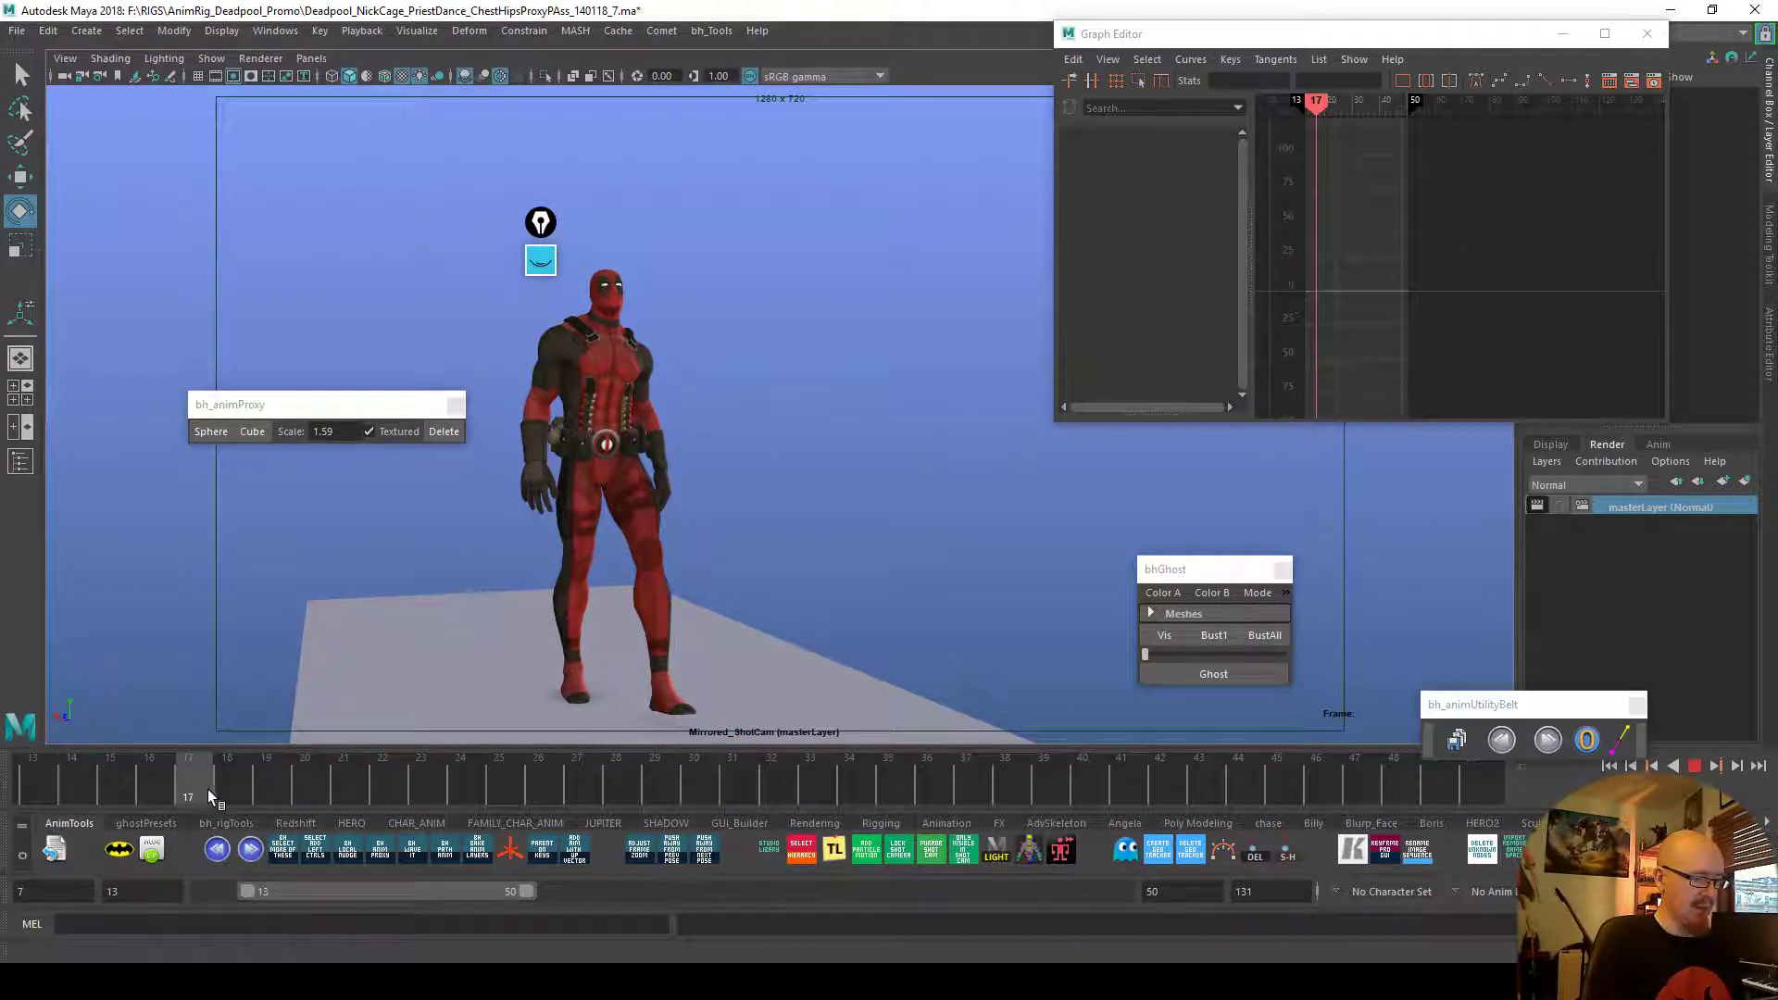
mouse_move(241, 791)
mouse_down()
mouse_move(63, 782)
mouse_move(230, 793)
mouse_up()
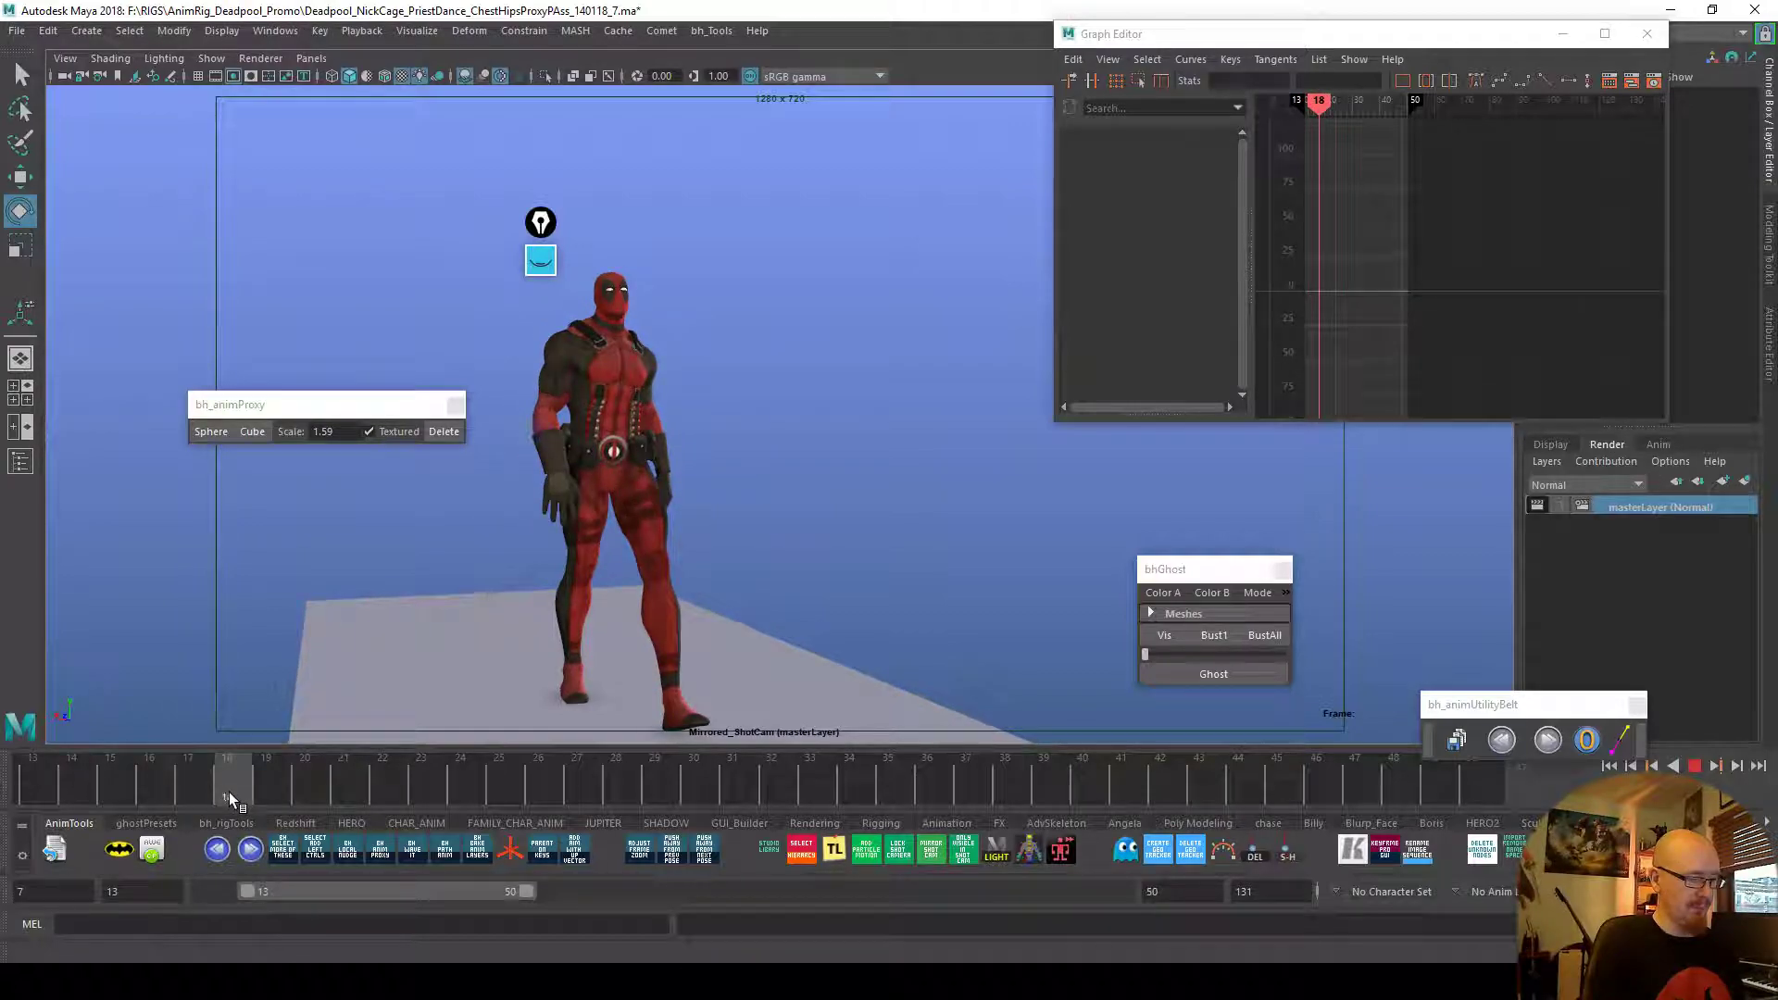
Rotate the head to about -16.0, -0.6, -4.3 in X, Y, Z at frame 19 and -13.7, -0.7, -4.8 at frame 22
click(633, 308)
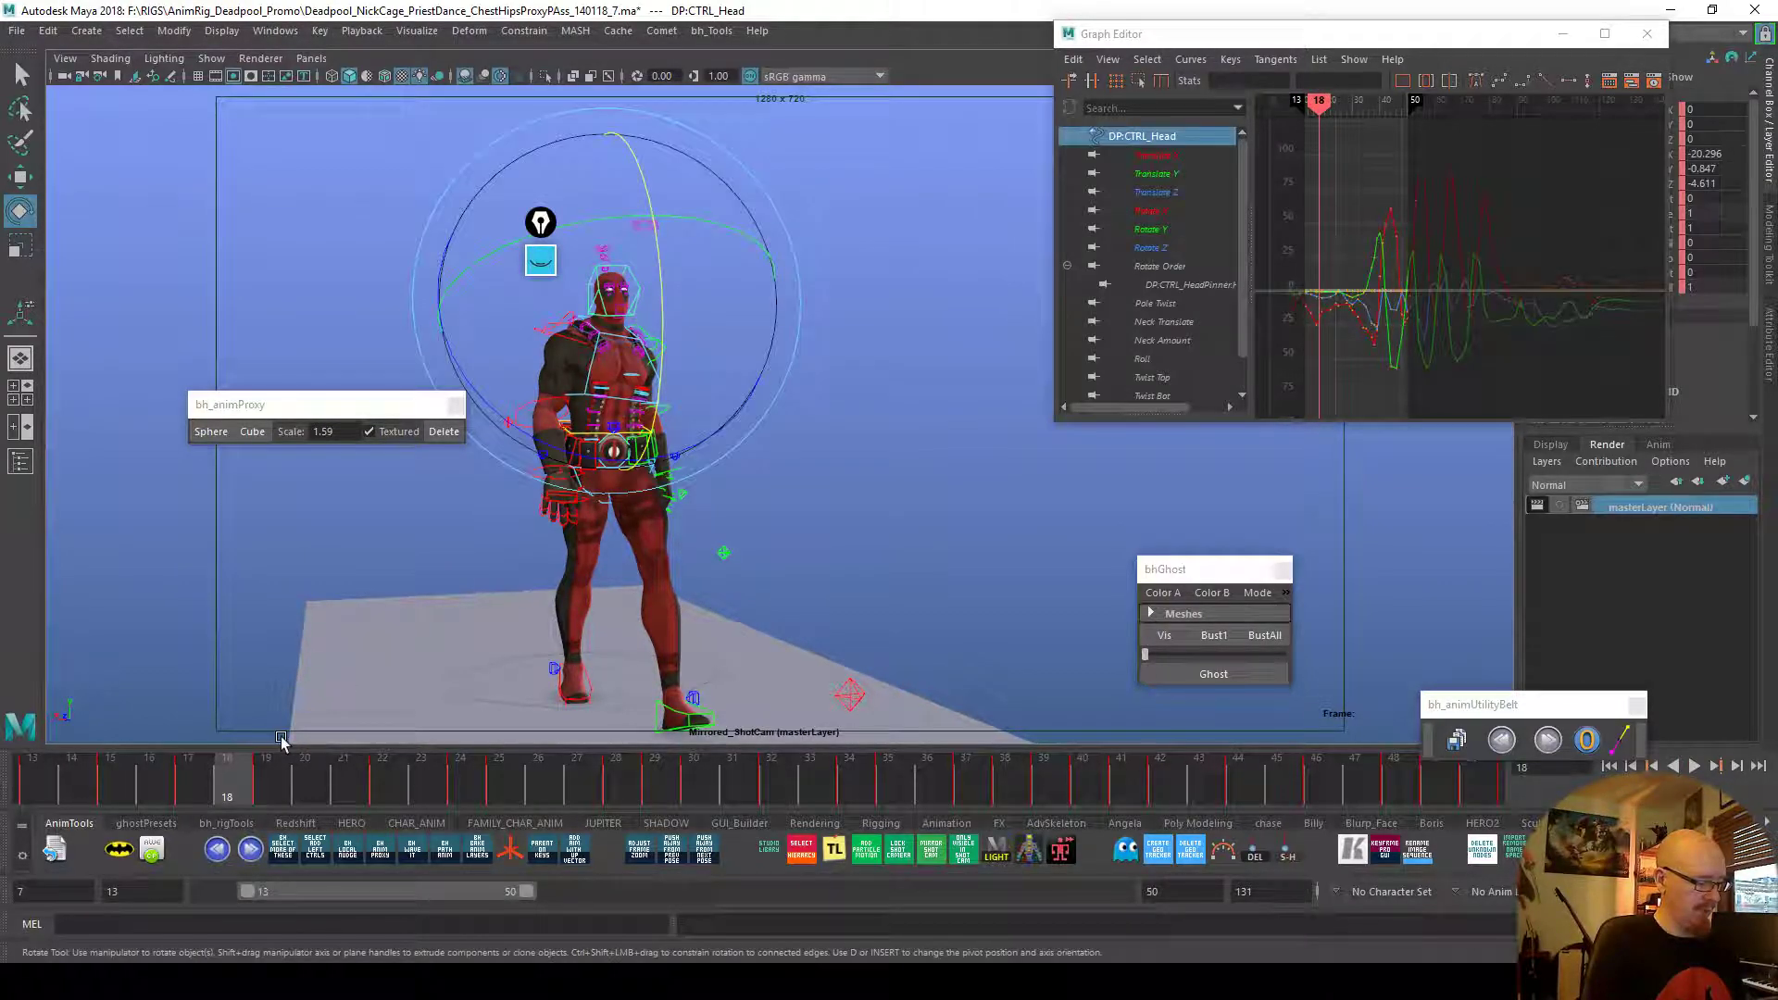
click(260, 787)
drag(668, 398, 665, 405)
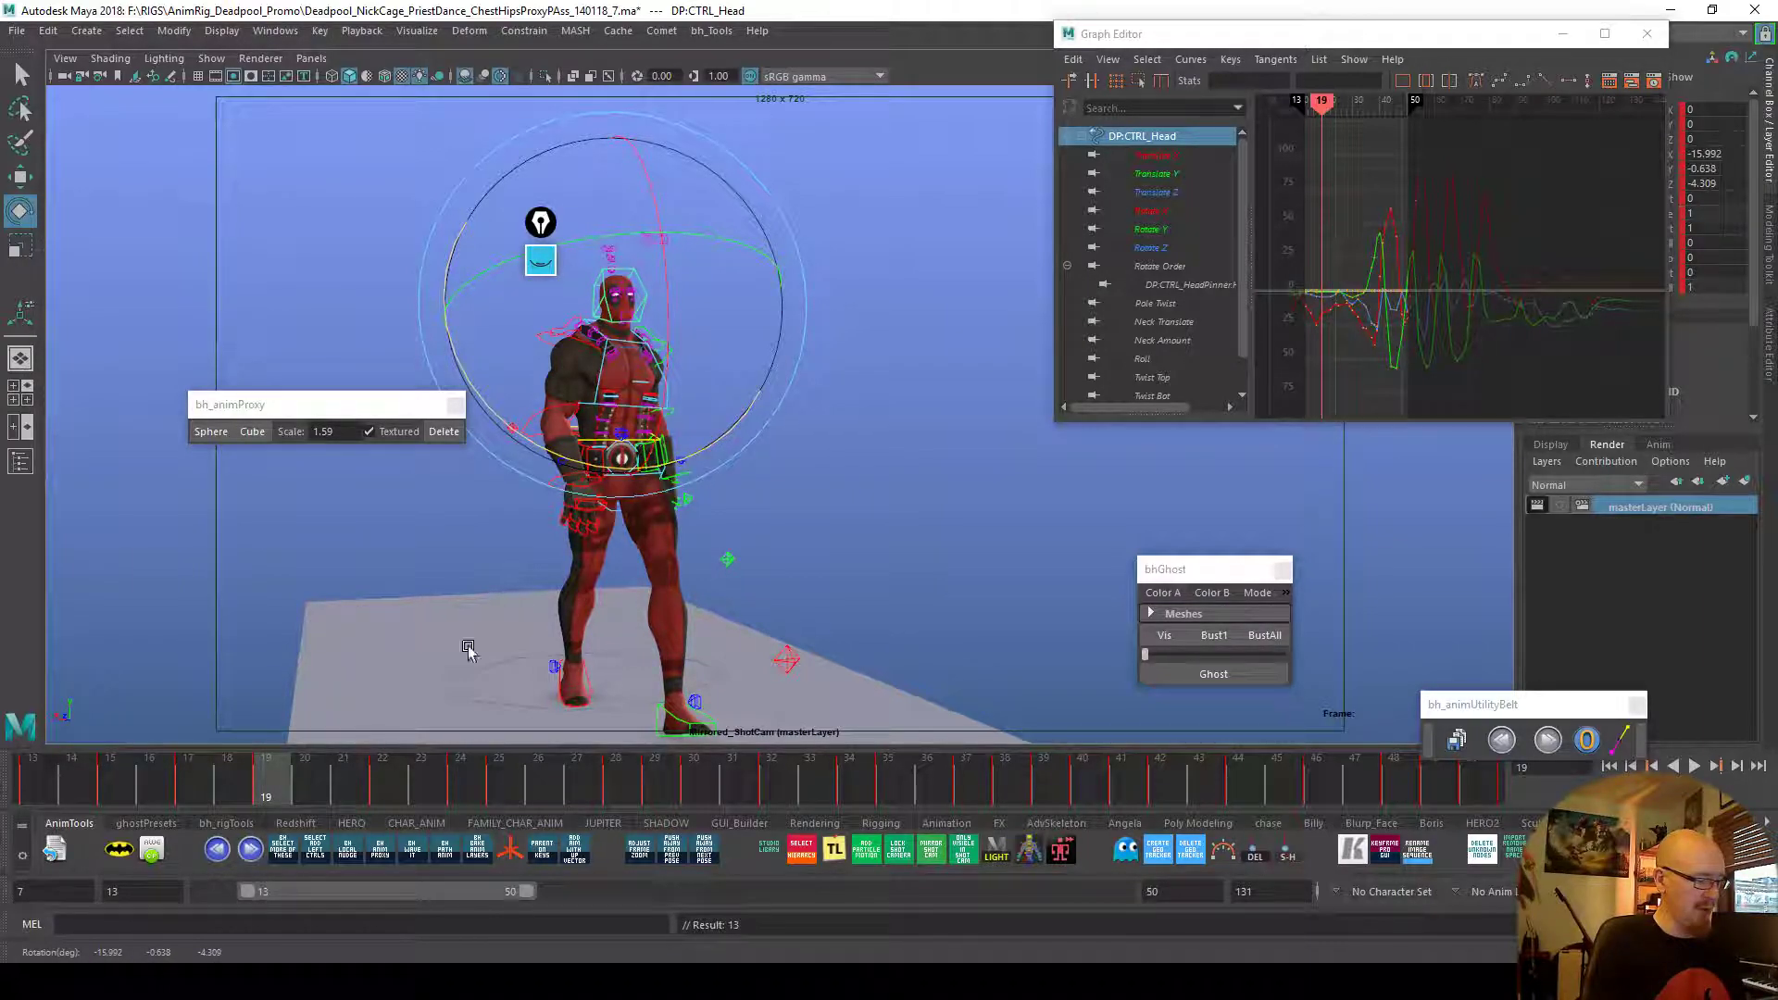
drag(283, 792, 384, 794)
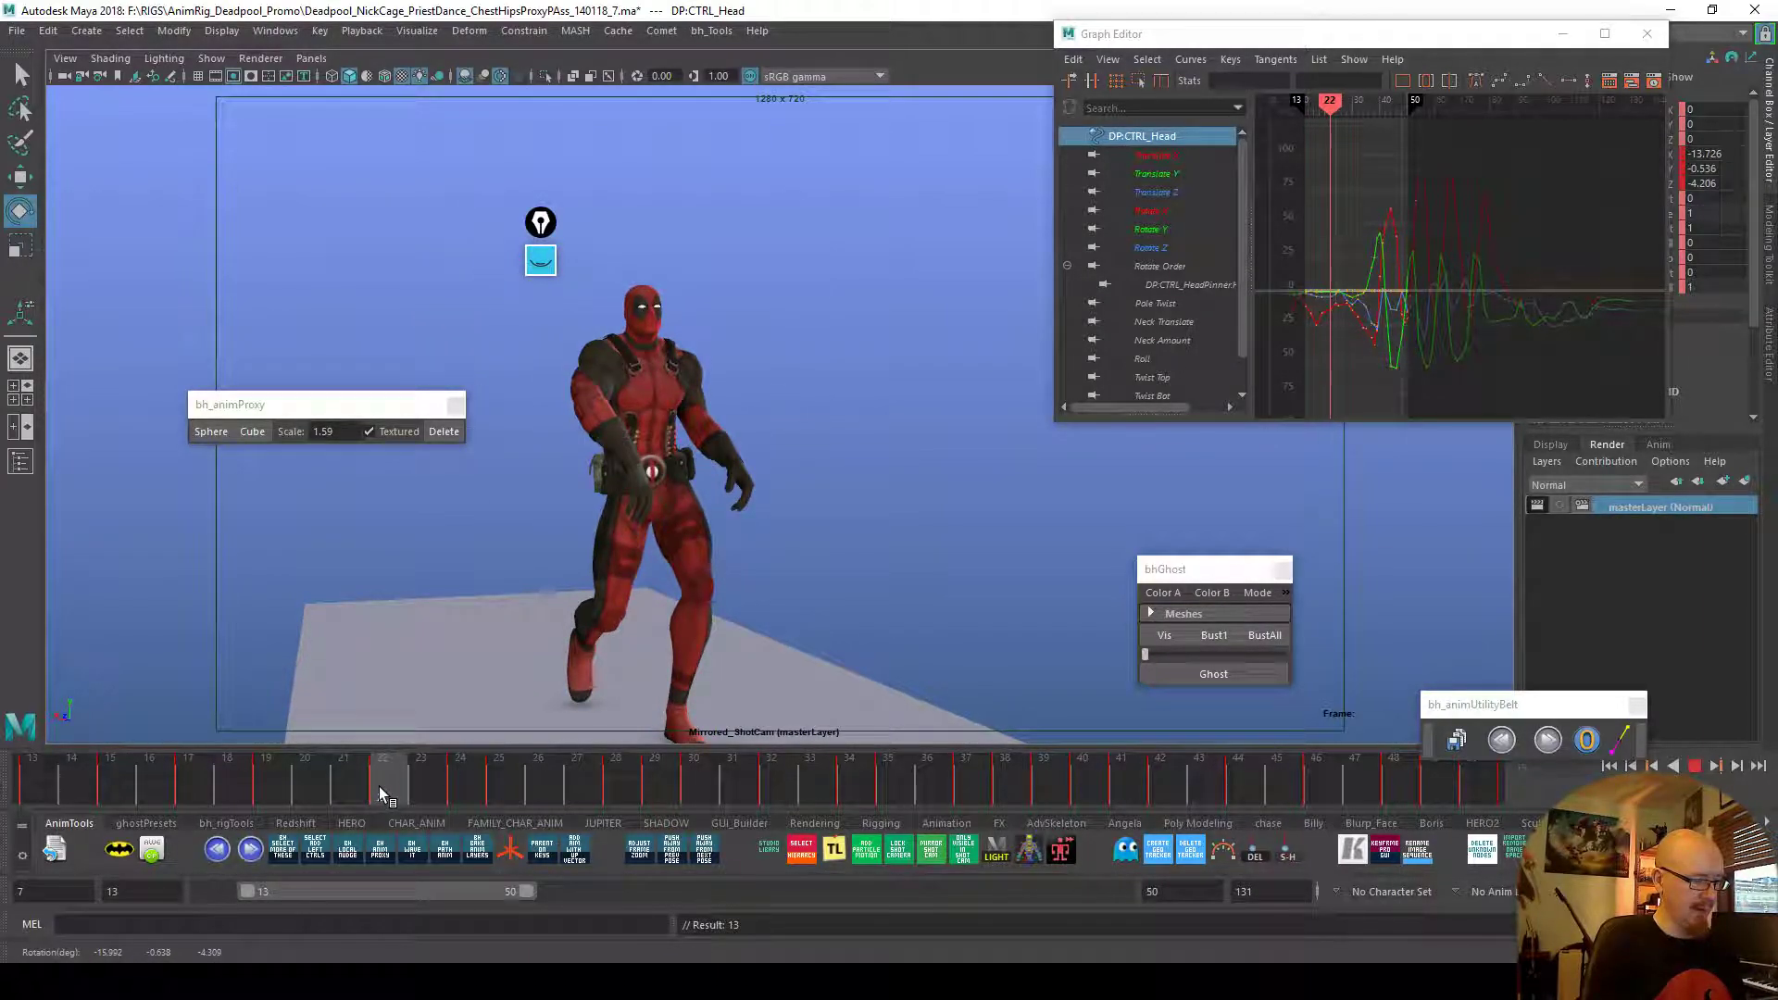
drag(639, 481, 636, 480)
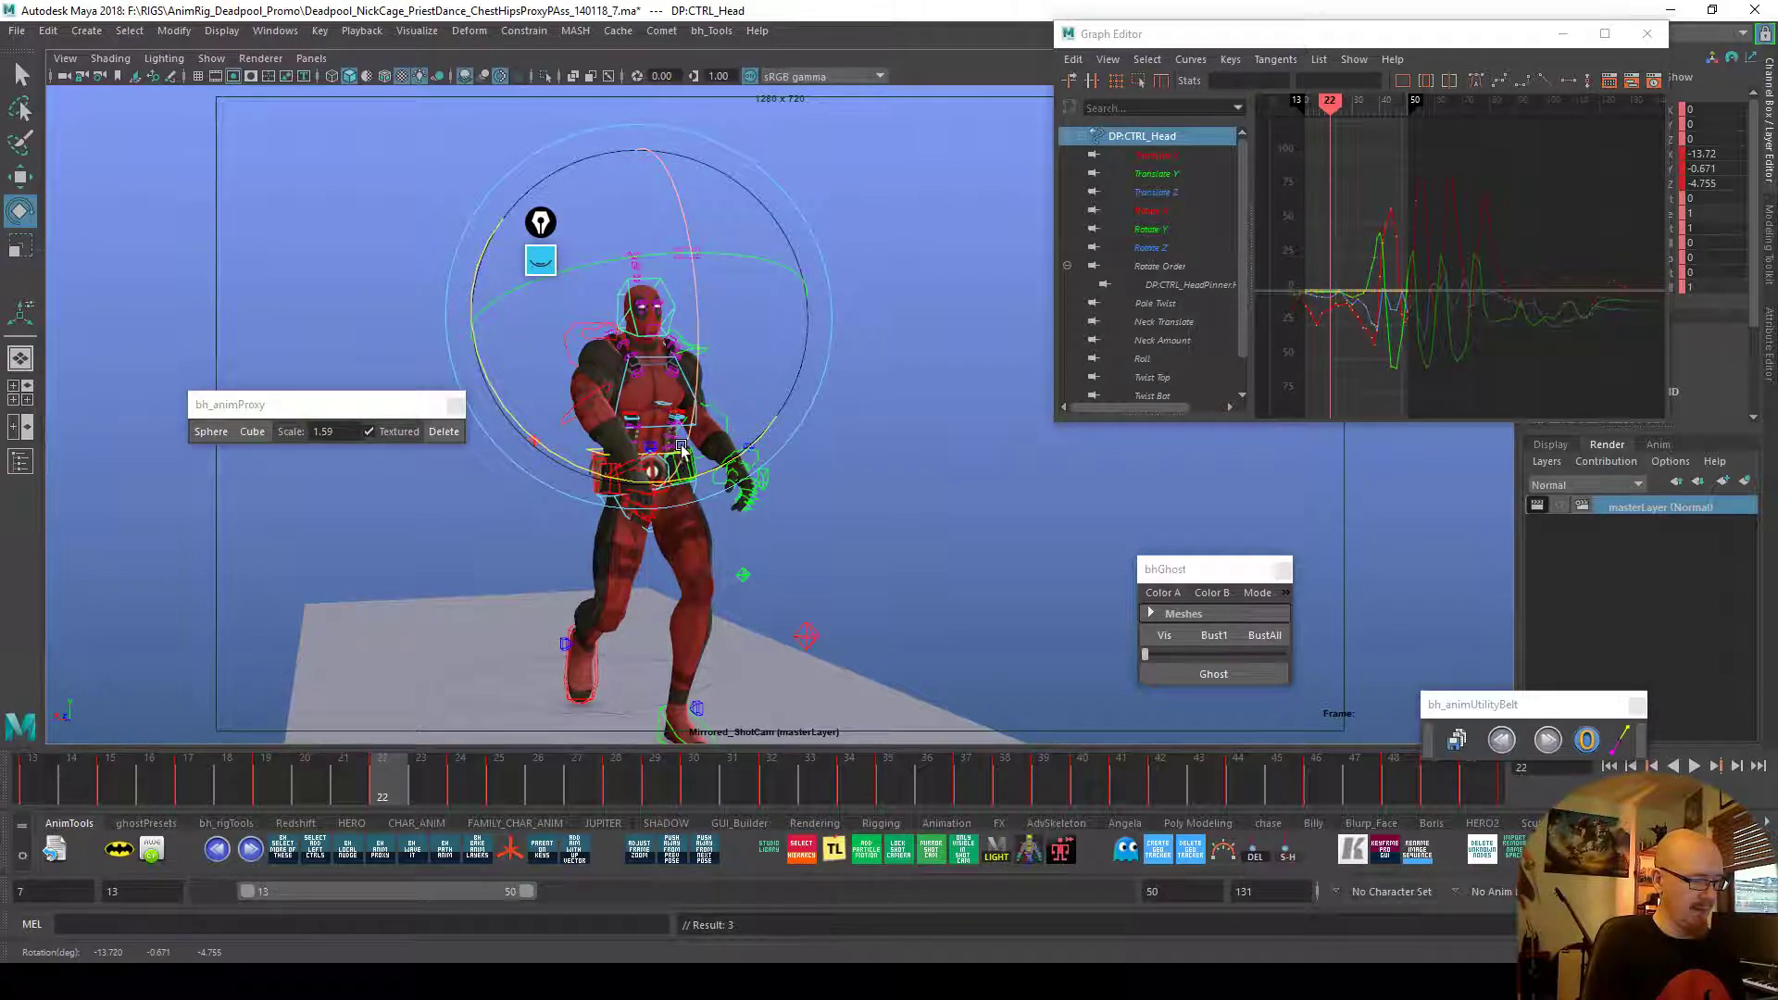
Adjust the head's rotation at frames 24, 25 and 27, bringing Rotate X to about -7.1, -9.7 and -7.8
drag(408, 792, 460, 793)
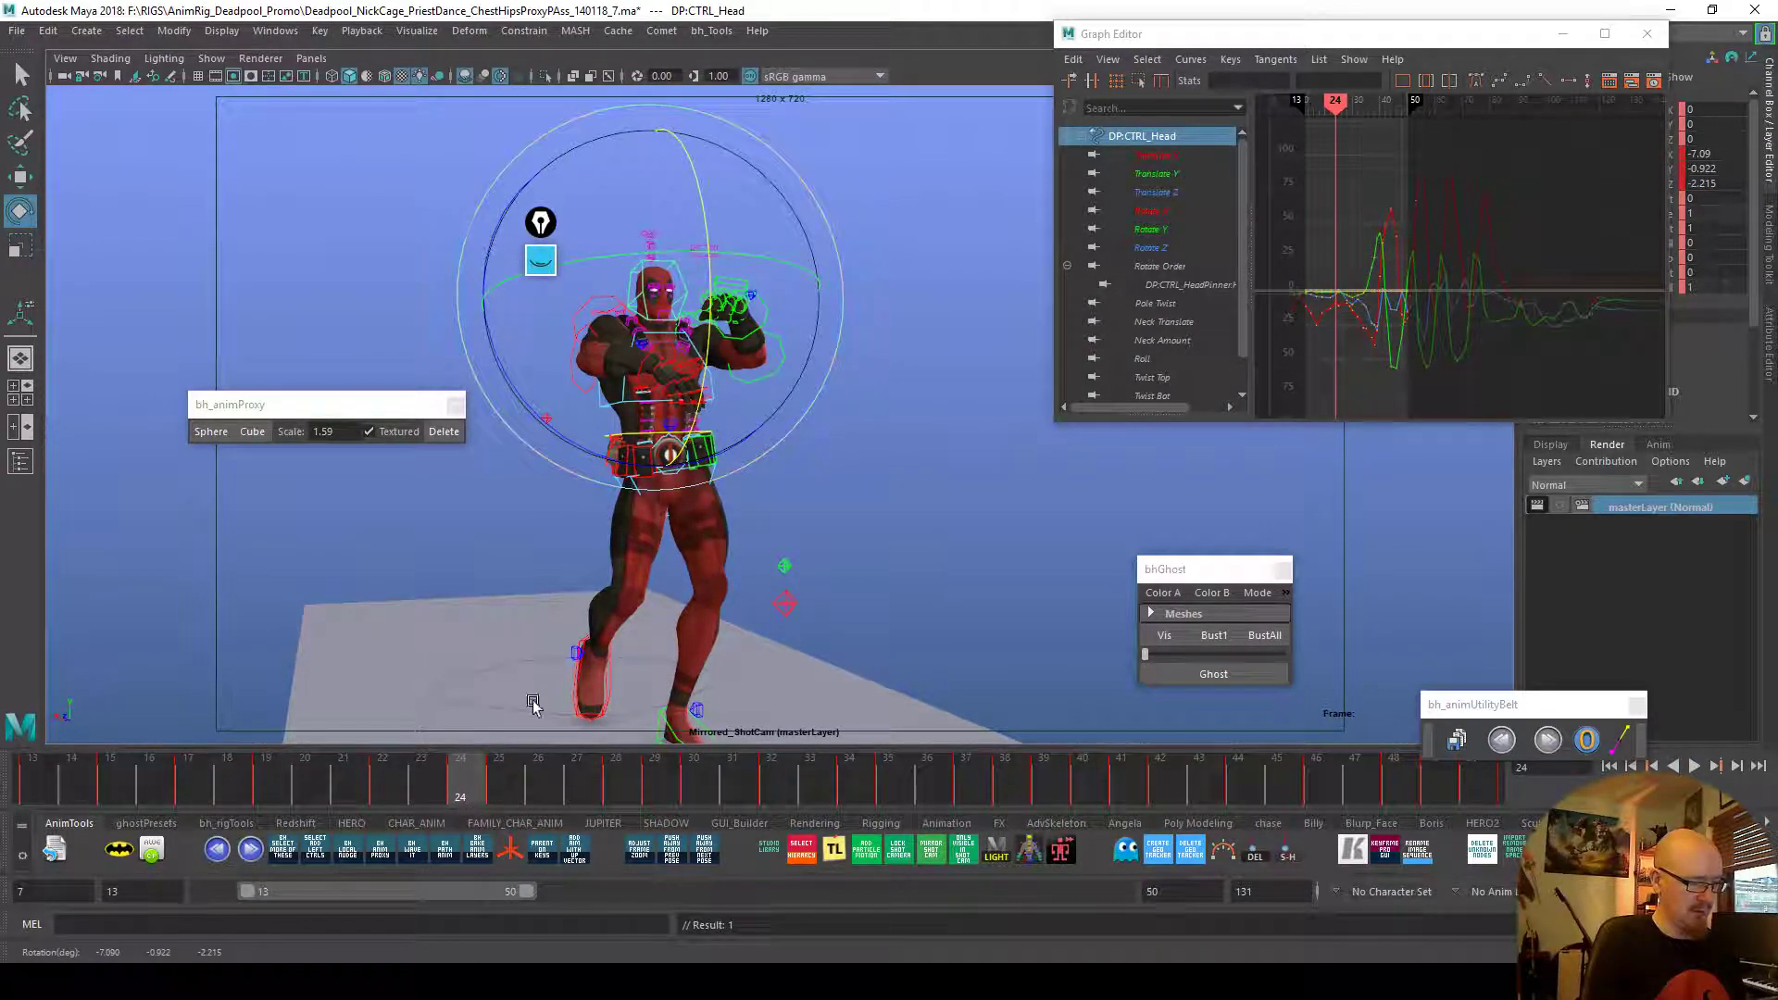
click(489, 775)
drag(691, 403, 686, 414)
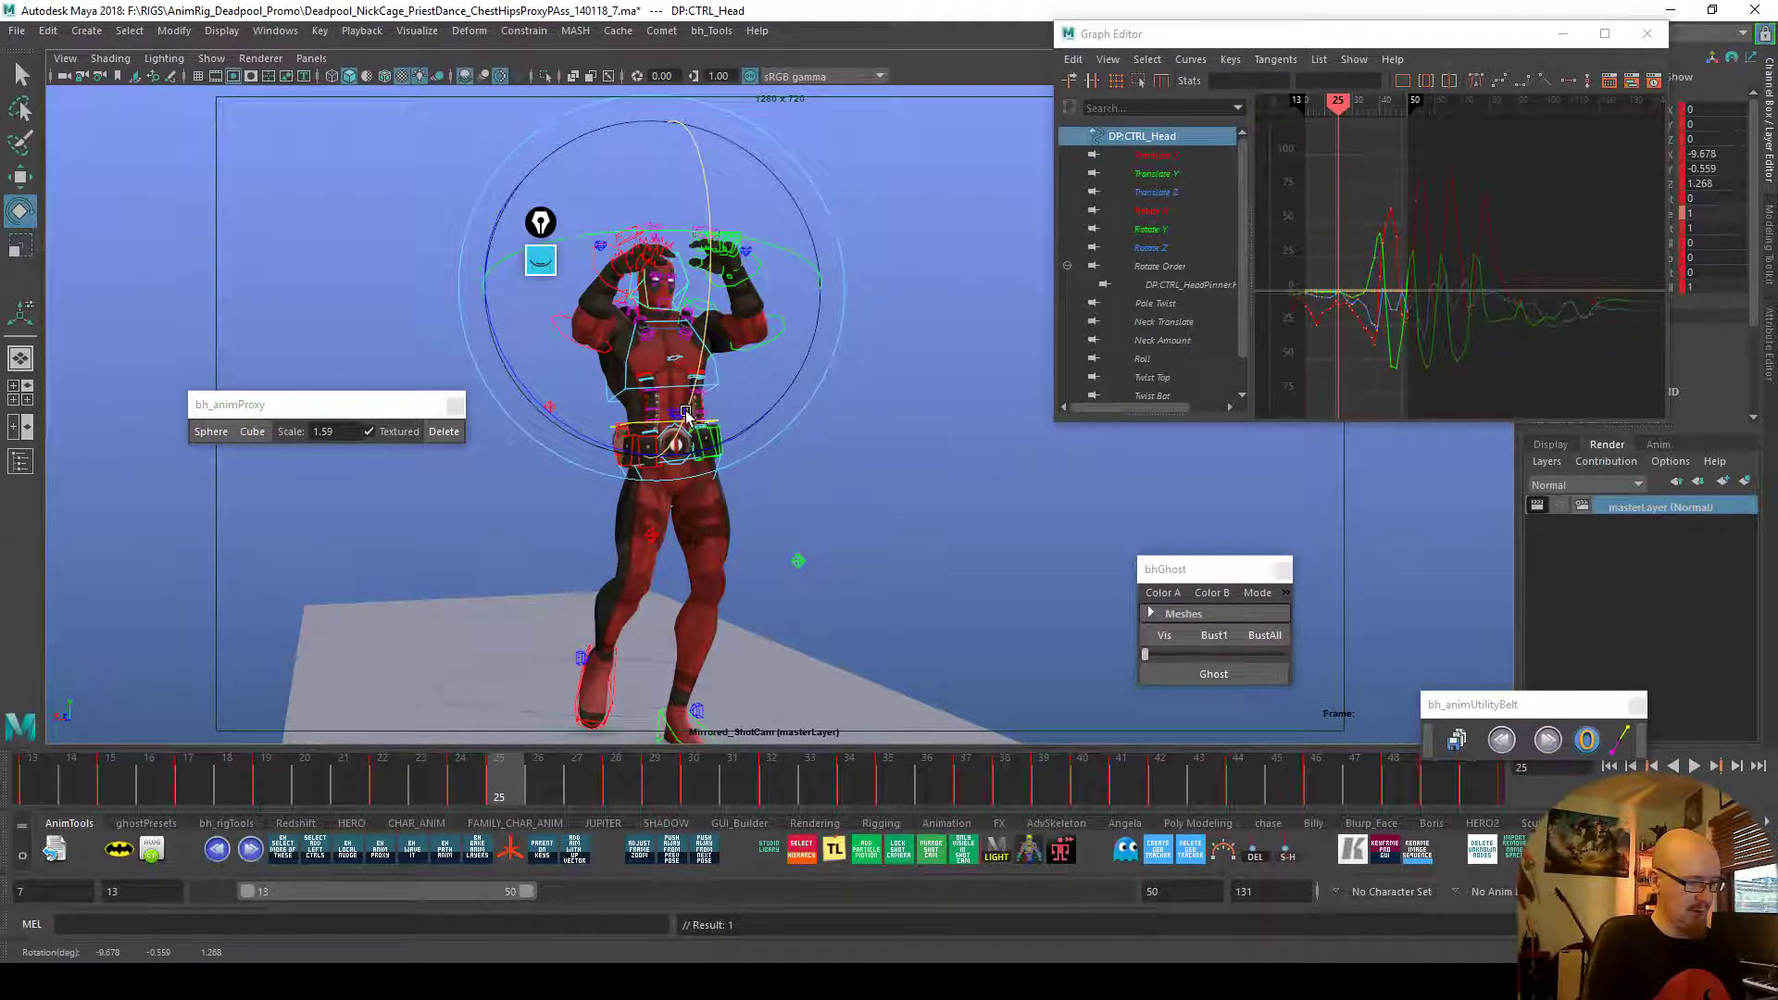
drag(520, 782, 561, 778)
drag(708, 395, 709, 398)
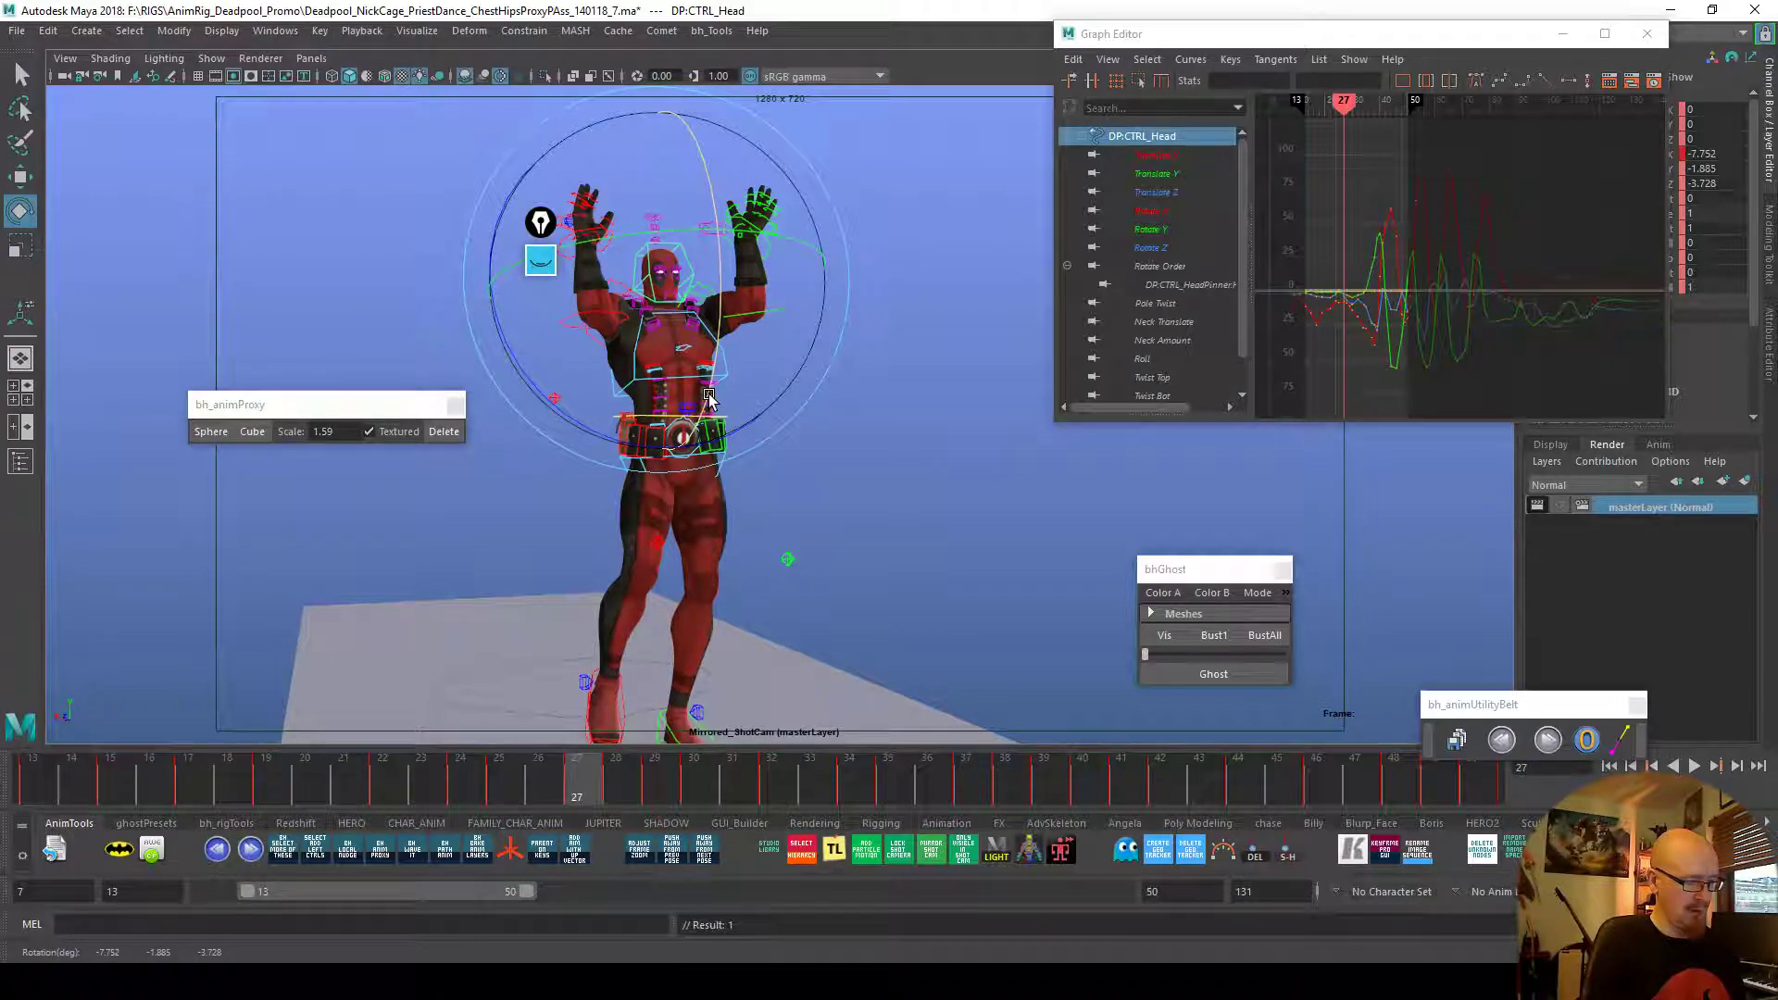
click(616, 785)
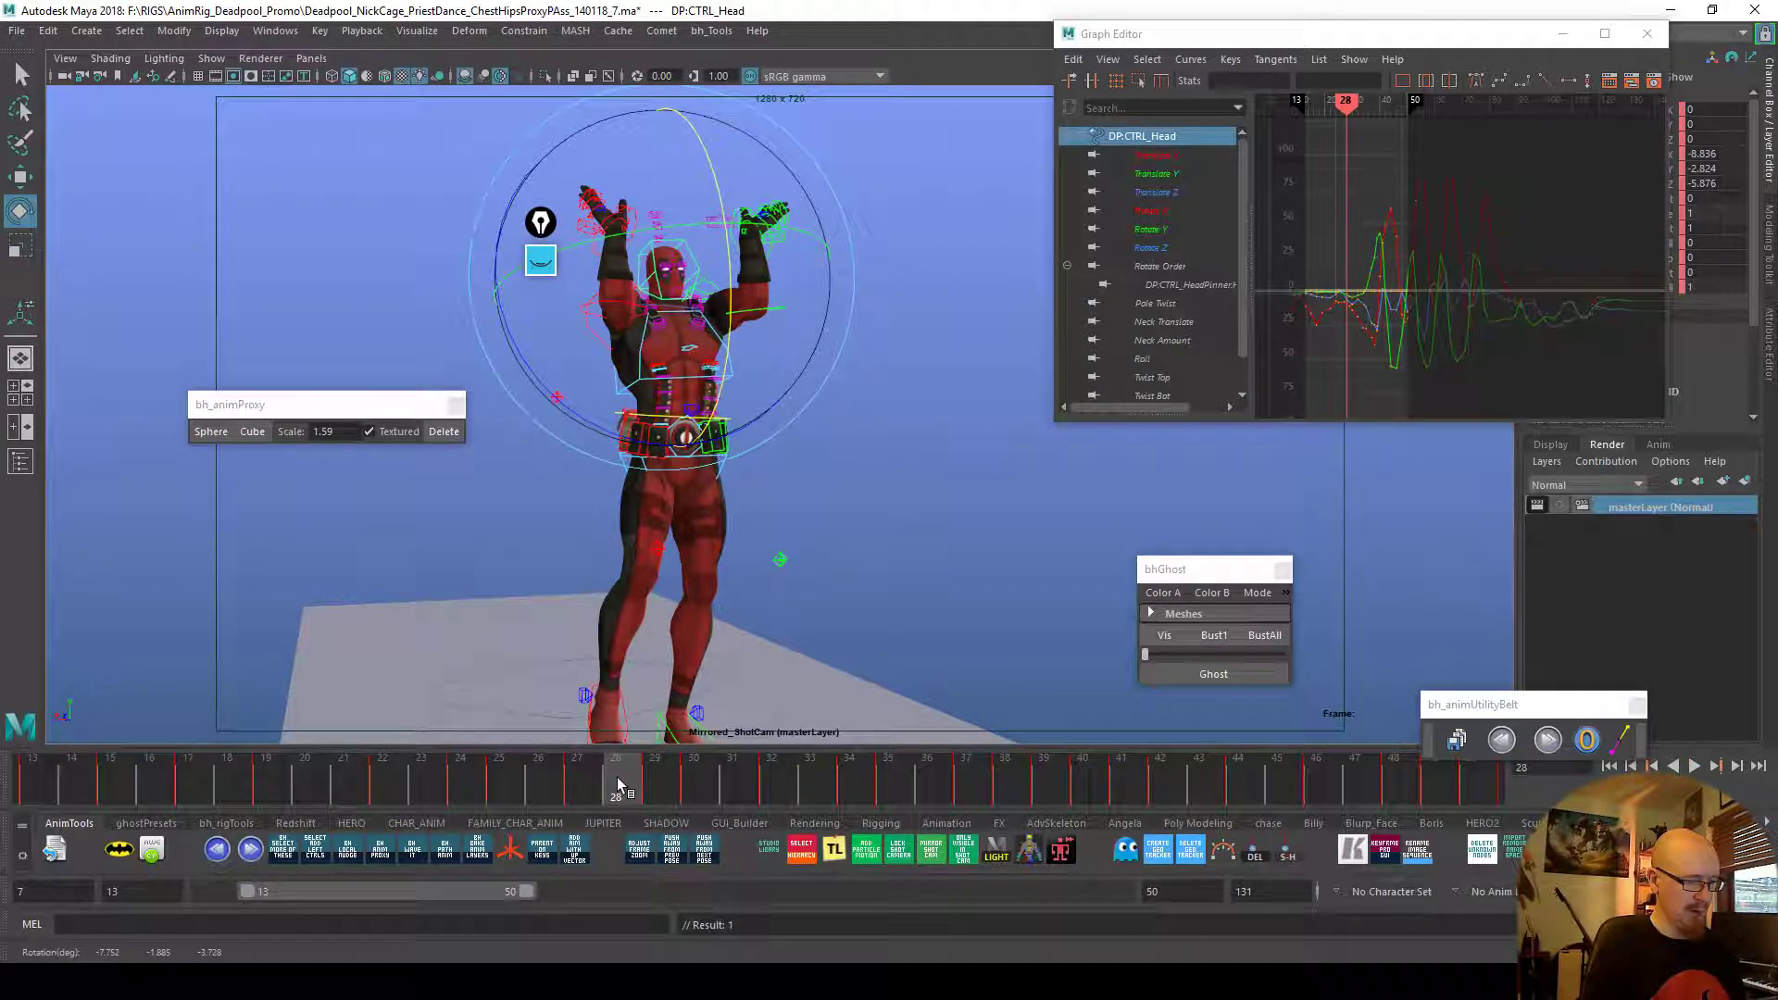
Play back and scrub frames 13 to 50 in the mirrored view to examine the head's movement through the dance
click(317, 784)
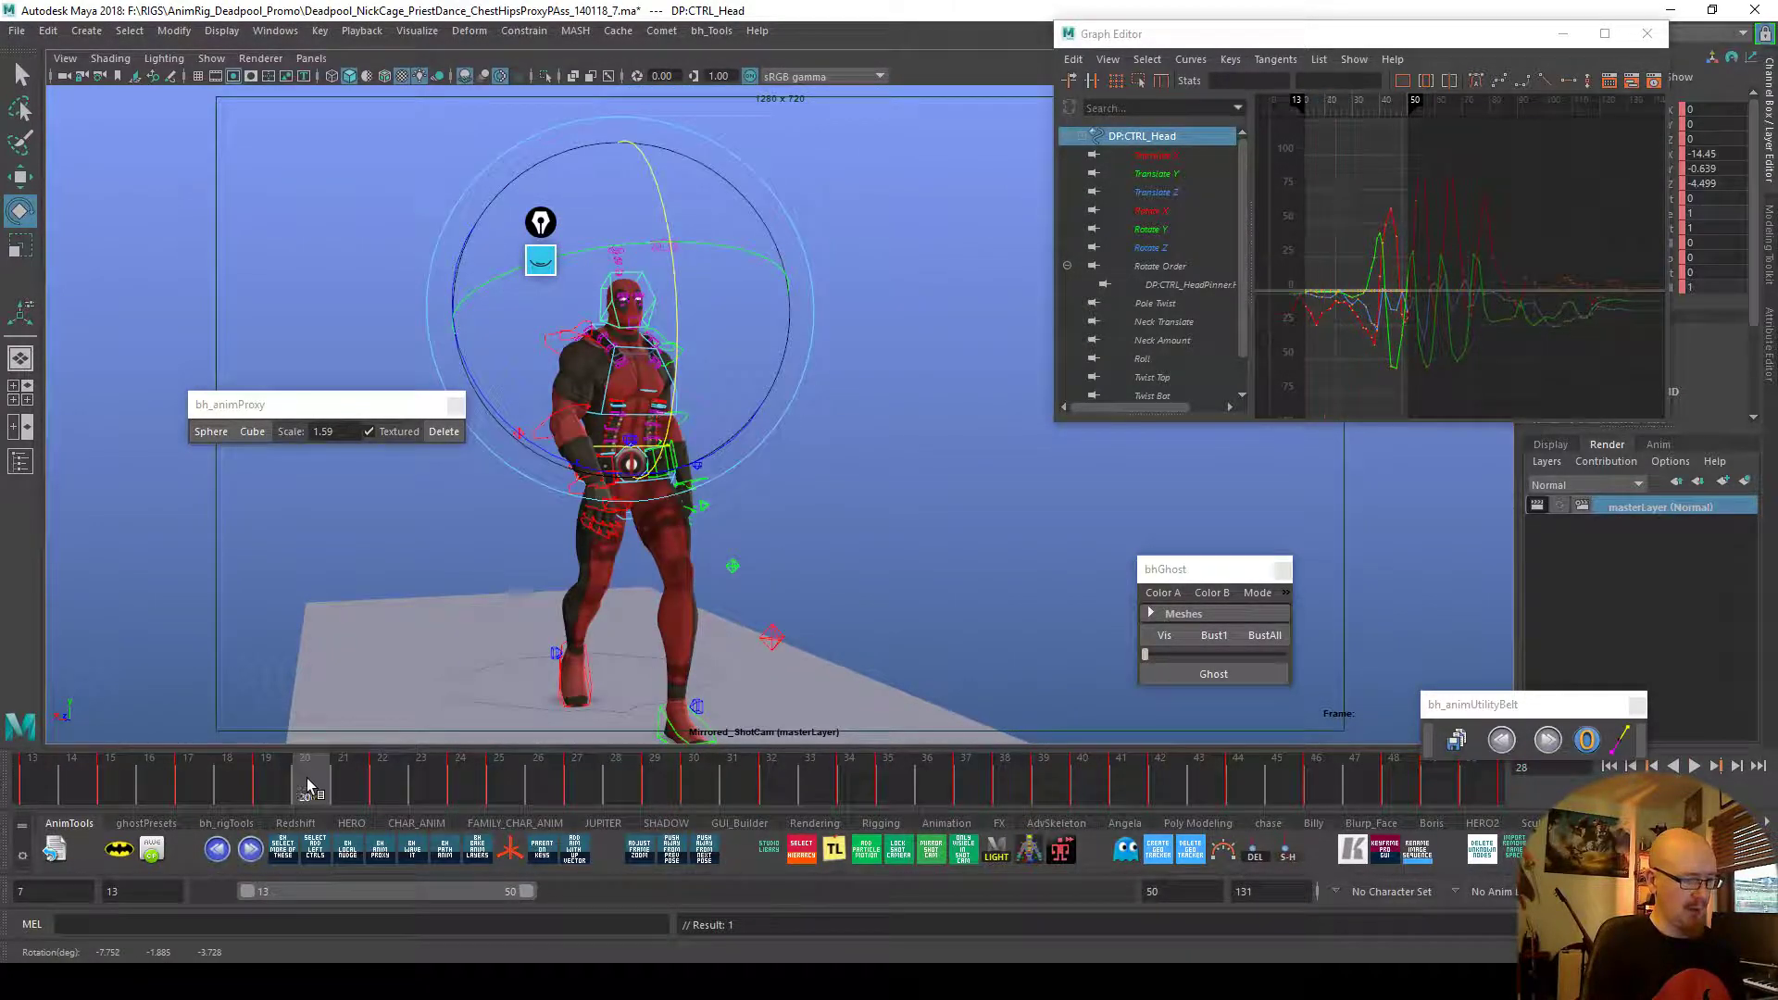
key(alt+v)
key(alt+v)
click(1476, 83)
click(127, 772)
key(alt+v)
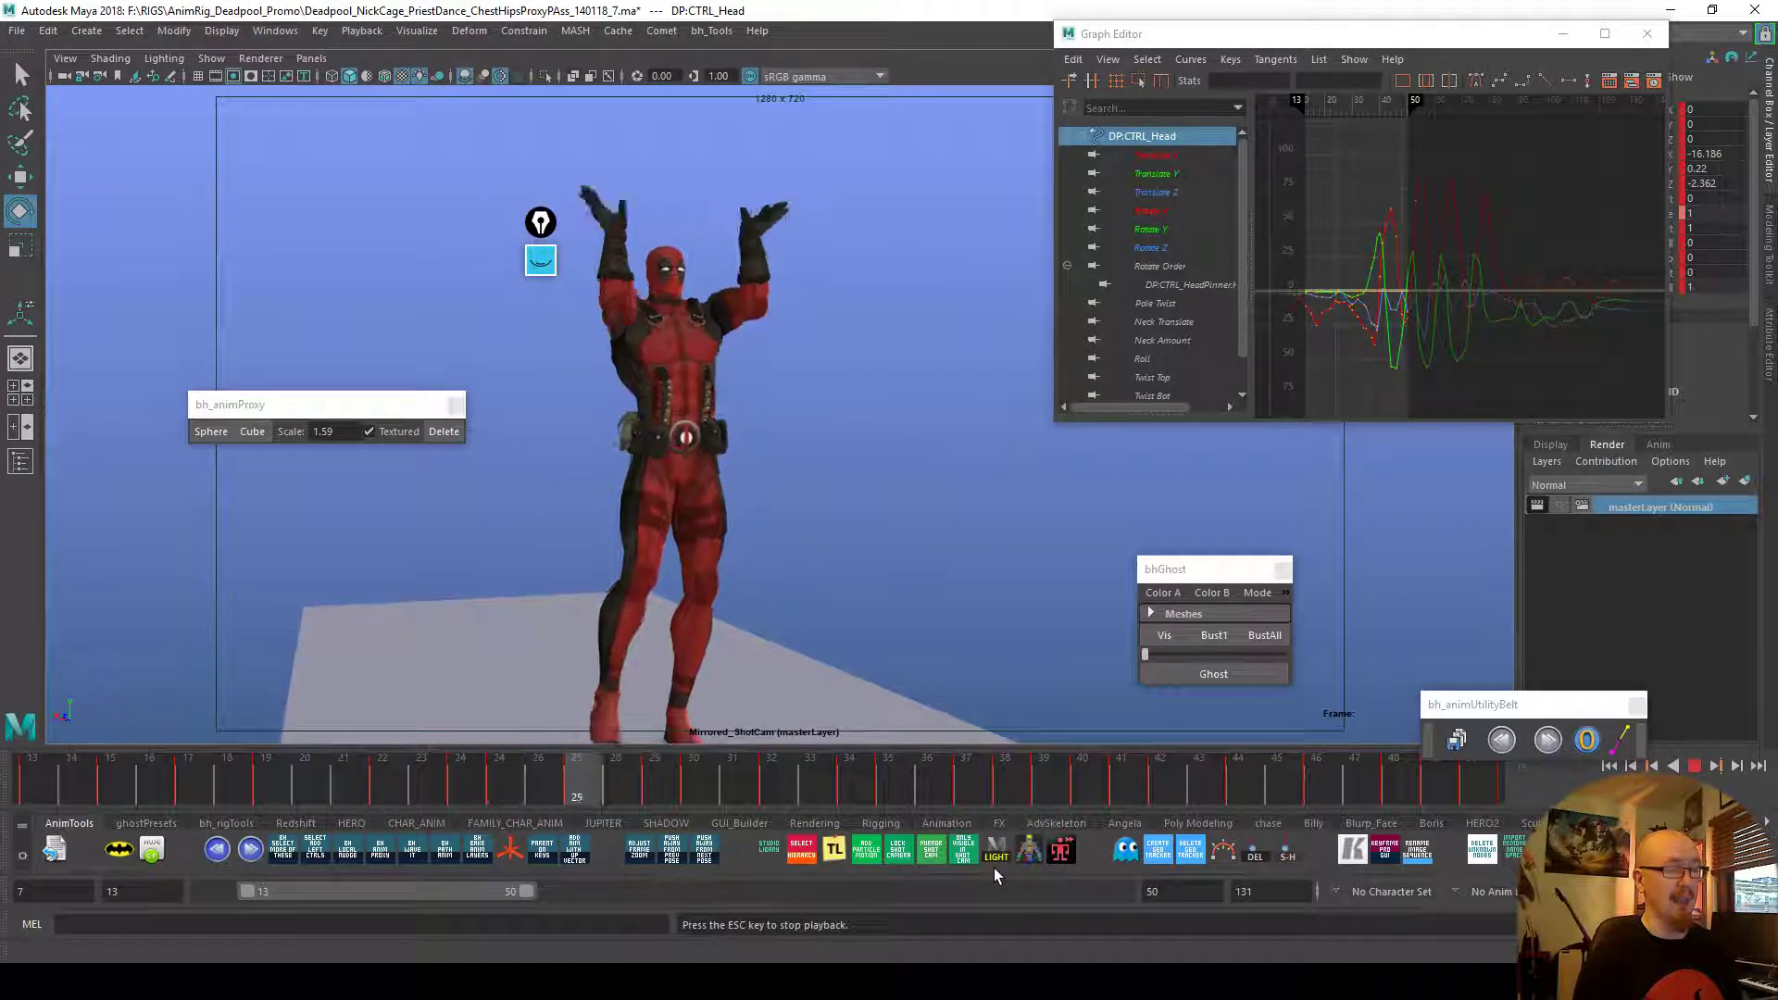
key(Escape)
click(803, 785)
drag(803, 785, 1347, 807)
drag(1454, 798, 970, 800)
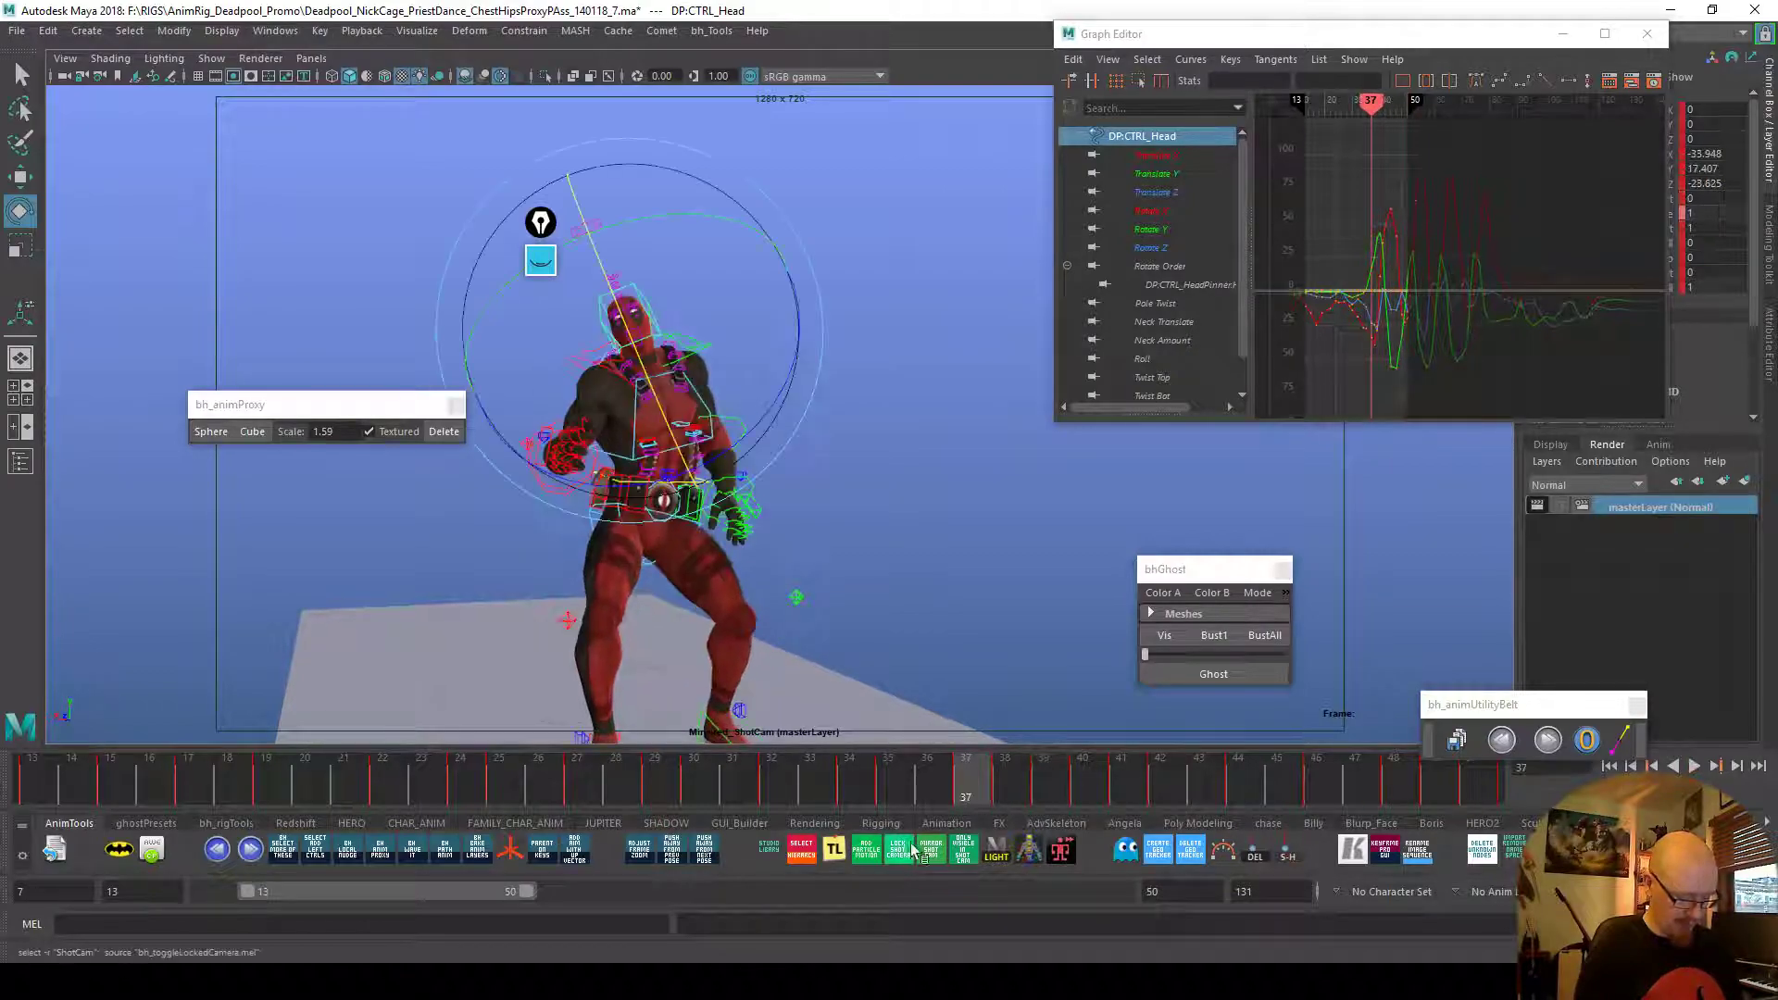
Return to the unmirrored ShotCam with nothing selected and expand the playback range to frames 7 through 131
click(929, 849)
click(1241, 501)
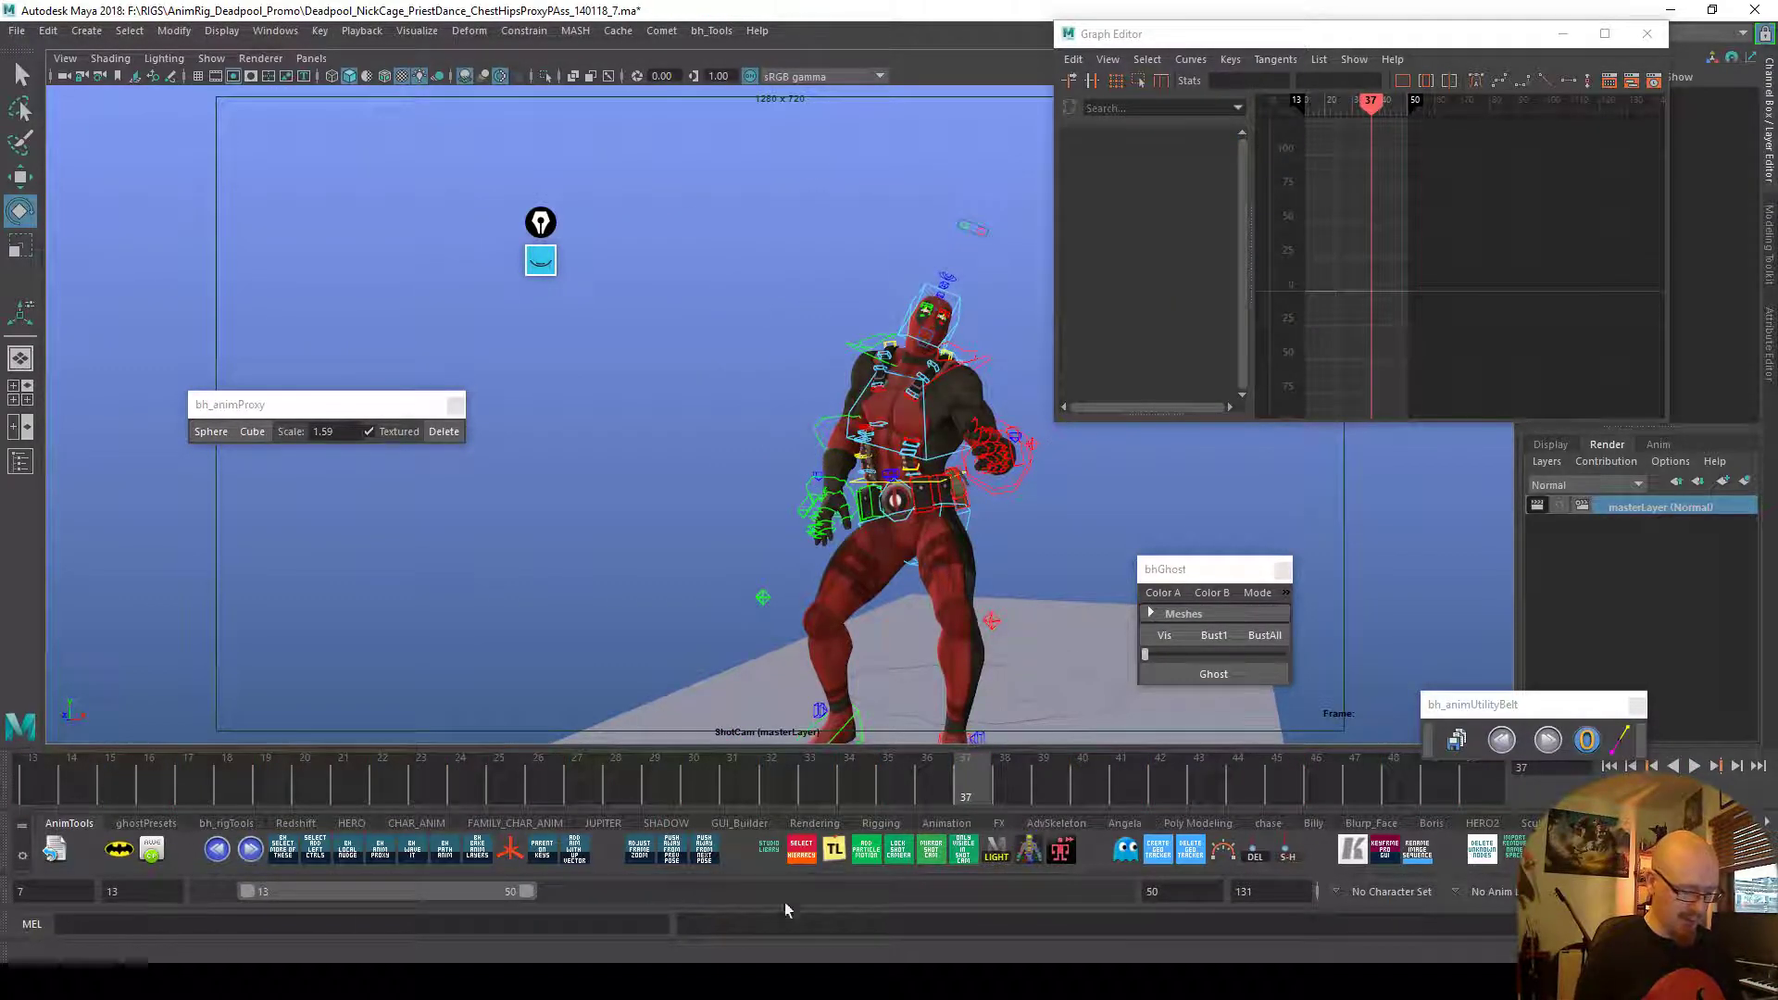
double_click(485, 891)
Save the scene as the incremental version ending in _8 and minimize the Graph Editor
click(1456, 738)
click(1224, 511)
click(1563, 35)
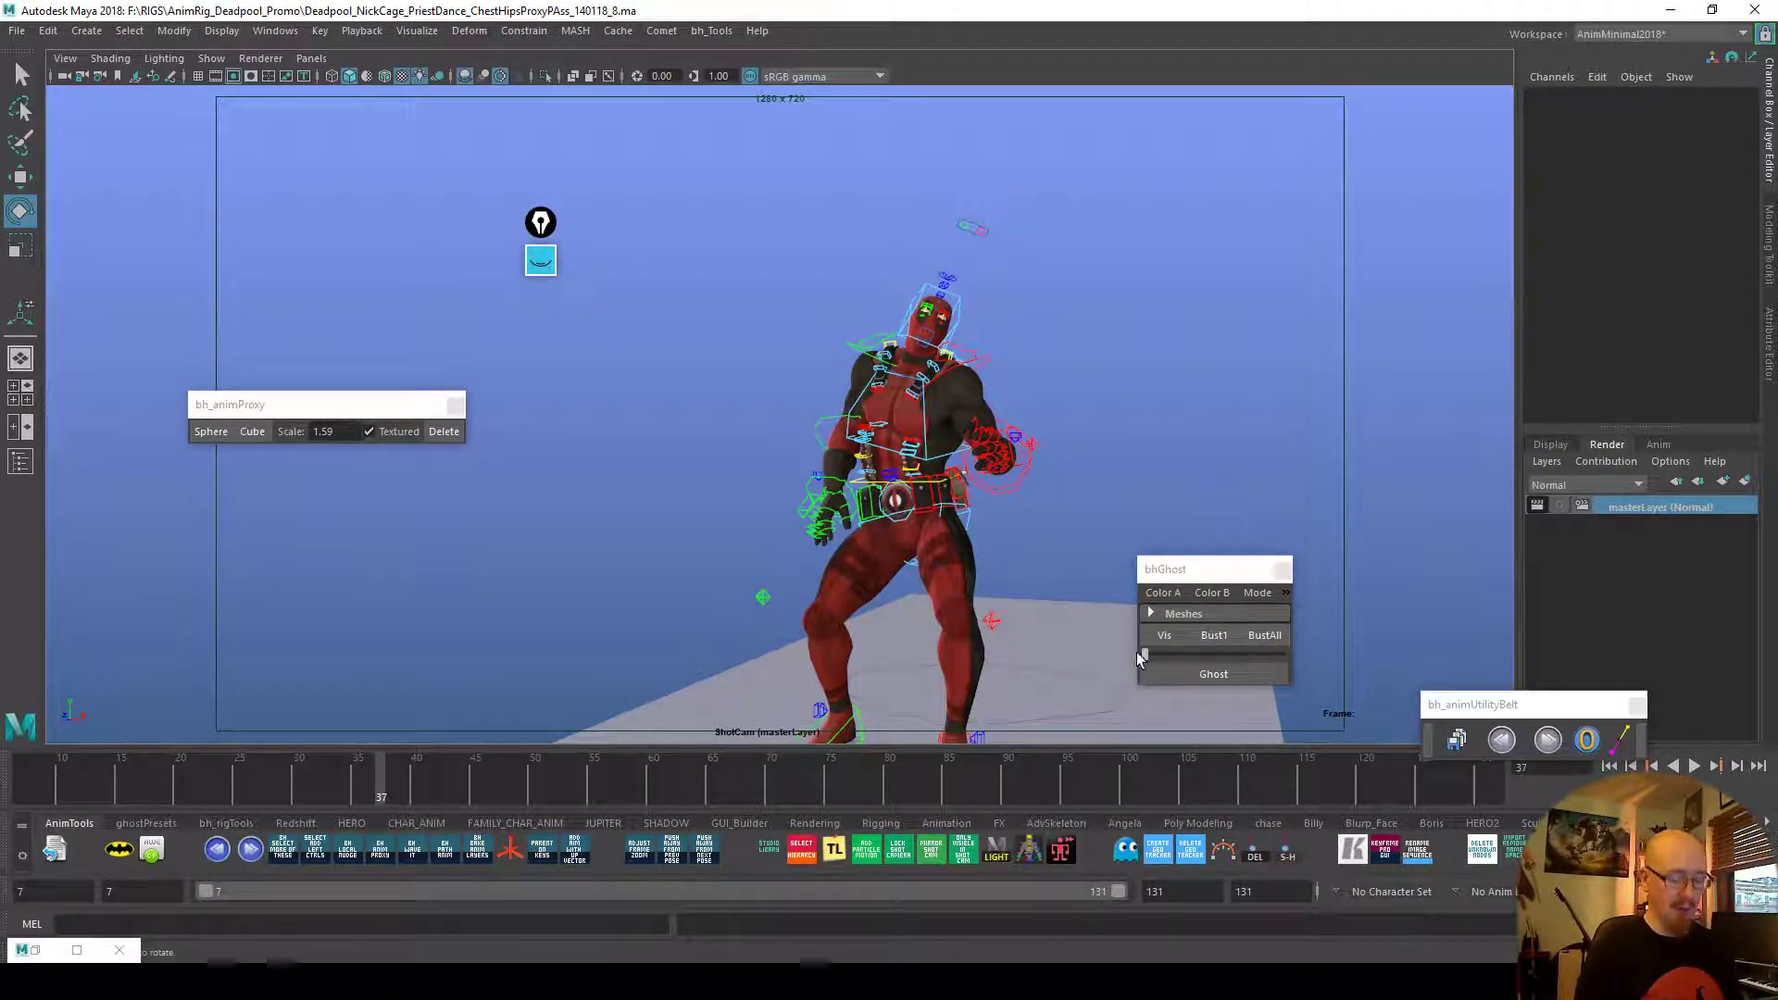
Playblast the full frame range from ShotCam, review the clip, and close its viewer
right_click(1097, 778)
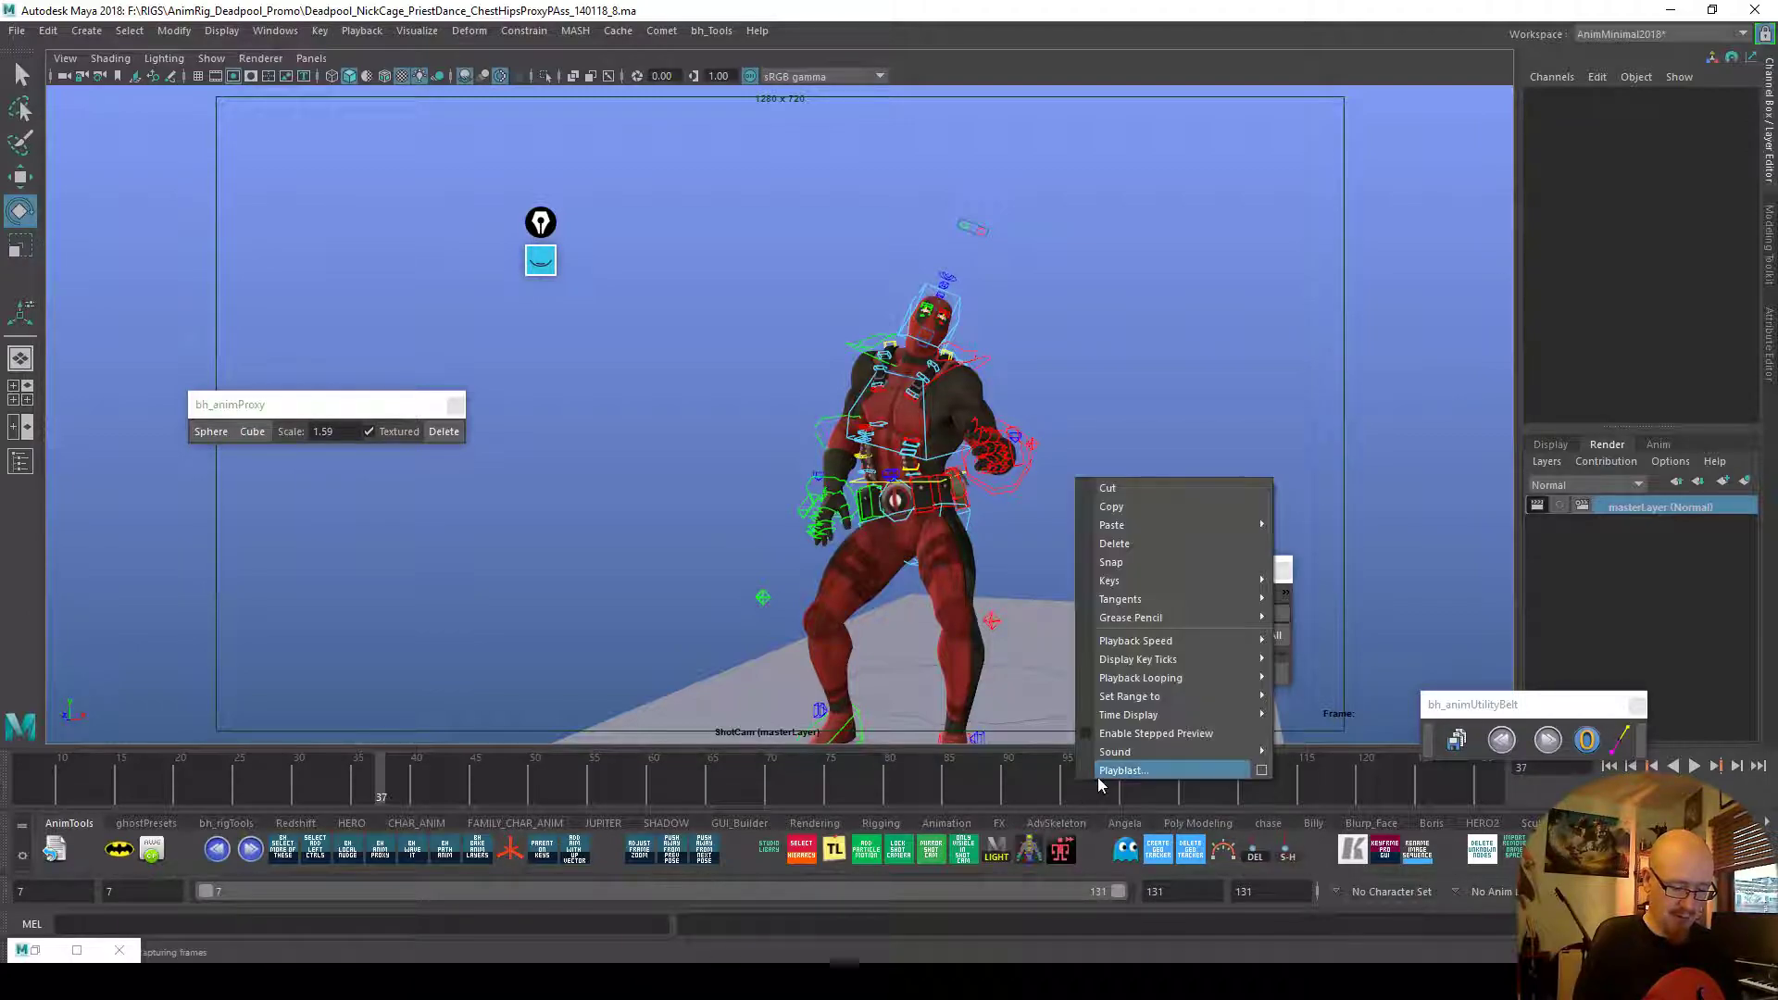
click(1101, 776)
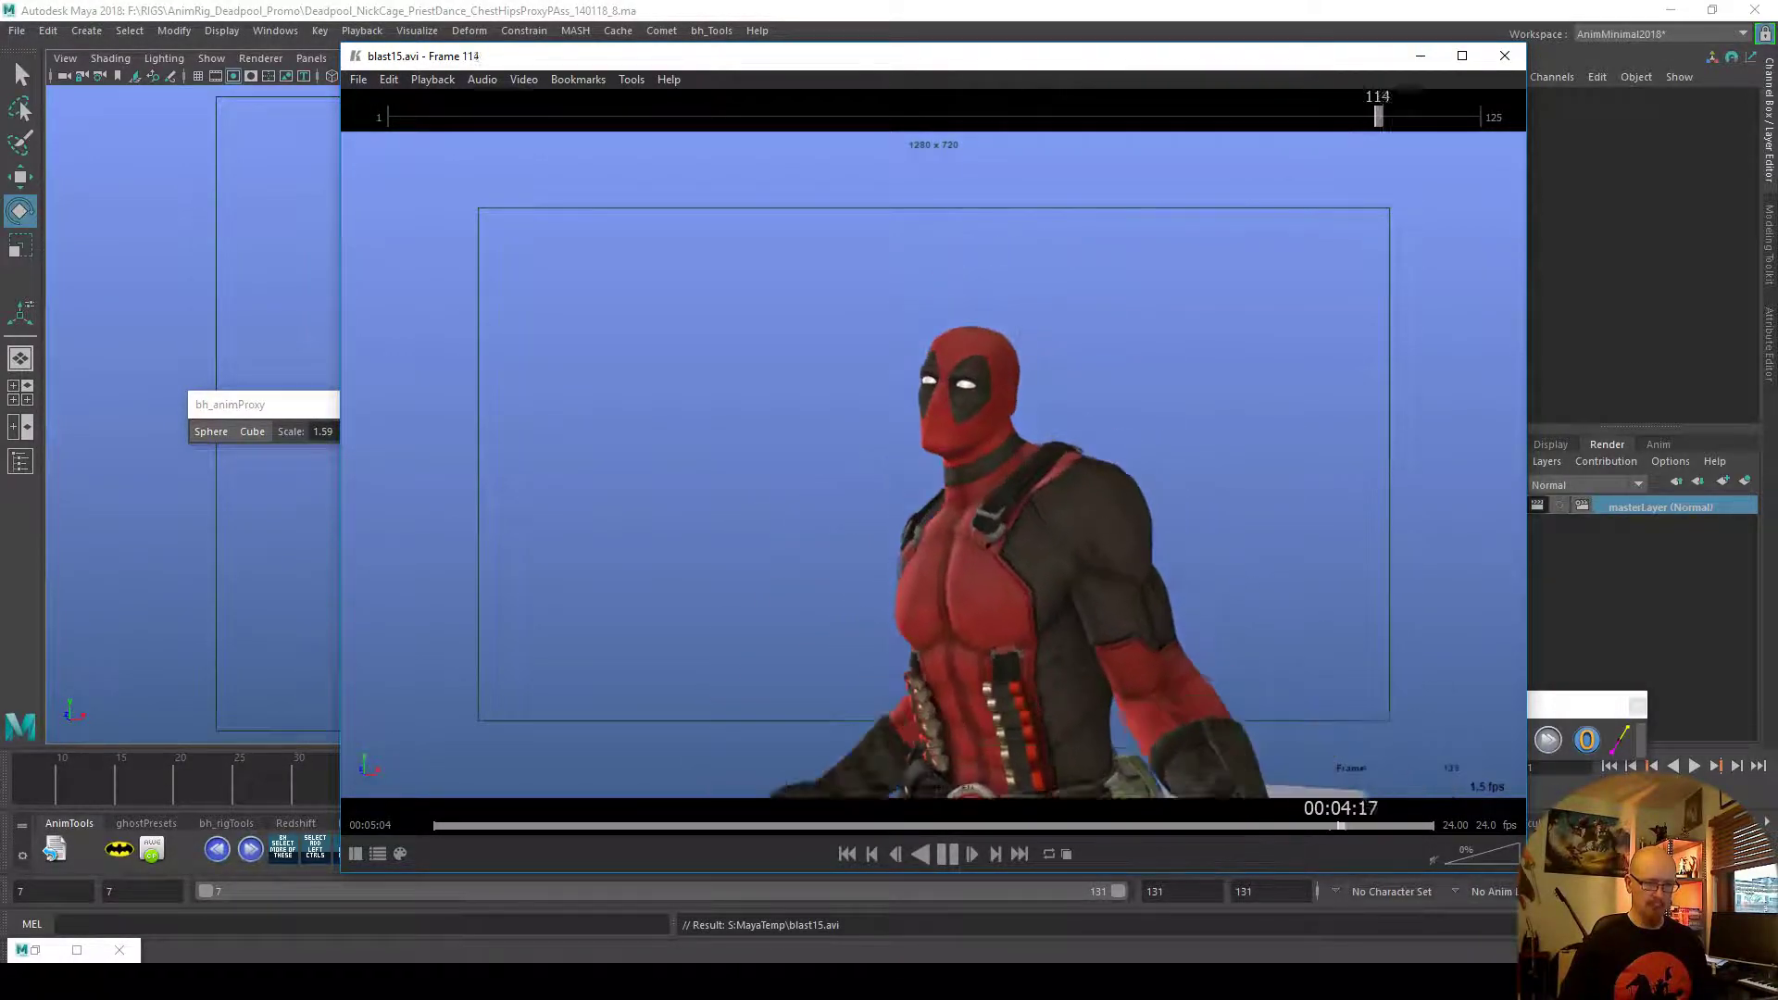
click(1504, 55)
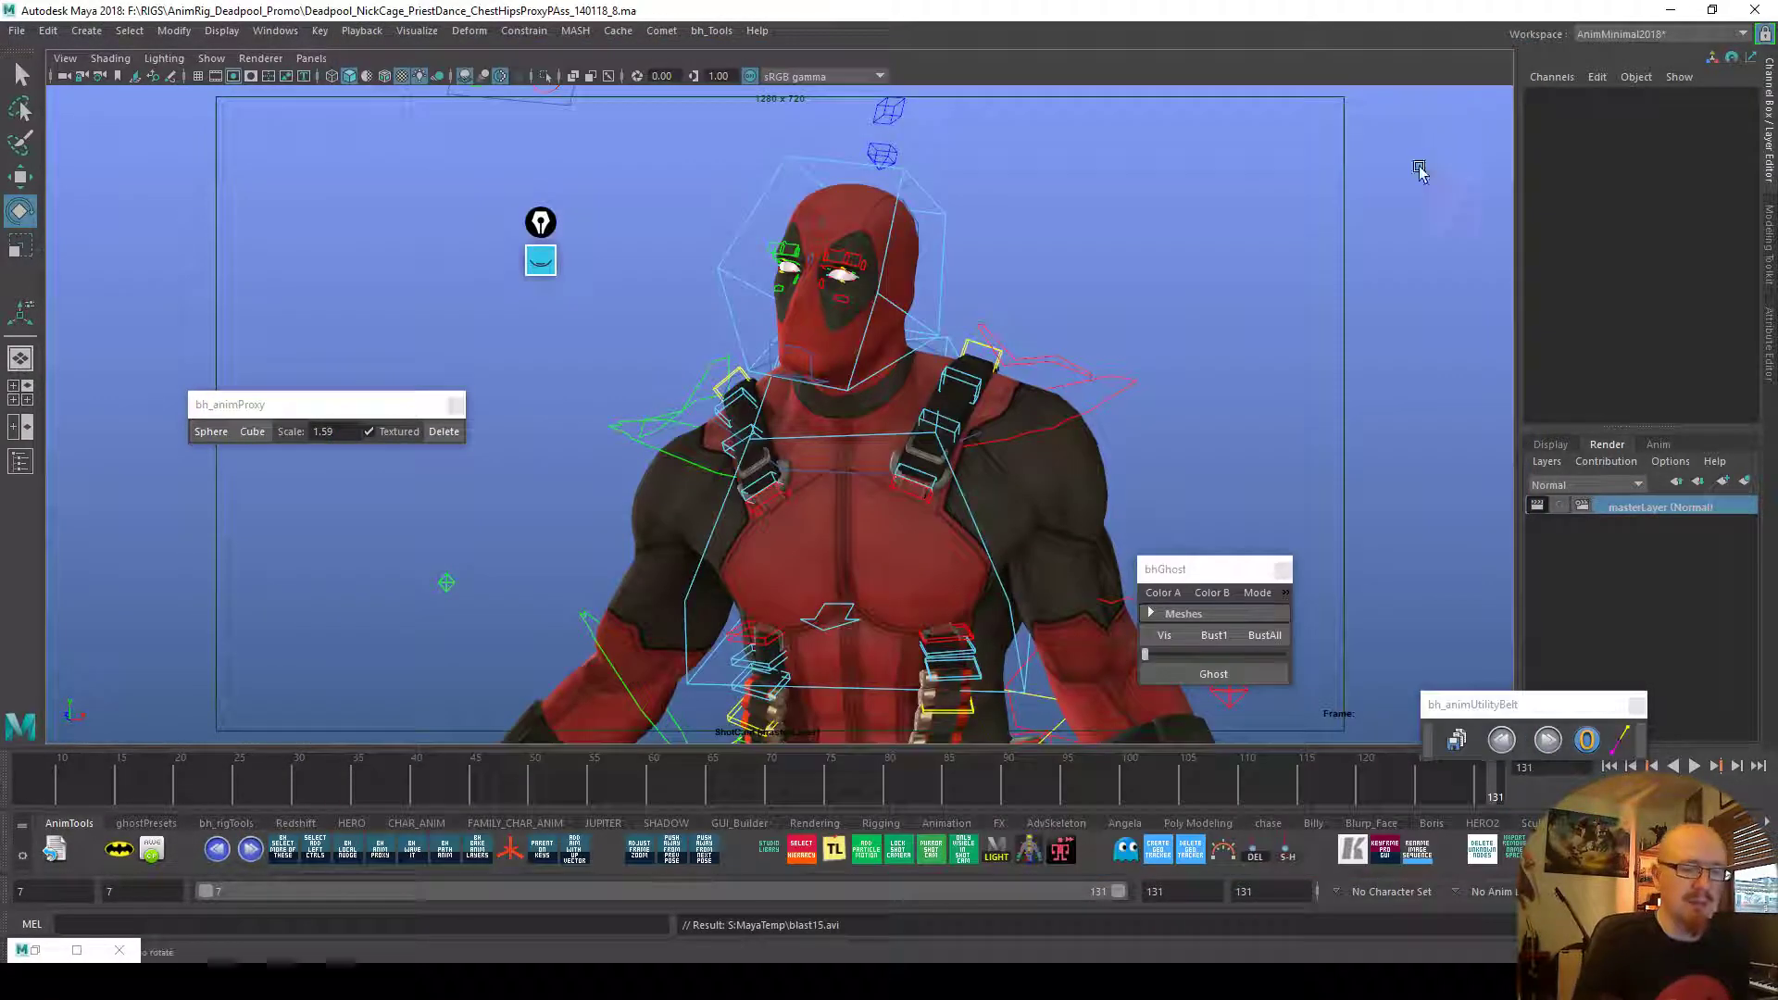
Adjust the right FK wrist's rotation at frames 104 and 105, then play back the hand motion
drag(889, 785, 1174, 794)
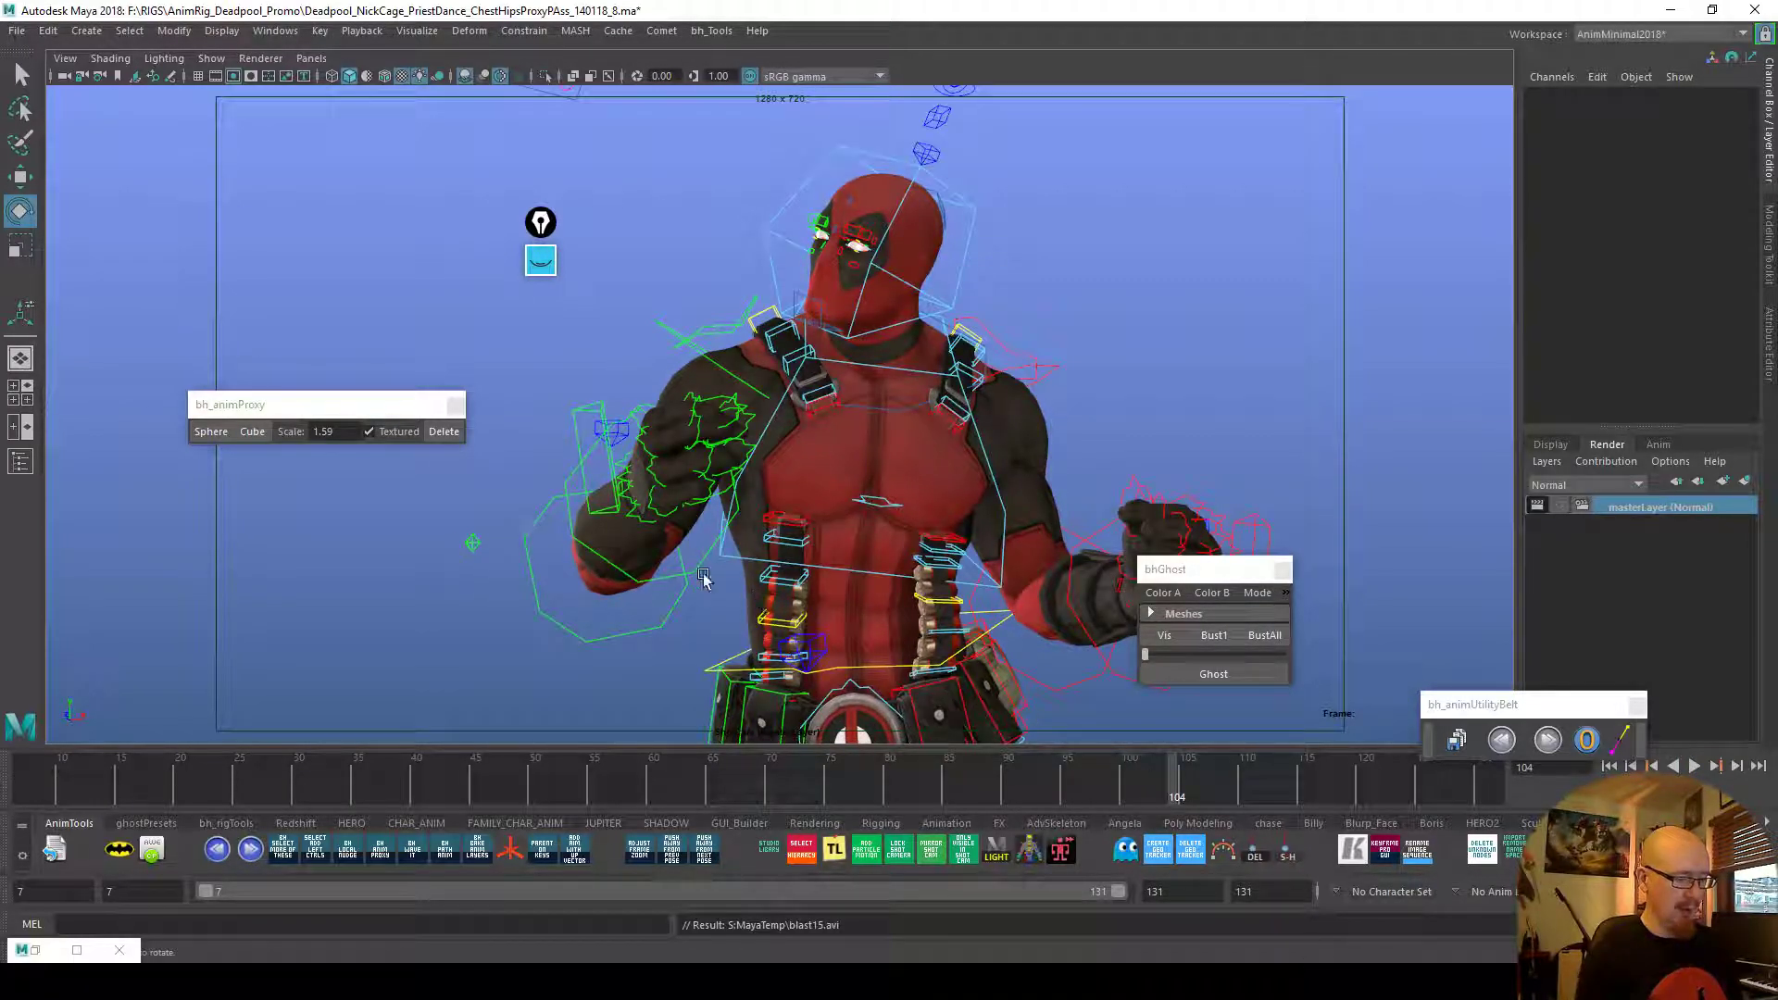
click(642, 582)
click(1174, 795)
drag(1174, 794, 1175, 796)
drag(727, 638, 768, 655)
drag(1176, 798, 1189, 798)
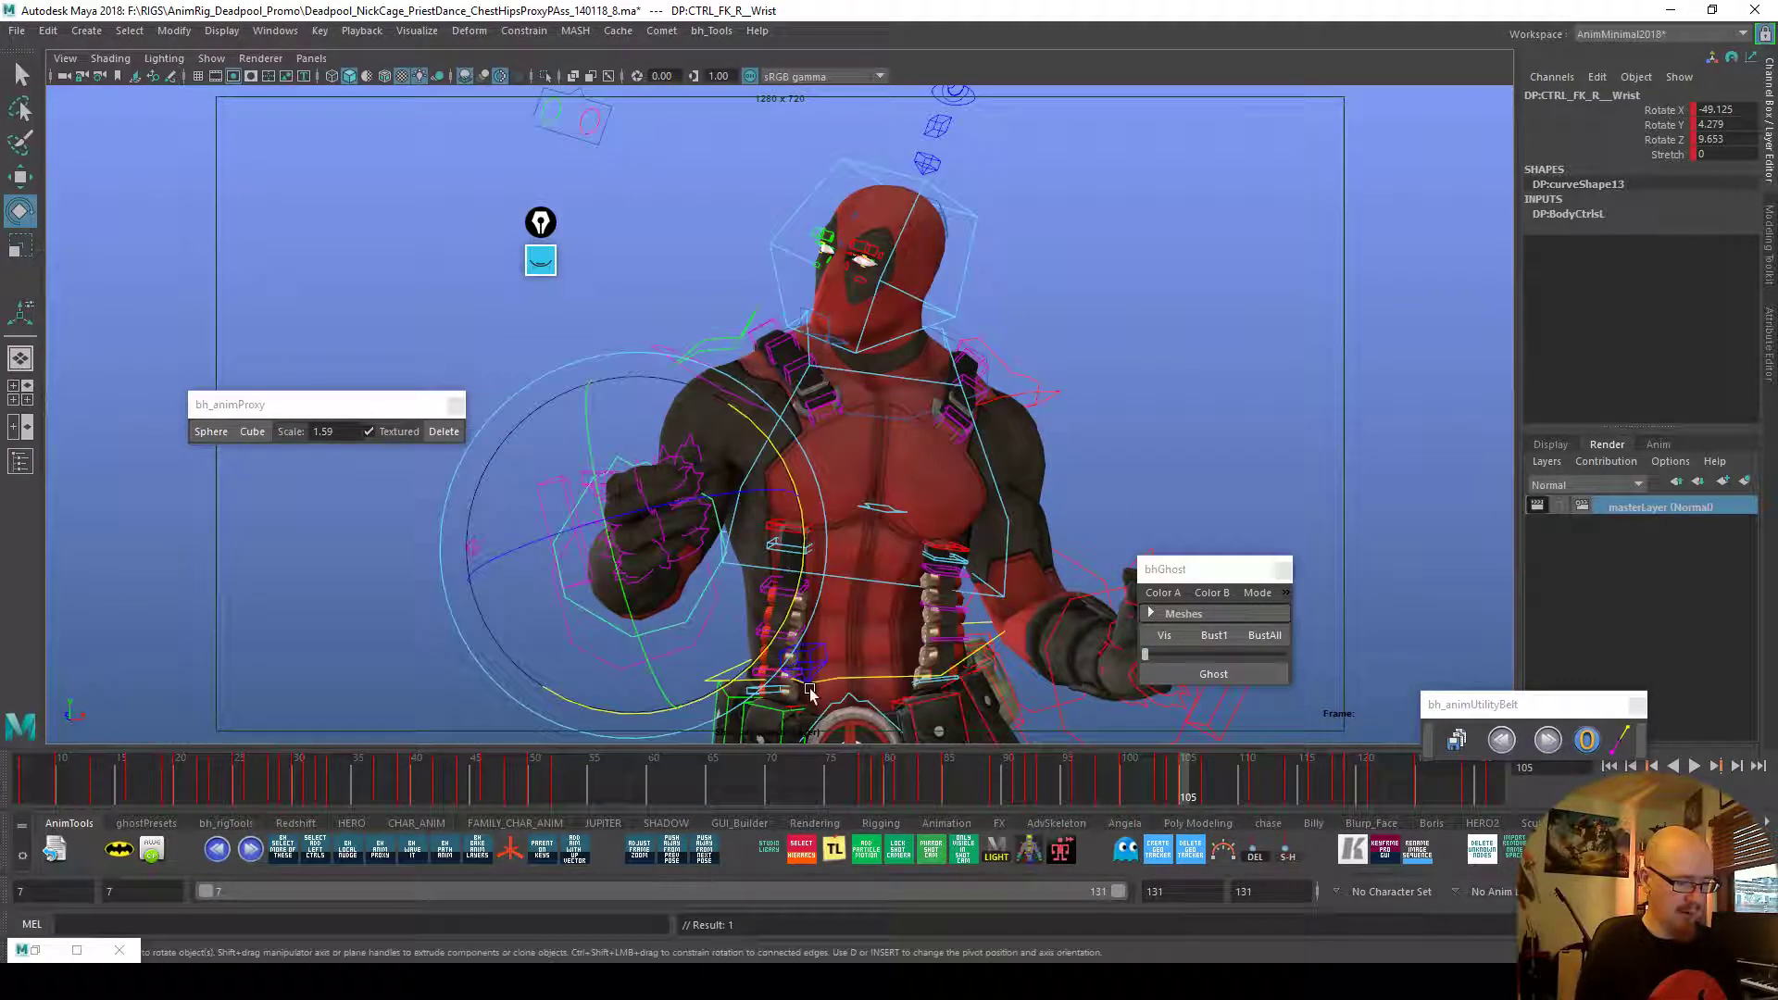
drag(756, 659, 776, 650)
key(alt+v)
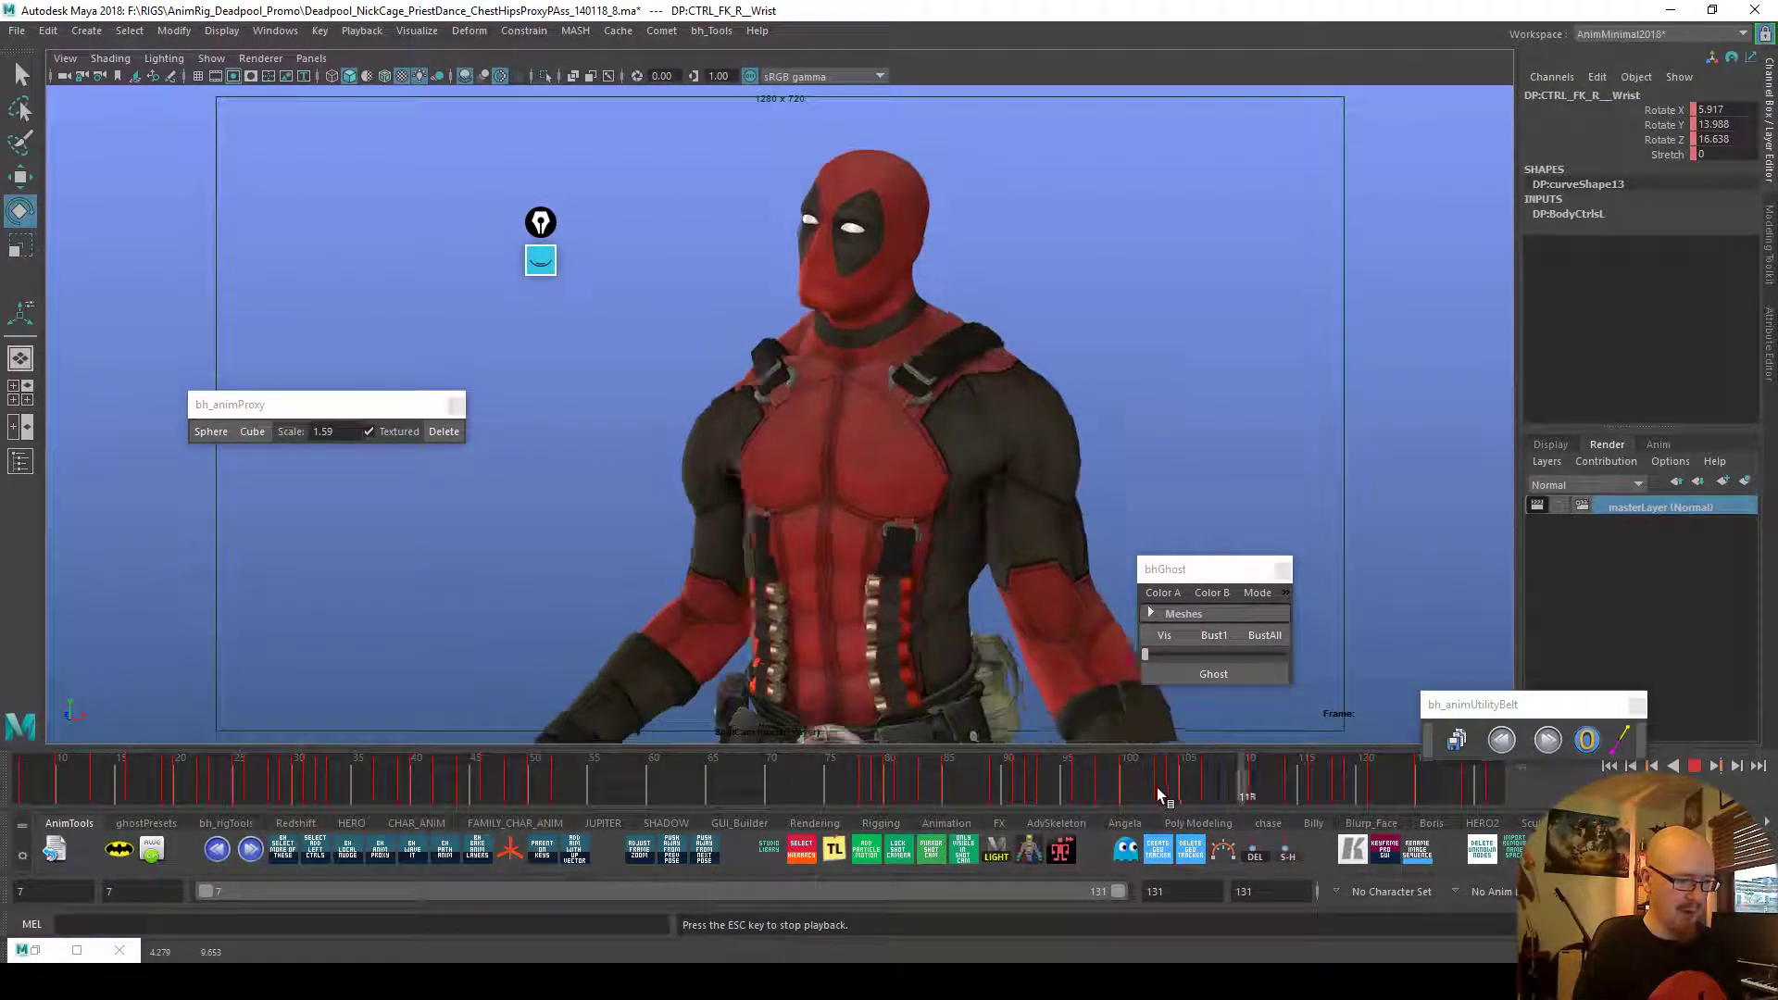
Rotate the head to about -4.3, -7.3, -13.4 in X, Y, Z at frame 121 and 6.8, -6.4, -14.2 at frame 123
drag(1154, 774, 1376, 793)
click(913, 369)
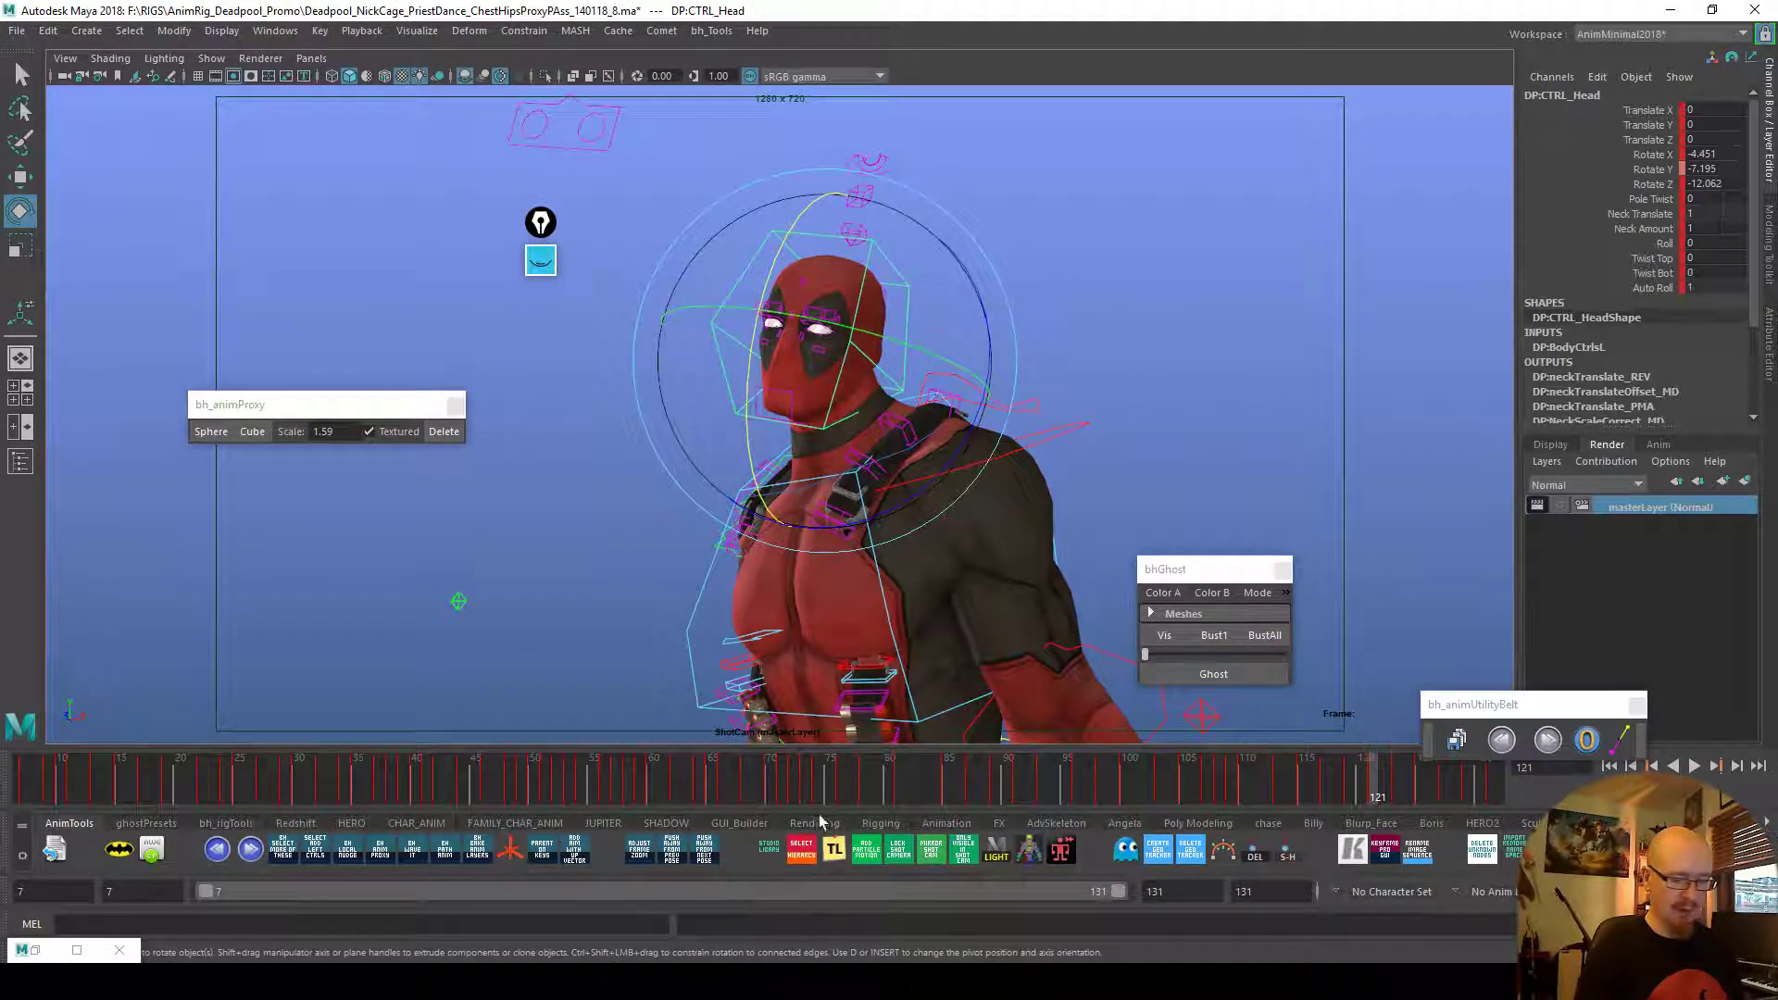
drag(920, 496, 926, 574)
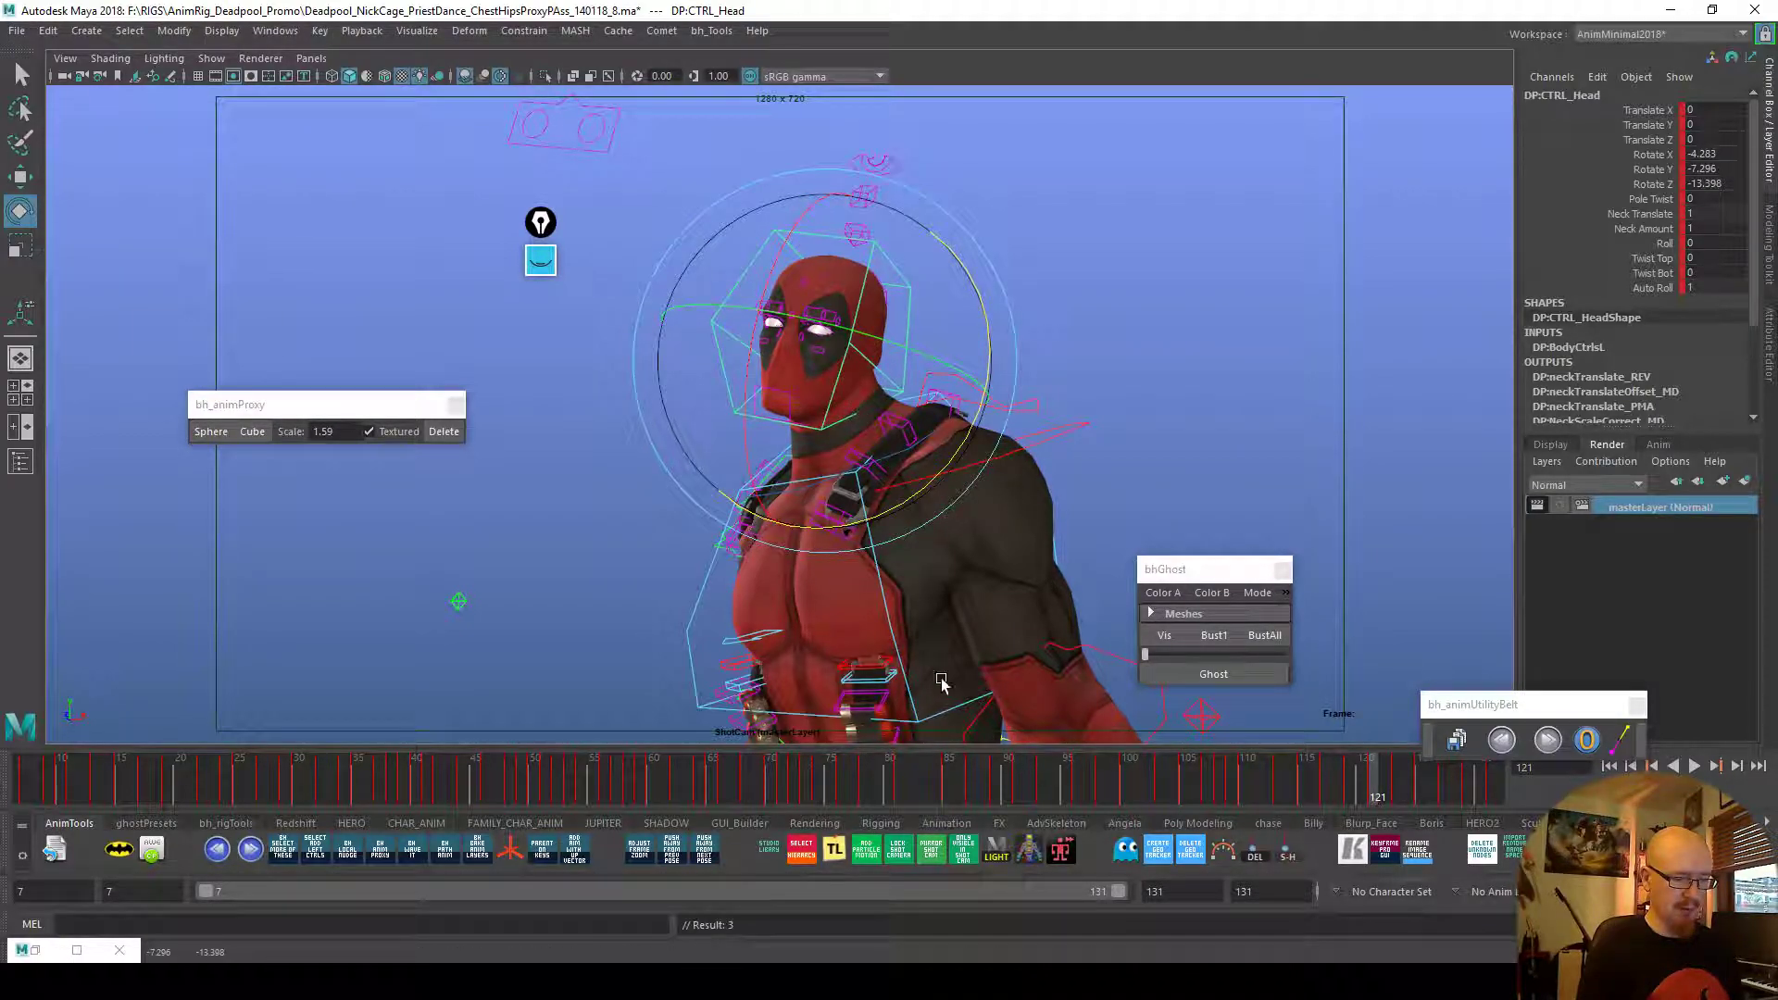
drag(1375, 788, 1401, 784)
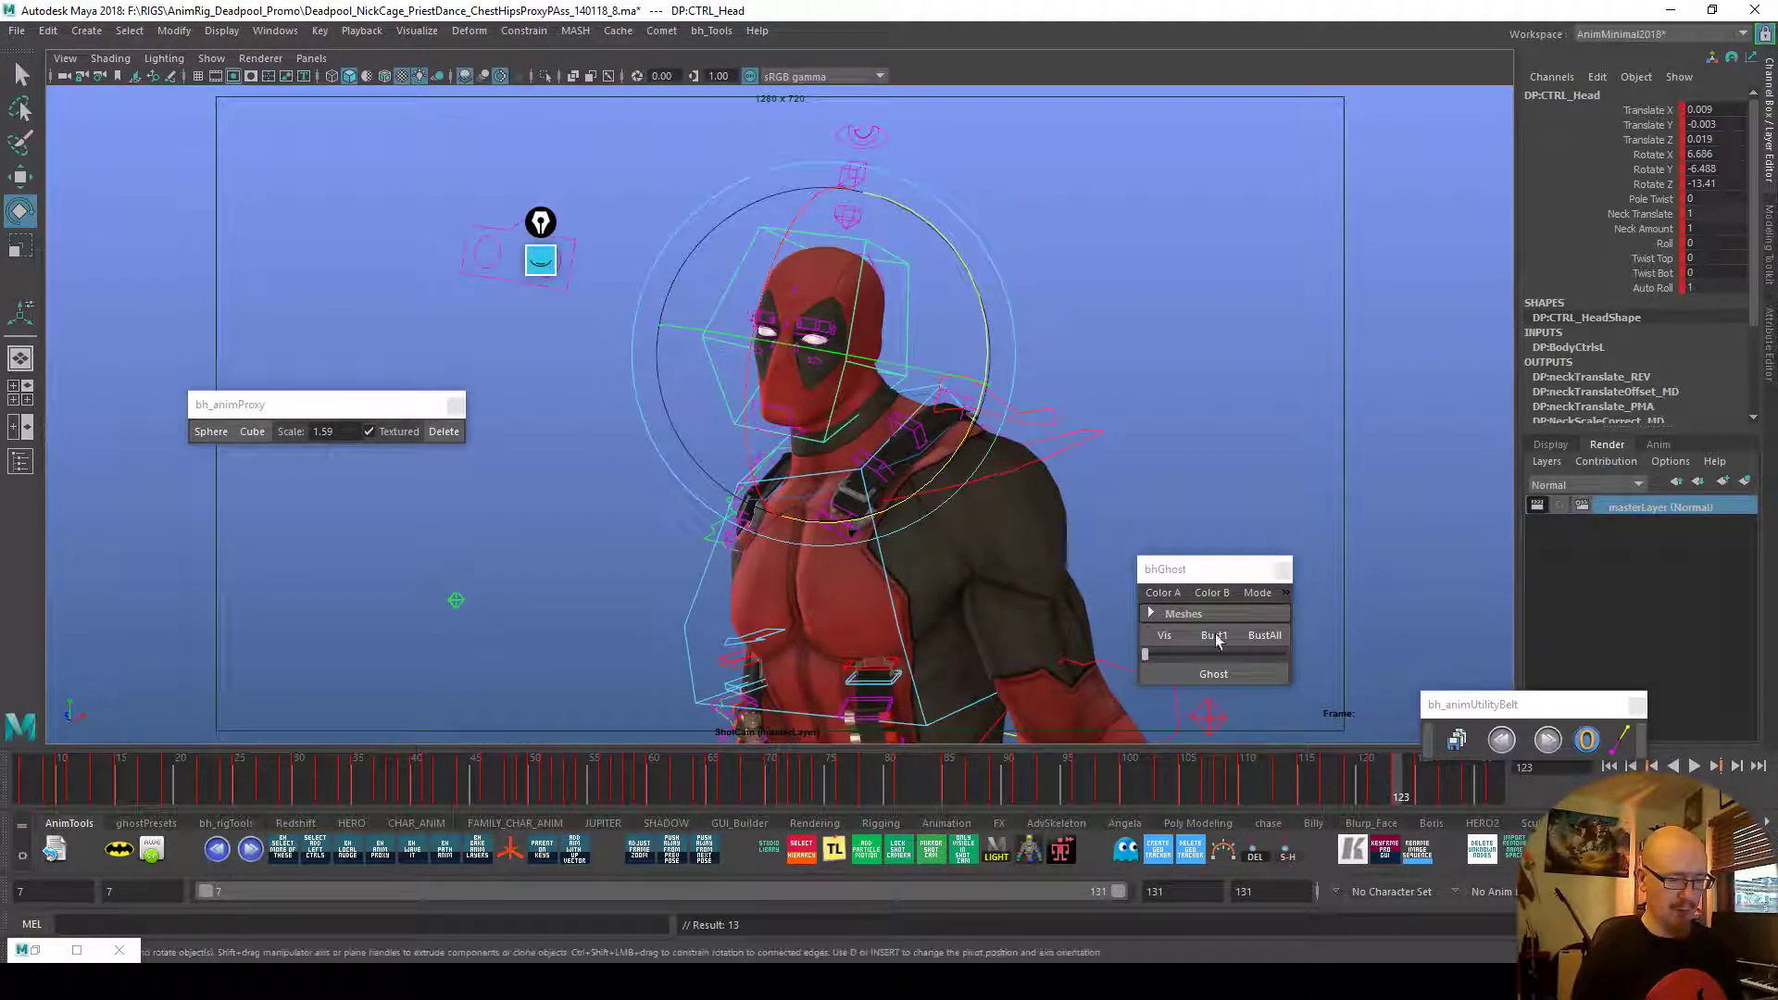
drag(969, 446, 969, 454)
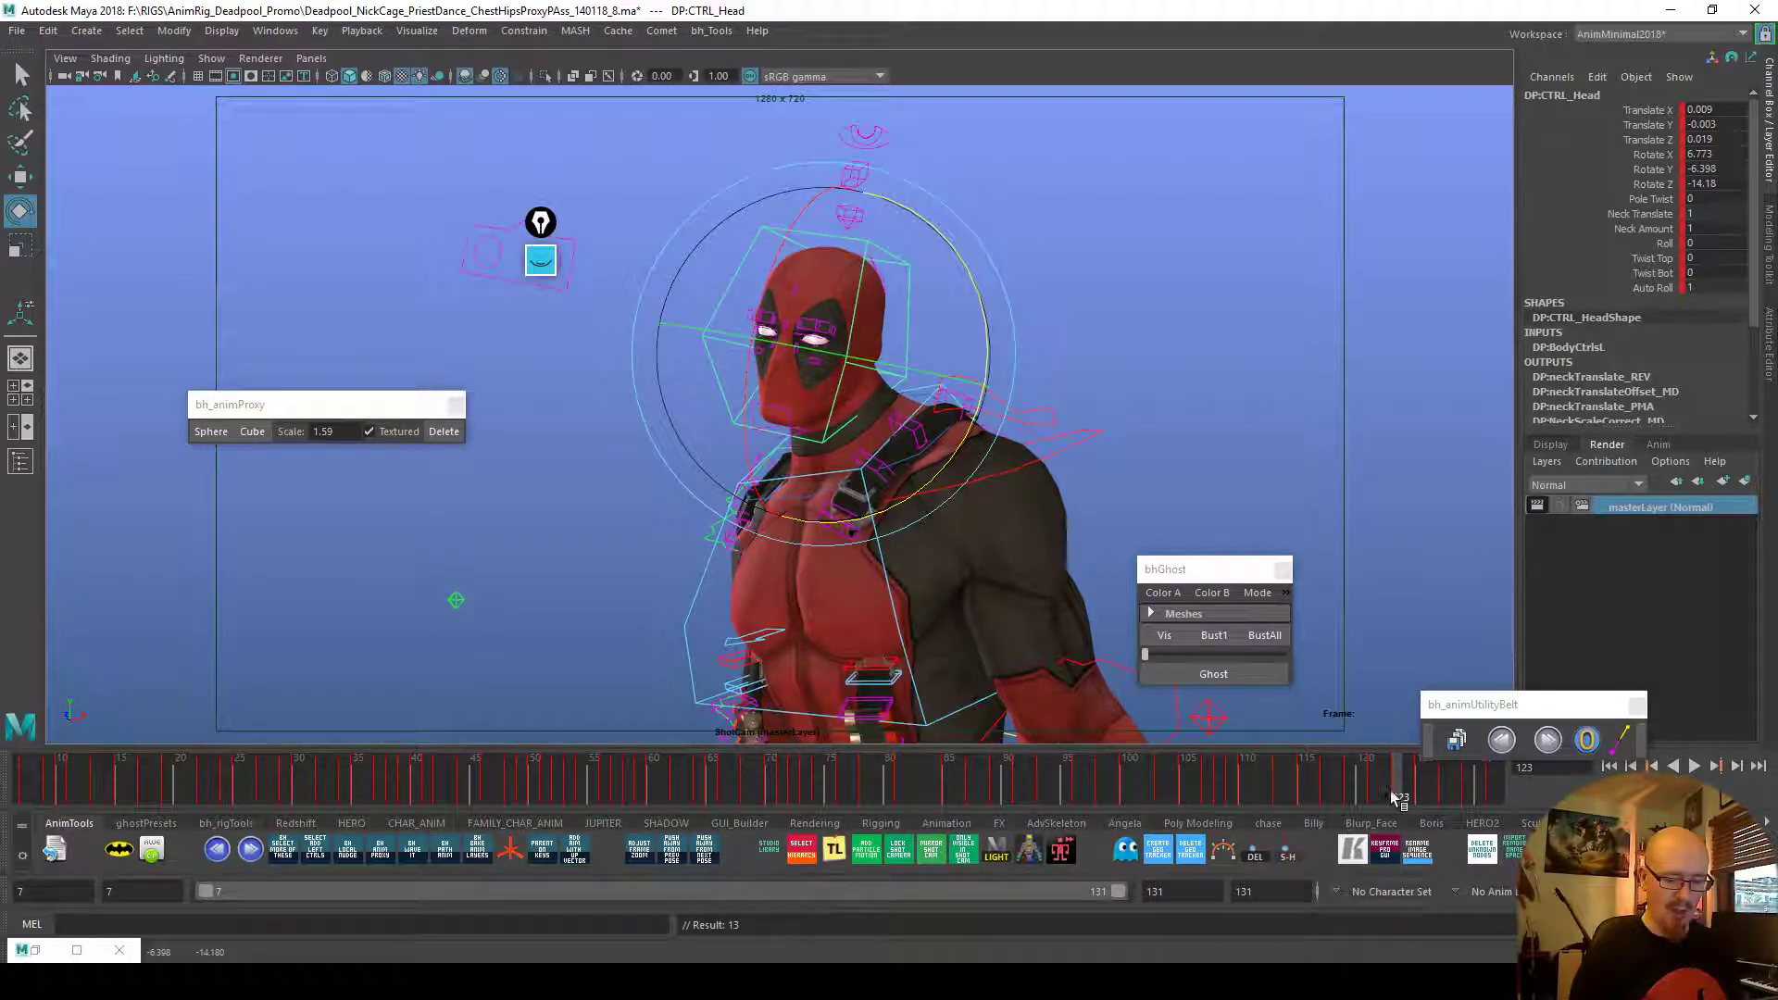
Rotate the head at frame 127 to about 4.0, -6.3 and -11.9 in X, Y and Z, then play back
key(alt+v)
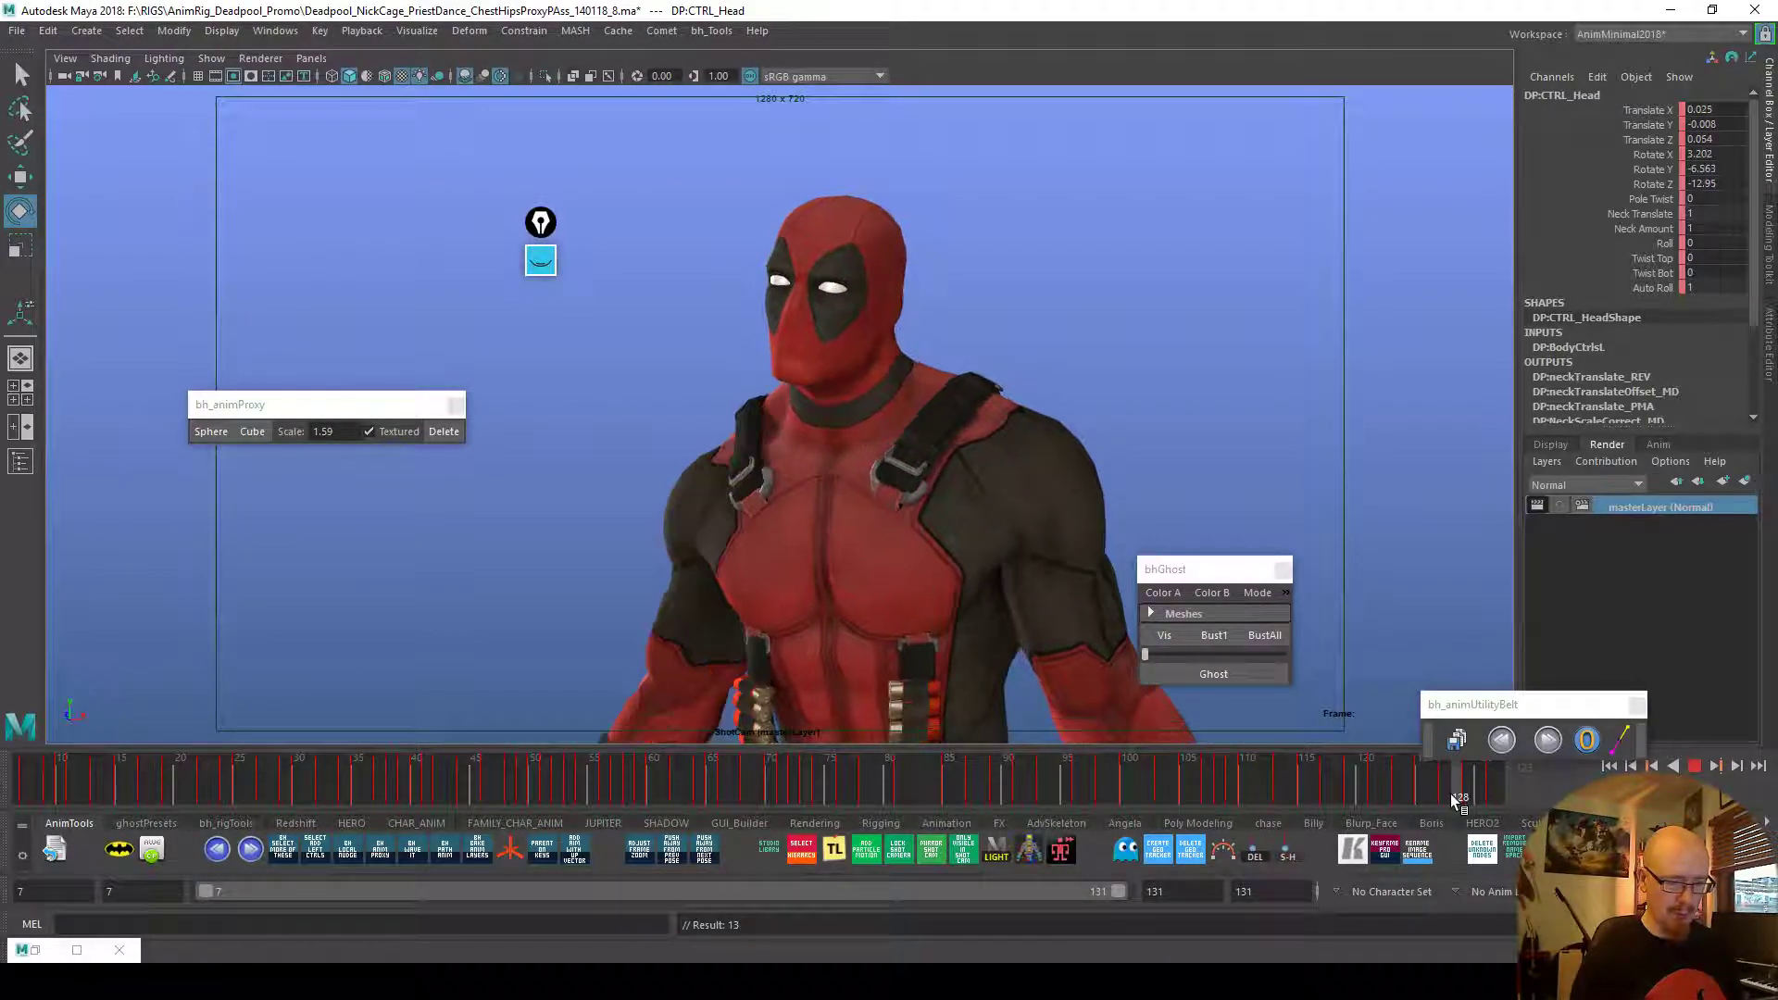
key(alt+v)
drag(968, 430, 973, 420)
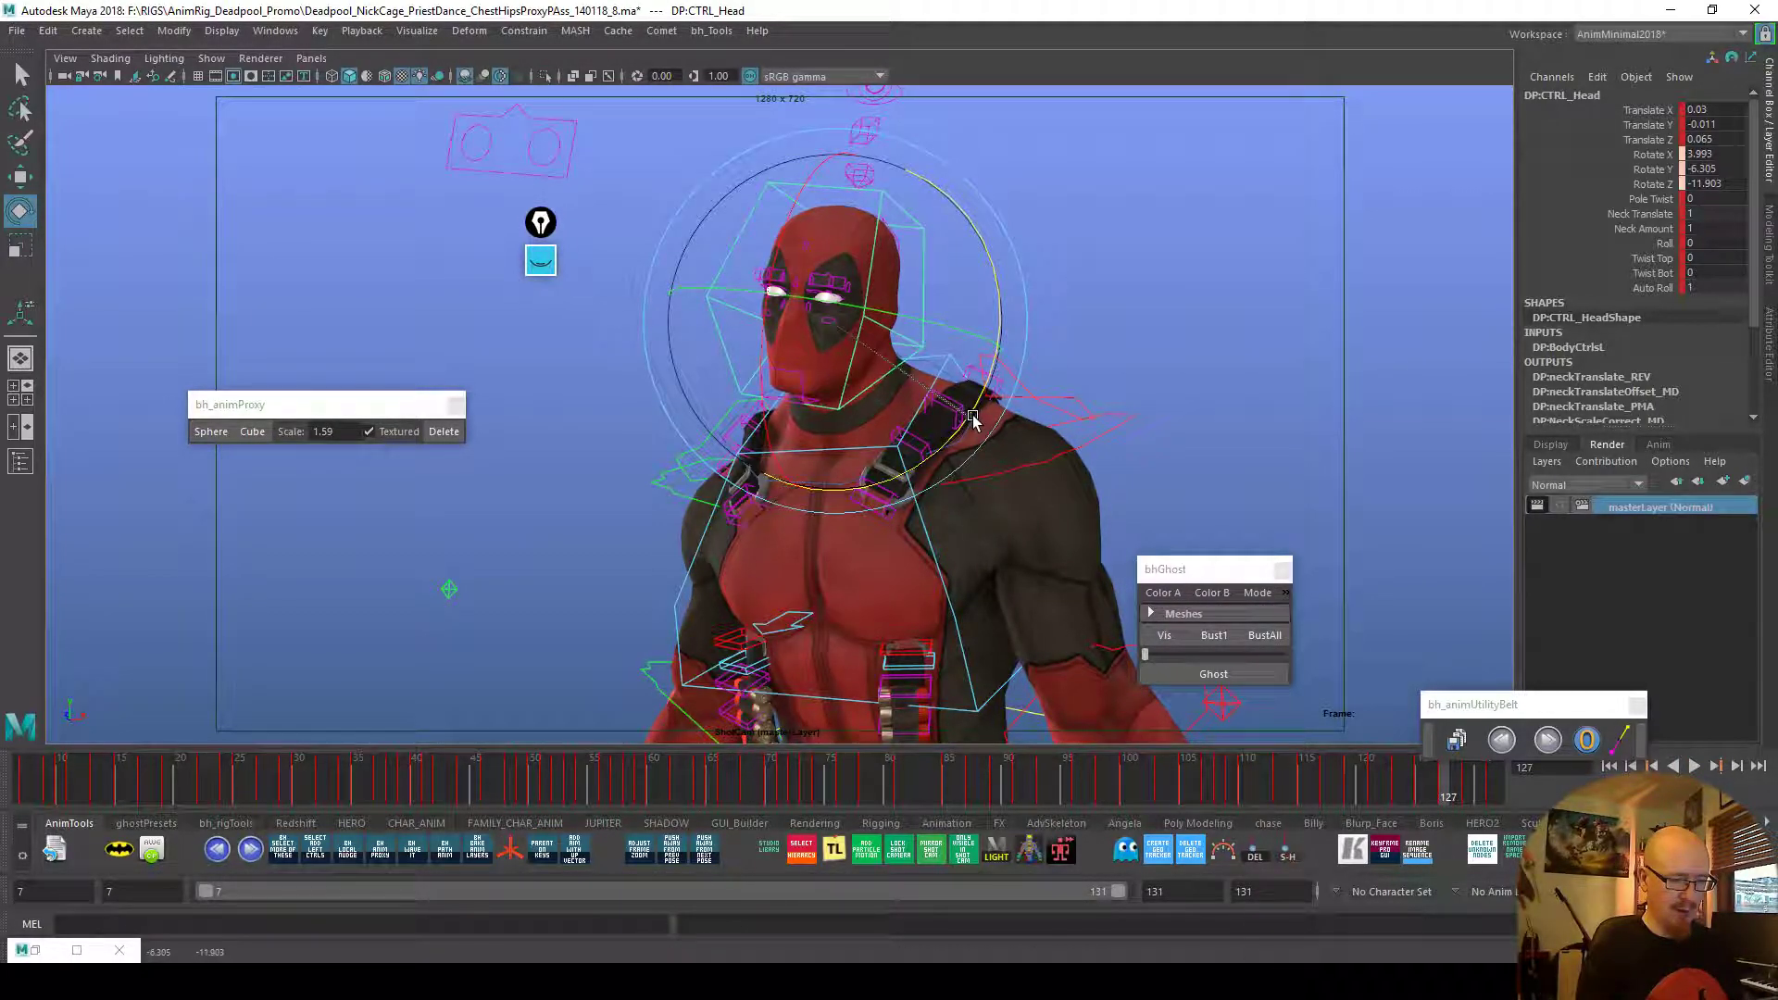
key(alt+v)
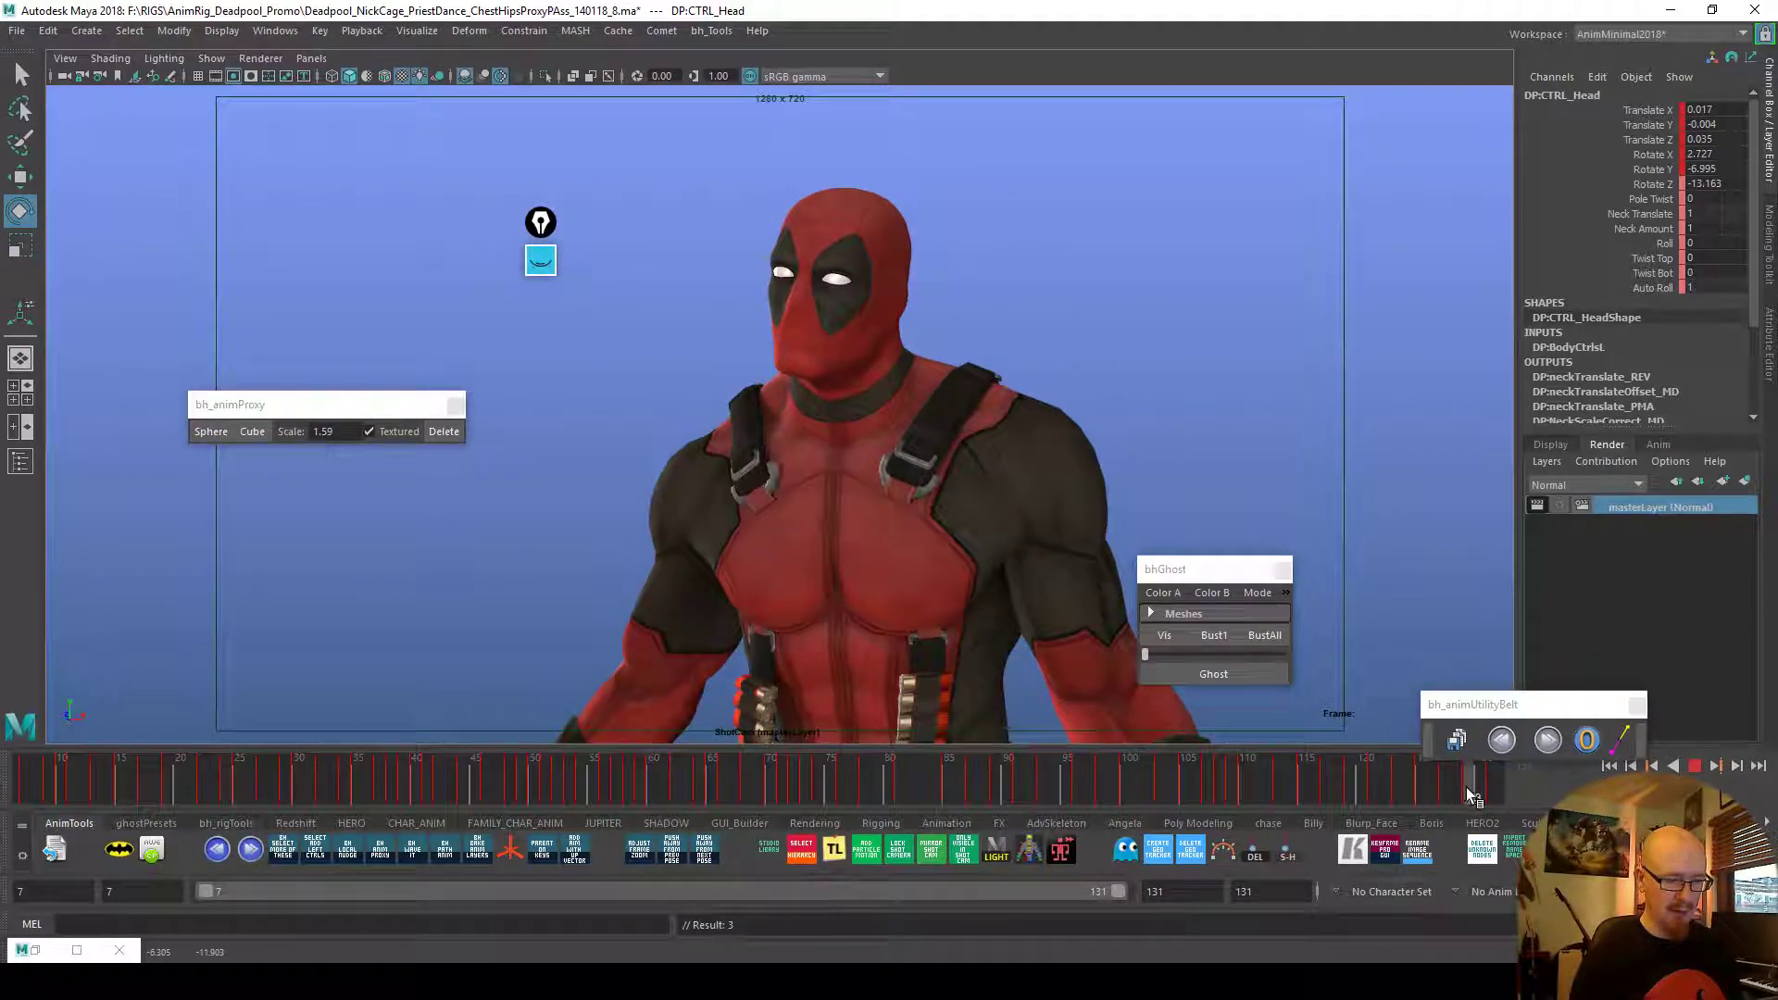
Rotate the head at frame 131 to about 2.6, -7.1 and -16.3 in X, Y and Z, and move the bhGhost window away from the character
drag(1488, 791, 1489, 791)
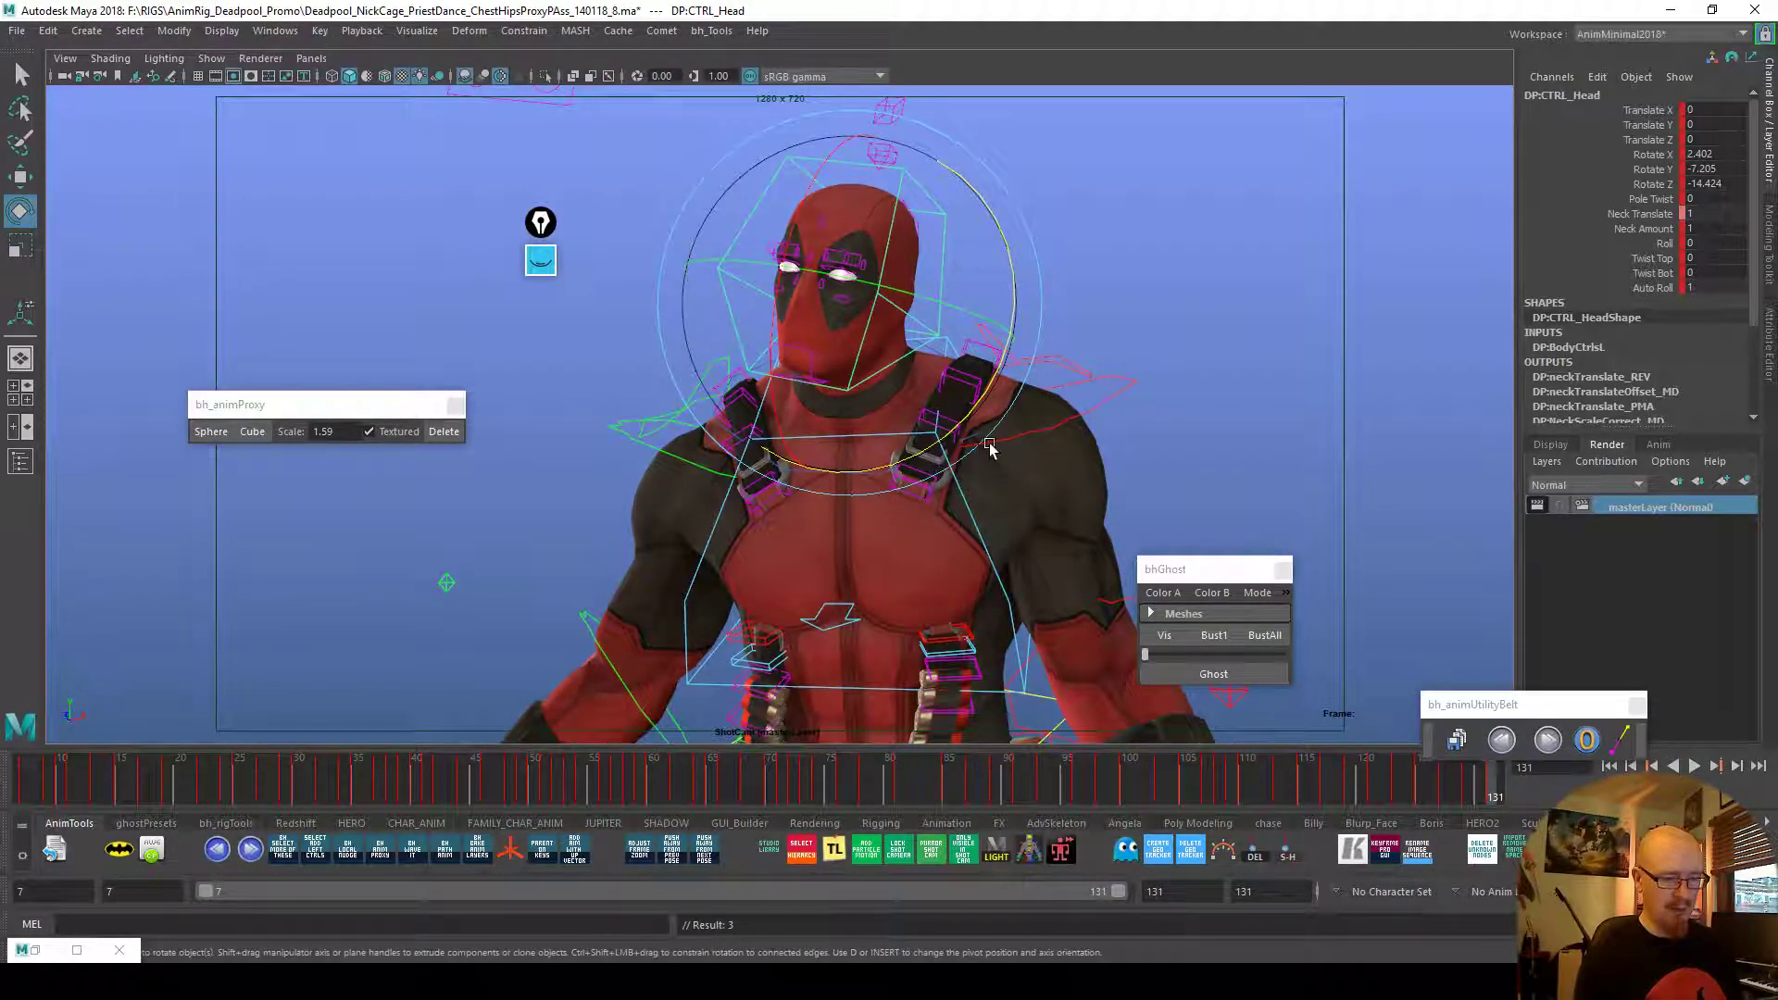
drag(967, 409, 965, 417)
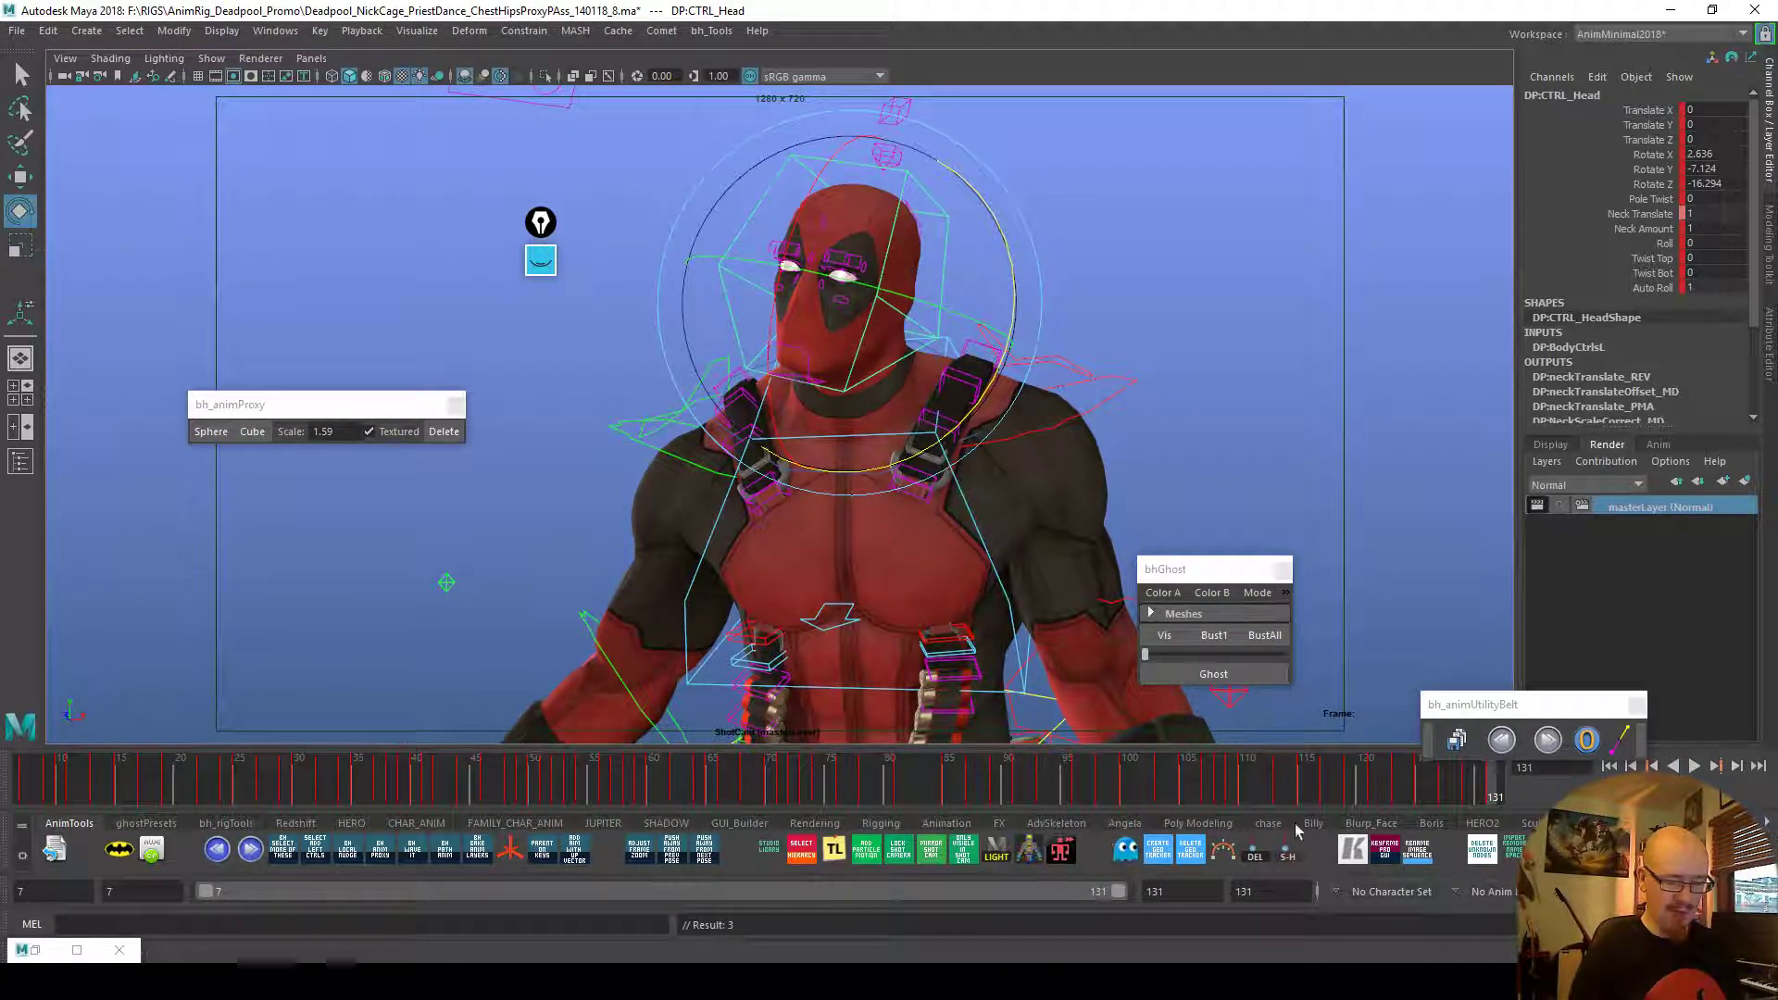
key(alt+v)
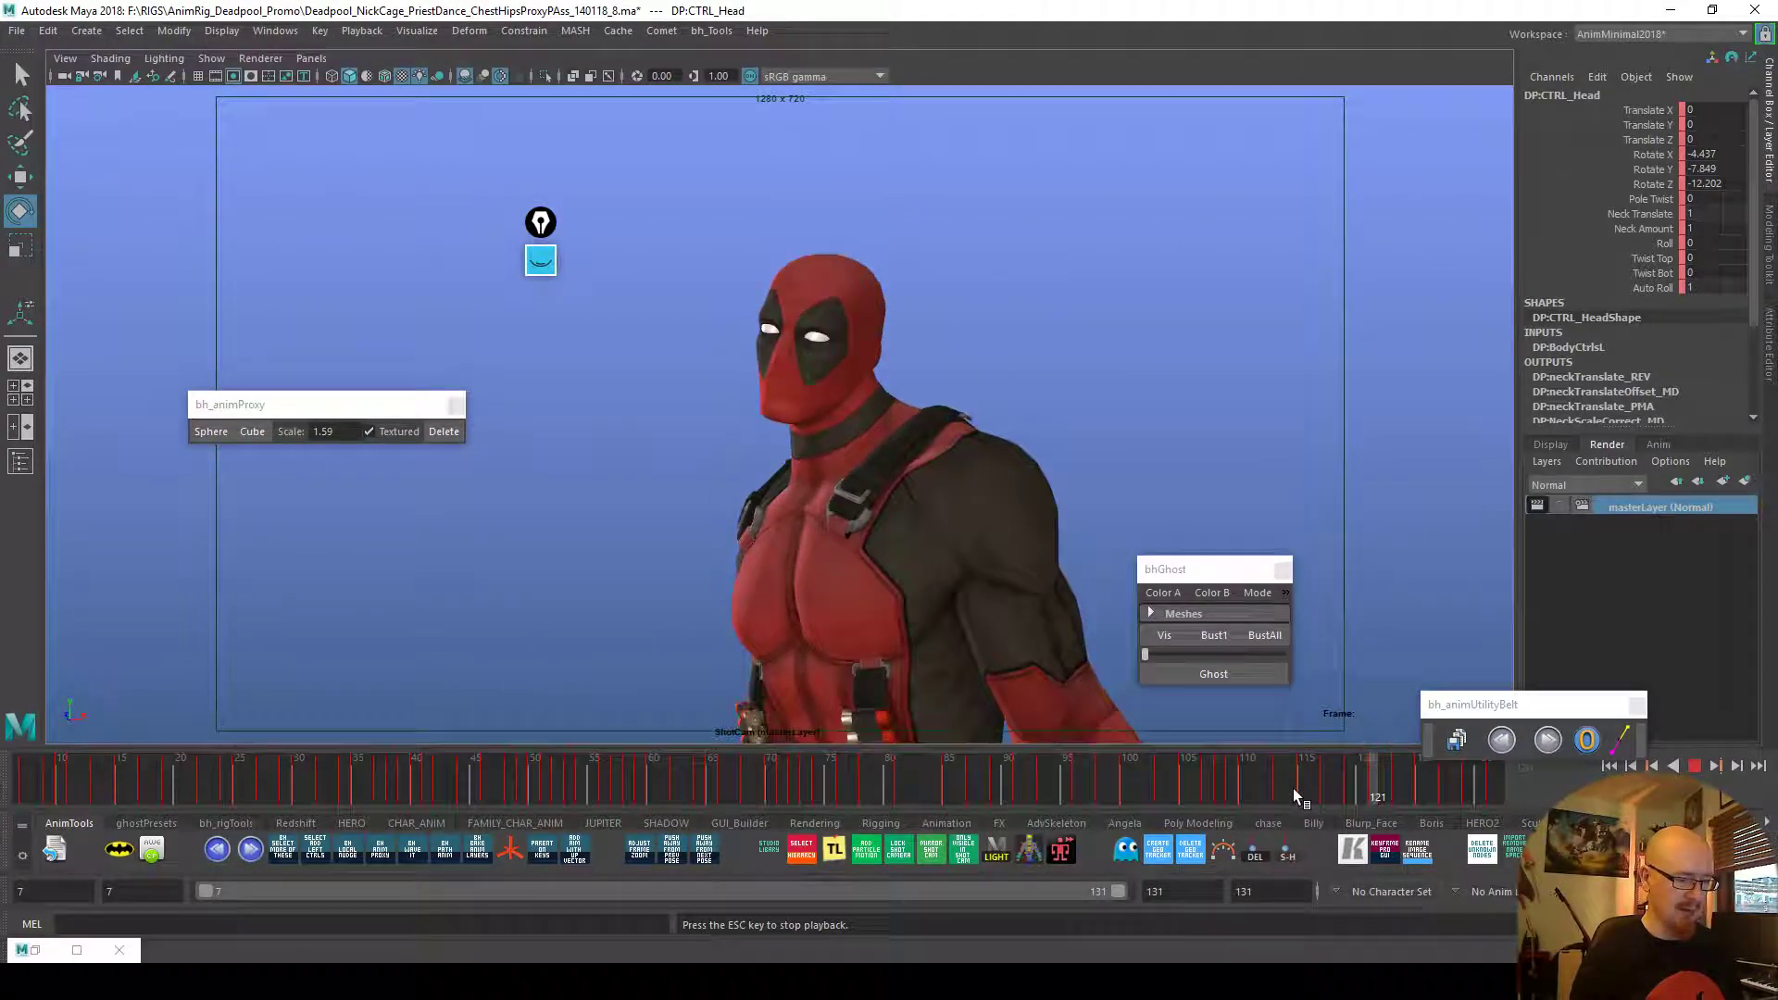
mouse_move(1387, 792)
mouse_down()
mouse_move(1508, 787)
mouse_move(1394, 778)
mouse_up()
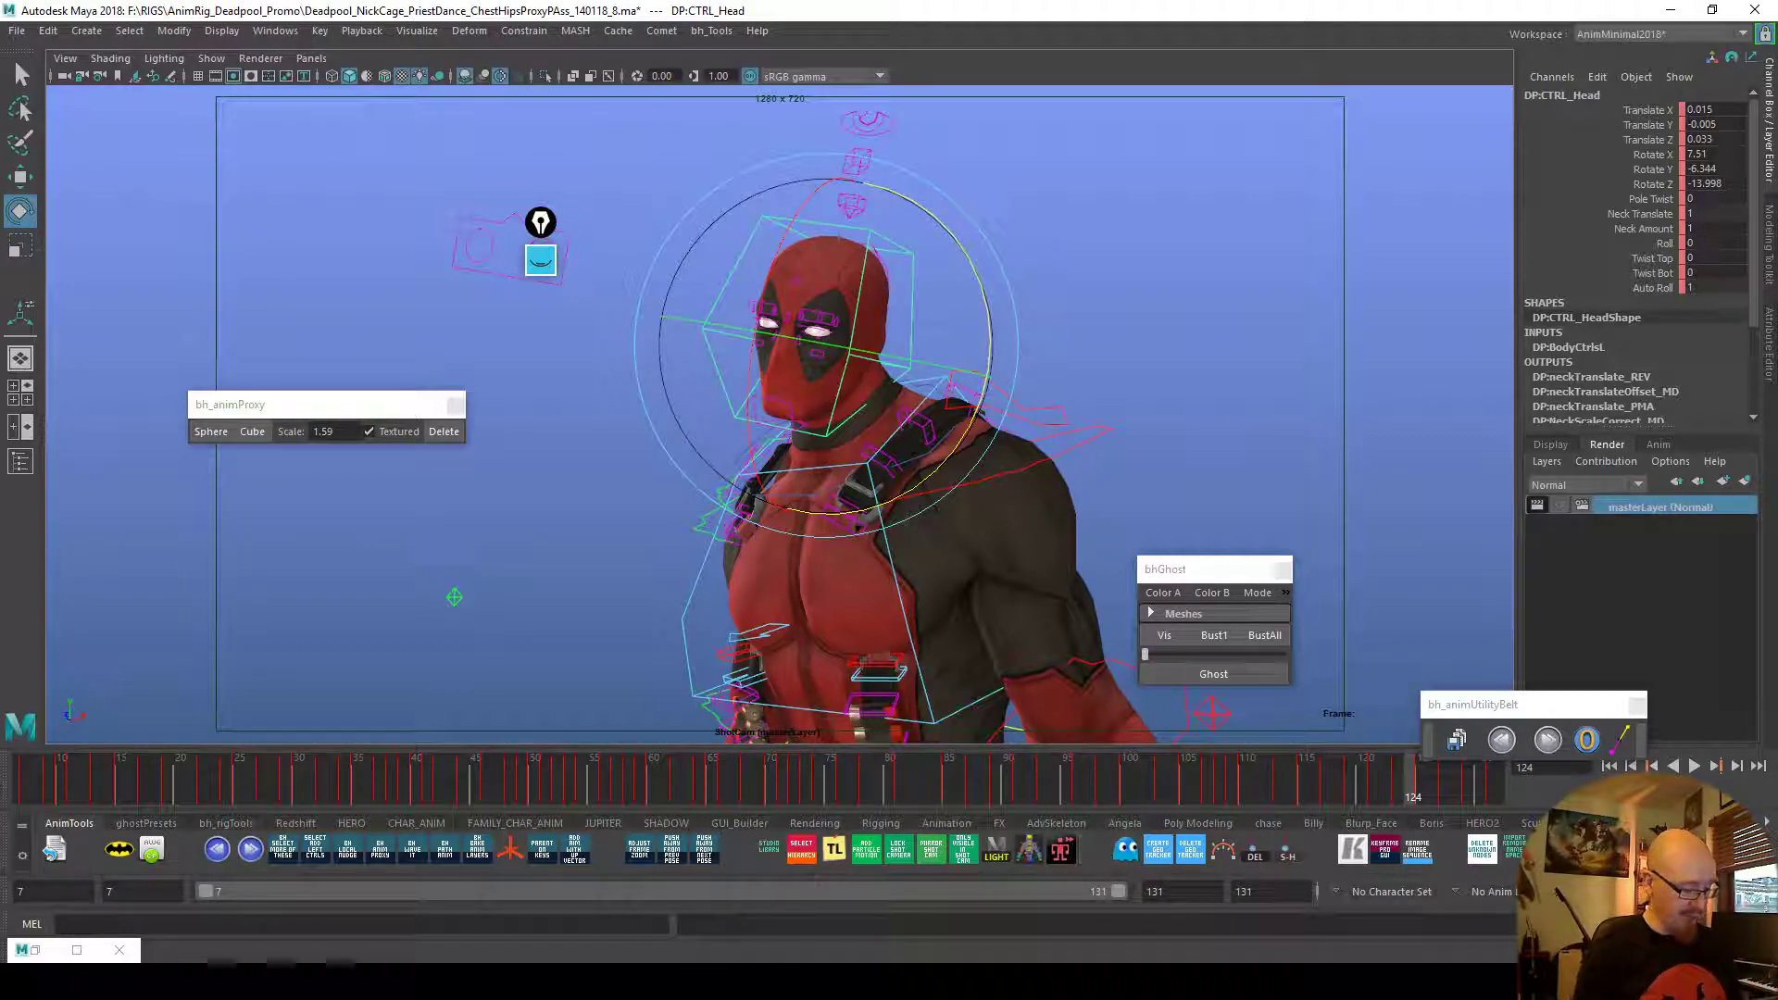
drag(1242, 568, 1451, 542)
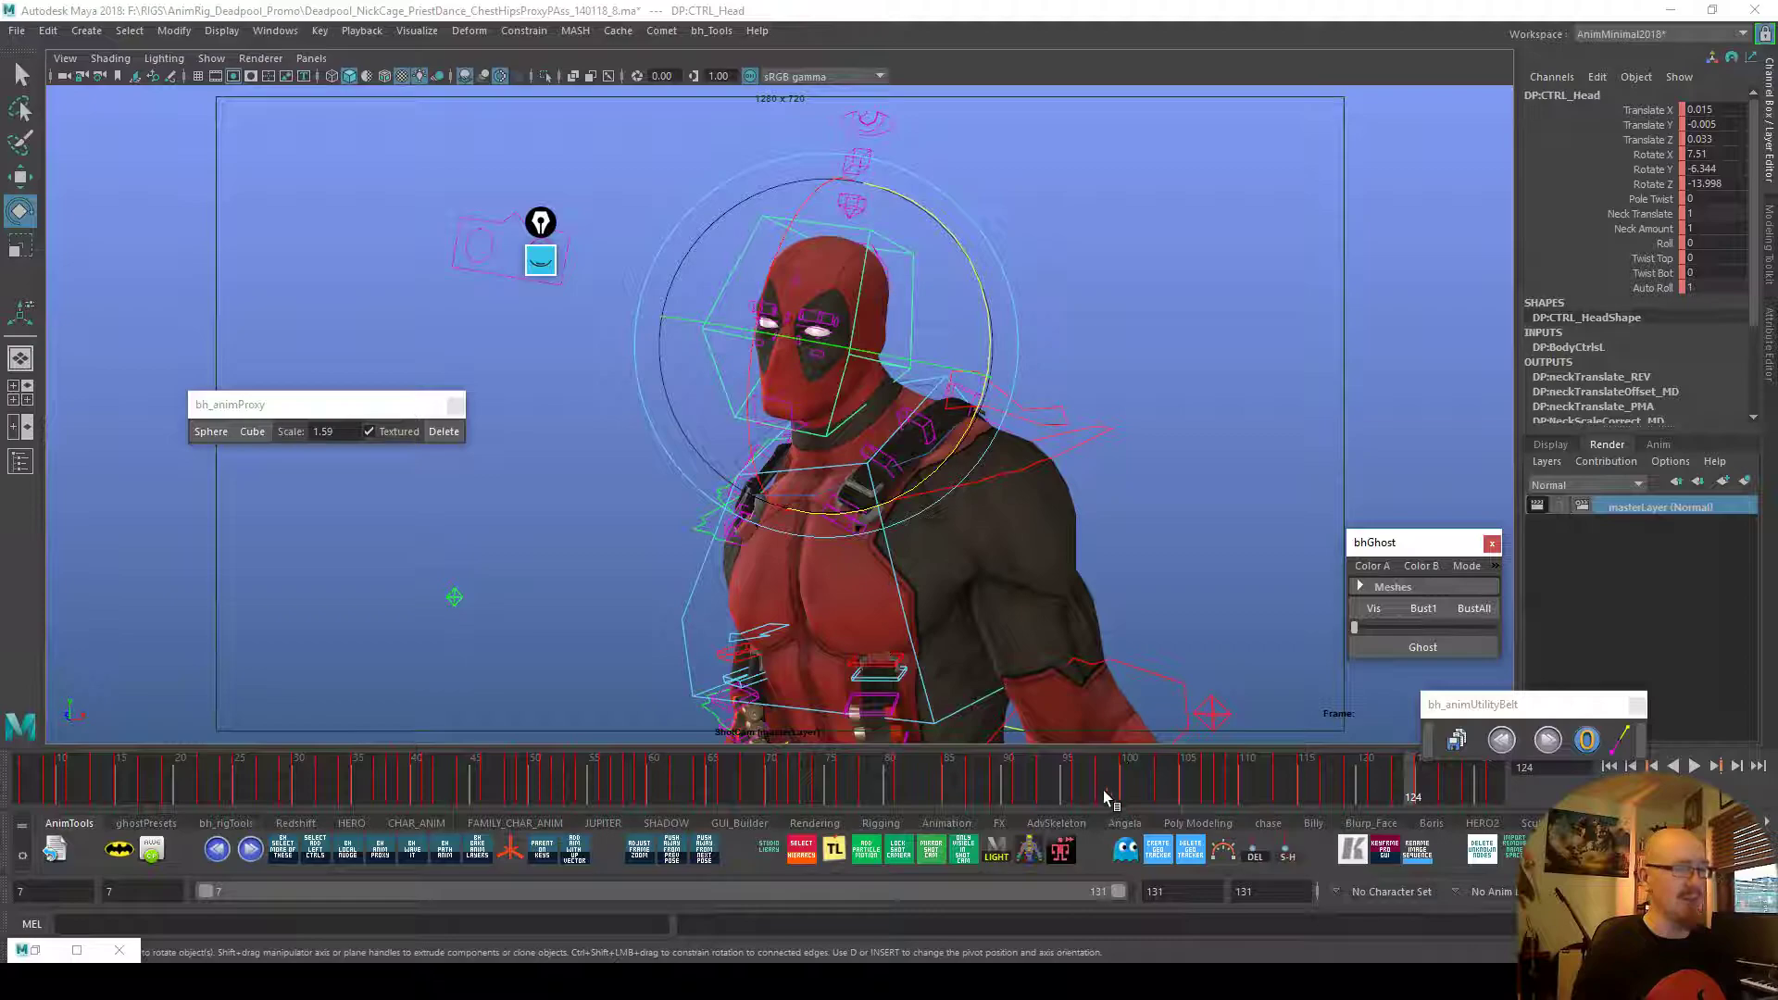
Check playback around frames 98 and 92, rotate the head at frame 103 to about 4.1, -20.2 and -27.1, and replay
drag(718, 803, 1102, 785)
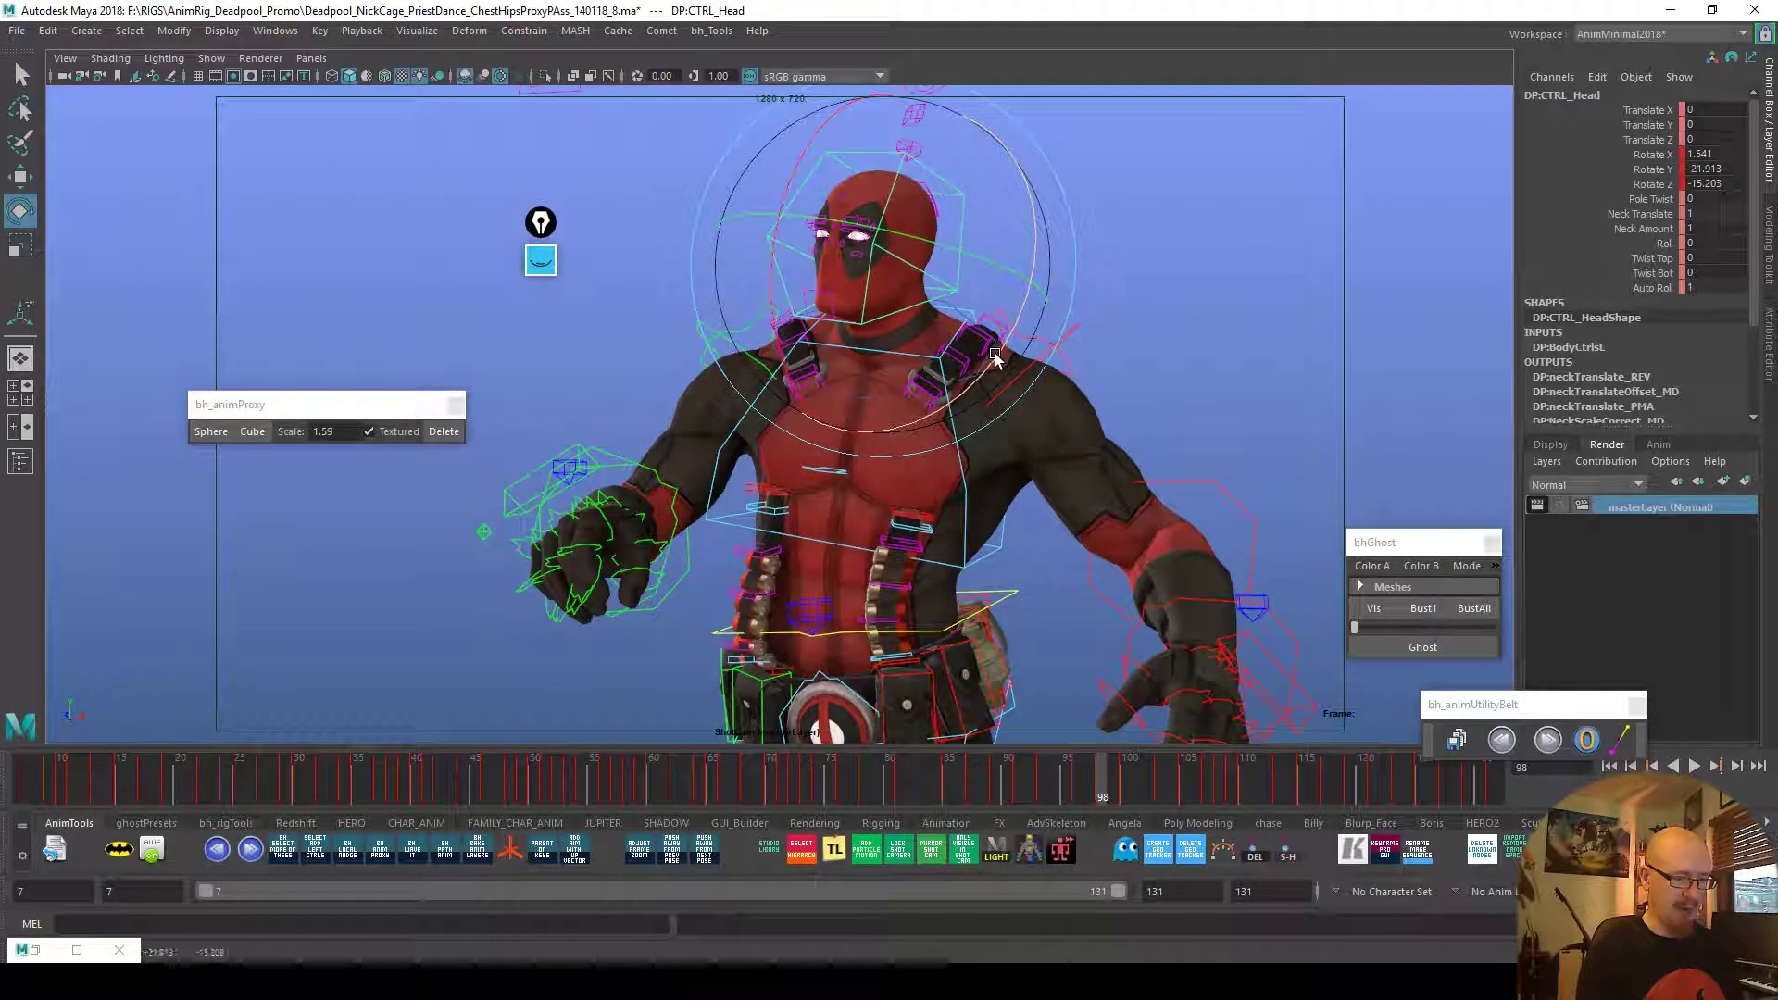
key(alt+v)
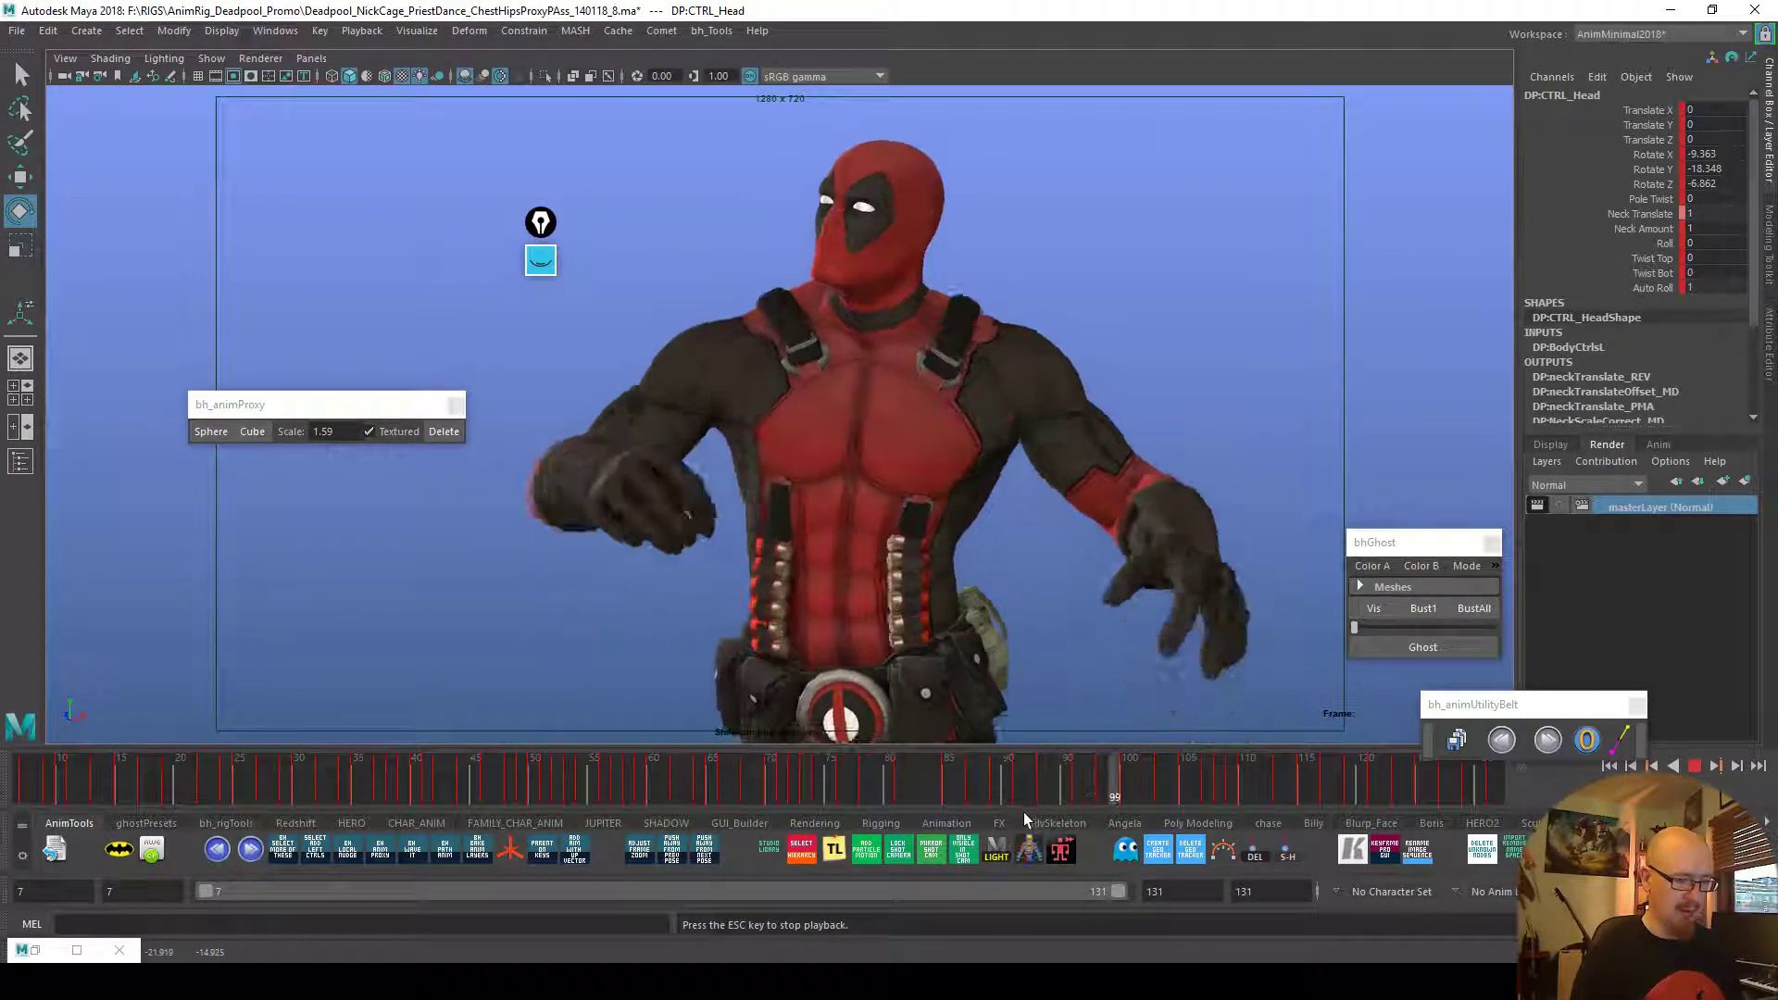
click(1037, 788)
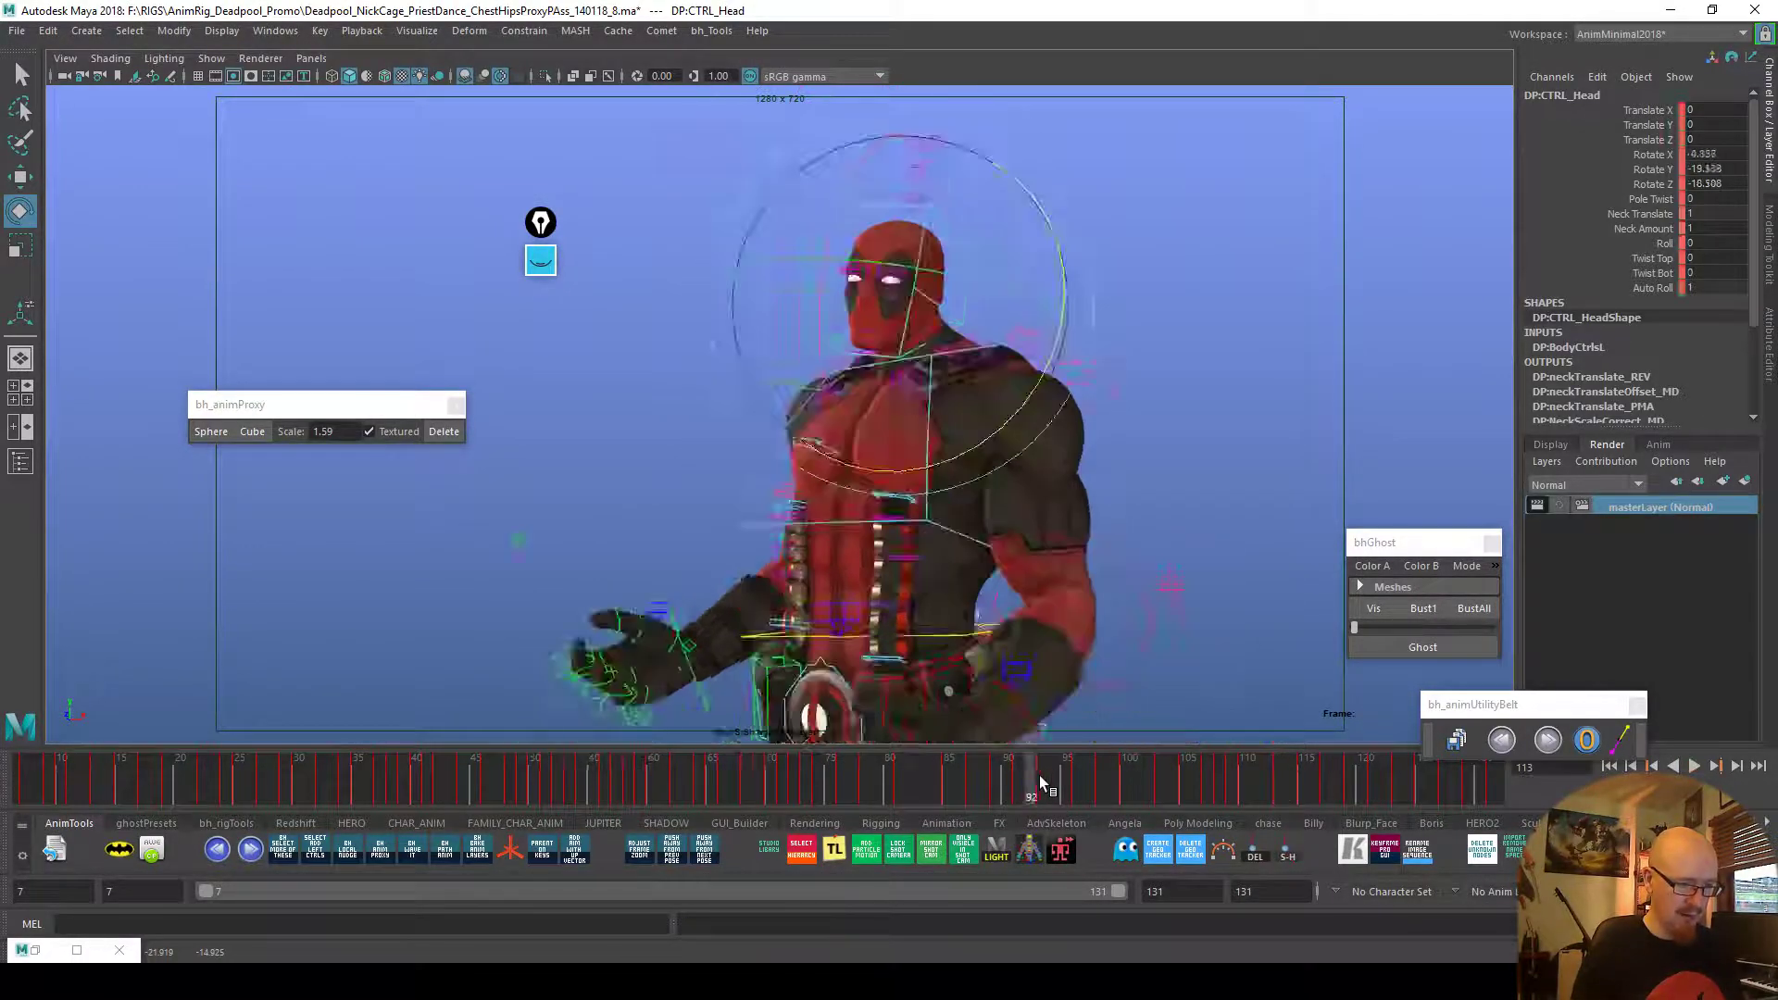
key(alt+v)
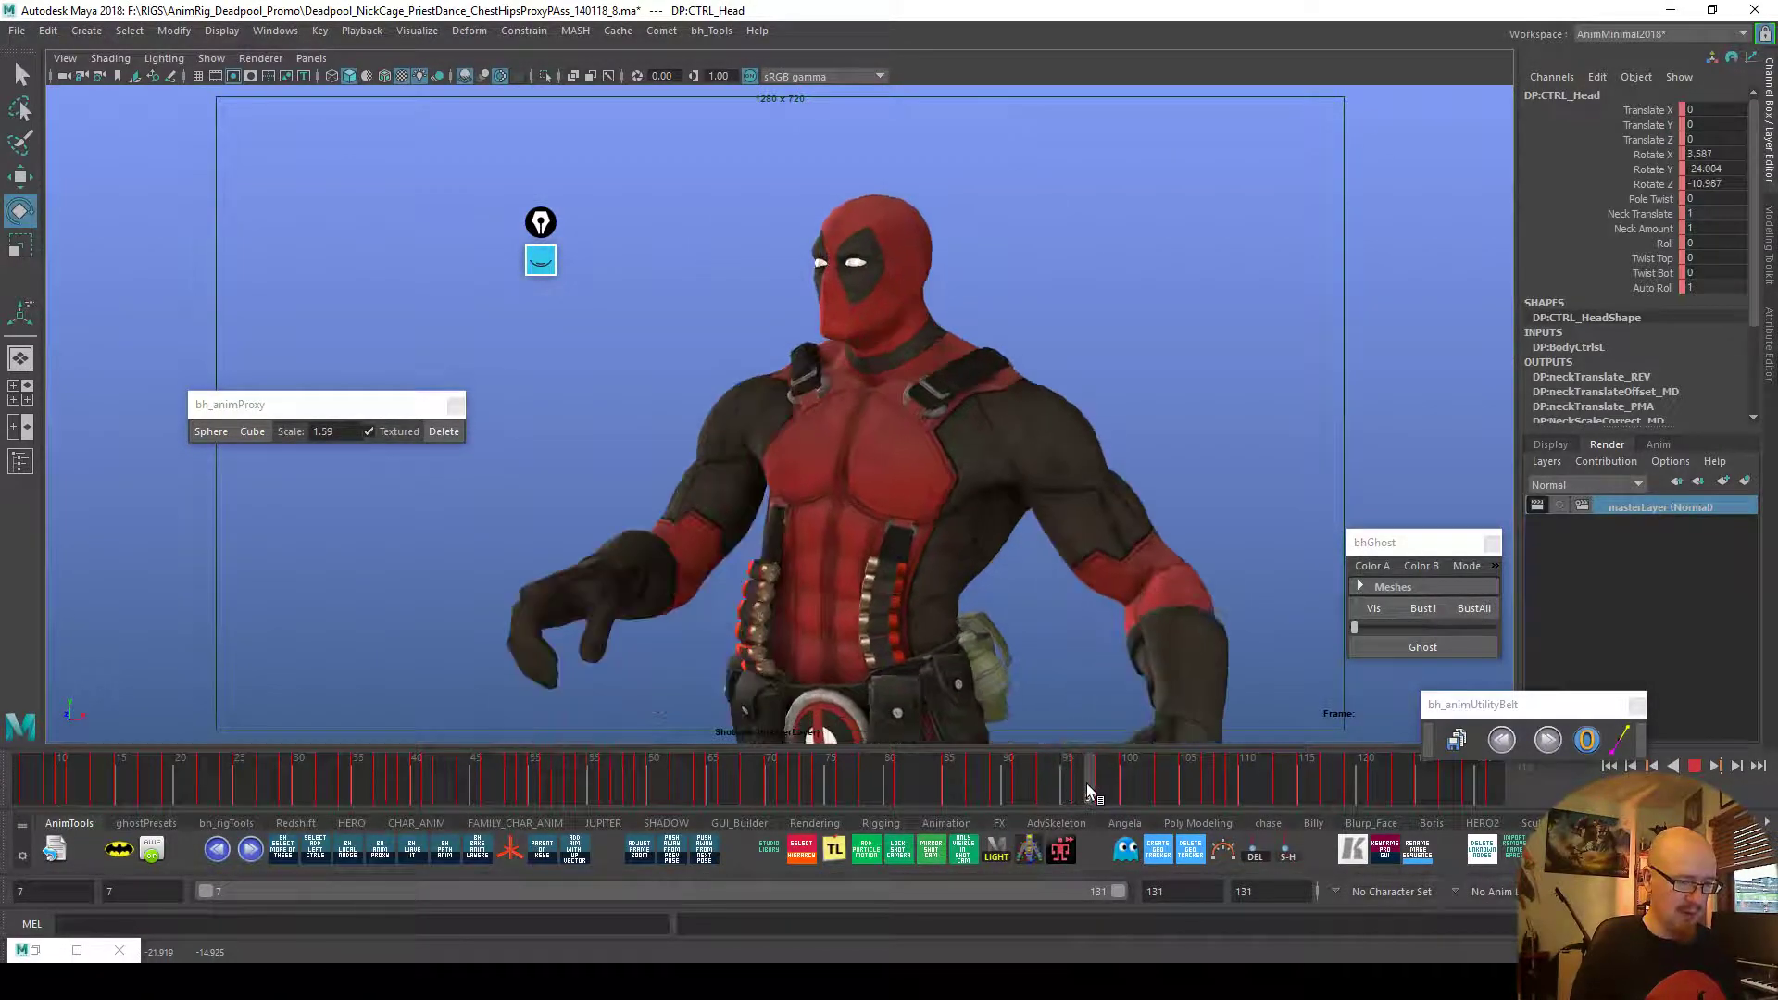
click(1156, 788)
drag(959, 400, 953, 400)
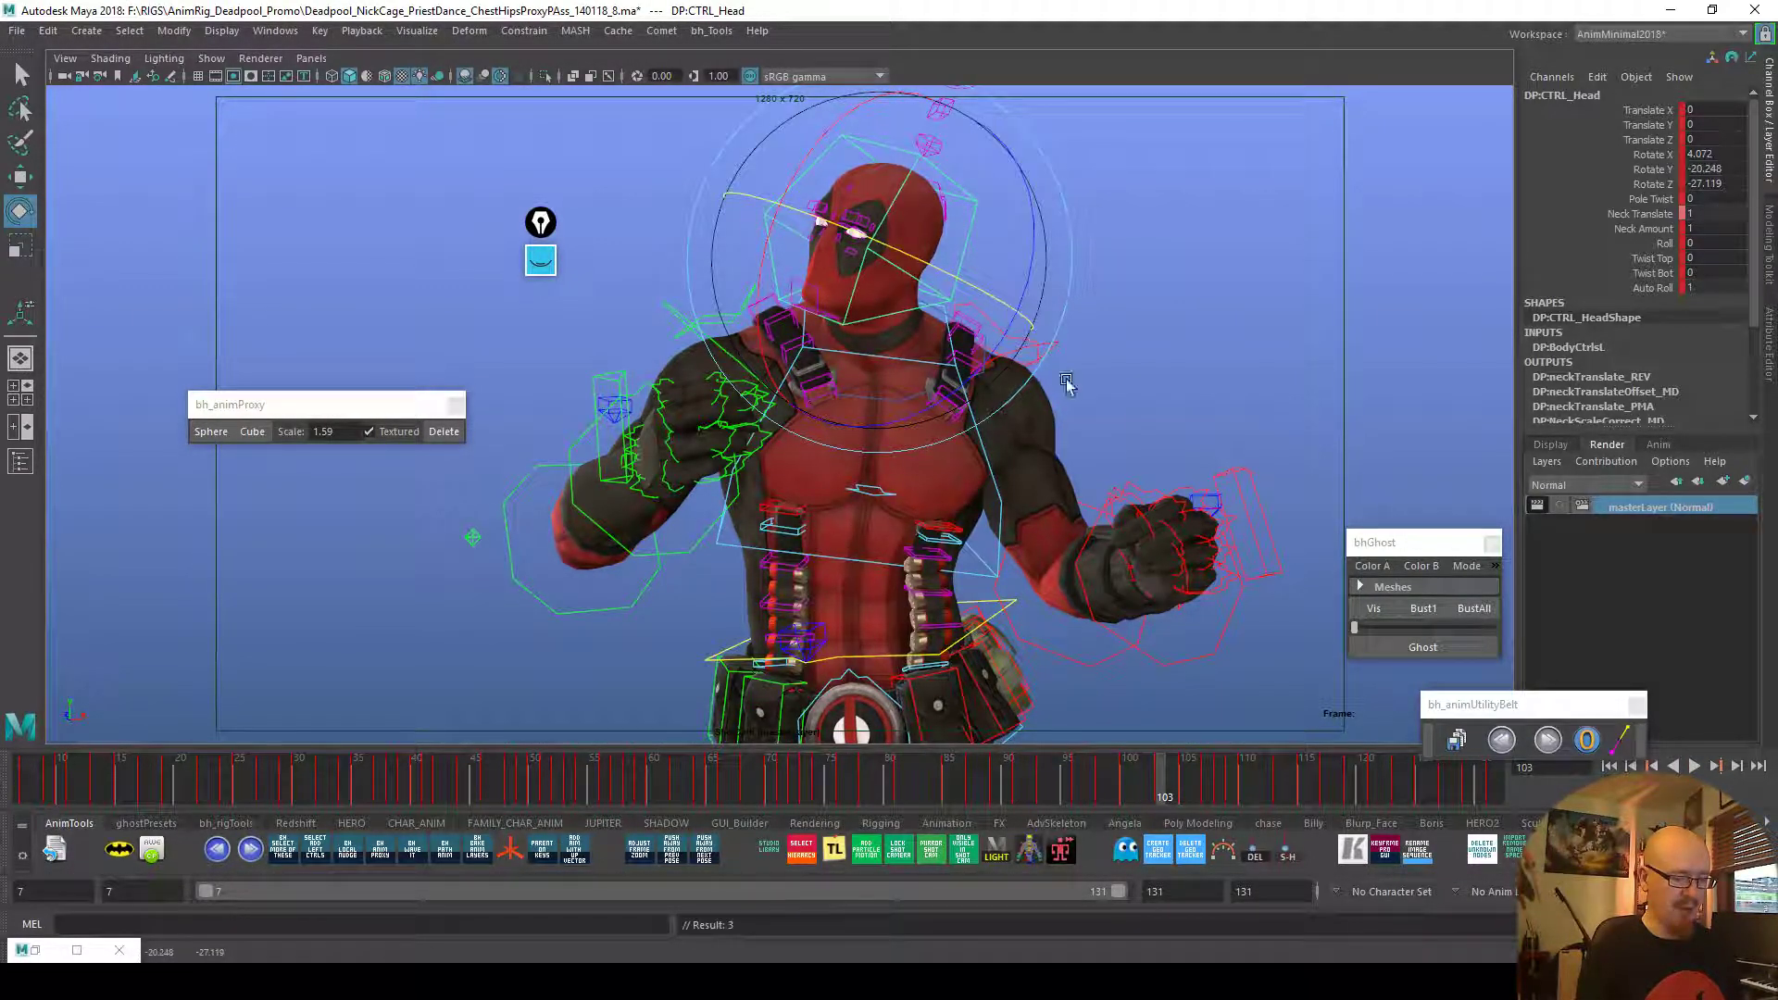
key(alt+v)
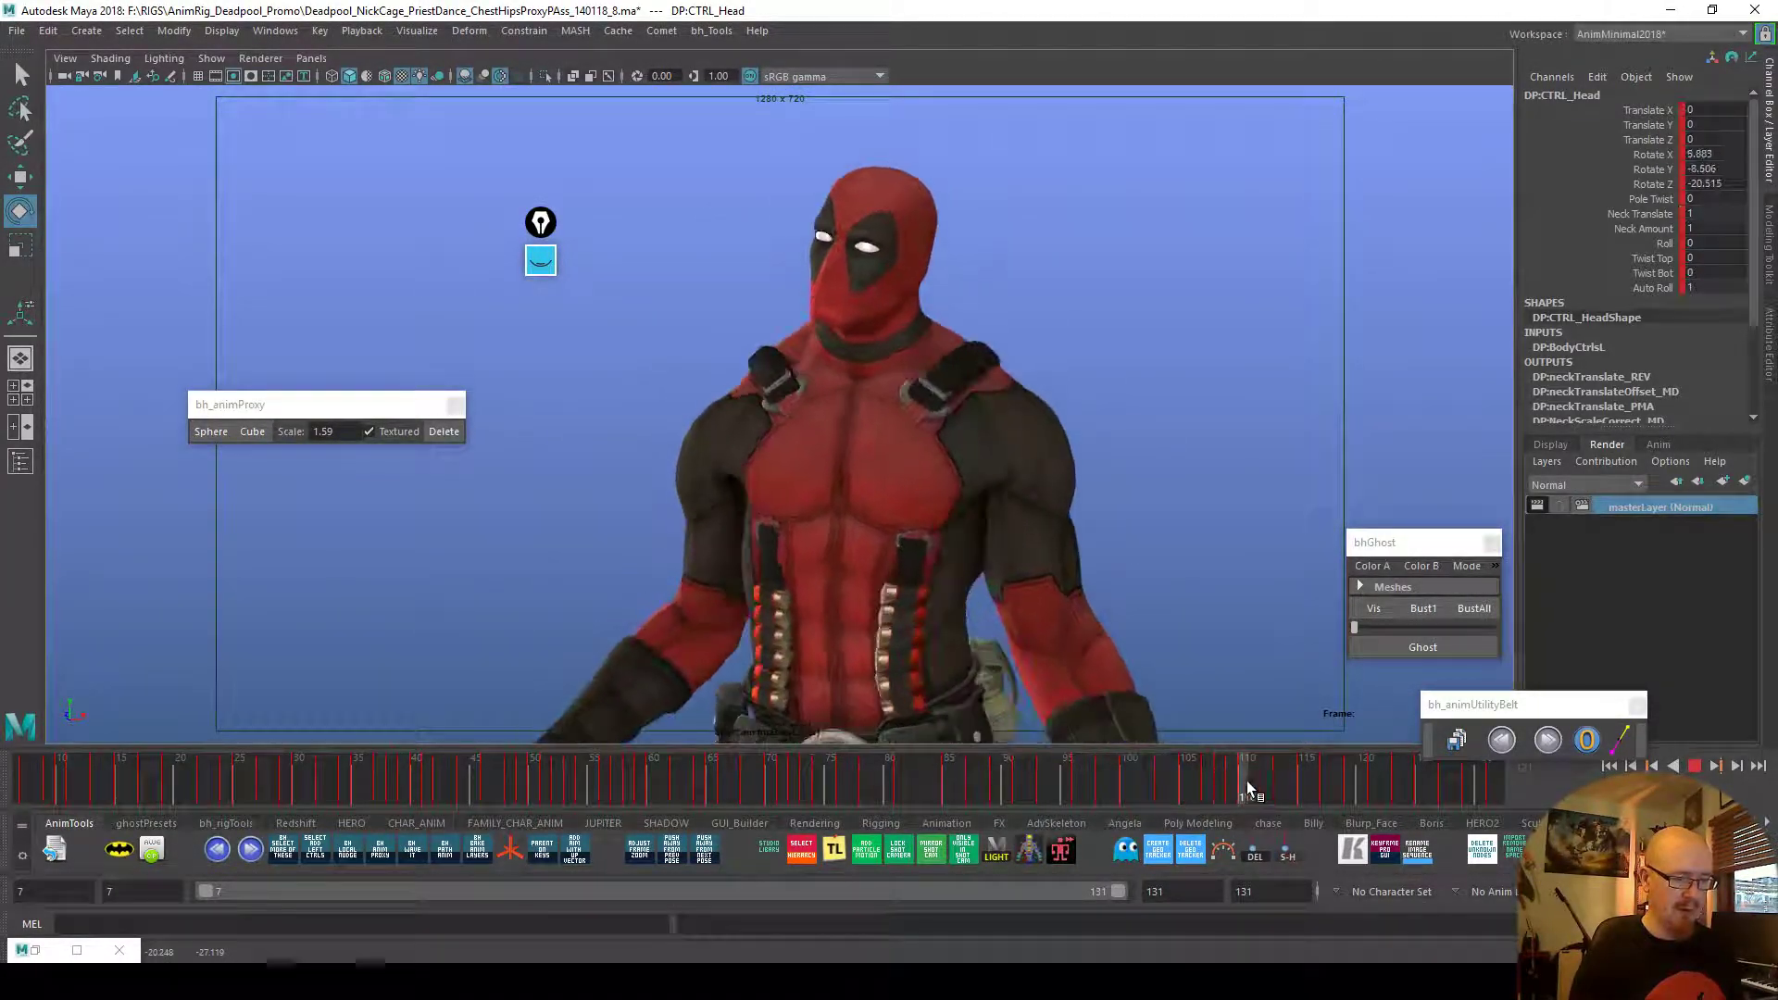
Rotate the head at frame 117 to about -10.8, -13.1 and -16.5 in X, Y and Z, then play back
mouse_move(1281, 776)
mouse_down()
mouse_move(1202, 776)
mouse_move(1269, 791)
mouse_up()
drag(1272, 786, 1305, 792)
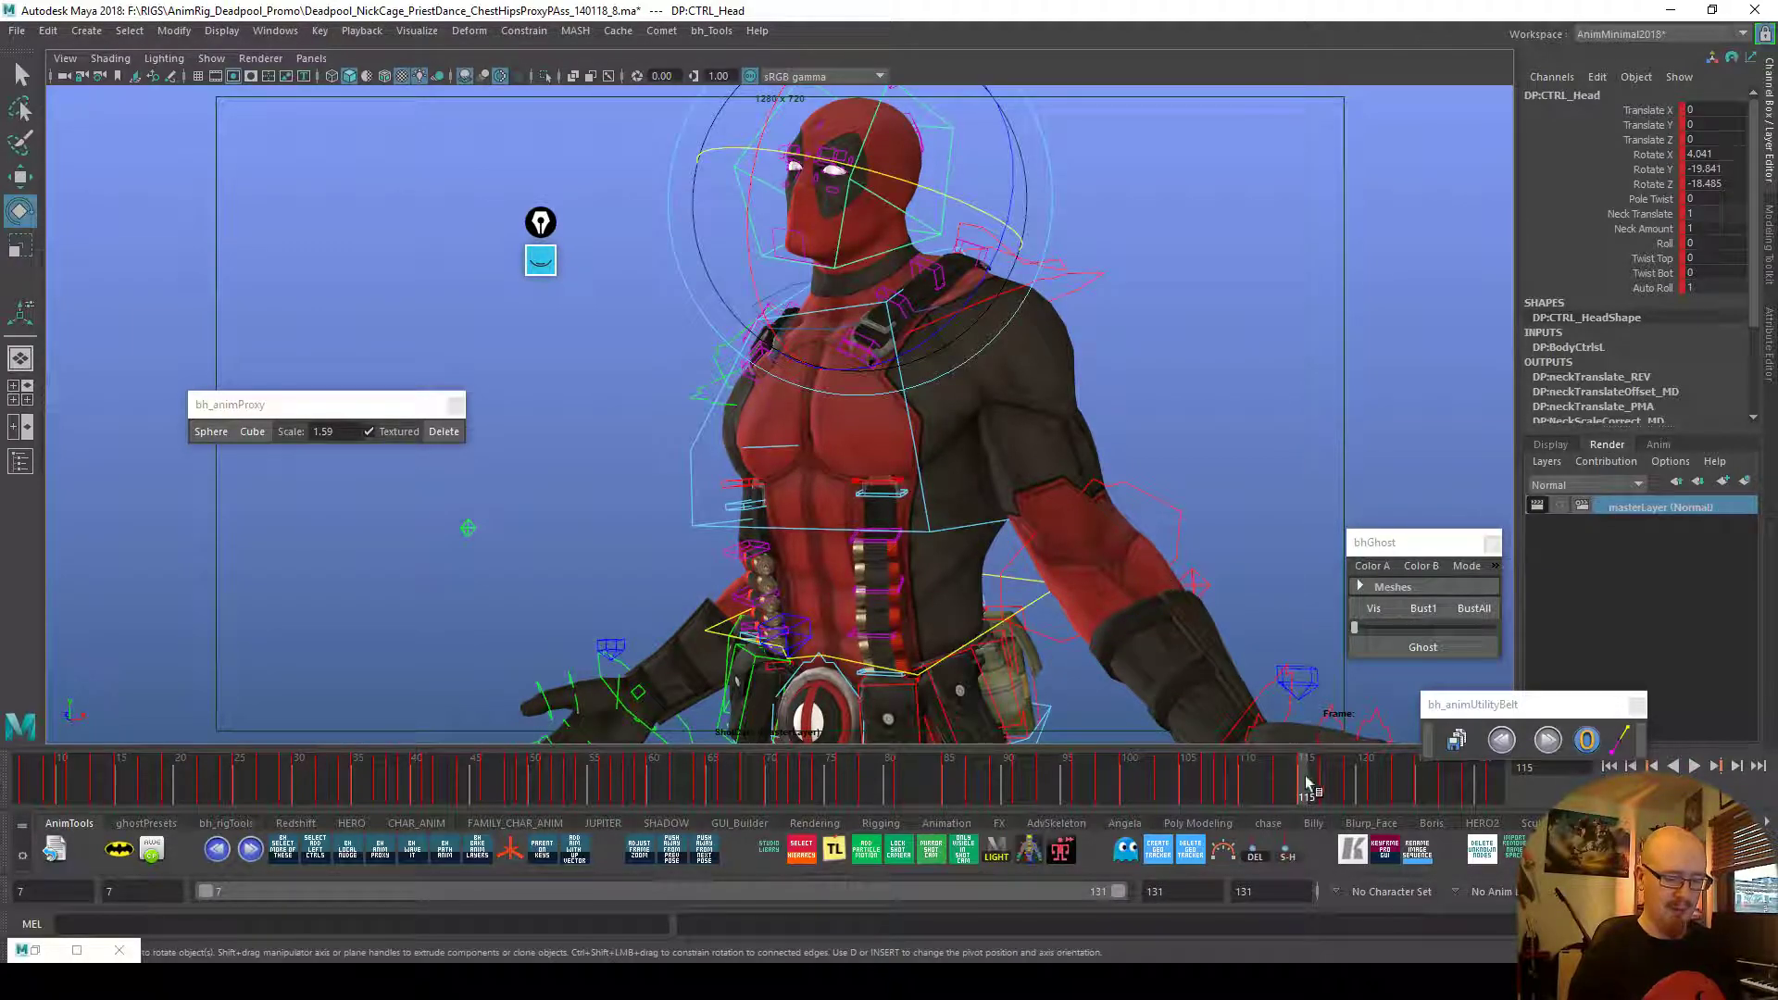
key(alt+v)
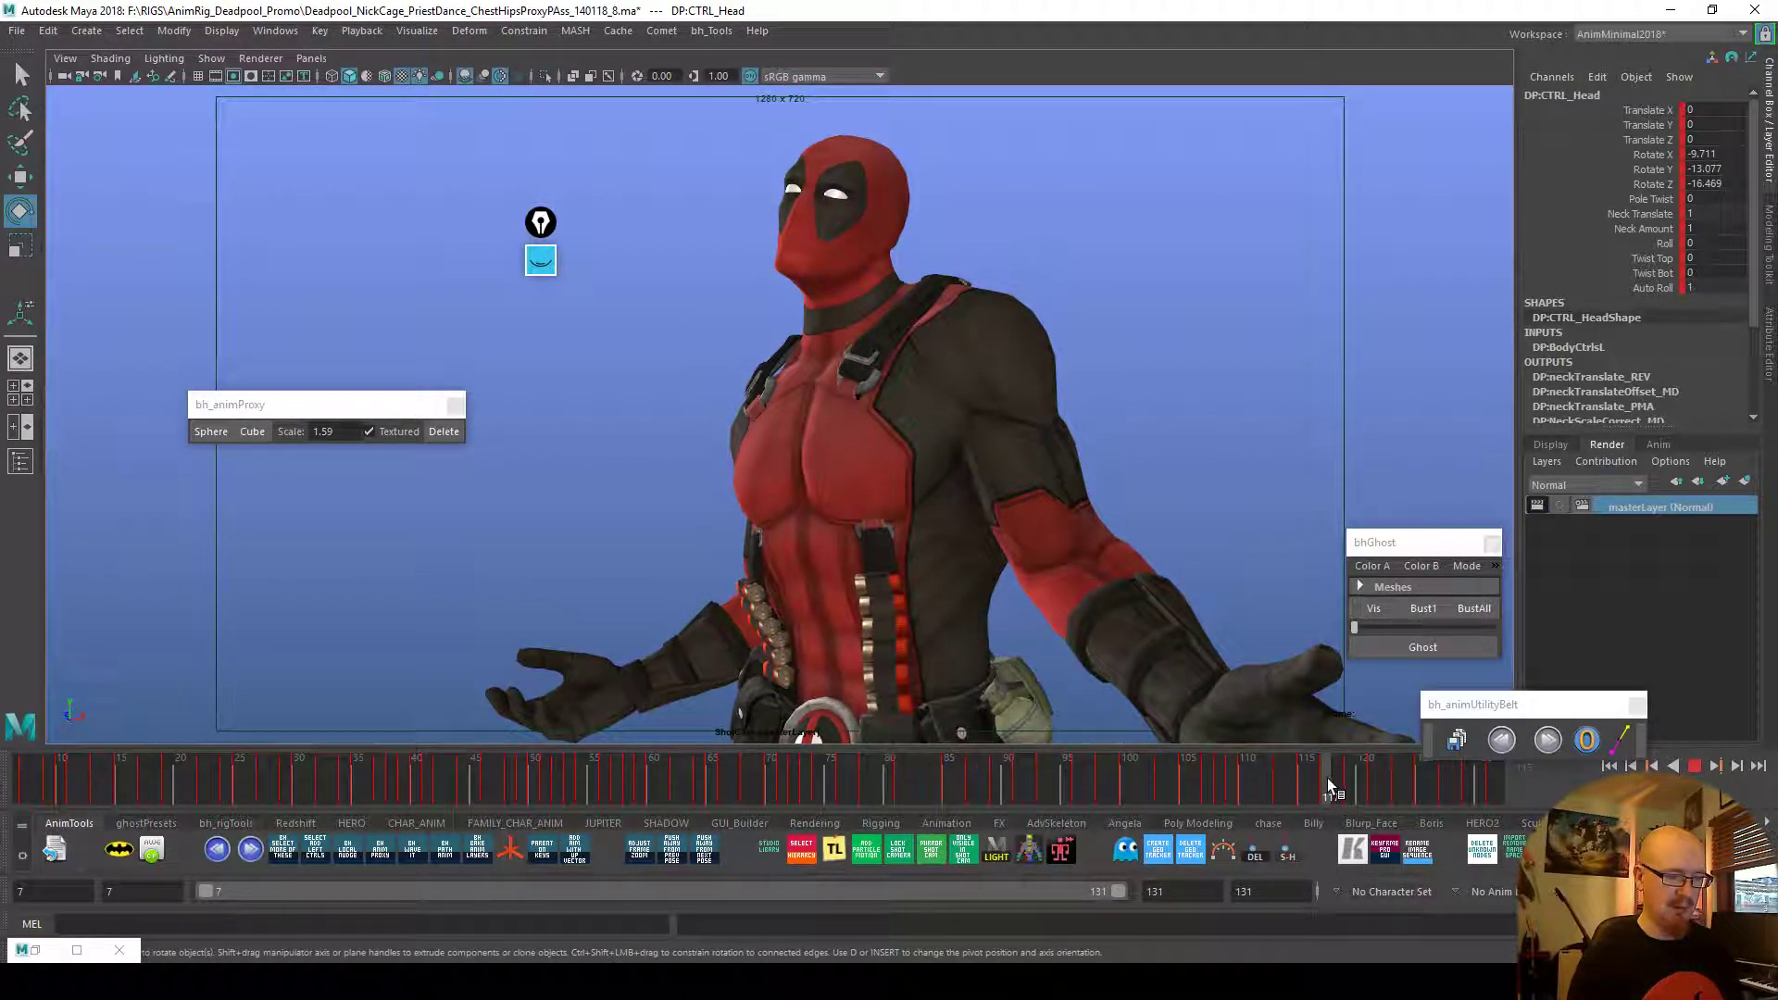
drag(1339, 780, 1323, 780)
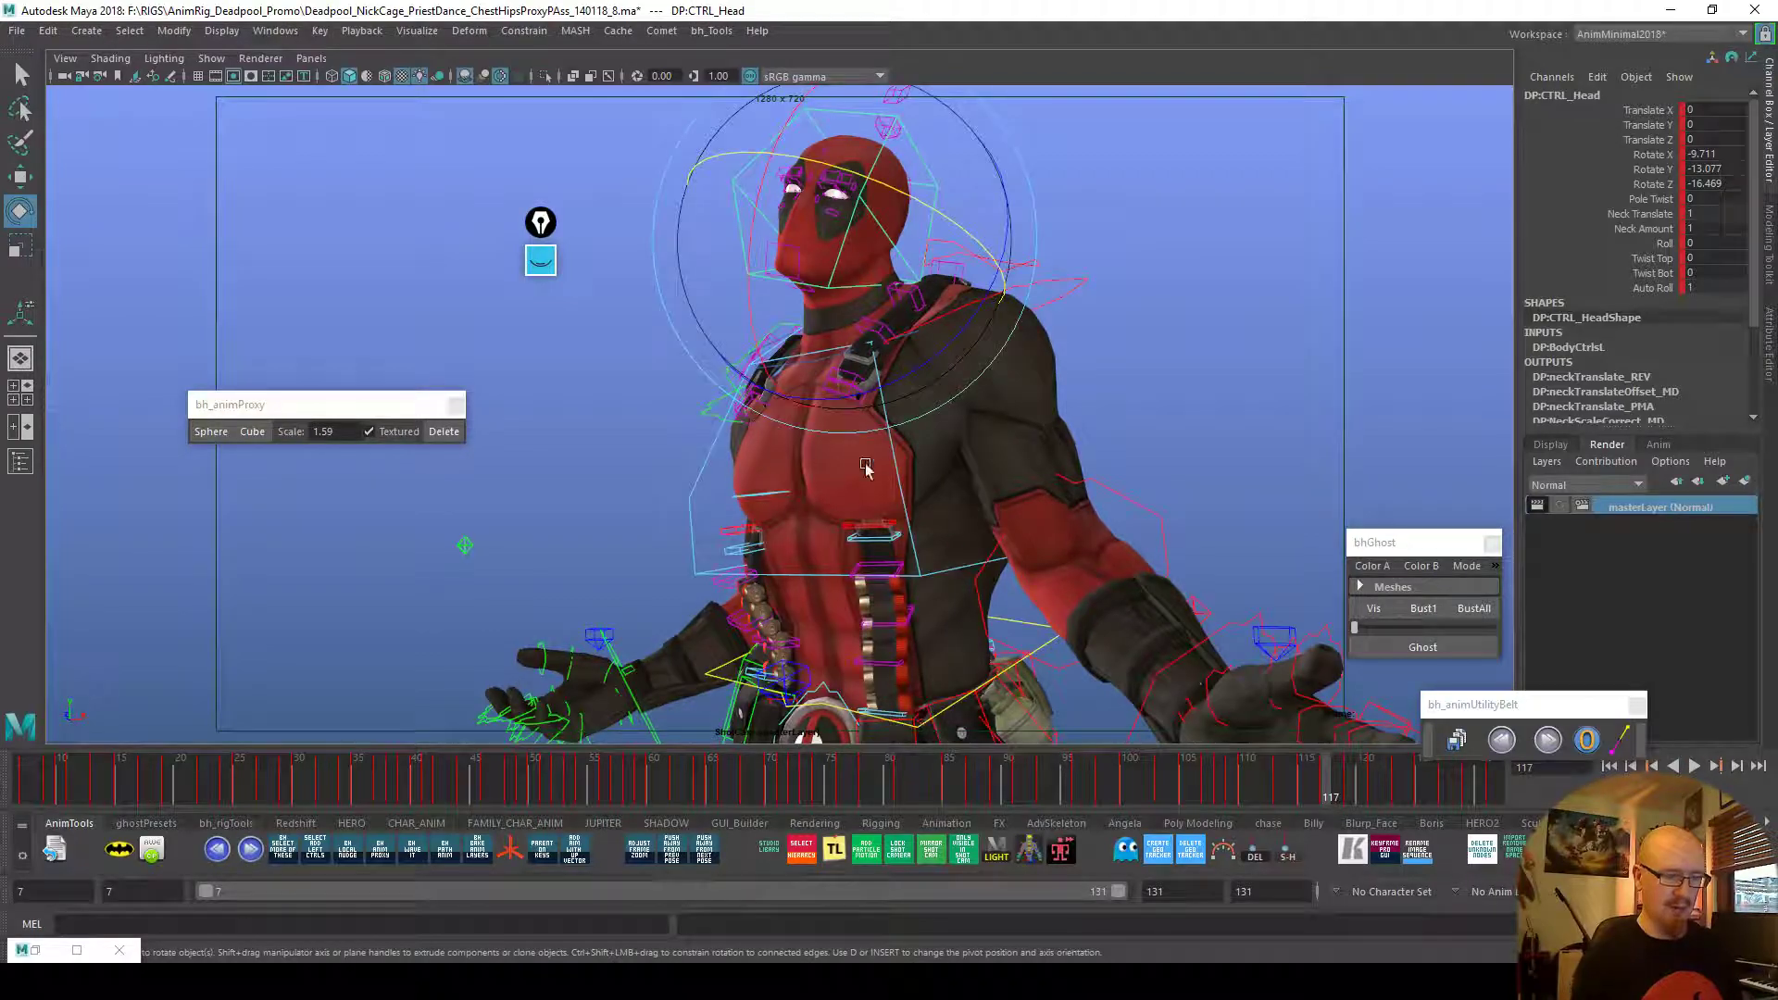
drag(763, 370, 763, 369)
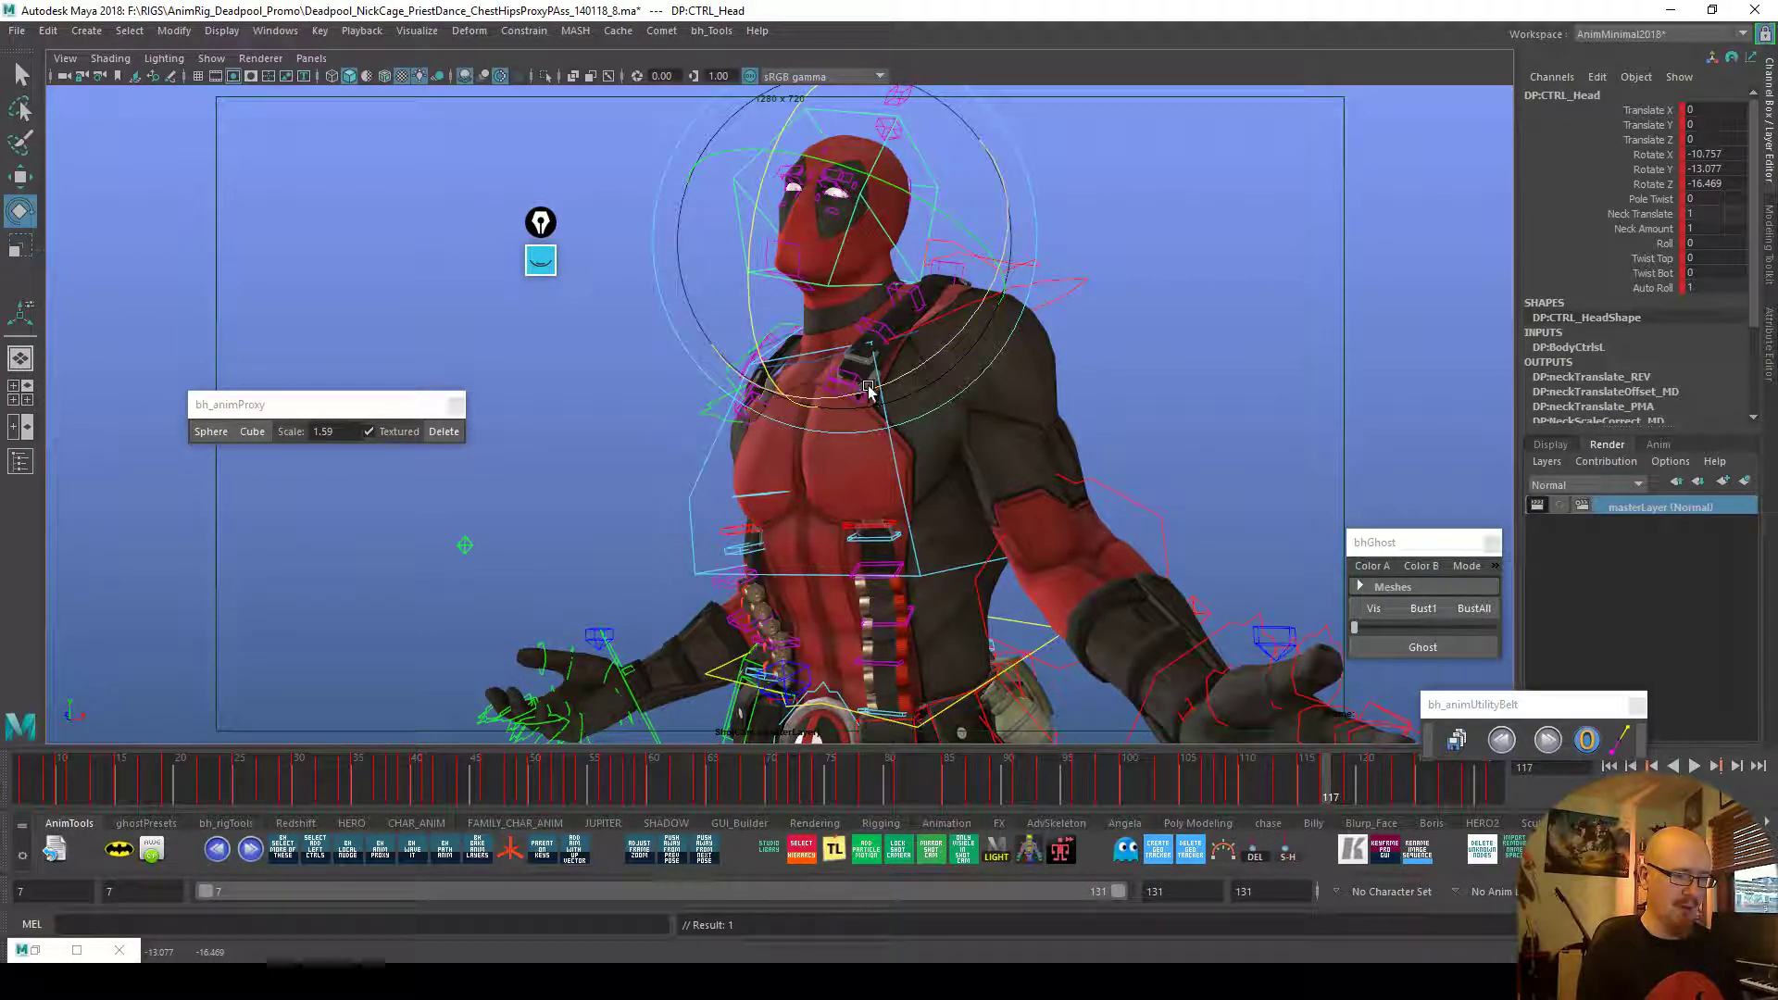
key(alt+v)
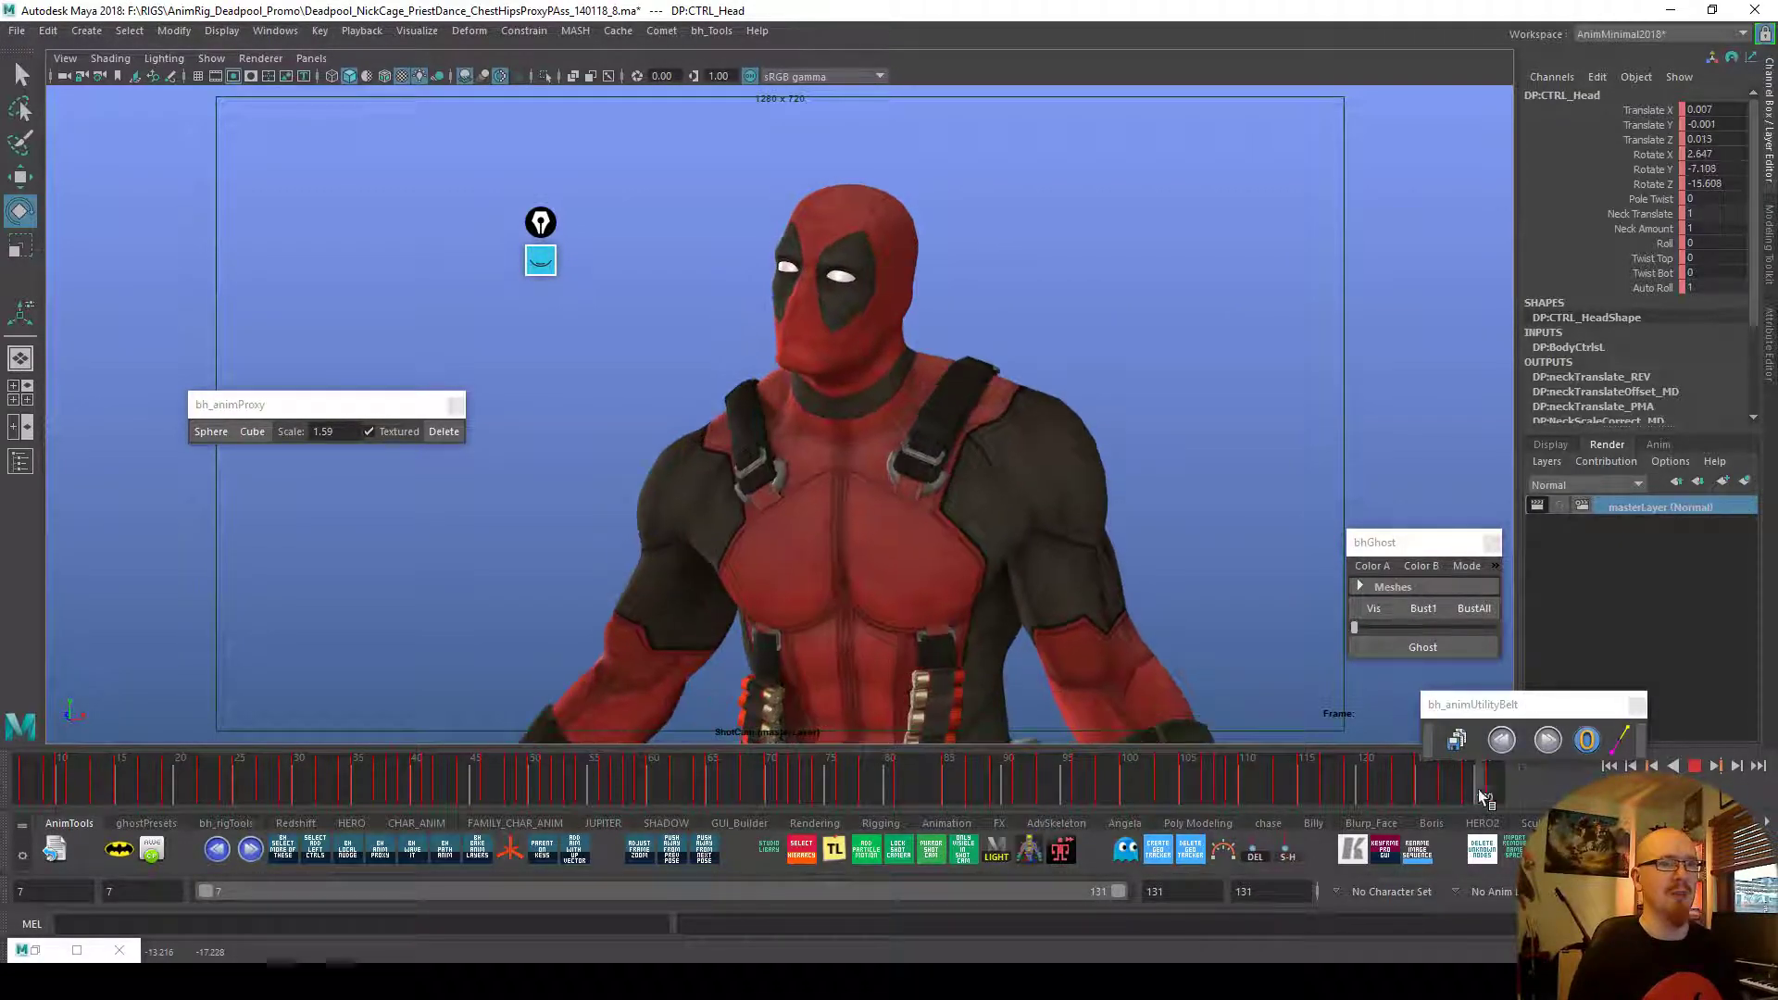
Scrub back through the shot's closing frames and play back the full dance to check the head motion
mouse_move(1506, 791)
mouse_down()
mouse_move(1315, 807)
mouse_move(1477, 798)
mouse_move(1337, 787)
mouse_move(1486, 797)
mouse_move(1363, 796)
mouse_up()
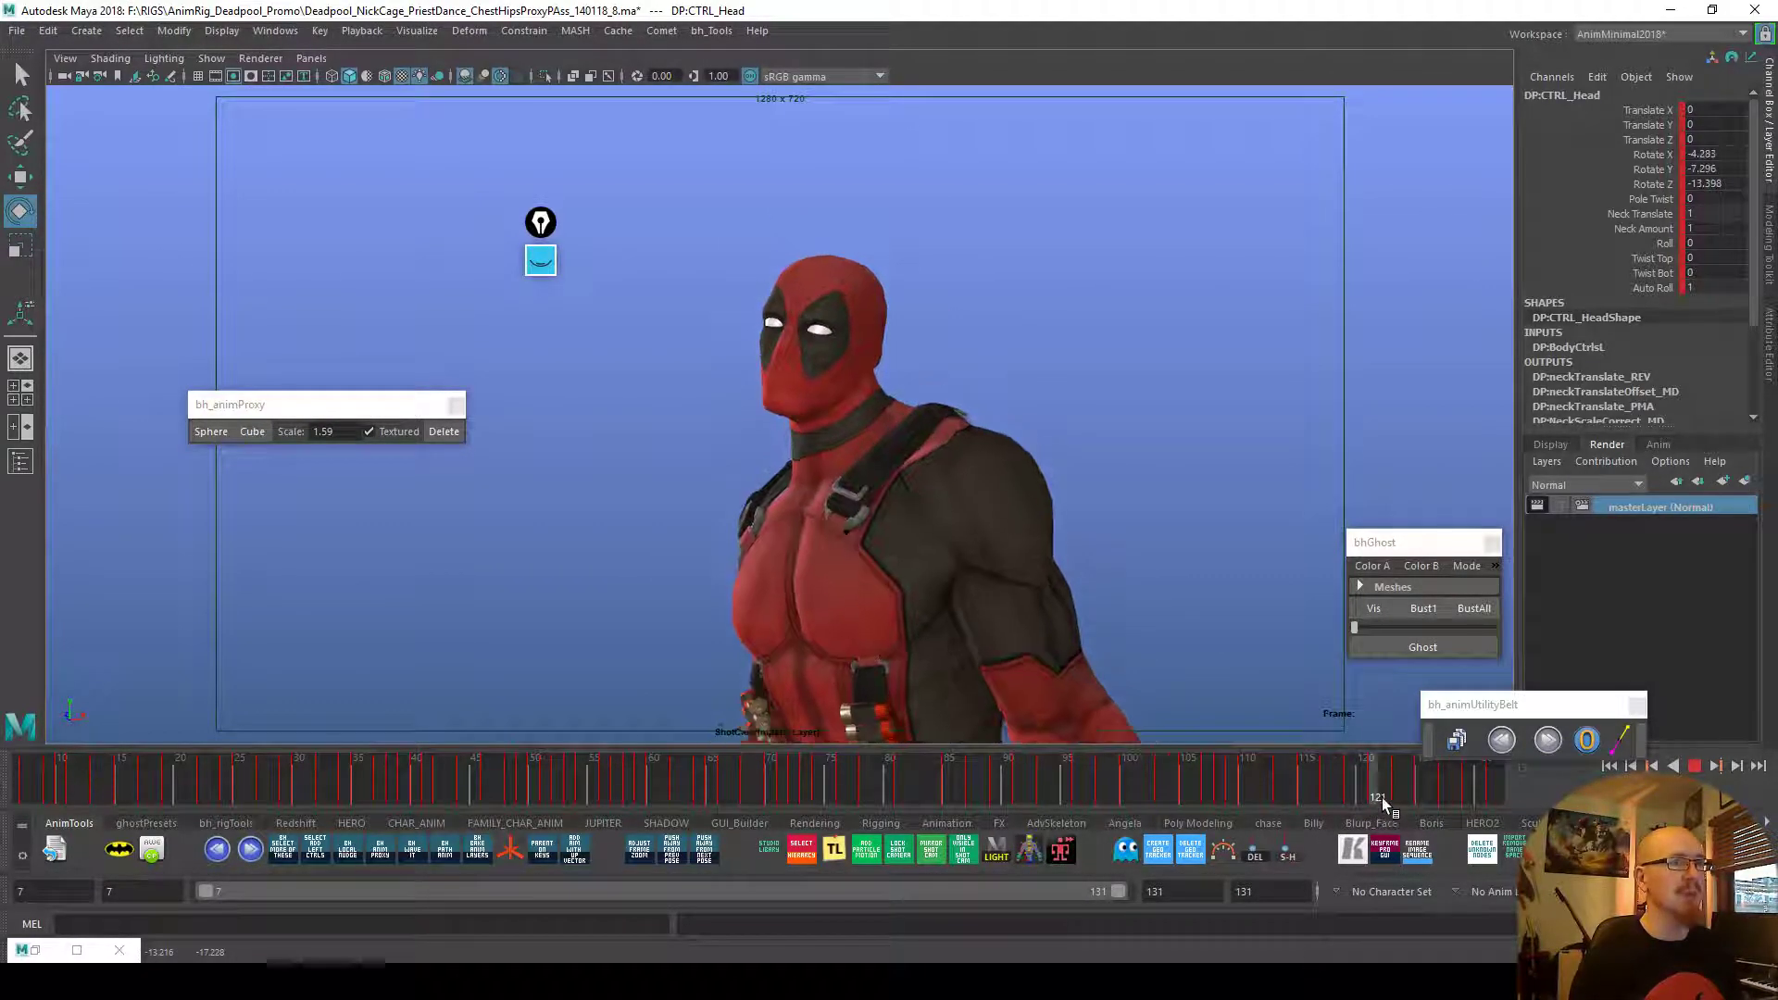
key(alt+v)
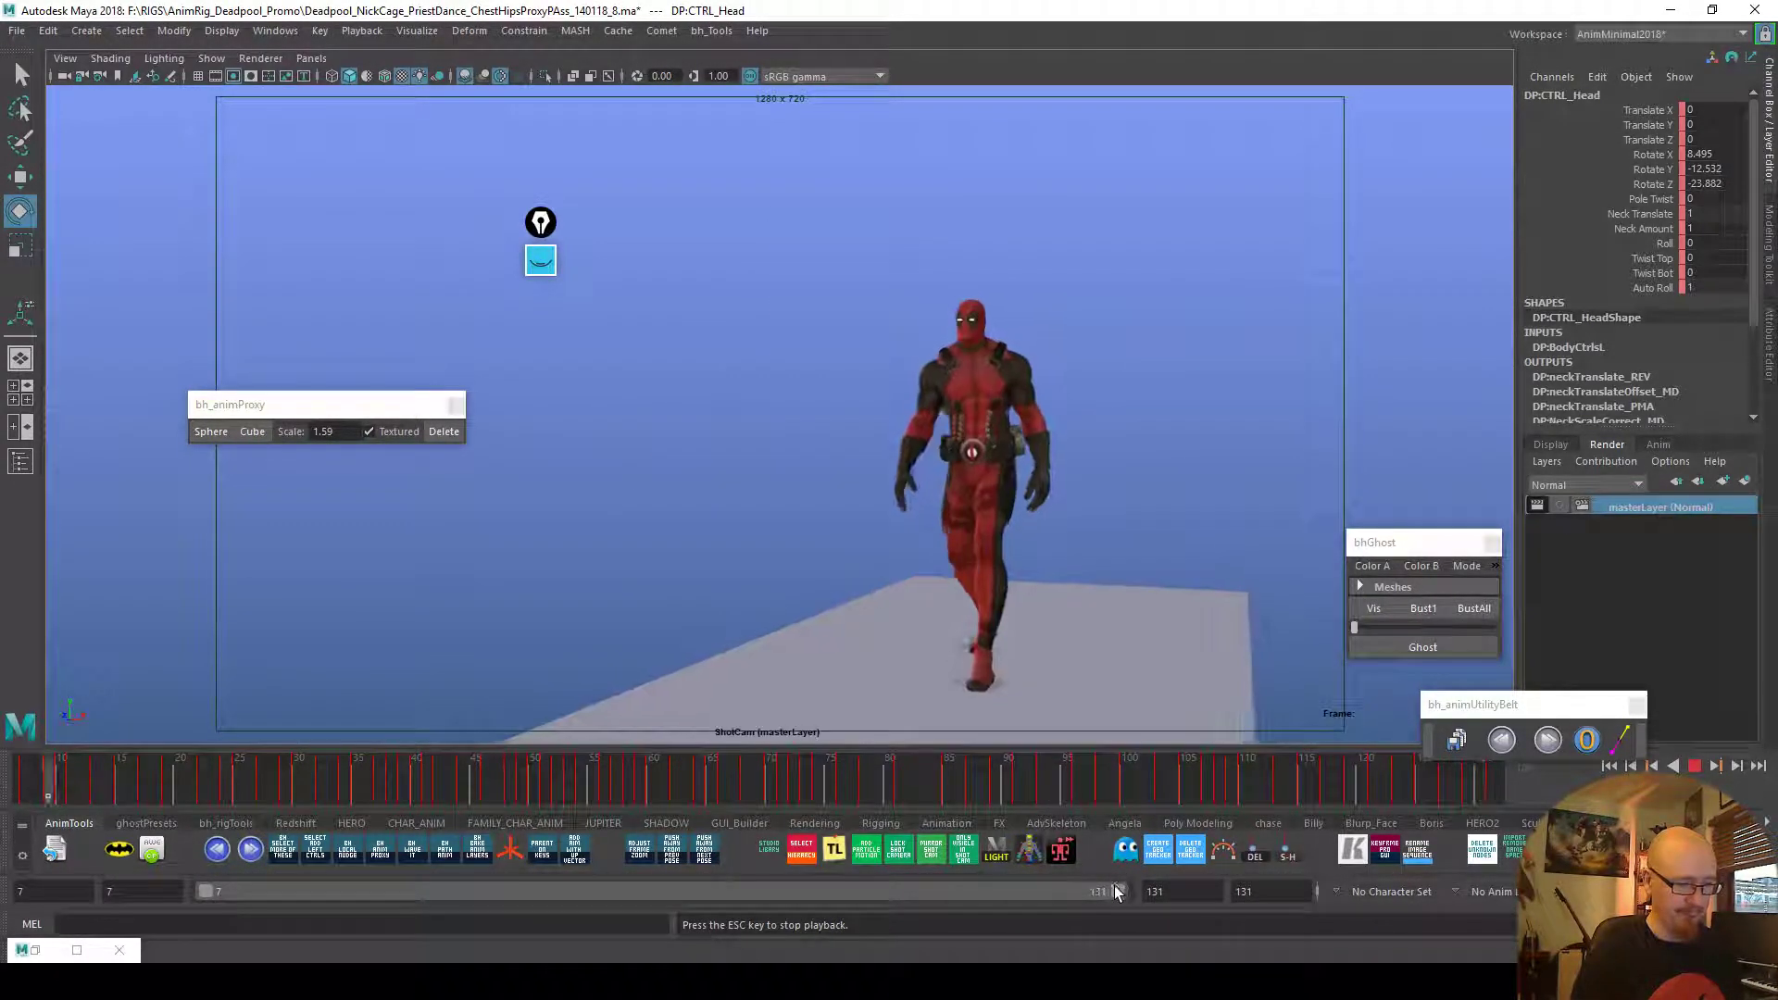
key(Escape)
Clear the selection, save the scene as Deadpool_NickCage_PriestDance_ChestHipsProxyPAss_140118_9.ma, and playblast the shot
click(1219, 501)
click(1458, 738)
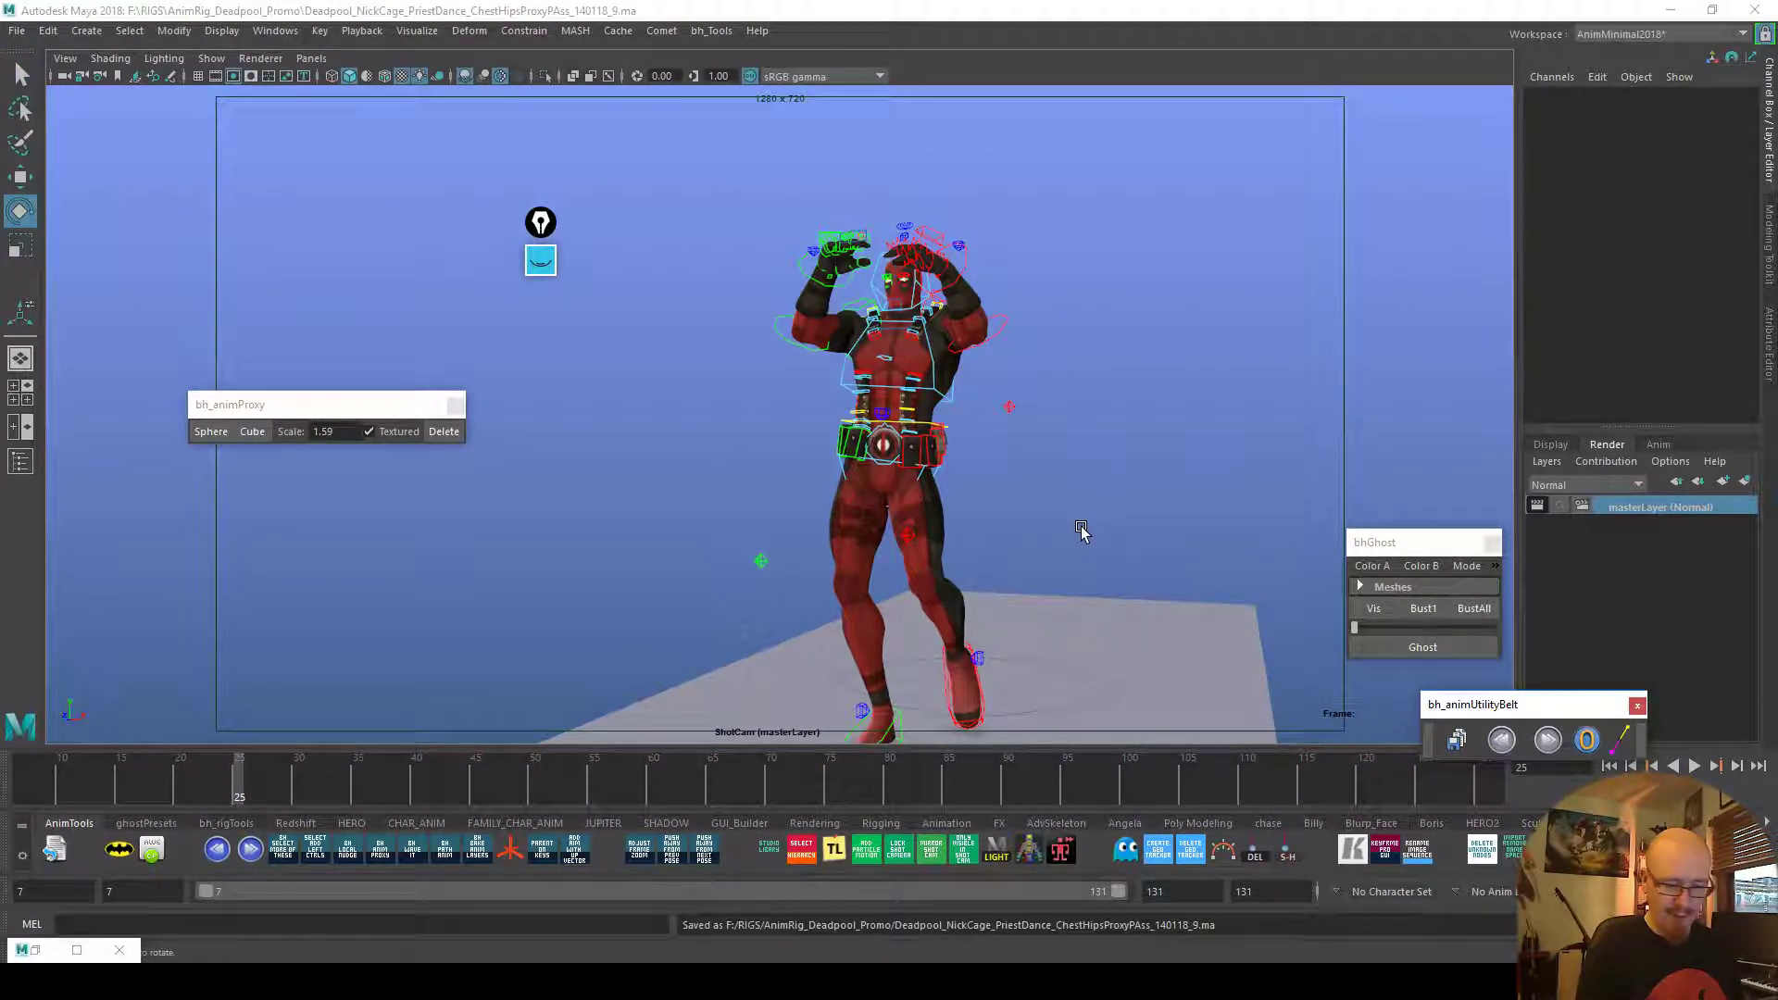
right_click(965, 787)
click(985, 782)
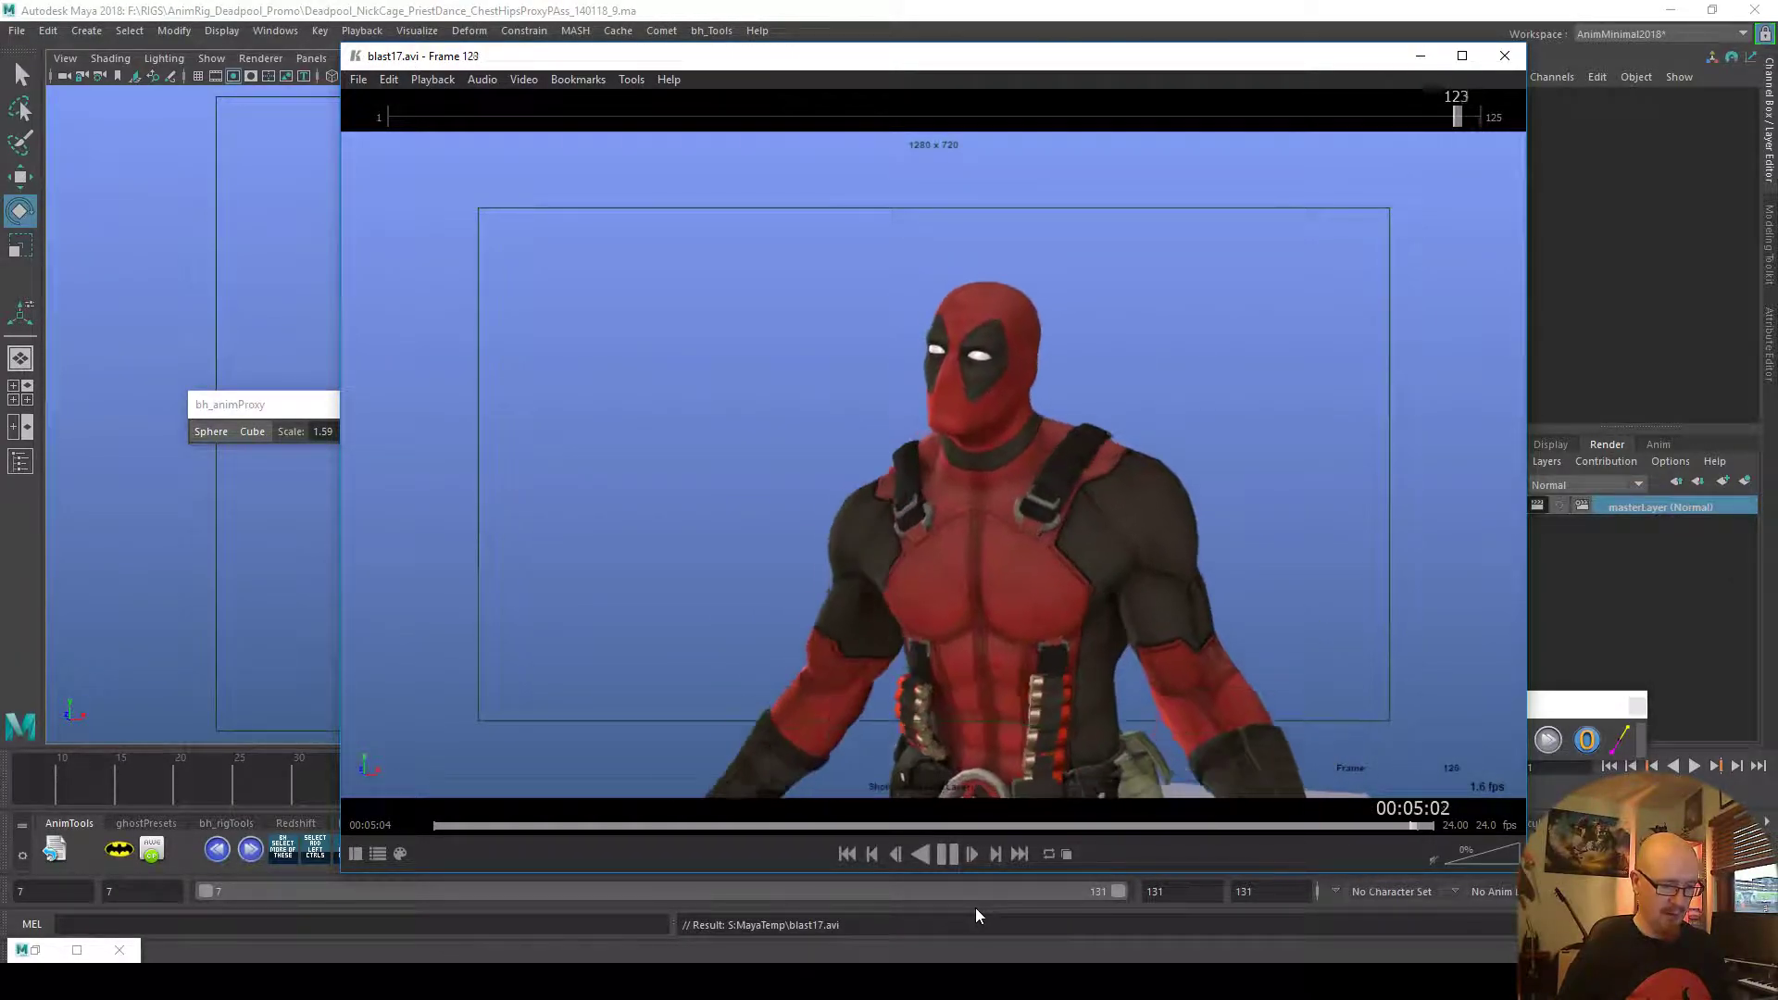
Review the arm and head motion in the final third of the blast17.avi playblast, in normal and mirrored views
click(1358, 828)
click(1324, 827)
click(1302, 825)
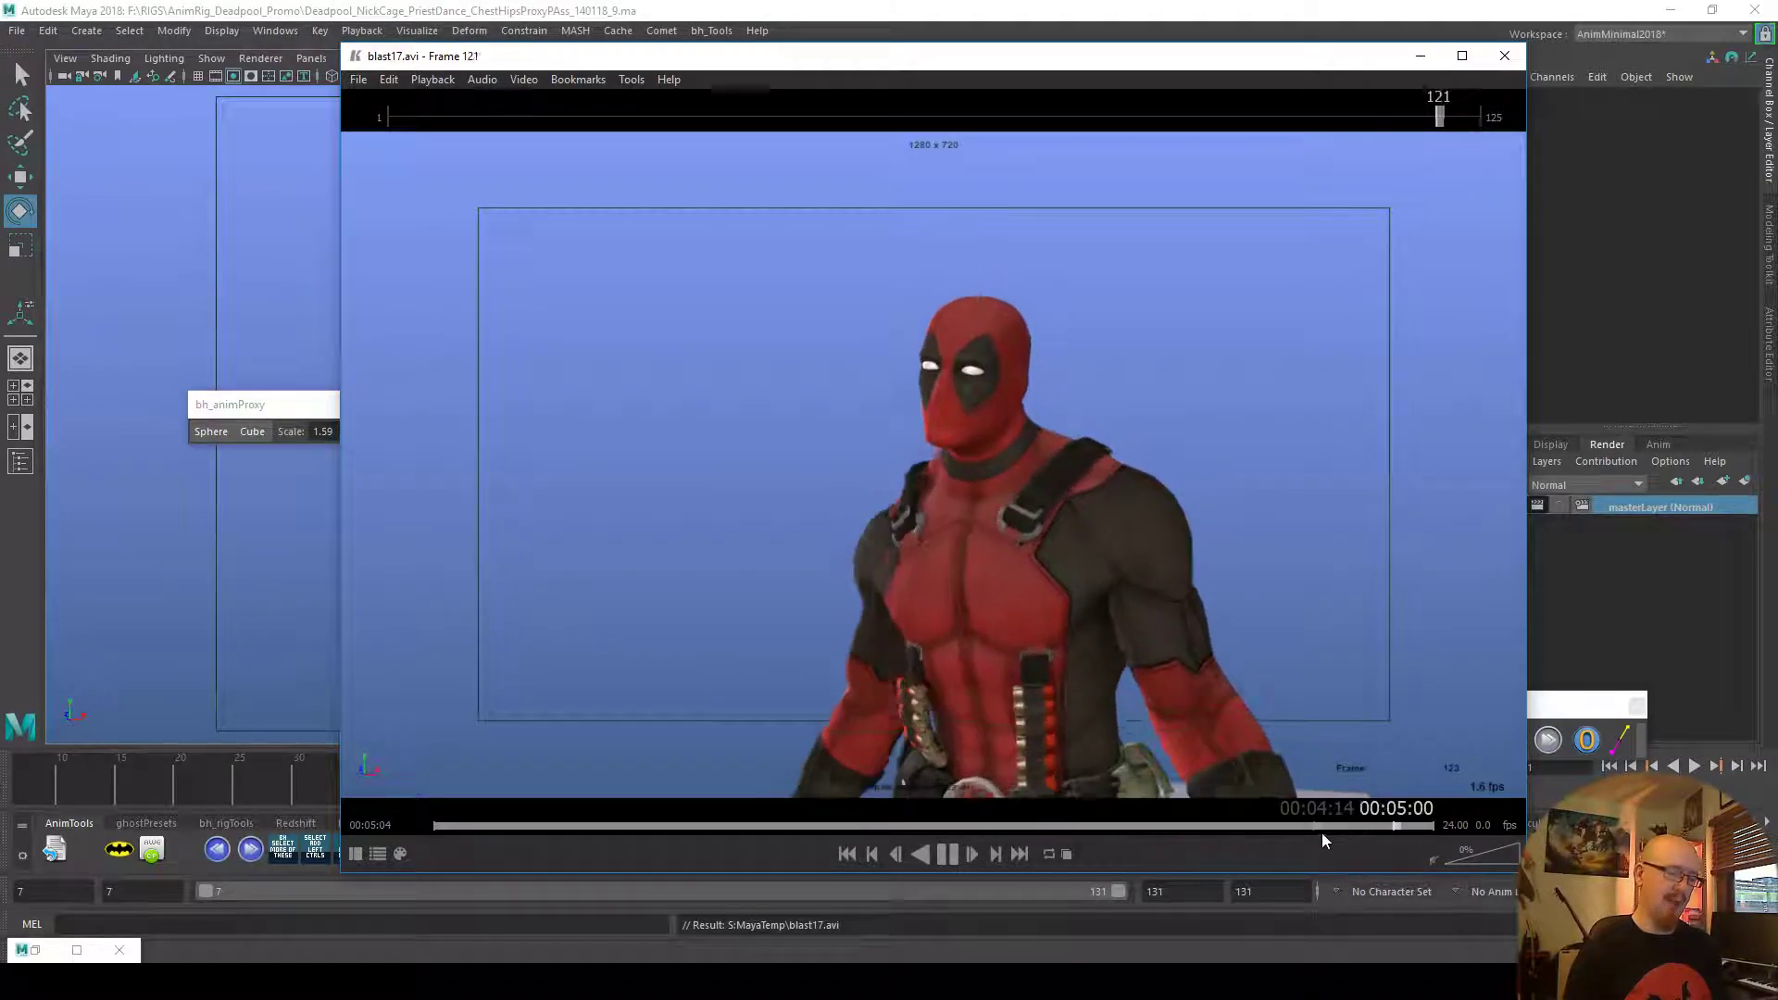
click(1292, 830)
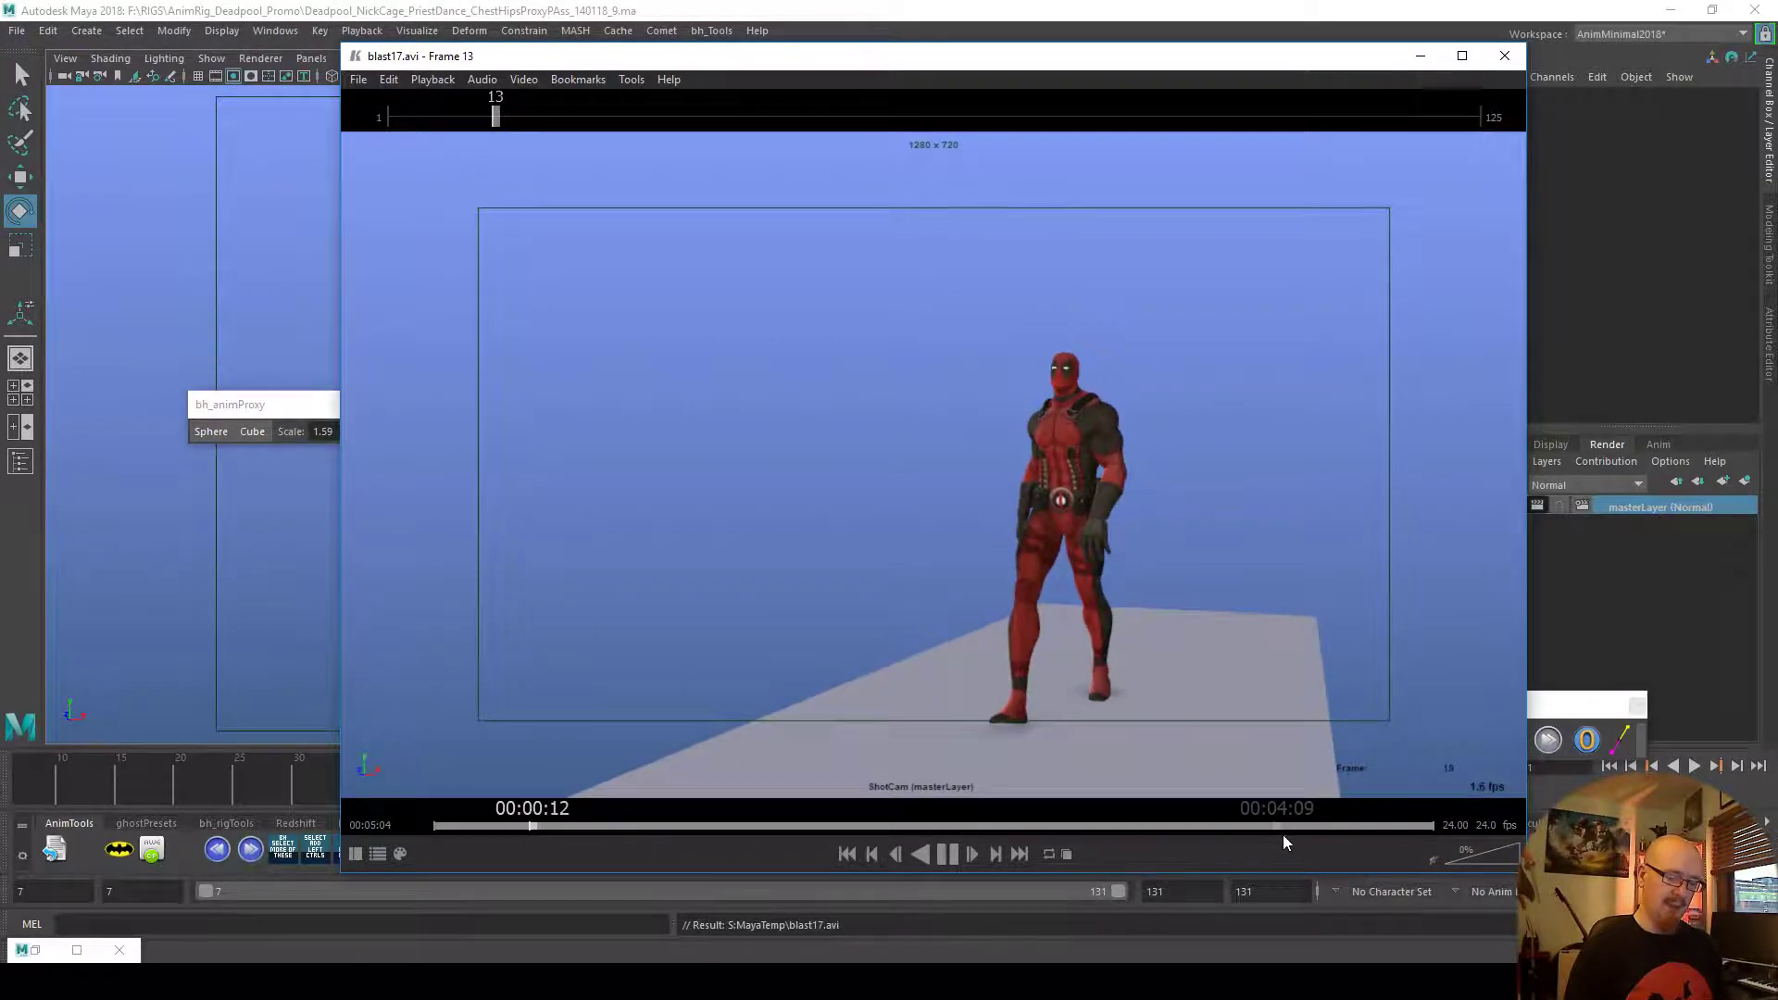
click(1301, 826)
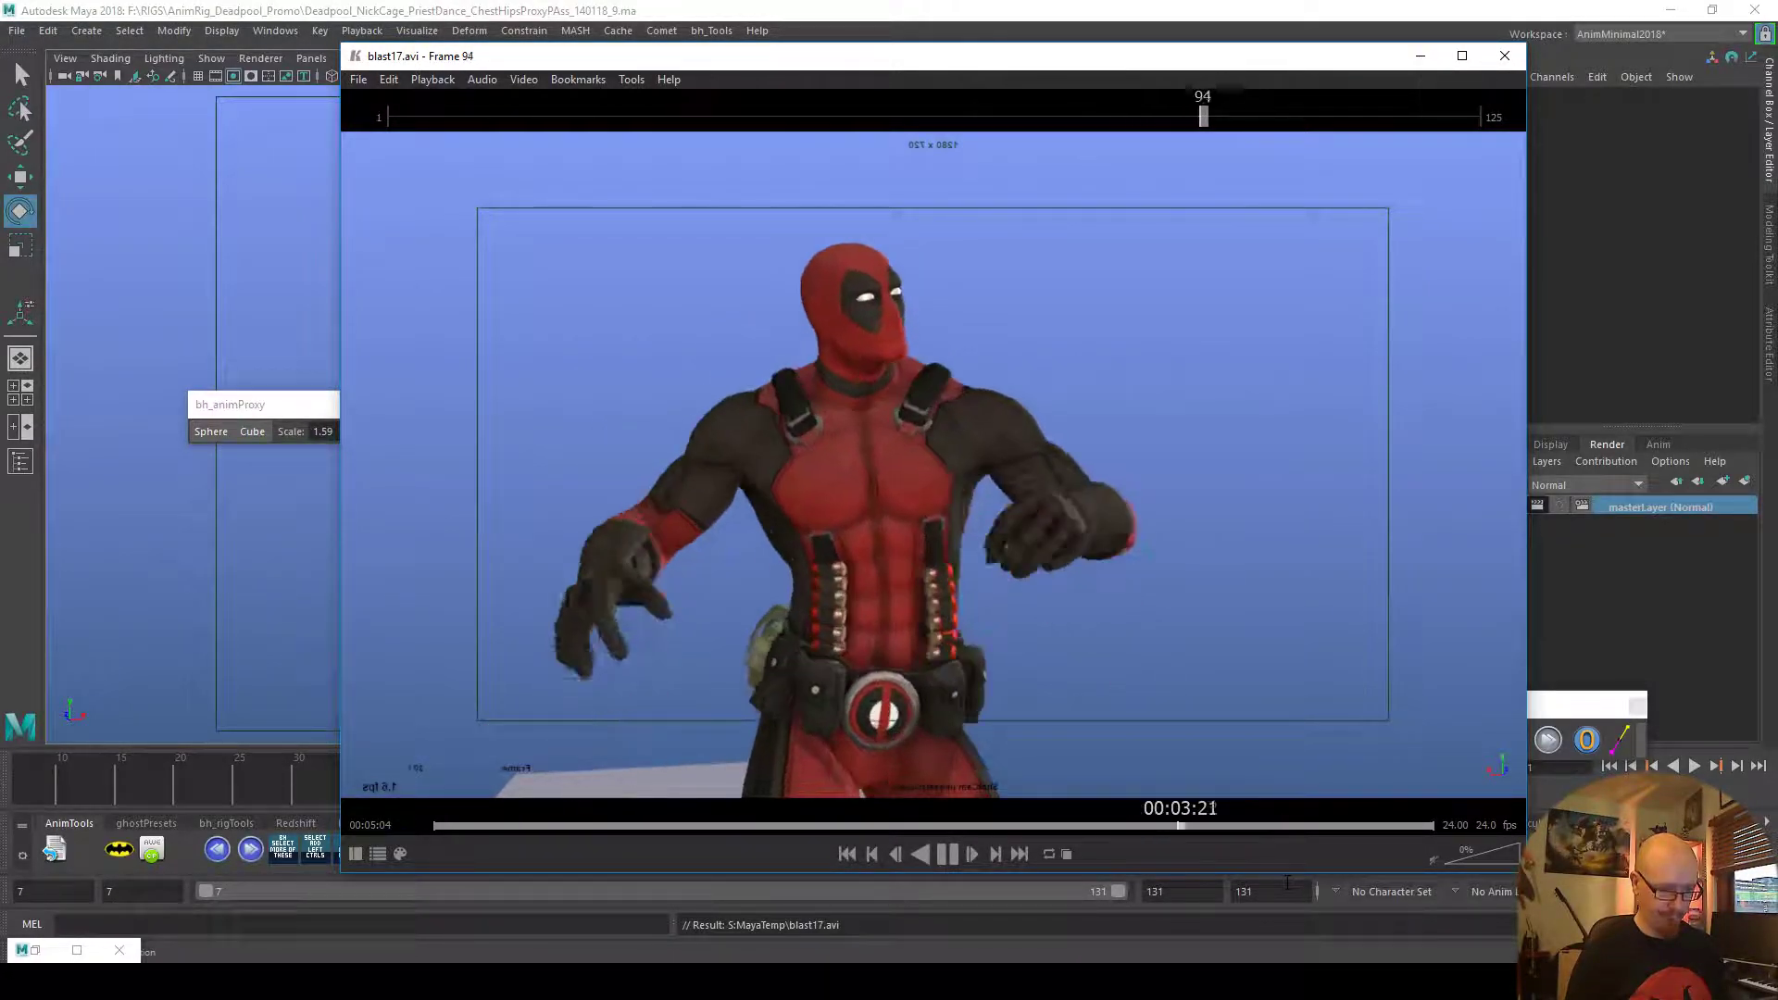
click(1330, 827)
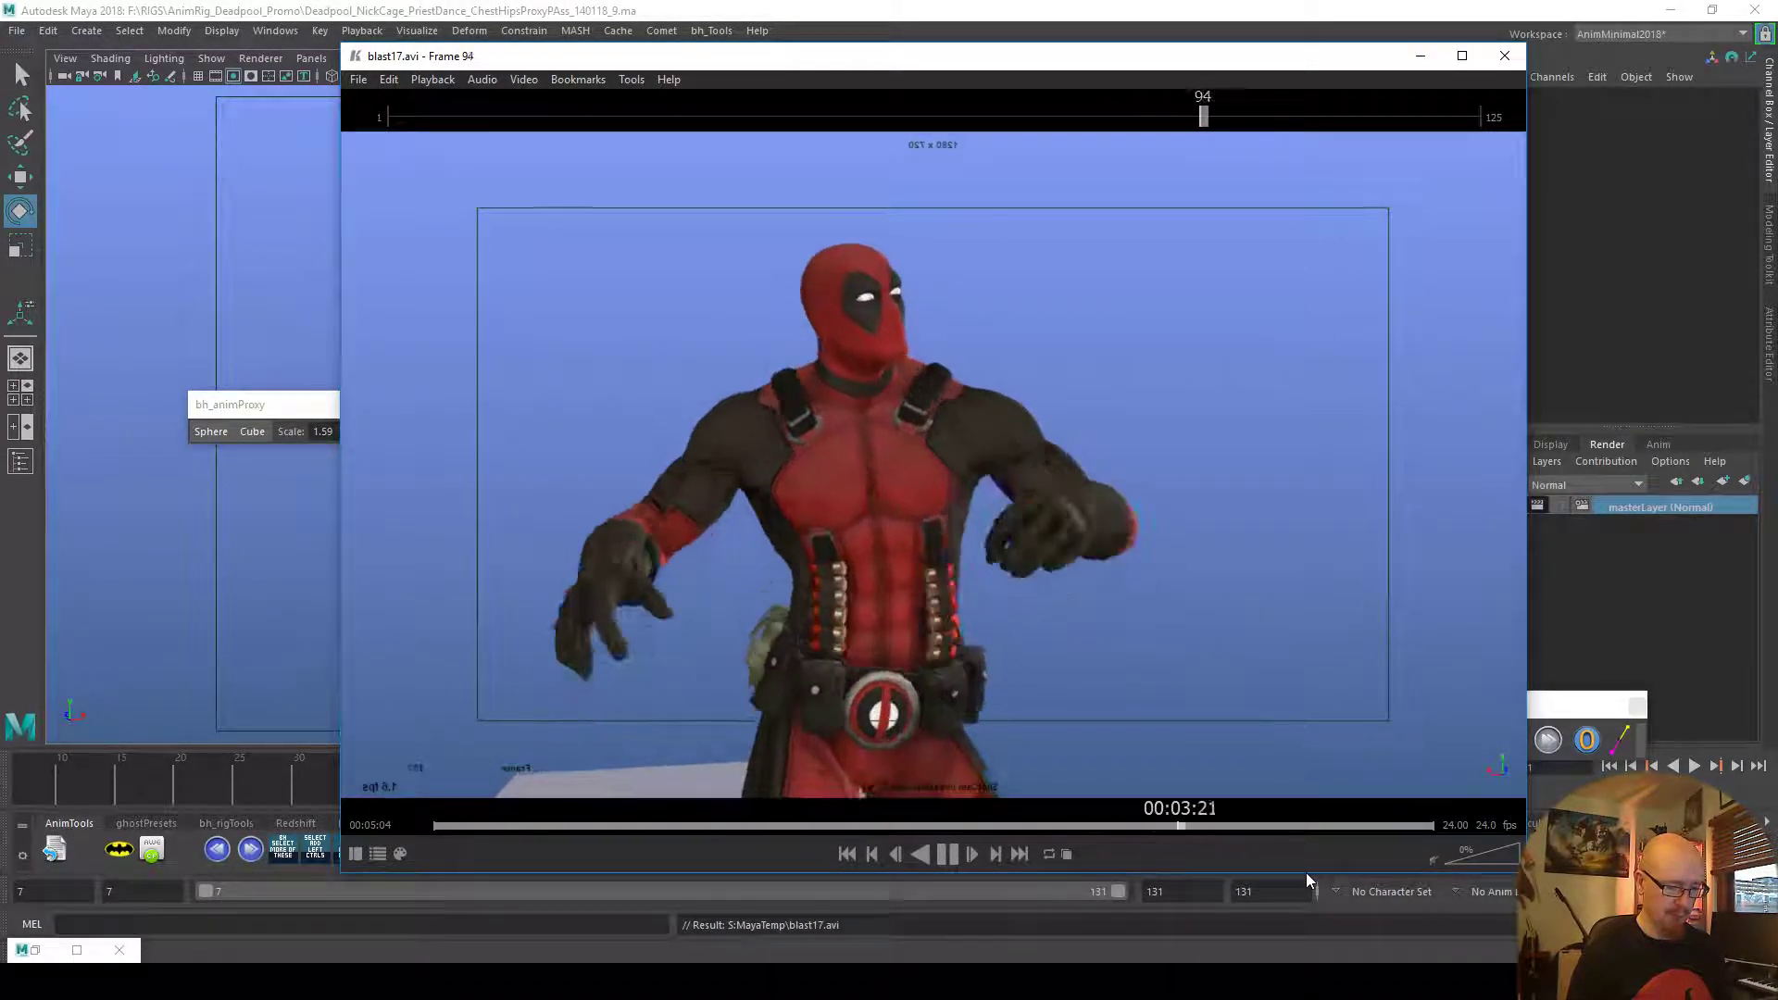
click(1250, 826)
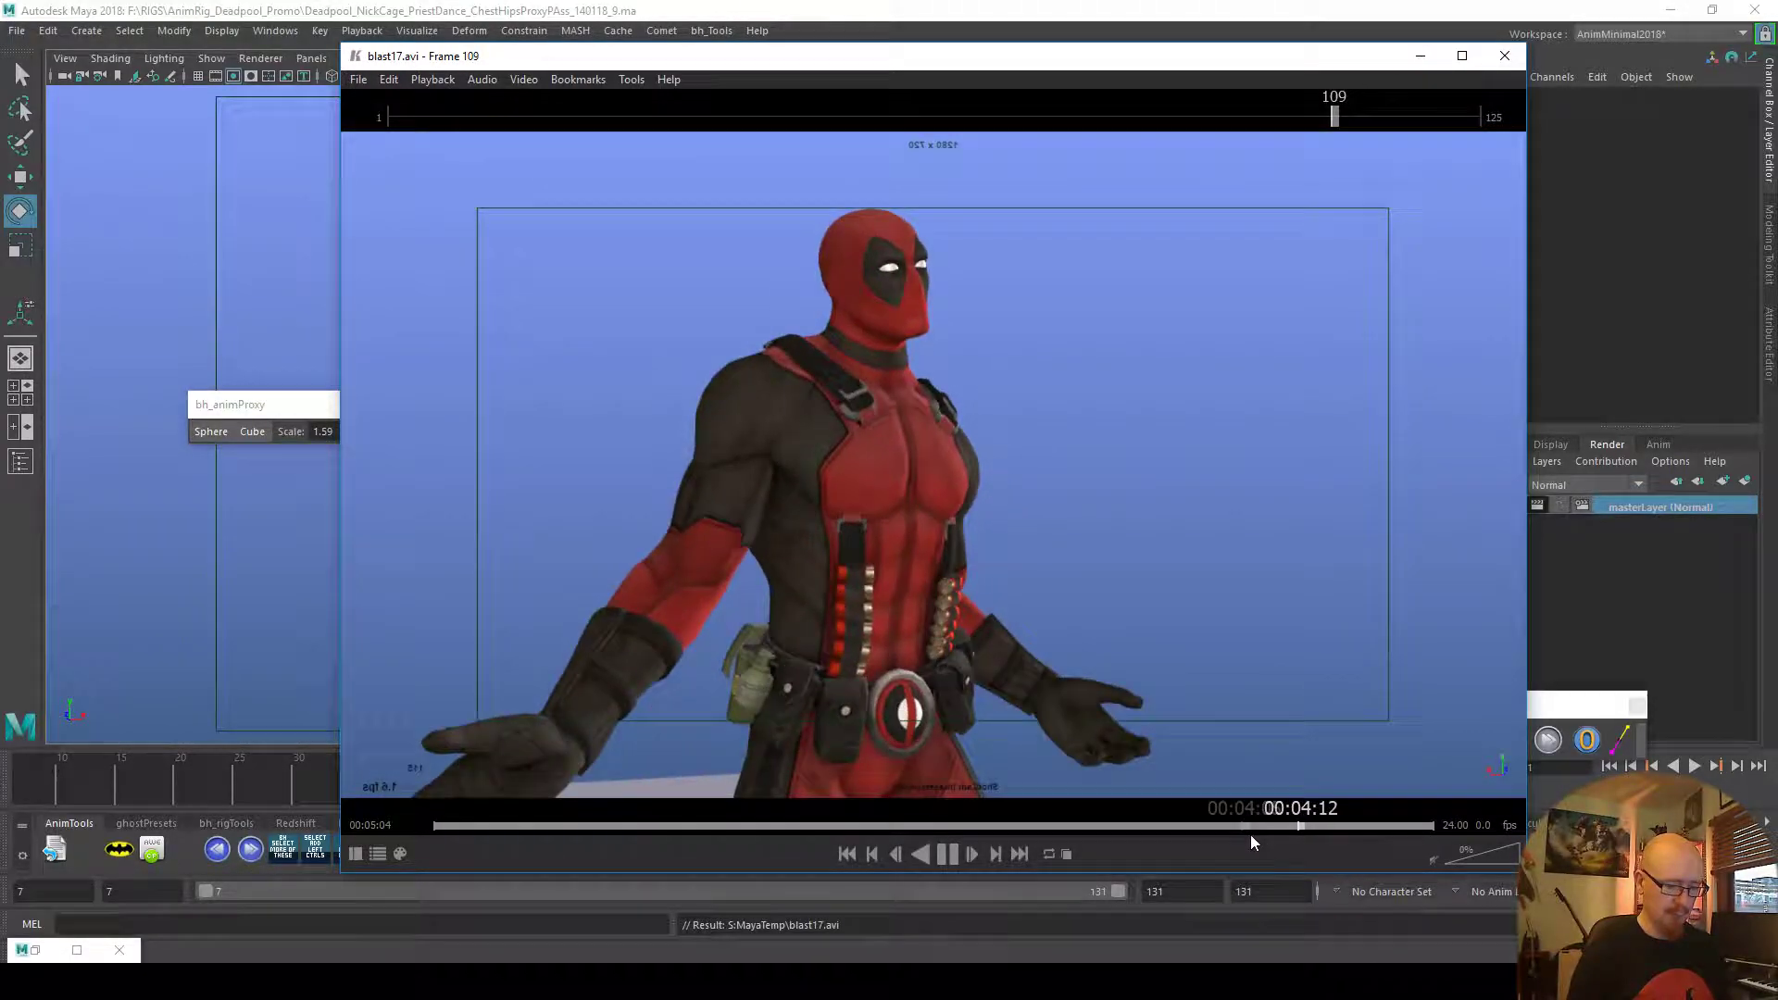
Close the playblast and set auto tangents on the right FK elbow's Rotate Y keys at frames 100 and 104
click(1504, 56)
mouse_move(924, 785)
mouse_down()
mouse_move(1302, 778)
mouse_move(1186, 783)
mouse_move(1272, 795)
mouse_move(1187, 787)
mouse_move(1210, 792)
mouse_up()
click(695, 569)
click(1124, 848)
click(1151, 173)
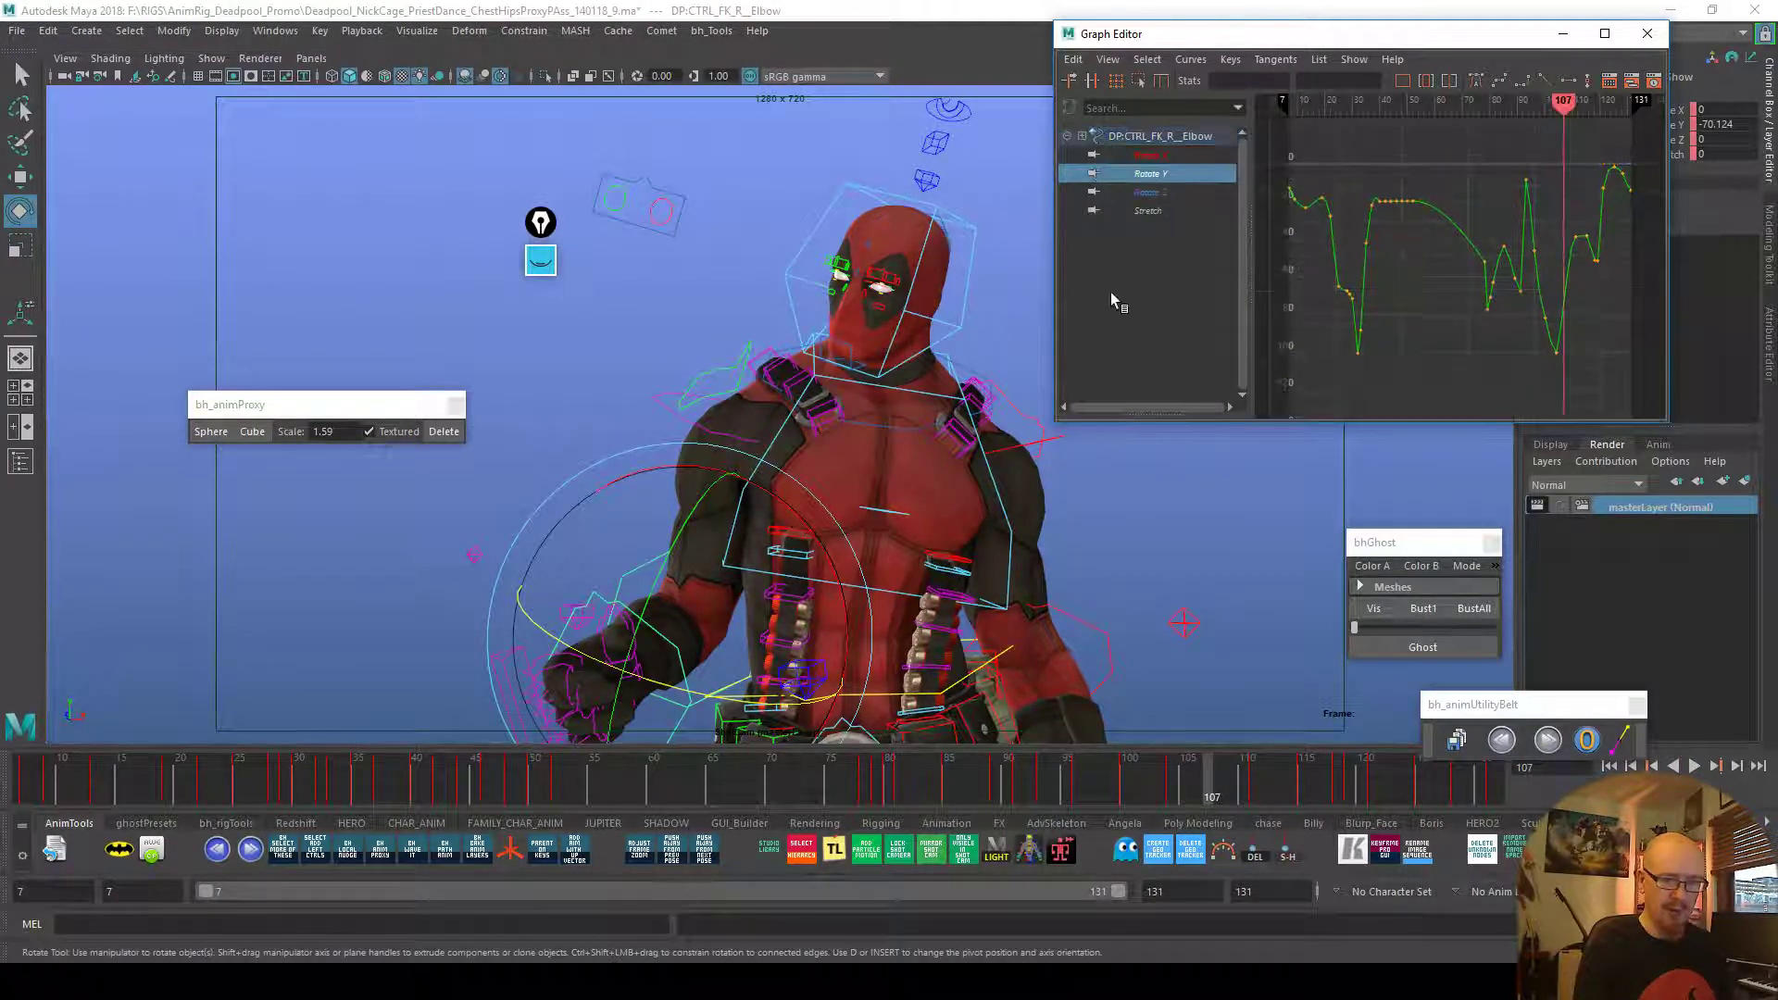
key(f)
click(1499, 383)
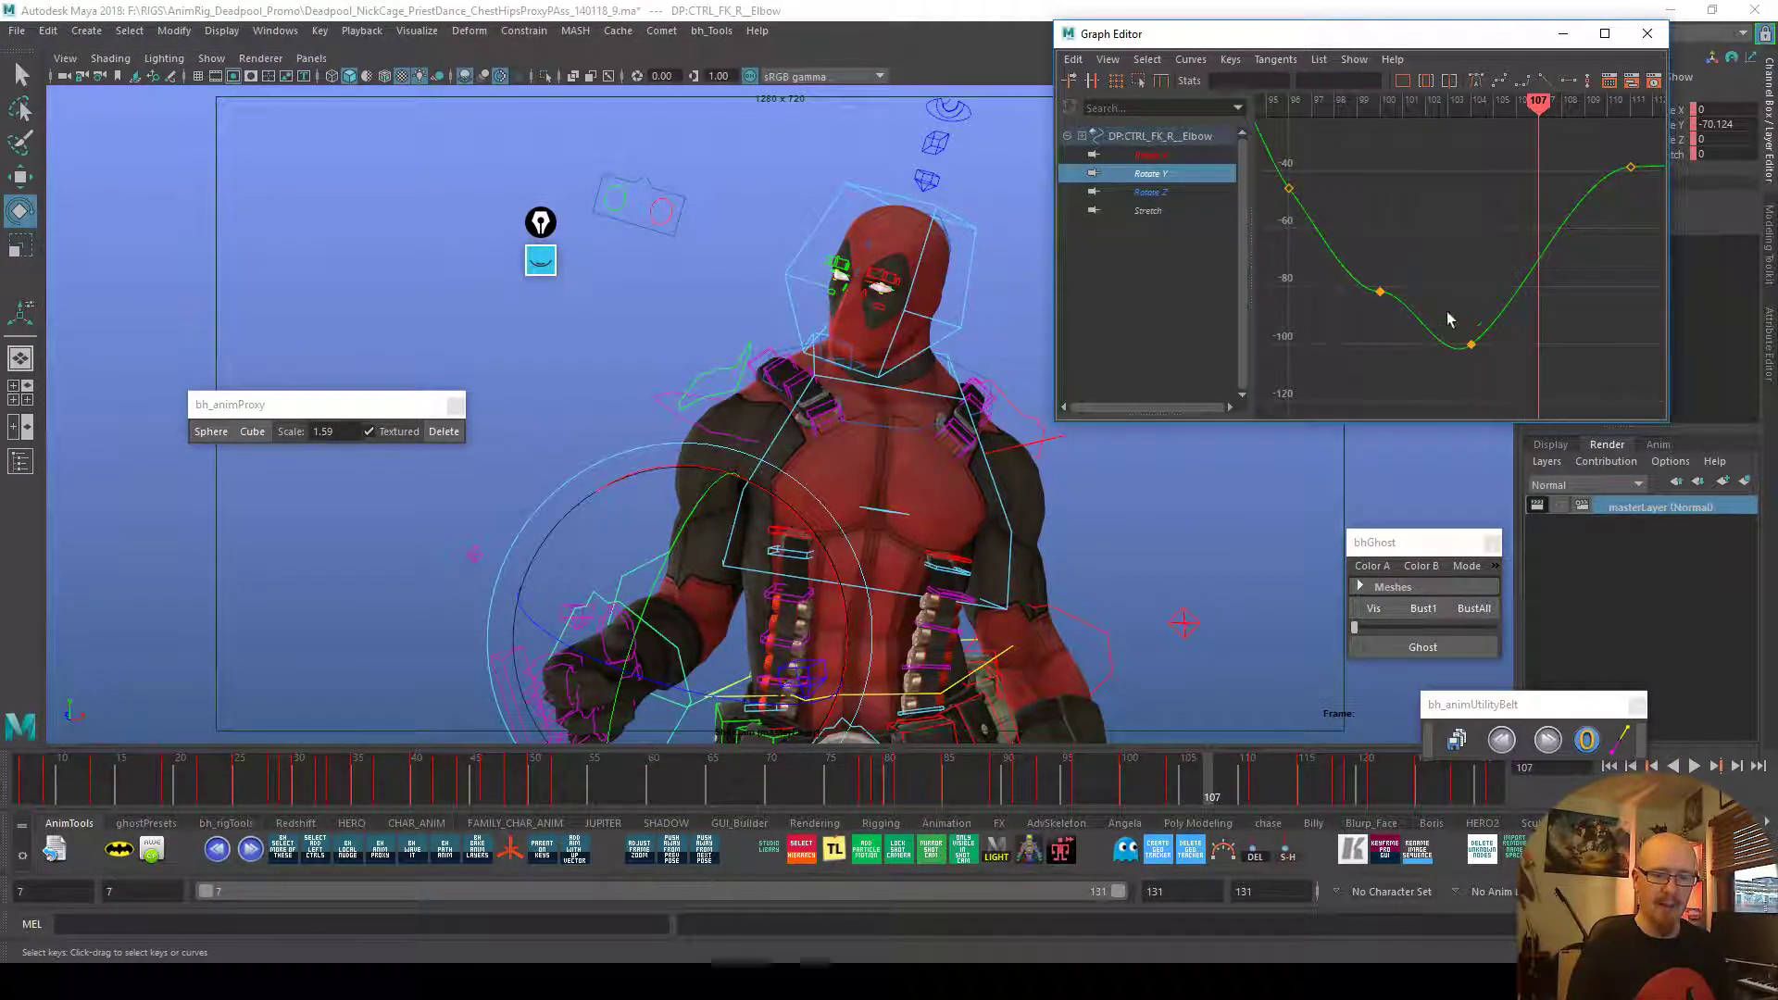
click(1479, 81)
Raise the right FK elbow's Rotate Y key at frame 115 to about -28.8, then play back the animation
mouse_move(1181, 800)
mouse_down()
mouse_move(1126, 792)
mouse_move(1304, 794)
mouse_up()
alt+middle_drag(1647, 252, 1371, 291)
key(w)
middle_drag(1461, 237, 1468, 193)
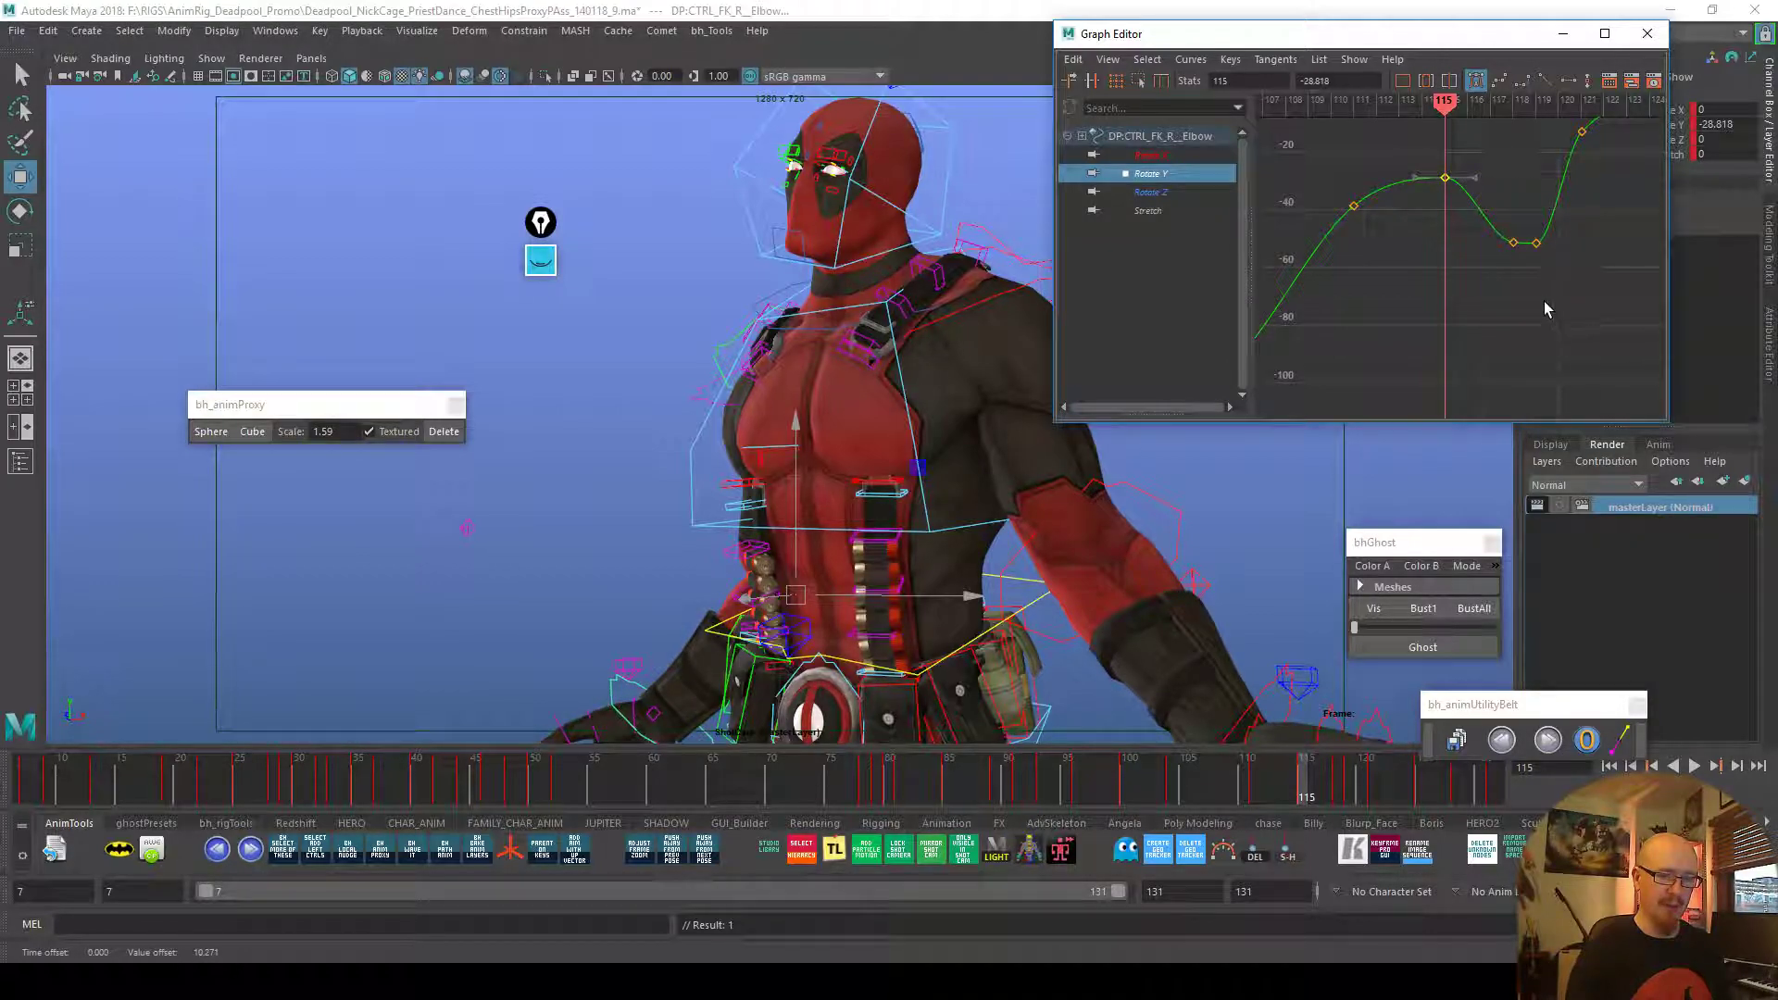
click(1069, 811)
key(alt+v)
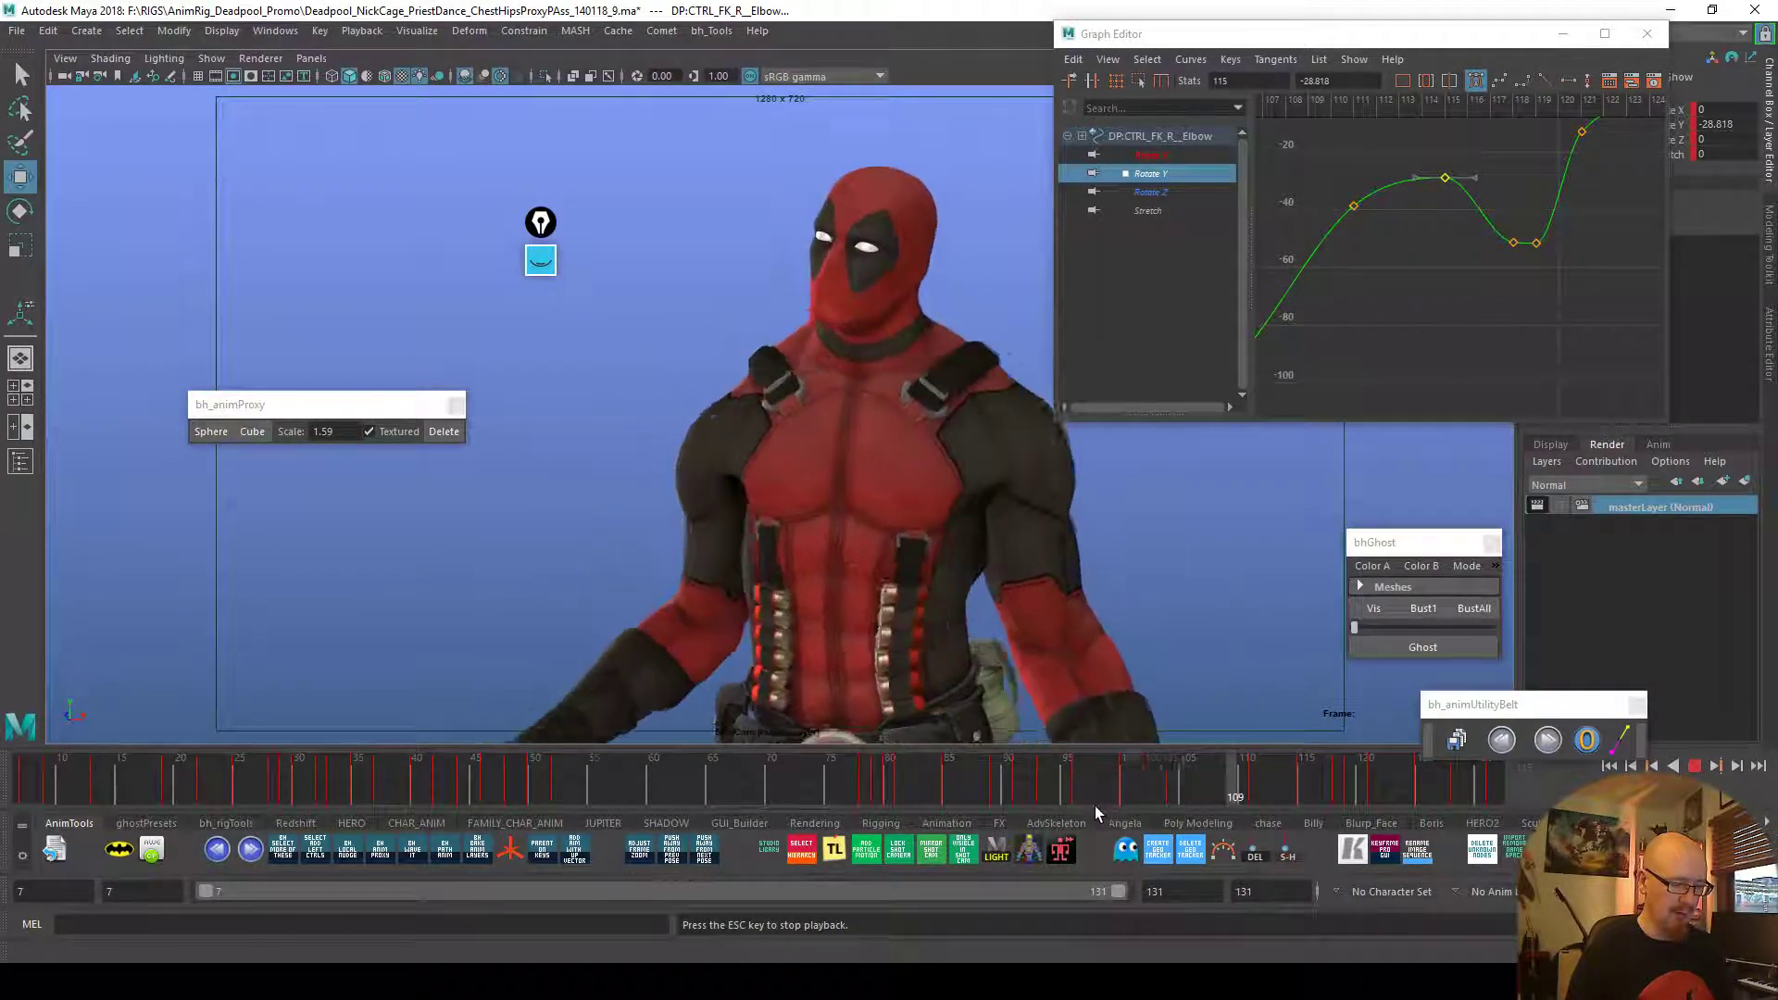
key(Escape)
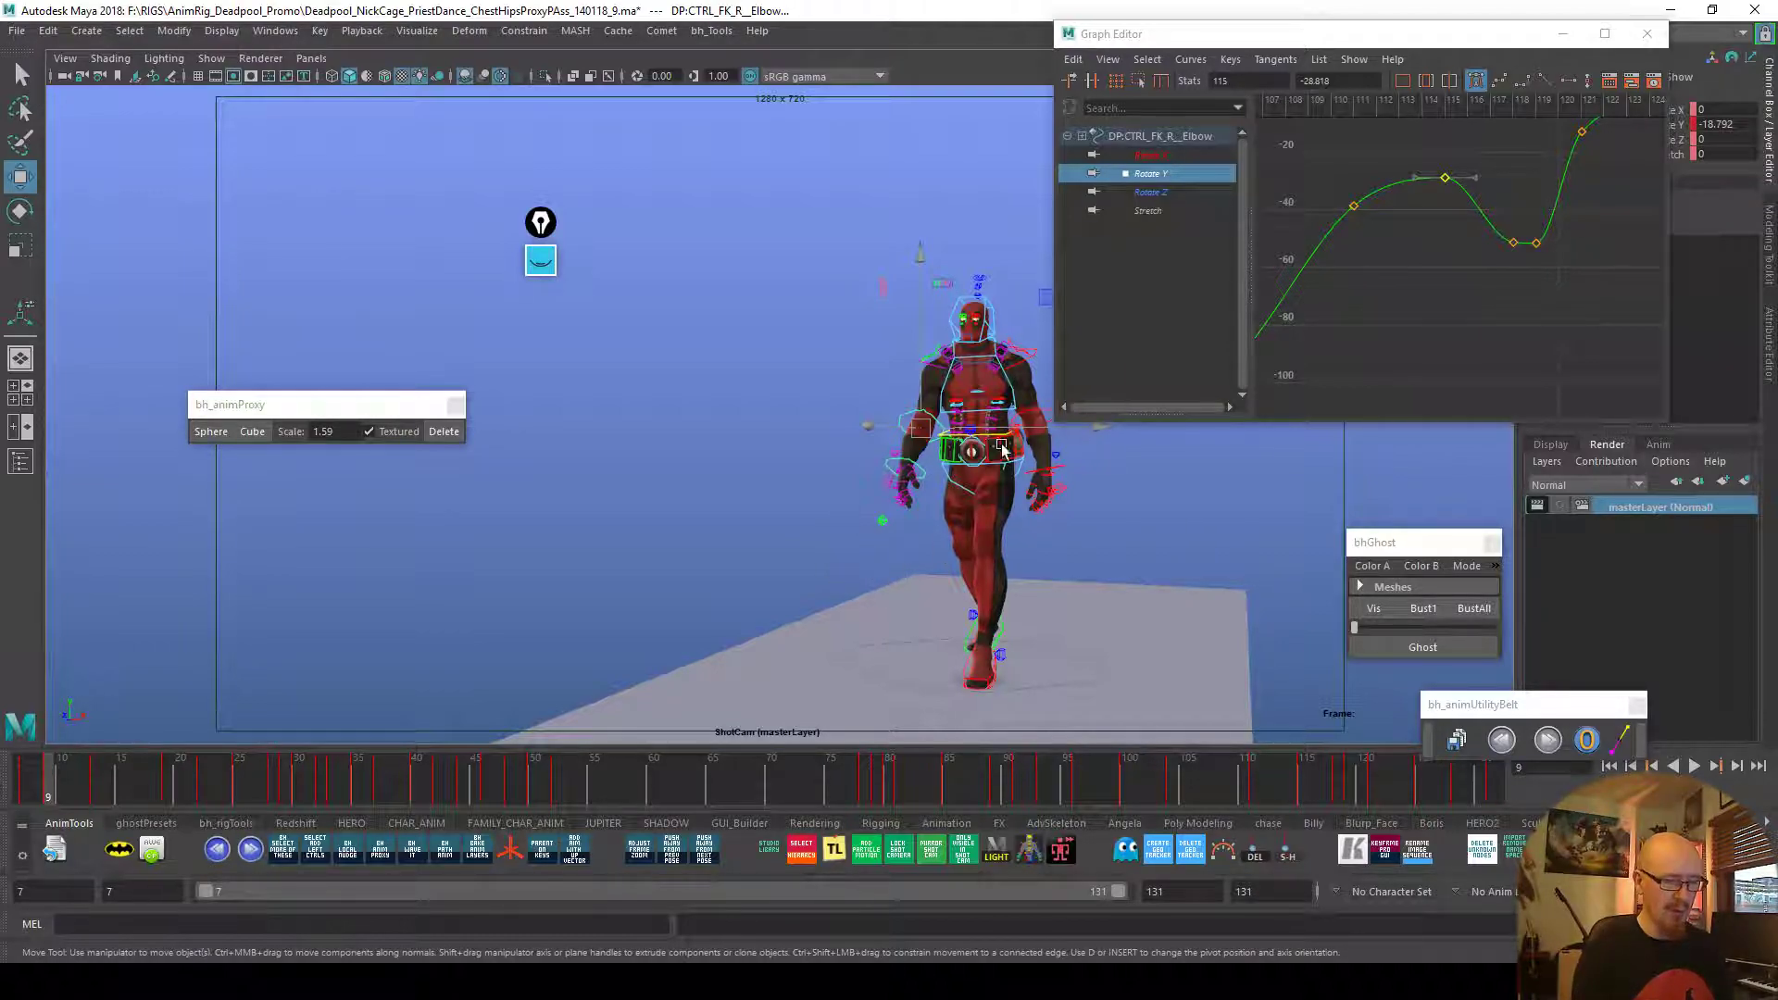
Adjust the elbow's Rotate Y keys to about -81.8 at frame 100 and -60.7 at frame 89, then play back
alt+middle_drag(1591, 263, 1546, 351)
alt+middle_drag(1333, 370, 1463, 333)
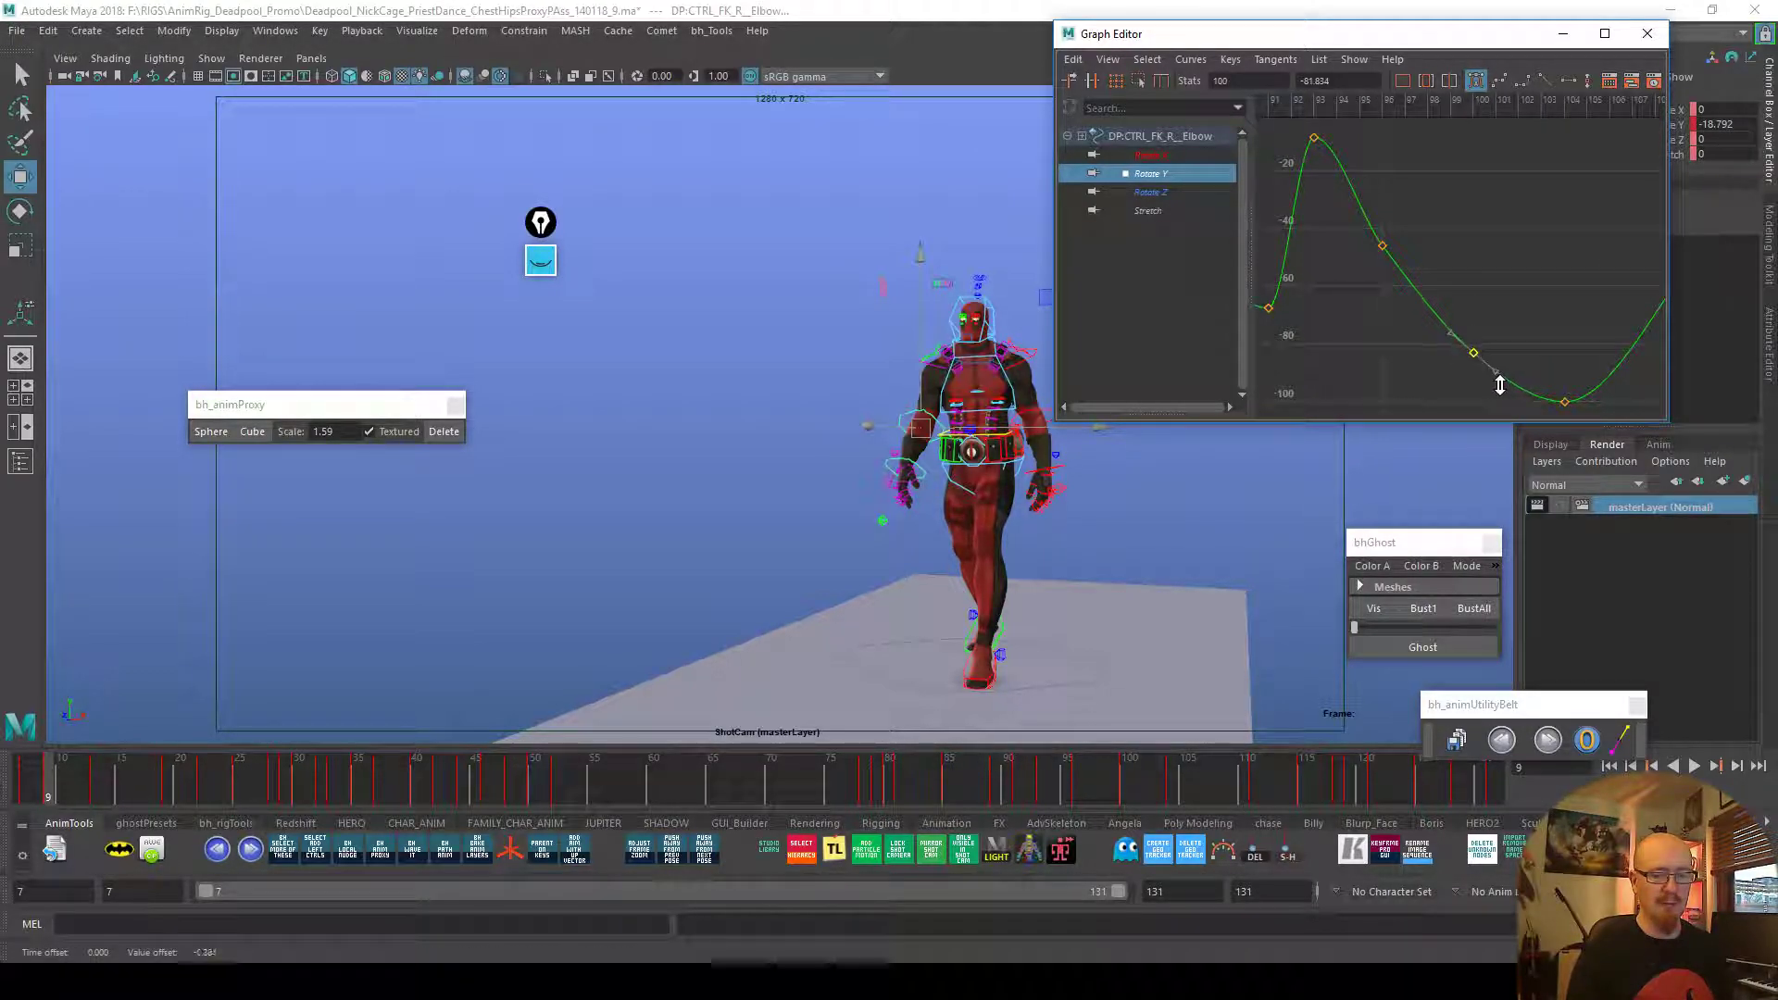
alt+middle_drag(1376, 377, 1528, 364)
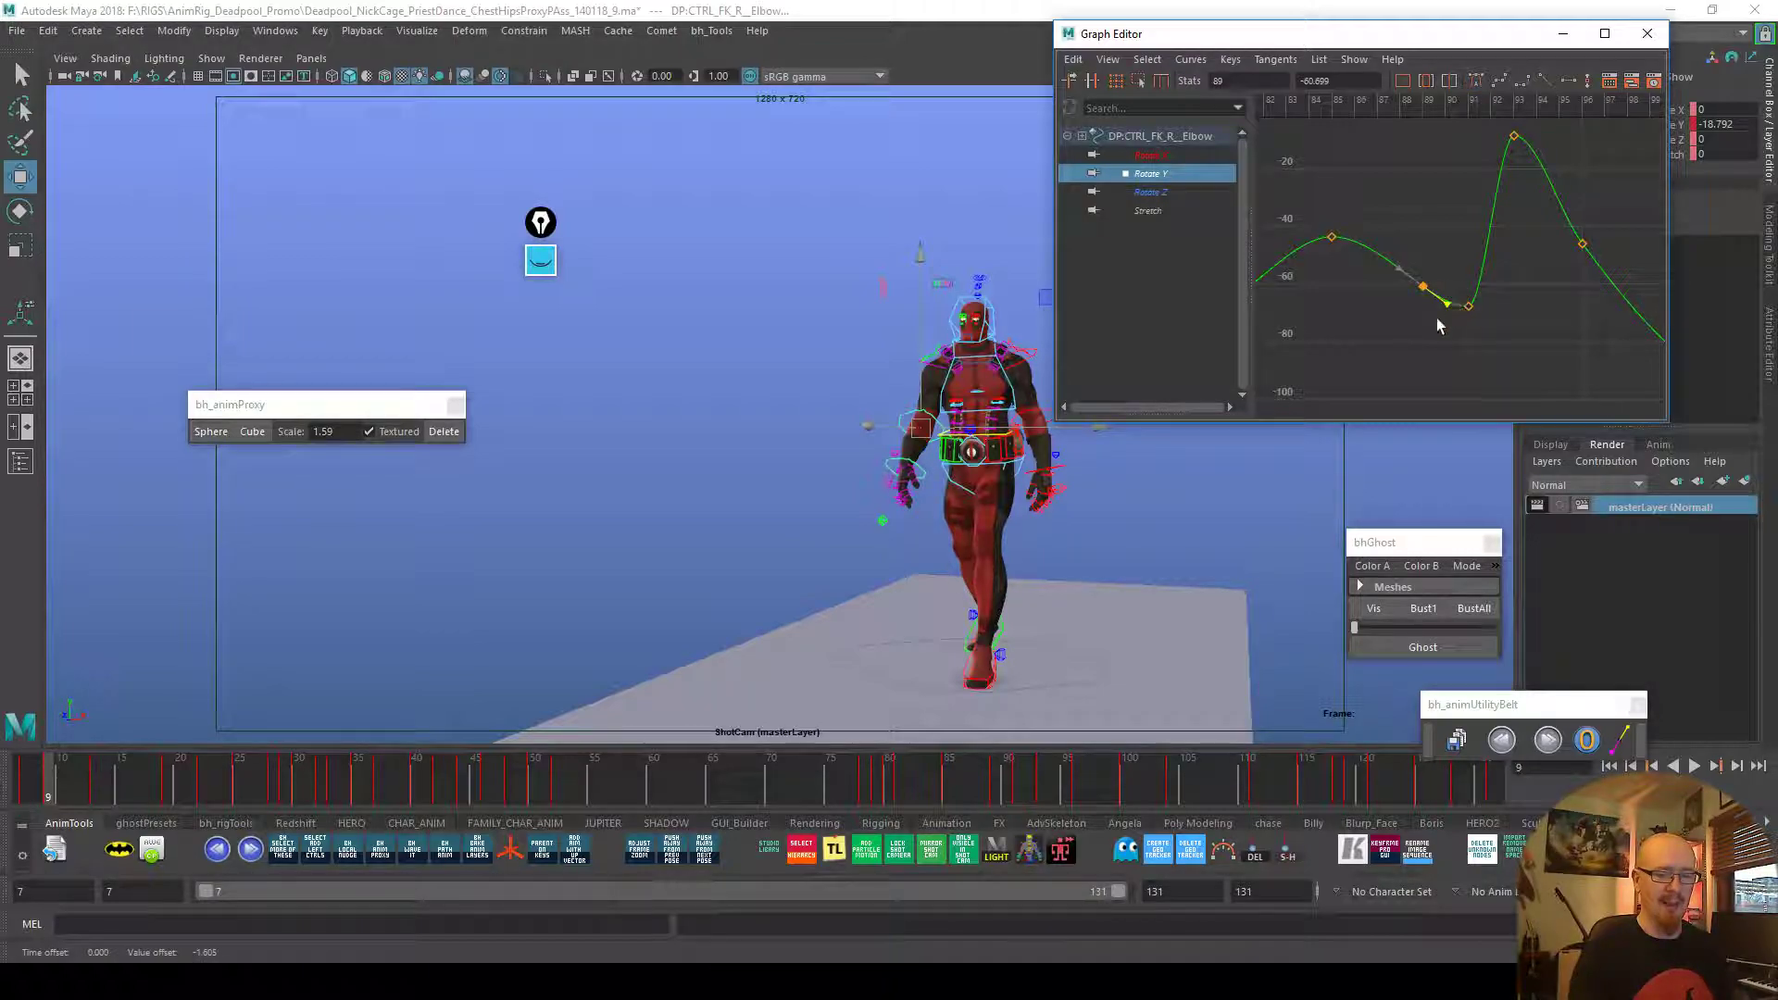
alt+middle_drag(1481, 93, 1651, 349)
alt+middle_drag(1429, 354, 1591, 345)
alt+right_drag(1591, 346, 1425, 337)
alt+middle_drag(1425, 337, 1585, 361)
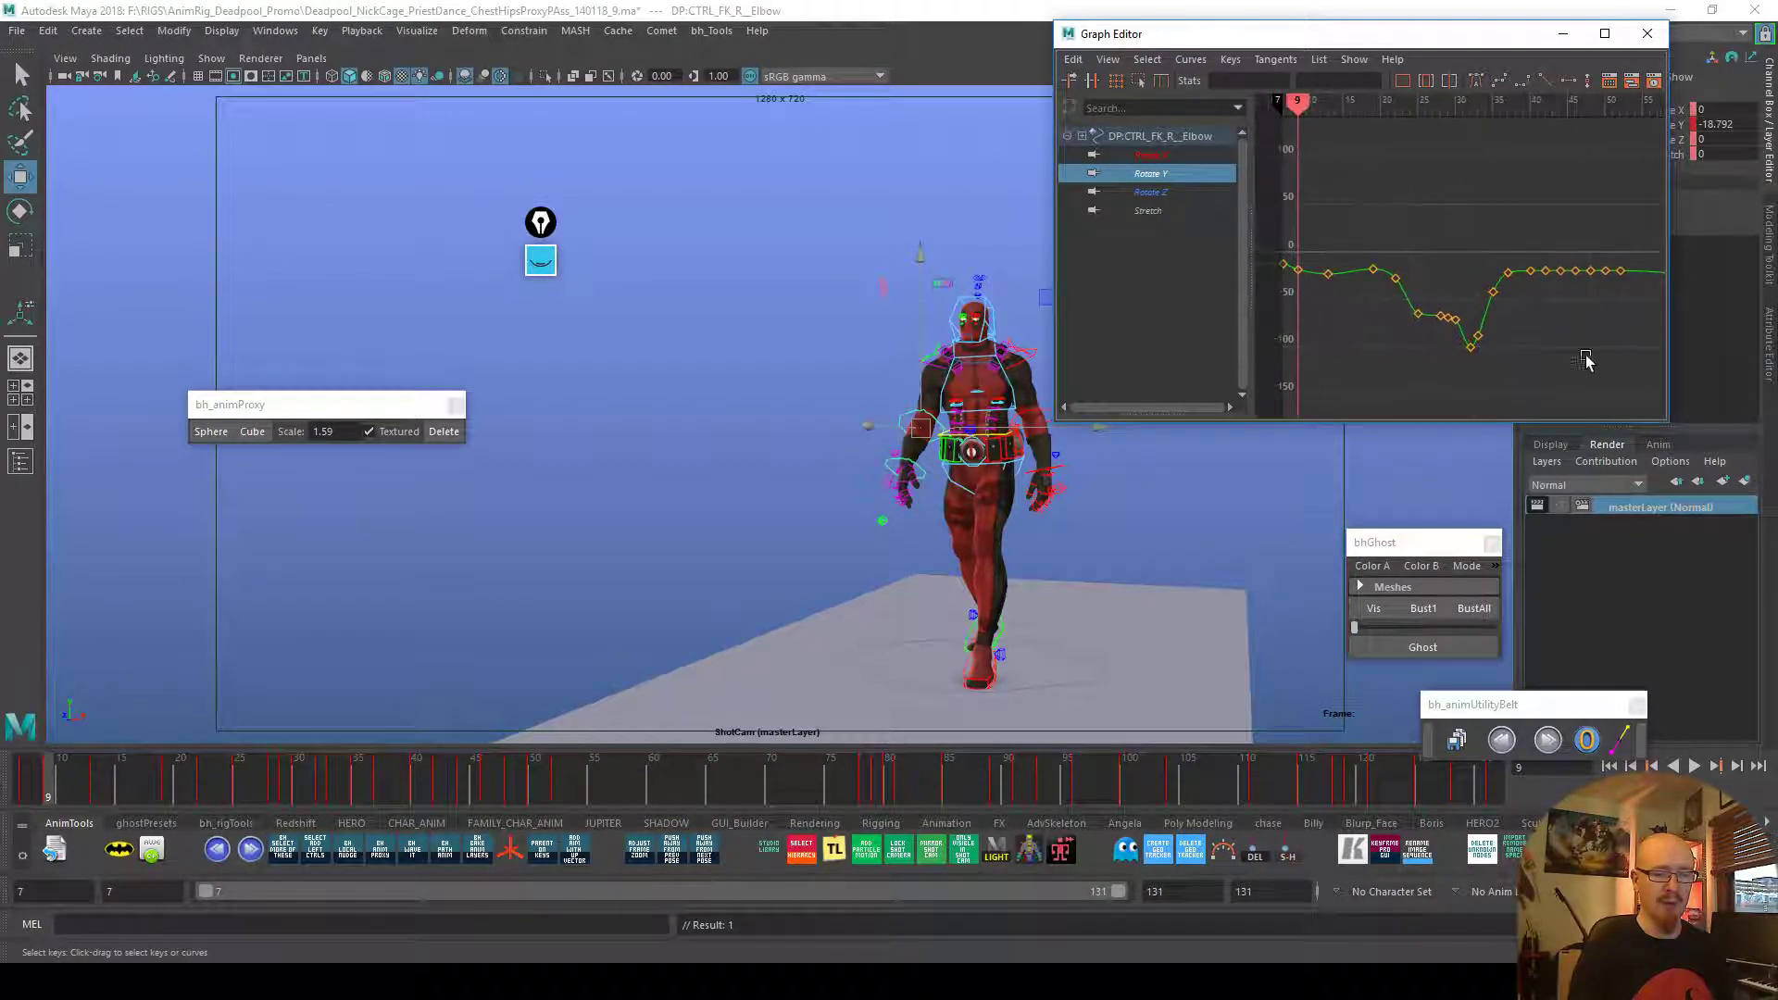
alt+middle_drag(1475, 358, 1494, 362)
click(900, 780)
key(alt+v)
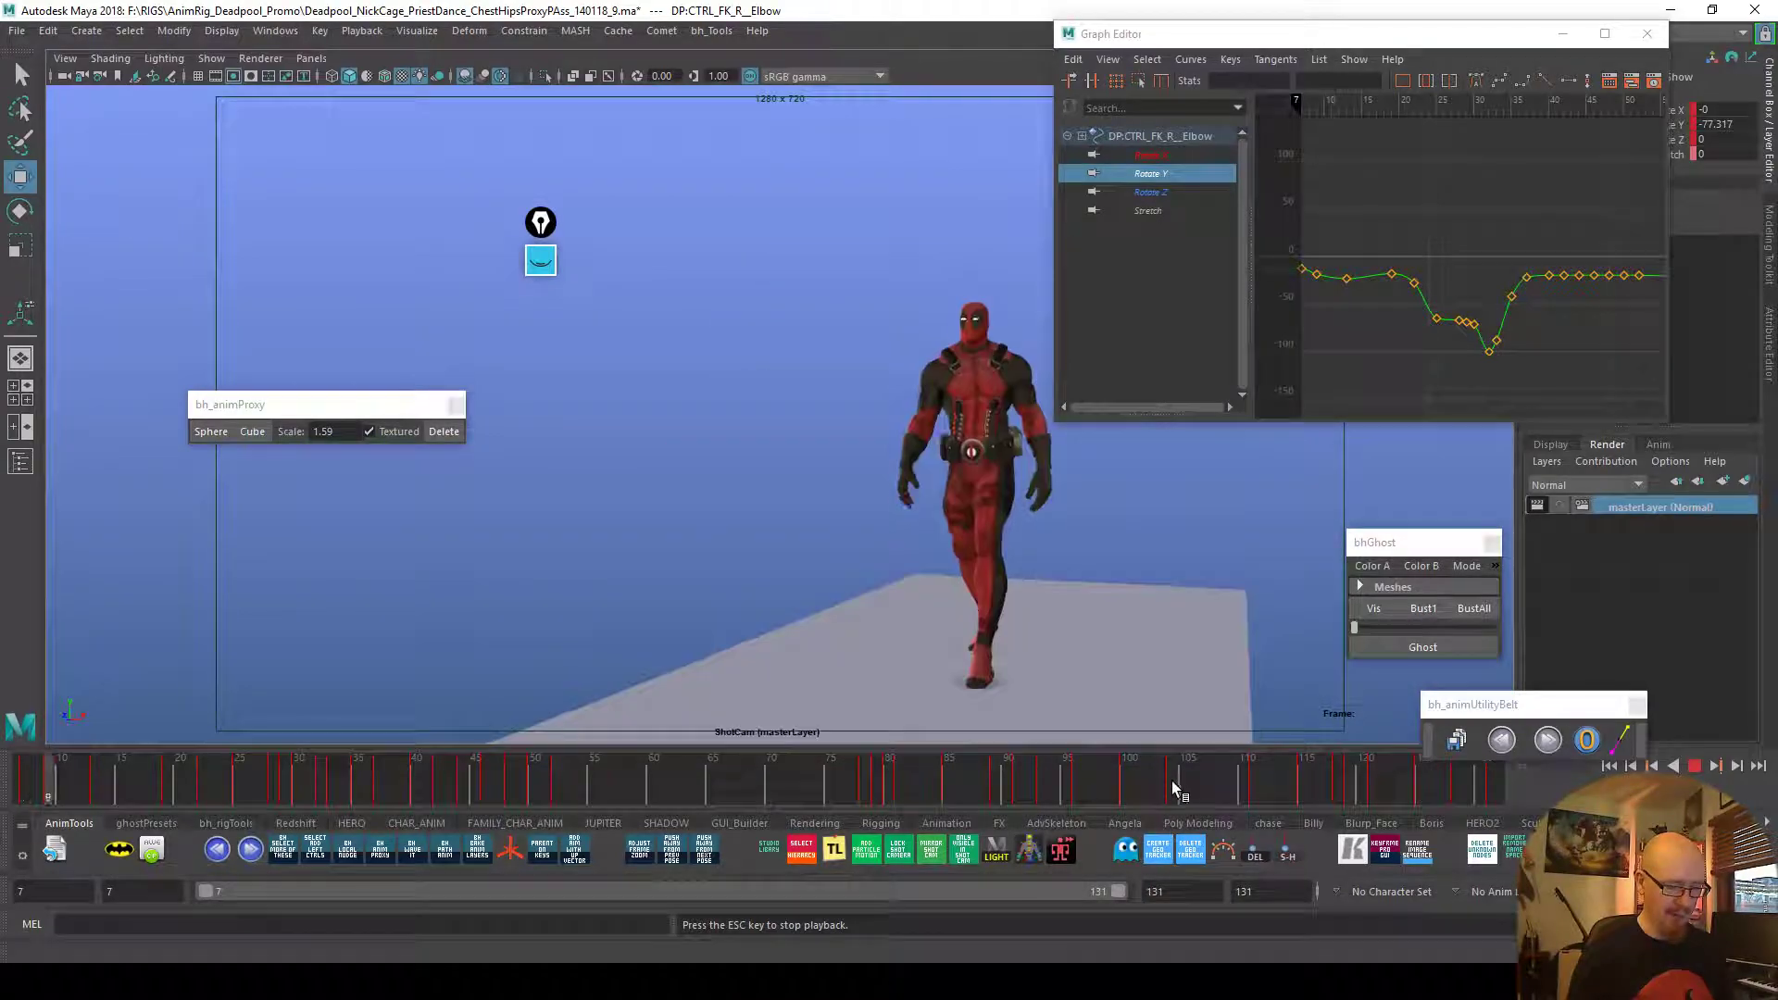
Rotate the right FK wrist to about -82.9, 5.1, 2.2 at frame 116 and -92.8, 7.9, 1.5 at frame 117
mouse_move(1256, 795)
mouse_down()
mouse_move(1329, 794)
mouse_move(1315, 787)
mouse_up()
click(645, 718)
key(e)
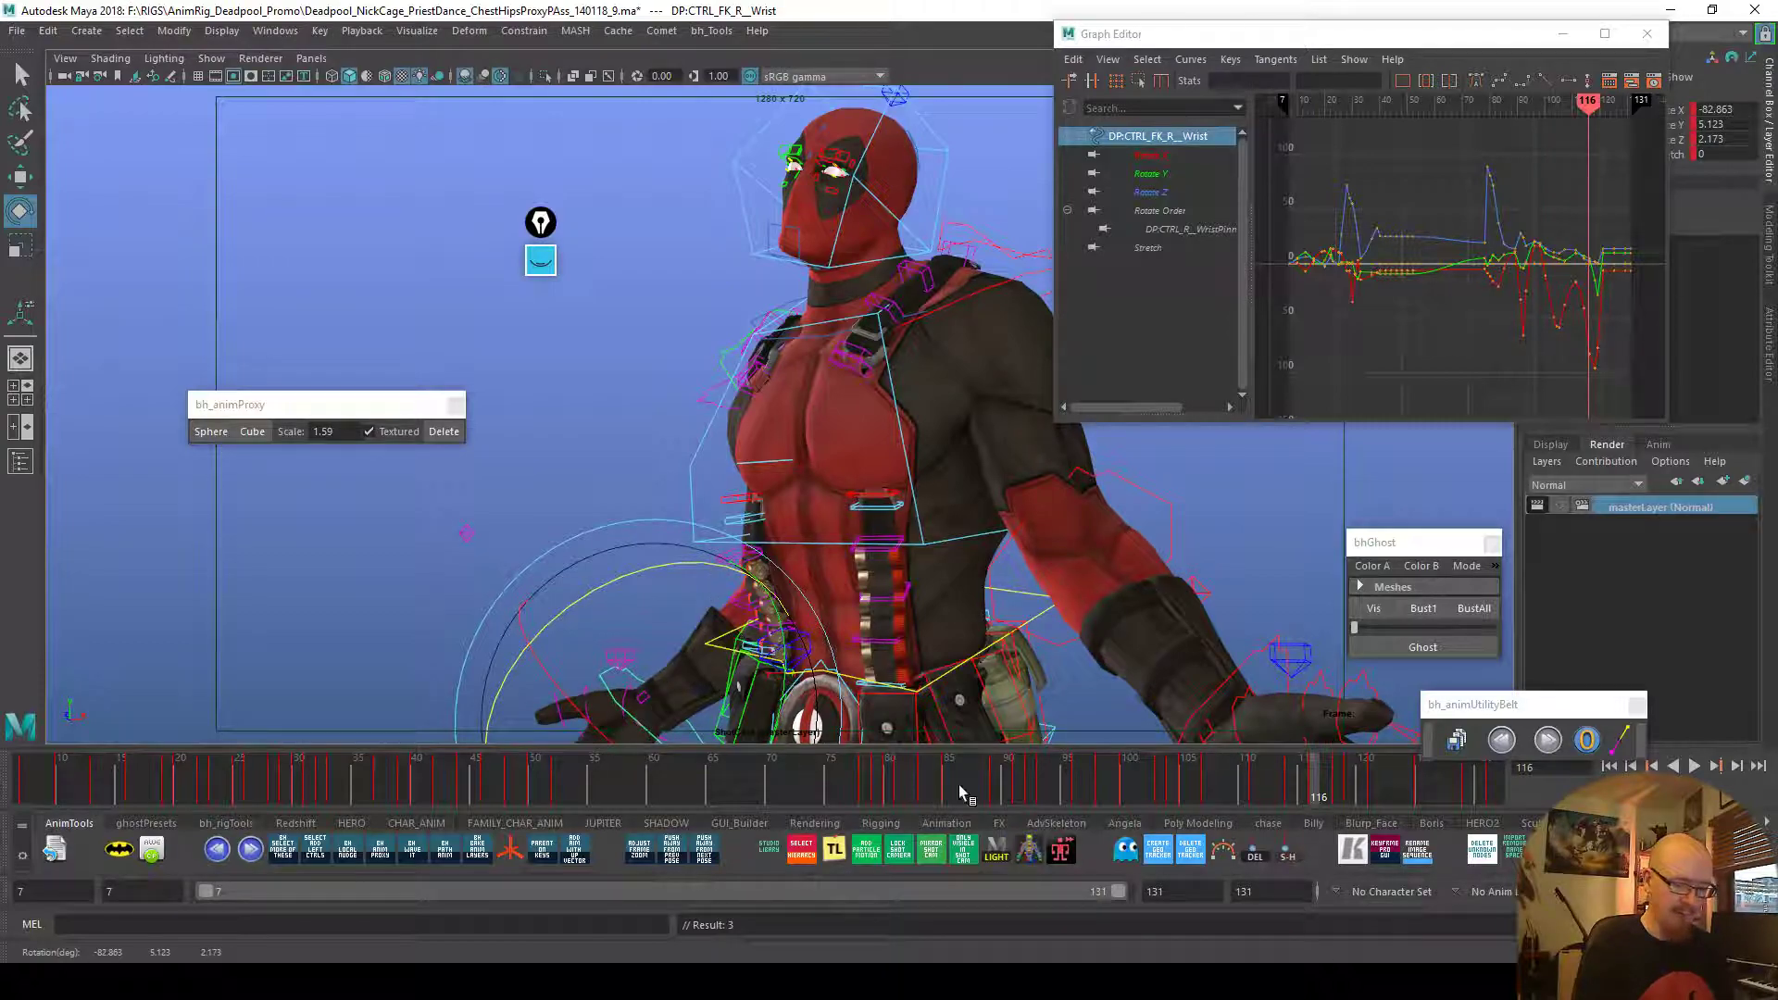
drag(1311, 793, 1330, 794)
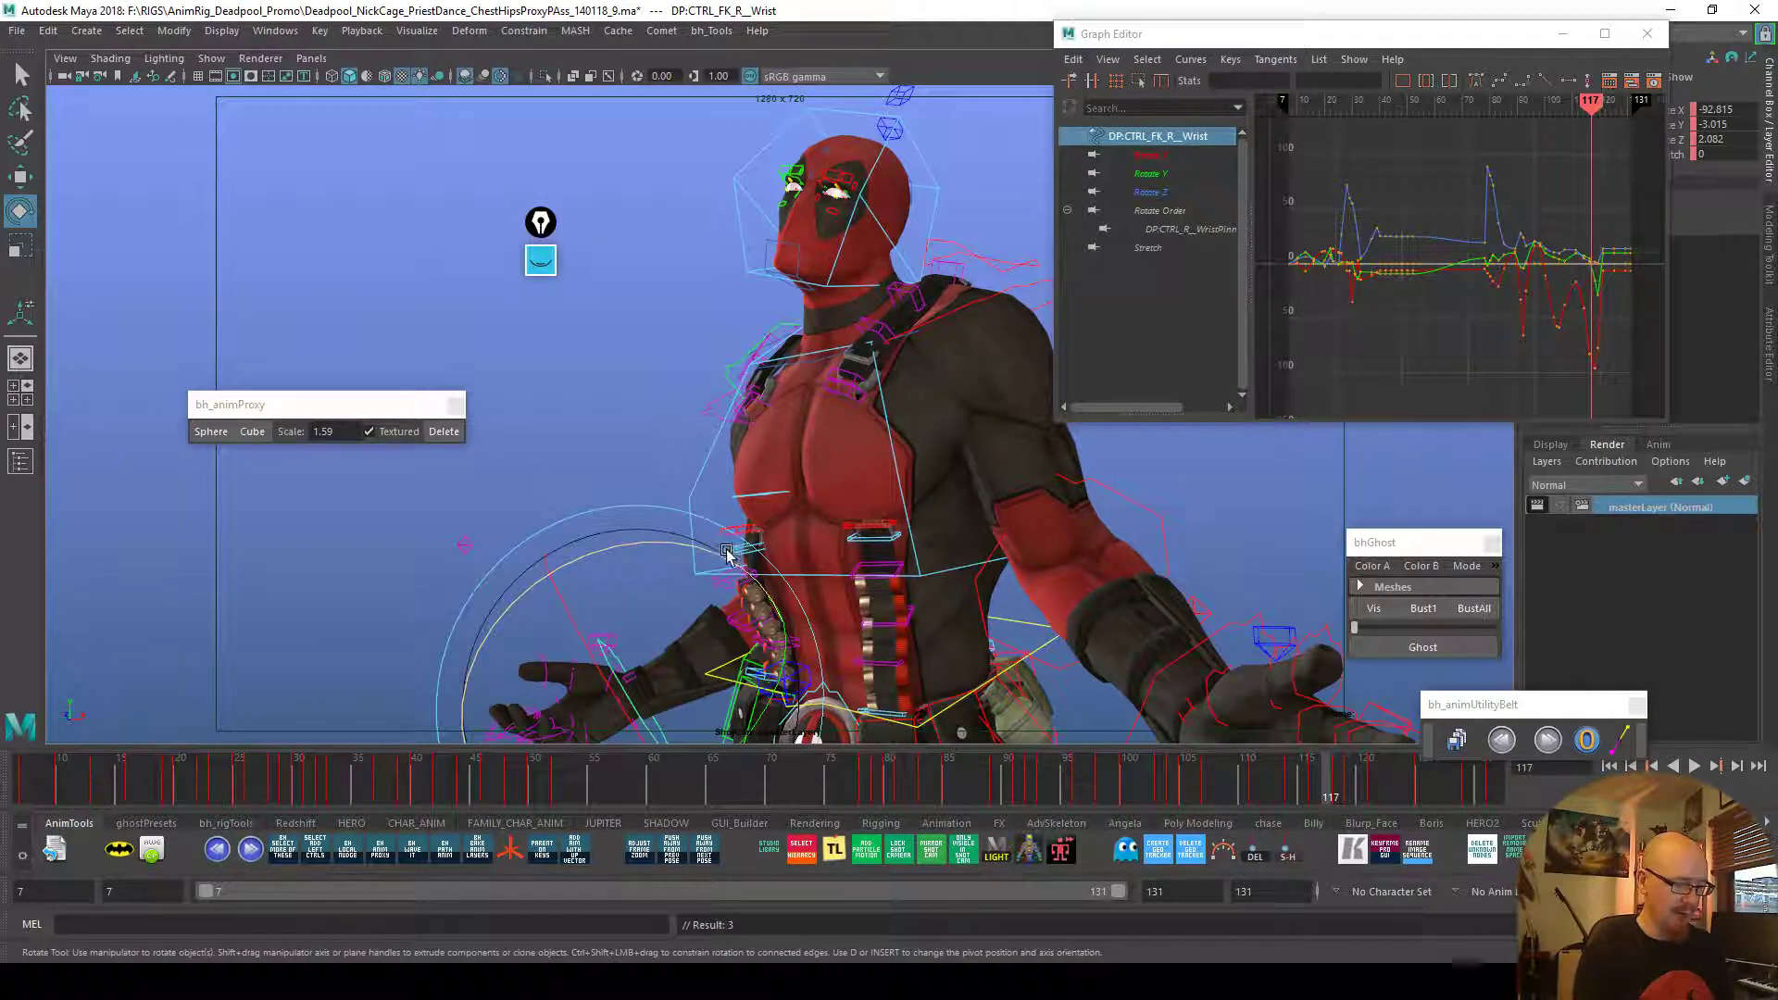
mouse_move(1330, 789)
mouse_down()
mouse_move(1314, 790)
mouse_move(1330, 792)
mouse_up()
drag(776, 593, 706, 555)
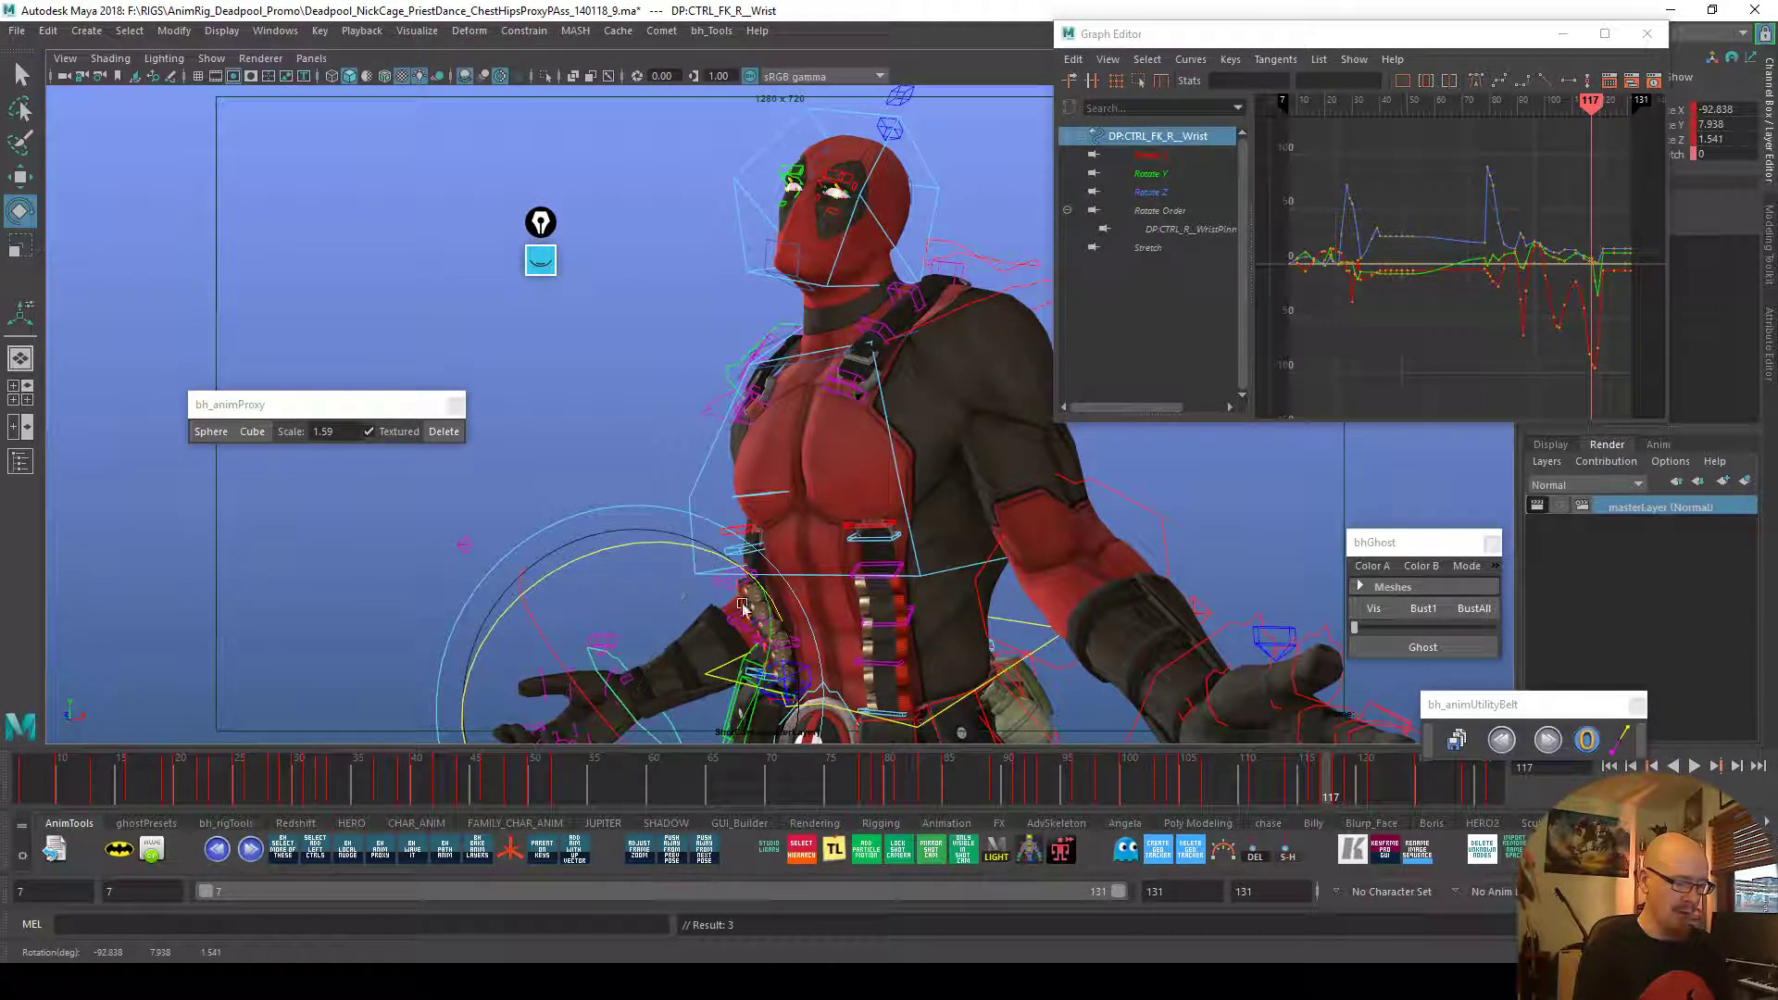
Ghost frame 116 with a thicker outline and rotate the right wrist at frame 117 to about -92.9, 10.8 and 1.4
click(1318, 793)
click(1403, 647)
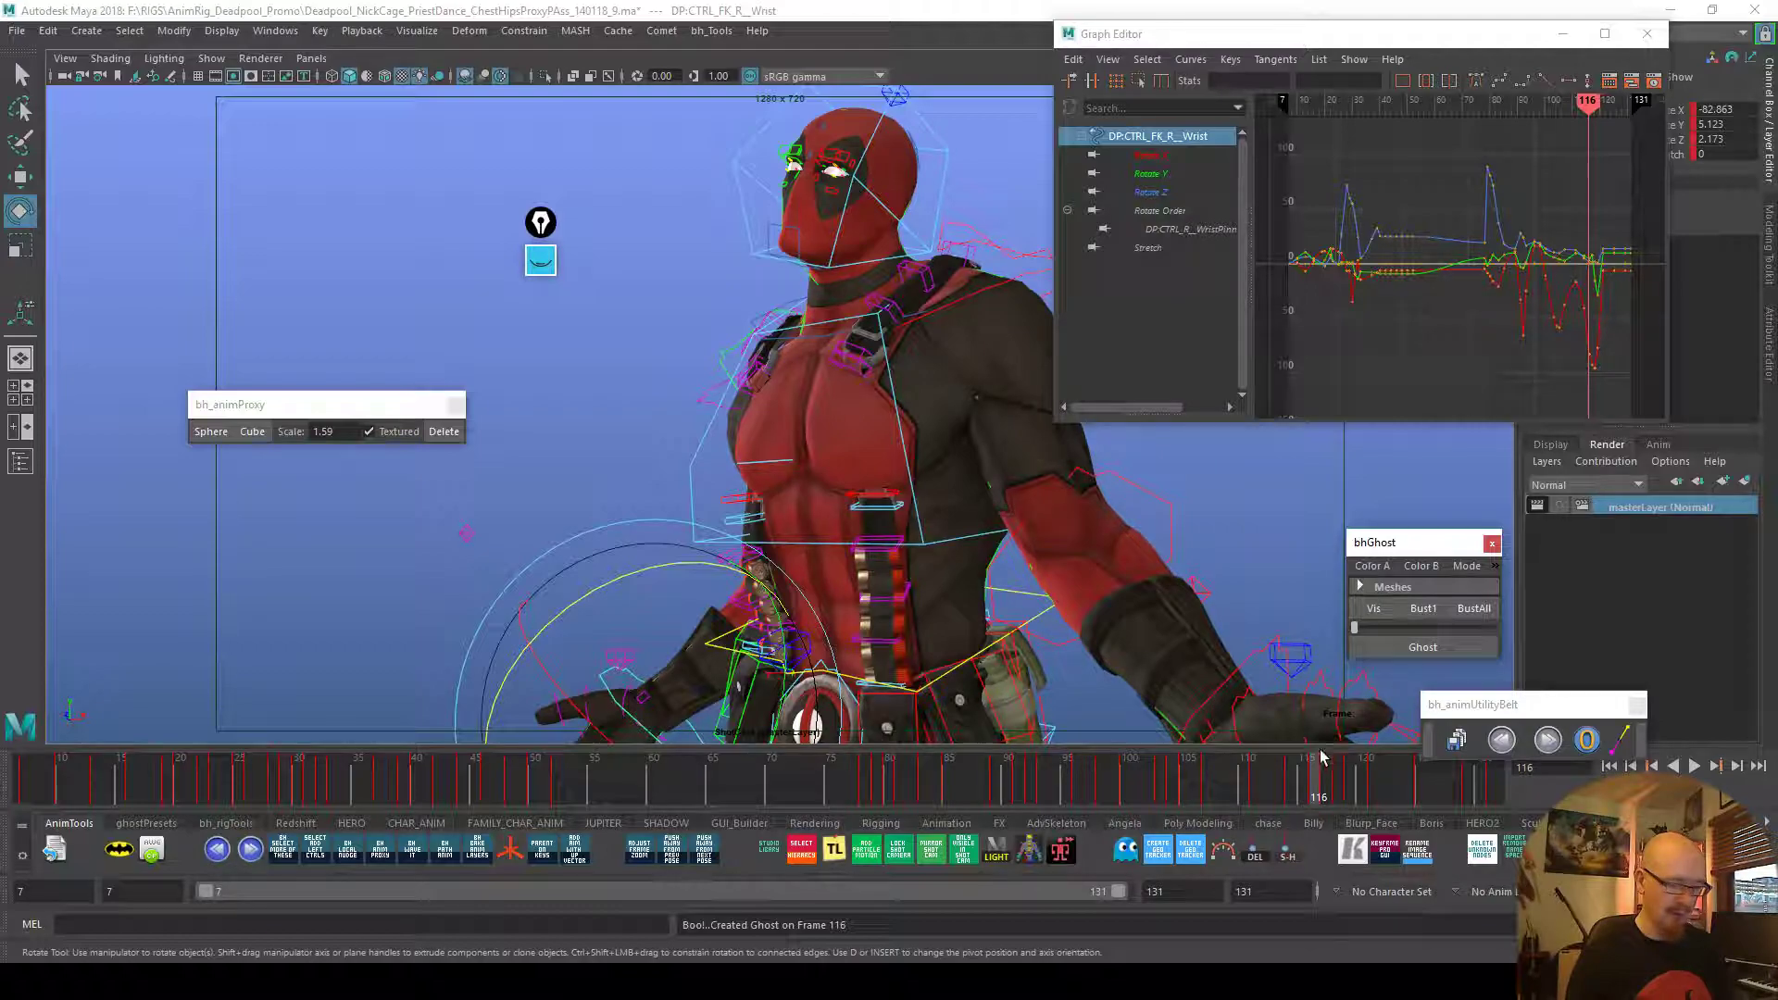
click(1362, 627)
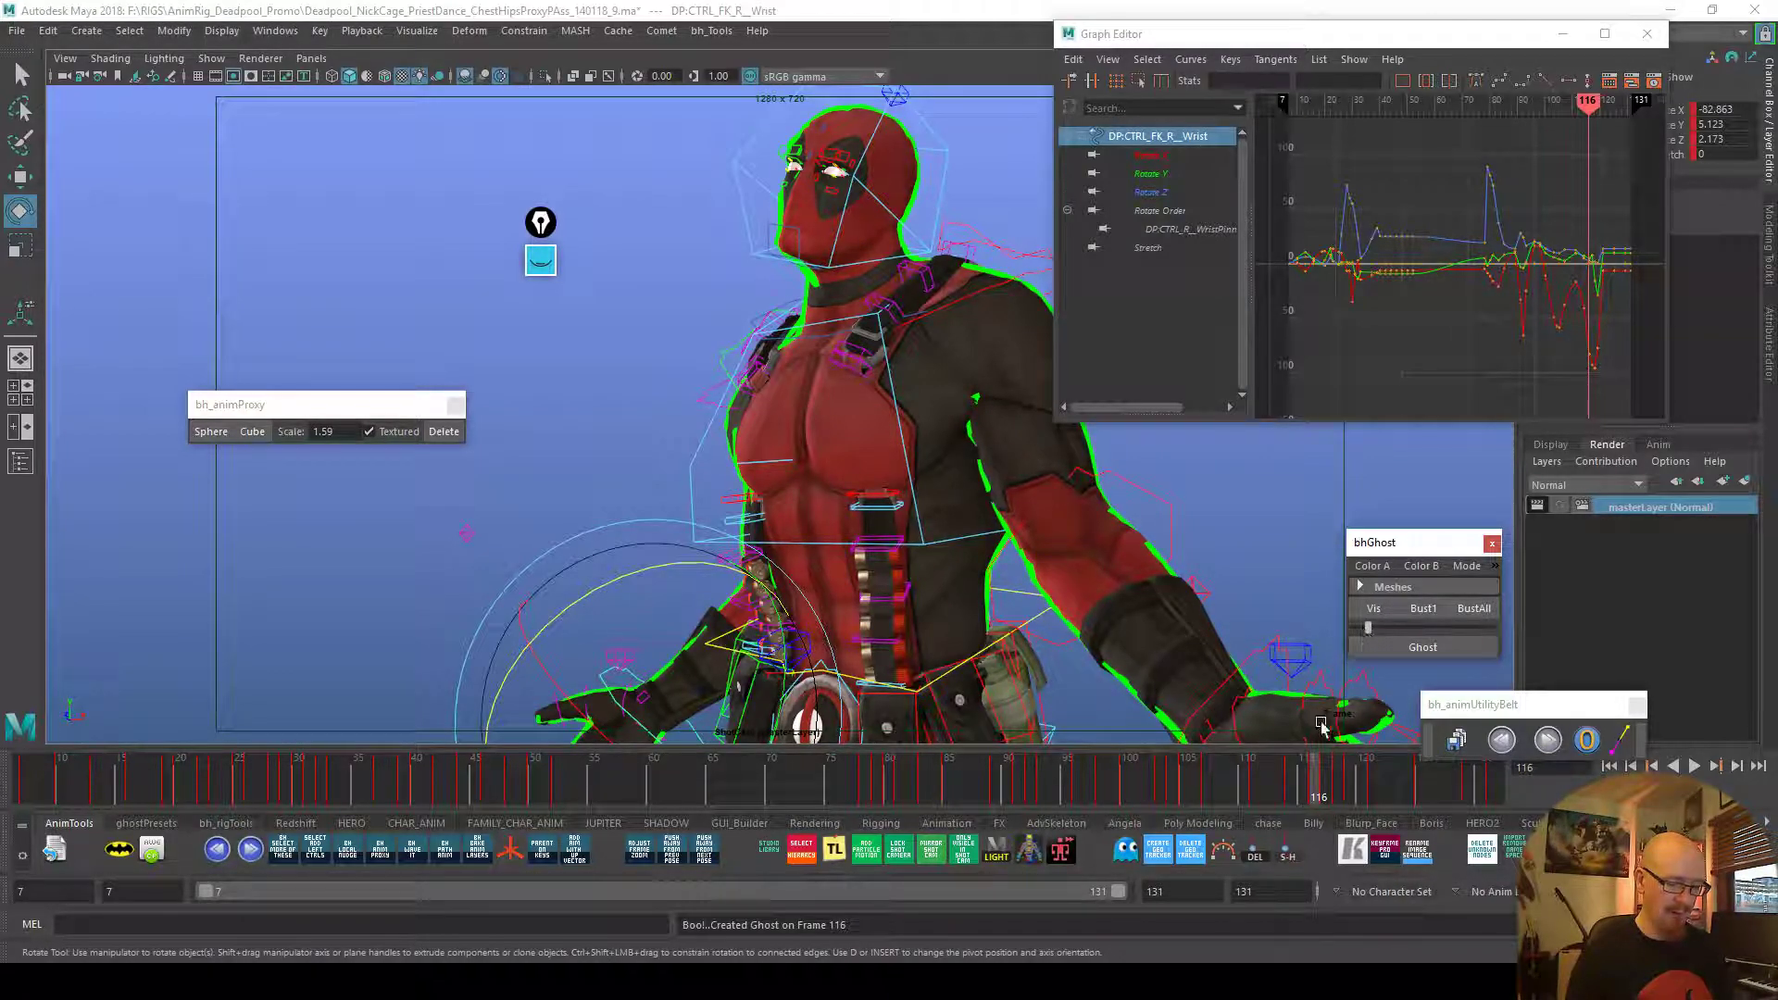
click(1326, 782)
drag(740, 562, 726, 565)
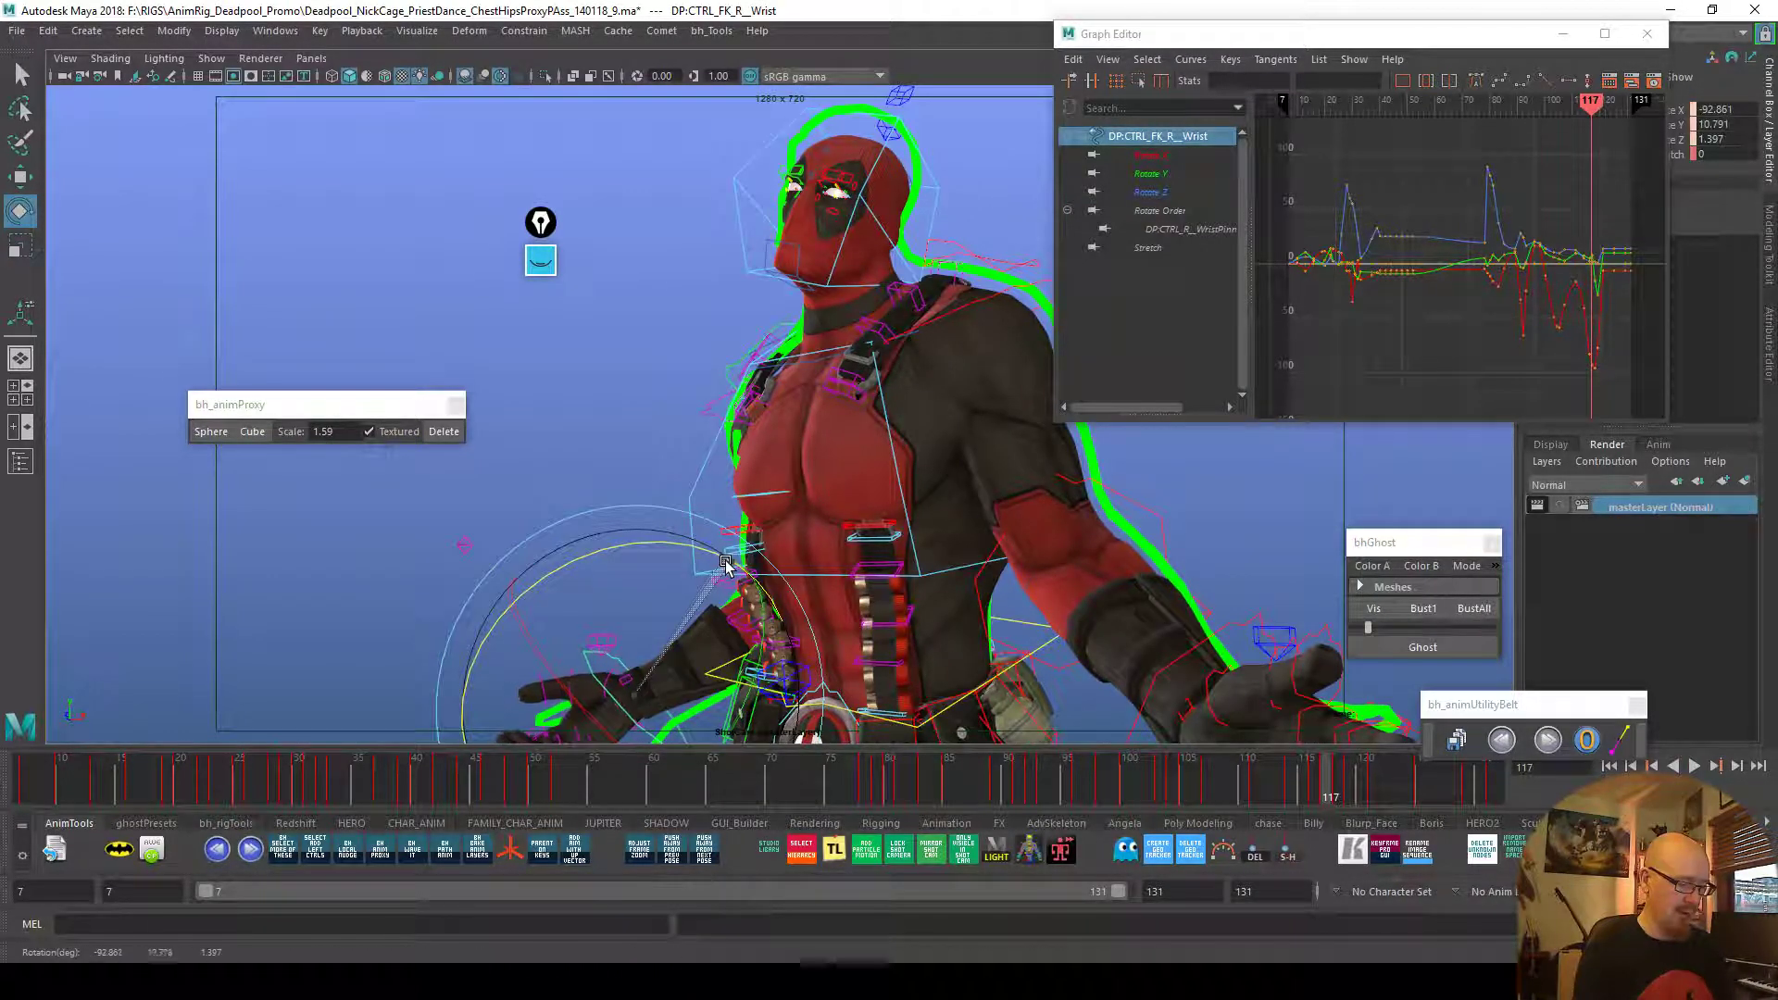
Play back the wrist change, ghost frame 118, and rotate the right FK wrist at frame 119 to about -30.0 in Y and 0.2 in Z
key(alt+v)
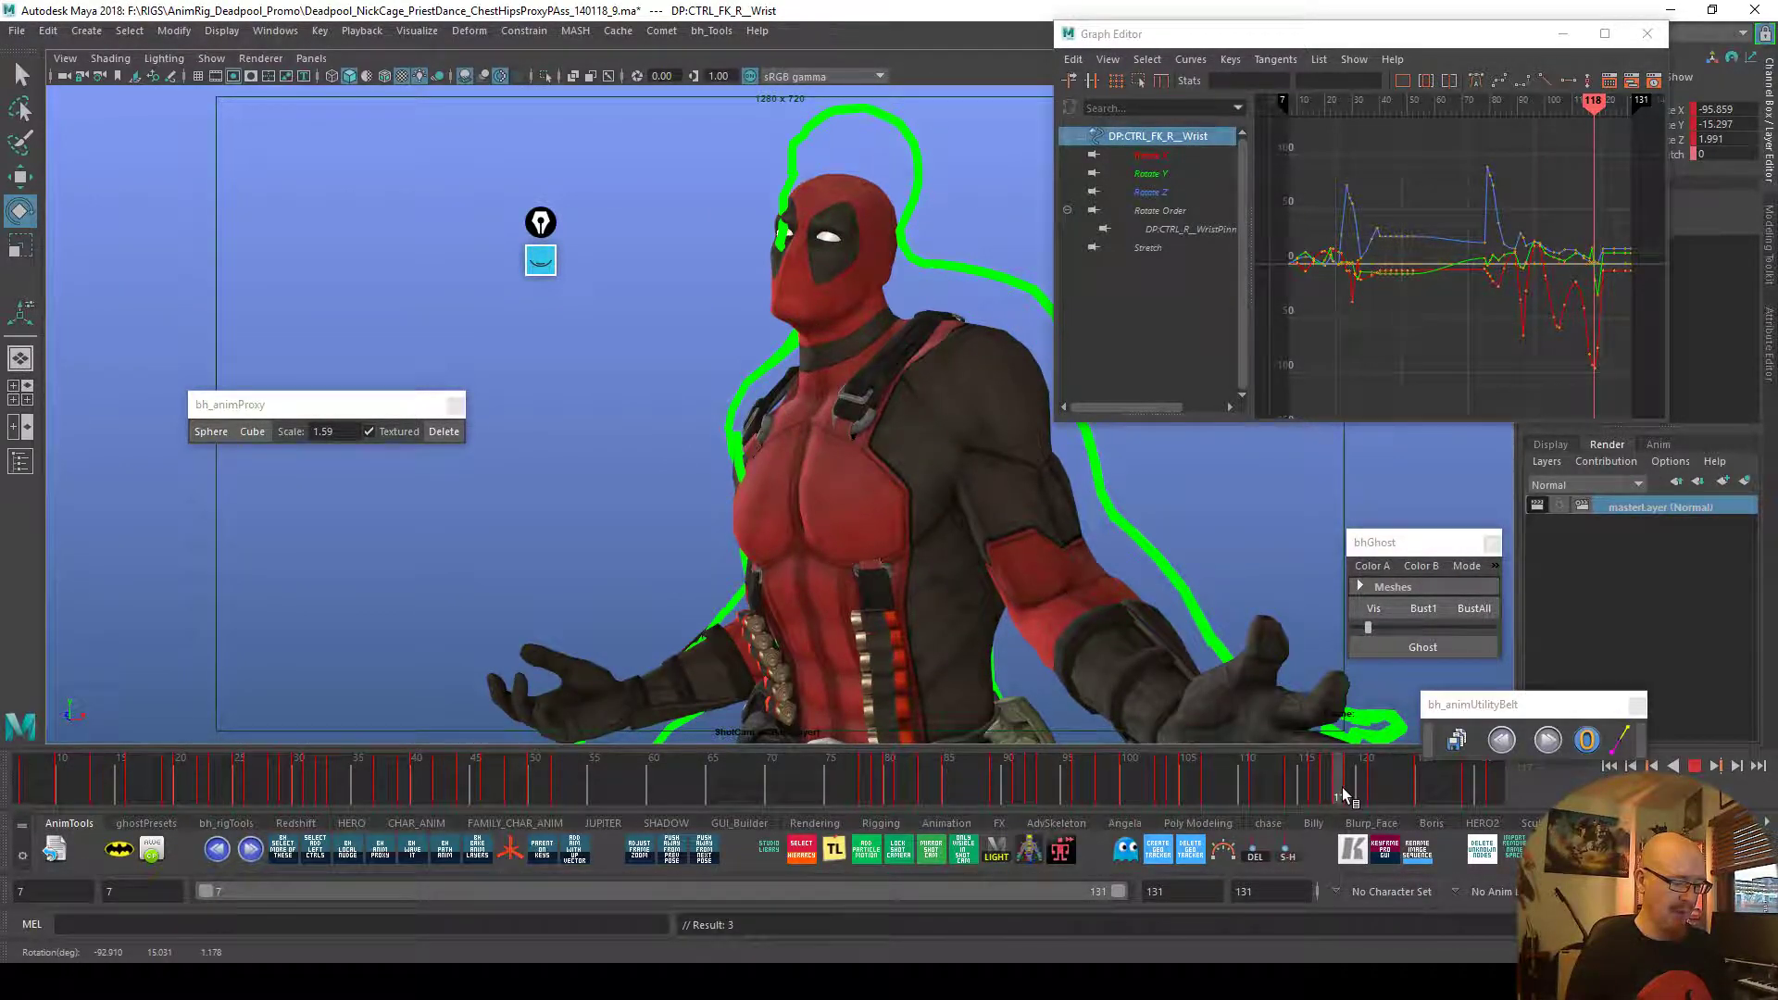
click(1343, 787)
click(1441, 647)
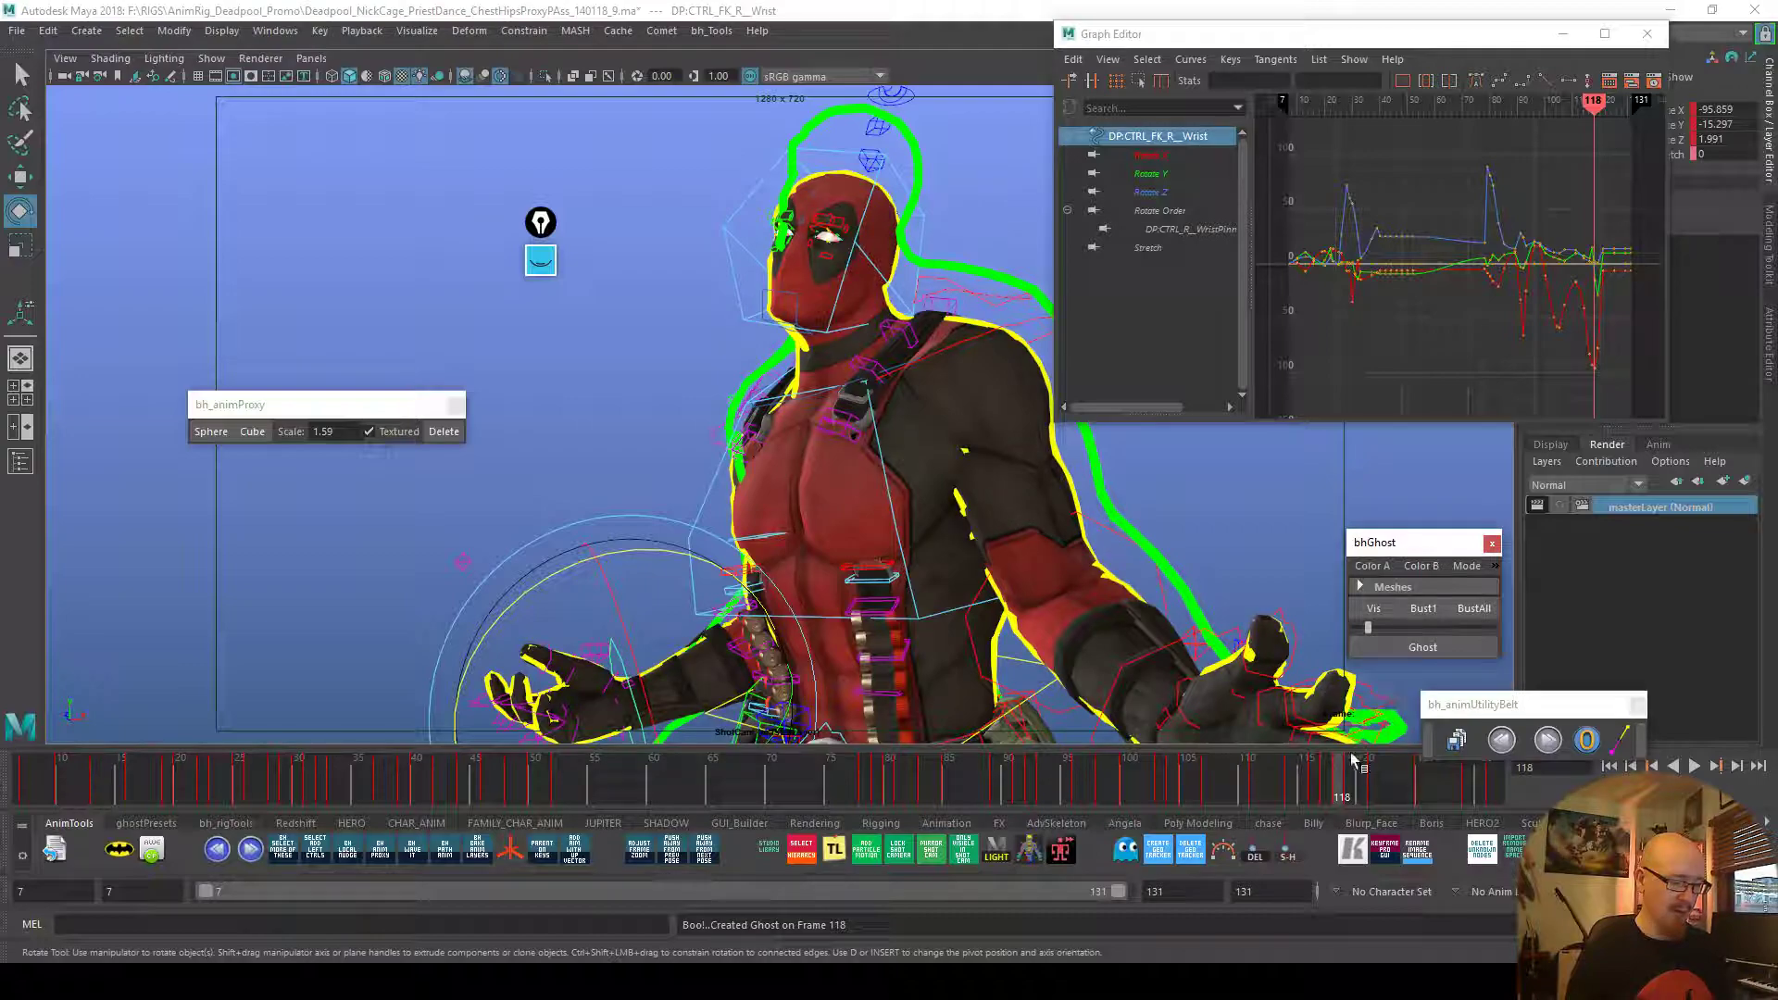
drag(1345, 787, 1356, 791)
drag(738, 632, 721, 632)
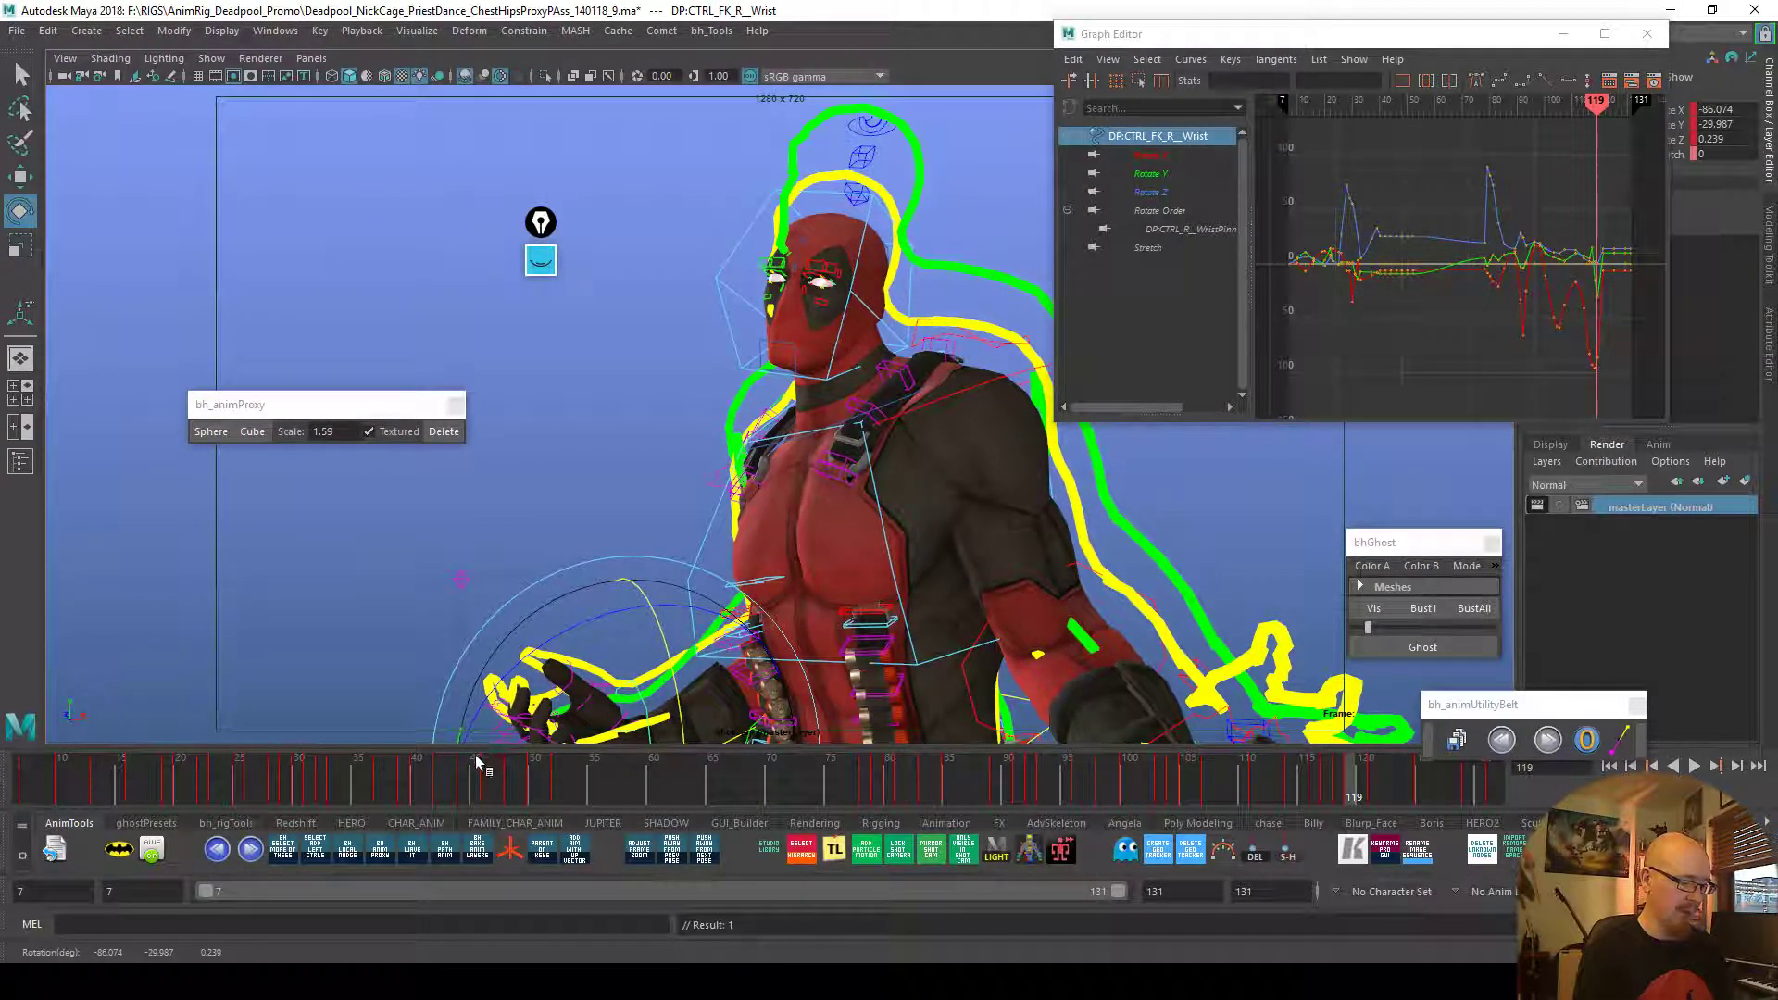
Rotate the right hand's base thumb control at frame 119 to about -13.1, -15.6, -2.5, then play back
click(648, 736)
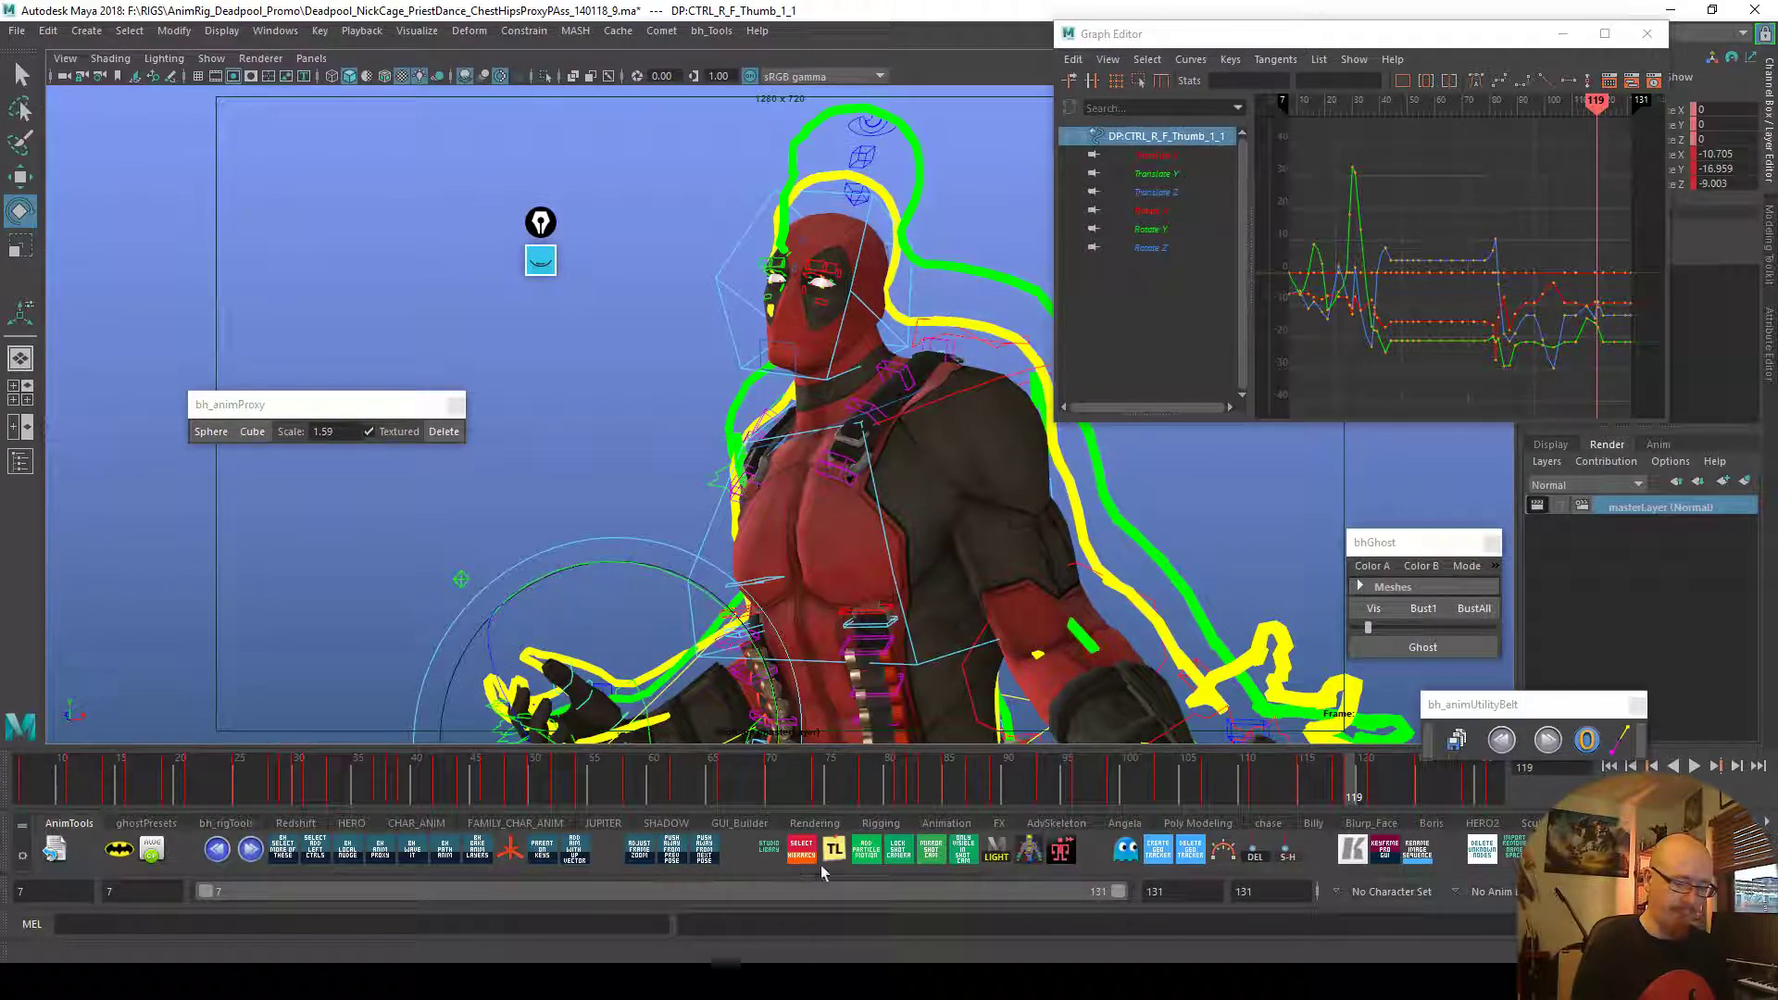
click(1343, 796)
click(1353, 794)
drag(641, 712, 639, 718)
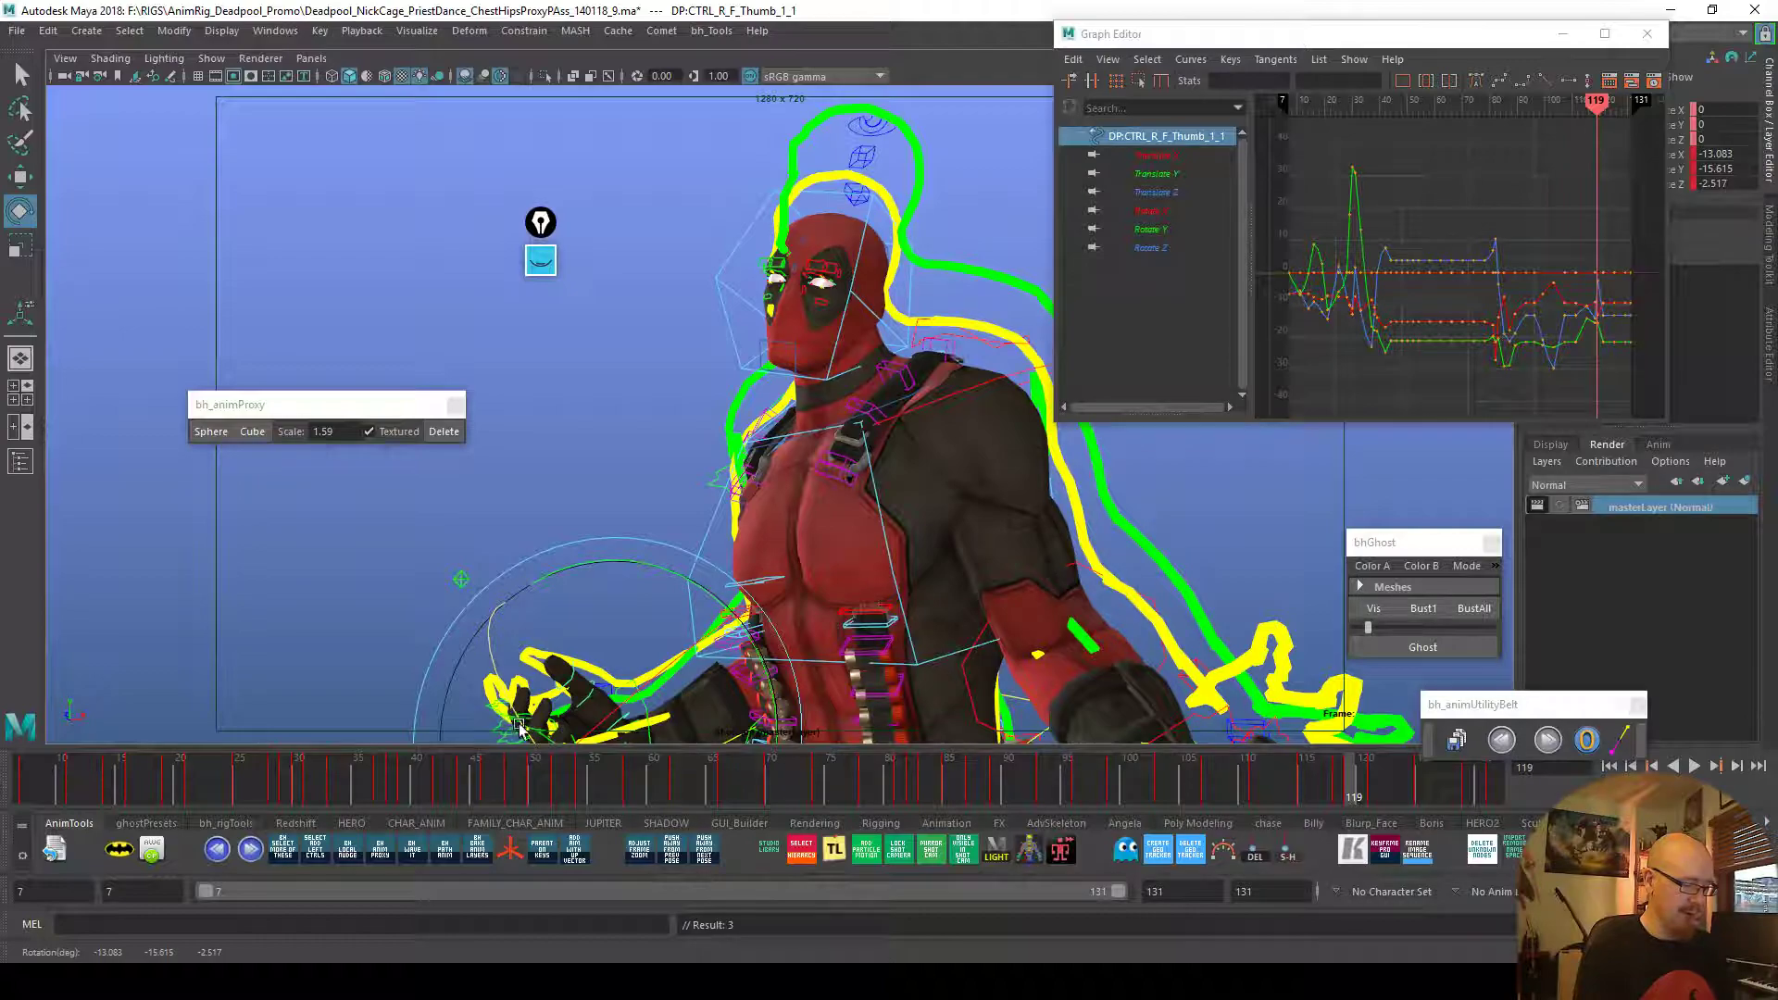
key(alt+v)
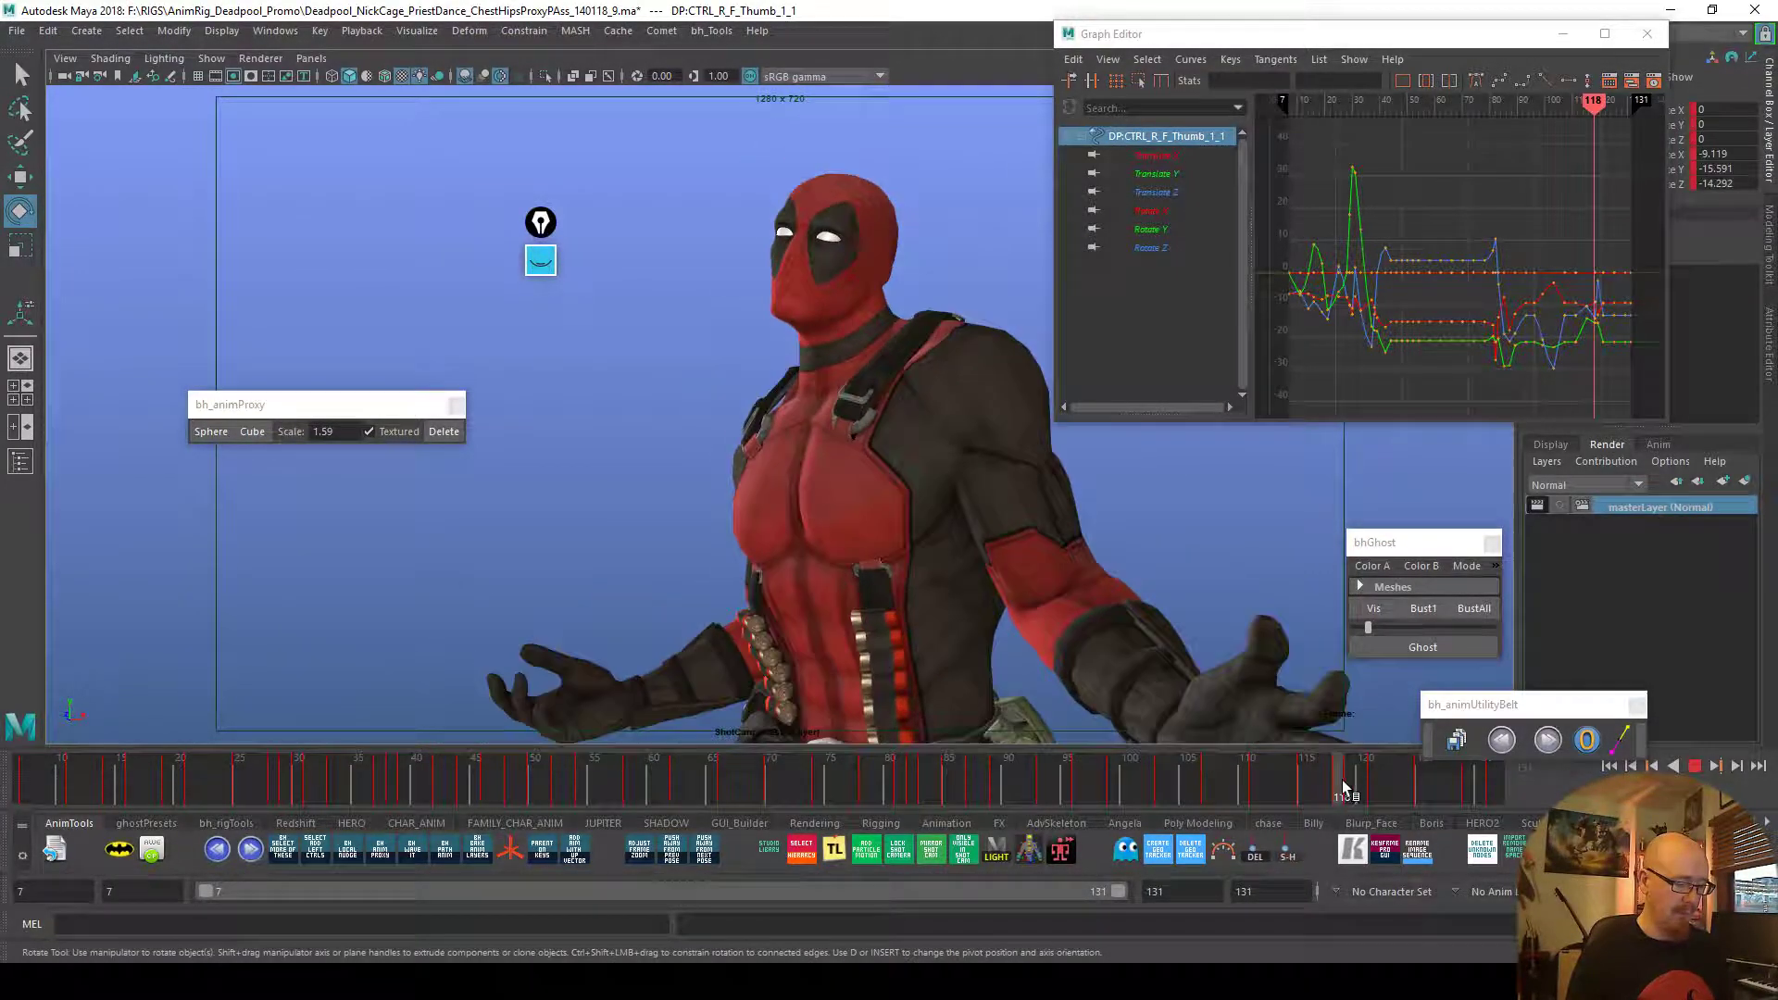
Ghost frame 119, select the right FK elbow control around frame 109, and return to frame 119
click(1346, 781)
click(1422, 646)
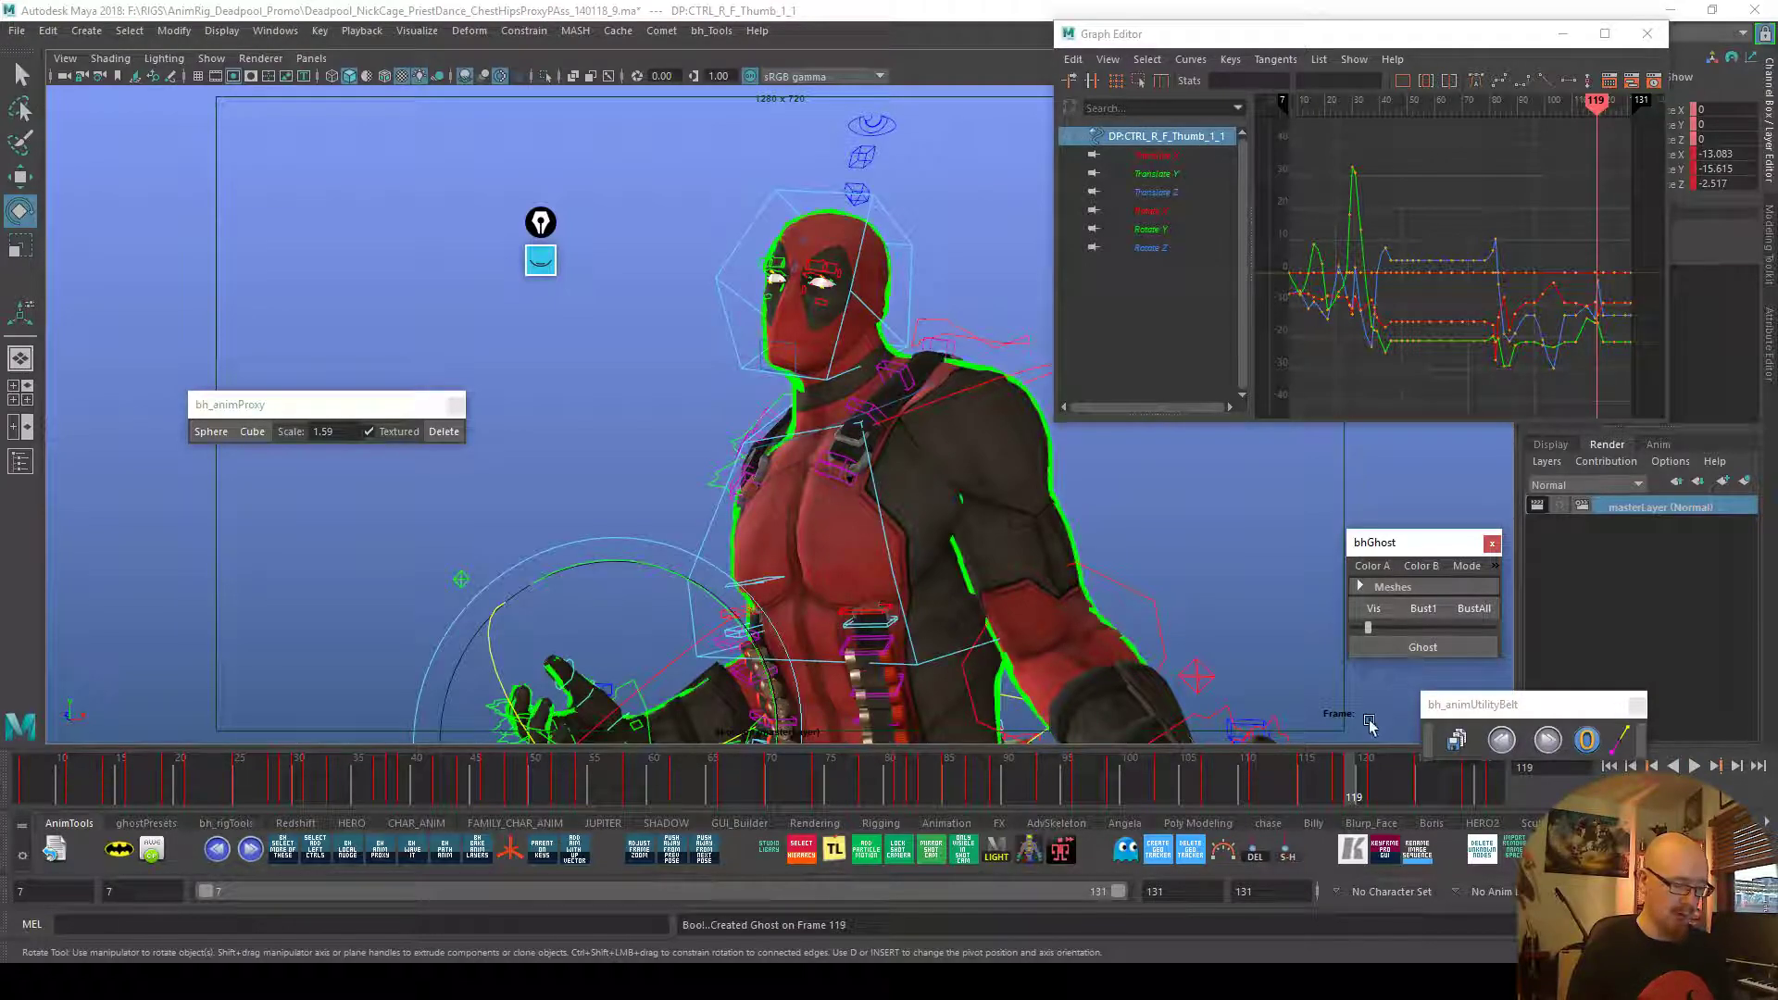
drag(1352, 794, 1236, 792)
click(672, 710)
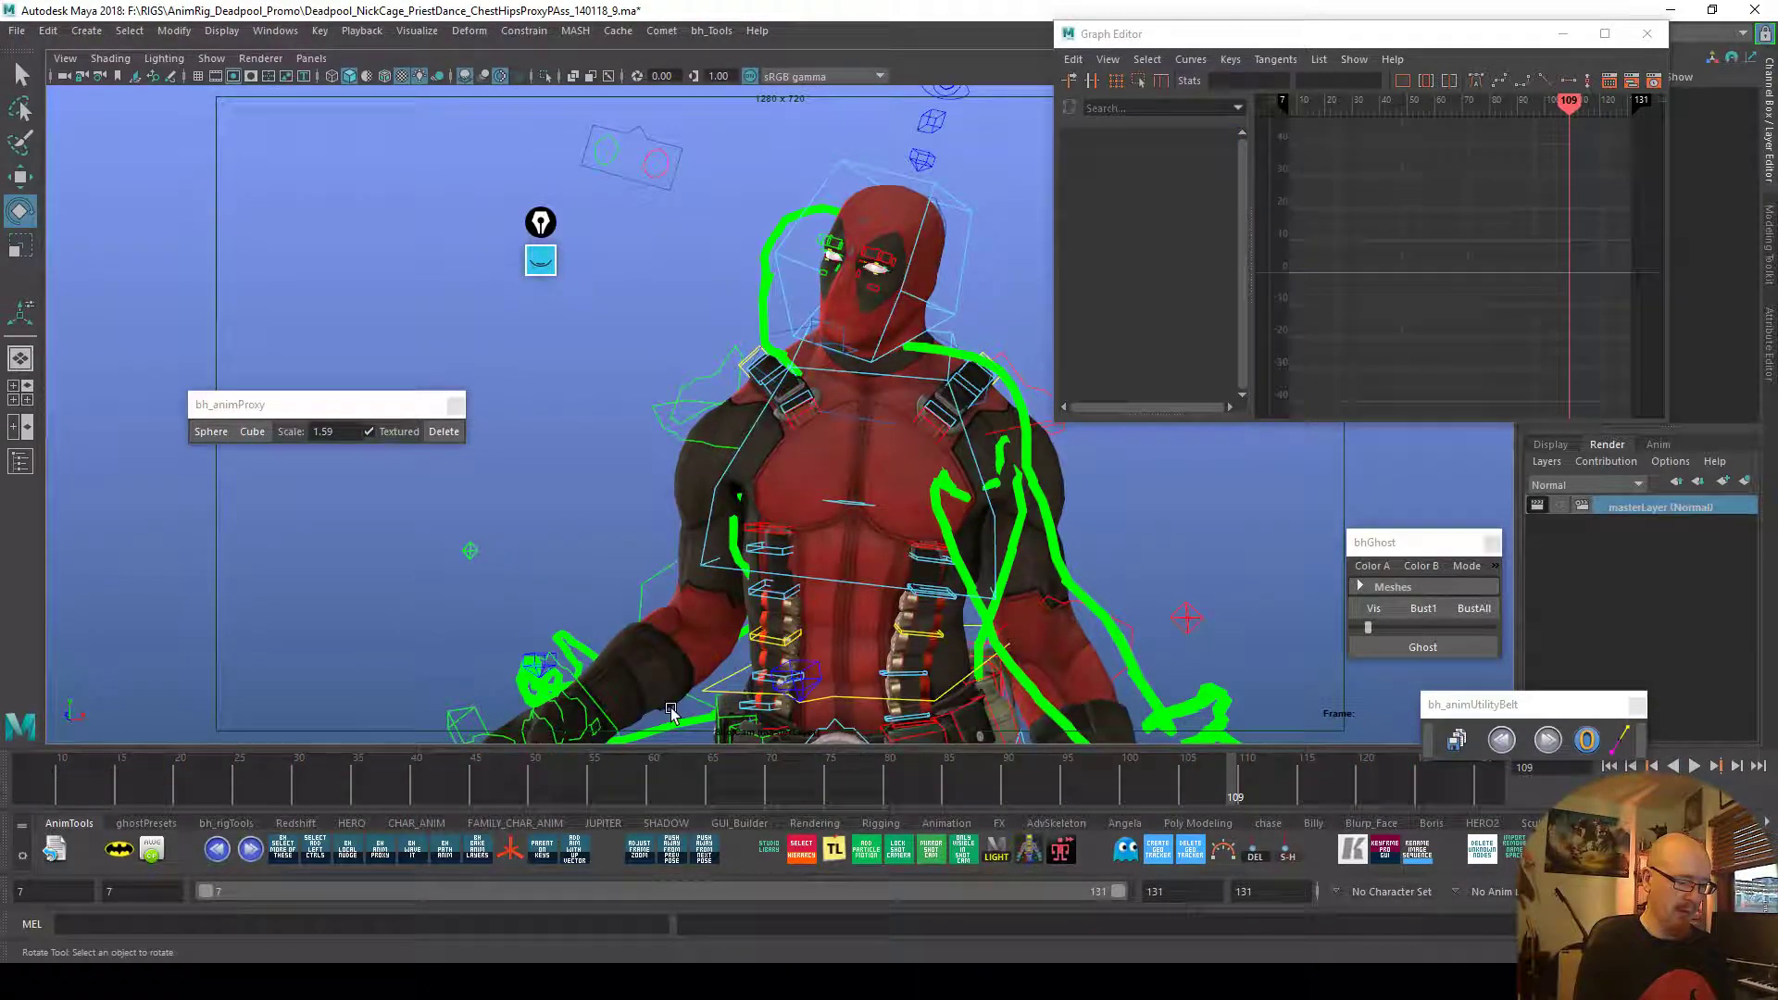
drag(642, 602, 644, 604)
drag(1241, 788, 1347, 794)
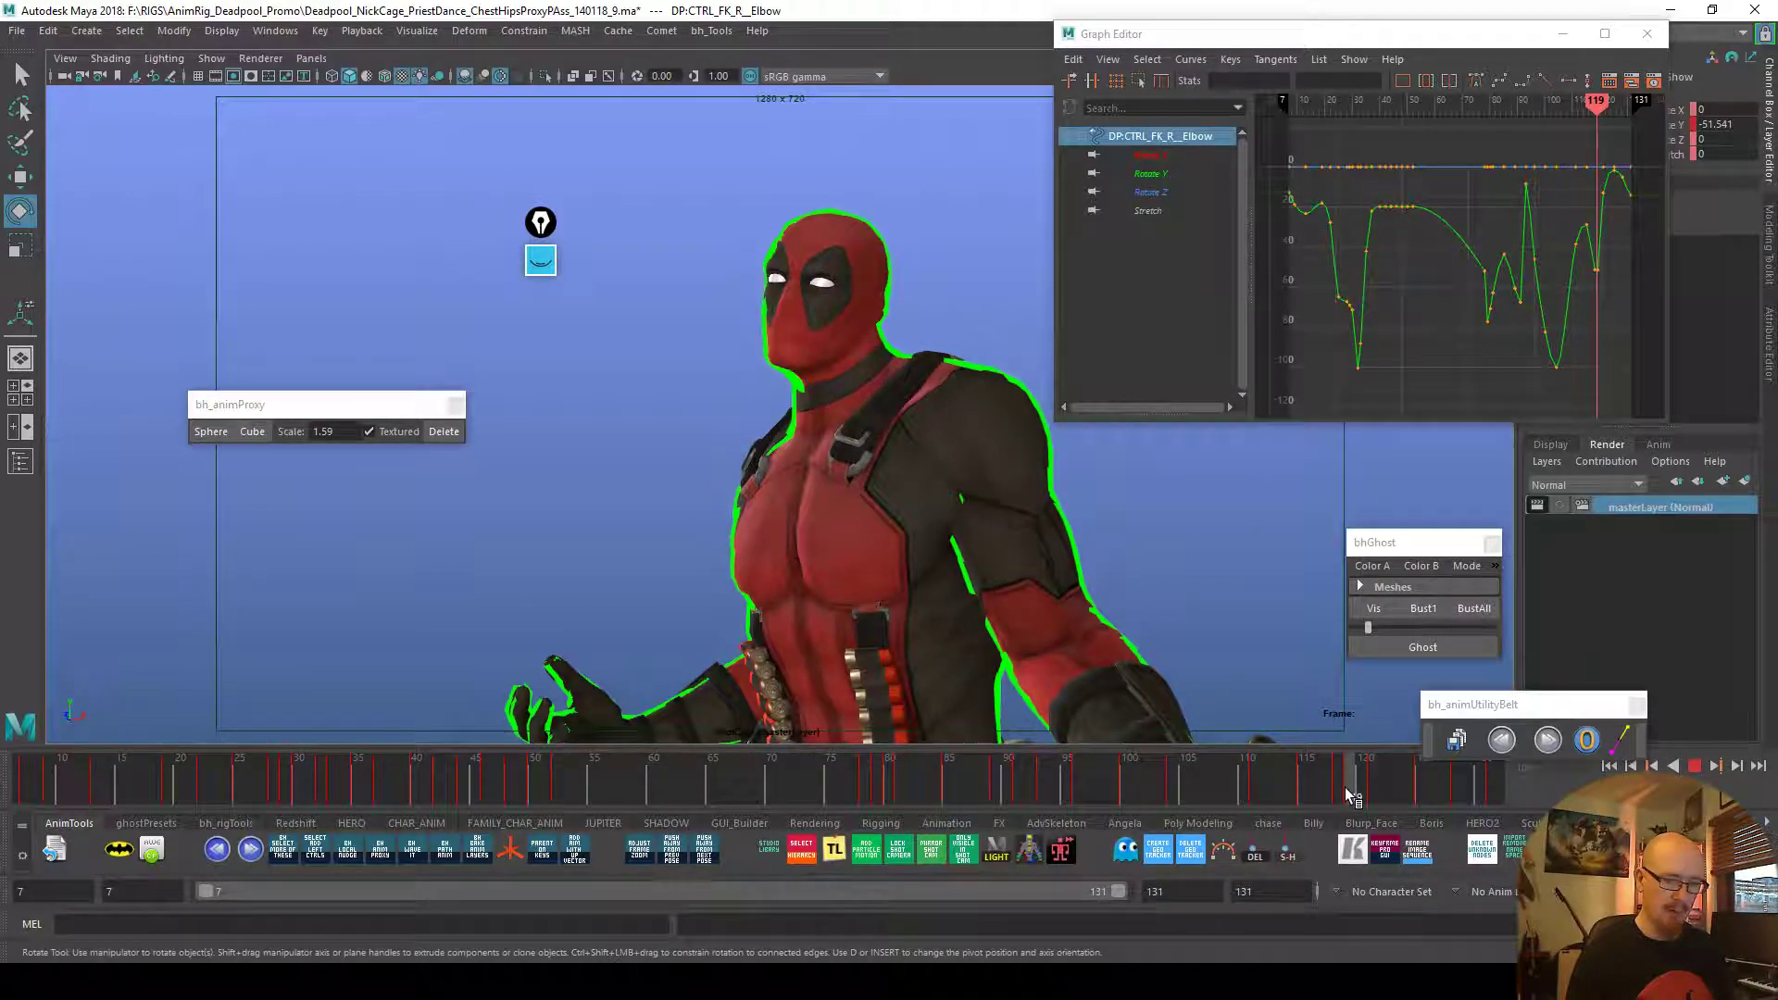
Key the right FK elbow at frame 120 and slightly lower its Rotate Y key at frame 121, then play back
alt+middle_drag(1524, 307, 1441, 321)
alt+shift+right_drag(1441, 321, 1587, 325)
alt+shift+middle_drag(1523, 352, 1293, 354)
alt+shift+right_drag(1295, 359, 1474, 357)
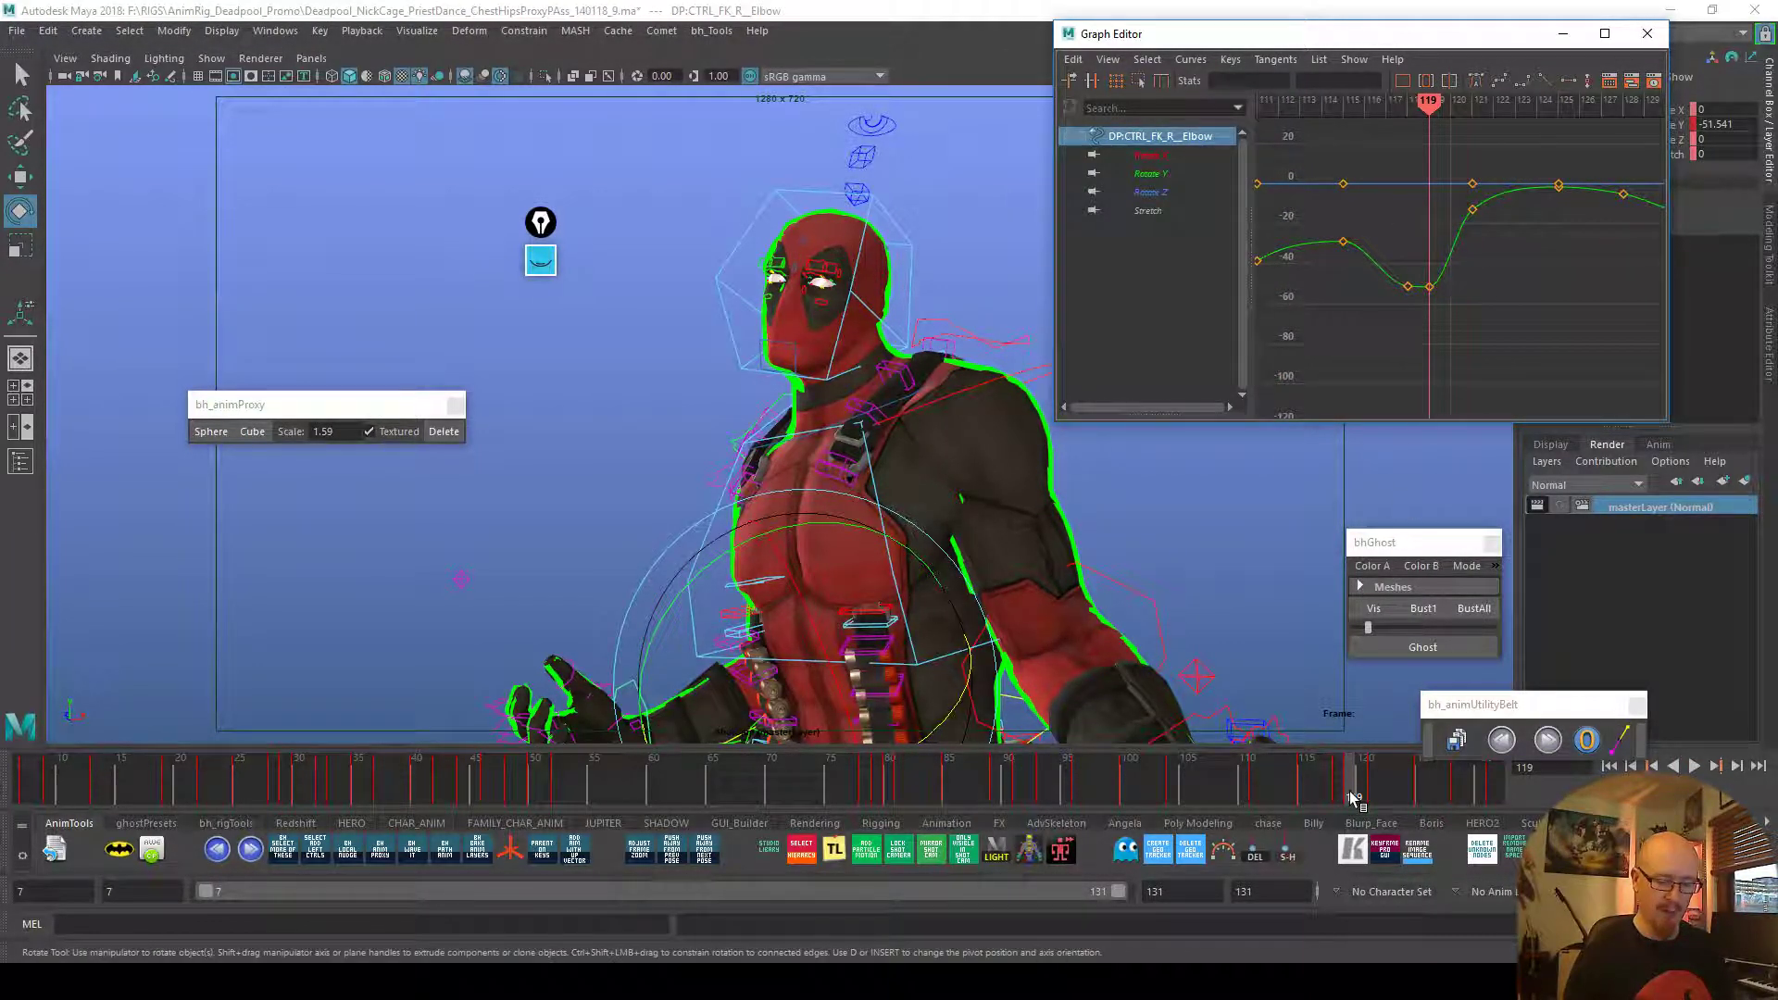
drag(1352, 798, 1365, 796)
key(s)
drag(1436, 227, 1472, 265)
key(w)
shift+middle_drag(1478, 266, 1478, 271)
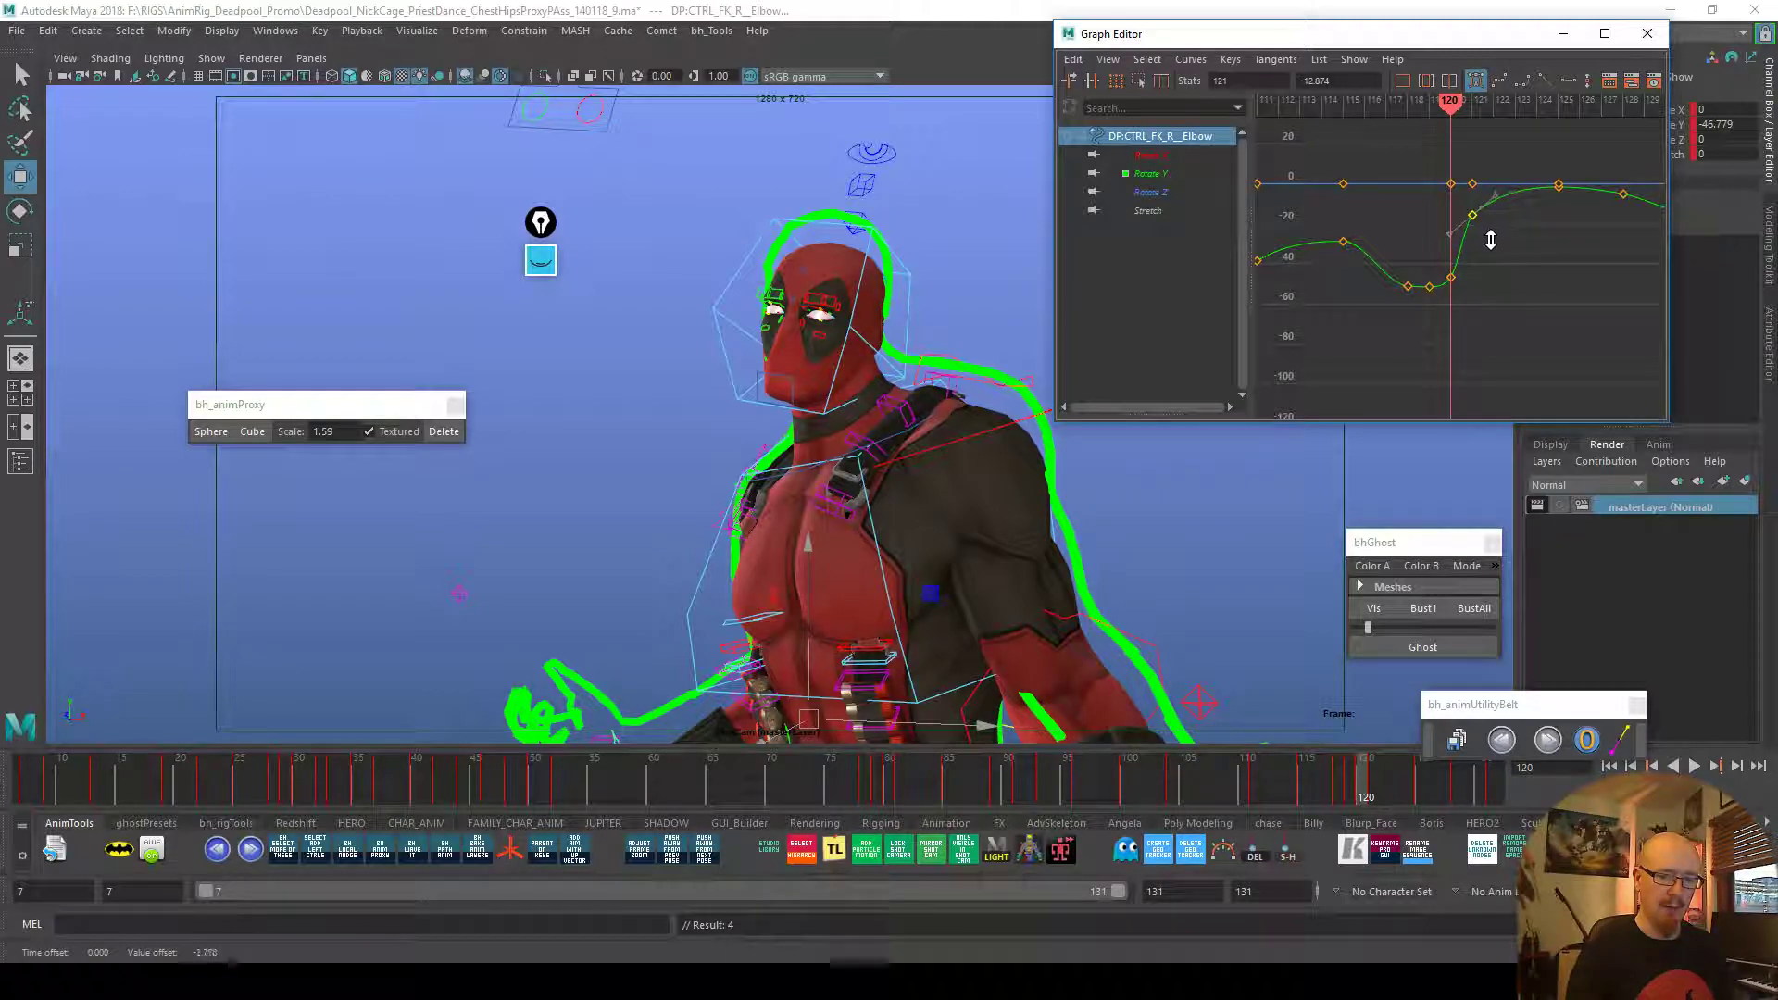
key(alt+v)
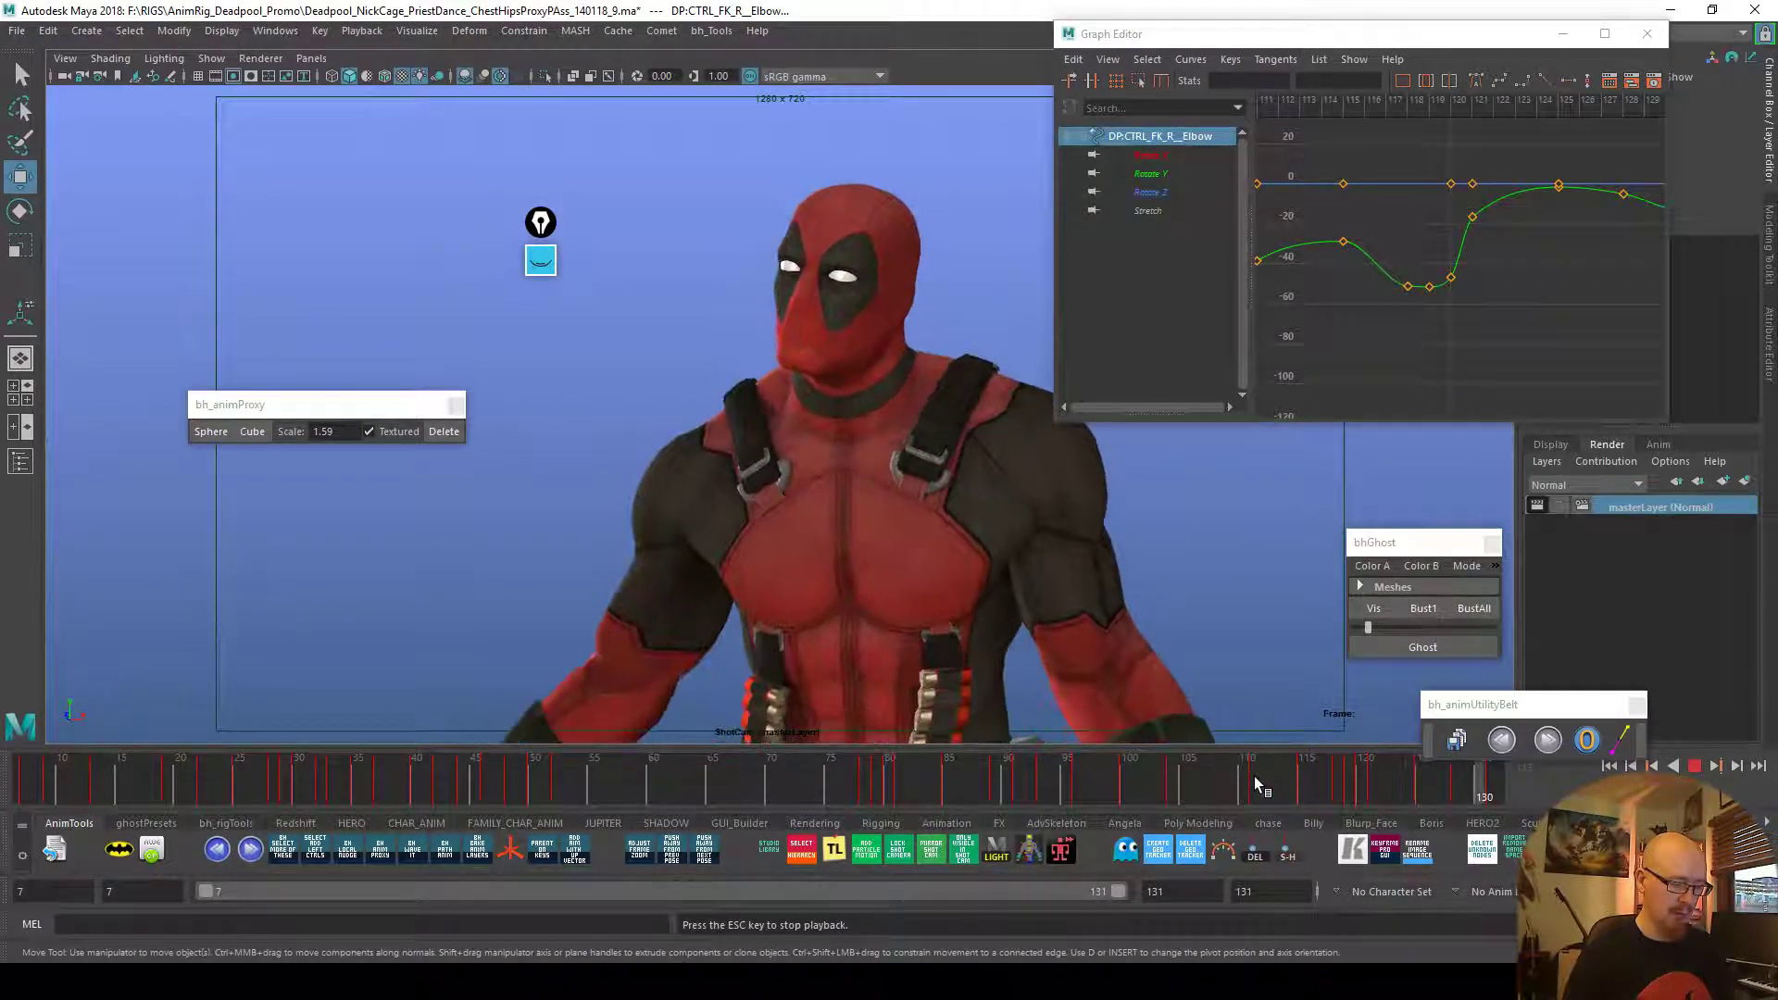
Isolate the right FK elbow's Rotate Y curve and lower its key at frame 128 to about -6.5
click(1341, 778)
mouse_move(1341, 778)
mouse_down()
mouse_move(1473, 793)
mouse_move(1447, 792)
mouse_up()
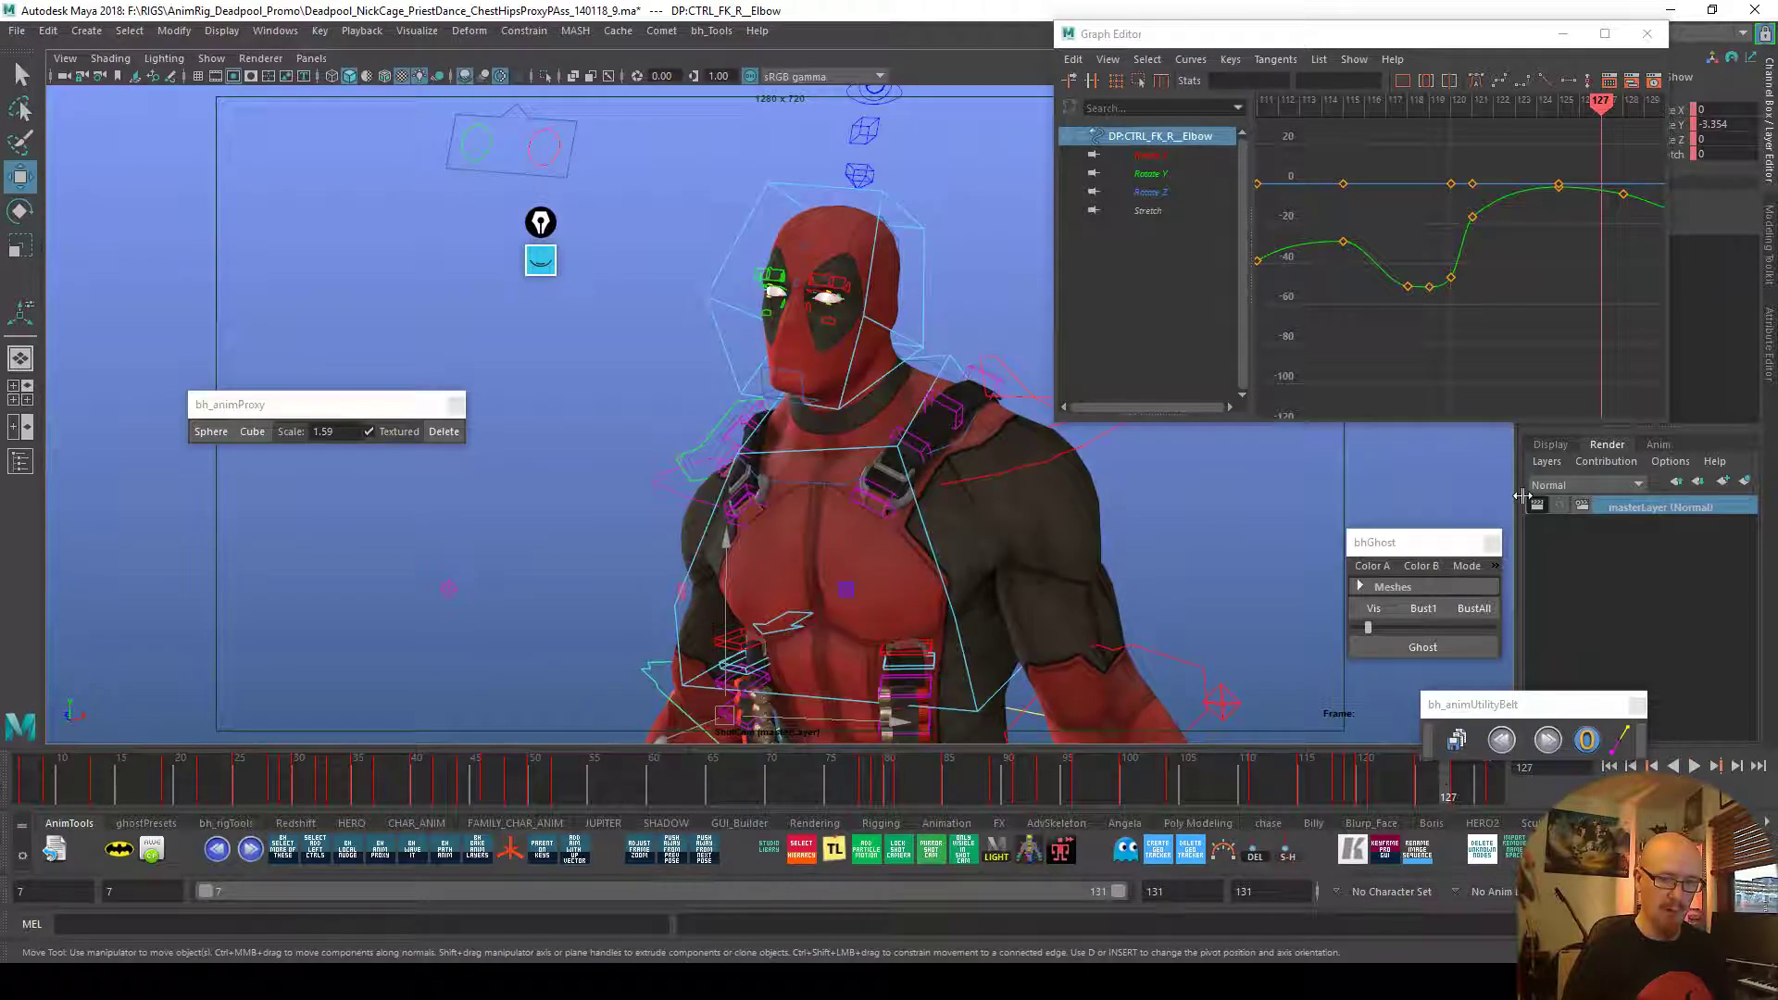
click(1151, 173)
drag(1430, 778, 1460, 779)
click(1474, 211)
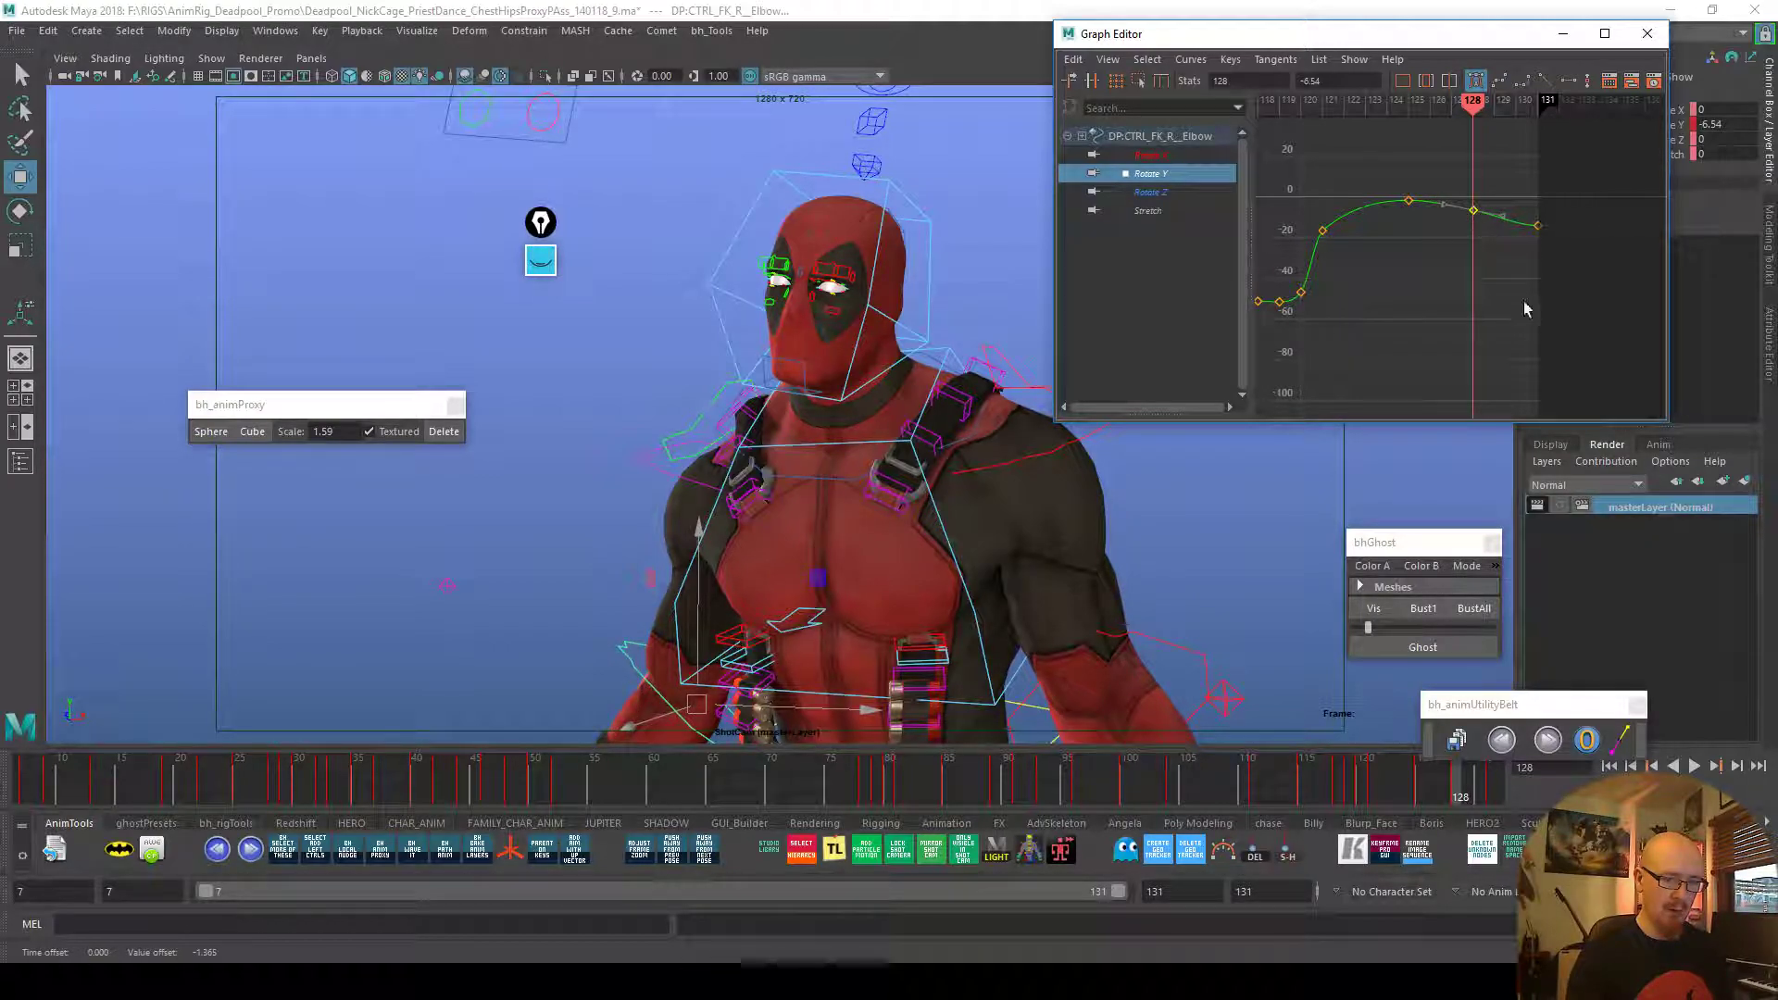
Lower the elbow's Rotate Y key at frame 131 to about -15.9, then play back and scrub through the ending frames
drag(1461, 778, 1499, 793)
click(1537, 226)
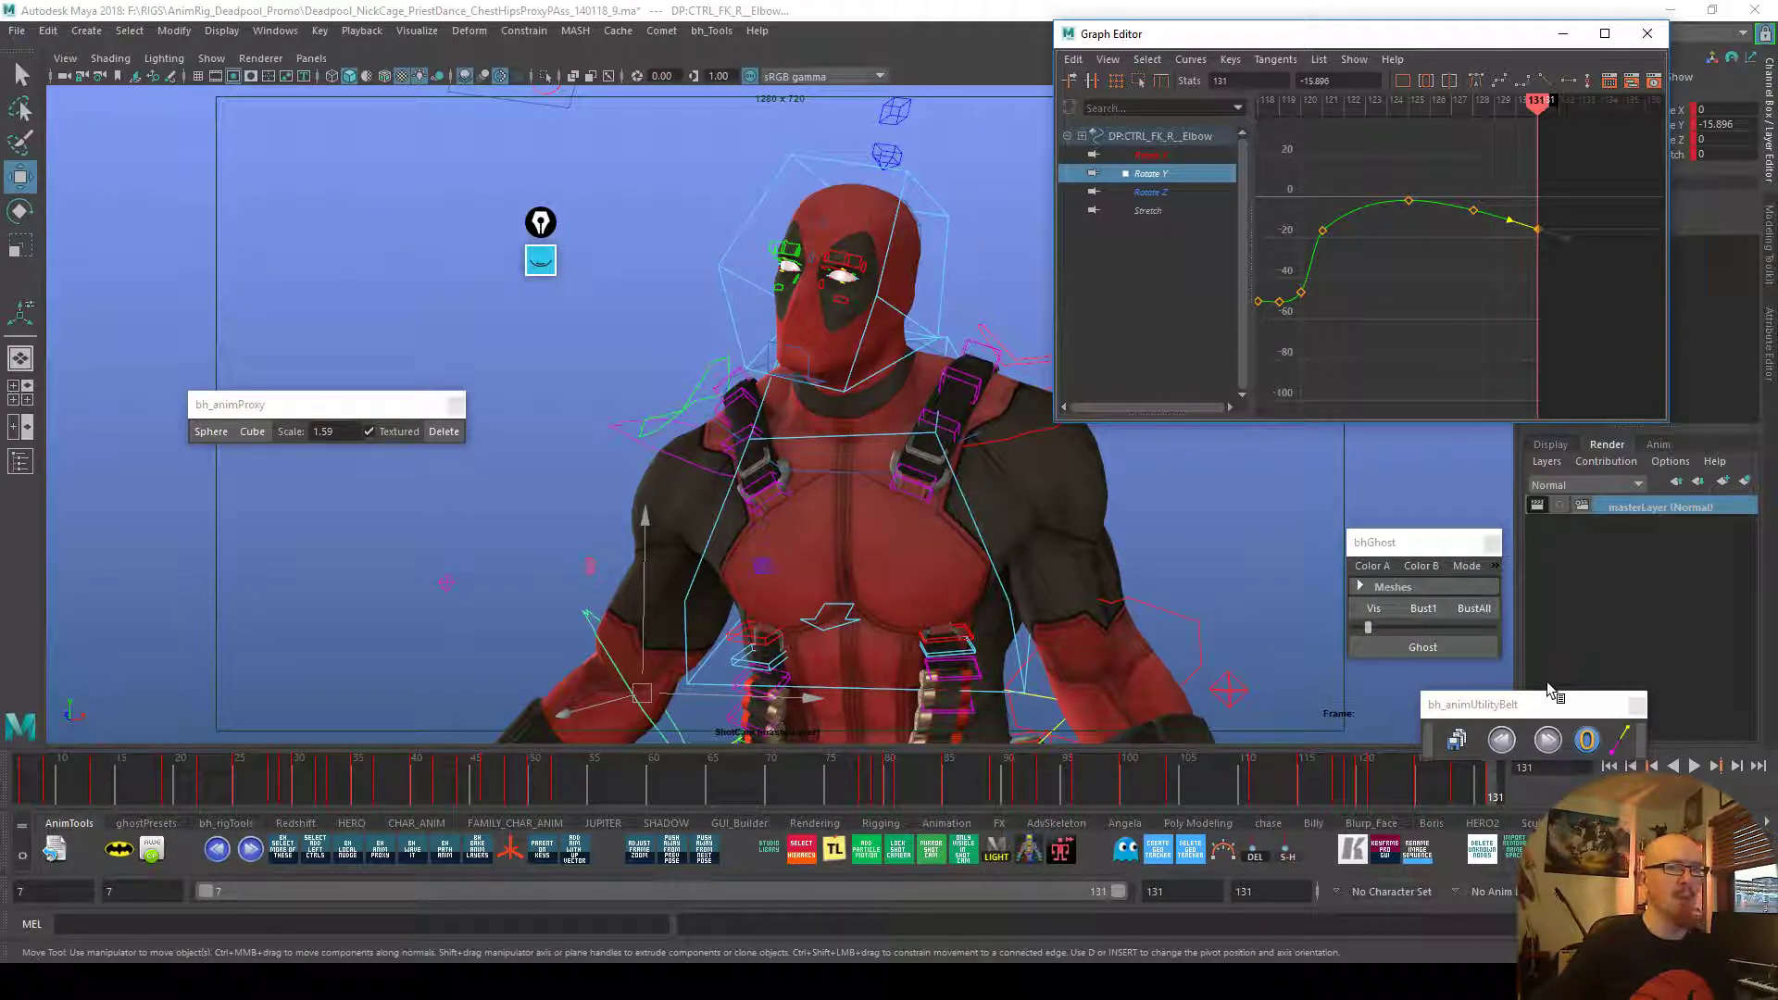
key(alt+v)
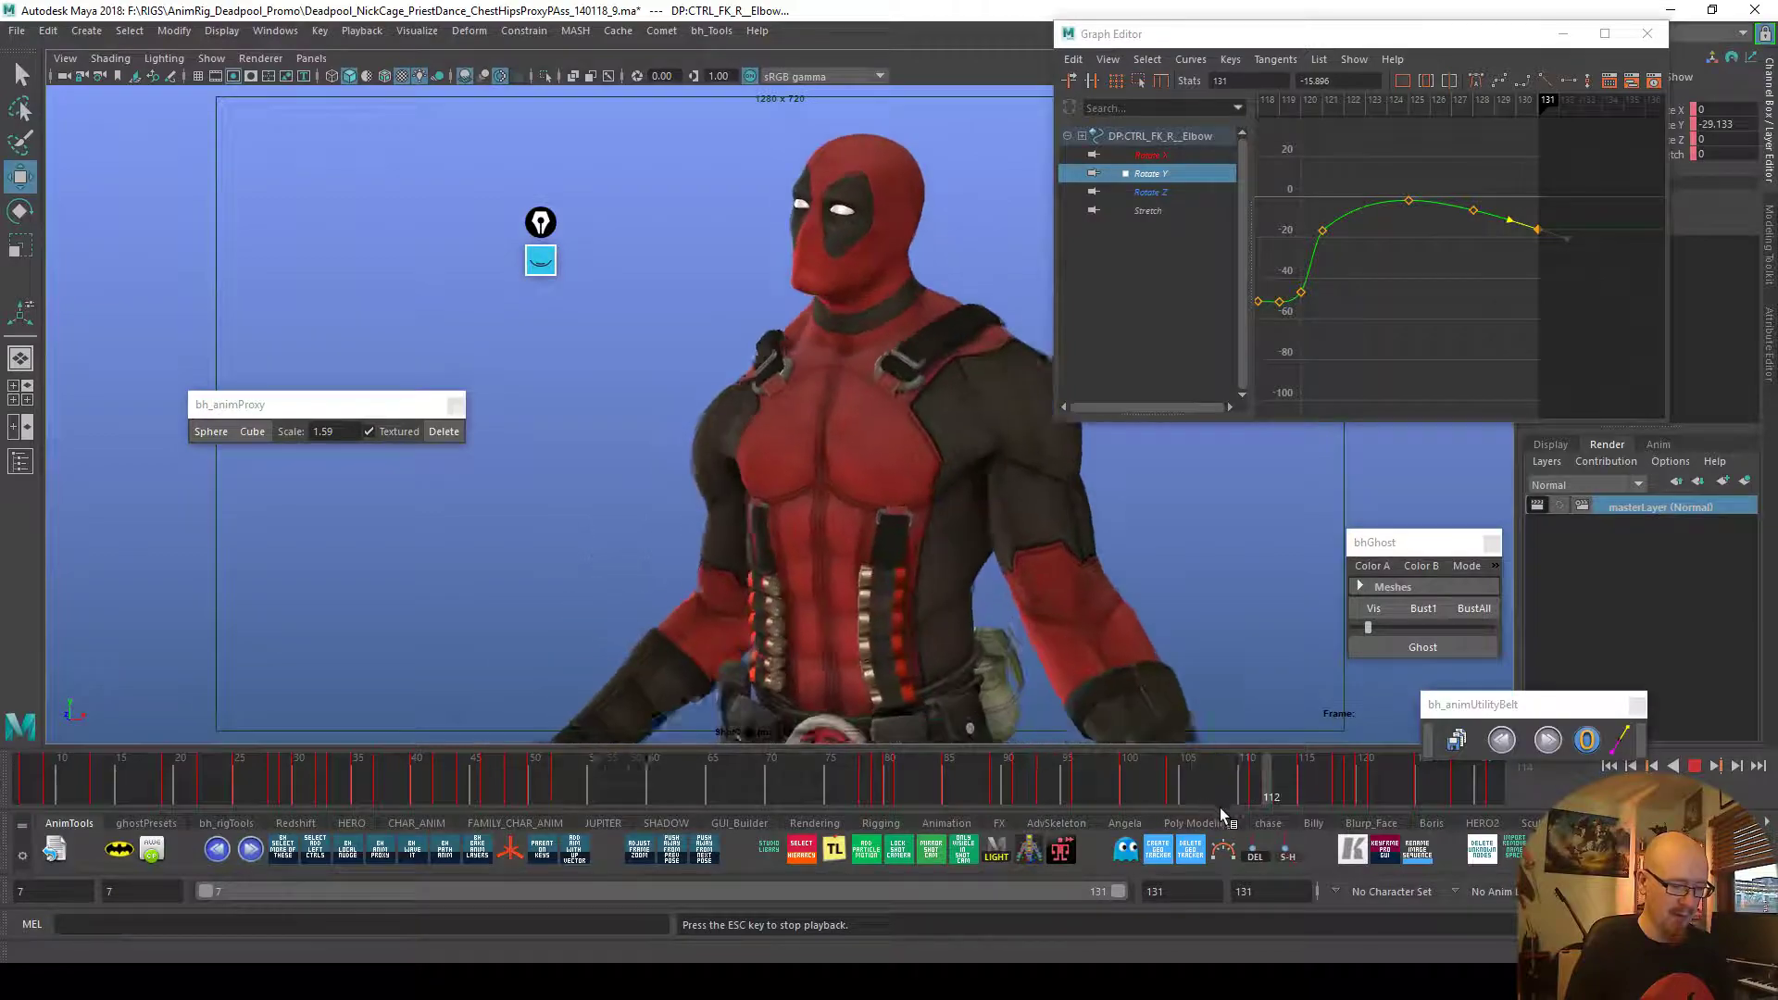
click(1380, 800)
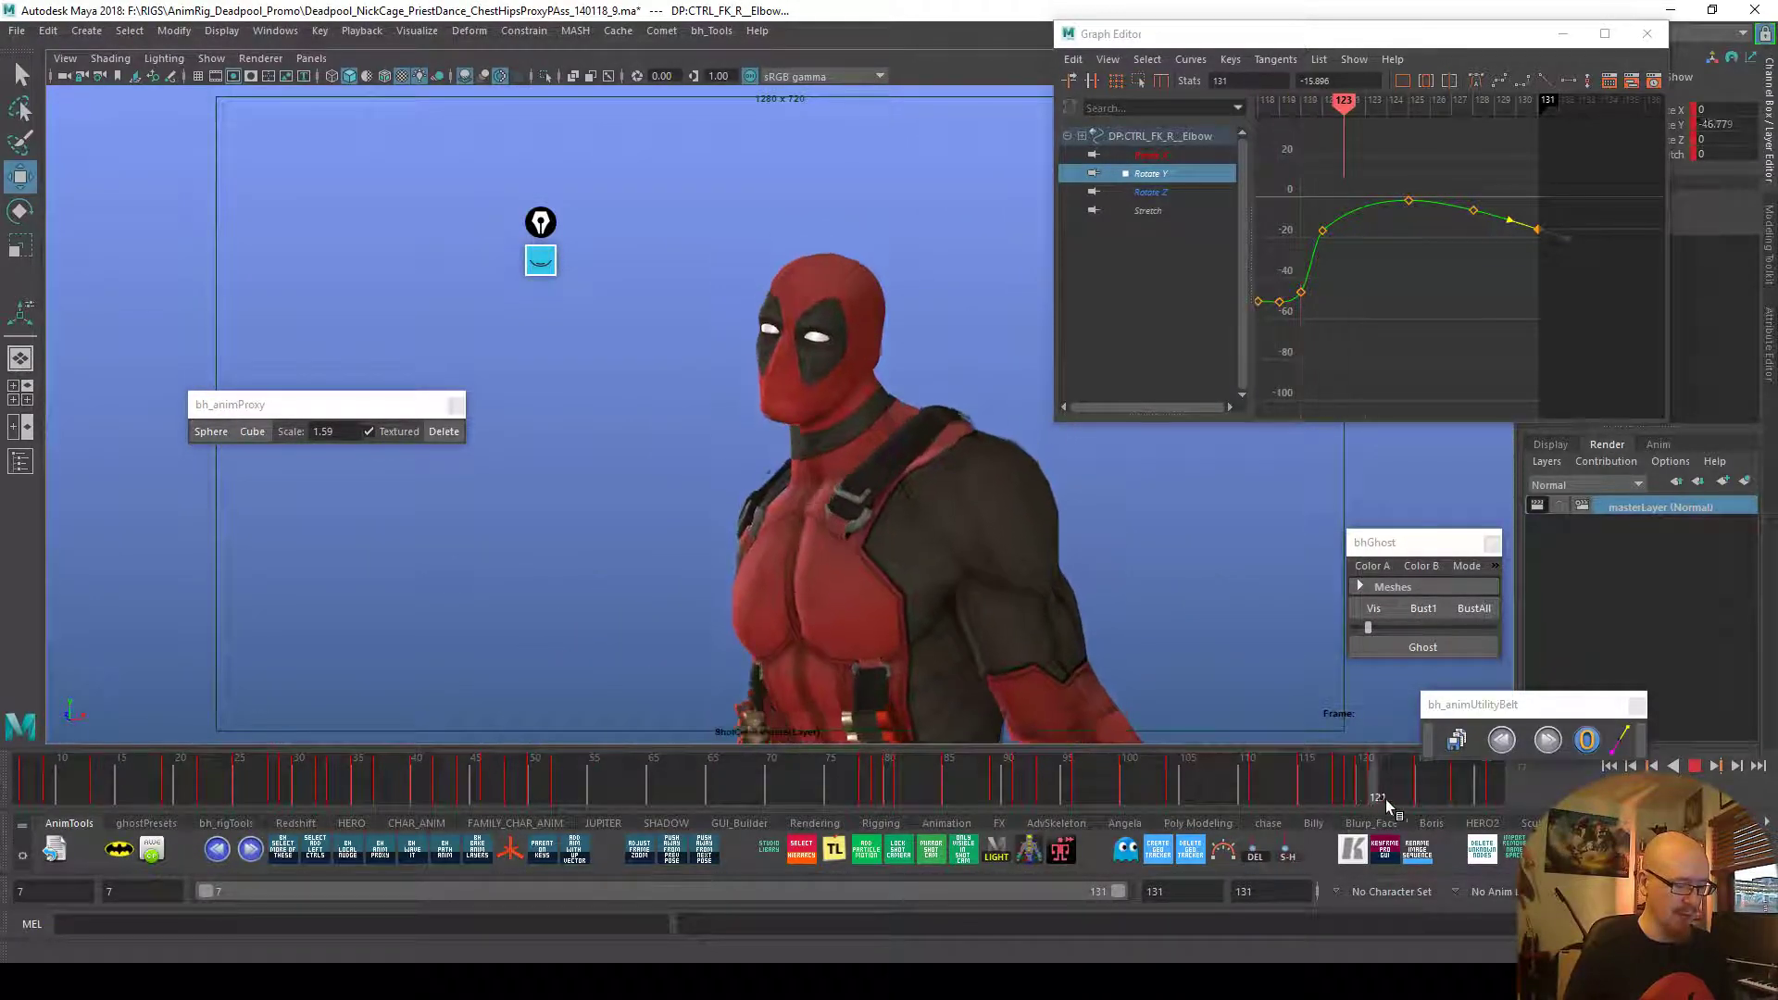
drag(1325, 787, 1494, 794)
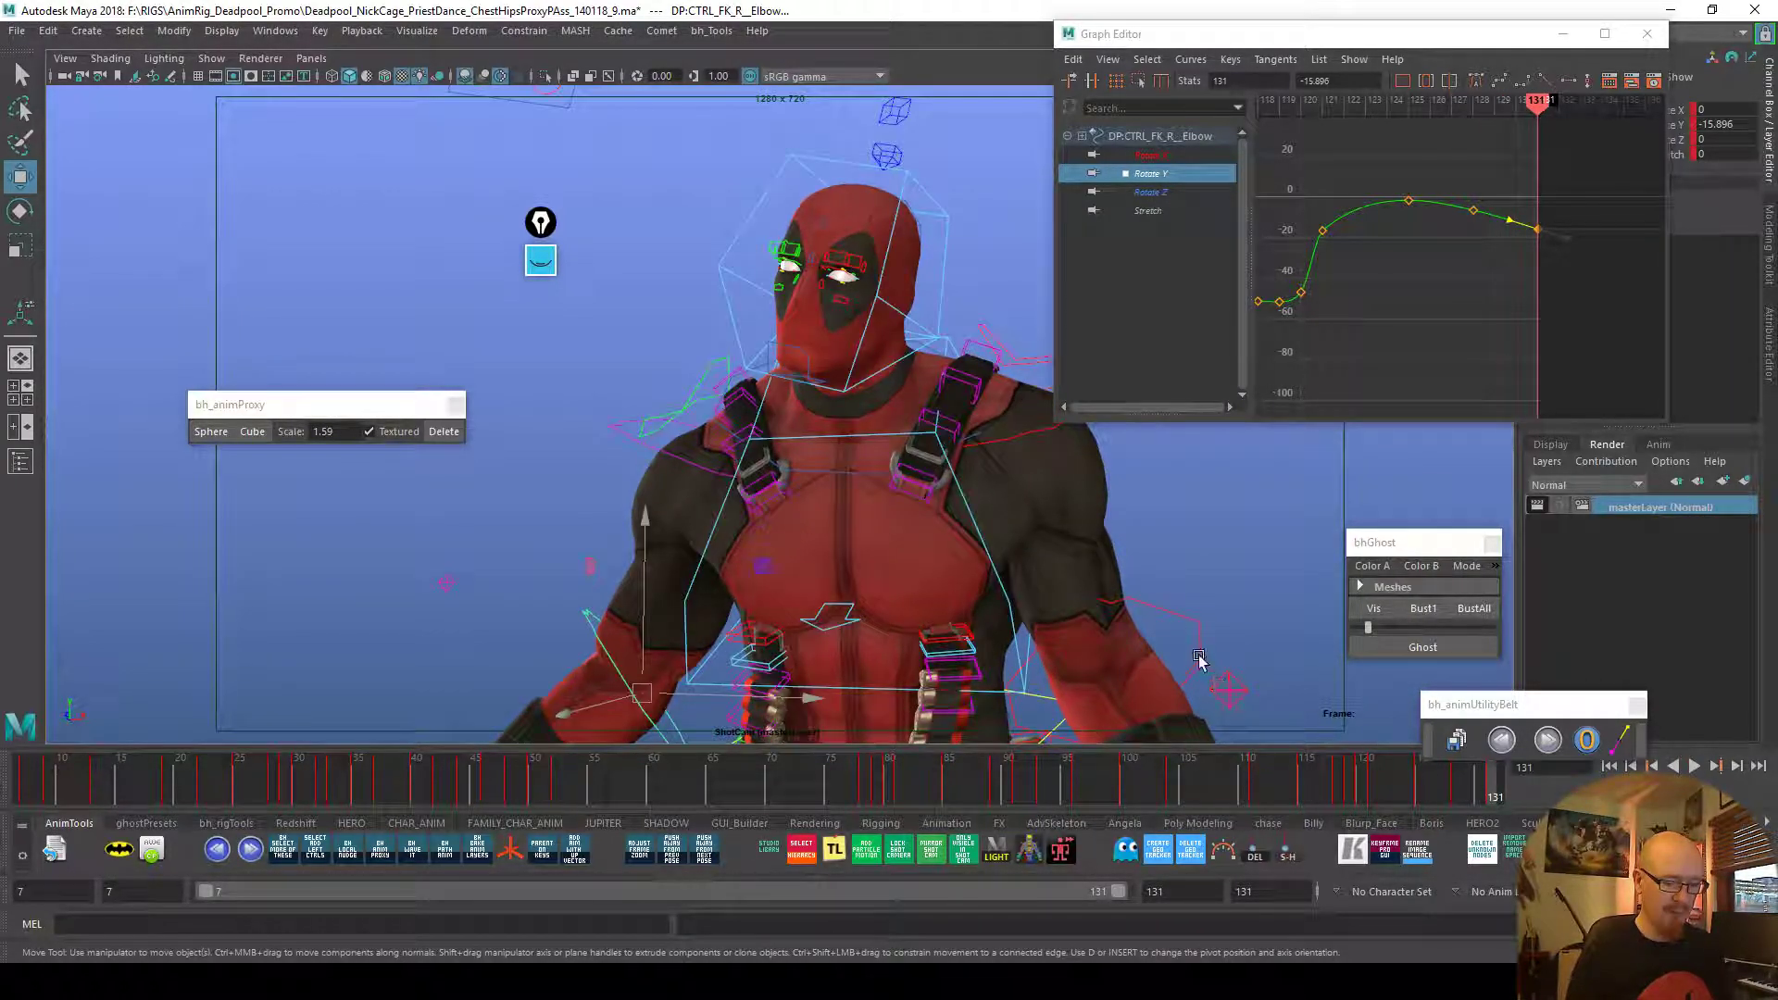
Isolate the left FK elbow's Rotate Y curve and lower its key at frame 131 to about -37.5
click(1201, 656)
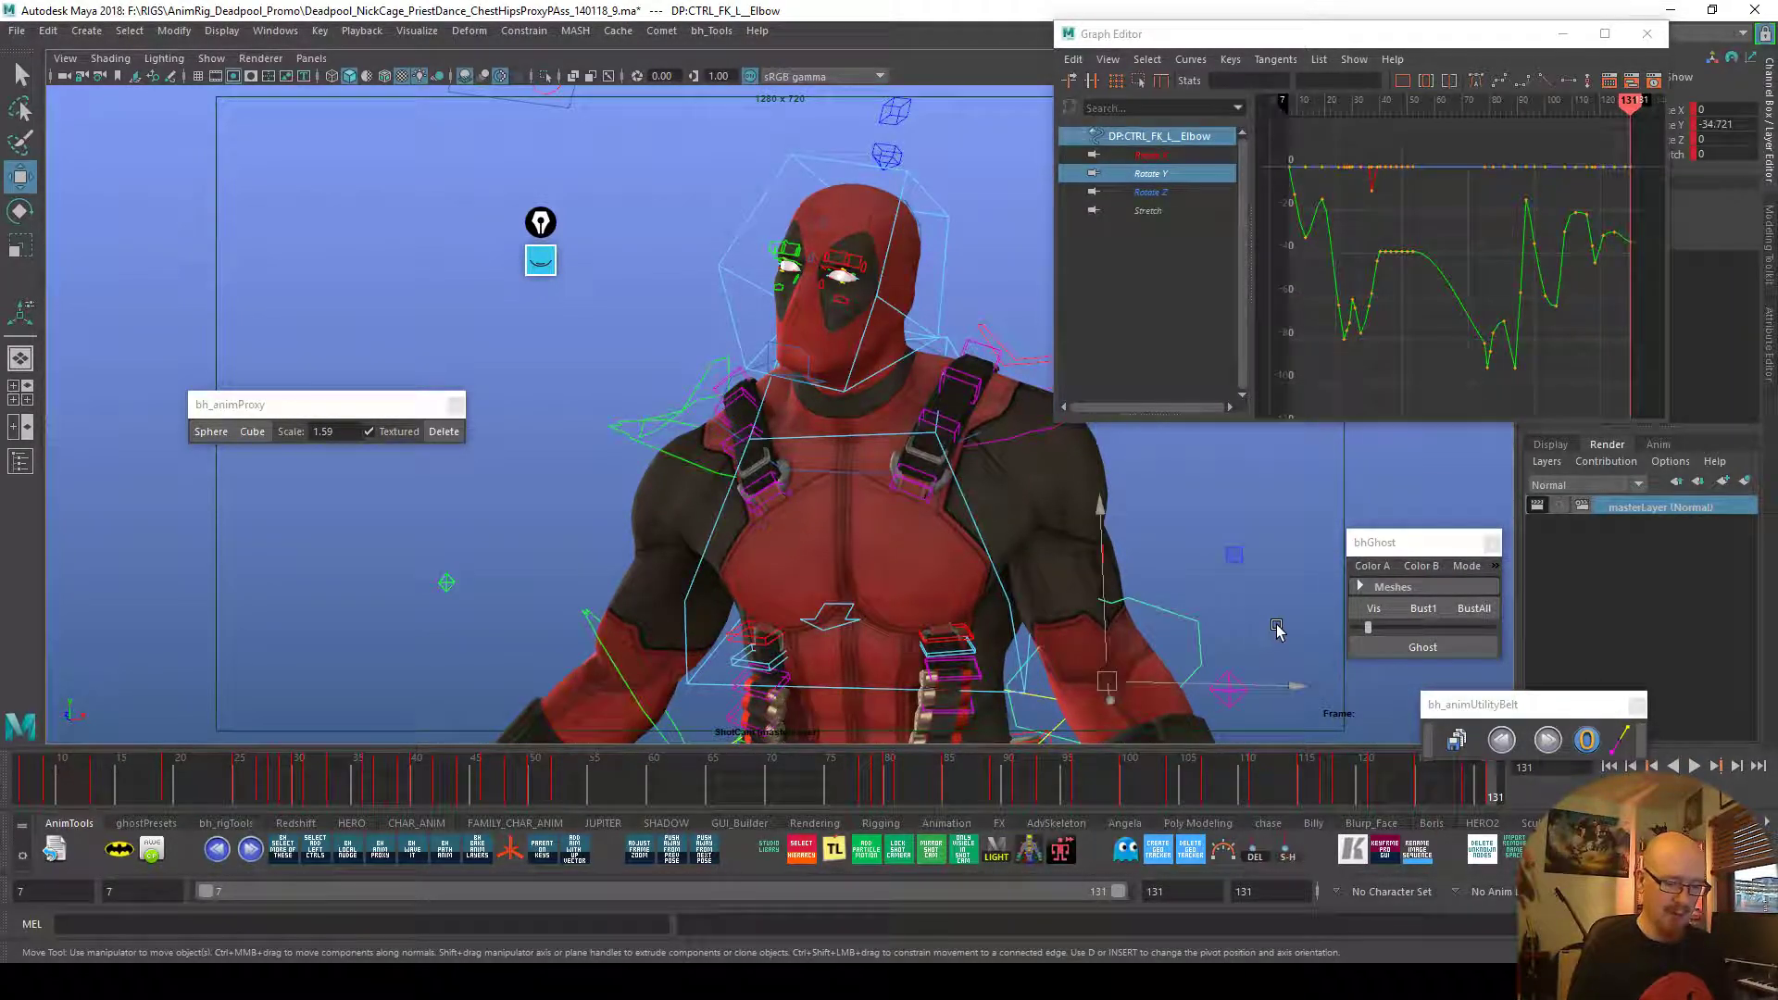
click(1155, 176)
drag(1564, 192, 1564, 191)
key(f)
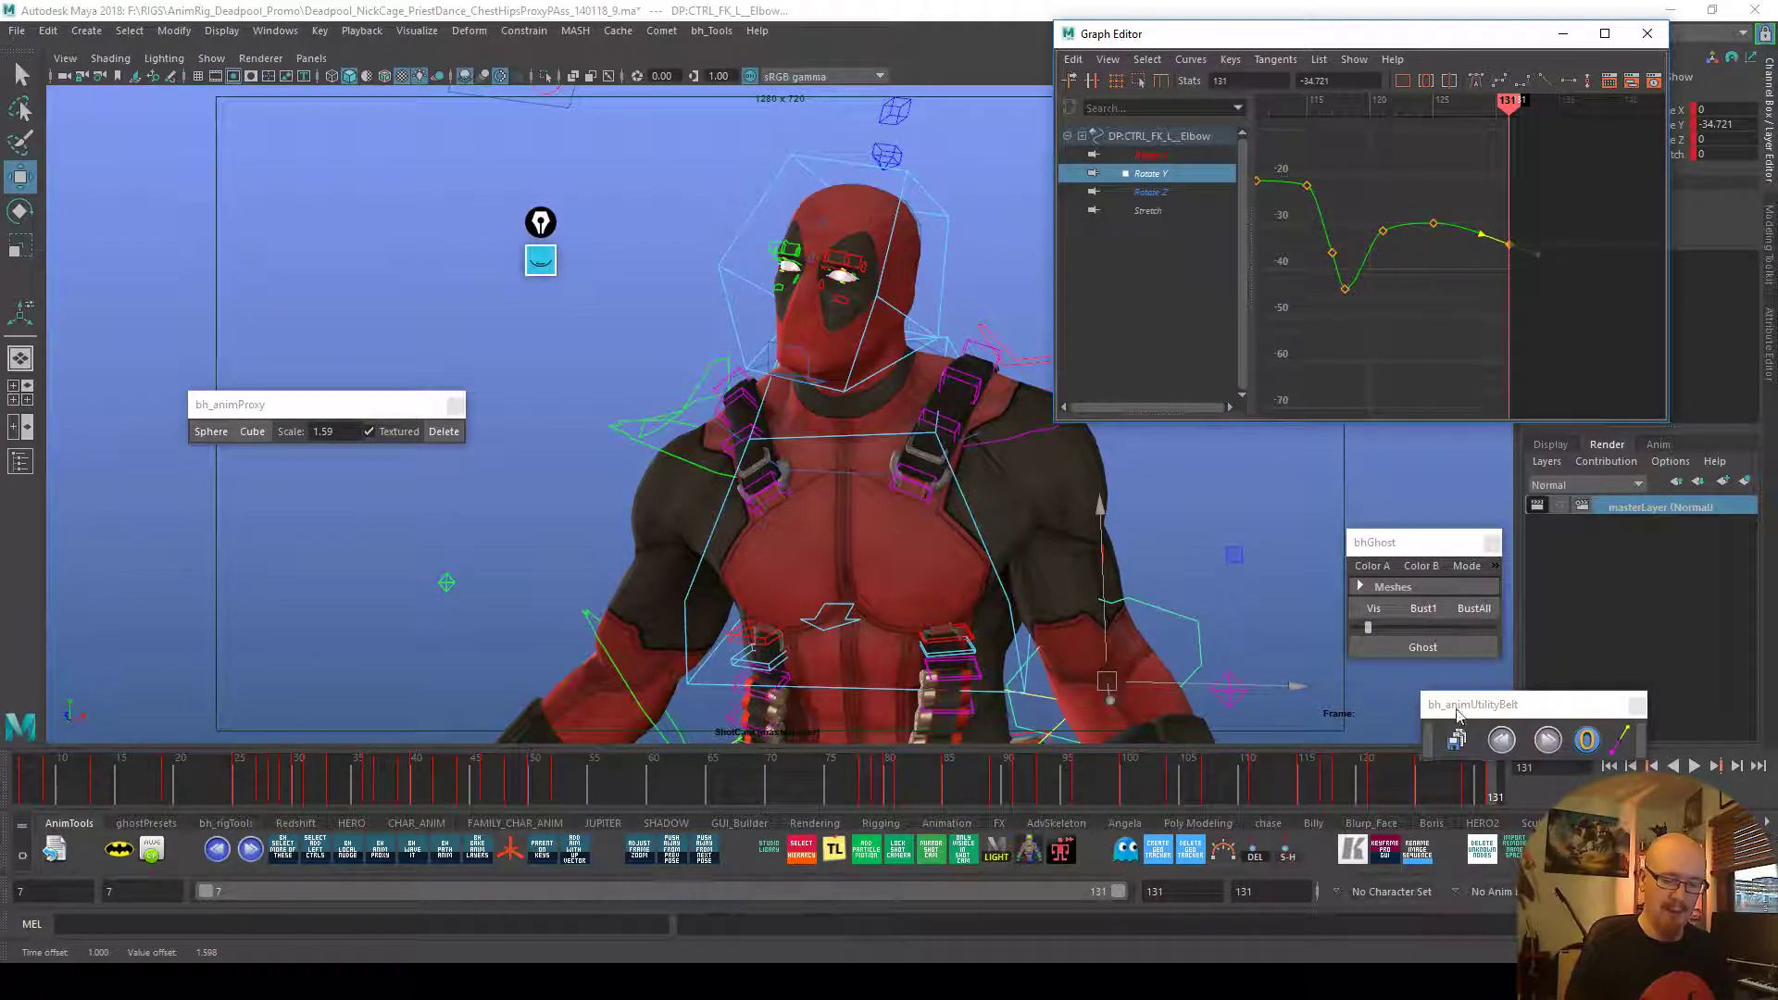
click(1485, 790)
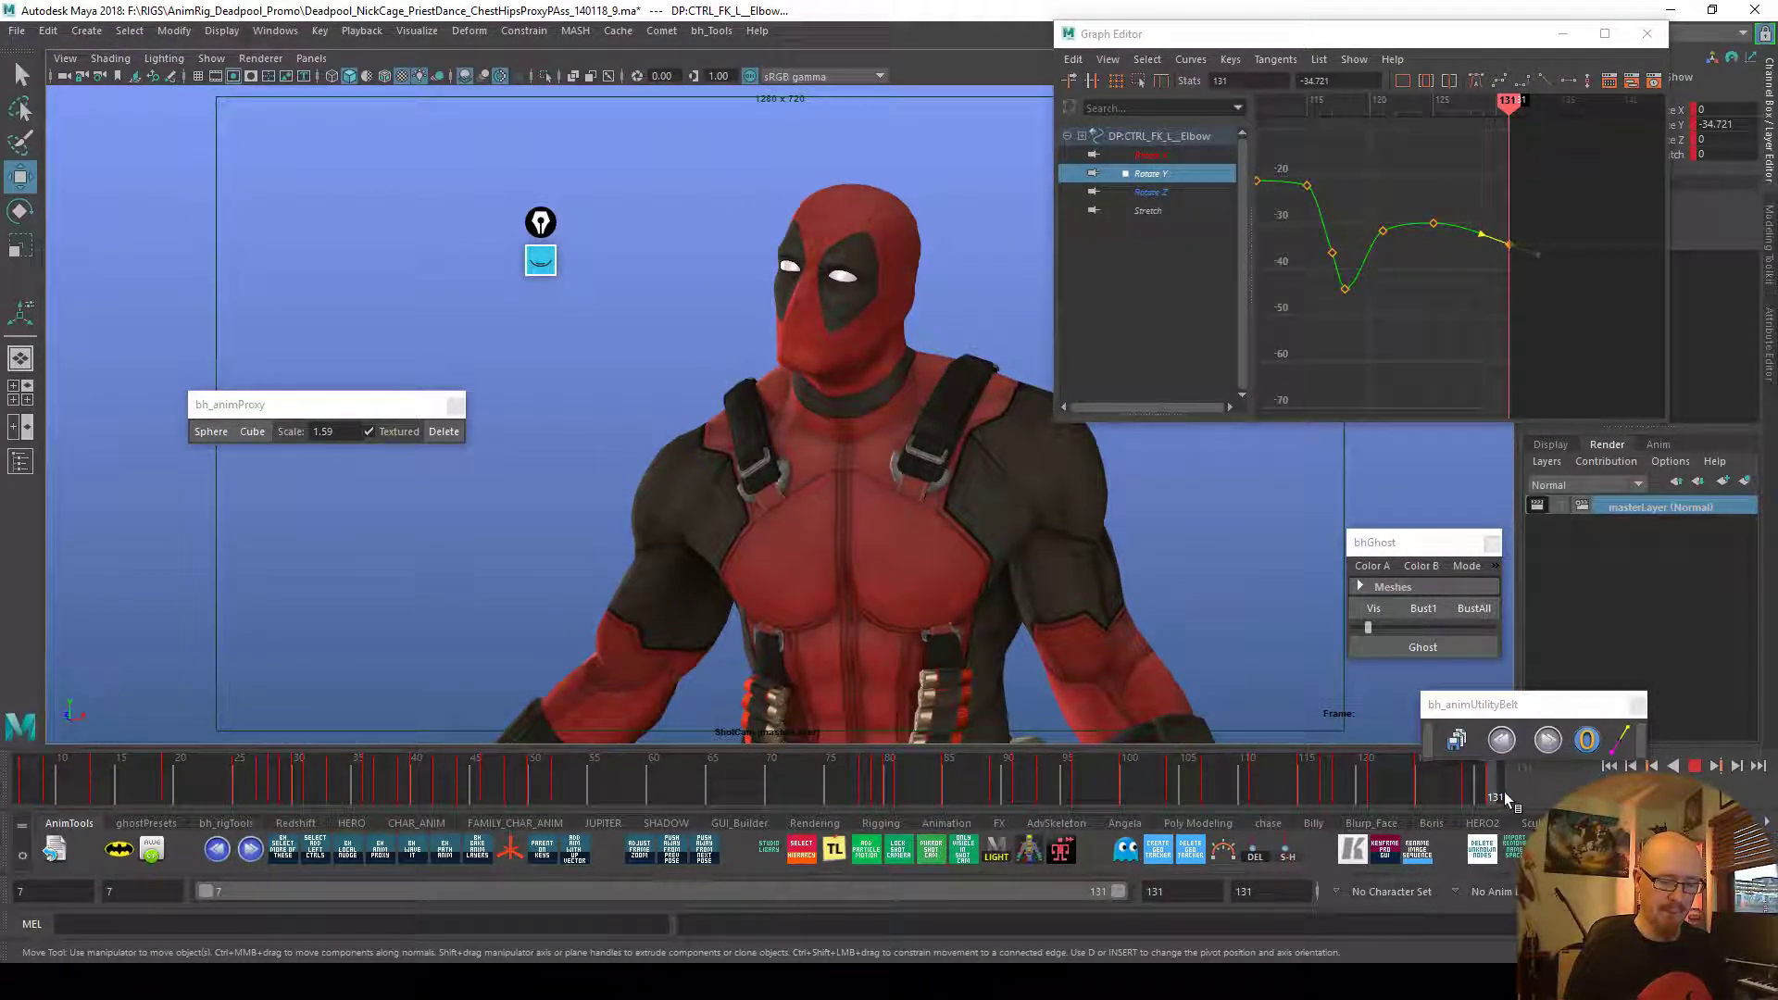
drag(1499, 227, 1523, 267)
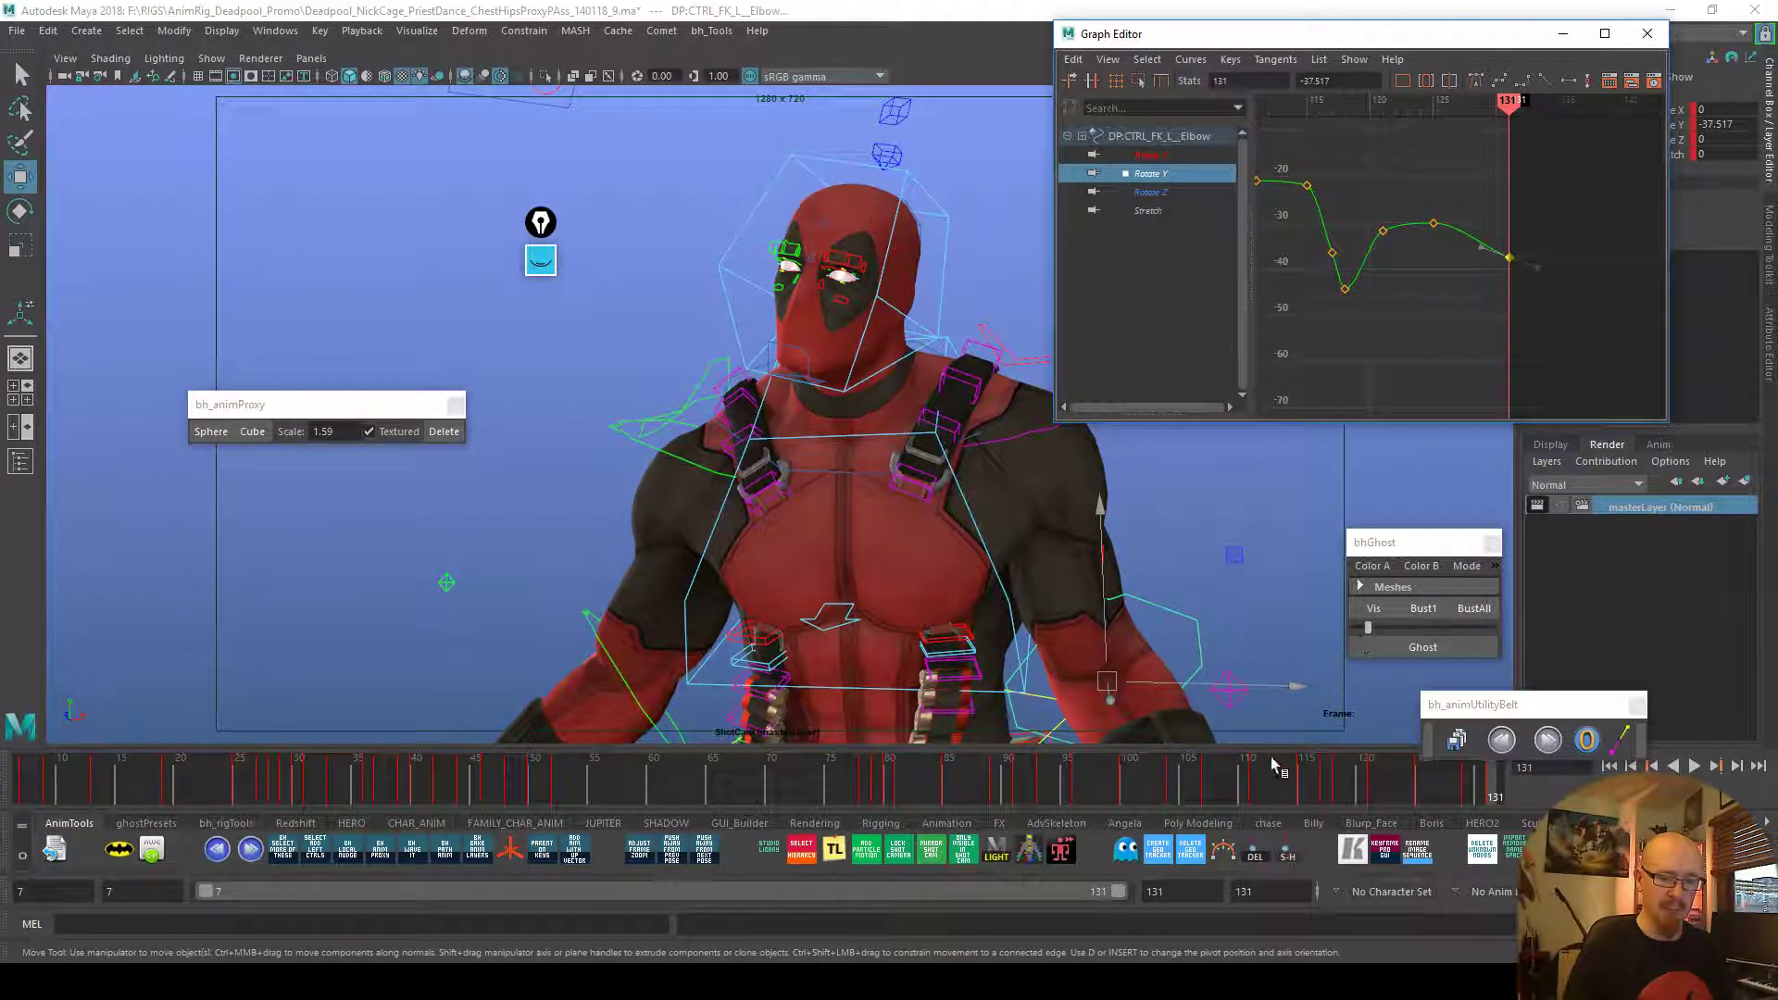
Adjust the left FK elbow's Rotate Y key at frame 117 to about -38.3, then play back the animation
drag(1257, 778, 1330, 786)
drag(1324, 243, 1341, 266)
shift+middle_drag(1348, 266, 1350, 275)
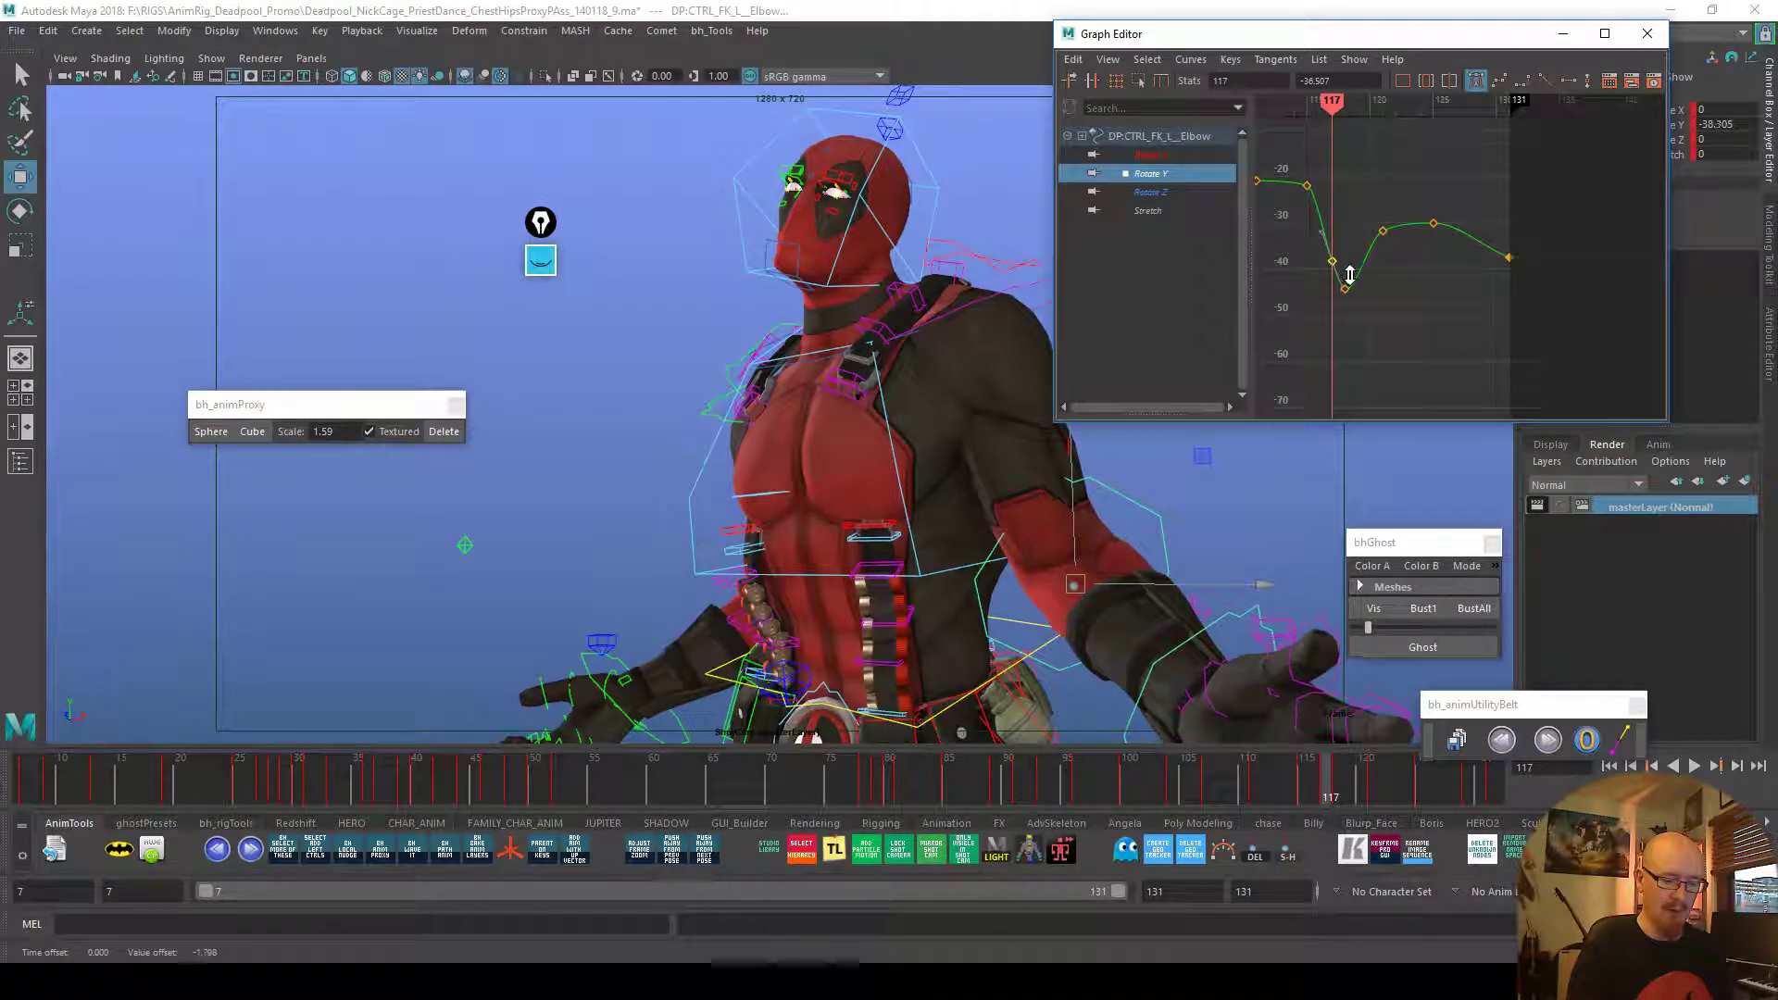
key(alt+v)
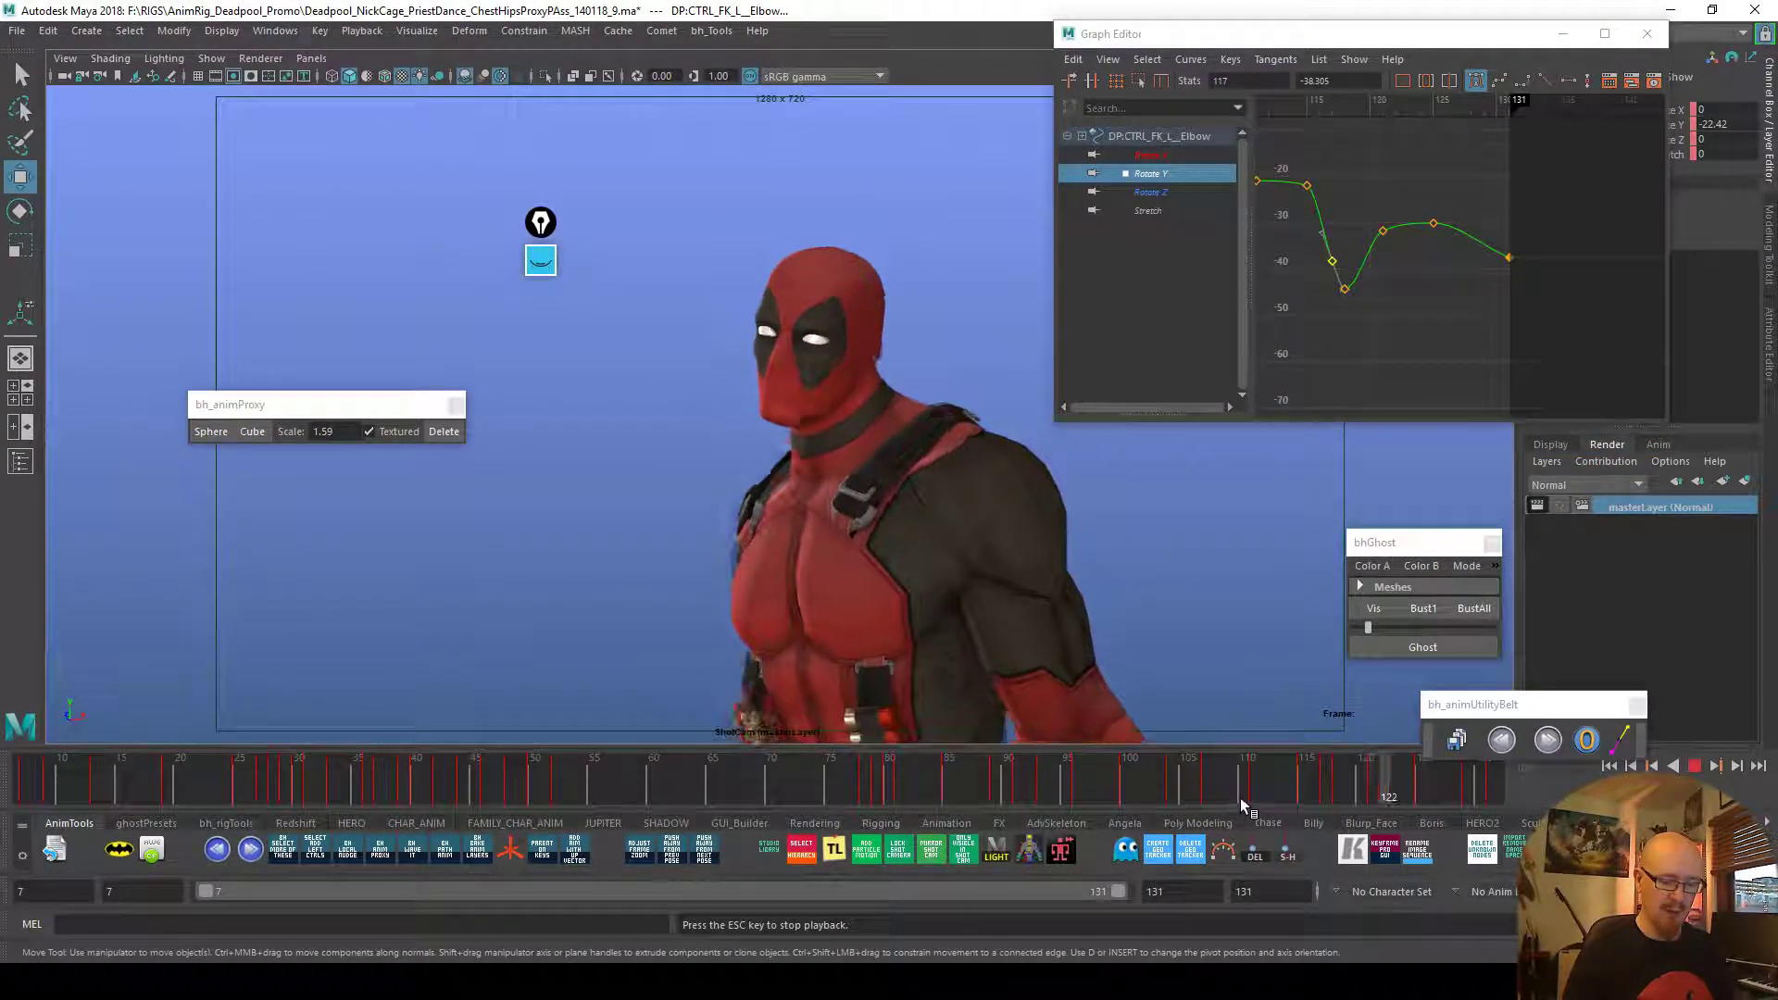
key(Escape)
Rotate the left FK wrist at frame 117 to about -51.8 in X and -5.1 in Y
click(1319, 789)
drag(1314, 793, 1329, 783)
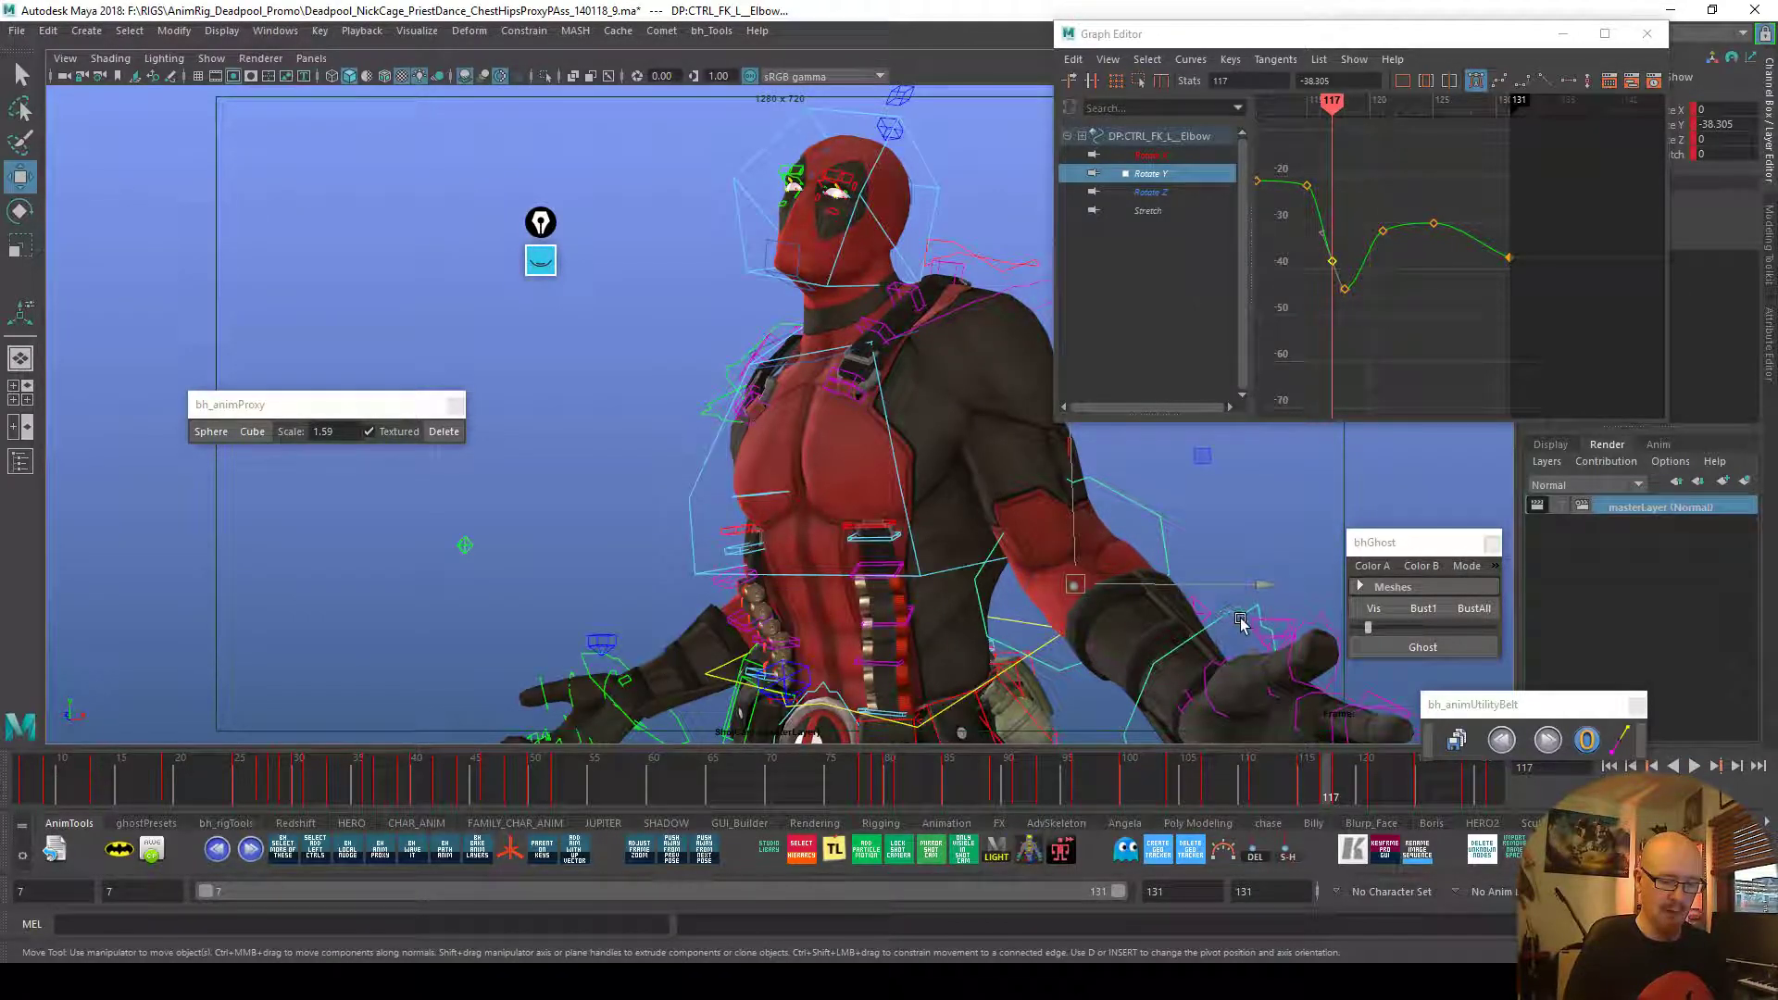
click(1241, 622)
key(e)
drag(1378, 705, 1380, 714)
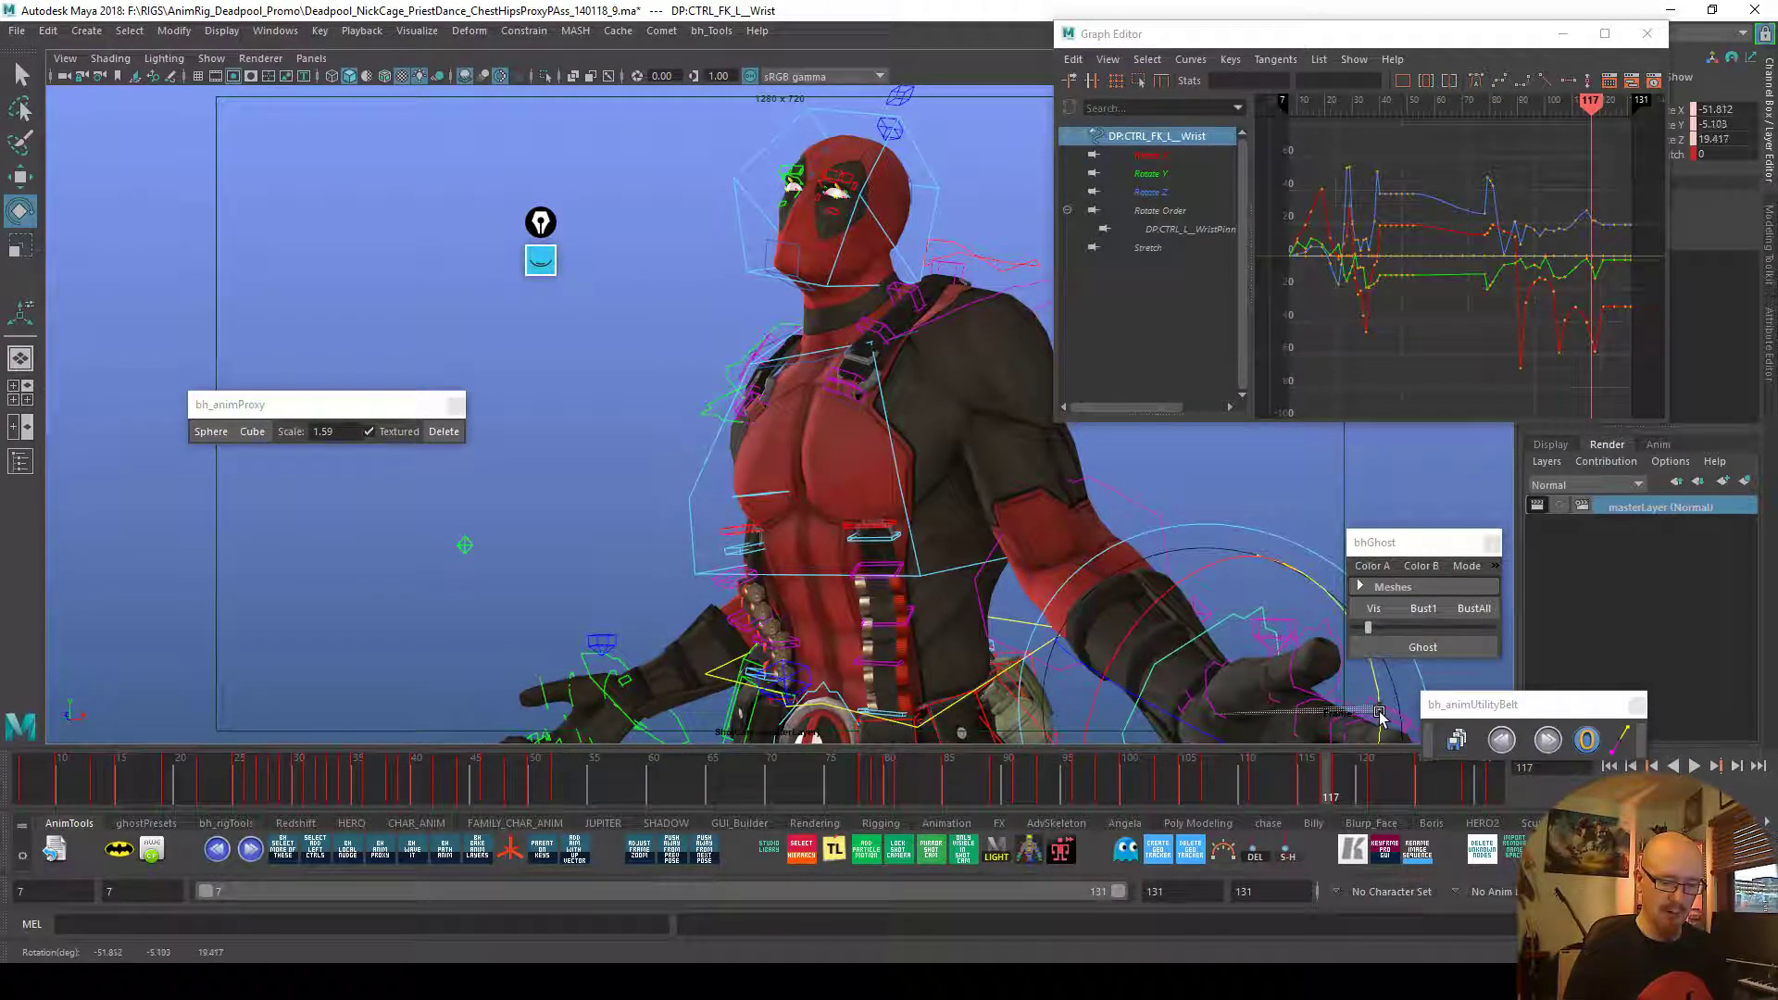
At frame 118, rotate the left FK wrist to about -69.2, -12.6, 19.7 and its thumb tip to about -5.0, -17.4, 18.3
mouse_move(1333, 792)
mouse_down()
mouse_move(1352, 793)
mouse_move(1326, 781)
mouse_move(1344, 774)
mouse_up()
drag(1338, 706, 1341, 714)
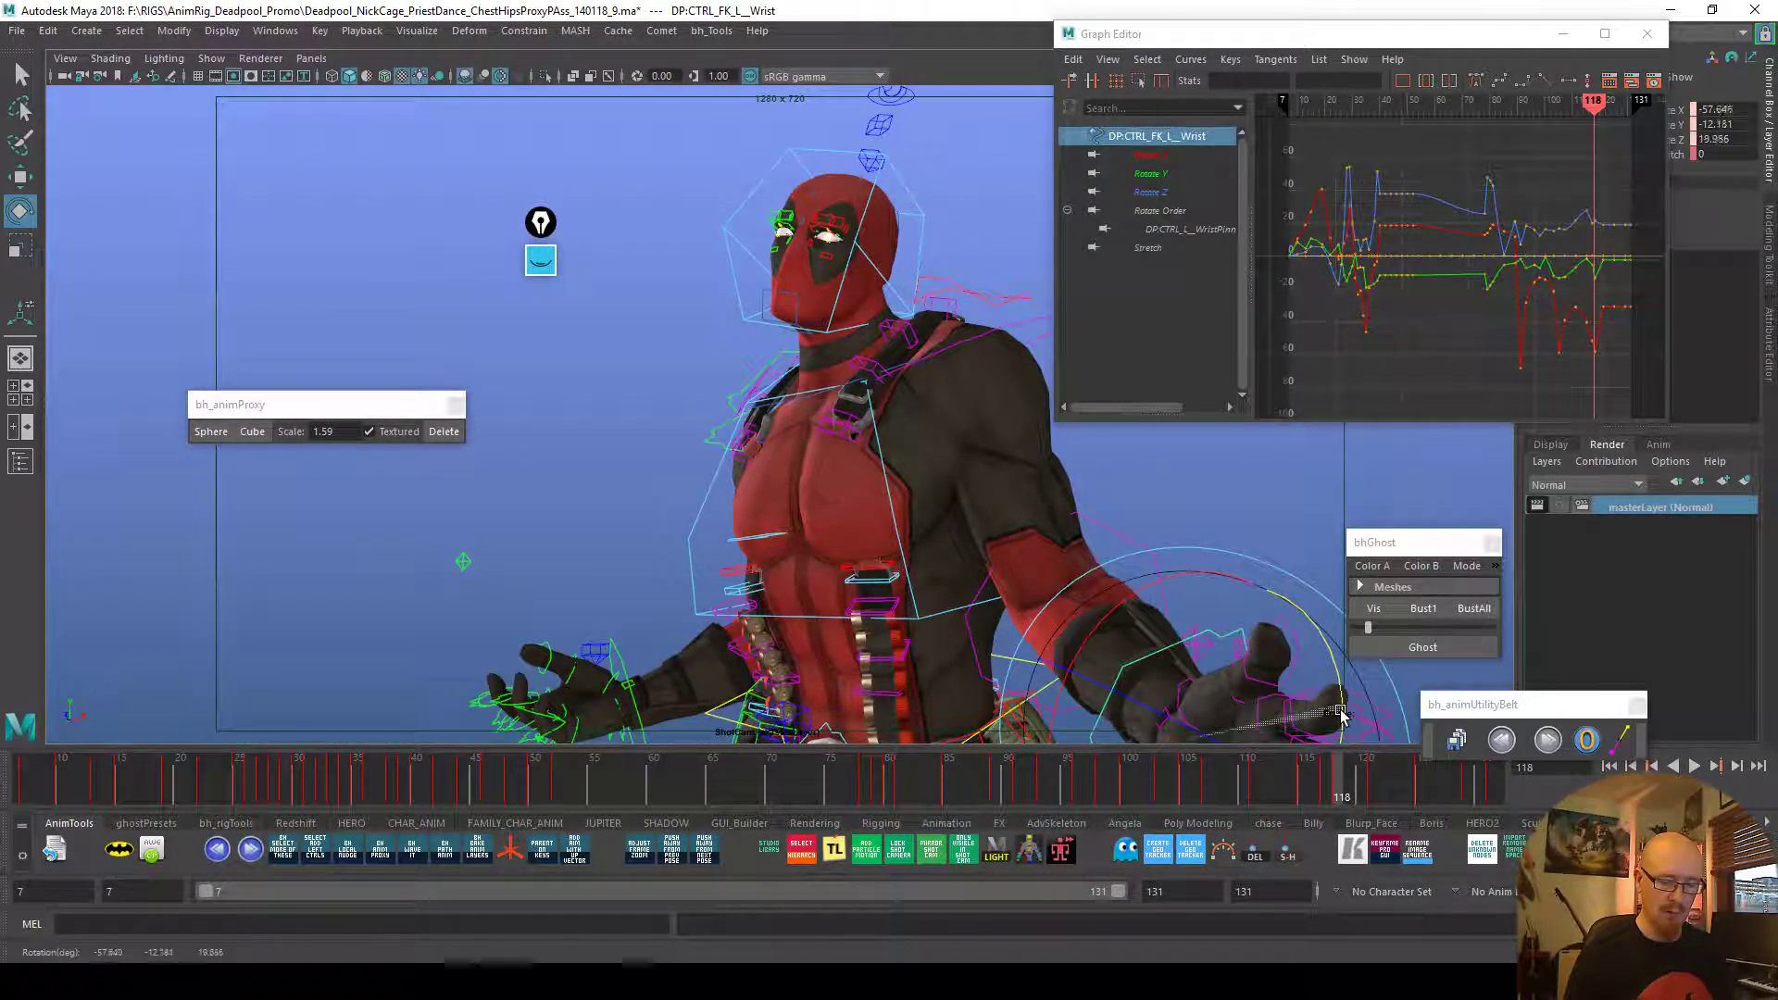
drag(1065, 720, 1058, 707)
shift+click(1283, 677)
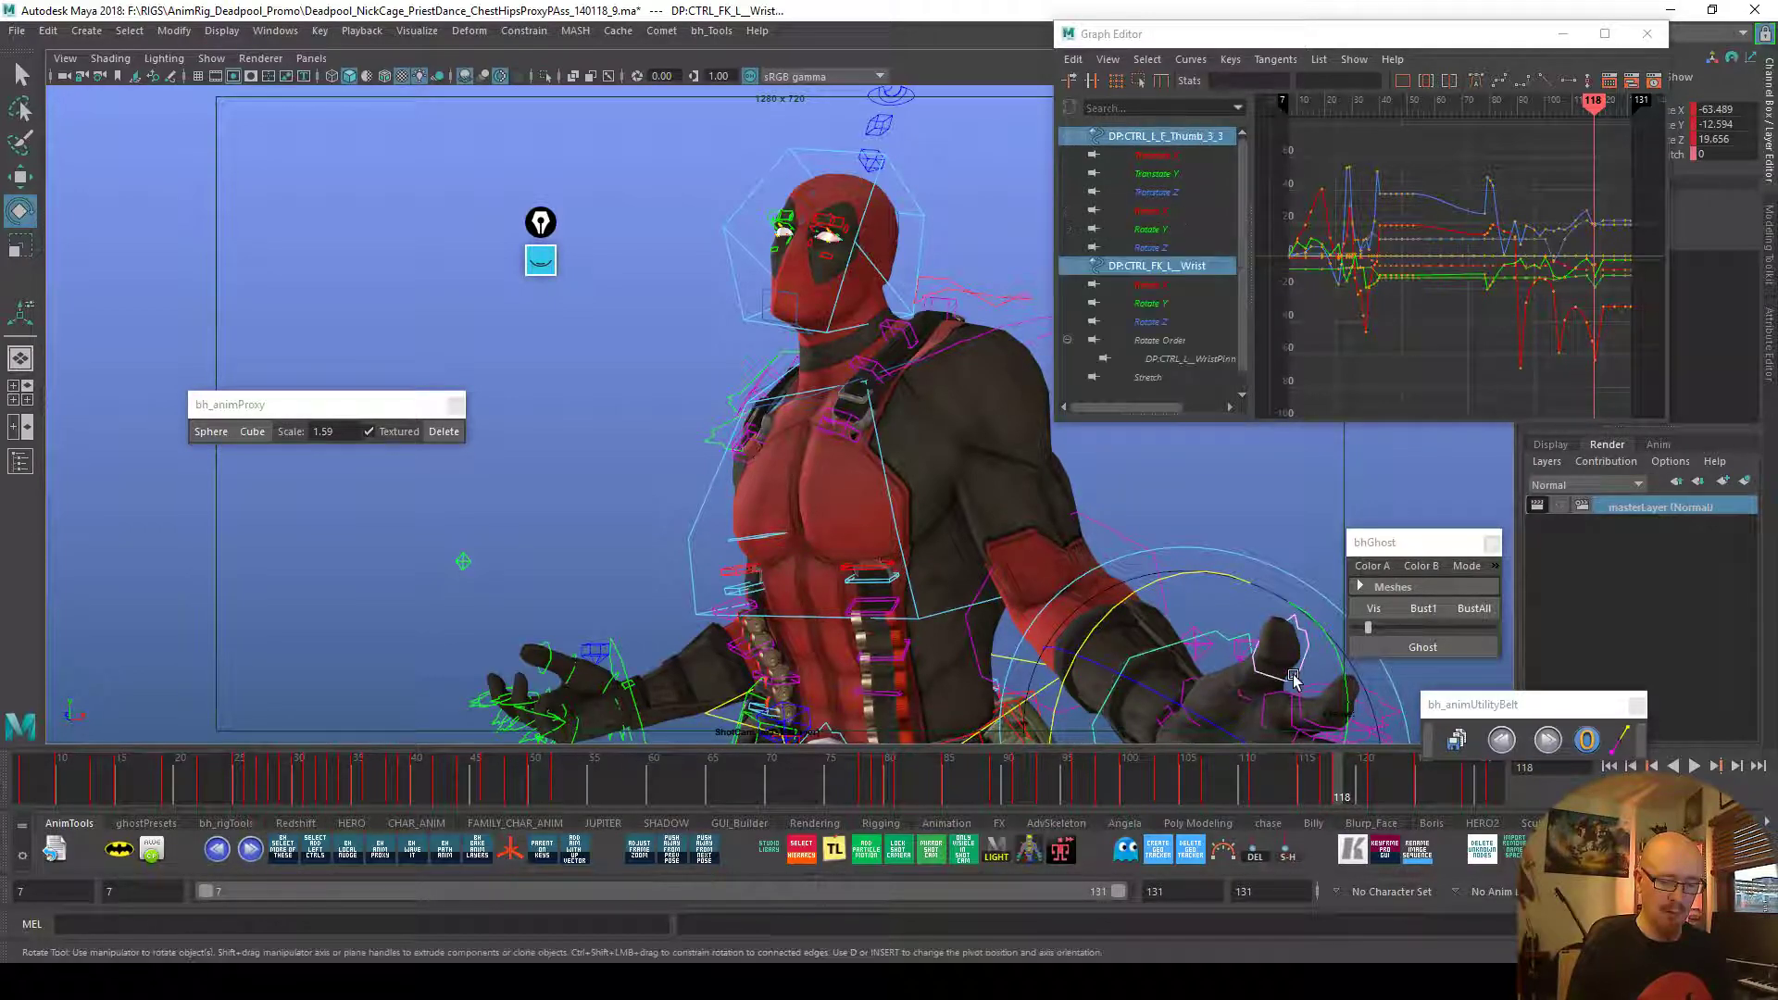
drag(1230, 580, 1247, 568)
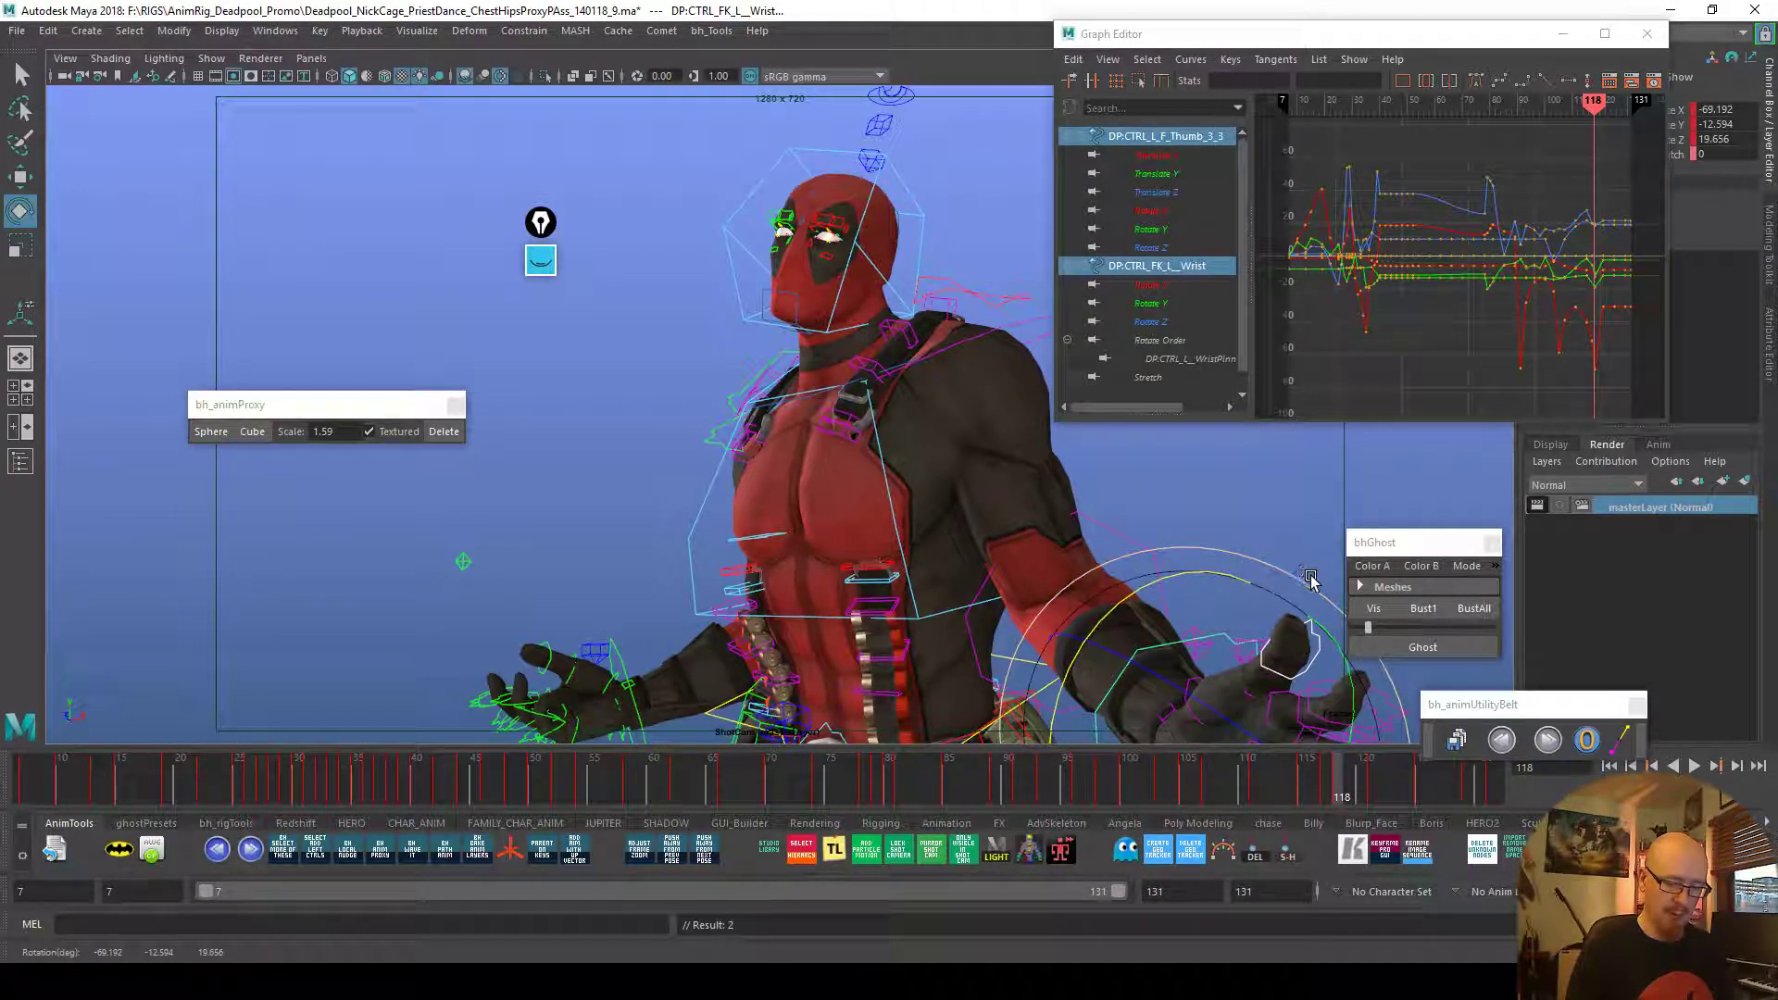
click(1310, 668)
drag(1329, 550, 1340, 554)
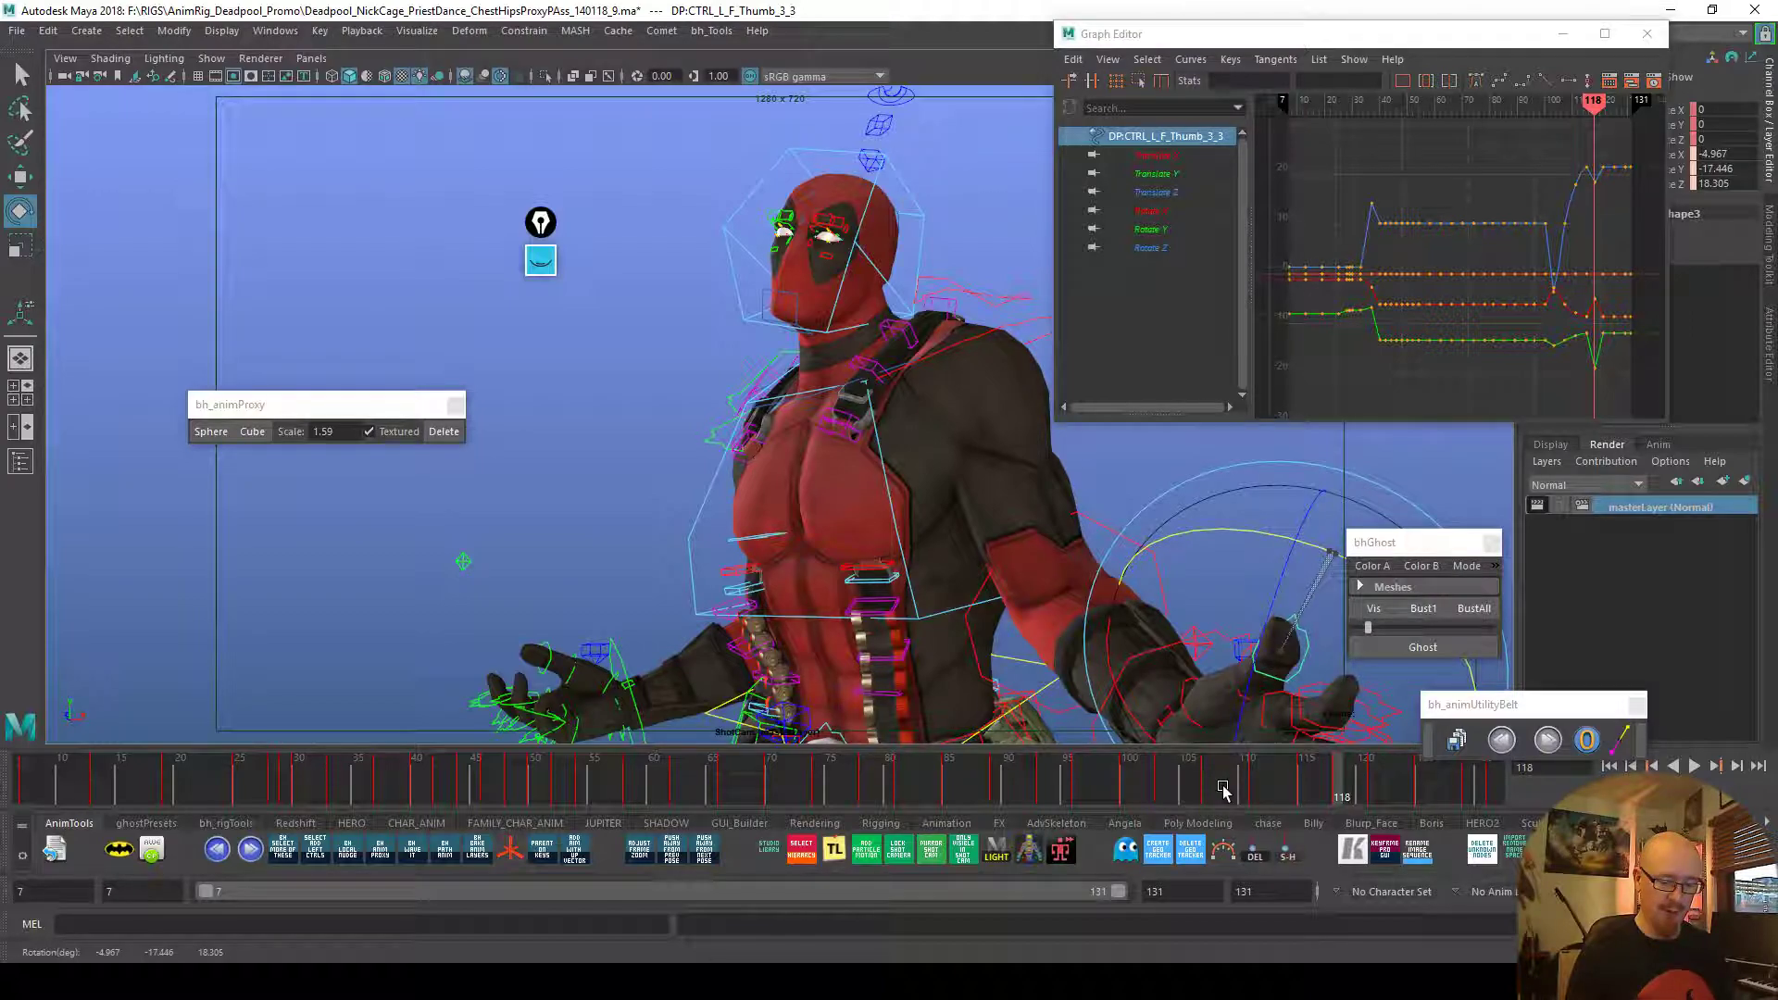
Move the ghosting window aside, save the scene as the next incremental version, 140118_12, and play back the animation
drag(1380, 543, 1435, 511)
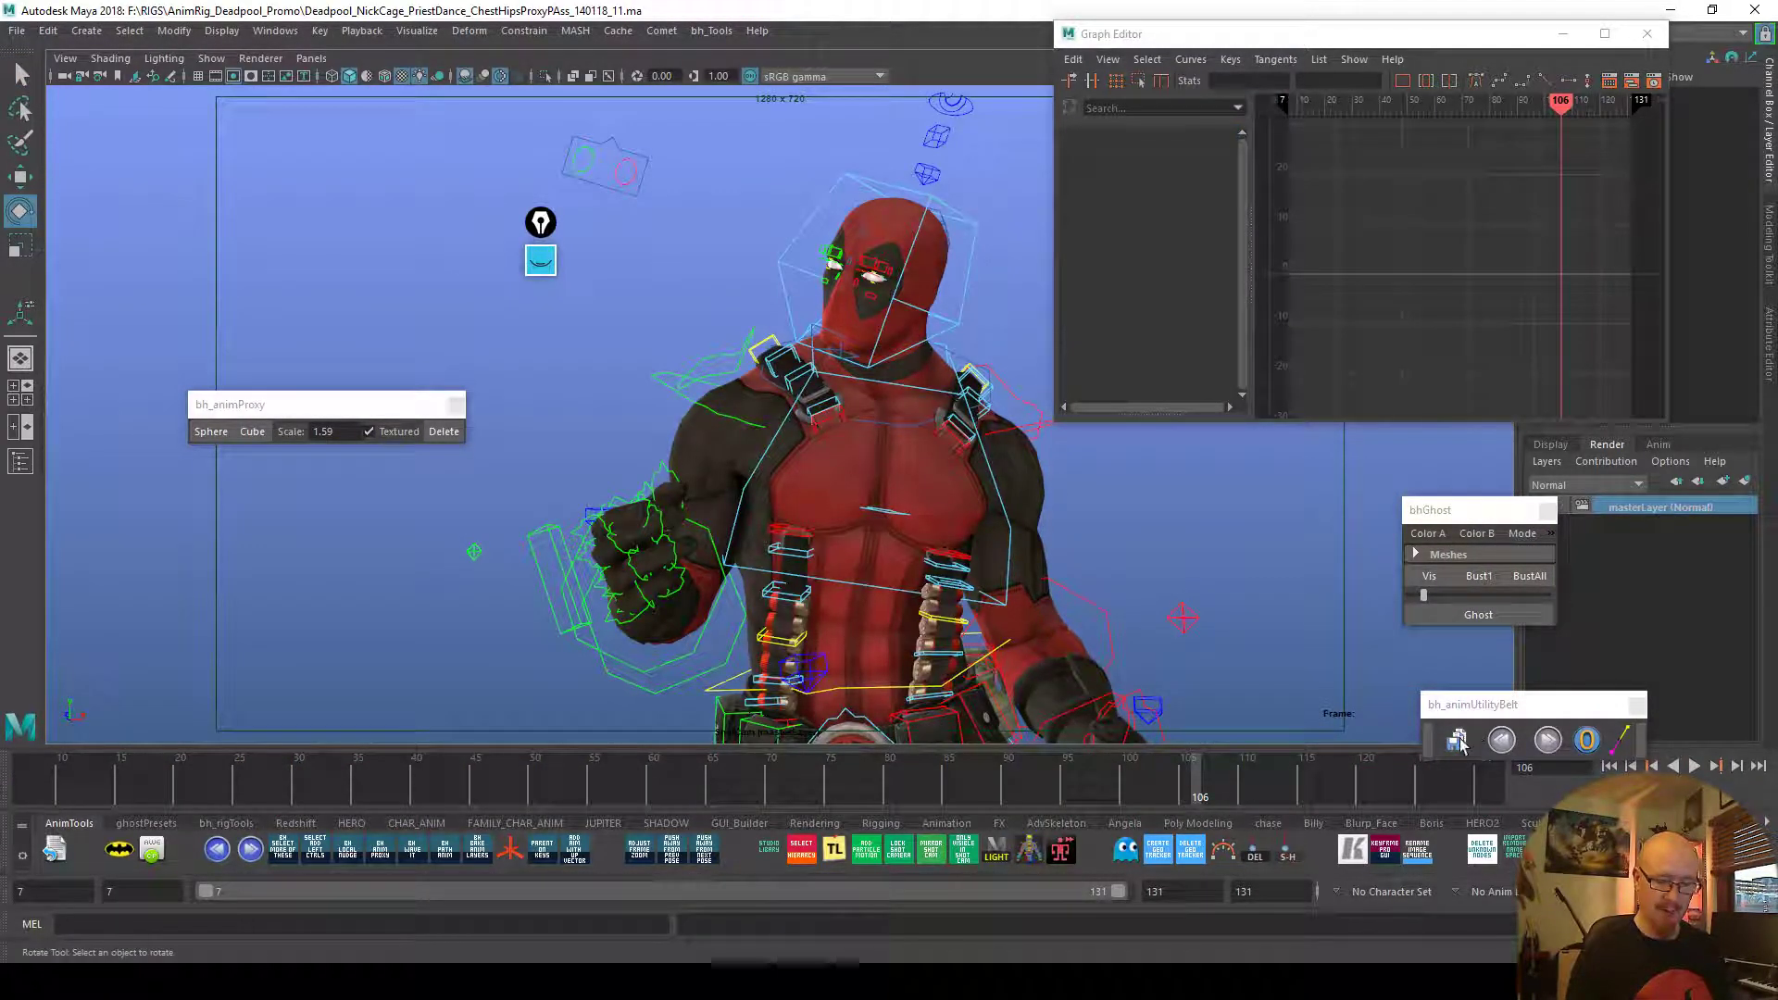
click(1457, 742)
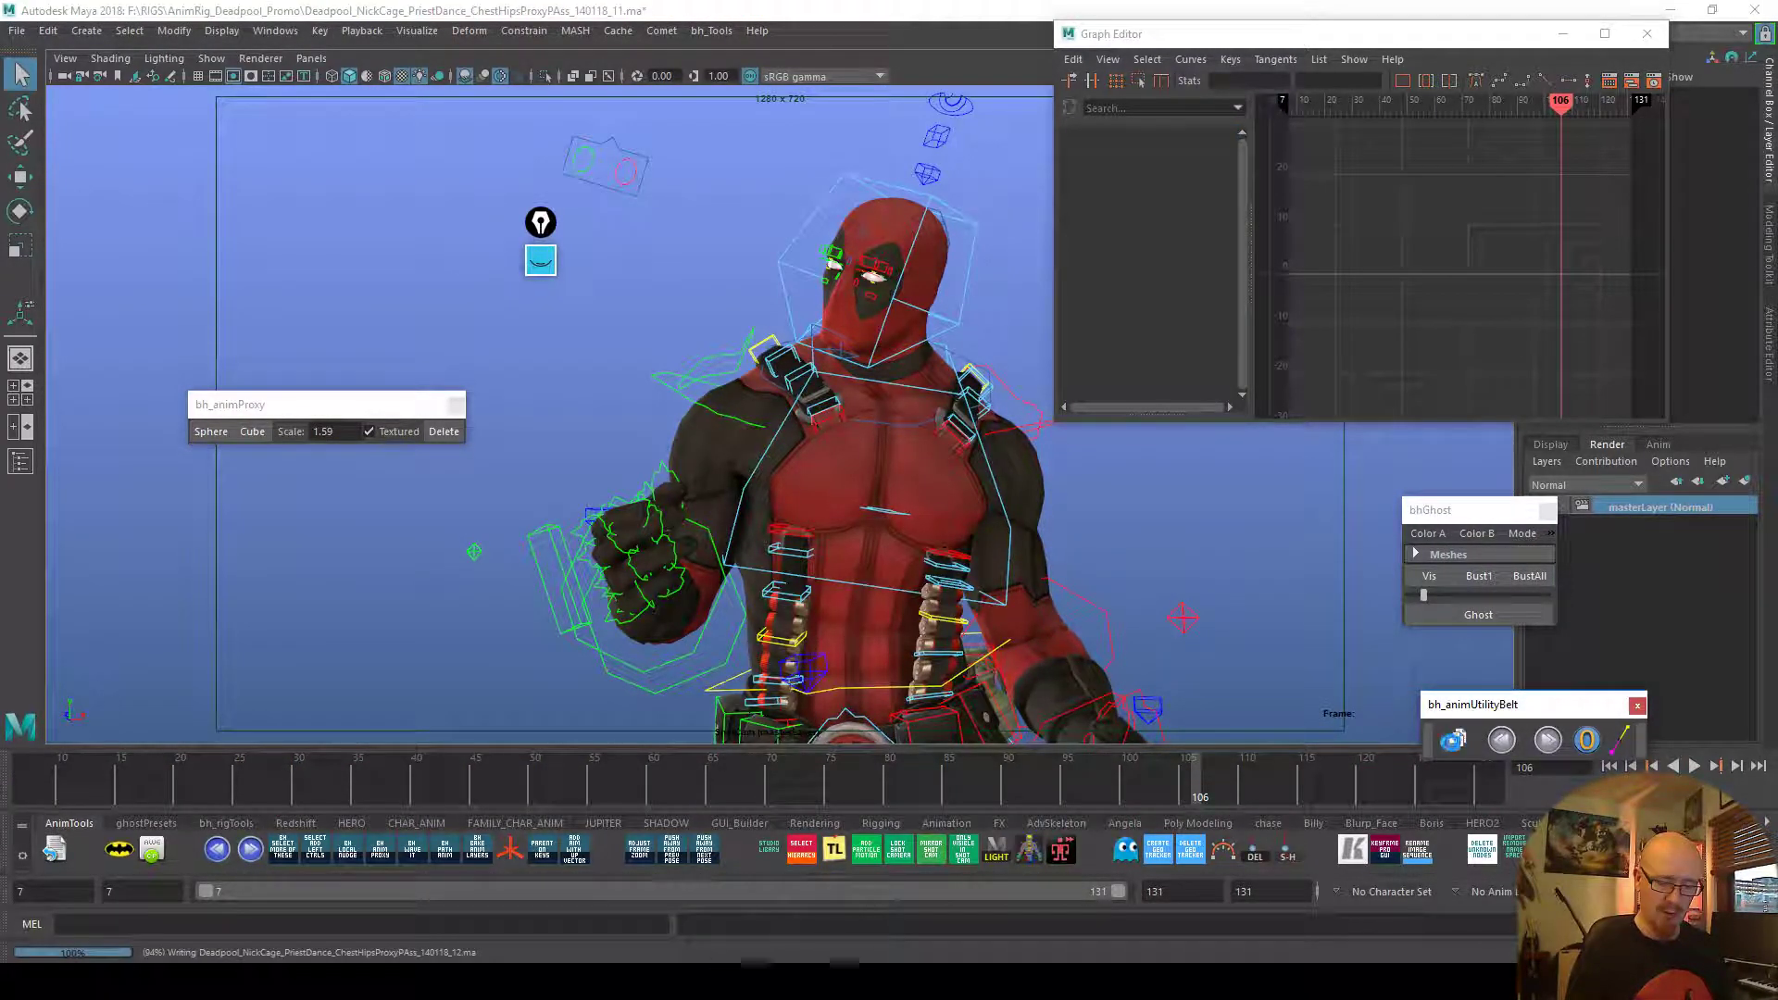
key(alt+v)
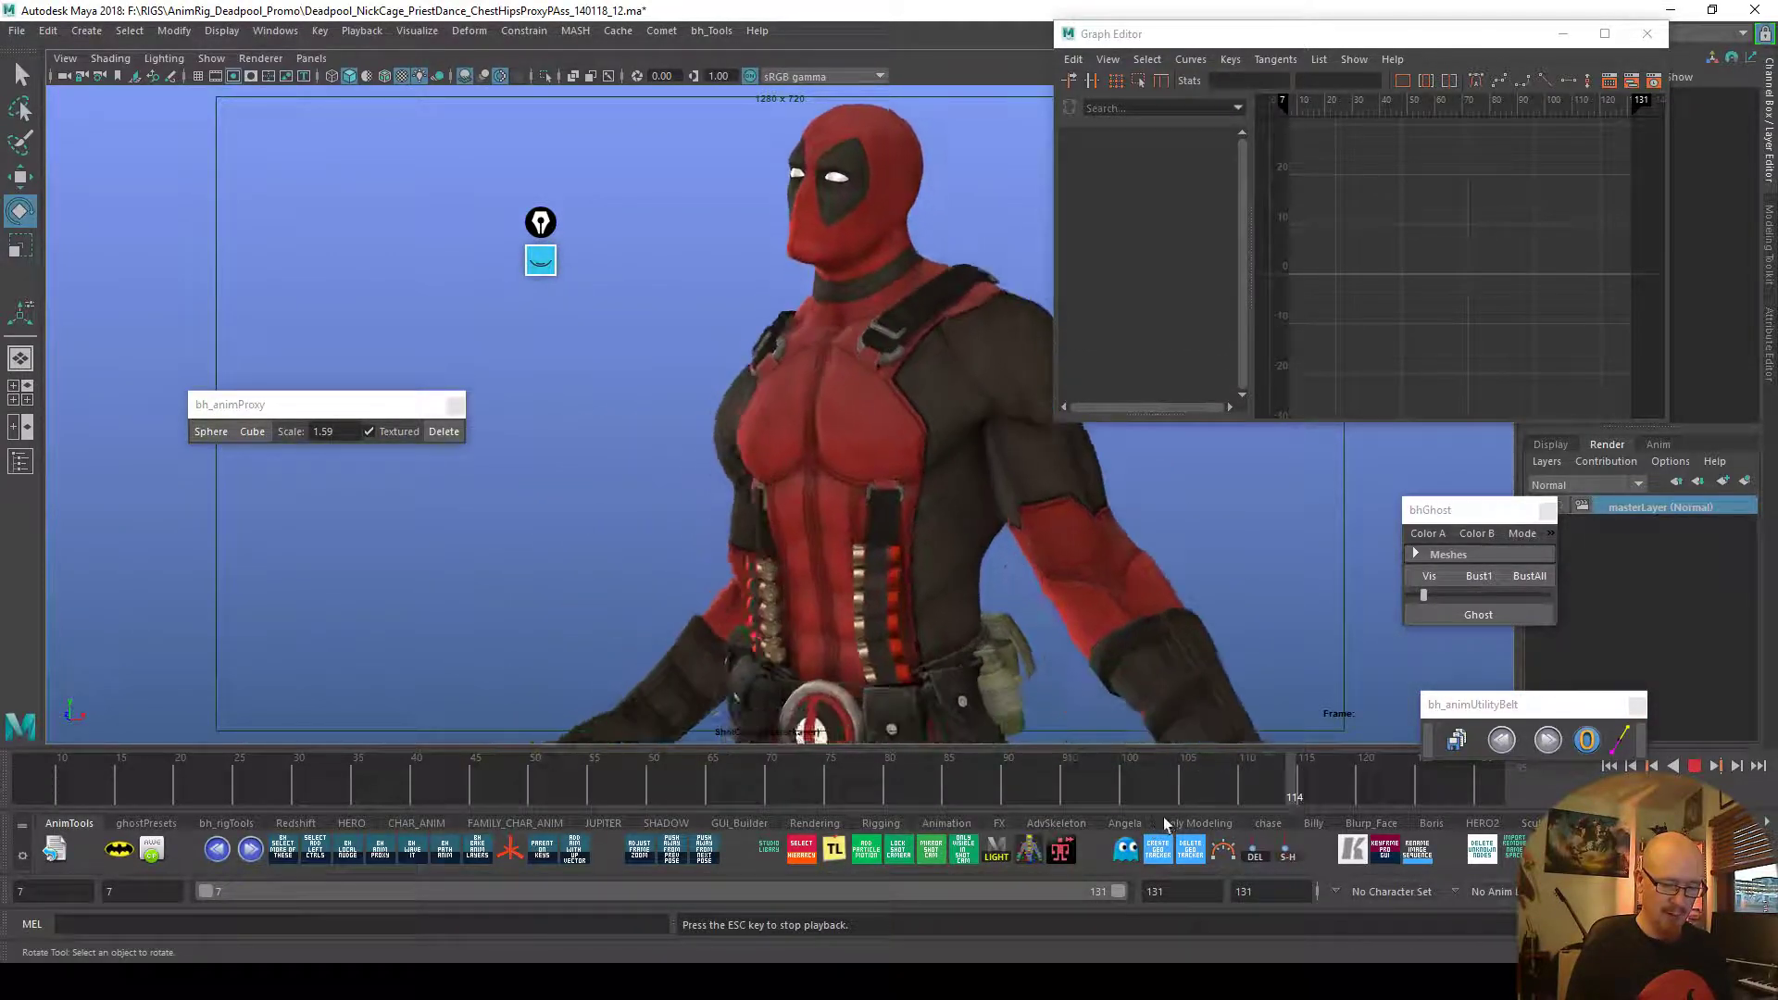
Add a Rotate Y key on the left FK elbow at frame 119, lower it to about -46.0, and play back the animation
mouse_move(1198, 781)
mouse_down()
mouse_move(1218, 796)
mouse_move(1350, 776)
mouse_up()
click(1156, 574)
click(1152, 174)
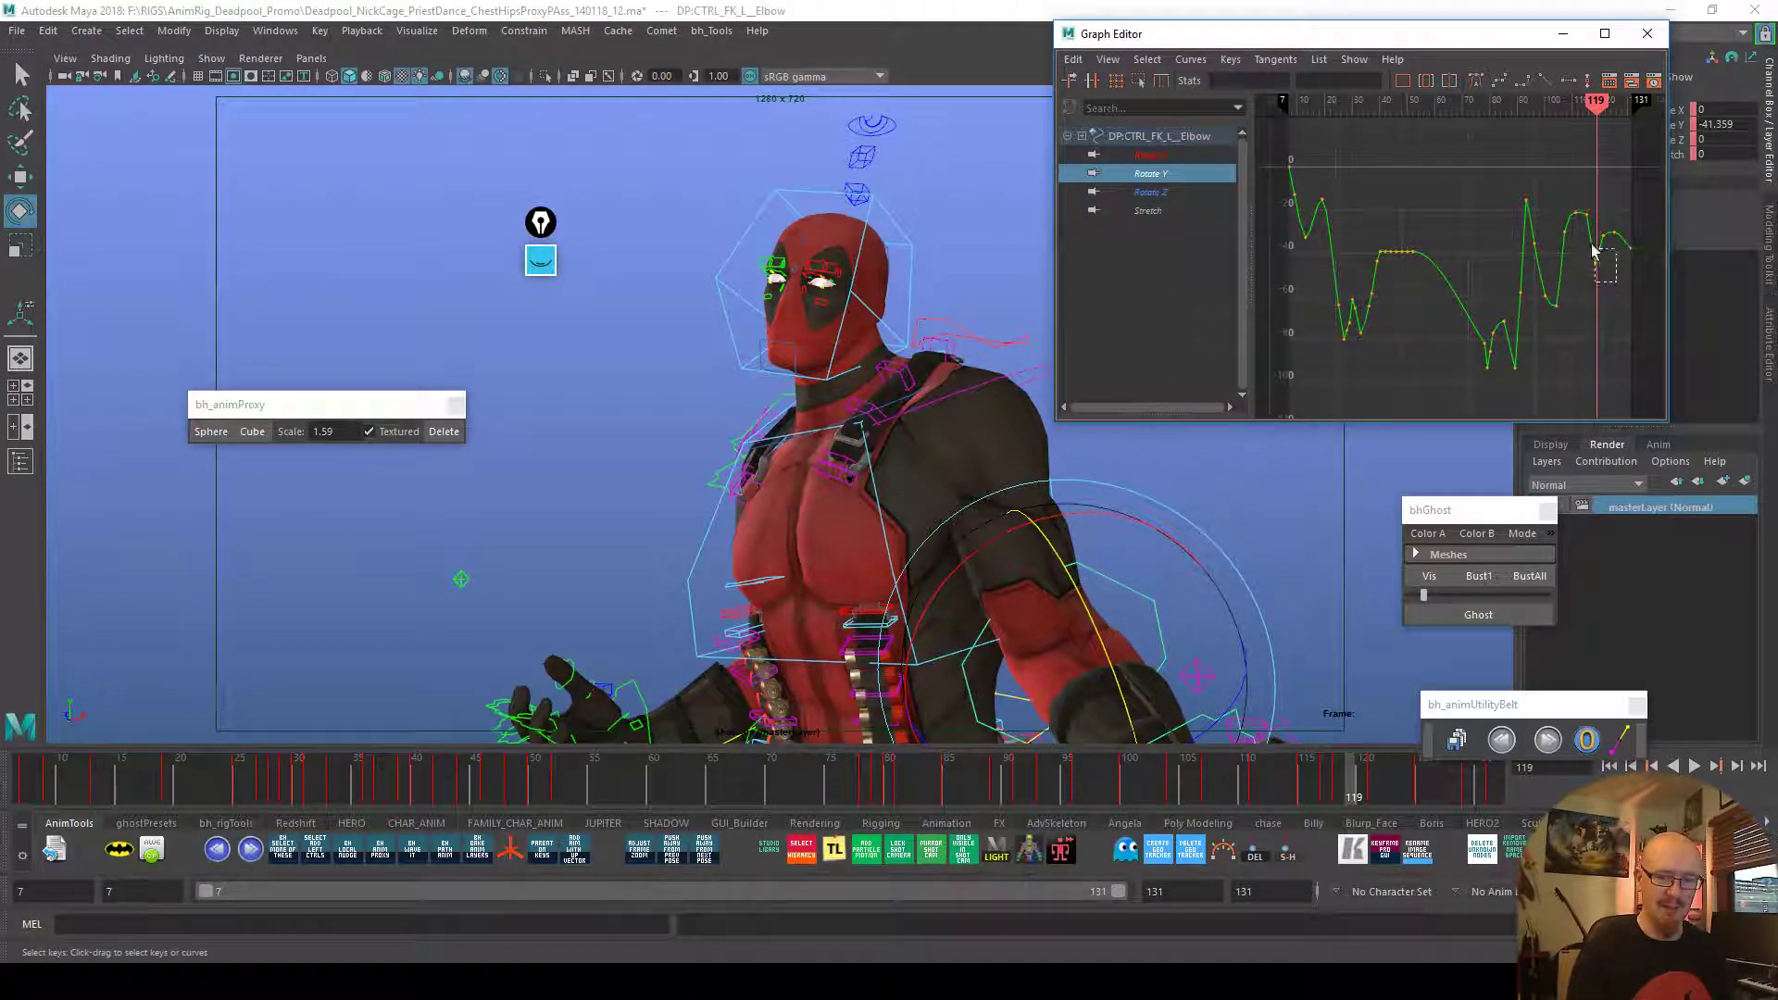
drag(1597, 260, 1550, 320)
key(f)
click(1521, 358)
alt+shift+right_drag(1481, 297, 1566, 329)
alt+shift+middle_drag(1538, 324, 1475, 317)
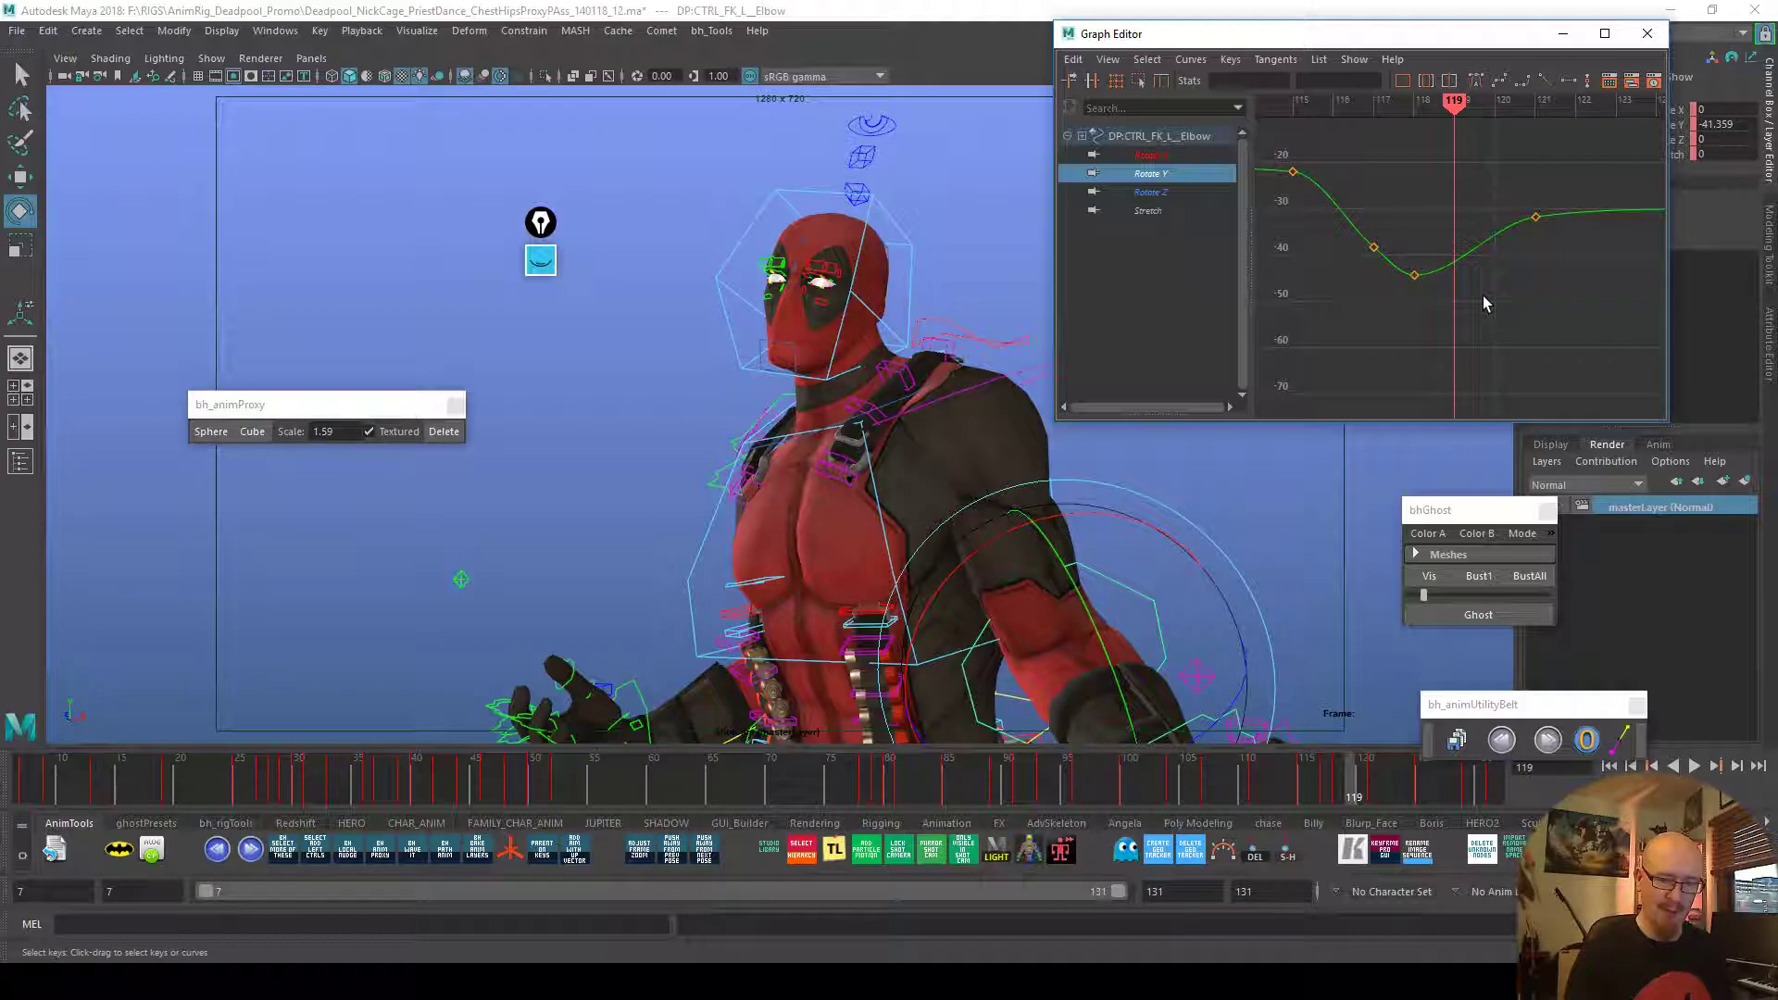
click(1456, 263)
key(w)
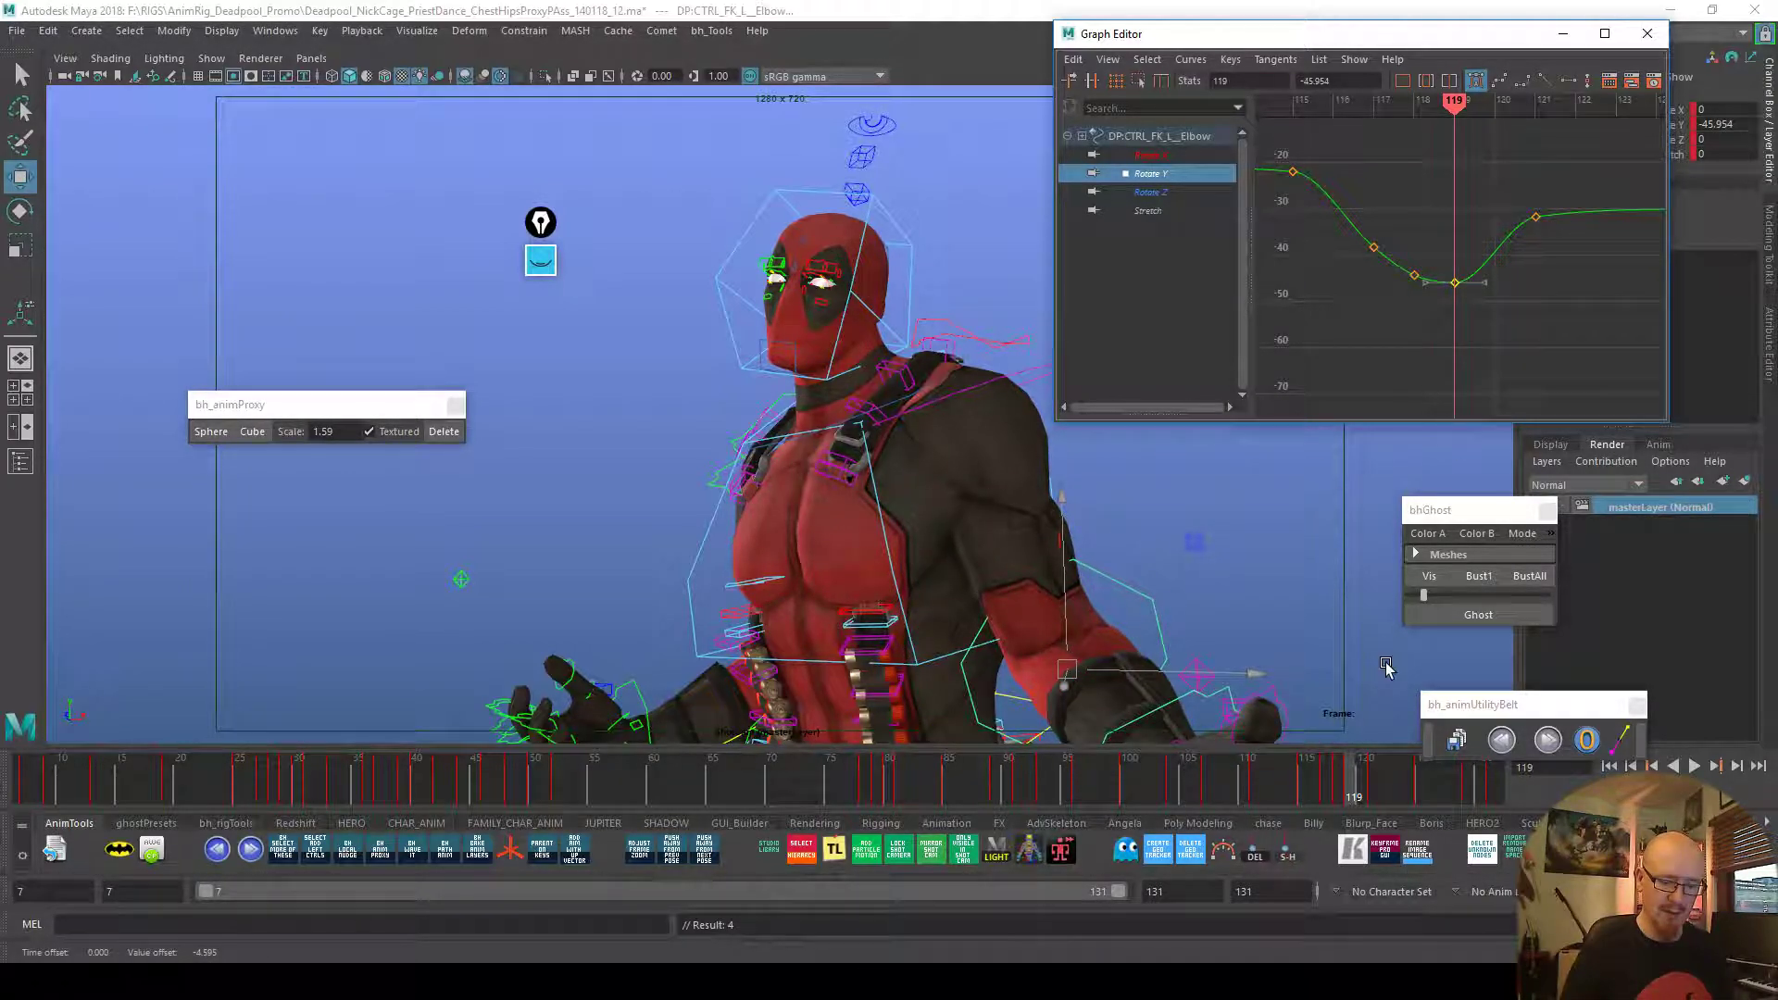
key(alt+v)
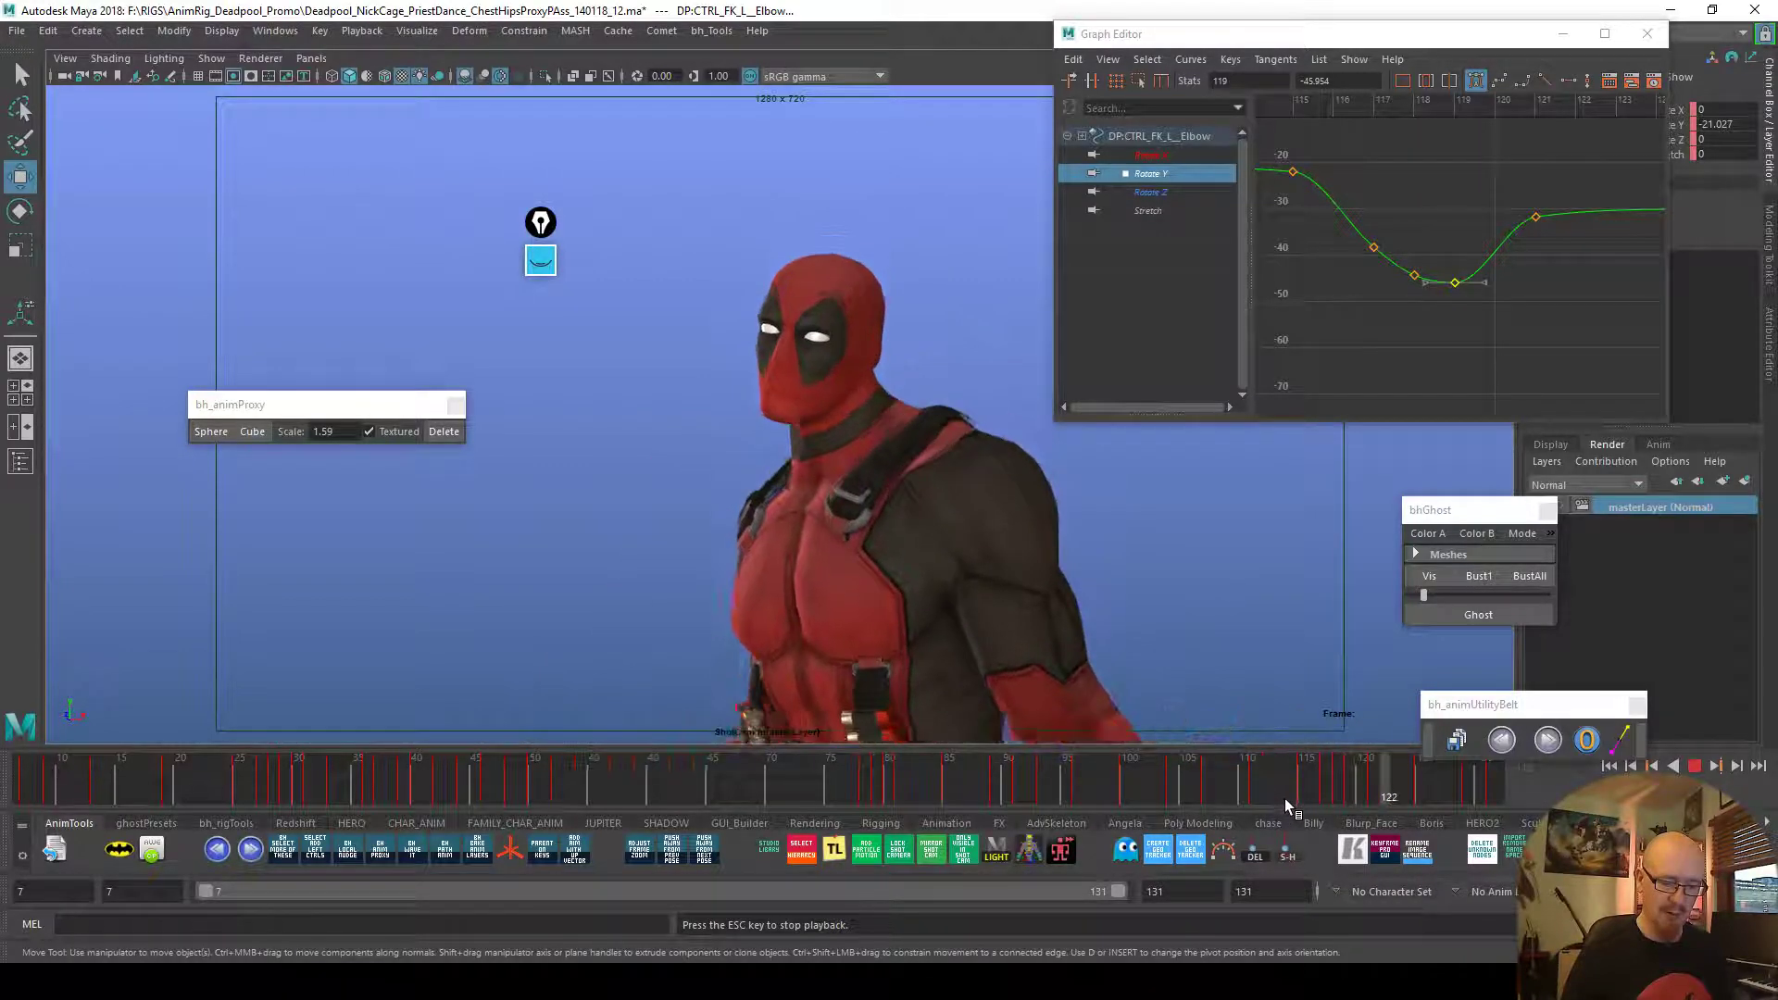
Lower the left FK elbow's Rotate Y key at frame 119 to about -47.6 and check it in playback
click(1345, 782)
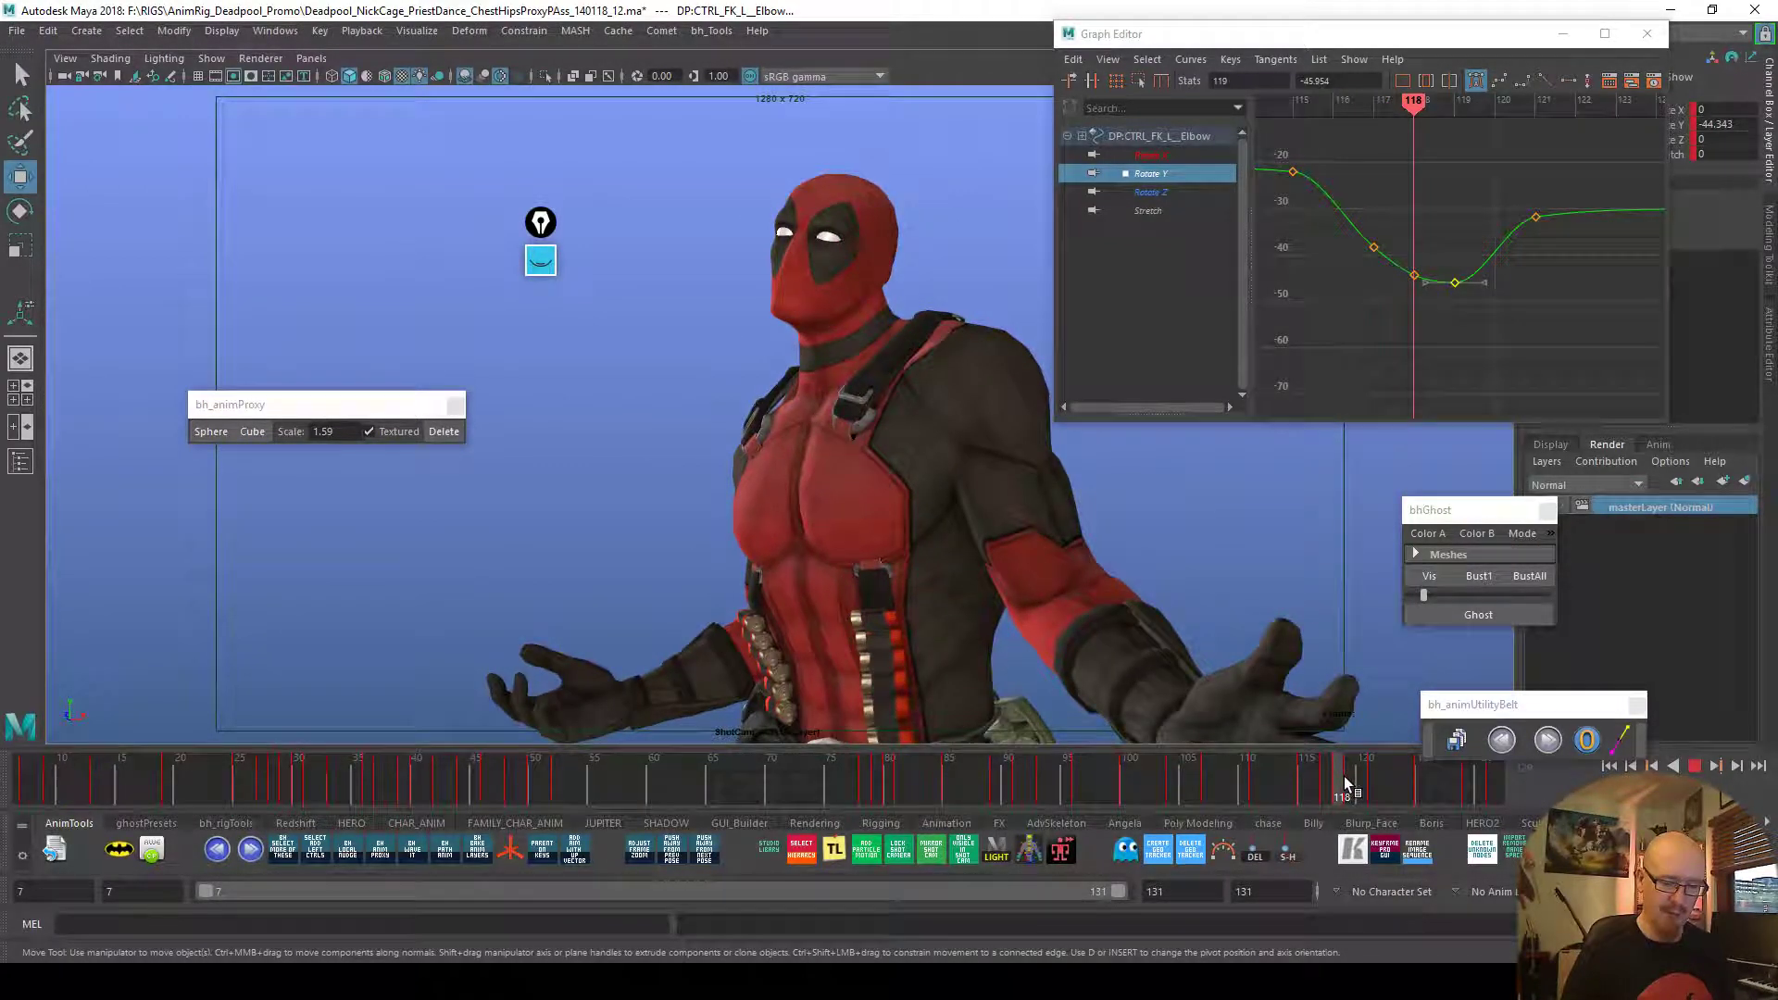
drag(1345, 782, 1348, 785)
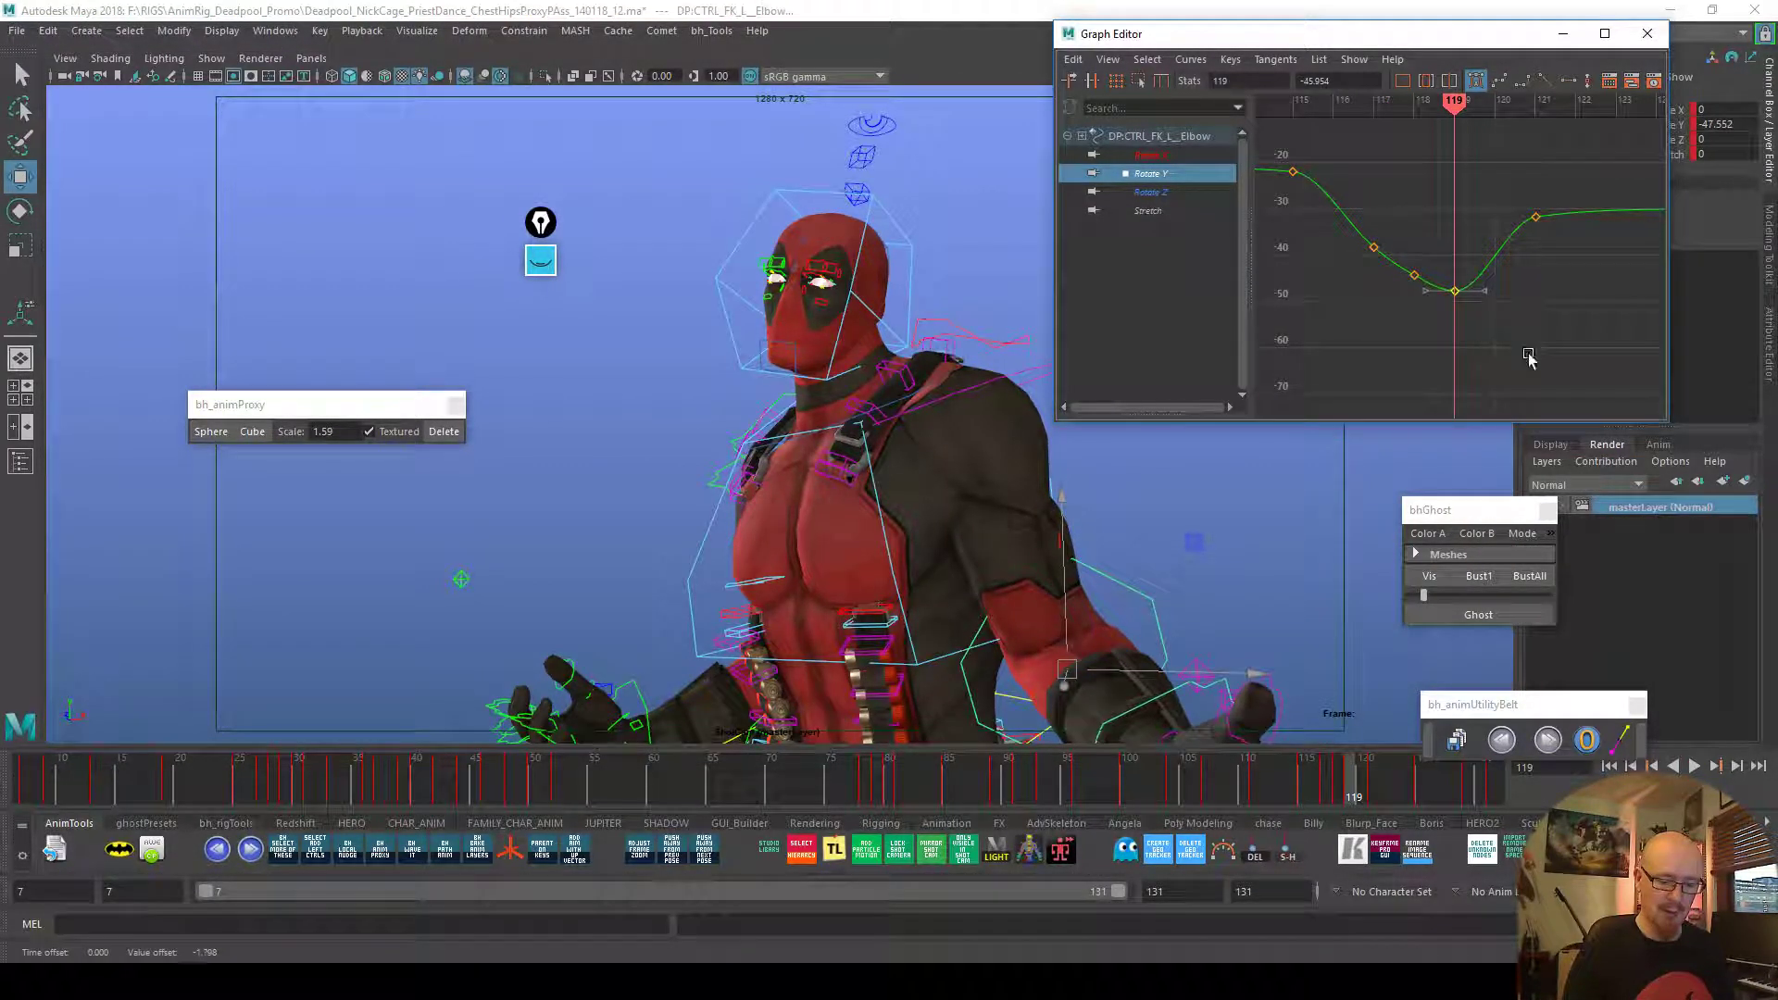
key(alt+v)
Raise the left FK elbow's Rotate Y key at frame 125 to about -26.5, adjust its end key at frame 131, and play back
drag(1333, 789, 1424, 791)
alt+middle_drag(1544, 302, 1394, 335)
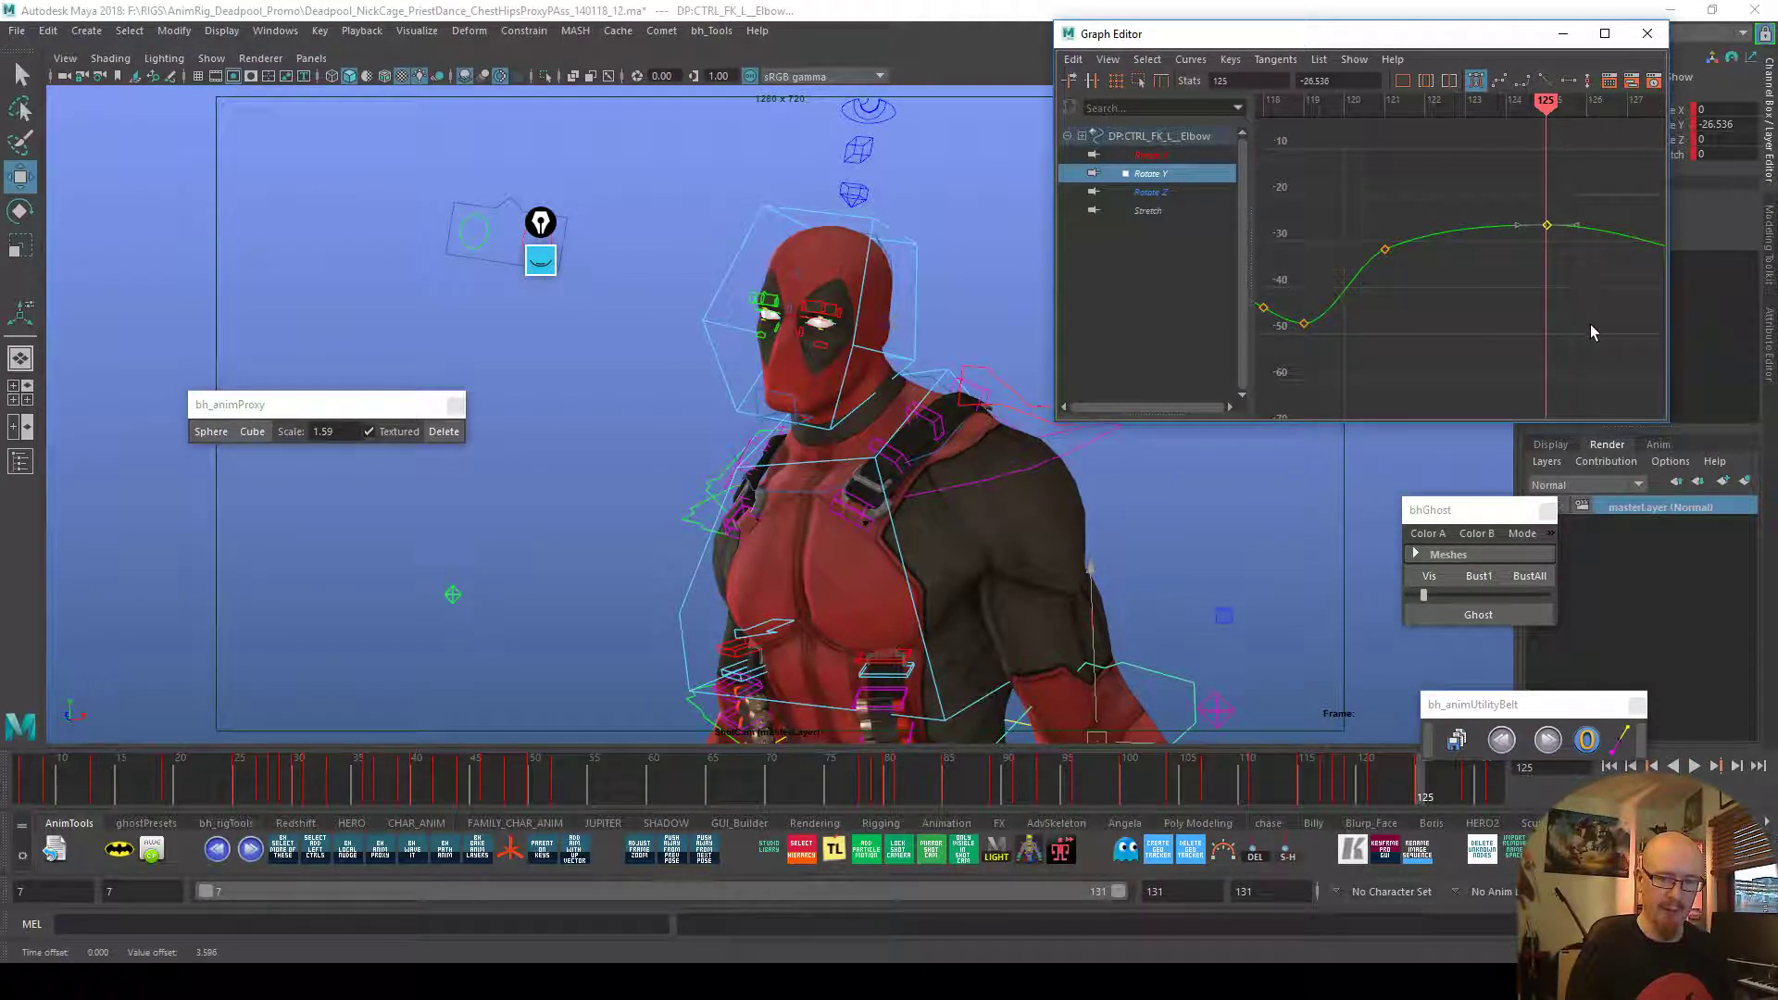
alt+middle_drag(1591, 332, 1481, 345)
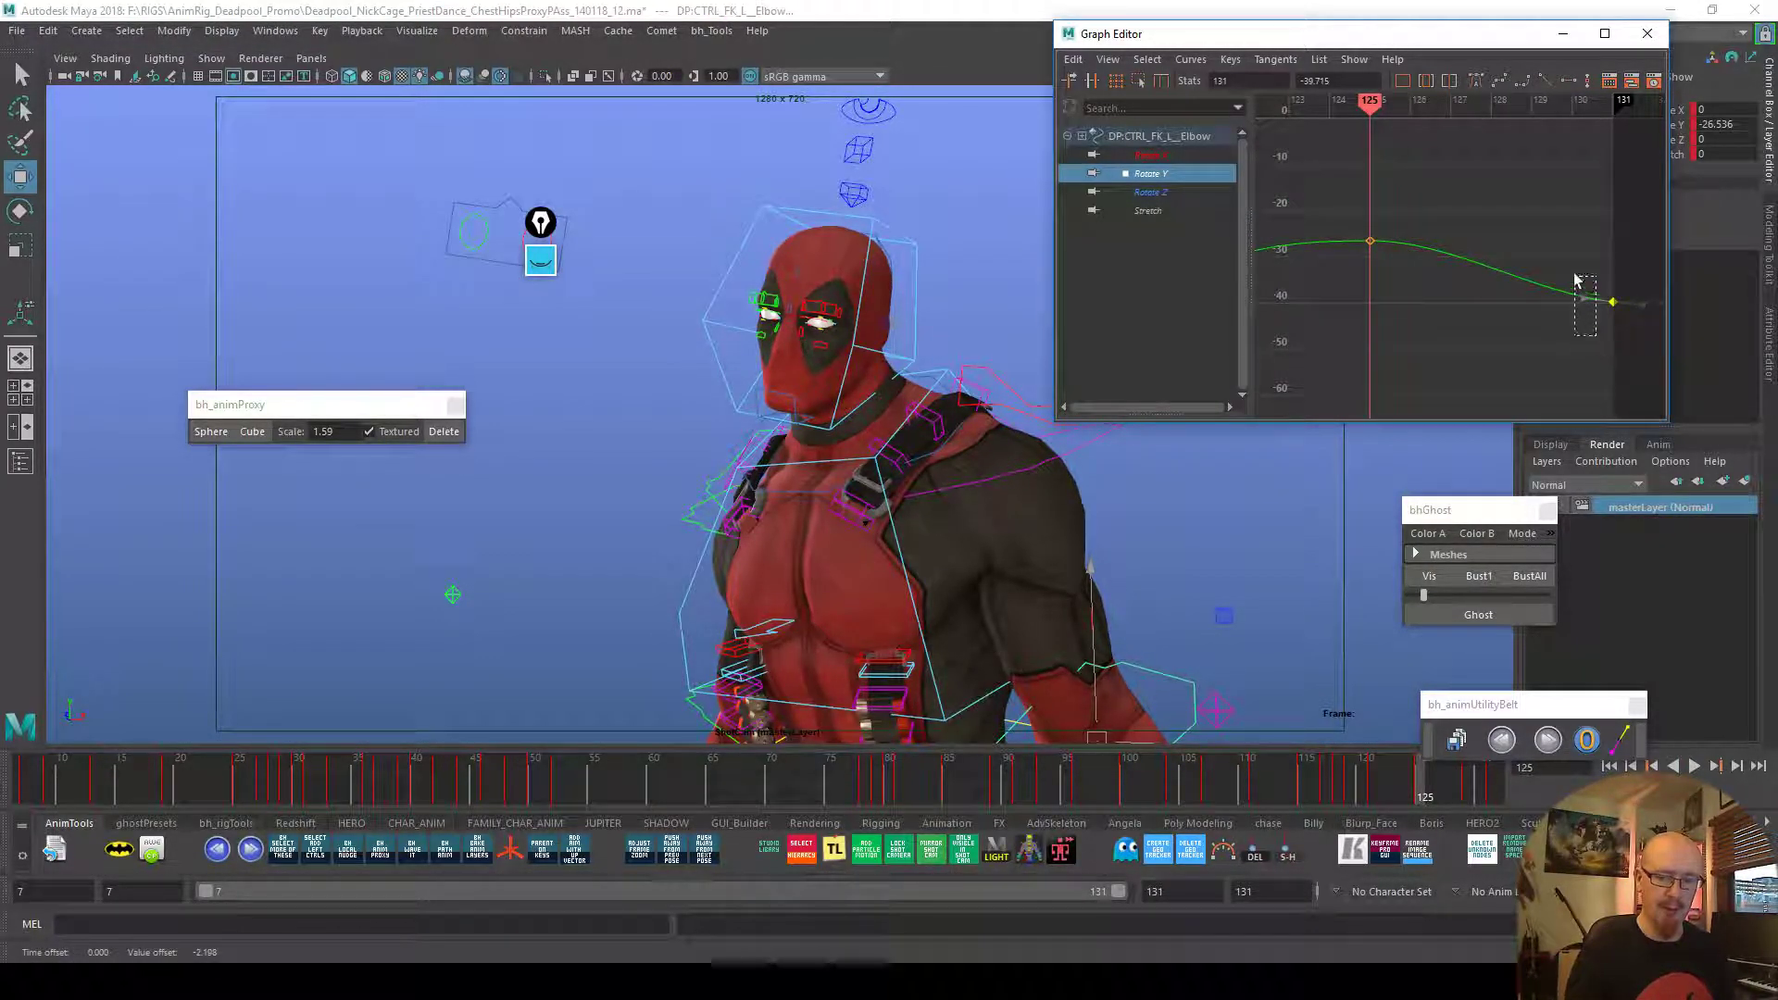
key(alt+v)
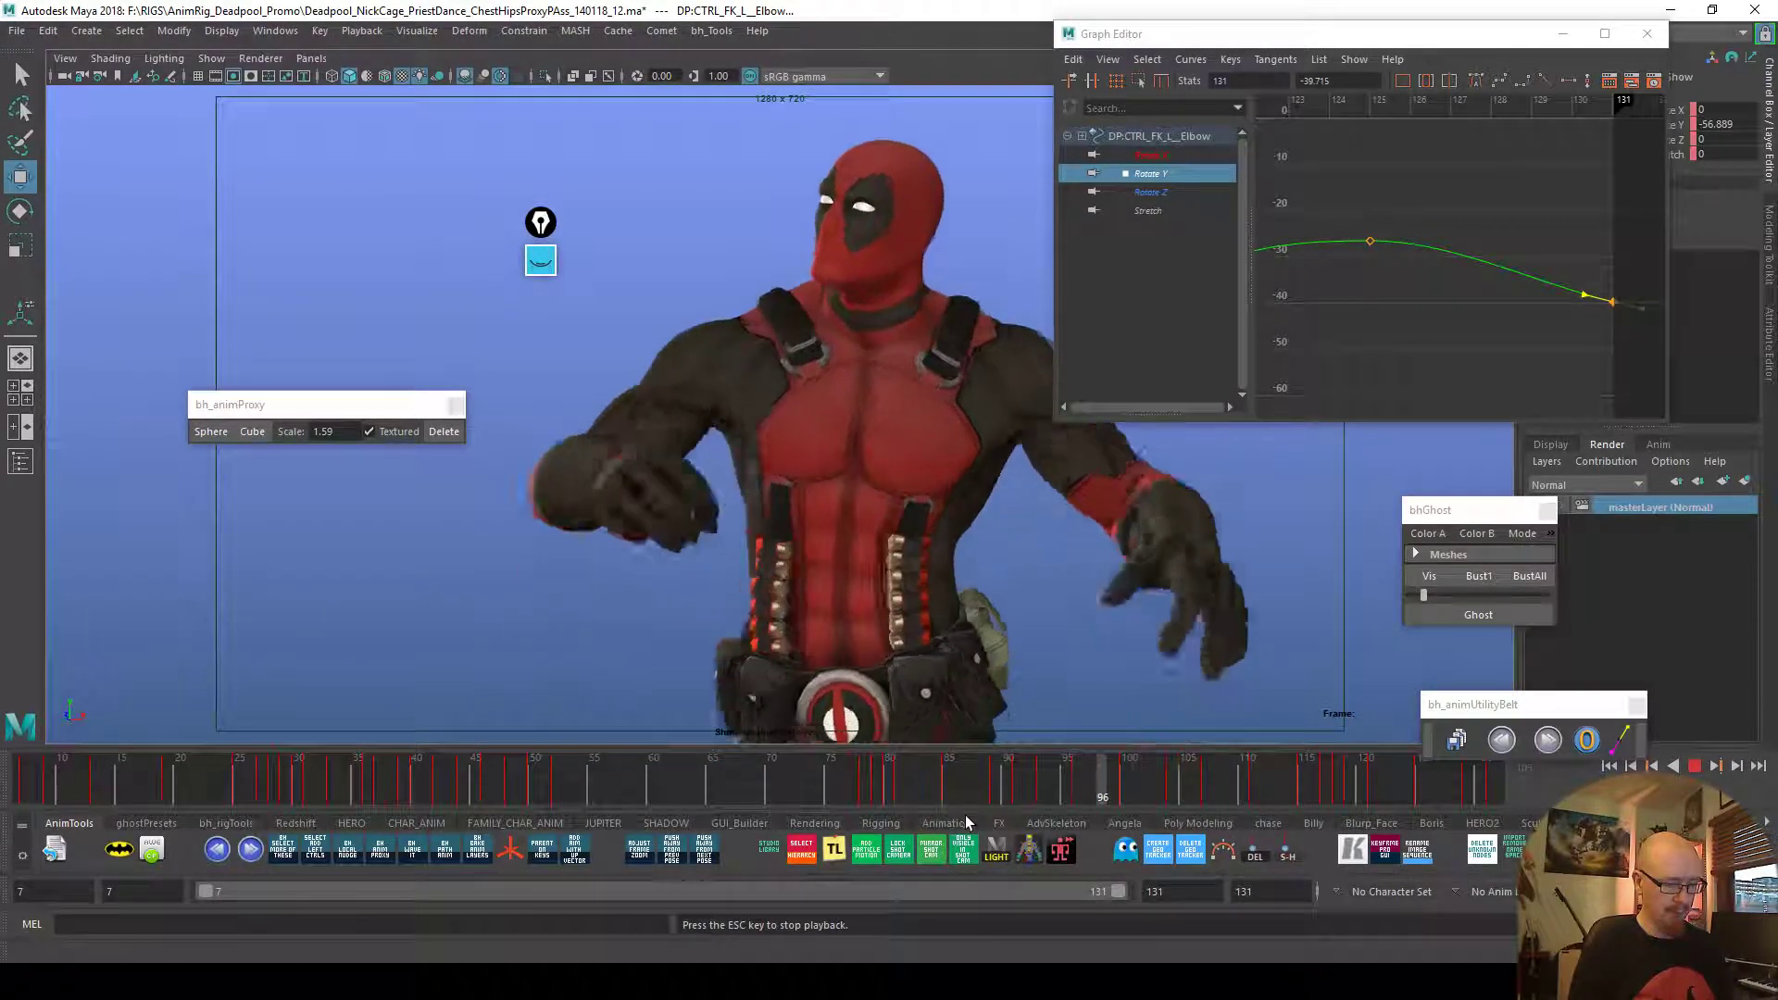
At frame 103, rotate the right FK wrist to about -38.1 in X, checking the motion with playback
mouse_move(972, 798)
mouse_down()
mouse_move(1174, 796)
mouse_move(1158, 791)
mouse_up()
click(665, 560)
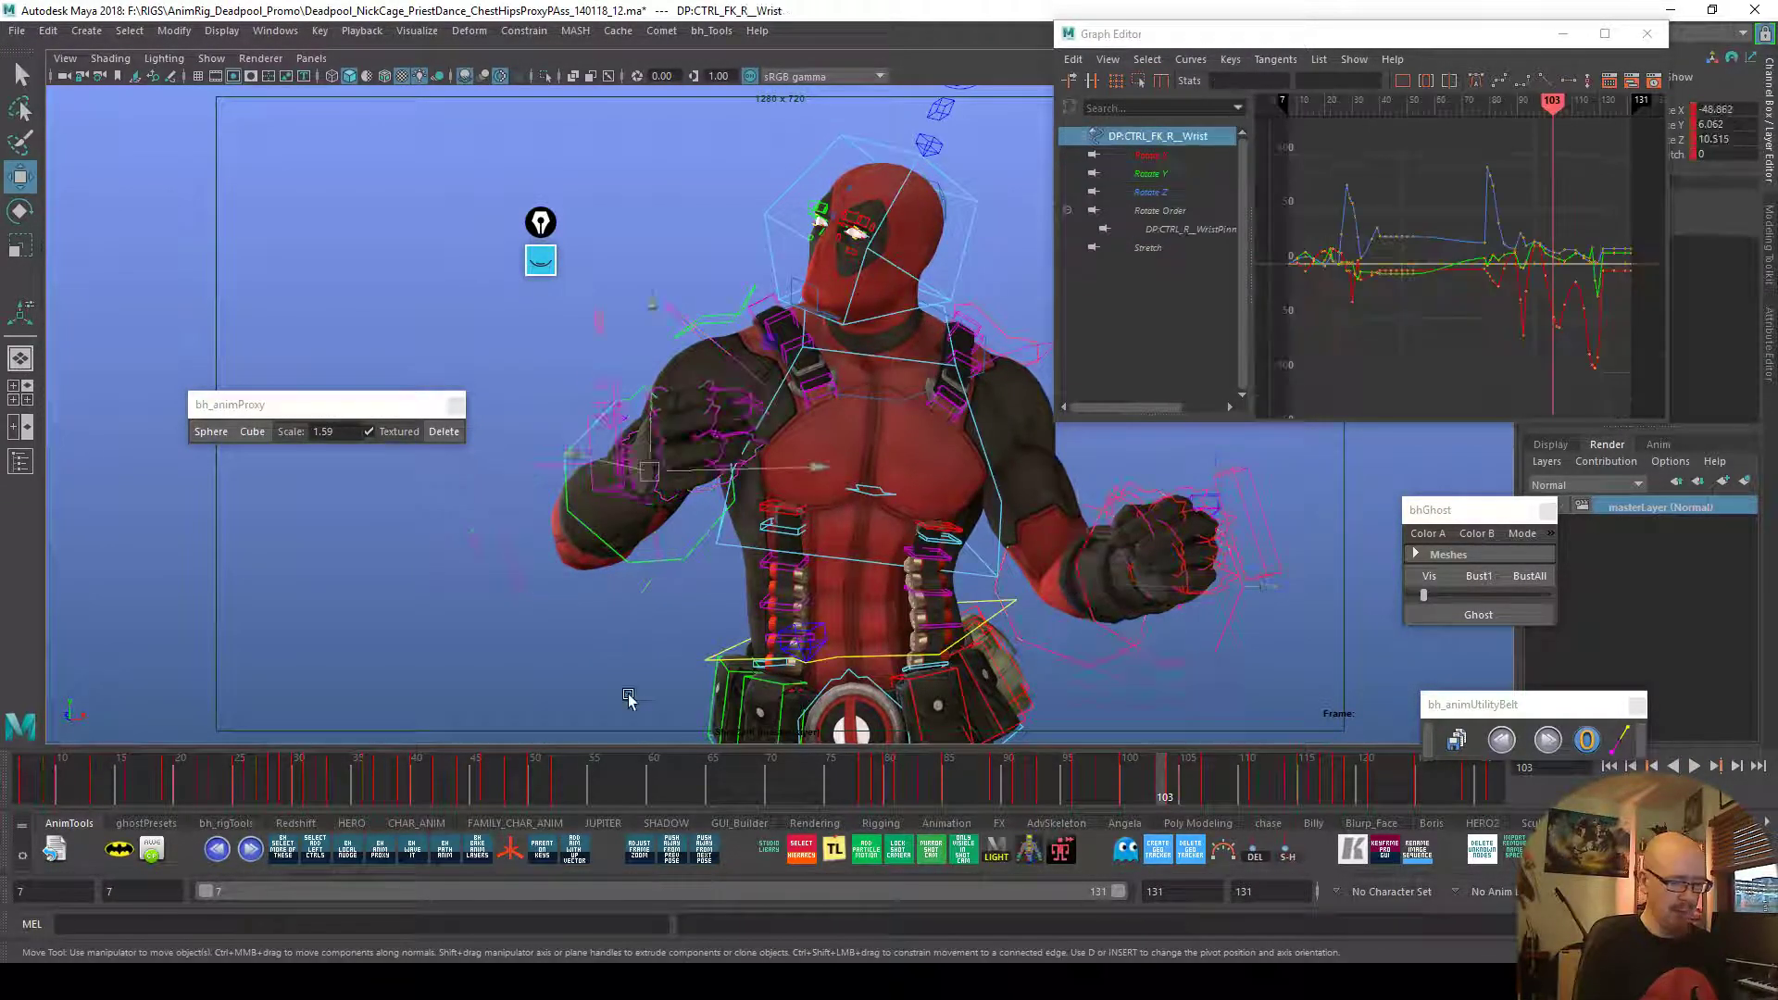
key(e)
drag(728, 624, 734, 618)
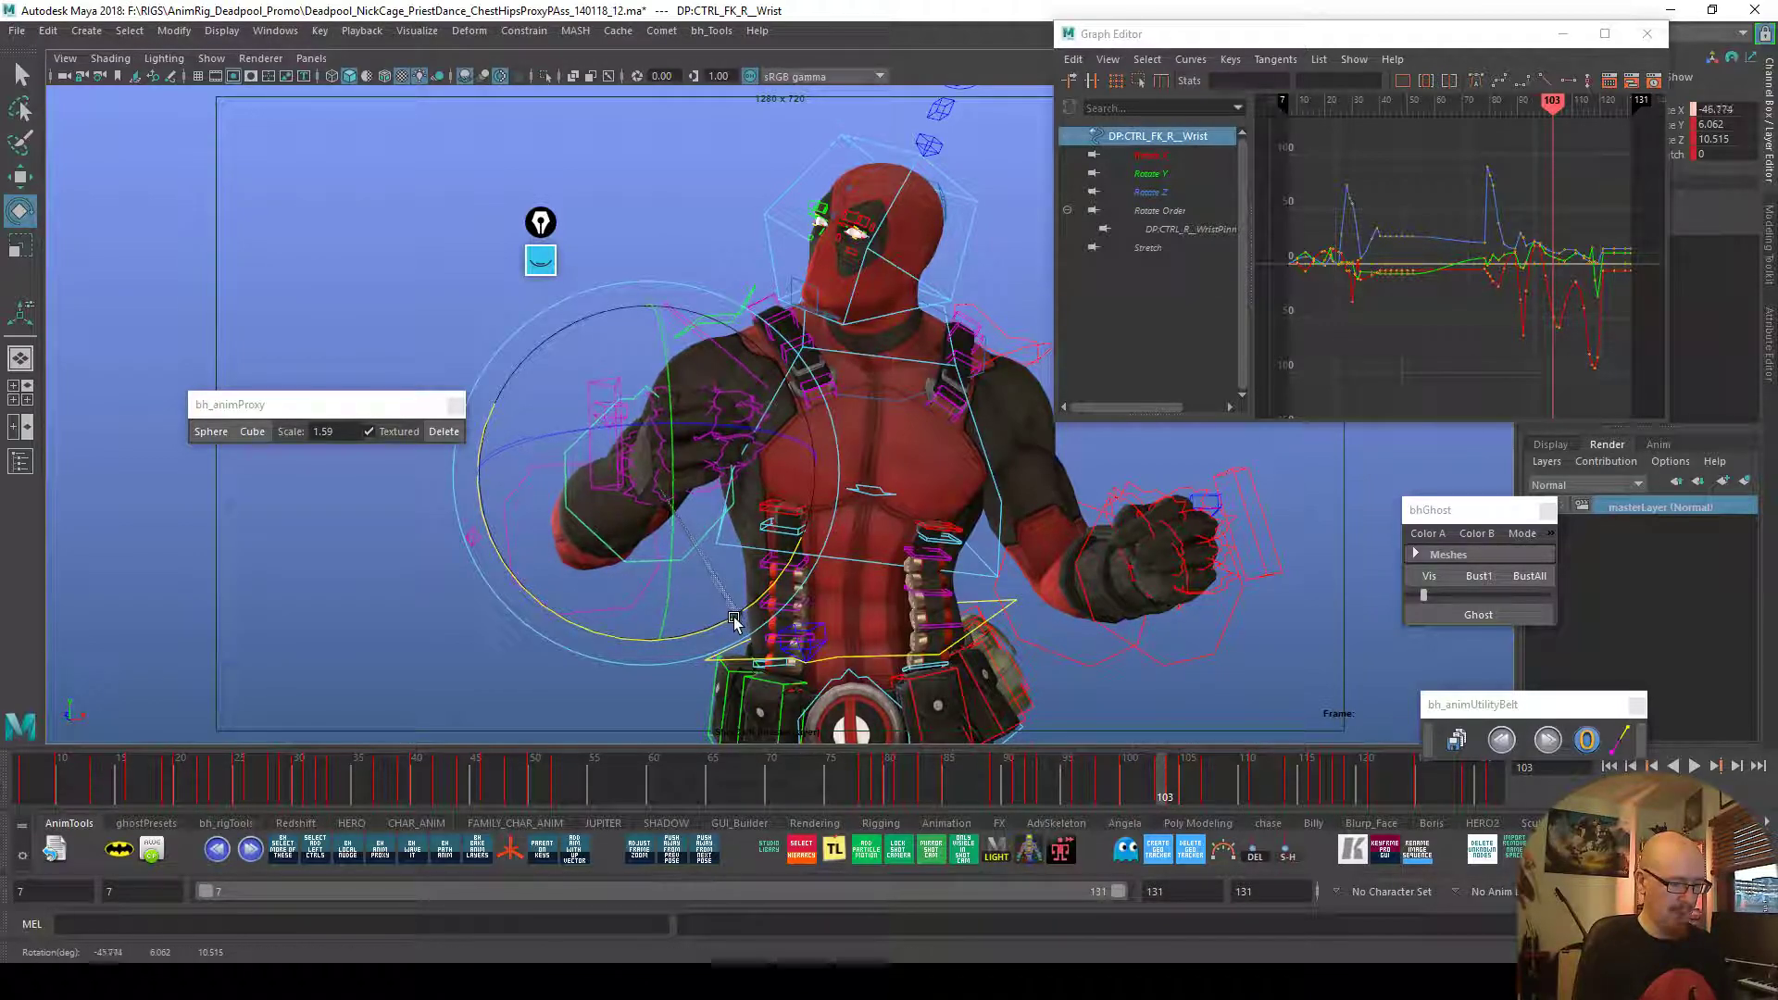
key(alt+v)
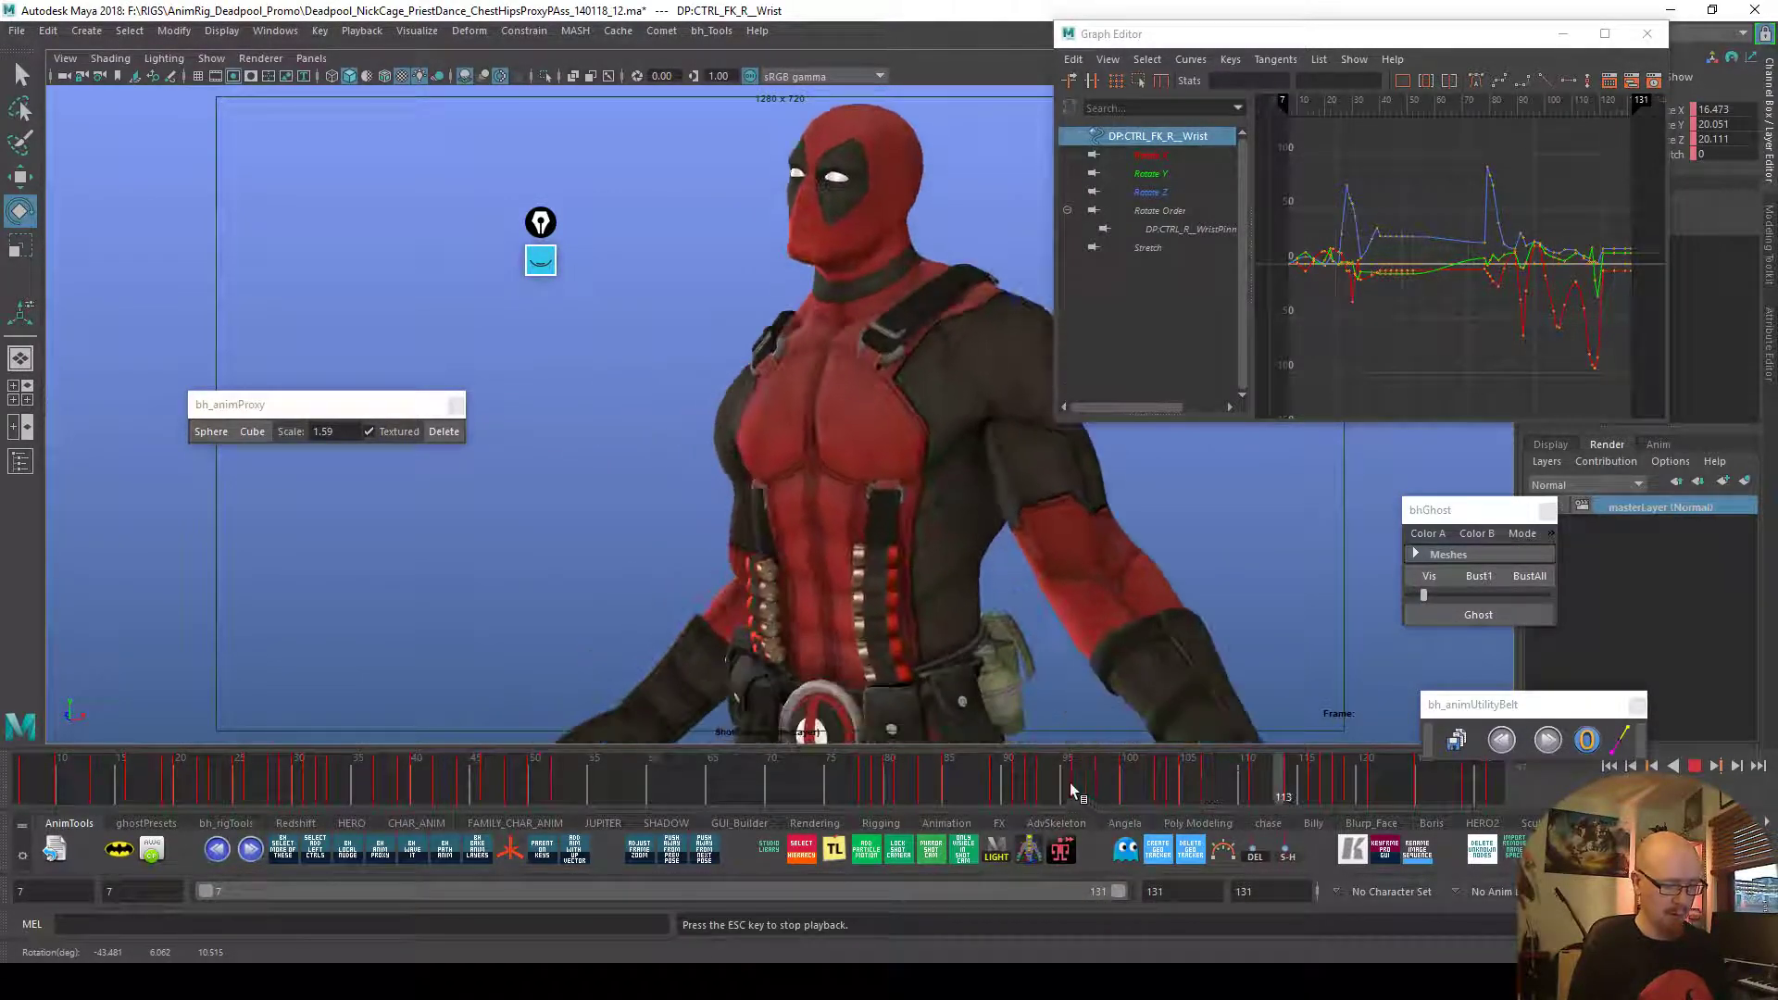
key(alt+v)
drag(1111, 787, 1165, 790)
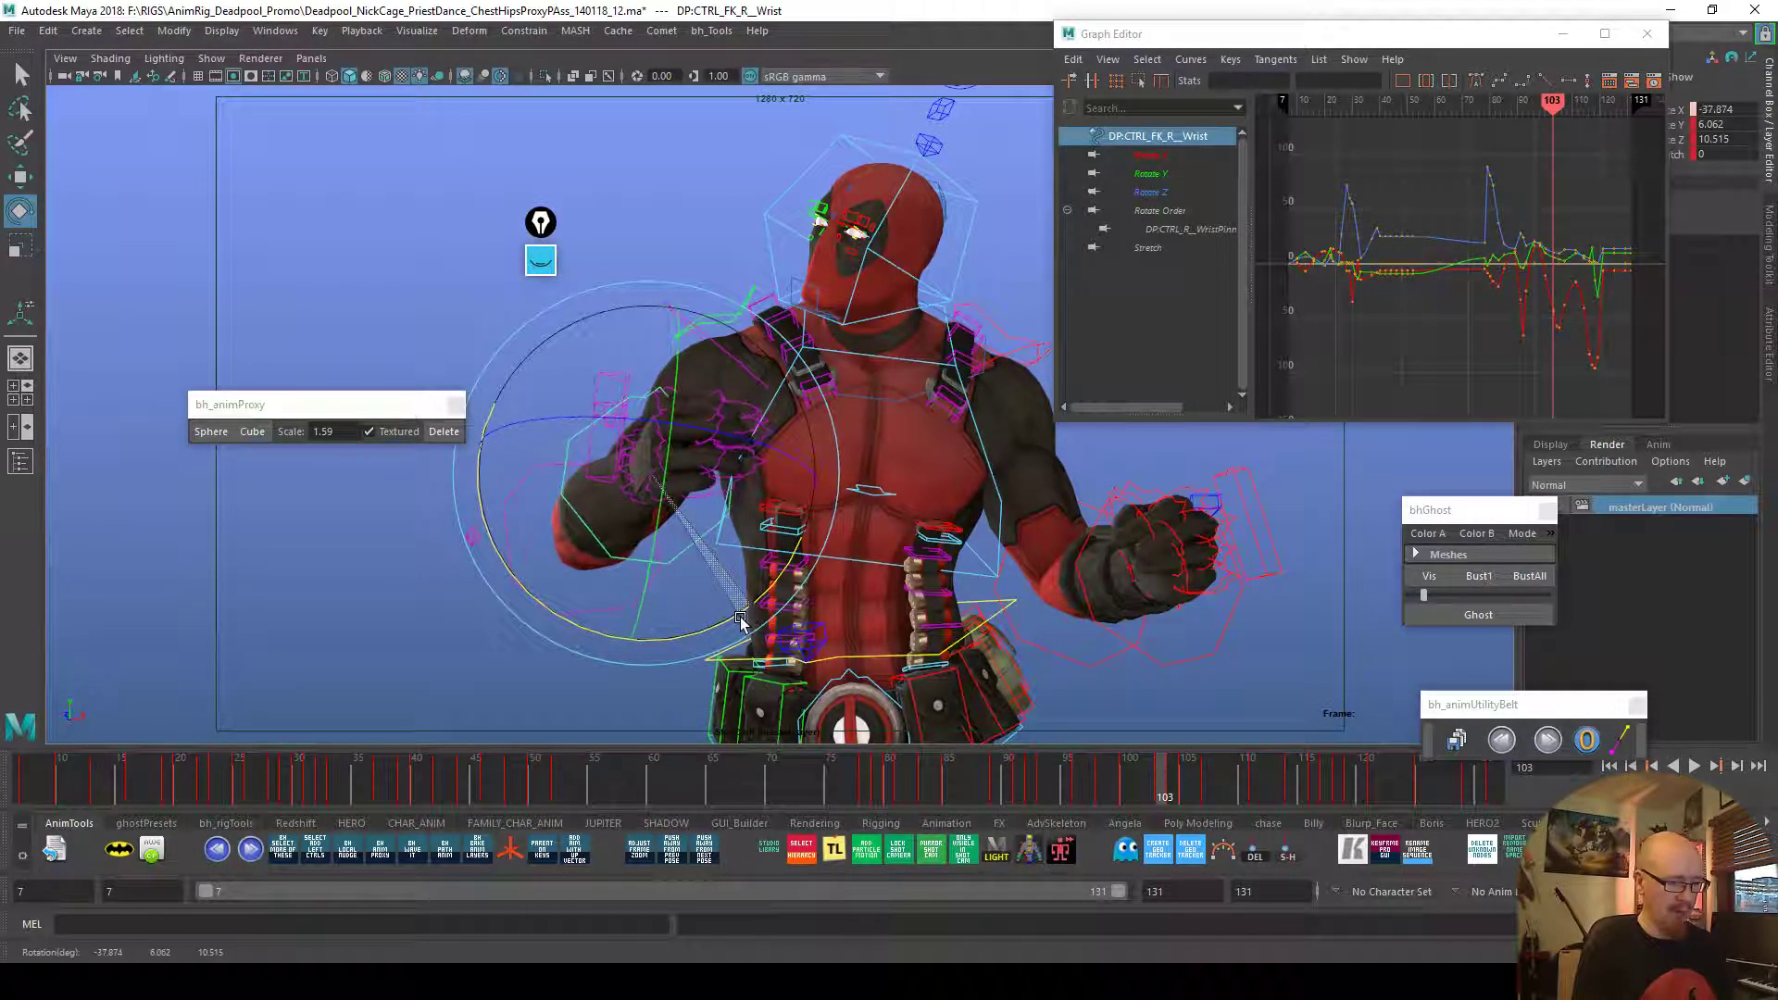
key(alt+v)
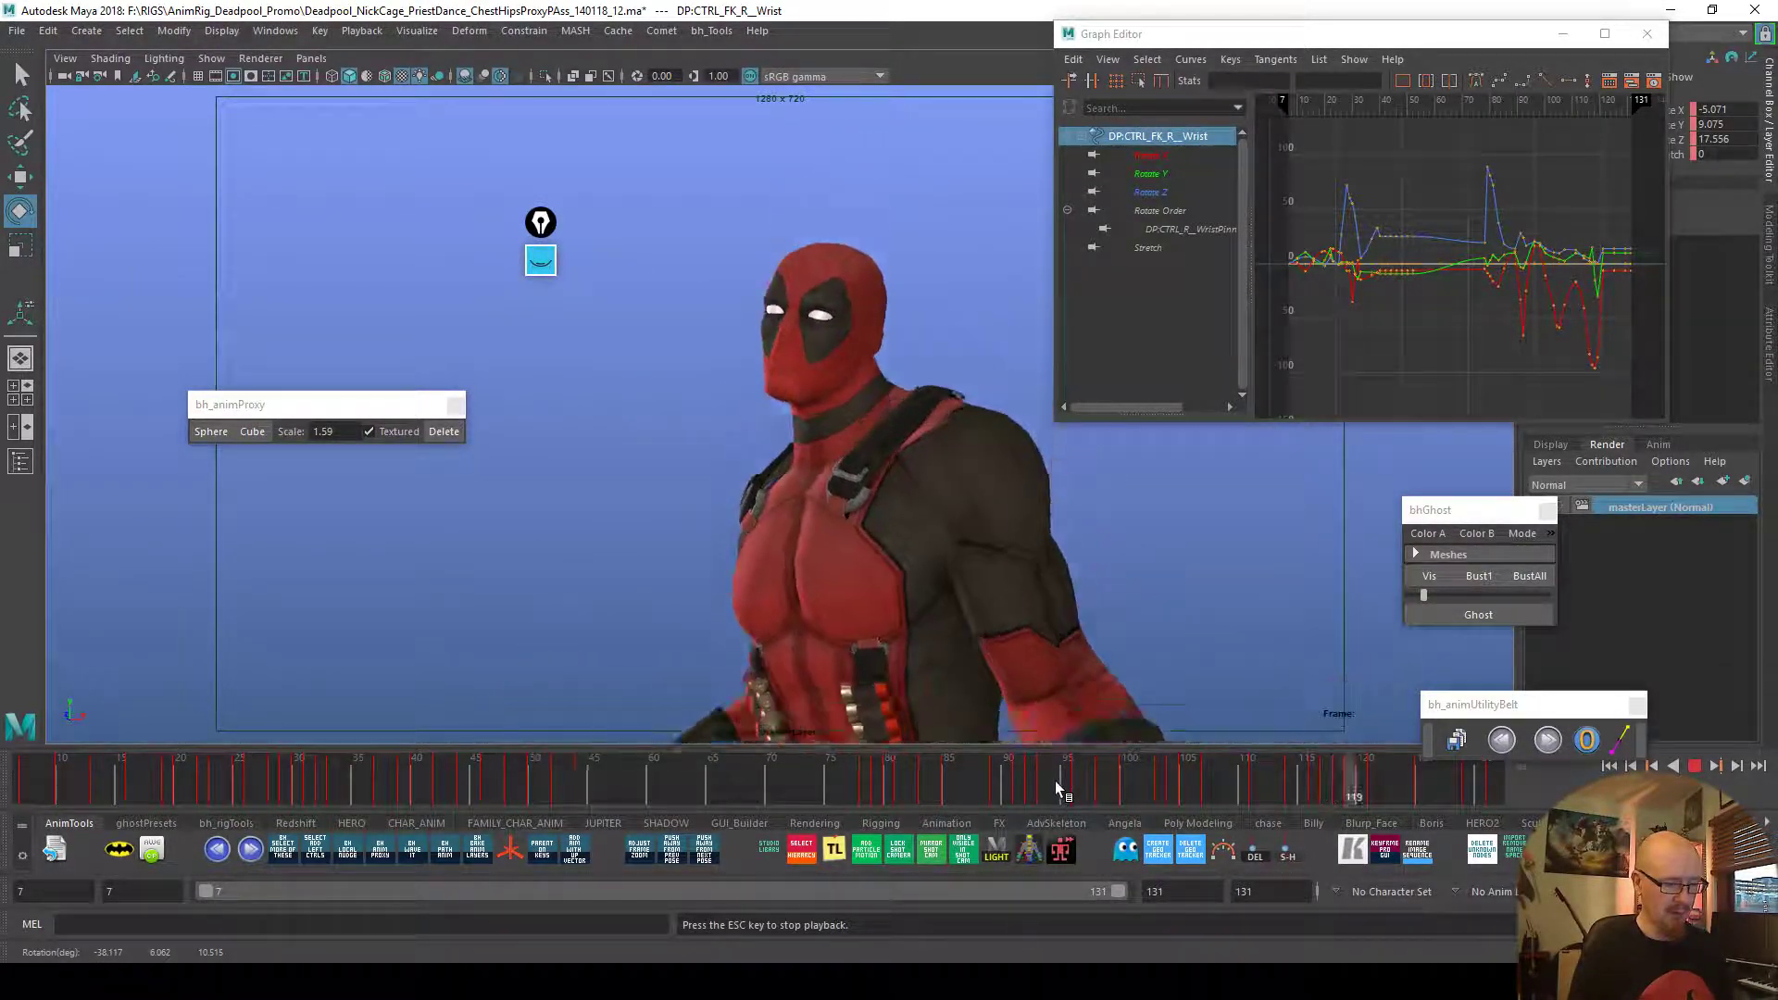
At frame 107, rotate the right FK wrist to about -46.0 in X and play back the animation
click(1174, 796)
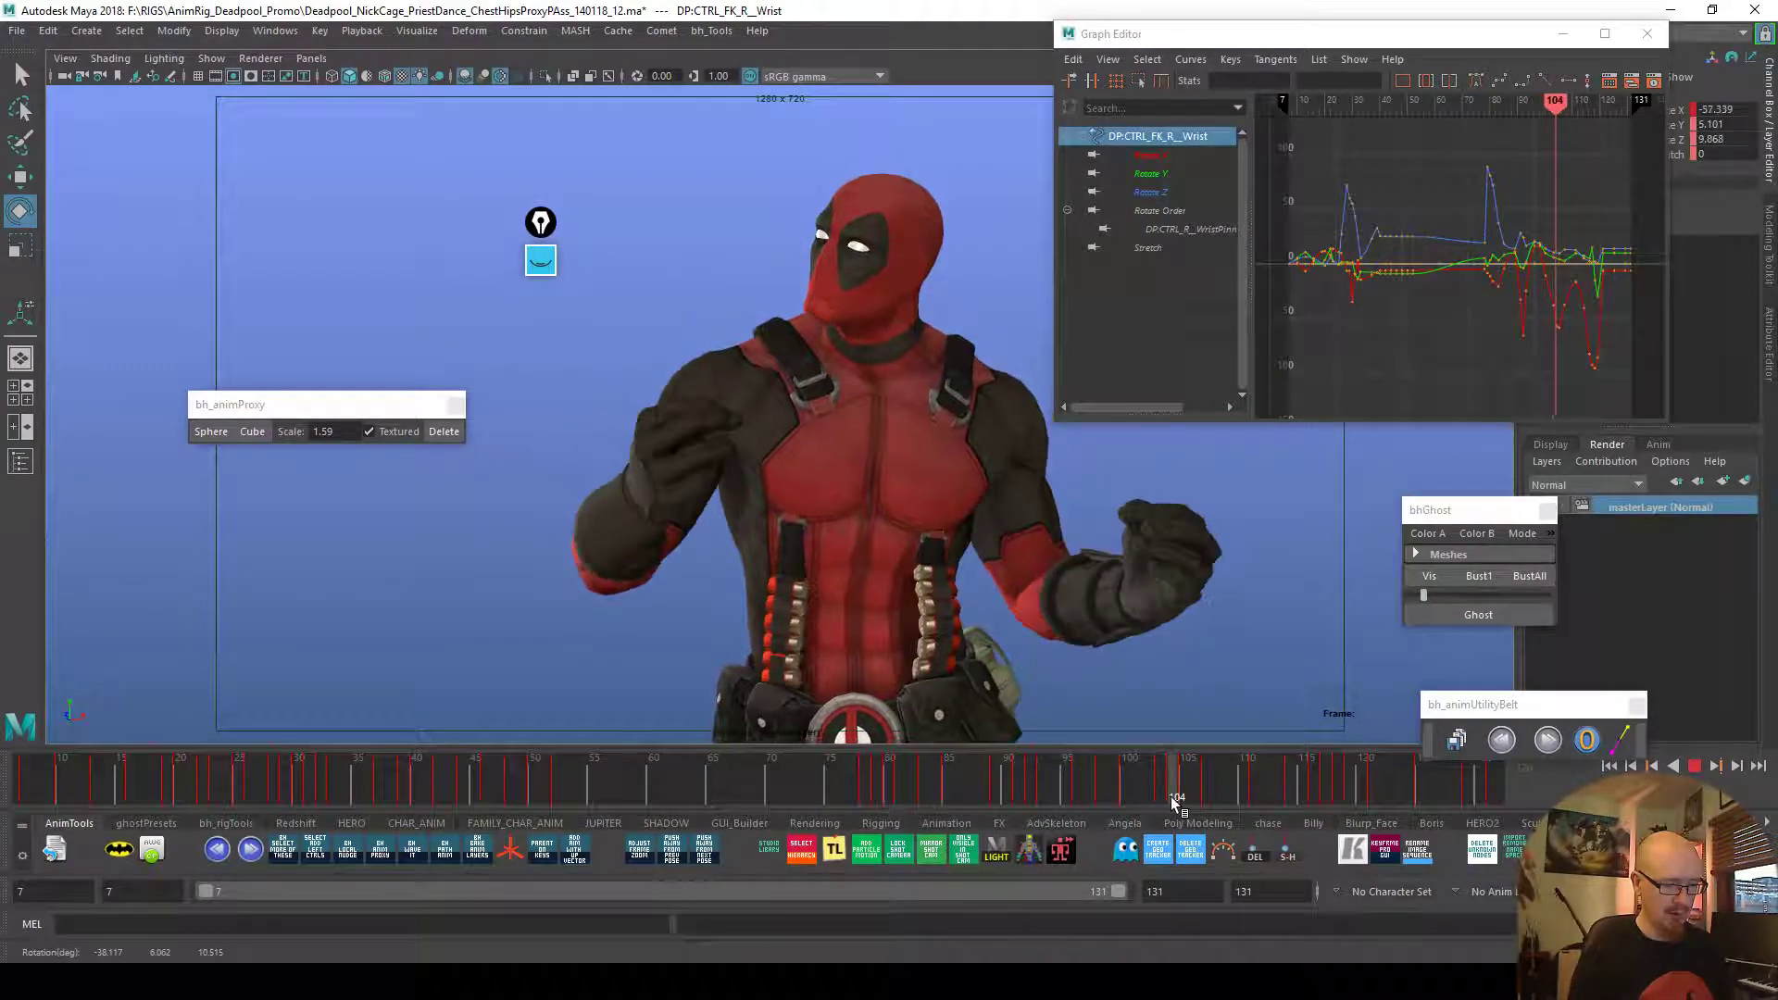
drag(1172, 797, 1203, 793)
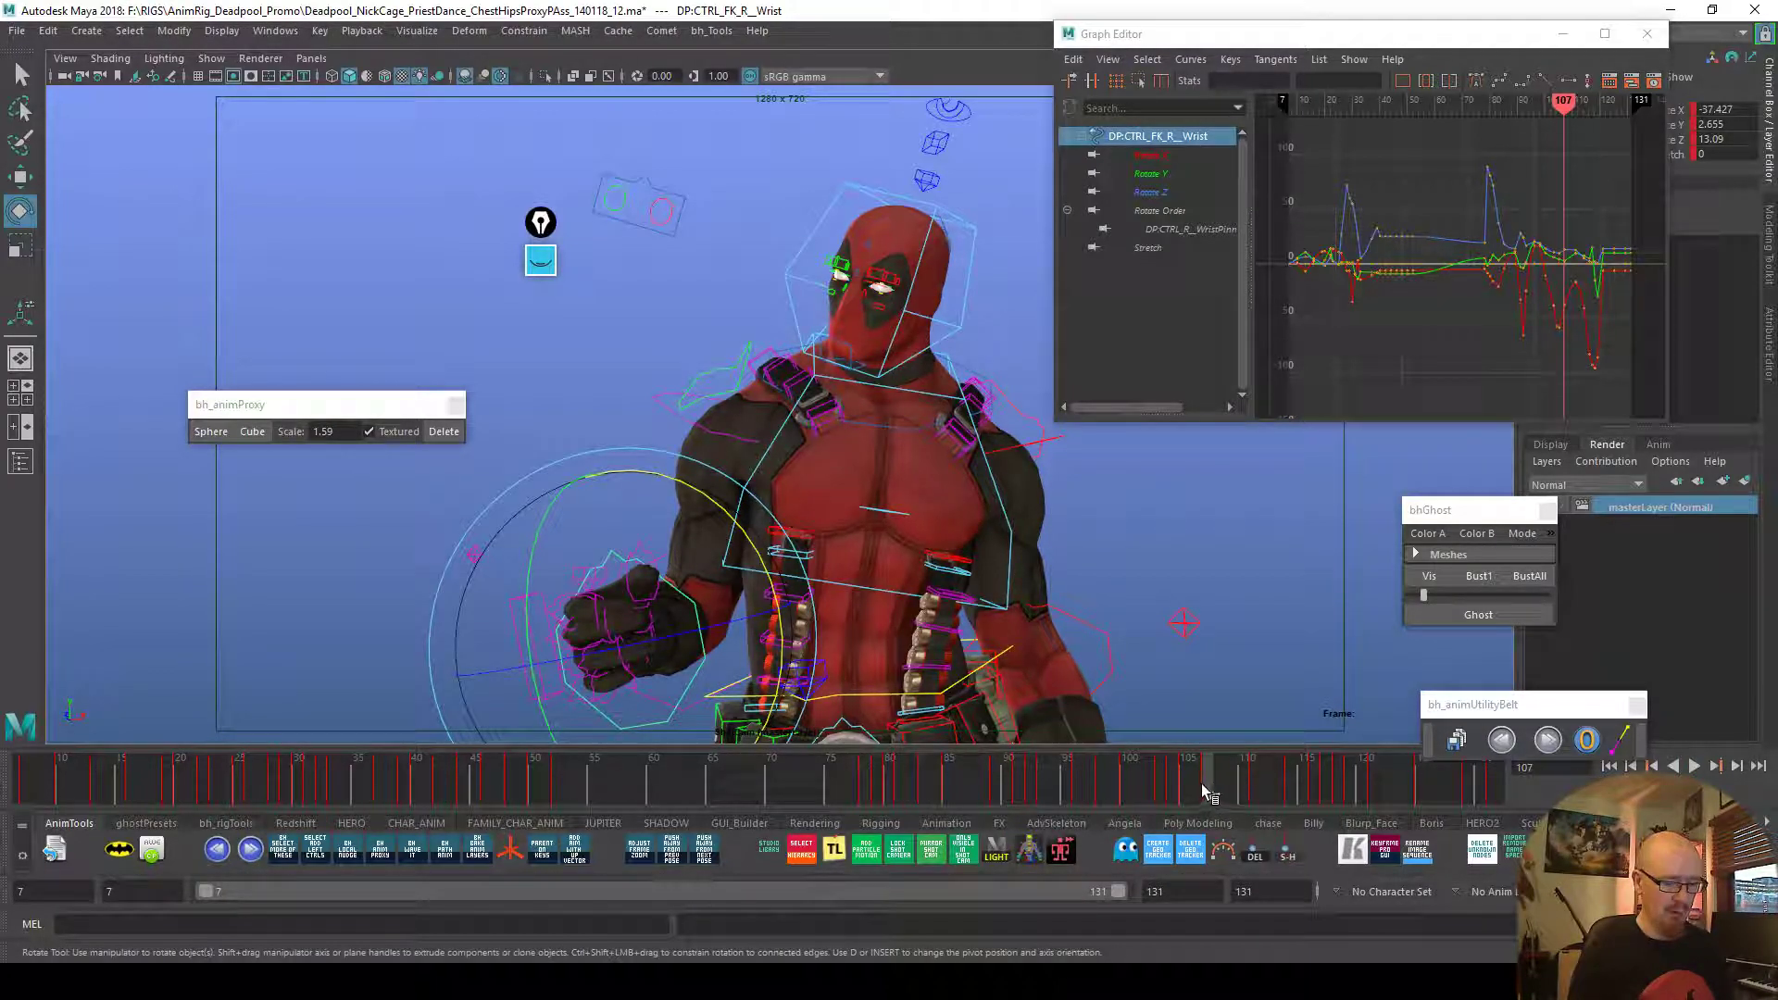
drag(803, 701, 785, 671)
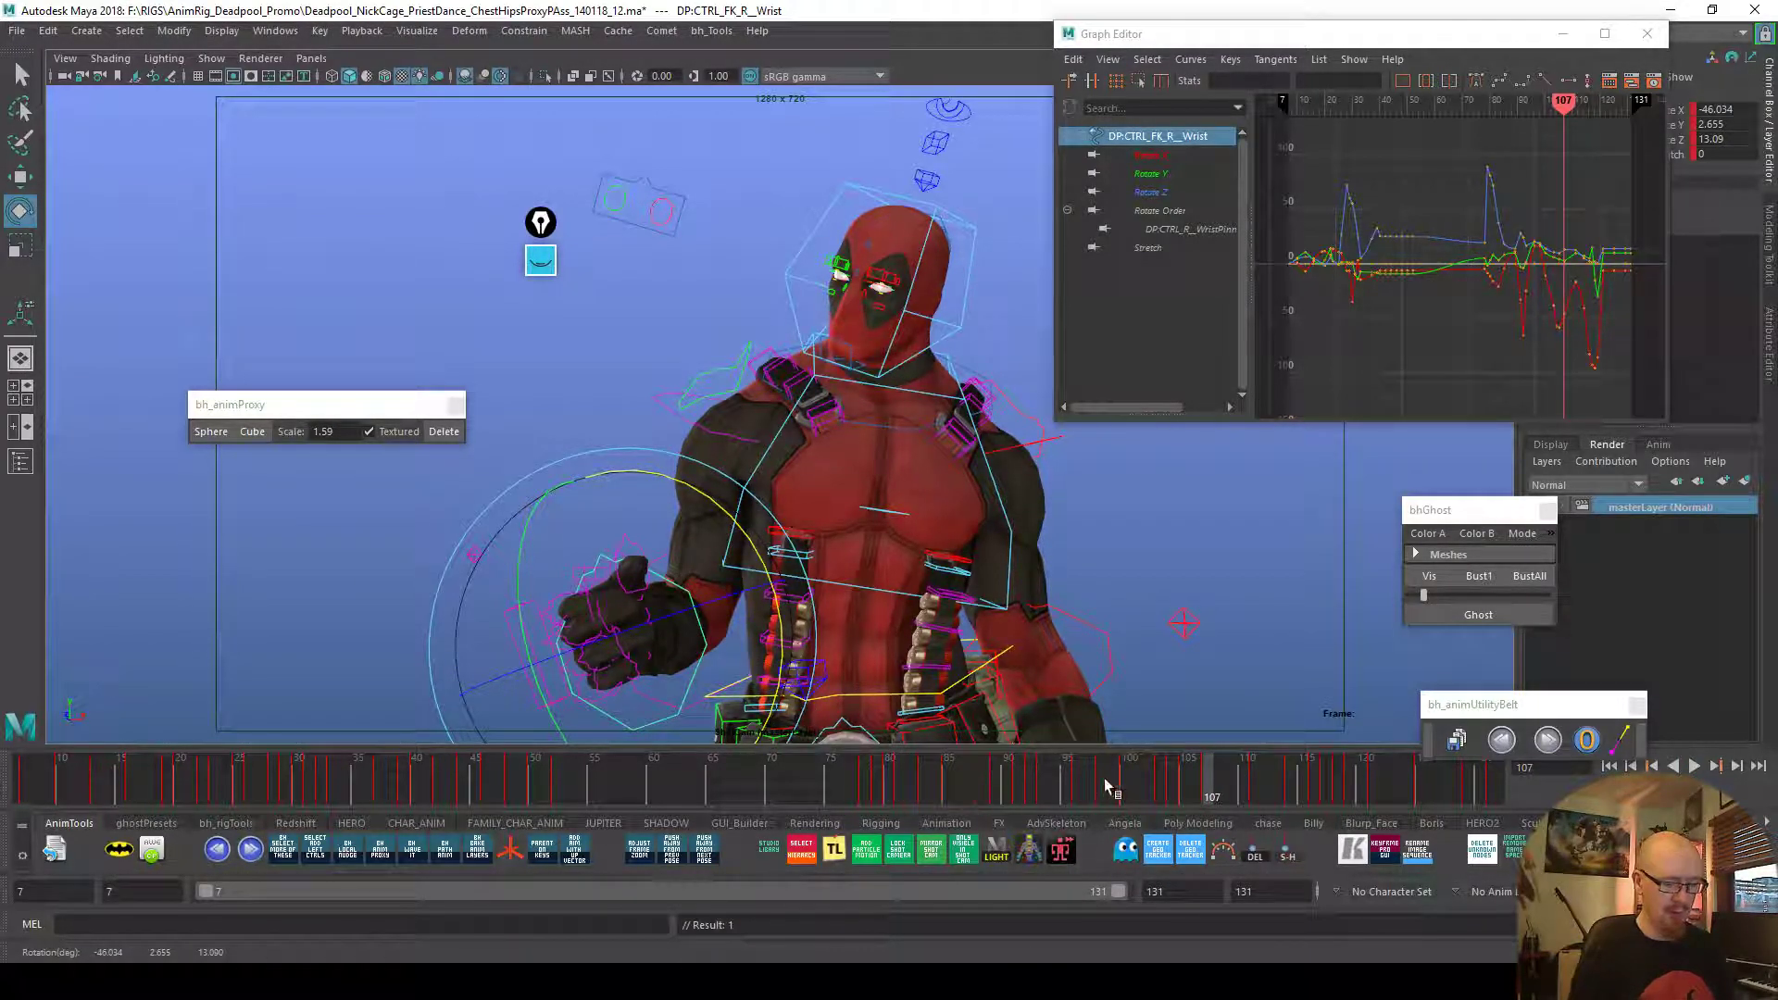
key(alt+v)
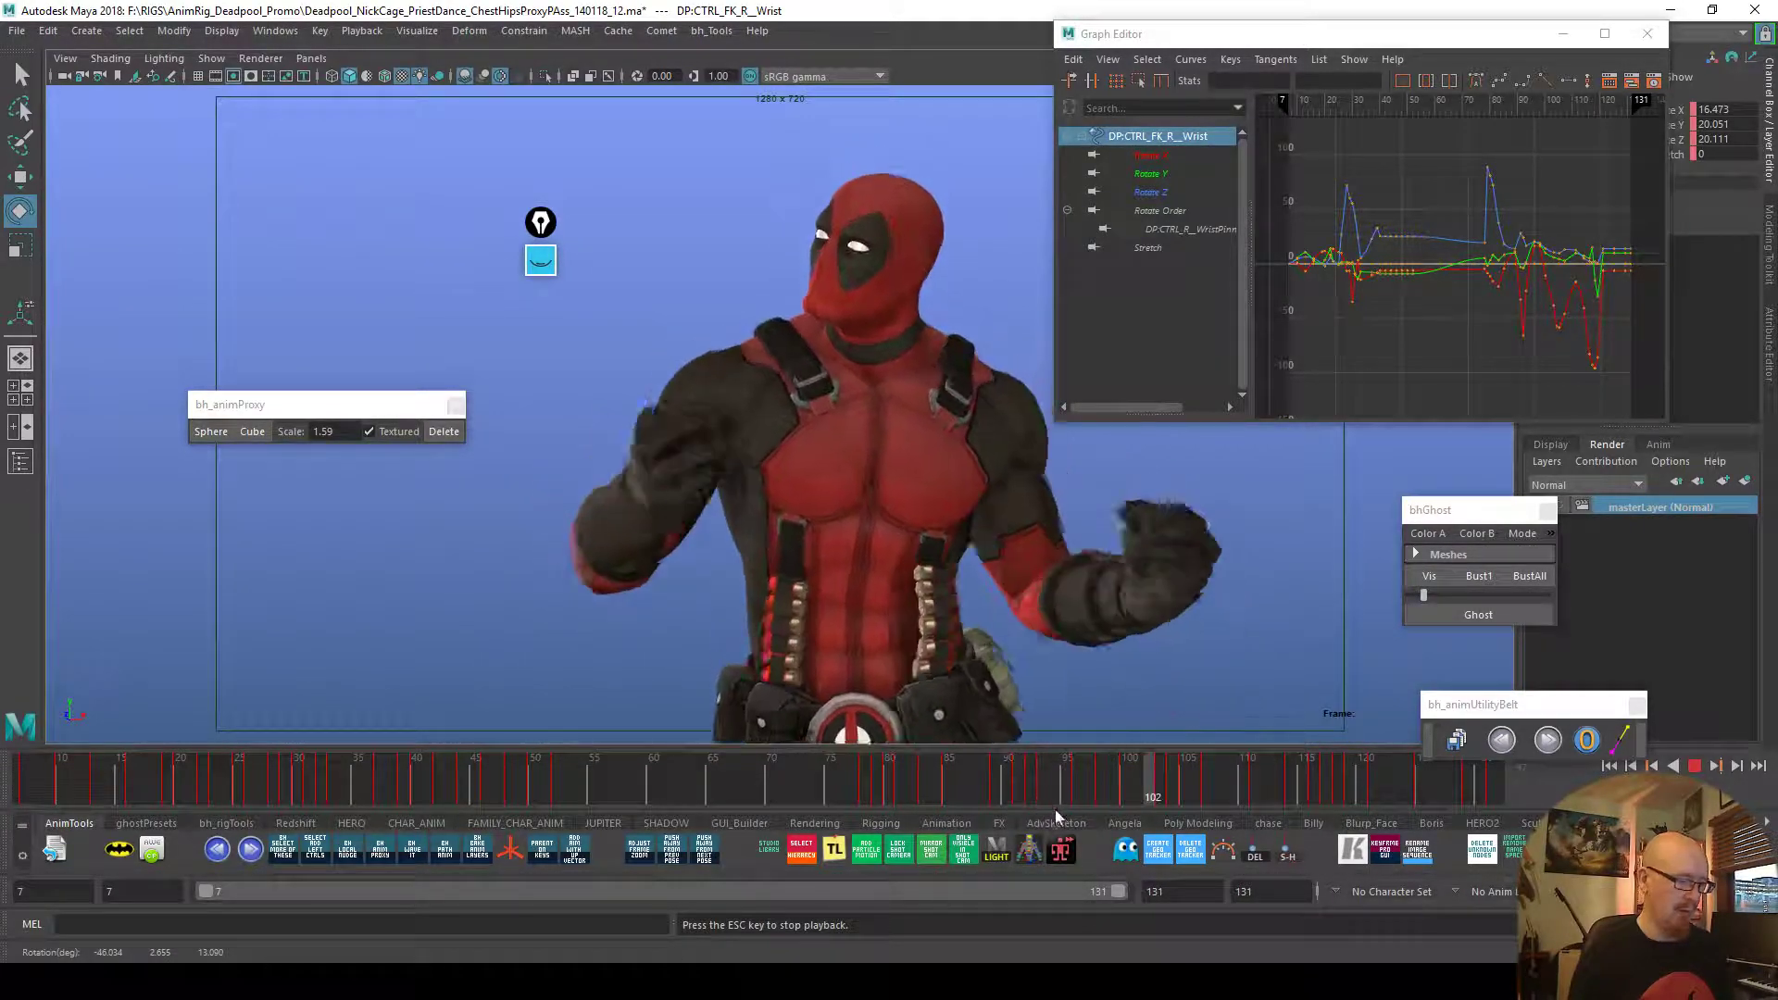
Rotate the right FK wrist to about 16.0, 14.1, 18.0 at frame 98 and 22.5, 14.4, 18.7 at frame 96, checking with playback
mouse_move(1064, 792)
mouse_down()
mouse_move(1110, 796)
mouse_move(1080, 788)
mouse_move(1099, 785)
mouse_up()
drag(722, 528, 705, 476)
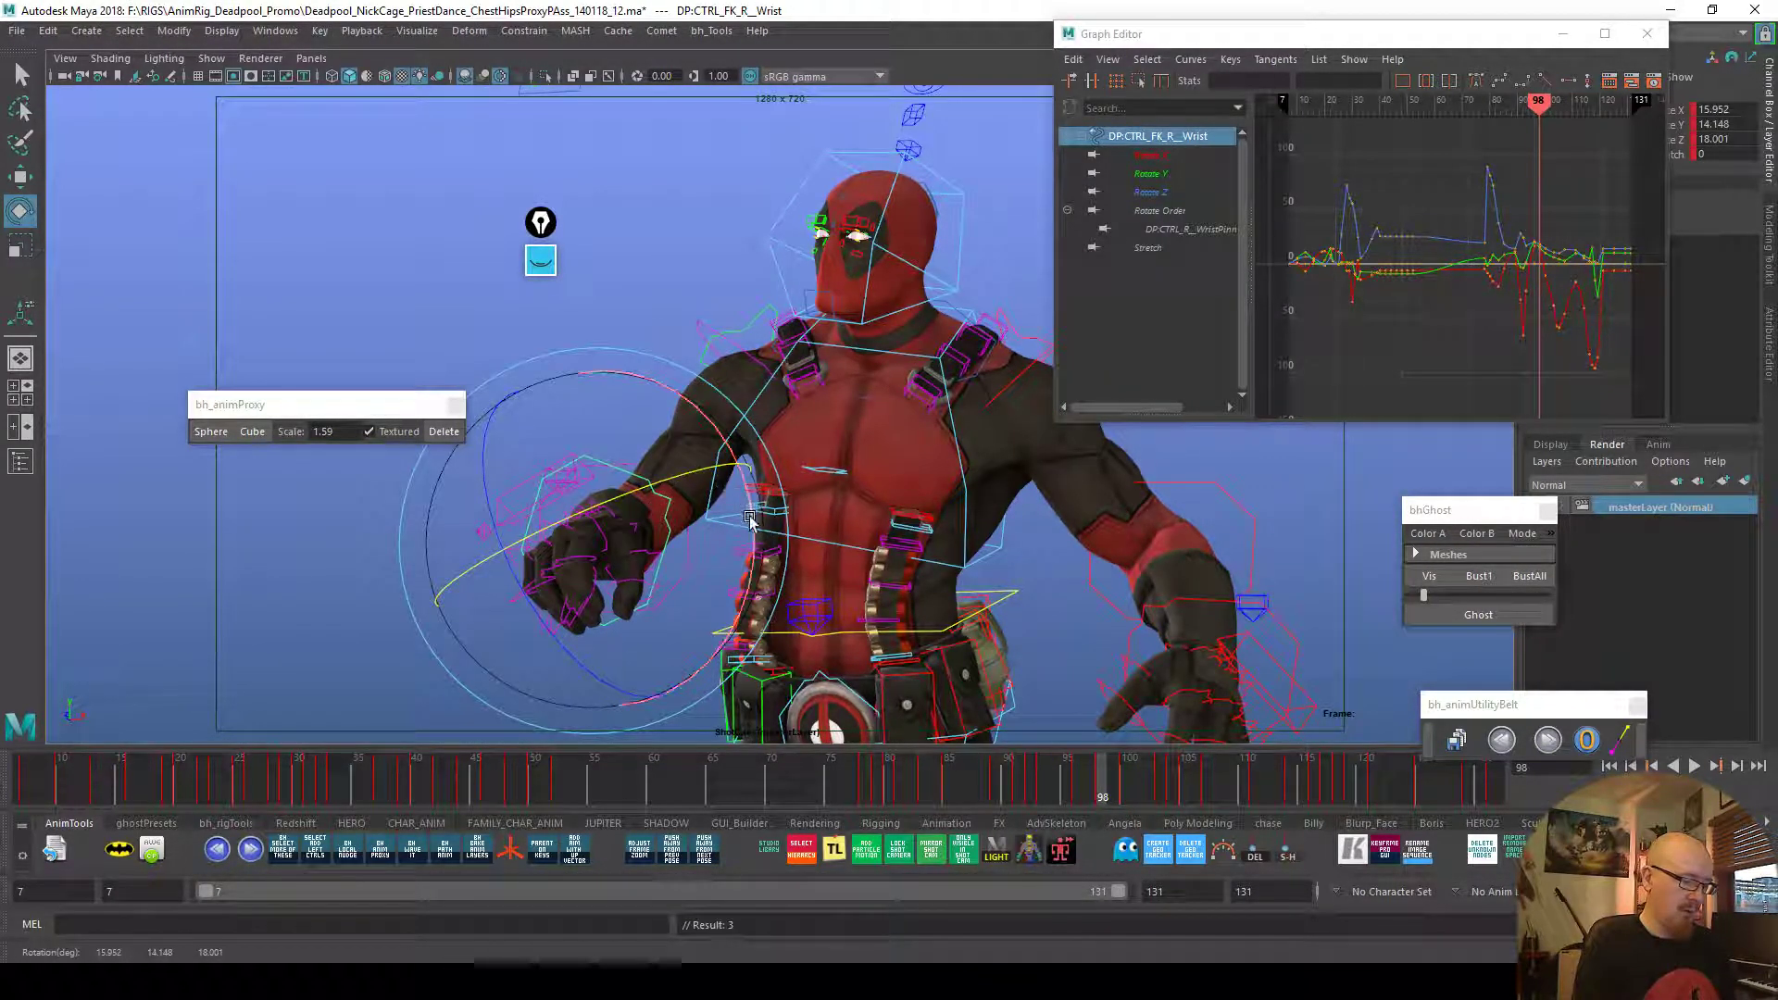
drag(1091, 787, 1081, 795)
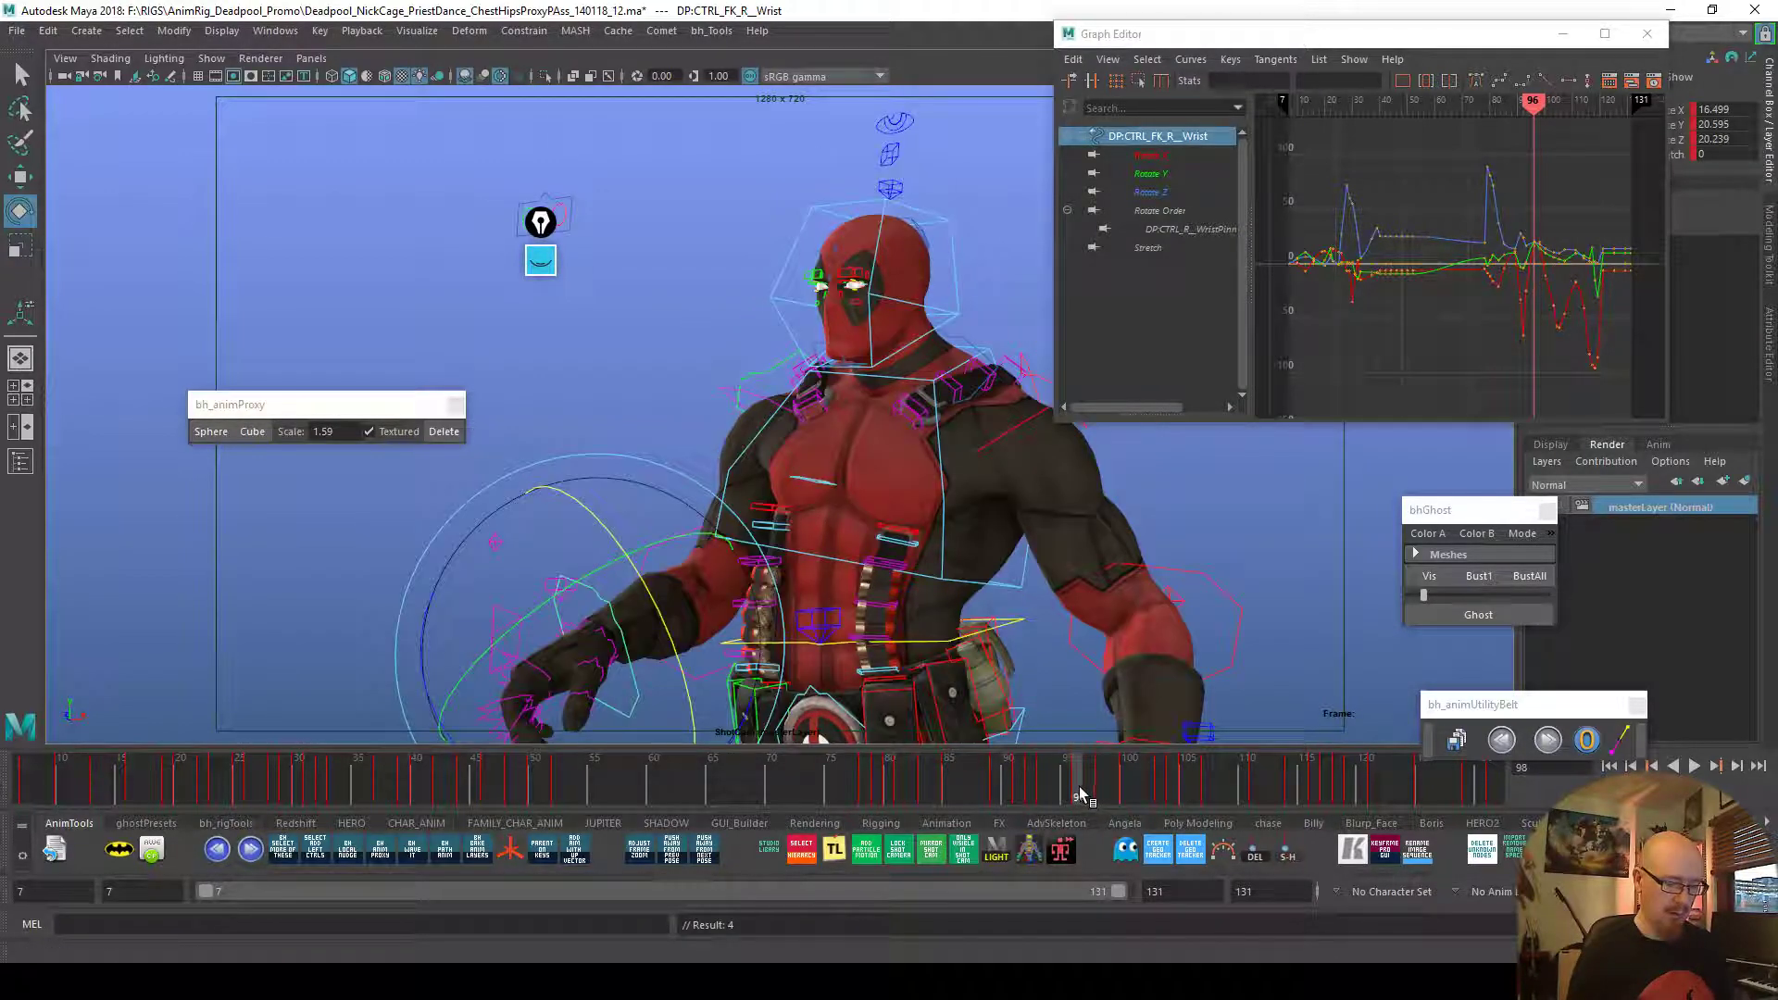
drag(710, 686, 703, 720)
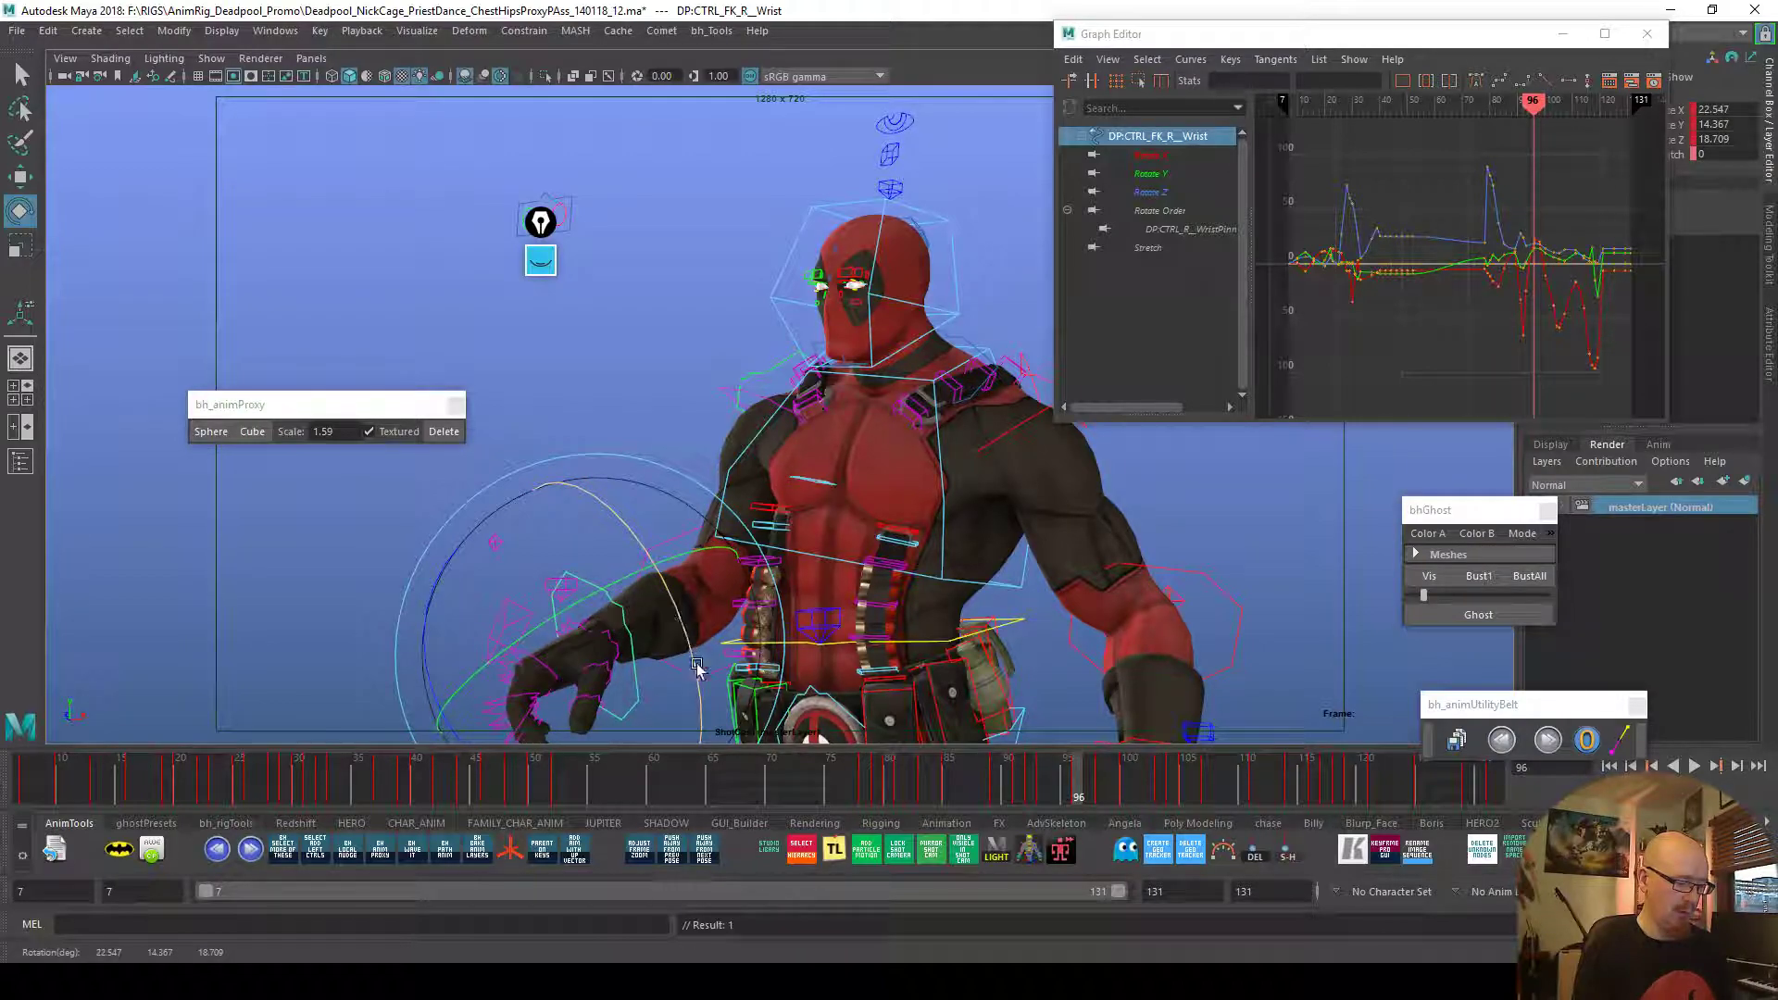
key(alt+v)
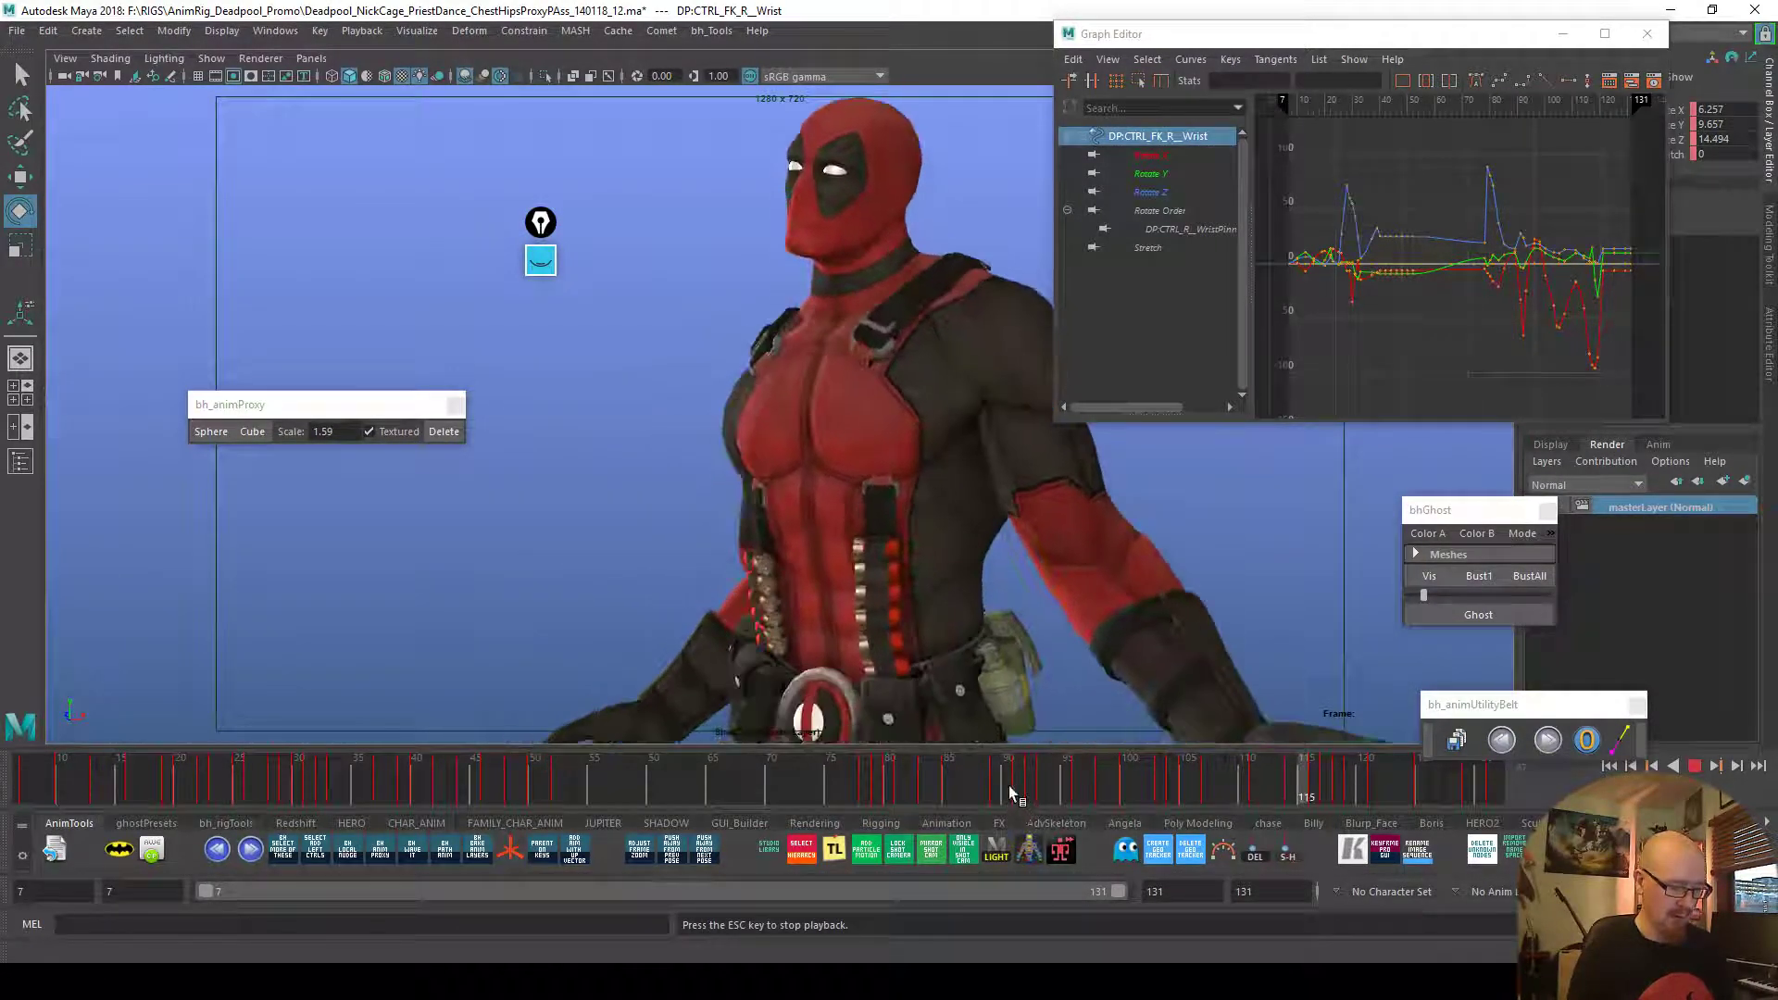
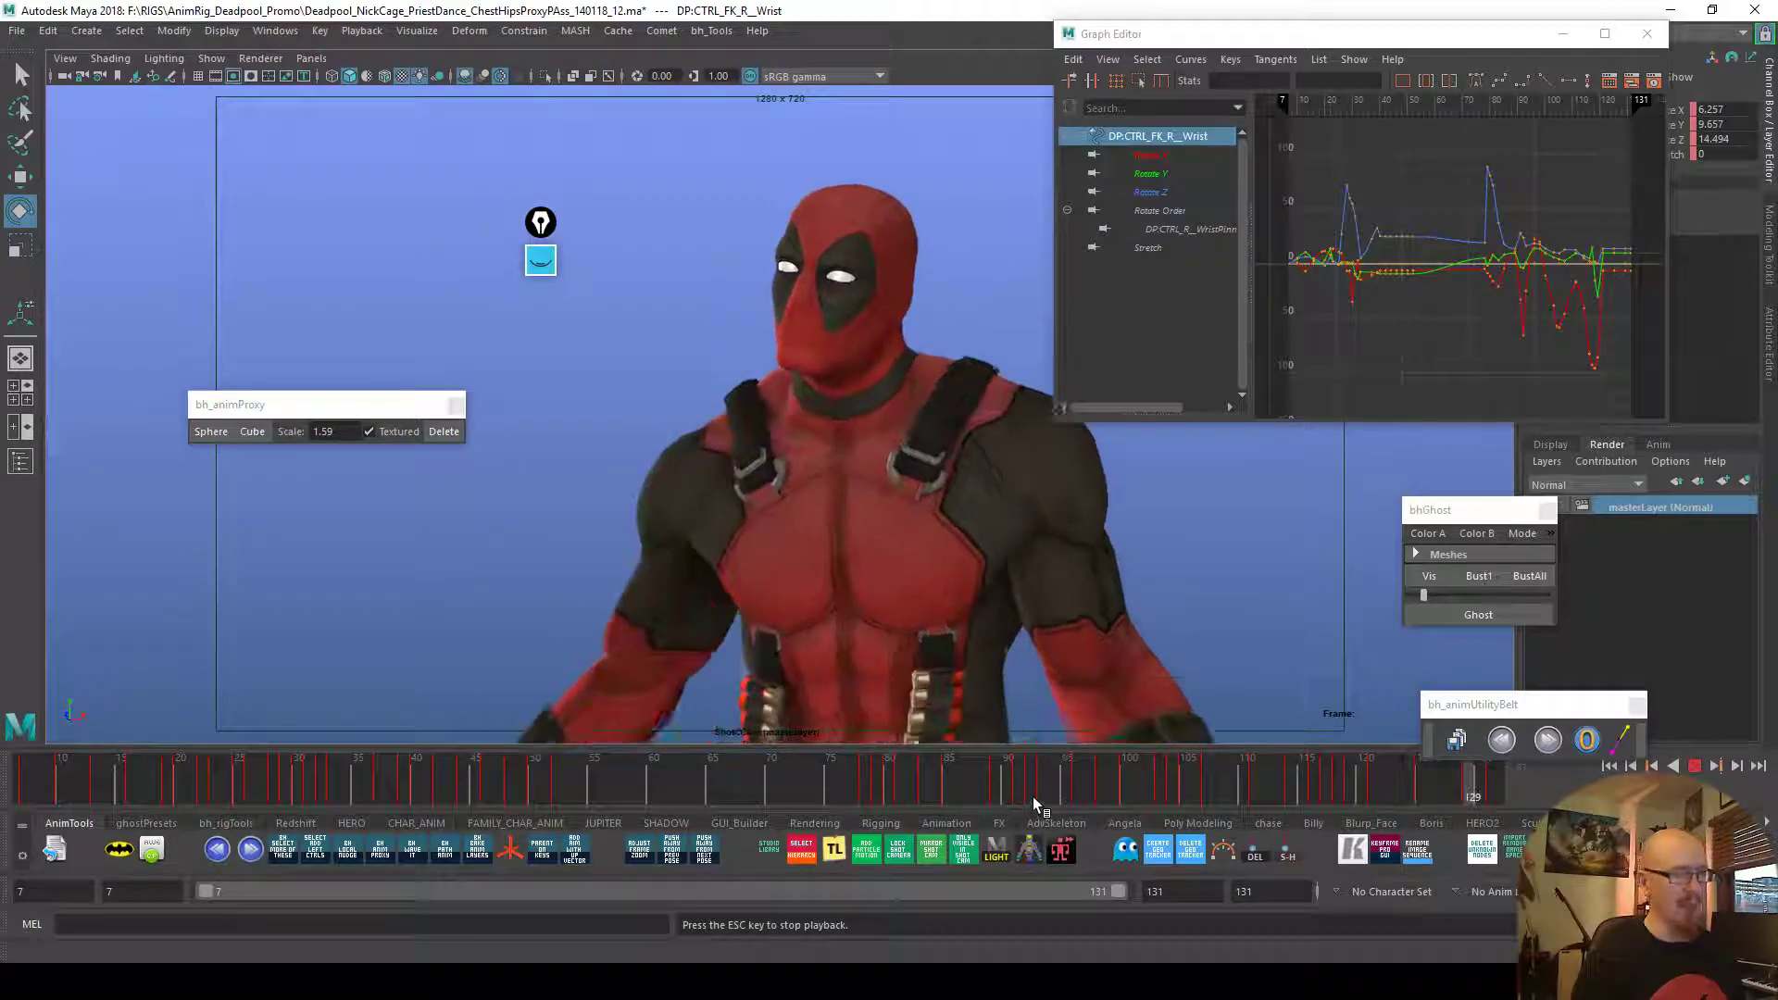
Rotate the right FK wrist at frame 103 to about -32.6 in X, check playback, and save the scene as version 140118_13
click(1057, 796)
drag(1058, 797, 1160, 796)
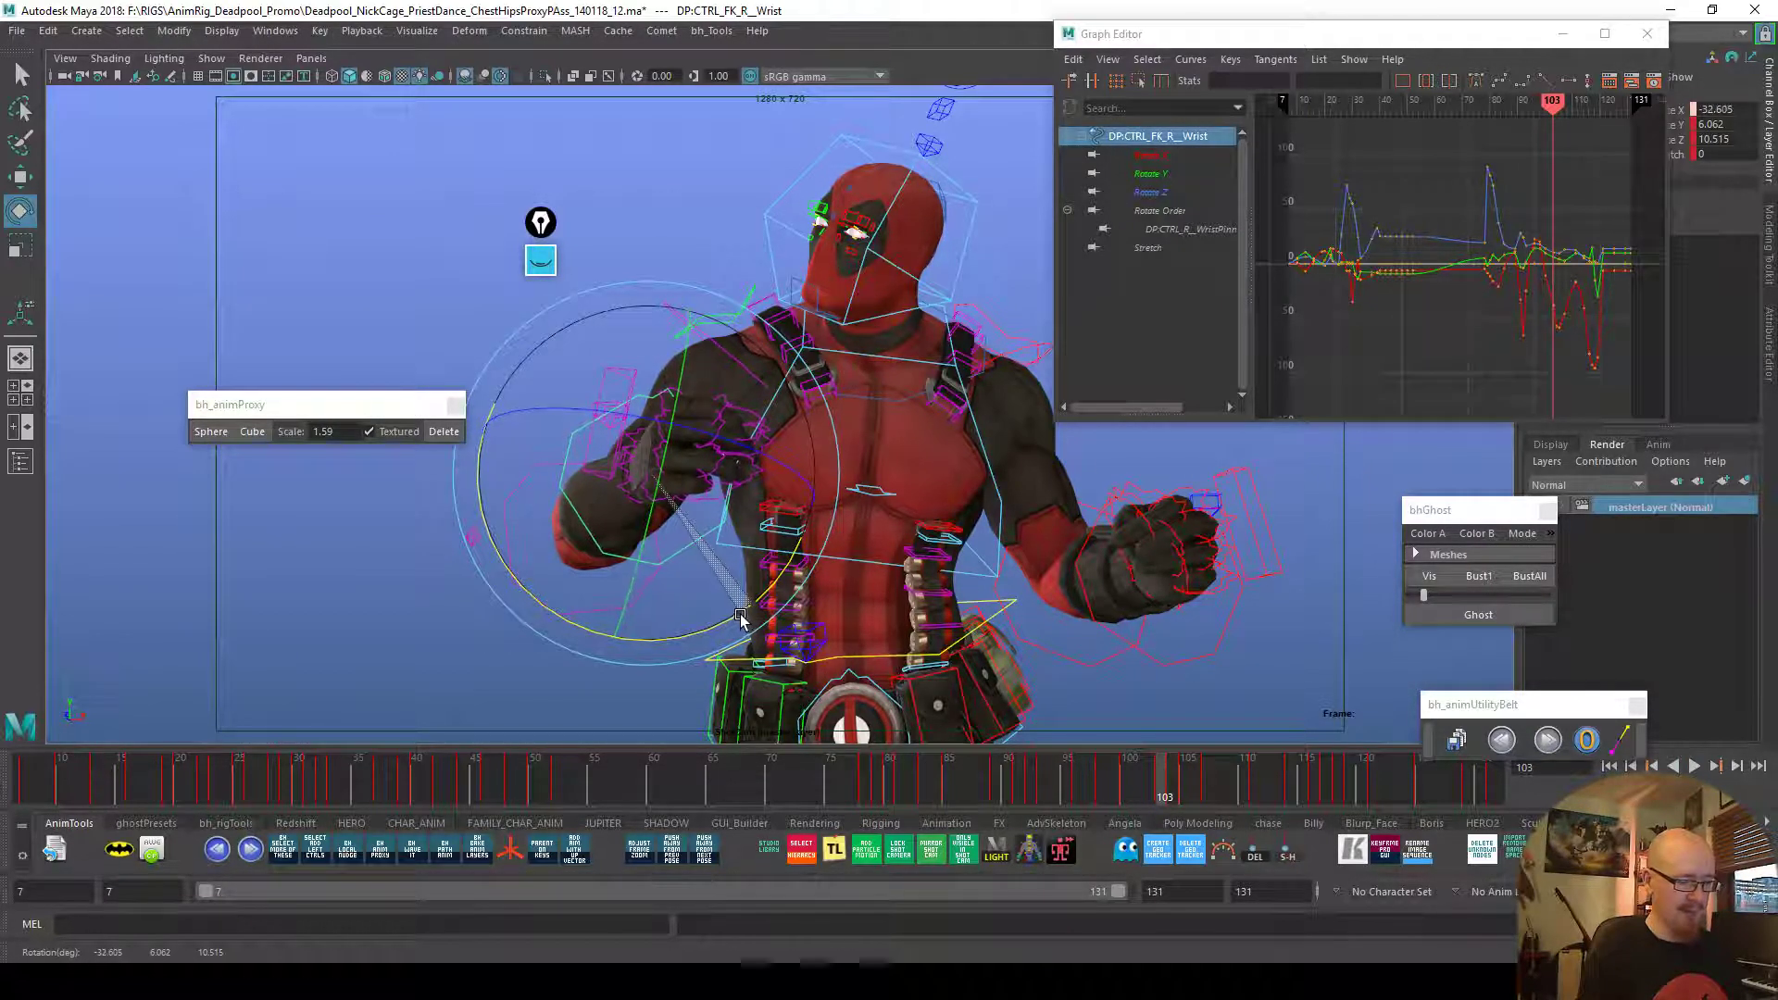
key(alt+v)
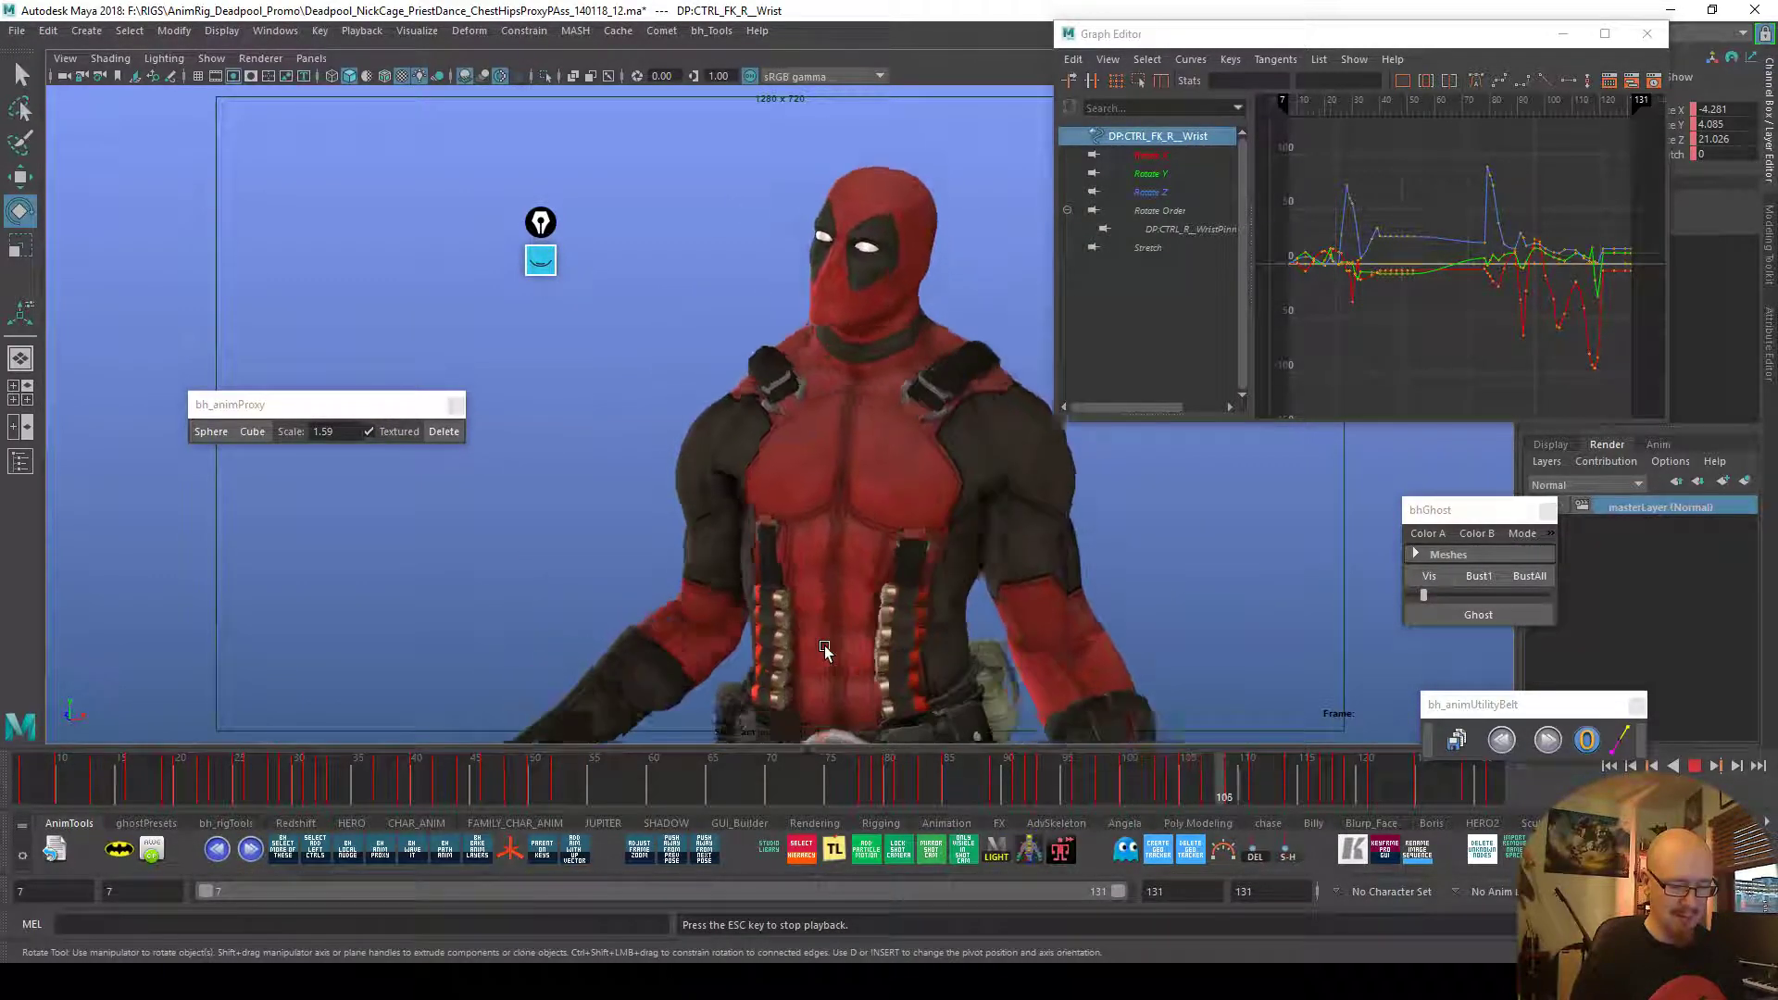
key(Escape)
click(1251, 537)
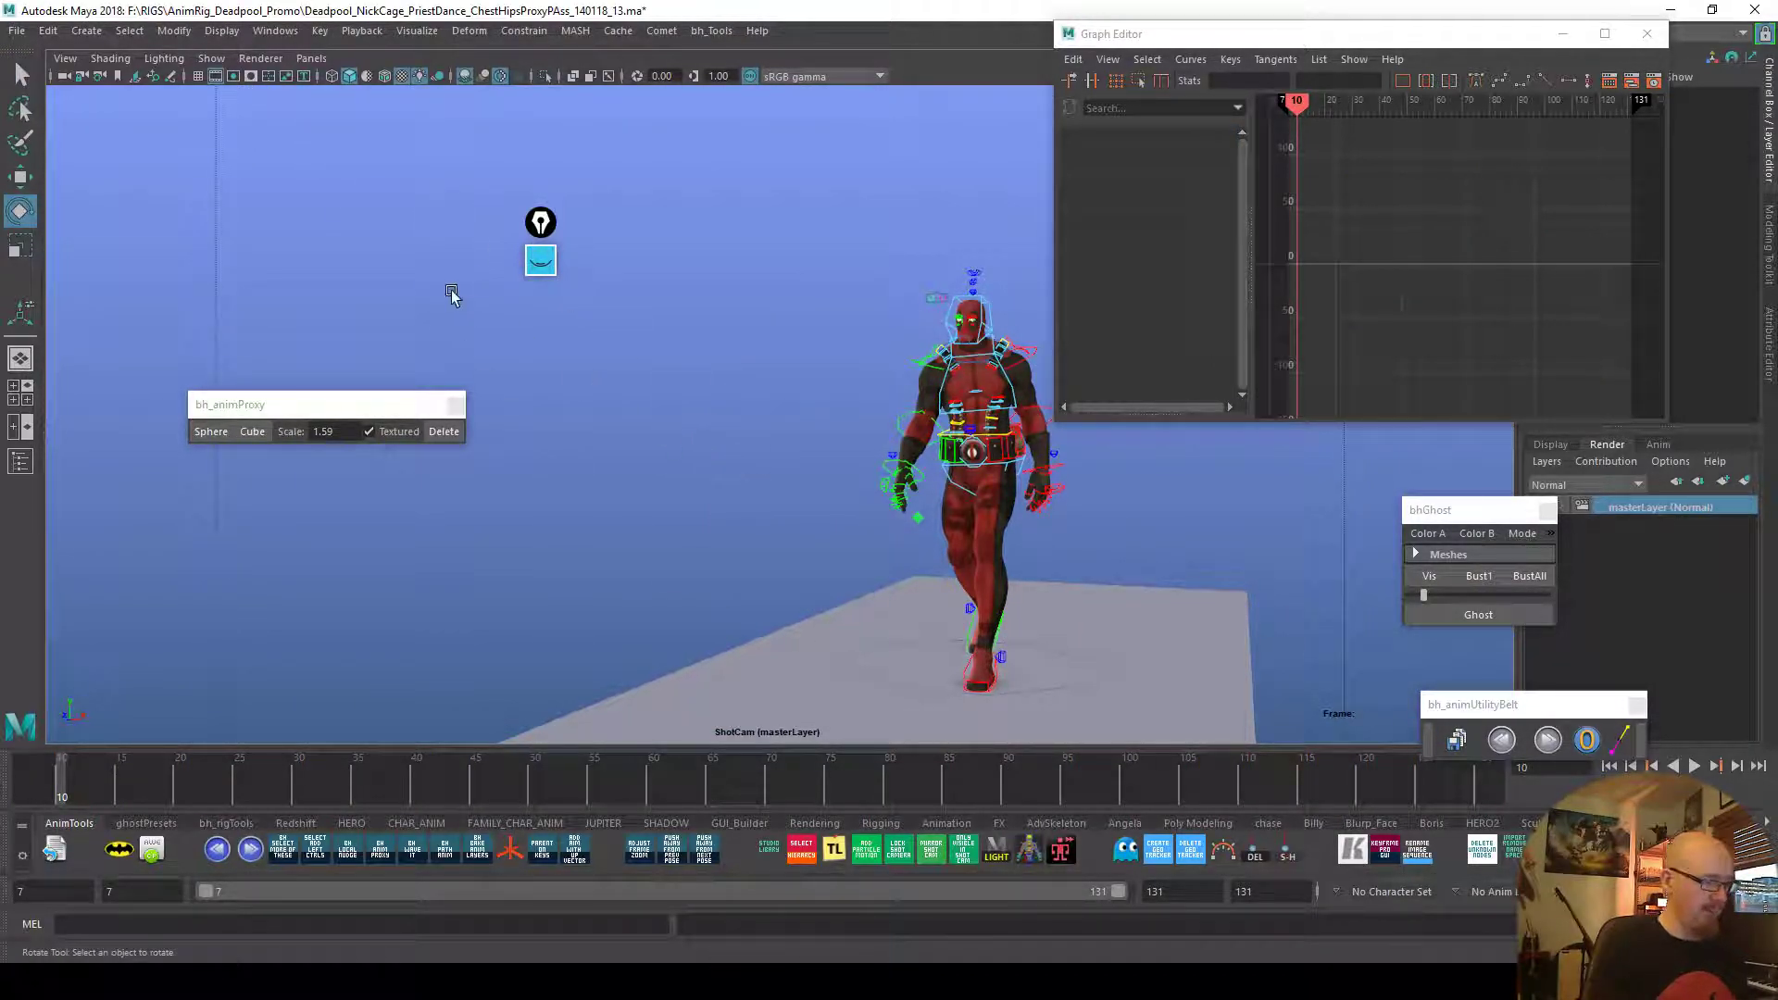
Turn off the camera gate display and playblast the animation
click(215, 77)
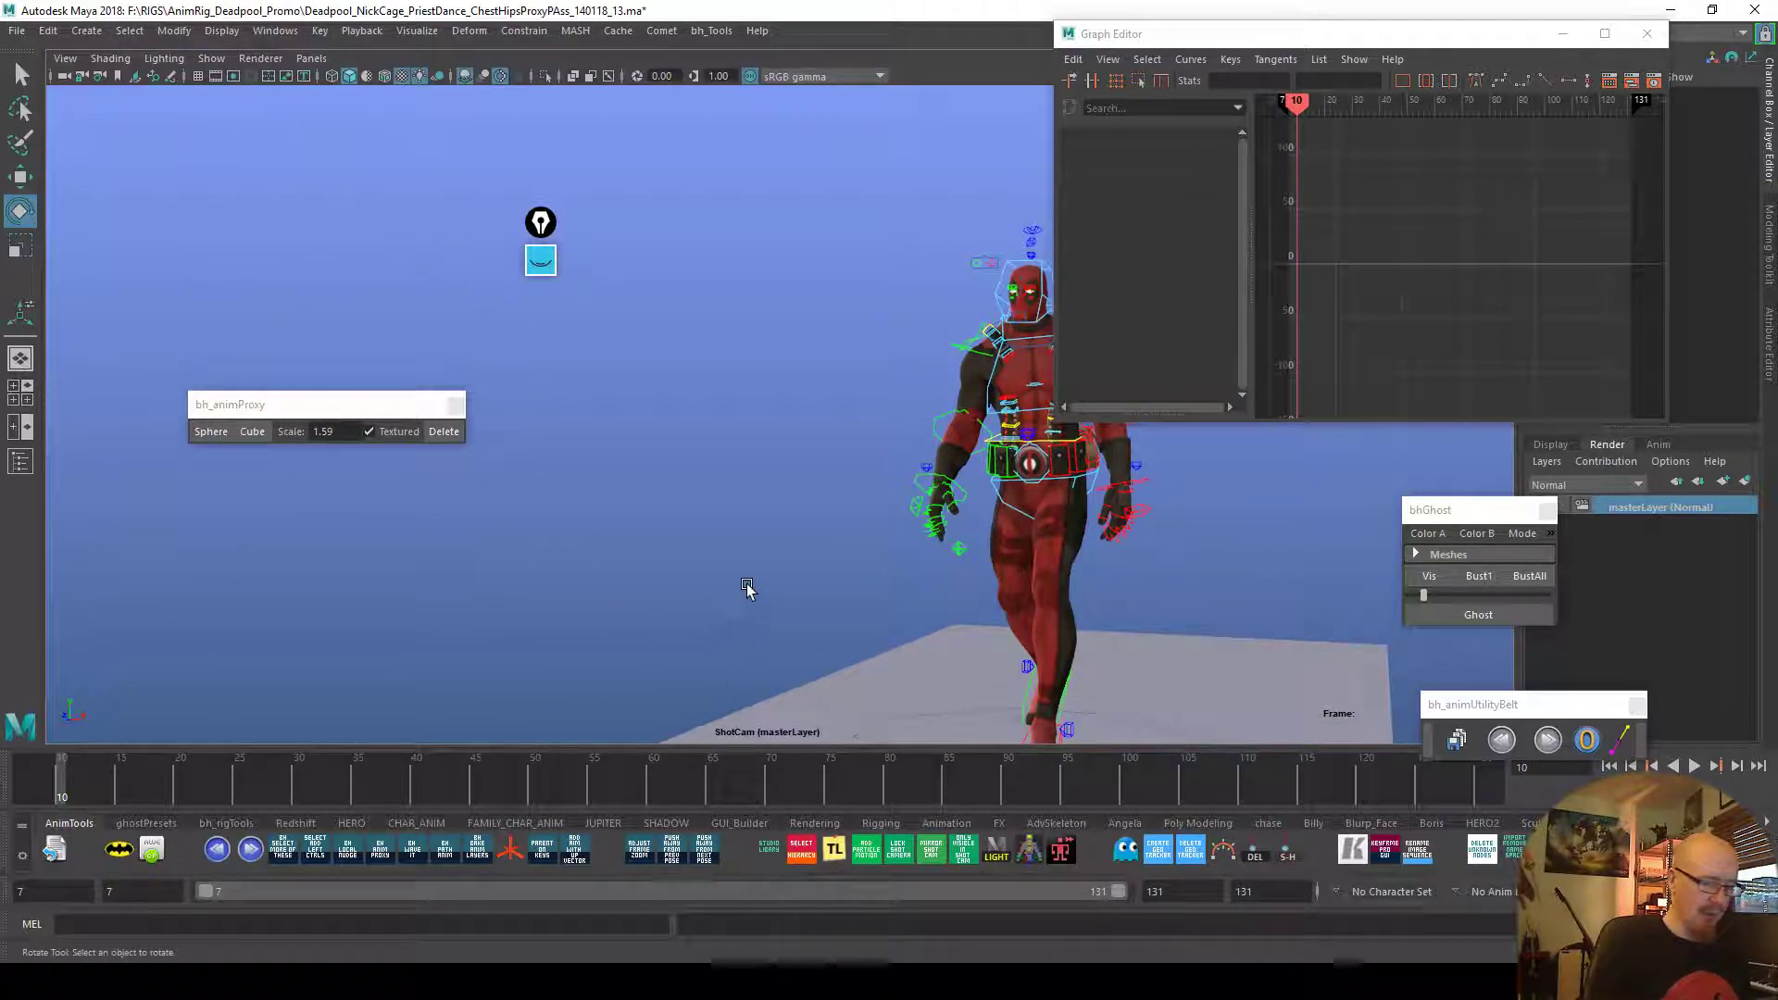
right_click(802, 776)
click(819, 767)
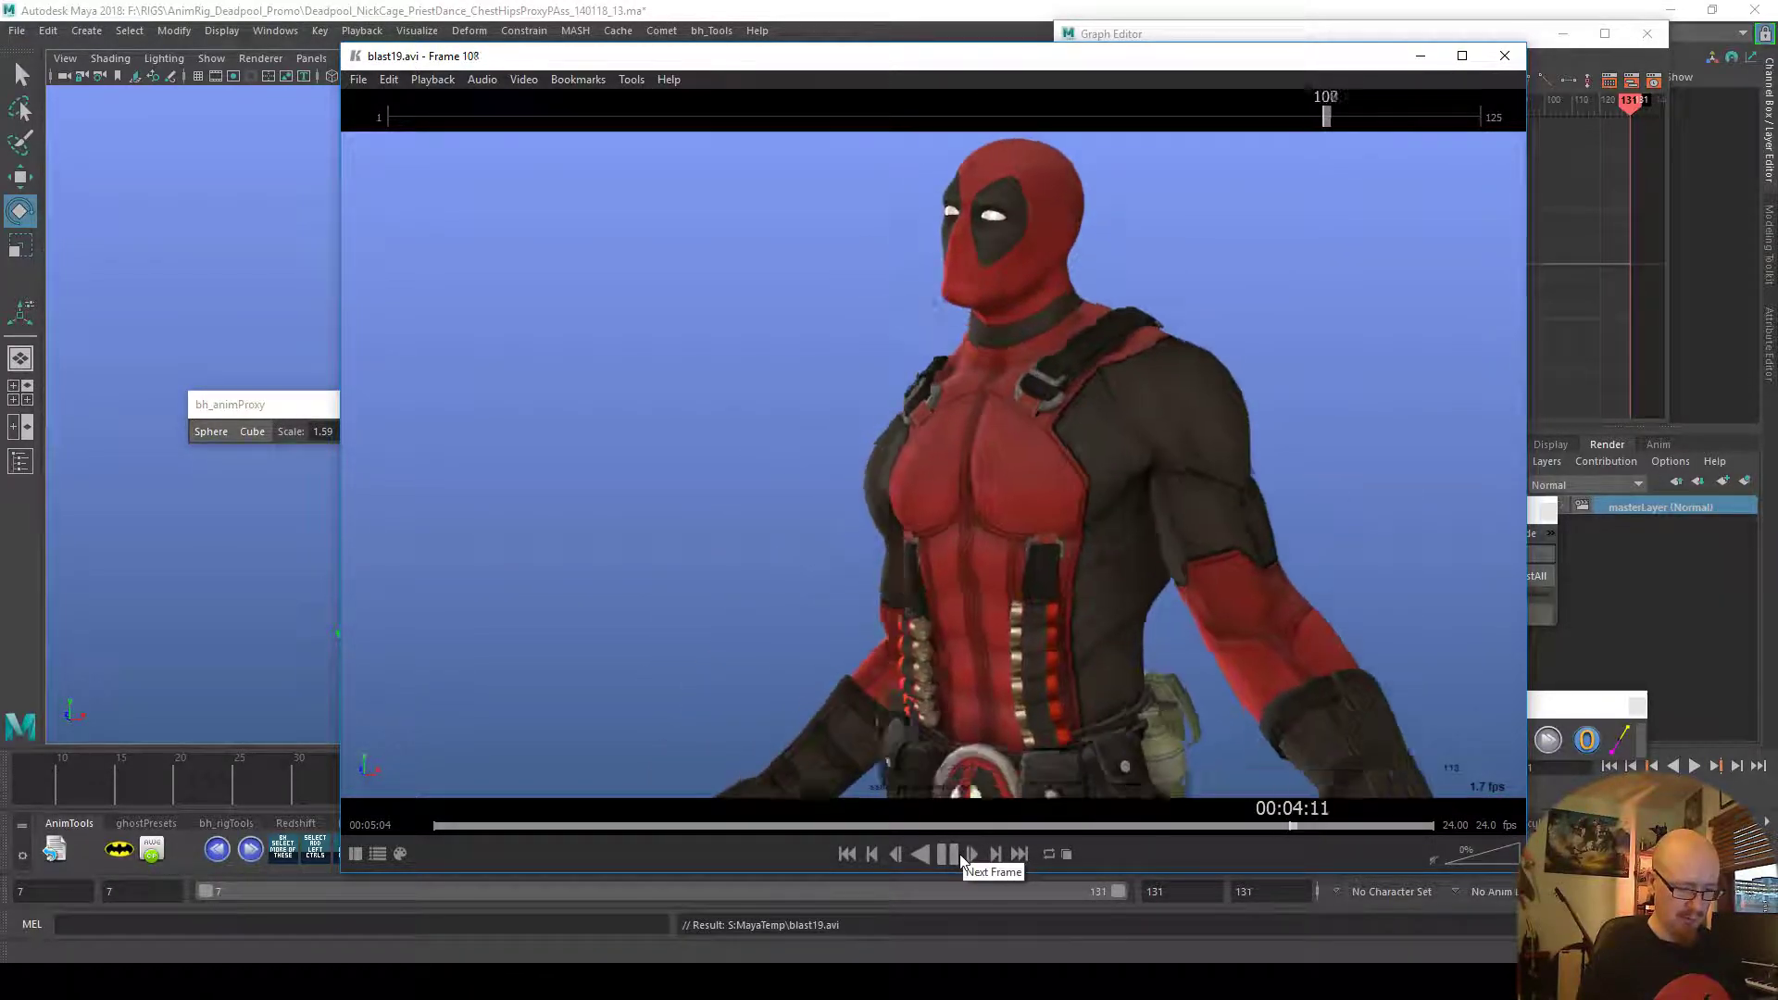
Review the playblast clip in a smaller player window, pause it, and close the player
key(1)
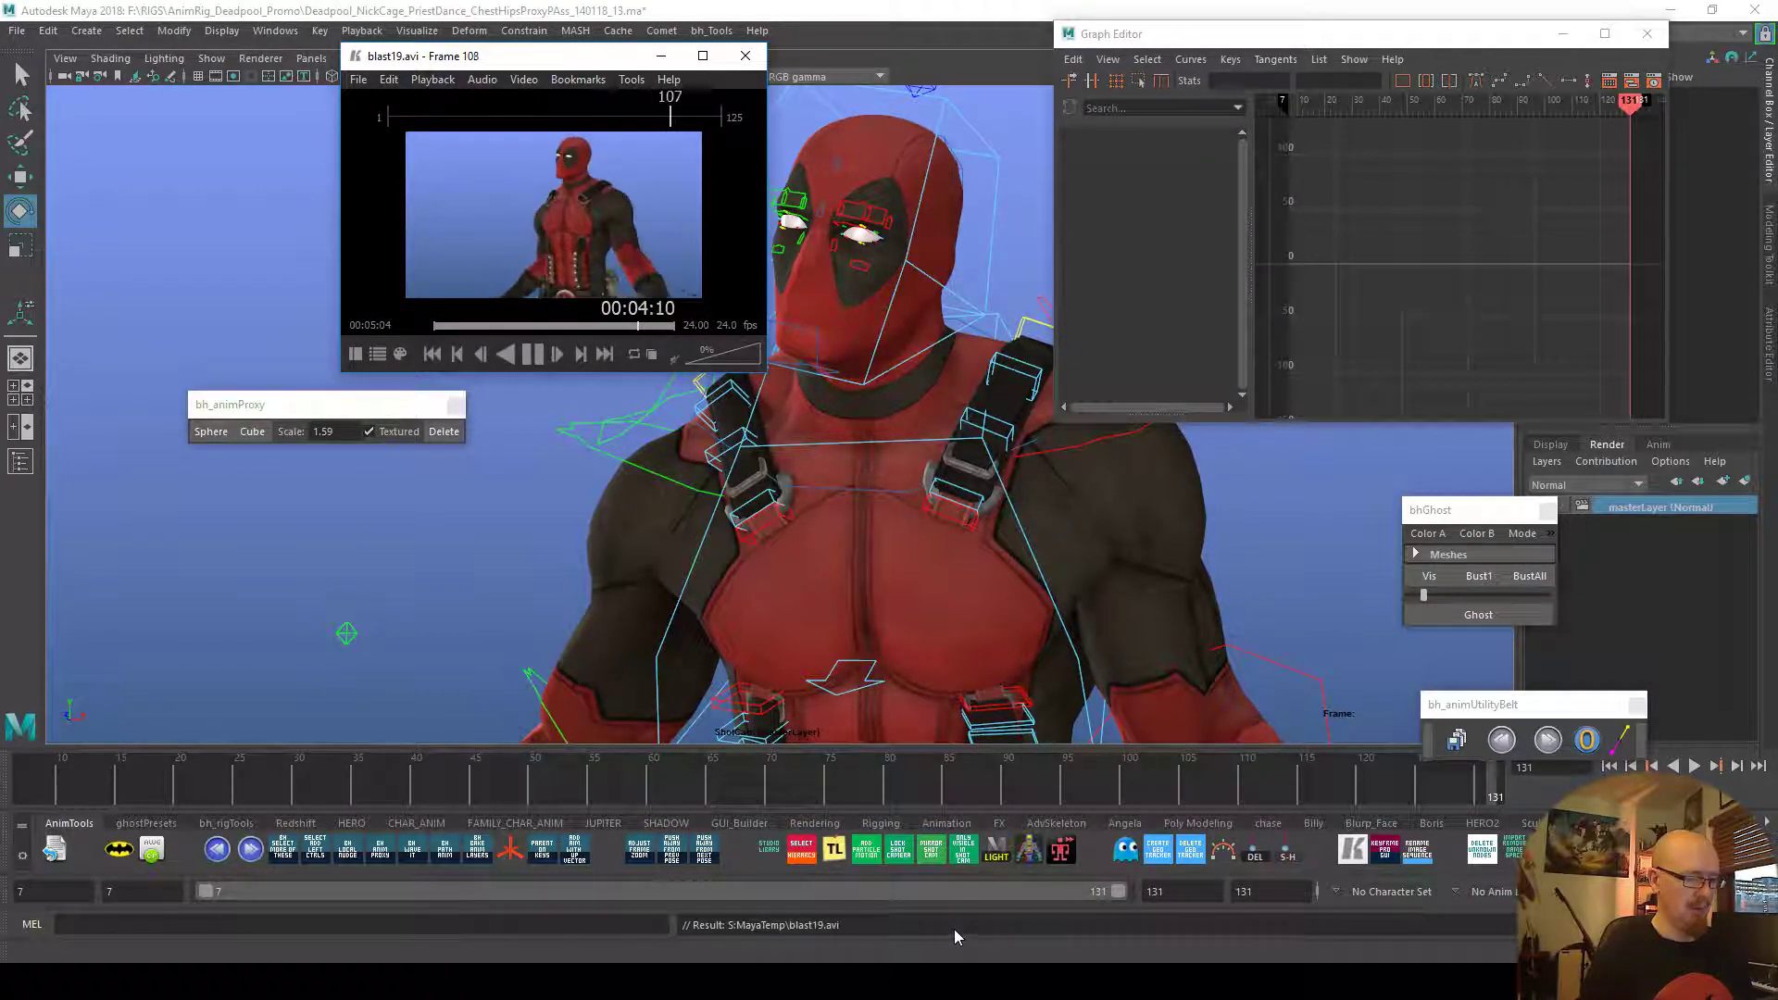
key(space)
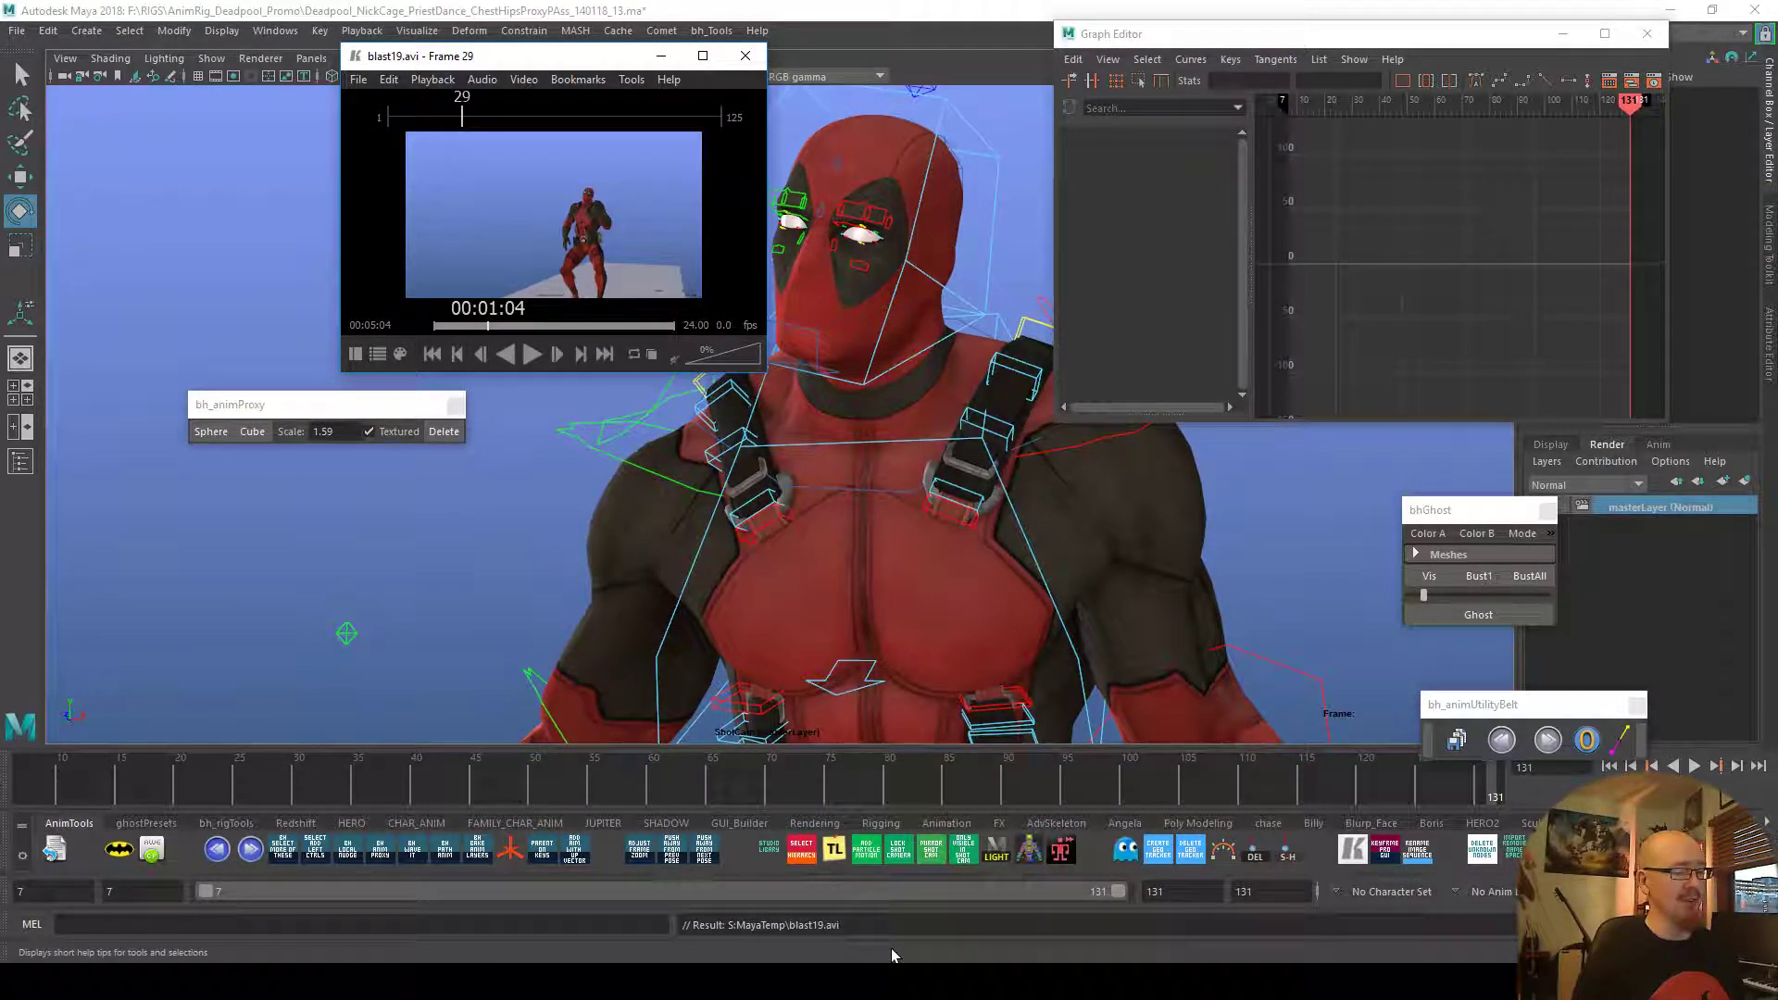
drag(830, 780, 1473, 777)
click(746, 56)
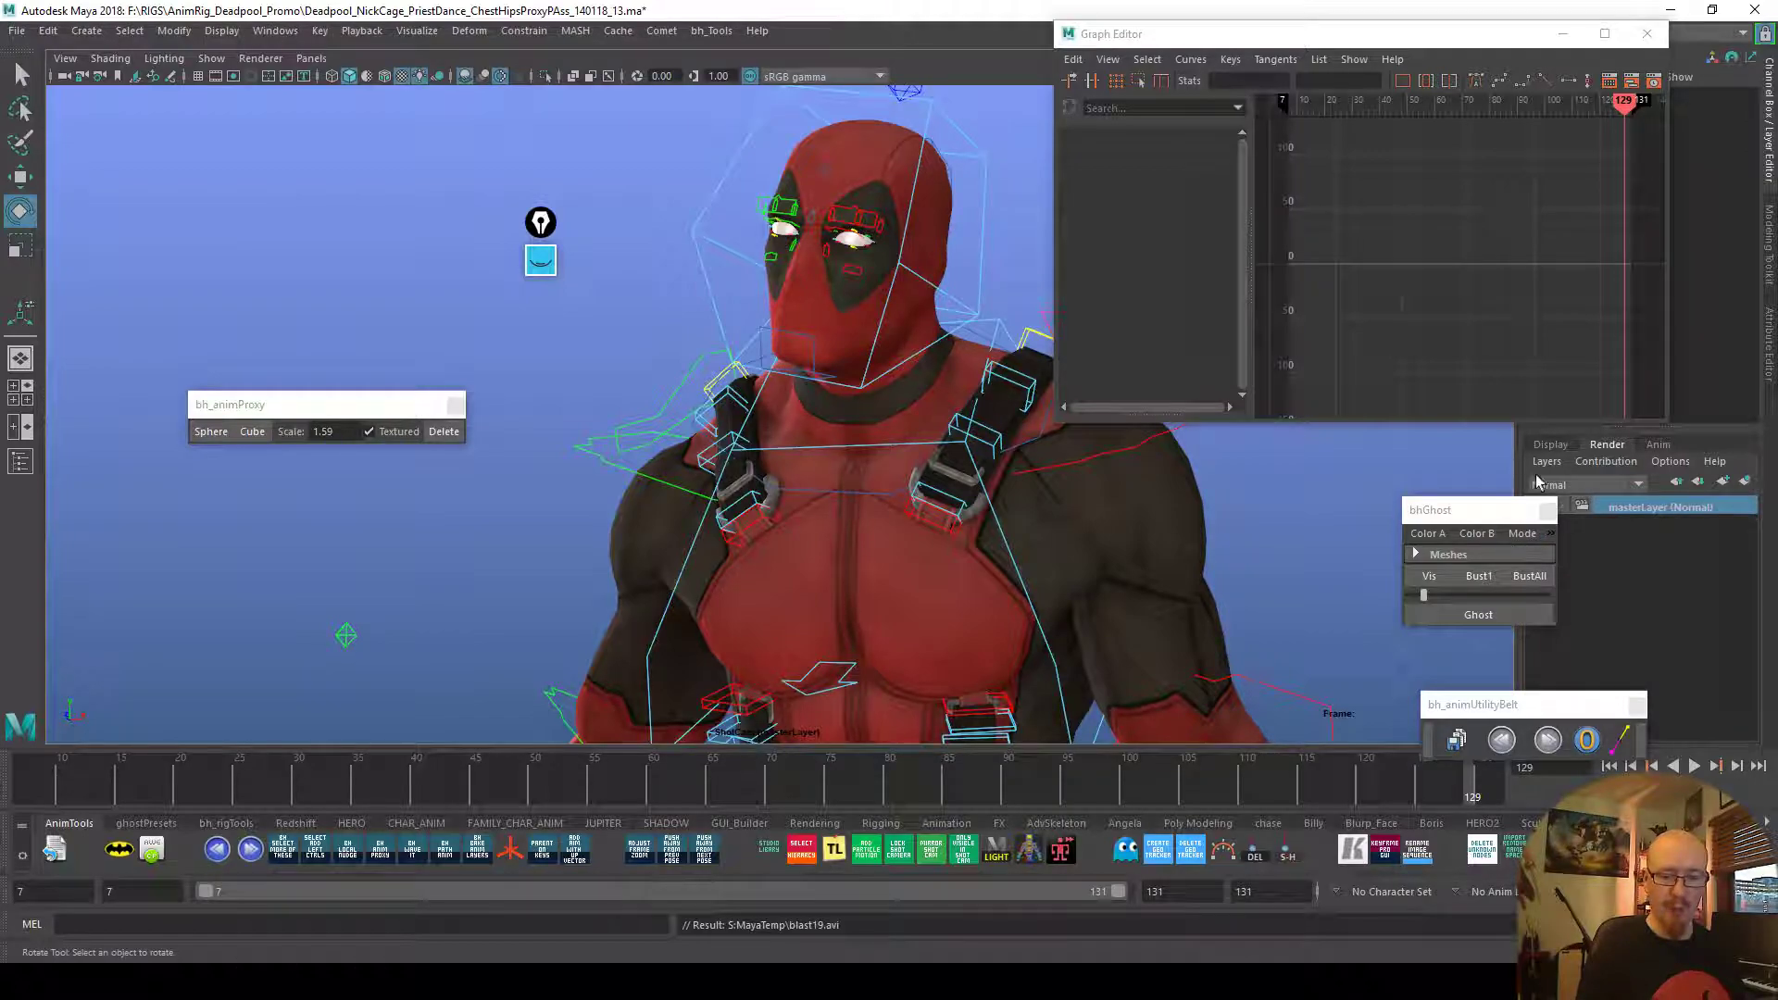
Move the ghosting window clear of the display layers and make the DP:weaponsGeoL layer visible at frame 30
click(1550, 444)
drag(1463, 510, 1383, 507)
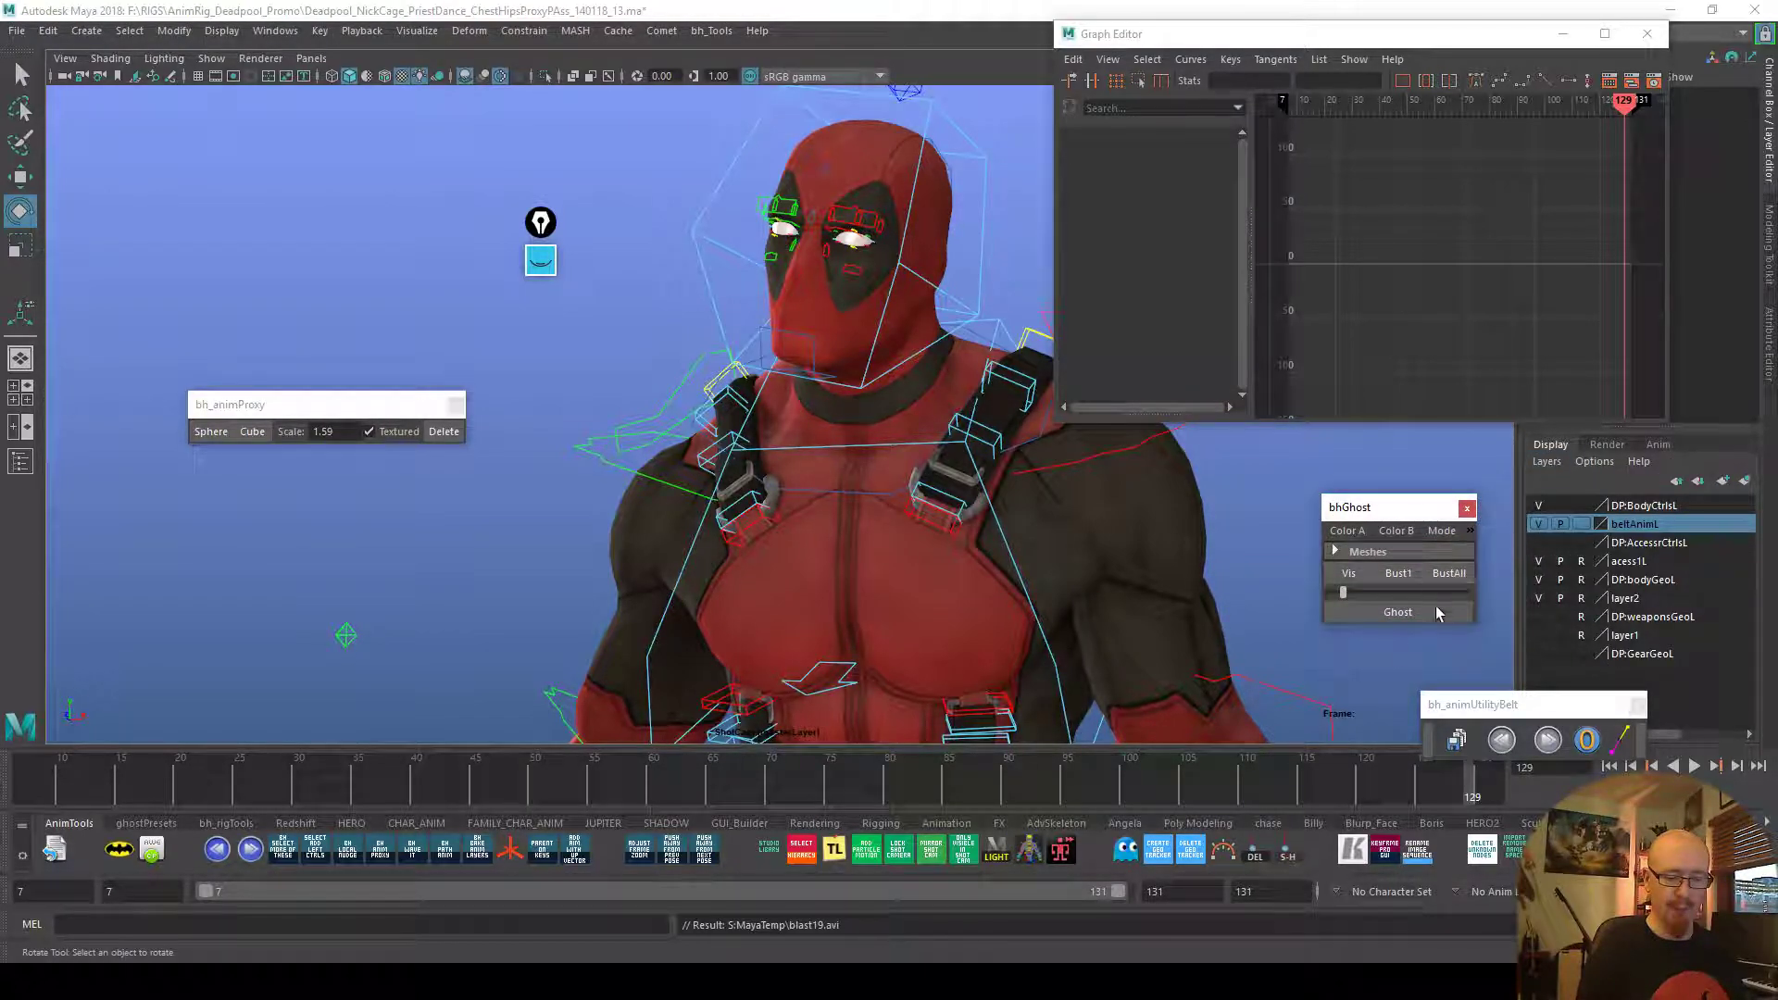
key(alt+v)
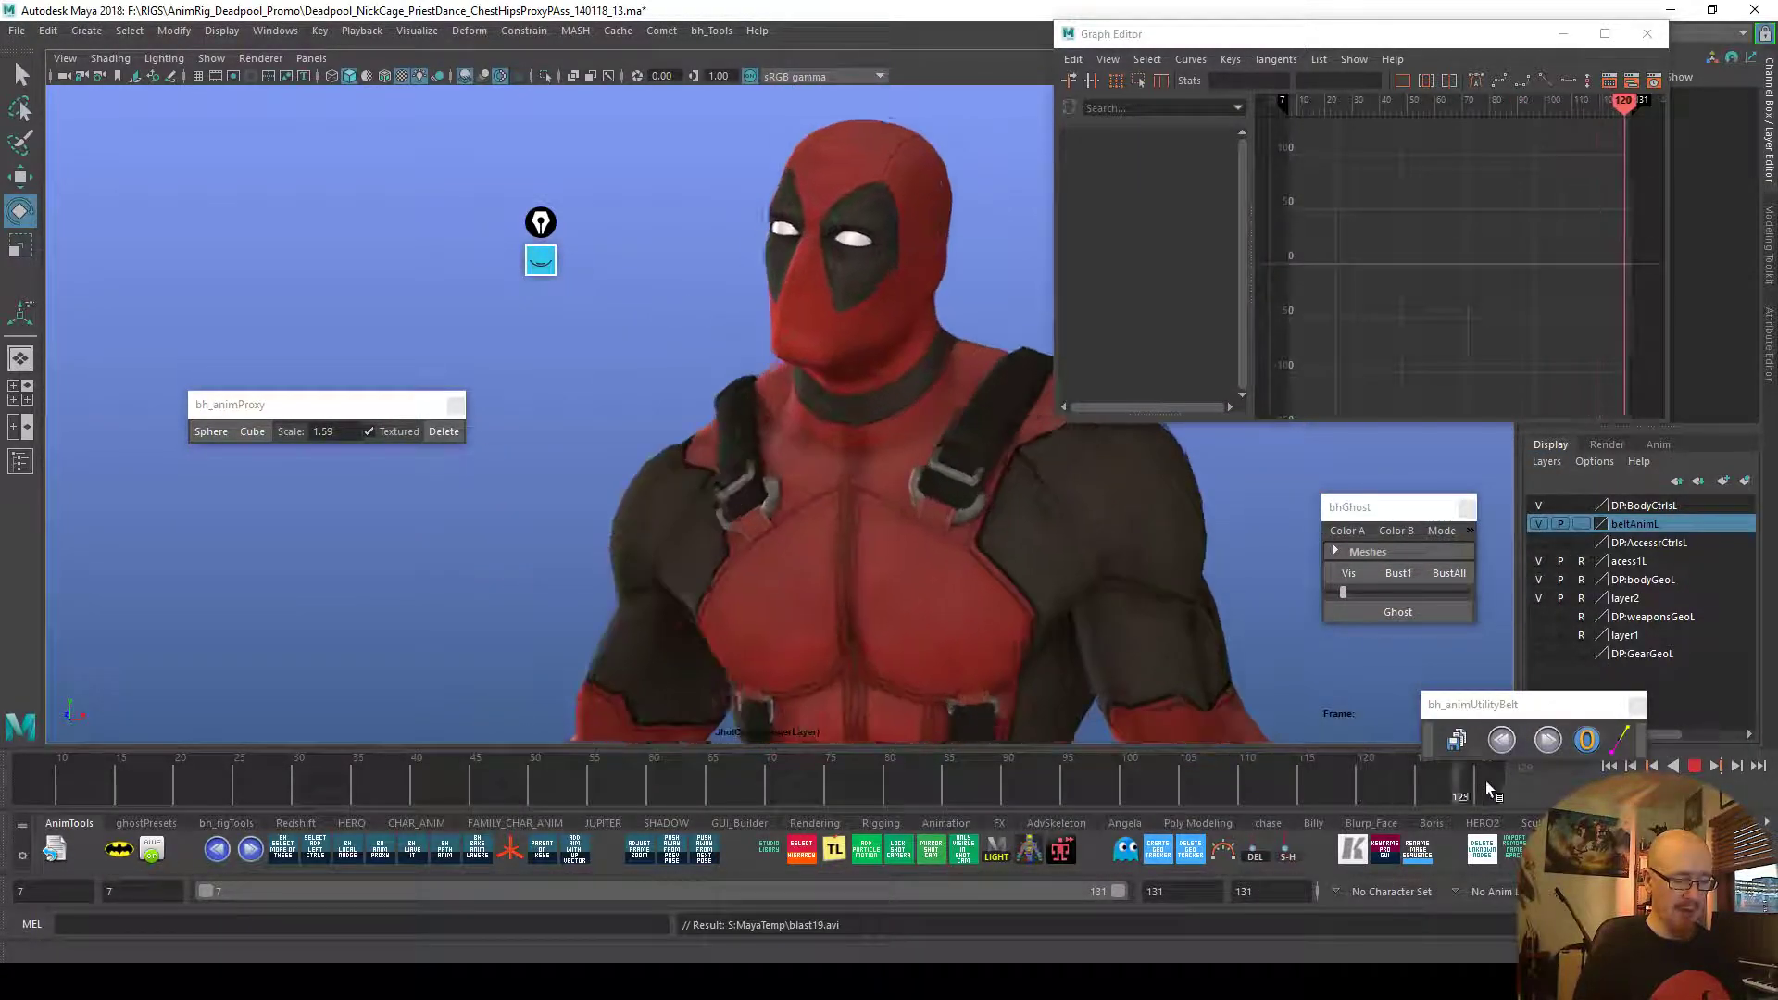
key(alt+v)
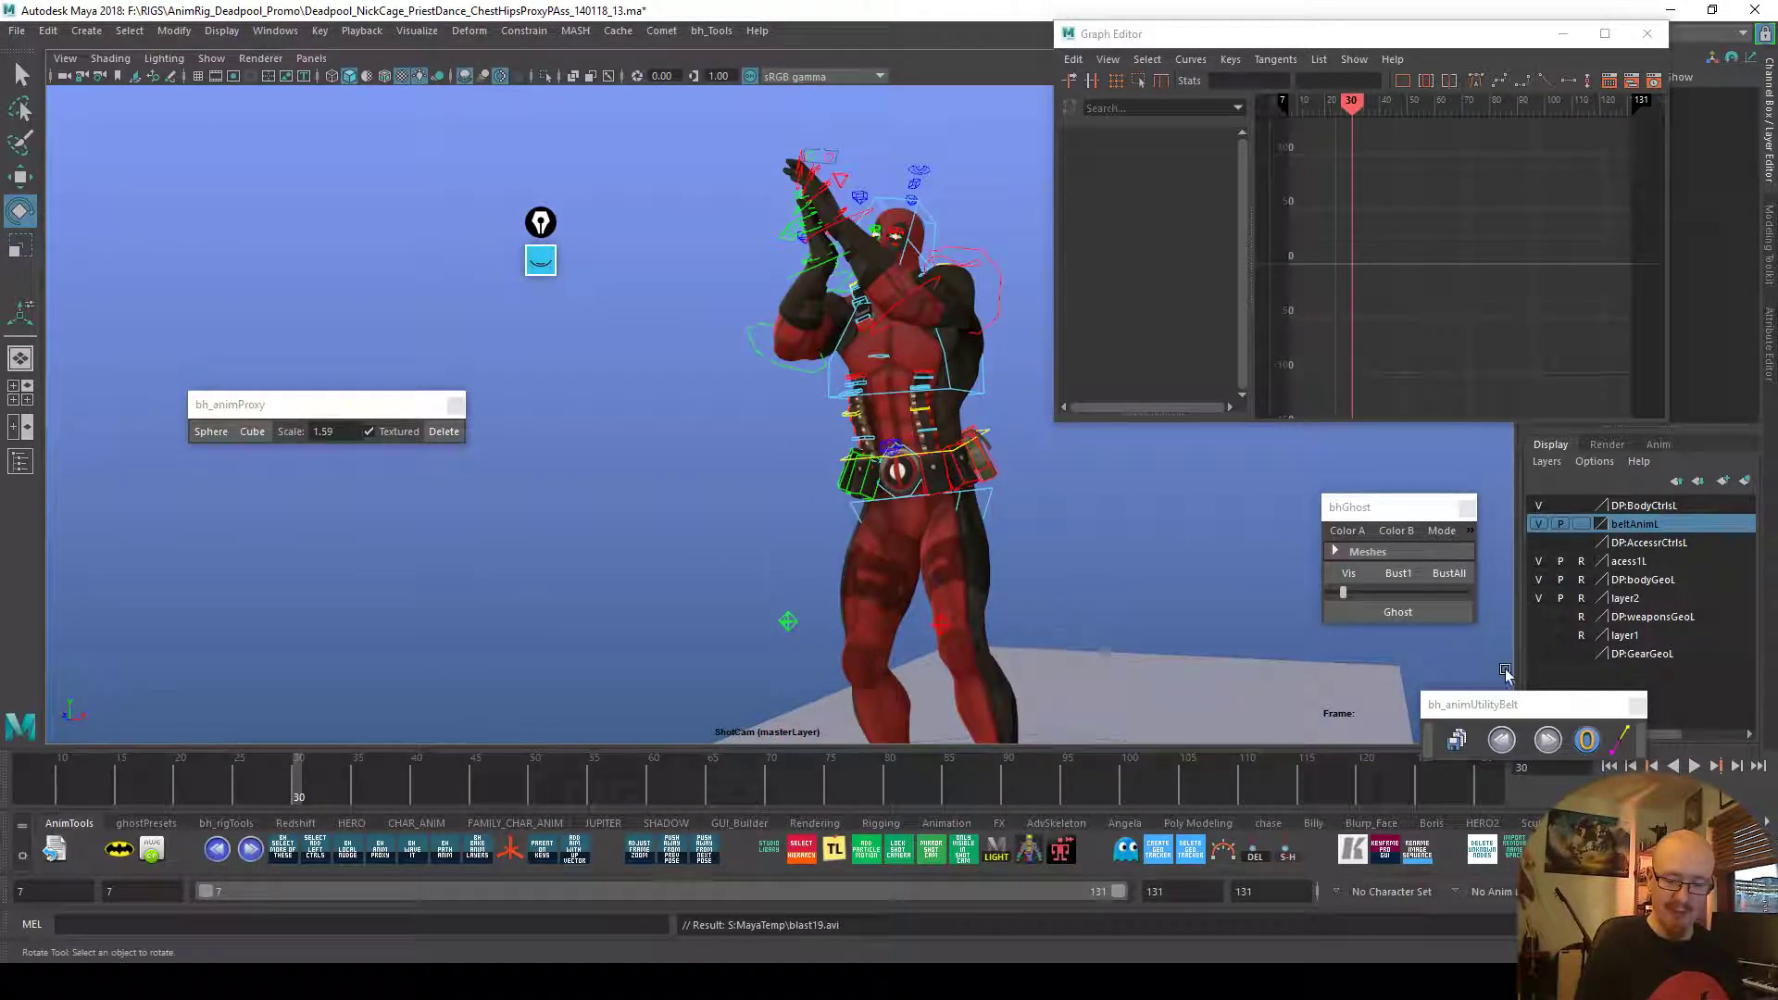
click(1538, 617)
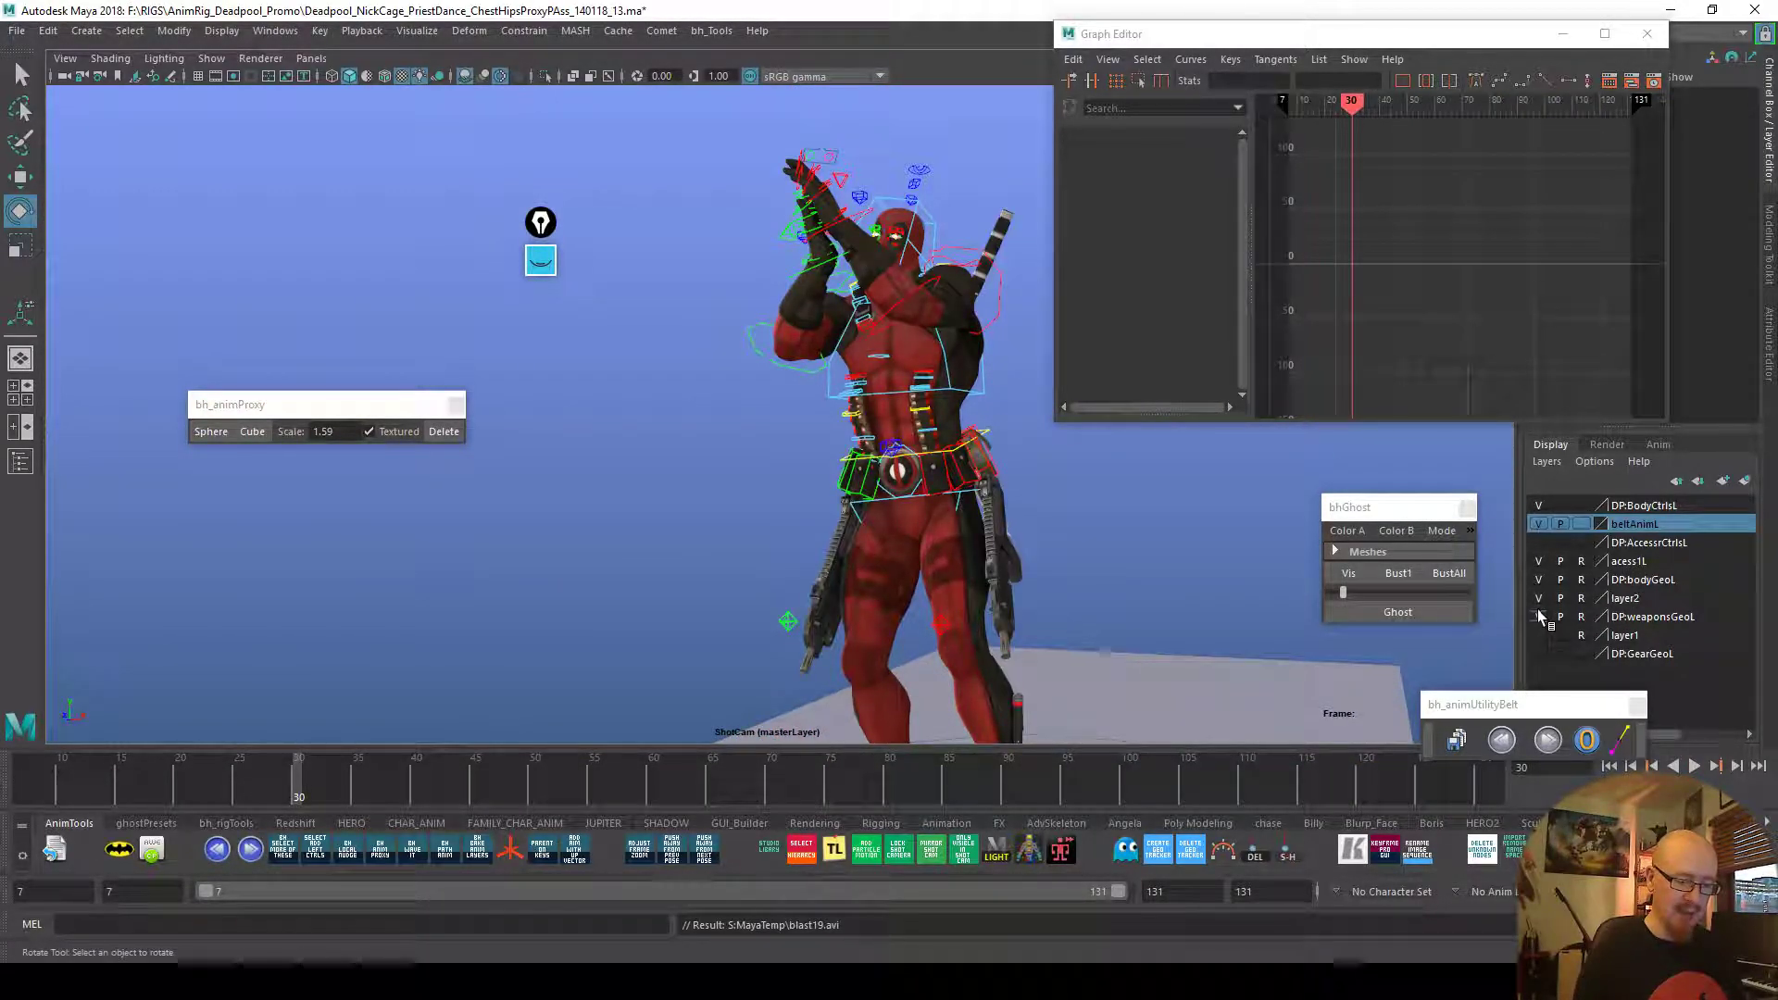
Check the weapons at frame 58, hide the DP:weaponsGeoL layer, and review playback before returning to frame 27
mouse_move(723, 783)
mouse_down()
mouse_move(992, 786)
mouse_move(77, 798)
mouse_move(259, 815)
mouse_move(458, 785)
mouse_move(630, 794)
mouse_up()
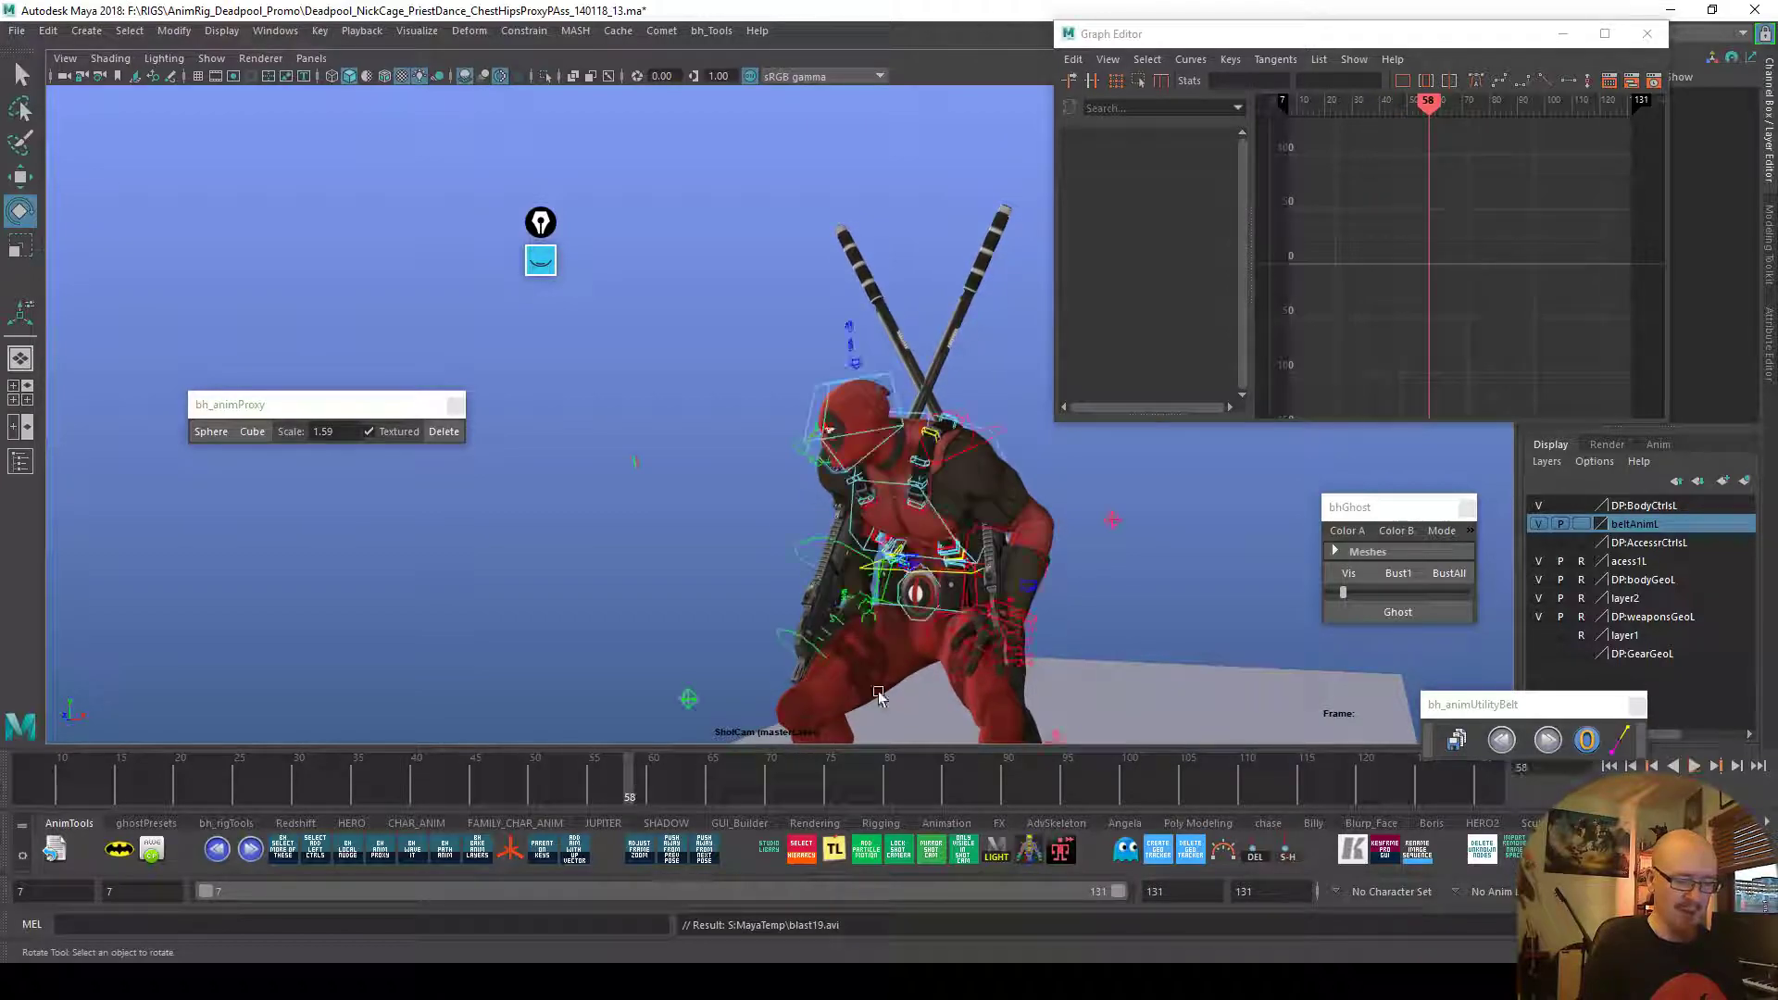
click(1539, 616)
drag(970, 784, 1007, 787)
key(alt+v)
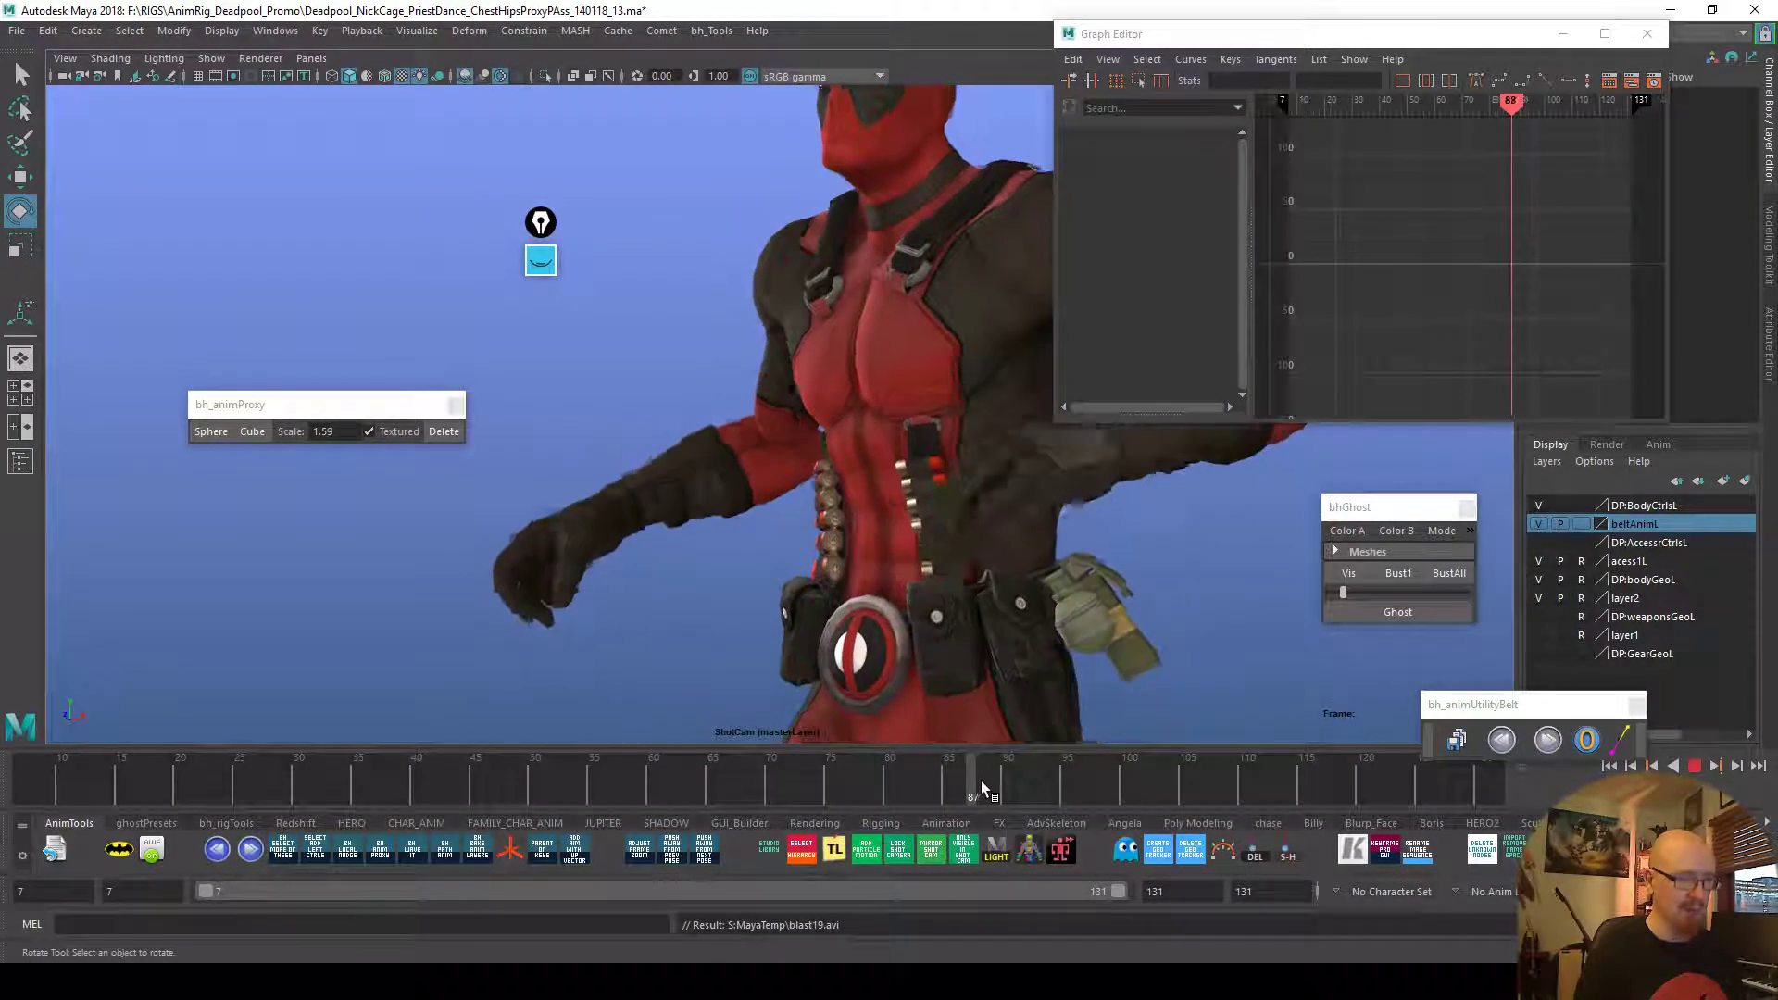
drag(1209, 780, 262, 764)
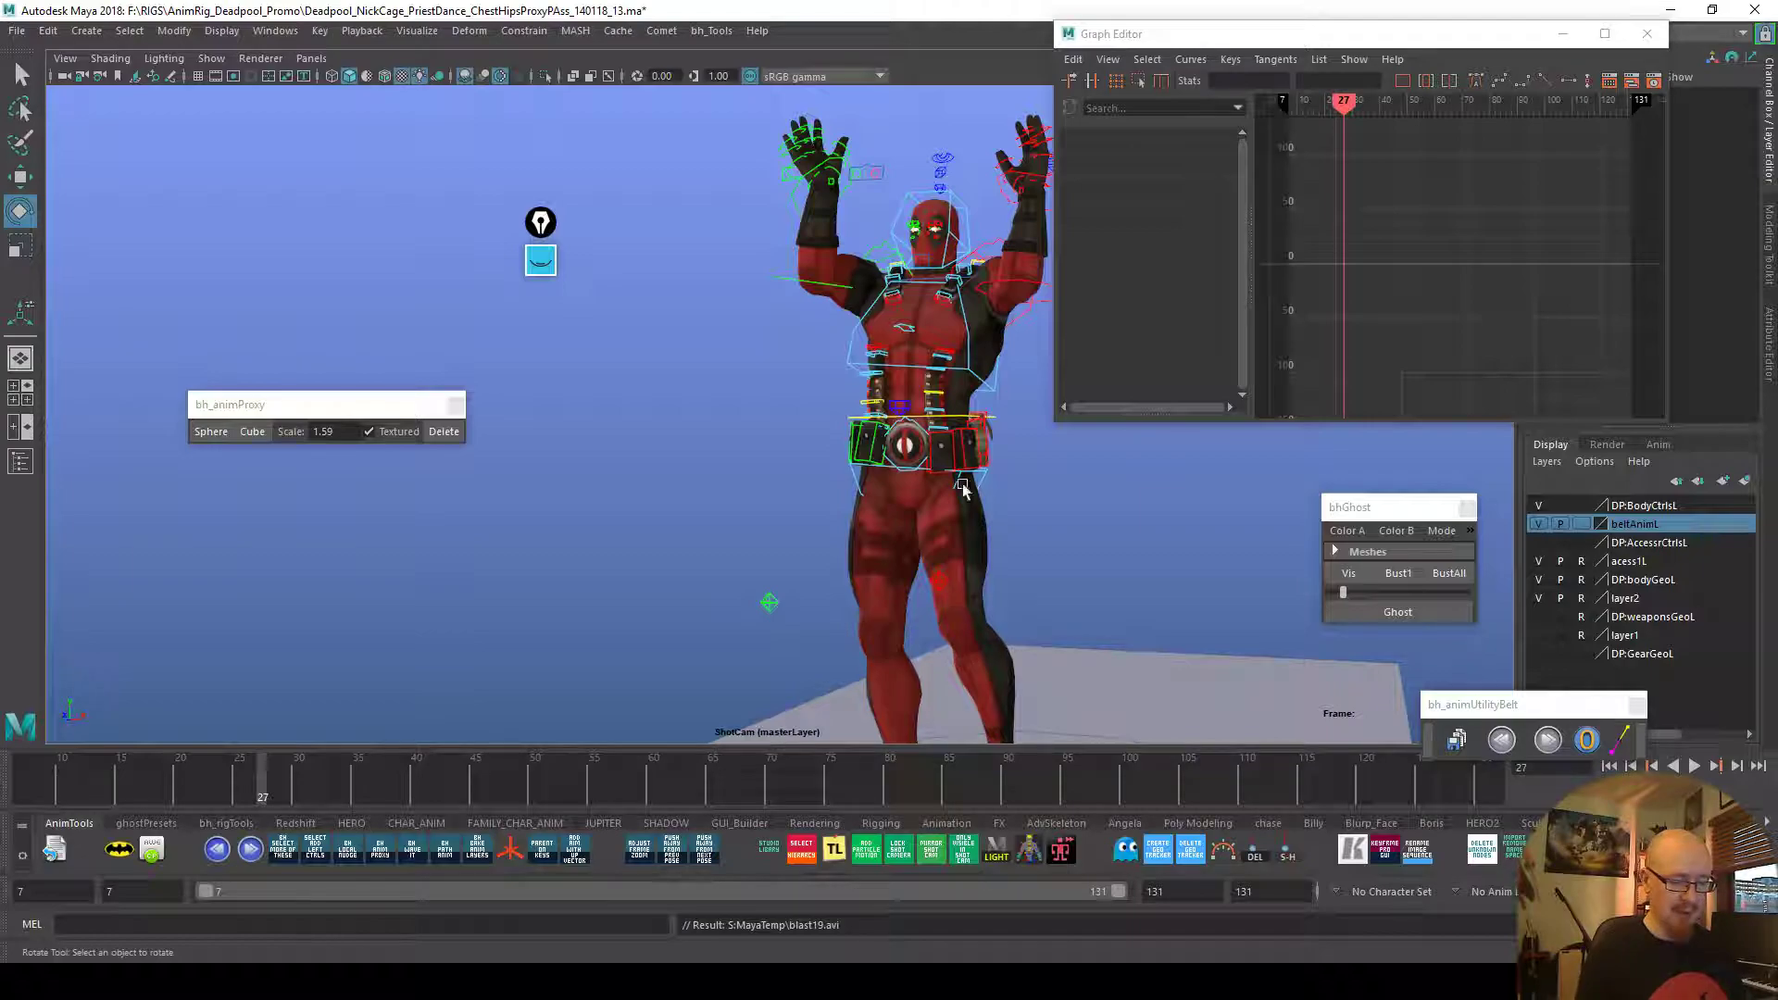
Show the DP:GearGeoL layer, check the gear in playback up to frame 42, and hide the layer again
click(1538, 653)
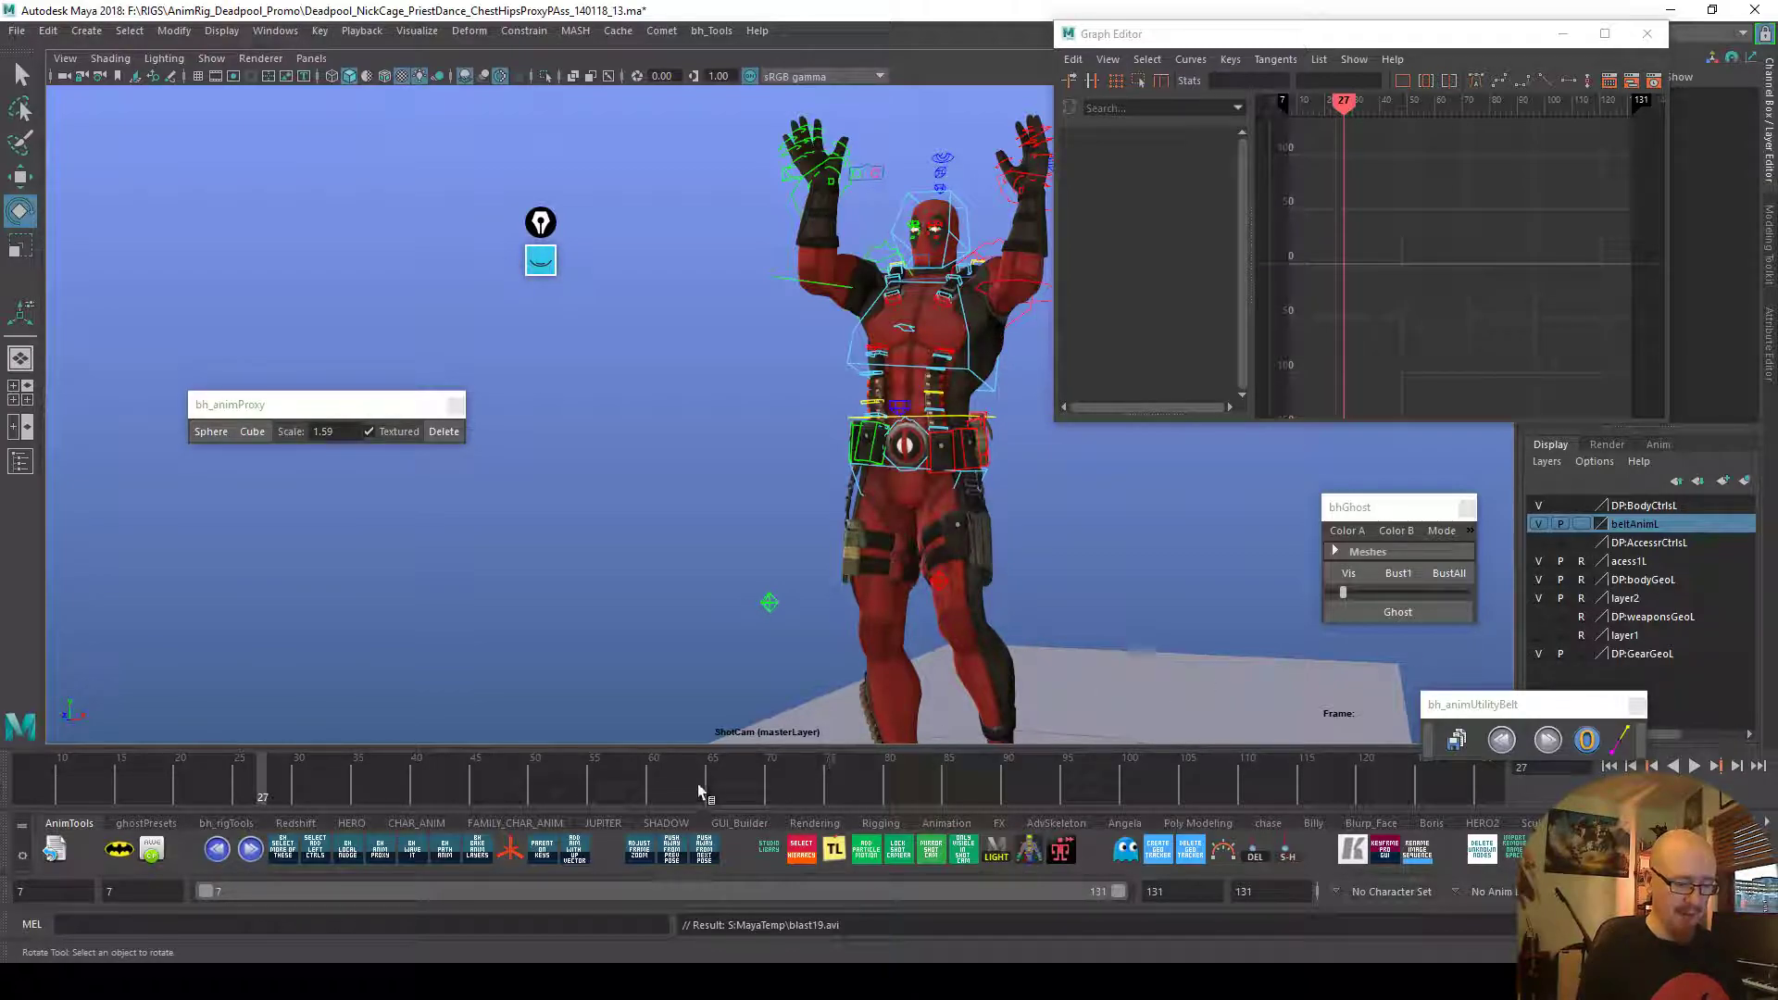
key(alt+v)
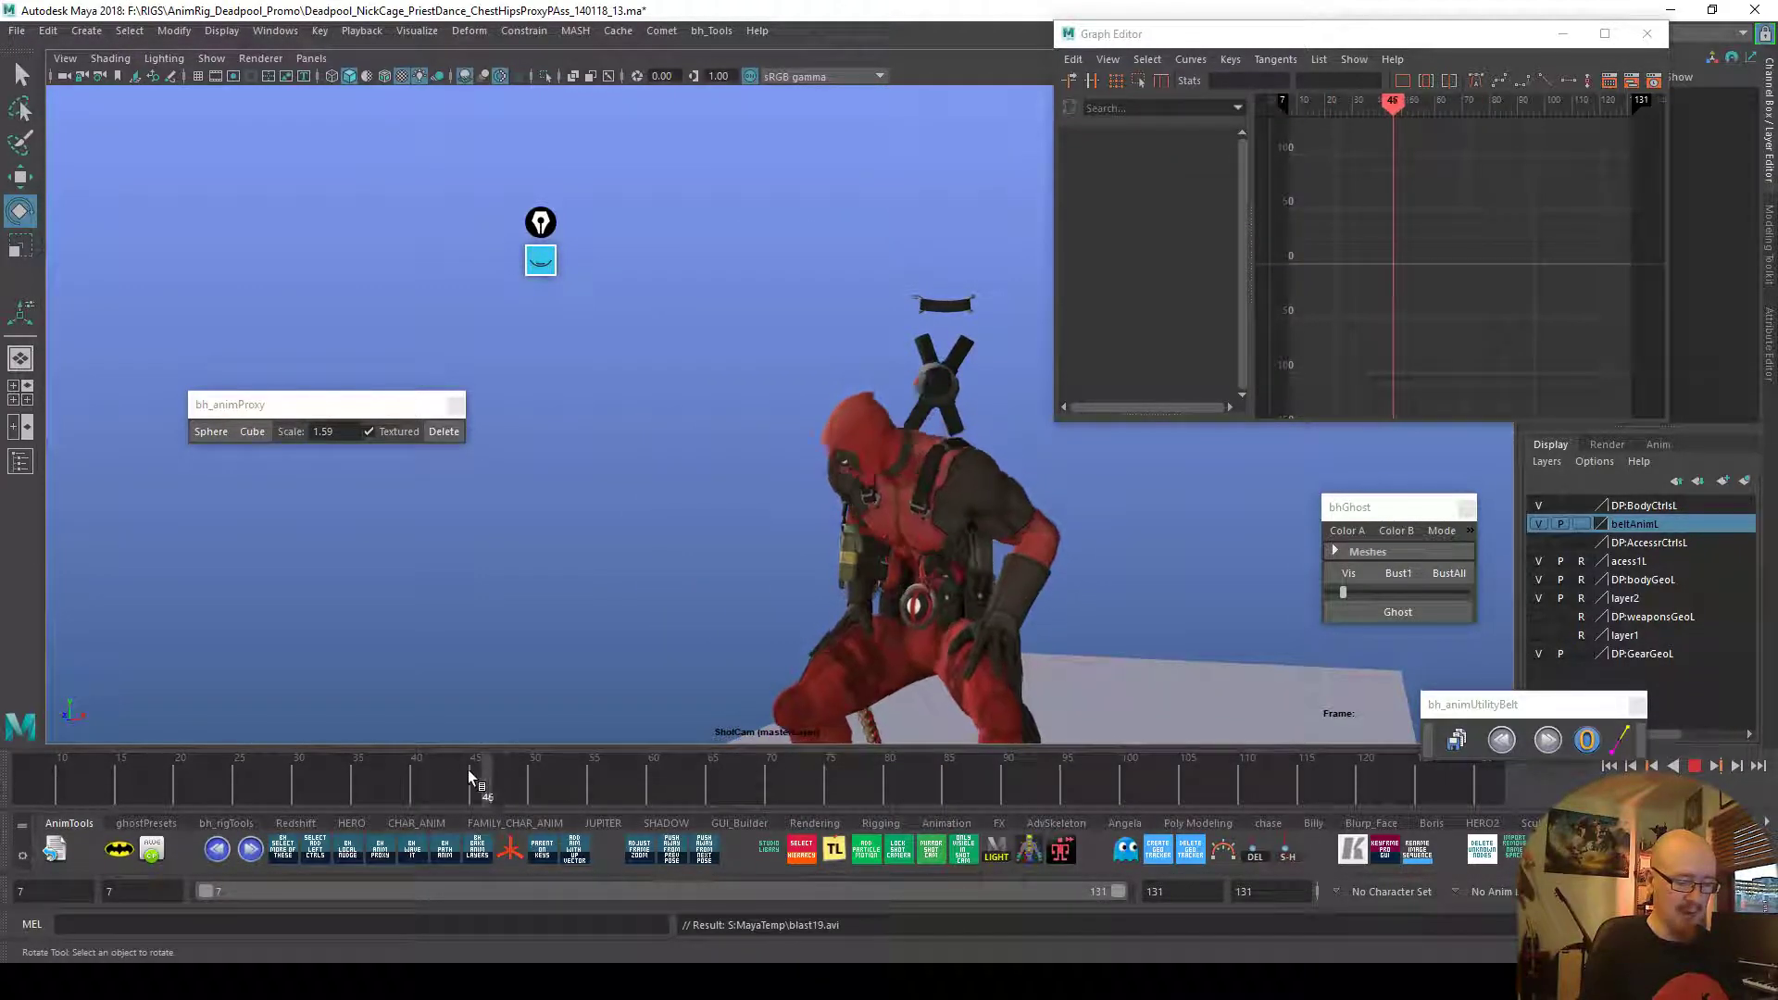
mouse_move(469, 769)
mouse_down()
mouse_move(231, 774)
mouse_move(440, 740)
mouse_up()
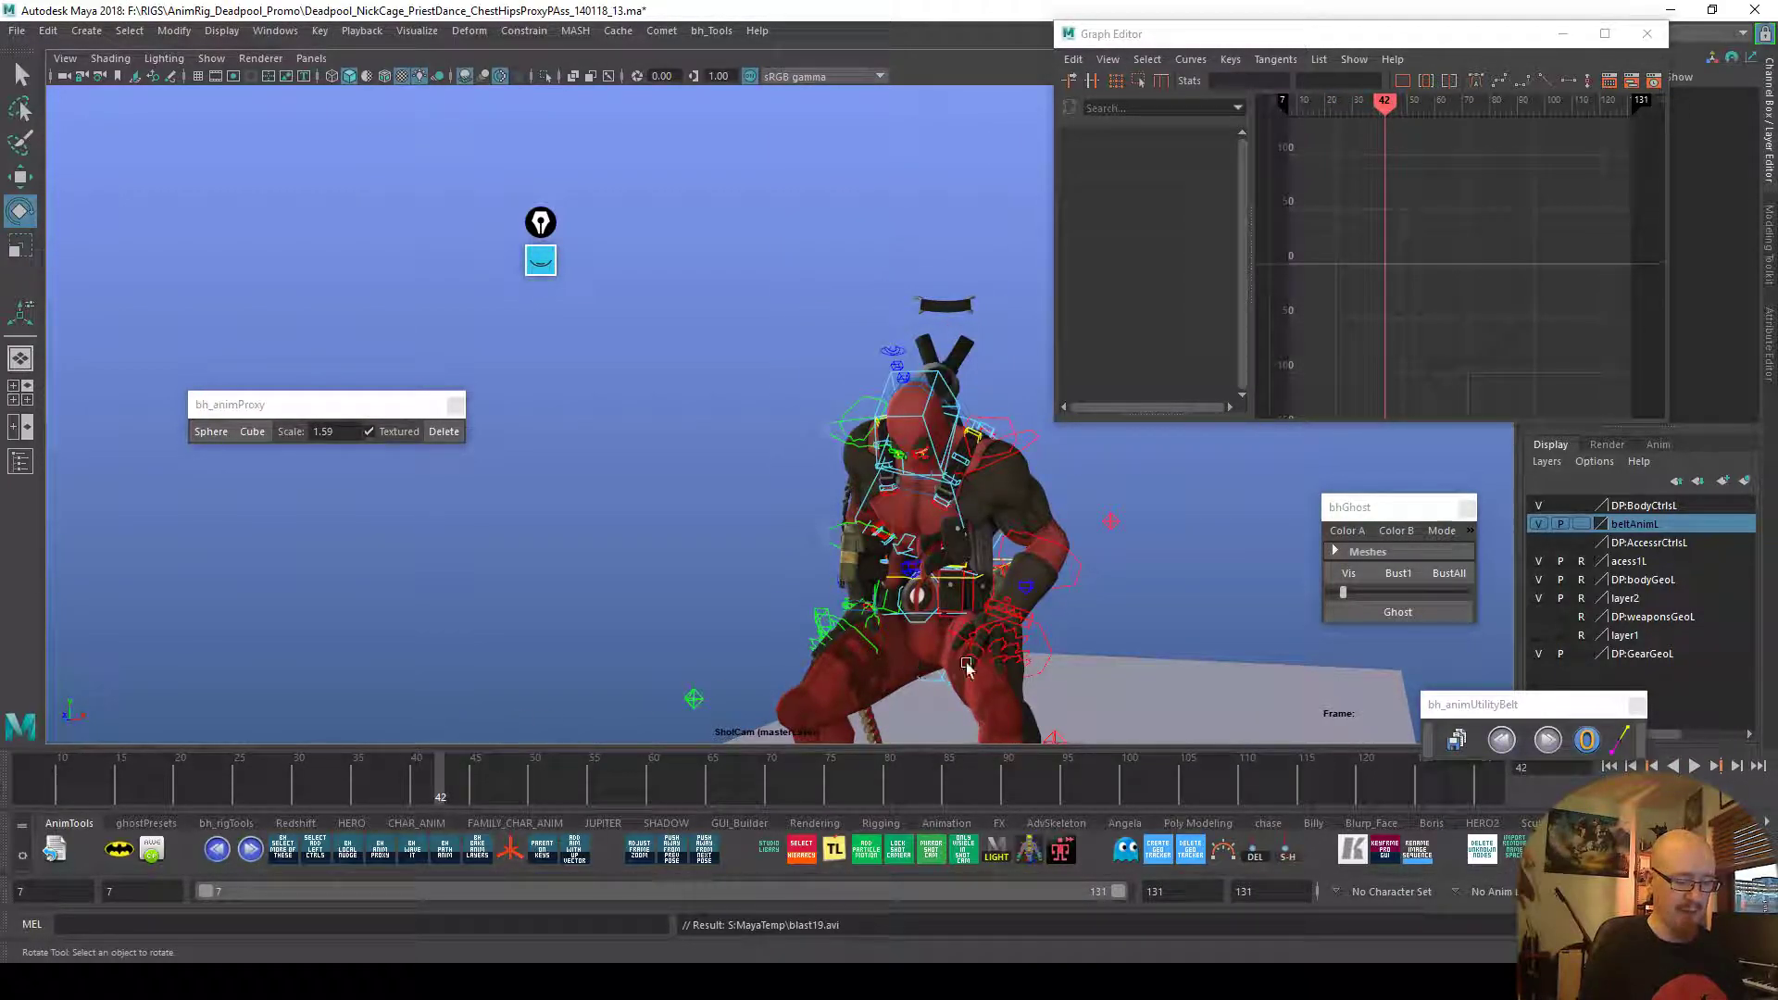
click(1539, 654)
Close the Graph Editor and review the dance by playing and scrubbing the timeline, finishing at frame 11
key(alt+v)
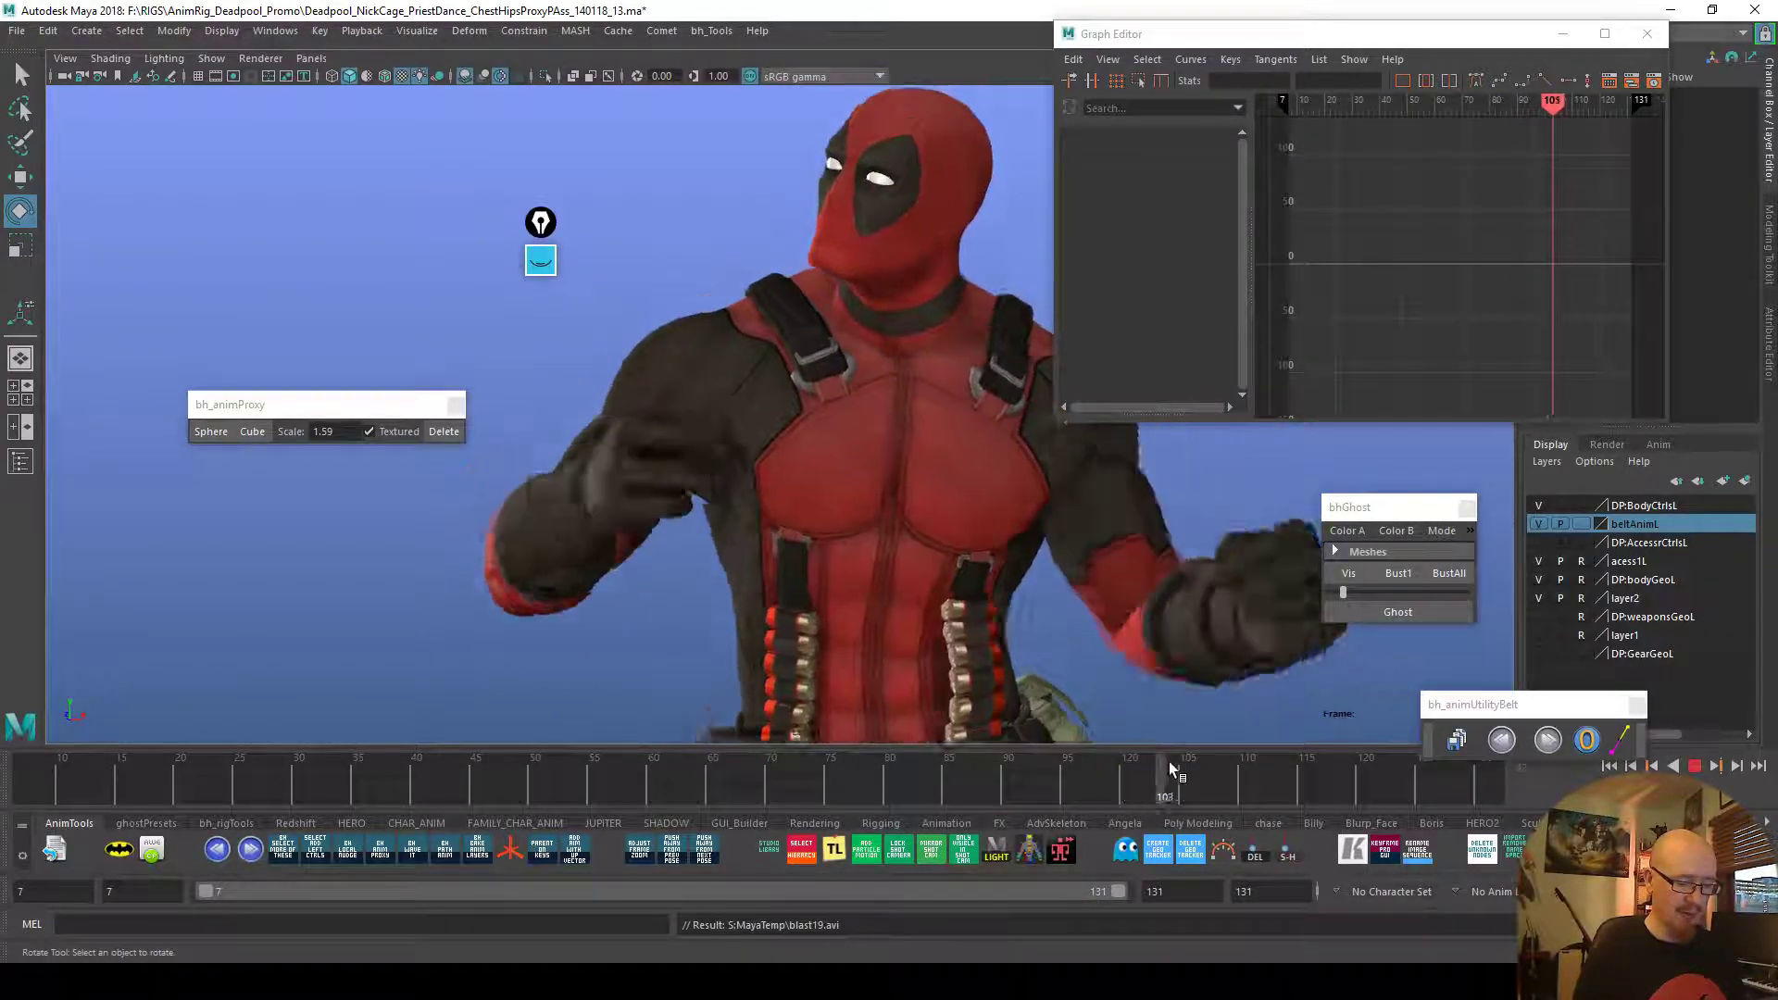
key(alt+shift+v)
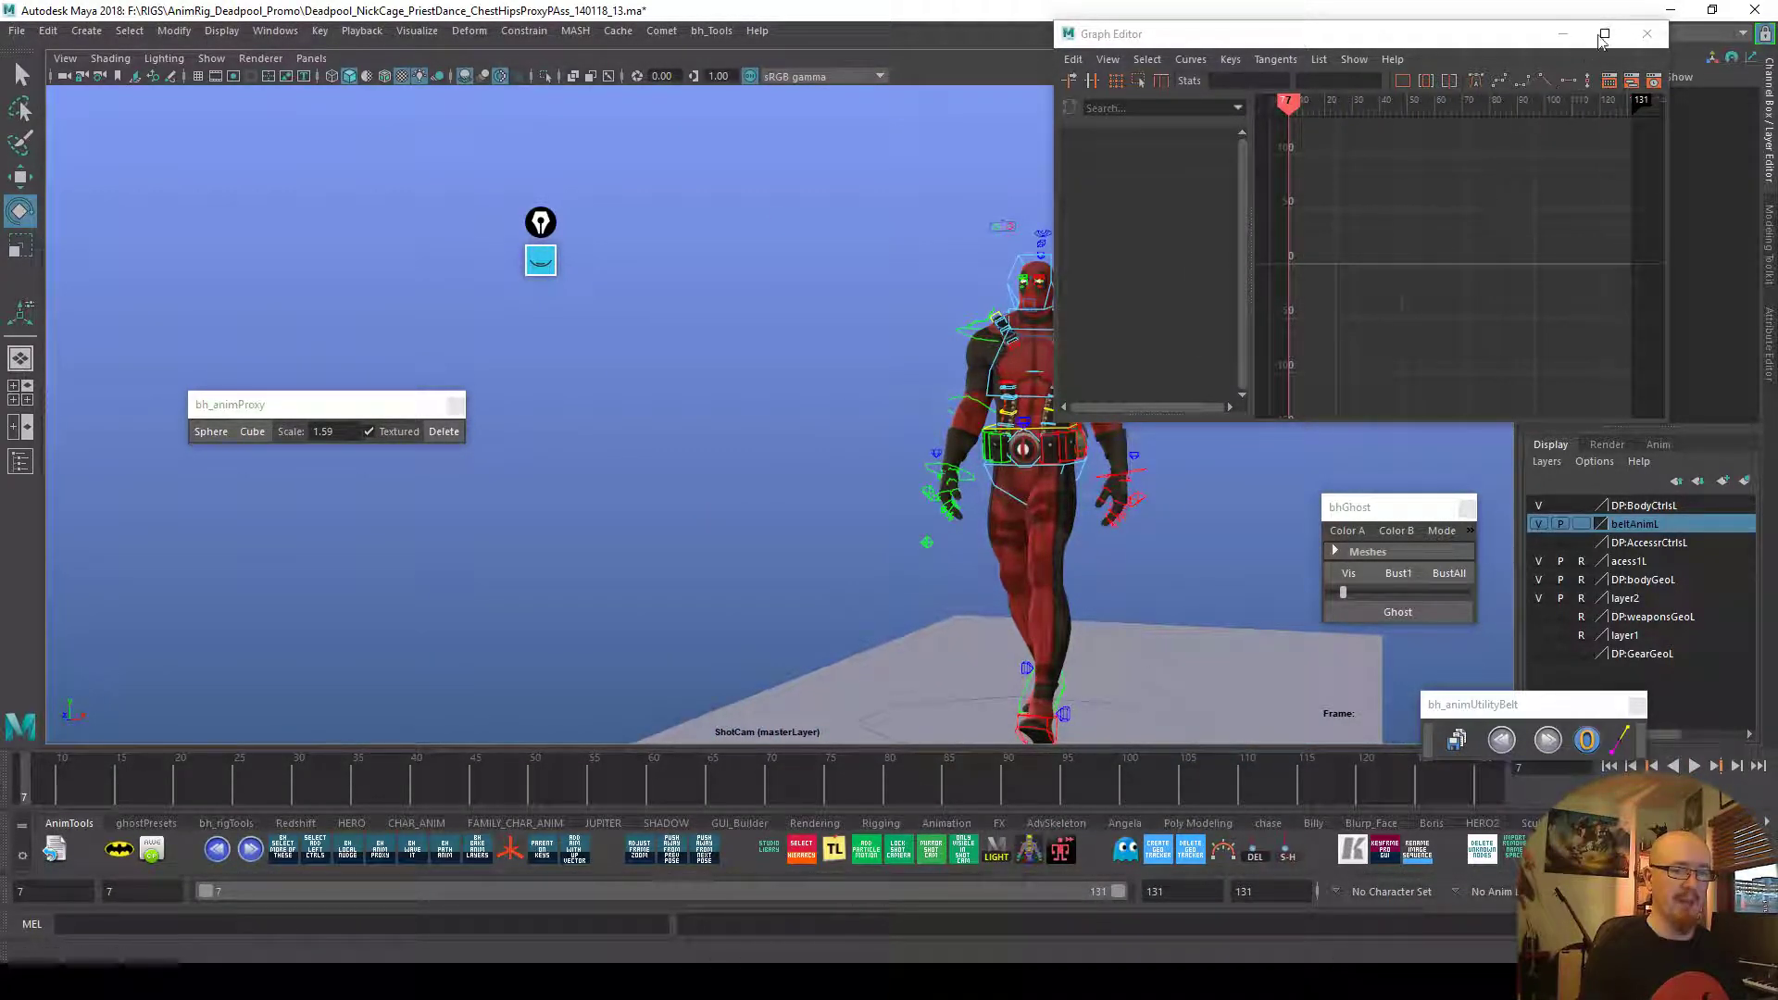
click(1646, 34)
key(alt+v)
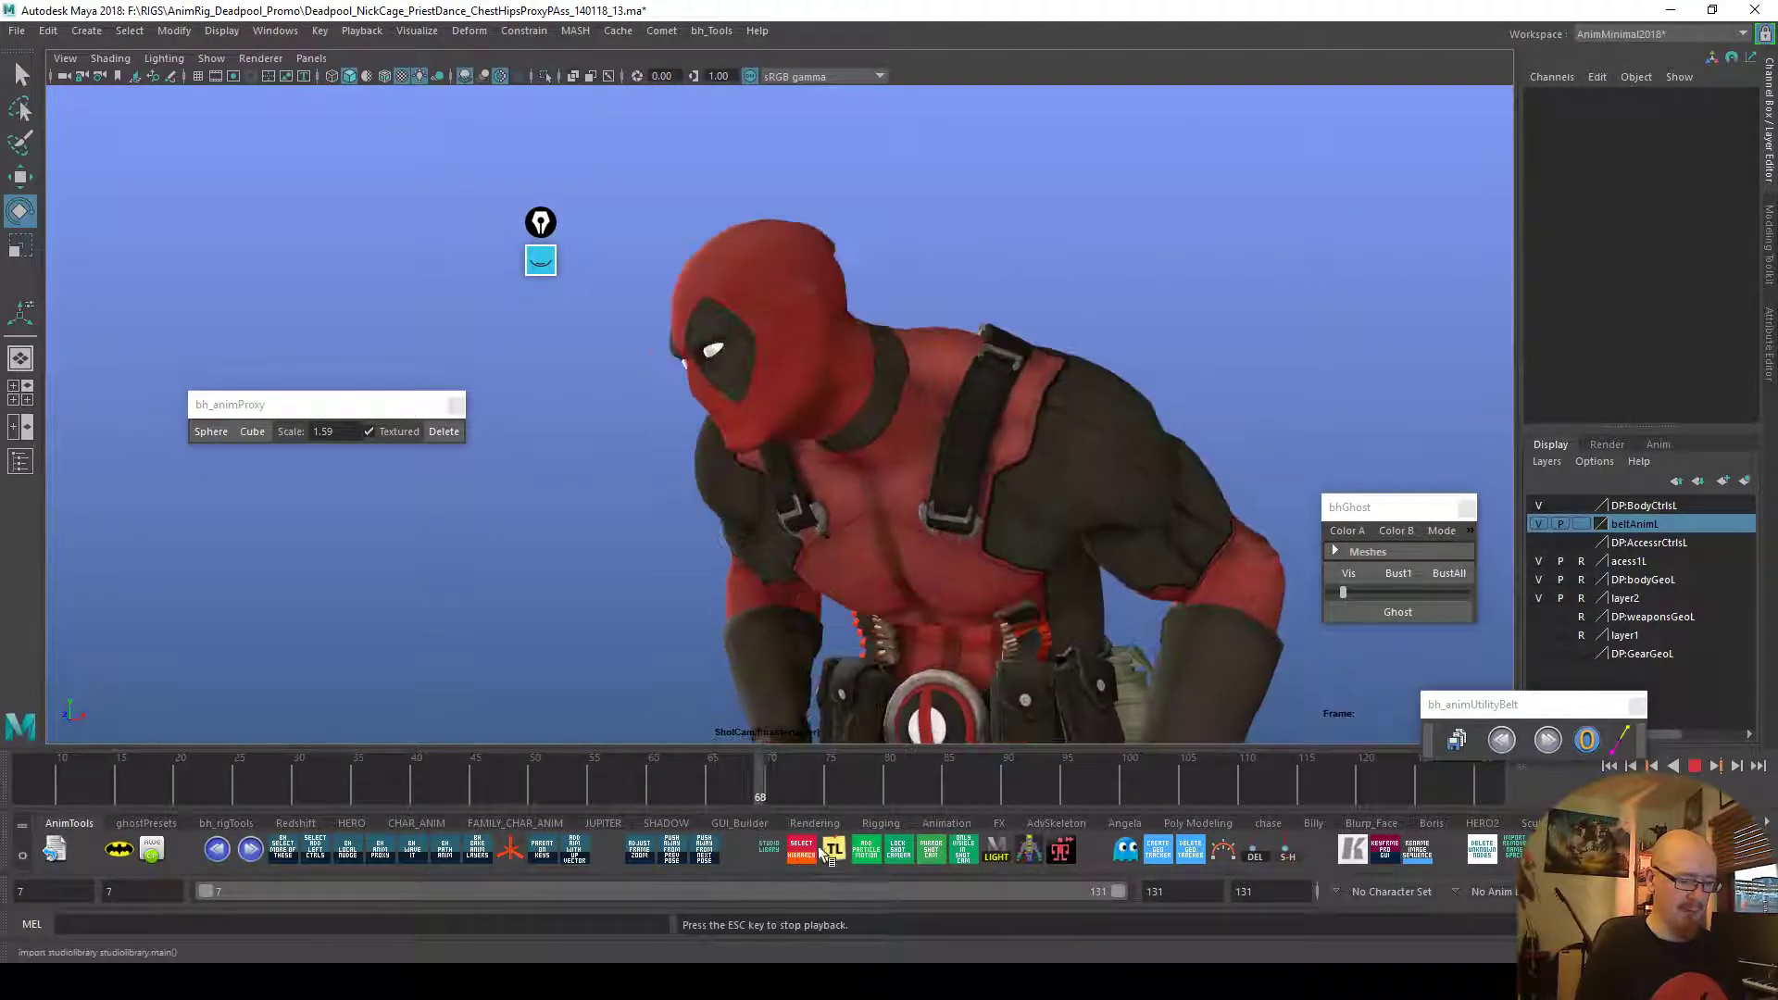
key(alt+v)
drag(959, 774, 475, 779)
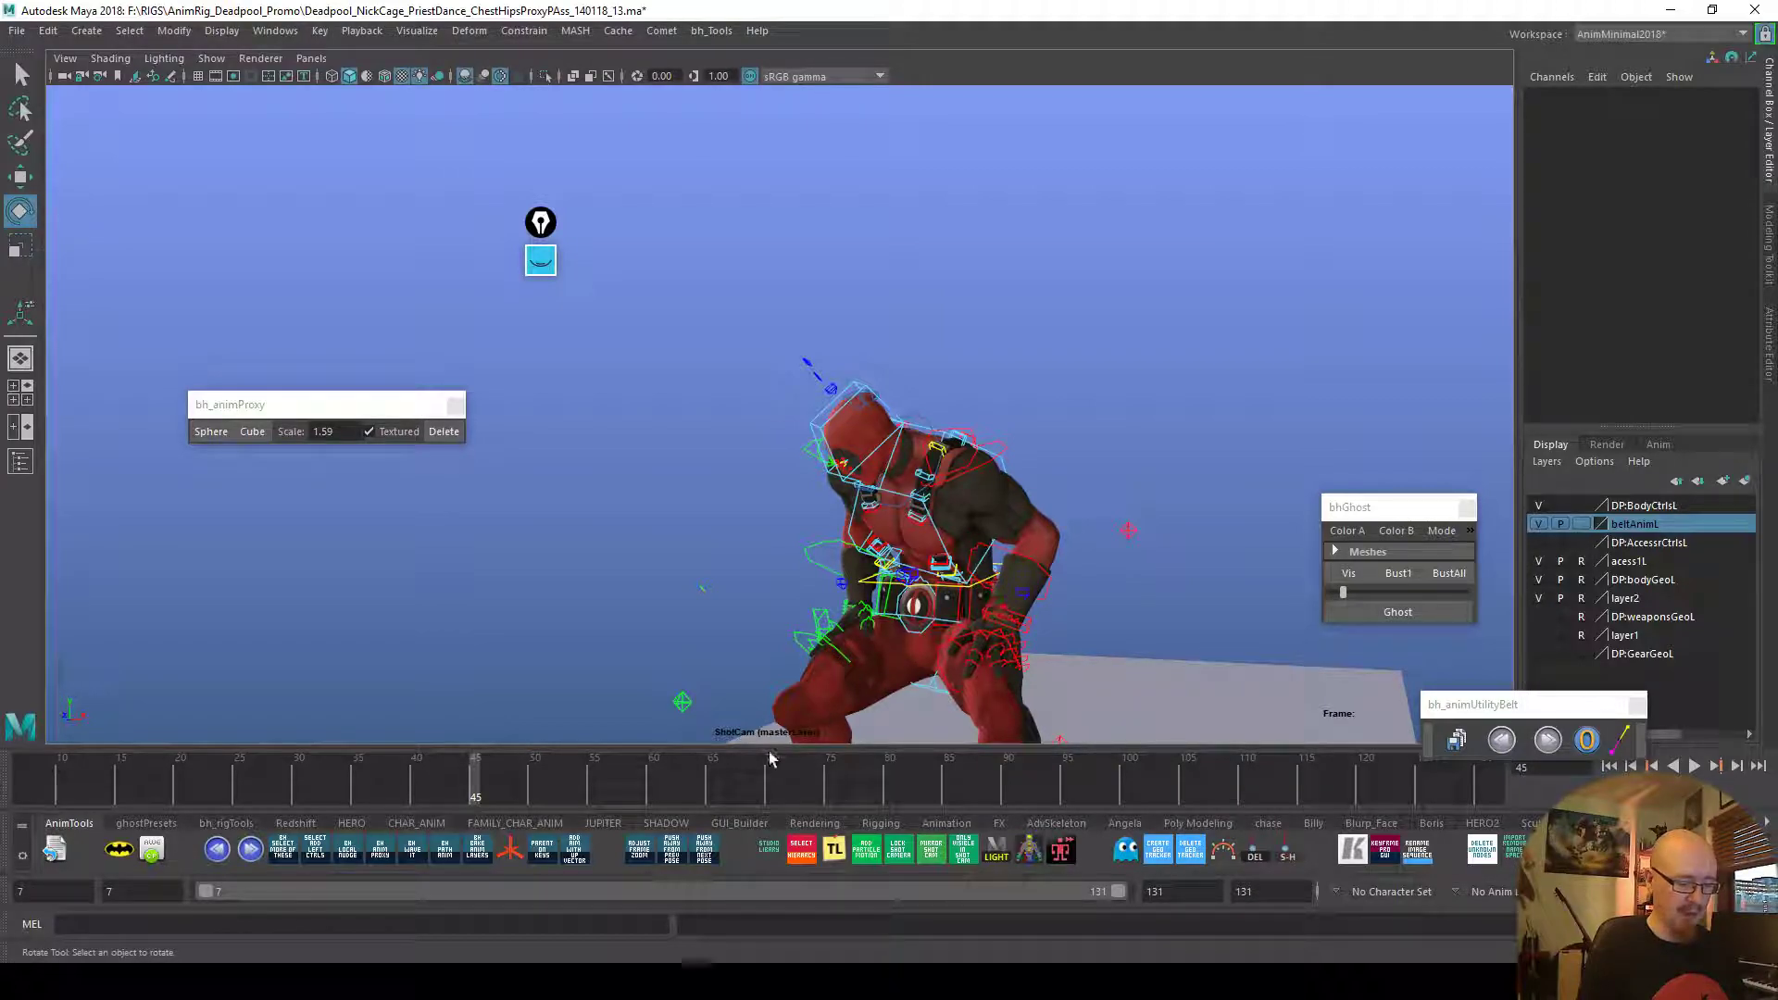
key(alt+v)
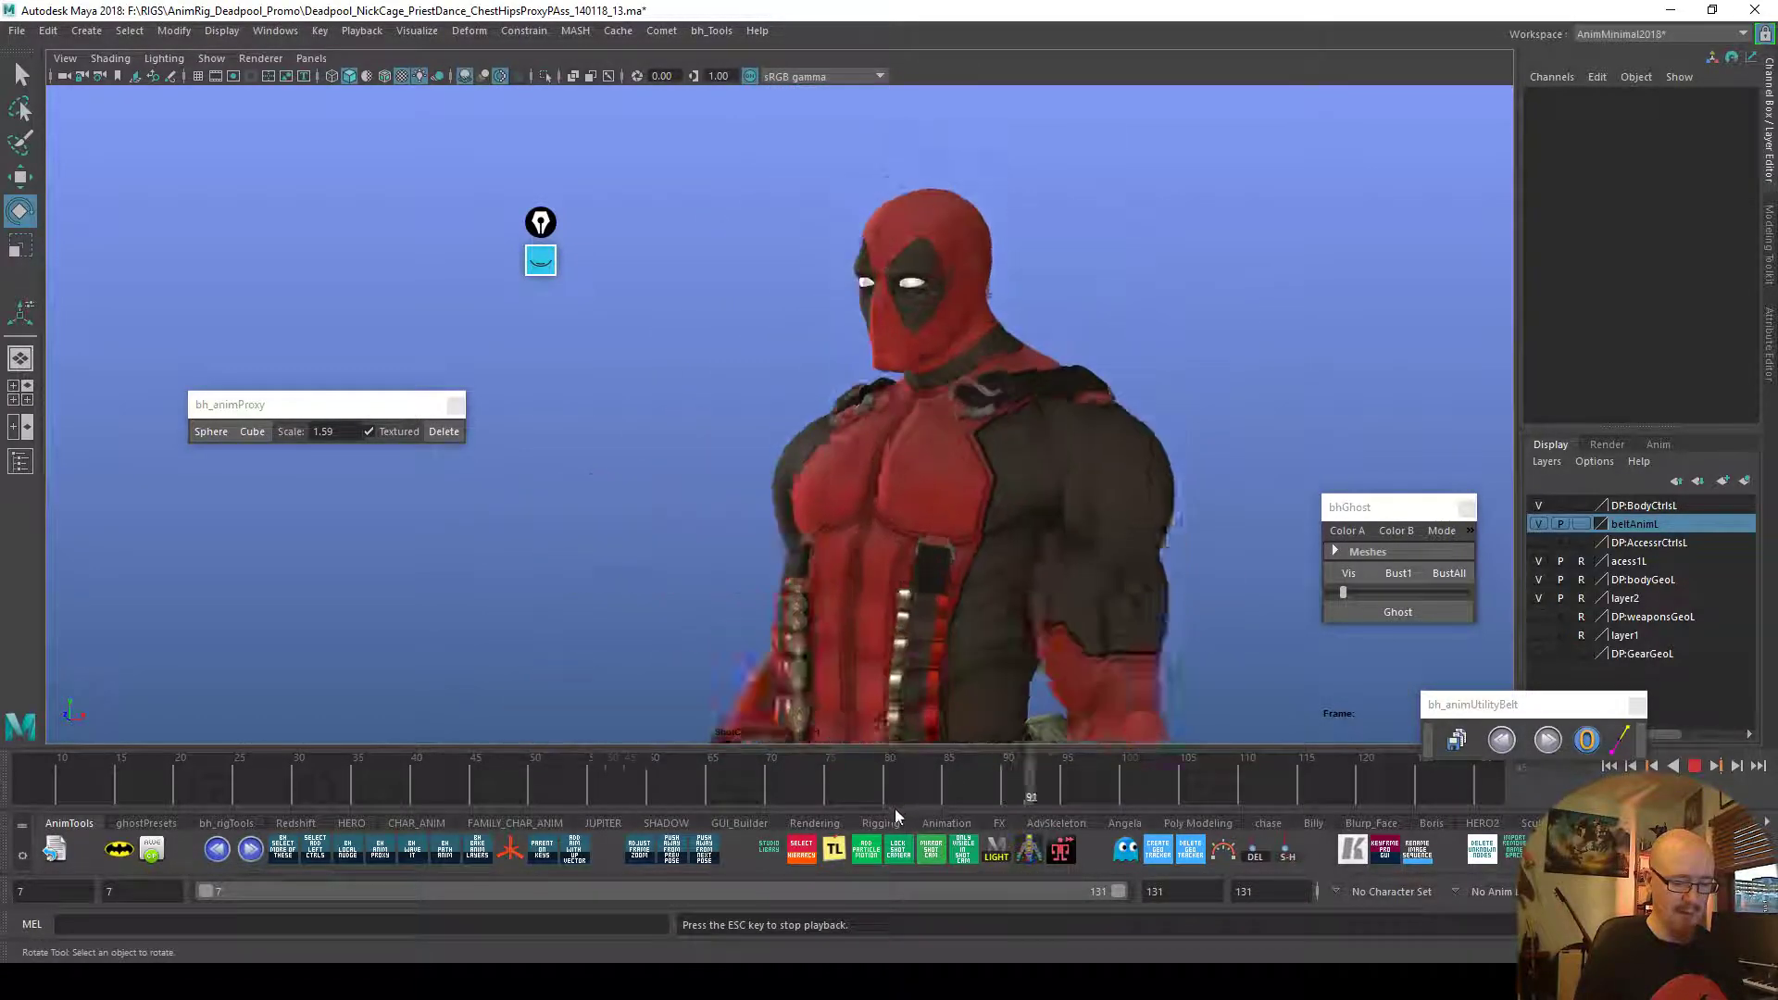
key(alt+v)
drag(674, 767, 74, 787)
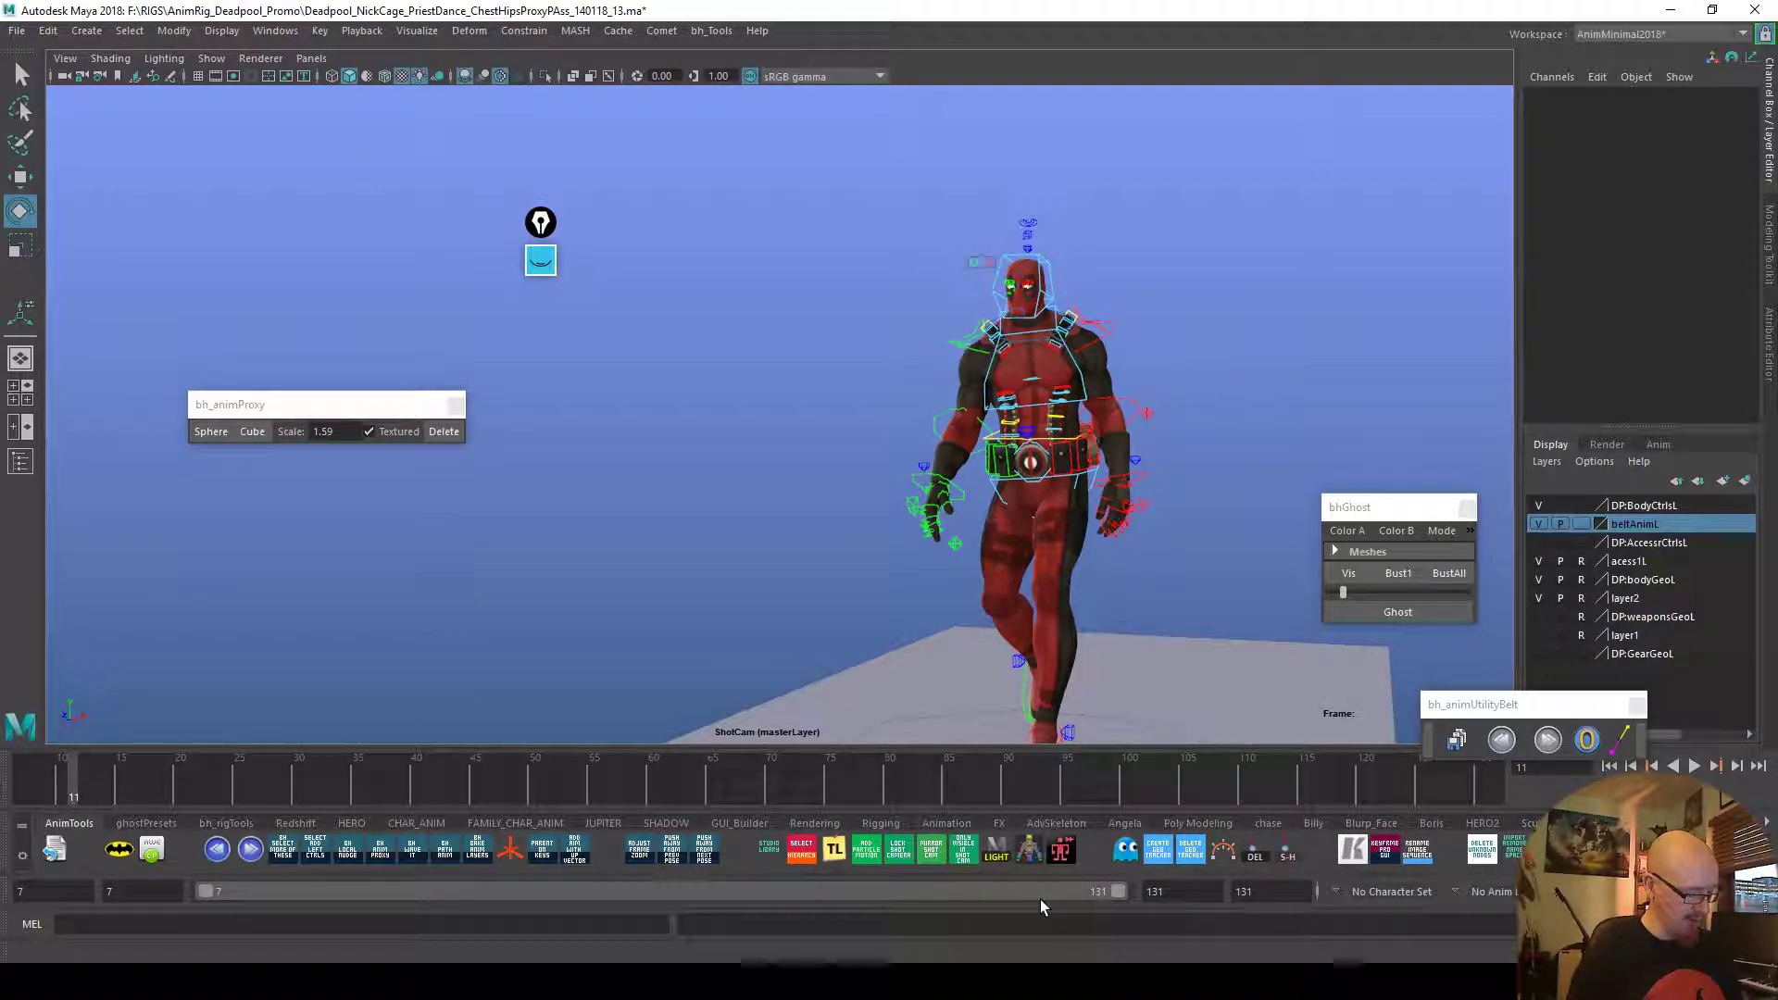
Switch to File Explorer, open HZO_040118_2.mp4 from the MayaTemp folder, and reposition the Keyframe Pro player window
key(super+e)
drag(685, 14, 974, 69)
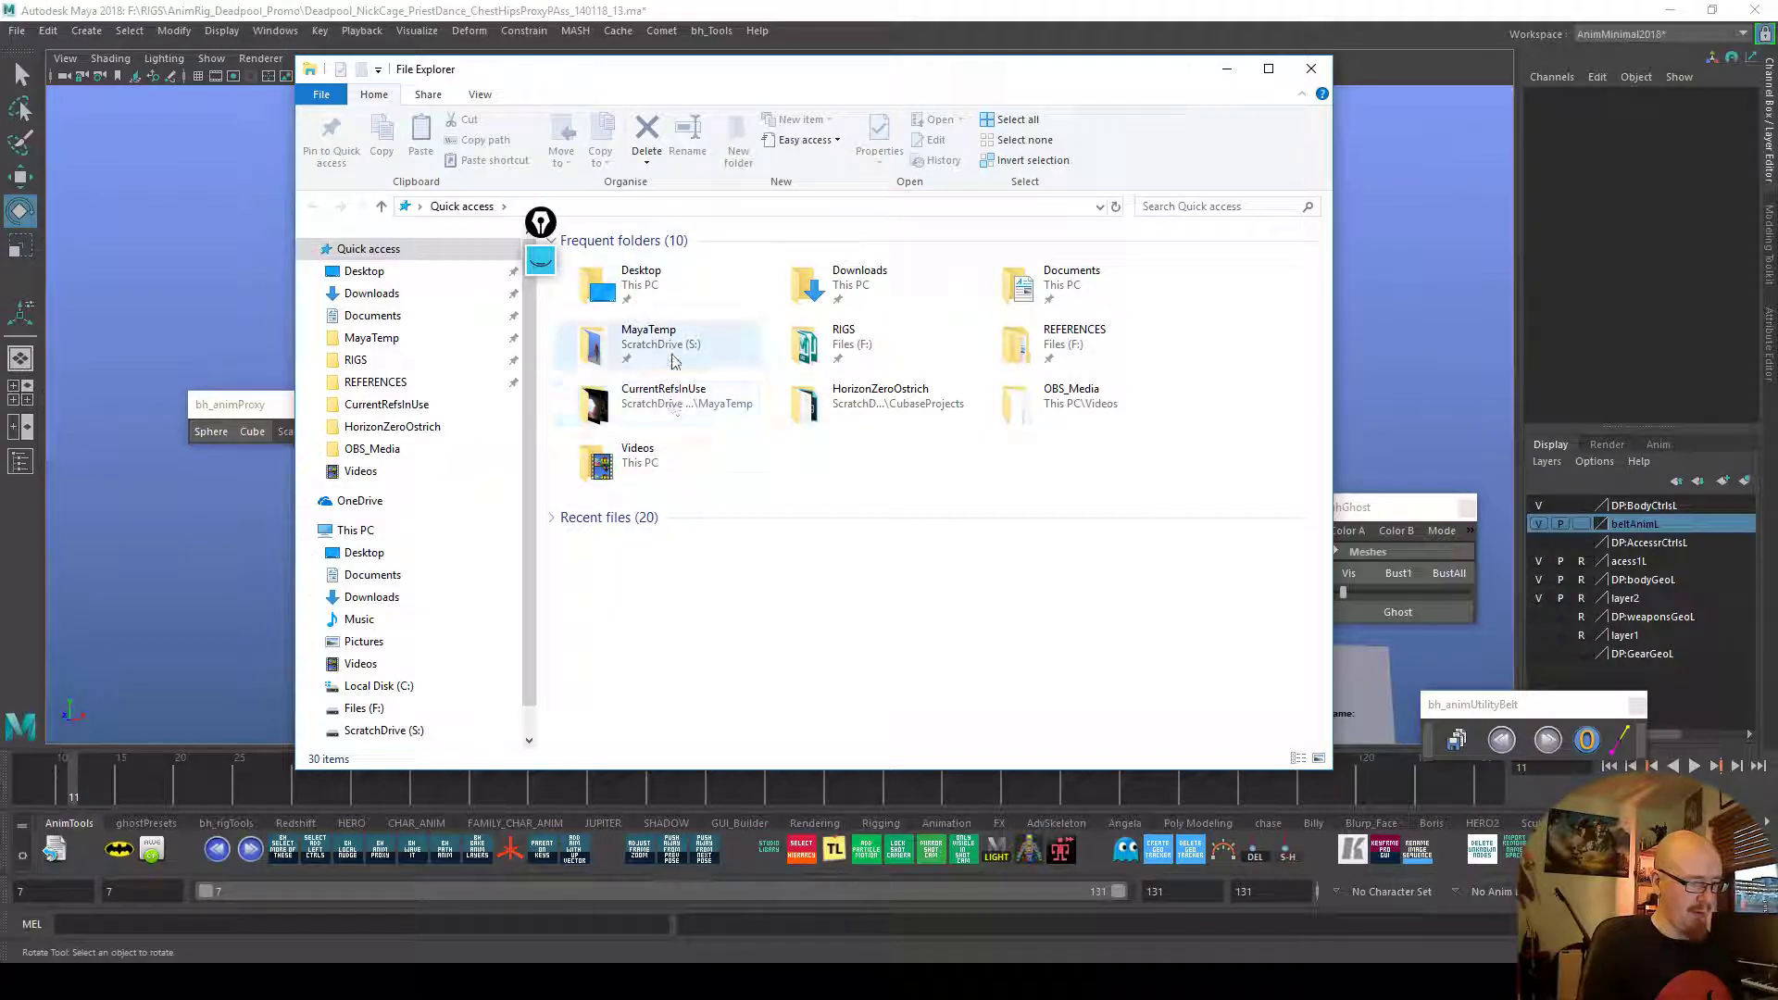
double_click(648, 335)
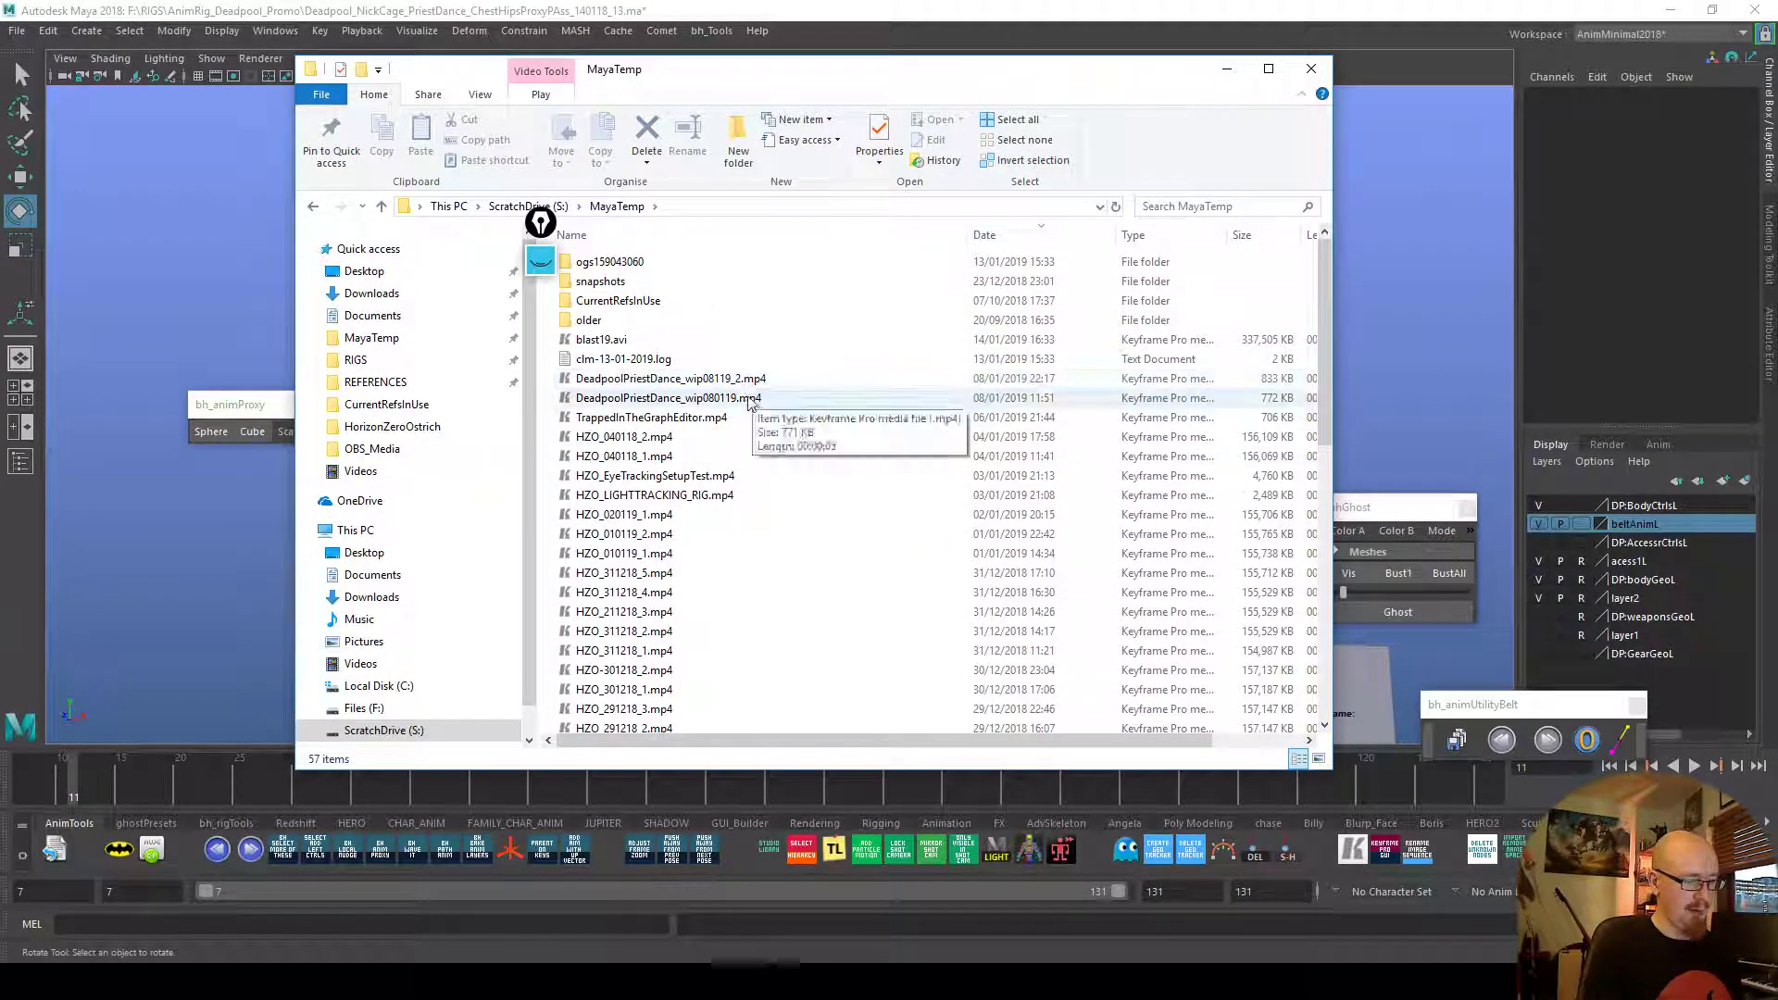
click(645, 440)
double_click(663, 438)
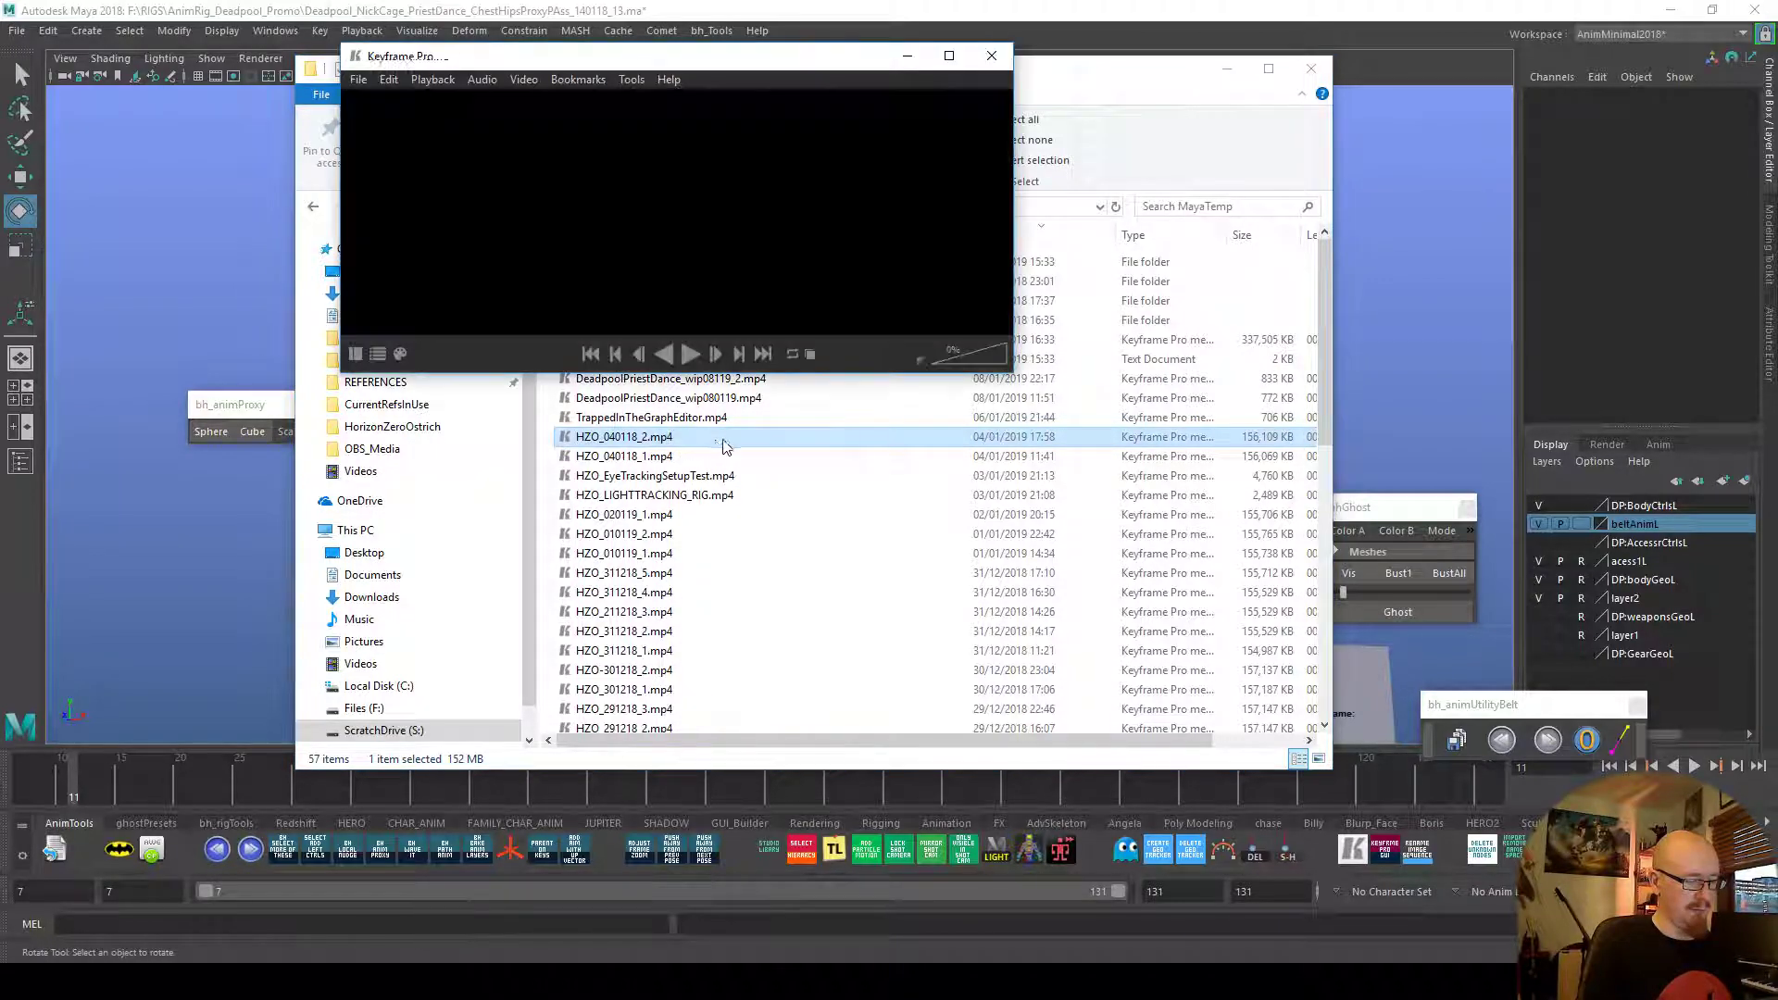
drag(845, 71, 979, 207)
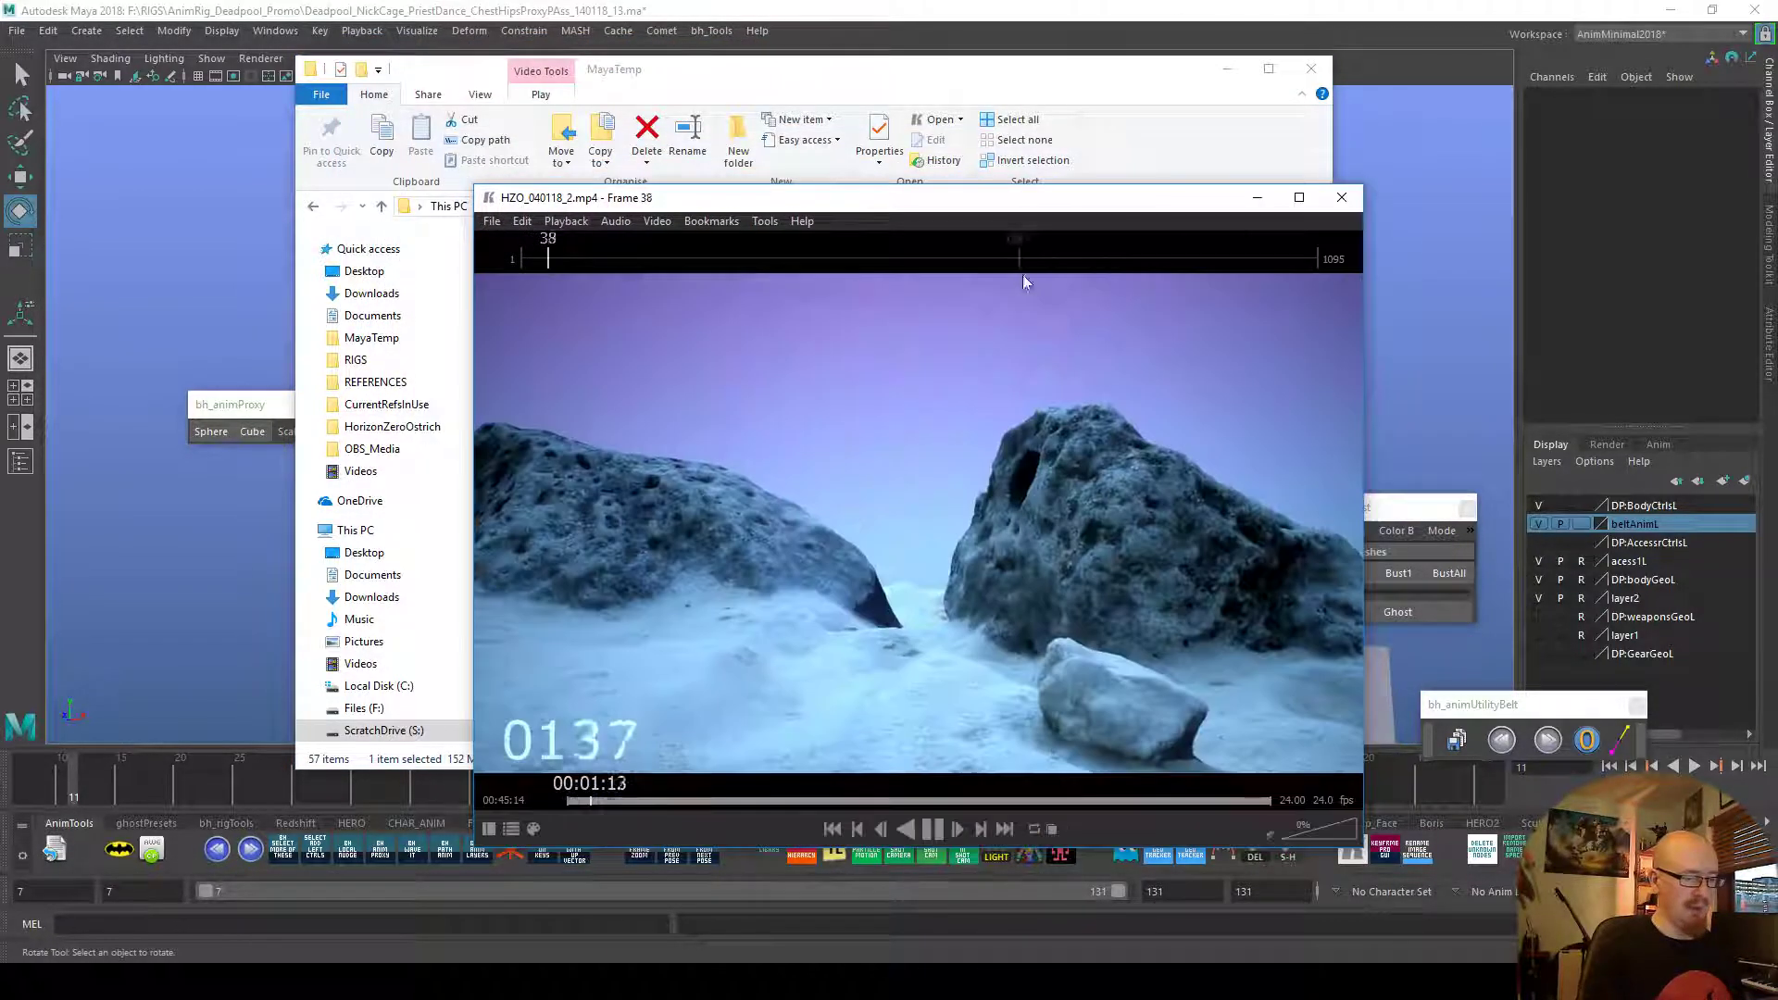
drag(1154, 202, 1068, 96)
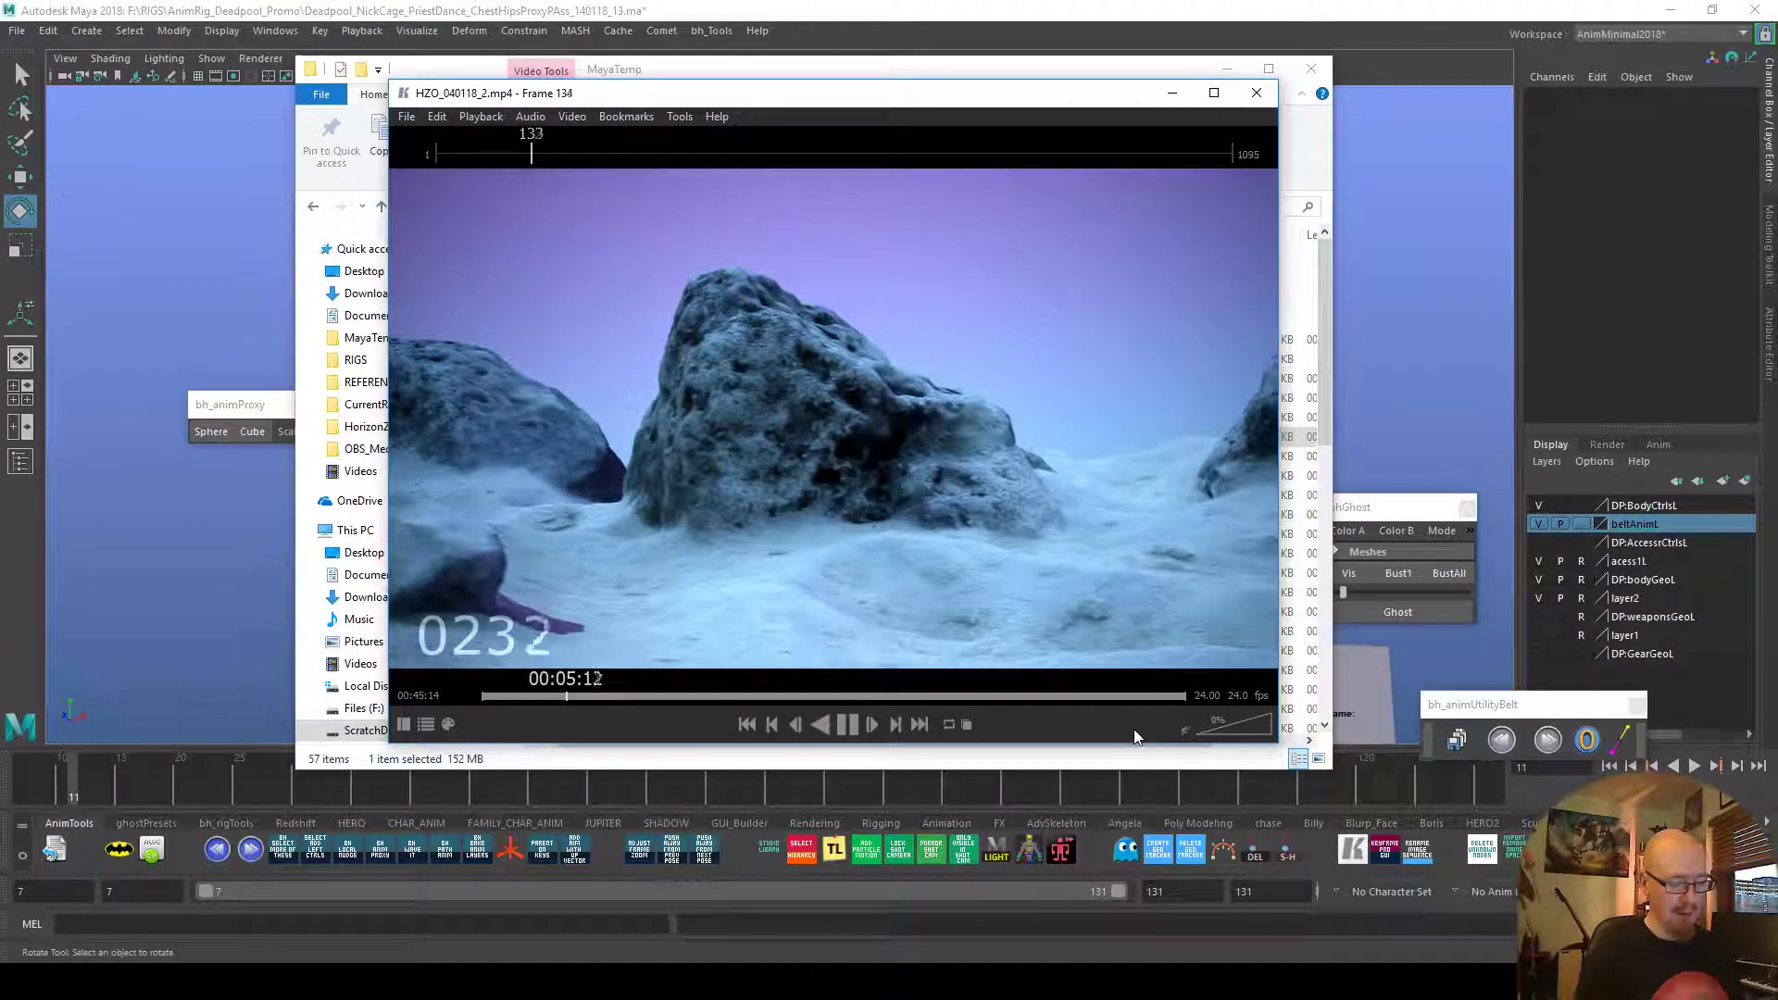
Set the end of the clip's playback range at frame 738 and play it from the start
drag(894, 696, 955, 697)
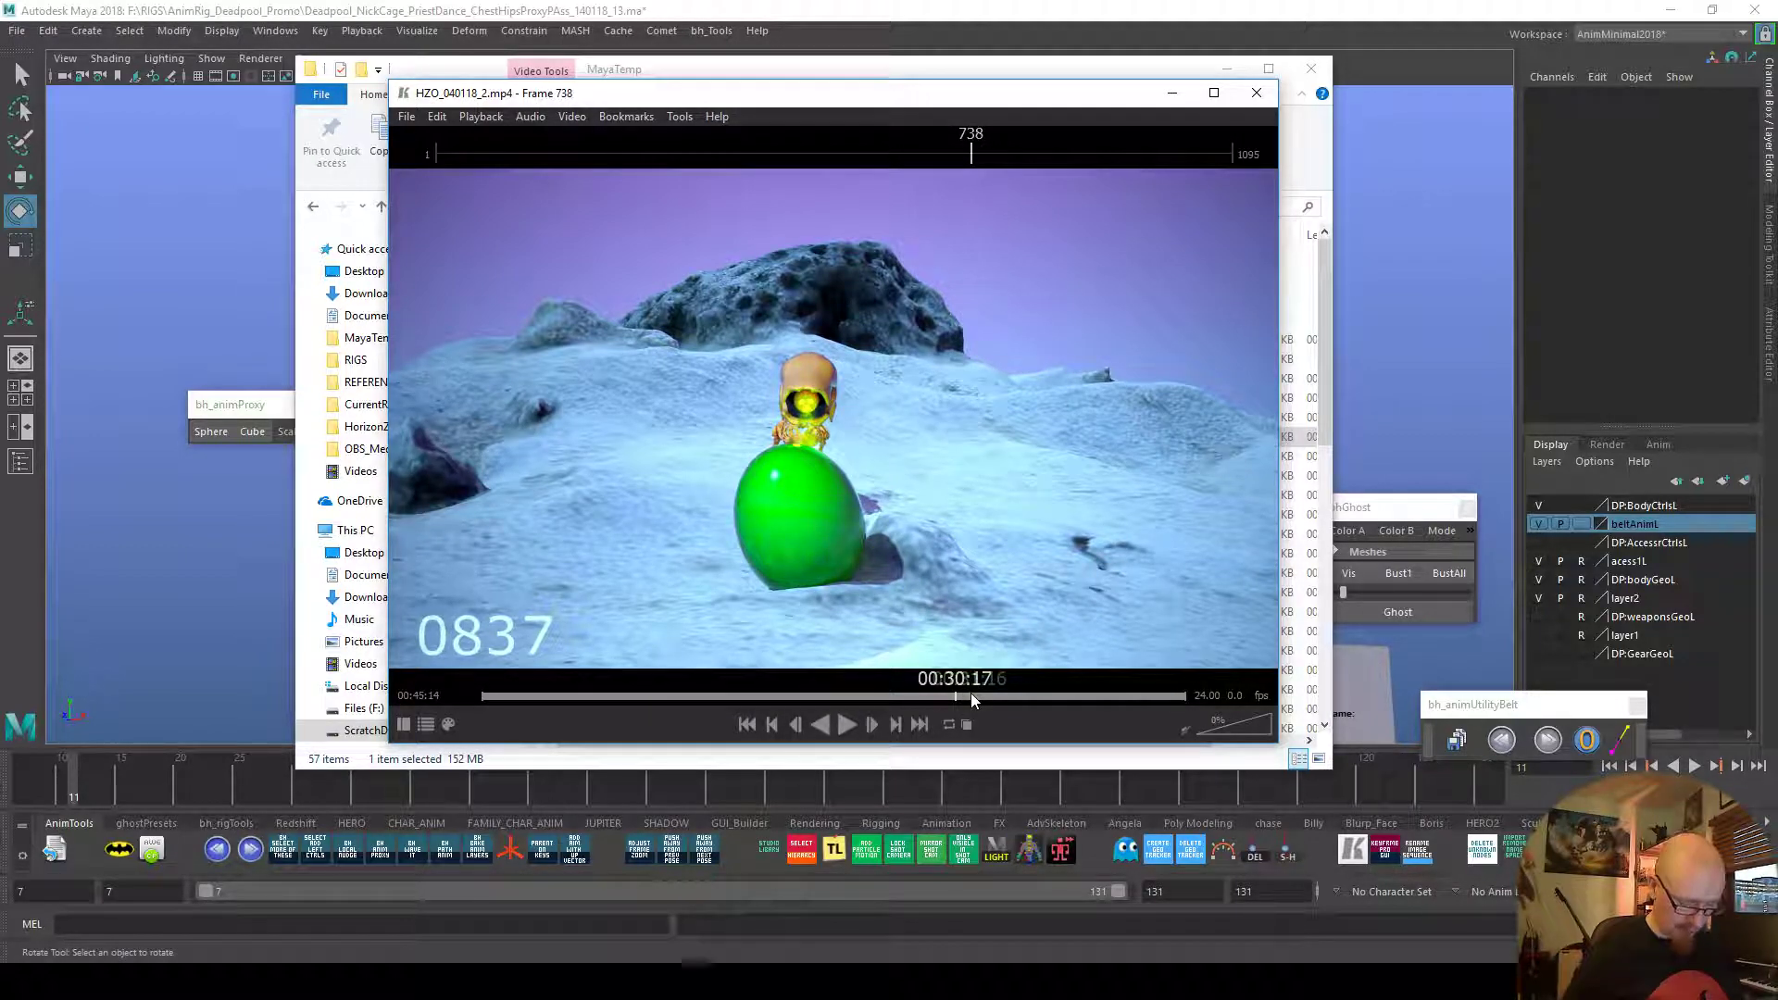
key(bracketright)
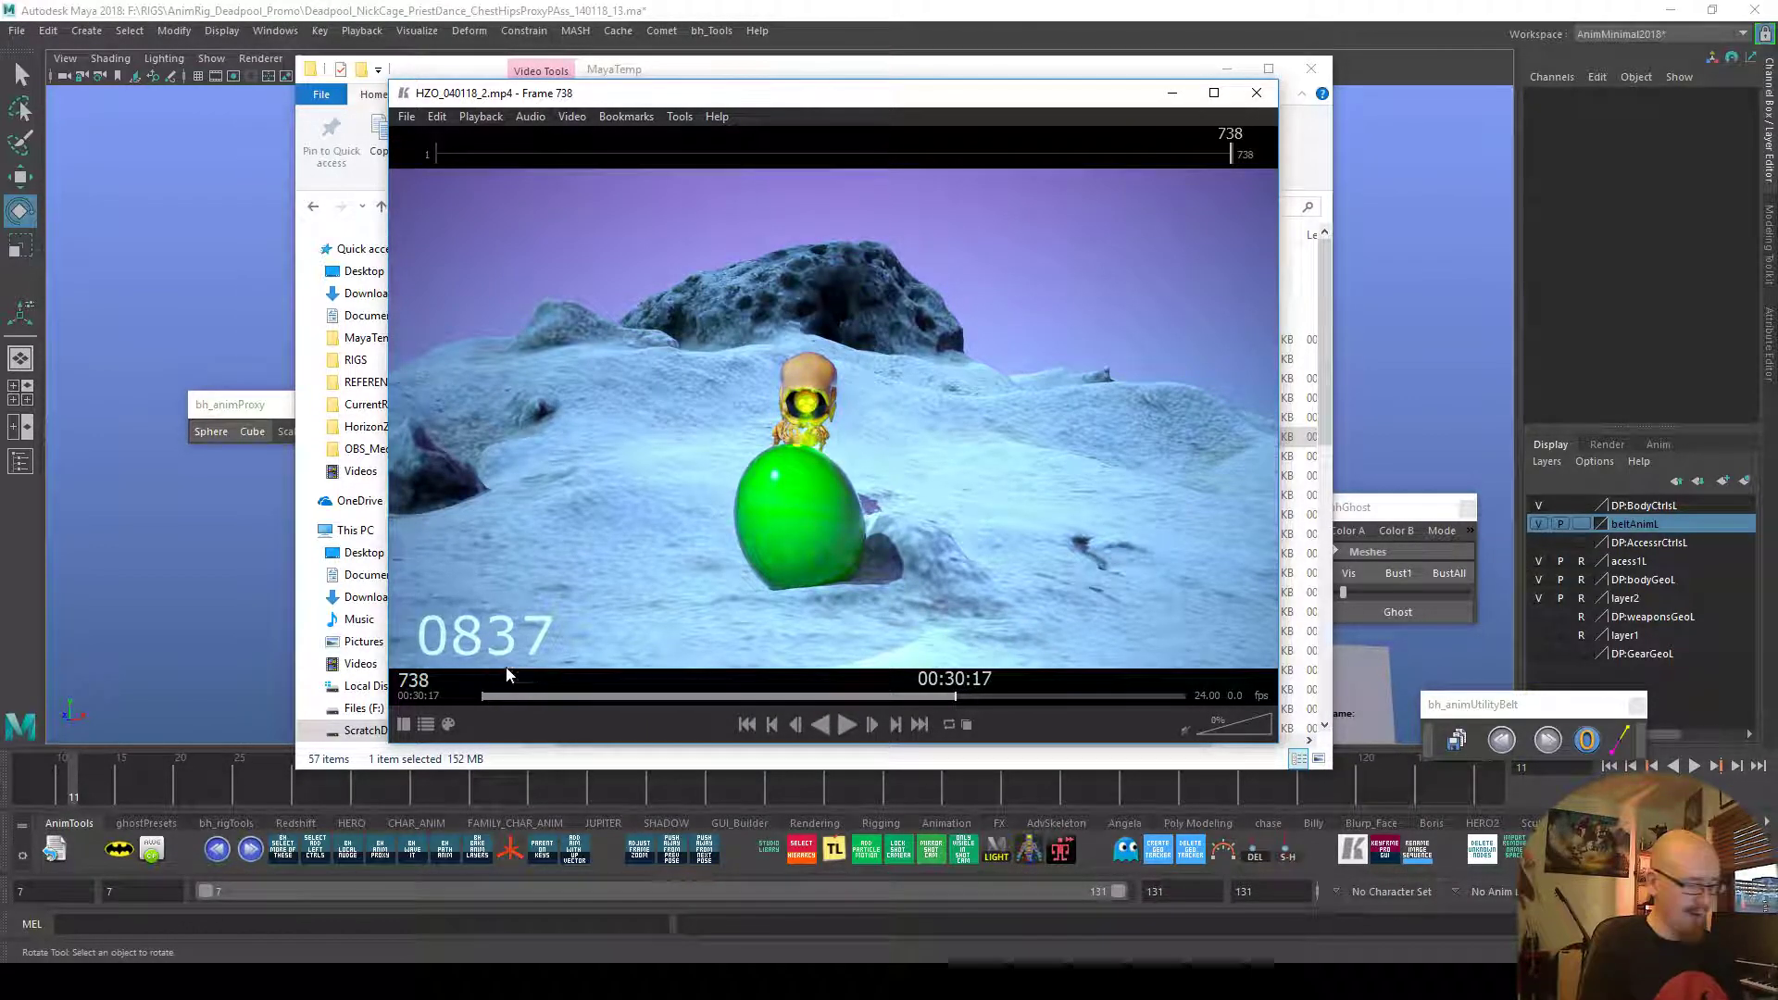
drag(500, 697, 463, 698)
key(space)
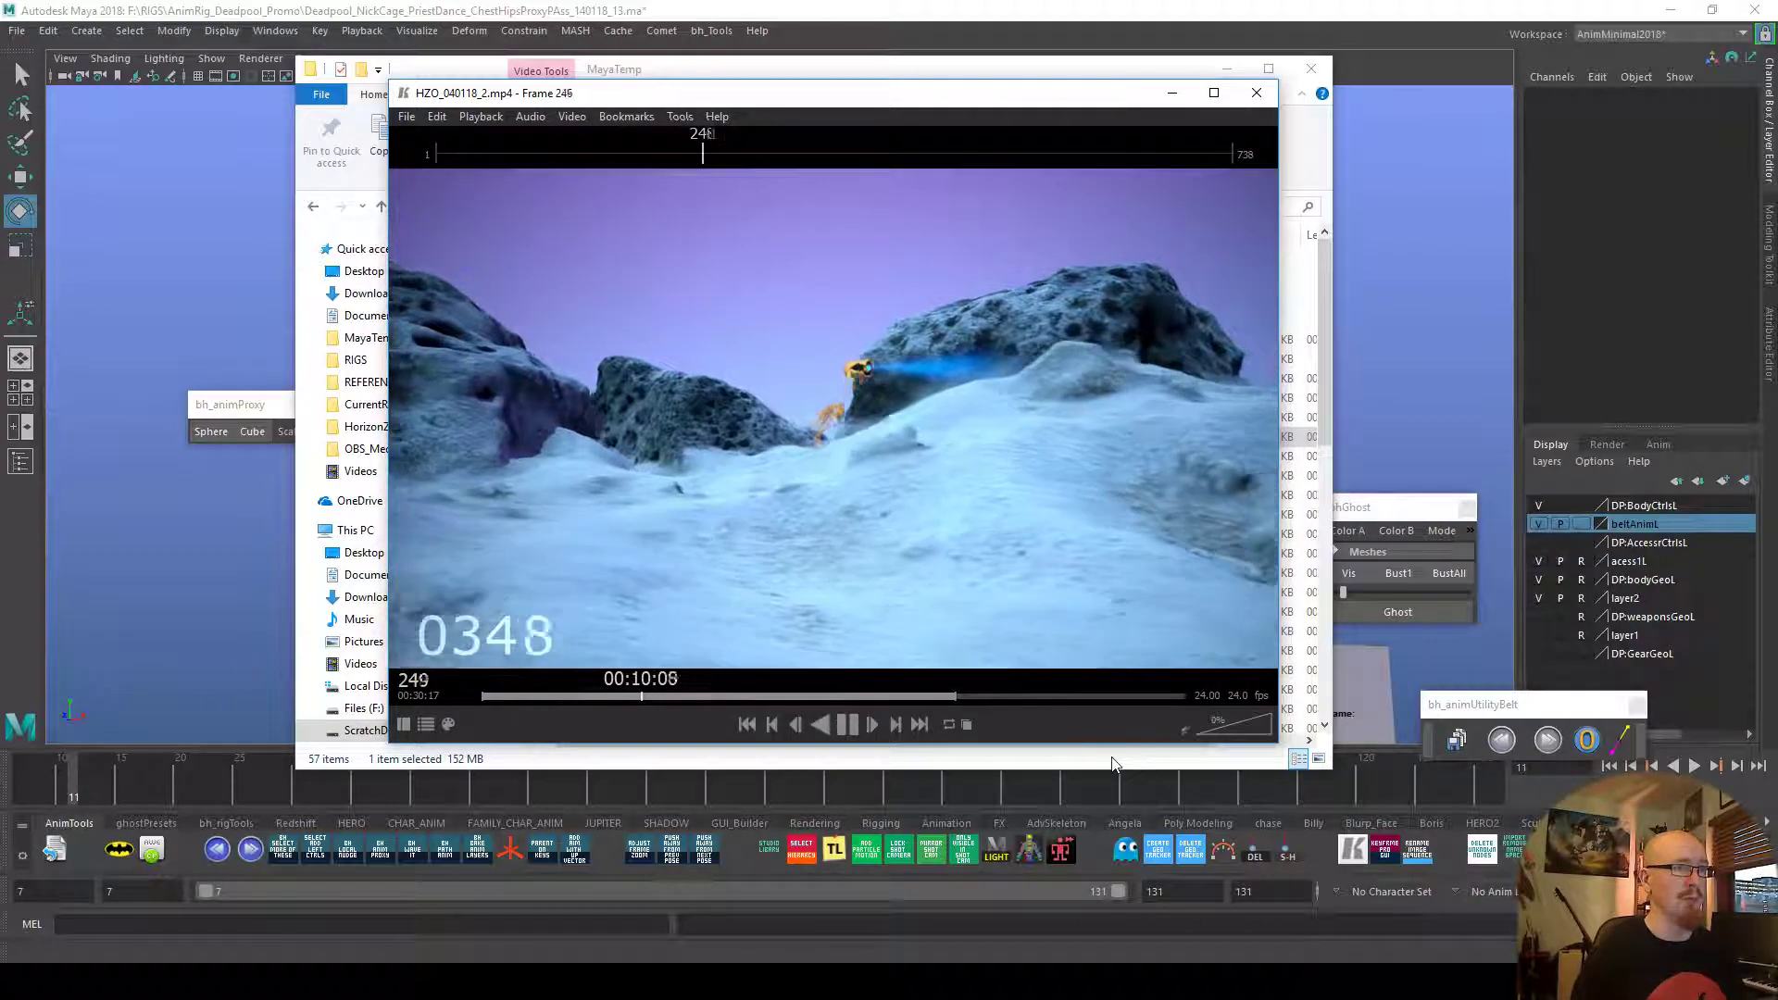
Set the start of the clip's playback range at frame 358 and play the shortened range
click(697, 697)
key(space)
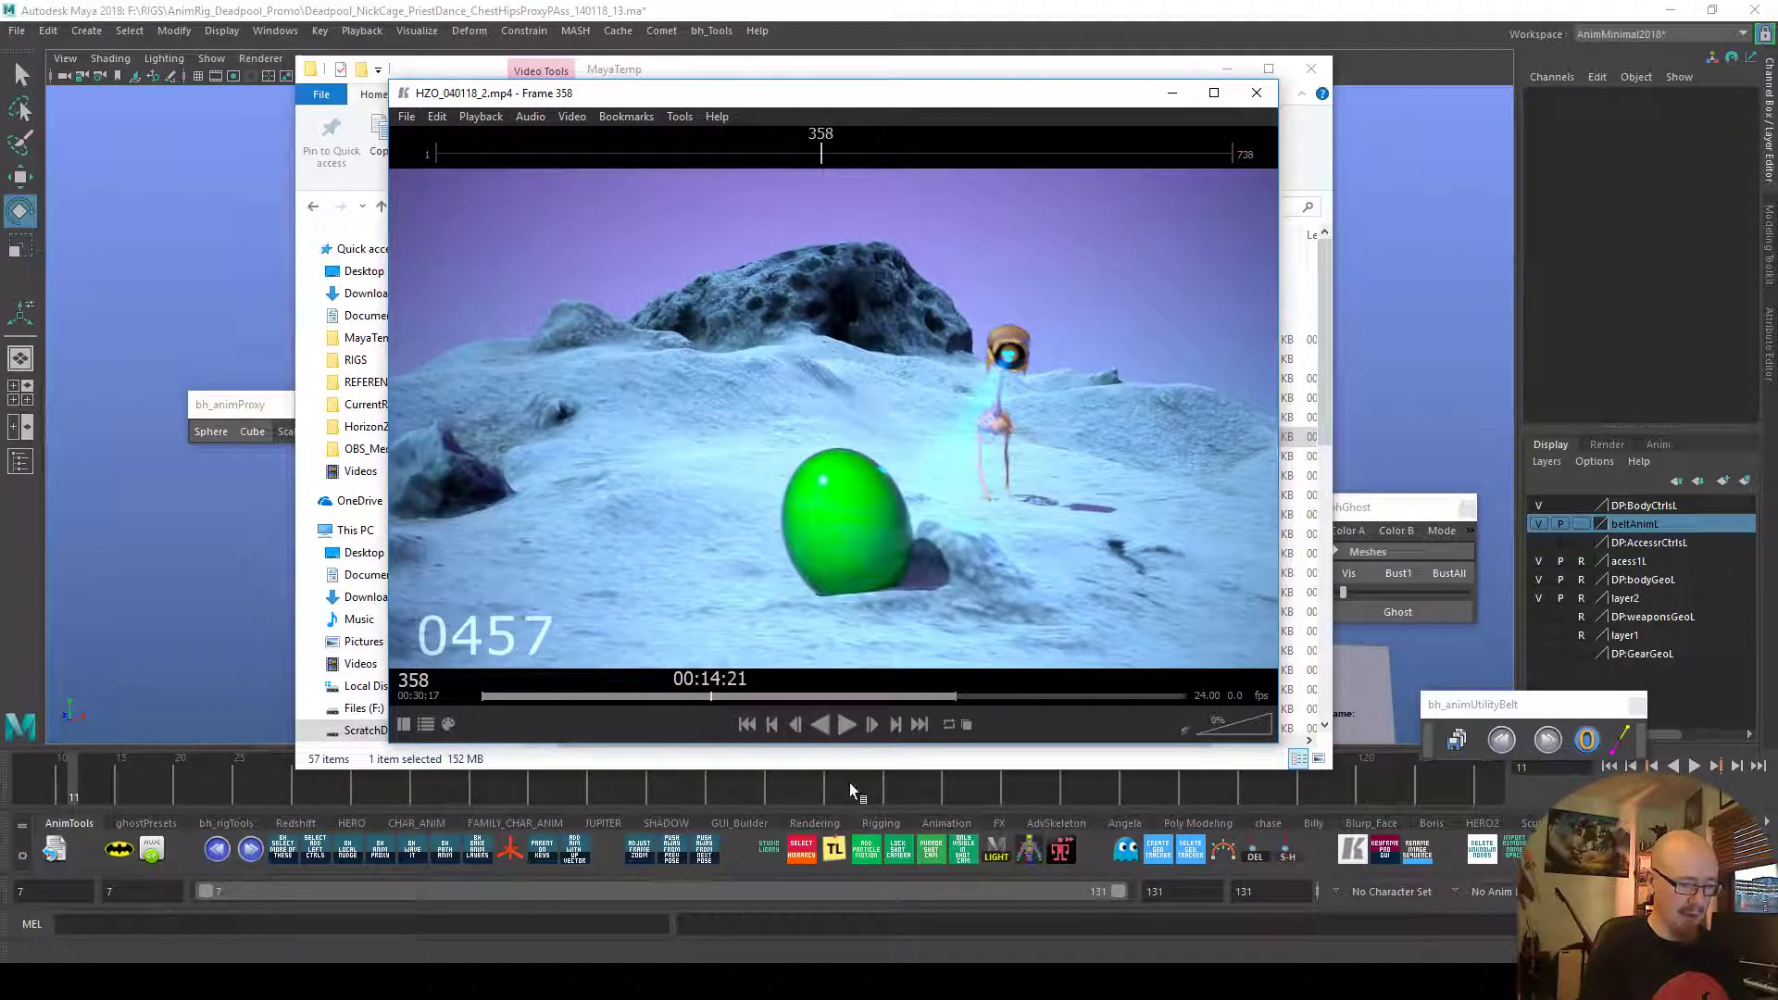
key([)
key(space)
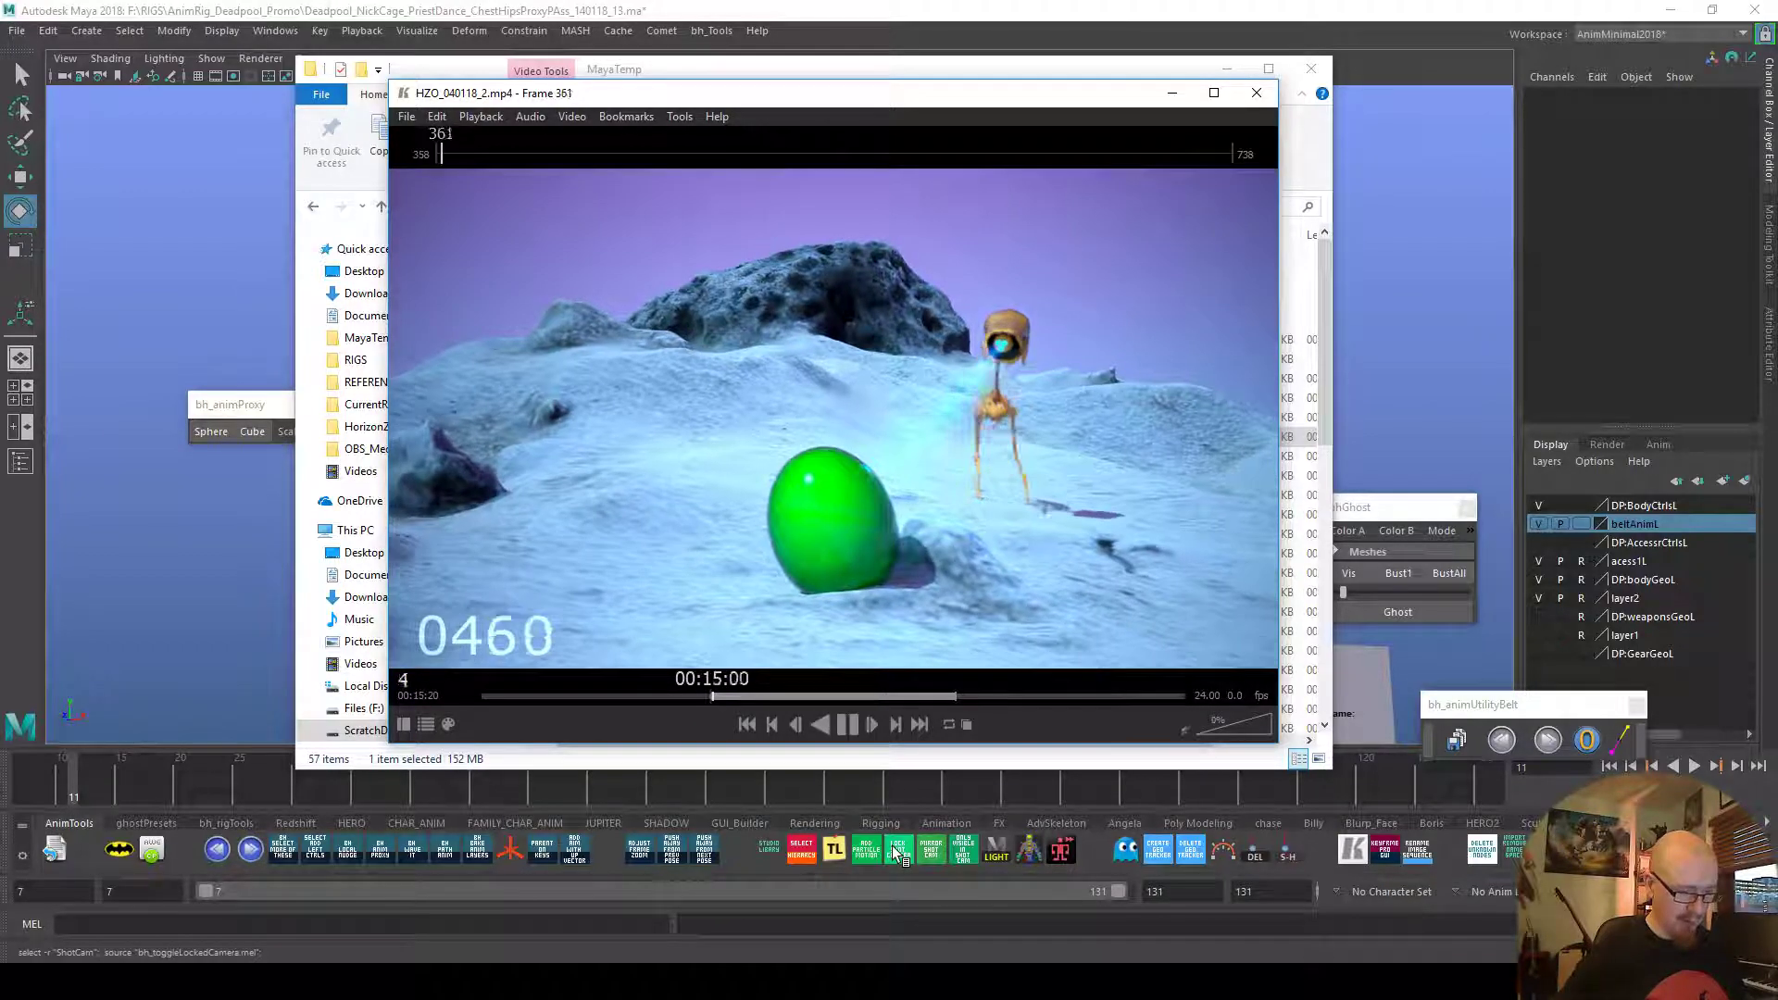
Pause the clip at frame 396, step back frame by frame to examine the creature's turn, and replay it to frame 384
key(space)
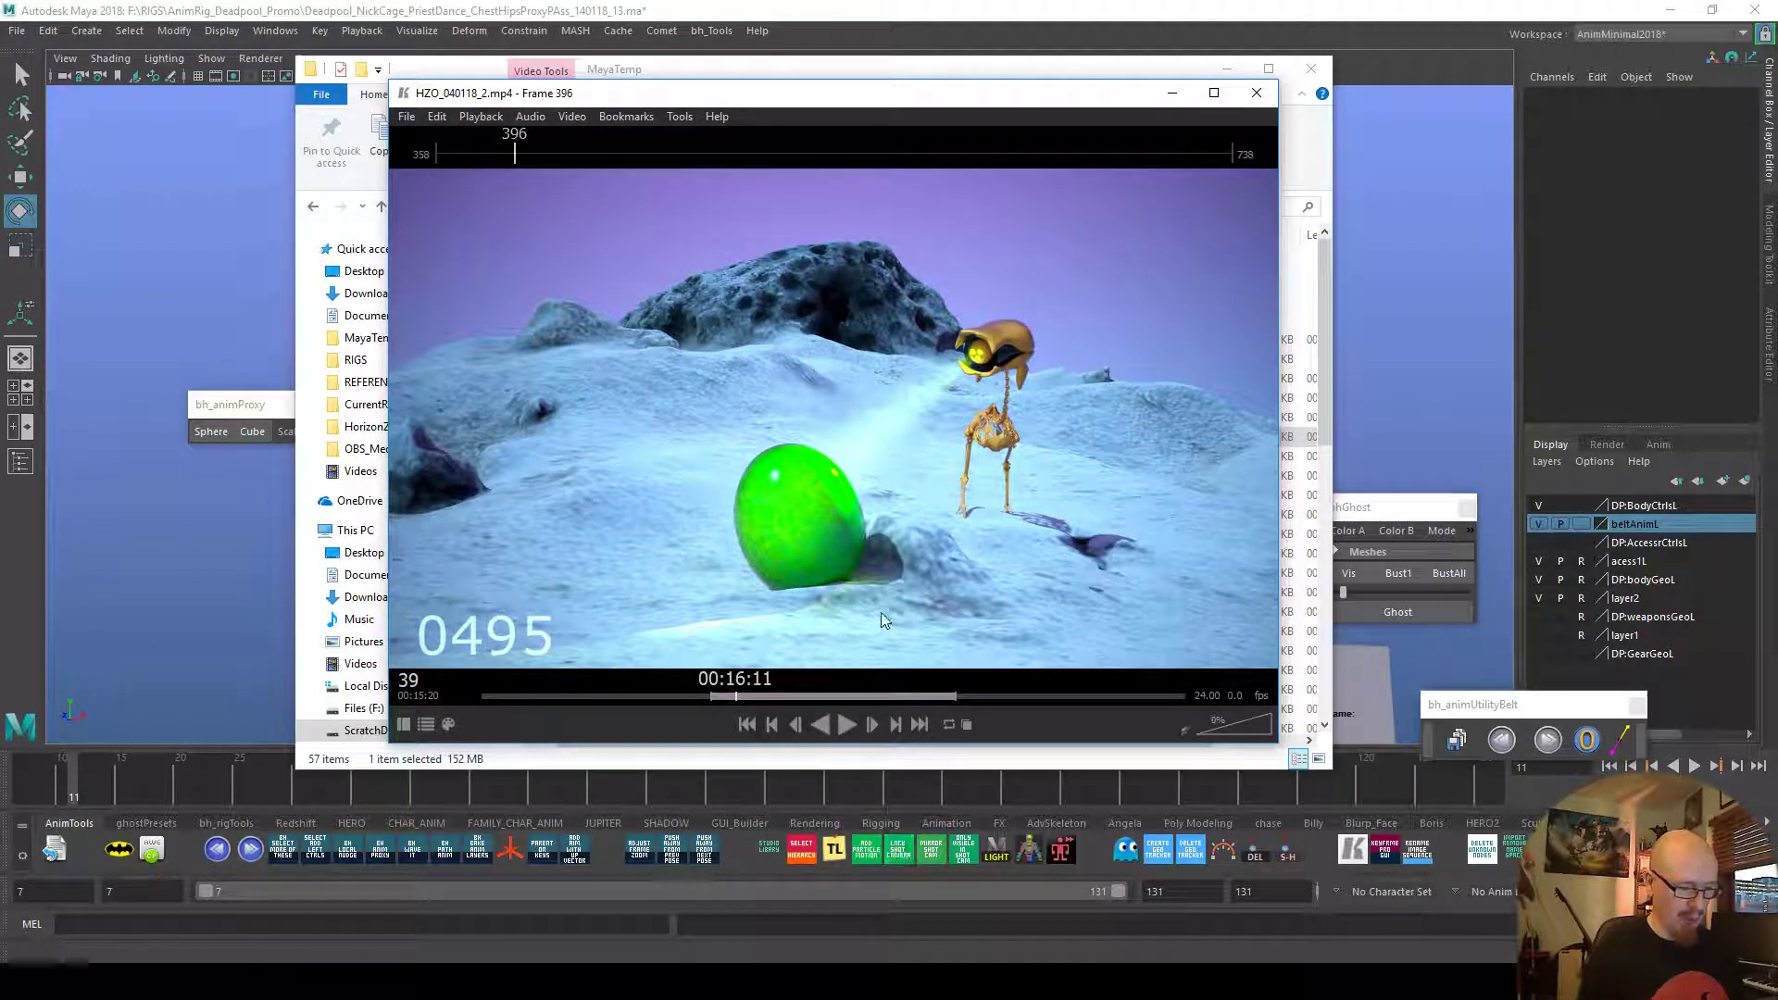
key(Left)
key(Left)
key(Left)
key(Left)
key(Left)
key(Left)
key(Left)
key(Left)
key(Left)
key(Left)
key(Left)
key(Left)
key(Left)
key(Left)
key(Left)
key(Left)
key(Left)
key(Left)
key(Left)
key(Left)
key(Left)
key(Left)
key(Left)
key(Left)
key(Left)
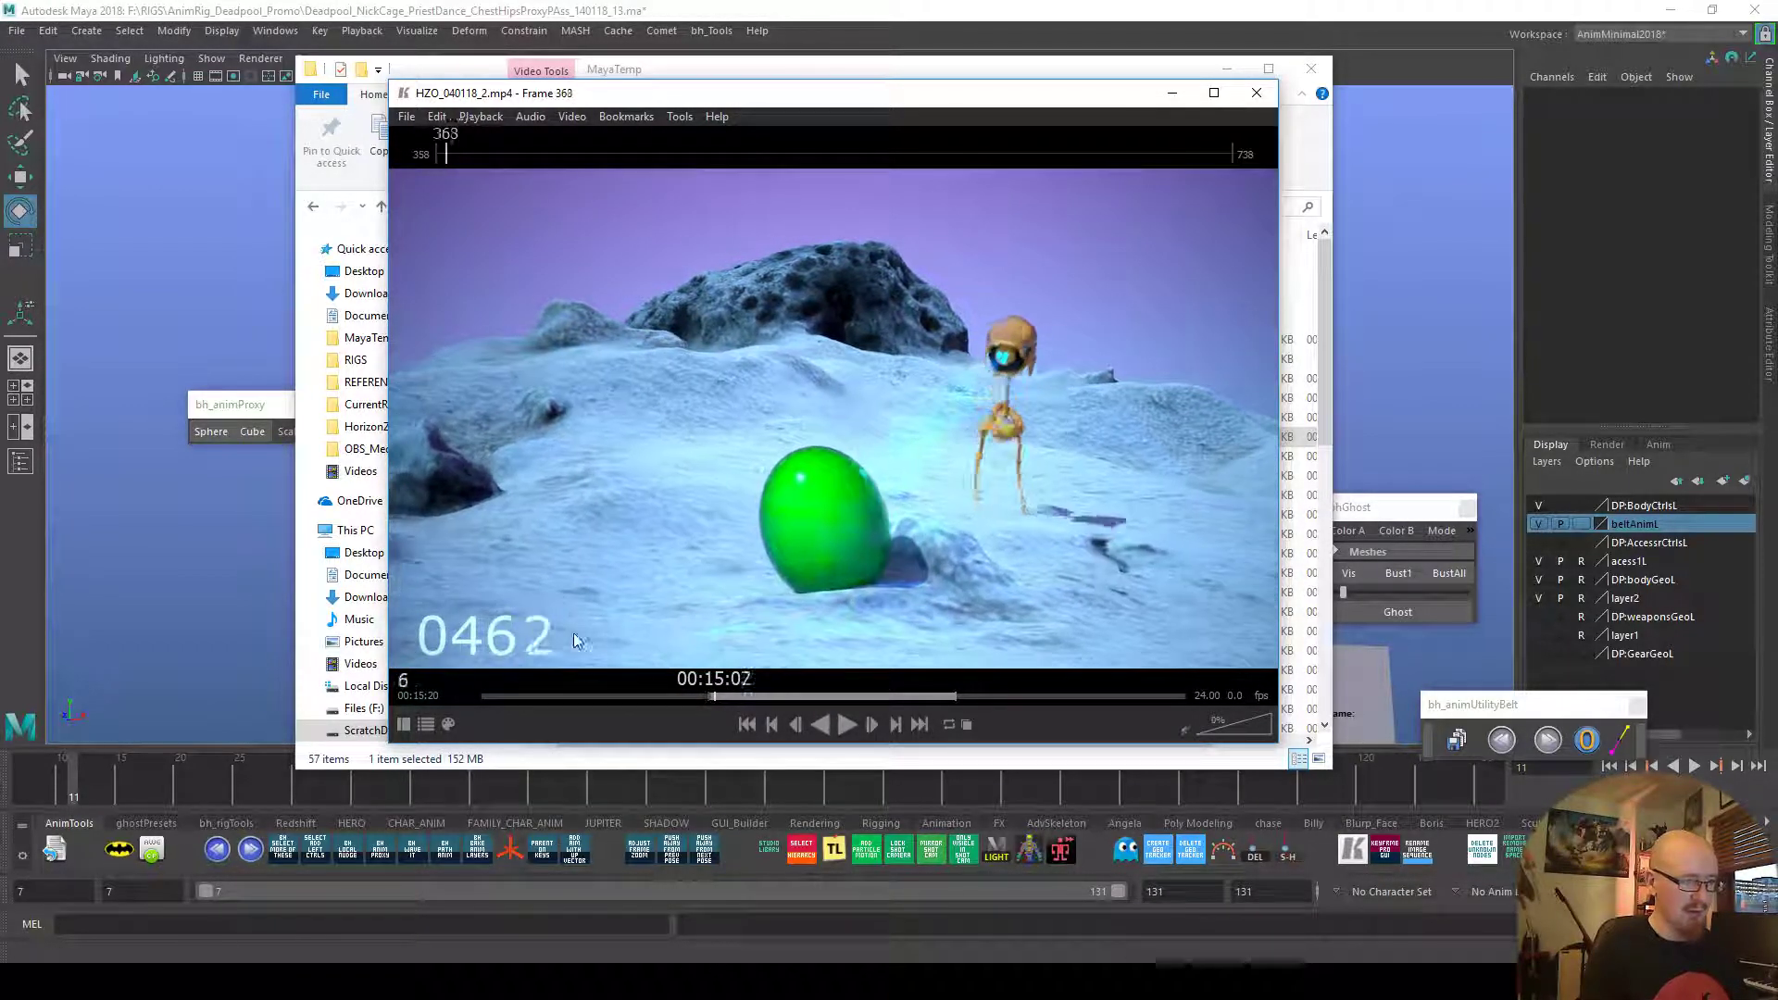
key(space)
key(space)
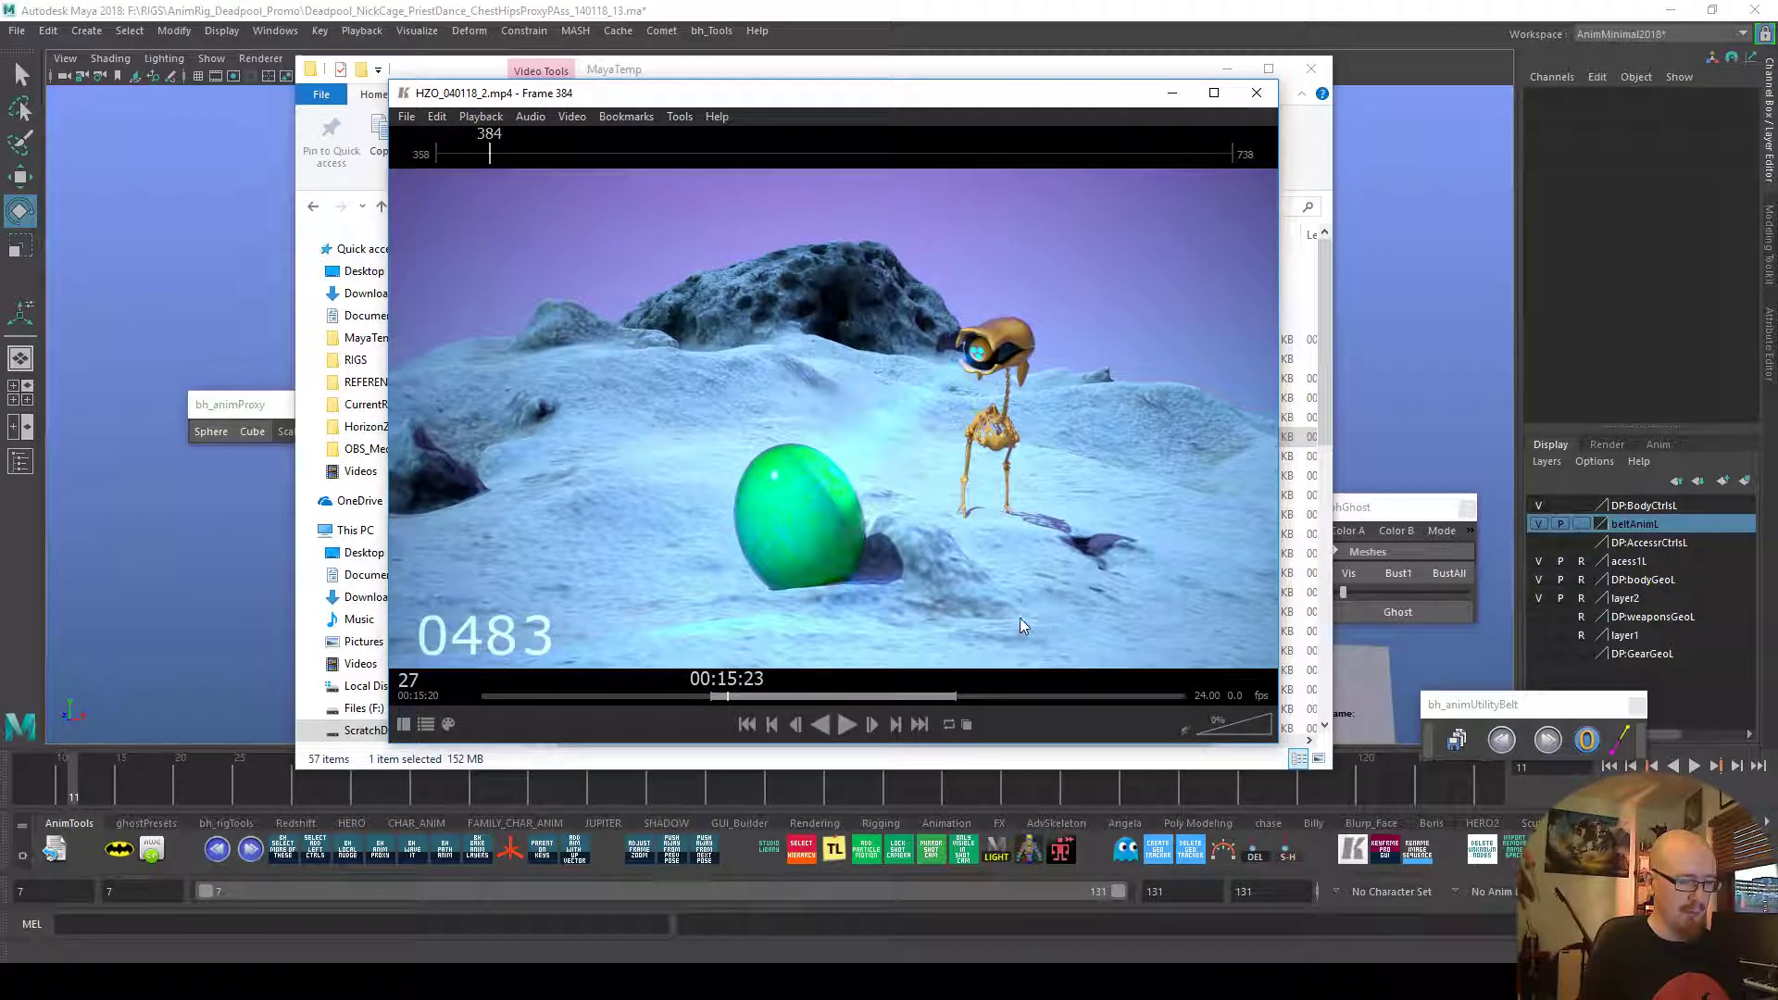
Play the creature's shot further through its jump onto the green egg and pause at frame 545
drag(1049, 622, 624, 719)
key(space)
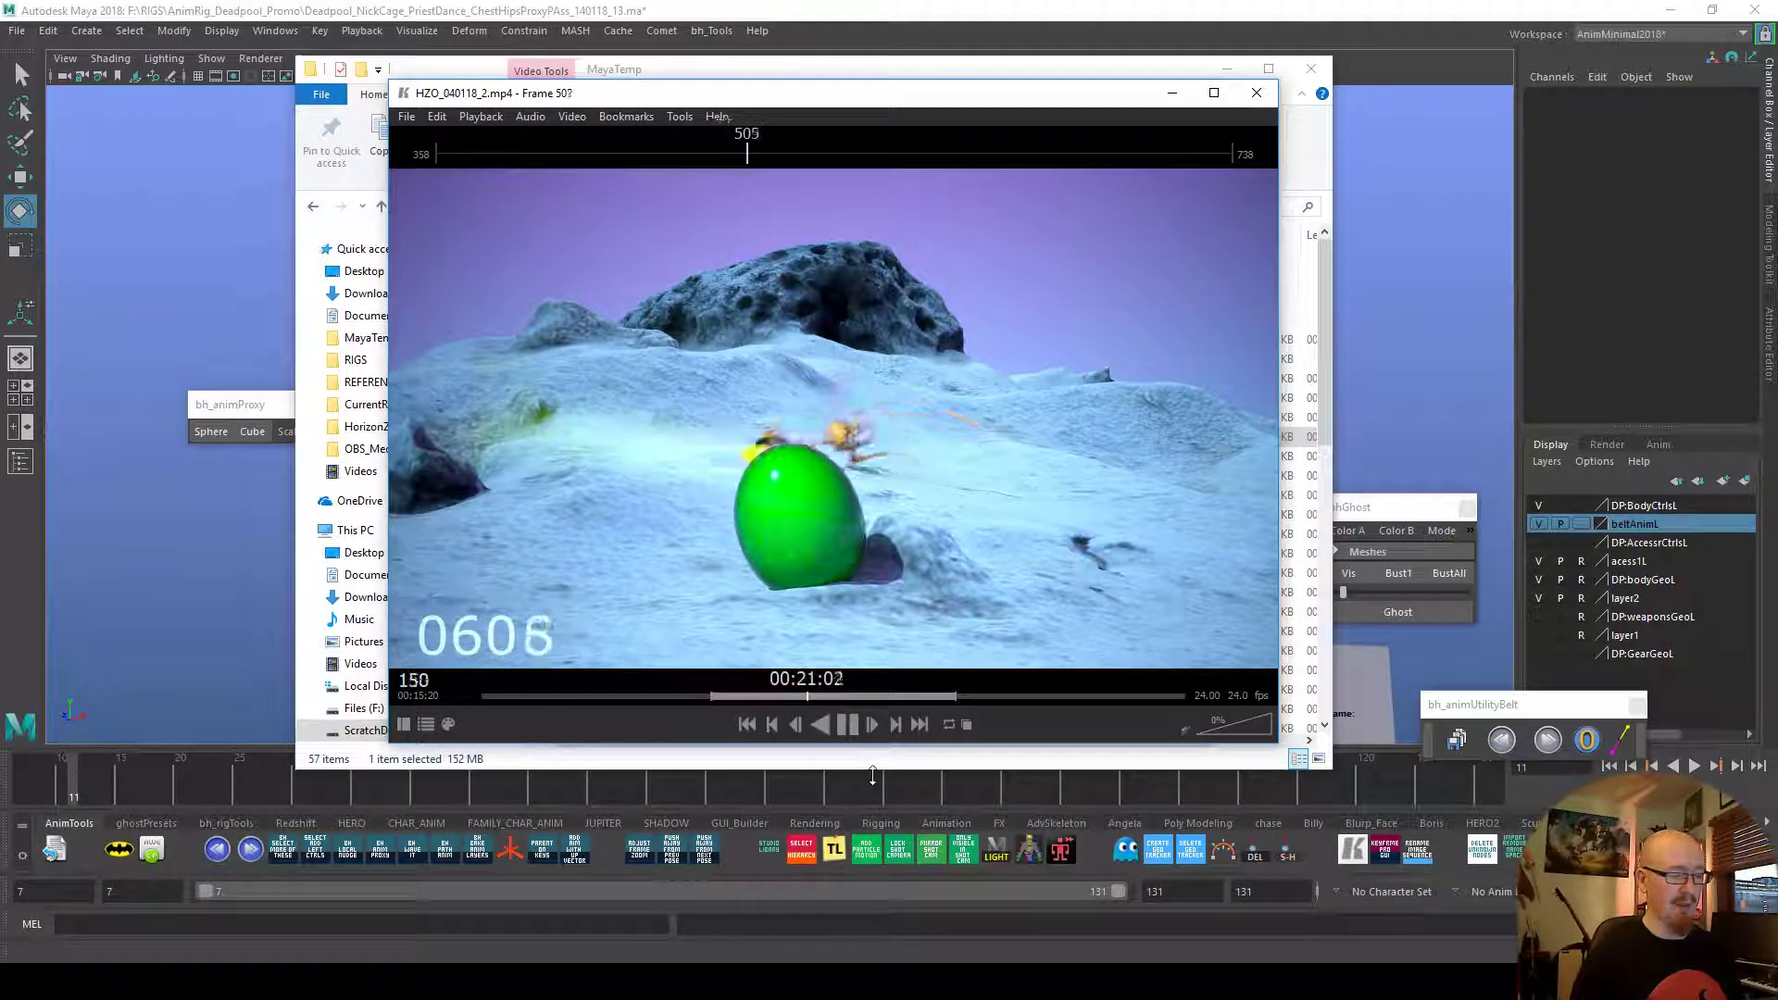
key(space)
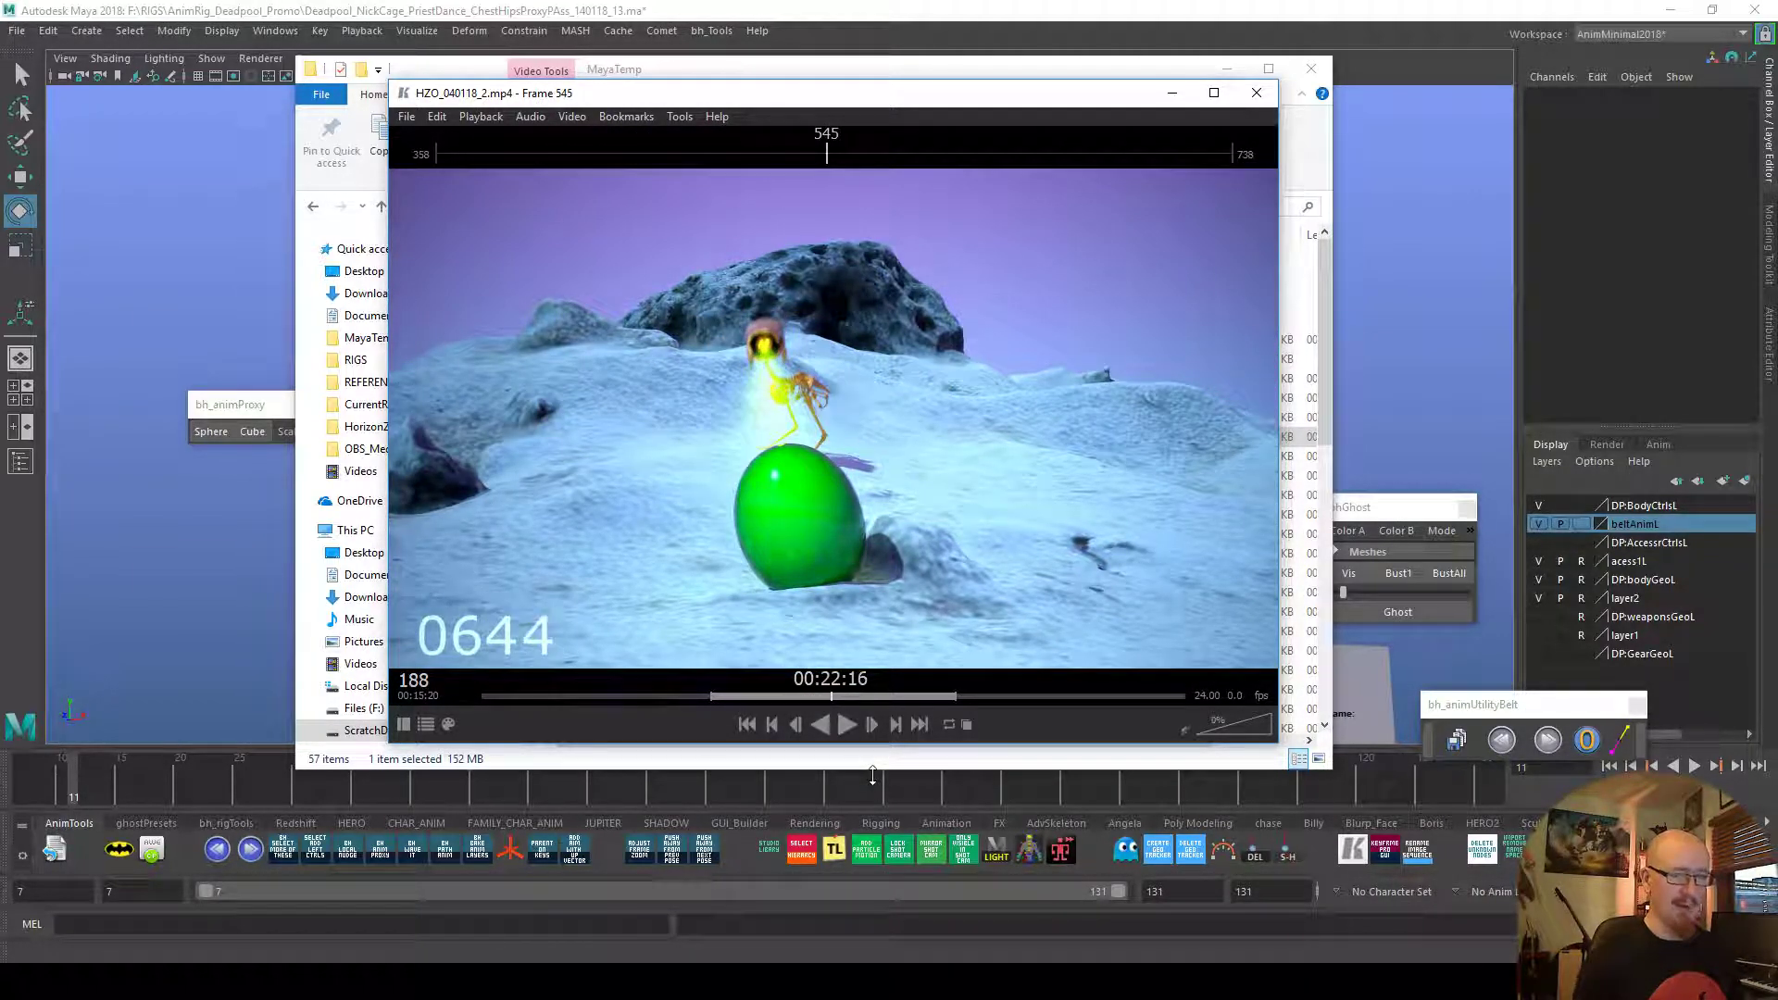
Close the video player and the MayaTemp folder window, and scrub the Deadpool animation in Maya to frame 117
click(1257, 92)
click(1311, 67)
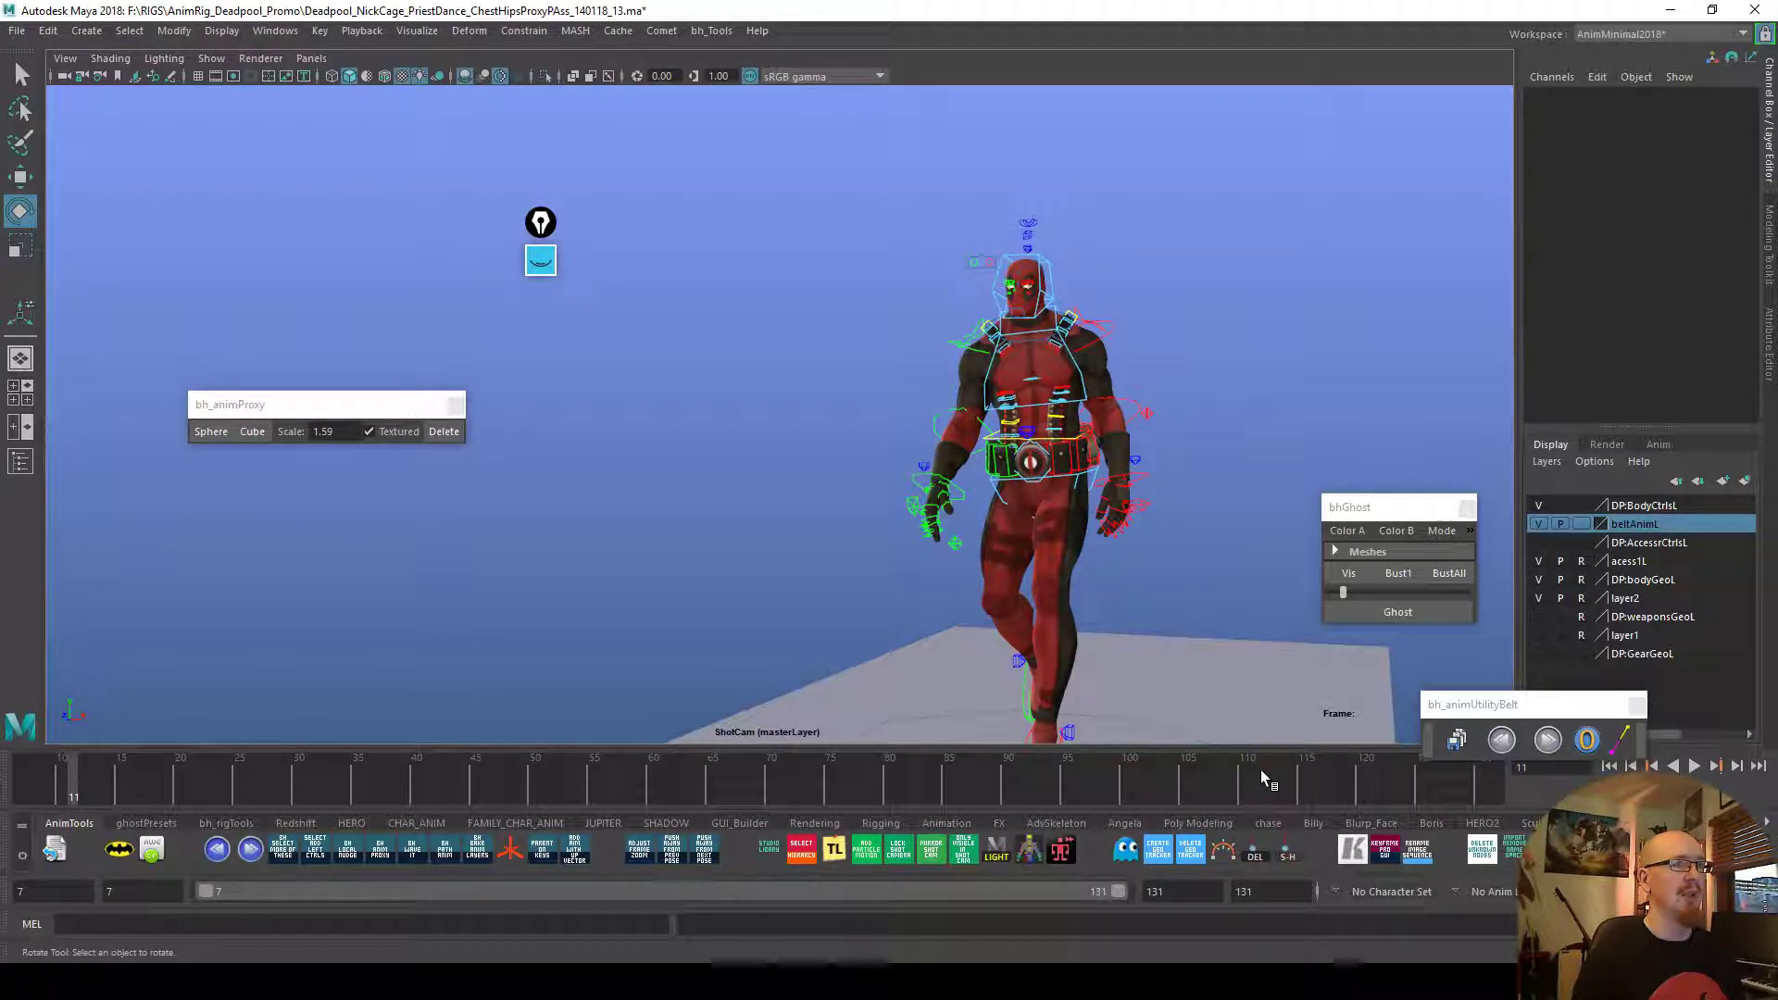
drag(963, 810, 1324, 782)
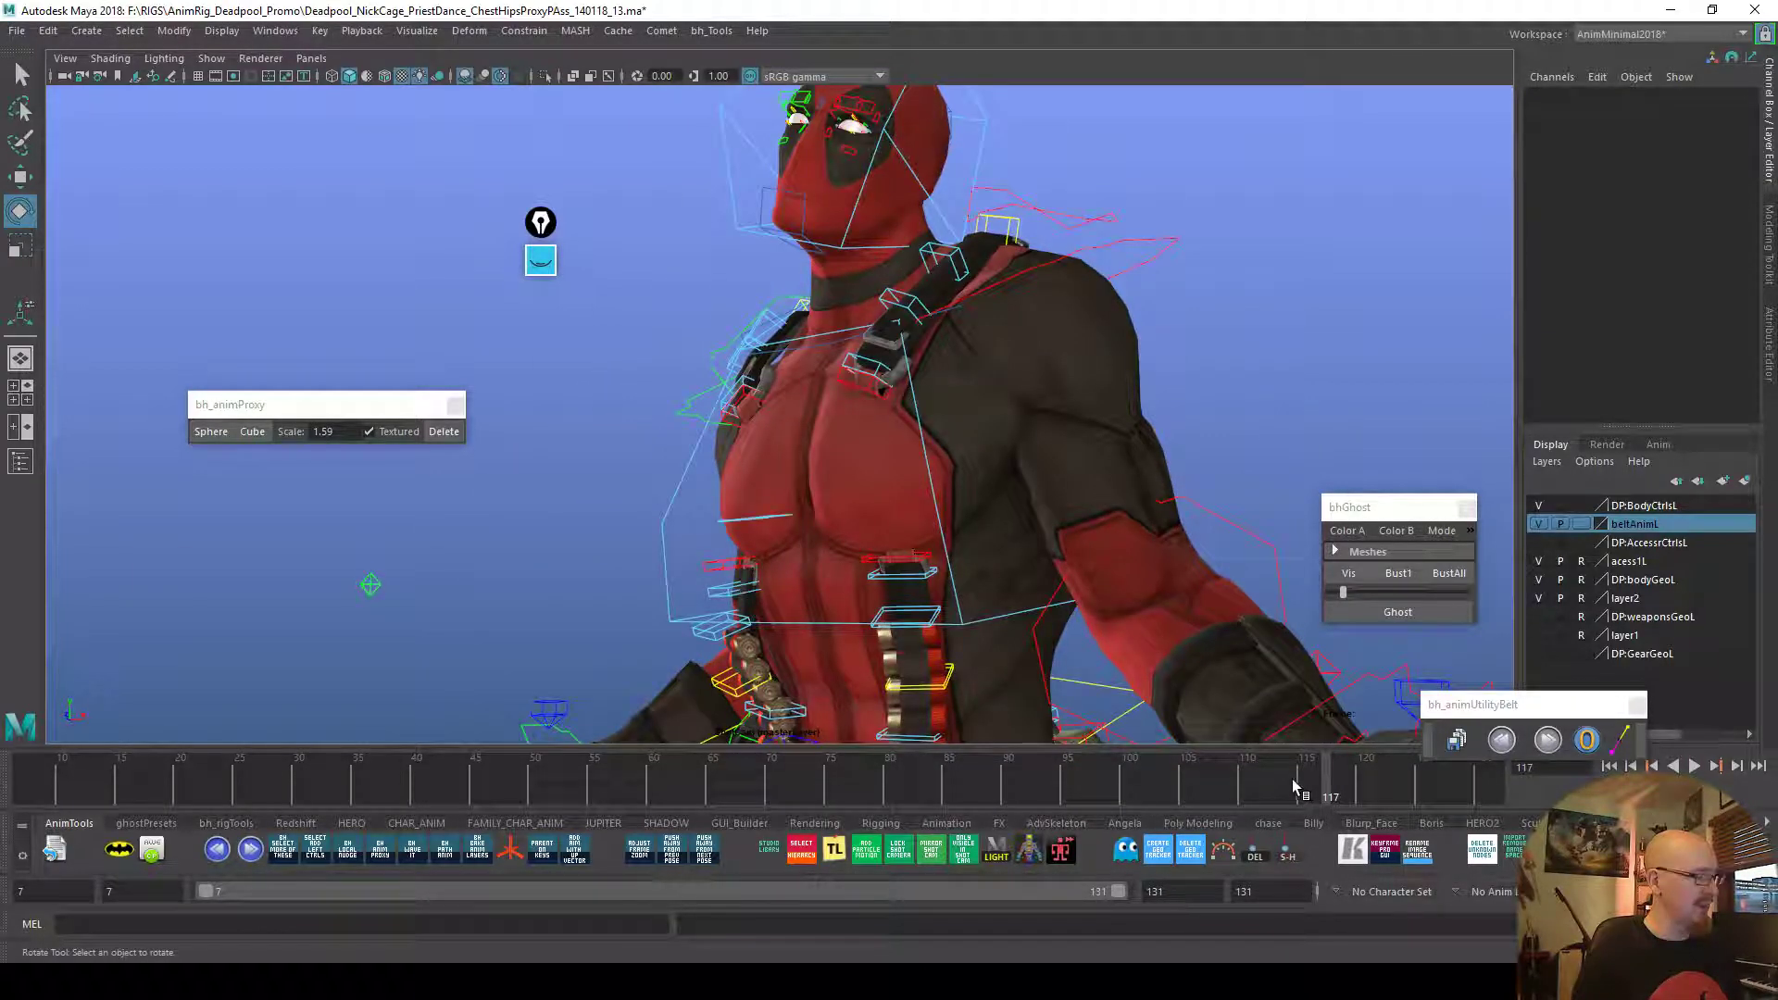